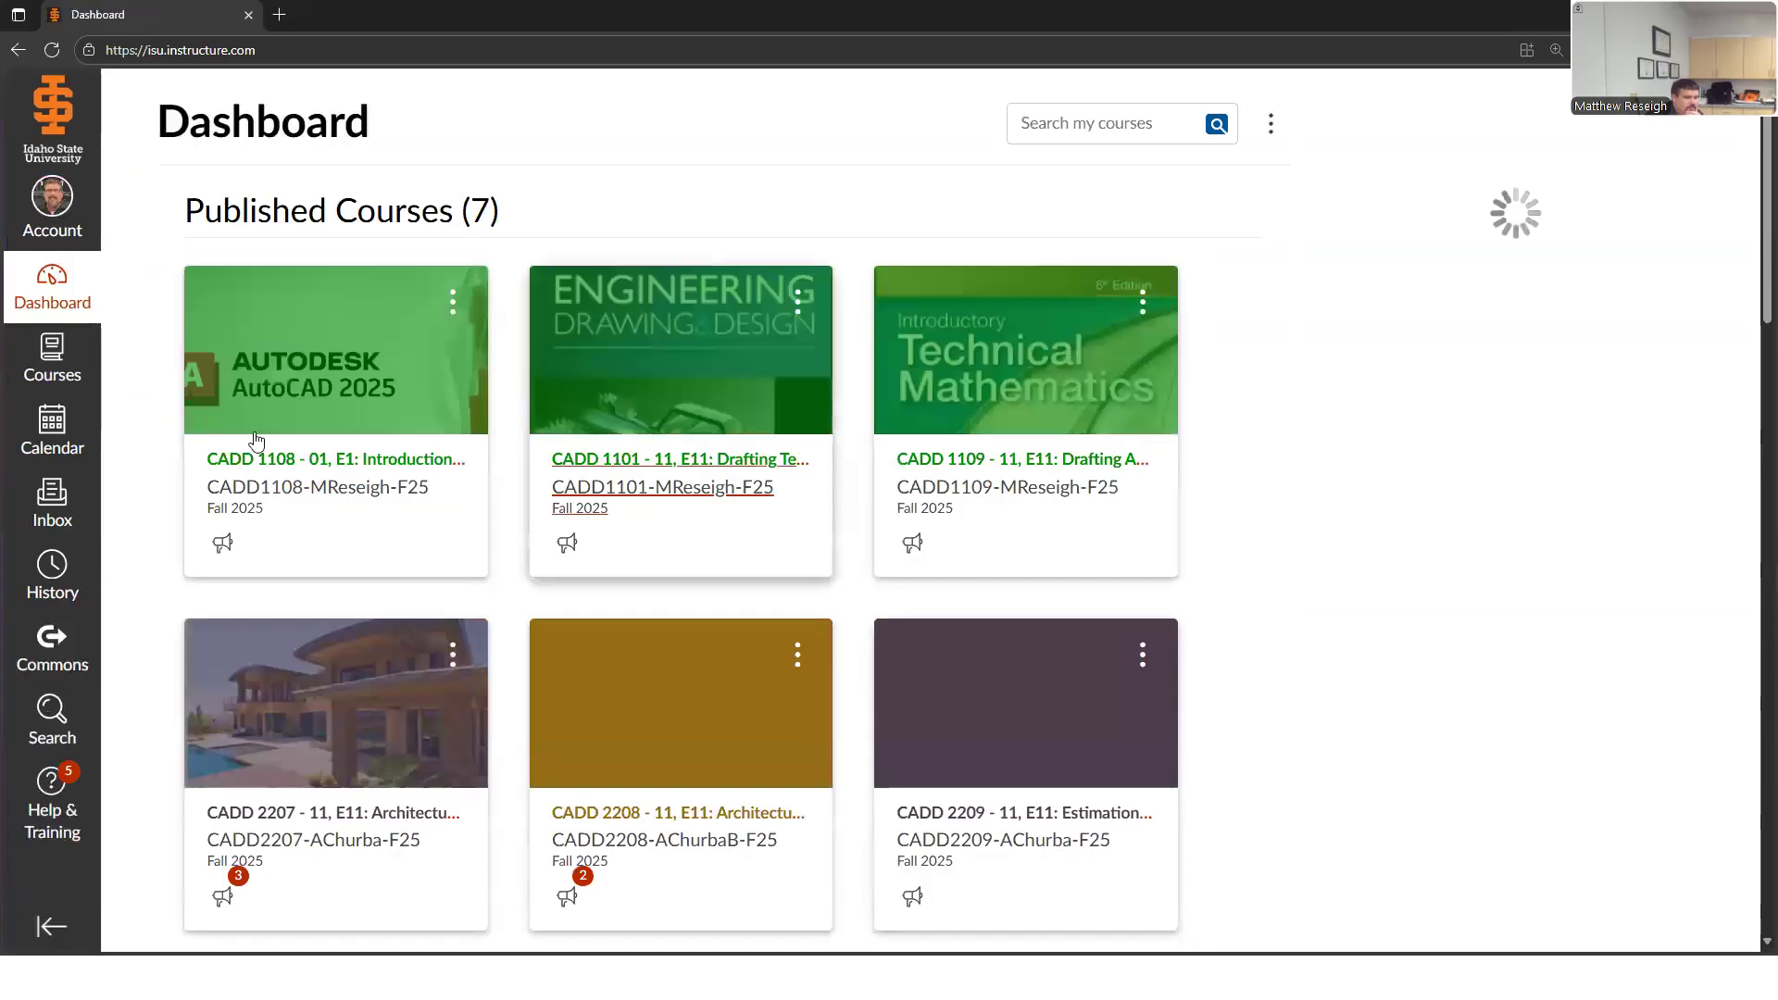
Open the CADD 1108 Geneva Cam assignment from the Week 7 assignments and review its instructions and reference drawing.
left_click(299, 461)
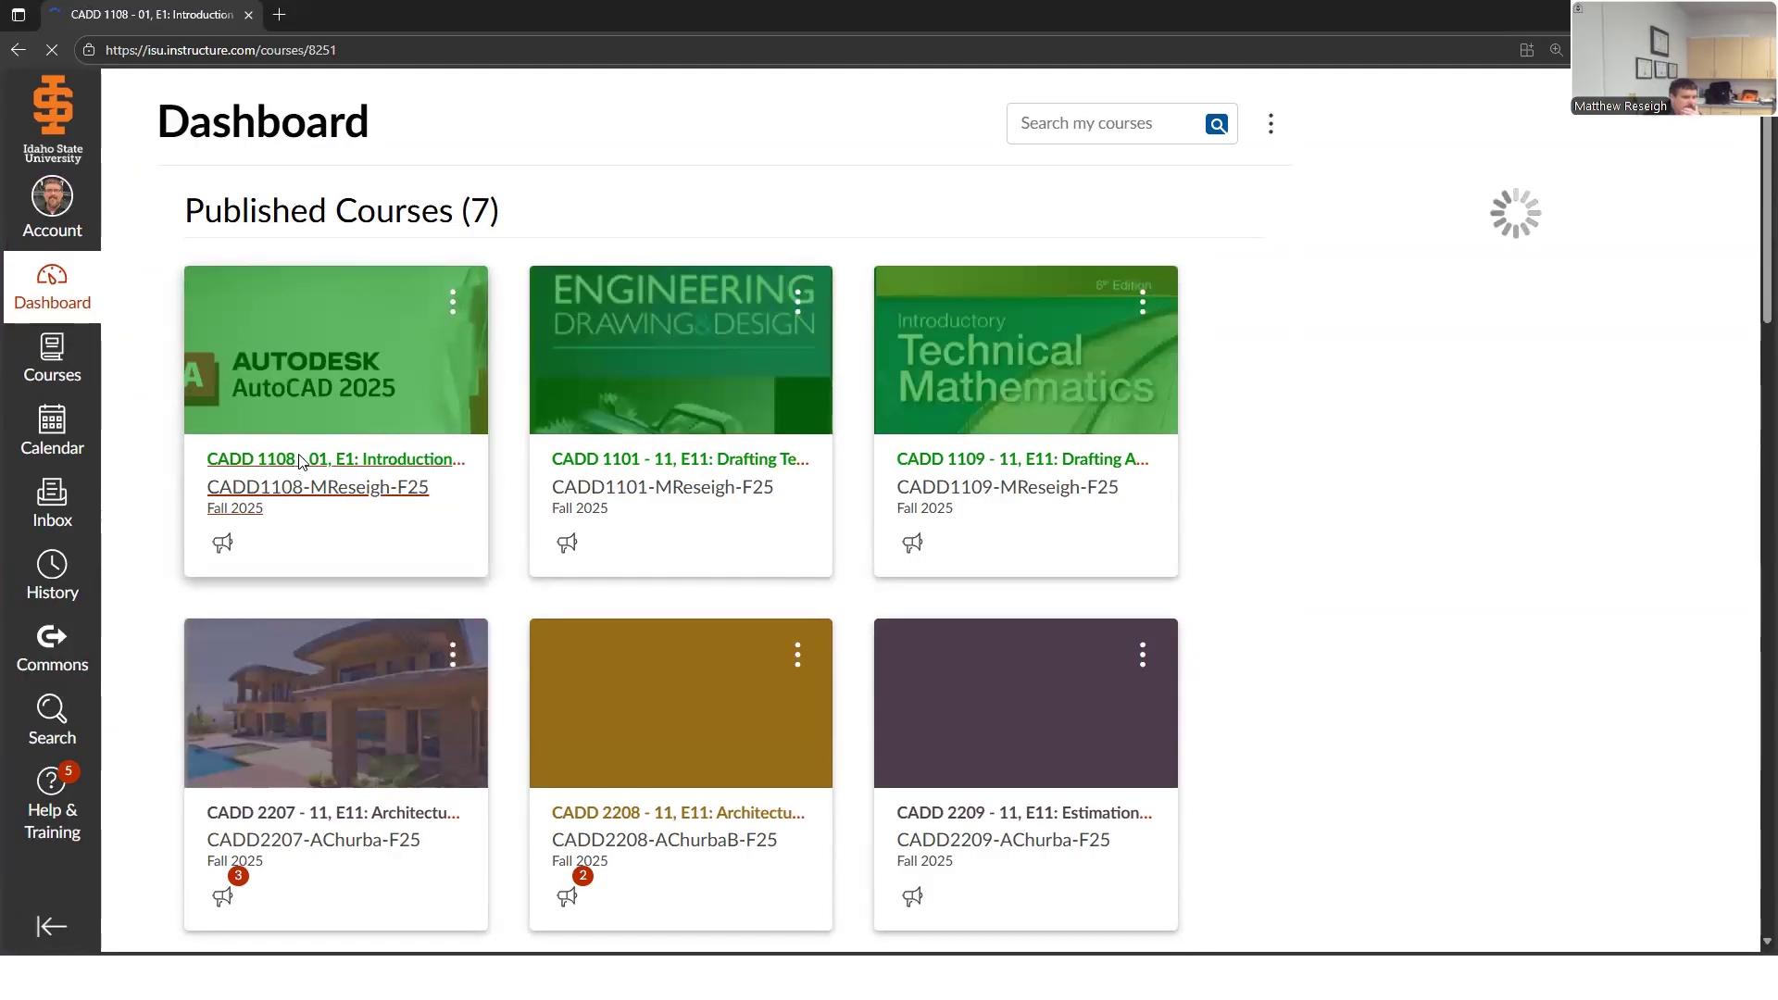
scroll(704, 560, "down", 15)
scroll(704, 560, "down", 2)
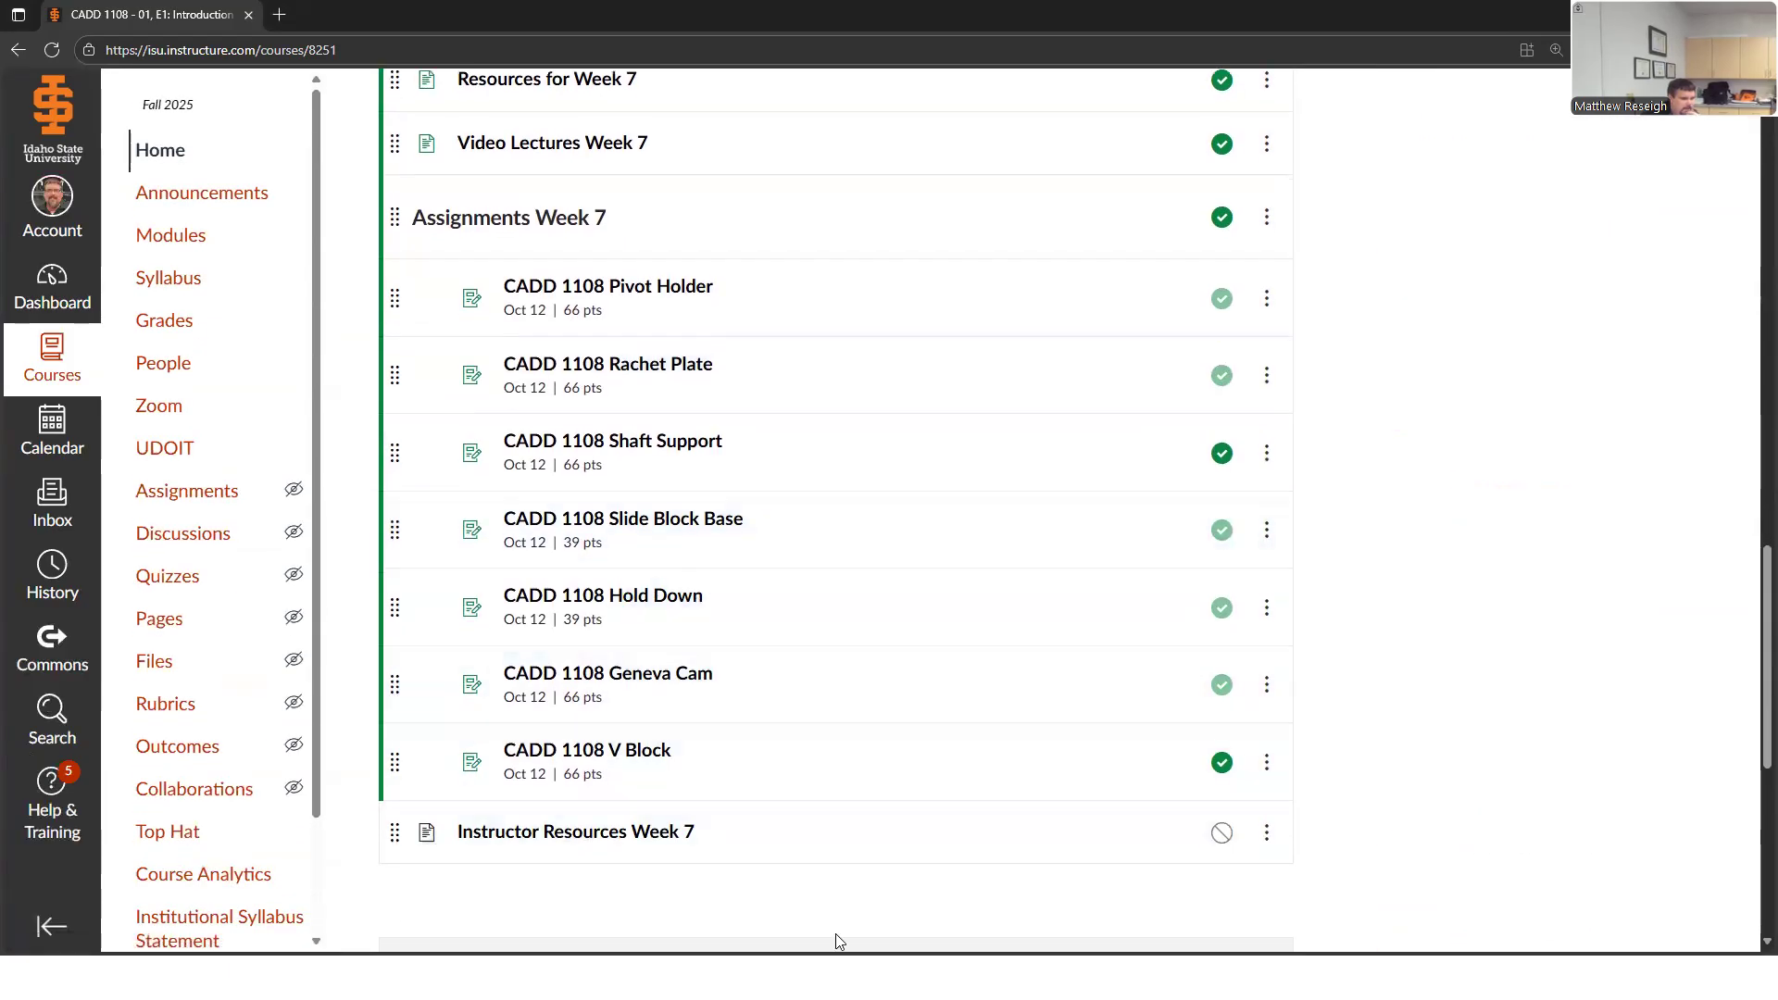
left_click(667, 683)
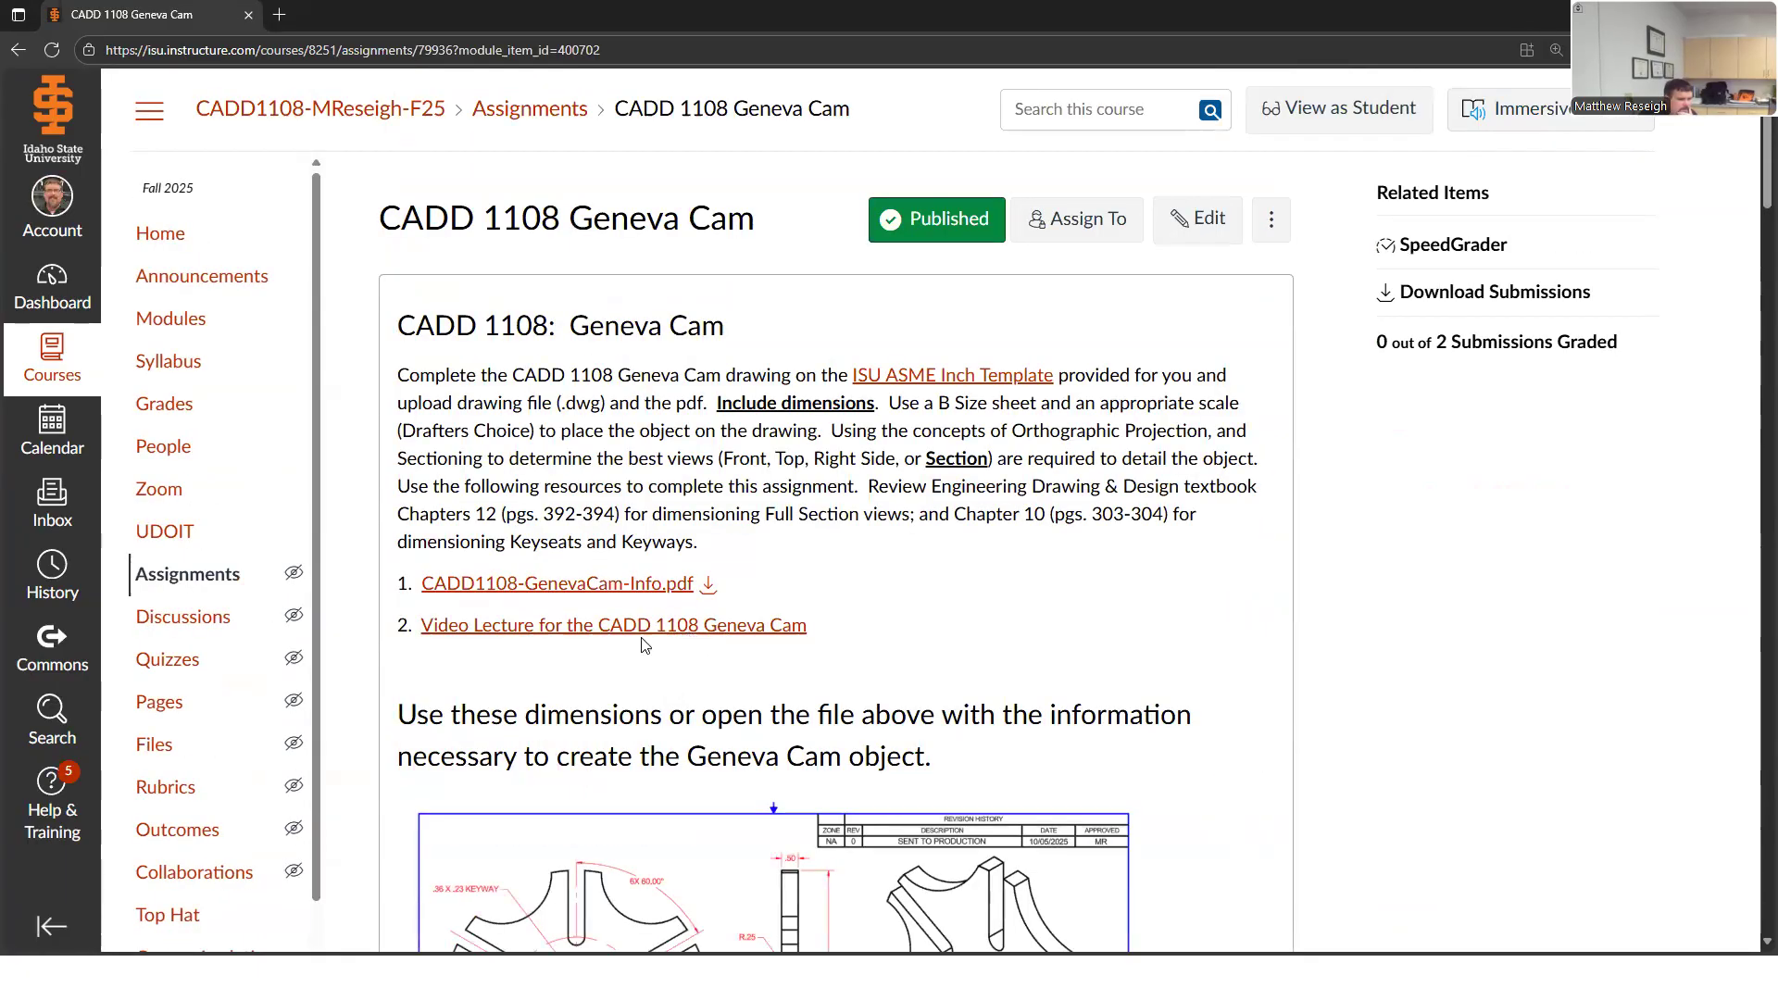
scroll(1393, 790, "down", 4)
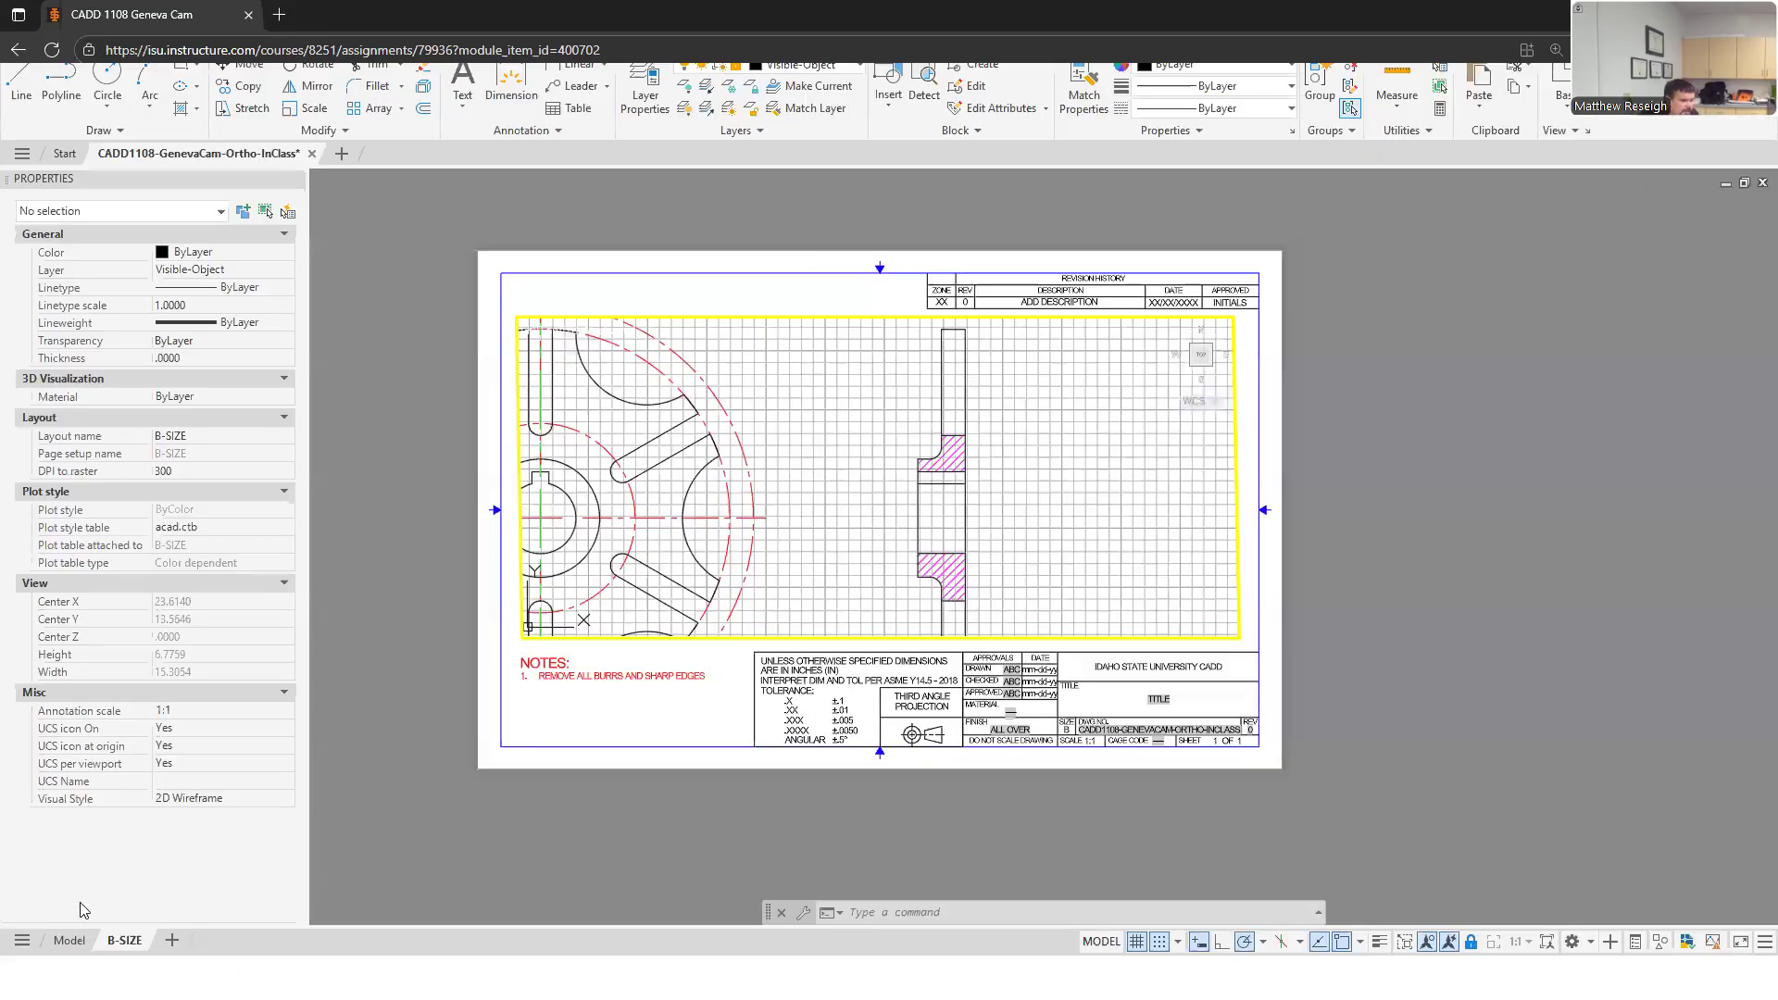
Switch to AutoCAD and display the Geneva Cam drawing in model space.
key("alt+Tab")
left_click(69, 940)
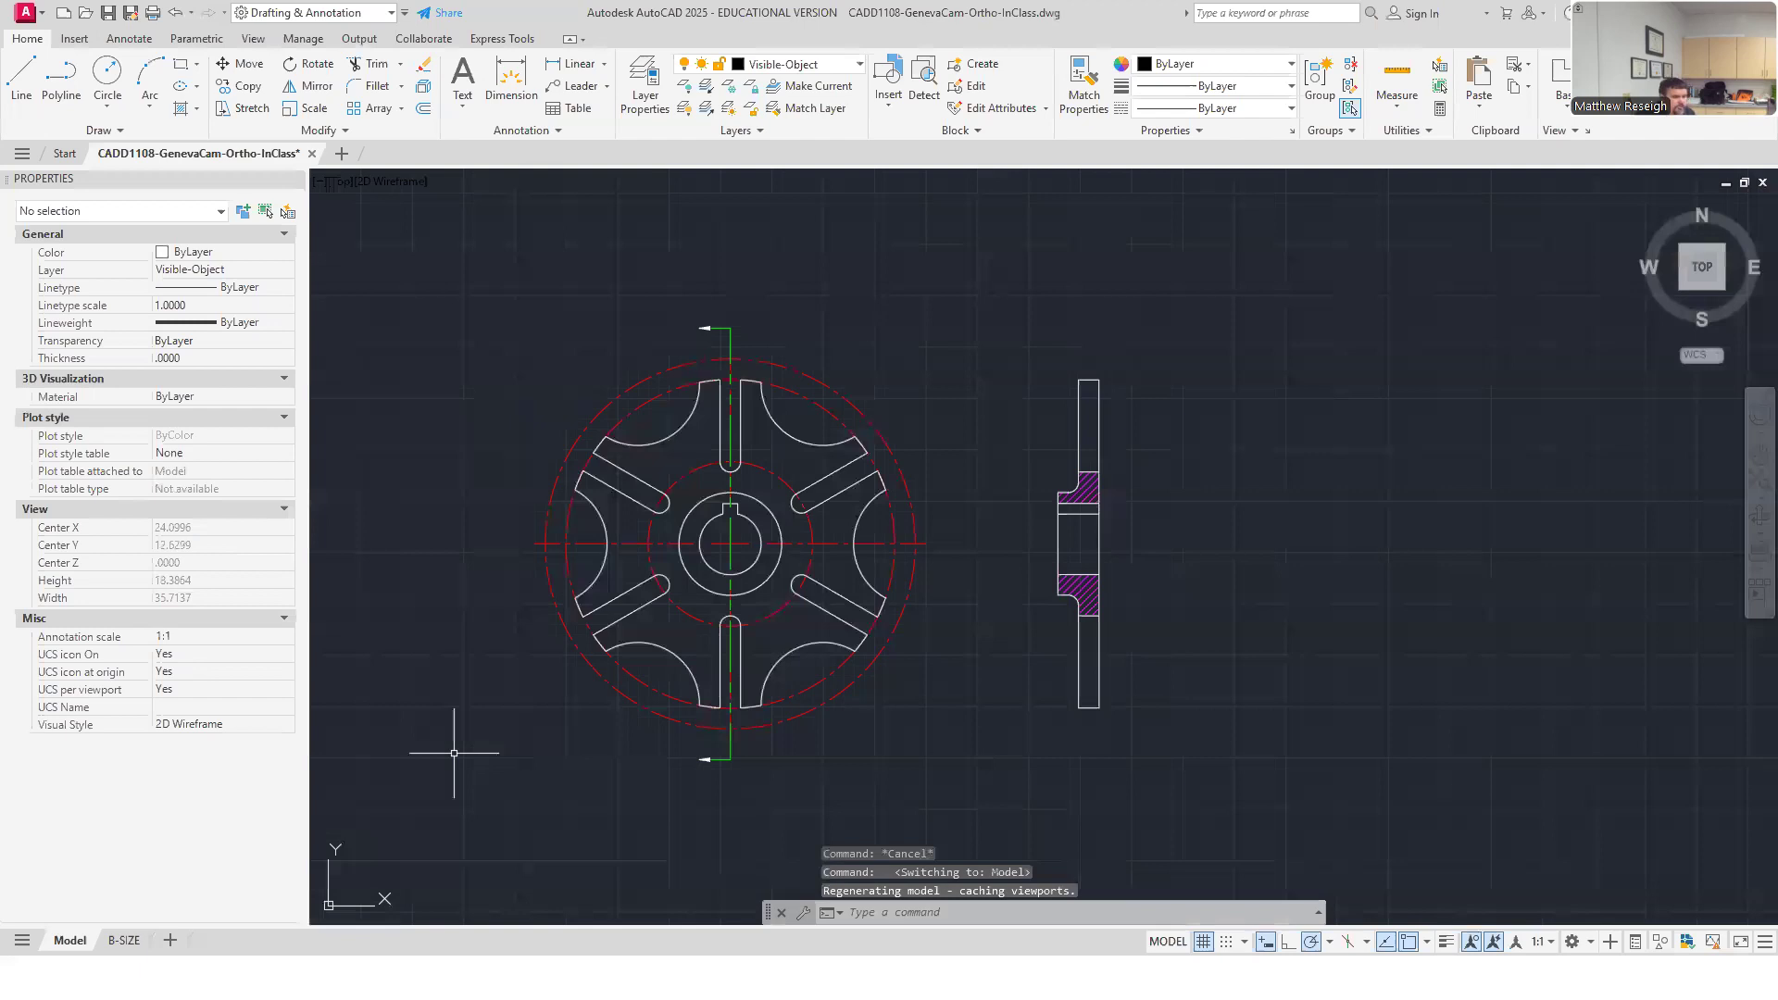
scroll(1051, 481, "up", 4)
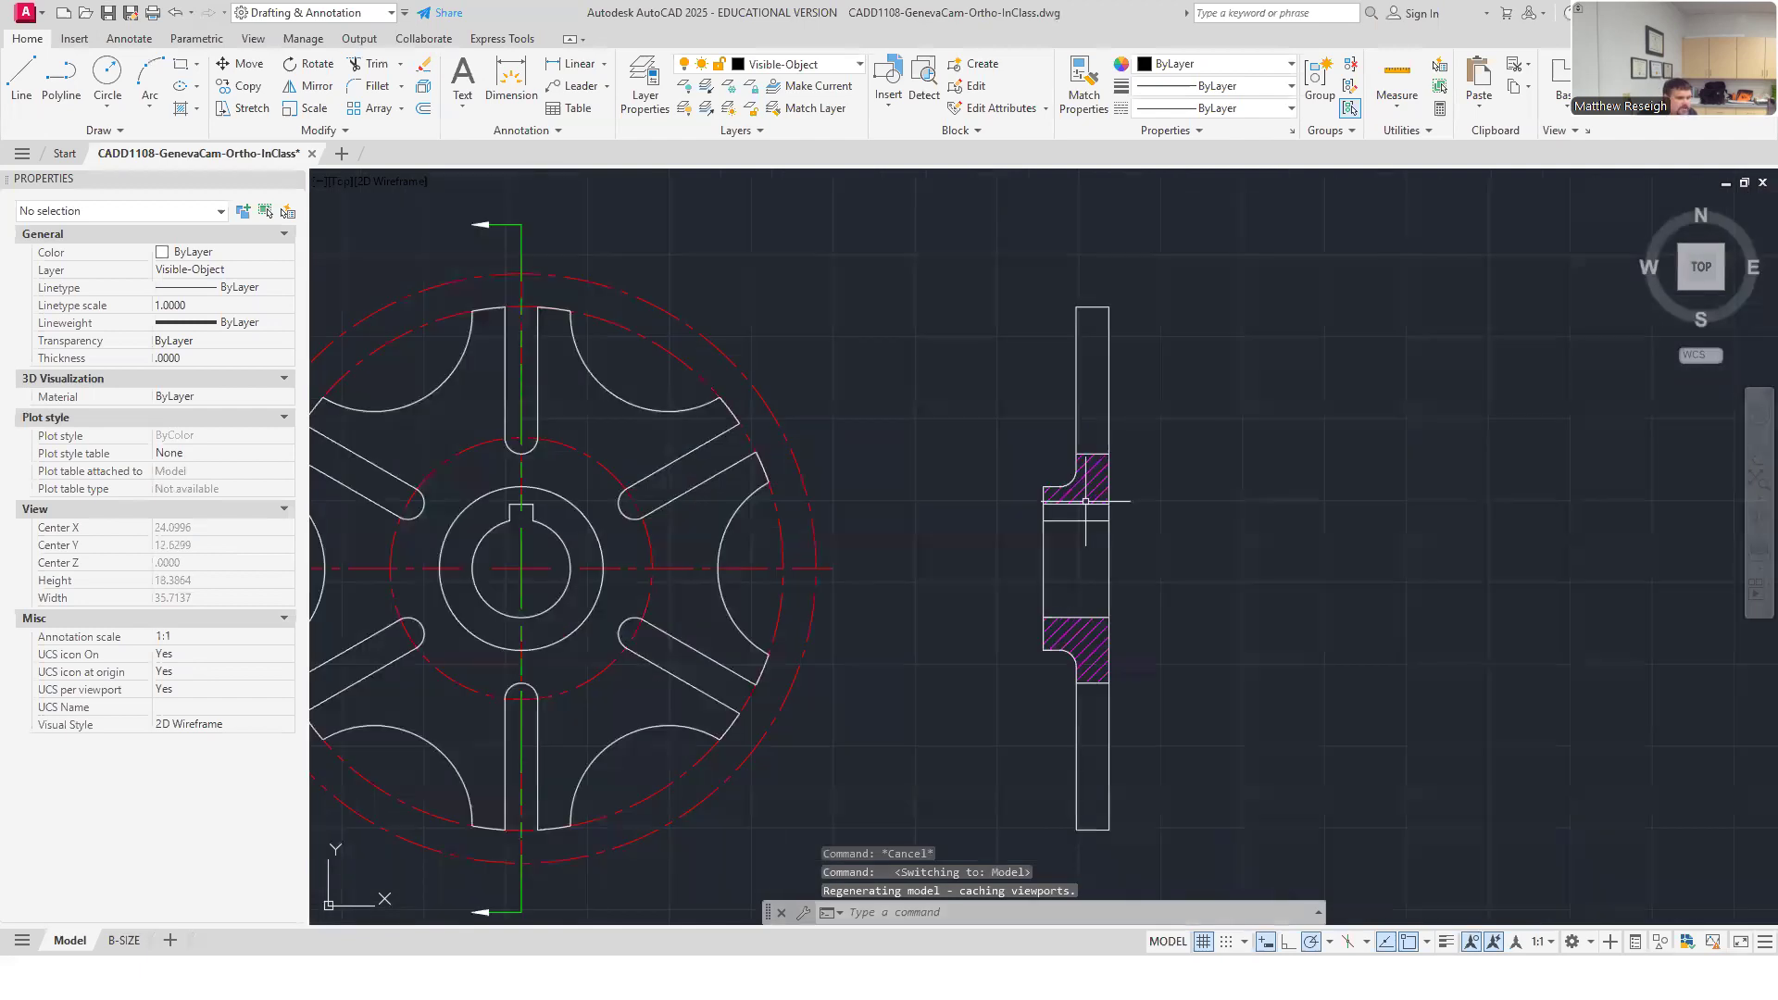
Examine the layer, pattern and annotative properties of the section hatch in the side view.
left_click(1095, 473)
key("Escape")
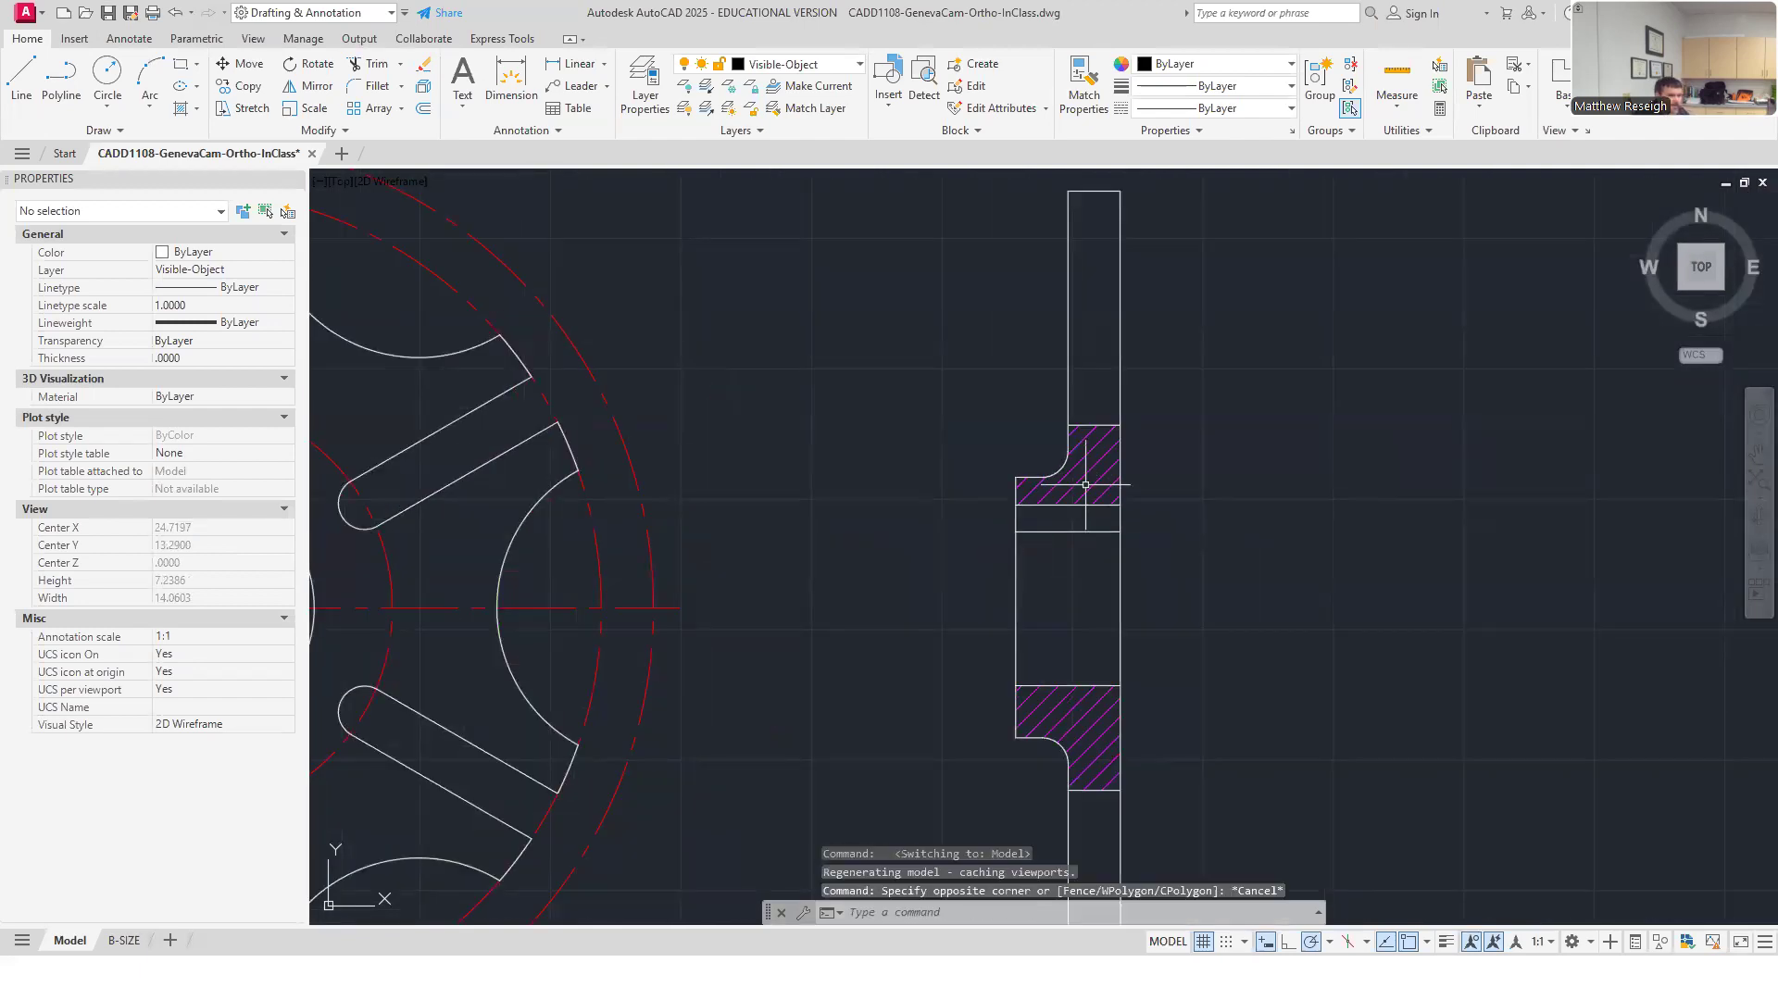
left_click(1083, 474)
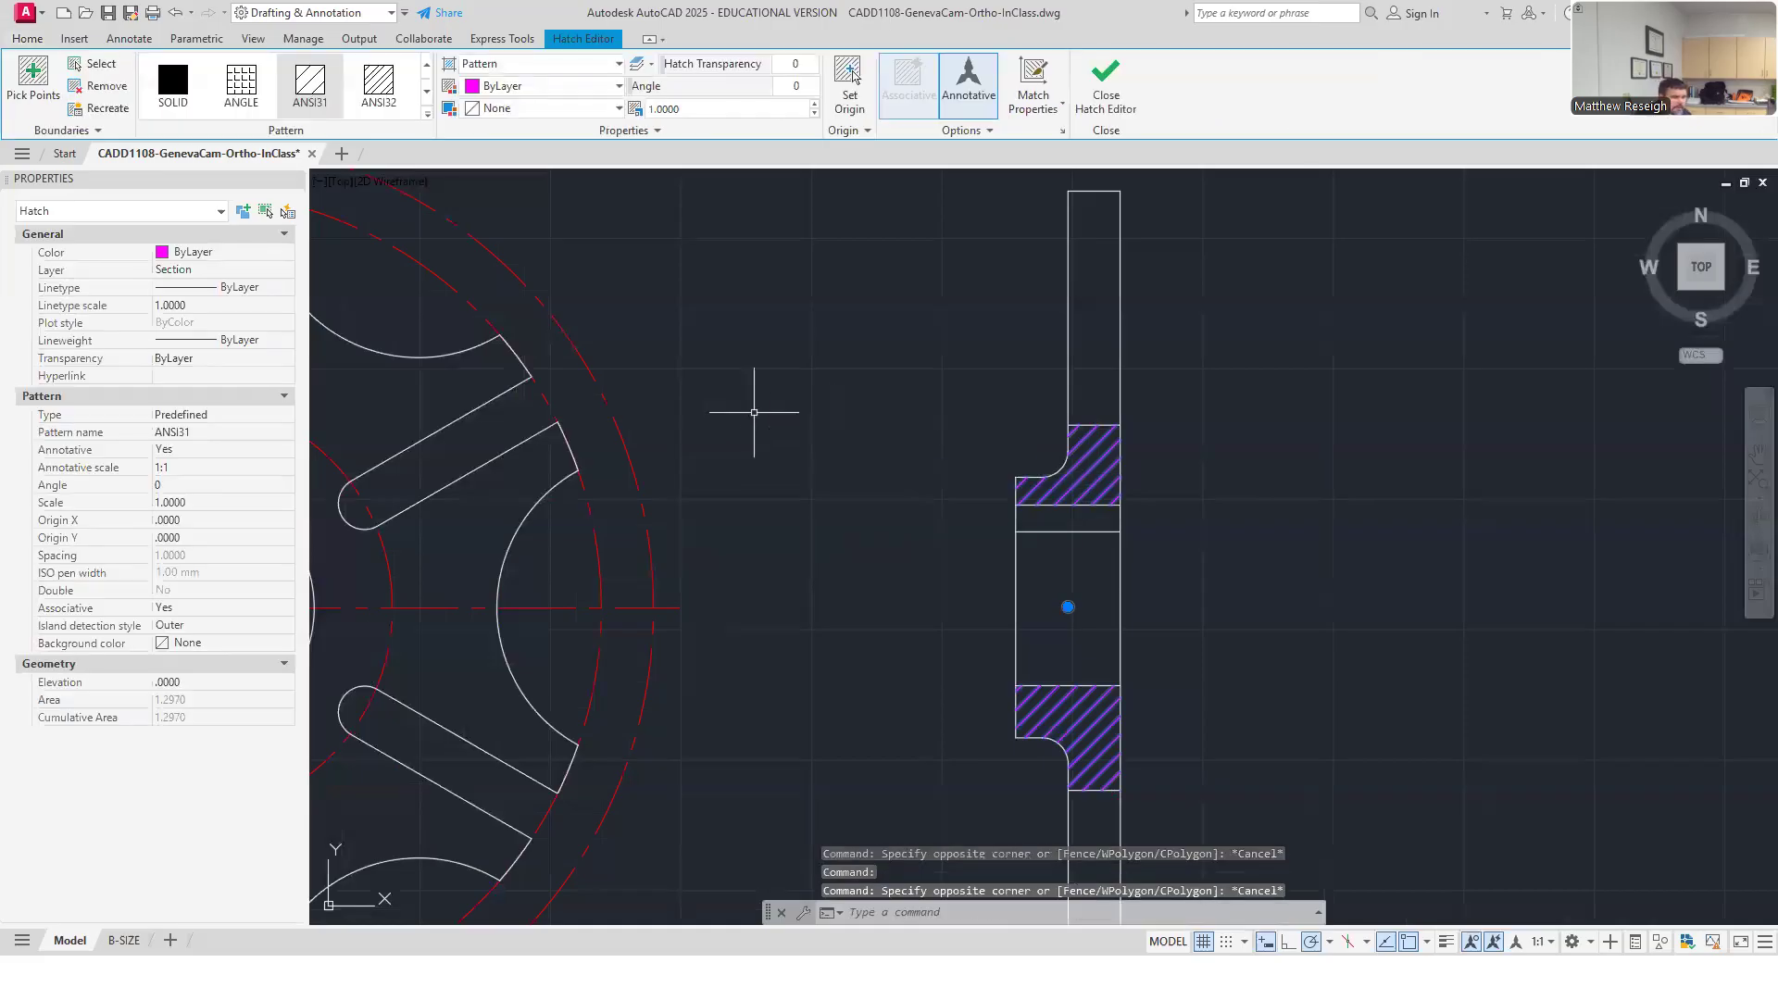
key("Escape")
left_click(1081, 469)
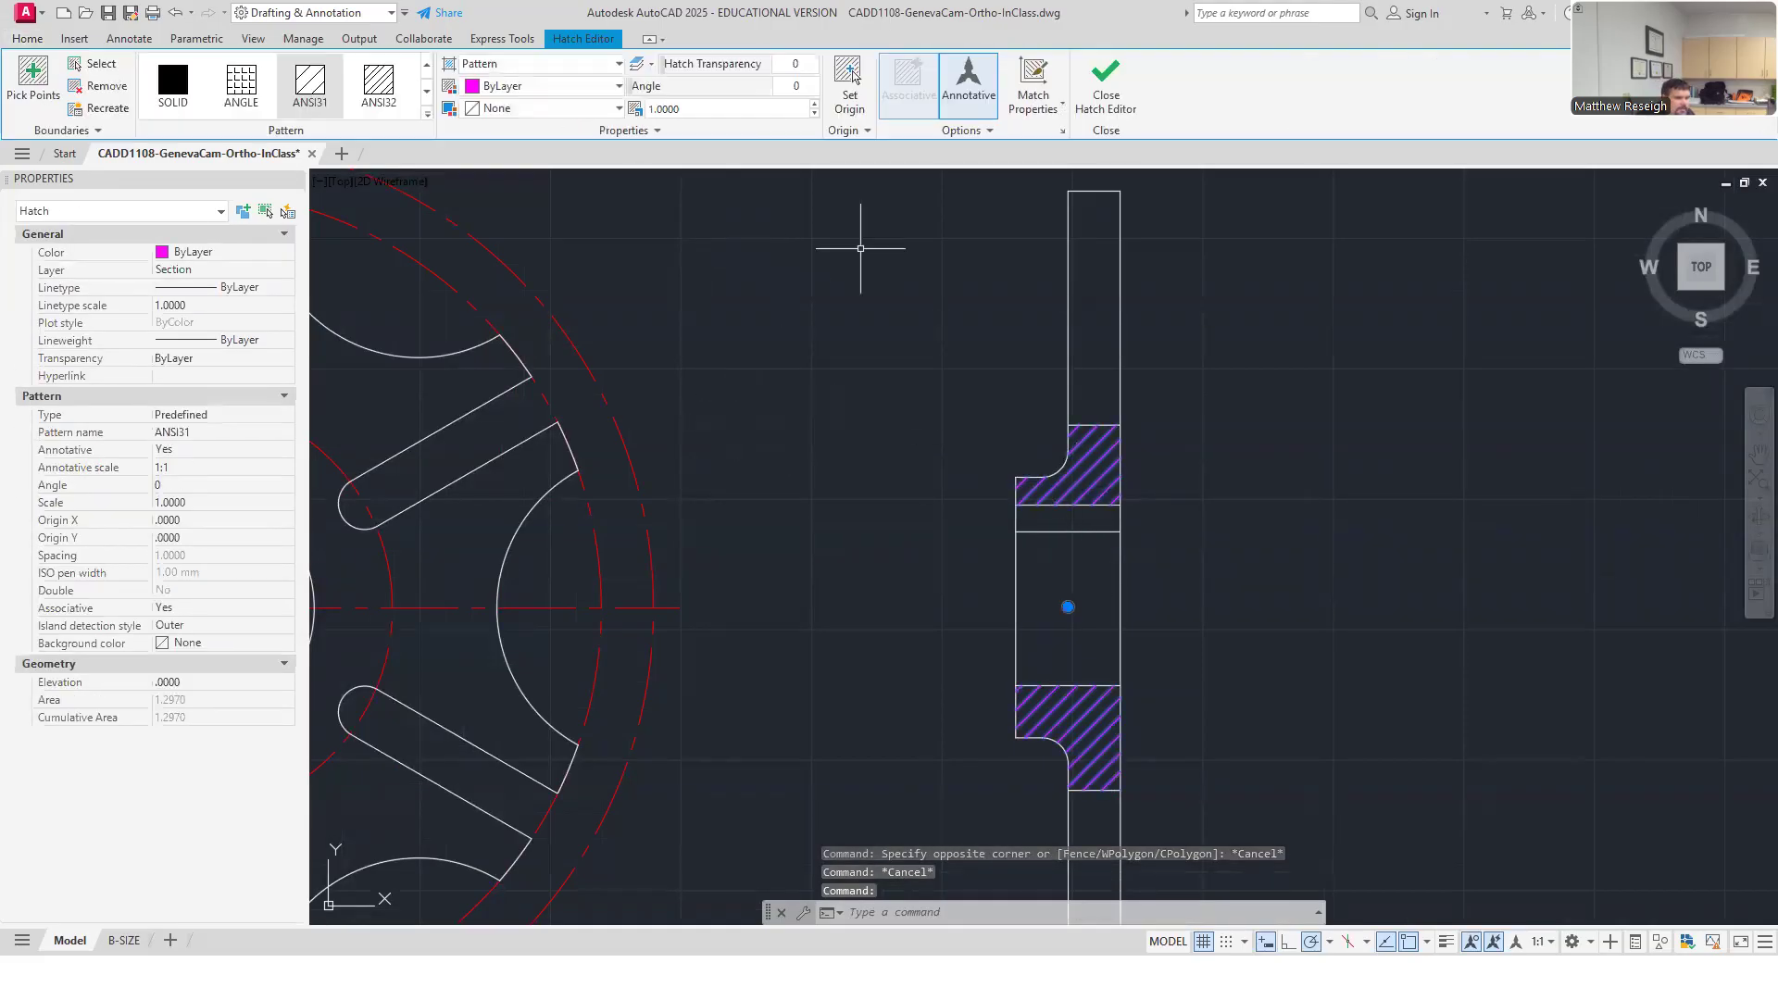
left_click(26, 38)
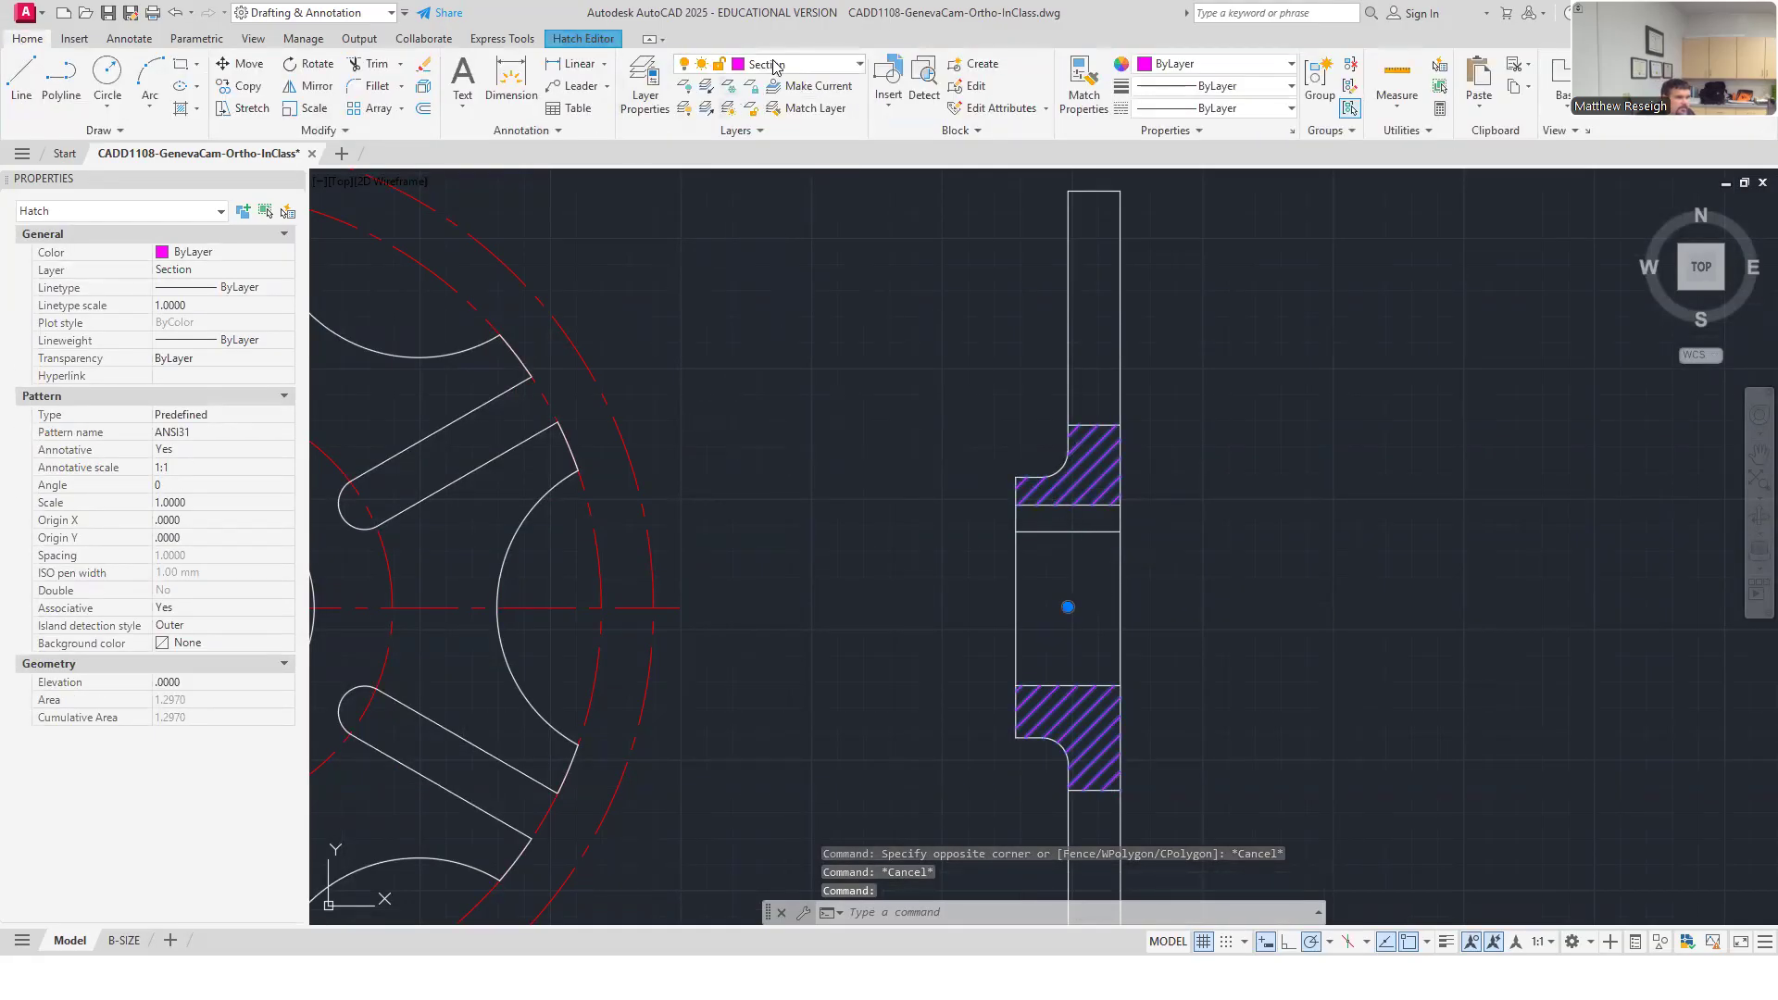
left_click(861, 65)
key("Escape")
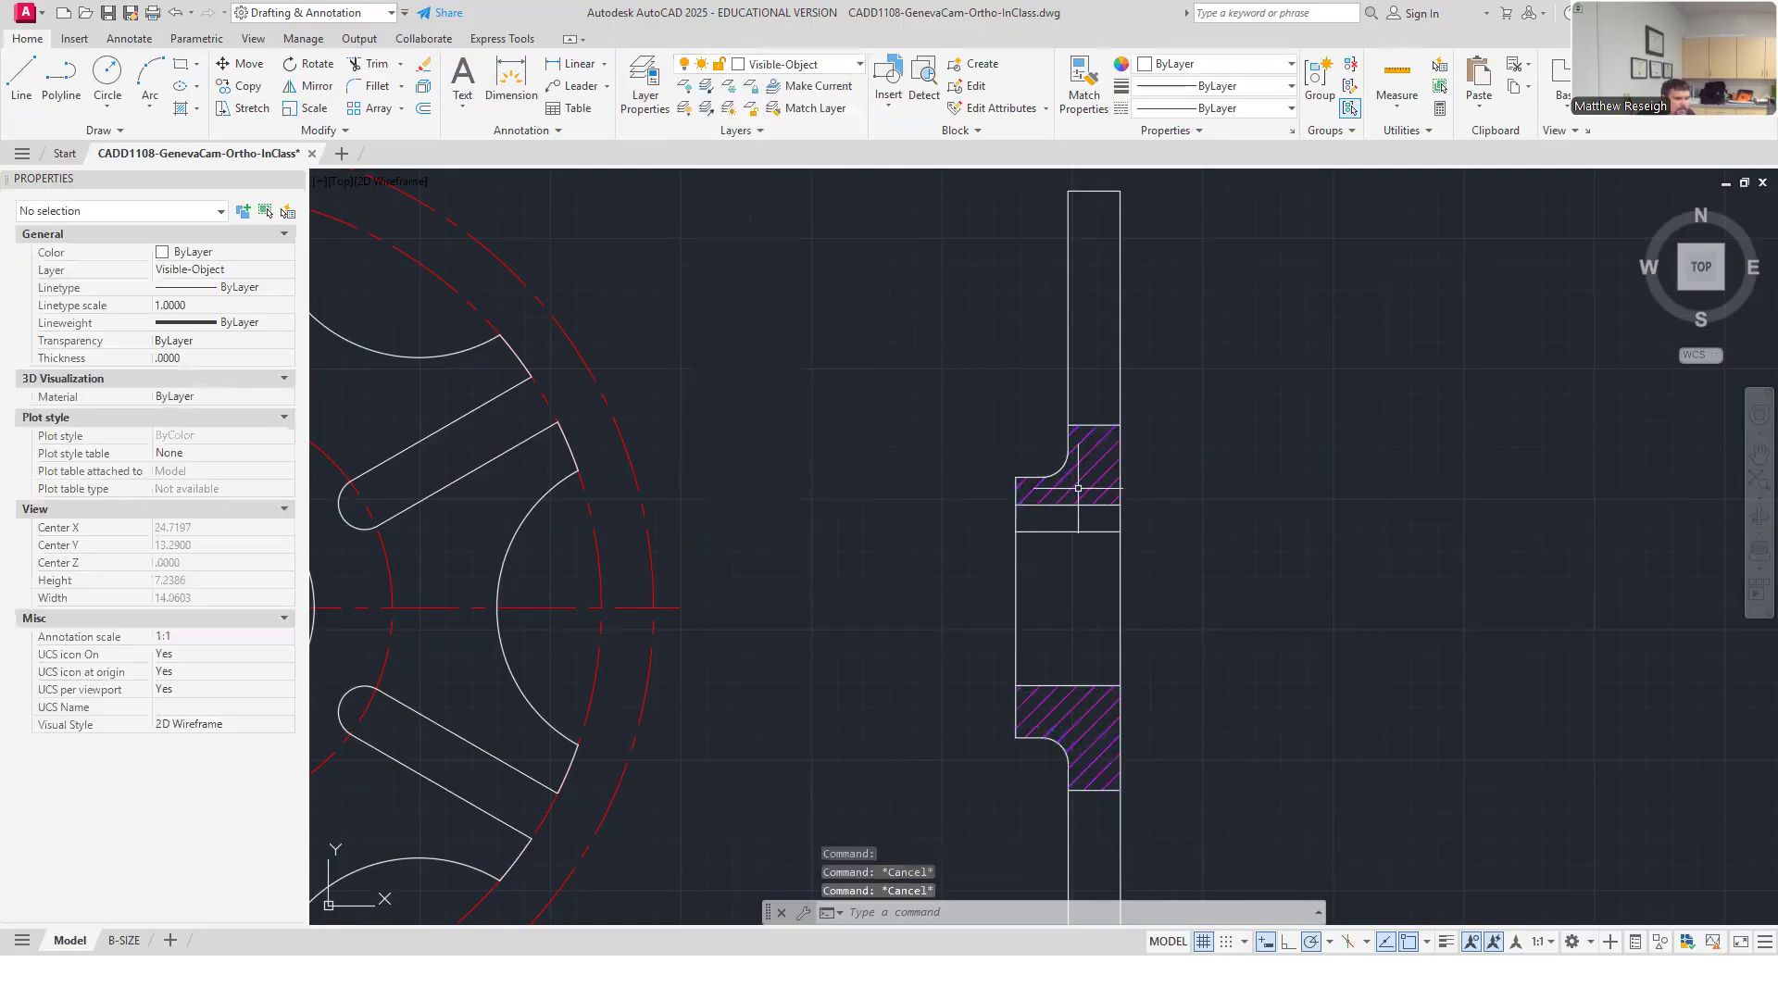
left_click(1078, 487)
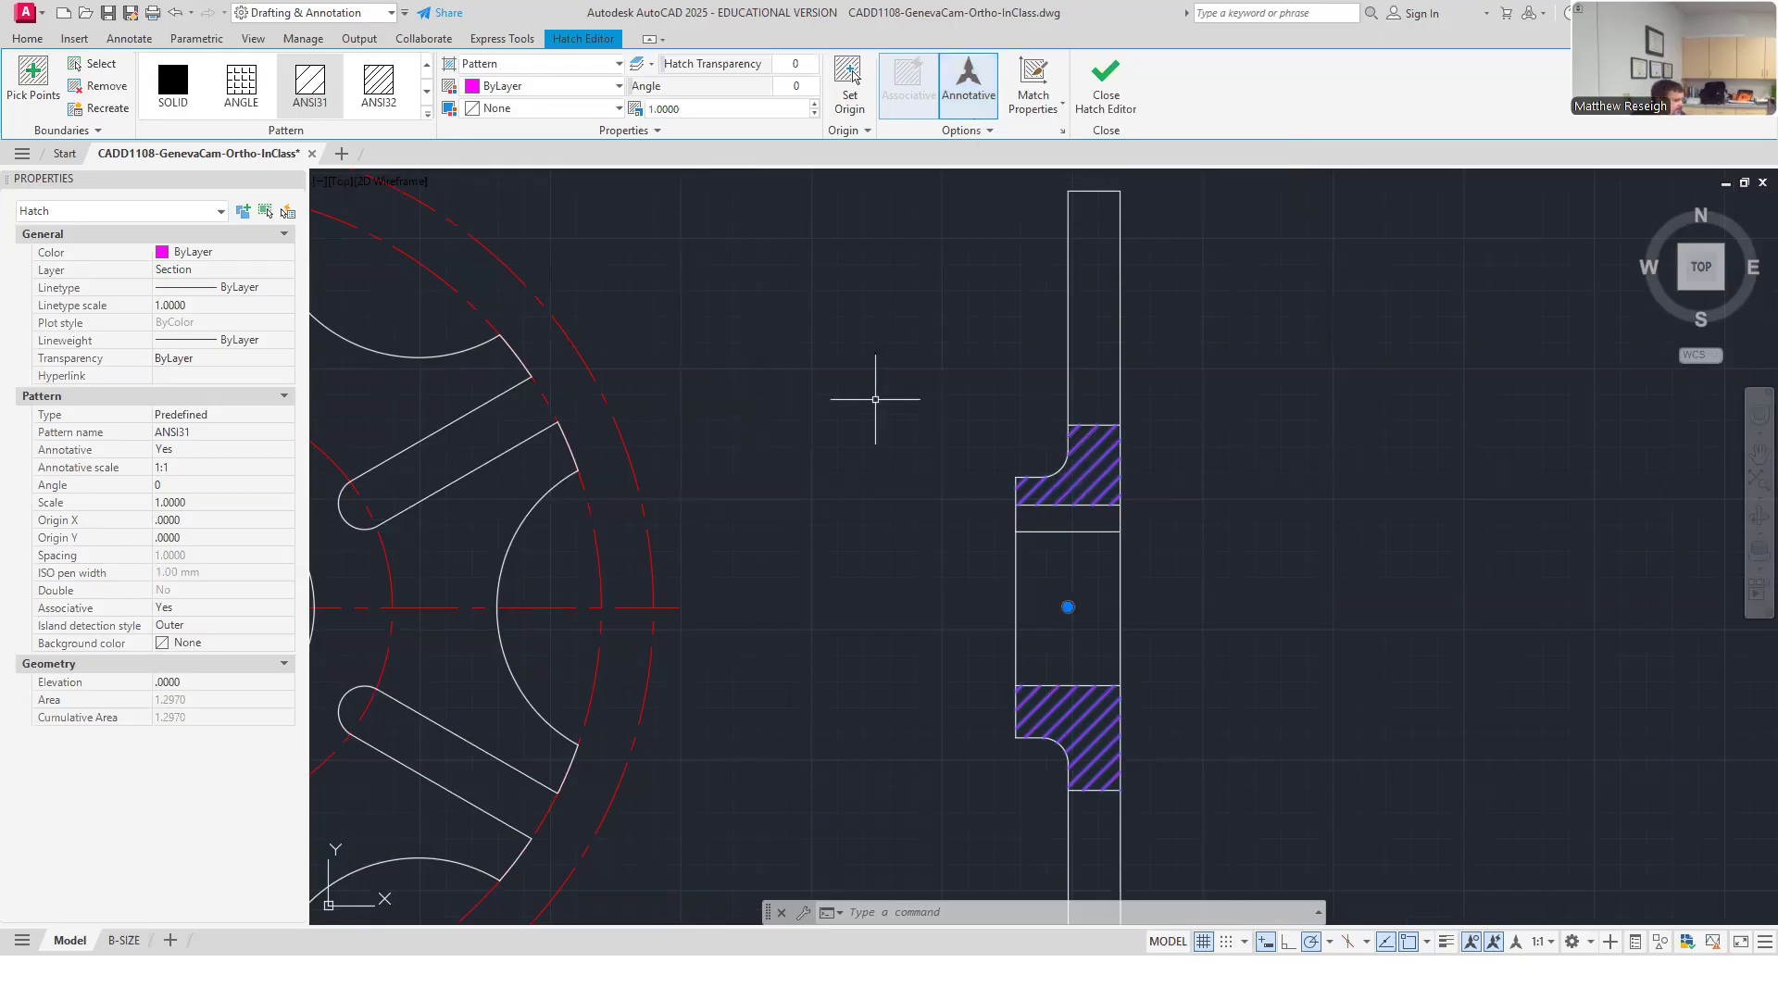
left_click(905, 409)
key("Escape")
key("Escape")
Examine the arrowhead at the upper end of the cutting-plane line and its size relative to both views.
scroll(905, 409, "down", 5)
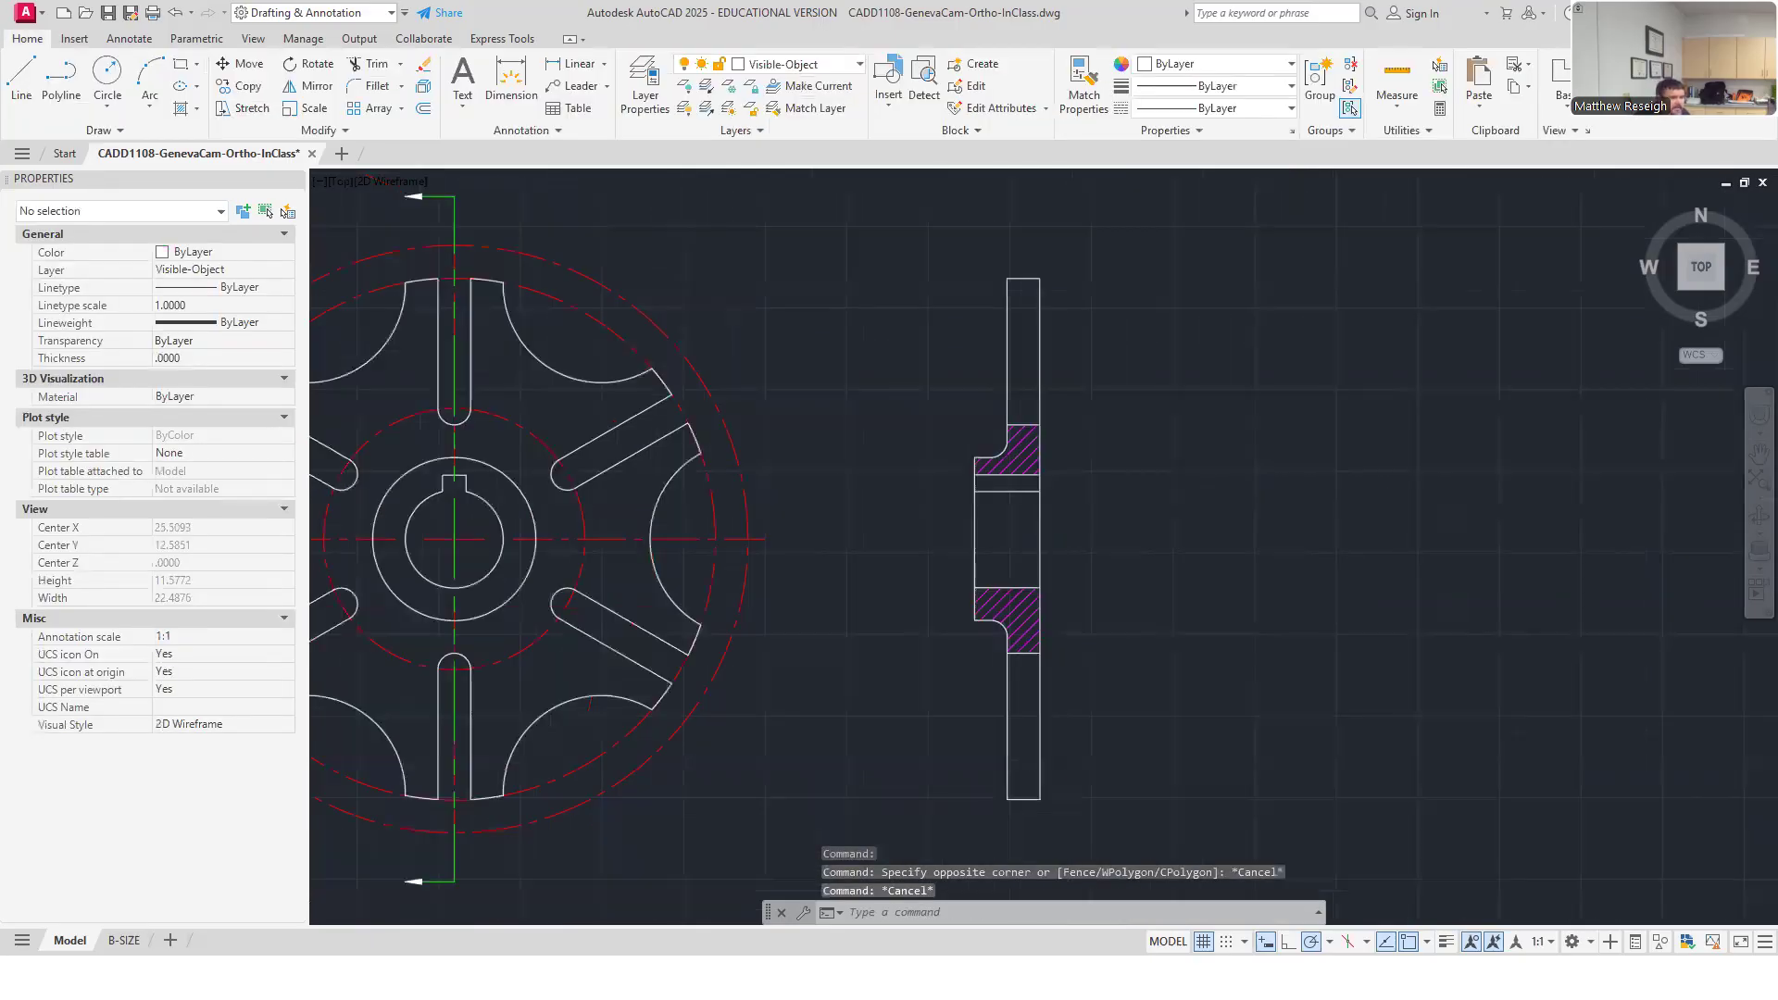
scroll(738, 380, "up", 12)
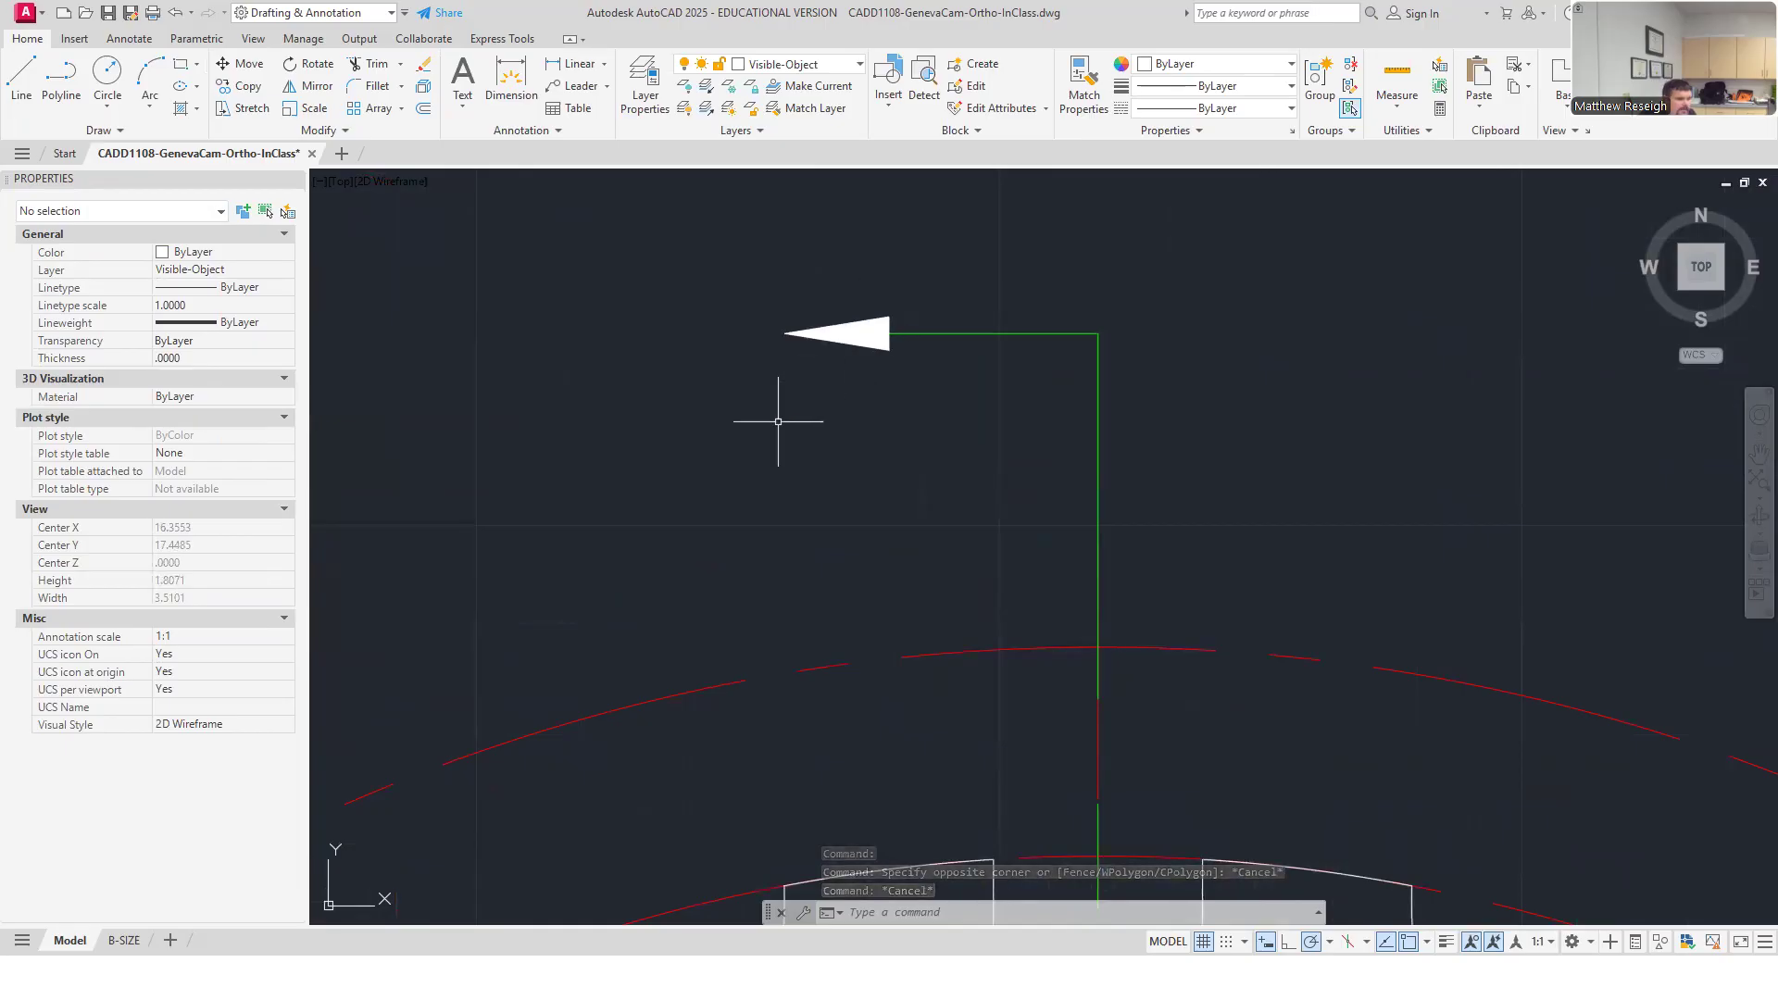
left_click(883, 463)
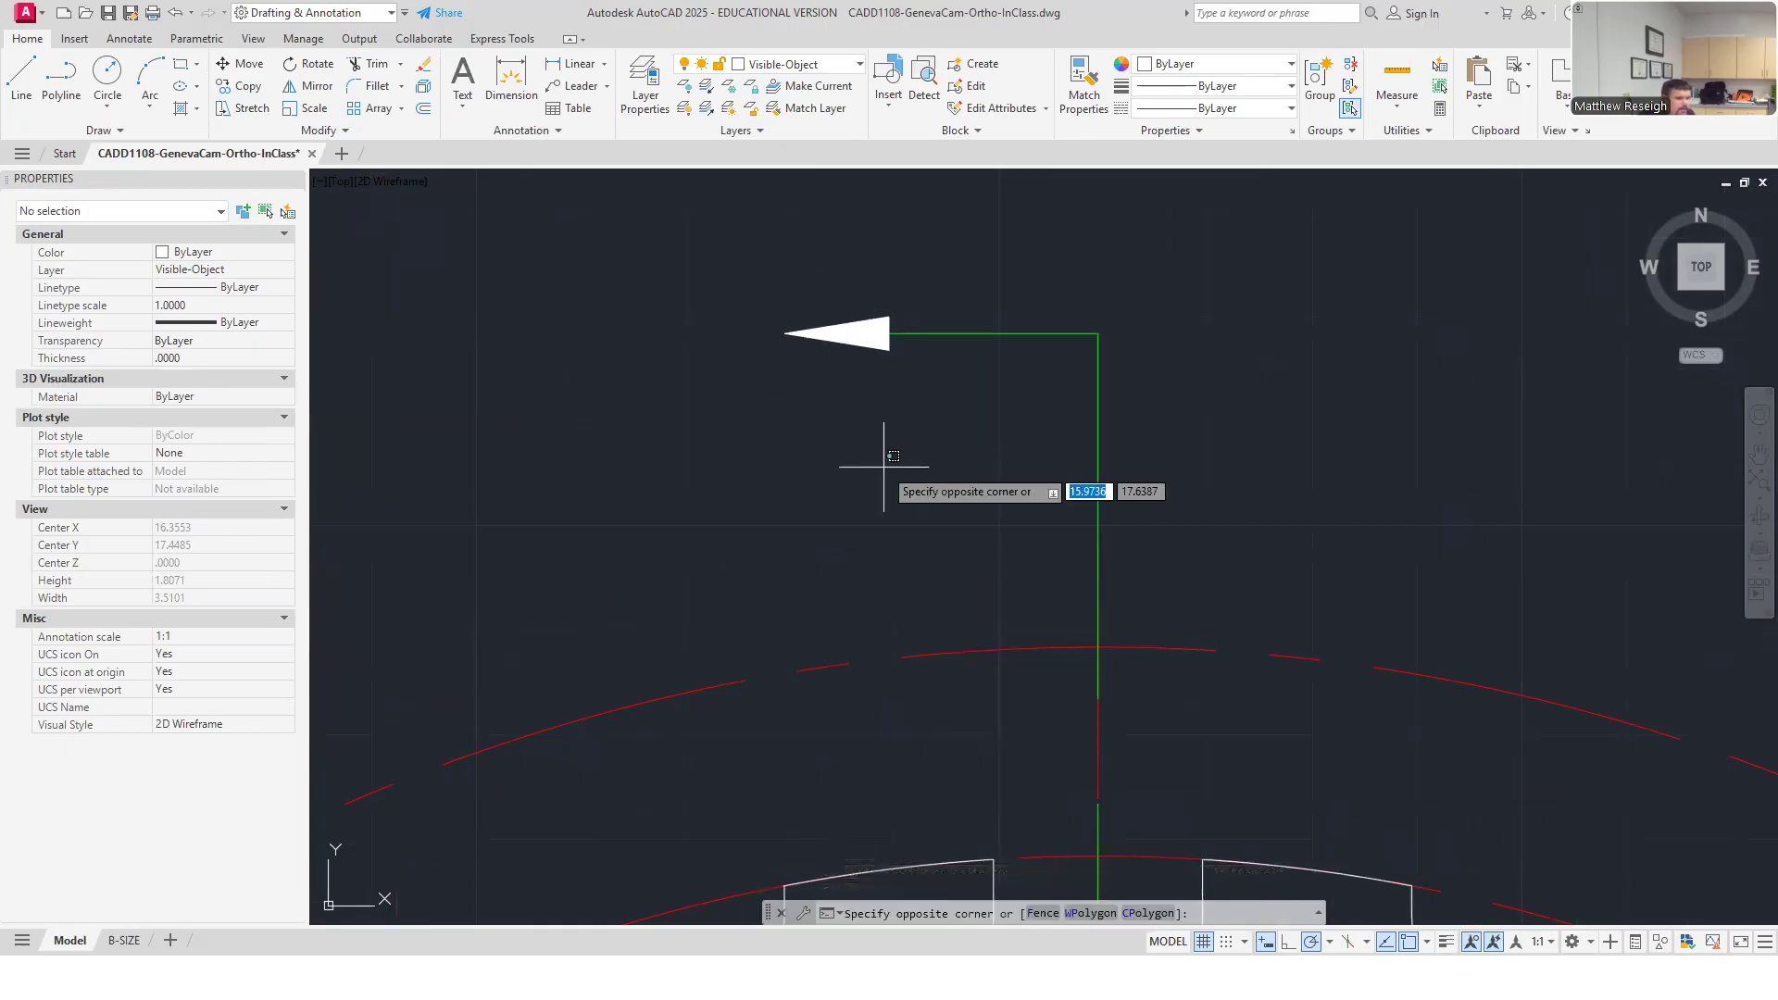
key("Escape")
key("Escape")
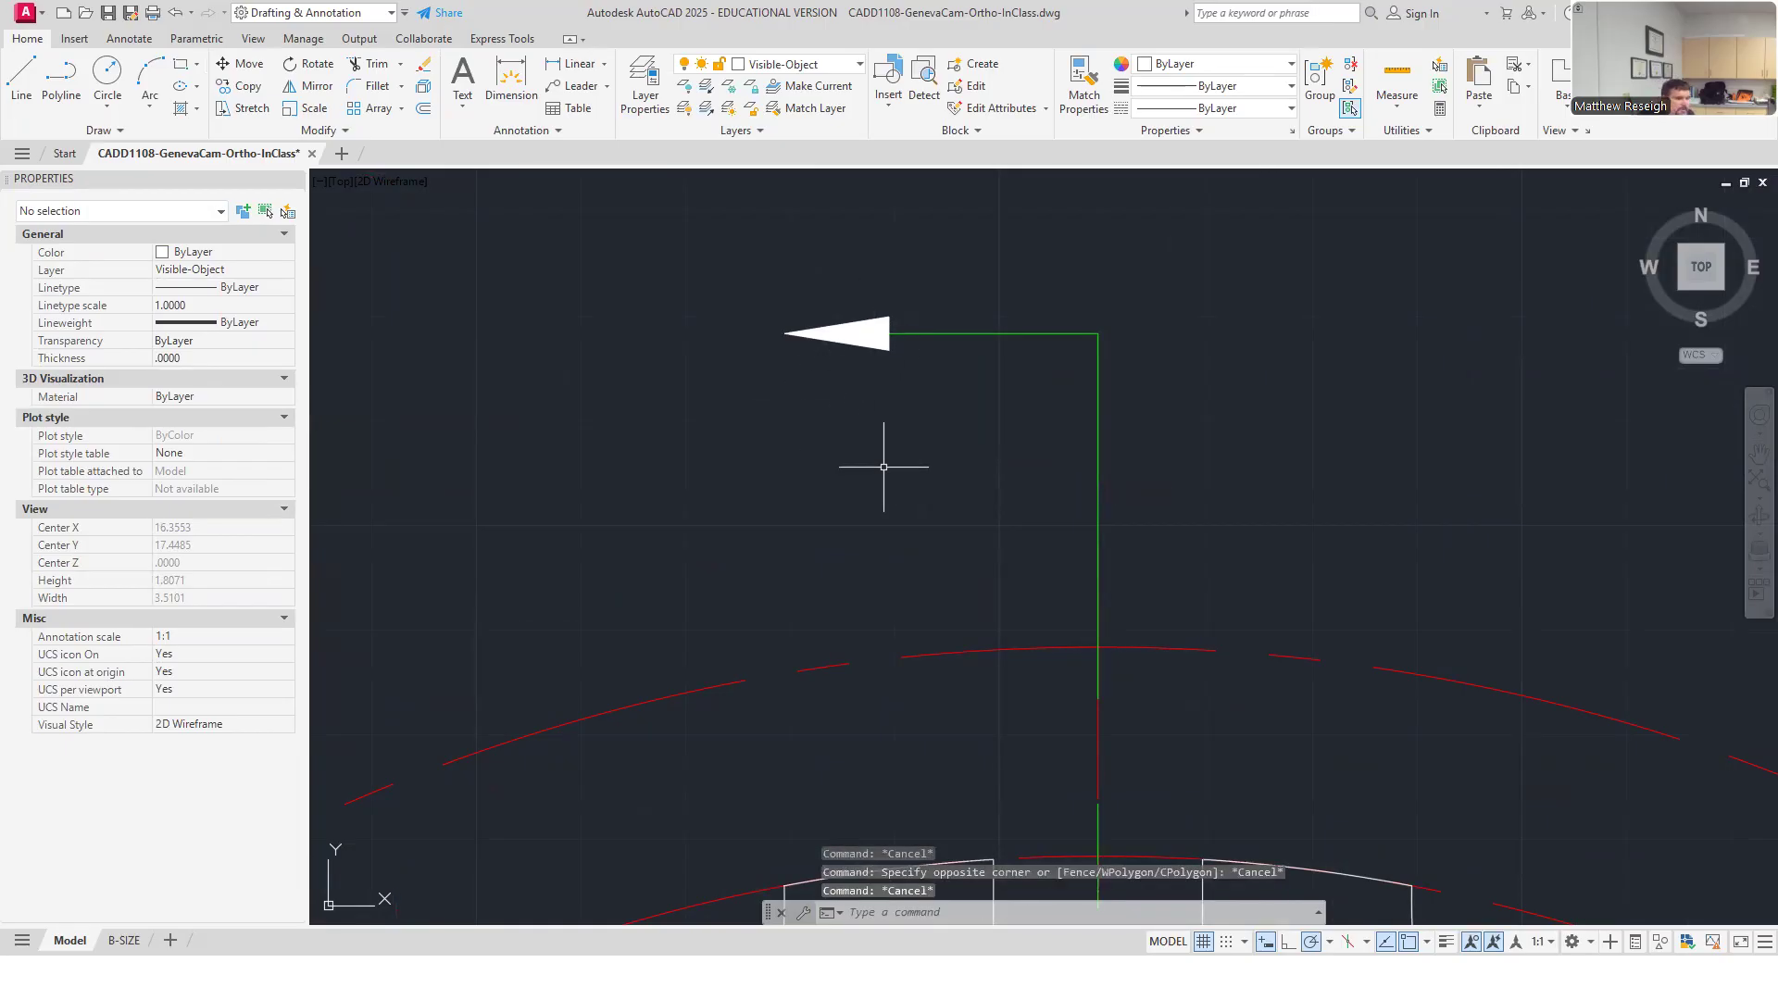
scroll(883, 466, "down", 2)
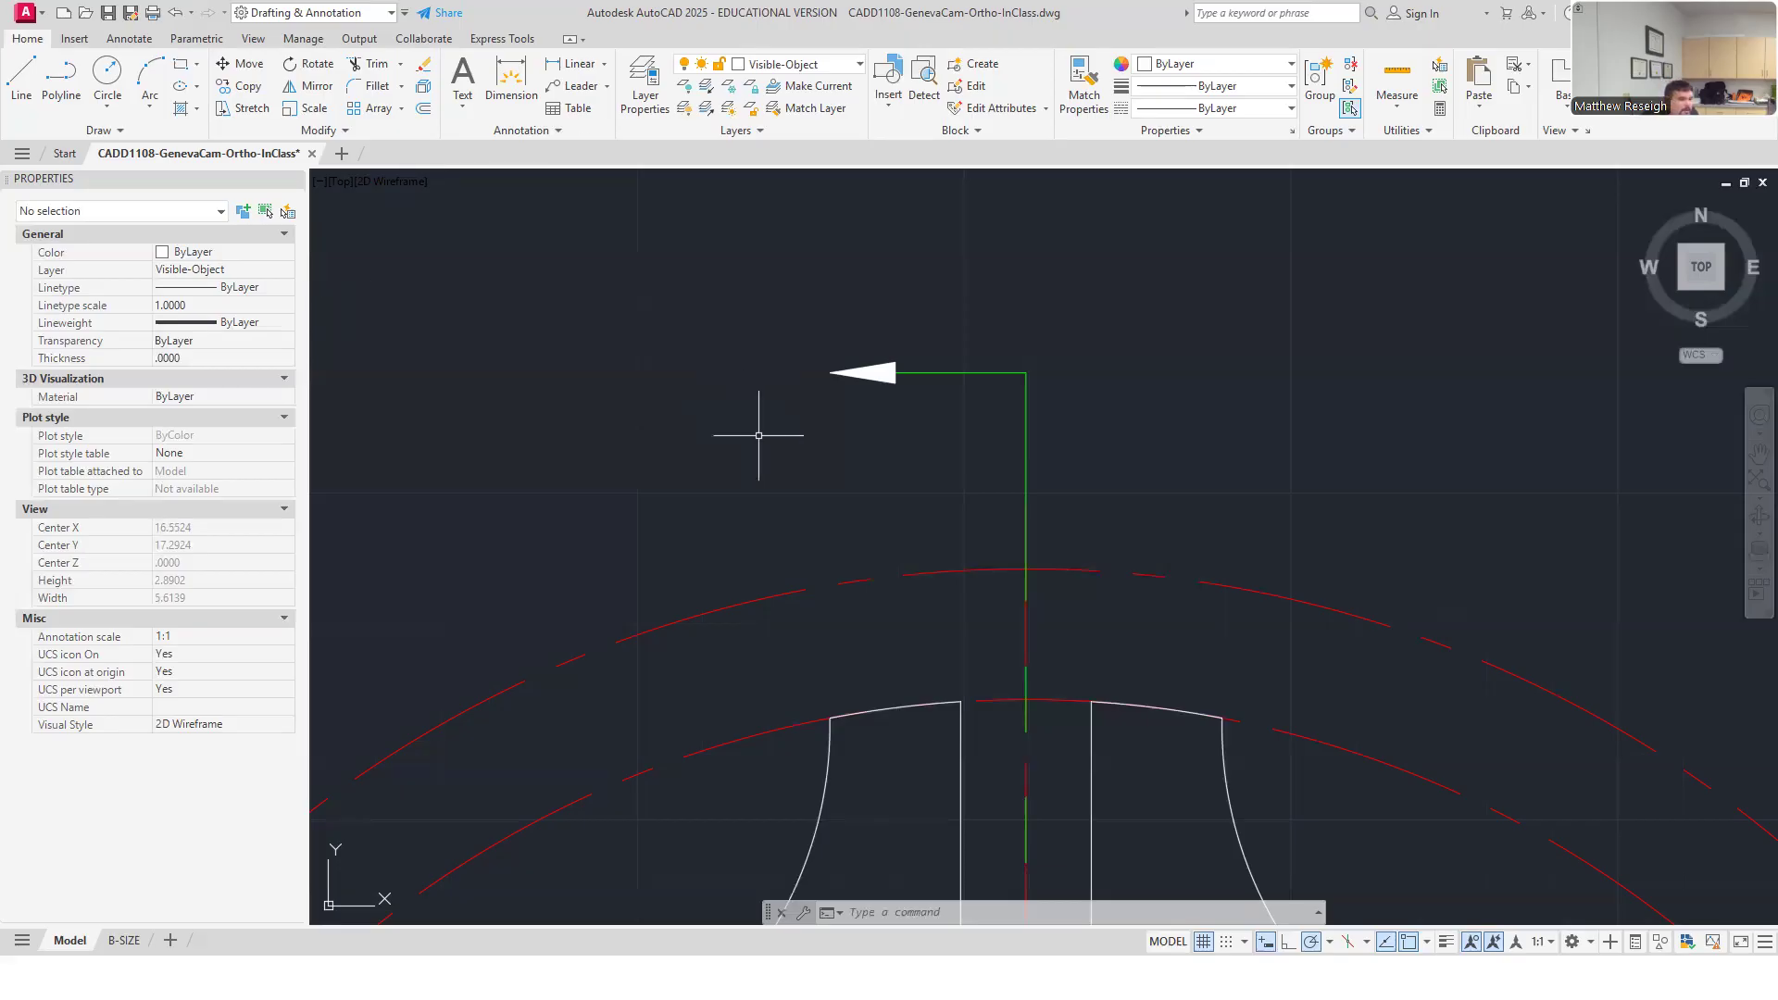
scroll(878, 376, "down", 6)
scroll(889, 593, "down", 5)
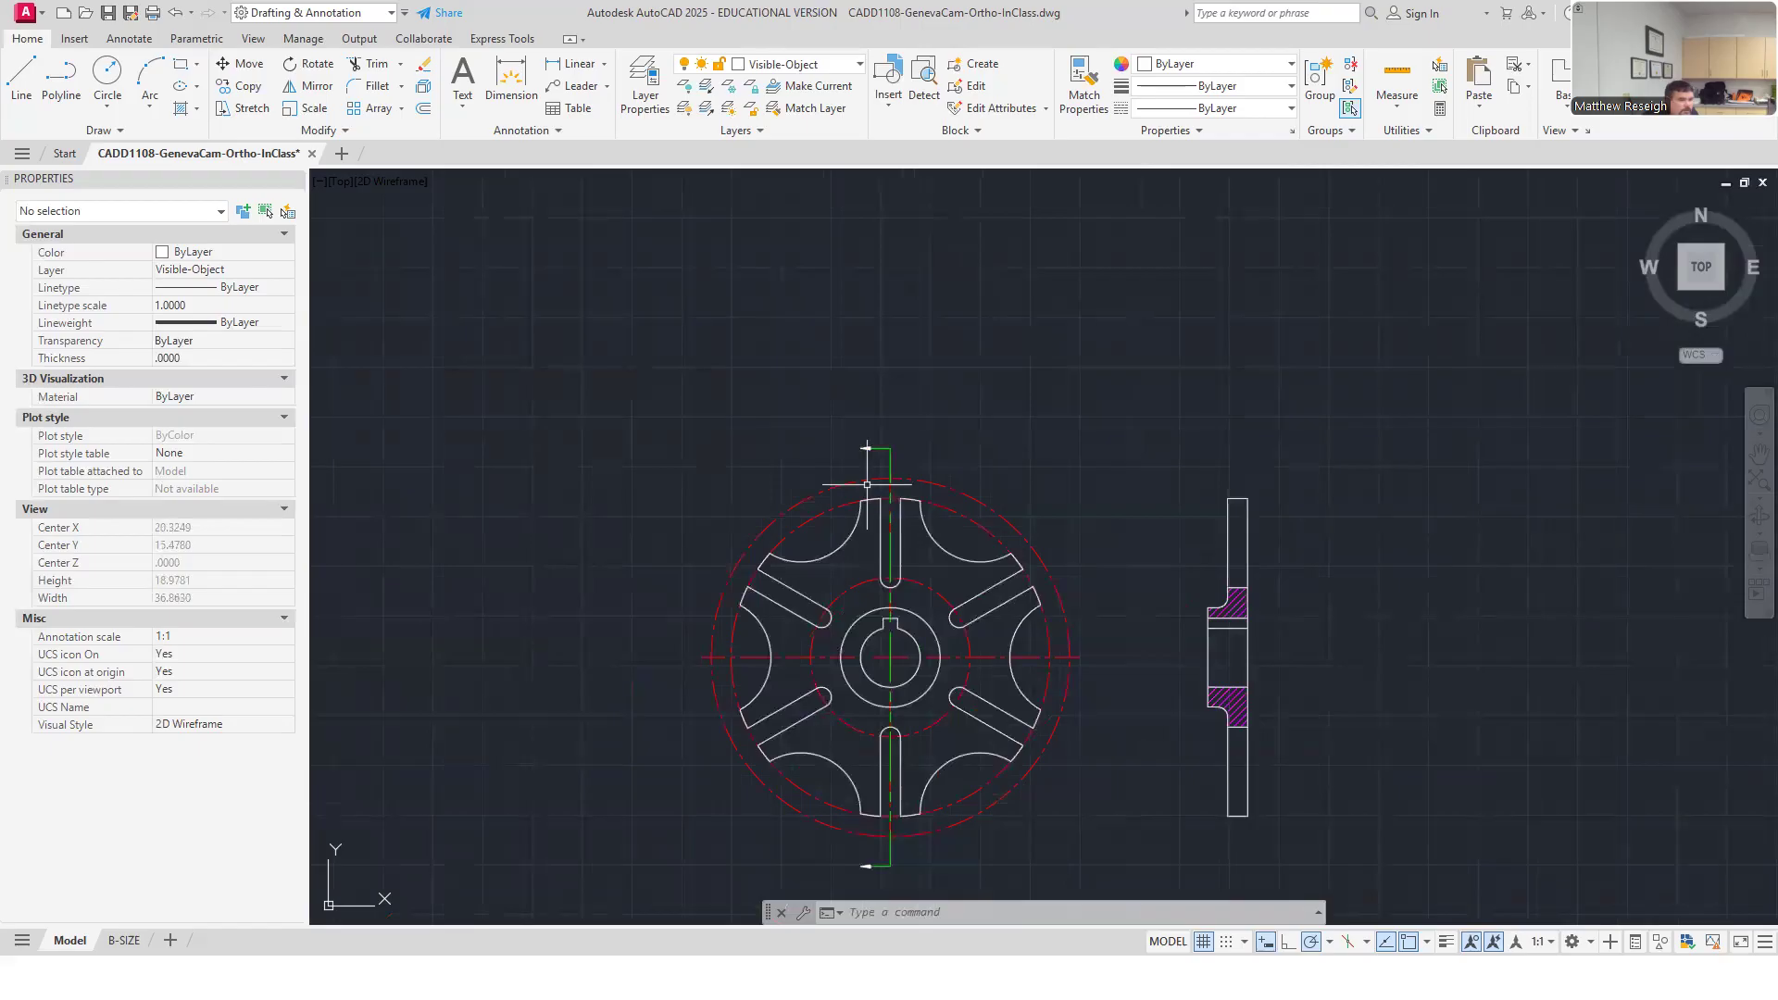
Start a block definition named Cutting Plane Arrow with its base point where the upper arrowhead's flat end meets the green line.
scroll(853, 559, "up", 7)
scroll(857, 496, "up", 2)
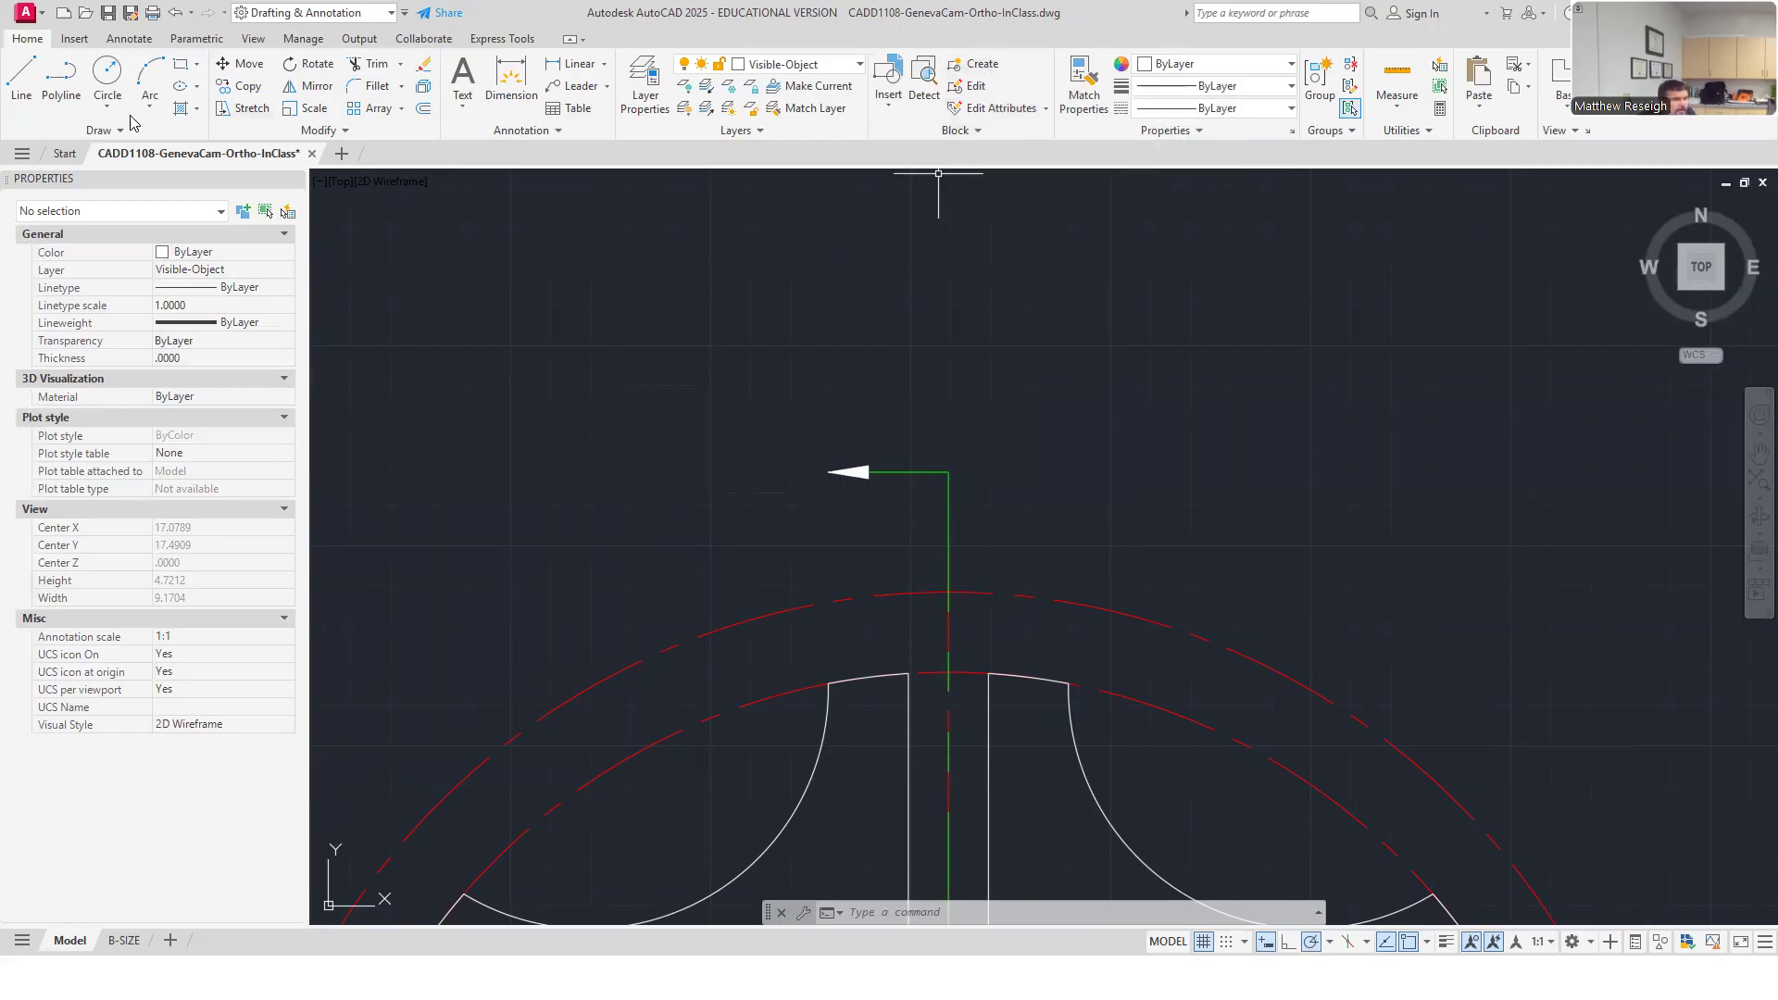
left_click(984, 74)
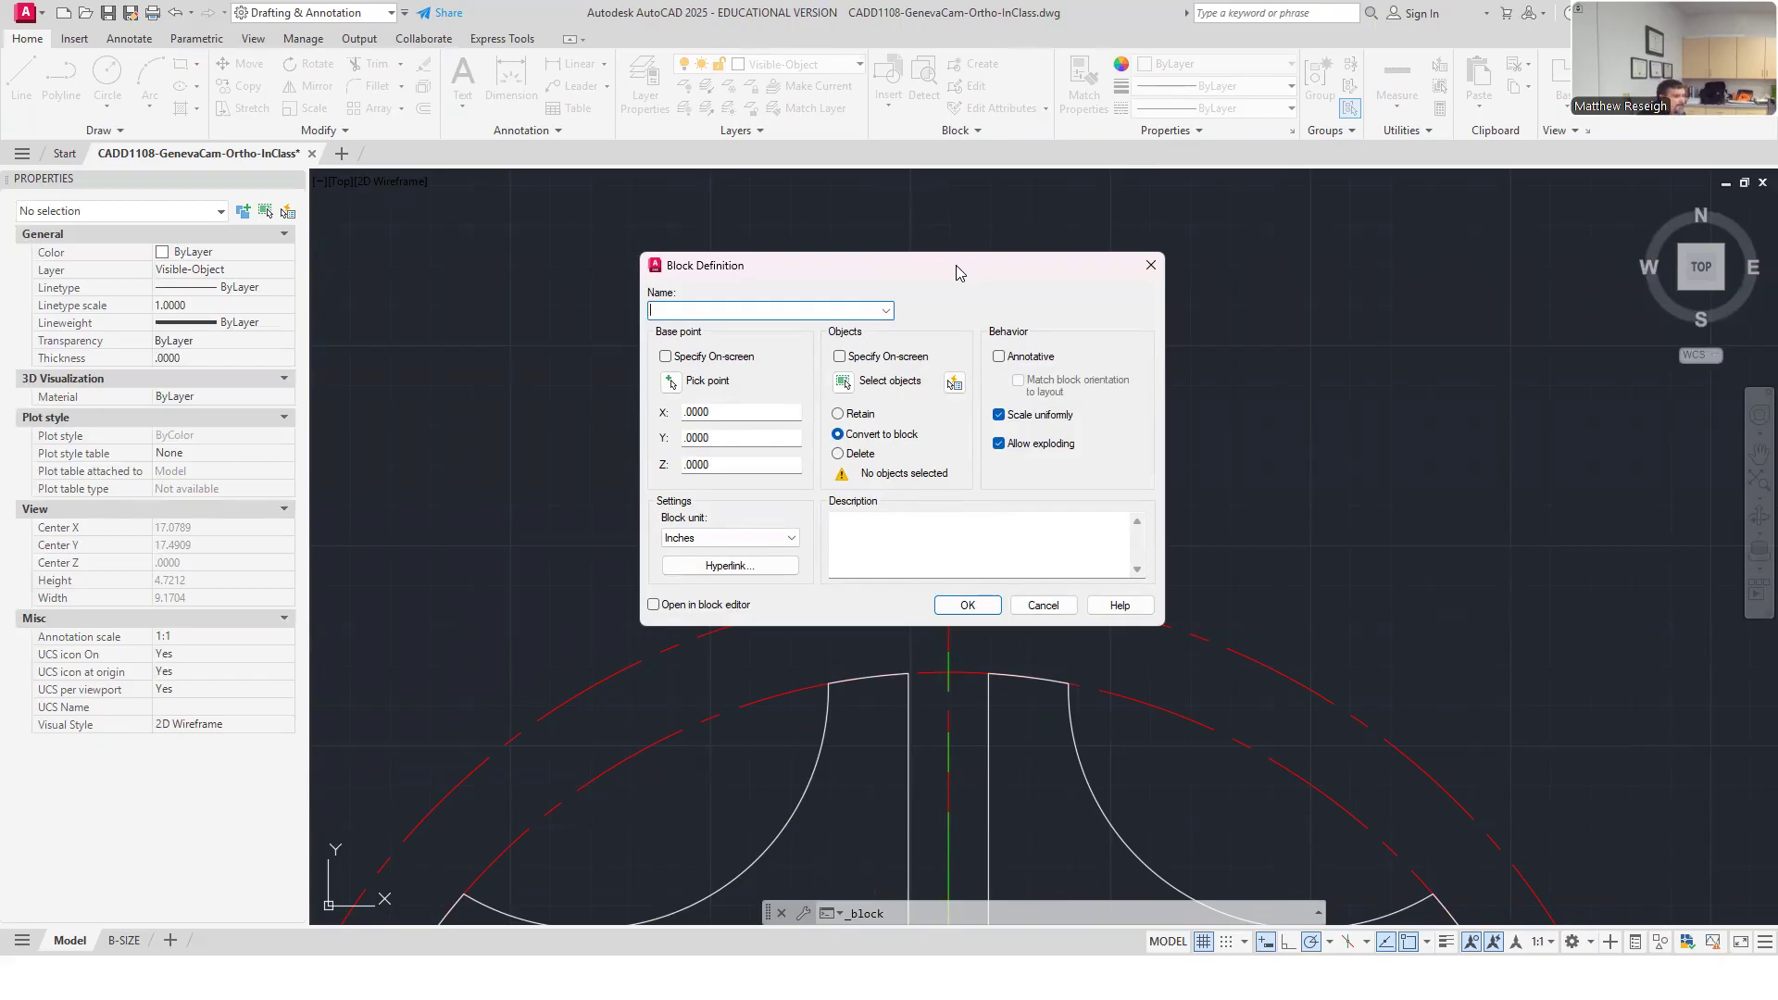
type("Cutting Plane Arrow")
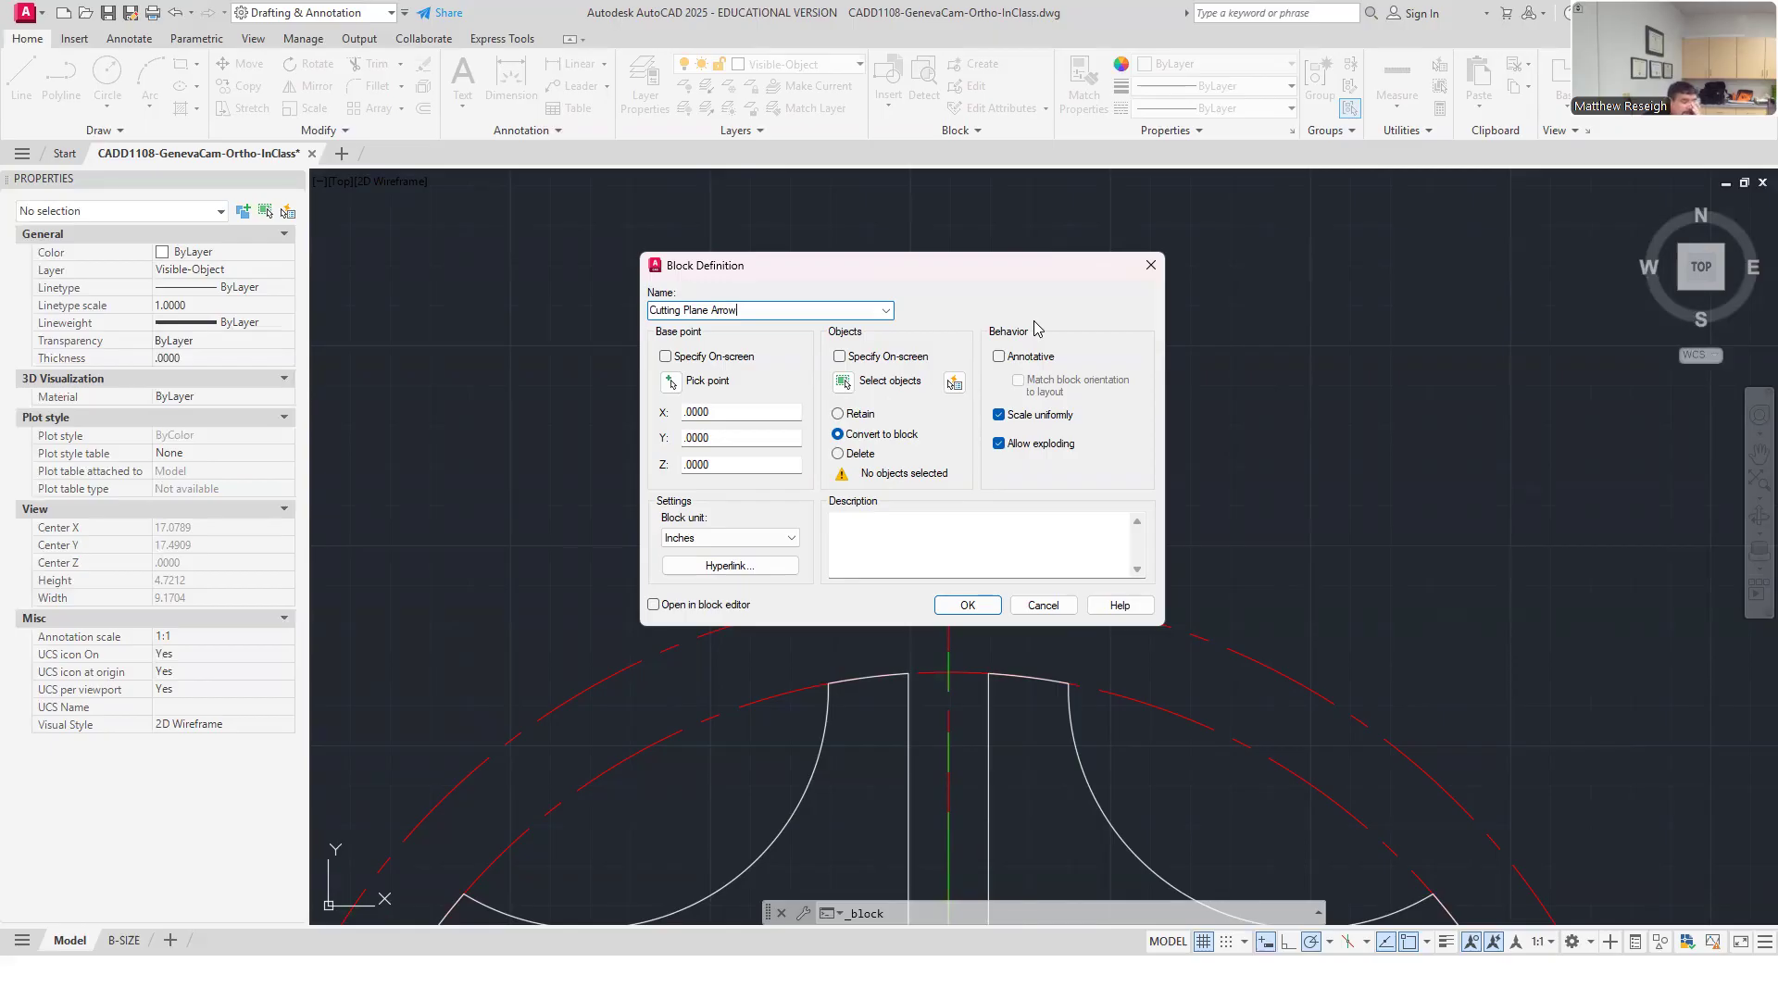
left_click(671, 387)
scroll(863, 482, "up", 2)
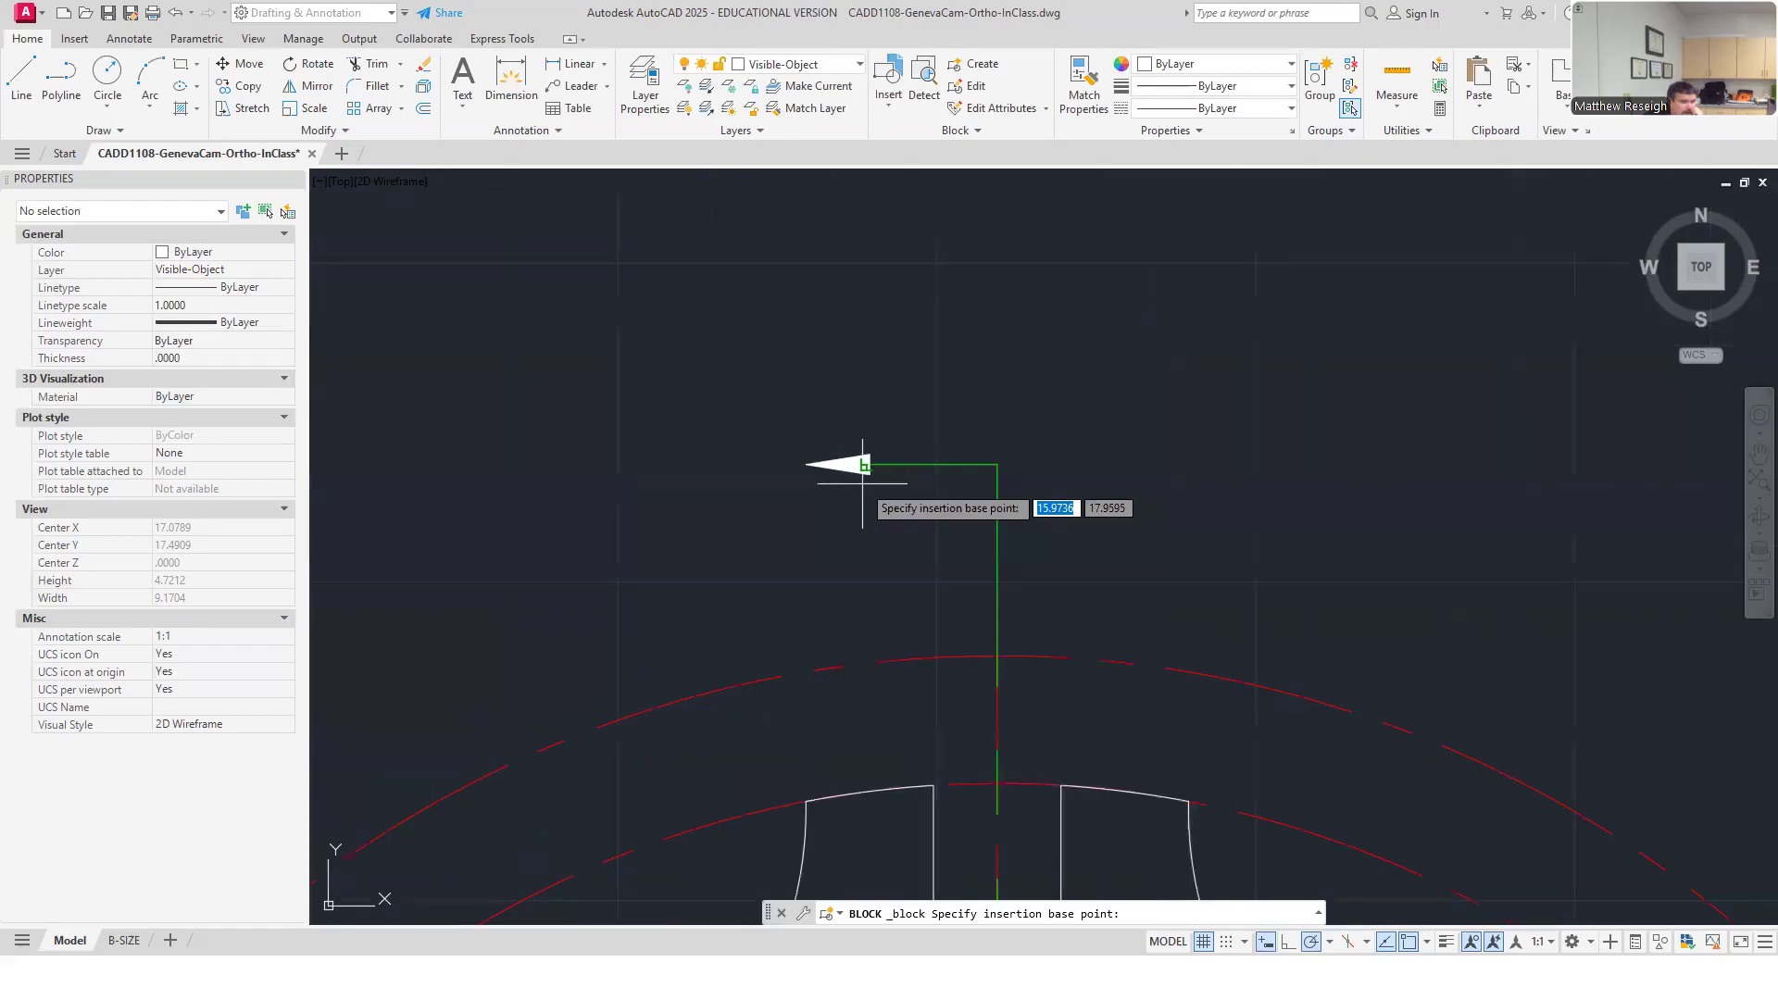
scroll(862, 481, "up", 4)
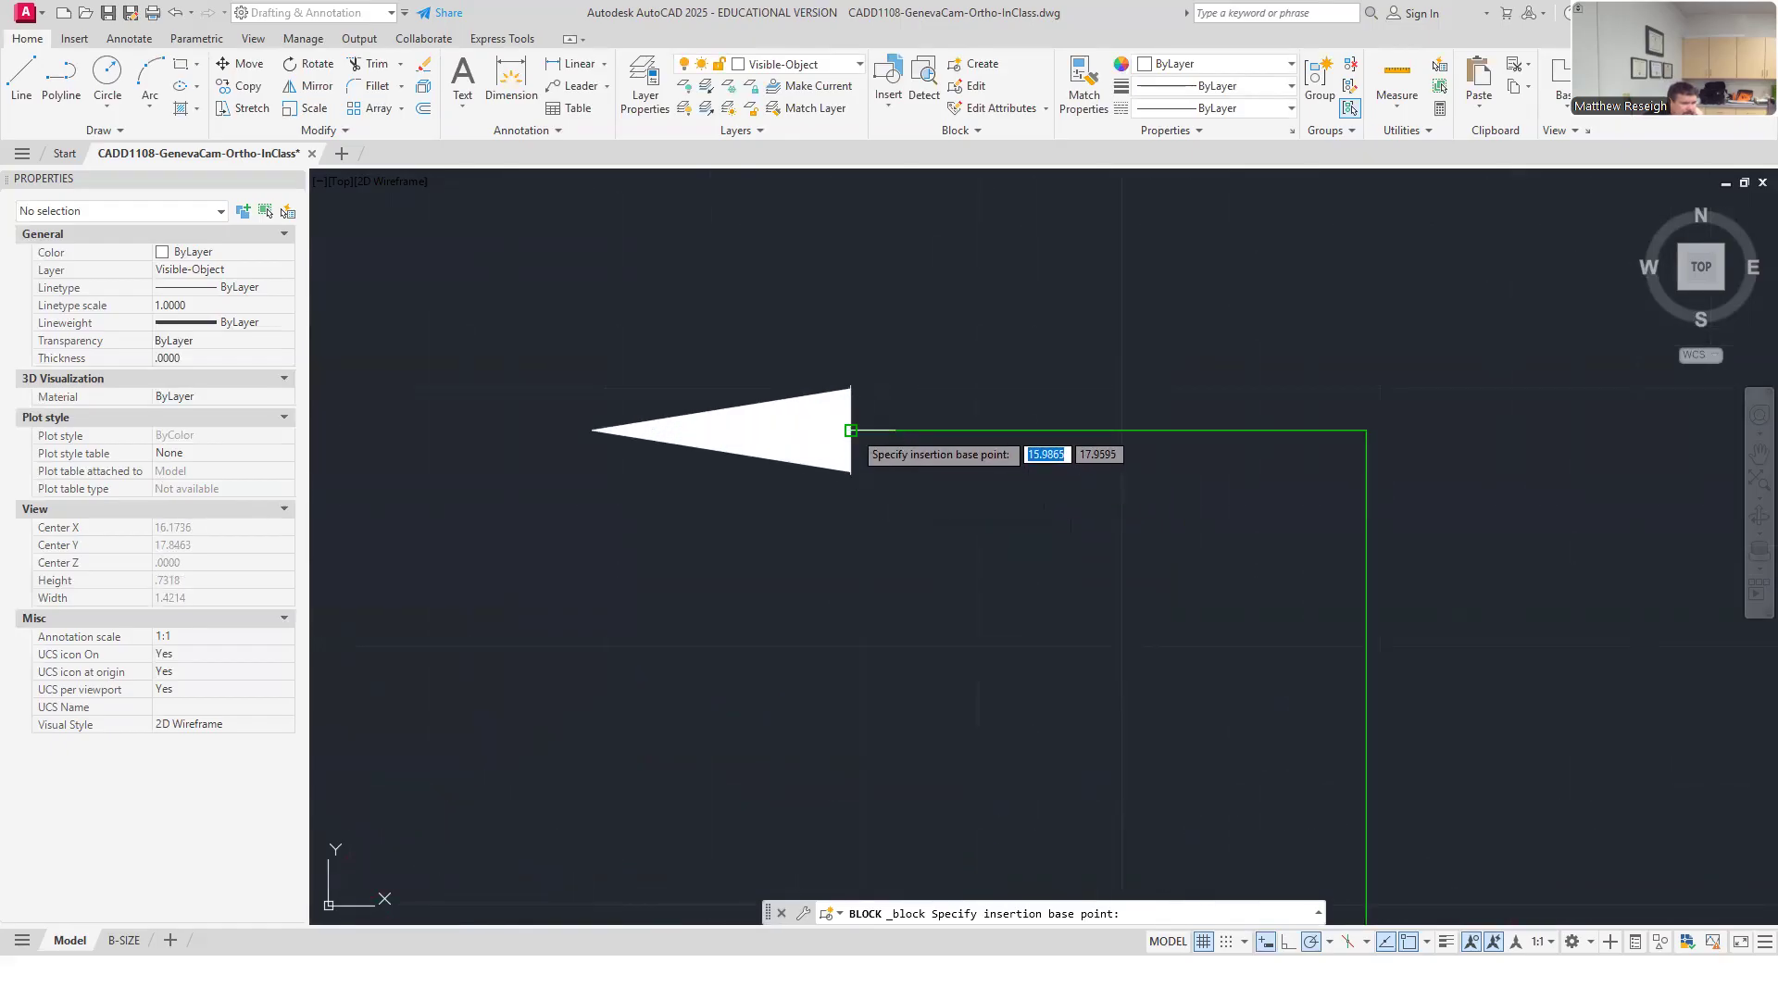
left_click(851, 431)
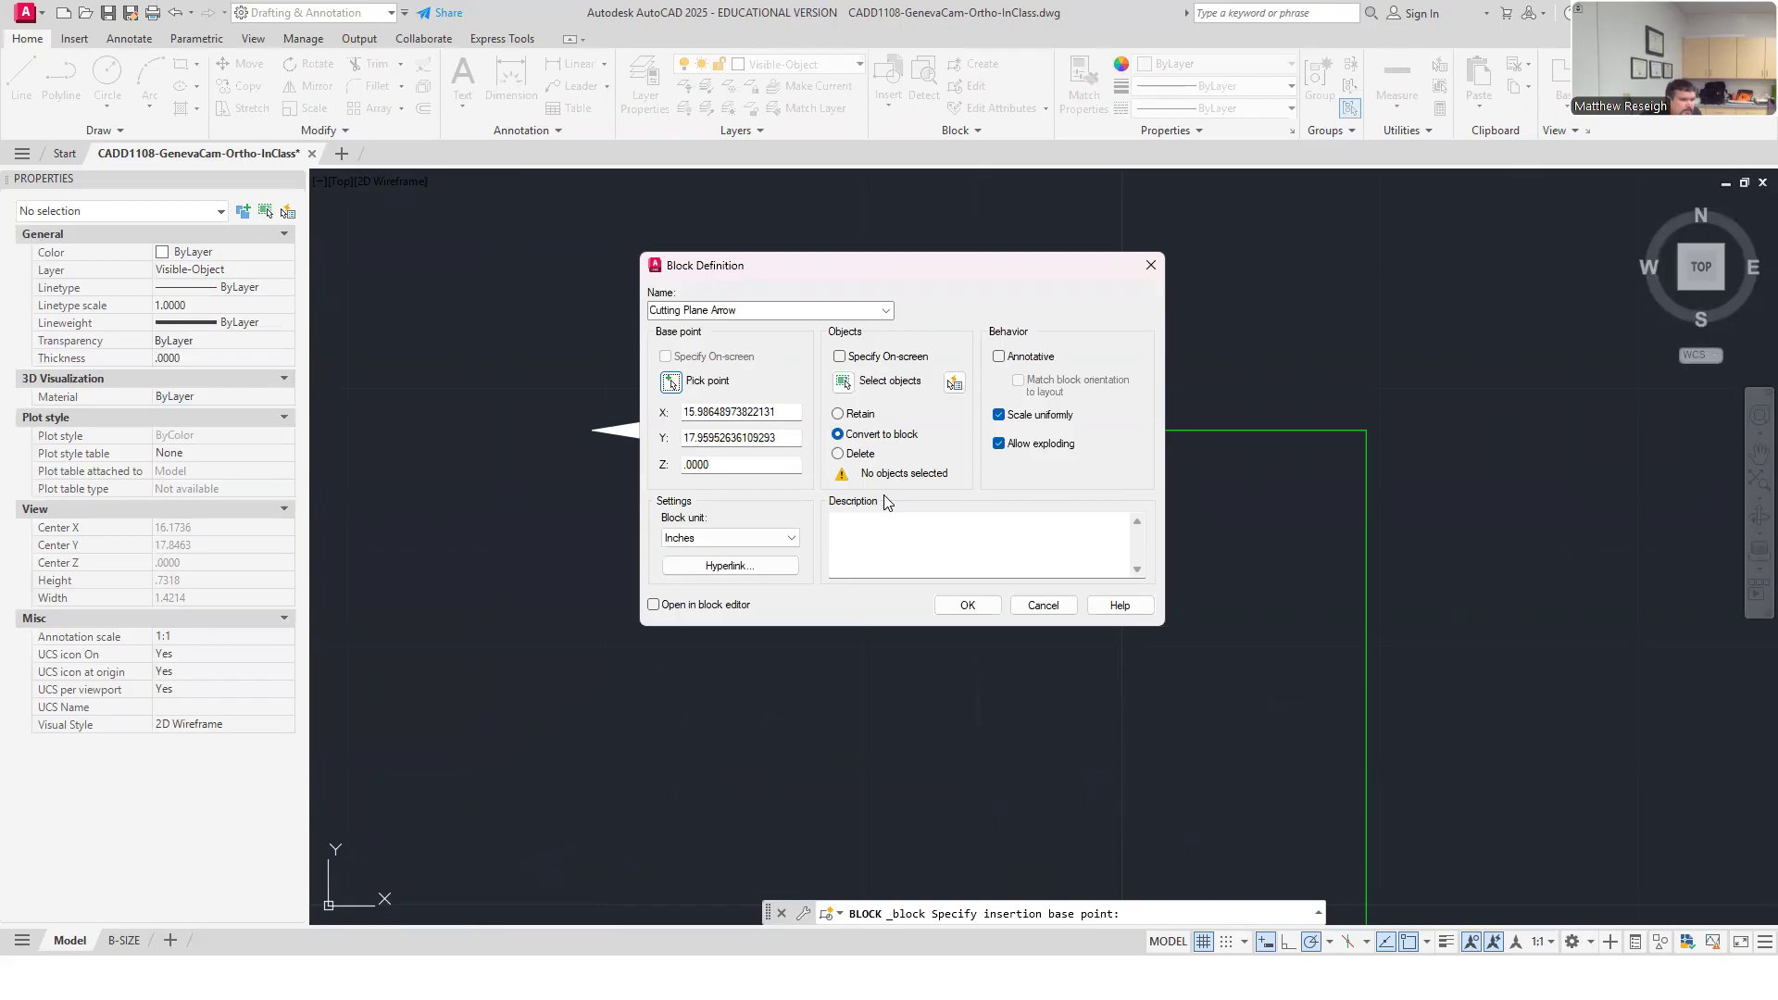
Select the upper arrowhead as the block's object, make the block annotative and create it.
left_click(844, 388)
left_click(796, 422)
left_click(840, 404)
left_click(845, 404)
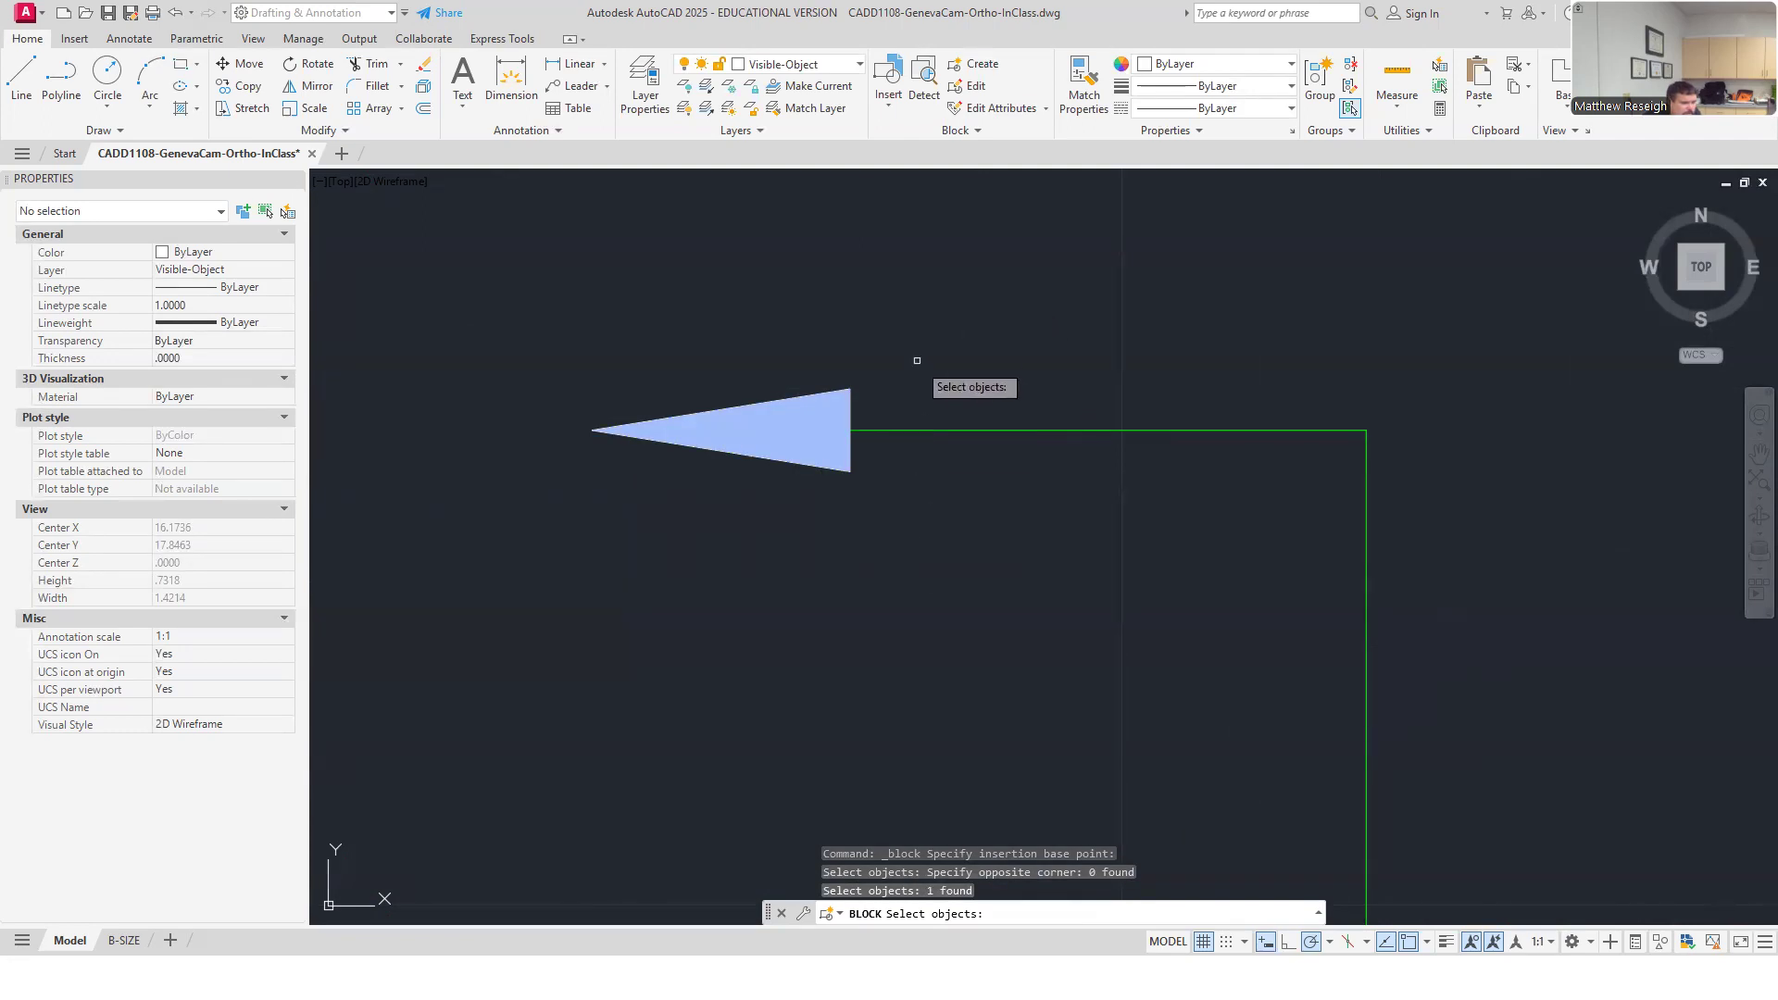
key("Return")
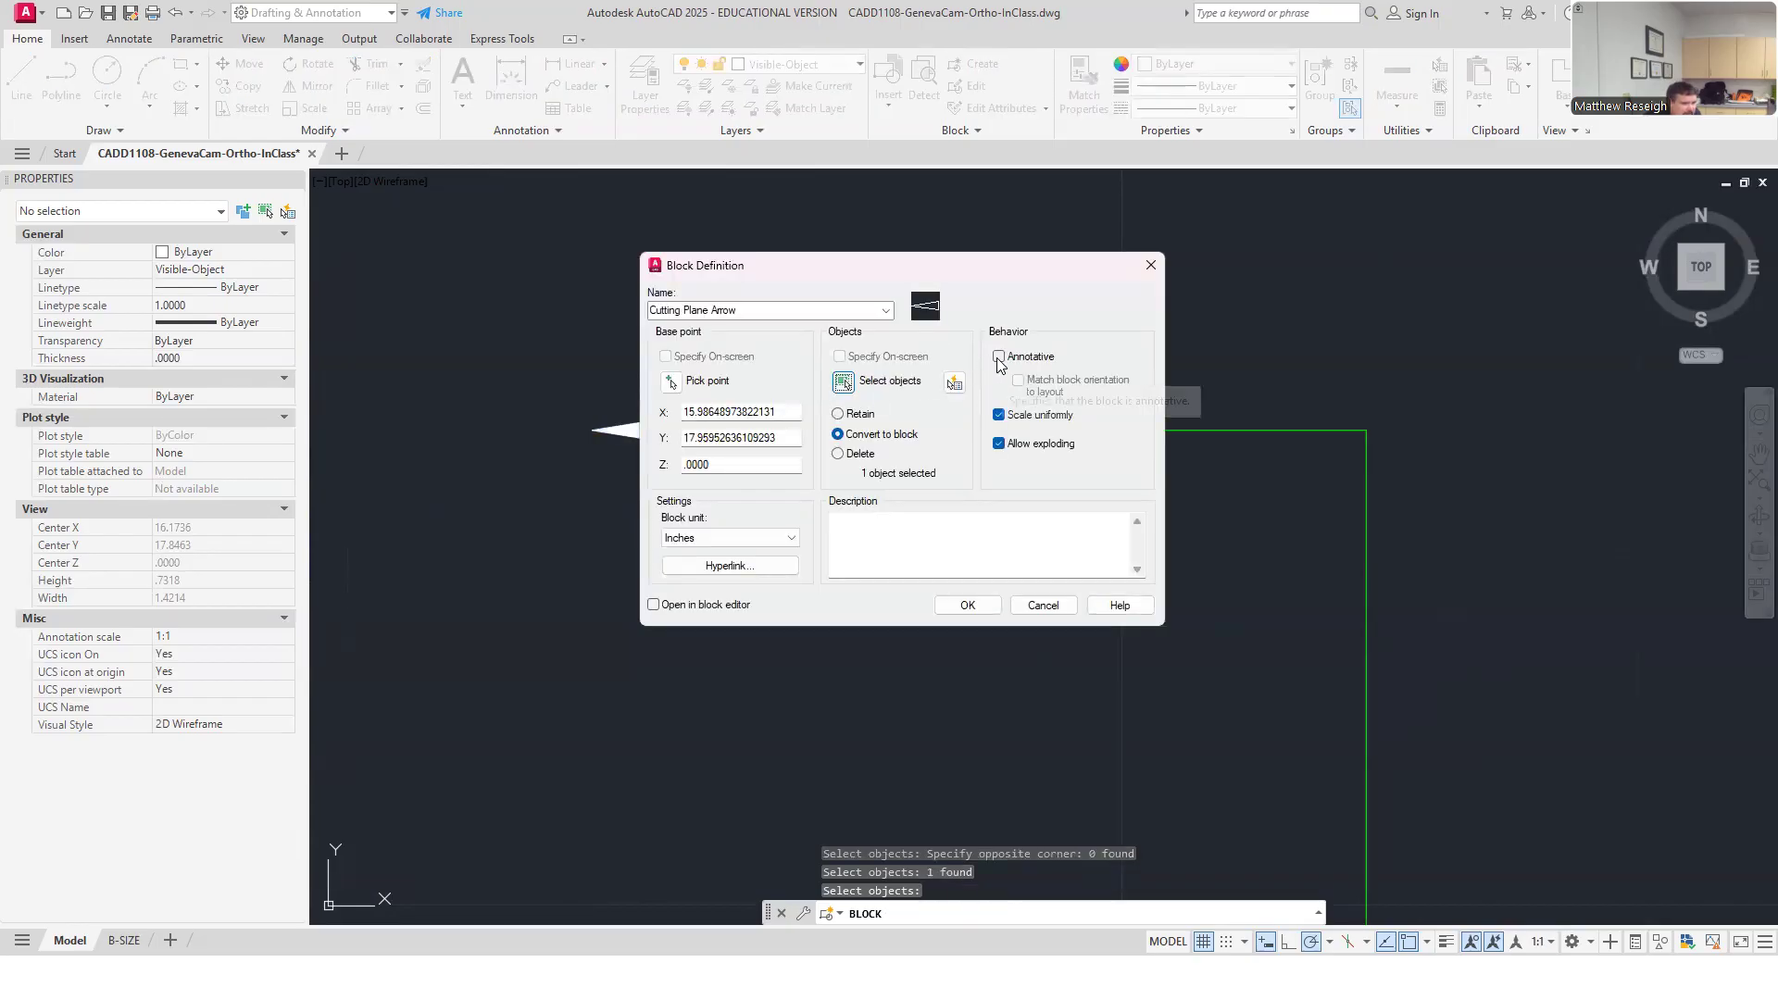
left_click(999, 358)
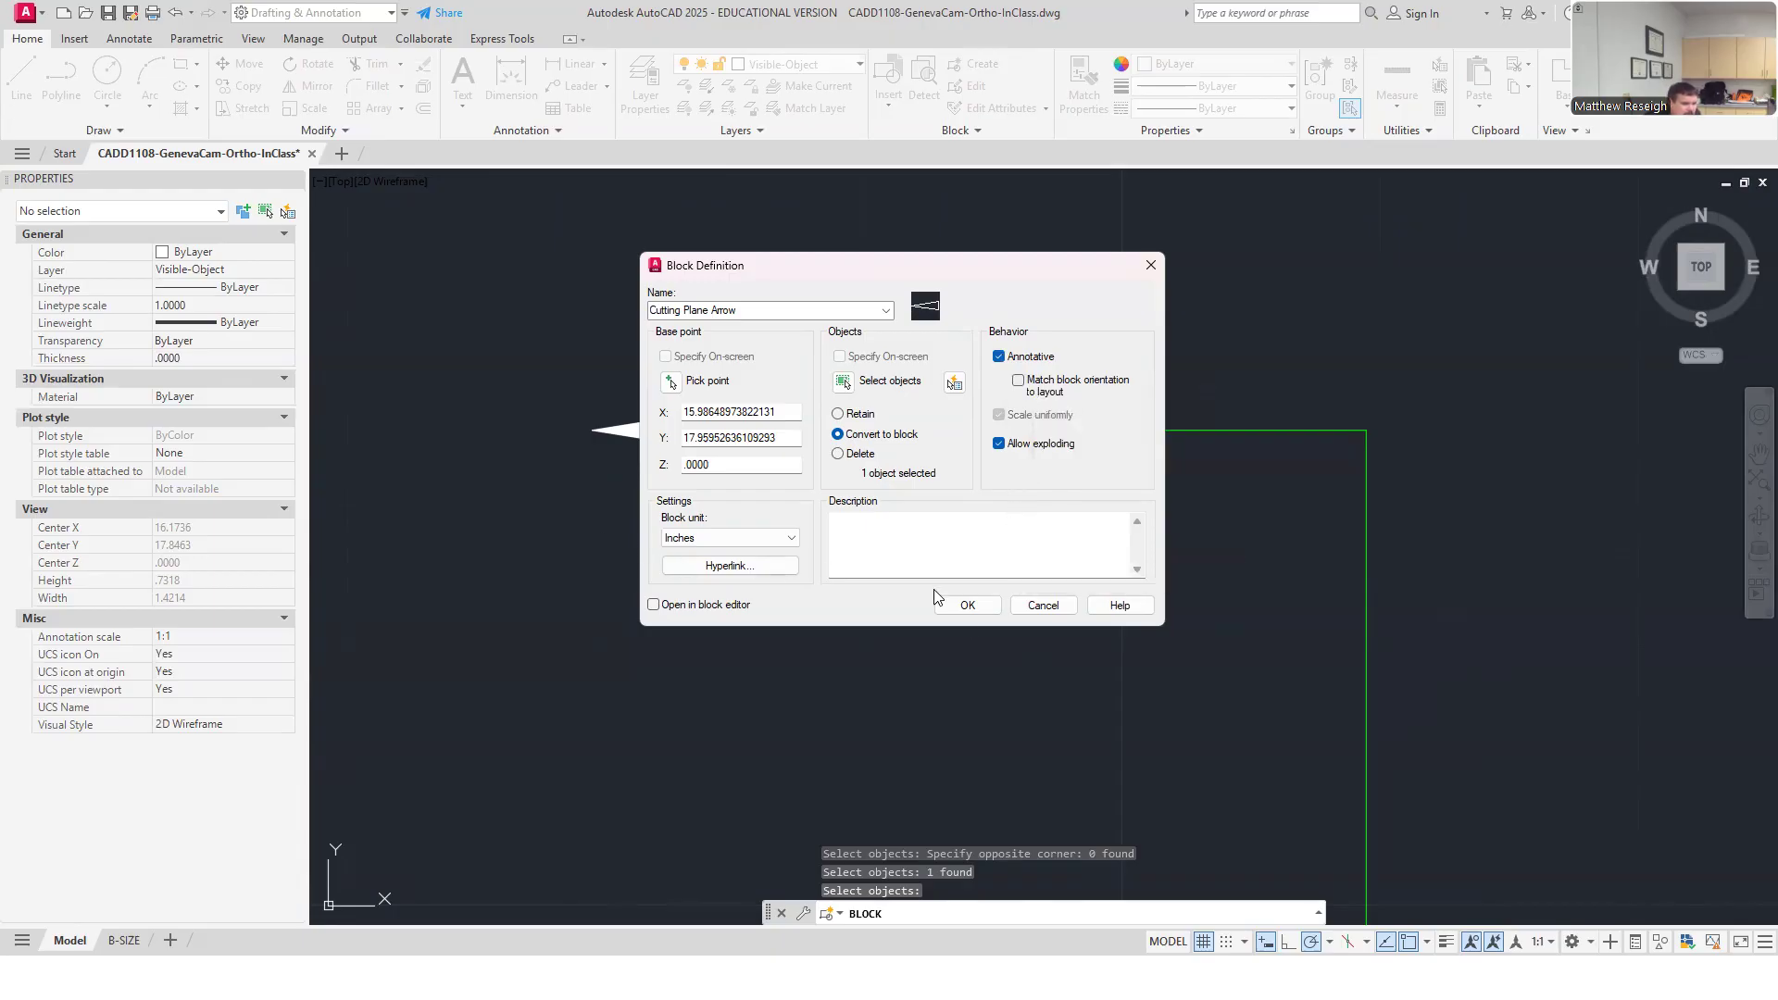
left_click(967, 608)
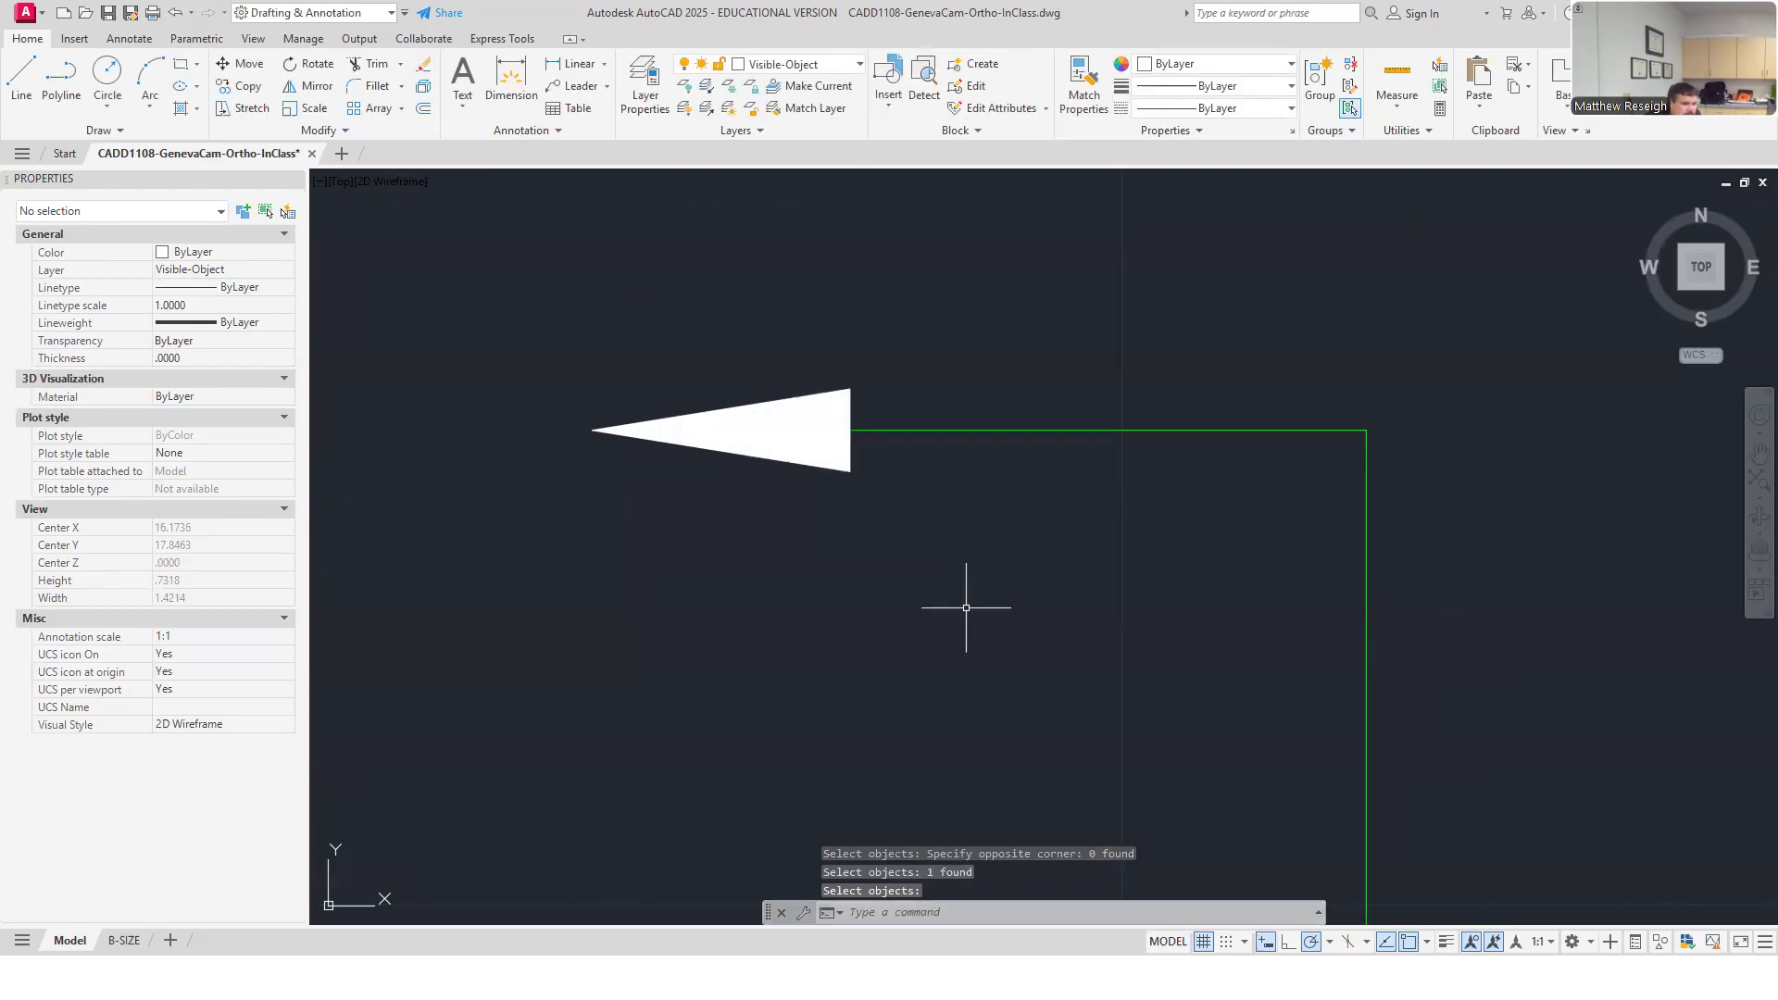
Browse the drawing's insertable blocks for Cutting Plane Arrow without inserting one.
scroll(965, 551, "down", 2)
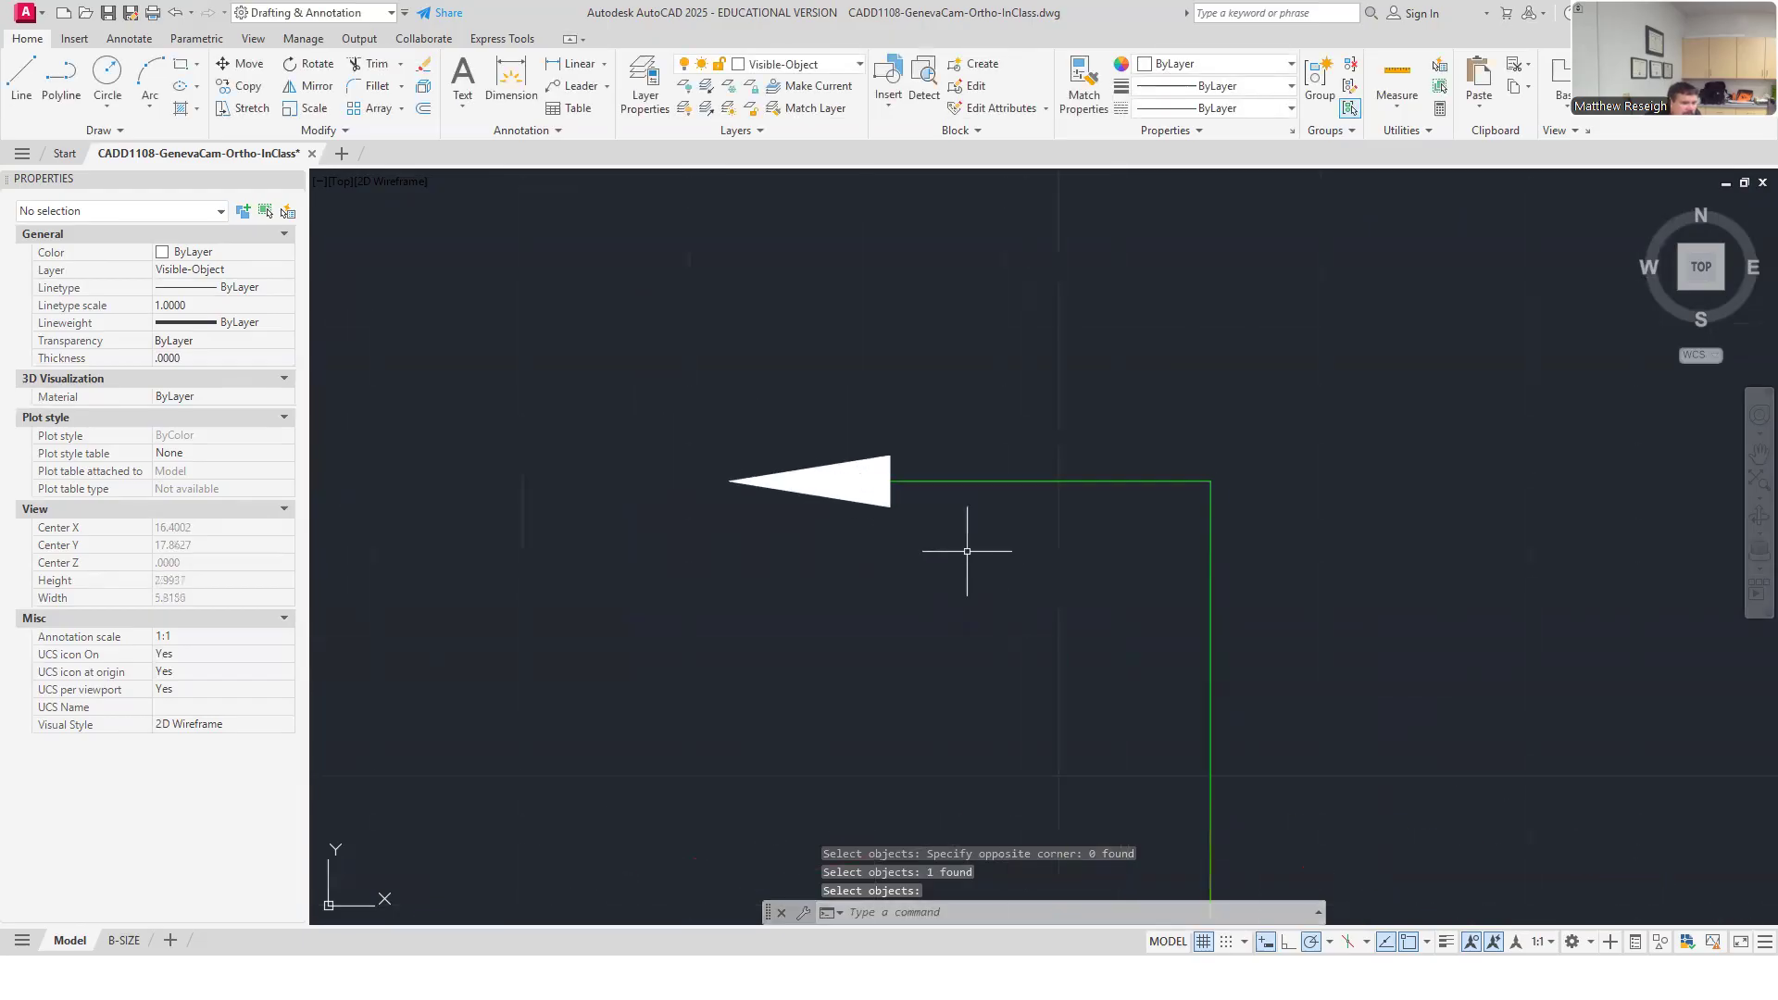
left_click(887, 110)
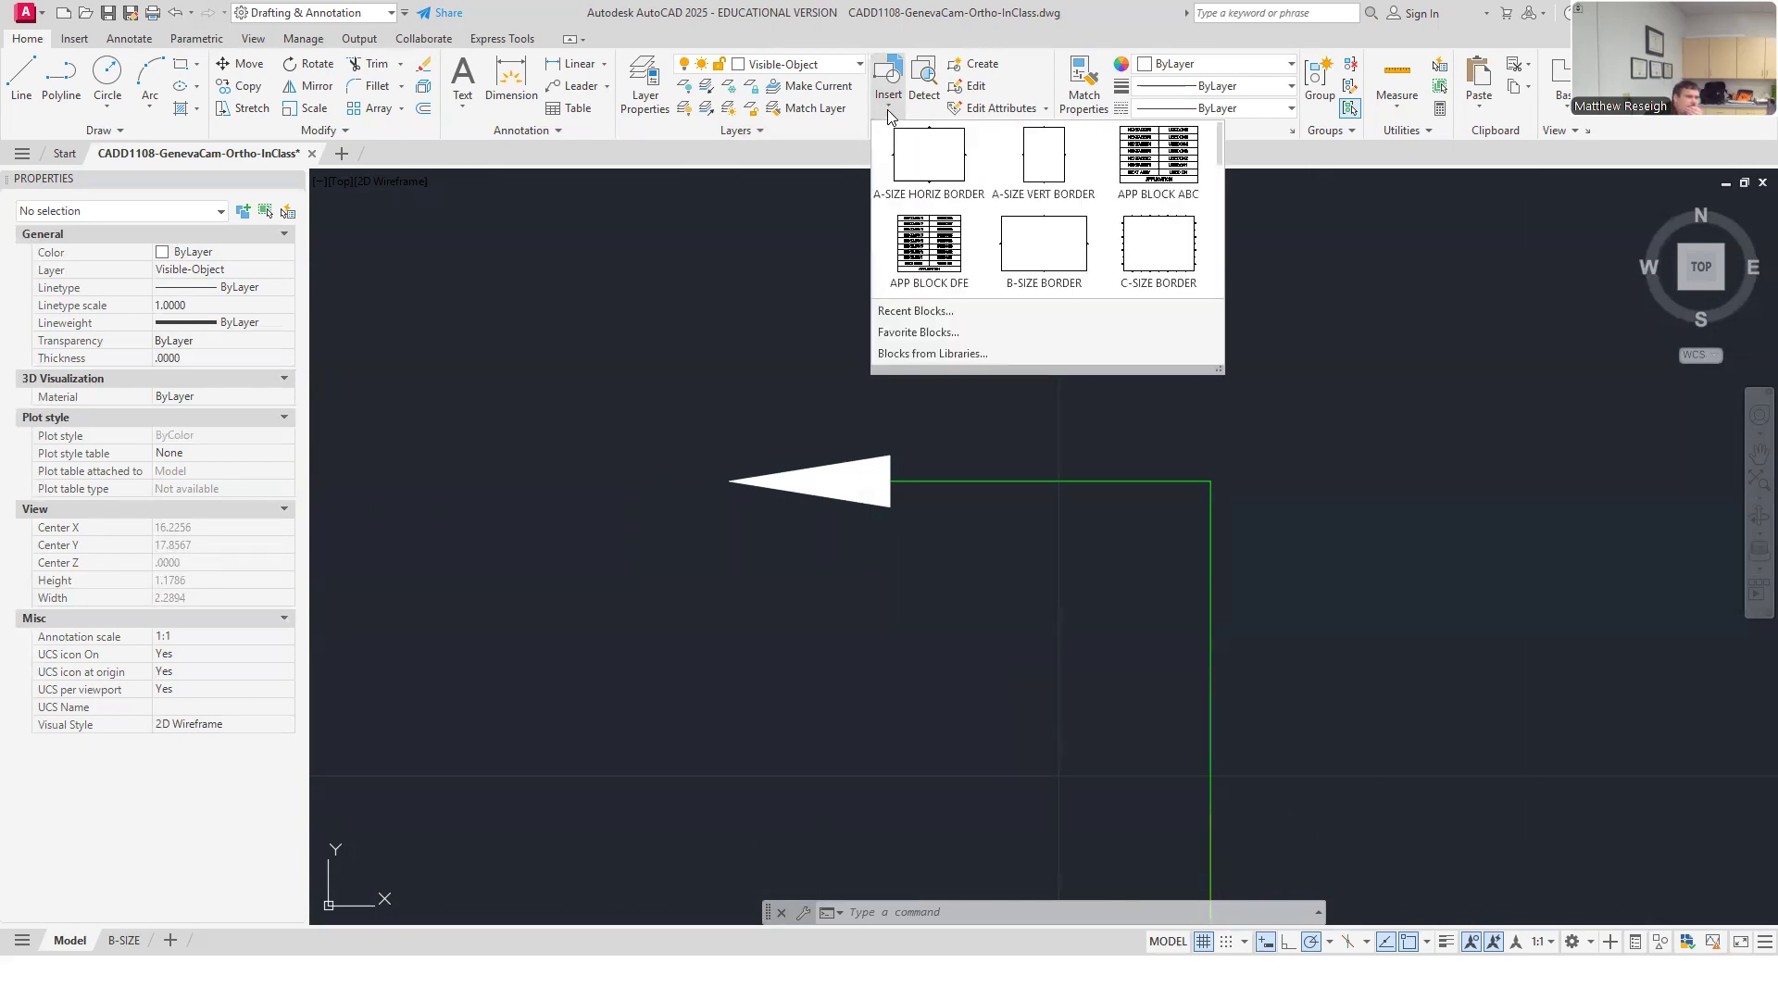
scroll(977, 211, "down", 2)
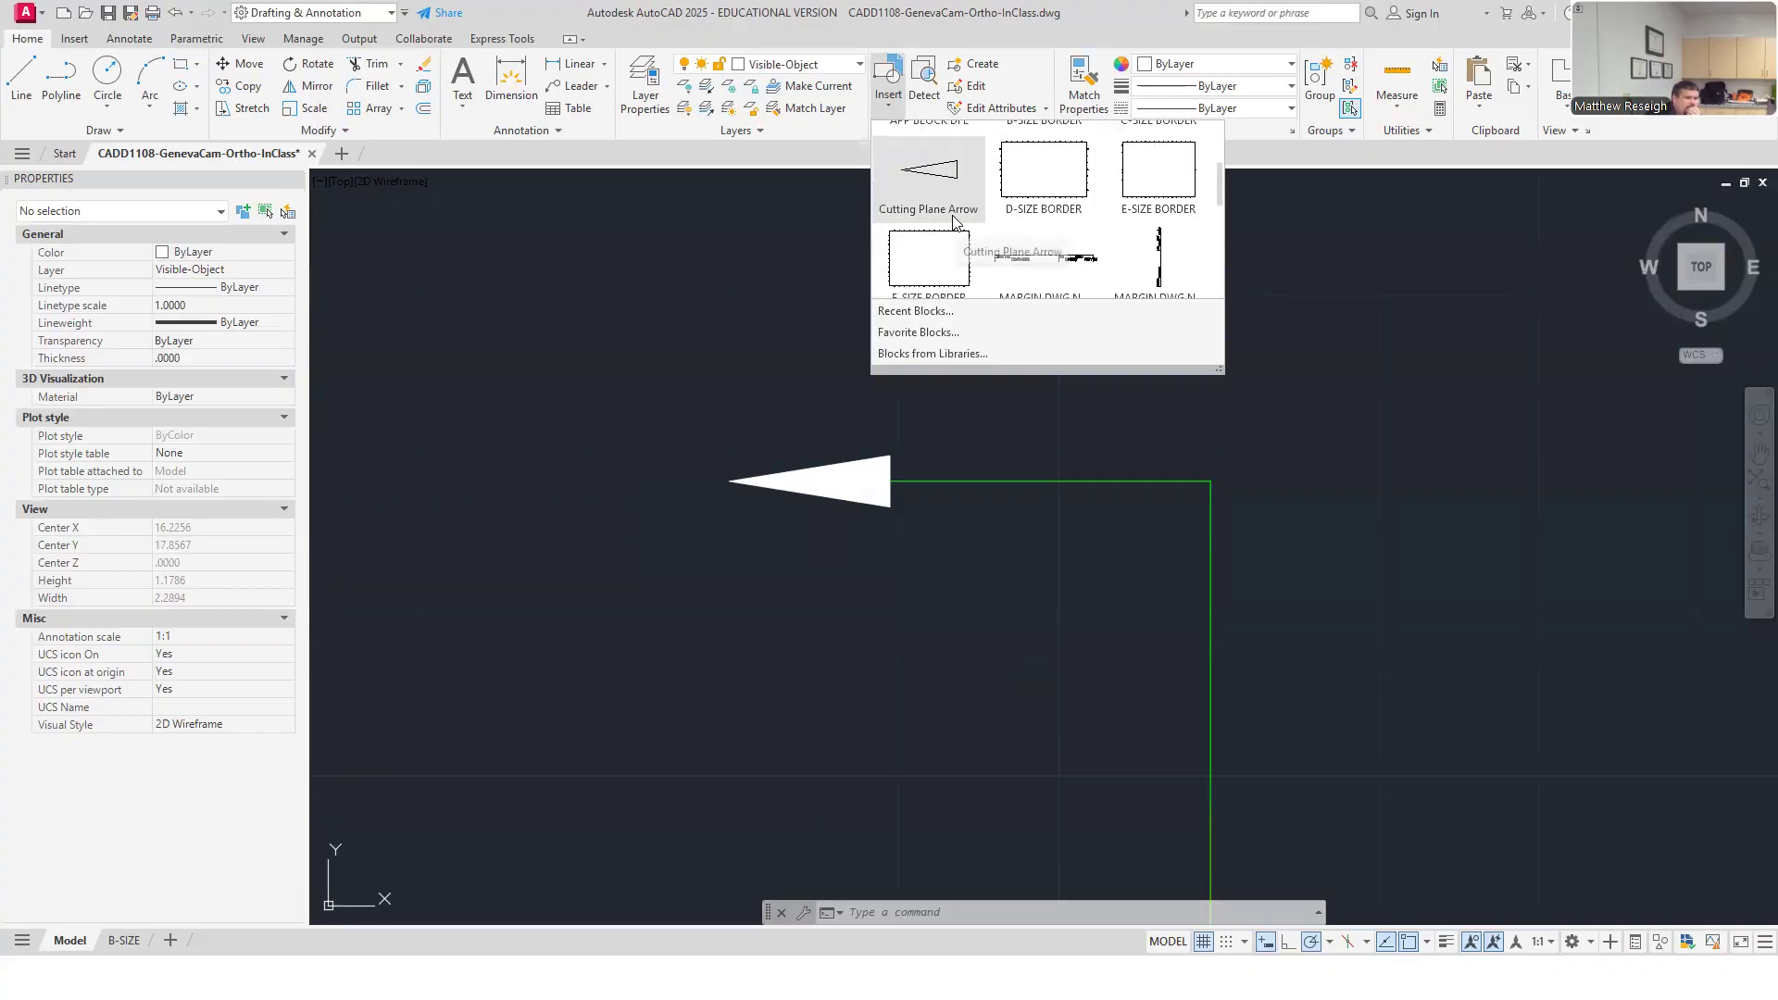
scroll(989, 234, "down", 3)
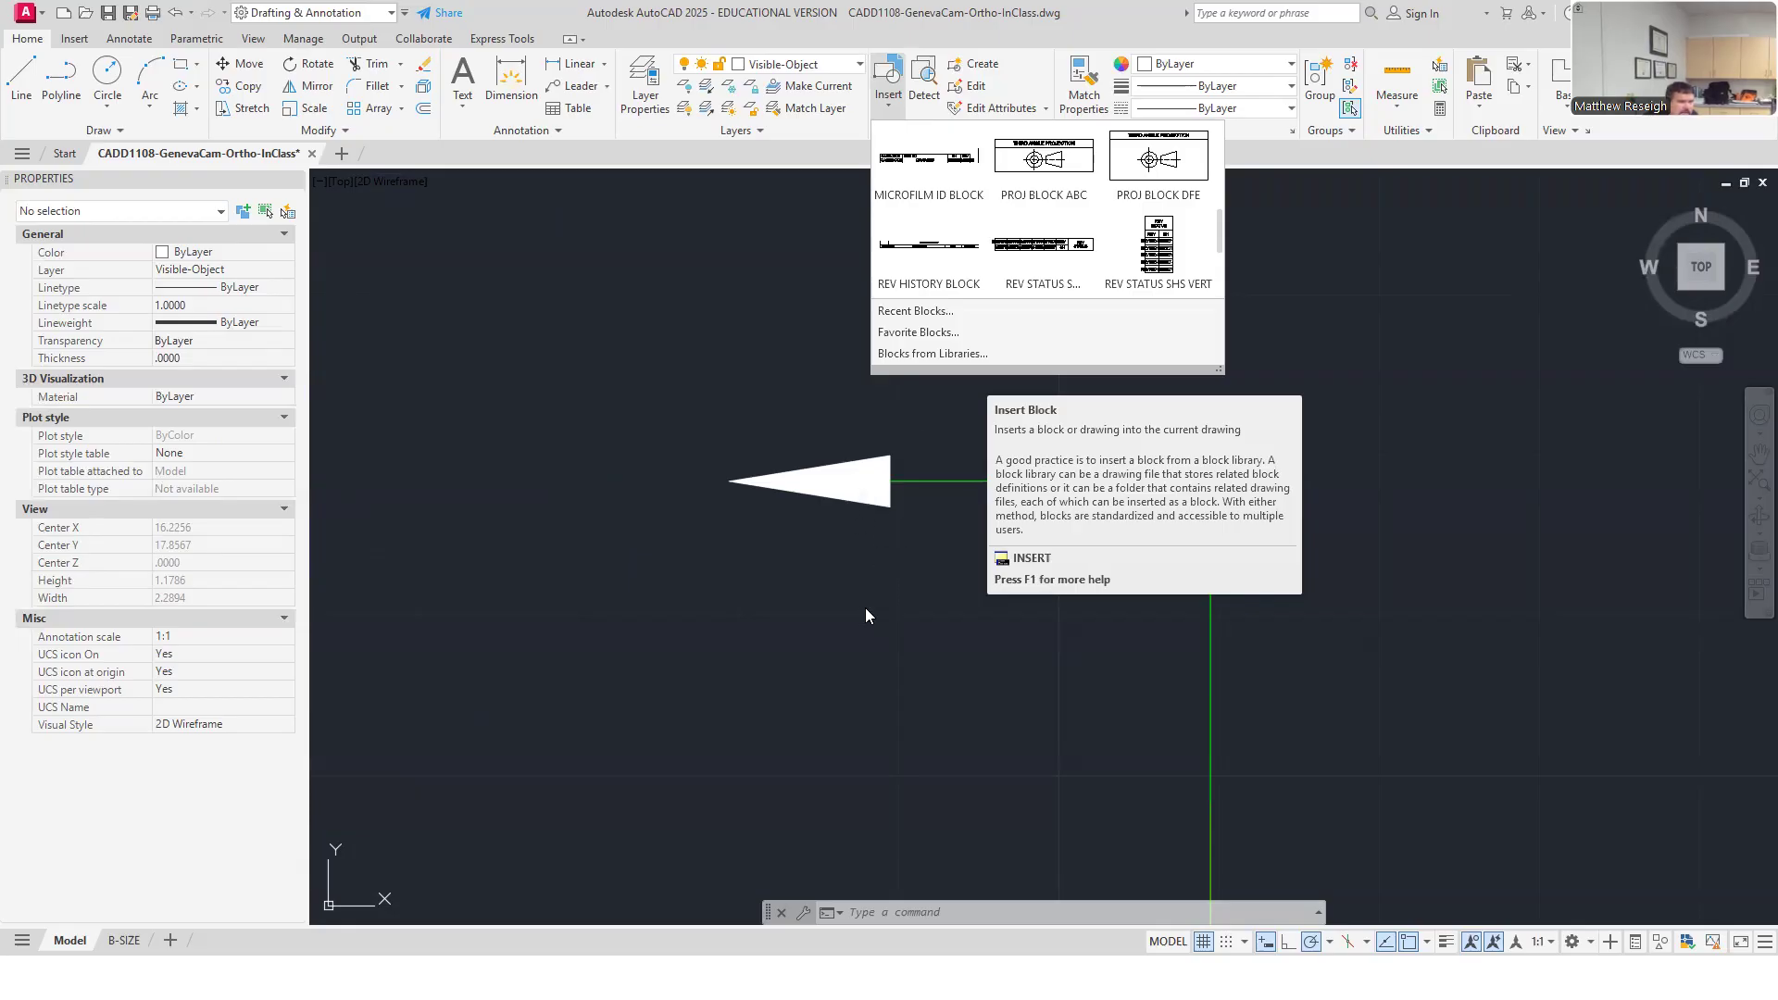
key("Escape")
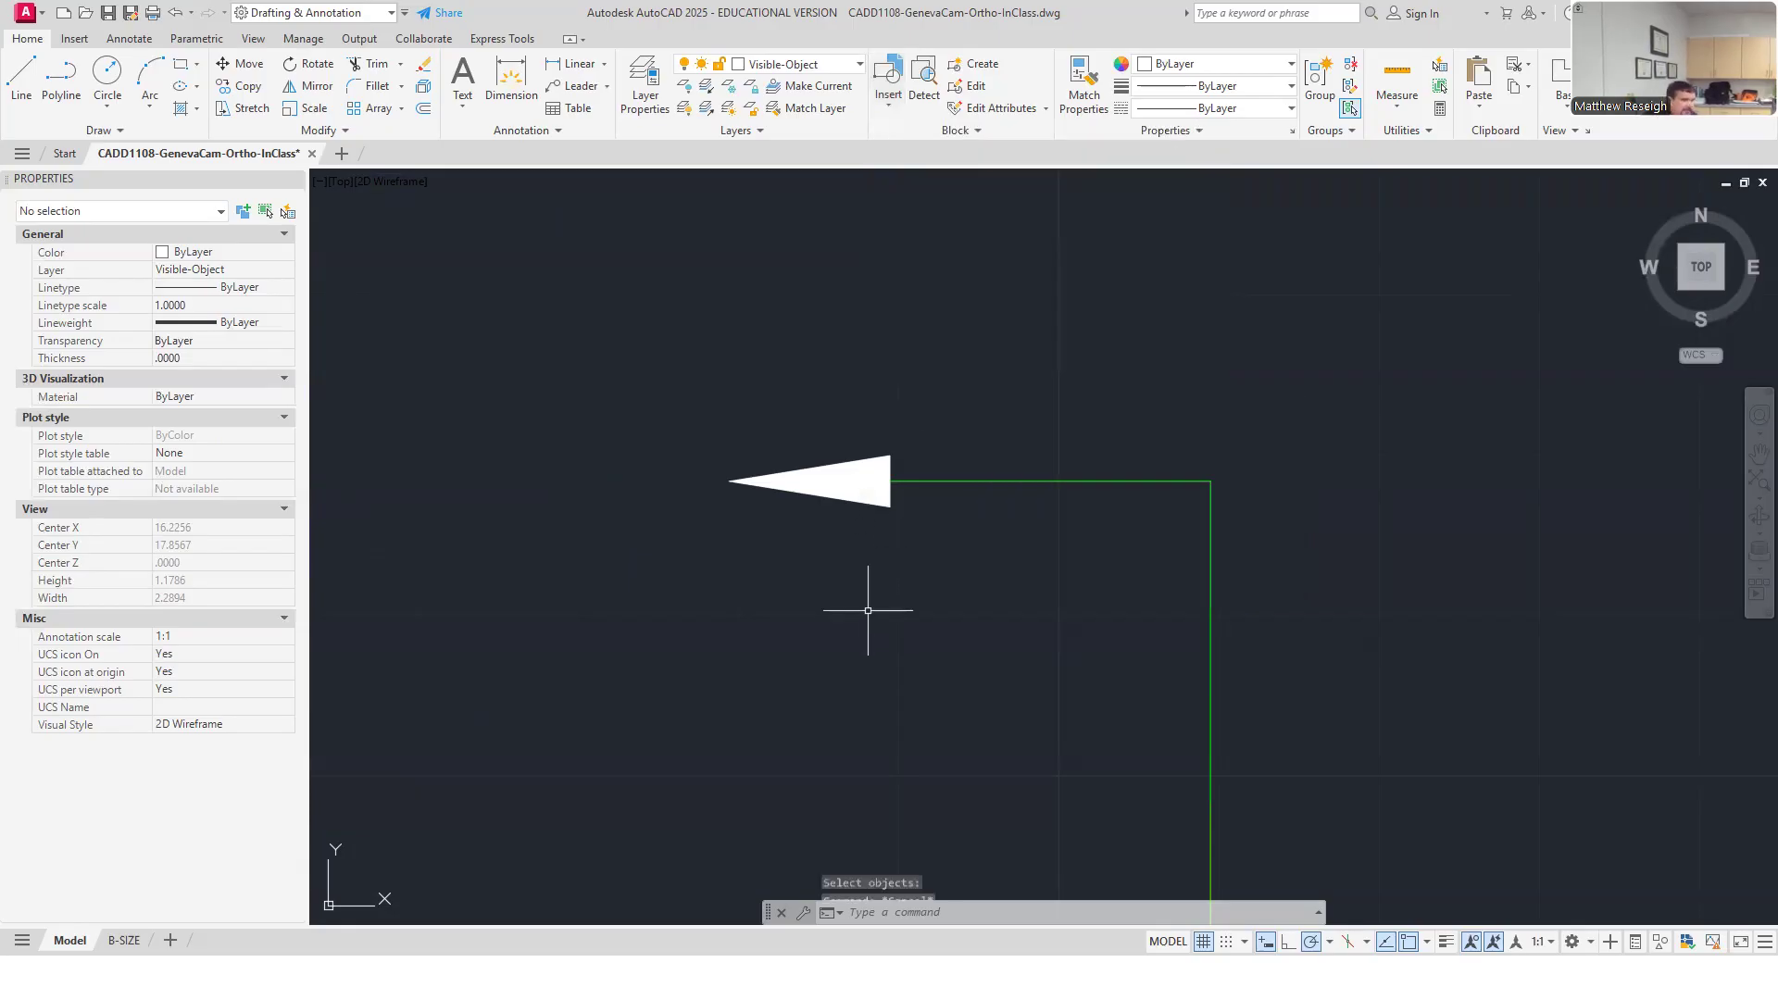
Erase the arrowhead at the upper end of the cutting-plane line.
left_click(838, 505)
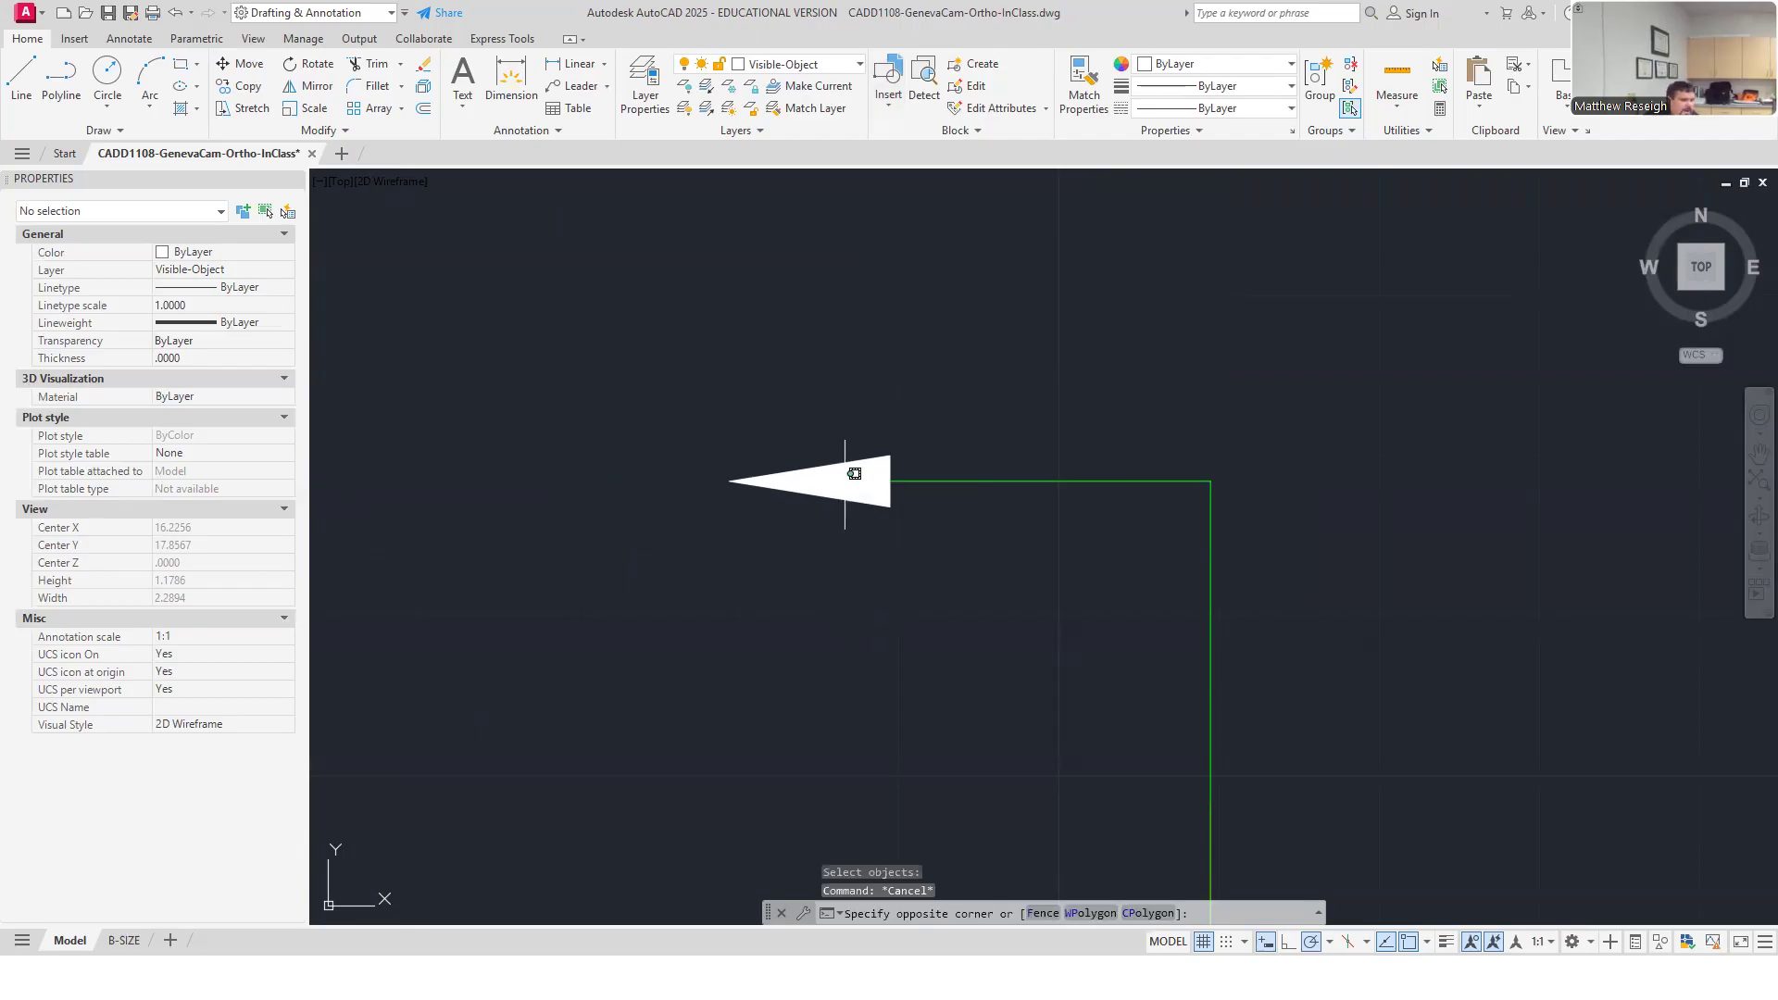
key("Escape")
left_click(882, 460)
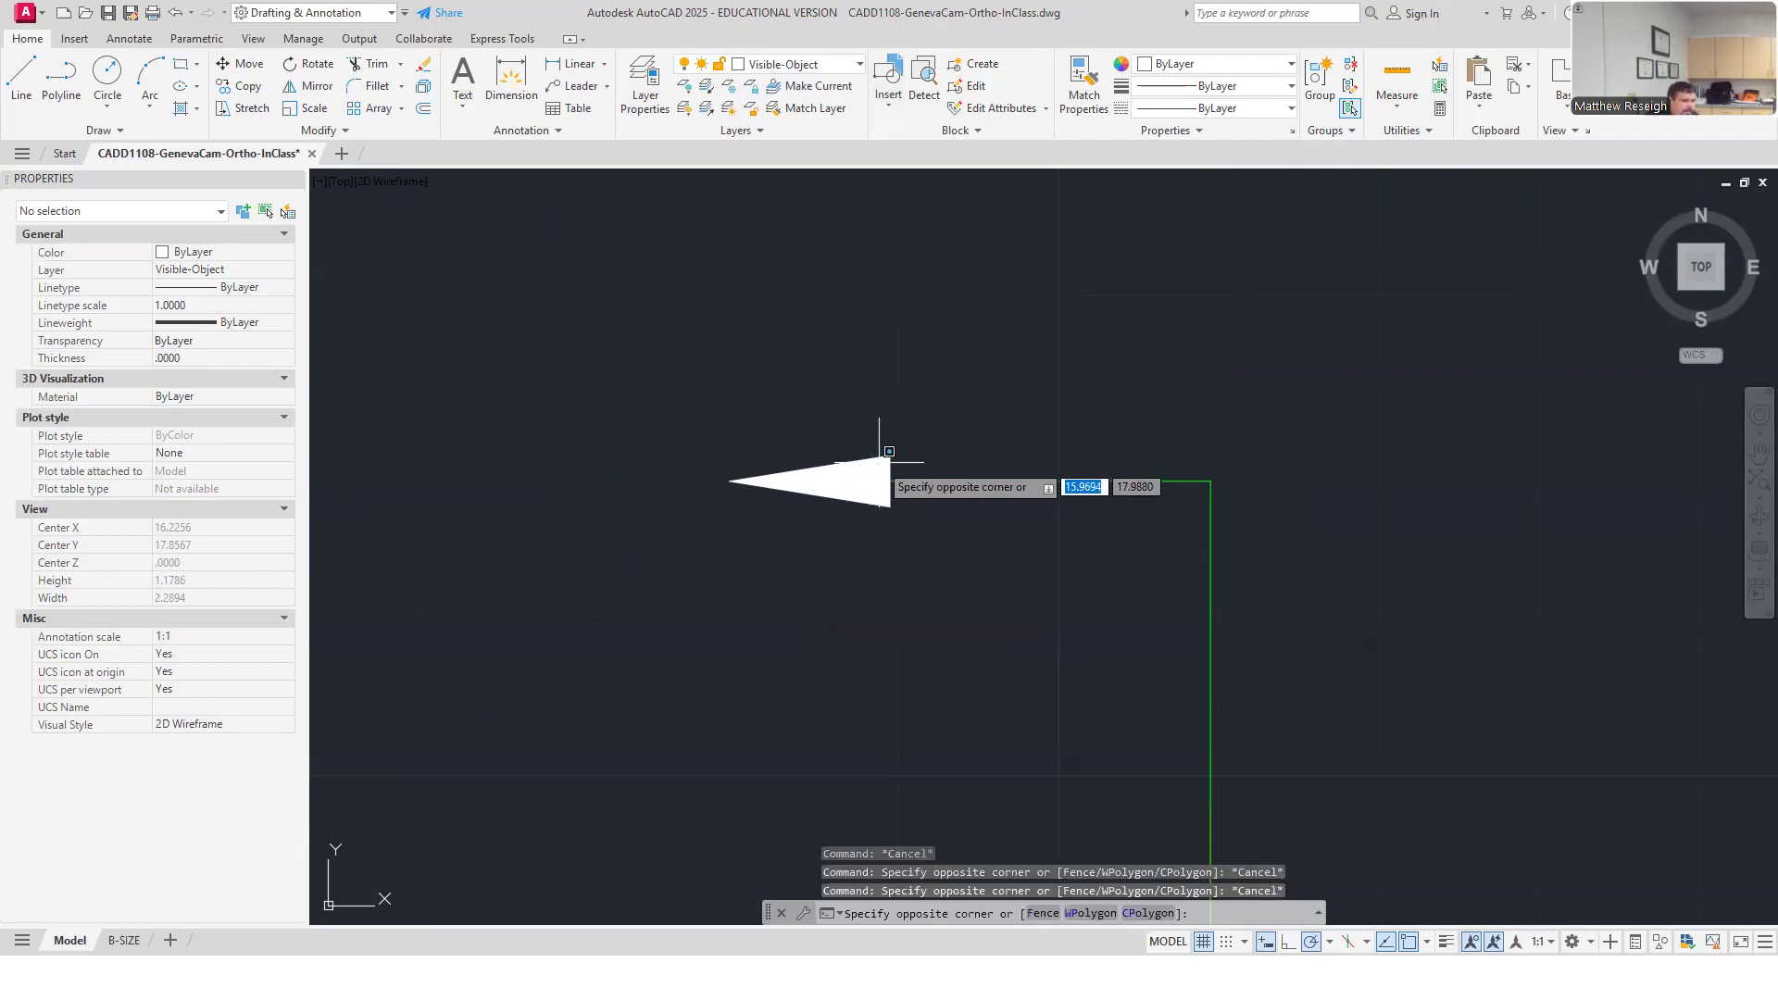
key("Escape")
left_click(892, 451)
left_click(890, 468)
left_click_drag(920, 459, 839, 427)
key("Delete")
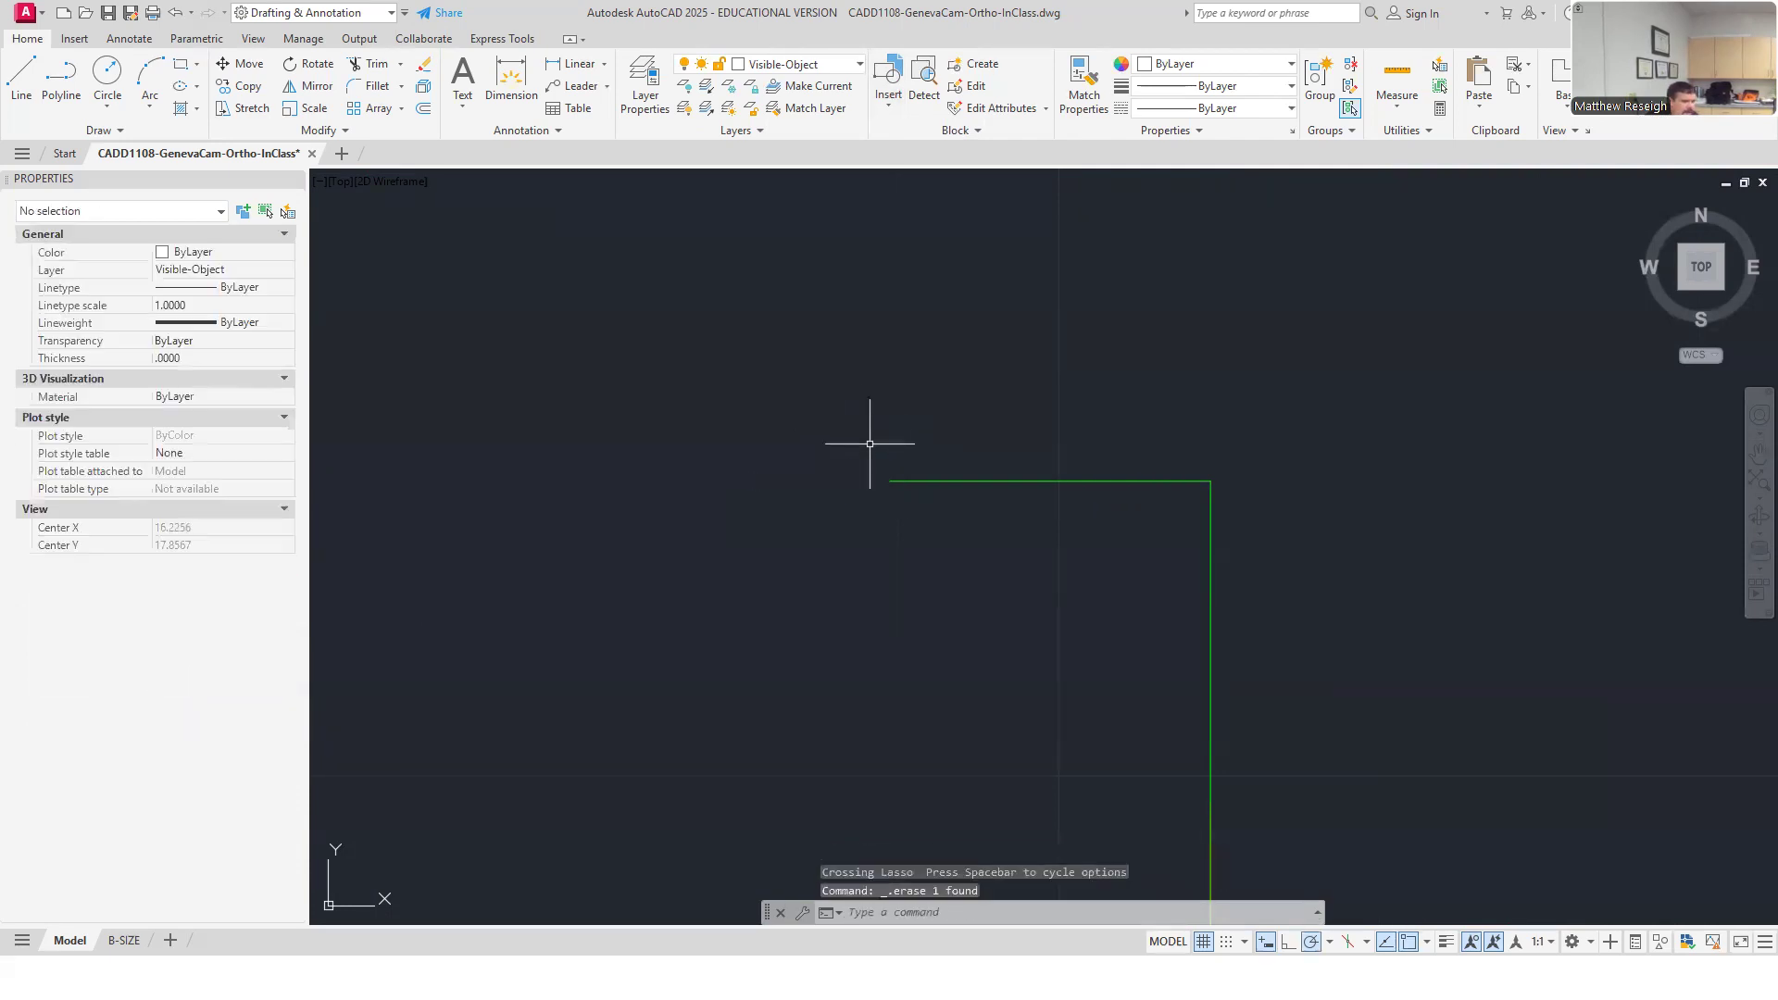
Erase the arrowhead at the lower end of the cutting-plane line.
scroll(857, 408, "down", 8)
scroll(838, 782, "up", 4)
scroll(838, 782, "up", 8)
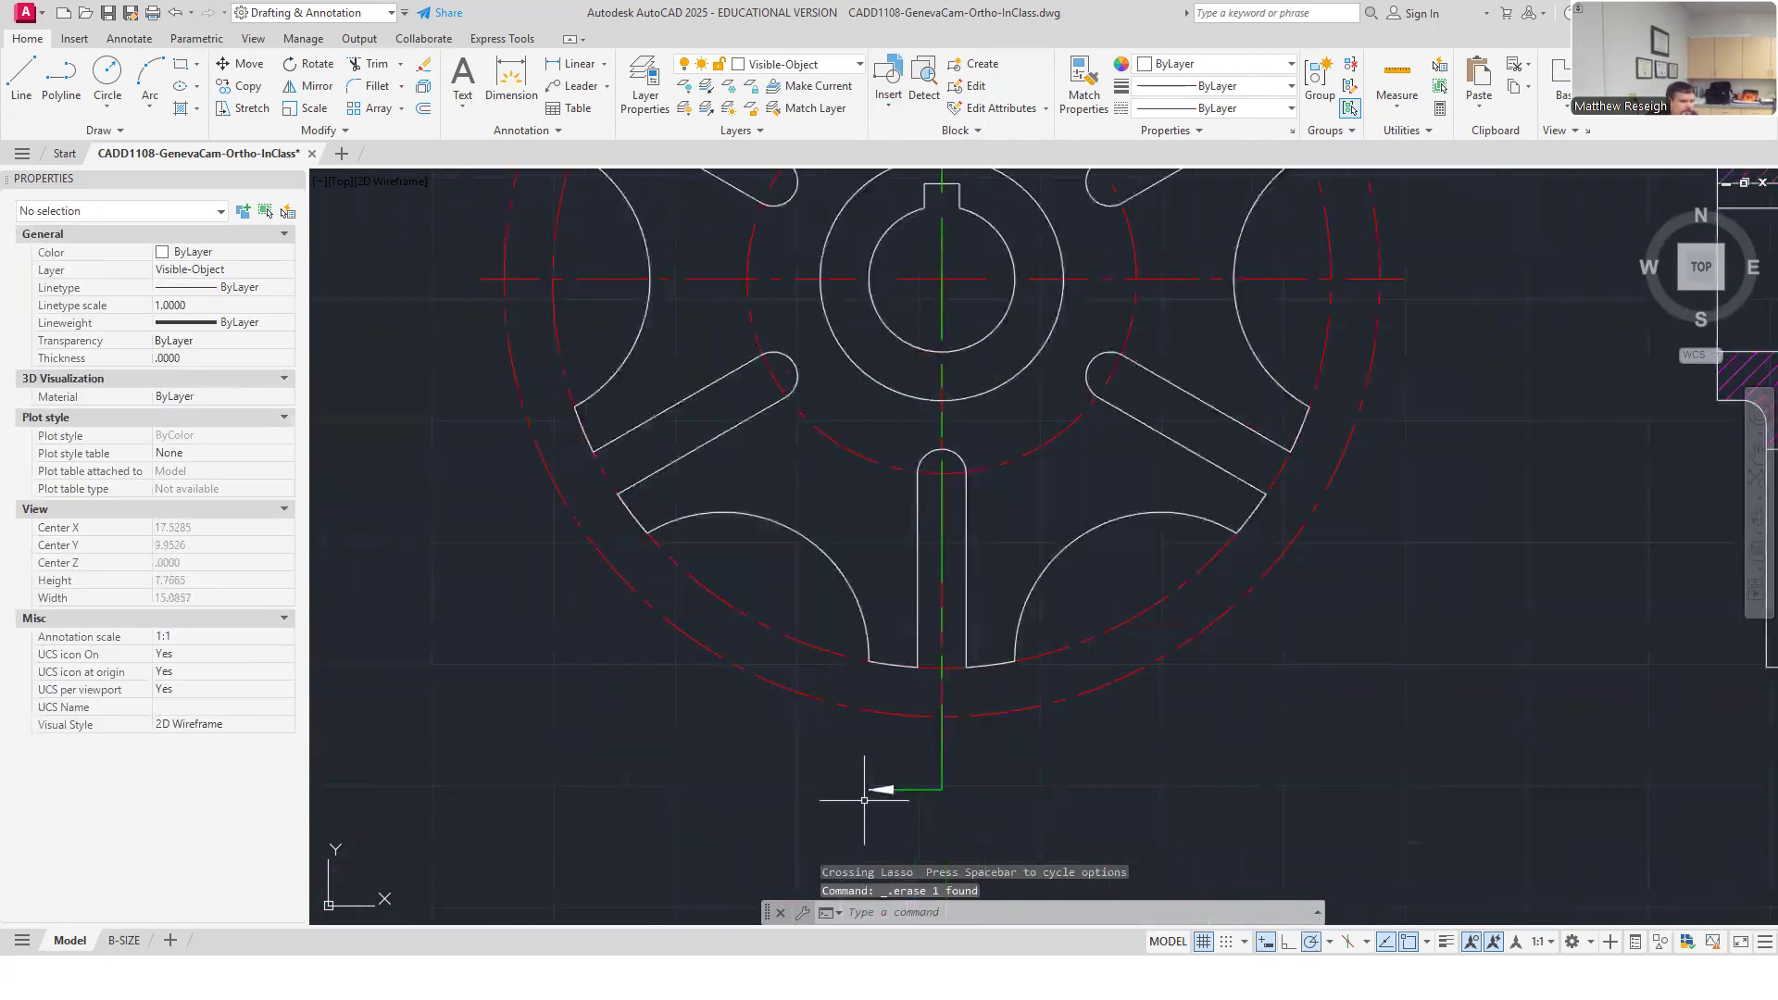
scroll(856, 684, "down", 10)
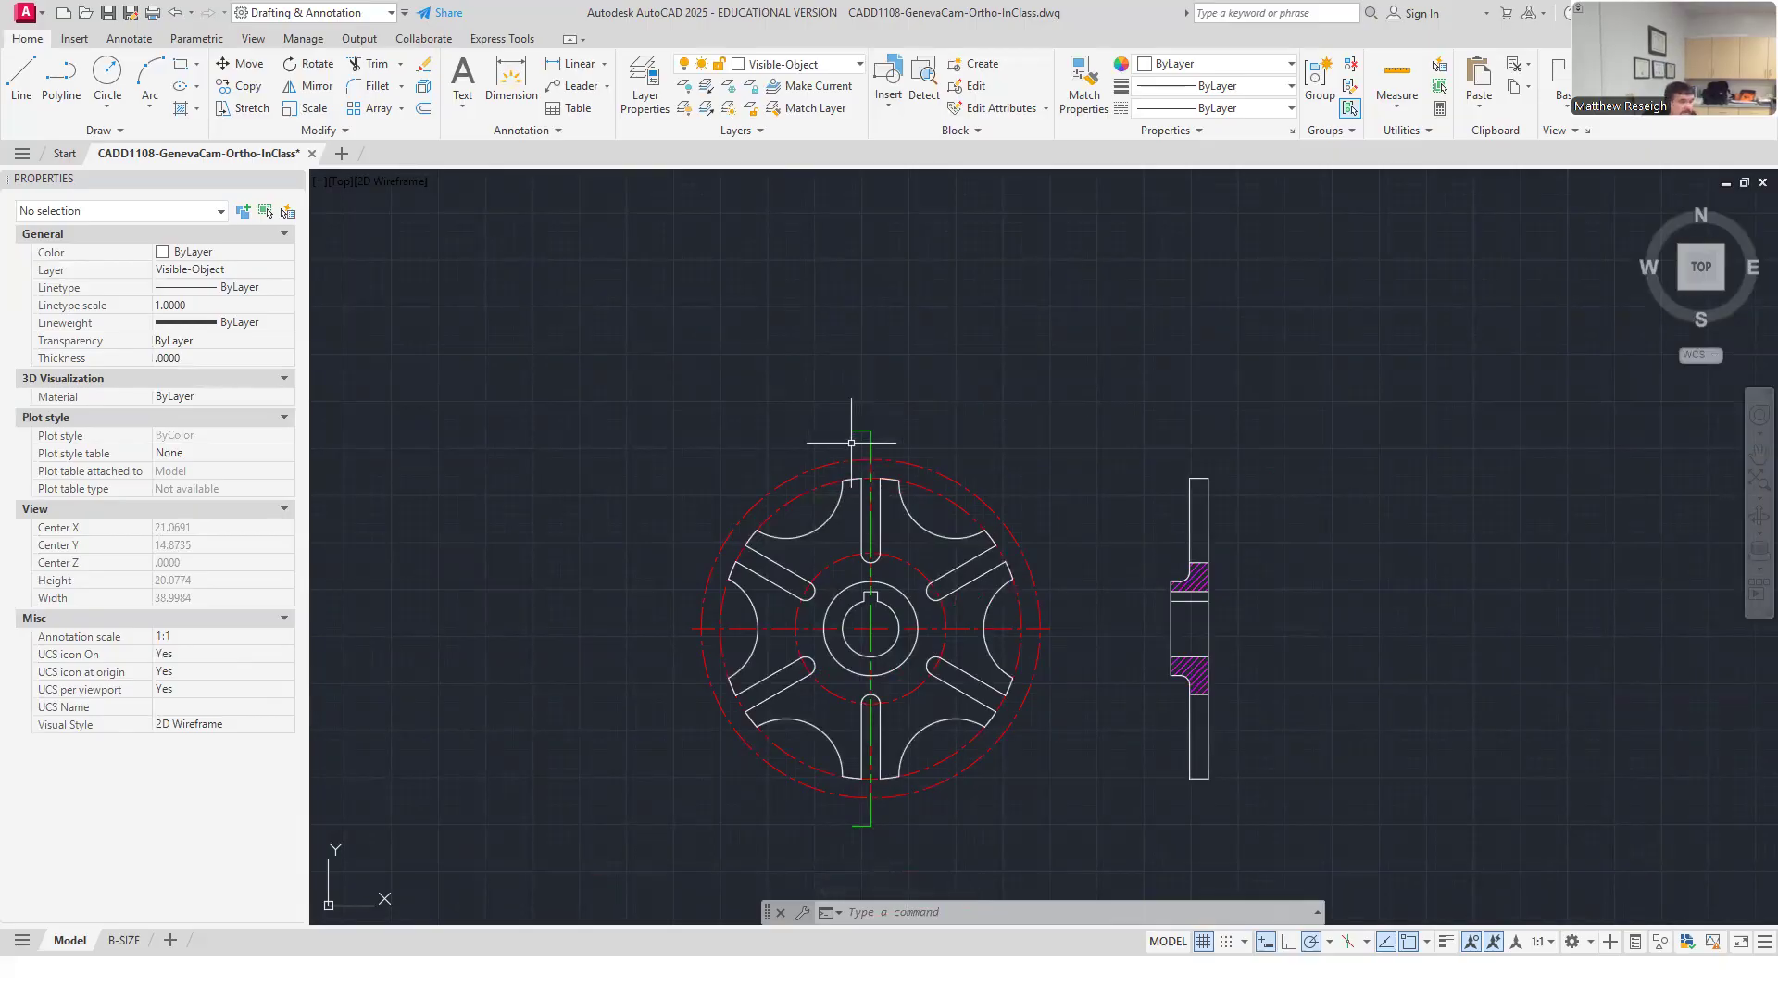
Examine the cam's front view and the hatched section view to compare their slots, bore and centerlines.
scroll(851, 442, "down", 3)
scroll(923, 477, "up", 3)
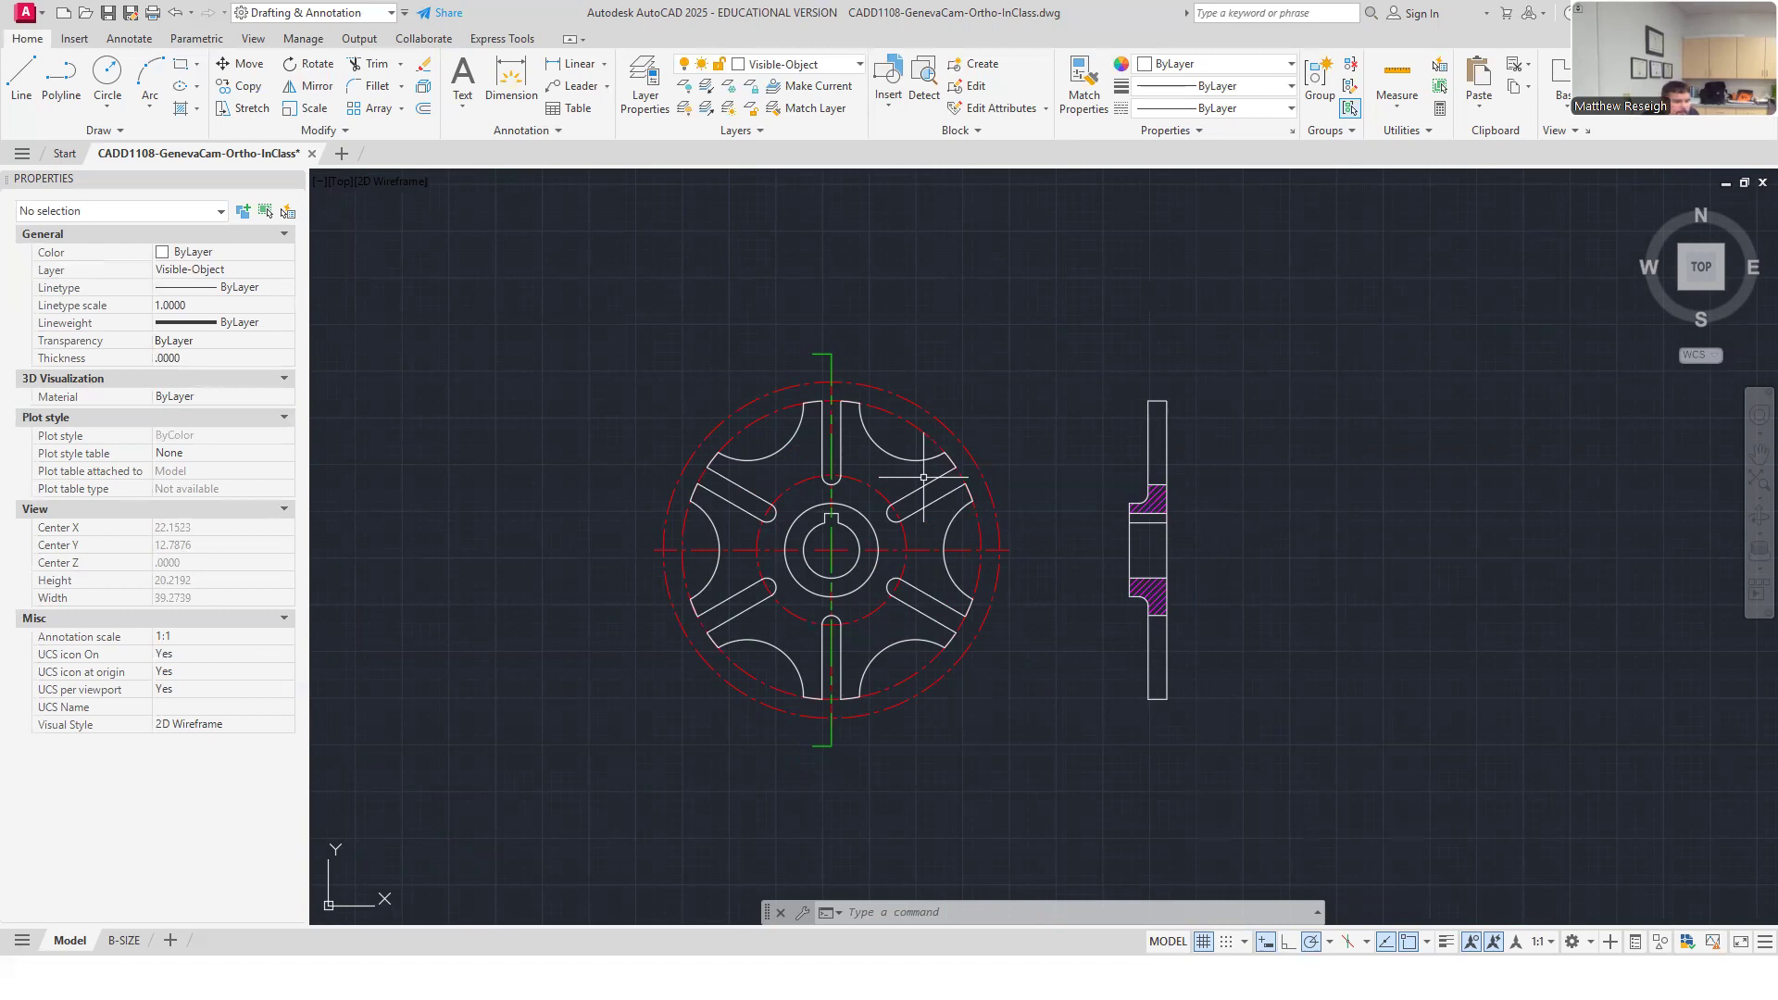
scroll(838, 583, "up", 2)
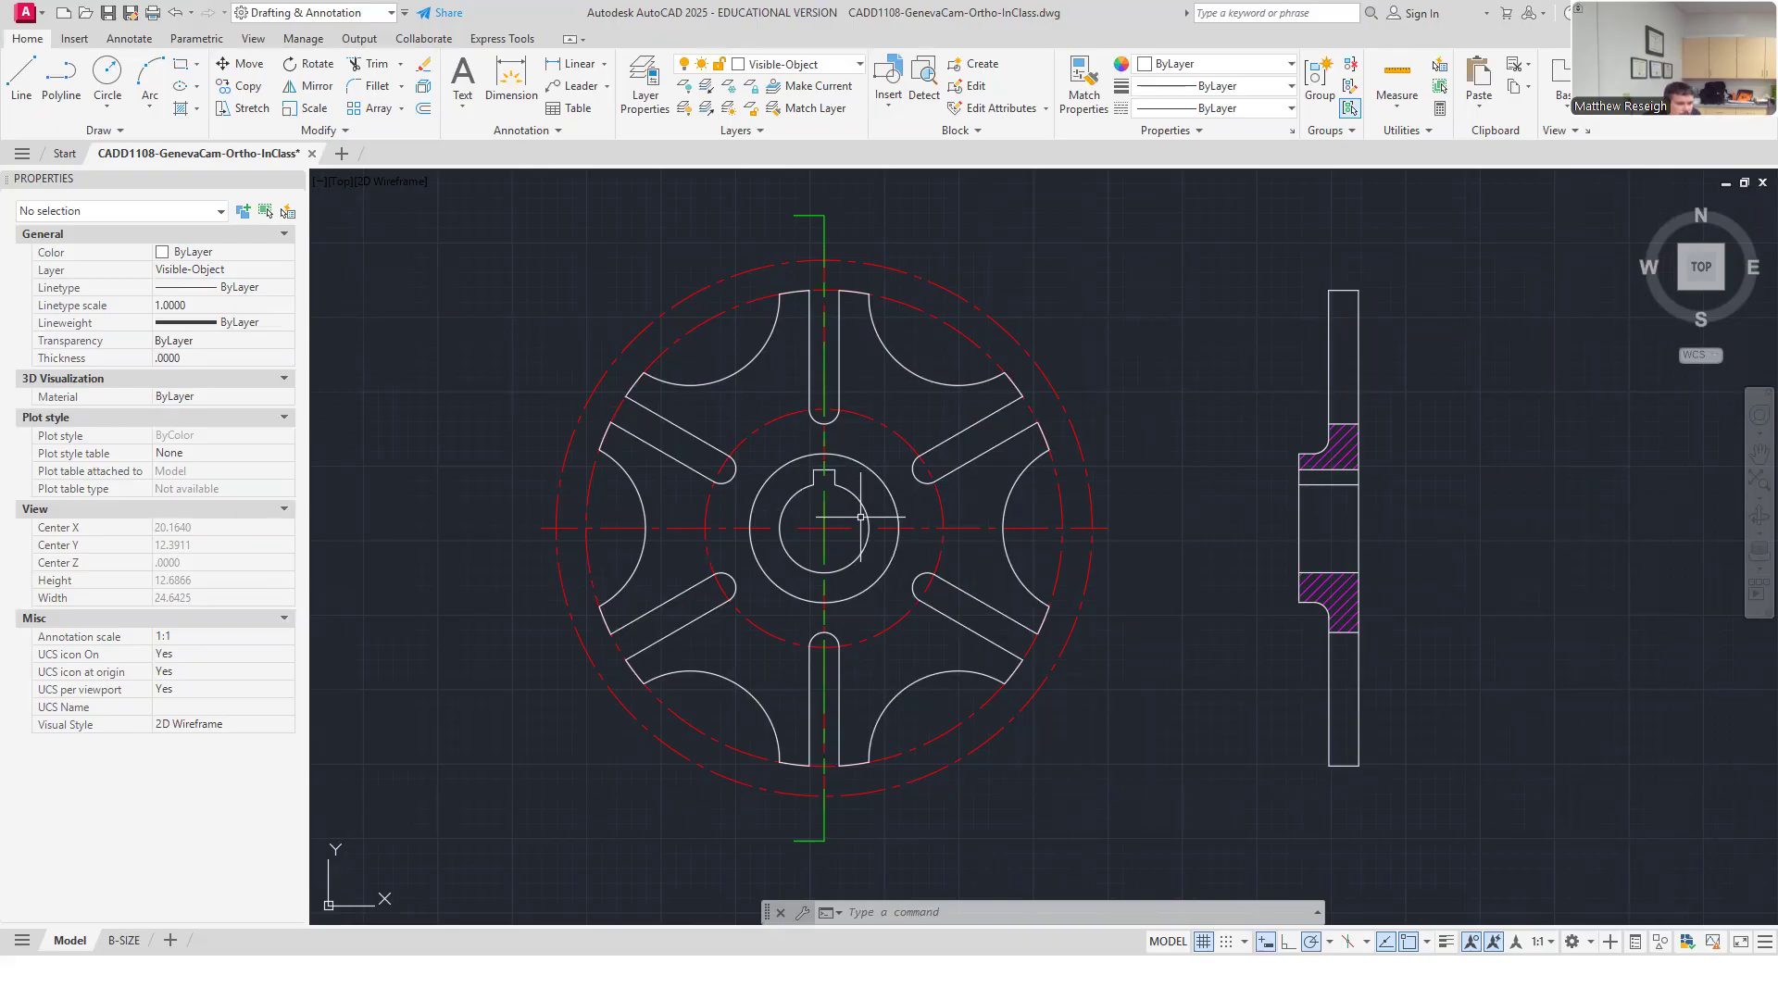
scroll(1393, 408, "up", 2)
scroll(1403, 398, "down", 4)
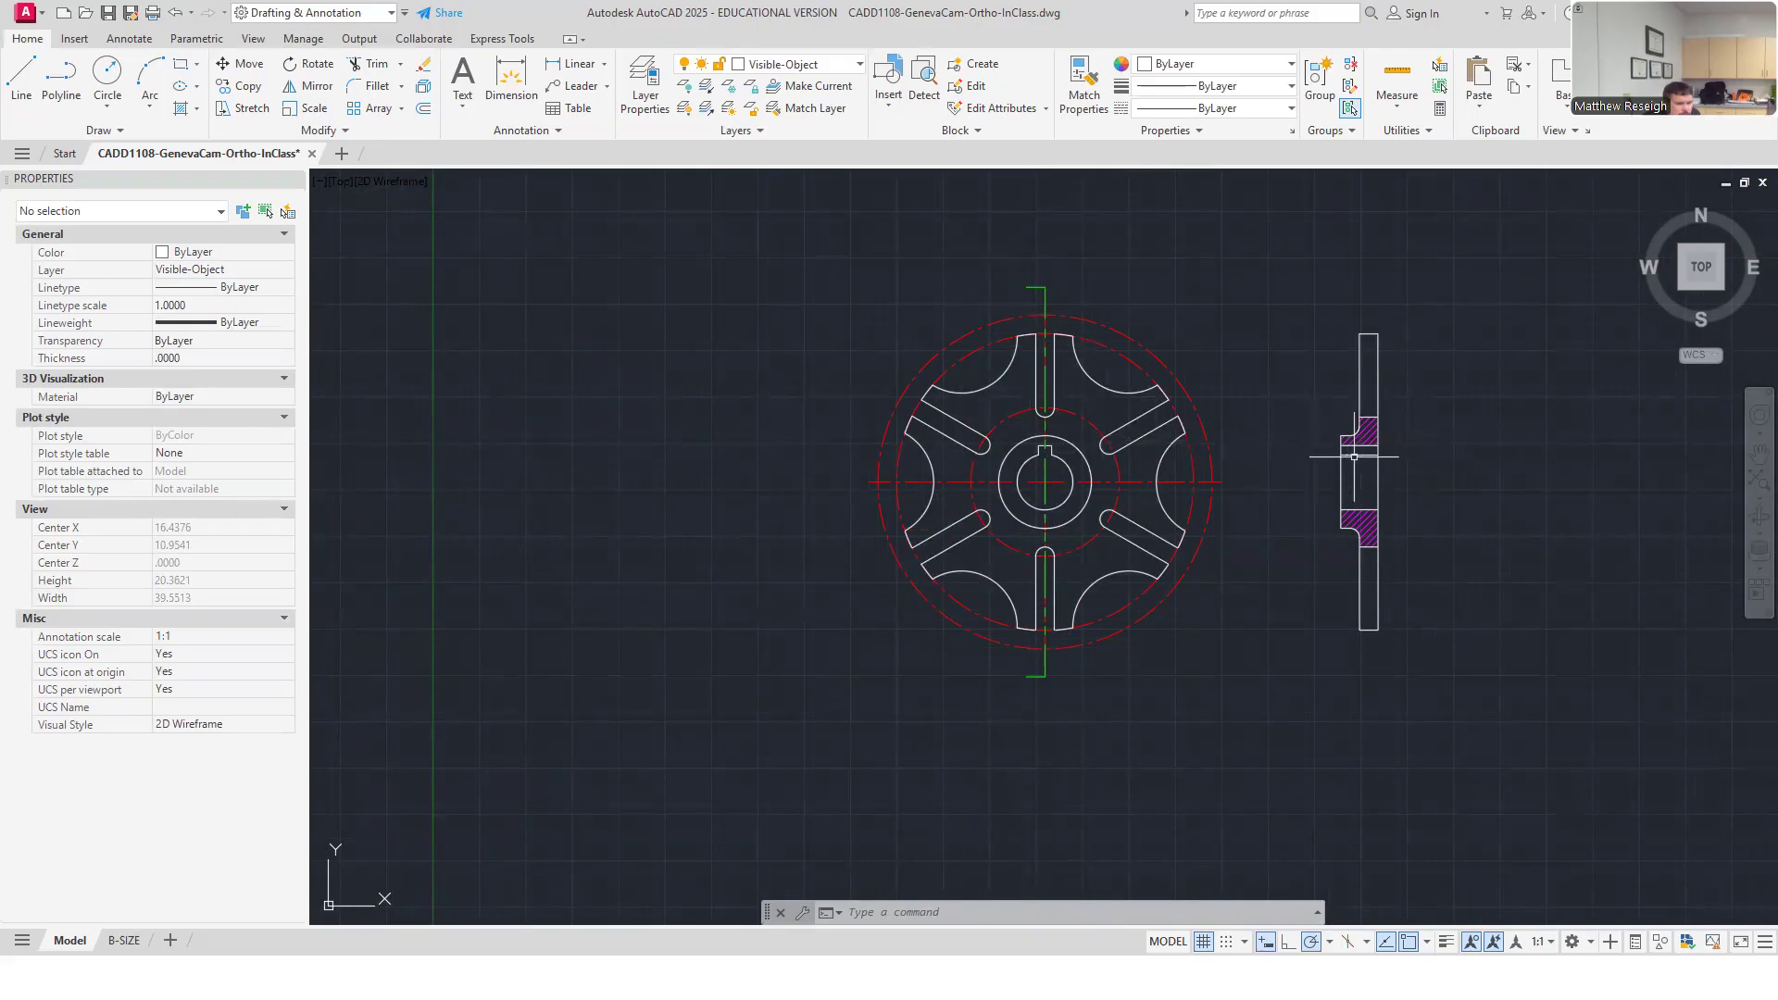
scroll(1412, 428, "up", 2)
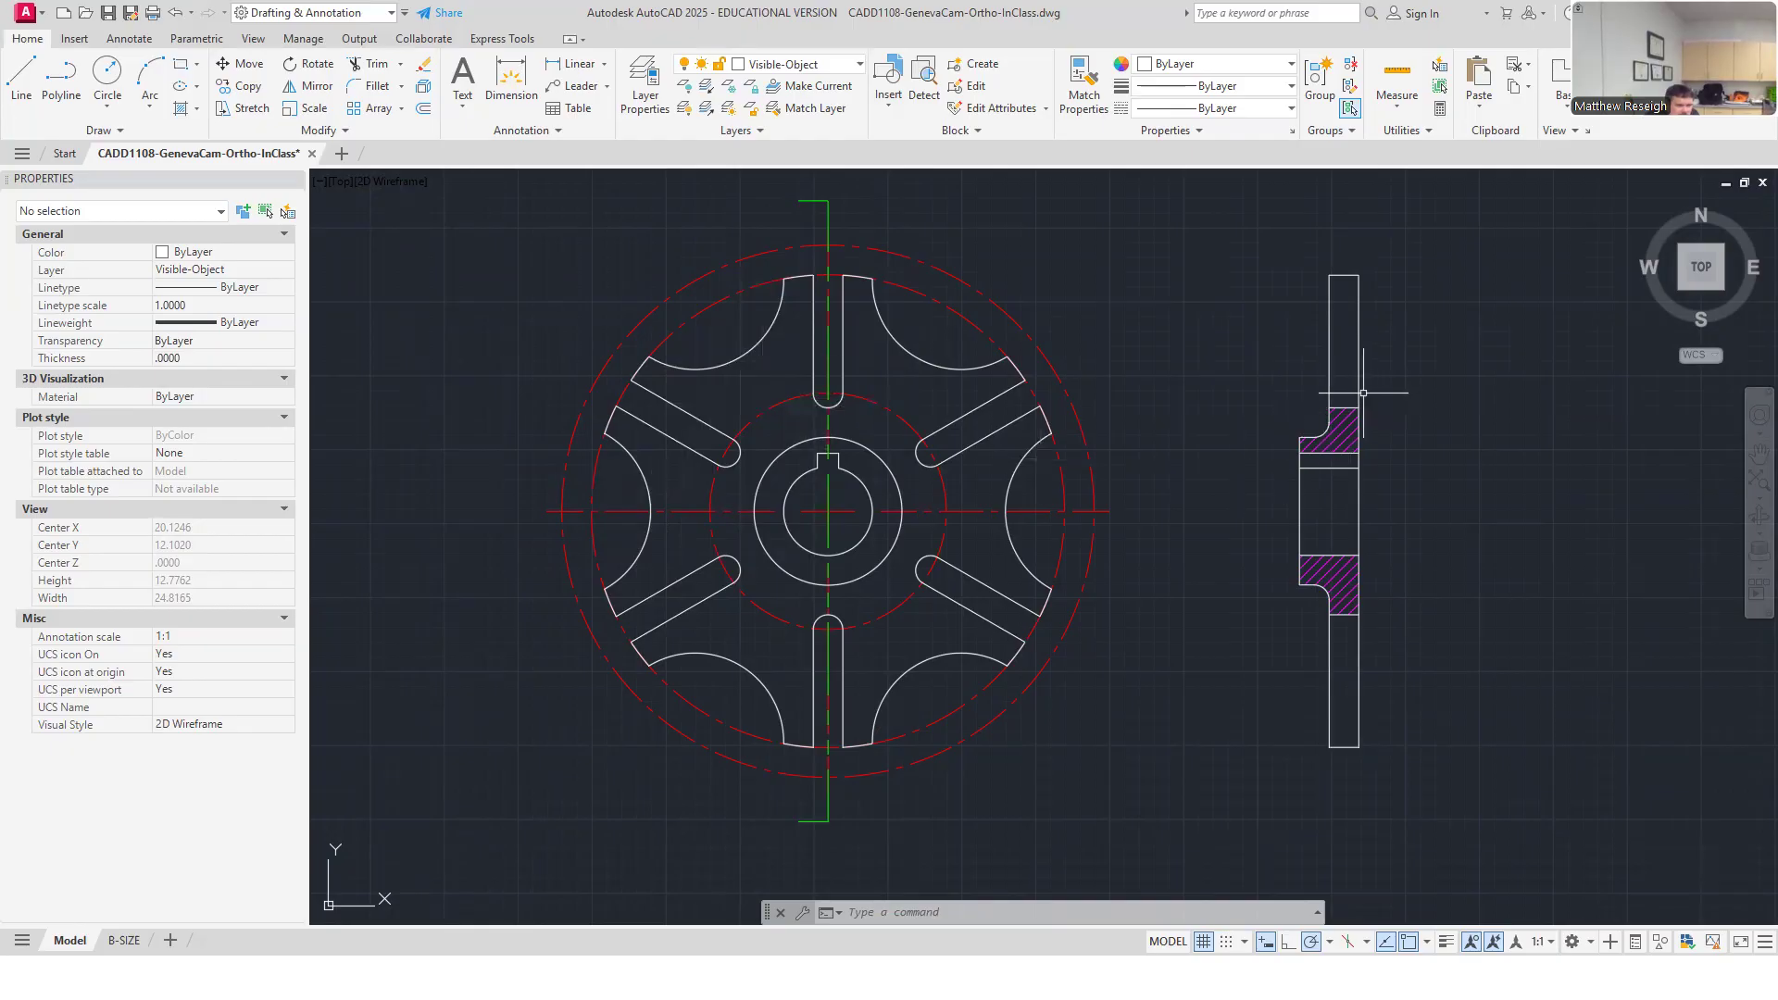
scroll(1472, 463, "down", 3)
scroll(1490, 510, "up", 3)
scroll(1241, 417, "down", 5)
scroll(1242, 351, "up", 3)
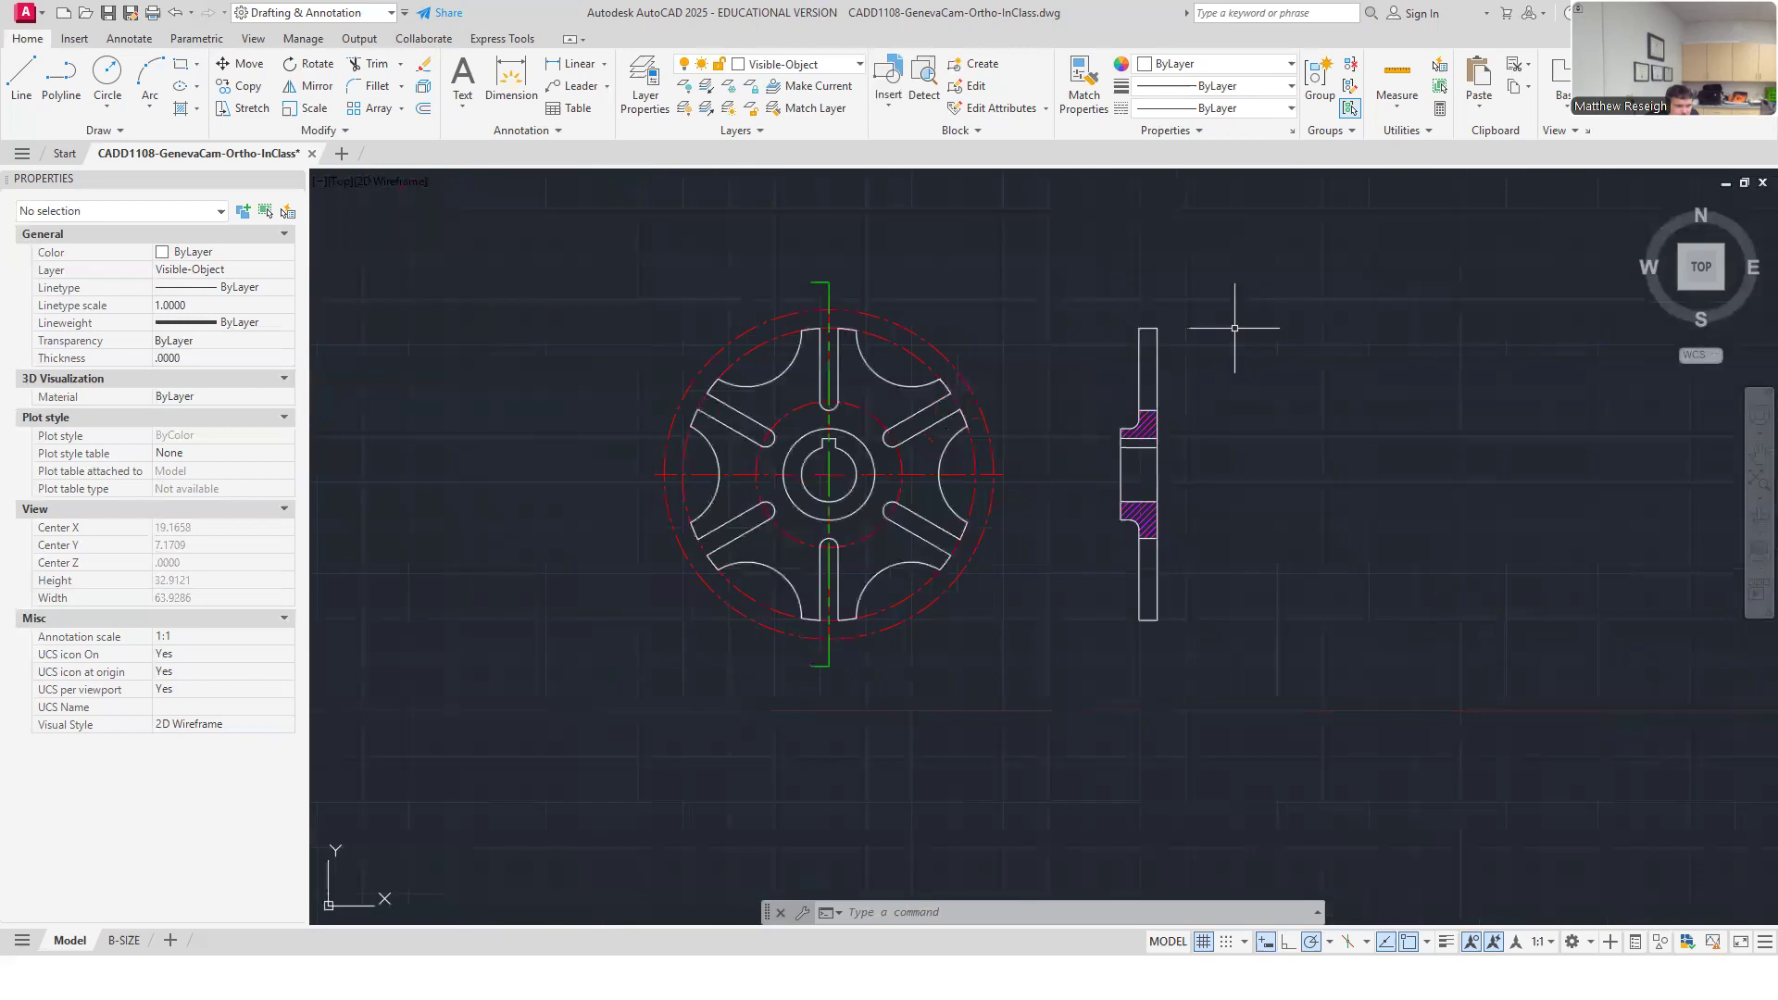
scroll(1195, 474, "up", 2)
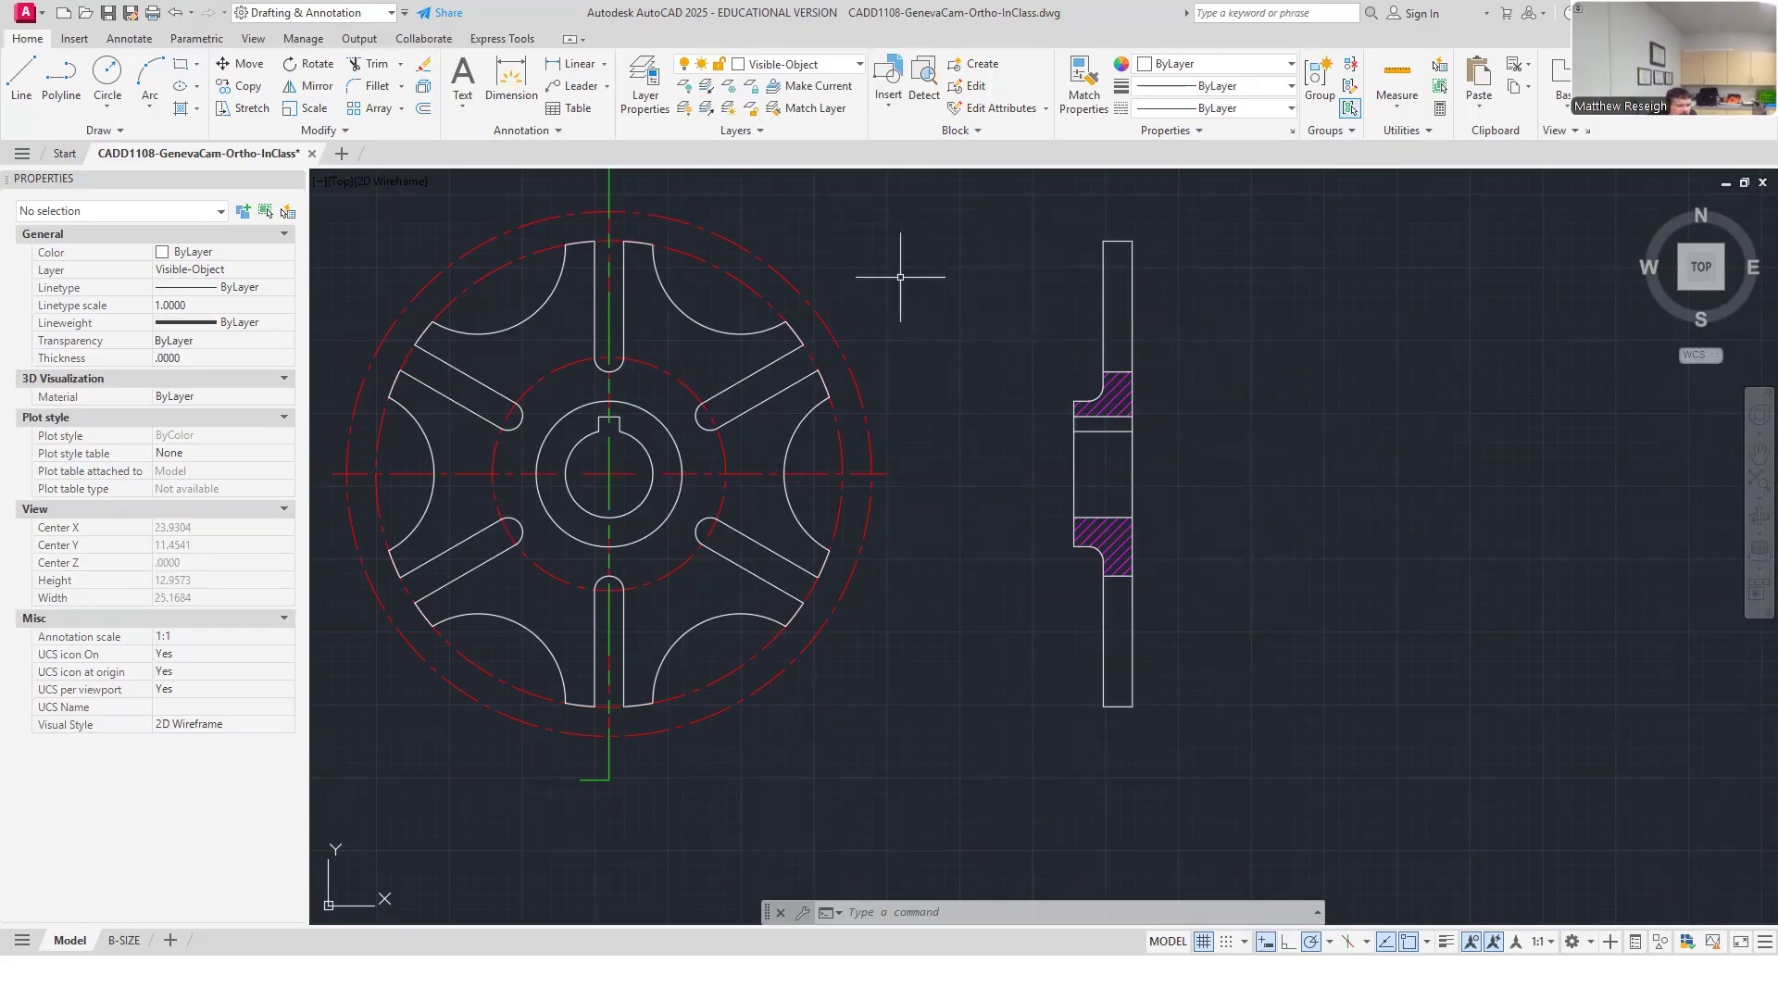
Turn on the Construction layer and make it the current layer.
left_click(857, 64)
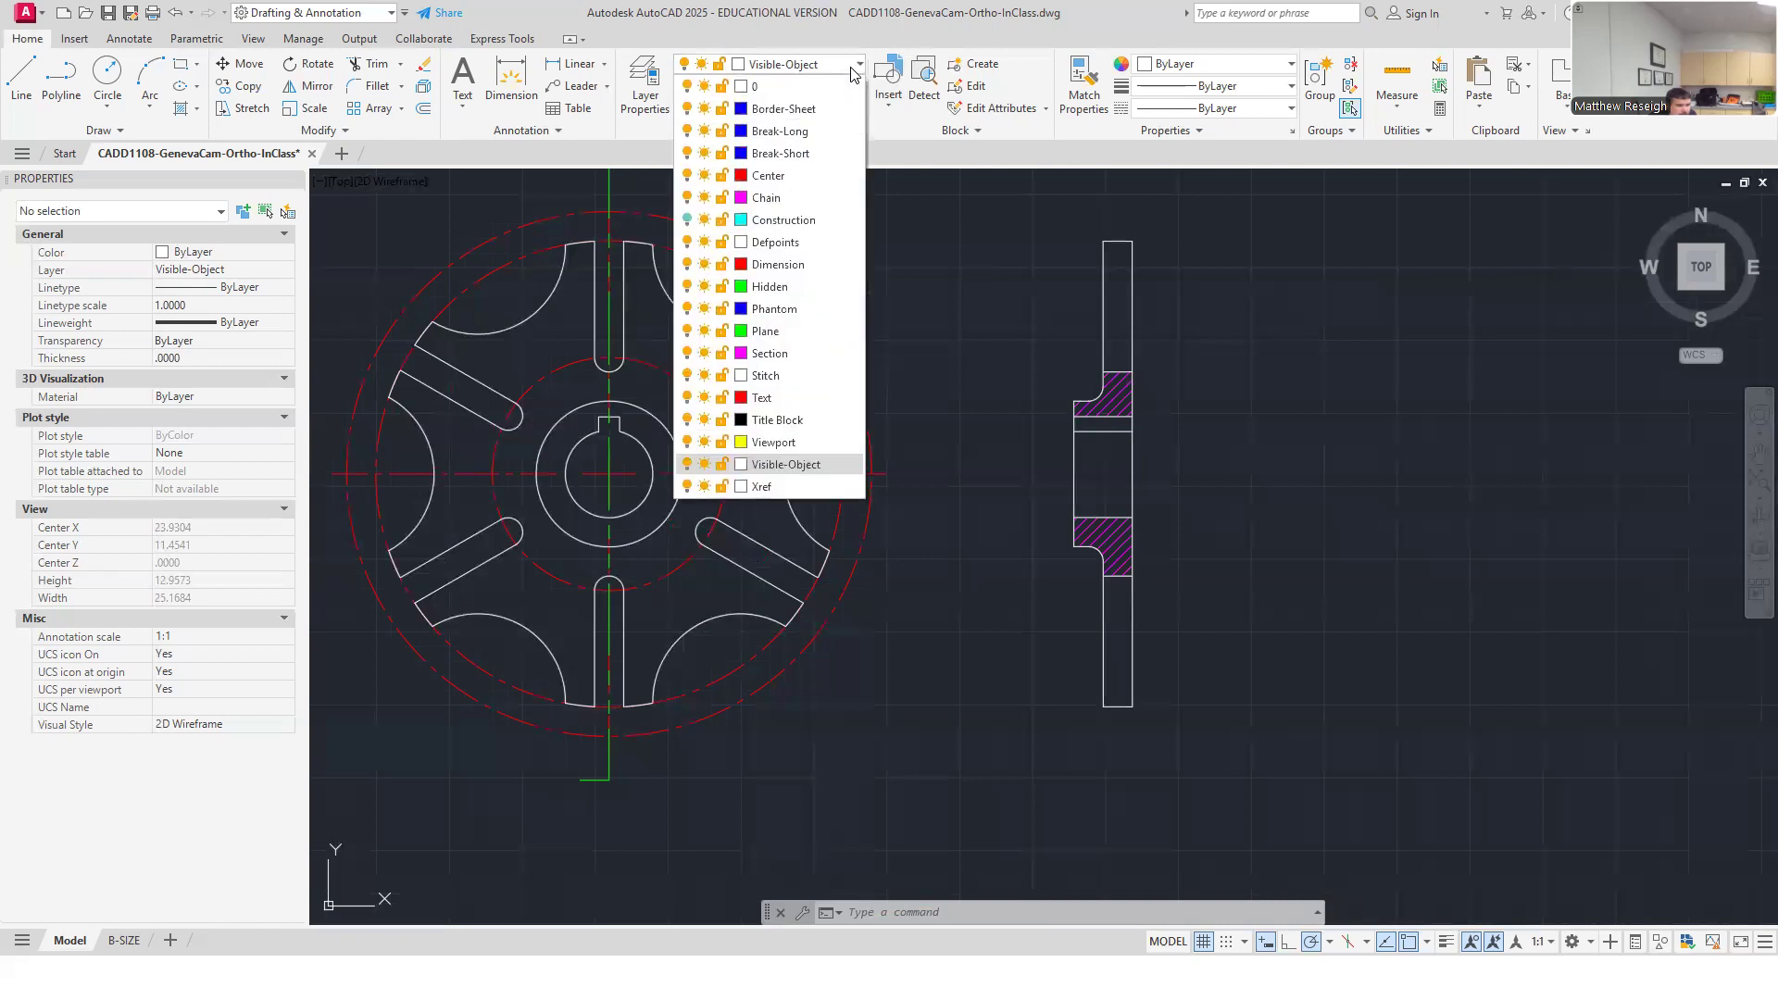
left_click(686, 219)
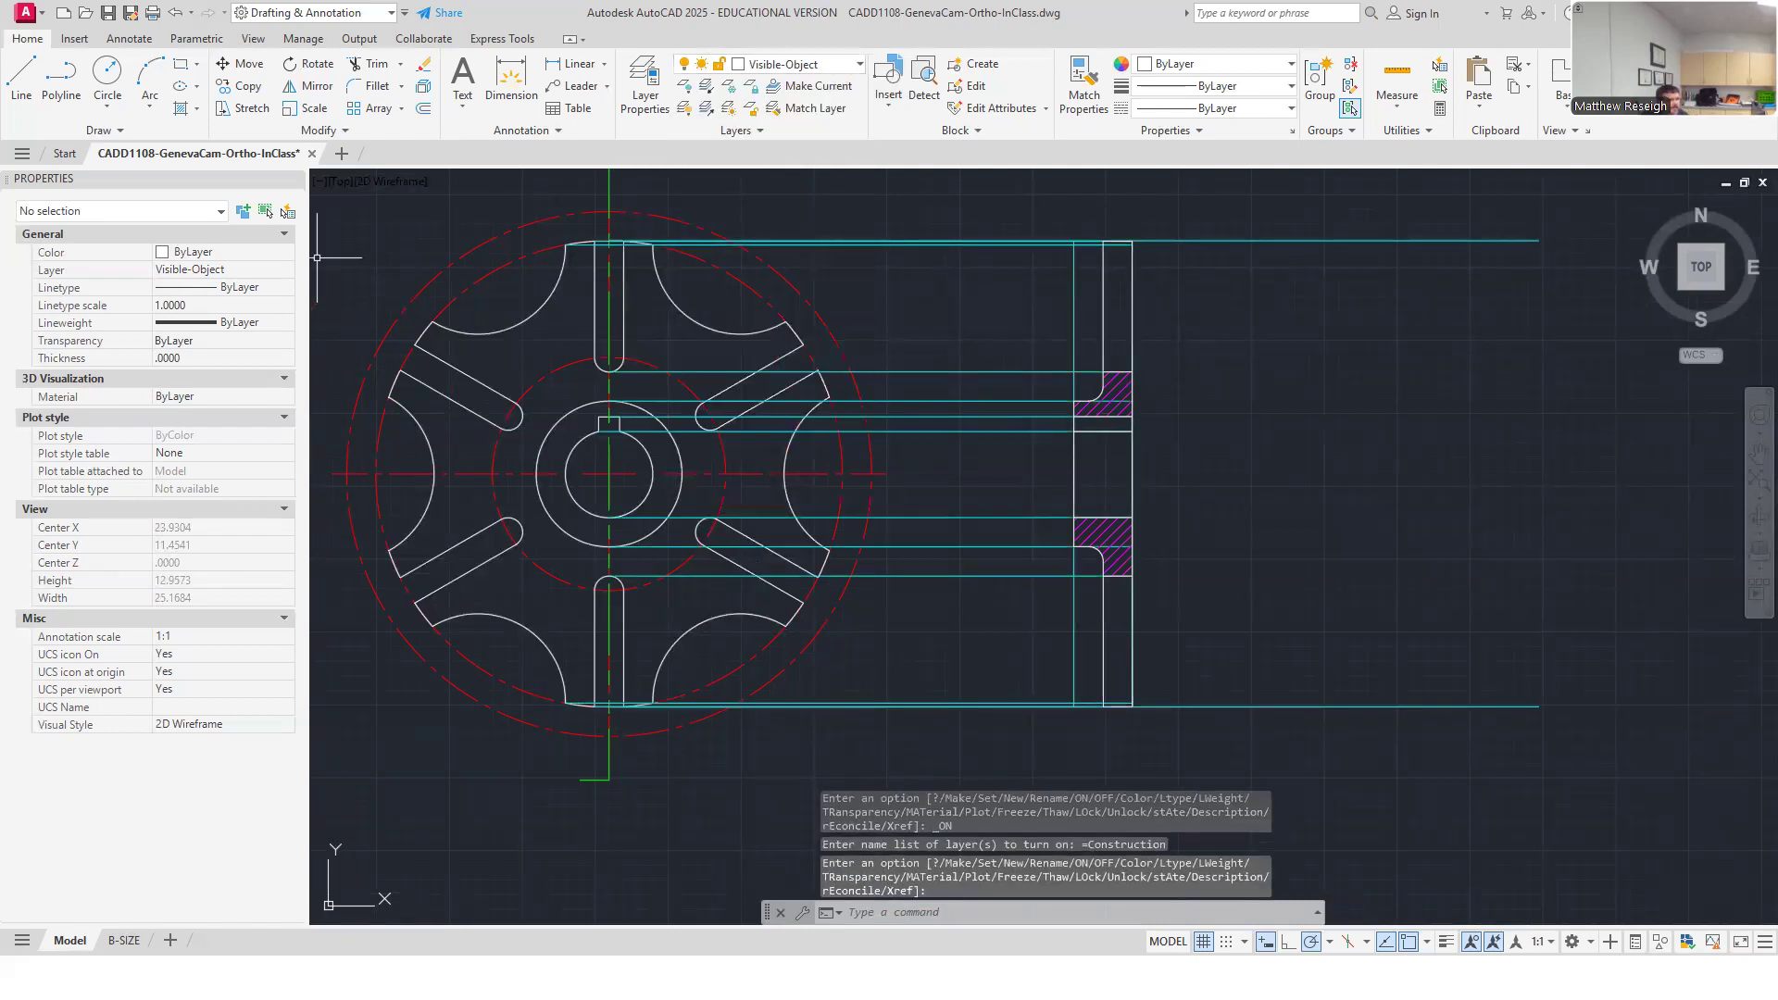
left_click(859, 64)
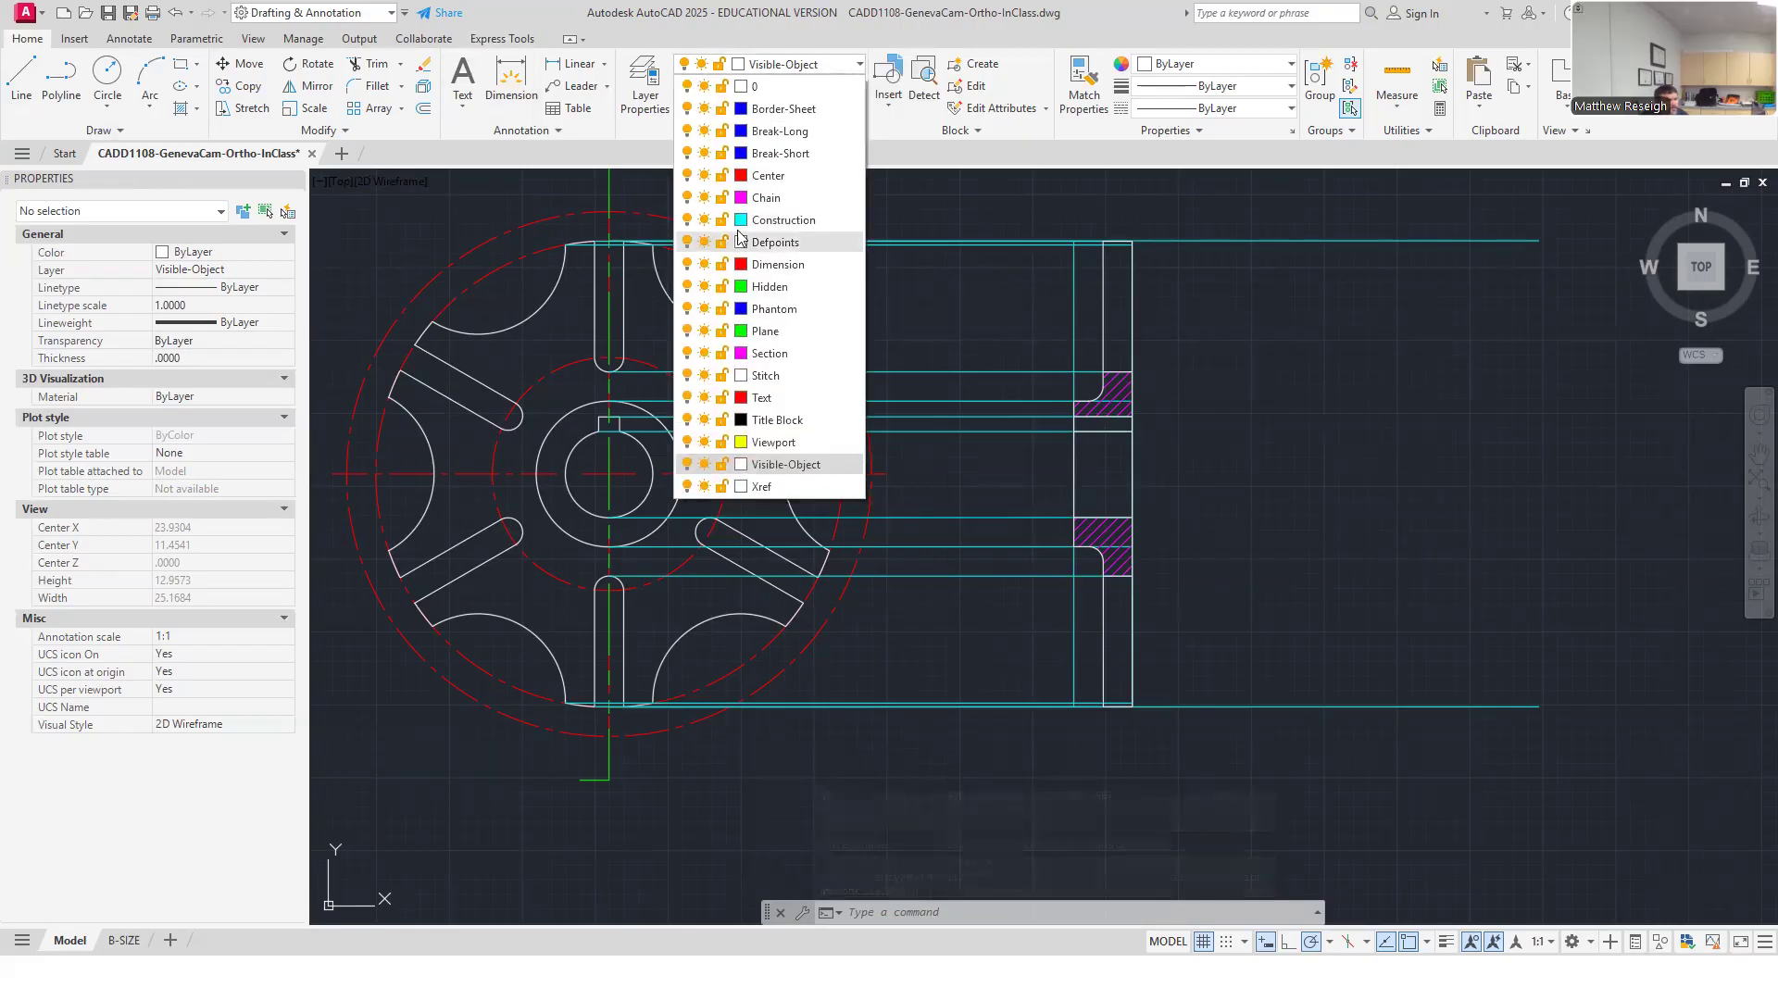
left_click(783, 219)
Draw a horizontal construction line from the upper slot's end-arc center to the section view's right edge.
left_click(21, 79)
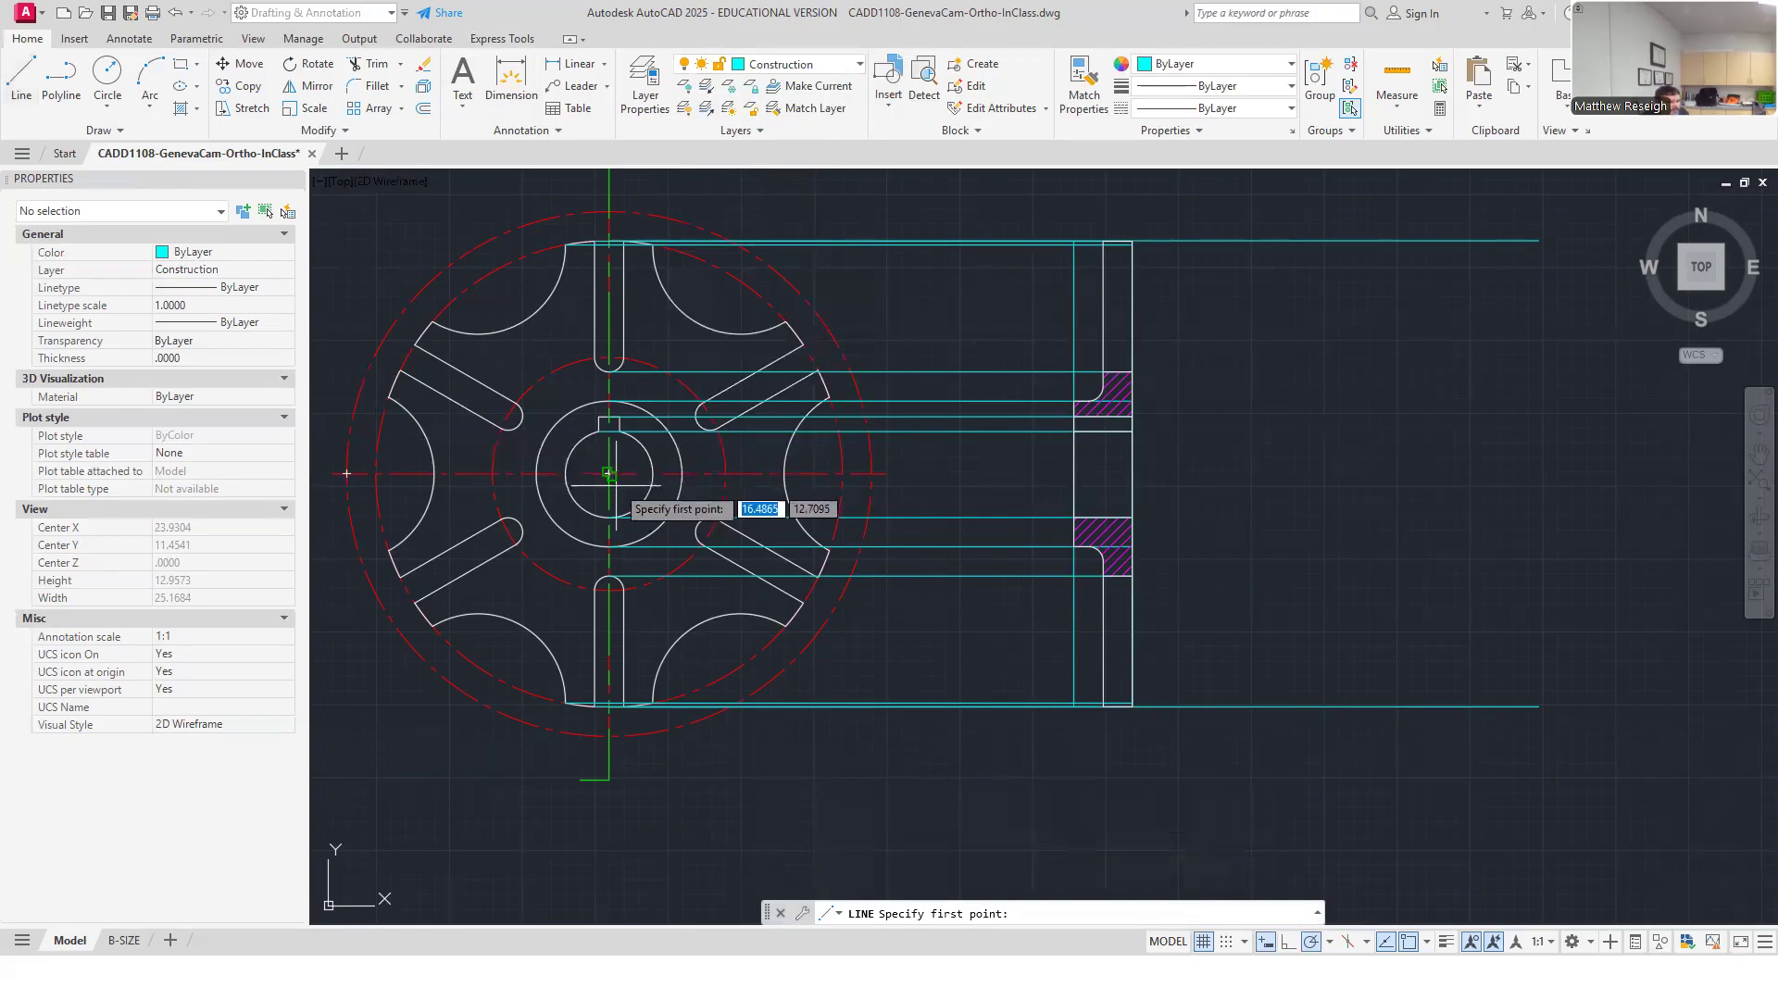
scroll(611, 398, "up", 4)
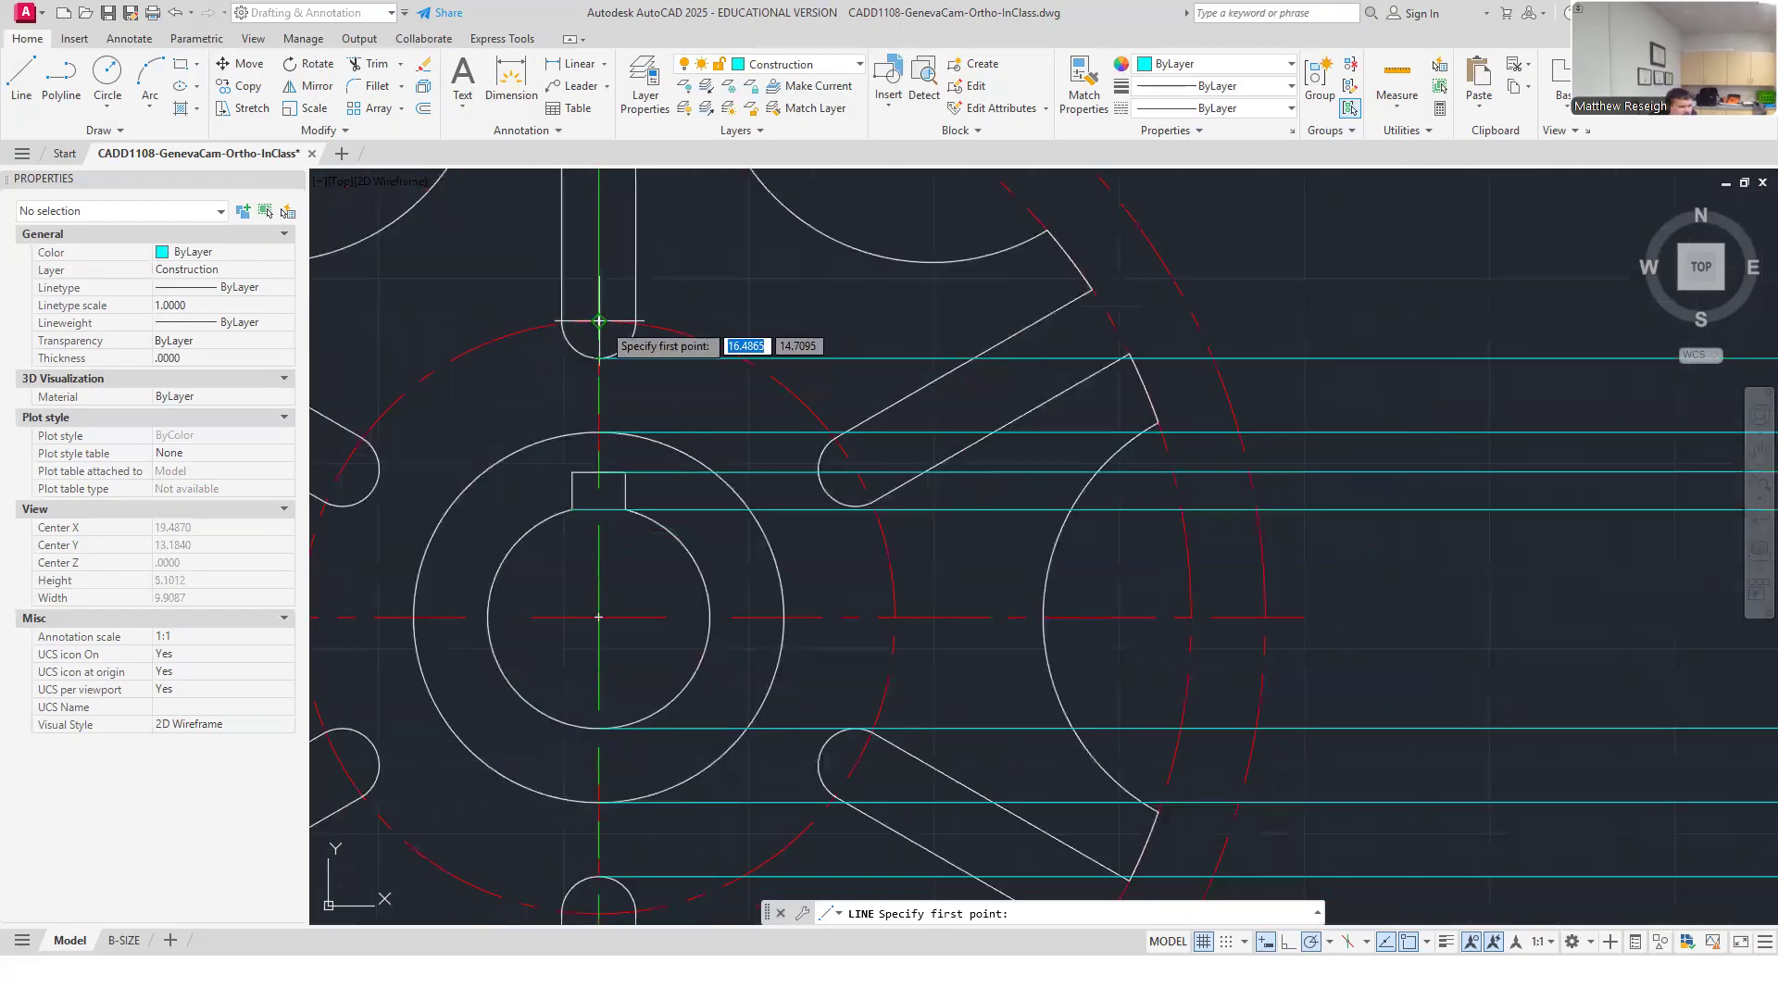
scroll(626, 321, "down", 2)
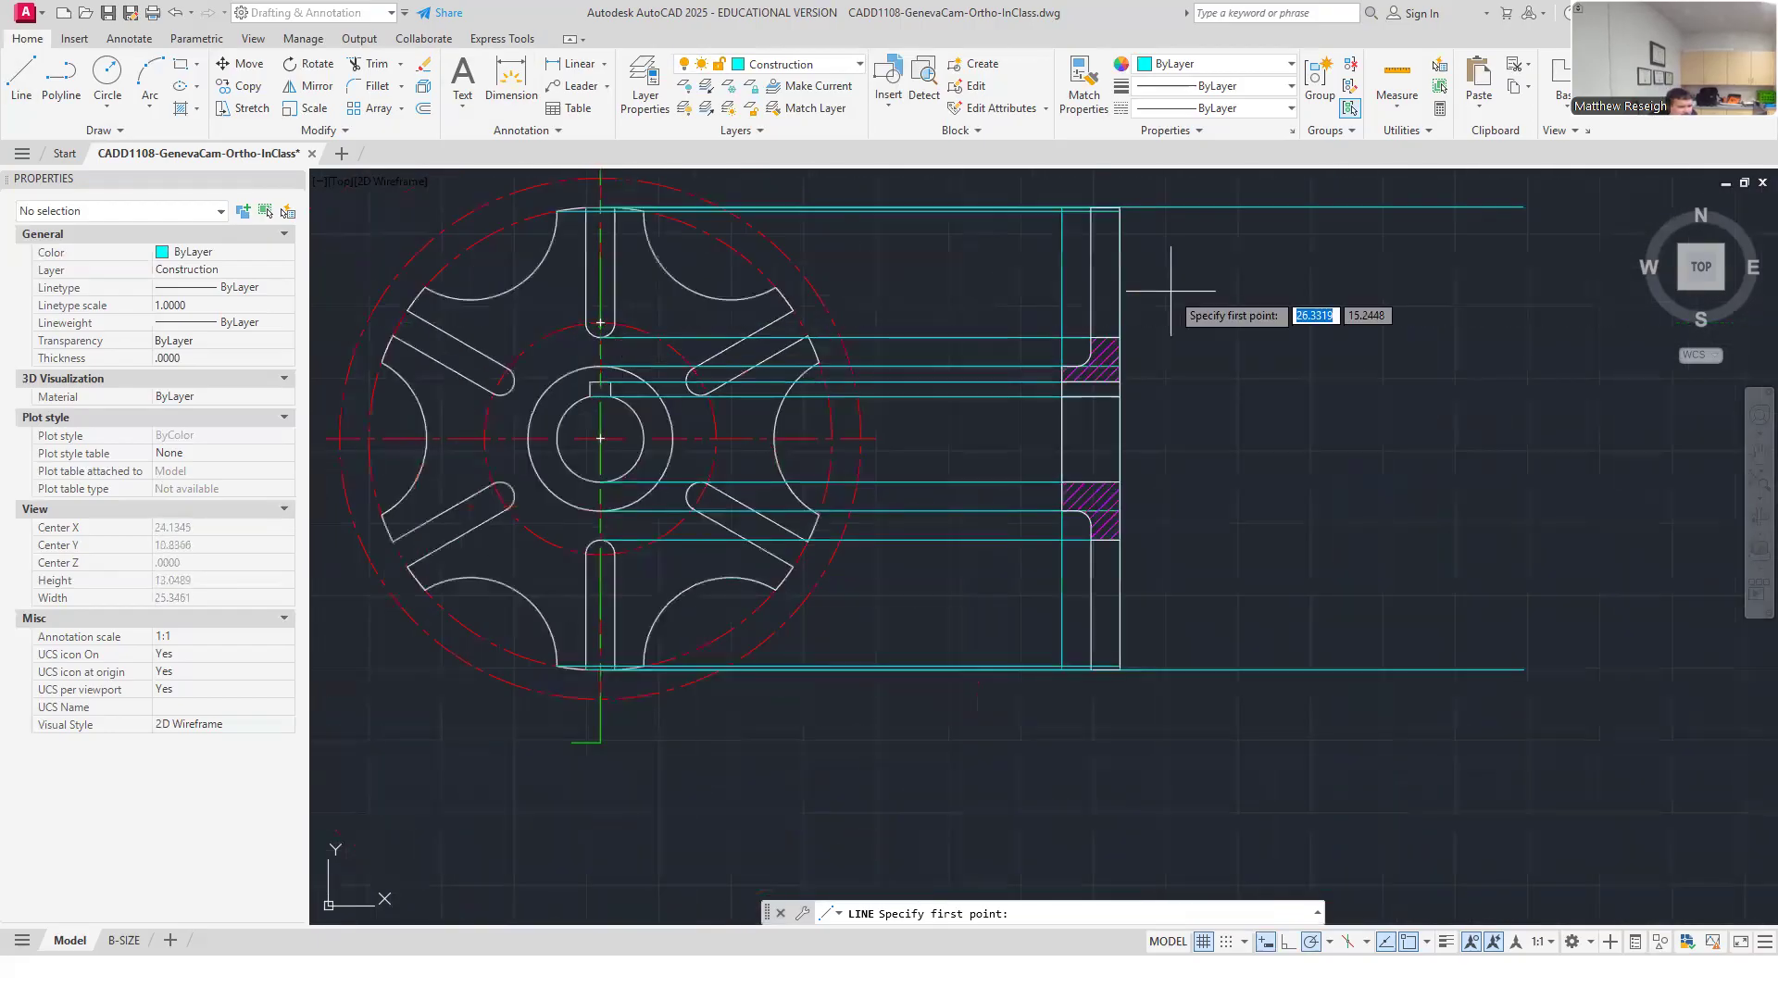
scroll(1157, 310, "up", 2)
scroll(382, 344, "down", 2)
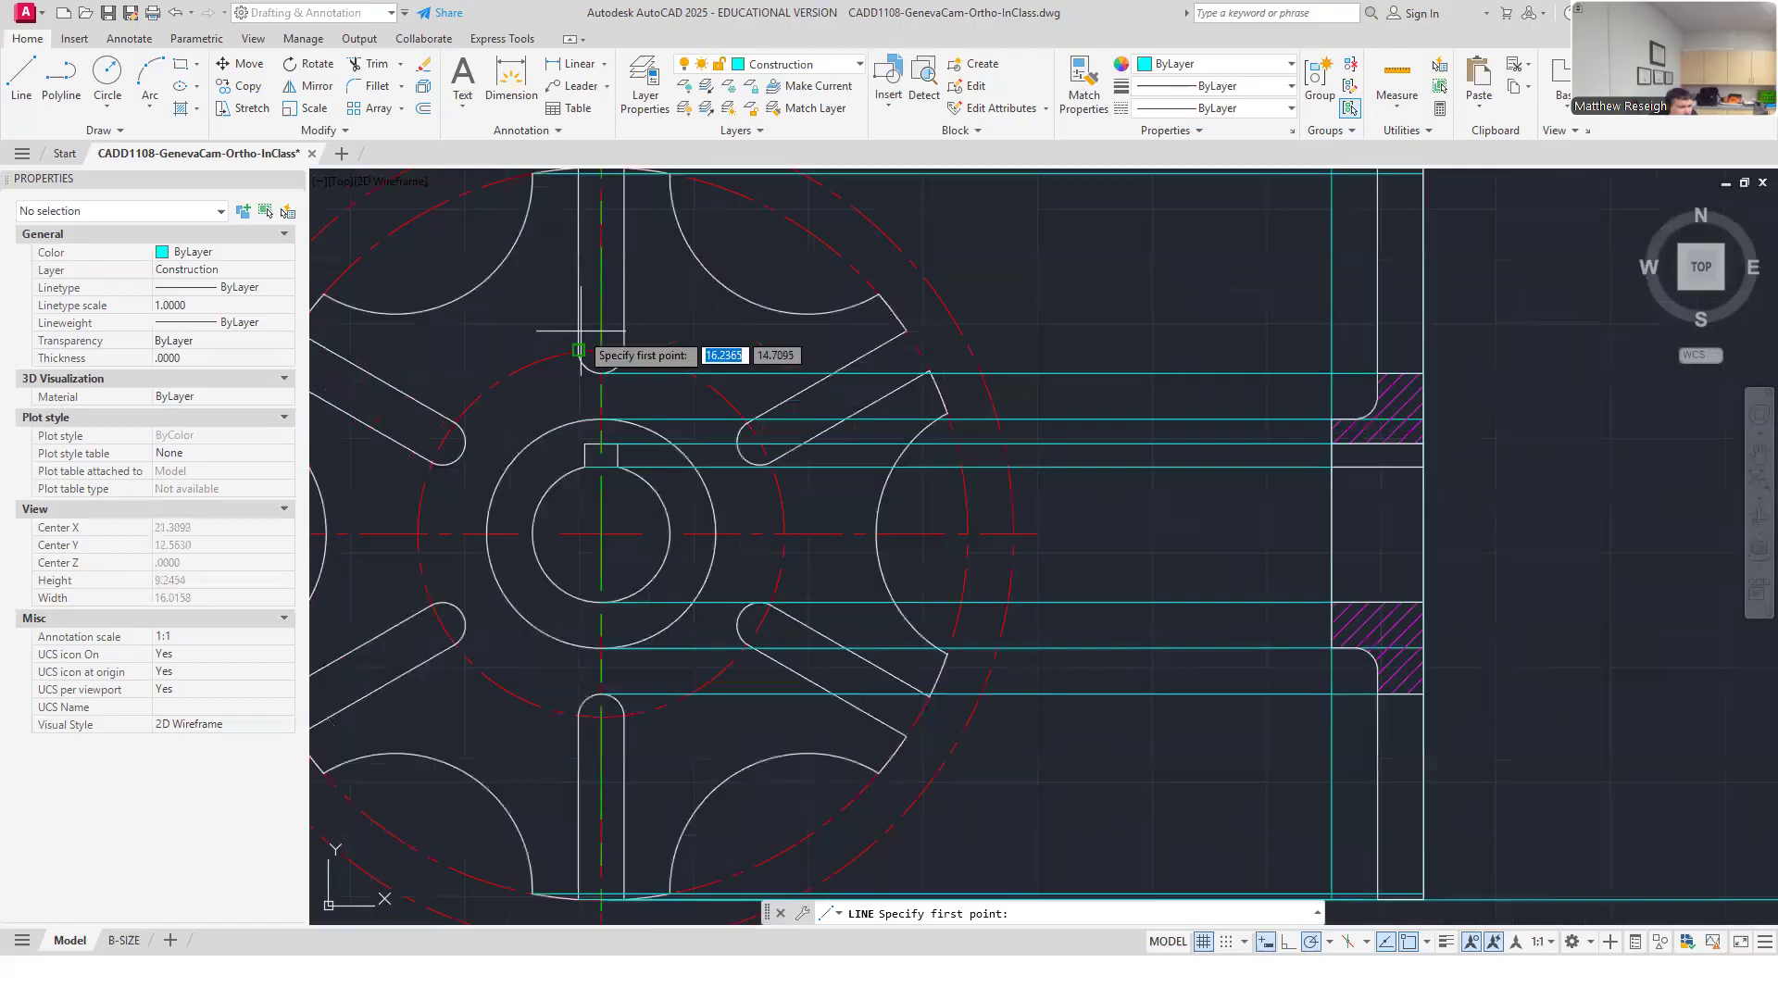
left_click(532, 351)
scroll(593, 352, "down", 2)
scroll(920, 355, "up", 2)
scroll(527, 355, "up", 3)
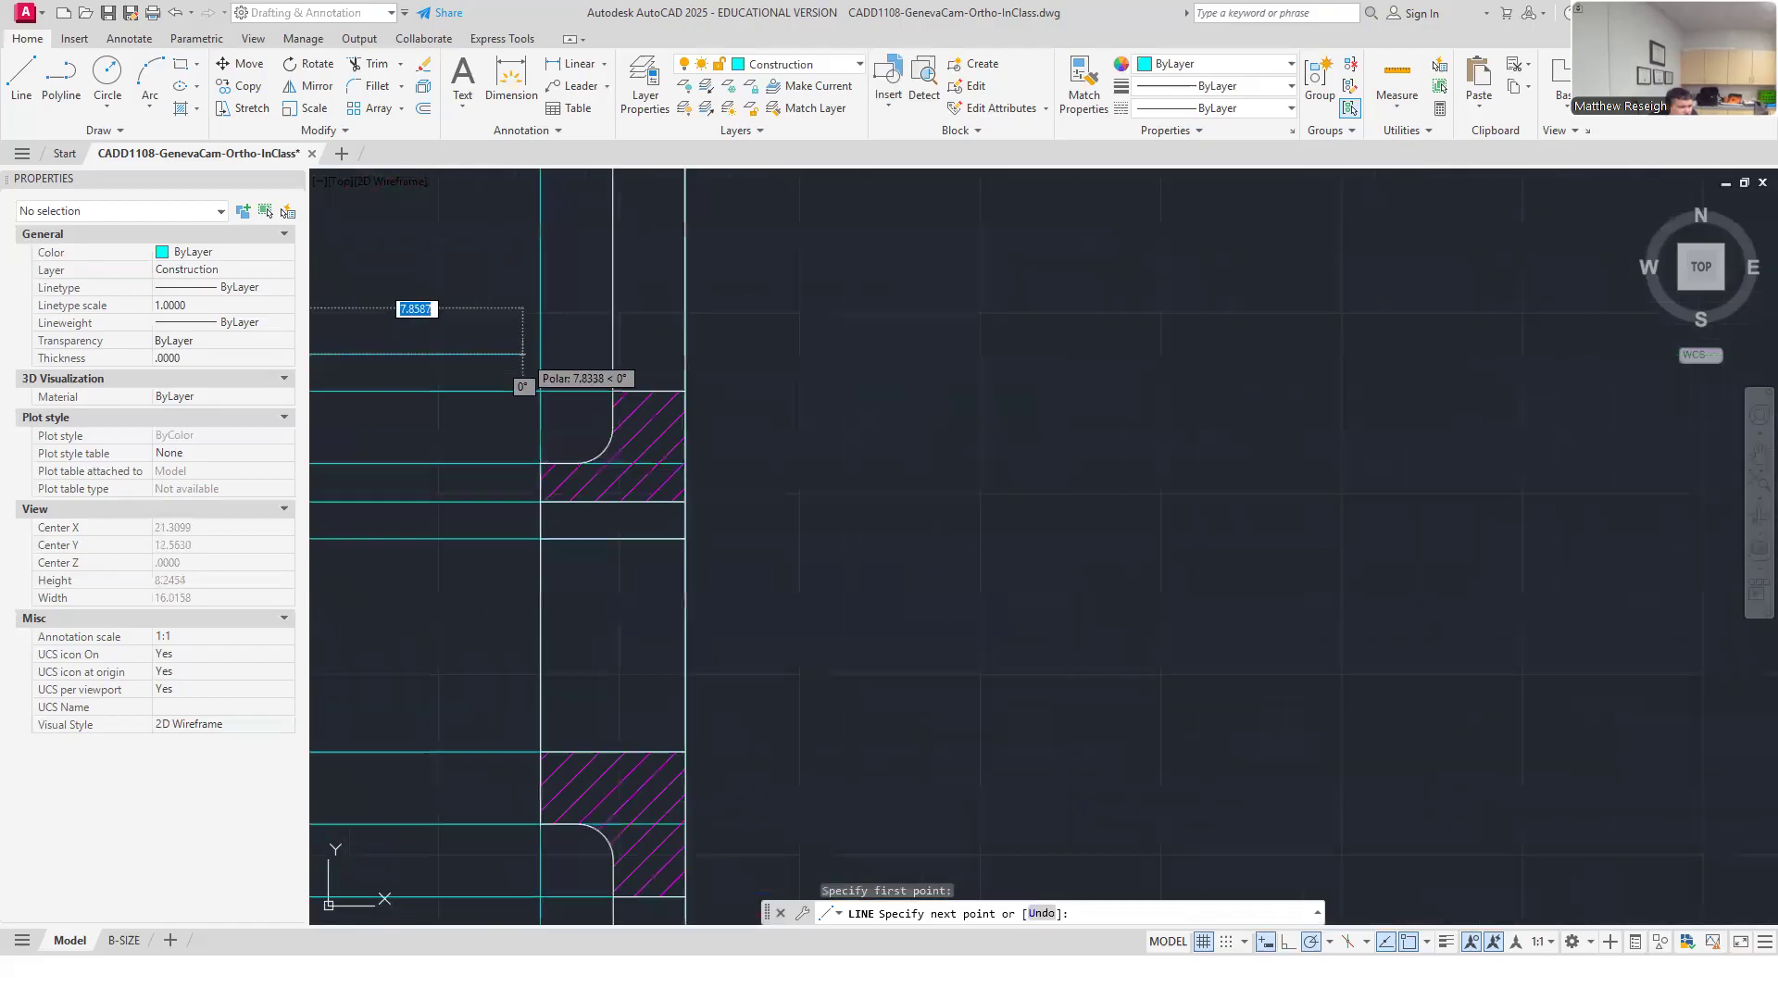
left_click(685, 353)
key("Escape")
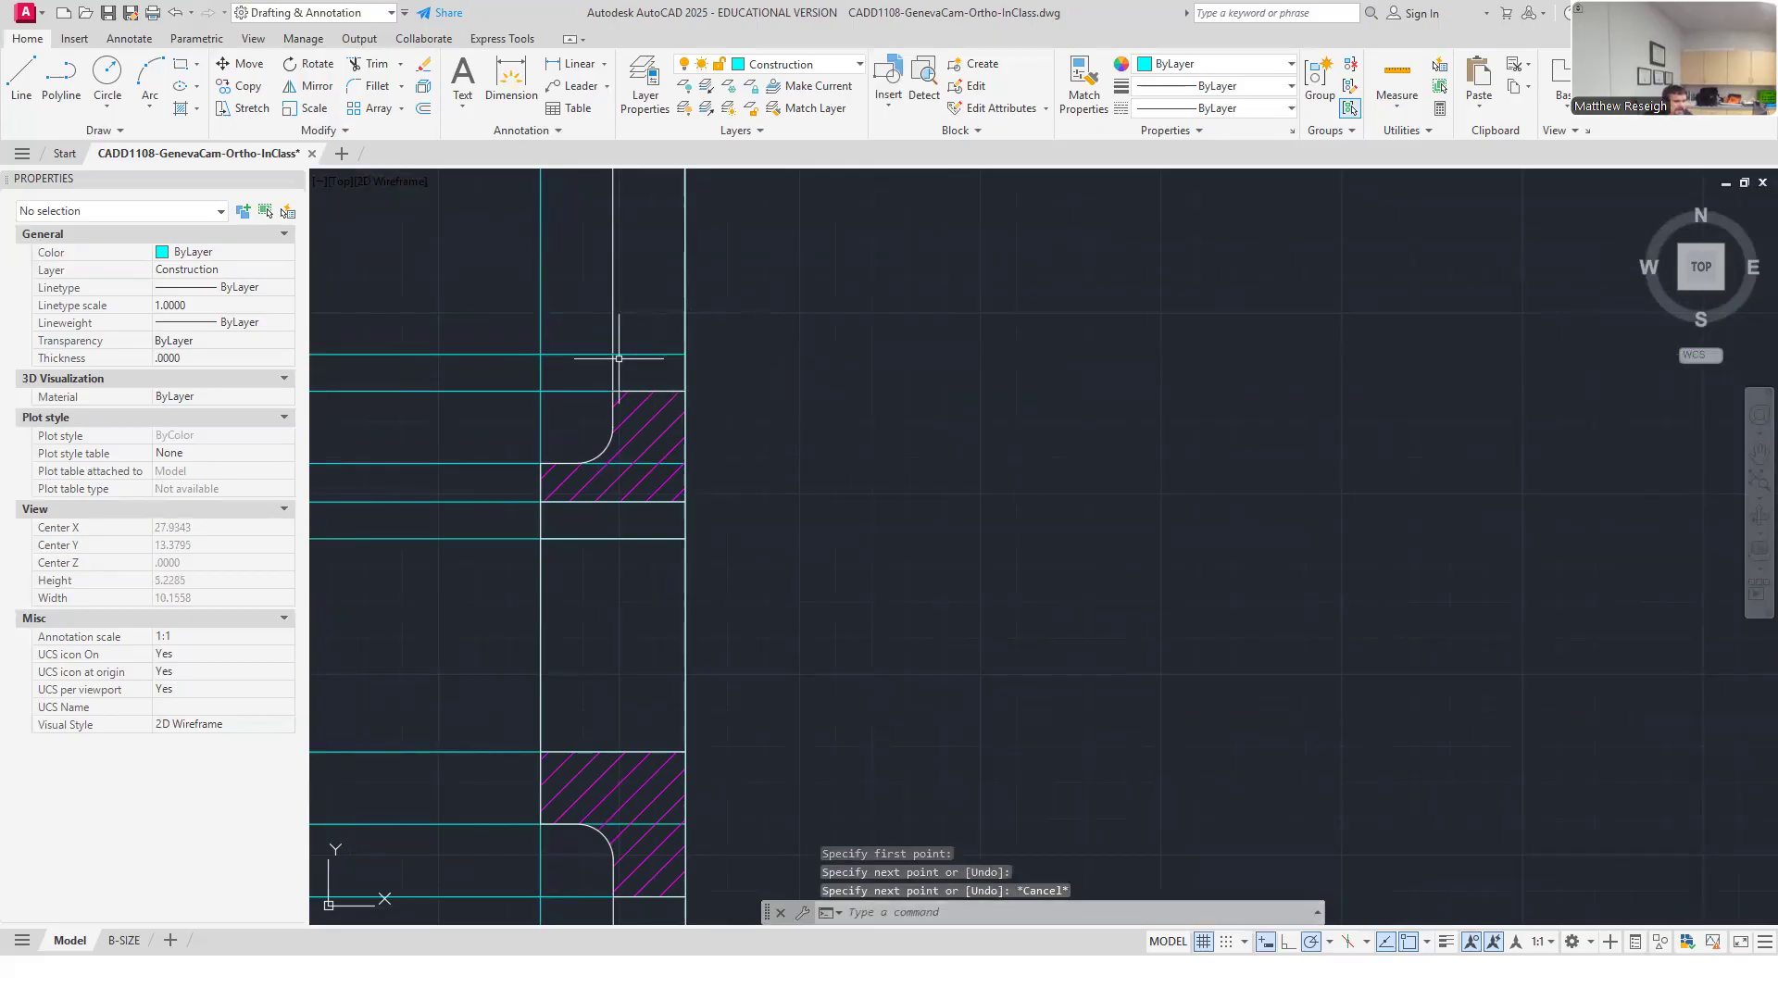
Draw a horizontal construction line from the cam's bore center to the section view's right edge.
scroll(718, 349, "down", 8)
scroll(539, 391, "up", 4)
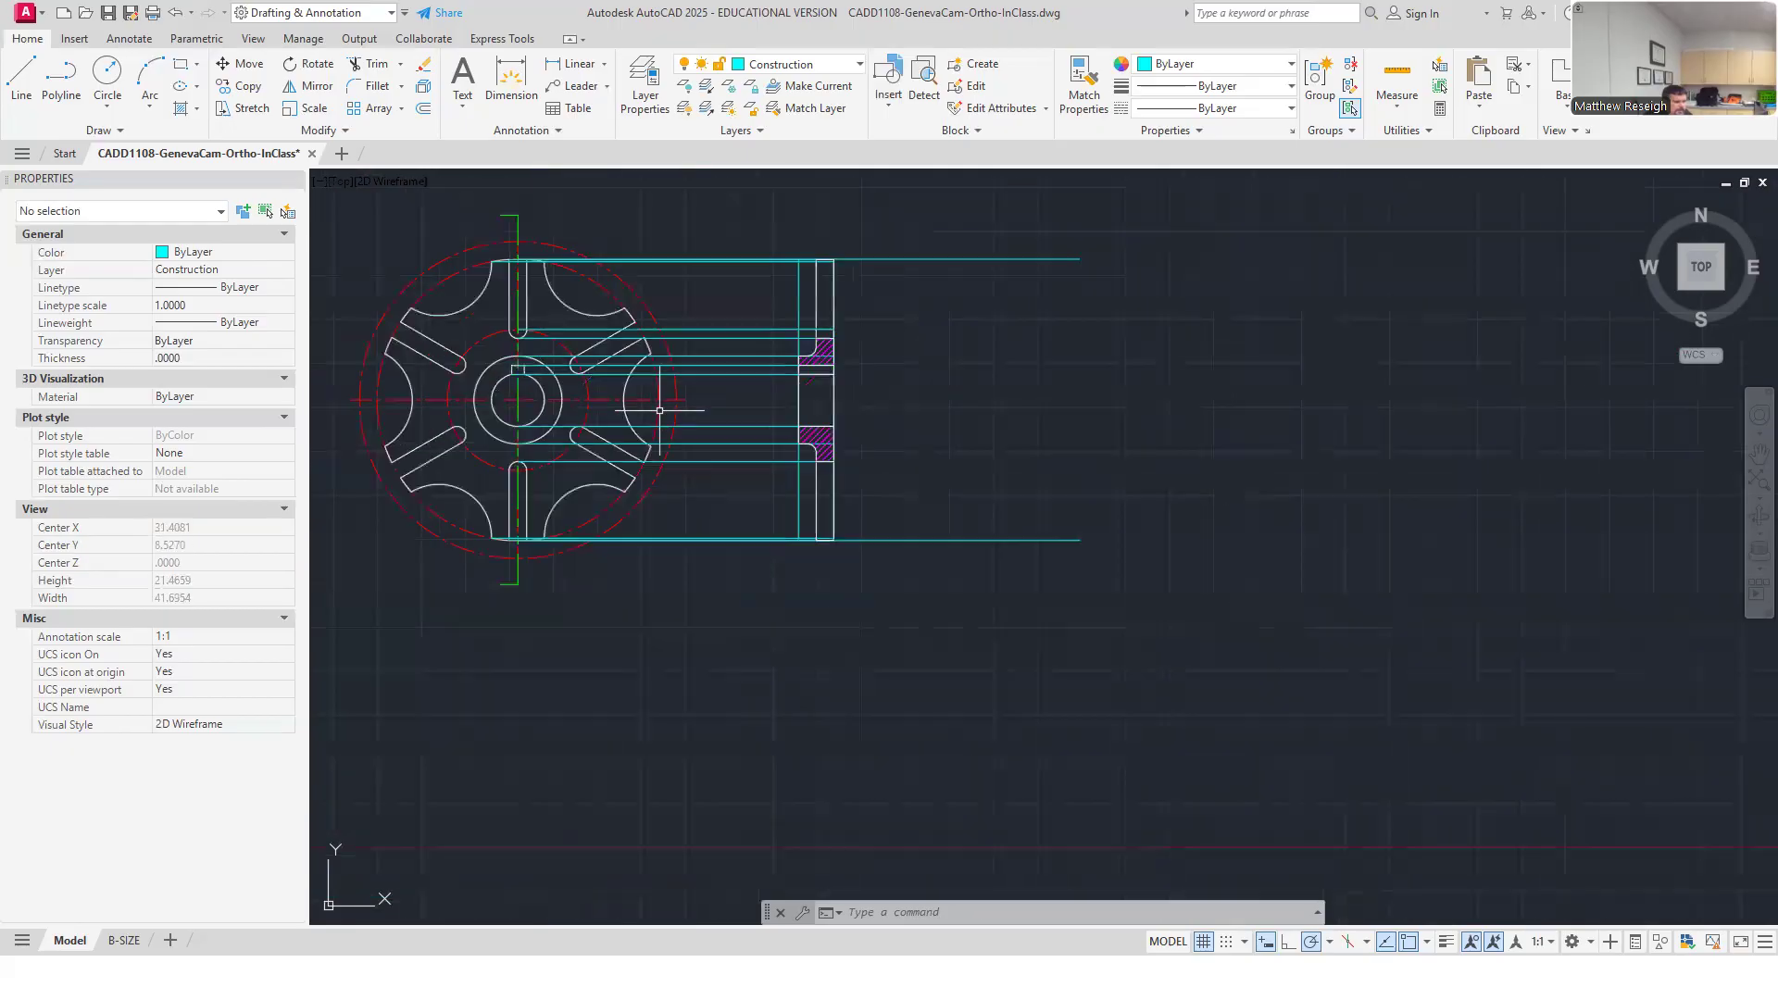
right_click(712, 395)
left_click(749, 409)
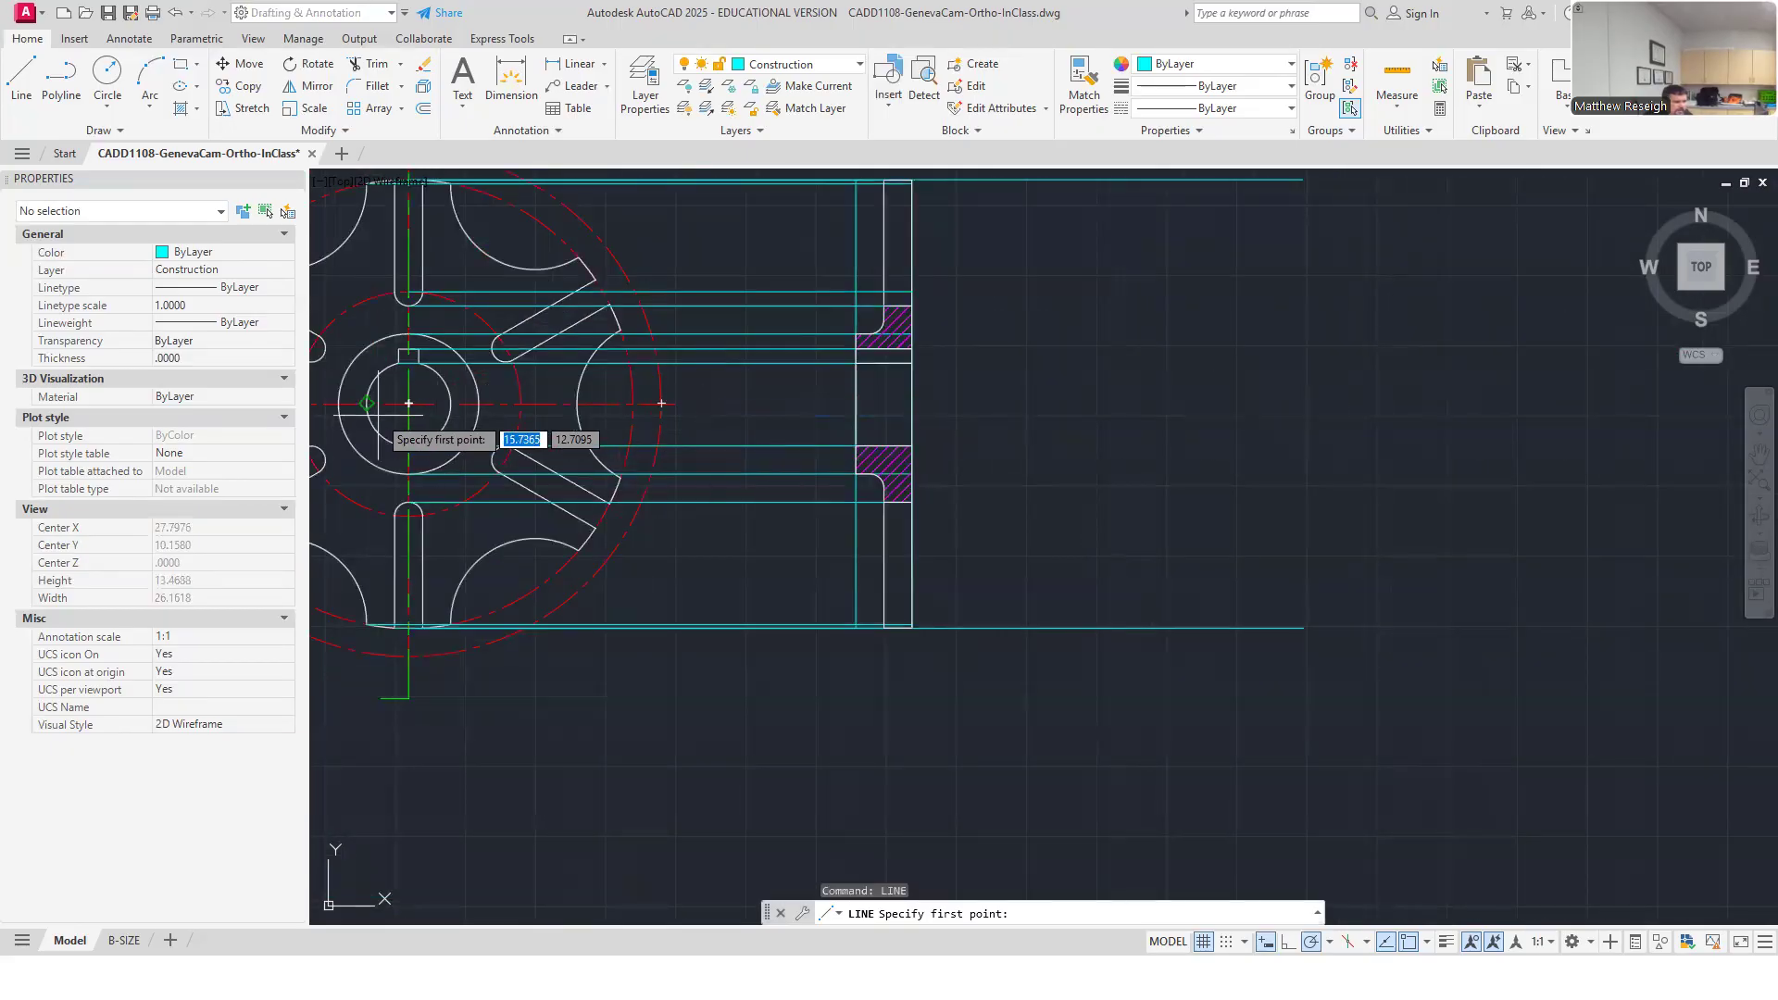
left_click(408, 403)
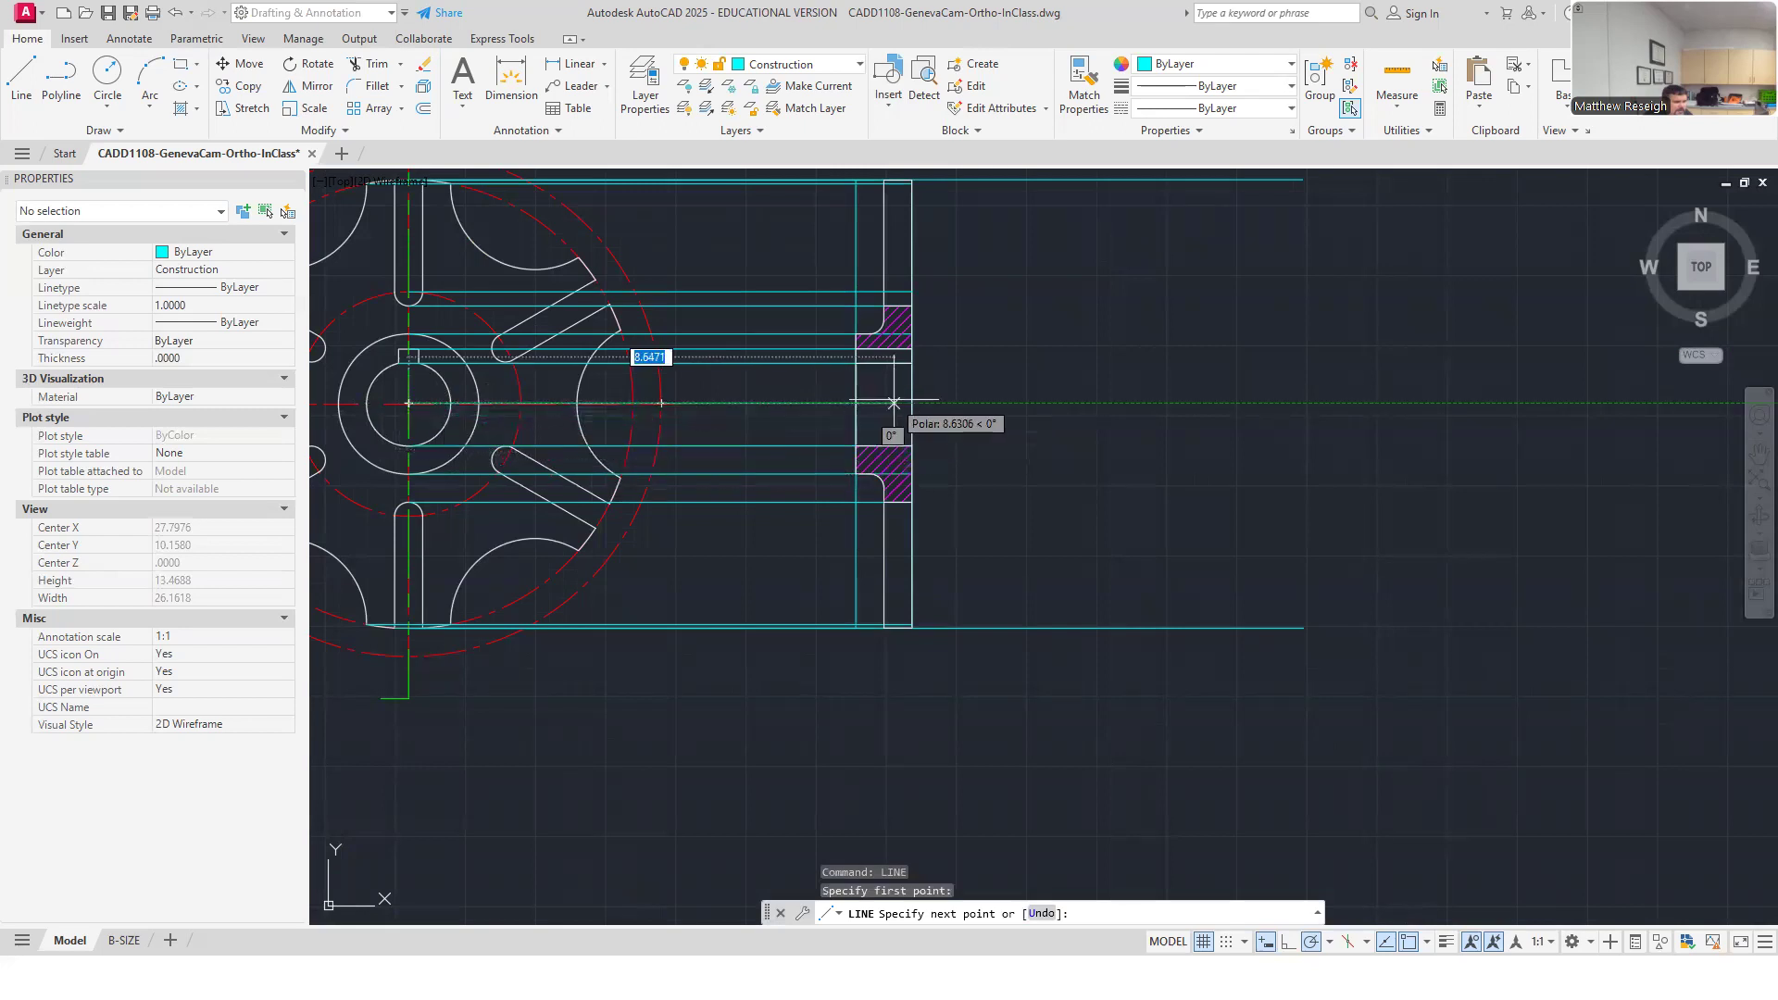
key("Escape")
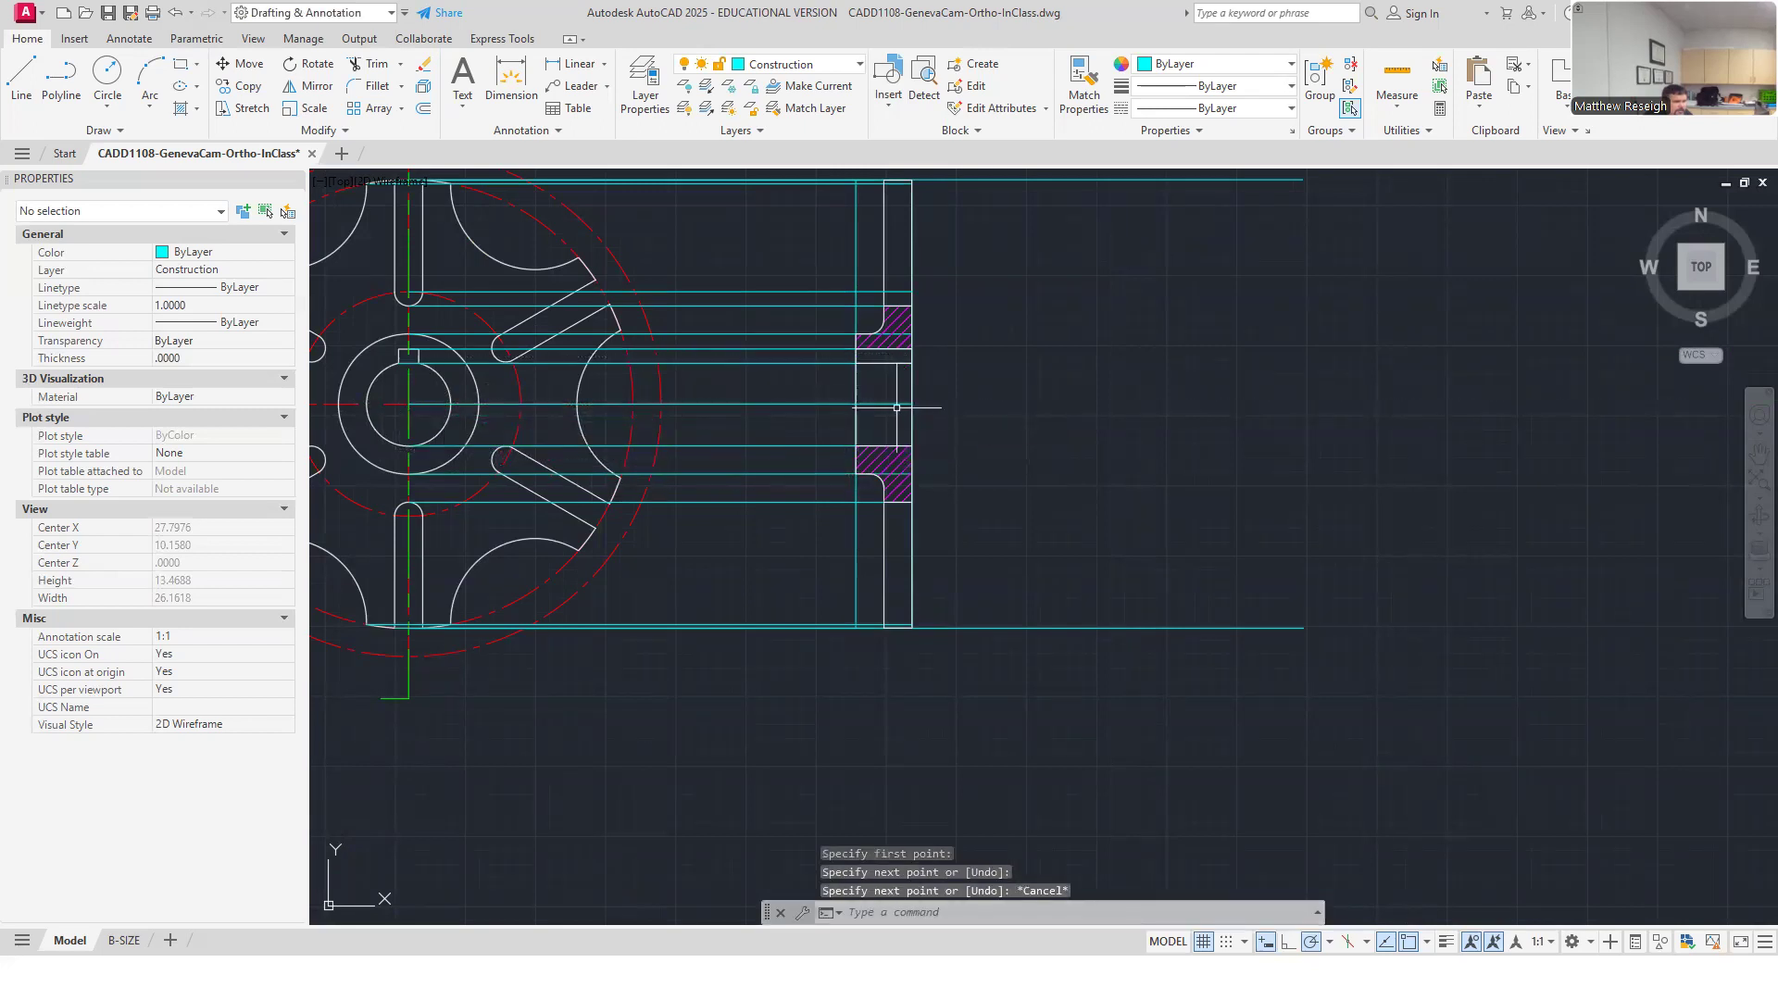
Draw a horizontal construction line from the lower slot's end-arc center to the section view's right edge.
right_click(812, 552)
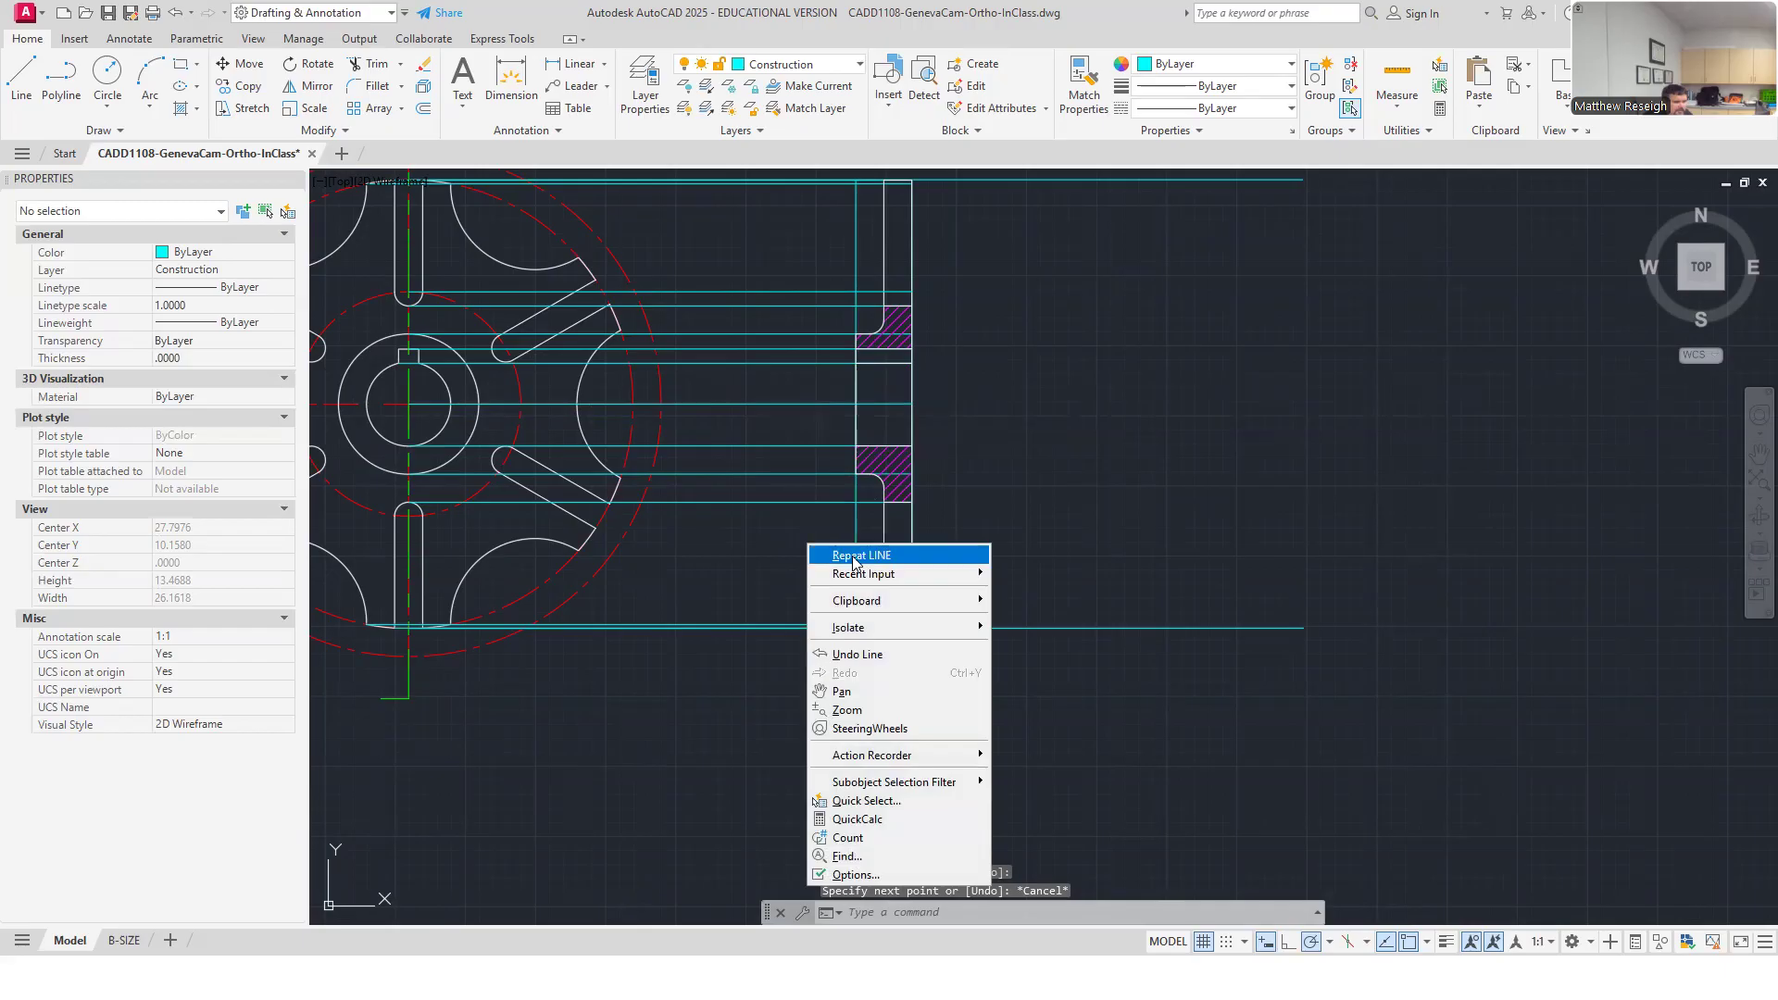
left_click(857, 555)
left_click(408, 515)
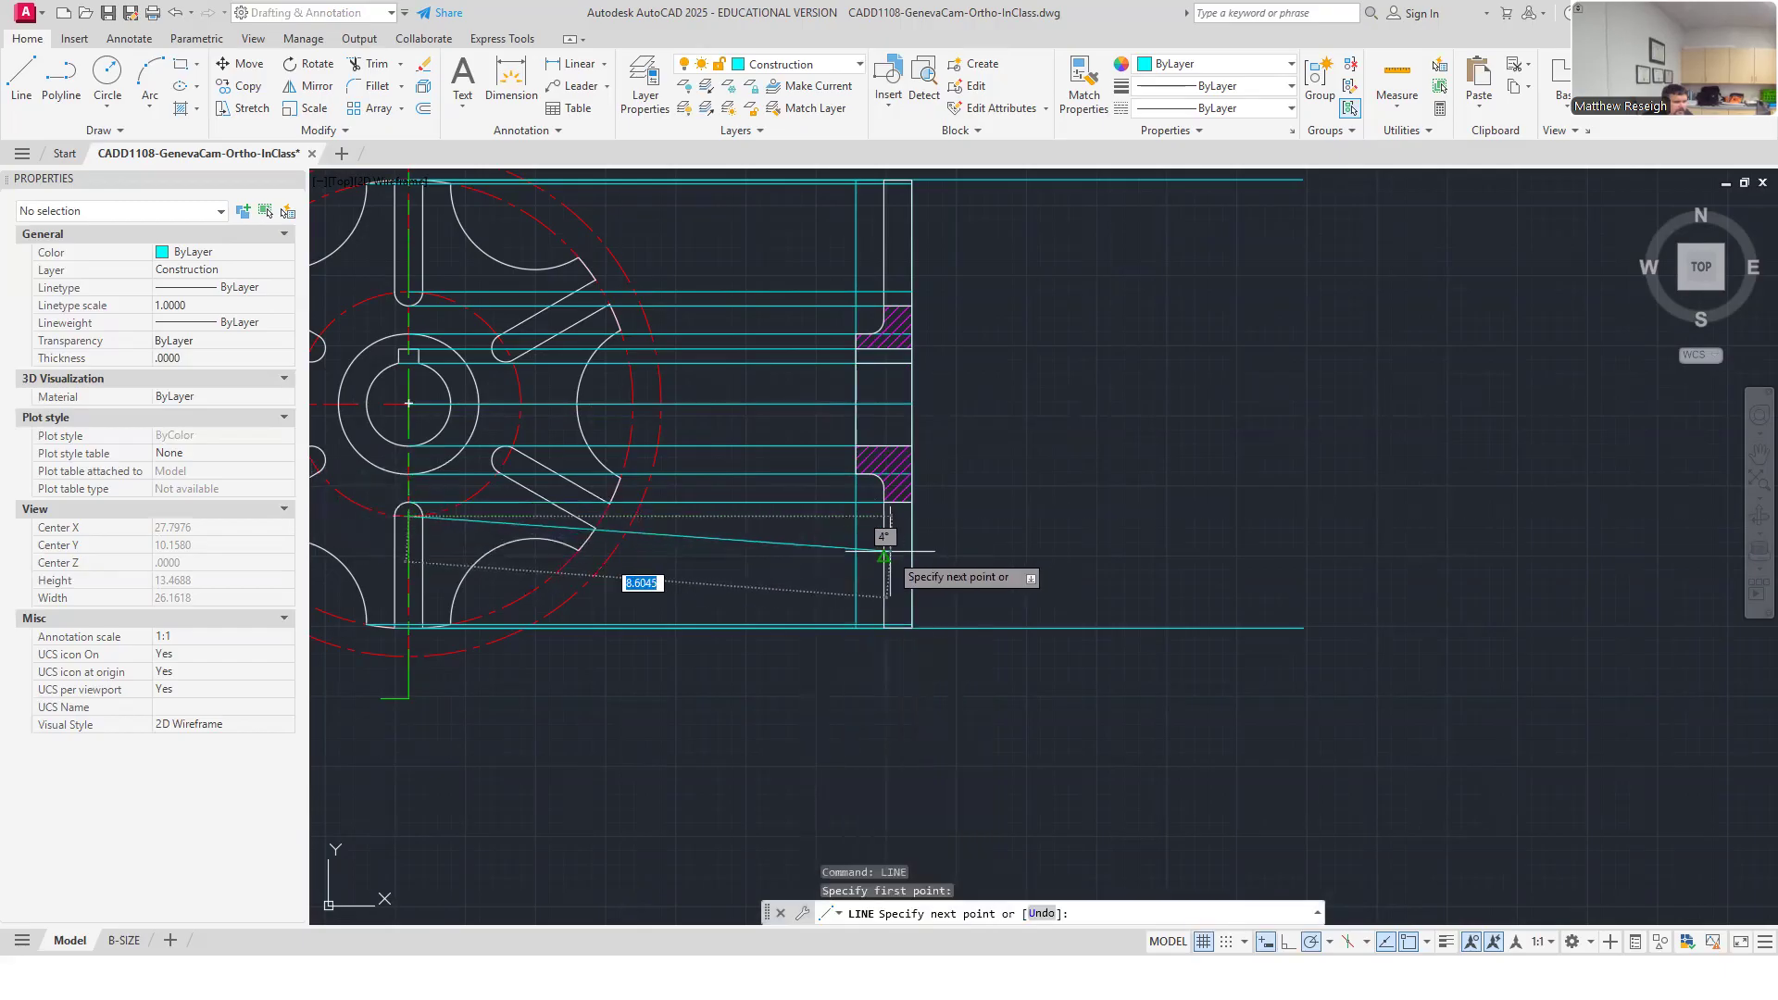
left_click(885, 517)
key("Escape")
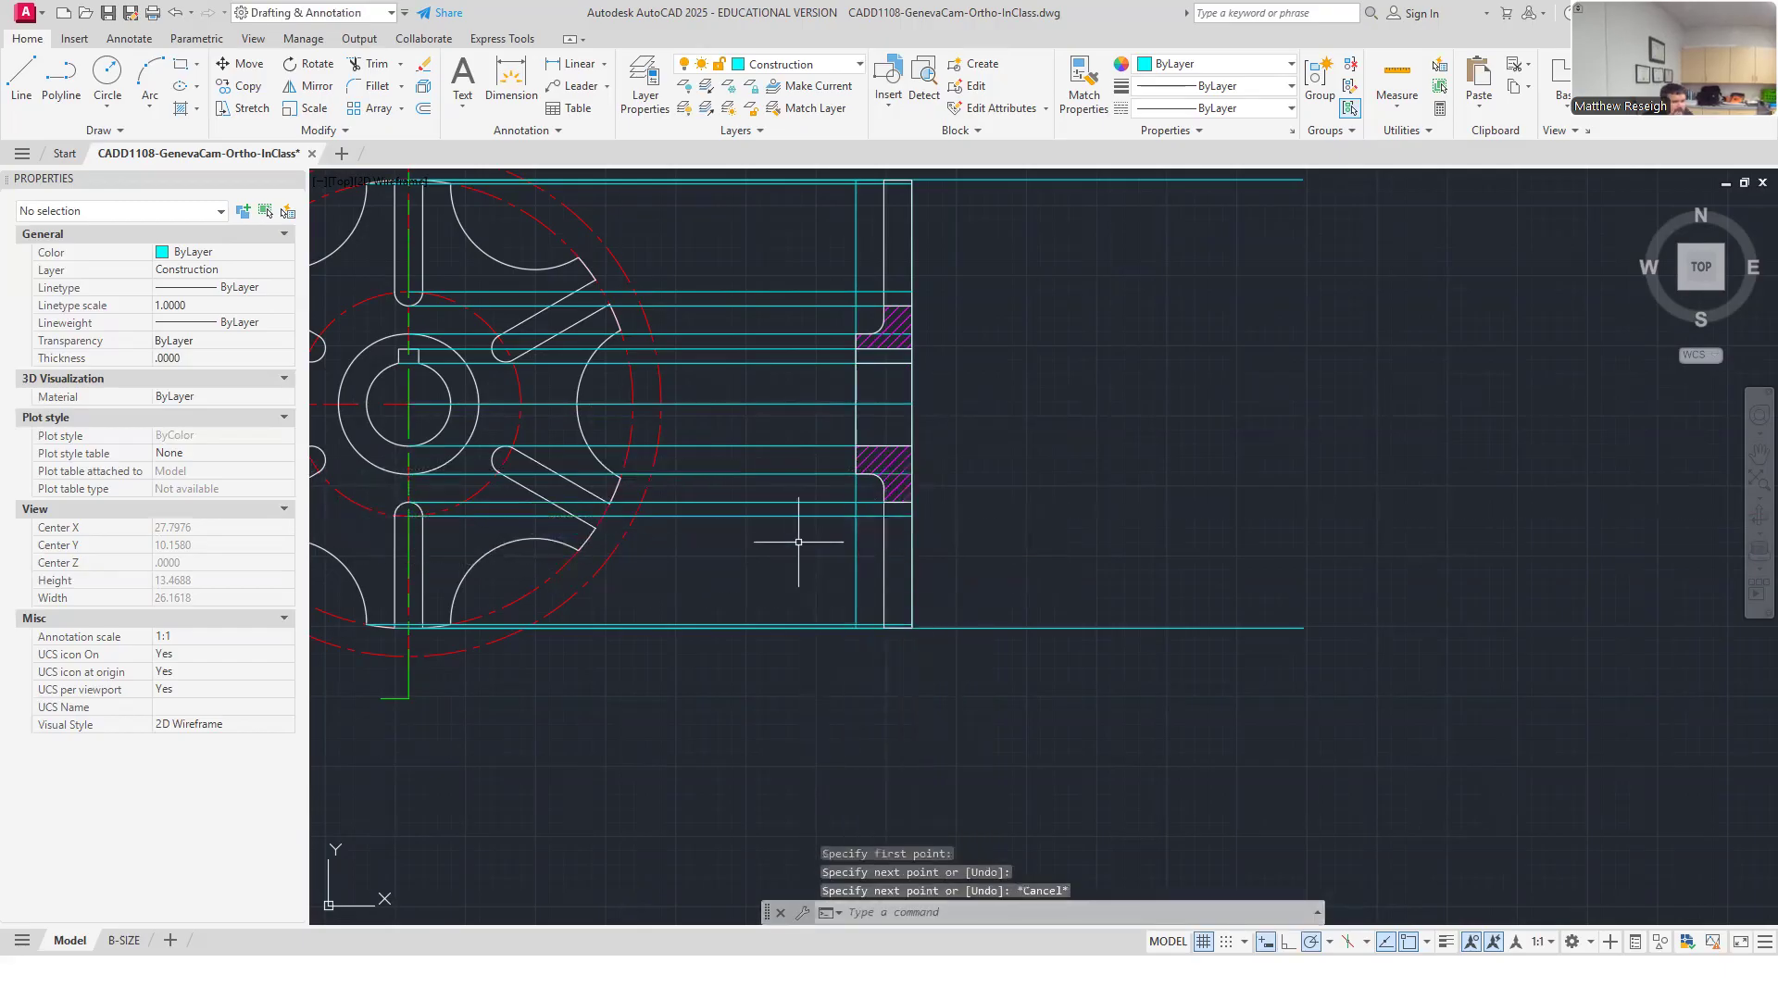
scroll(802, 538, "down", 2)
scroll(515, 529, "up", 2)
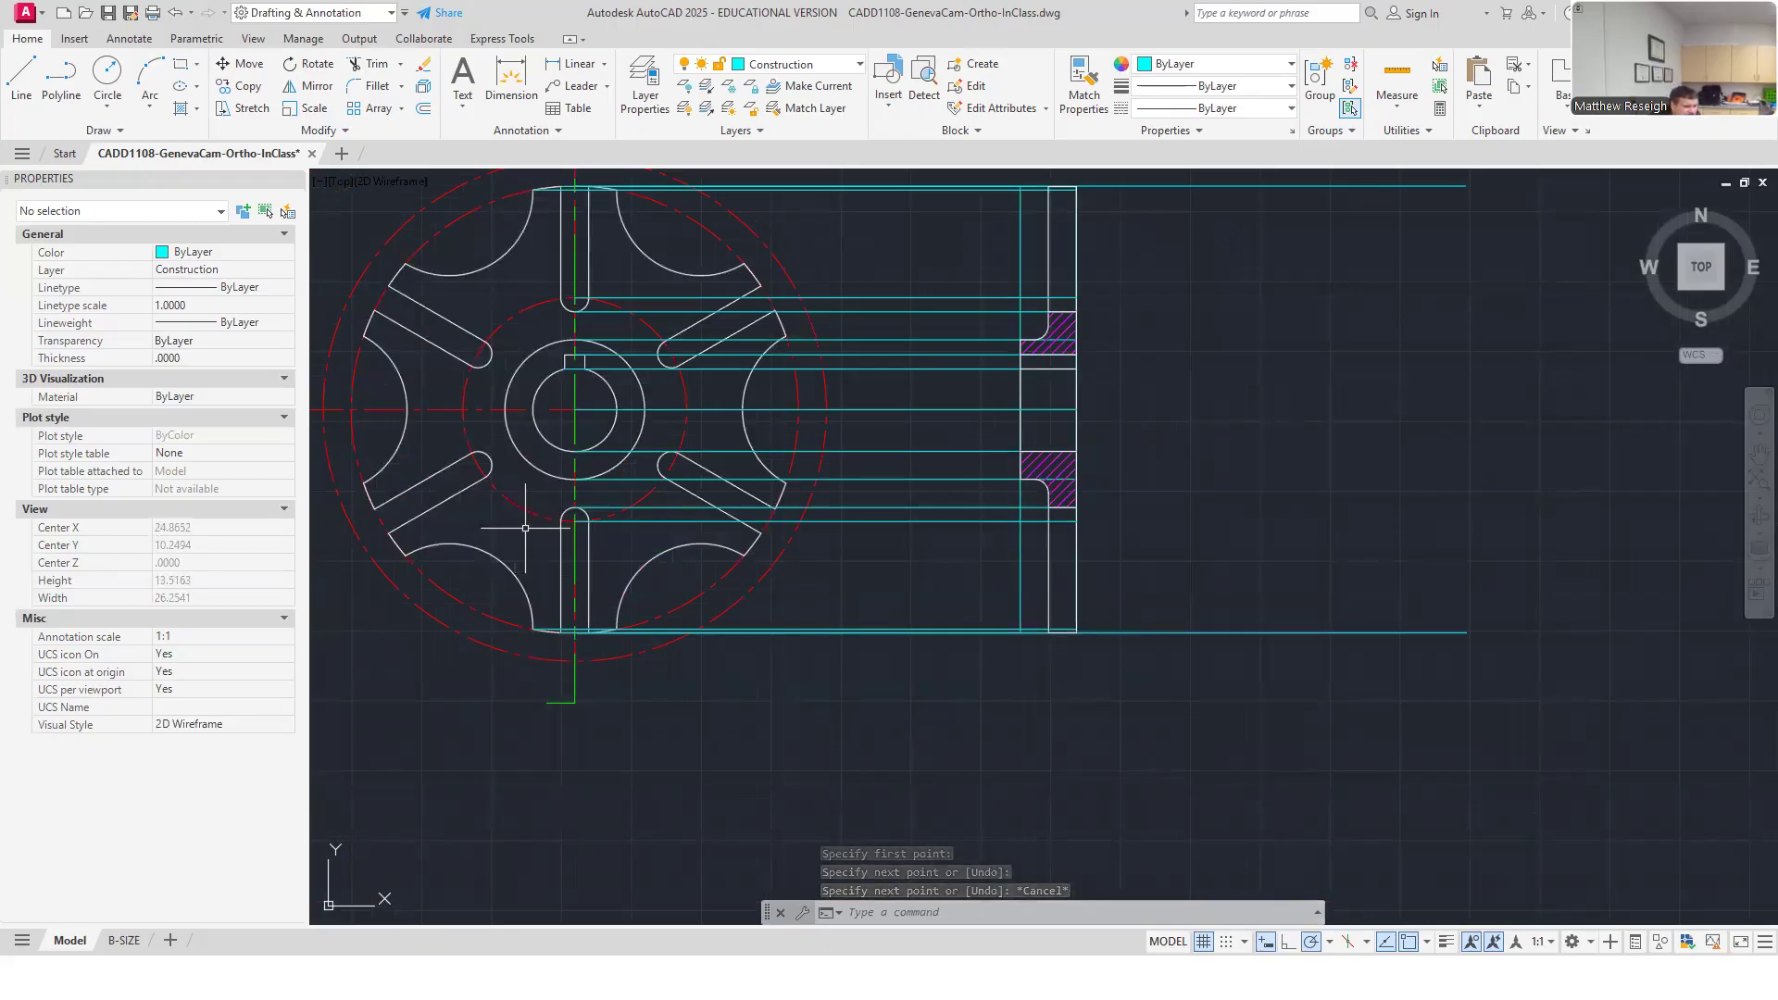
Make Center the current layer and draw a line across the section view along the upper slot-center projection, just above the upper hatch.
left_click(796, 63)
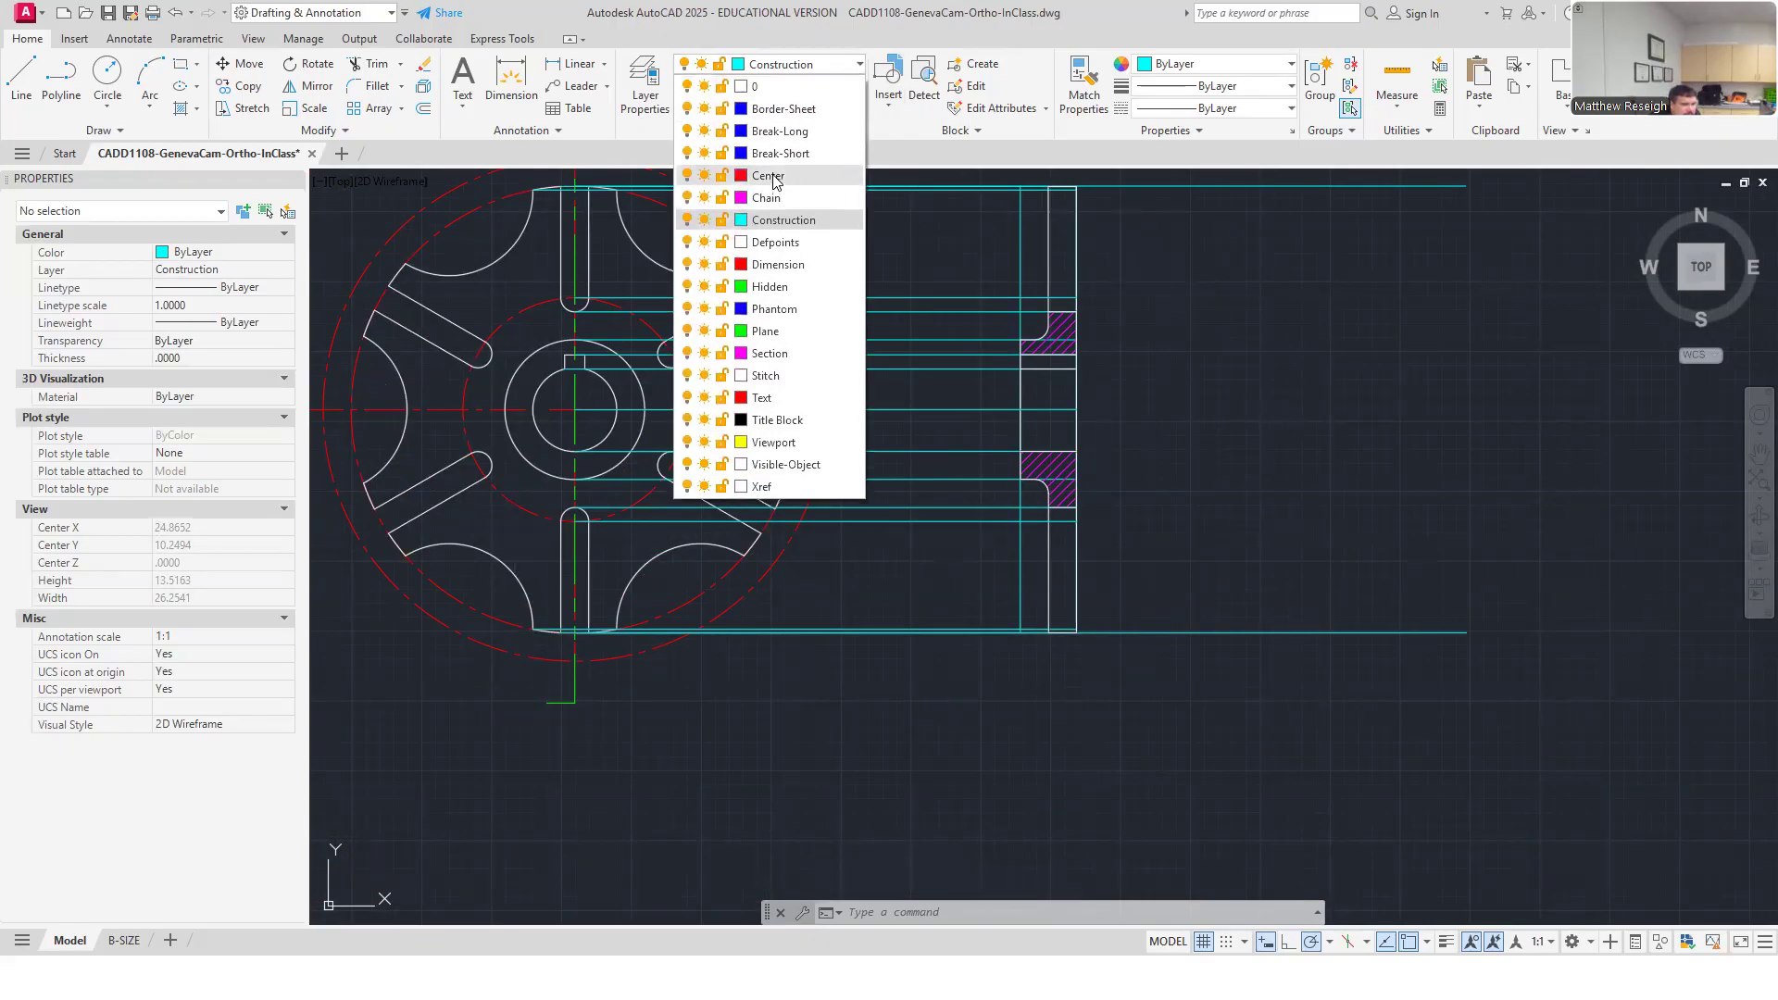
left_click(776, 177)
scroll(1072, 286, "up", 4)
left_click(21, 74)
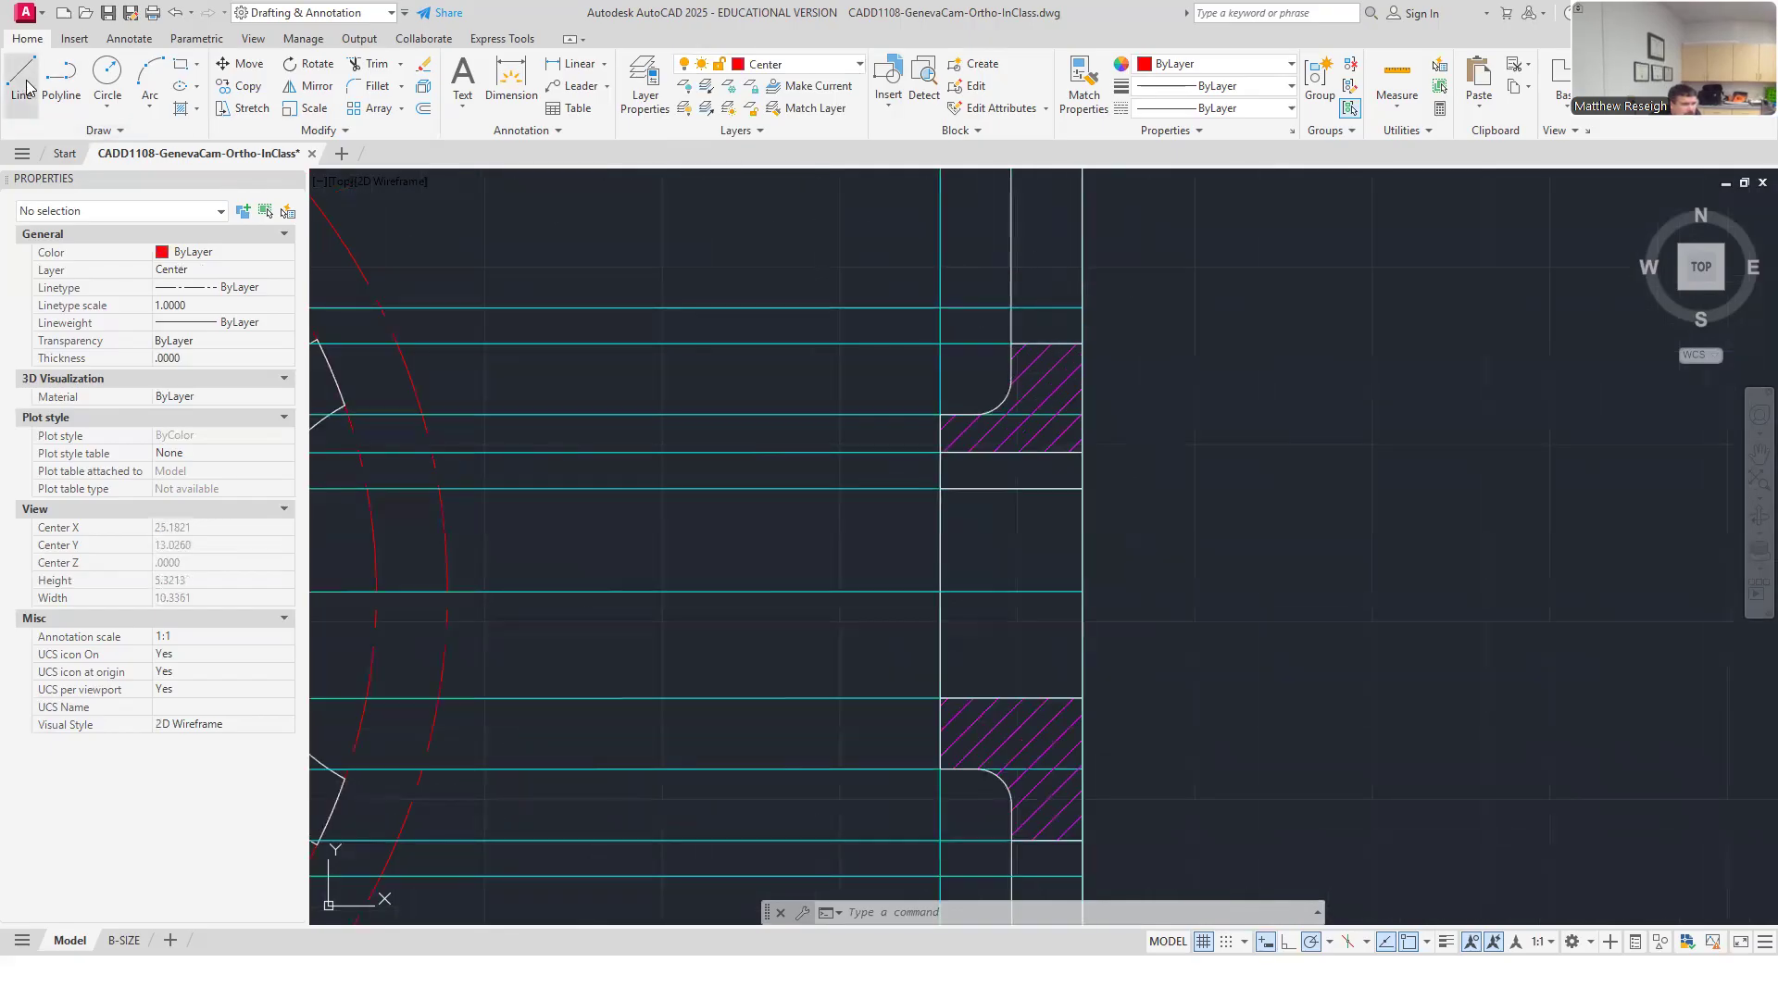
left_click(1011, 307)
right_click(1081, 308)
left_click(1110, 331)
Draw a centerline across the bore in the section view, from edge to edge along the bore-center projection.
right_click(1182, 426)
left_click(1214, 439)
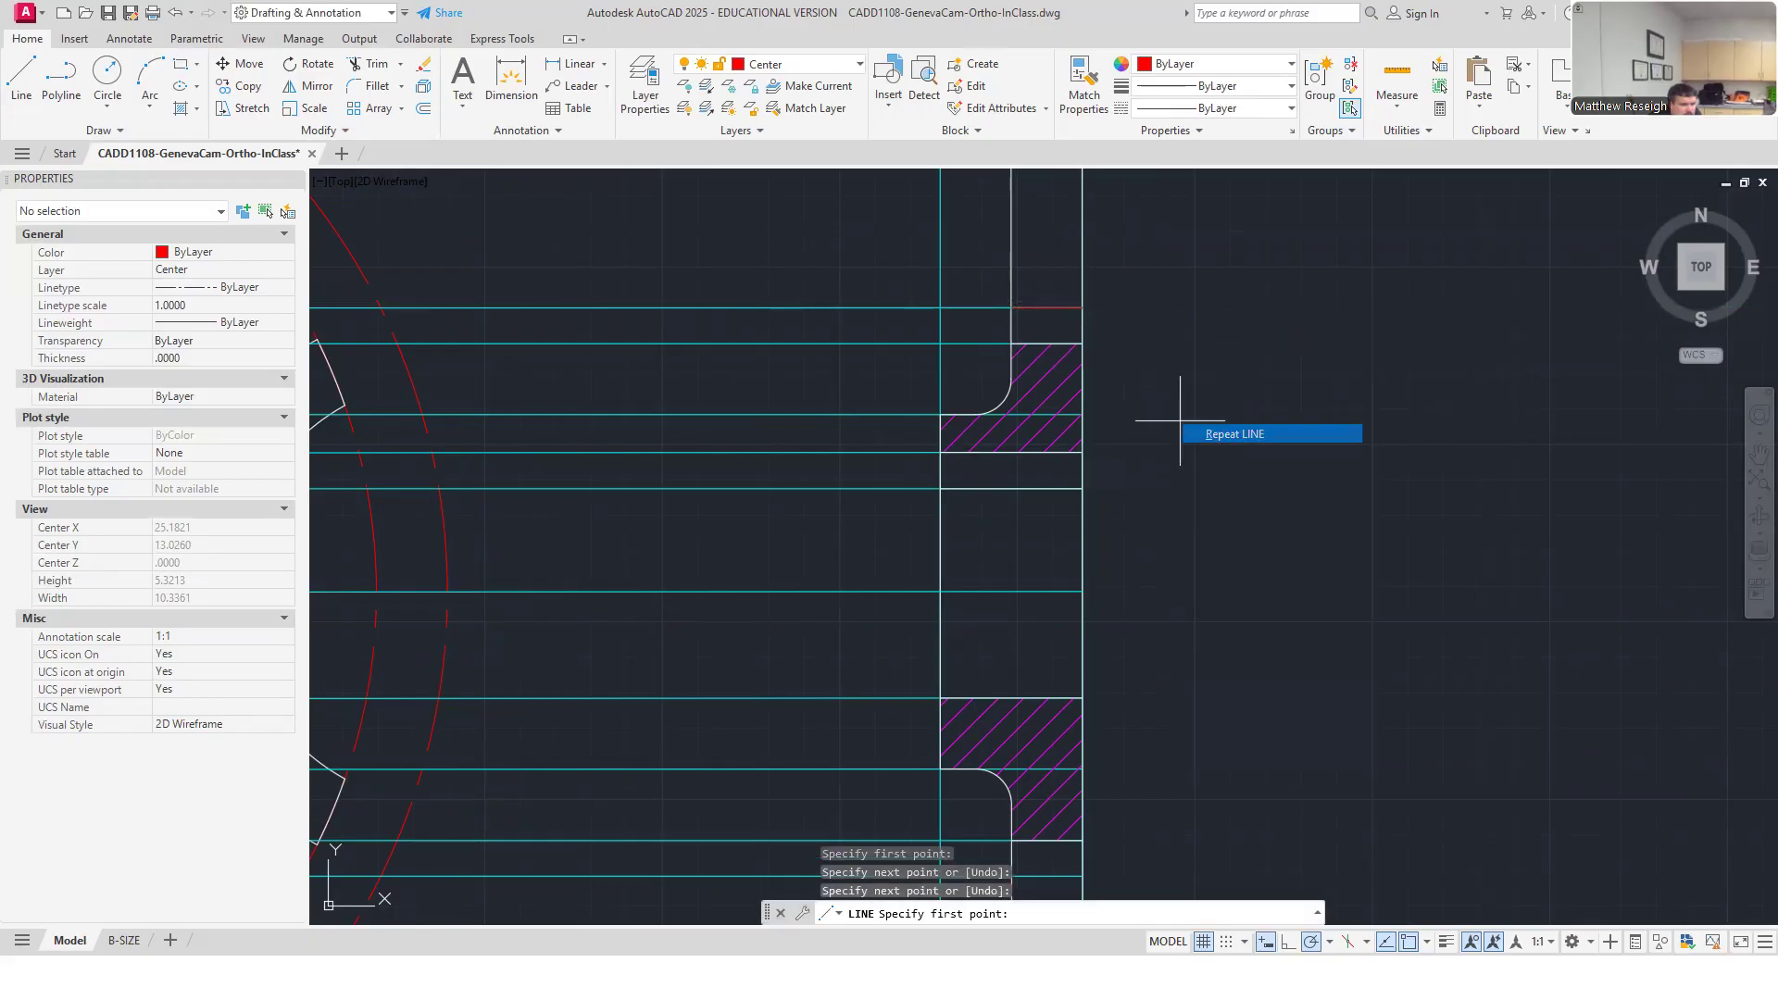
left_click(940, 591)
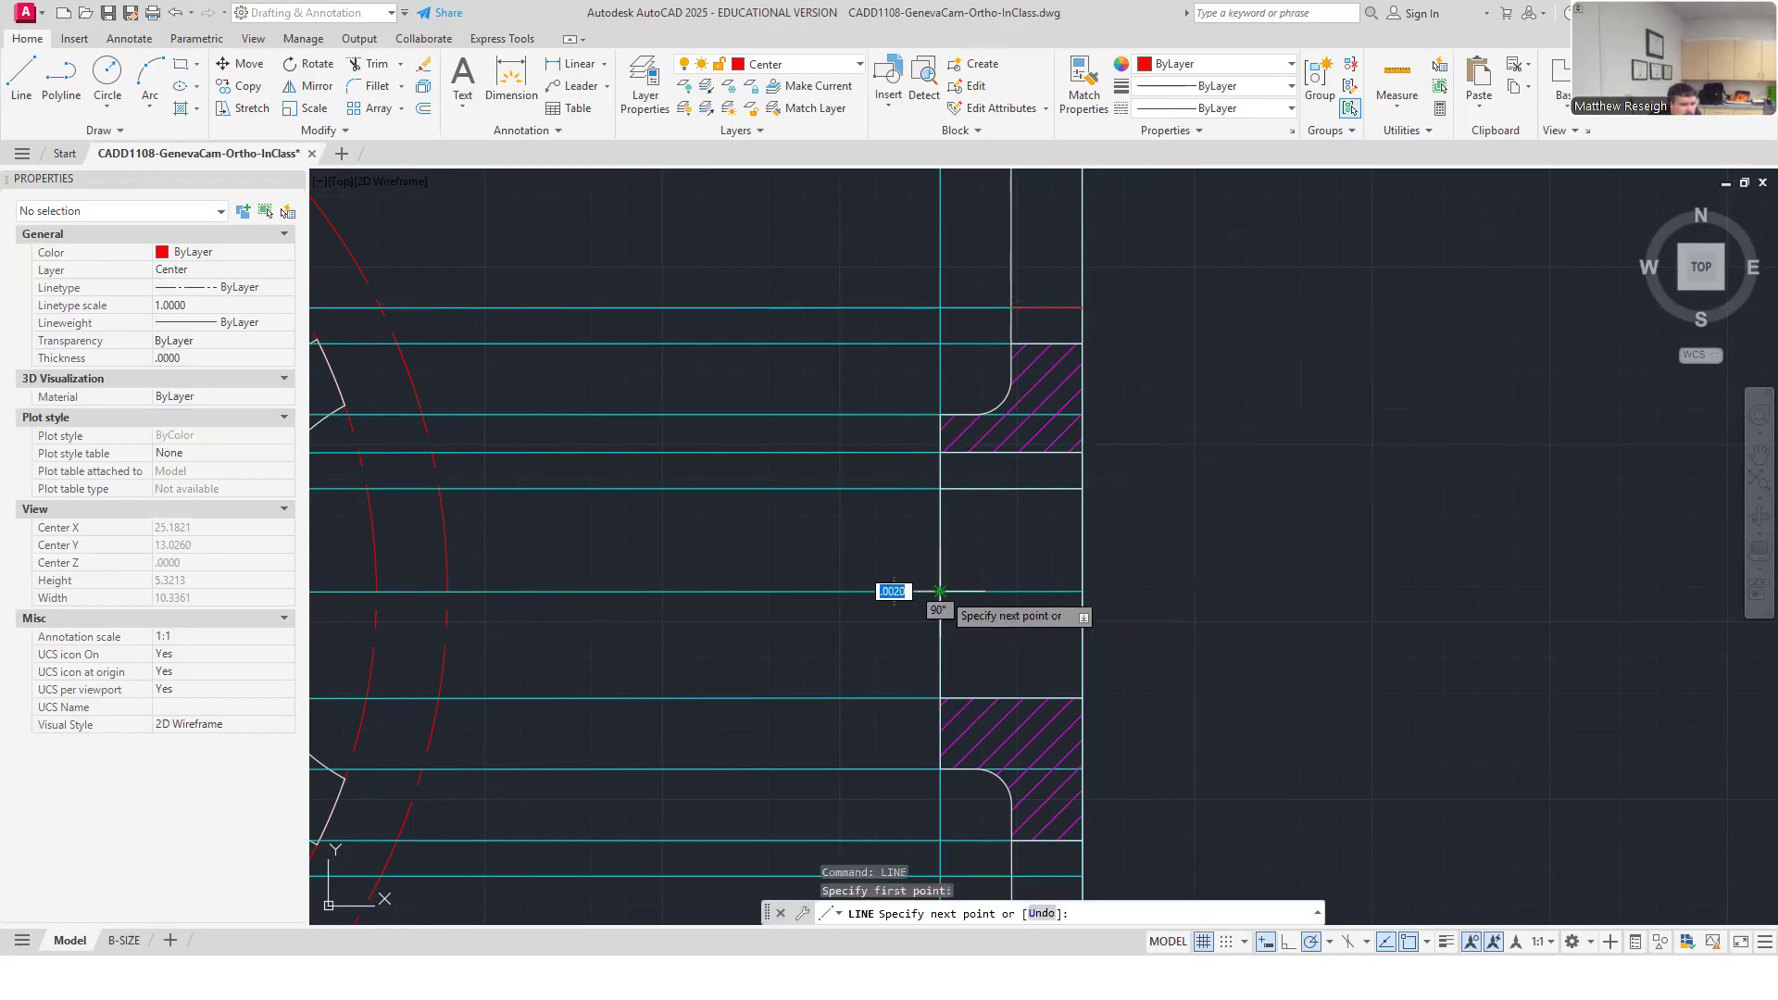
left_click(1081, 590)
right_click(1081, 593)
left_click(1131, 604)
Draw a centerline across the section view's thin plate along the lower slot-center projection, just below the lower hatch.
scroll(1124, 584, "down", 5)
scroll(1124, 584, "up", 5)
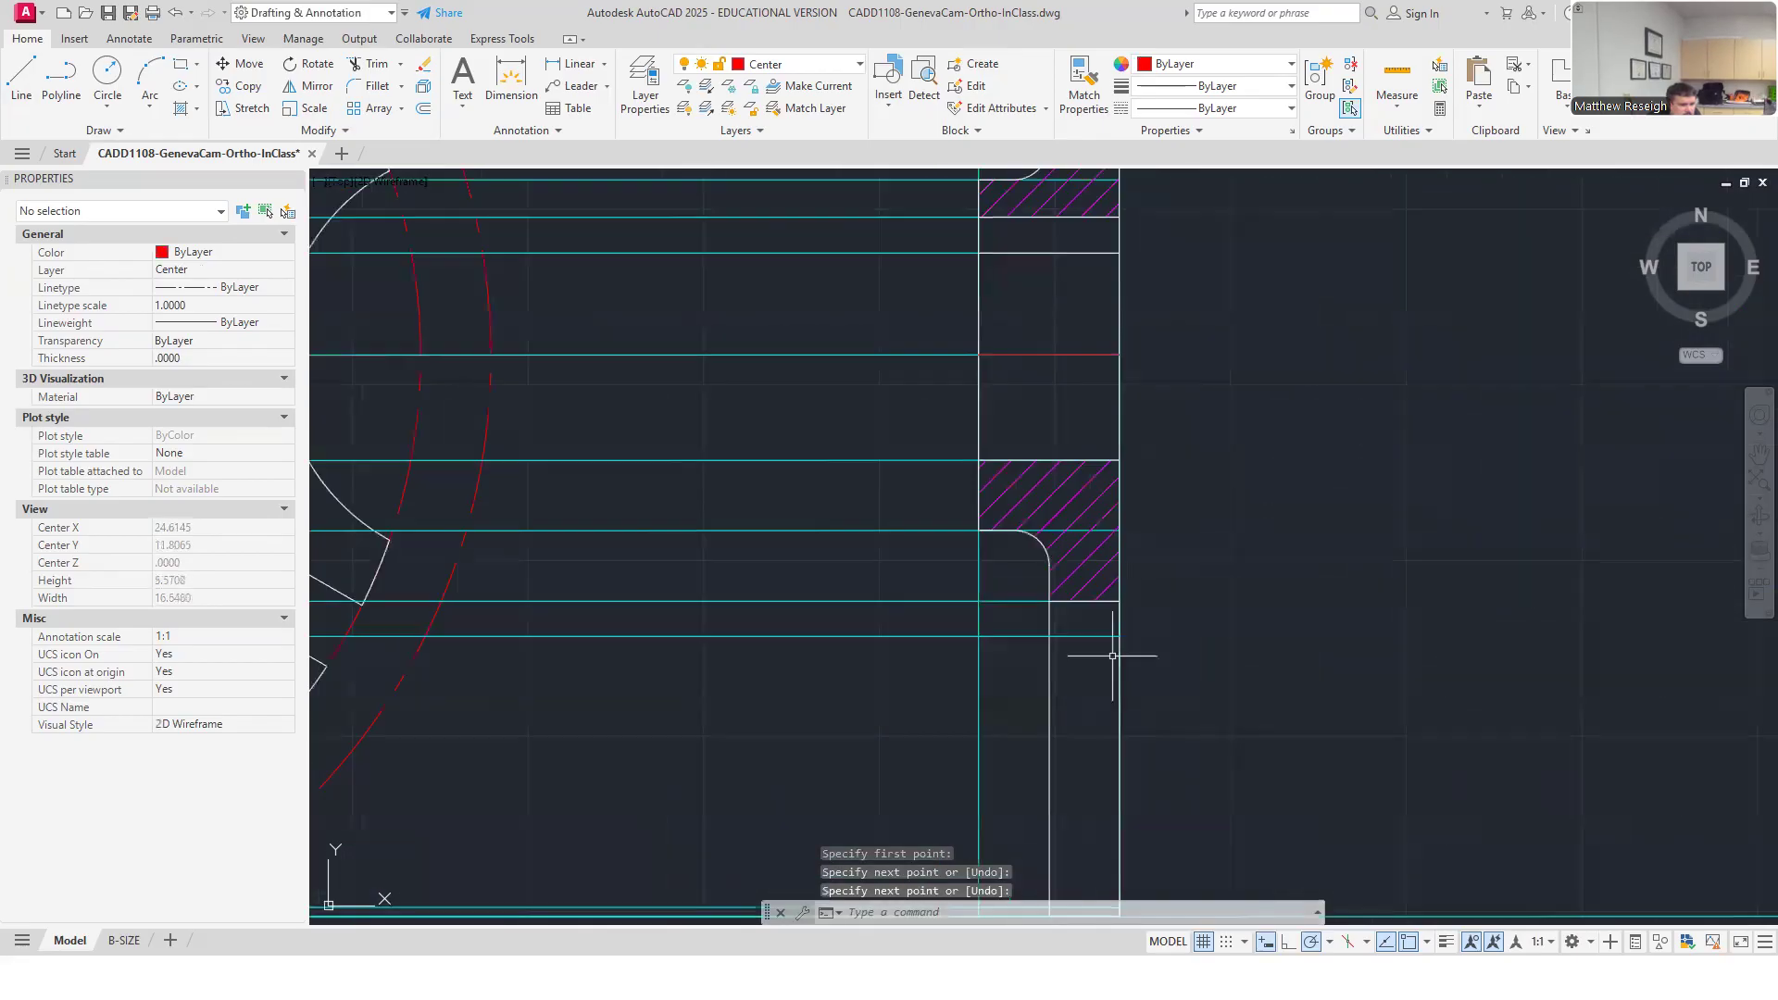
right_click(1152, 314)
left_click(1203, 326)
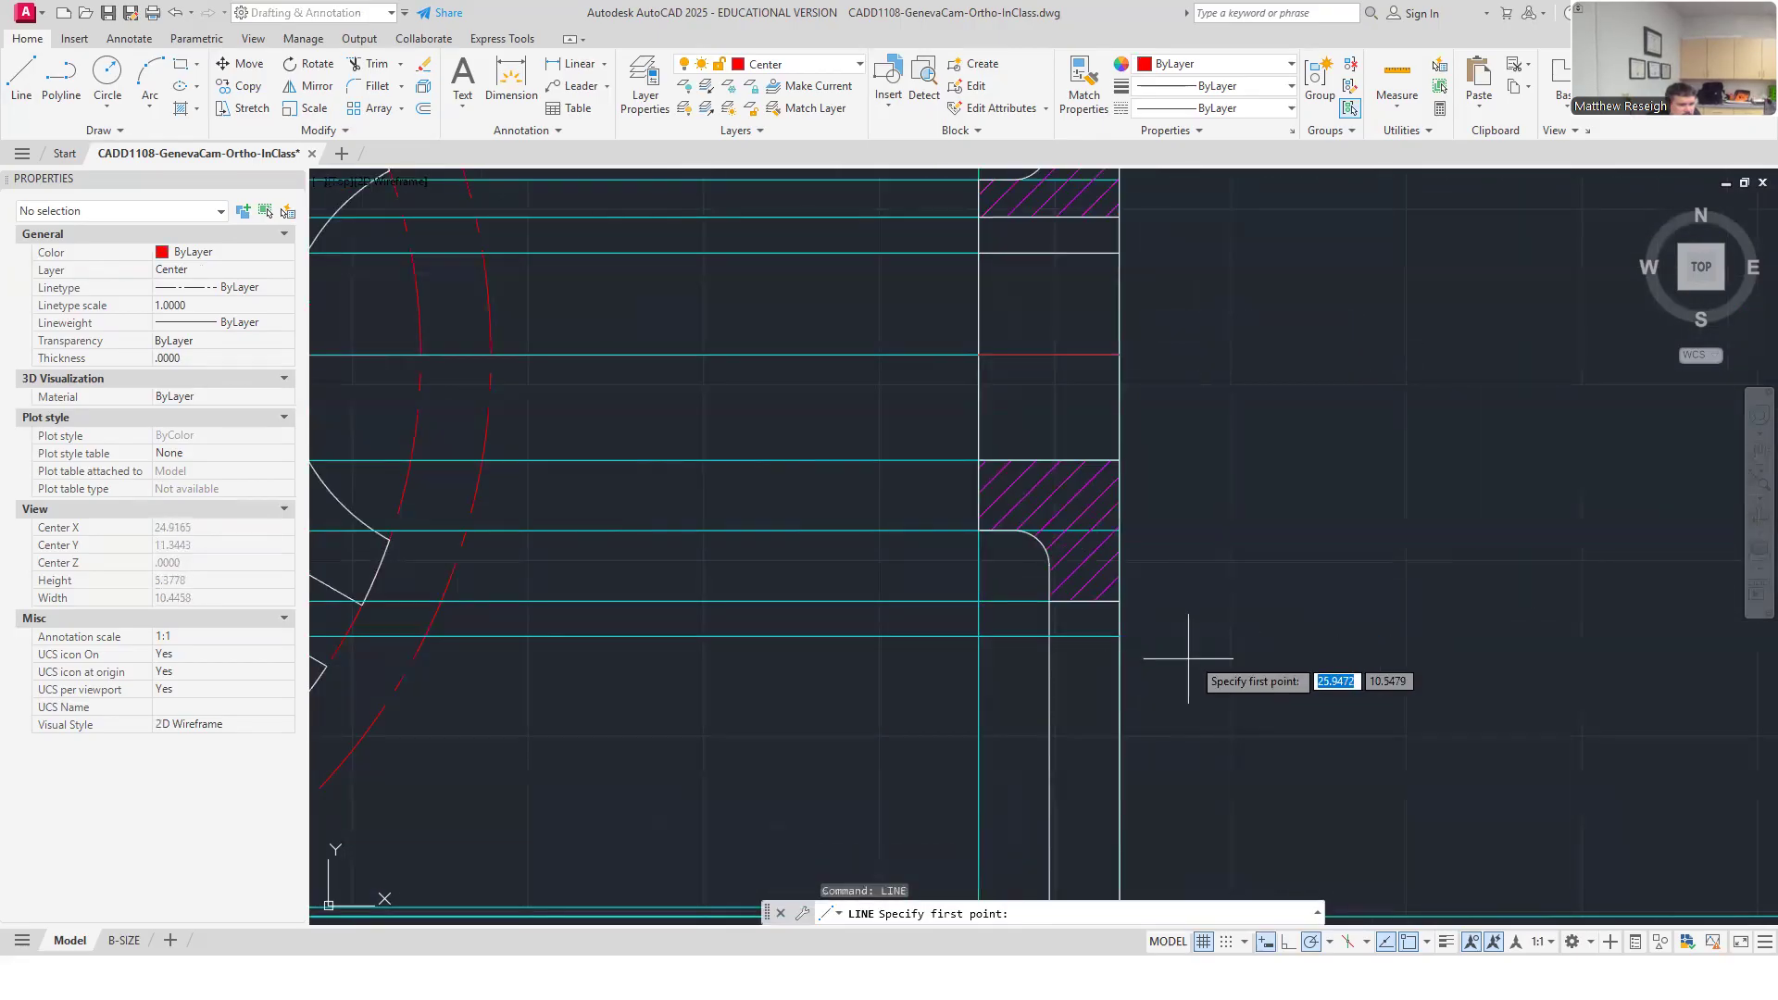
left_click(1050, 636)
left_click(1119, 636)
right_click(1163, 641)
left_click(1195, 650)
scroll(1130, 643, "up", 2)
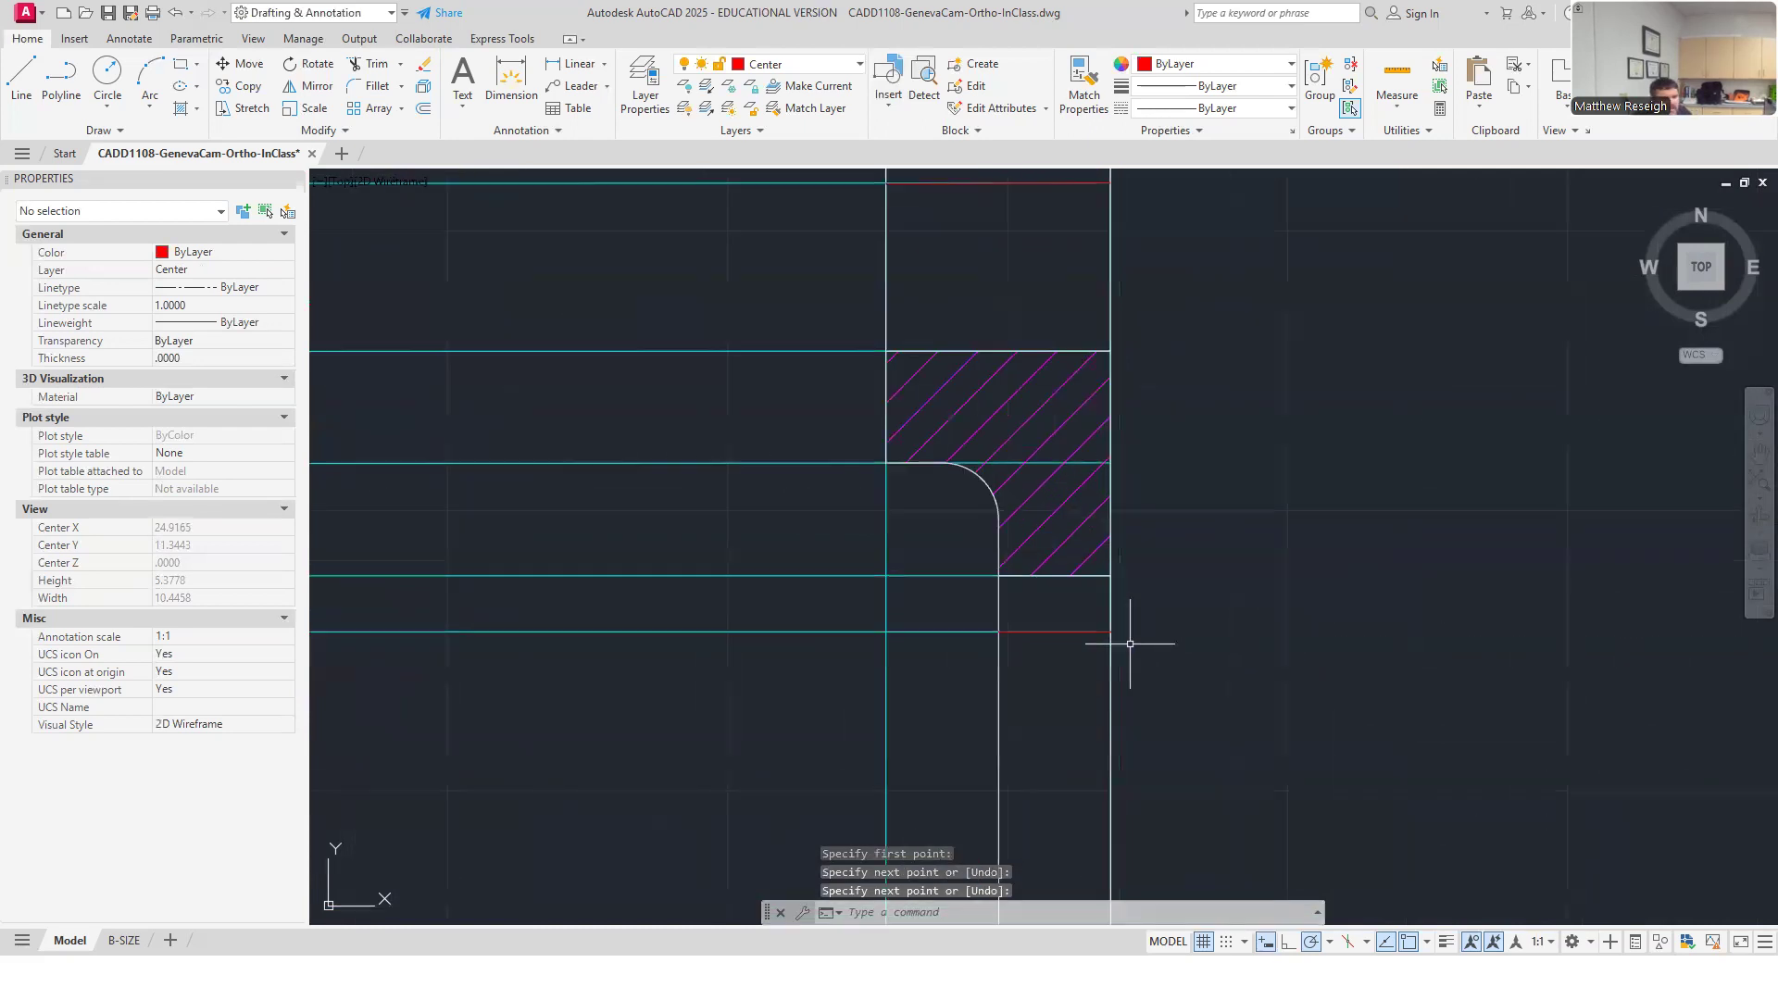
Stretch both ends of the lower slot centerline in the section view .25 beyond the thin plate's edges.
left_click(1060, 632)
left_click(1111, 630)
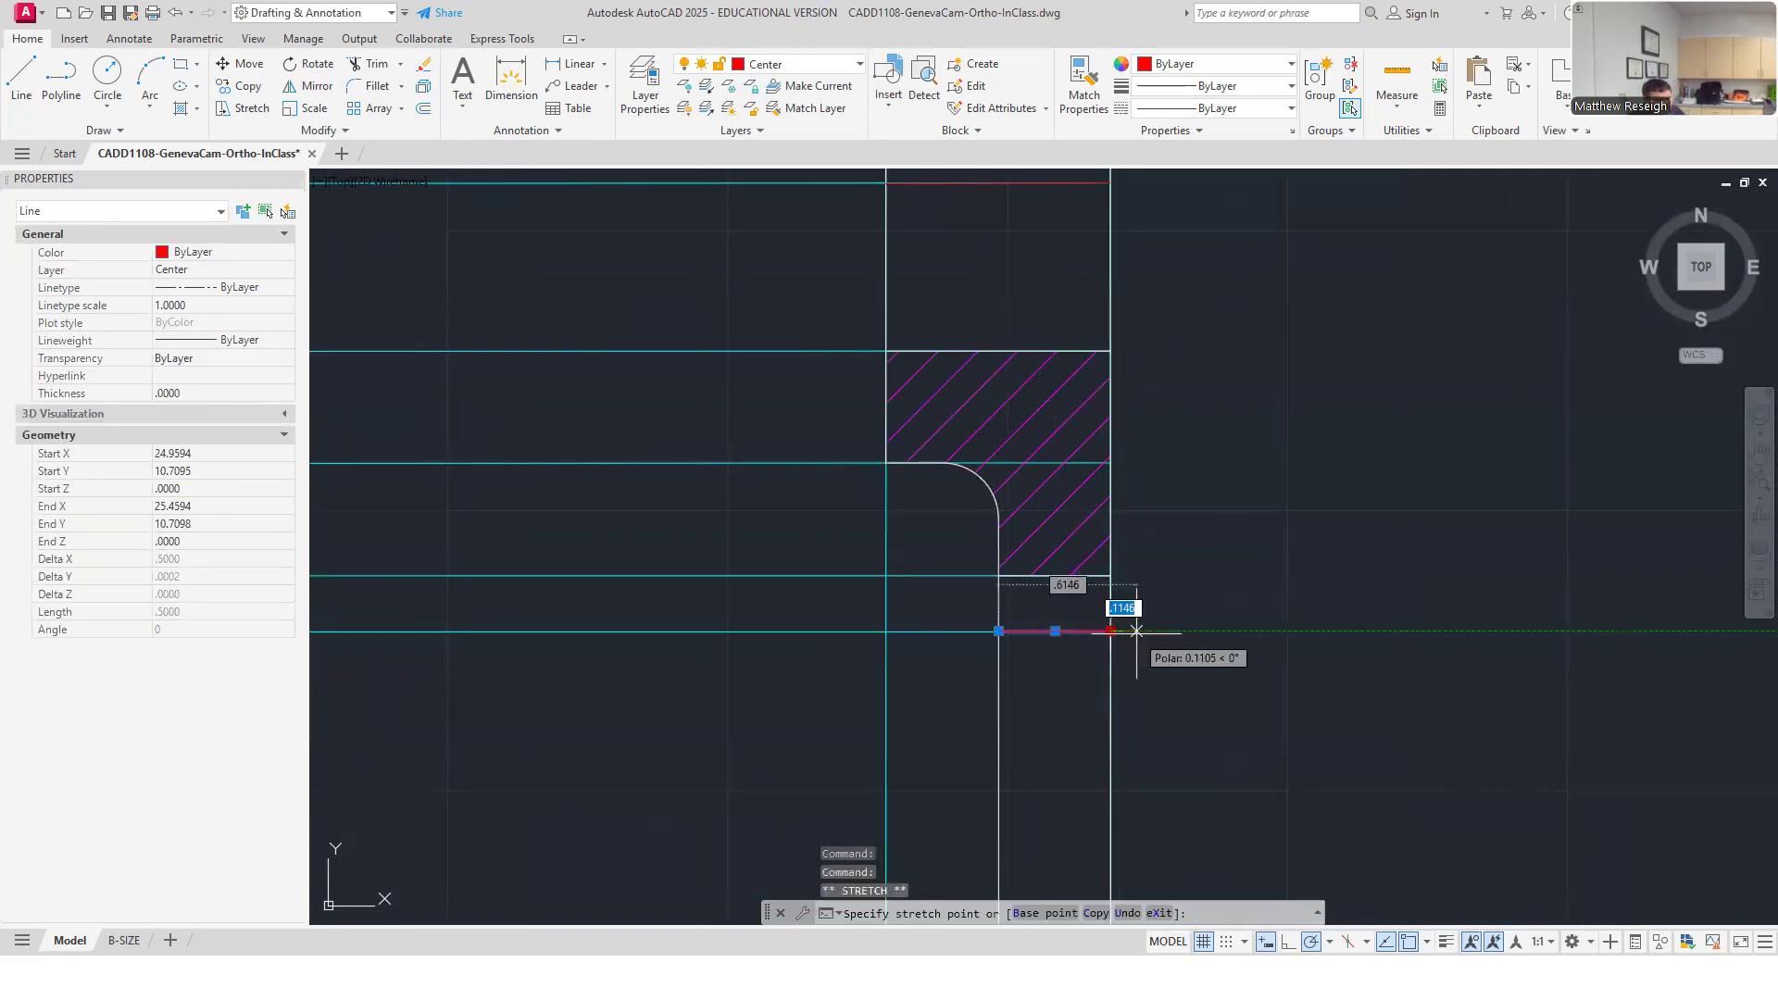
type(".25")
key("Return")
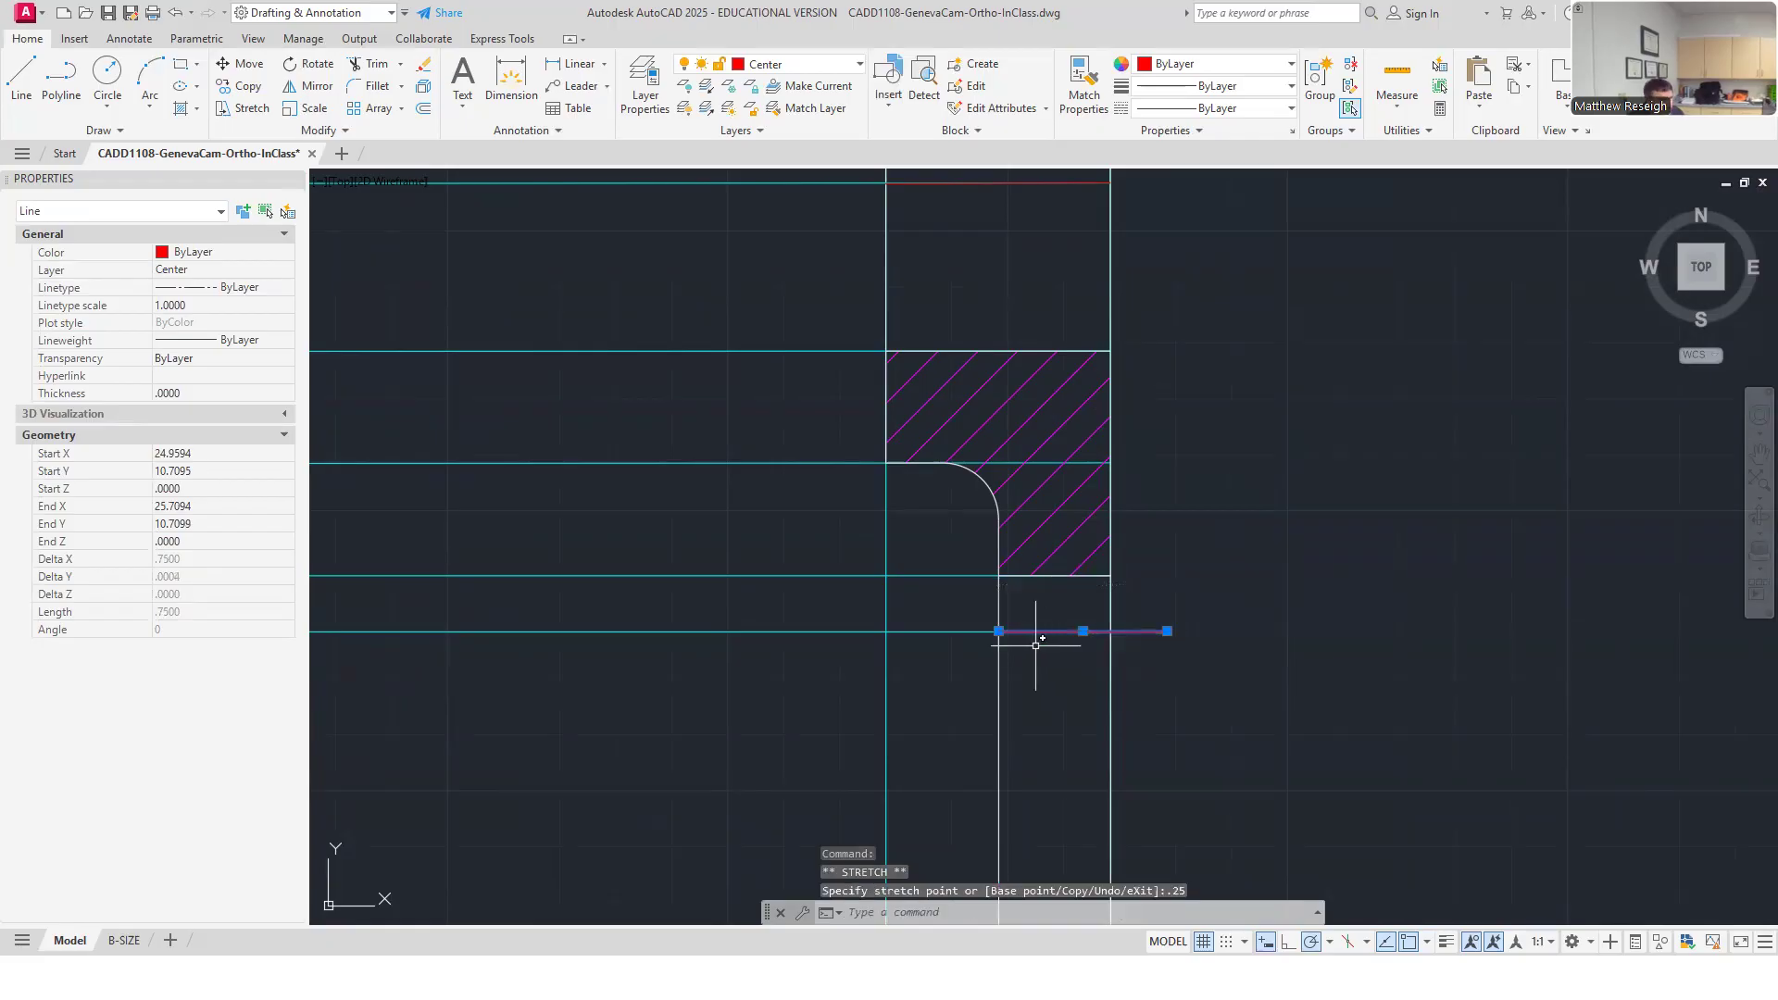
left_click(998, 631)
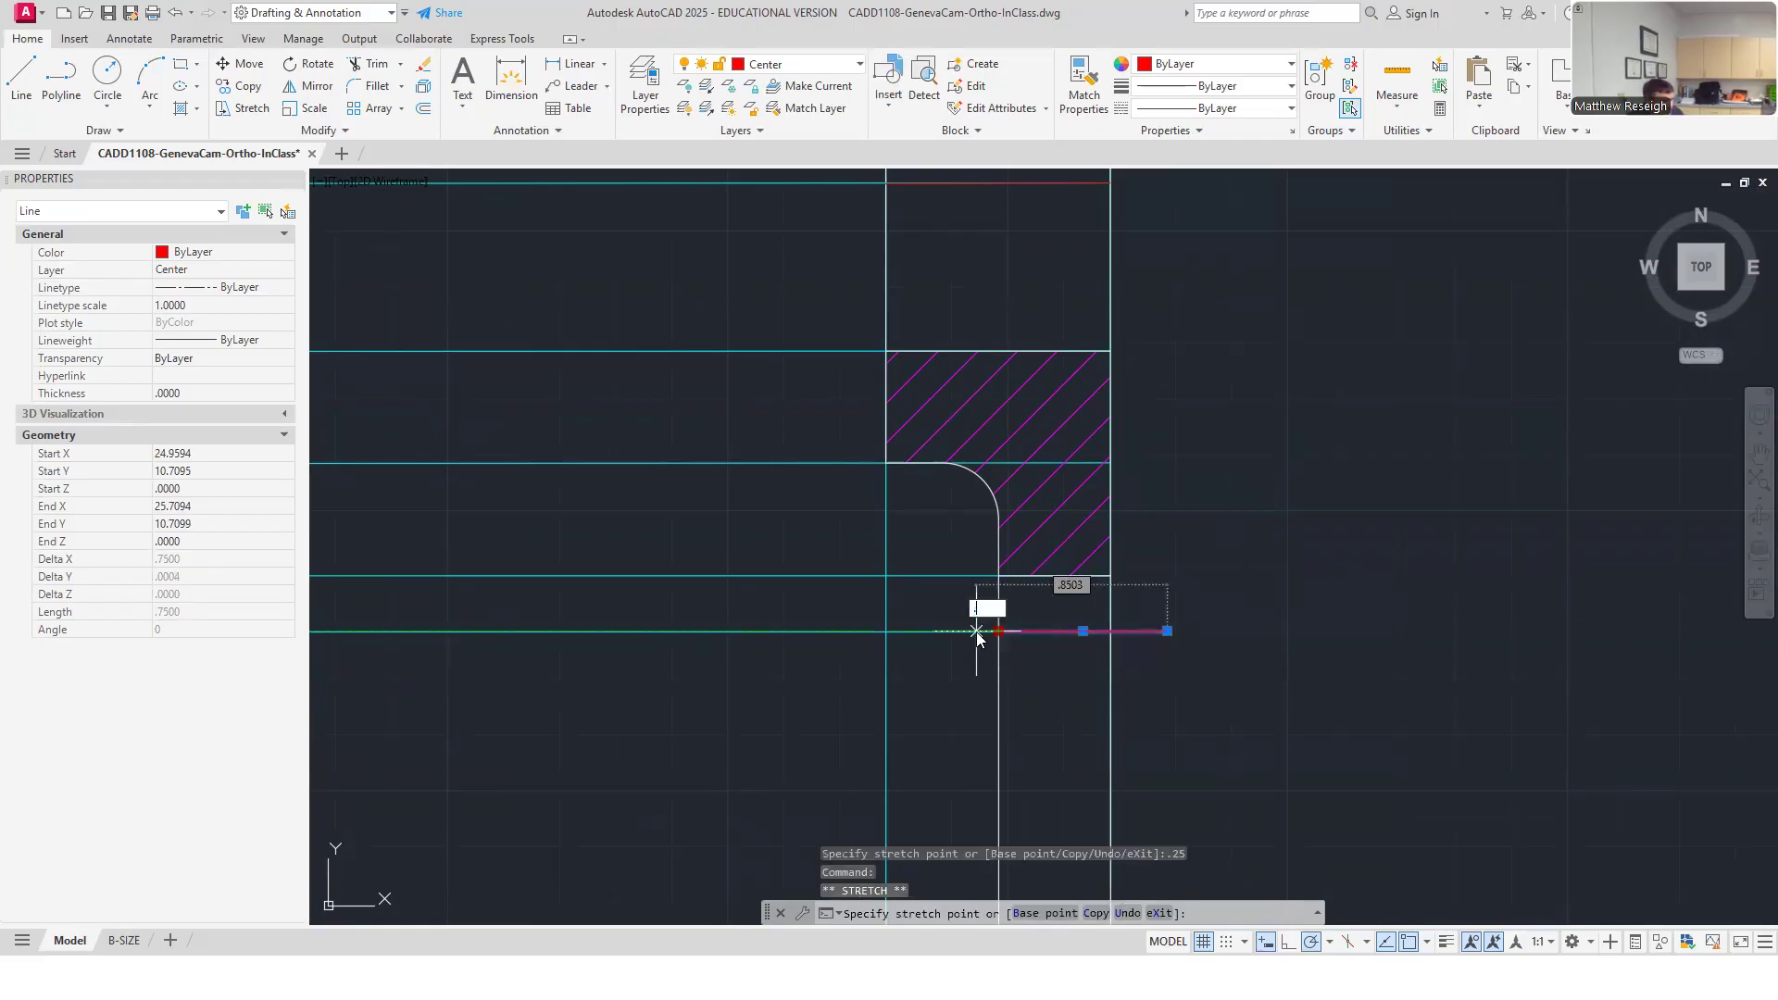
key("Return")
key("Escape")
Stretch both ends of the bore centerline in the section view .25 beyond the part's edges.
scroll(1011, 704, "down", 5)
scroll(1028, 471, "up", 2)
scroll(1027, 471, "up", 2)
left_click(974, 559)
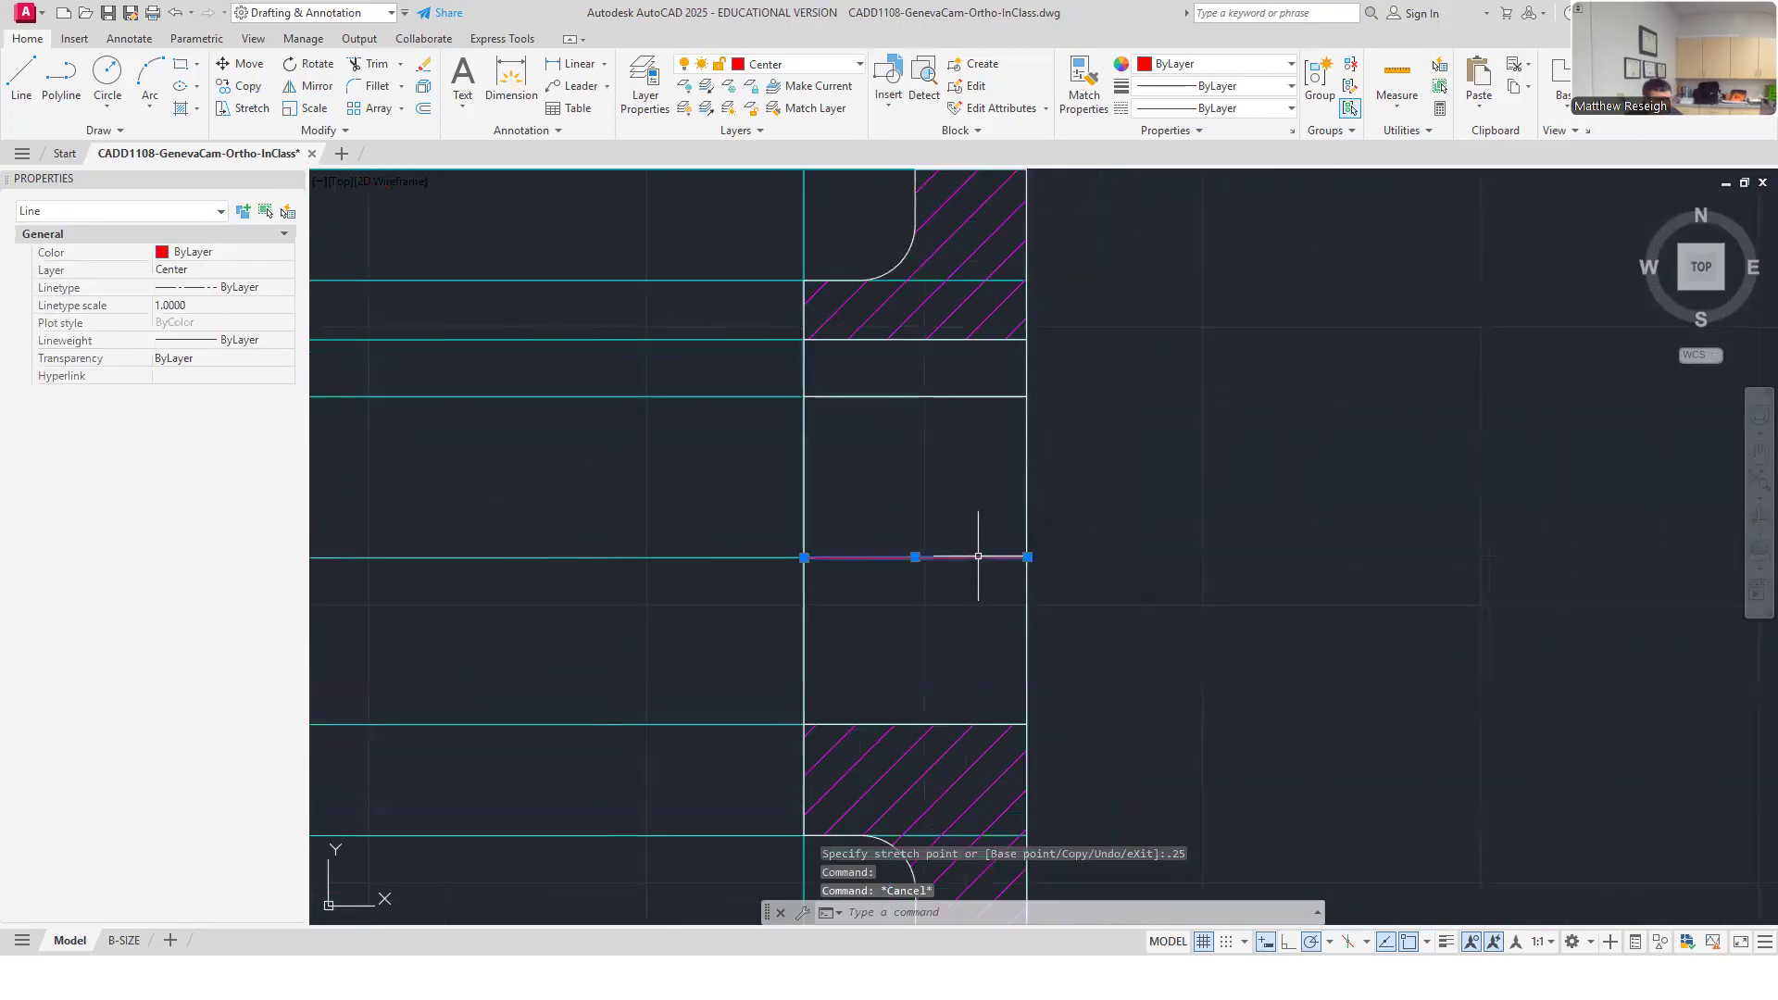
left_click(1028, 557)
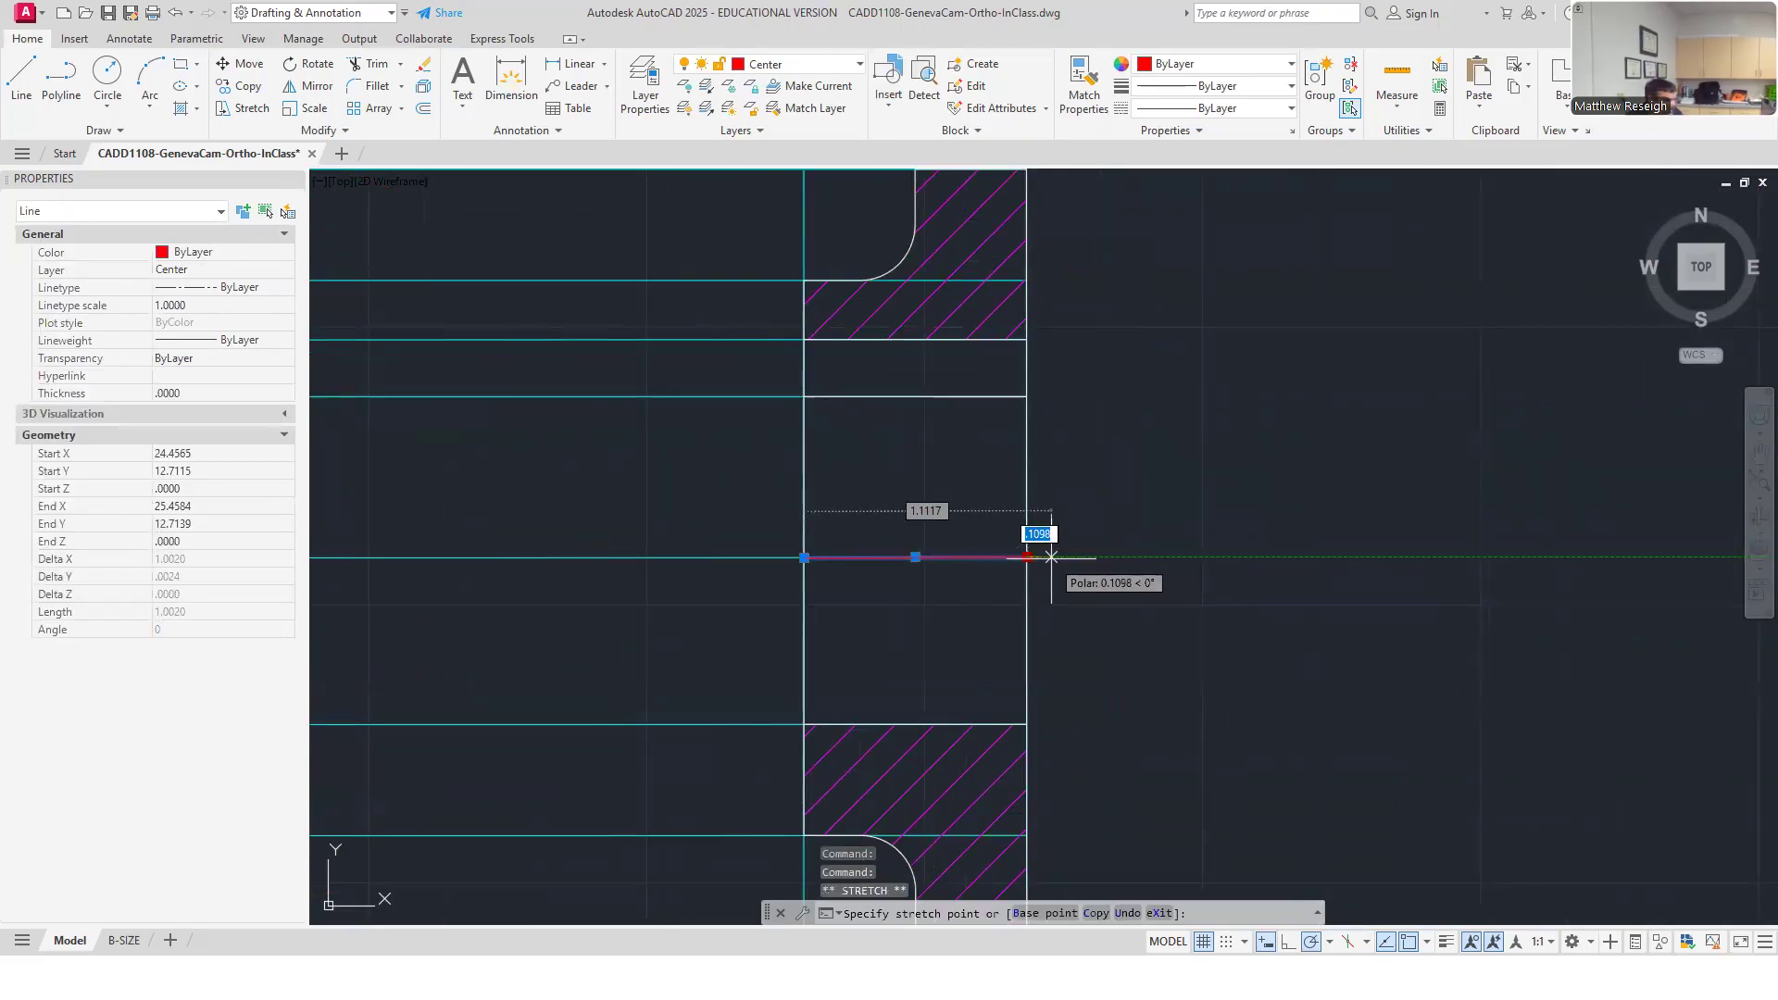
type(".25")
key("Return")
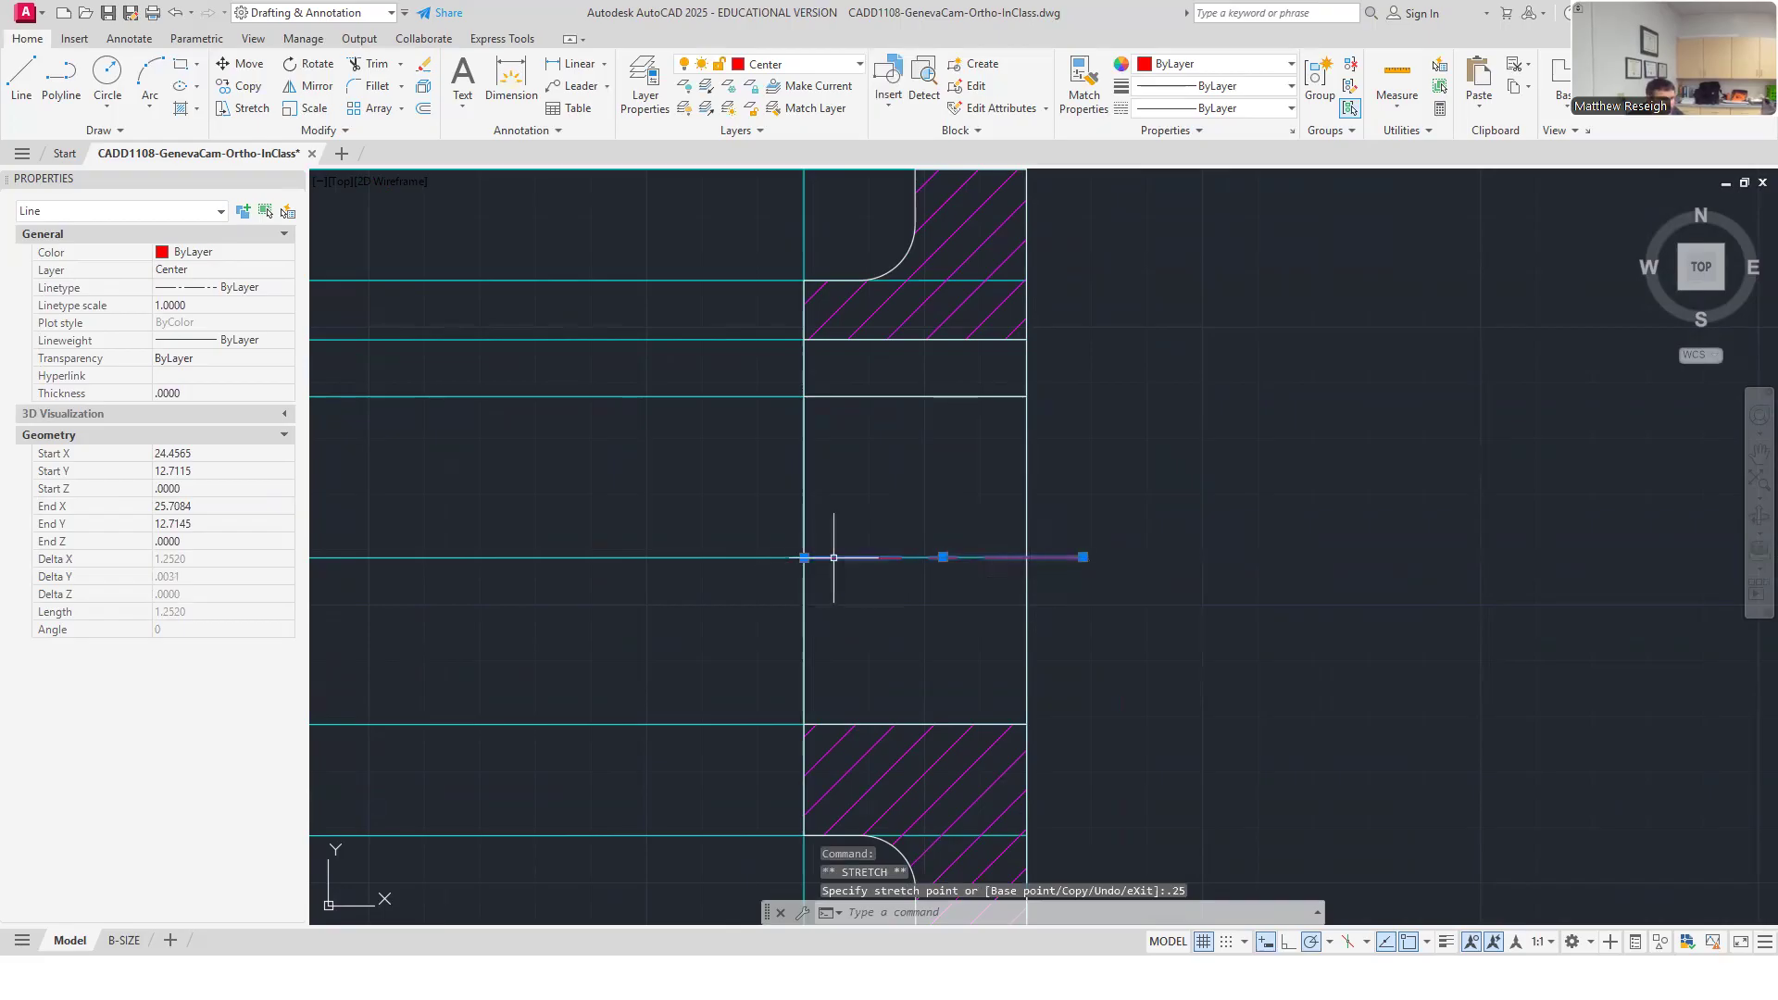
left_click(804, 557)
type(".25")
key("Return")
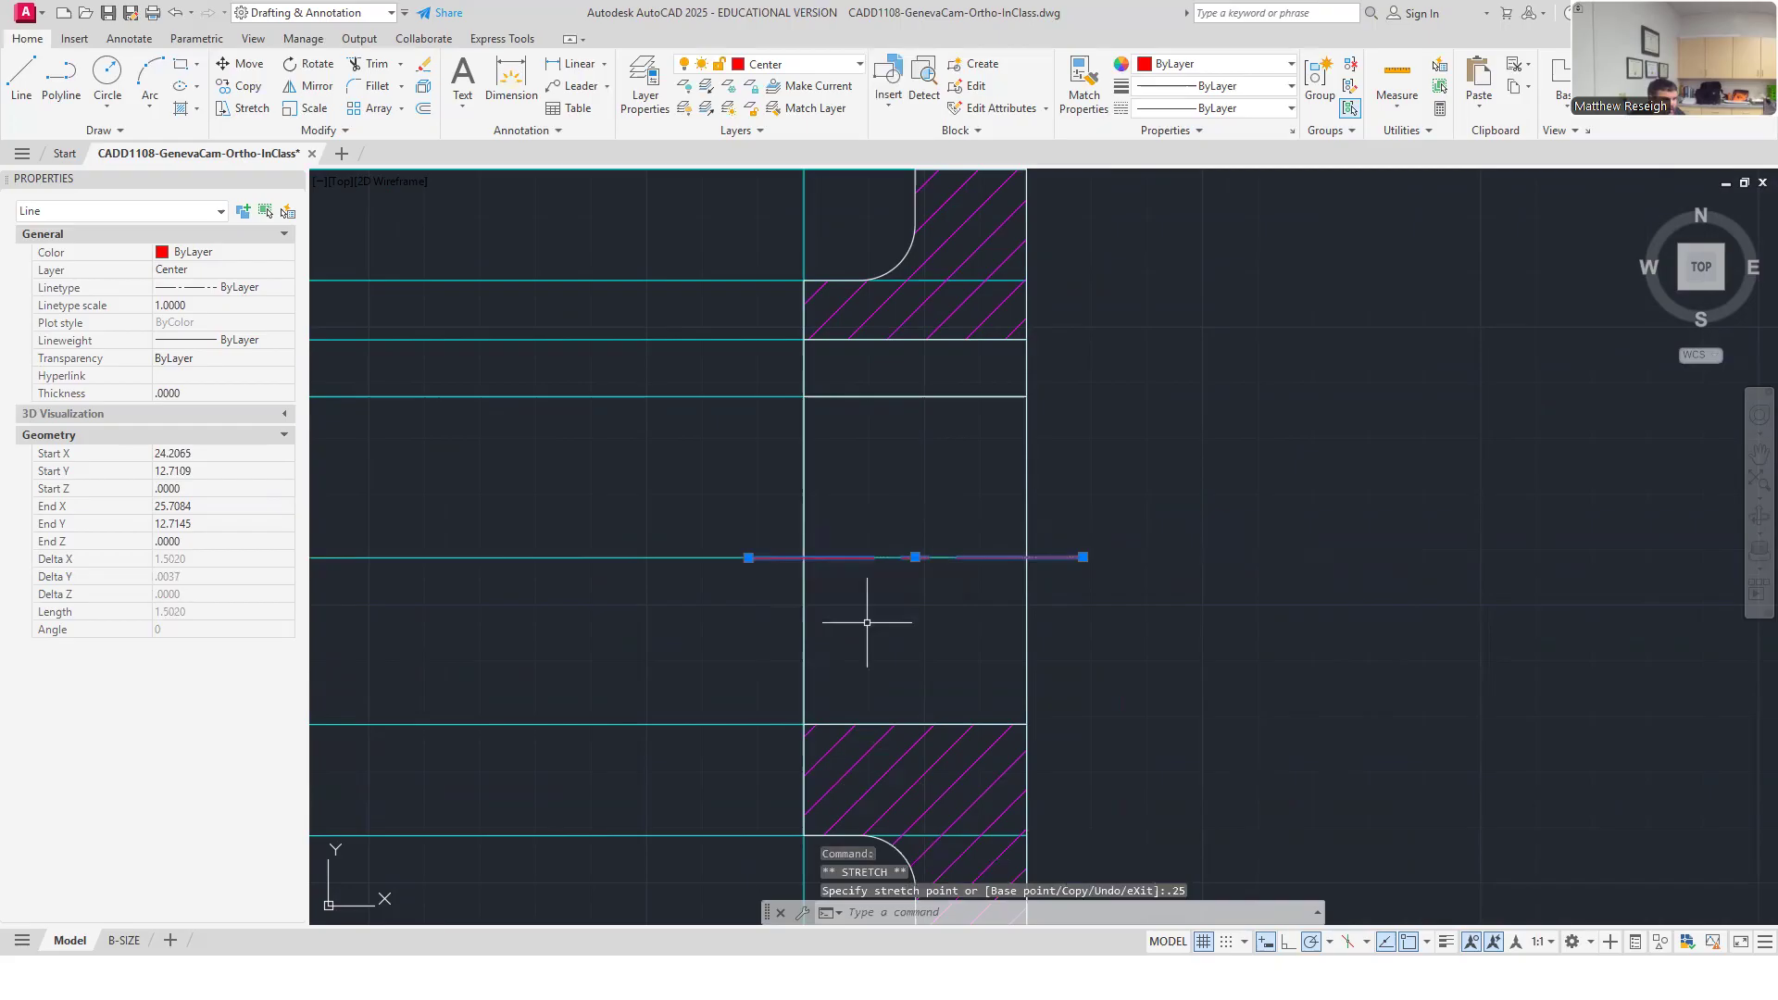
Stretch both ends of the upper slot centerline in the section view .25 beyond the plate's edges and clear the selection.
scroll(906, 398, "down", 4)
scroll(914, 468, "up", 4)
left_click(920, 462)
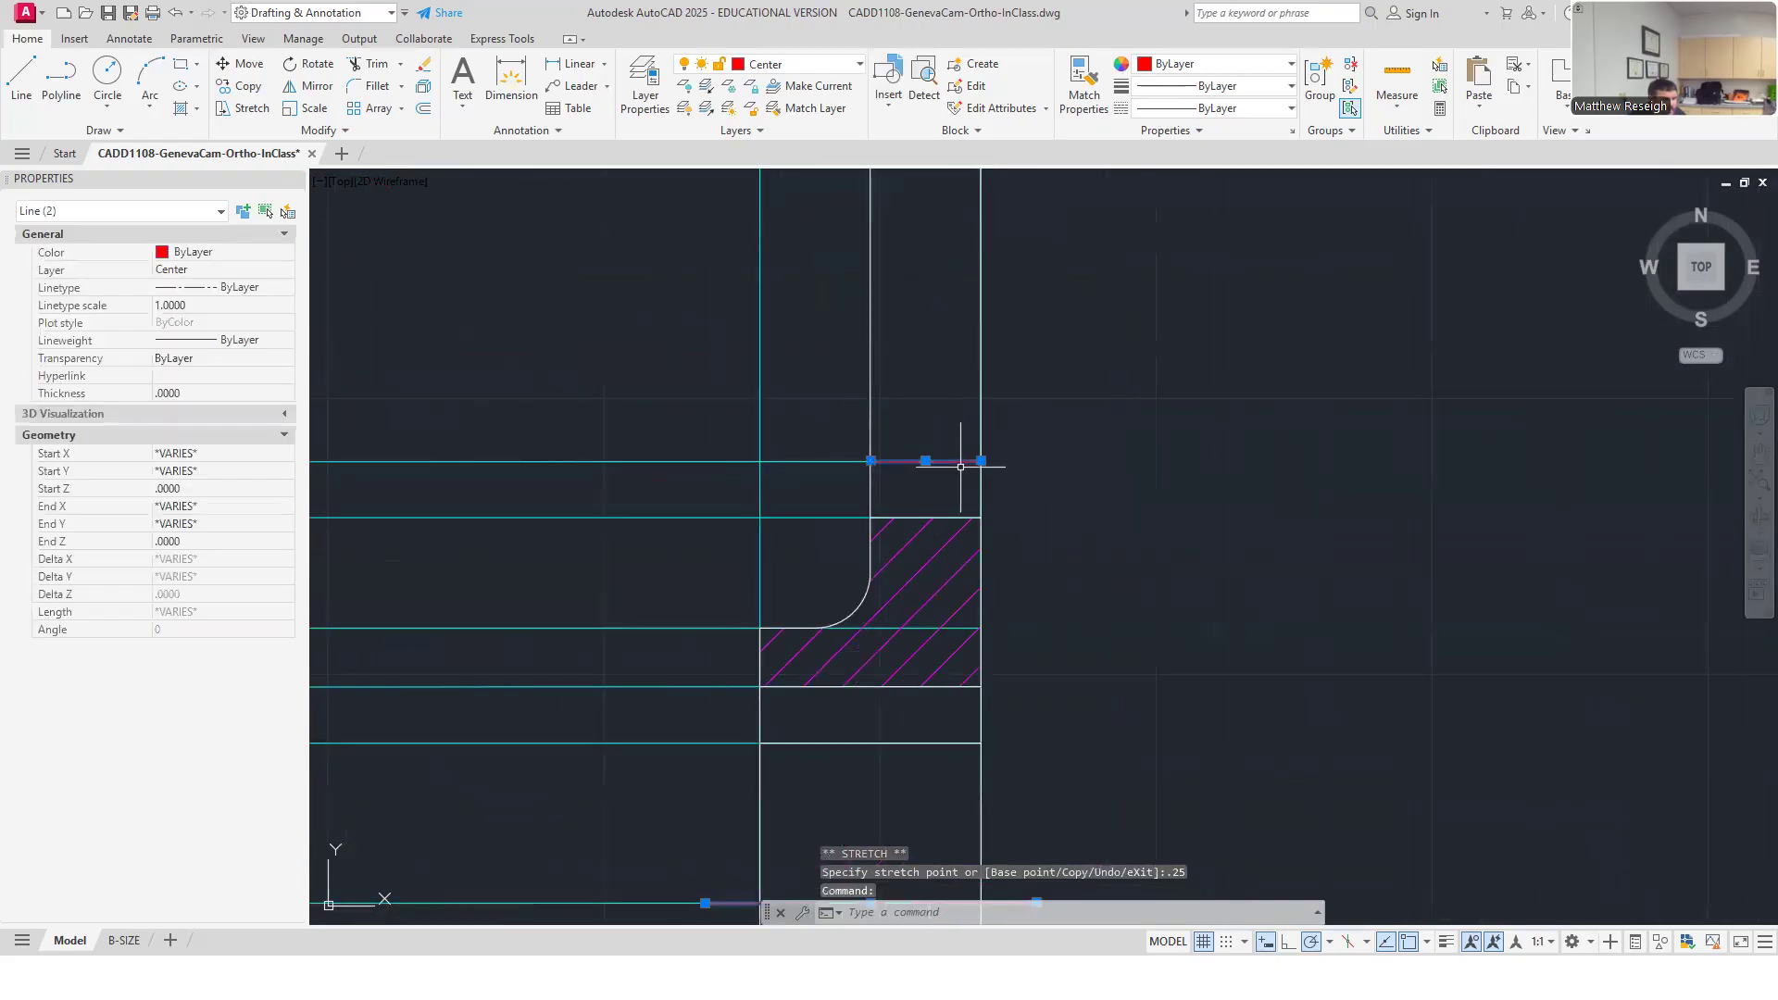
left_click(982, 461)
type(".25")
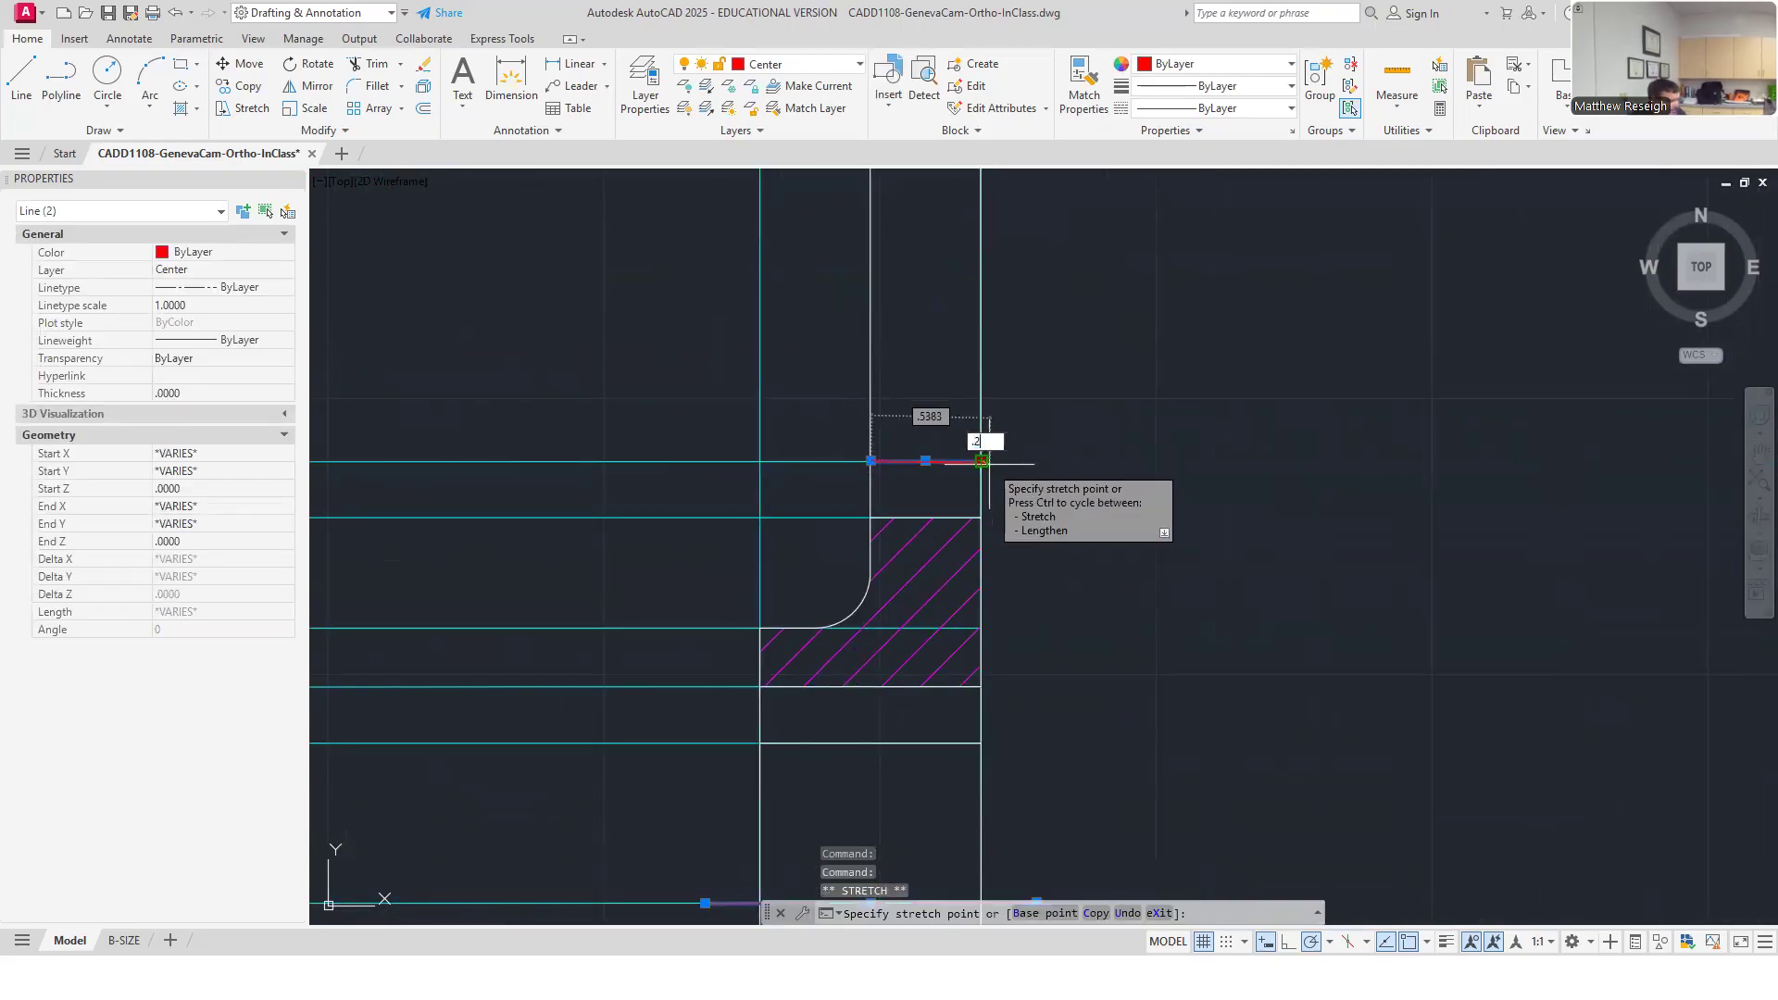
key("Return")
left_click(870, 460)
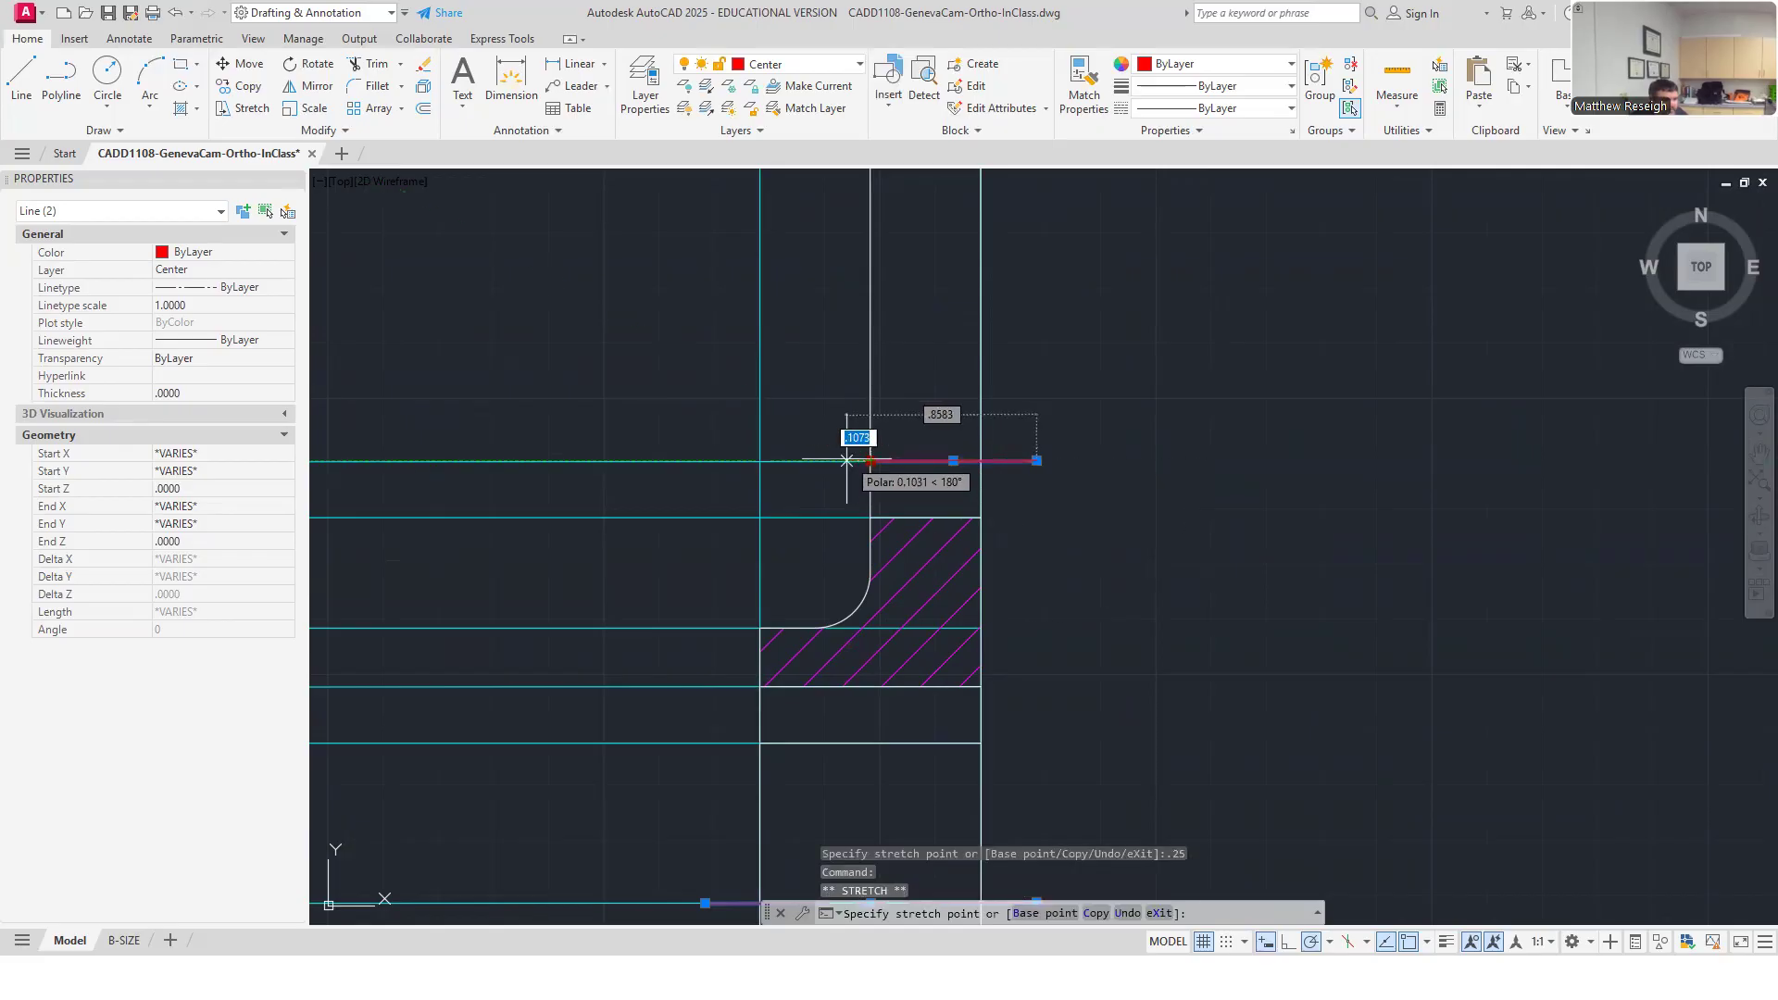
type(".25")
key("Return")
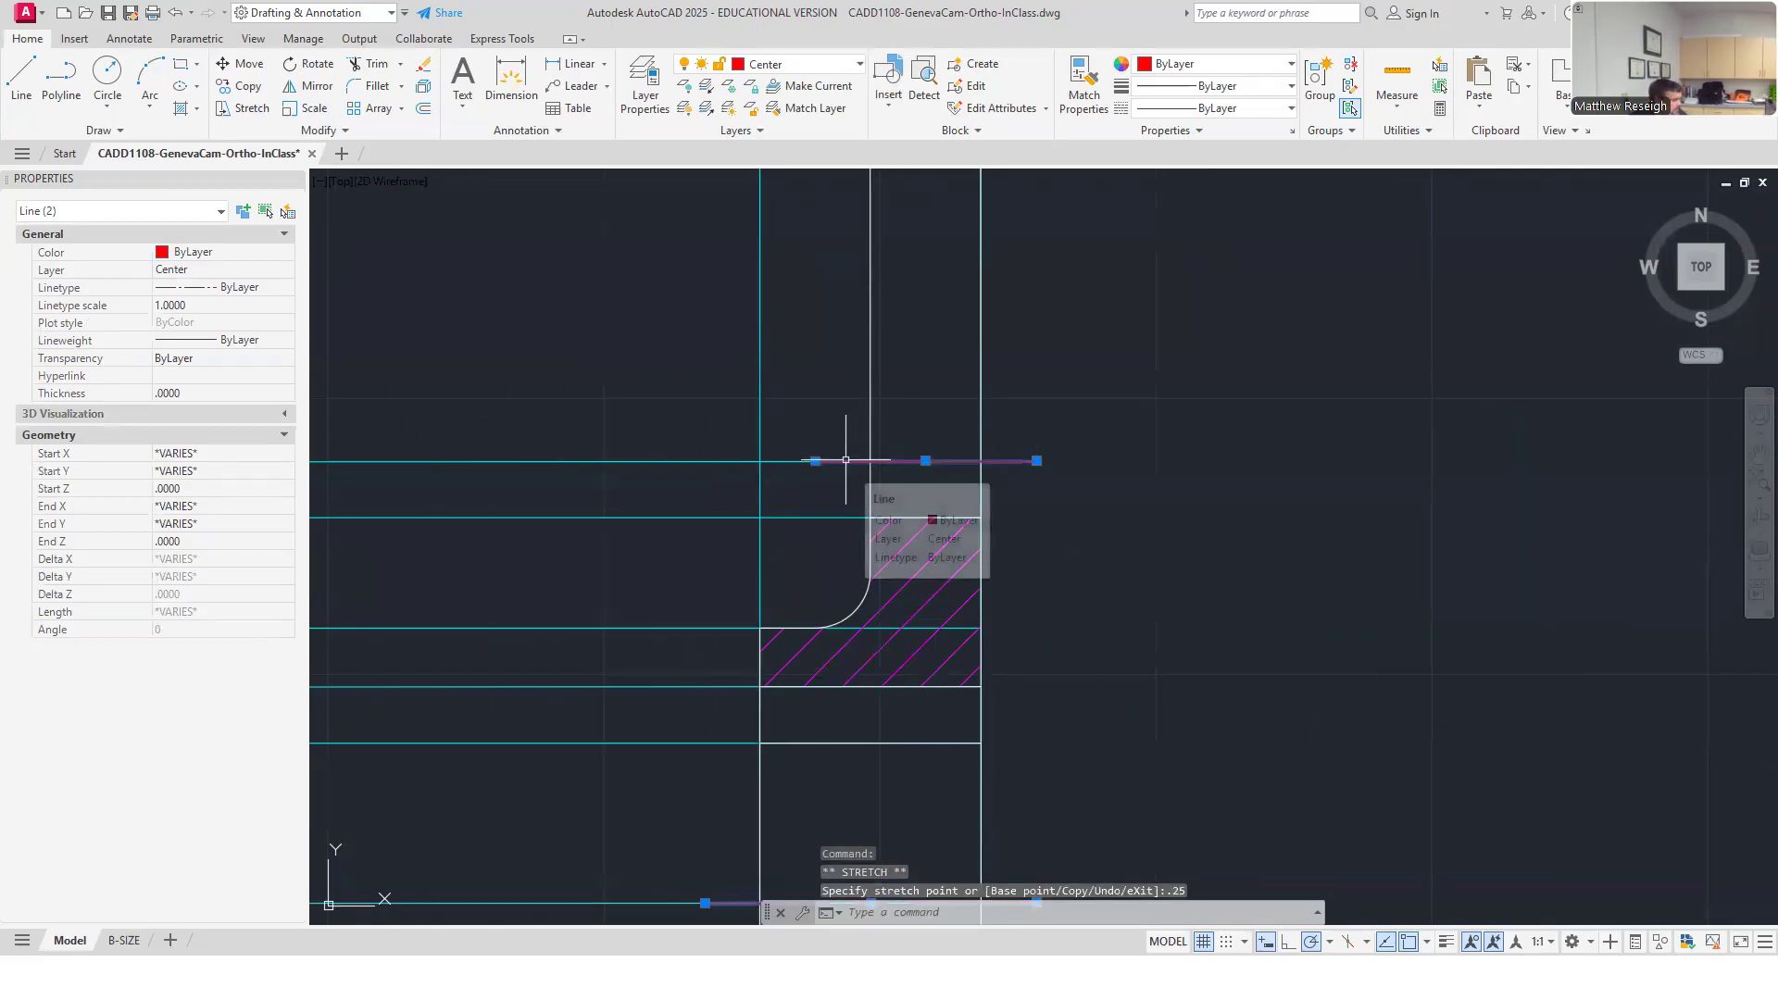
key("Escape")
key("Escape")
Turn off the Construction layer to hide the projection lines between the two views.
scroll(837, 519, "down", 6)
scroll(830, 584, "up", 2)
scroll(666, 593, "down", 5)
scroll(625, 588, "up", 3)
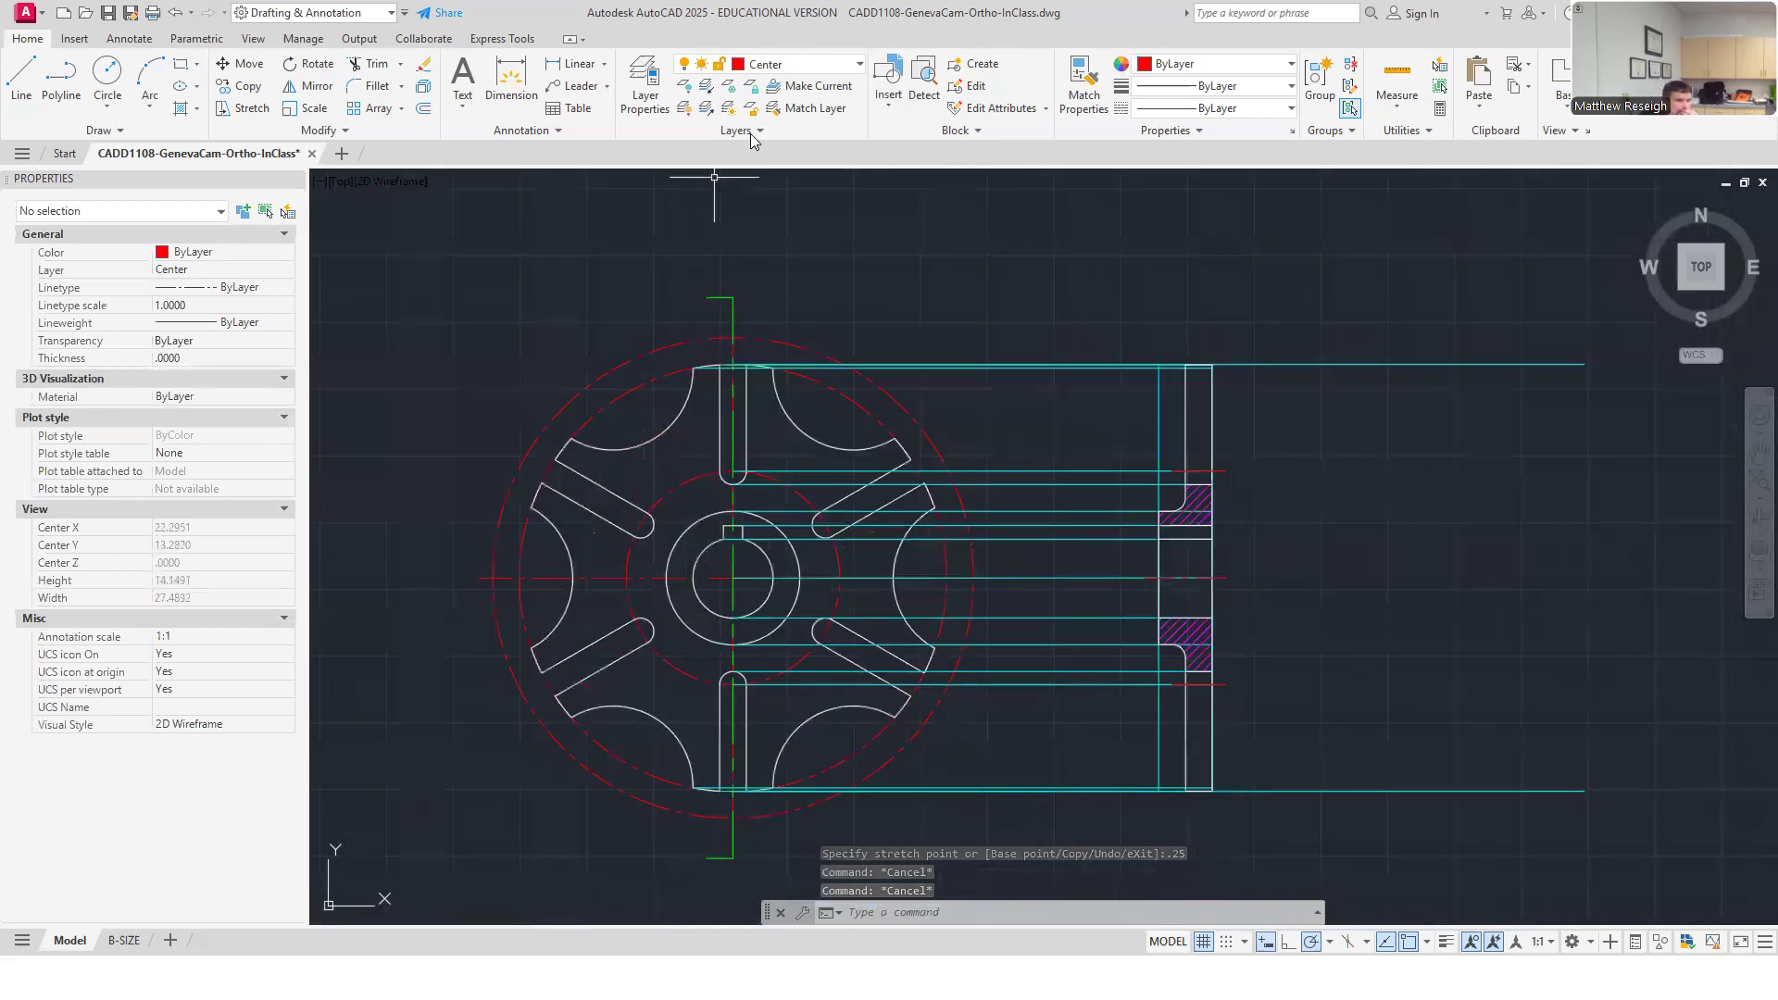
left_click(802, 64)
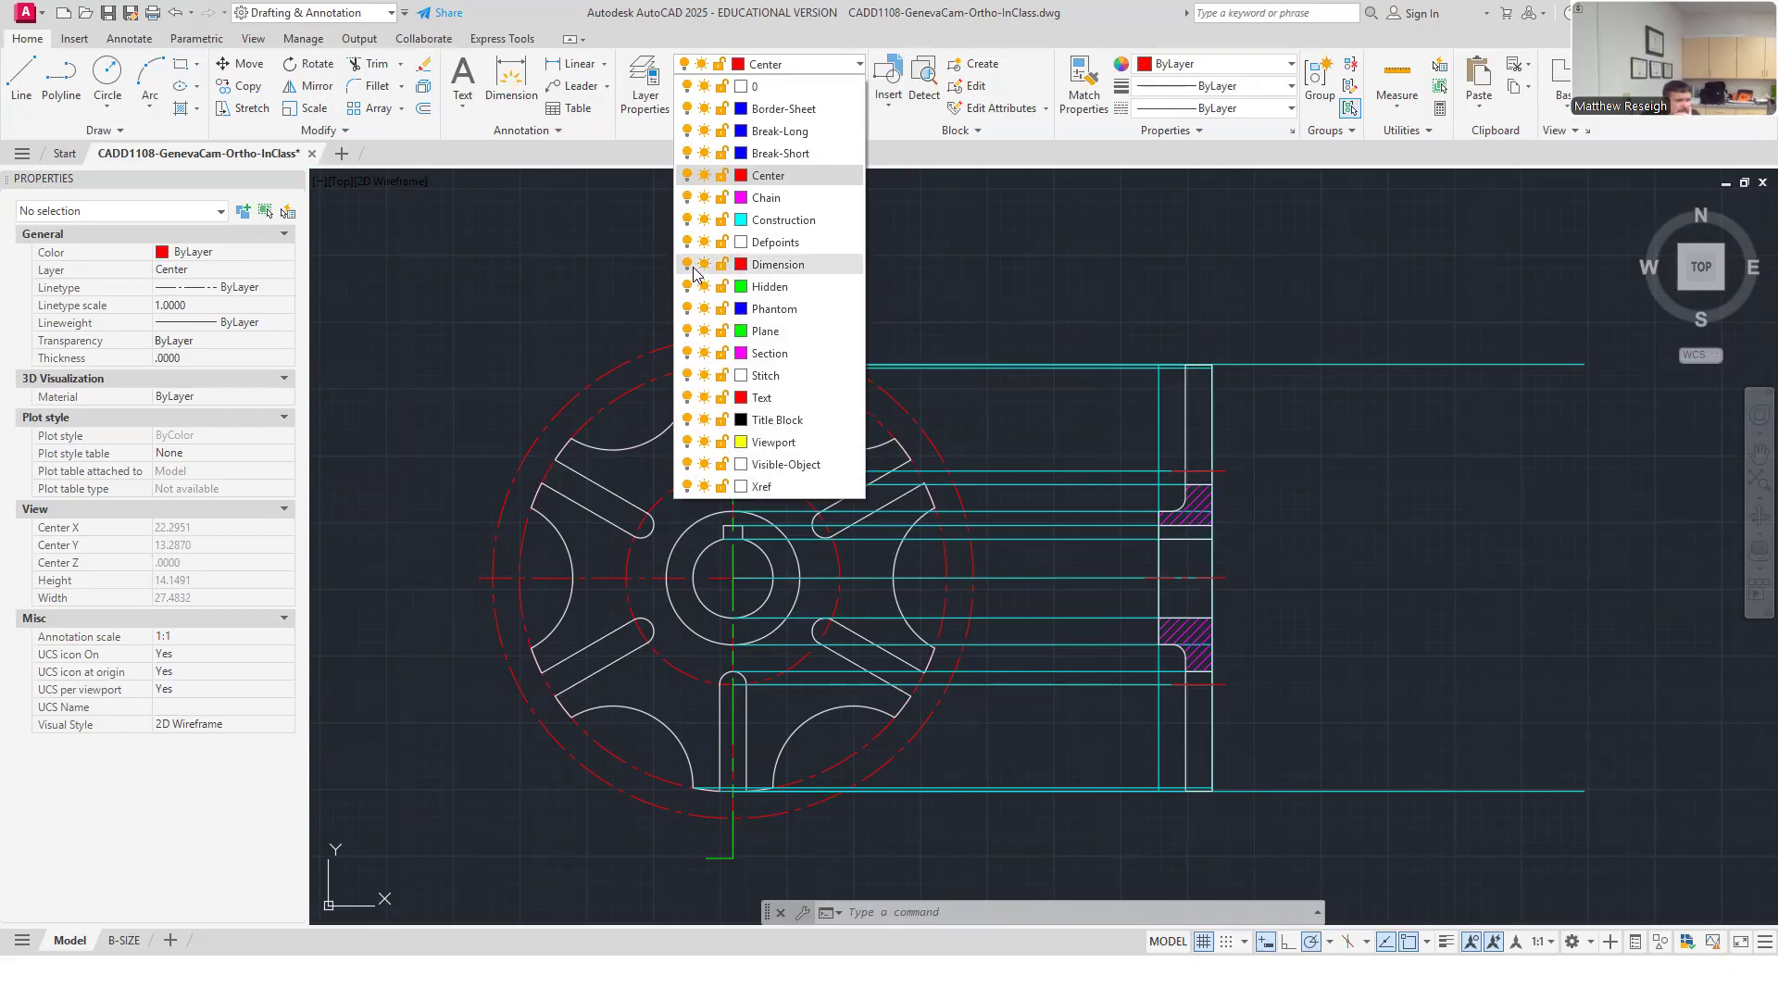
left_click(686, 221)
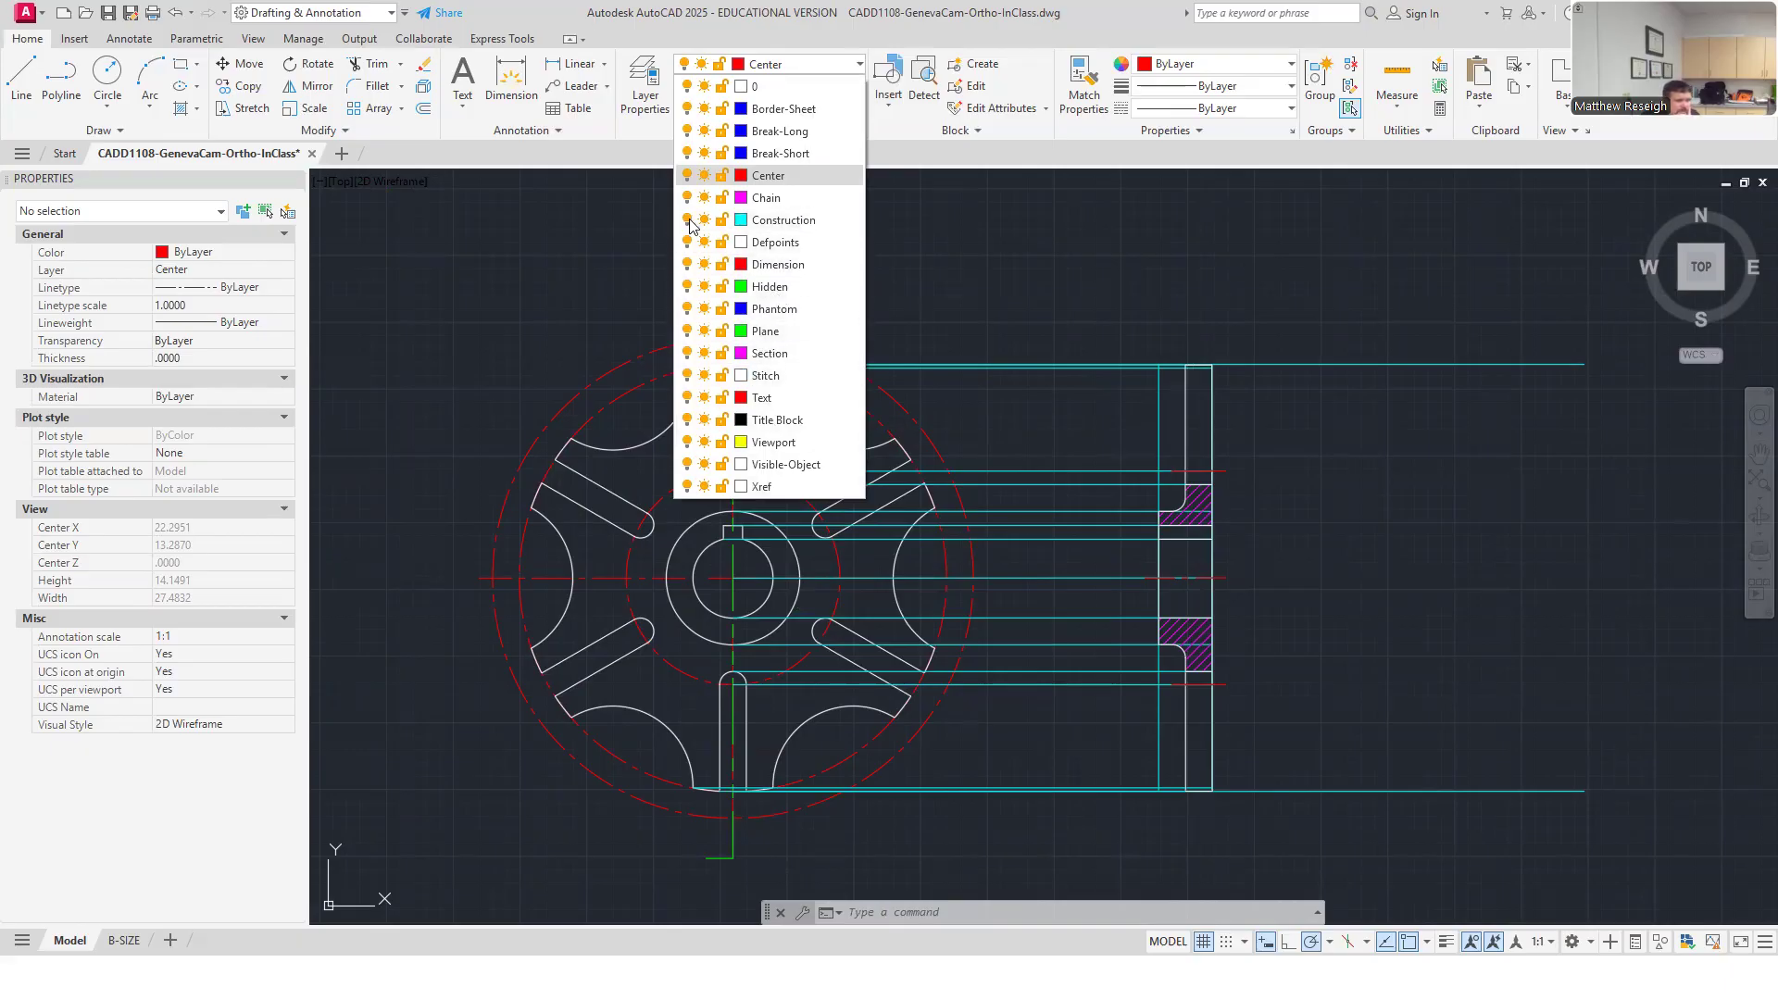
left_click(957, 350)
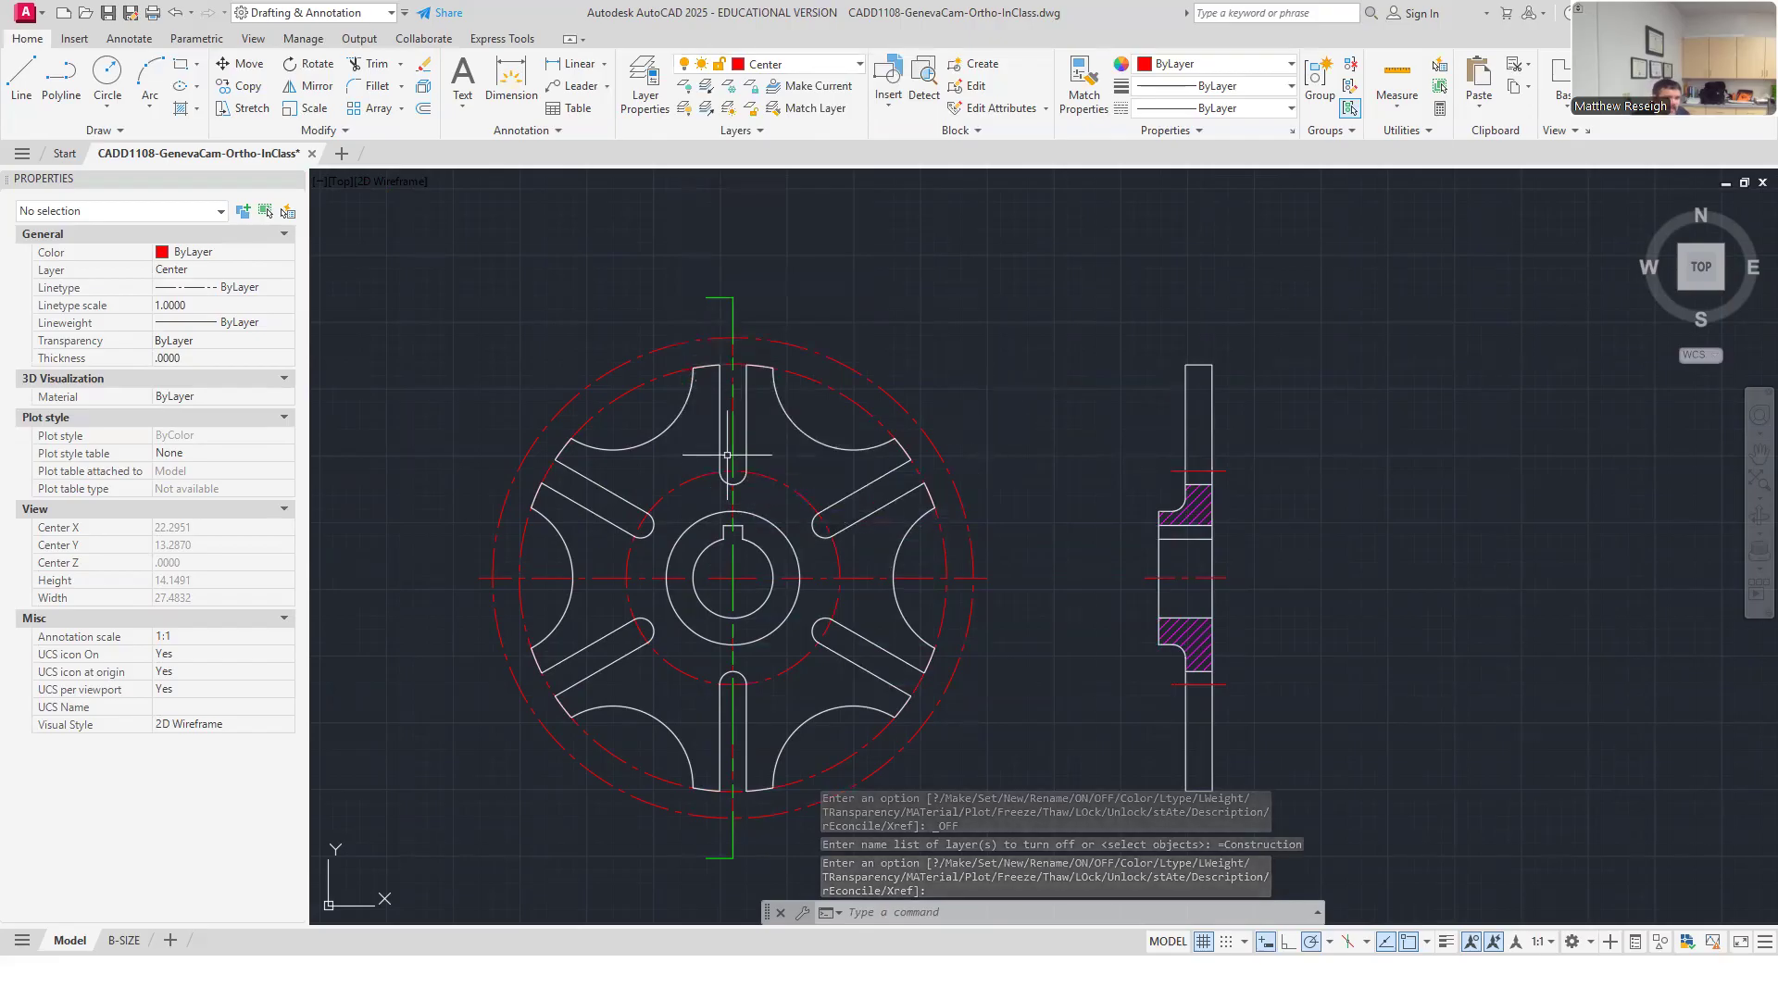
Examine the front and section views up close, checking the centerlines, hatching and cutting-plane line.
scroll(663, 451, "up", 2)
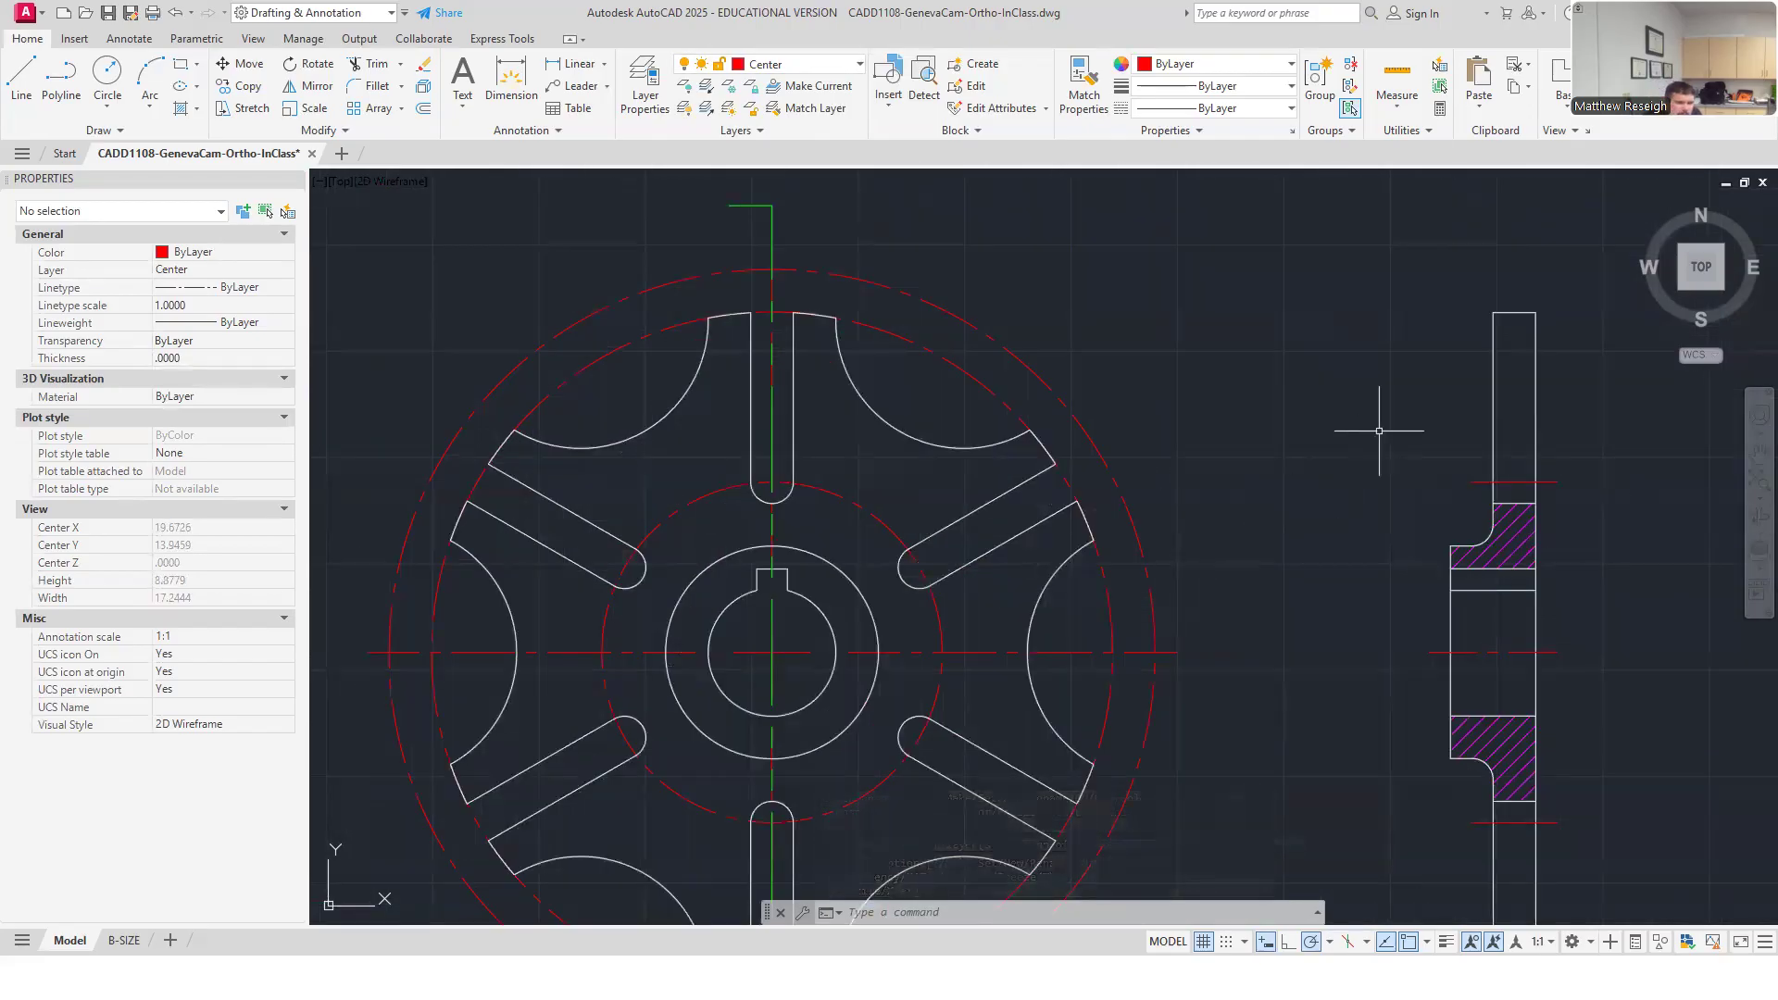
scroll(1506, 578, "down", 4)
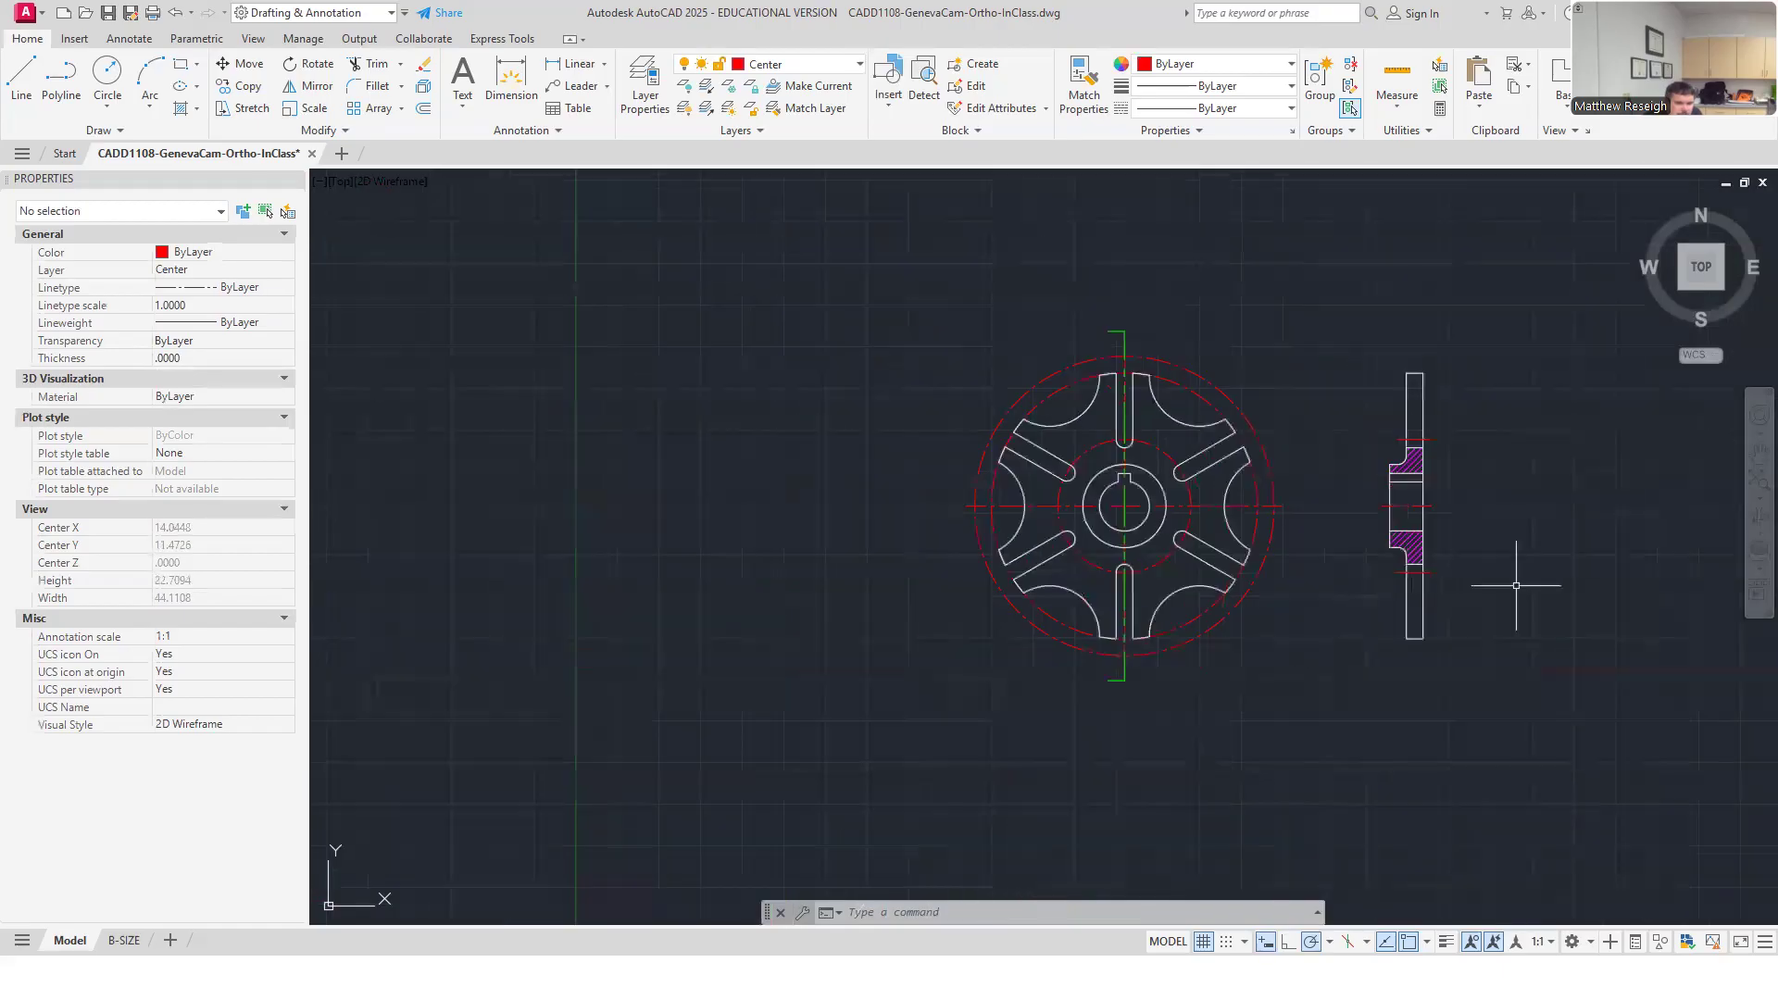
scroll(1507, 568, "up", 2)
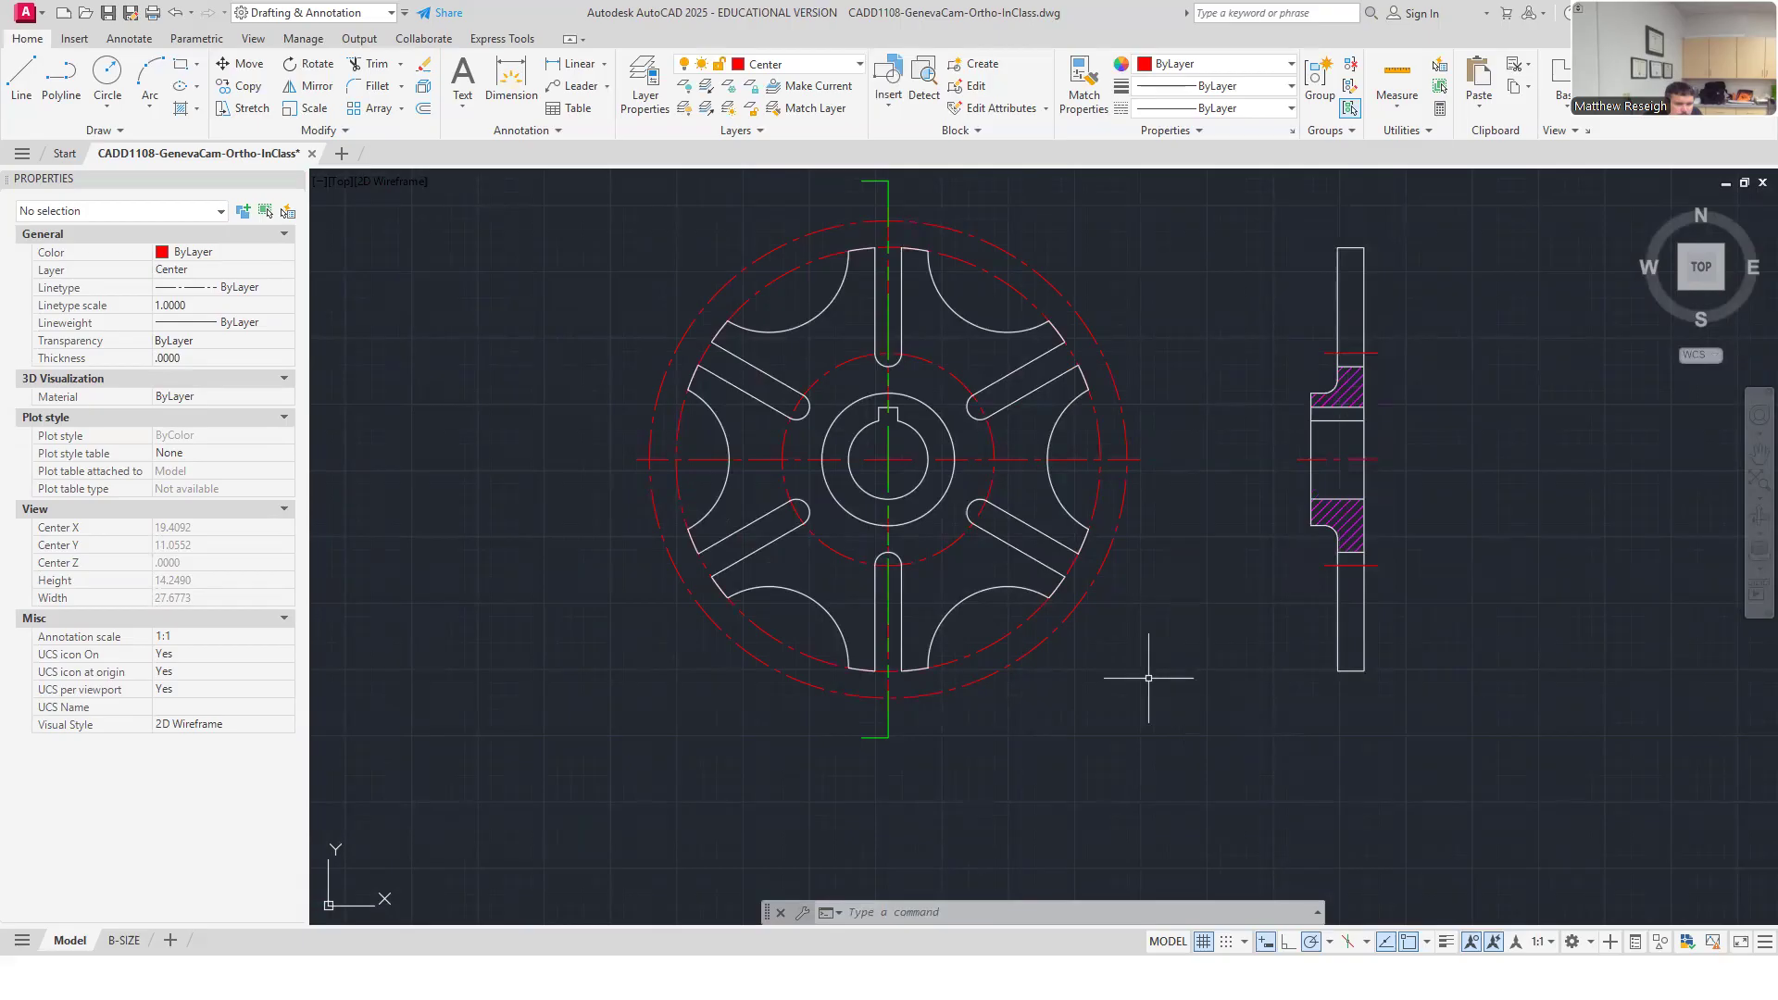
scroll(886, 288, "up", 2)
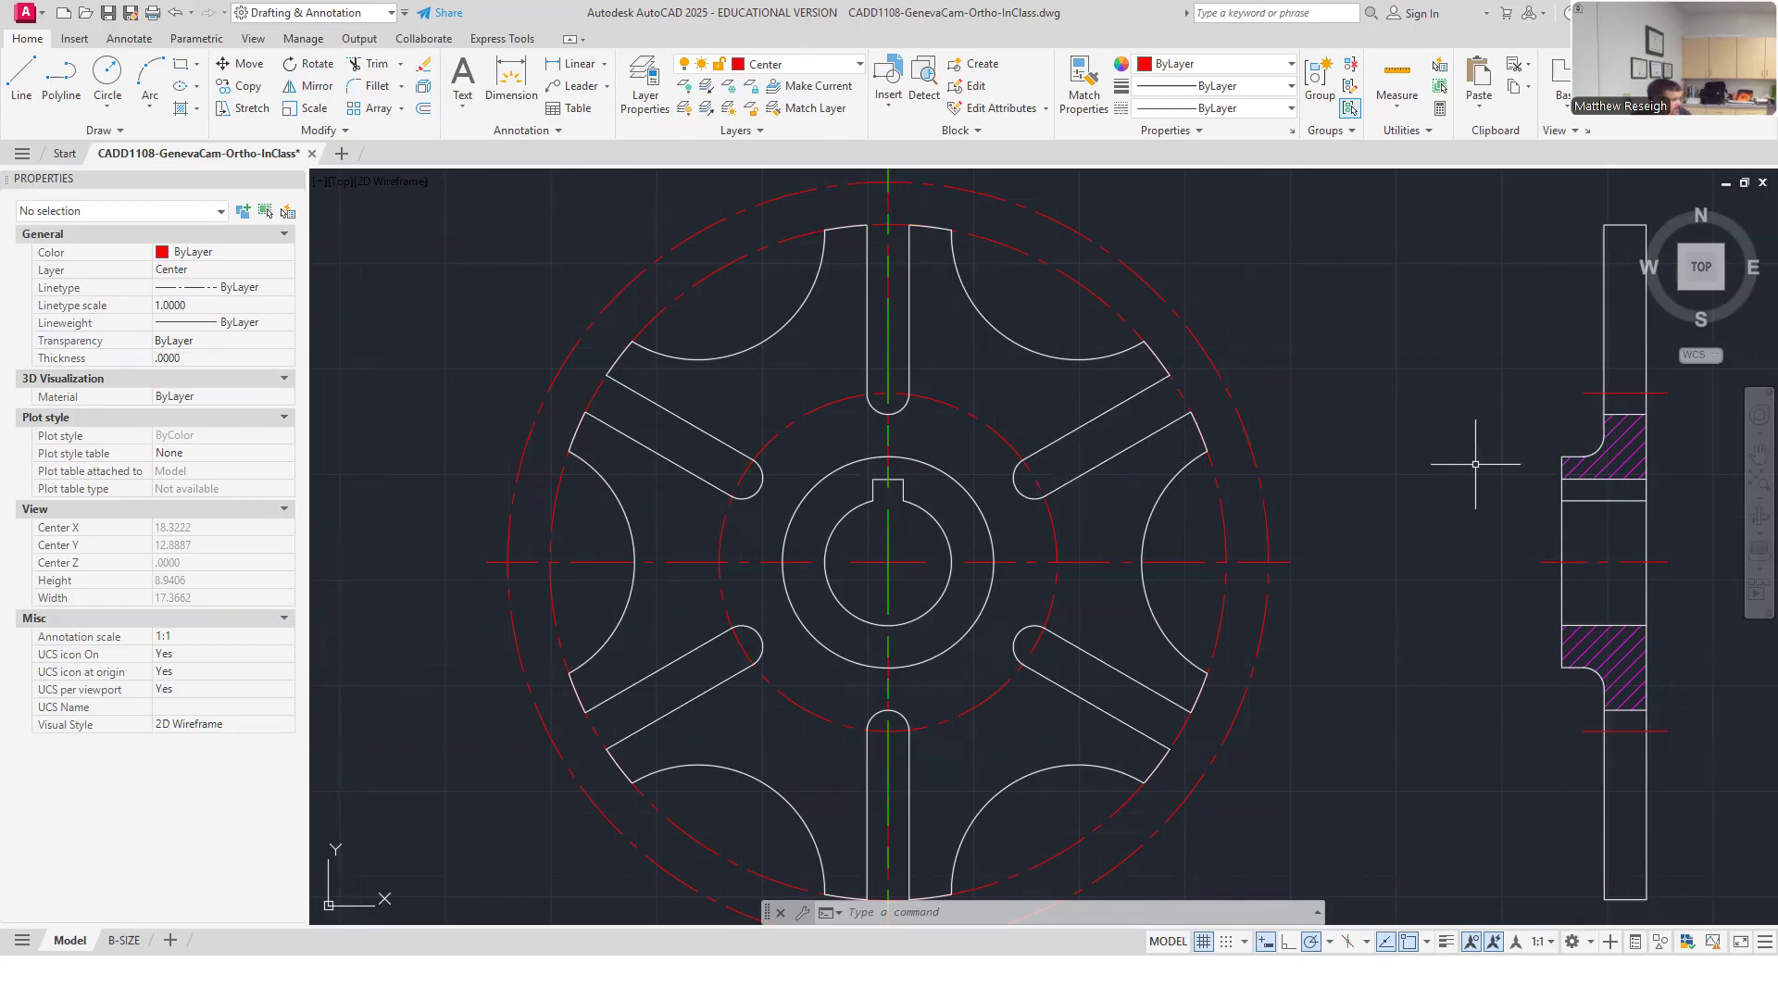
scroll(1379, 712, "down", 6)
scroll(1447, 690, "up", 6)
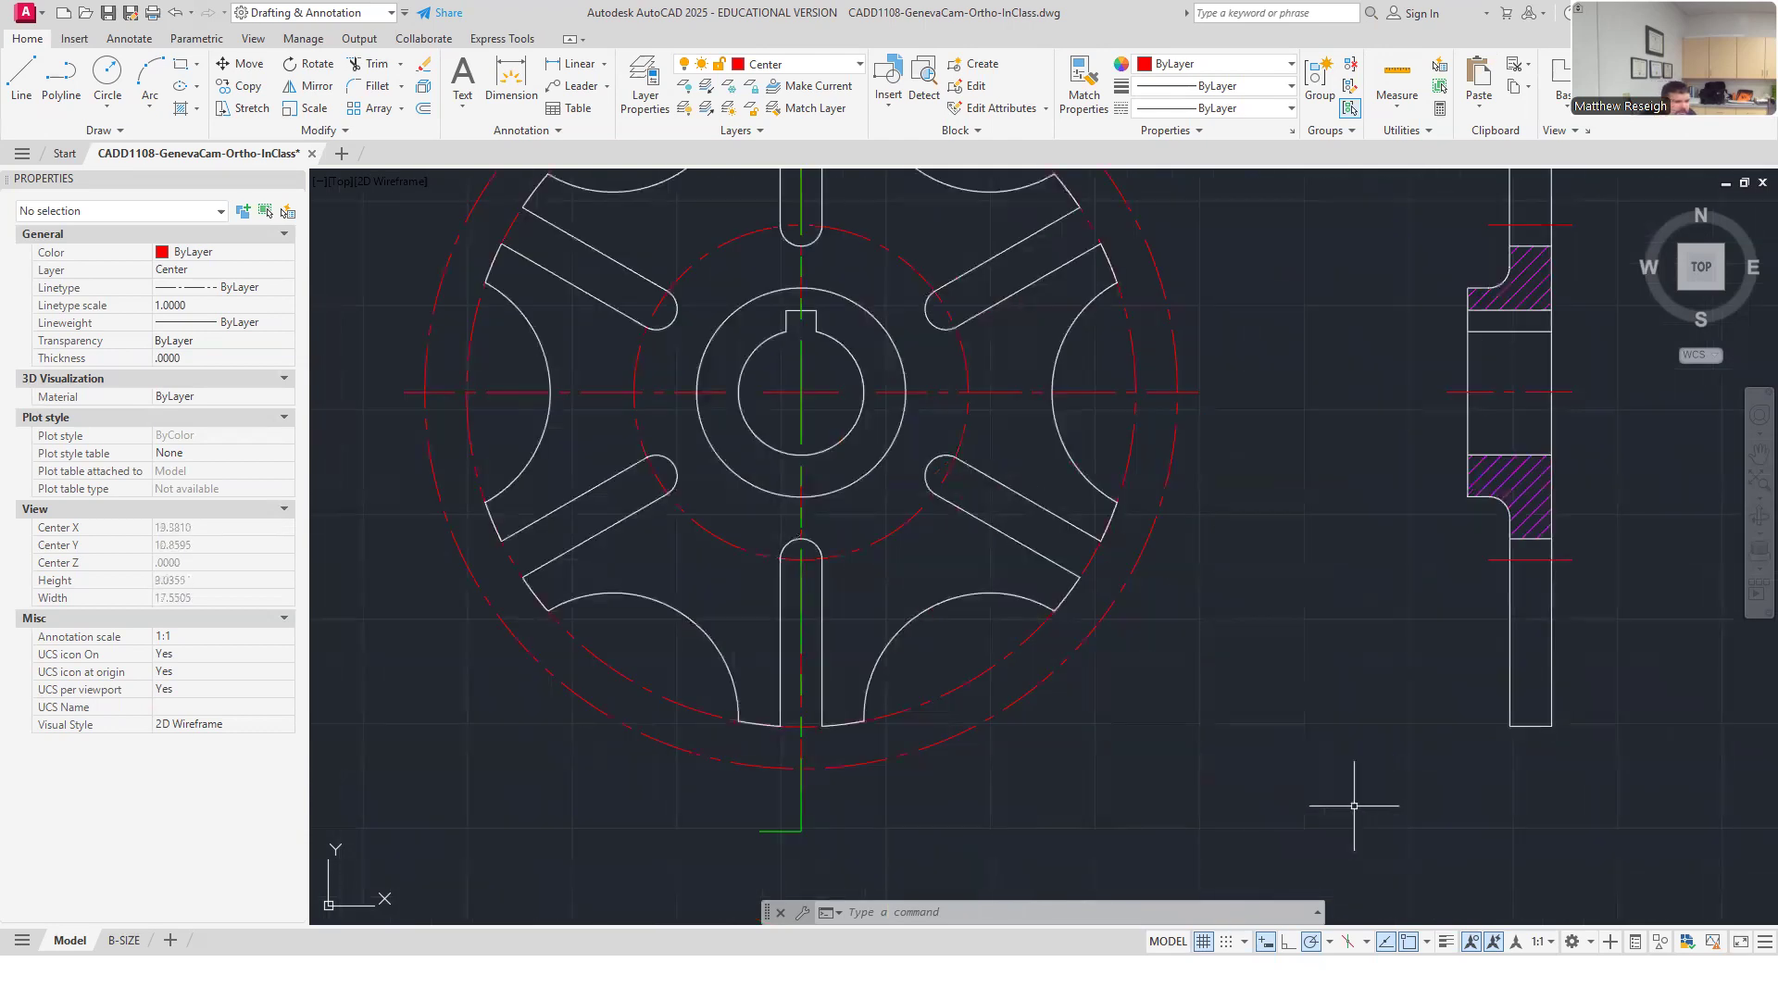
scroll(1361, 810, "down", 3)
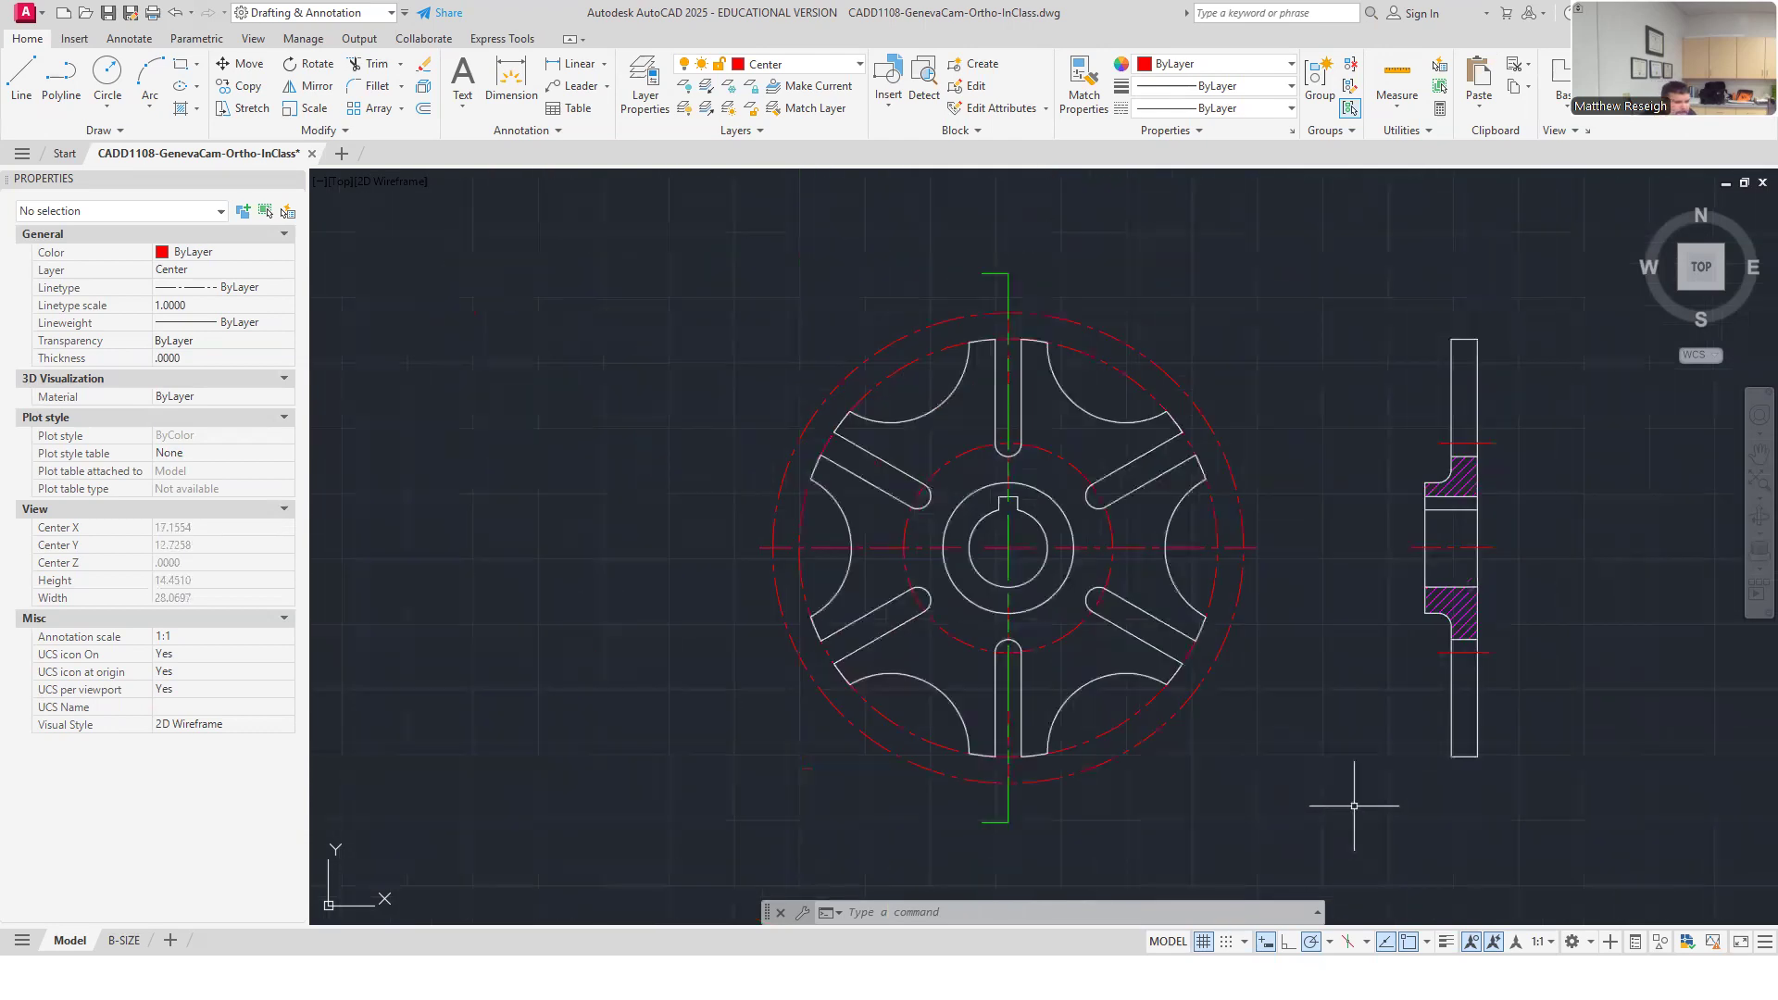
scroll(1471, 530, "up", 3)
scroll(1470, 530, "up", 2)
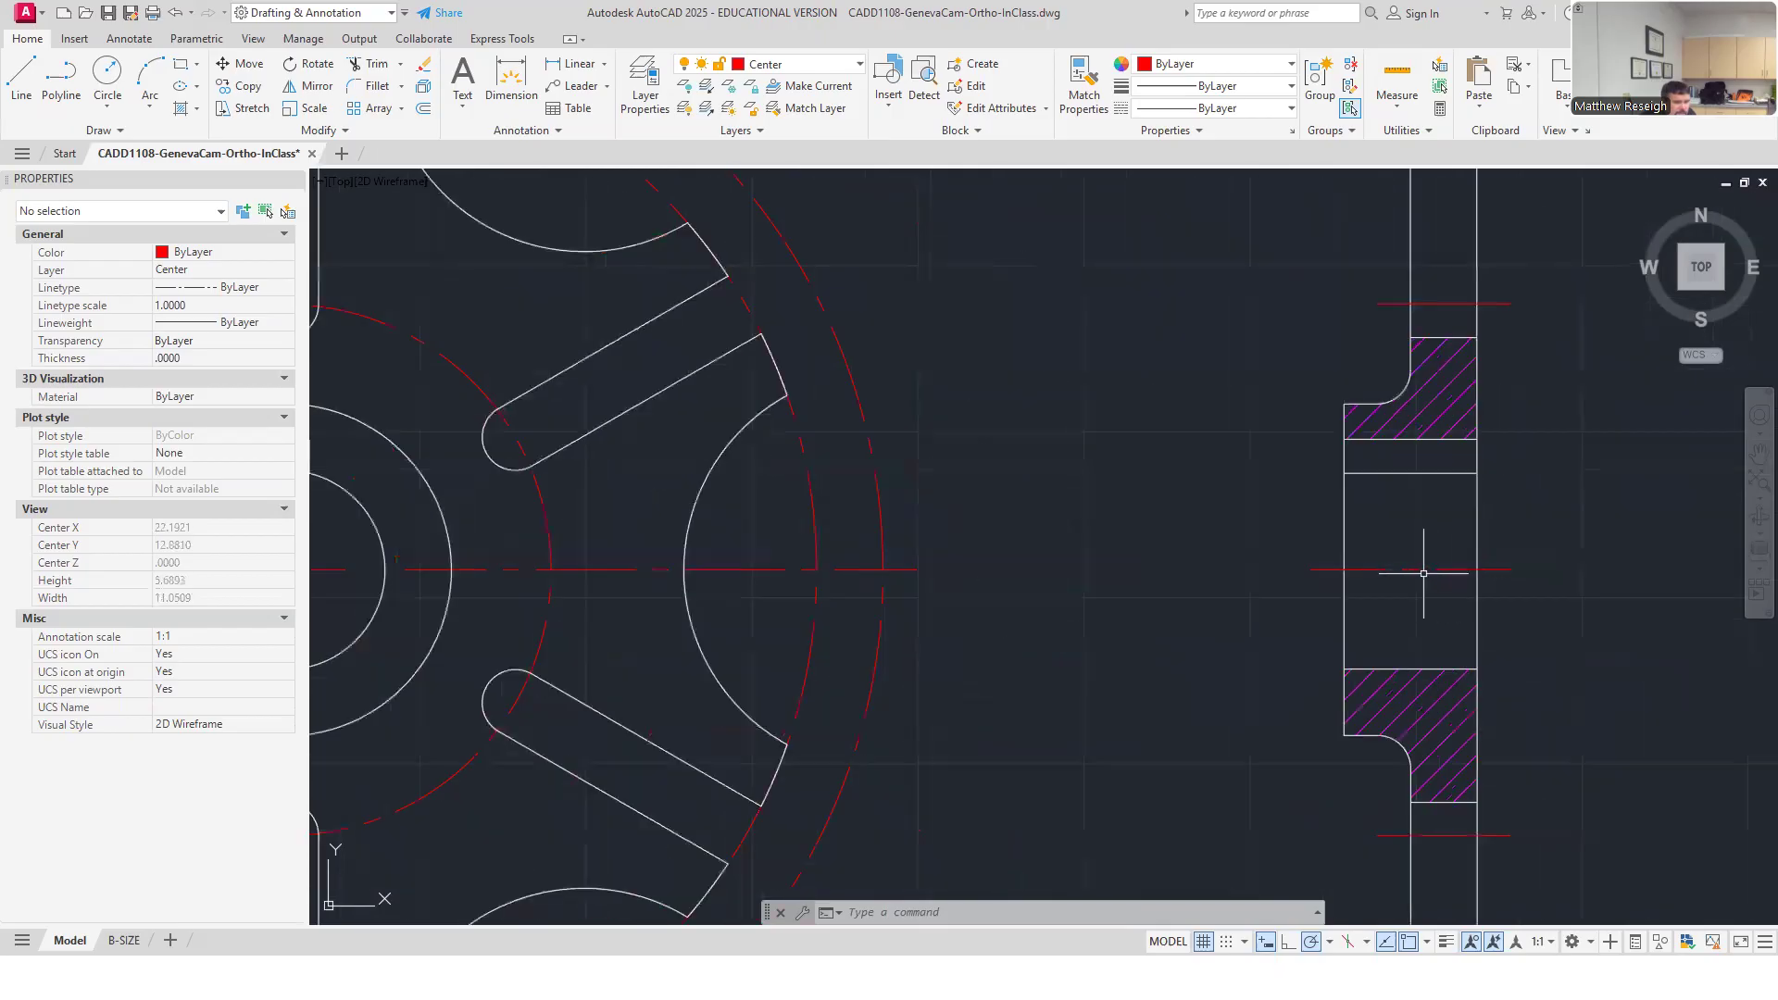
scroll(1360, 575, "down", 2)
scroll(1360, 575, "down", 4)
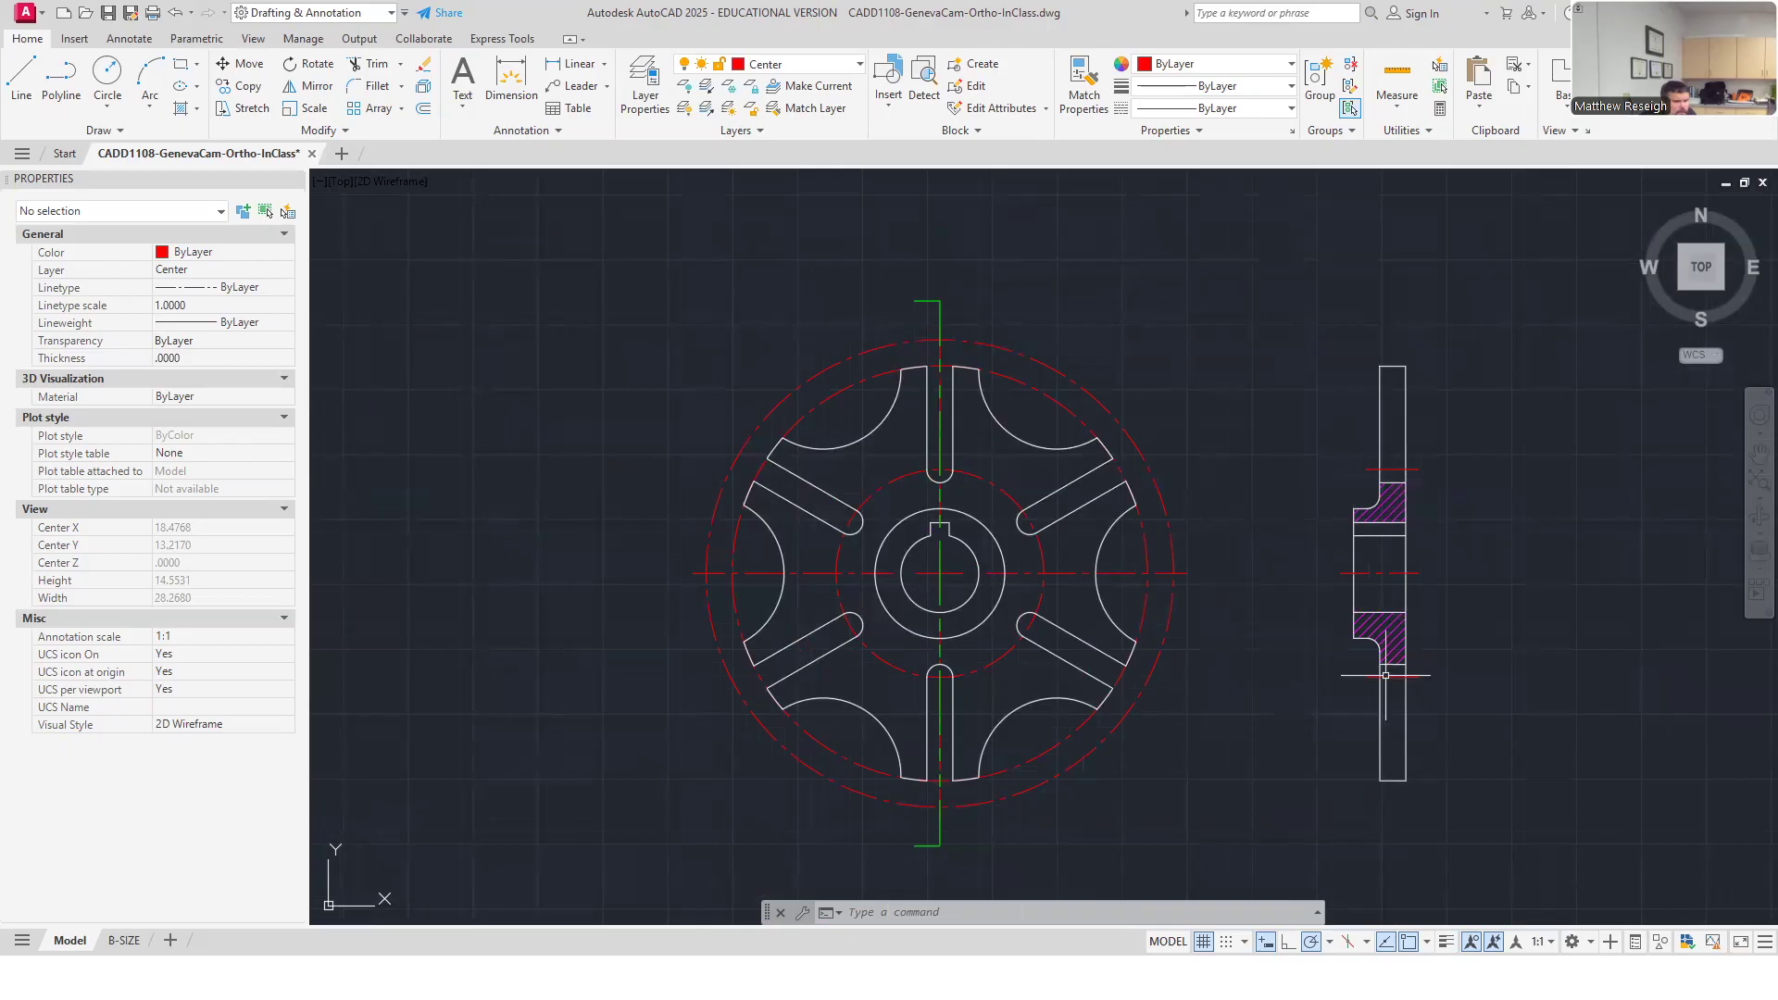
scroll(1407, 694, "up", 2)
scroll(1481, 708, "down", 2)
scroll(1642, 665, "up", 2)
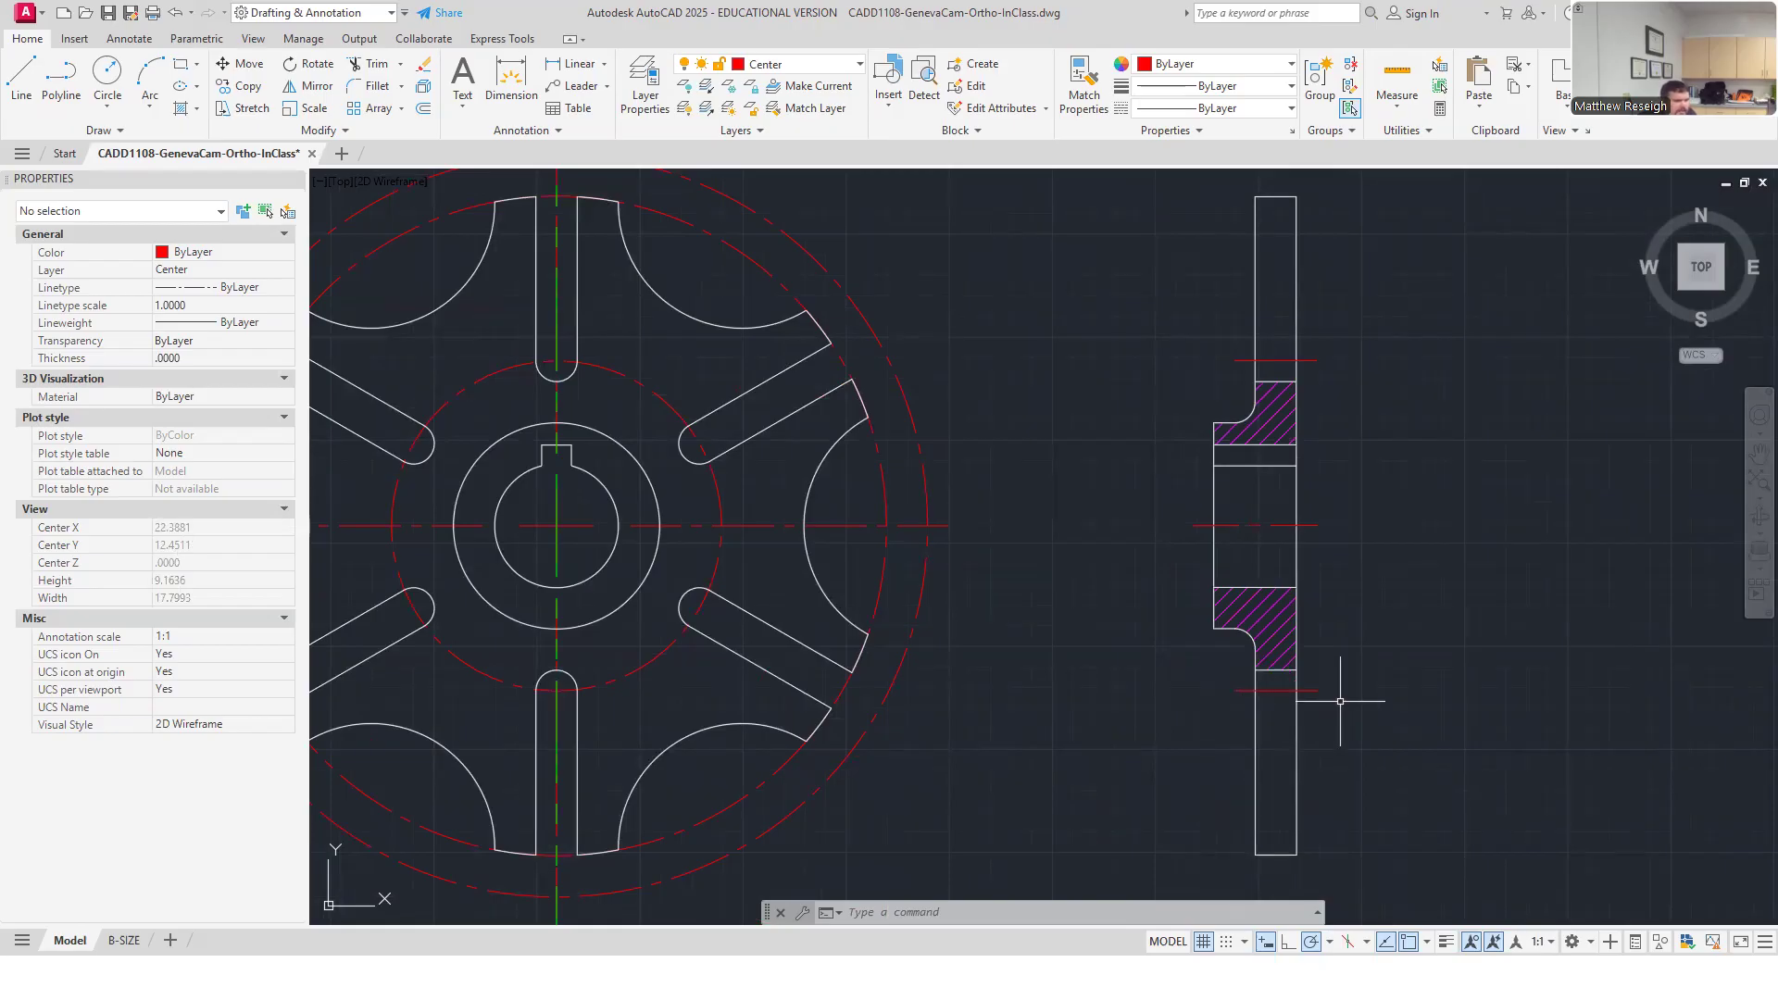
scroll(1314, 699, "up", 4)
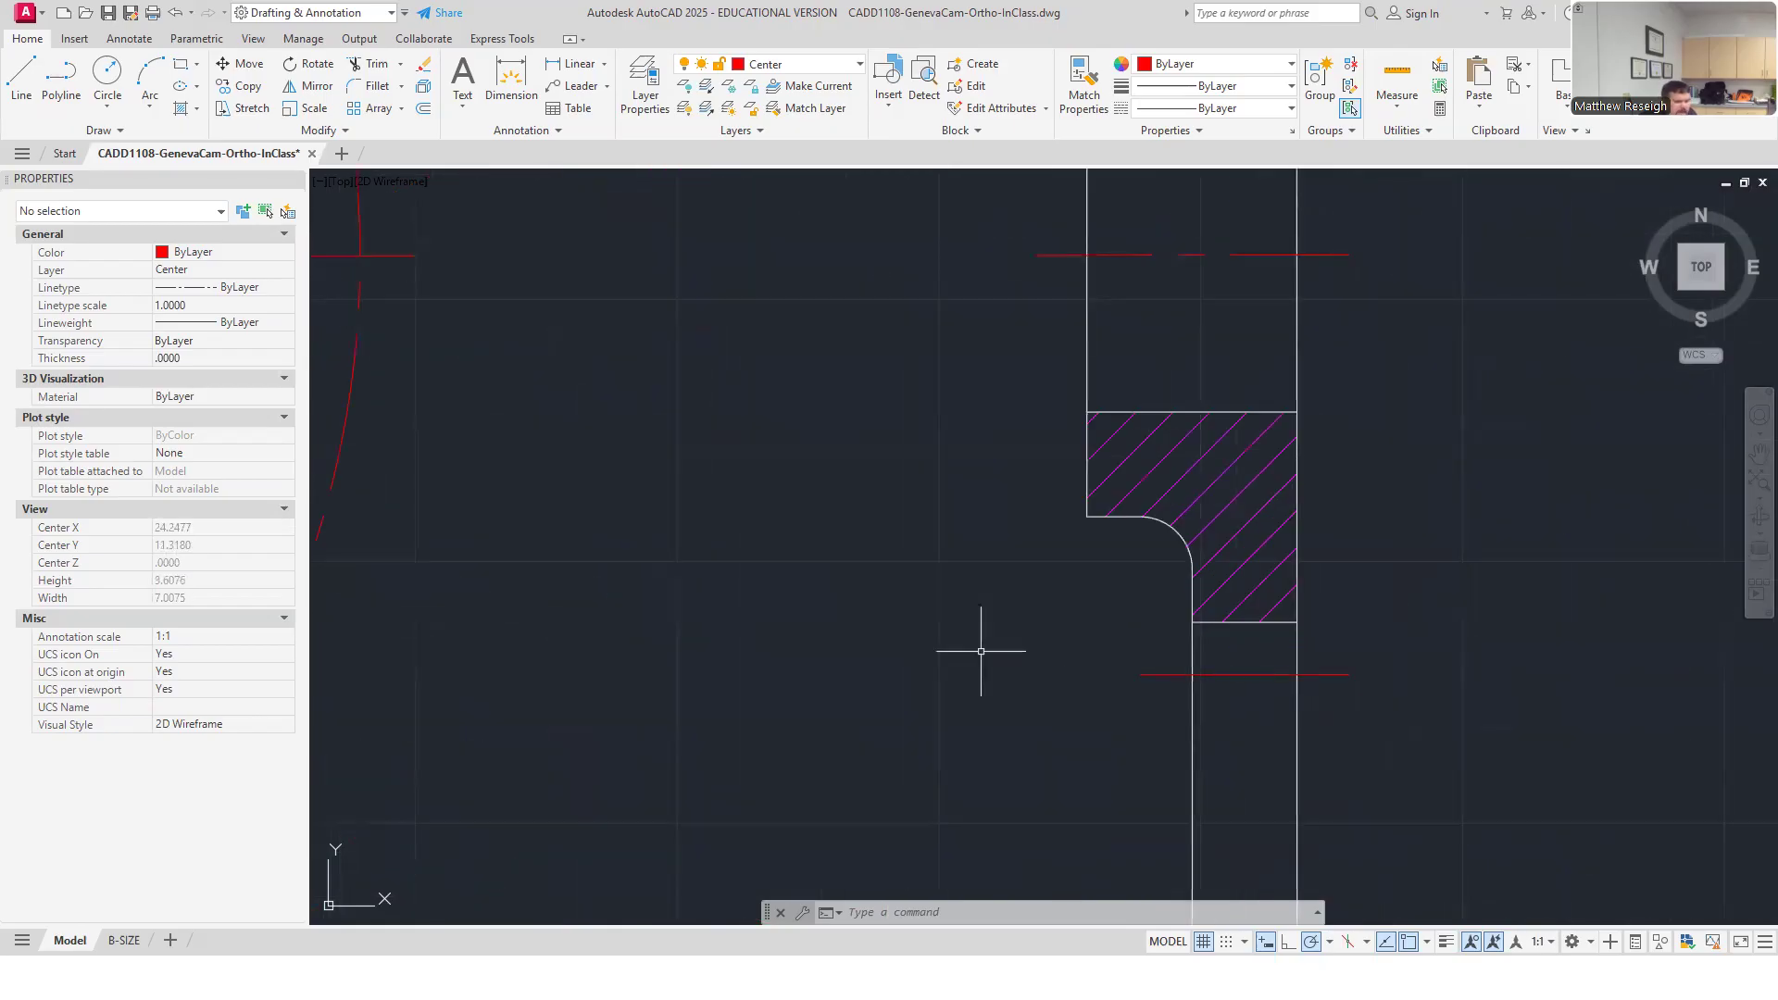
scroll(1262, 675, "down", 5)
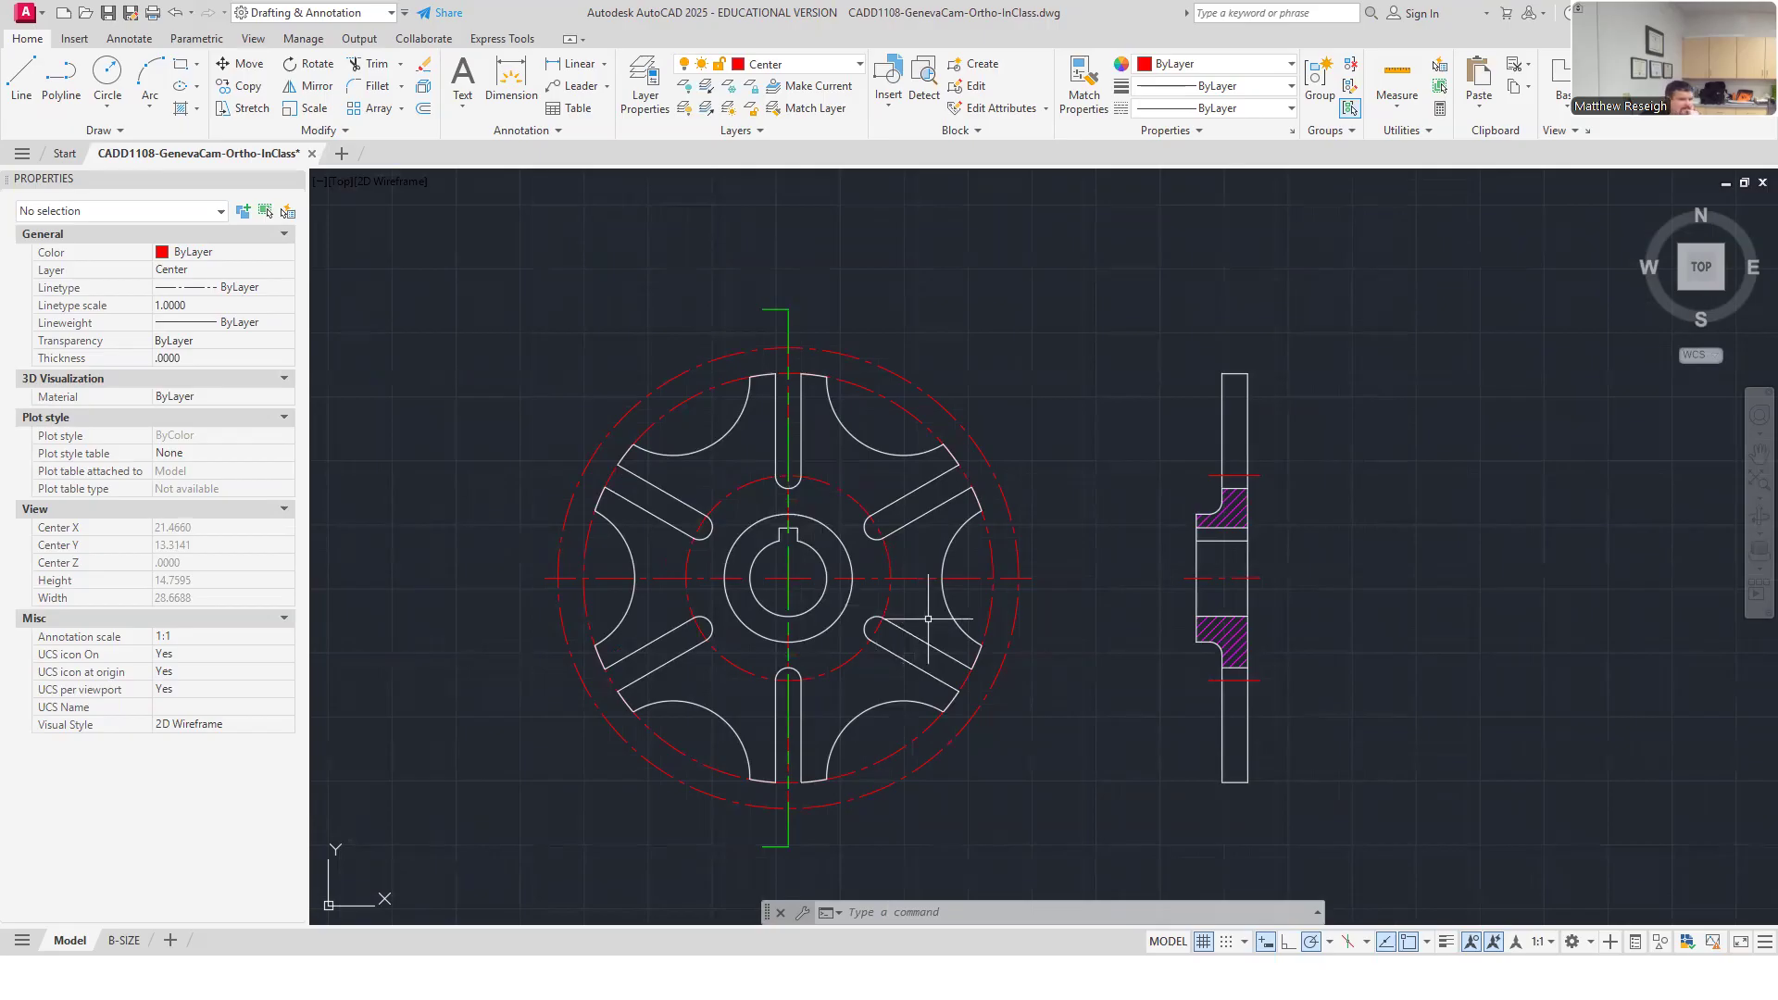
Open the B-SIZE layout and unlock its viewport.
left_click(124, 940)
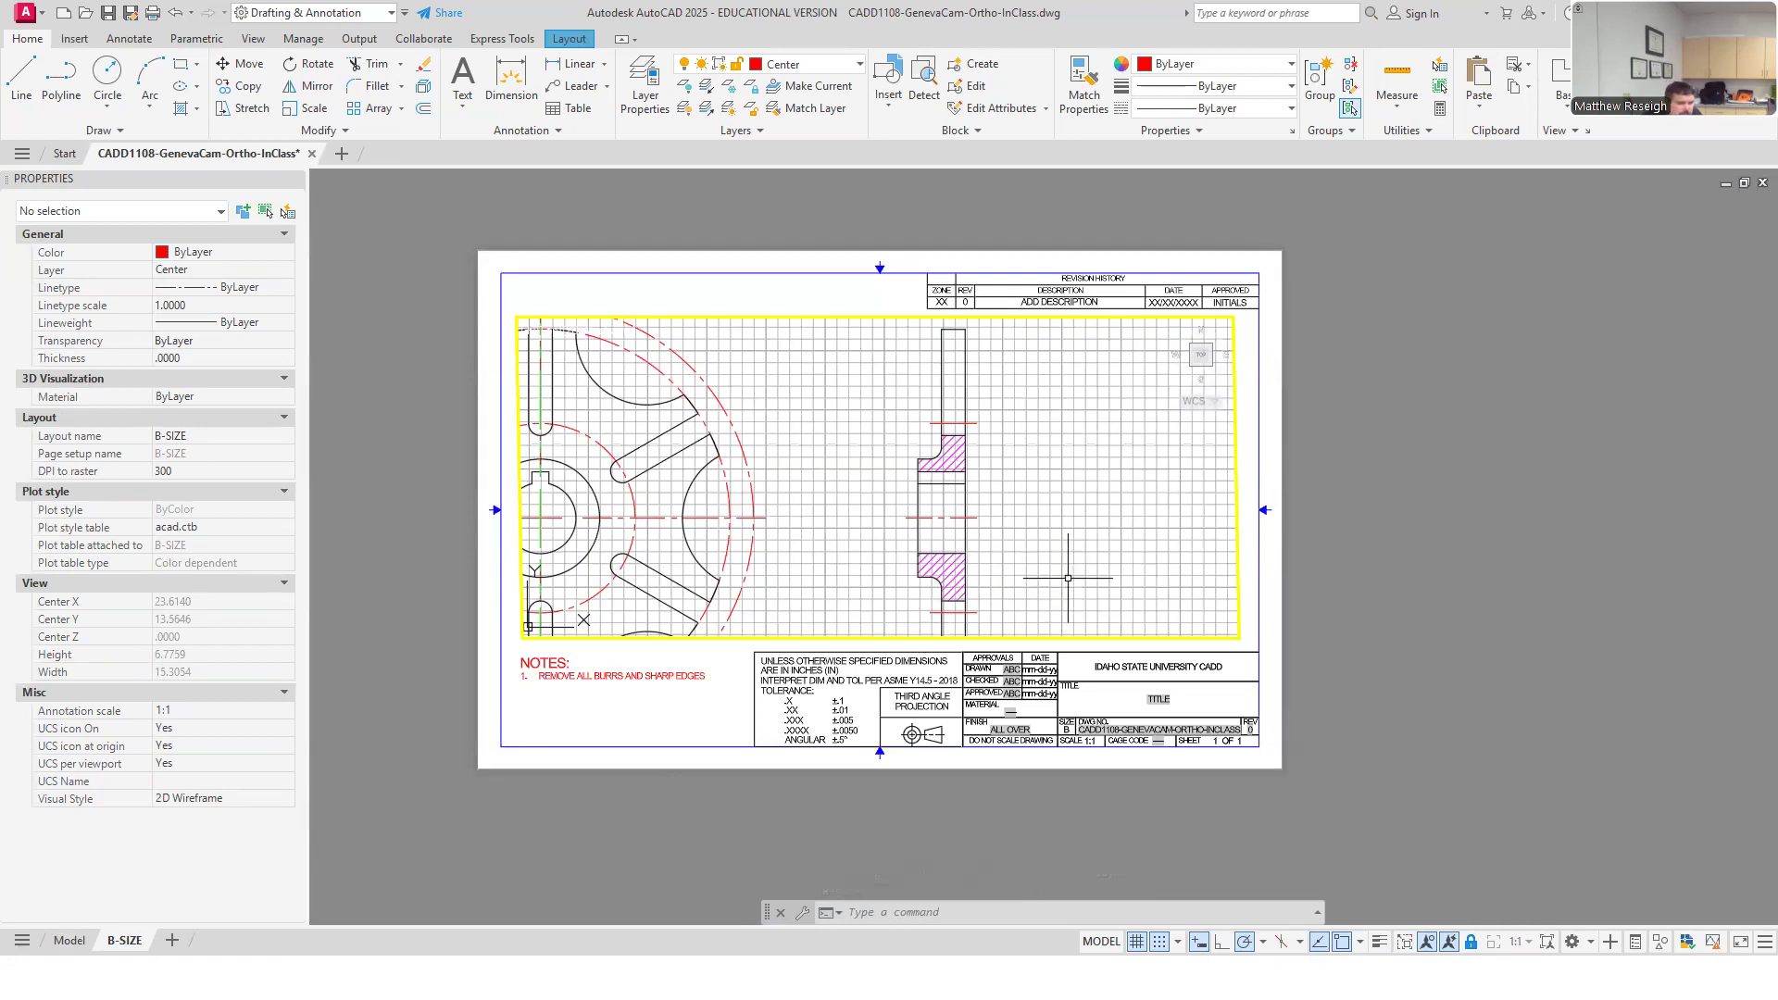
left_click(1118, 589)
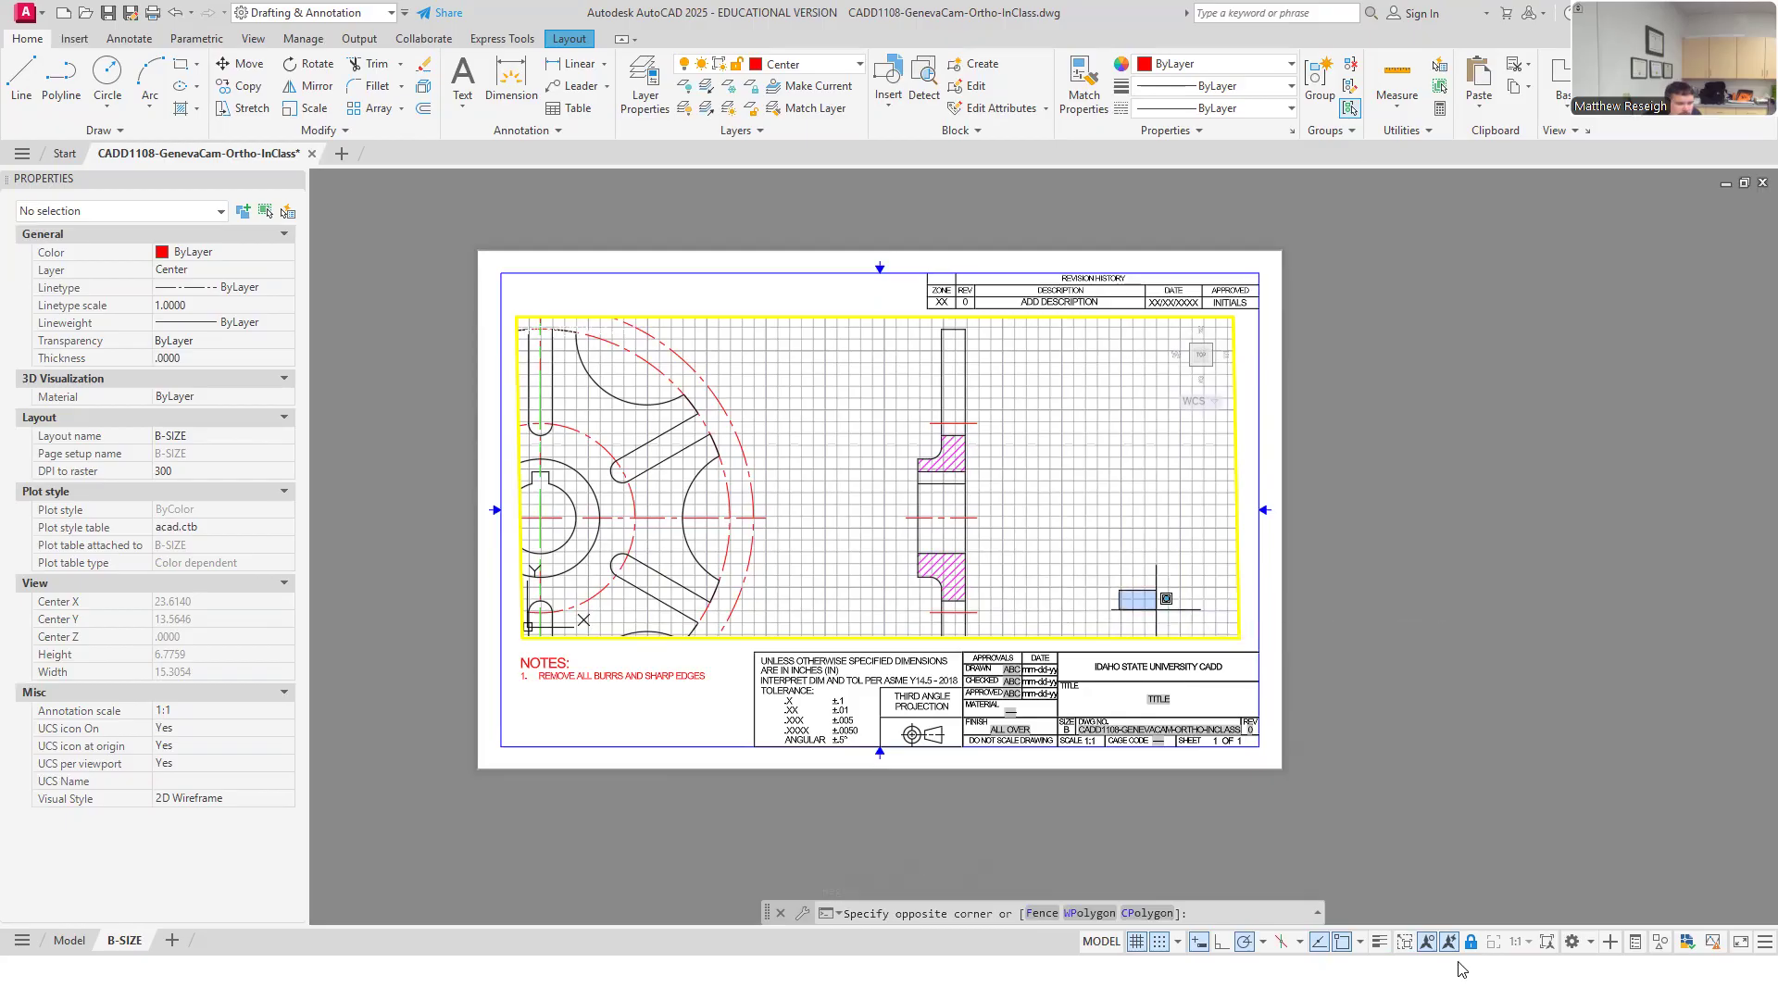
key("Escape")
key("Escape")
key("Escape")
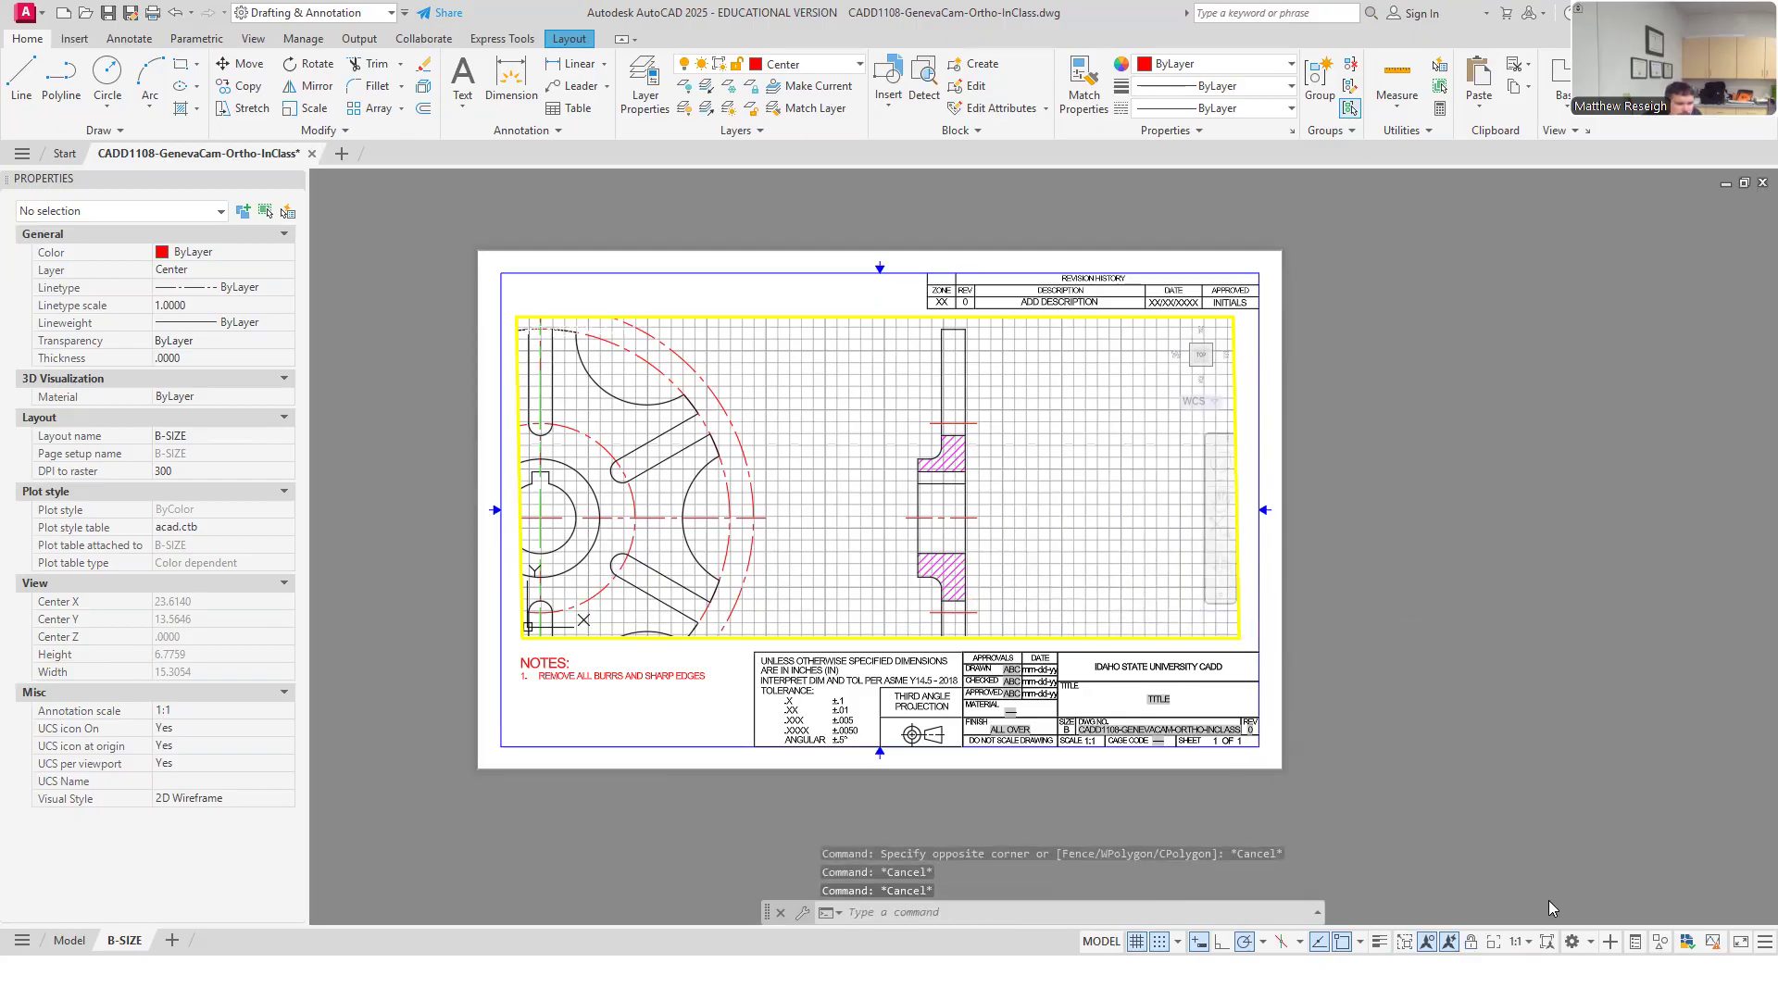
Set the viewport scale to 1:2 and shift the two views toward the viewport's left side.
left_click(1525, 941)
left_click(1500, 411)
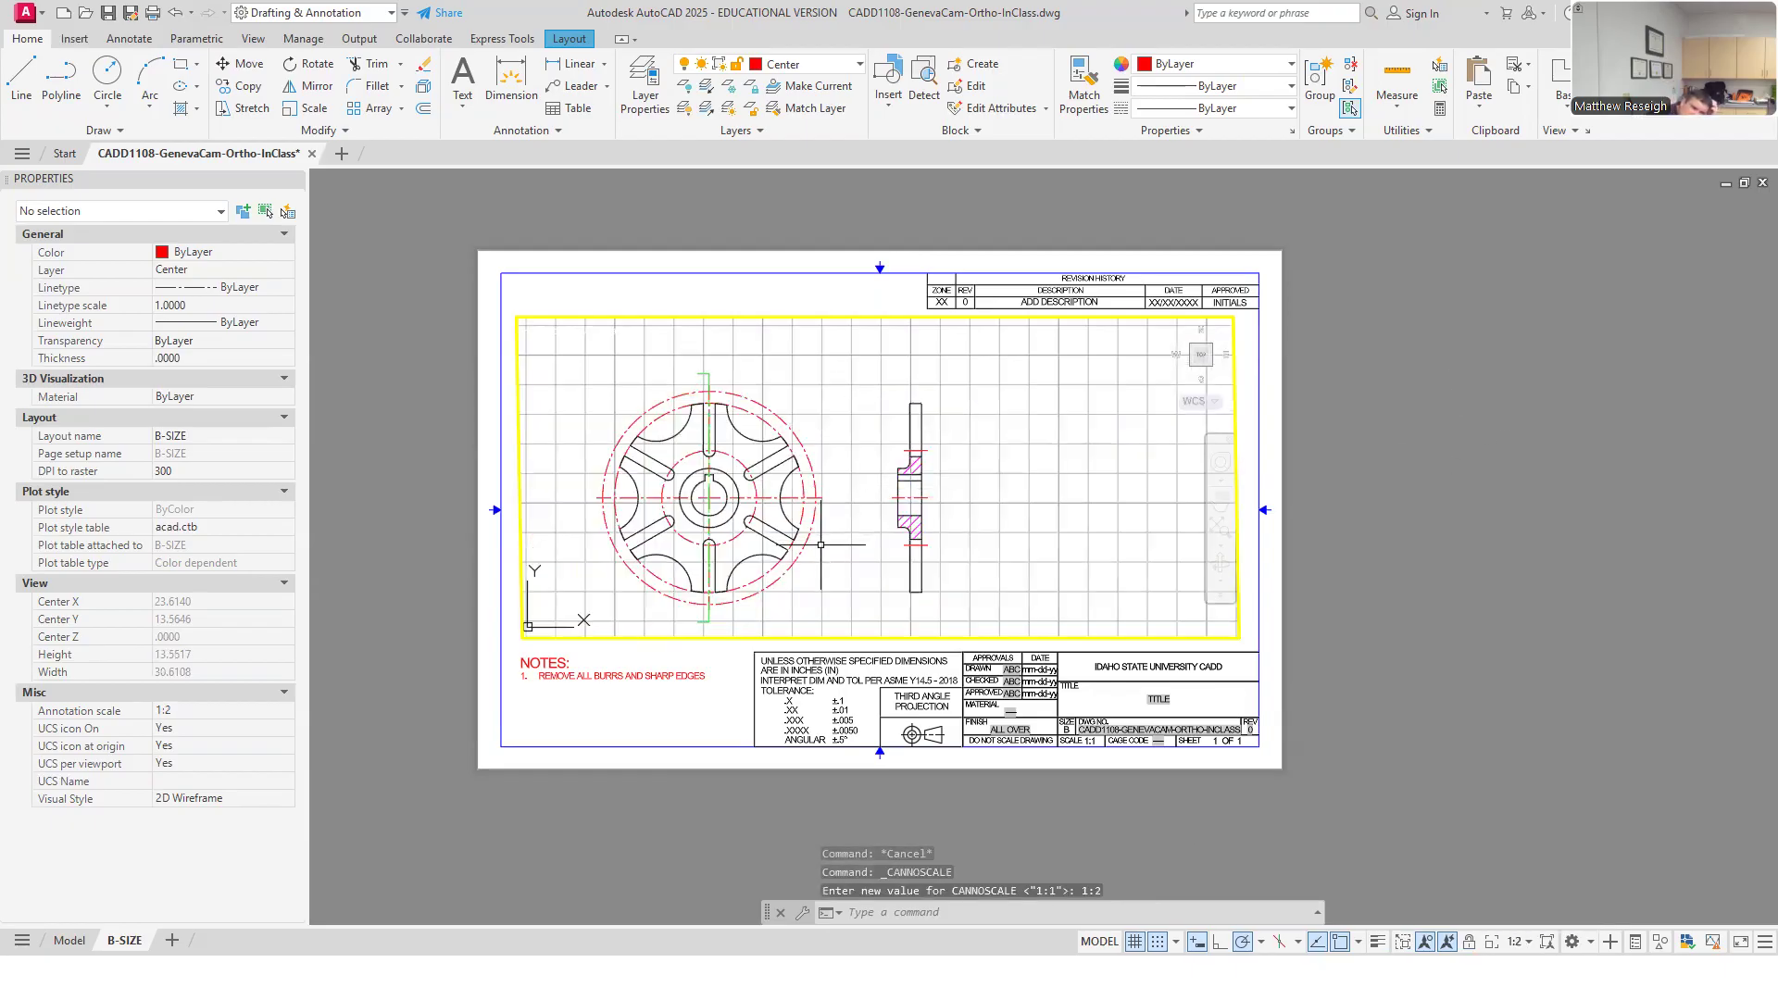
middle_click_drag(835, 601, 777, 610)
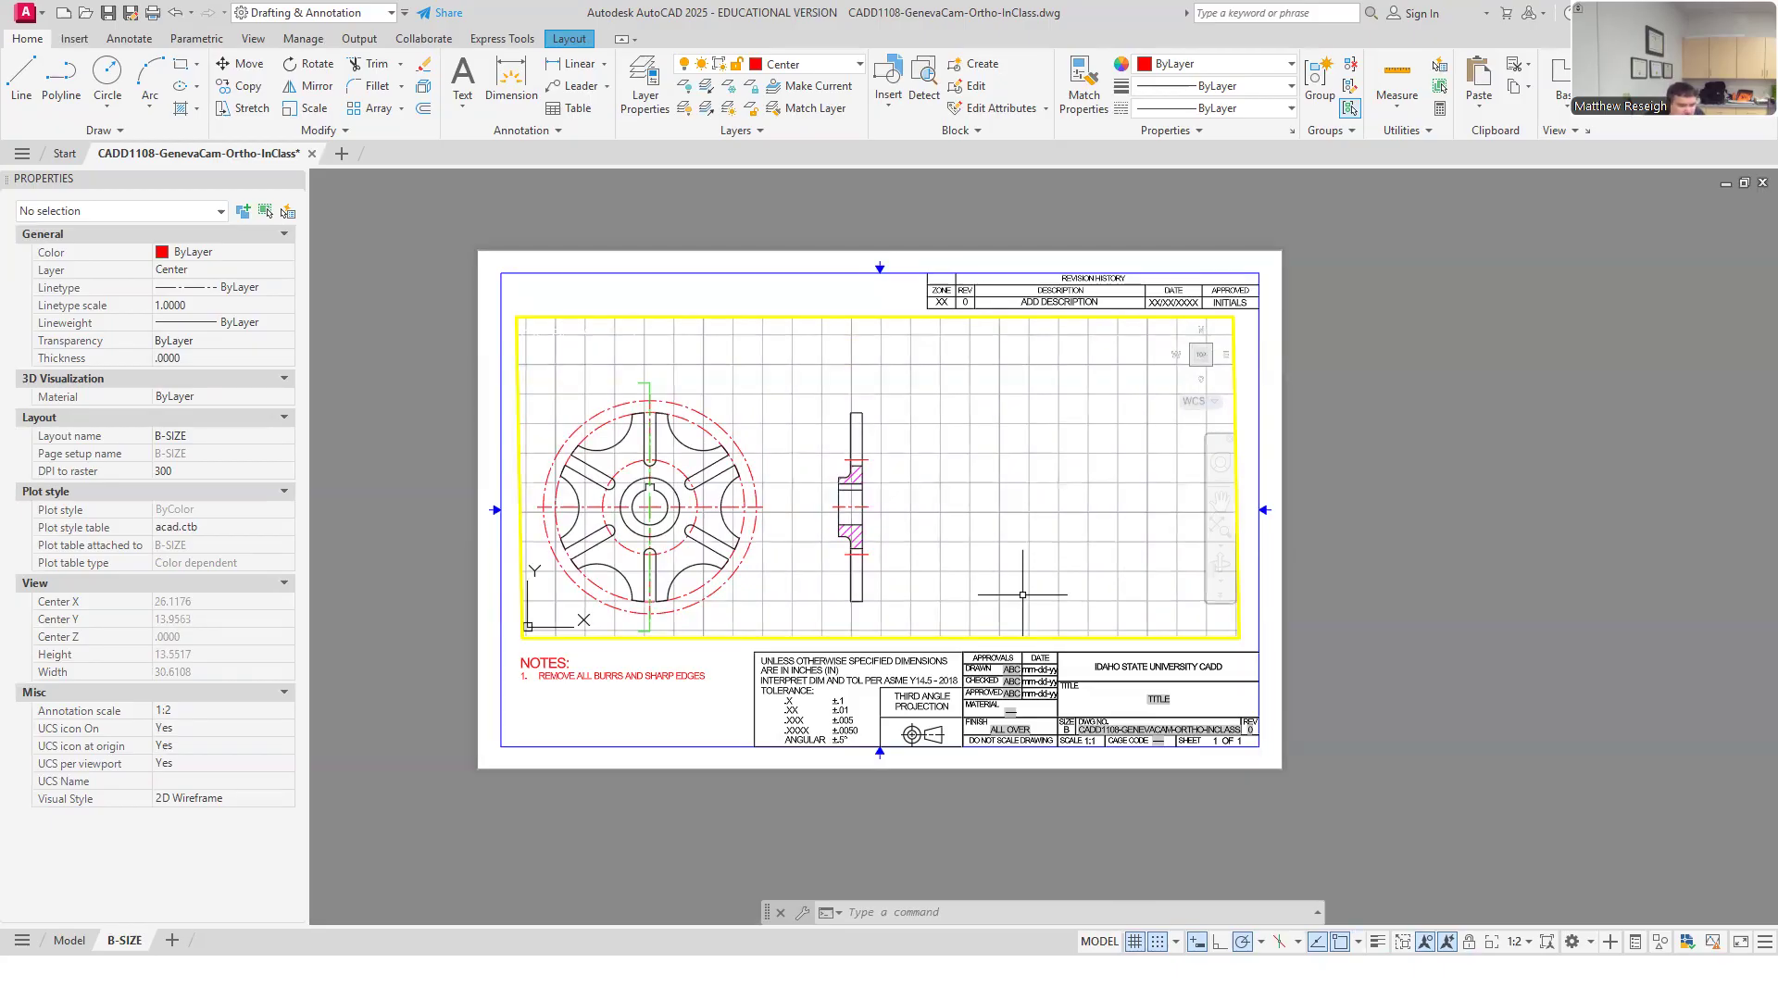
Open the drawing scale list for editing from the viewport's custom scale option.
left_click(1527, 943)
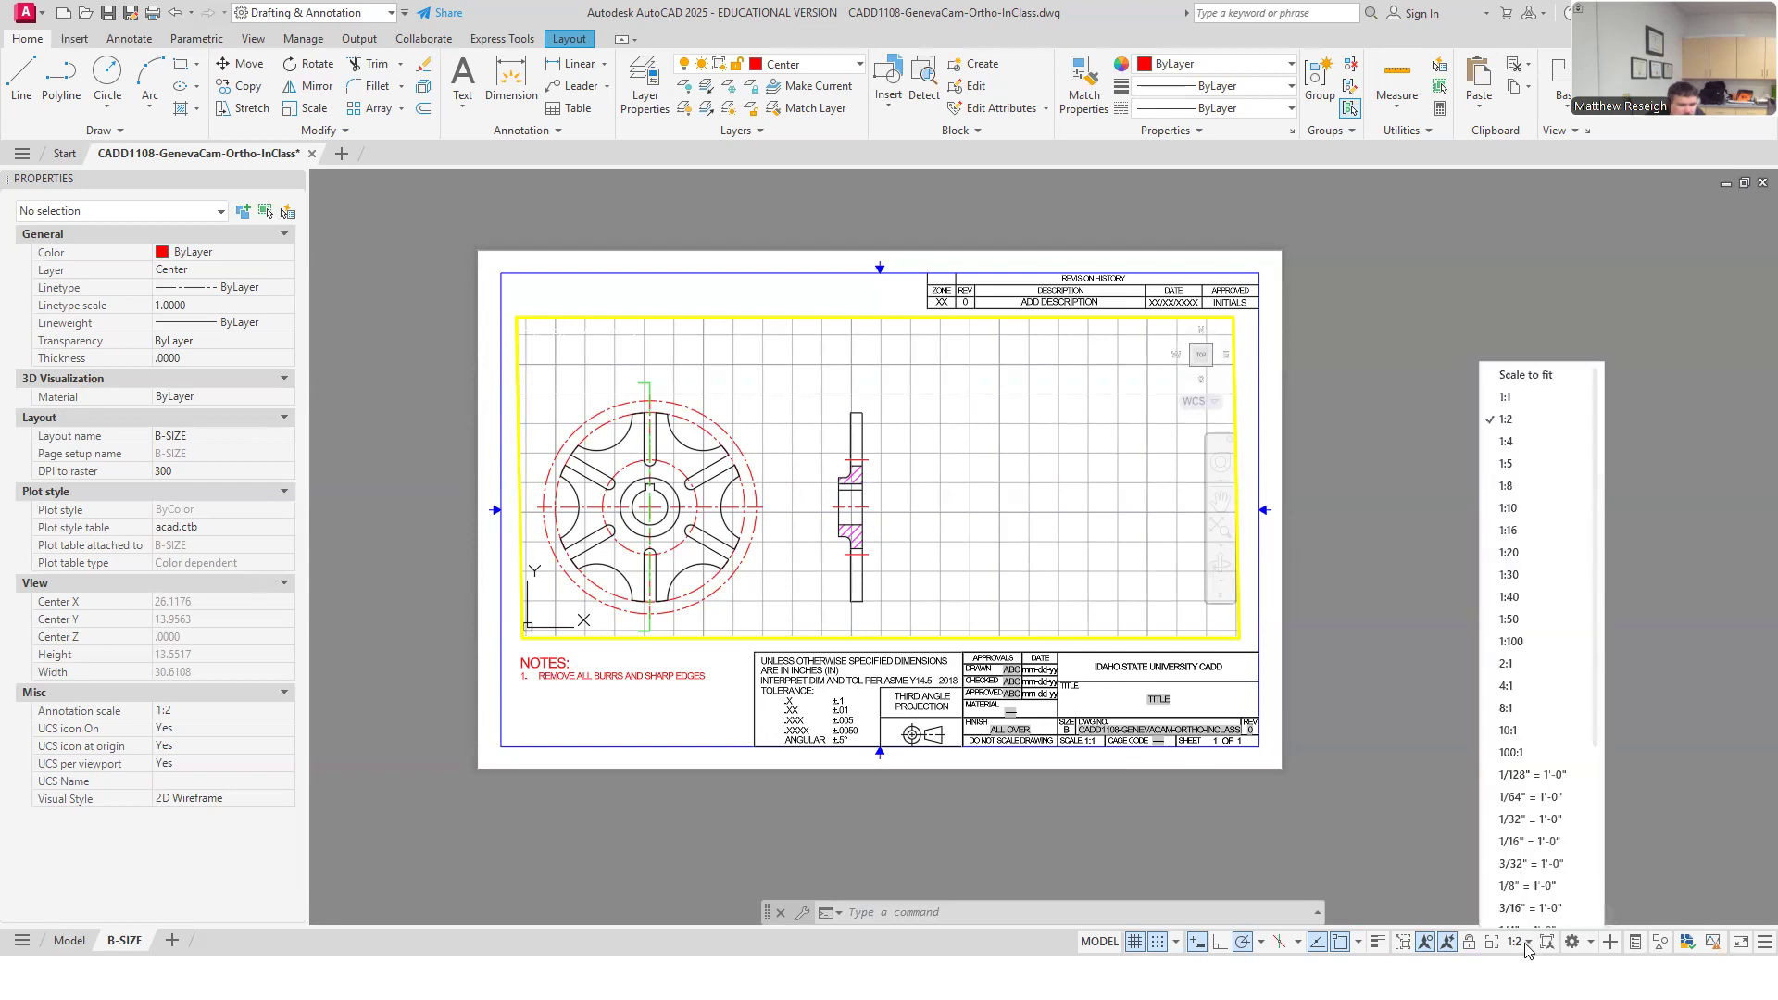
scroll(1533, 851, "down", 3)
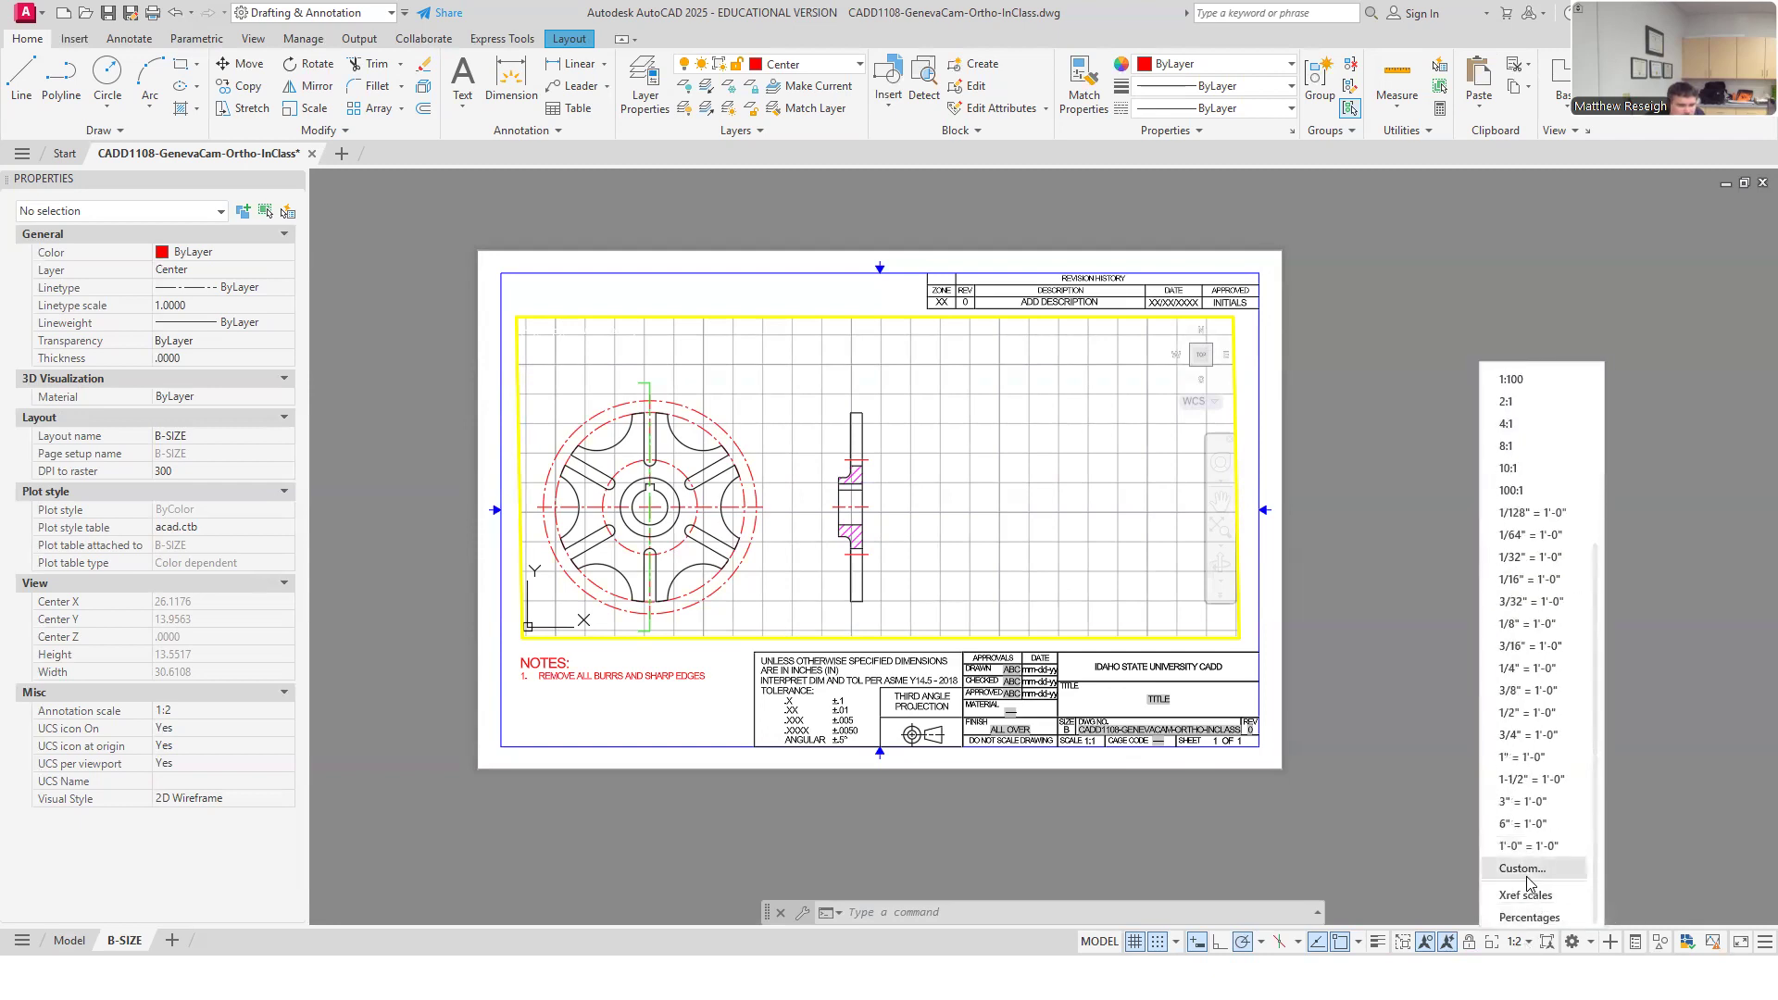
left_click(1525, 870)
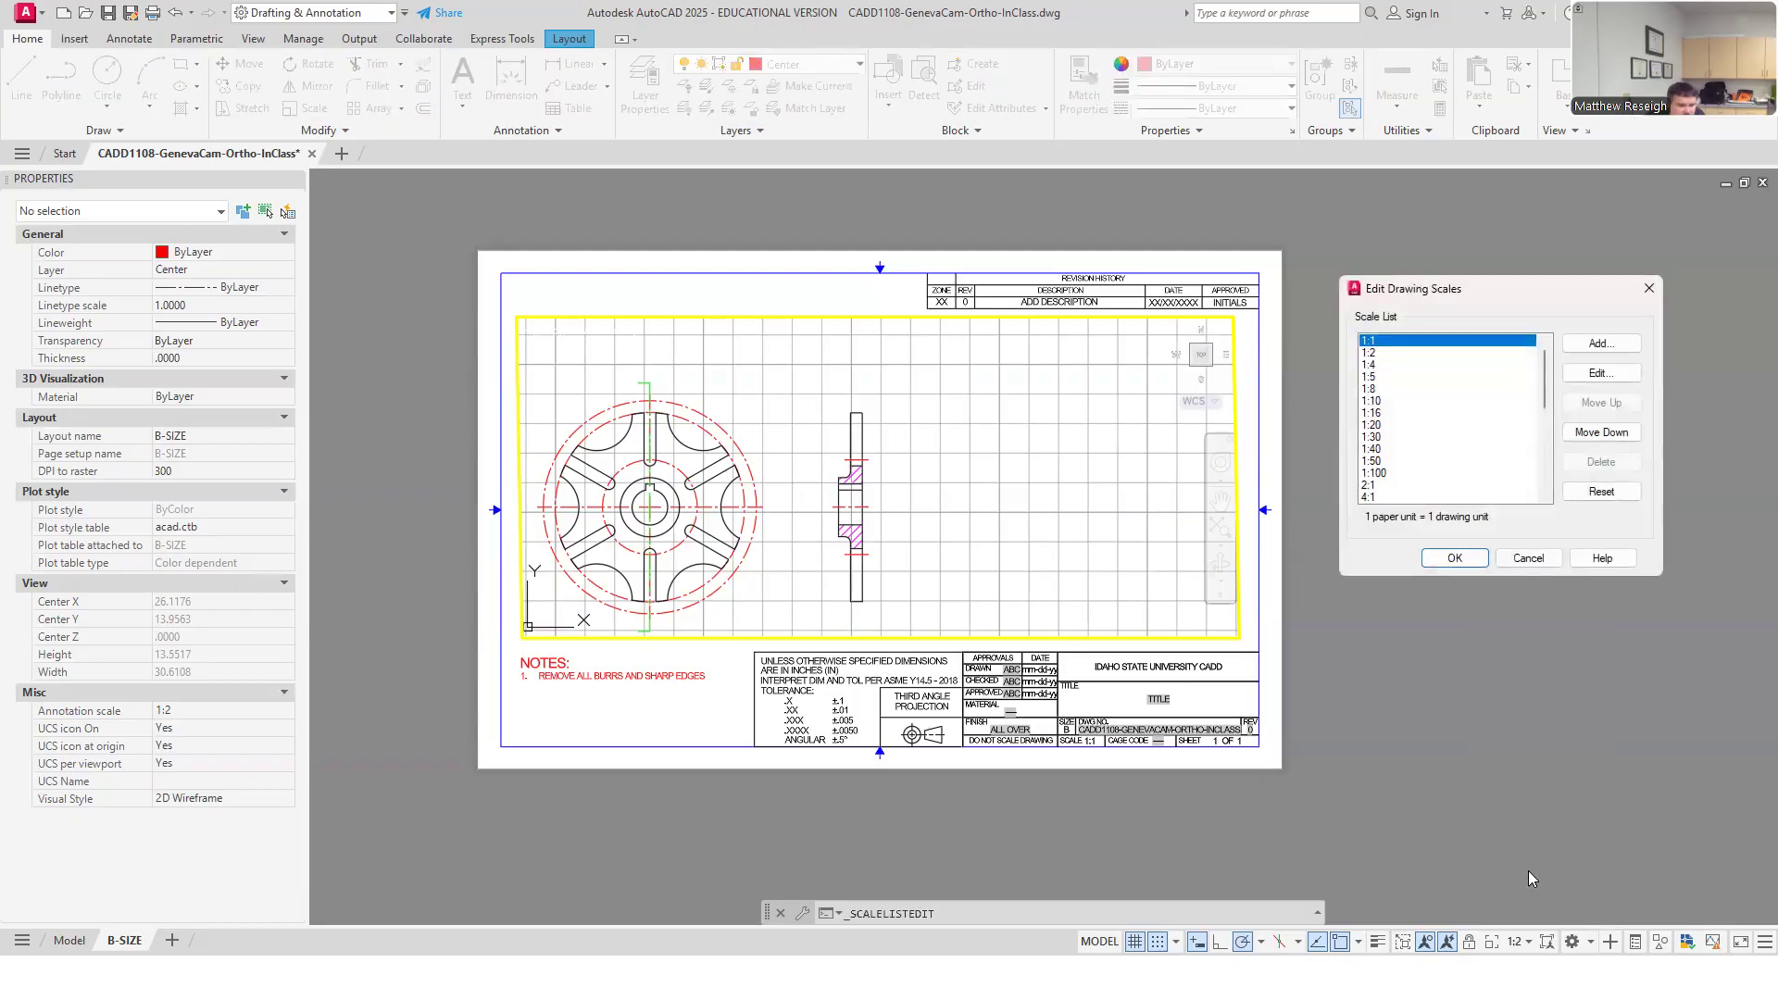
left_click(1605, 345)
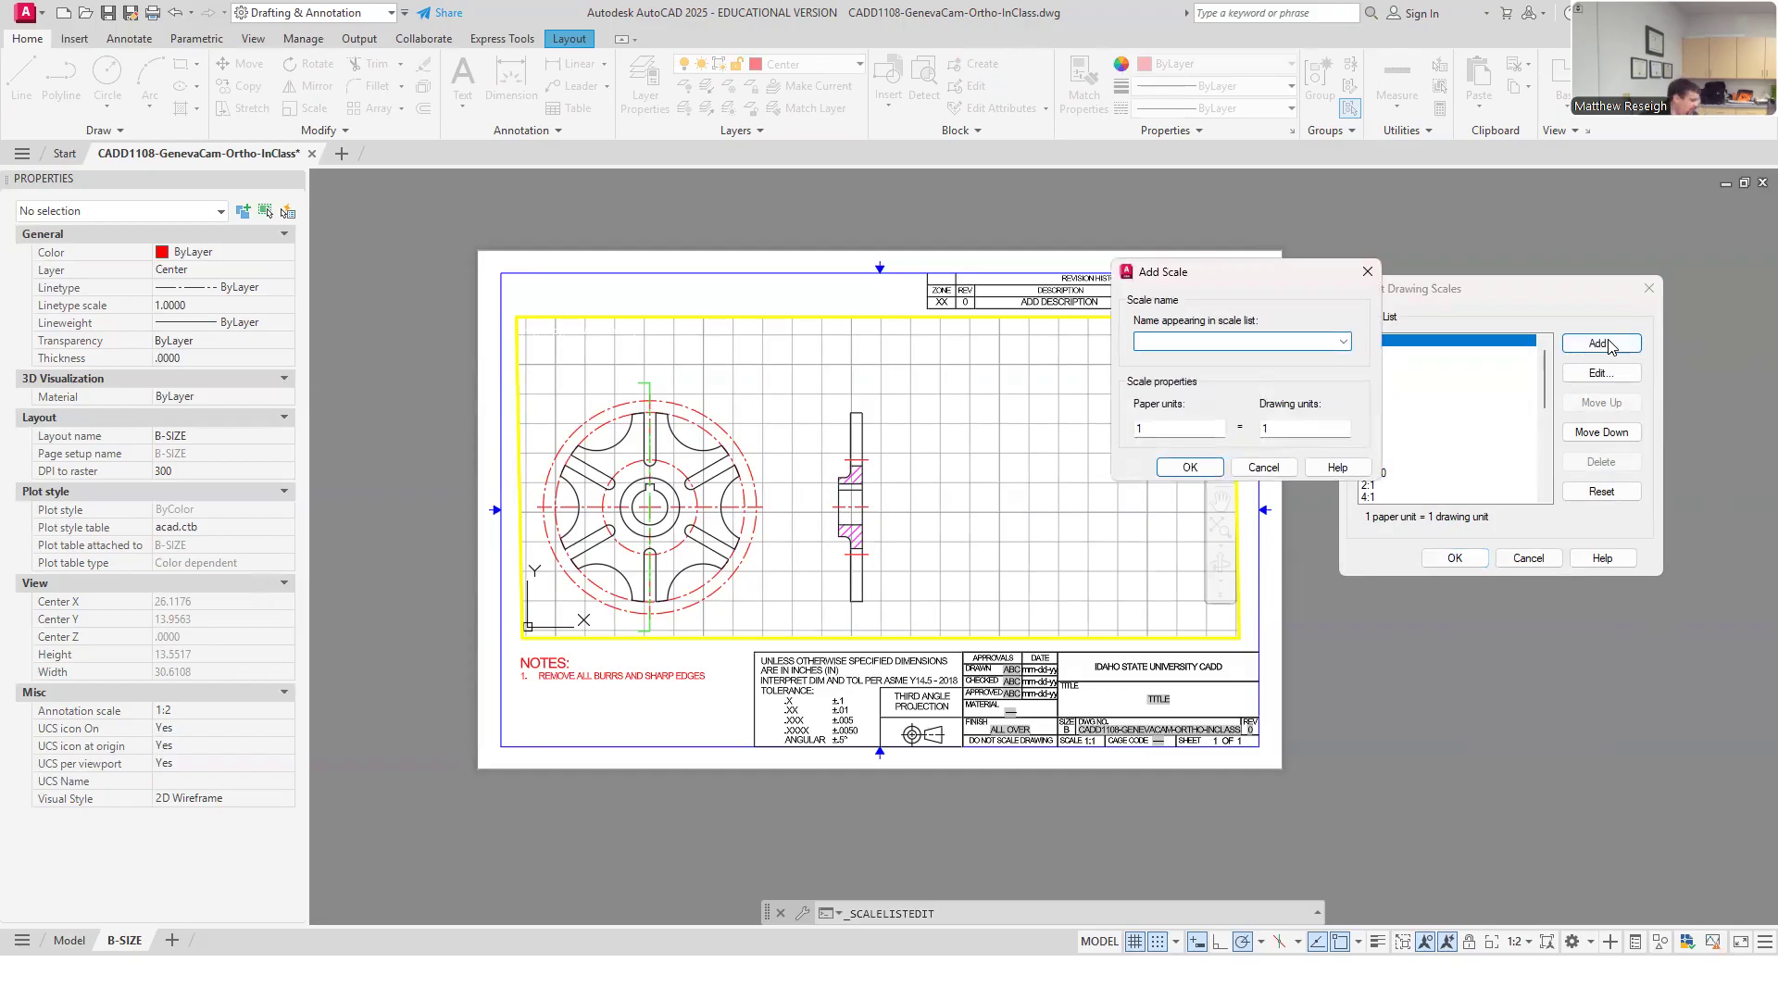
type("3:4")
left_click(1137, 429)
double_click(1136, 430)
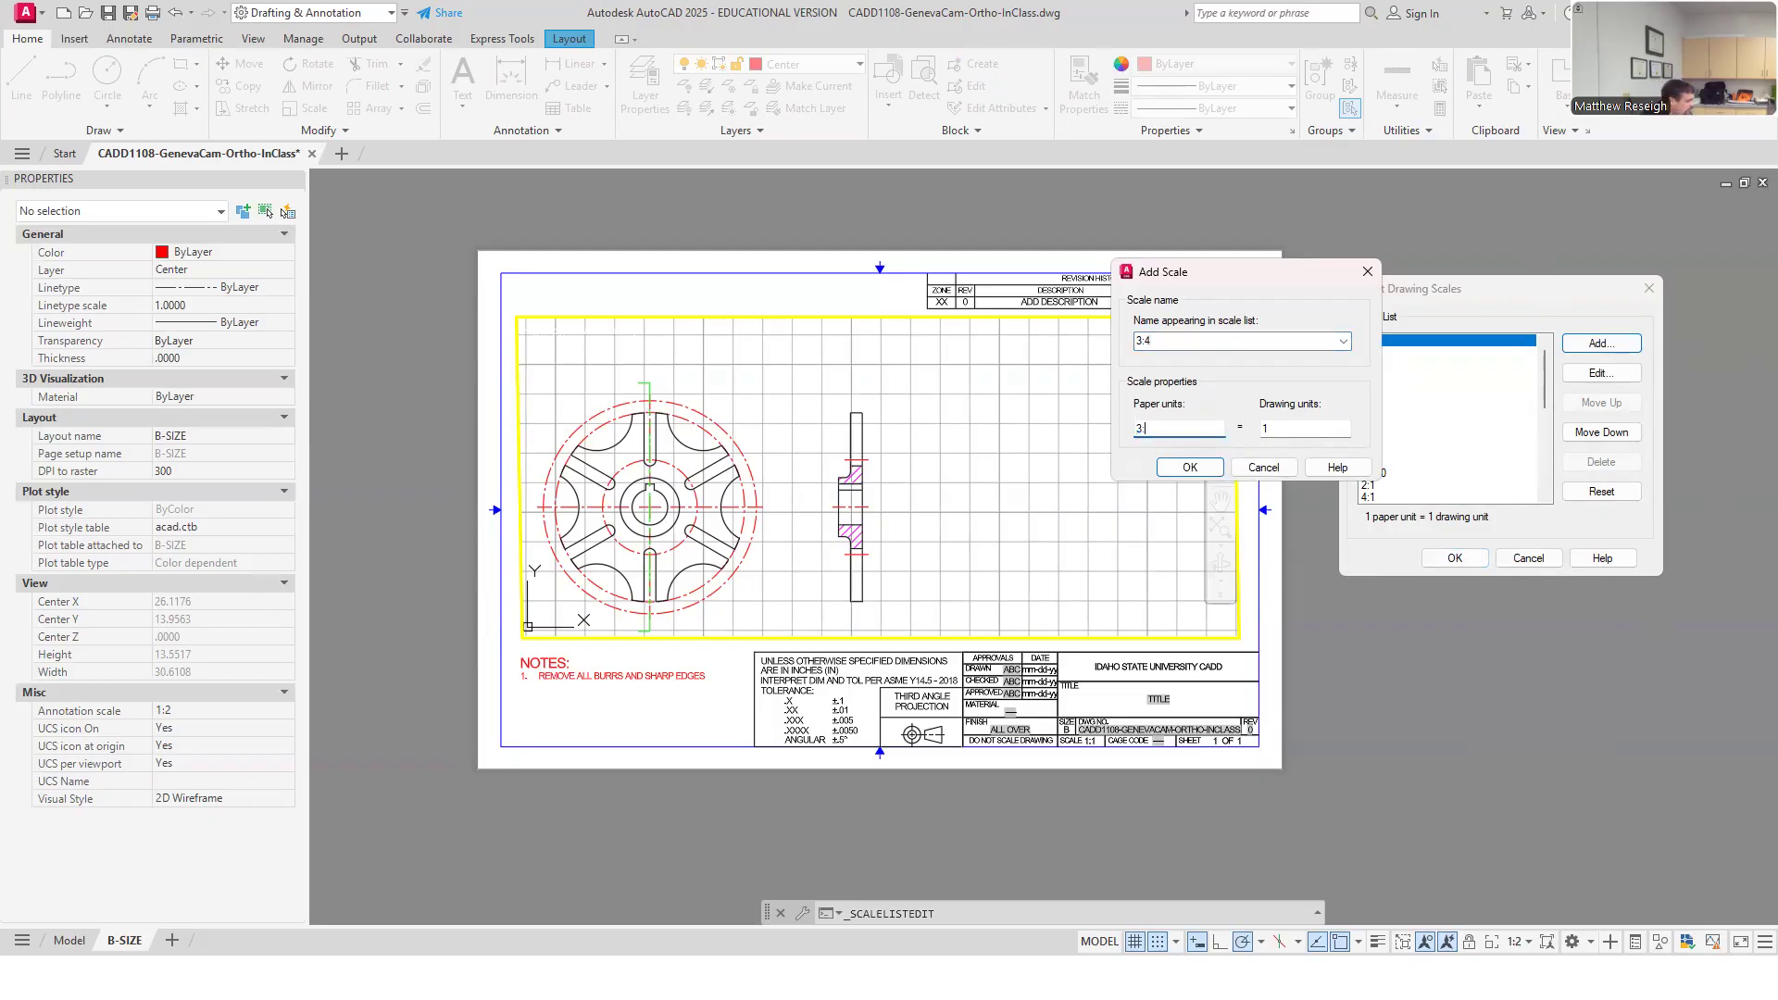
type("3:4")
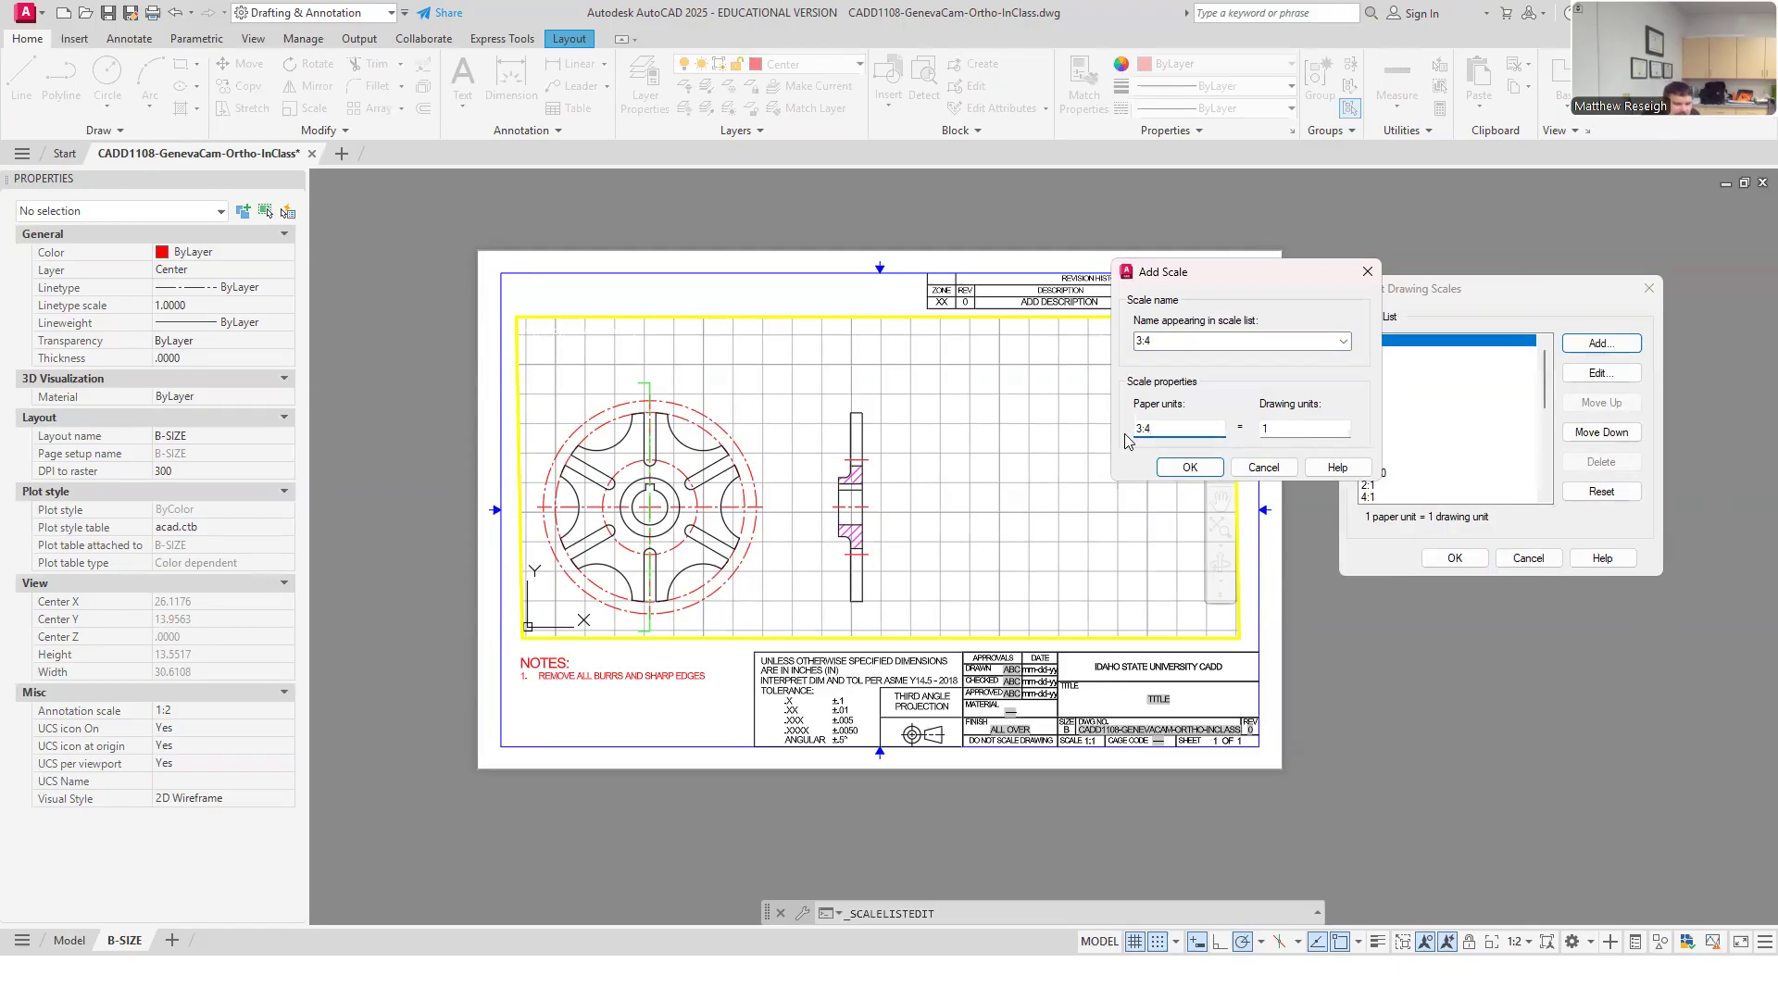
left_click(1181, 471)
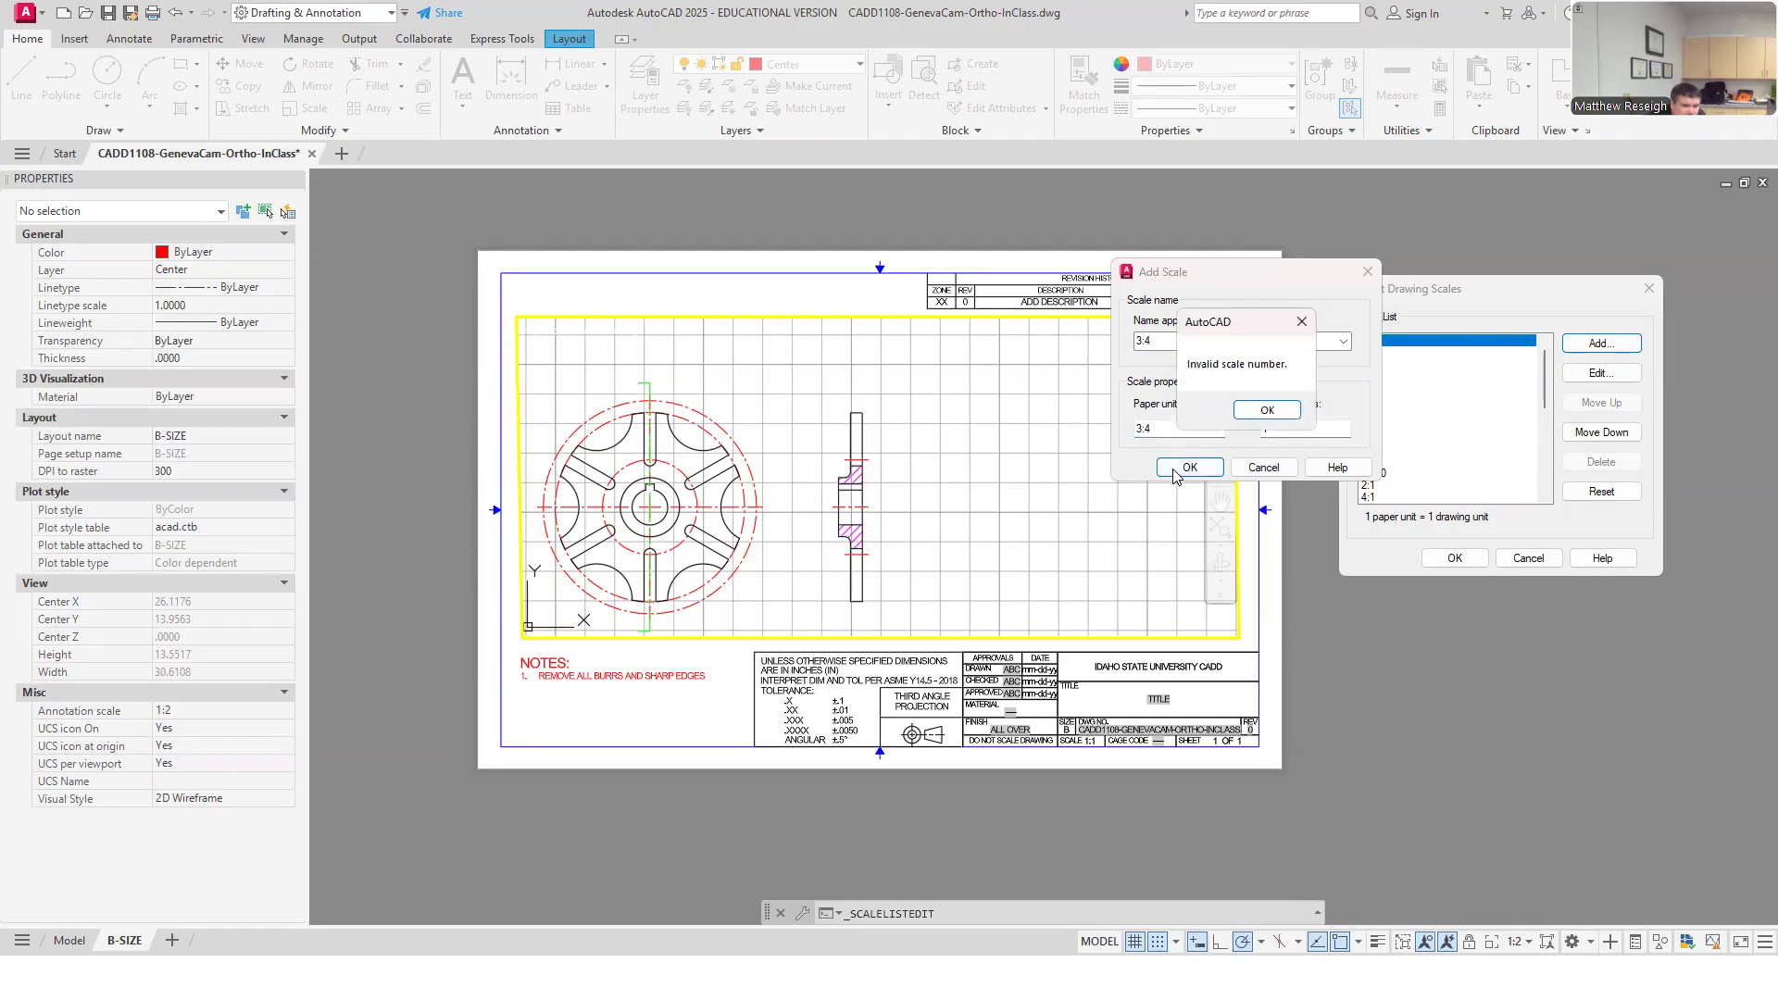
left_click(1250, 413)
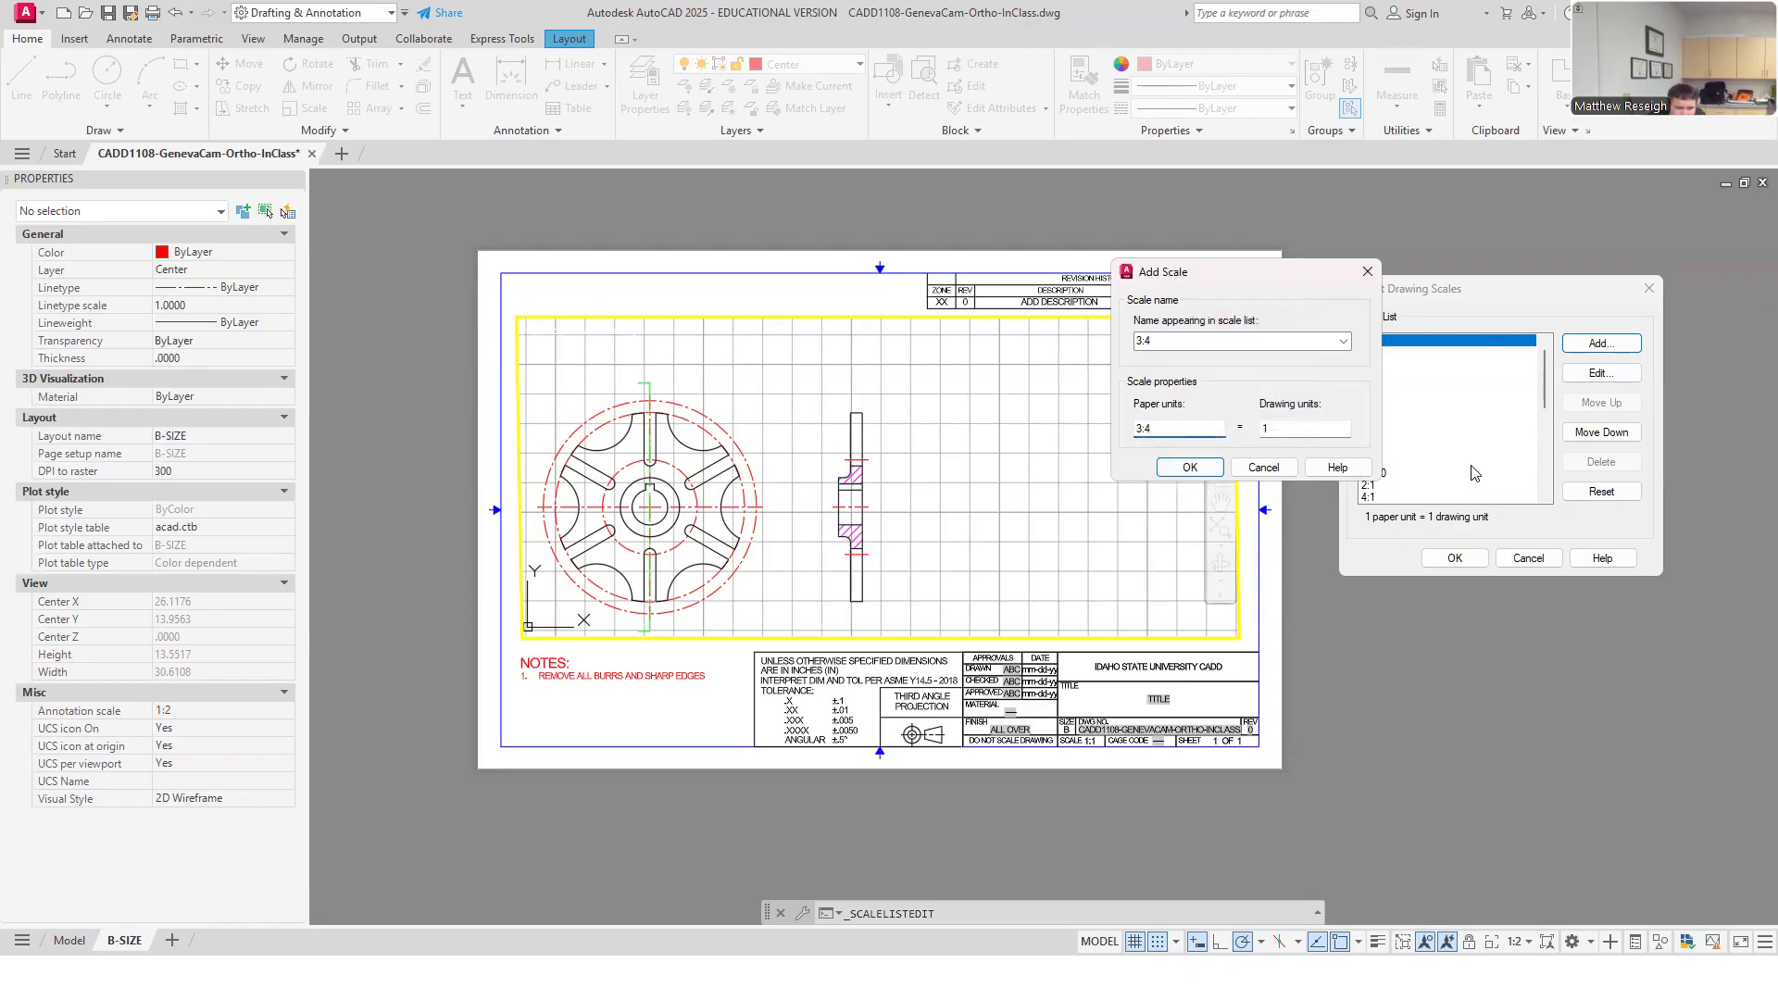
left_click(1263, 467)
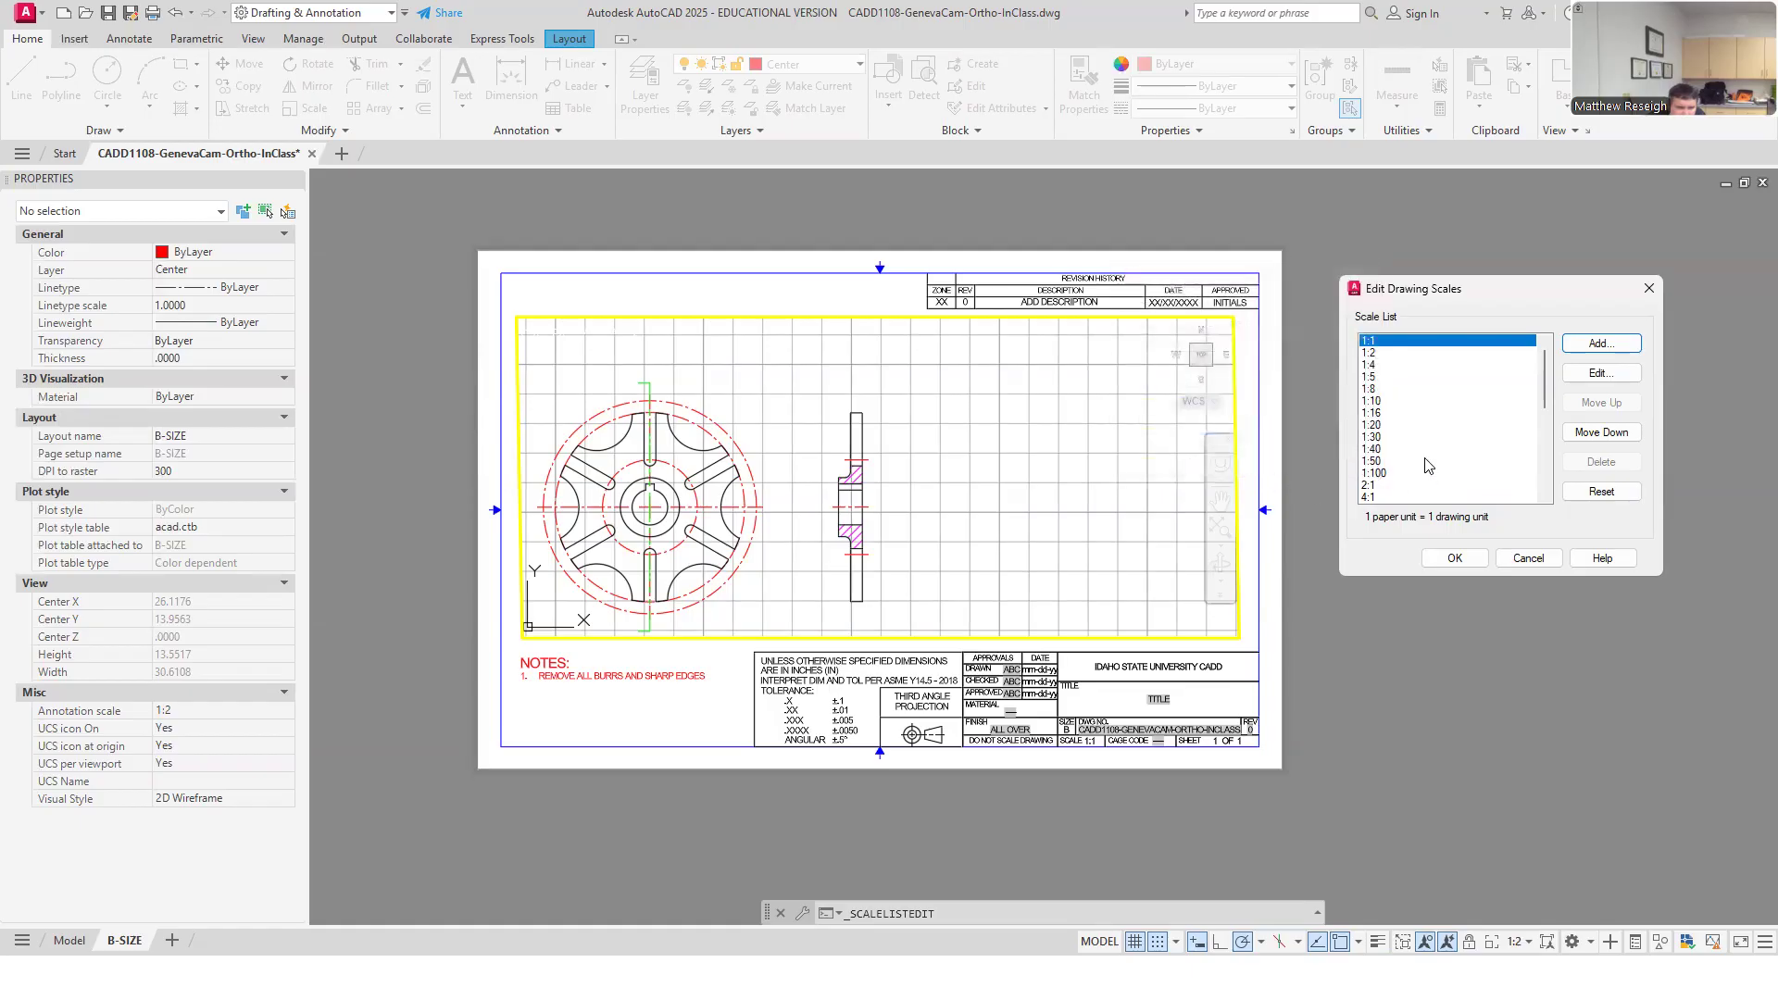
Add a custom scale named 3:4 with 3/4 paper units per drawing unit and save the scale list.
left_click(1597, 345)
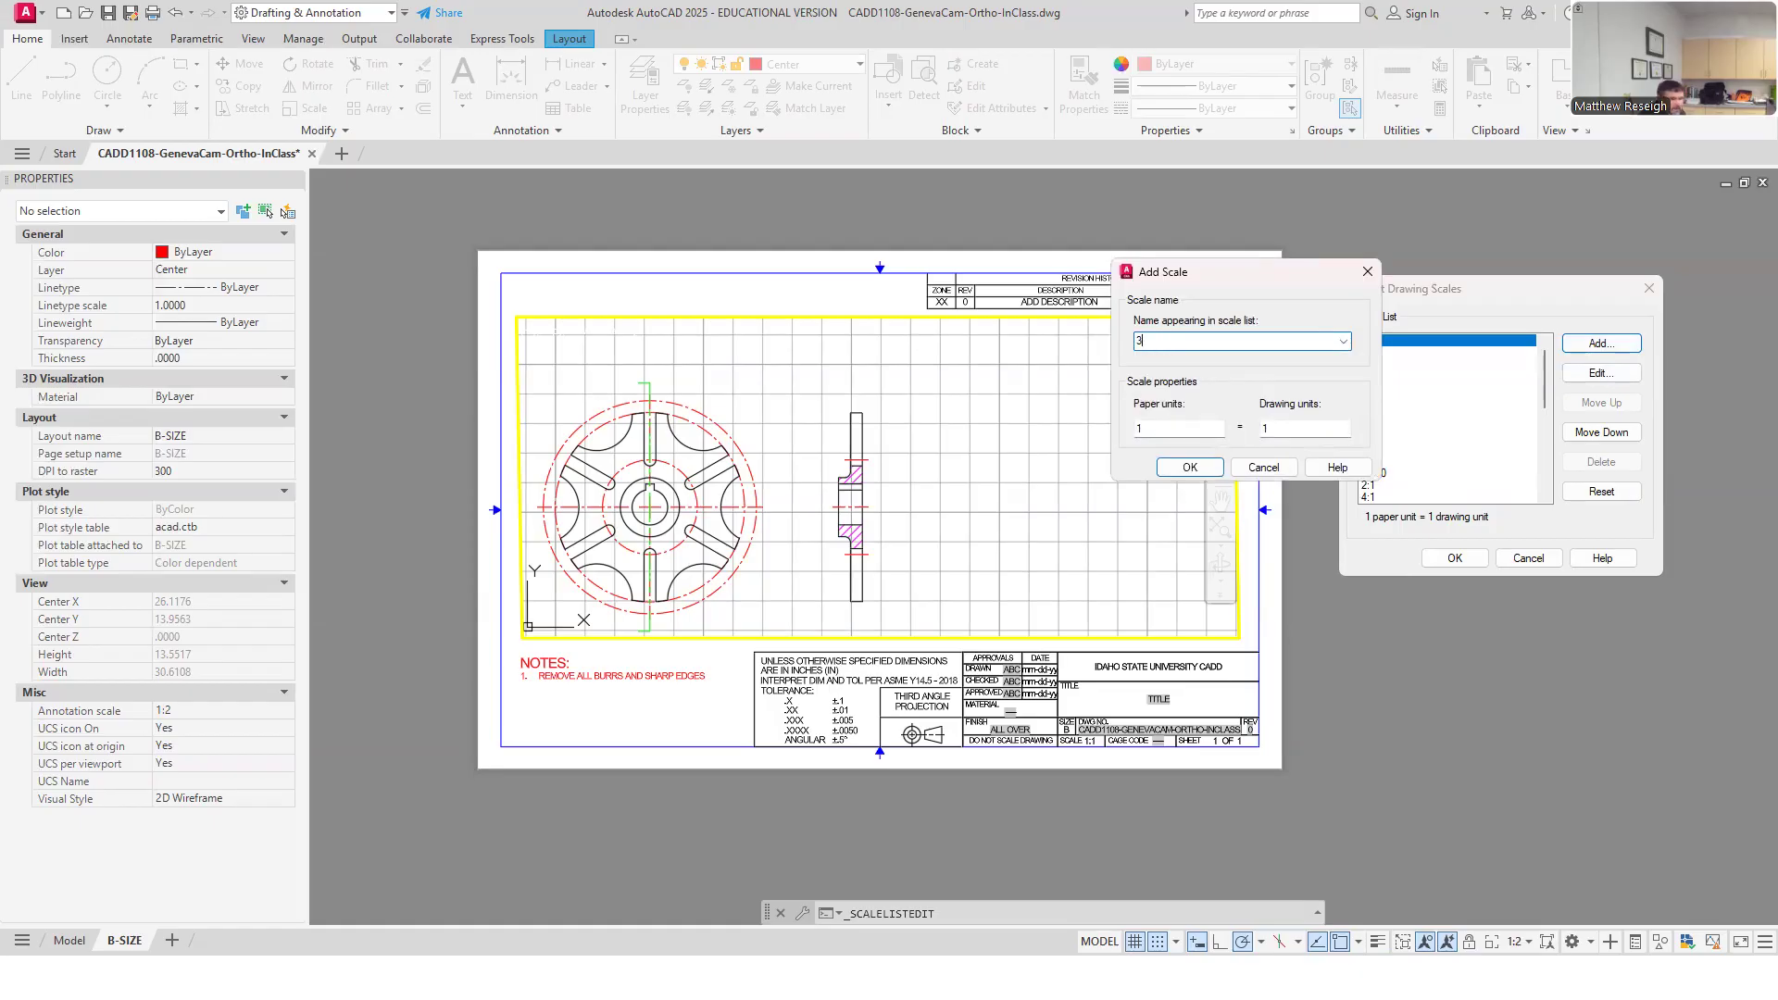
type("3:4")
key("Tab")
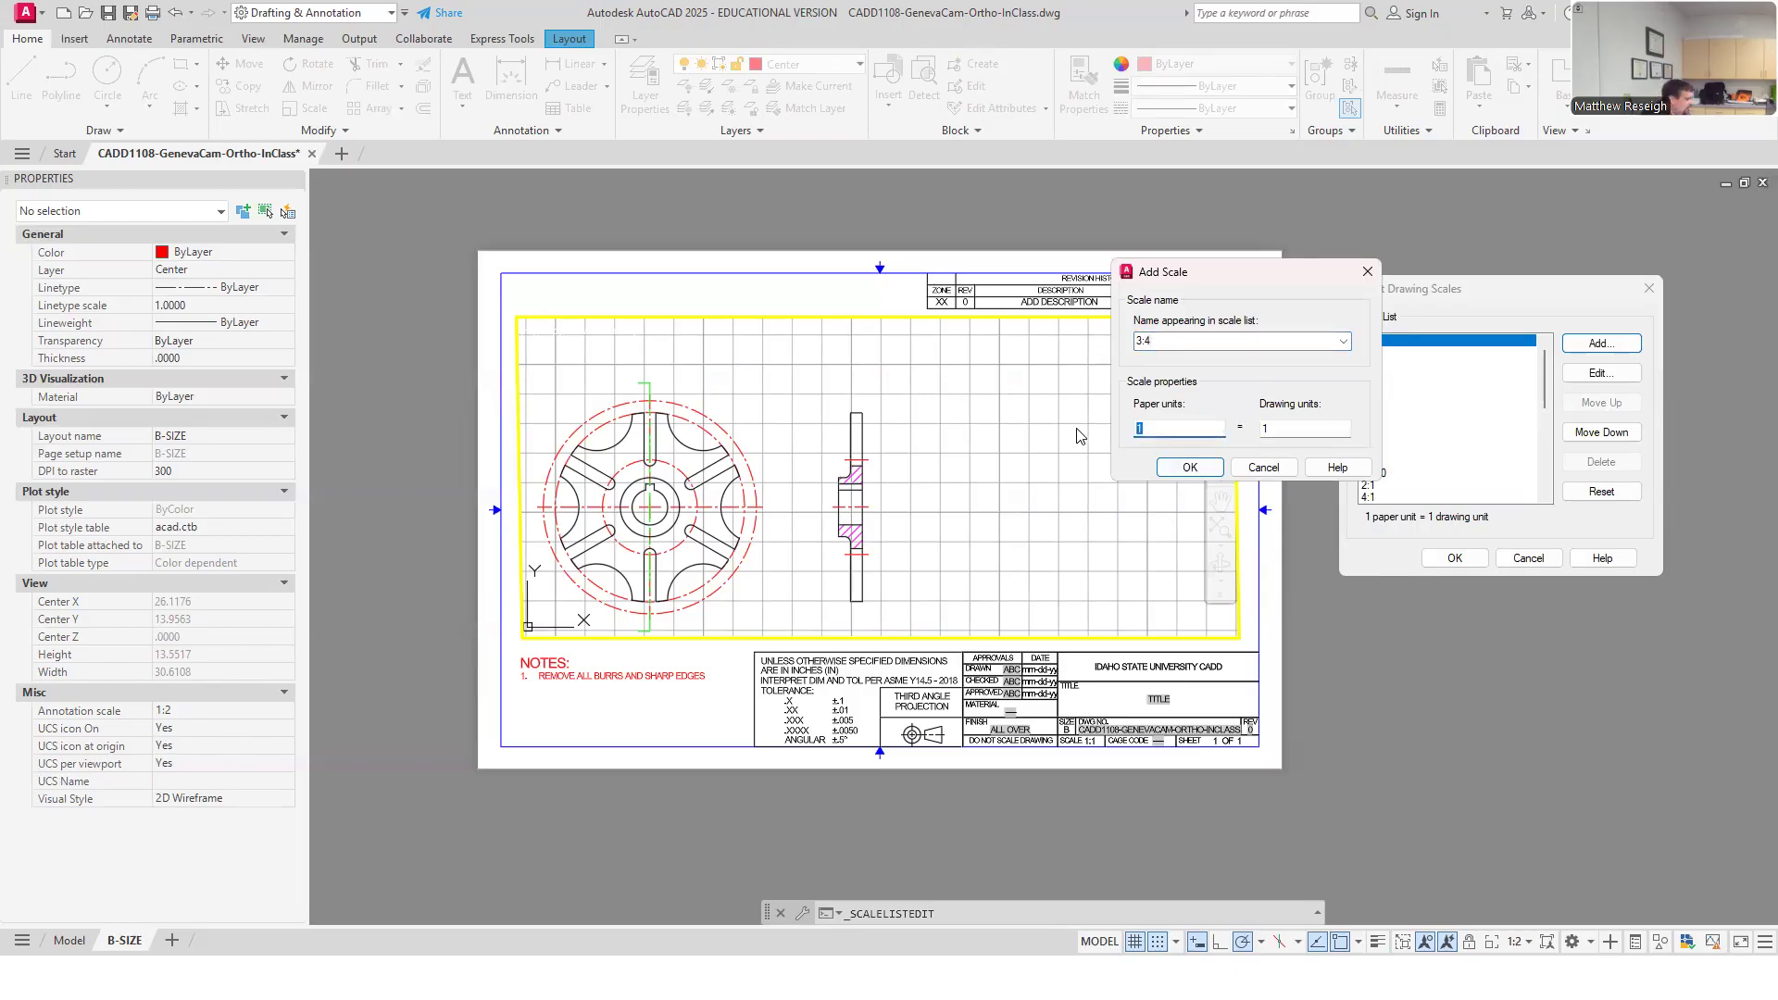
type("3/4")
left_click(1189, 469)
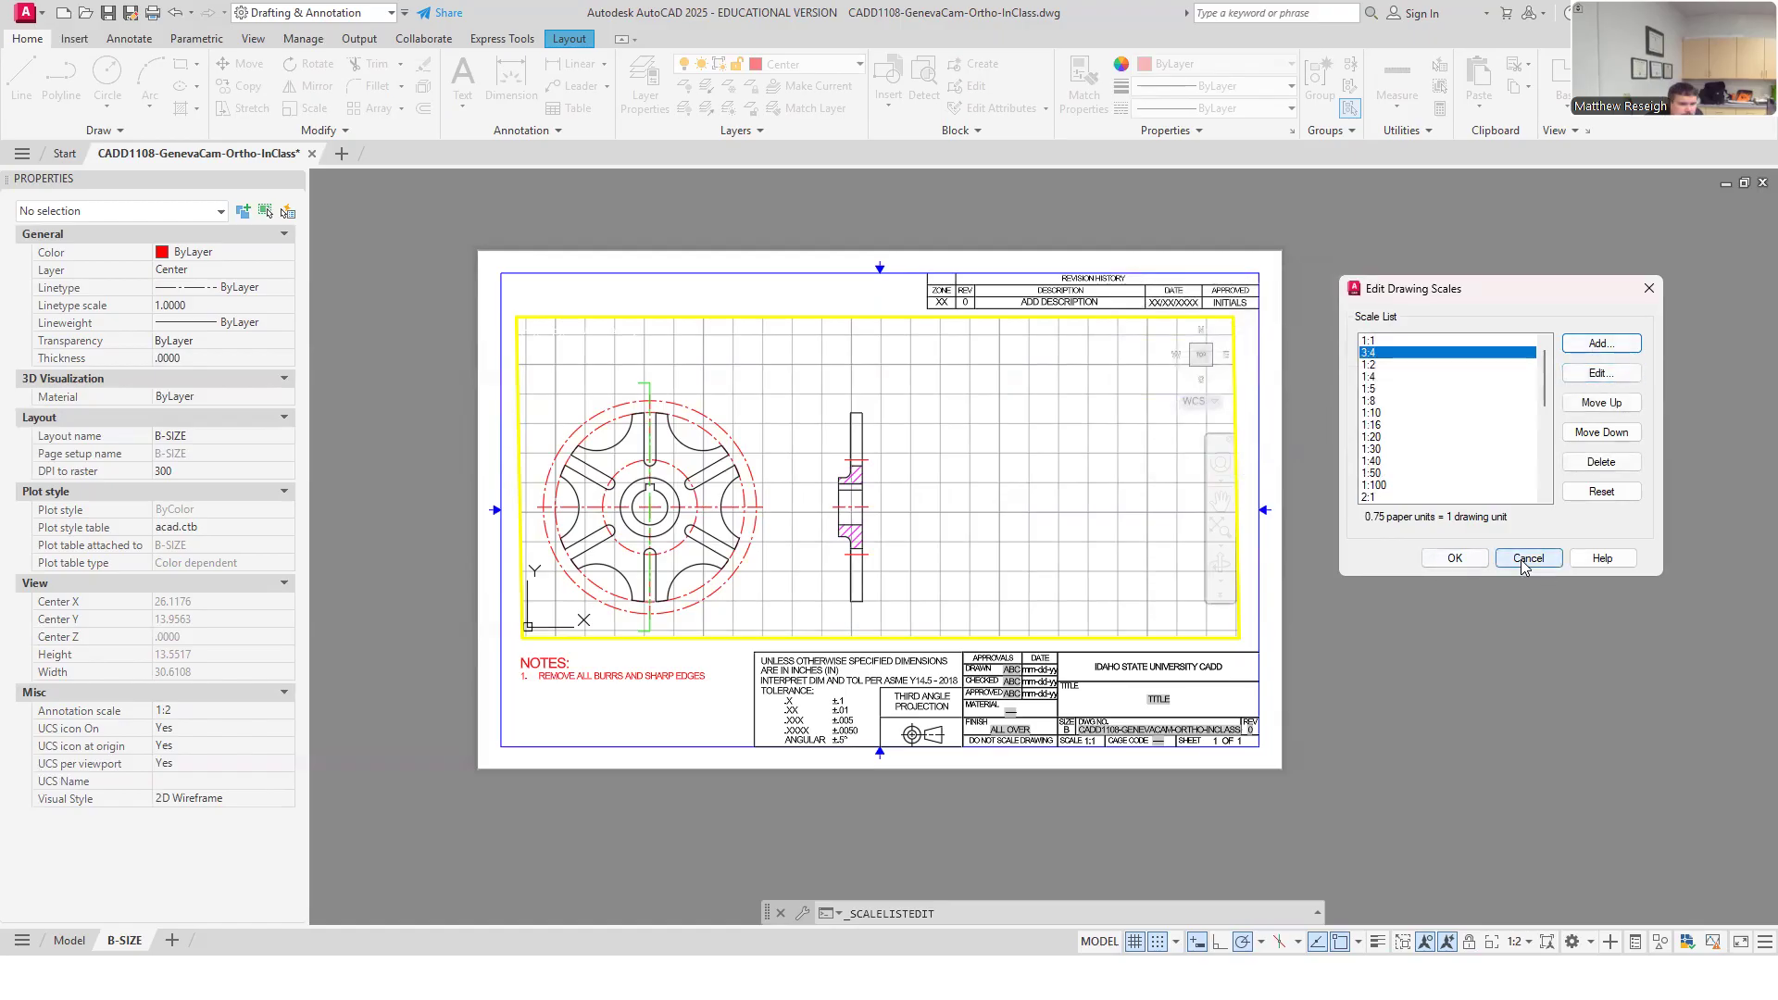
left_click(1457, 560)
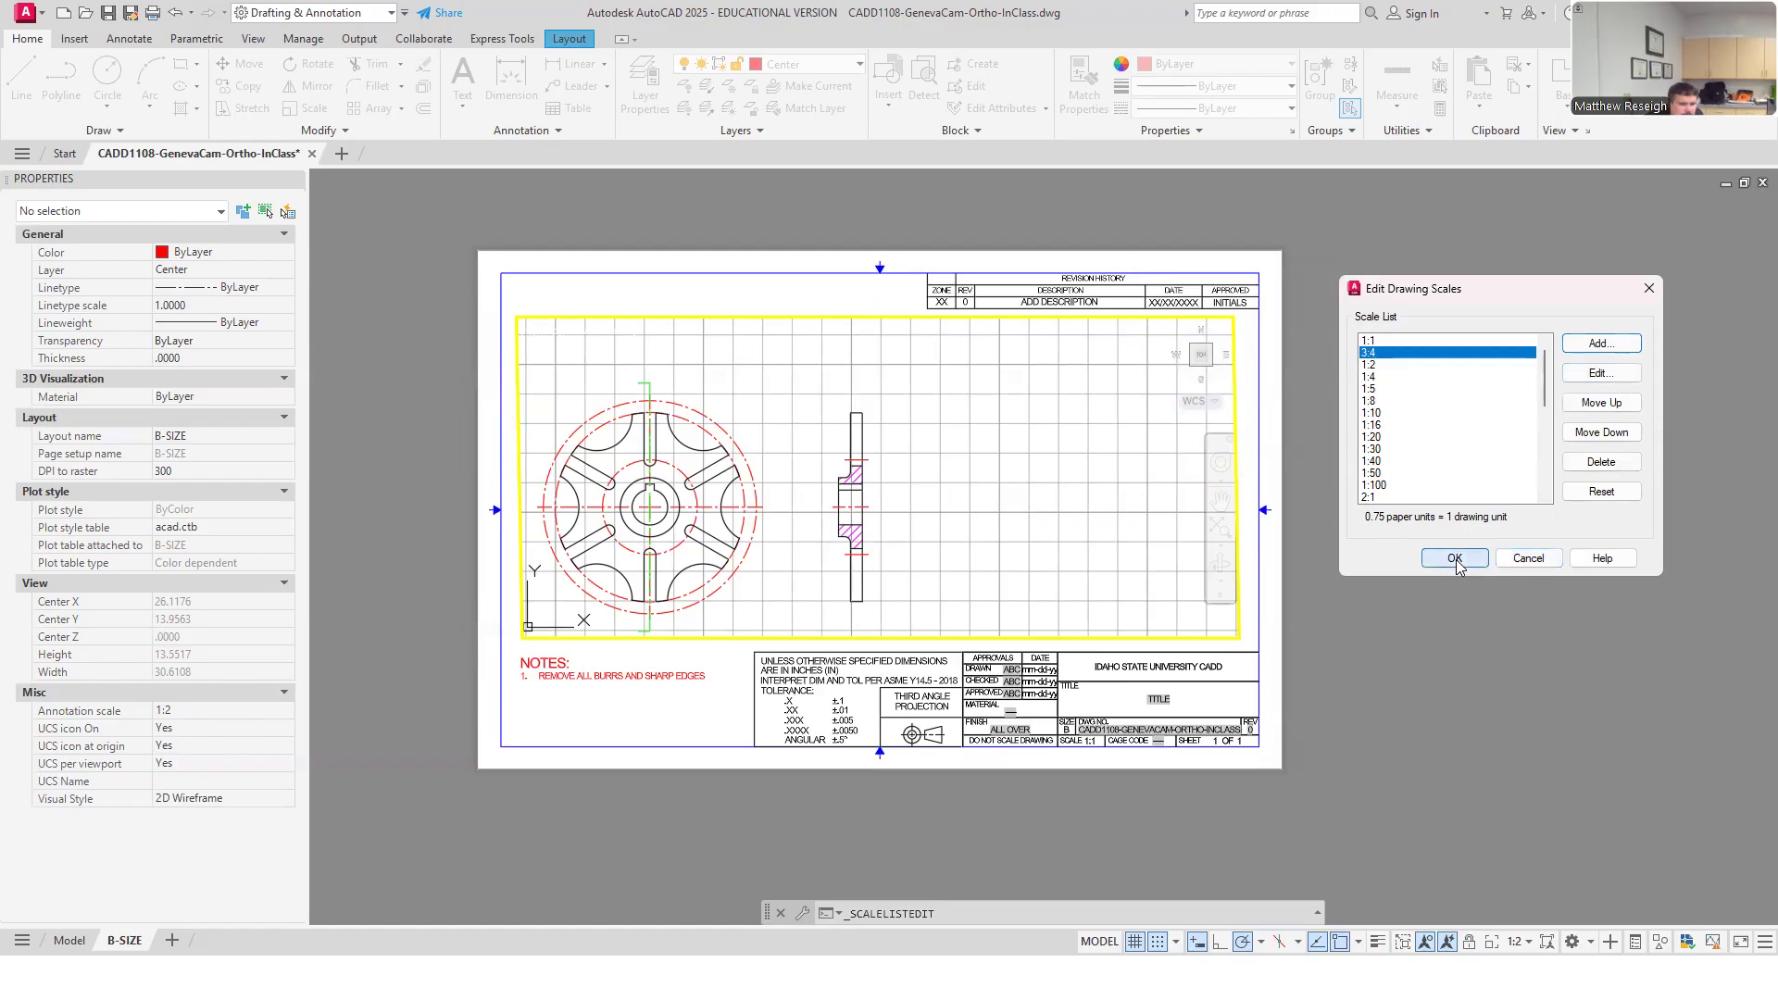
Set the viewport scale to 3:4 and shift both Geneva Cam views into the viewport.
left_click(1519, 943)
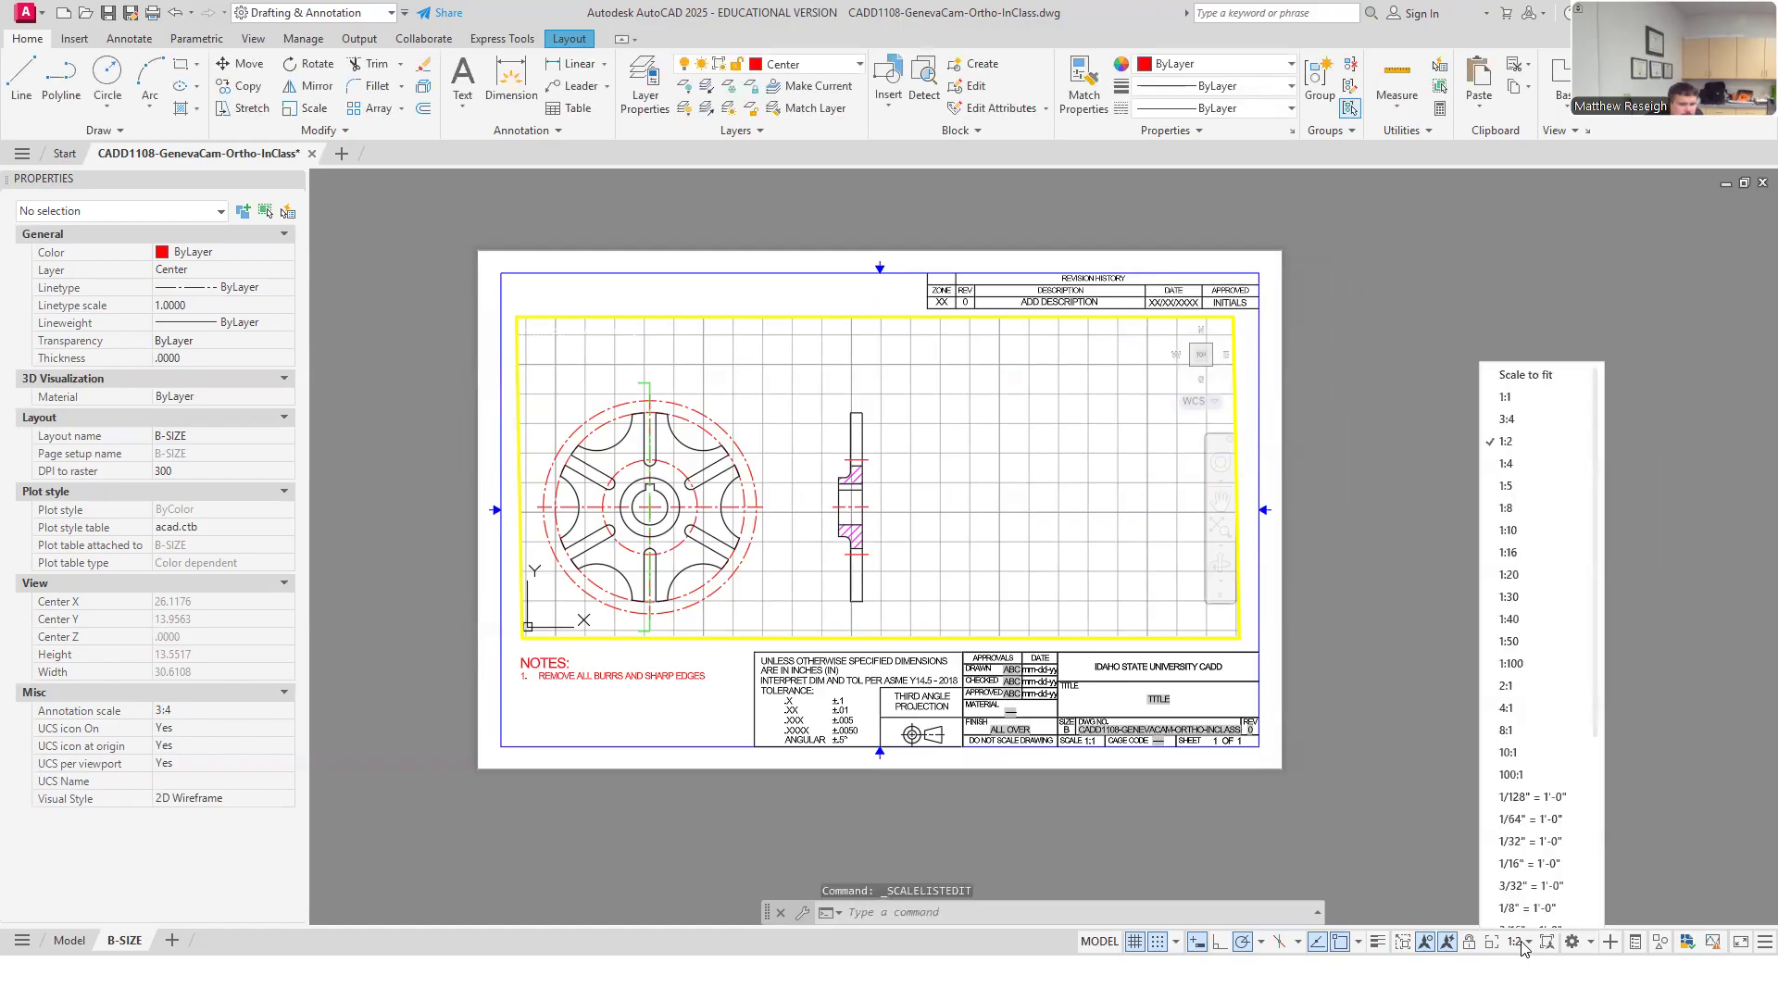
left_click(1504, 426)
middle_click_drag(930, 531, 1076, 490)
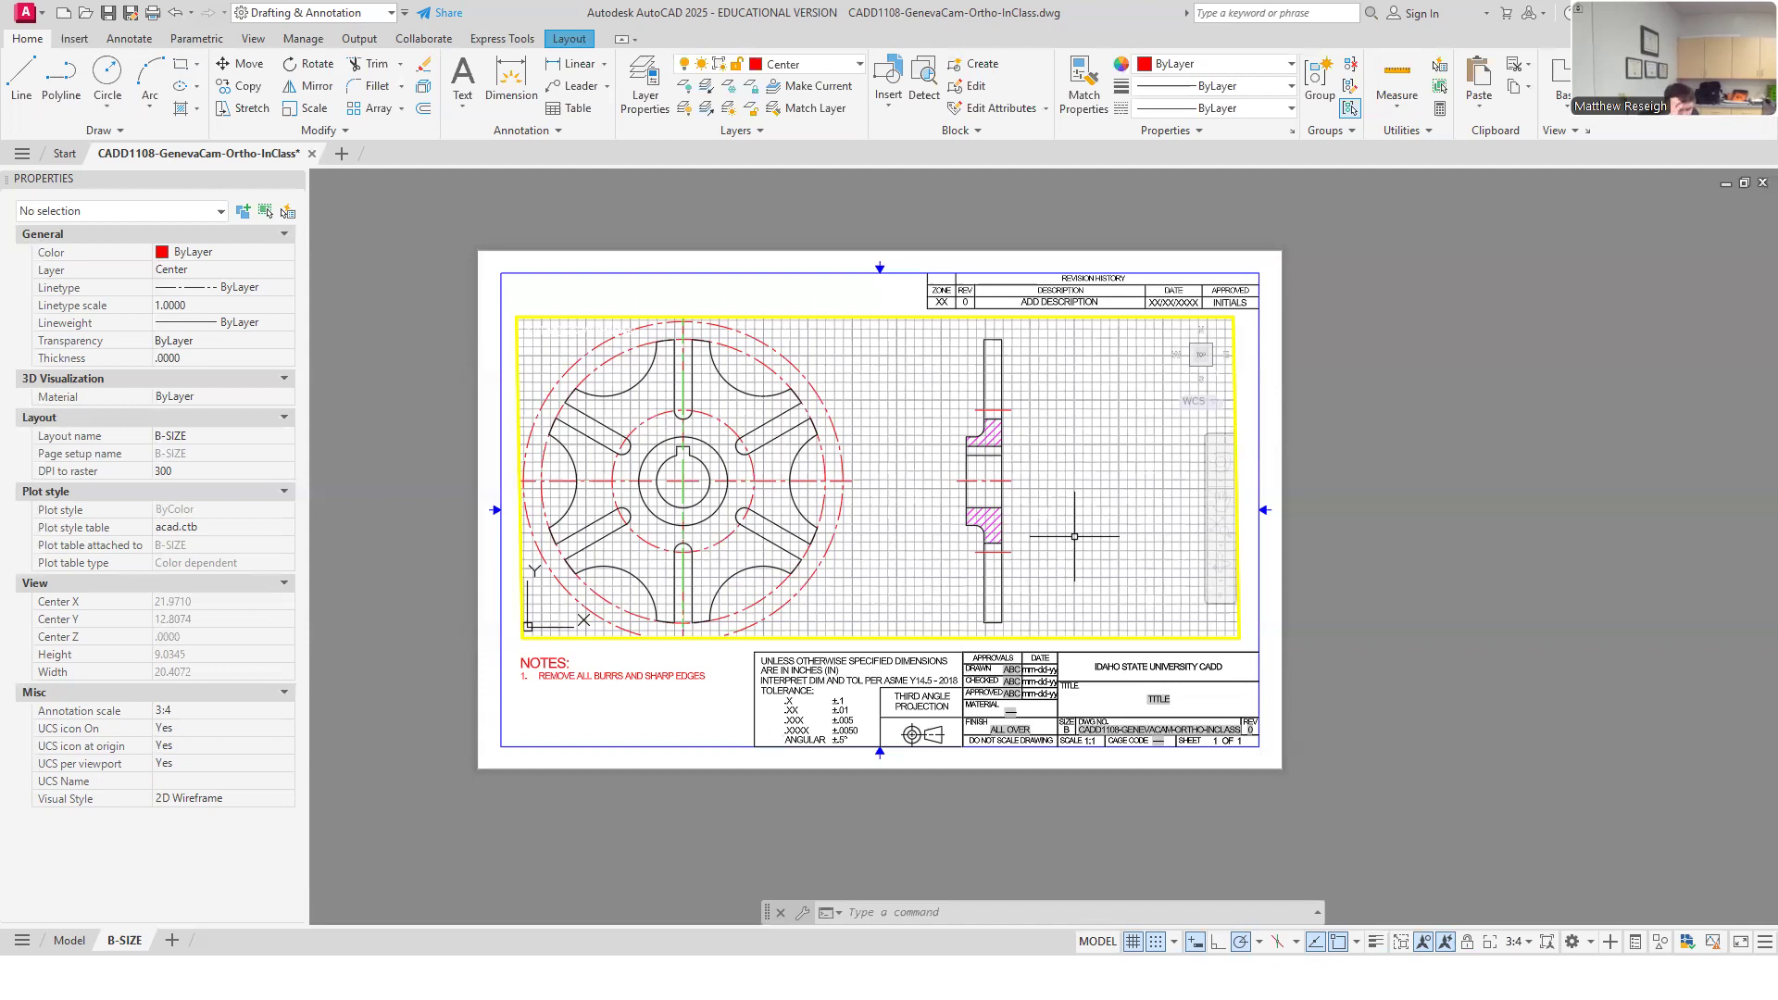
left_click(1519, 941)
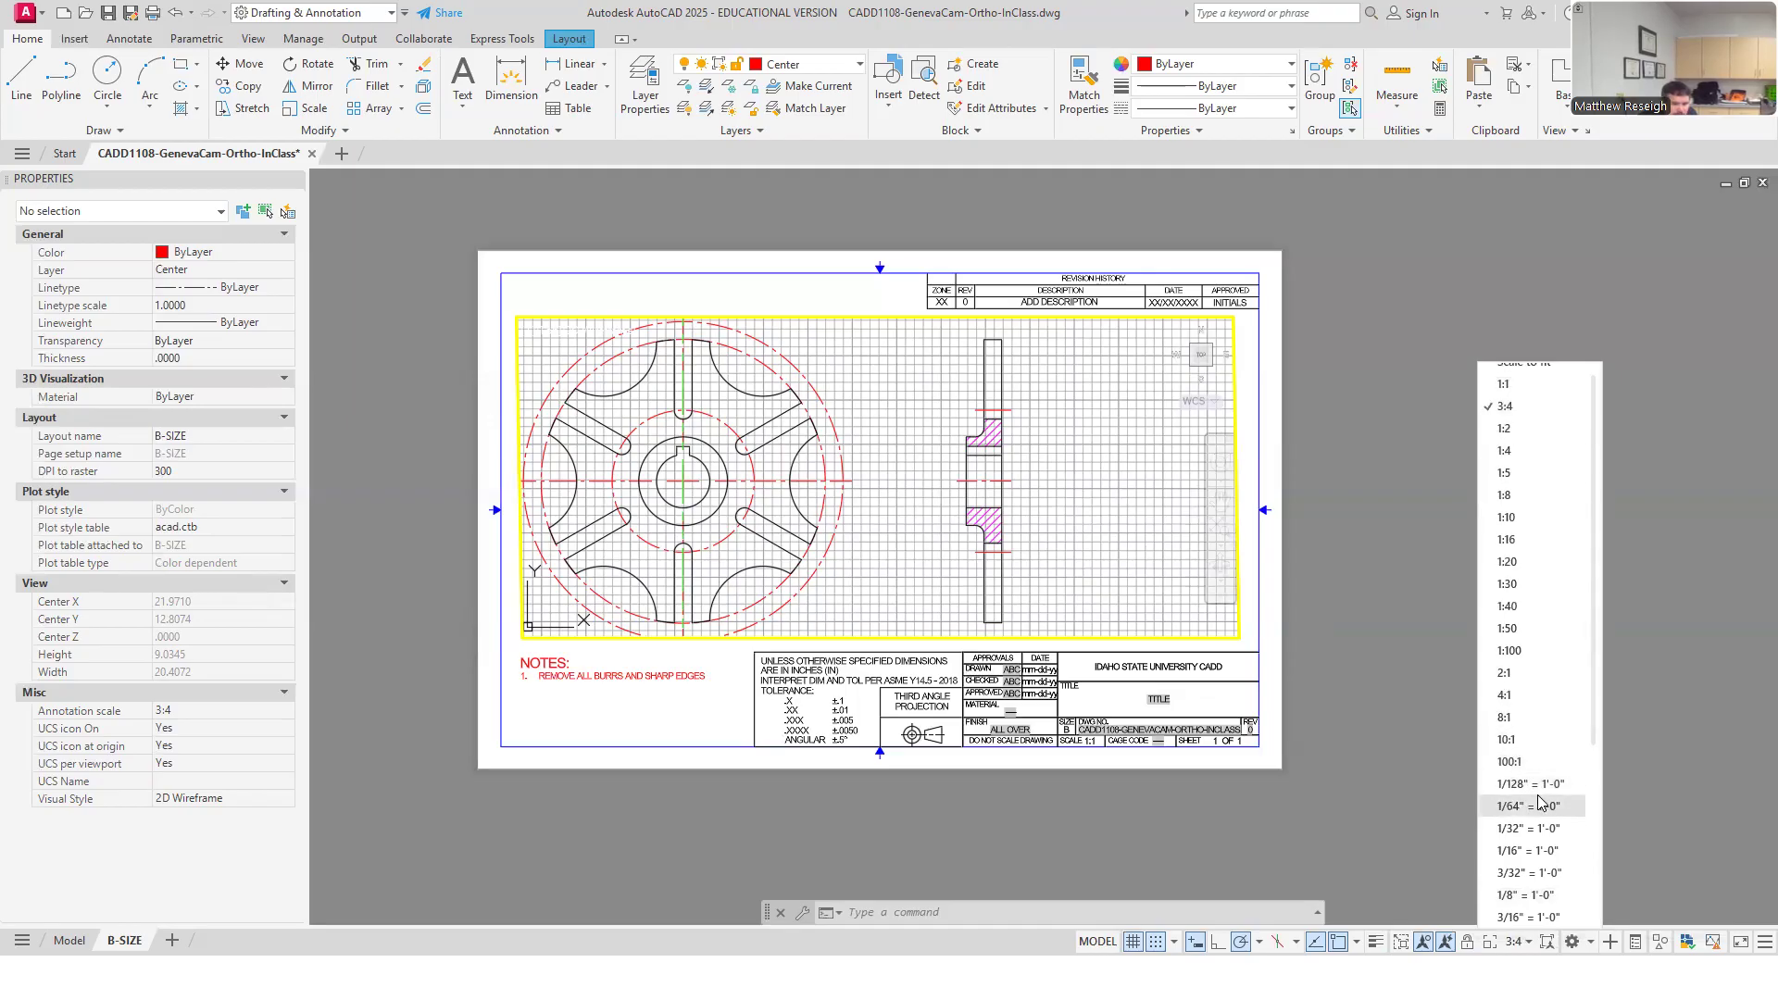
scroll(1537, 796, "up", 1)
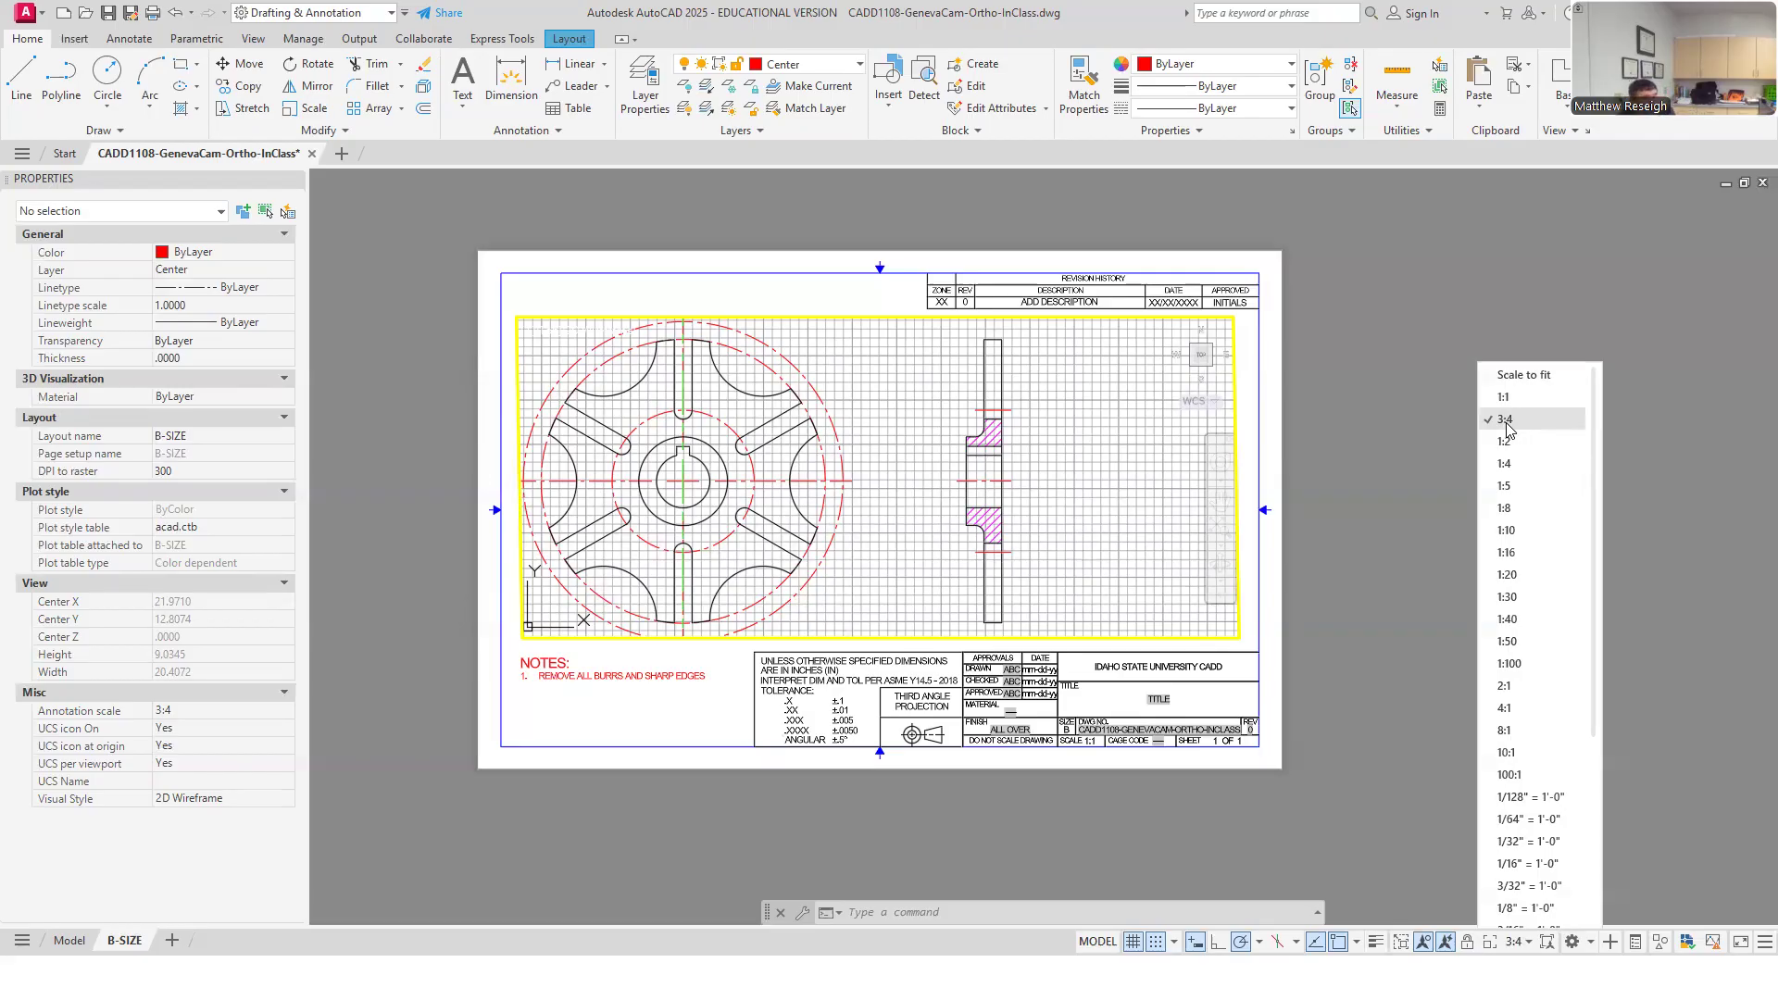
left_click(844, 320)
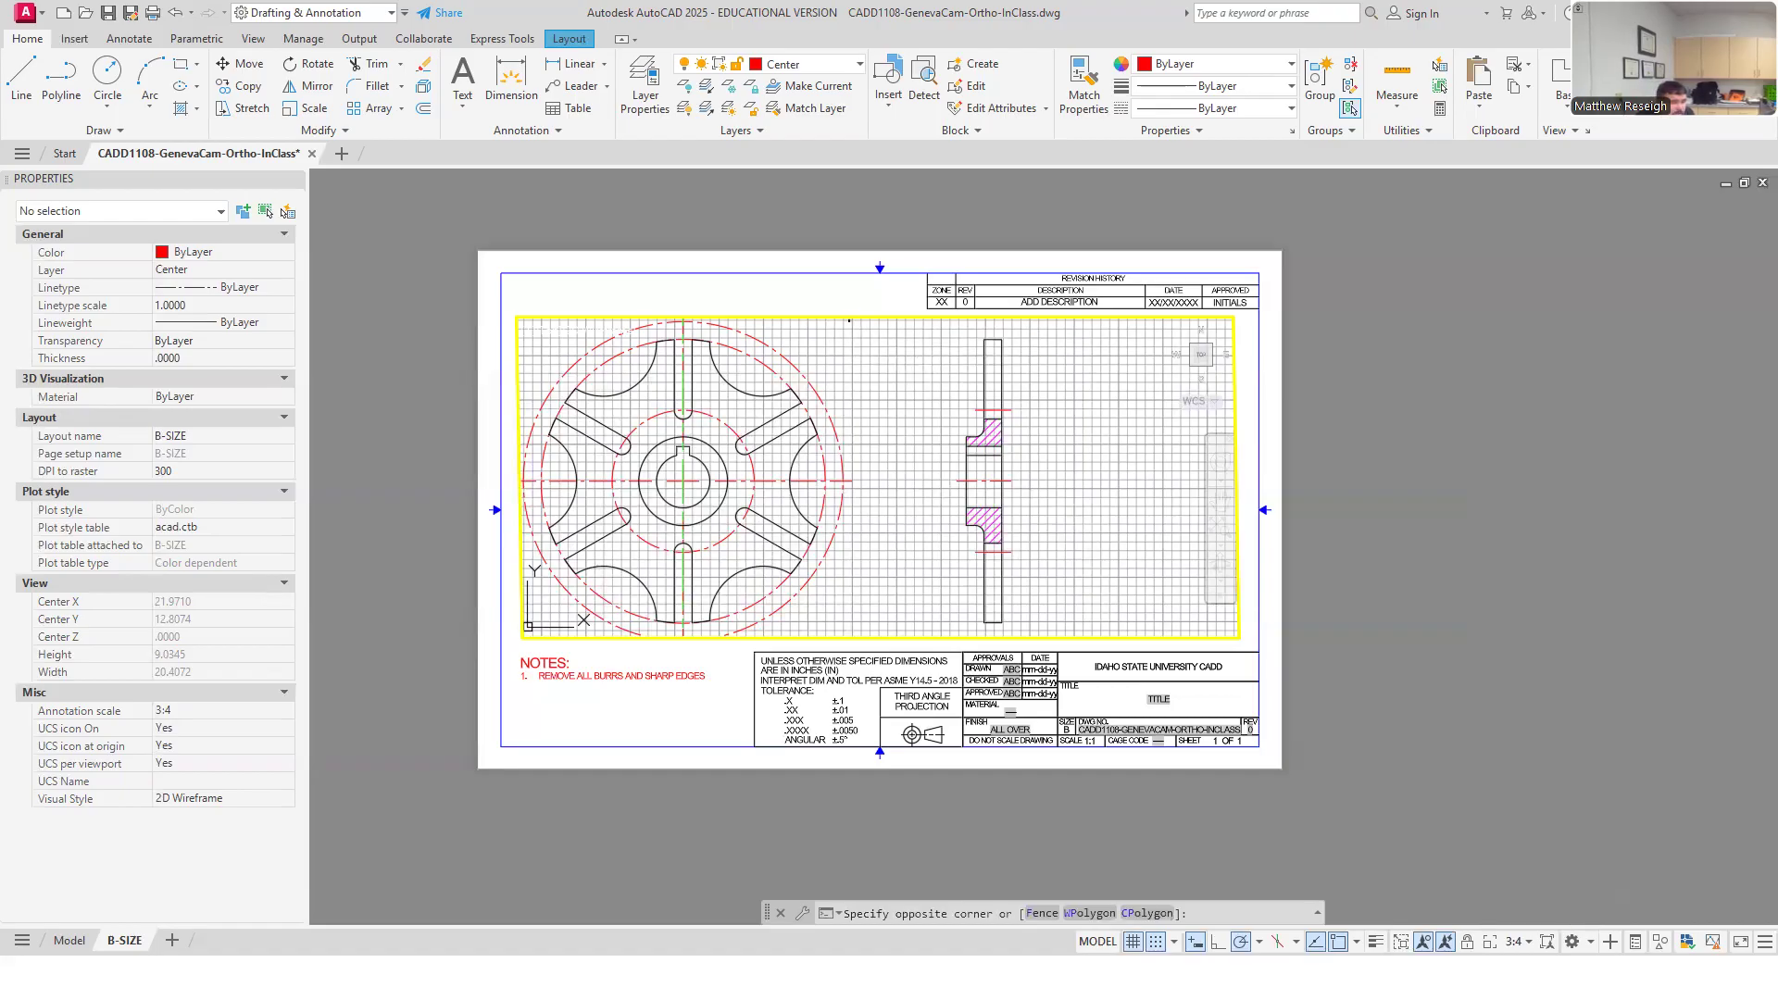
left_click(886, 430)
key("Escape")
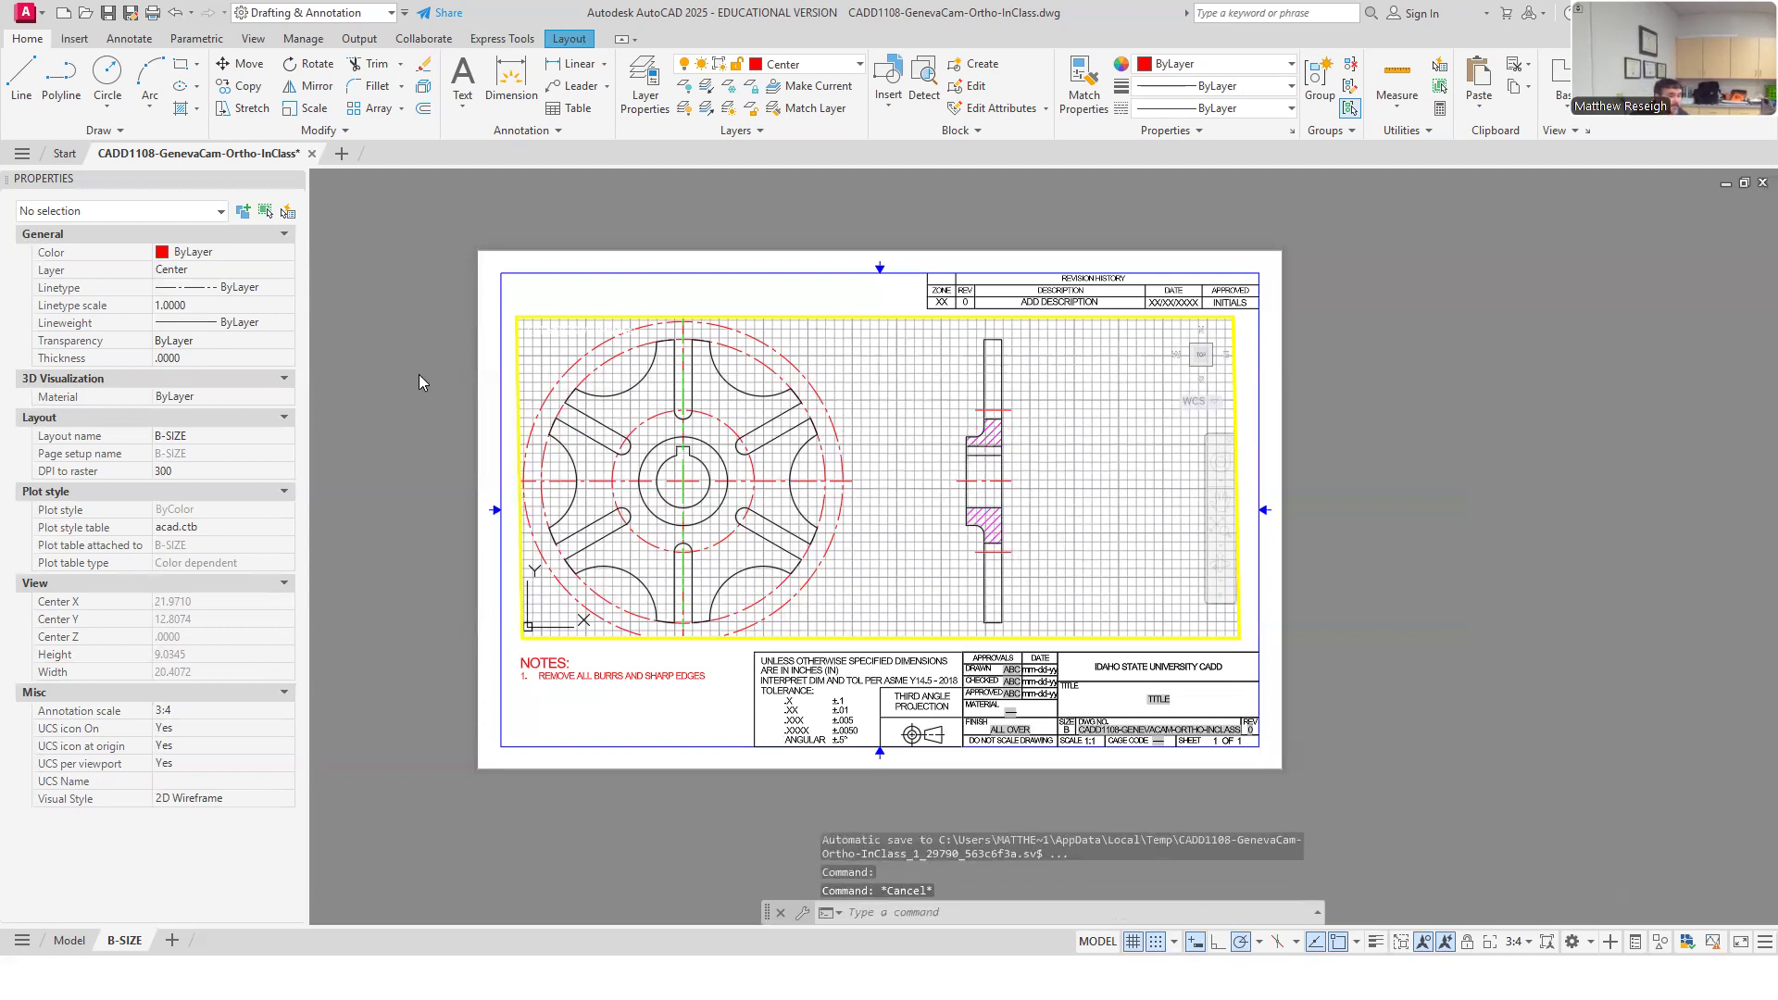
key("Escape")
Reapply the 3:4 scale to the viewport and reposition both views so the front view fits inside its edges.
scroll(520, 500, "up", 1)
scroll(521, 500, "down", 3)
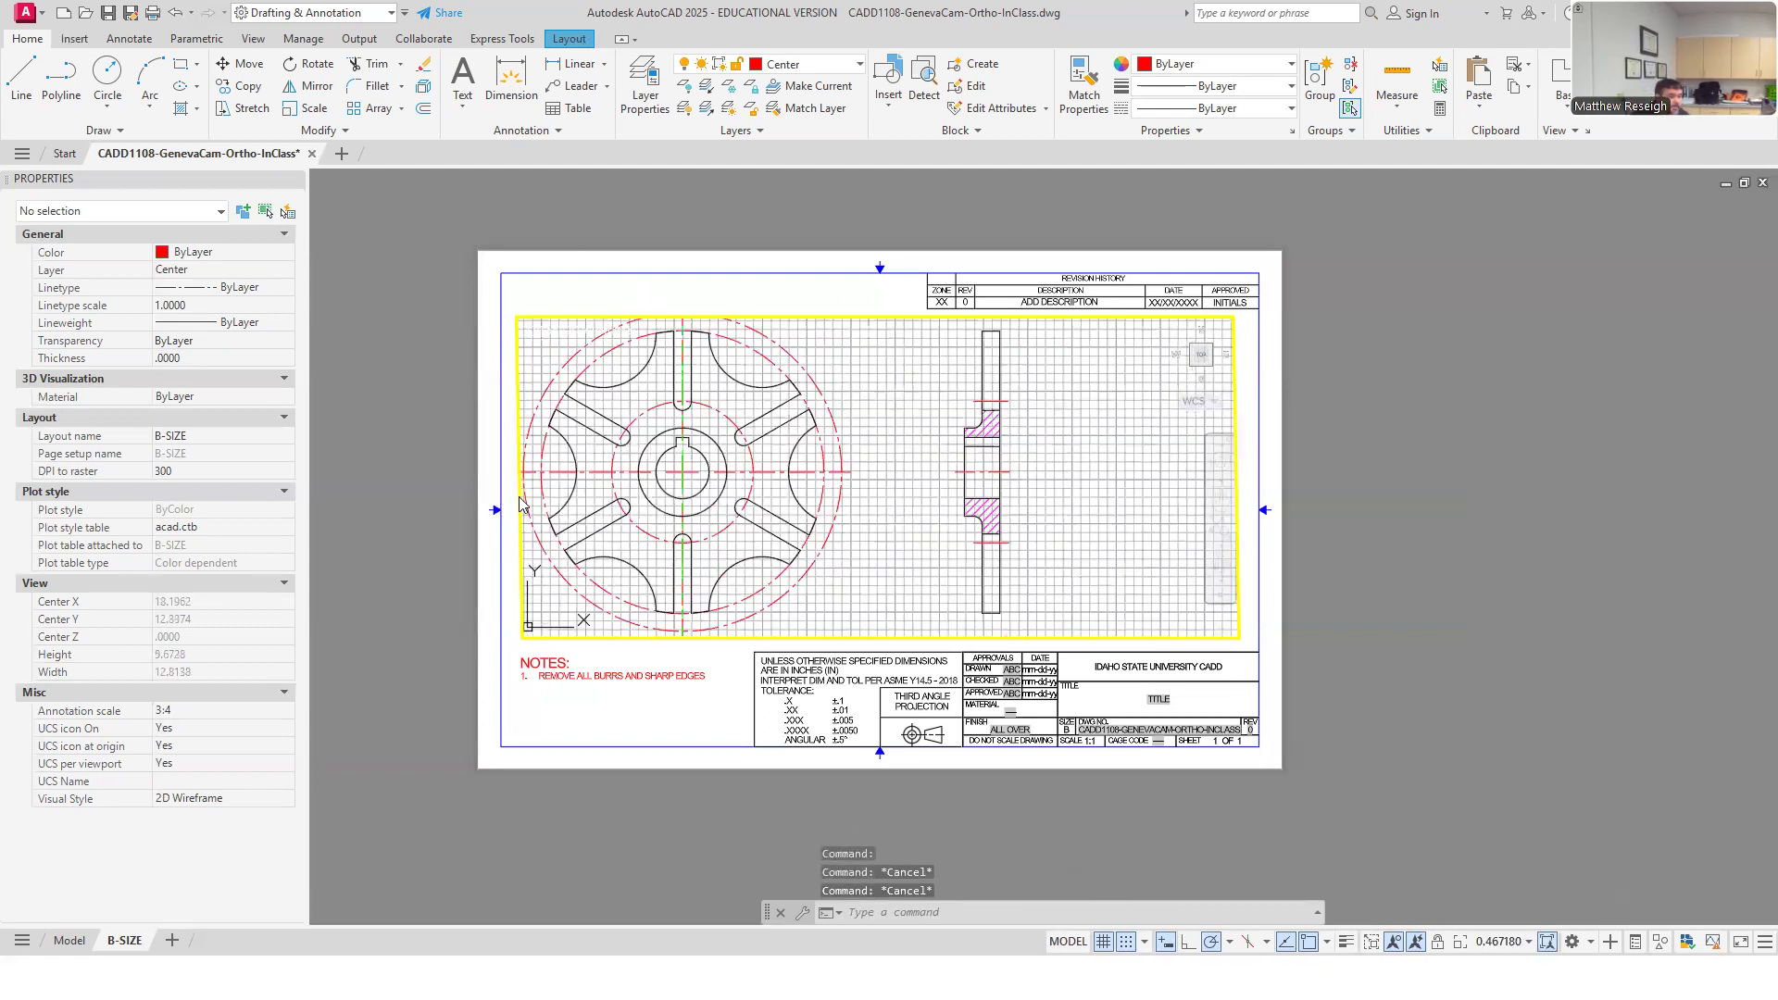
left_click(1527, 941)
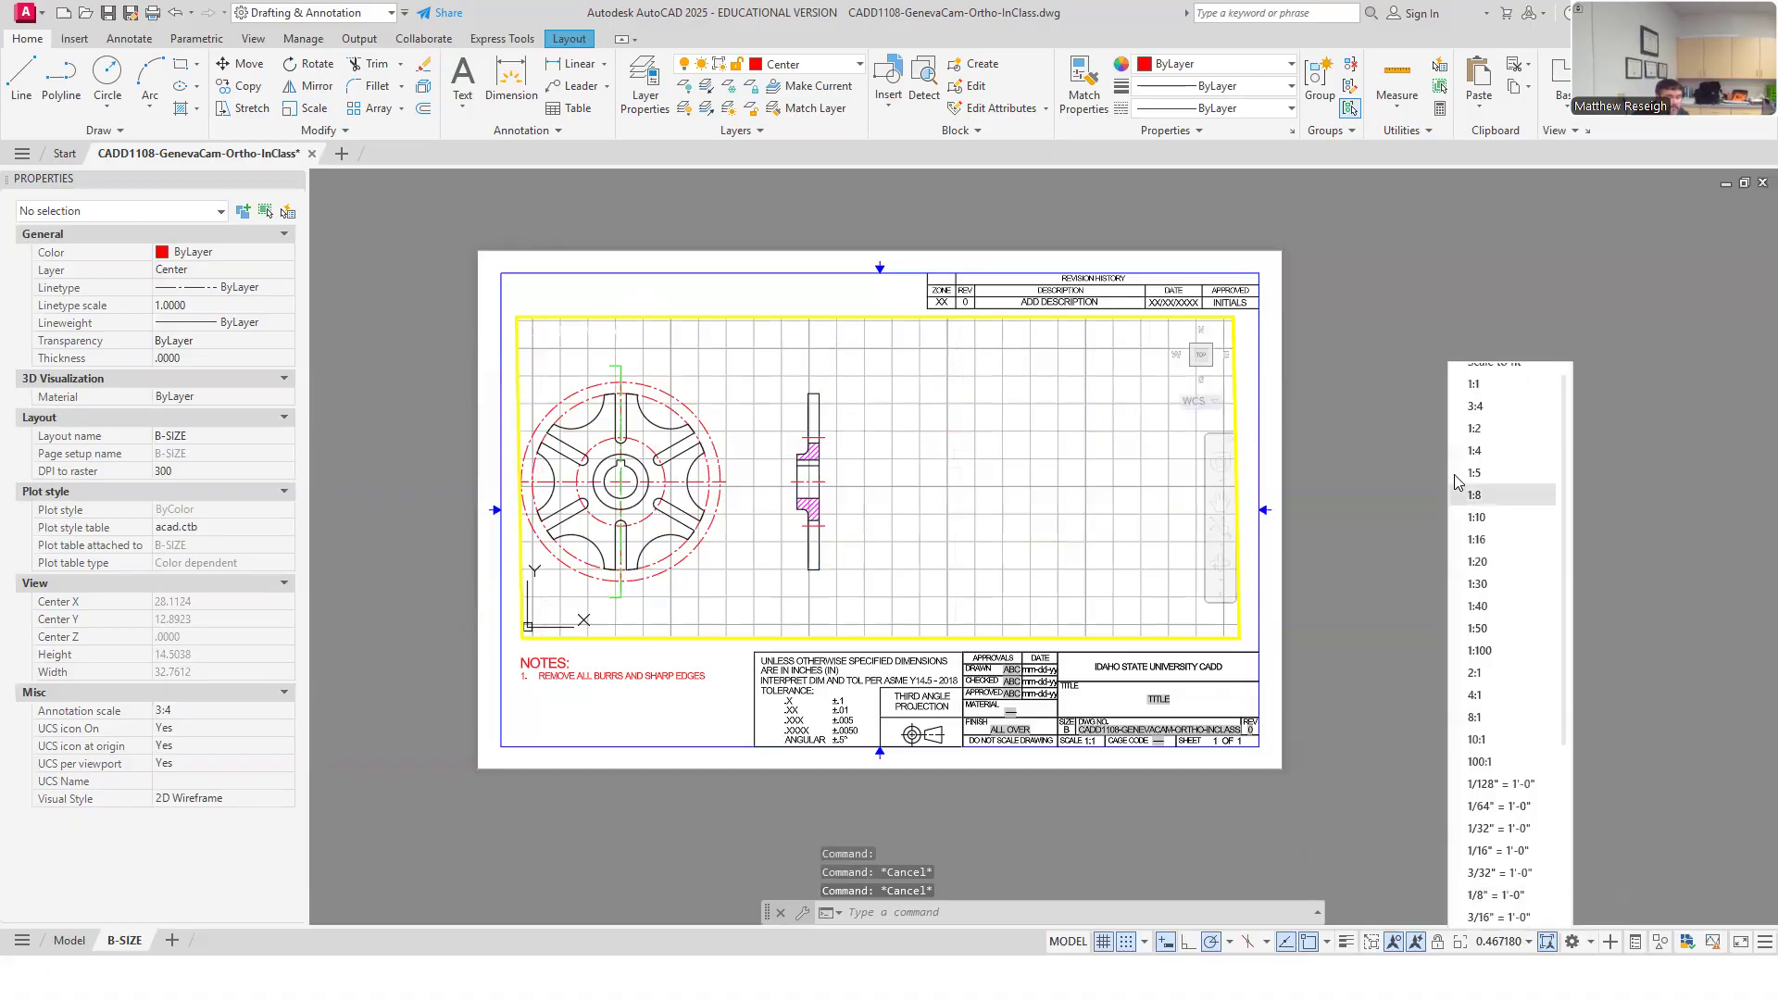
left_click(1483, 405)
middle_click_drag(887, 539, 1108, 529)
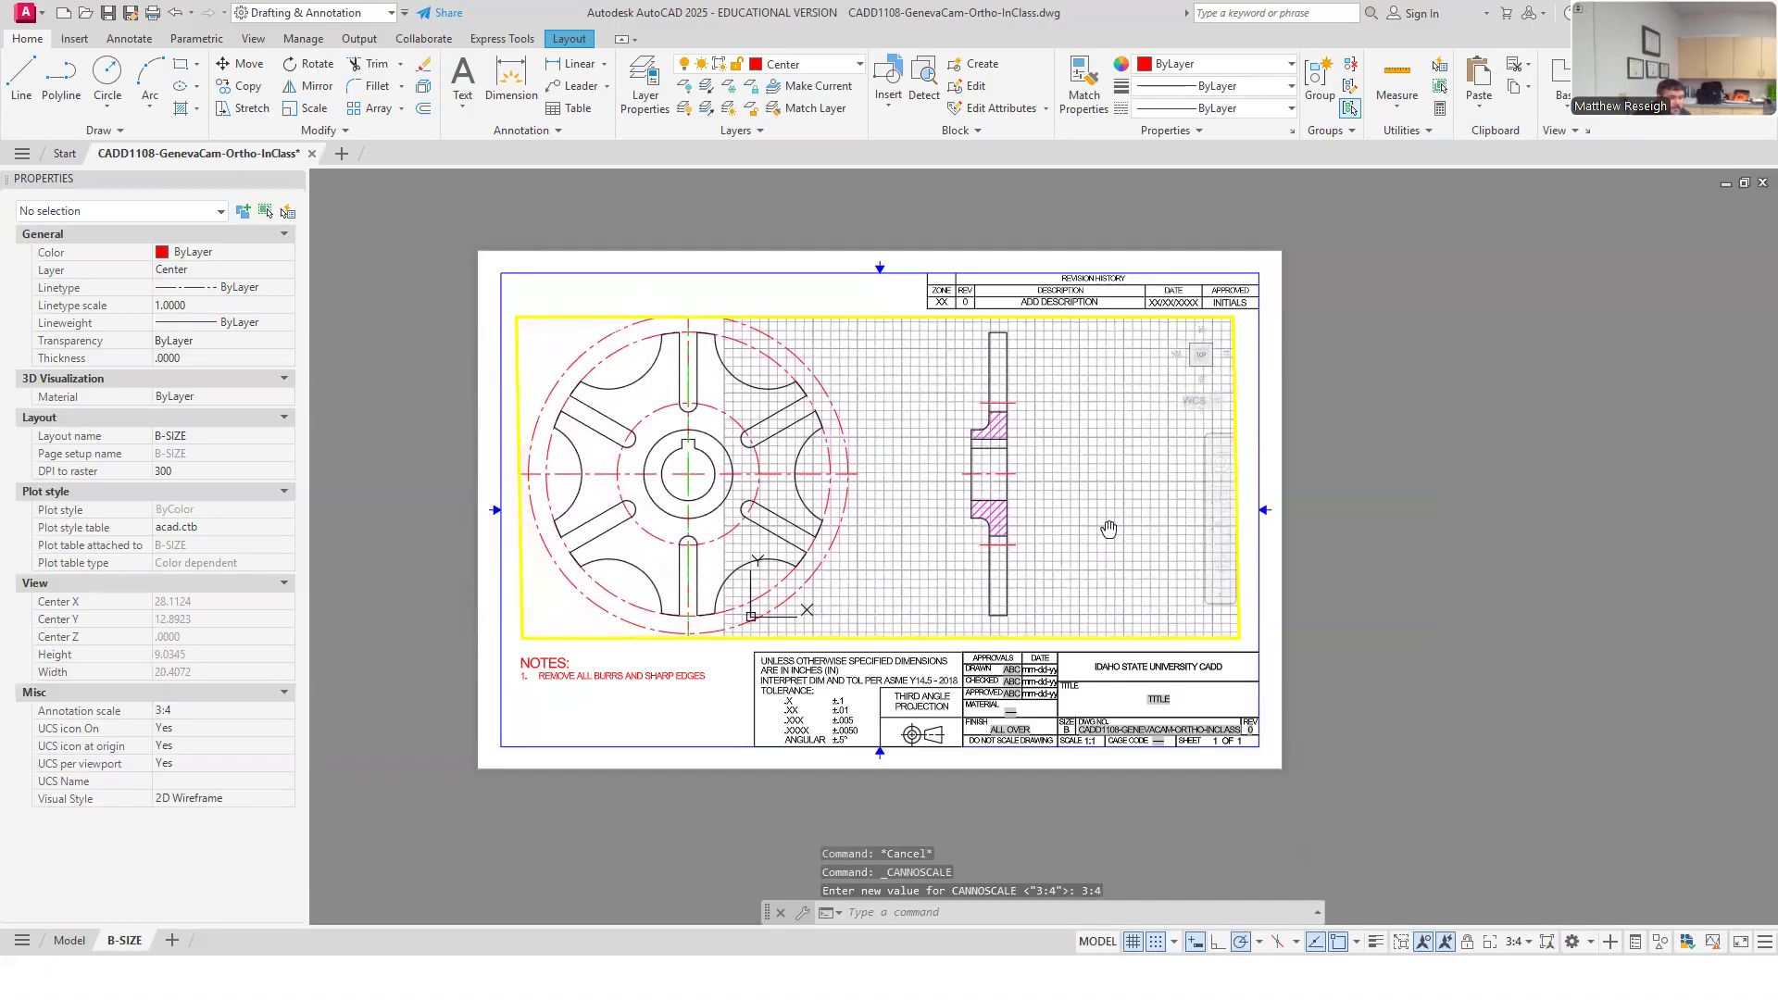
middle_click_drag(1108, 530, 1099, 533)
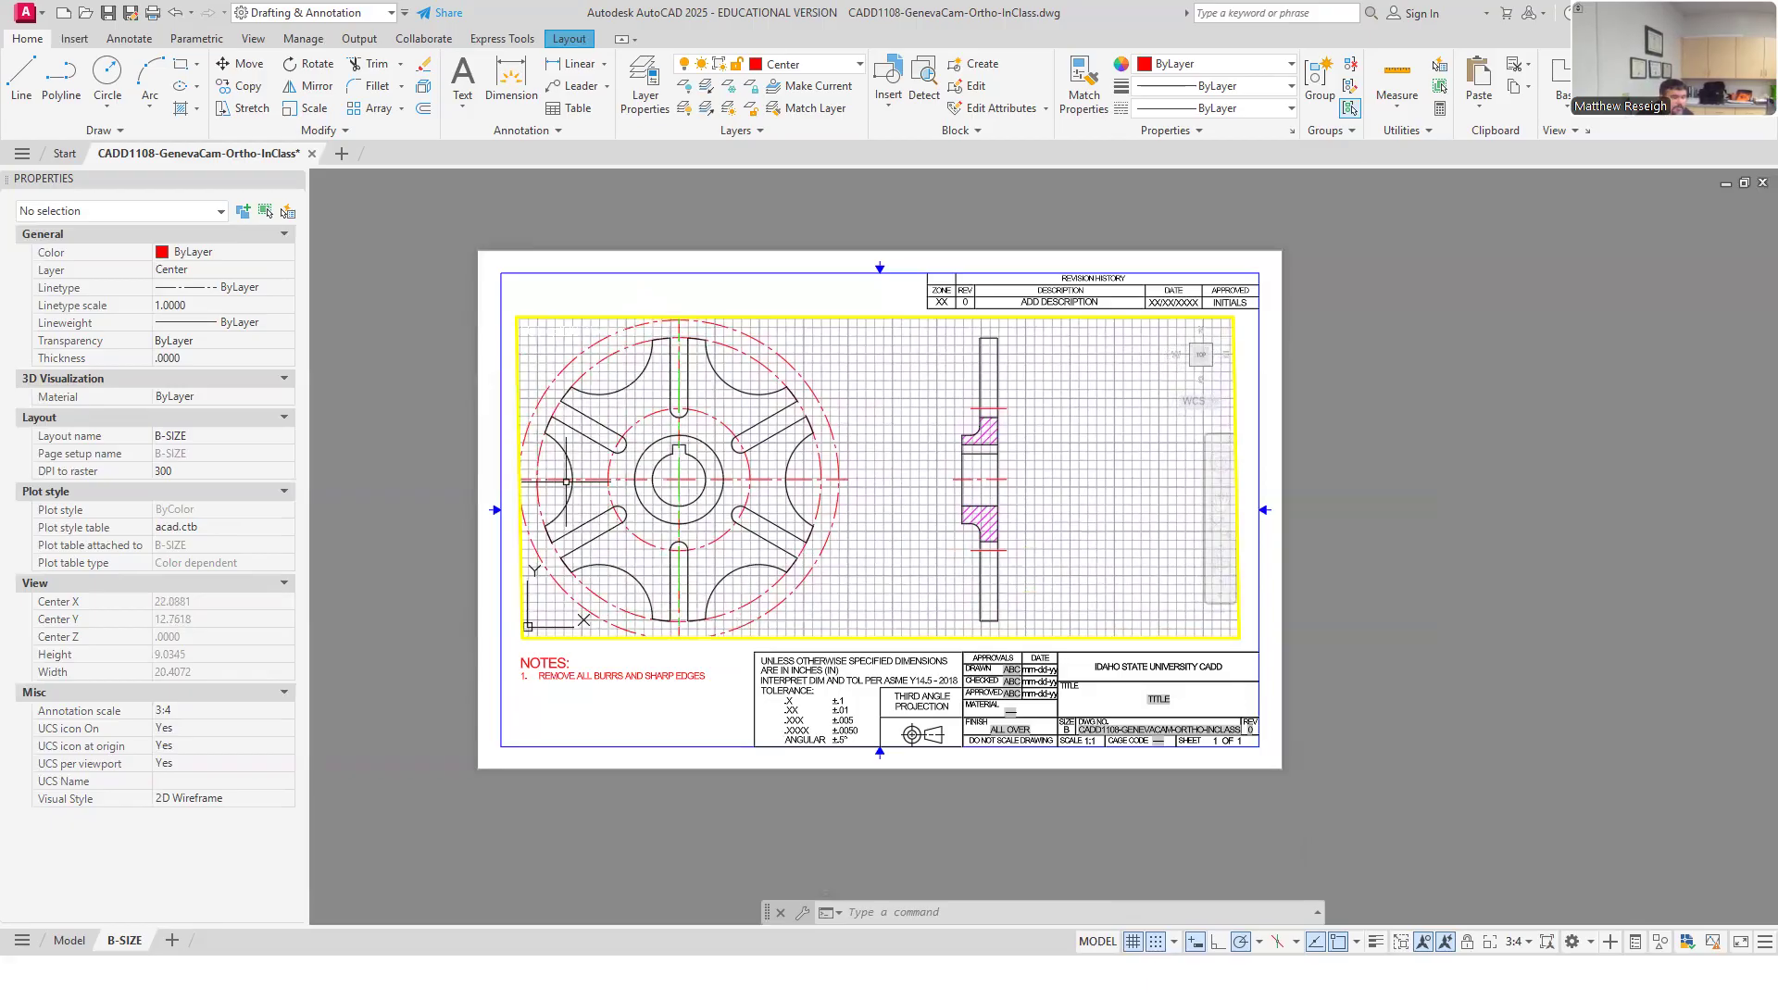
In paper space, stretch the viewport's top, left and bottom edges outward and pull its right edge in near the section view, about 12.4 by 7.7.
double_click(867, 293)
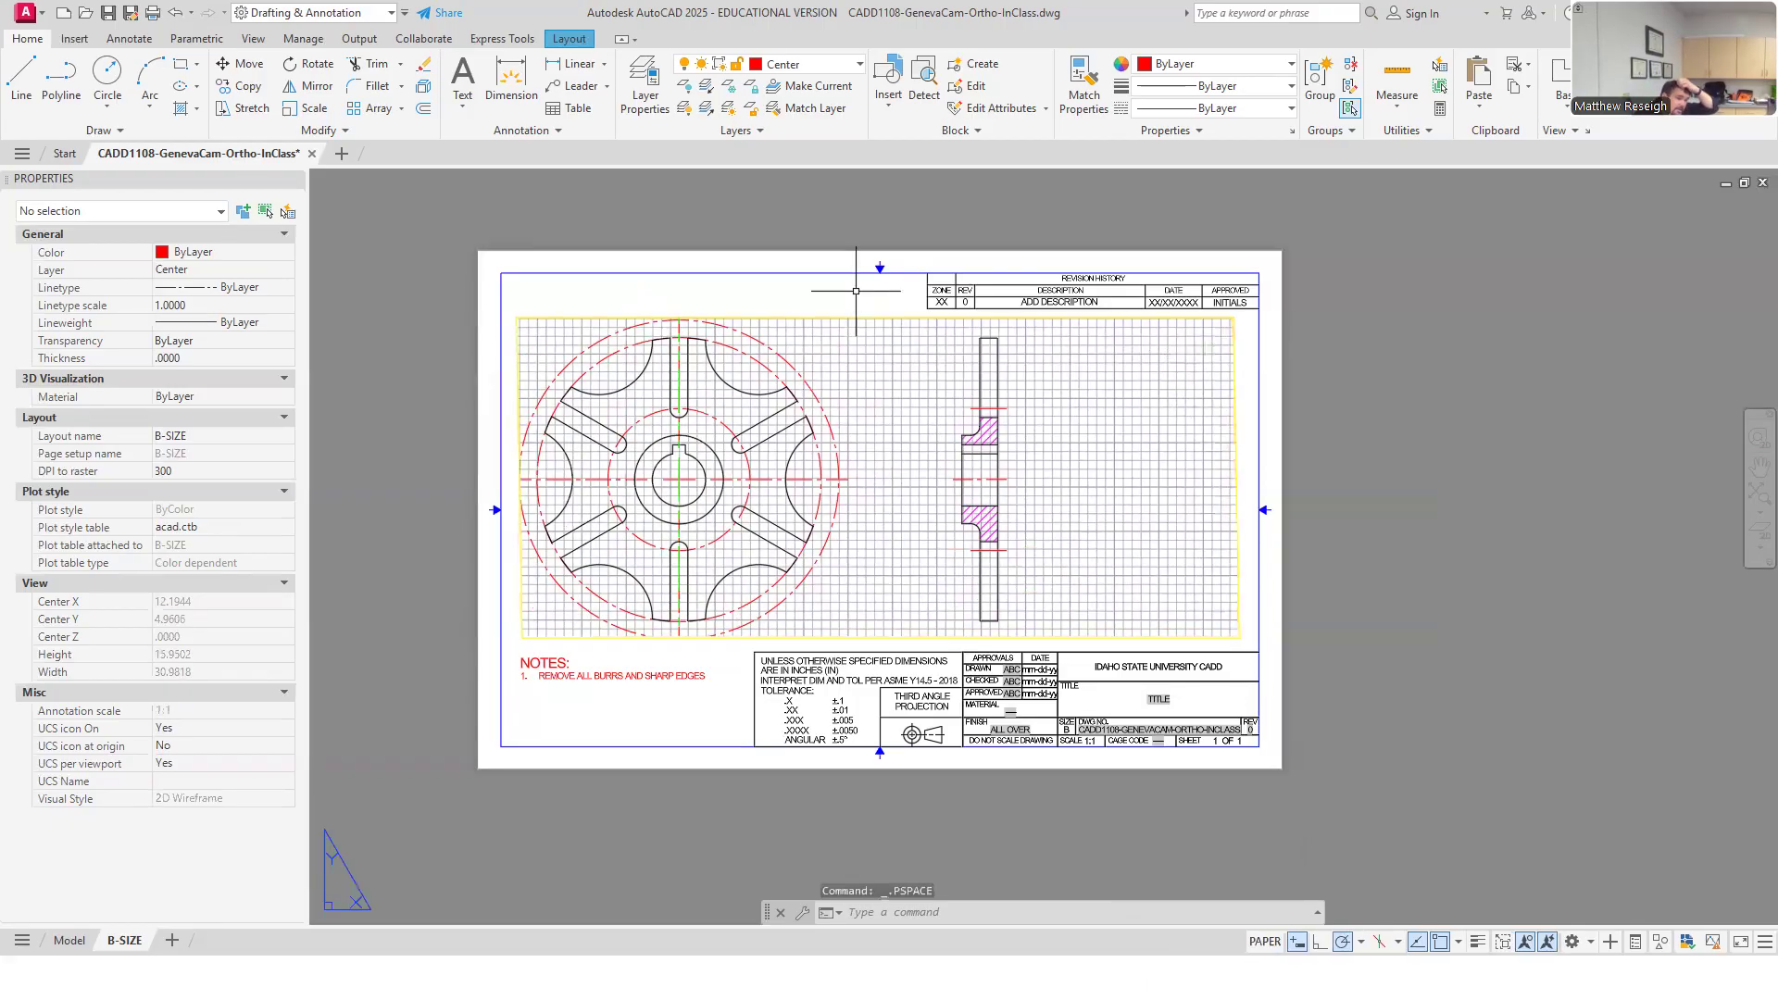
left_click(870, 319)
left_click(875, 316)
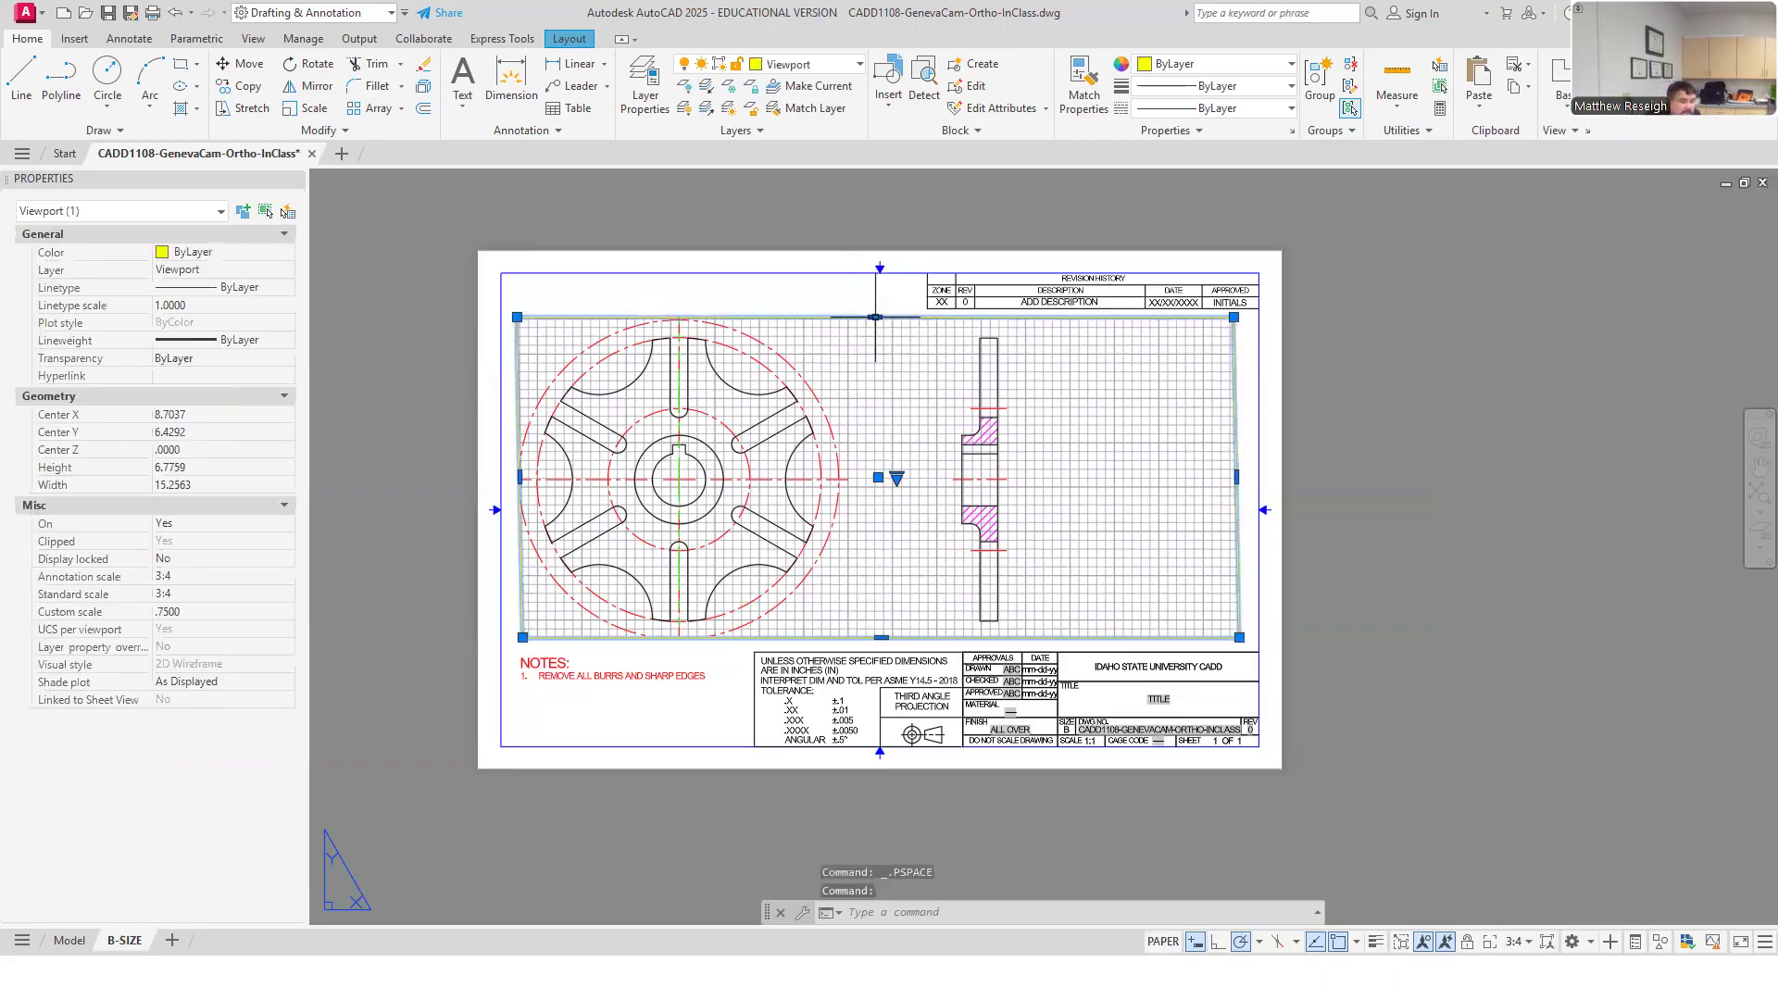
left_click(875, 290)
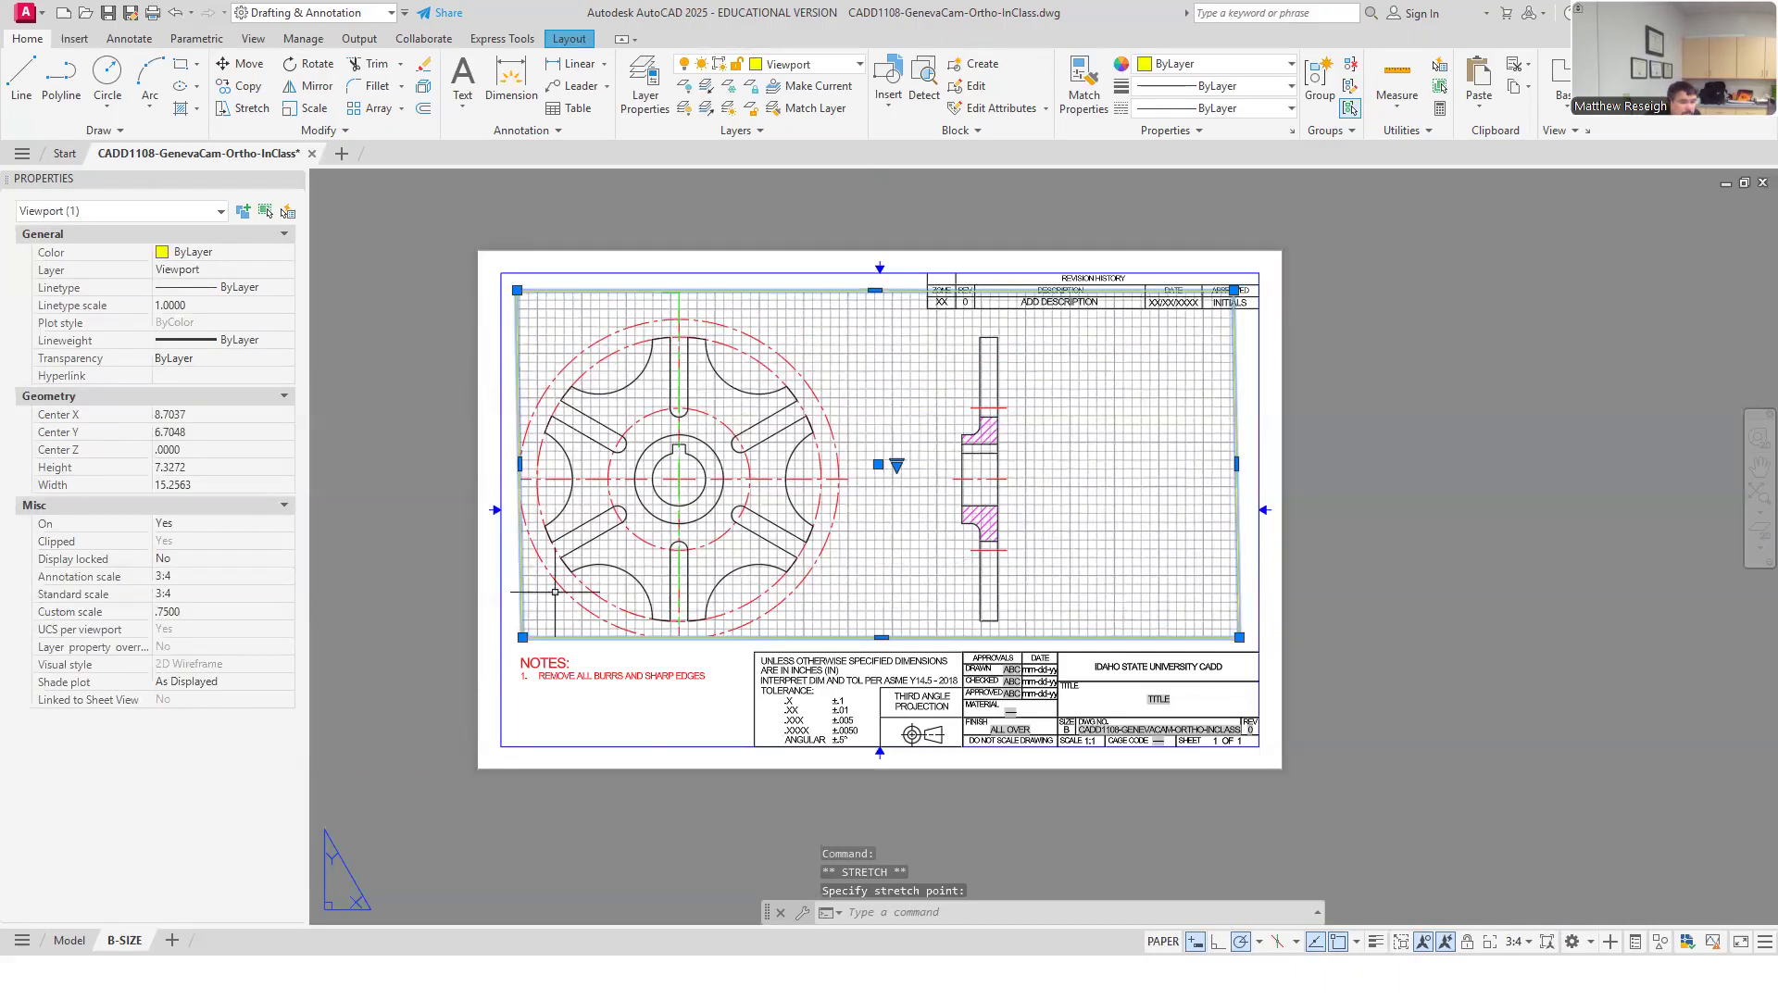
left_click(521, 466)
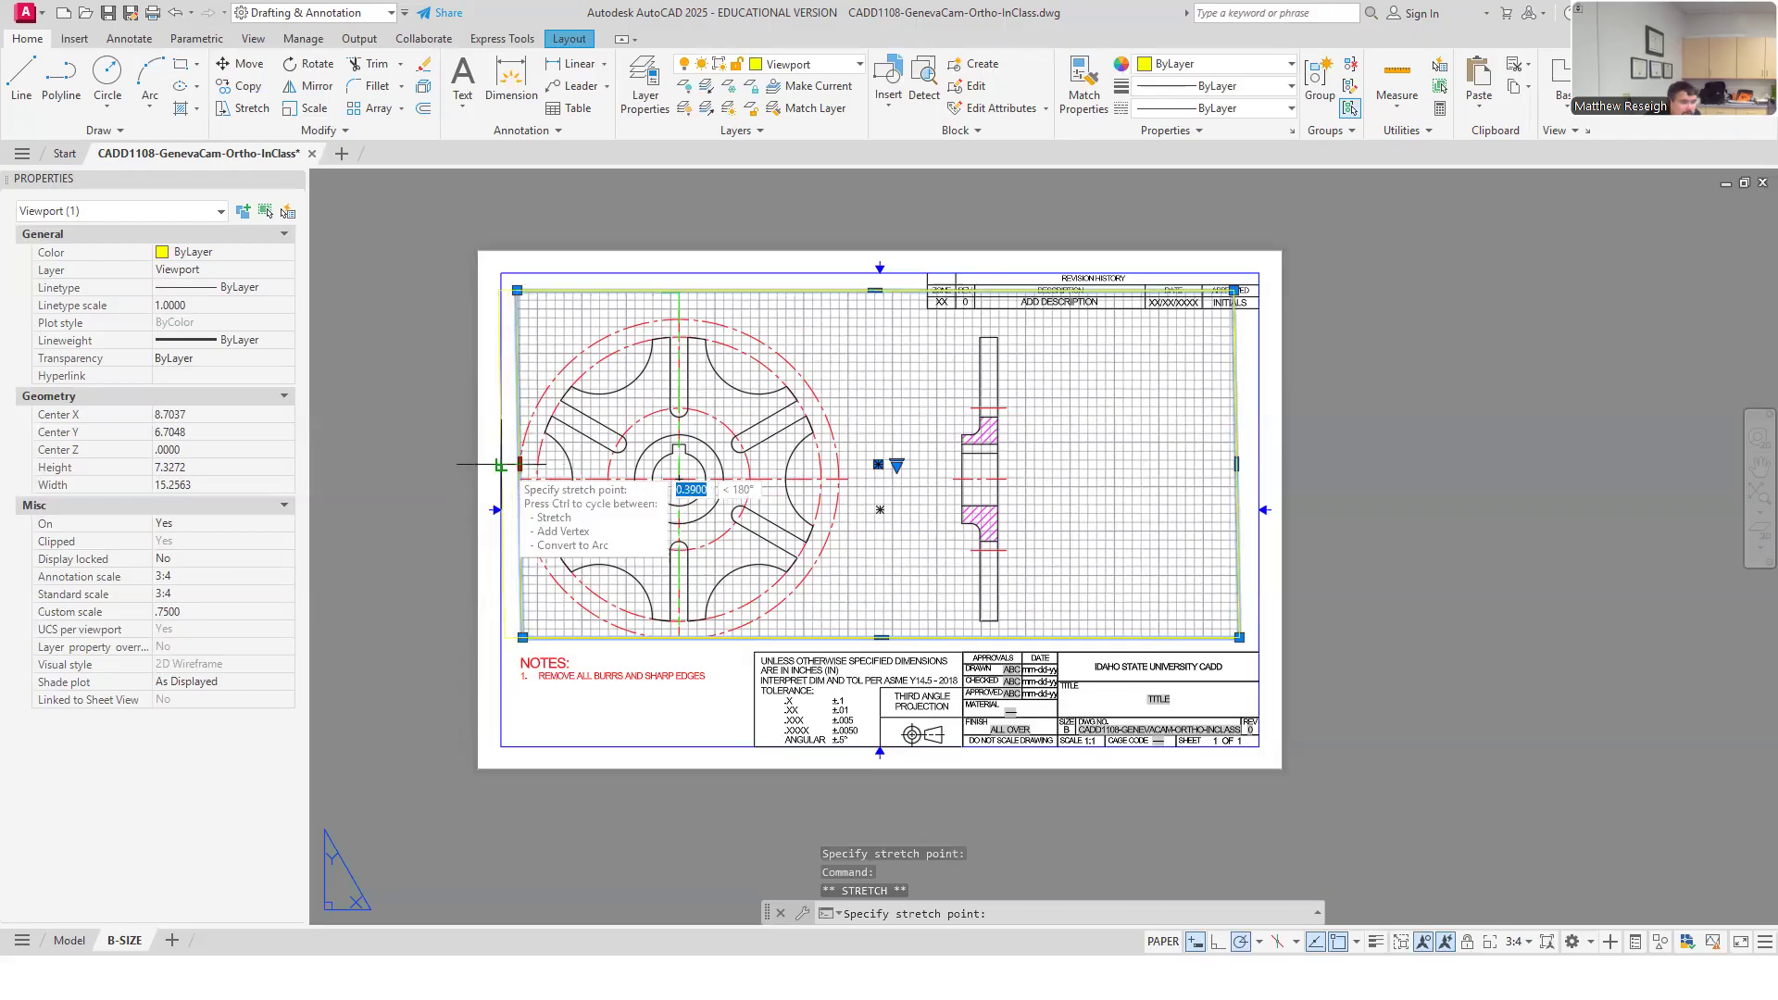
left_click(501, 467)
left_click(873, 637)
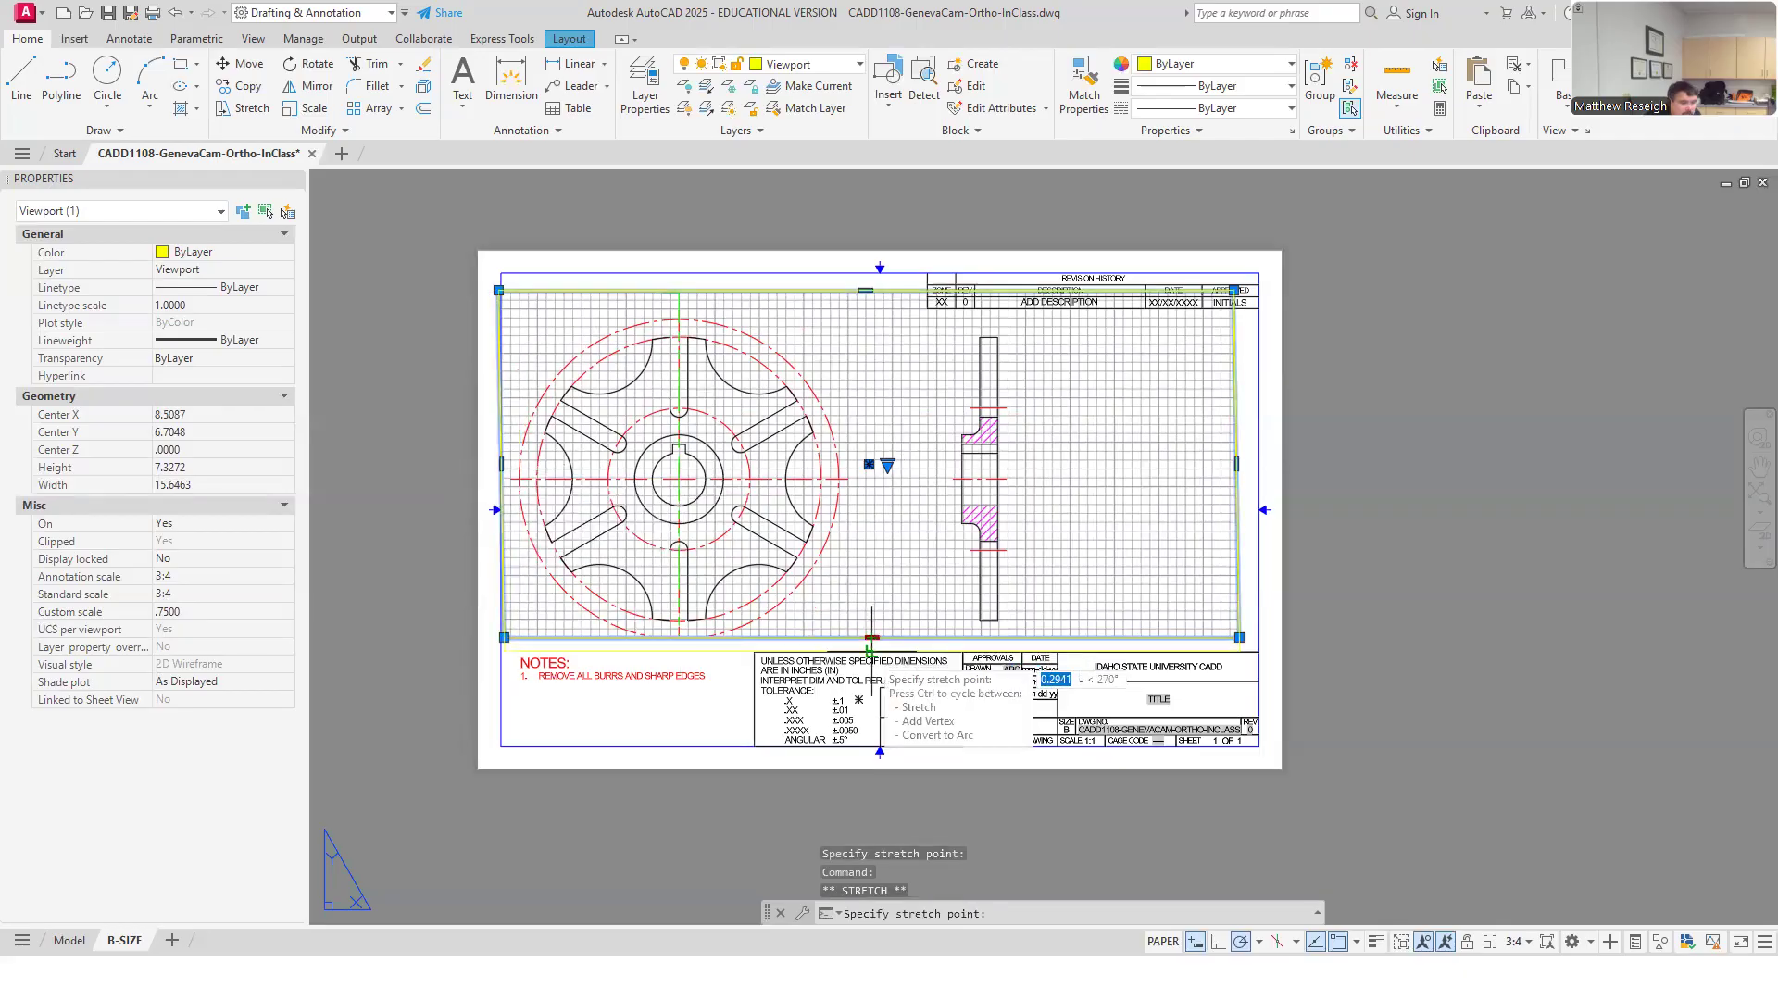
left_click(873, 651)
left_click(1235, 472)
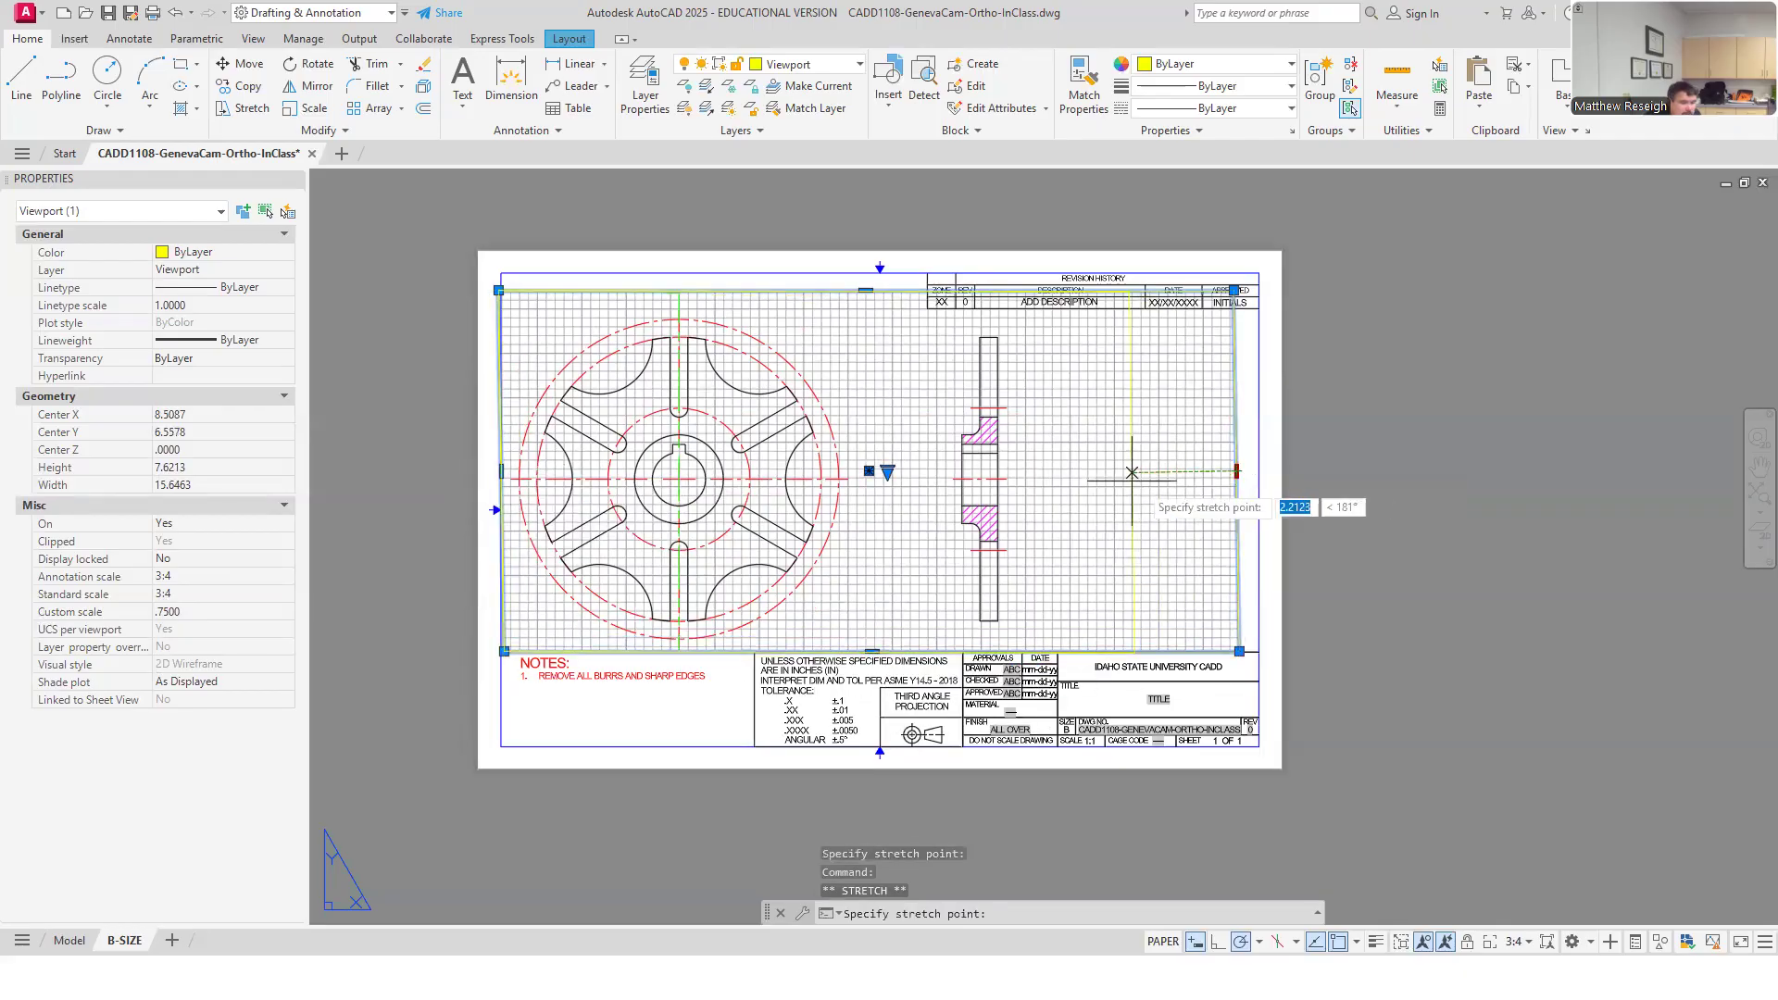
left_click(1083, 471)
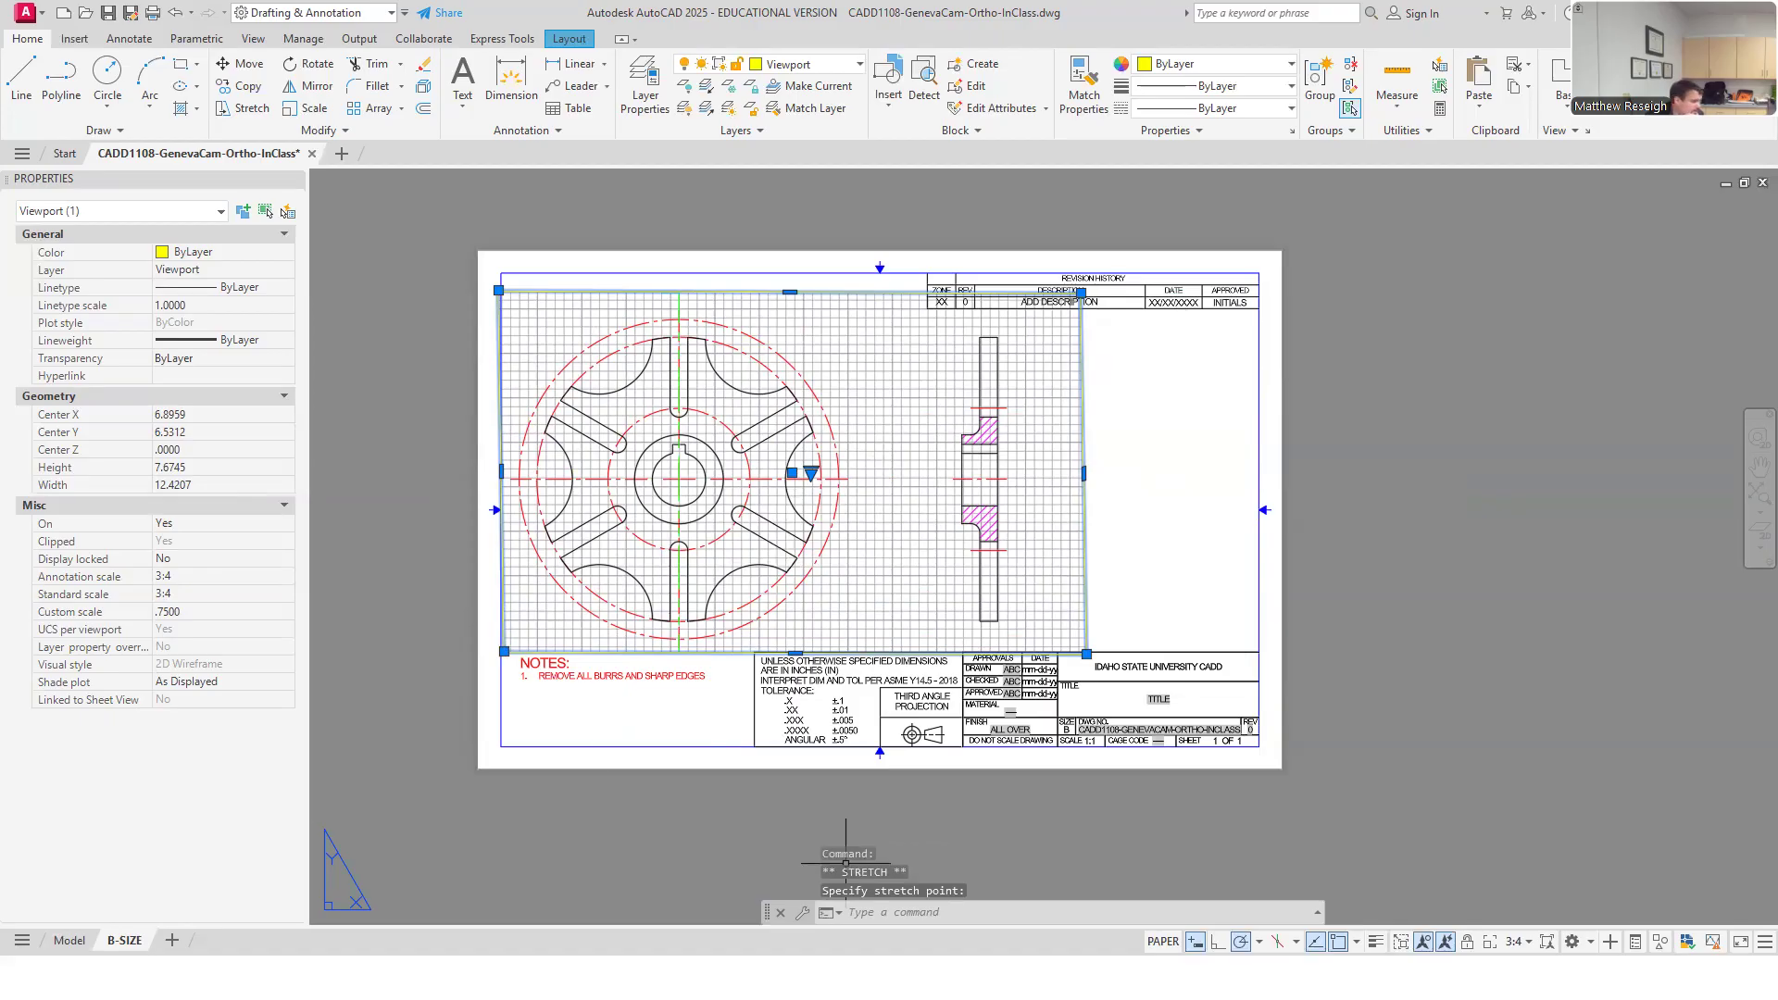
Add a custom scale named 5:8 with 5/8 paper units per drawing unit and save the scale list.
left_click(1529, 942)
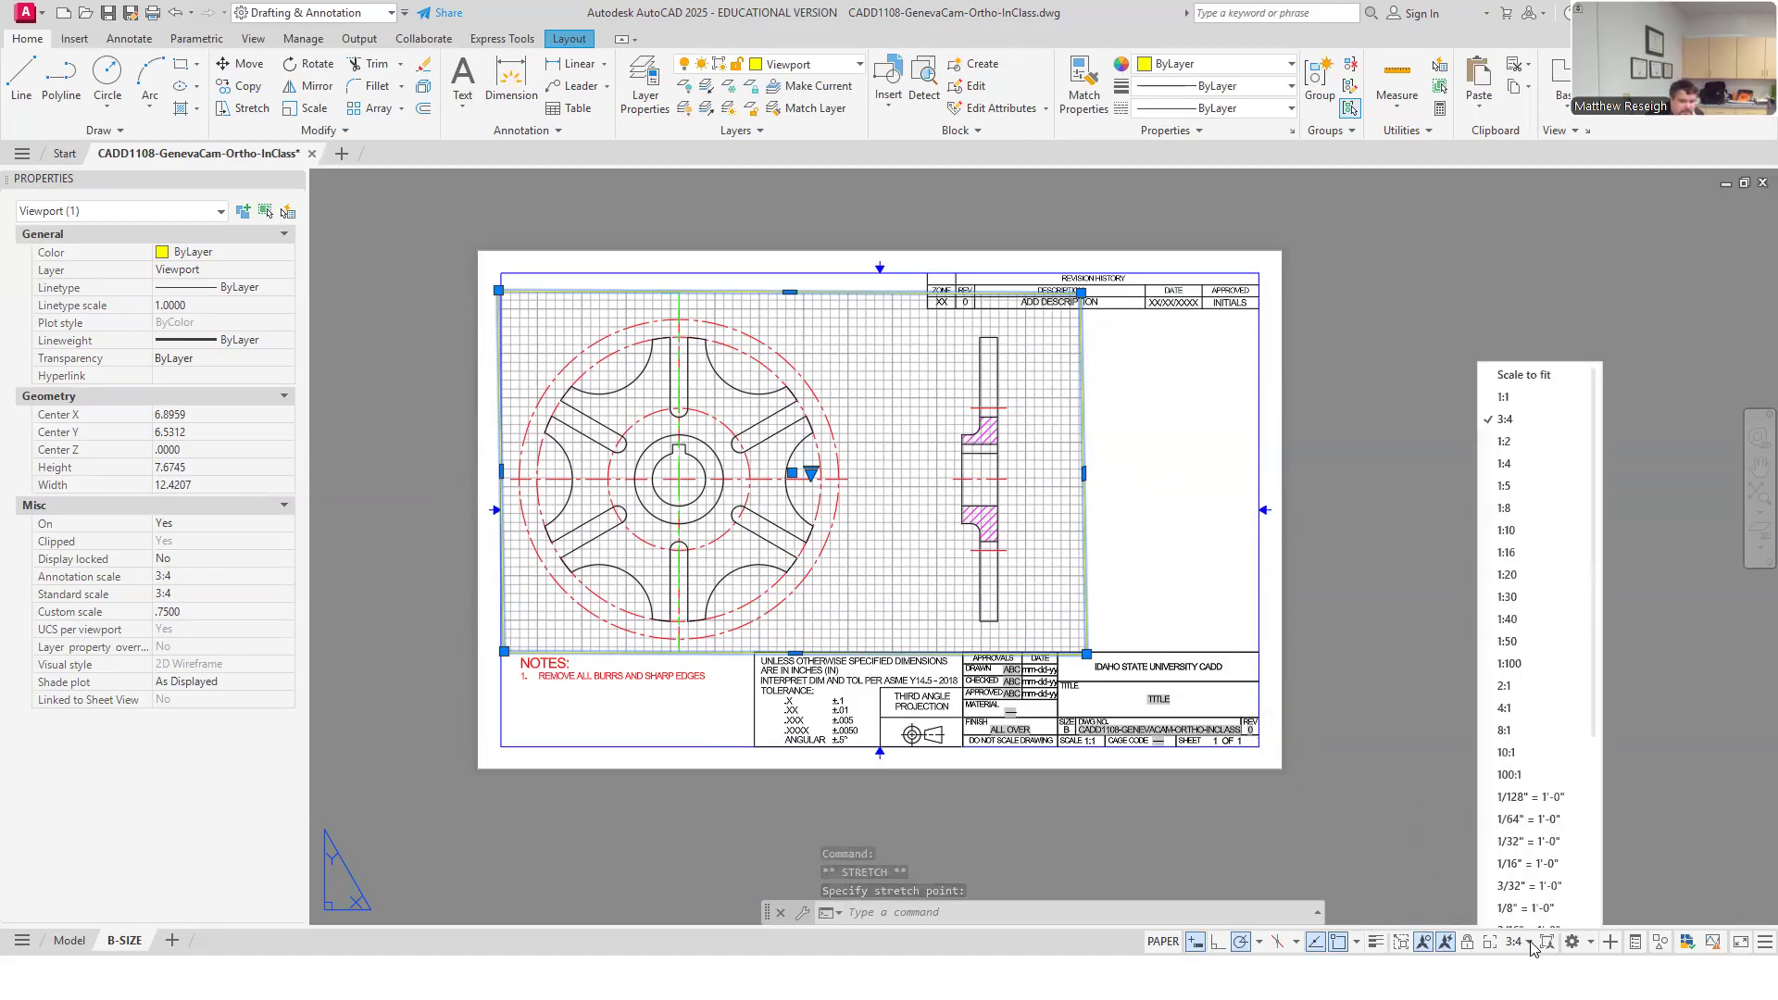
scroll(1567, 742, "down", 3)
scroll(1529, 757, "down", 3)
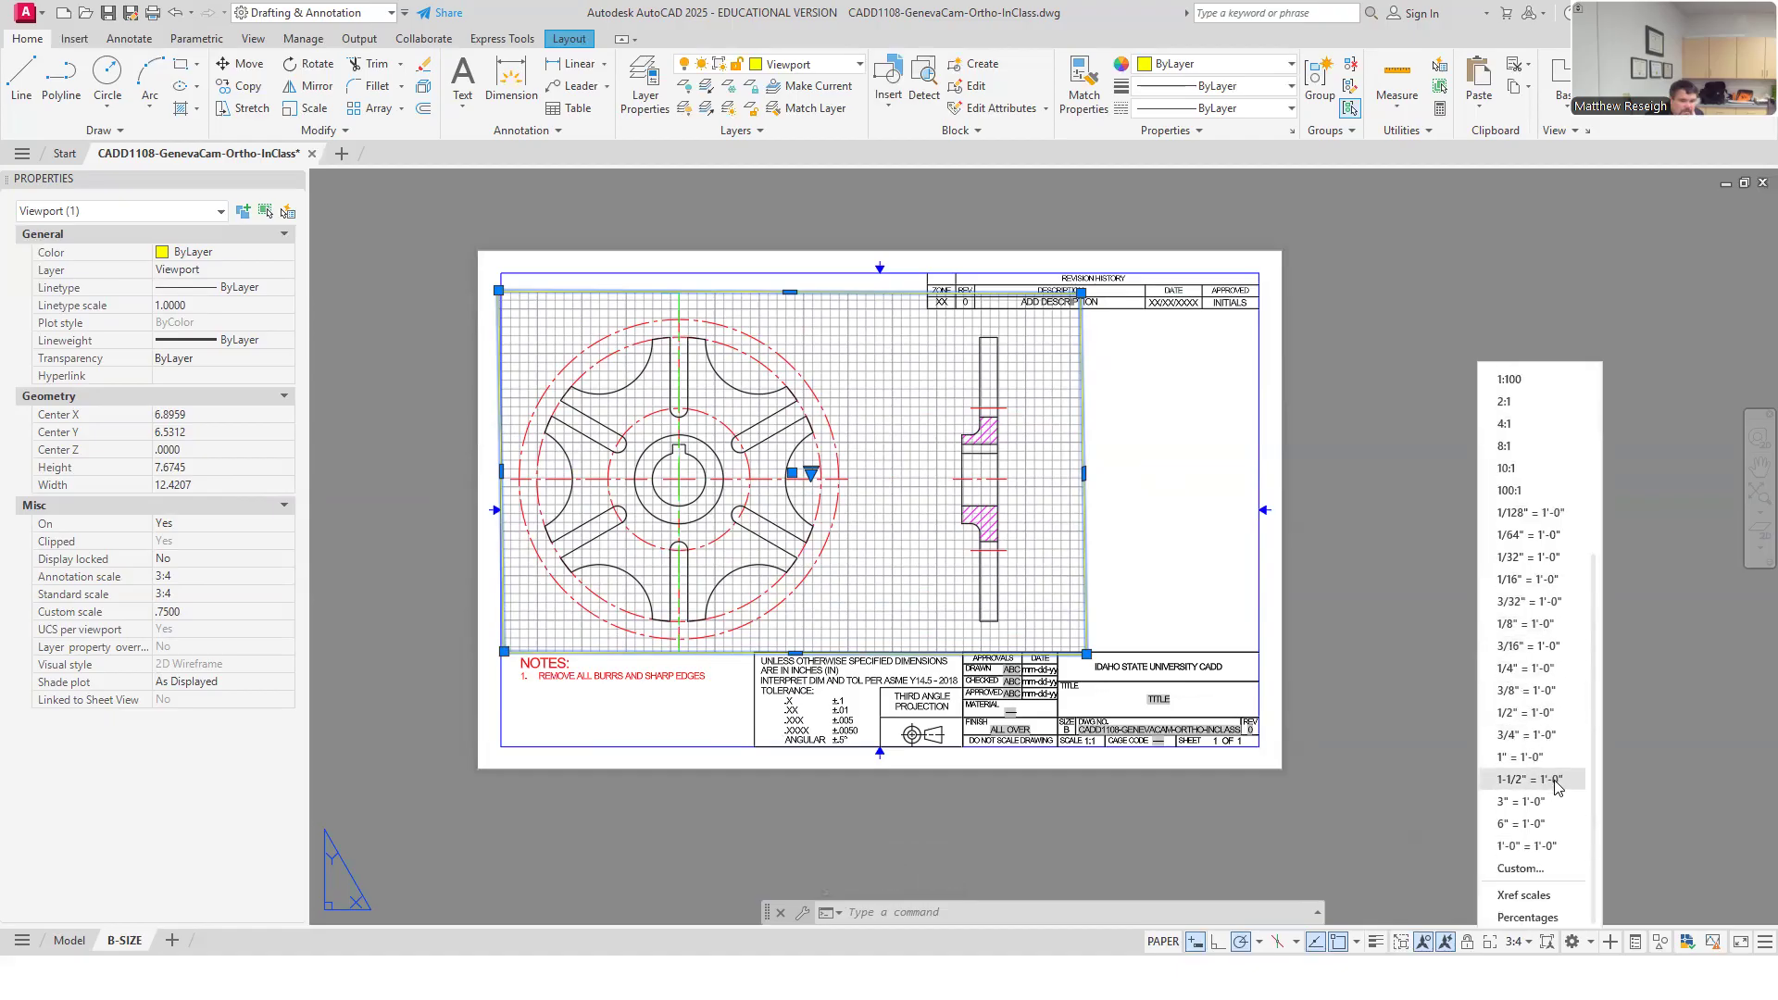
left_click(1523, 865)
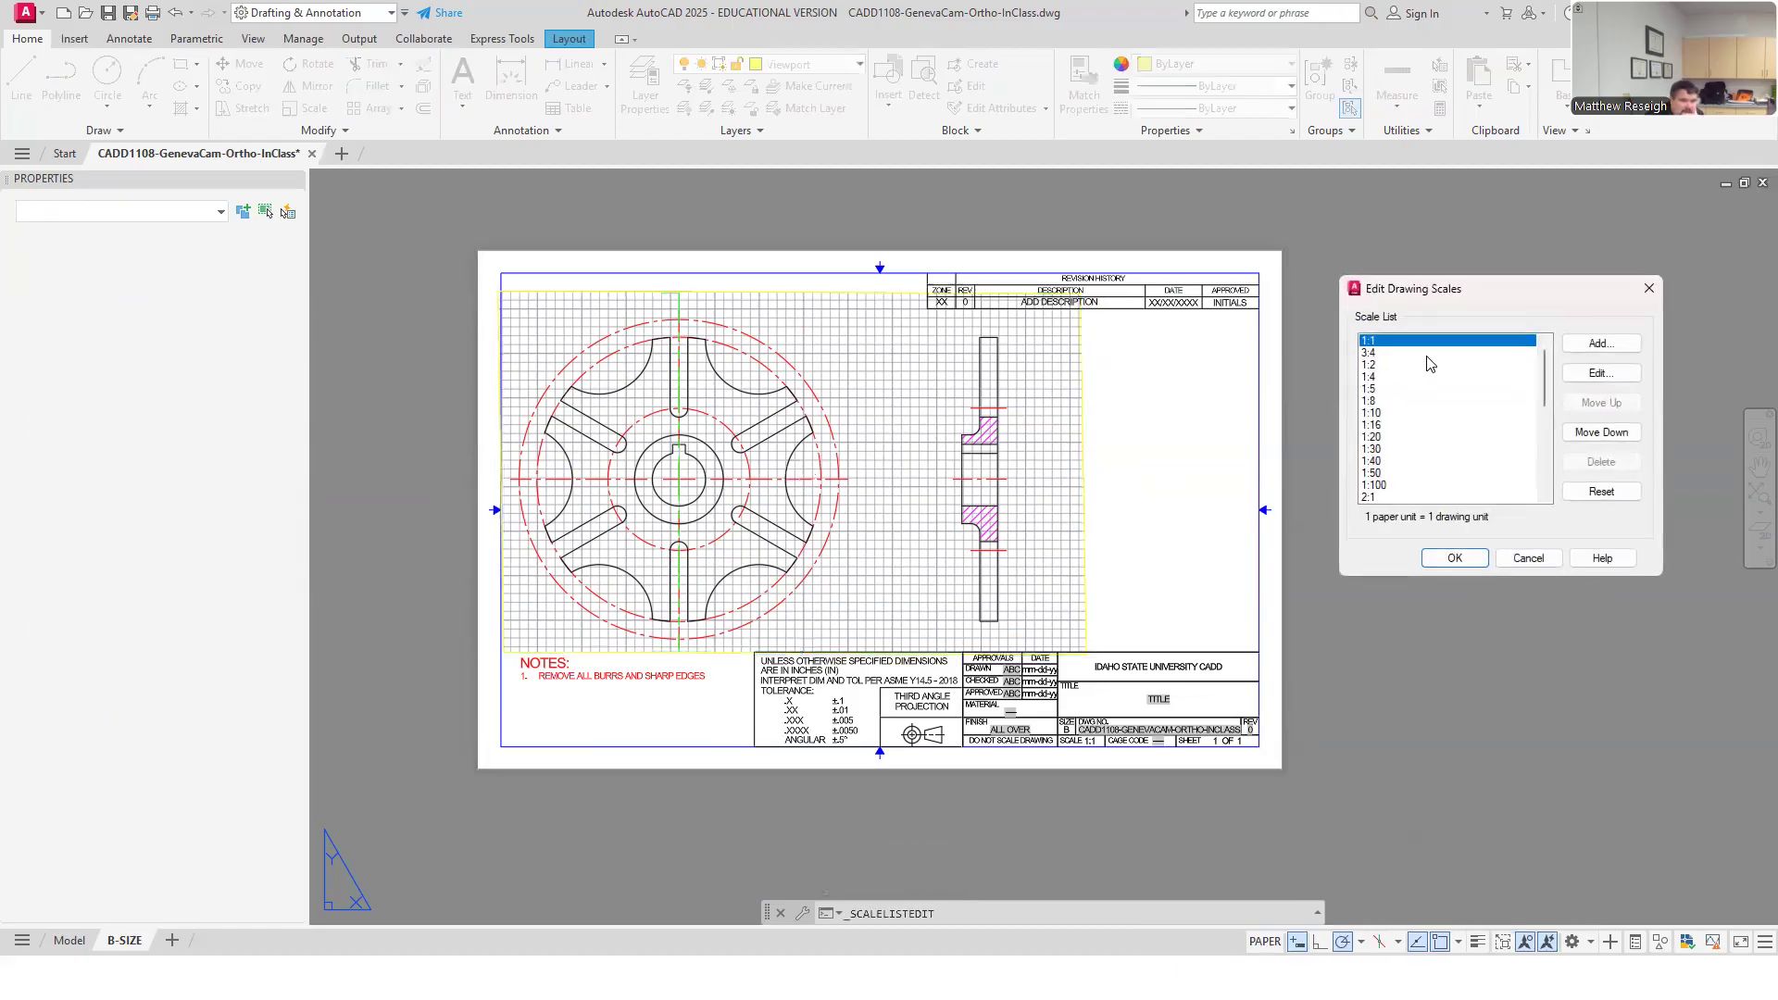
left_click(1597, 344)
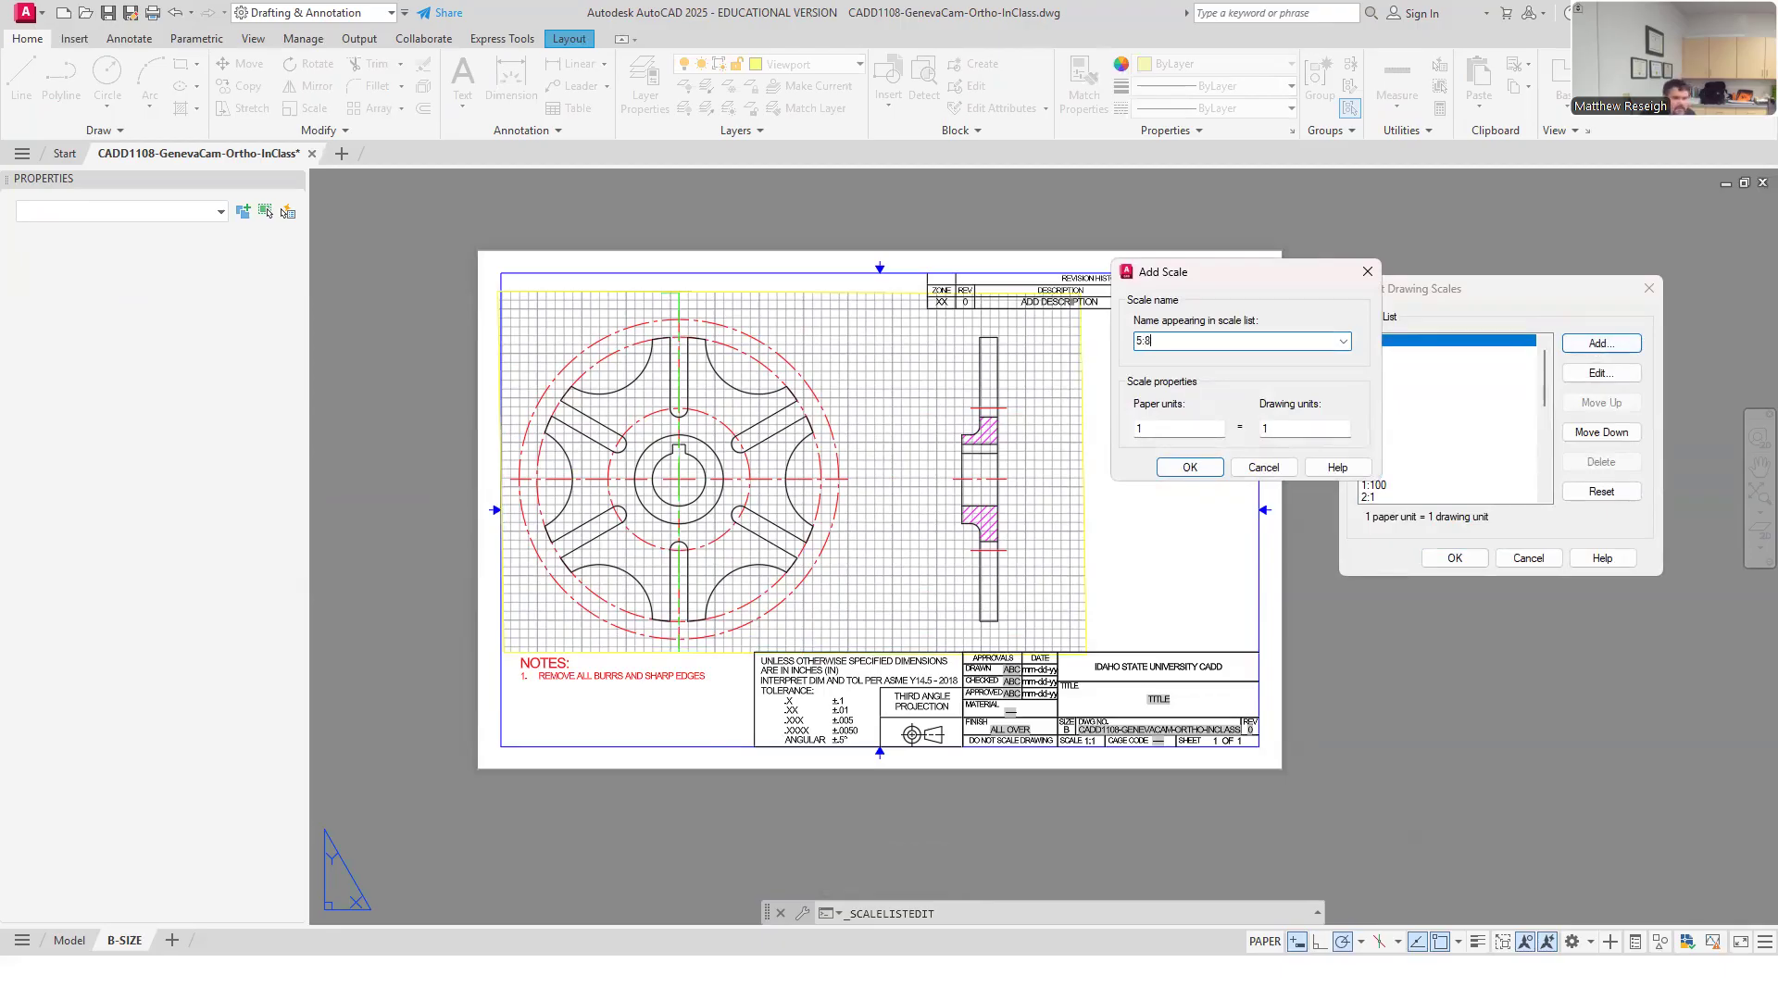
double_click(1155, 434)
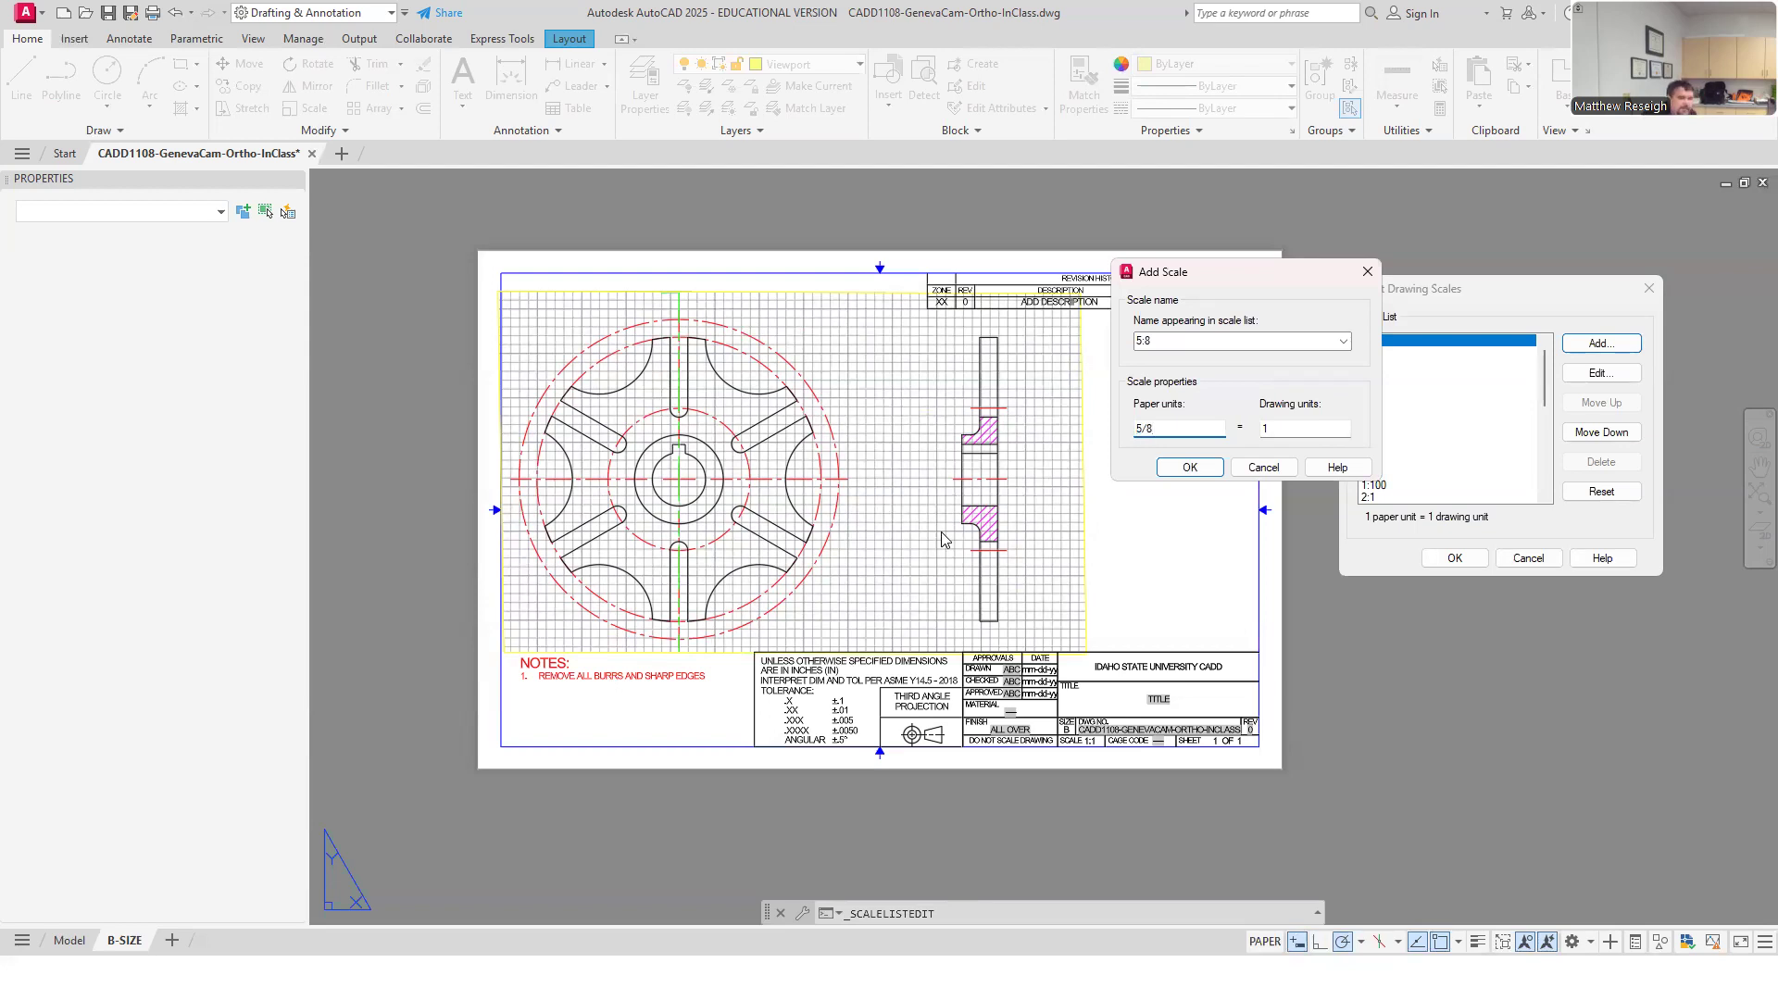
left_click(1188, 468)
left_click(1454, 559)
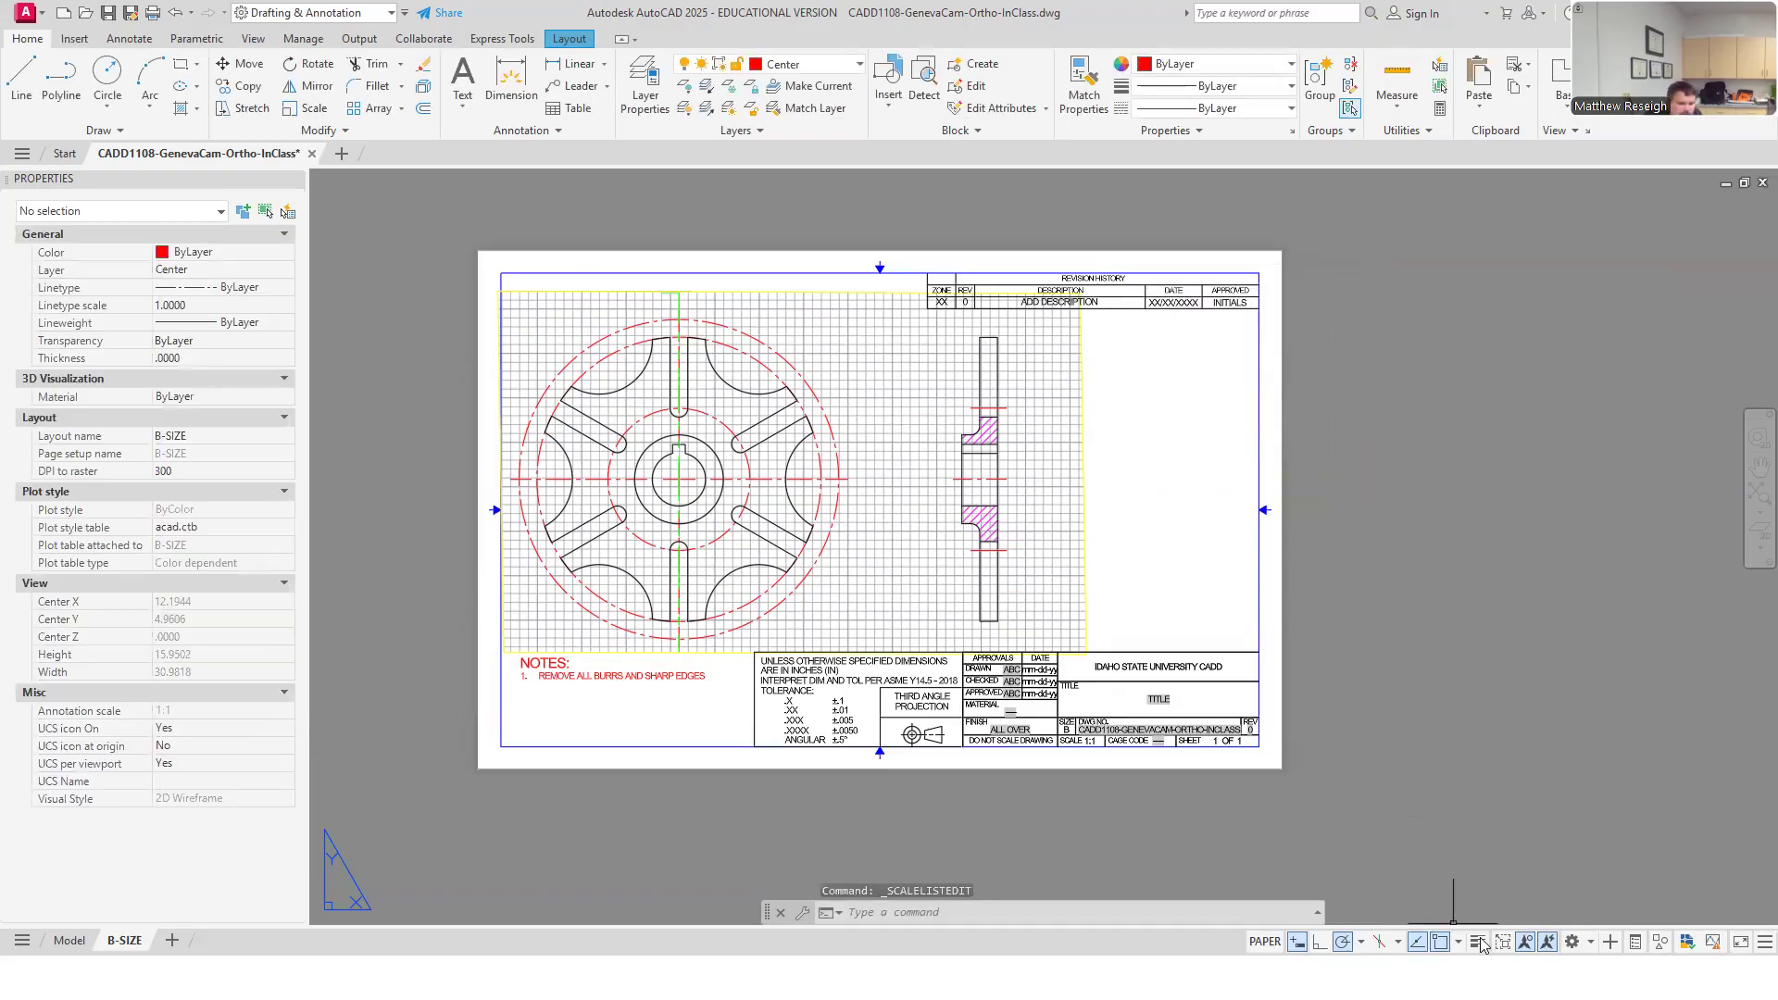
Activate the viewport containing the Geneva Cam views, set its scale to 5:8 and lock it.
double_click(994, 630)
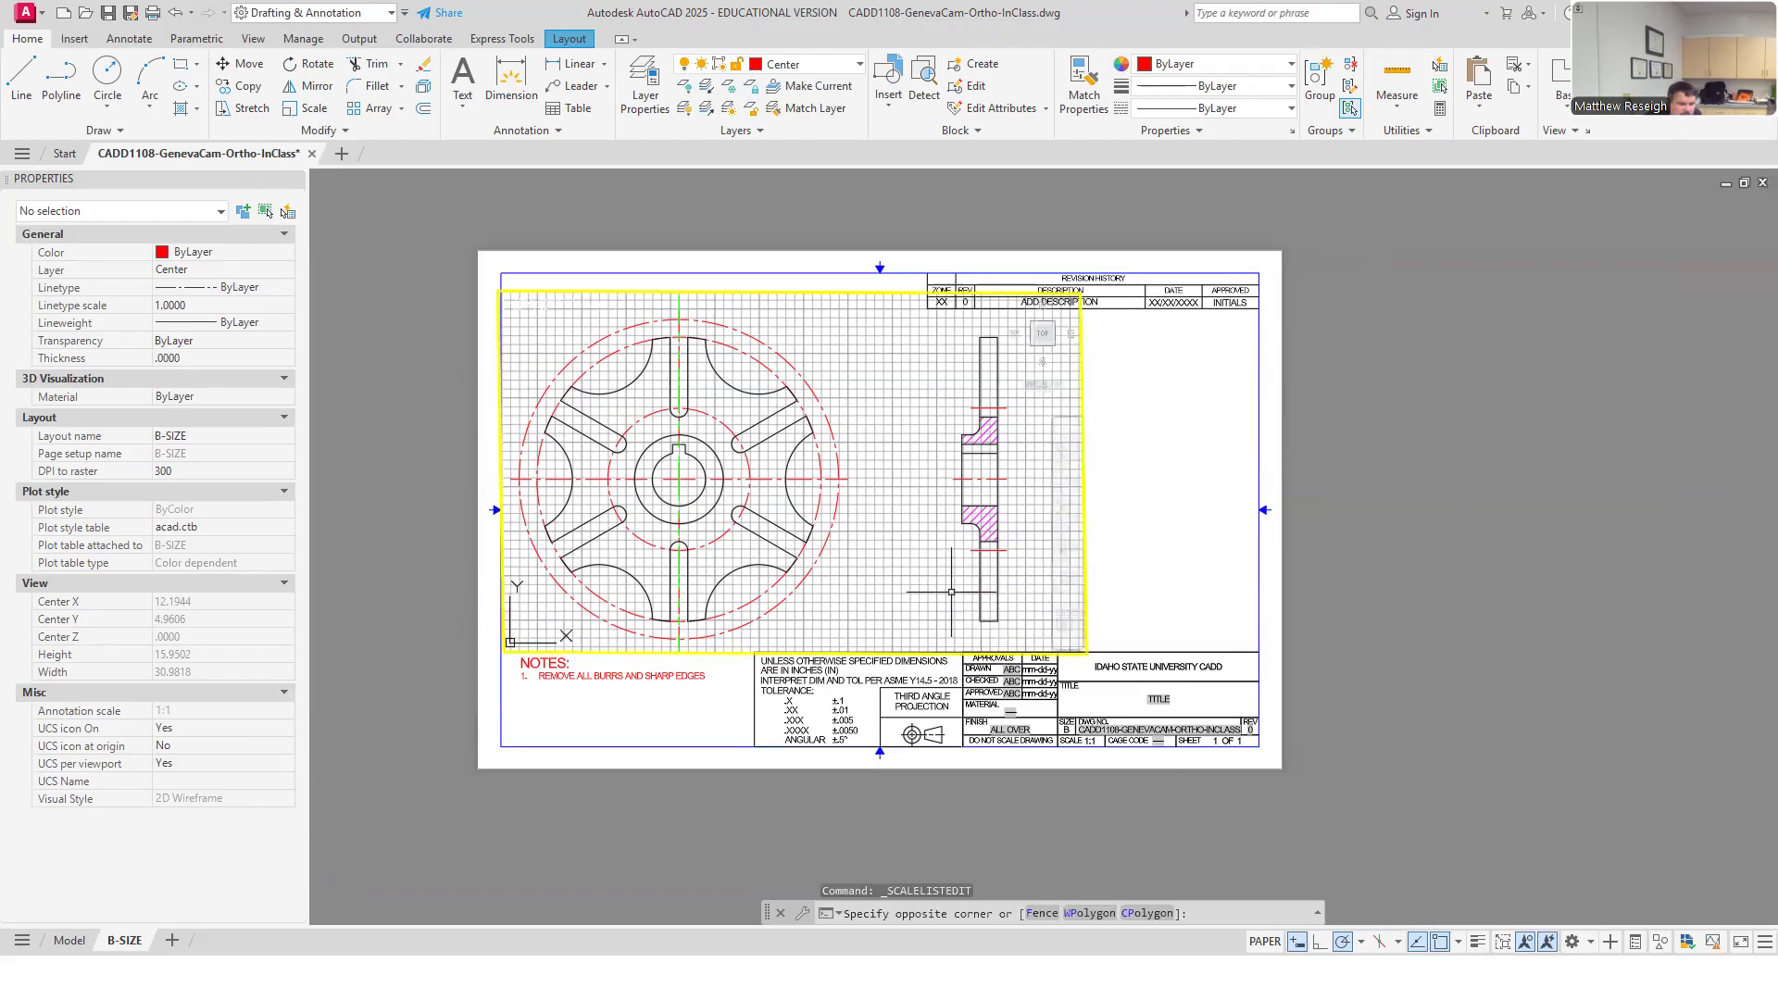
left_click(1528, 943)
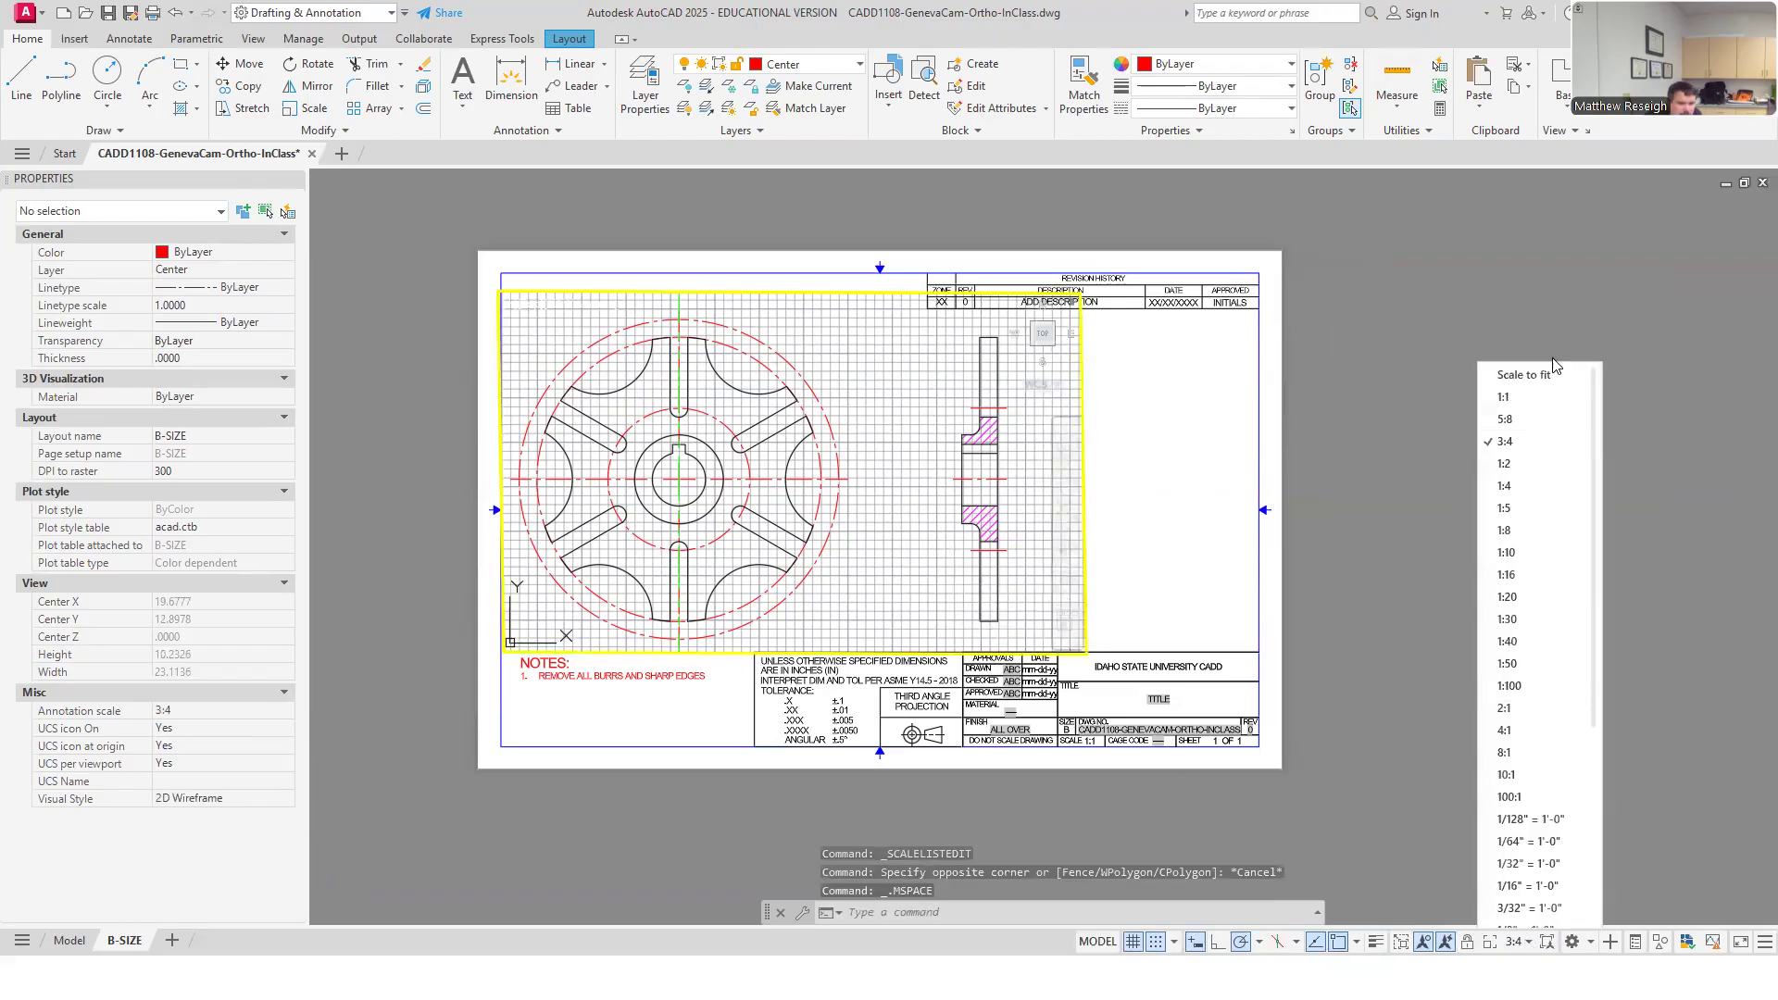
left_click(1509, 426)
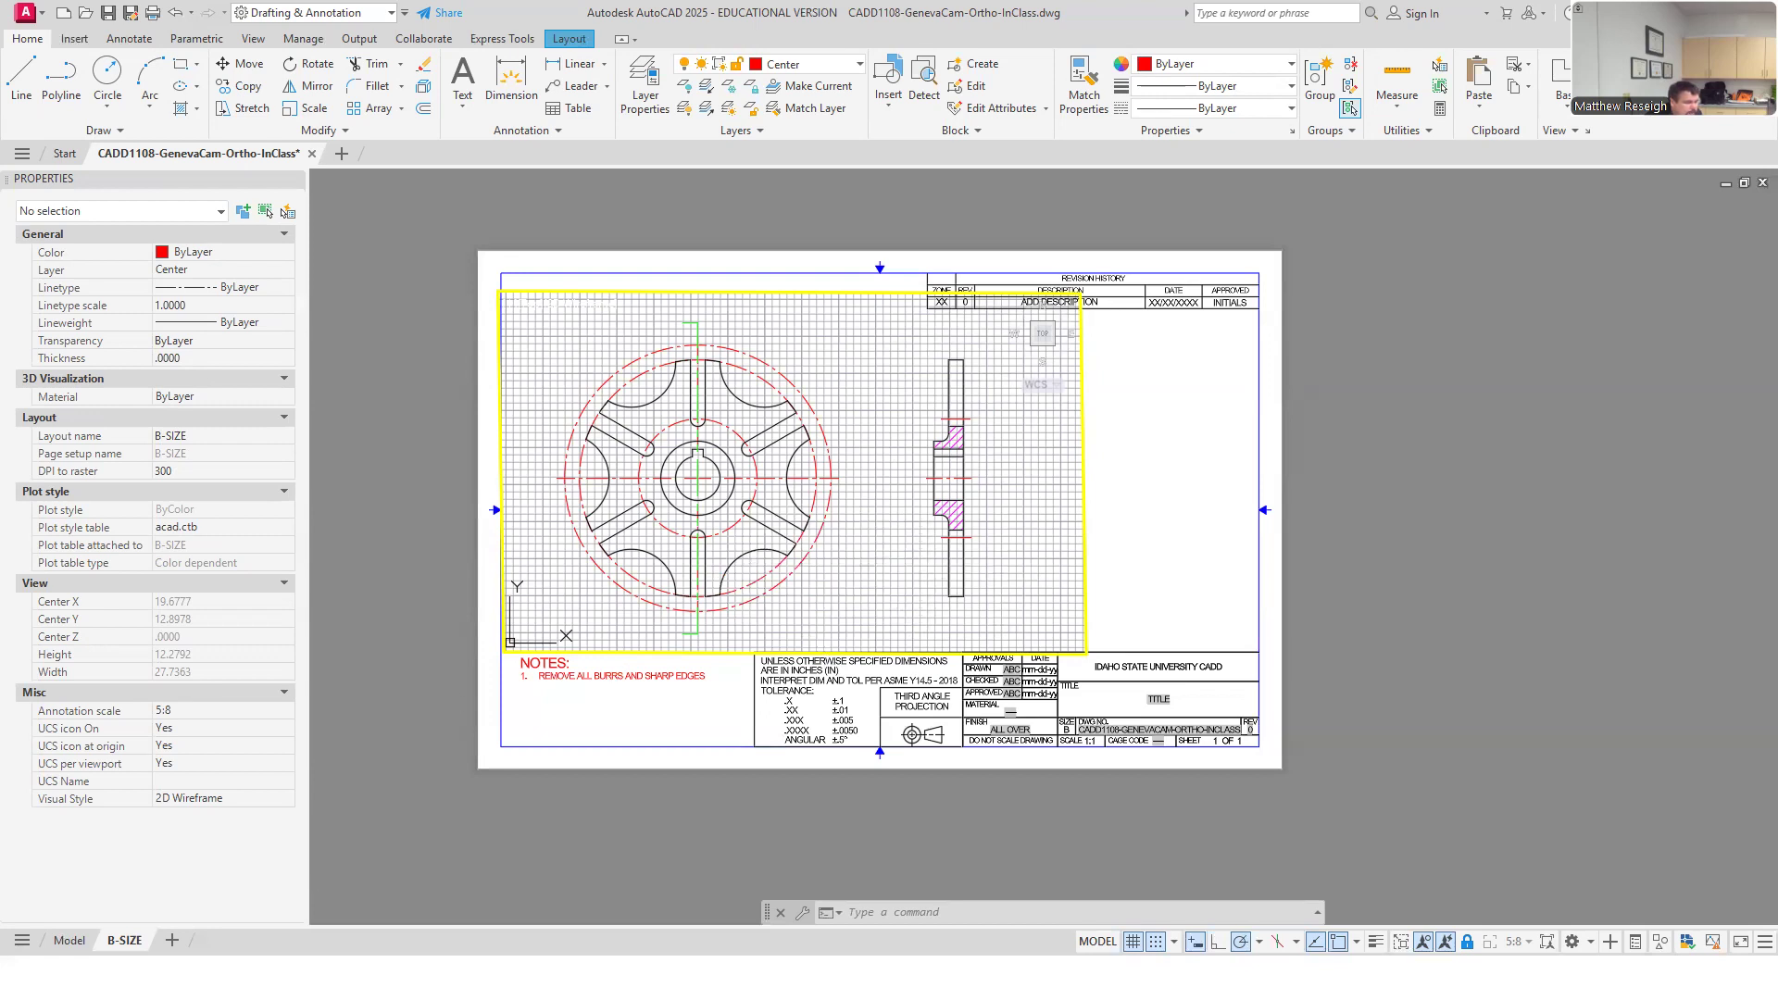
Compare the Geneva Cam views in model space with the locked viewport on the B-SIZE layout, finishing in model space.
left_click(69, 940)
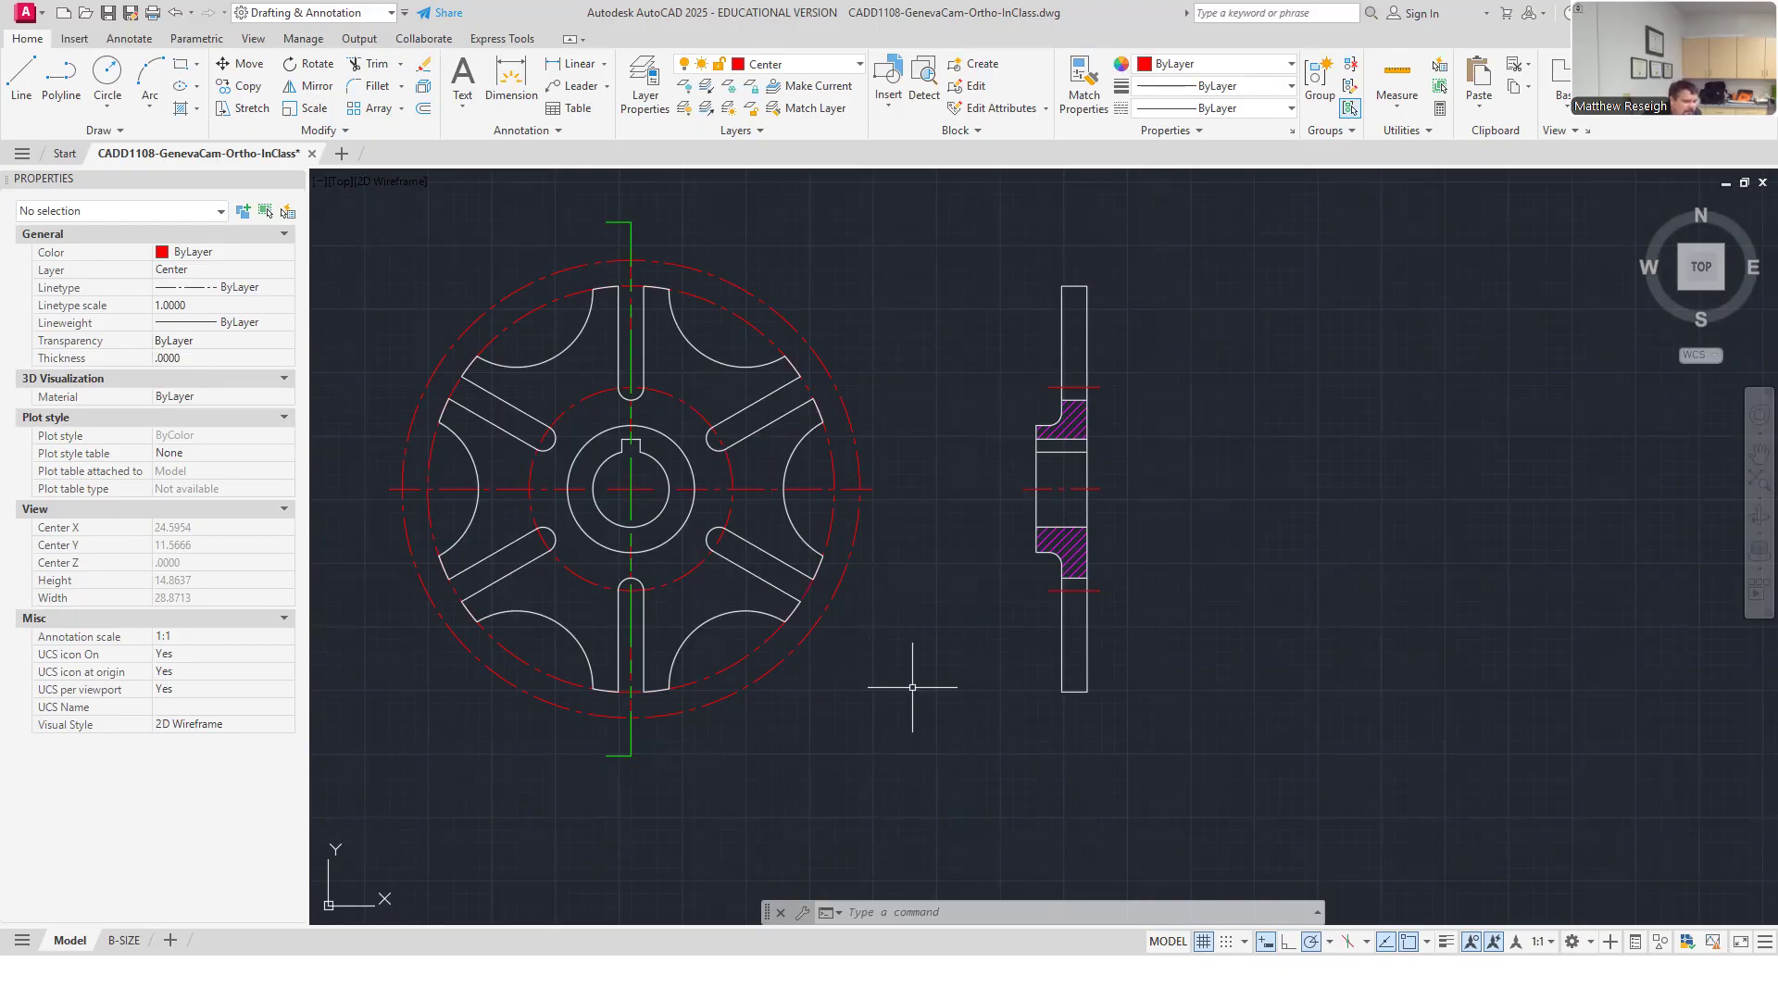
left_click(130, 940)
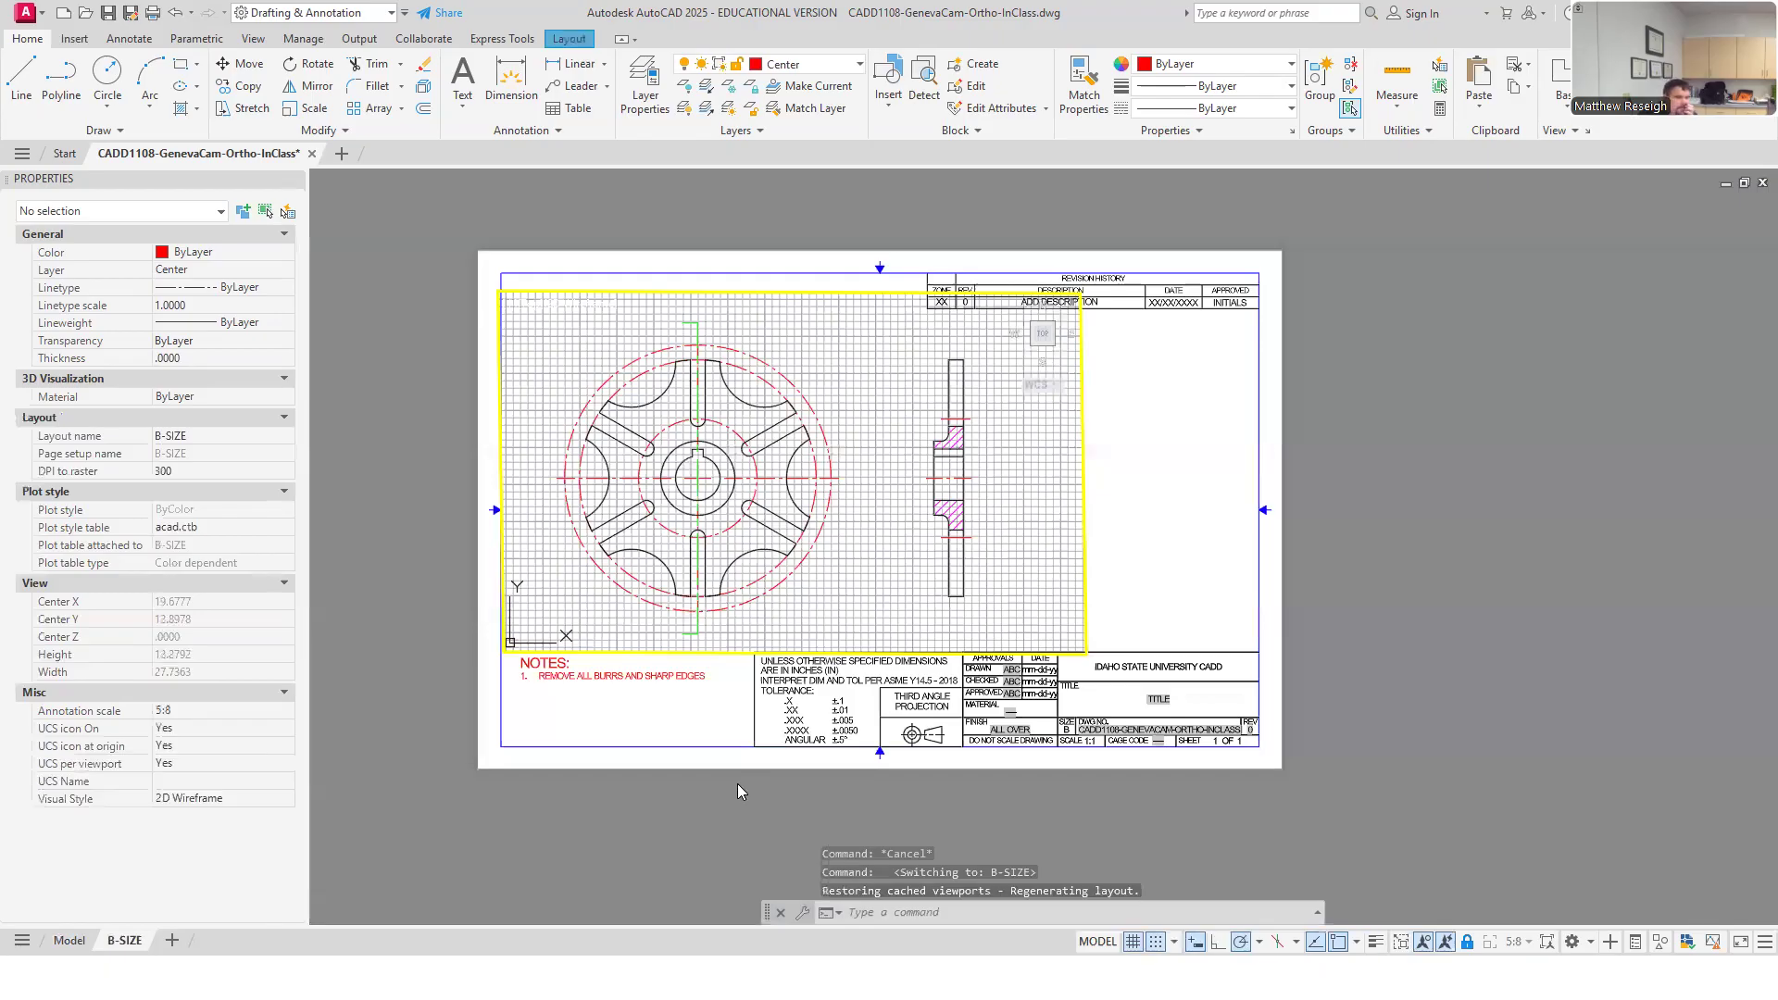
scroll(591, 634, "up", 2)
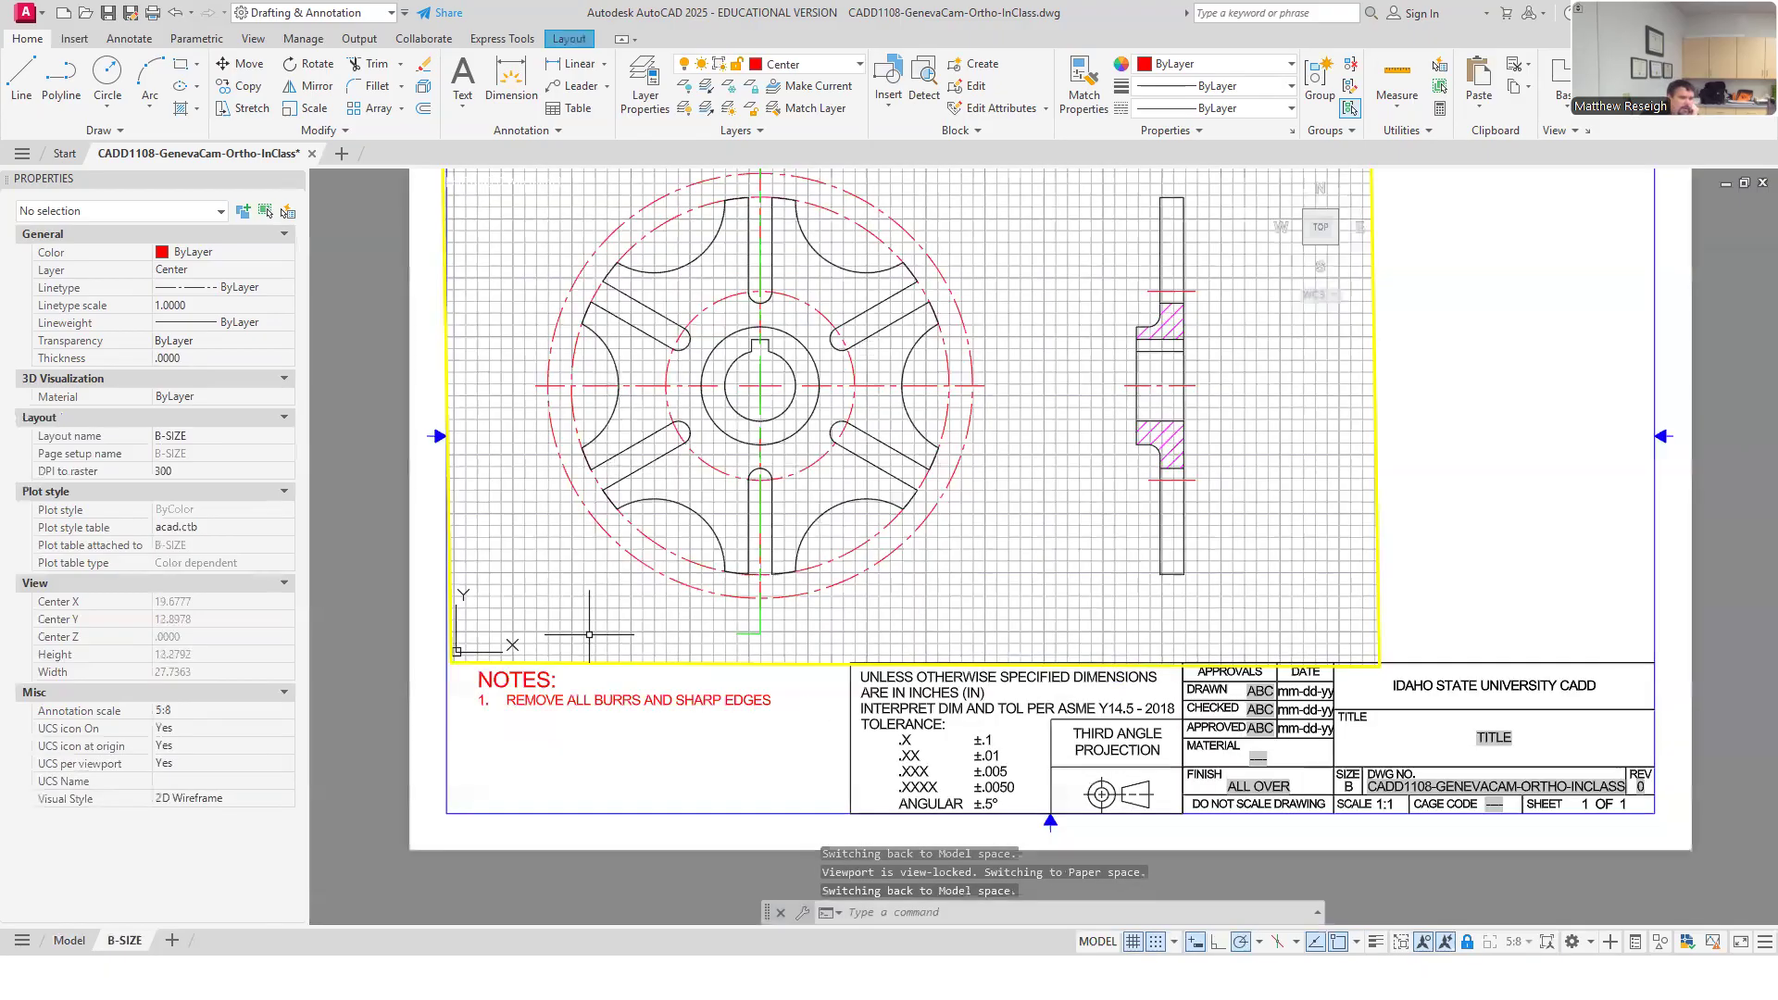
scroll(589, 634, "down", 4)
scroll(547, 581, "up", 2)
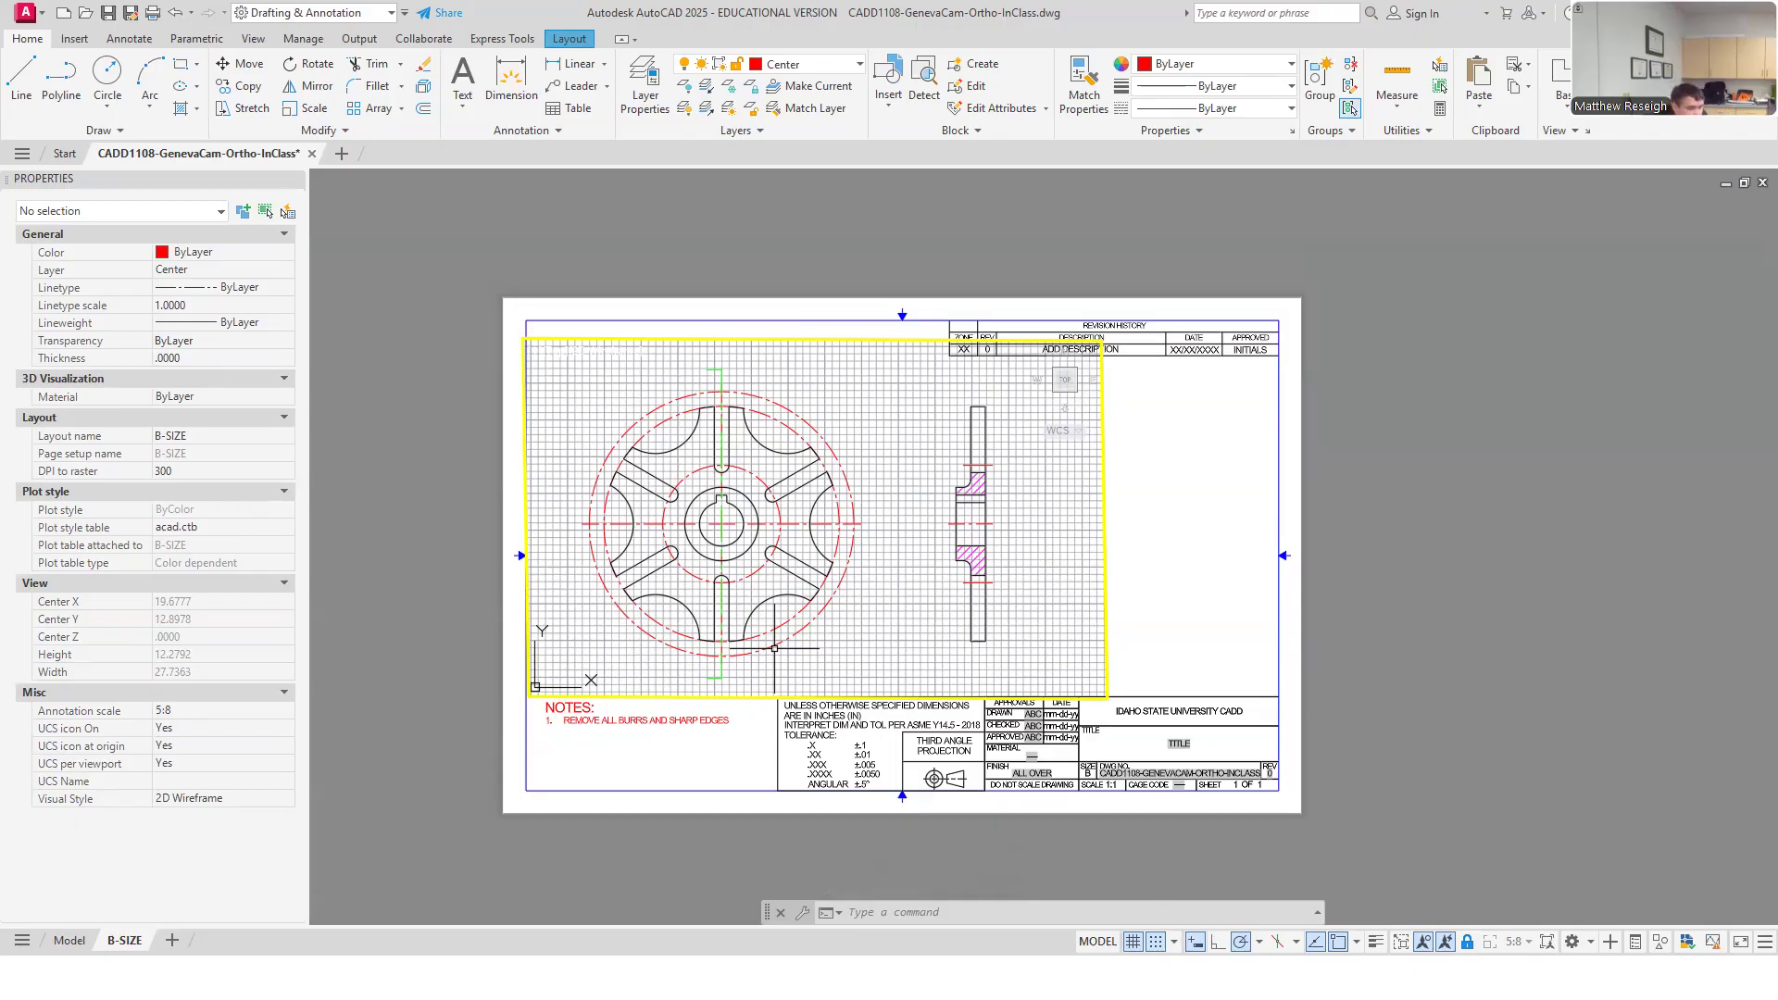
left_click(69, 940)
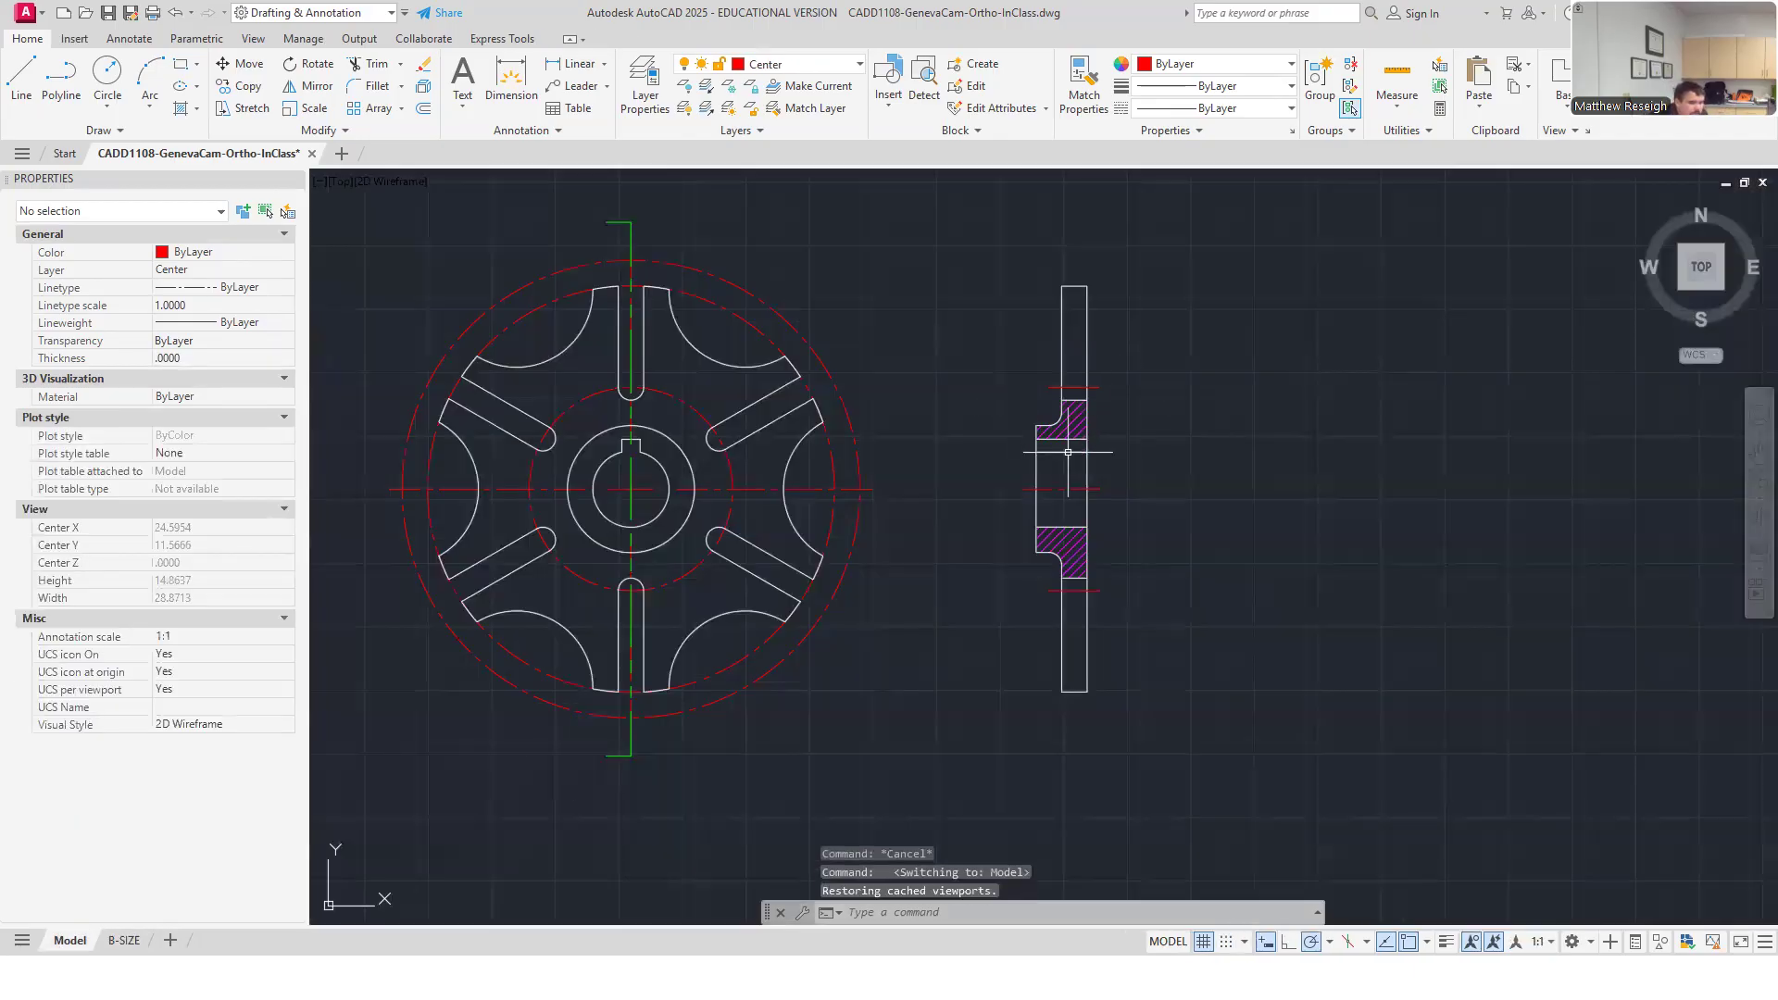
left_click(1001, 240)
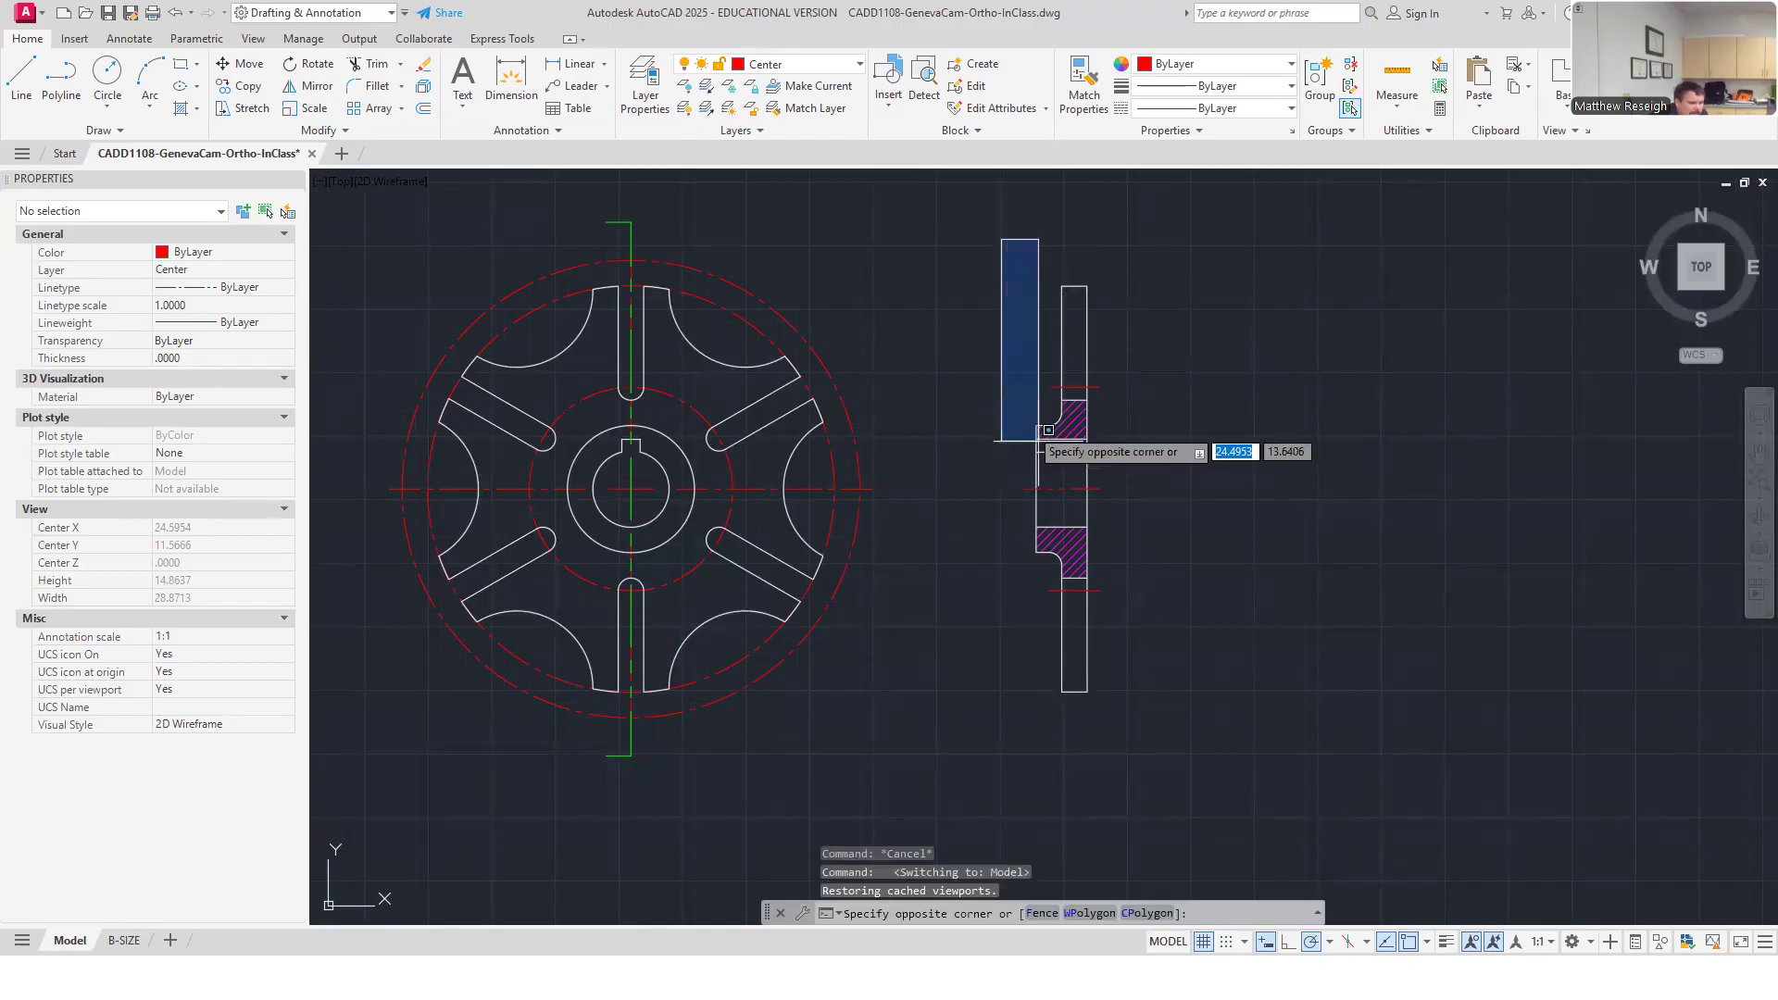
left_click(1150, 734)
key("Escape")
key("Escape")
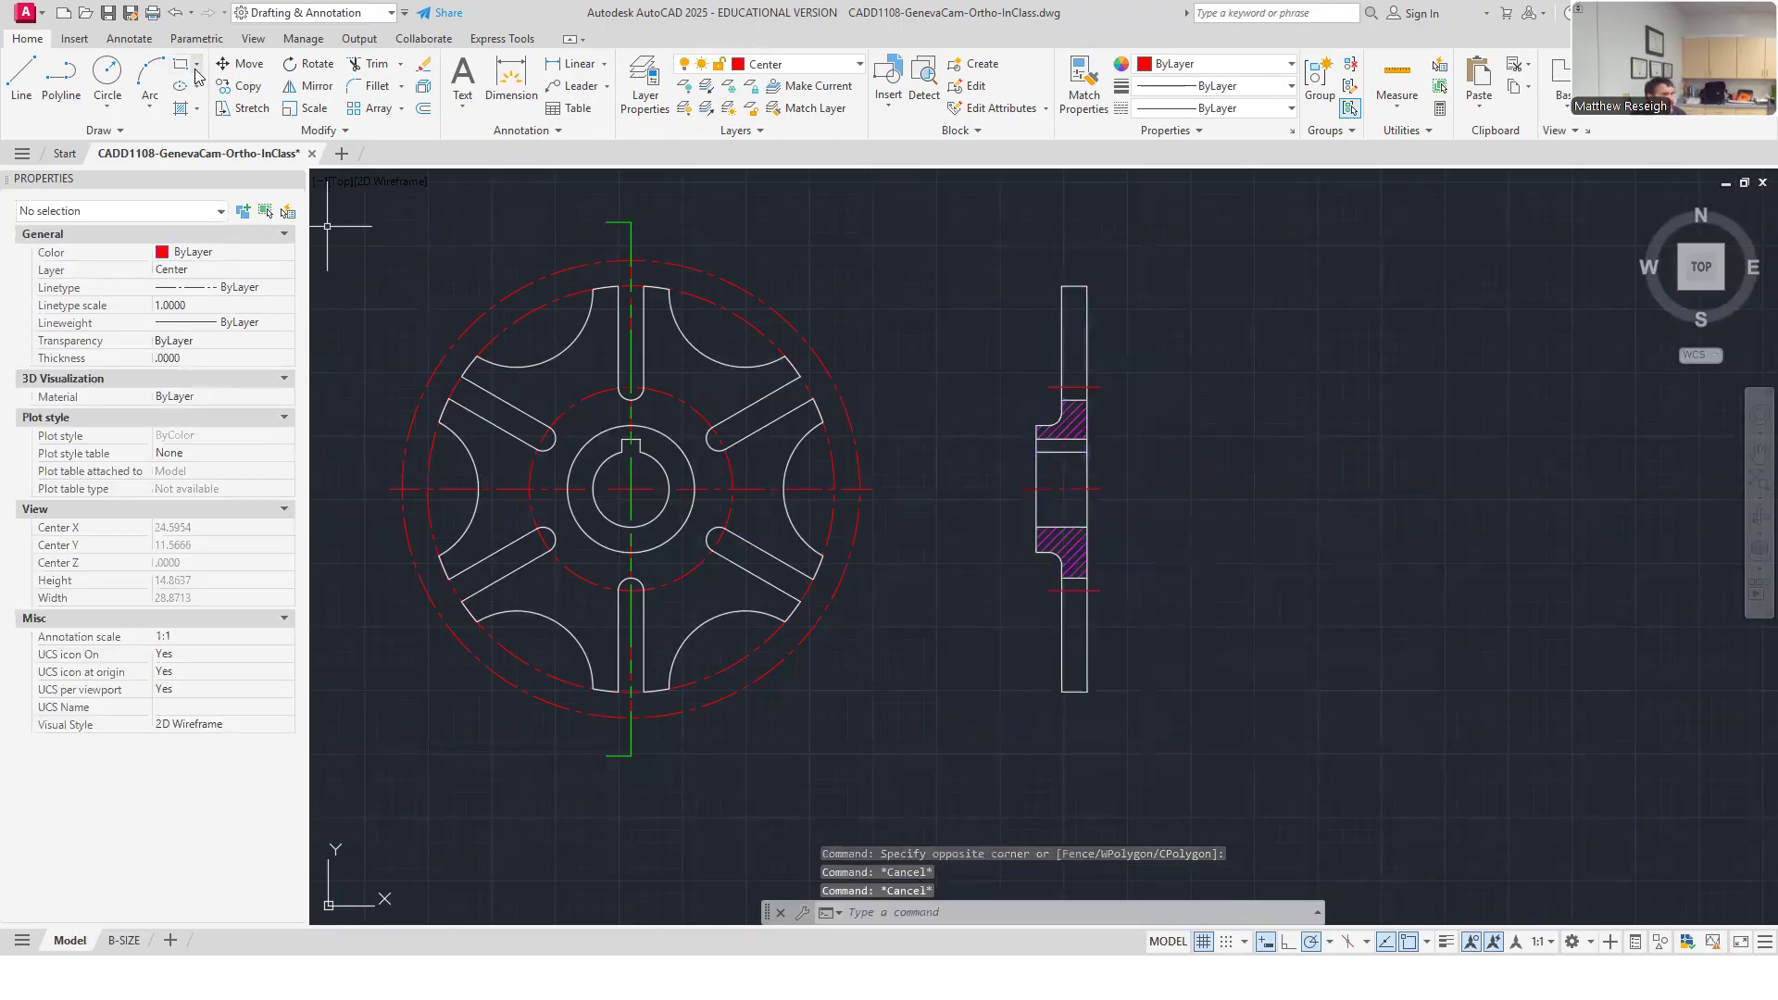
Copy the complete section view horizontally to the right of the original, using its lower-right corner as base point.
left_click(239, 85)
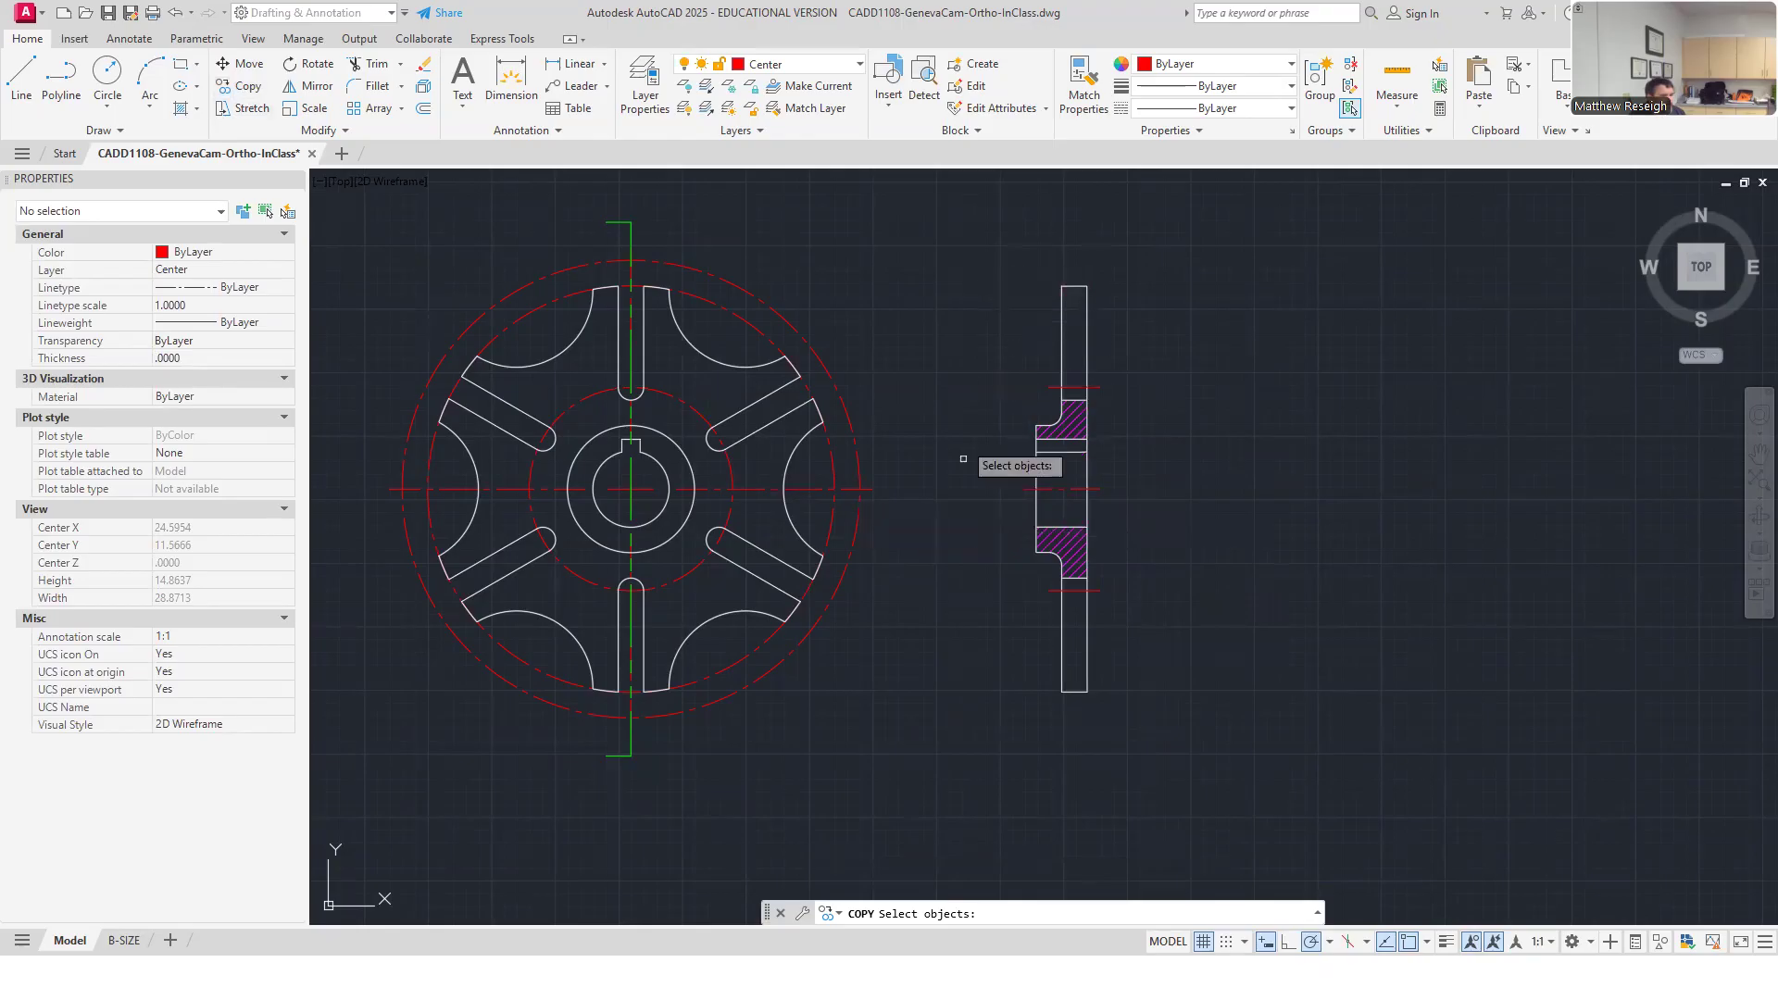
left_click(965, 246)
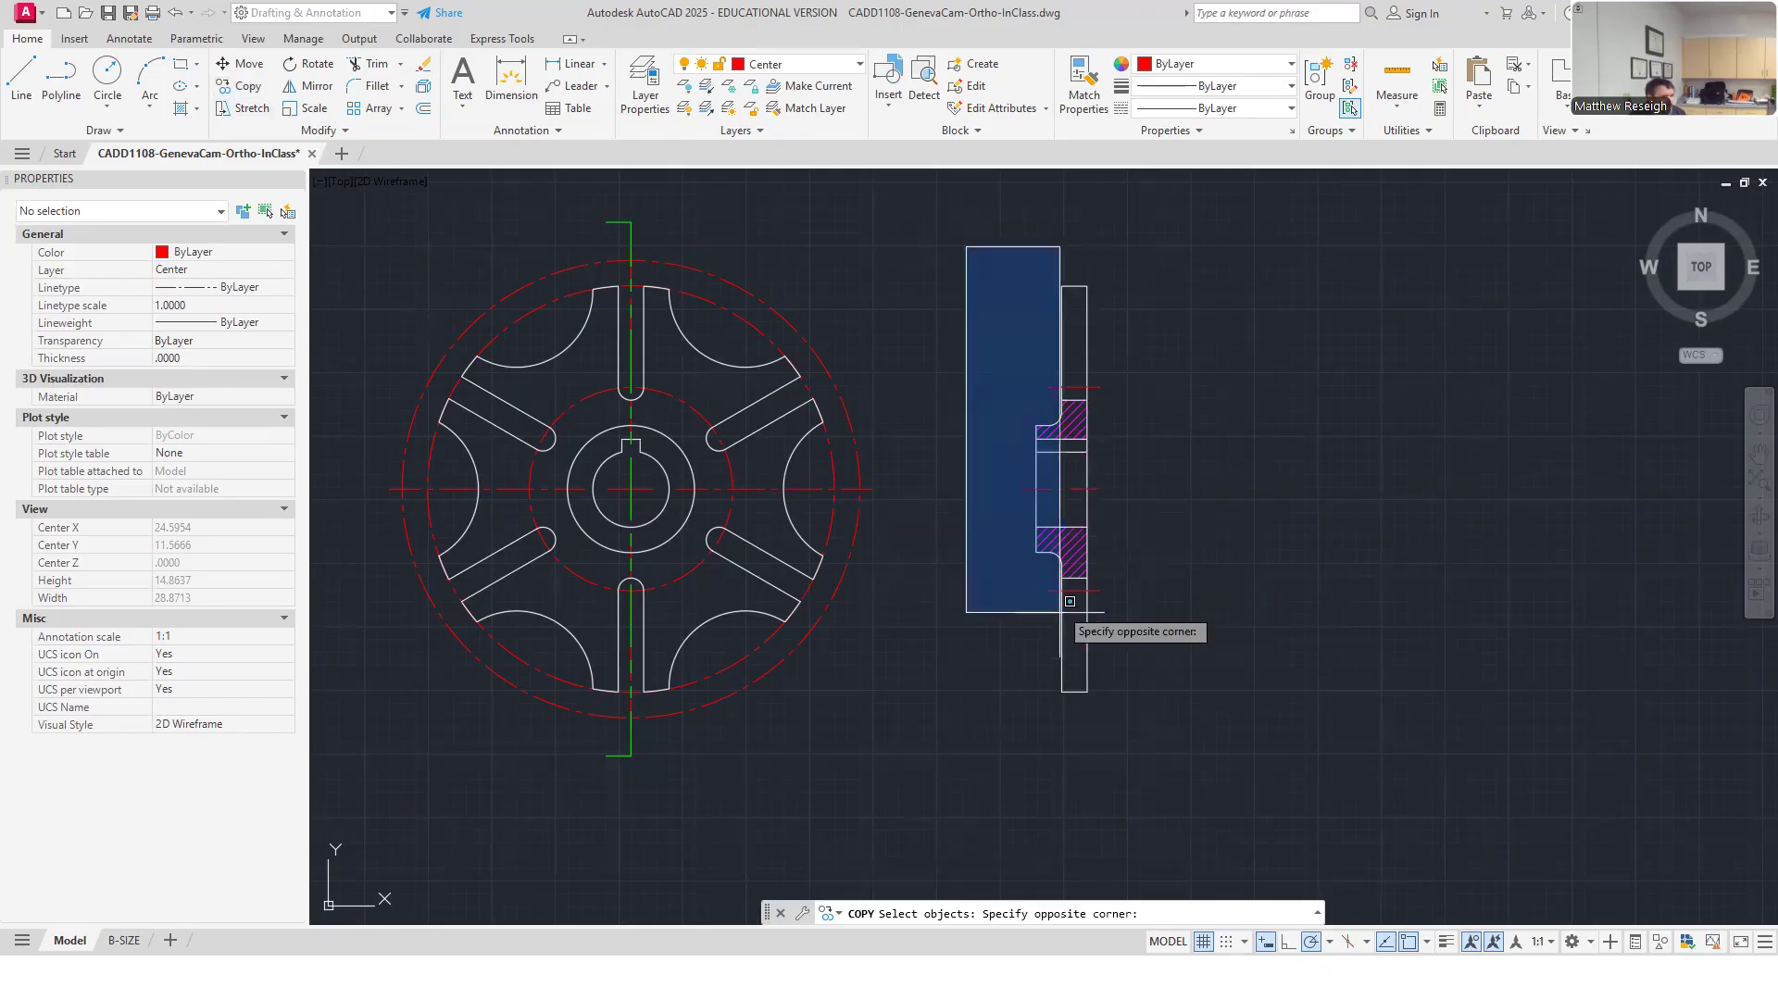
left_click(1204, 736)
key("Return")
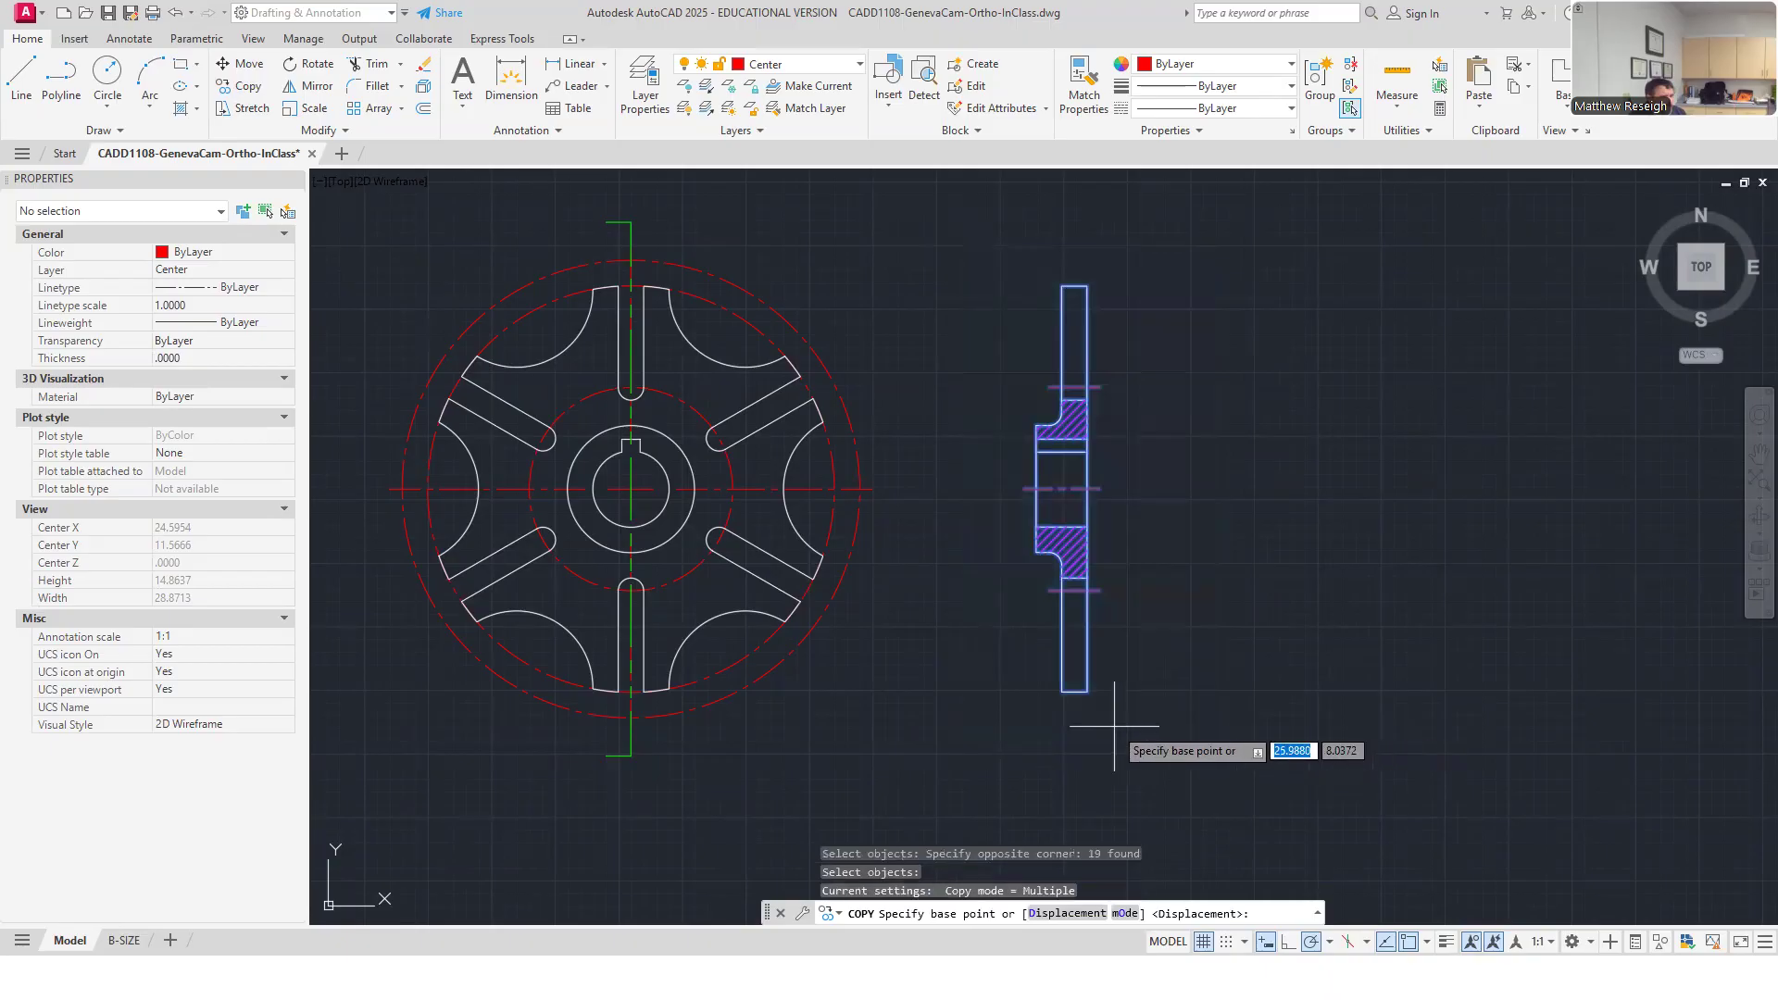
left_click(1085, 690)
scroll(1084, 687, "down", 4)
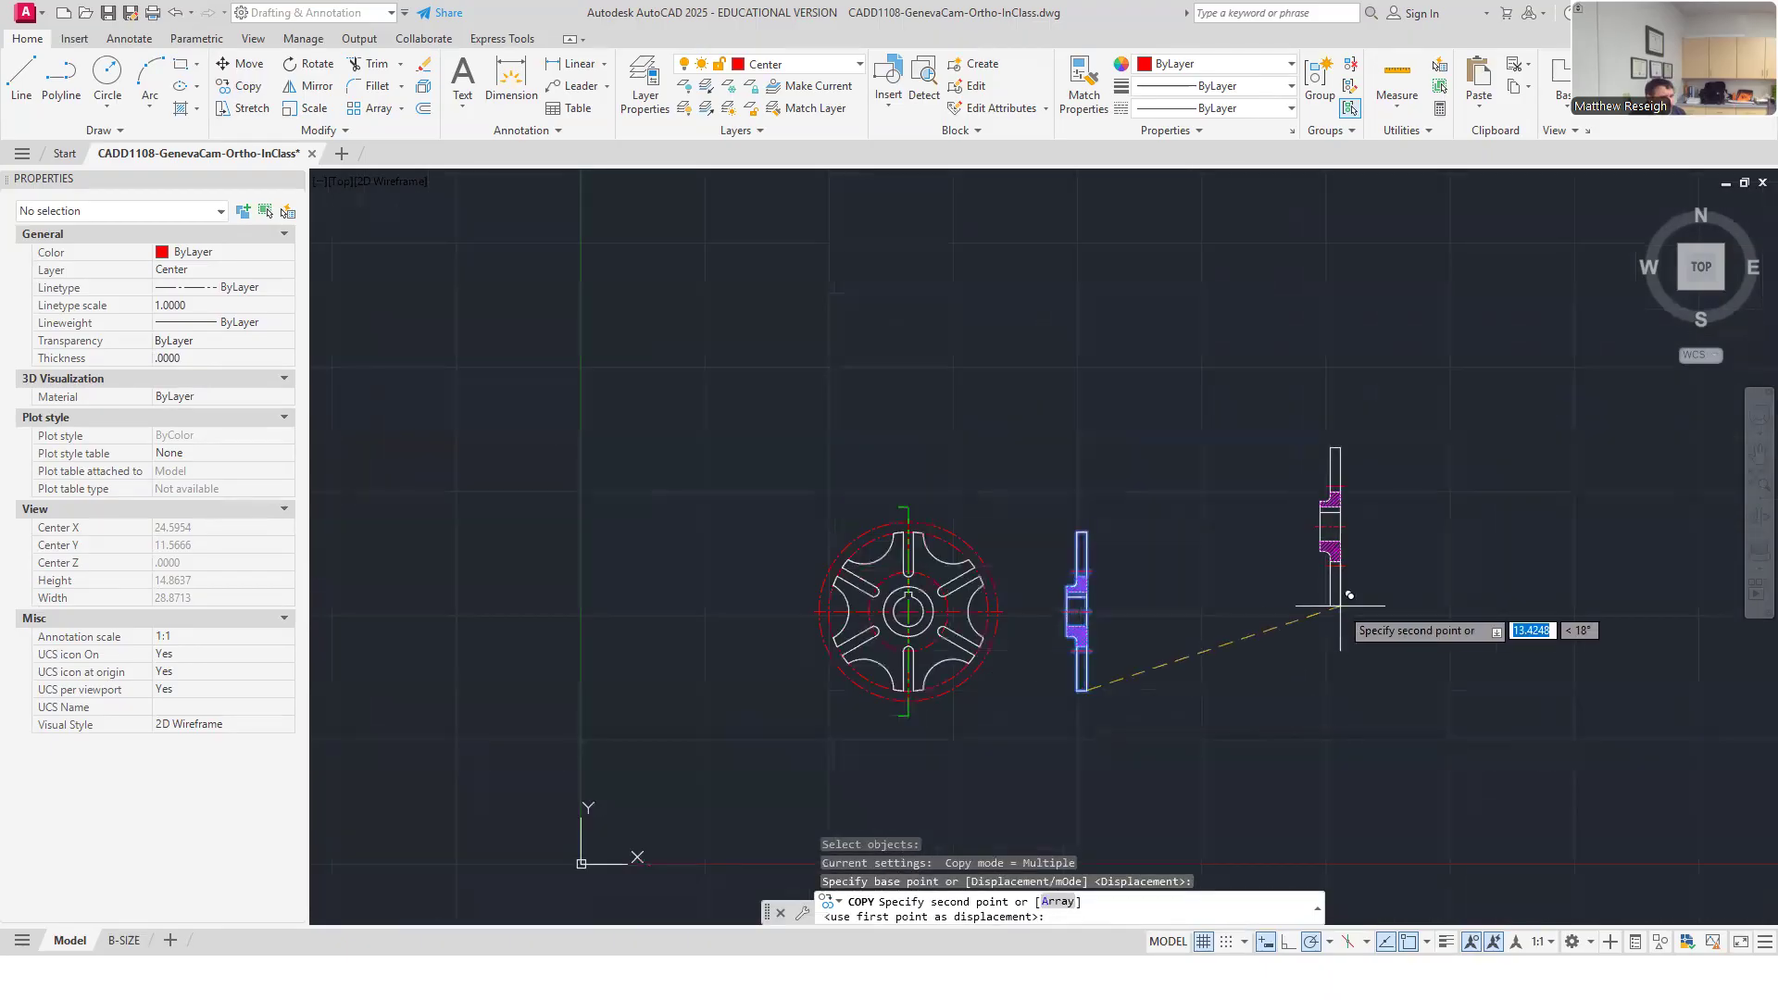
left_click(1335, 690)
key("Escape")
scroll(1356, 681, "up", 3)
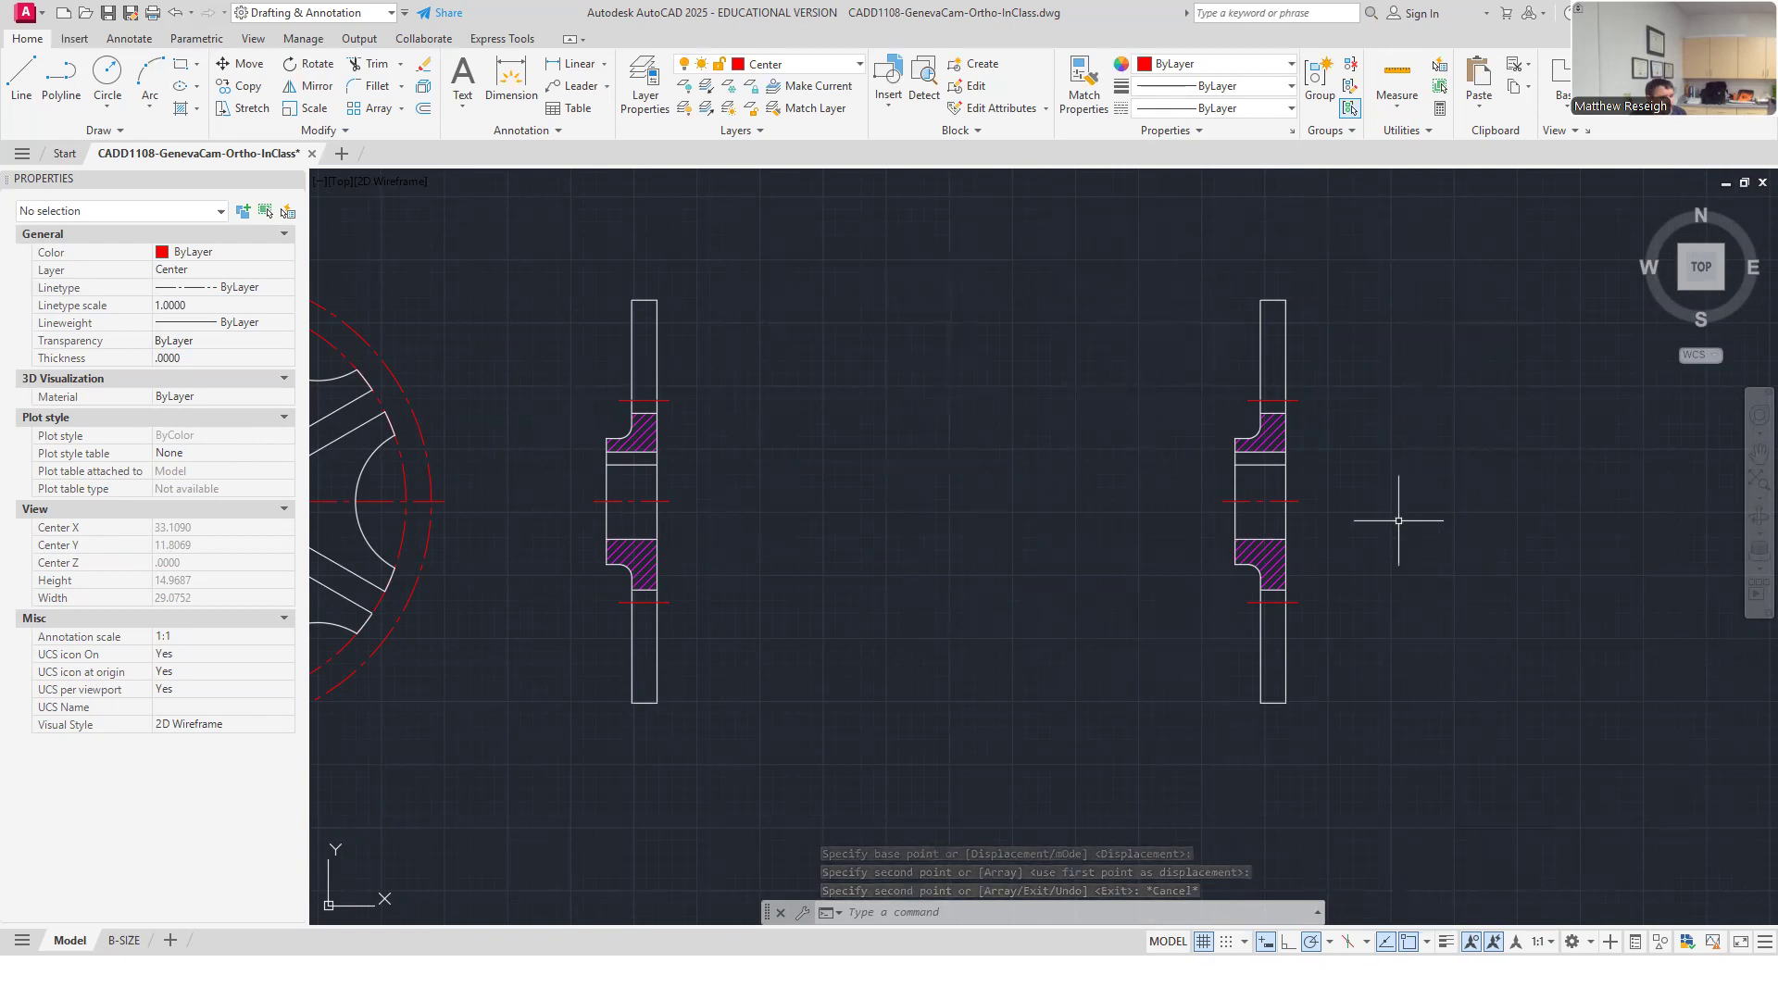
Turn on the Construction layer and examine the projection lines between the front view and the section views.
scroll(926, 636, "down", 4)
scroll(879, 648, "up", 4)
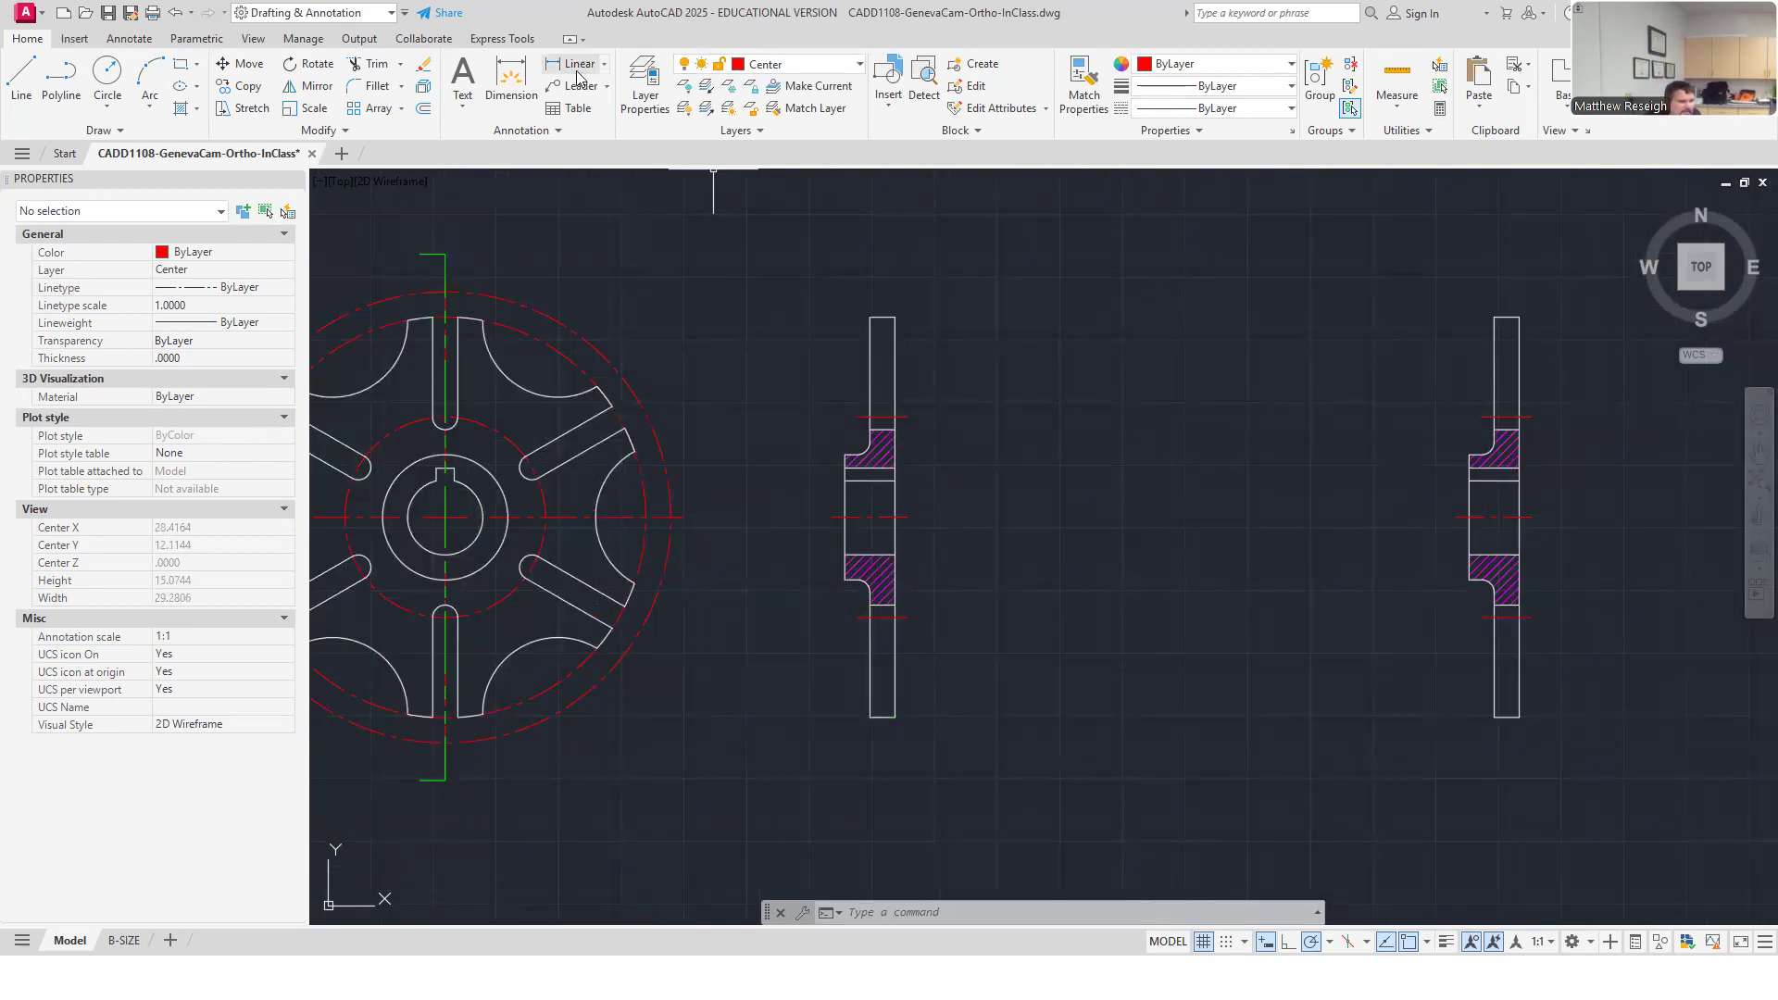
left_click(858, 67)
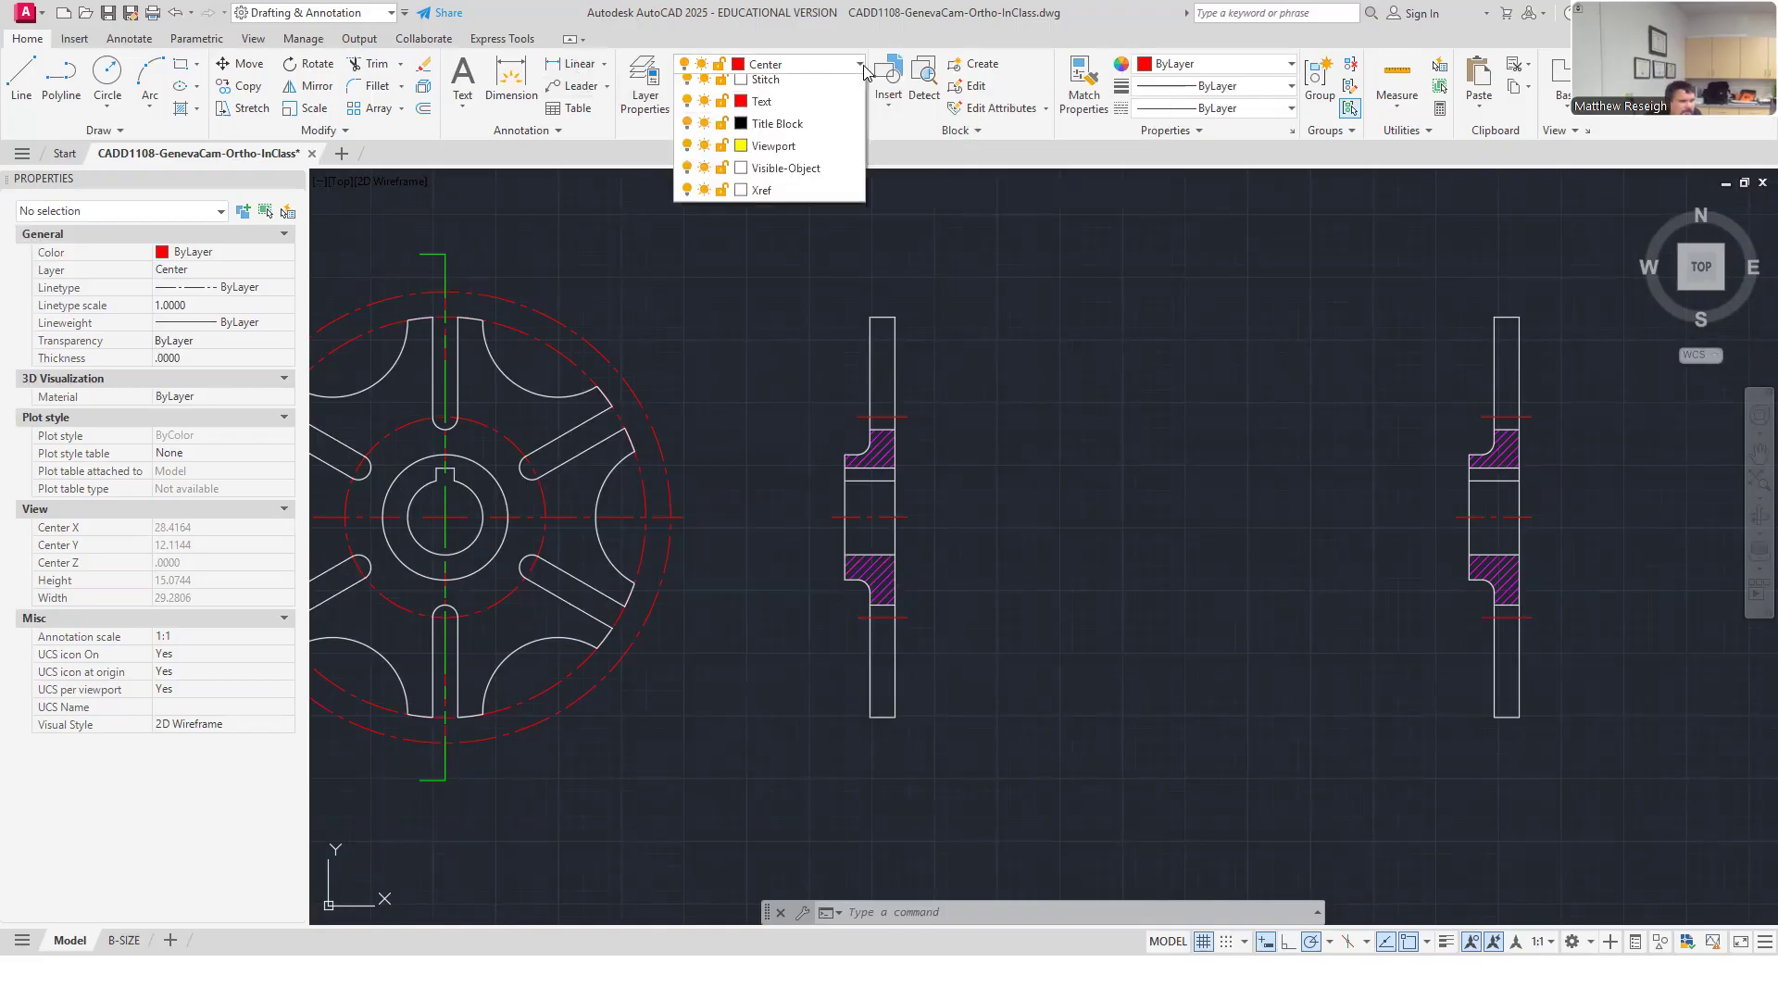
left_click(686, 220)
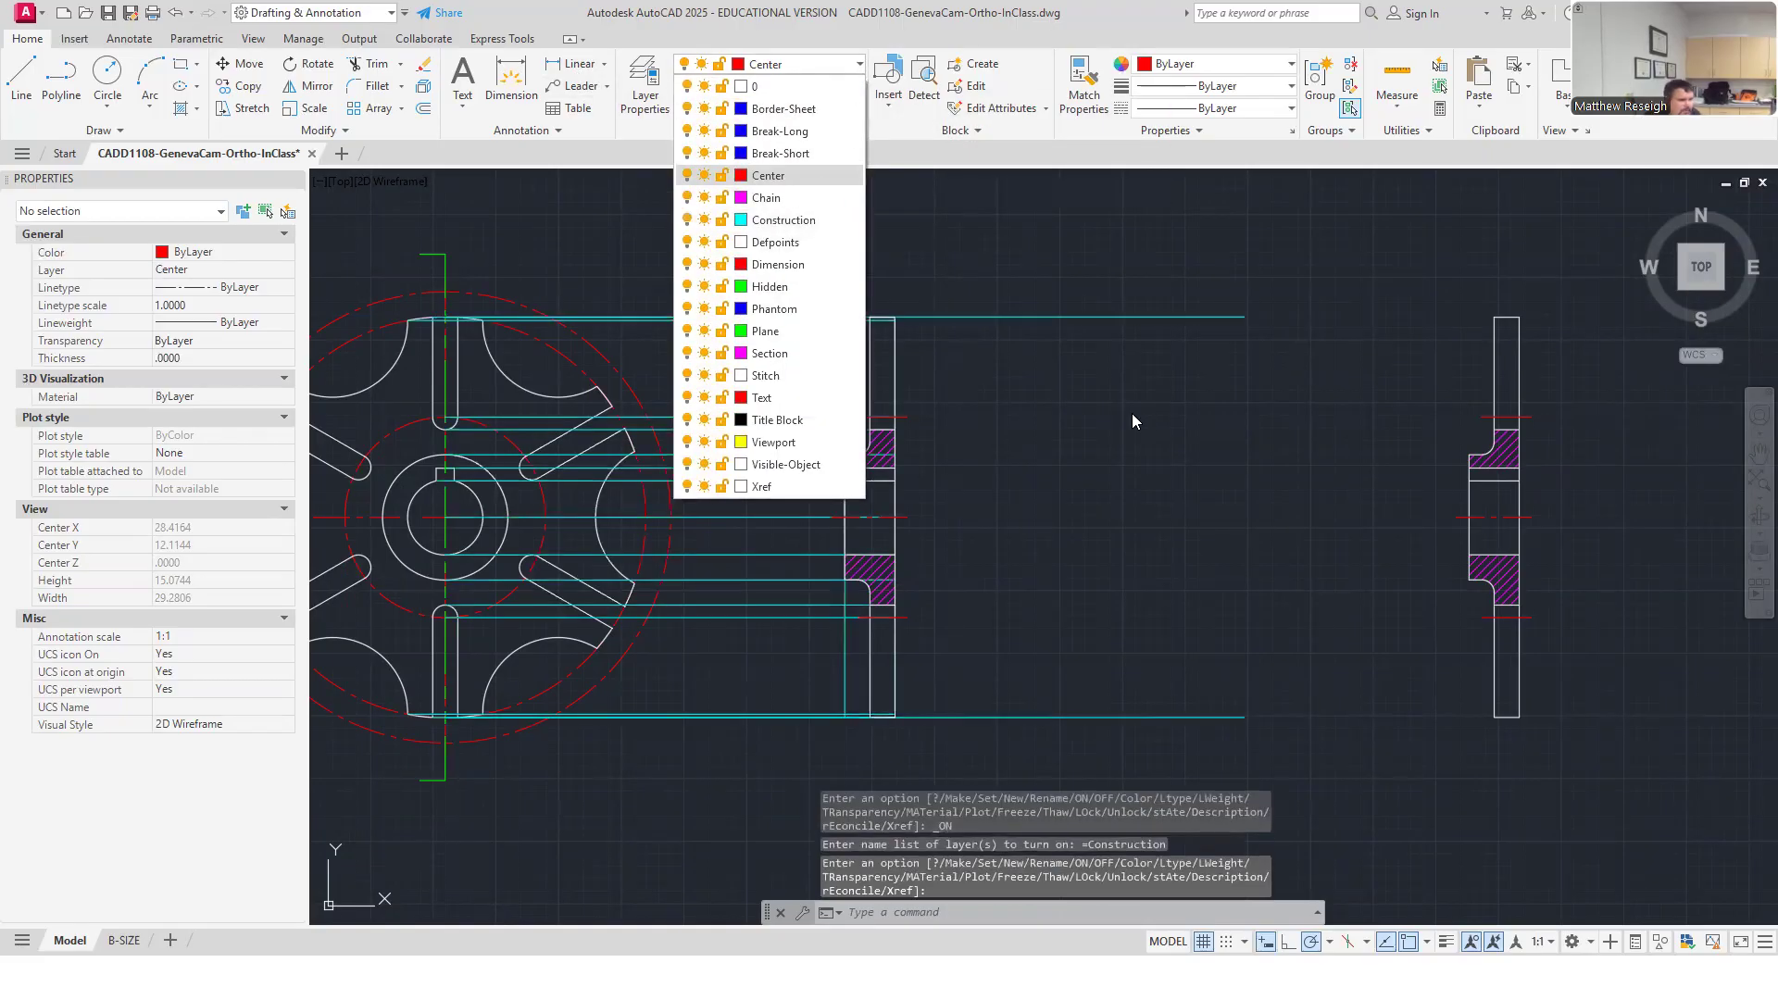
left_click(1132, 413)
scroll(1055, 463, "down", 3)
scroll(920, 517, "up", 3)
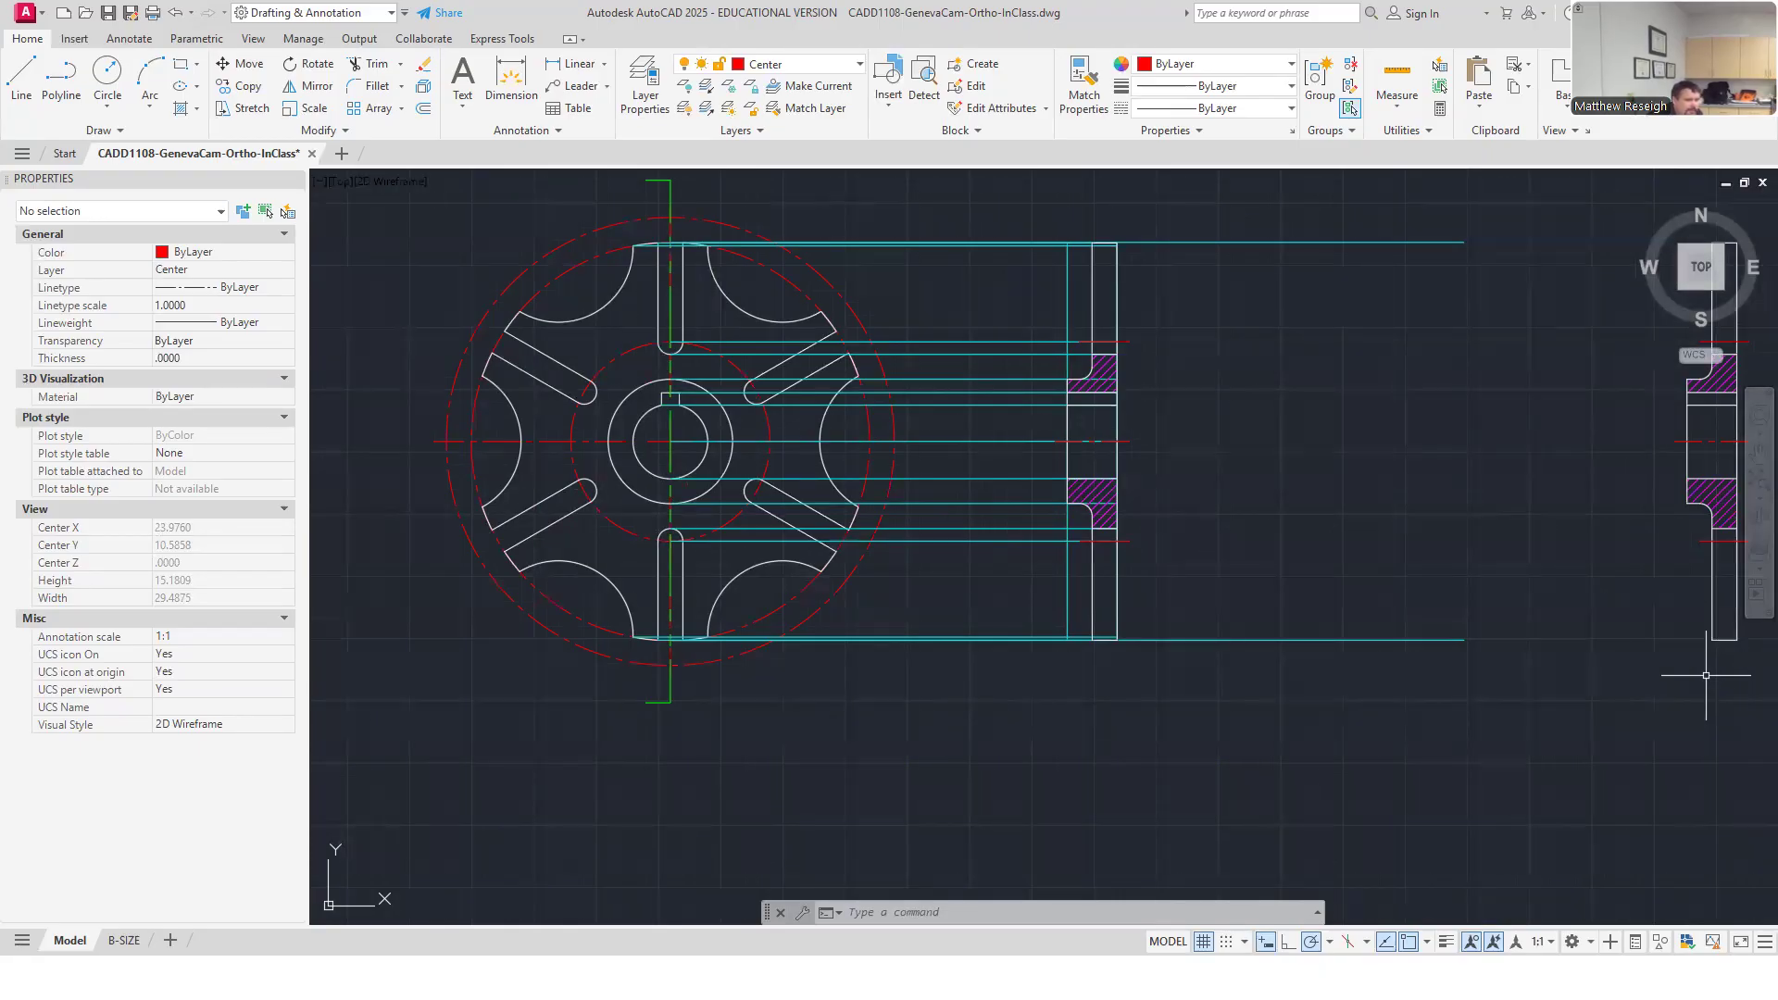
scroll(1528, 603, "down", 6)
scroll(1587, 614, "up", 6)
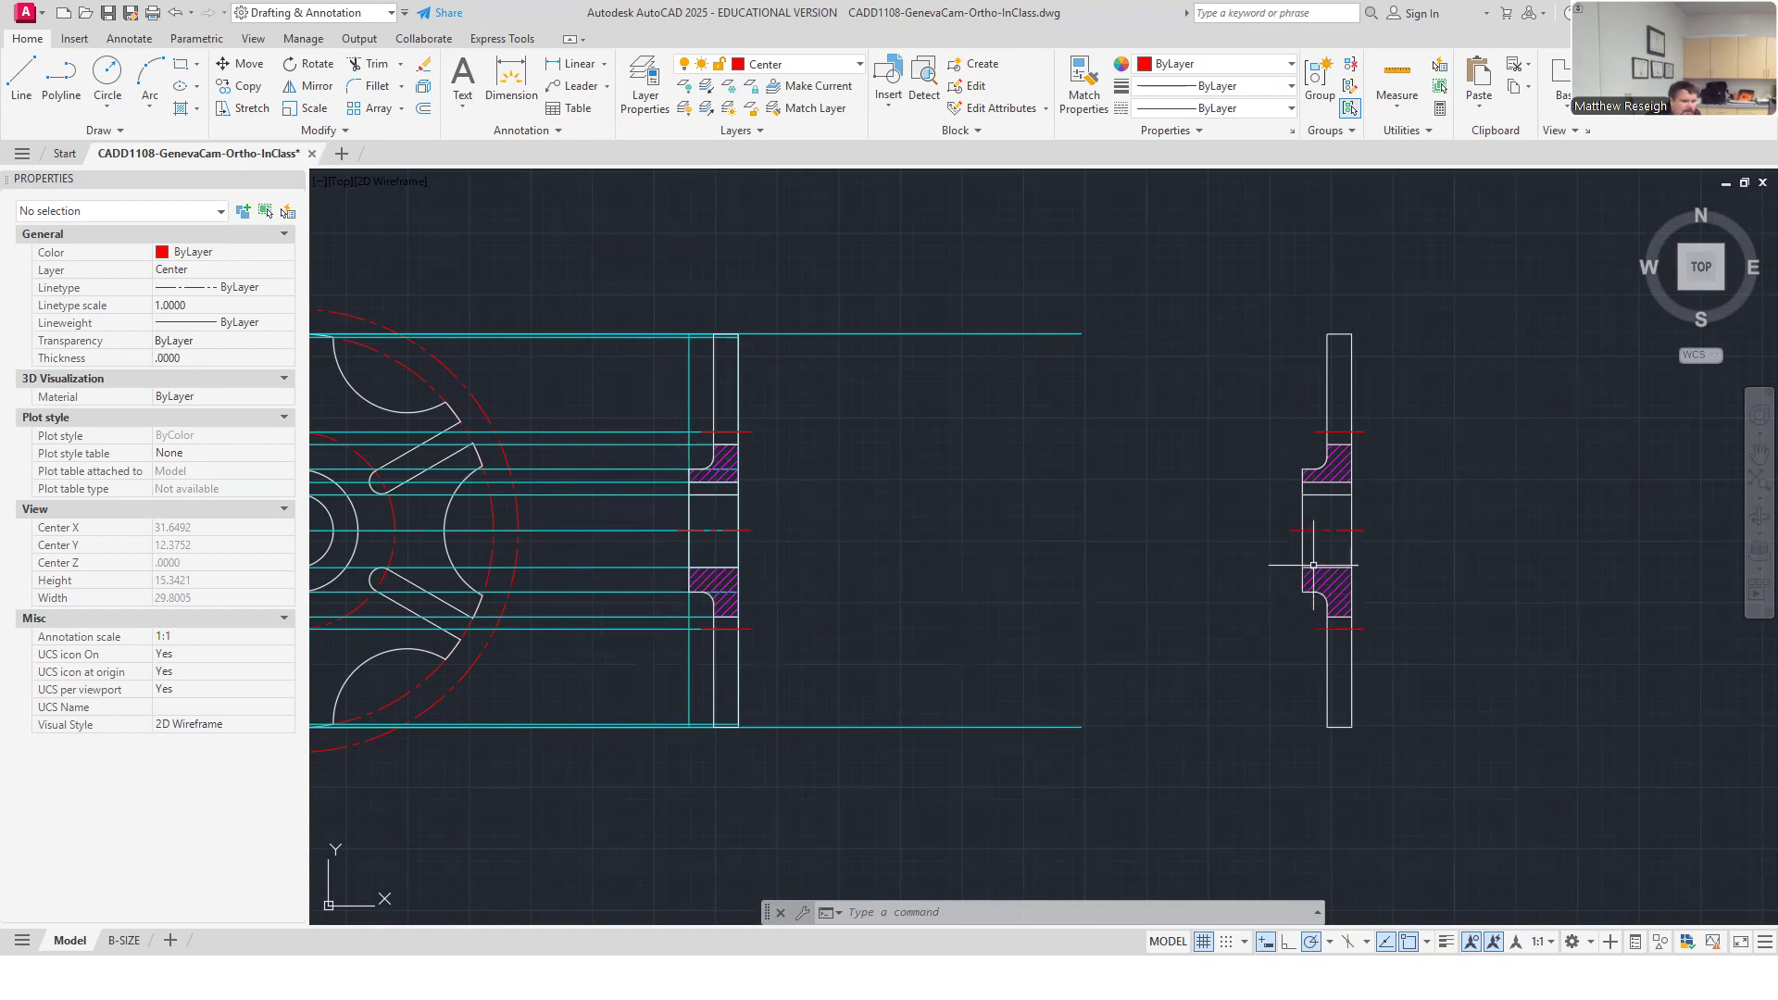
scroll(1043, 620, "down", 2)
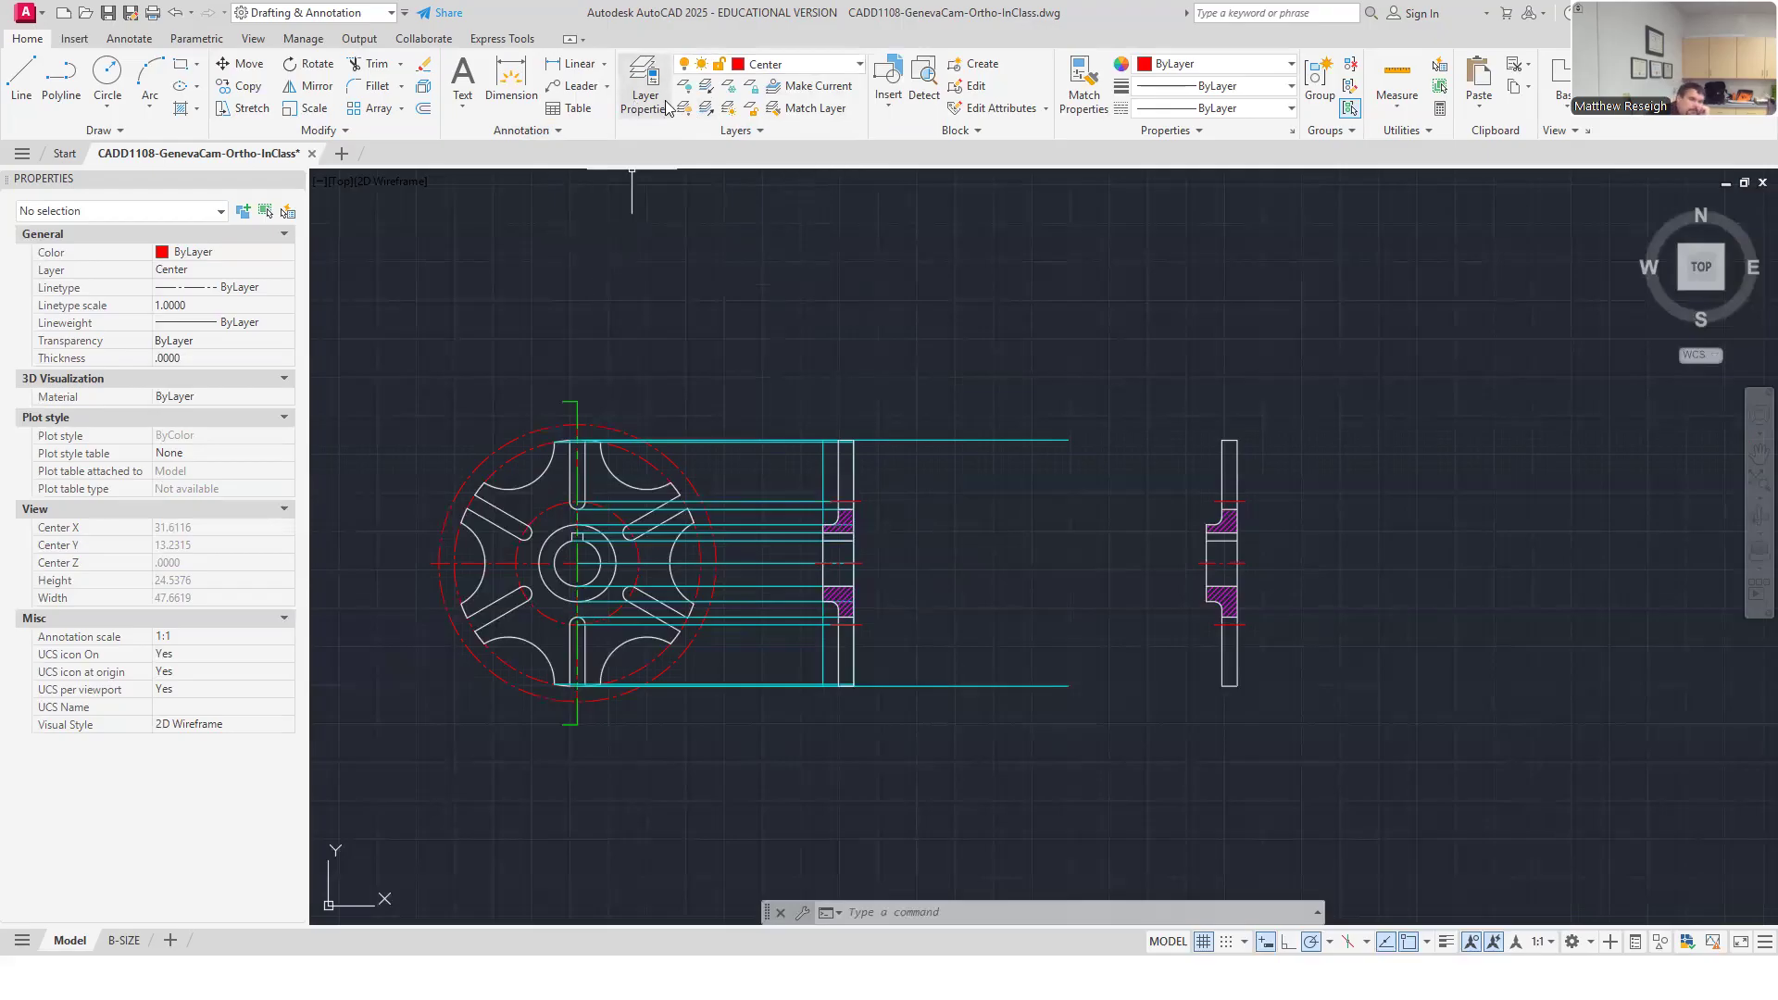
Turn off the Construction layer.
left_click(859, 63)
left_click(686, 220)
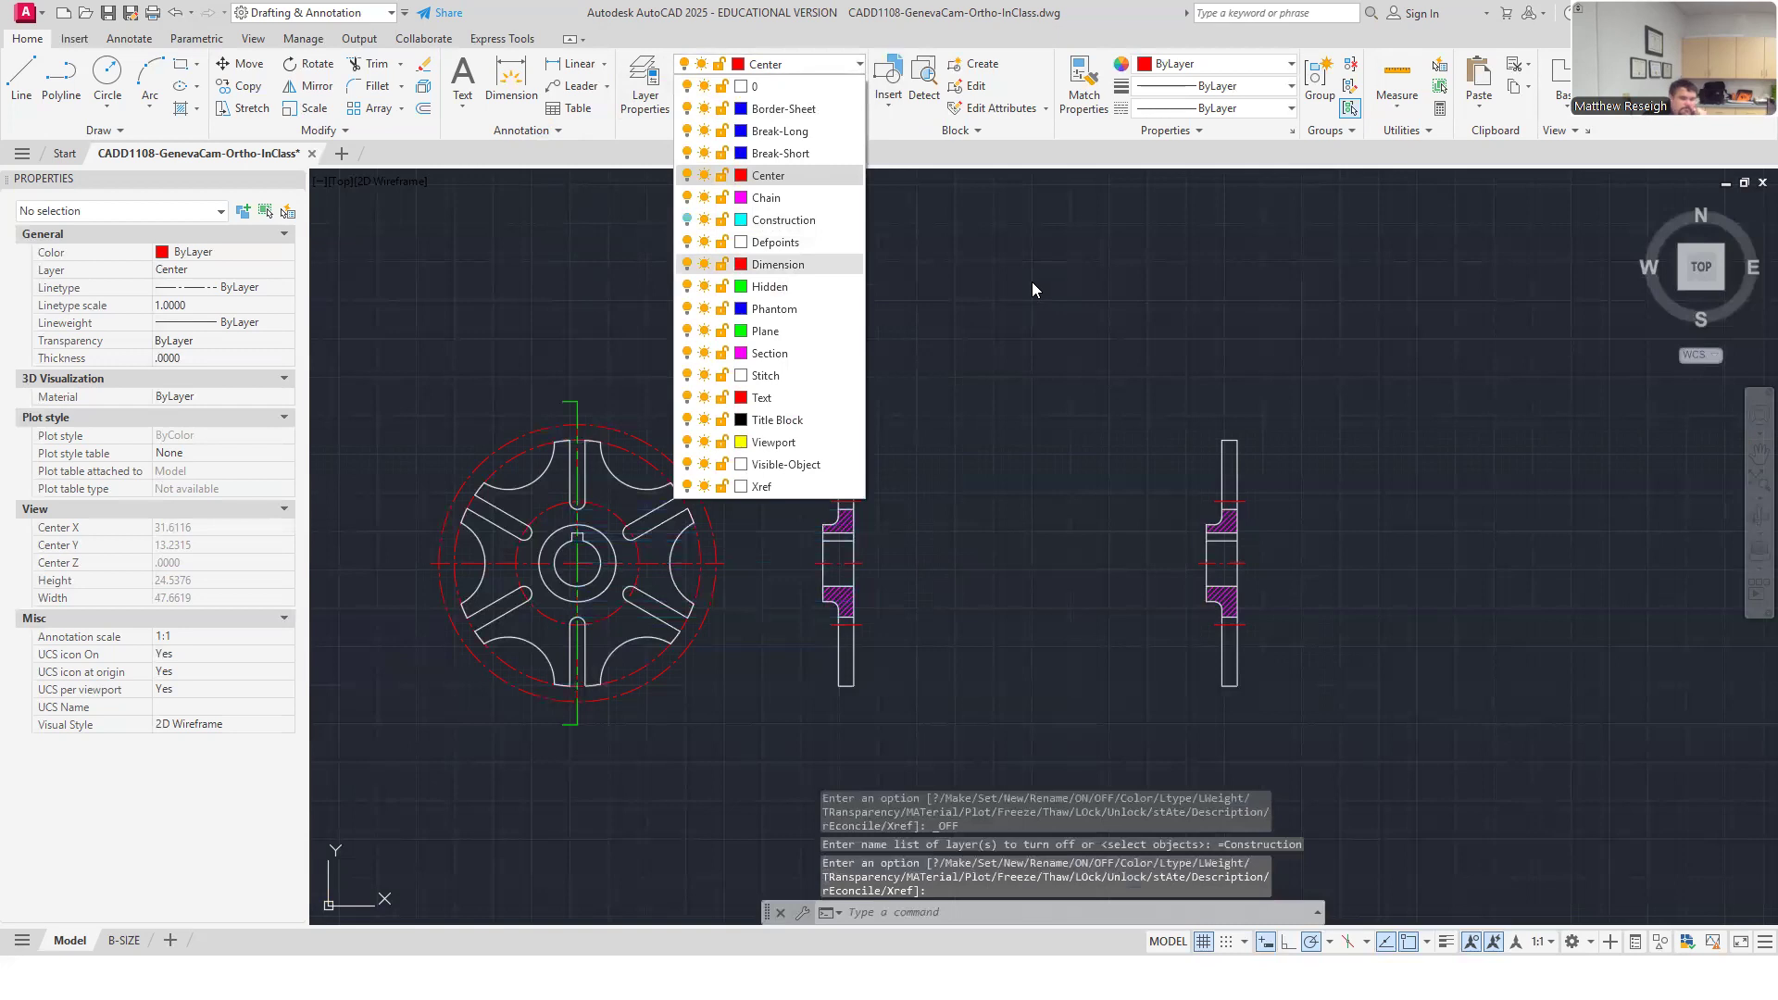
left_click(1237, 553)
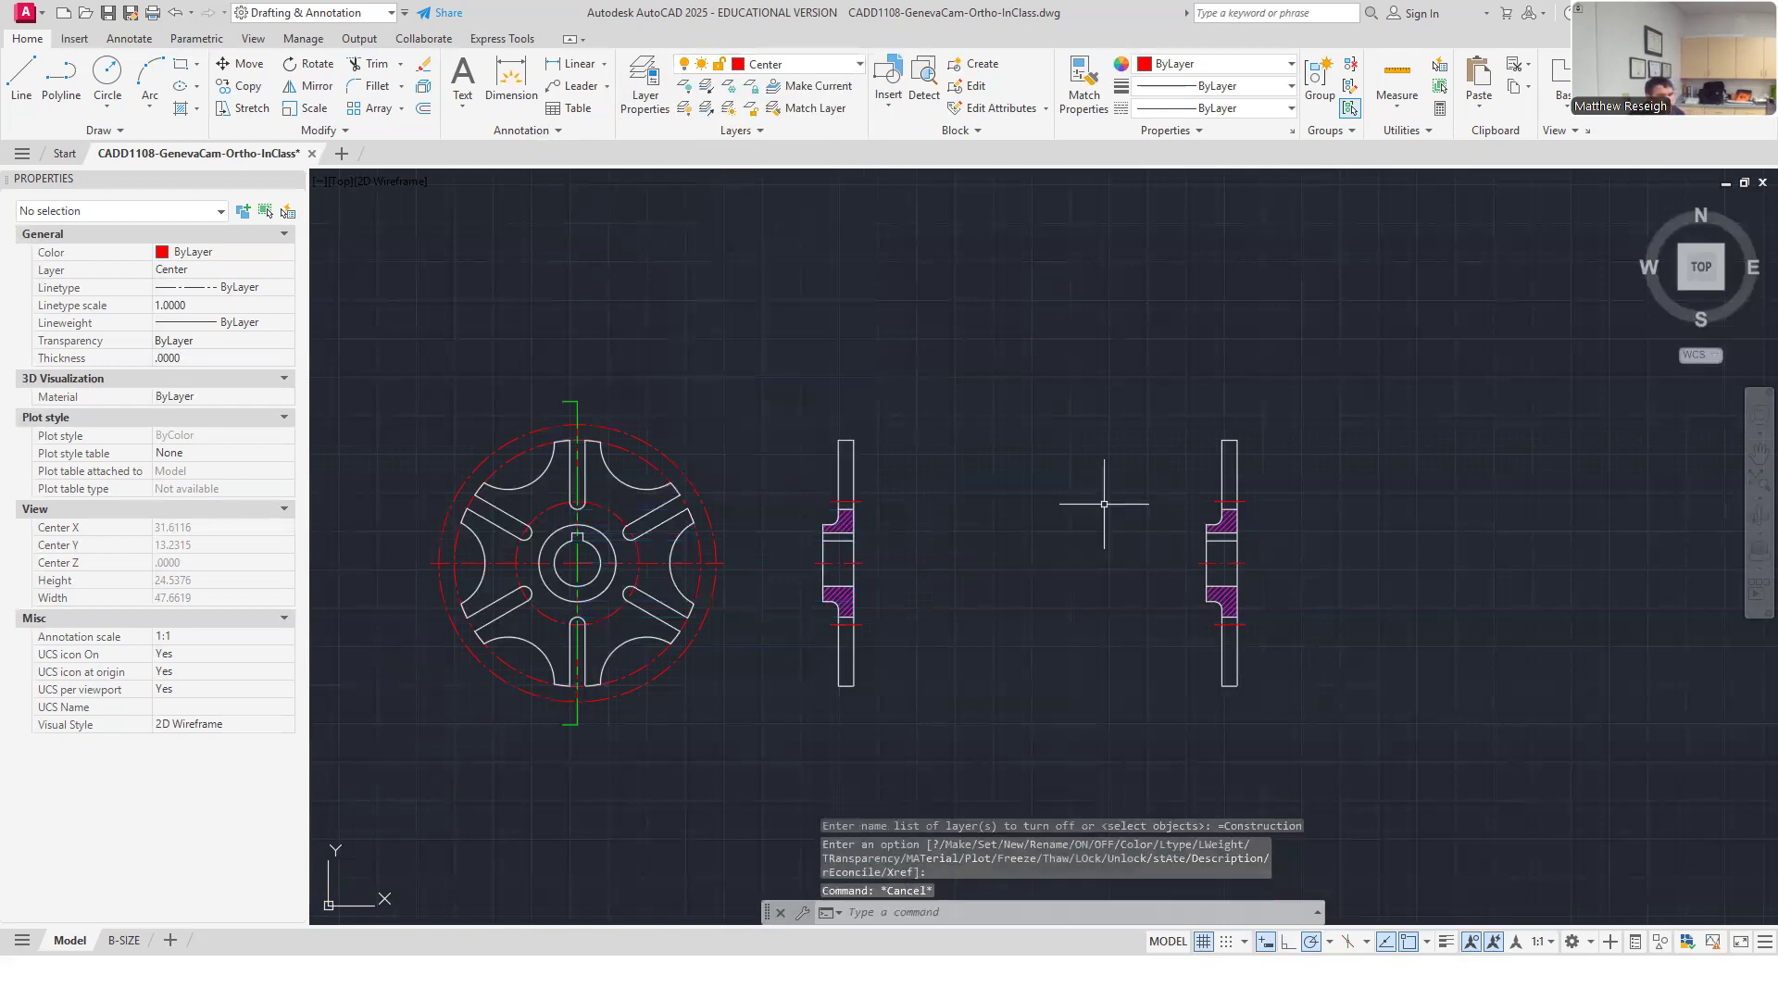
Return to the B-SIZE layout and switch from the active viewport to paper space.
left_click(125, 941)
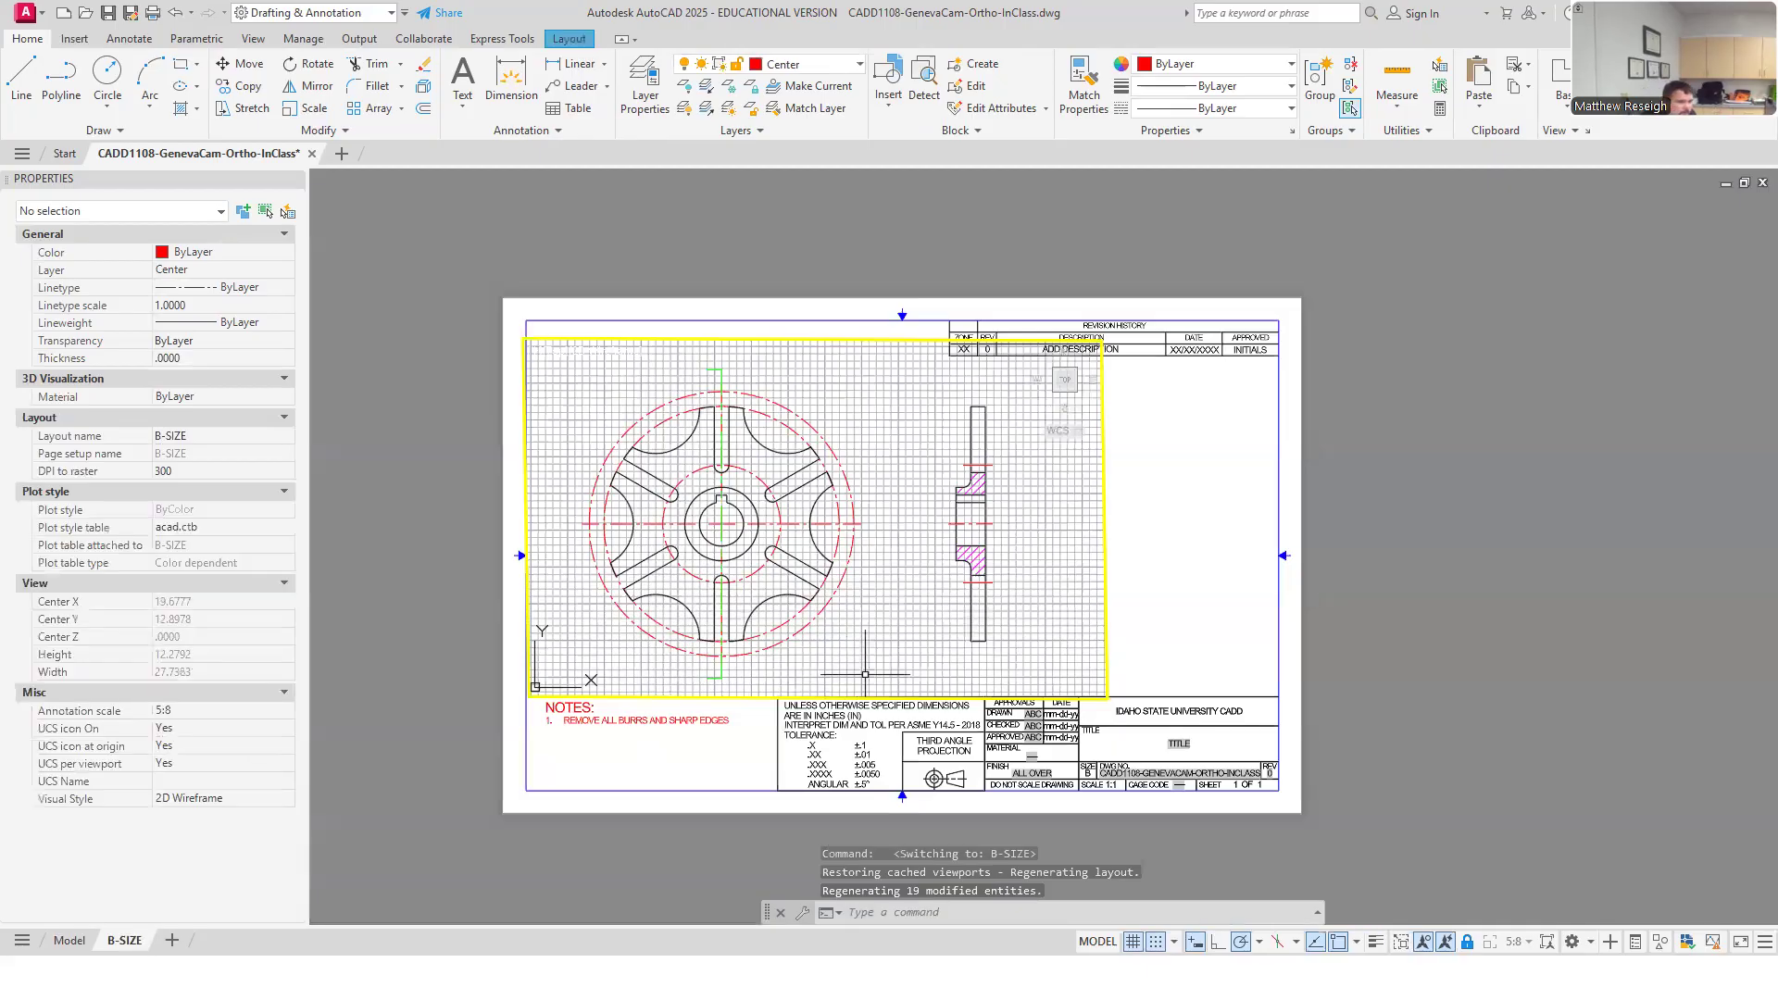
scroll(906, 652, "up", 2)
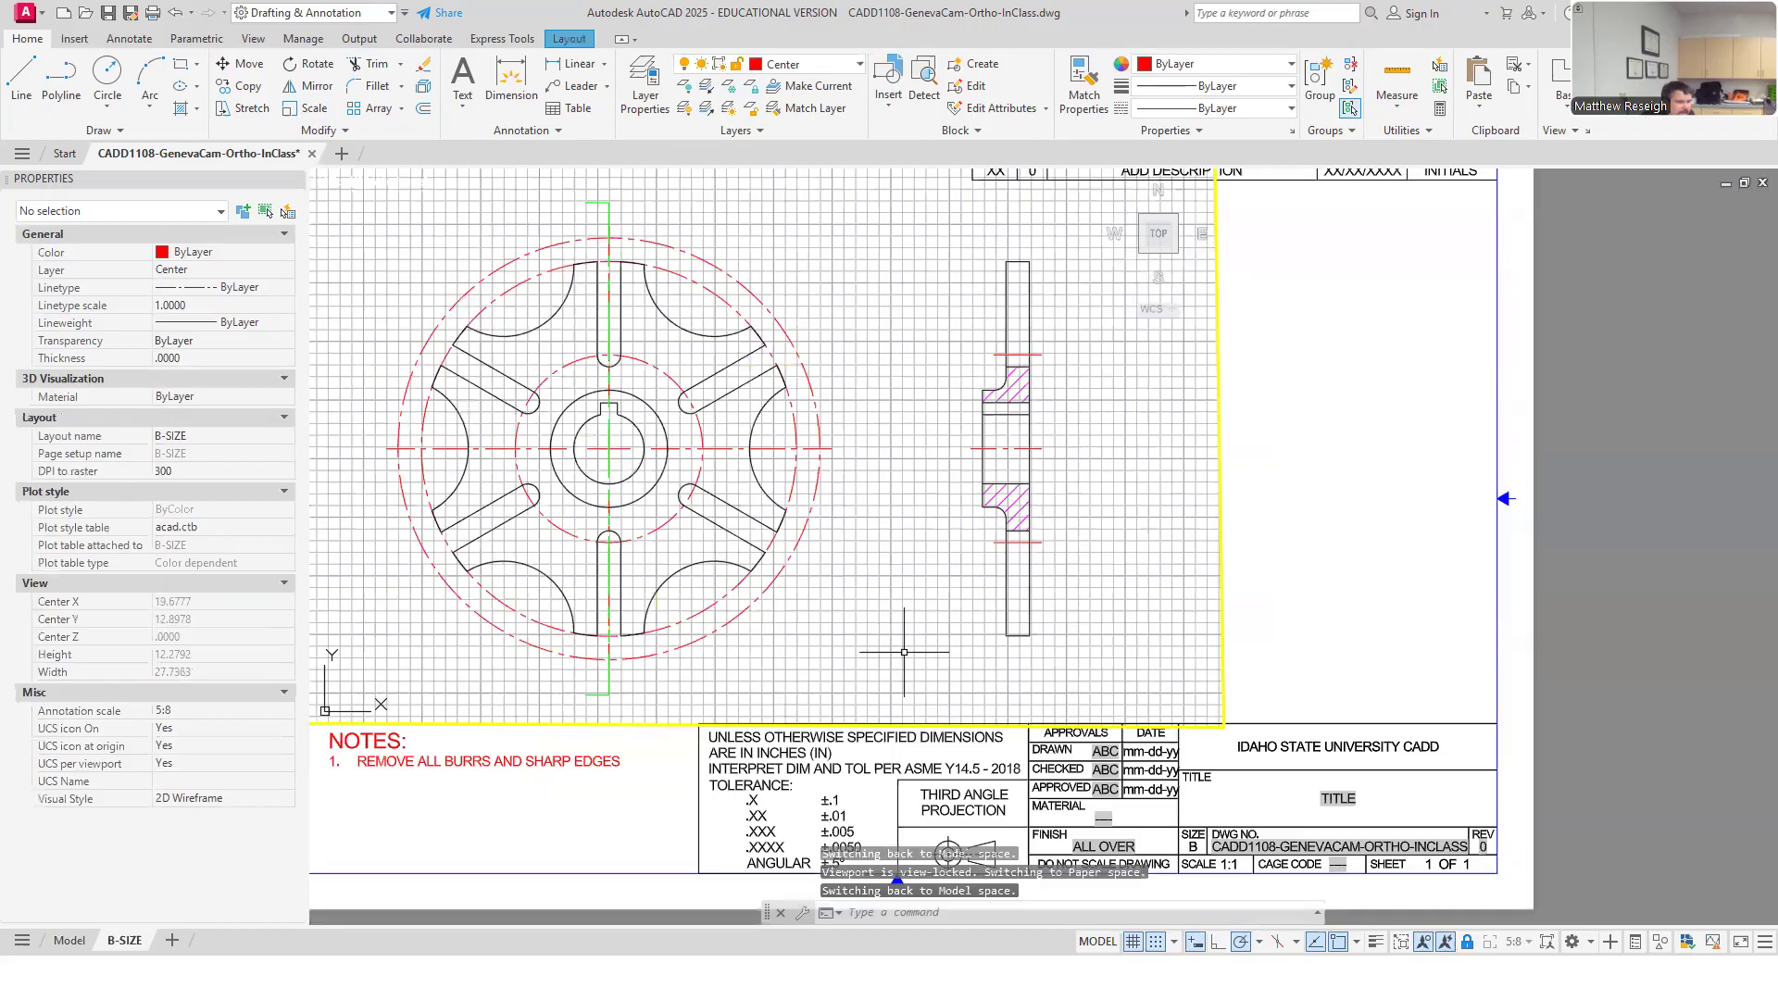
left_click(905, 651)
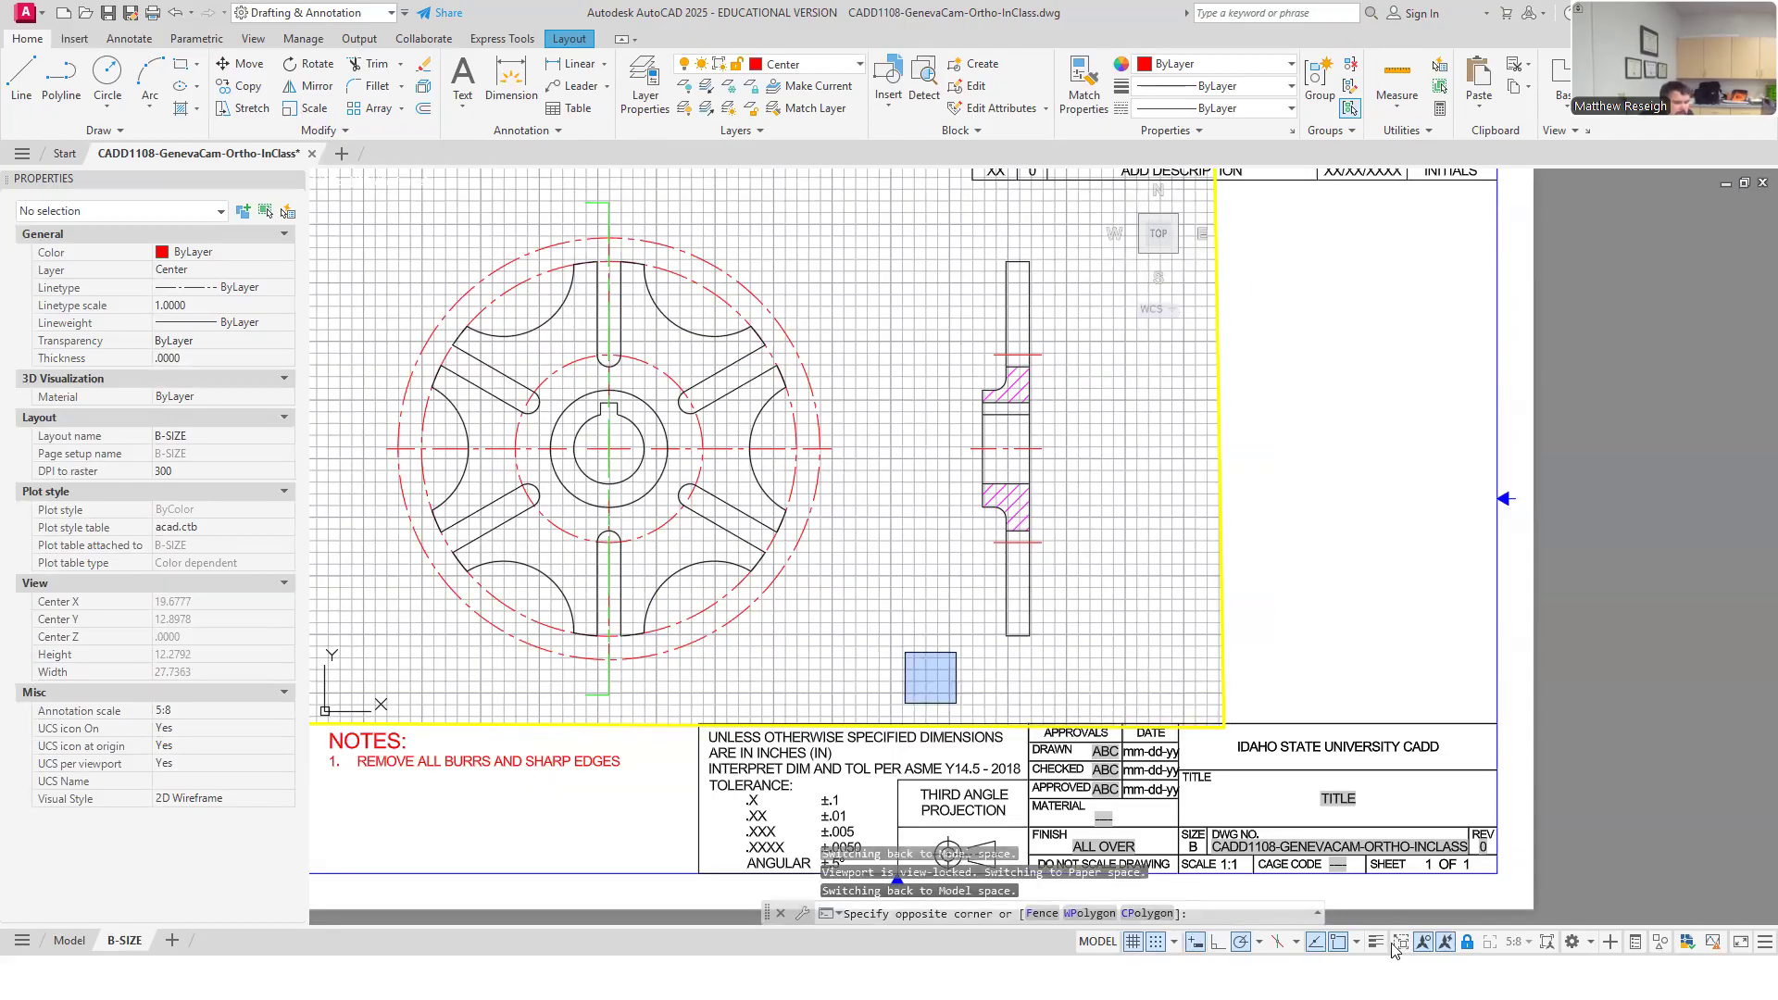
key("Escape")
key("Escape")
left_click(846, 567)
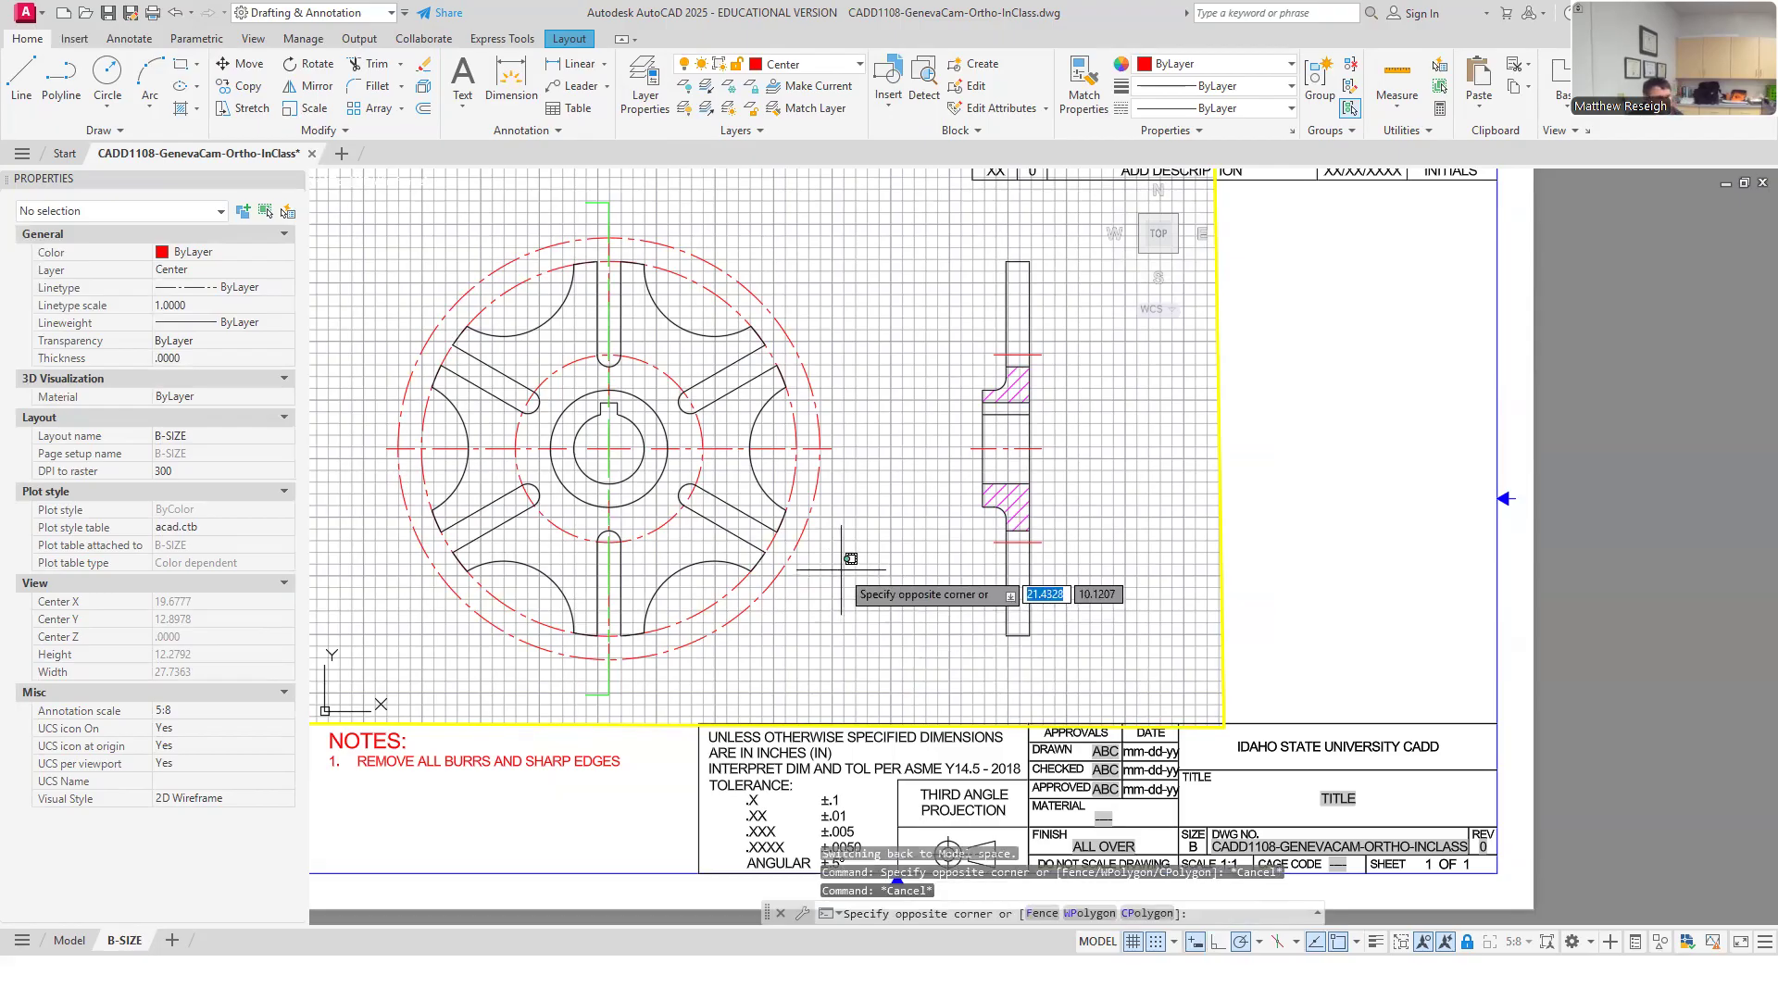
key("Escape")
key("Escape")
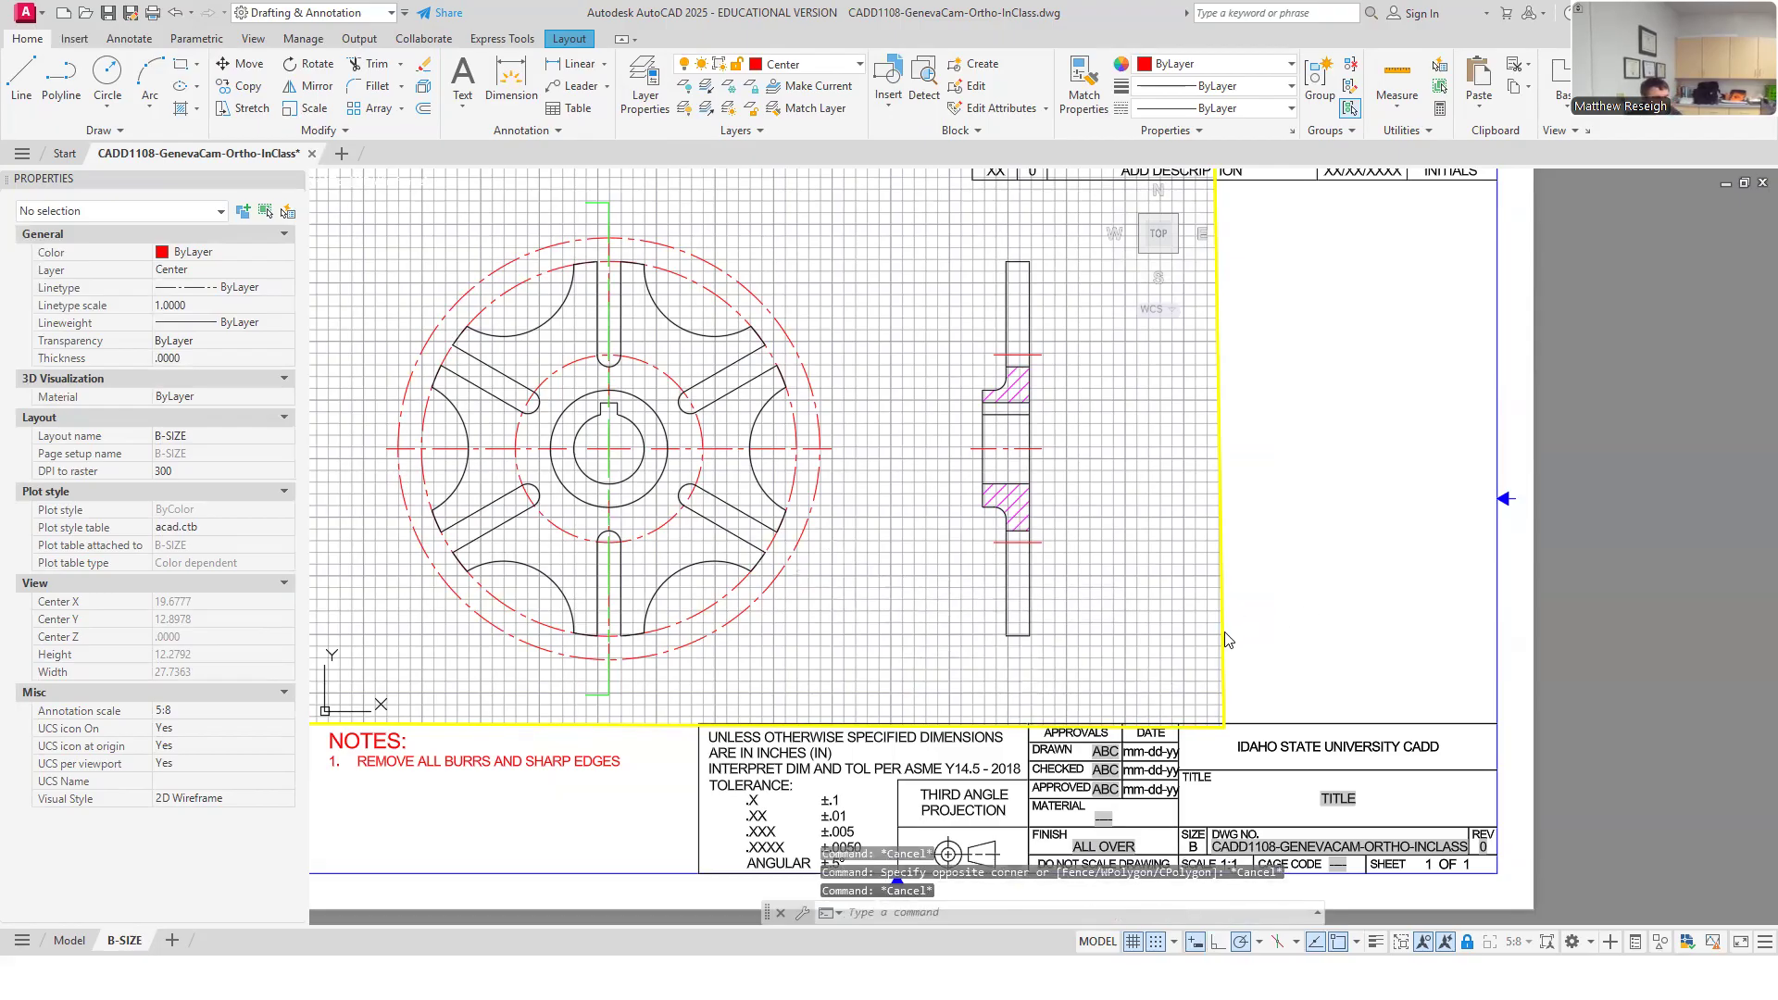
key("Escape")
double_click(1245, 630)
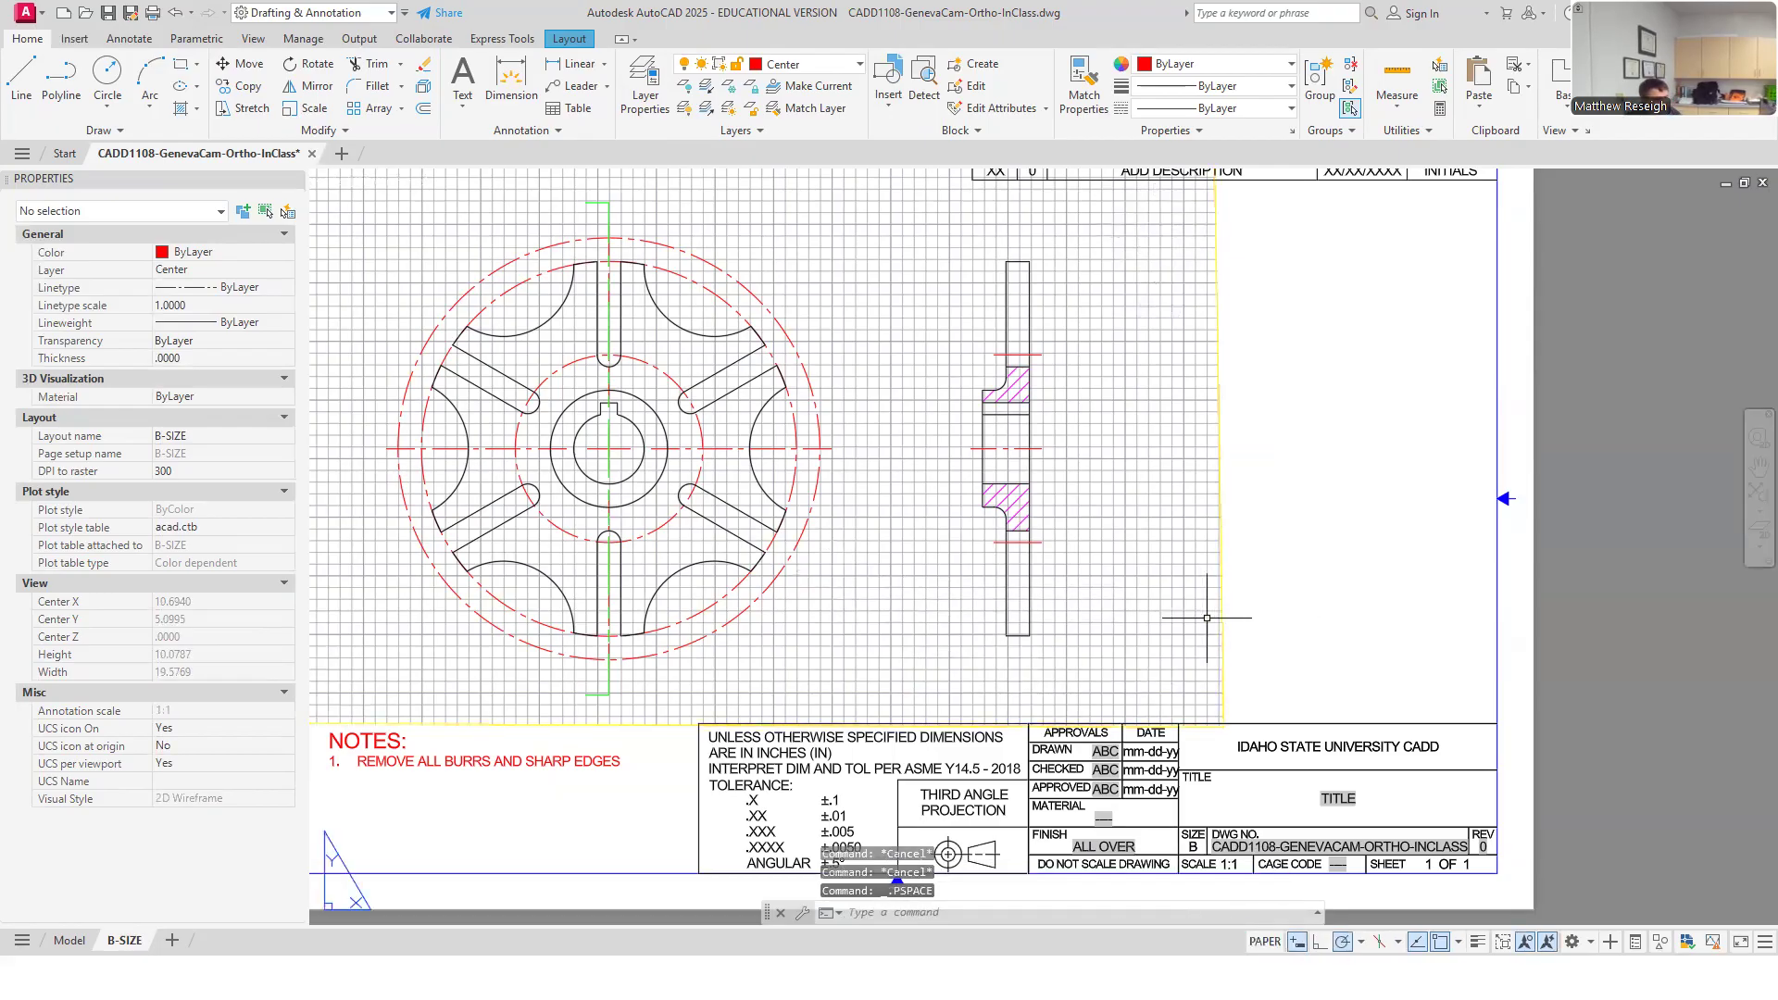
Maximize the Geneva Cam viewport on the B-SIZE layout to work inside its model space.
double_click(1221, 619)
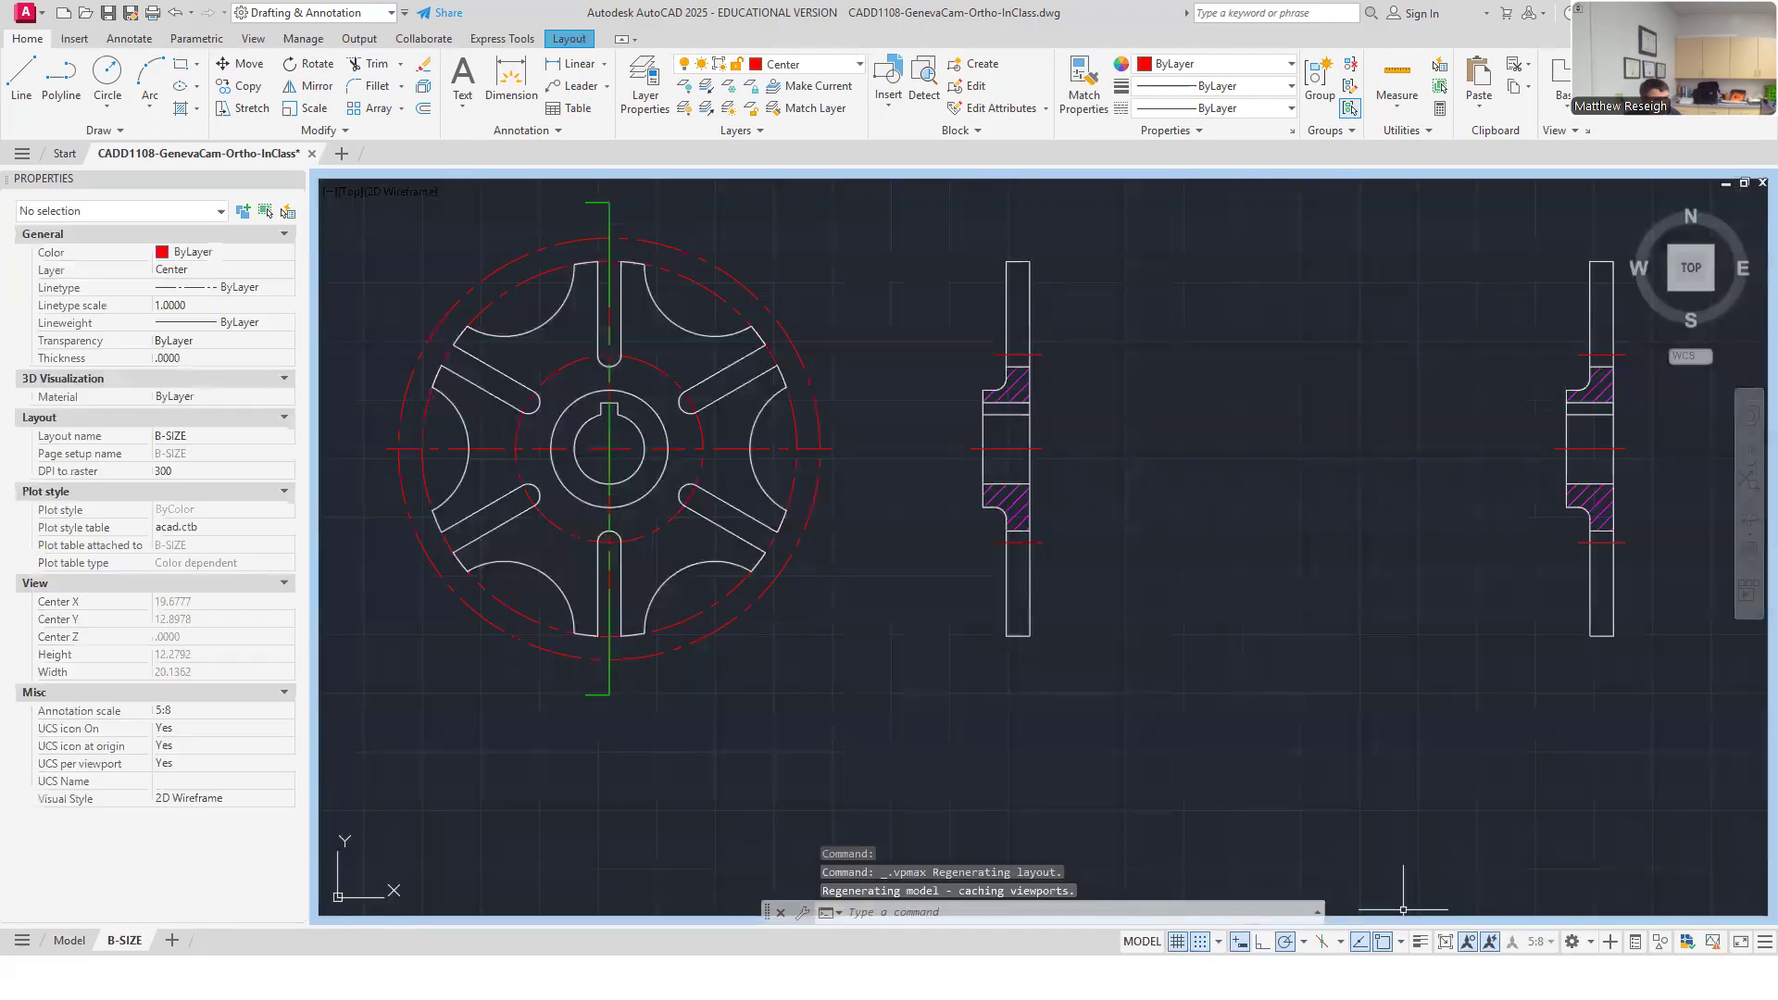
left_click(1446, 943)
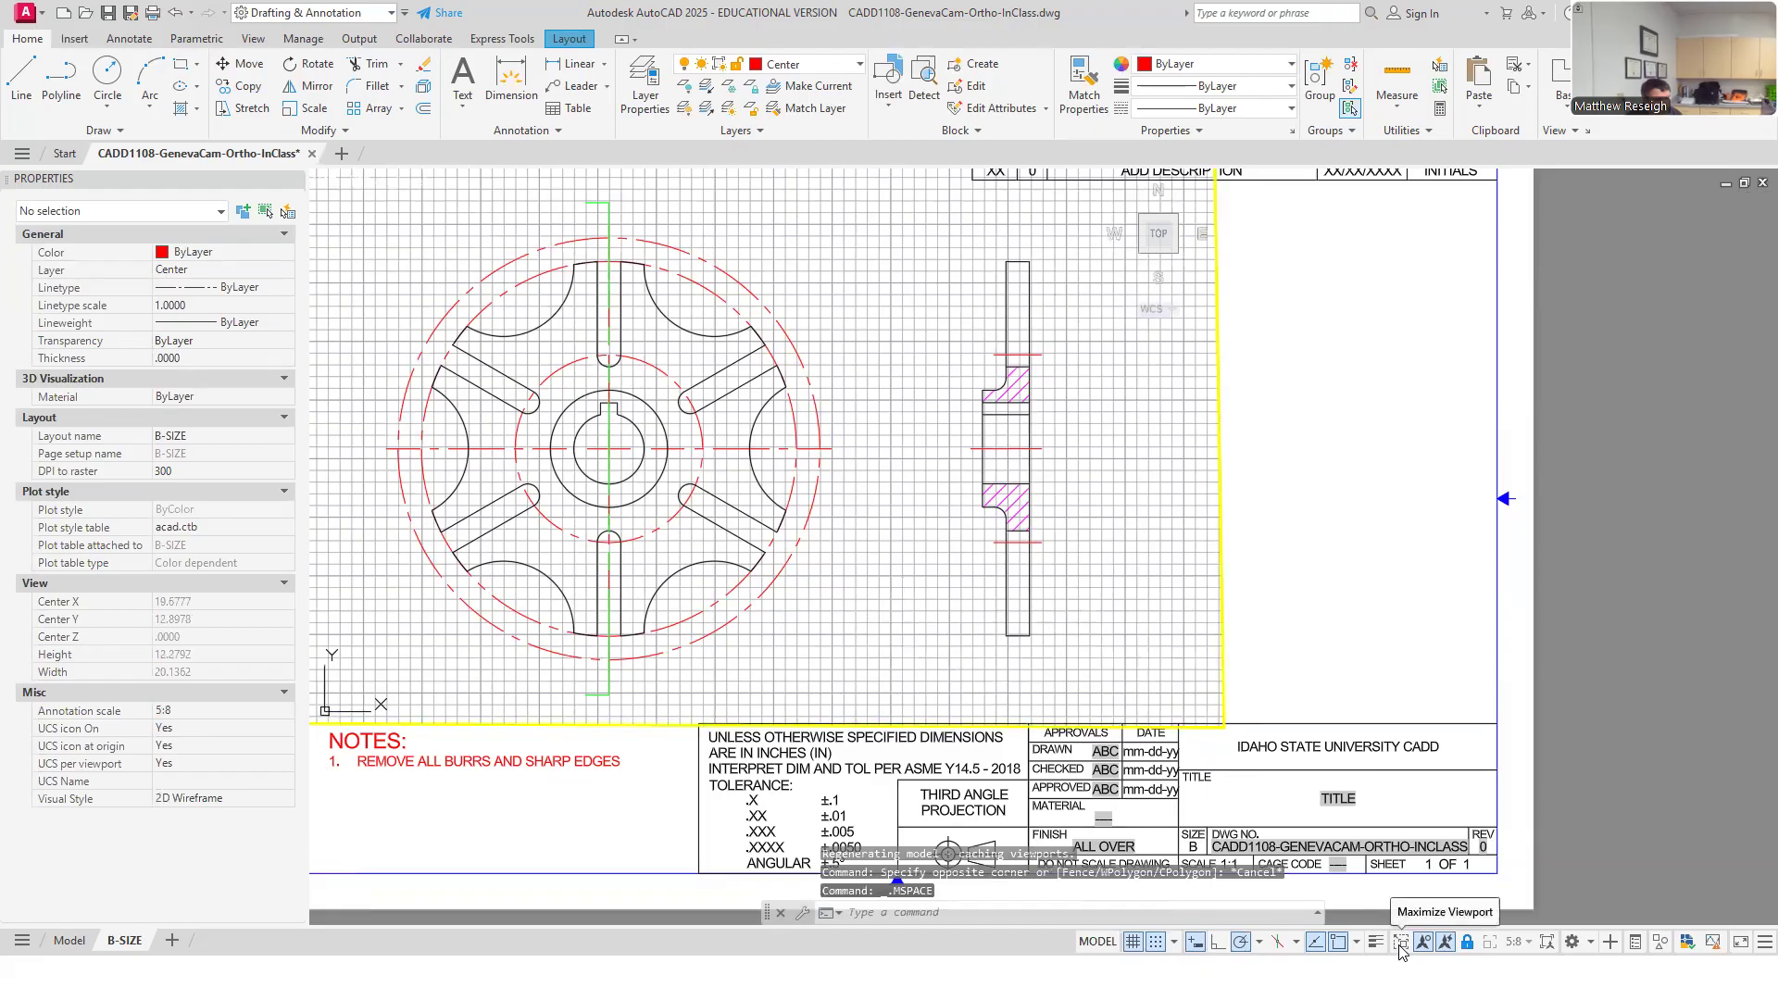
left_click(1400, 942)
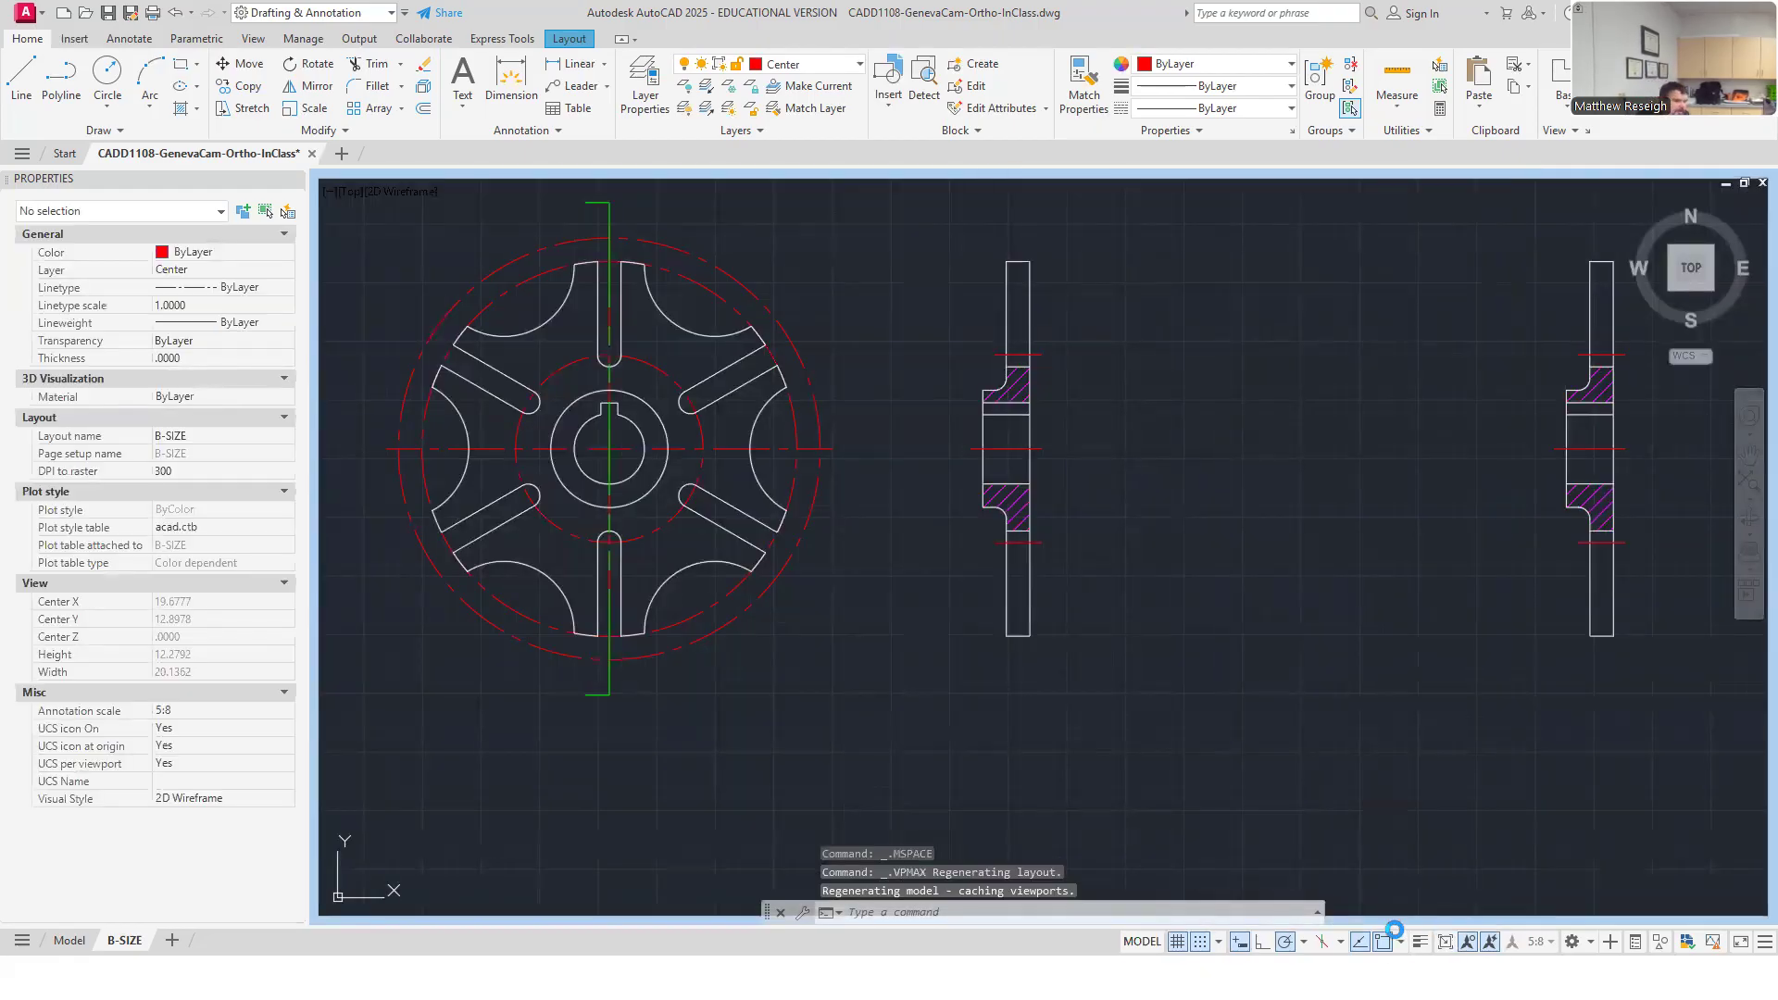
Insert the Cutting Plane Arrow block from the recent blocks at the upper end of the front view's cutting-plane line.
scroll(917, 588, "down", 5)
scroll(925, 602, "up", 7)
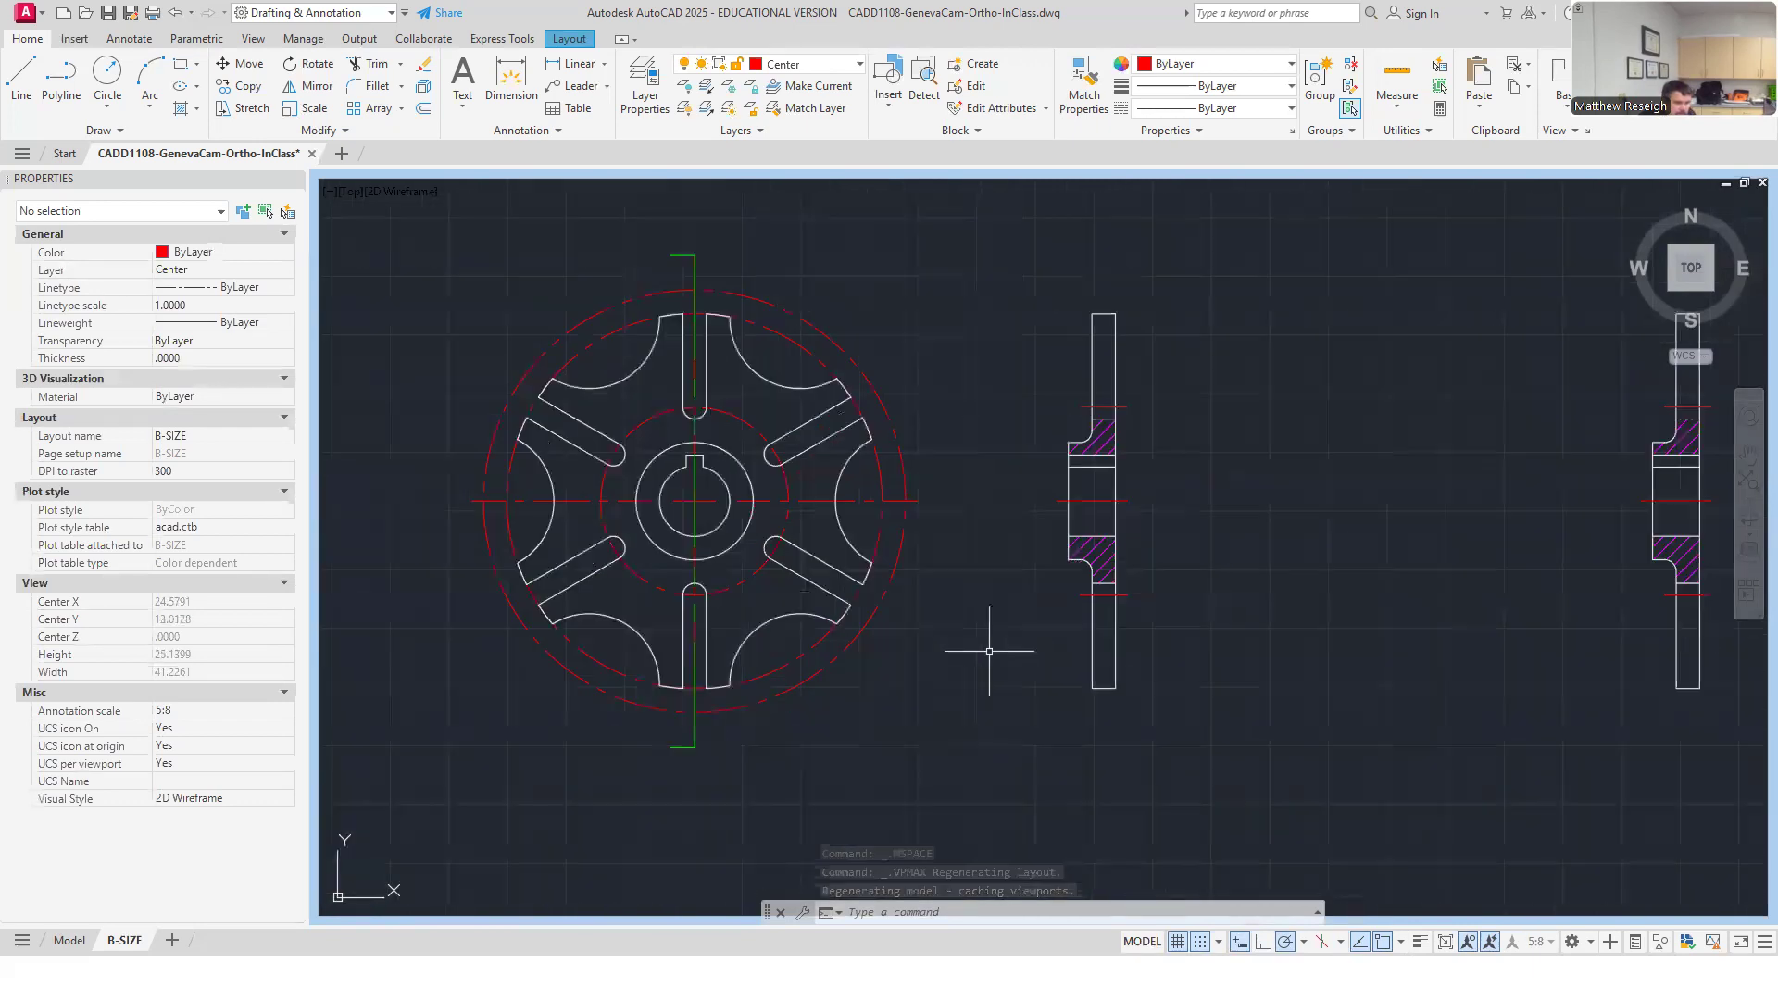
scroll(889, 593, "down", 5)
scroll(721, 420, "up", 4)
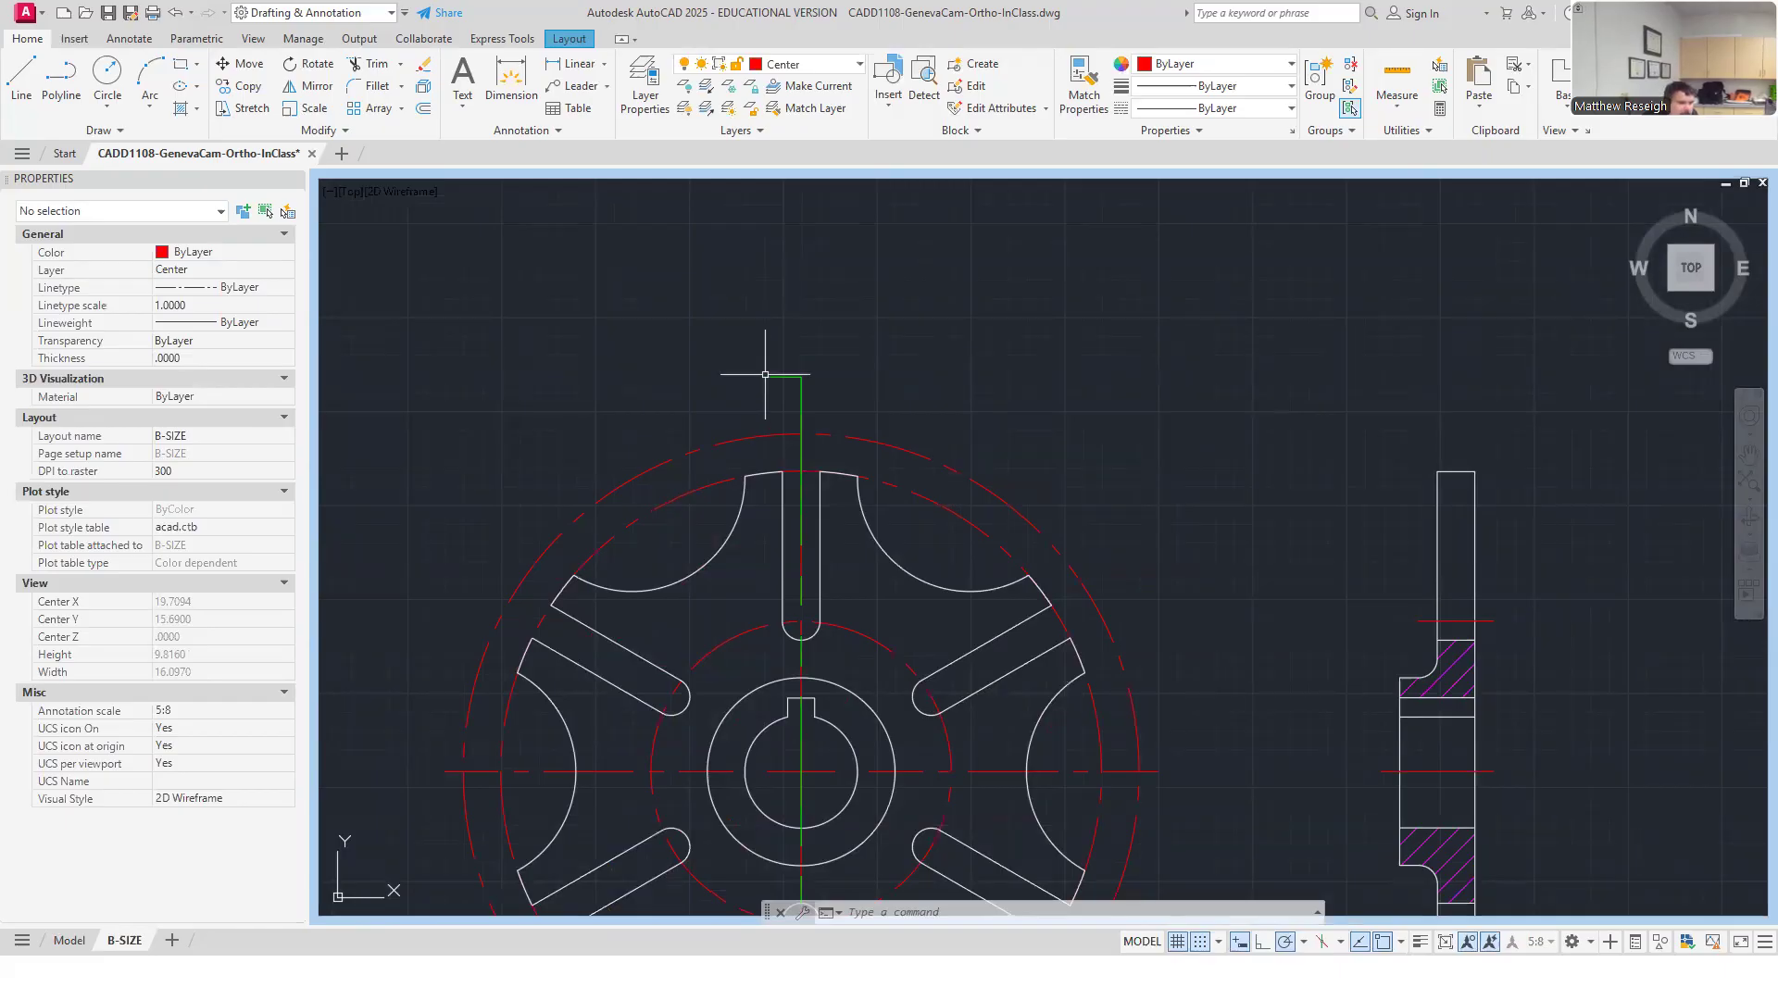
left_click(896, 109)
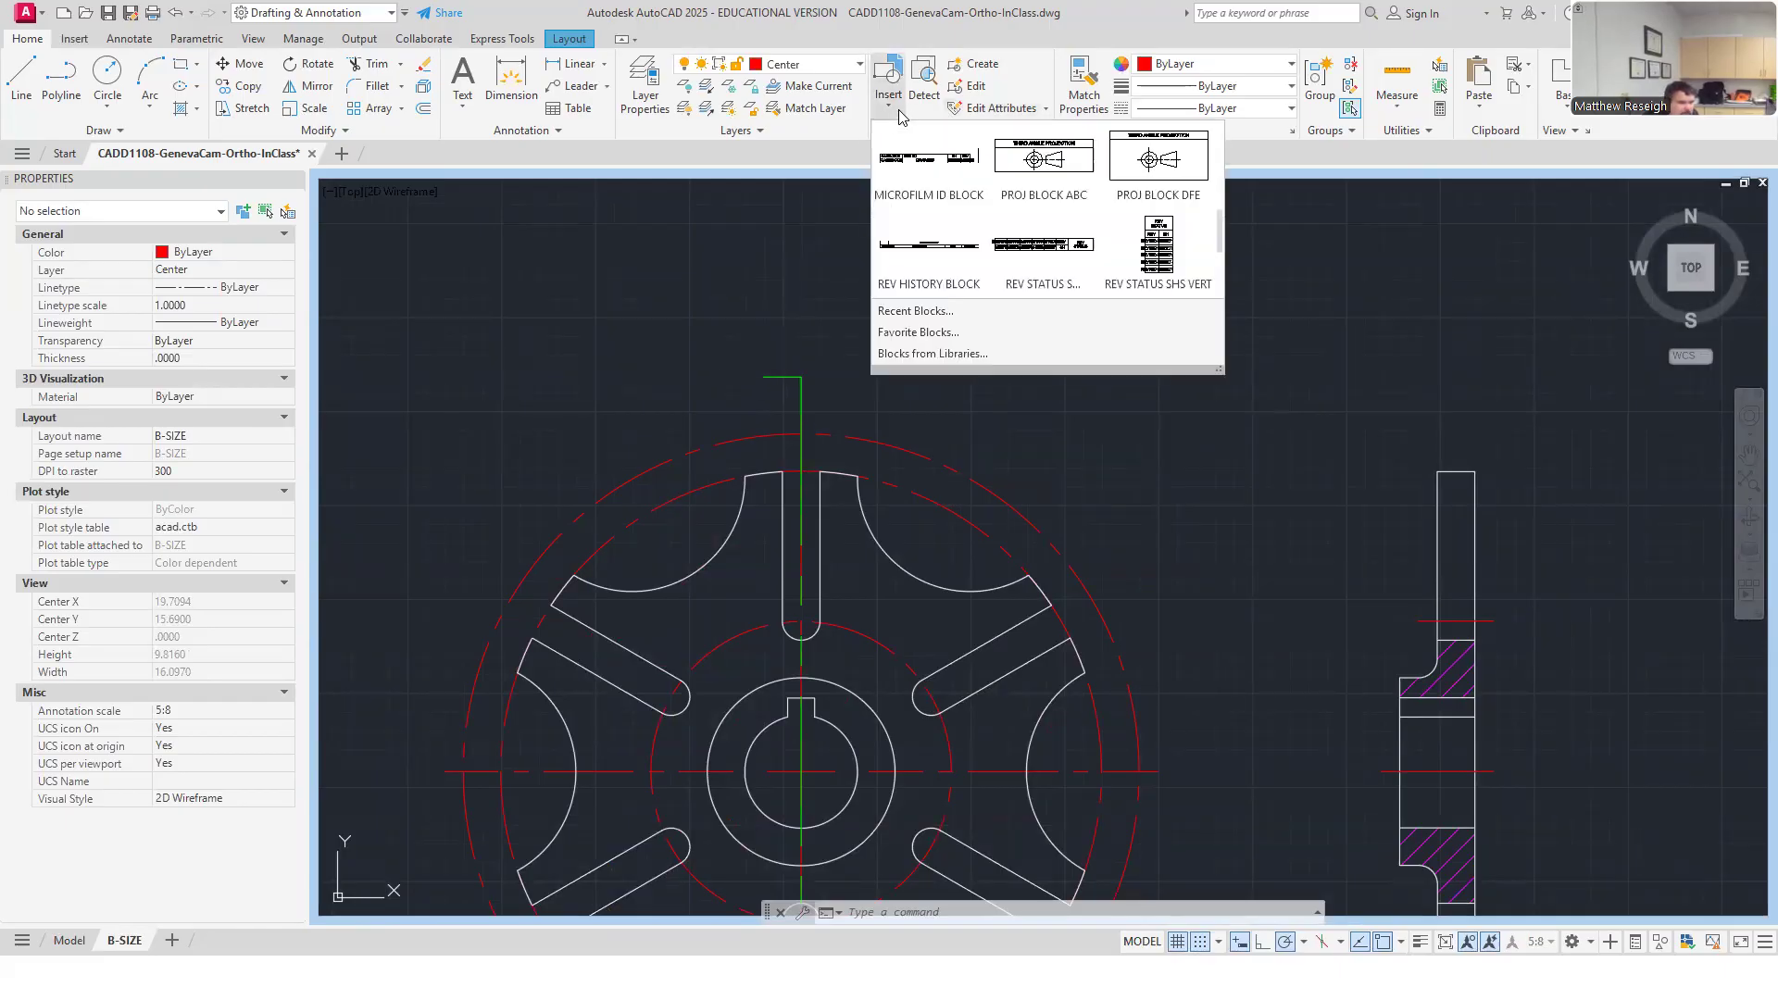
scroll(920, 222, "up", 3)
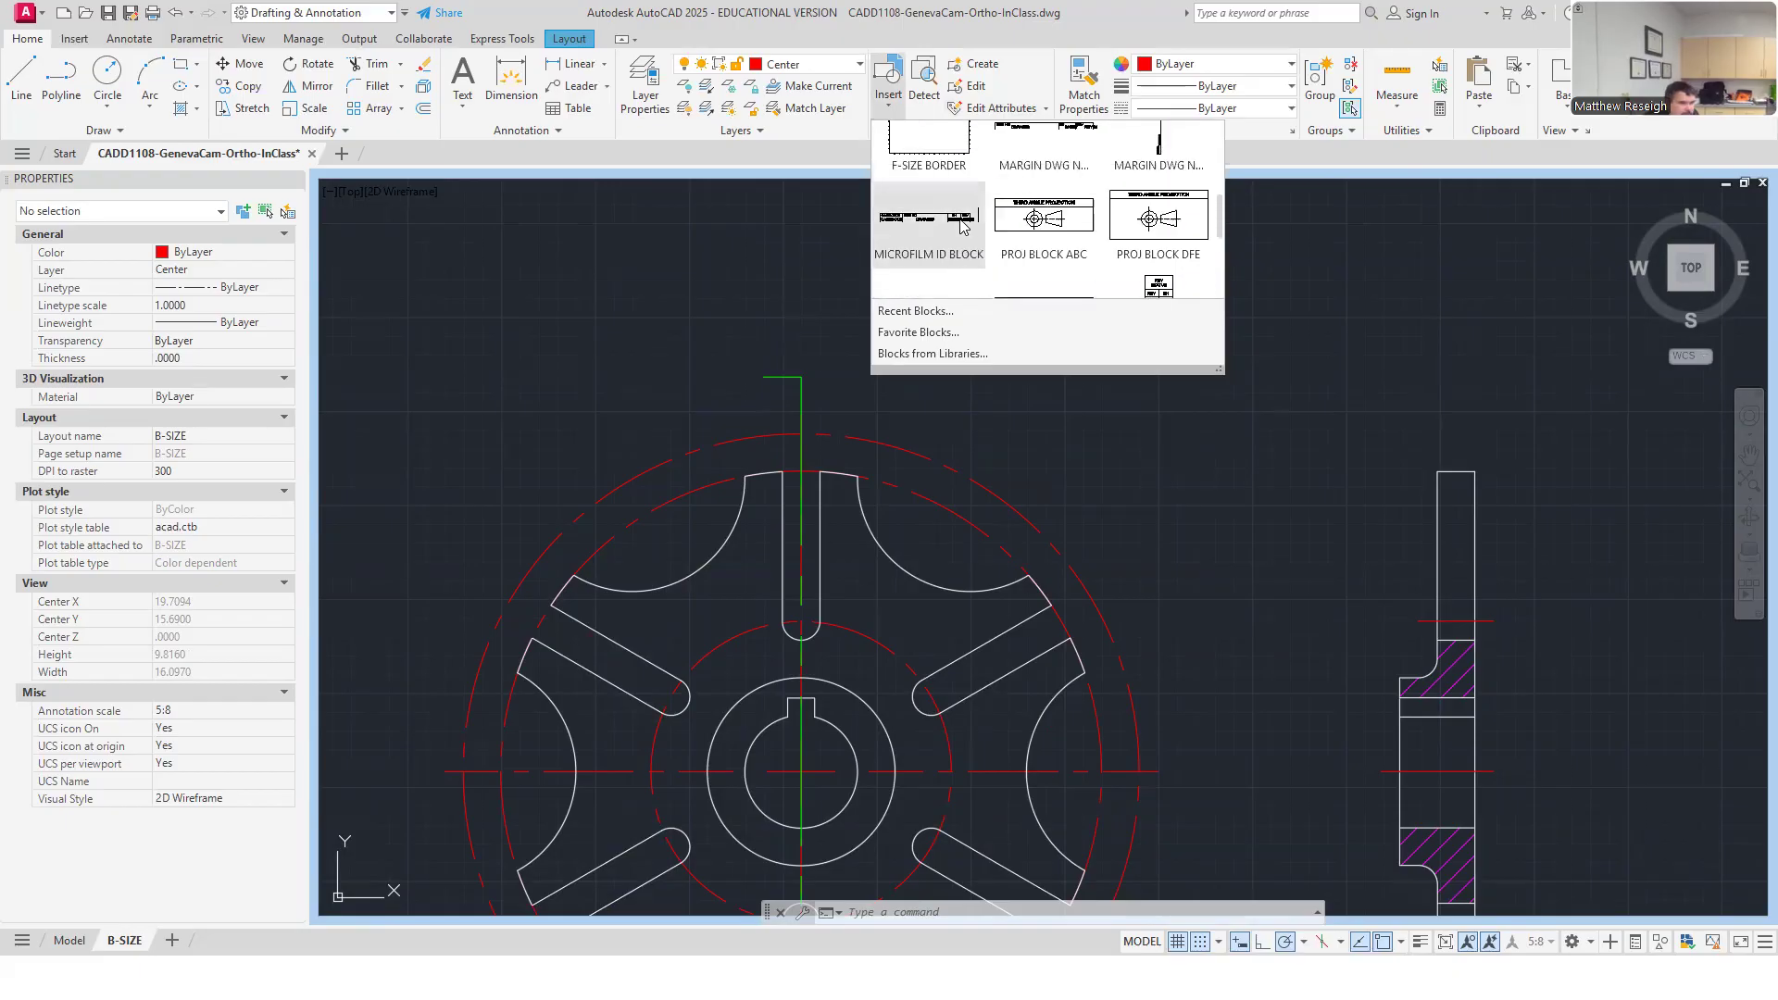
scroll(963, 222, "up", 1)
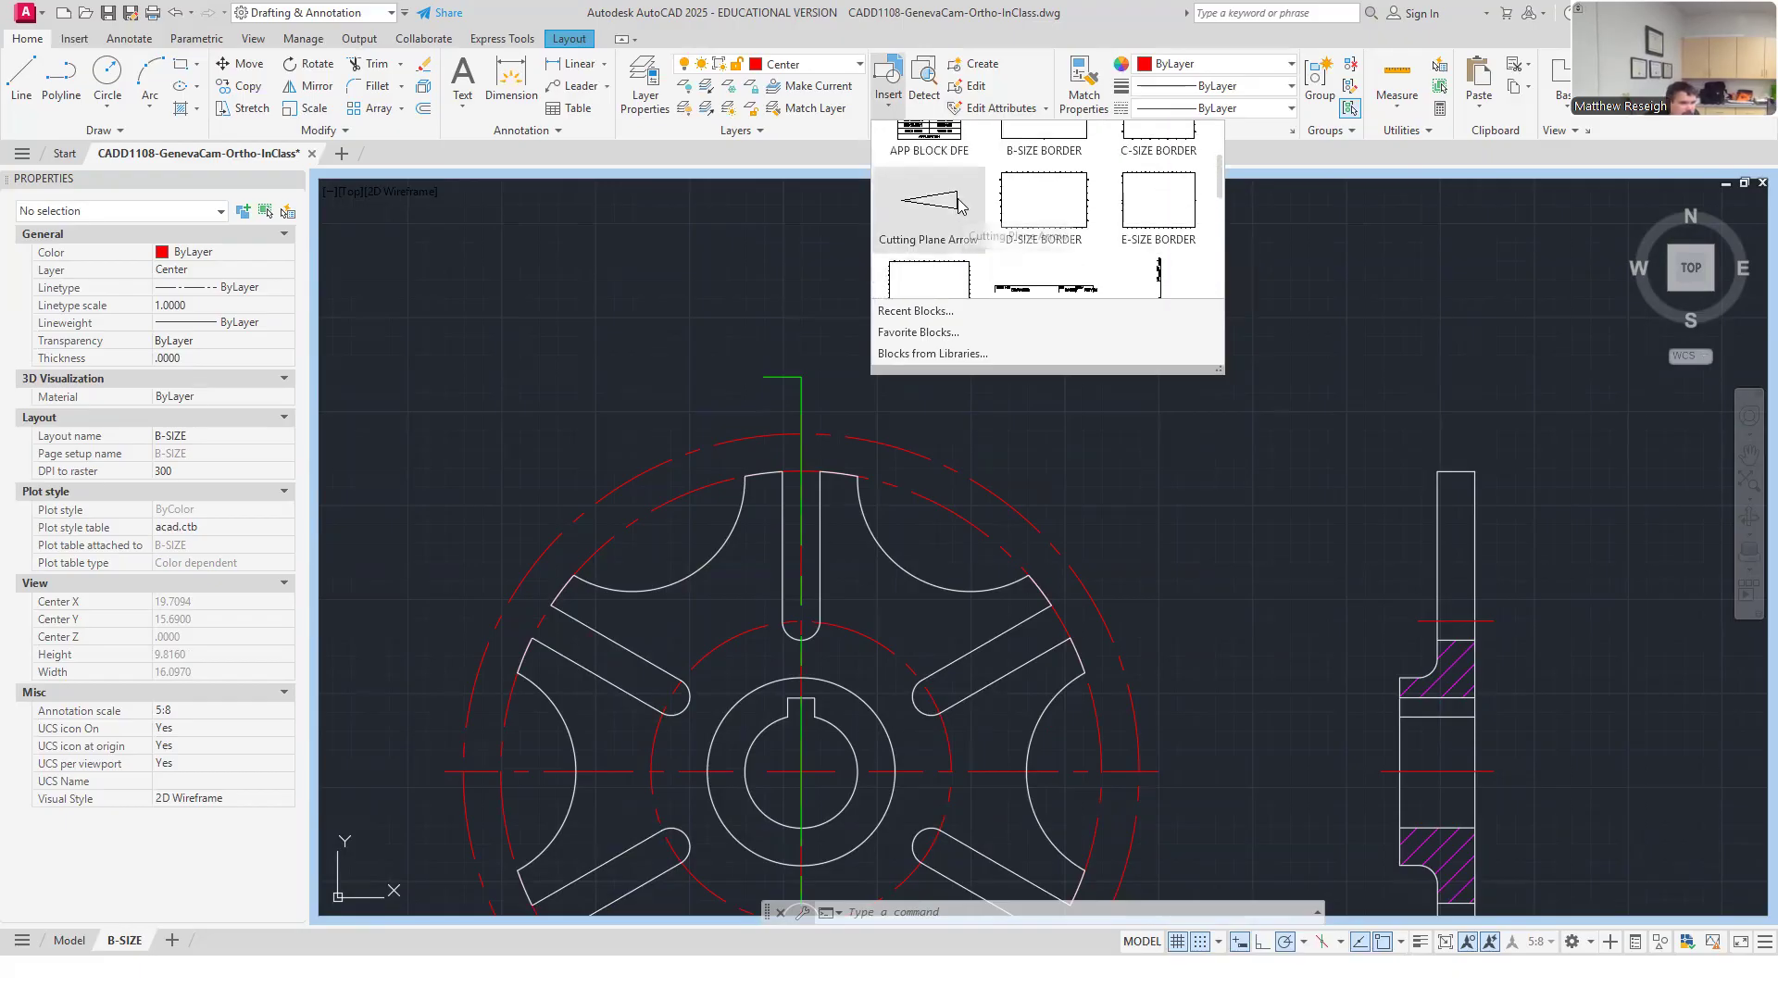
scroll(959, 205, "down", 1)
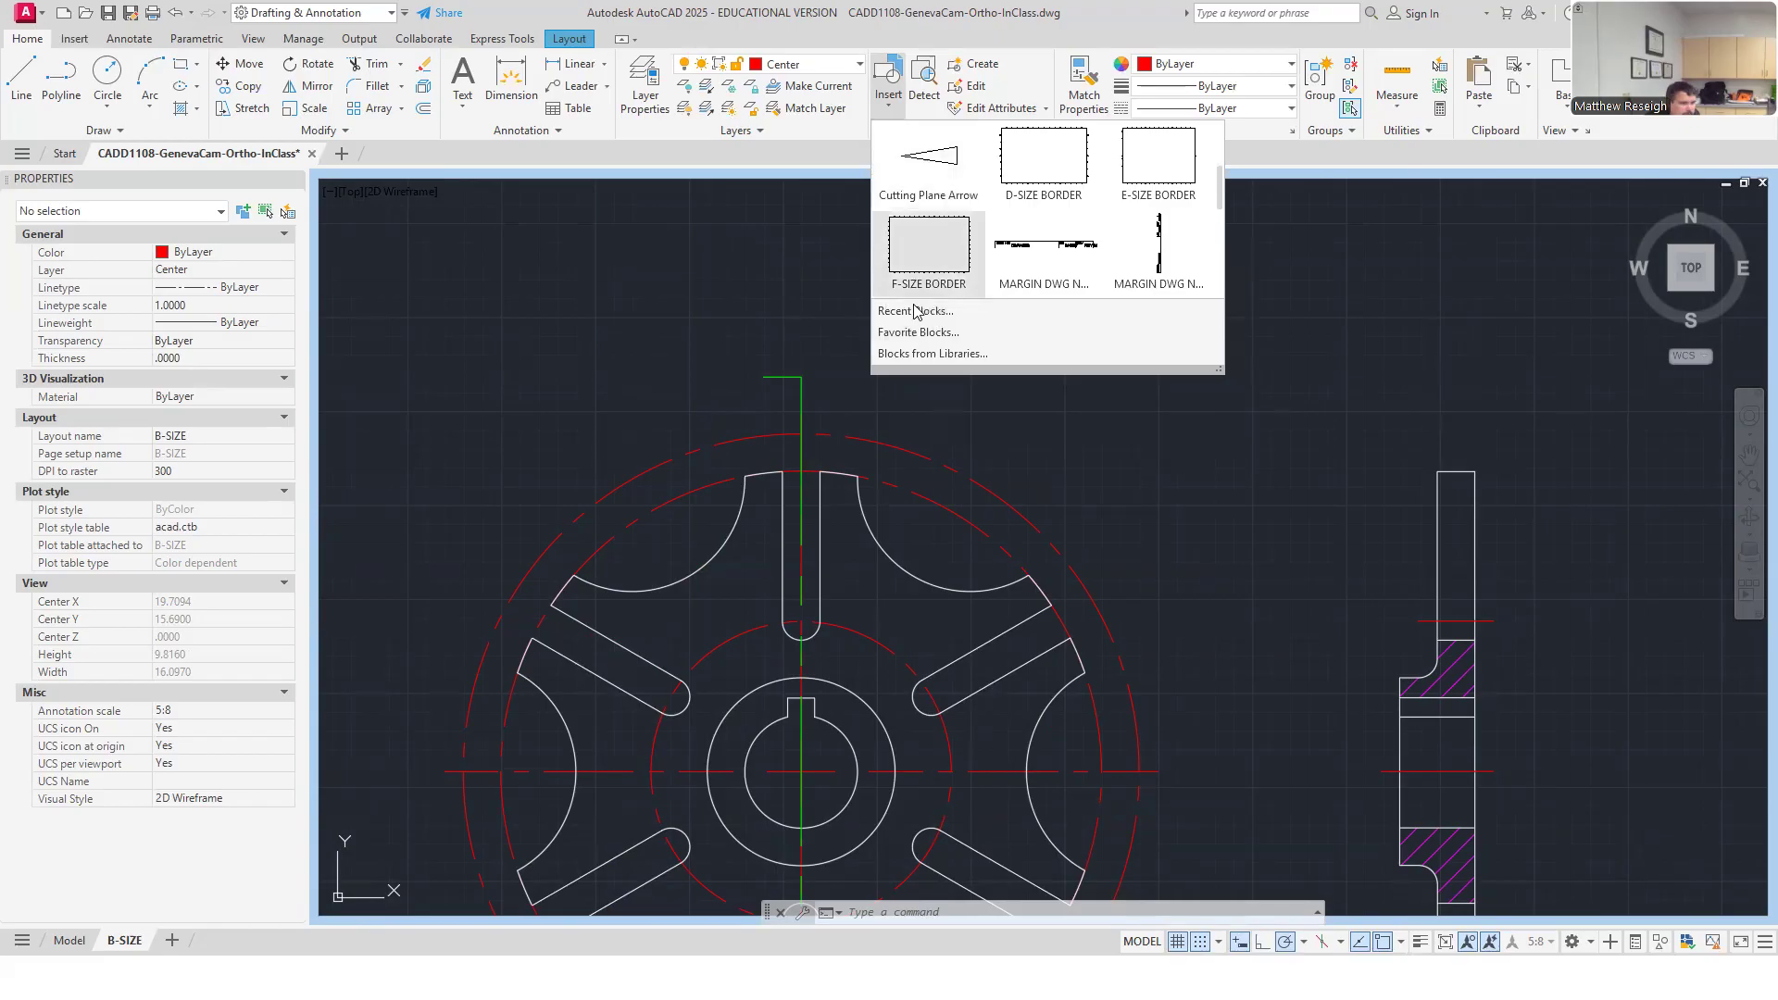
left_click(913, 311)
scroll(1302, 416, "up", 3)
scroll(1301, 416, "down", 4)
left_click(1411, 315)
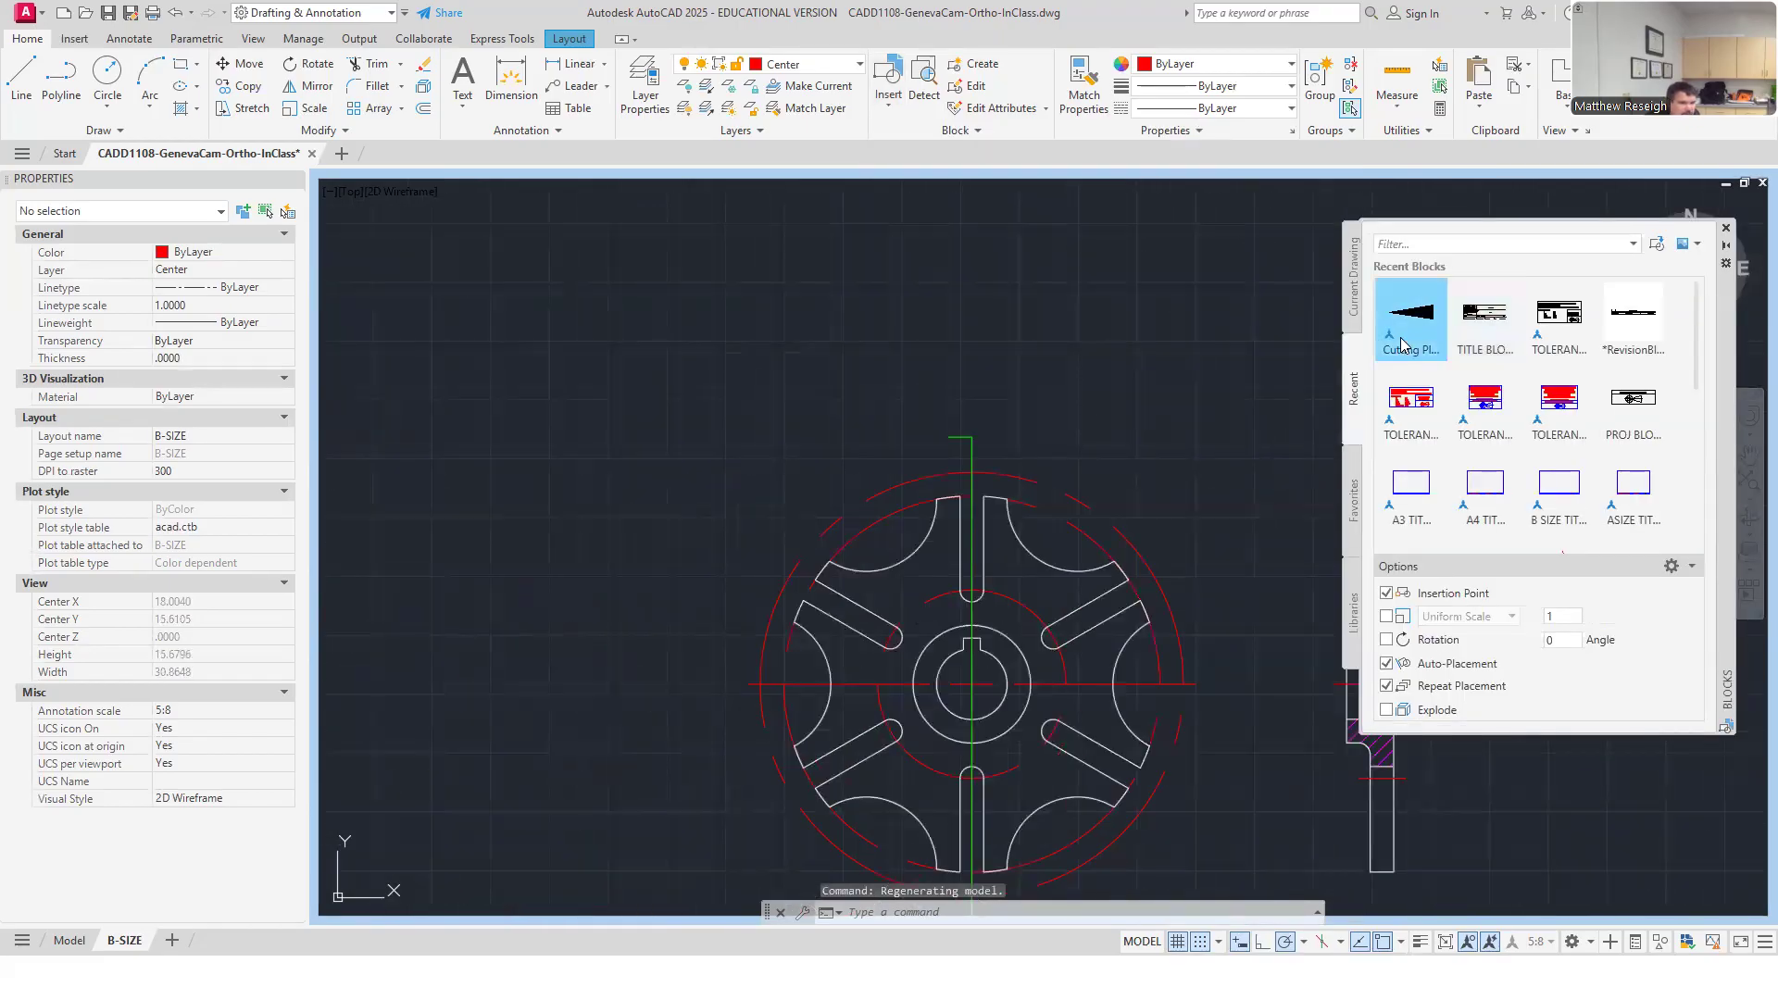
scroll(1080, 472, "up", 5)
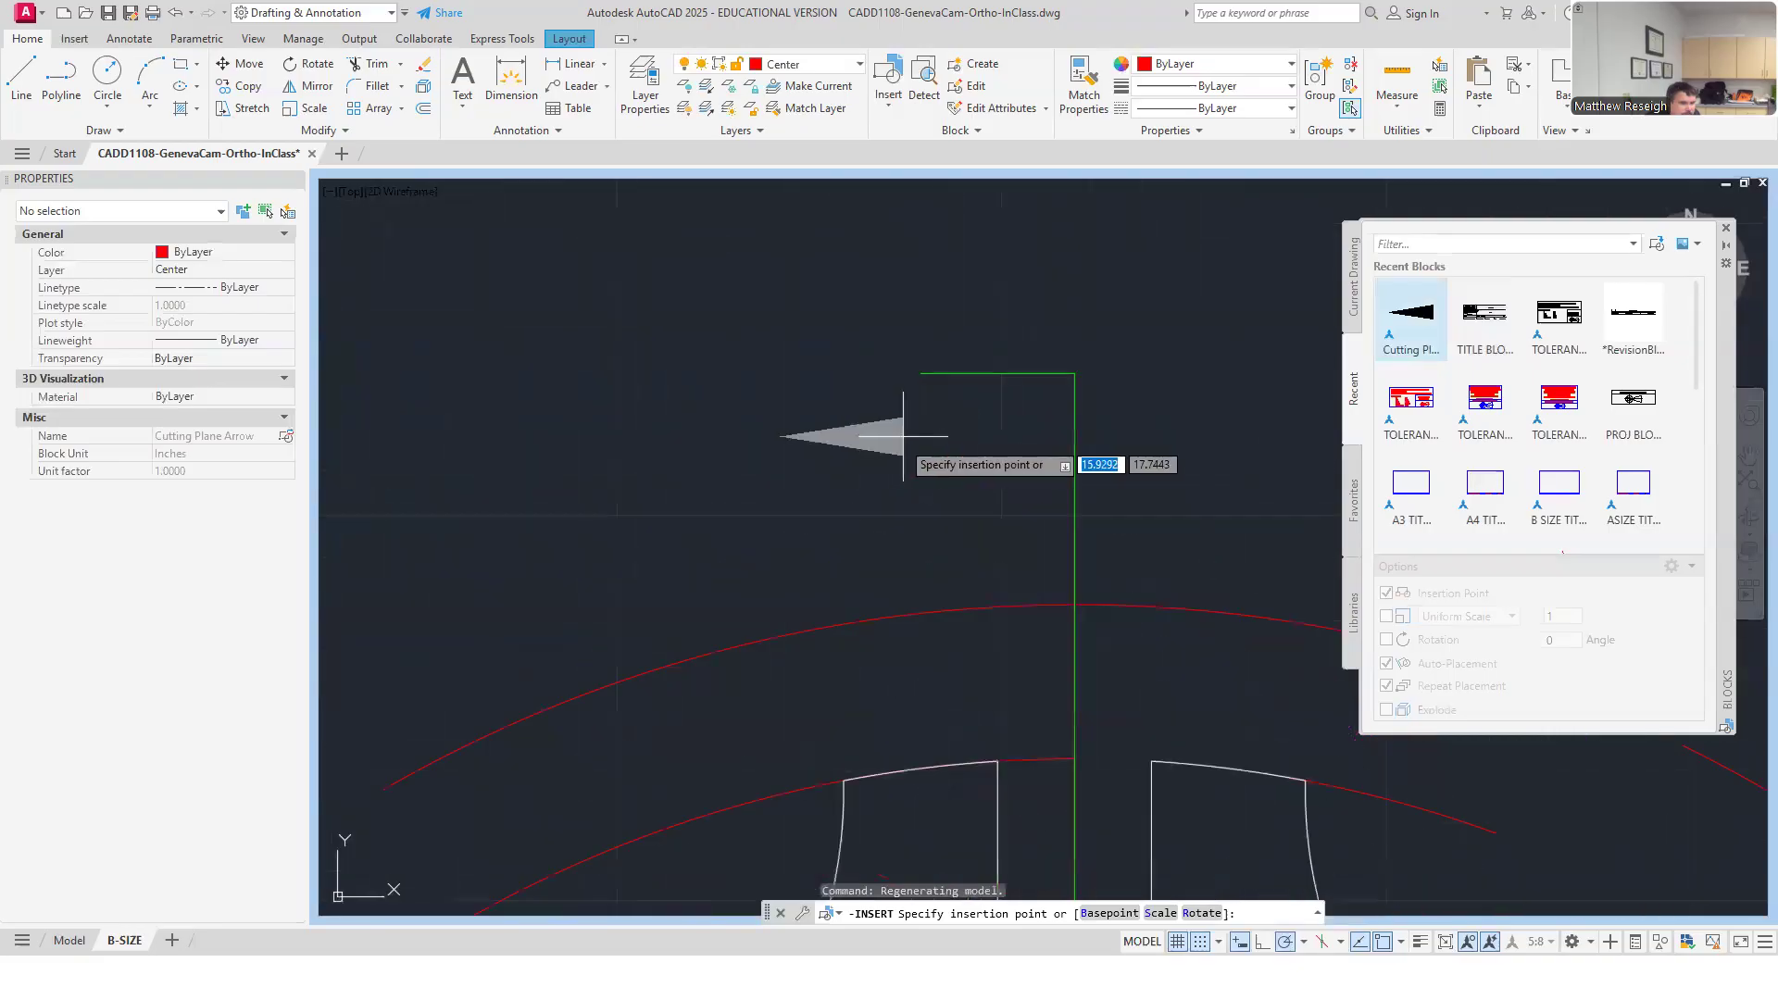
left_click(920, 373)
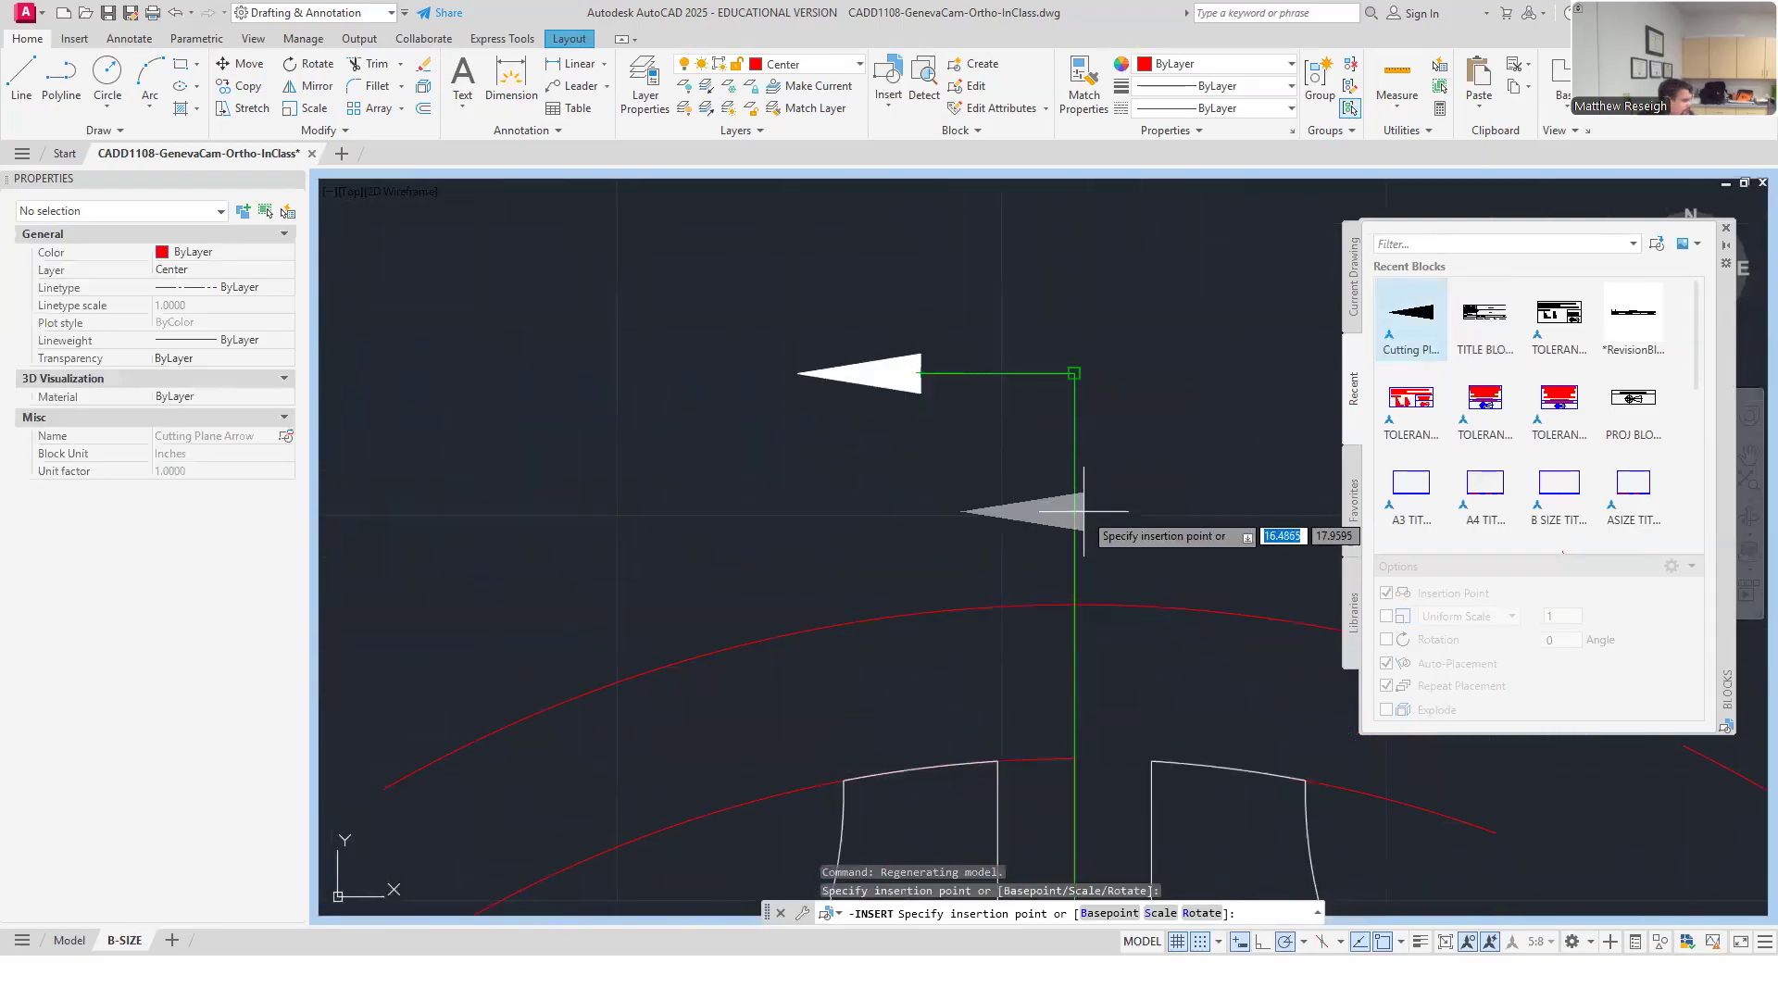
key("Escape")
Insert a second Cutting Plane Arrow block at the lower end of the cutting-plane line and close the block palette.
scroll(1005, 403, "down", 10)
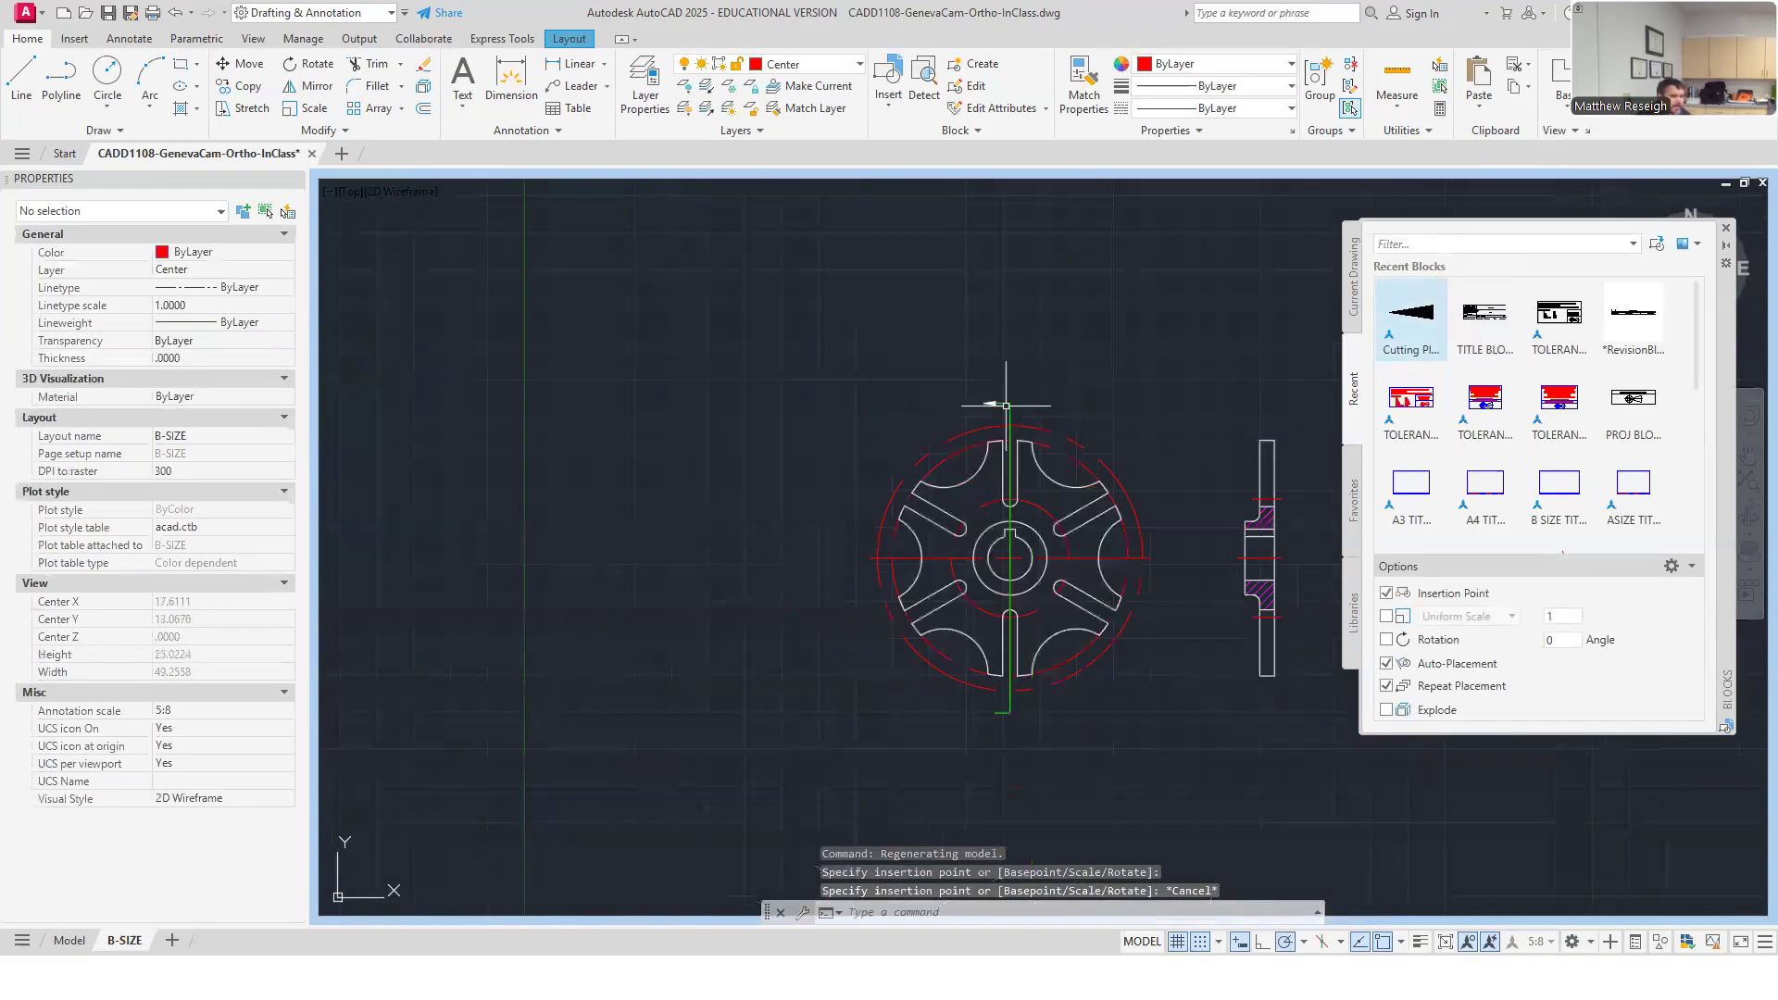
scroll(1003, 593, "up", 6)
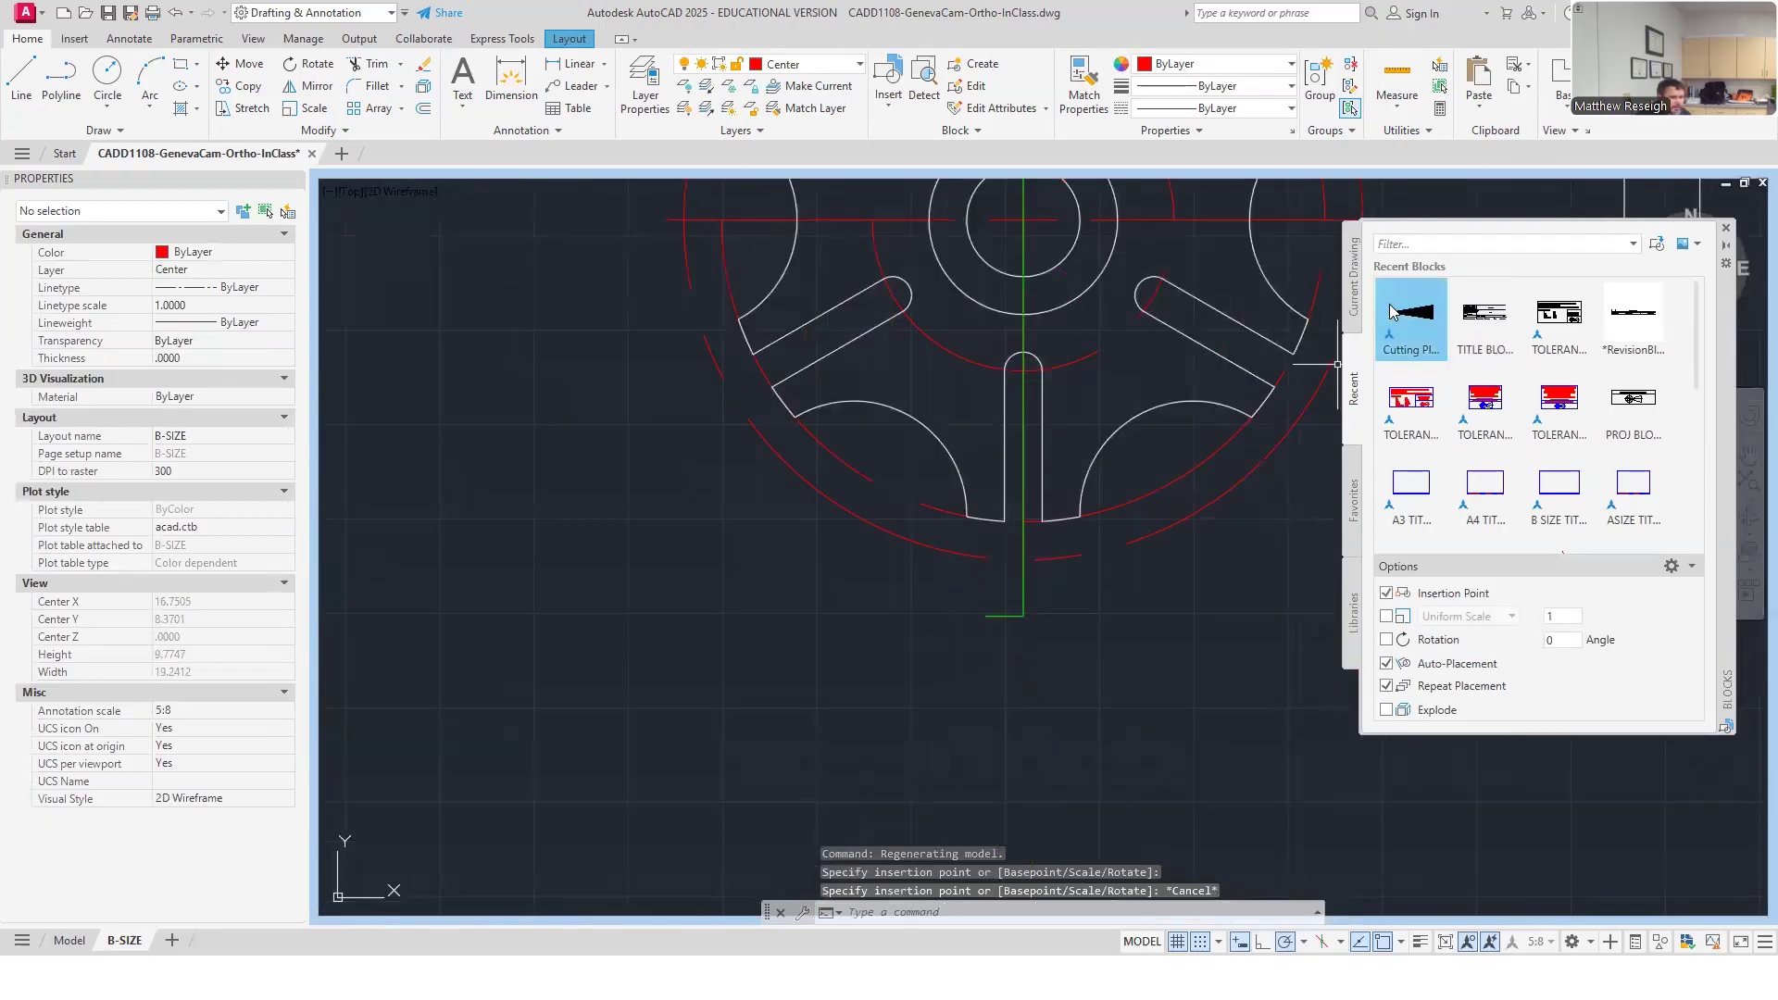
key("Return")
scroll(963, 620, "up", 5)
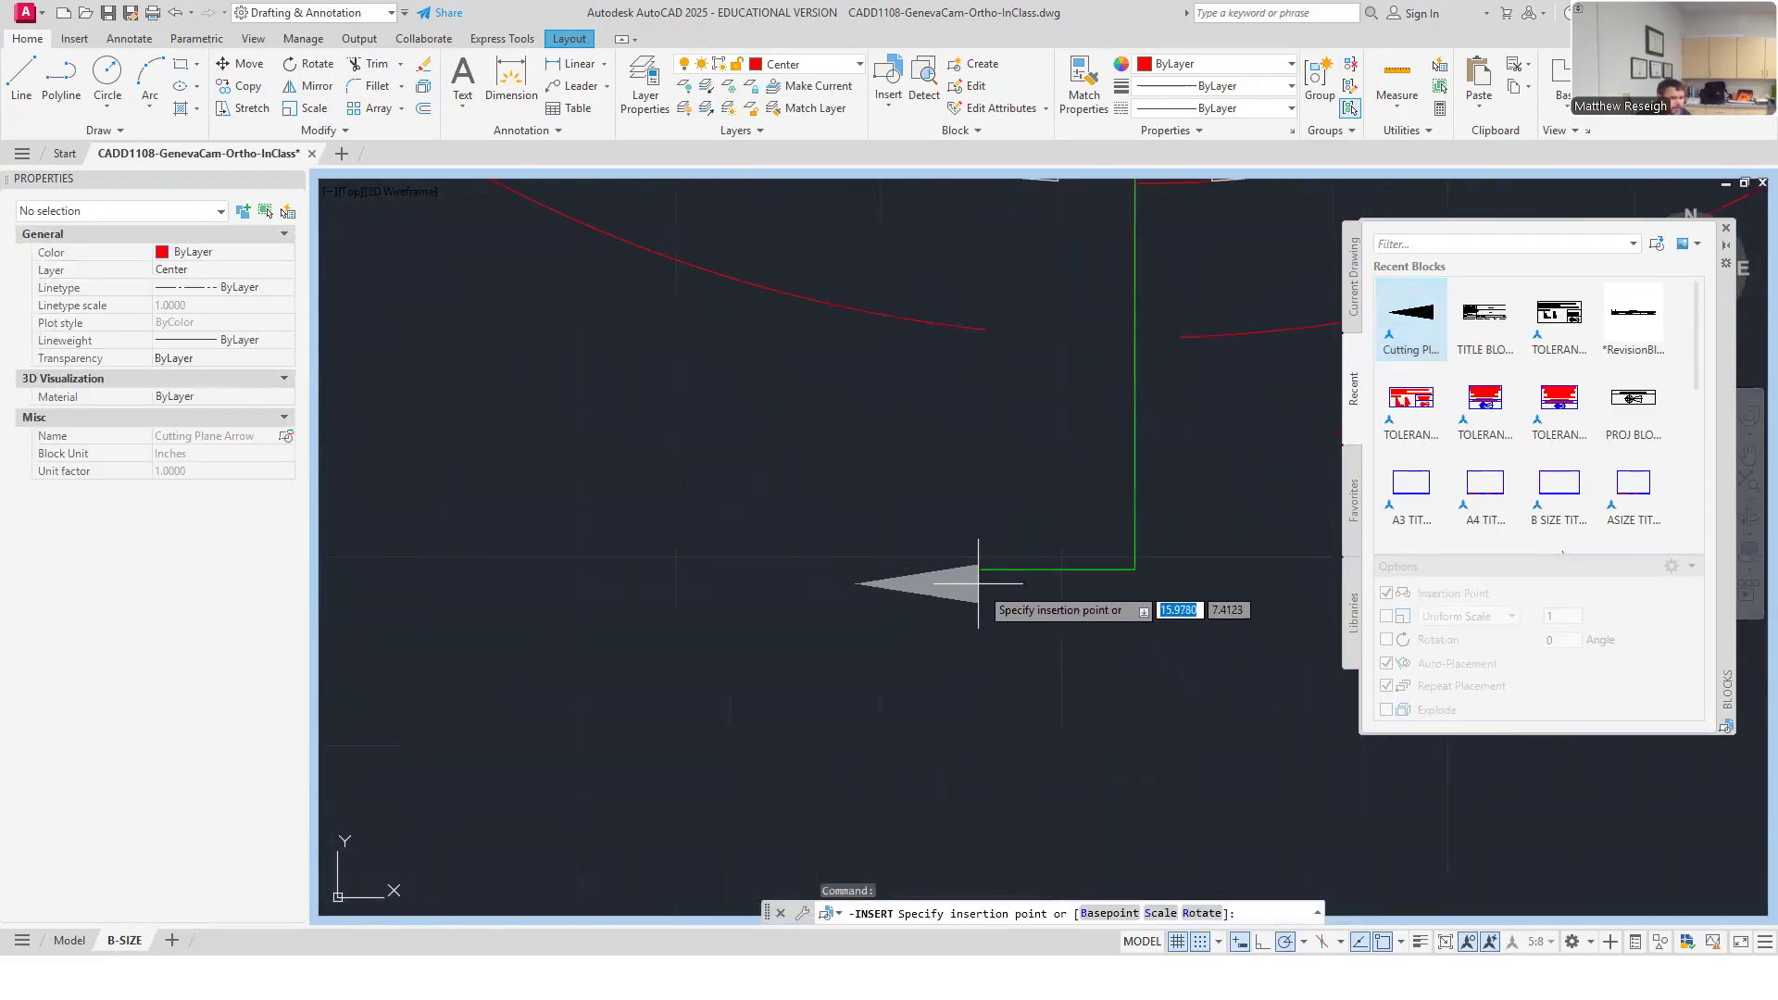
key("Escape")
scroll(648, 574, "down", 8)
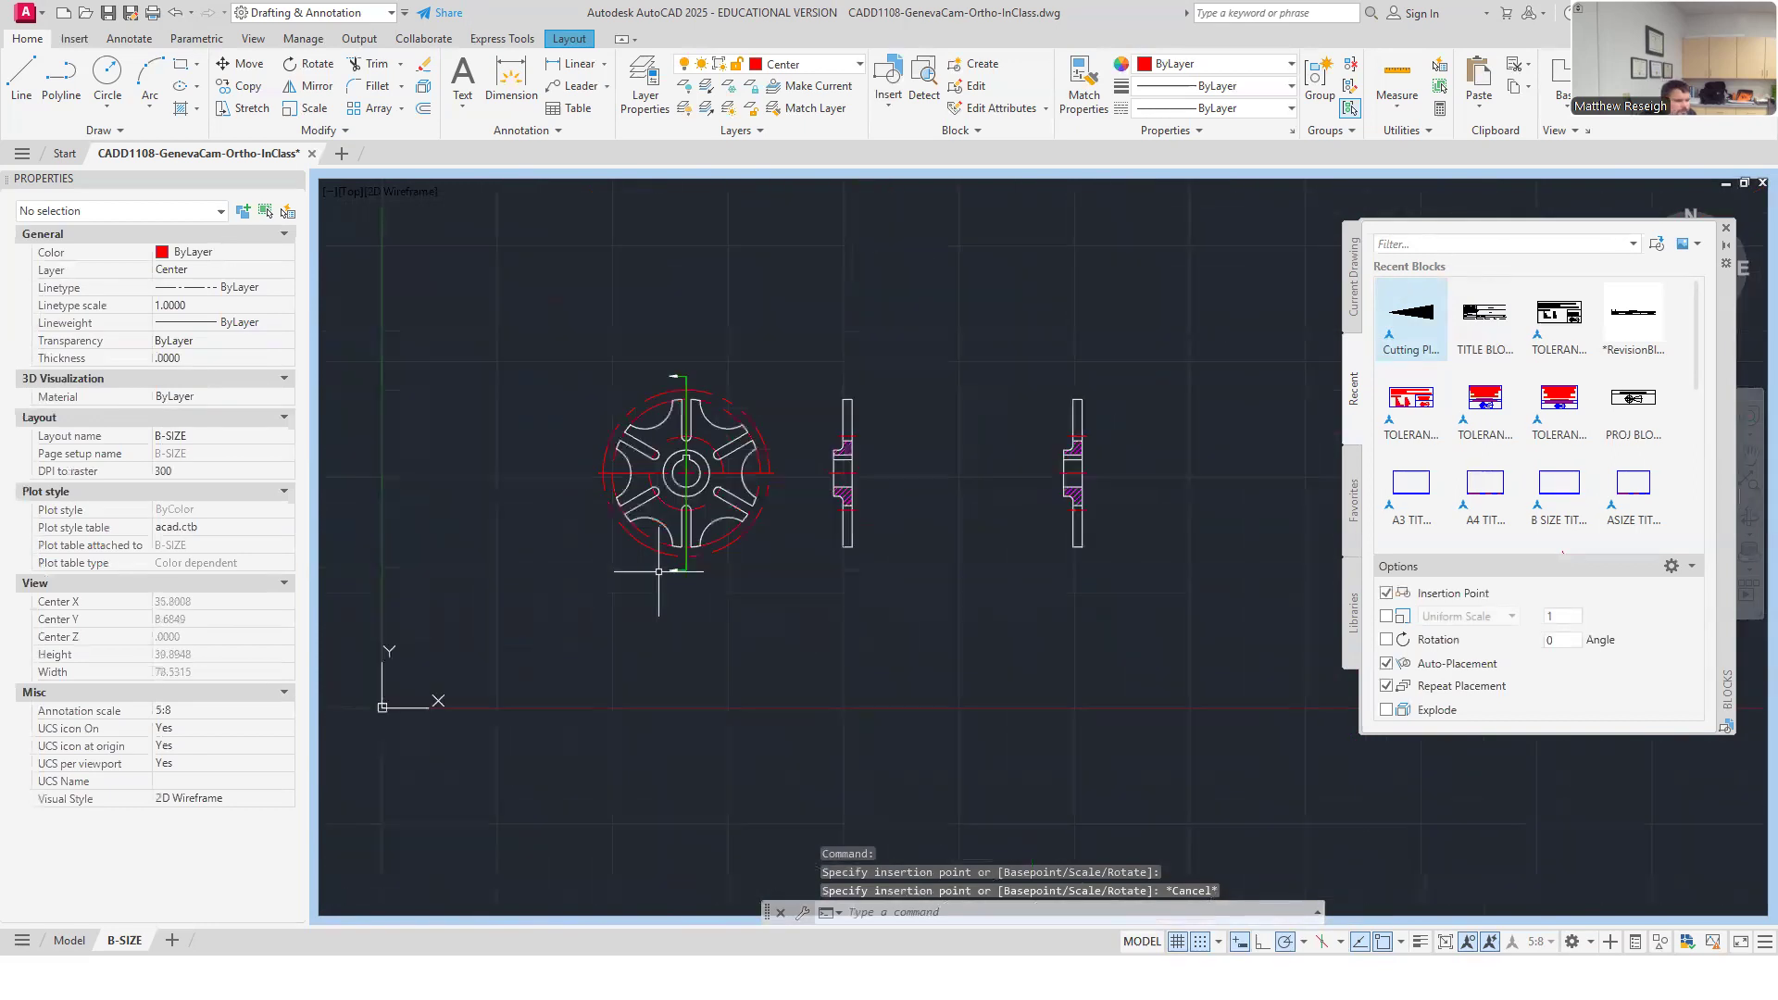
scroll(579, 381, "up", 3)
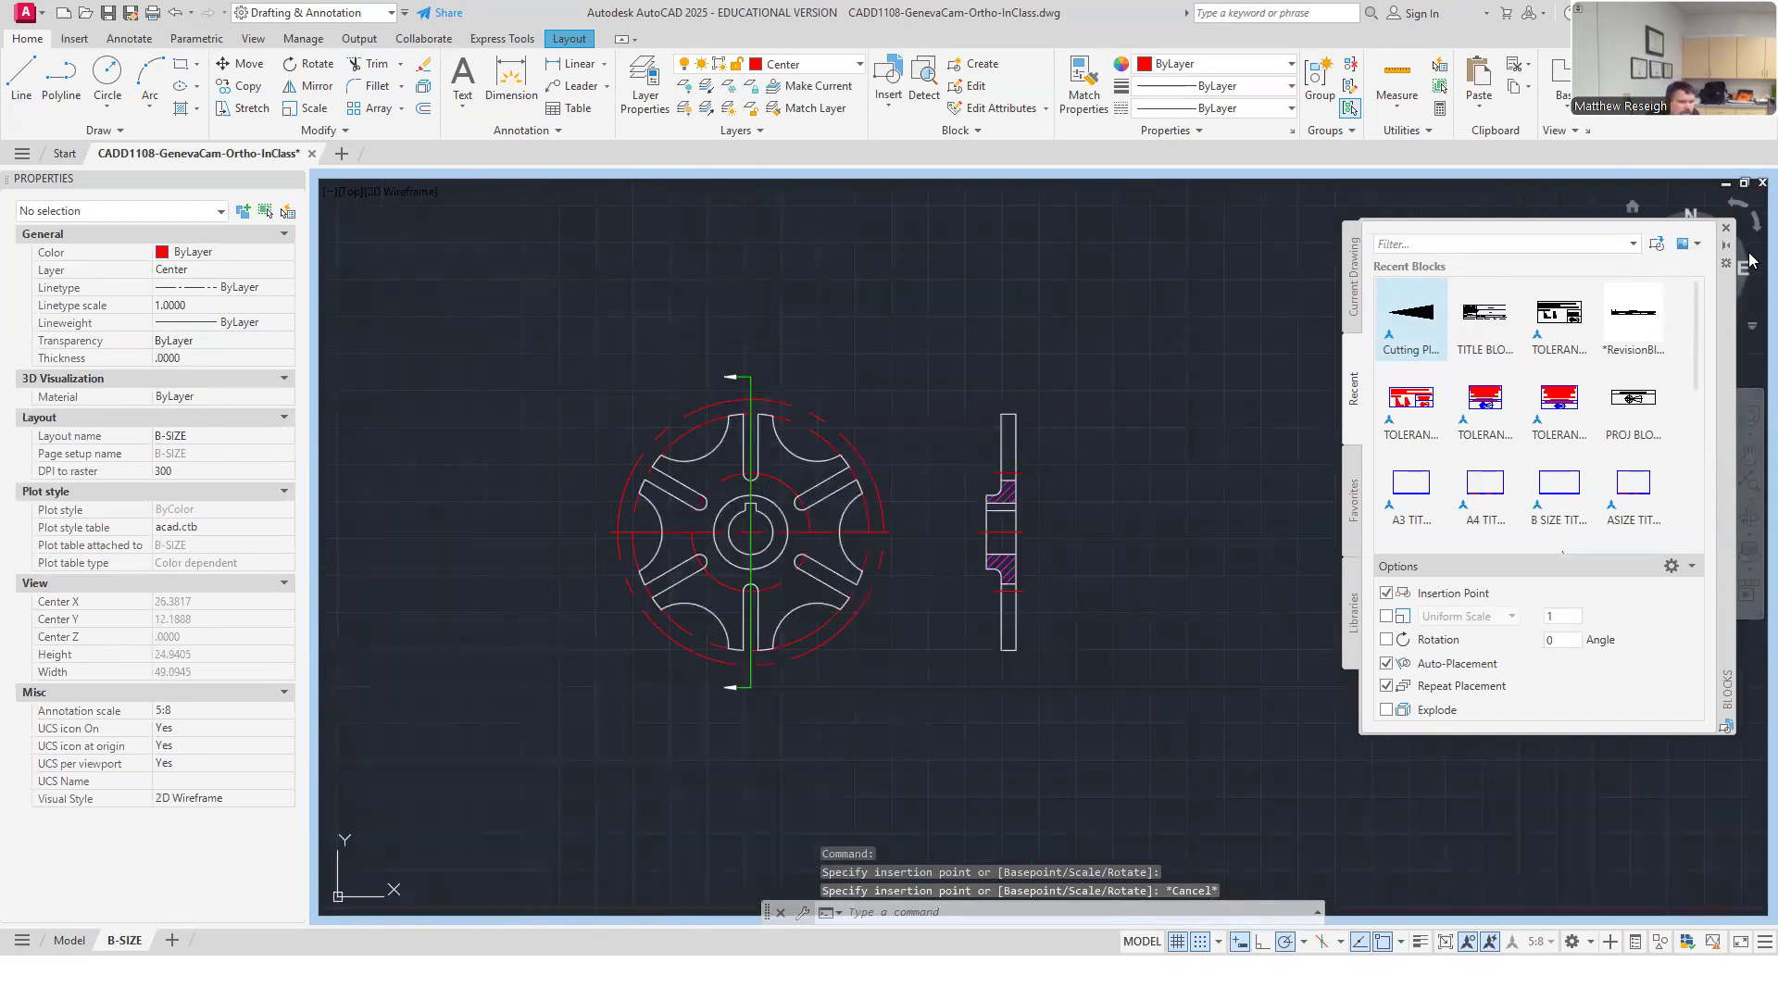
left_click(1726, 228)
Restore the B-SIZE layout from the maximized viewport and activate the viewport on the sheet.
scroll(706, 390, "up", 2)
scroll(707, 390, "down", 2)
scroll(603, 496, "up", 2)
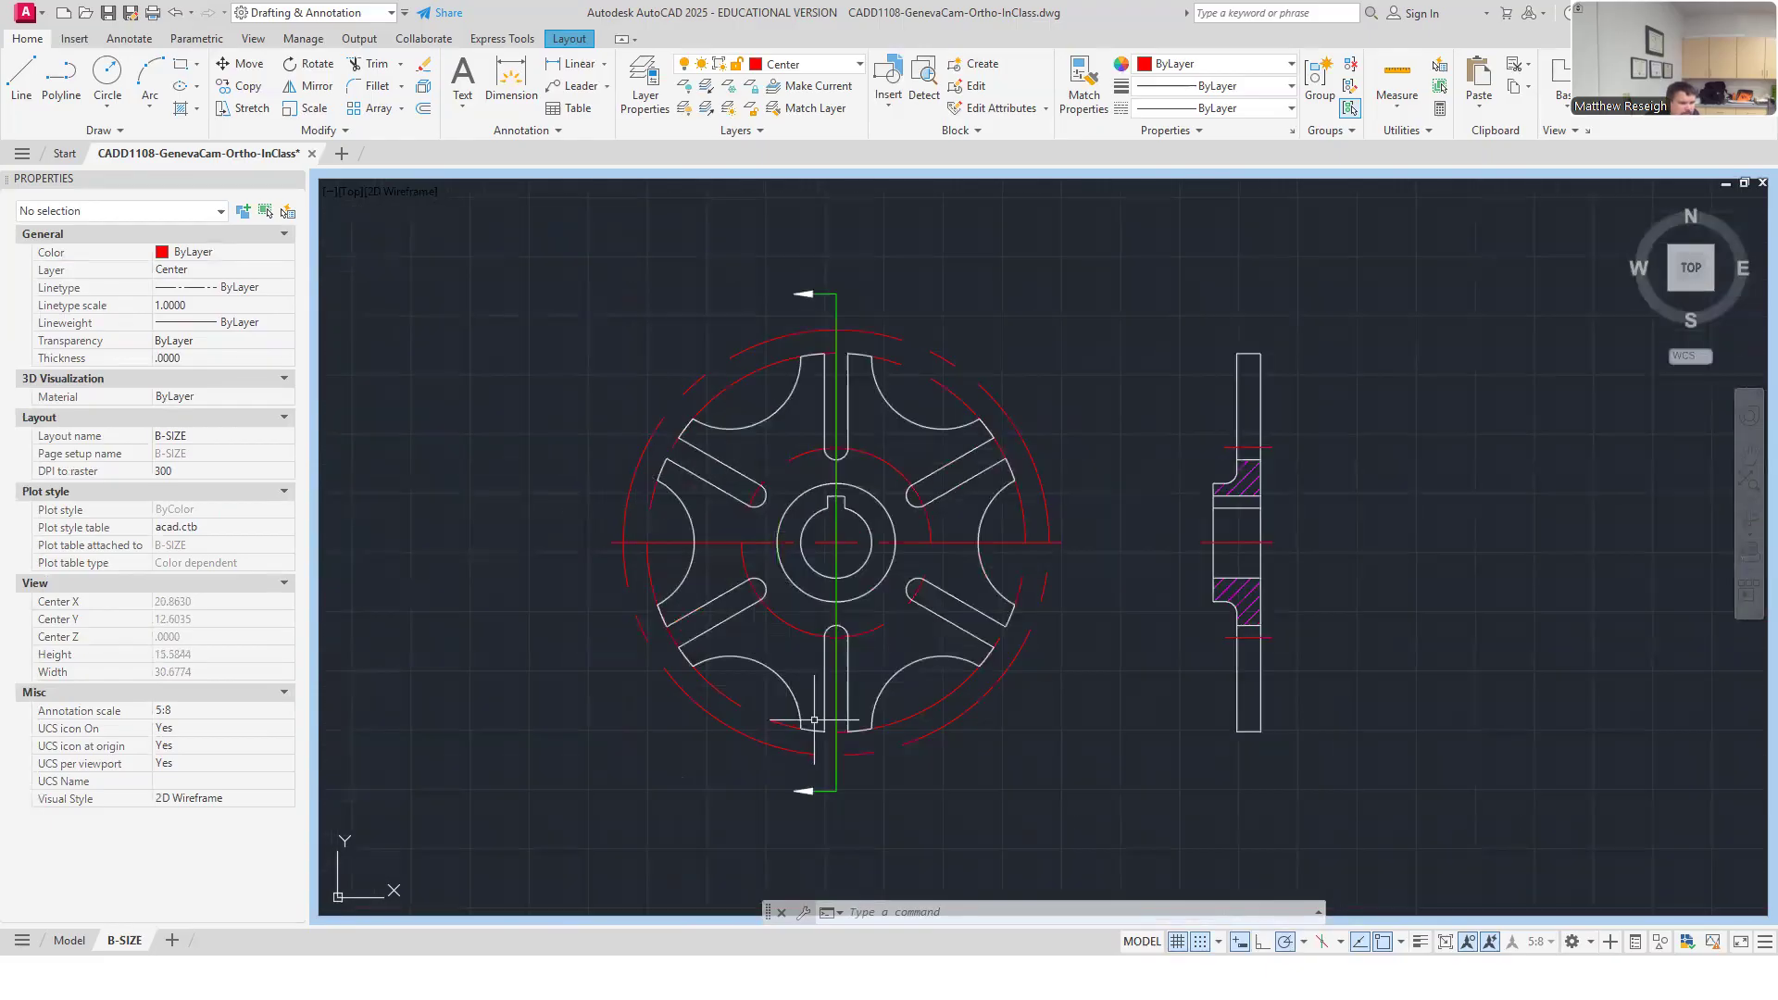
left_click(1445, 946)
double_click(896, 604)
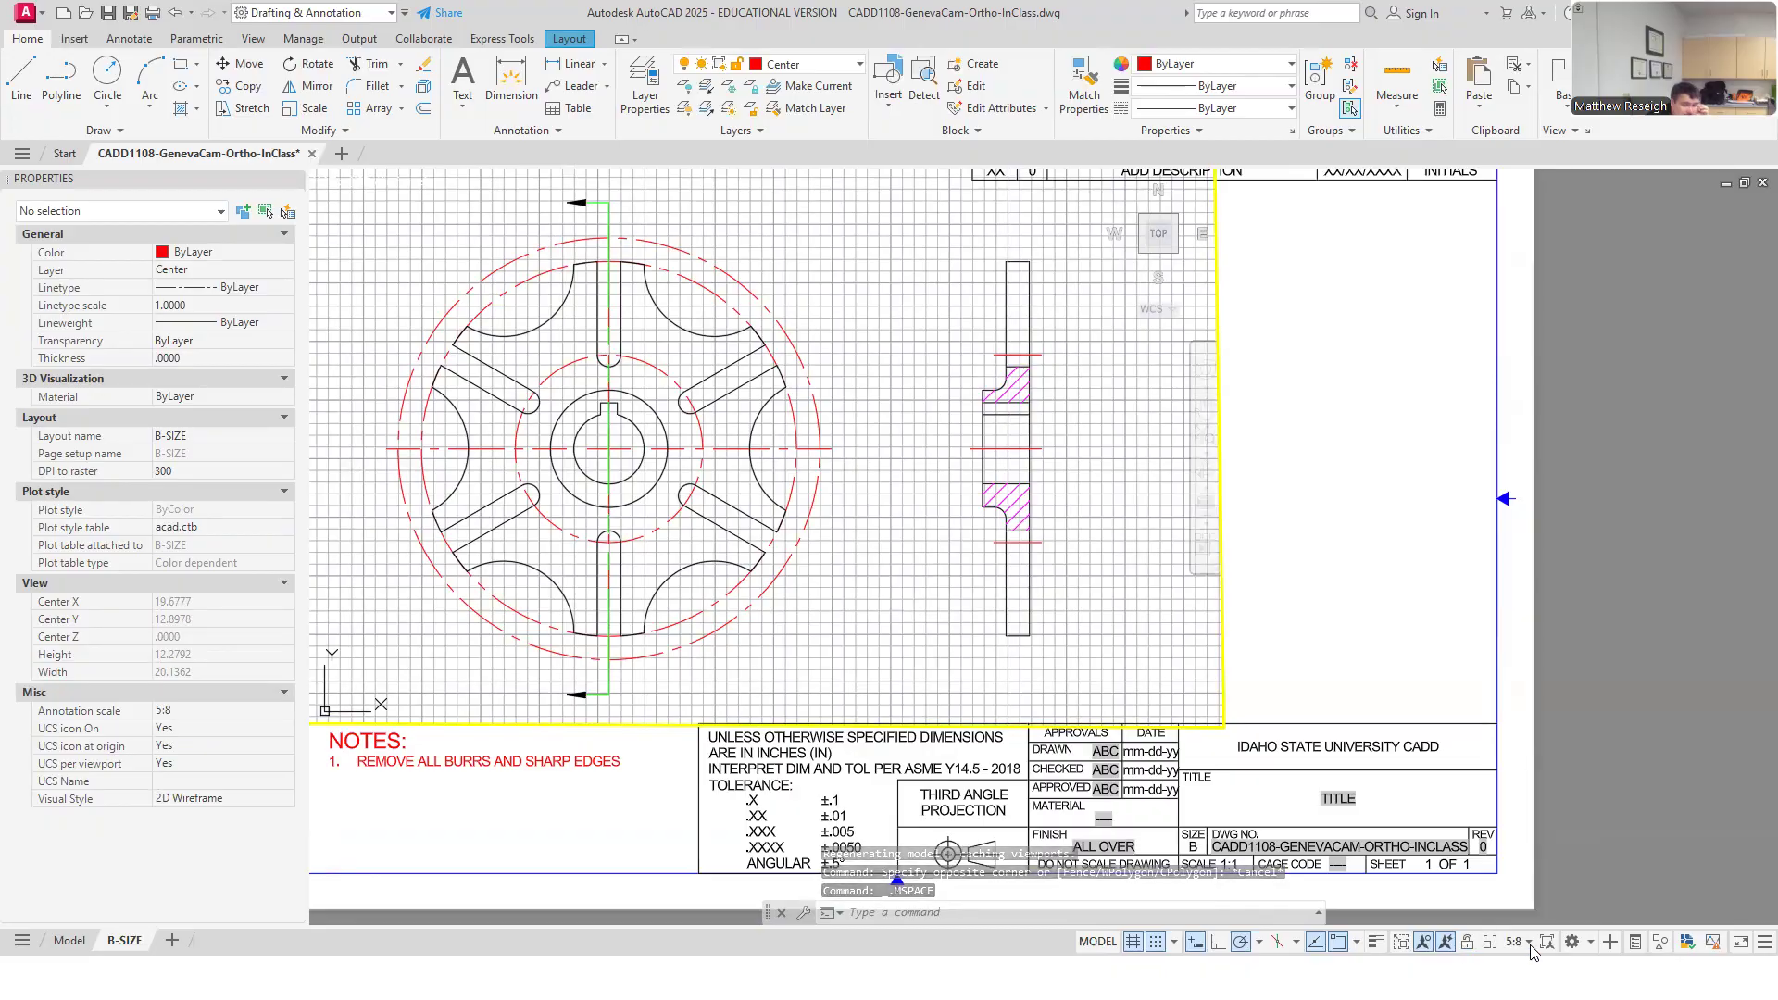
Try the viewport at 1:1 scale and check how the views fit the sheet.
left_click(1516, 942)
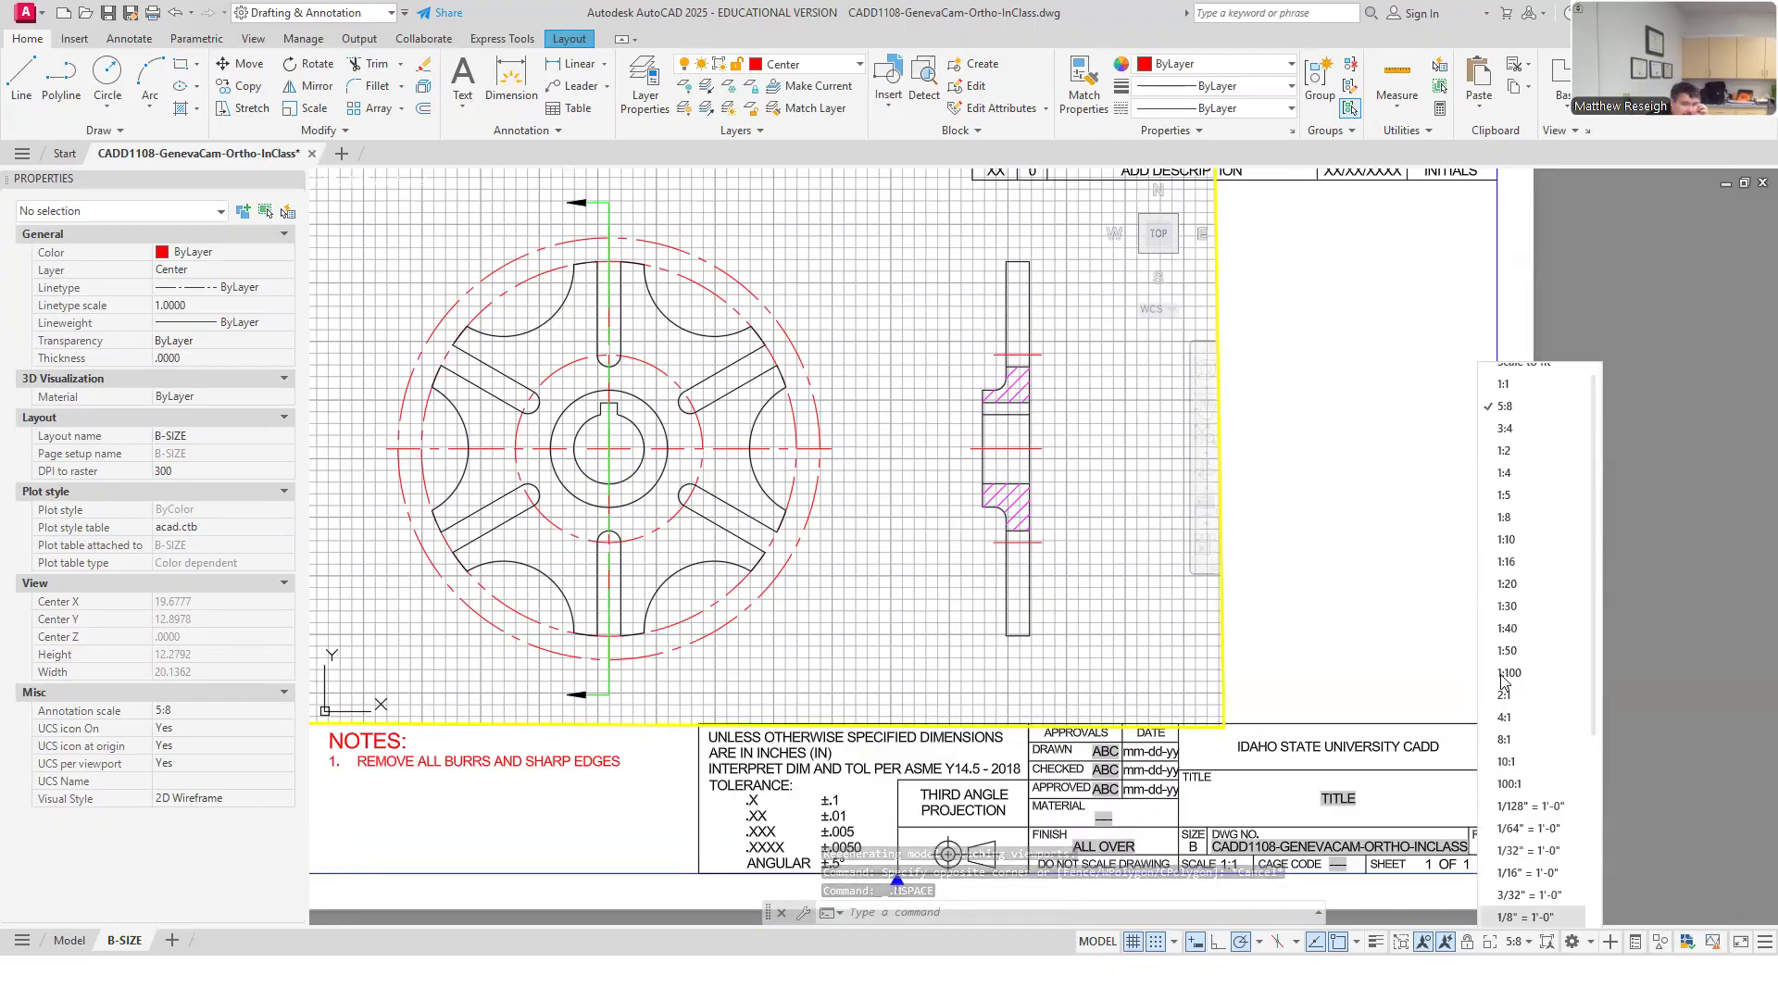
left_click(1505, 385)
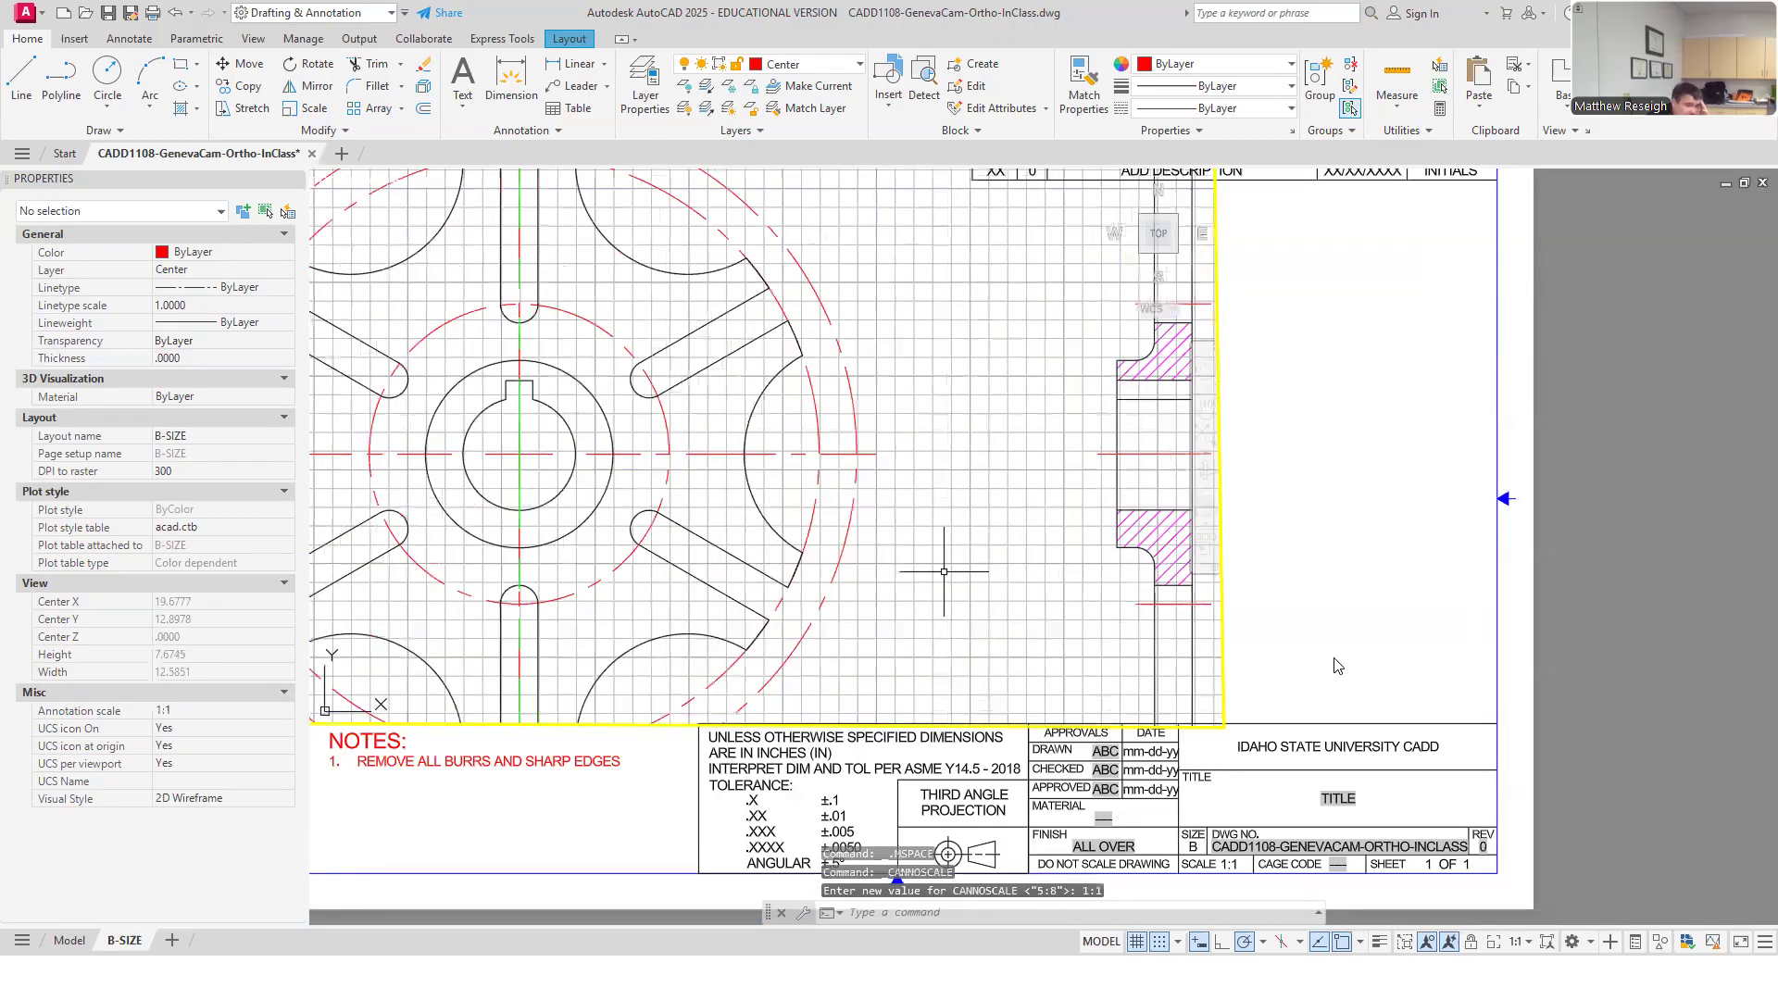
double_click(1576, 681)
middle_click_drag(1558, 682, 1580, 856)
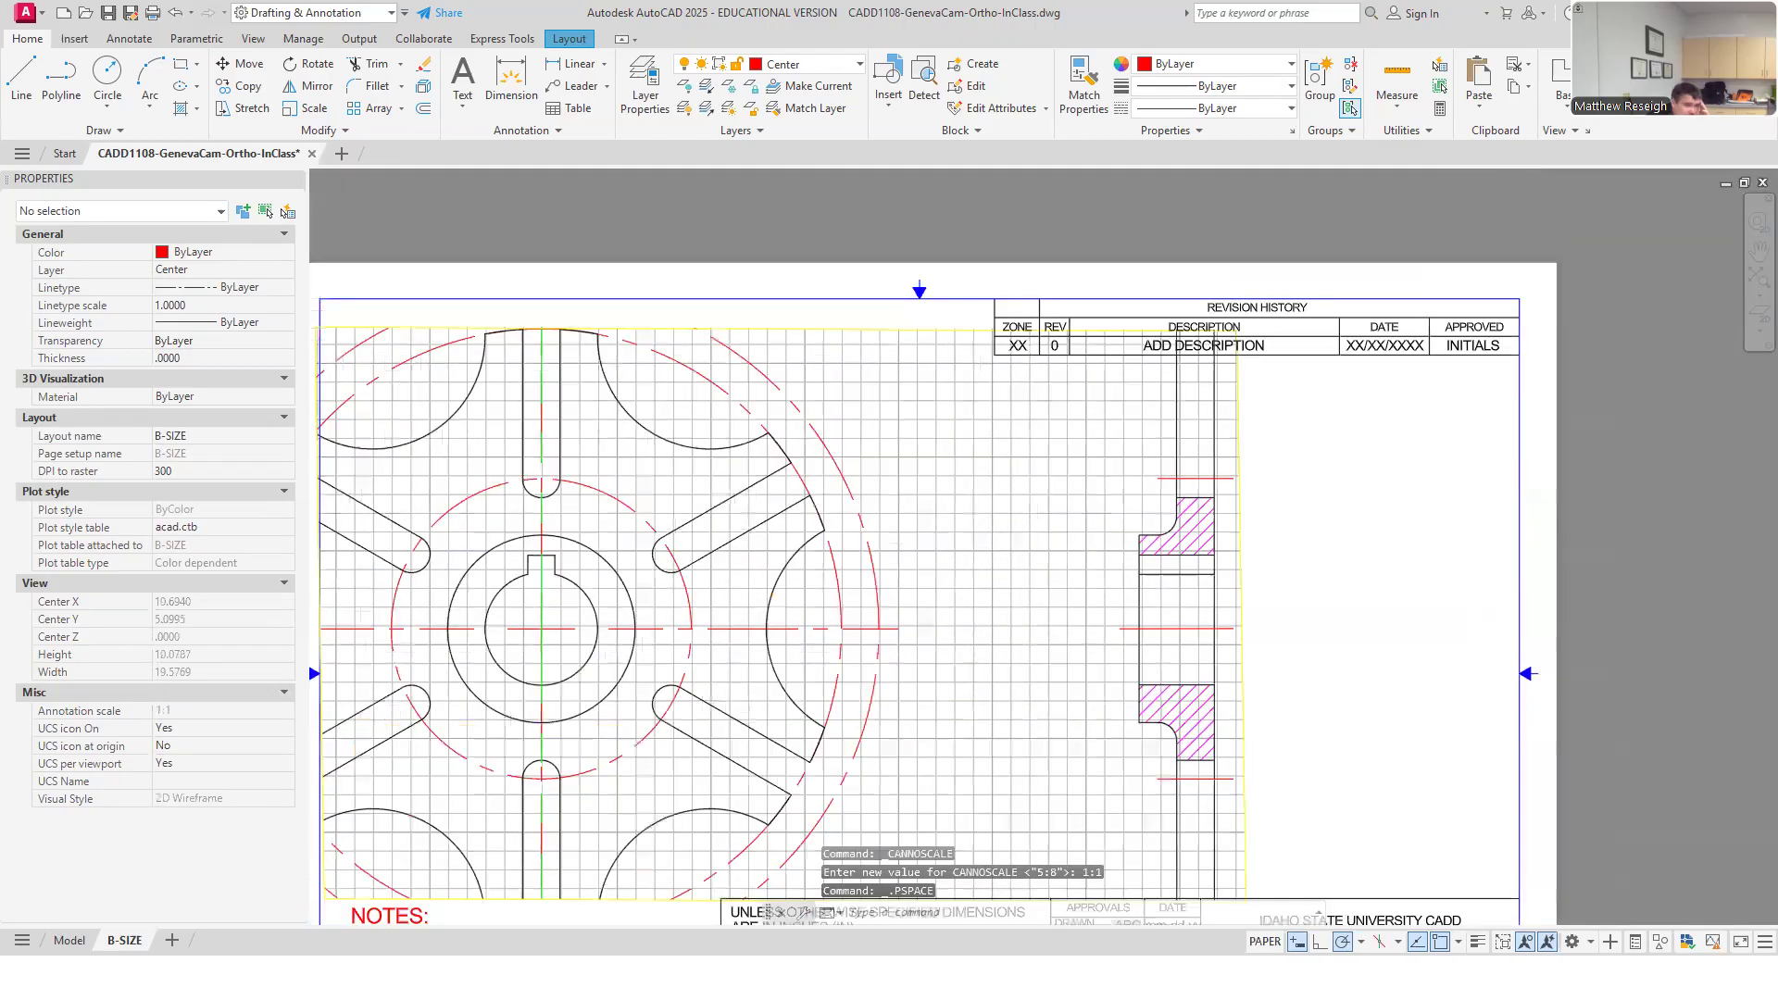
double_click(984, 540)
middle_click_drag(984, 539, 964, 720)
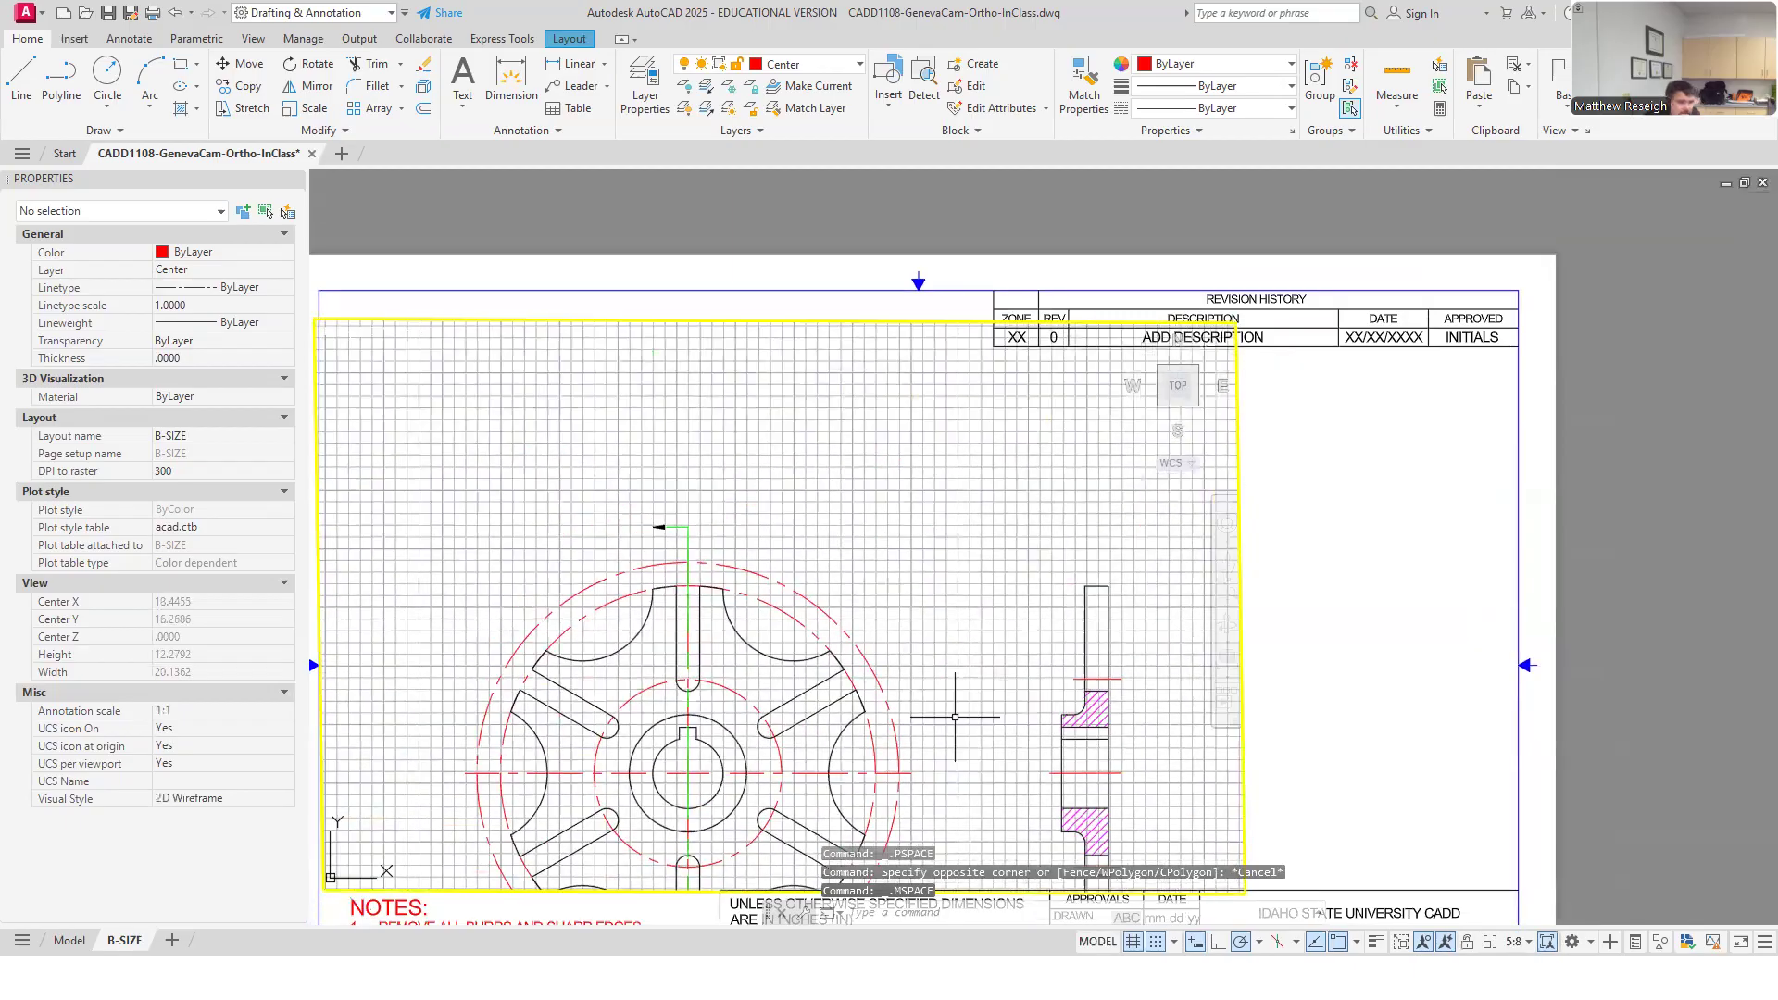
Try the viewport scales 1:1, 2:1 and 3:4 in turn.
left_click(1532, 942)
left_click(1504, 390)
left_click(1521, 941)
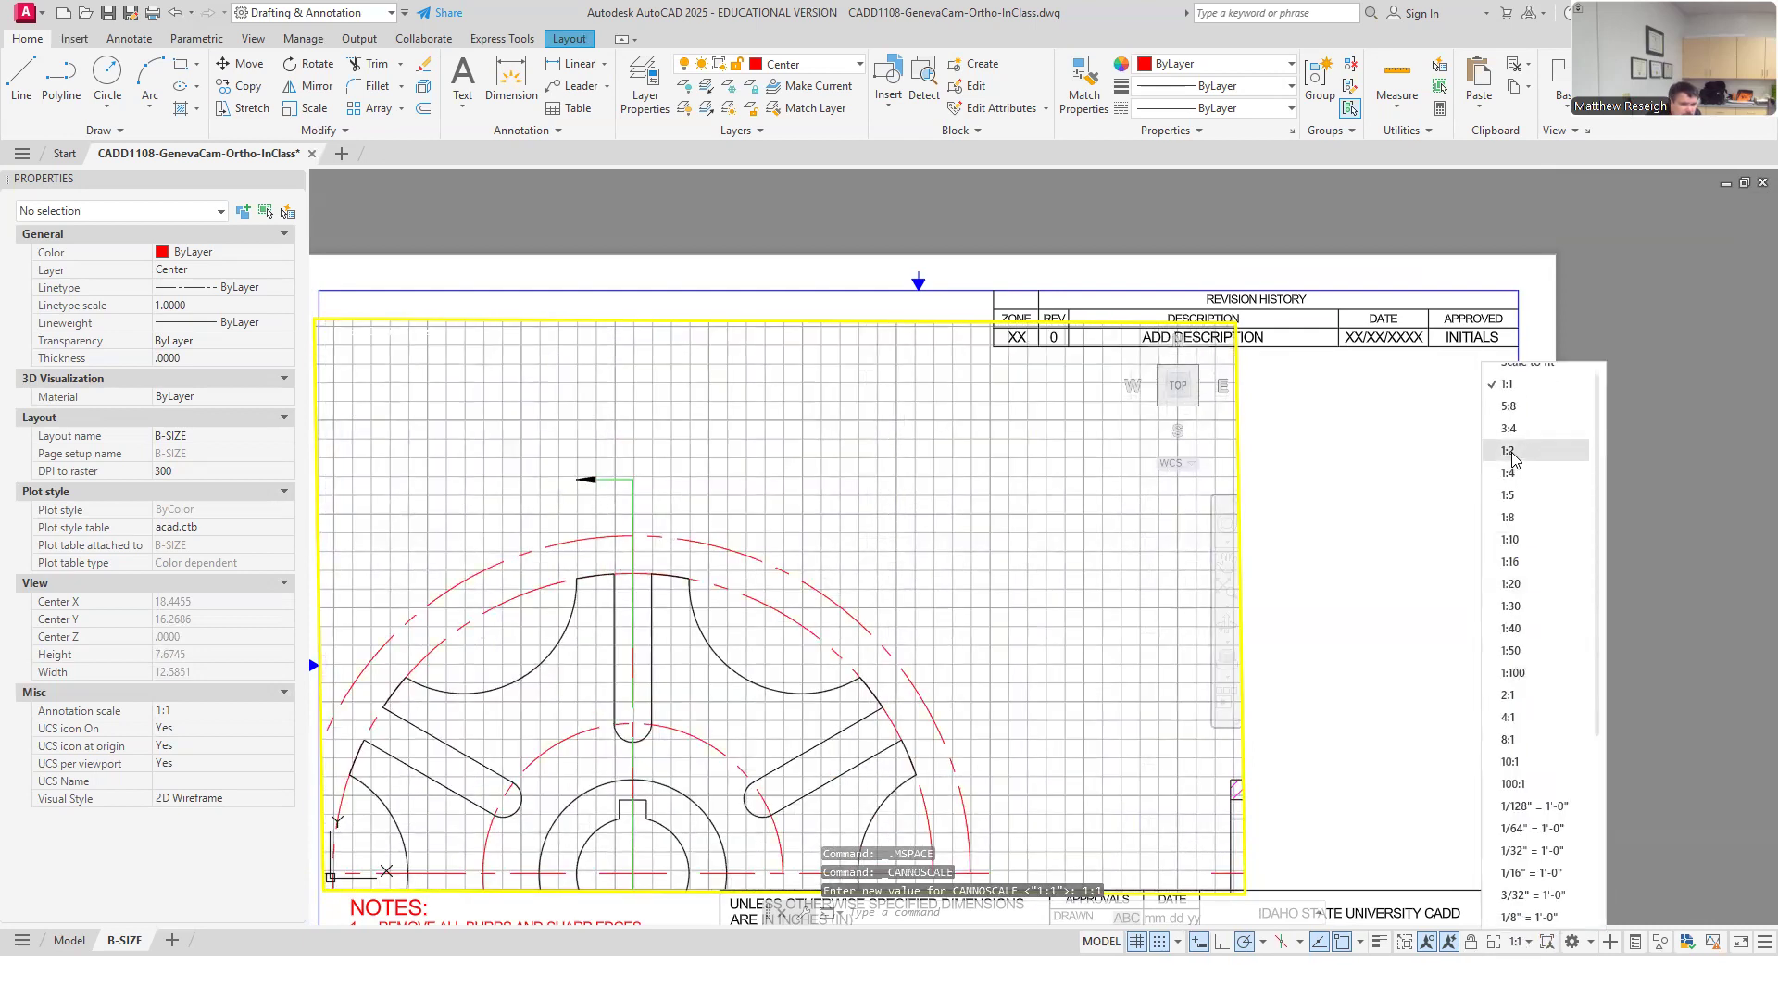
left_click(1509, 695)
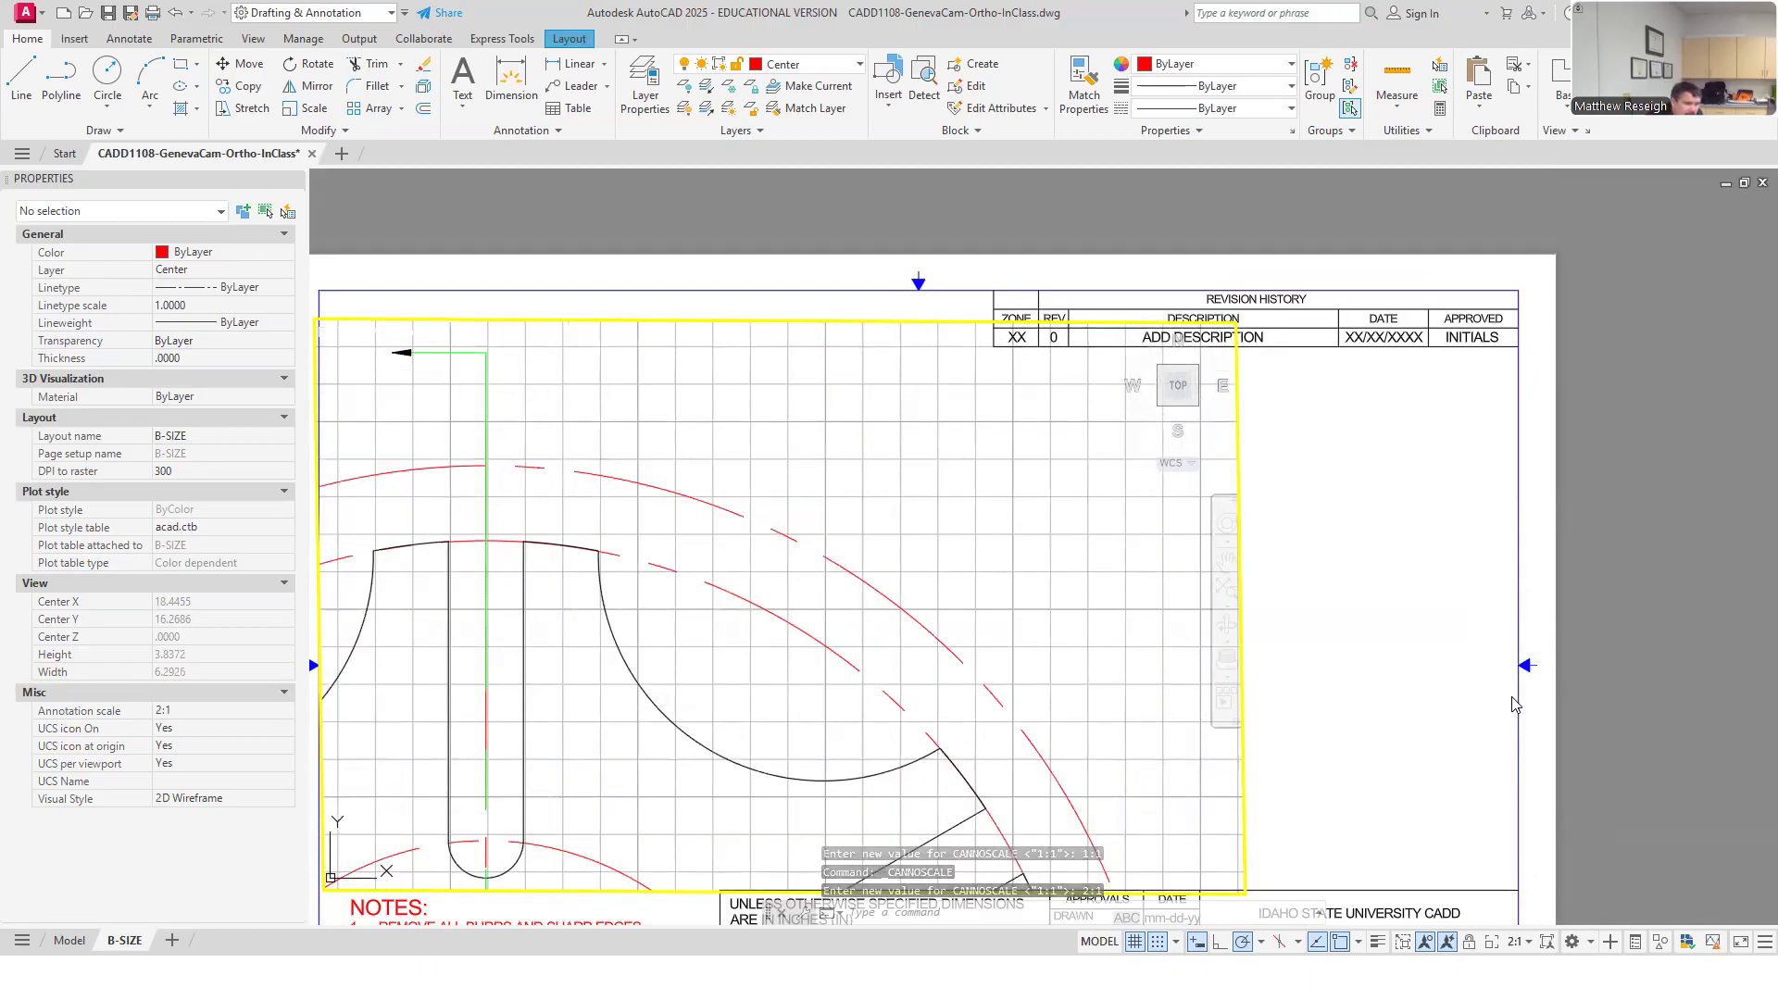
left_click(1519, 945)
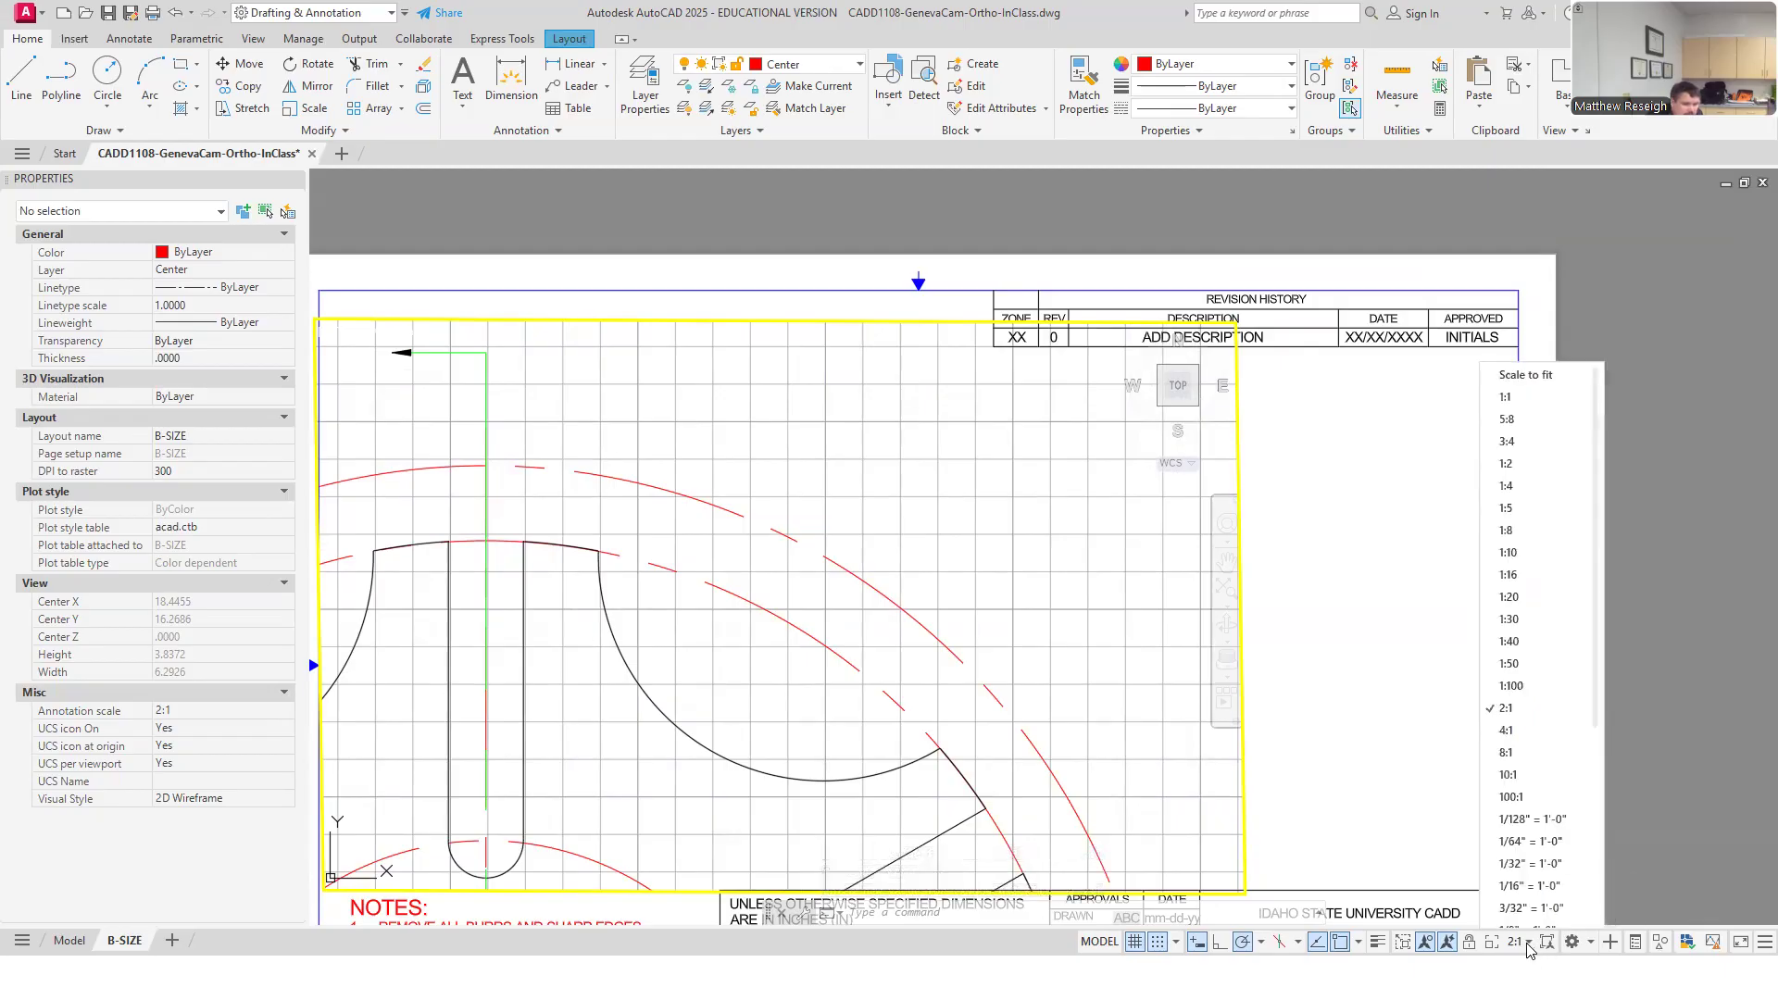
left_click(1507, 449)
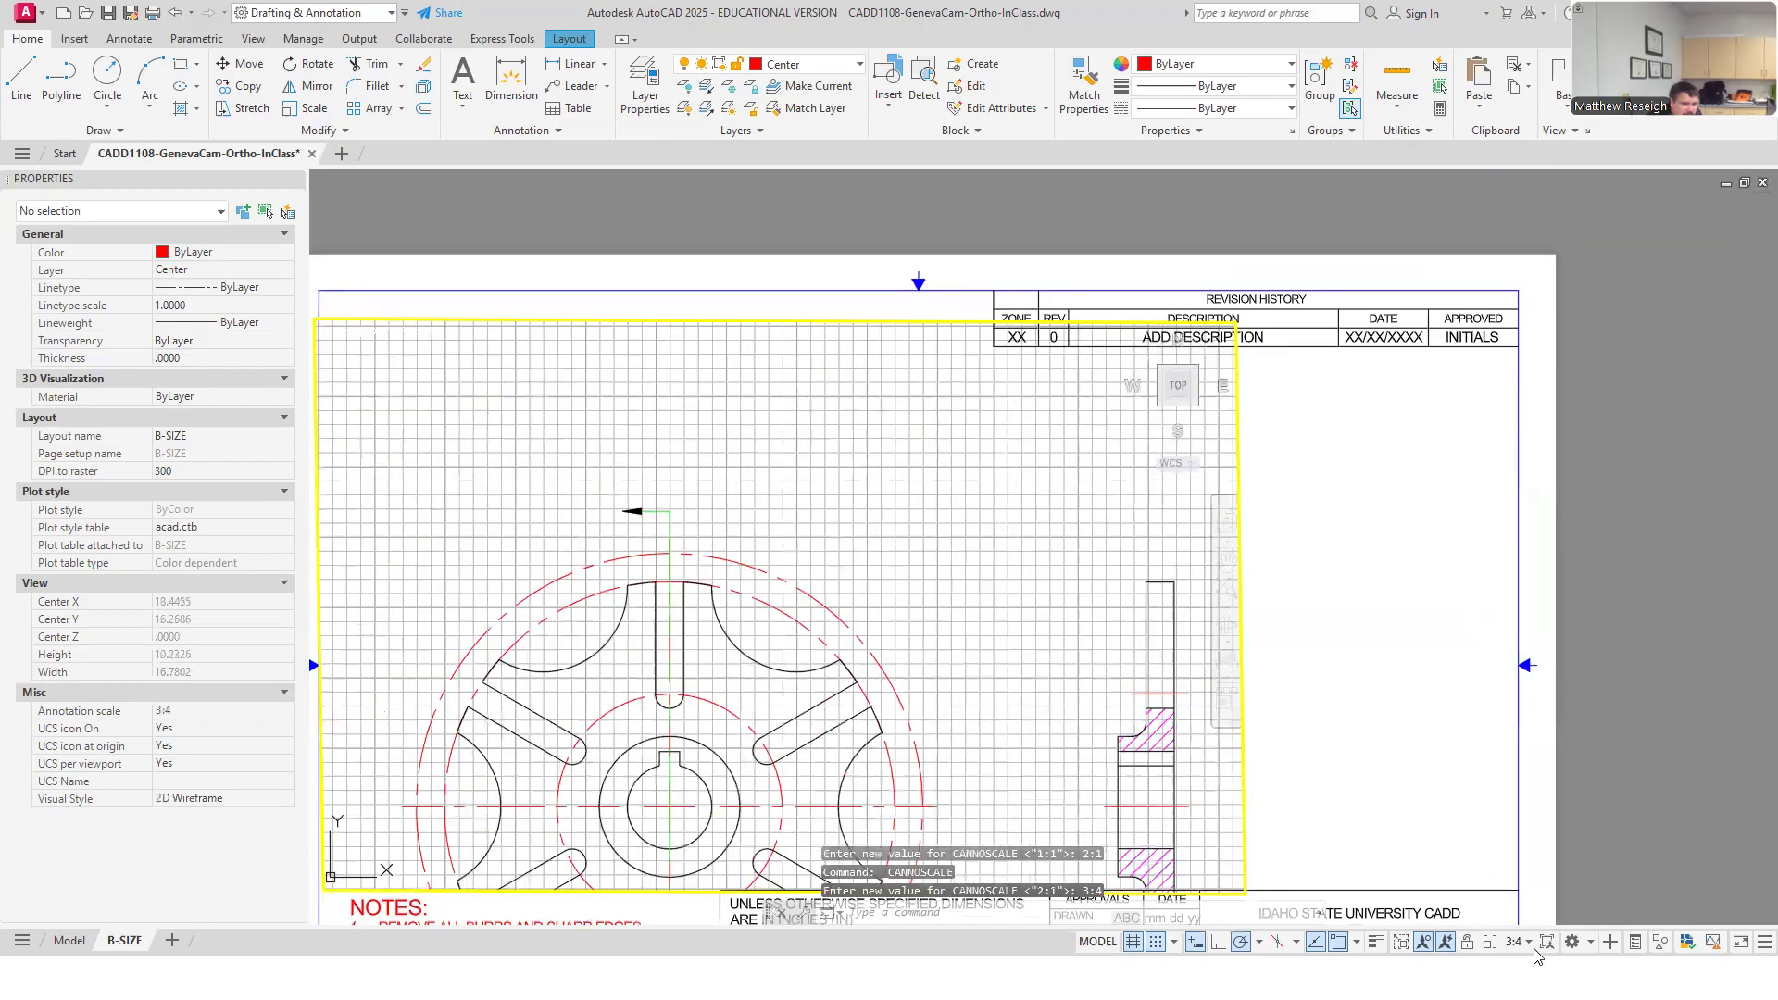
Set the viewport scale to 5:8, recenter the Geneva Cam views in it and switch to paper space.
left_click(1526, 943)
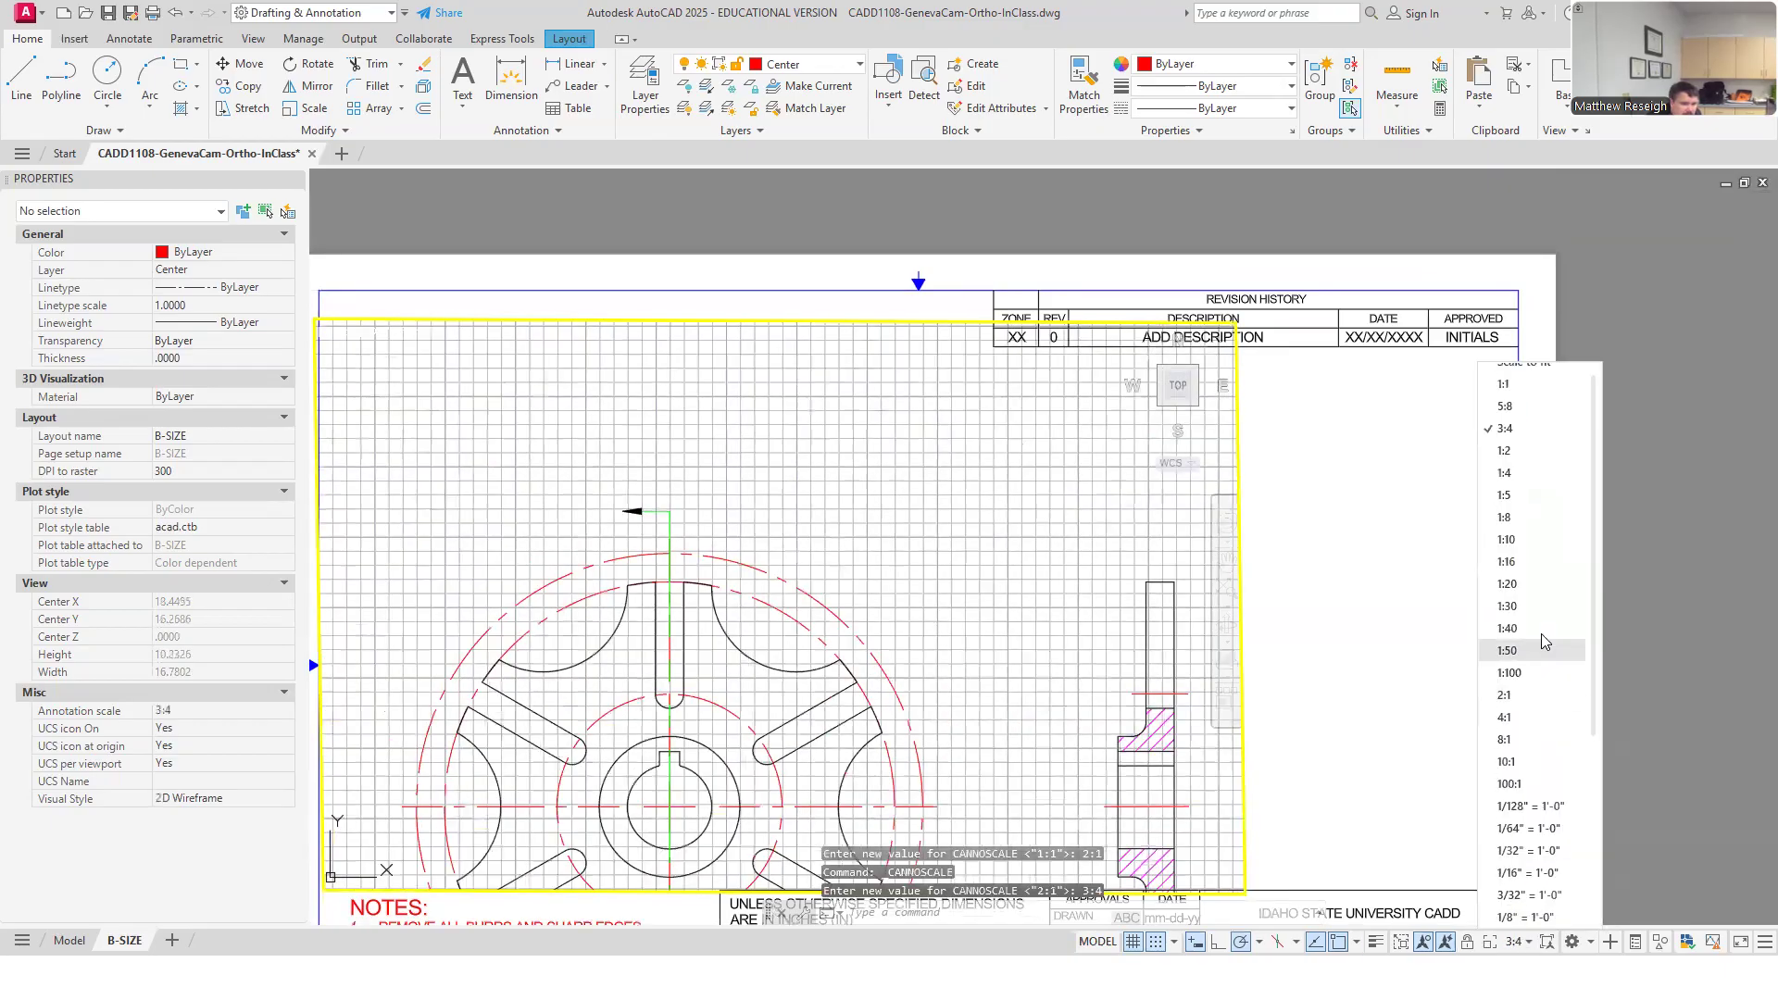
left_click(1506, 408)
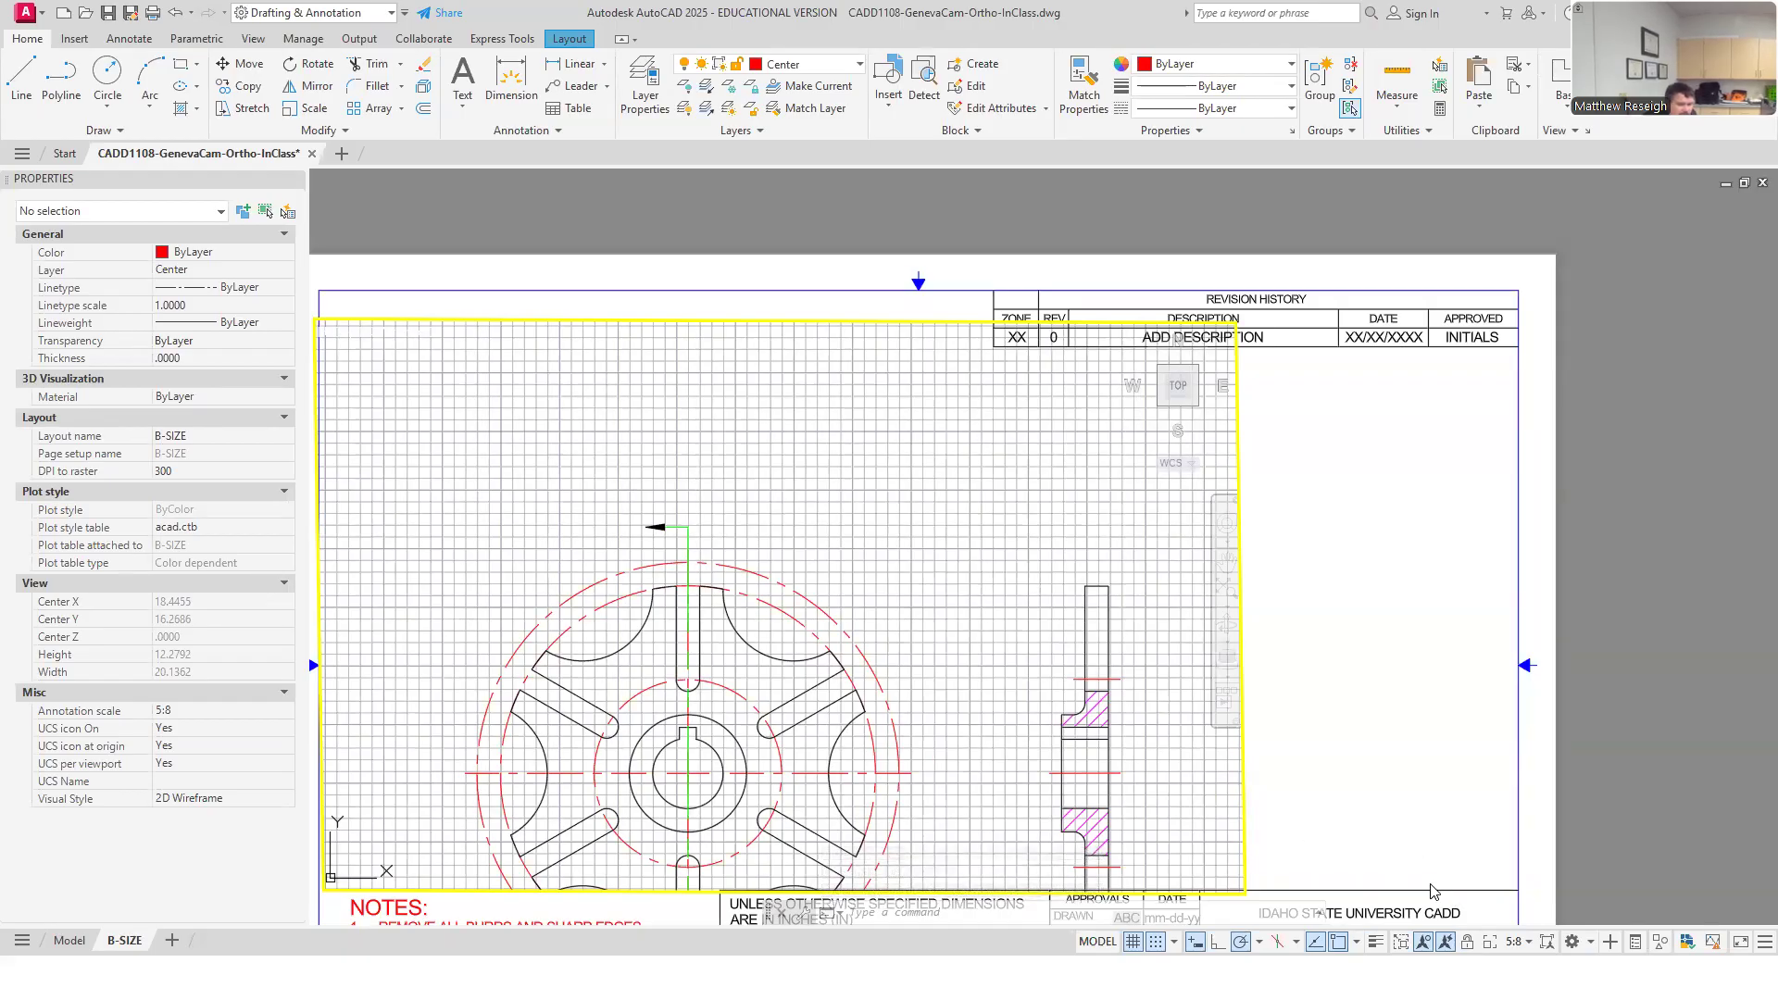
middle_click_drag(937, 717, 865, 512)
double_click(1432, 688)
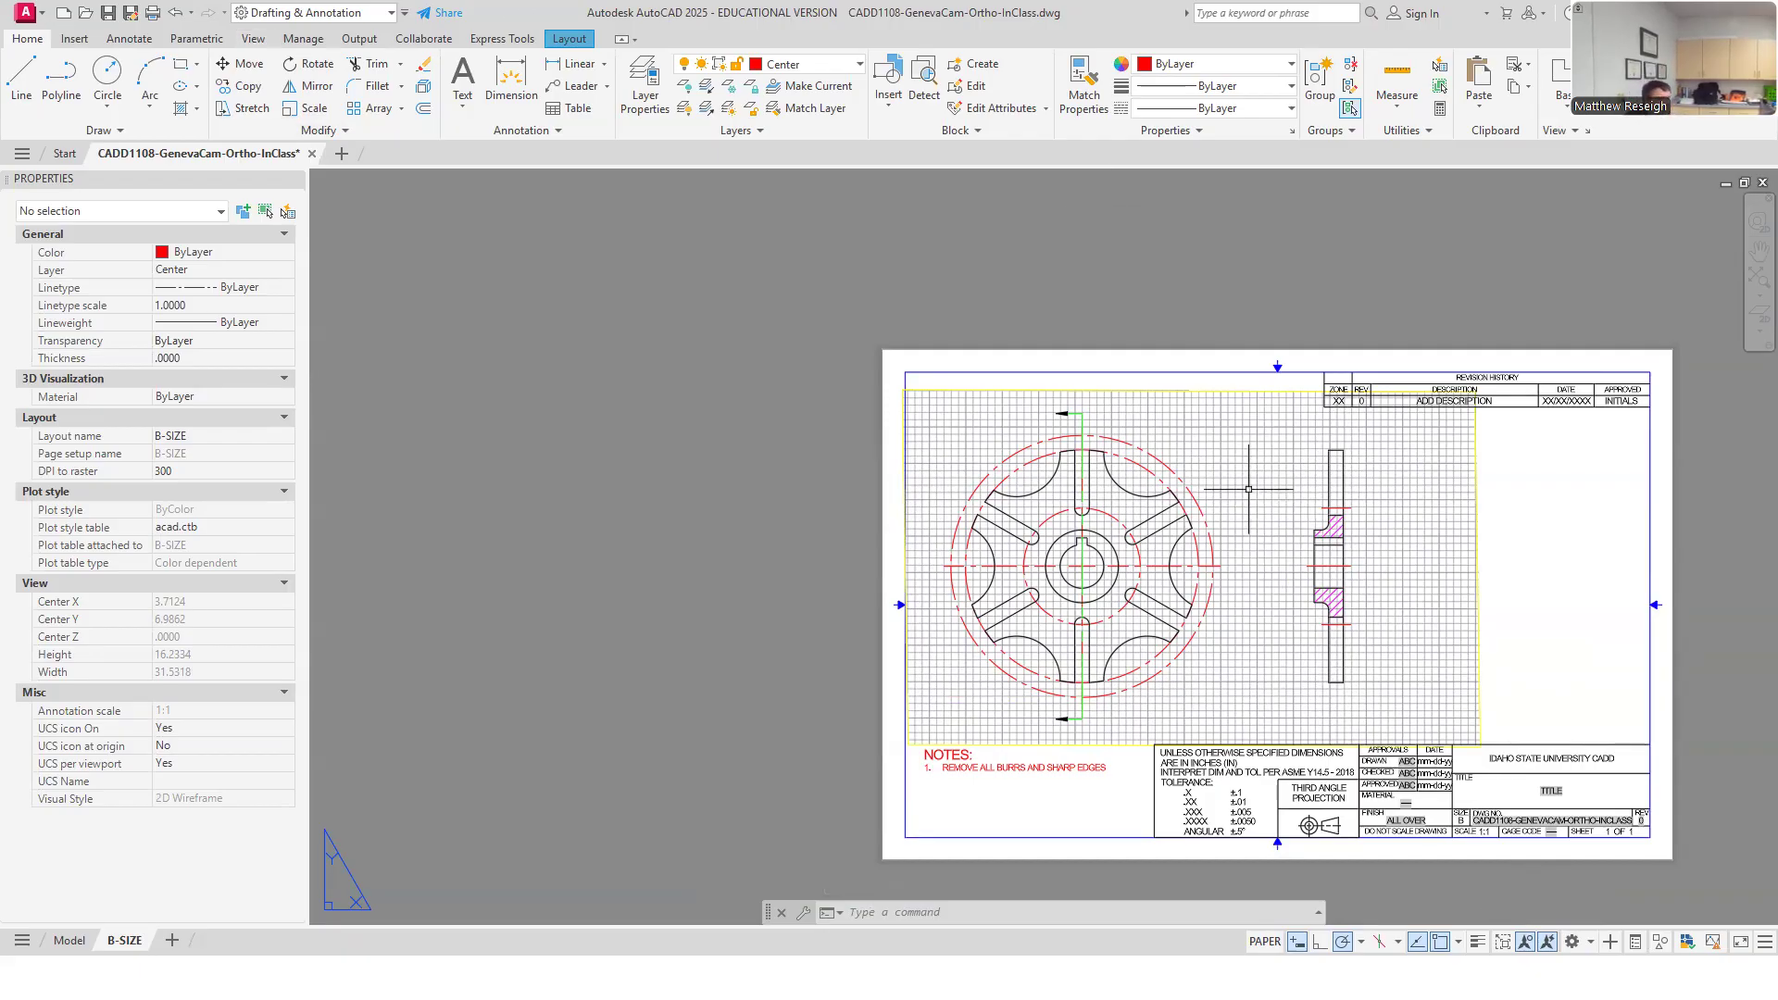
Open DesignCenter and display the blocks stored in the ASME-Metric-ISU.dwt template.
left_click(255, 41)
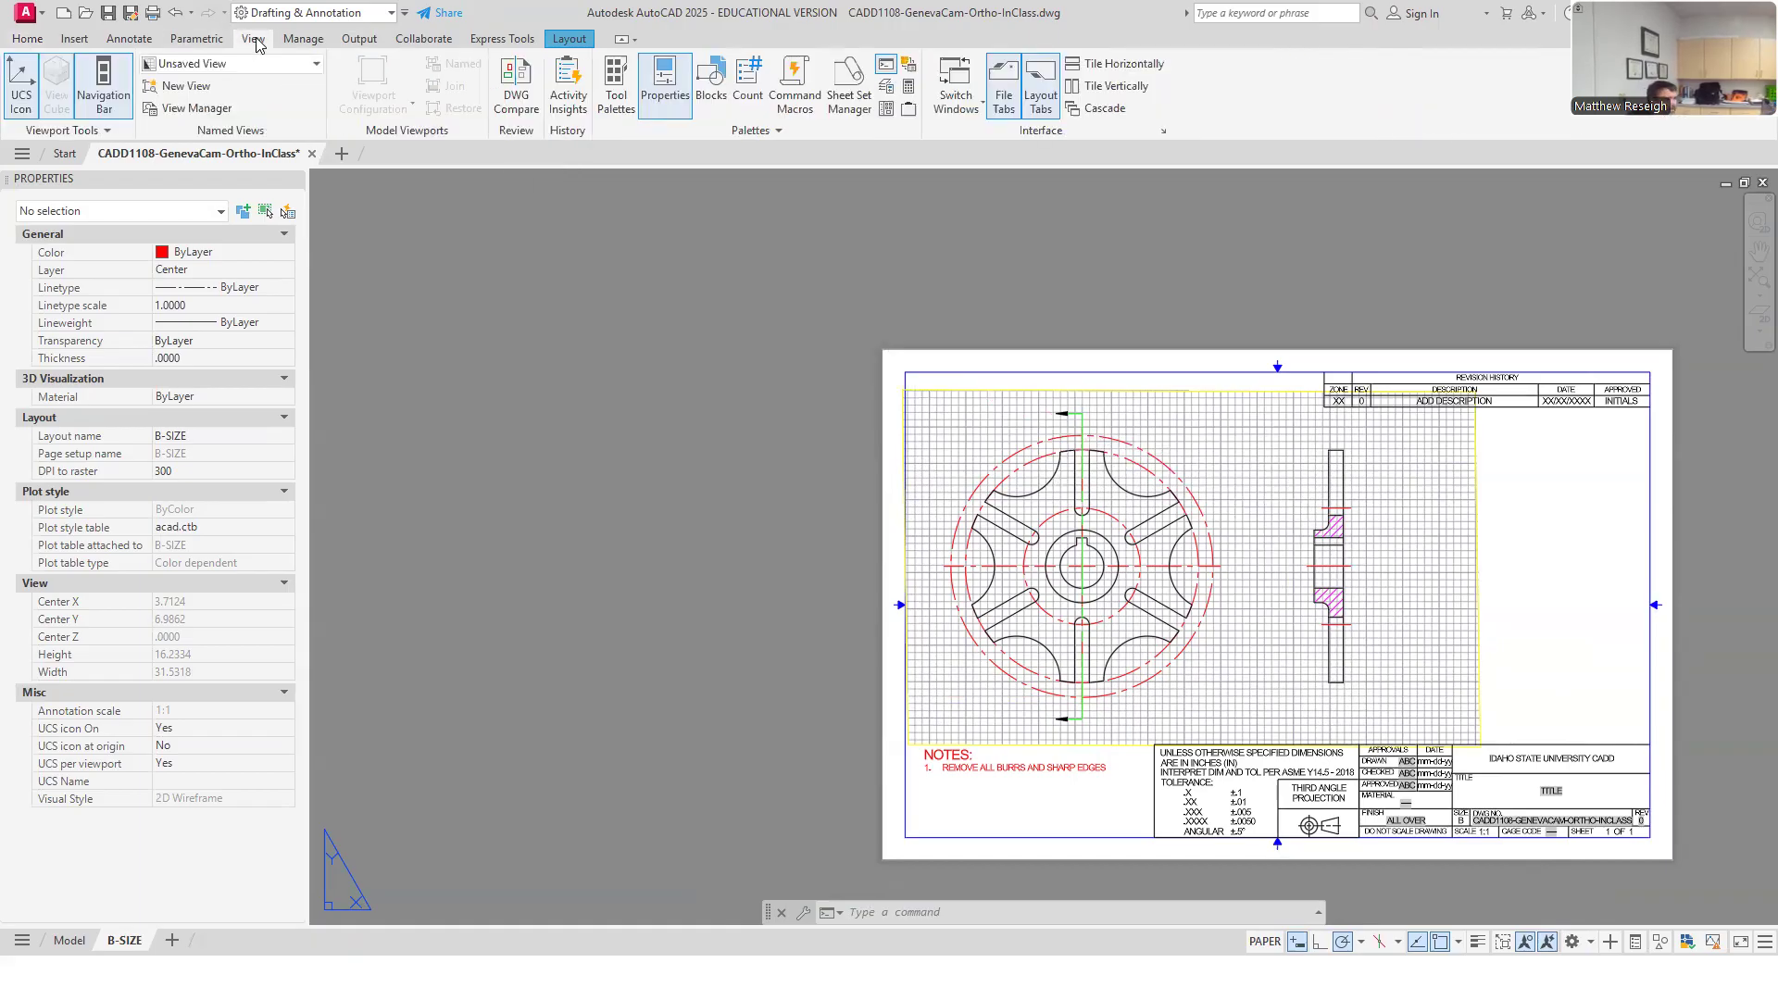
left_click(887, 111)
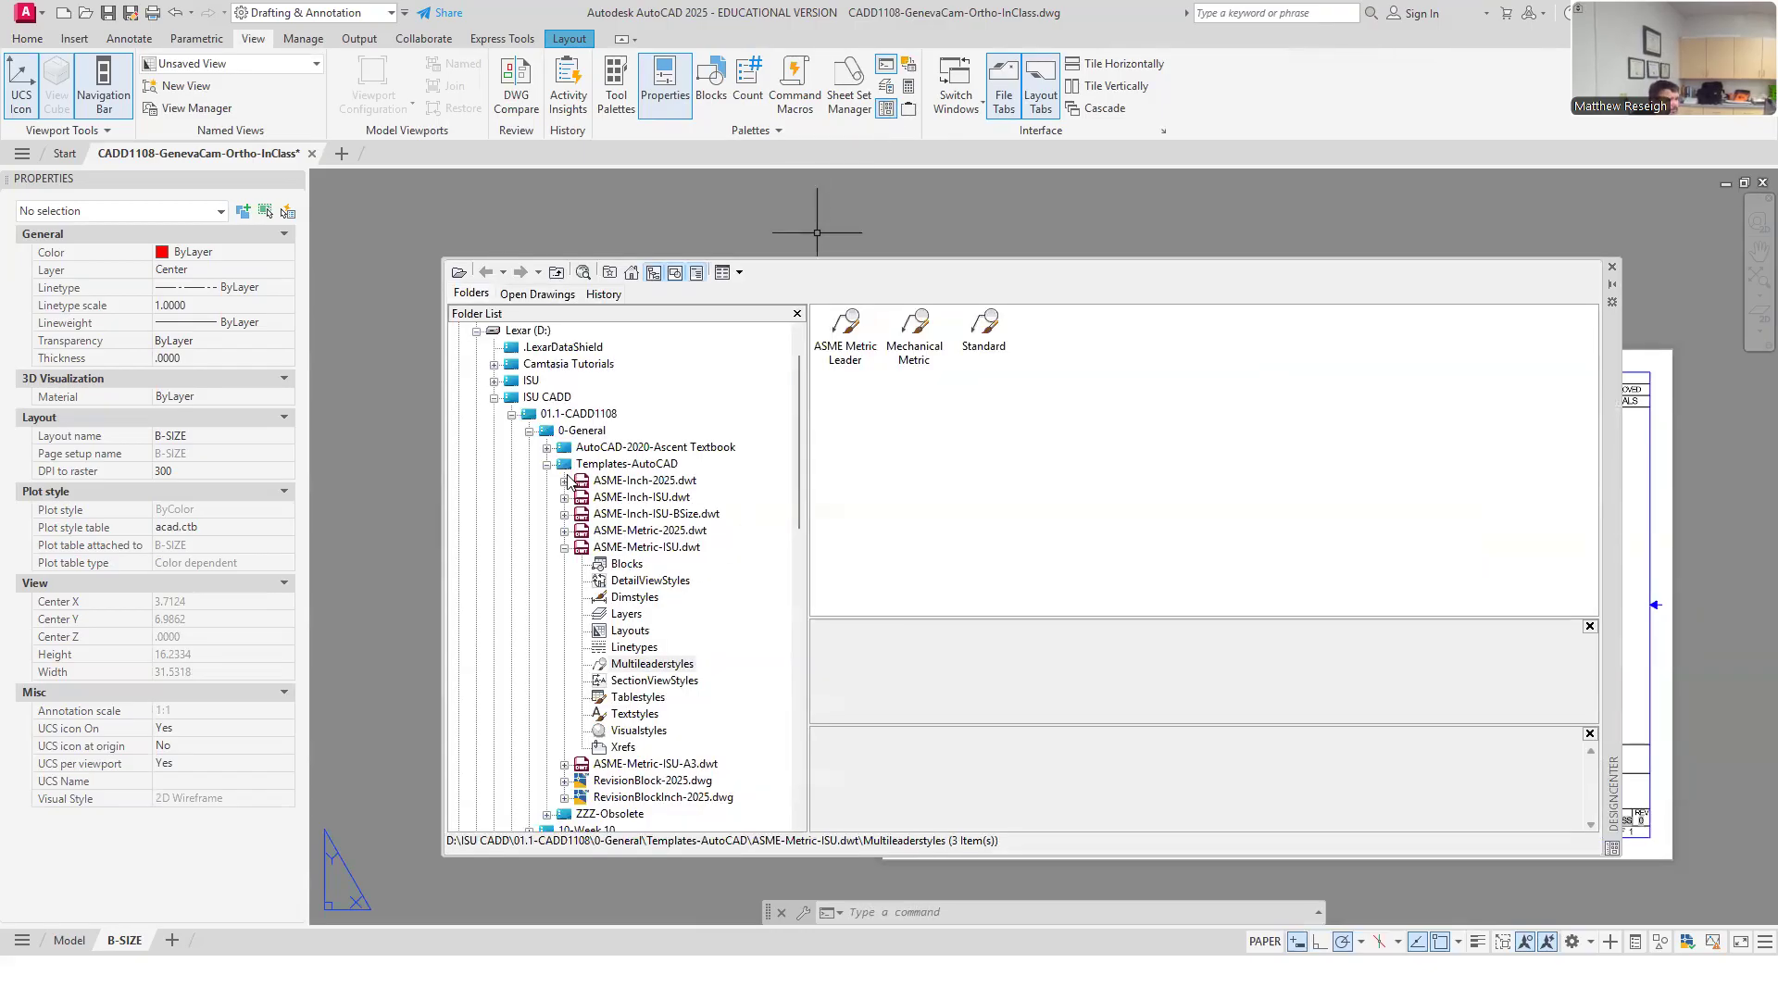
scroll(622, 495, "down", 4)
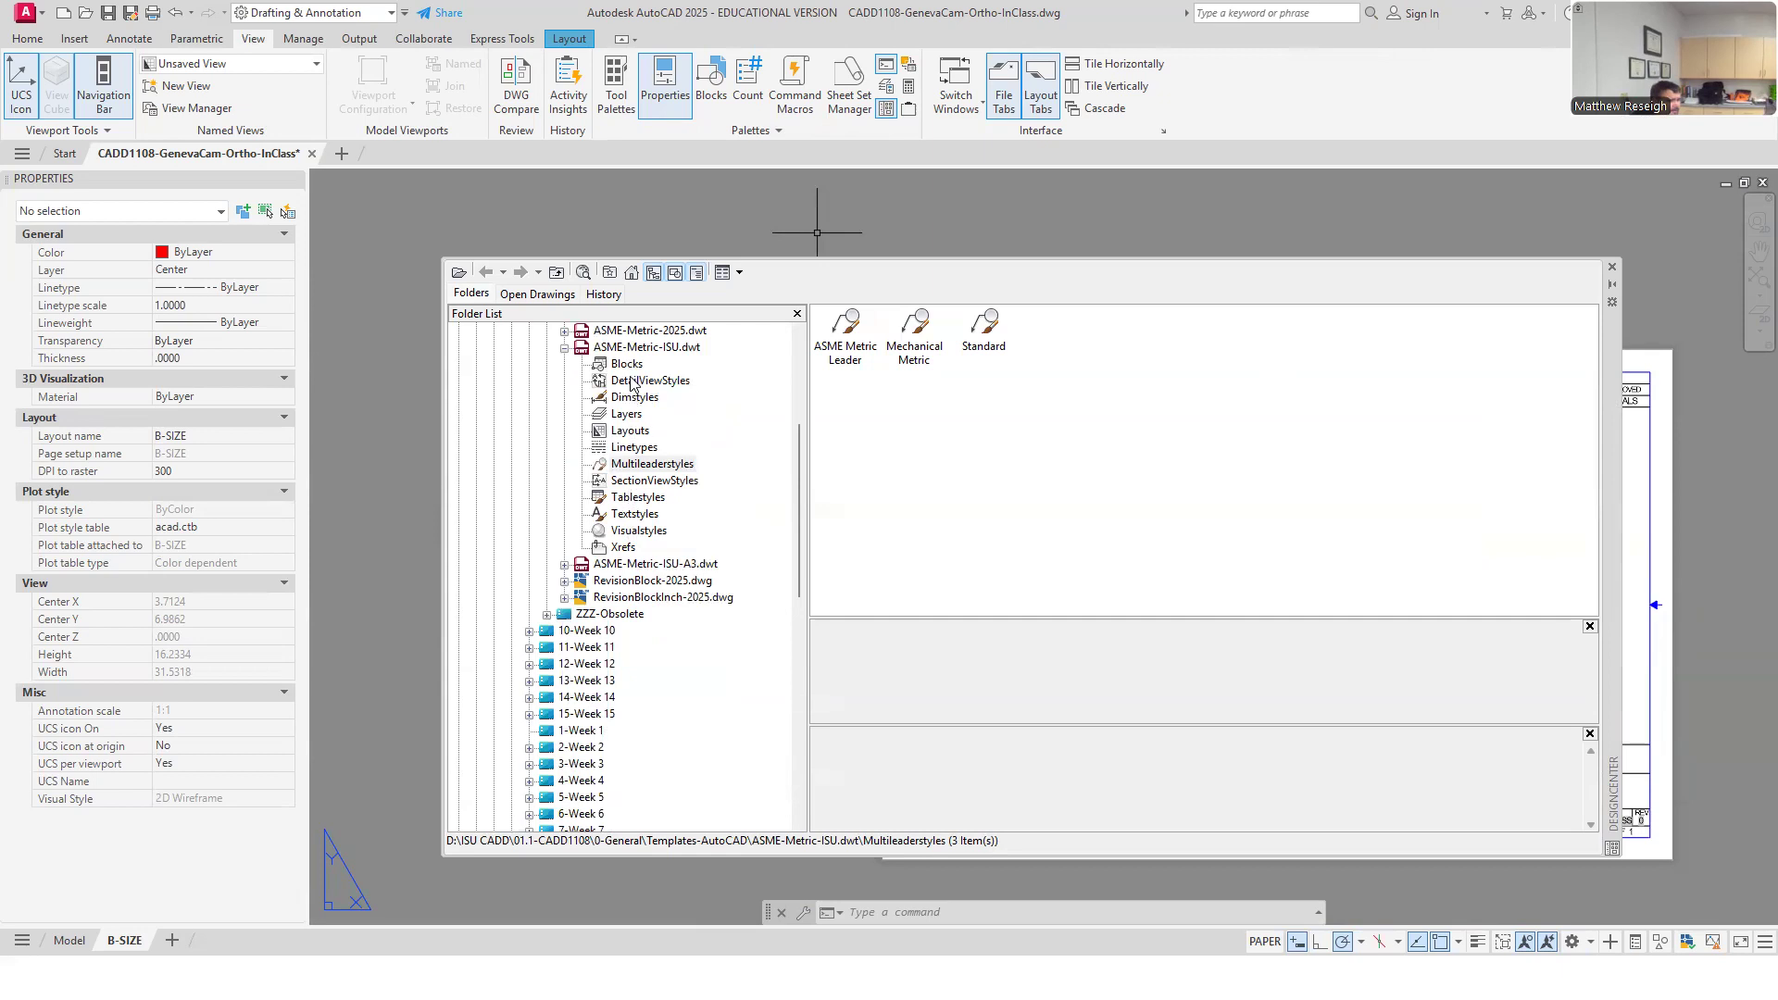
scroll(638, 454, "up", 2)
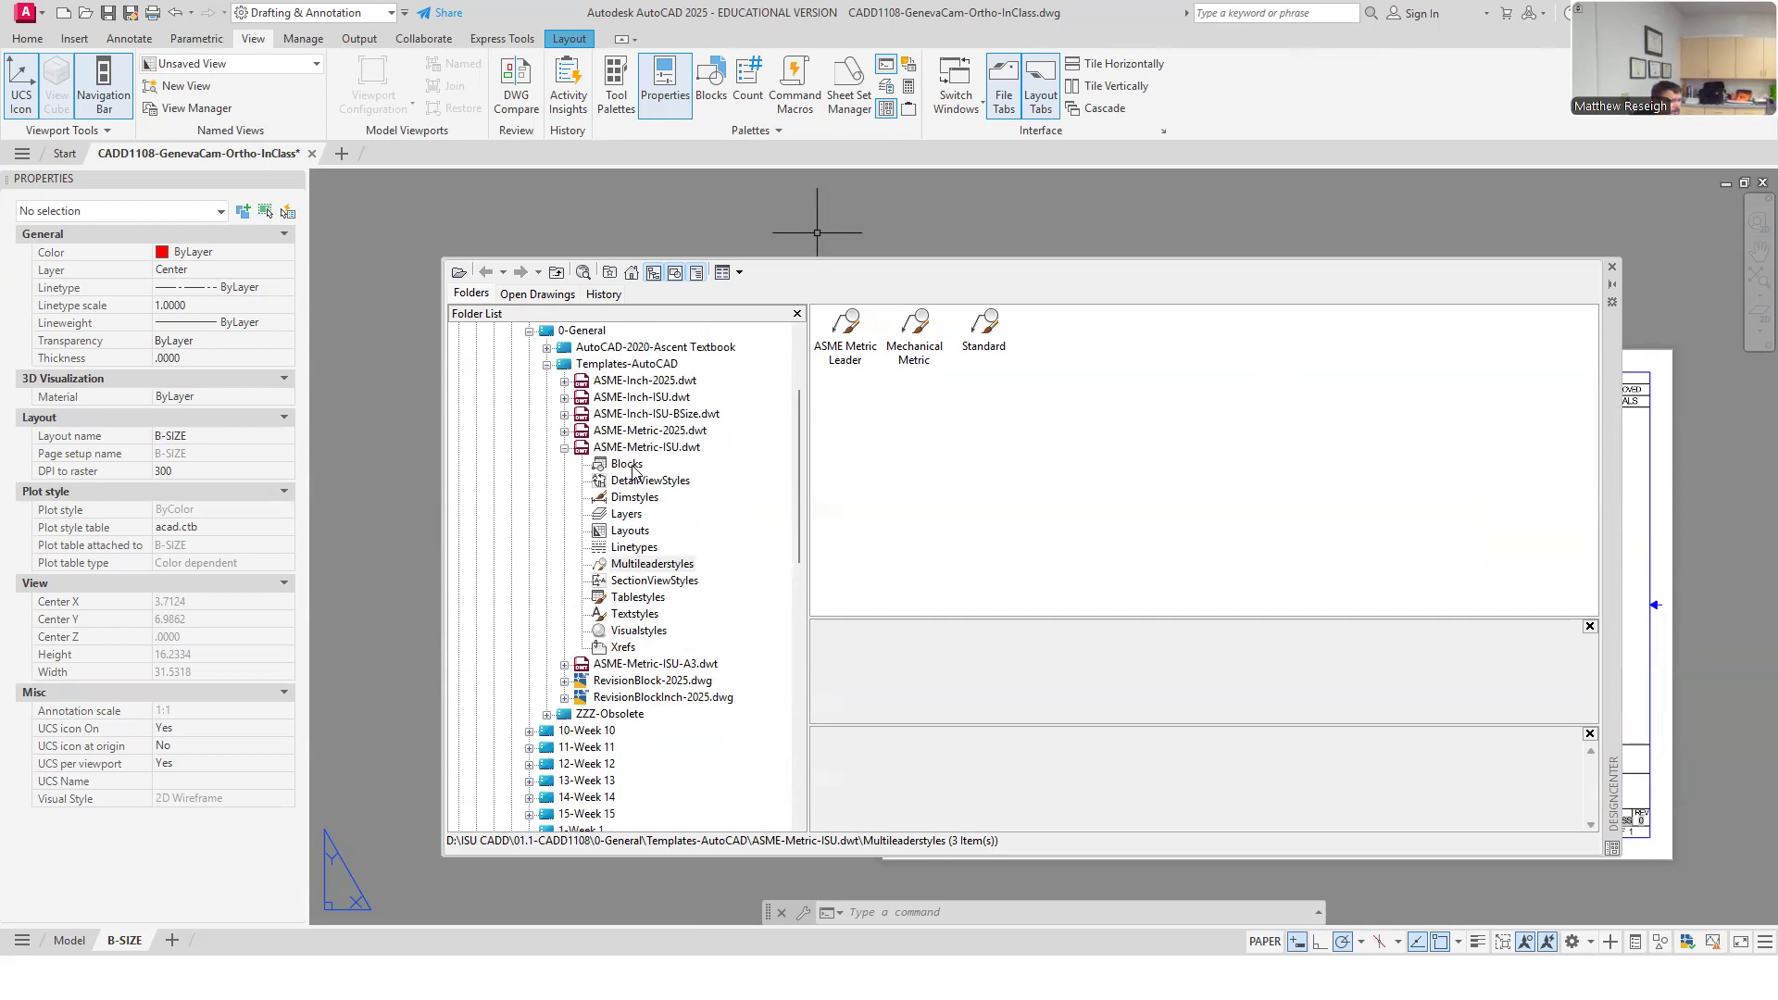
left_click(630, 465)
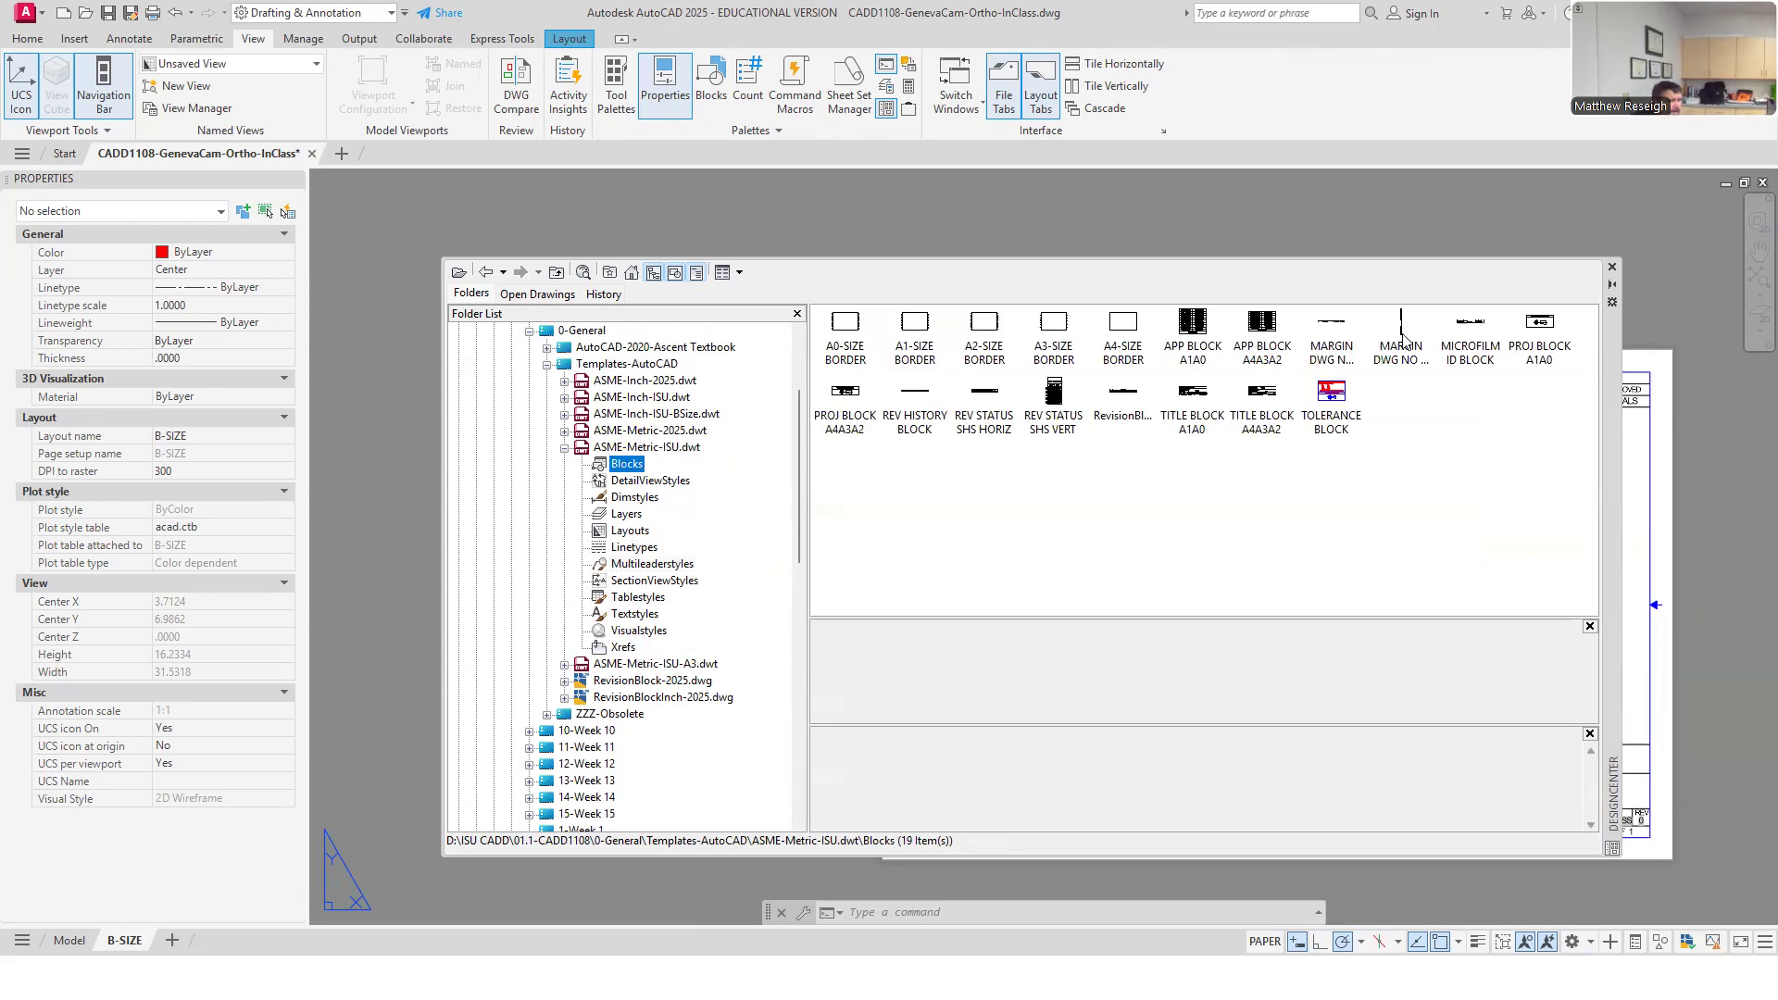
Preview the TOLERANCE BLOCK stored in the ASME-Metric-ISU.dwt template and close DesignCenter.
mouse_move(1331, 396)
left_mouse_down()
mouse_move(1367, 248)
mouse_move(1336, 430)
left_mouse_up()
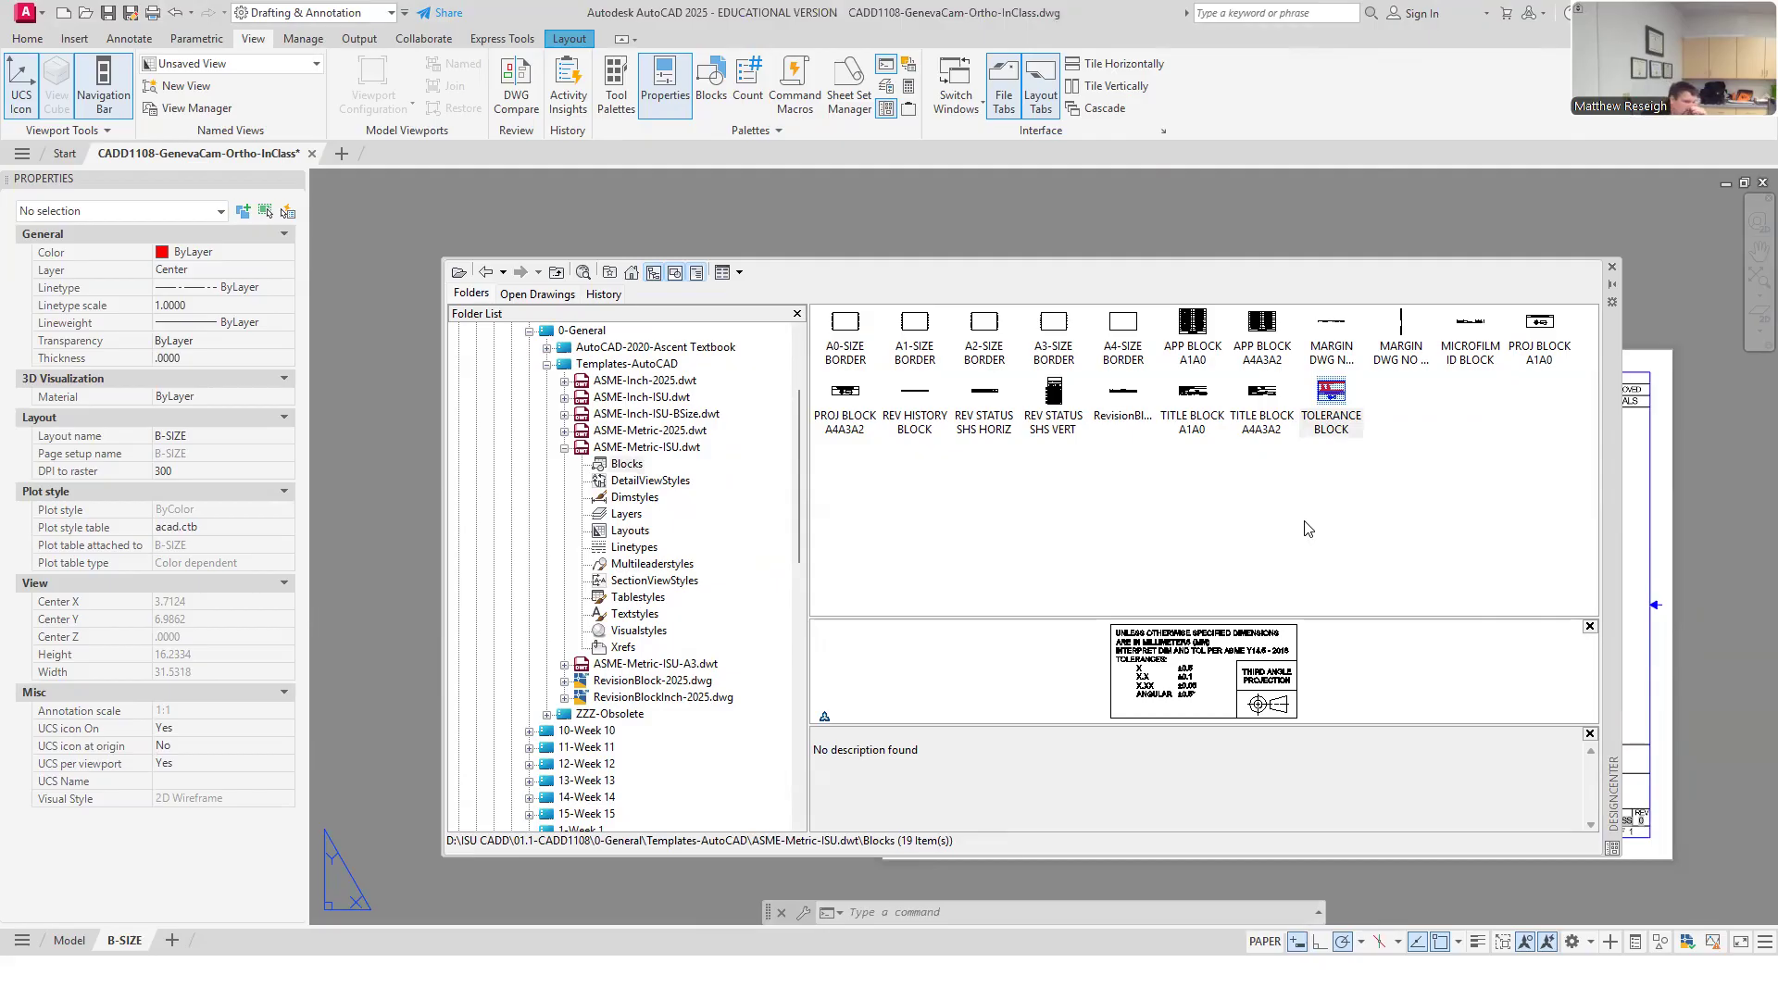
left_click(1612, 273)
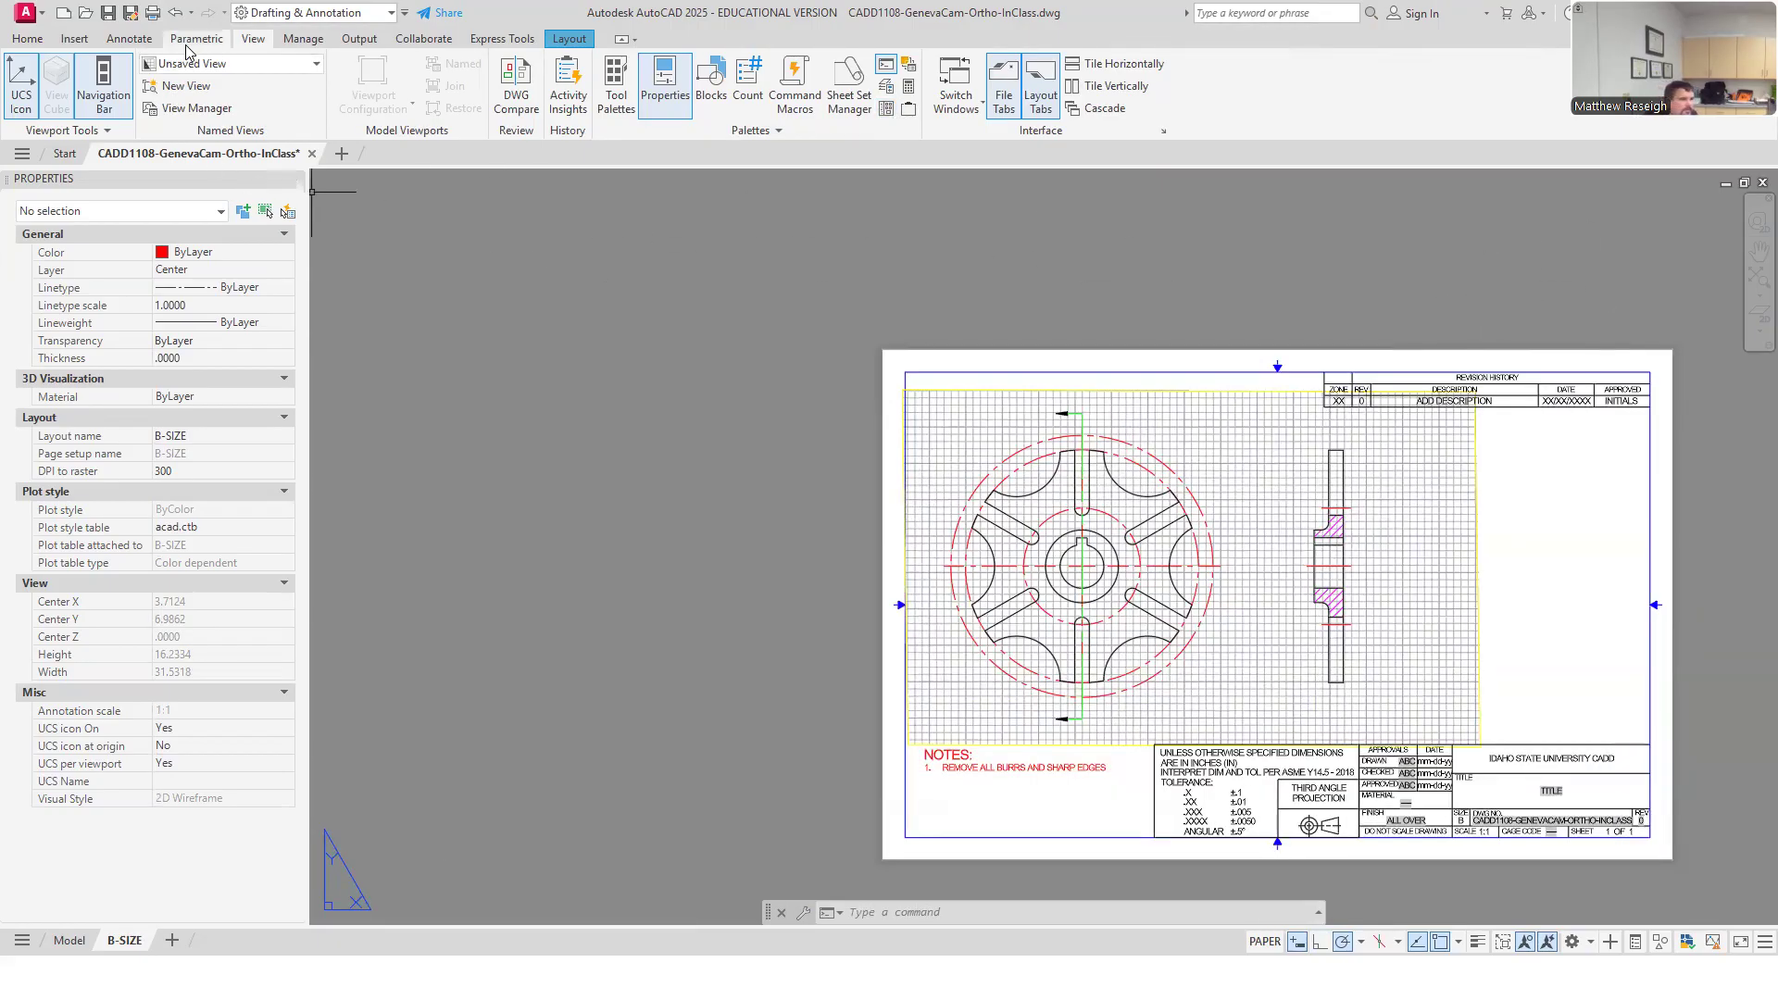
Reopen DesignCenter and display the blocks of CADD1108-GenevaCam-Ortho-InClass.dwg from the CADD 1108 Geneva Cam folder under 7-Week 7.
left_click(886, 111)
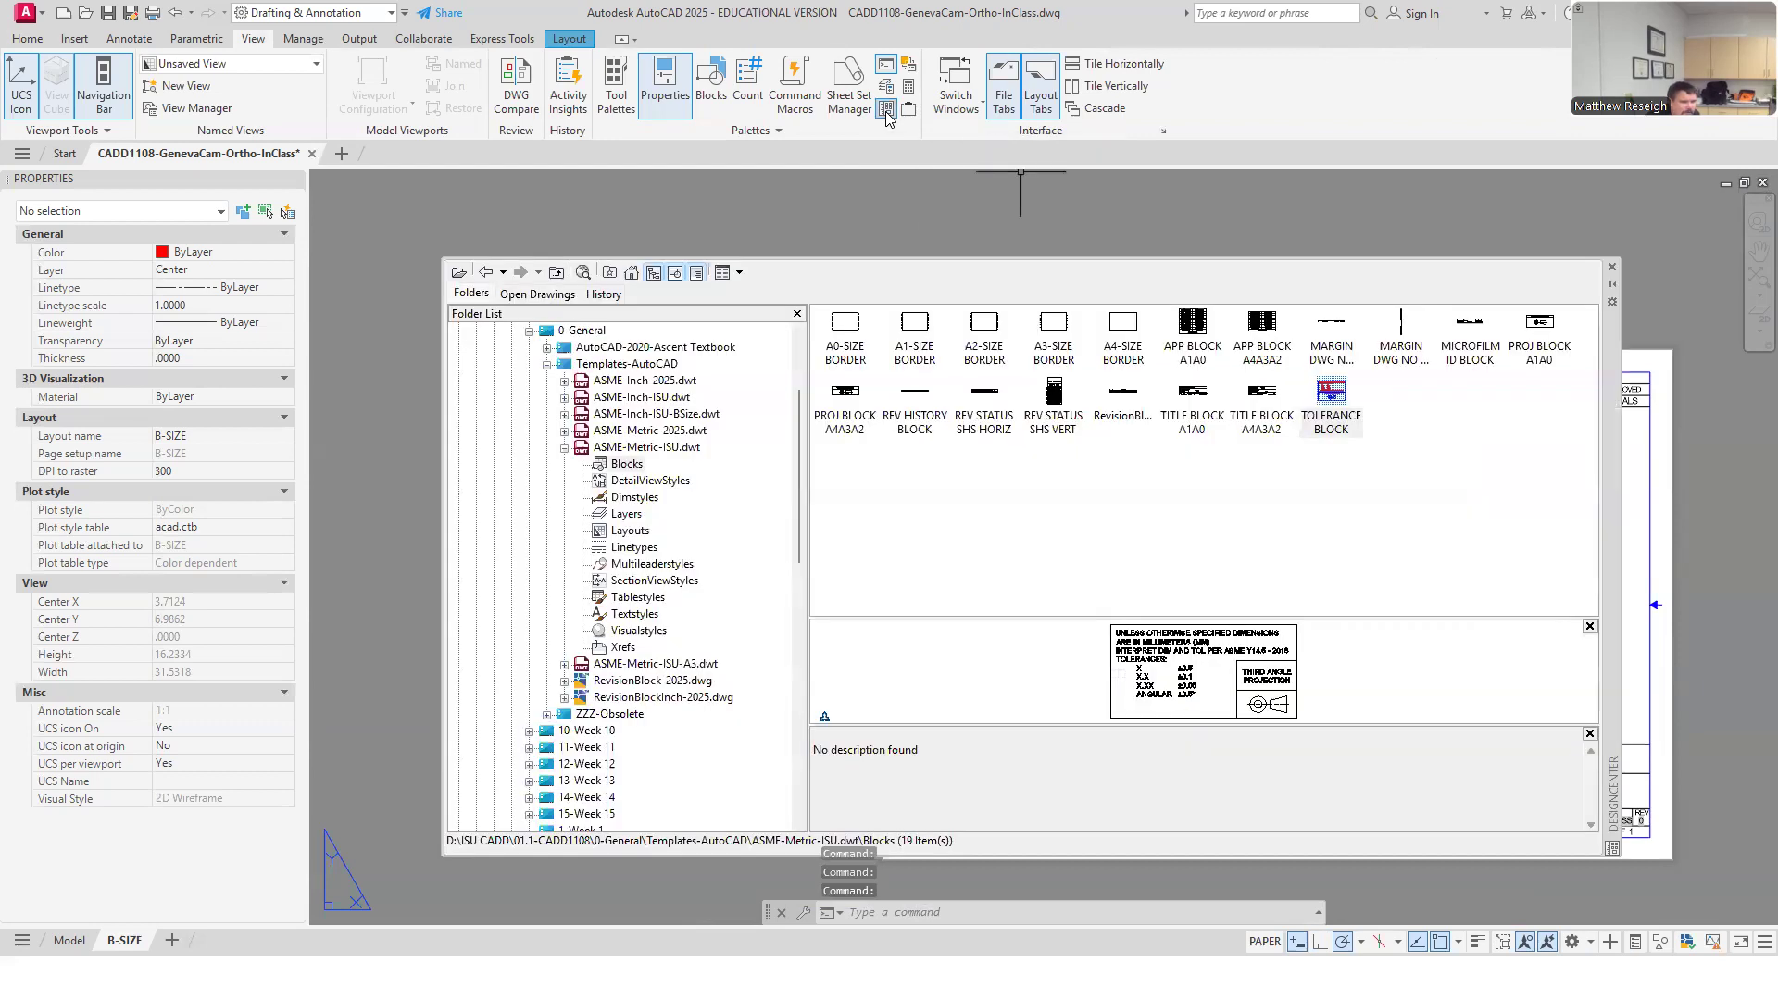
left_click(564, 447)
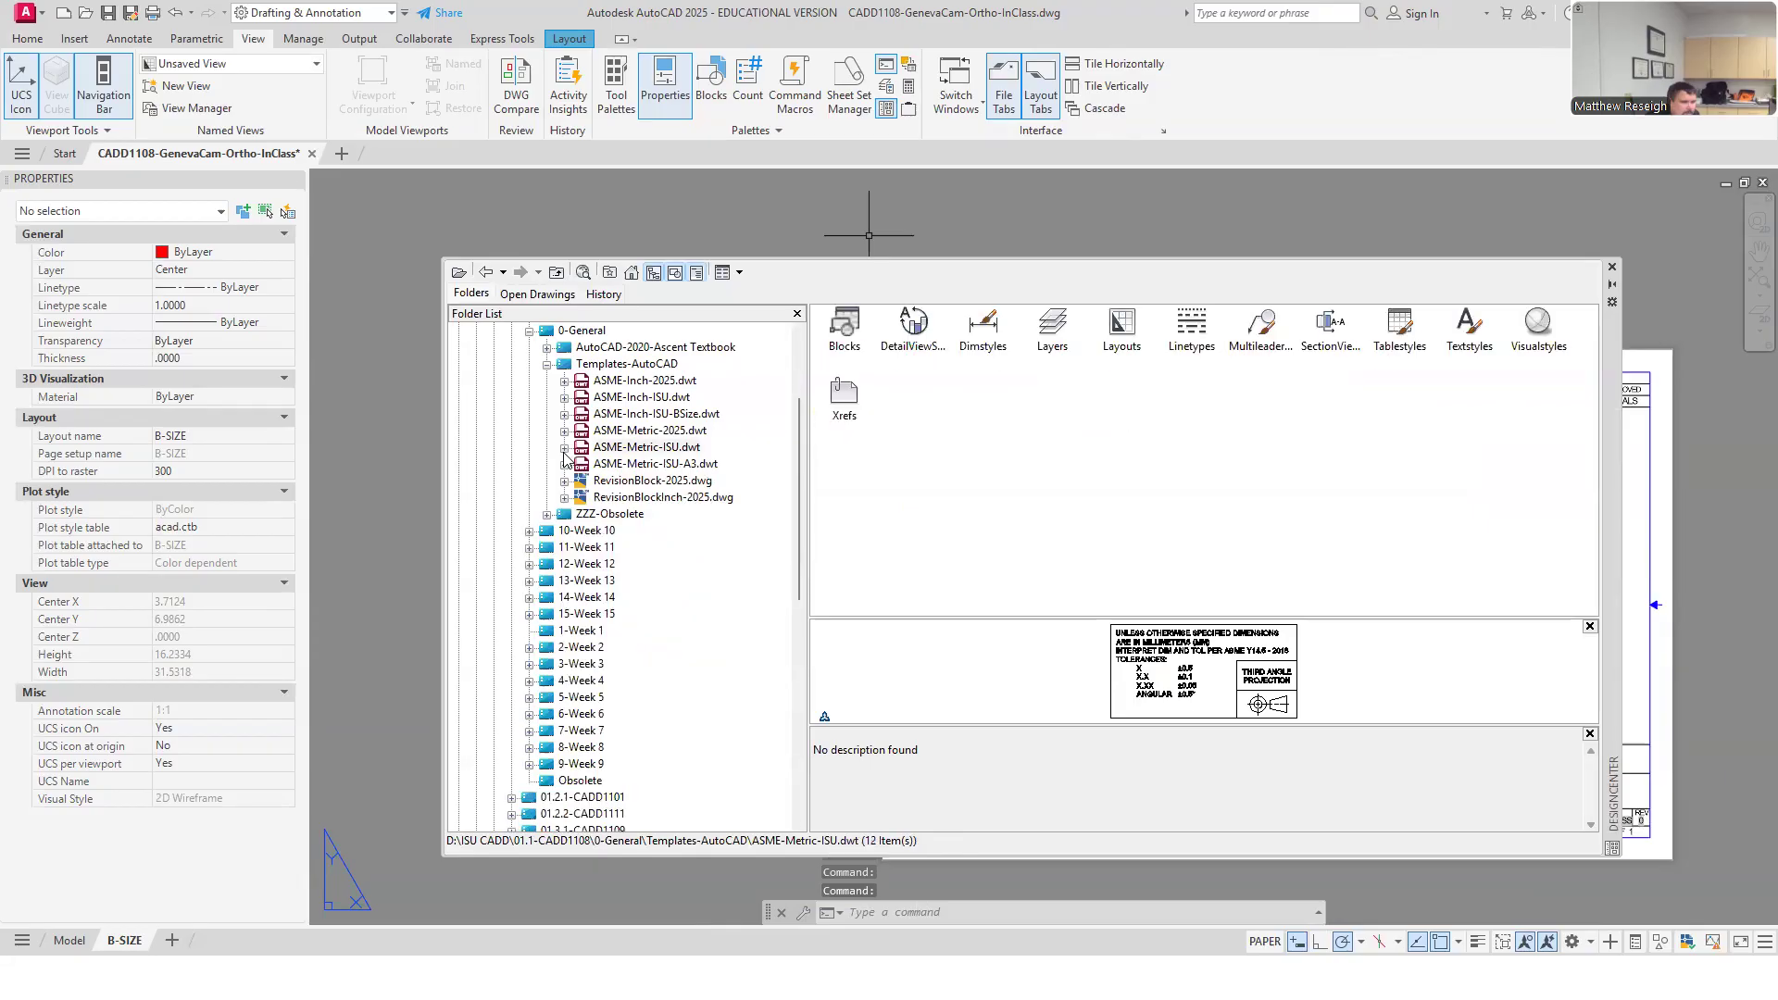
scroll(667, 616, "up", 3)
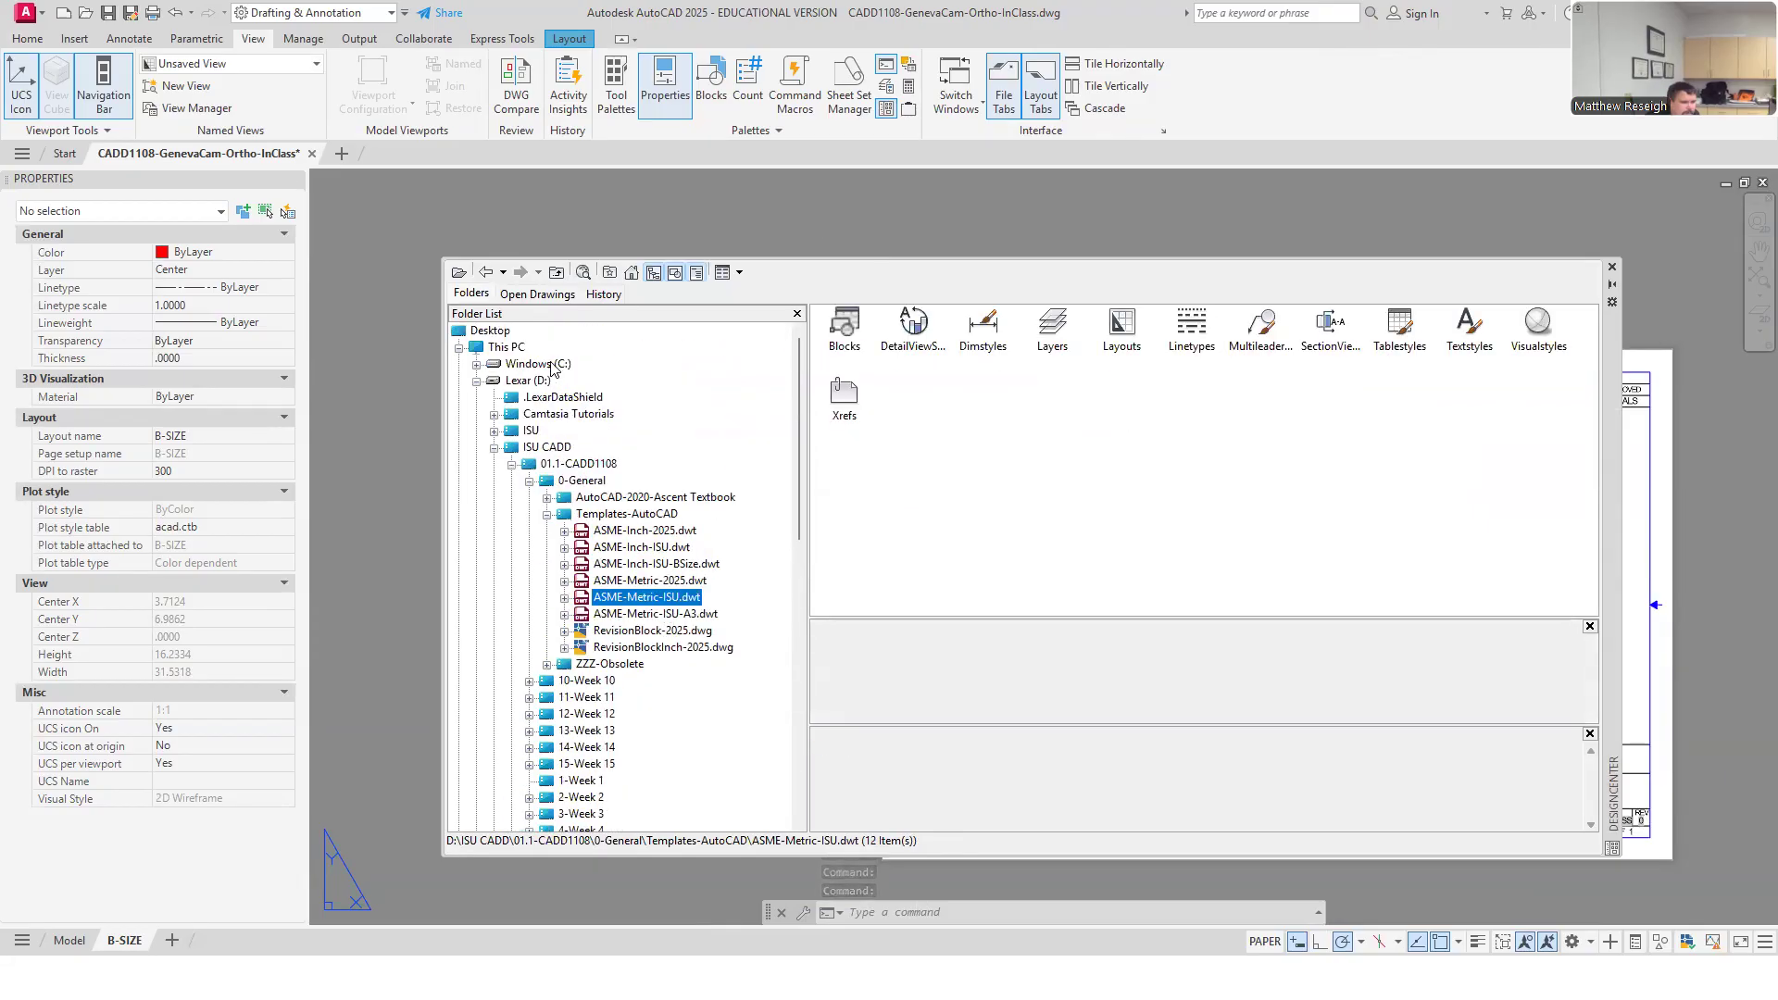
scroll(703, 562, "down", 1)
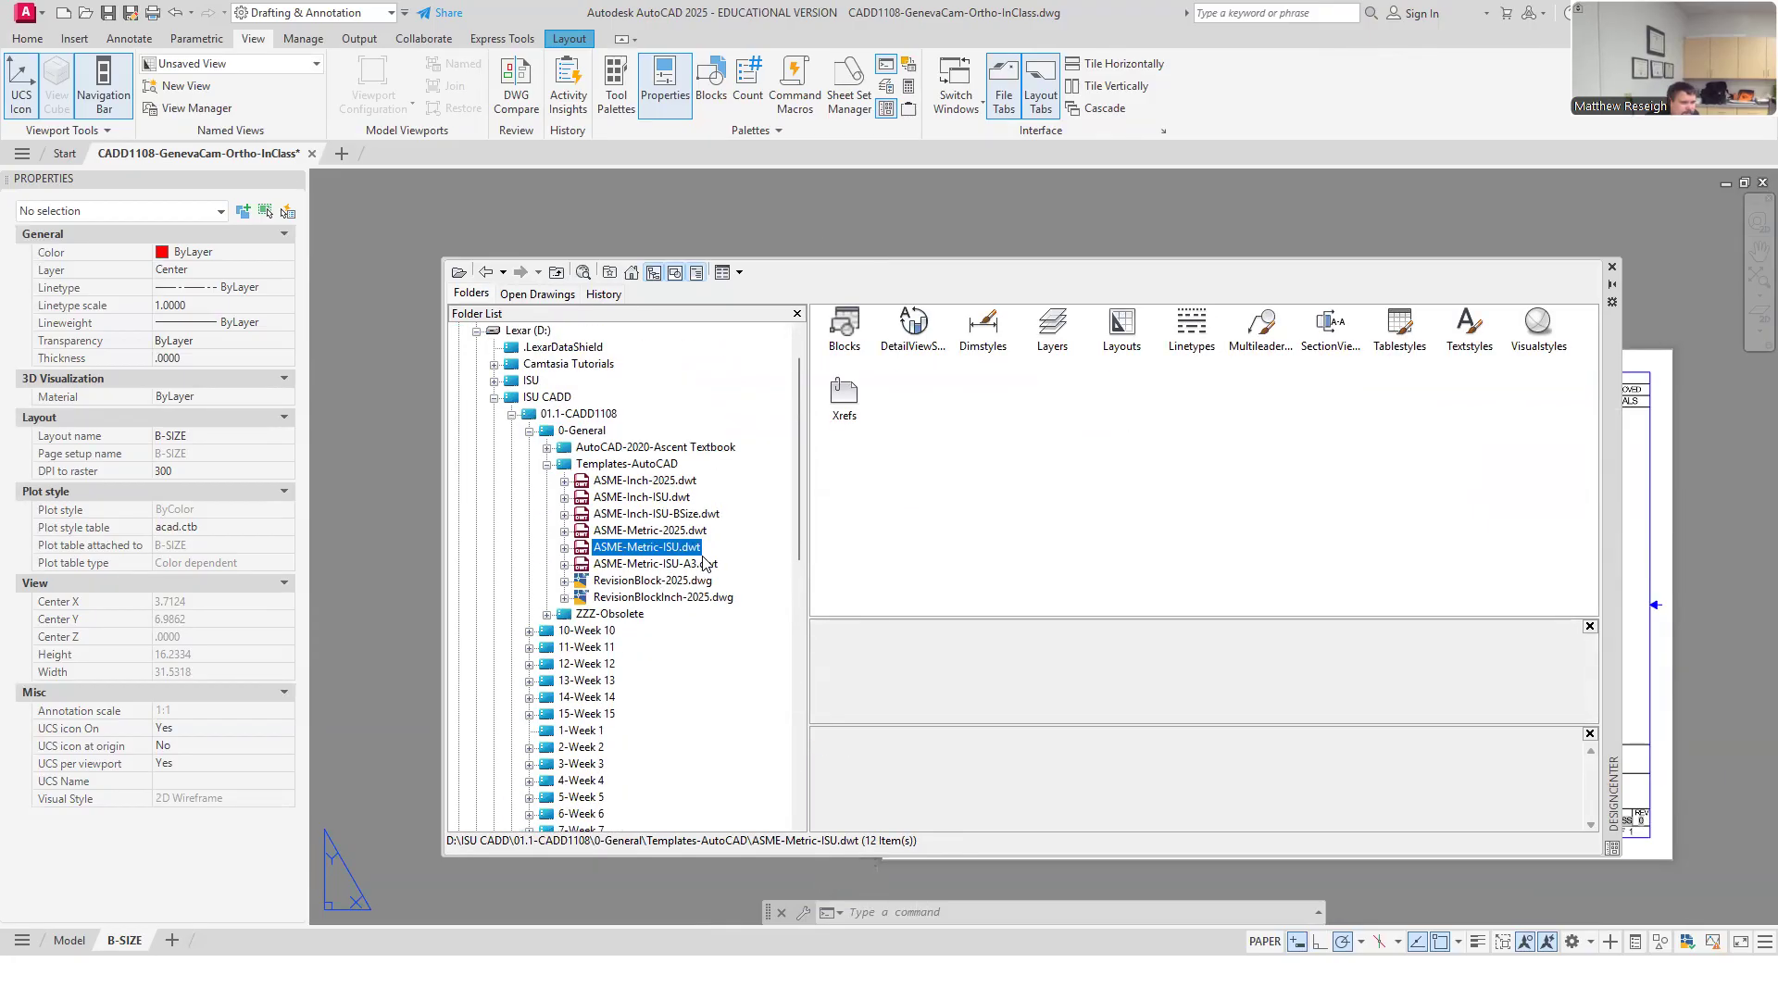
scroll(704, 555, "down", 3)
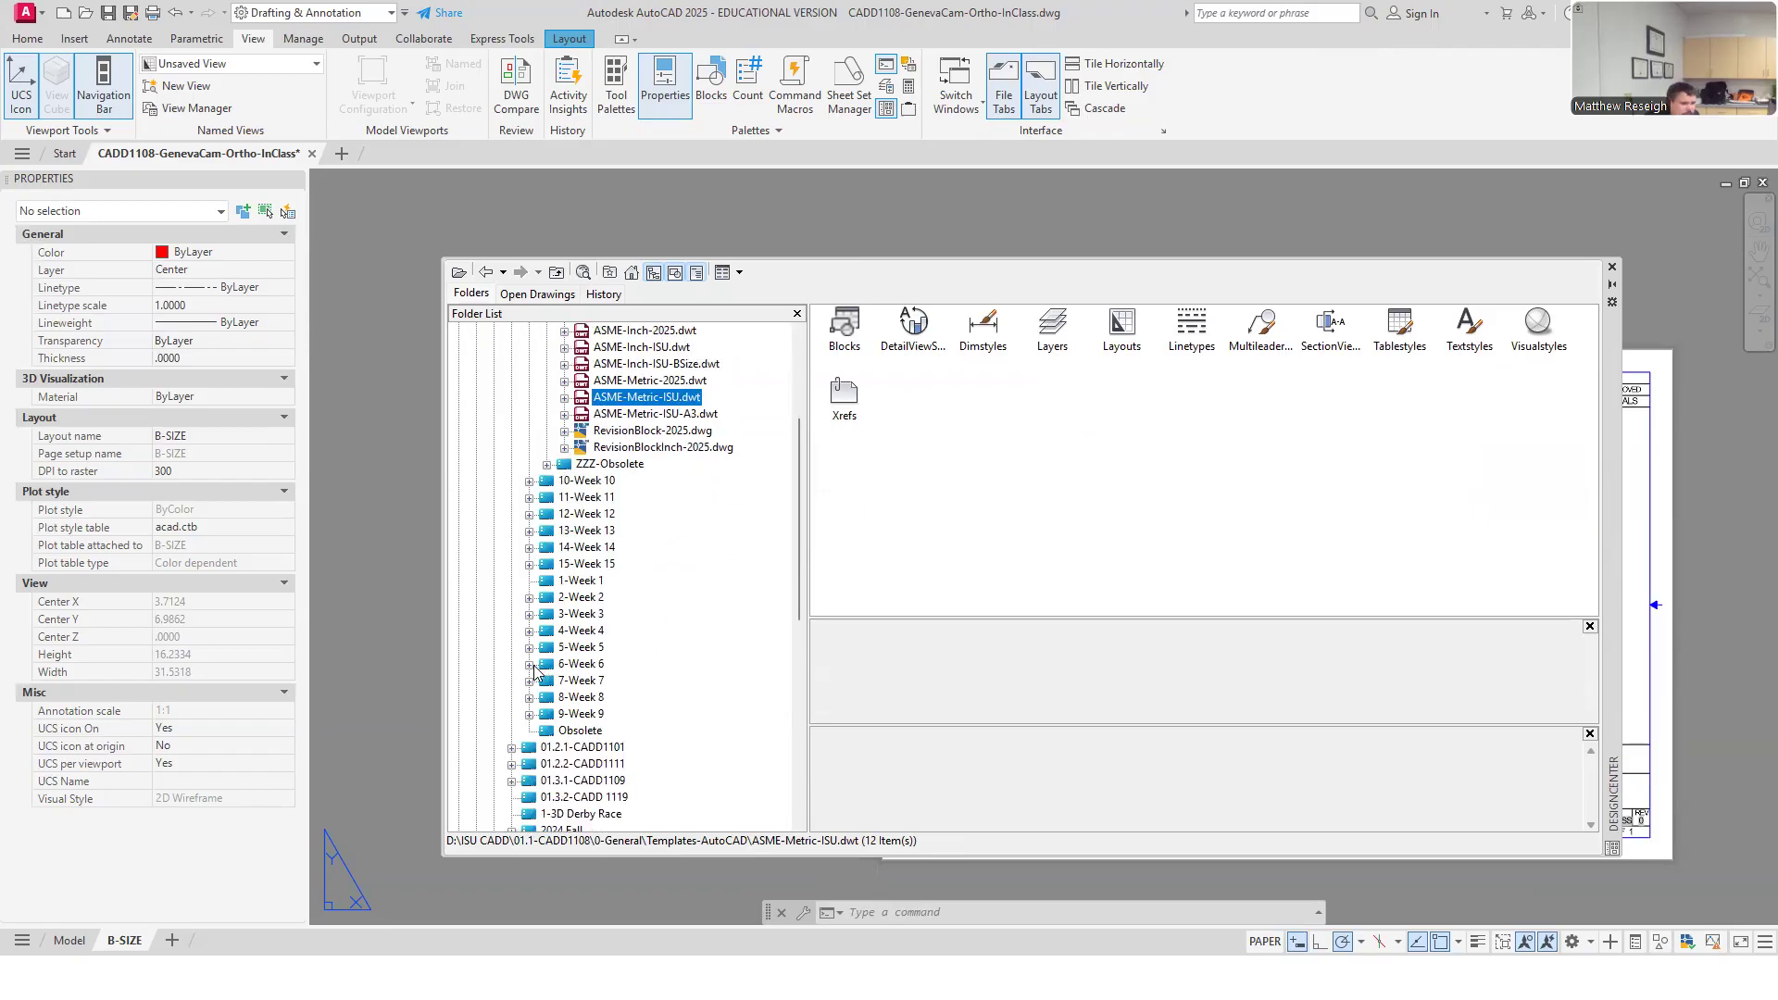
left_click(529, 682)
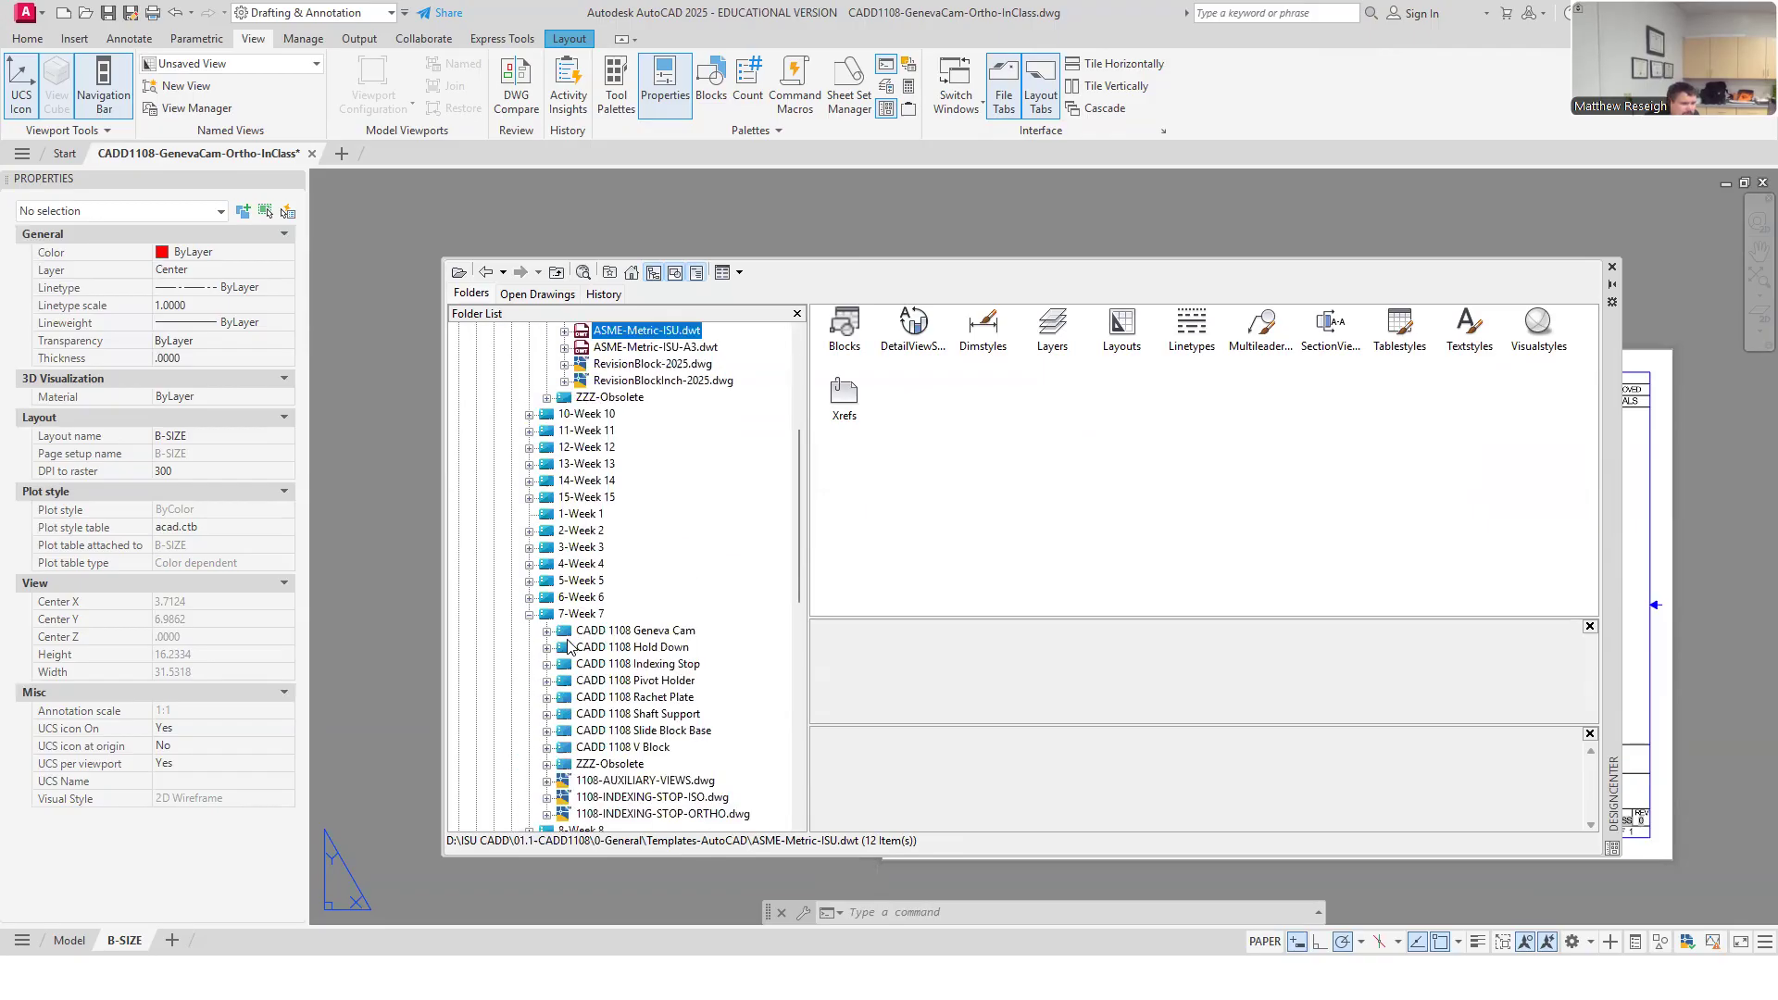
left_click(546, 631)
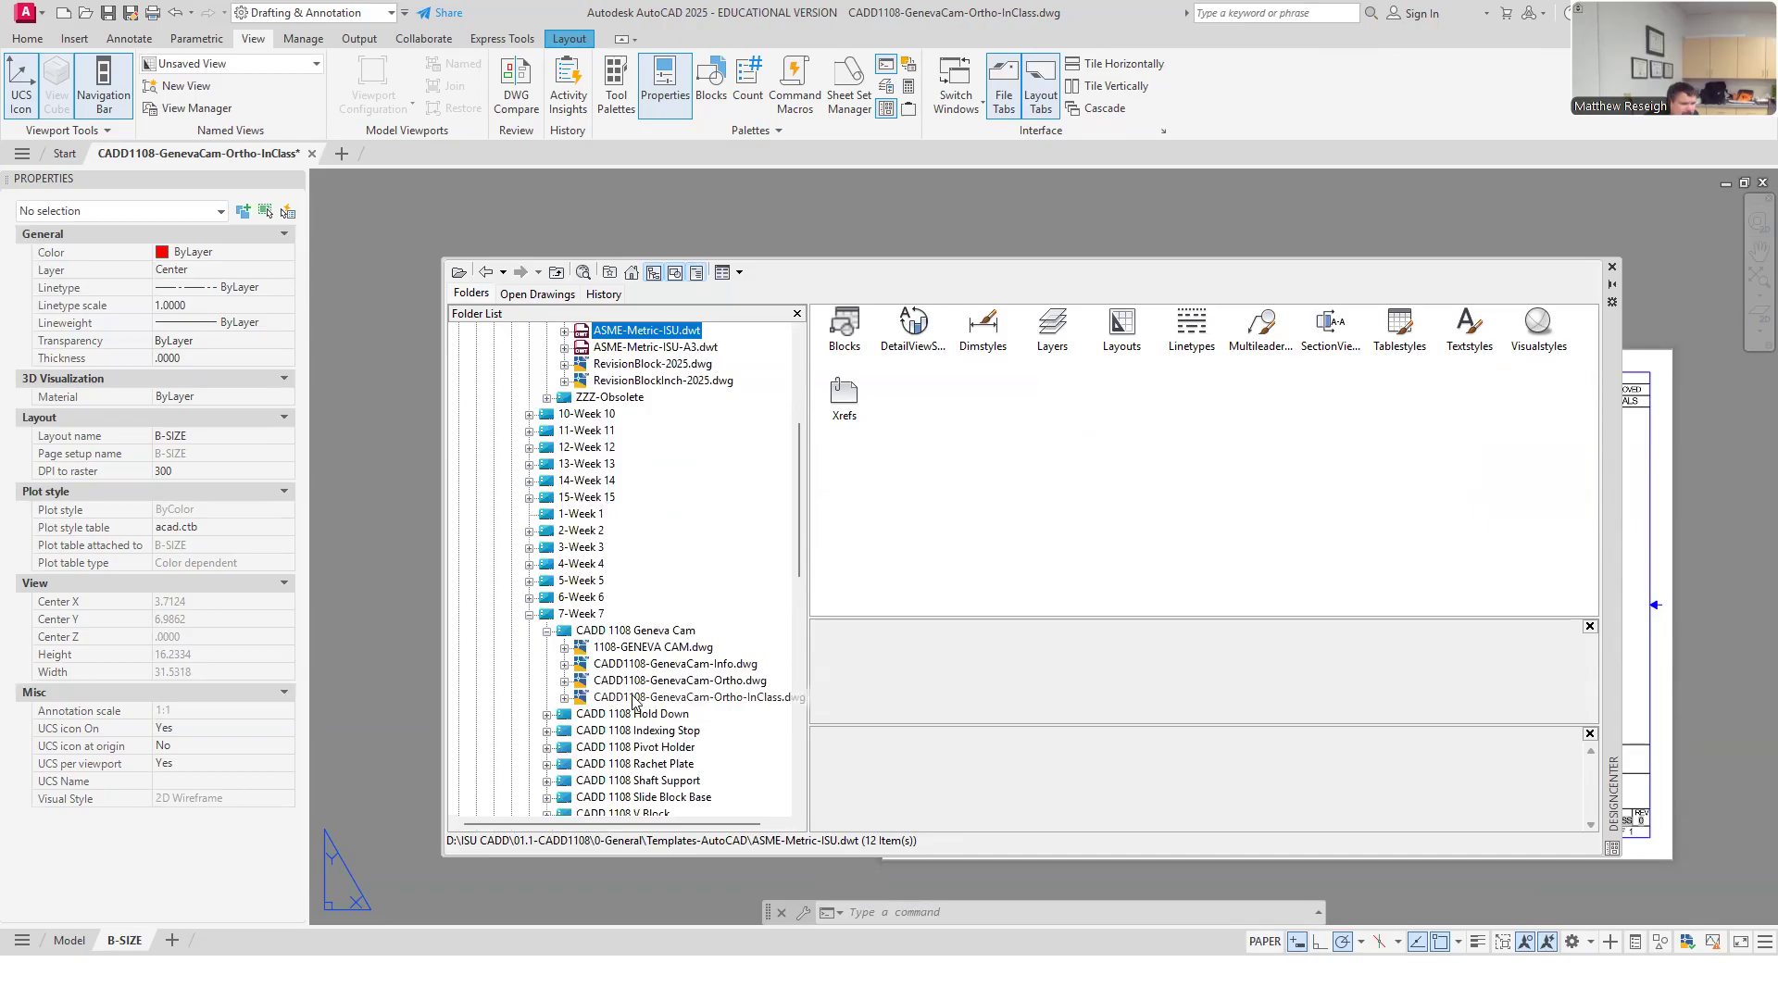
left_click(565, 699)
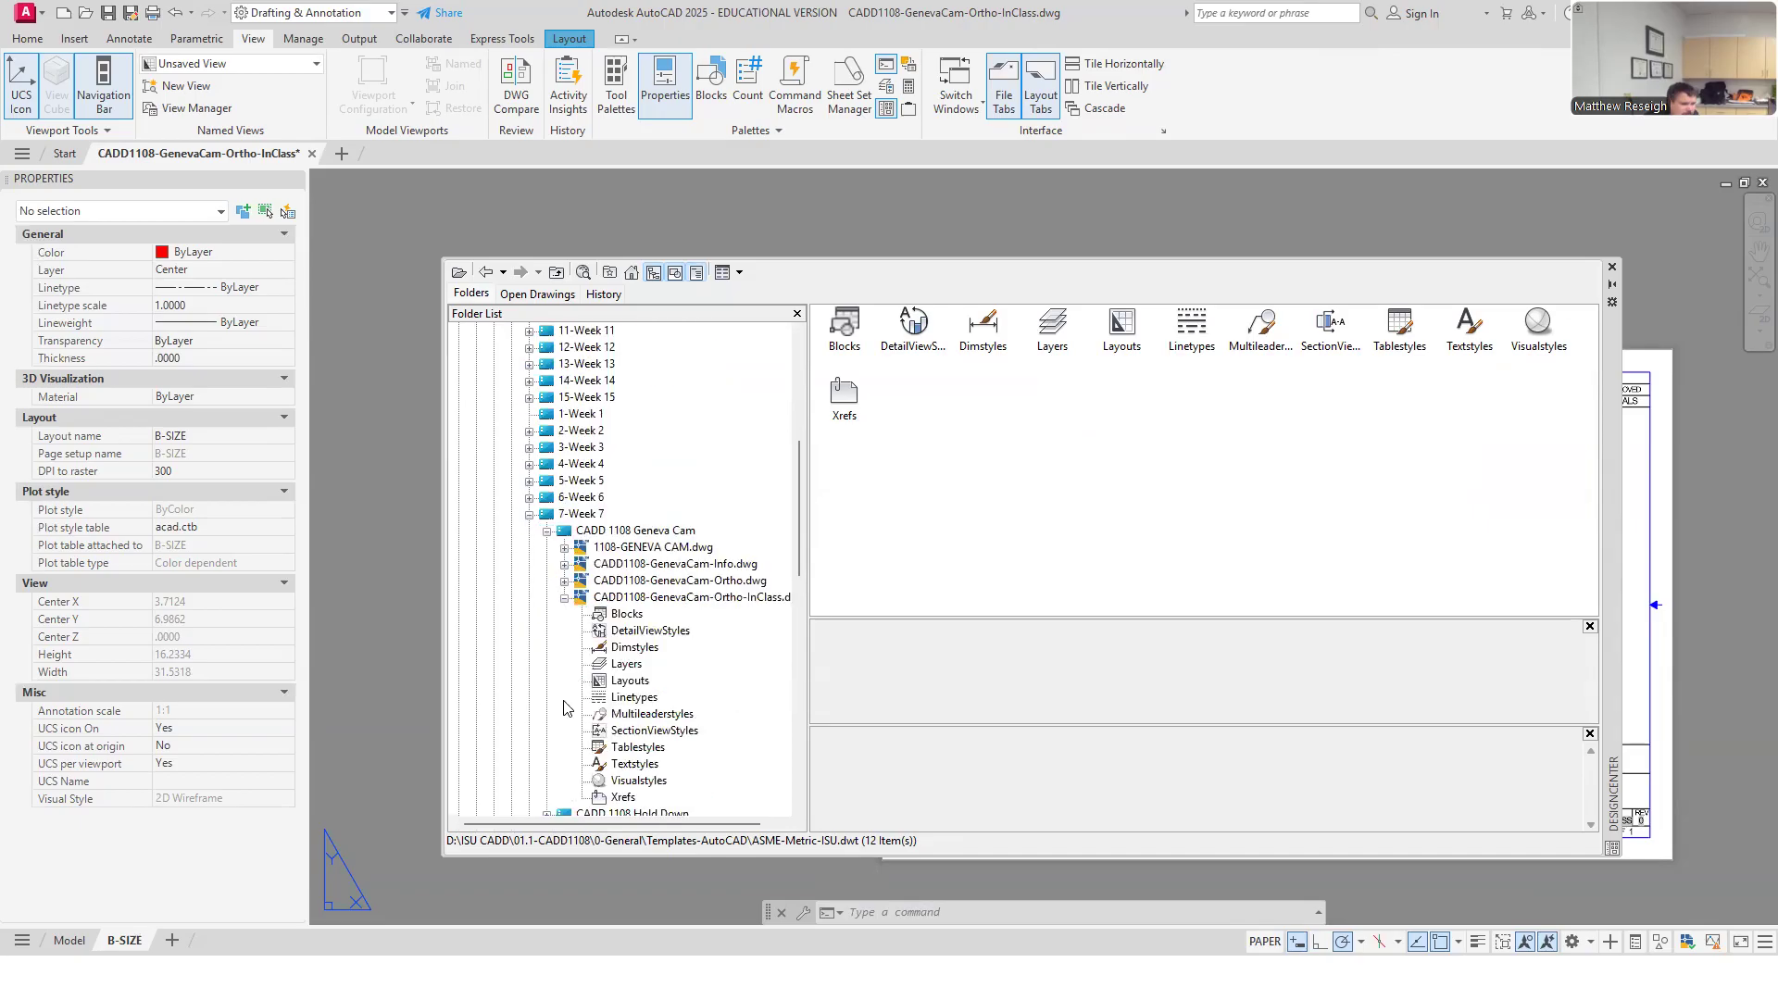
left_click(624, 615)
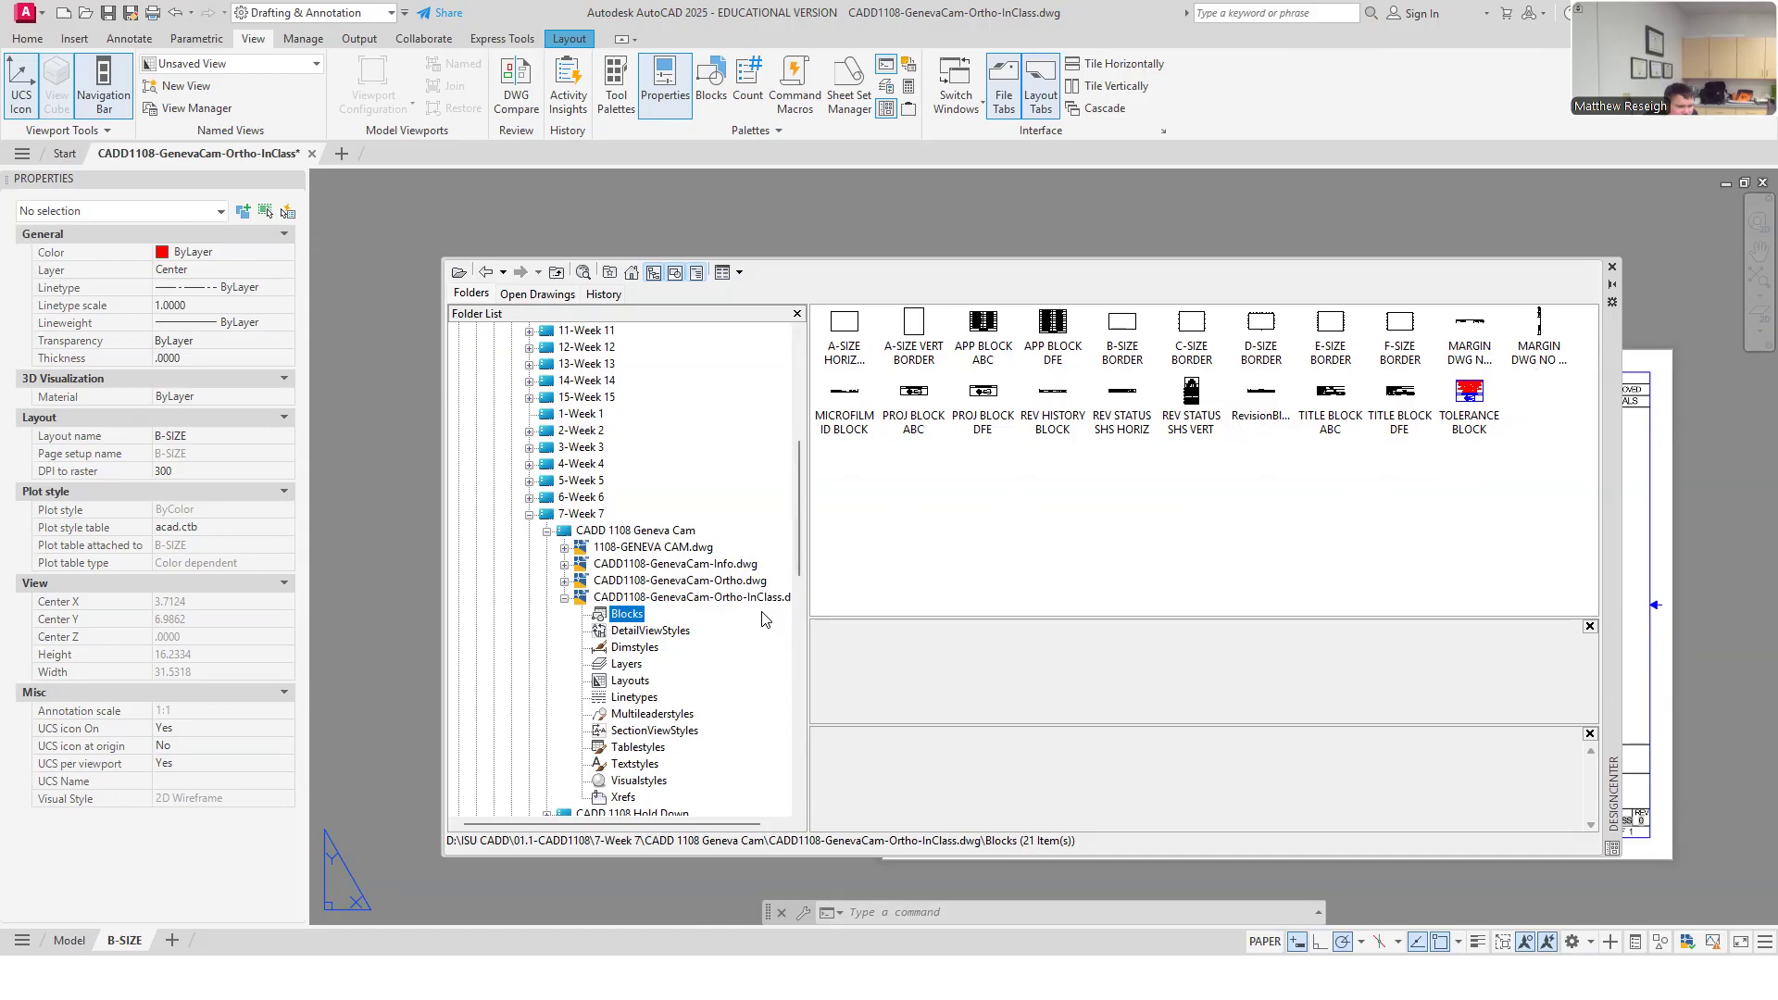
Display the blocks stored in CADD1108-GenevaCam-Ortho.dwg and close DesignCenter.
left_click(564, 581)
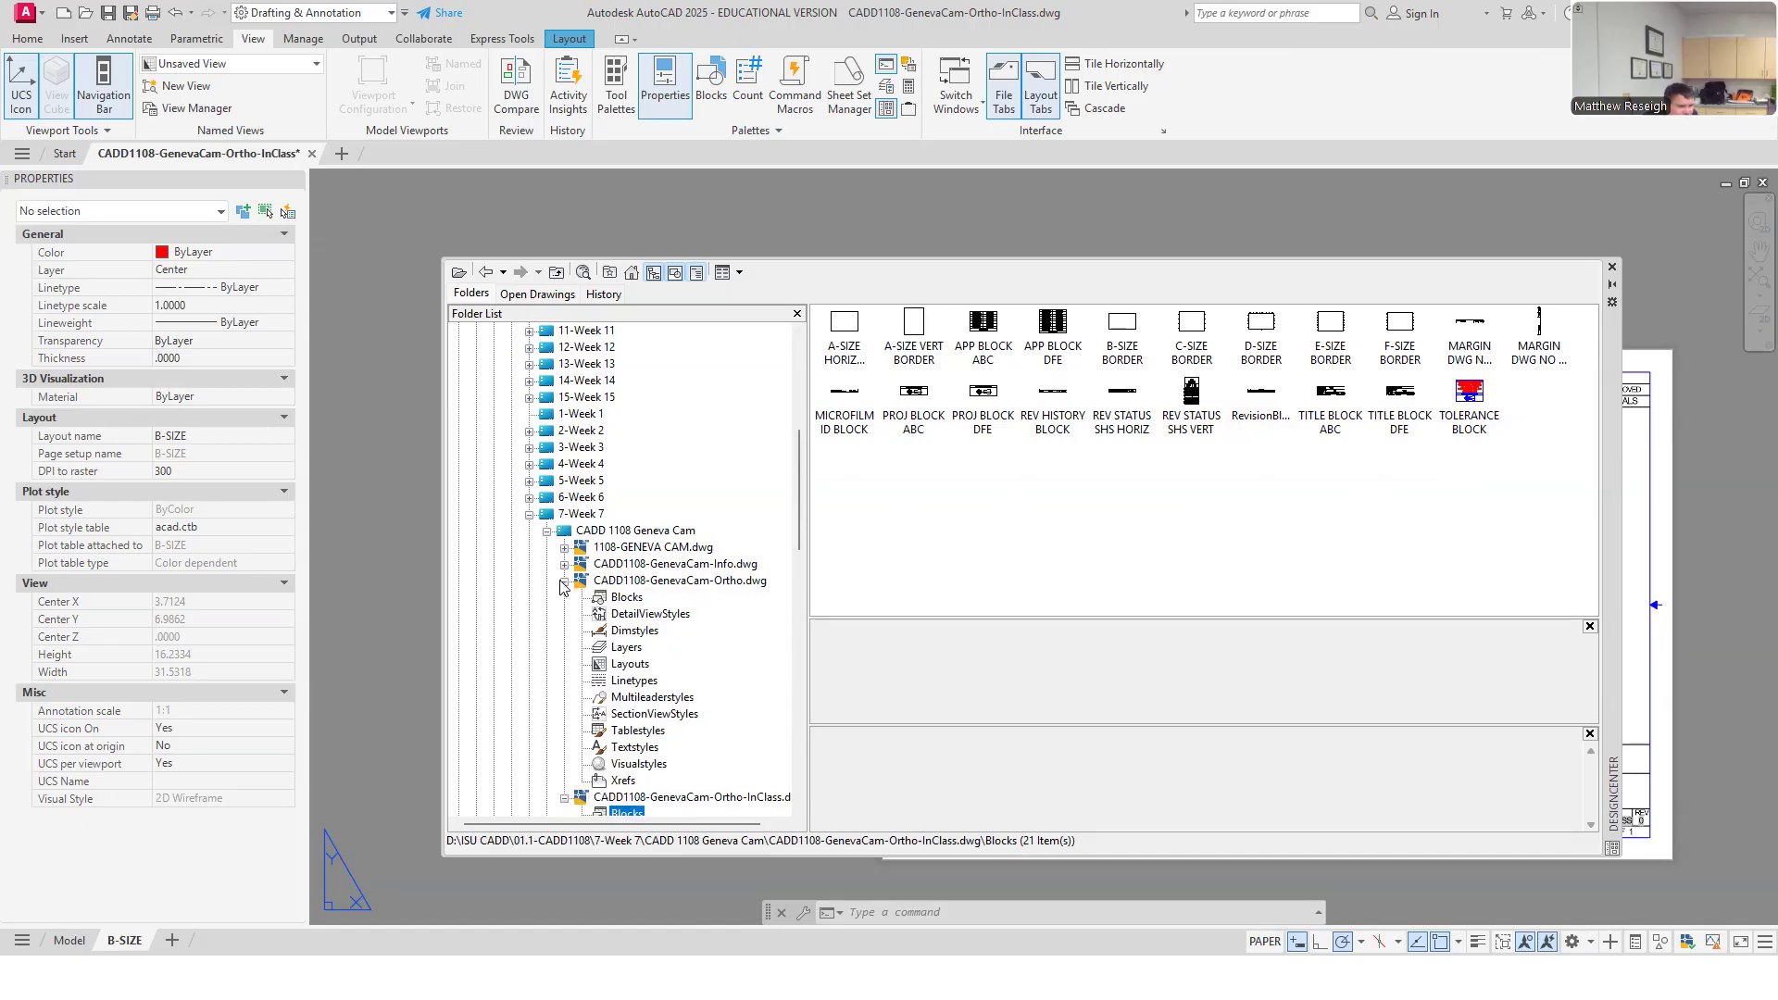
left_click(625, 597)
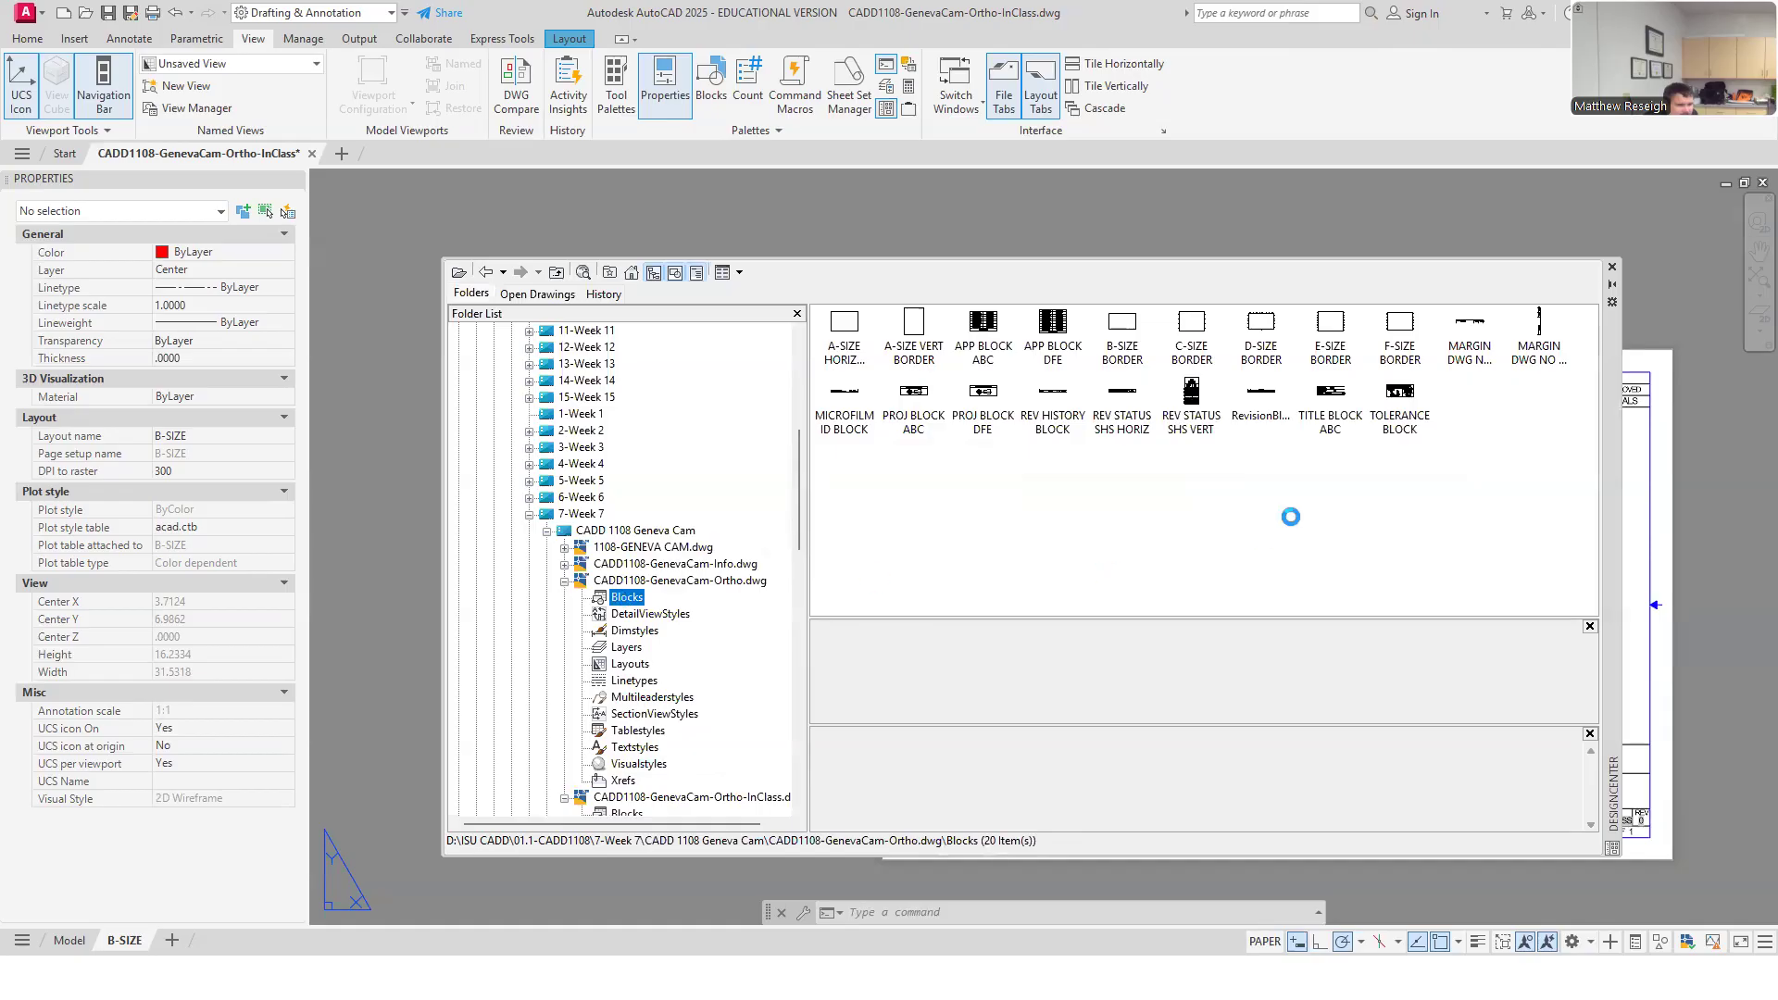
left_click(1611, 266)
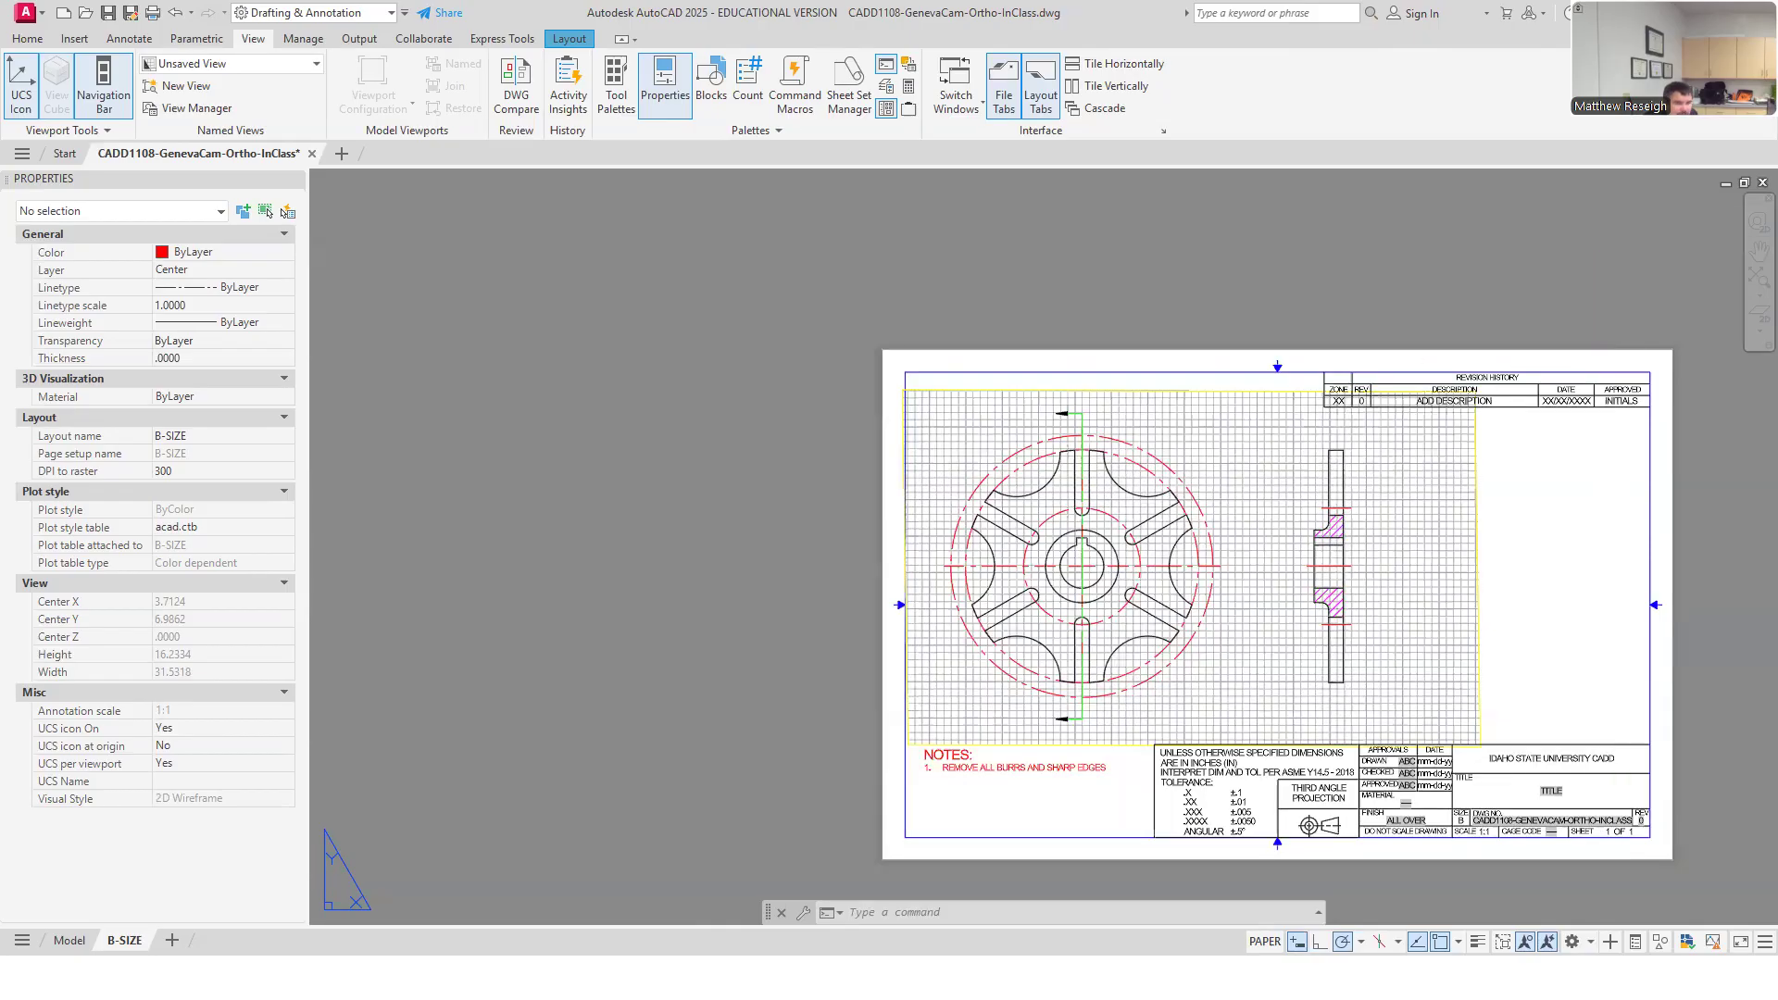
Save the drawing and check DesignCenter for the updated blocks of CADD1108-GenevaCam-Ortho-InClass.dwg.
left_click(108, 13)
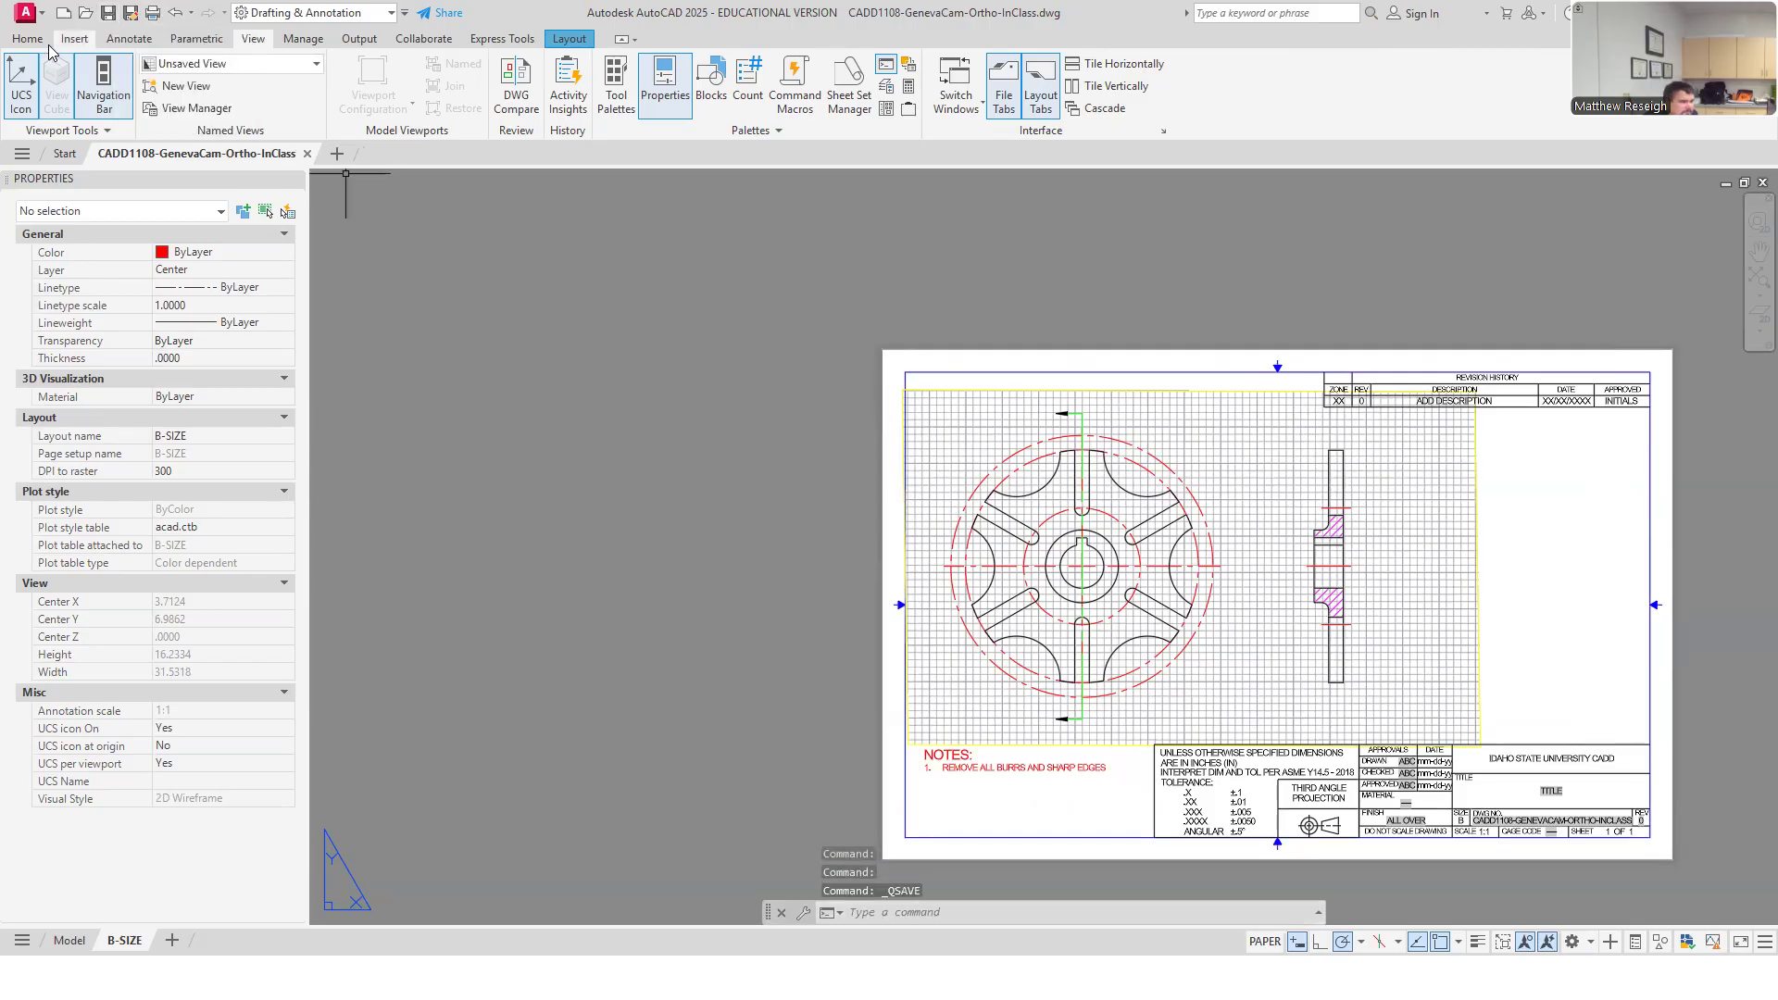
left_click(885, 108)
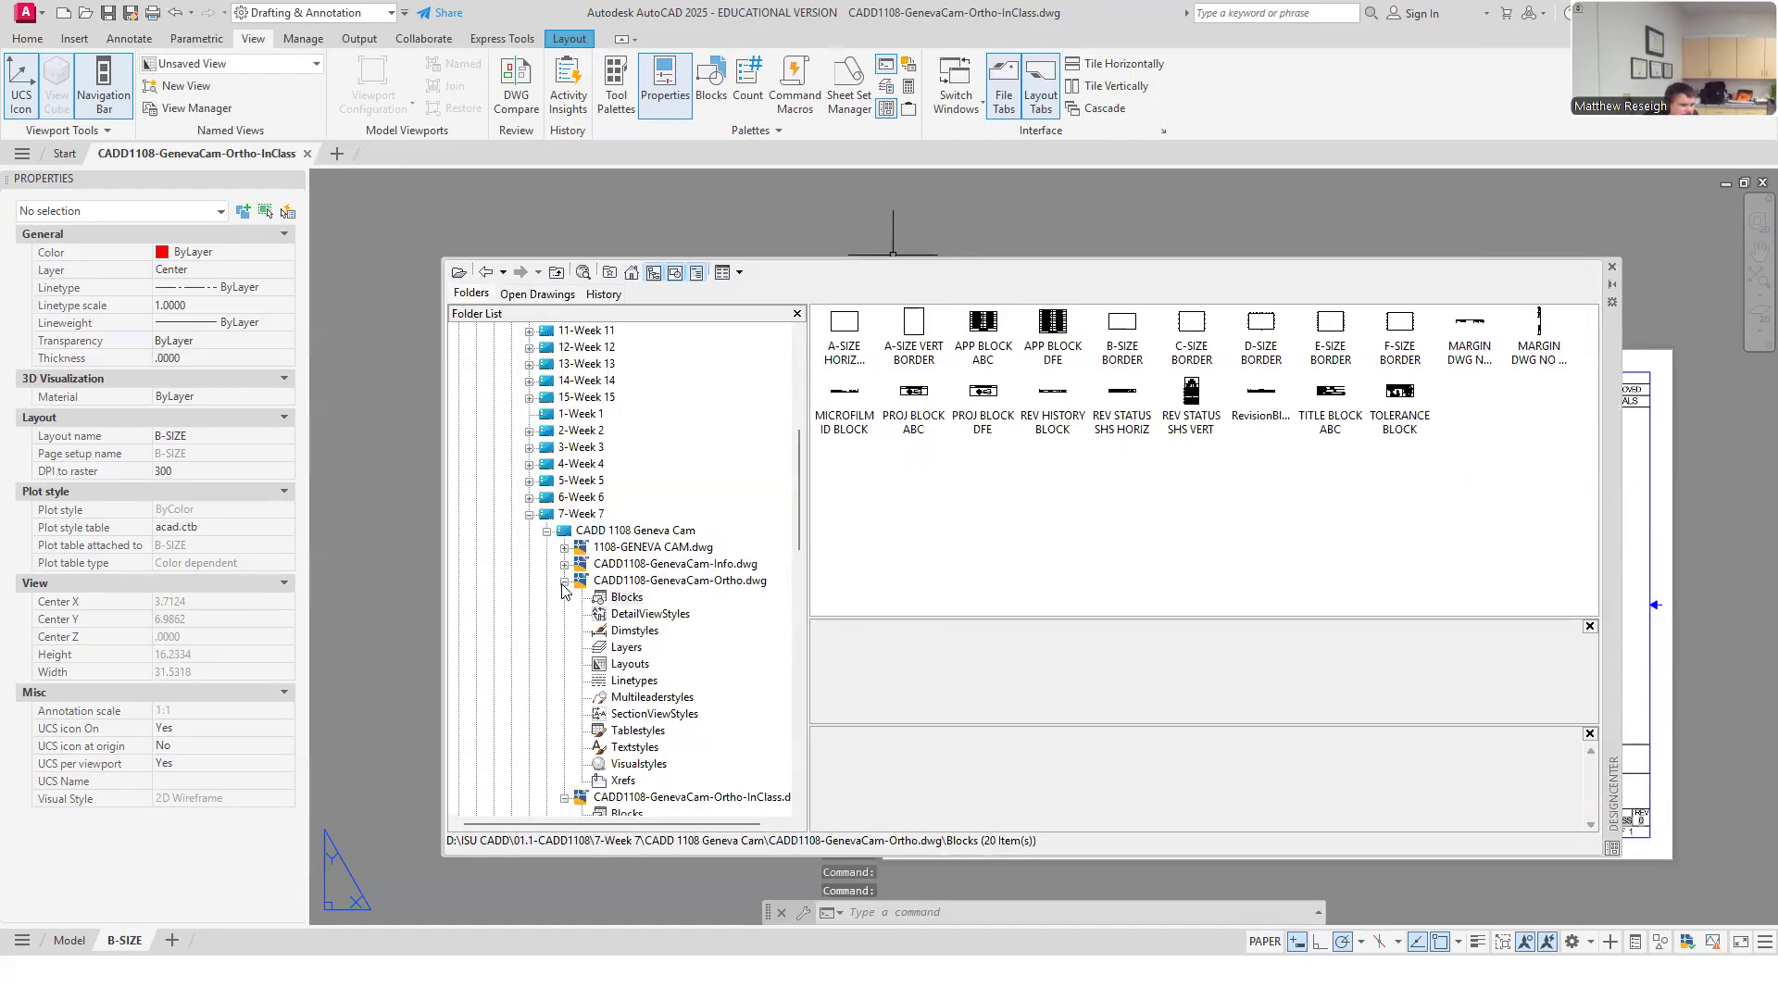
left_click(565, 590)
left_click(622, 614)
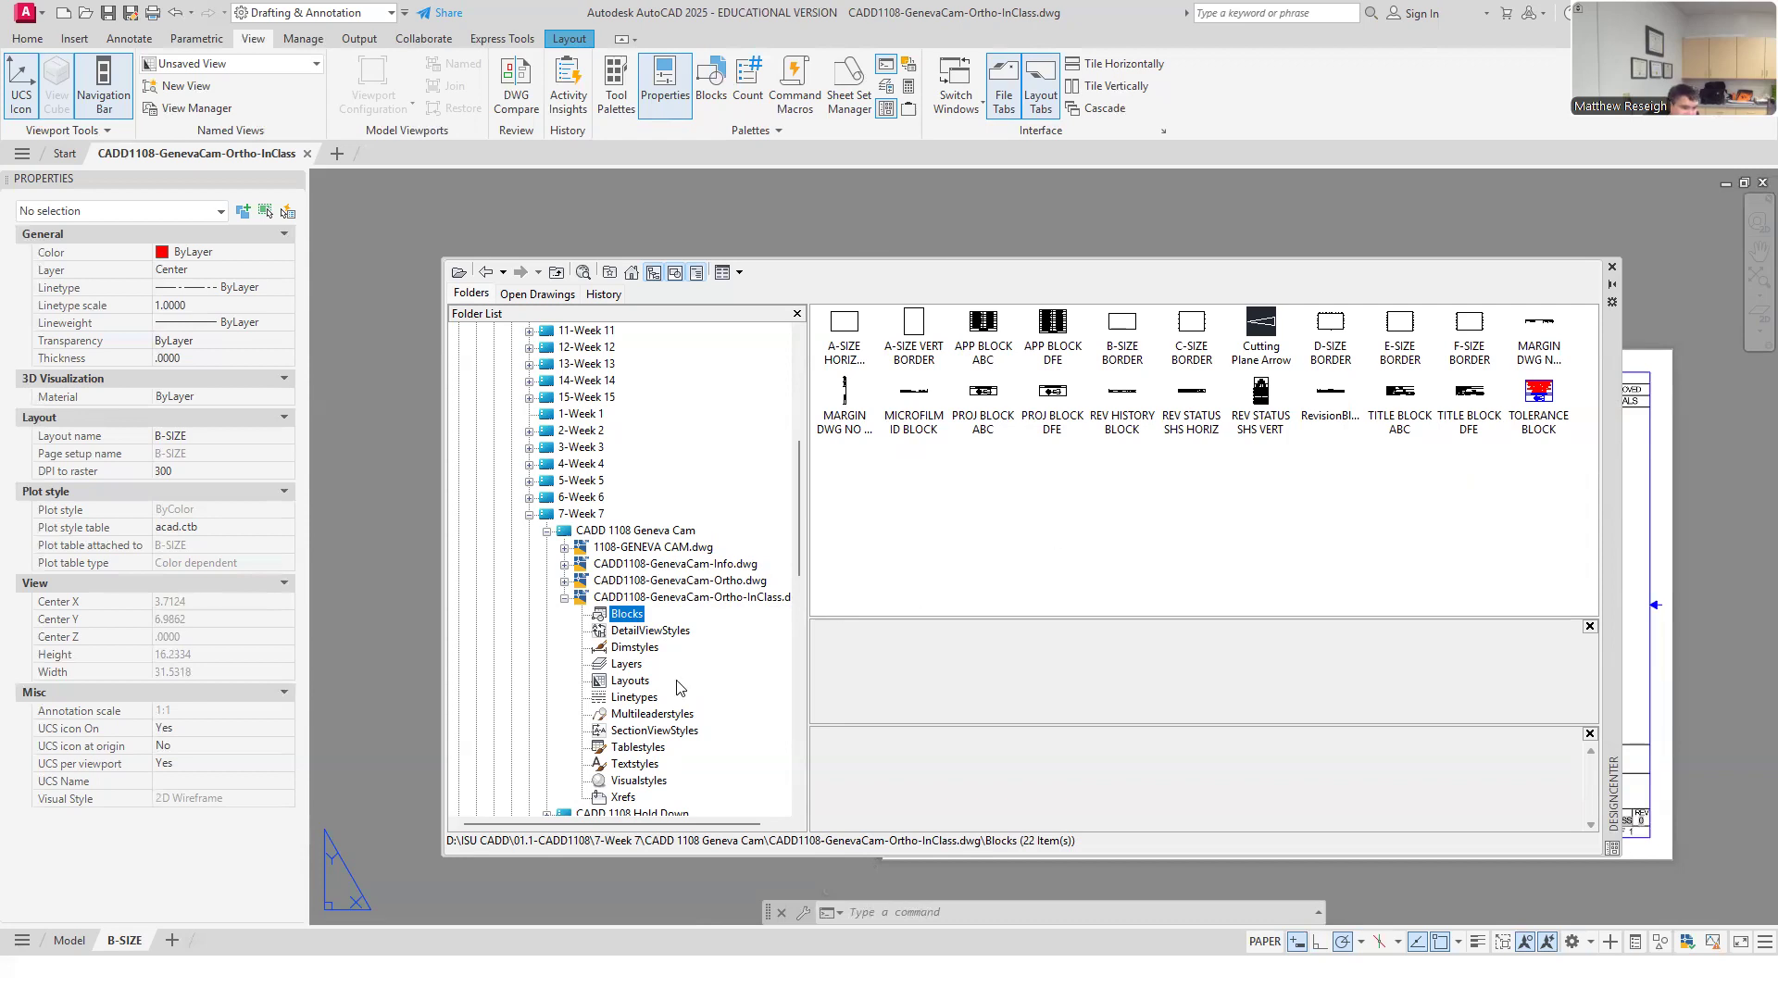
View the detail view styles and dimension styles of the InClass drawing, collapse the Geneva Cam folder and close DesignCenter.
scroll(701, 646, "down", 2)
left_click(648, 531)
left_click(635, 547)
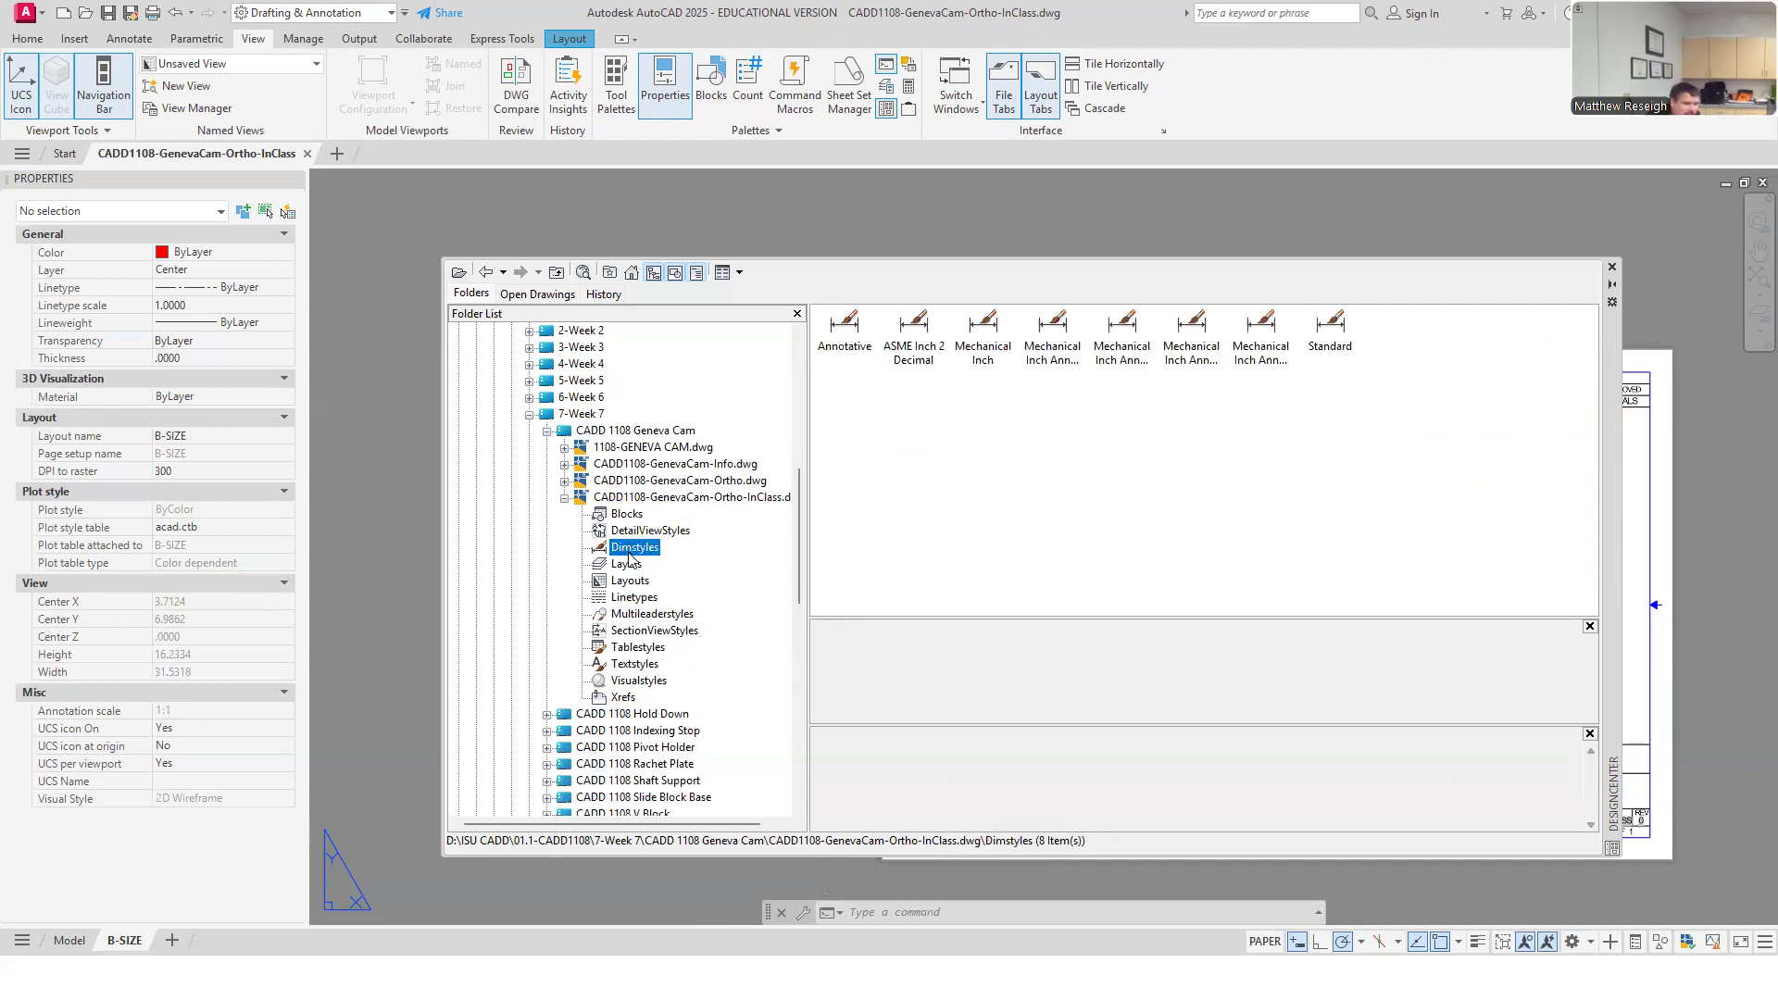
left_click(666, 497)
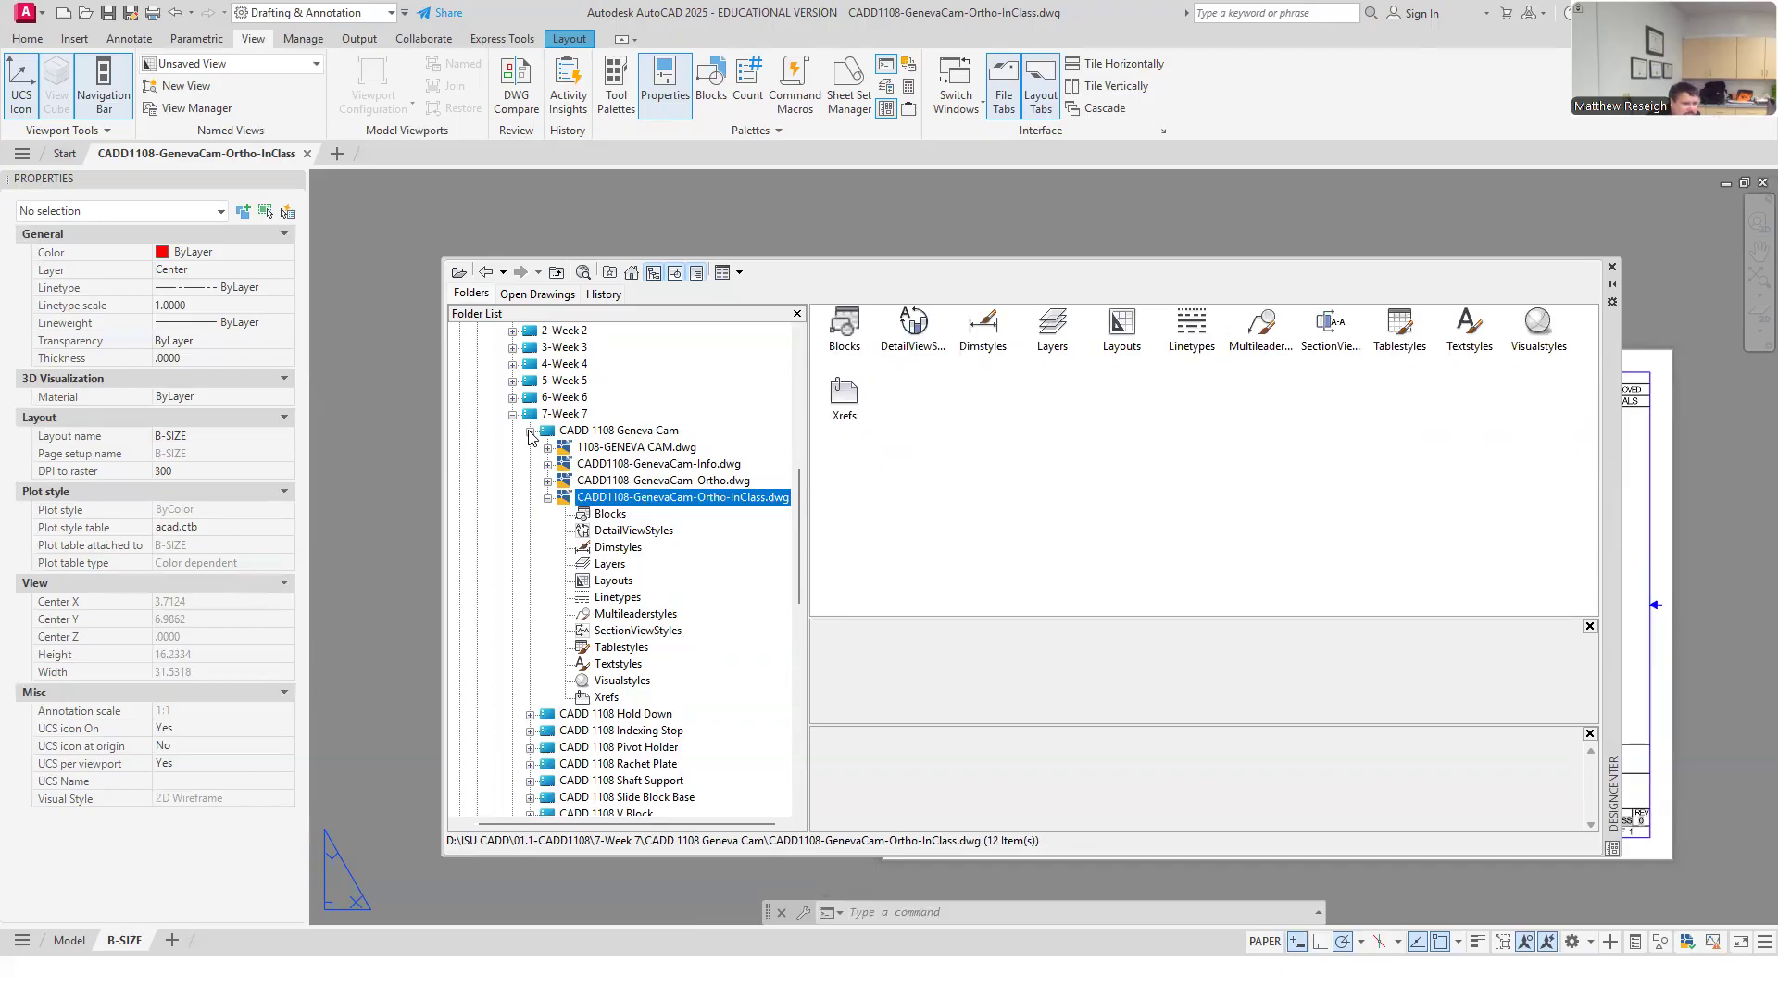
left_click(529, 430)
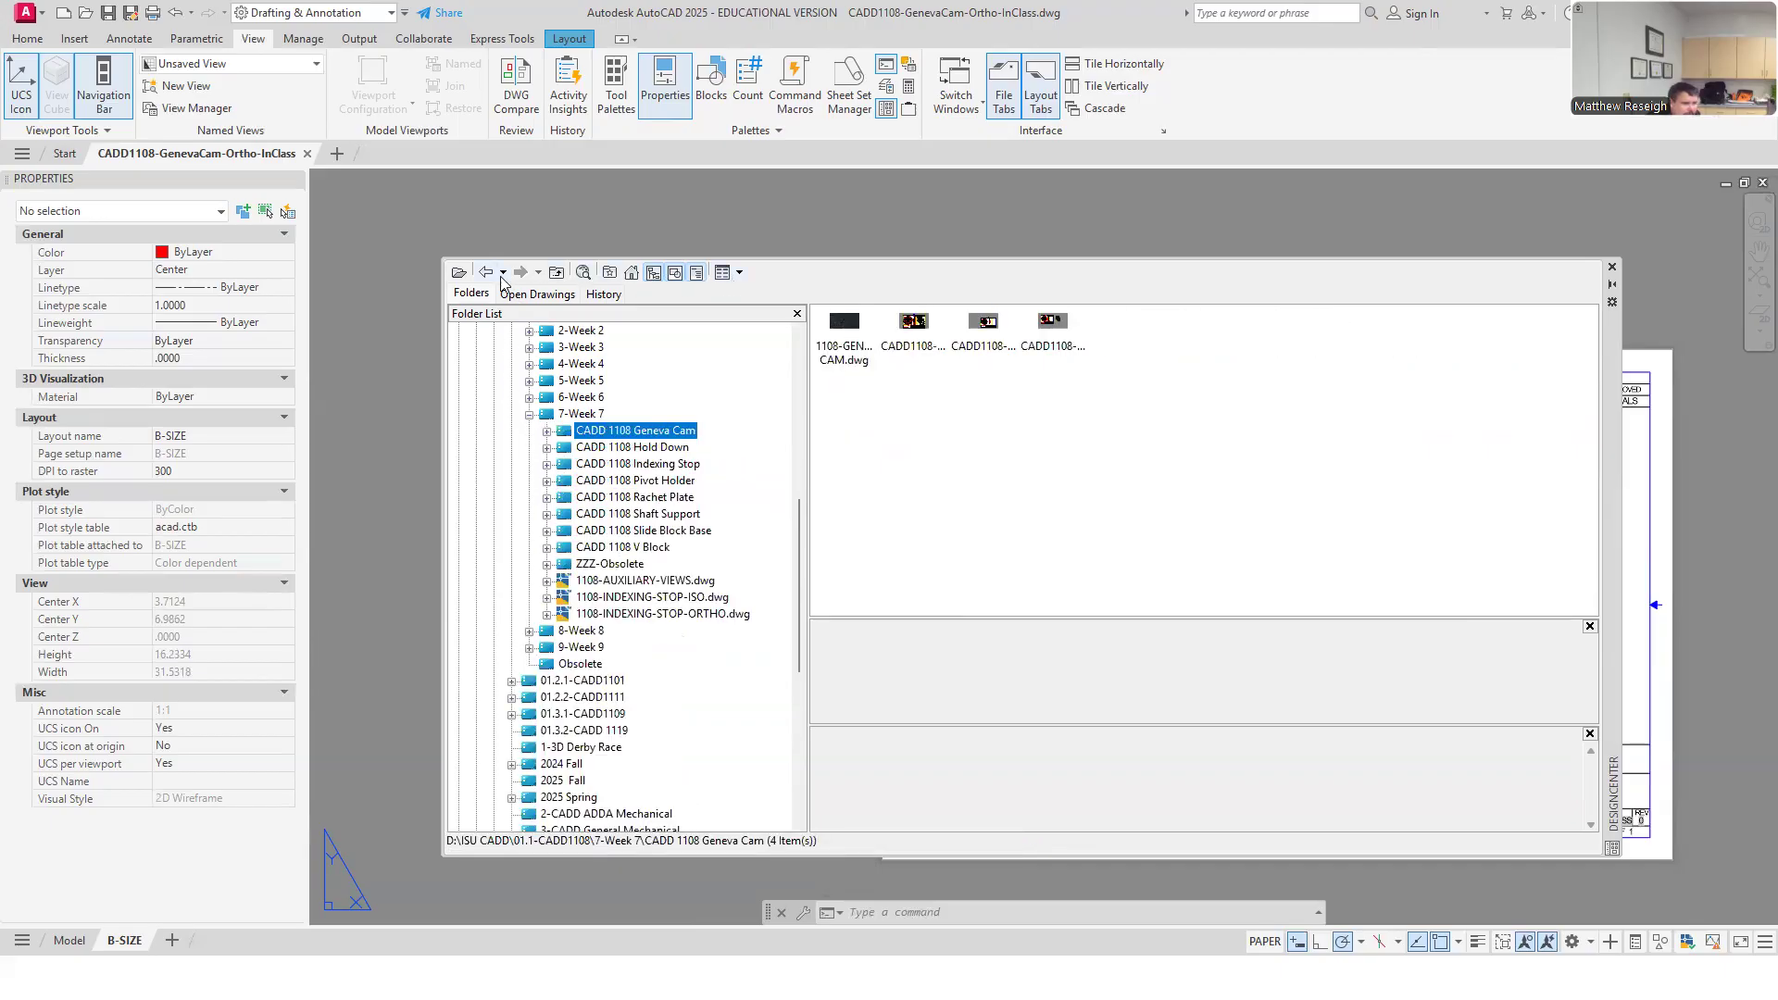
left_click(1612, 267)
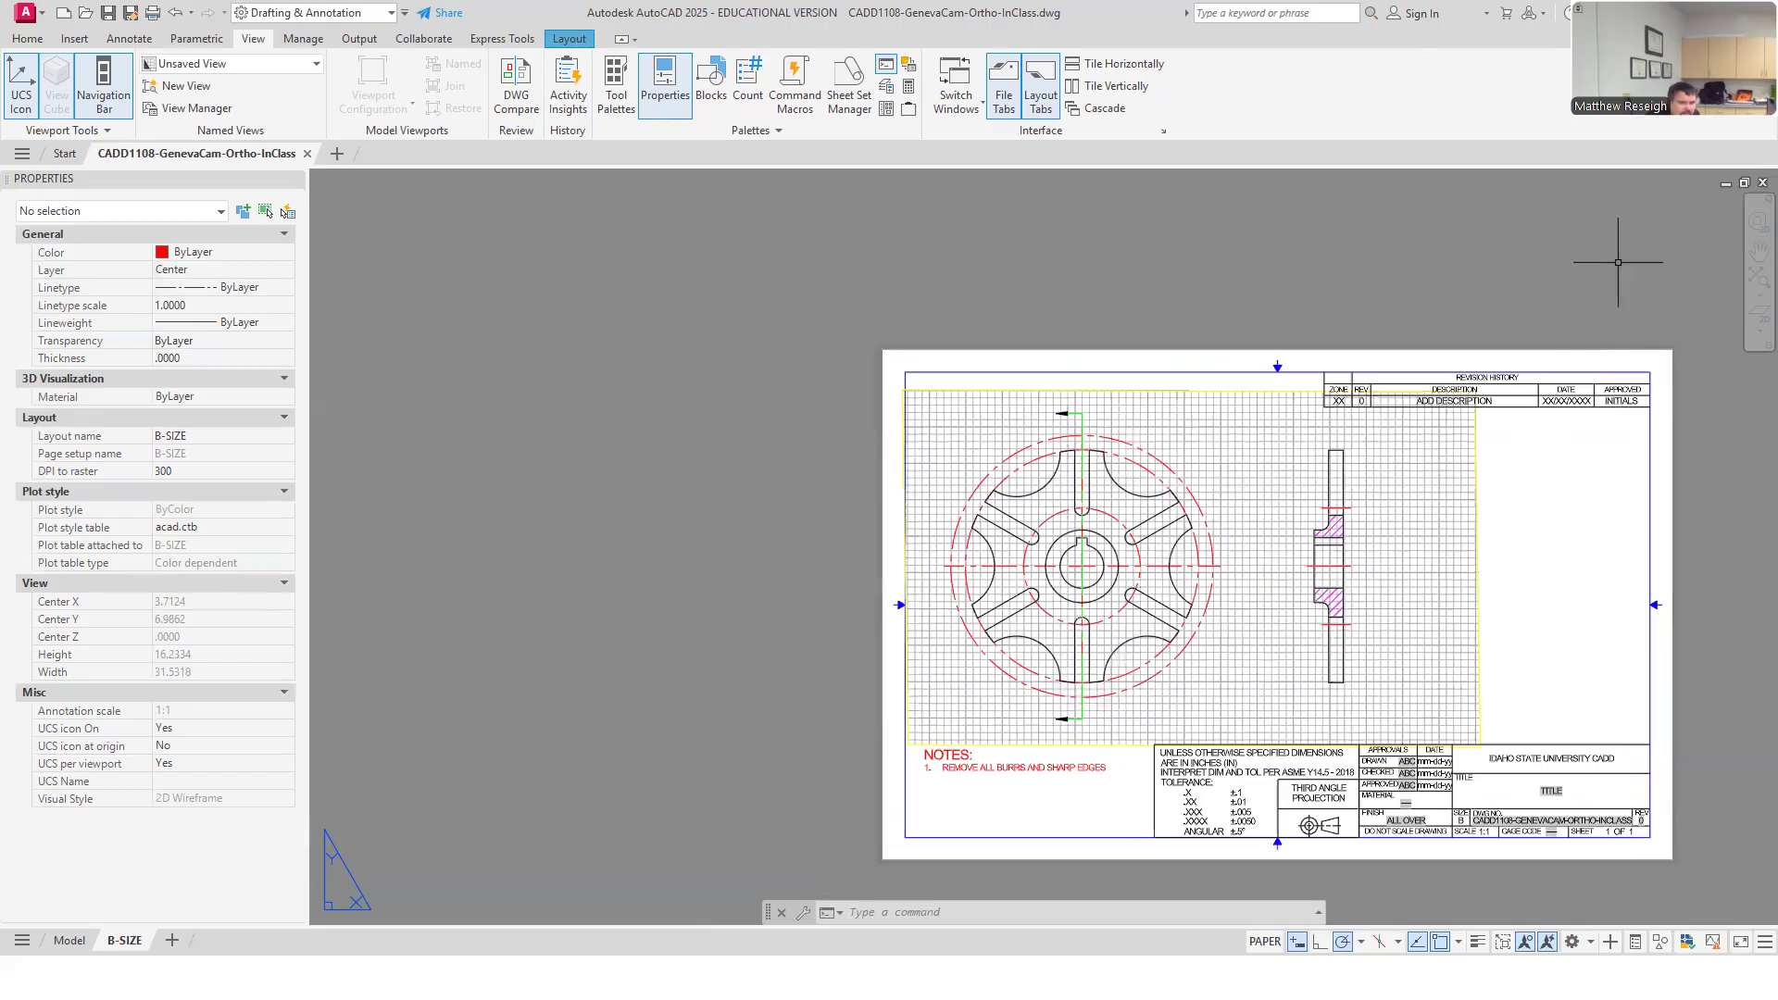
Browse DesignCenter again from 7-Week 7 to the InClass drawing's blocks, look for the Cutting Plane Arrow and close DesignCenter.
left_click(886, 109)
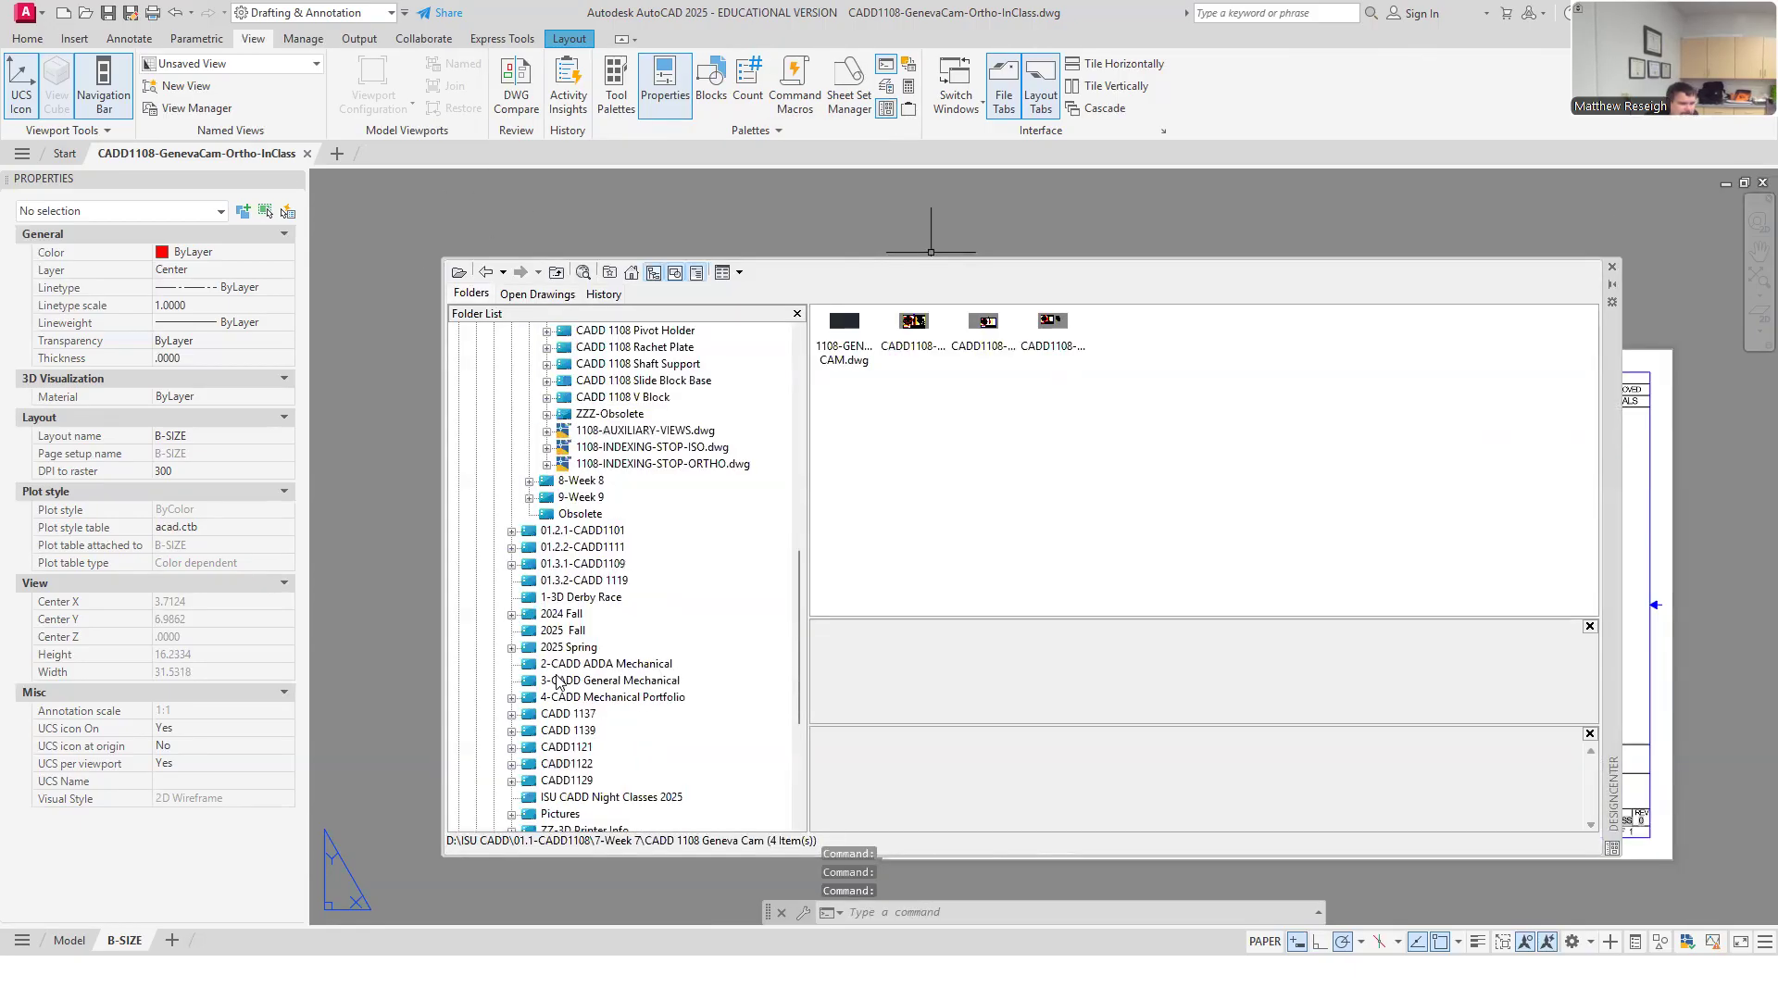
scroll(563, 705, "up", 2)
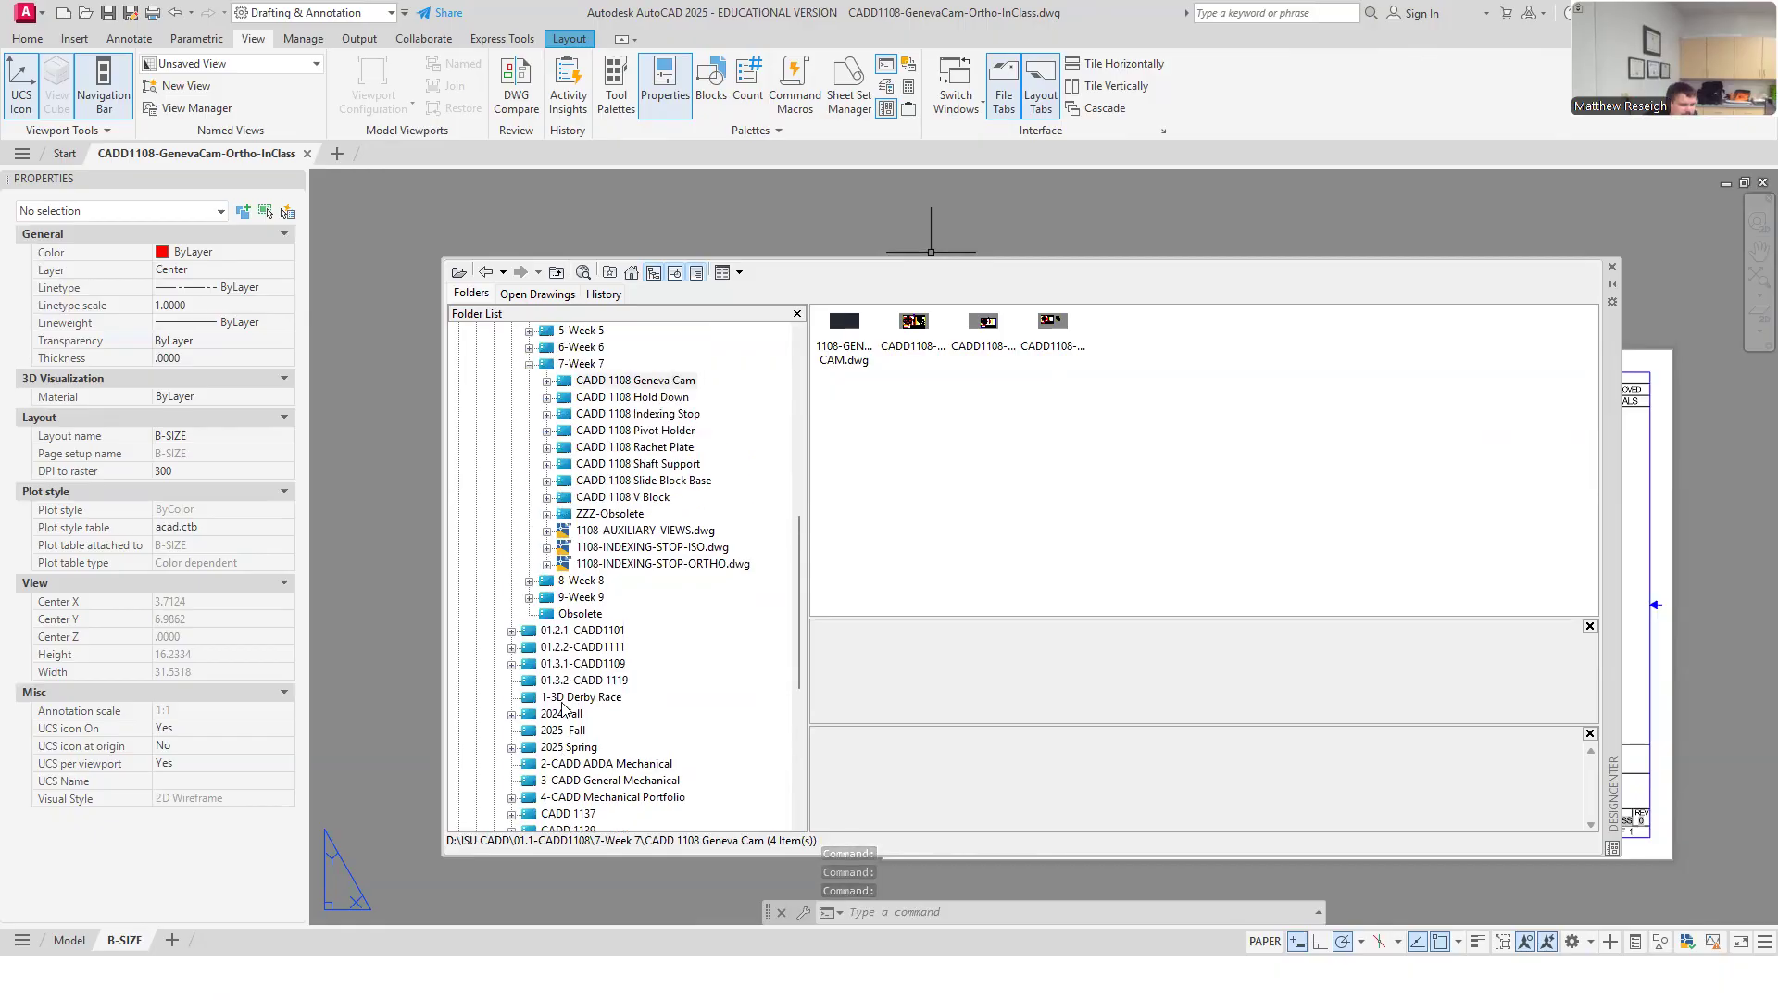
scroll(562, 706, "up", 7)
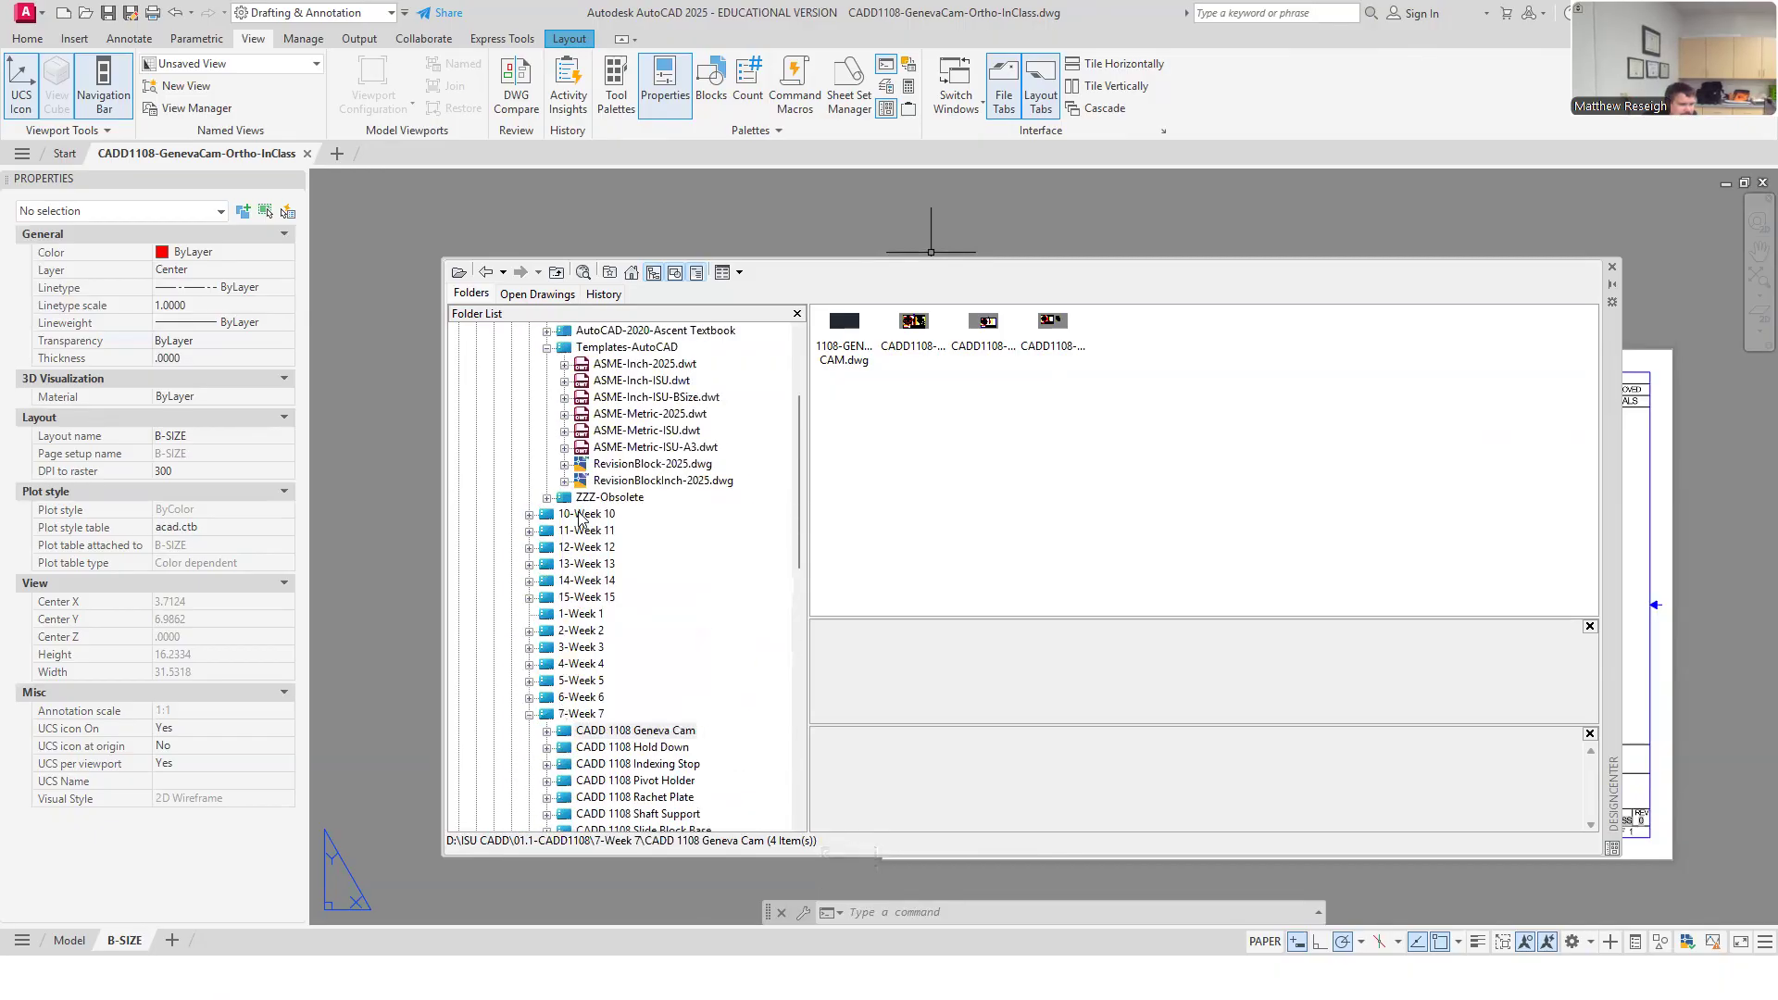
scroll(609, 690, "down", 2)
left_click(548, 633)
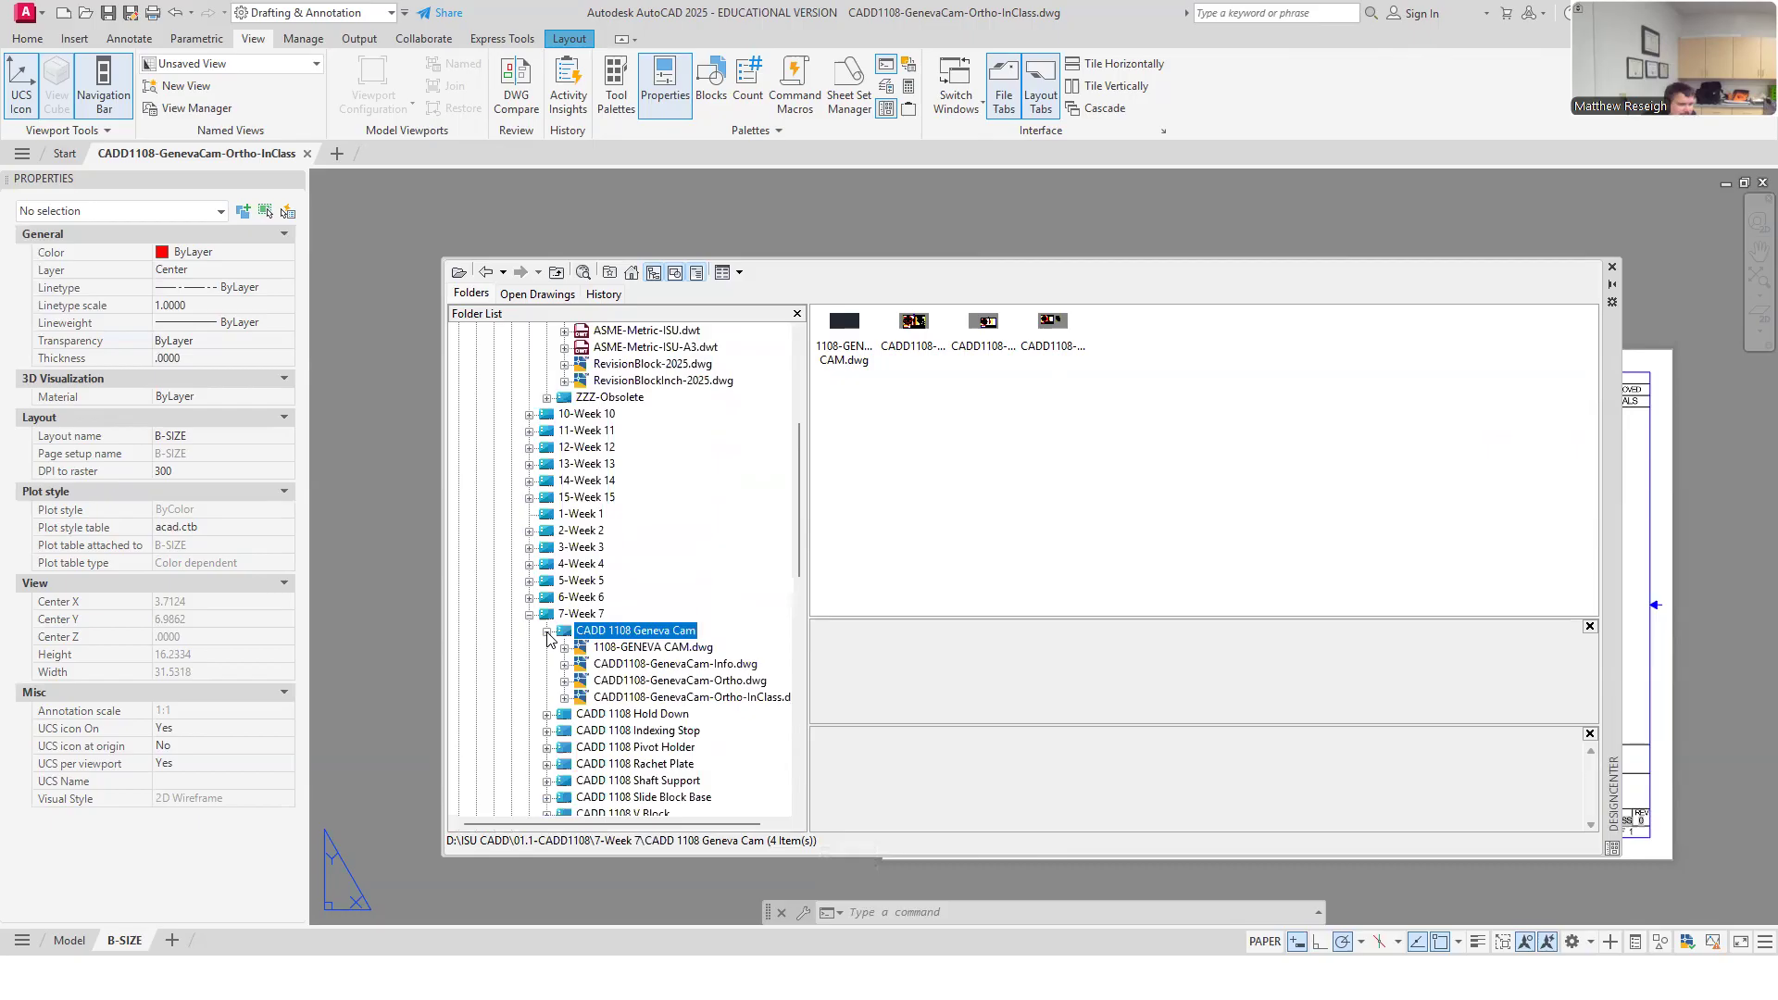
left_click(564, 697)
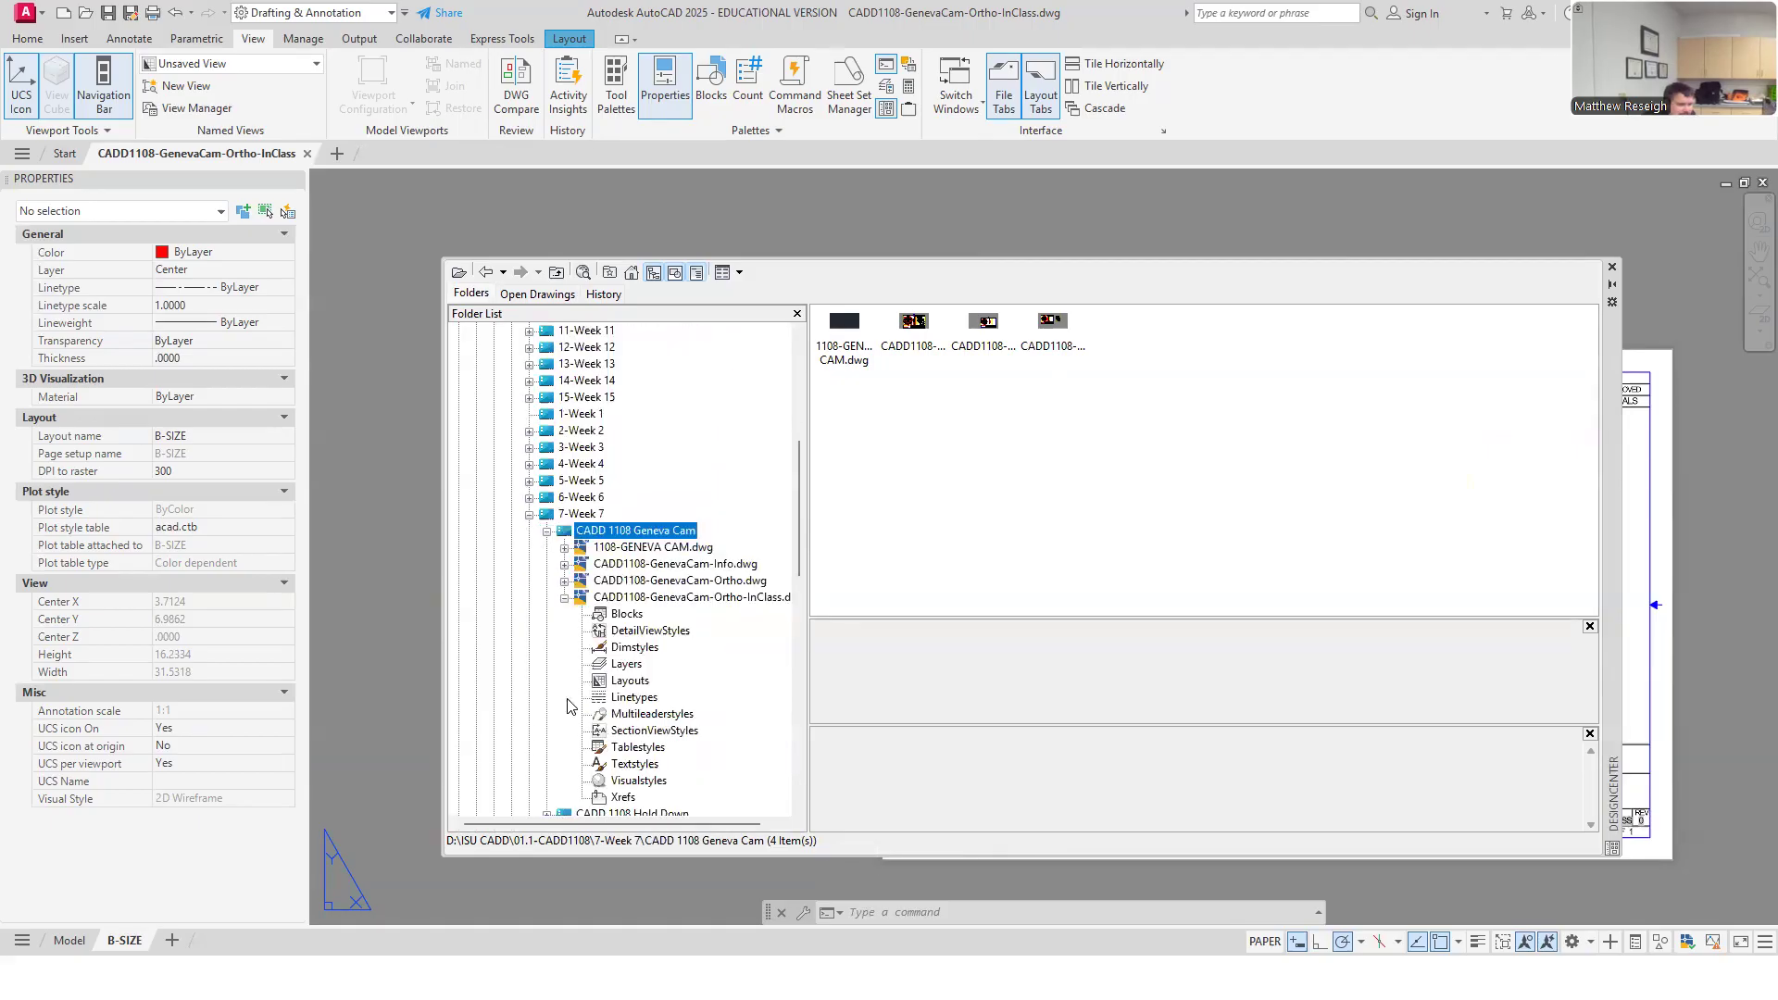
left_click(627, 614)
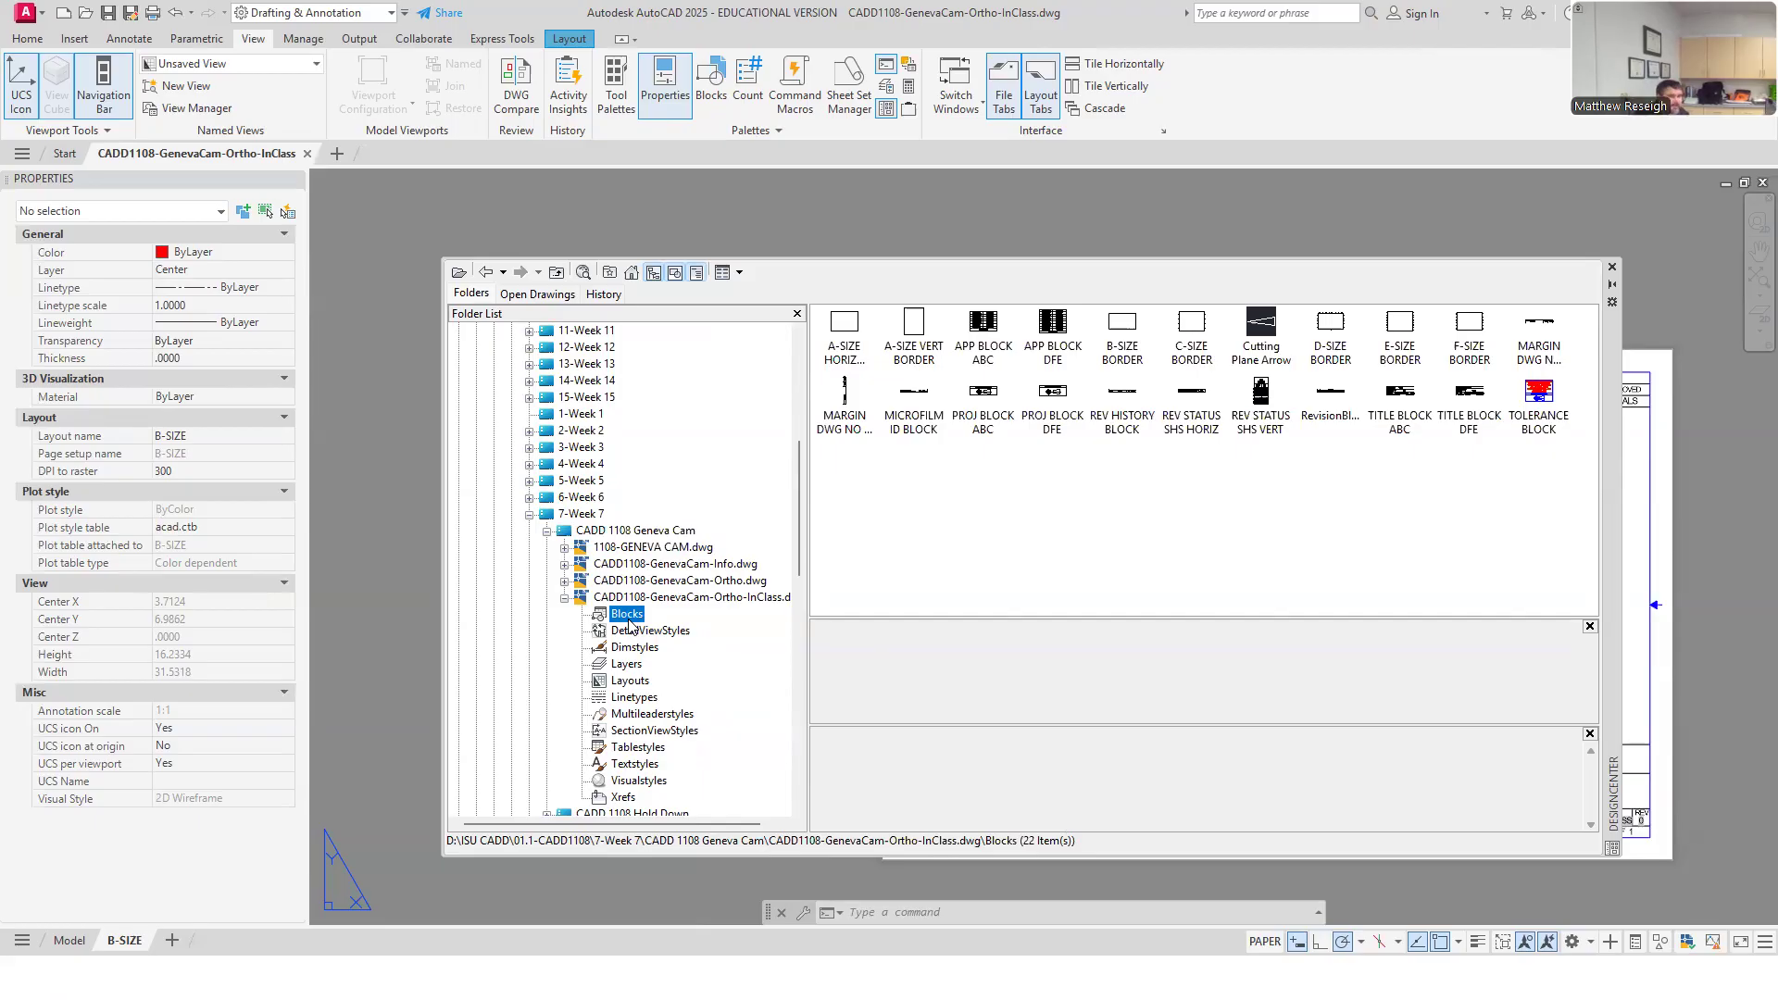
left_click(1612, 267)
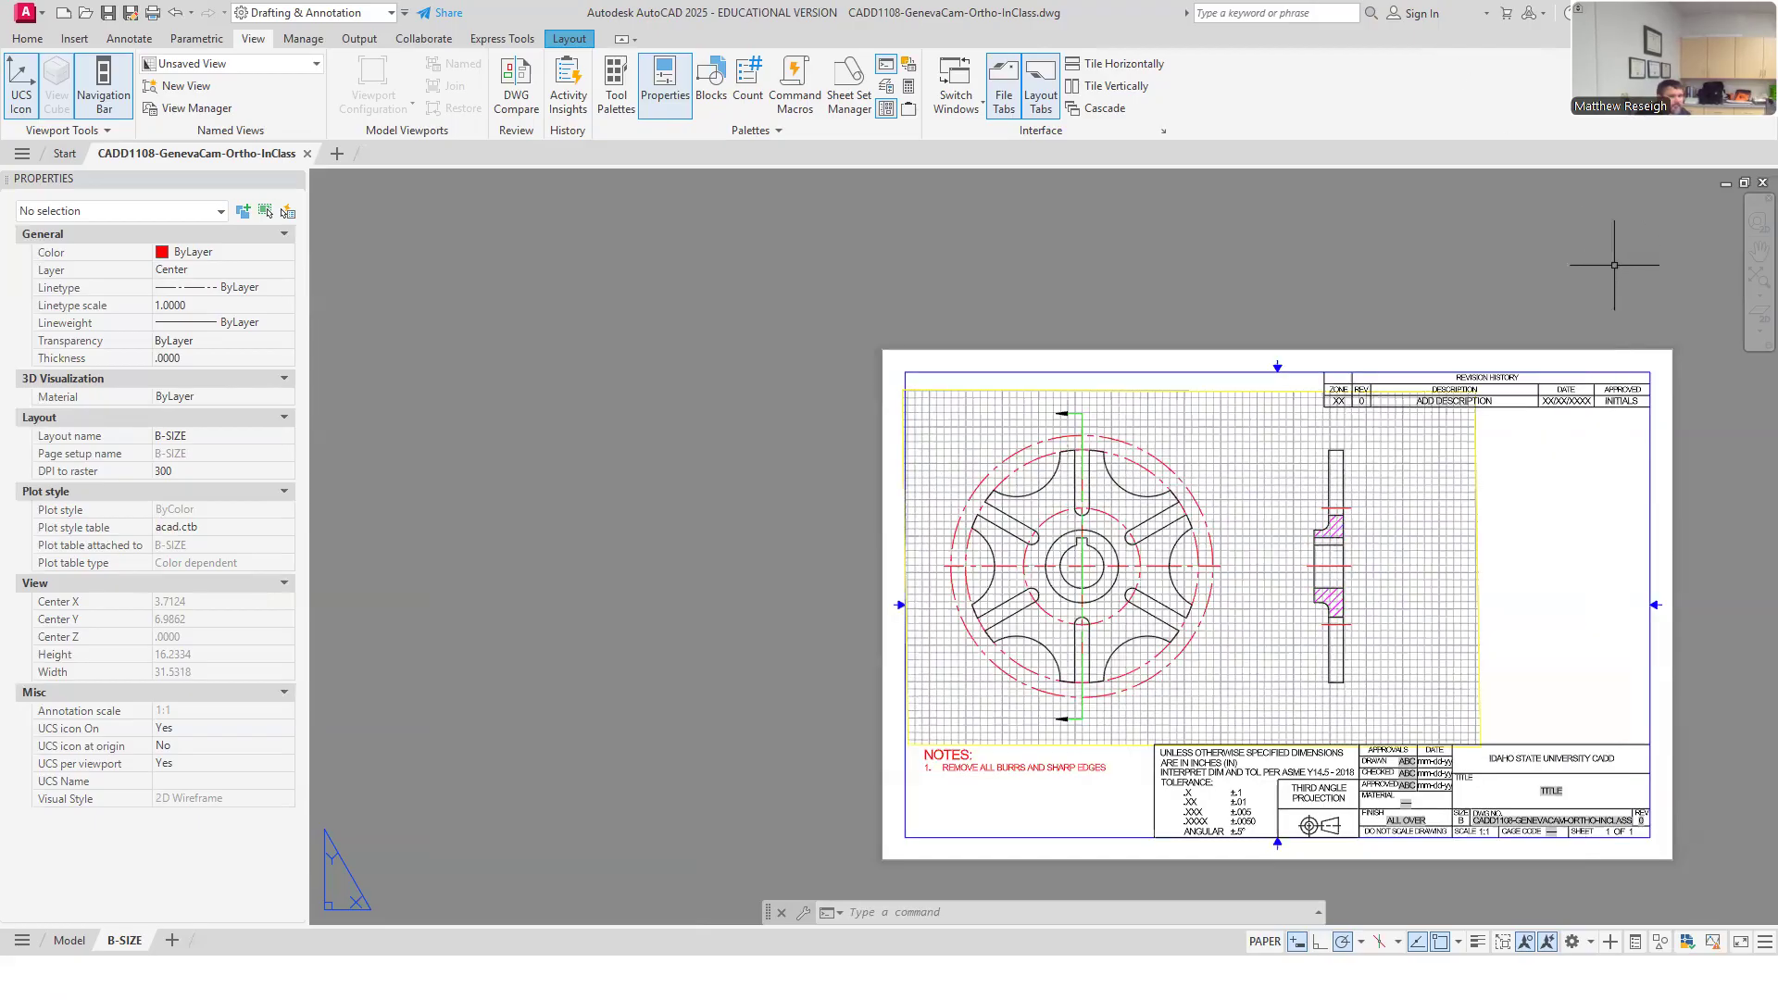
Look through the gallery of blocks available for insertion in the current drawing, including the Cutting Plane Arrow, and close it without inserting.
scroll(1158, 309, "down", 6)
scroll(1413, 460, "up", 6)
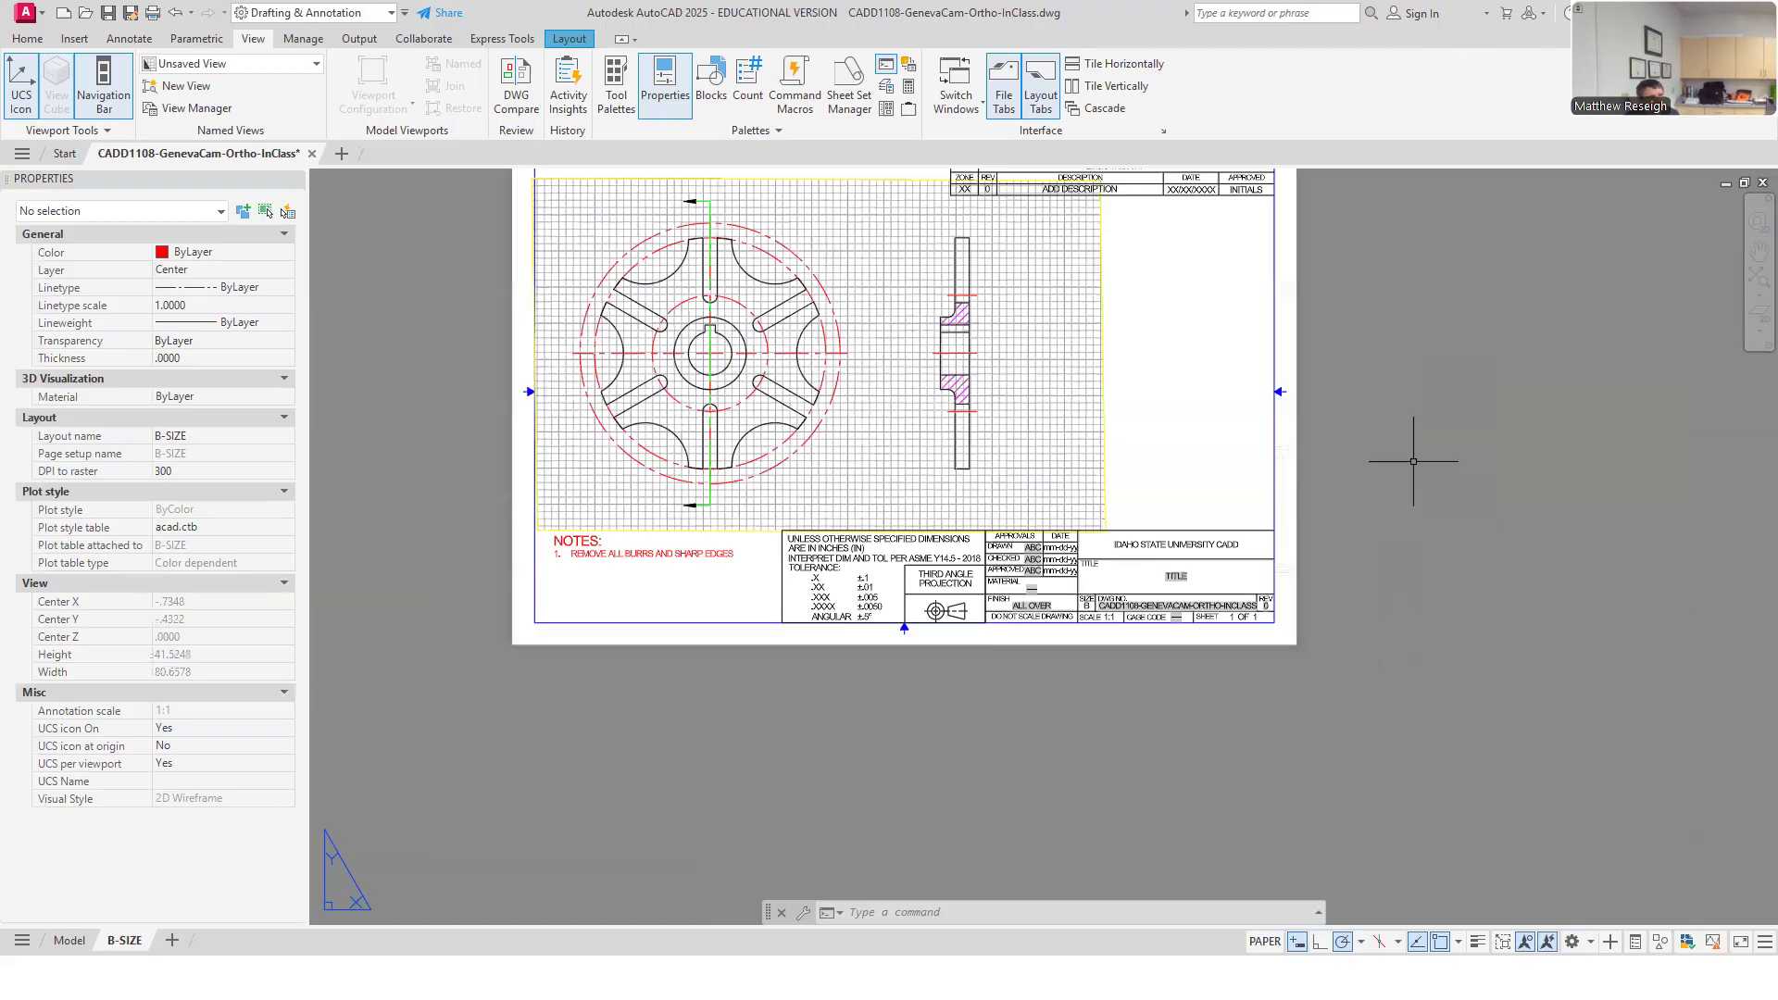
scroll(1079, 649, "down", 1)
scroll(944, 312, "up", 1)
left_click(28, 39)
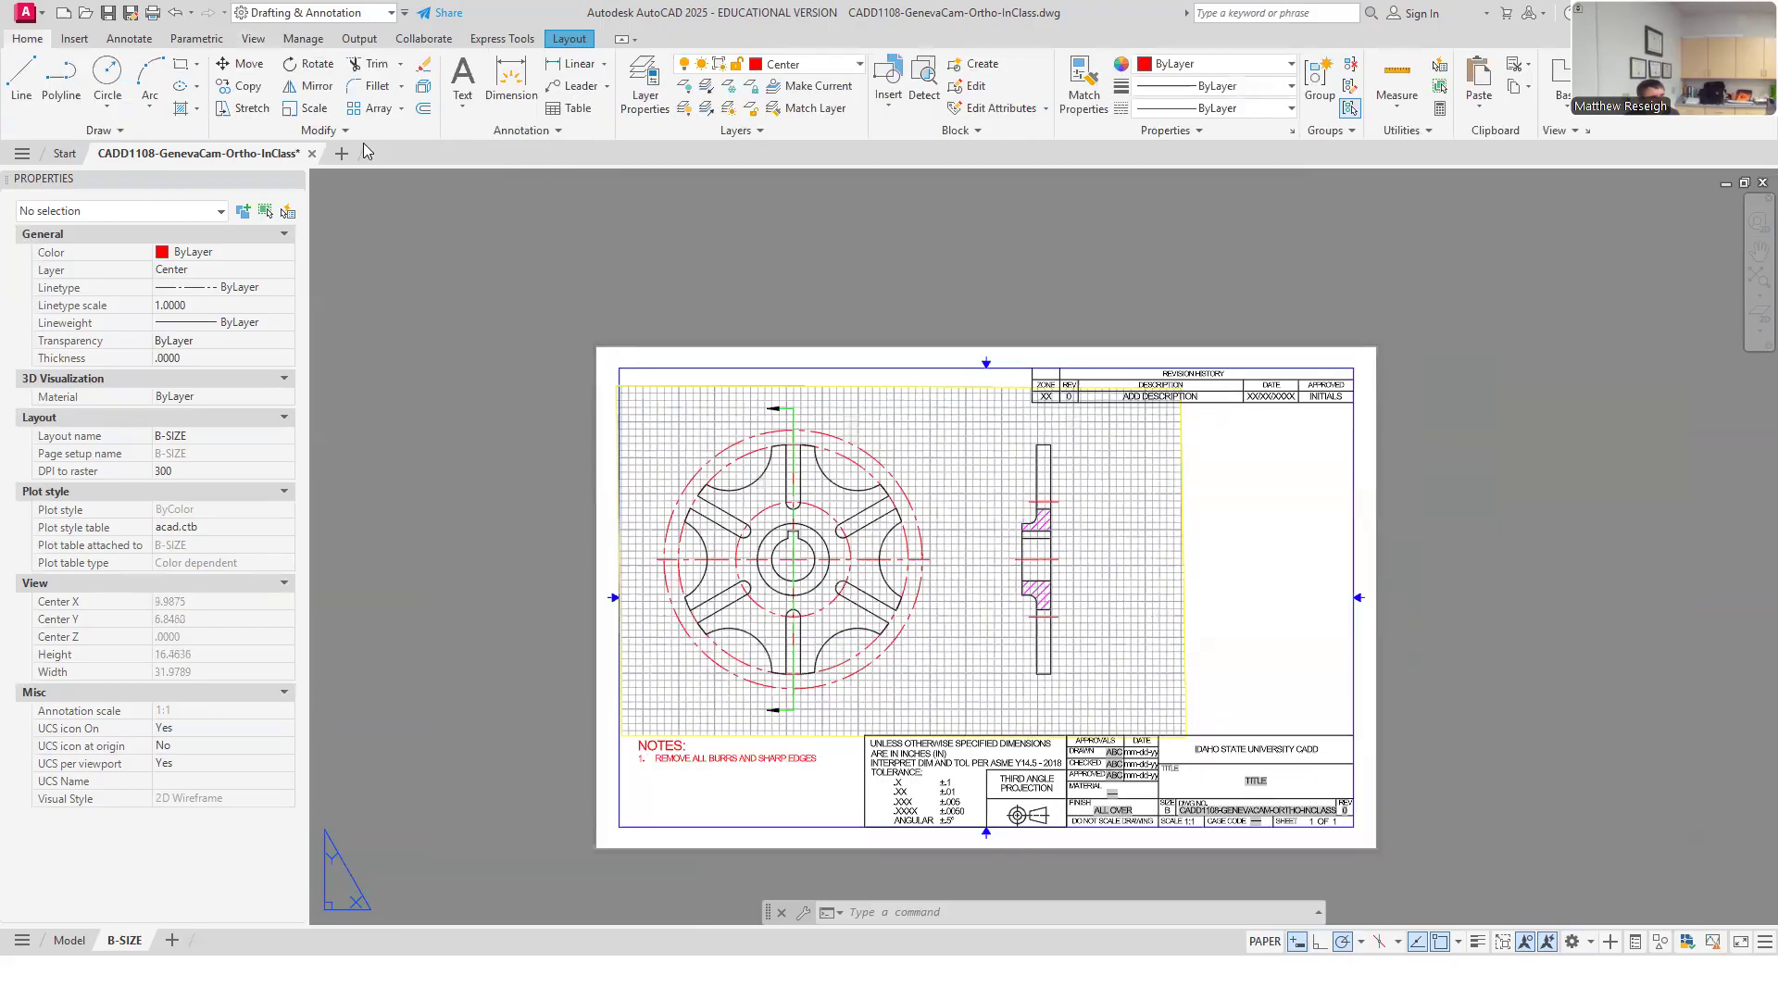
left_click(891, 110)
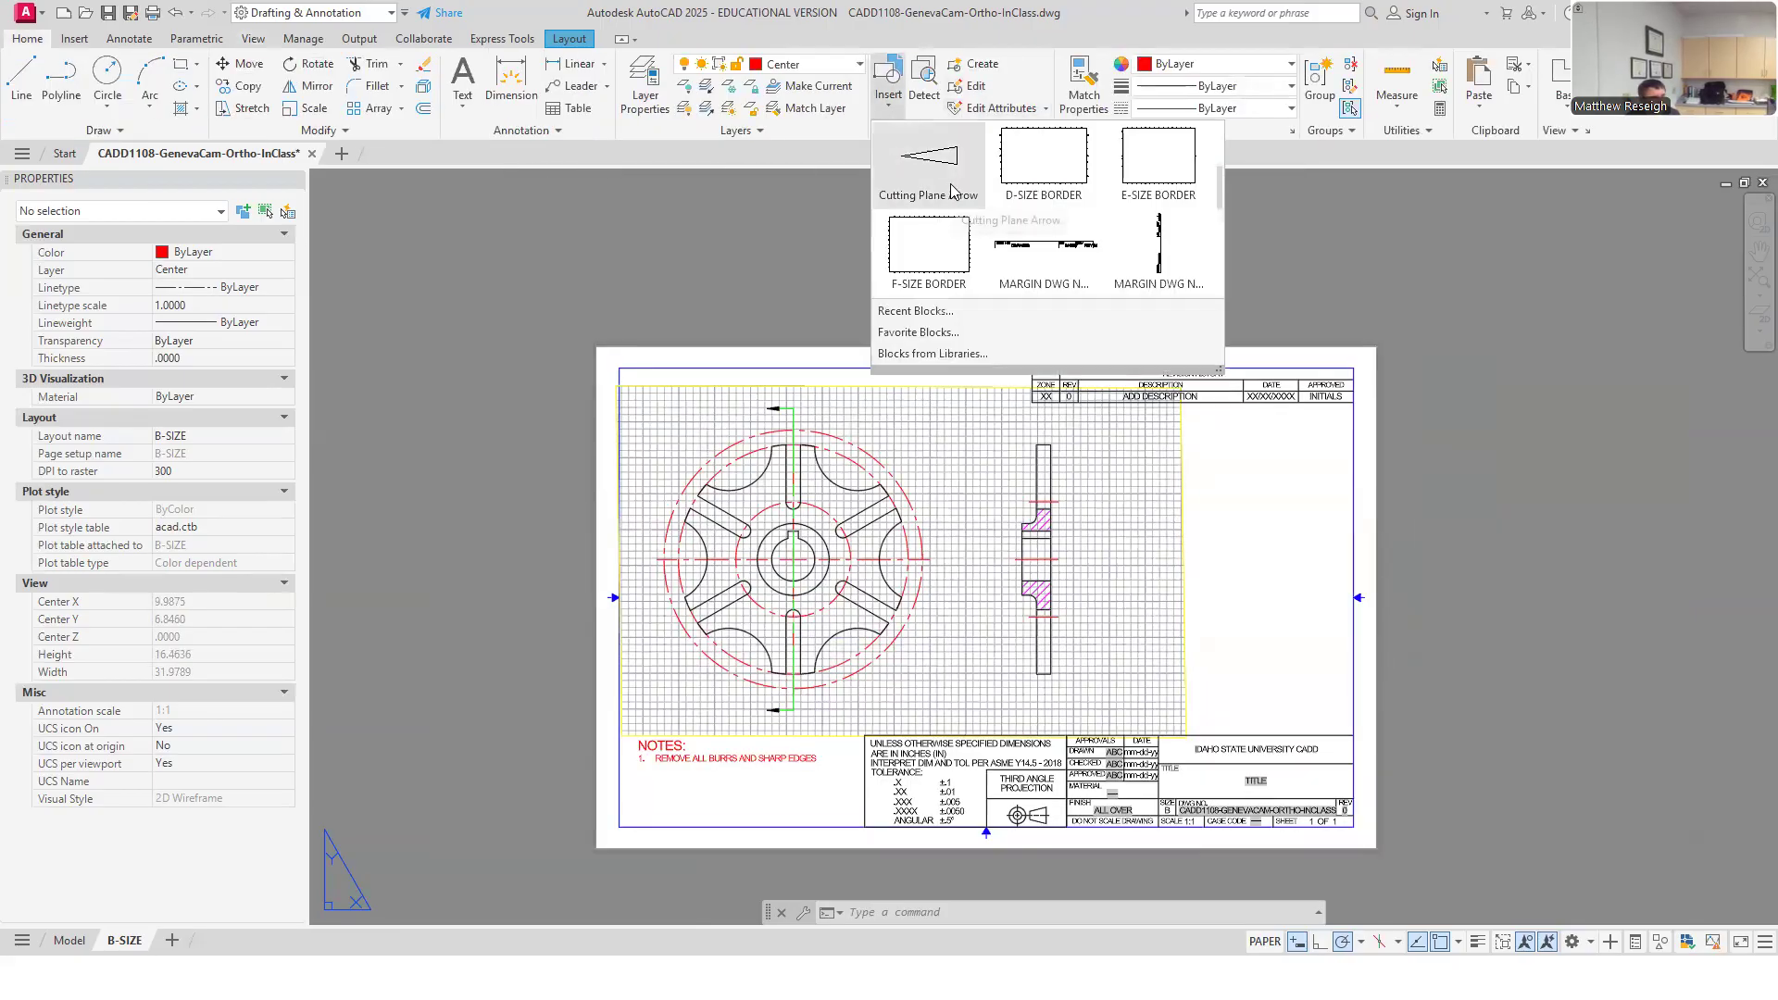
scroll(958, 199, "up", 2)
scroll(966, 227, "down", 1)
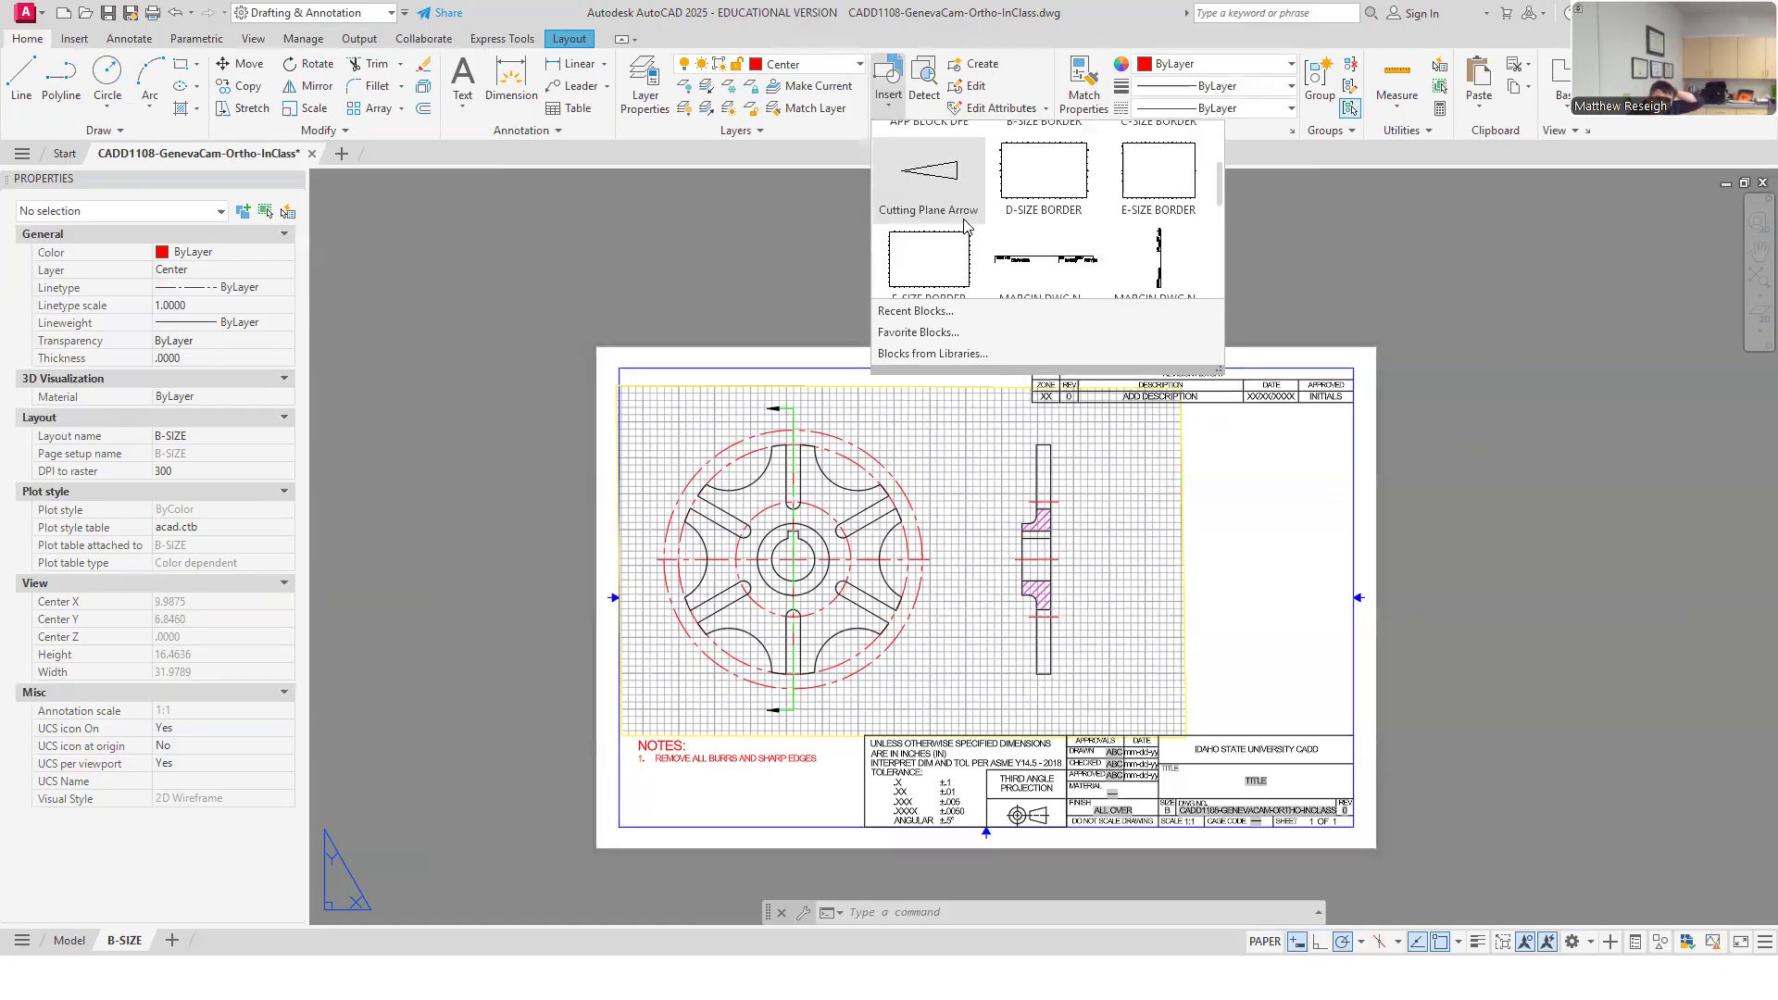
scroll(972, 236, "down", 3)
scroll(977, 248, "up", 3)
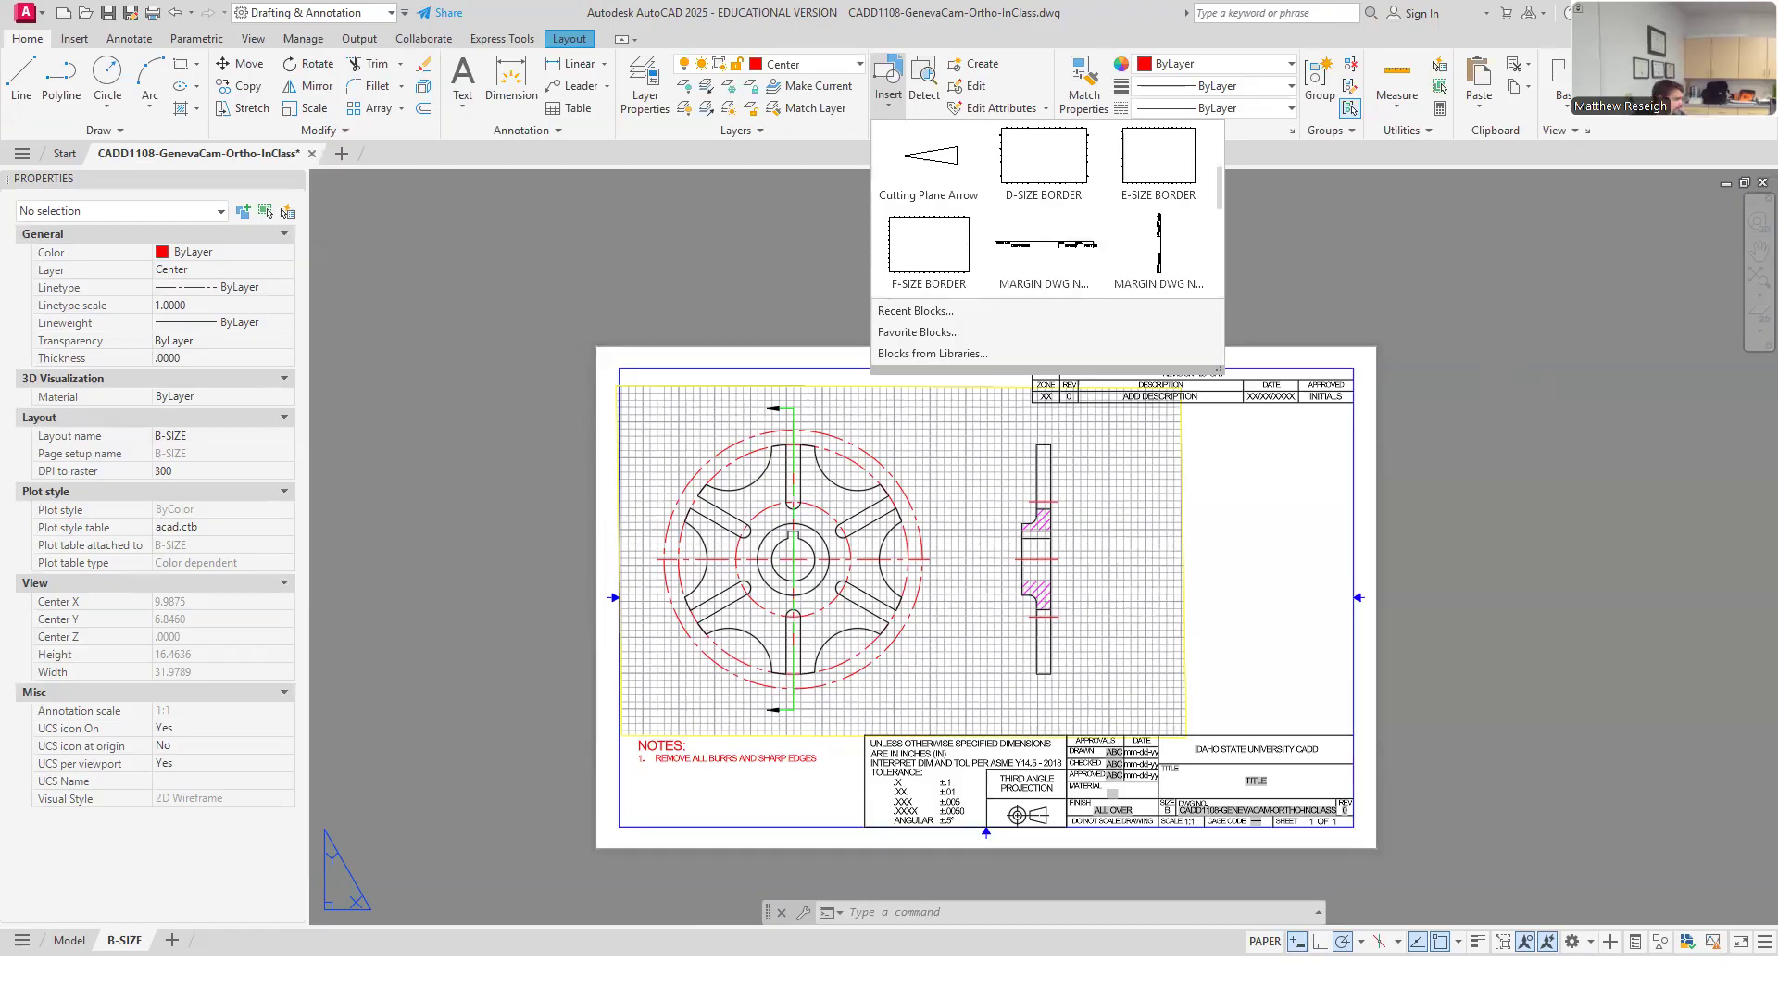
key("Escape")
key("Escape")
scroll(1262, 297, "down", 3)
scroll(1273, 385, "up", 3)
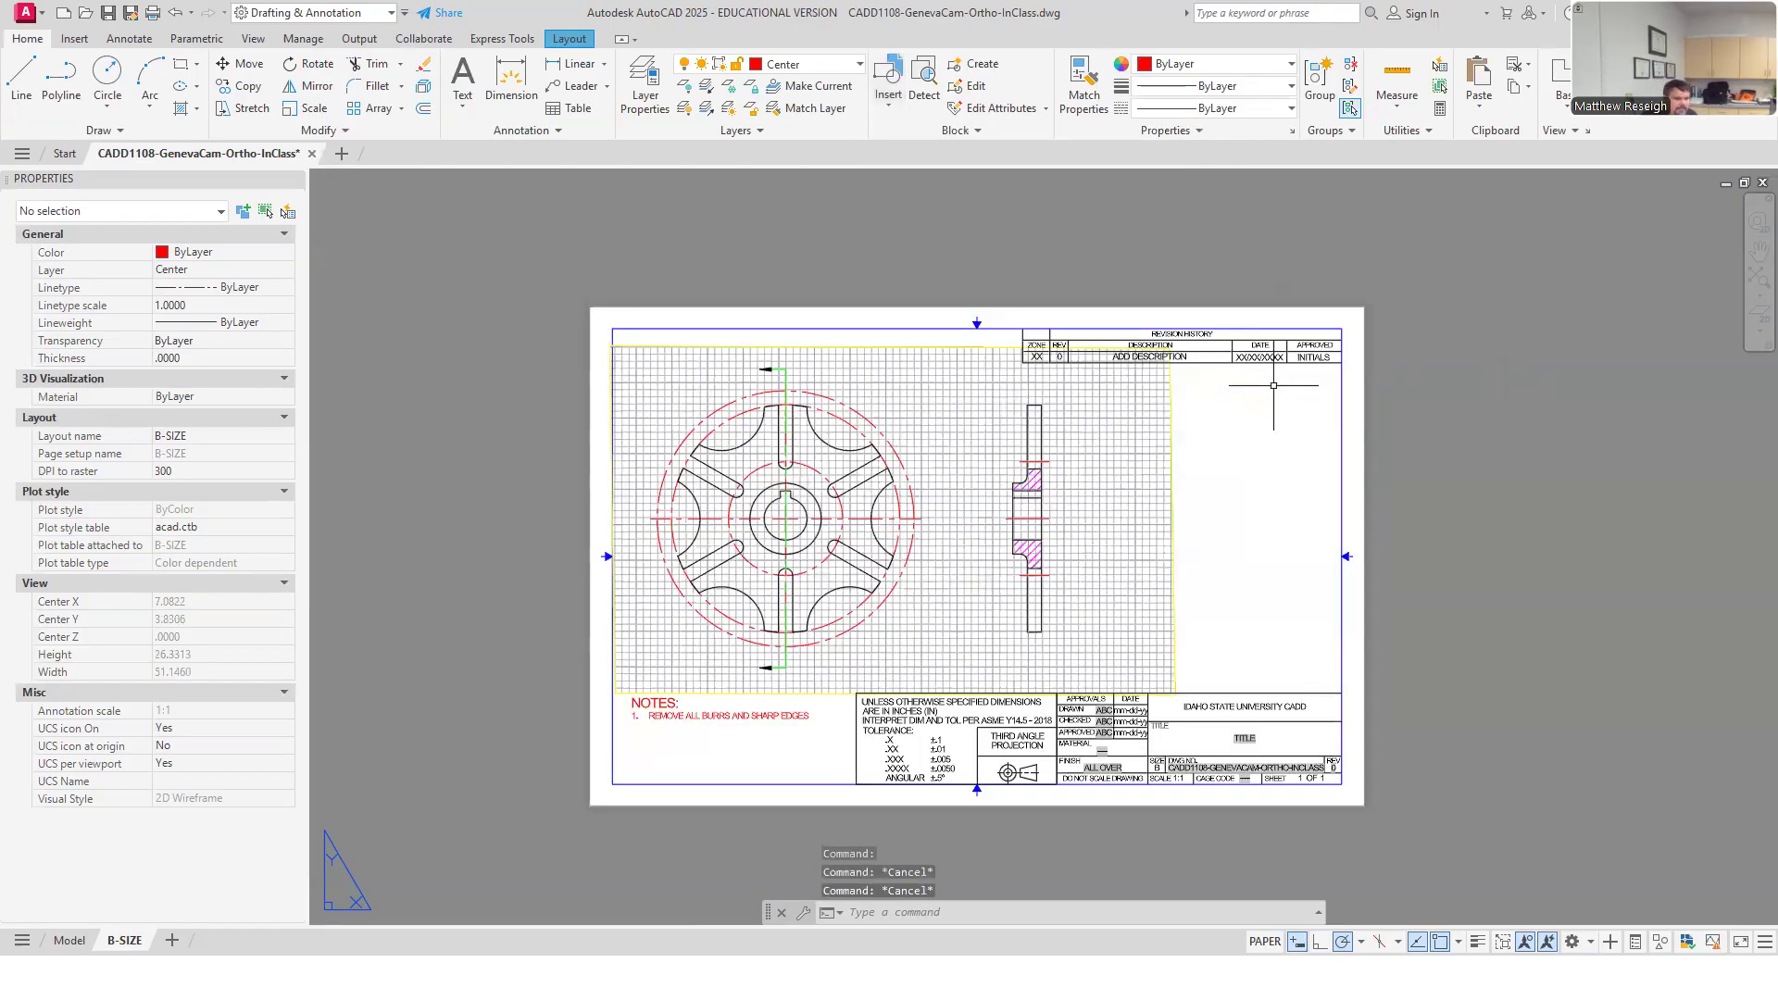
scroll(1273, 385, "down", 3)
scroll(850, 581, "up", 3)
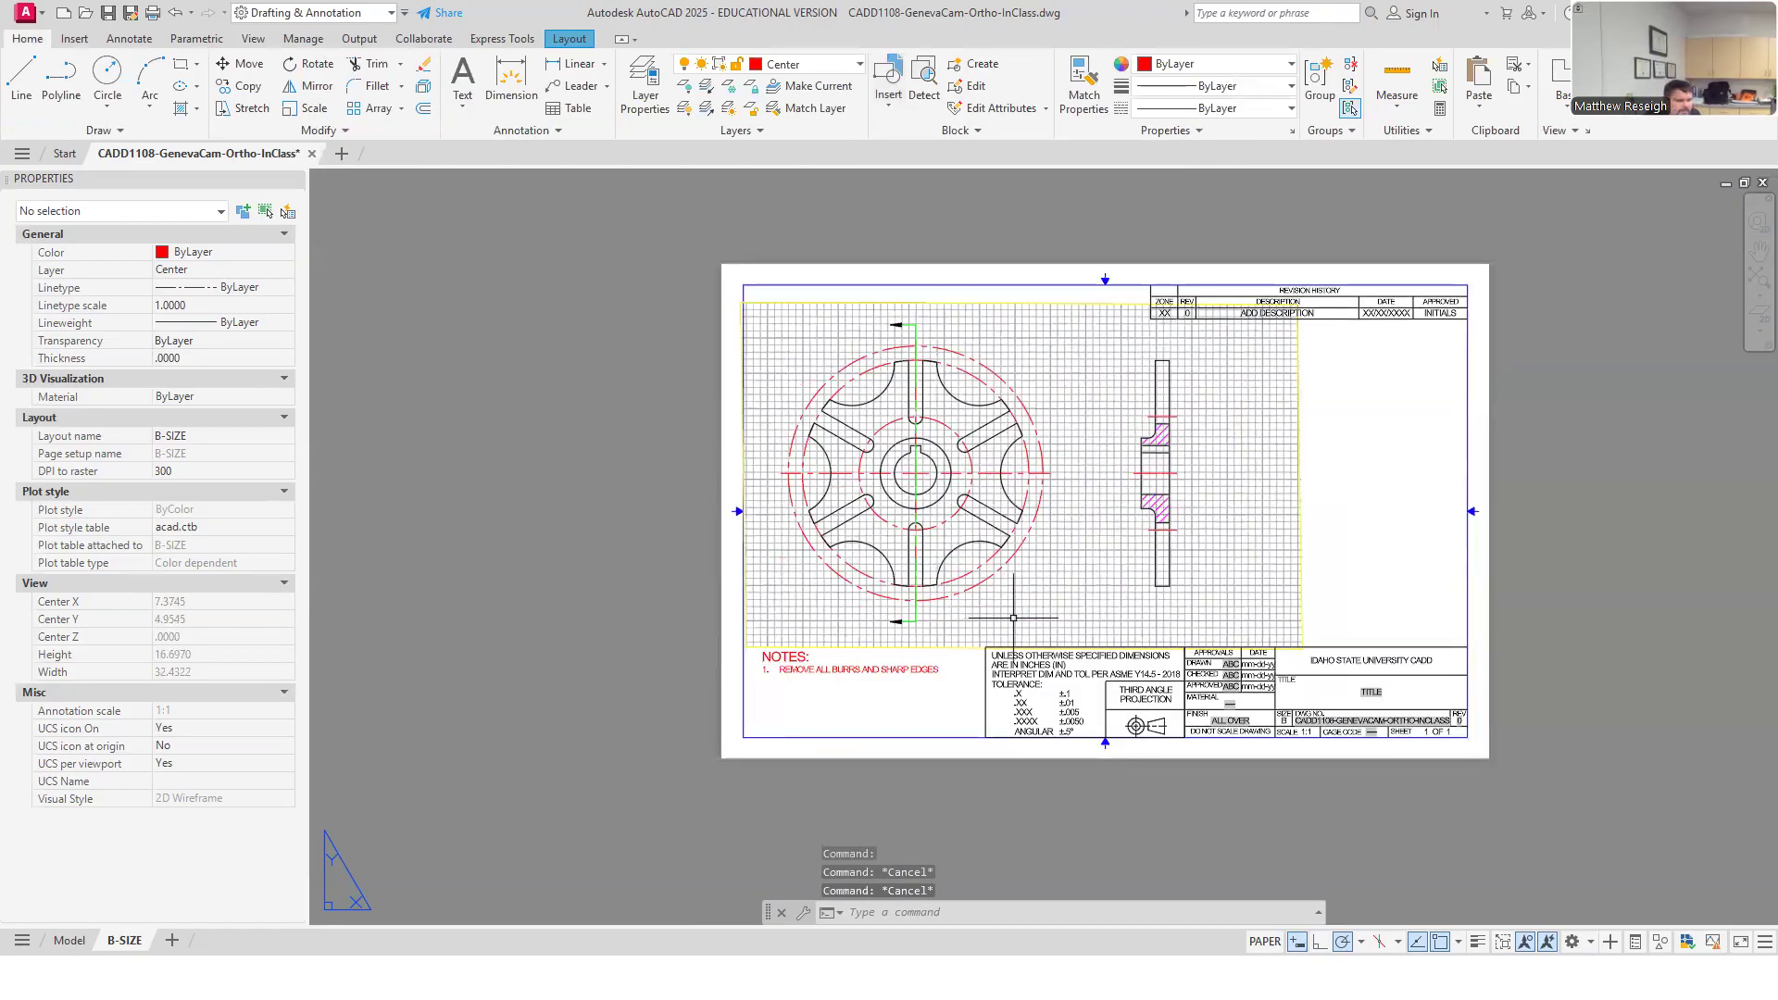
Enter model space through the Geneva Cam viewport on the B-SIZE layout and maximize that viewport.
scroll(1013, 618, "up", 3)
scroll(964, 673, "down", 3)
left_click(976, 645)
left_click(1265, 942)
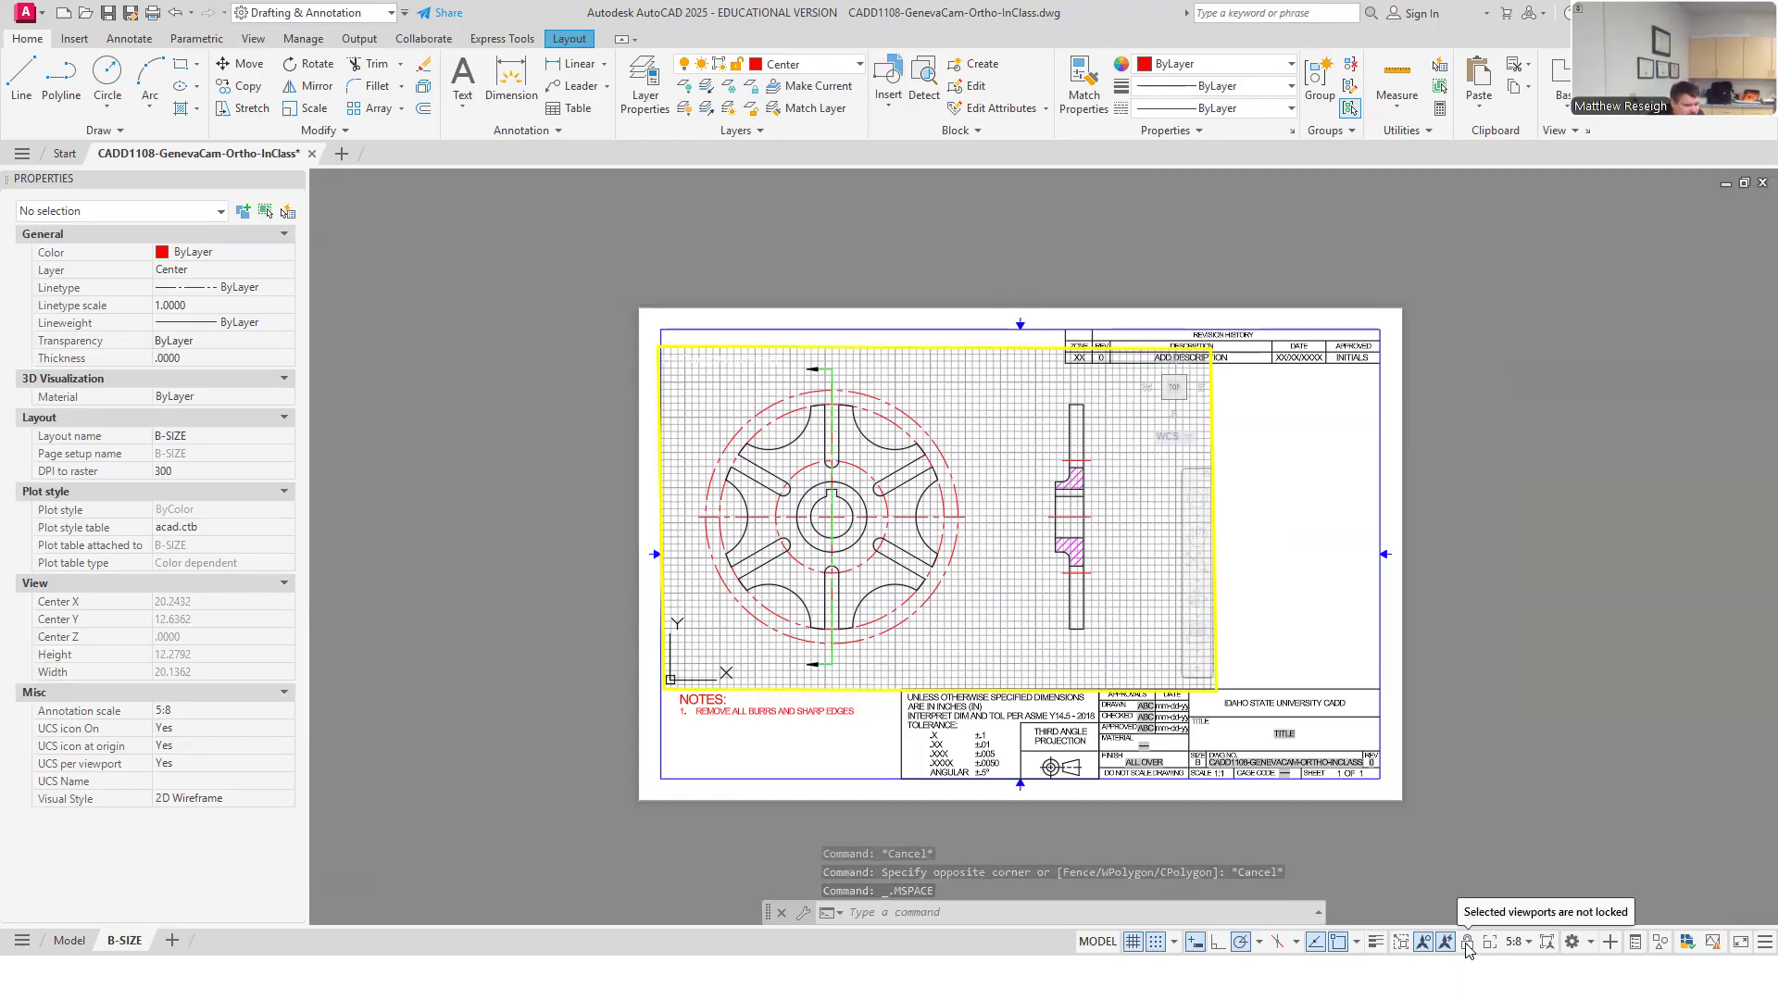
left_click(1401, 942)
scroll(804, 475, "up", 5)
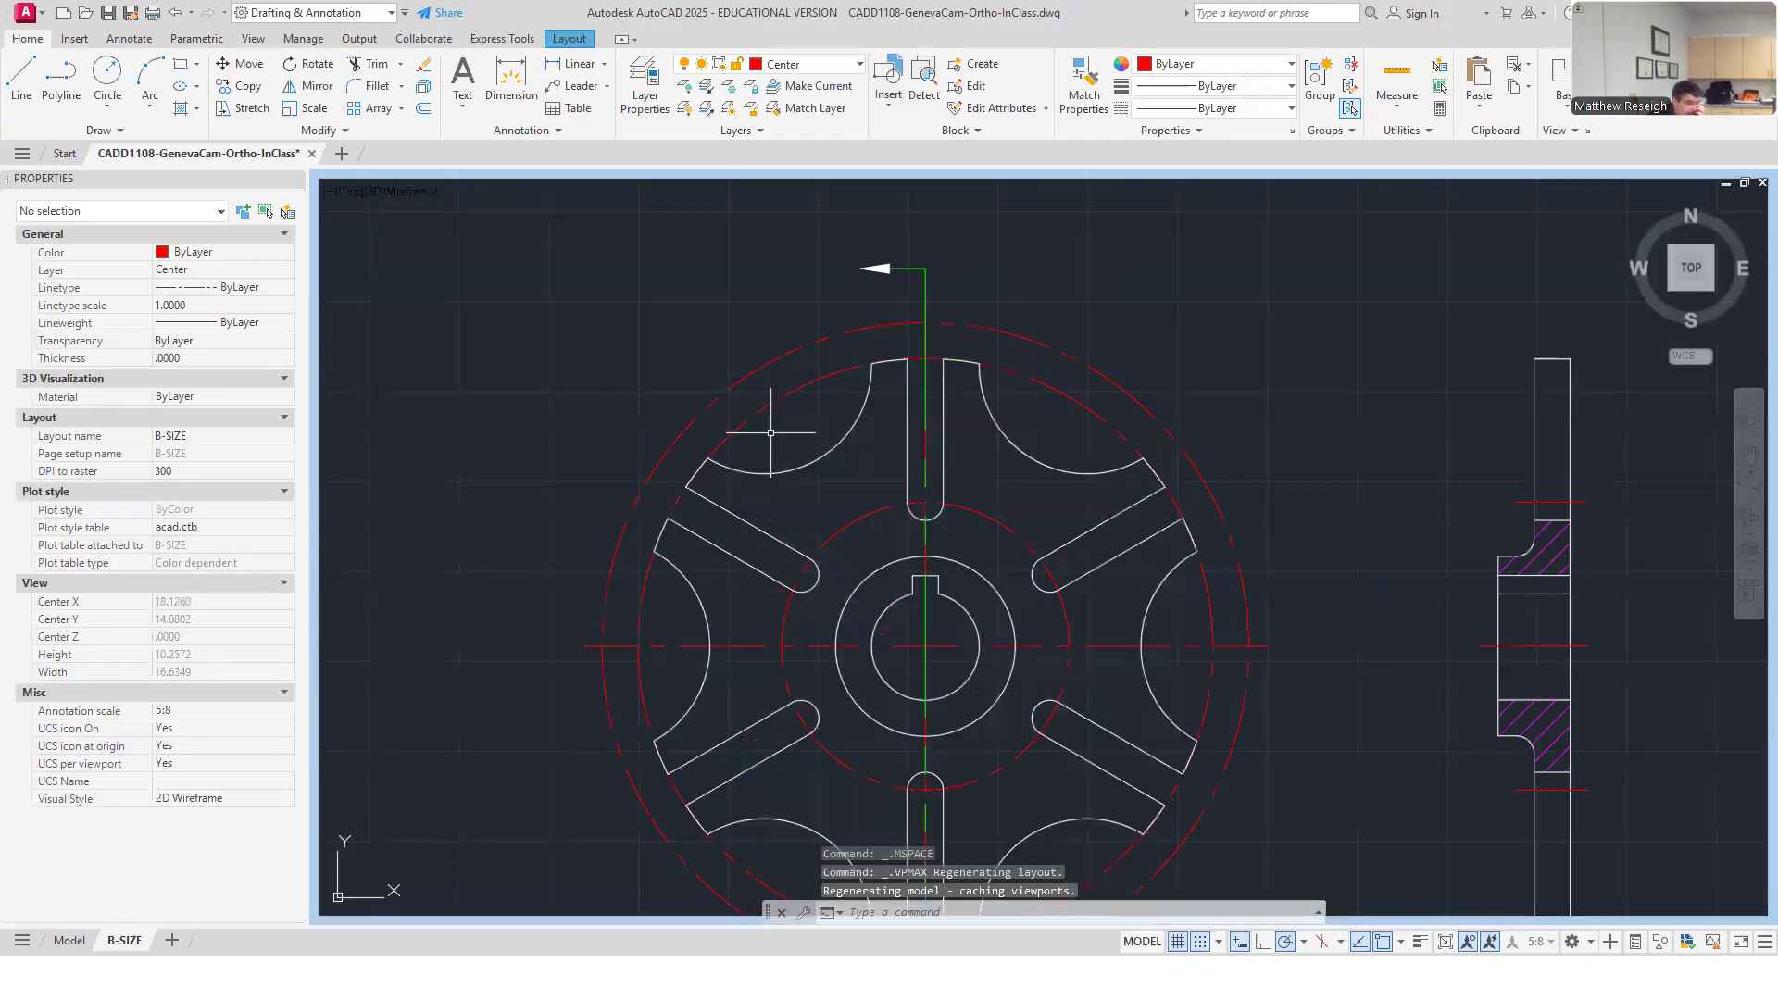
scroll(804, 475, "down", 3)
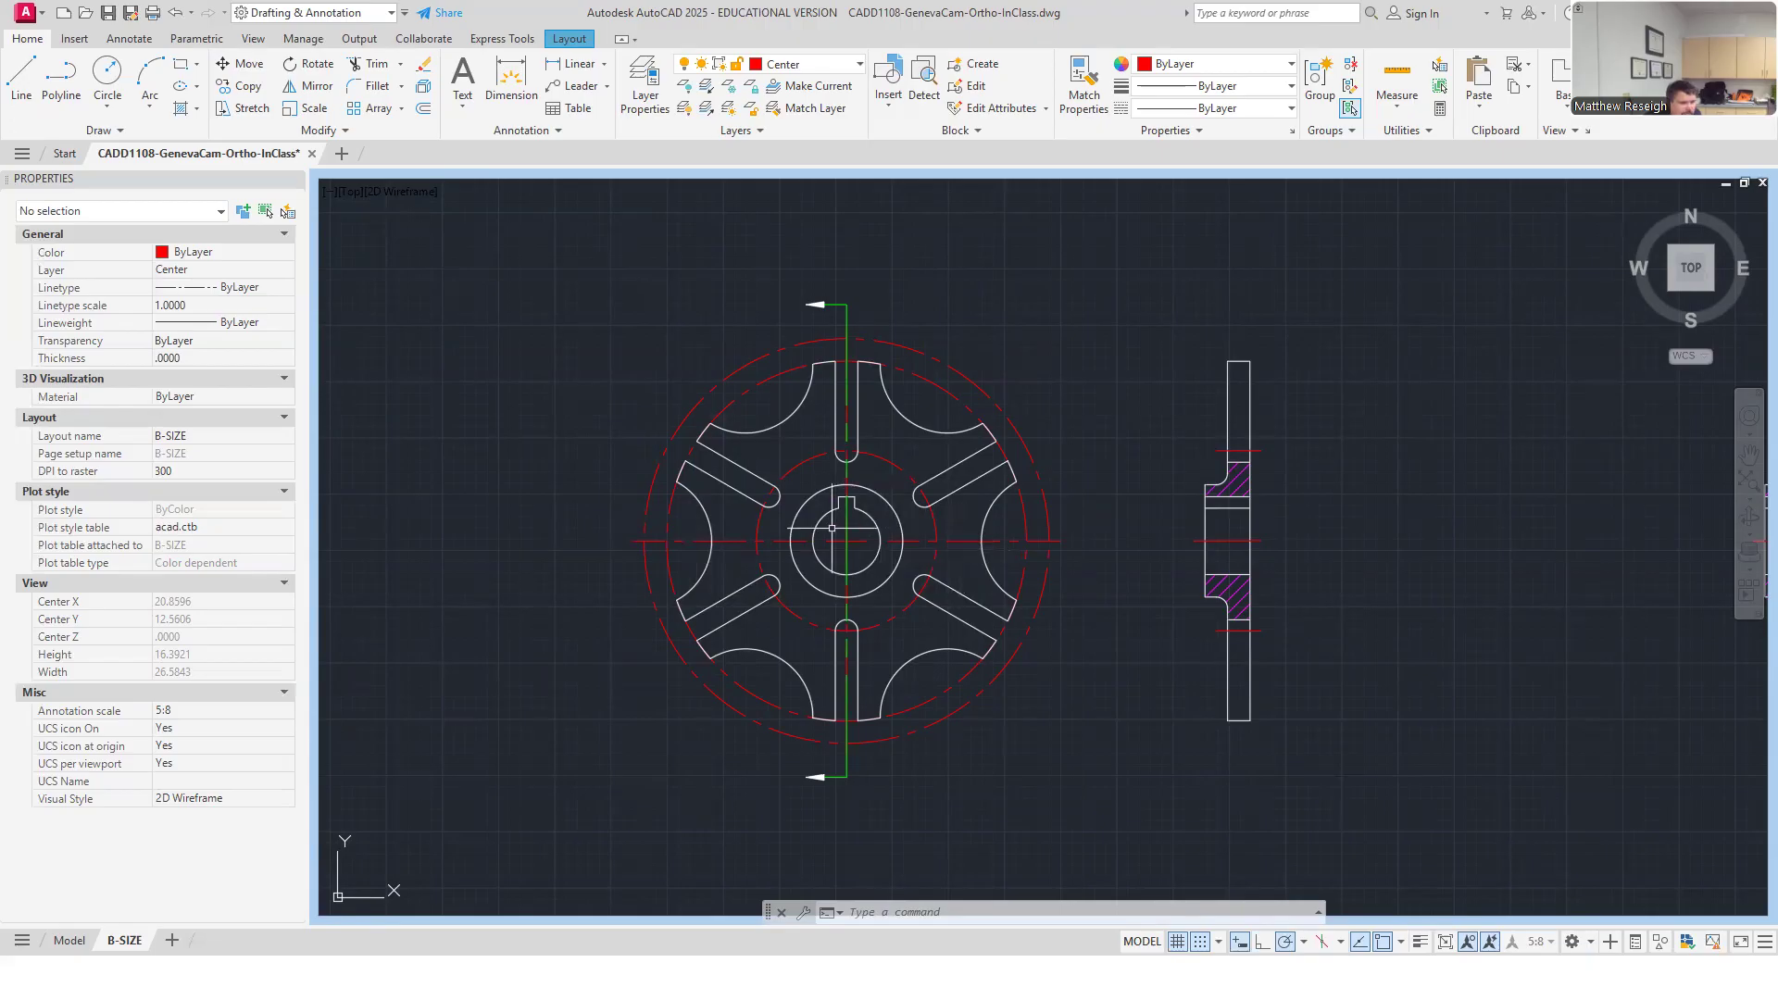
Measure the section view's overall height from the upper to the lower corner of its right edge.
left_click(1396, 101)
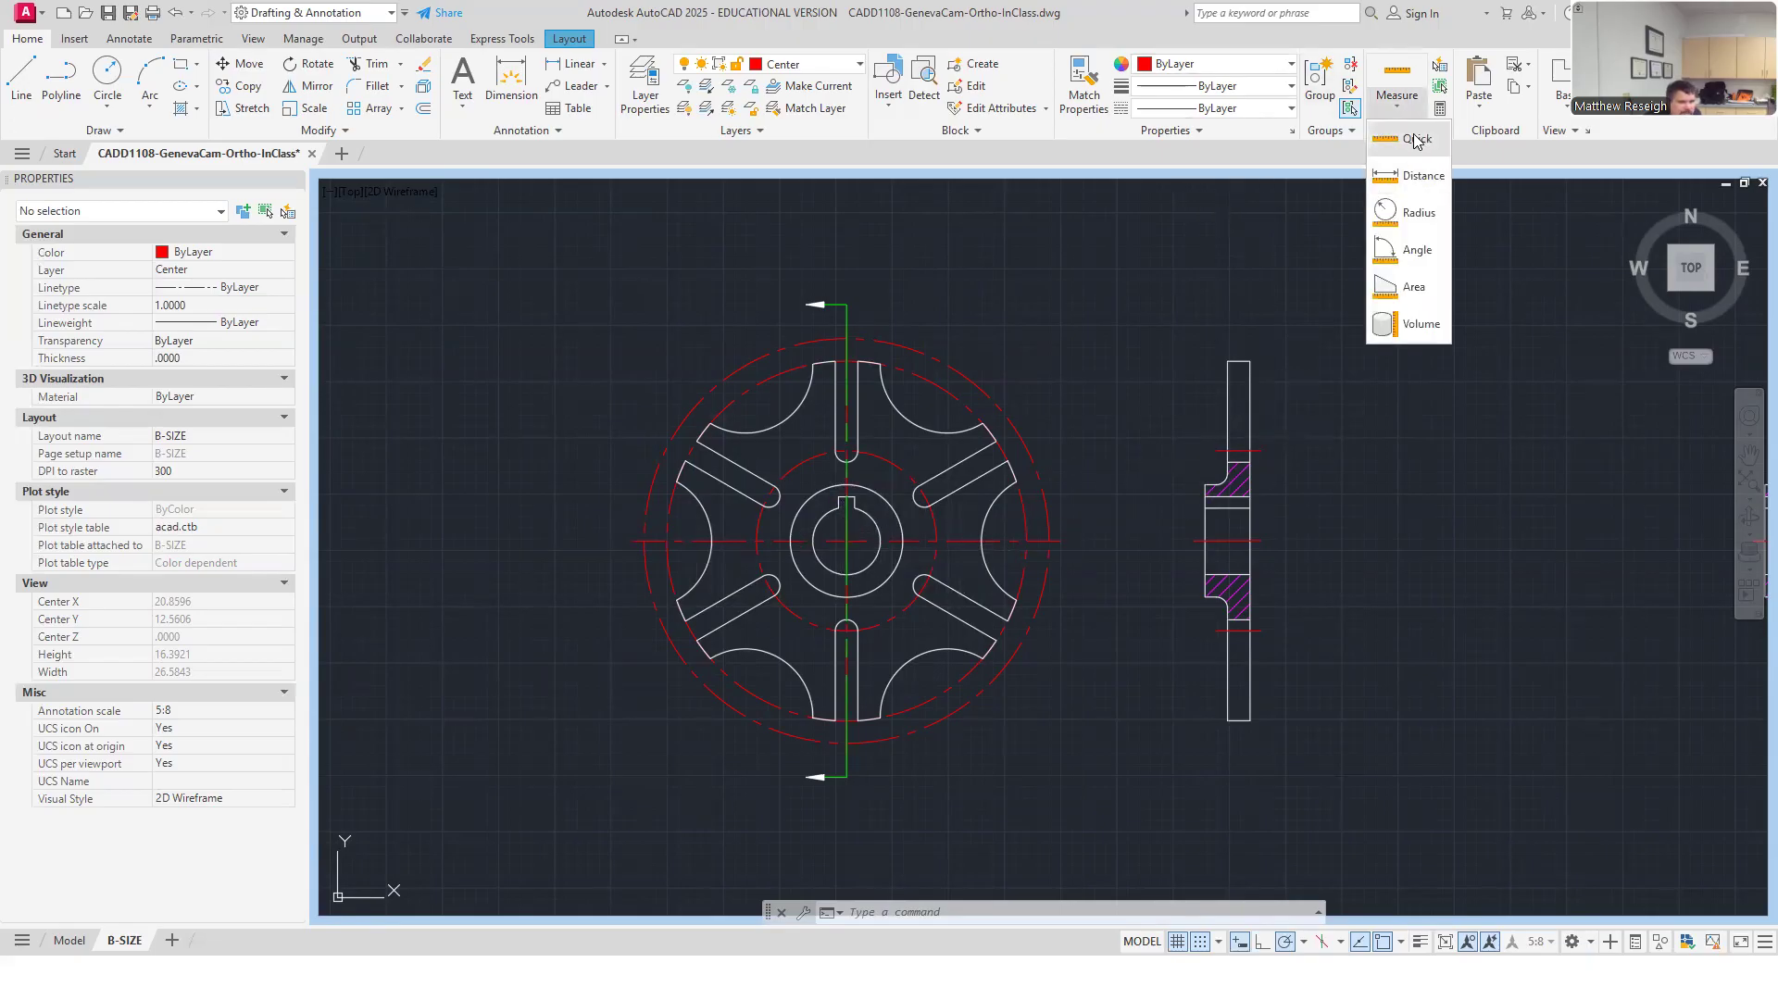
left_click(1423, 176)
scroll(1262, 364, "up", 3)
scroll(920, 396, "down", 3)
scroll(865, 286, "up", 8)
left_click(864, 294)
scroll(880, 315, "down", 8)
scroll(920, 507, "up", 5)
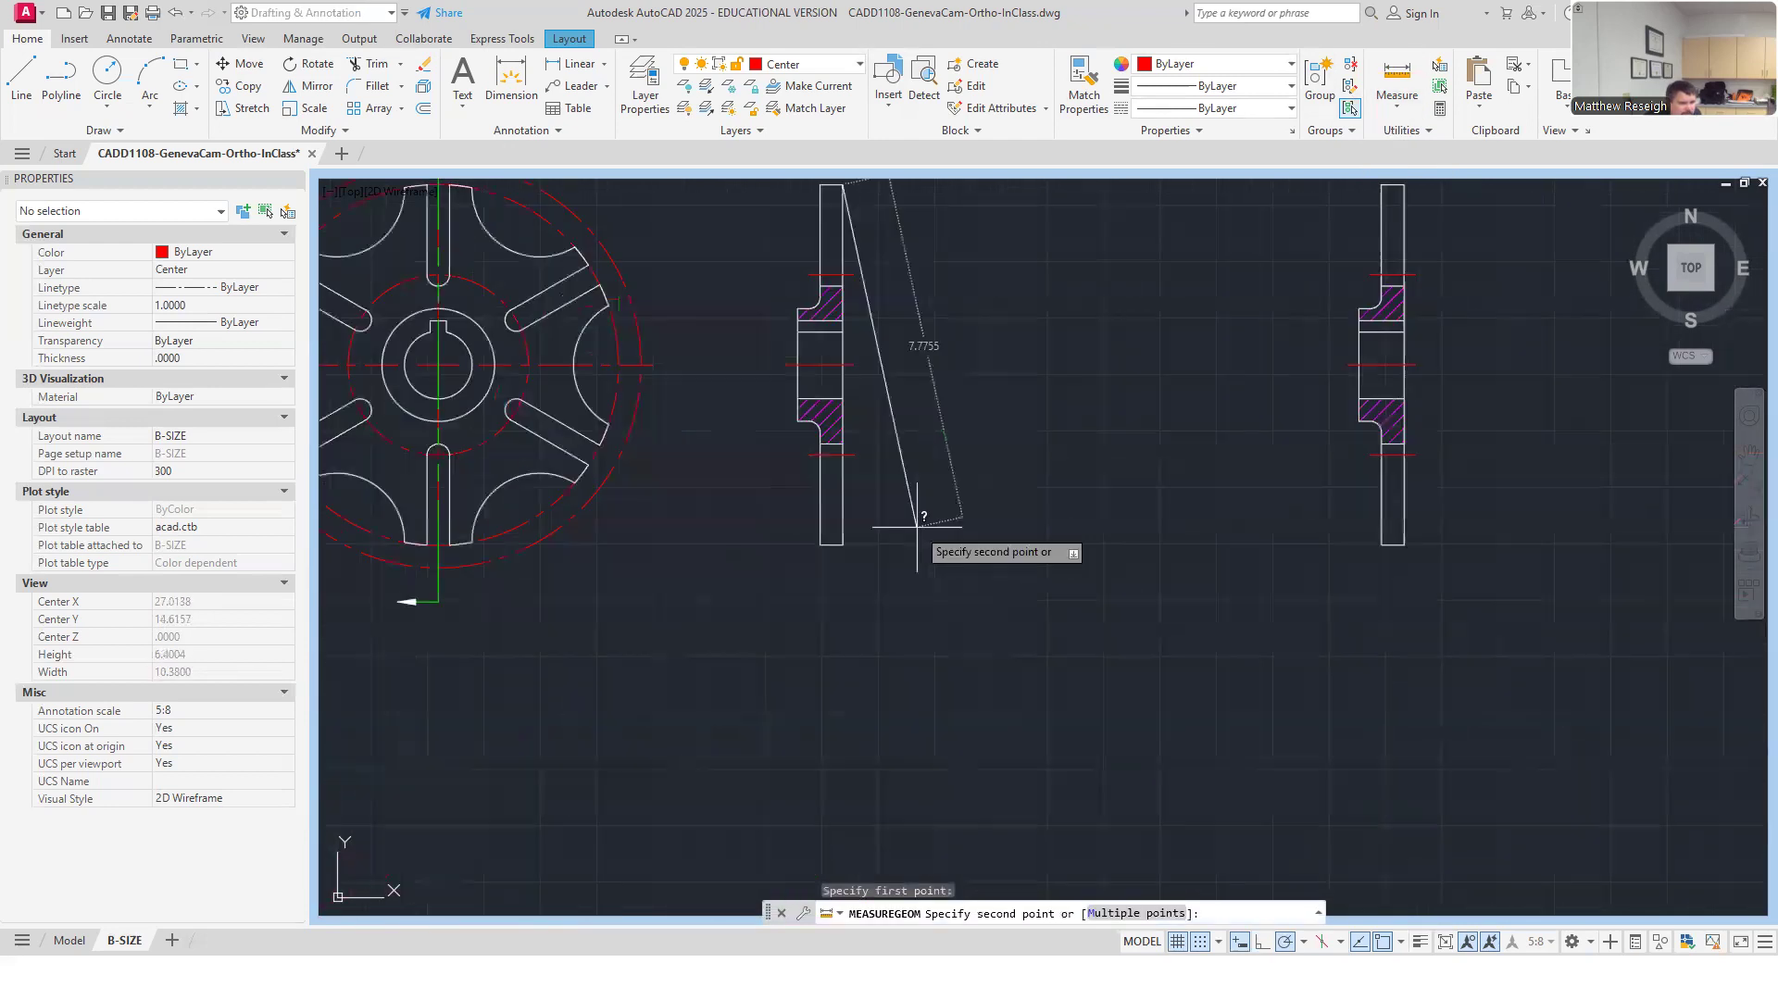
left_click(797, 555)
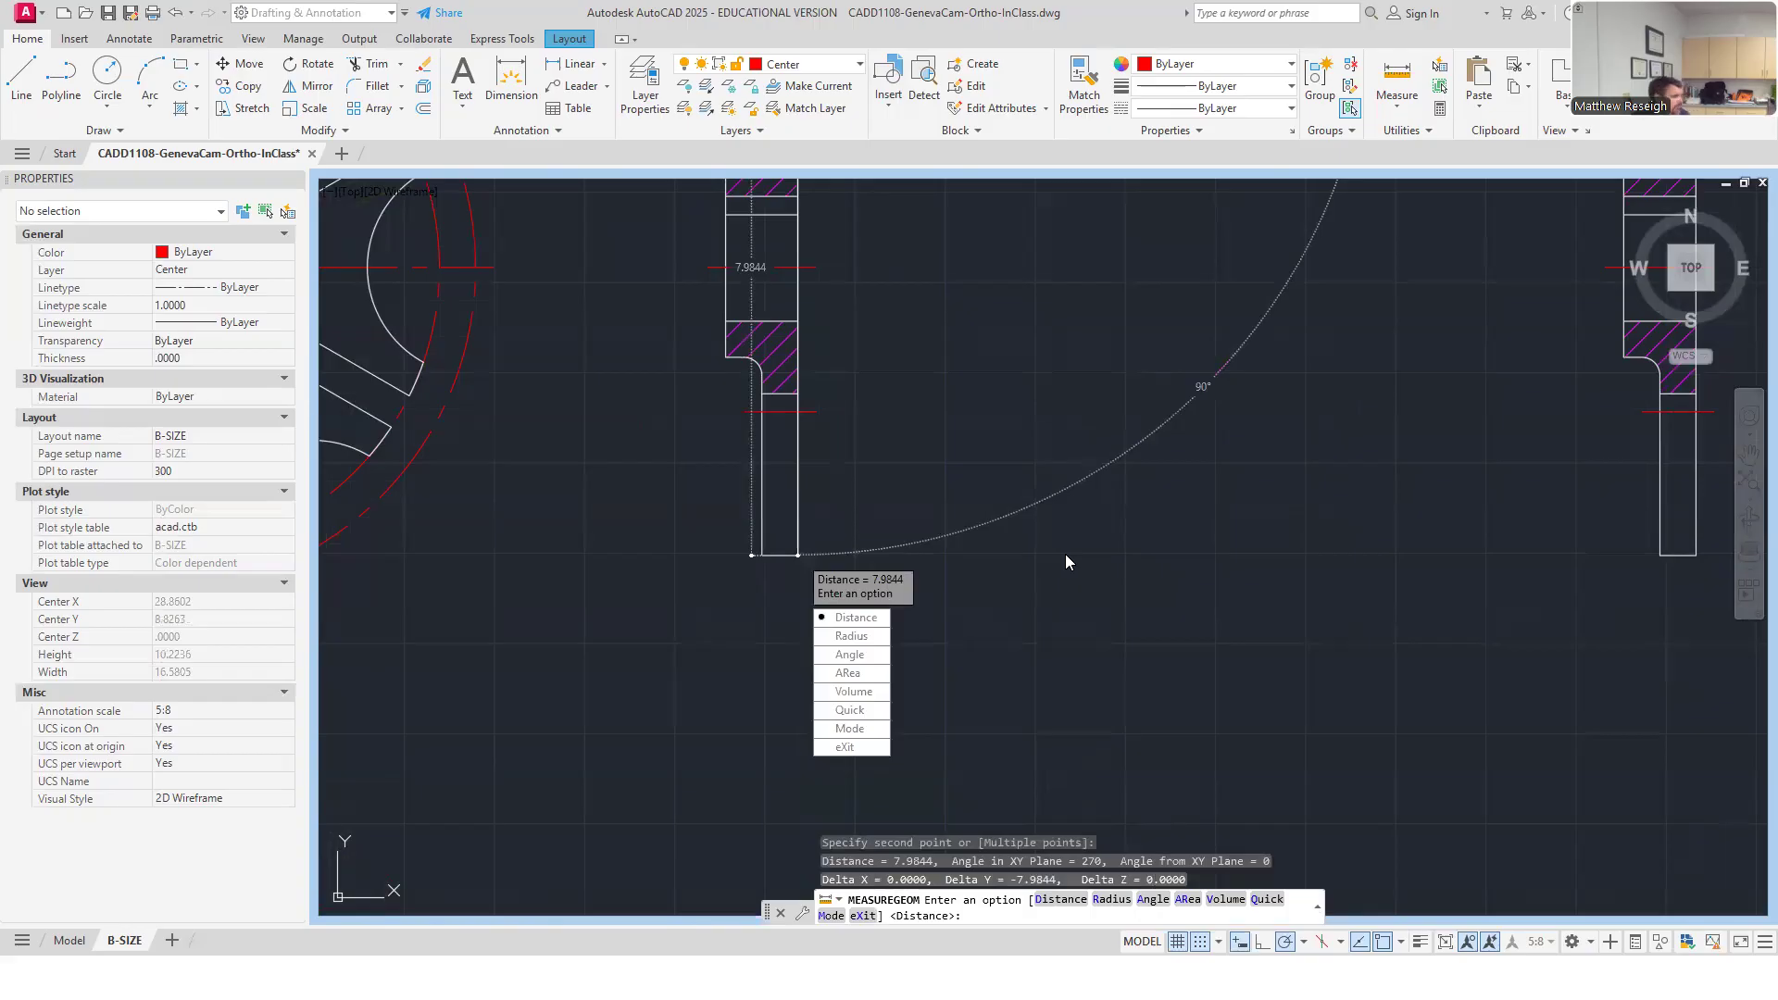
scroll(1040, 556, "down", 4)
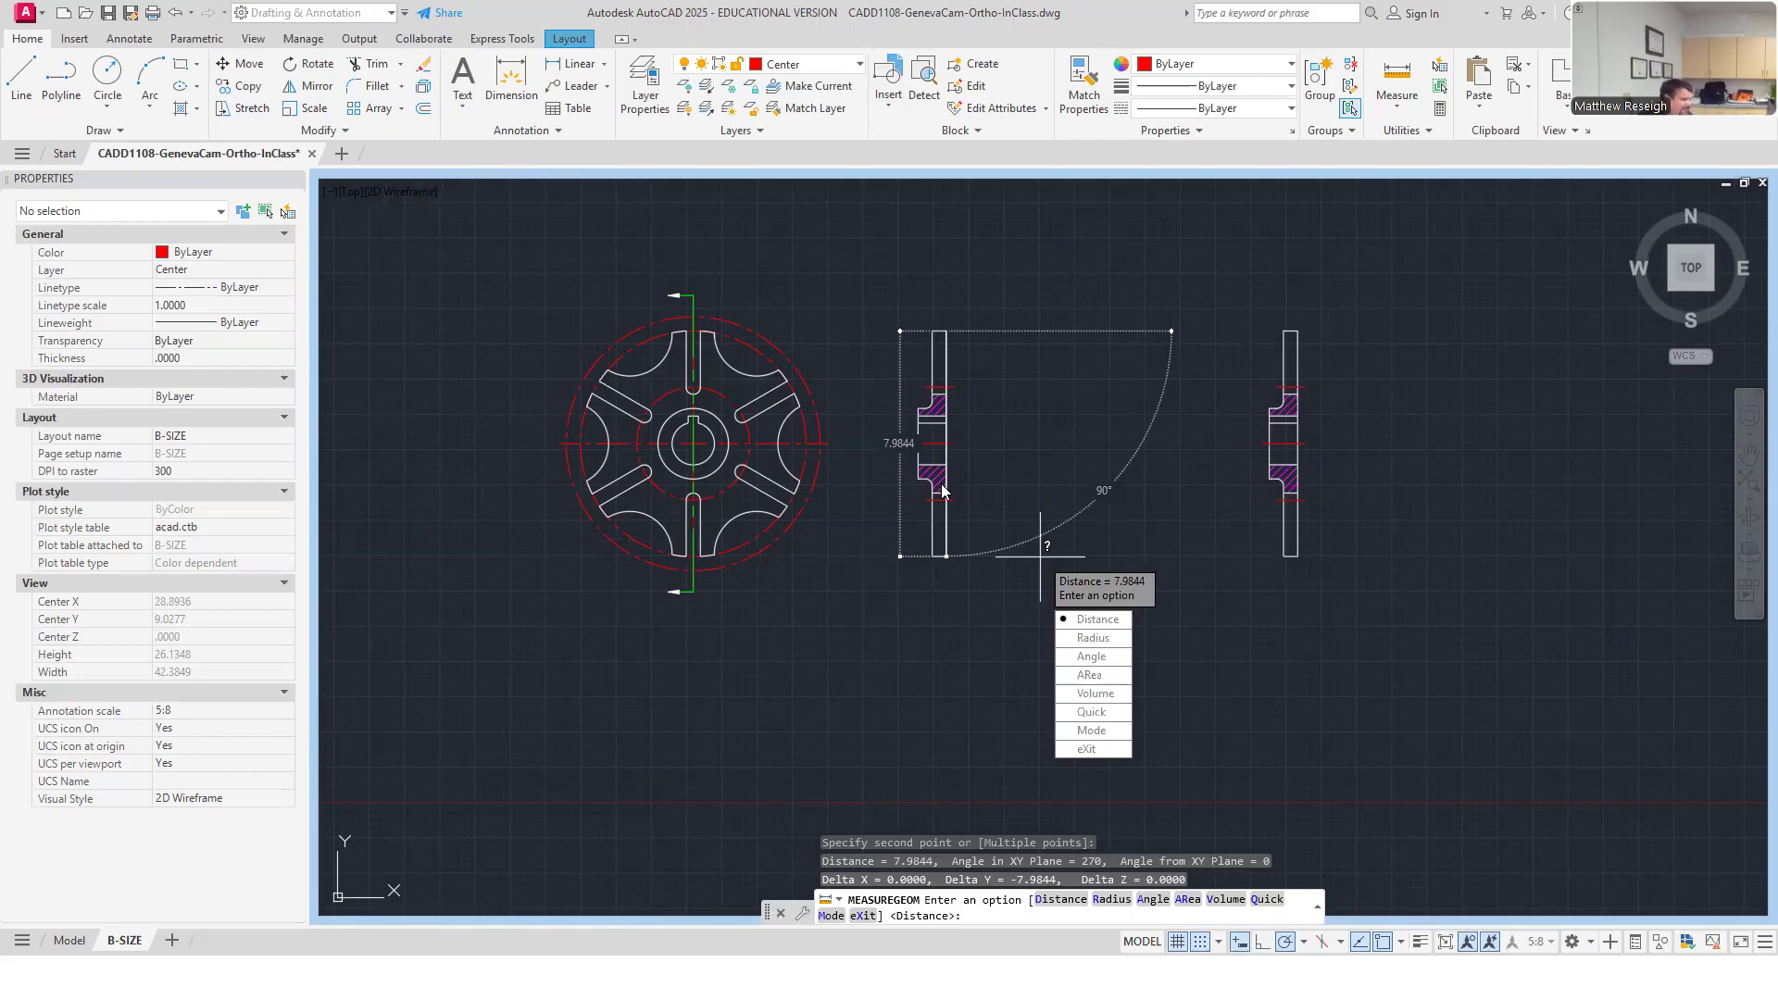
key("Escape")
Make the Dimension layer current.
scroll(673, 352, "up", 4)
scroll(703, 318, "up", 6)
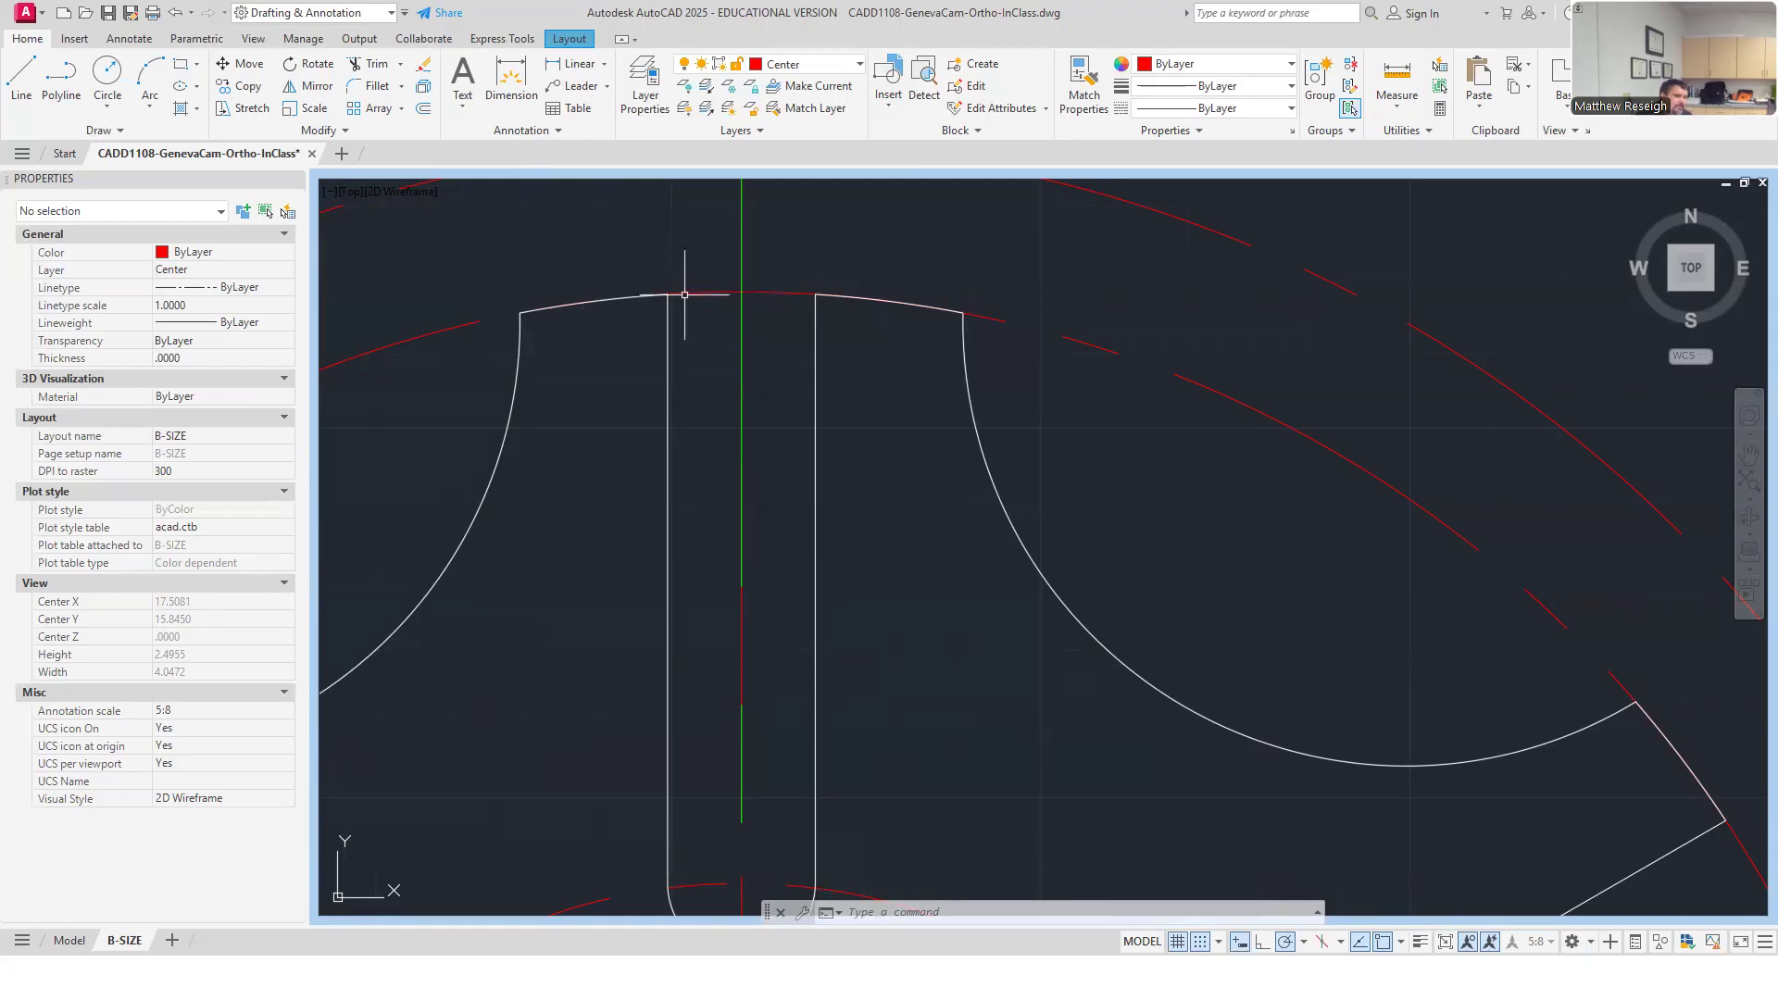
scroll(679, 294, "down", 6)
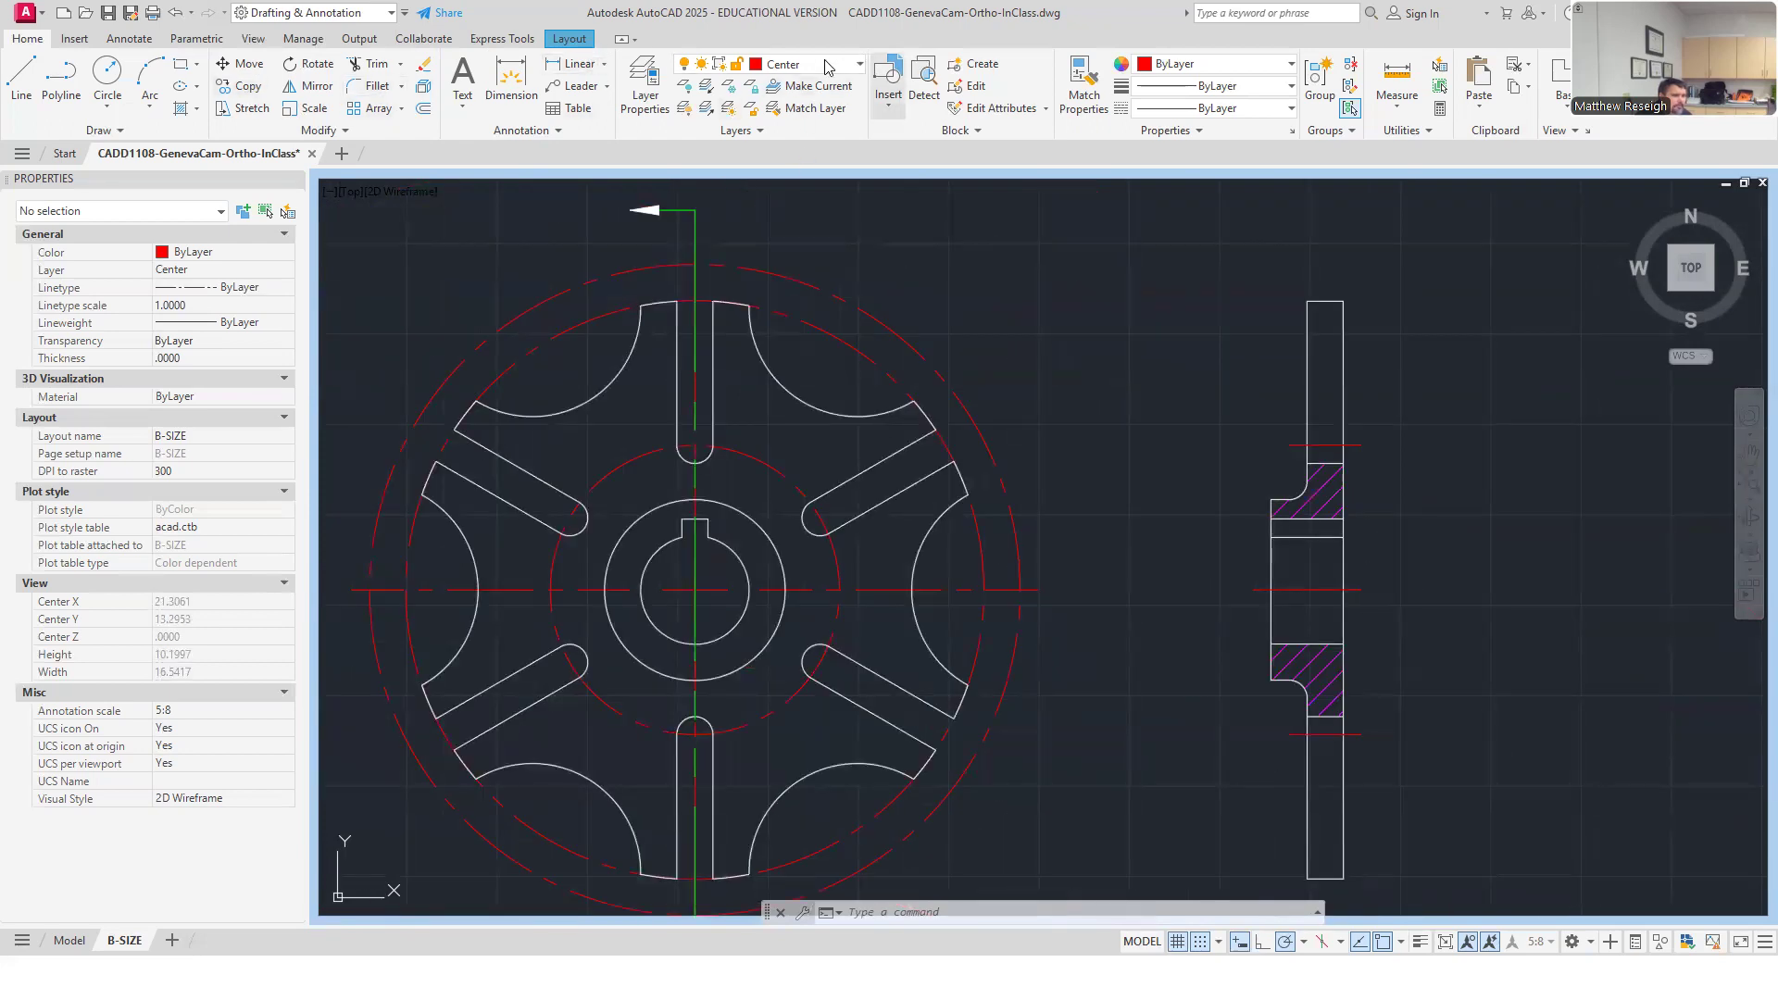
left_click(787, 64)
left_click(773, 264)
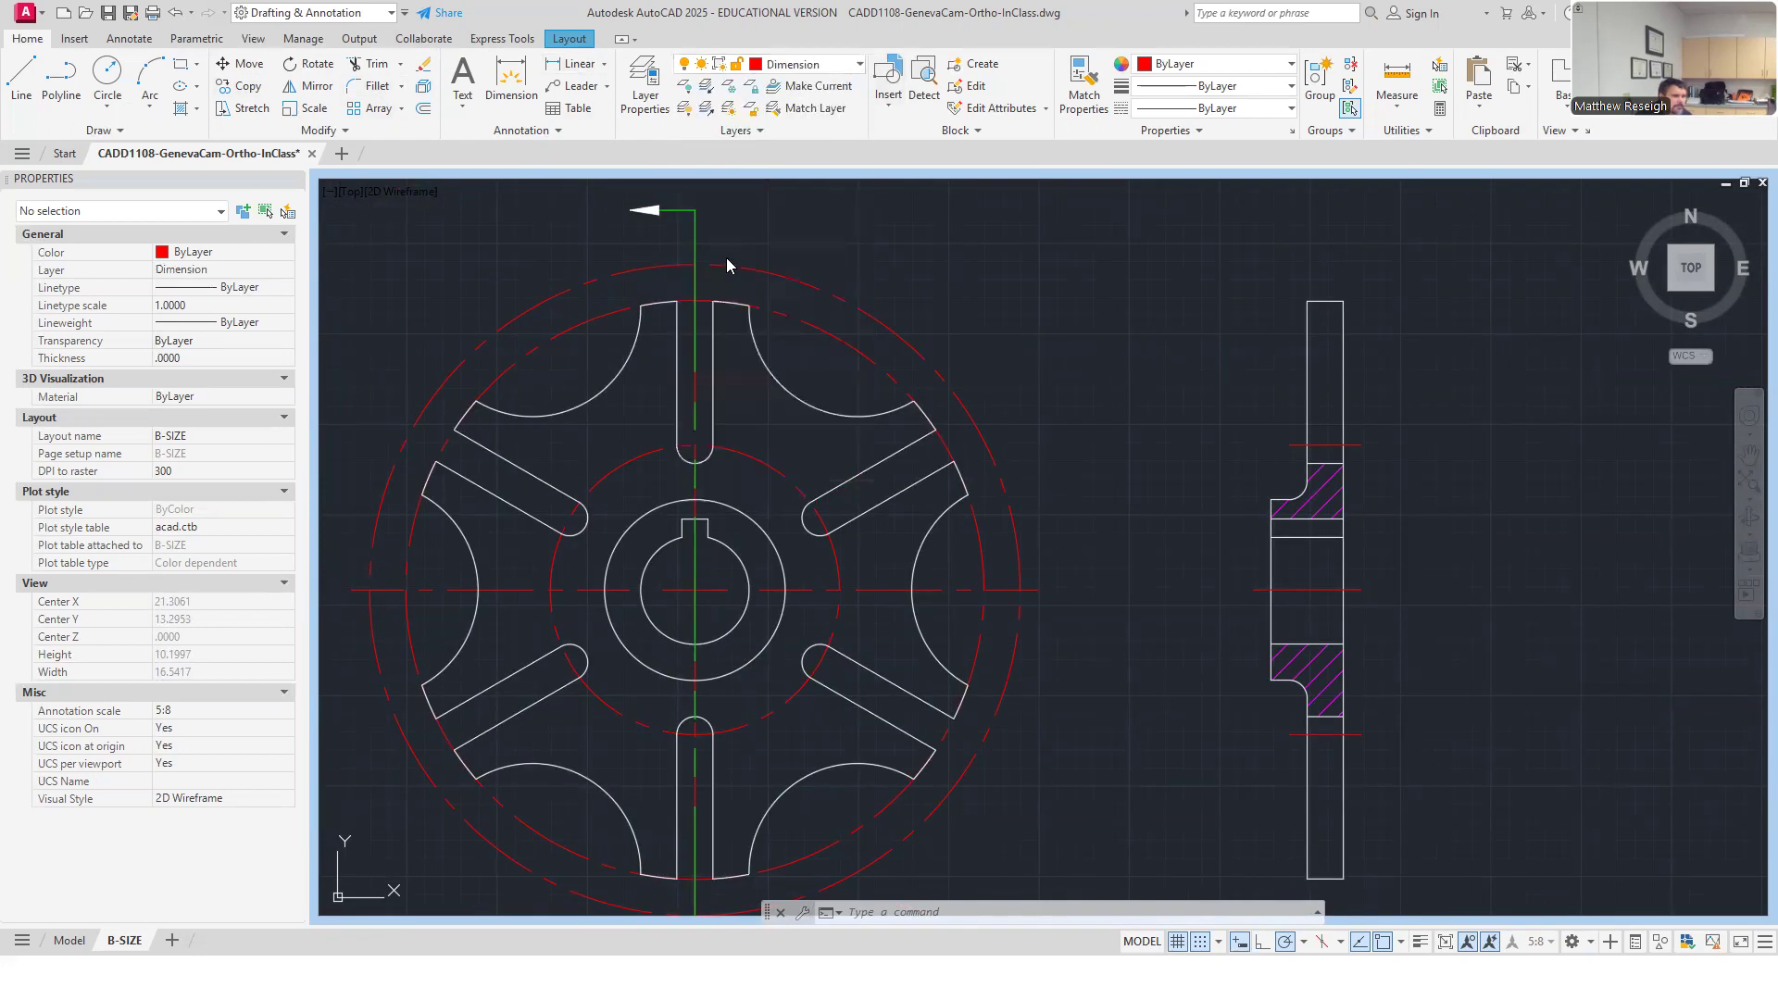
Add a diameter dimension to the dashed circle along the cam's outer rim, with its text outside the front view at the upper right.
left_click(129, 42)
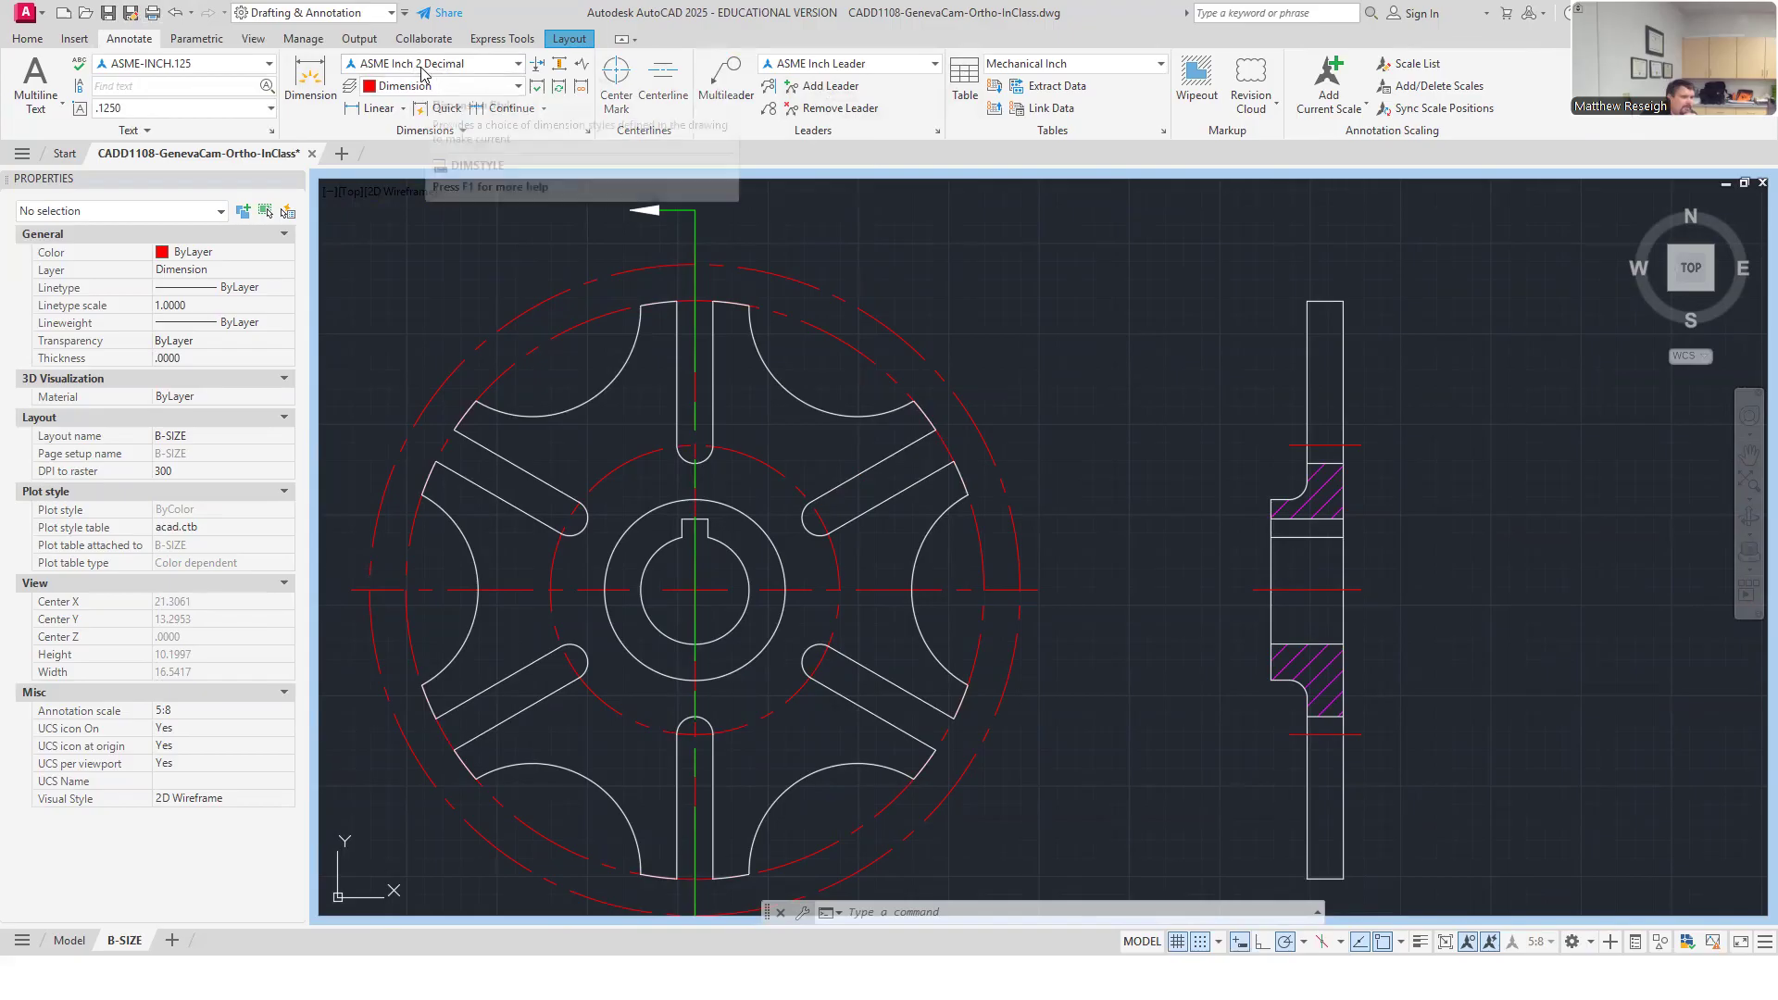
left_click(310, 78)
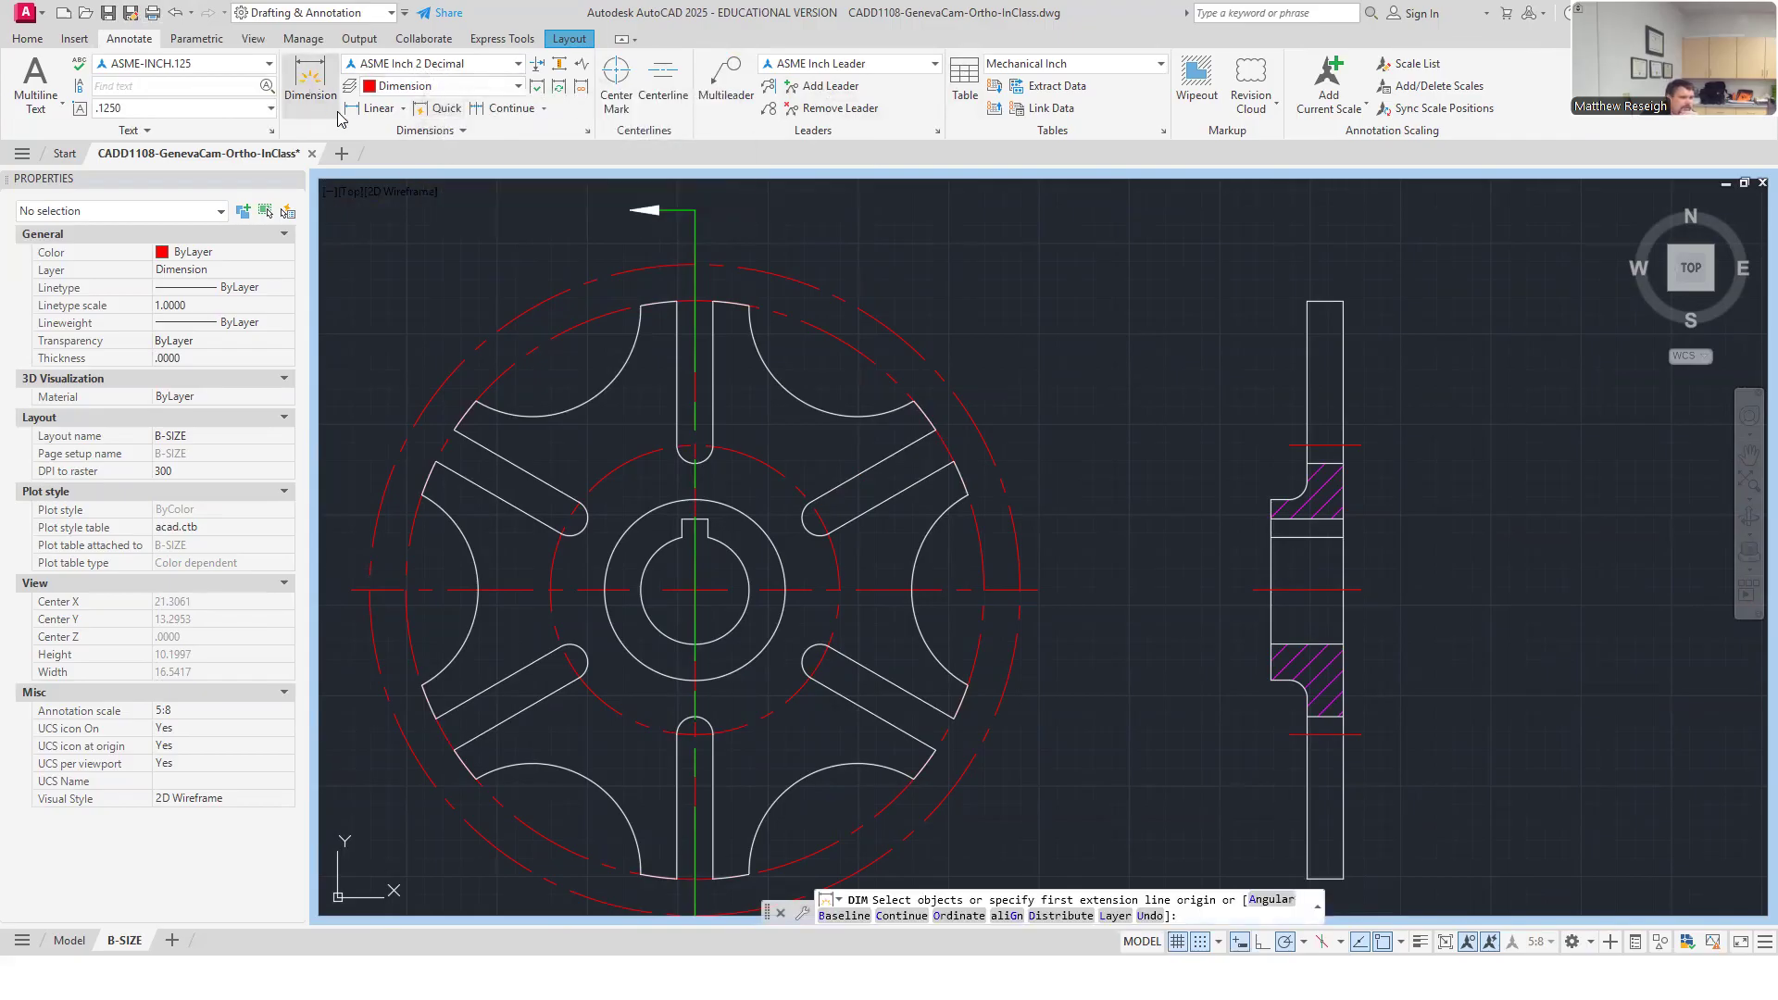
left_click(403, 110)
left_click(391, 331)
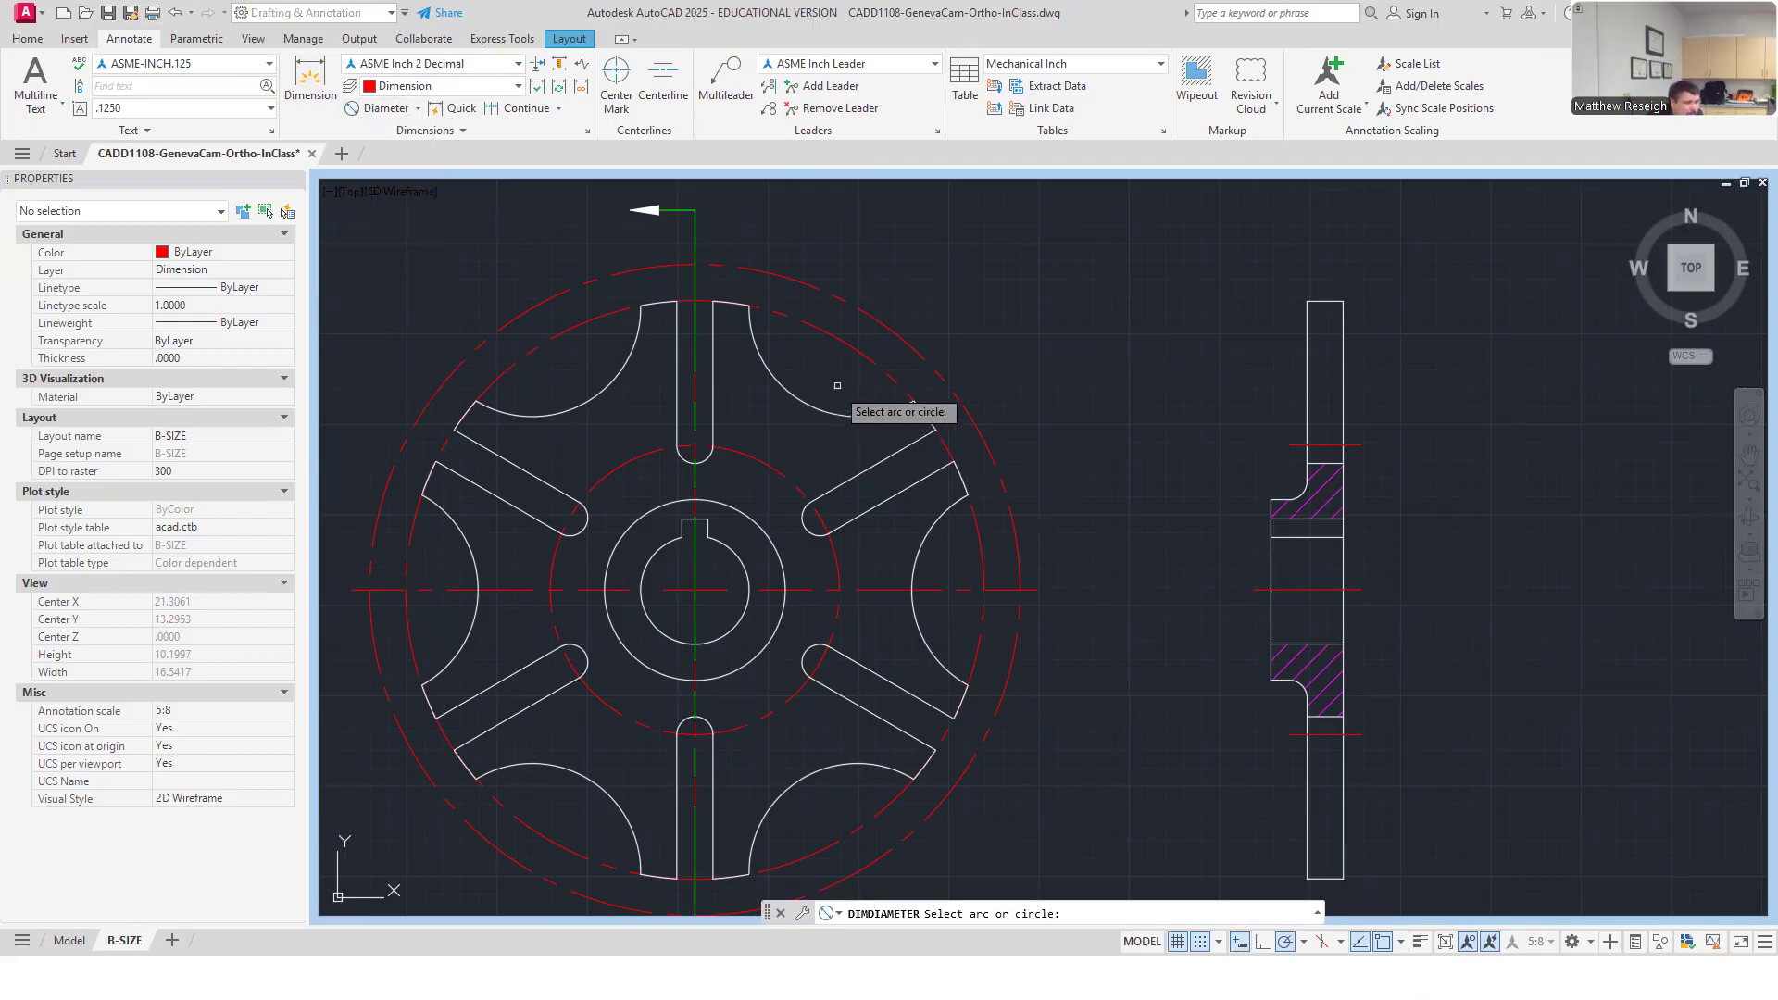
left_click(853, 348)
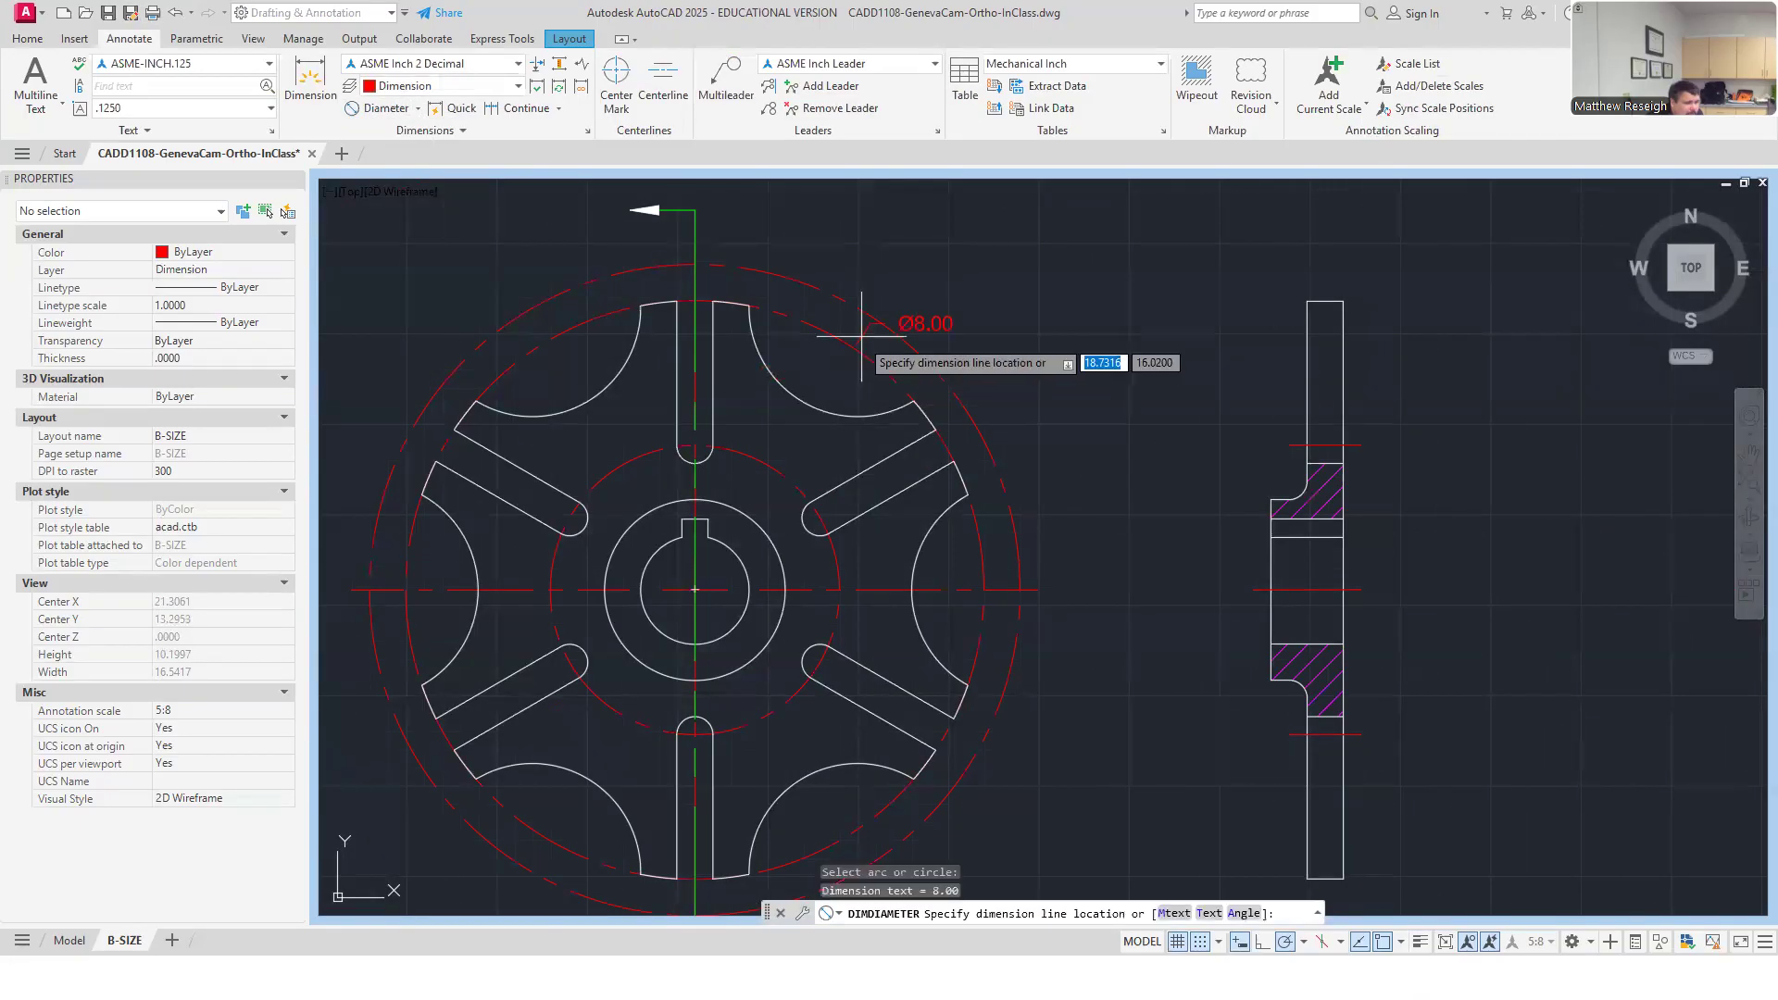
left_click(913, 289)
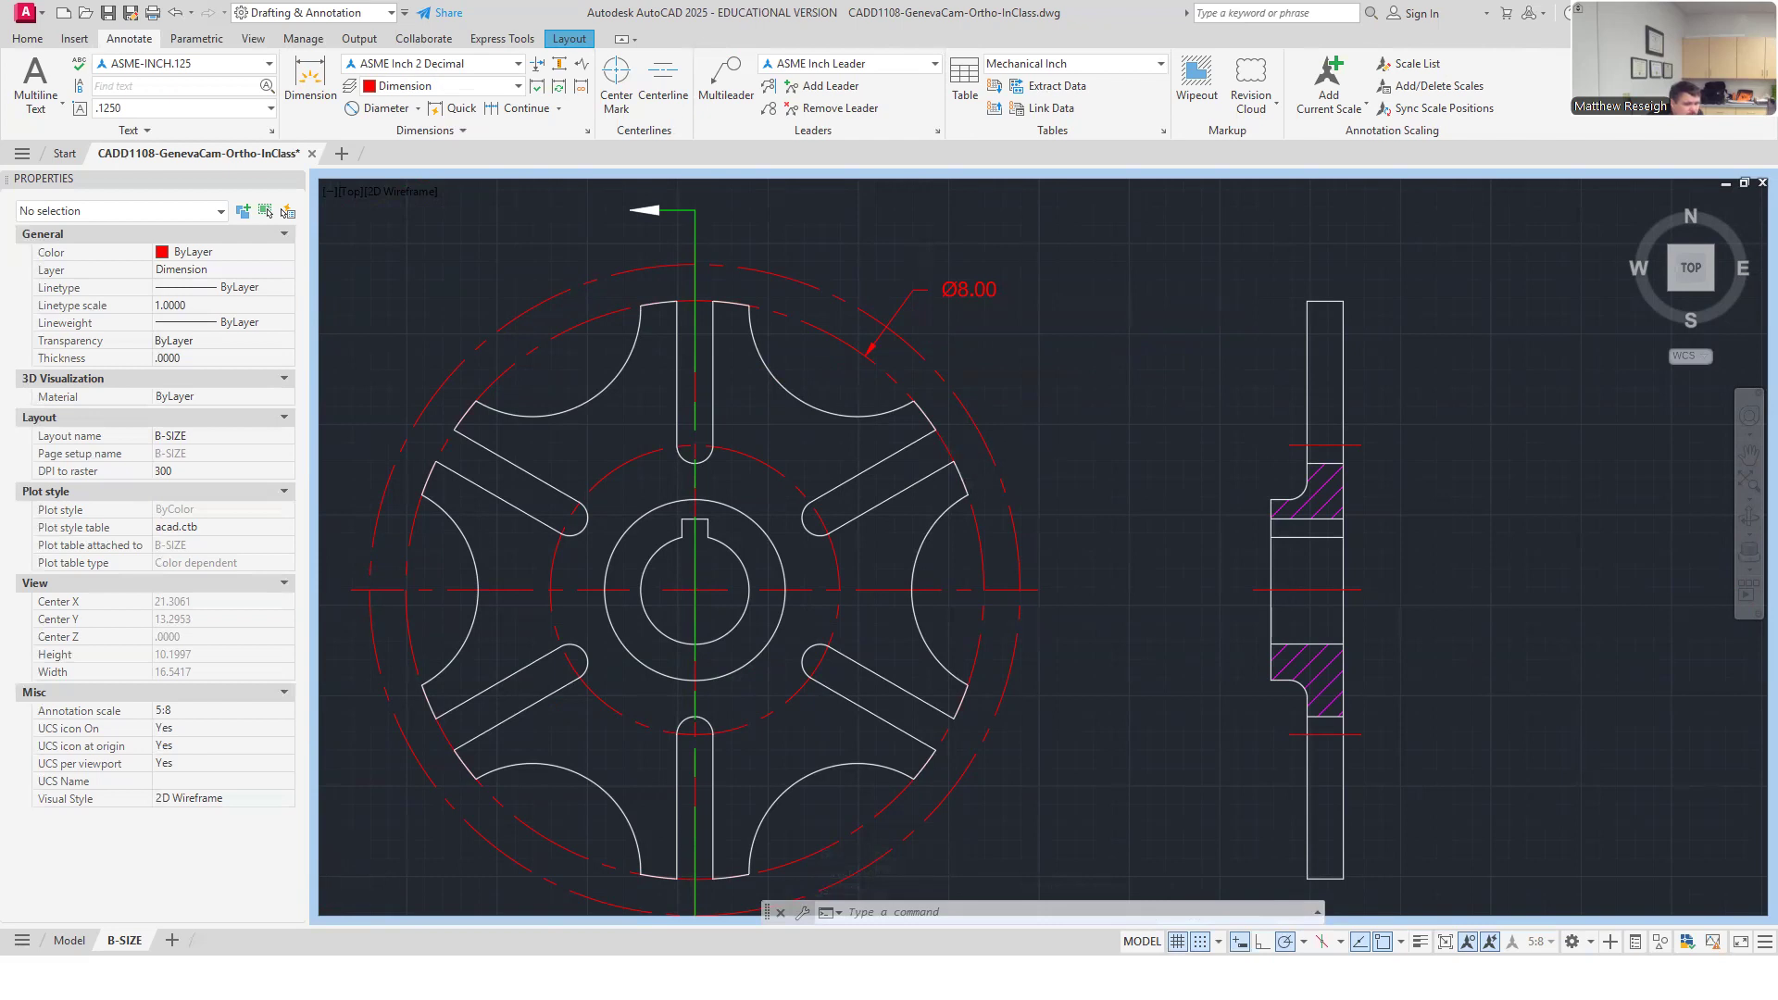
scroll(1012, 454, "down", 2)
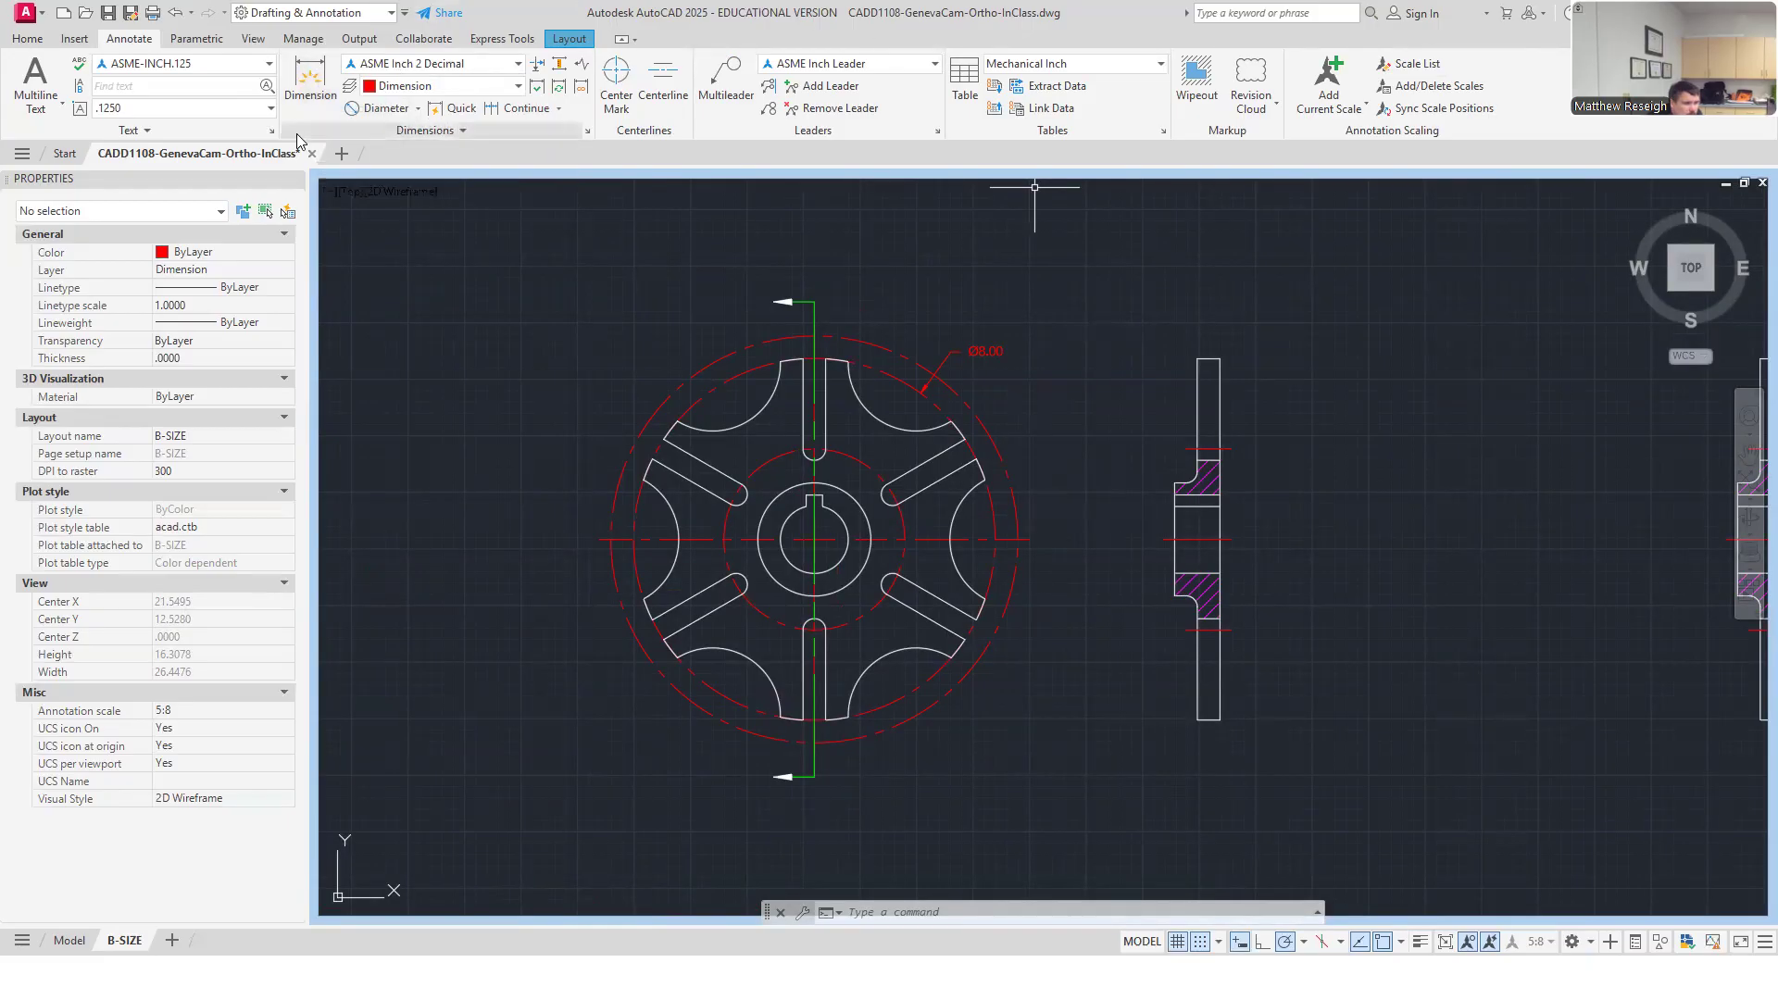
Dimension the section view's overall width from the hub face to the disc's far side, with the dimension above the view.
left_click(308, 77)
scroll(1196, 474, "up", 2)
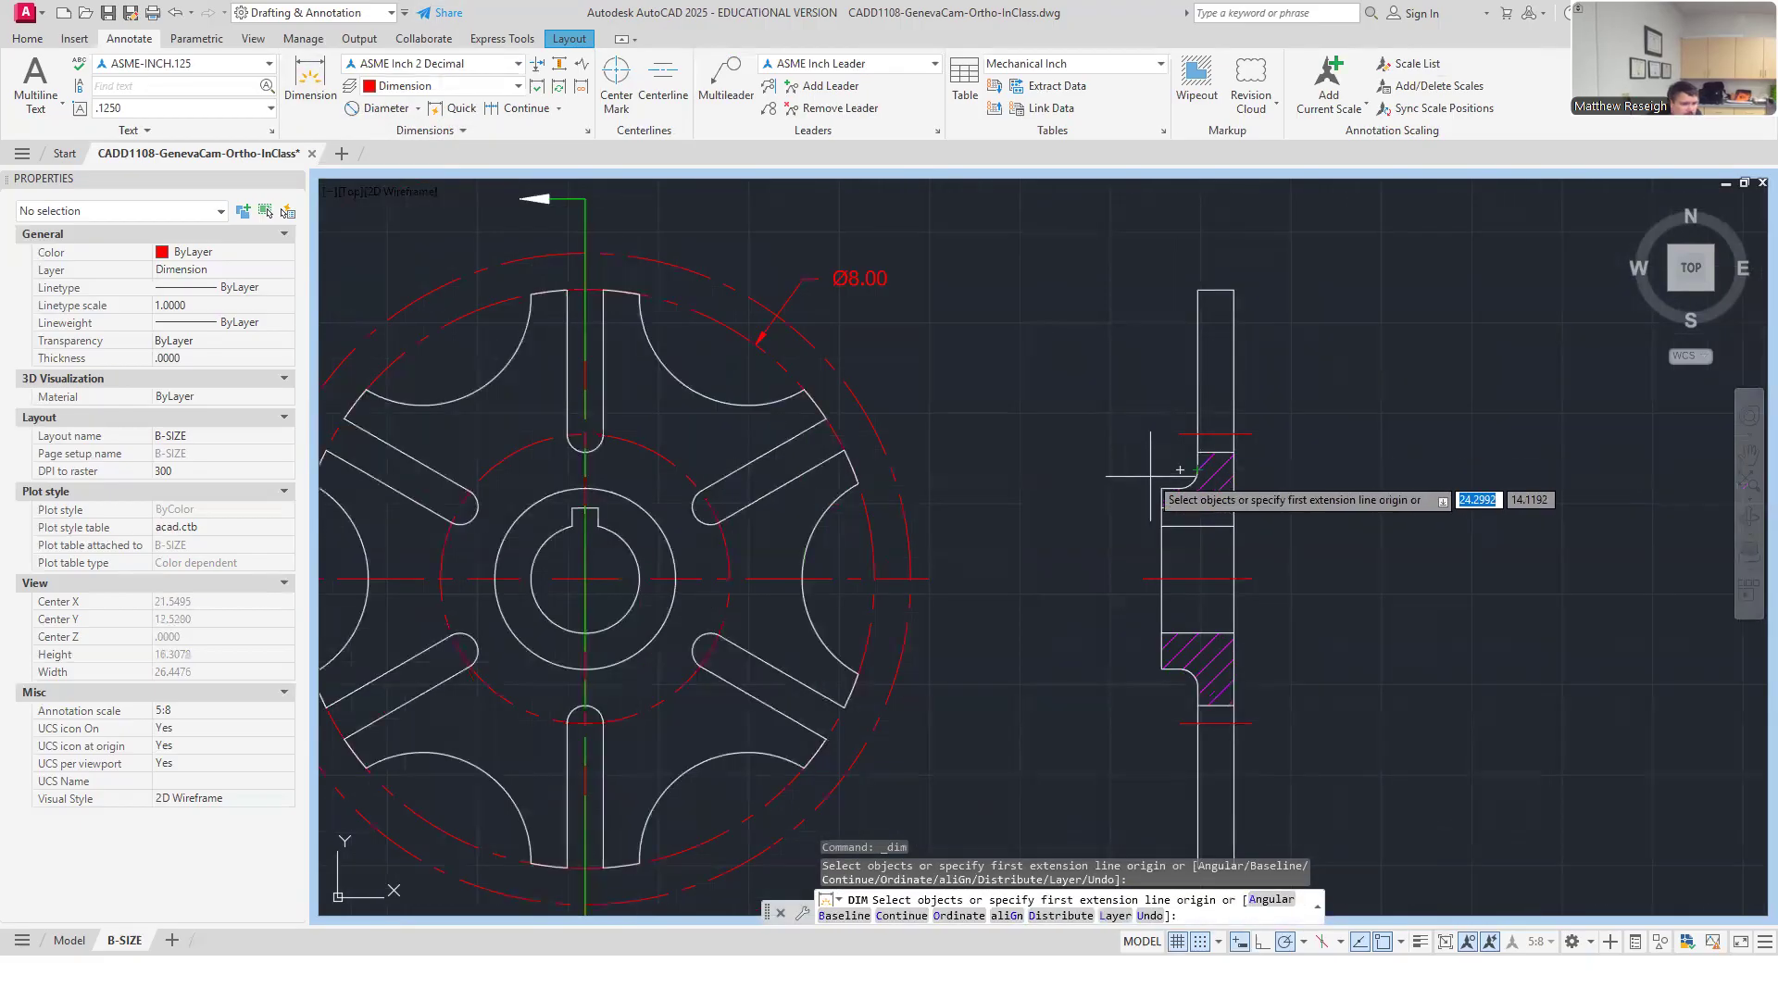
left_click(1163, 488)
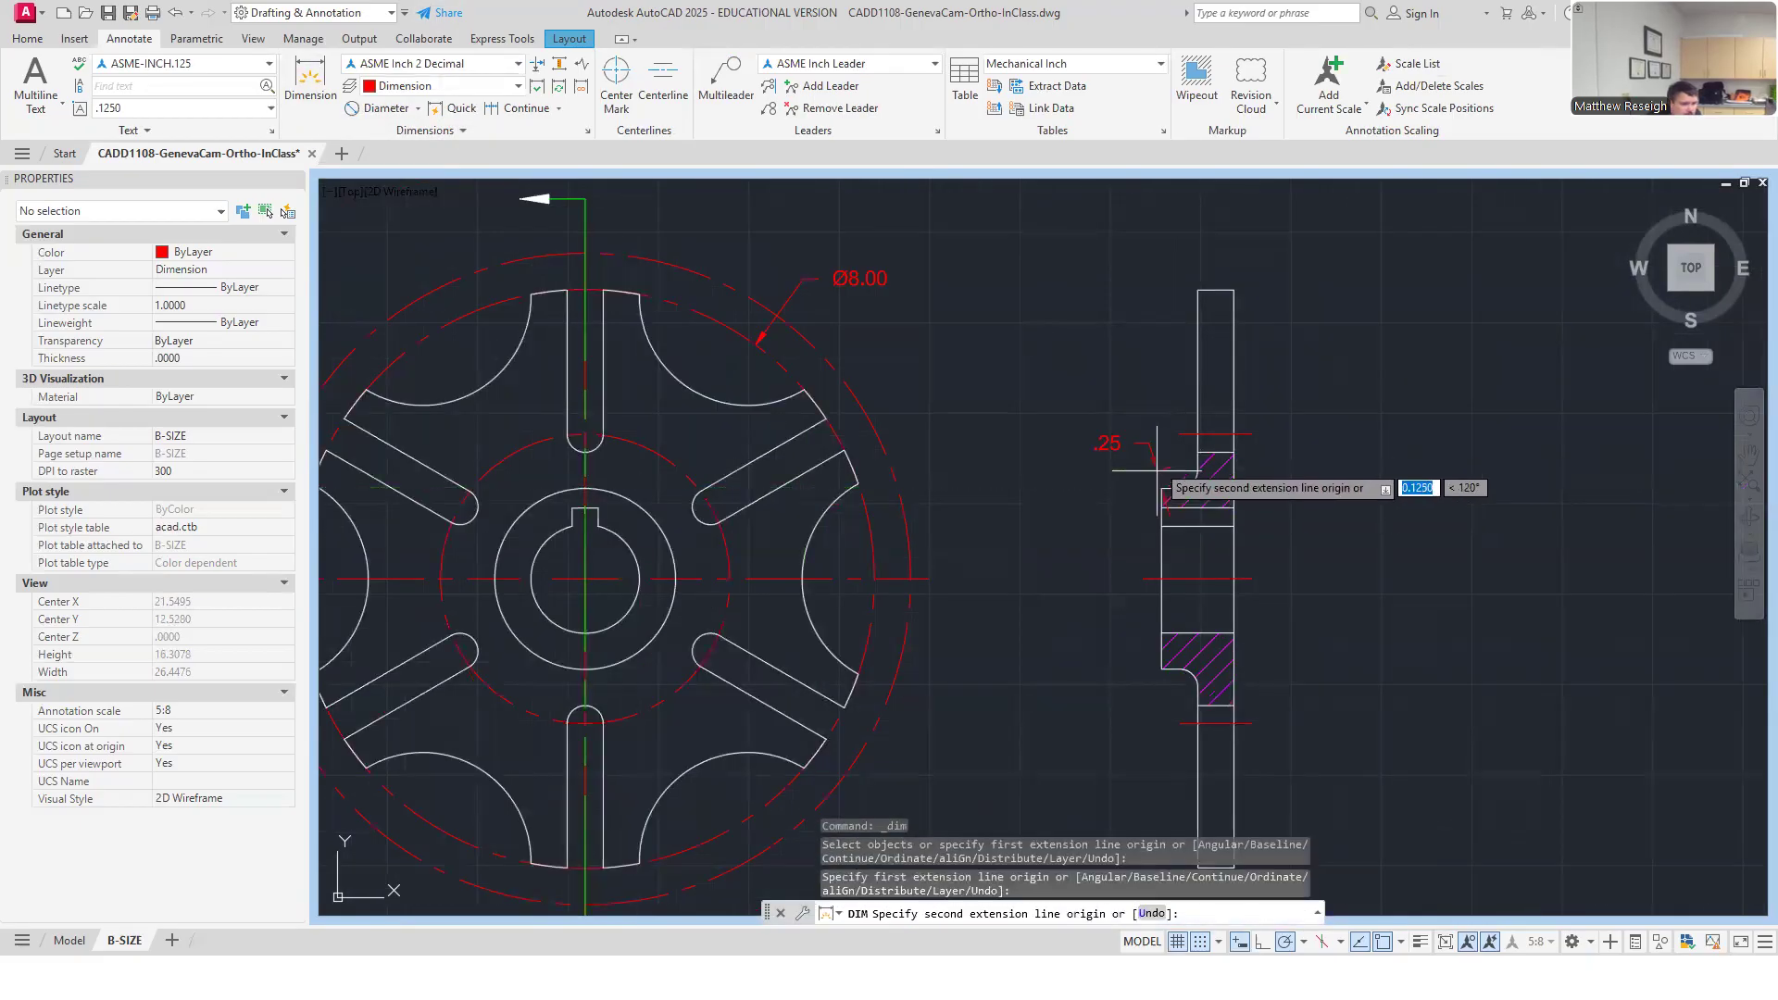
left_click(1231, 294)
scroll(1205, 224, "down", 2)
scroll(1205, 224, "down", 2)
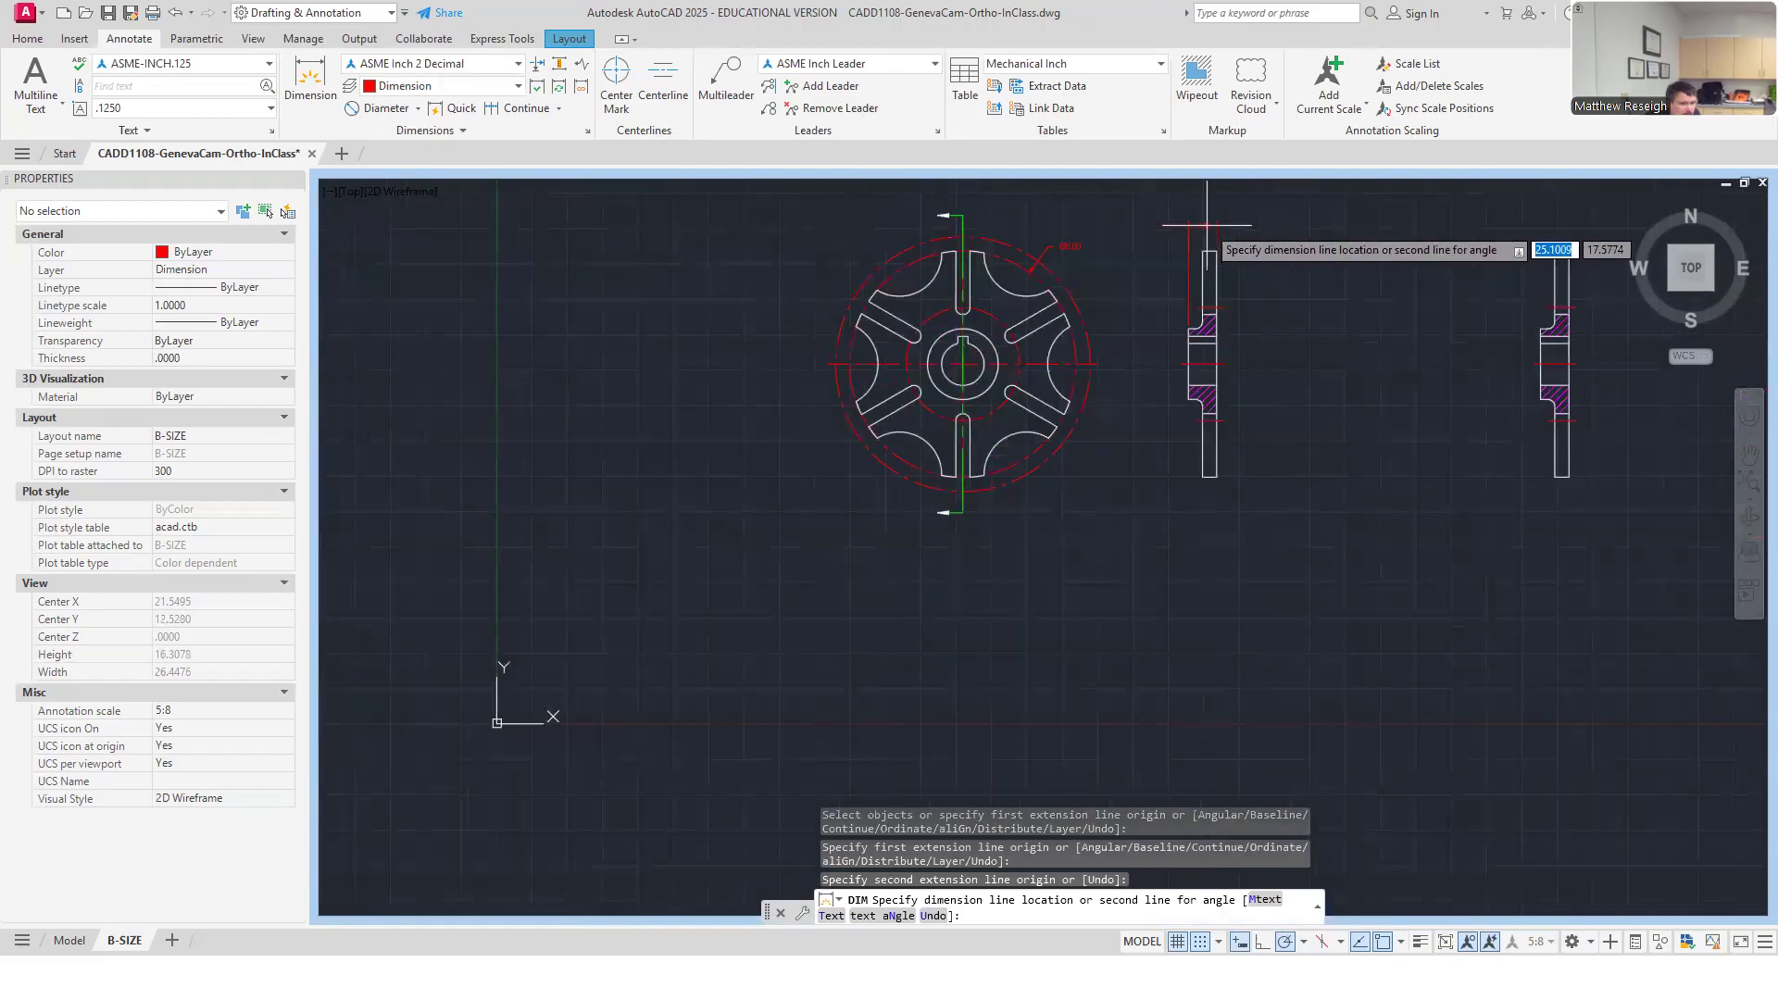
scroll(1205, 224, "up", 2)
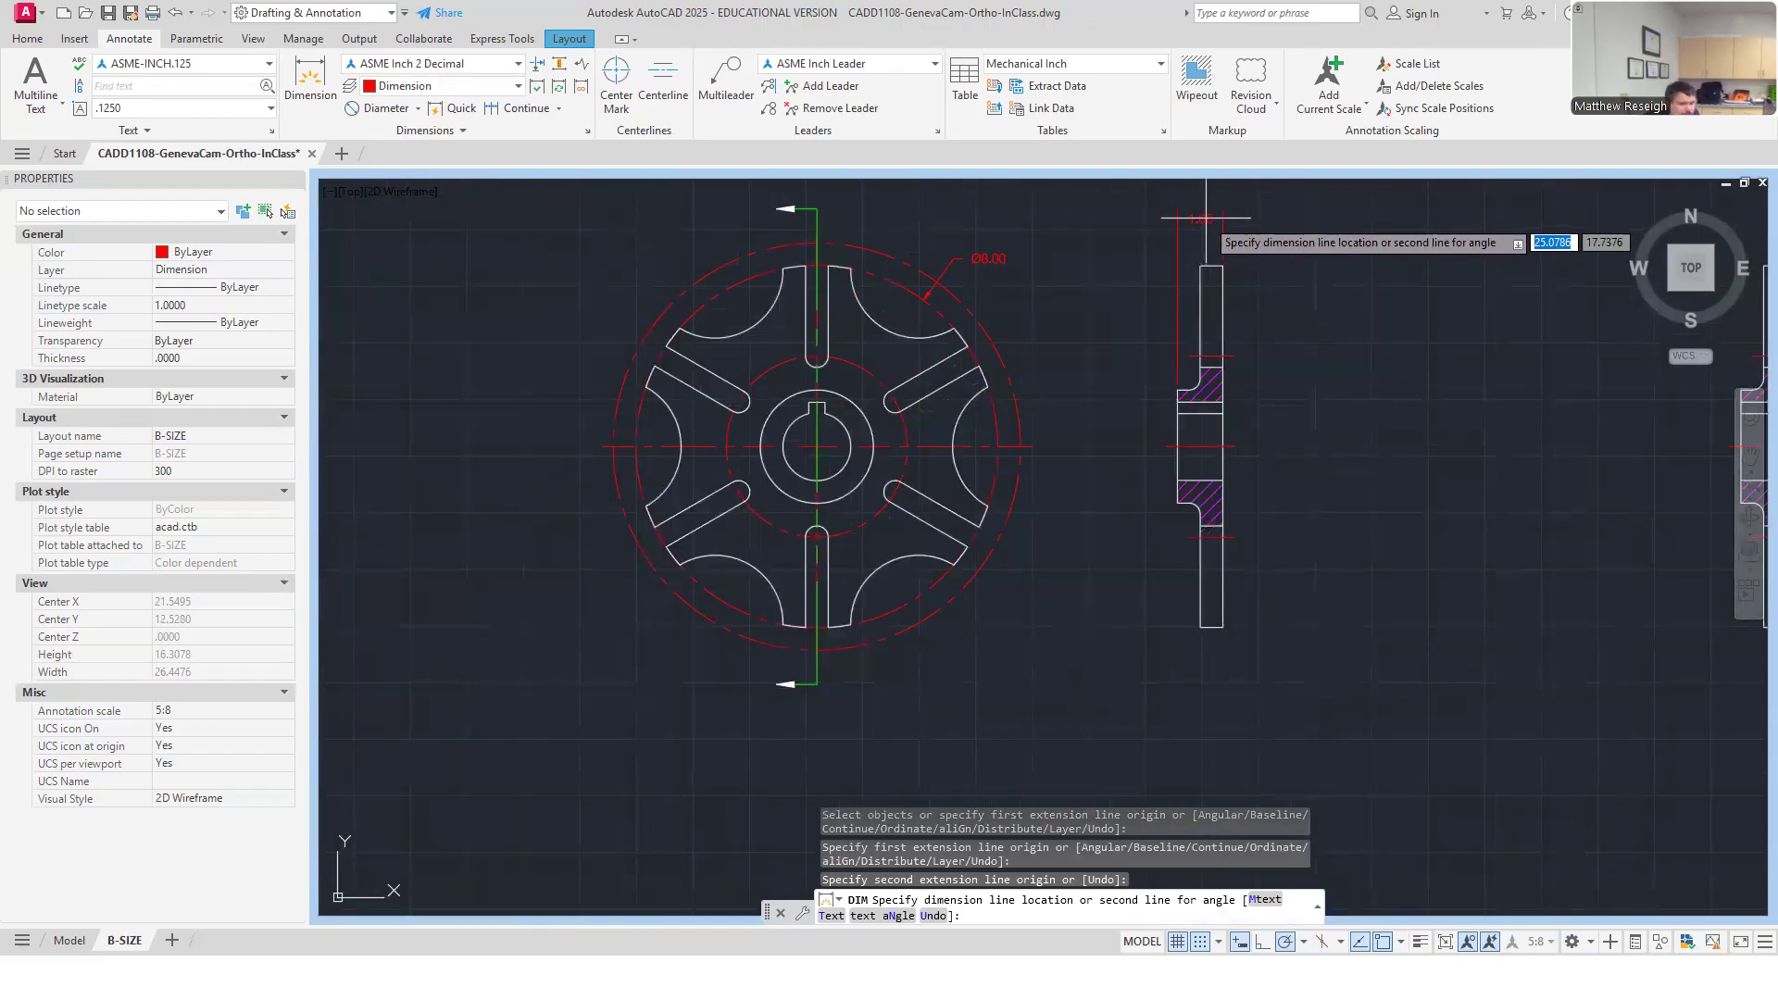
left_click(1205, 210)
scroll(1199, 373, "down", 2)
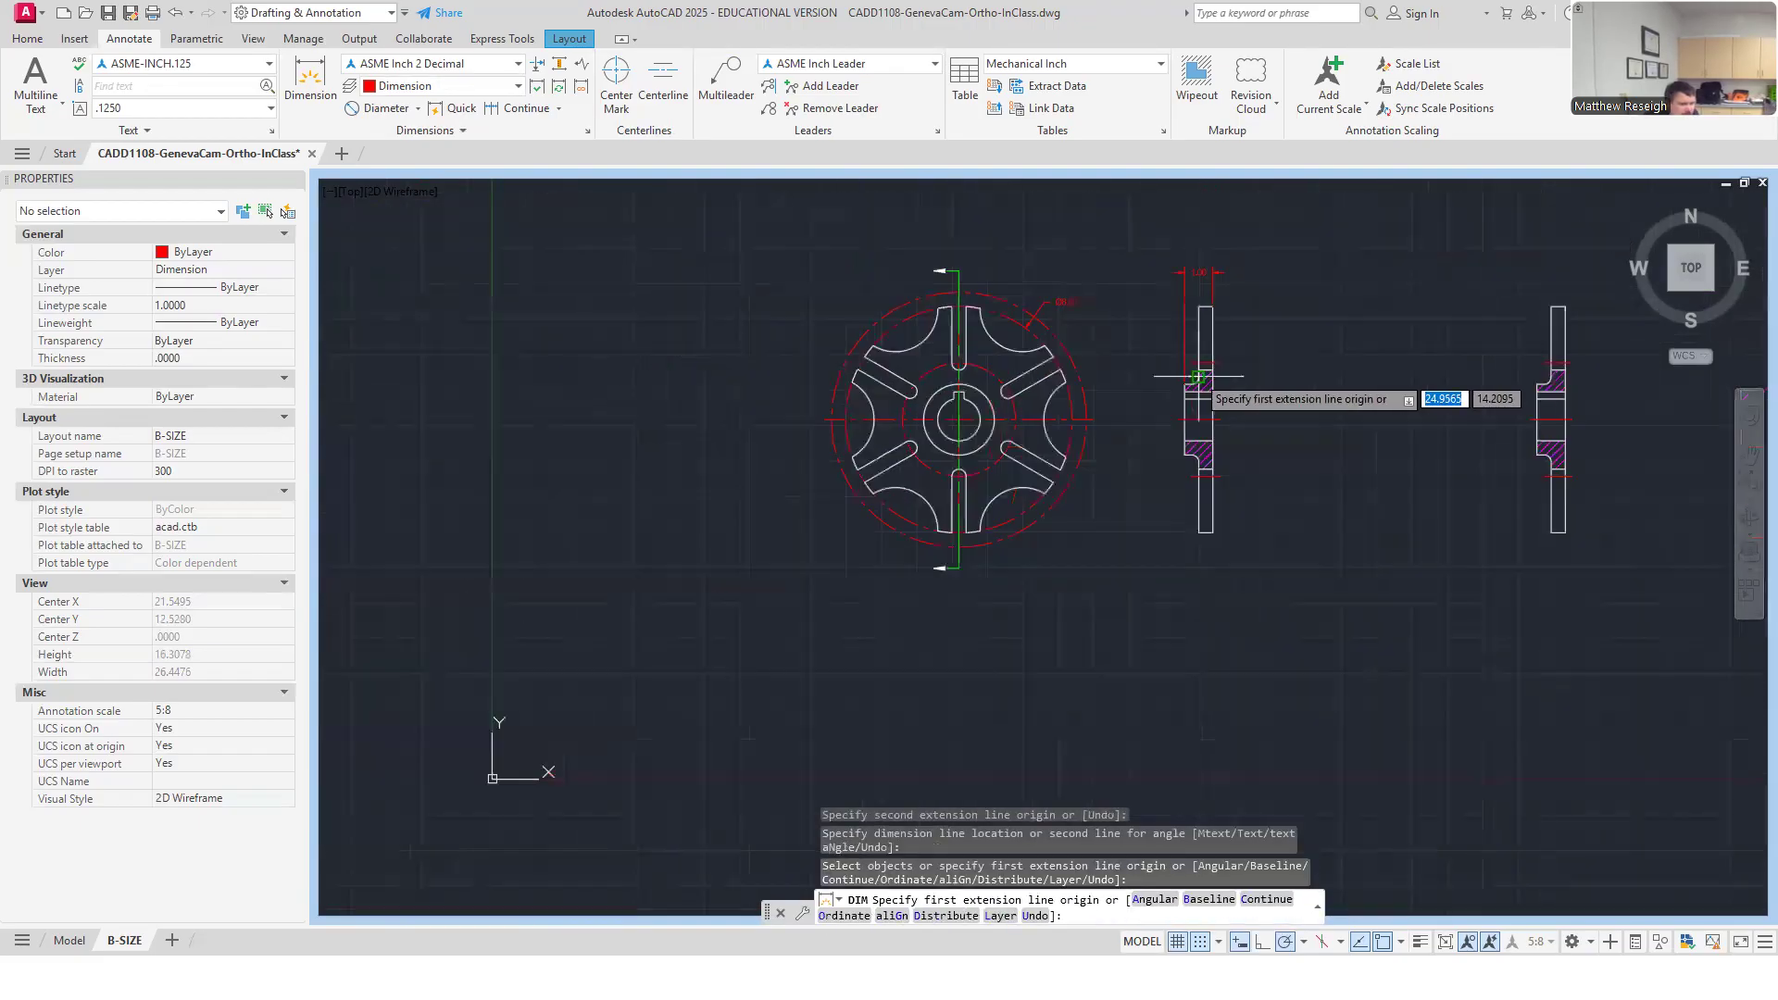
scroll(1172, 323, "down", 2)
scroll(1194, 339, "up", 2)
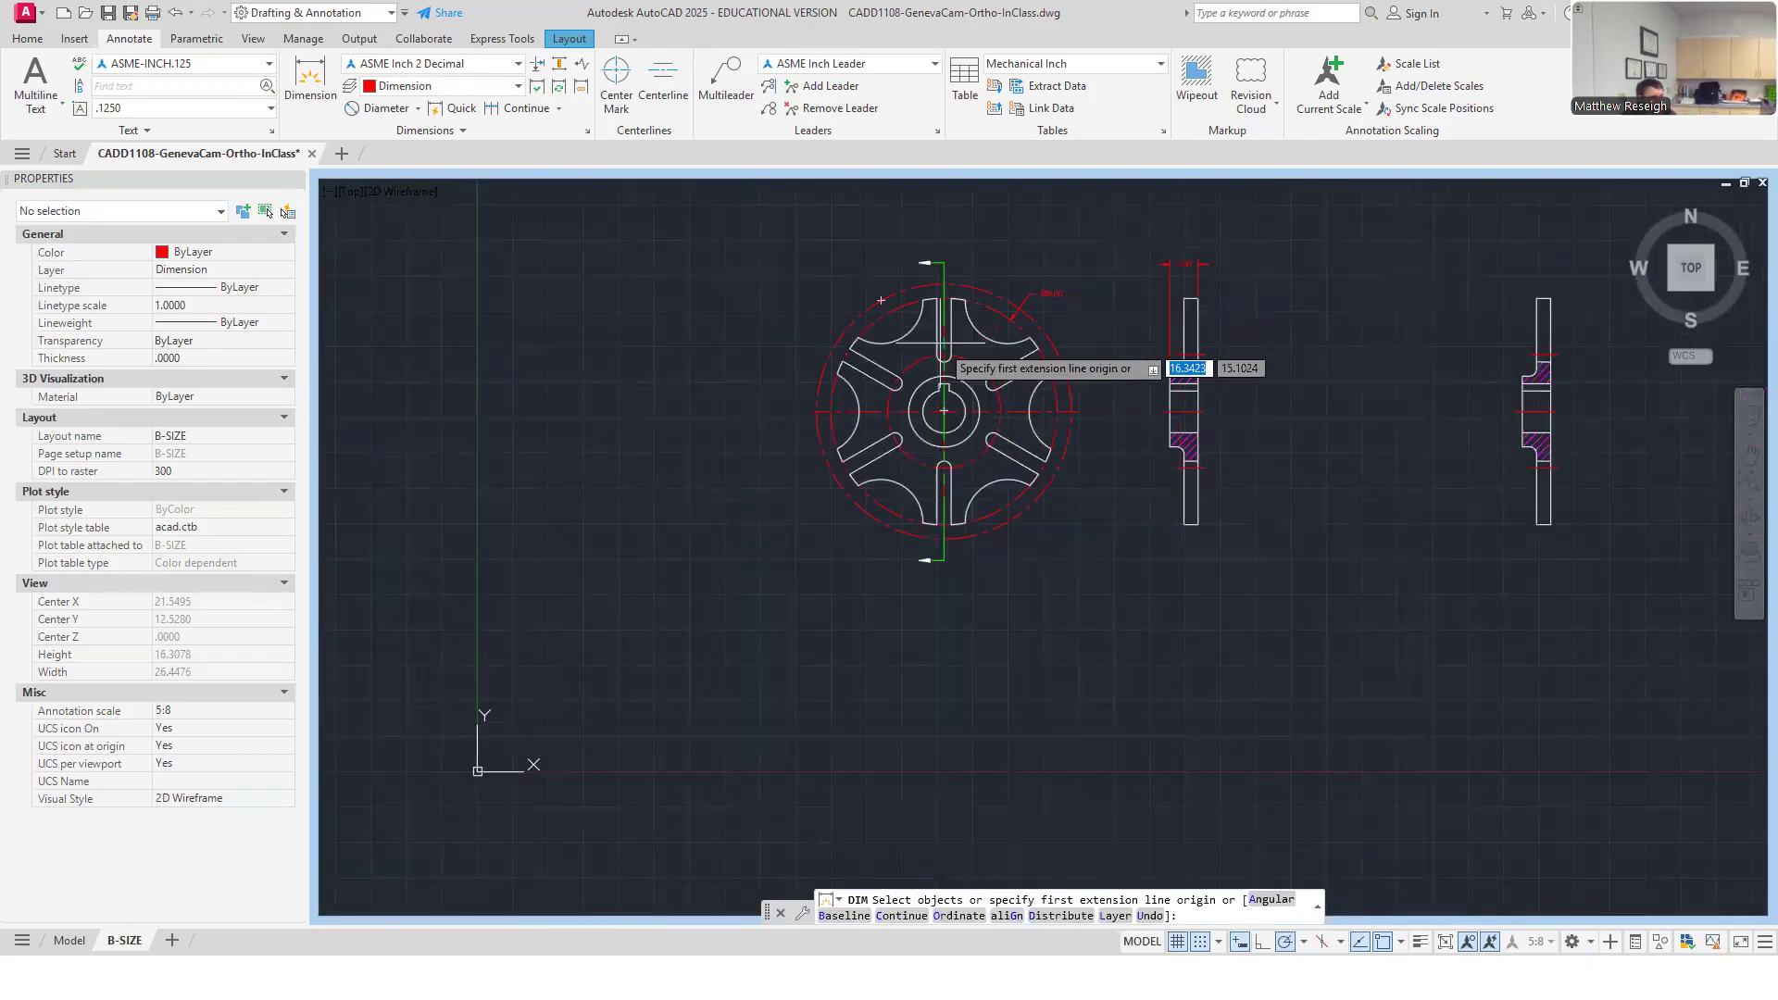
key("Return")
scroll(980, 356, "up", 2)
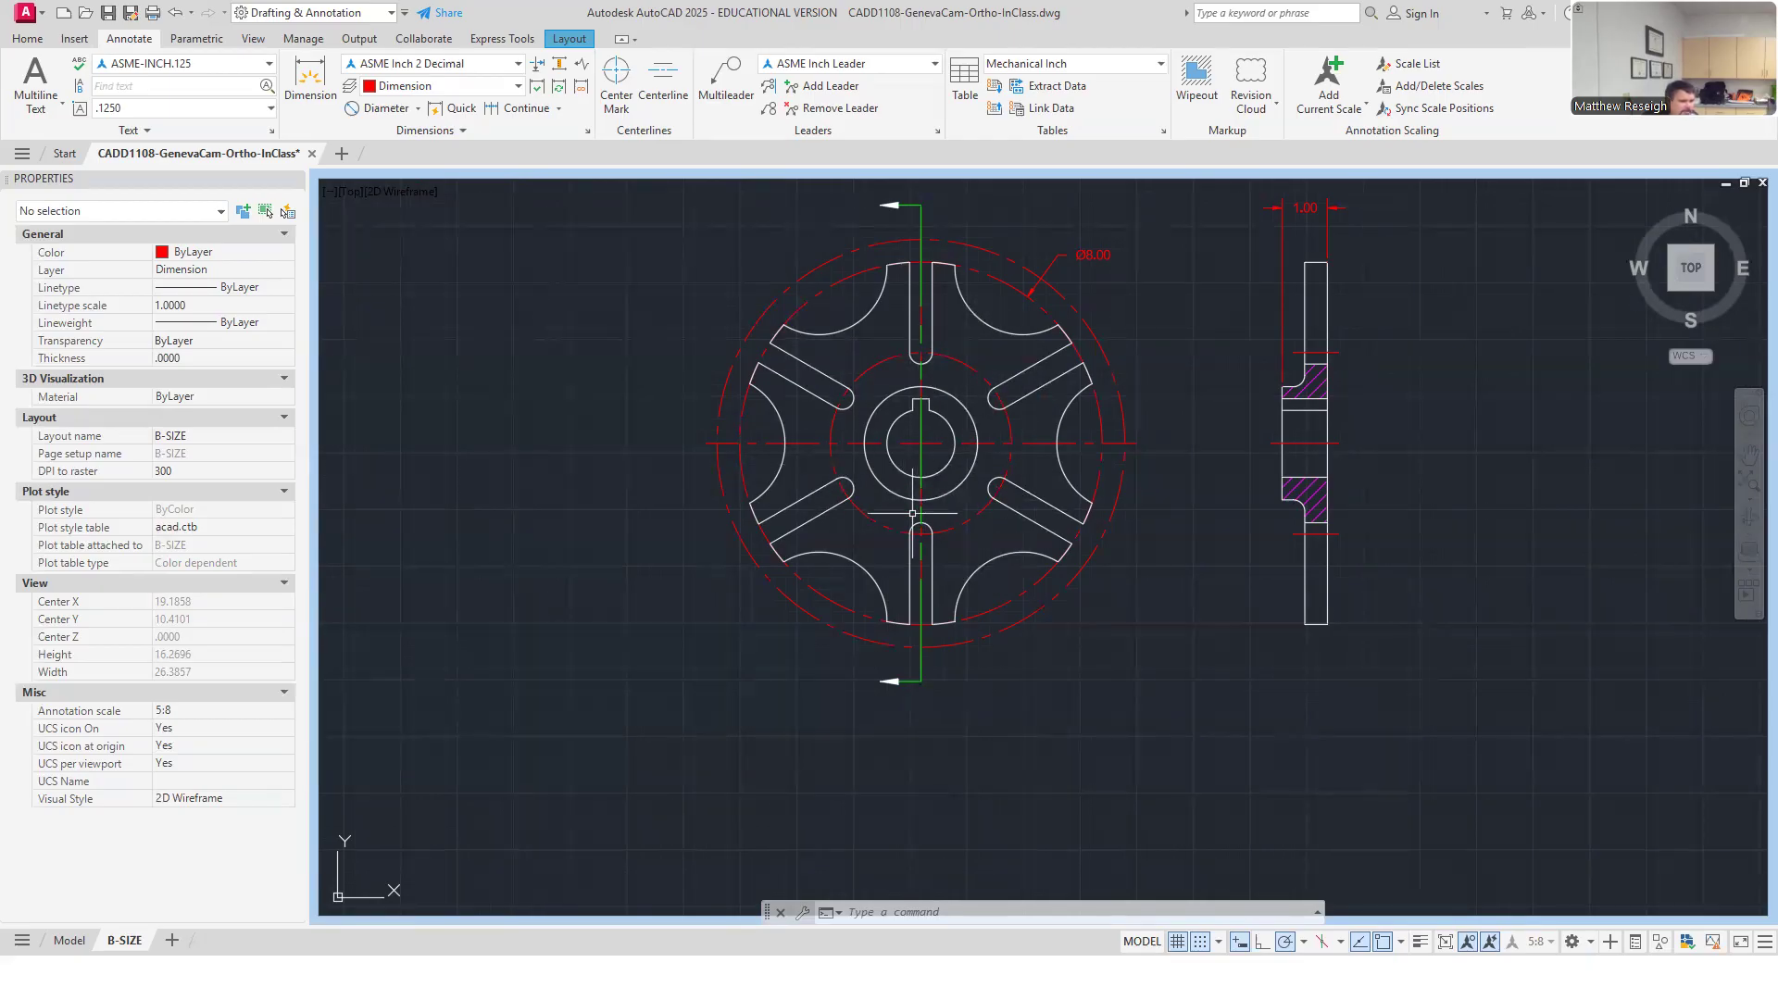
scroll(920, 568, "down", 2)
scroll(1033, 456, "up", 2)
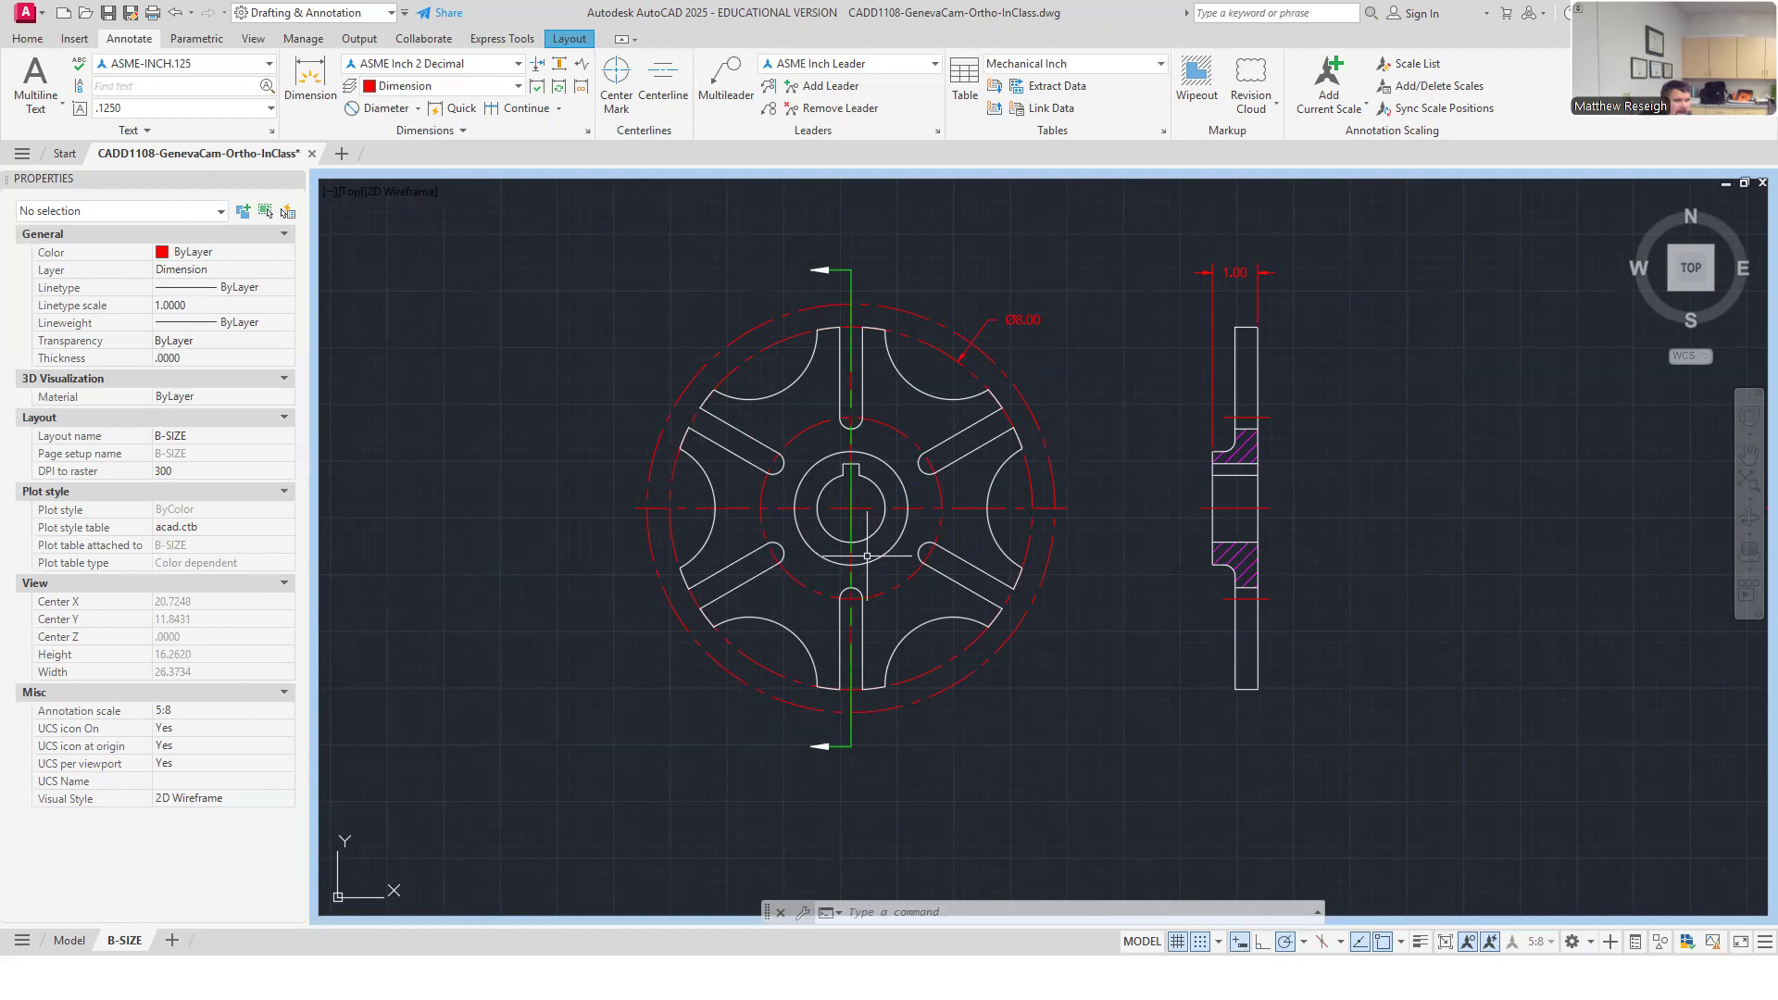
scroll(1262, 386, "down", 2)
scroll(1243, 289, "up", 2)
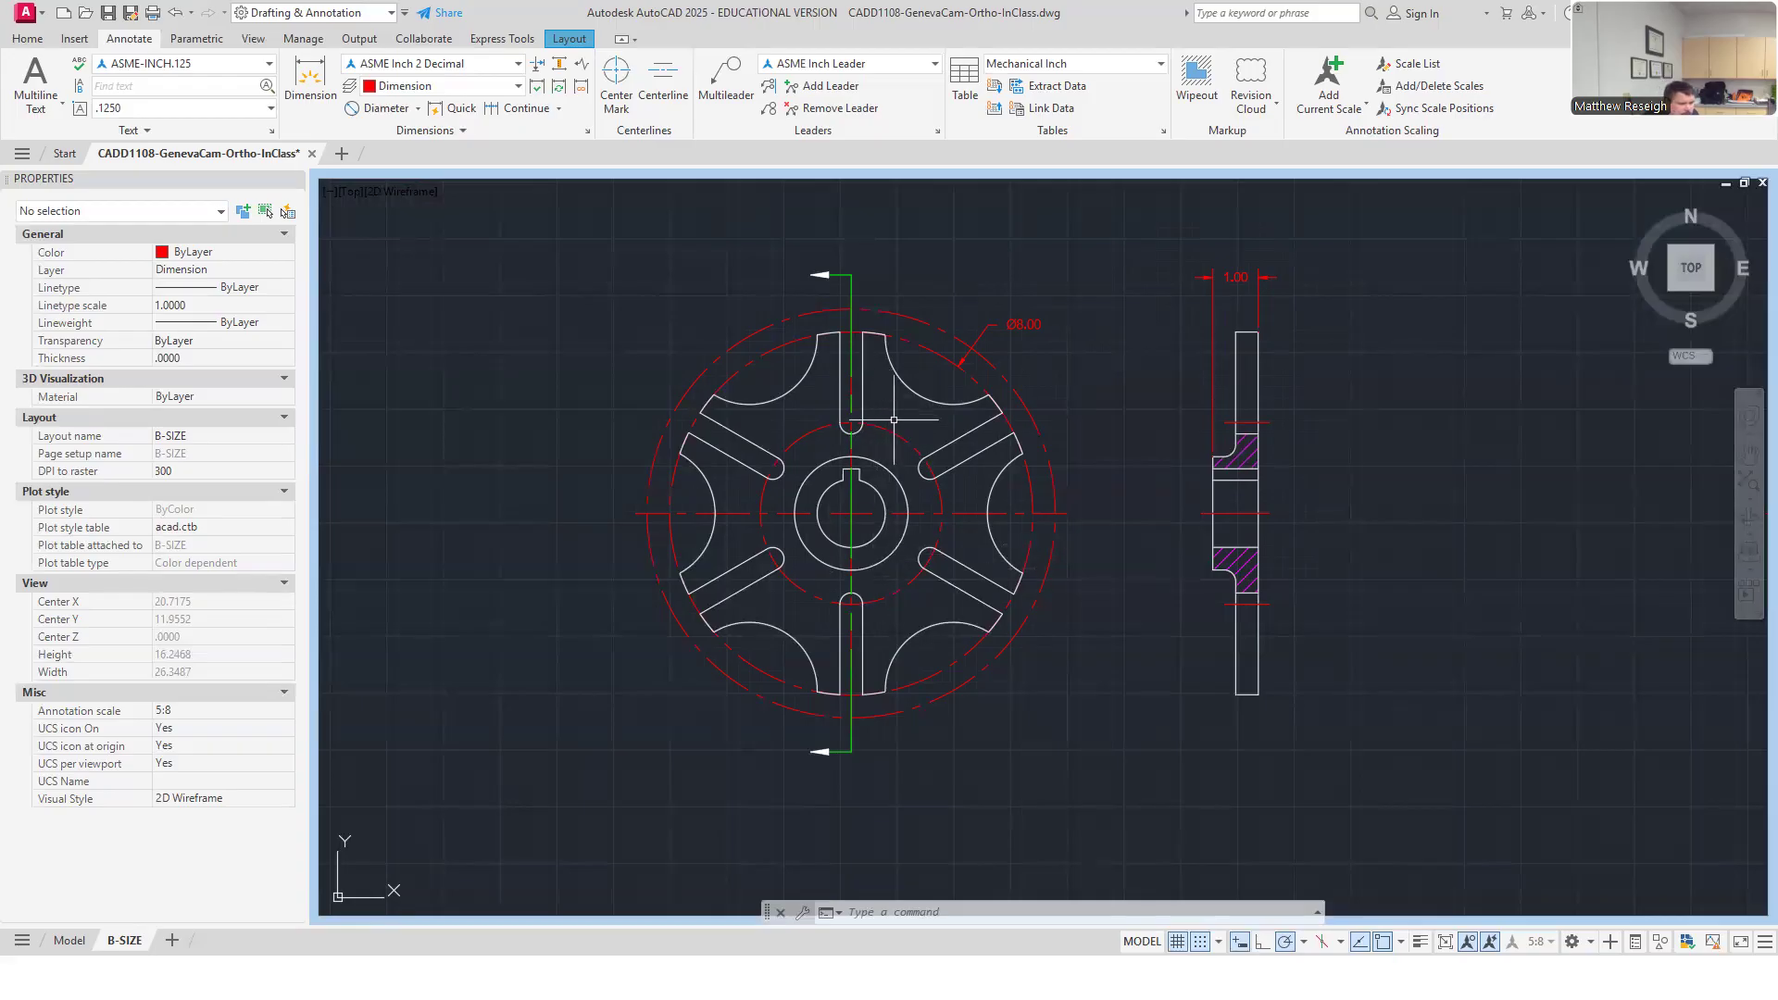
scroll(904, 396, "up", 2)
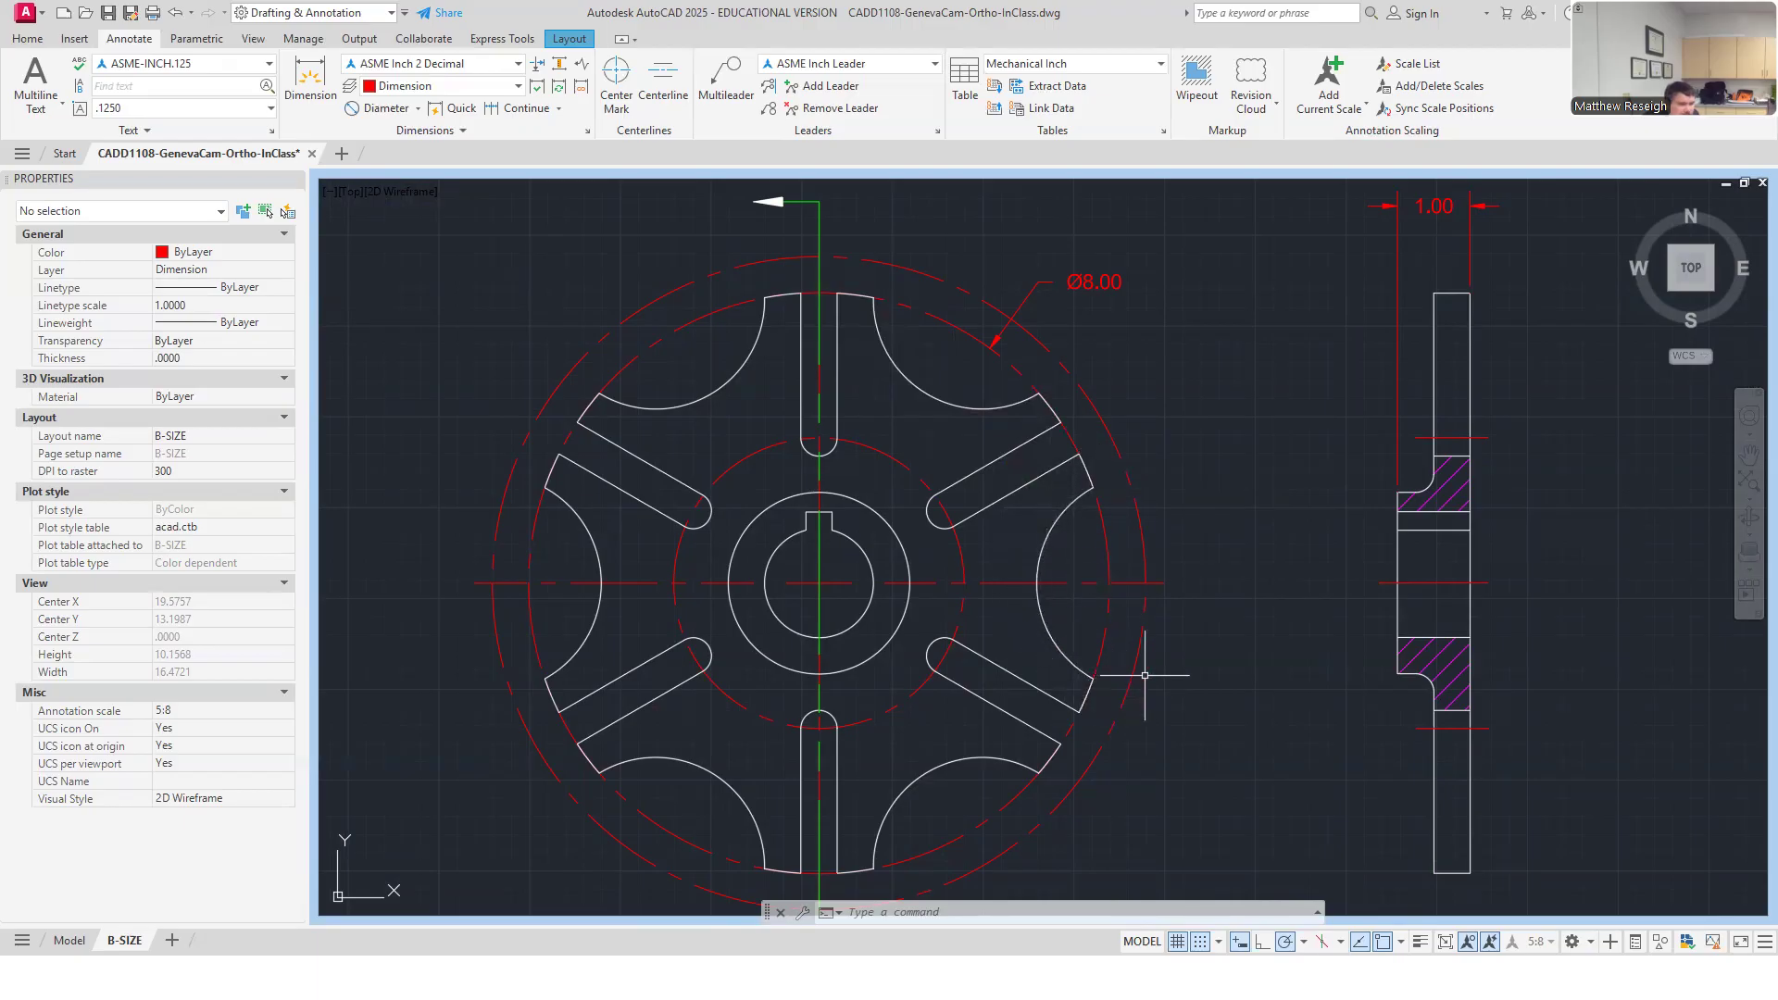
scroll(1124, 672, "down", 1)
scroll(1126, 678, "up", 1)
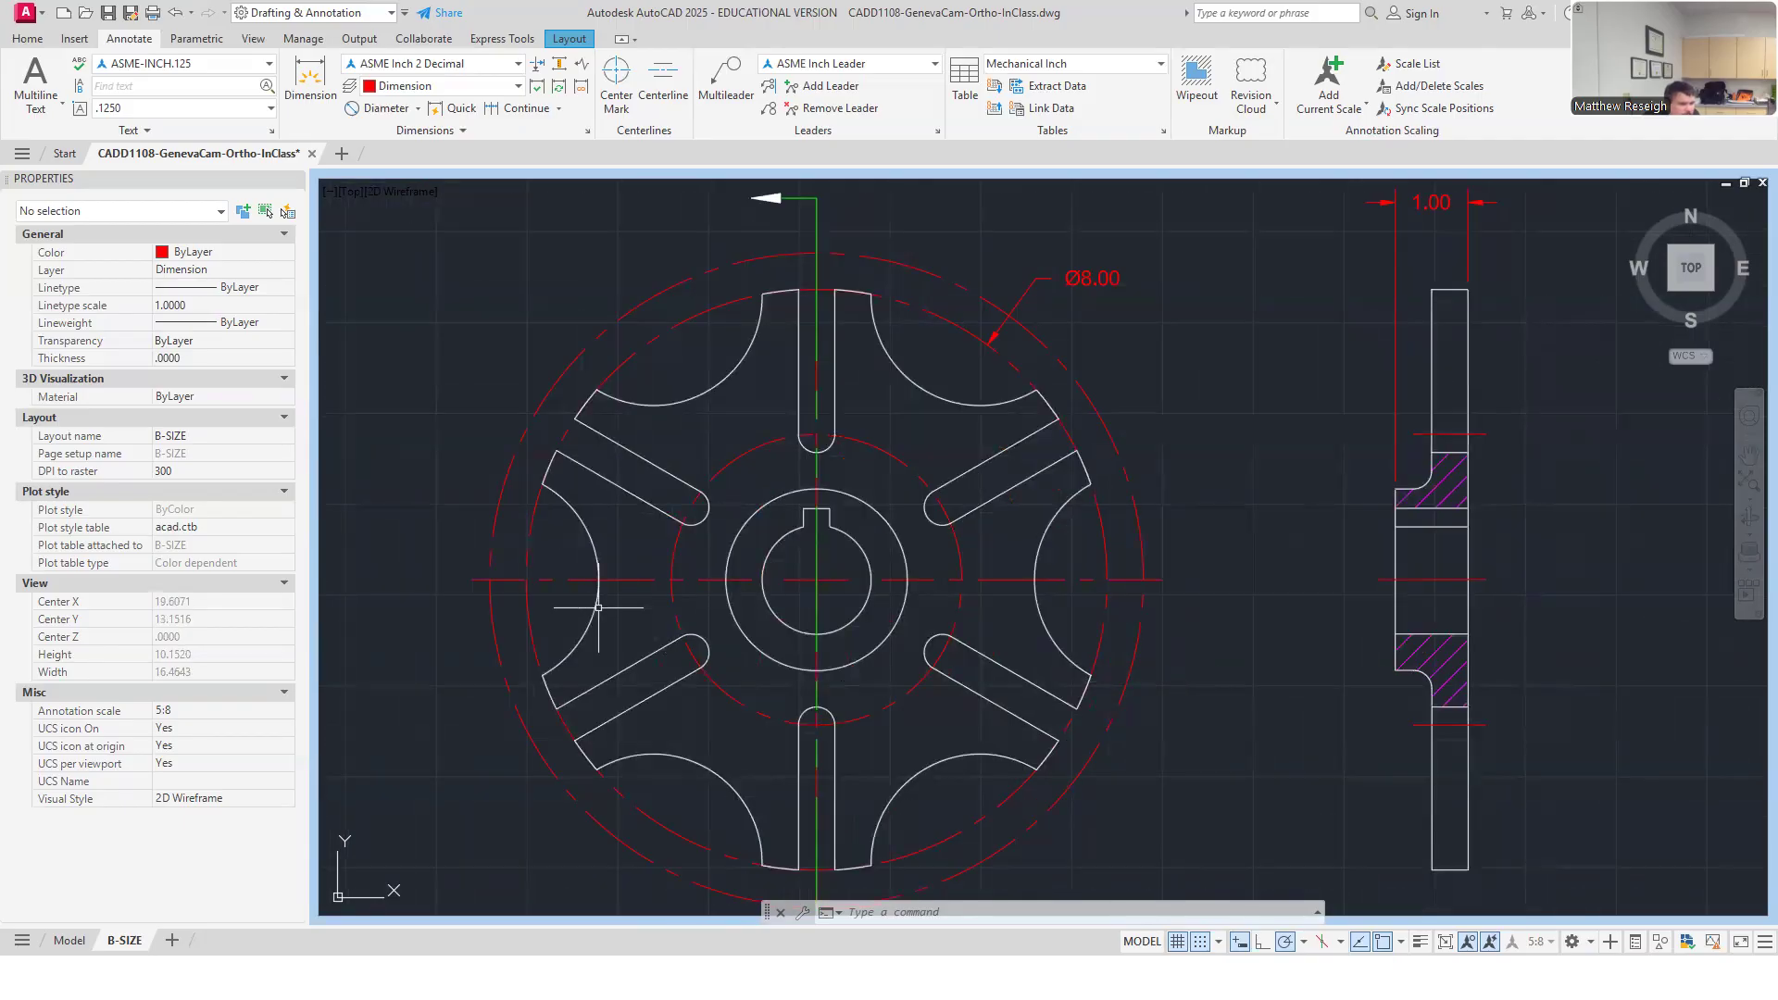
left_click(419, 109)
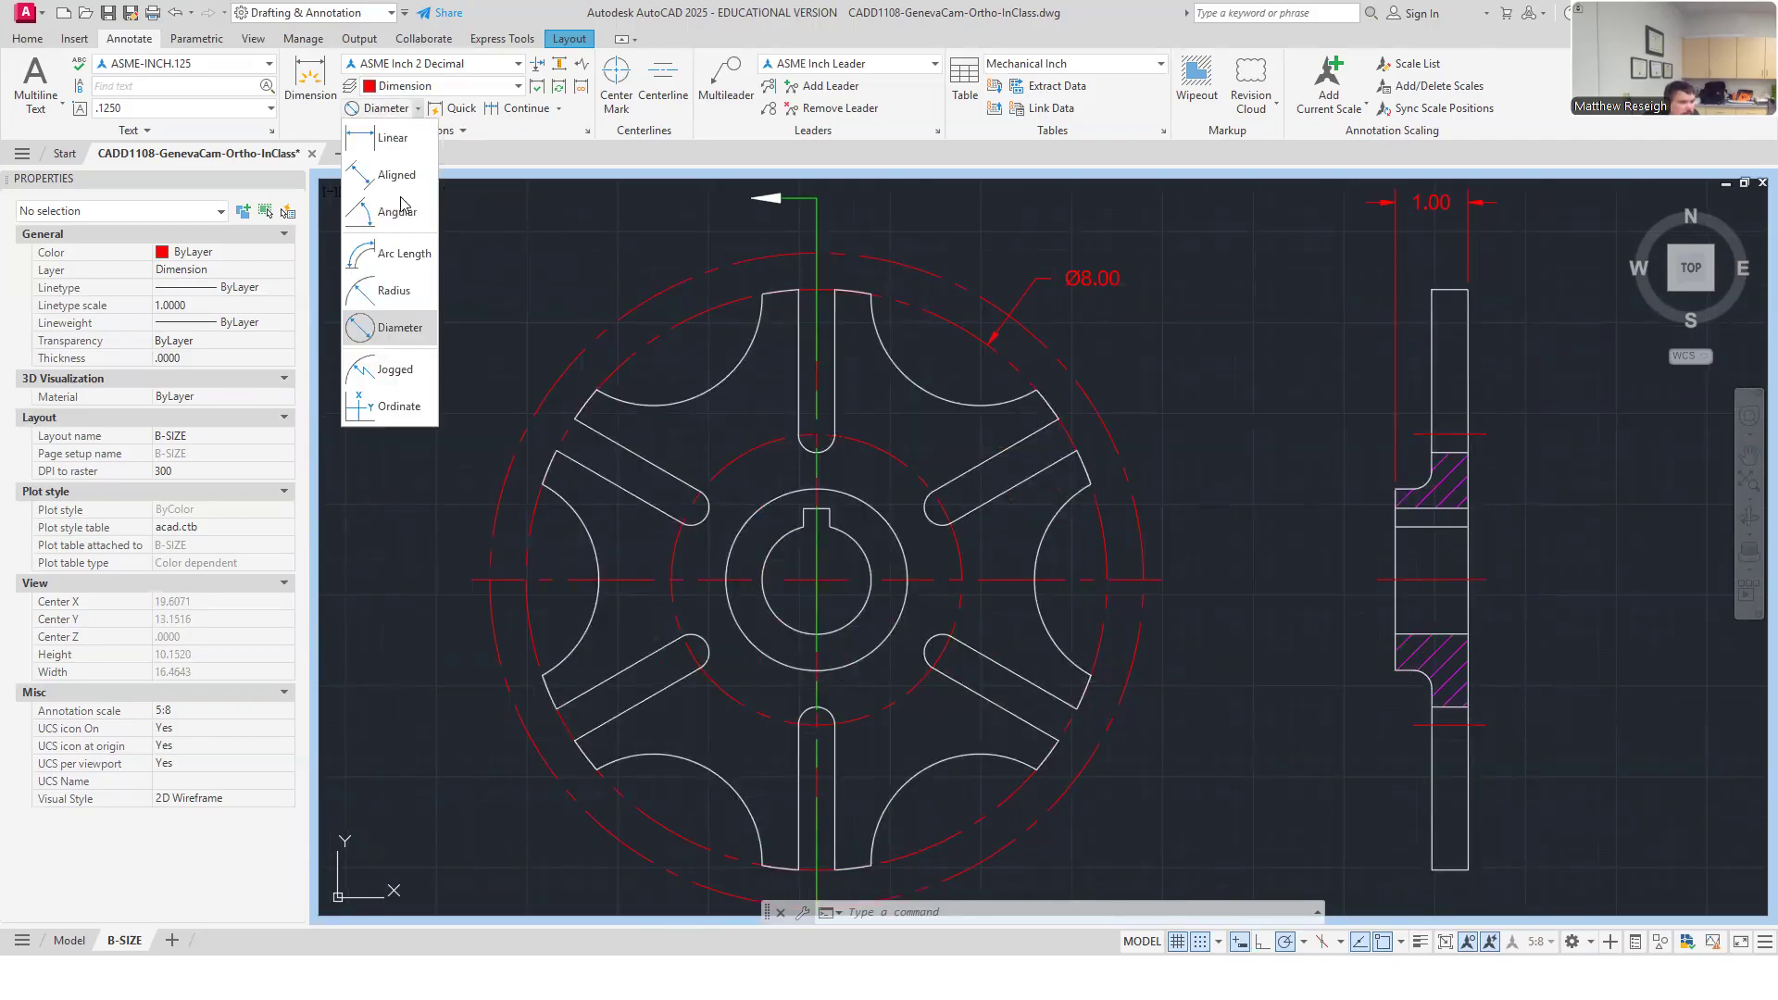
left_click(401, 291)
scroll(506, 636, "down", 1)
scroll(505, 636, "up", 1)
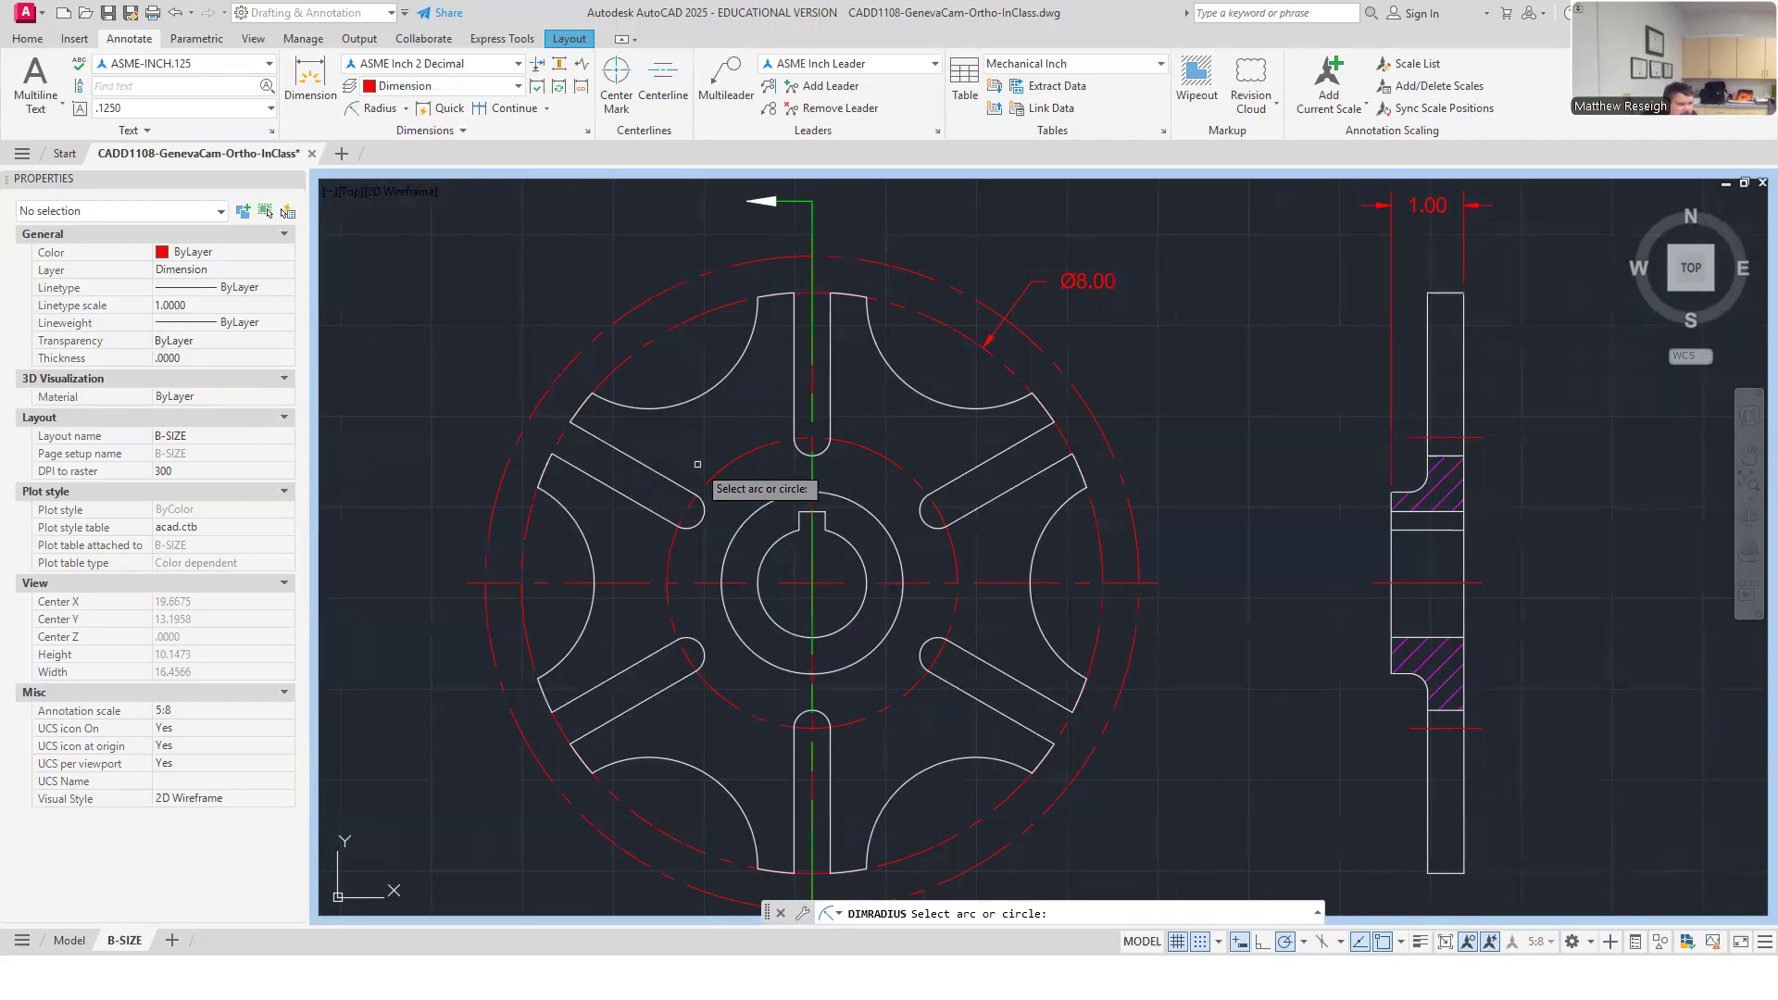
scroll(616, 571, "down", 2)
scroll(548, 576, "up", 2)
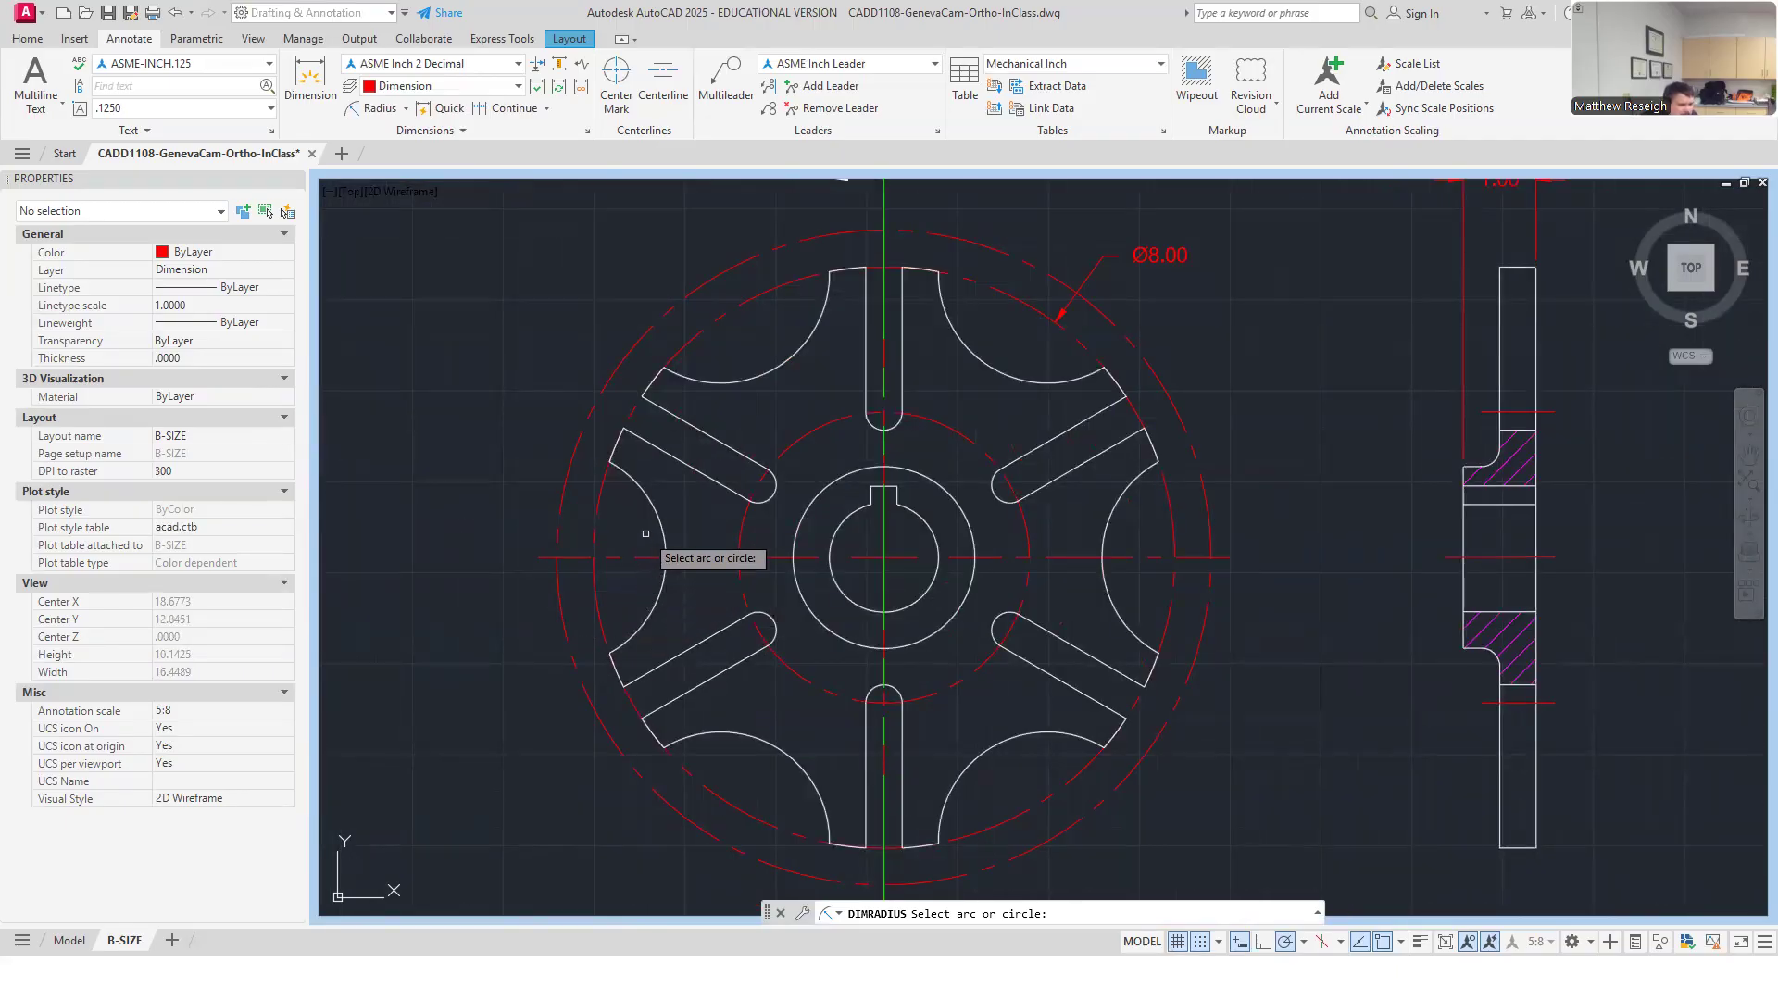
left_click(658, 581)
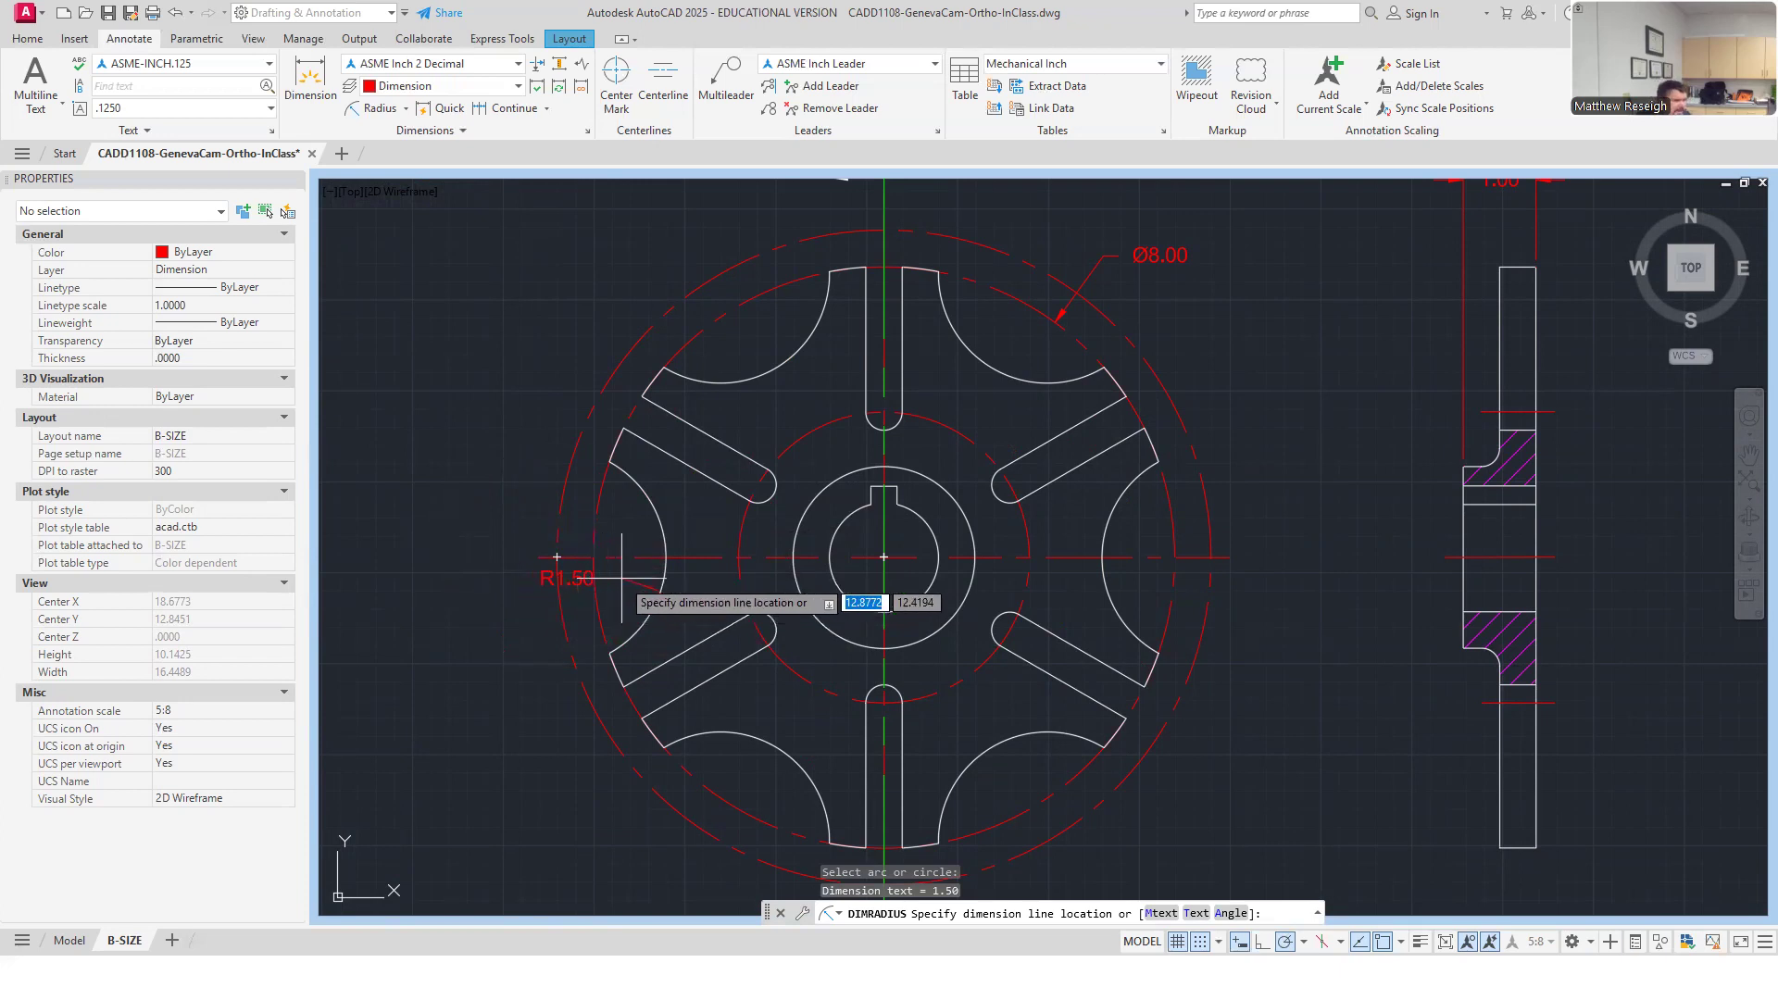
key("Escape")
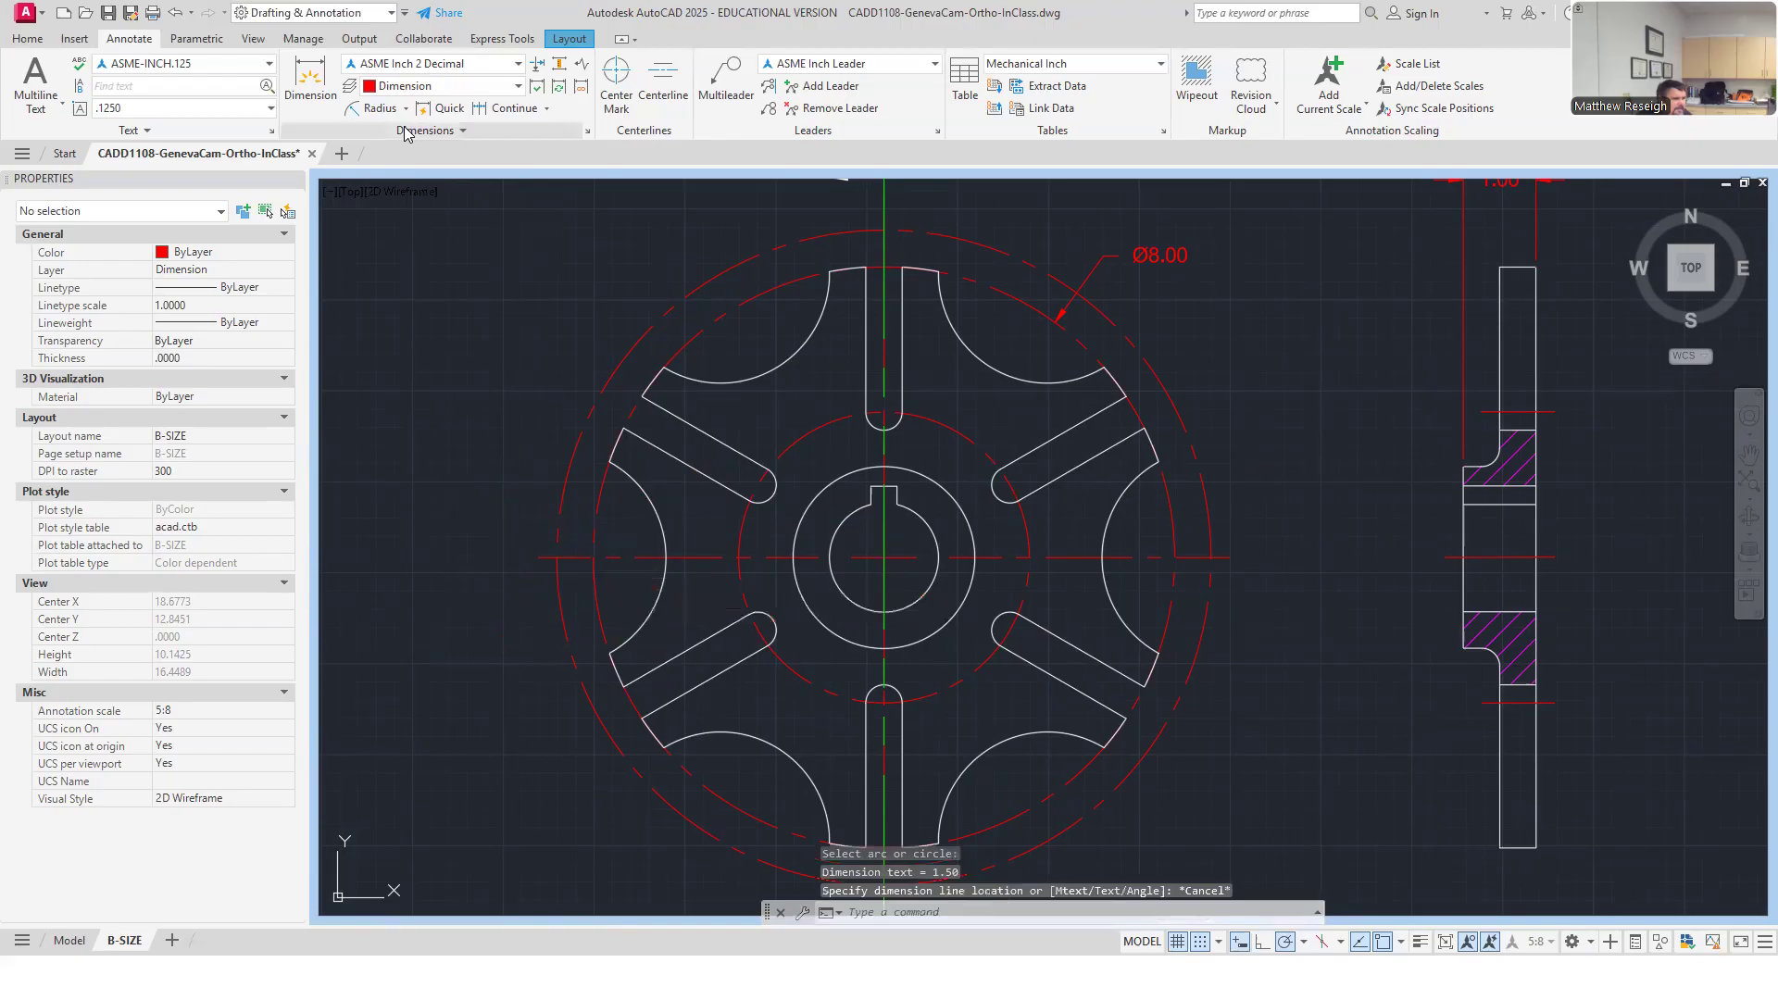
Add a jogged radius dimension to the cam's left concave arc, overriding its center at the outer dashed circle's intersection with the horizontal centerline.
left_click(405, 109)
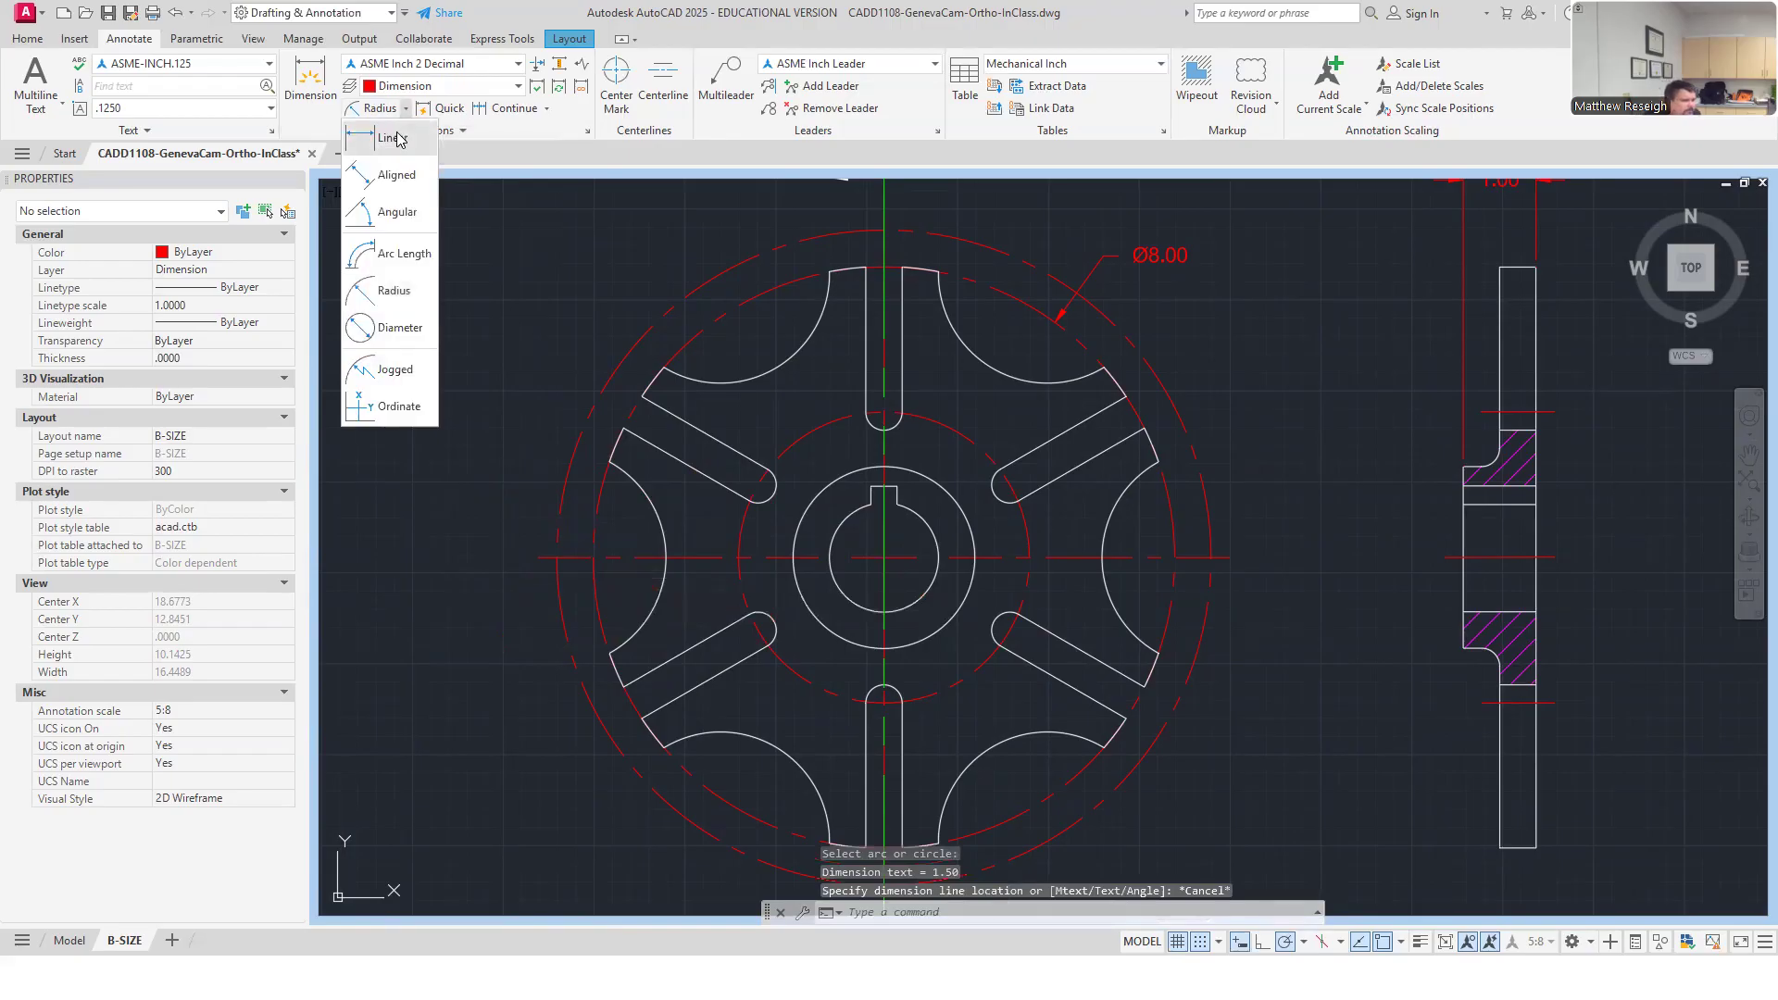
left_click(380, 375)
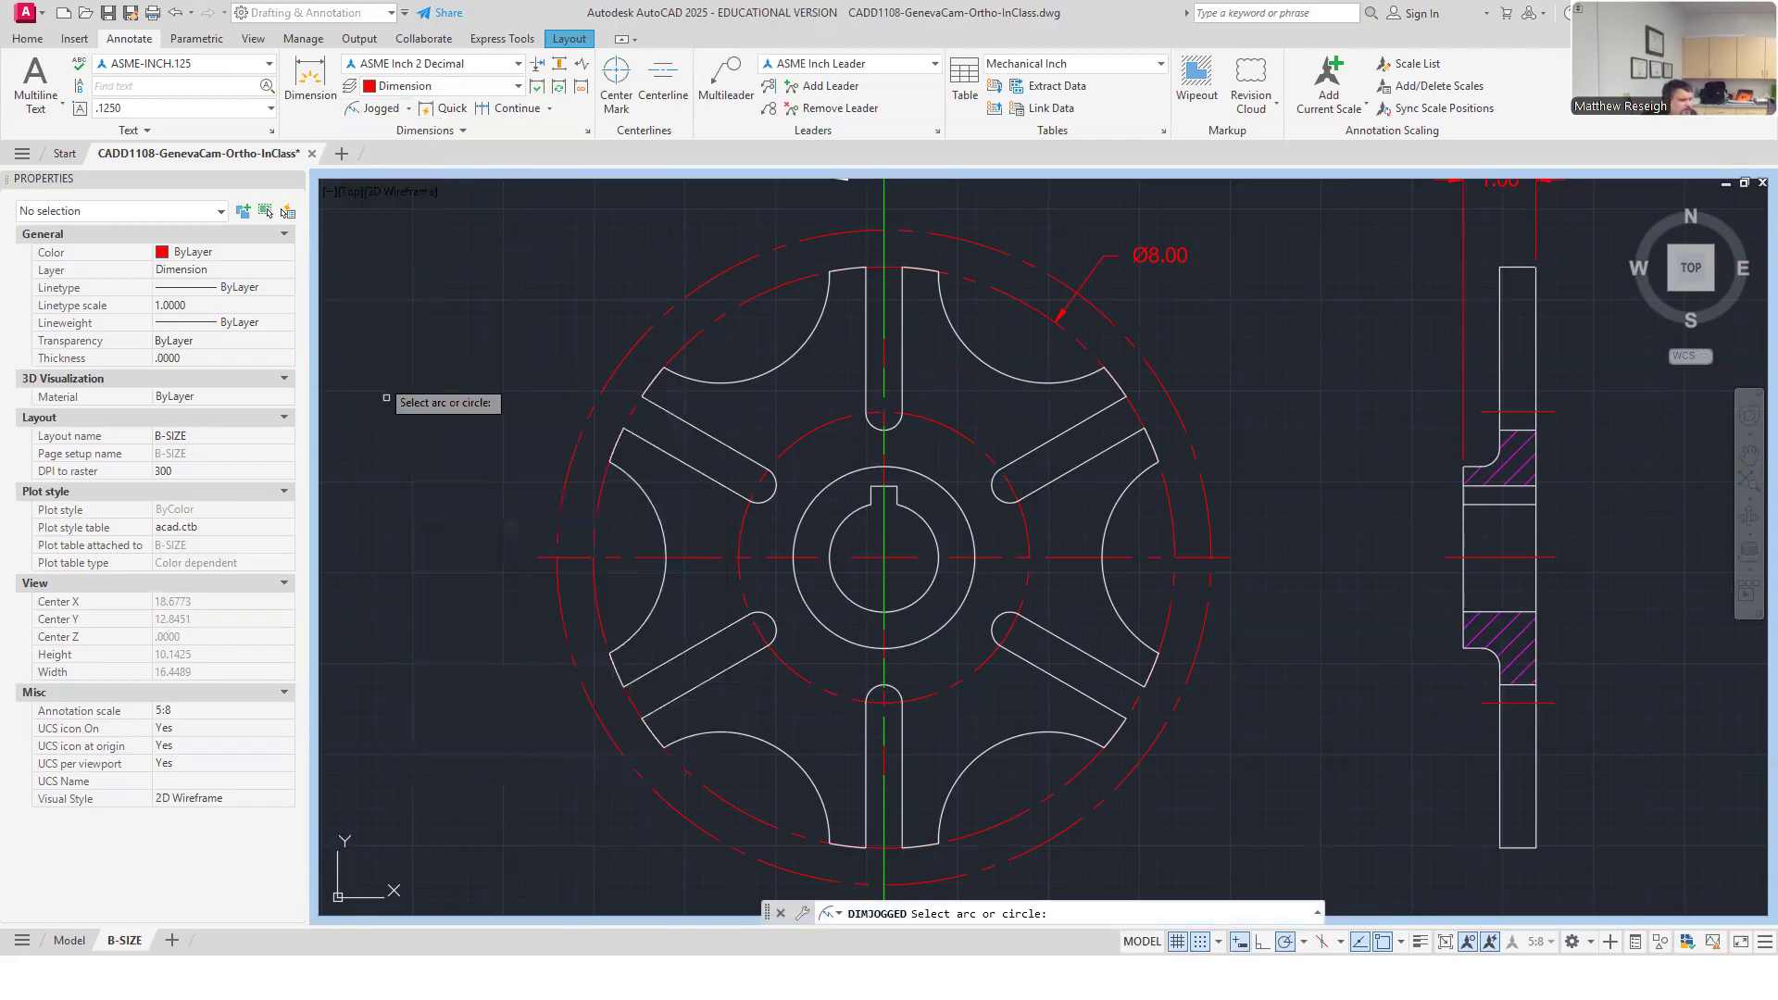
scroll(560, 584, "up", 2)
scroll(559, 583, "down", 4)
scroll(573, 584, "up", 2)
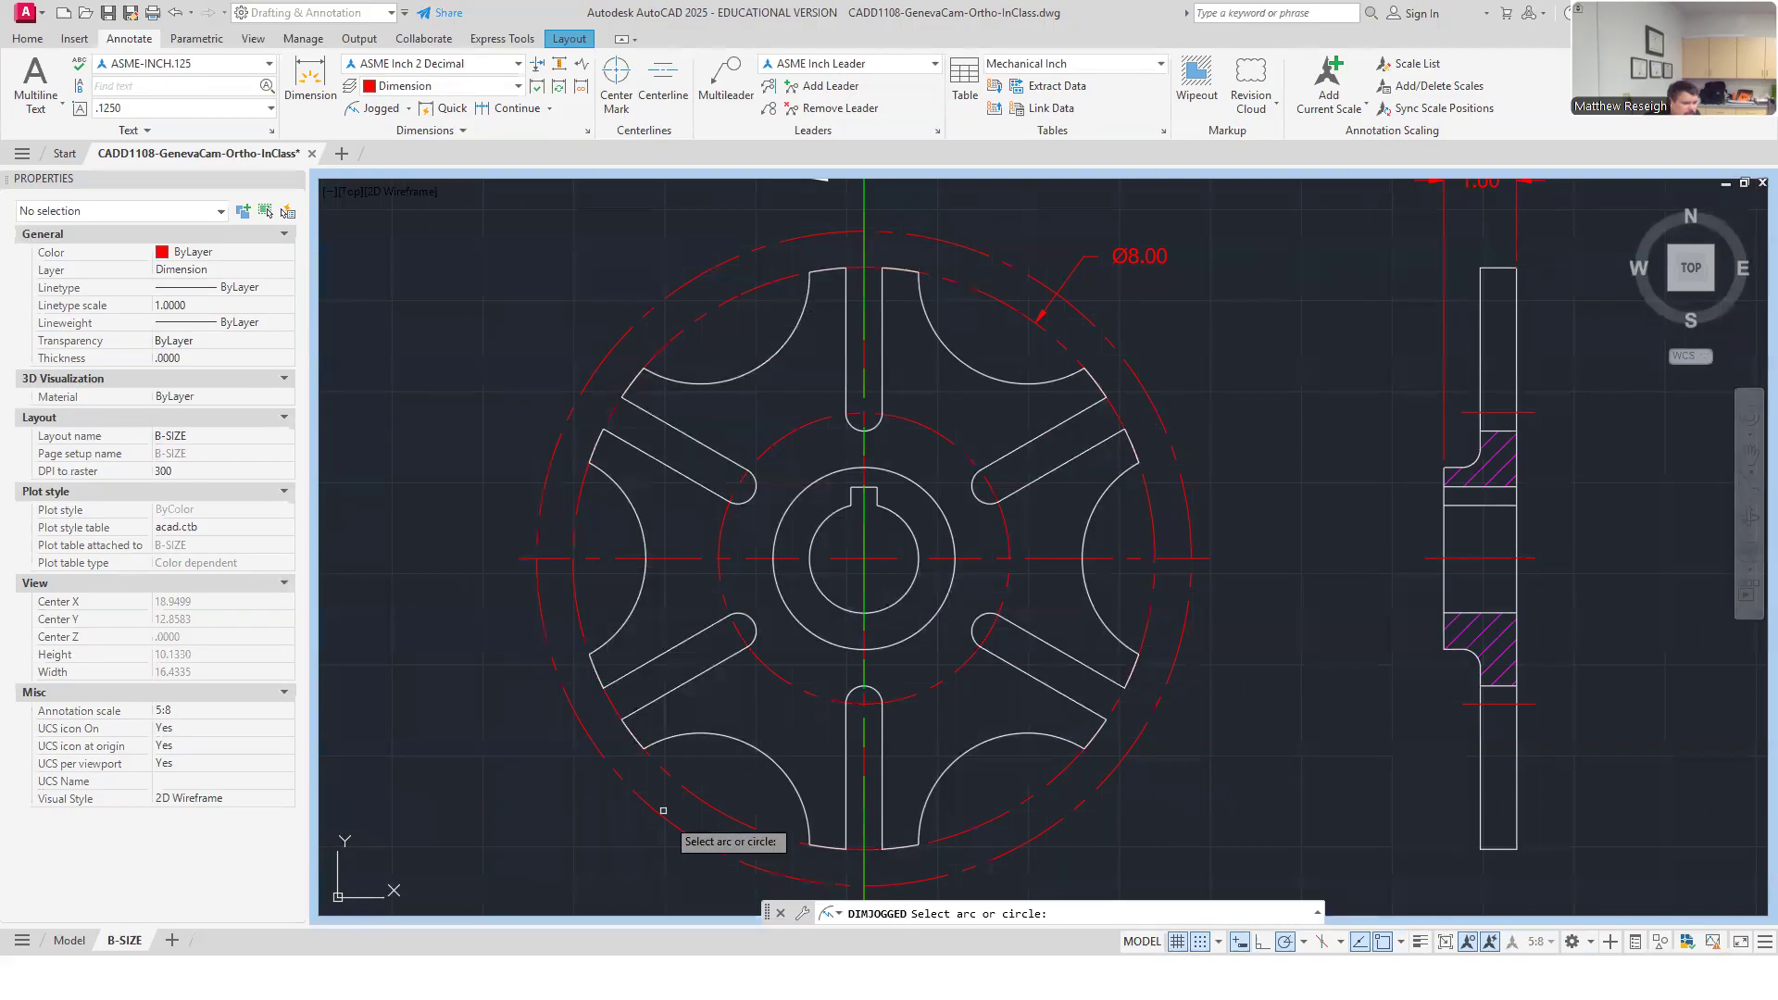
scroll(487, 581, "up", 2)
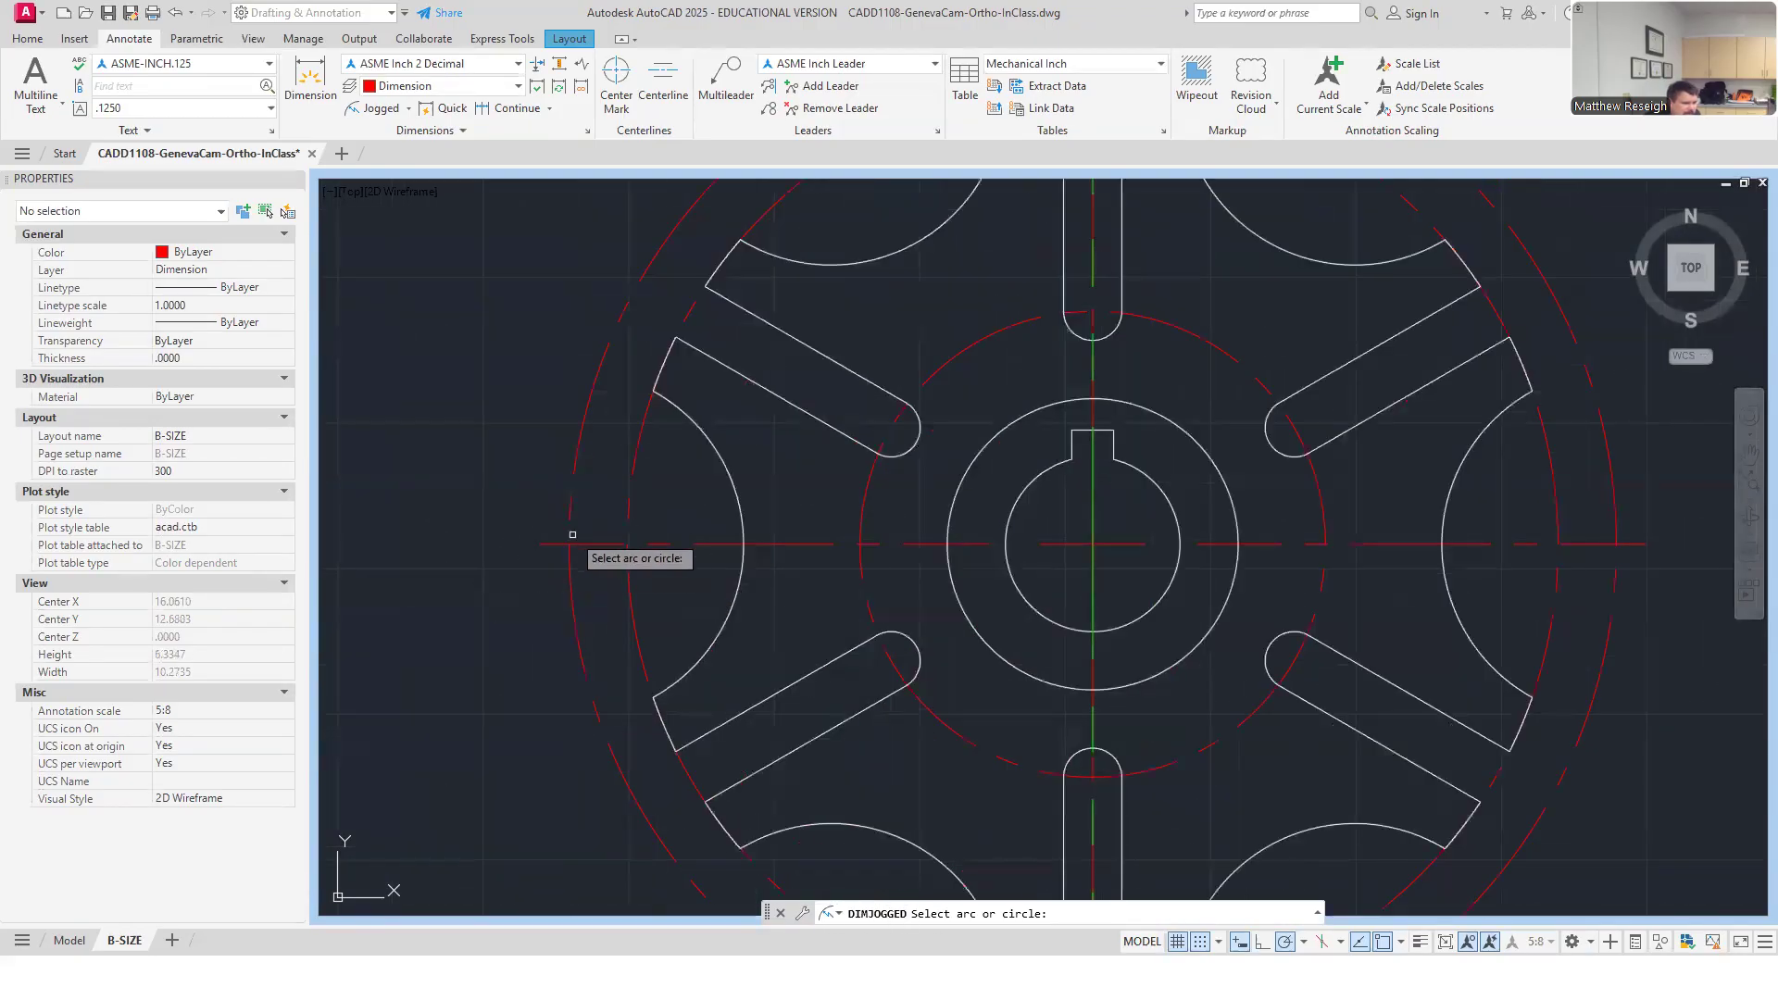
left_click(712, 642)
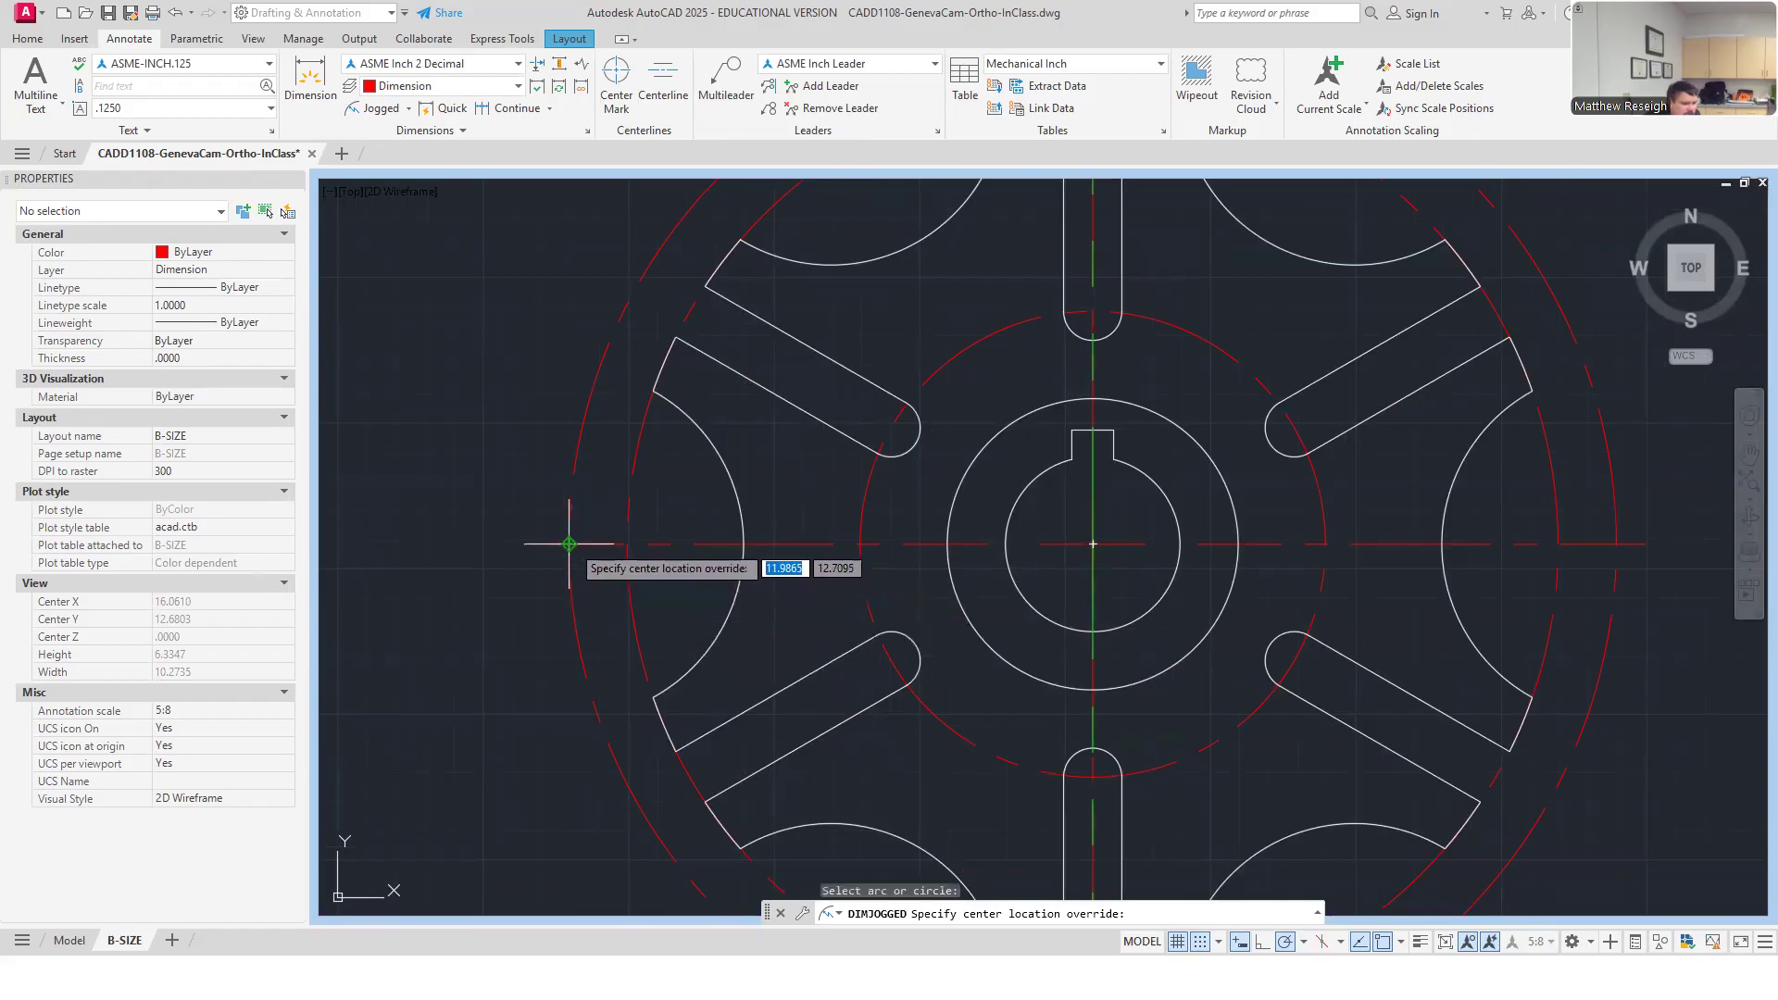
left_click(570, 544)
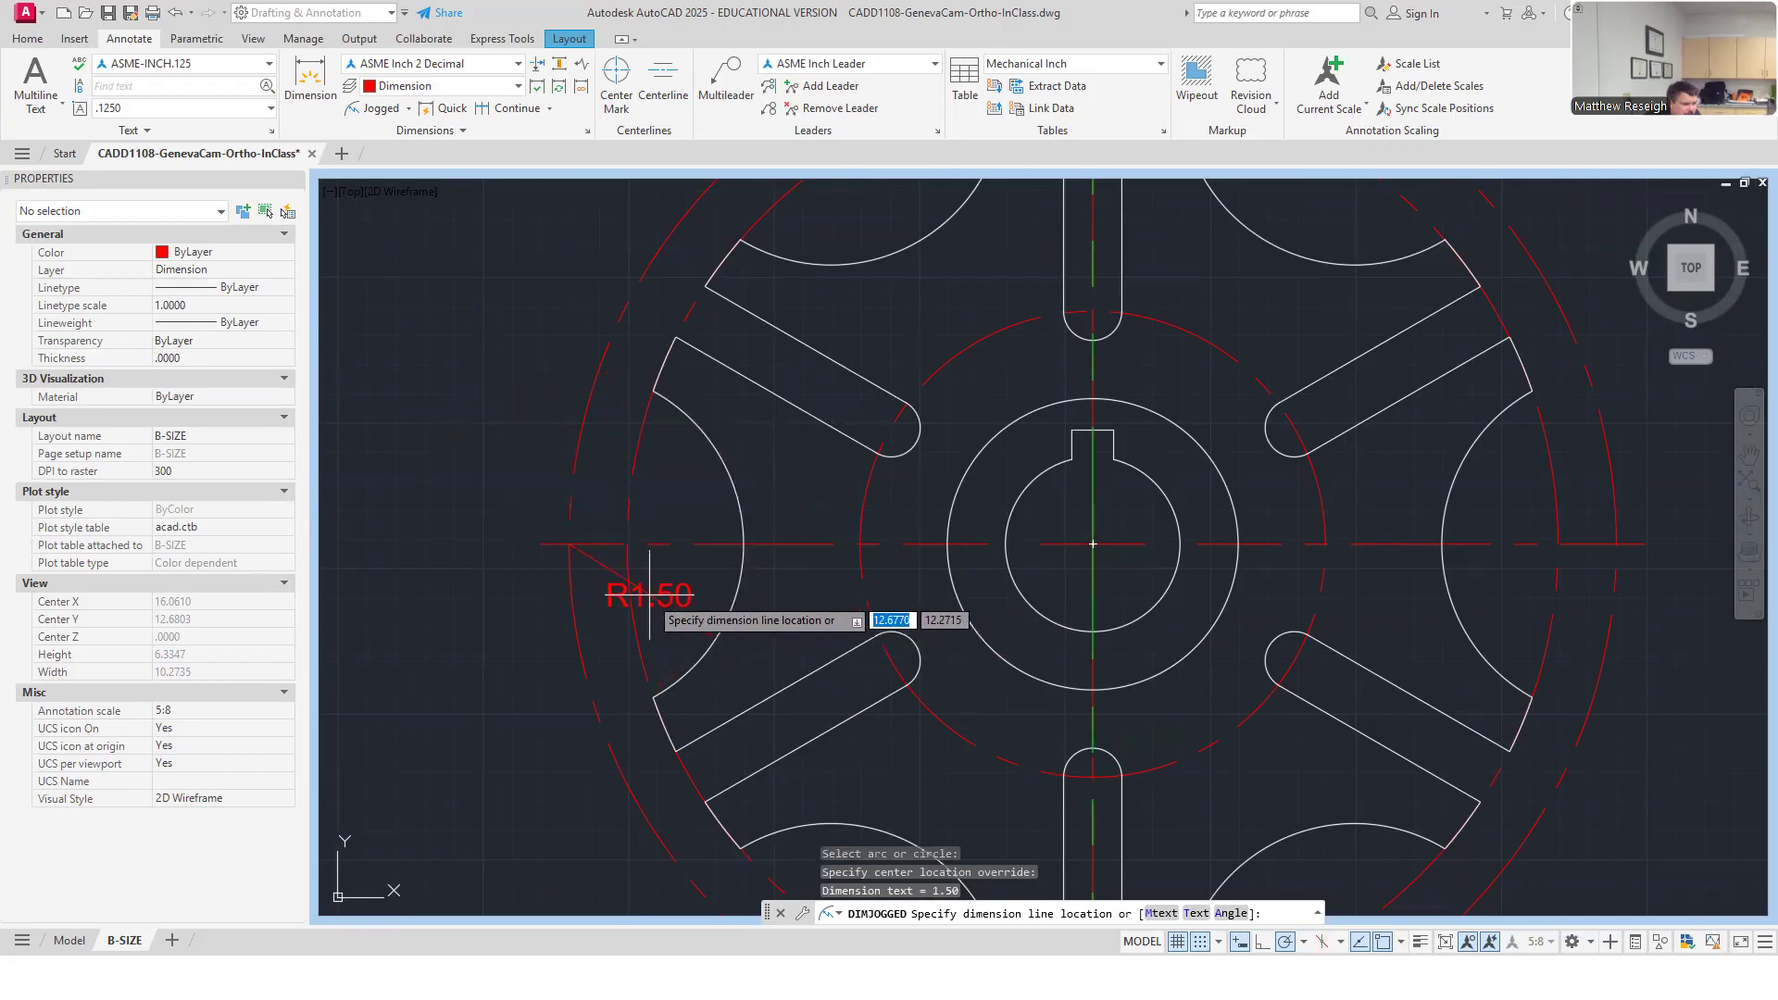
left_click(616, 601)
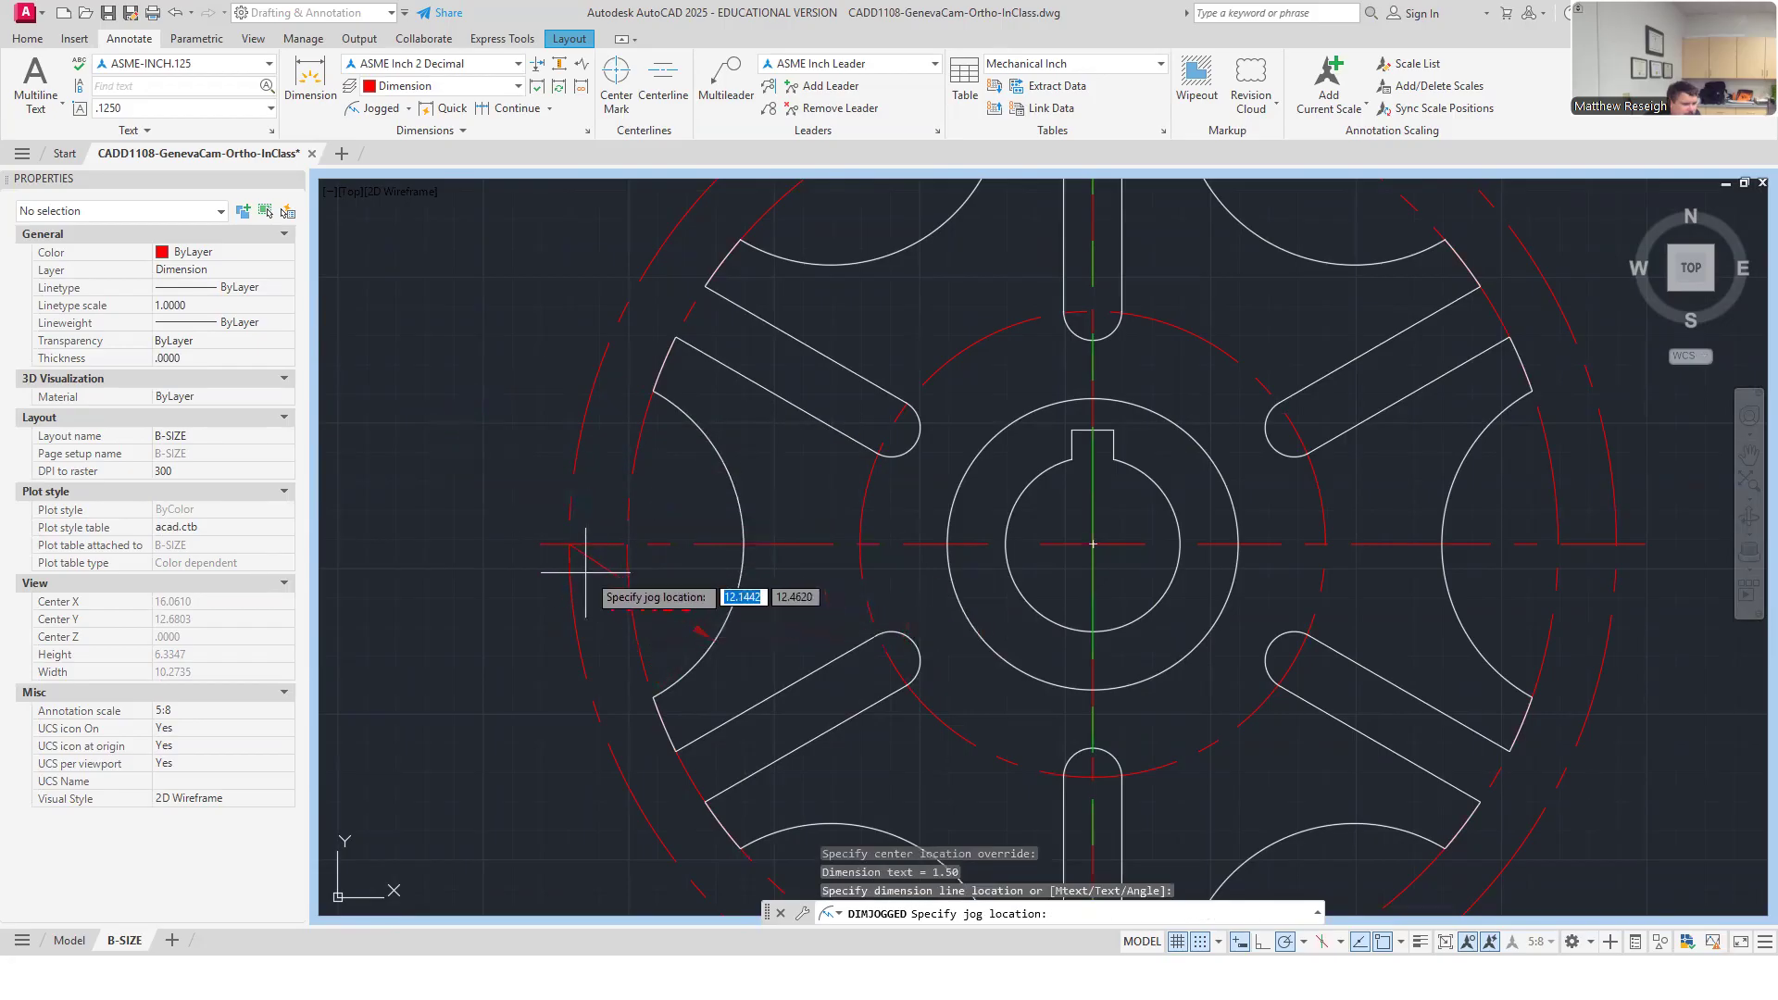
left_click(589, 583)
key("Escape")
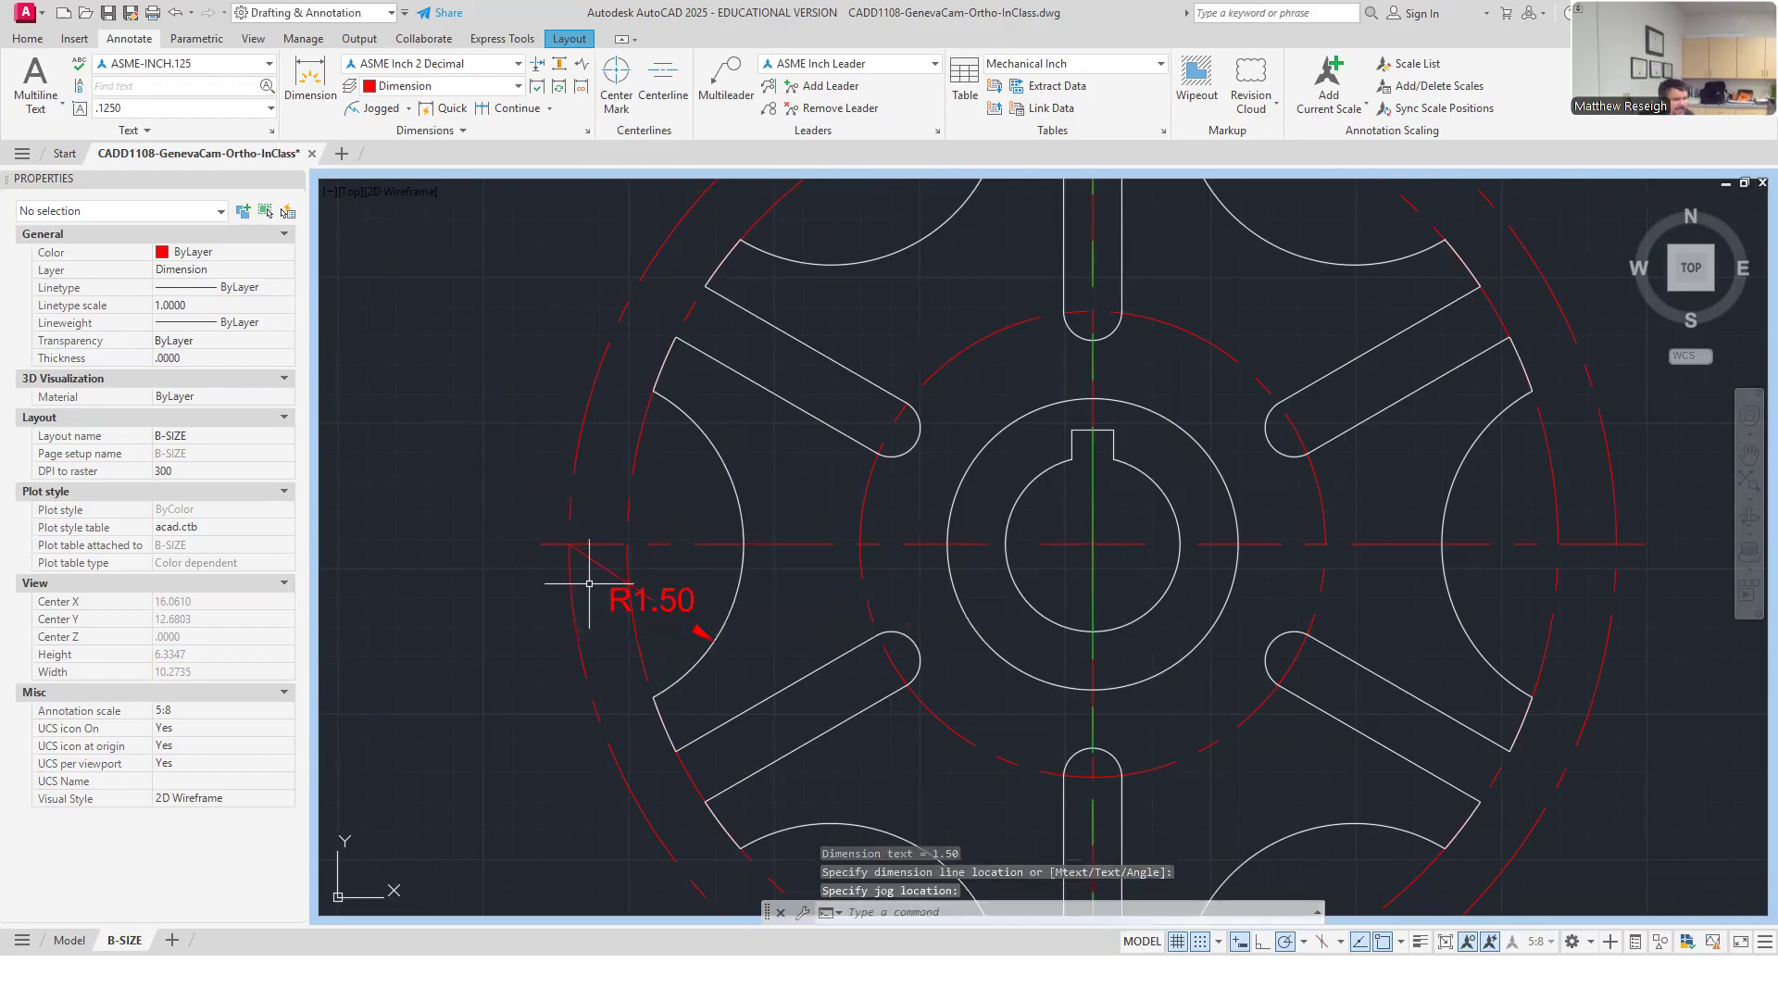
Shift the jogged dimension's text slightly up and to the right inside the left concave arc.
scroll(637, 611, "up", 2)
left_click(639, 597)
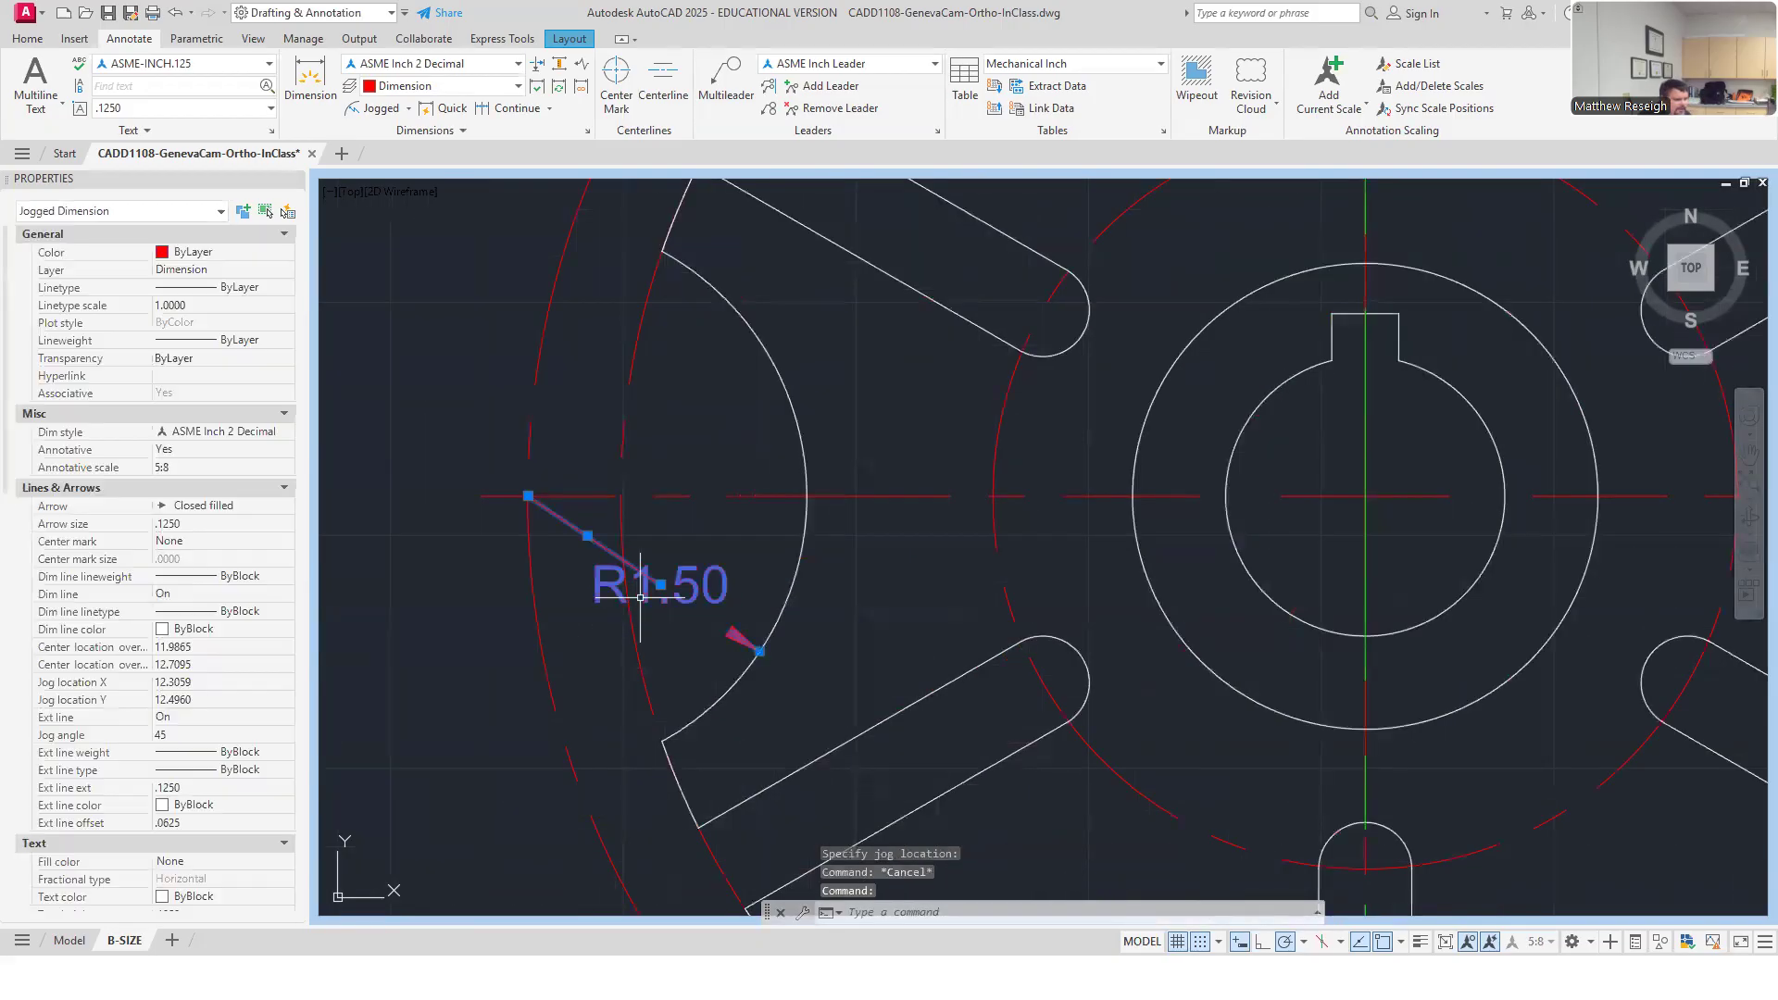
left_click(659, 584)
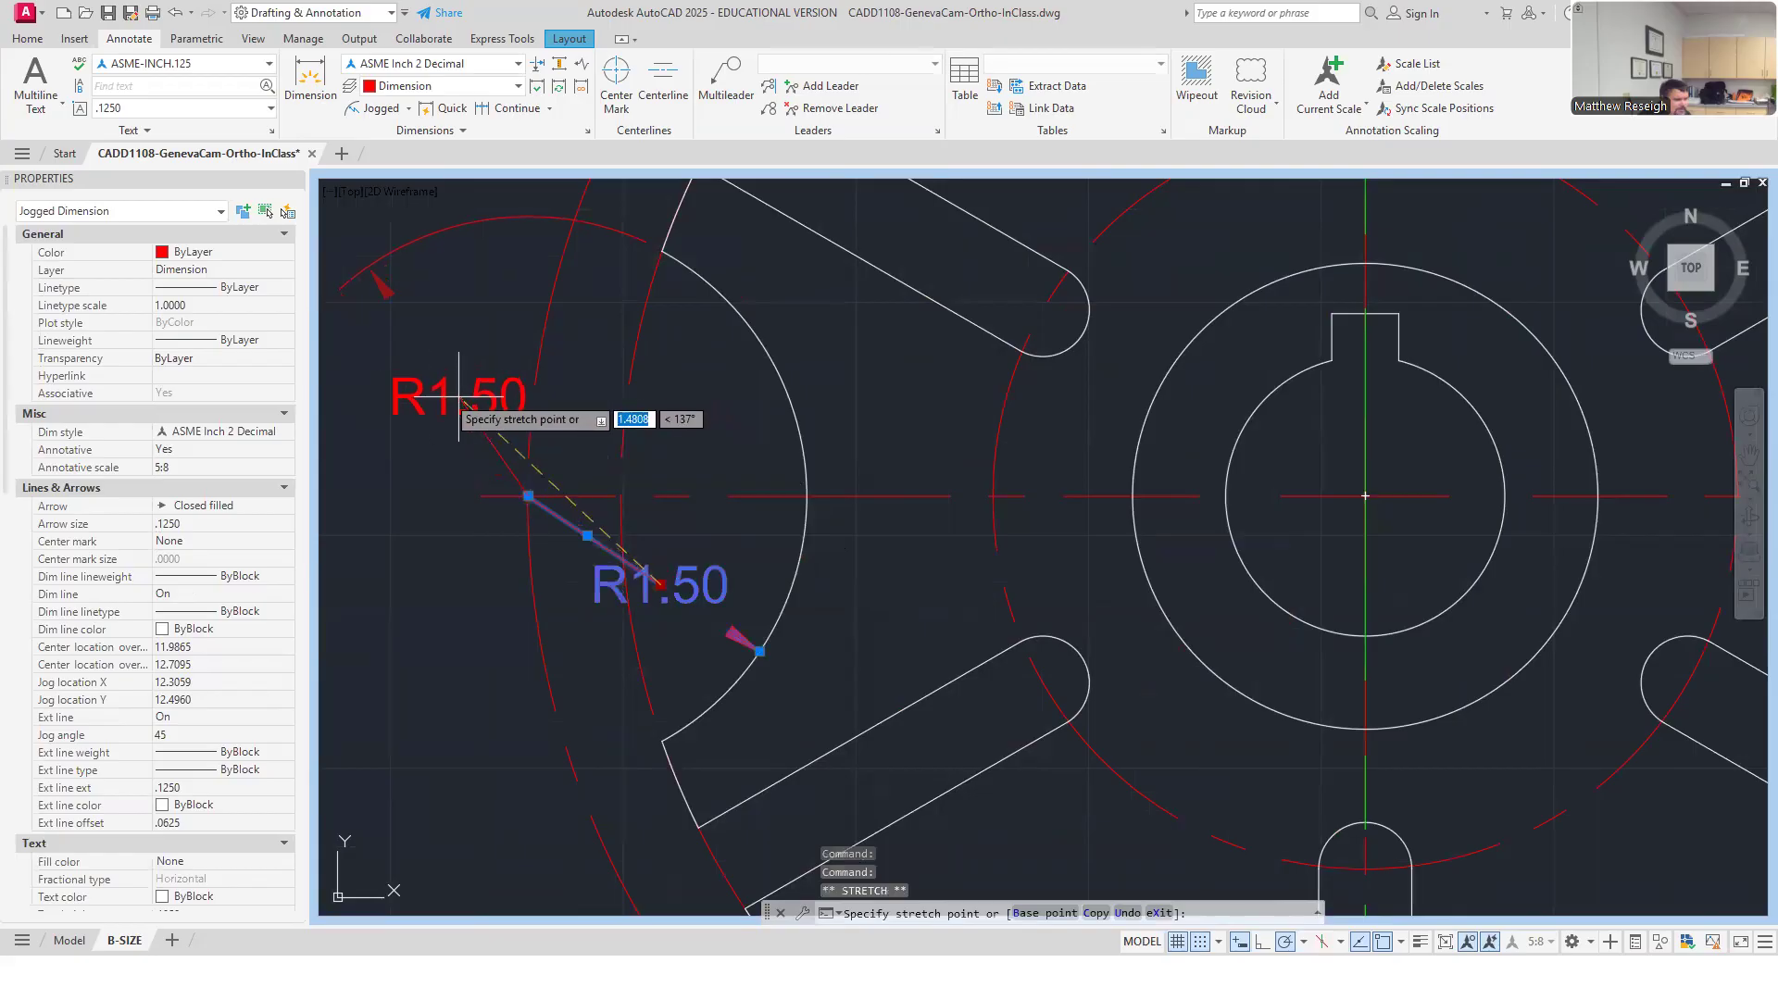
left_click(672, 564)
key("Escape")
scroll(648, 578, "down", 3)
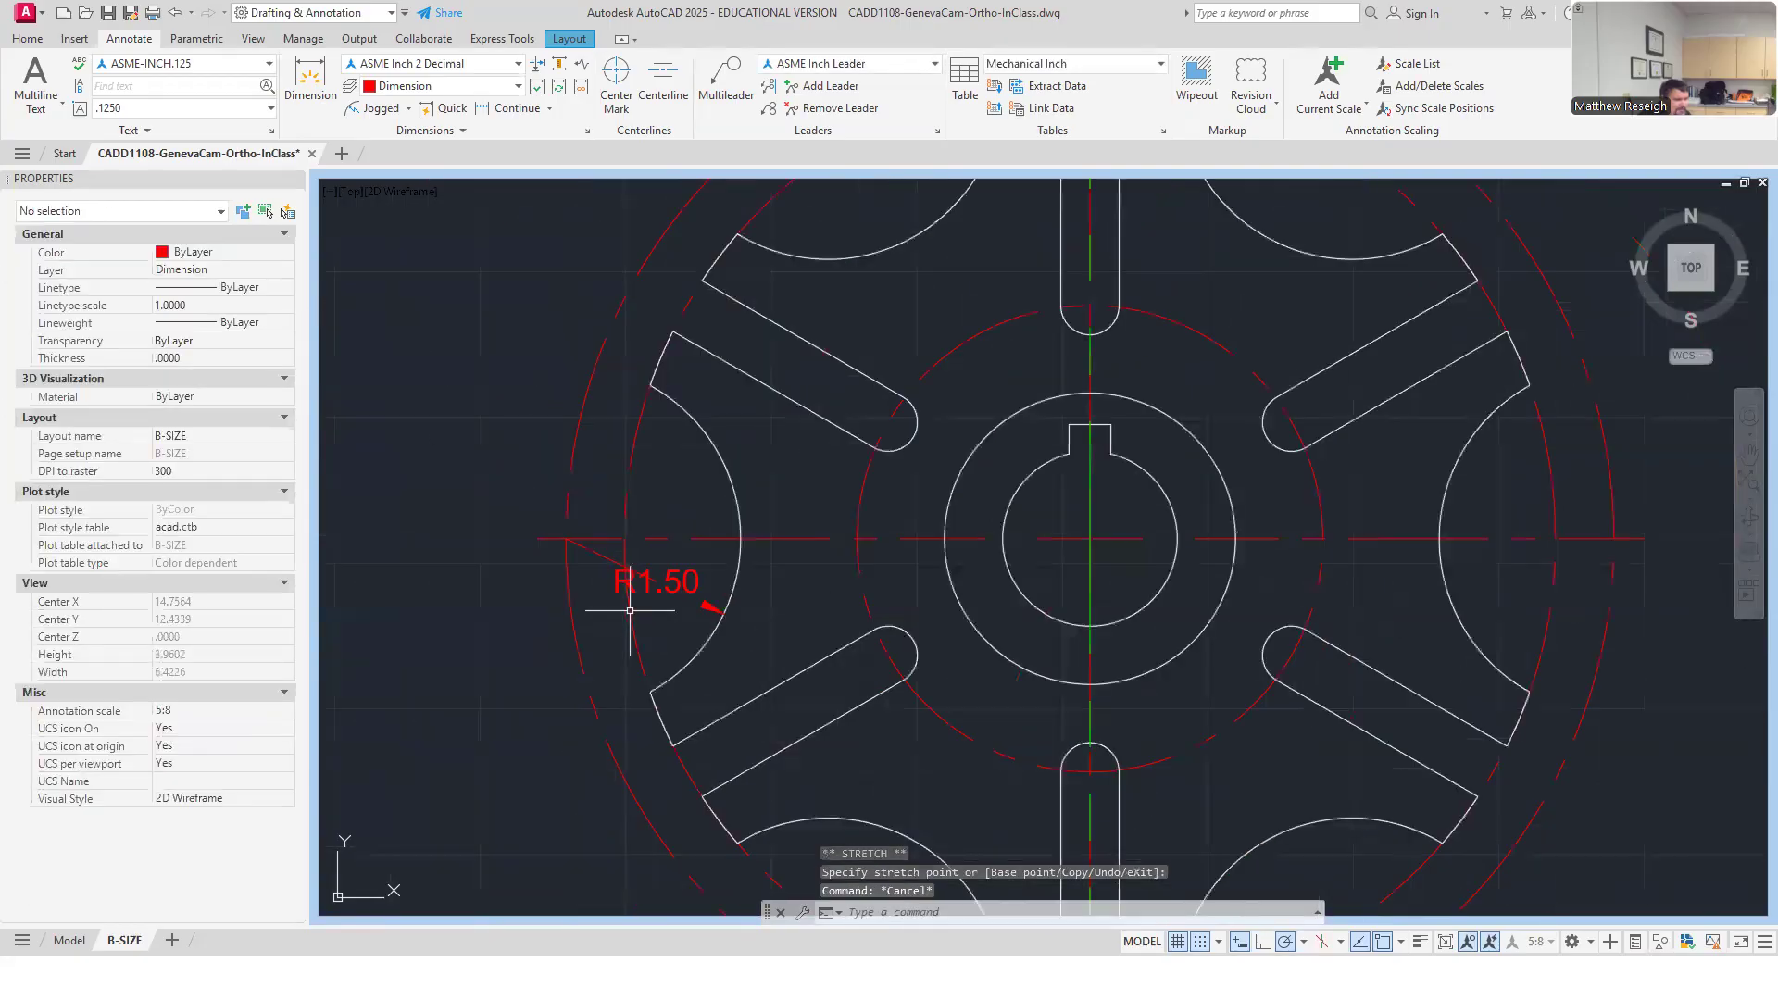
Move the jogged dimension's text outside the cam, above and to the left of the arc's center.
scroll(645, 574, "up", 3)
left_click(646, 574)
key("Escape")
left_click(645, 574)
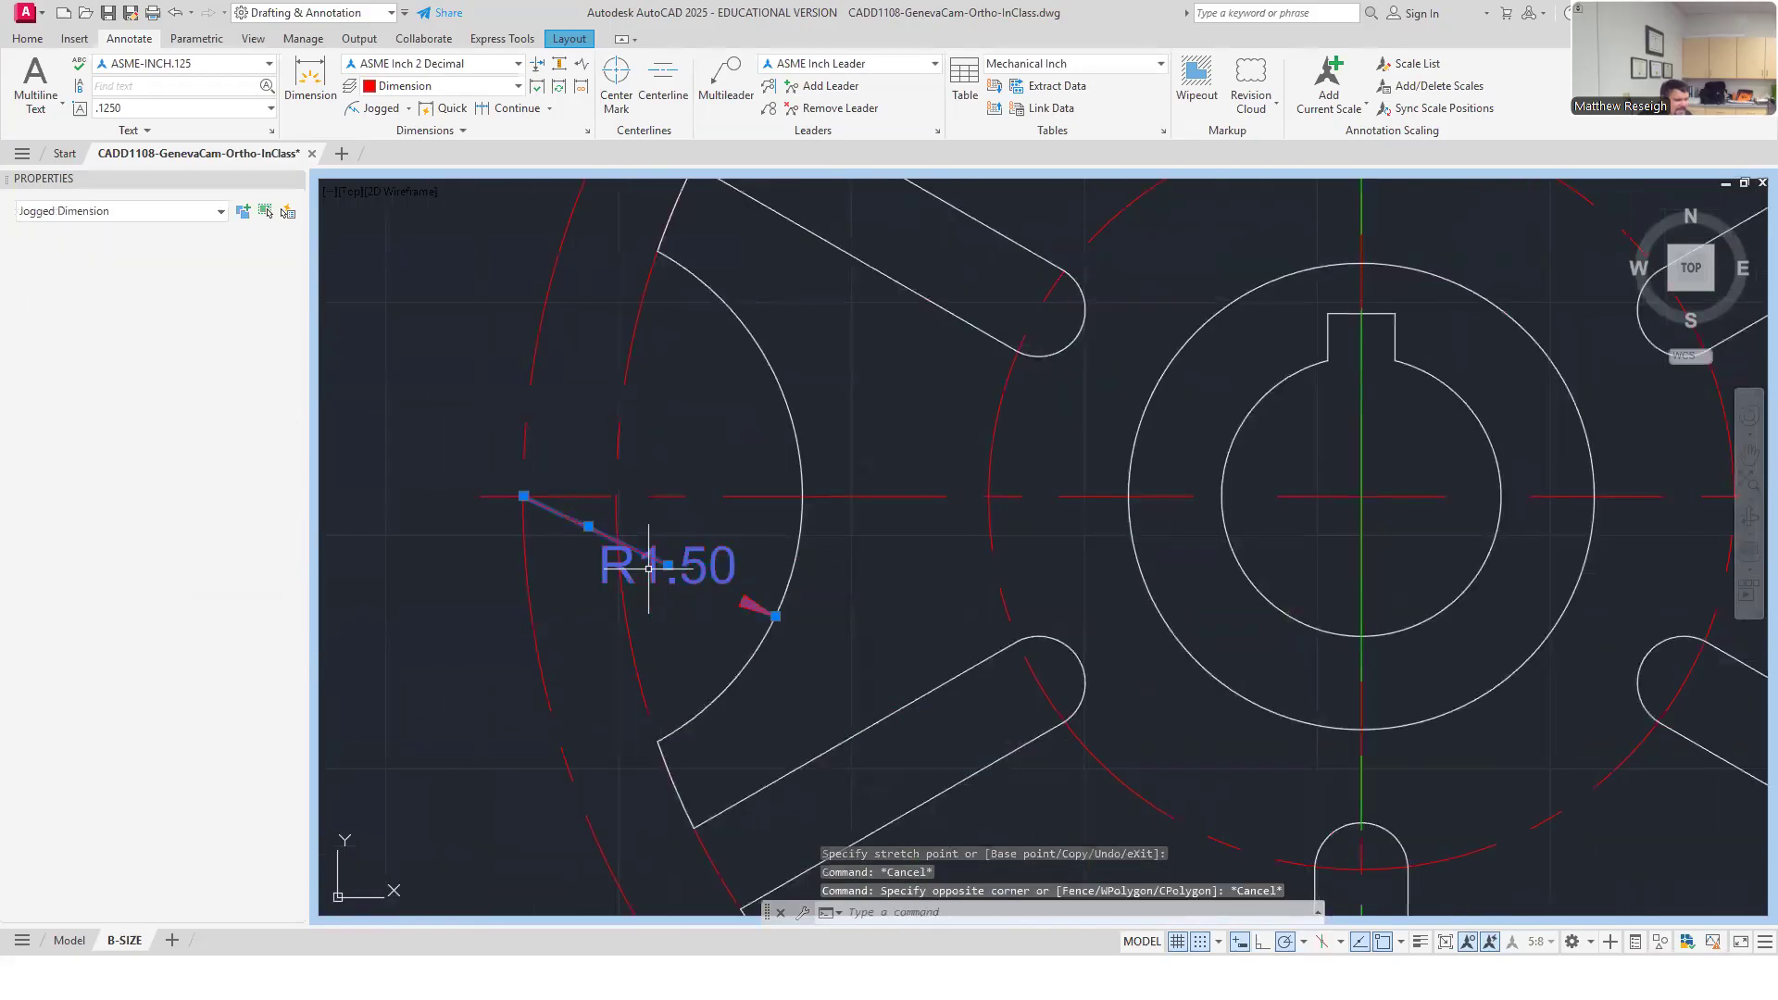
left_click(588, 526)
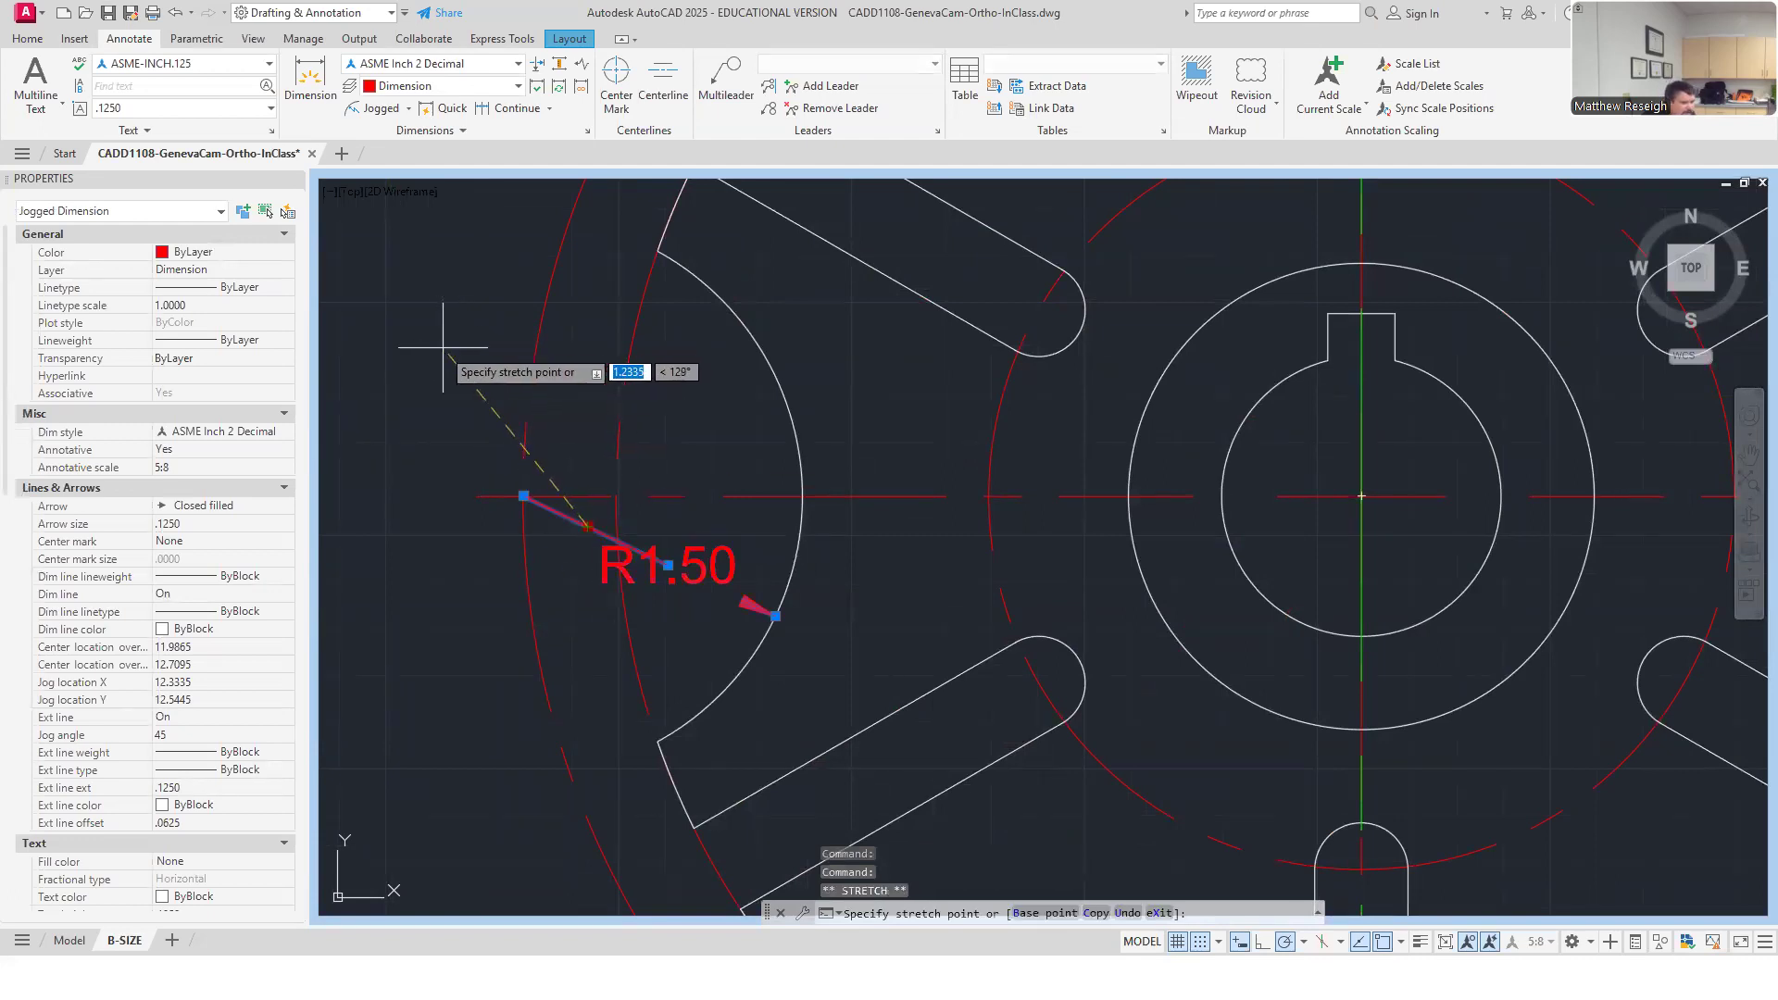
left_click(667, 565)
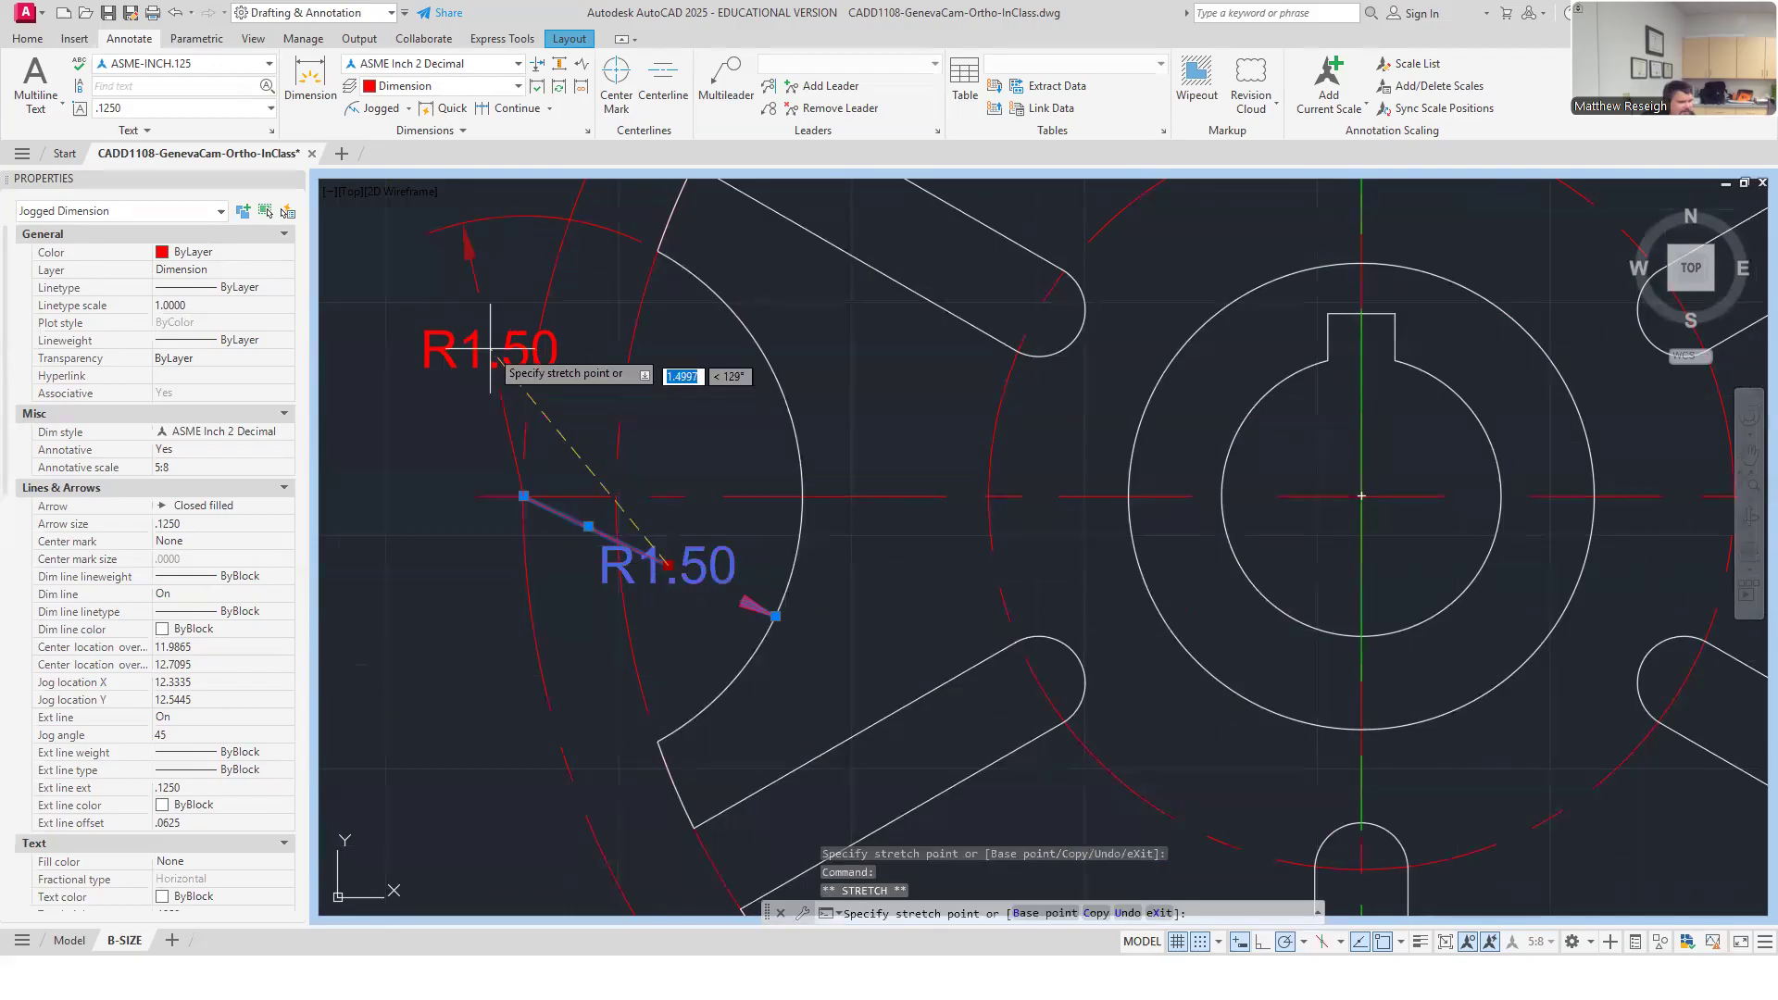
left_click(430, 428)
key("Escape")
Move the jogged dimension's text back inside the left concave arc, and delete the dimension.
left_click(446, 440)
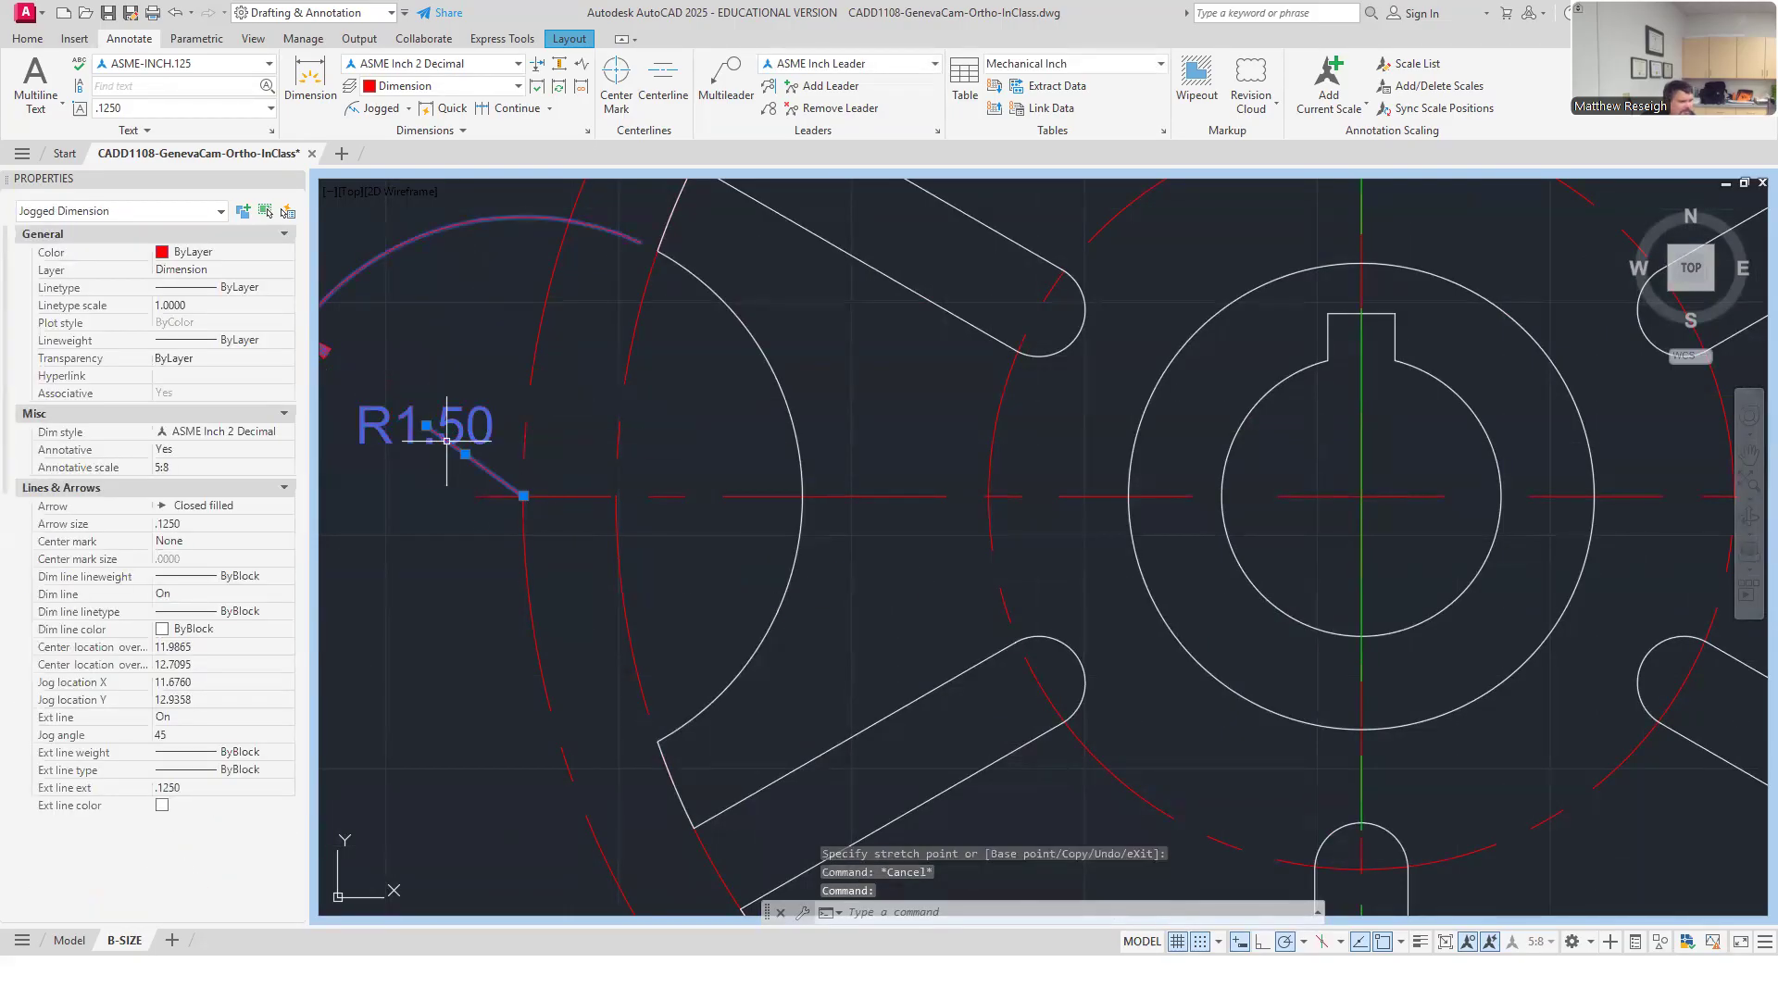
left_click(426, 425)
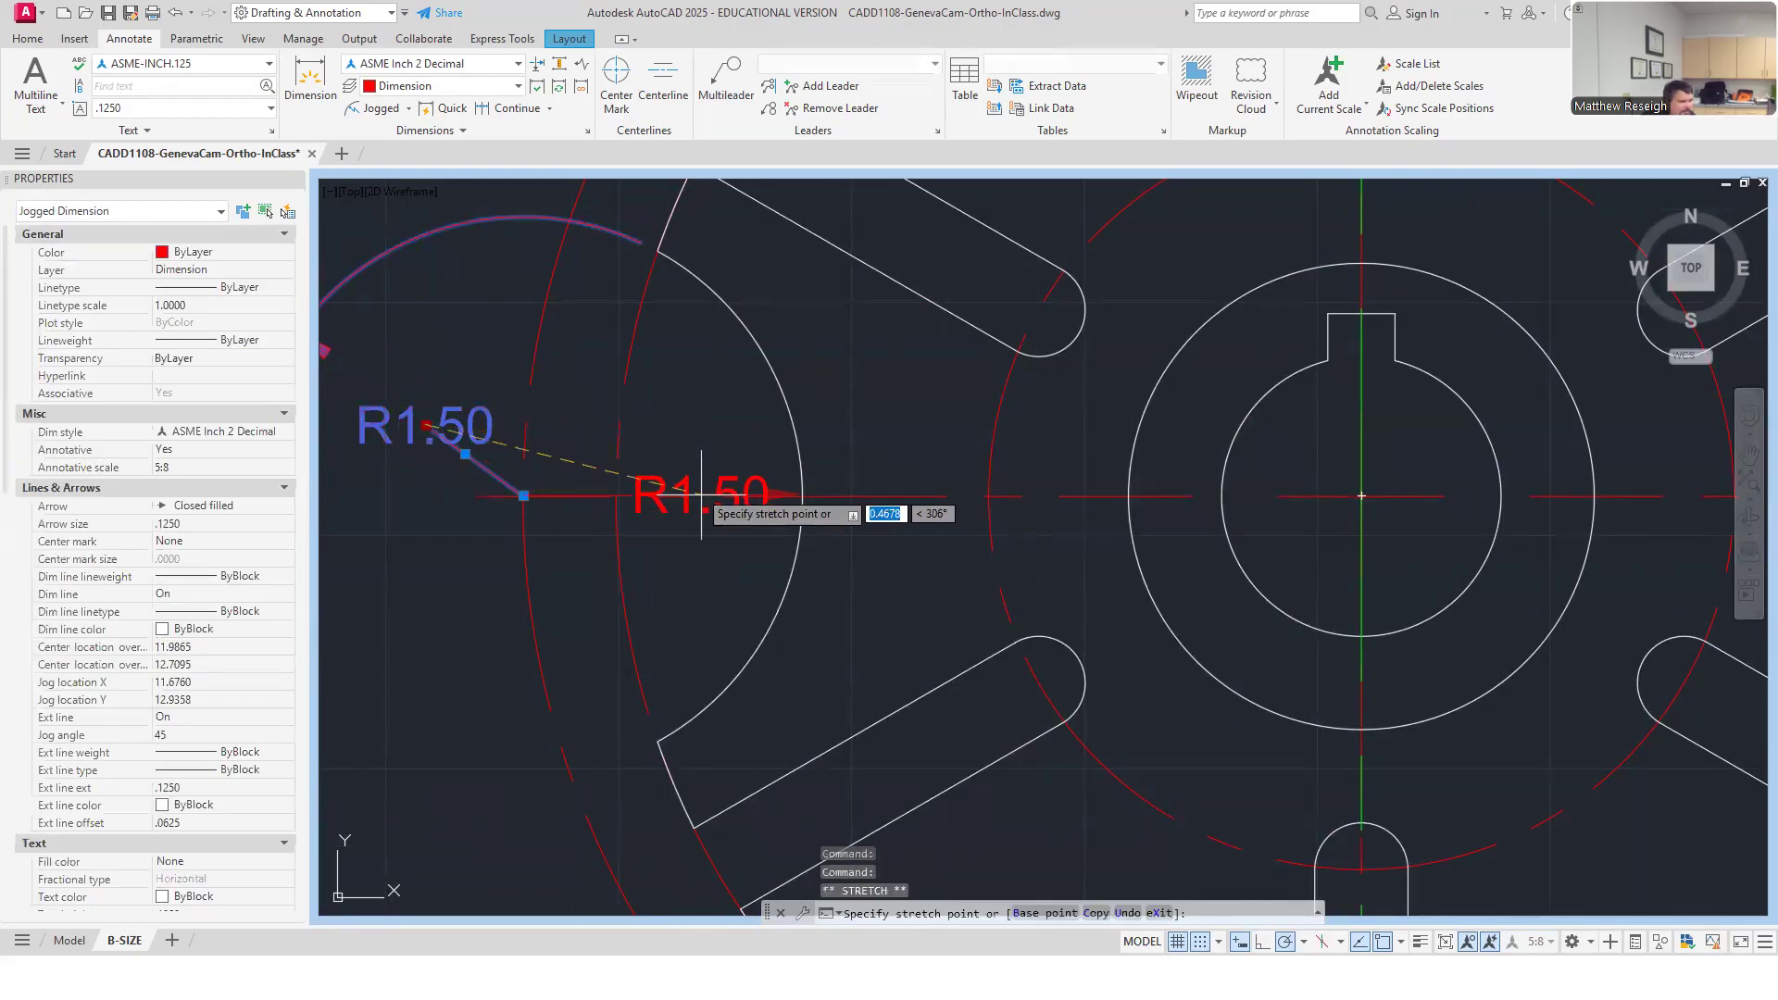
left_click(702, 562)
key("Escape")
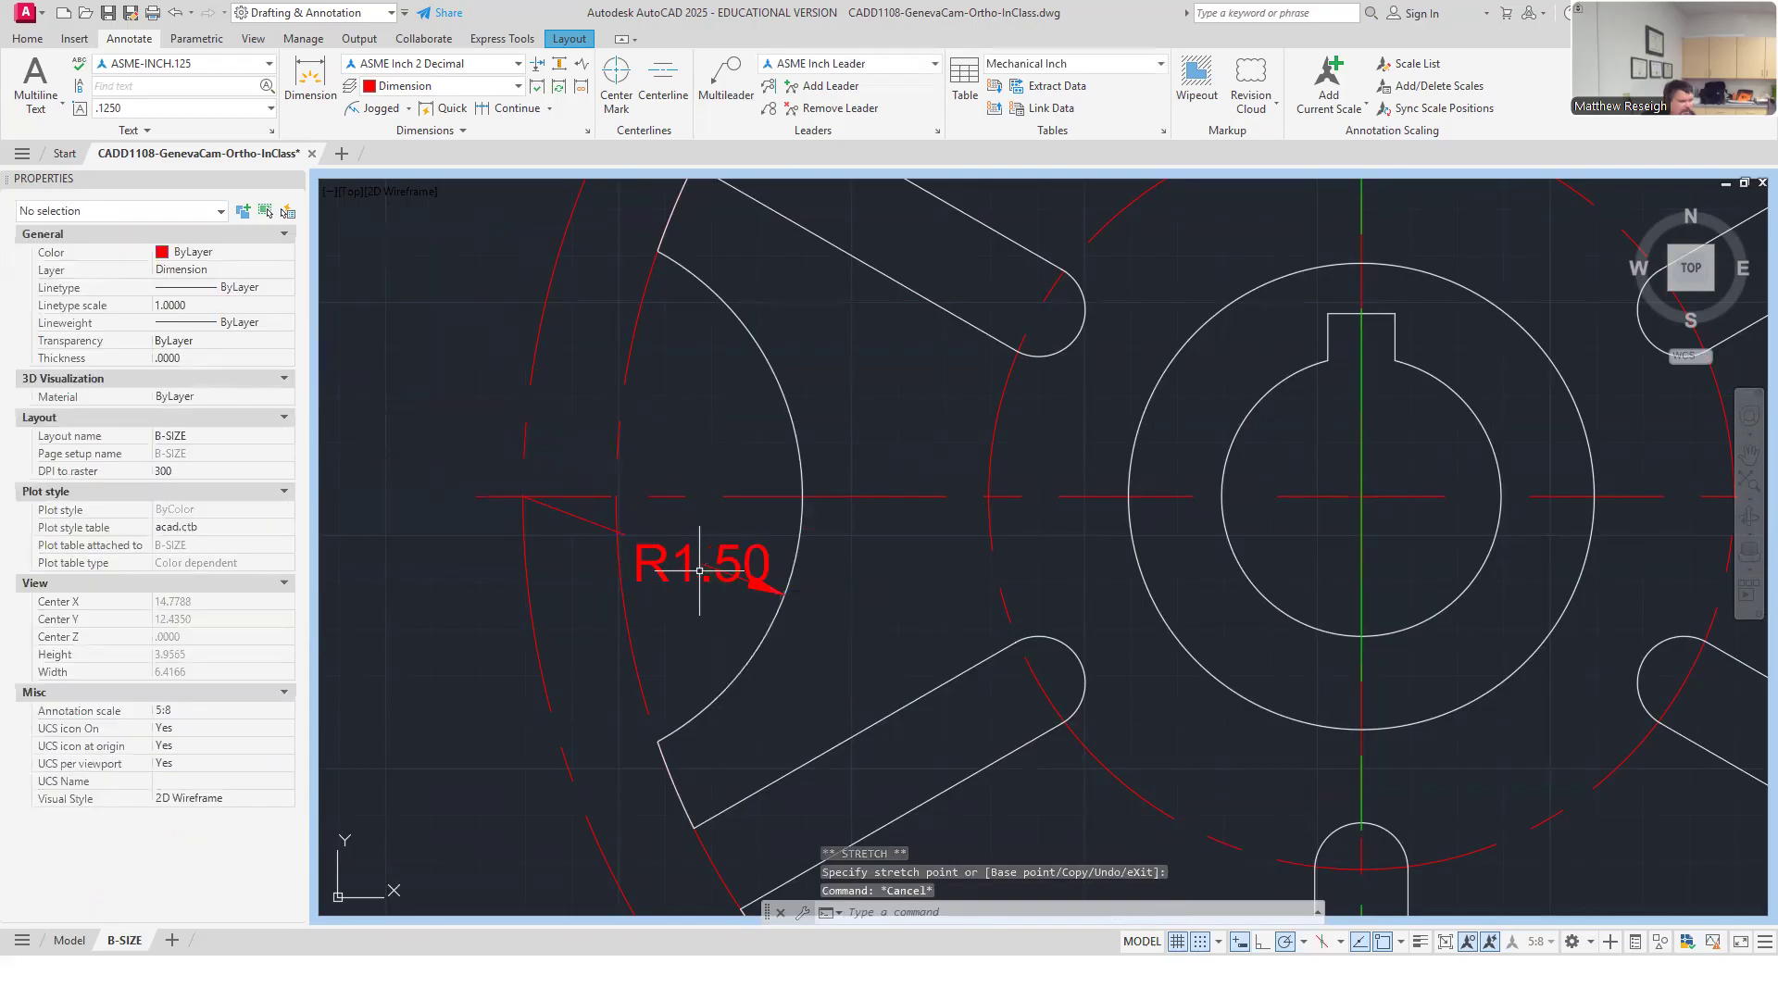
left_click(688, 574)
key("Delete")
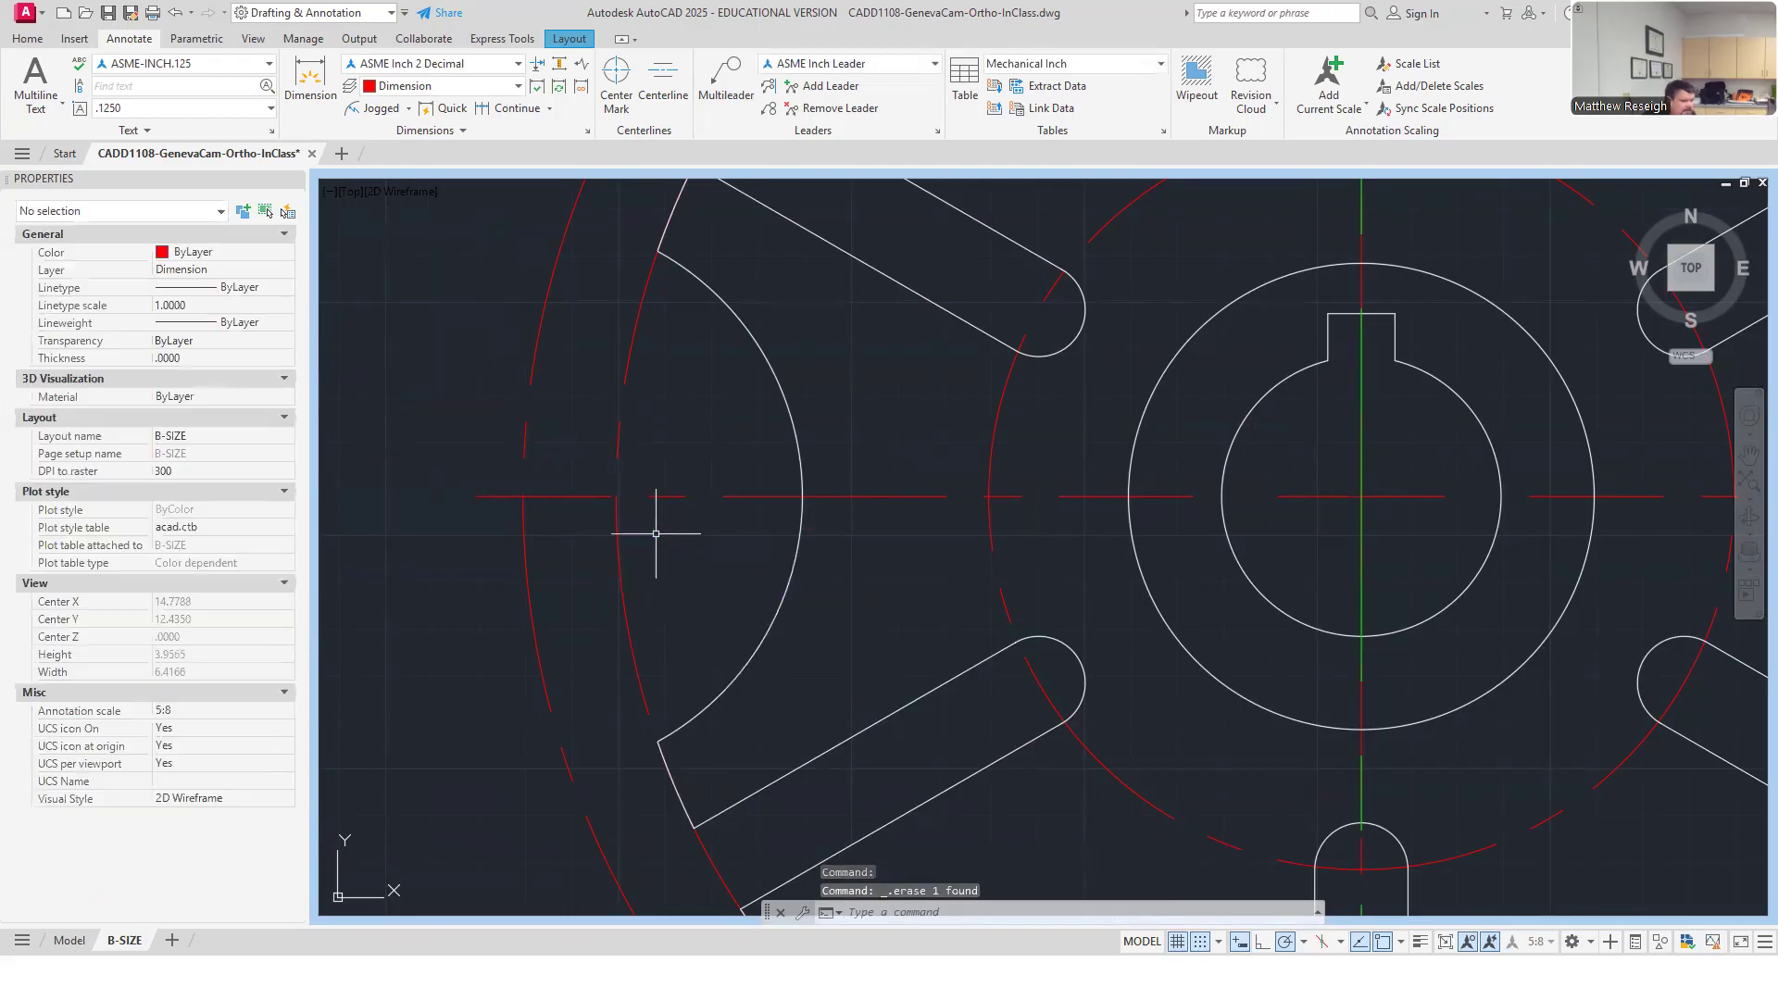
left_click(387, 109)
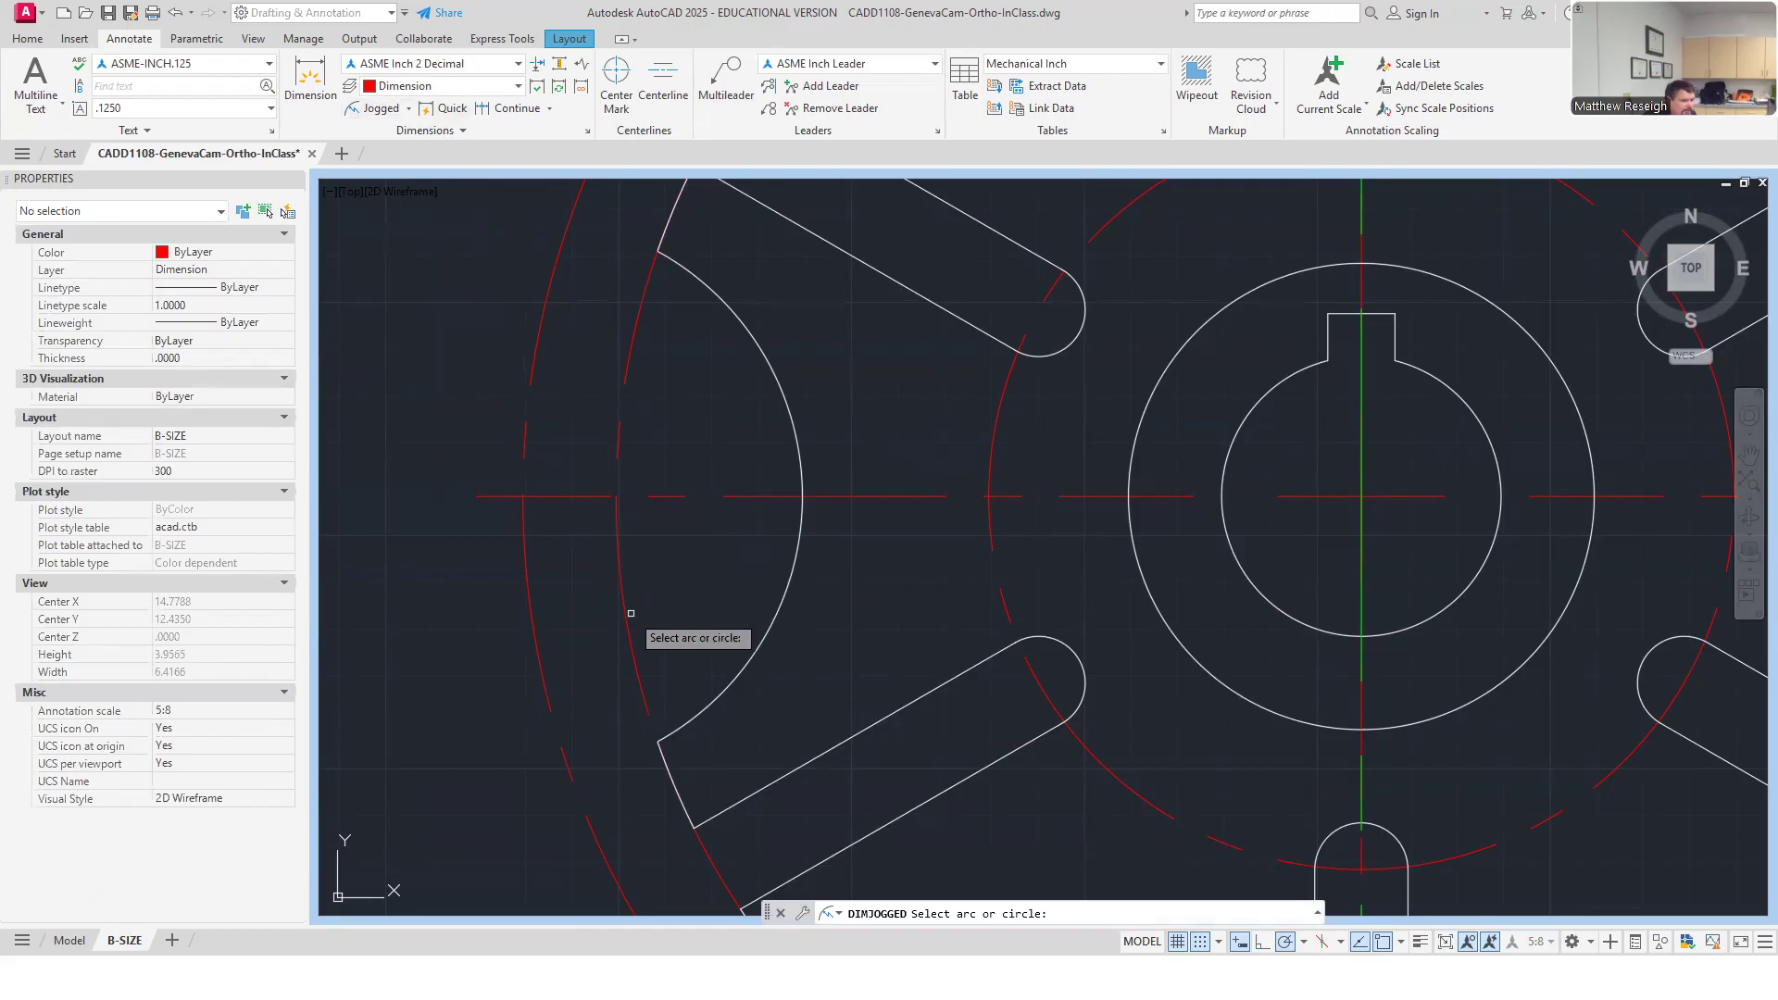
left_click(731, 674)
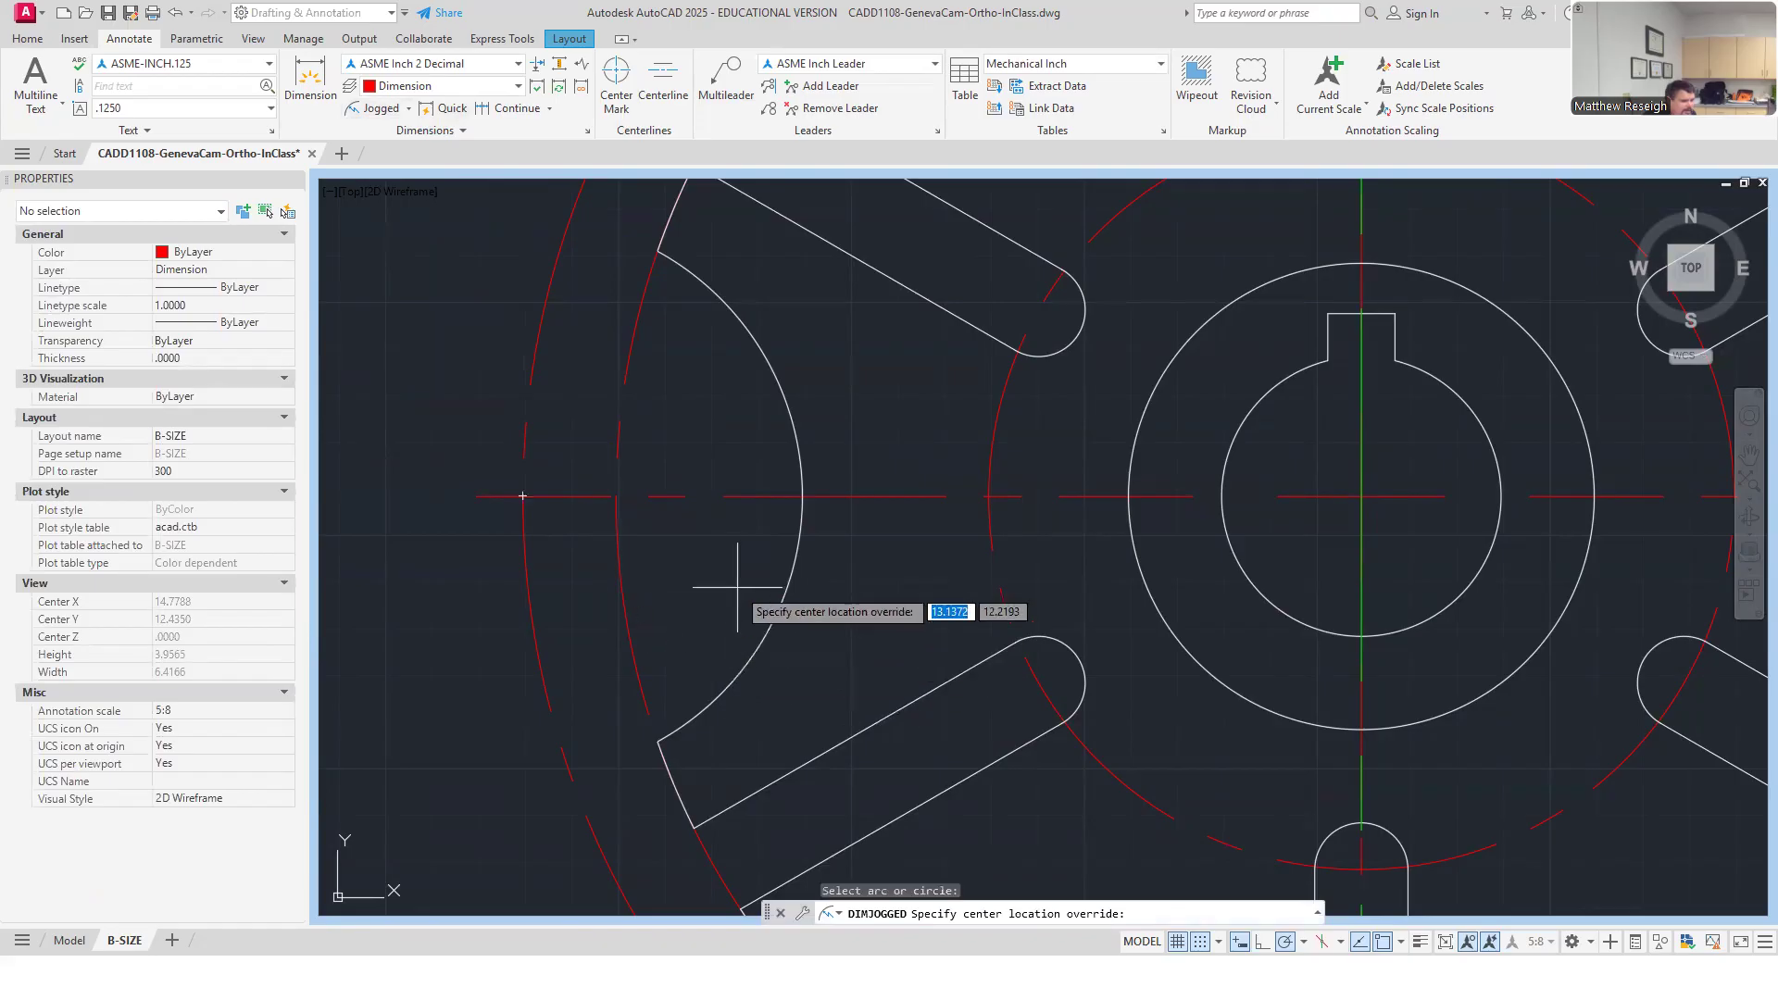
scroll(603, 647, "down", 2)
scroll(602, 647, "up", 2)
left_click(558, 523)
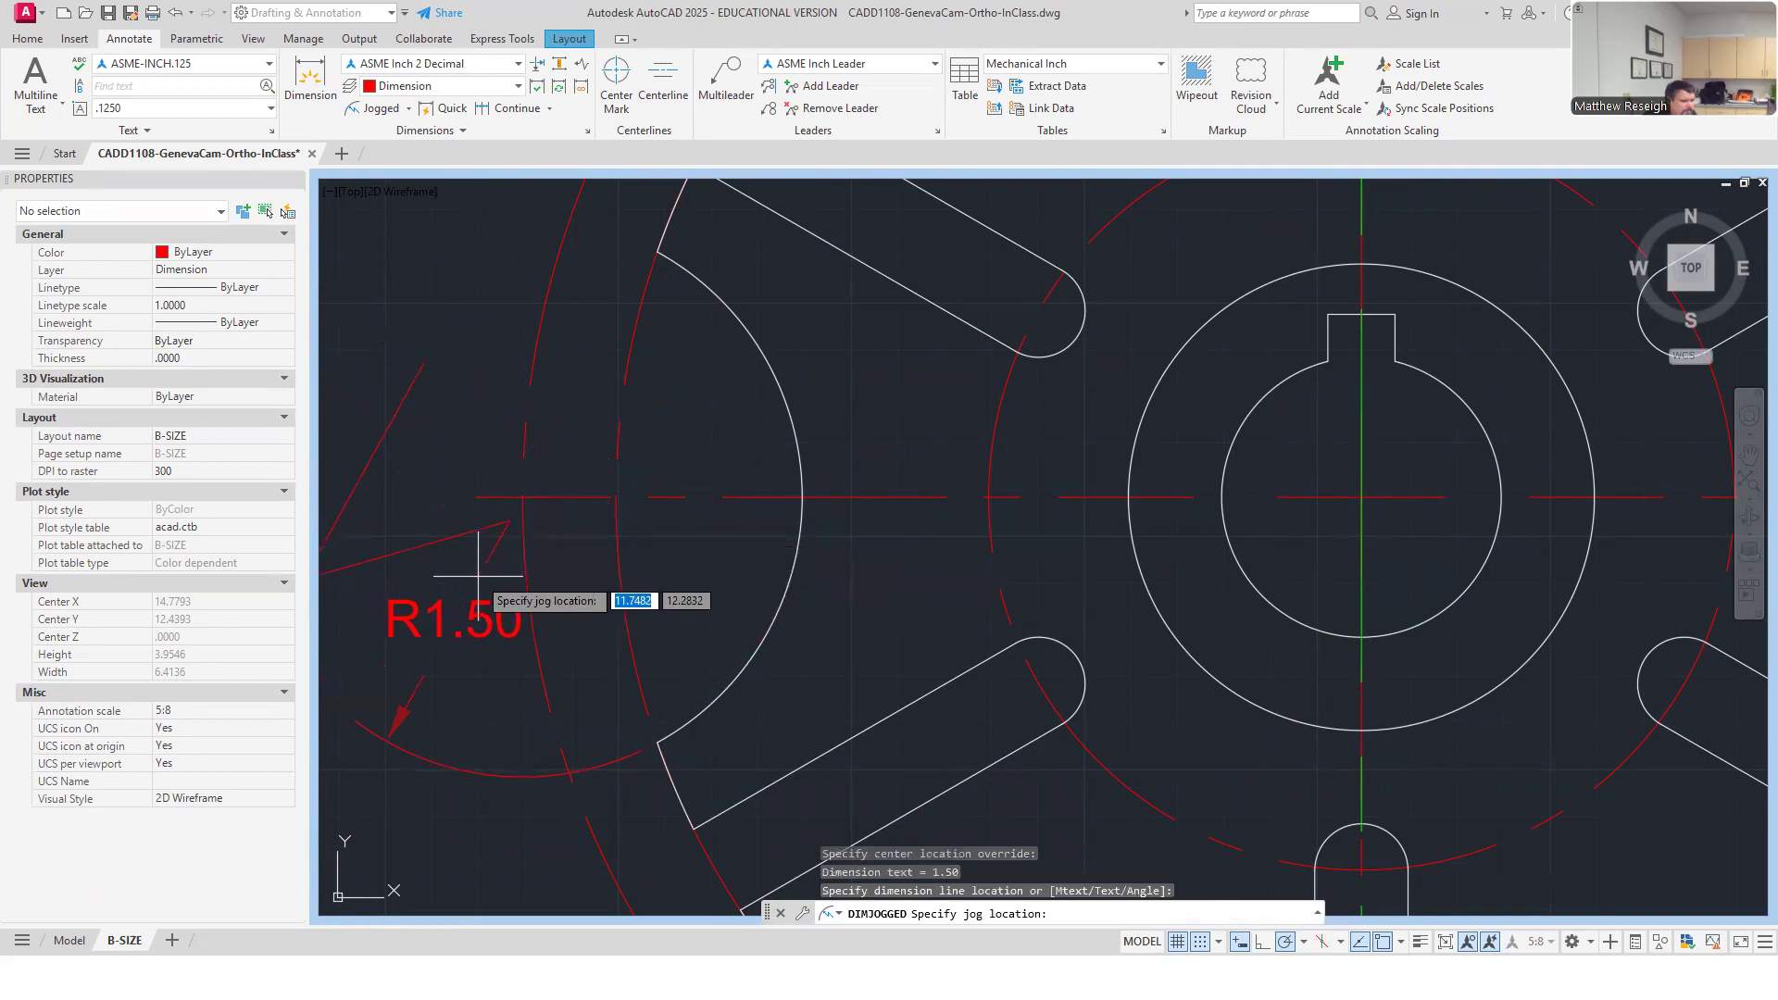
left_click(478, 515)
key("Escape")
scroll(479, 534, "up", 2)
scroll(479, 535, "up", 1)
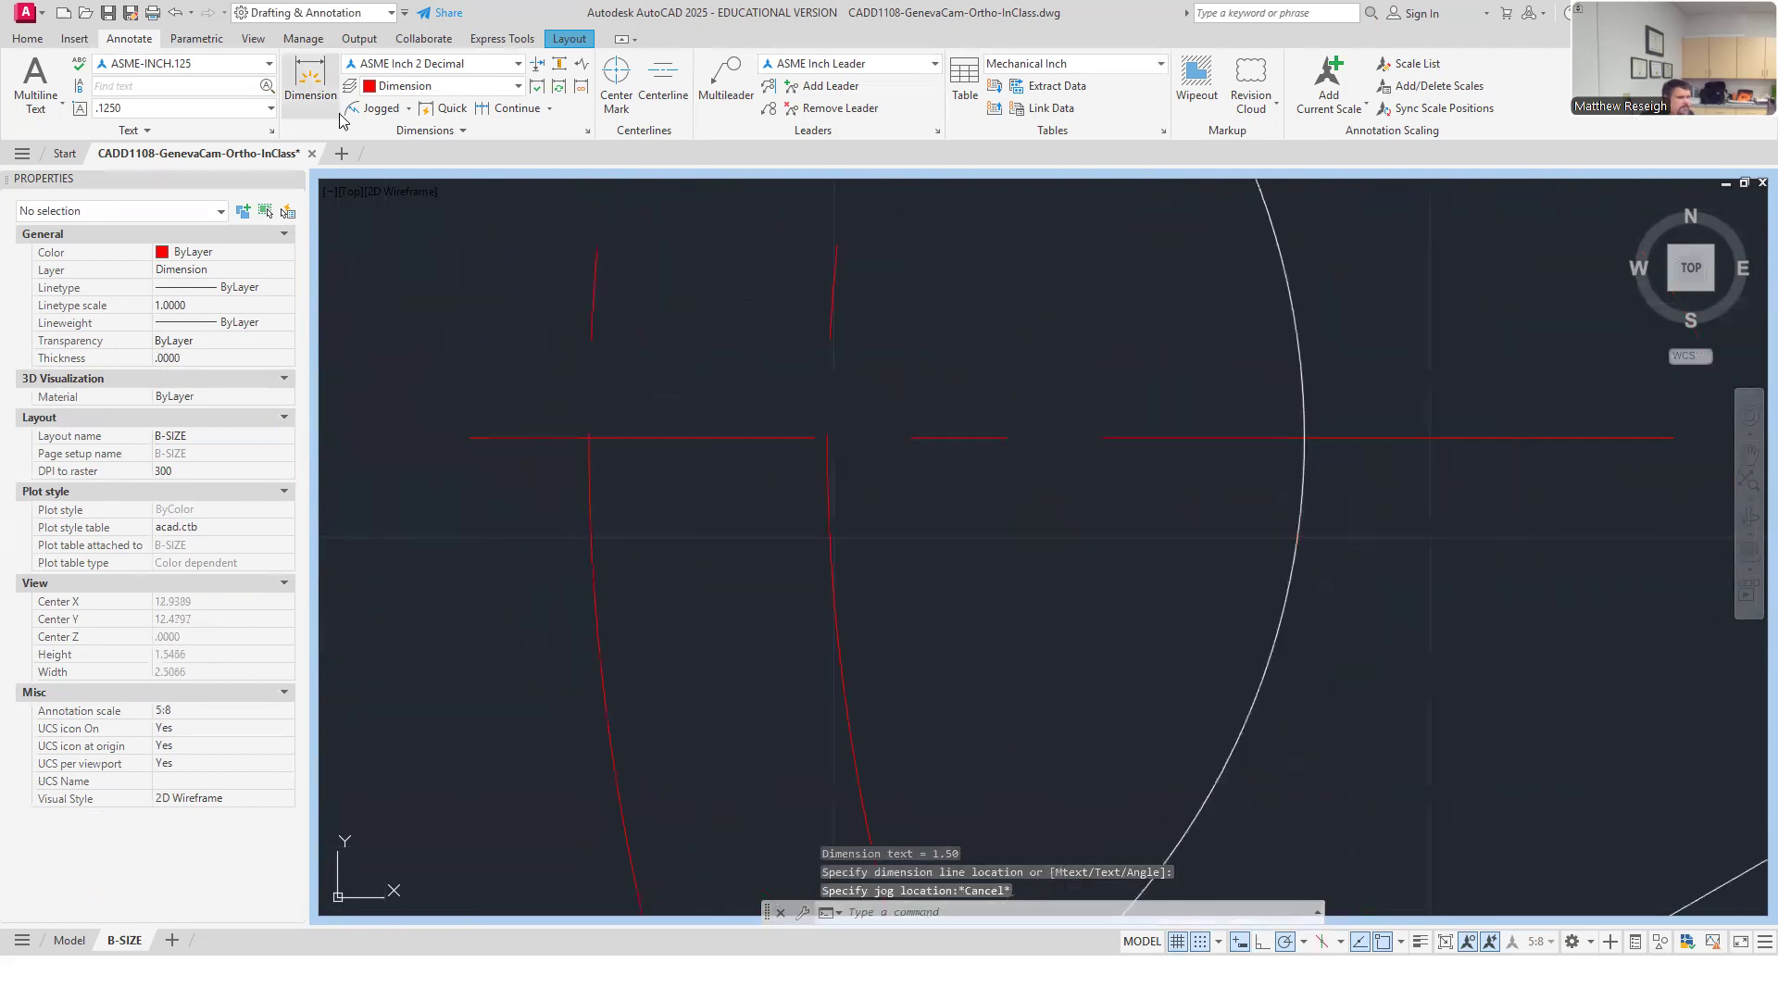
left_click(372, 109)
scroll(619, 469, "down", 3)
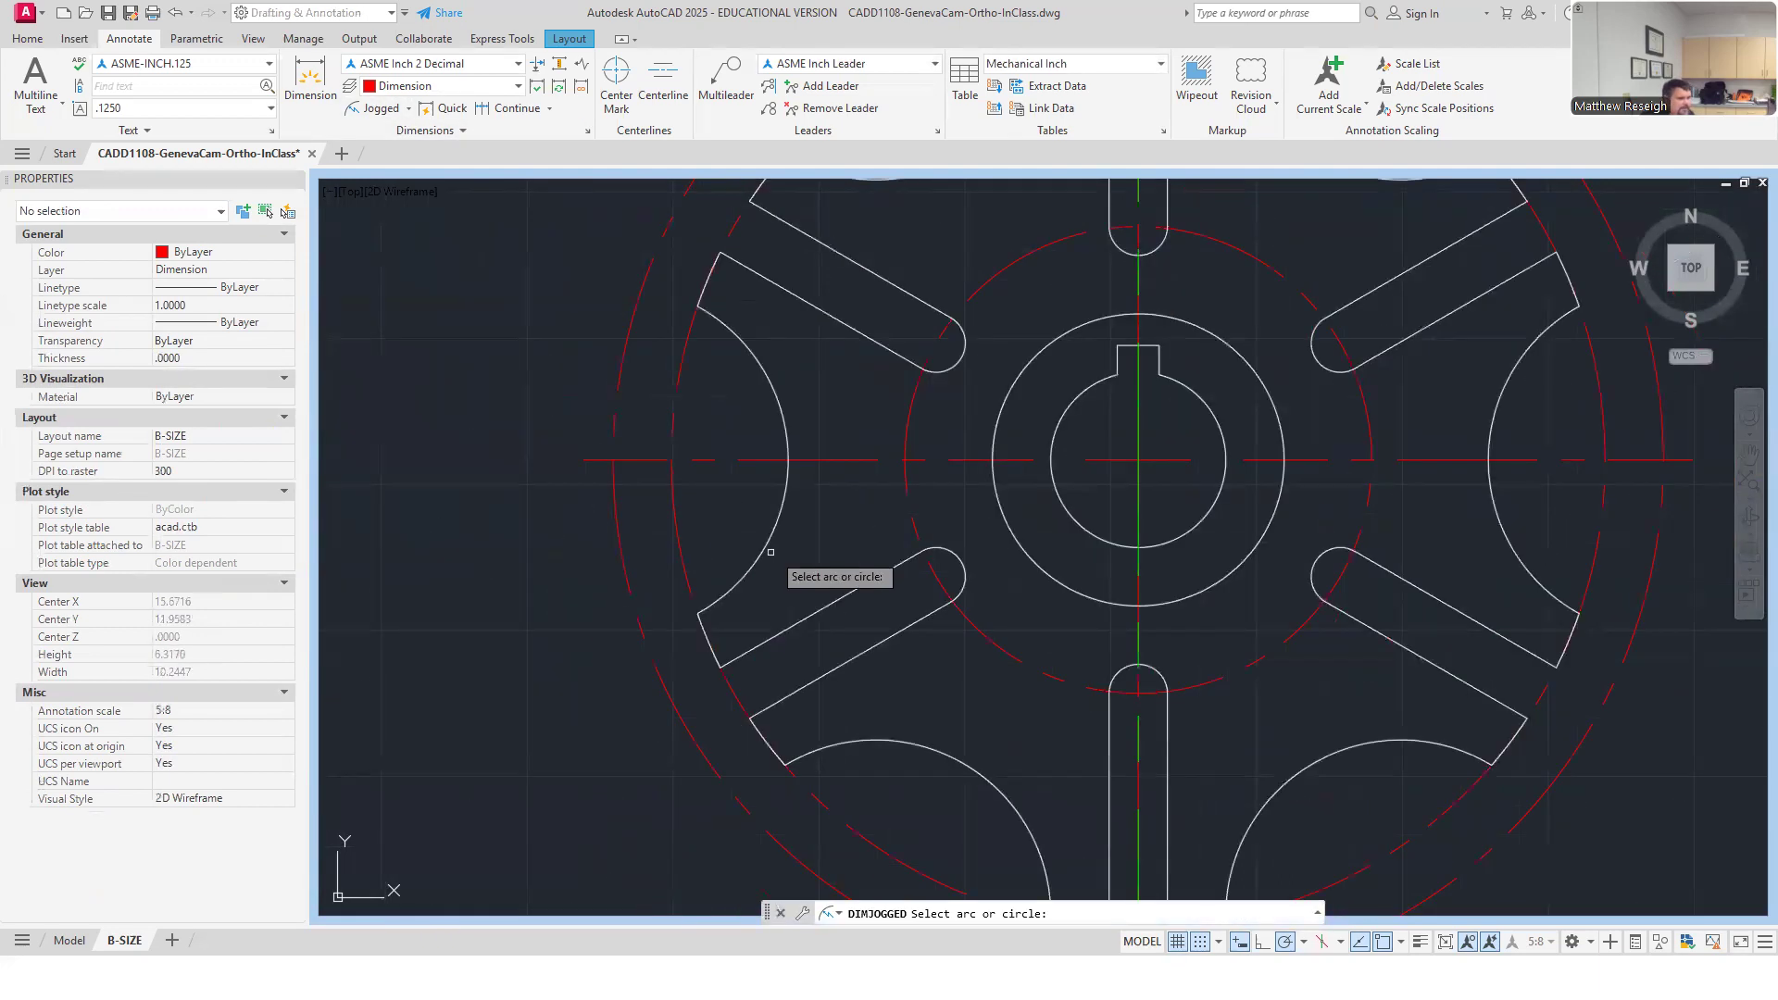
left_click(762, 555)
scroll(613, 459, "up", 2)
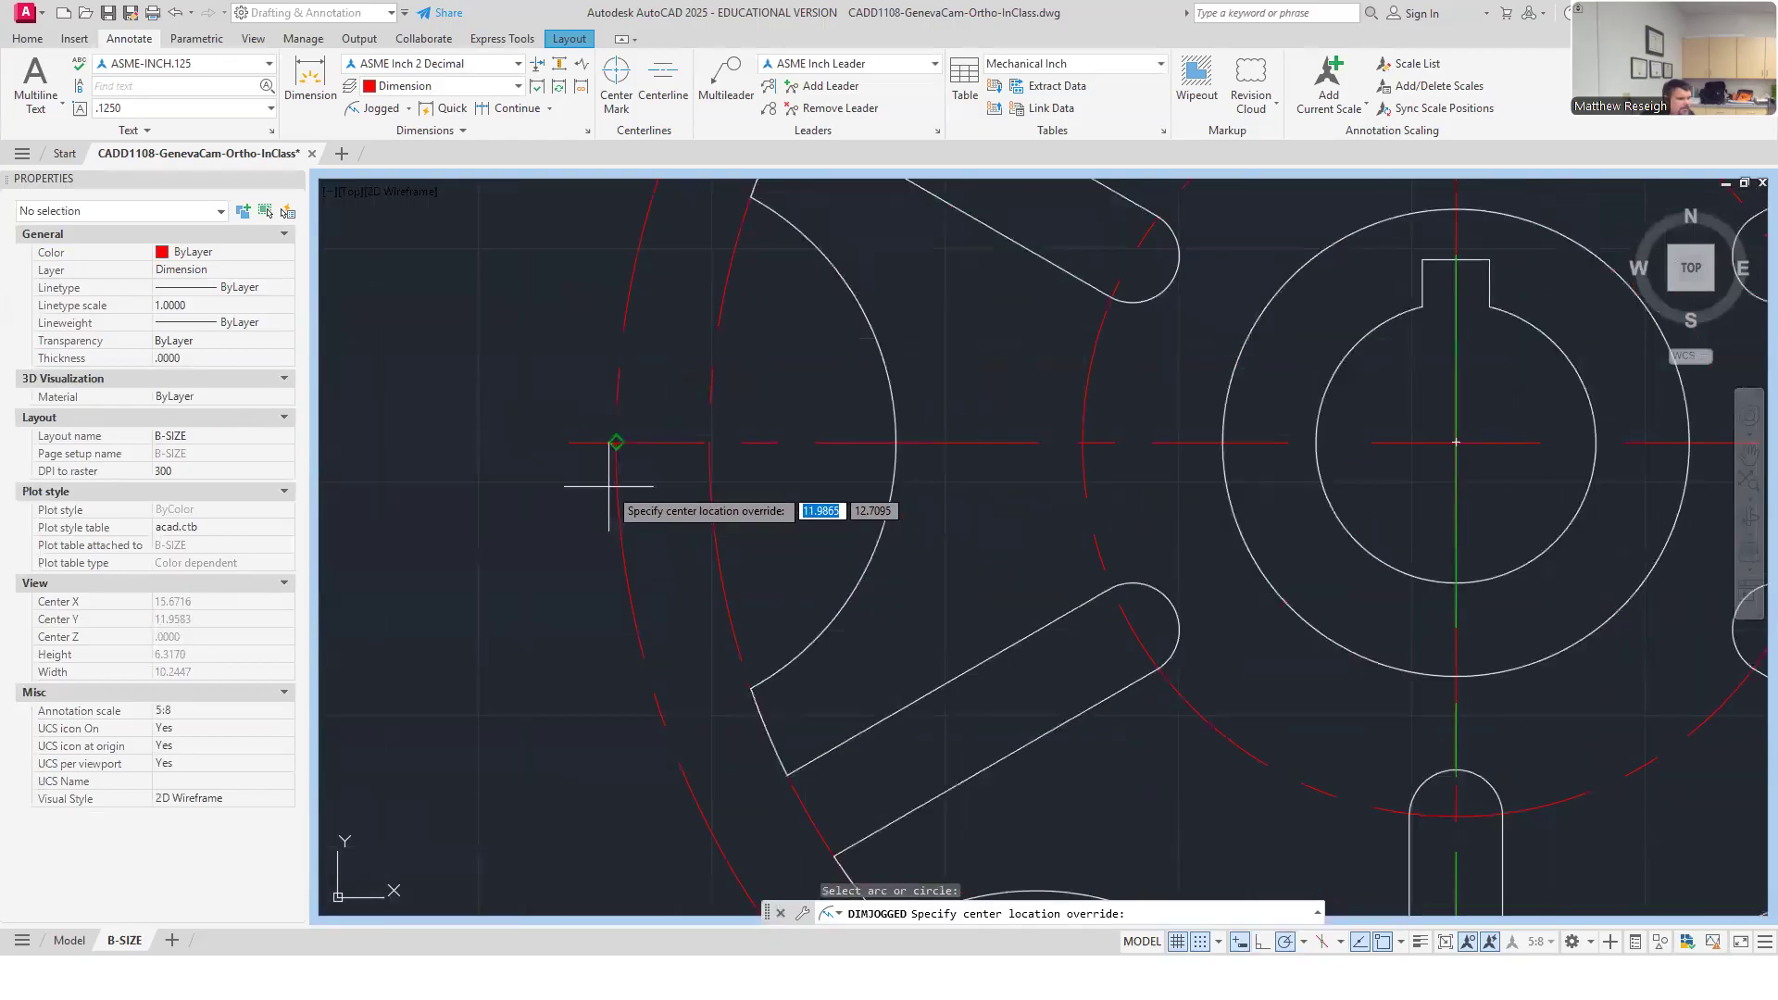
left_click(615, 444)
scroll(615, 444, "down", 2)
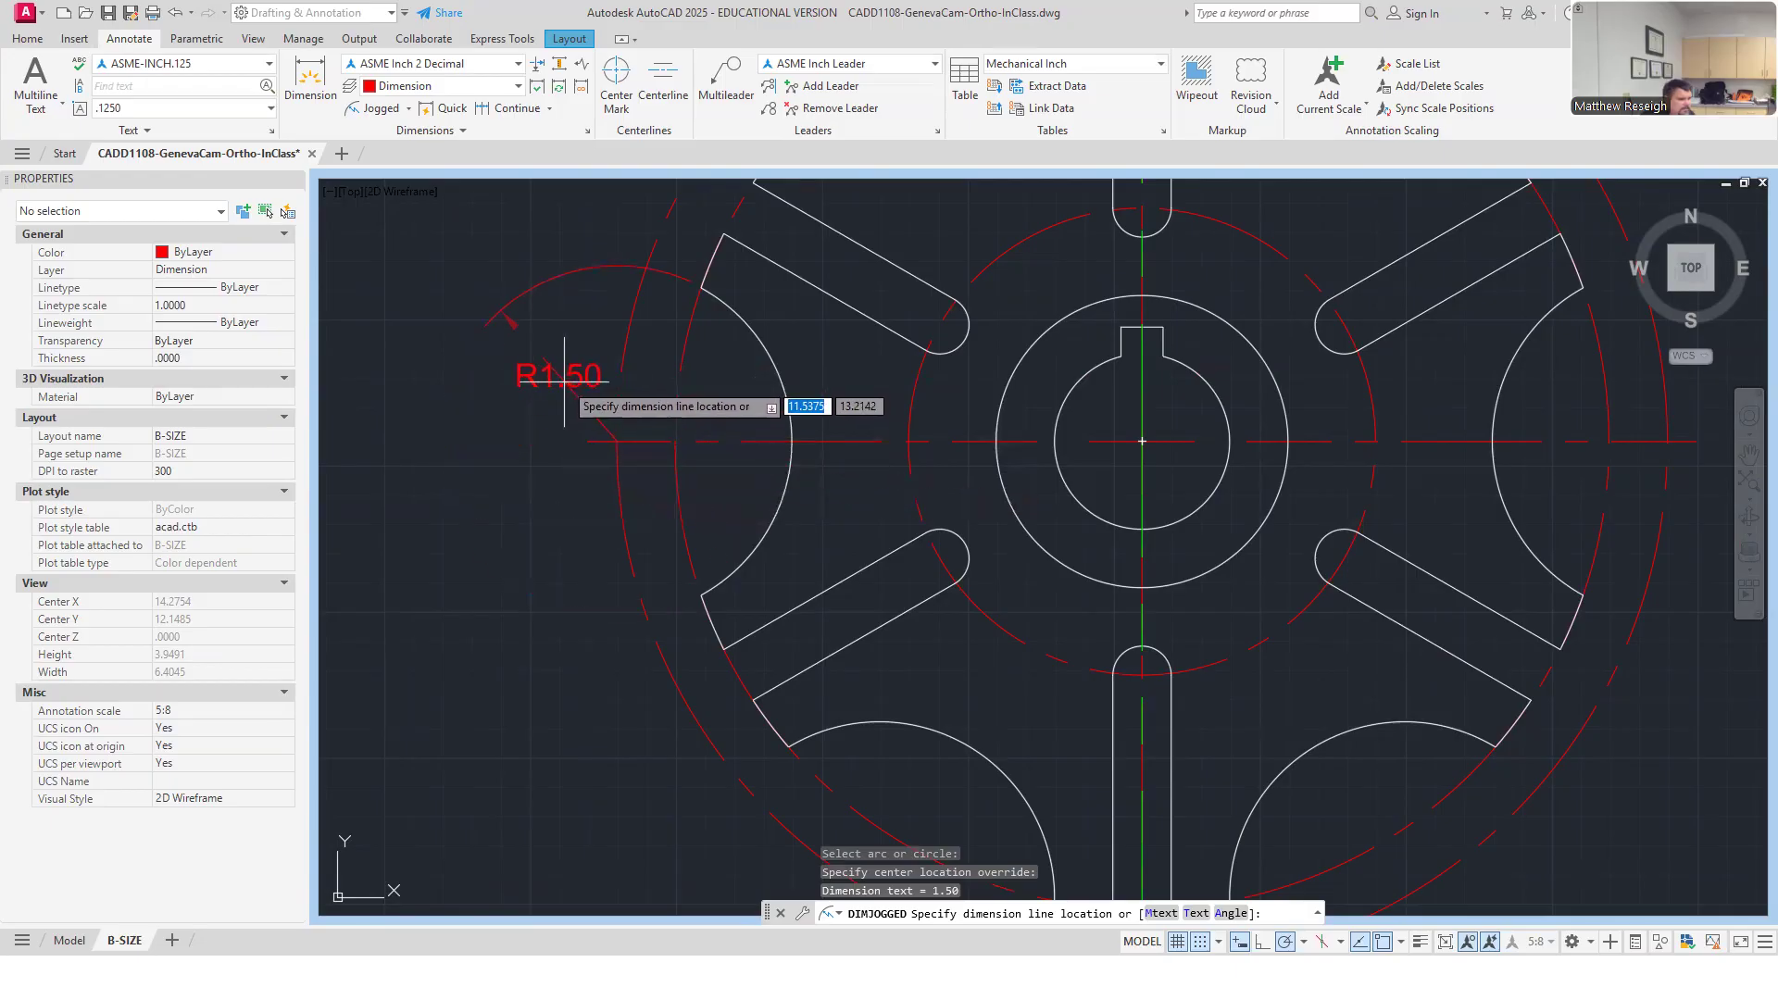
left_click(721, 512)
key("Escape")
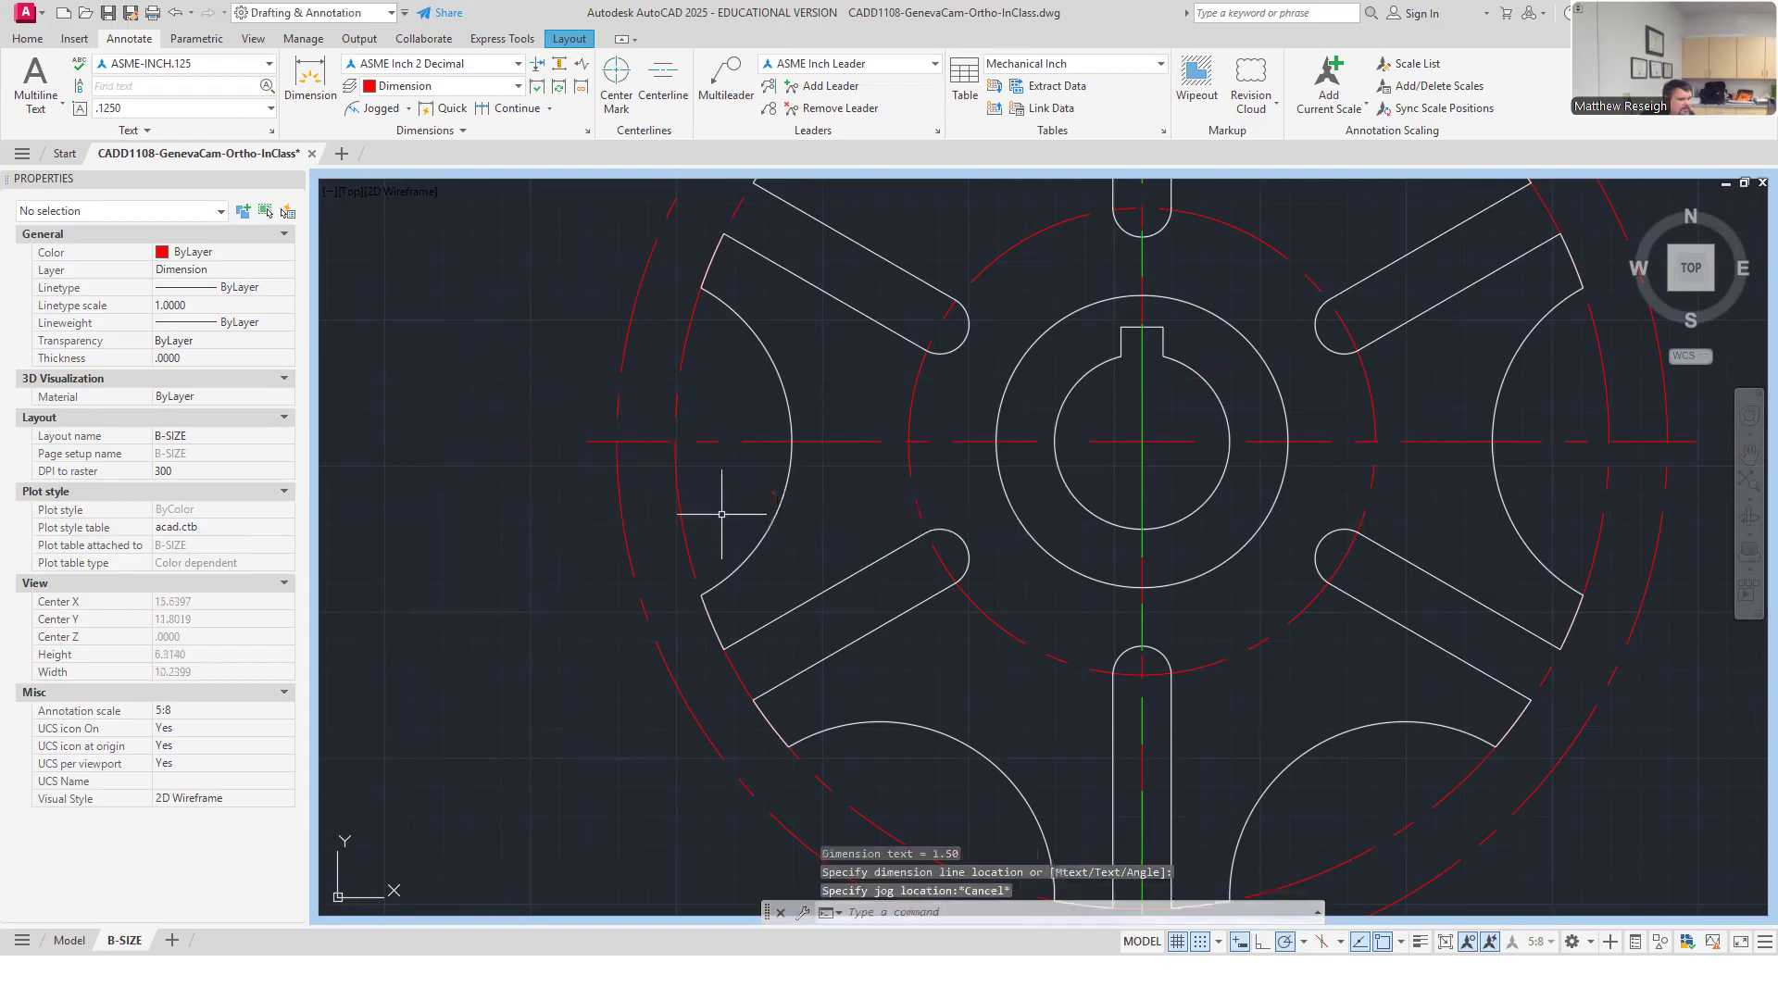
left_click(408, 109)
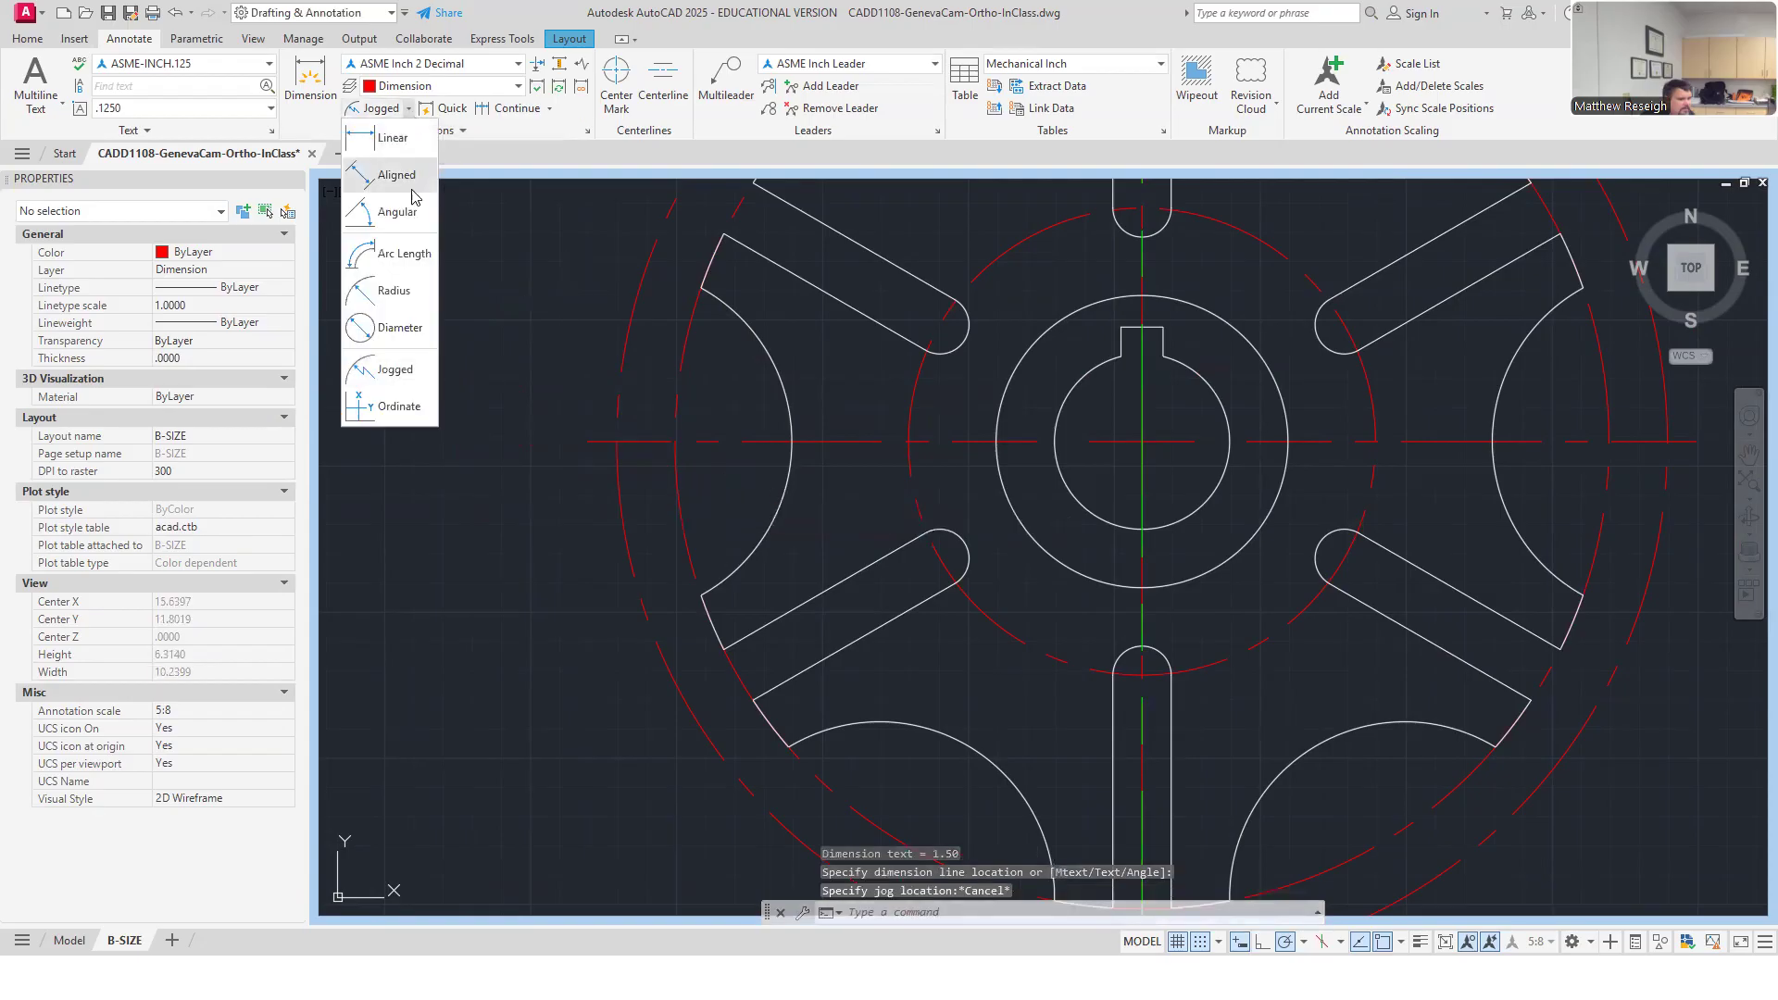
left_click(397, 370)
left_click(617, 441)
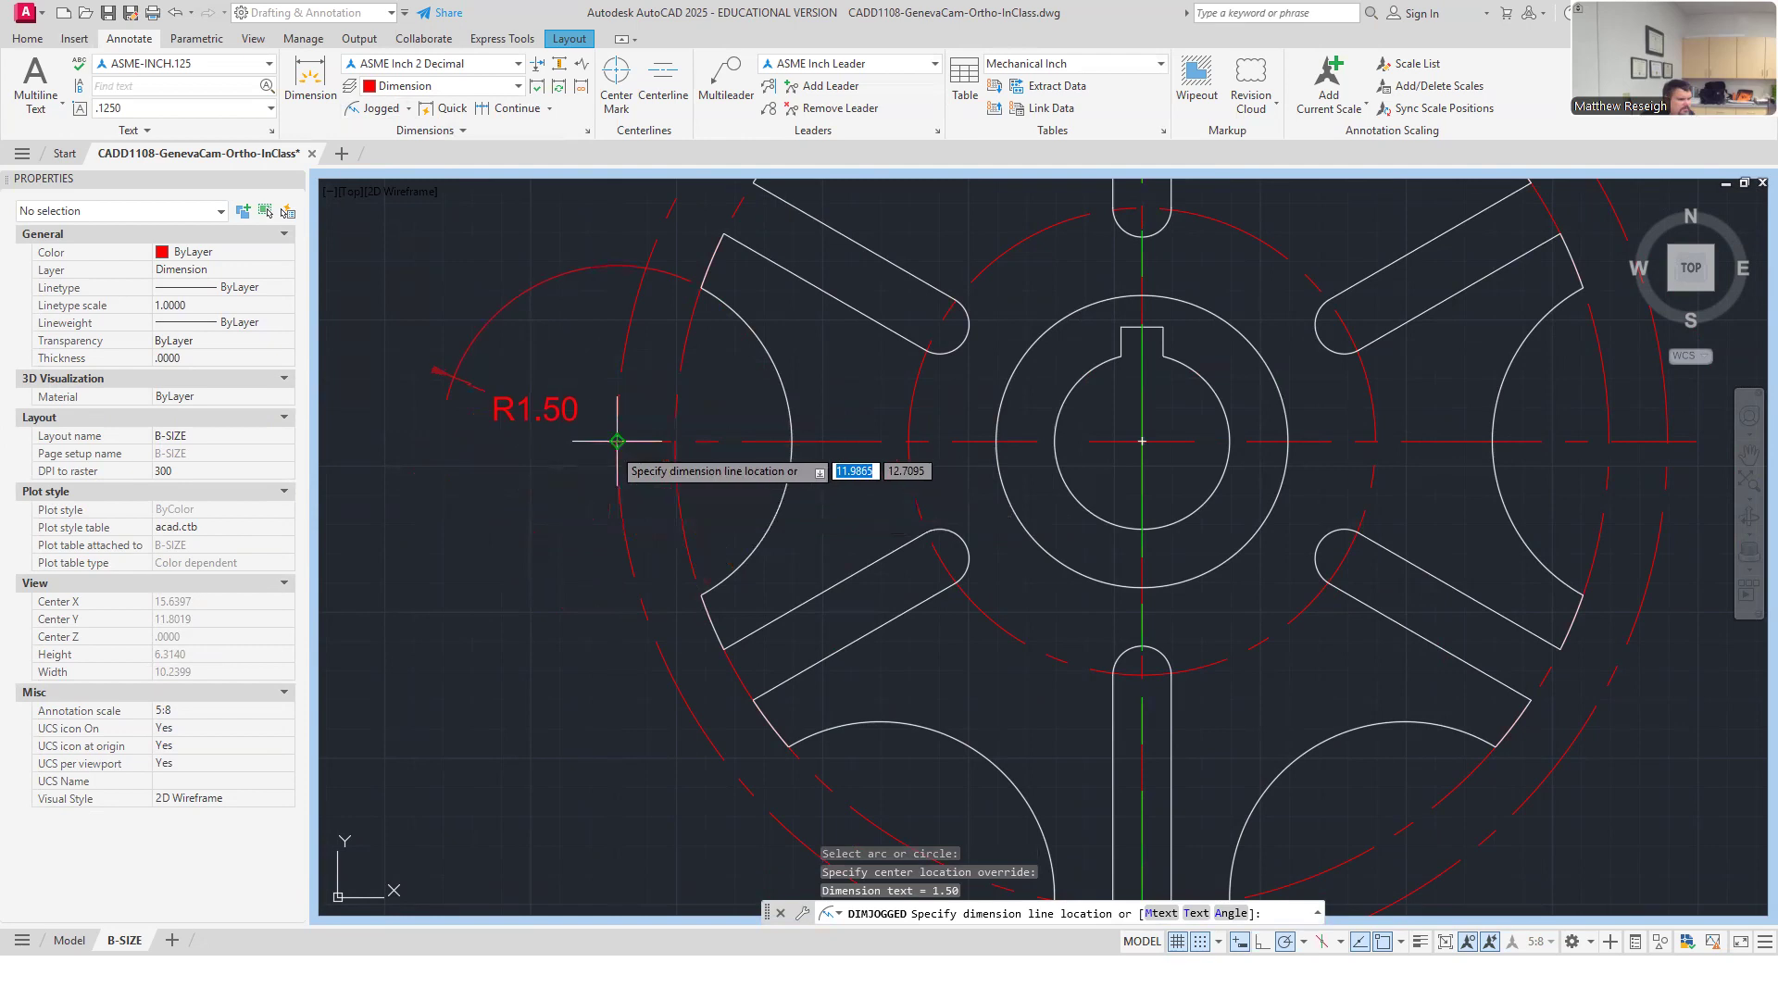
left_click(473, 385)
key("Escape")
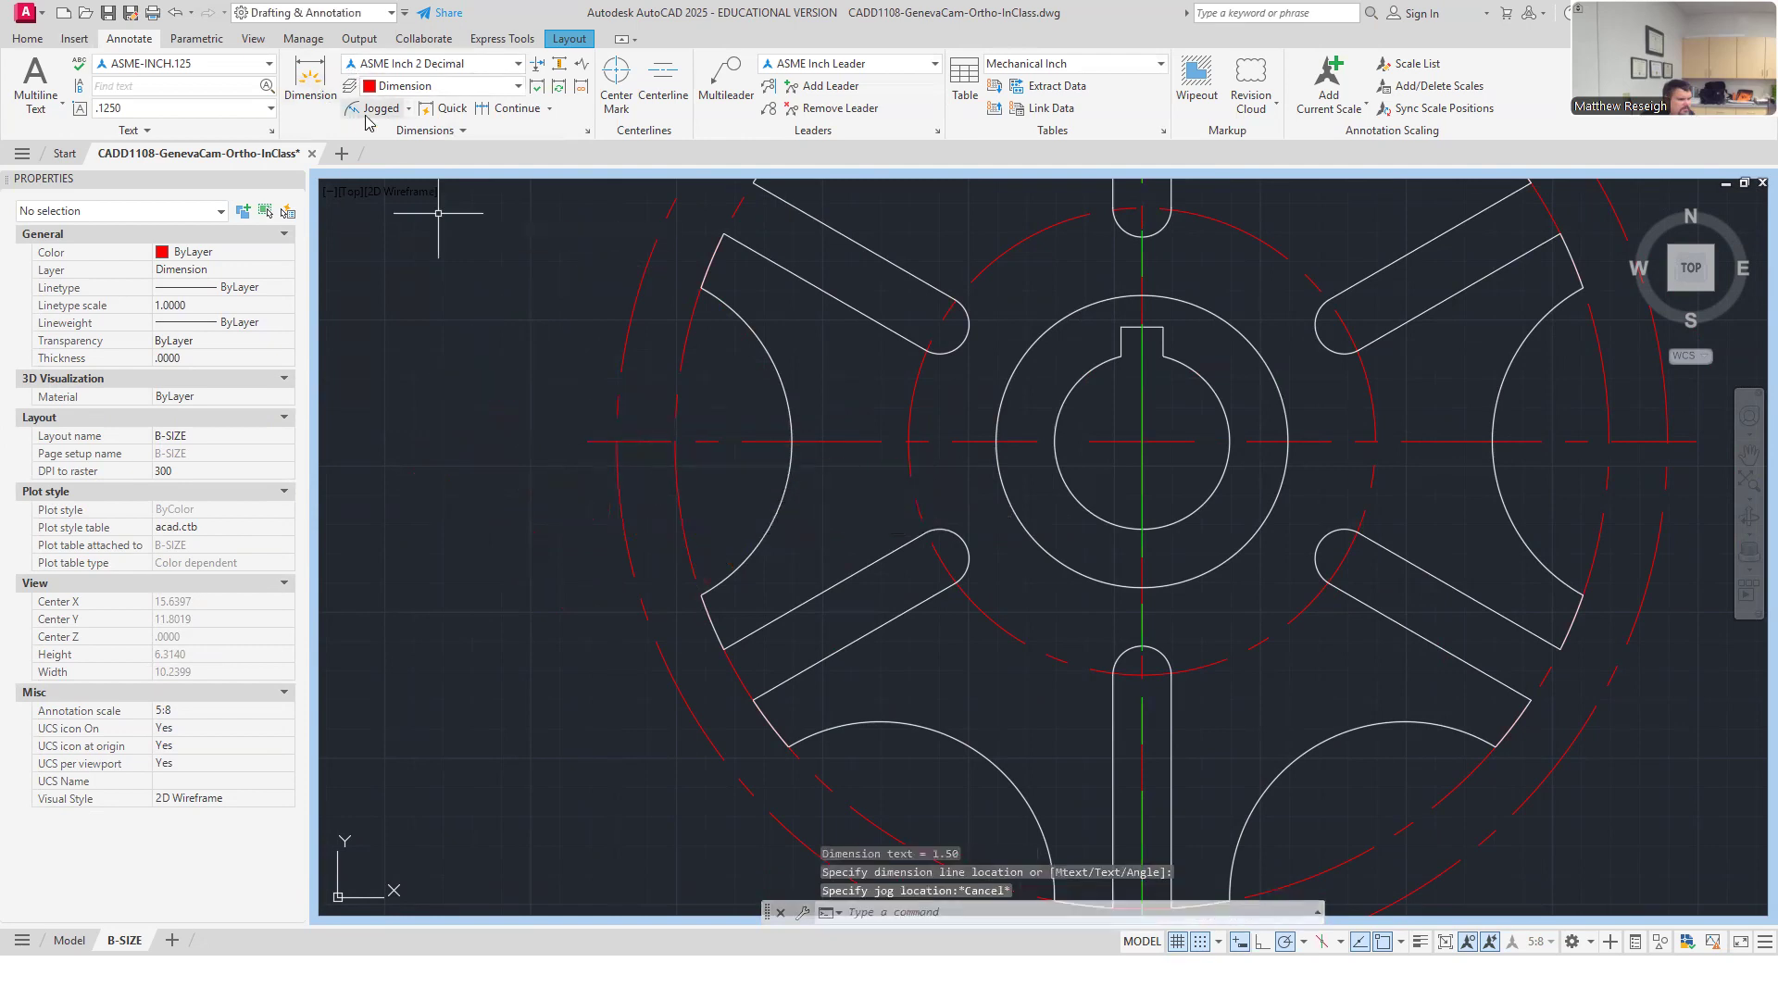
left_click(368, 108)
left_click(753, 543)
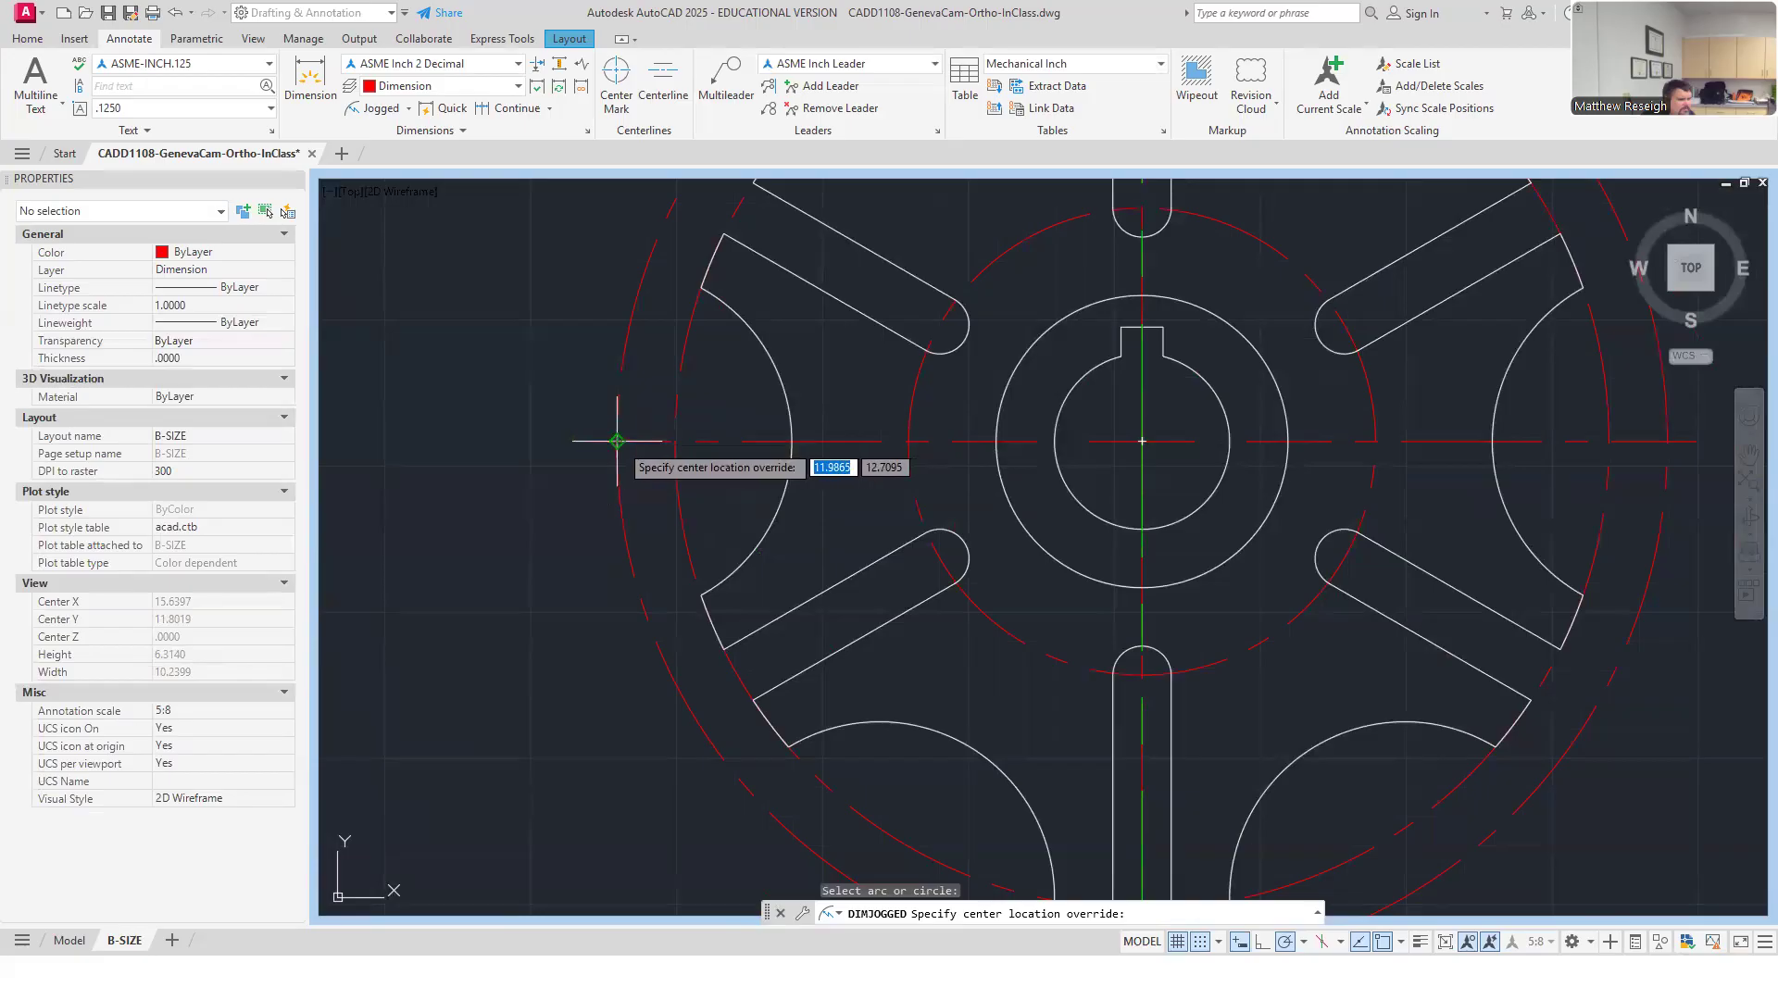
left_click(616, 441)
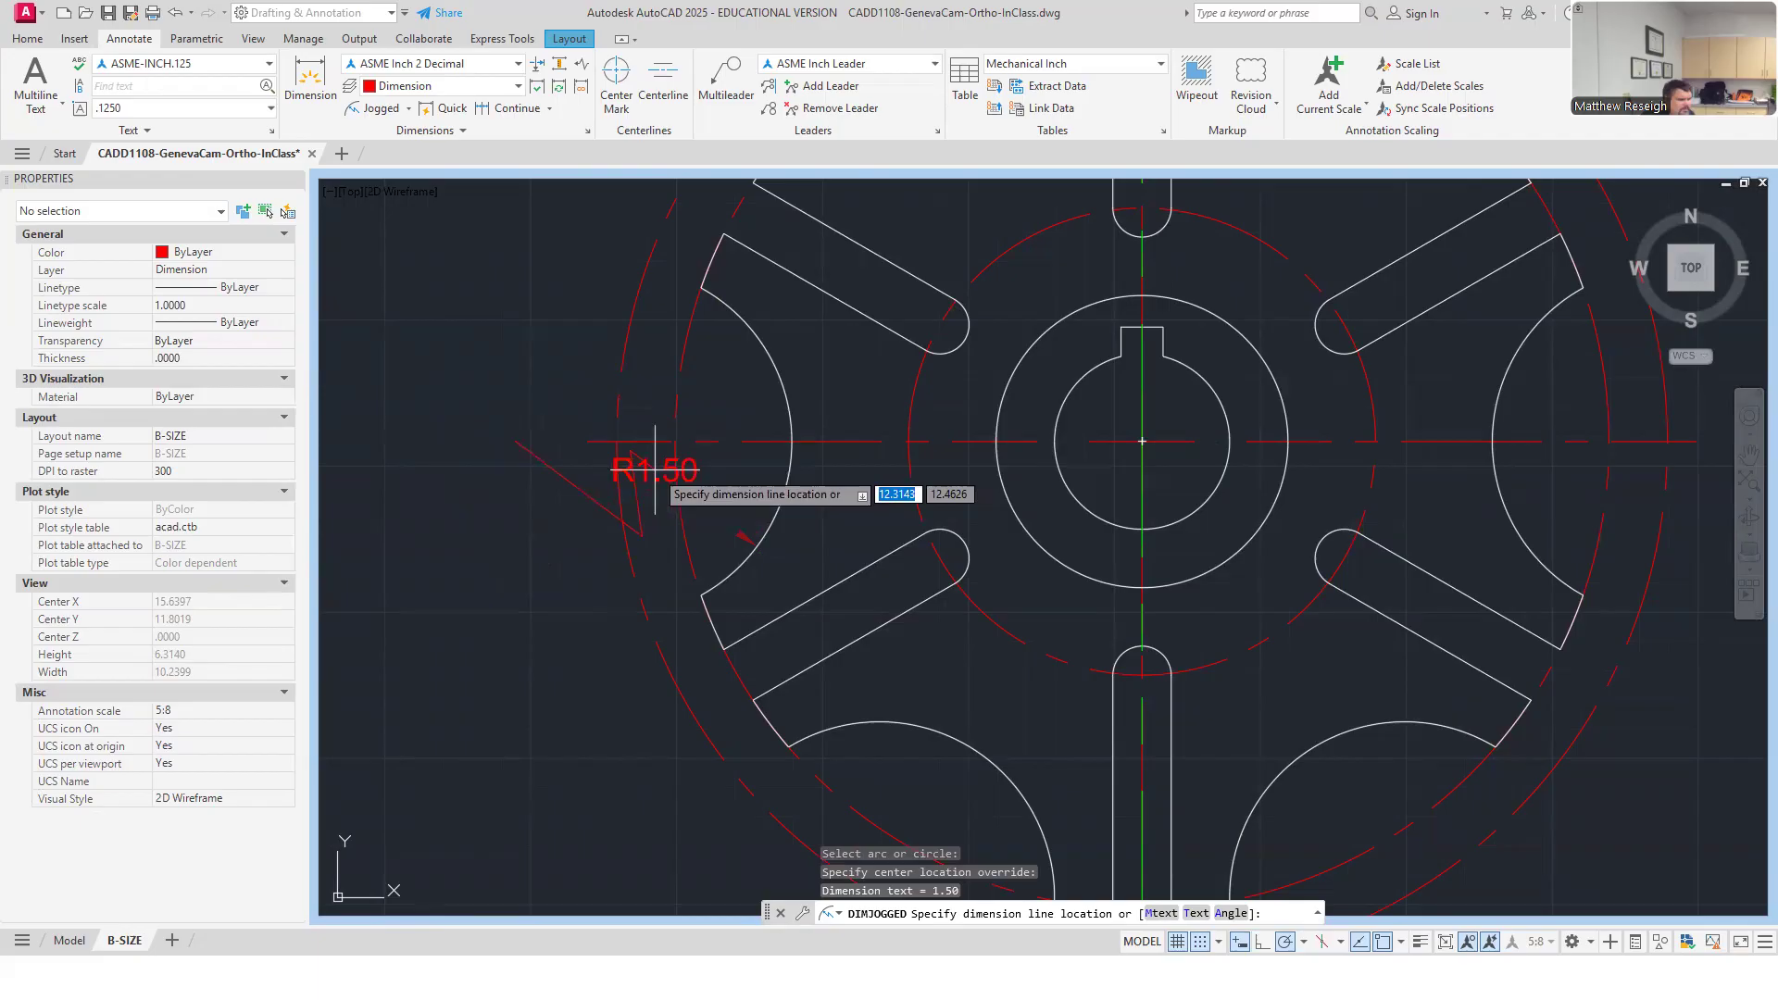
key("Escape")
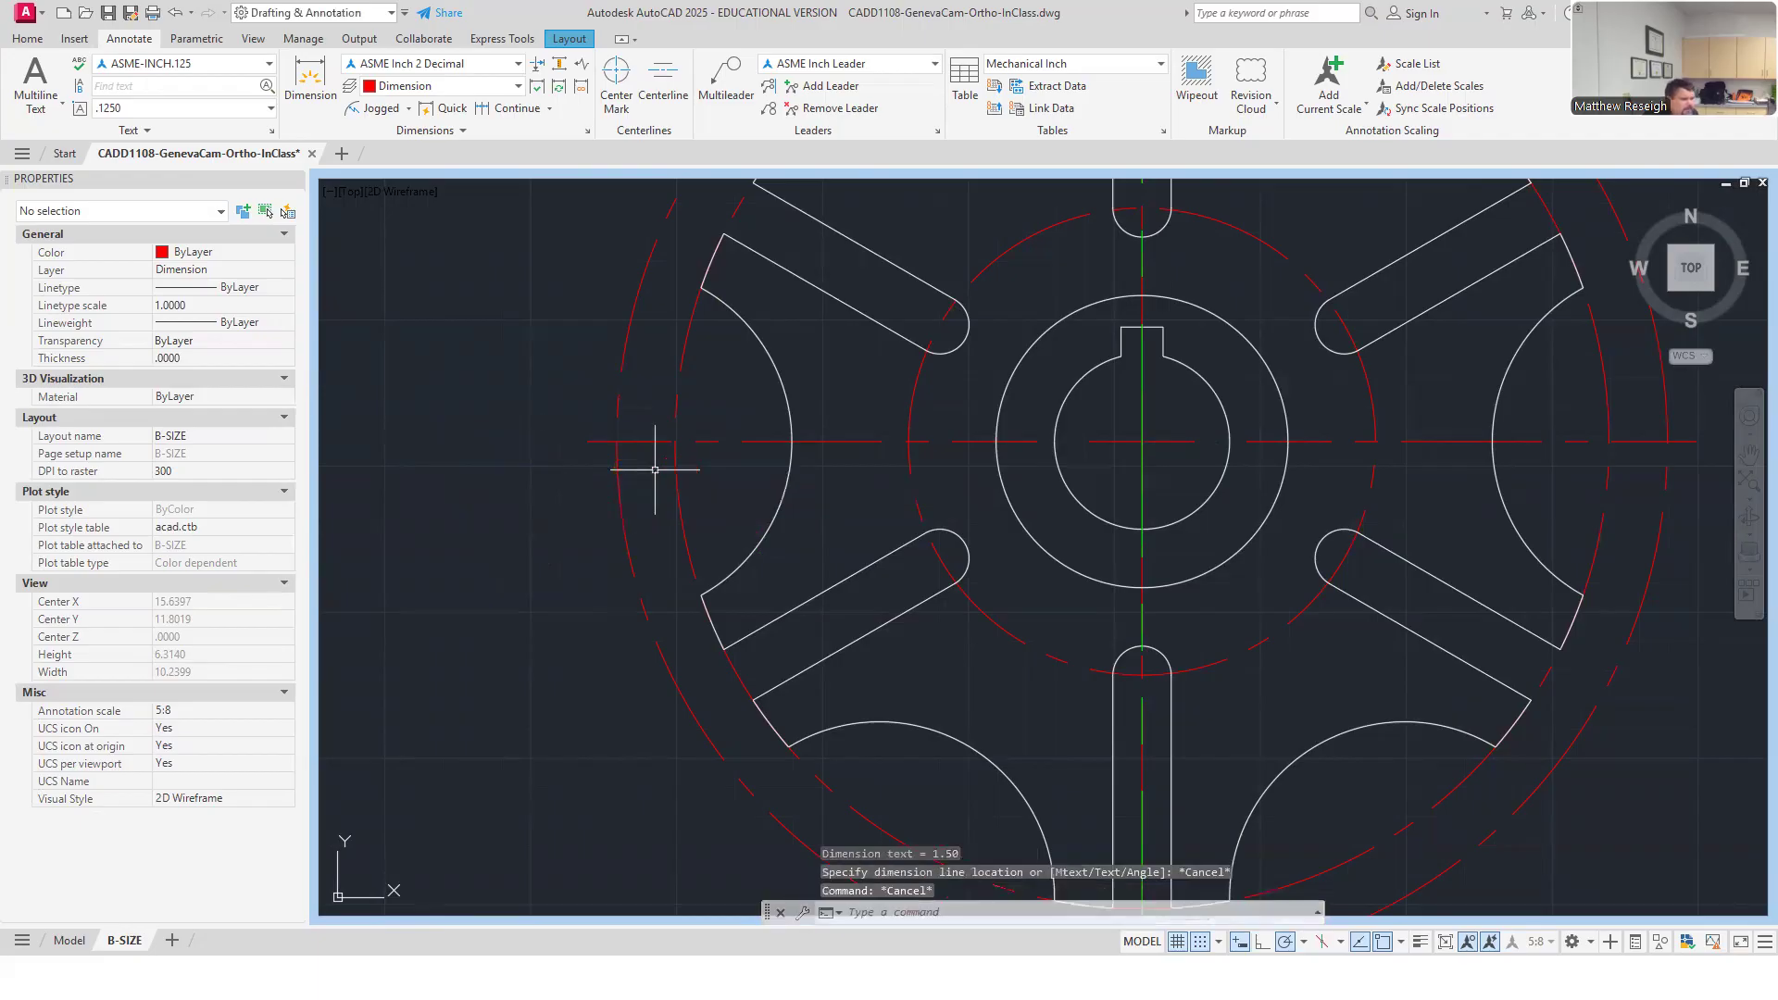
Add a plain radius dimension to the cam's left concave arc, with its text to the left, just above the horizontal centerline.
left_click(408, 108)
left_click(394, 290)
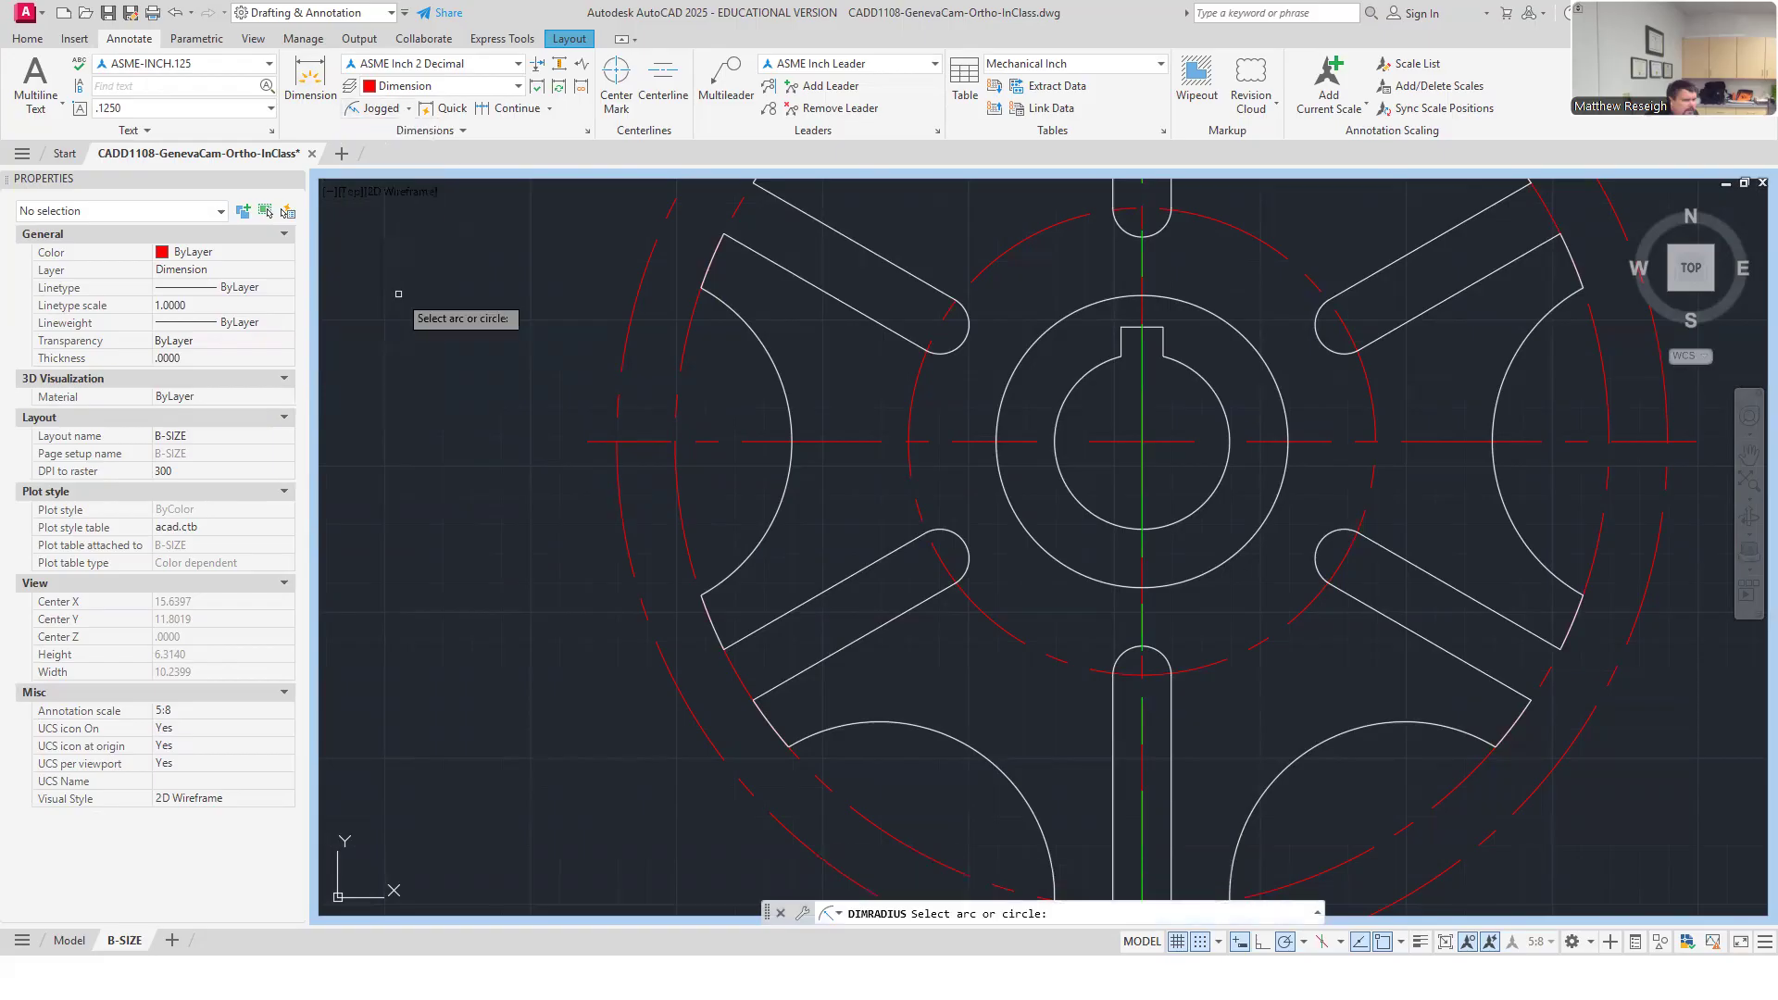
left_click(779, 521)
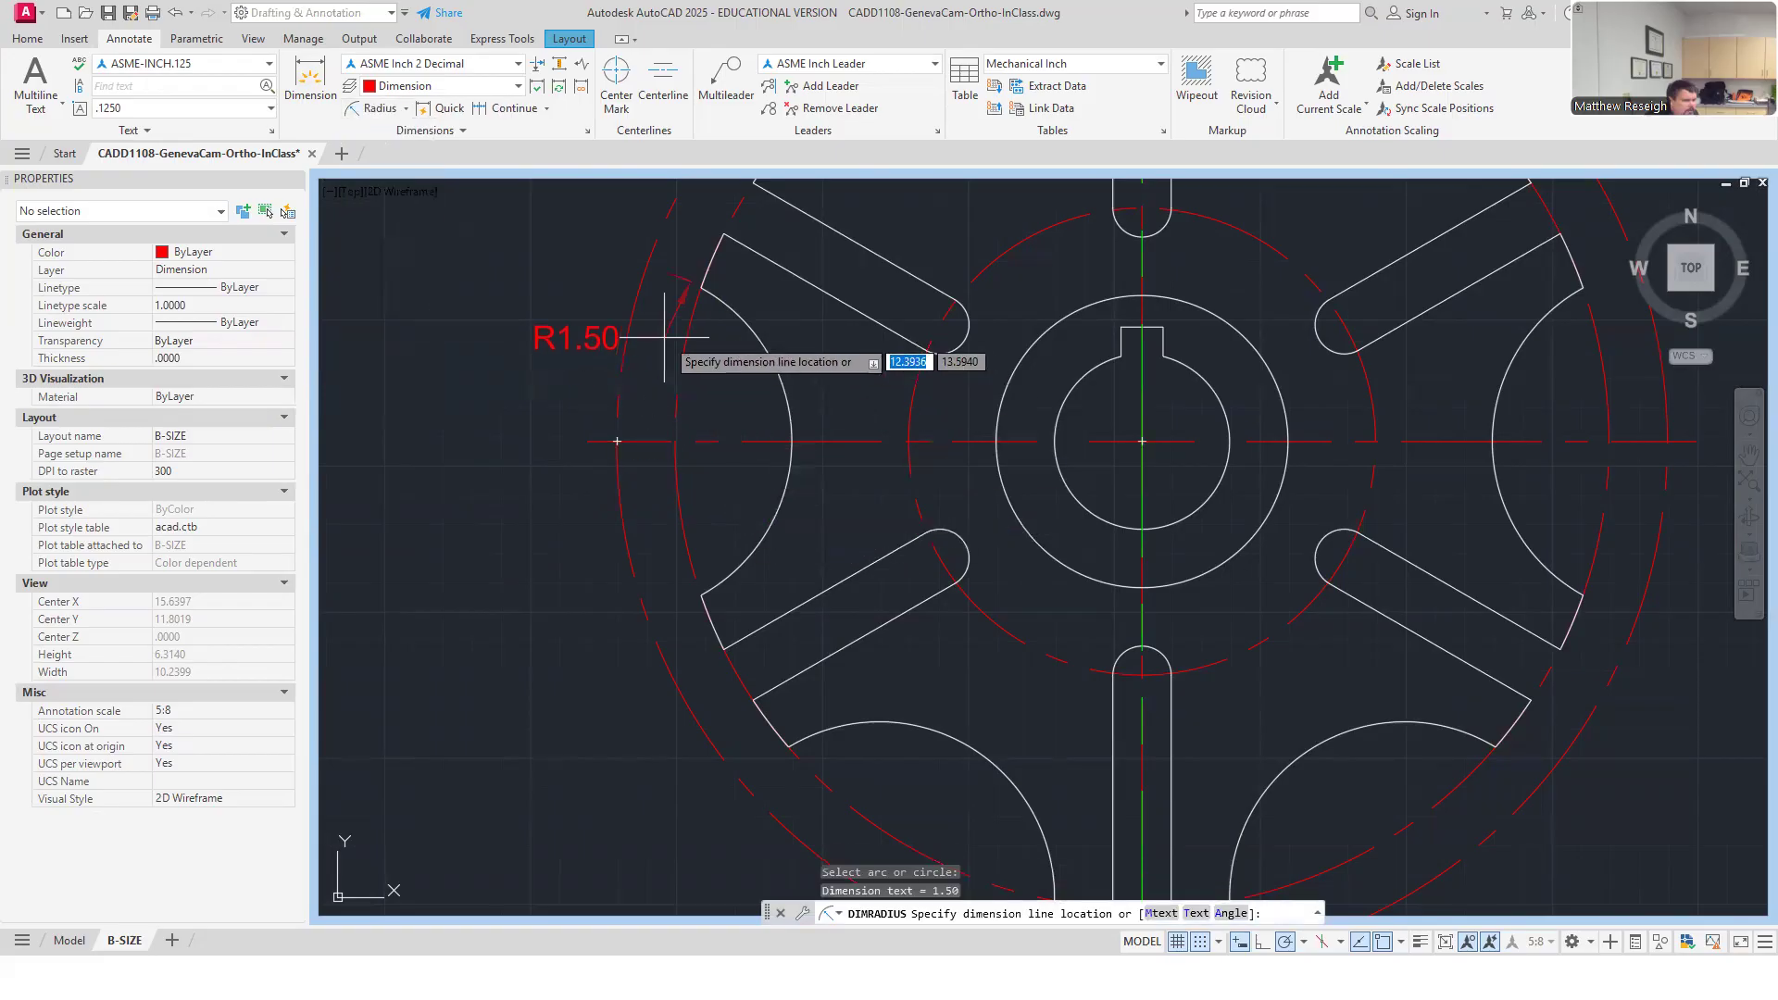
left_click(656, 408)
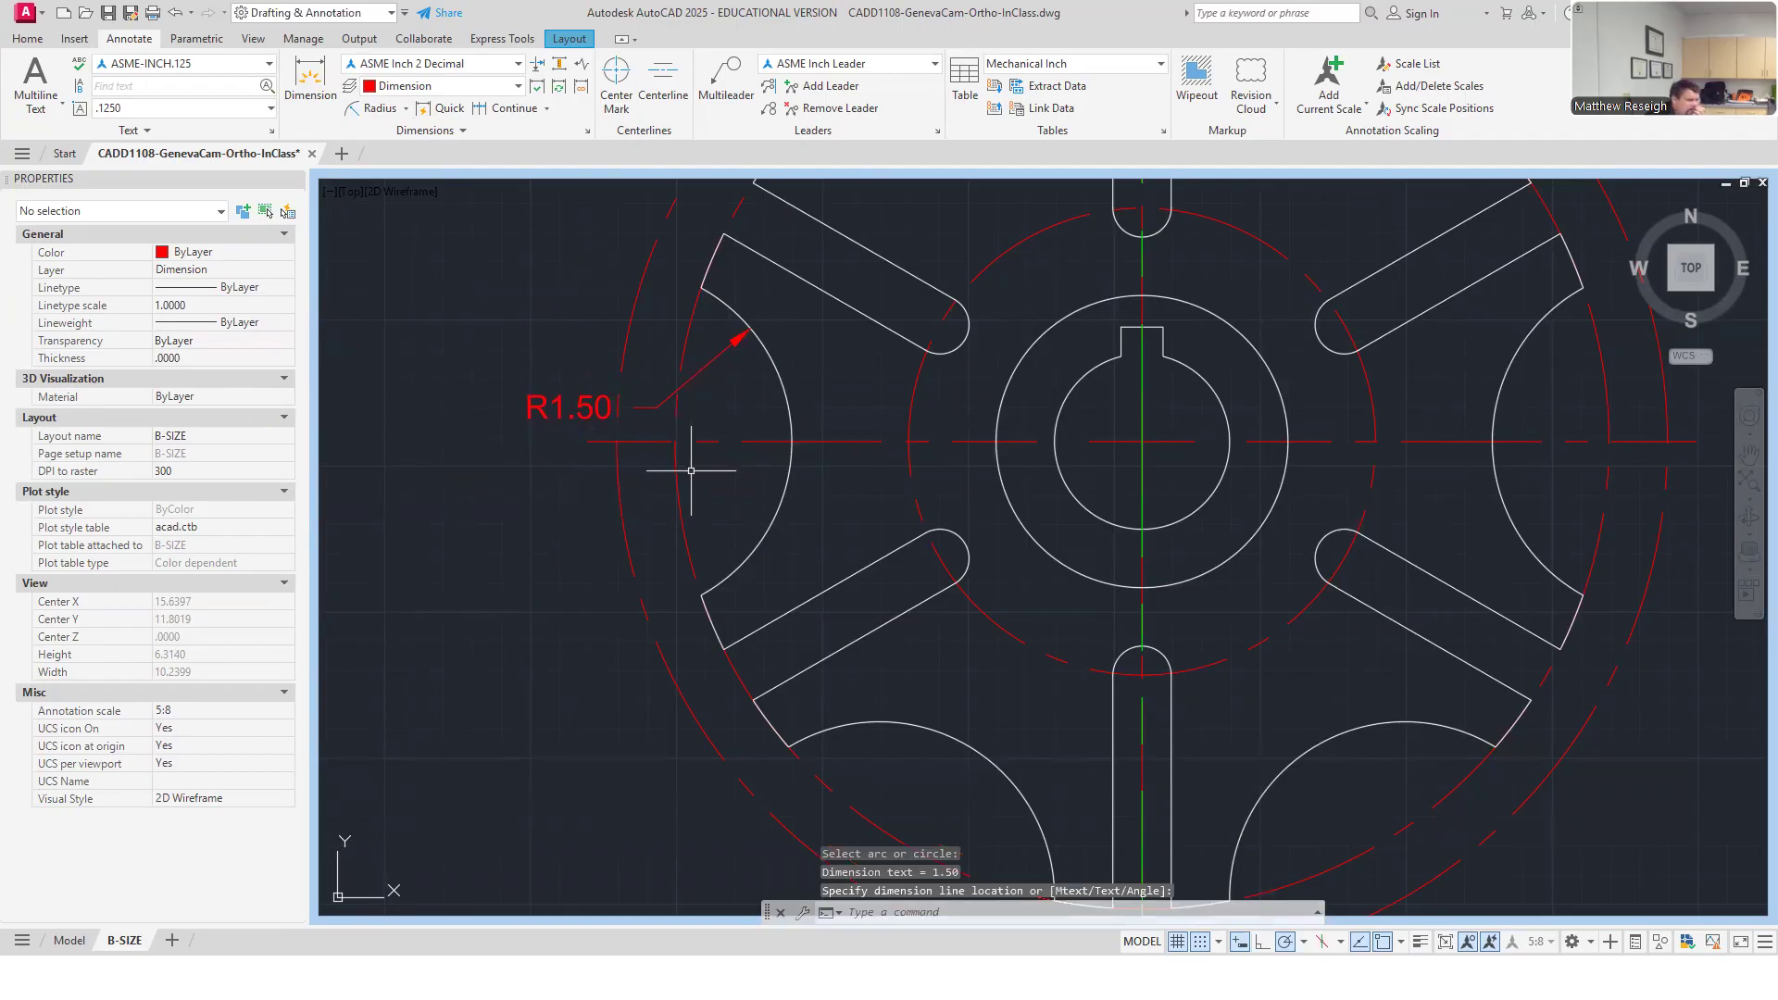
scroll(634, 476, "up", 2)
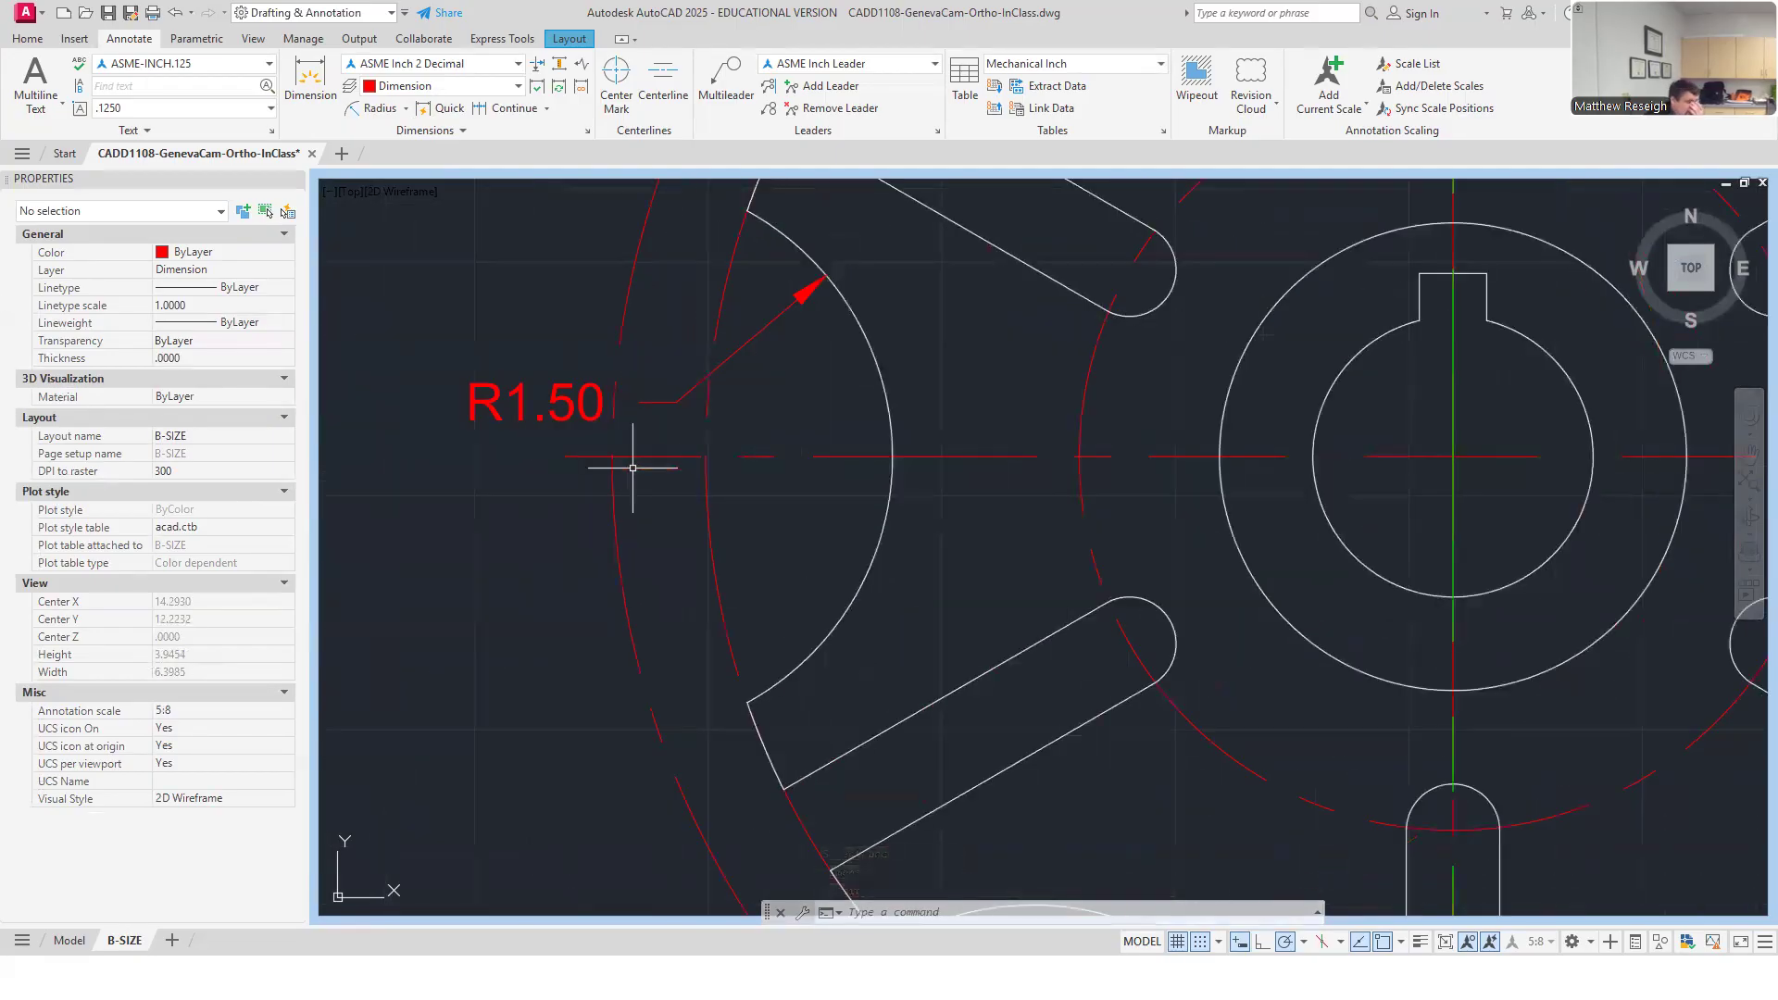
left_click(659, 403)
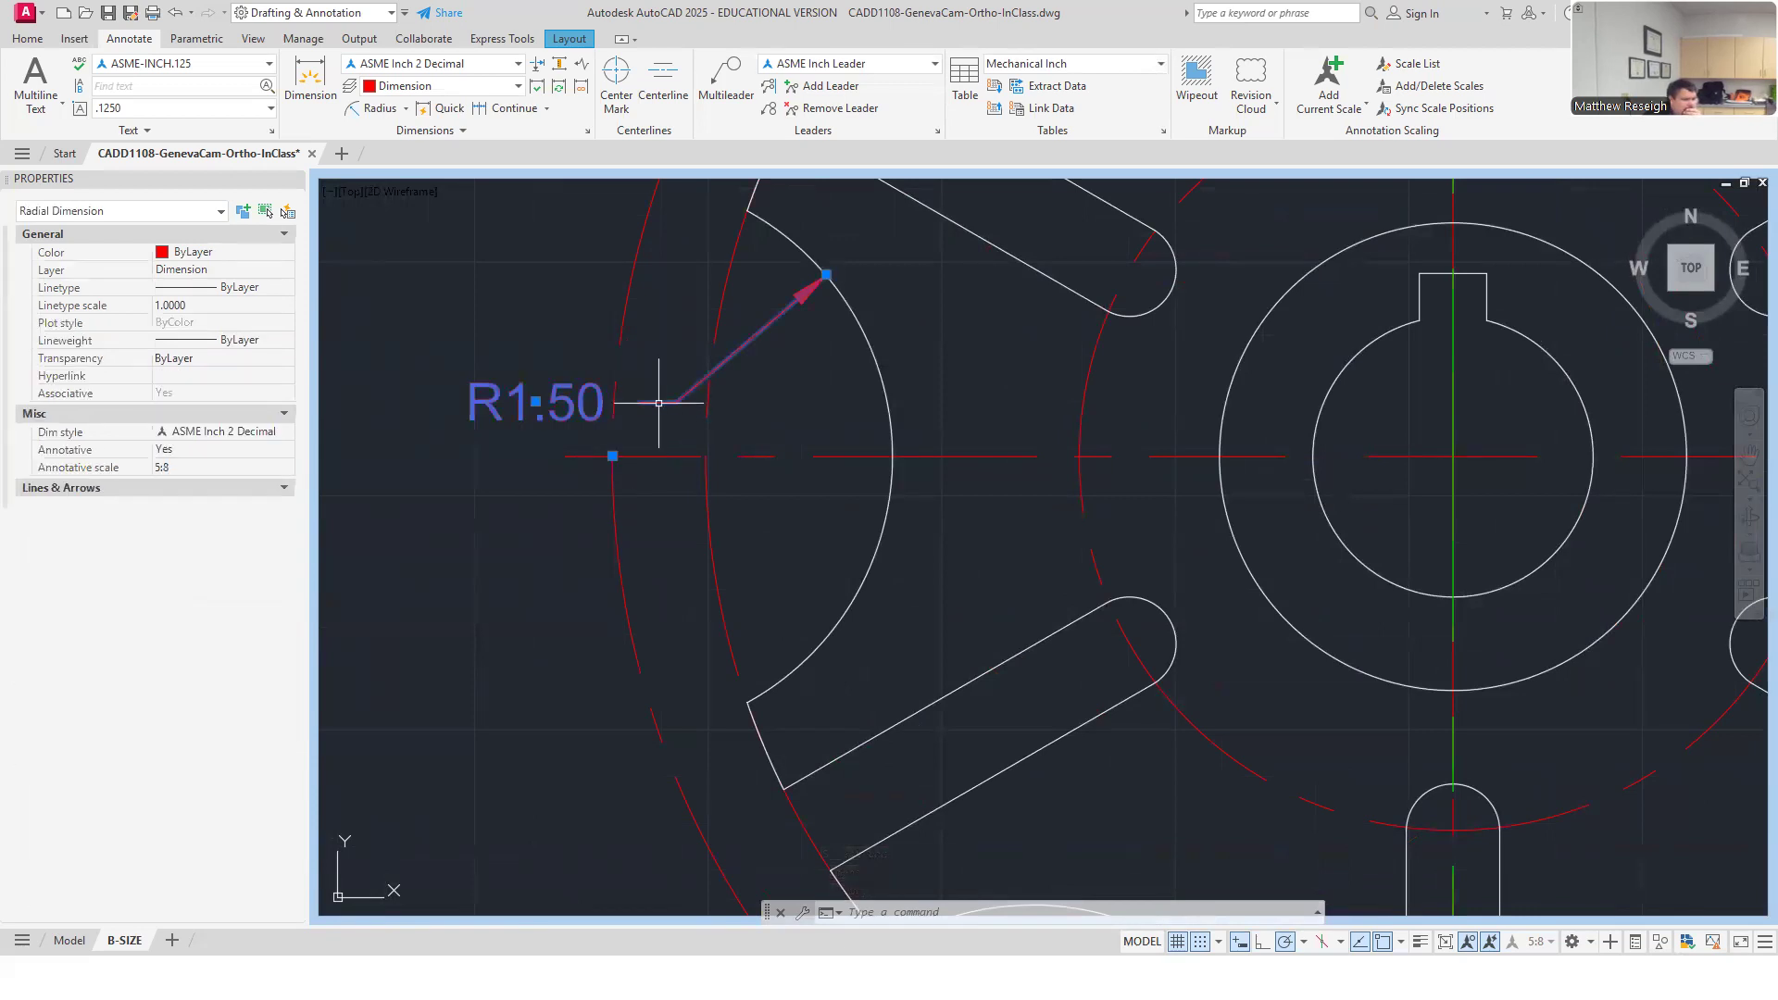
key("Escape")
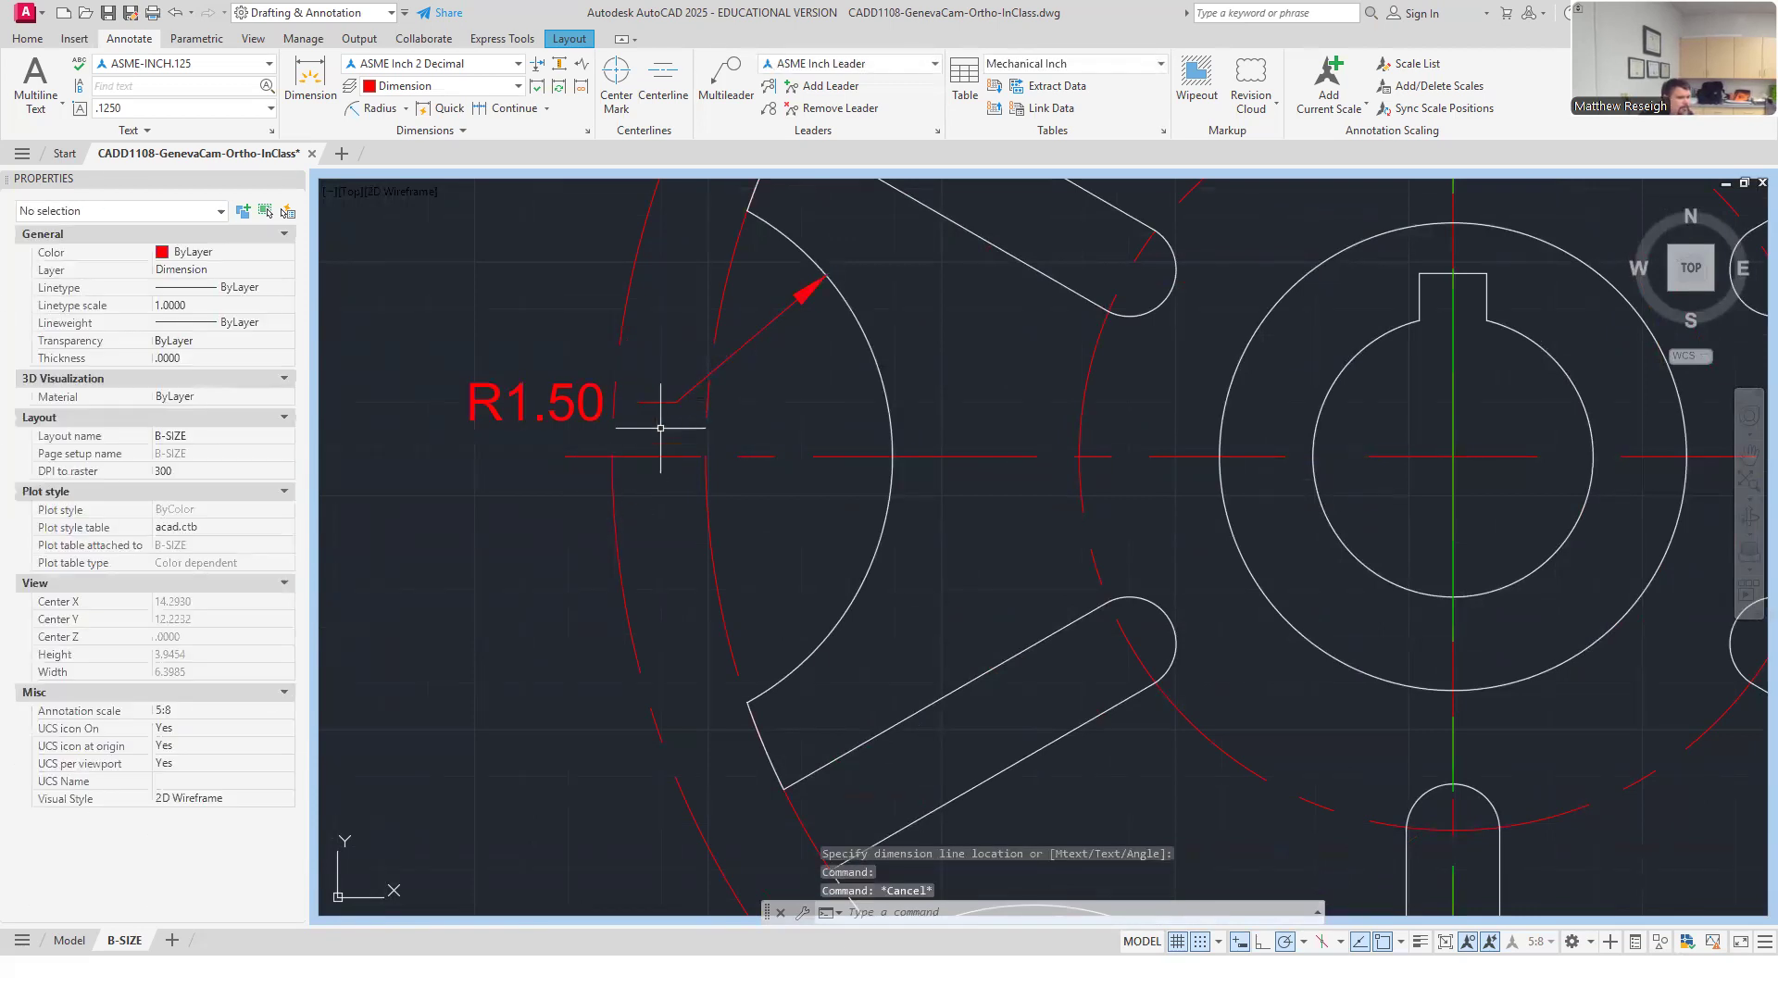
left_click(664, 404)
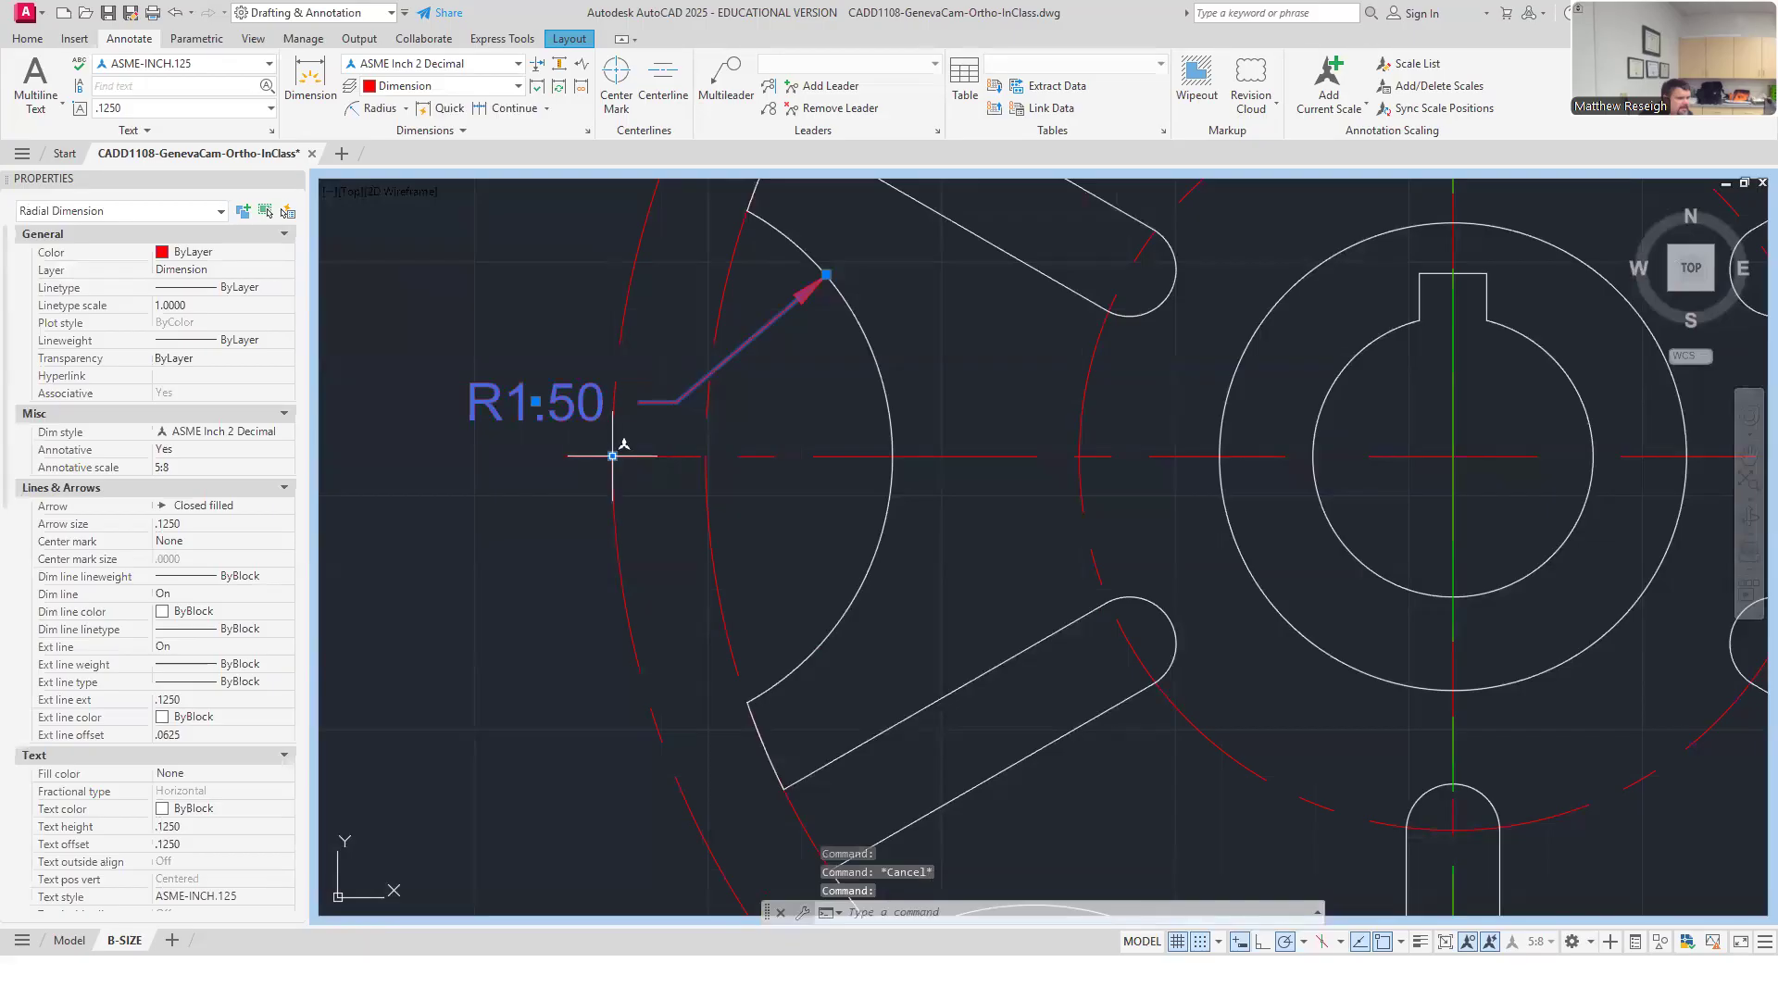
key("Escape")
left_click(670, 402)
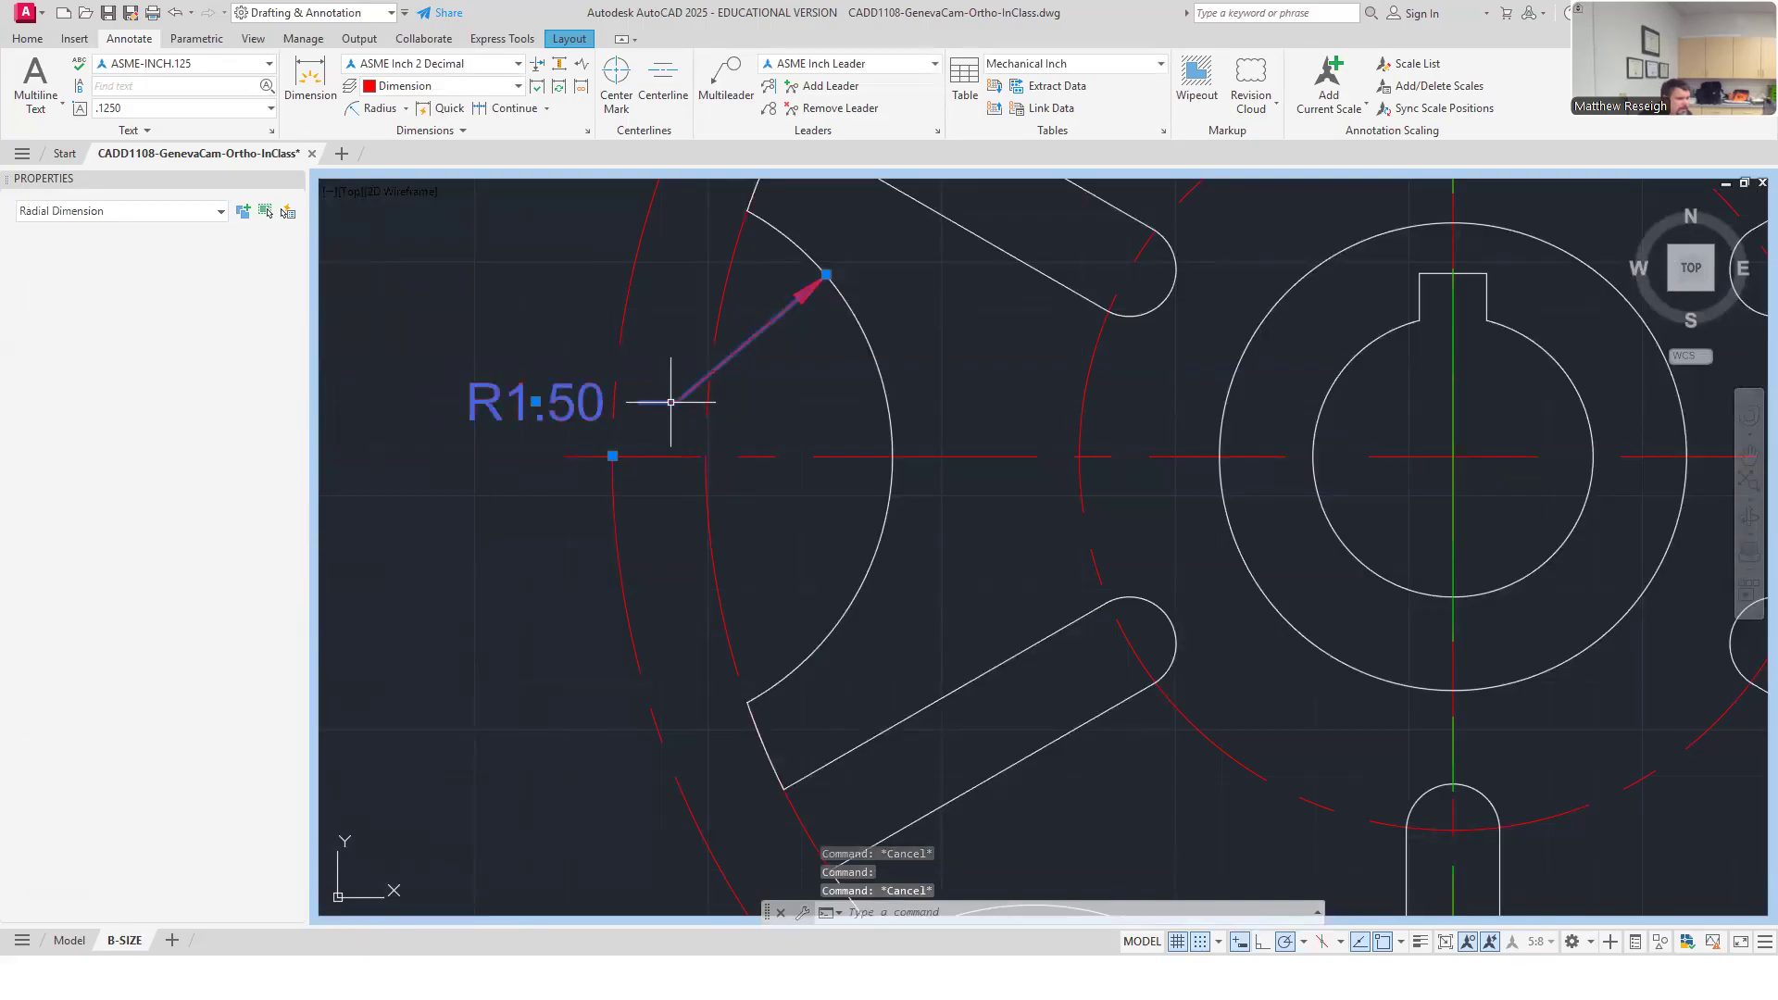
key("Escape")
Reposition the R1.50 radius dimension by its text and arrowhead grips, keeping the arrow on the upper part of the left cutout arc.
left_click(604, 403)
left_click(535, 401)
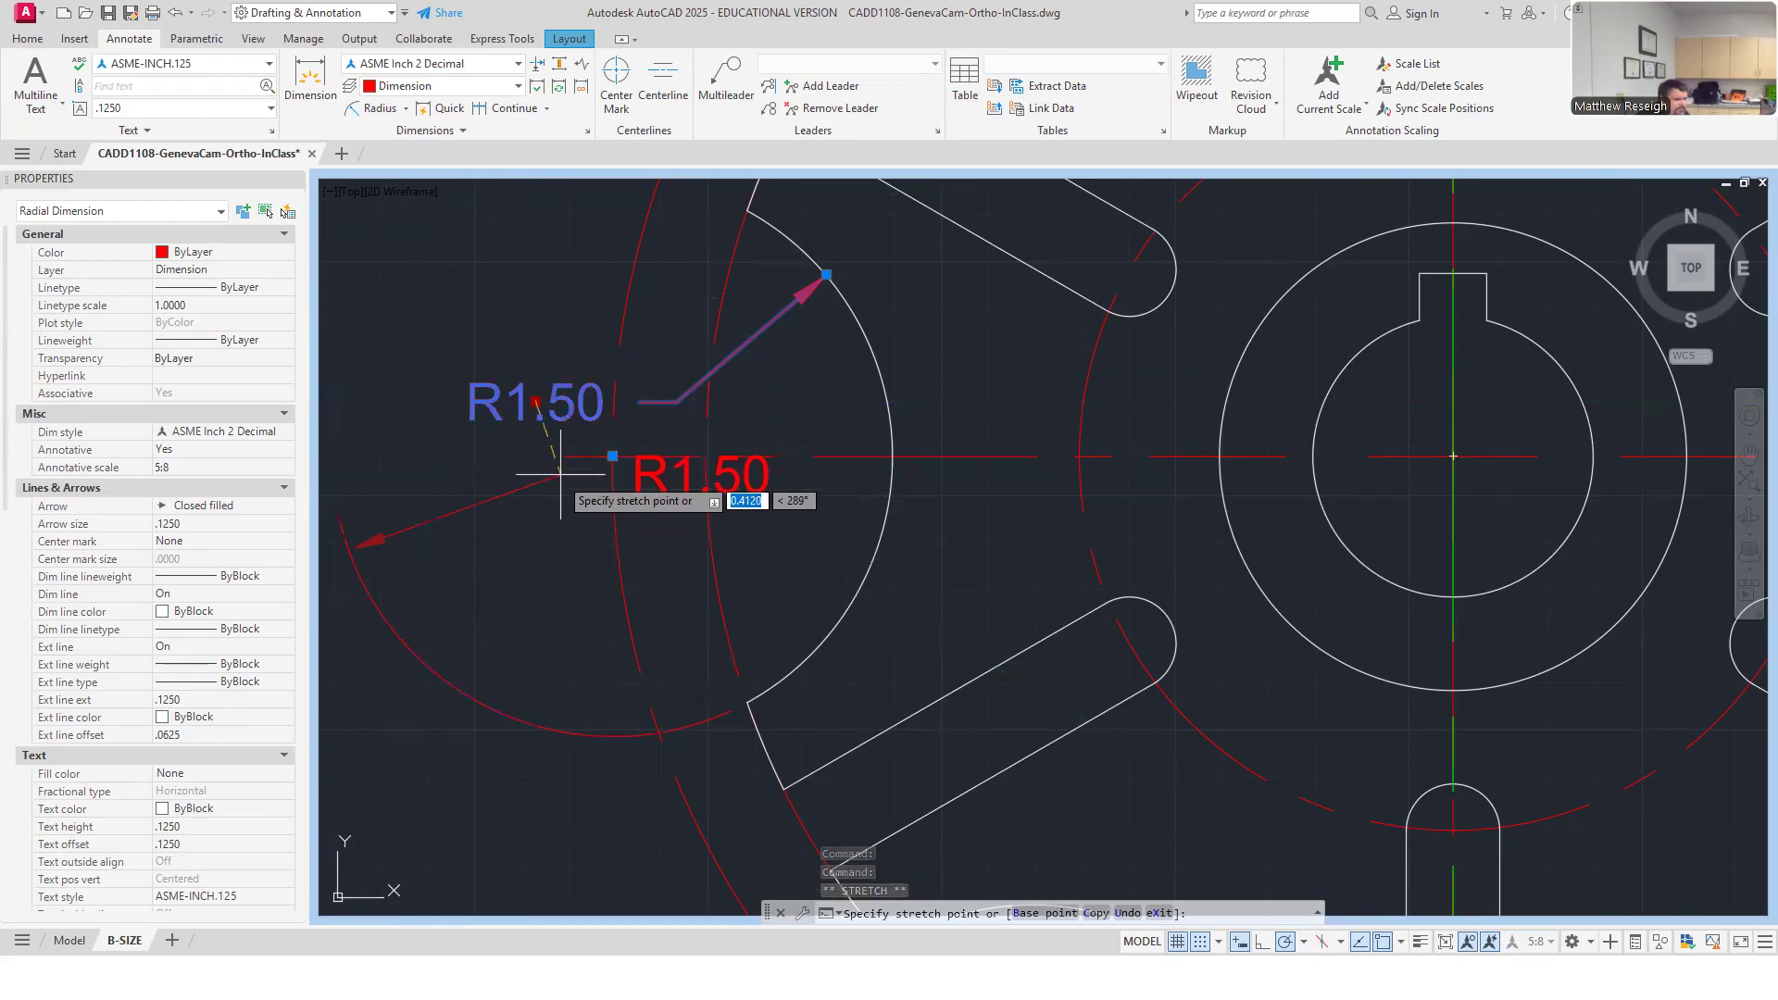
right_click(657, 401)
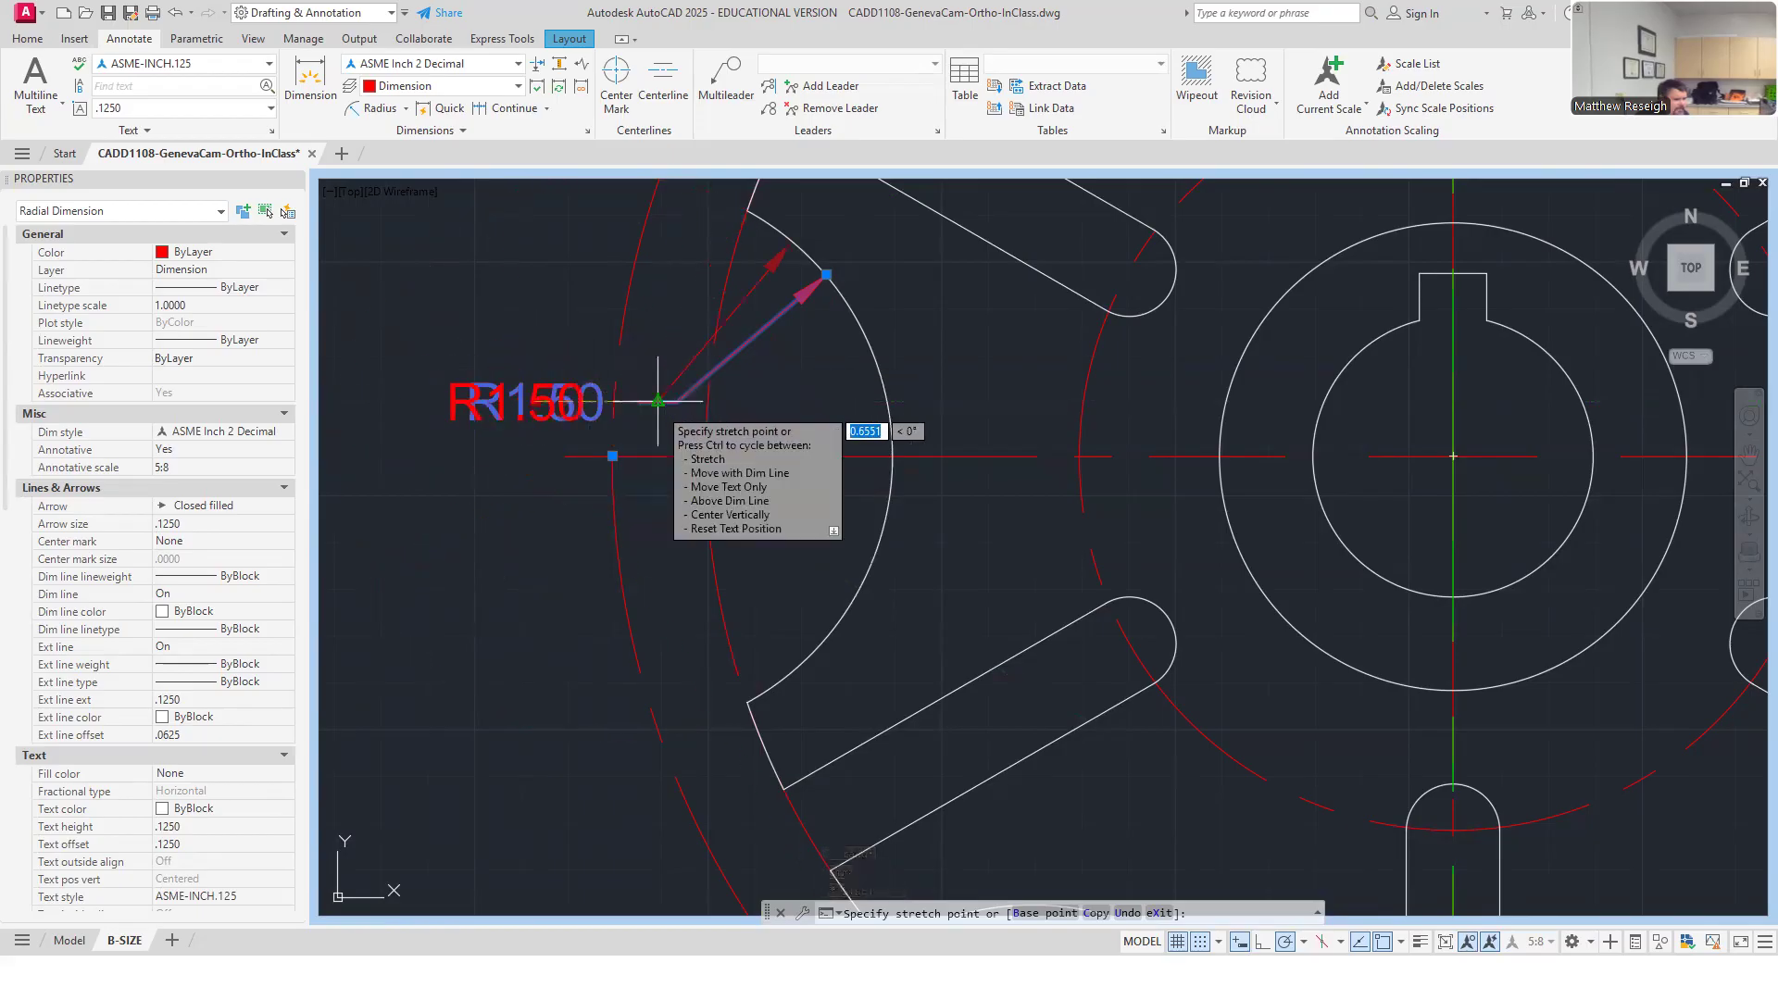
key("Escape")
key("Escape")
left_click(774, 266)
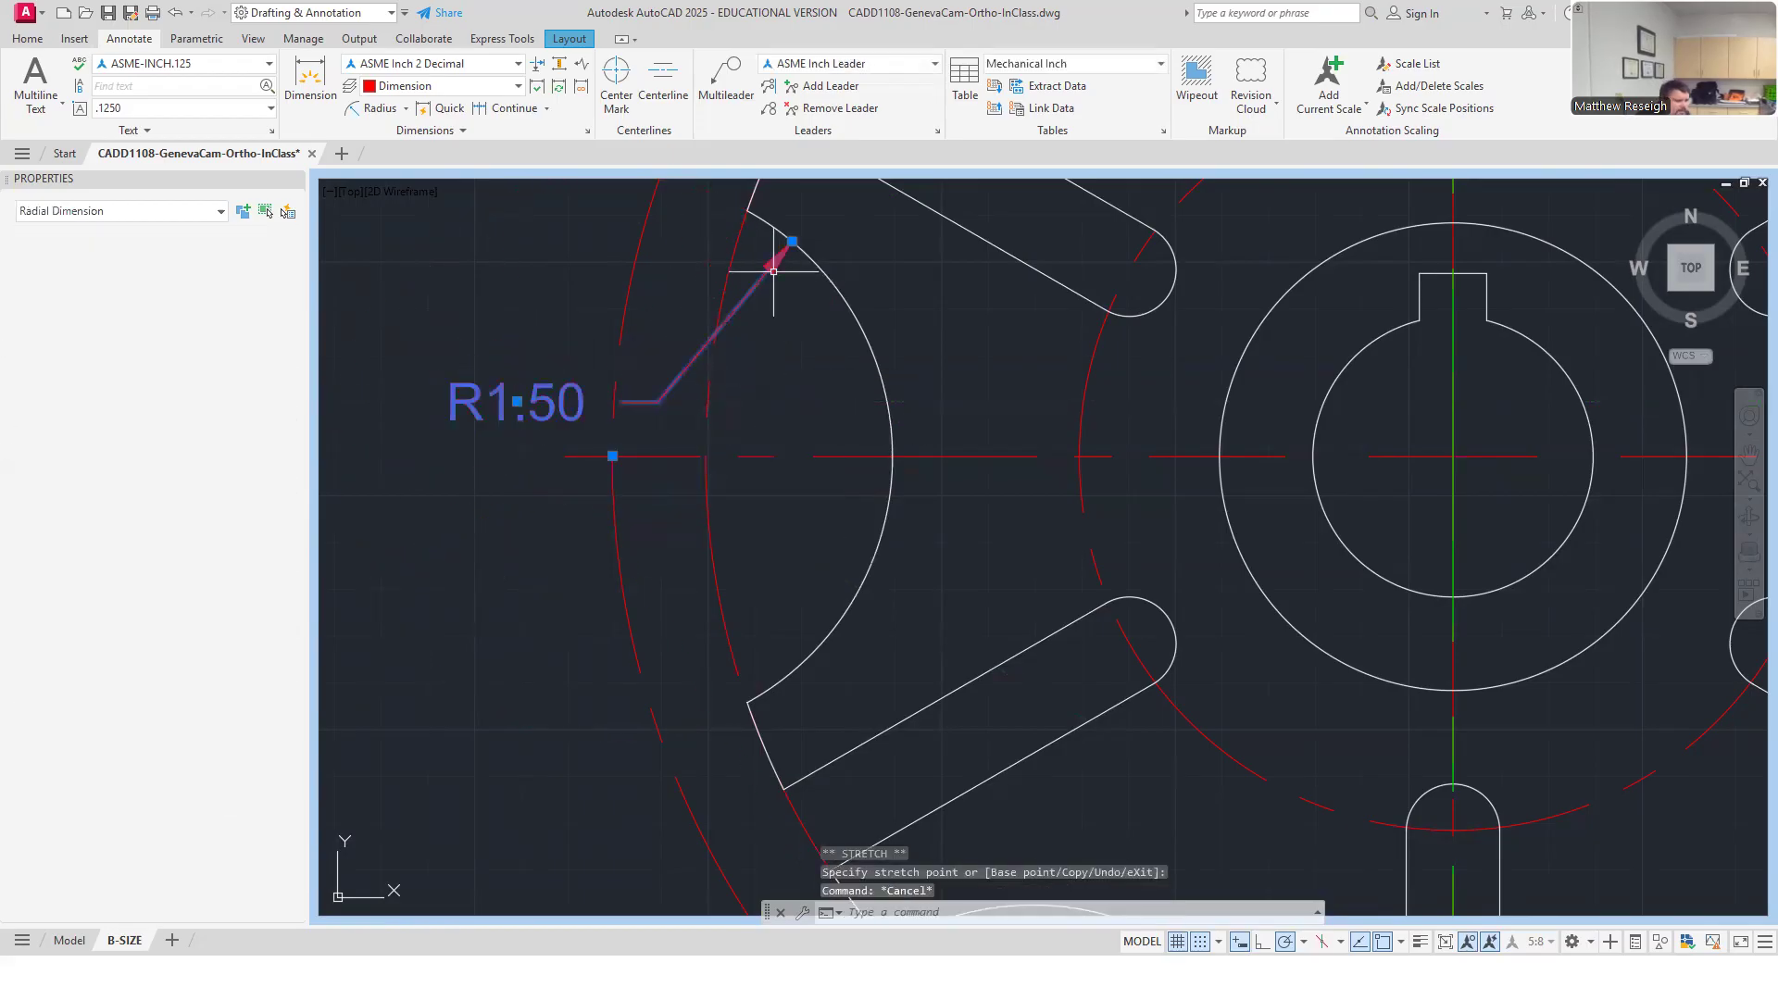
left_click(791, 242)
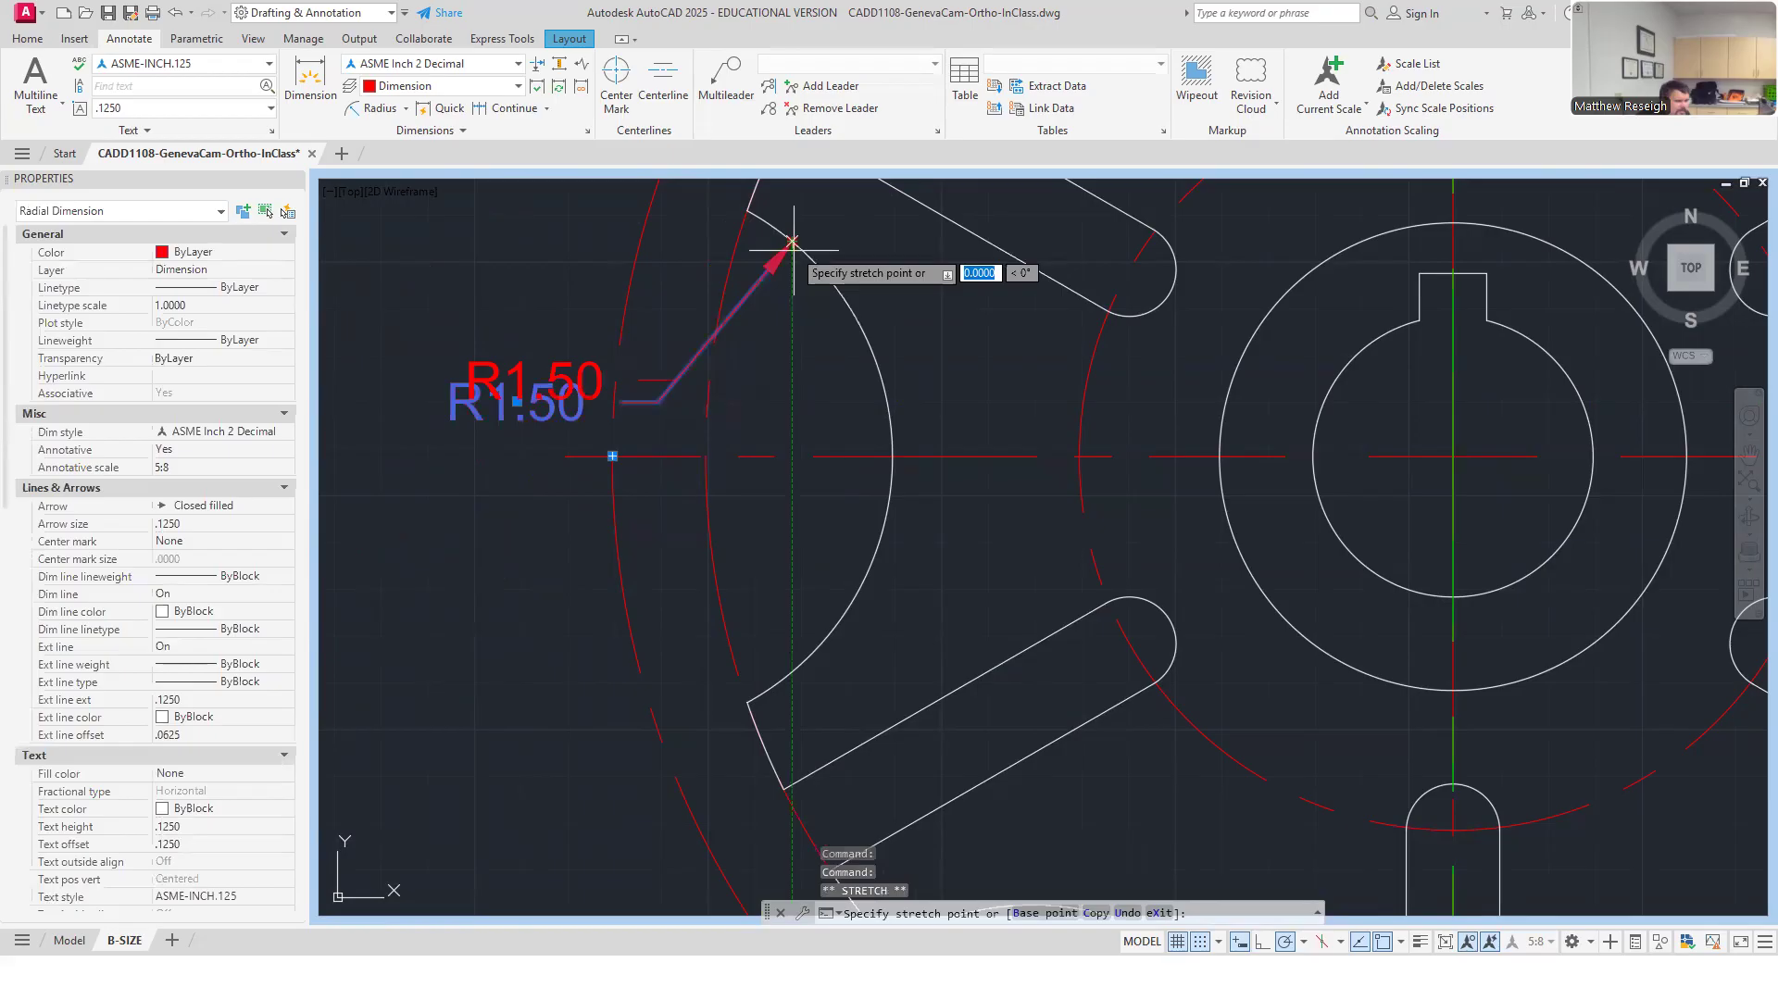
left_click(840, 292)
key("Escape")
scroll(675, 401, "down", 3)
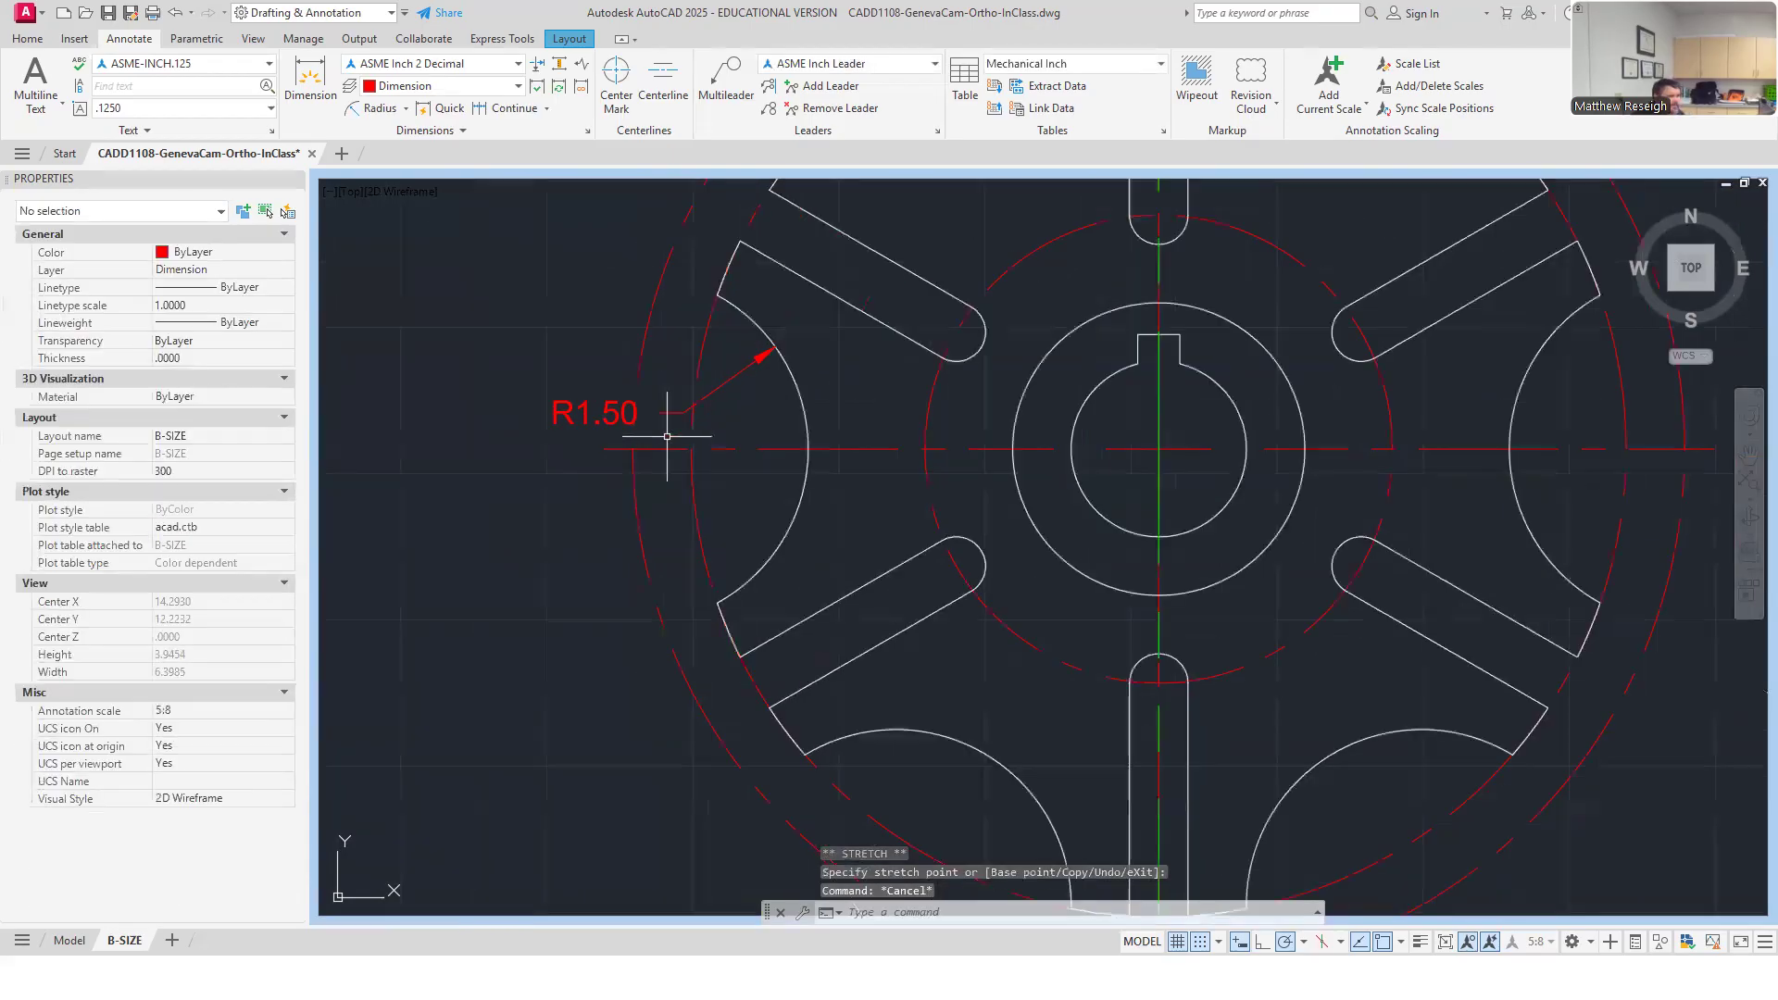
scroll(626, 408, "up", 3)
left_click(626, 407)
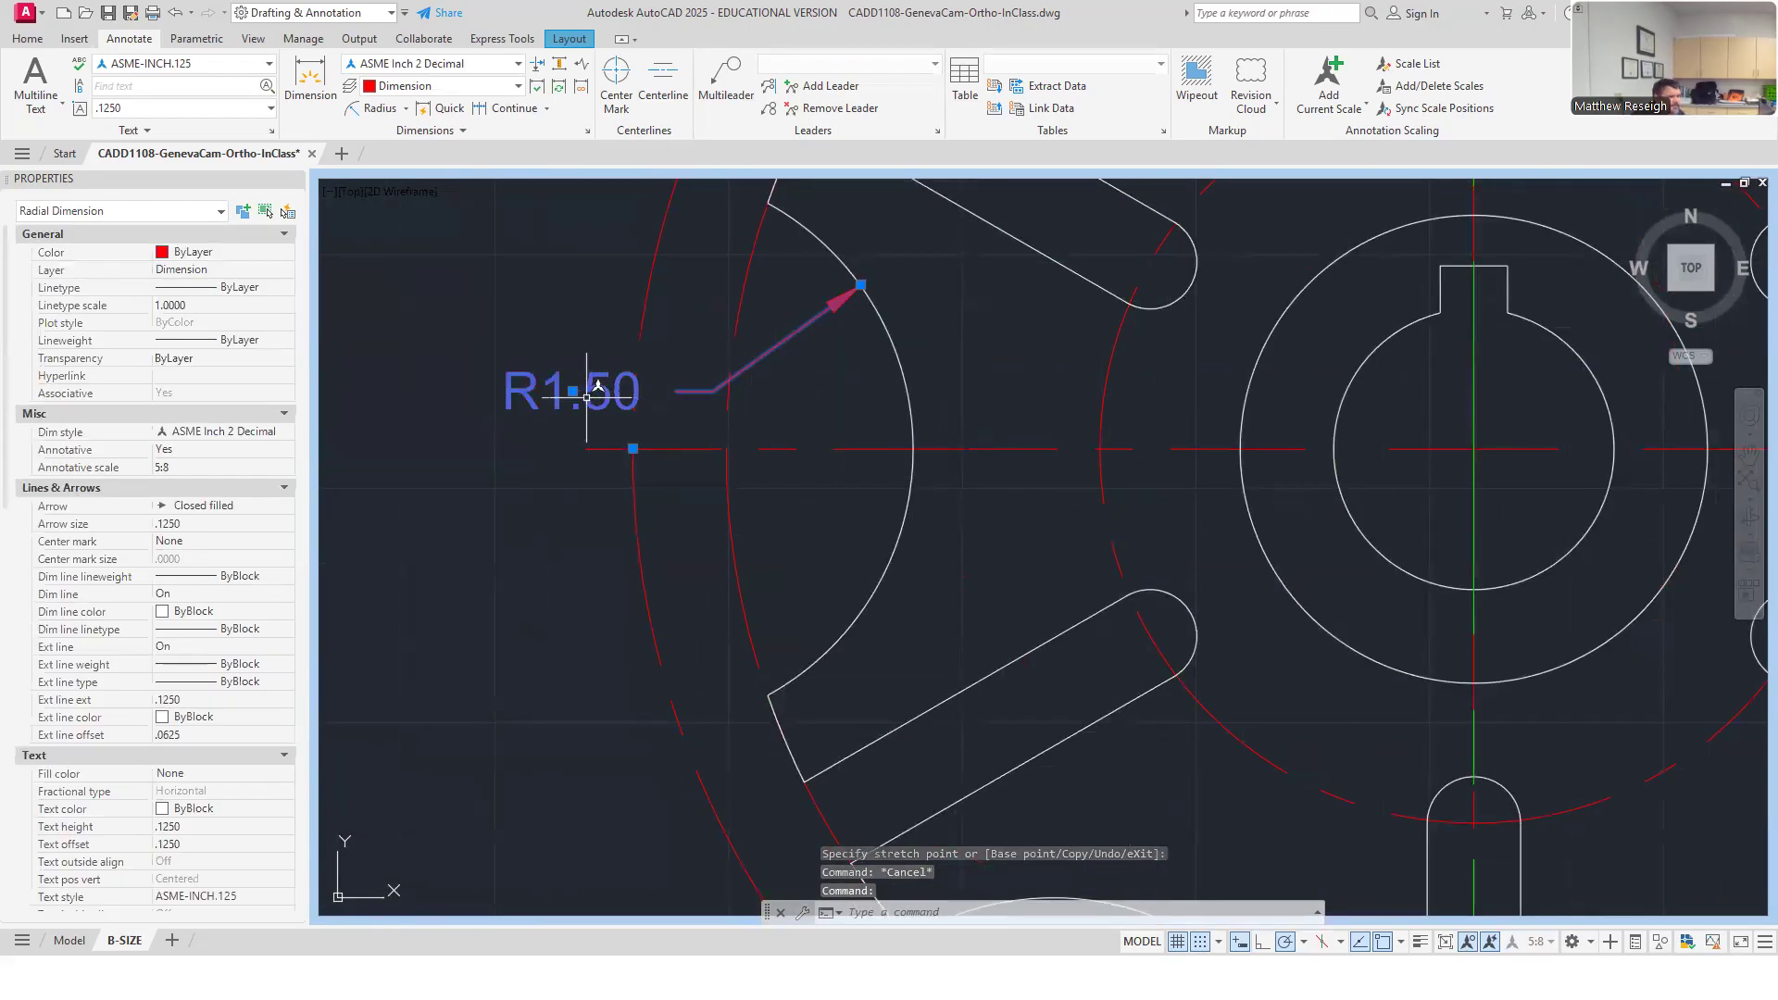
left_click(577, 390)
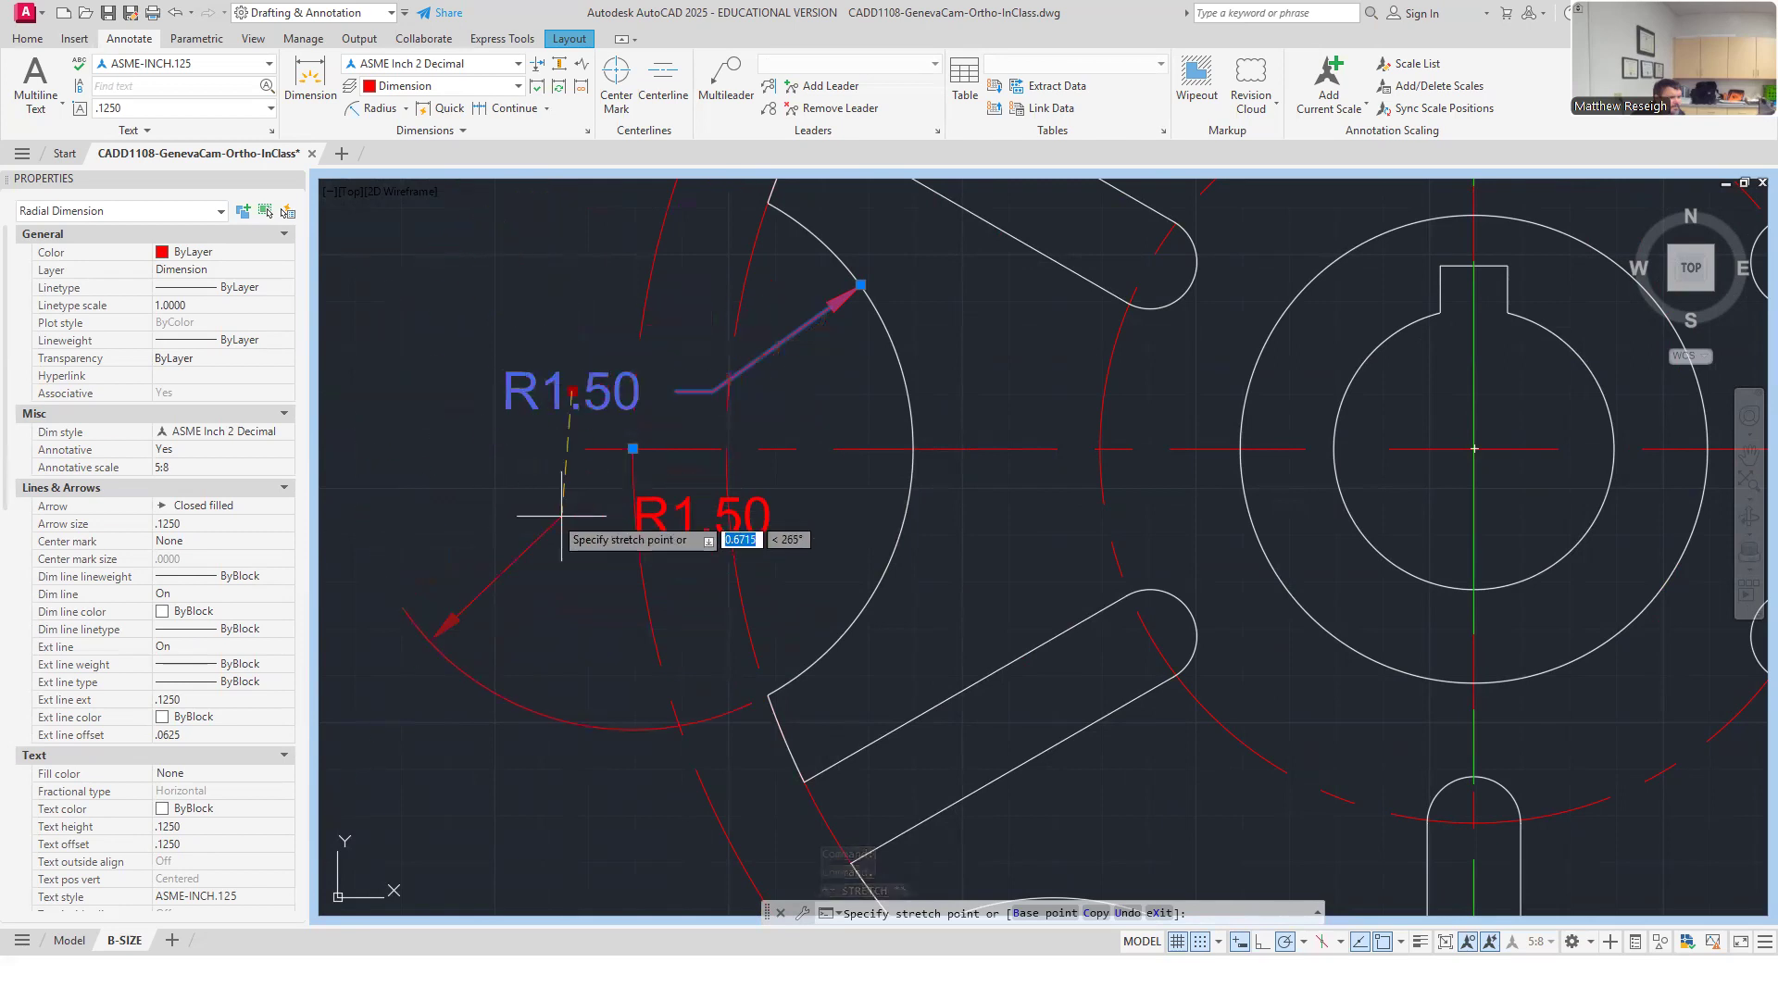
key("Escape")
scroll(638, 474, "down", 2)
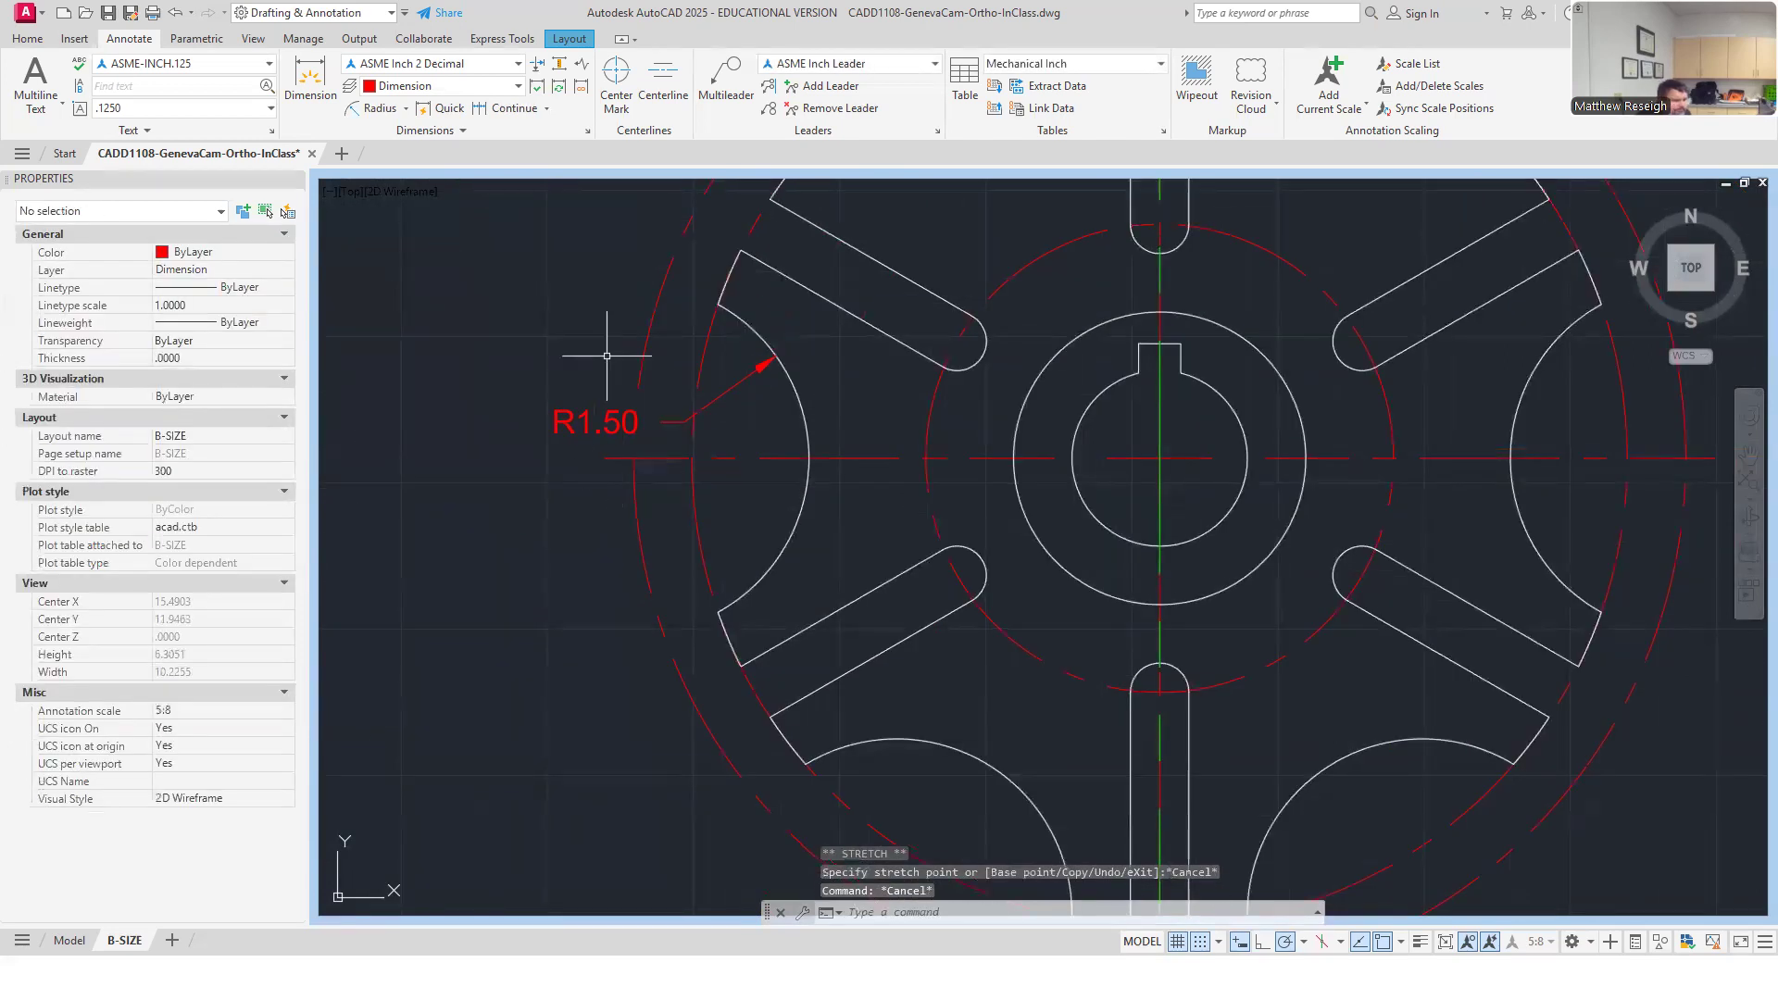
scroll(656, 443, "up", 2)
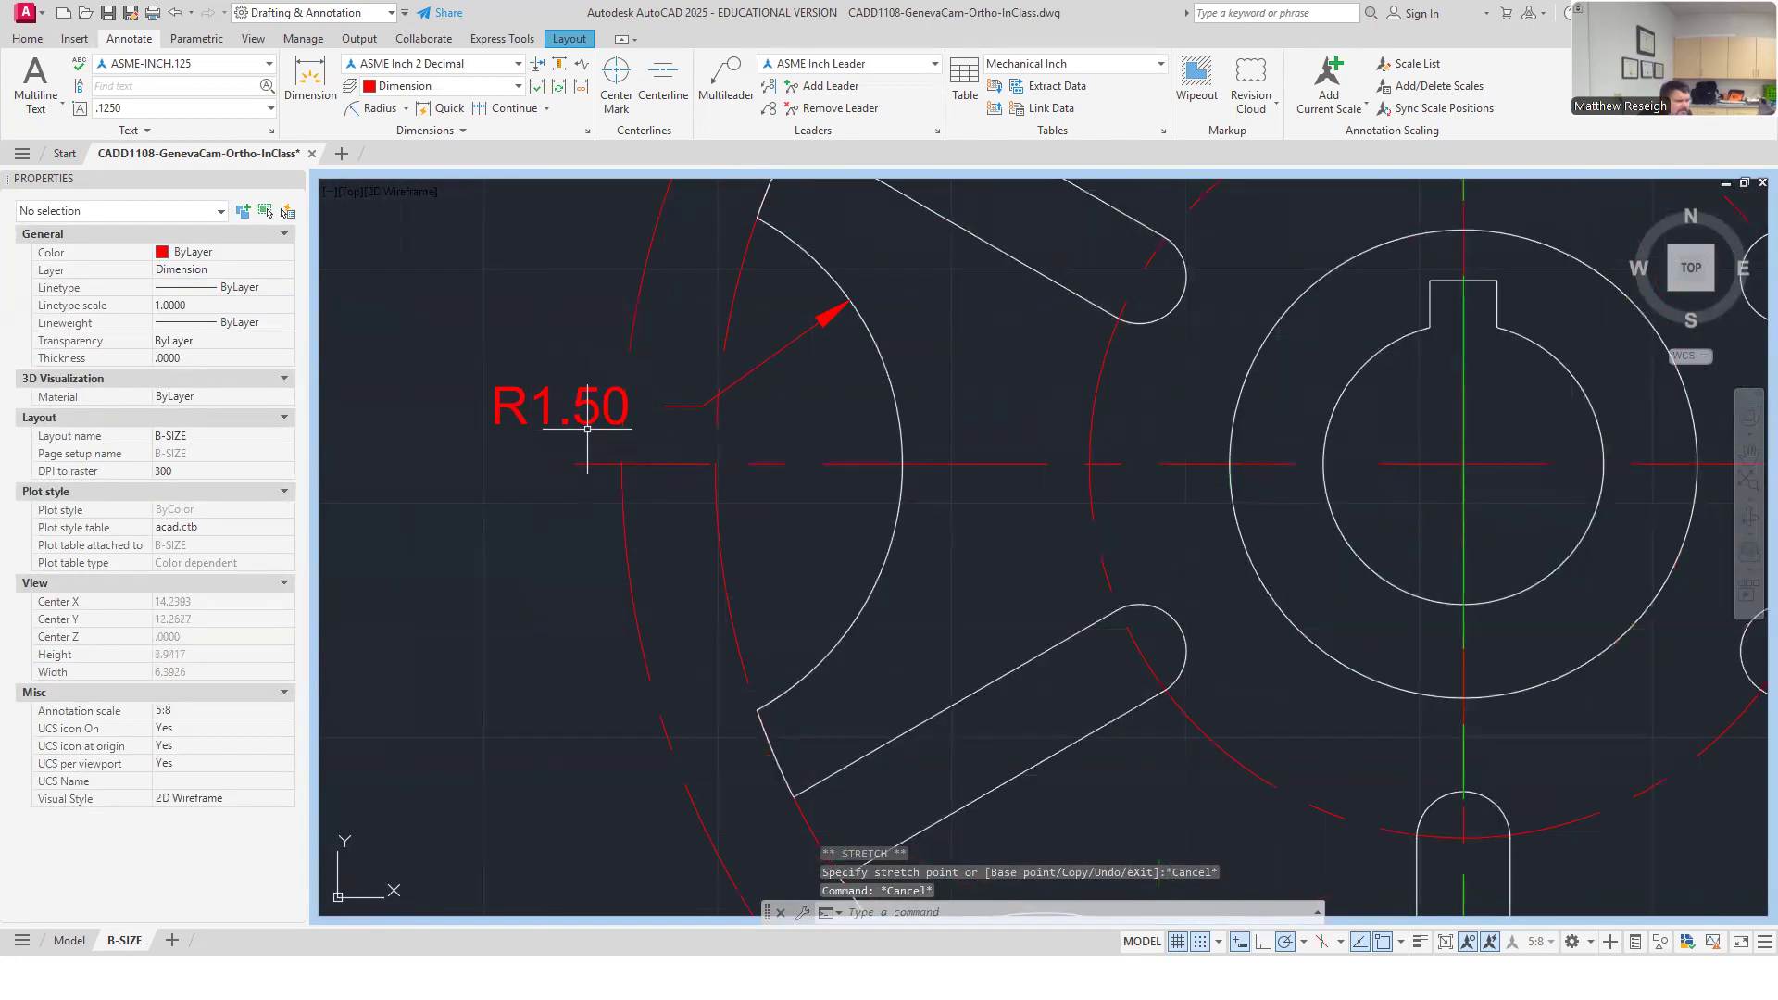
scroll(567, 523, "down", 2)
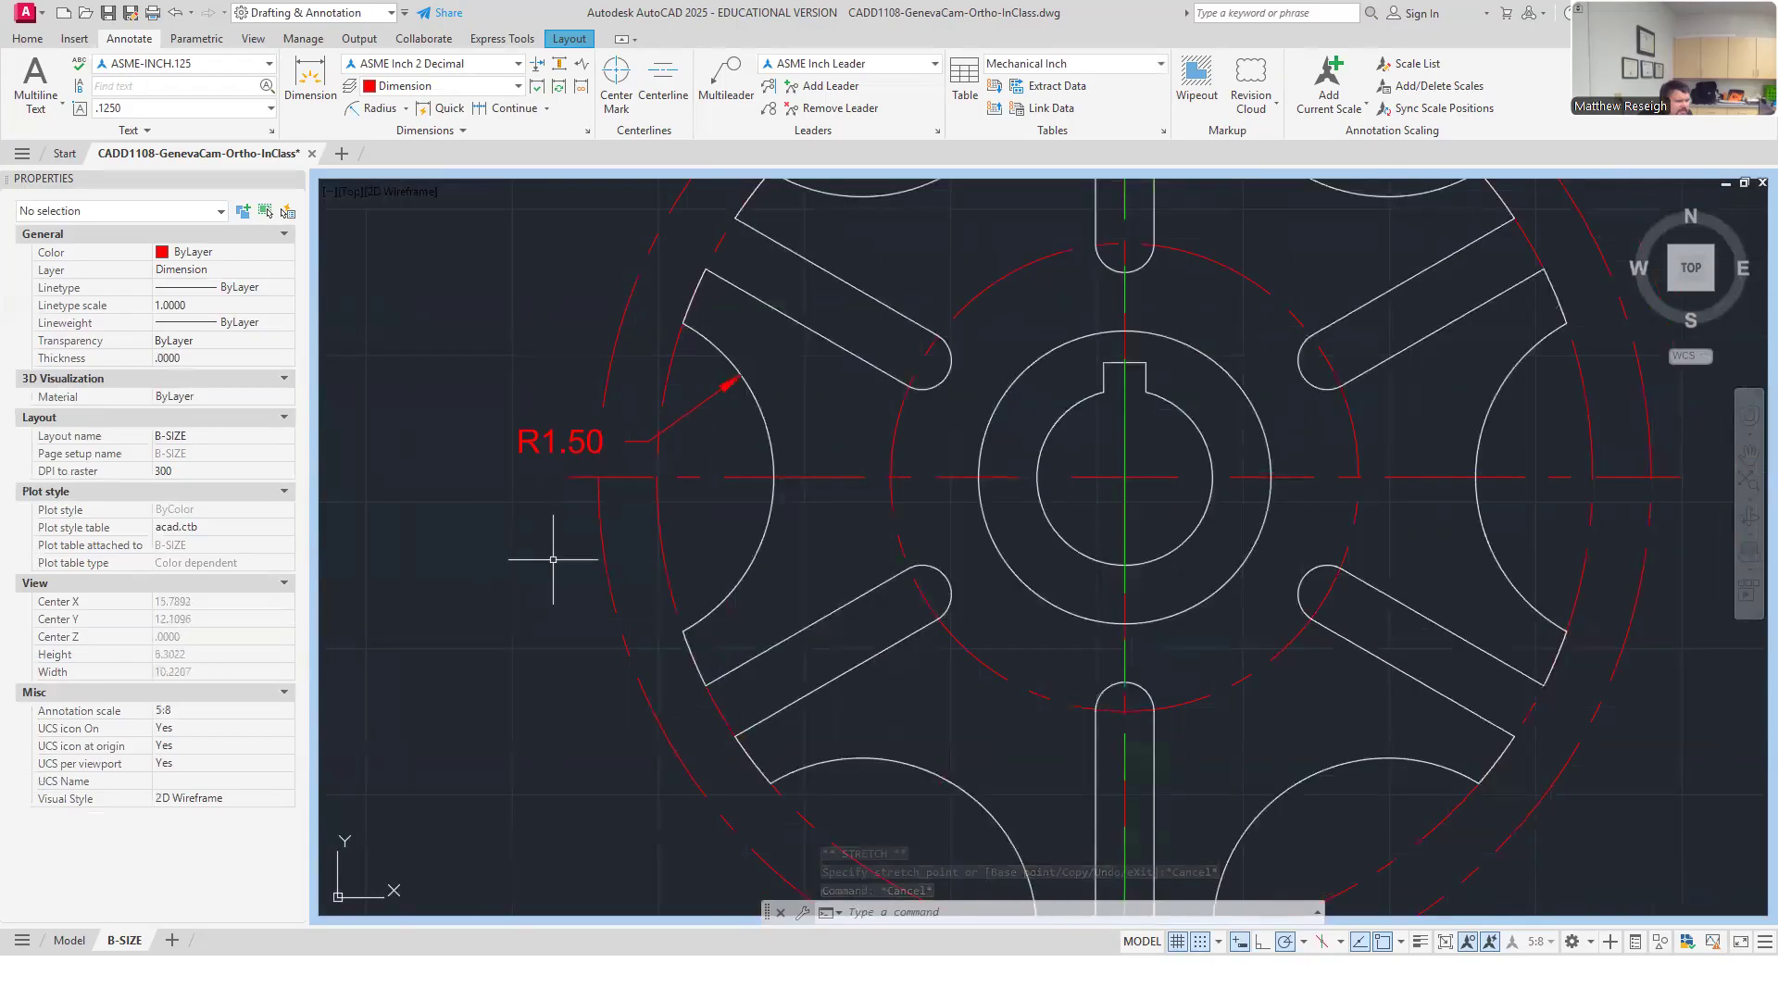
scroll(514, 518, "down", 3)
scroll(518, 523, "up", 3)
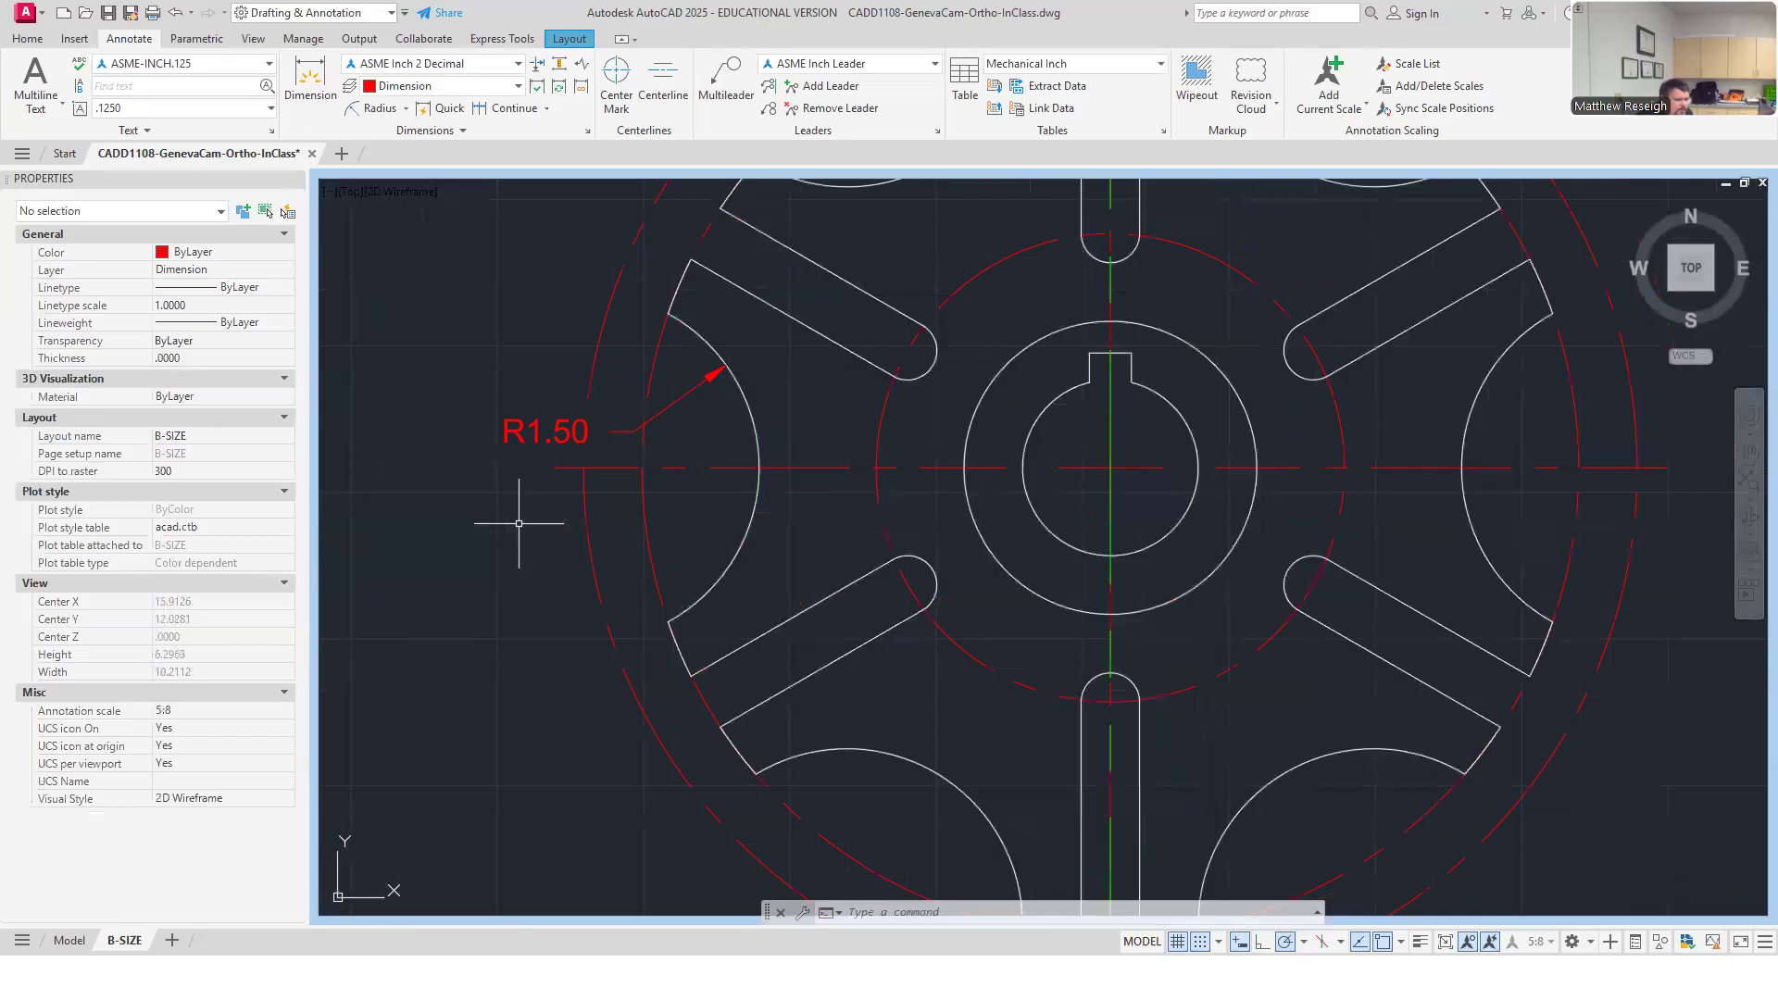
Add the prefix 6X to the left cutout's radius dimension so its text reads "6X R1.50".
double_click(513, 432)
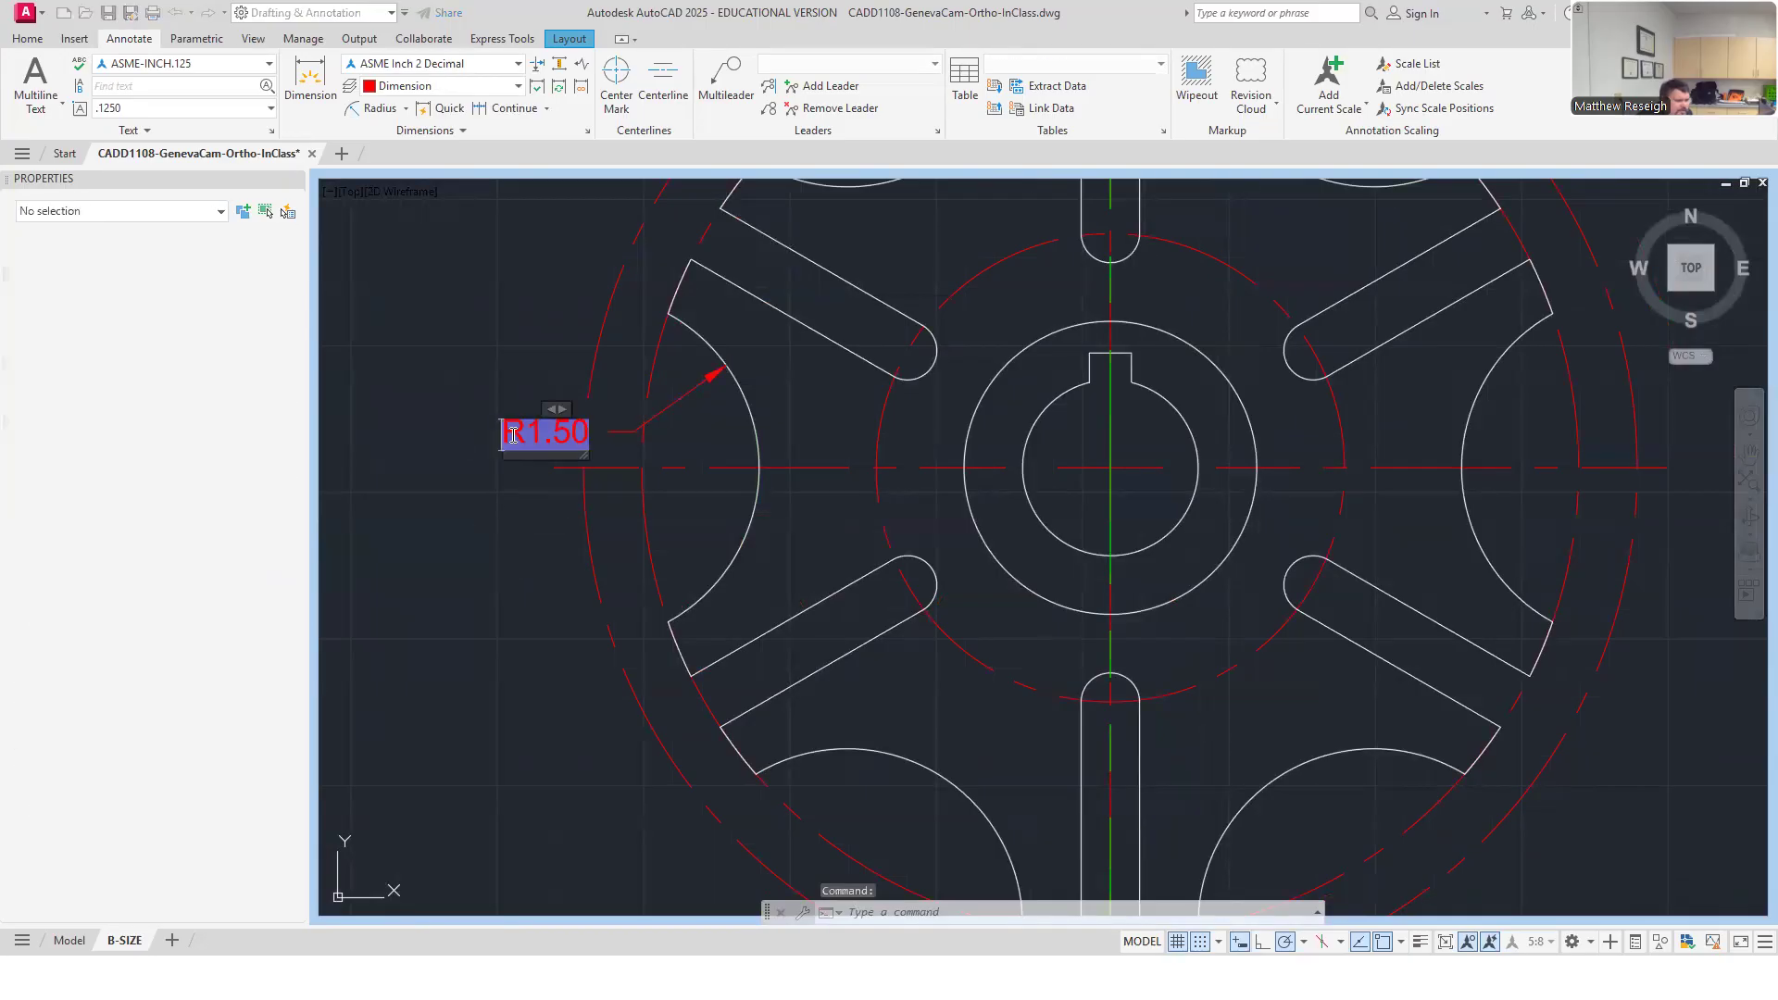
type("6")
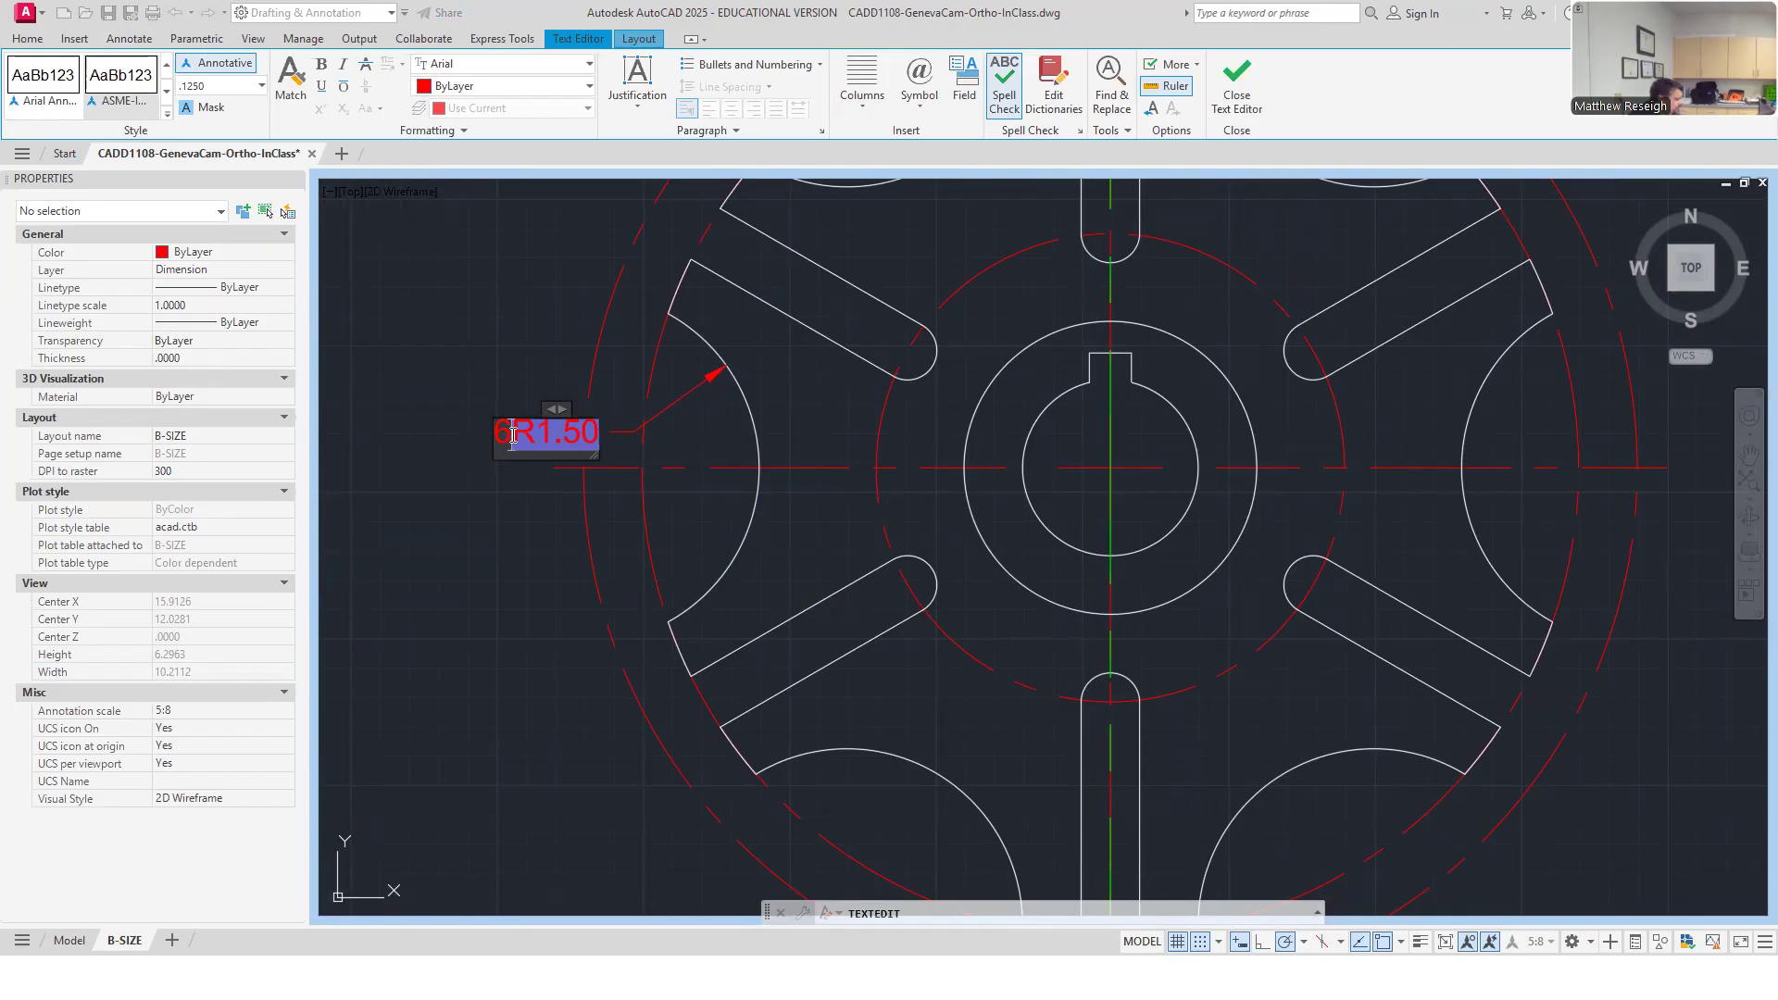
type("X")
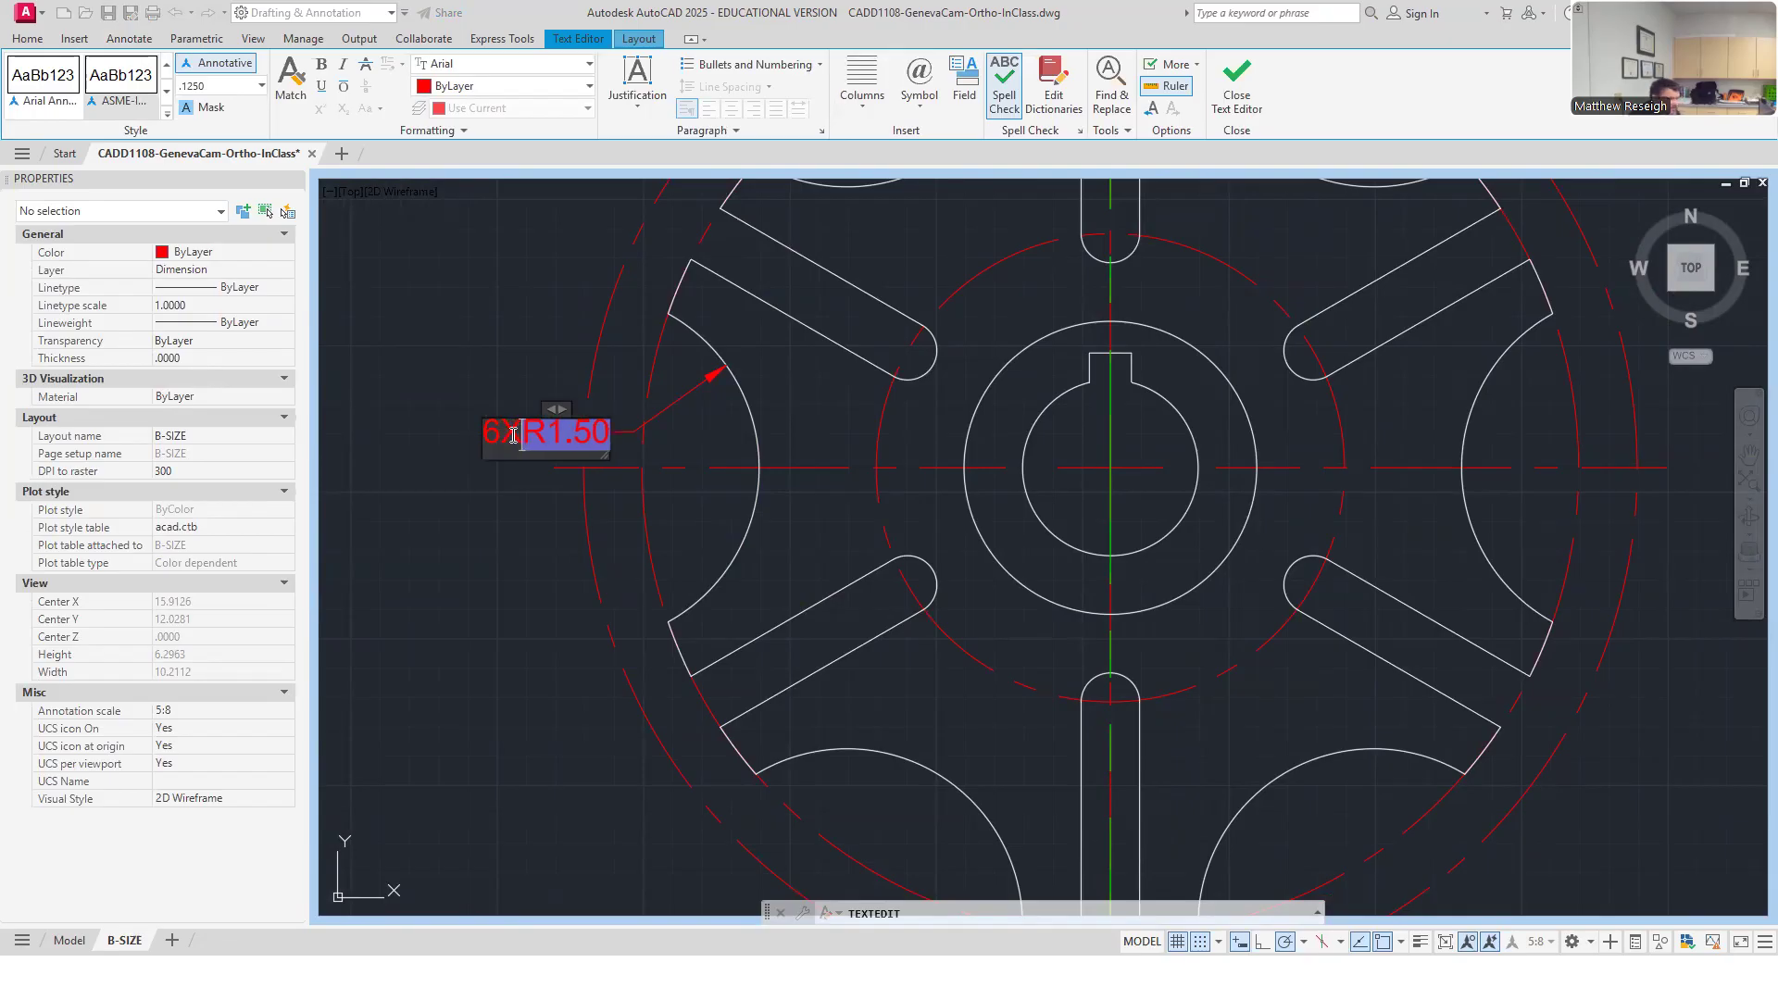
left_click(553, 341)
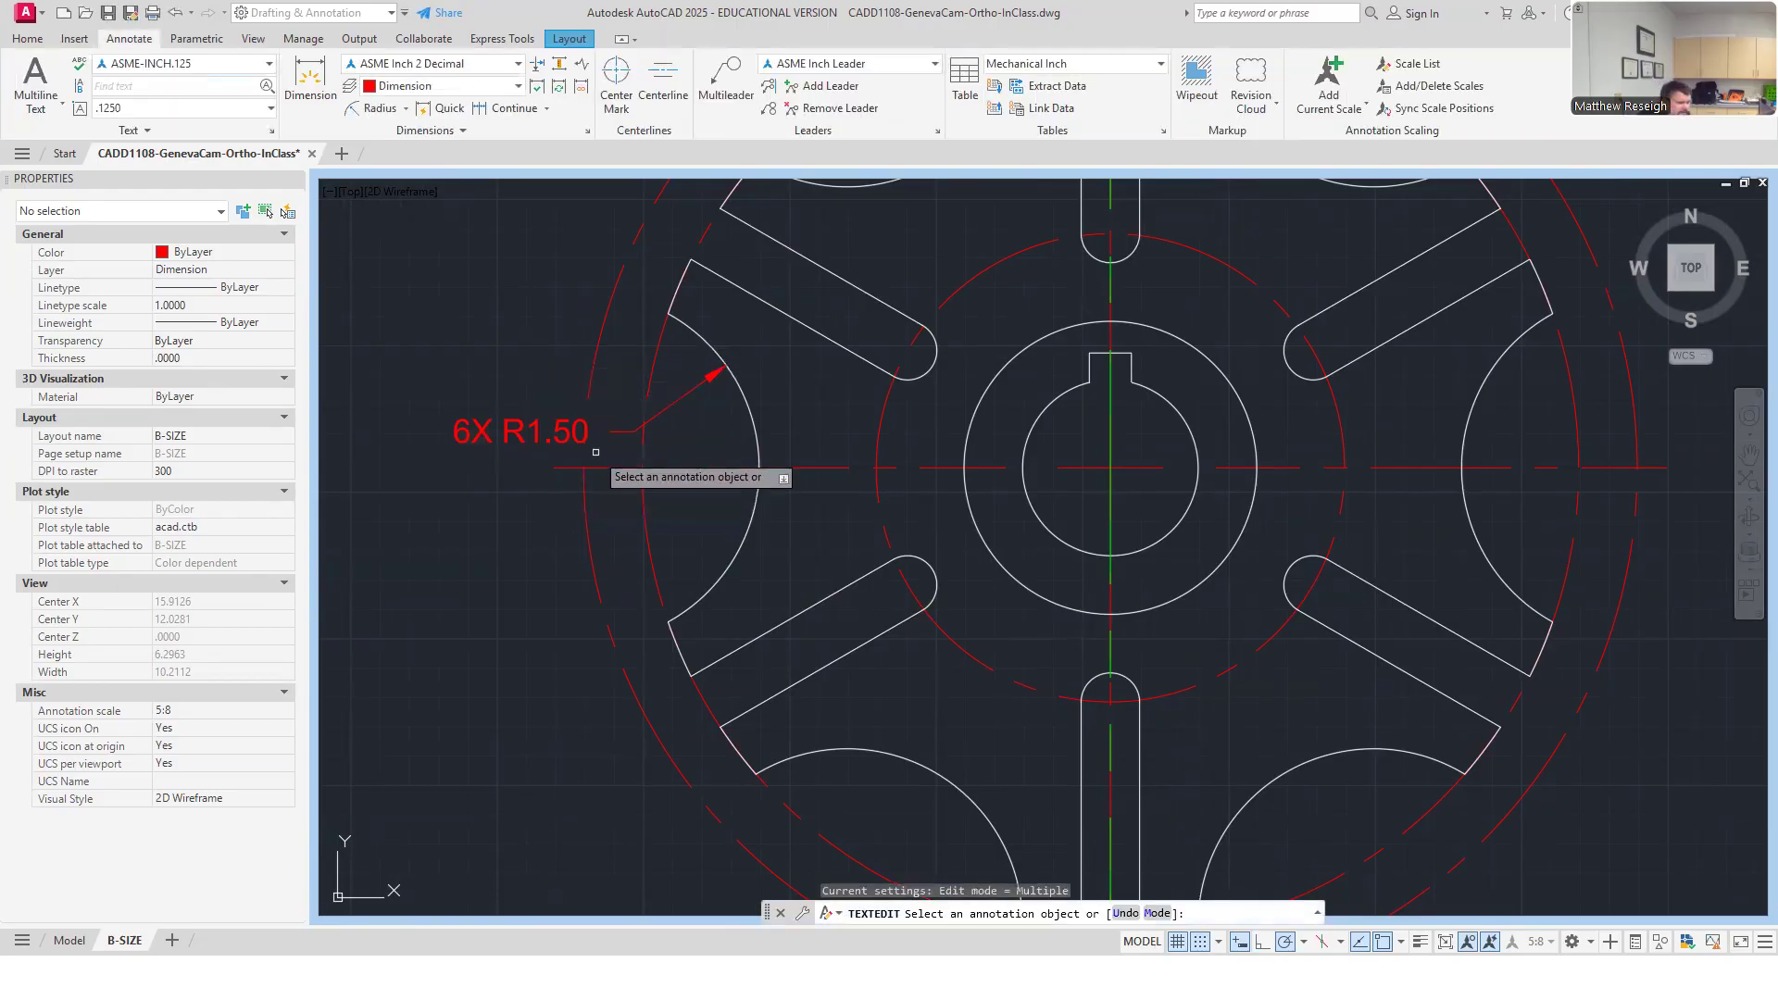
Place a multileader pointing at the lower part of the left cutout arc, landing above the radius dimension text, with no text content.
left_click(726, 93)
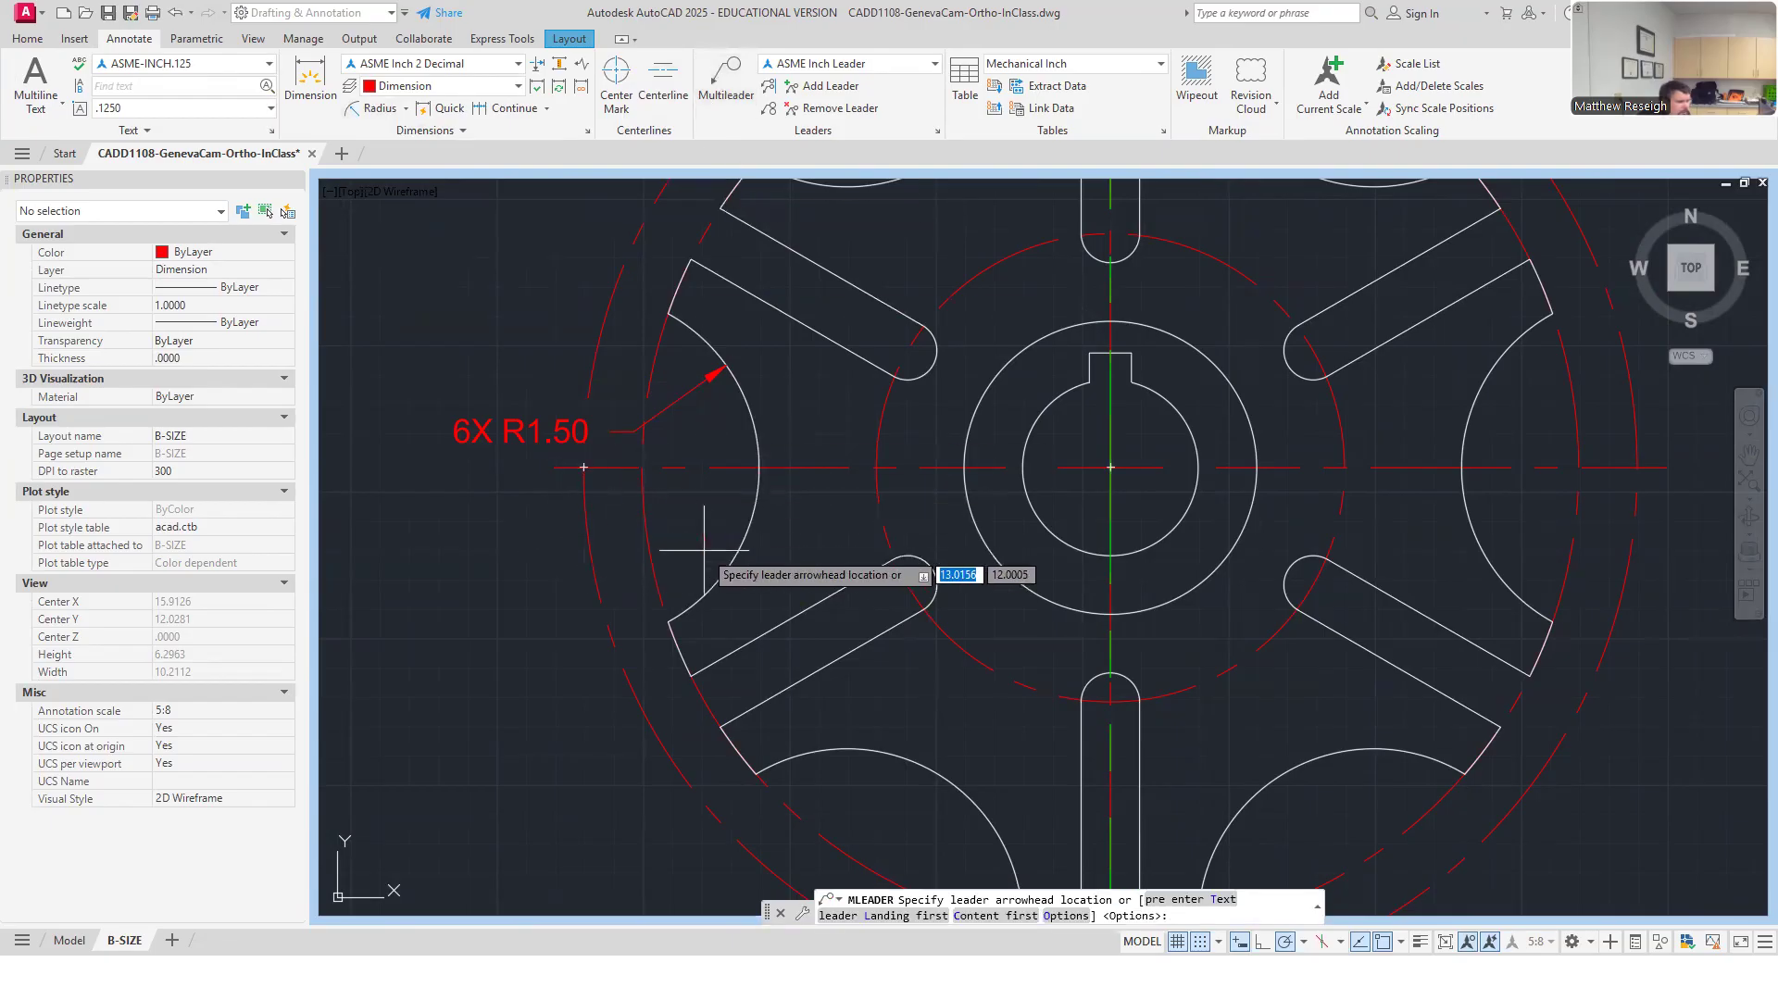
left_click(708, 587)
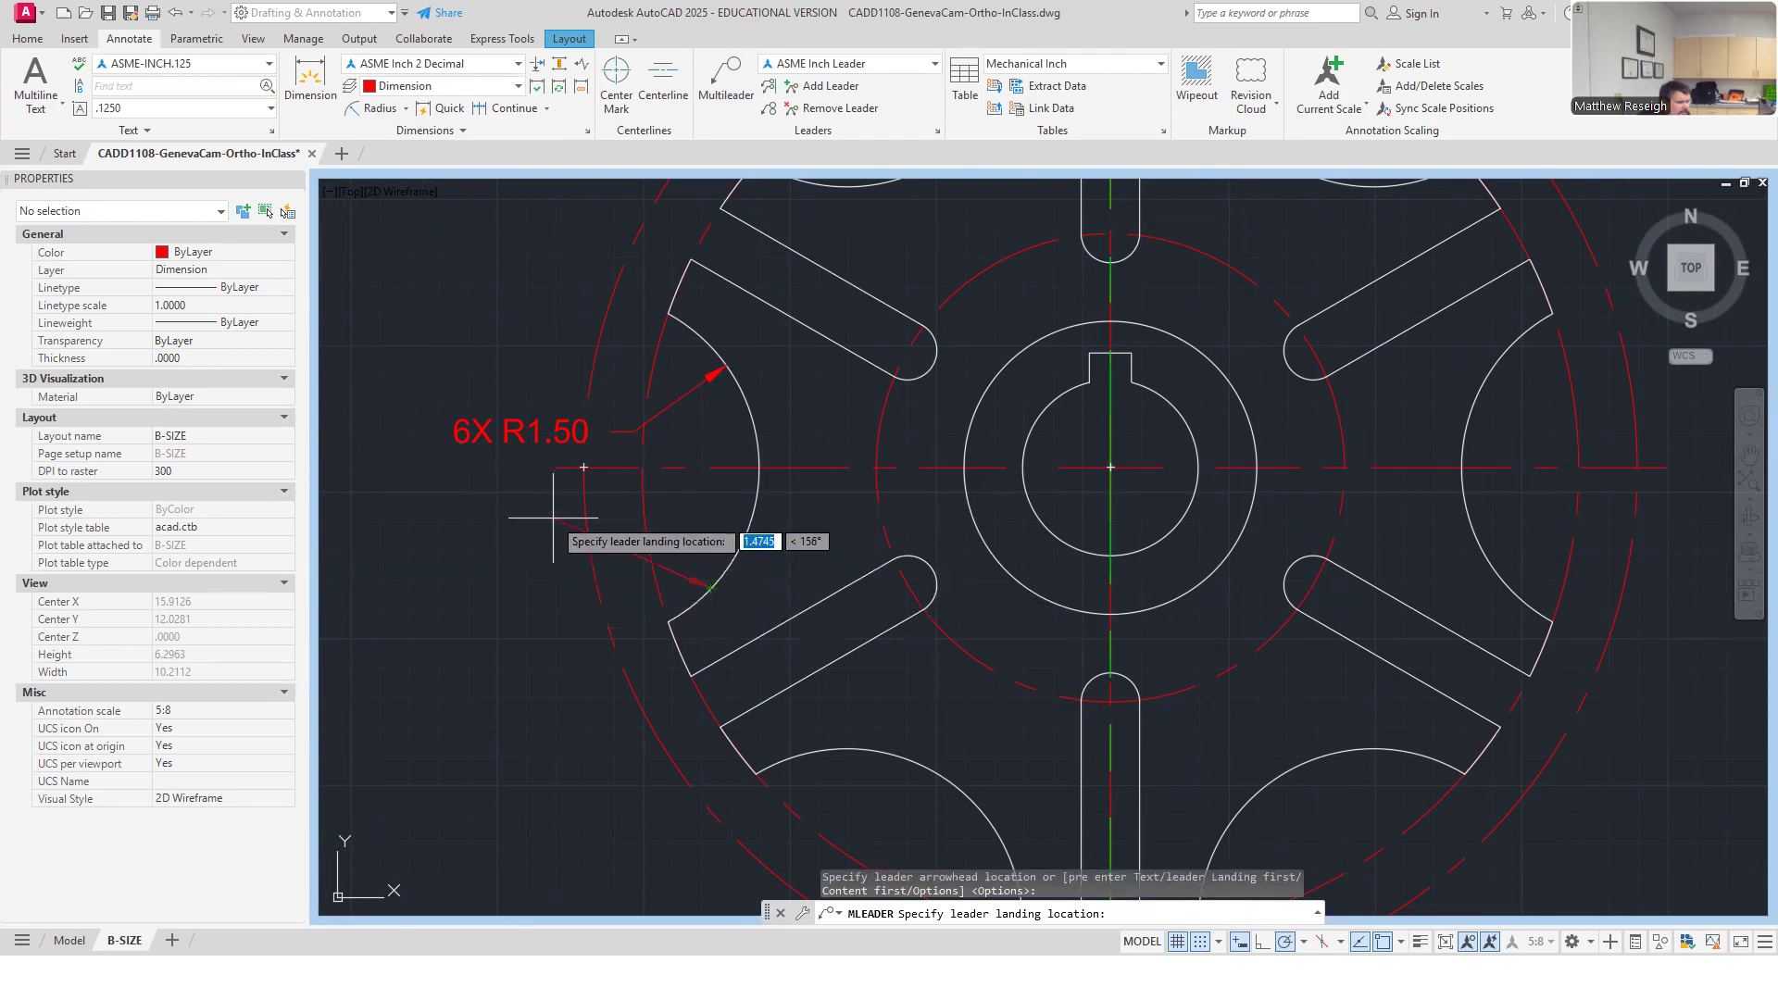
left_click(473, 346)
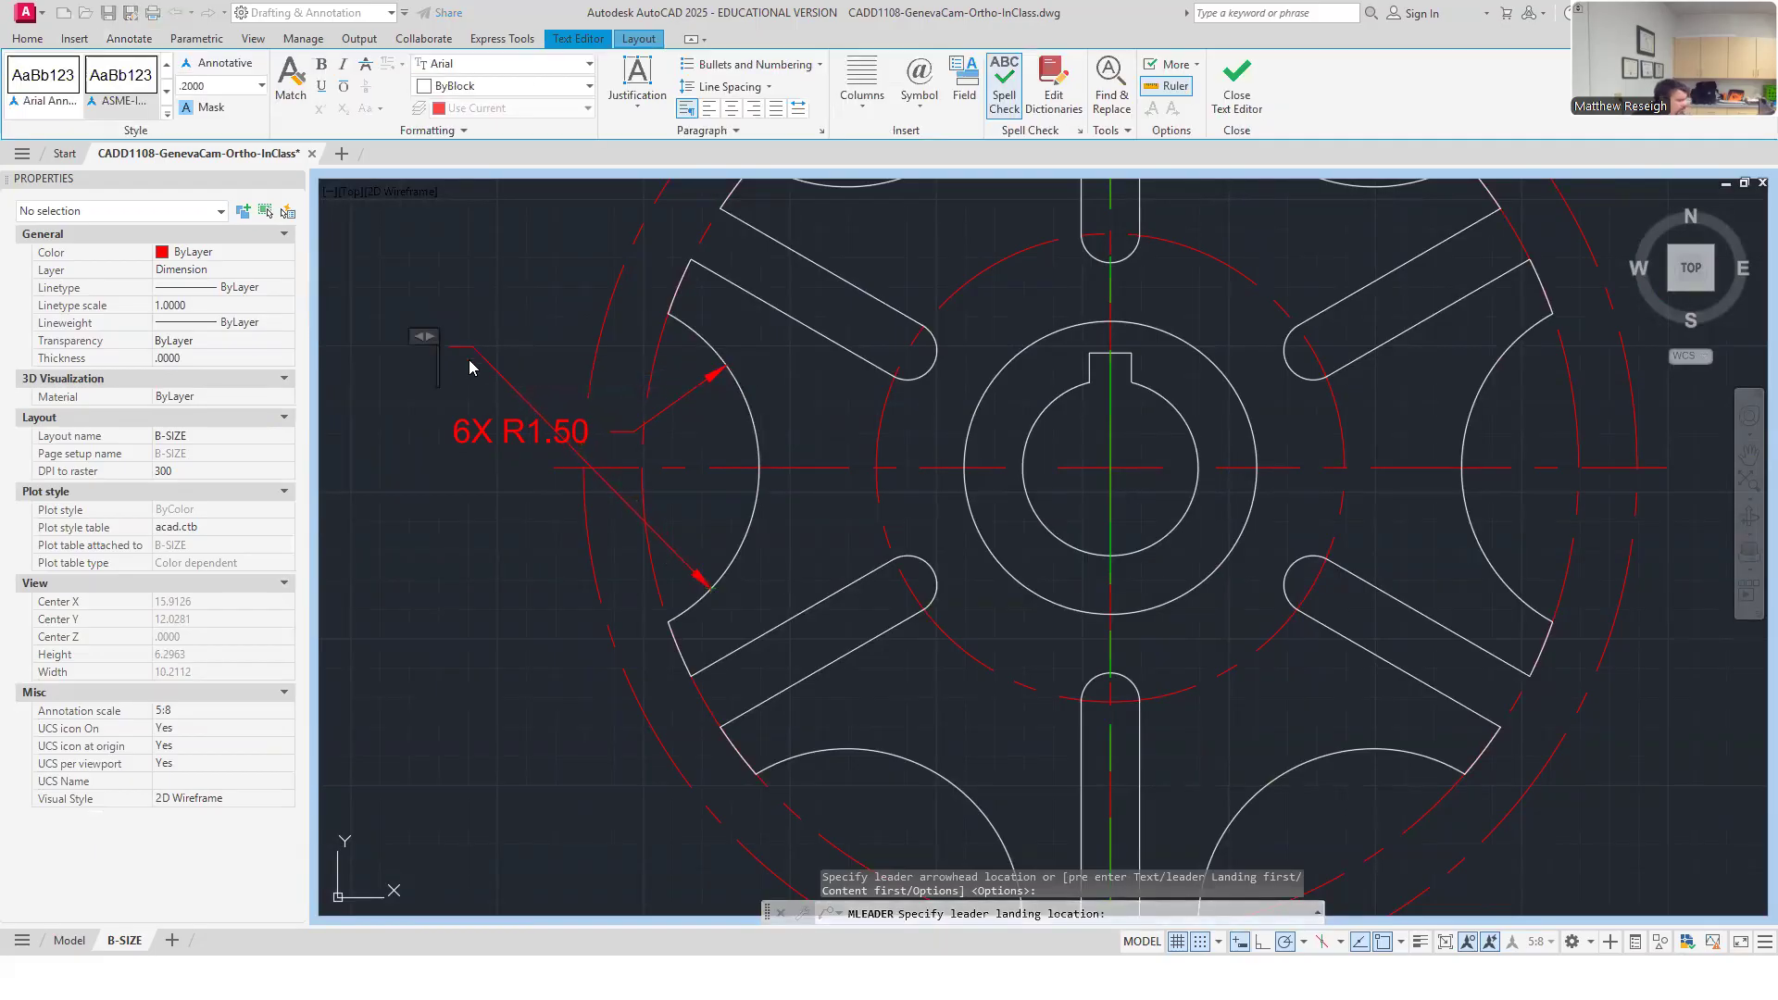
left_click(468, 364)
scroll(646, 529, "up", 2)
left_click(603, 462)
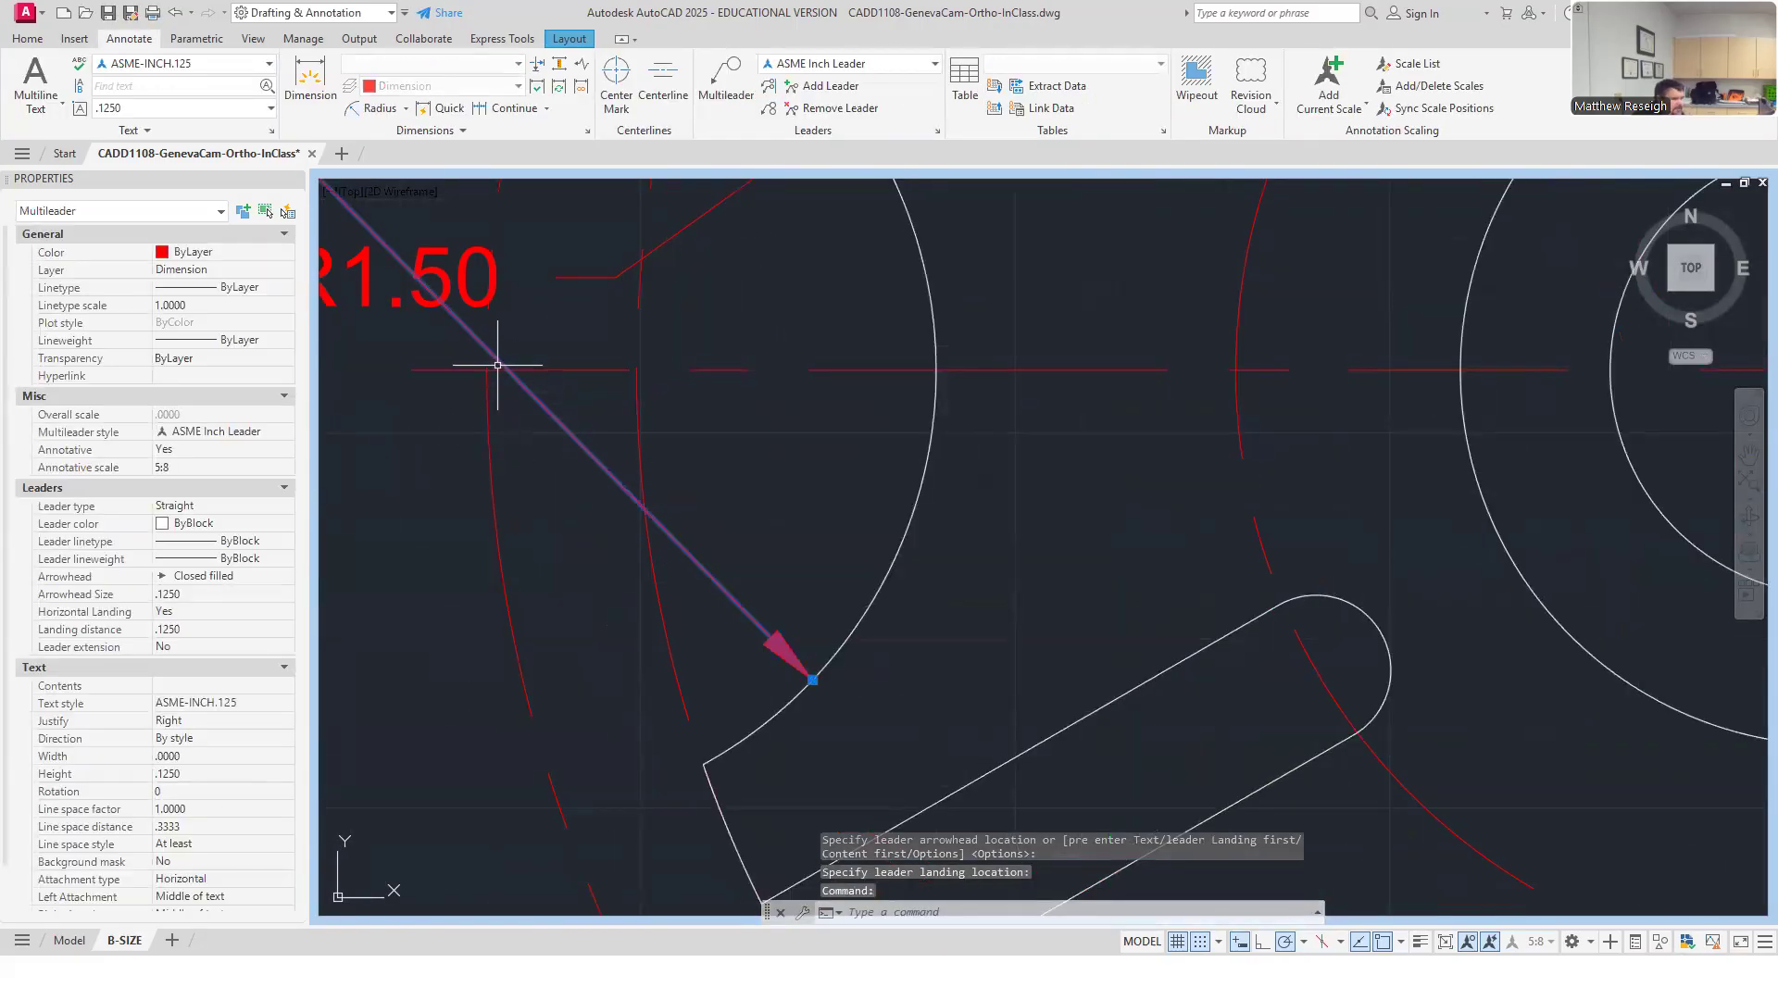
key("Escape")
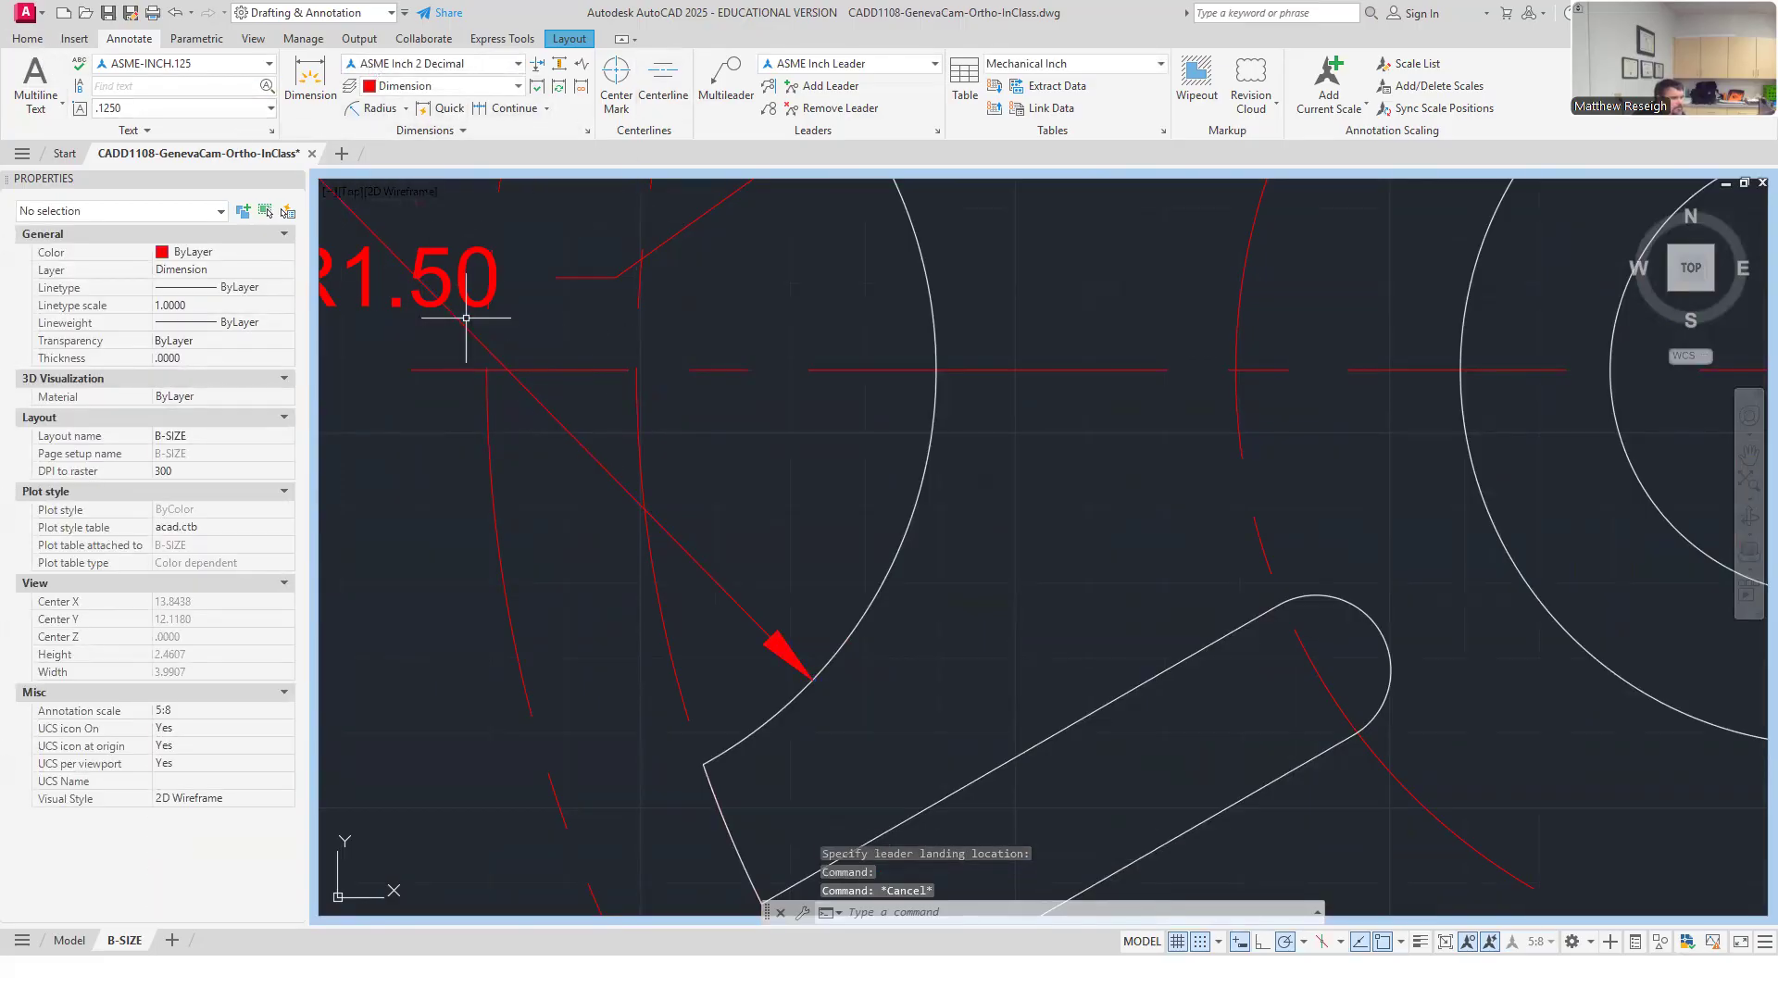
Stretch the multileader's landing so that its line runs through the left cutout arc's center.
left_click(564, 431)
scroll(502, 366, "down", 4)
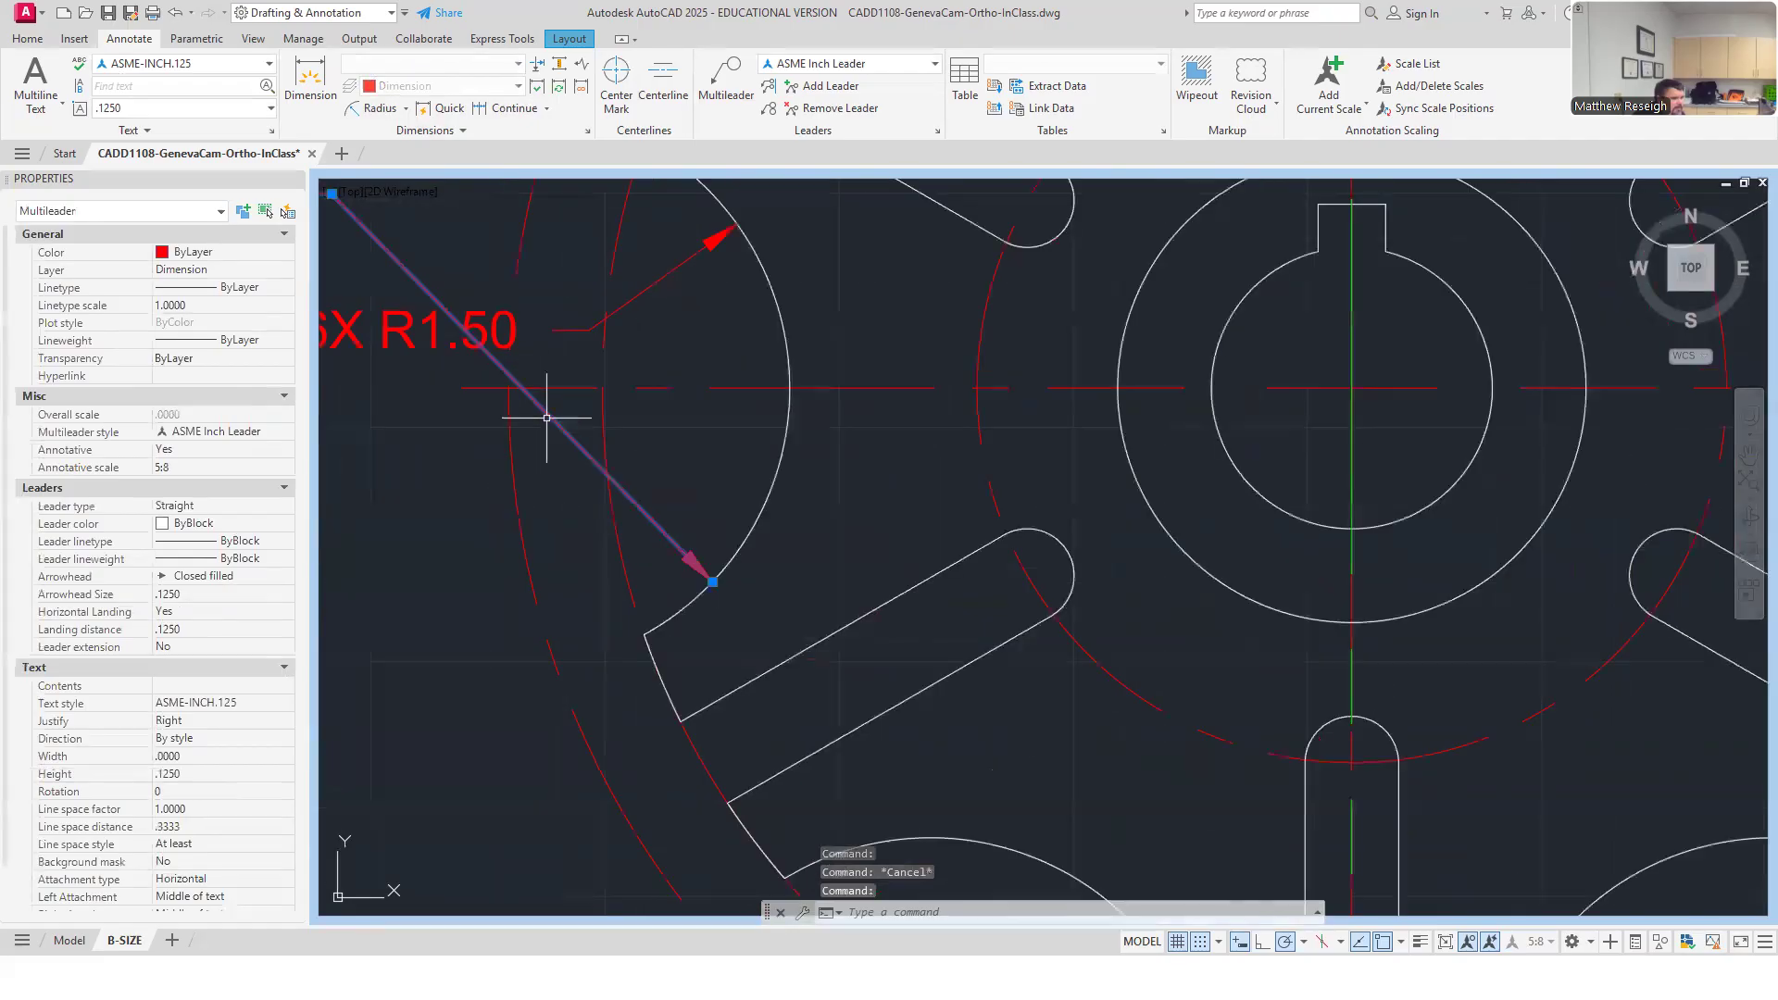
scroll(555, 408, "up", 3)
left_click(440, 247)
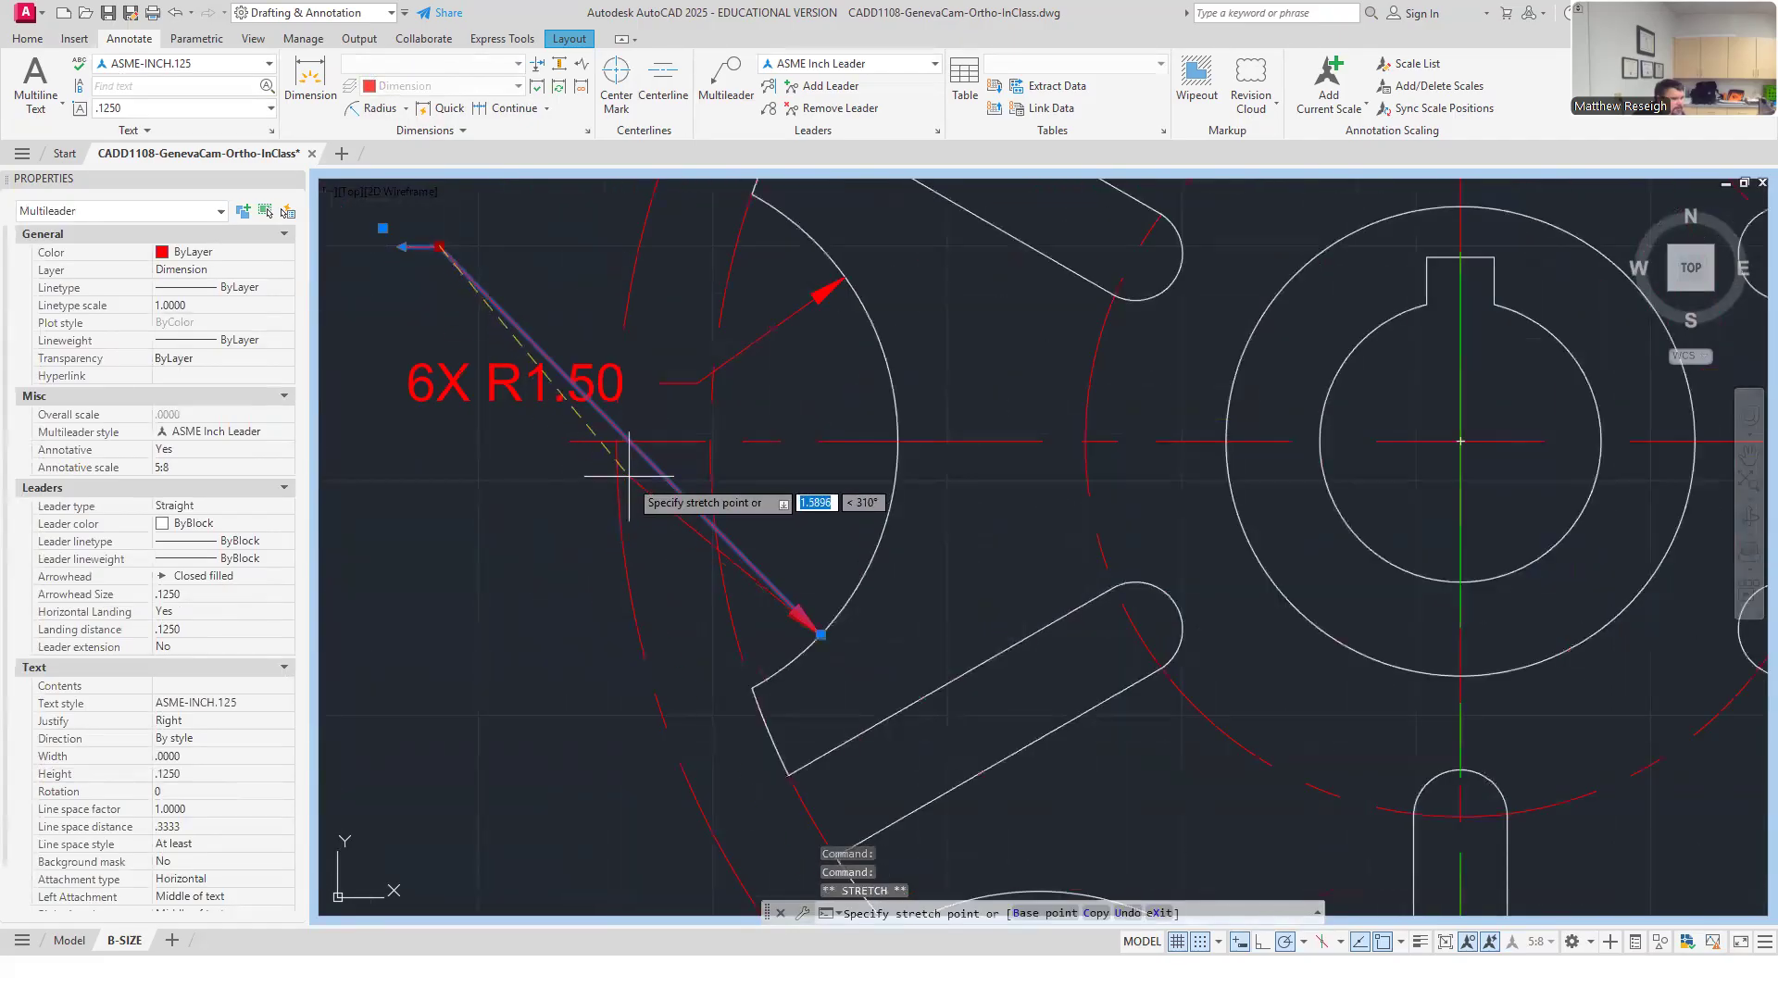
left_click(616, 440)
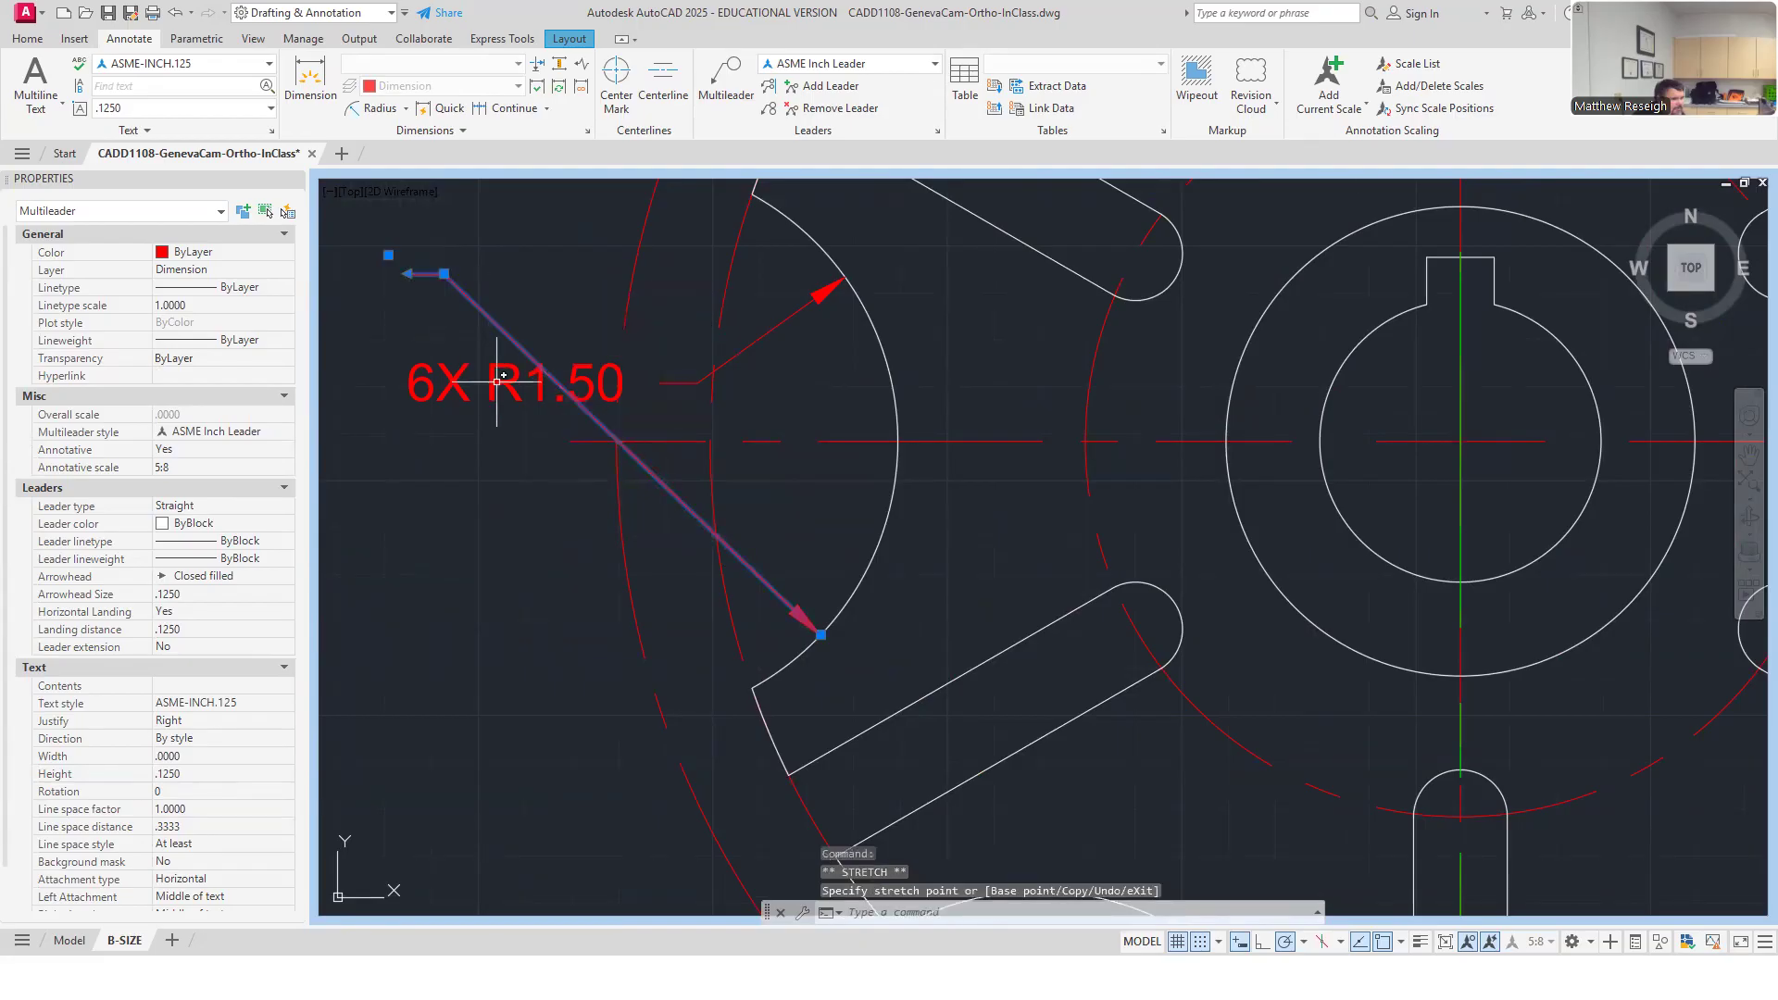
left_click(400, 337)
key("Escape")
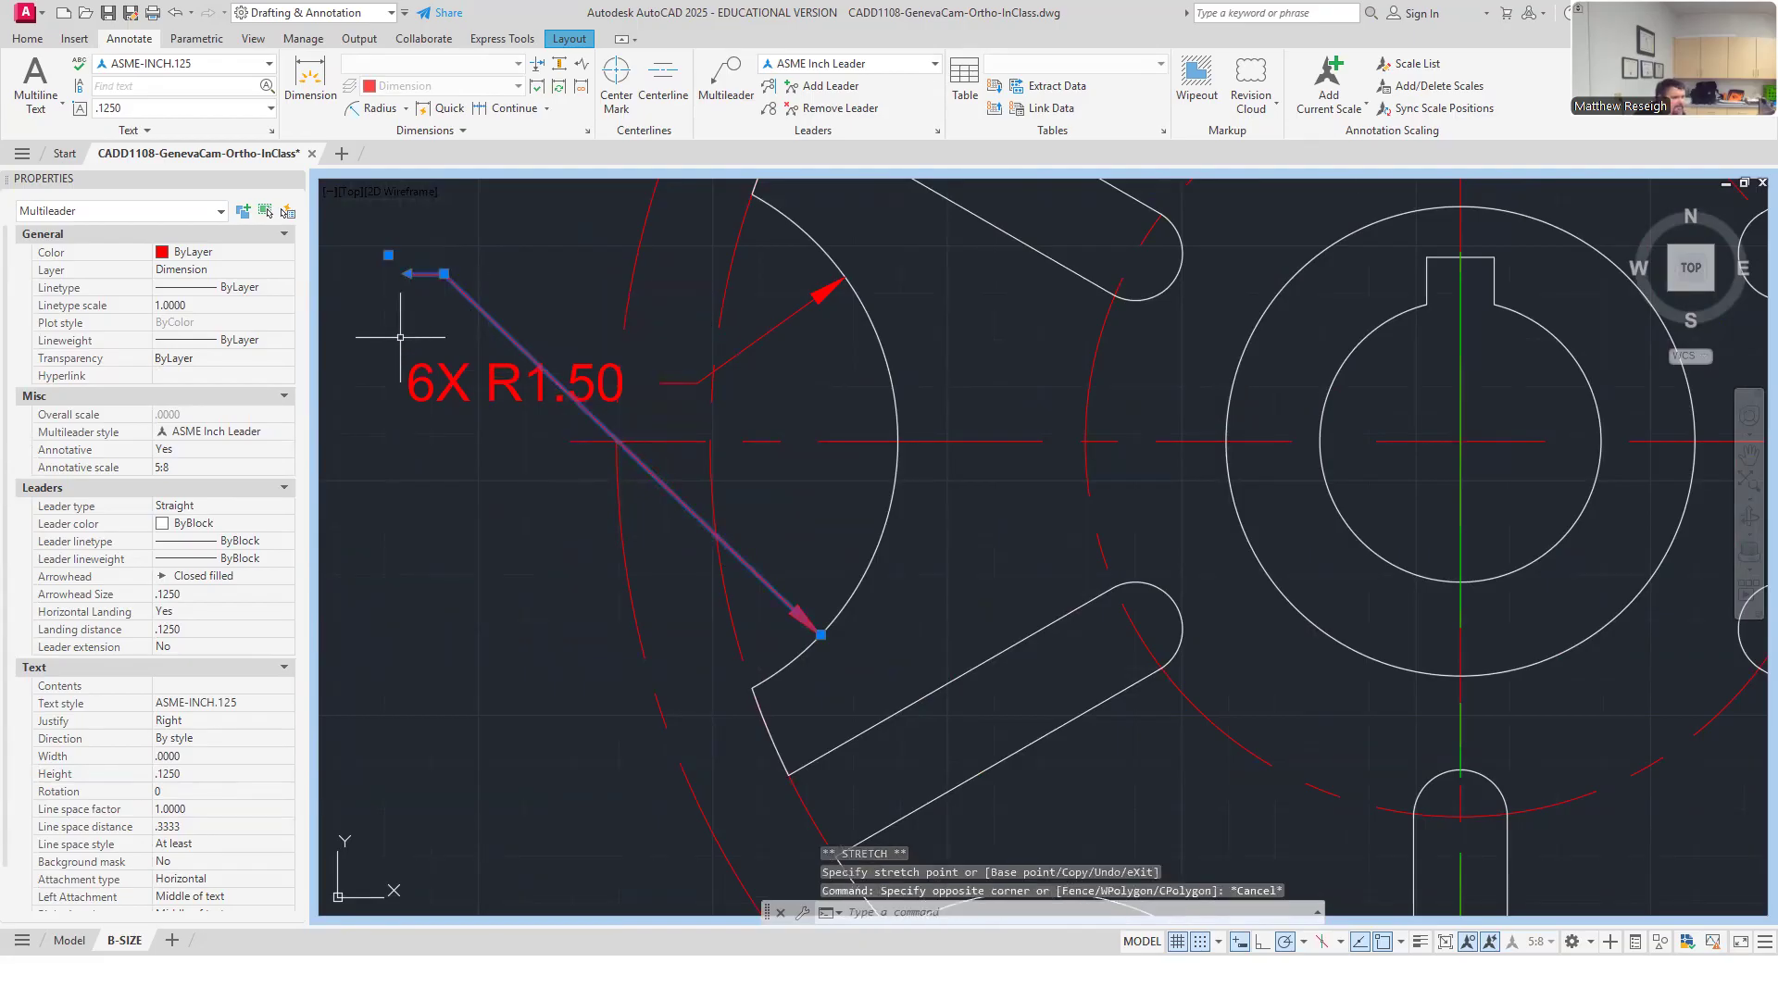
key("Escape")
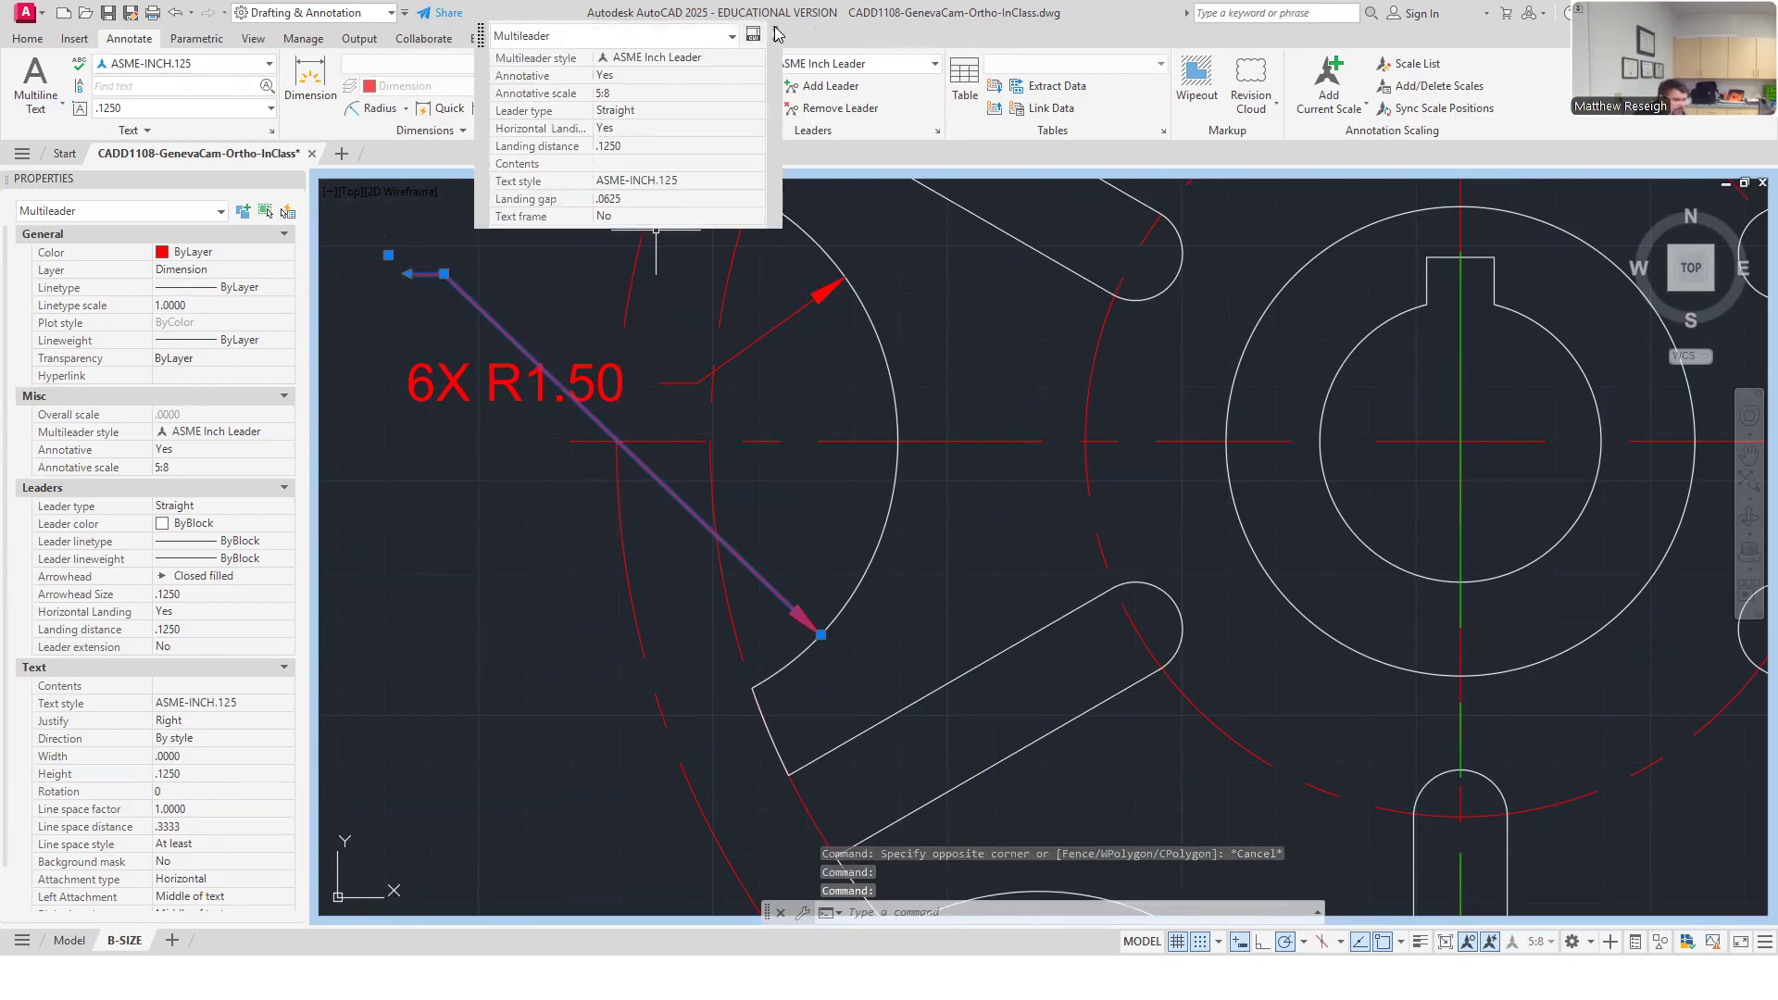
key("Escape")
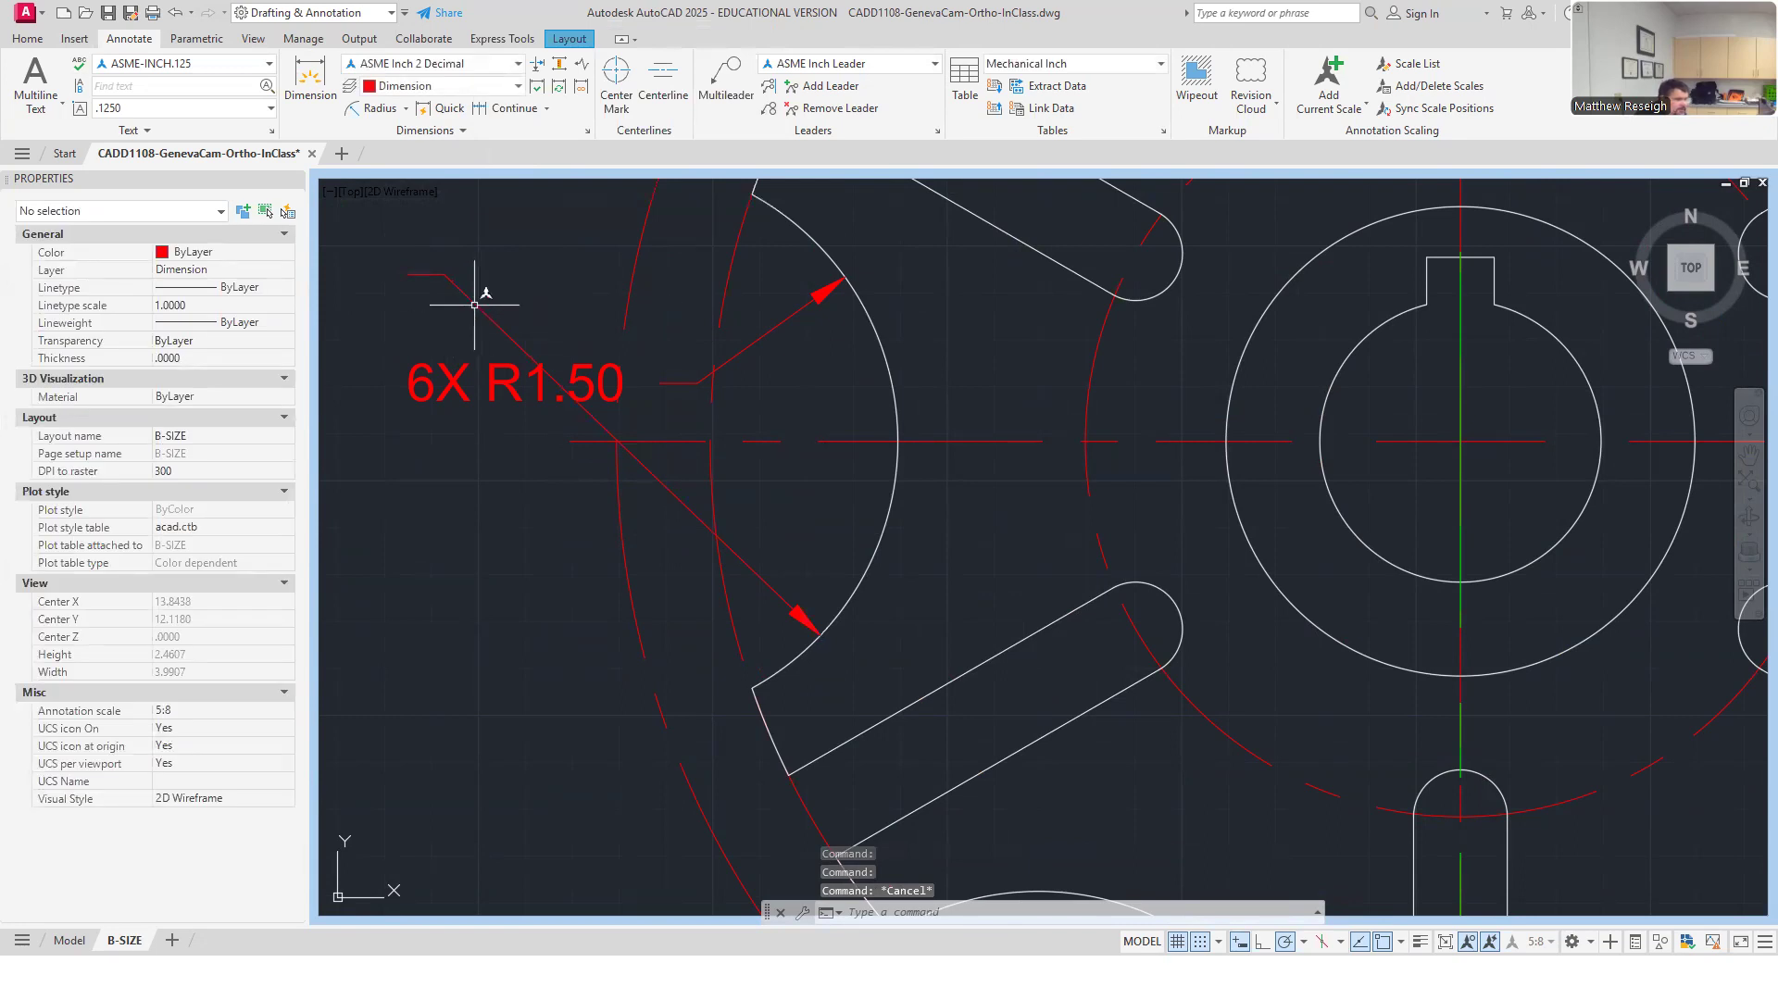
Delete the blank multileader that crosses the 6X R1.50 dimension text.
scroll(474, 305, "down", 1)
left_click(470, 295)
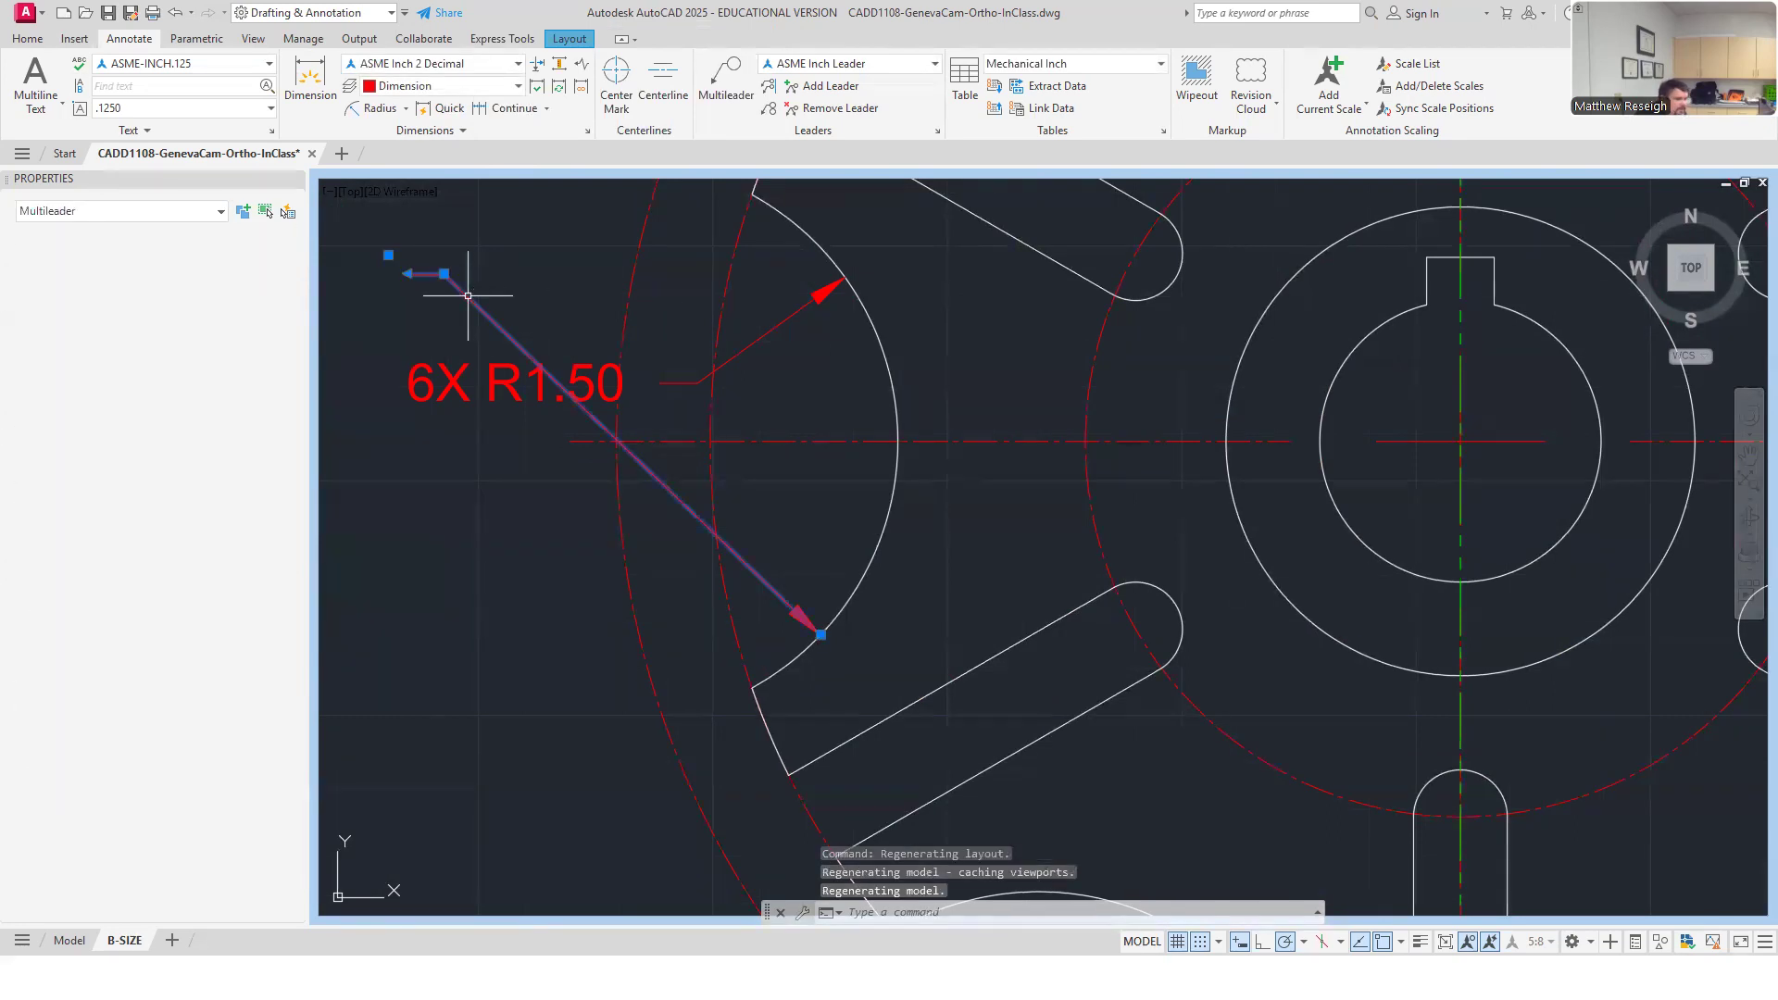
key("Delete")
Place a multileader pointing at the lower part of the left cutout arc, landing below the radius dimension, with the text "6X R1.50".
left_click(731, 120)
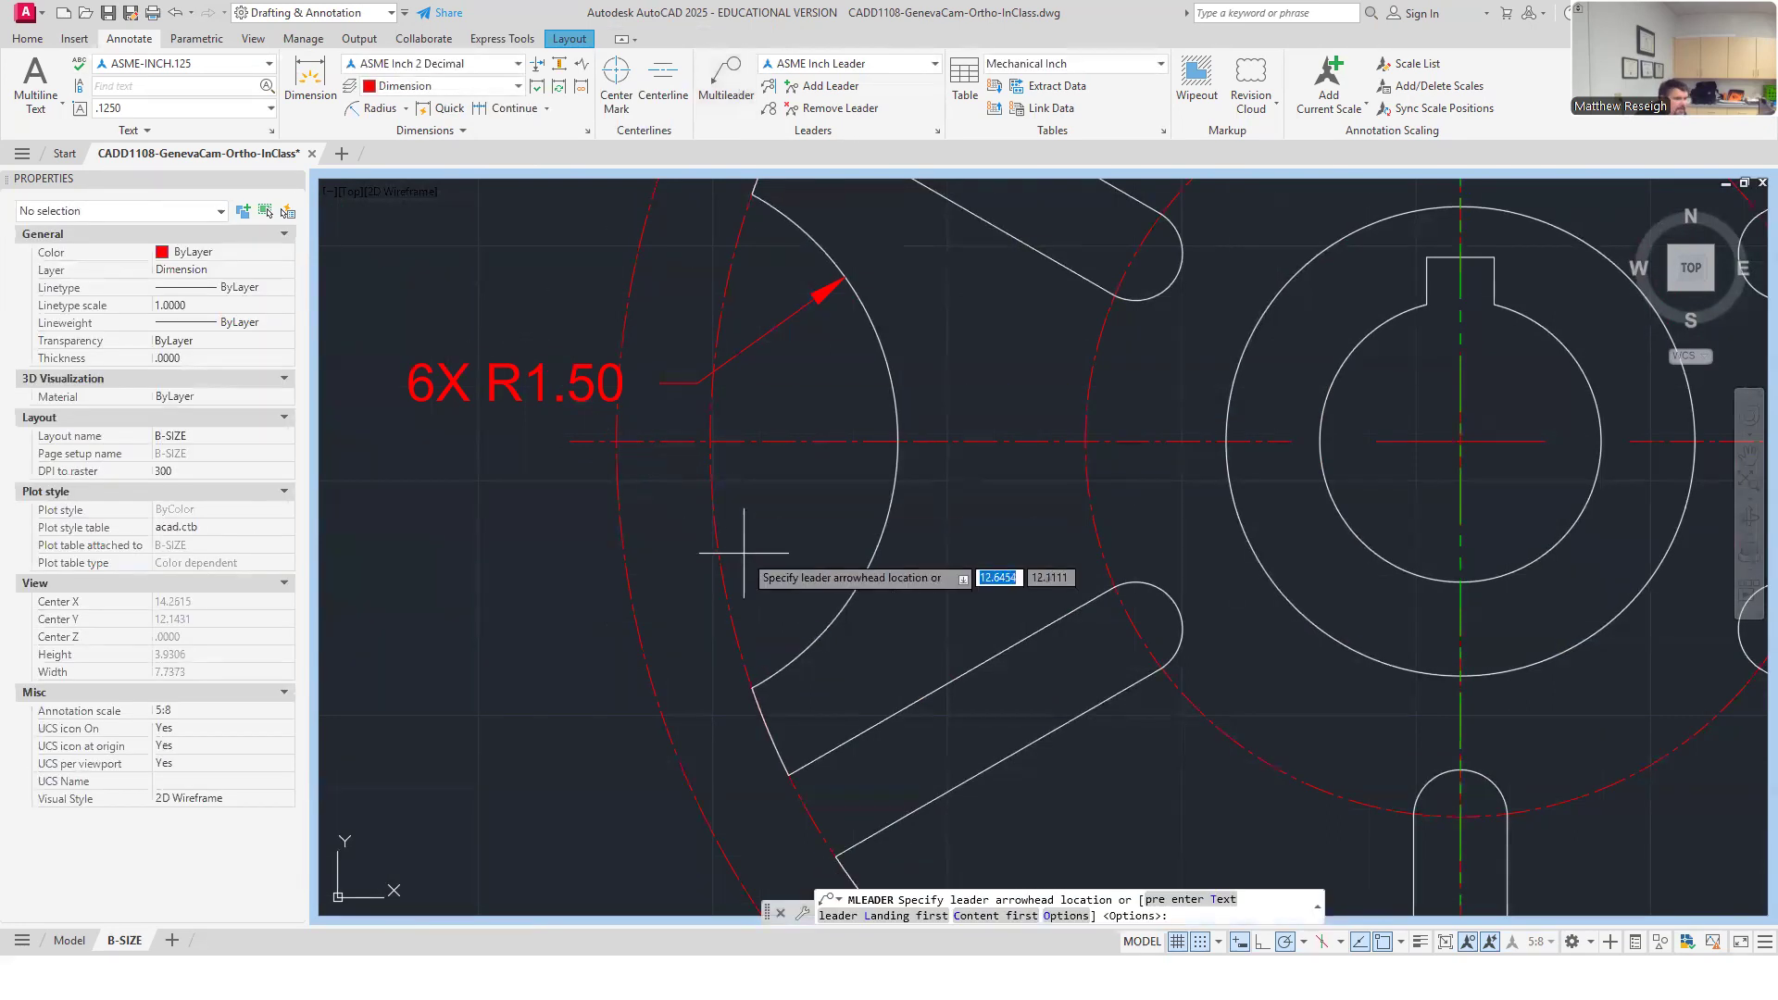
left_click(821, 623)
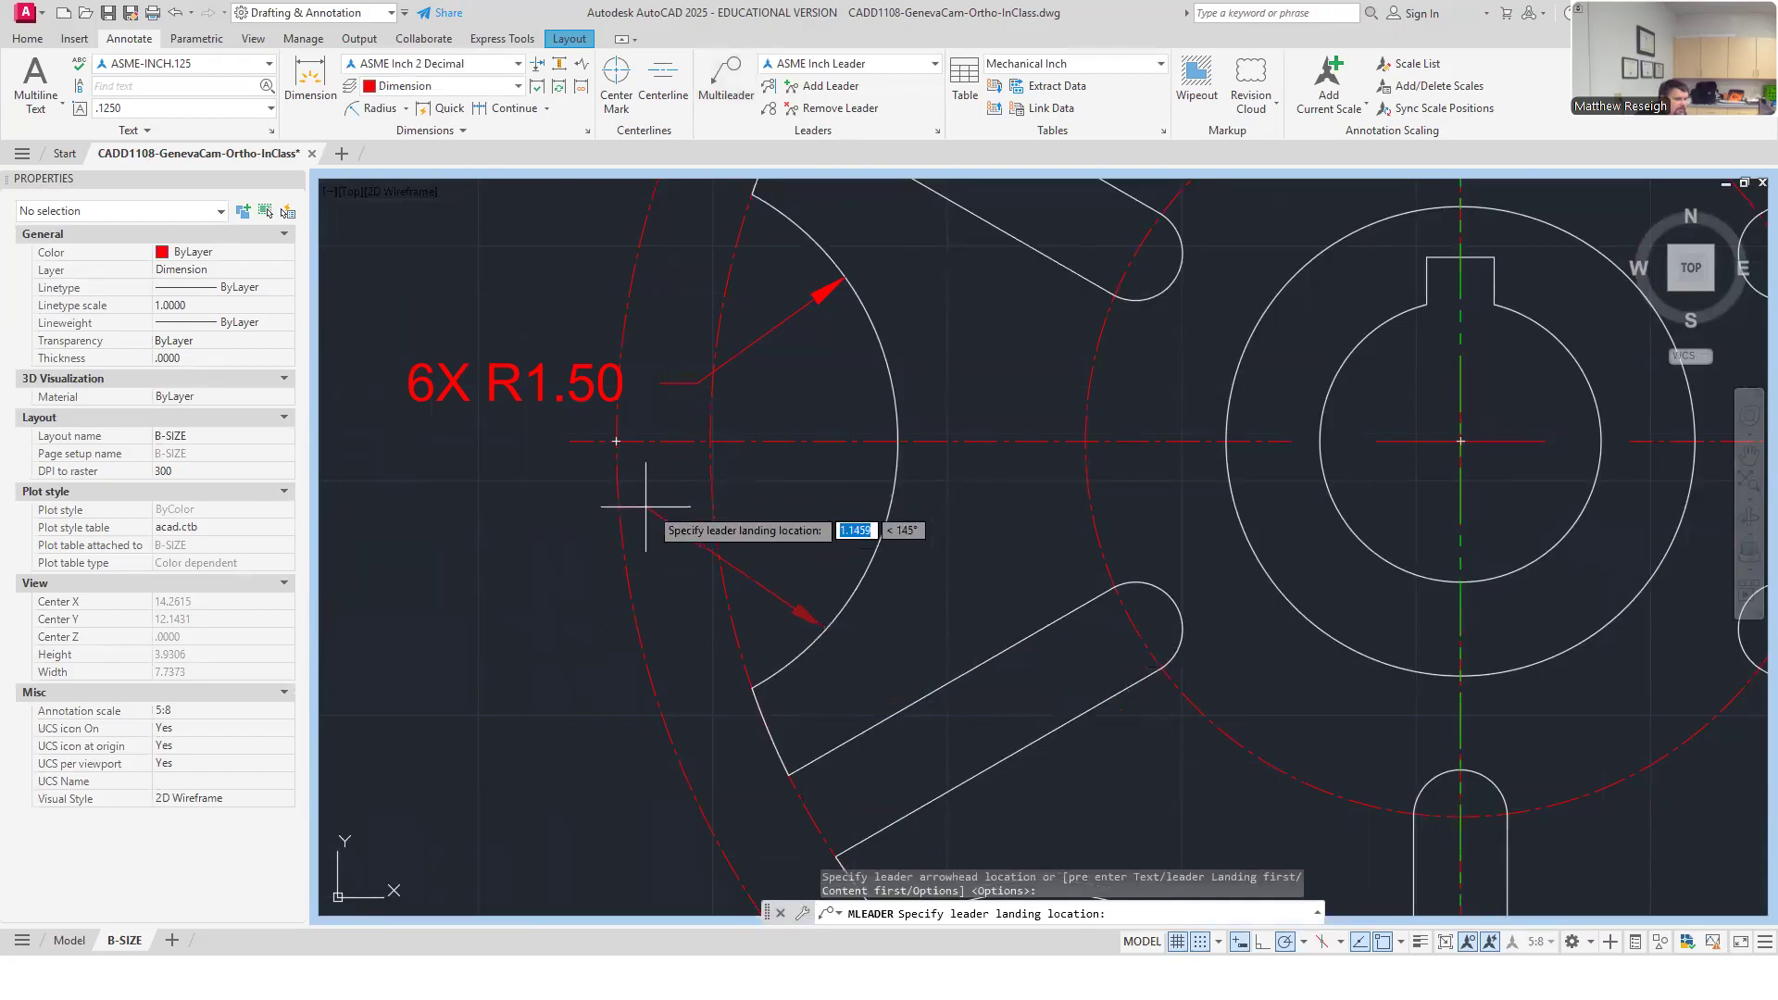
left_click(572, 488)
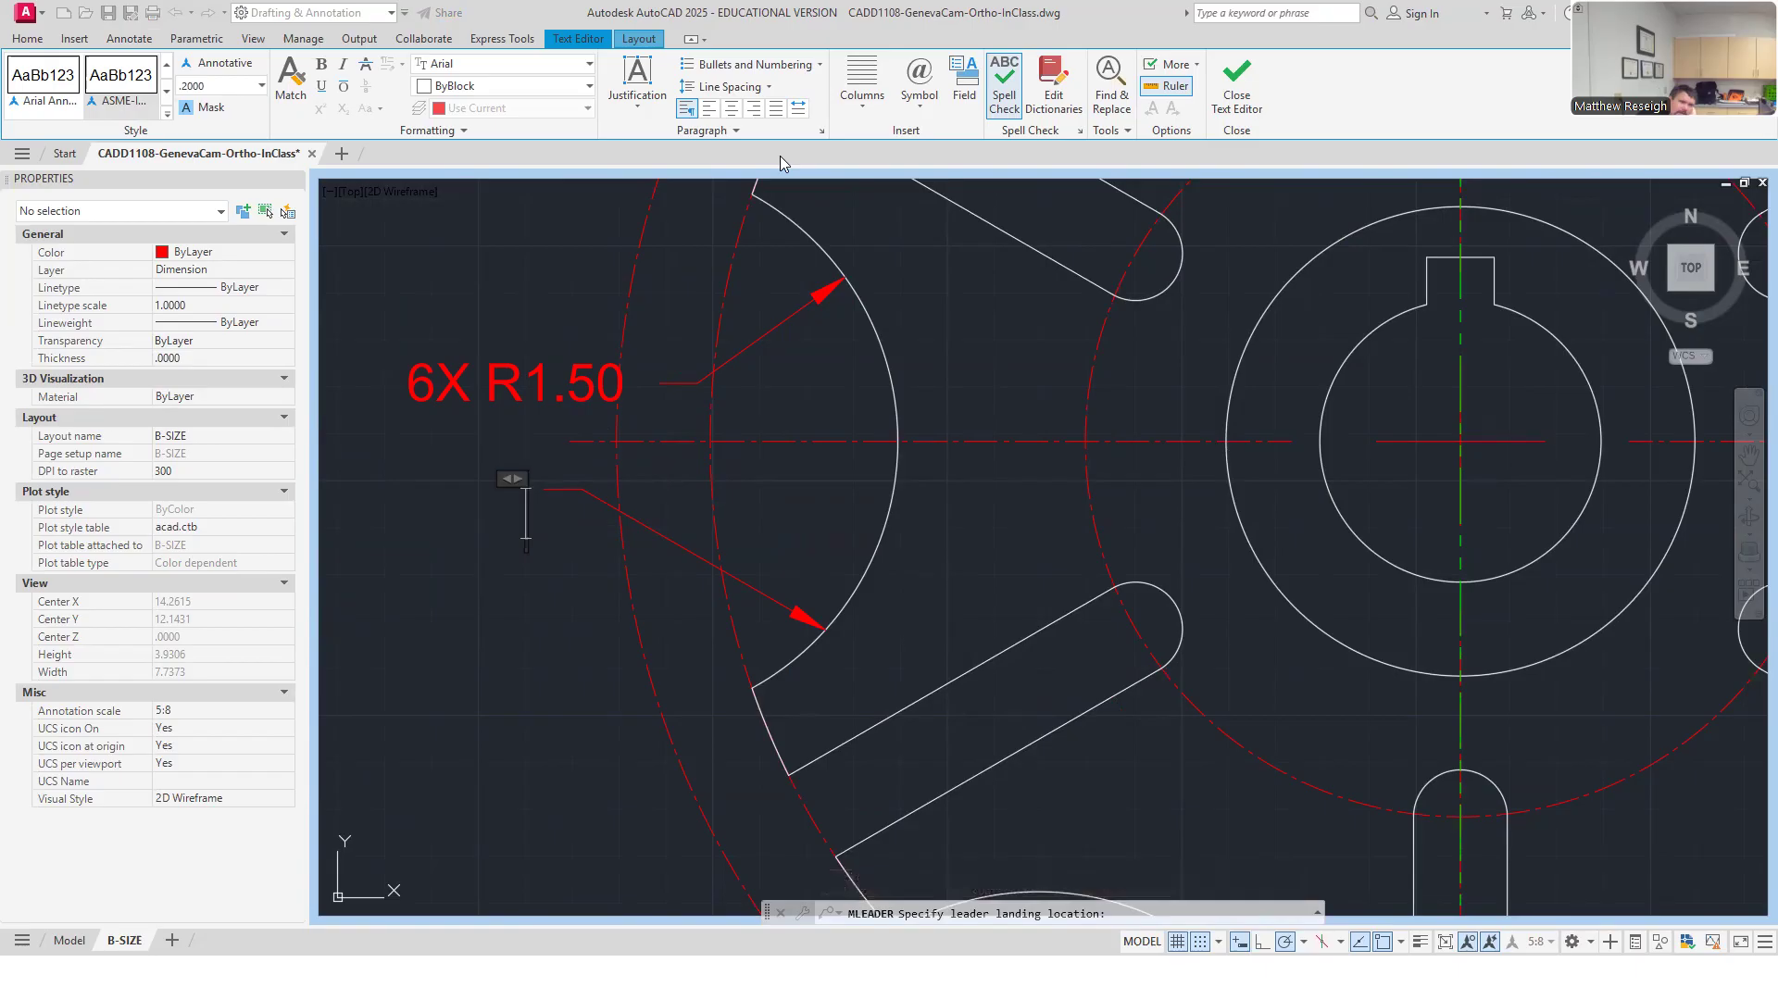
left_click(922, 118)
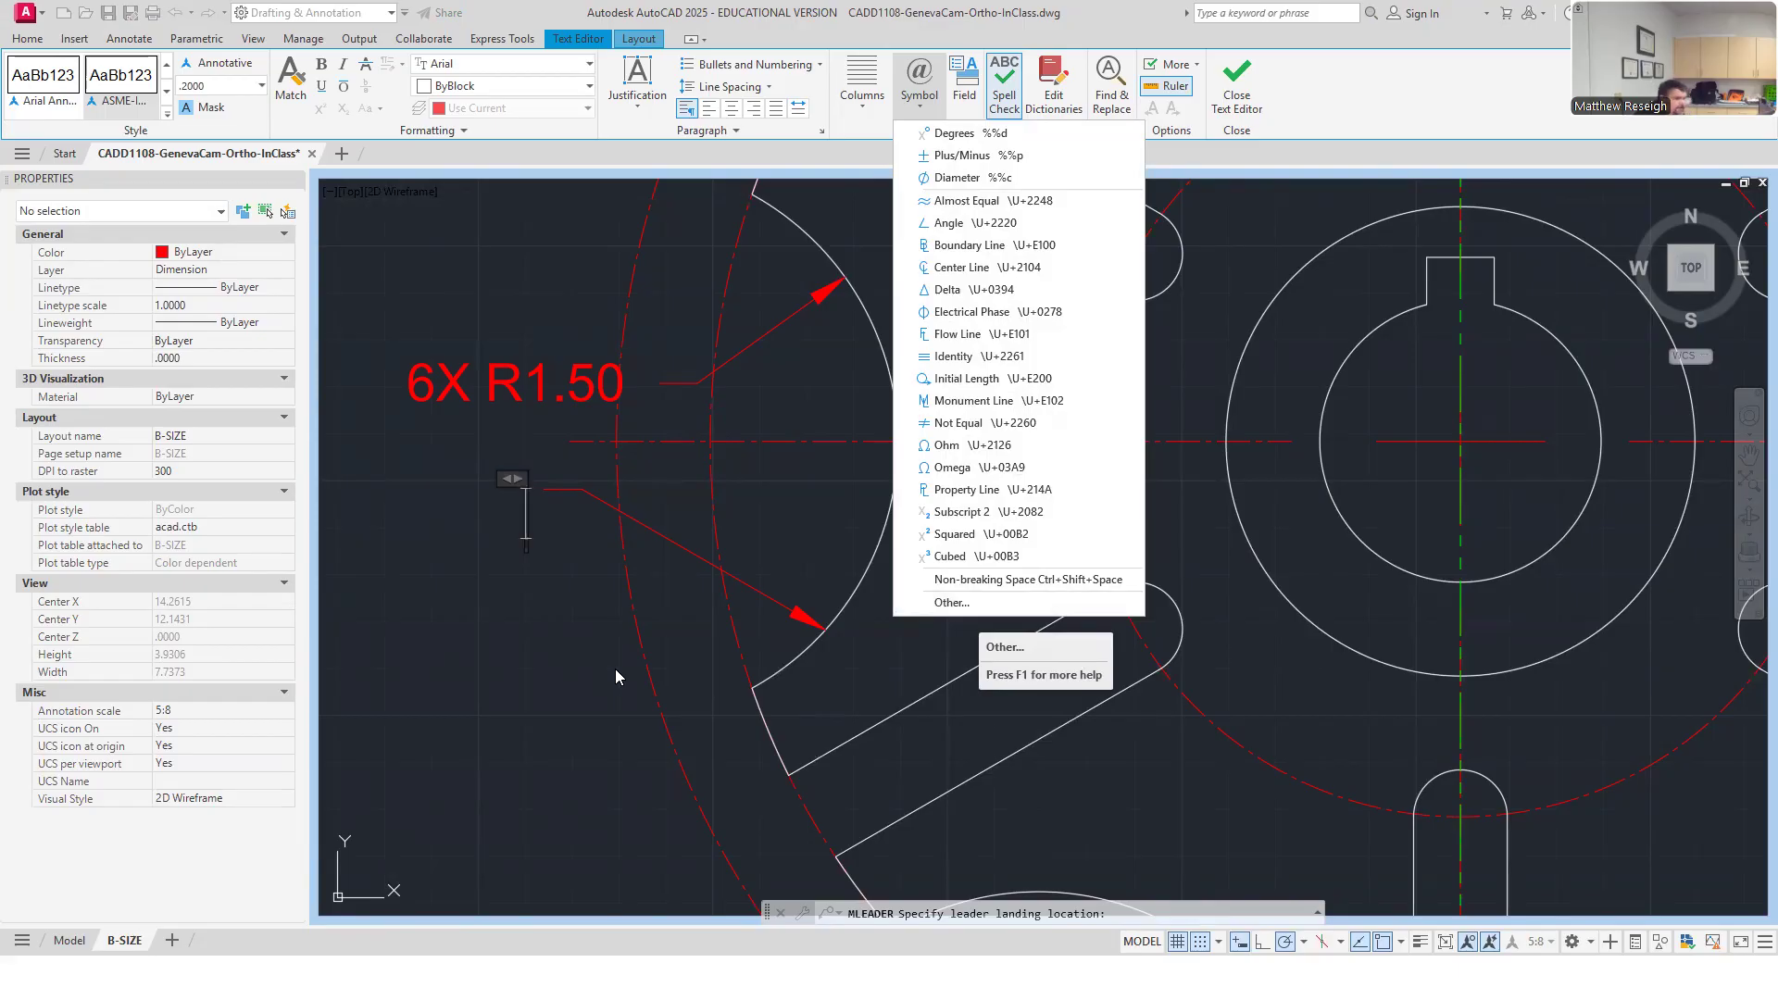
left_click(543, 641)
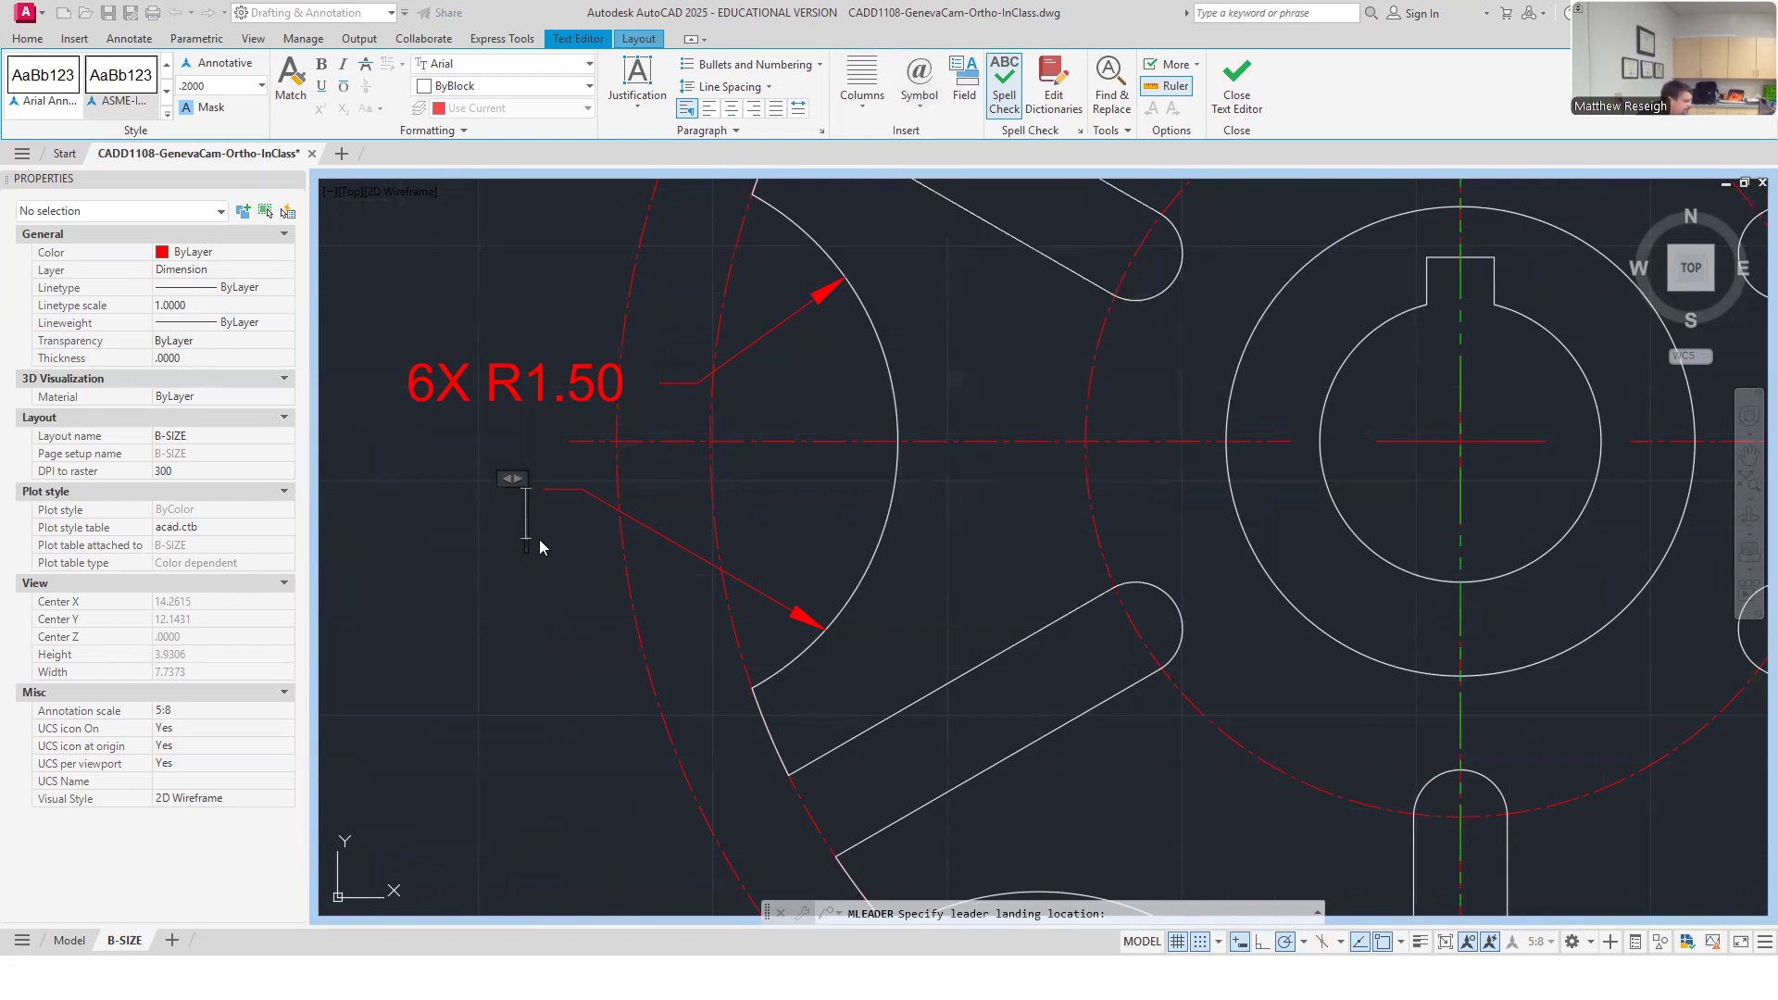
type("x")
key("BackSpace")
type("X R1.5")
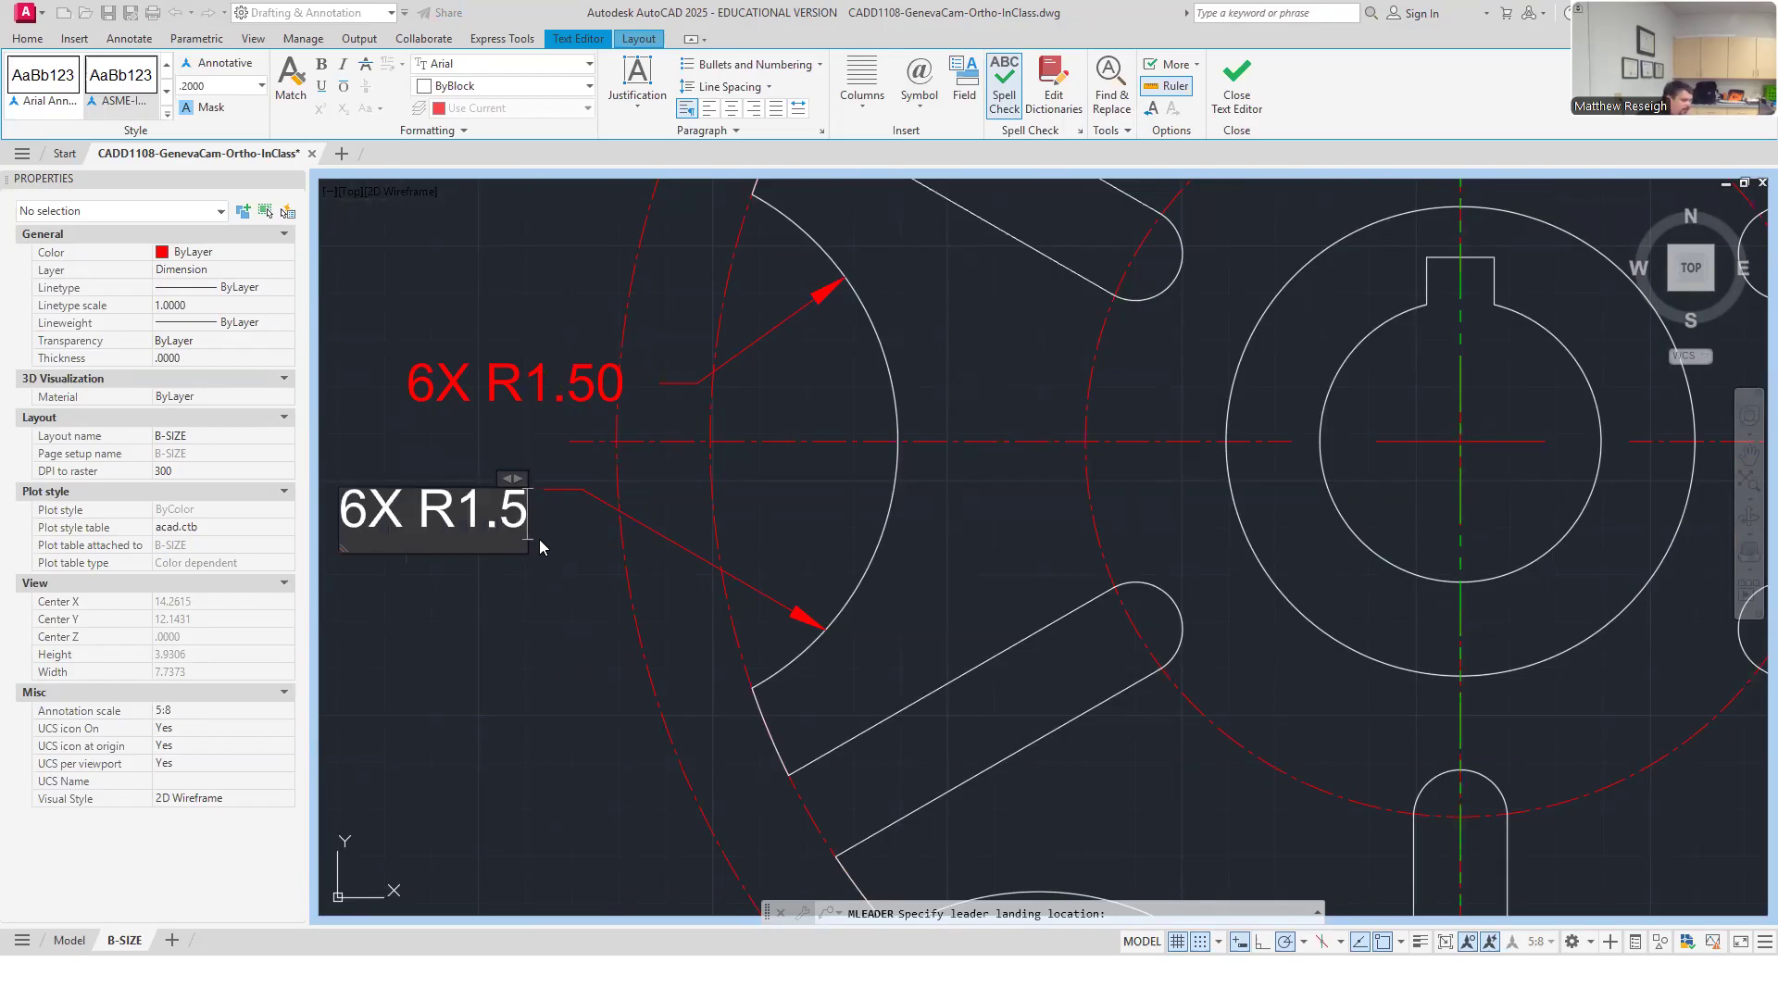
type("0")
left_click(567, 642)
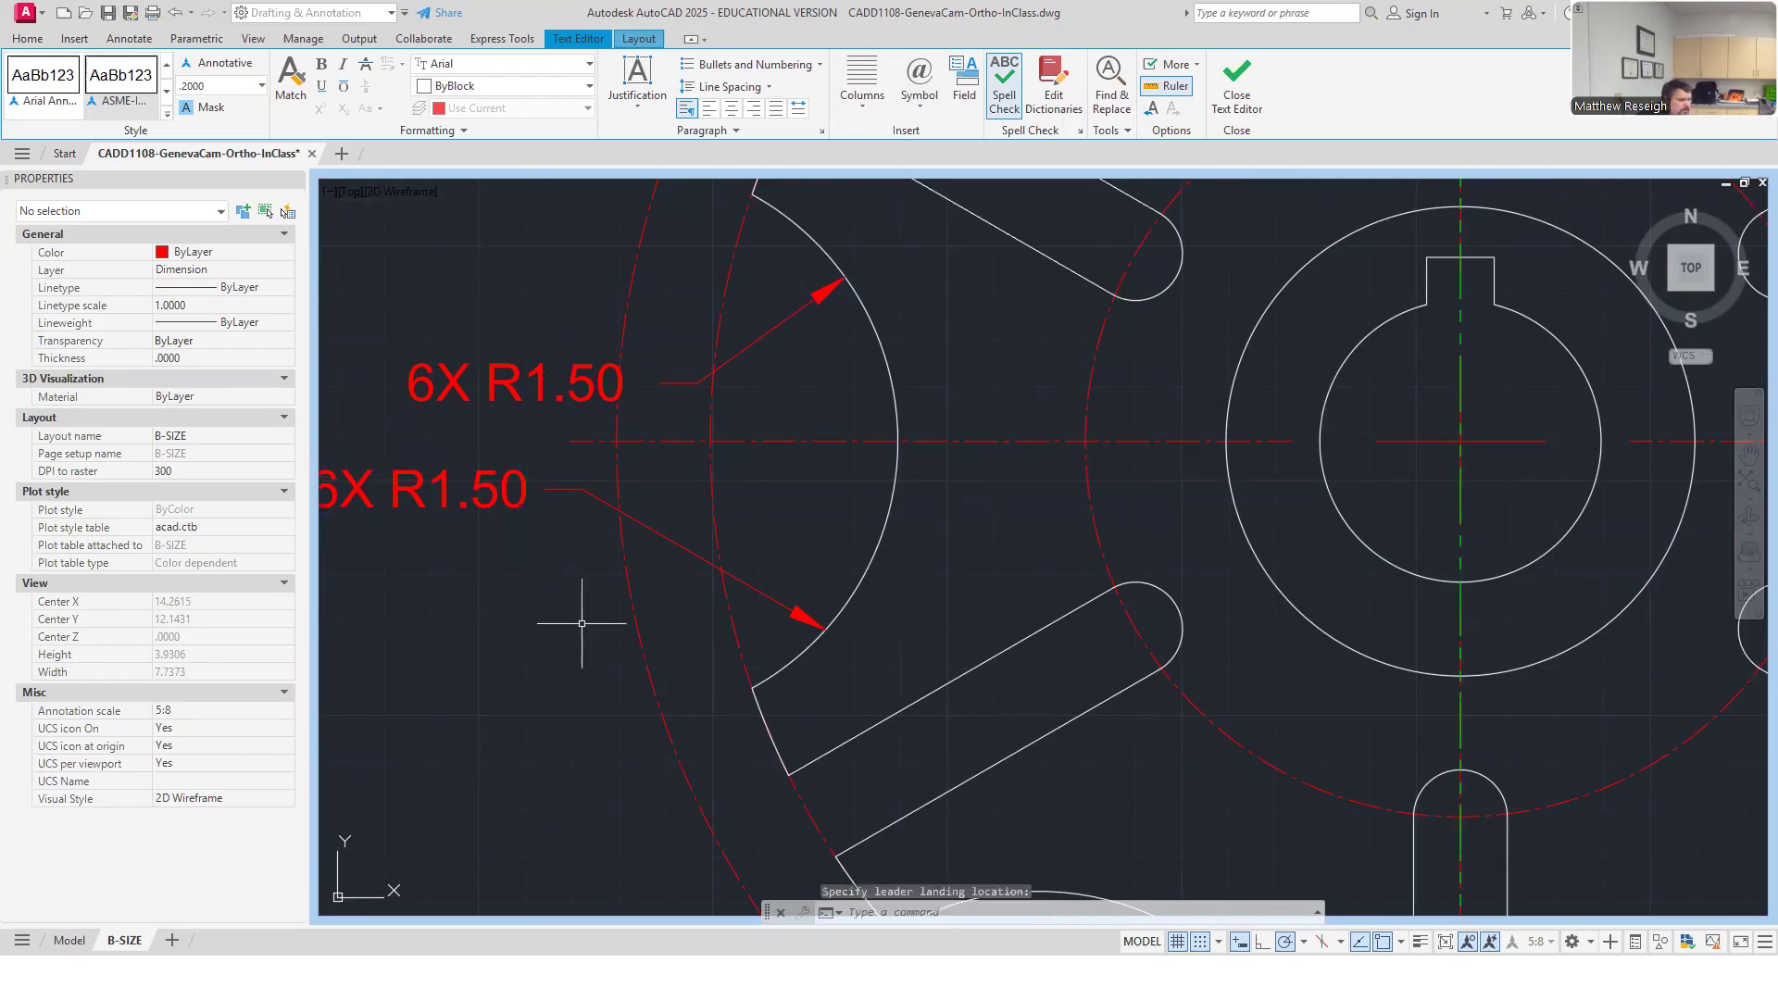
key("Escape")
scroll(599, 609, "down", 2)
scroll(599, 608, "up", 2)
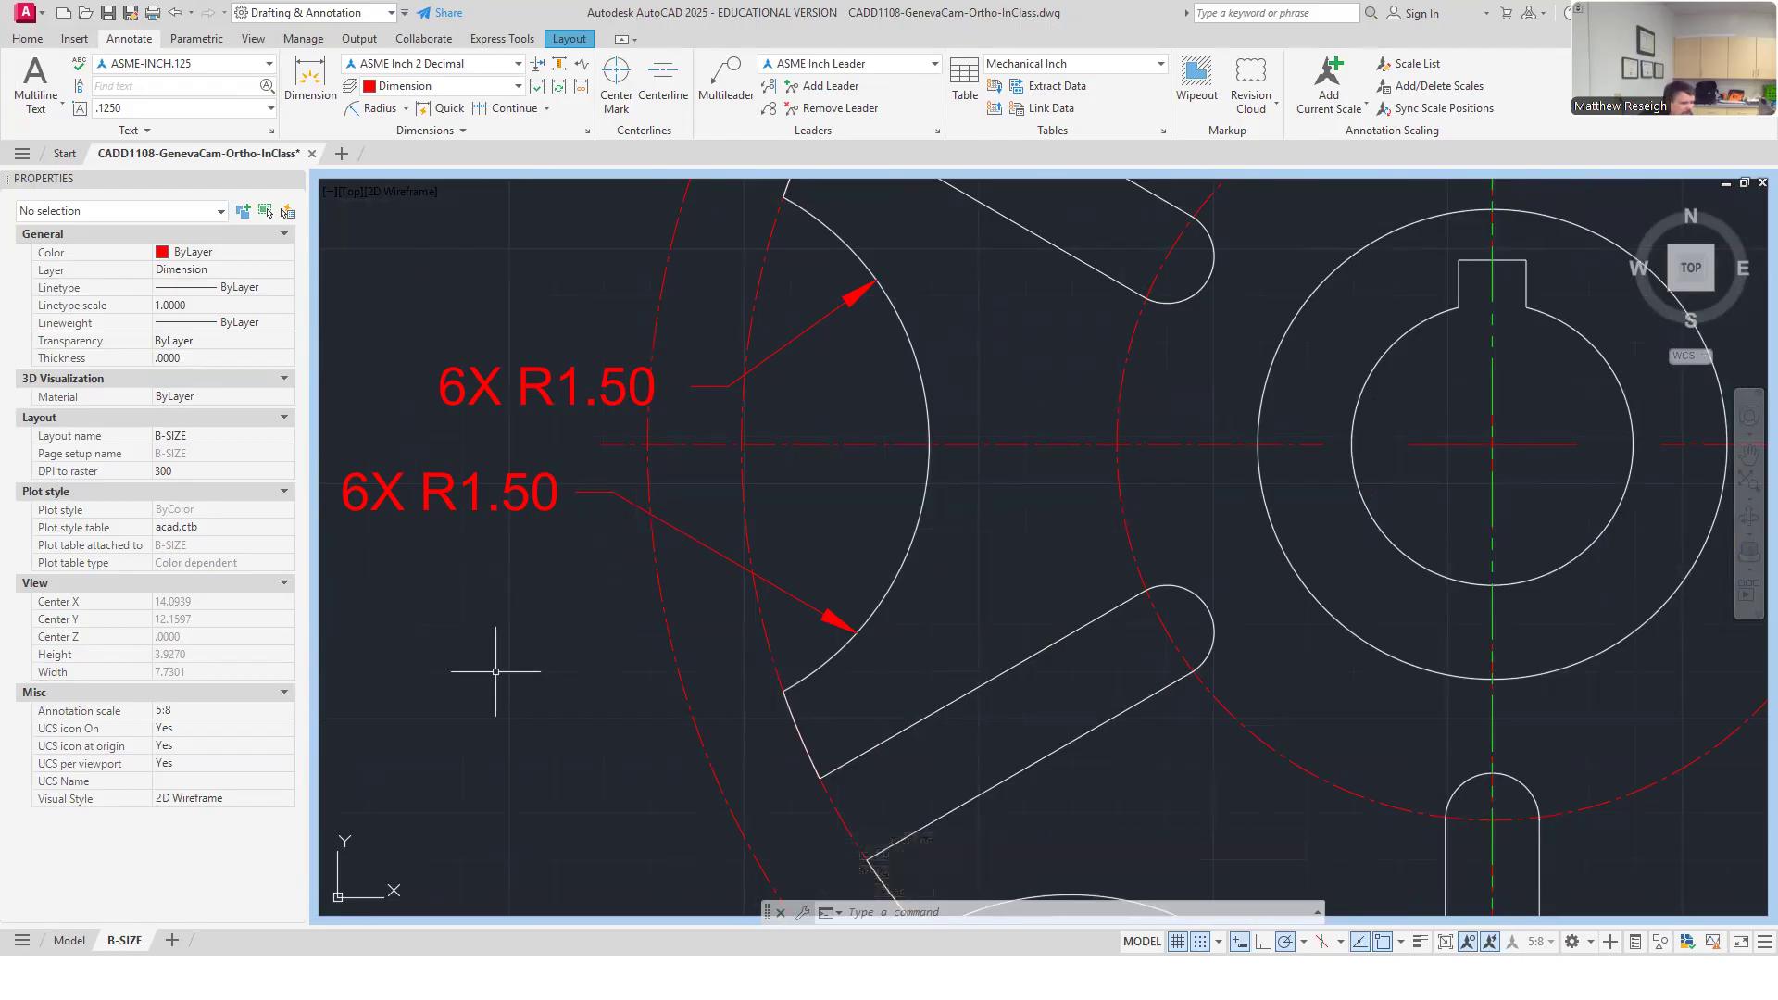
mouse_move(436, 492)
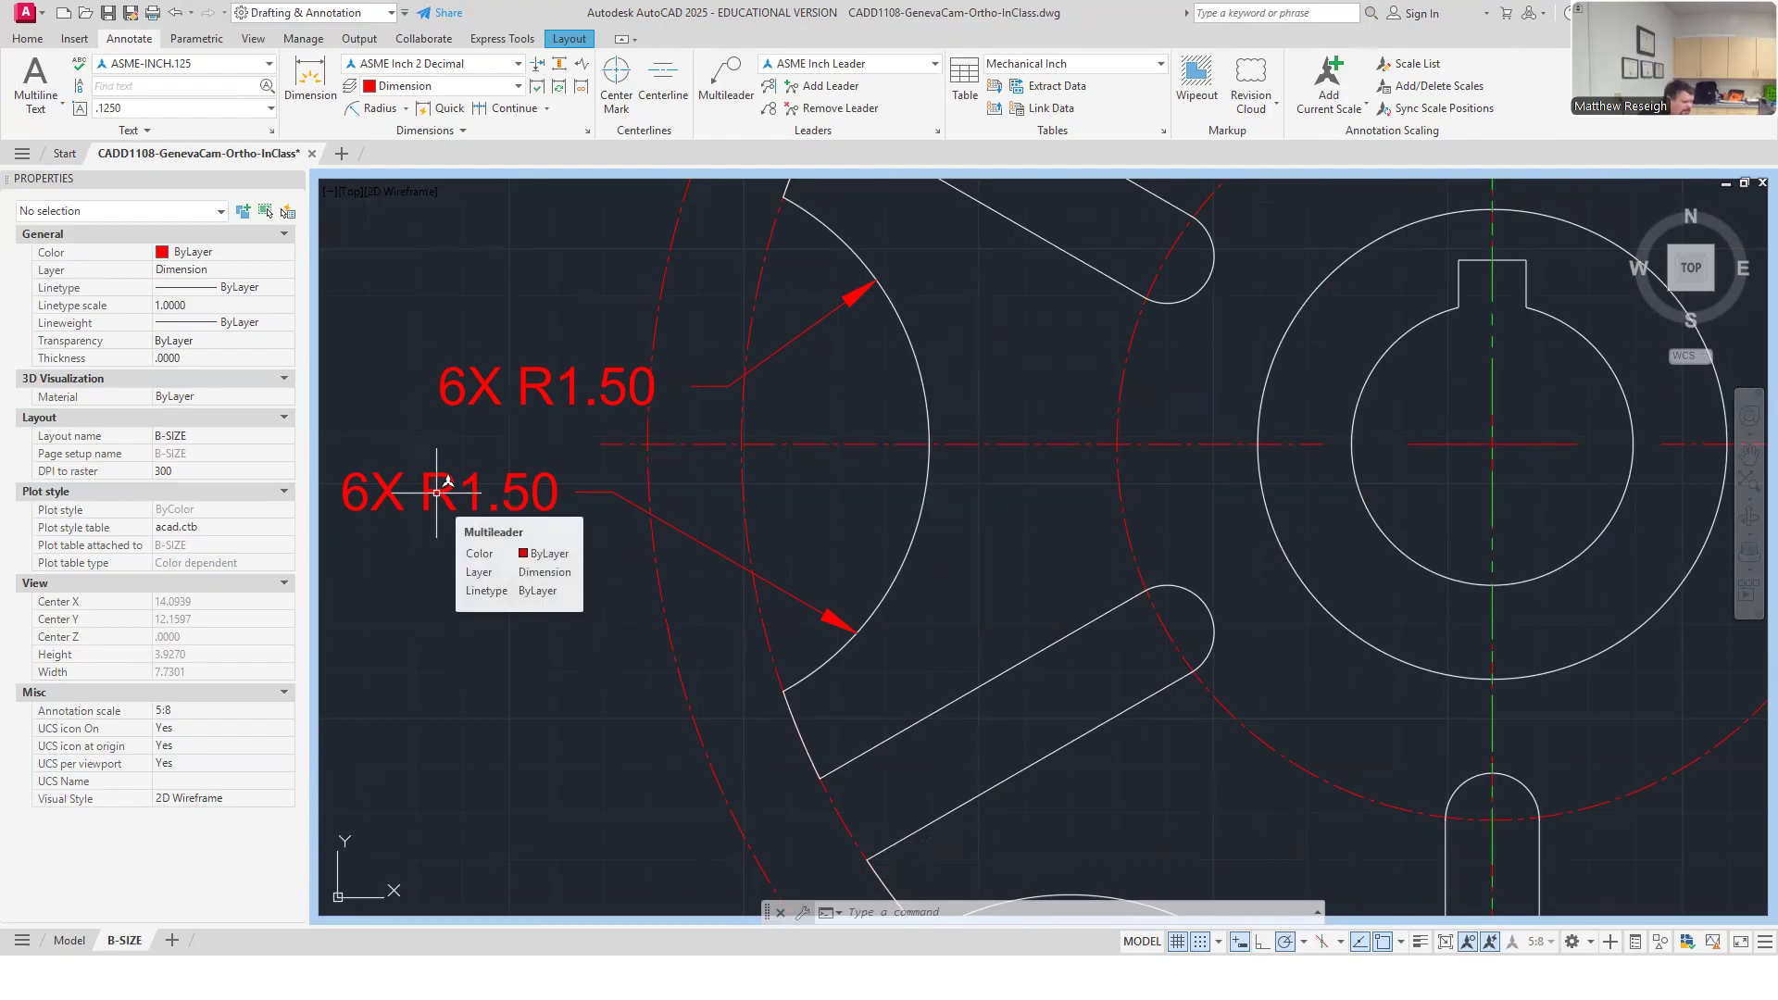
left_click(428, 488)
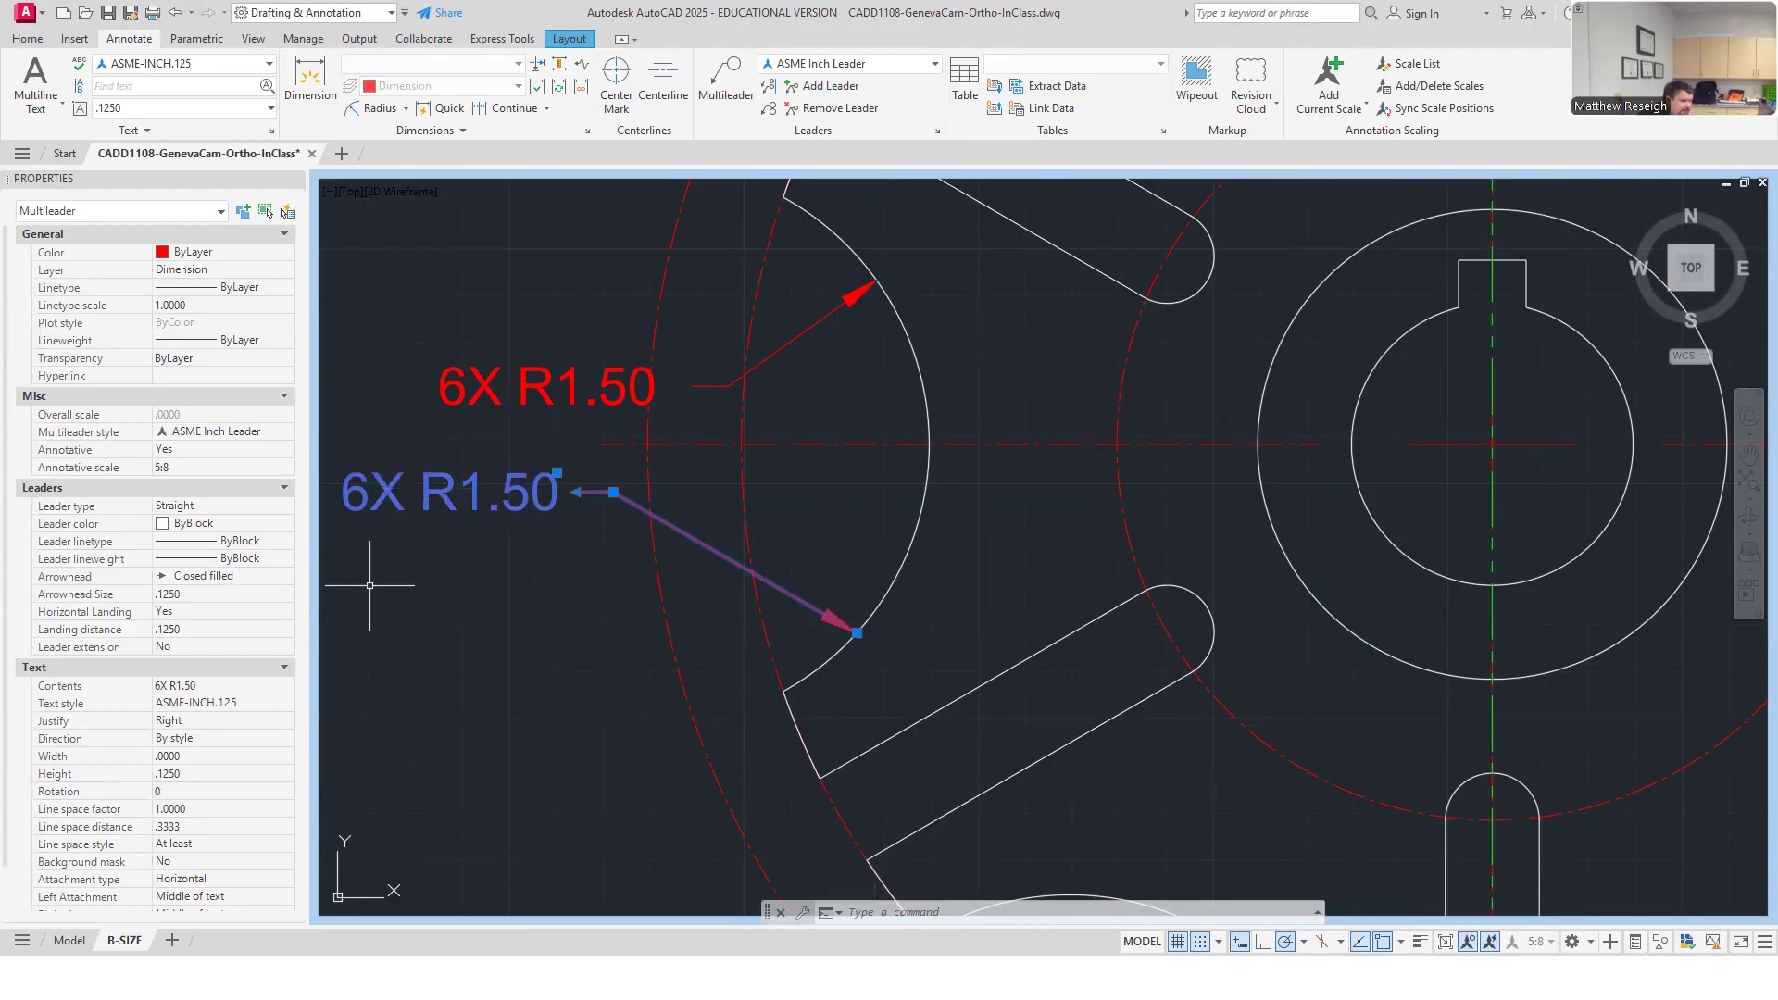
key("Return")
left_click(424, 530)
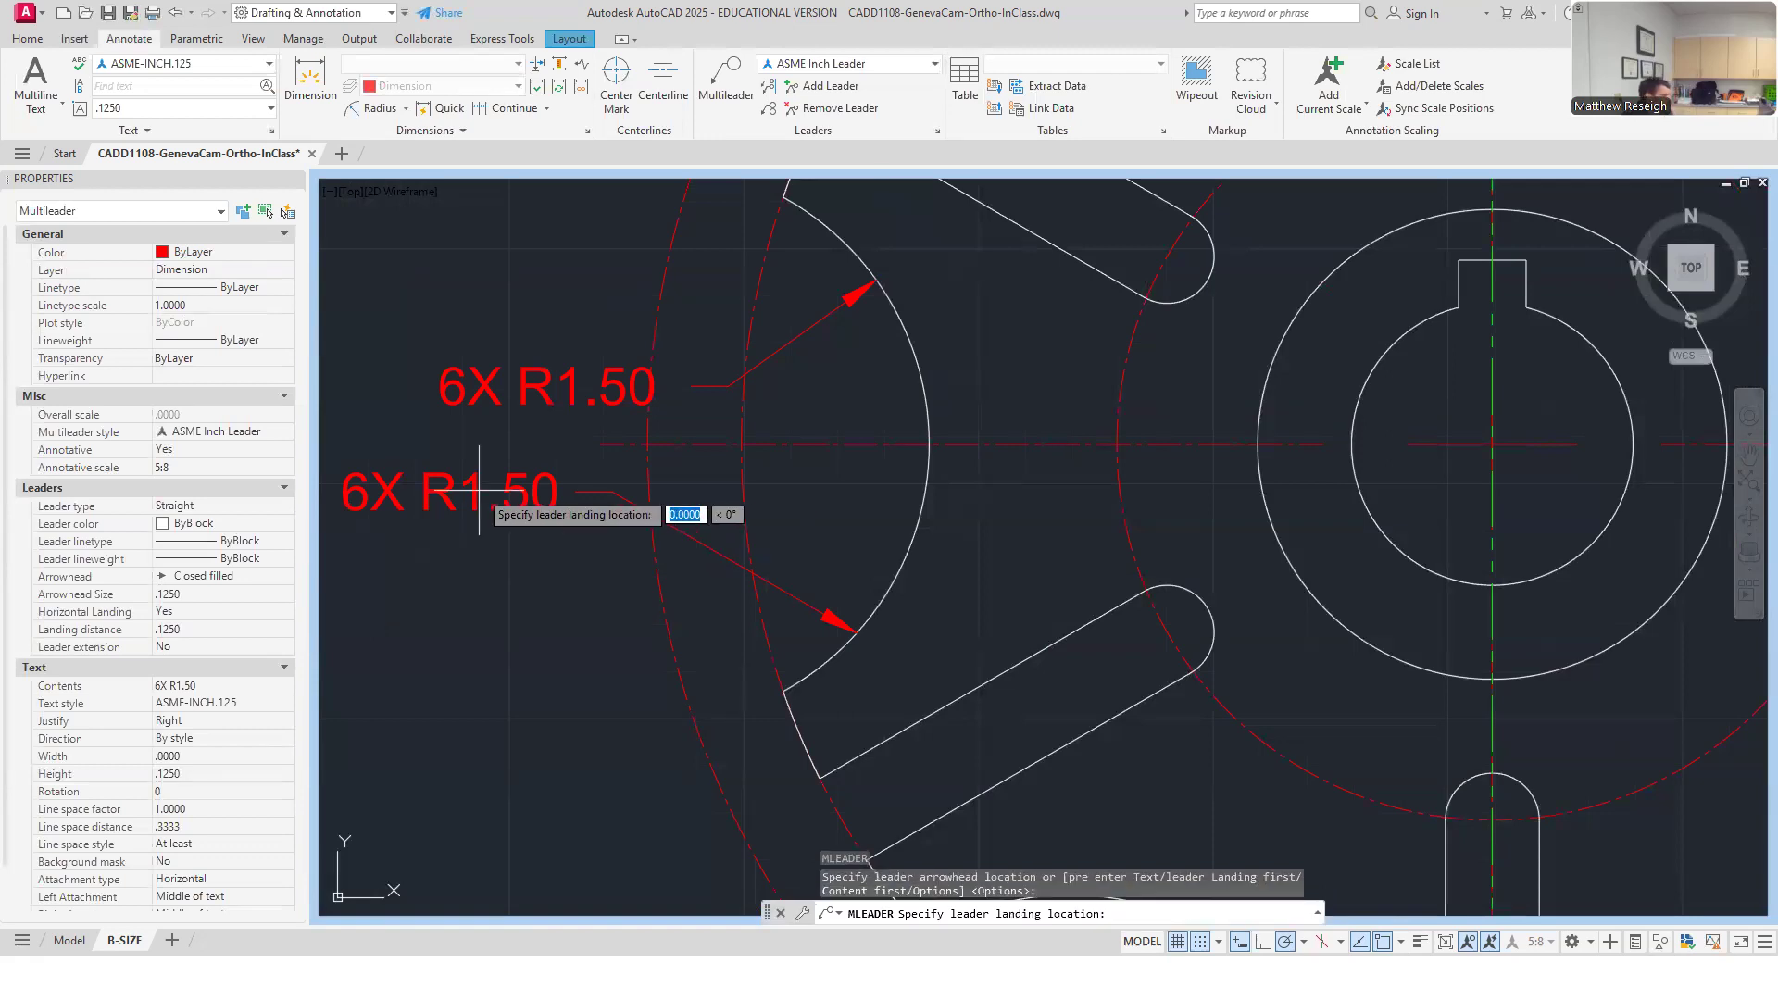
key("Escape")
key("Escape")
Delete the multileader reading "6X R1.50" below the left cutout's radius dimension.
left_click(475, 501)
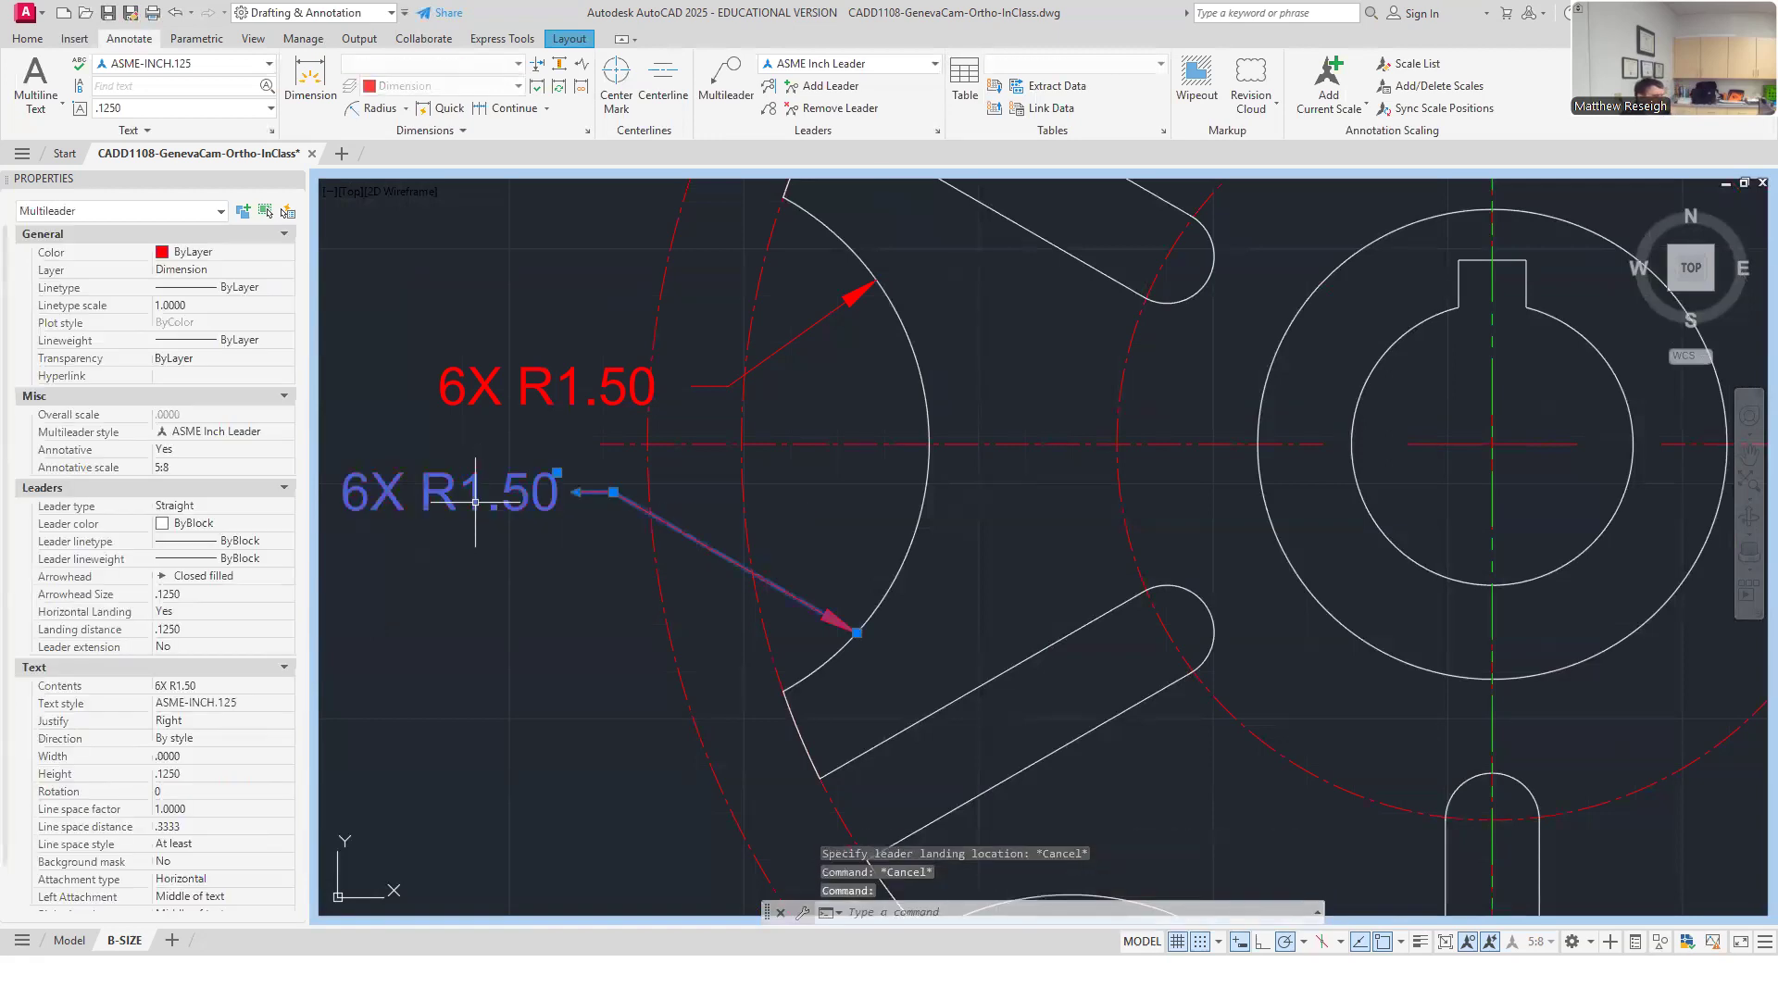
key("Delete")
scroll(475, 501, "down", 3)
scroll(491, 486, "up", 3)
scroll(613, 508, "down", 4)
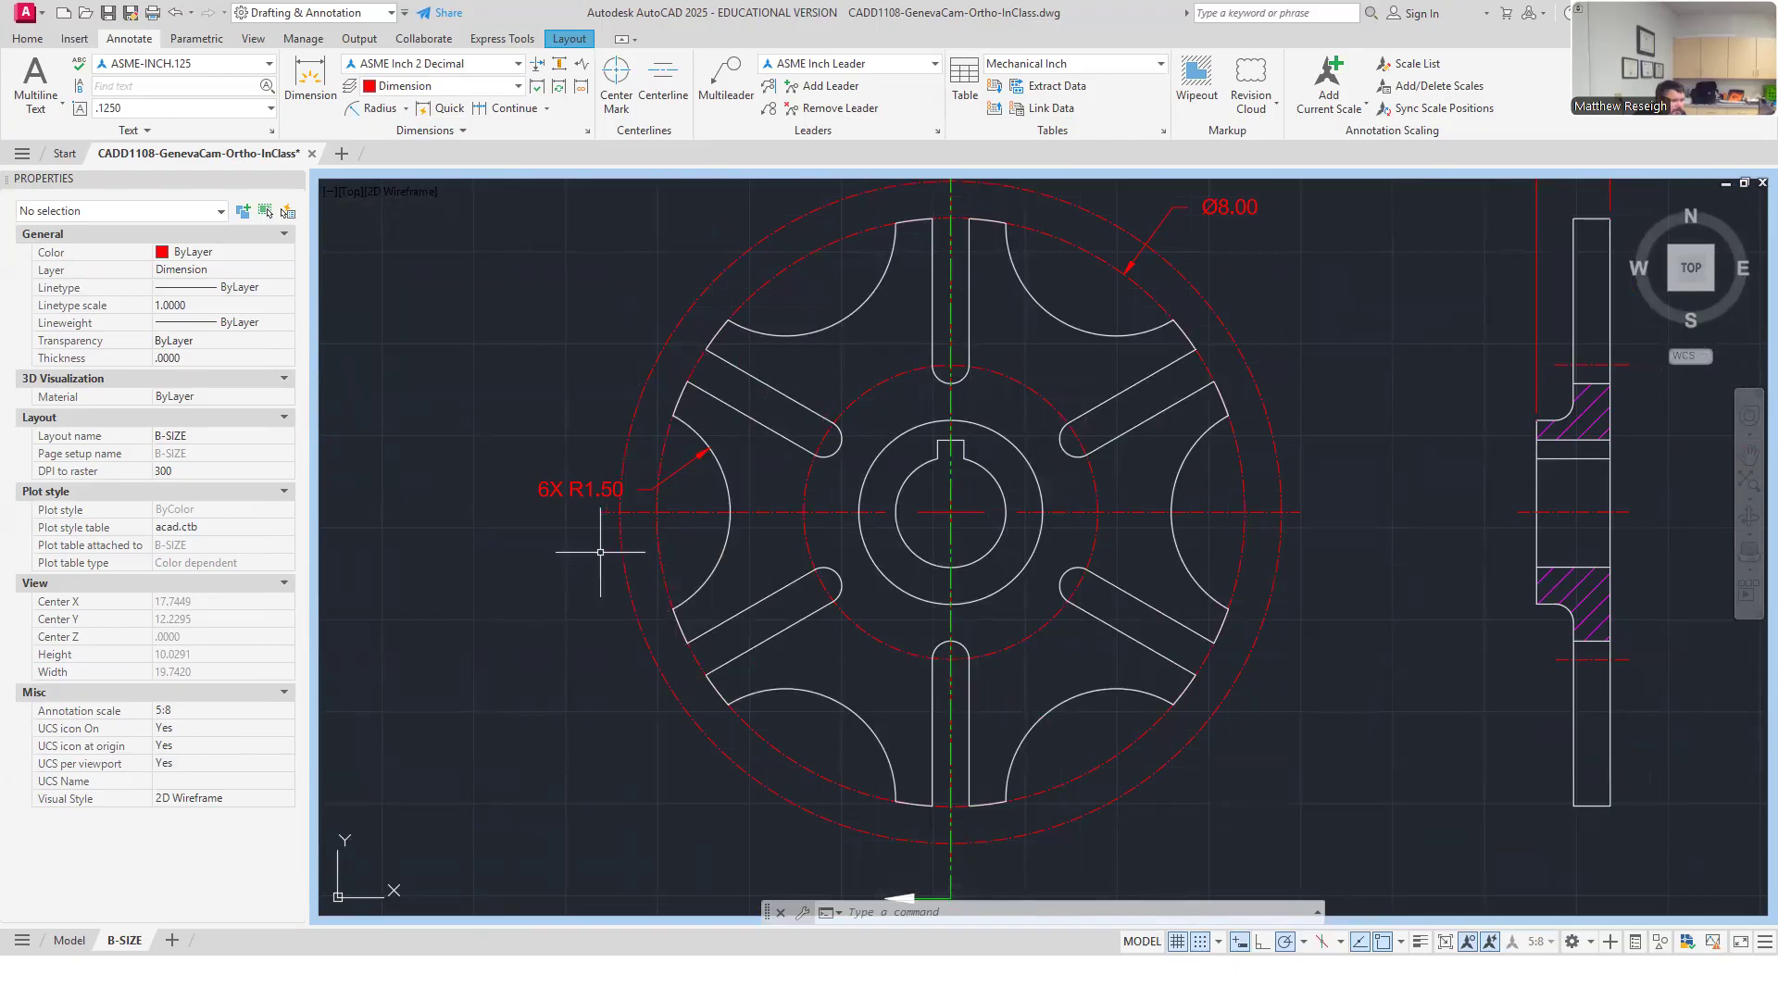
scroll(595, 555, "up", 2)
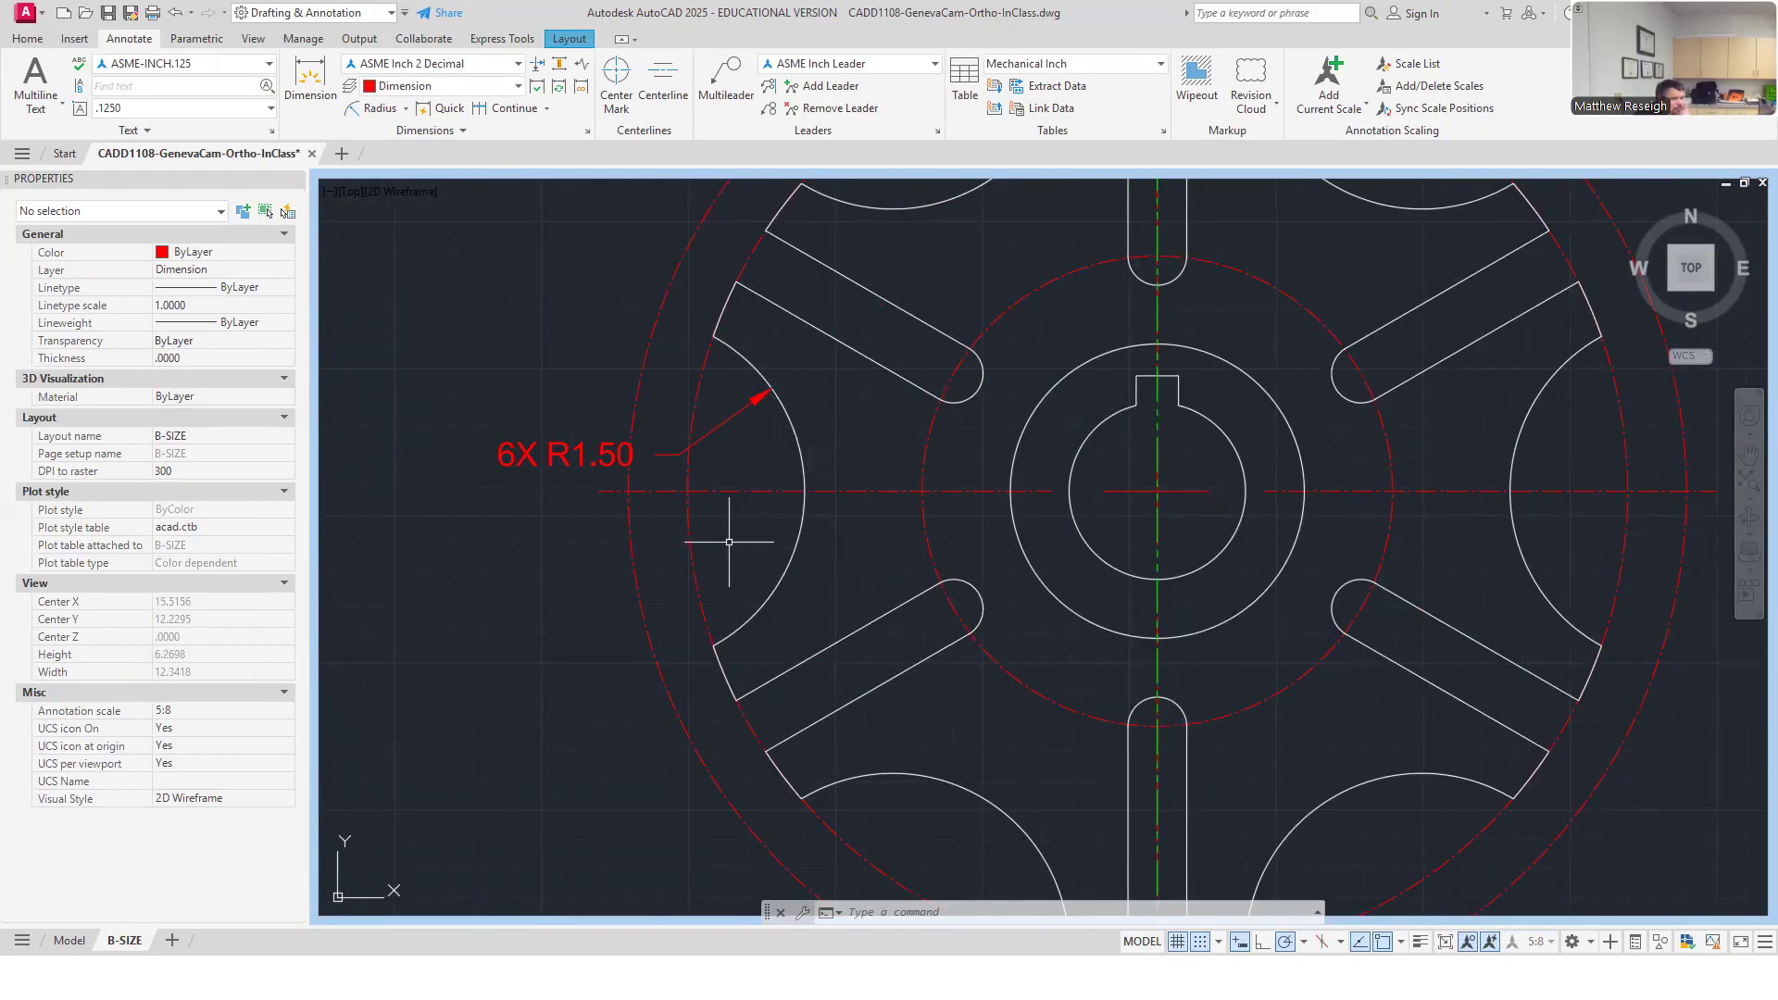
Add a diameter dimension to the outermost dash-dot circle, placing its text outside the circle just above the 6X R1.50 callout.
scroll(728, 541, "down", 1)
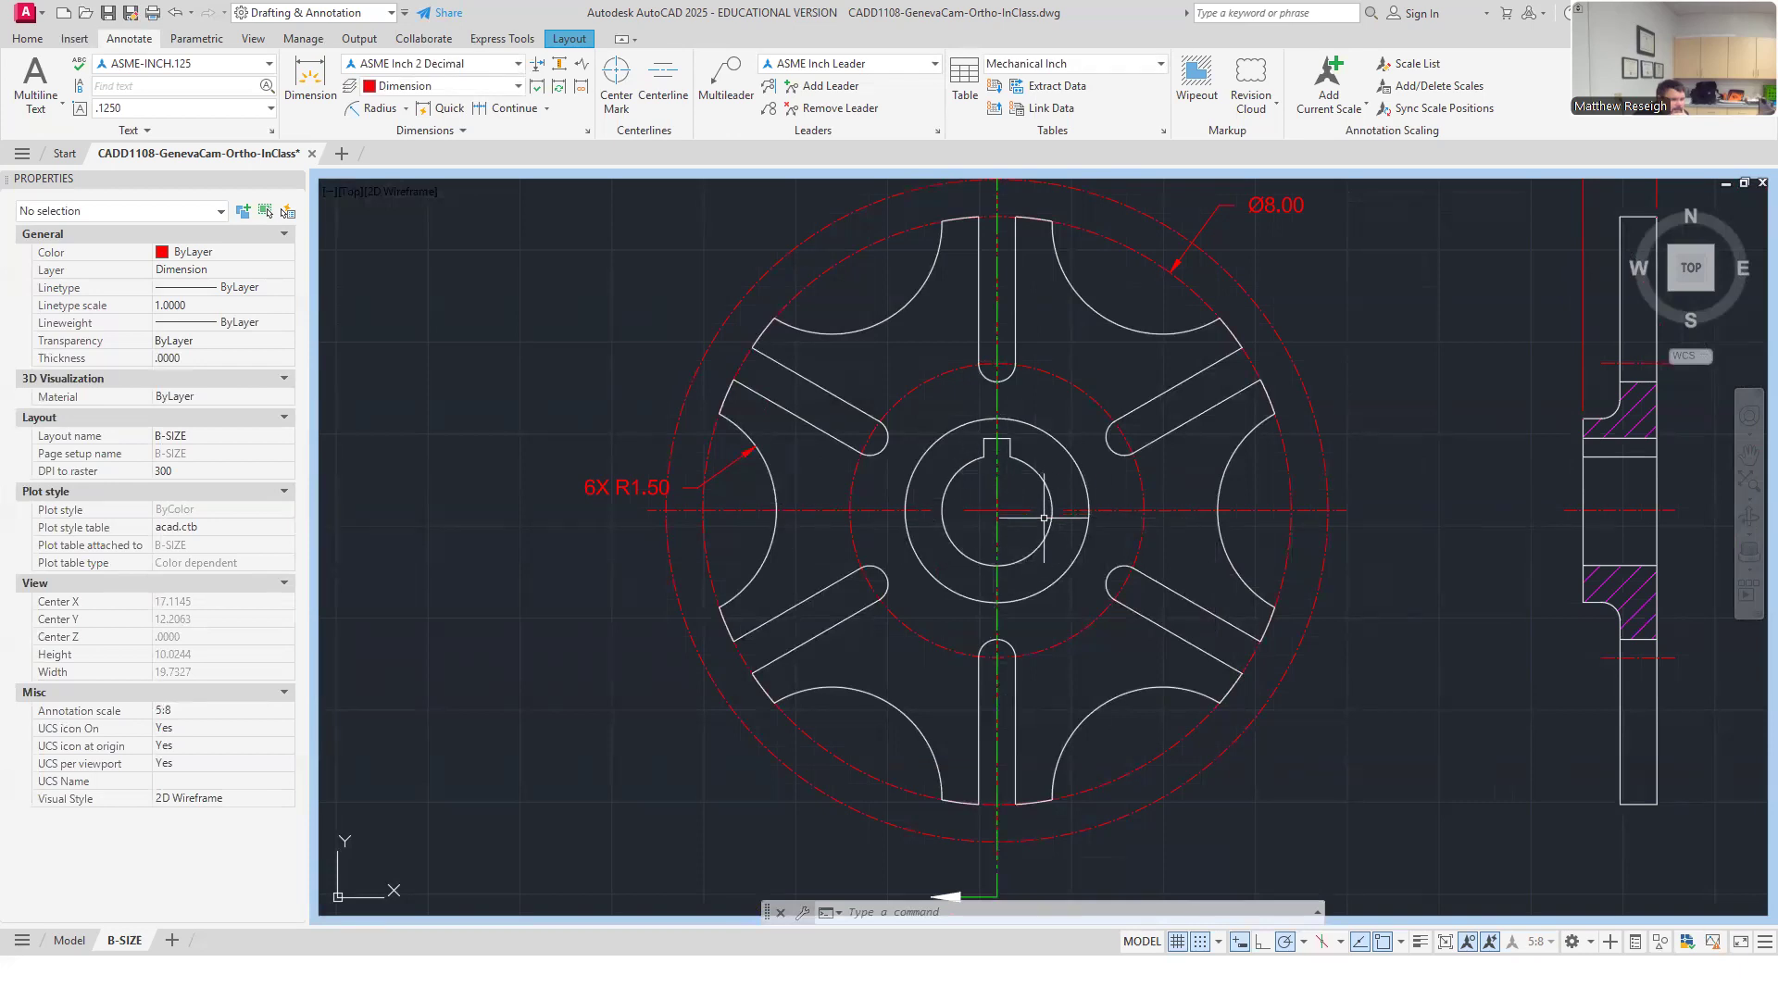
left_click(406, 109)
left_click(401, 331)
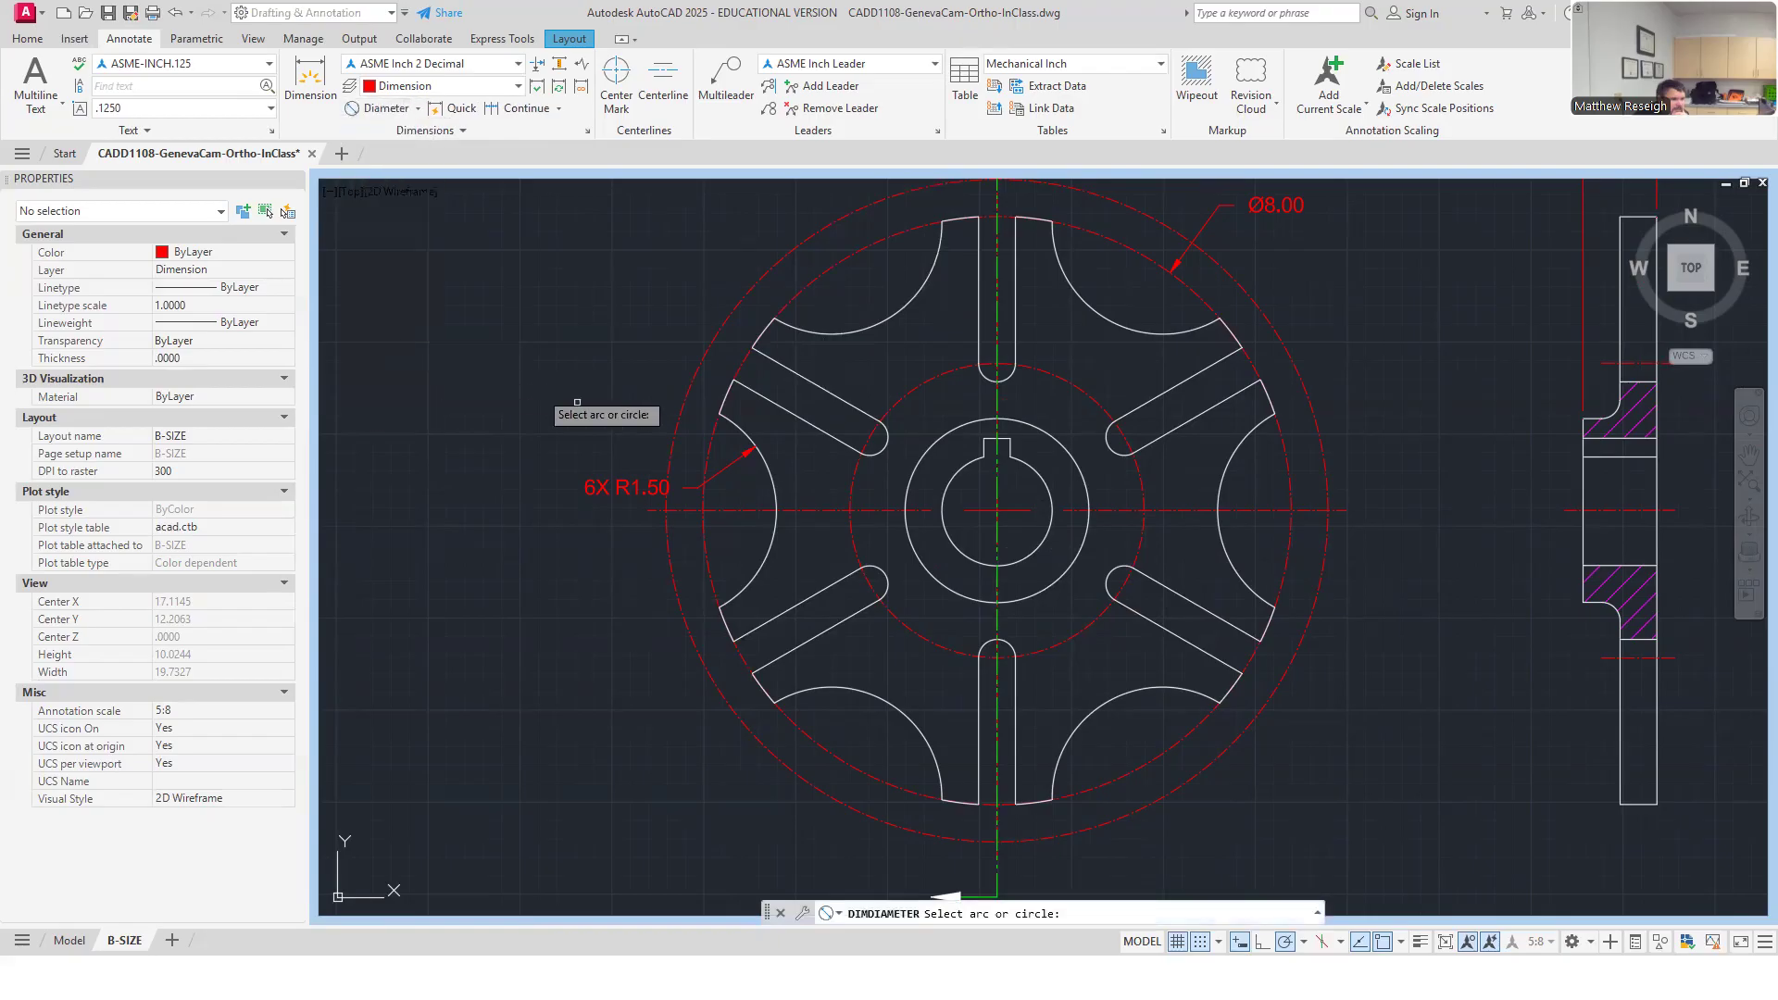
left_click(674, 445)
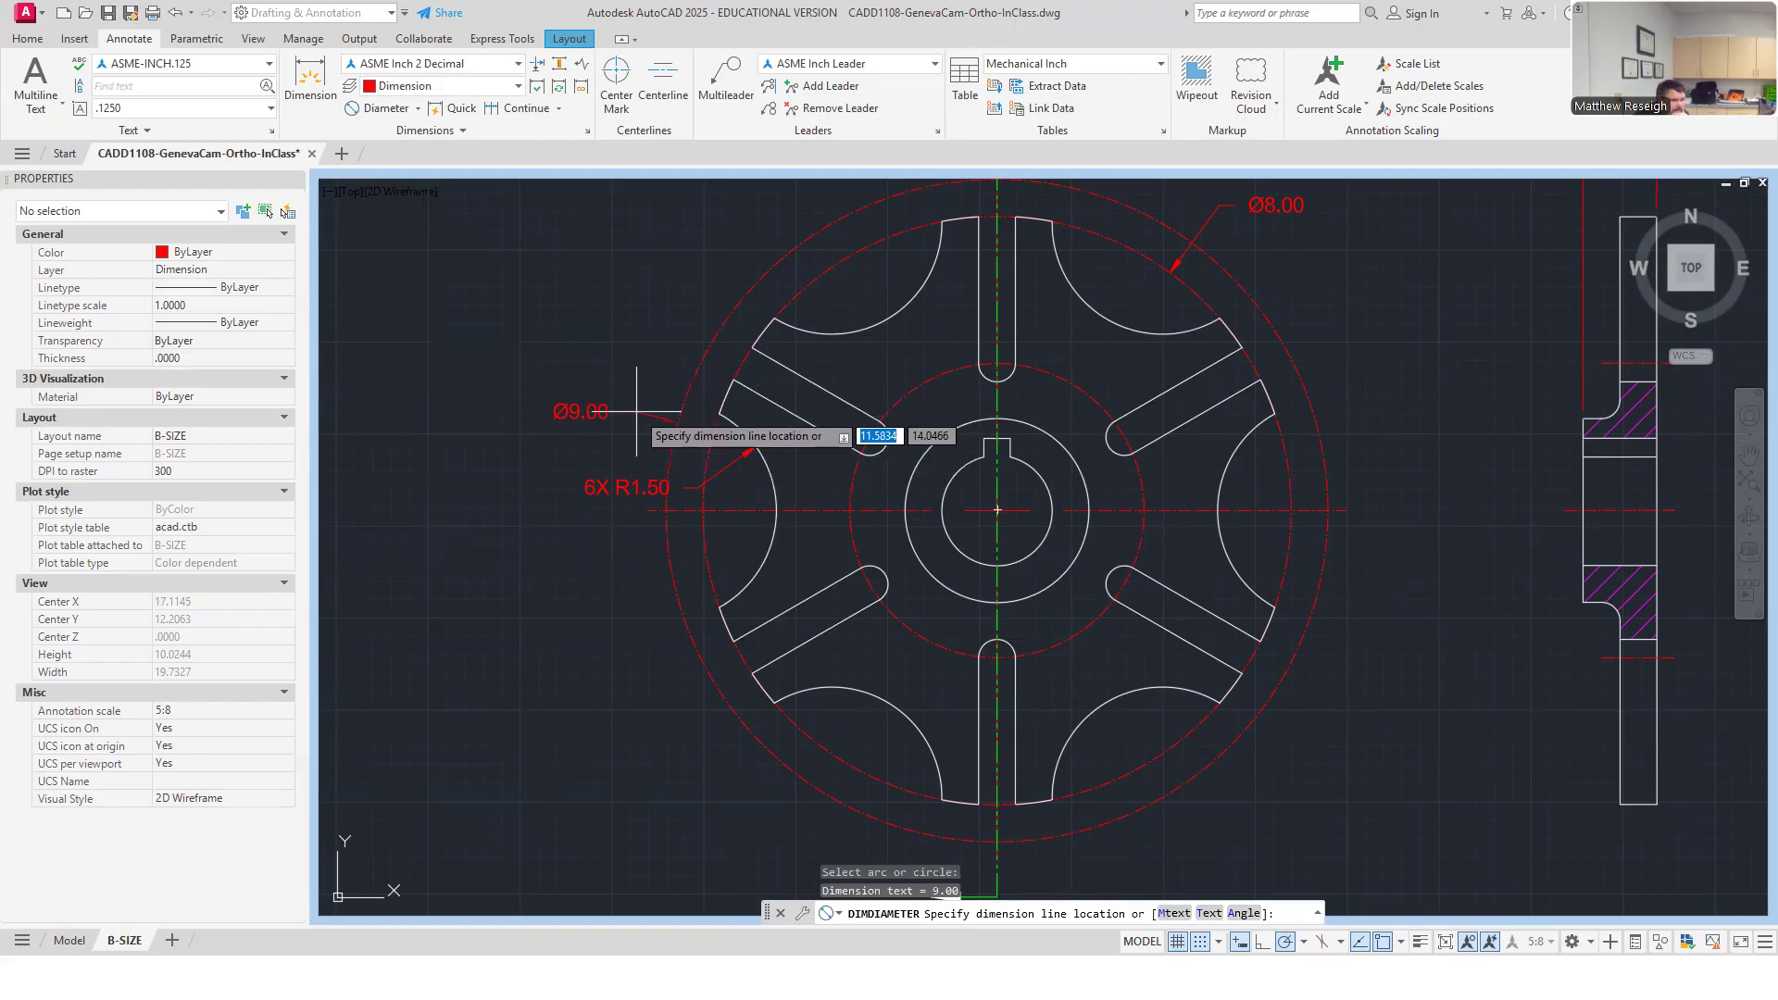
left_click(636, 410)
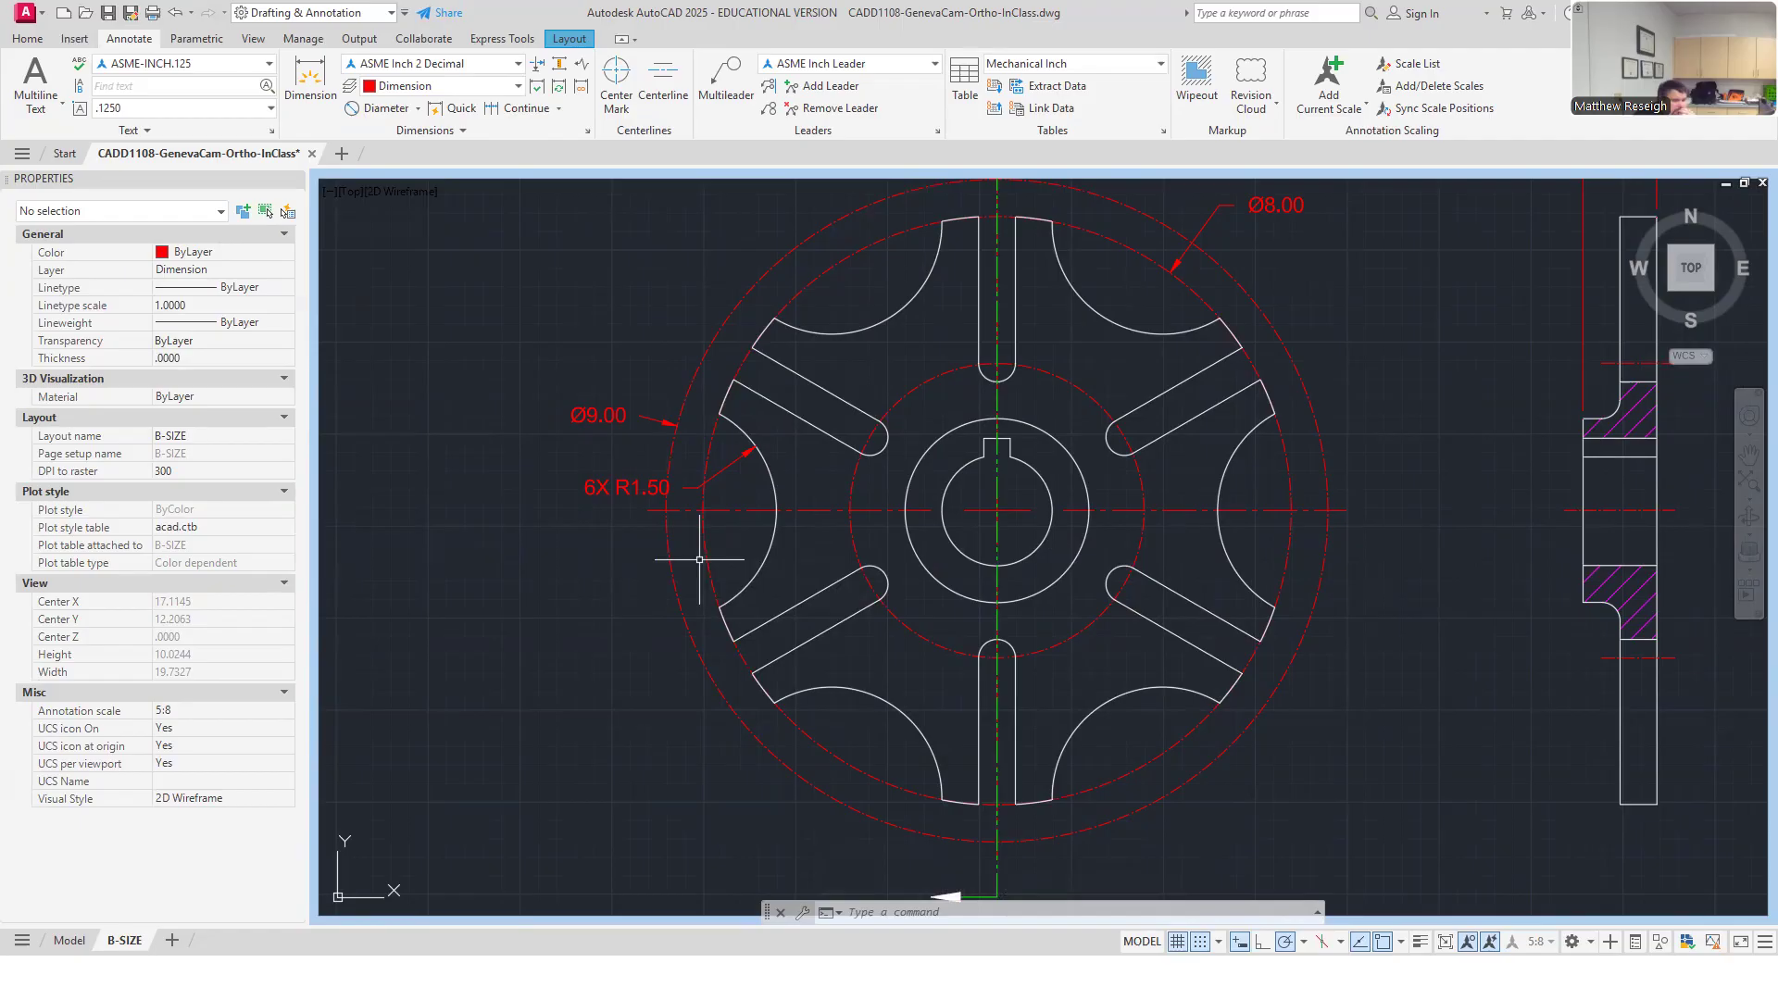
scroll(616, 586, "up", 2)
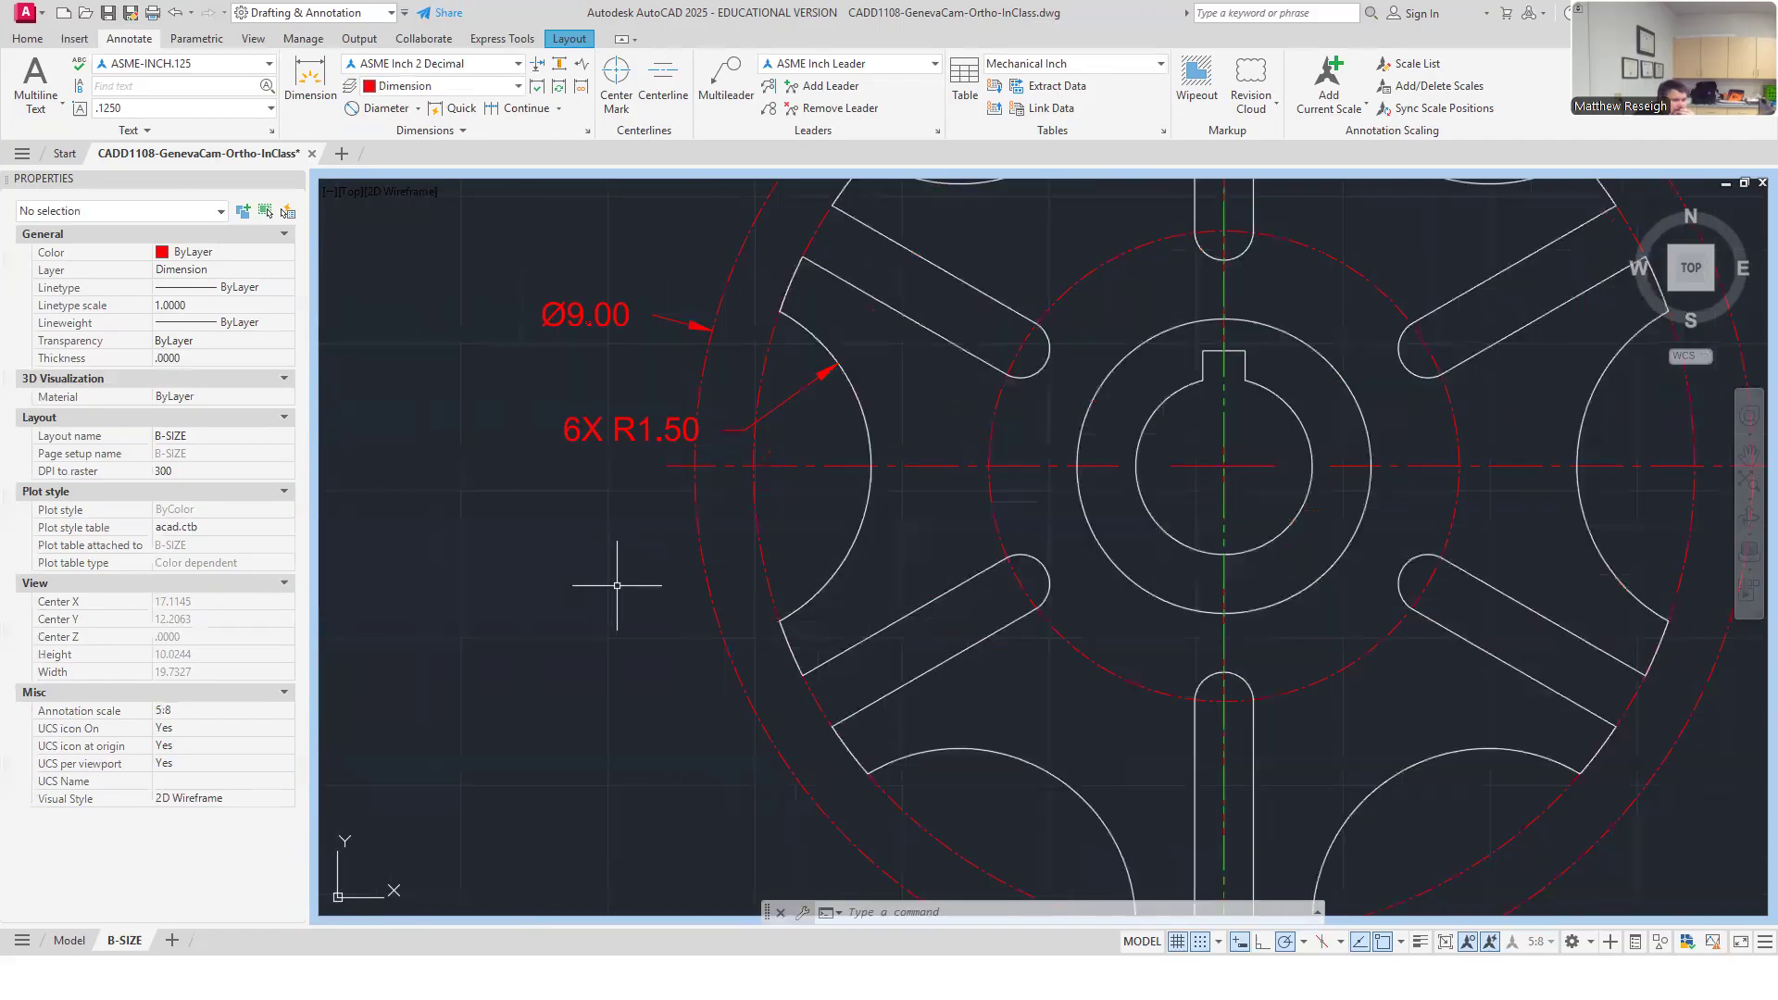
key("Escape")
key("Escape")
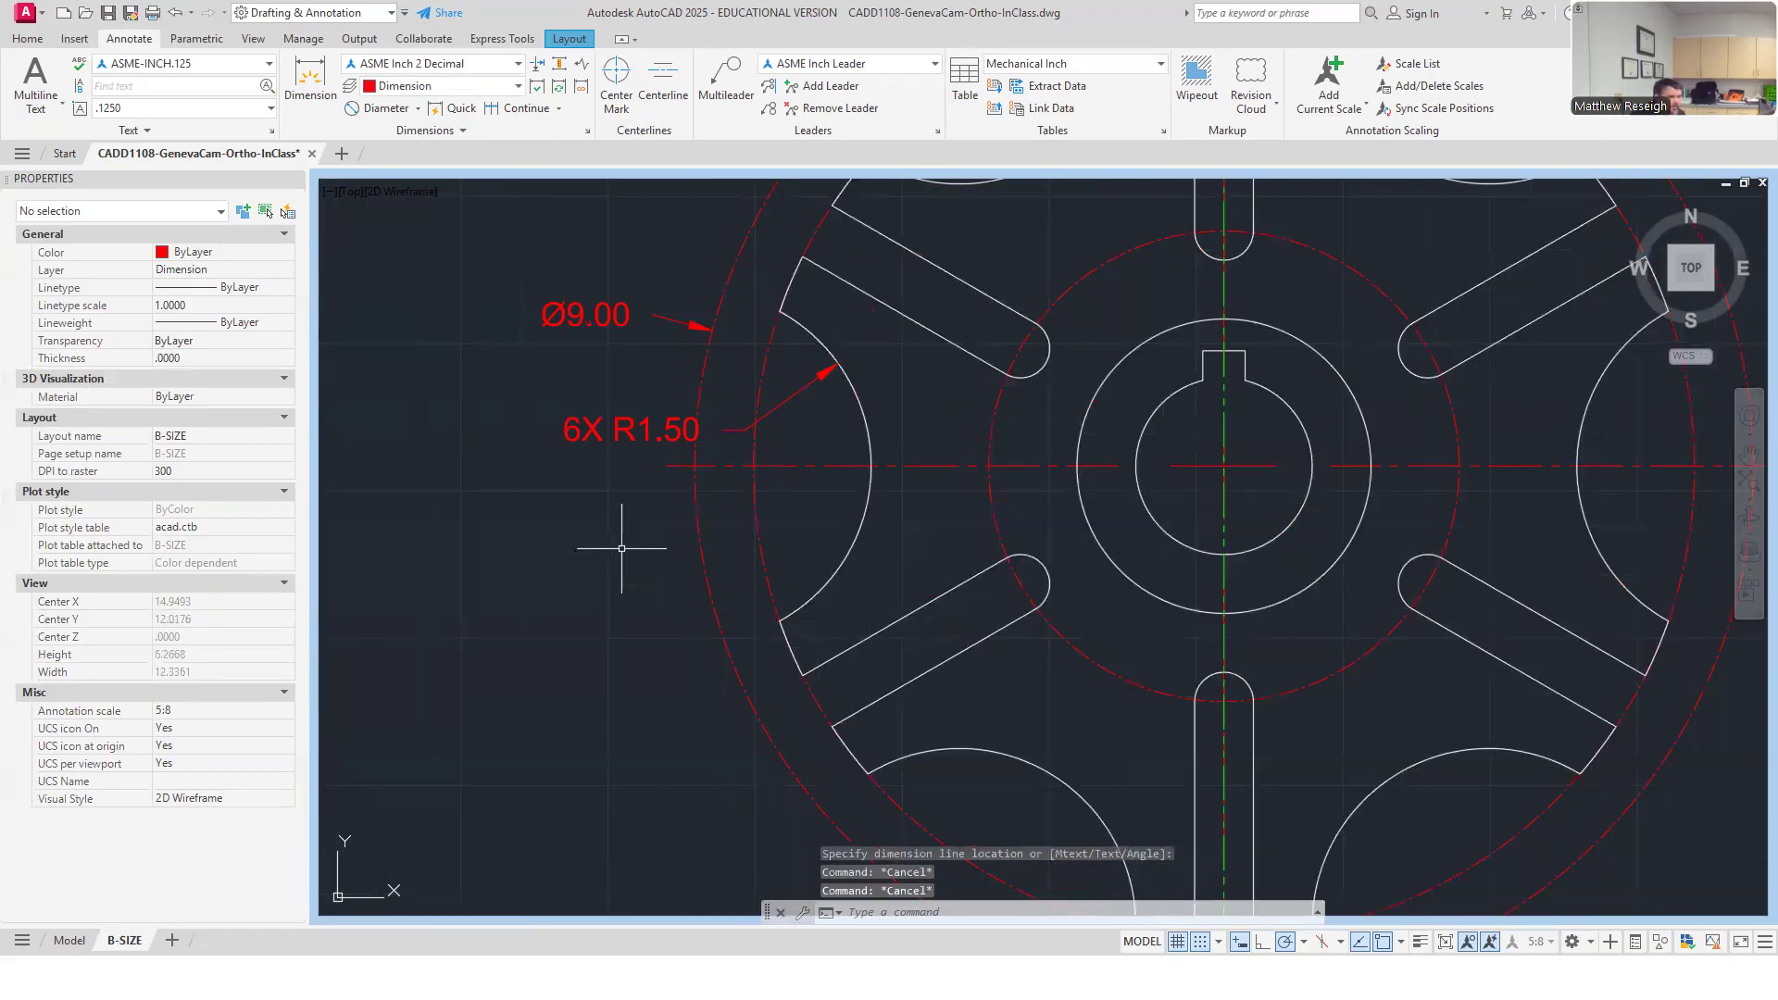
left_click(631, 429)
mouse_move(631, 430)
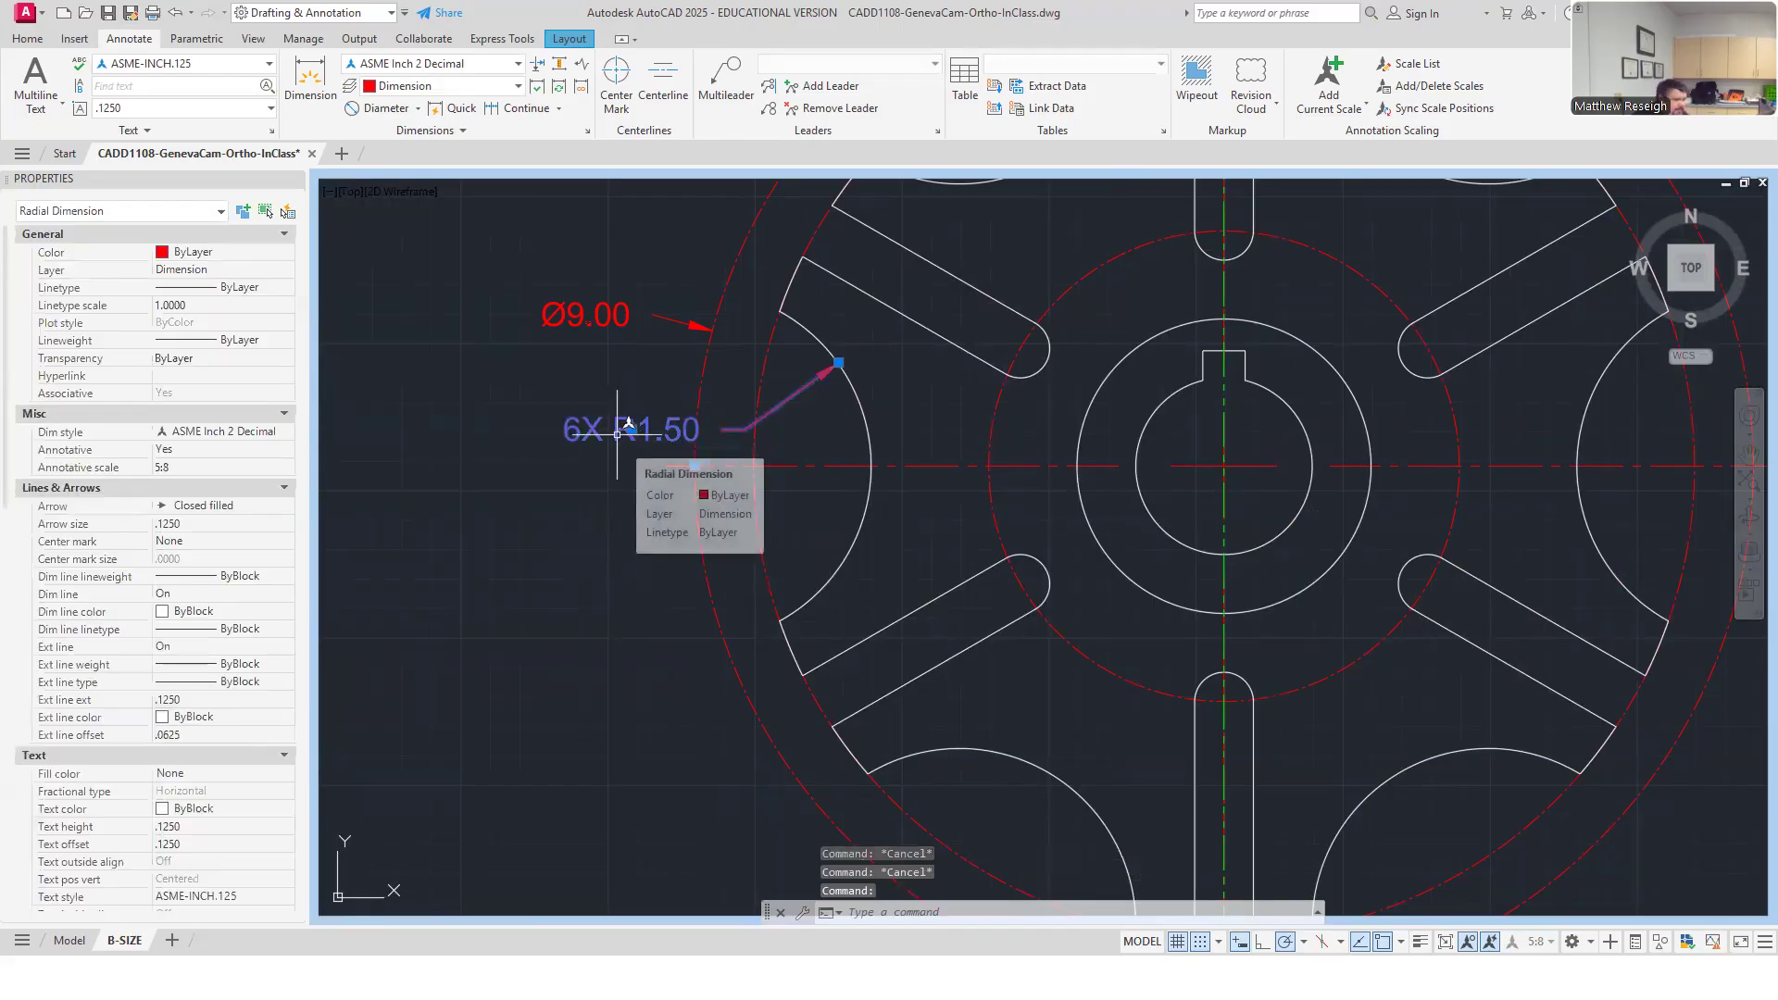
right_click(618, 431)
mouse_move(666, 488)
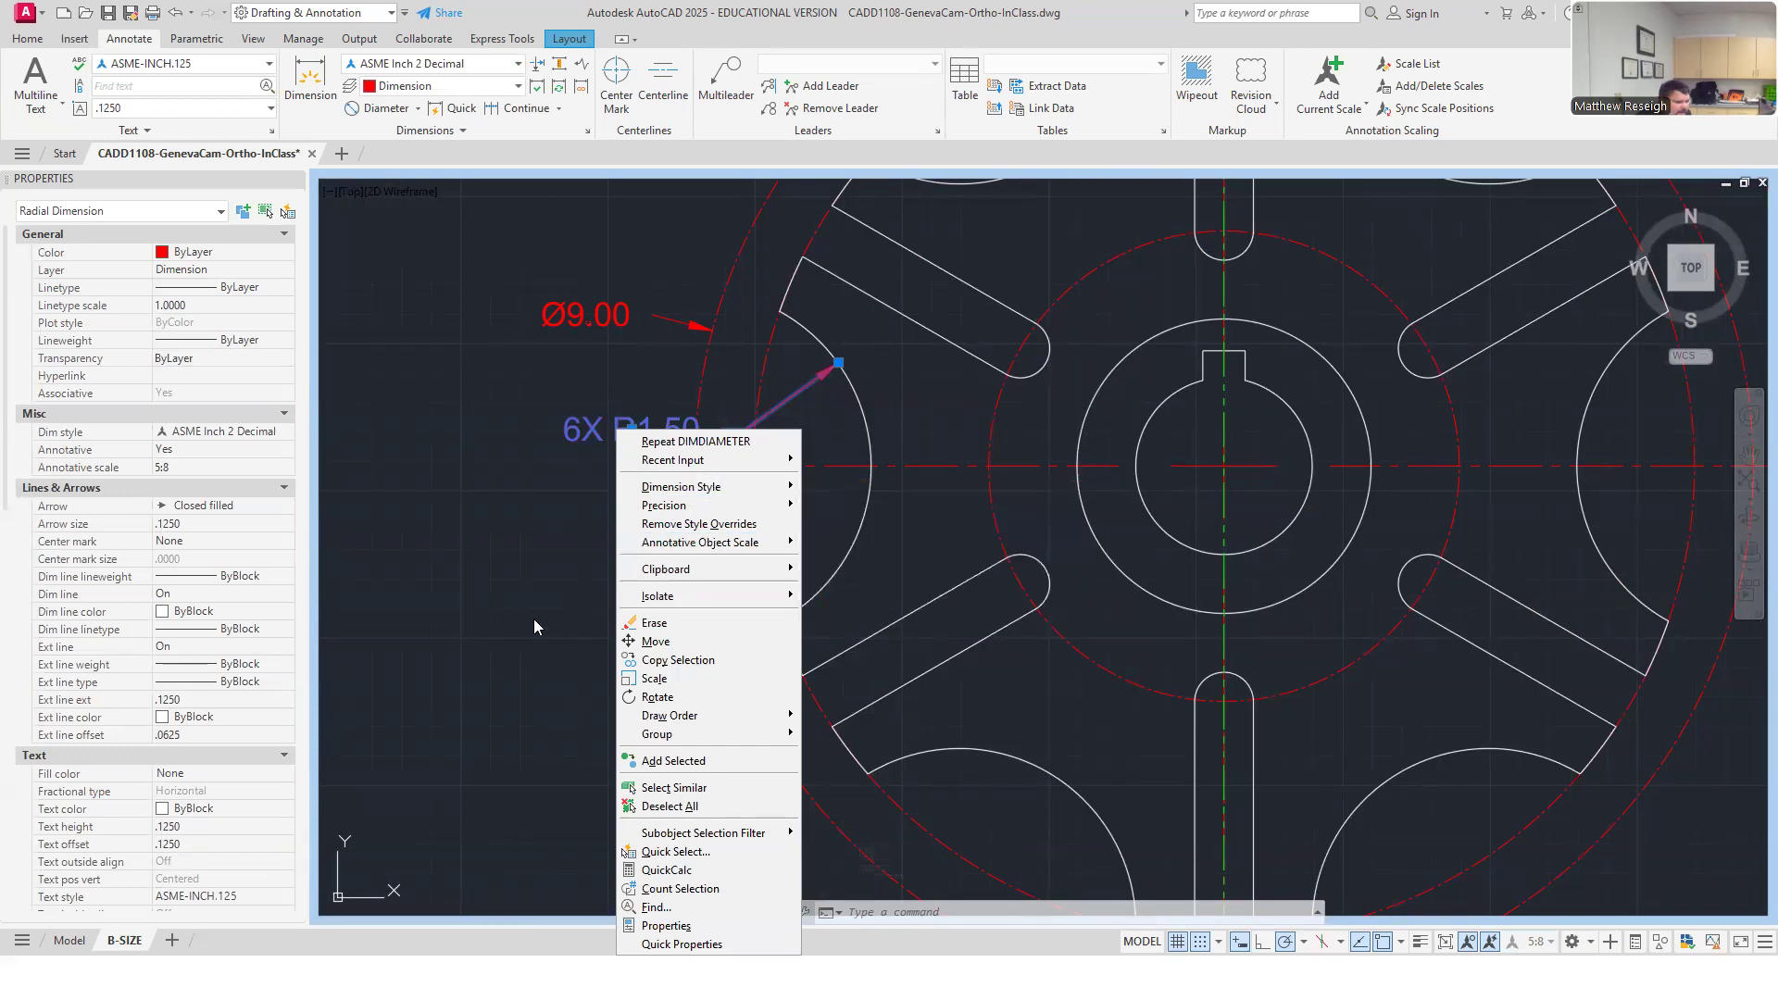
key("Escape")
key("Escape")
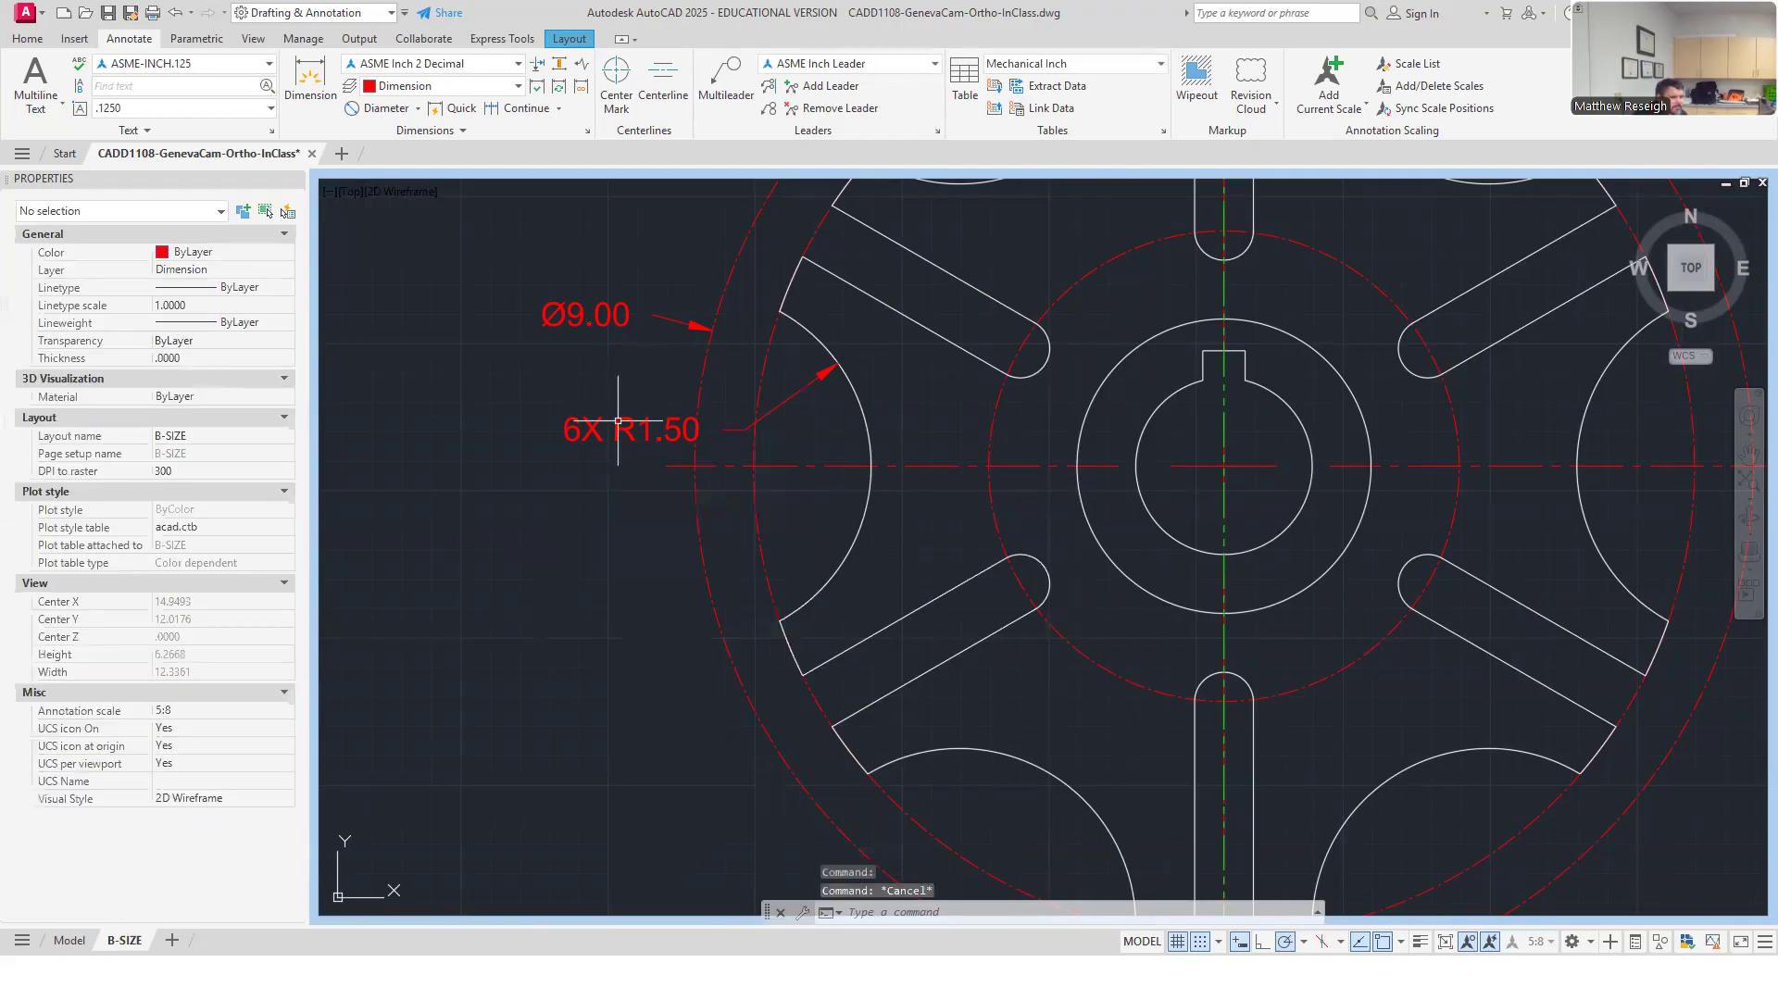
Set the center mark property of the left cutout's 6X R1.50 radius dimension to Mark.
left_click(618, 421)
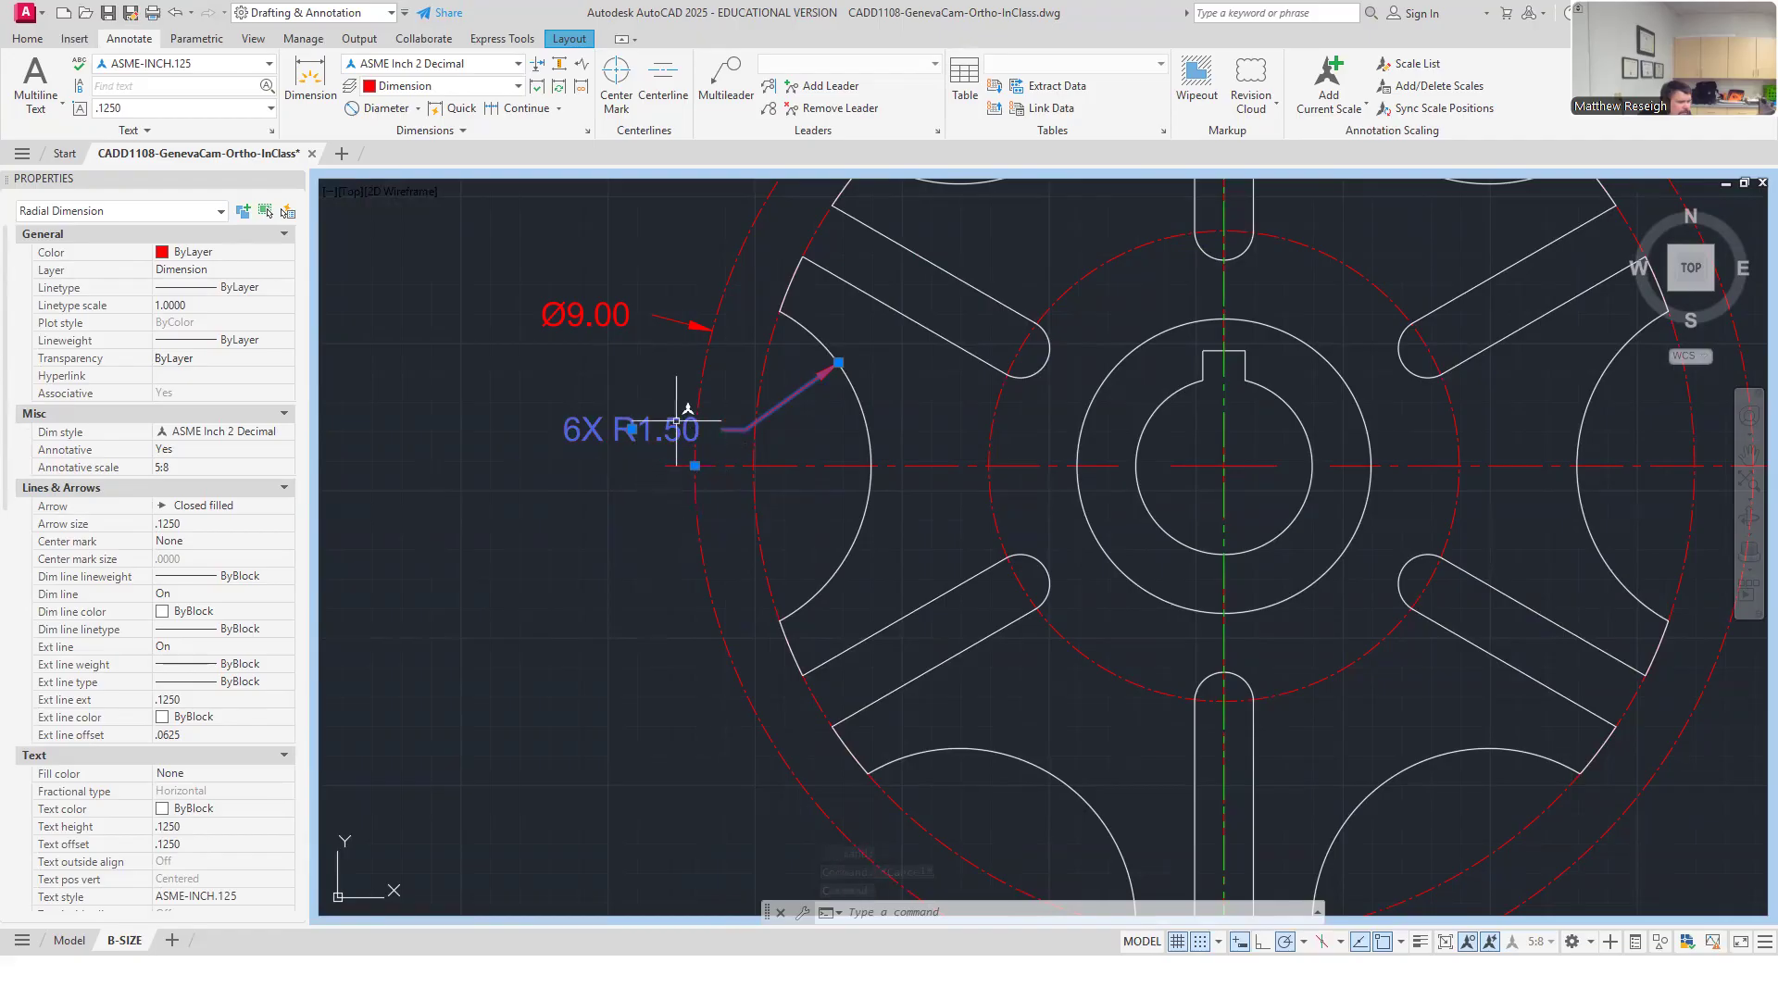
scroll(261, 626, "down", 4)
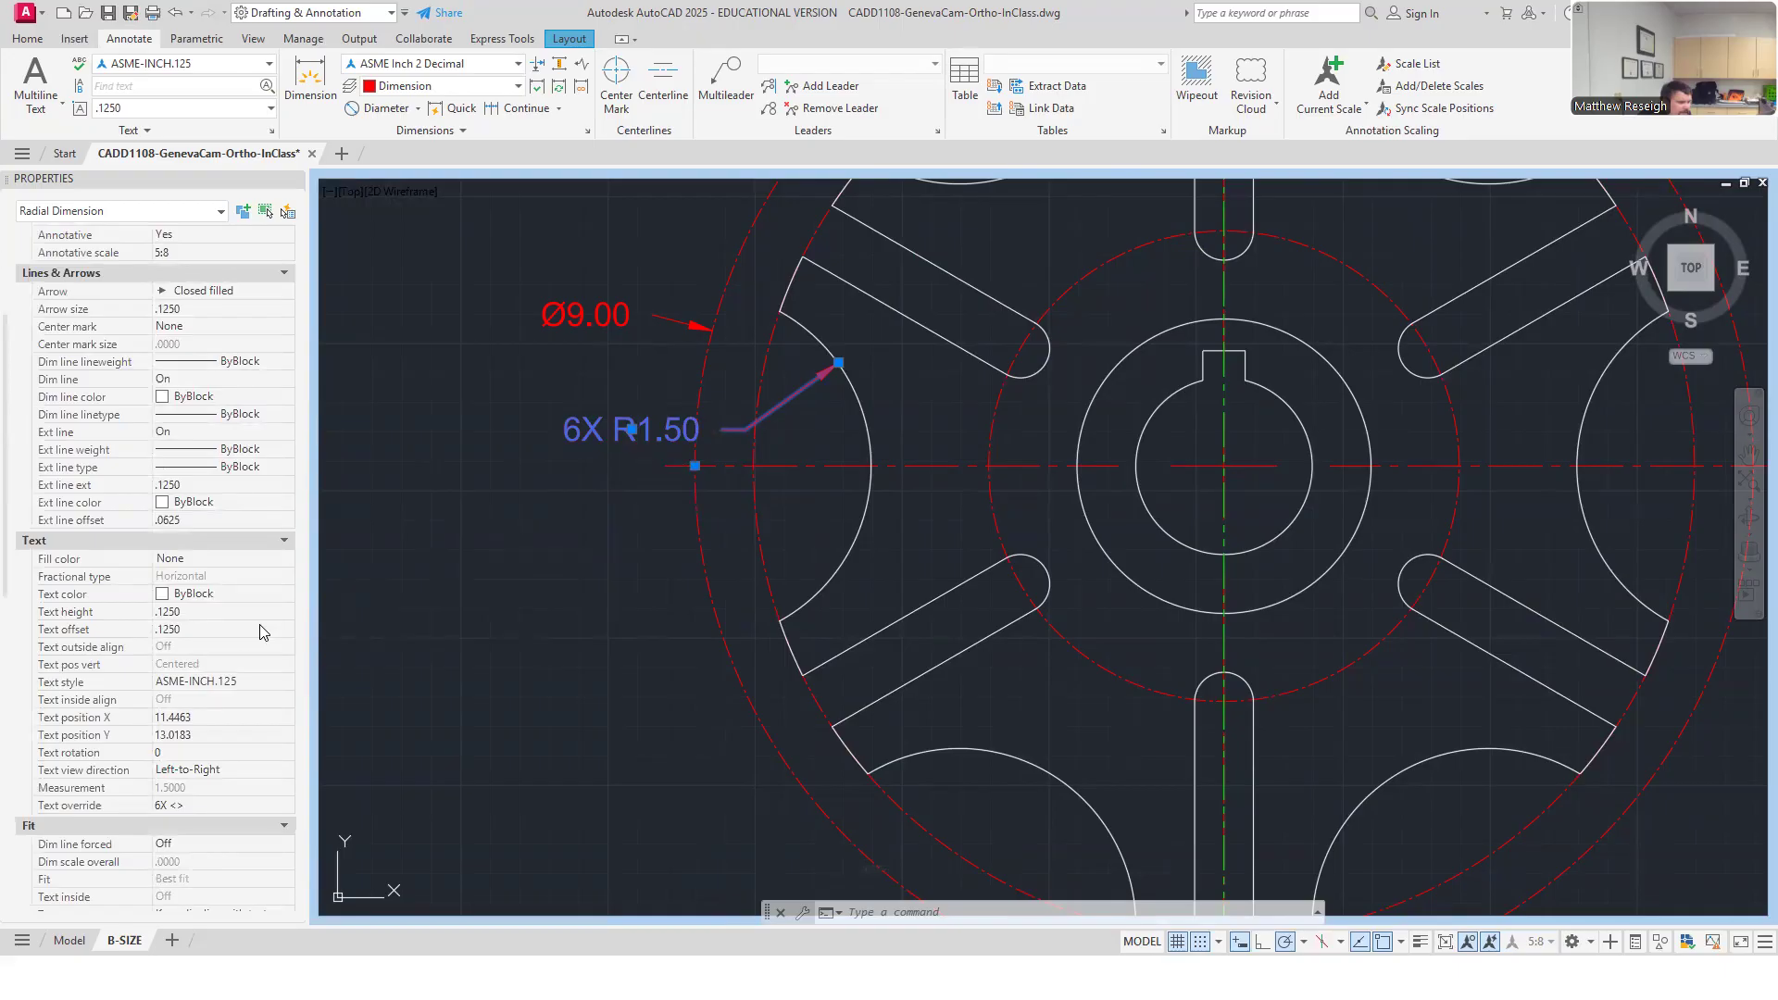
scroll(263, 632, "down", 4)
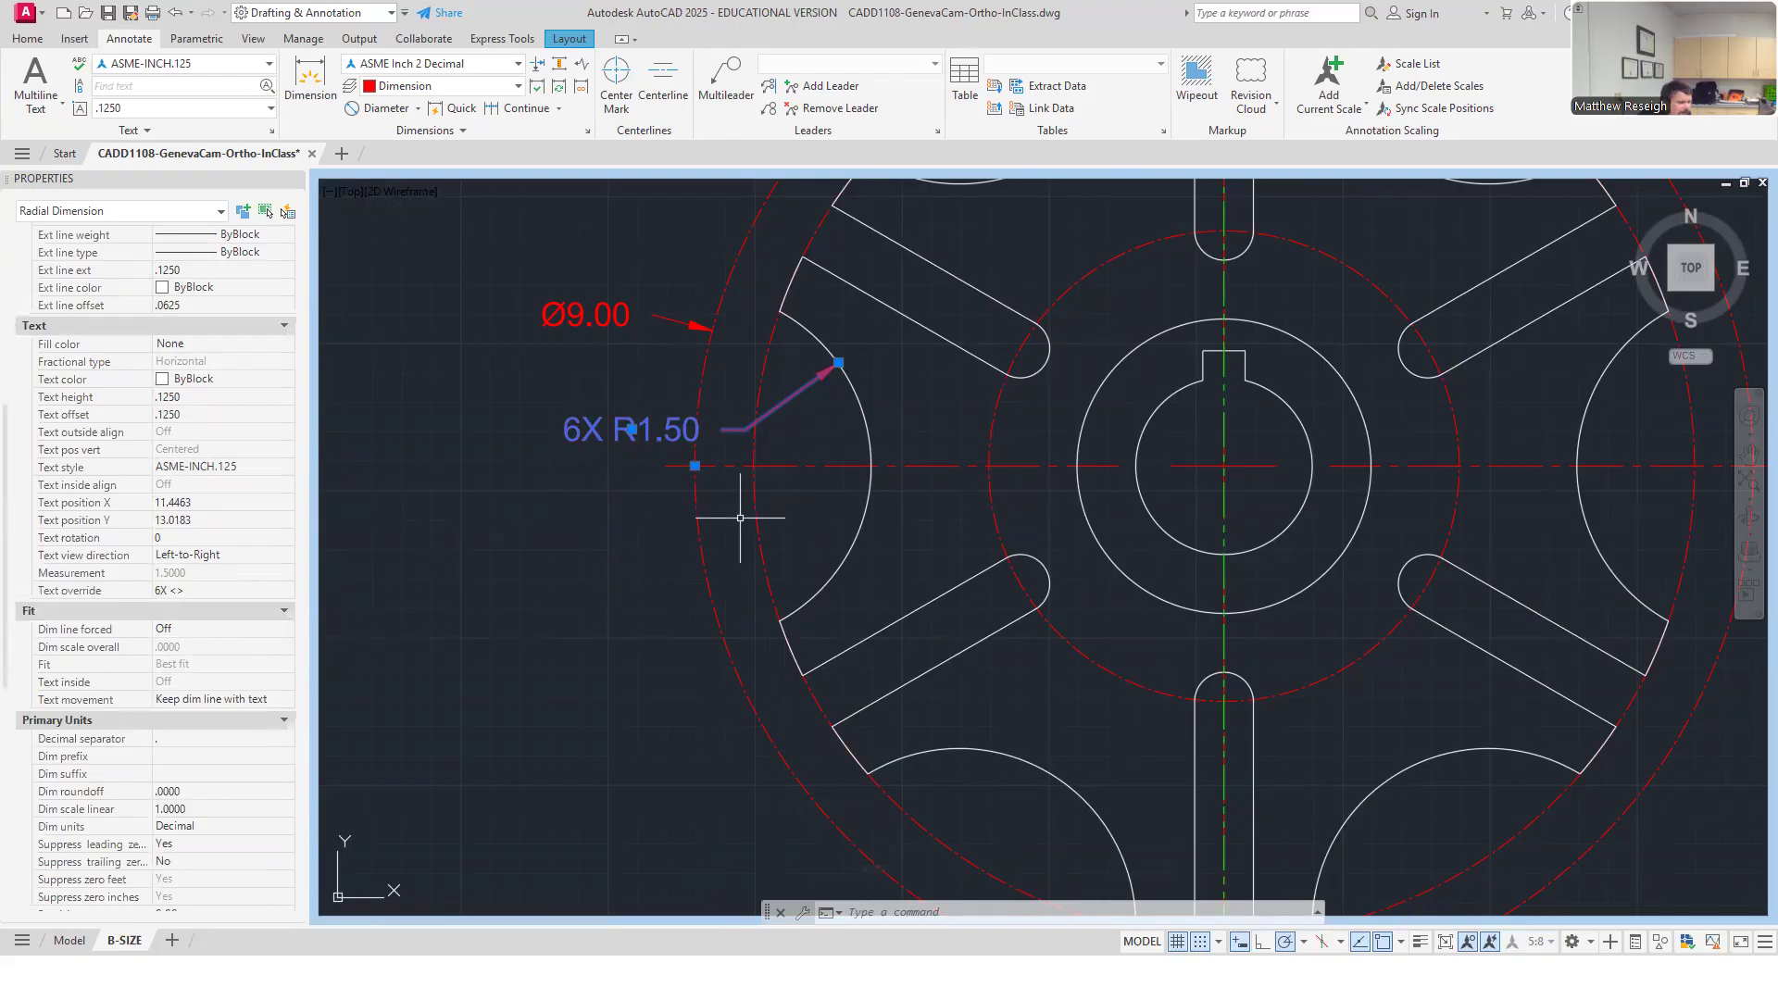
scroll(220, 620, "down", 4)
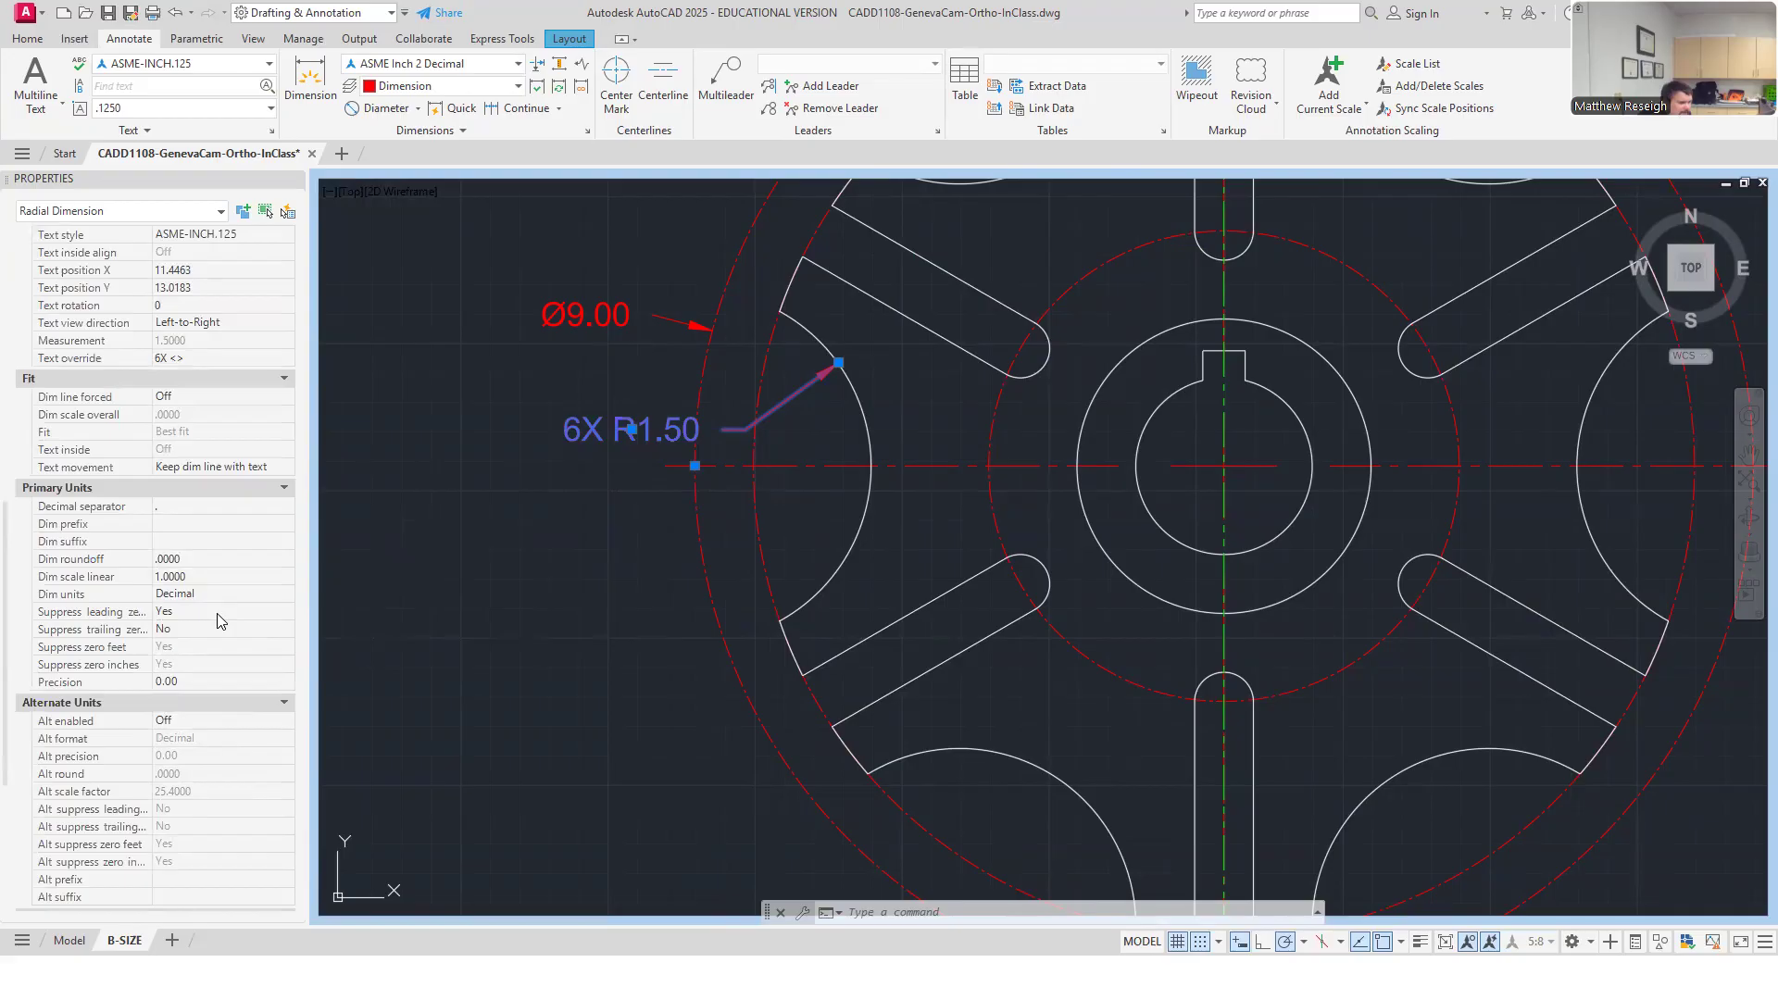
scroll(221, 620, "down", 4)
scroll(220, 620, "up", 15)
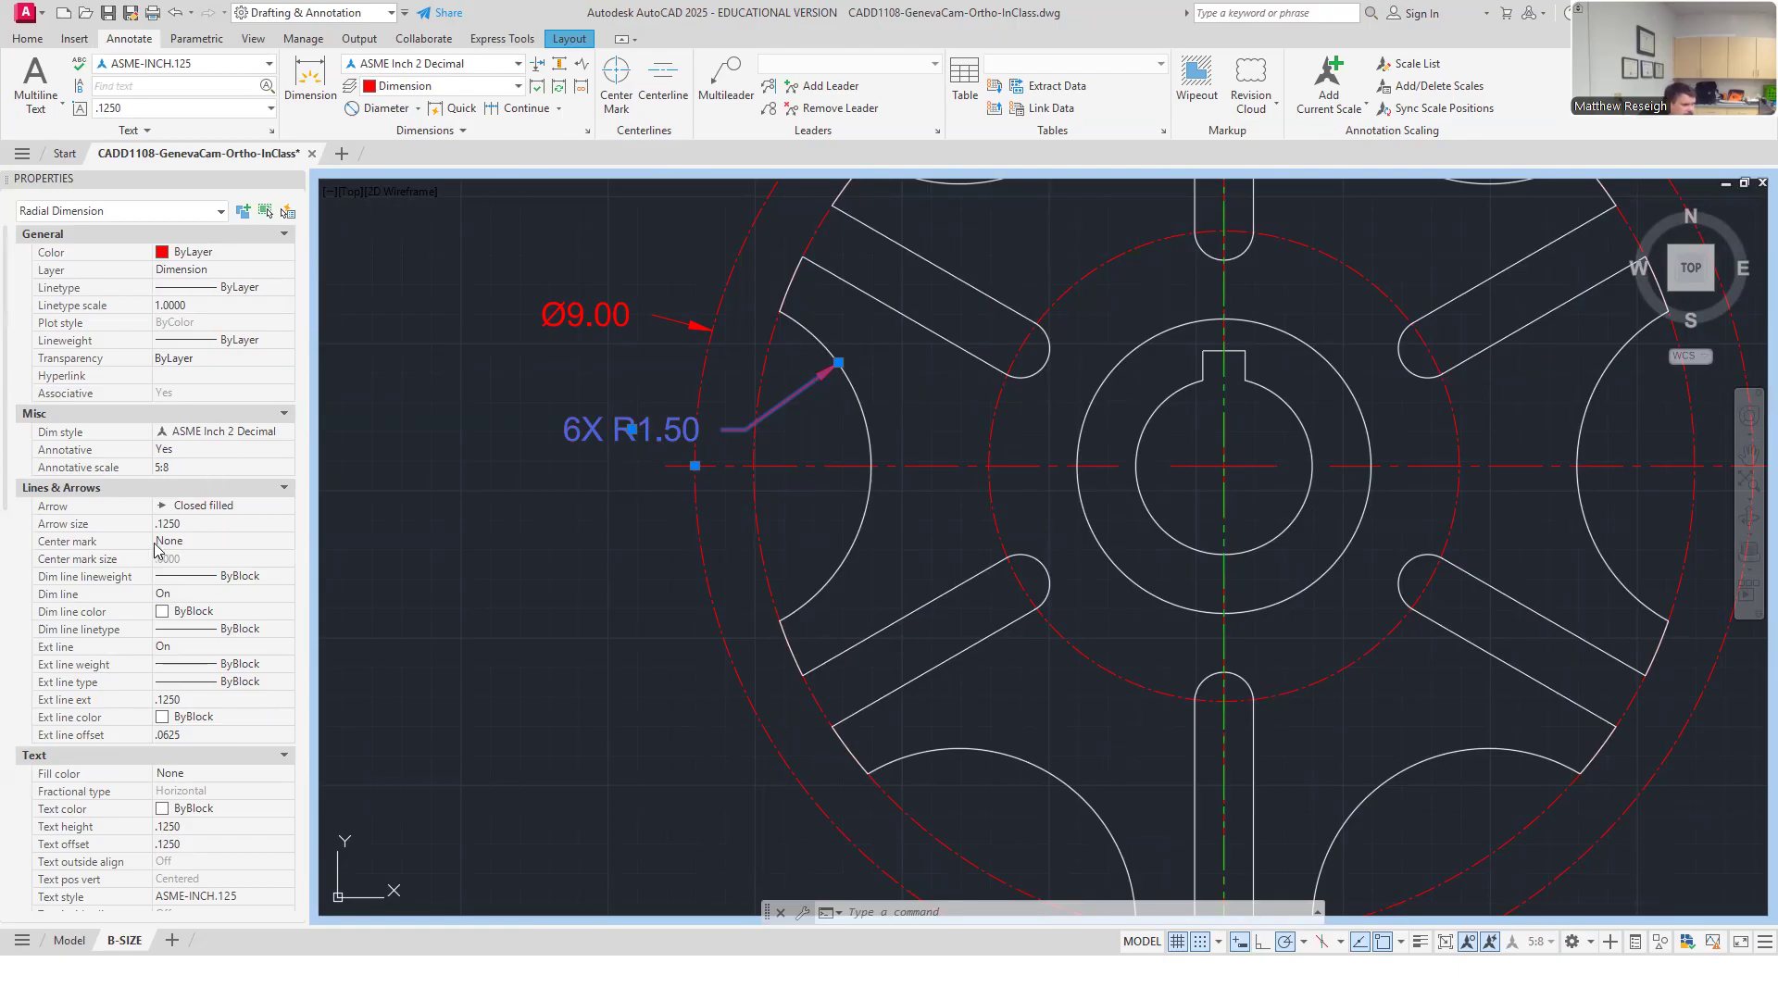
left_click(214, 543)
left_click(287, 543)
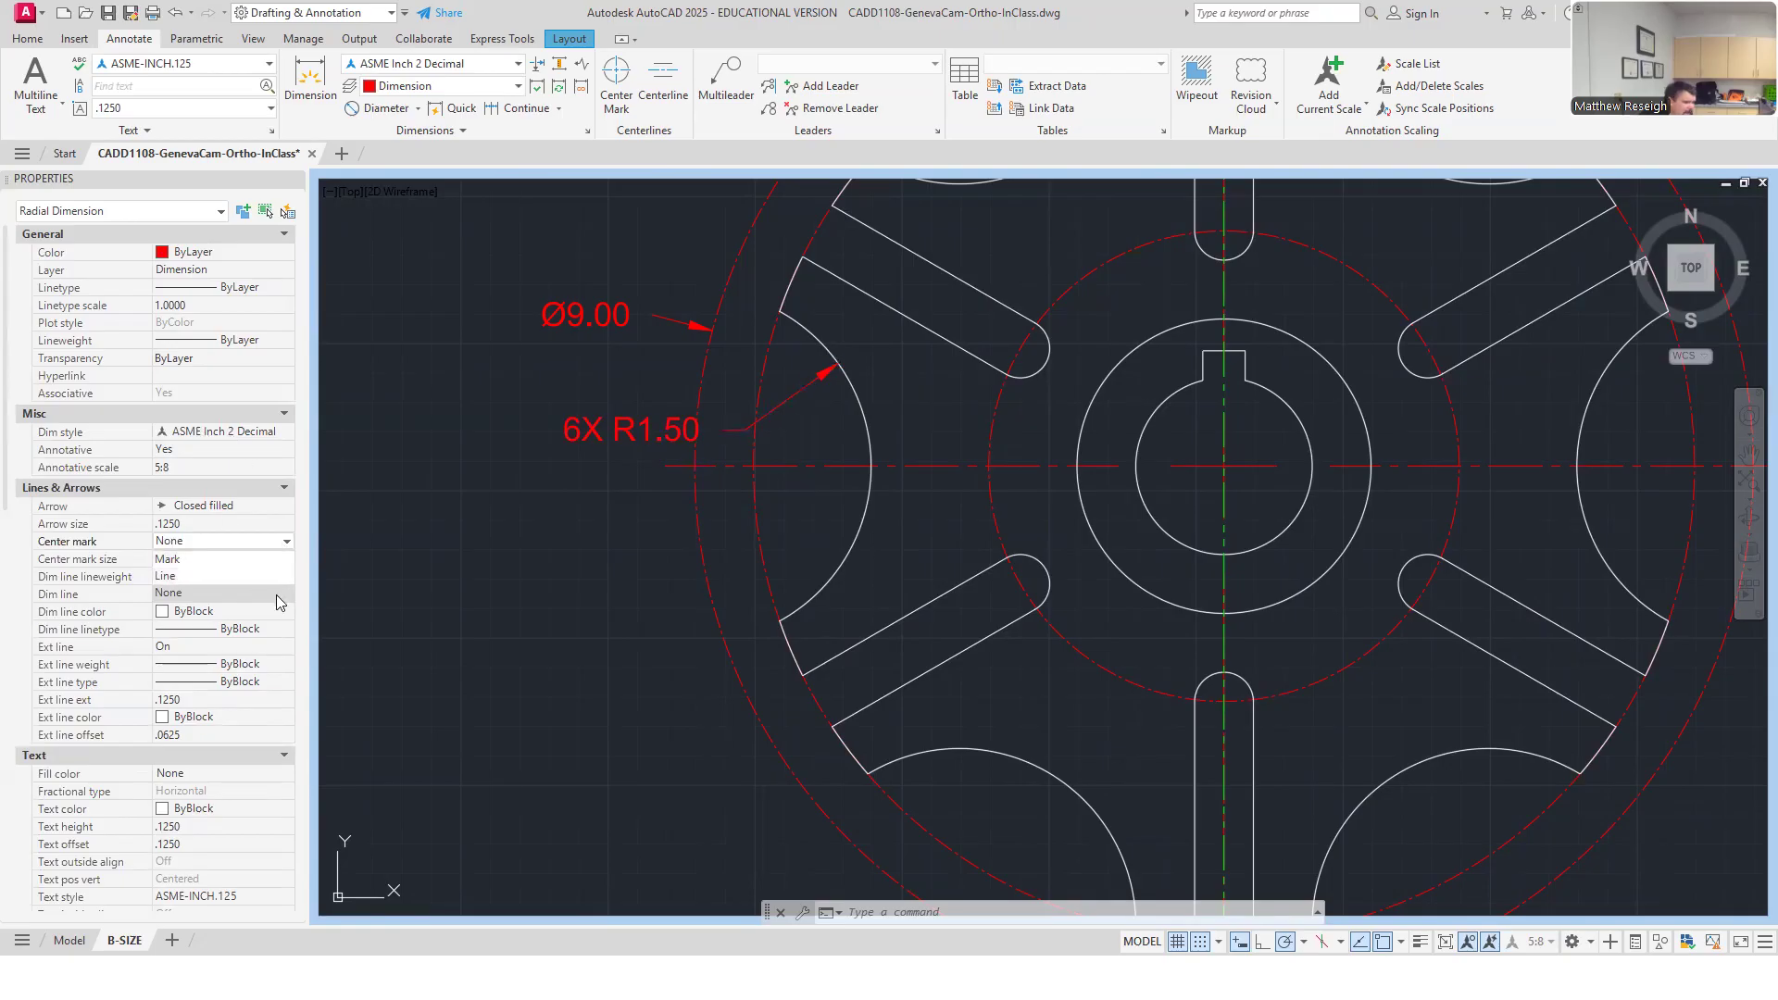
left_click(180, 560)
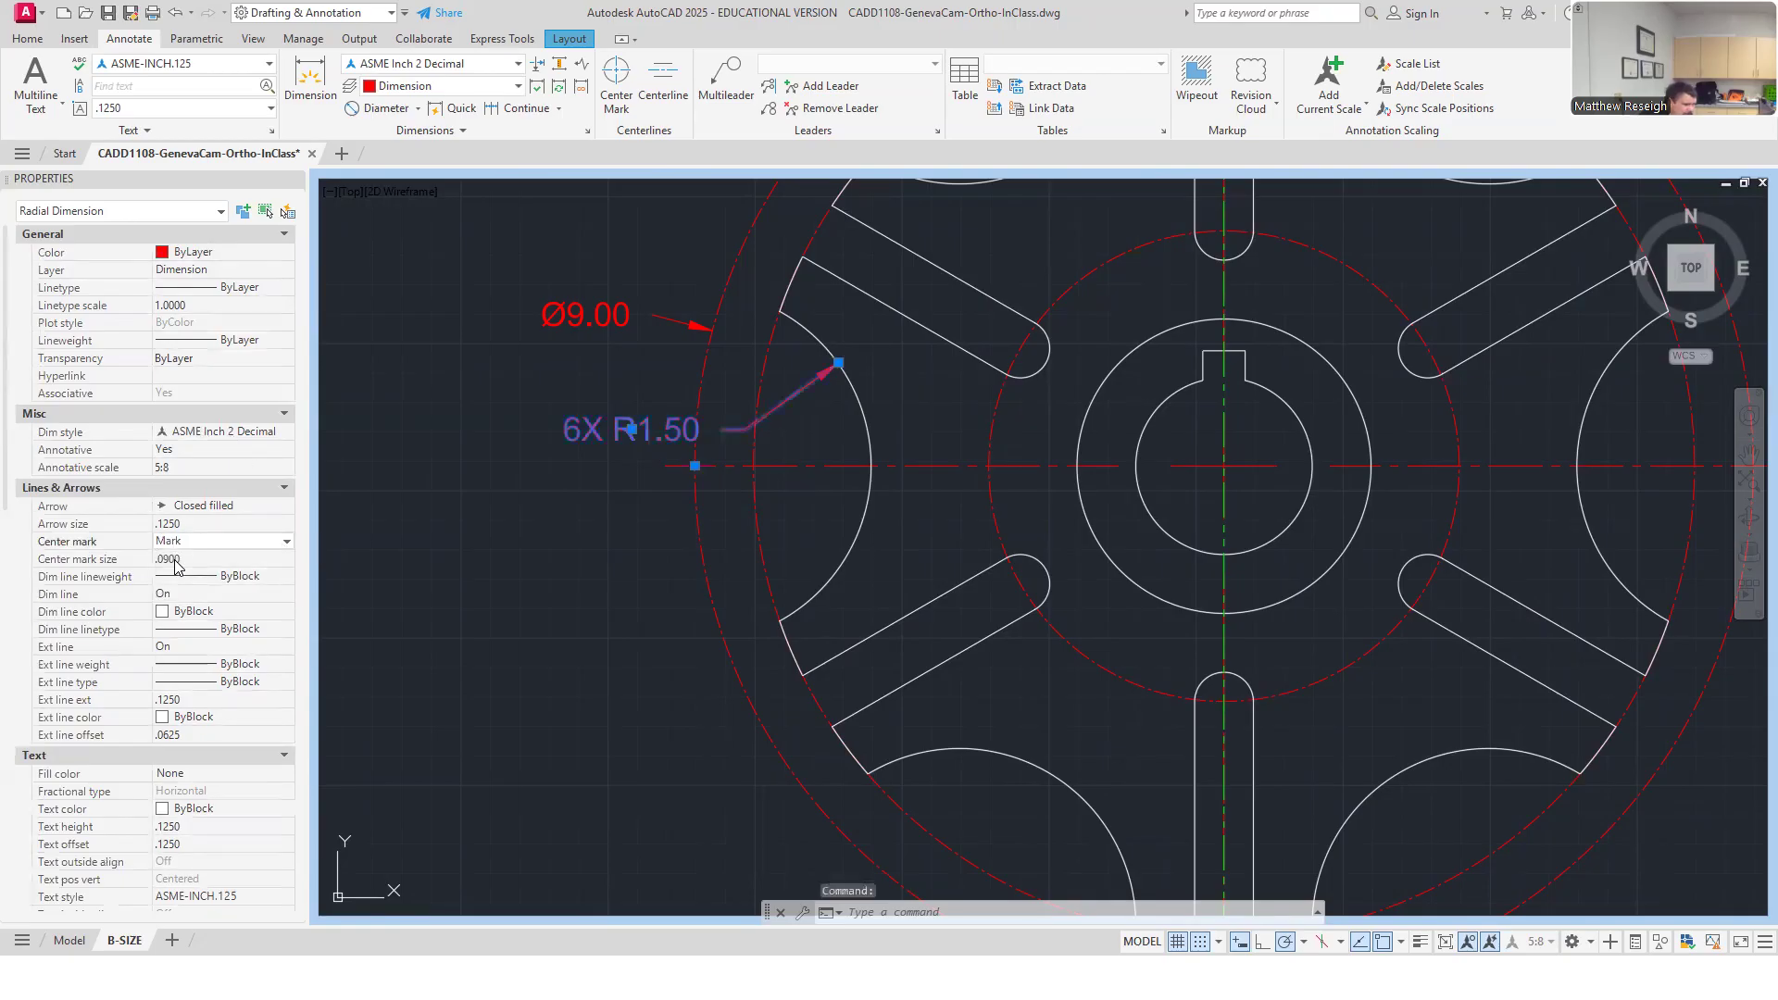
left_click(532, 550)
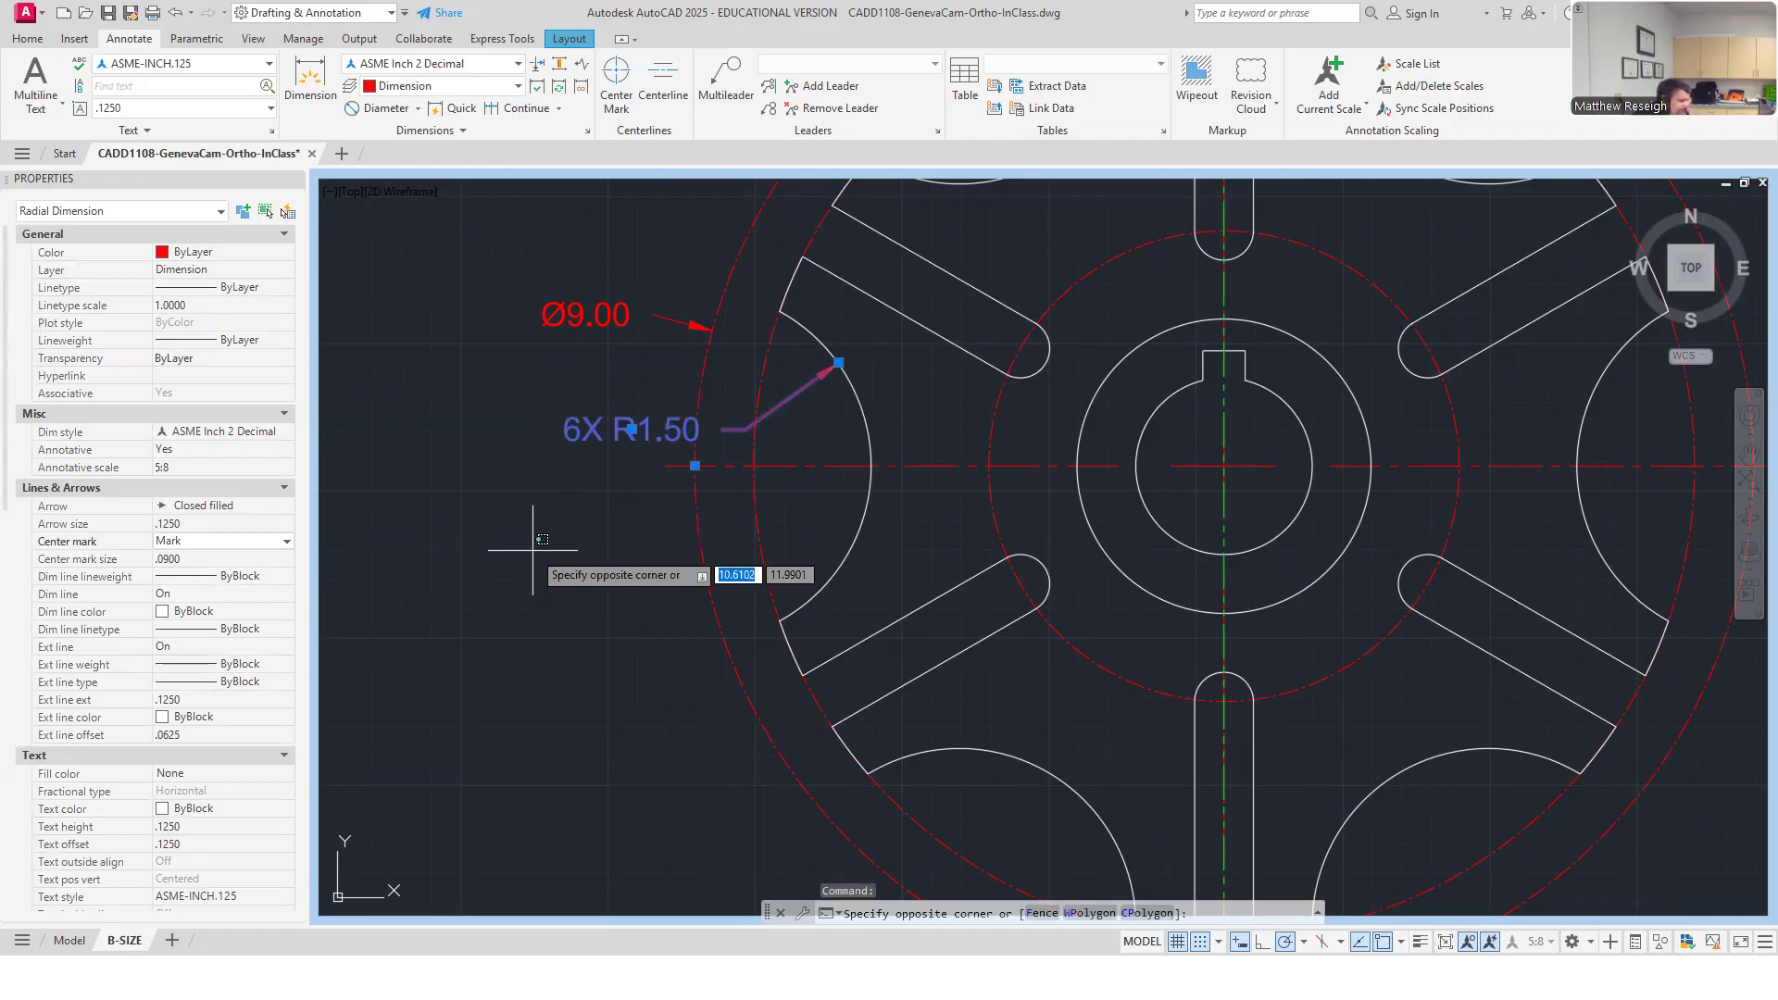
key("Escape")
key("Escape")
Reapply the Mark option to the center mark property of the 6X R1.50 radius dimension.
scroll(694, 481, "up", 4)
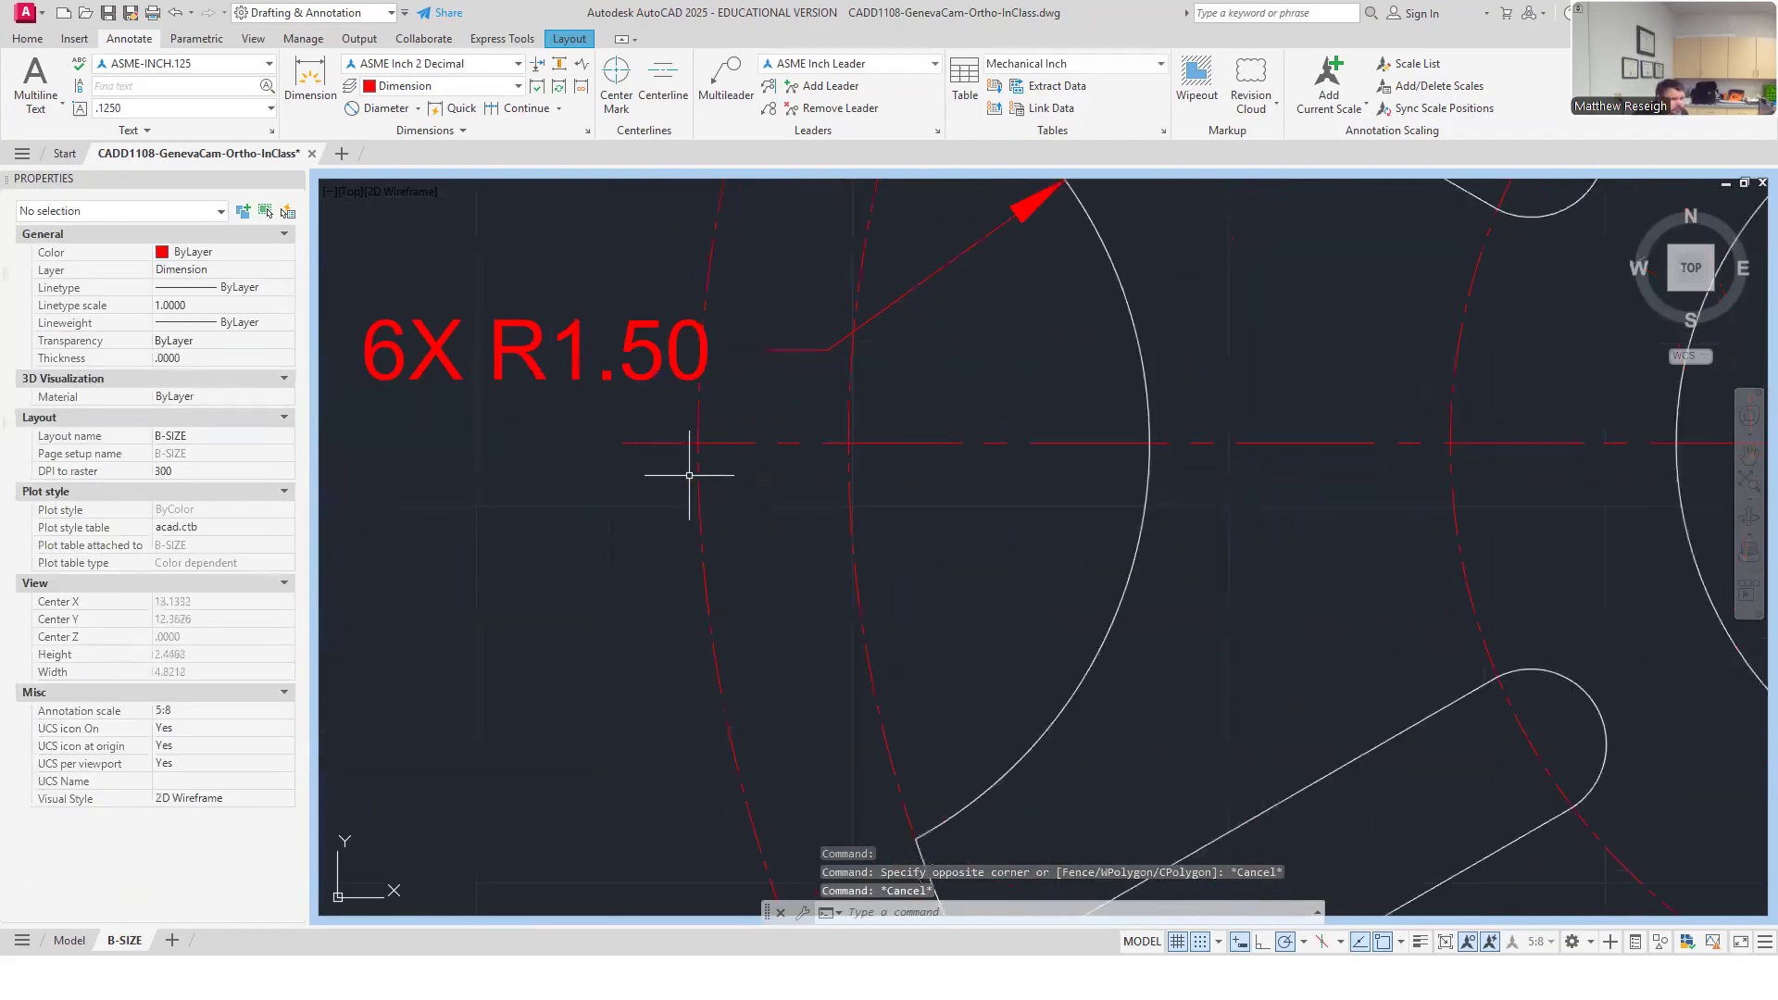
left_click(689, 447)
key("Escape")
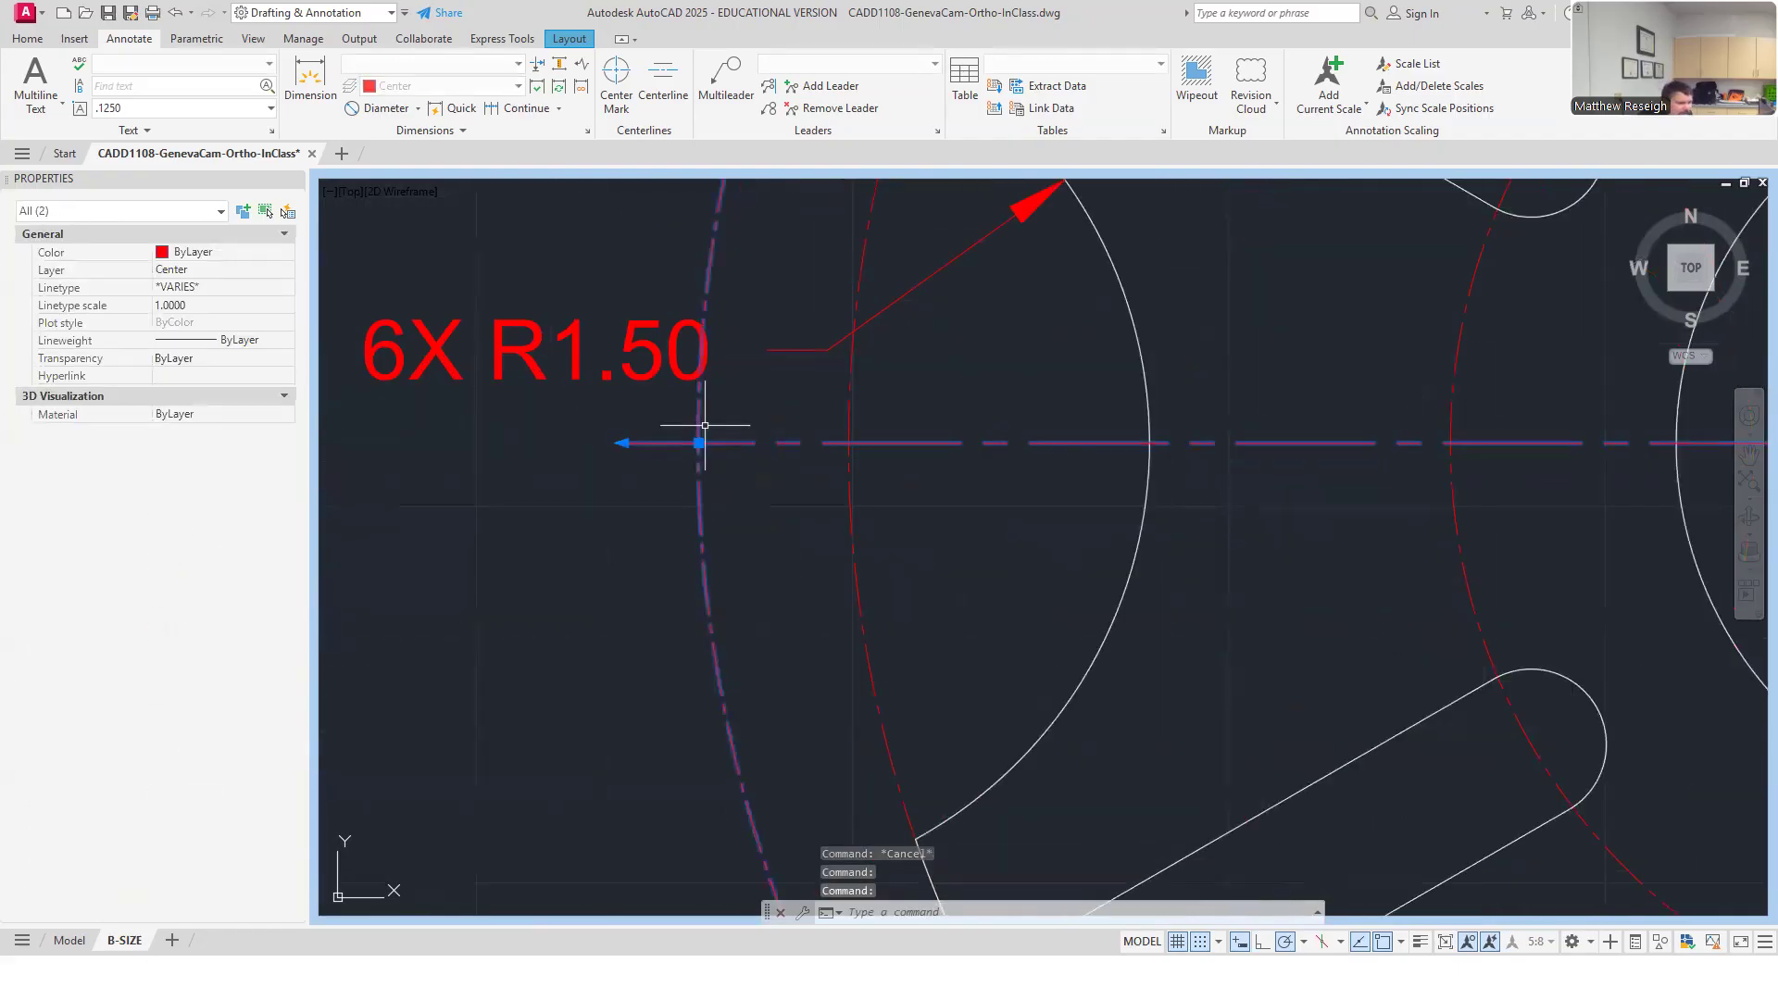
left_click(587, 359)
left_click(248, 542)
left_click(287, 546)
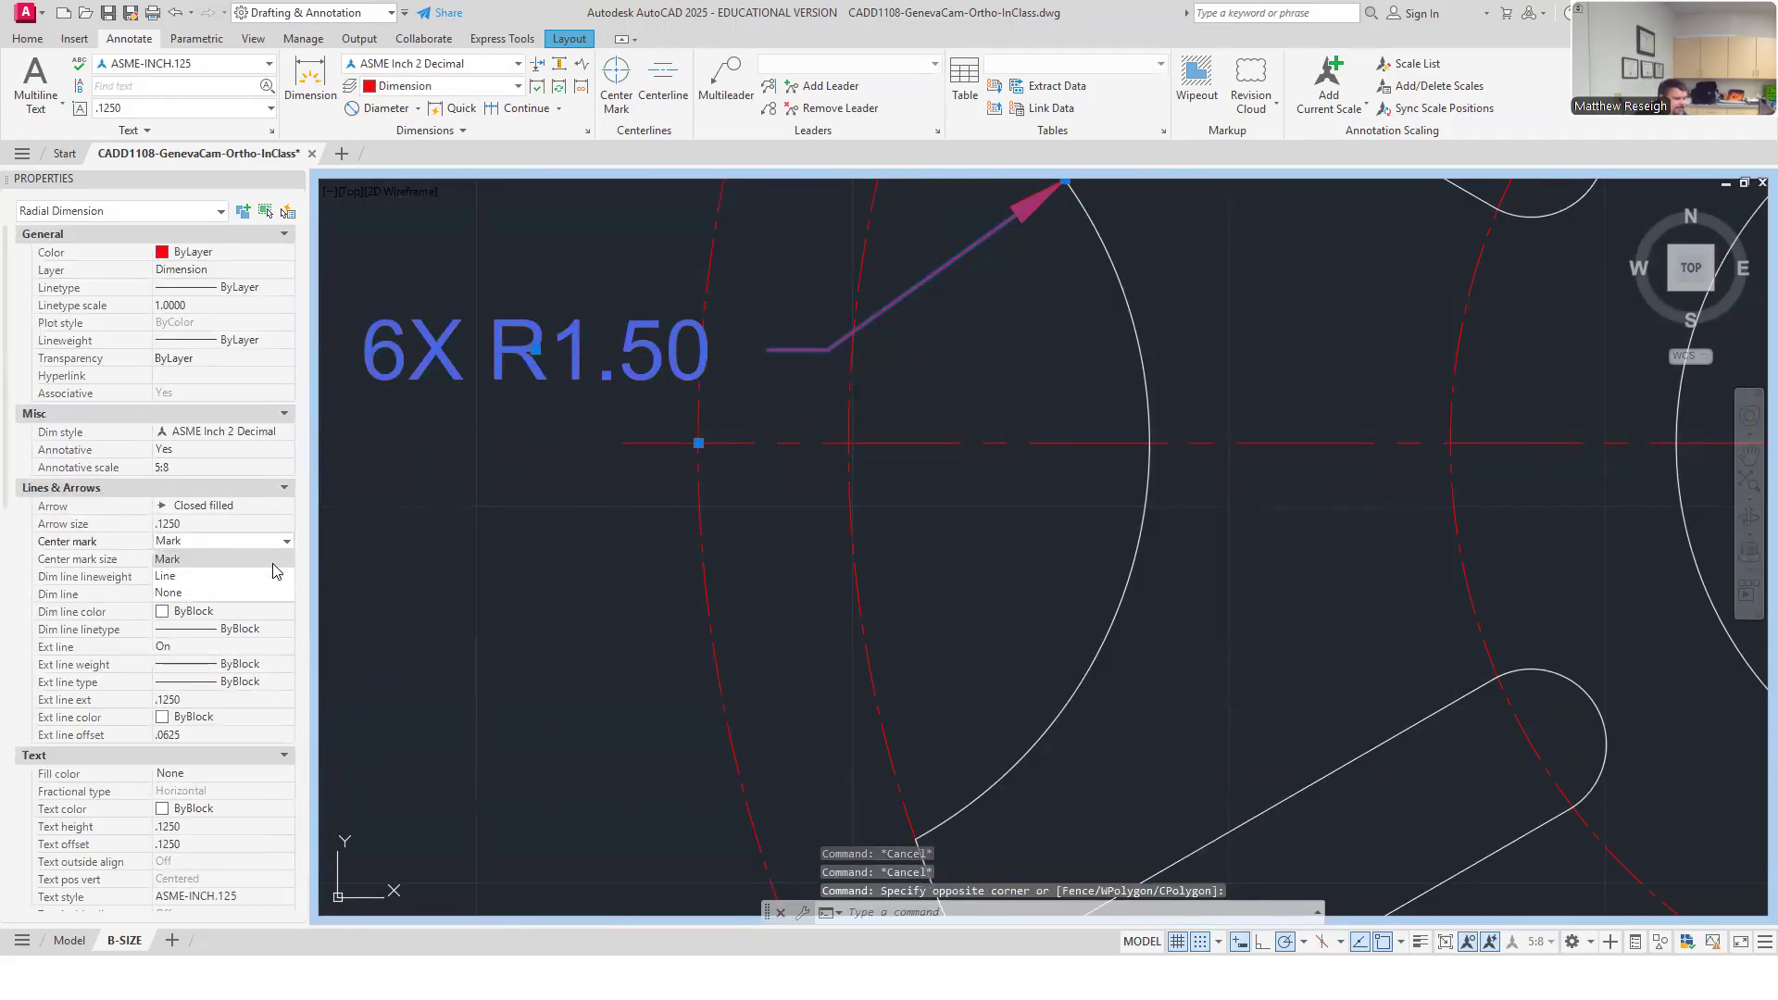
left_click(164, 560)
left_click(612, 534)
key("Escape")
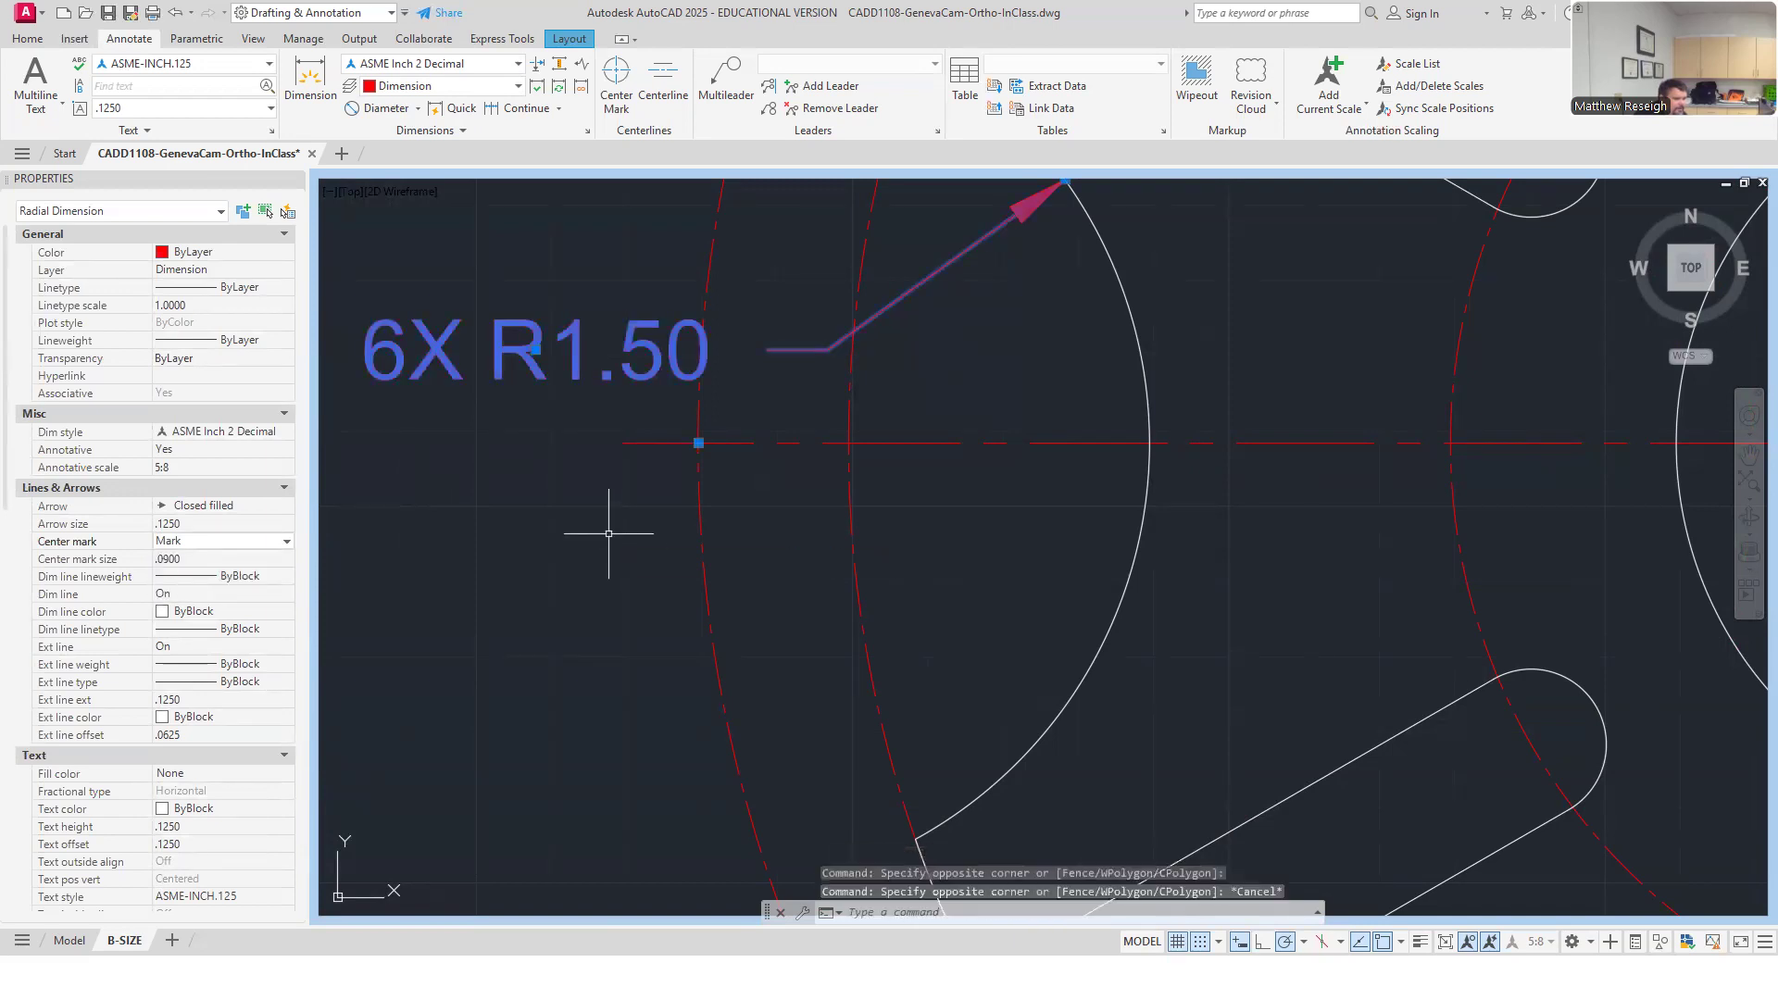
Deselect the radius dimension and turn off the Center layer to hide the centerlines around the 6X R1.50 callout.
key("Escape")
scroll(608, 531, "down", 1)
scroll(610, 529, "up", 1)
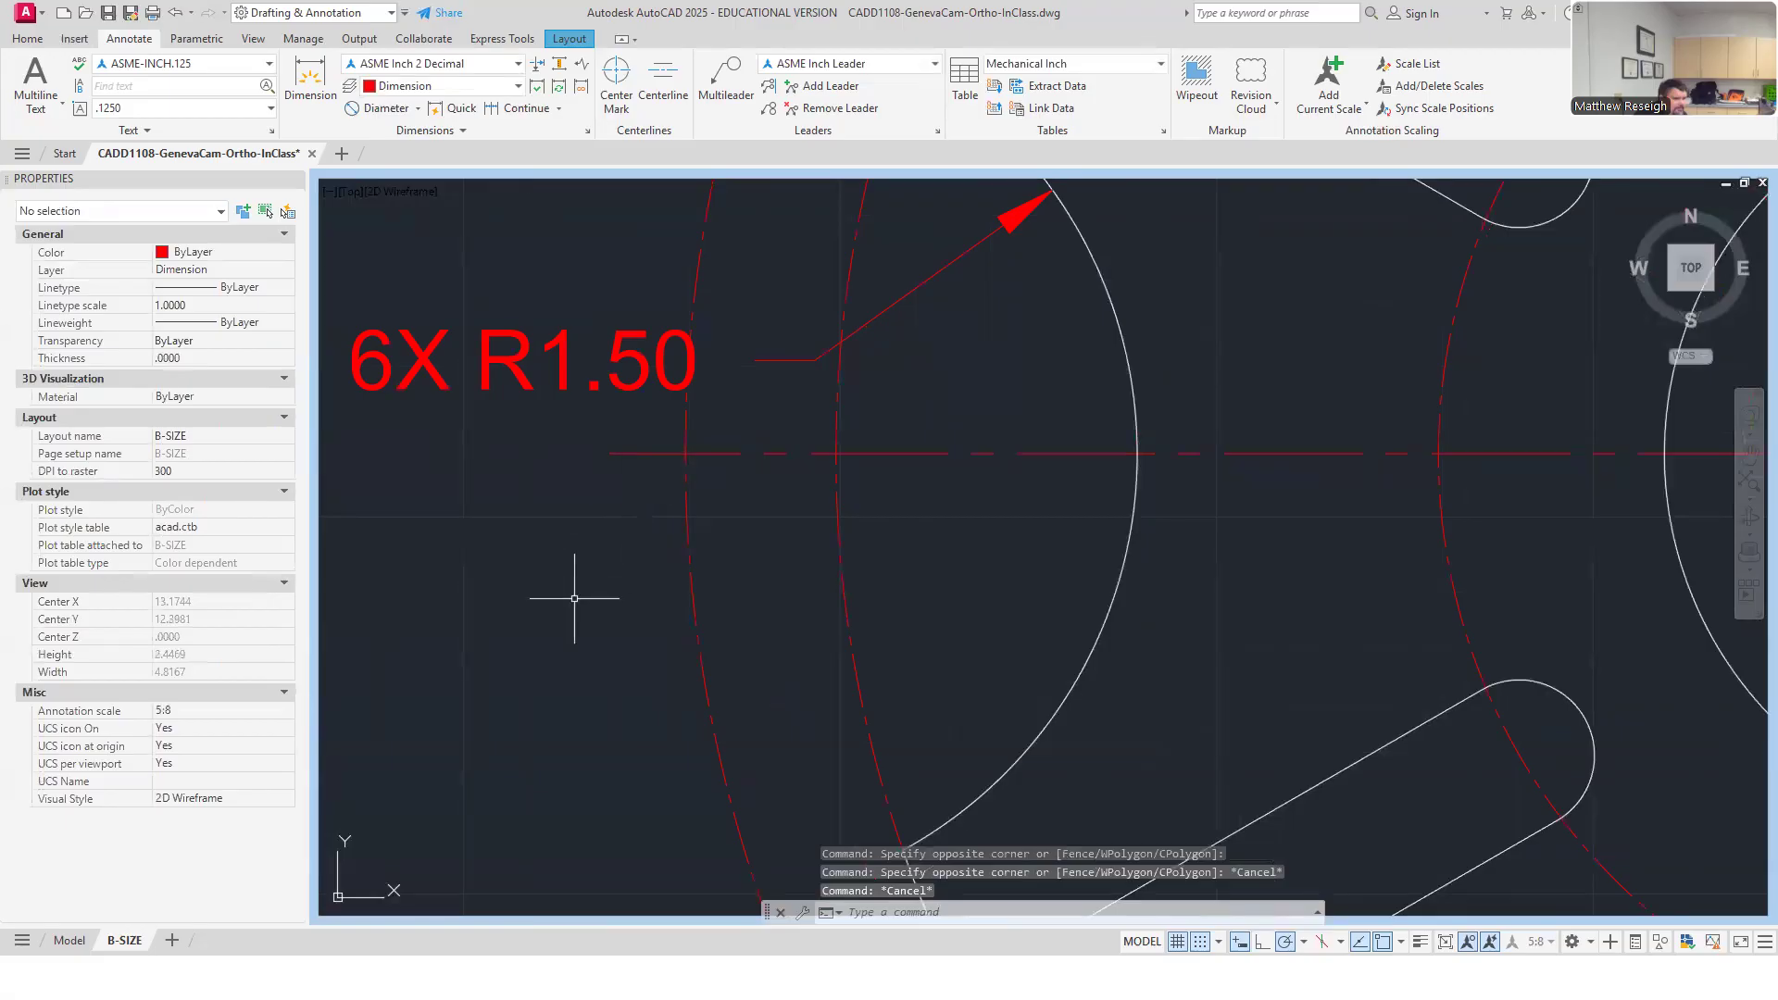
key("Escape")
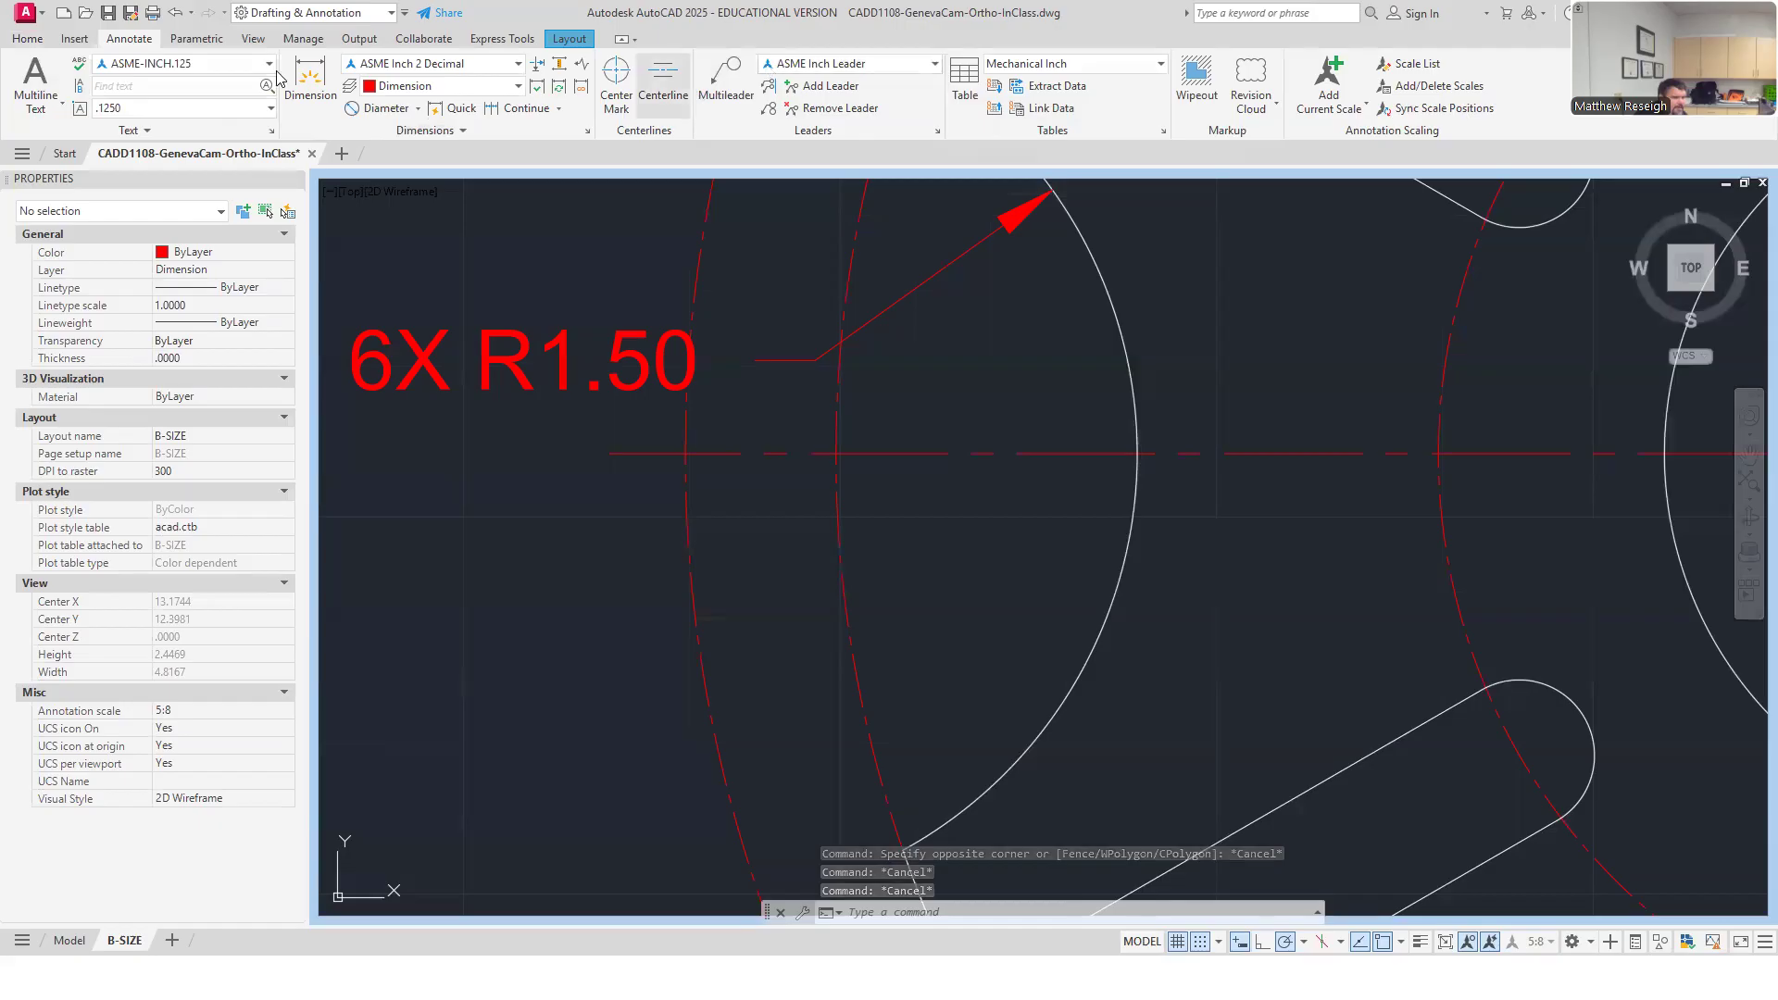
left_click(27, 38)
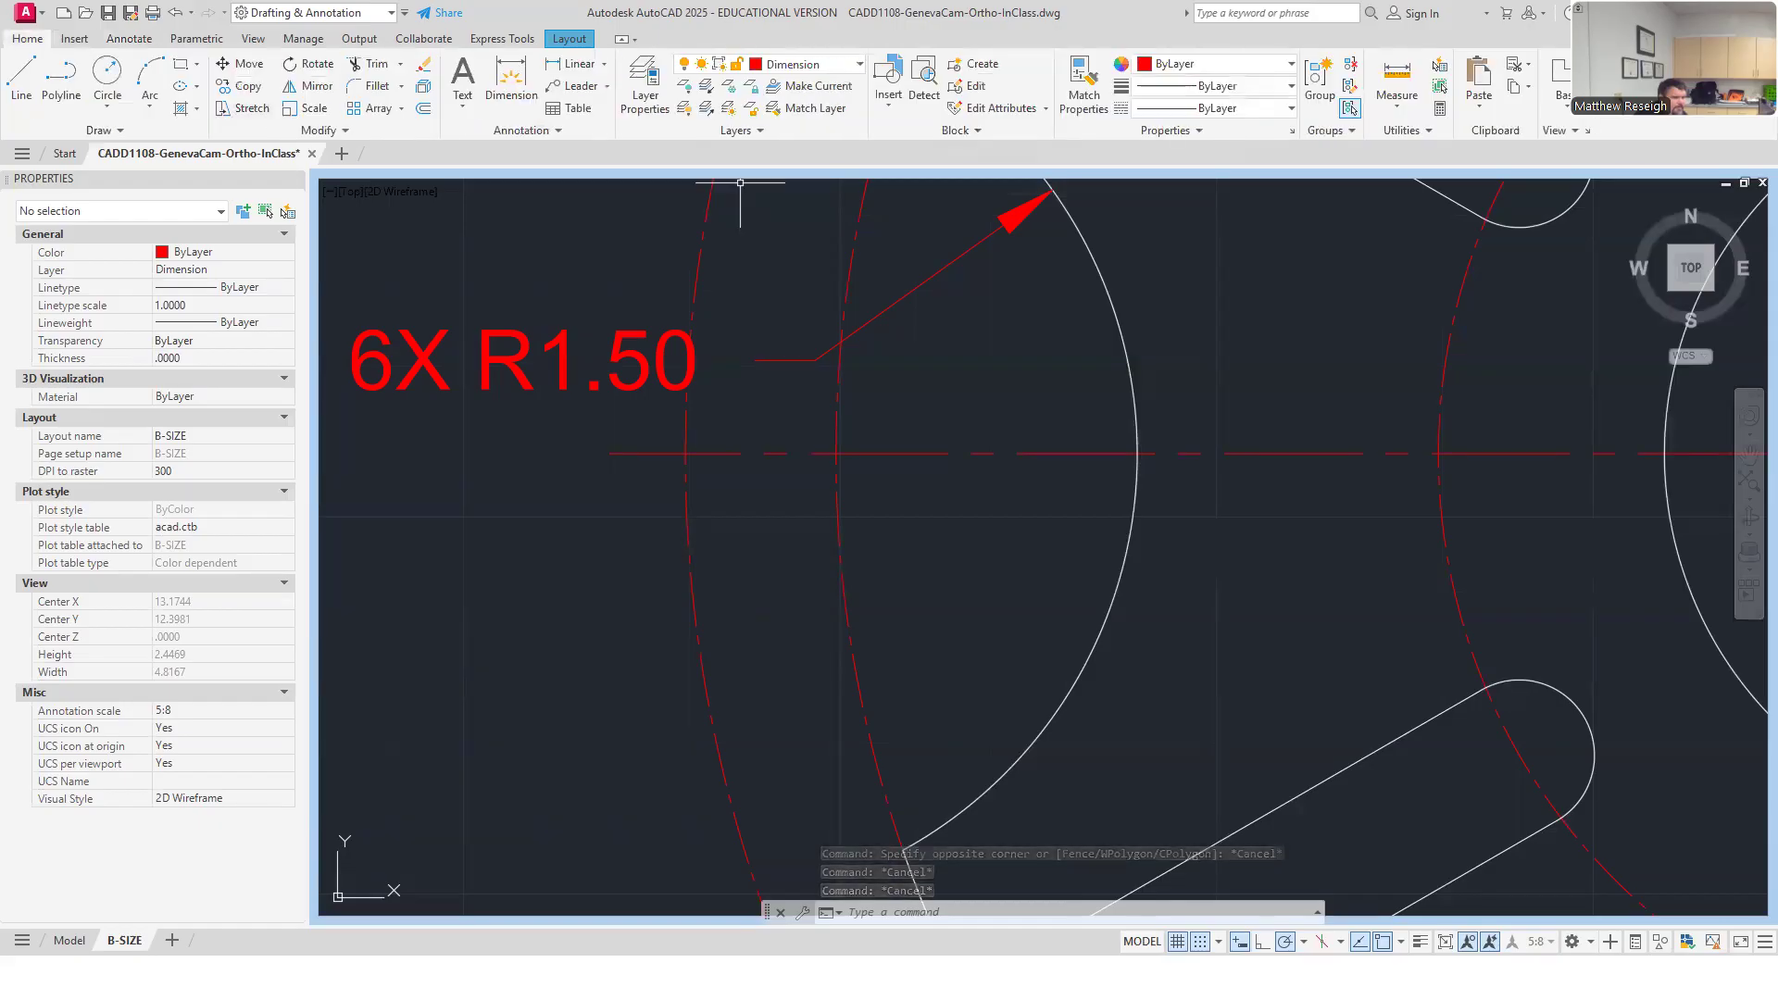
left_click(860, 65)
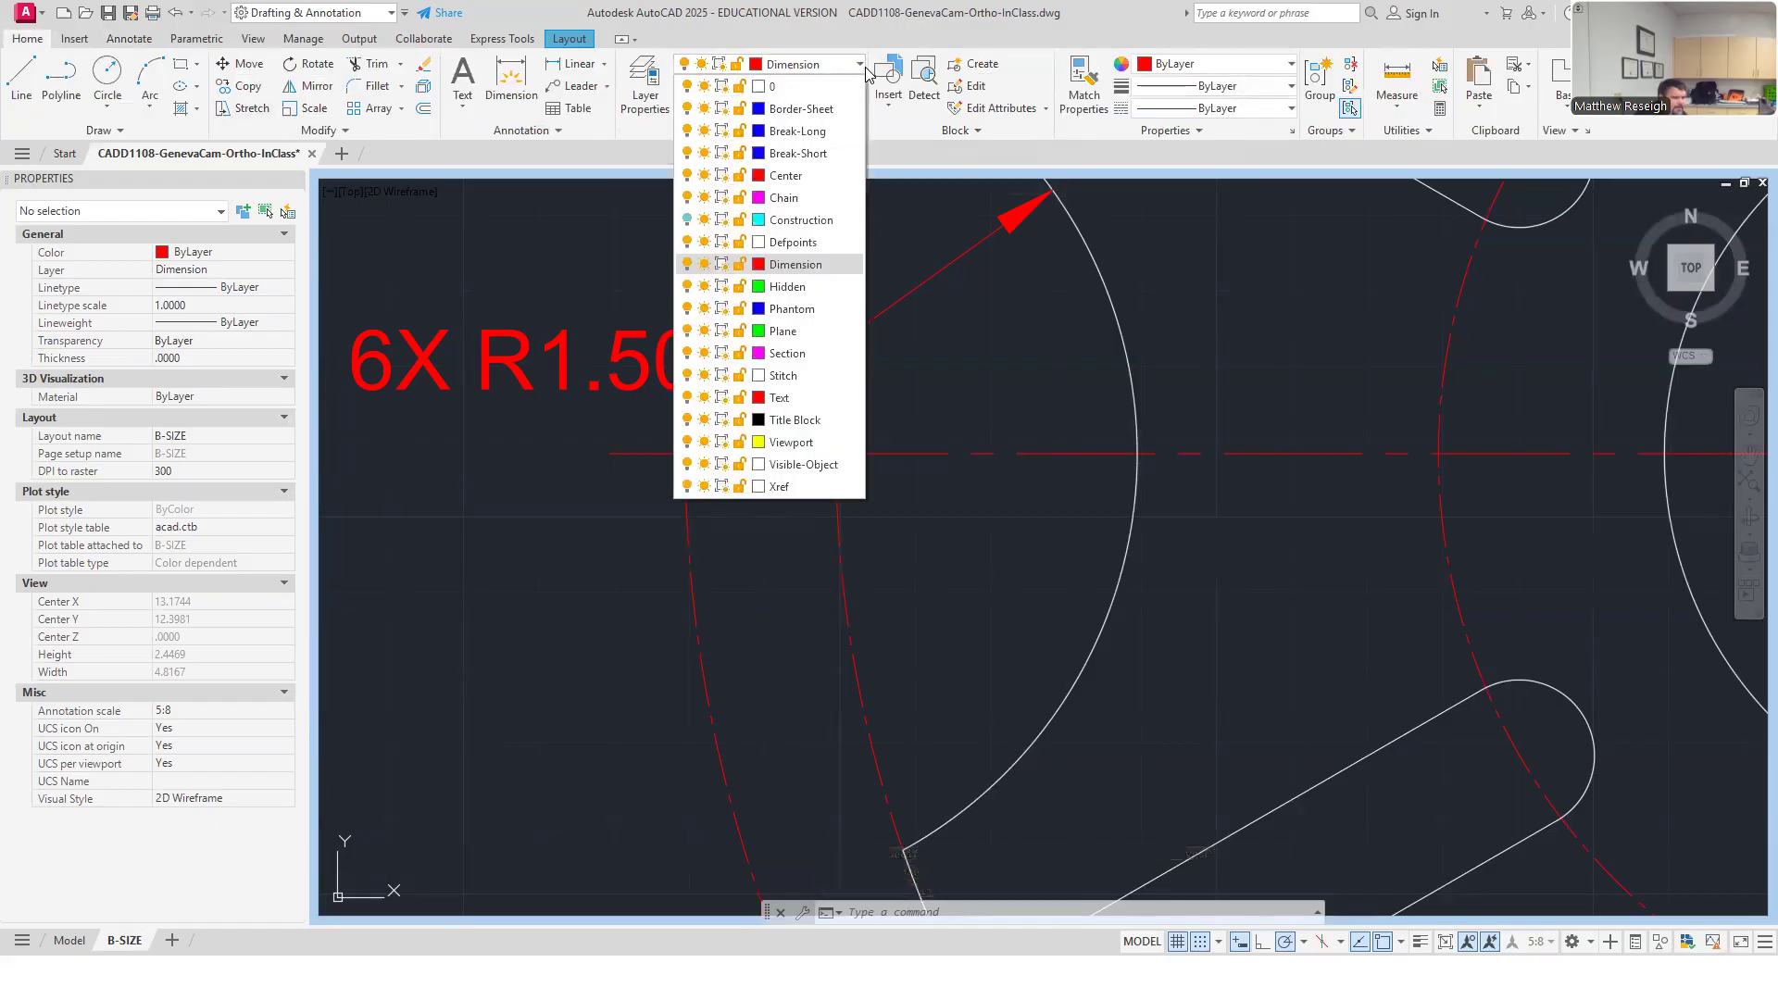
left_click(686, 175)
left_click(1024, 491)
scroll(1024, 488, "down", 2)
scroll(870, 490, "down", 1)
scroll(888, 463, "up", 3)
Set the center mark property of the 6X R1.50 radius dimension to None.
left_click(653, 380)
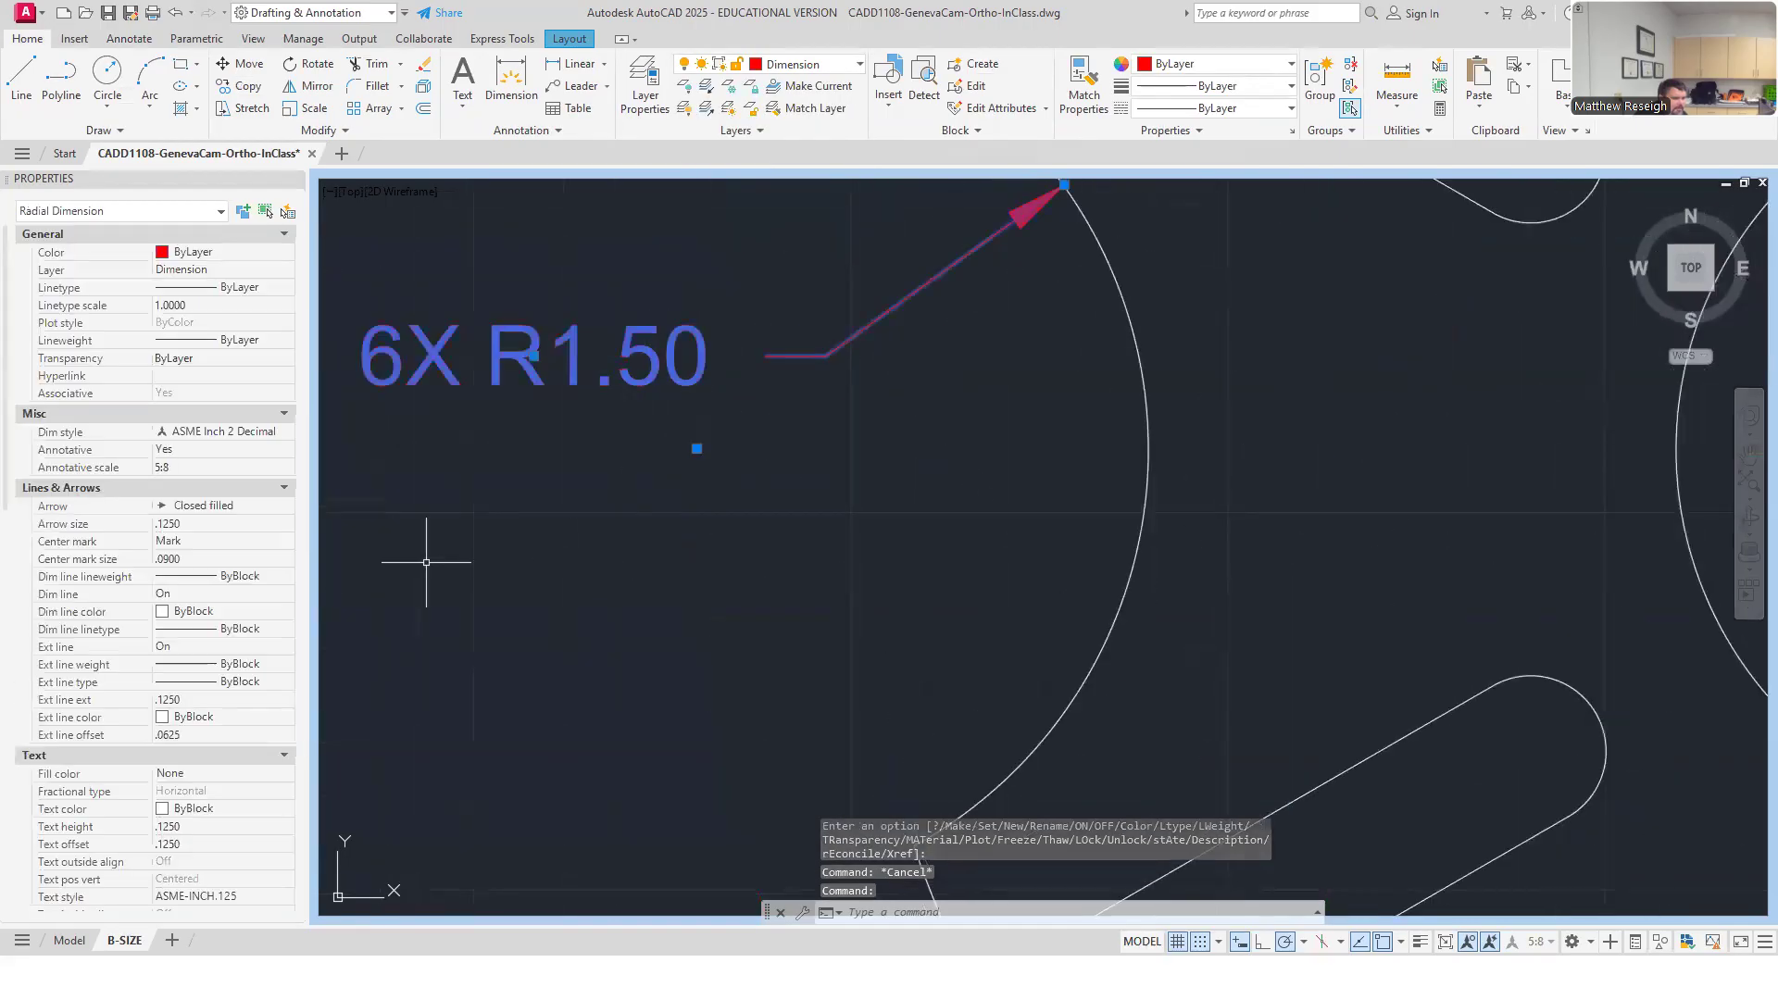
left_click(287, 541)
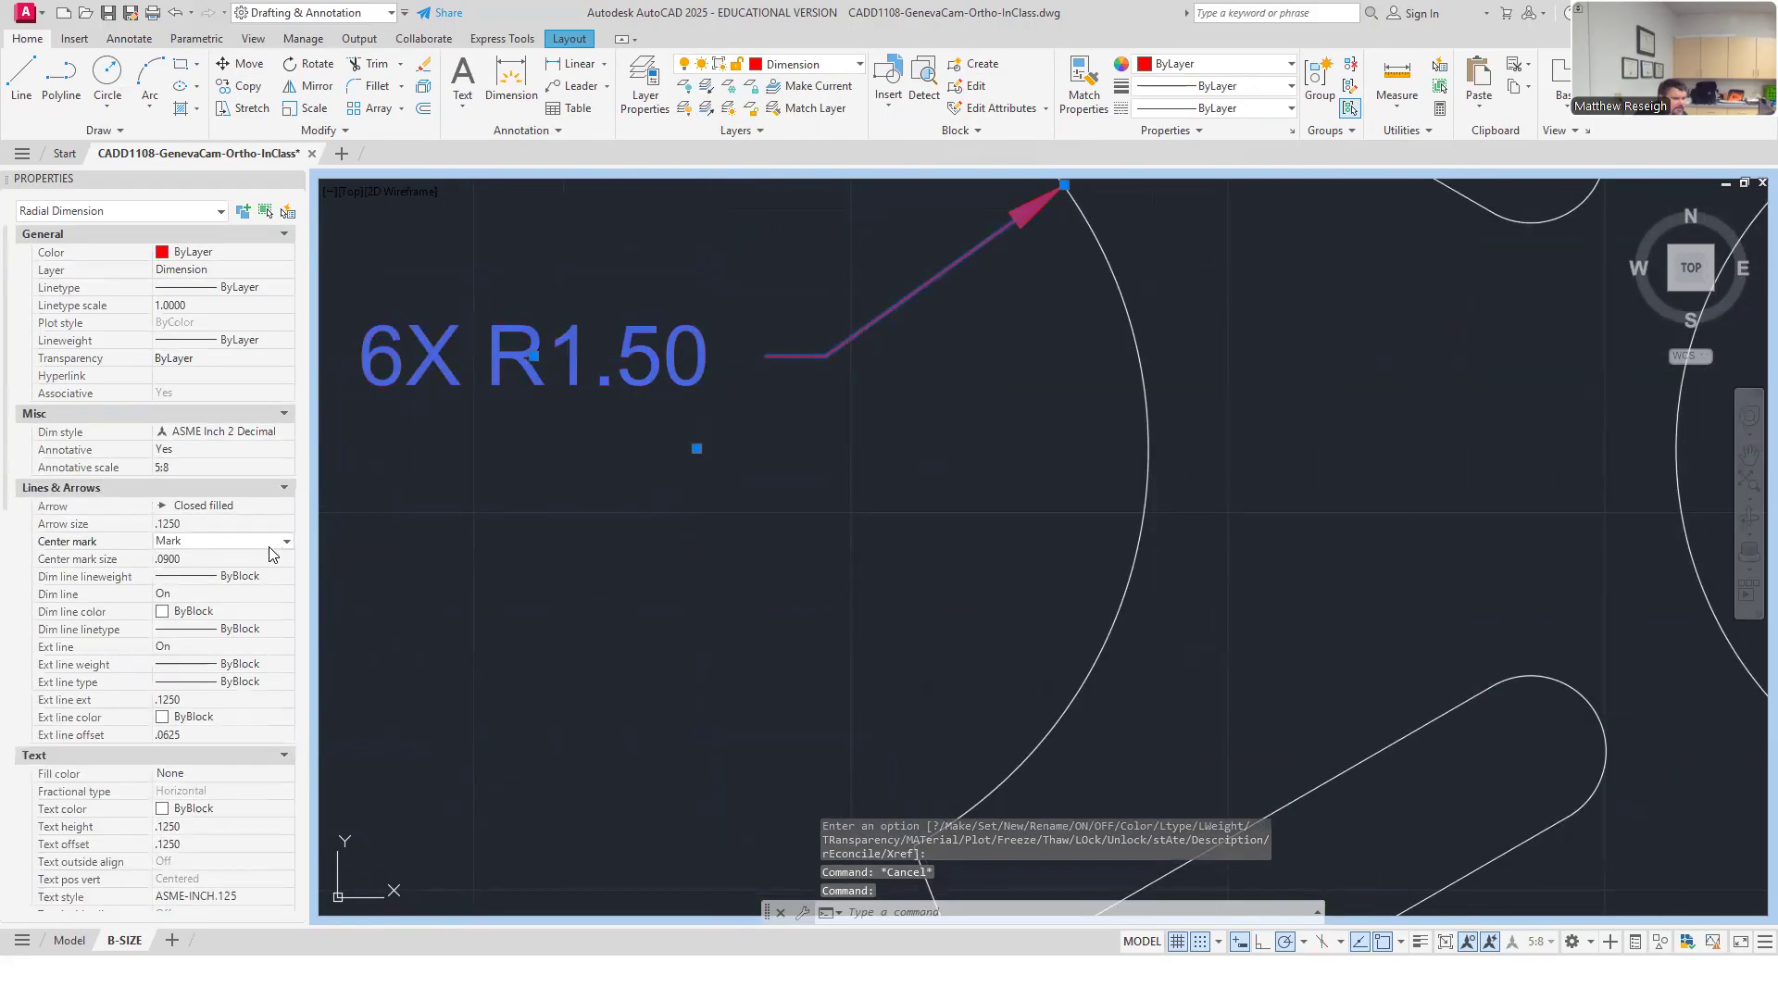
left_click(169, 592)
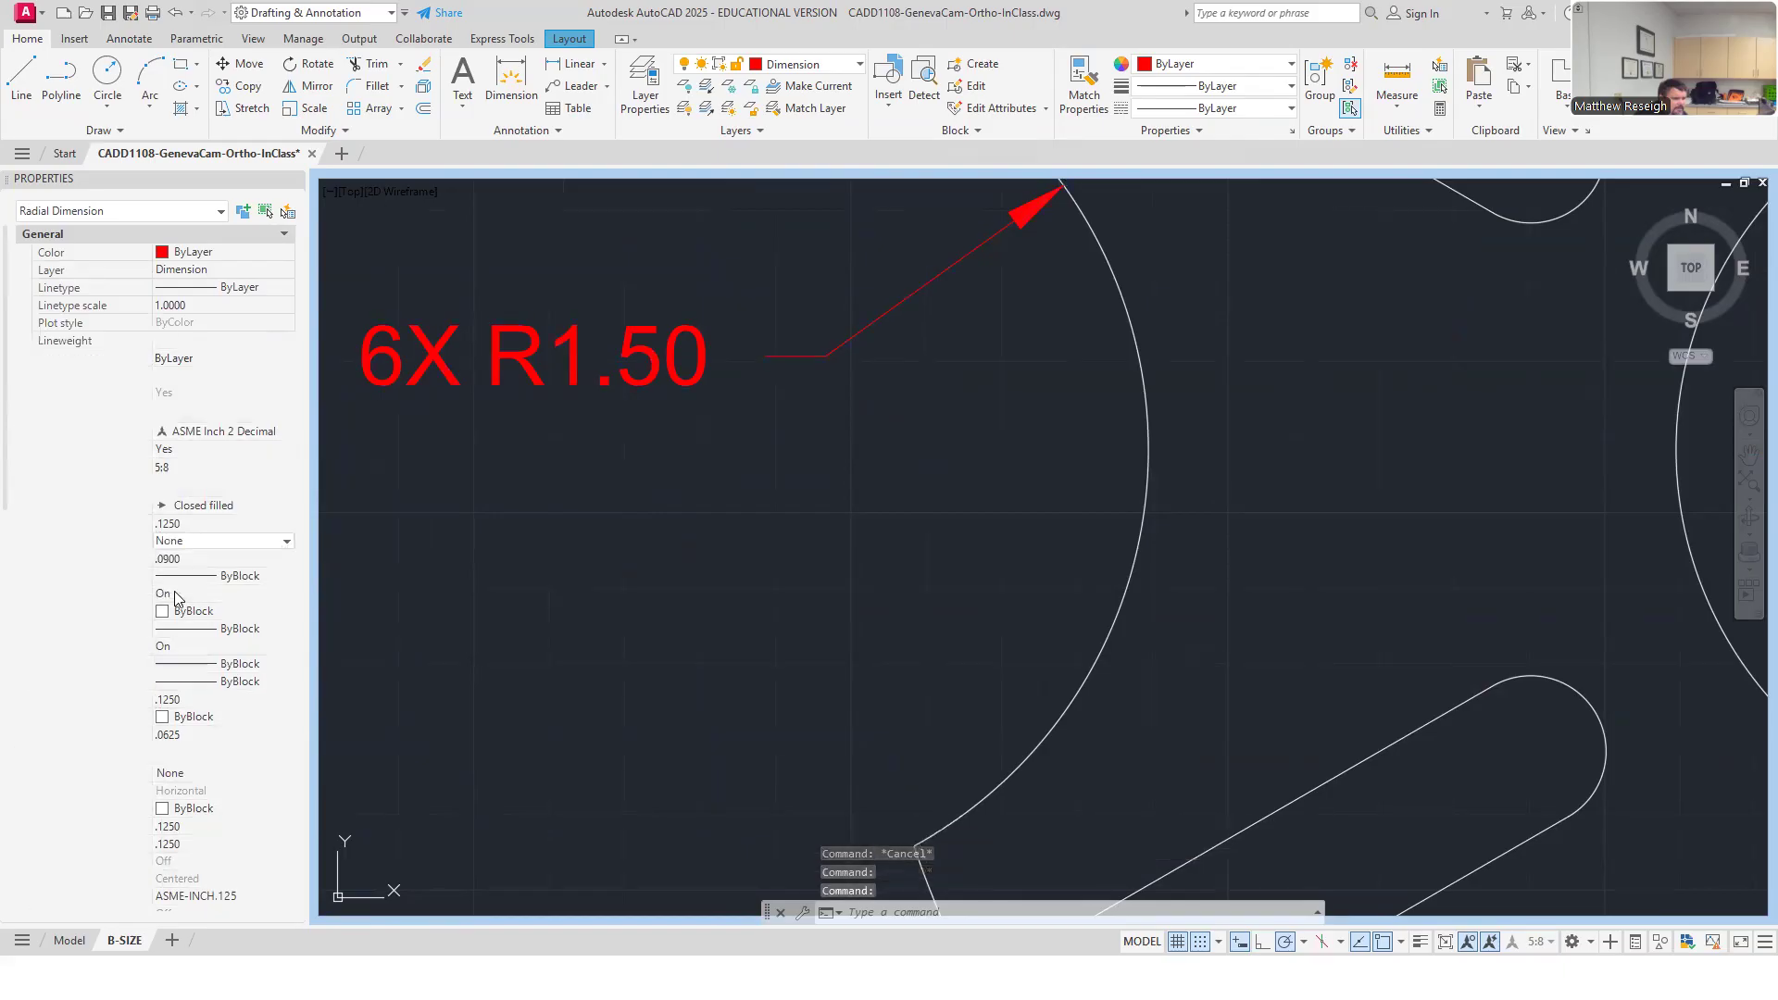
key("Escape")
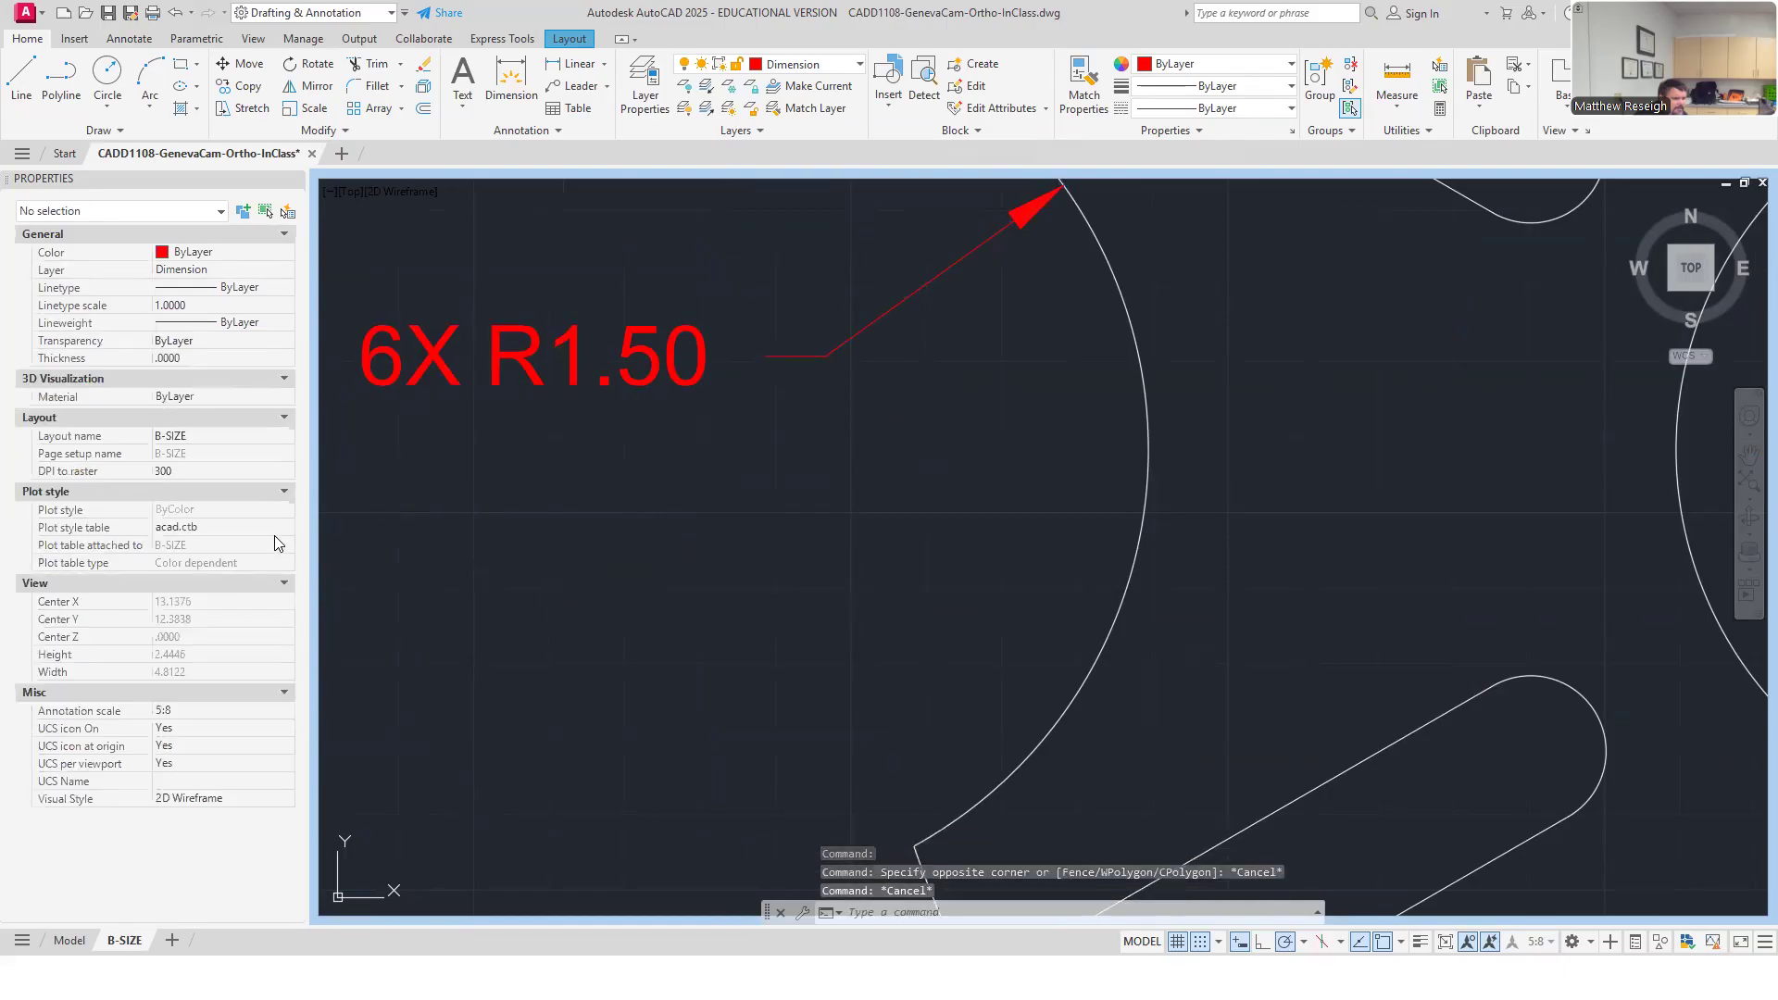
Restore the Mark option for the center mark of the left cutout's 6X R1.50 radius dimension.
left_click(546, 364)
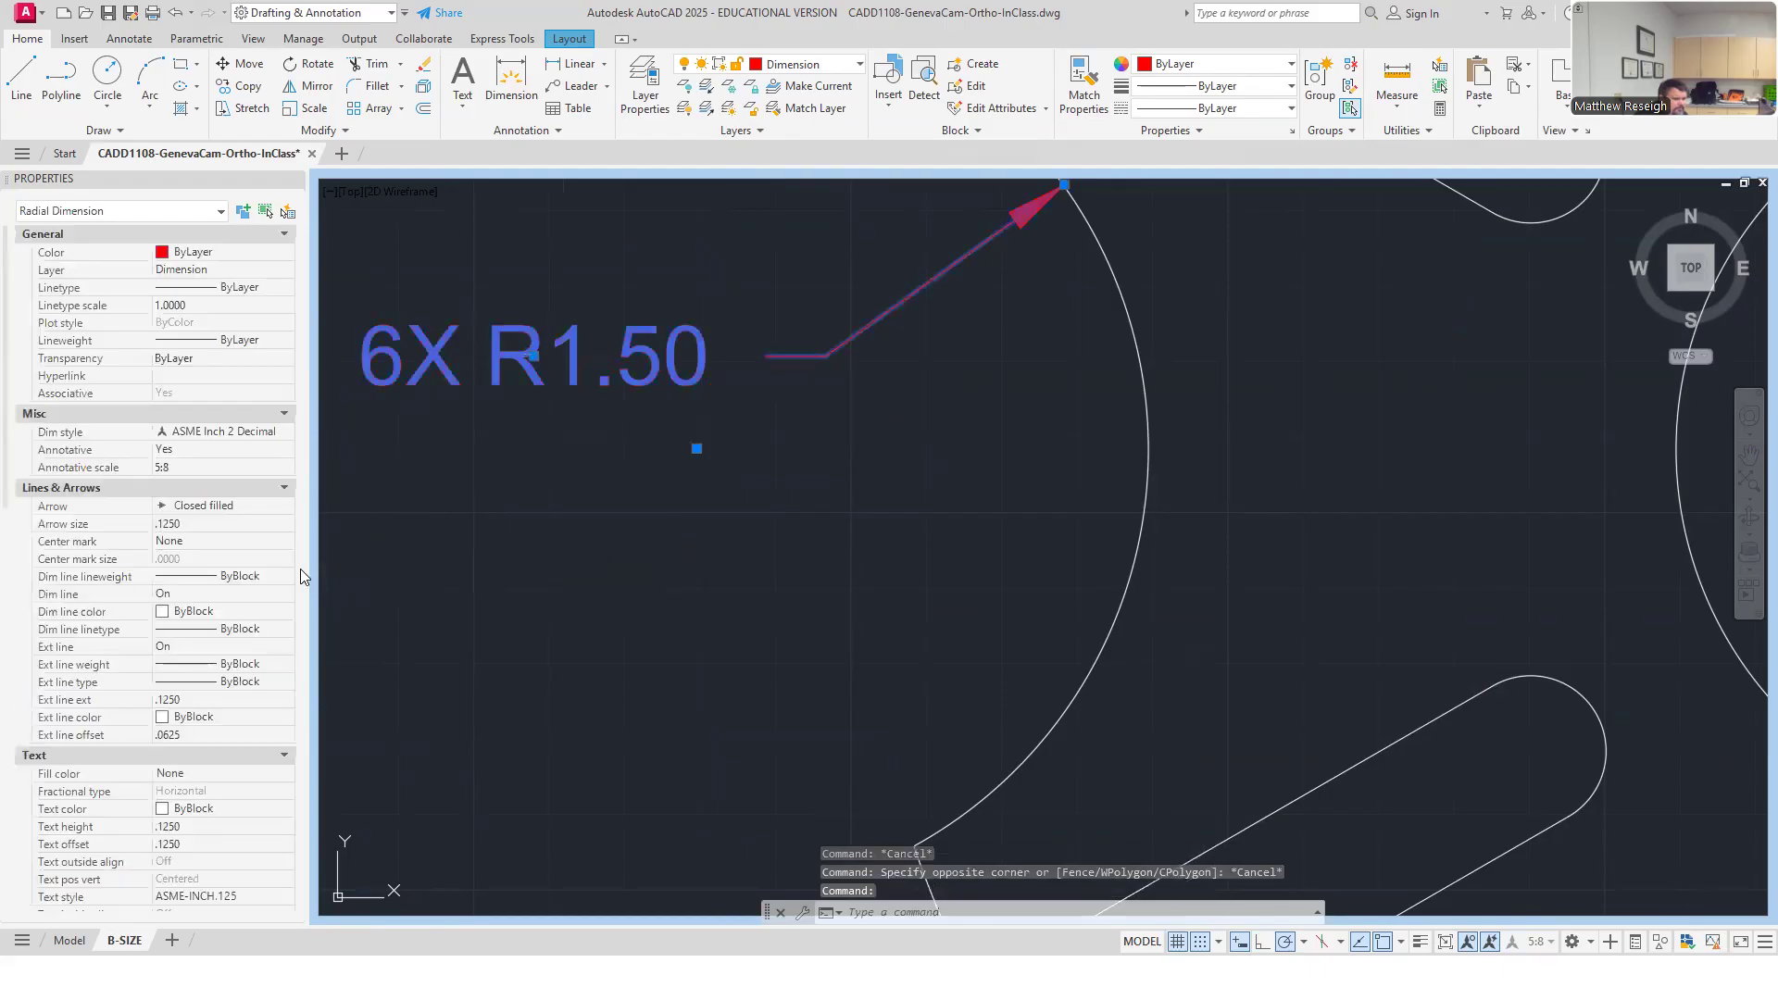
left_click(222, 540)
left_click(287, 541)
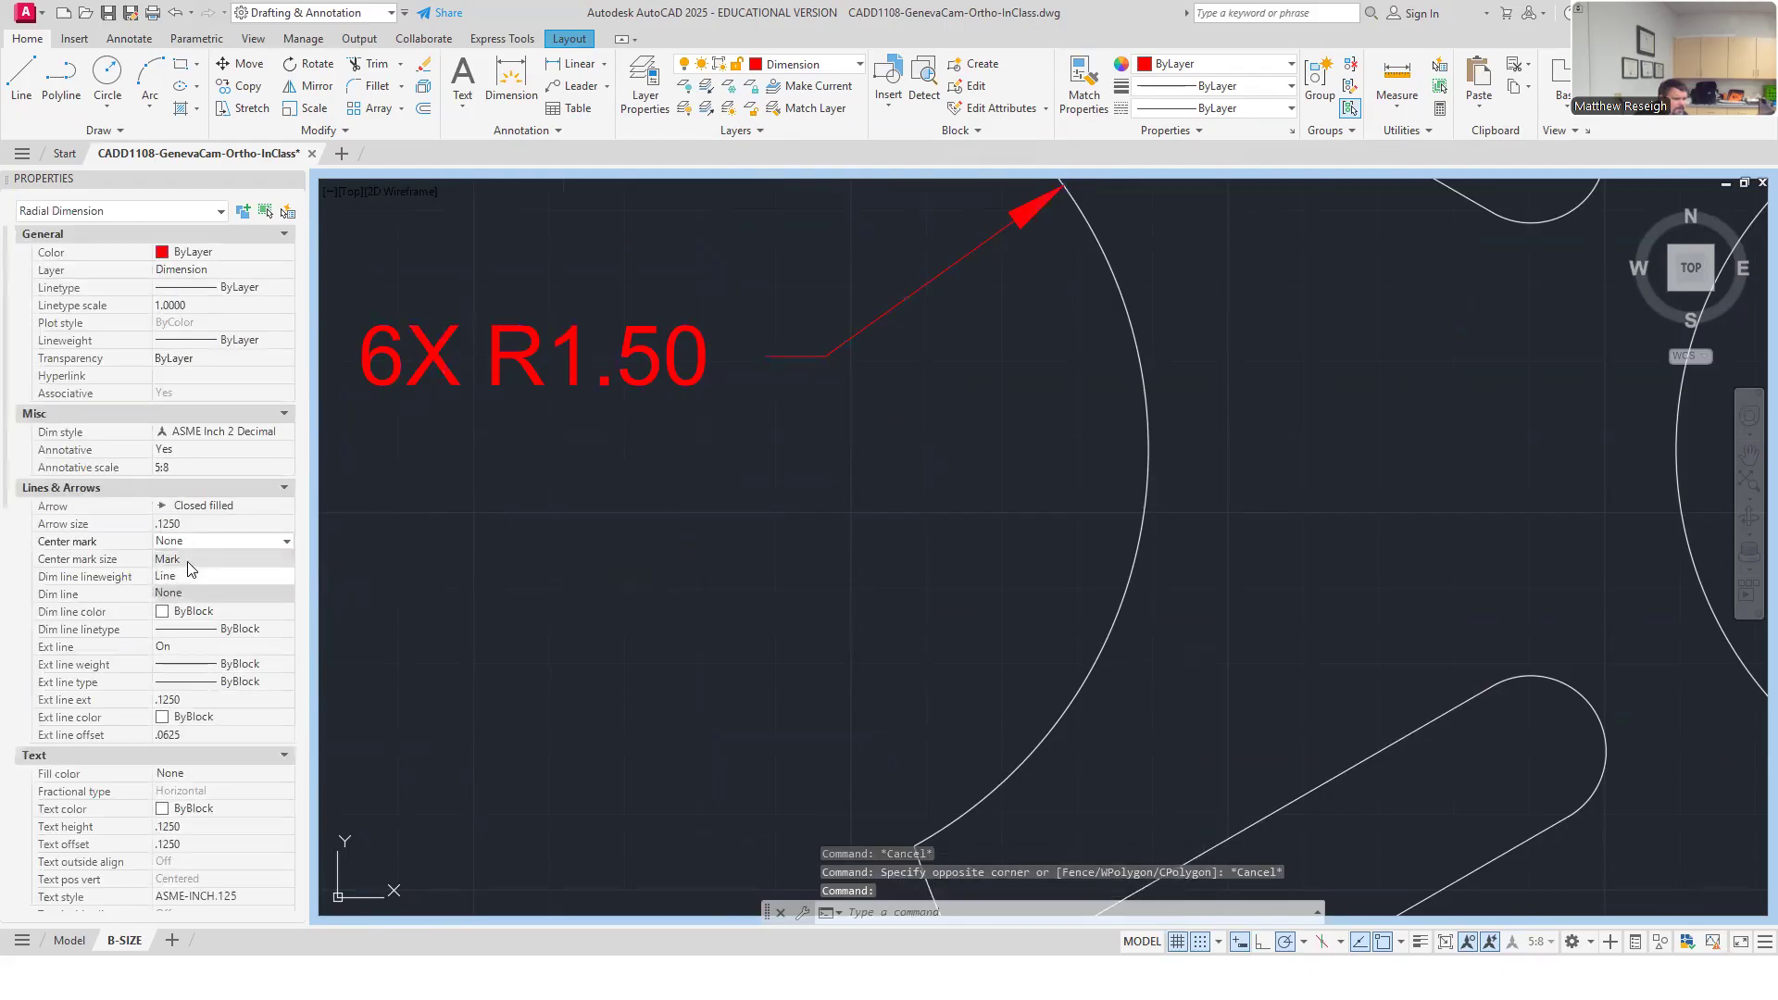
left_click(186, 558)
key("Escape")
scroll(626, 583, "down", 4)
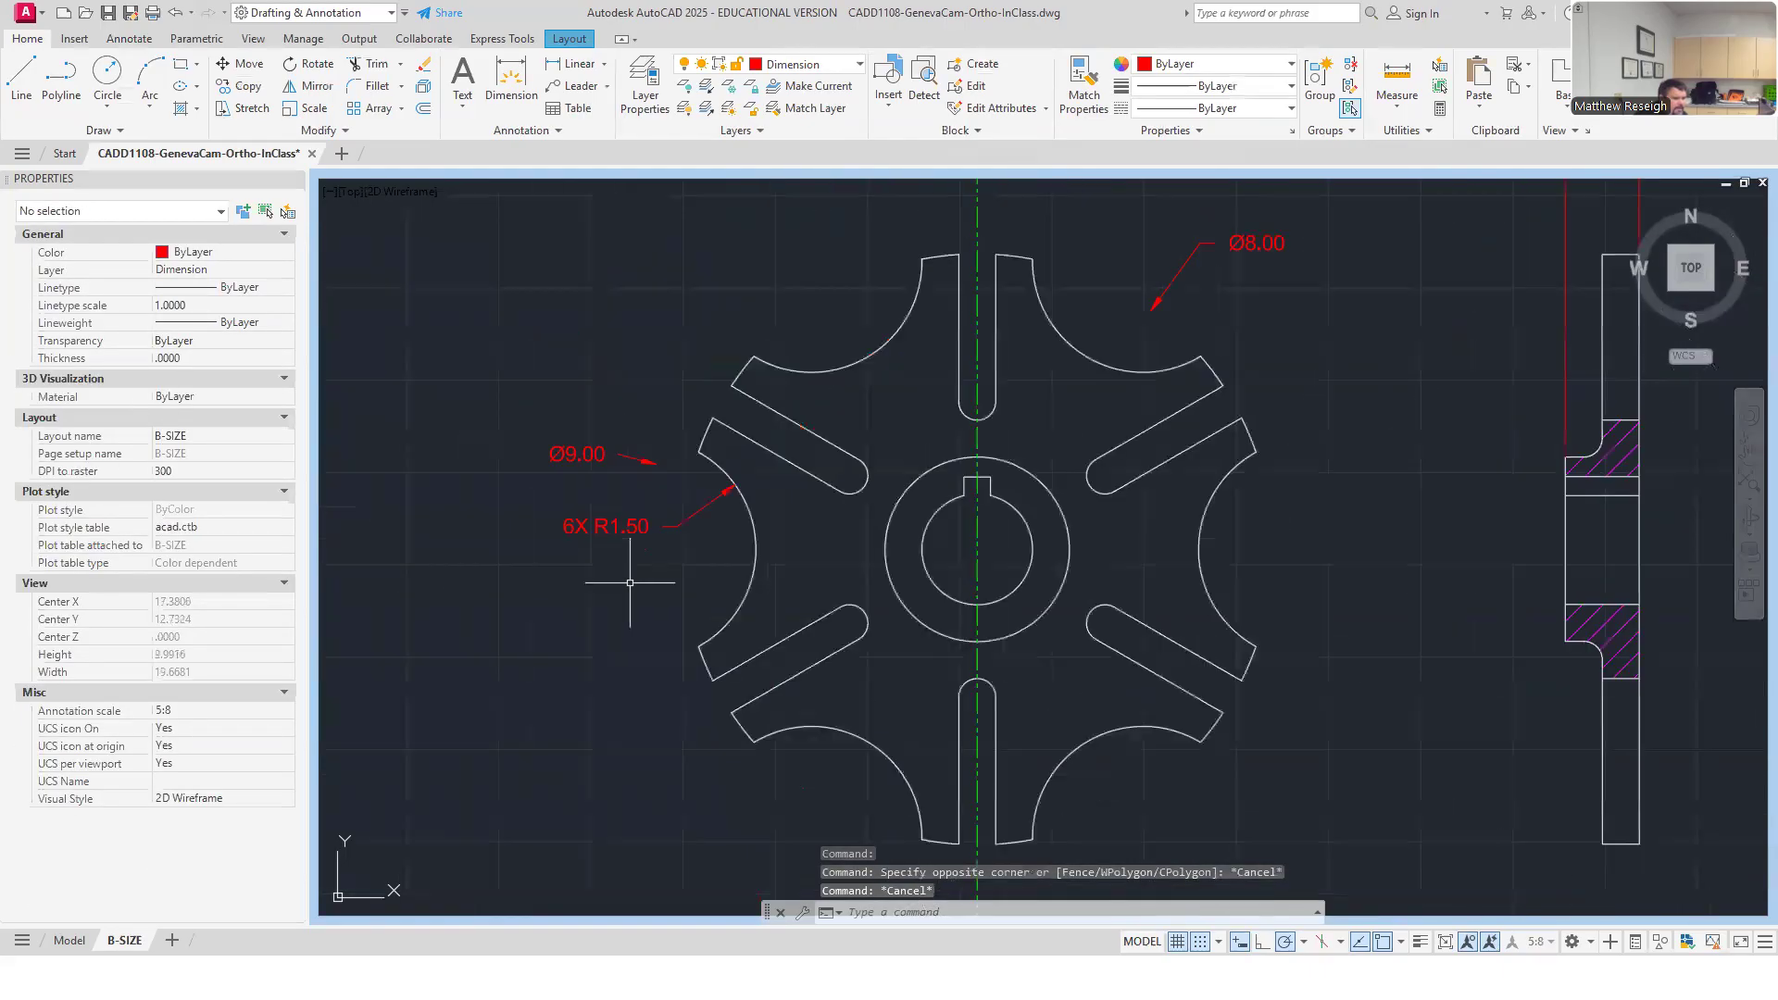
Turn the Center layer back on and examine where the horizontal centerline crosses the outermost circle near the 6X R1.50 callout.
left_click(805, 64)
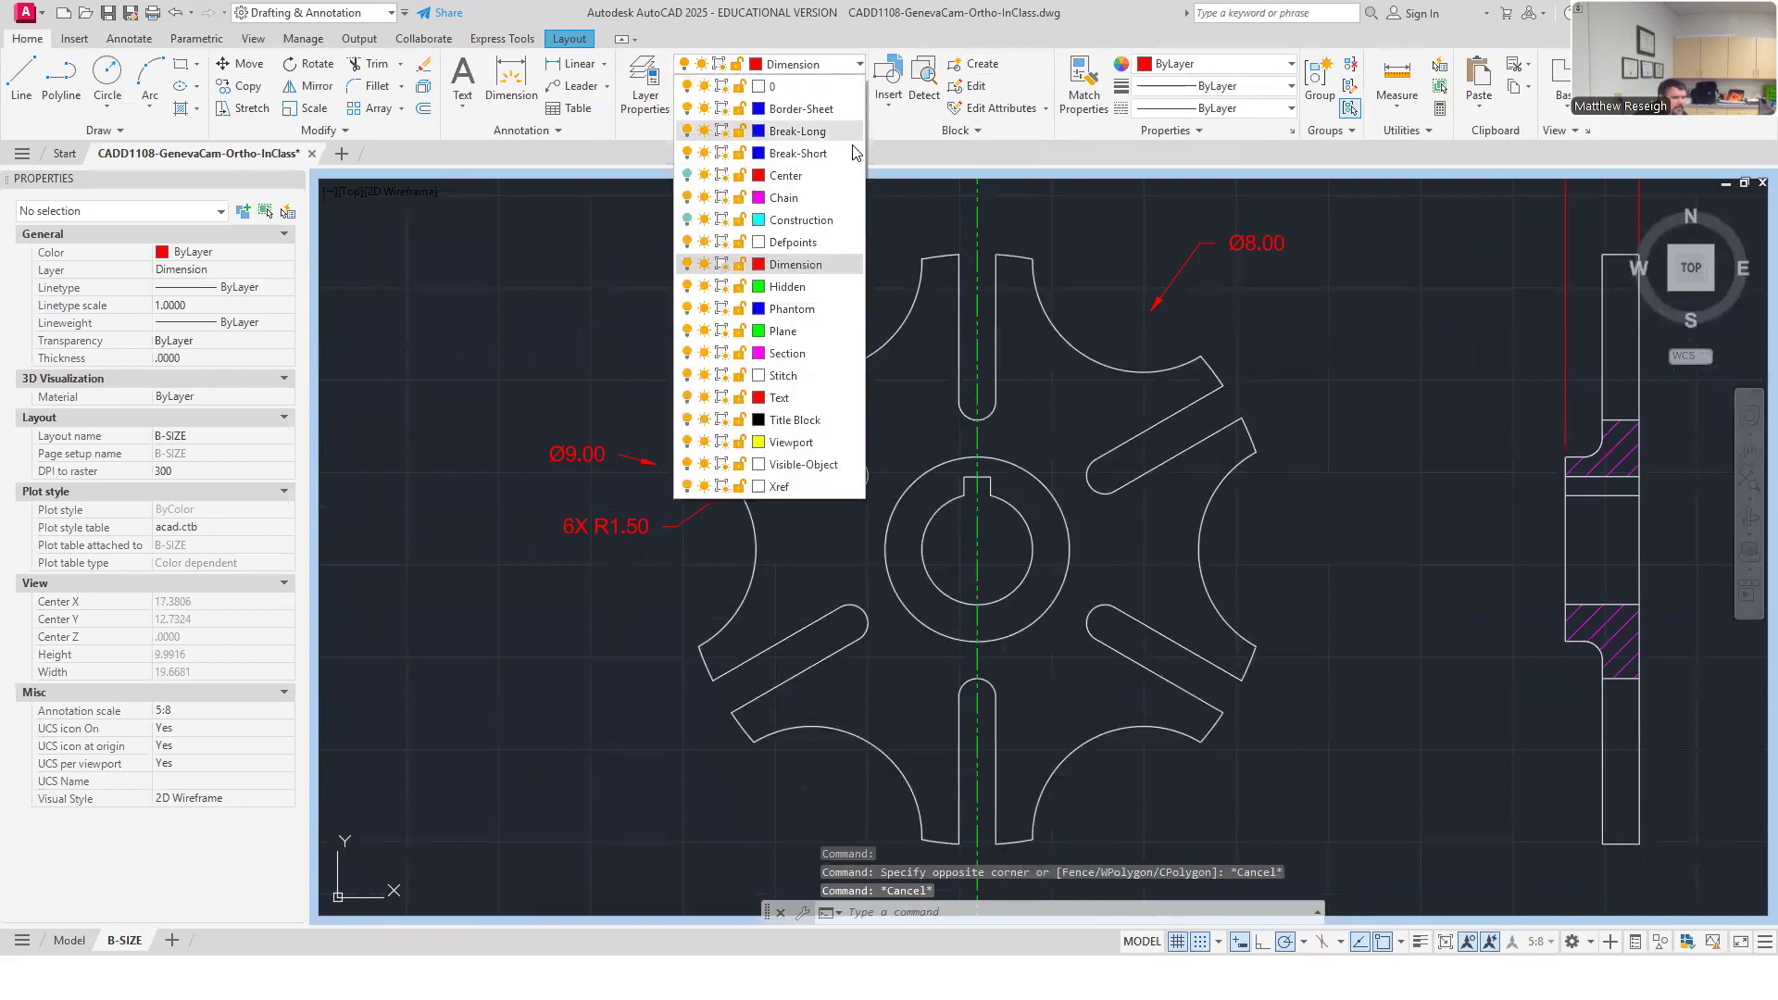
left_click(686, 175)
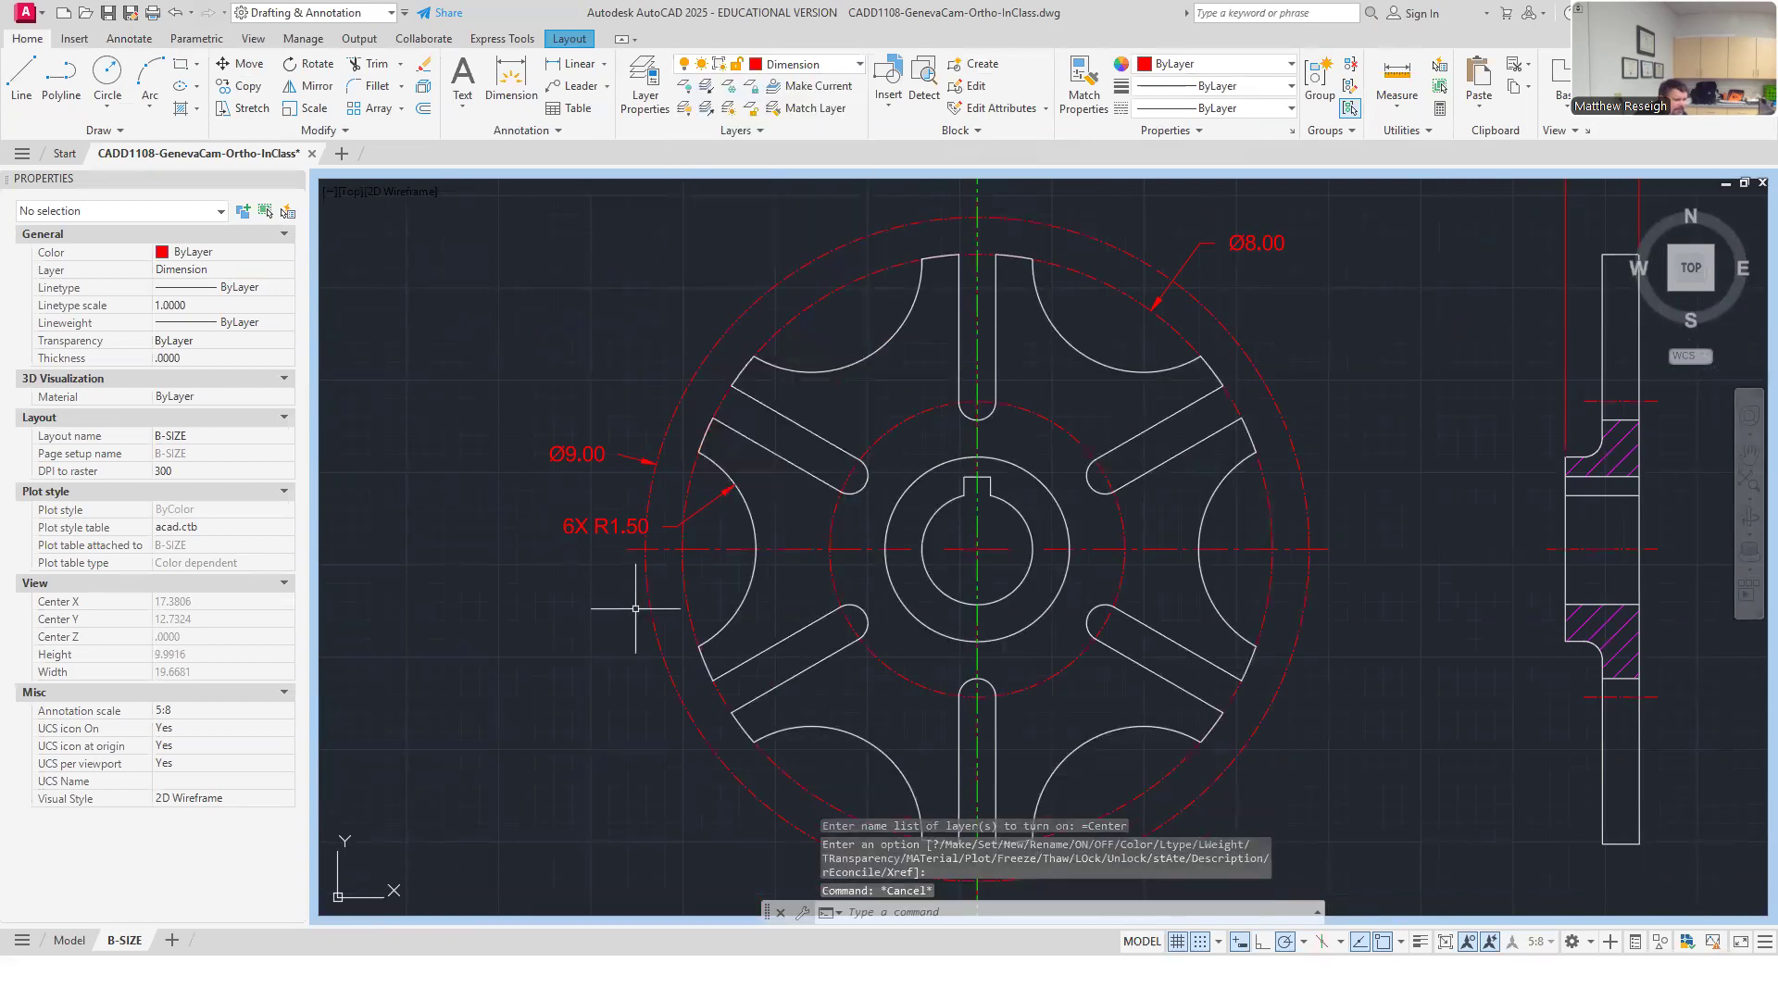
scroll(630, 553, "up", 2)
scroll(630, 553, "up", 5)
left_click(663, 518)
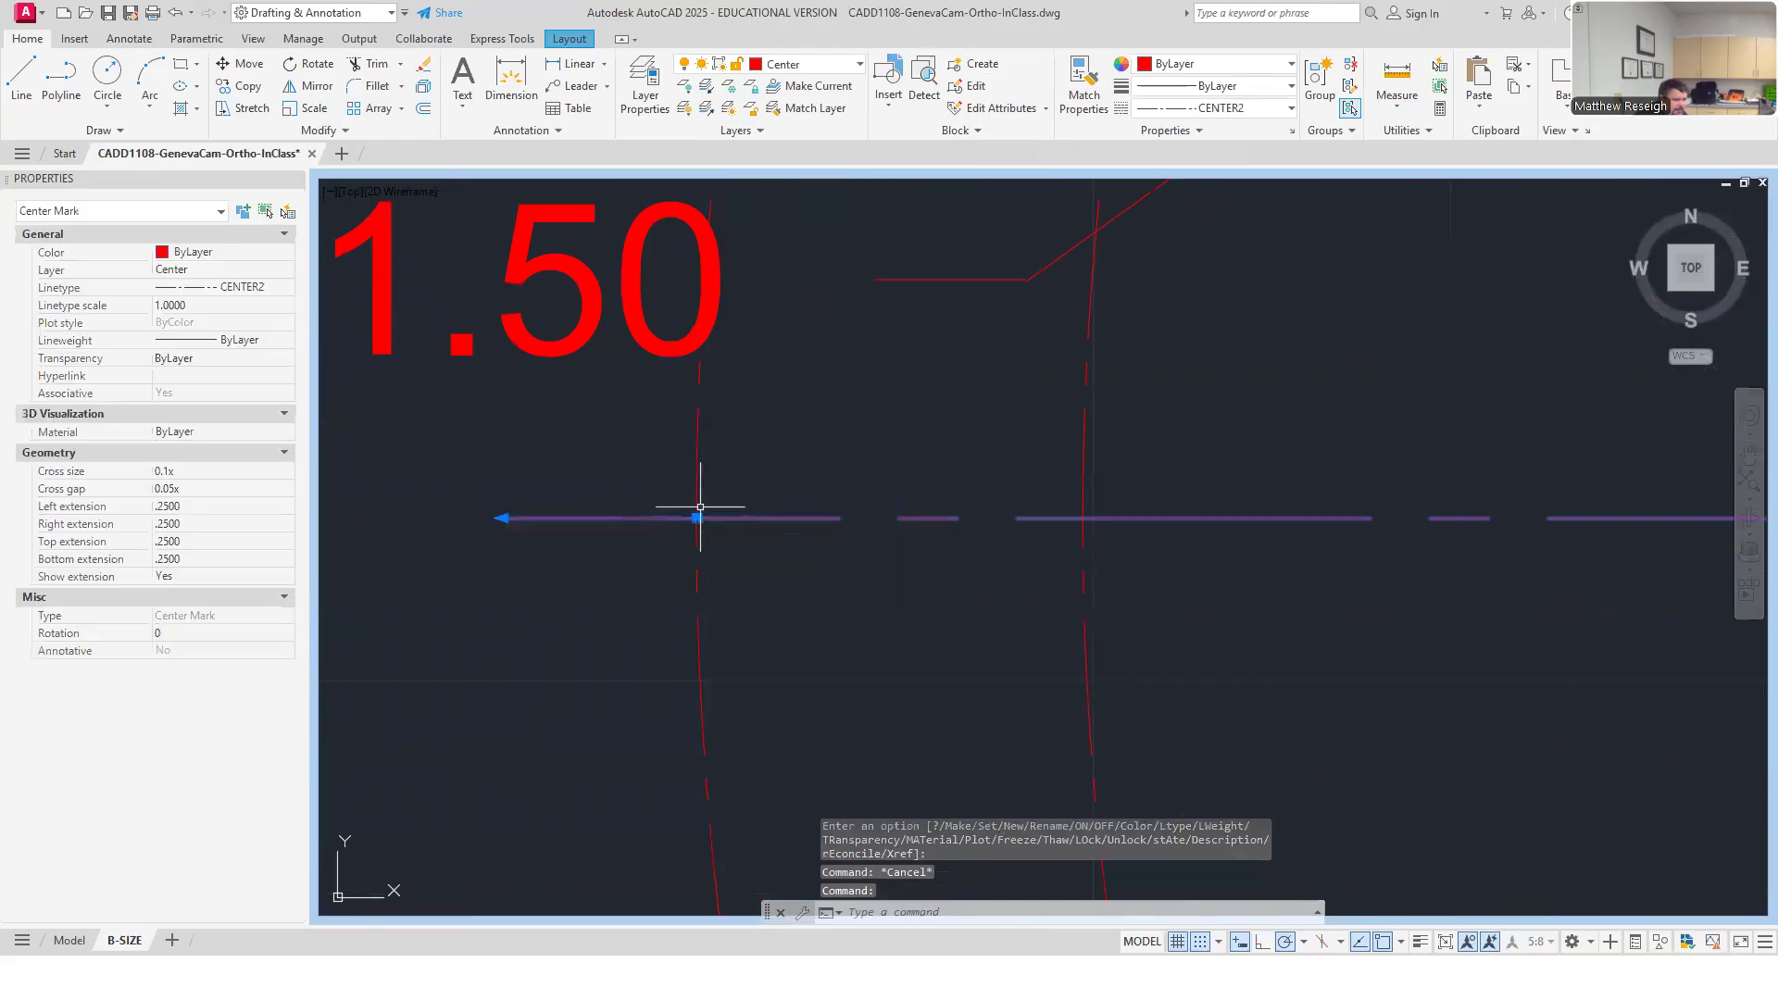
key("Escape")
scroll(656, 595, "down", 5)
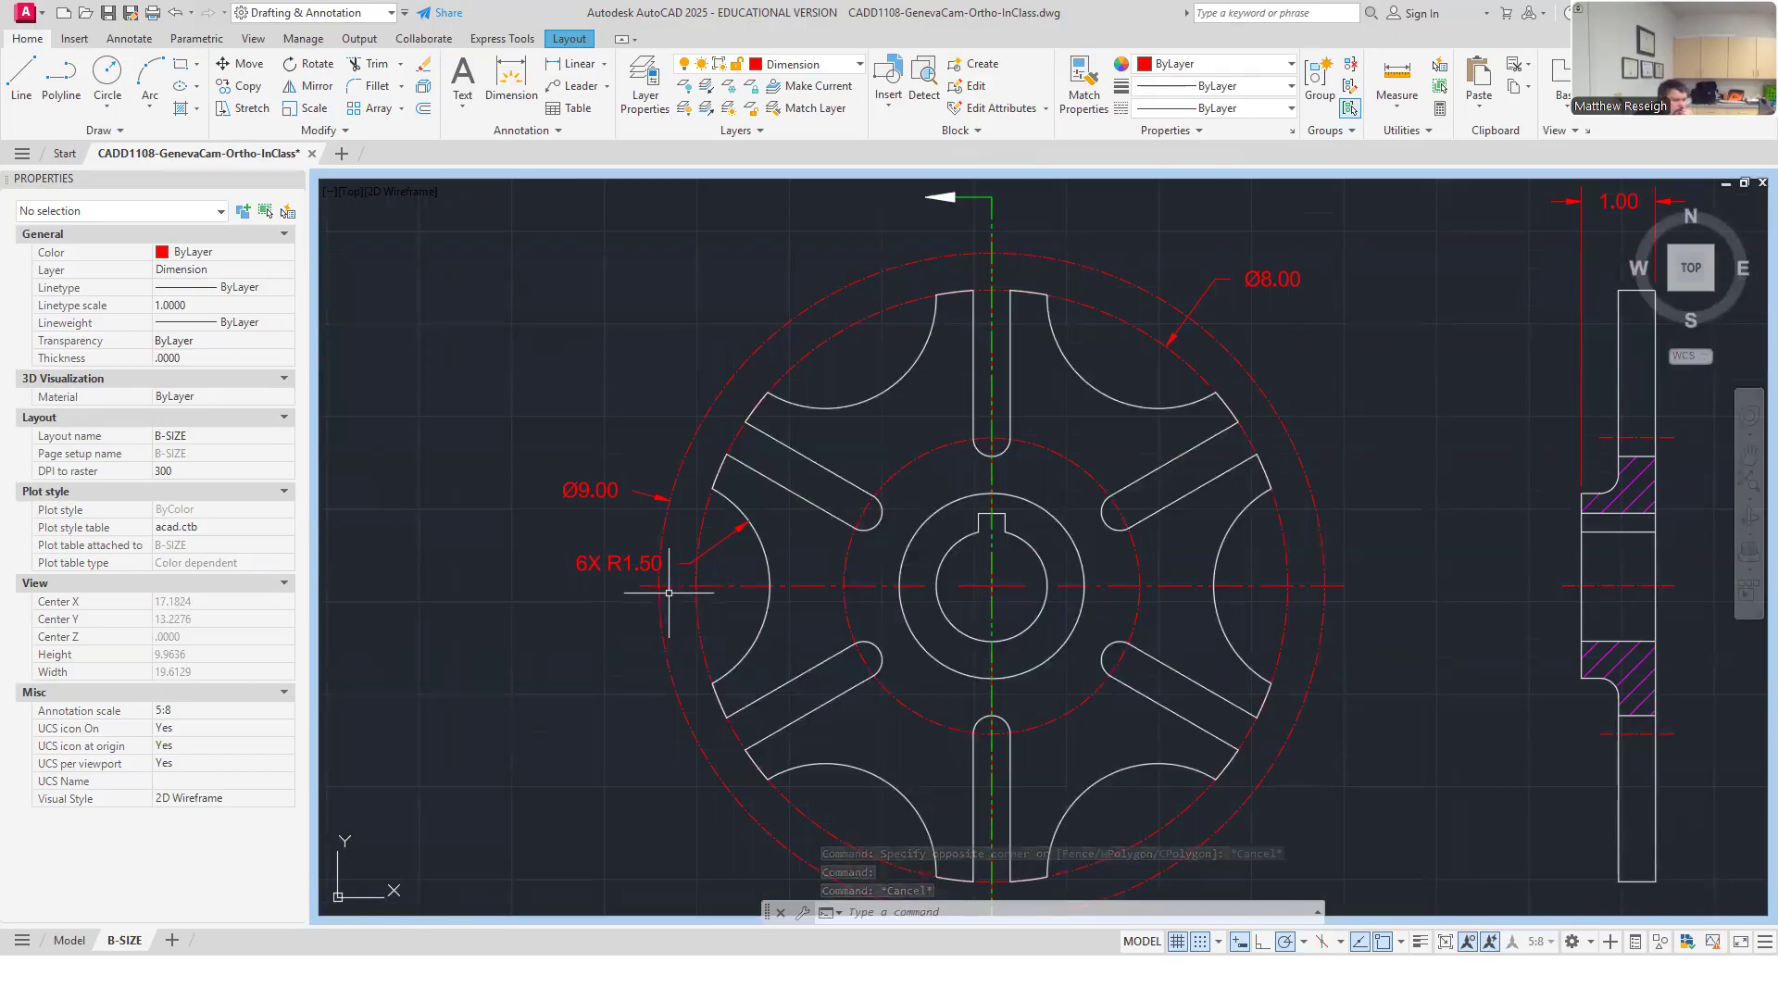
scroll(666, 598, "up", 2)
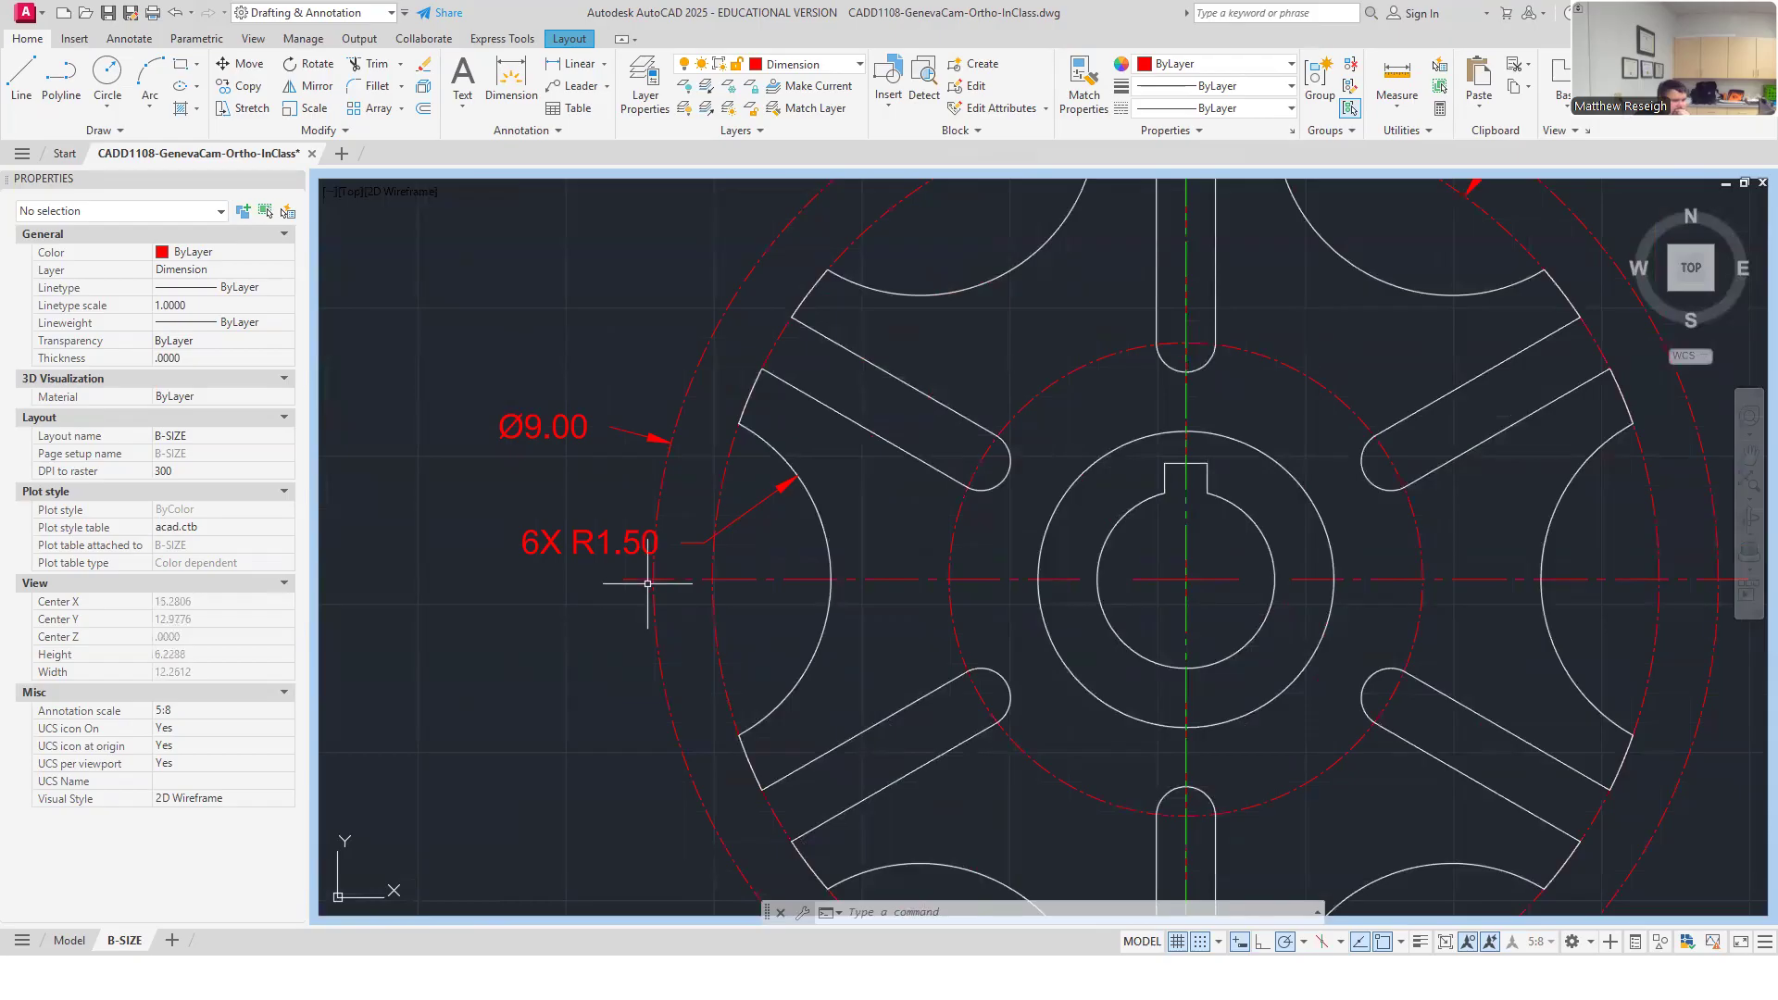
scroll(610, 629, "down", 2)
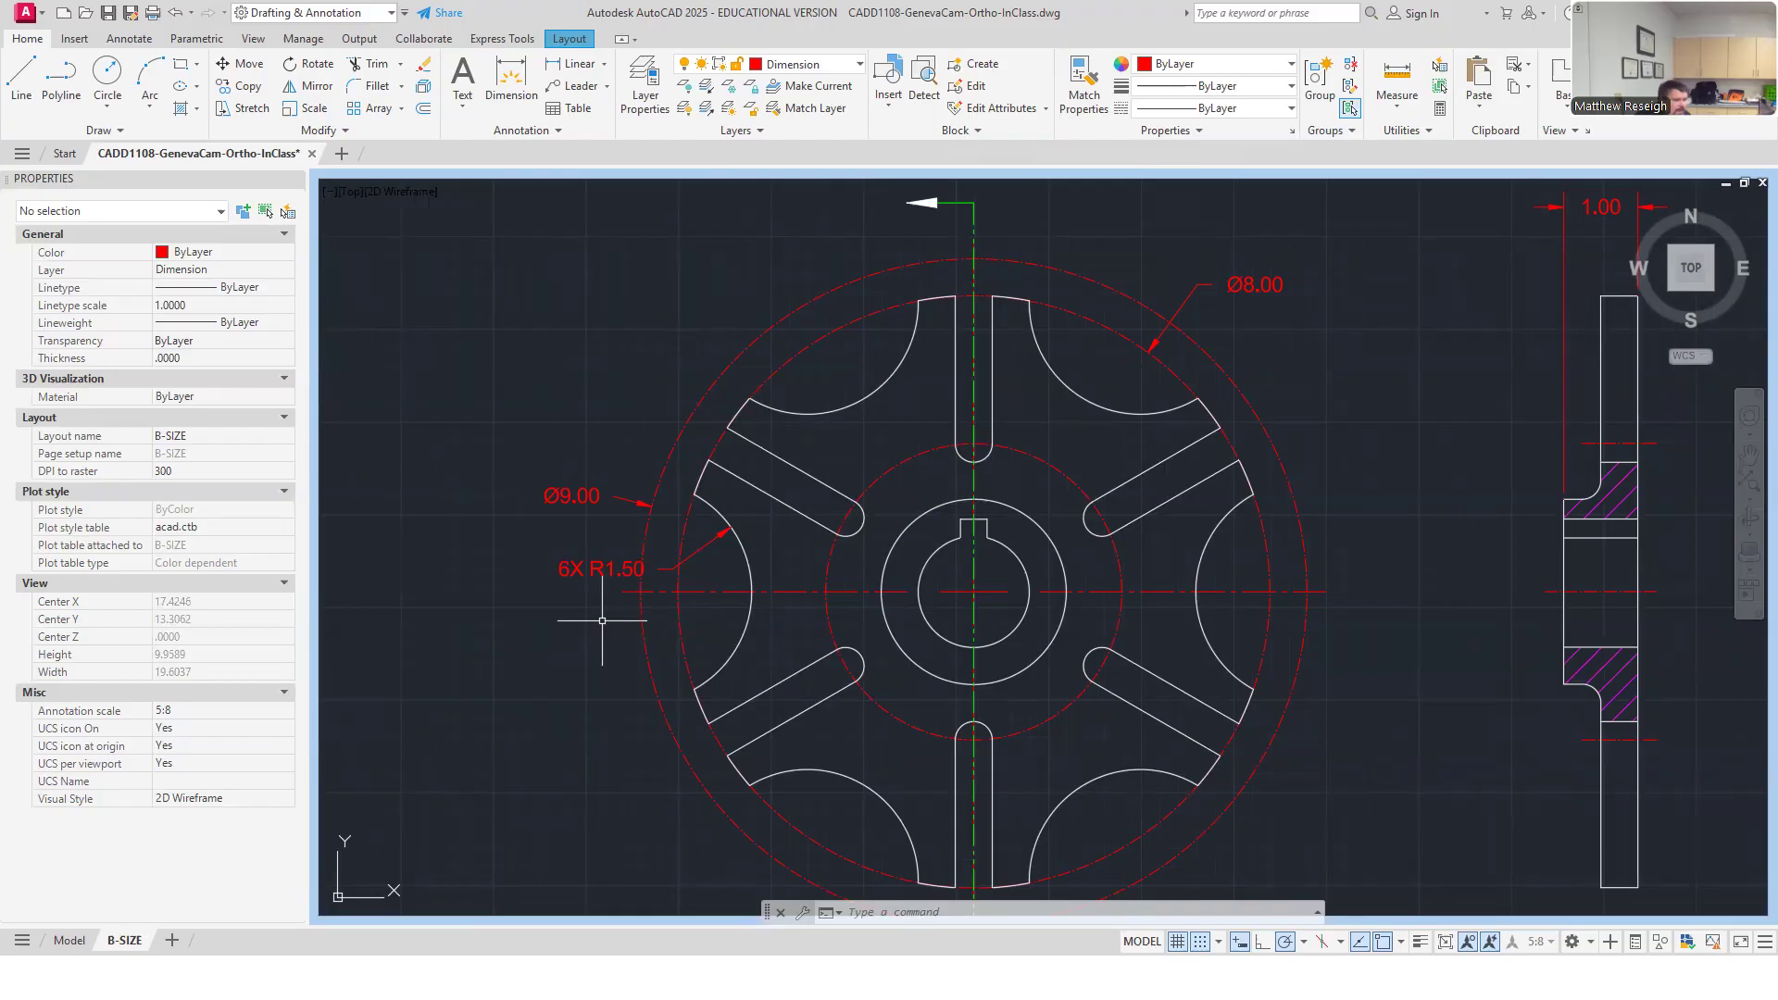
Make Center the current layer and draw a line from the cam's center to the upper-left cutout's arc center on the outermost circle.
left_click(860, 65)
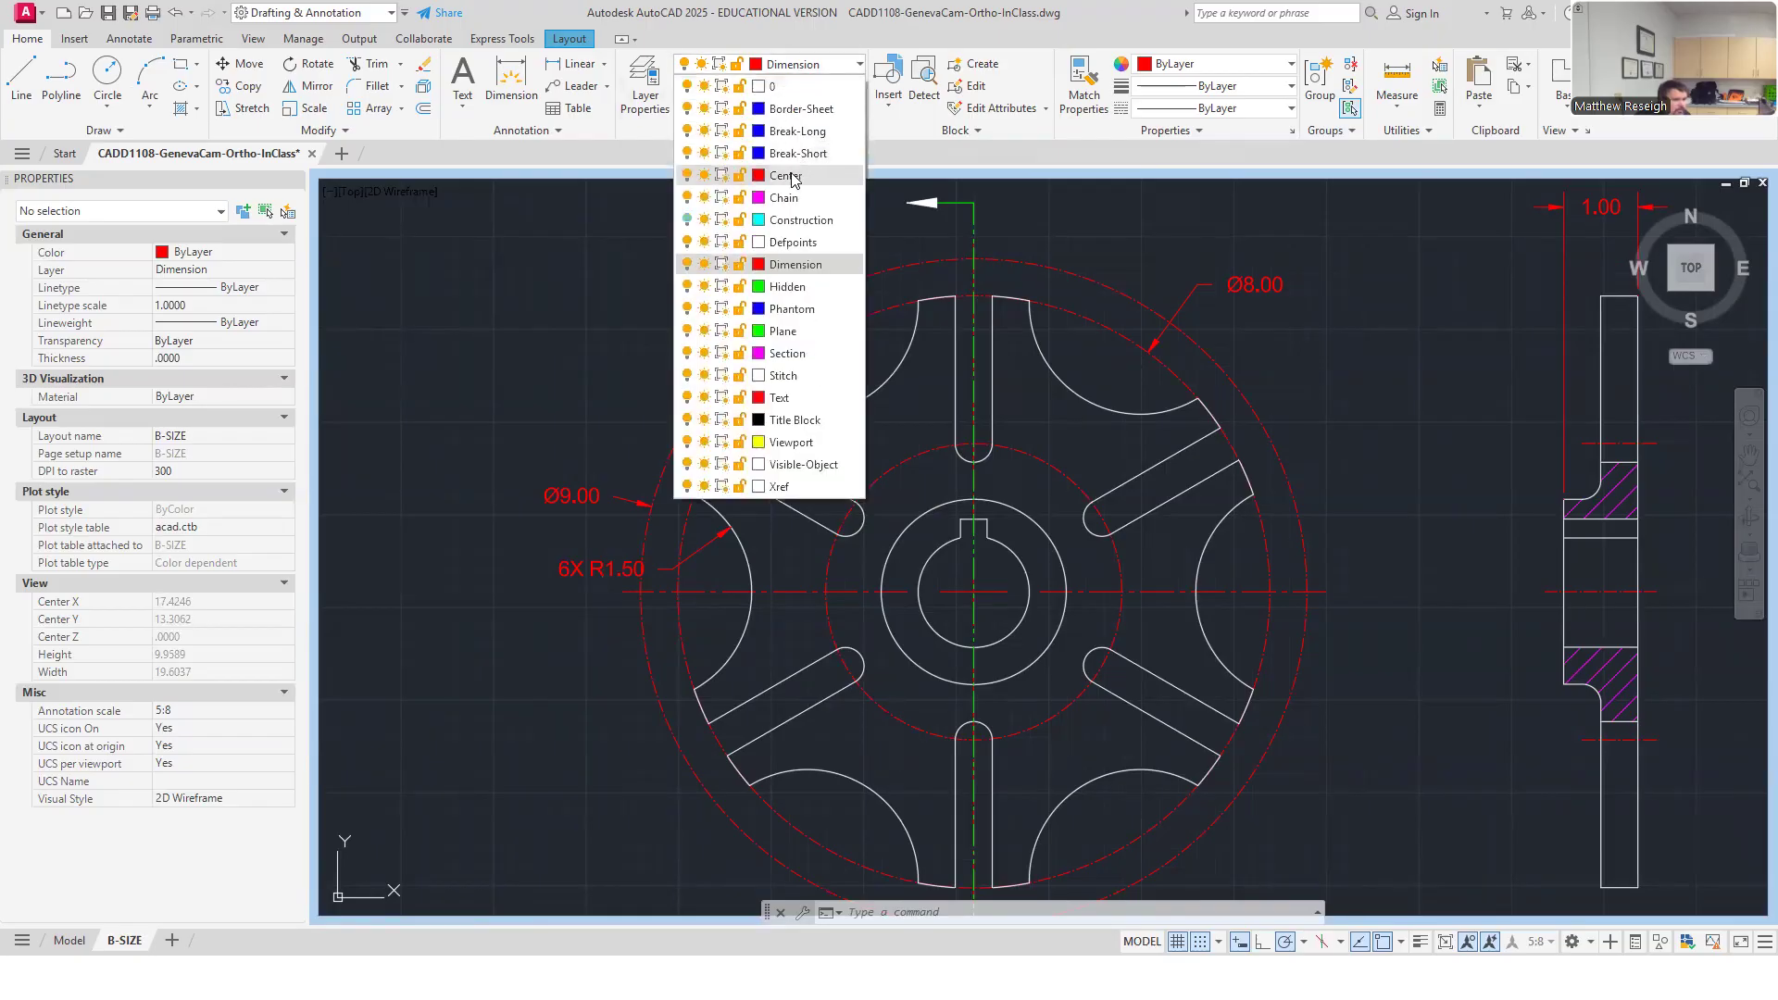
left_click(796, 179)
left_click(21, 78)
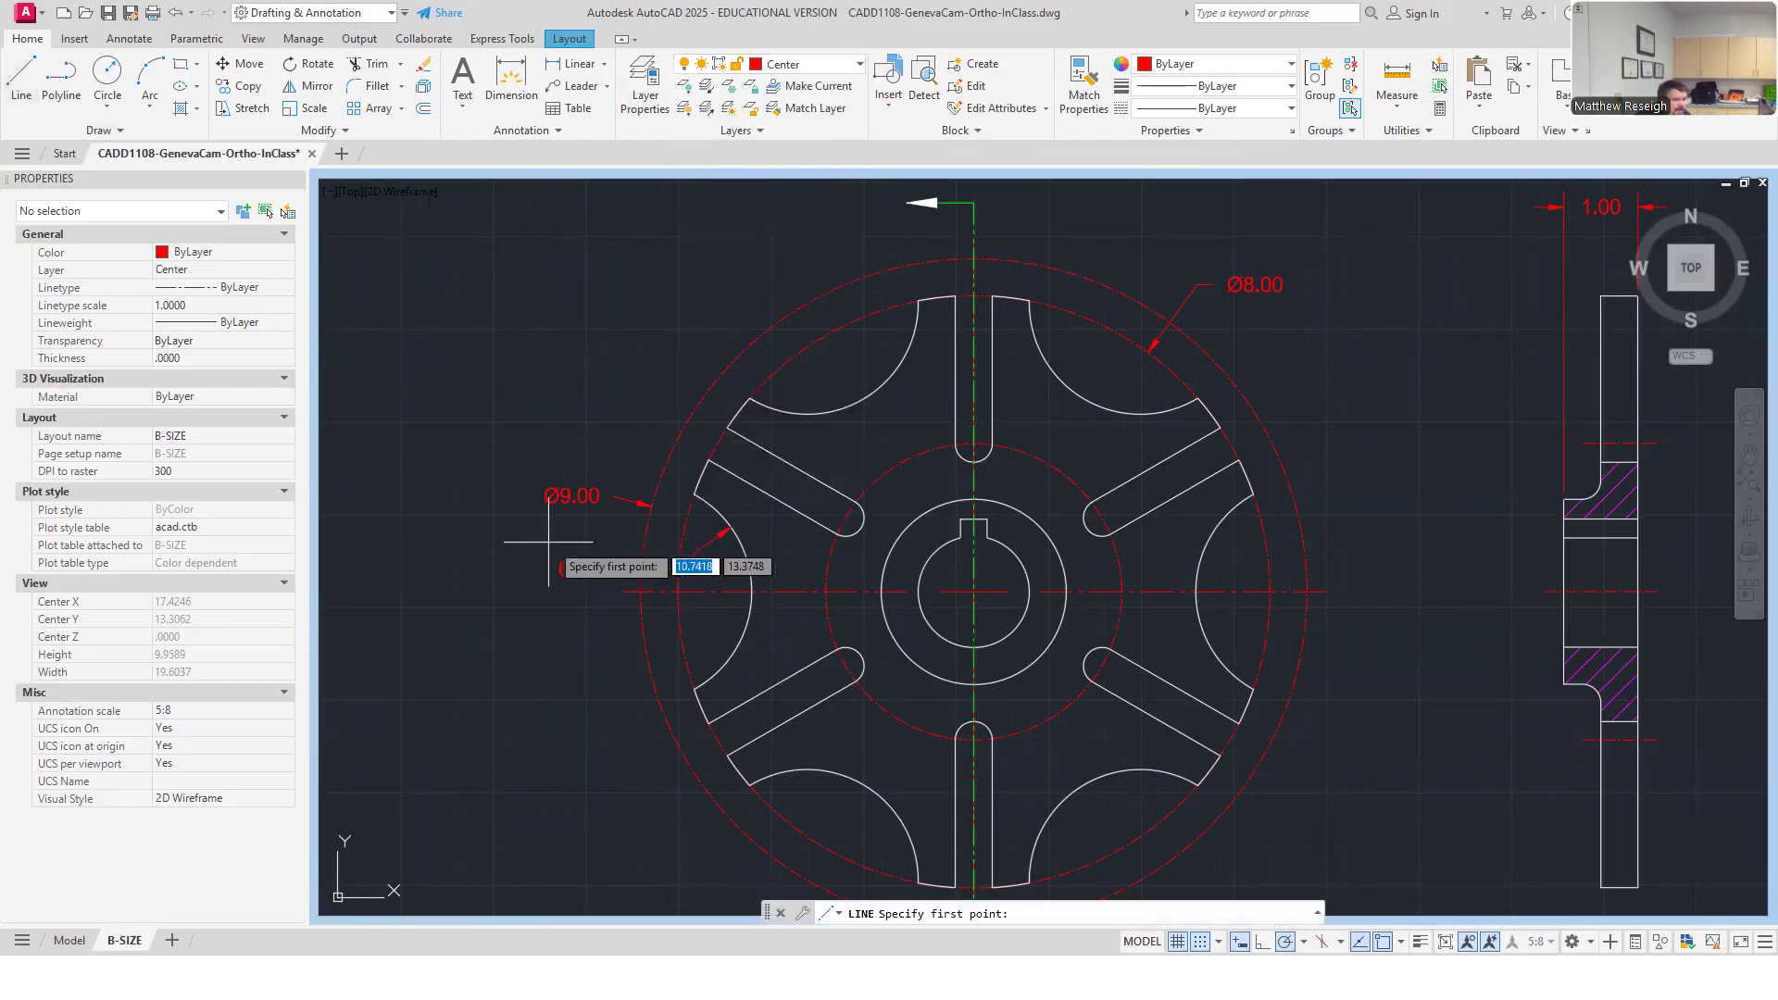
left_click(973, 591)
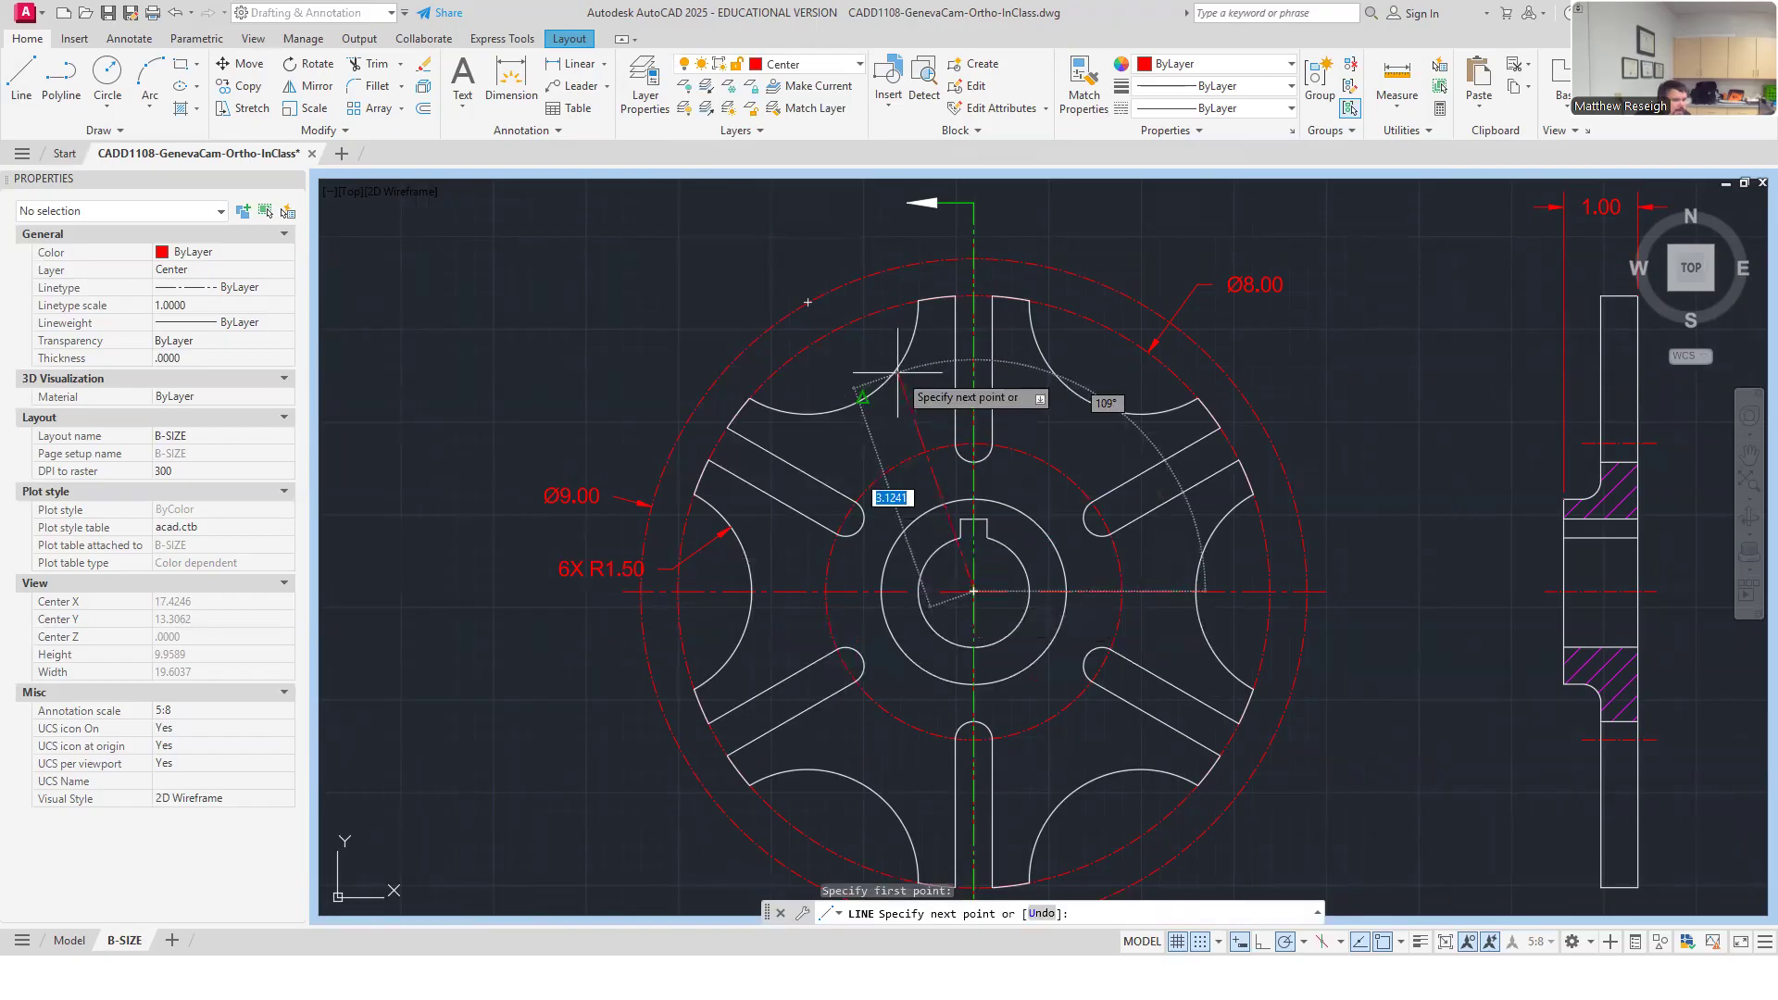
left_click(807, 303)
key("Escape")
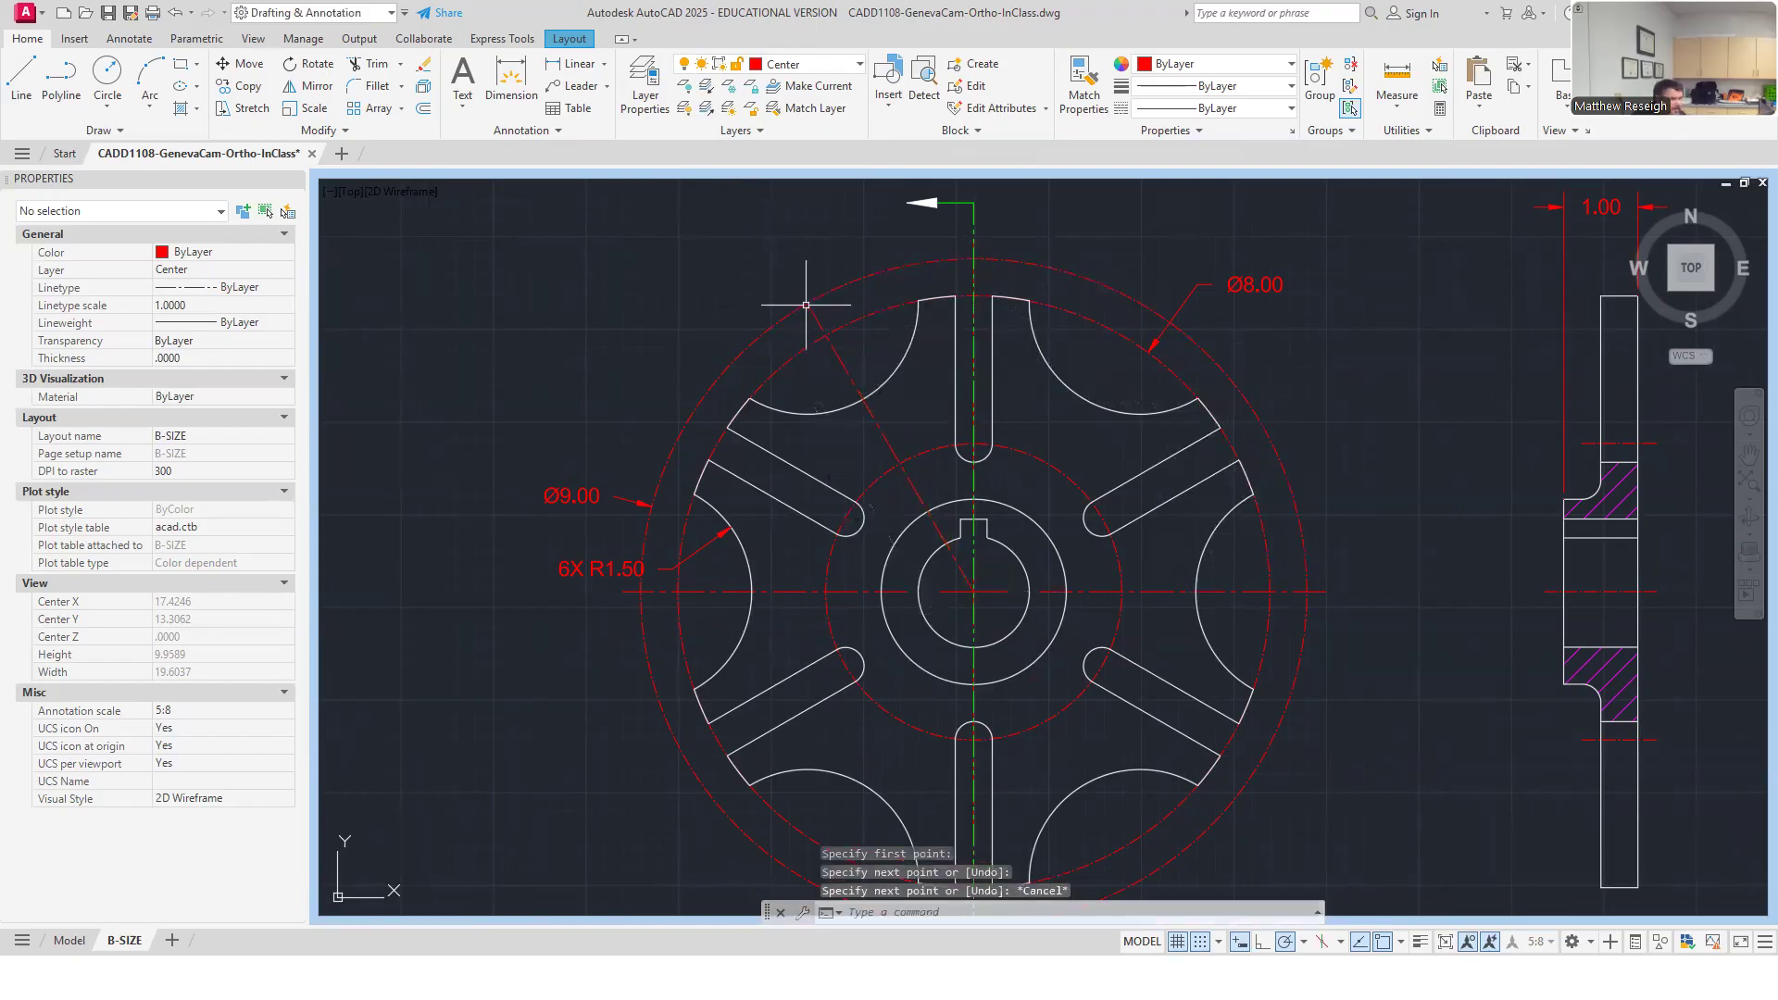
Extend the angled centerline's outer end by .25 beyond the outermost circle.
scroll(807, 303, "up", 2)
left_click(807, 301)
left_click(807, 300)
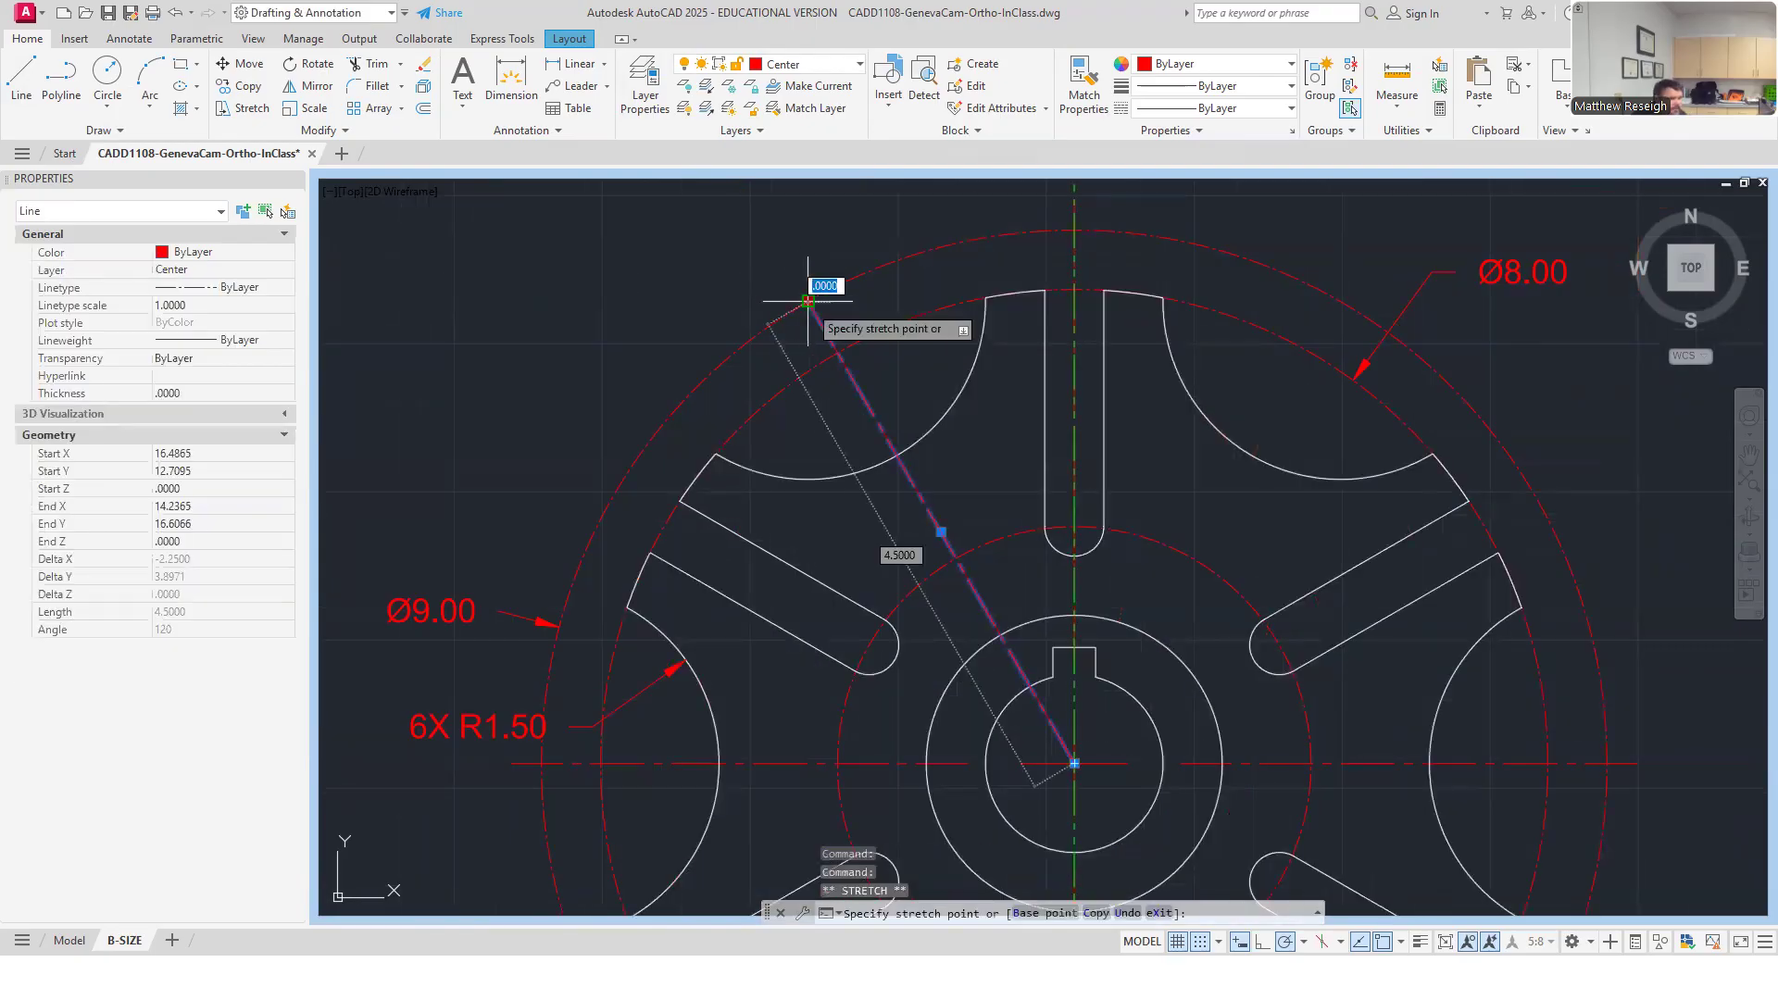
type(".25")
key("Return")
right_click(802, 295)
key("Escape")
scroll(810, 312, "down", 4)
scroll(845, 380, "up", 3)
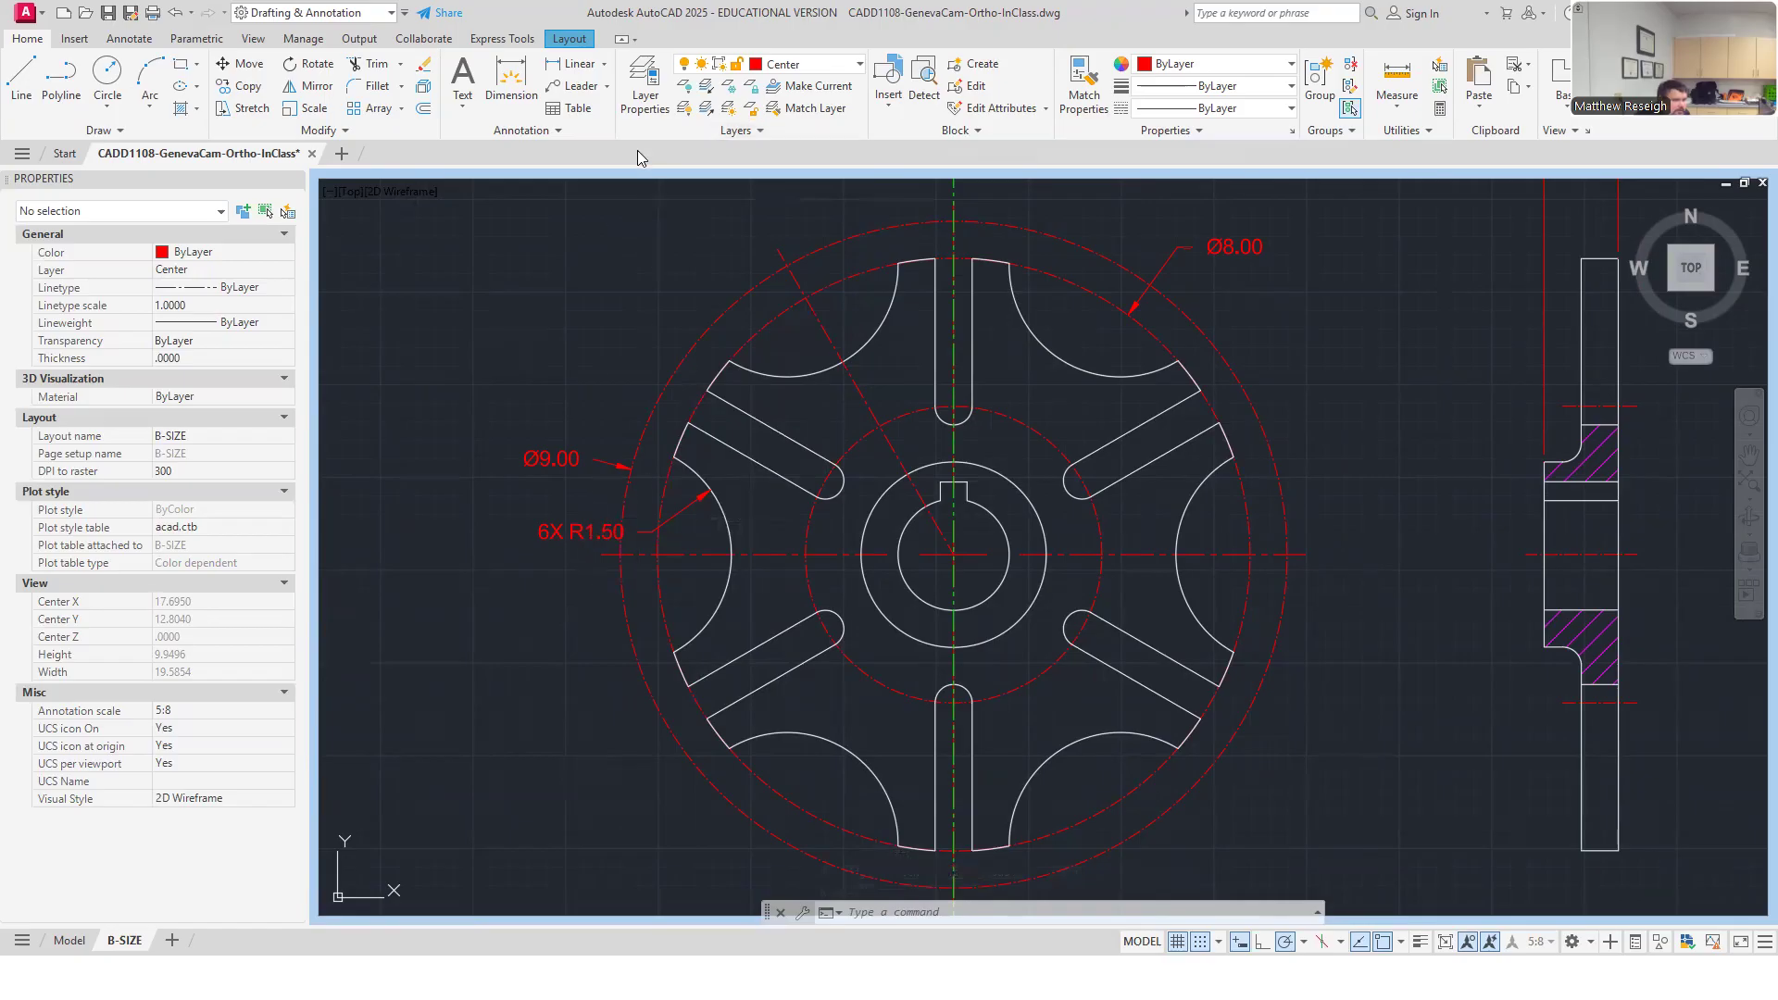
Add an angular dimension between the horizontal centerline and the angled centerline, placing its arc outside the Ø9.00 callout.
left_click(129, 39)
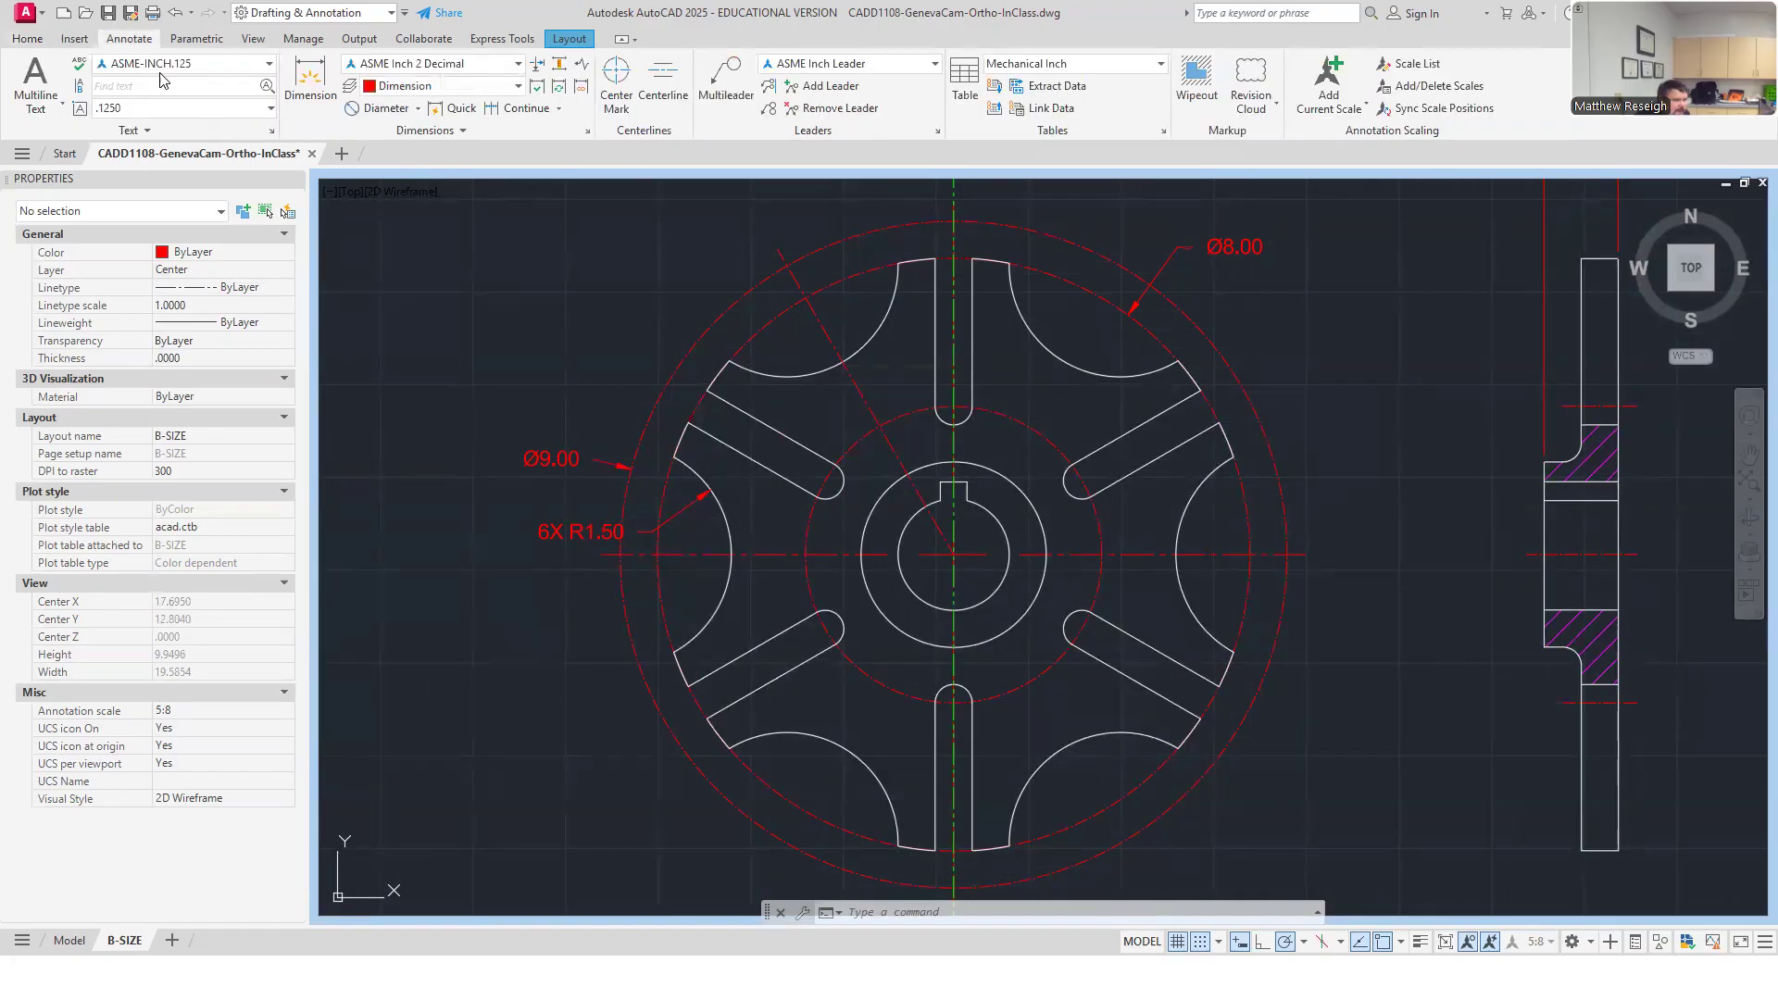
left_click(418, 108)
left_click(378, 214)
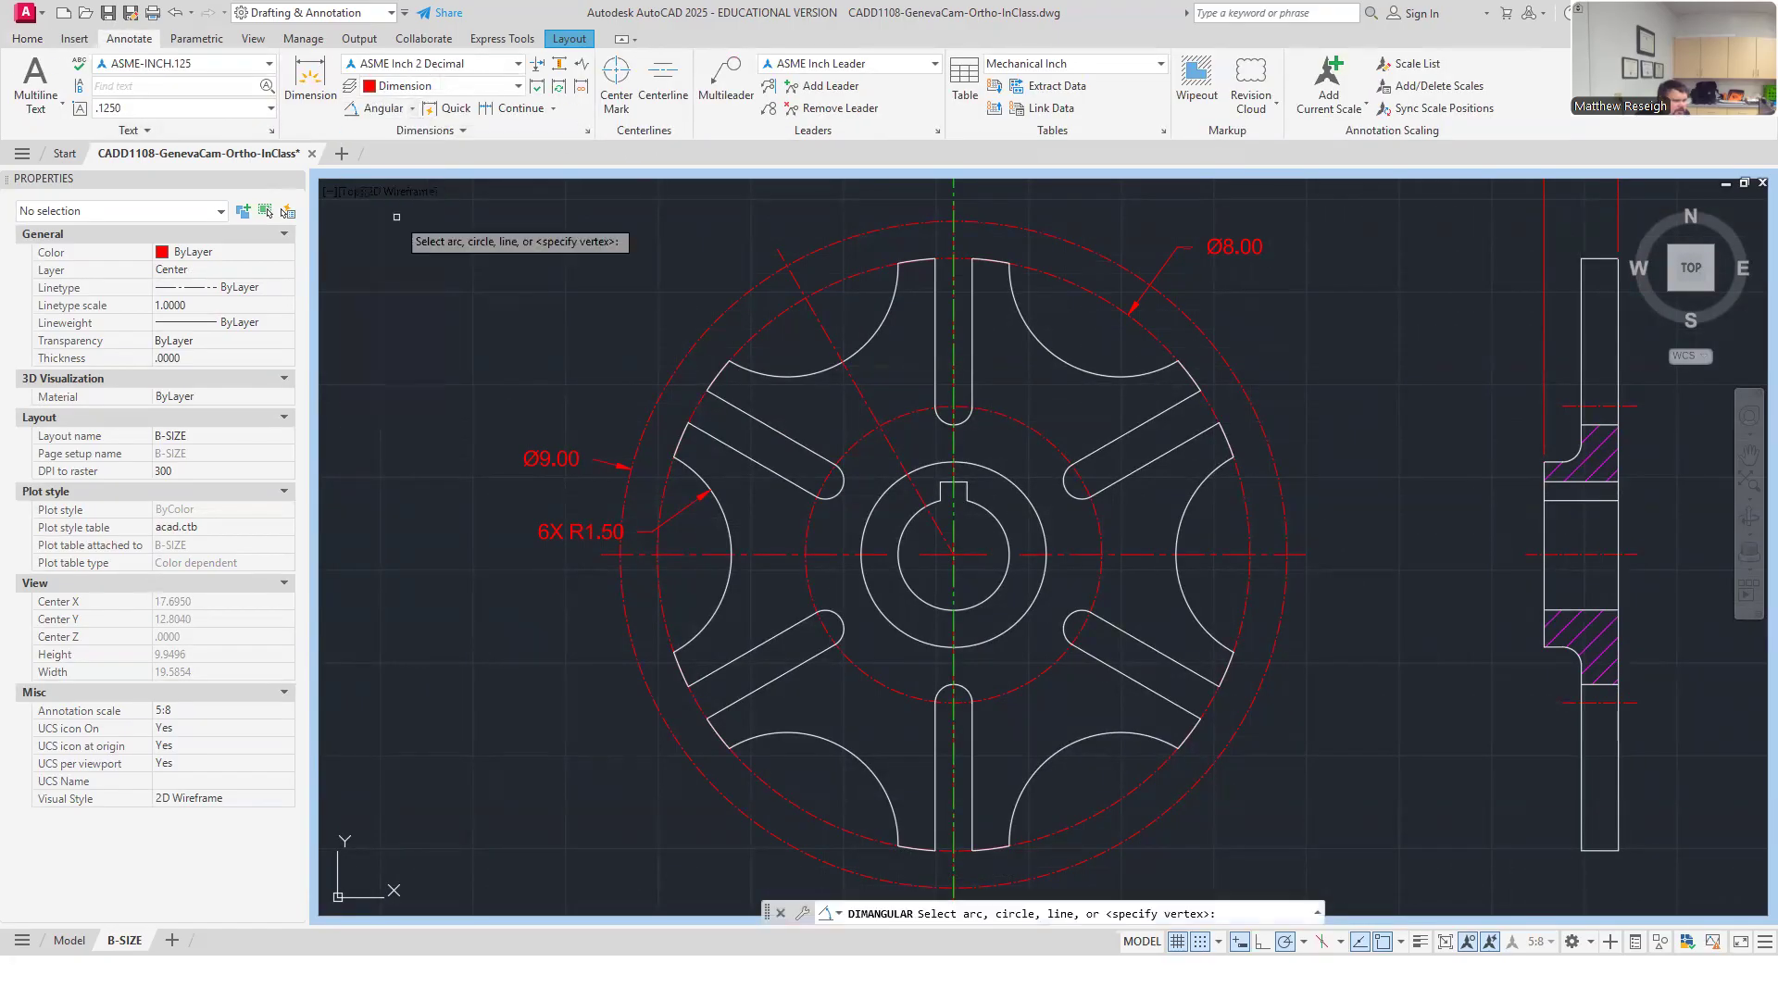
left_click(686, 555)
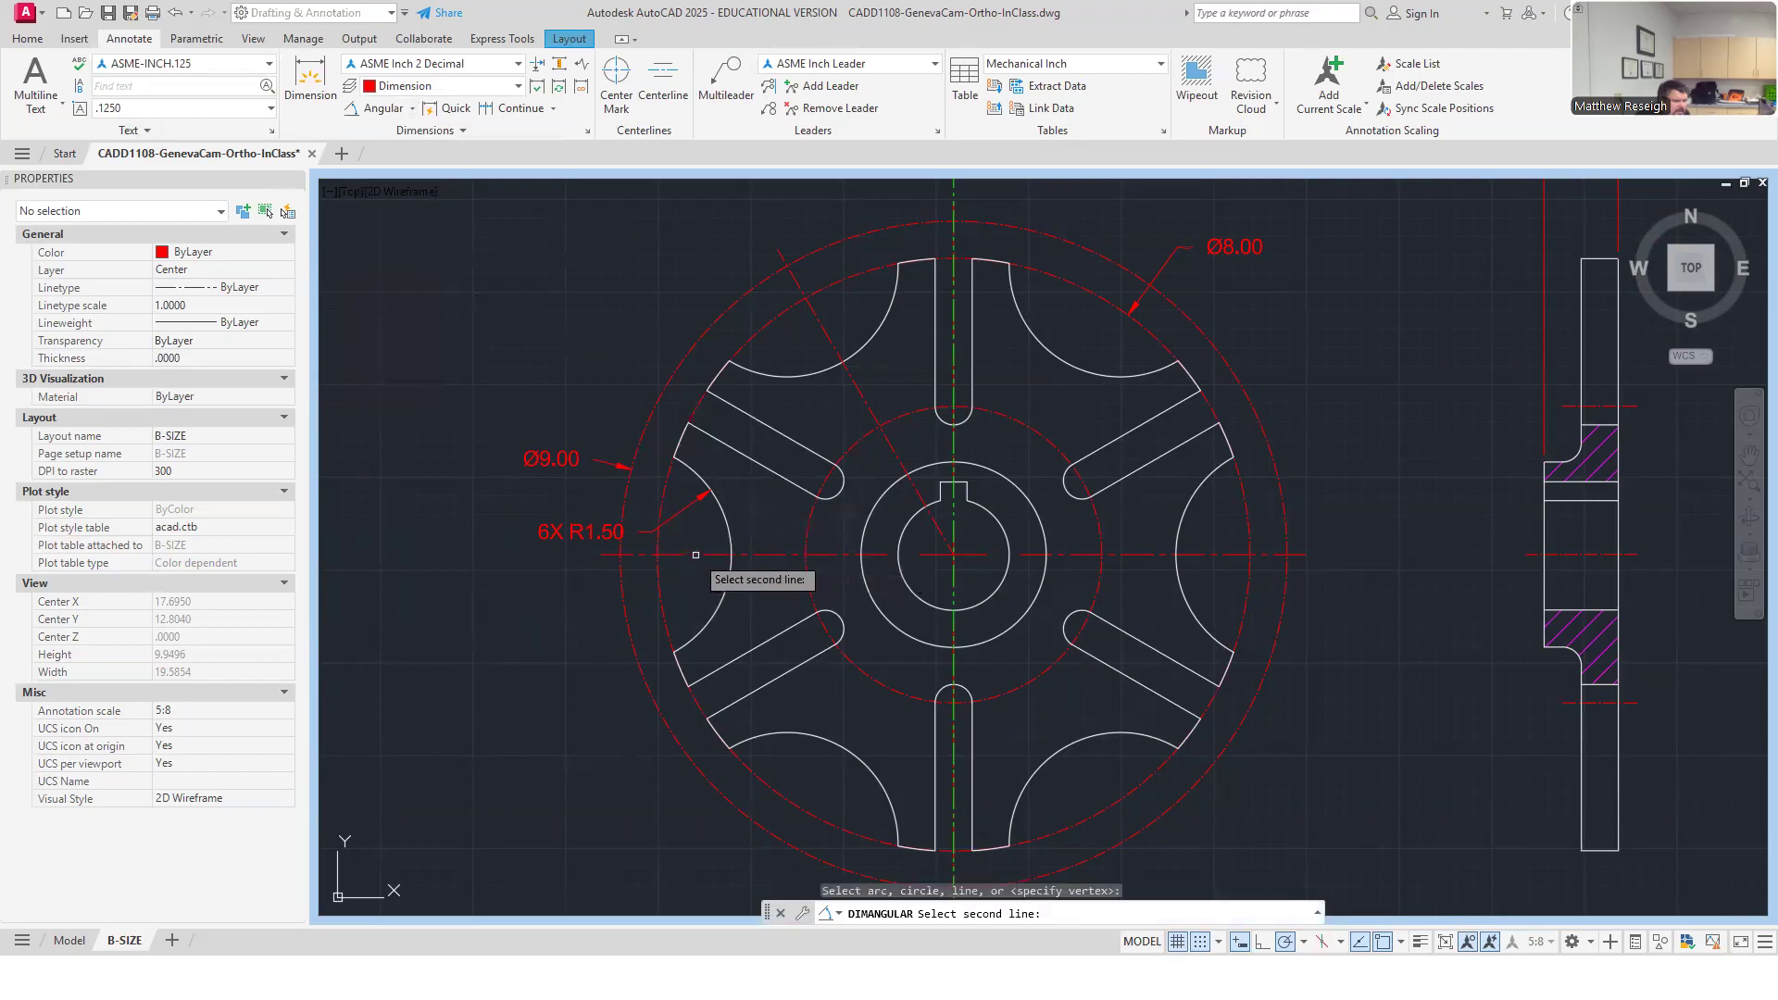
left_click(822, 328)
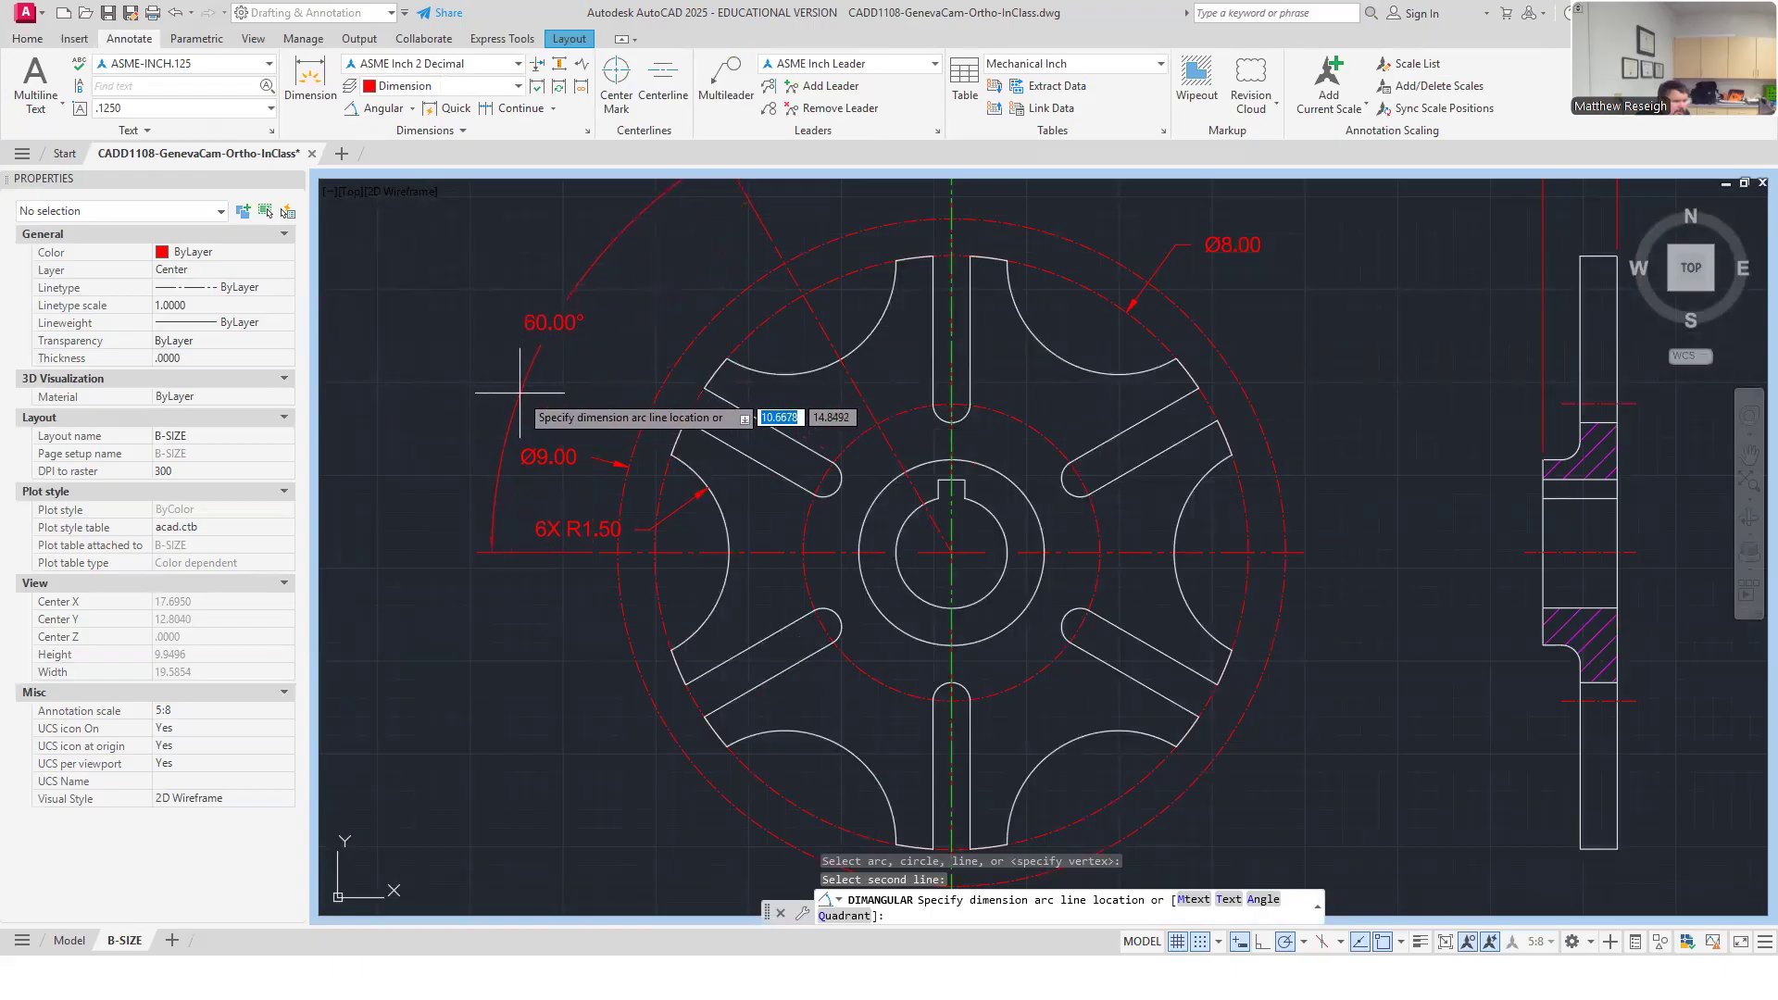
left_click(492, 408)
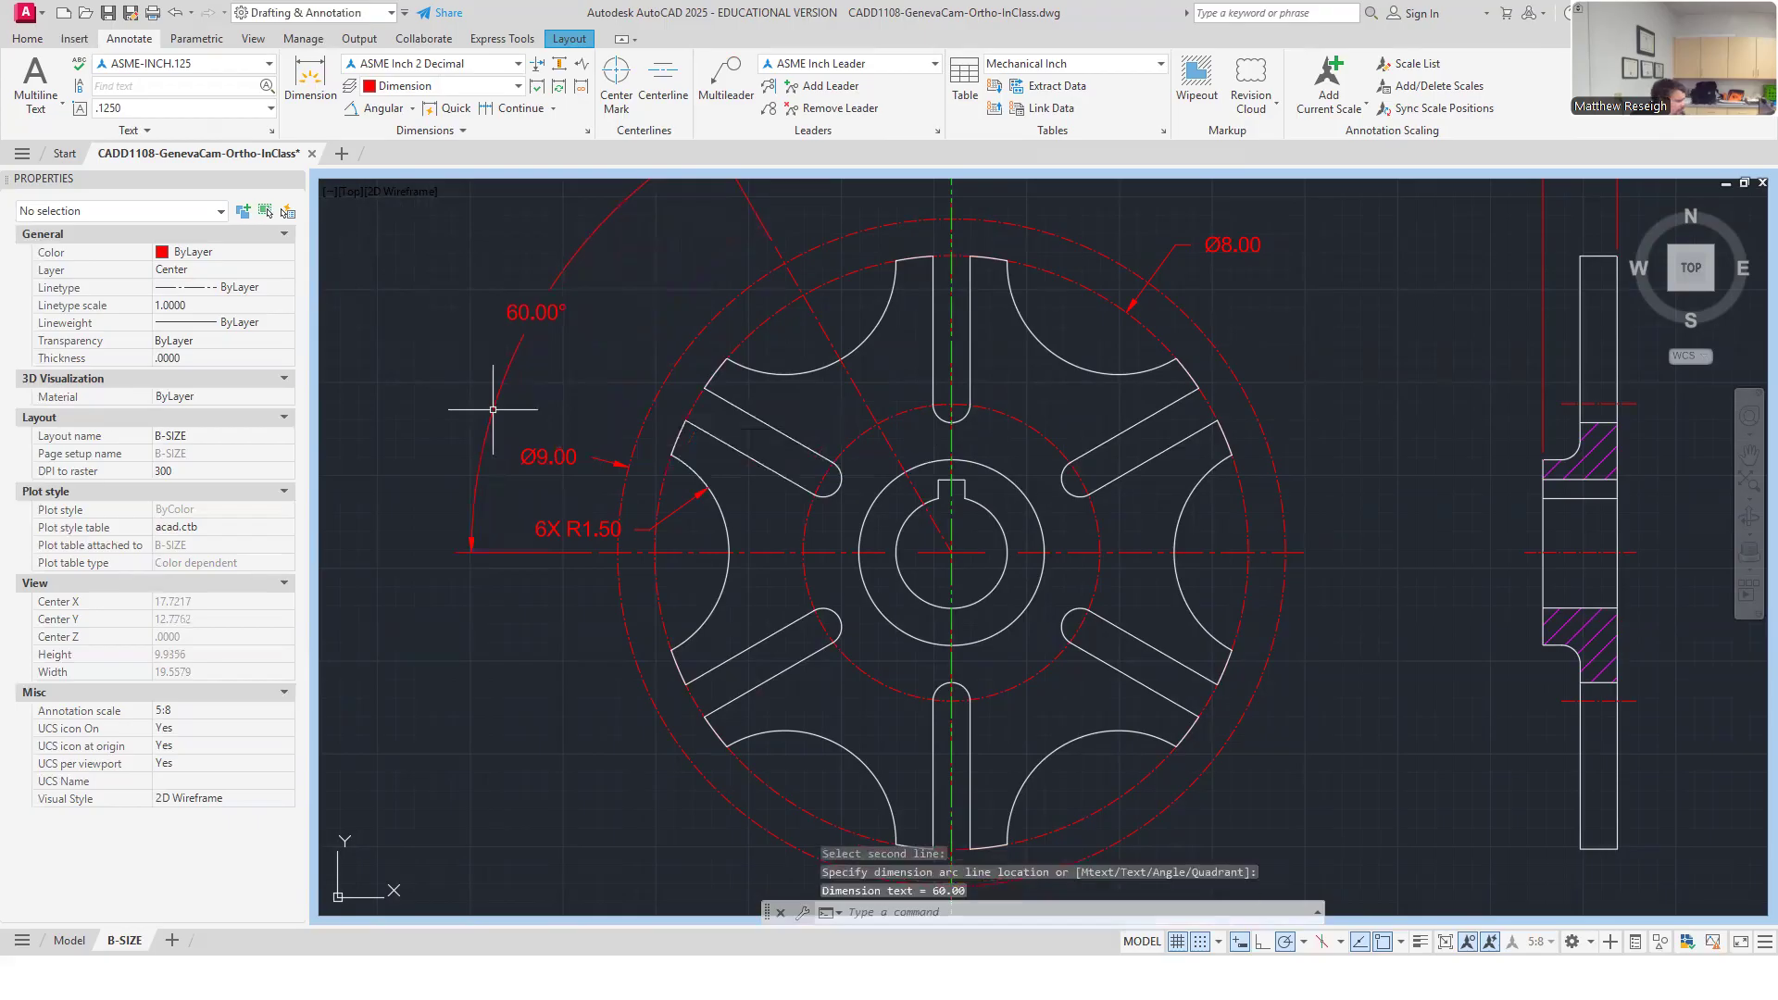
key("Escape")
Move the 6X R1.50 dimension text below the horizontal centerline so its leader points to the left cutout's lower arc.
scroll(614, 630, "up", 2)
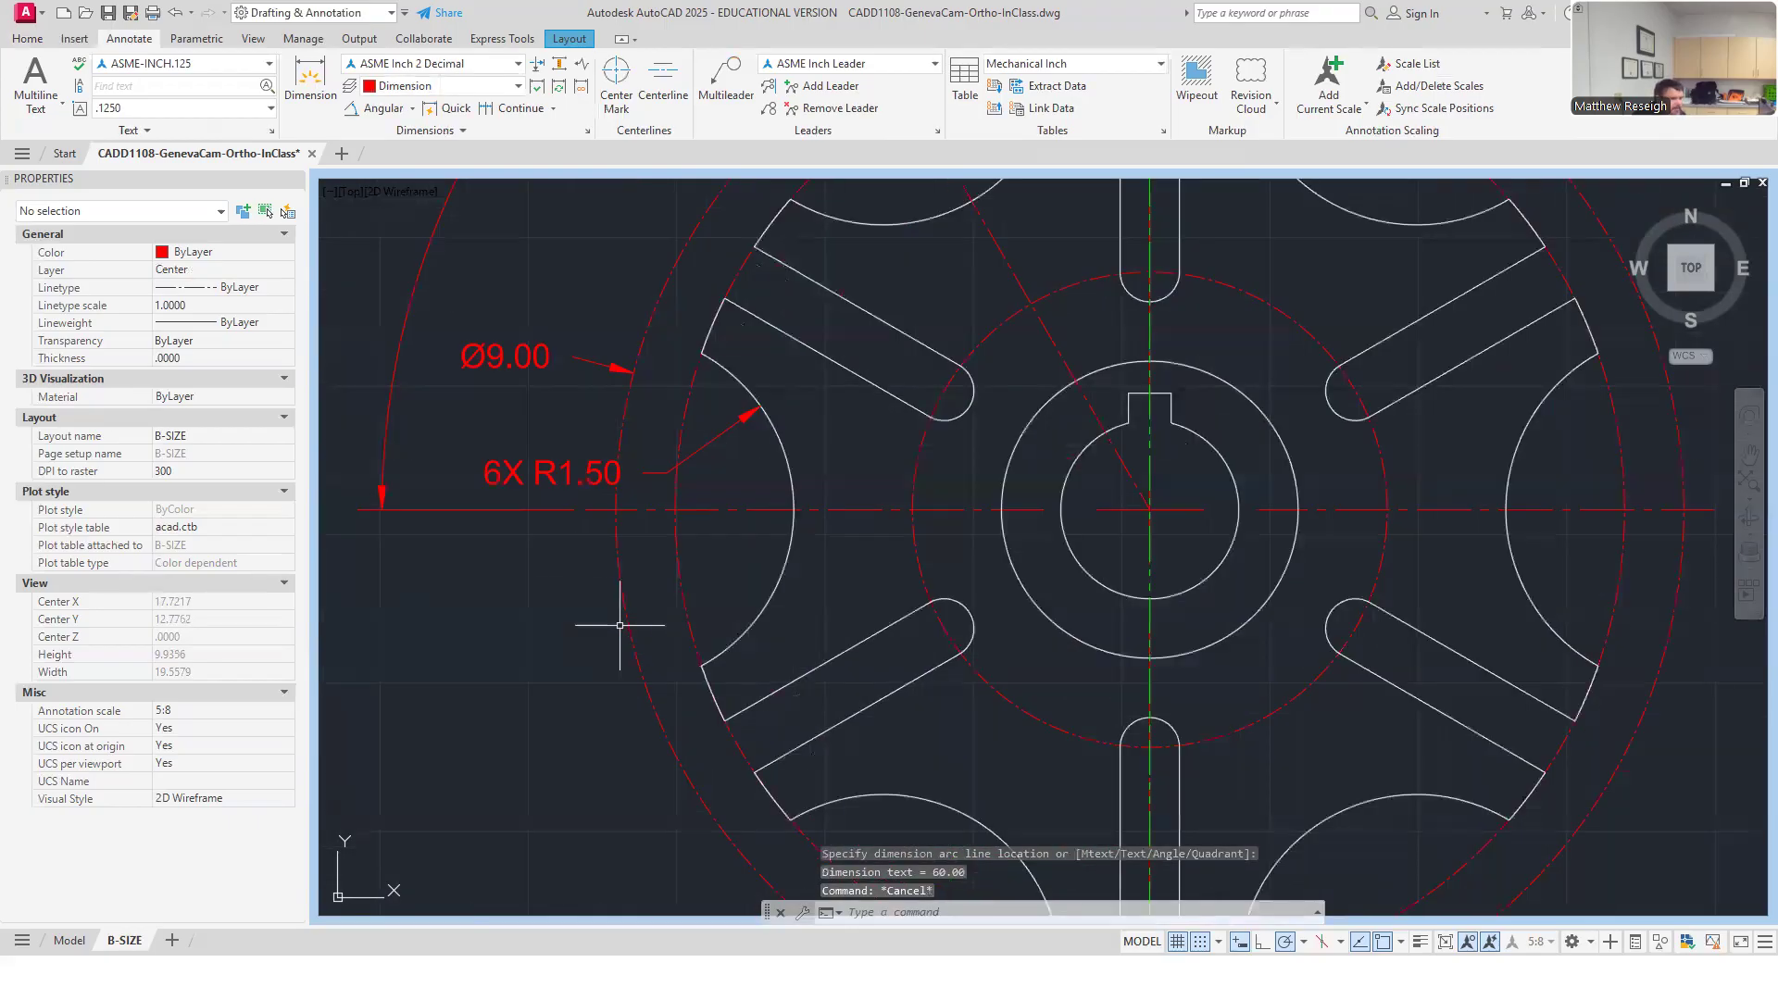
left_click(564, 478)
left_click(552, 473)
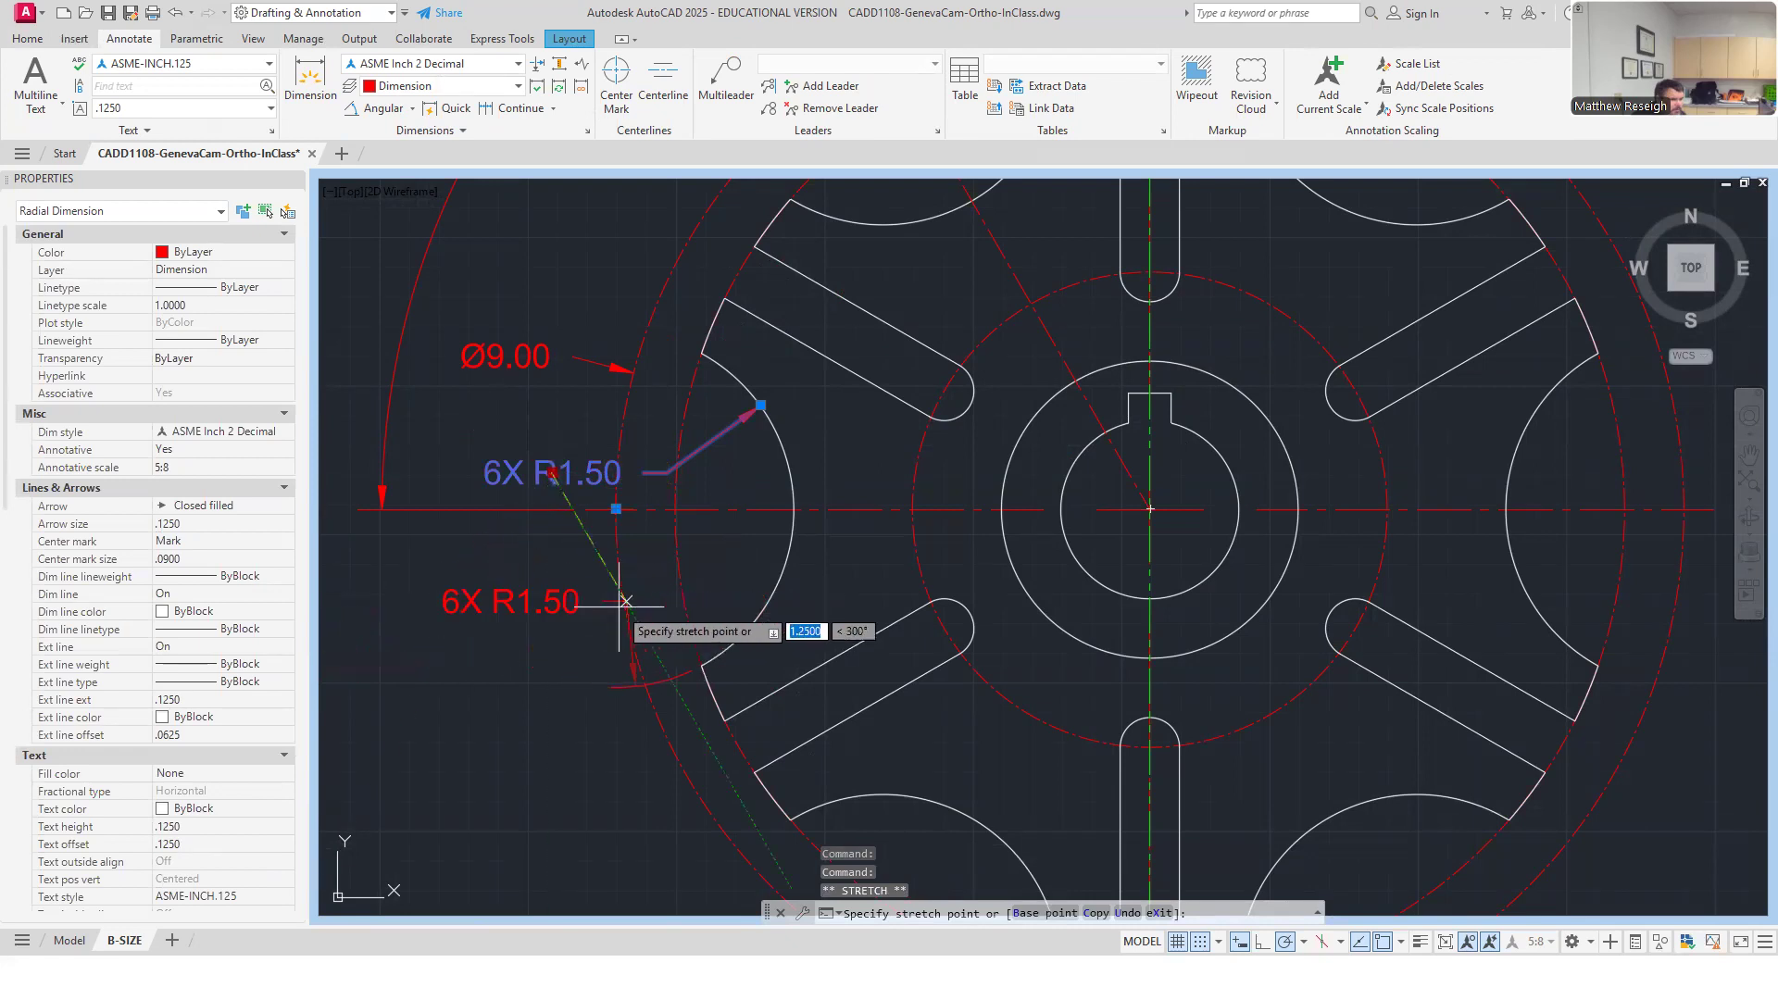
key("Down")
key("Escape")
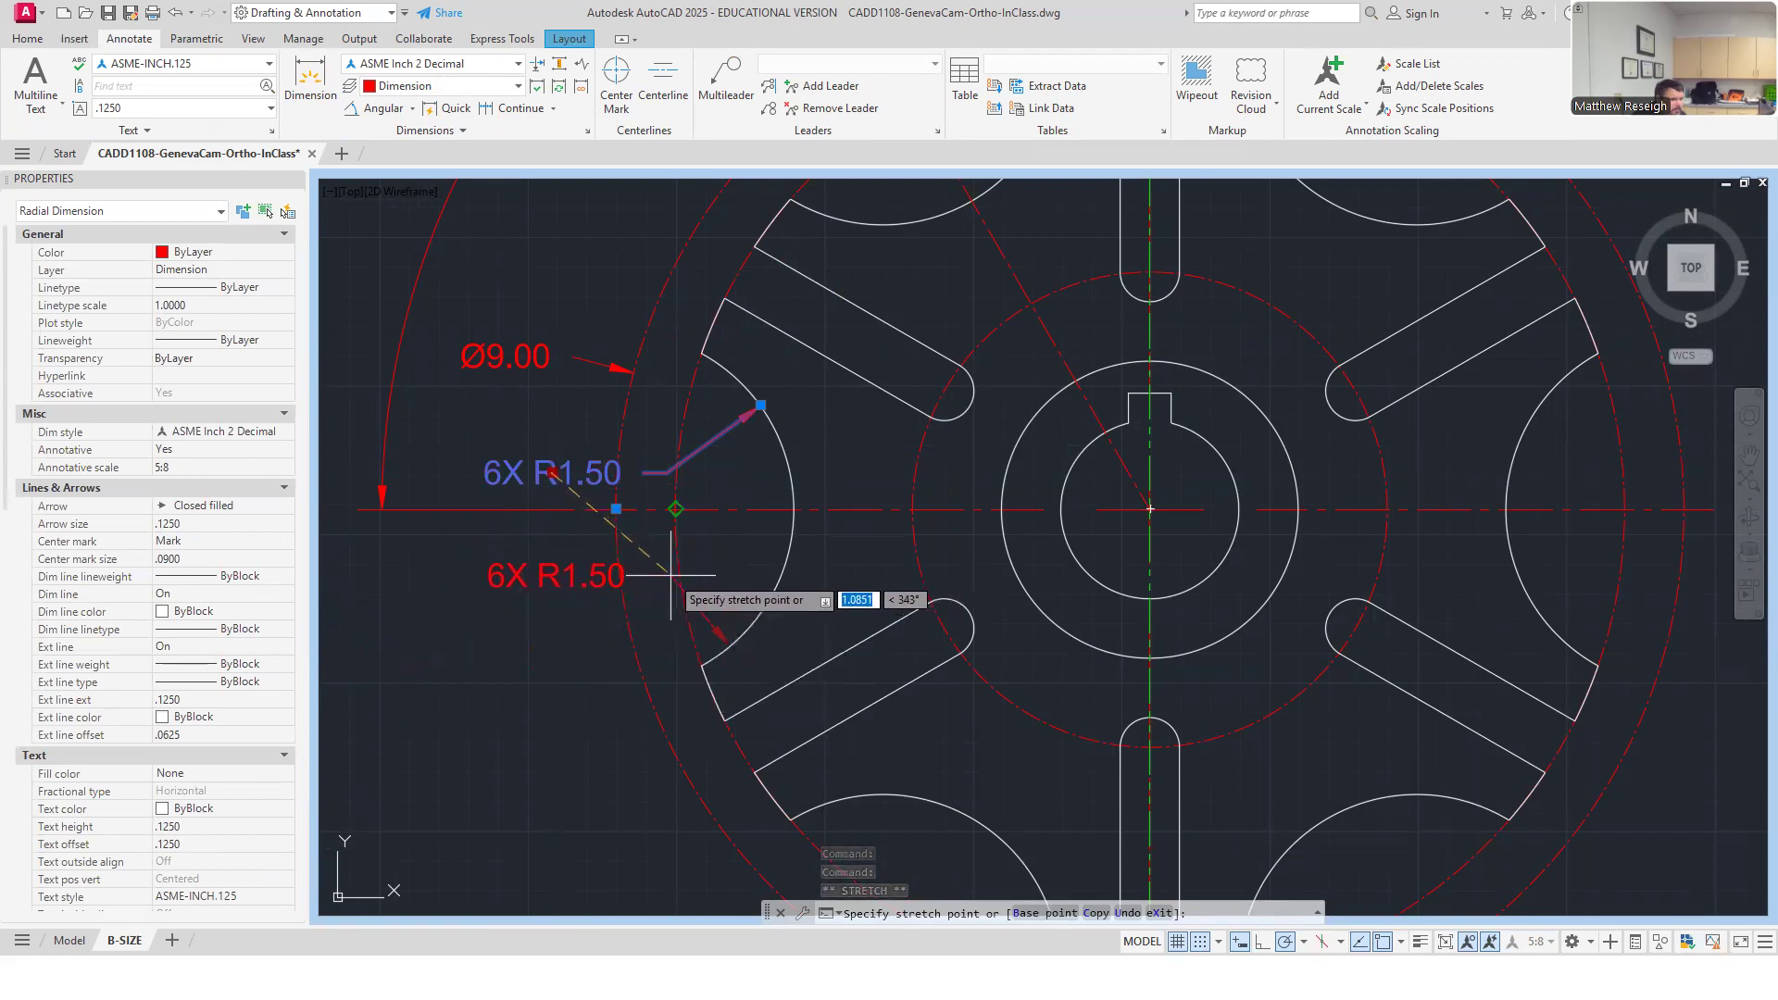
key("Escape")
key("Escape")
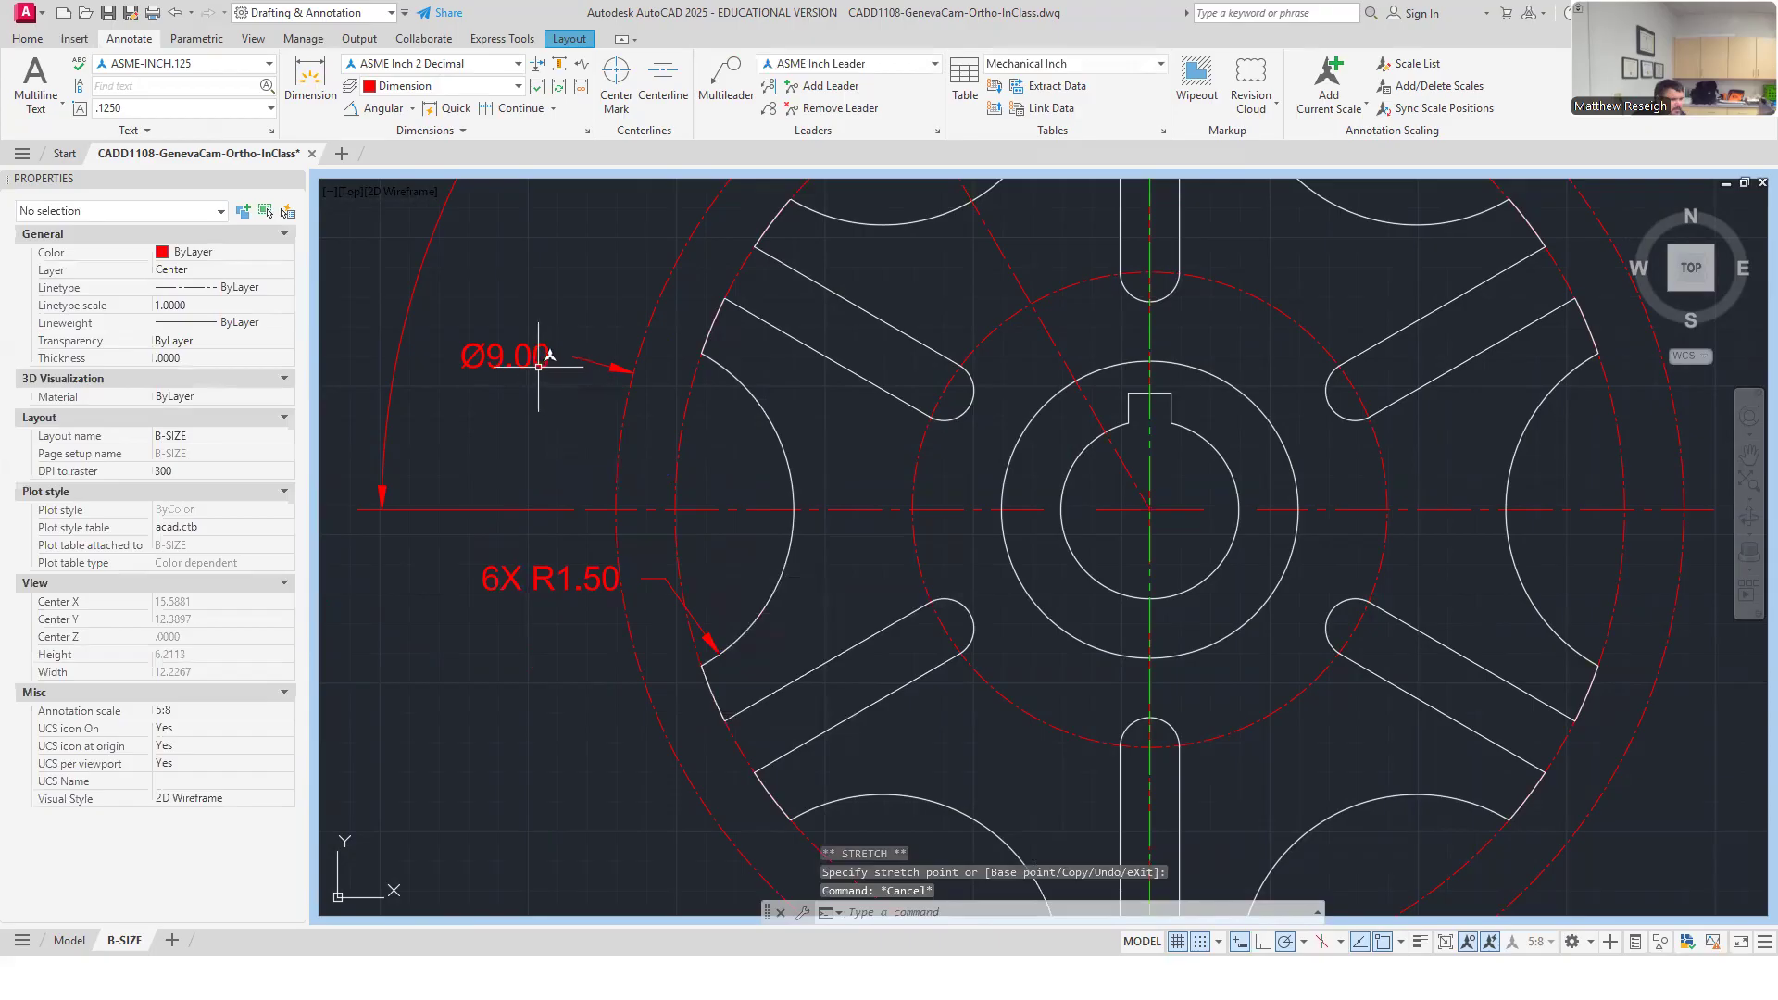
Move the Ø9.00 dimension text below the 6X R1.50 callout, outside the outermost circle.
left_click(537, 361)
scroll(575, 365, "up", 2)
scroll(575, 363, "down", 4)
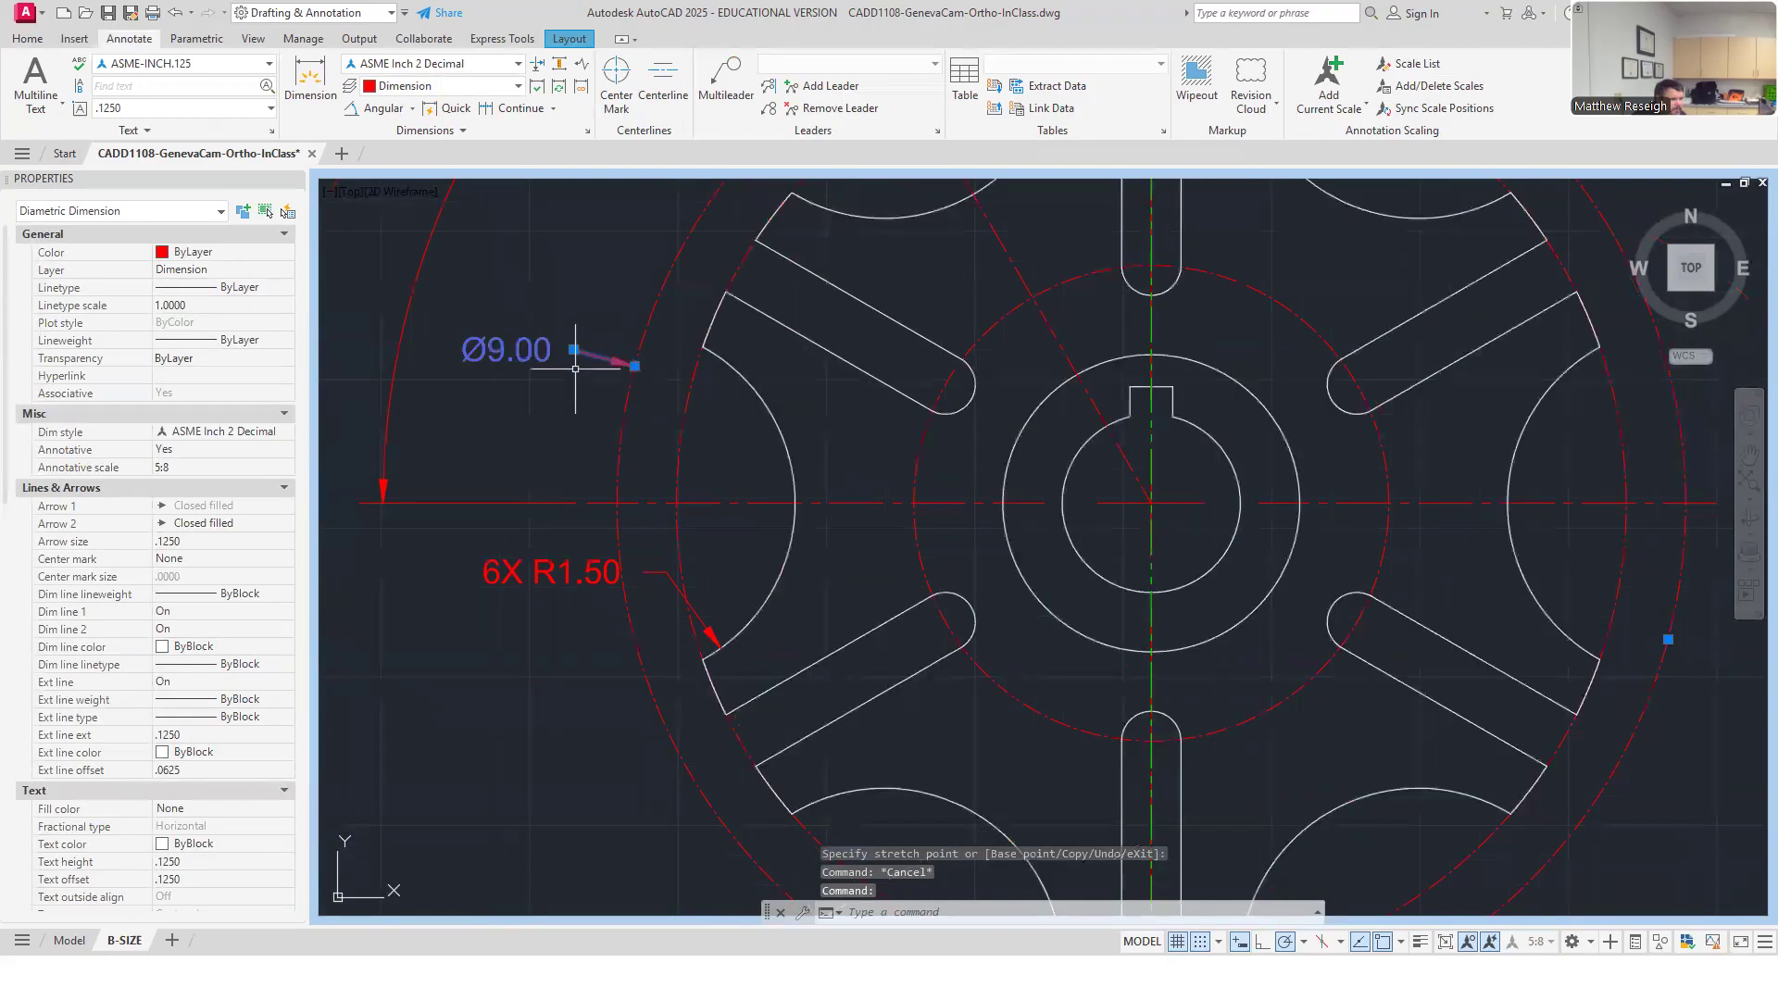
left_click(575, 361)
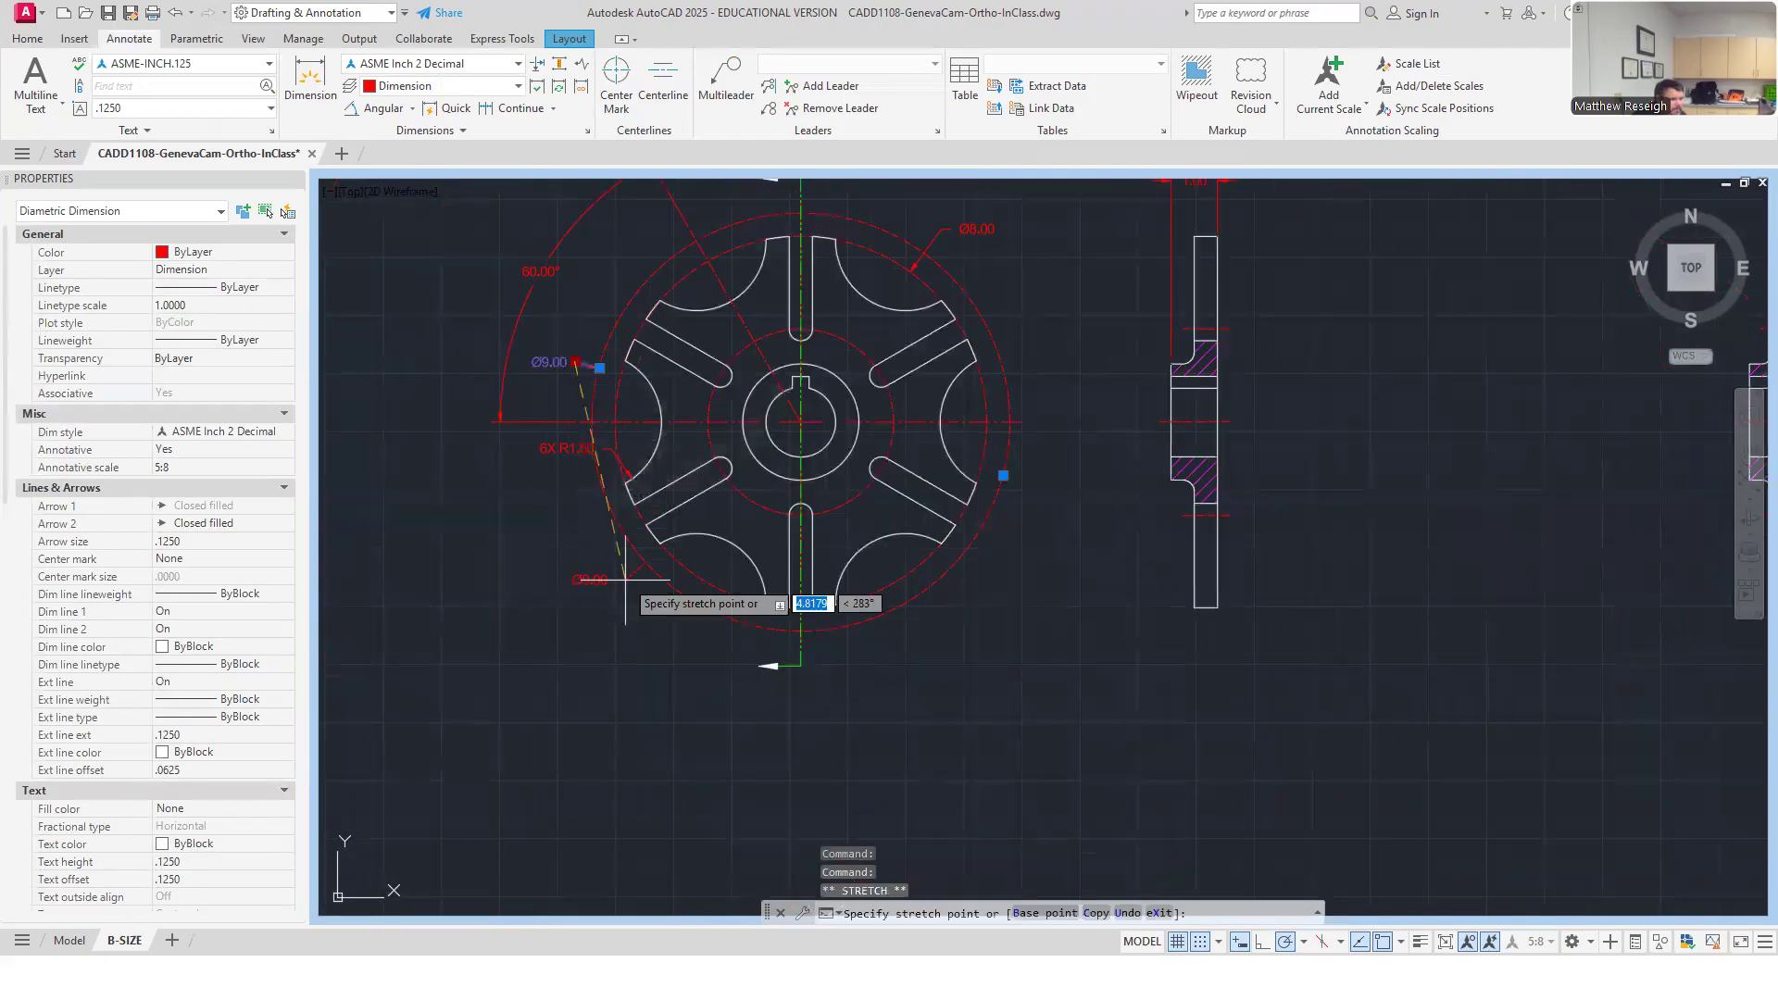
left_click(575, 493)
key("Escape")
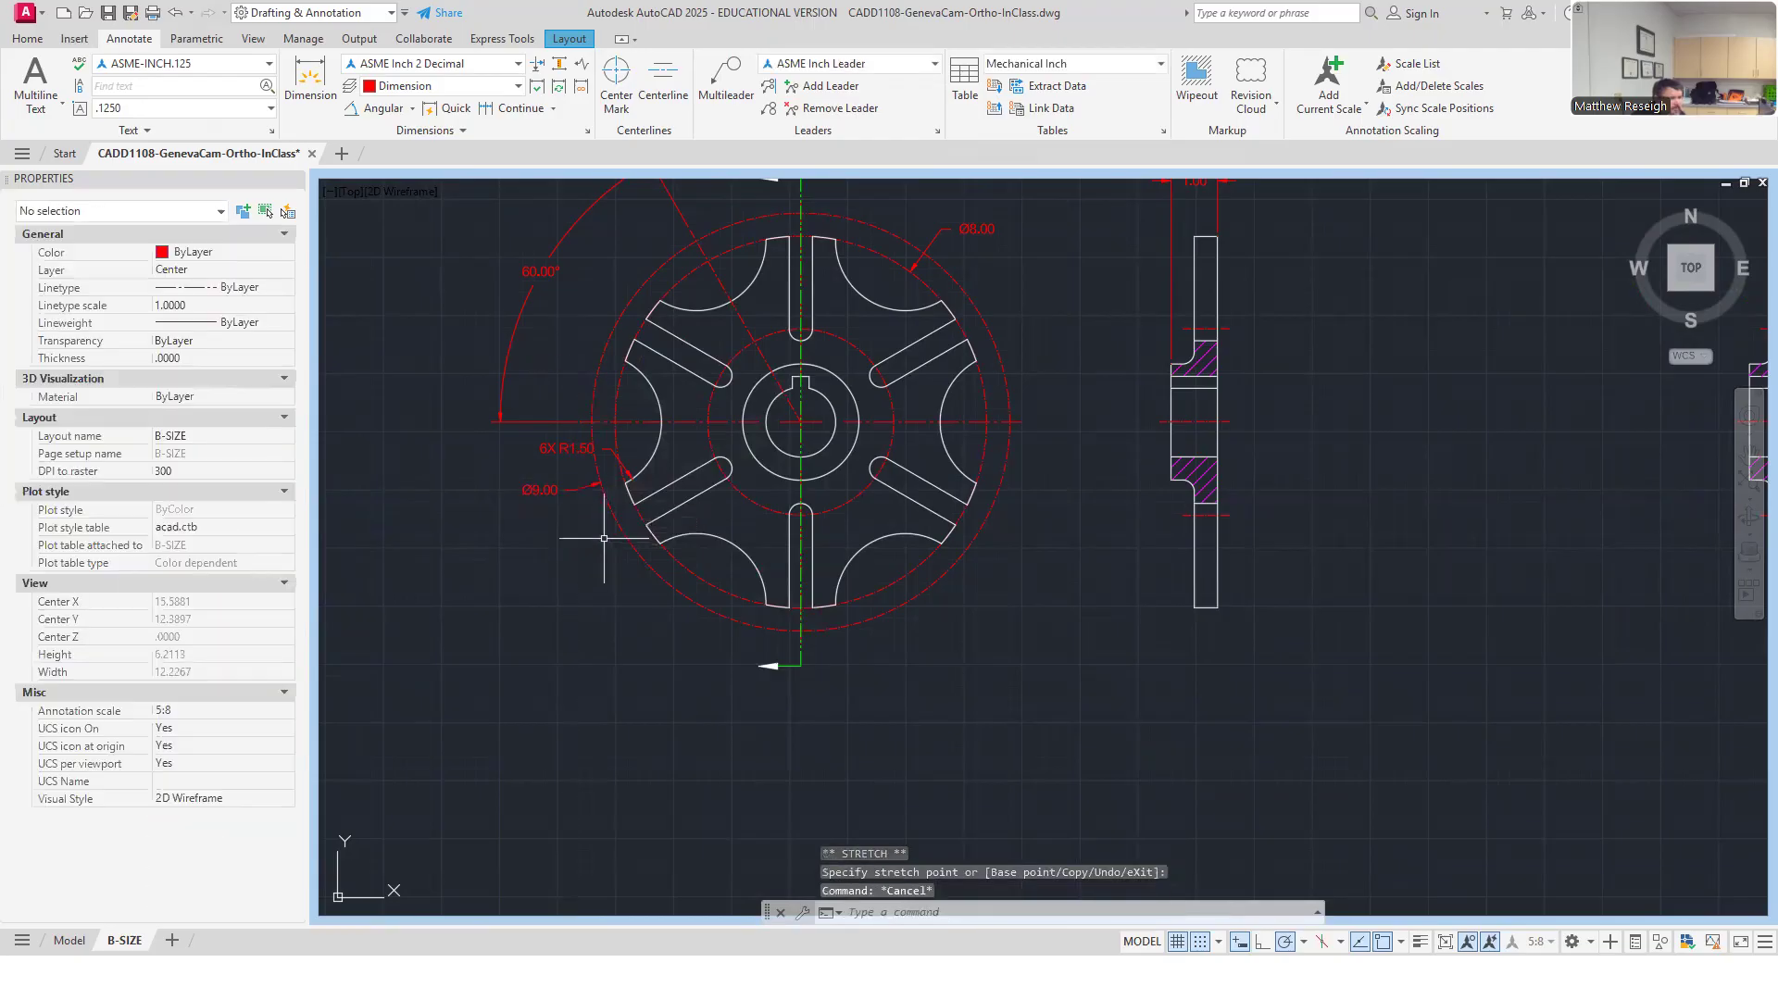
Pull the 60.00° angular dimension's arc inward so that it lies on the outermost Ø9.00 circle.
scroll(579, 198, "down", 5)
scroll(562, 239, "up", 5)
left_click(561, 572)
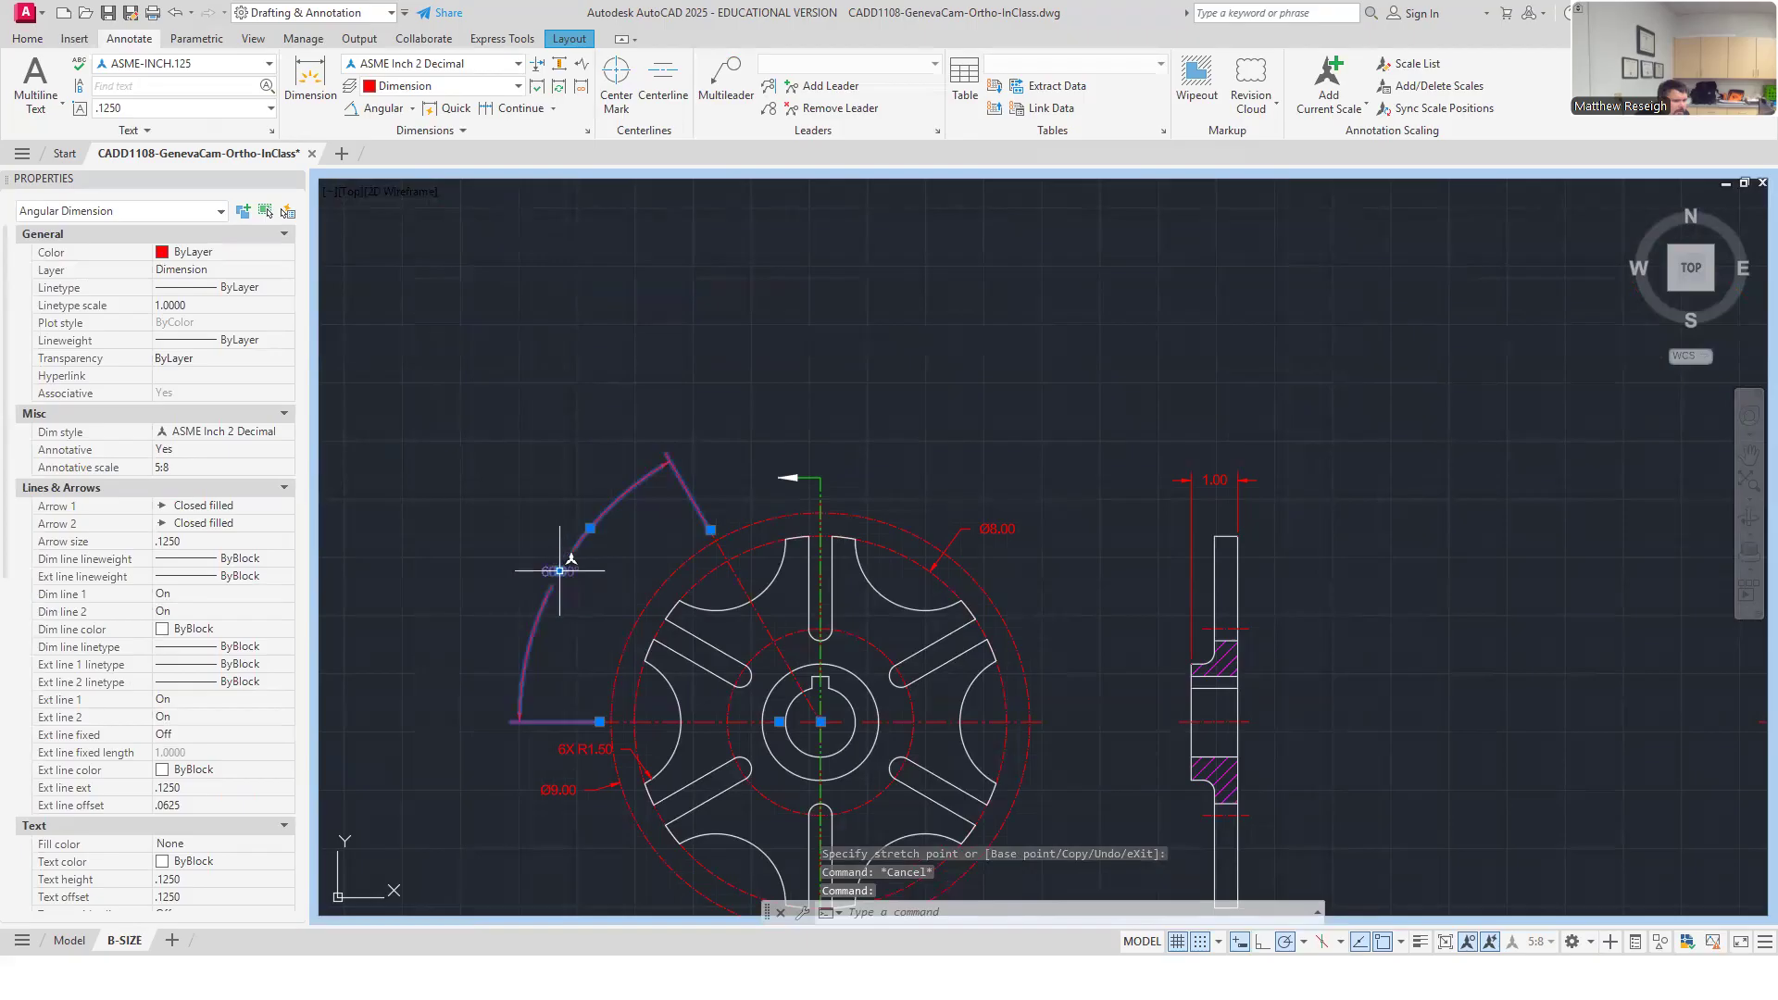
left_click(562, 574)
scroll(641, 612, "up", 2)
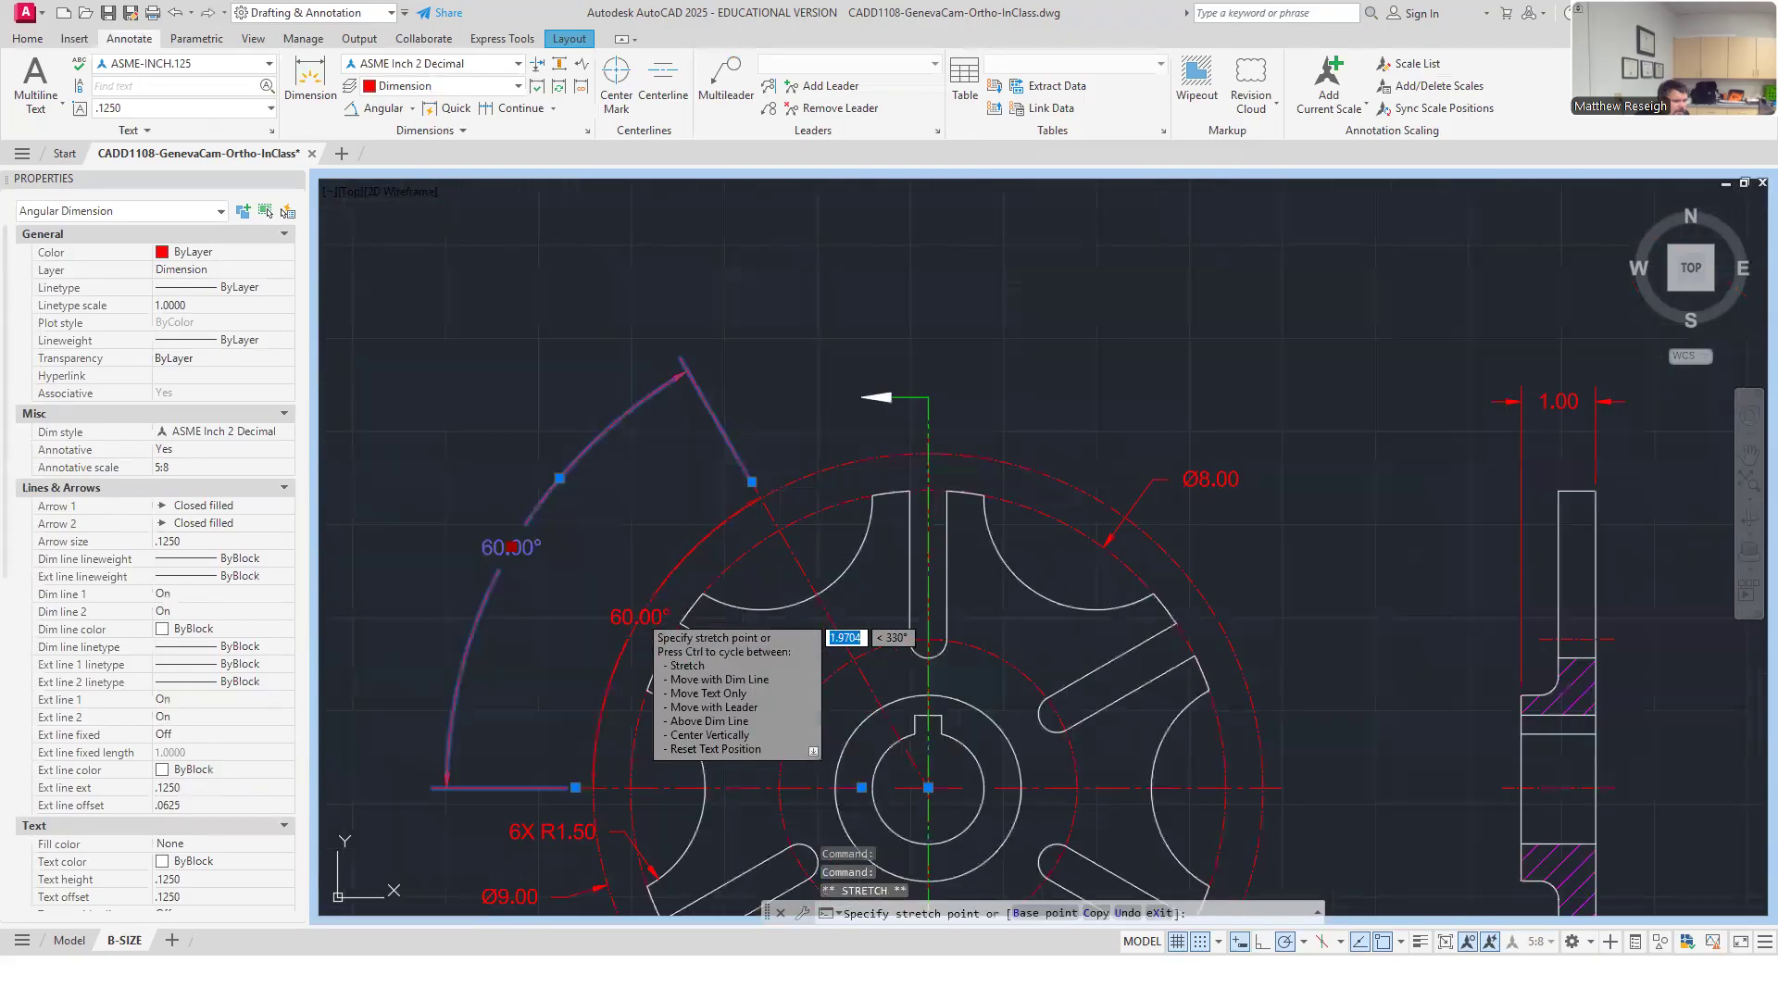
scroll(642, 614, "up", 2)
left_click(638, 627)
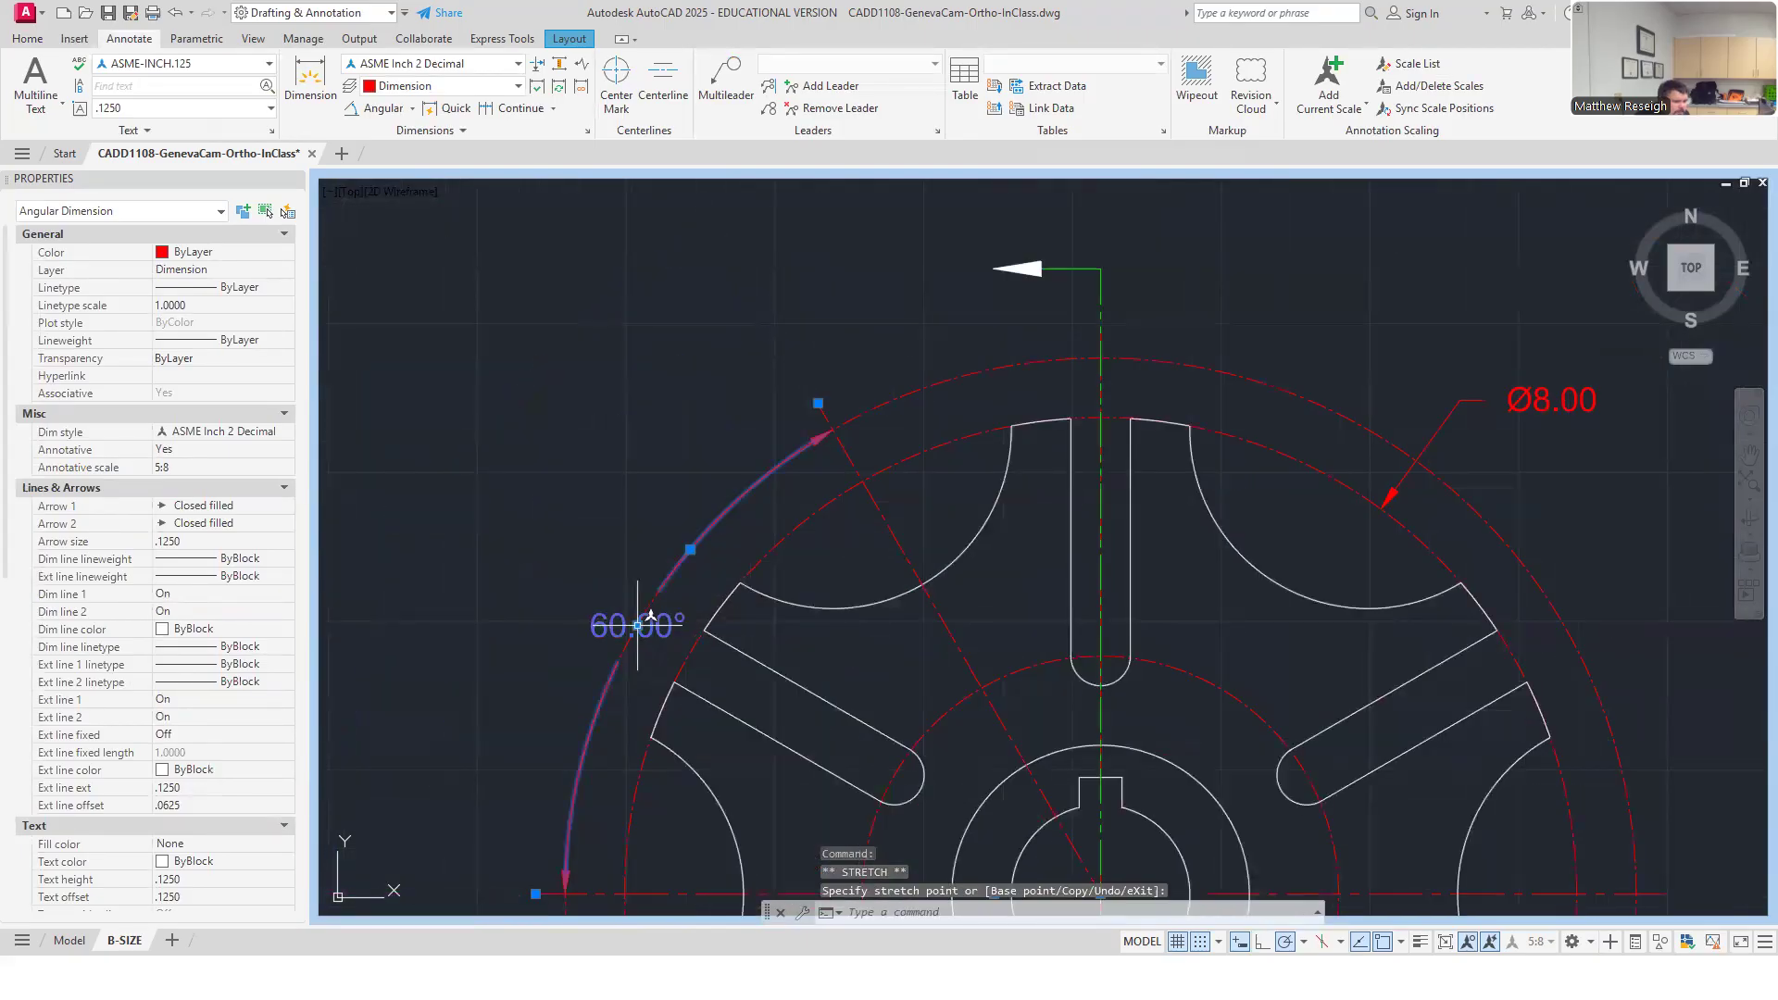
Offset the 60.00° angular dimension's arc outward from the Ø9.00 circle by .375.
left_click(638, 628)
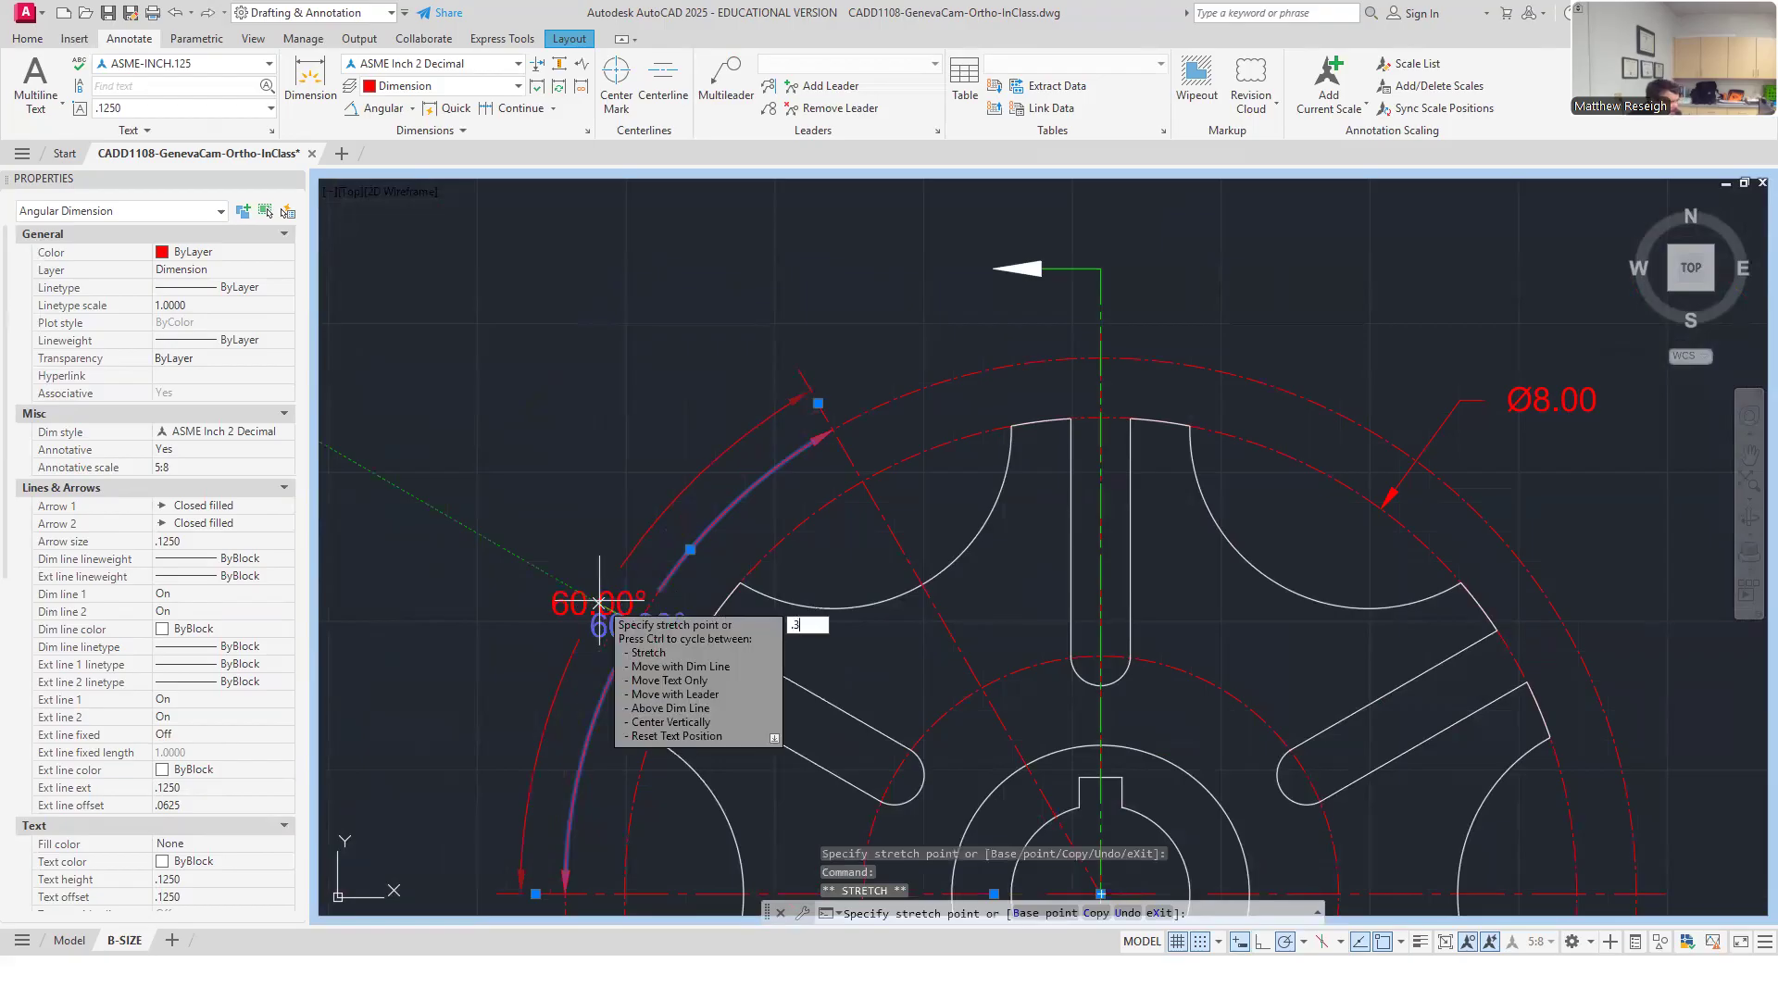
type(".375")
key("Return")
mouse_move(600, 606)
key("Escape")
scroll(630, 603, "down", 3)
scroll(587, 623, "up", 4)
scroll(588, 602, "down", 2)
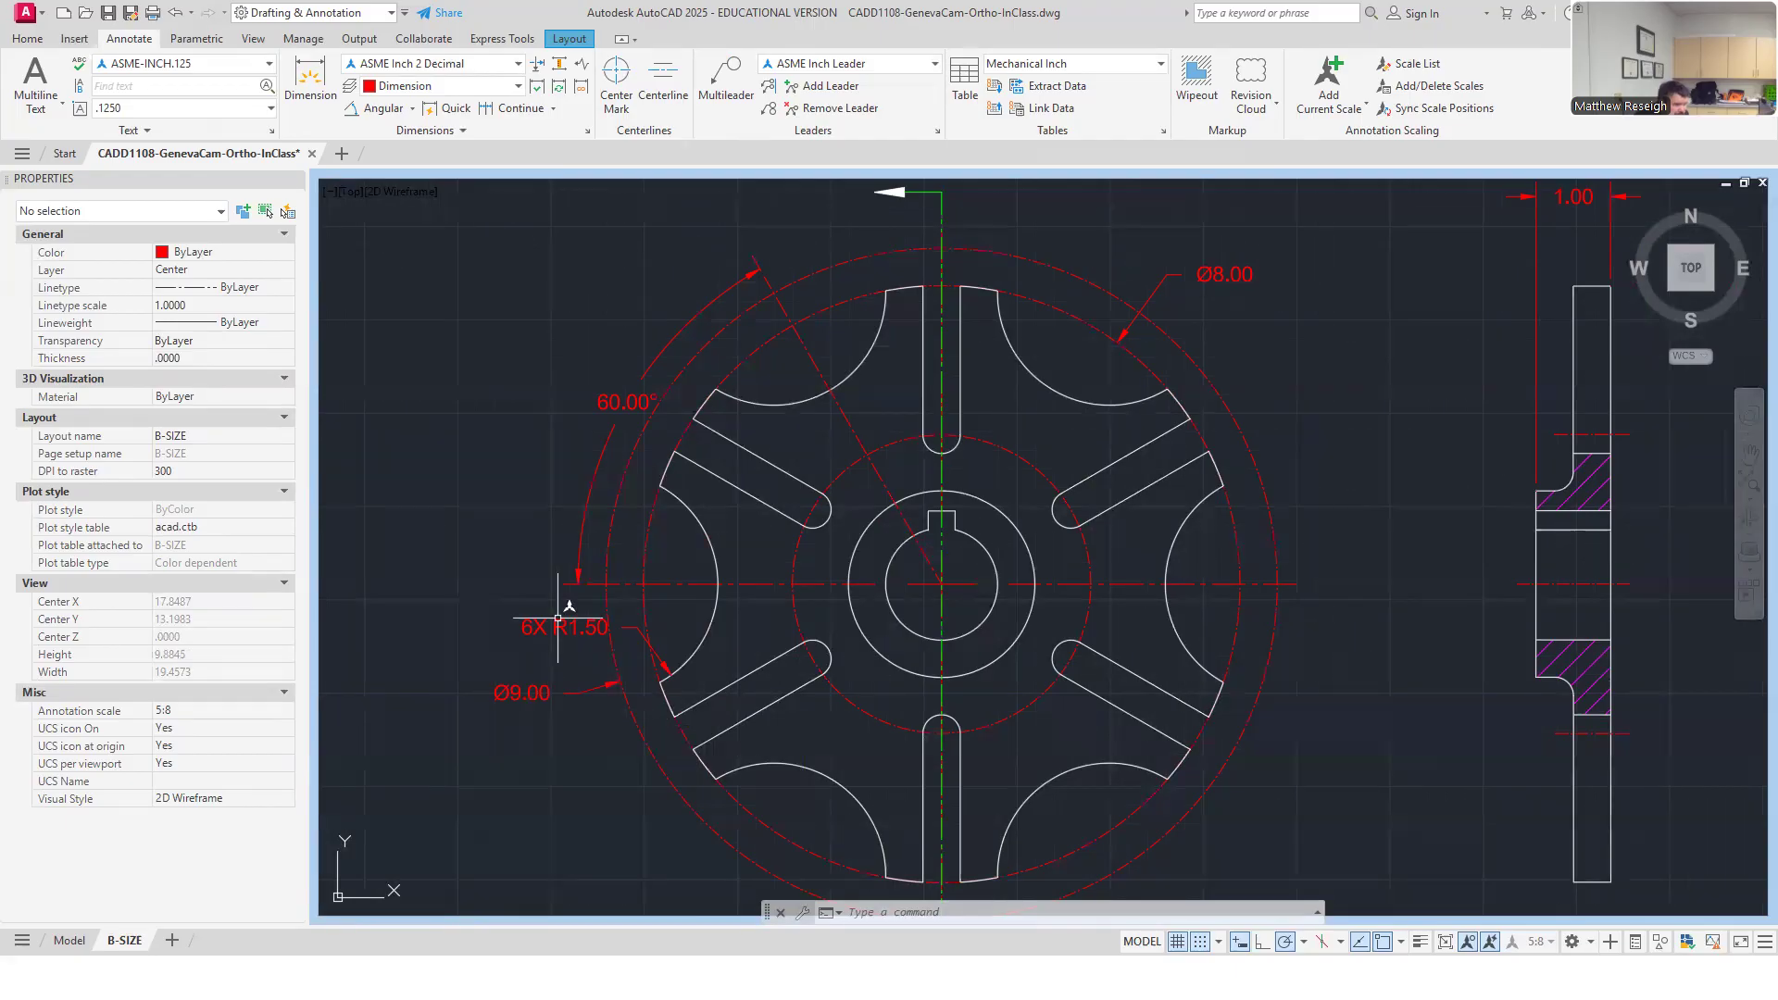
Add the prefix 6X to the 60.00° angular dimension text.
left_click(627, 405)
double_click(620, 406)
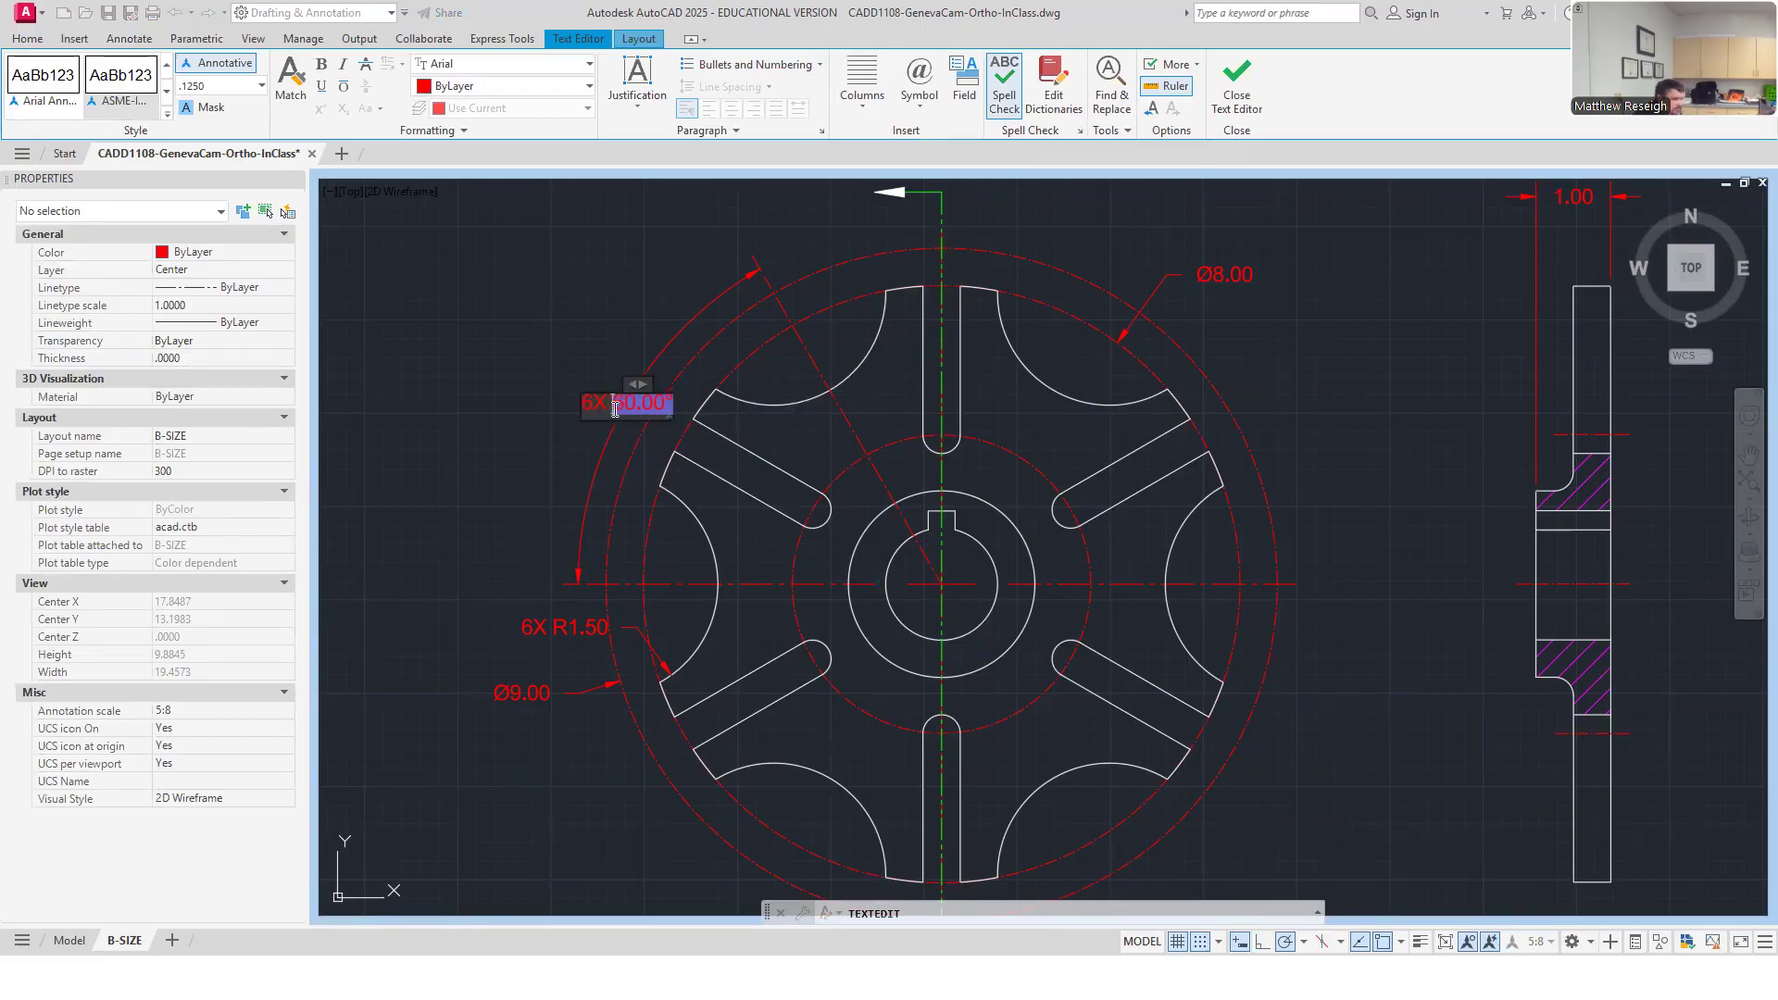
left_click(868, 228)
key("Escape")
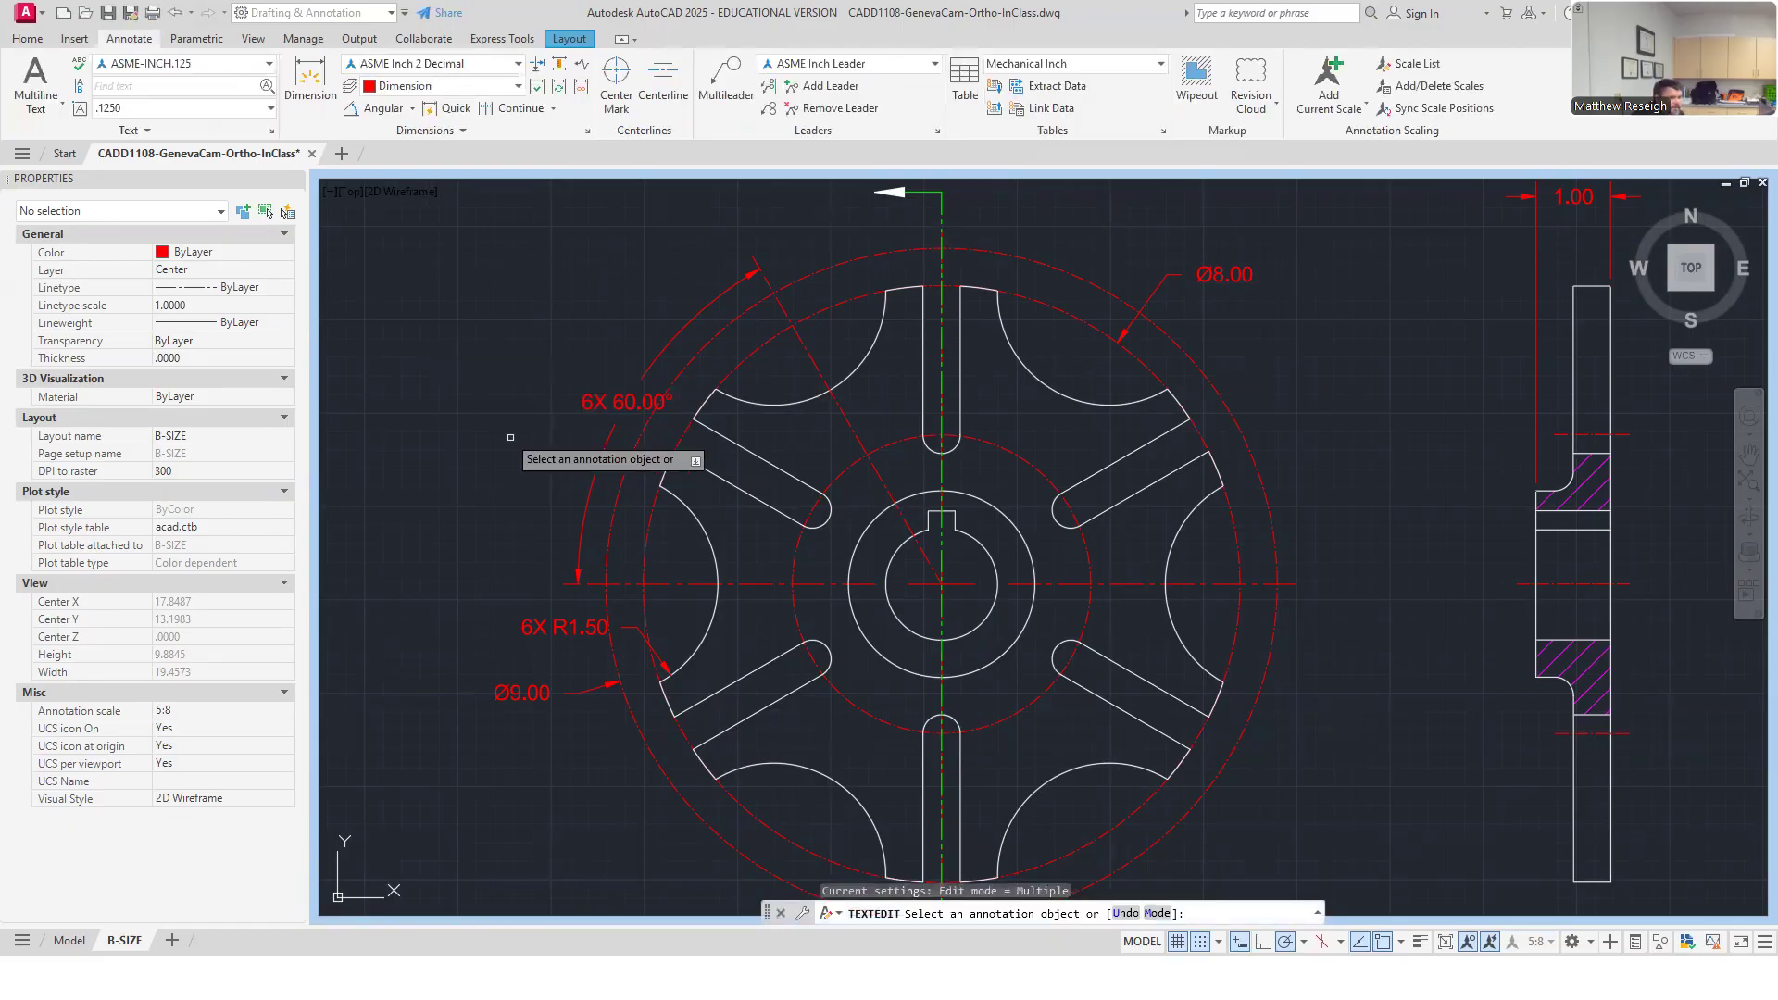
Move the 6X 60.00° dimension's arc and text slightly farther outside the Ø9.00 circle.
scroll(598, 410, "up", 2)
left_click(639, 398)
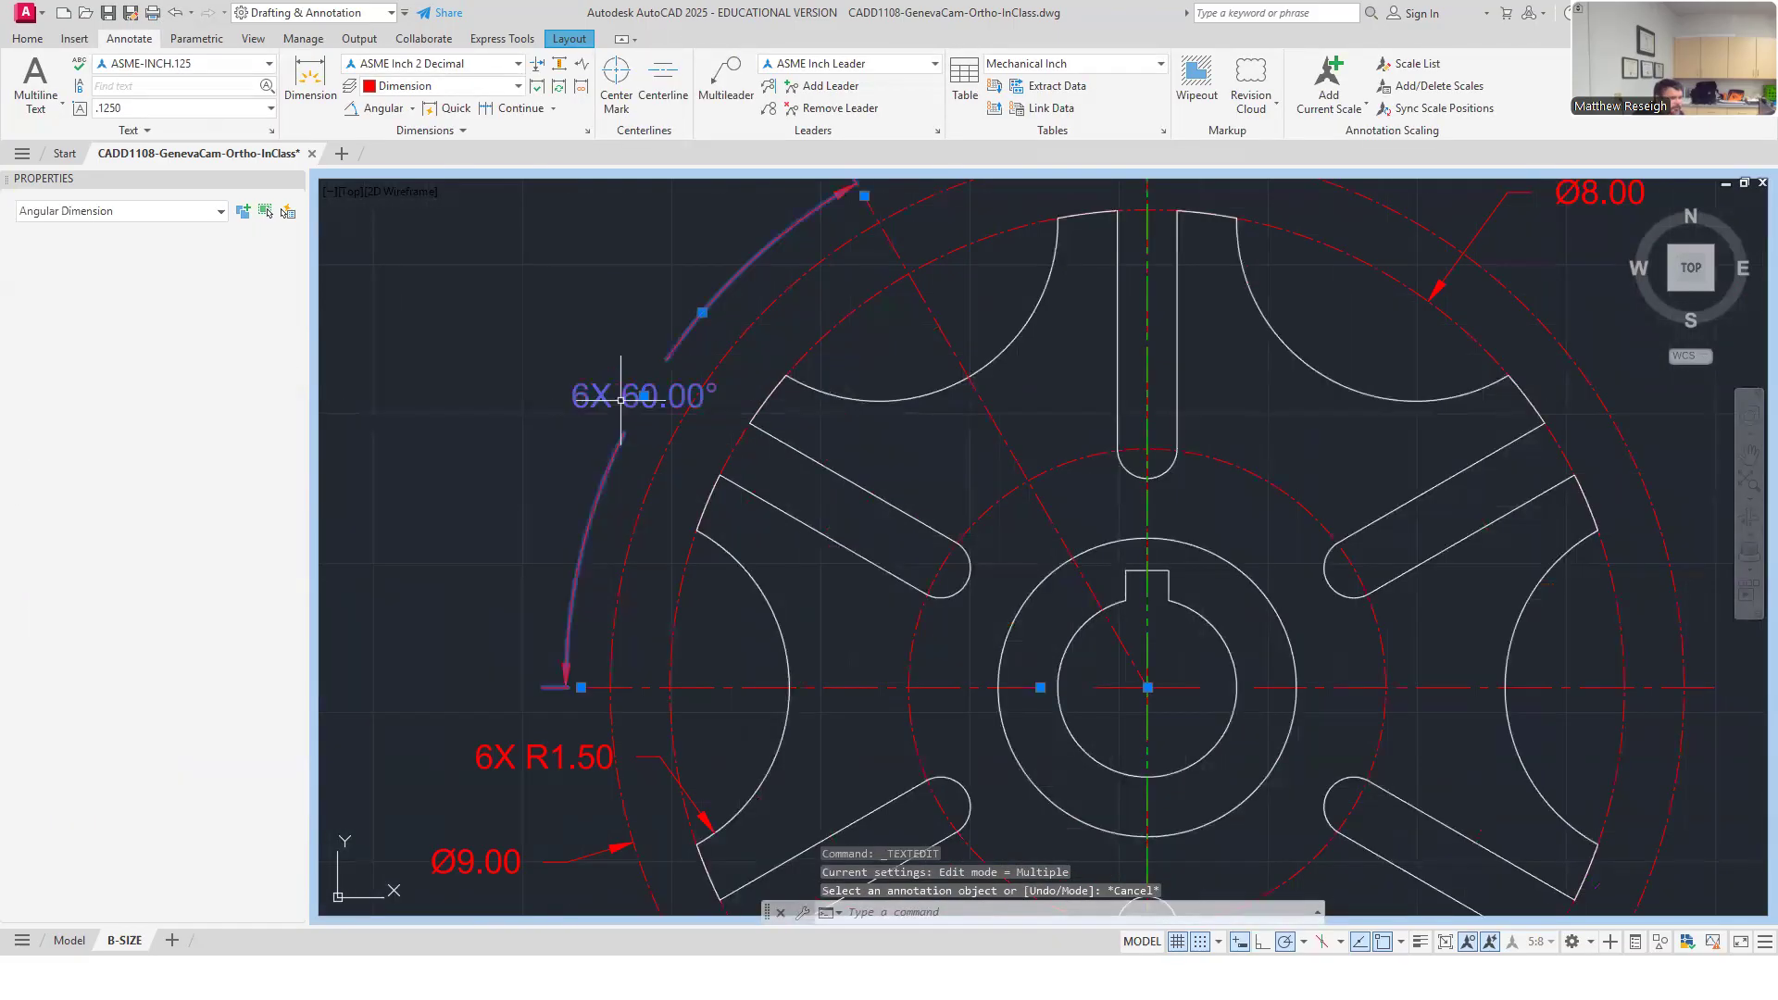
left_click(643, 396)
key("Escape")
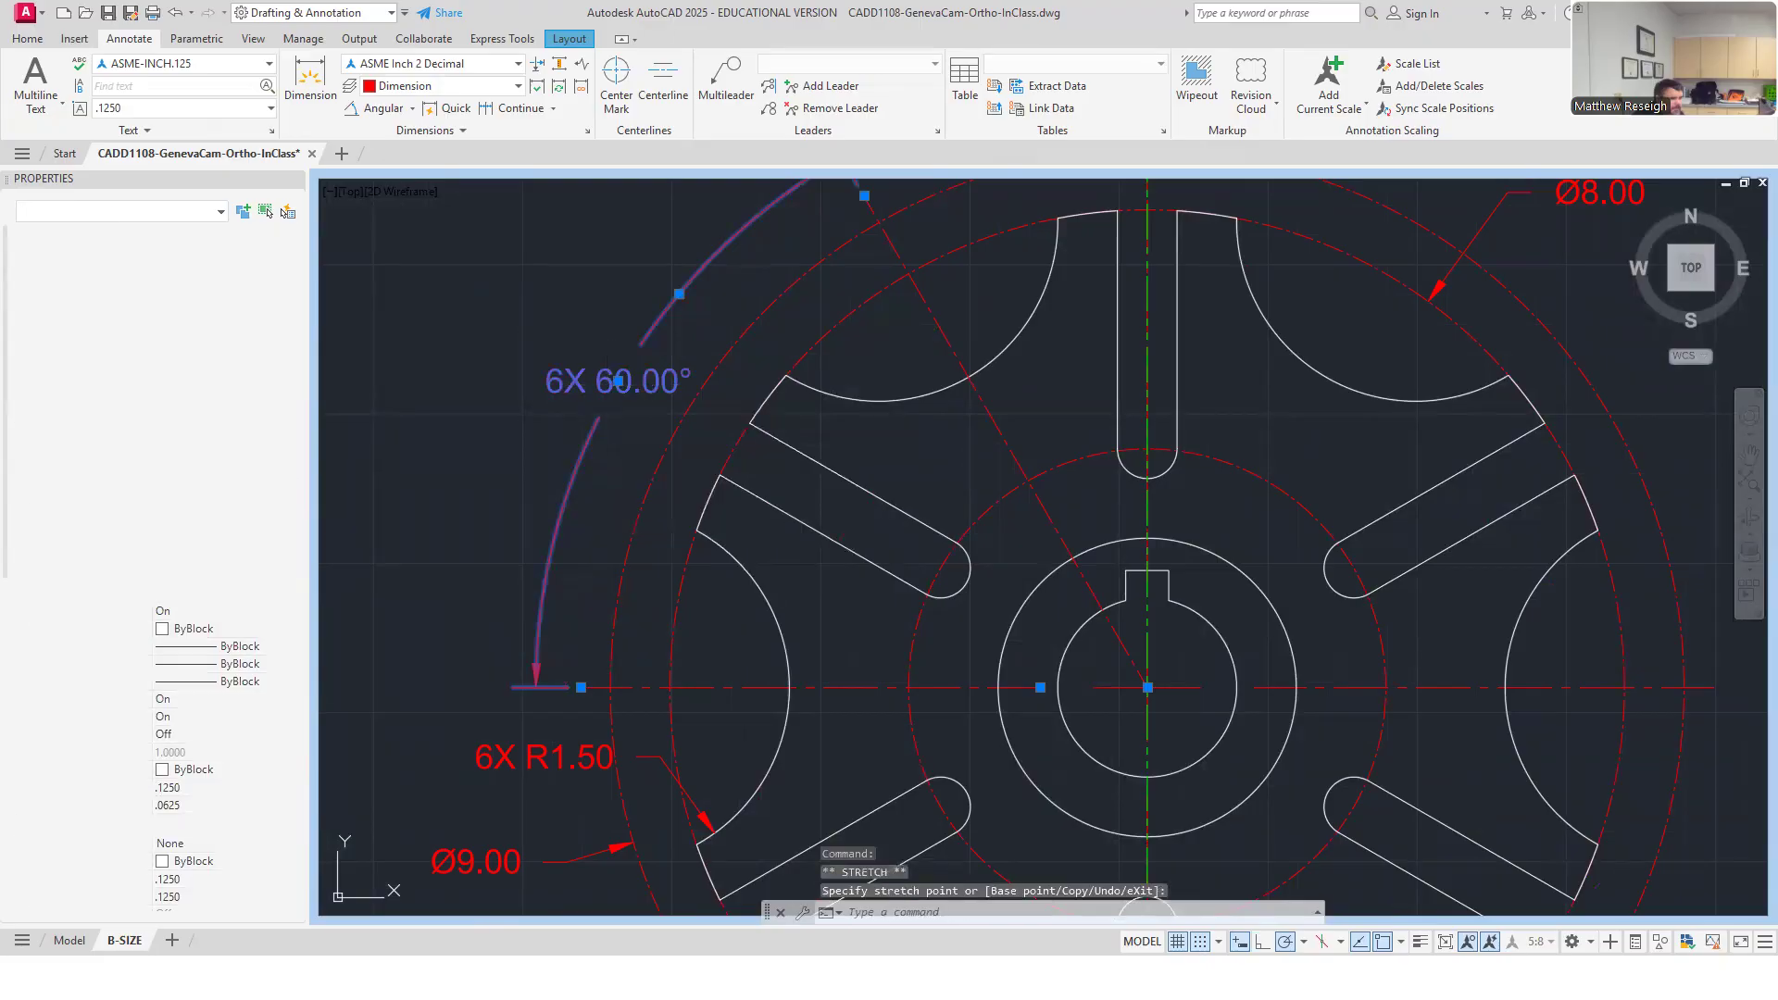
scroll(430, 357, "down", 2)
scroll(429, 357, "down", 2)
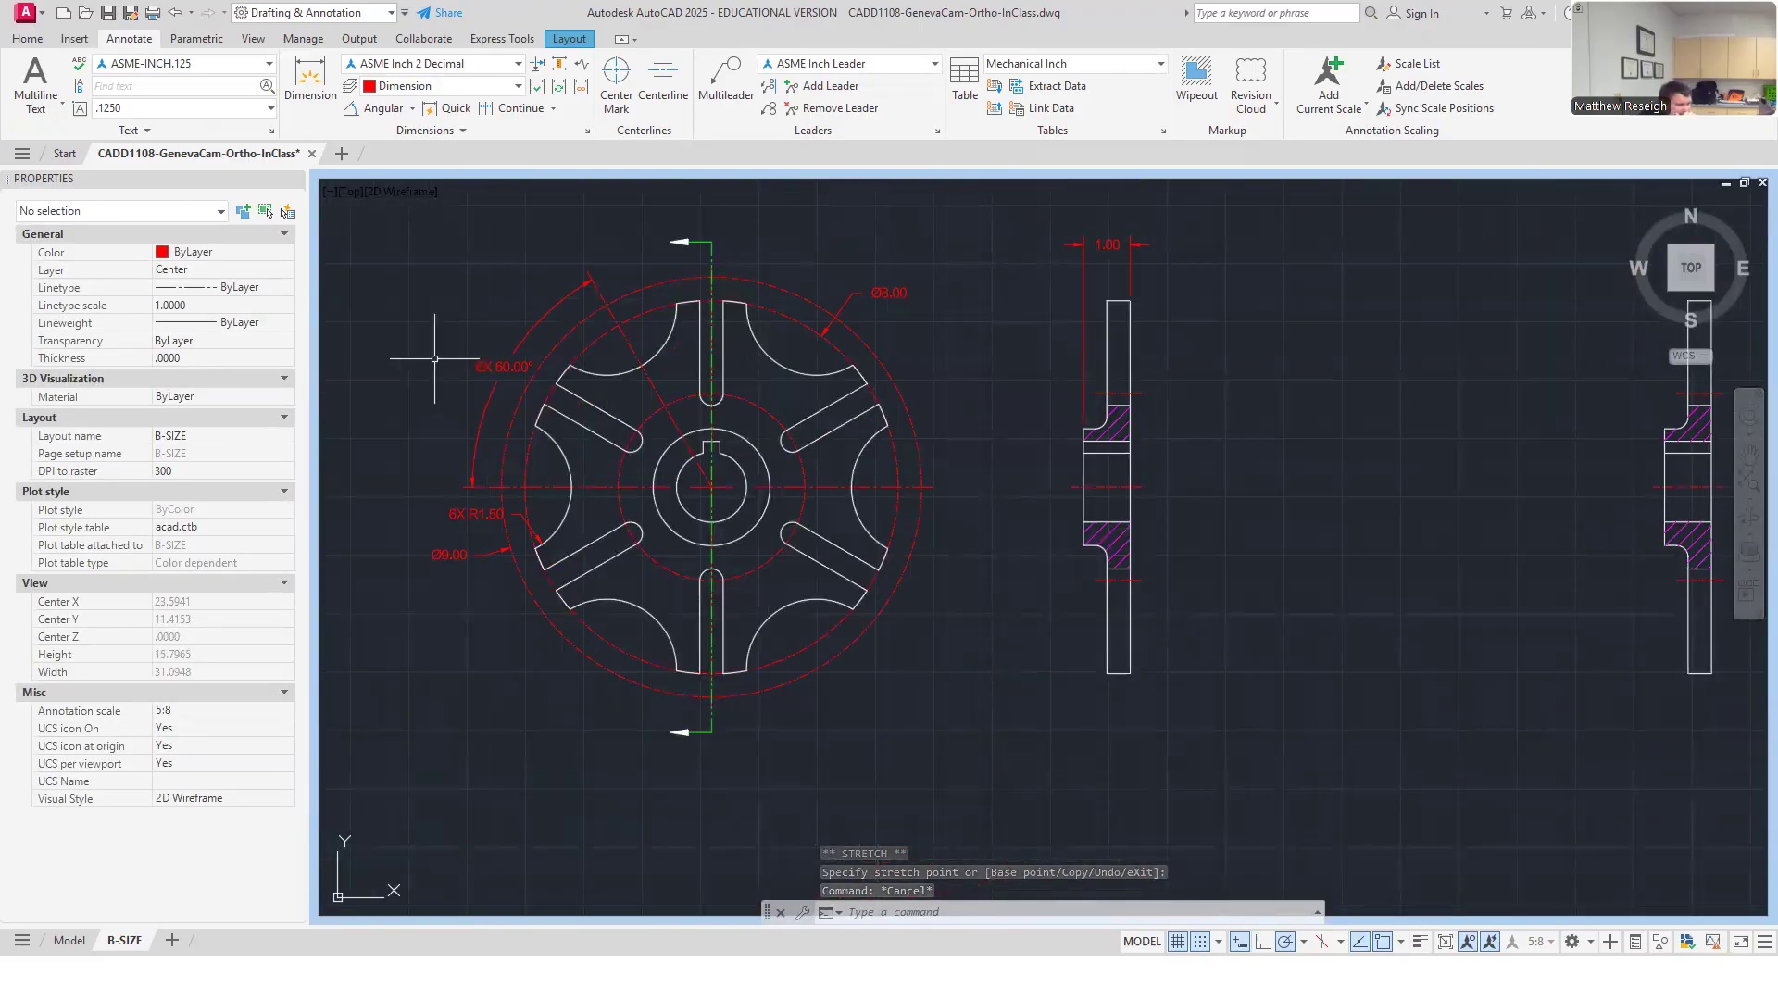
scroll(476, 555, "up", 4)
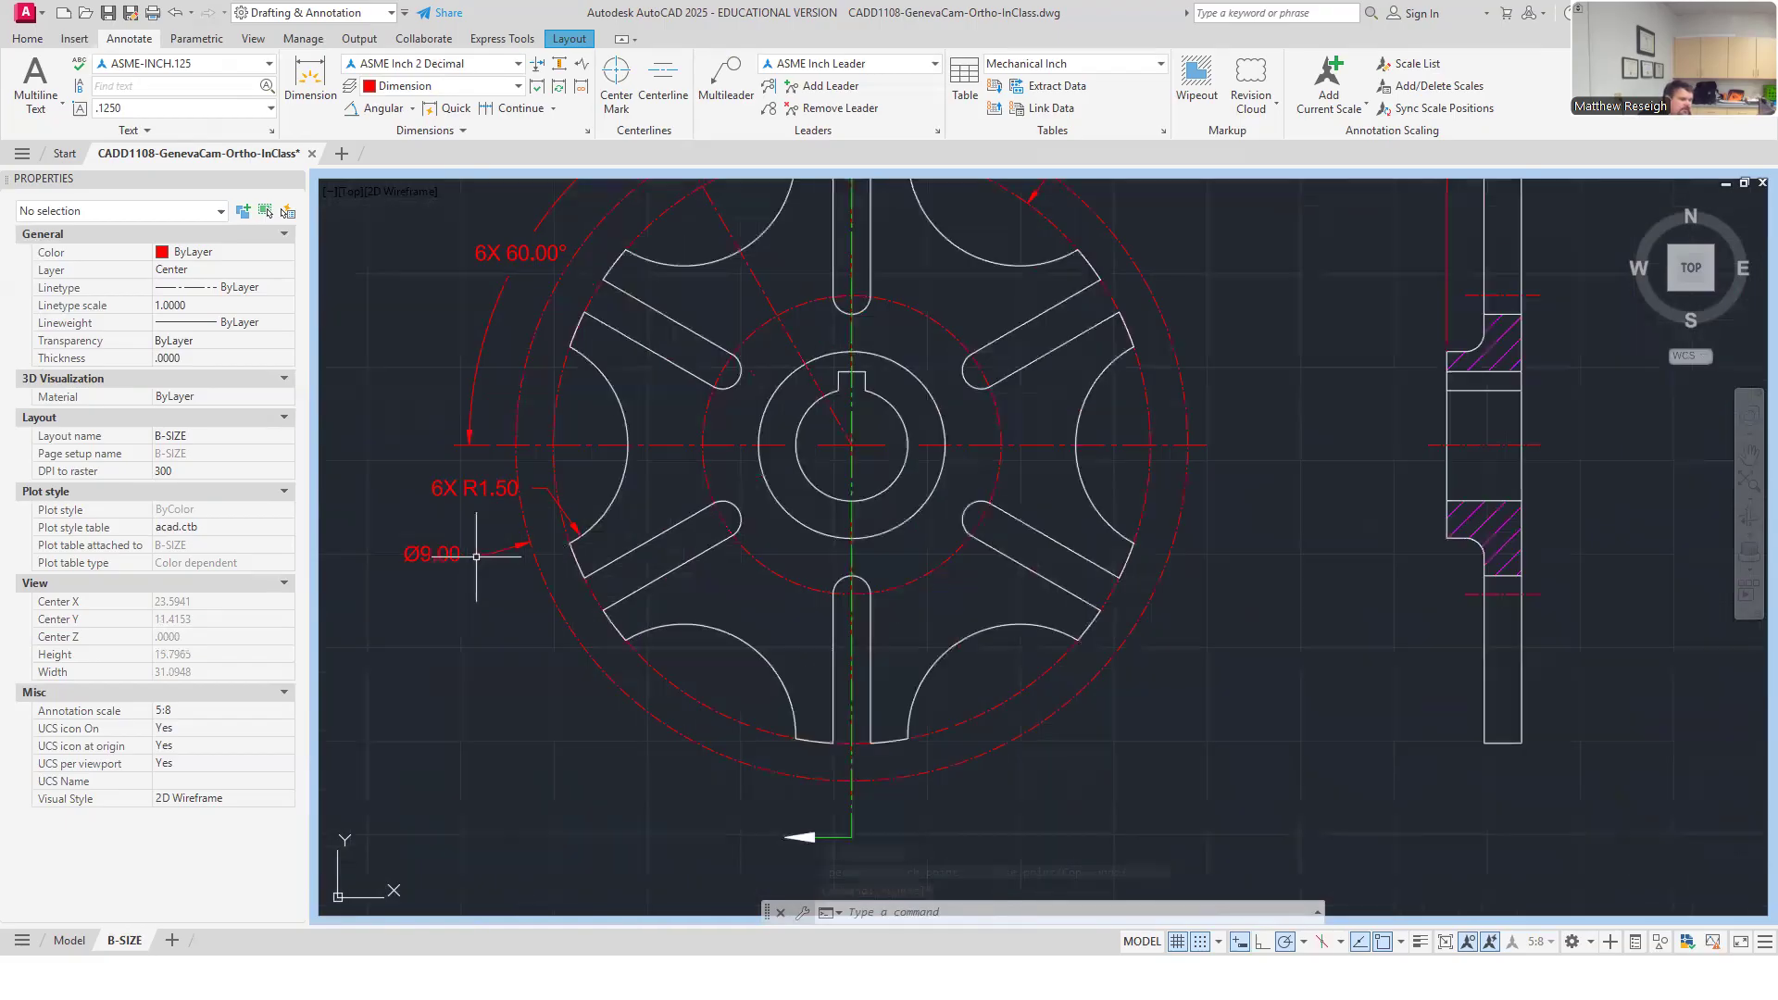
left_click(593, 509)
left_click(604, 535)
left_click(604, 529)
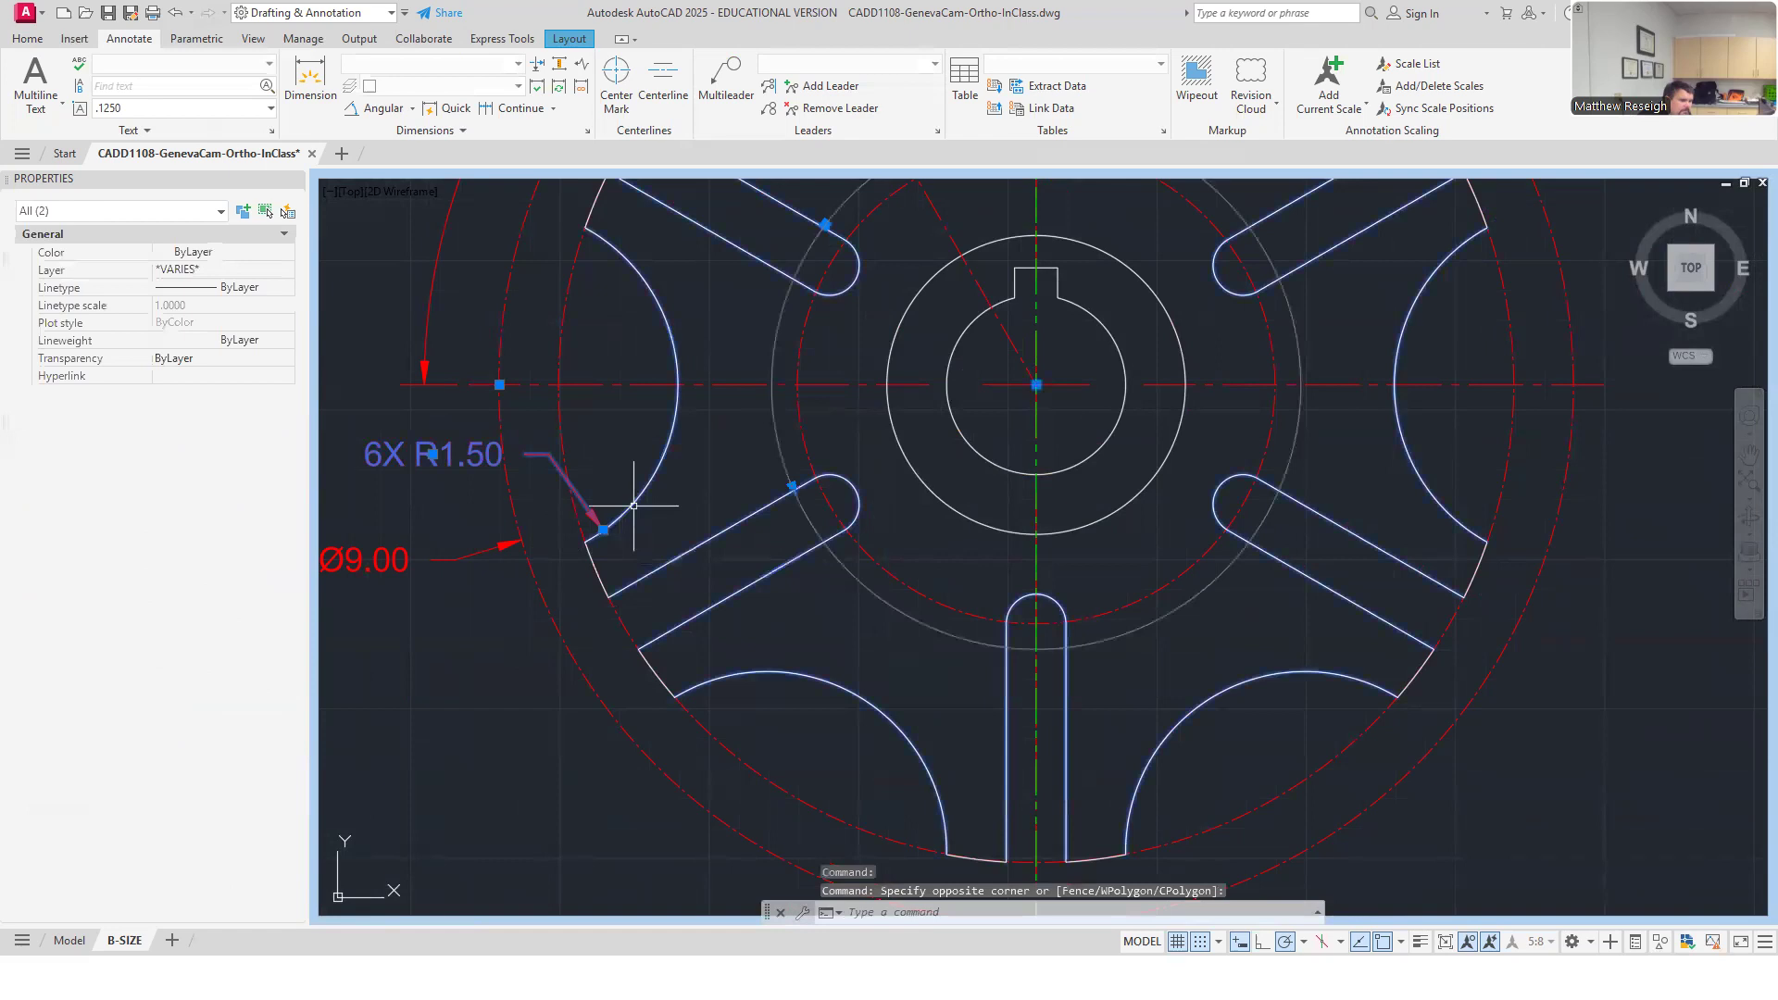
key("Escape")
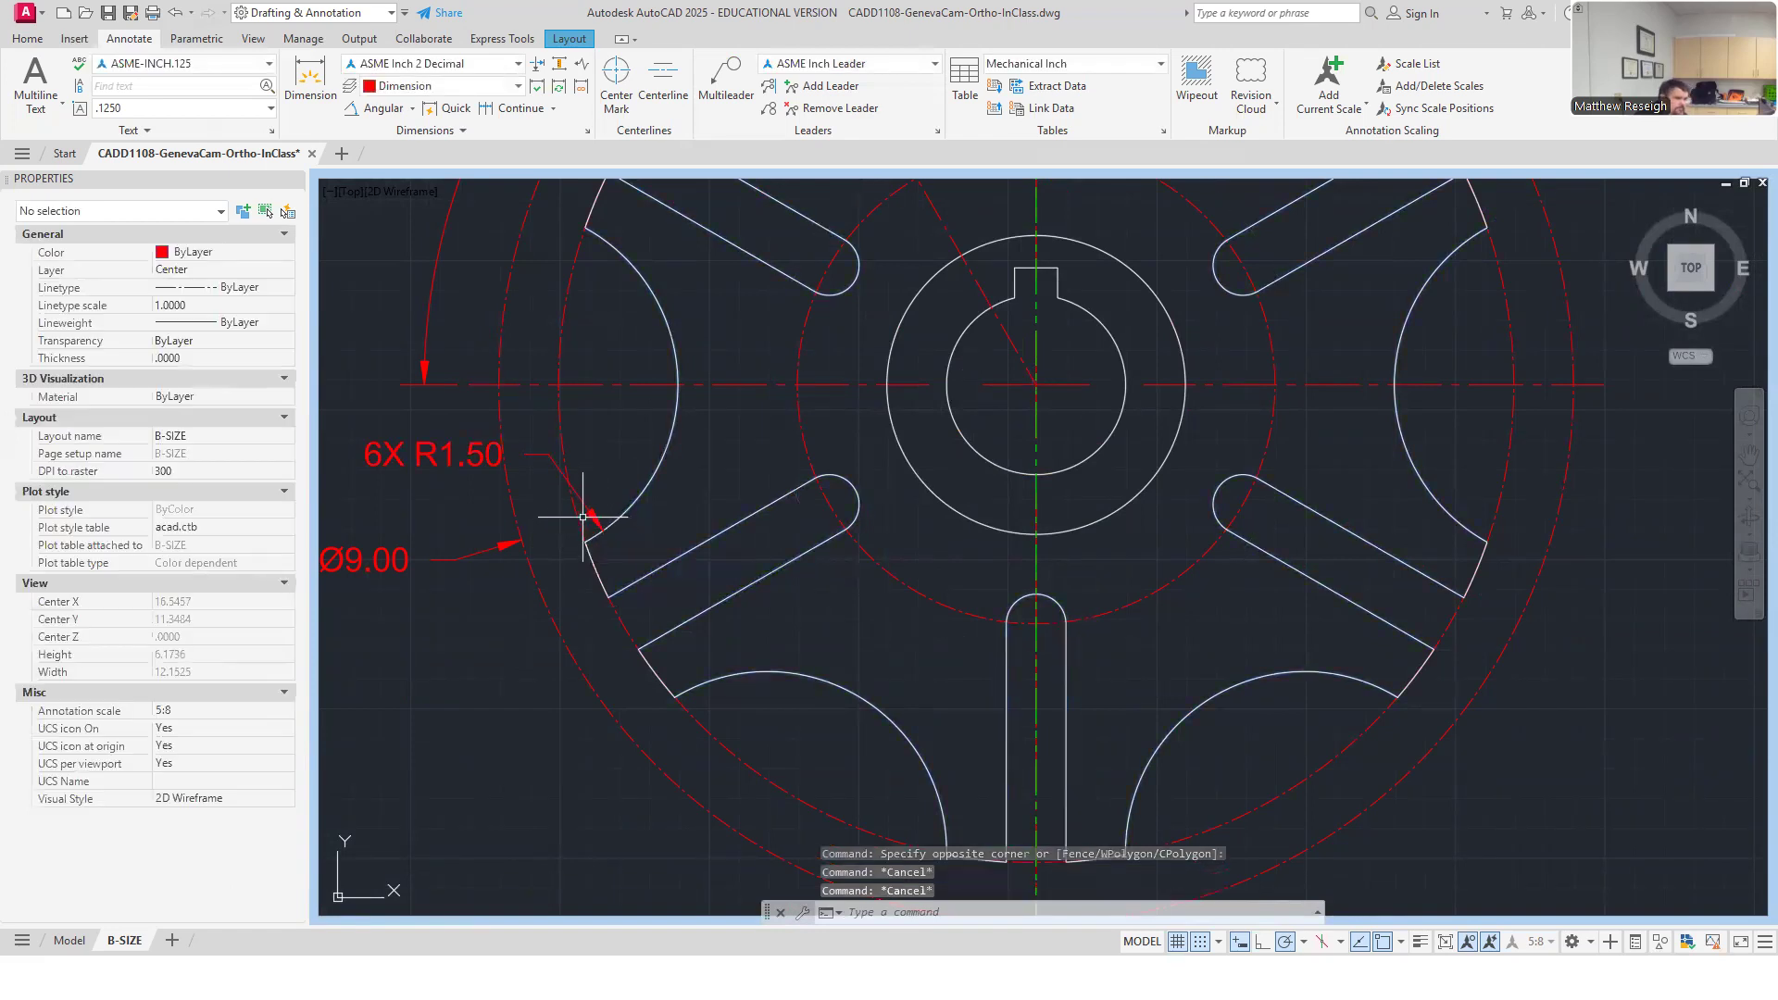
key("Escape")
Slide the 6X R1.50 dimension's arrowhead slightly higher along the left cutout's lower arc.
left_click(606, 530)
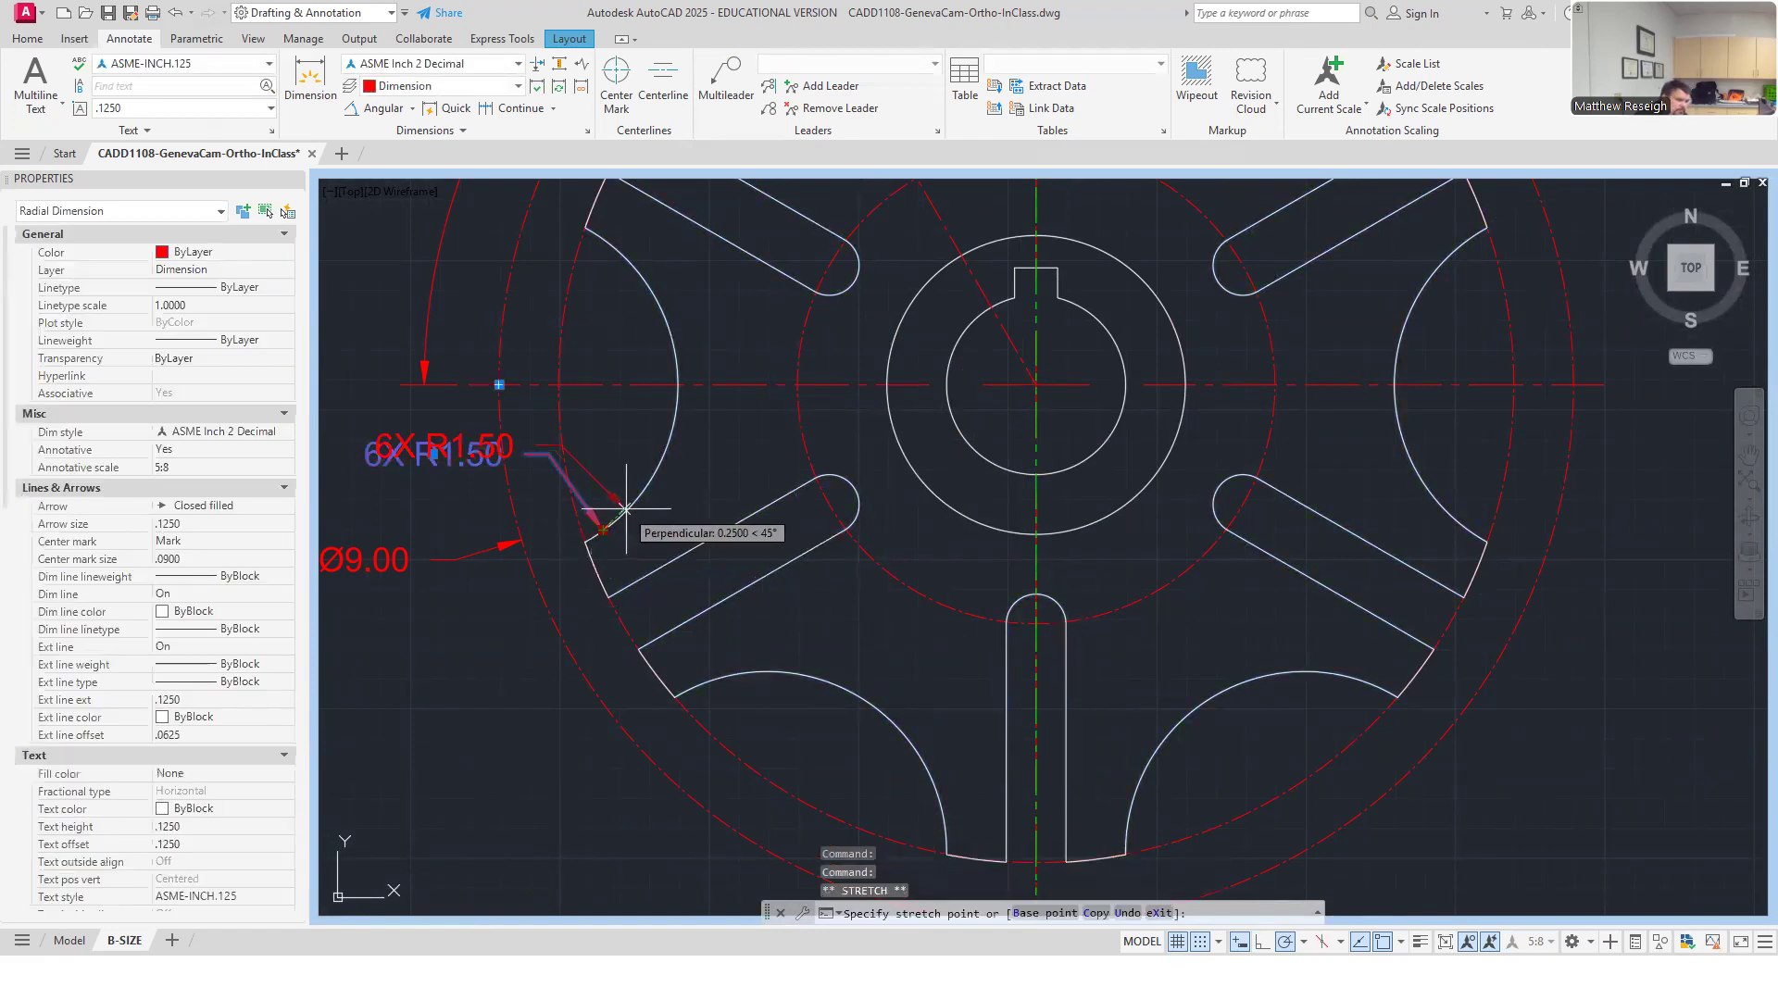
left_click(604, 530)
scroll(555, 522, "down", 2)
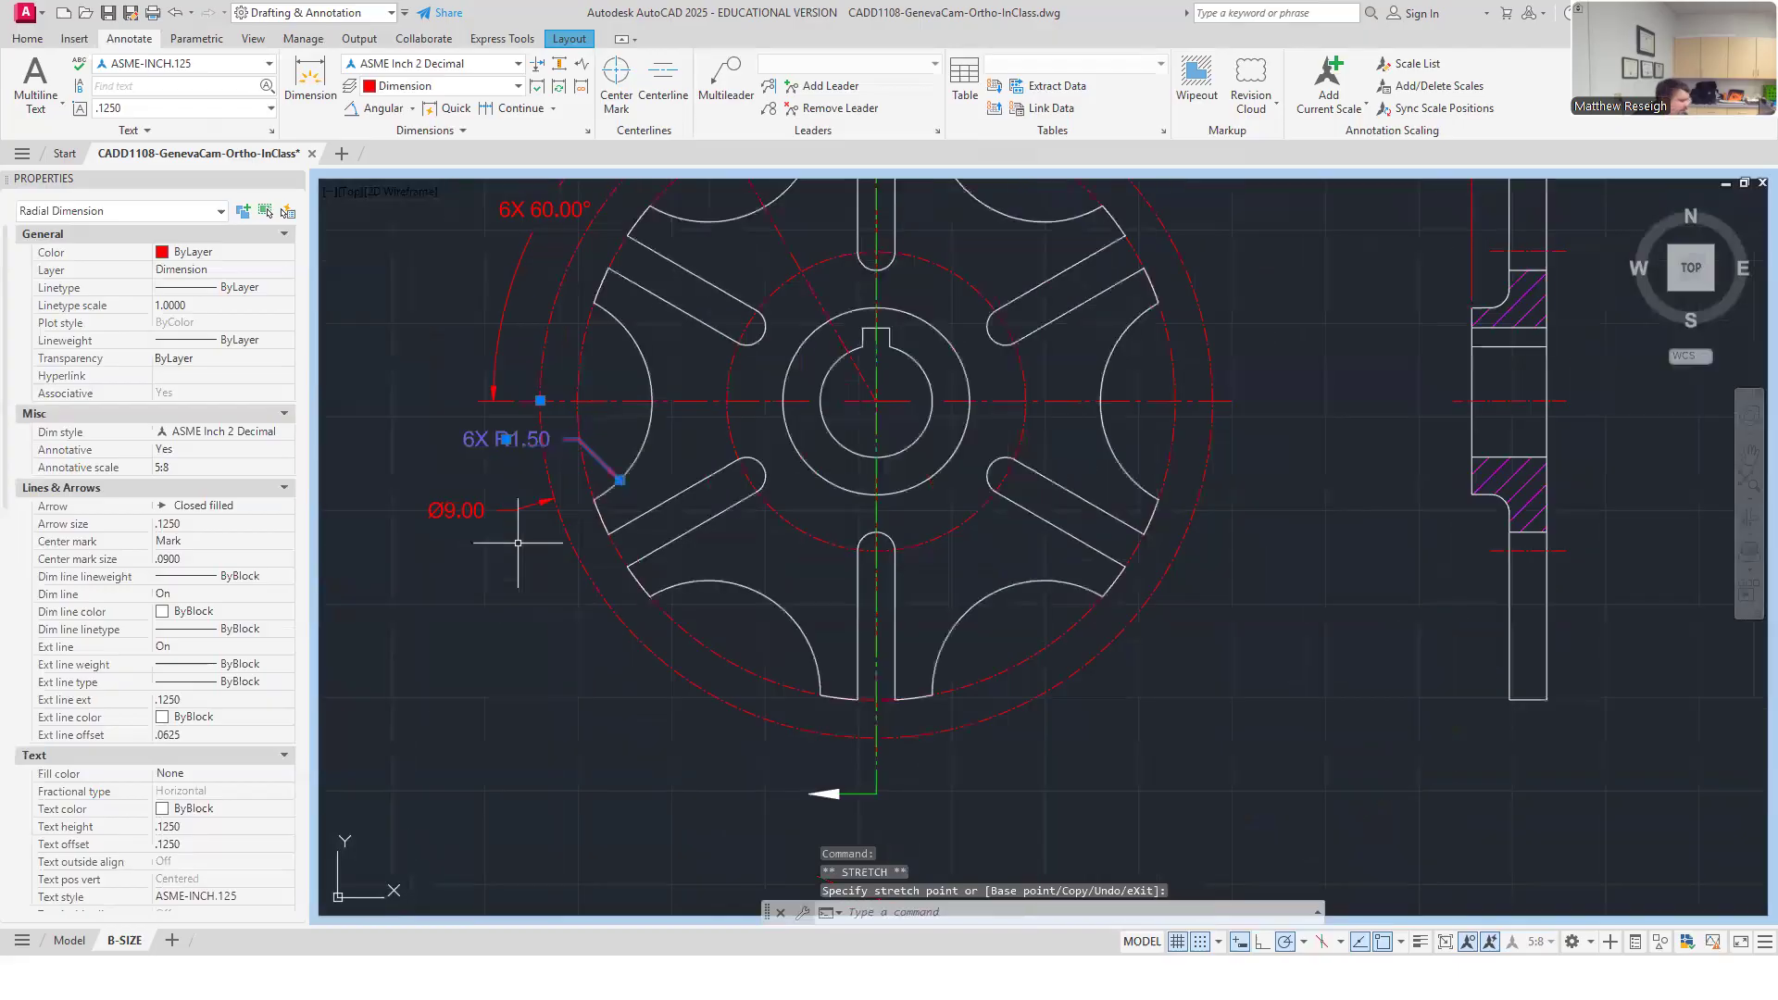
key("Escape")
scroll(512, 533, "up", 2)
key("Escape")
scroll(509, 527, "down", 4)
scroll(509, 493, "up", 4)
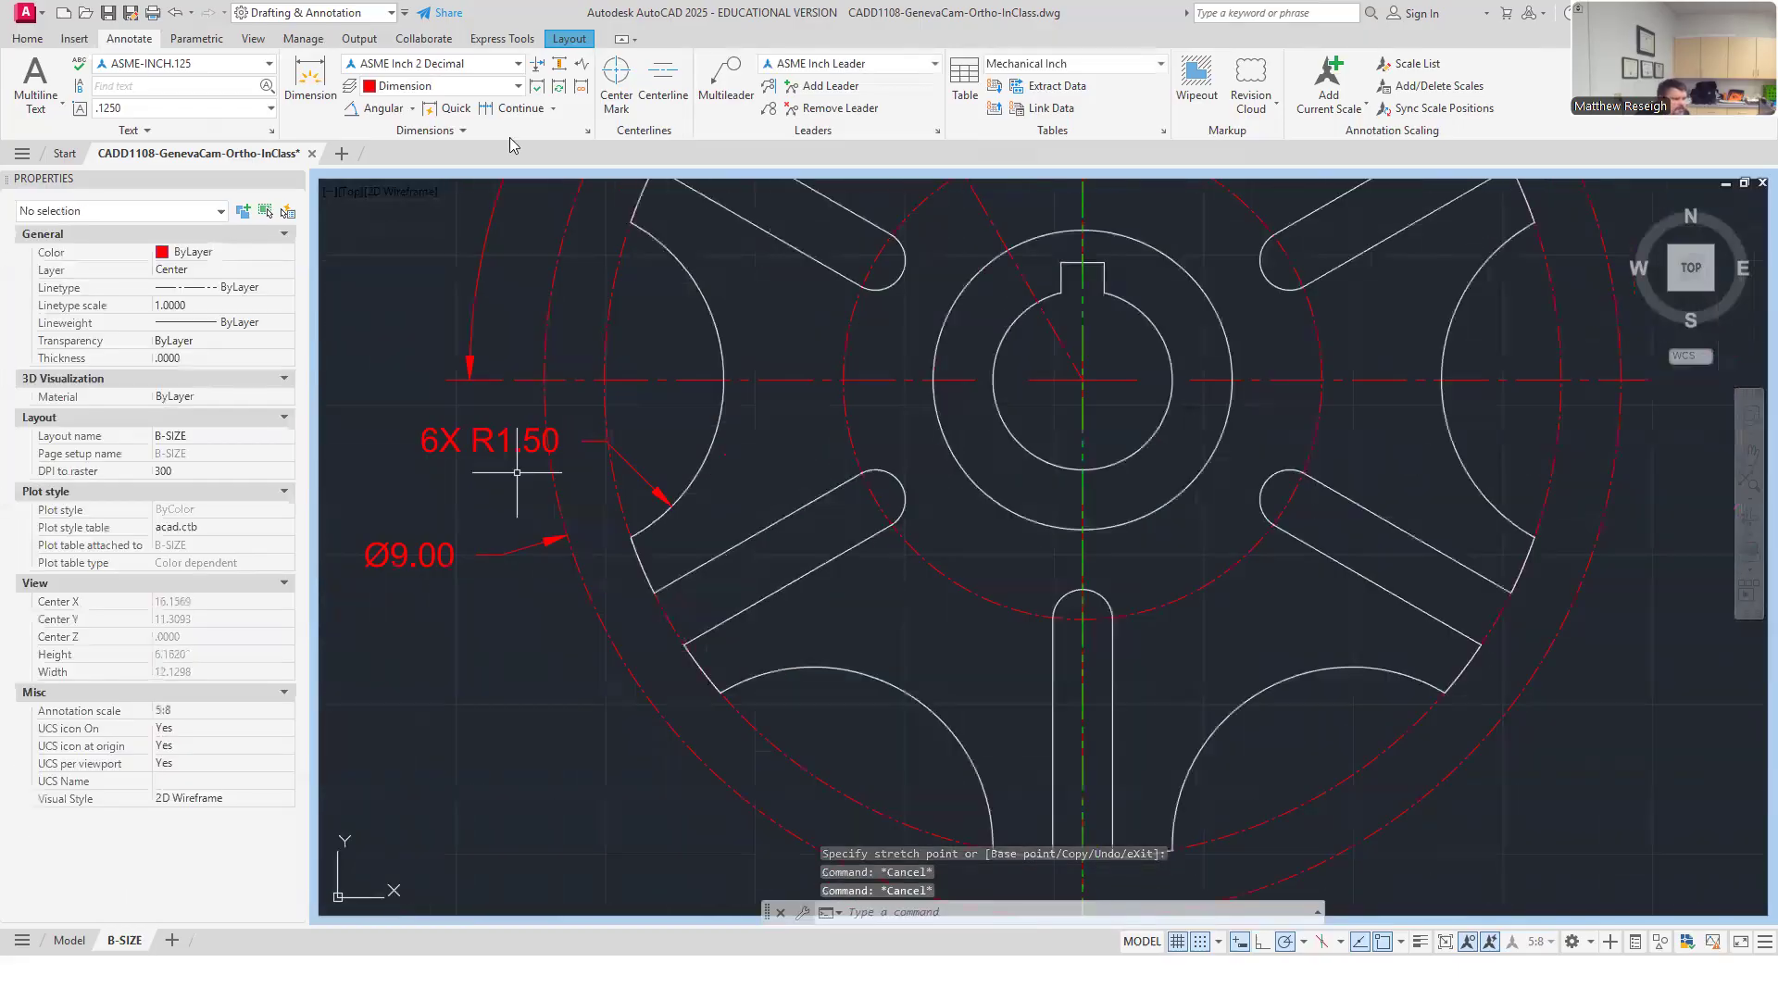
left_click(537, 70)
left_click(543, 445)
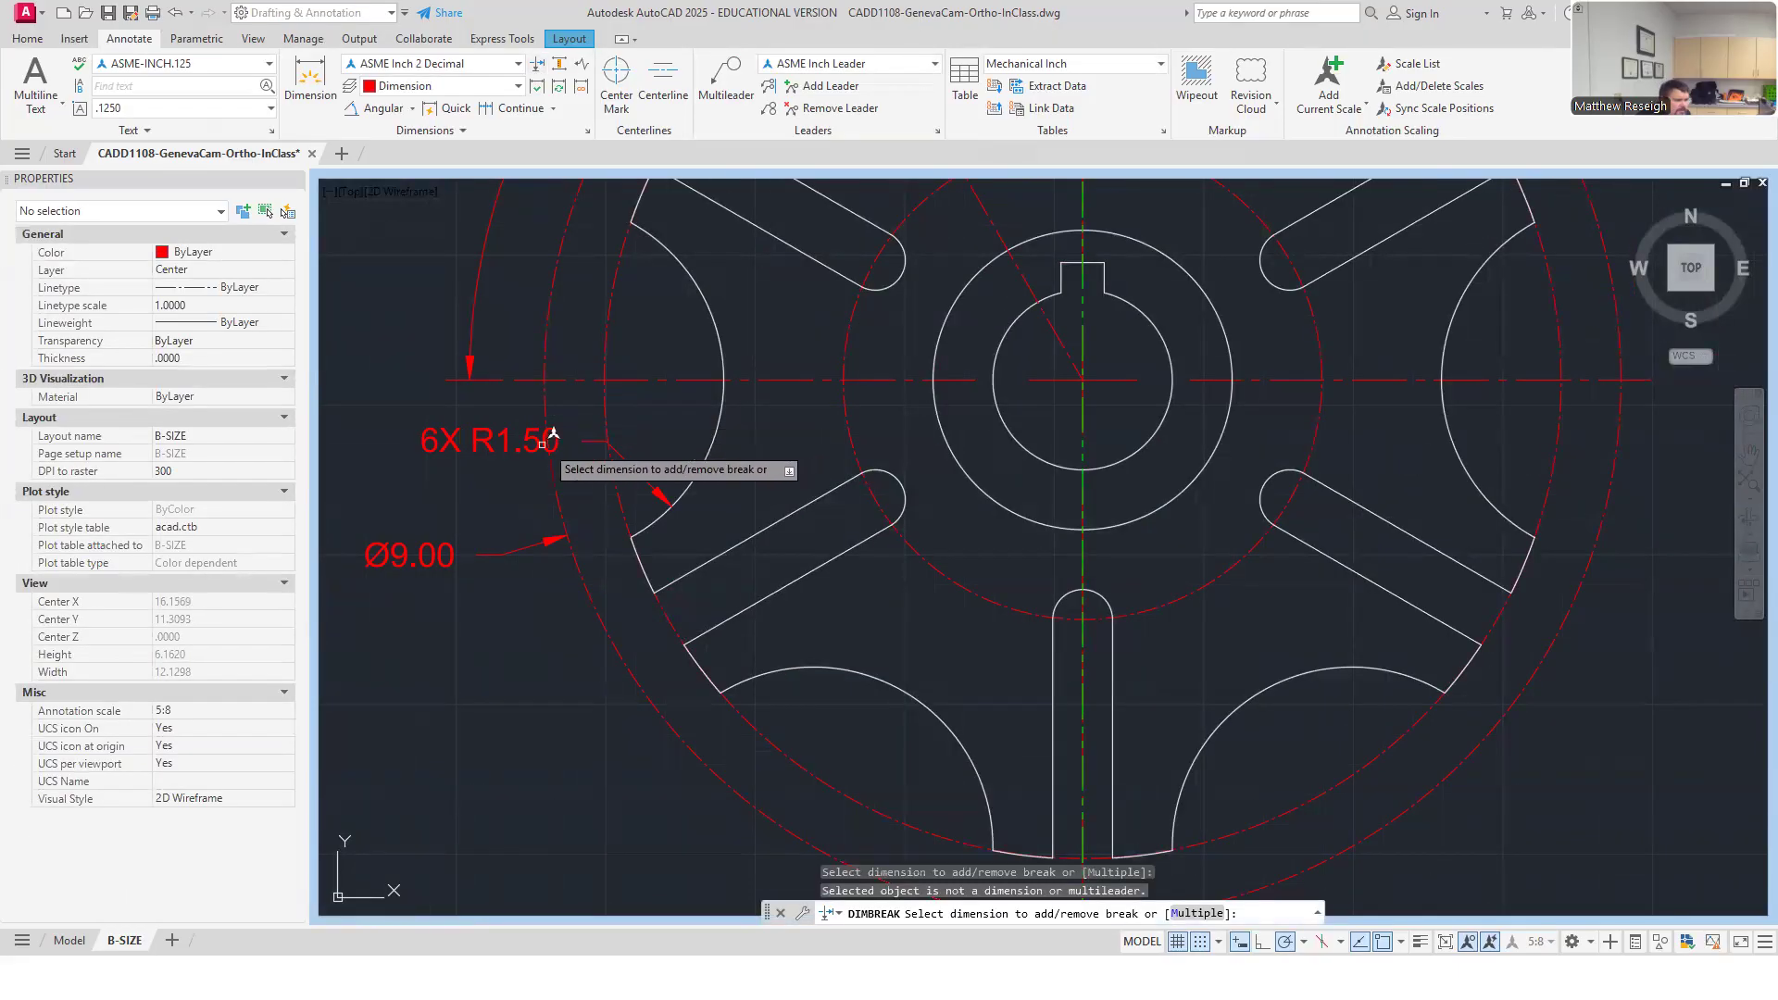
left_click(529, 437)
key("Escape")
key("Escape")
key("Escape")
scroll(510, 441, "down", 2)
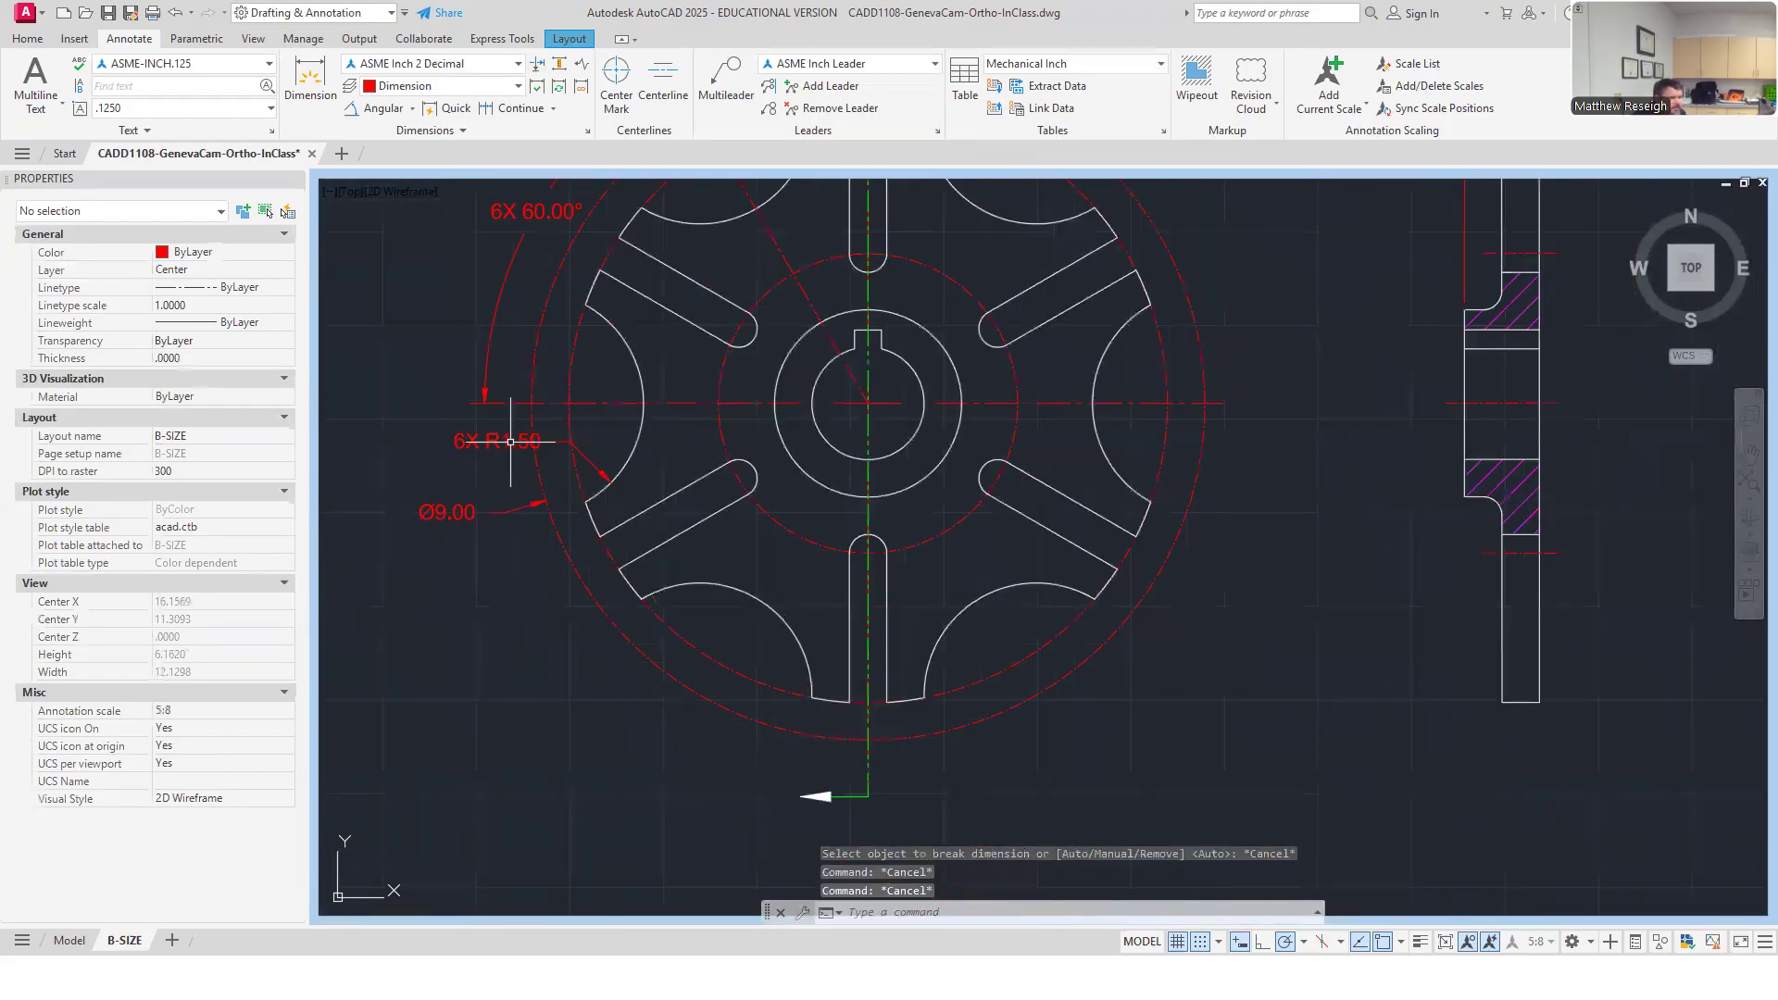
scroll(480, 483, "down", 3)
scroll(494, 474, "up", 3)
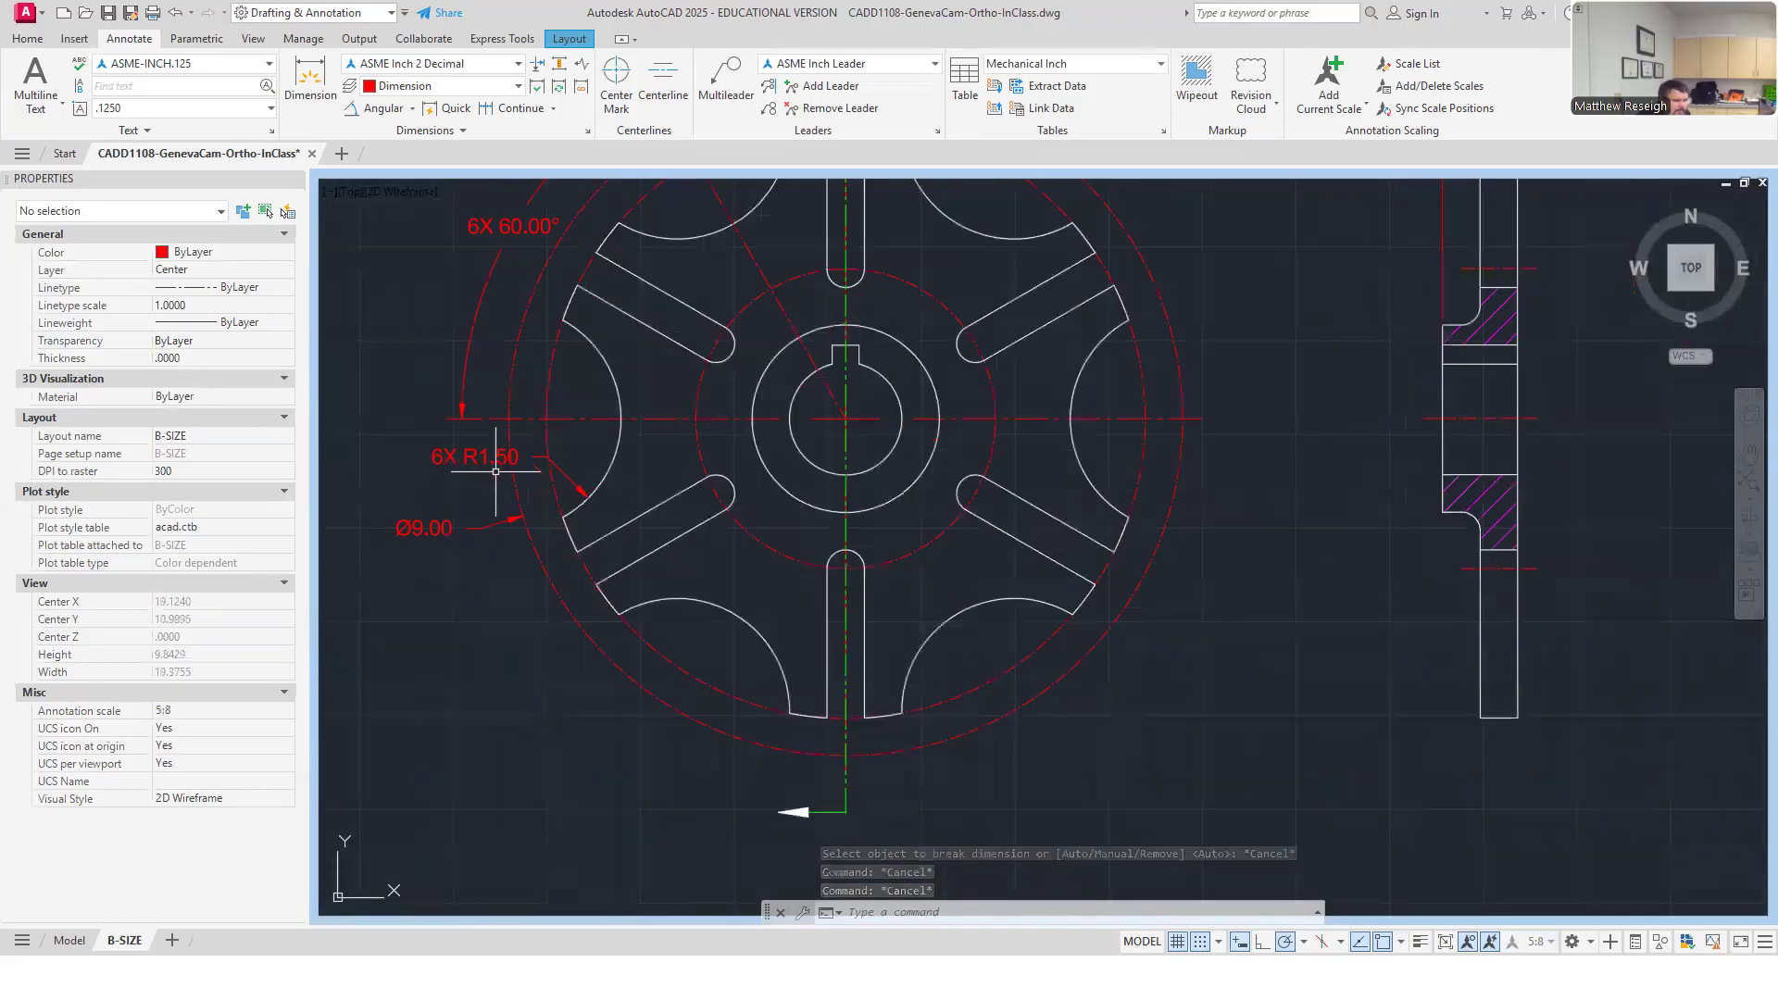
scroll(495, 471, "down", 3)
scroll(484, 460, "up", 4)
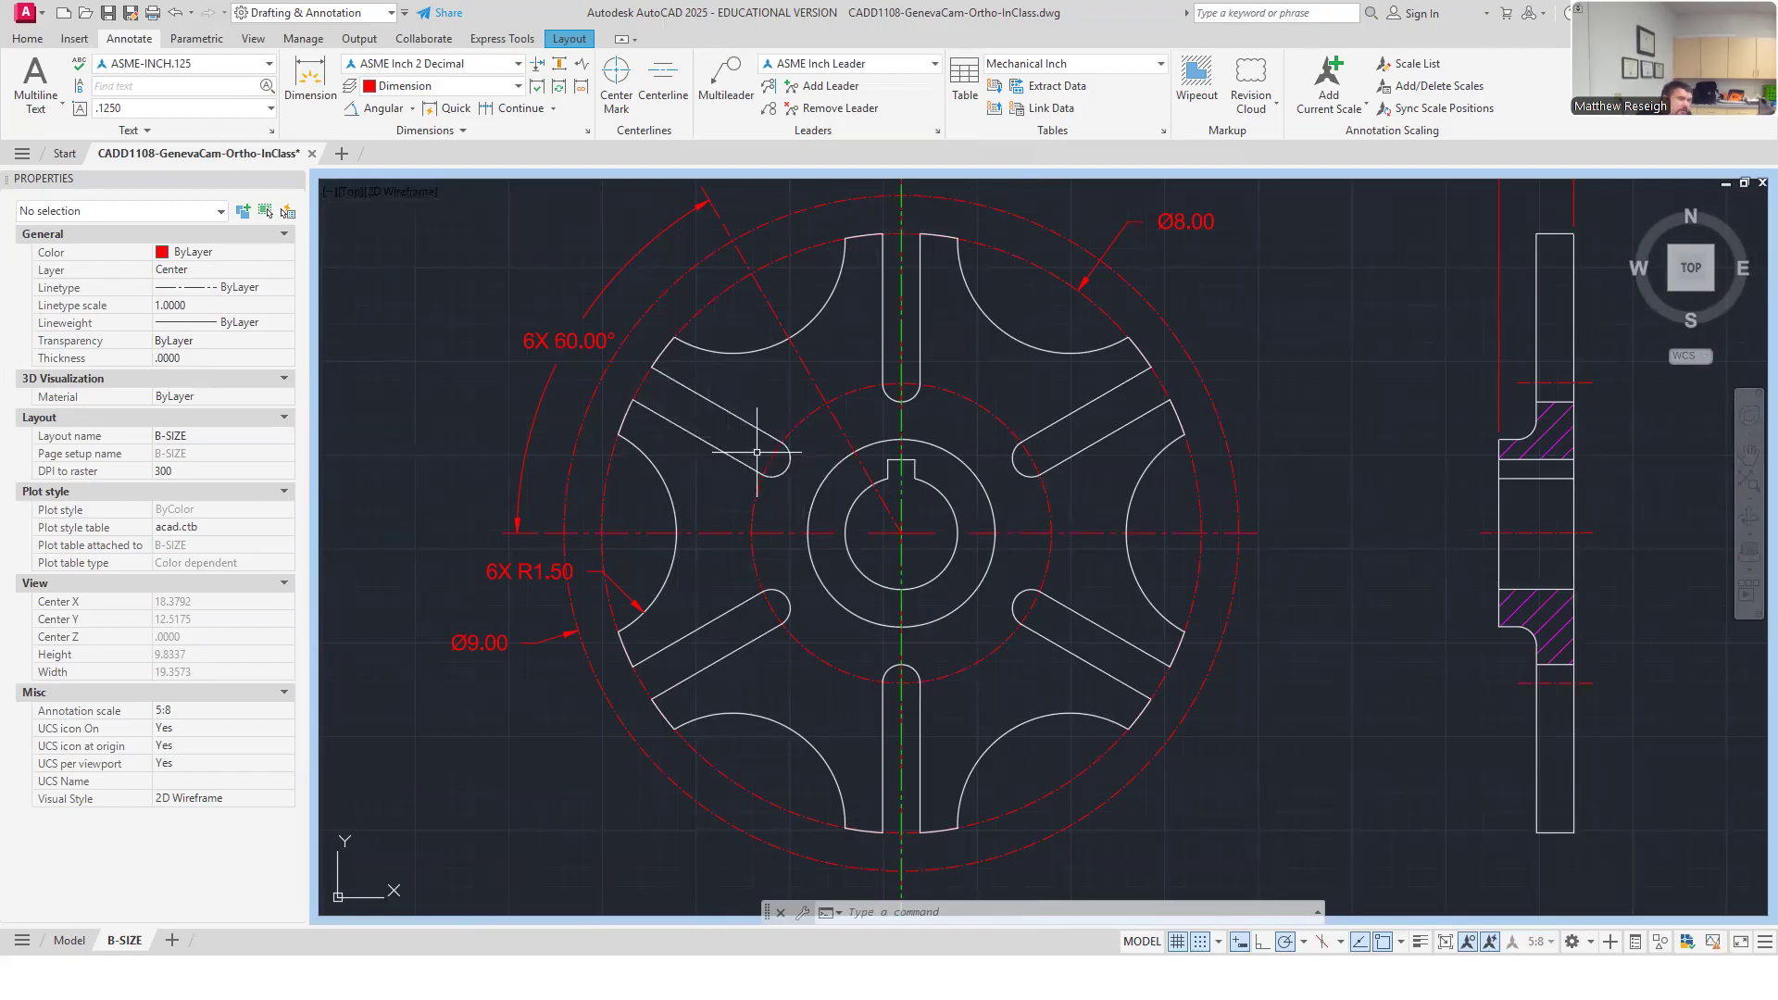
Dimension the bottom slot's width between its two lower corners, placing the dimension just below the Ø9.00 circle and above the section arrow.
scroll(896, 603, "down", 3)
scroll(905, 504, "up", 3)
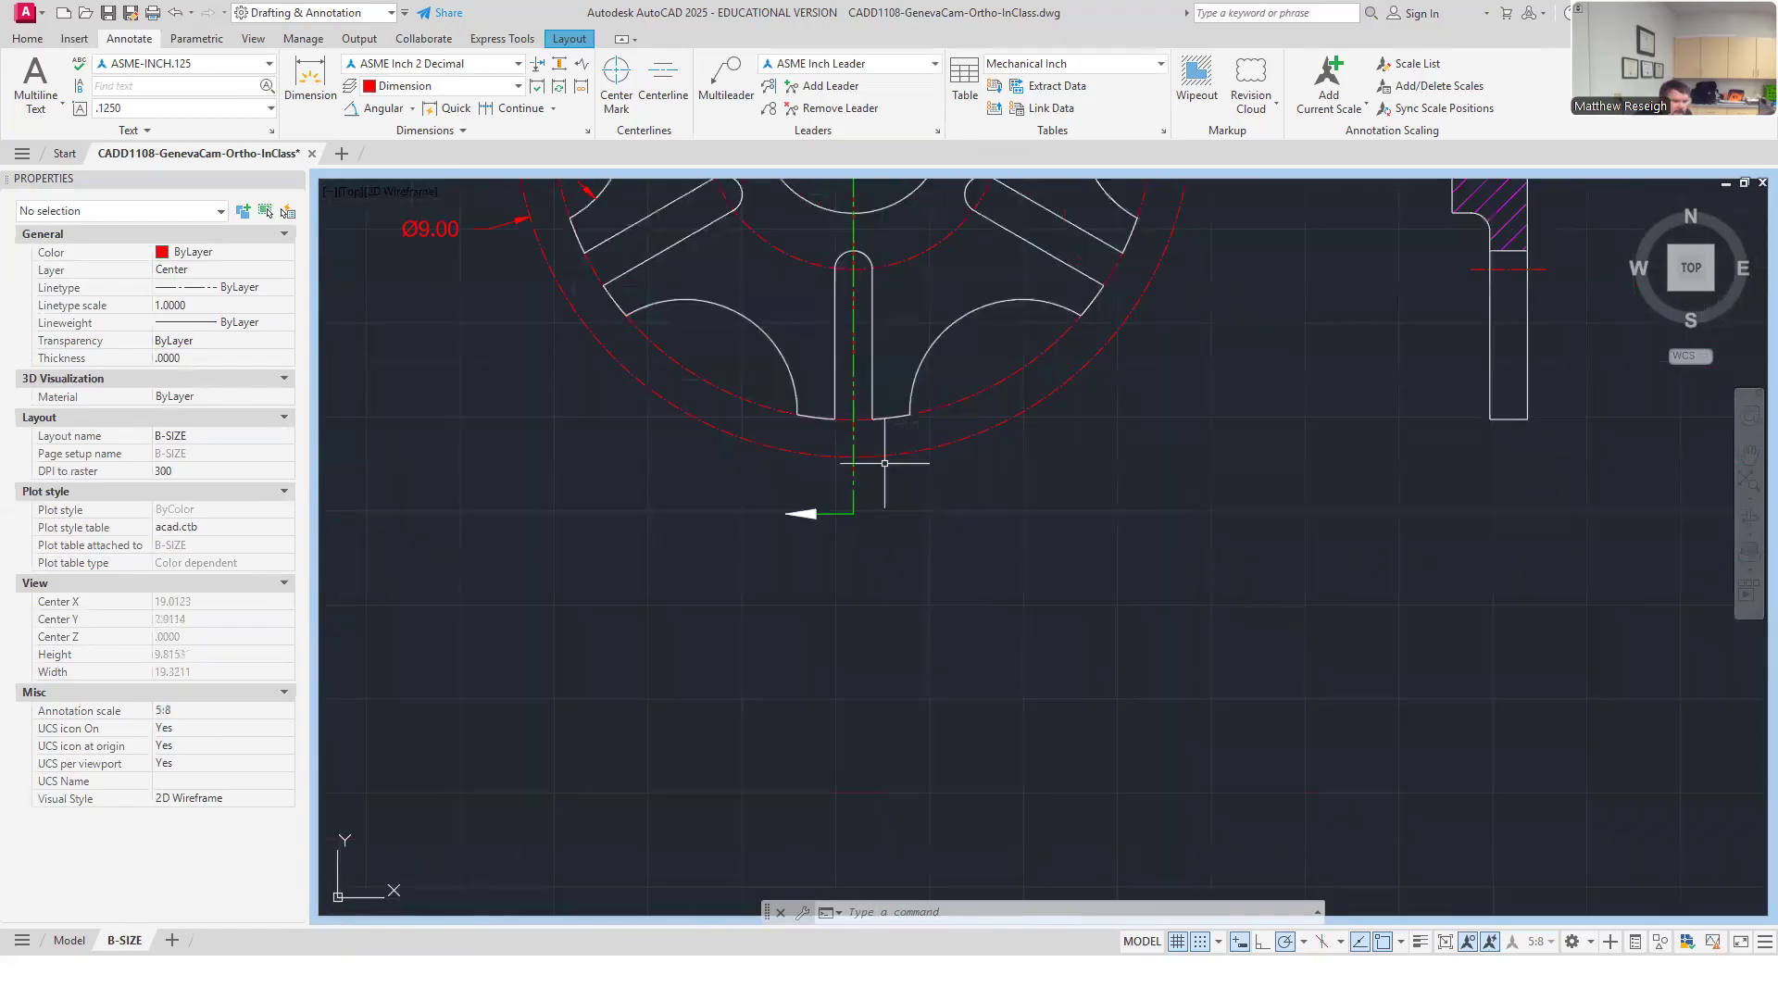
left_click(311, 79)
scroll(914, 463, "up", 3)
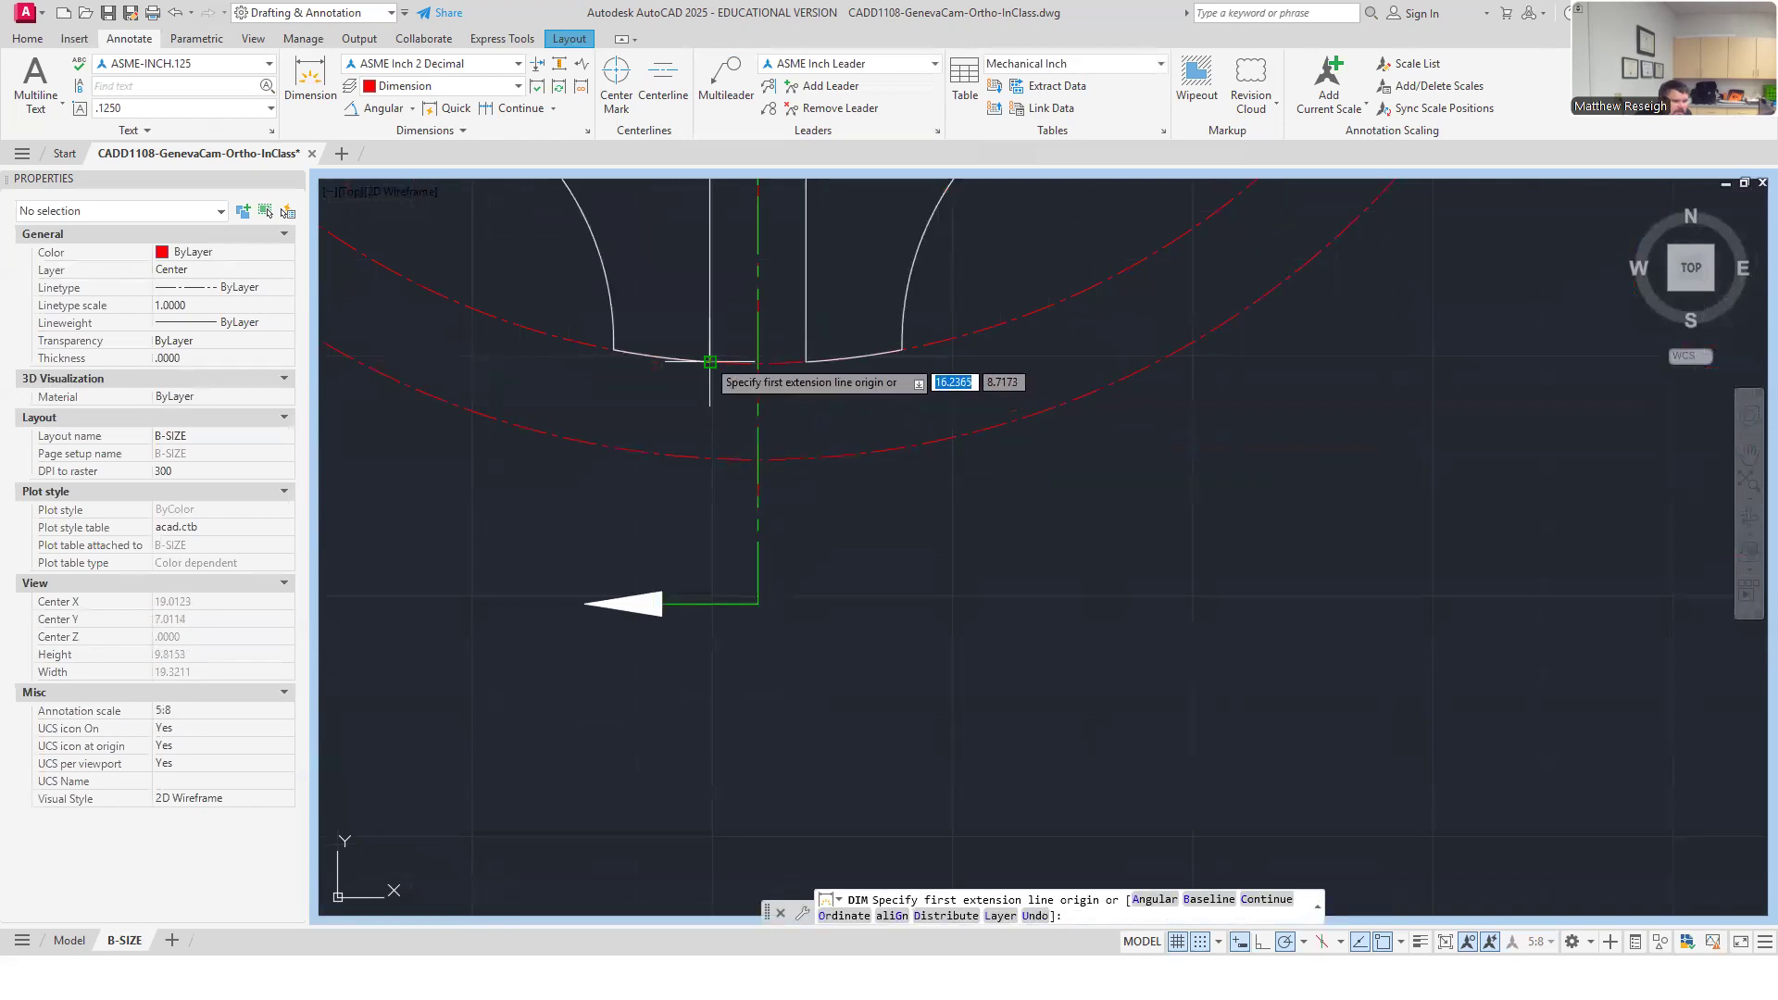
left_click(709, 361)
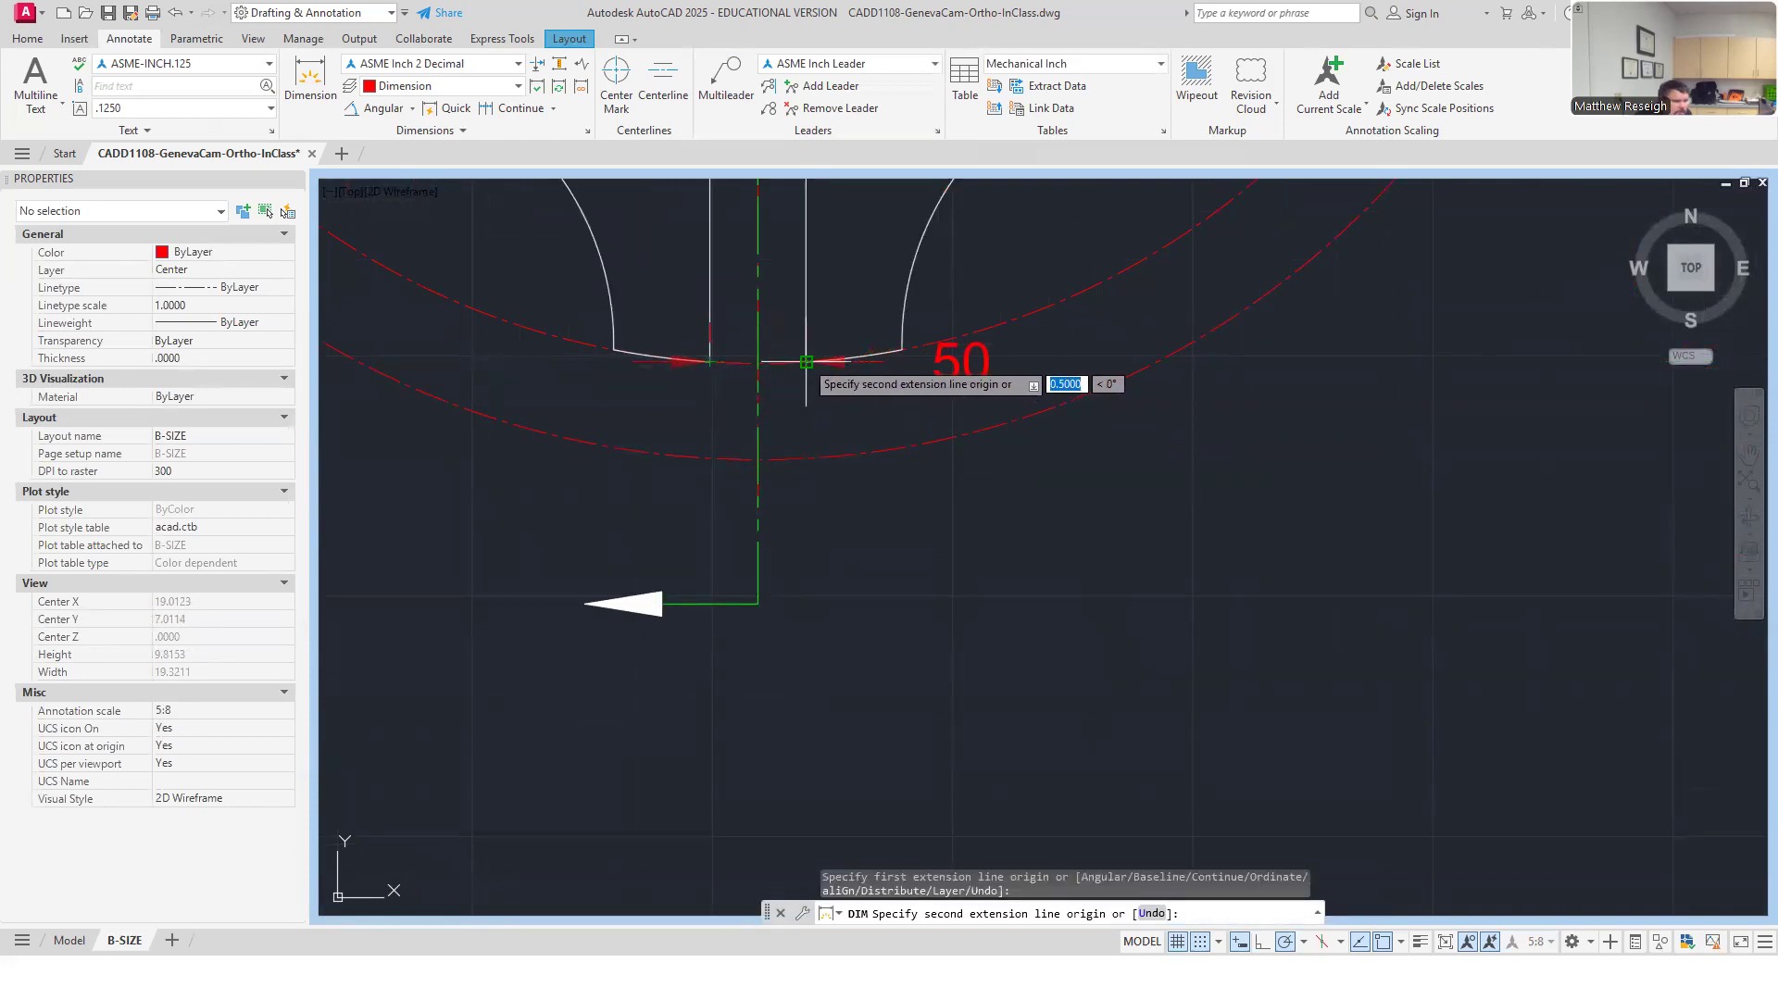
left_click(805, 362)
scroll(814, 407, "down", 3)
scroll(819, 389, "up", 2)
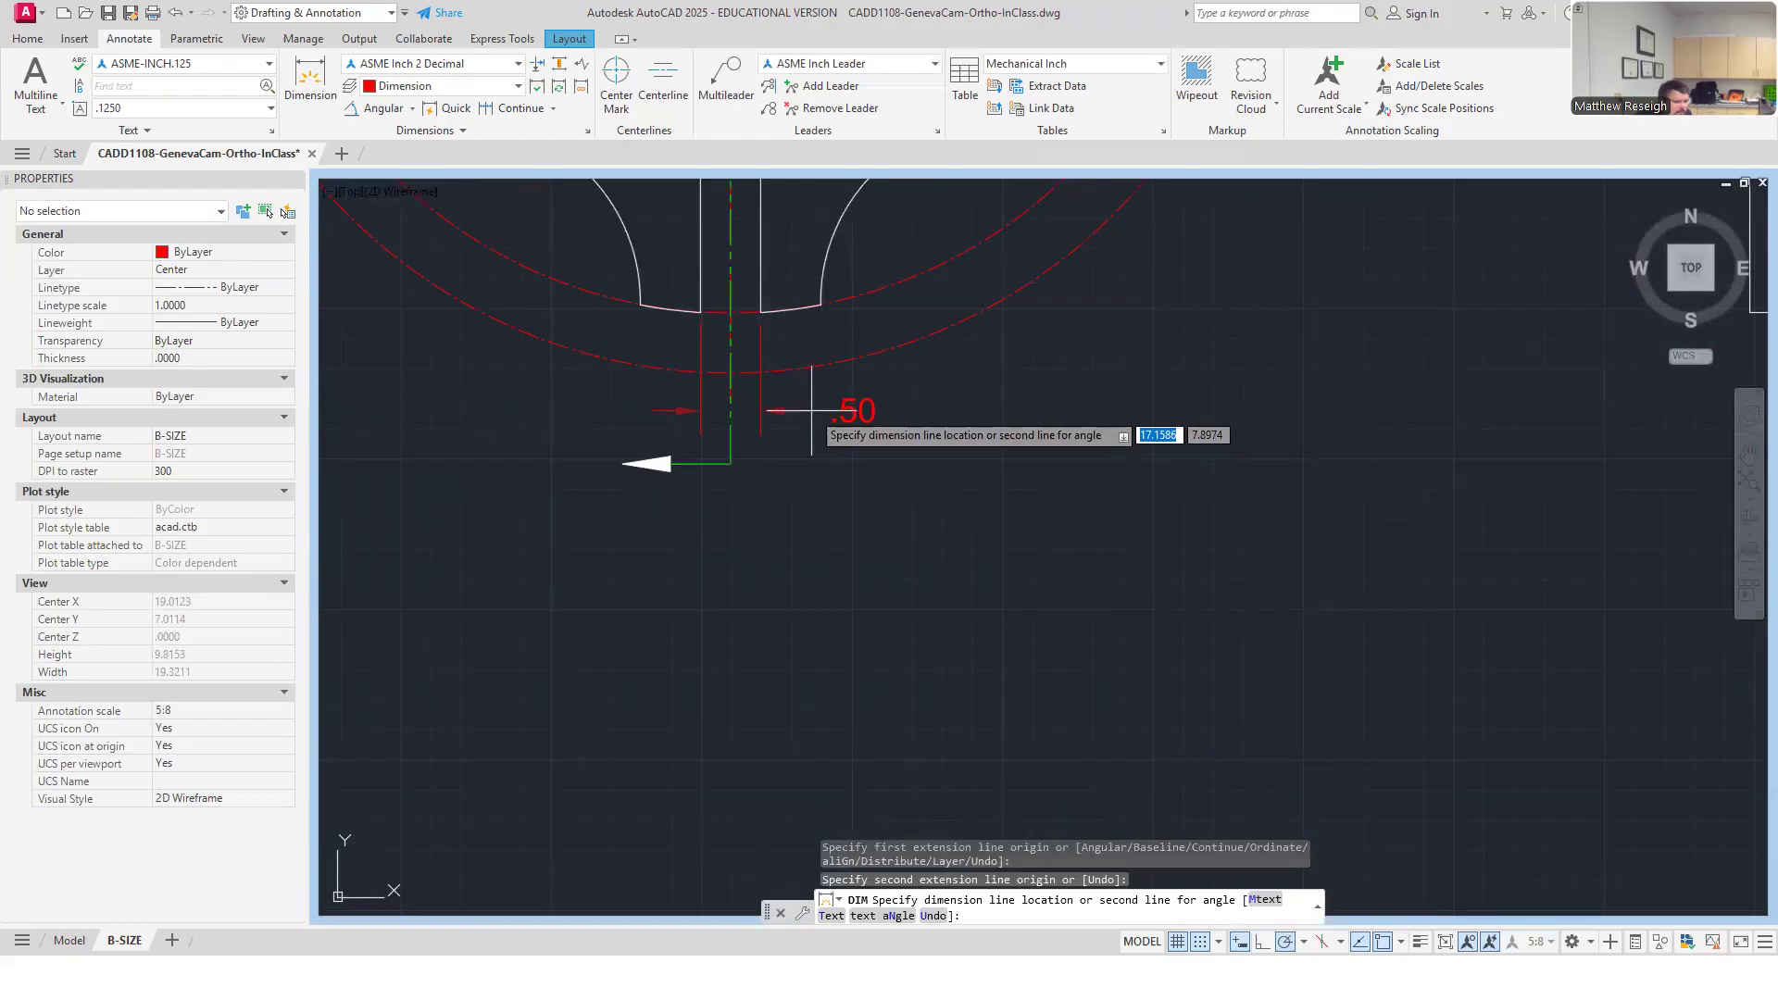
left_click(812, 414)
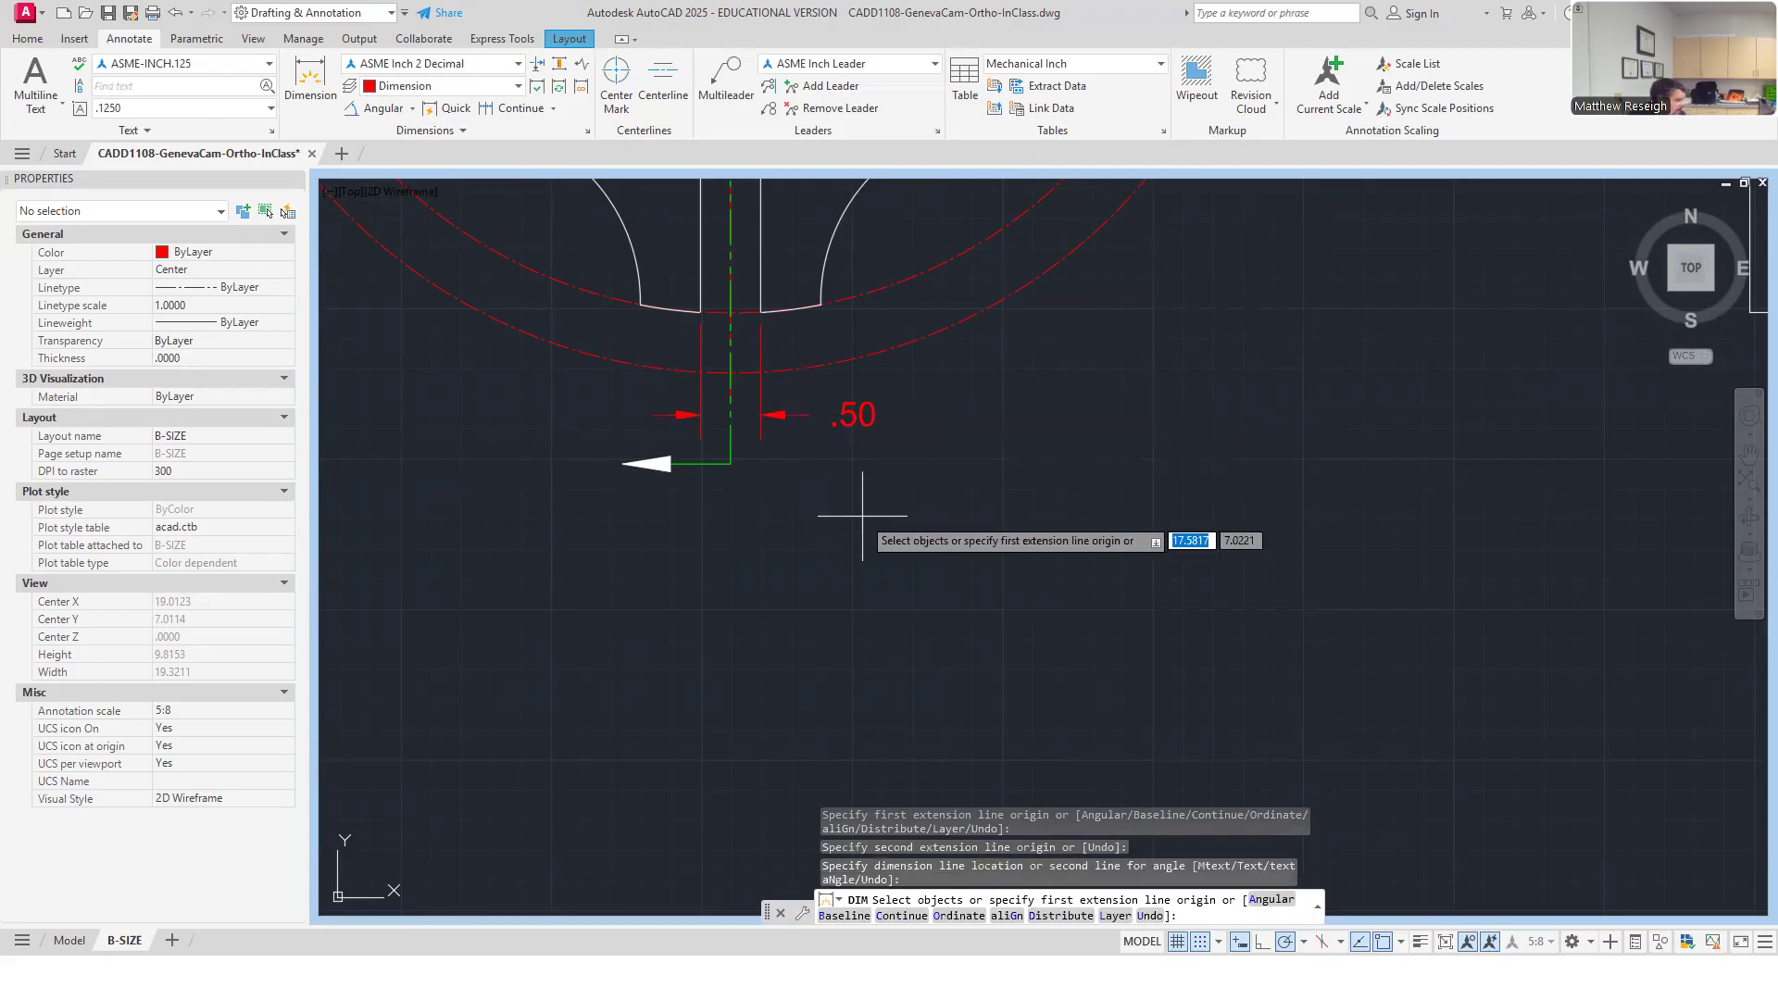
key("Return")
Add the prefix 6X to the bottom slot's .50 width dimension text.
scroll(856, 509, "down", 5)
scroll(835, 509, "down", 5)
scroll(835, 509, "up", 4)
scroll(838, 515, "up", 4)
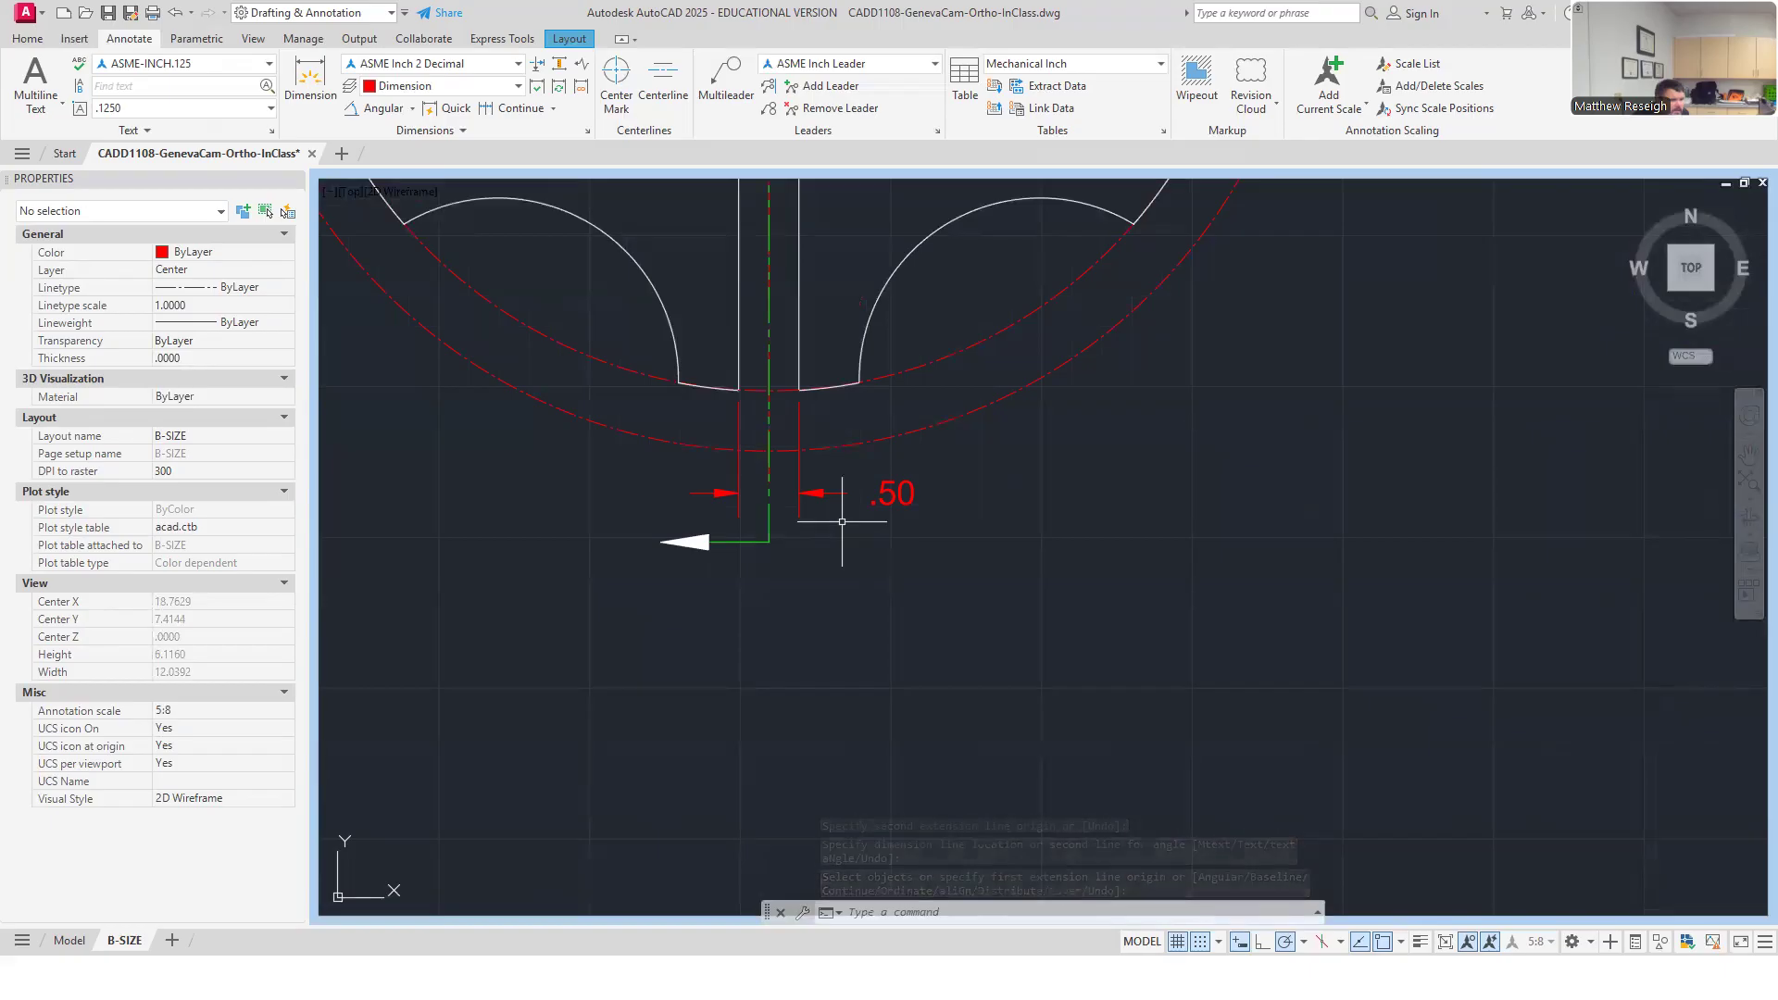
scroll(878, 574, "down", 4)
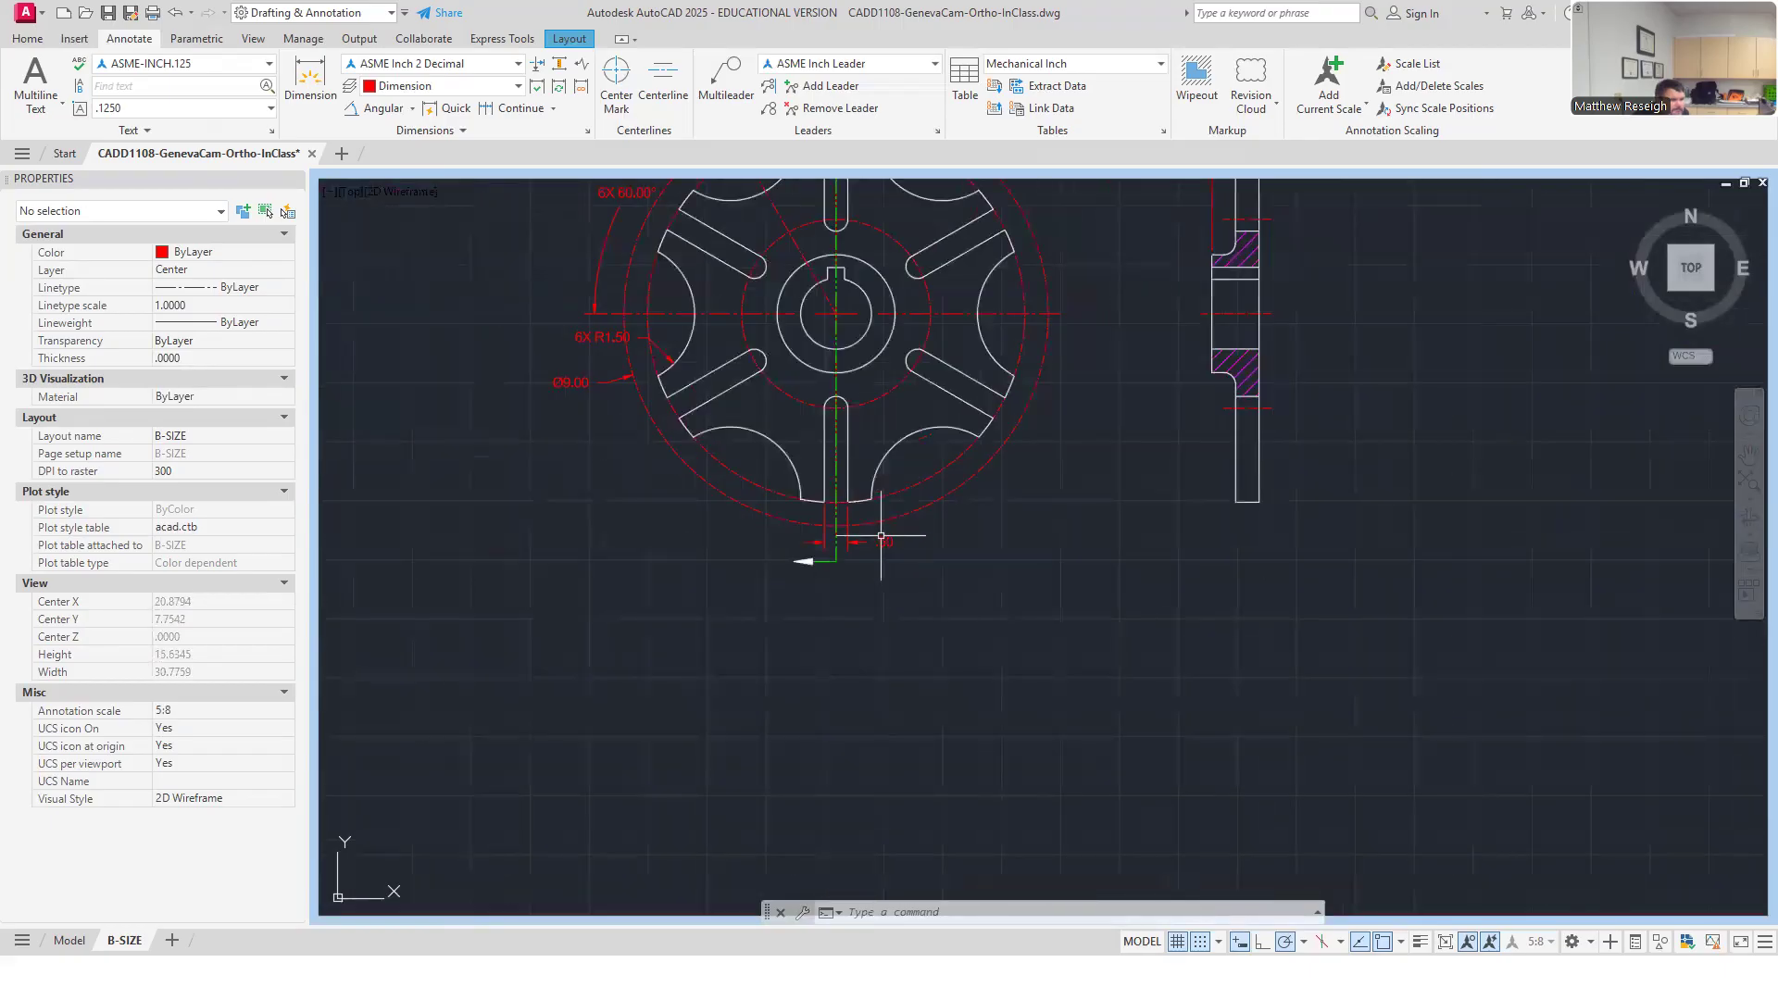
scroll(881, 535, "up", 4)
double_click(885, 558)
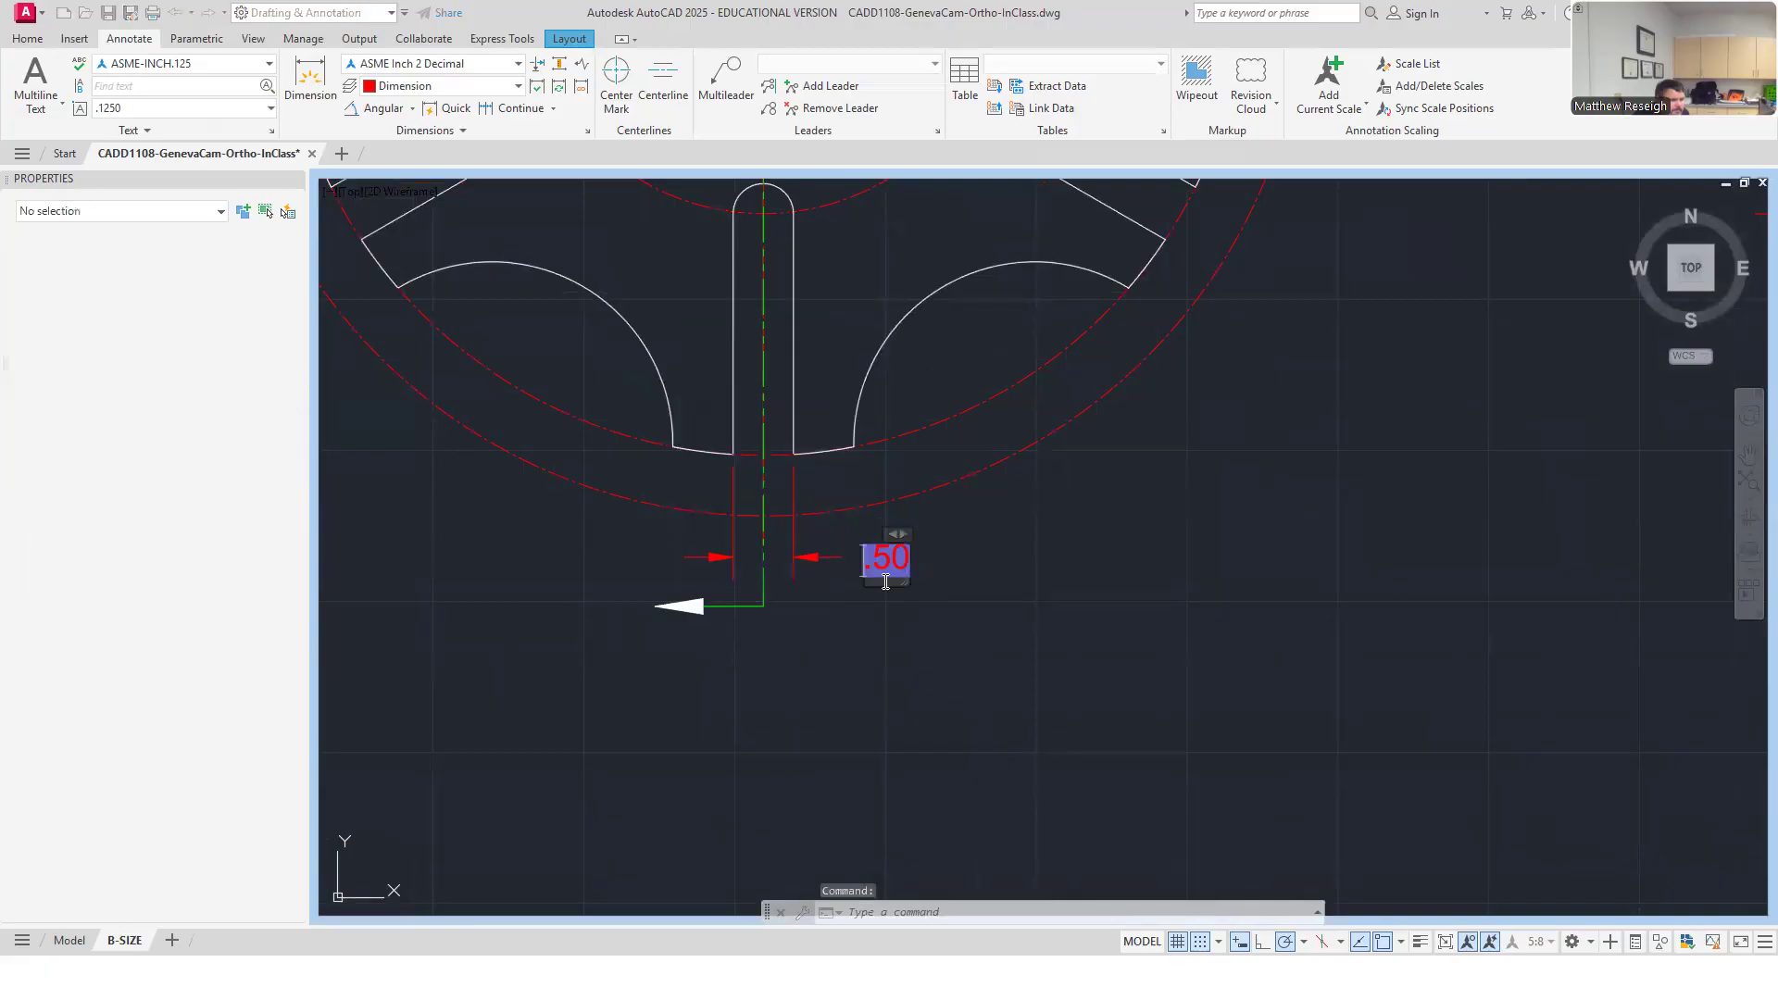
scroll(880, 588, "down", 4)
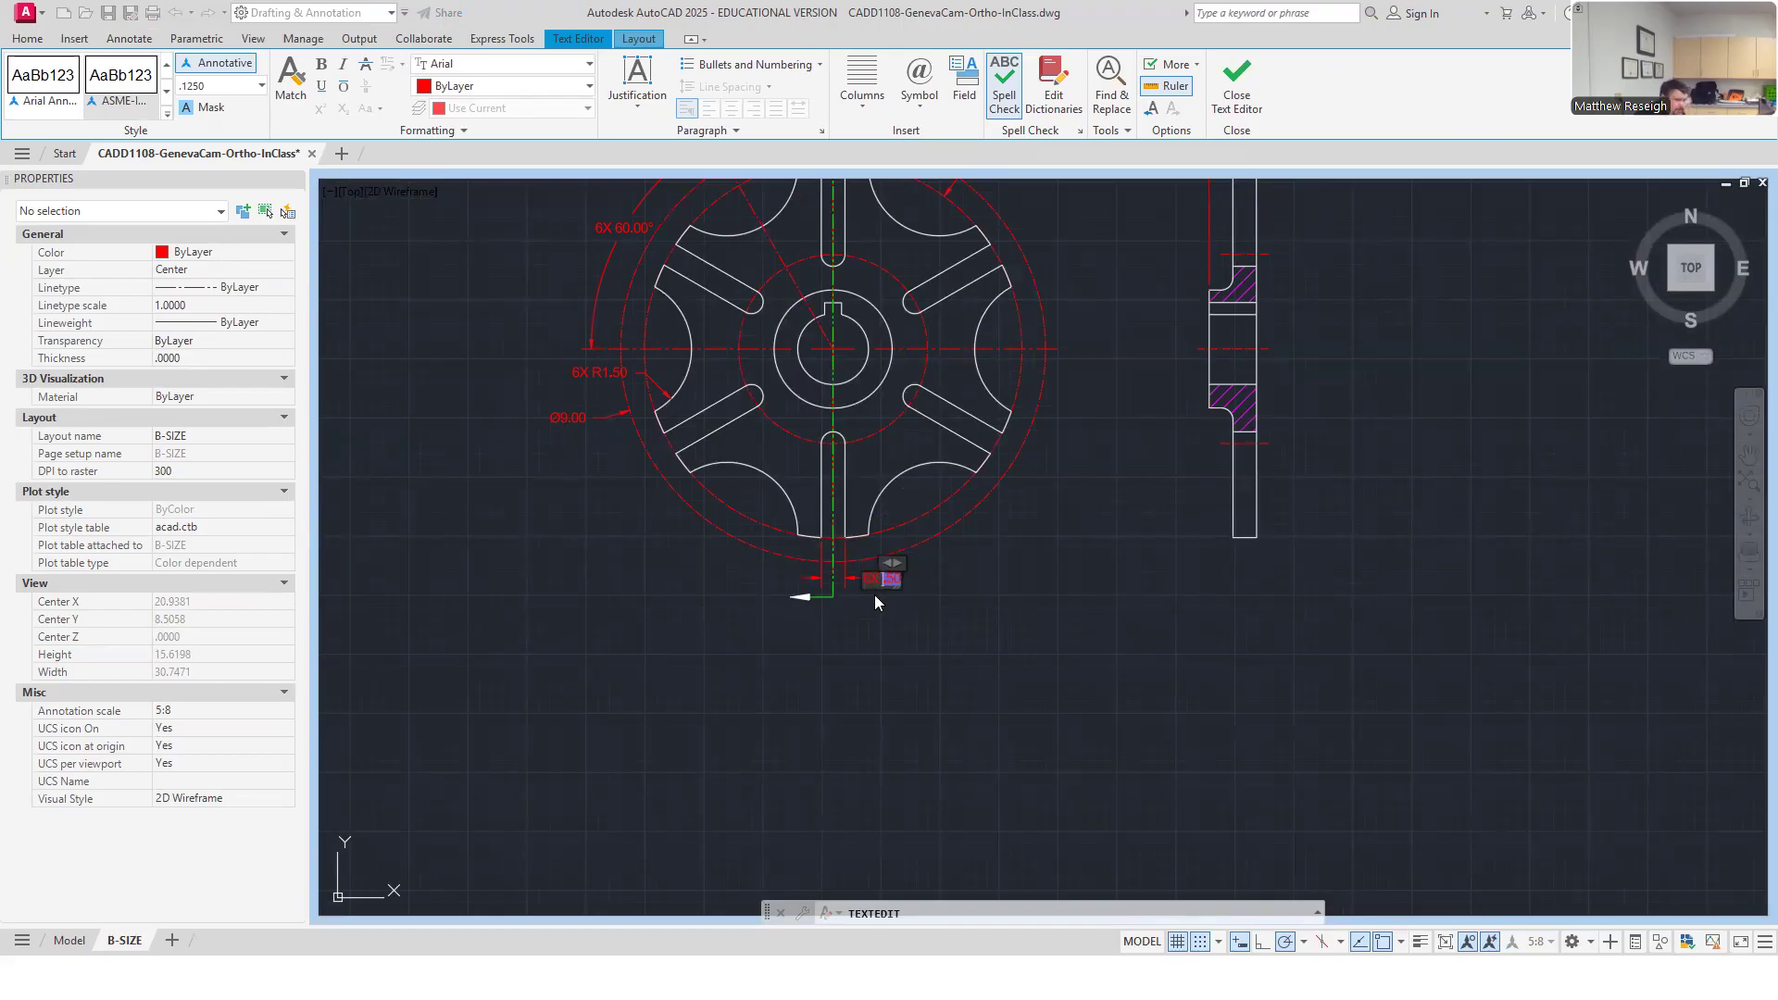
left_click(965, 594)
key("Escape")
scroll(877, 575, "up", 4)
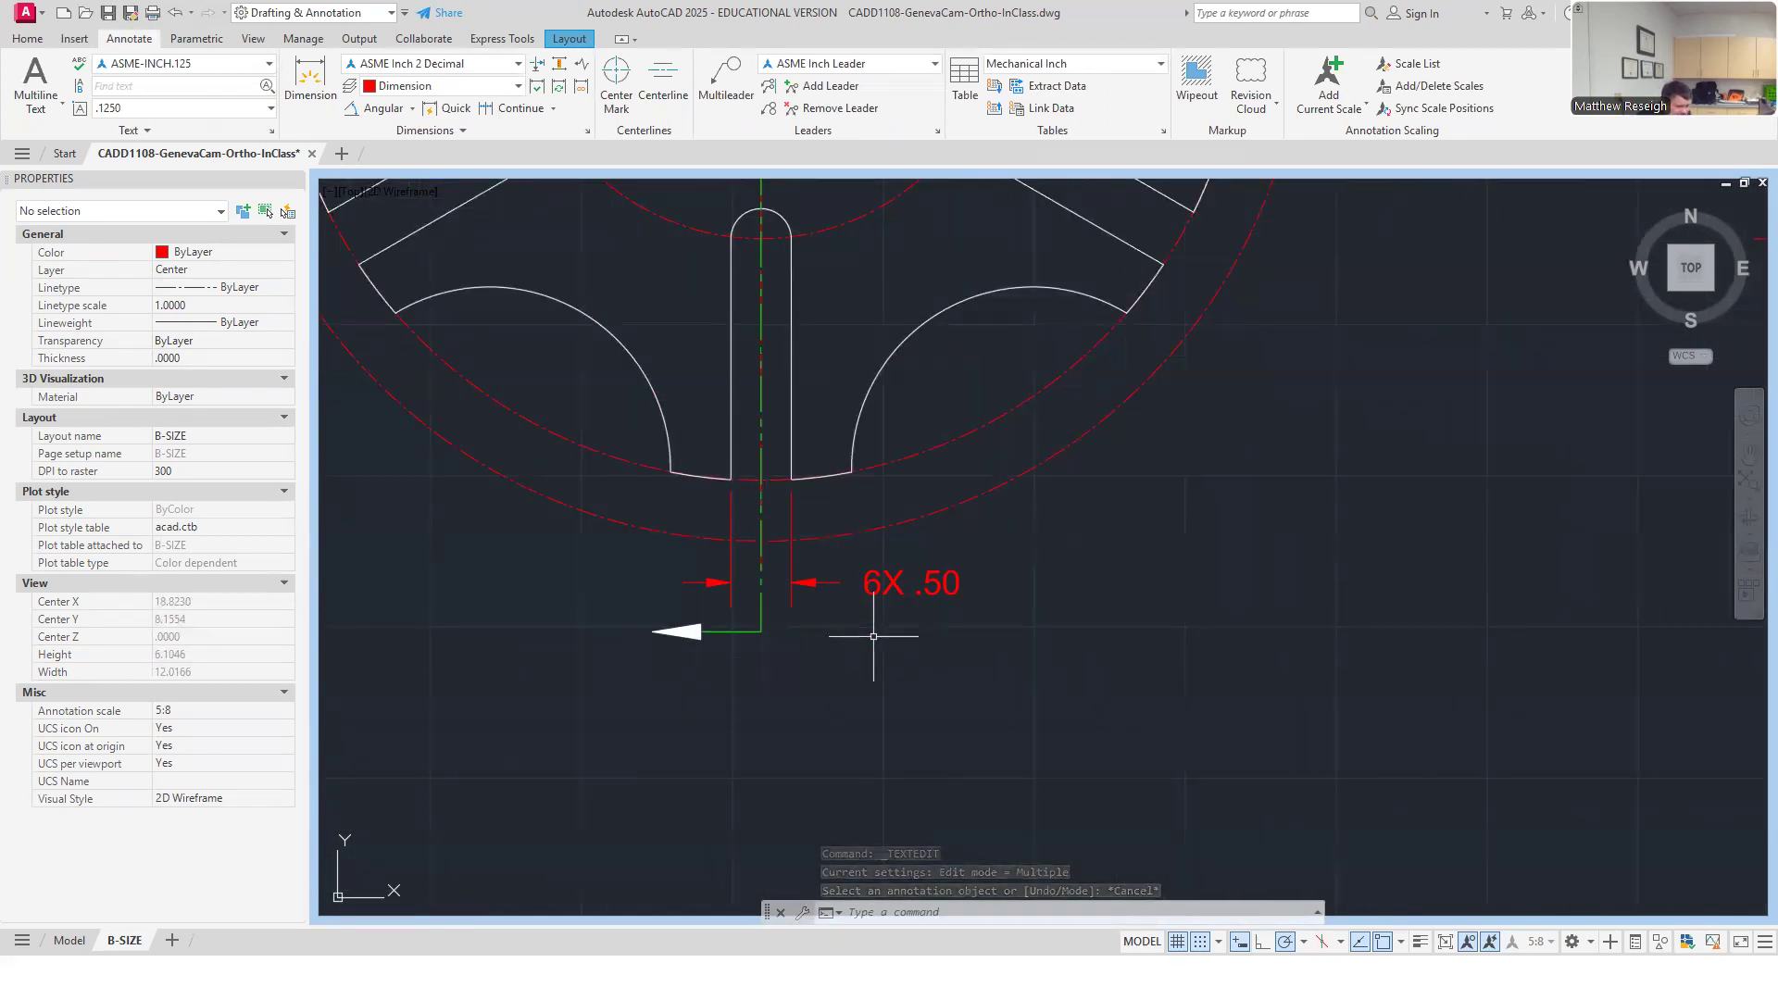
scroll(873, 636, "down", 5)
scroll(861, 646, "up", 3)
scroll(871, 635, "up", 2)
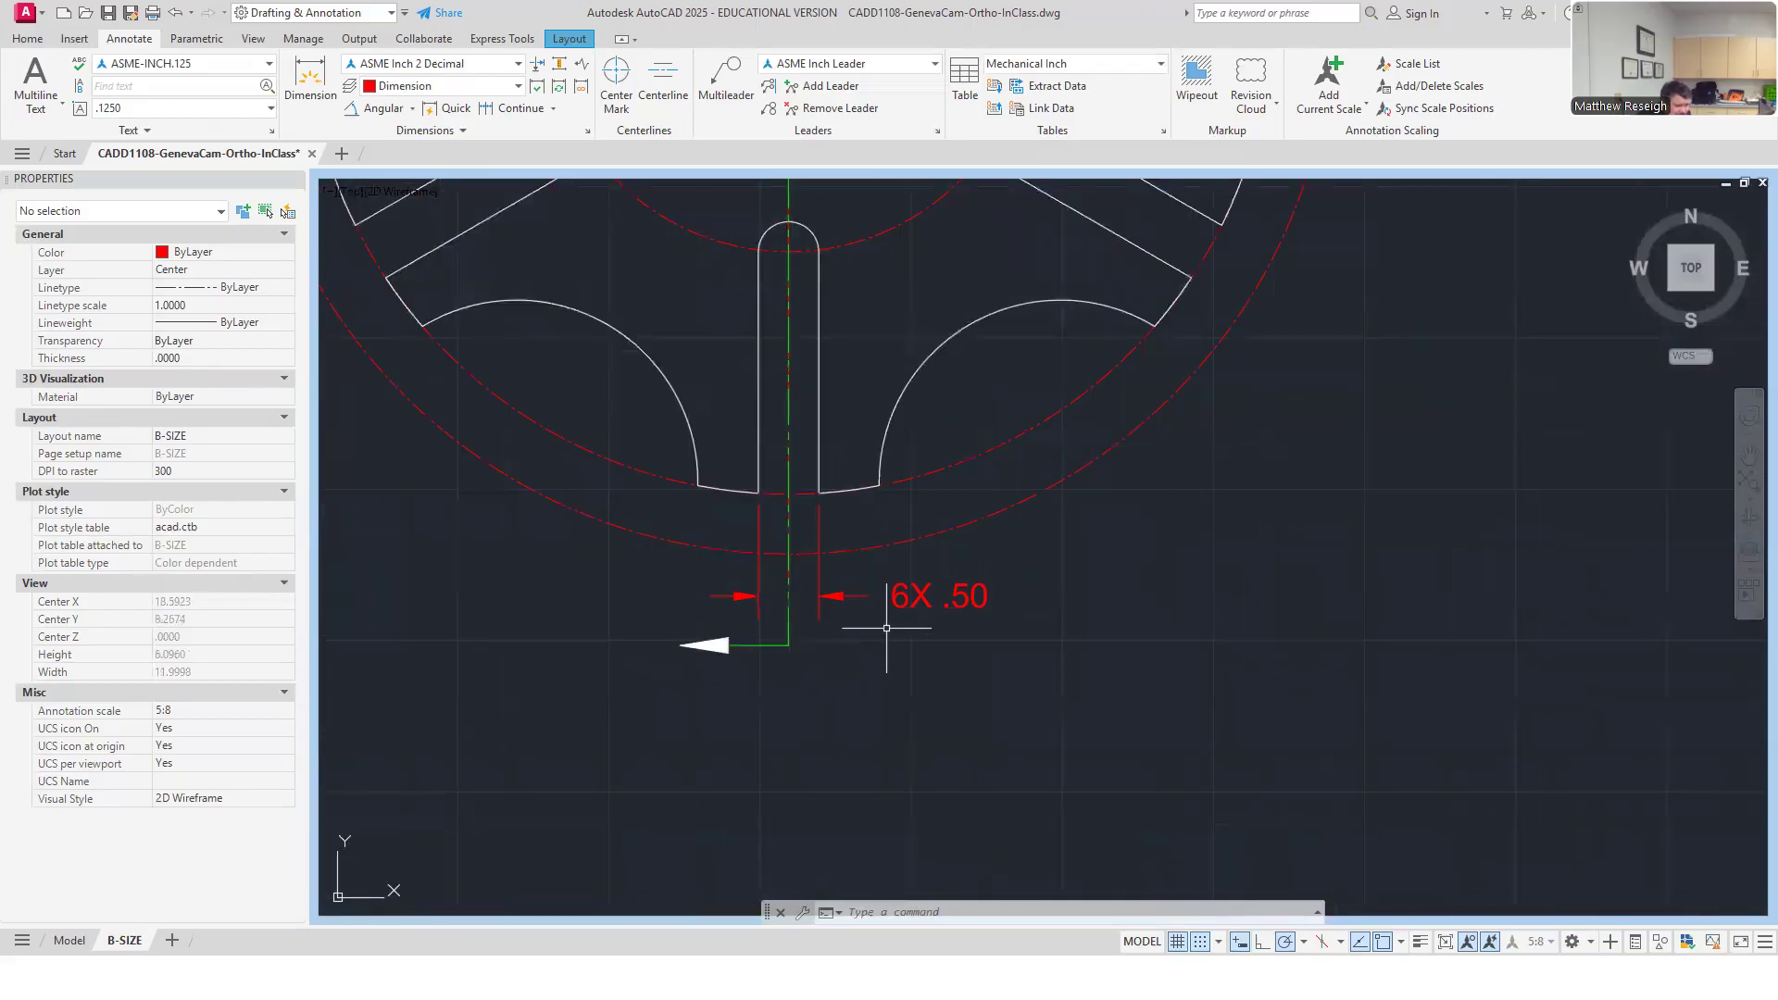
scroll(891, 652, "down", 4)
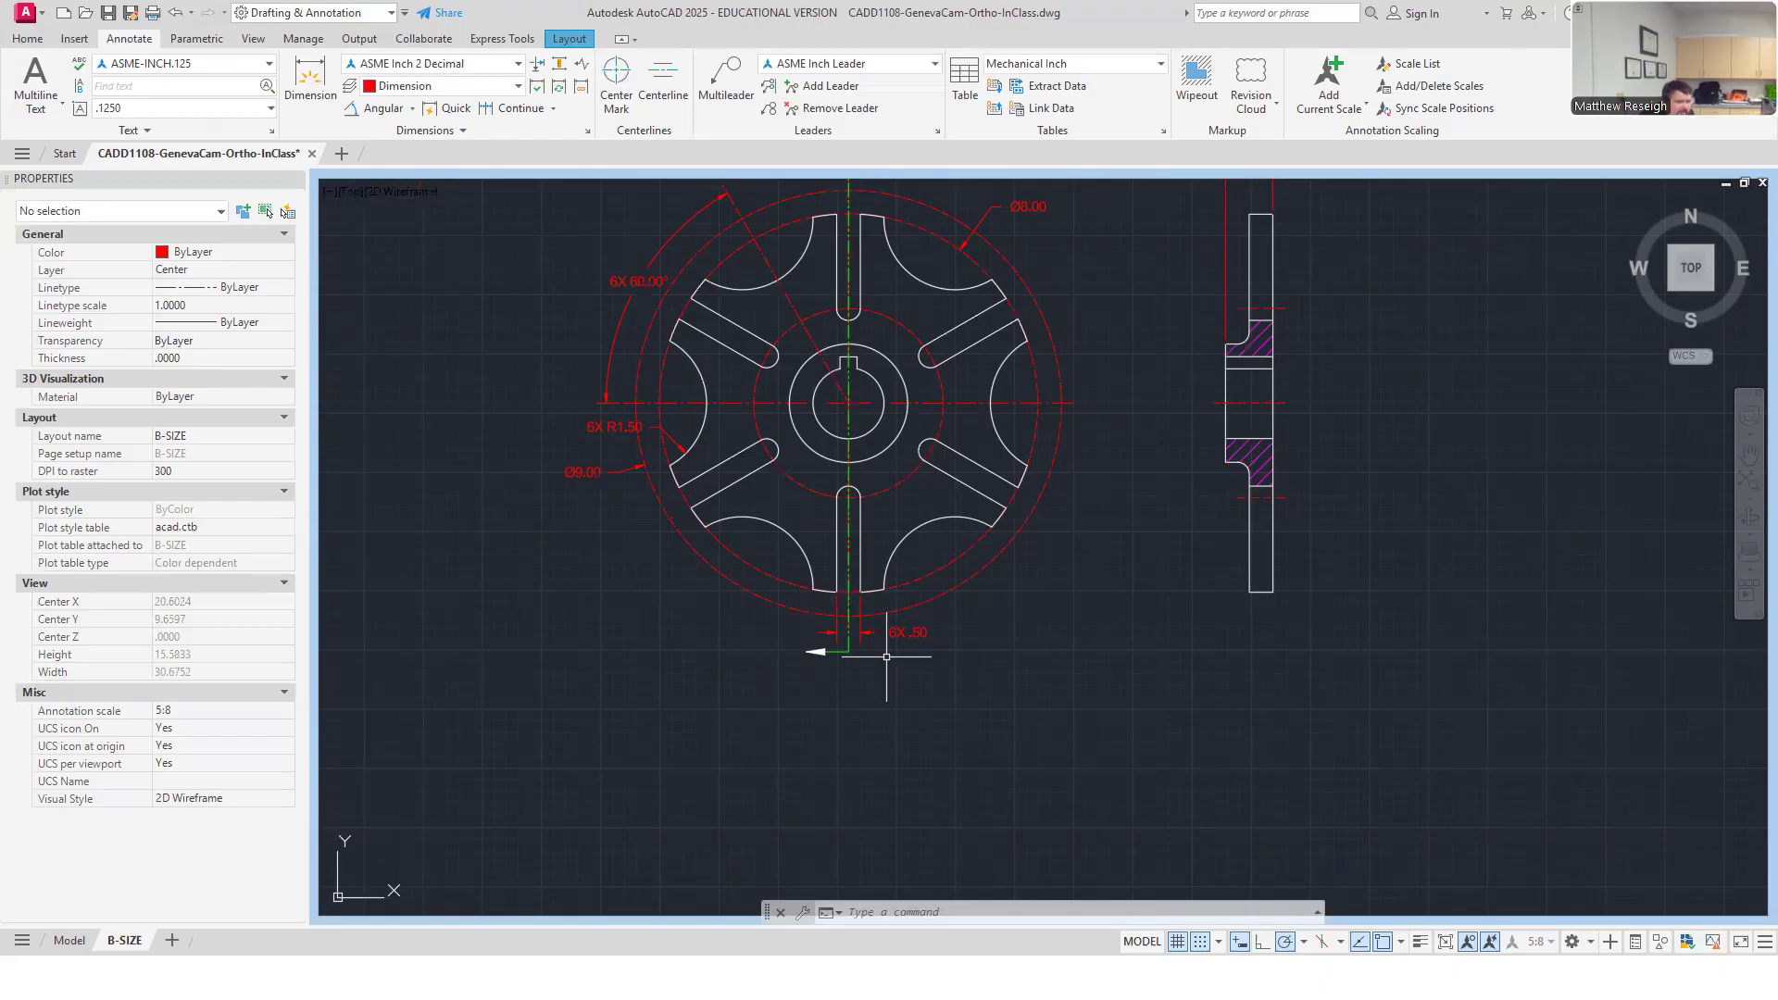
Add a diameter dimension to the Ø4.00 center-line circle, placing its text outside the Ø9.00 circle just above and beyond the 6X .50 dimension.
scroll(861, 555, "up", 4)
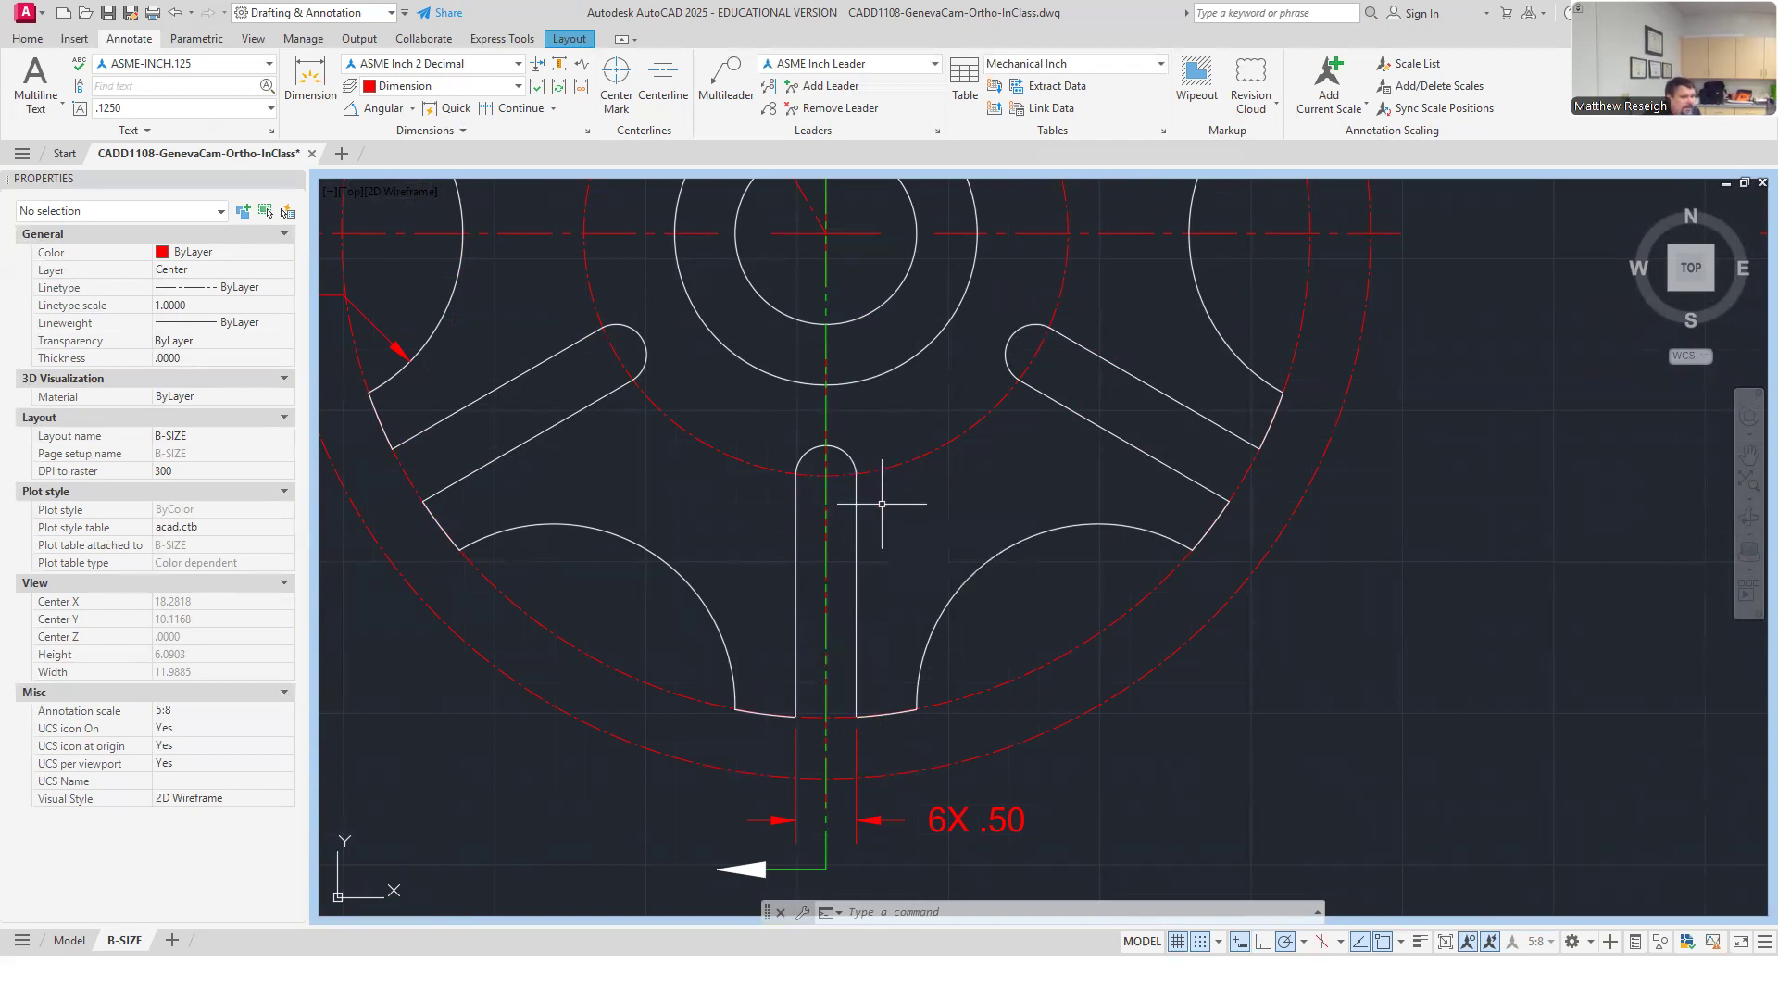
left_click(411, 113)
left_click(389, 328)
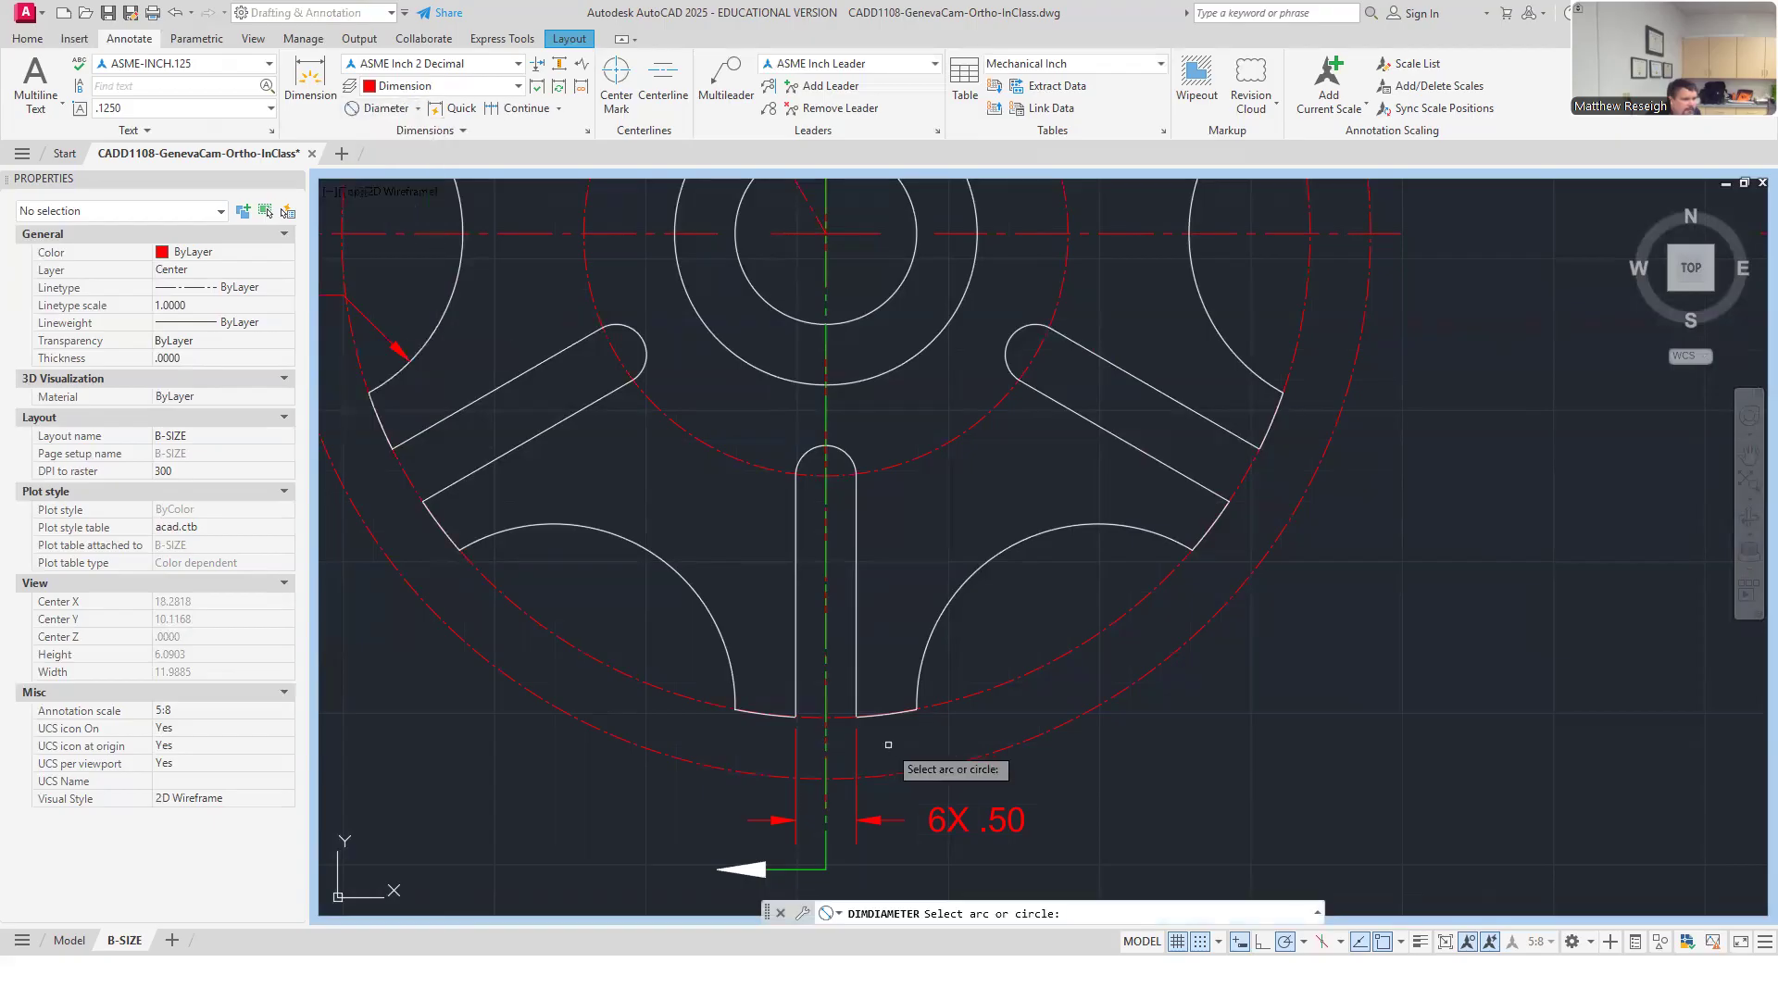
scroll(912, 727, "down", 3)
scroll(982, 741, "up", 5)
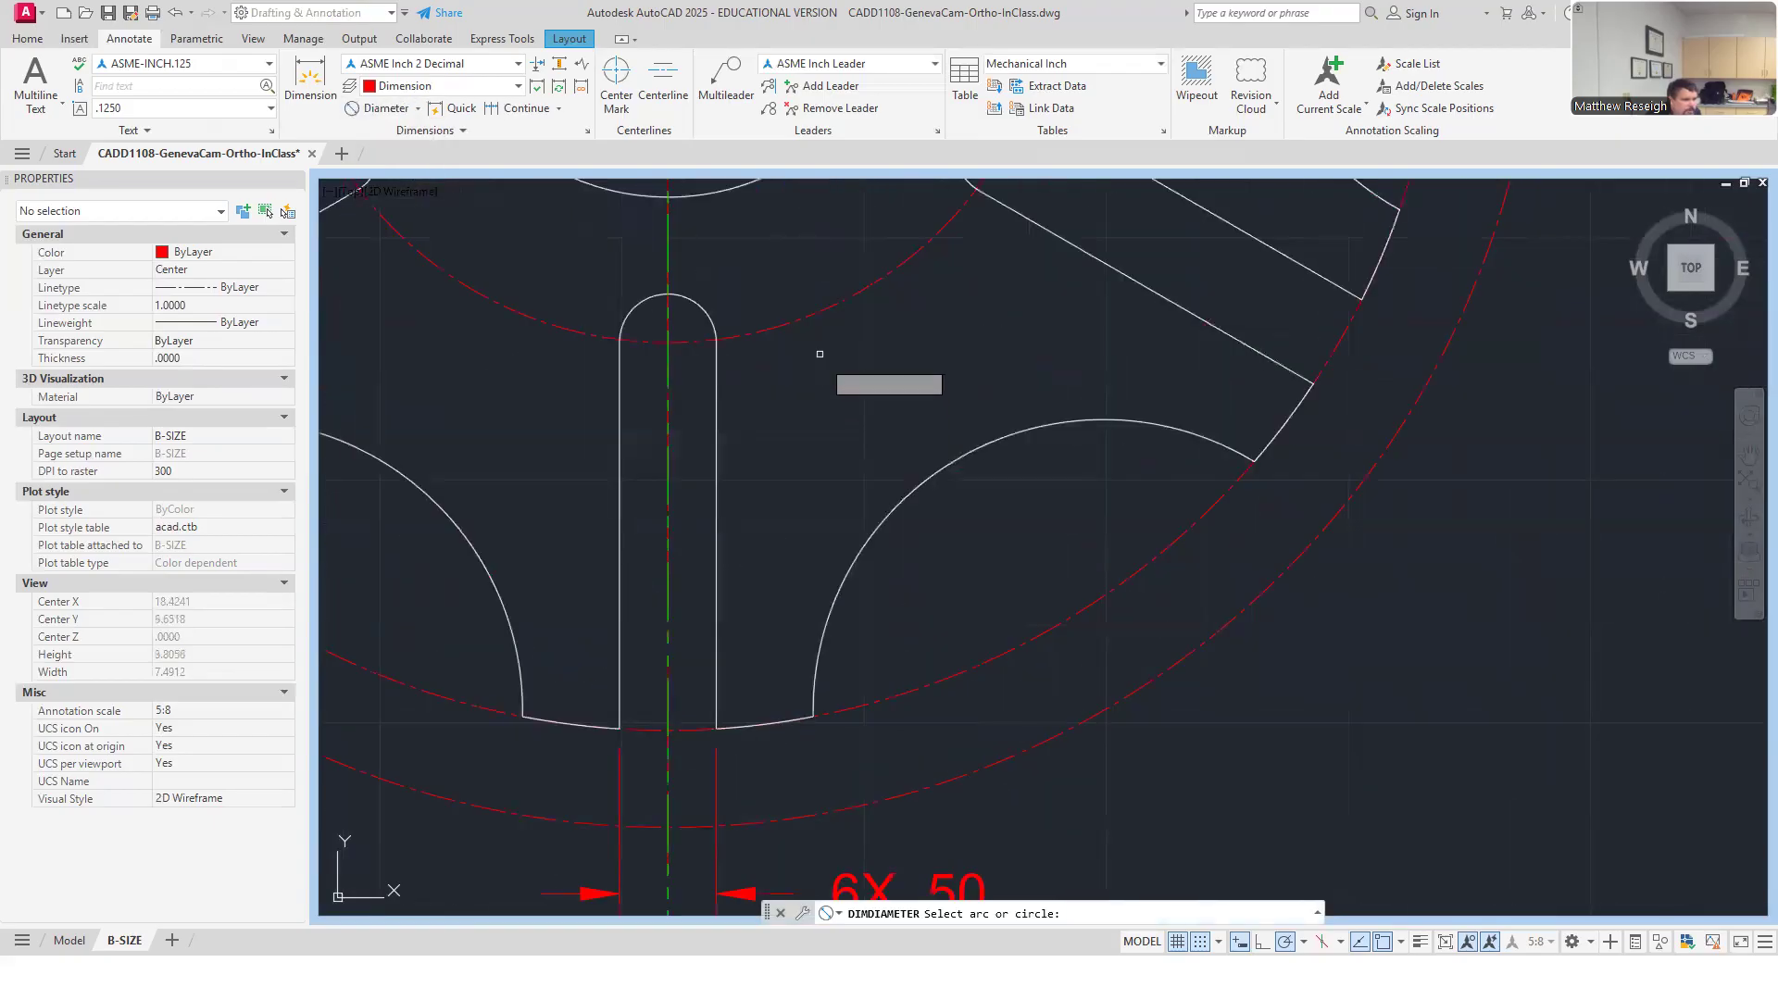
left_click(801, 321)
scroll(916, 565, "down", 3)
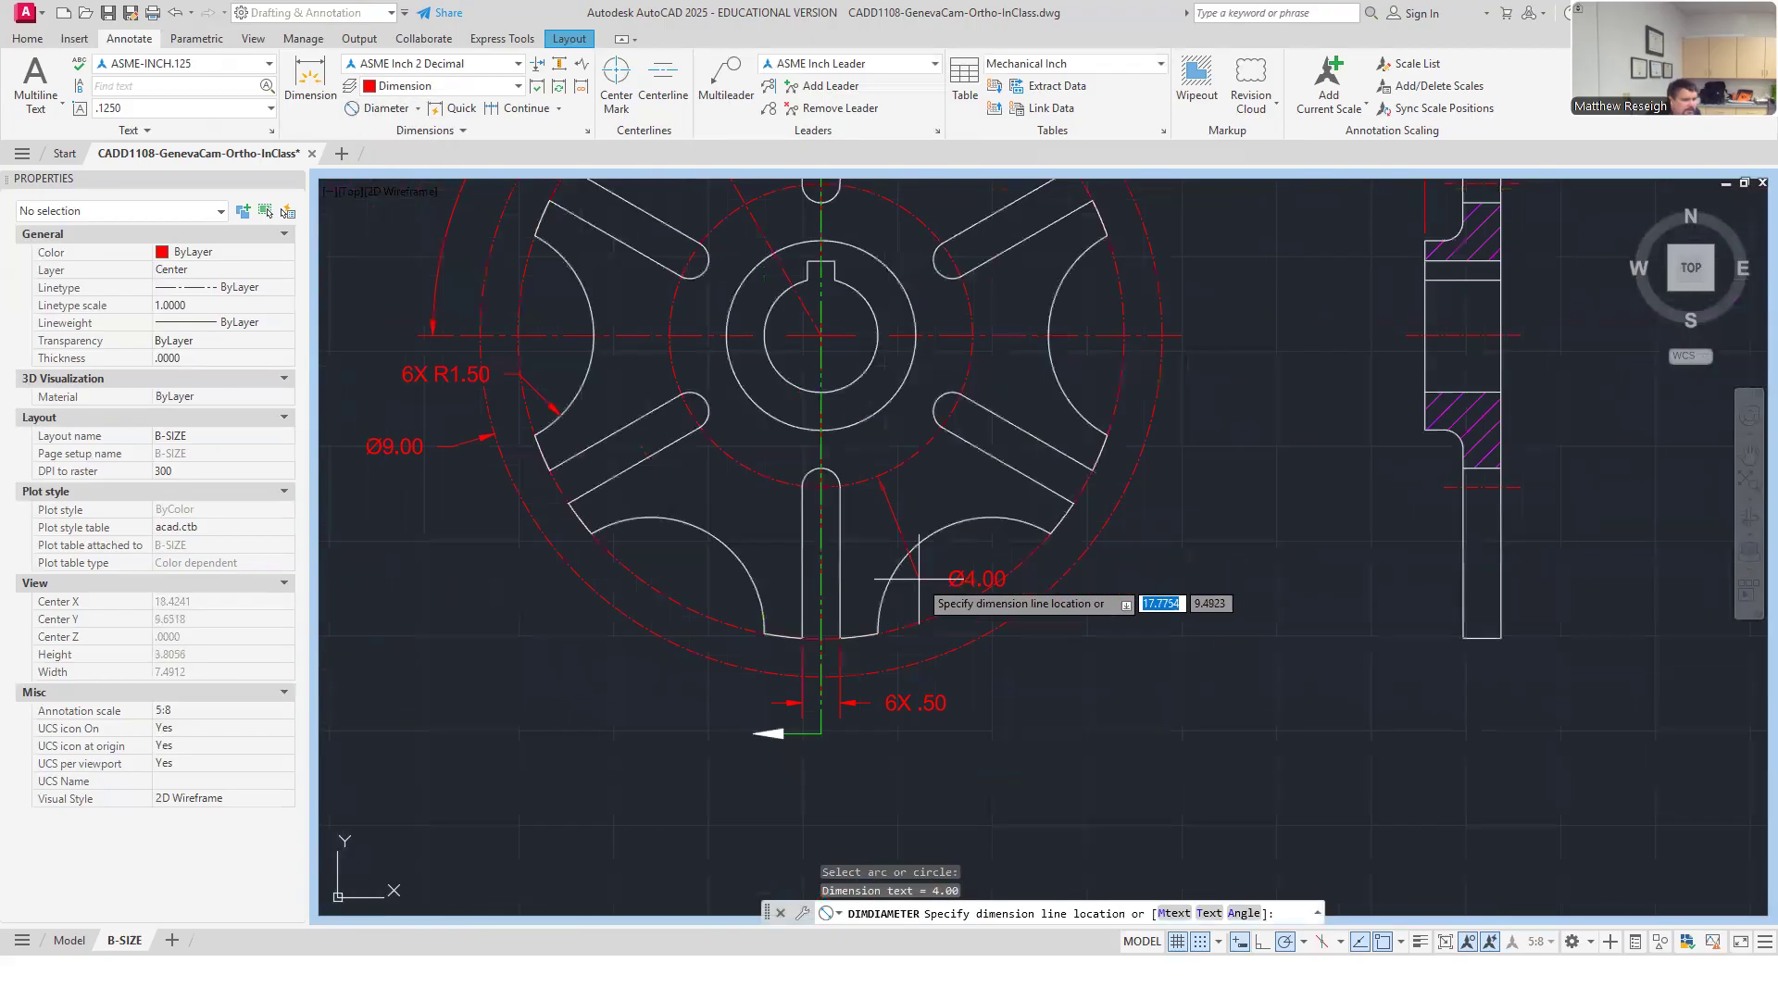
scroll(969, 672, "up", 4)
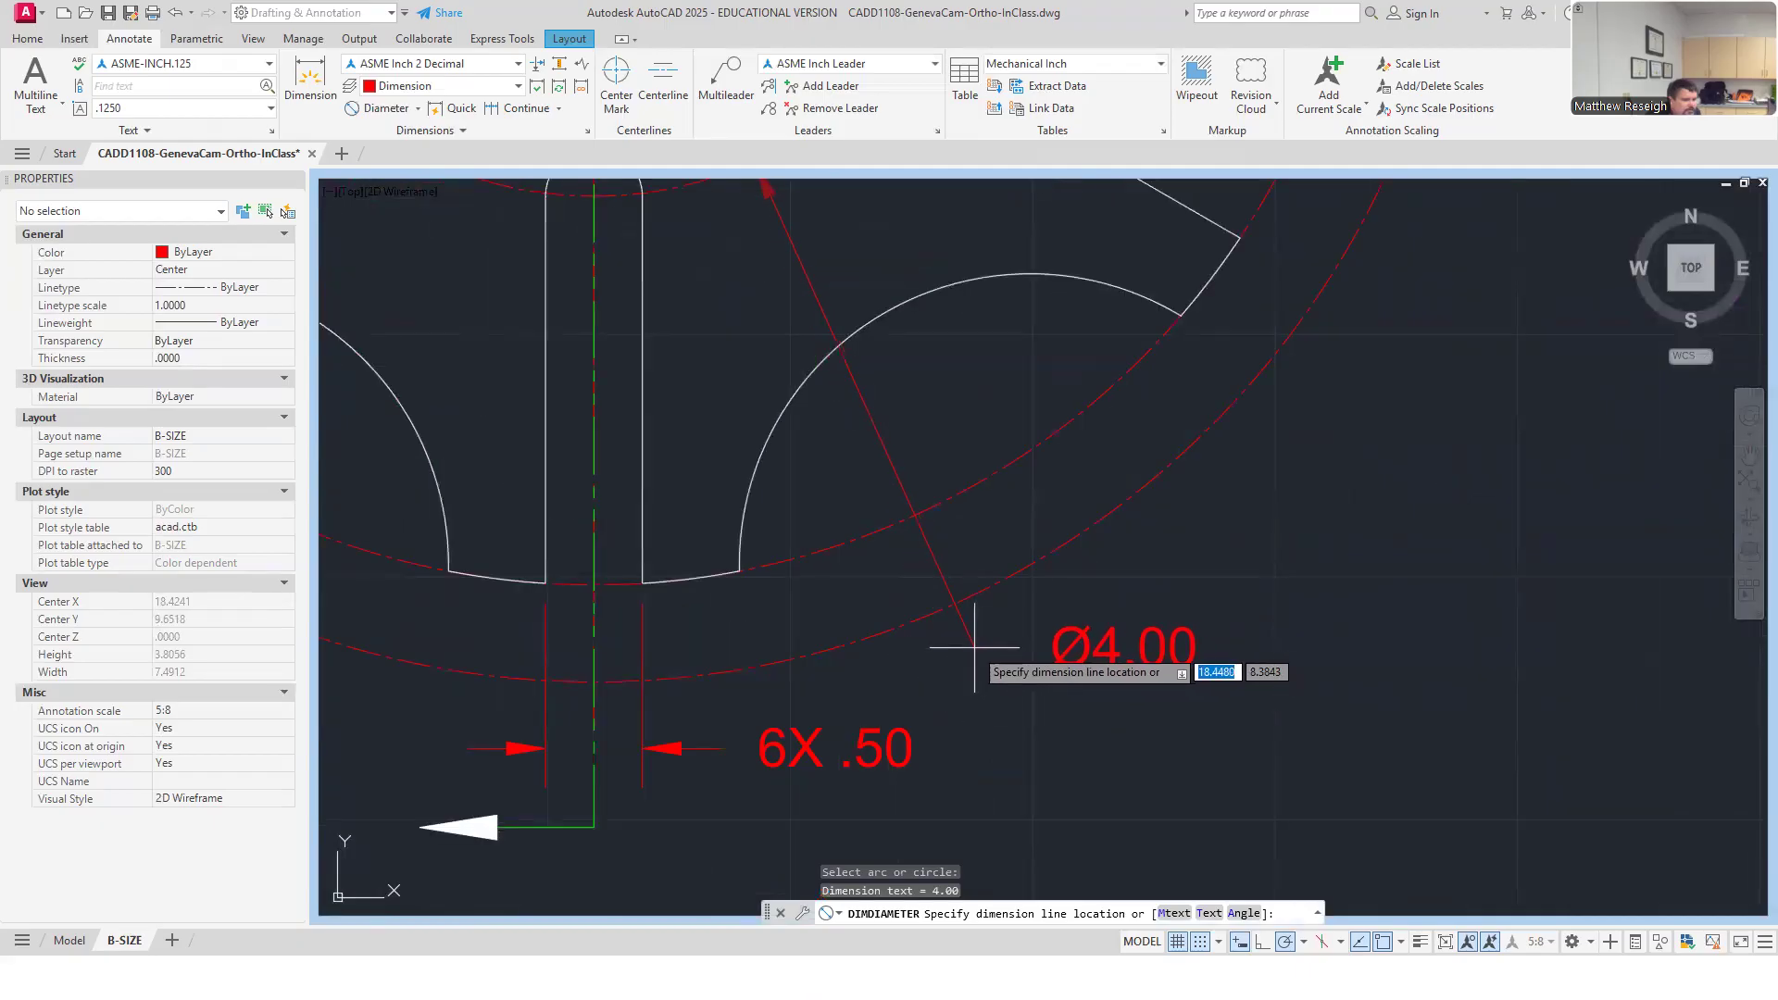
left_click(973, 647)
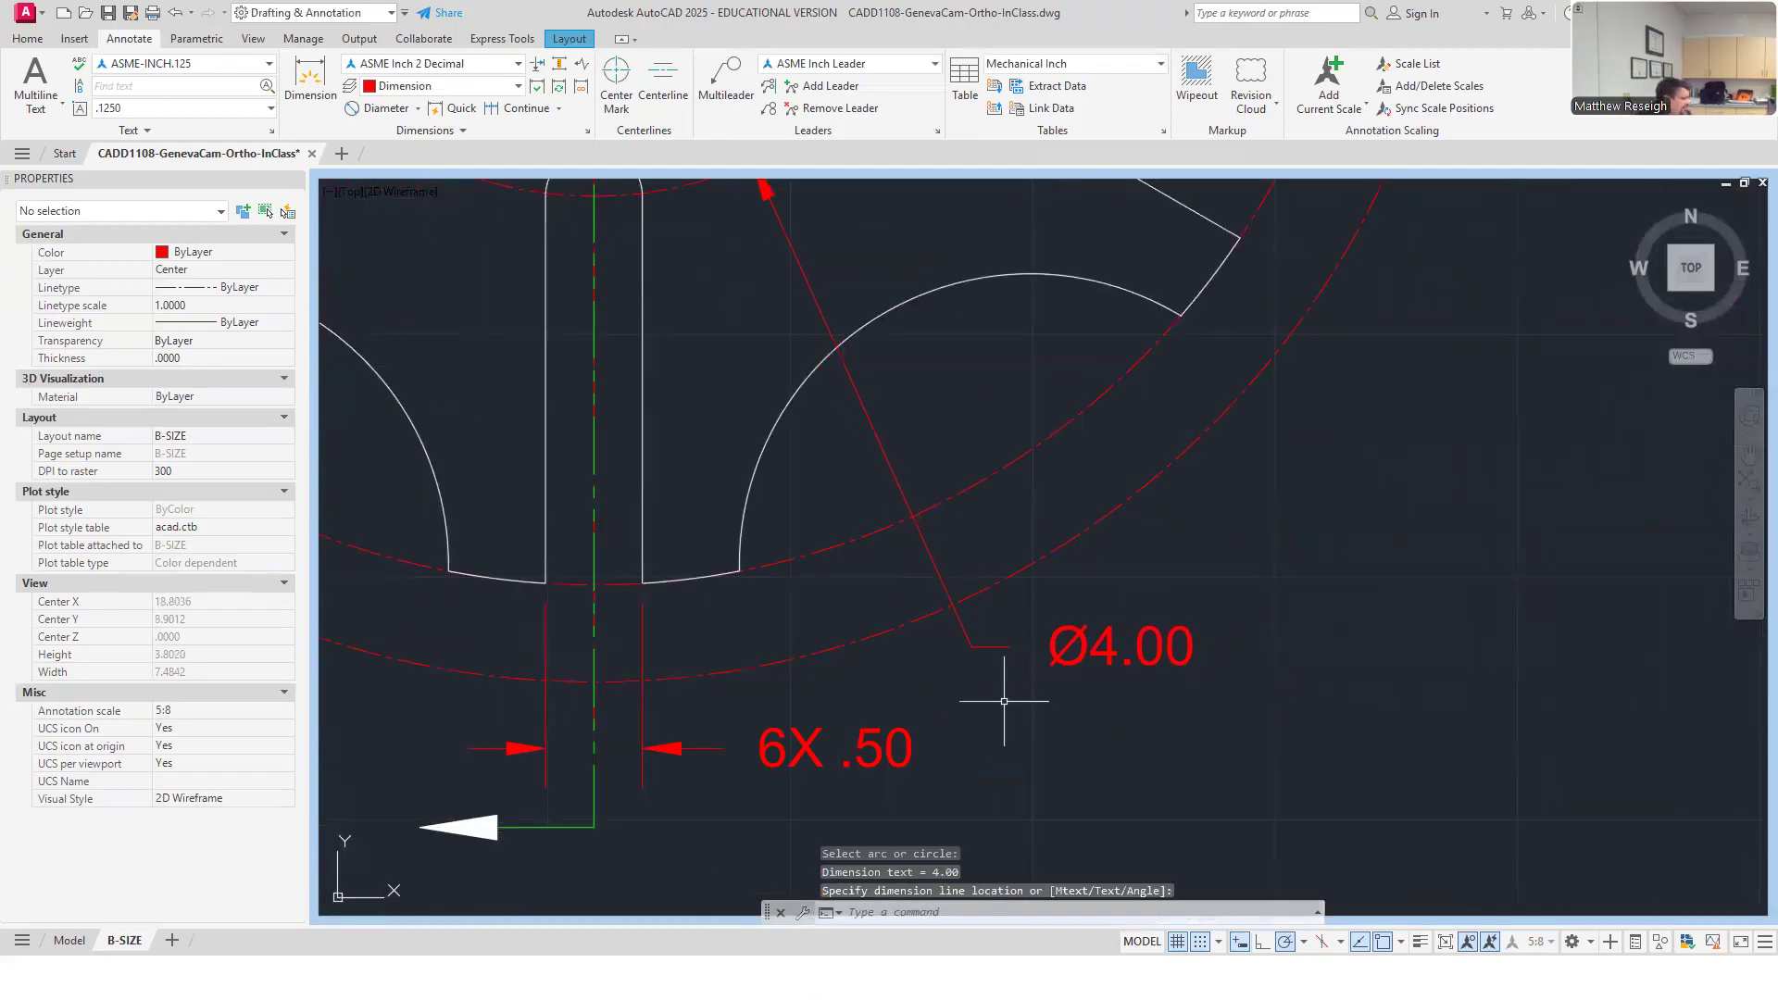
key("Escape")
scroll(1004, 700, "down", 4)
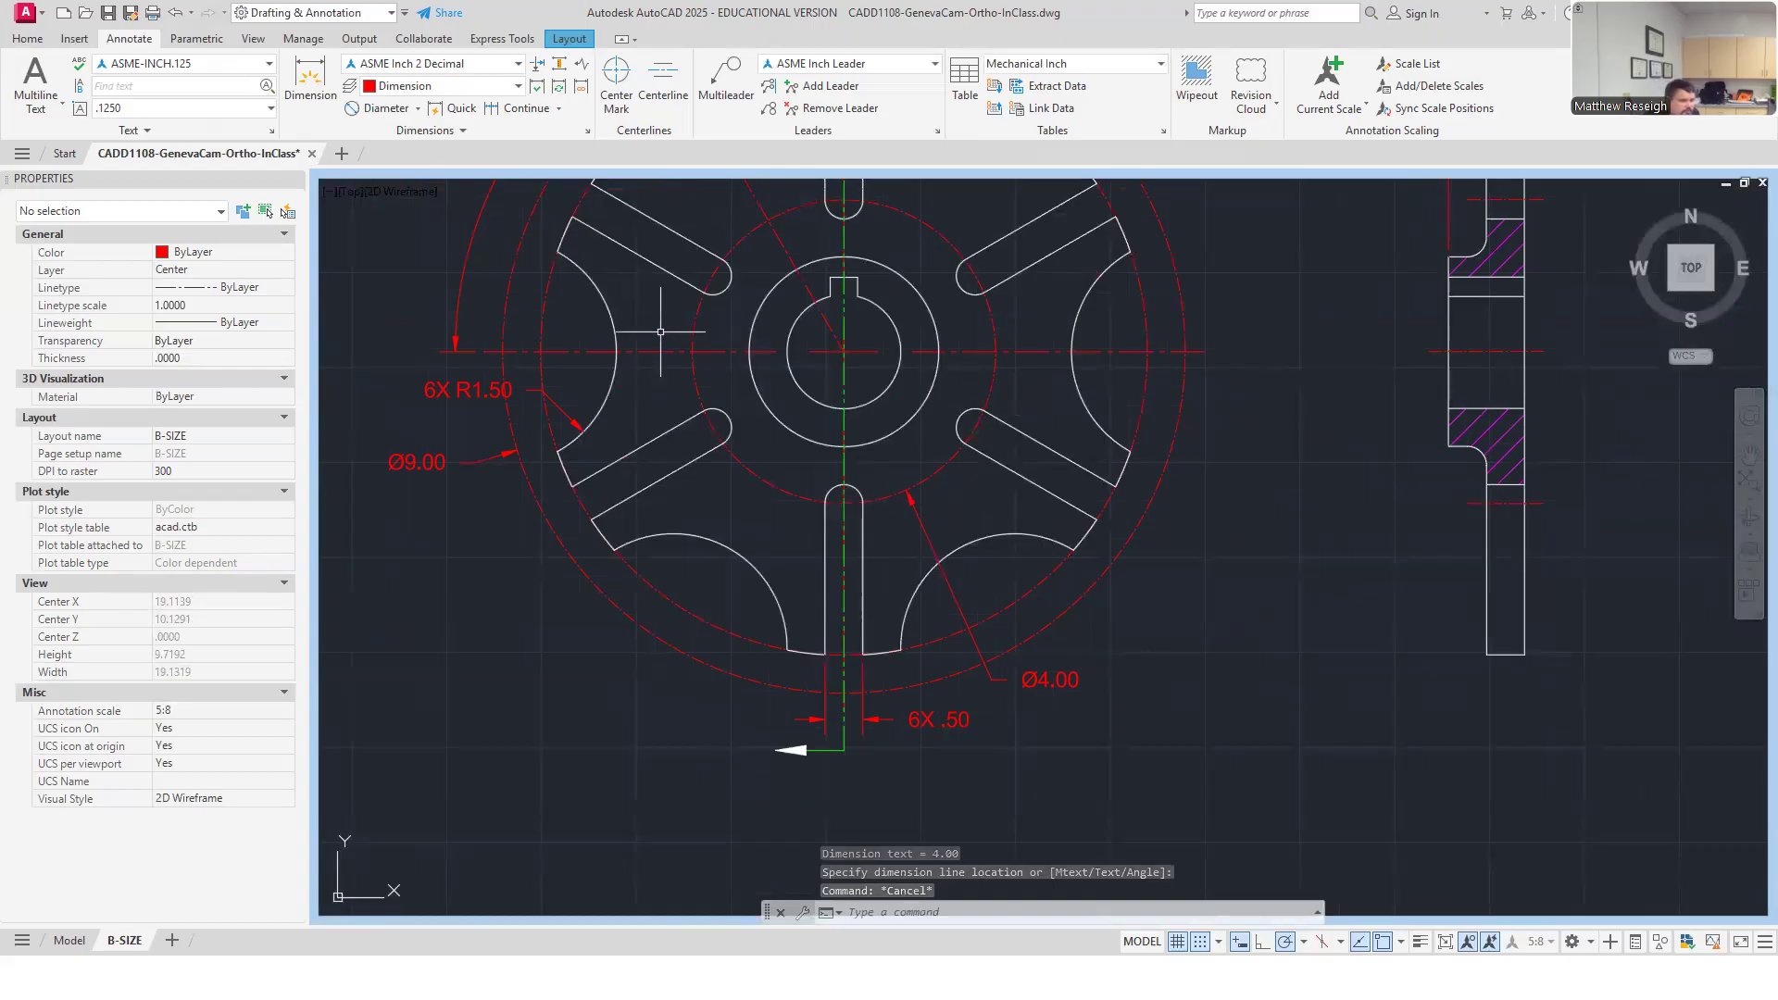
Examine the front view's dimensions and the side section view for missing or crowded callouts.
scroll(1028, 718, "down", 2)
scroll(1064, 448, "down", 3)
scroll(1053, 462, "up", 2)
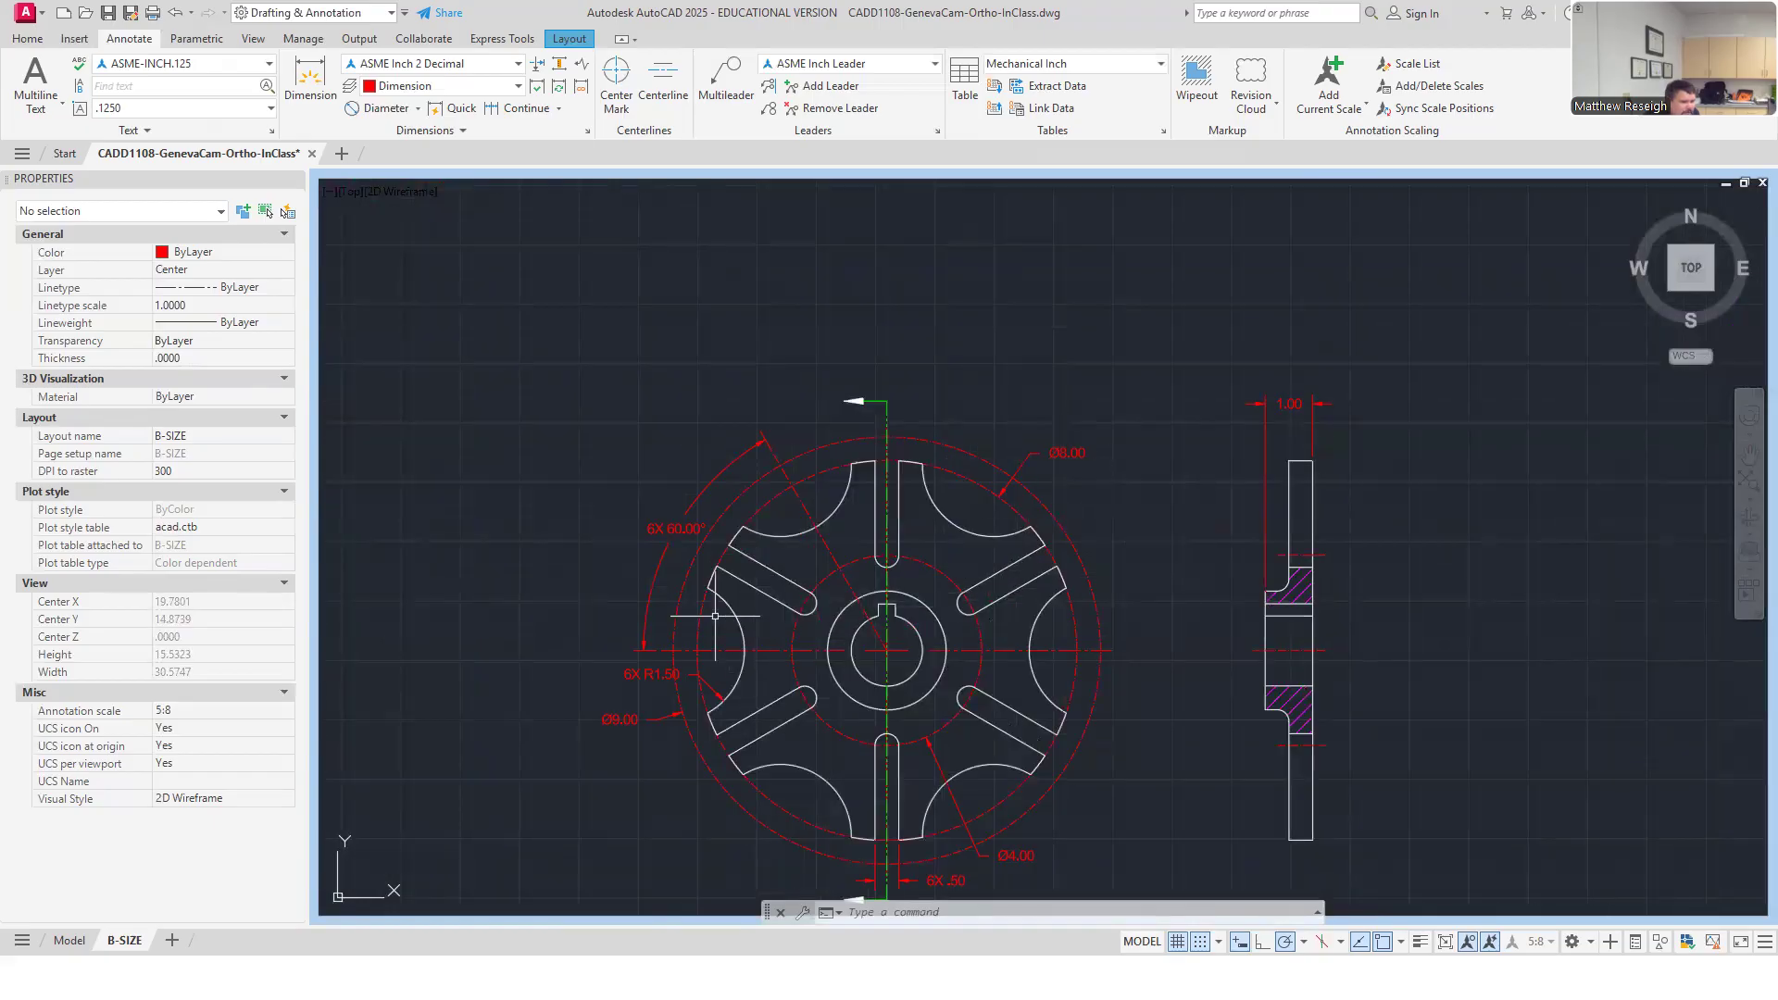
scroll(742, 703, "down", 3)
scroll(990, 747, "up", 5)
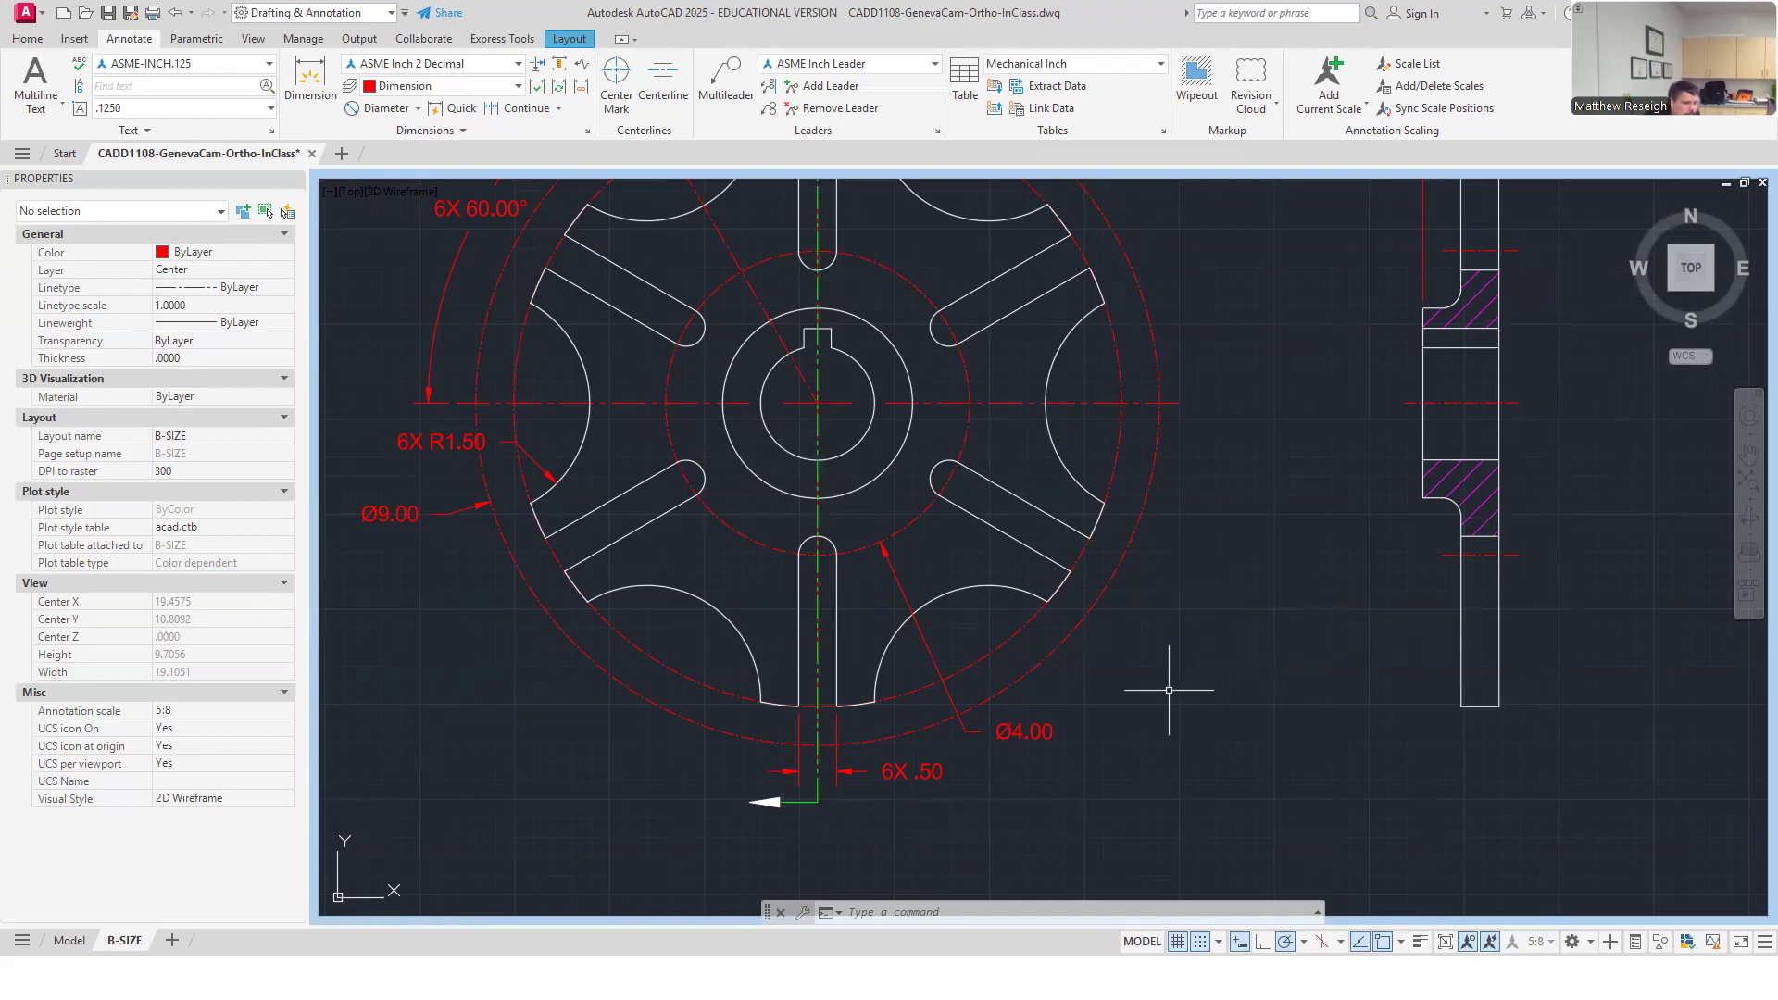
scroll(1052, 623, "down", 1)
scroll(1123, 587, "up", 1)
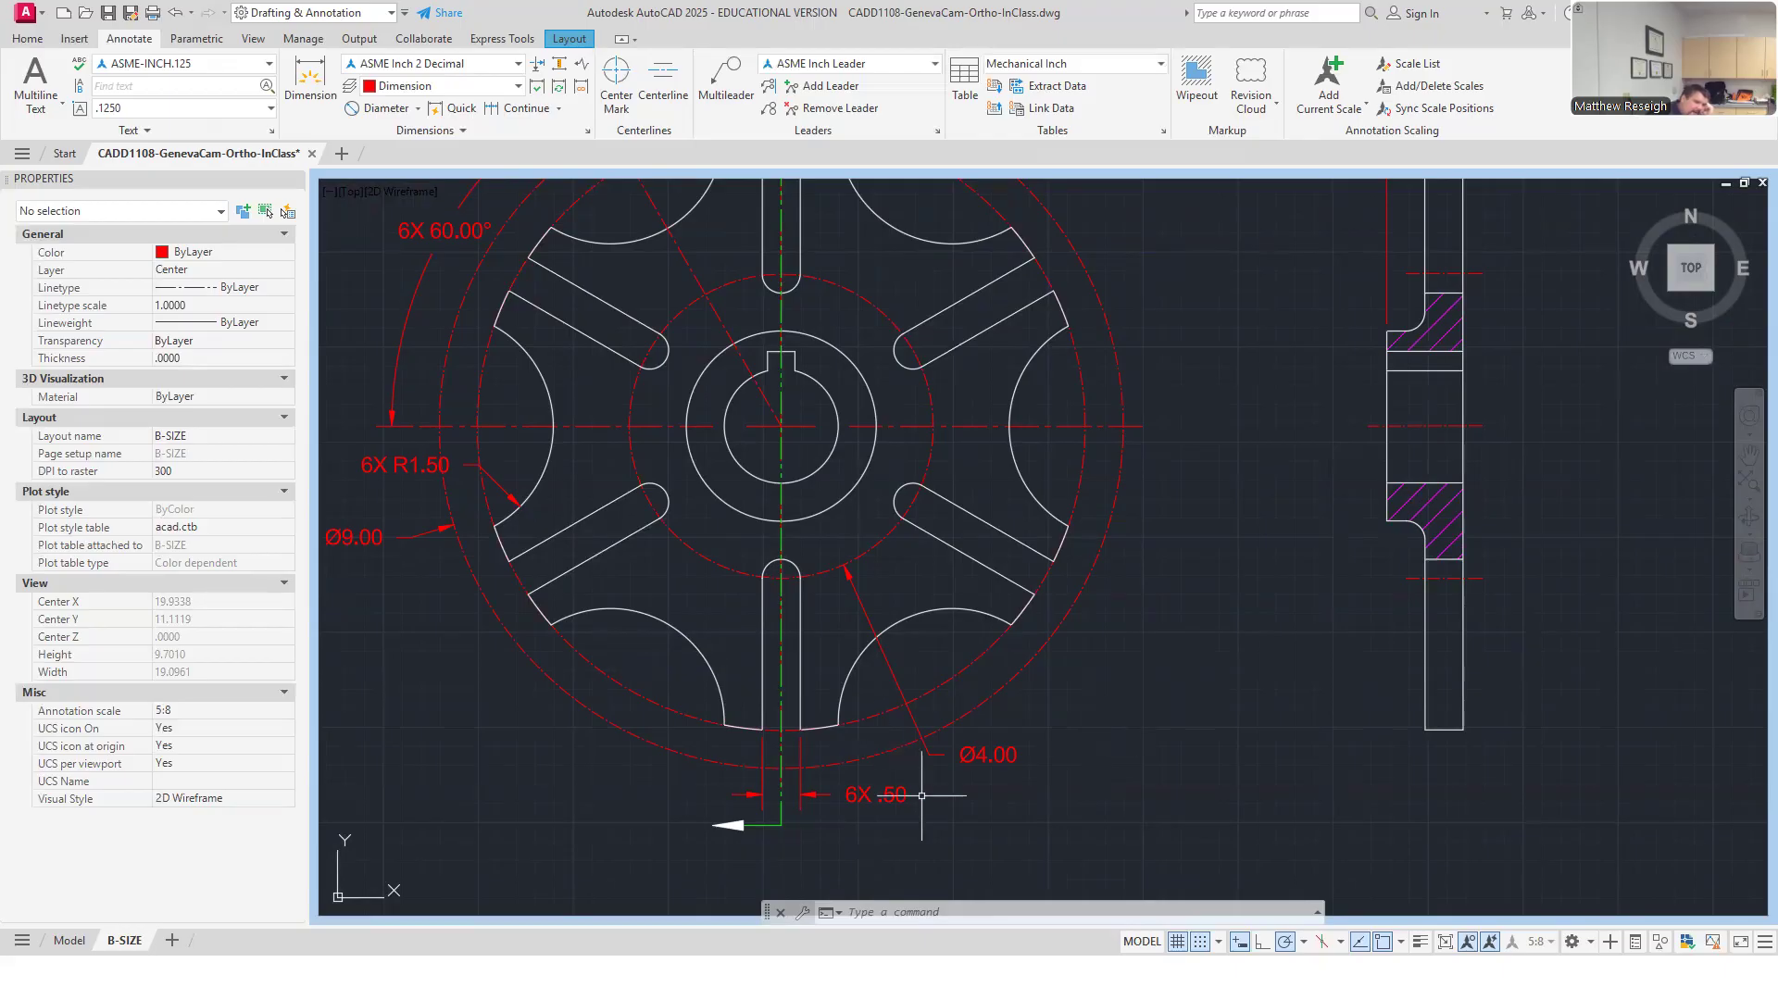
scroll(822, 667, "down", 1)
scroll(816, 758, "up", 1)
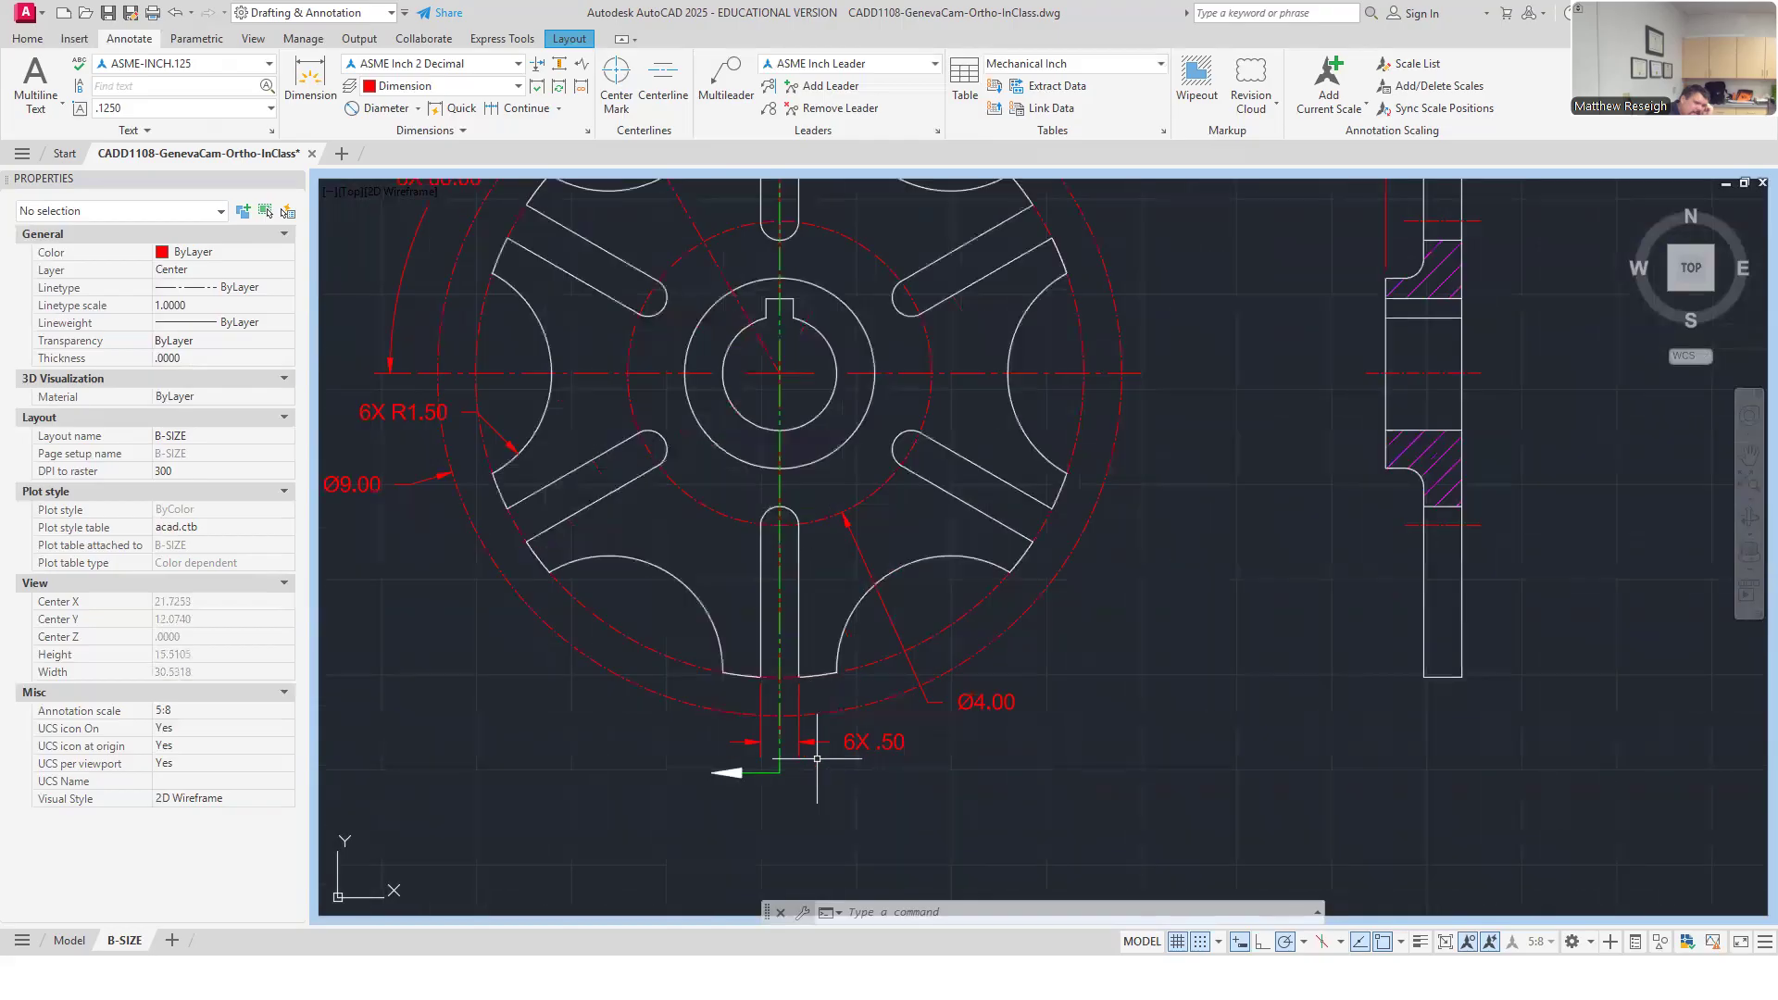
Dimension from the bottom slot's lower corner to the vertical cutting-plane line, placing the dimension just above the 6X .50 dimension line.
scroll(787, 769, "up", 2)
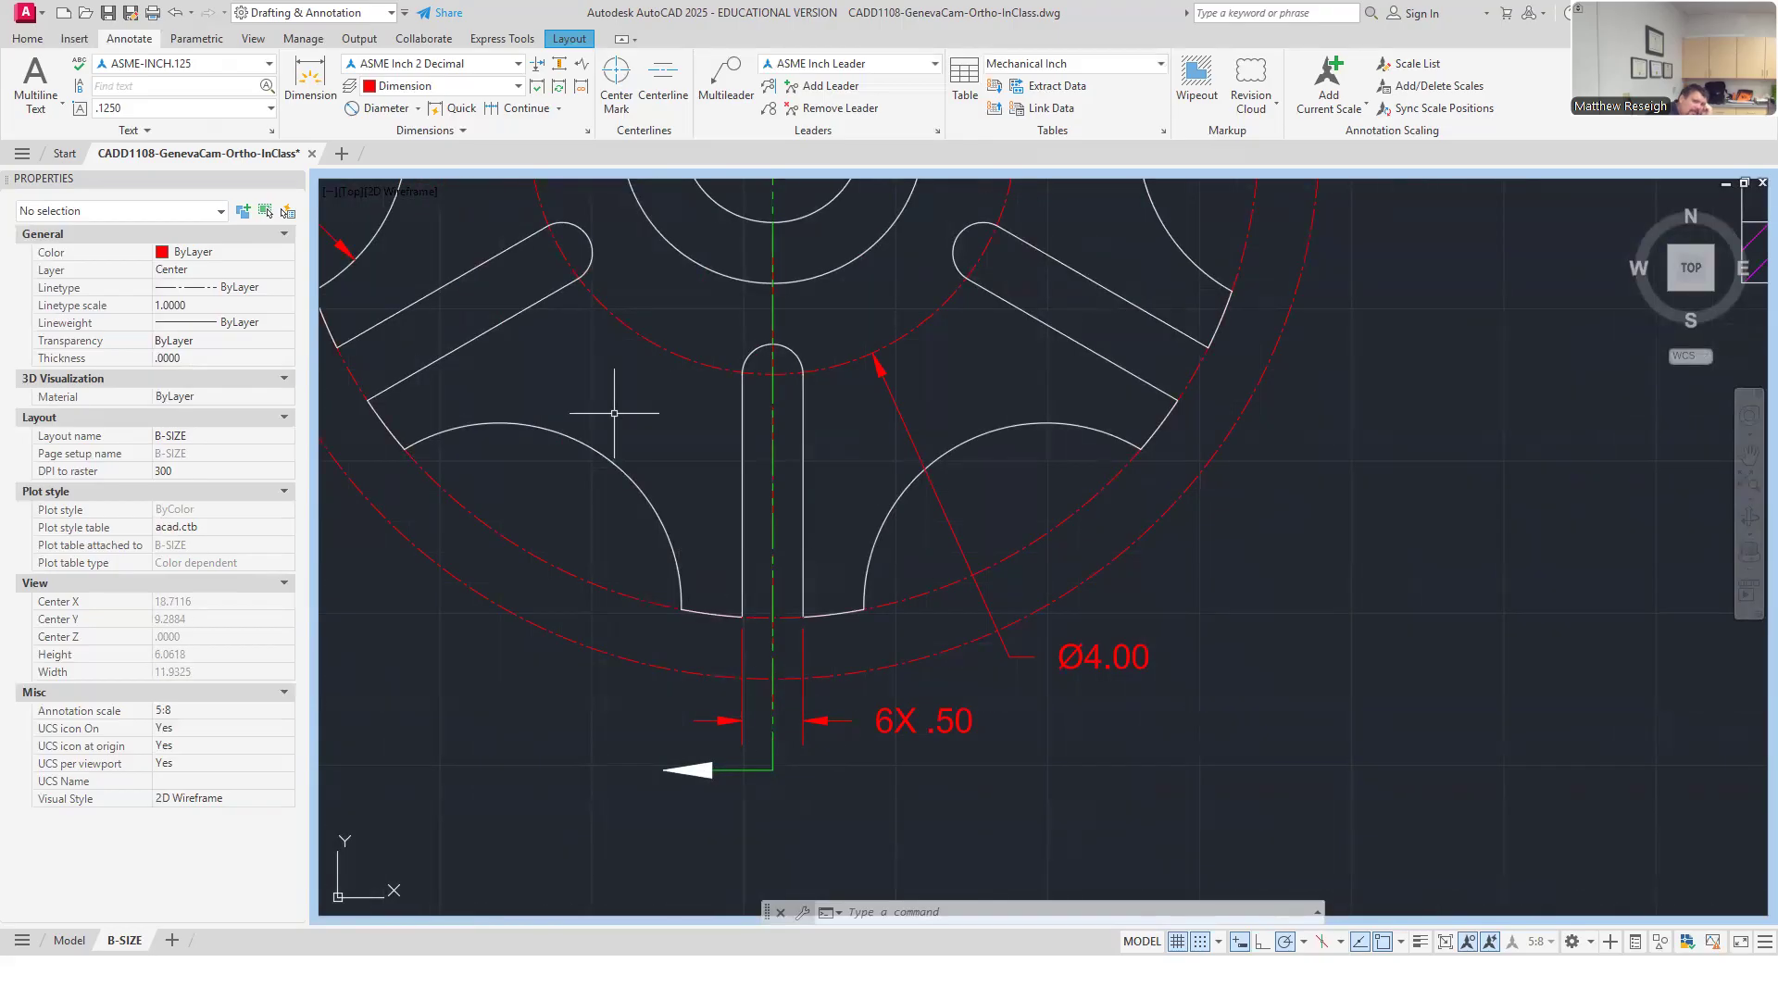
left_click(315, 88)
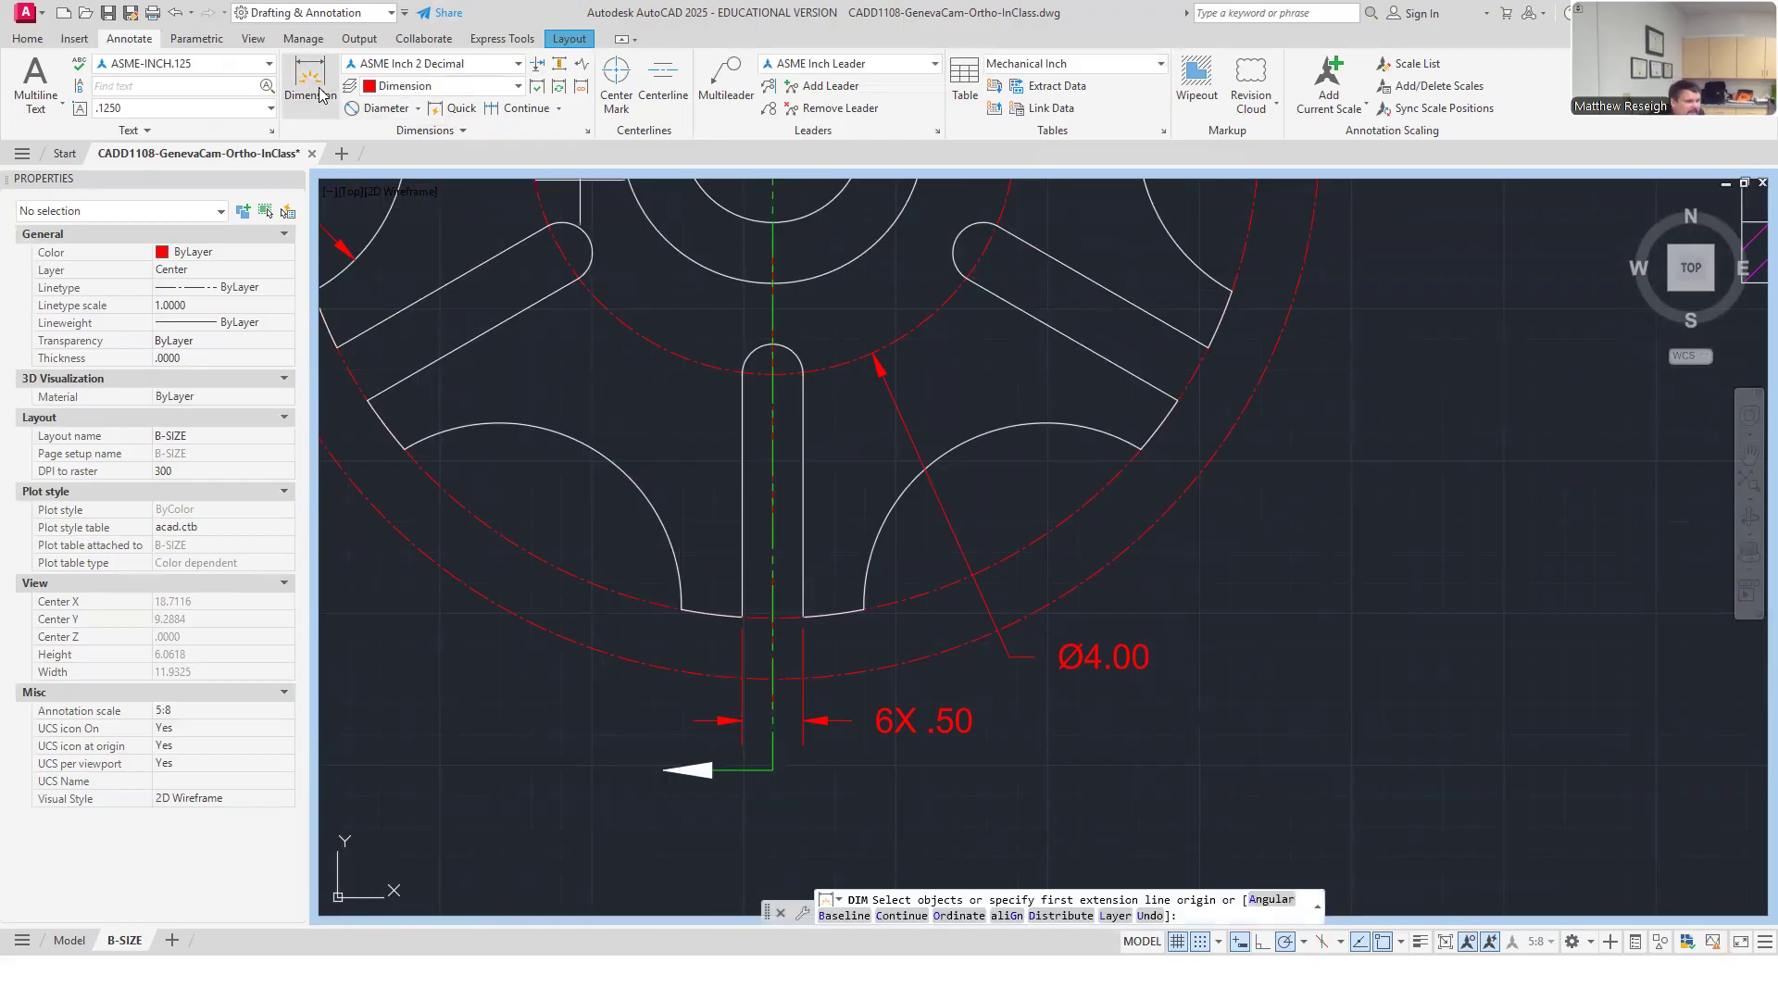
scroll(755, 662, "up", 2)
scroll(801, 639, "up", 2)
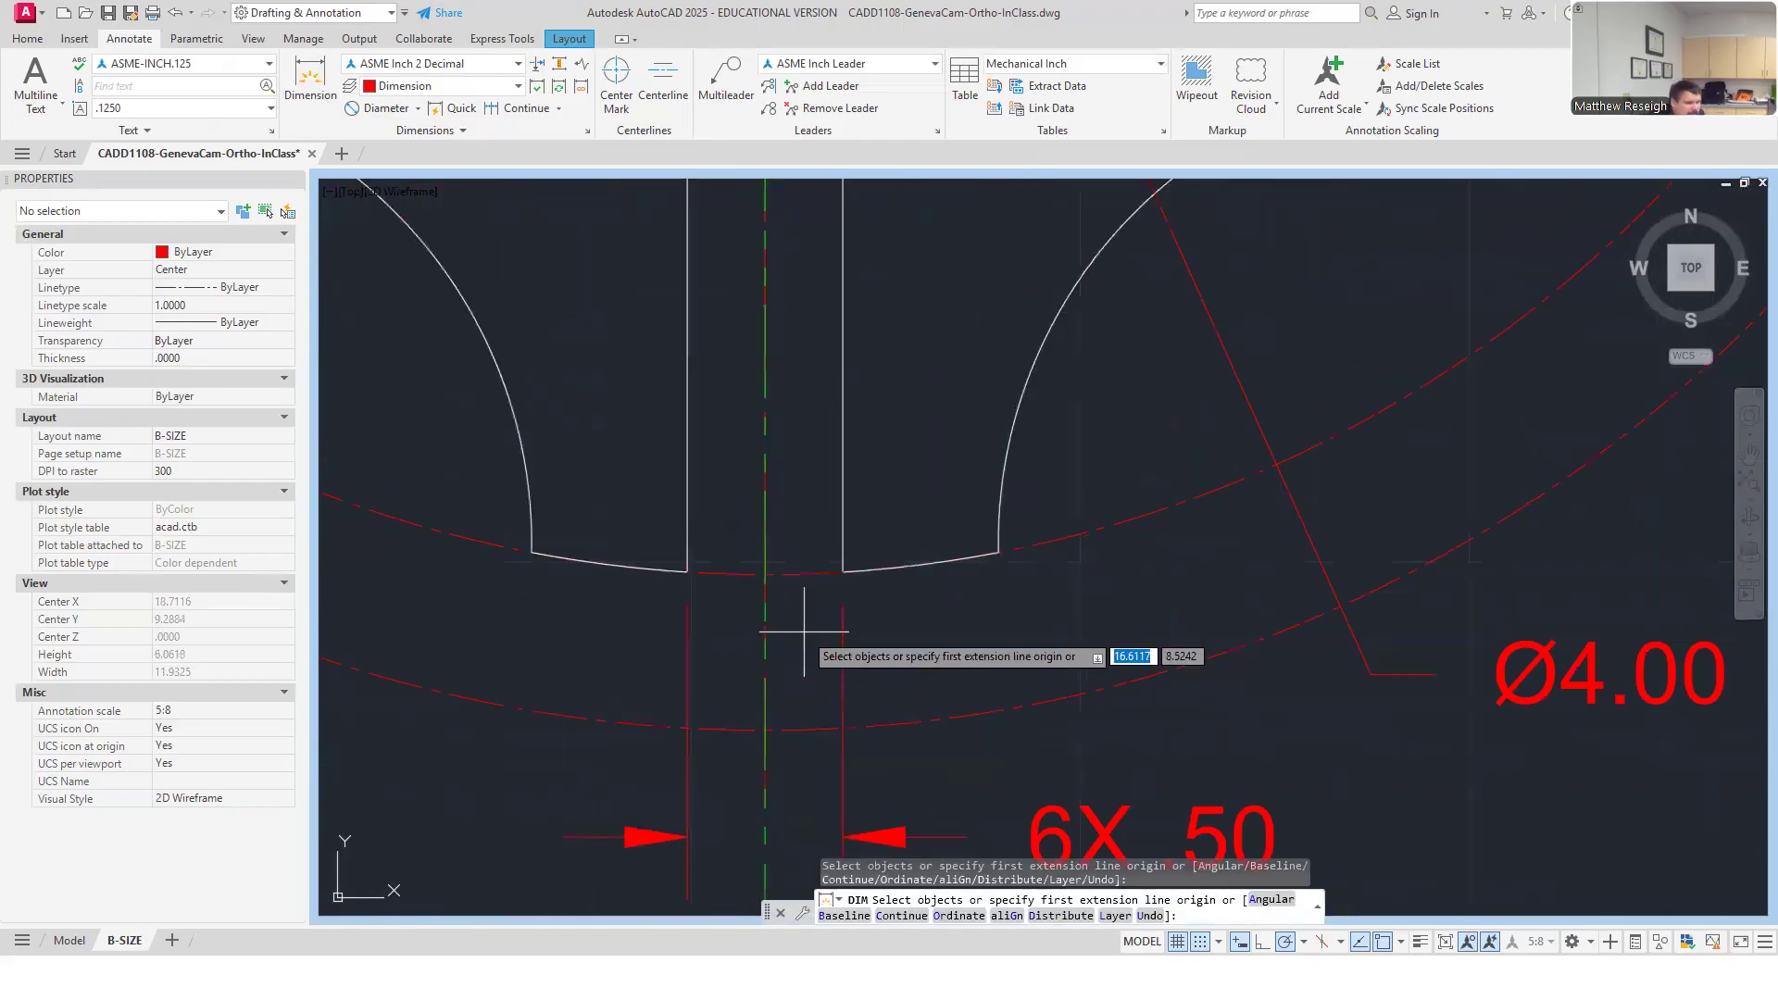
left_click(842, 572)
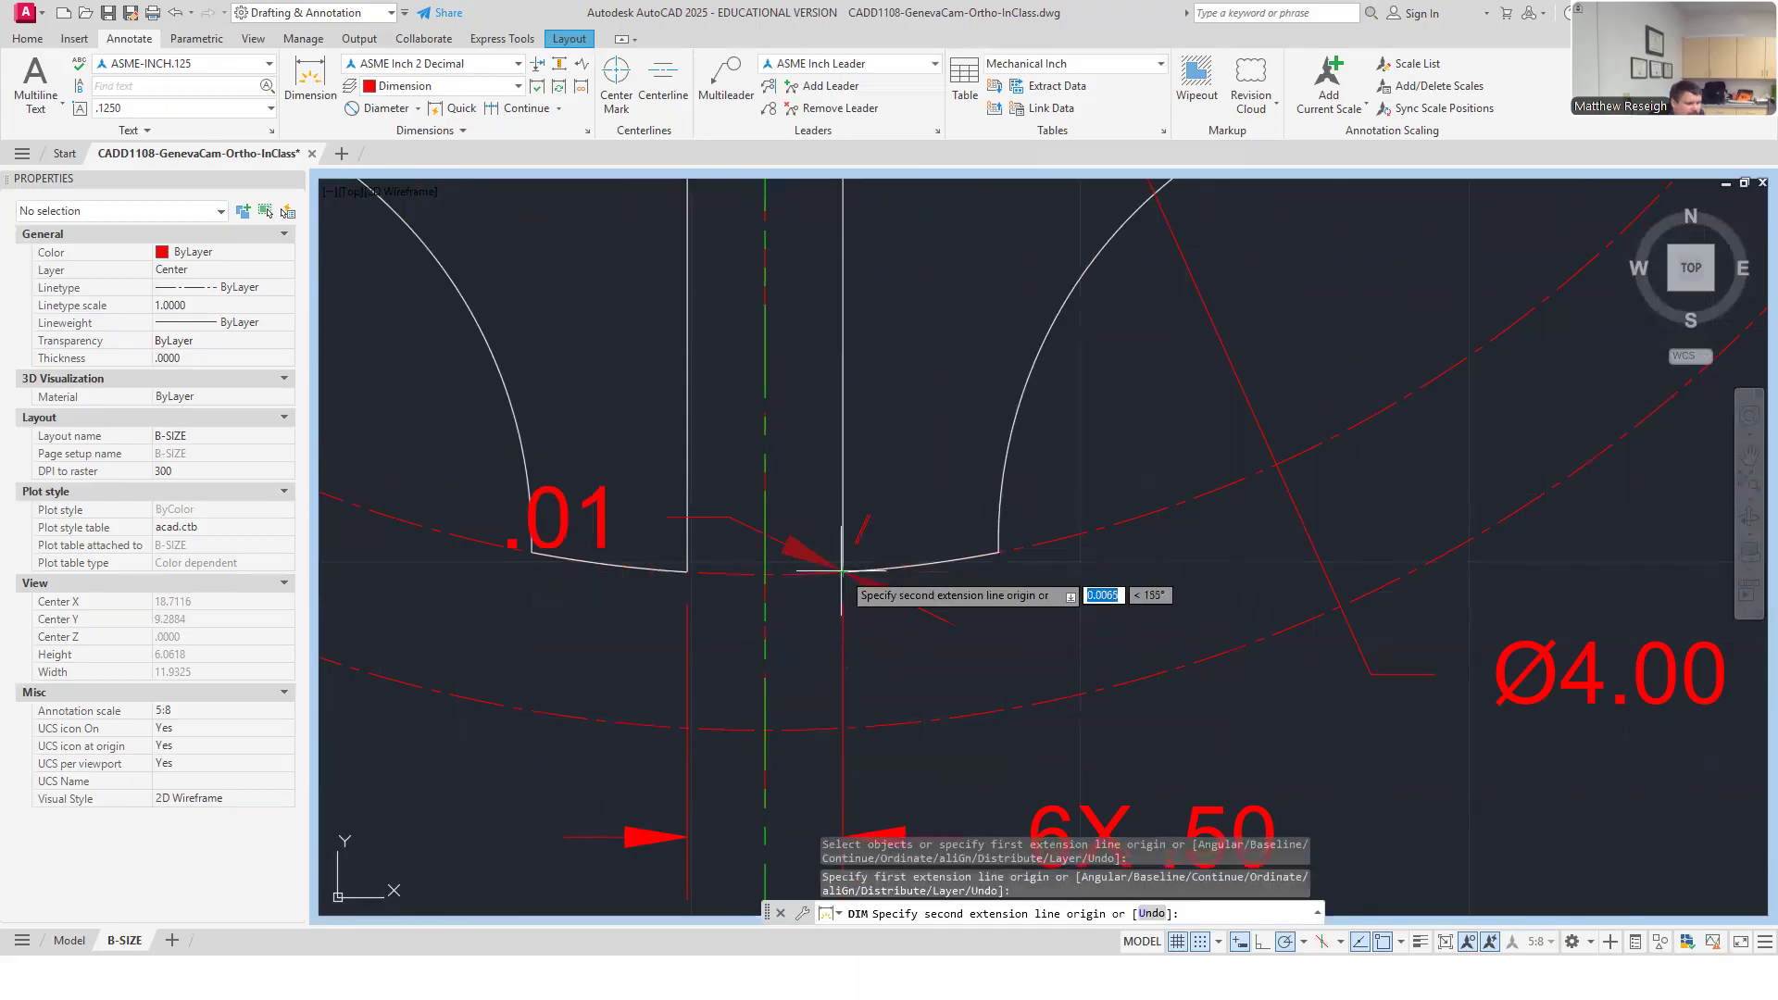
left_click(765, 571)
scroll(740, 587, "down", 4)
scroll(765, 638, "up", 3)
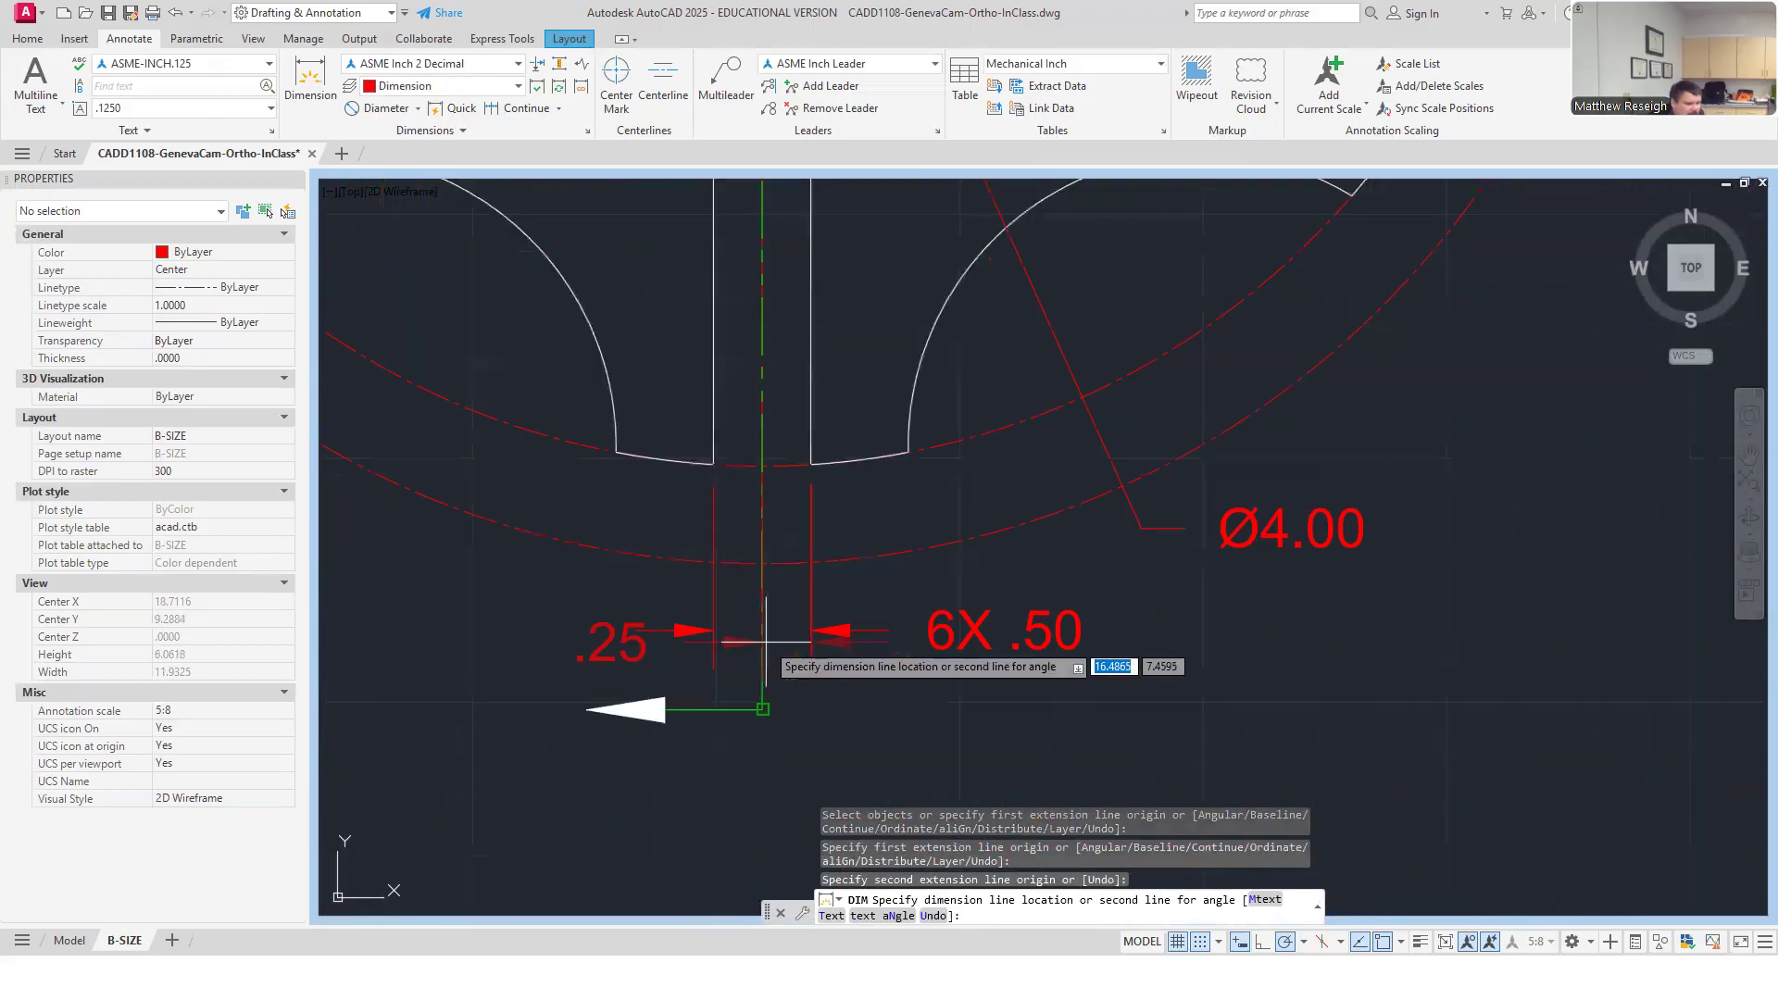
left_click(736, 611)
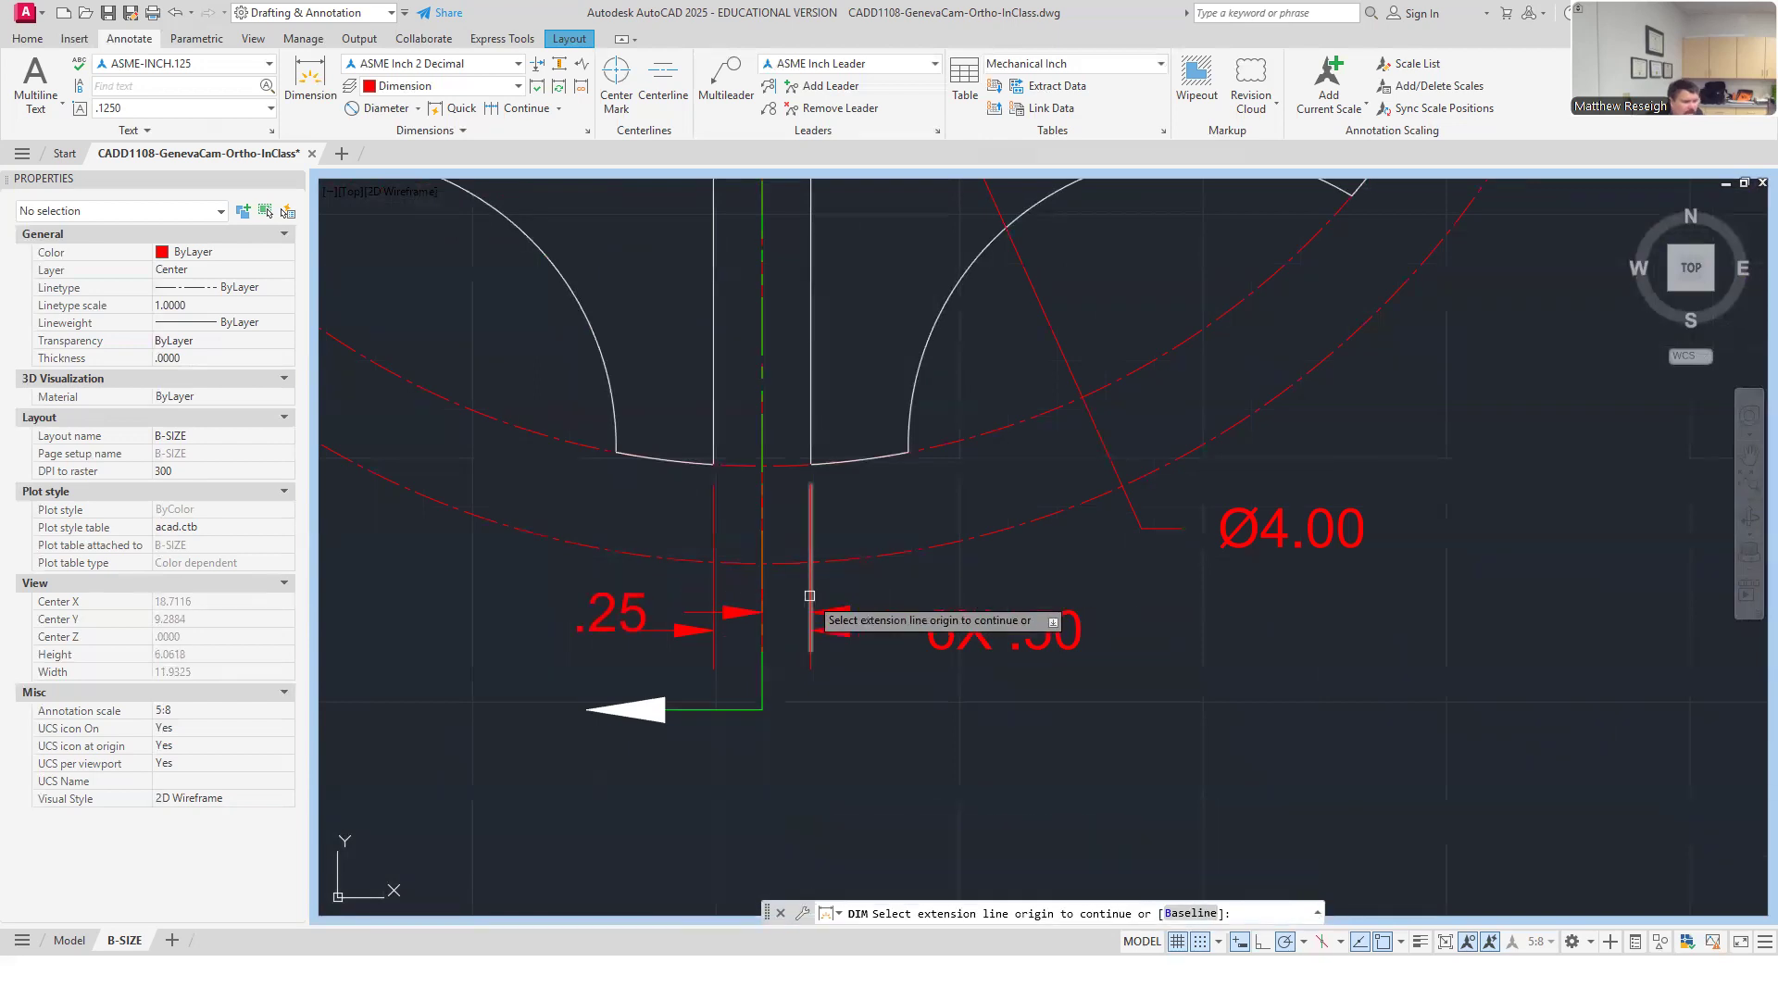
key("Escape")
scroll(815, 611, "down", 4)
scroll(824, 620, "up", 4)
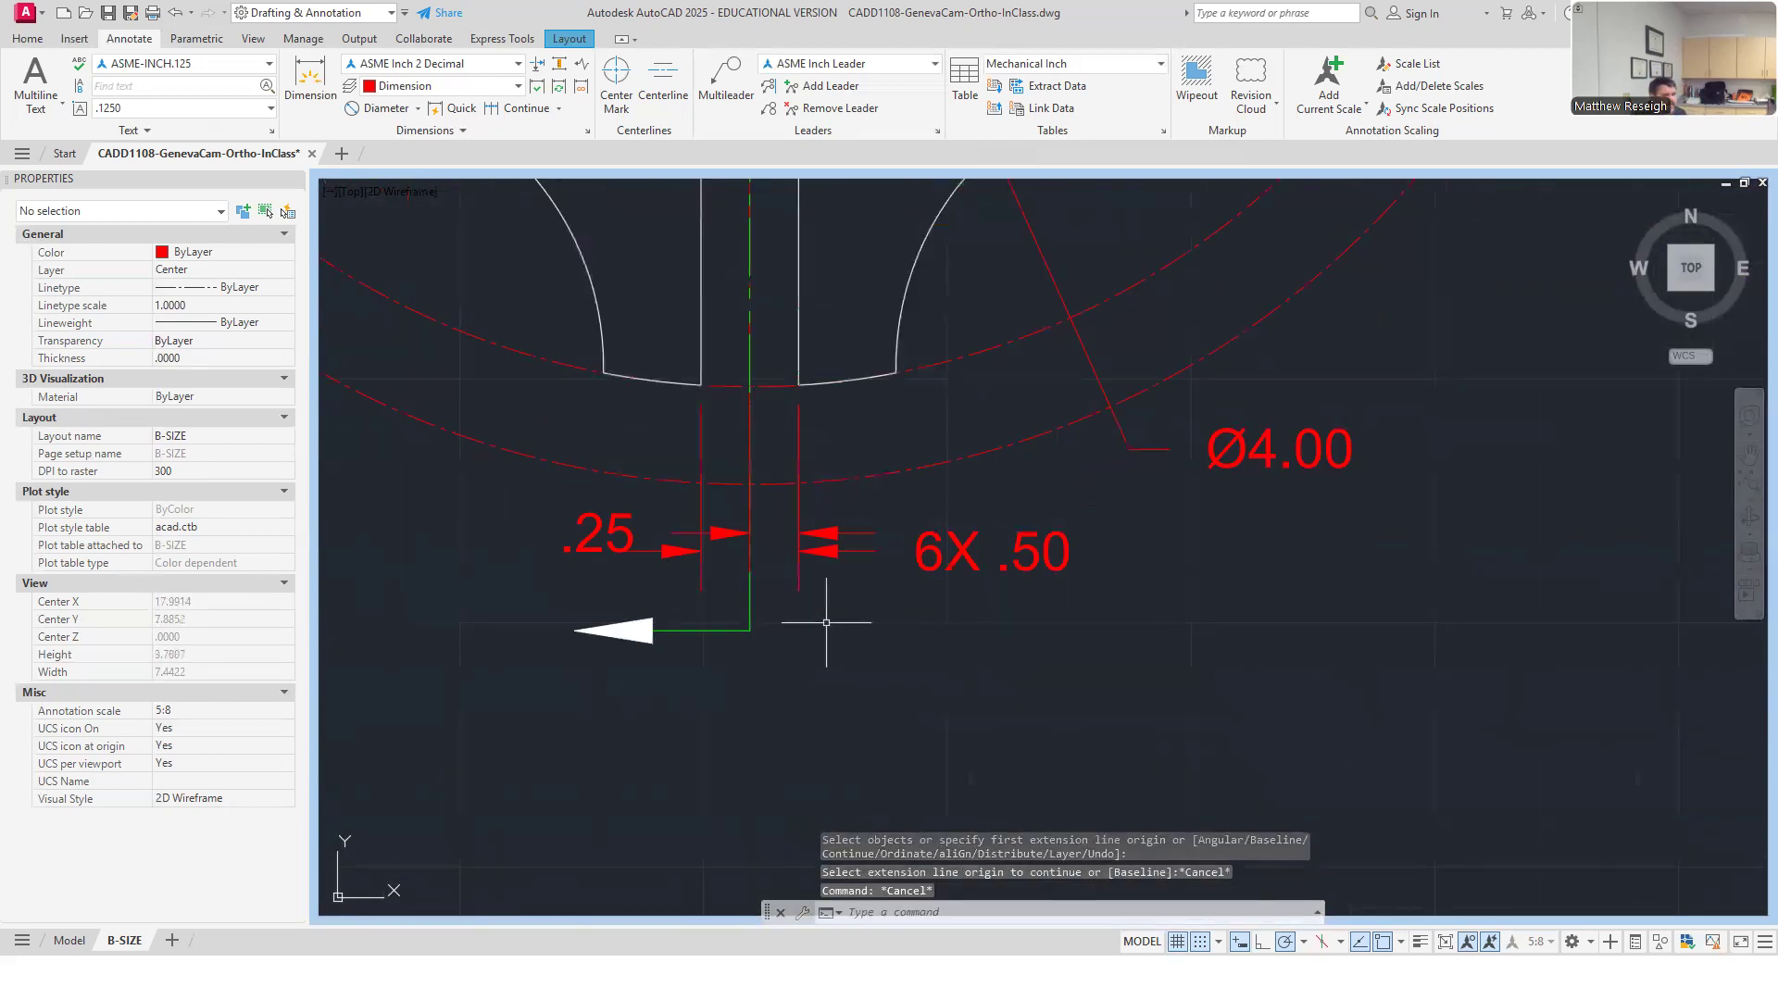
left_click(709, 628)
key("Escape")
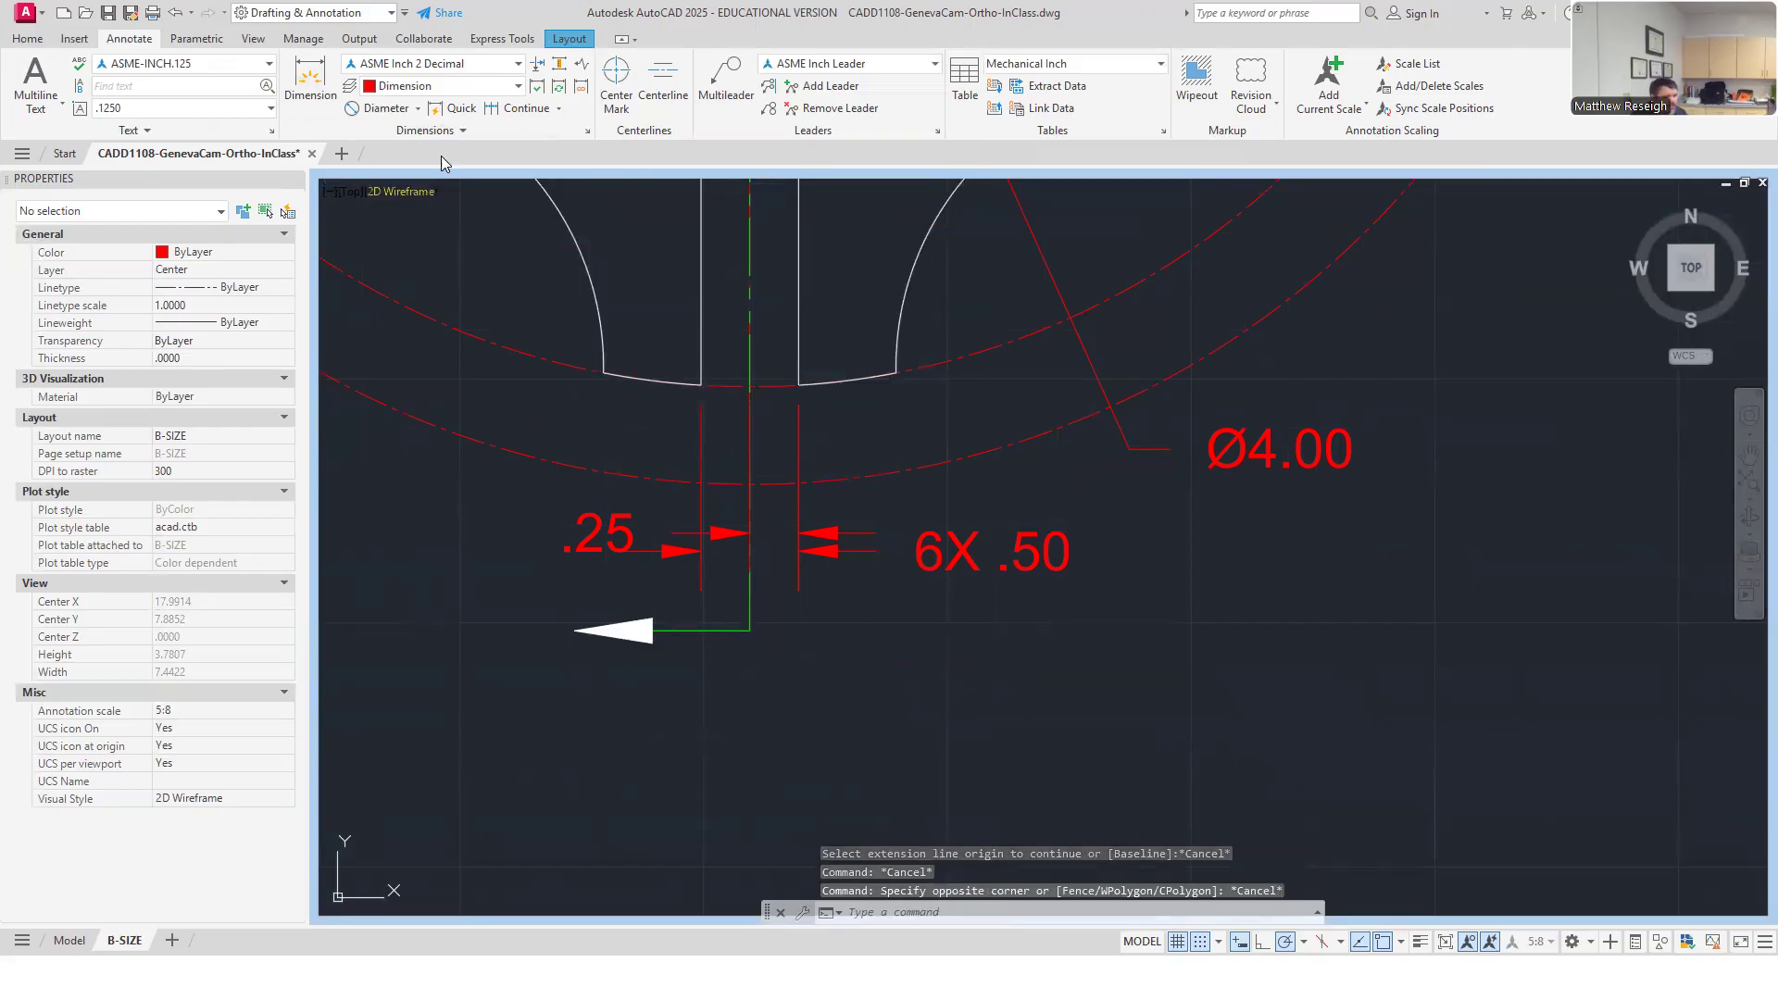
Join the vertical cutting-plane line with the short horizontal segments at its upper and lower ends into one polyline.
left_click(462, 130)
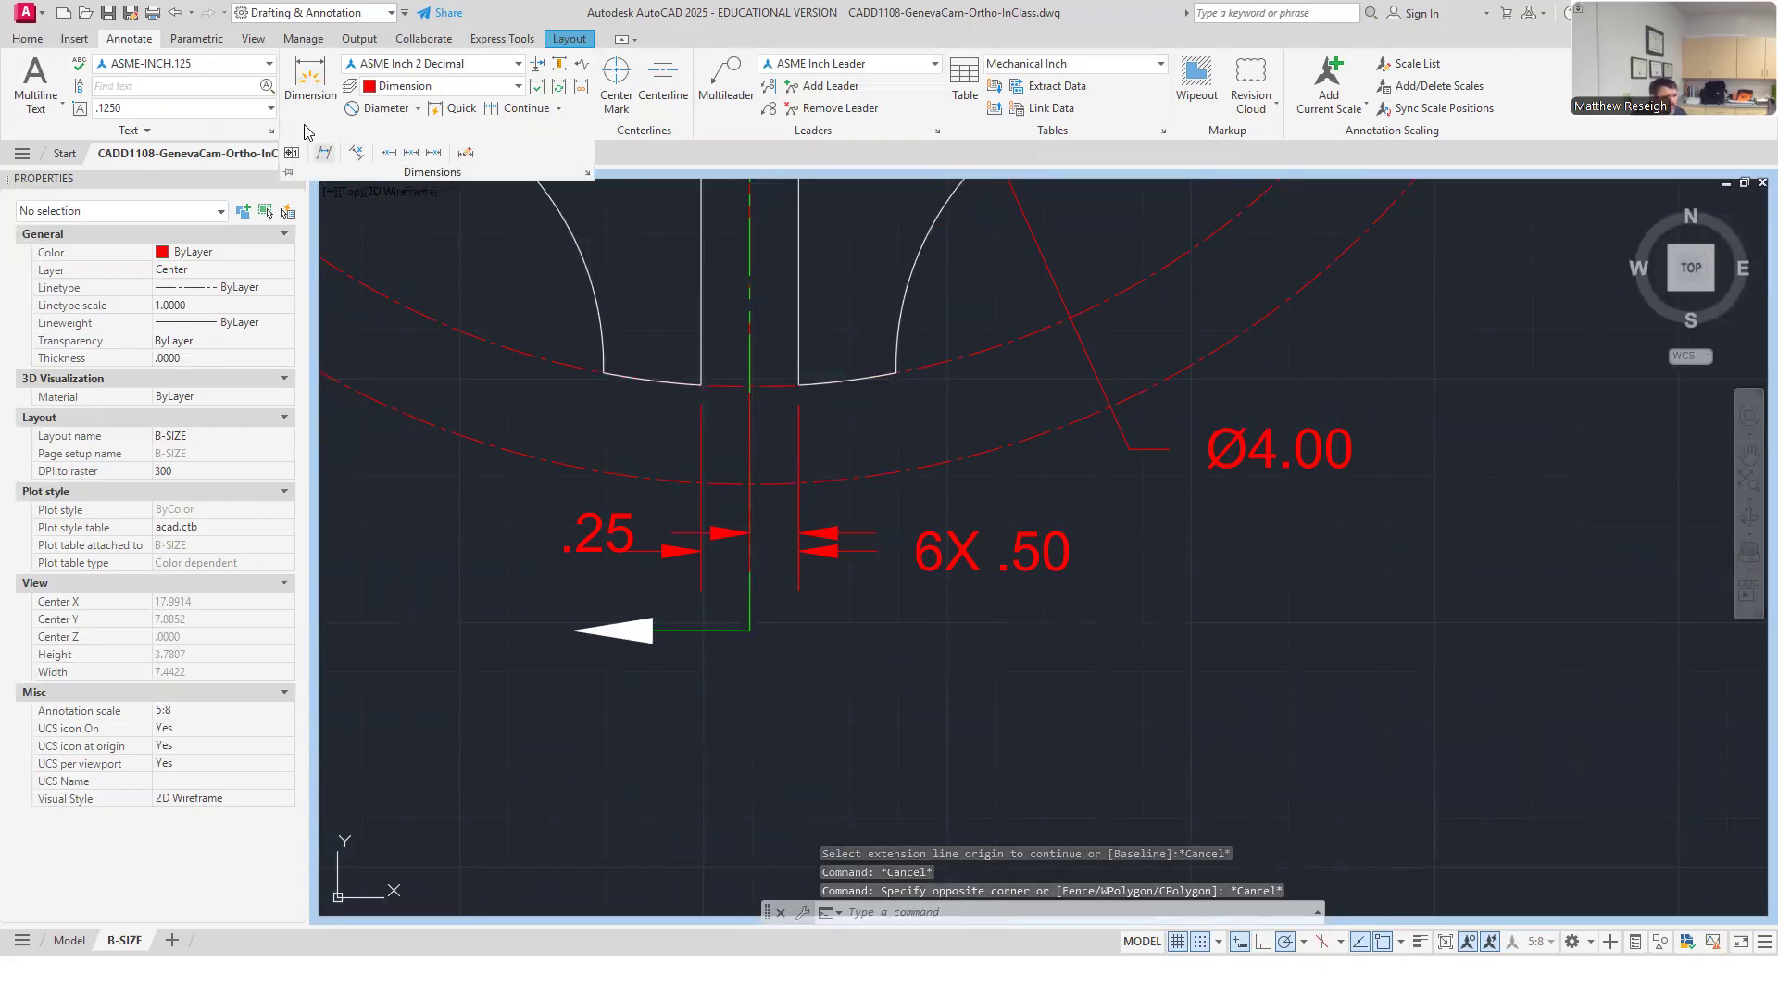
key("Escape")
left_click(27, 38)
left_click(324, 130)
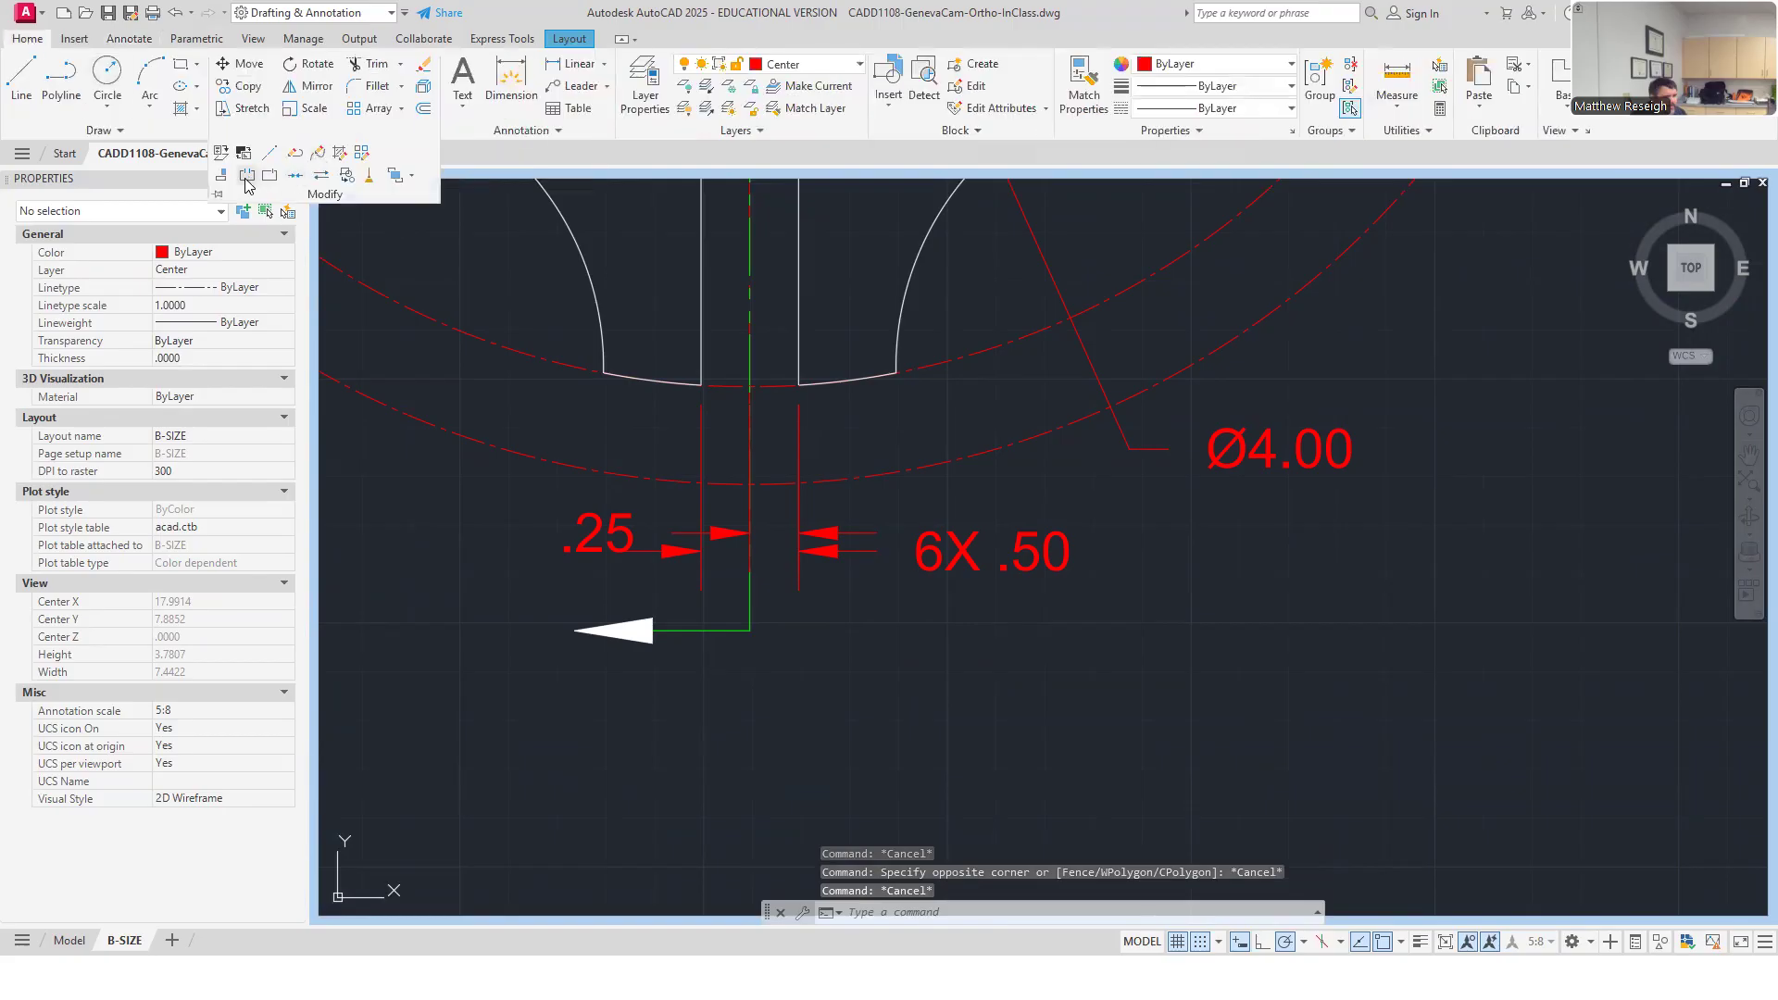
left_click(296, 176)
left_click(750, 611)
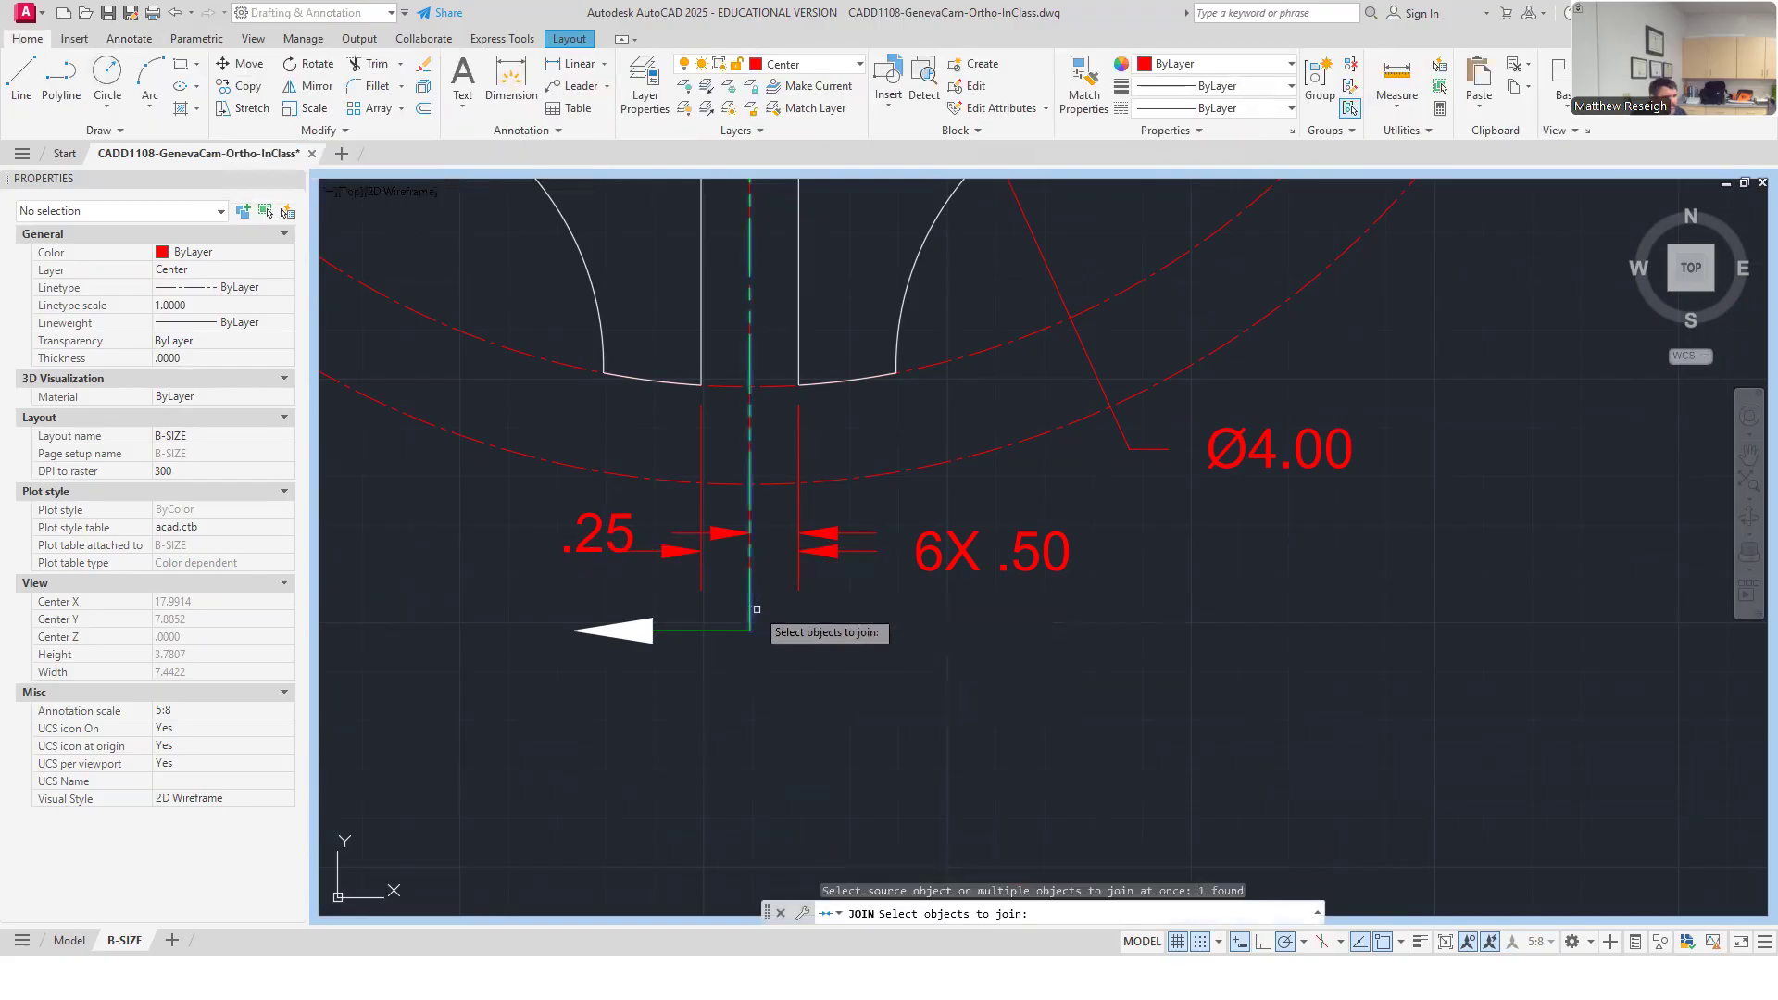
left_click(693, 631)
scroll(699, 657, "down", 12)
scroll(723, 505, "up", 3)
scroll(723, 504, "up", 5)
left_click(765, 392)
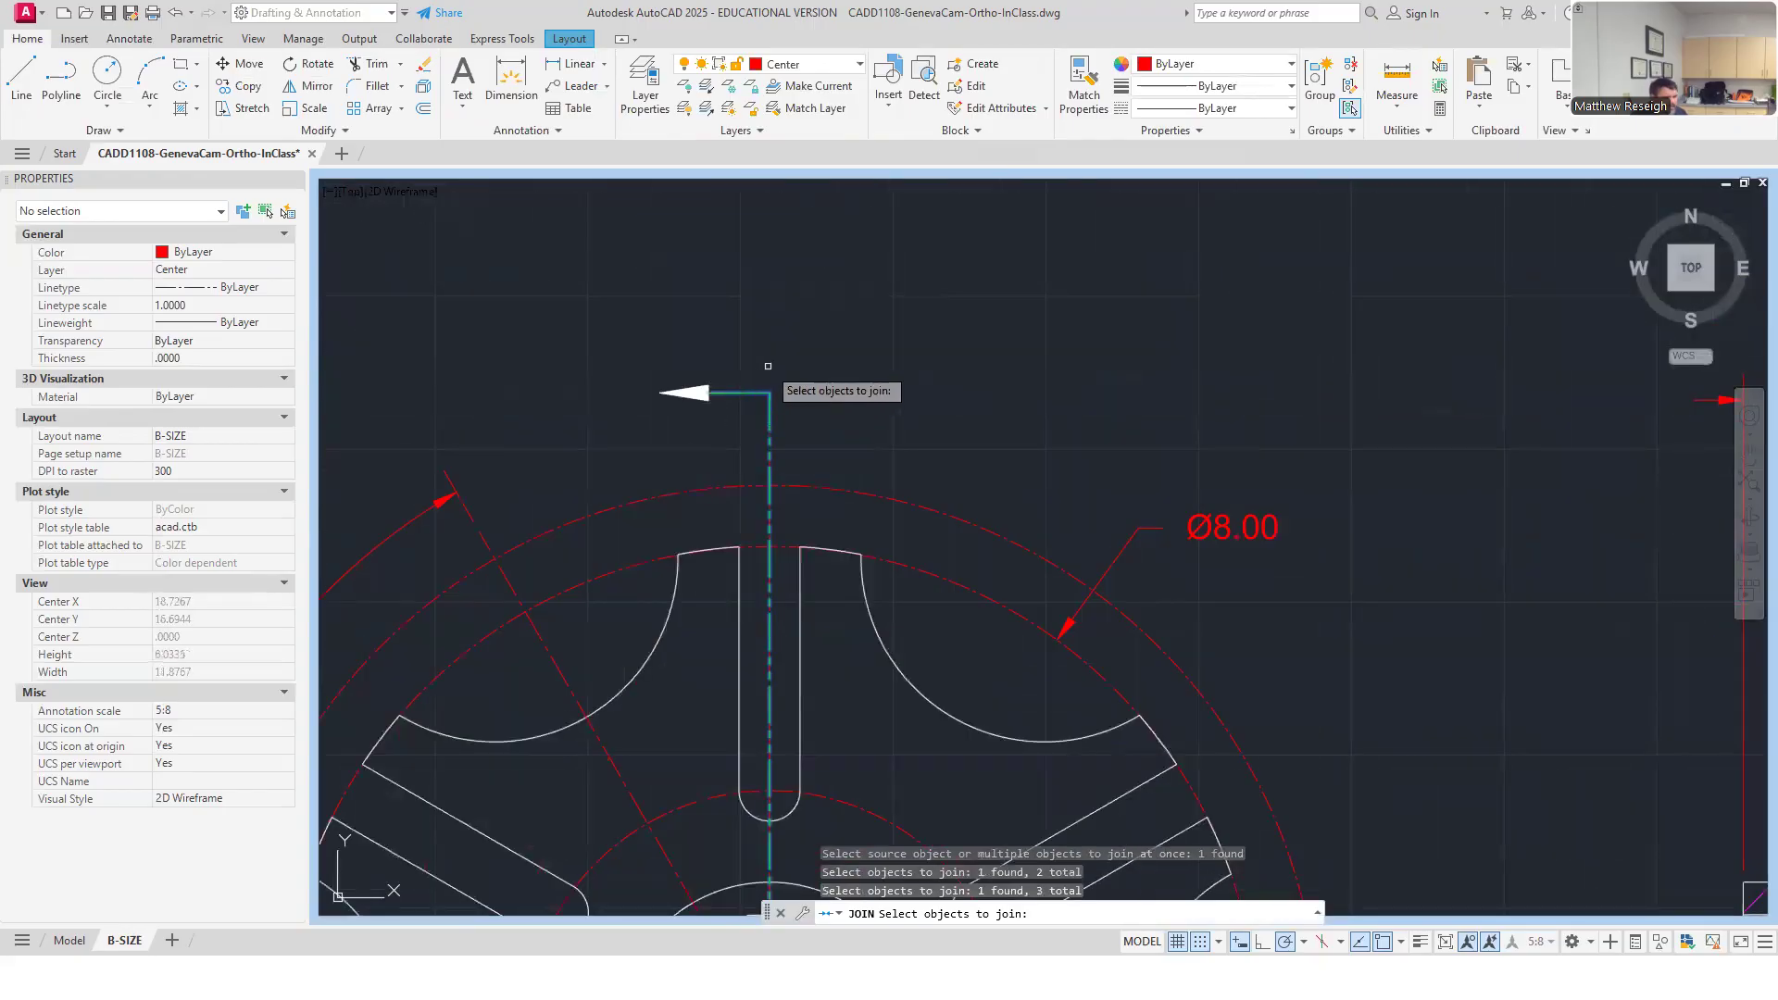
scroll(750, 574, "down", 10)
scroll(682, 349, "up", 10)
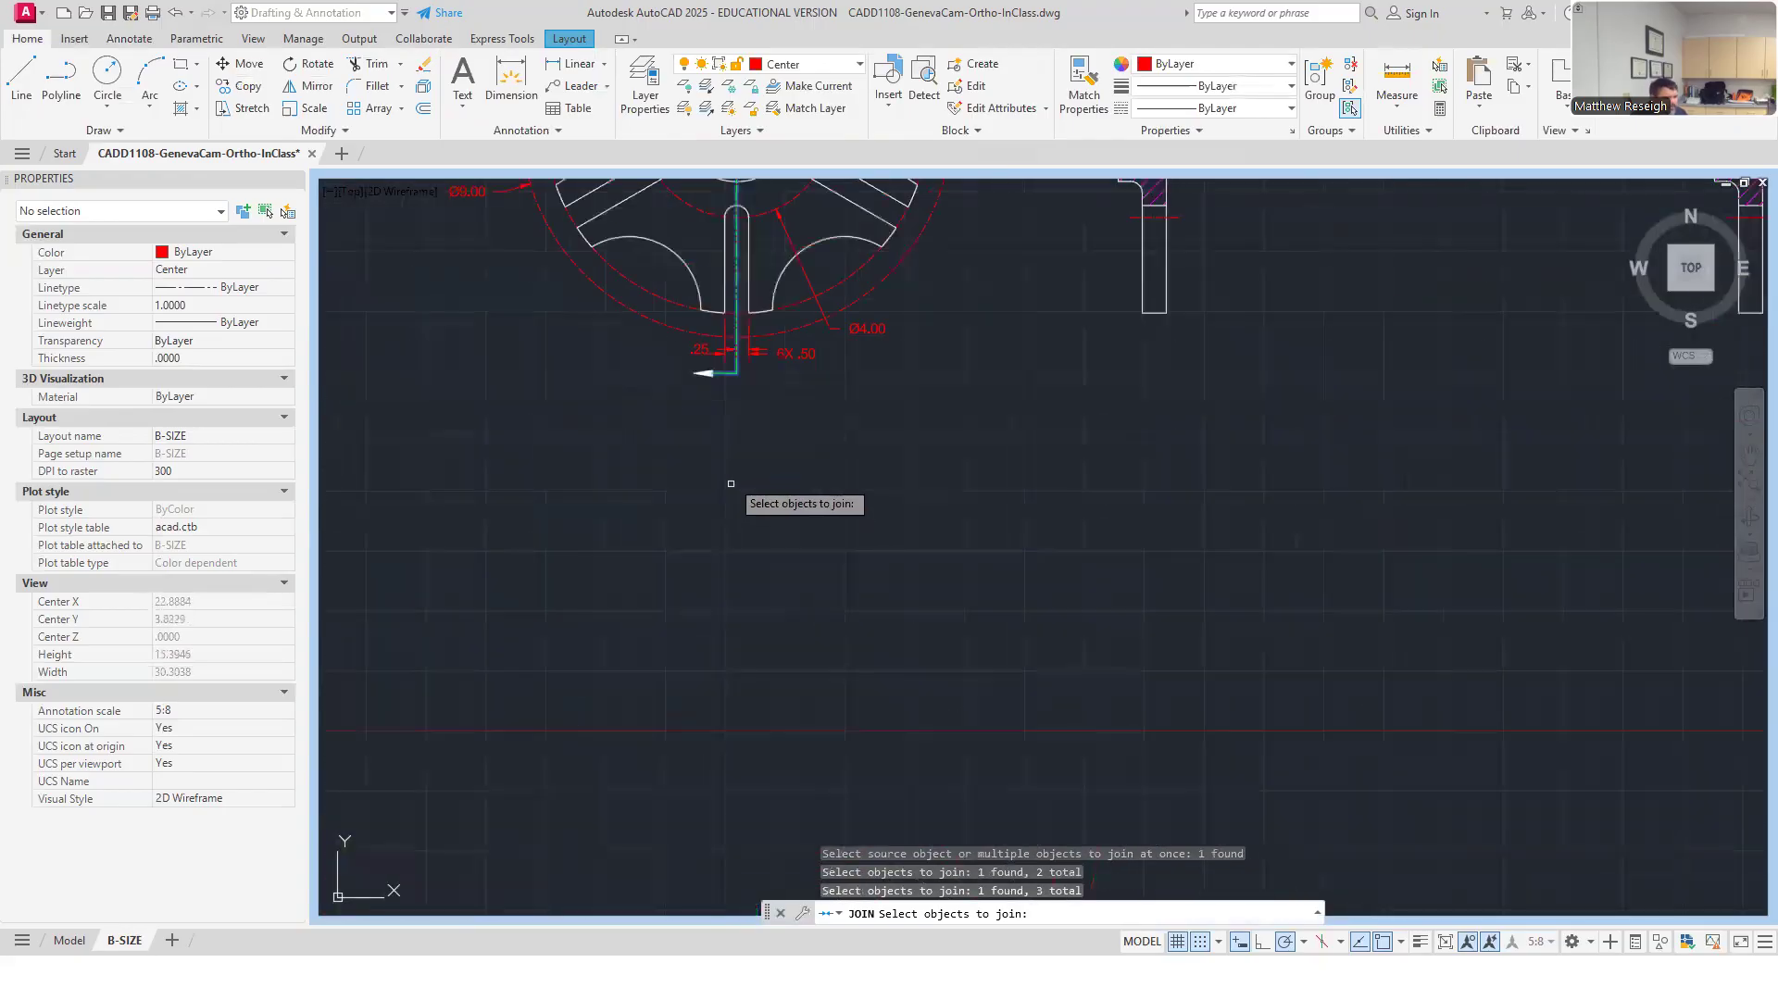
left_click(686, 468)
scroll(712, 606, "down", 8)
scroll(683, 268, "up", 8)
left_click(780, 261)
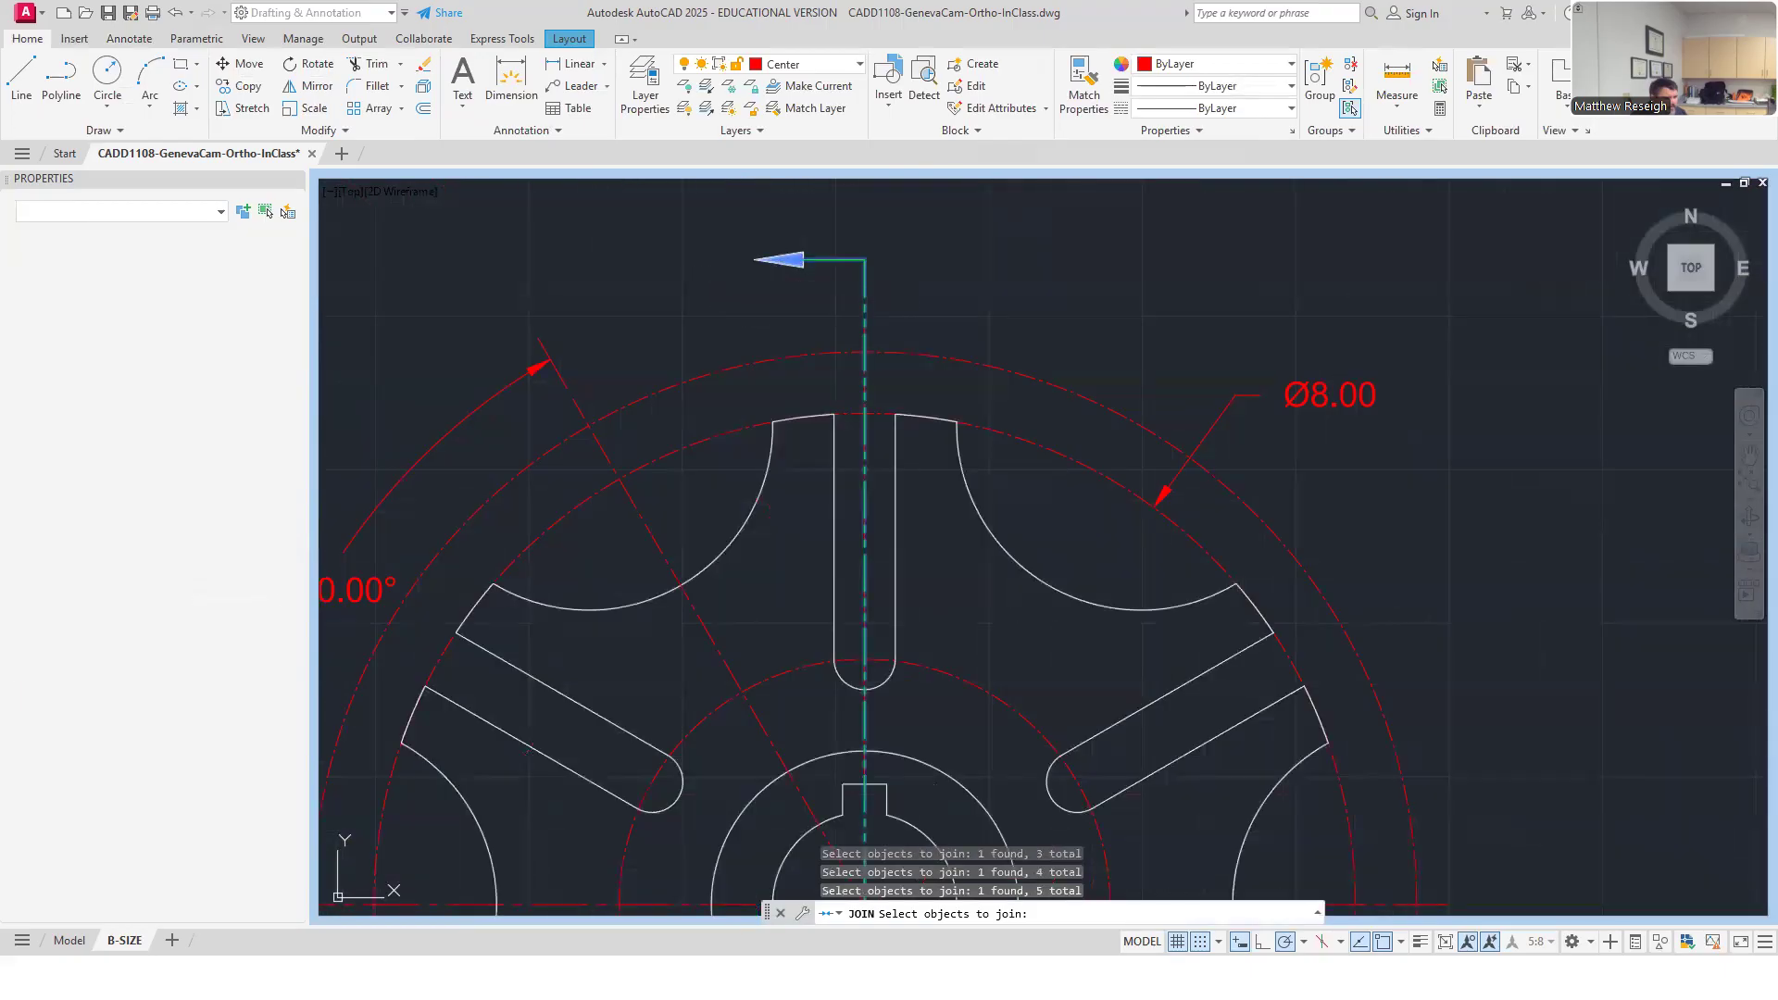
key("Return")
left_click(814, 260)
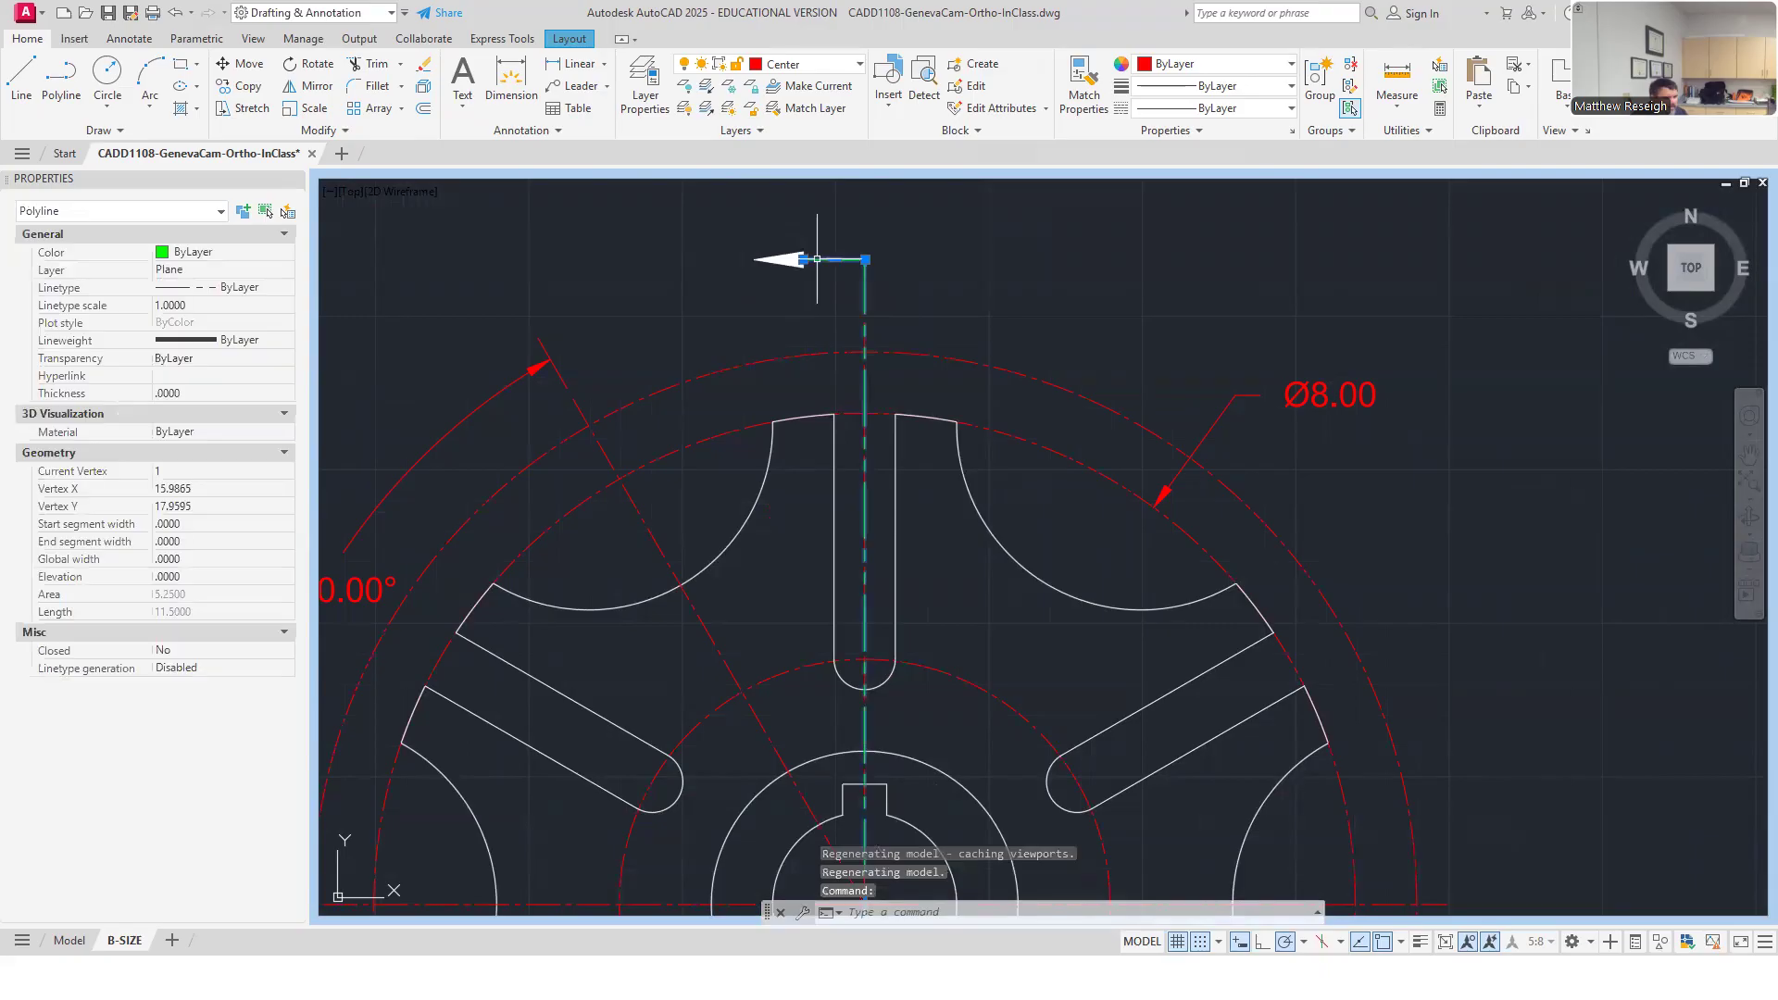
scroll(756, 287, "down", 6)
key("Escape")
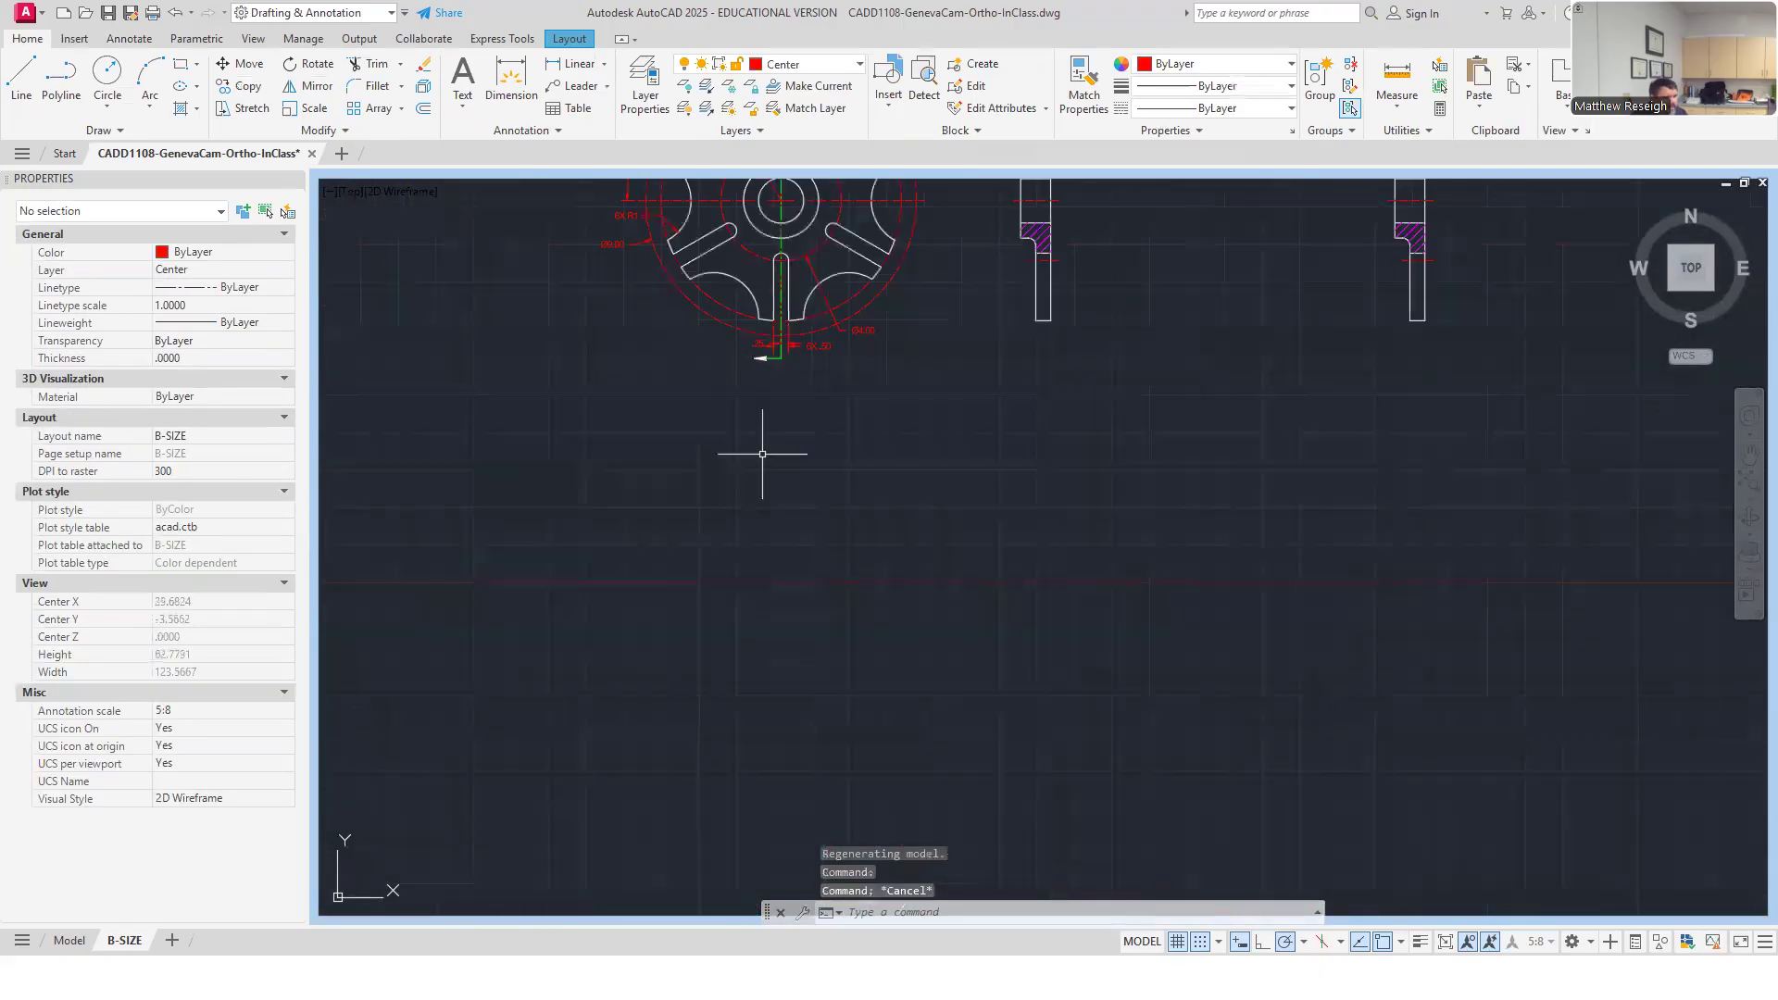
Stretch the lower horizontal leg of the cutting-plane polyline straight down, farther below the slot-width dimensions.
scroll(759, 463, "up", 7)
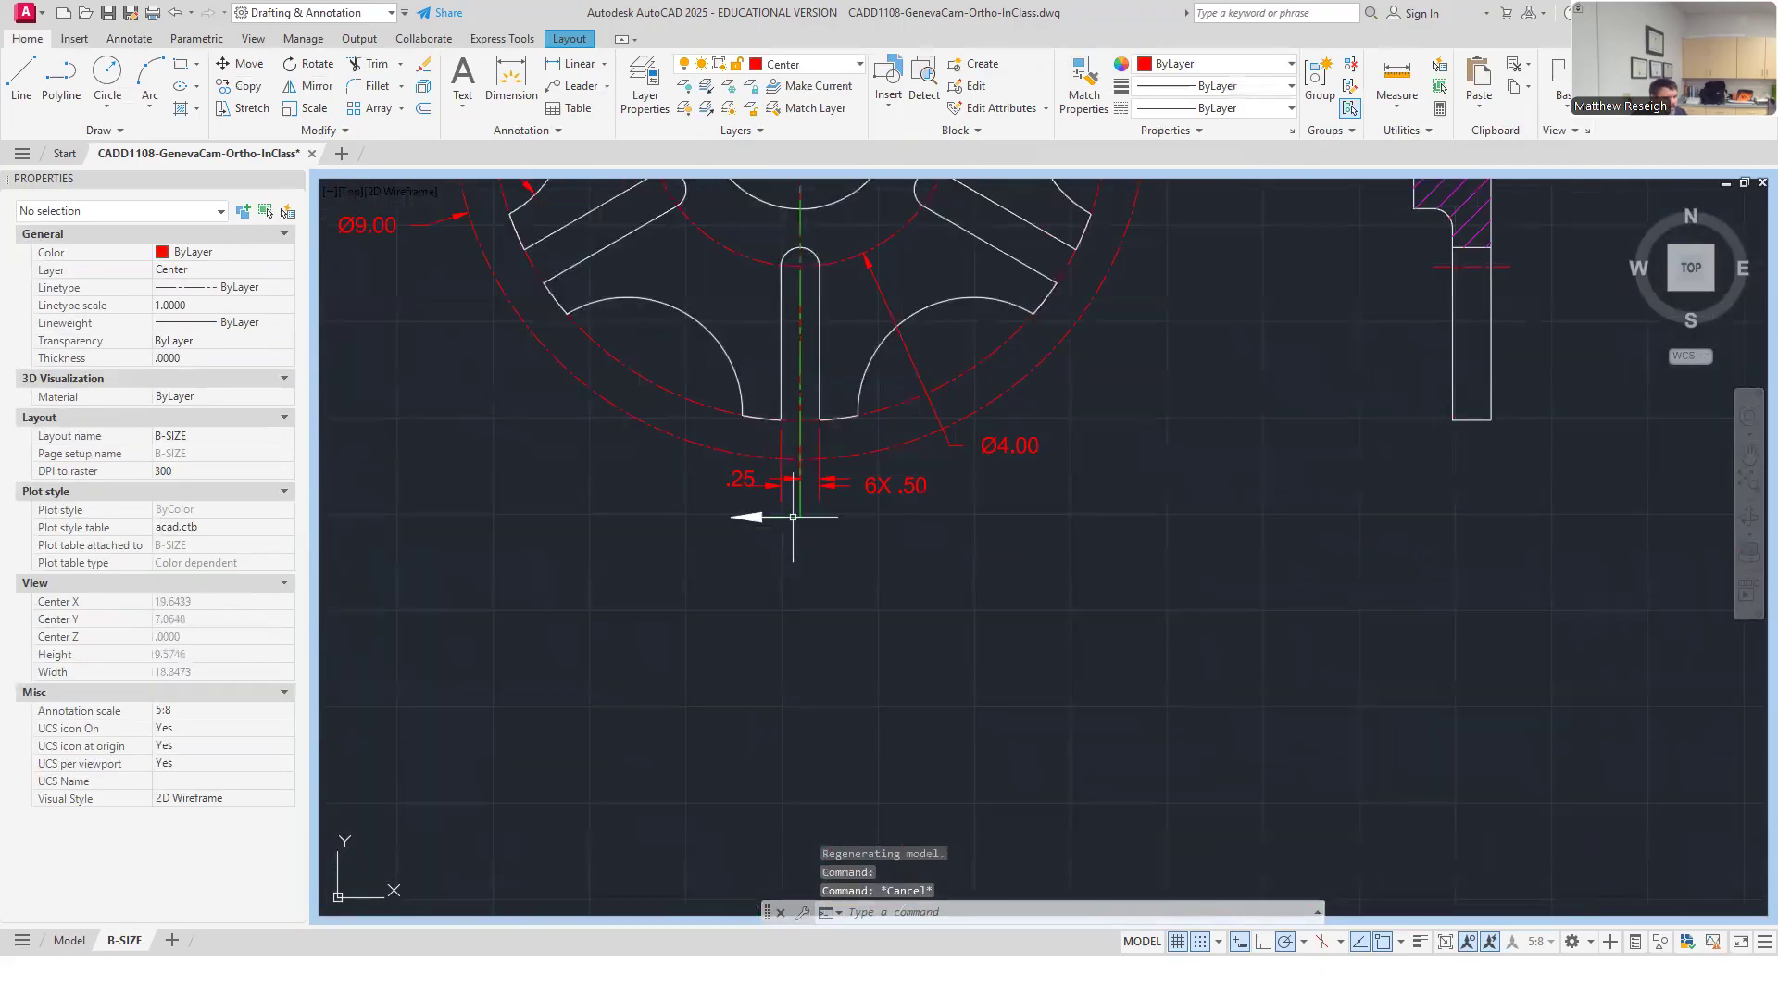
left_click(792, 517)
left_click(798, 517)
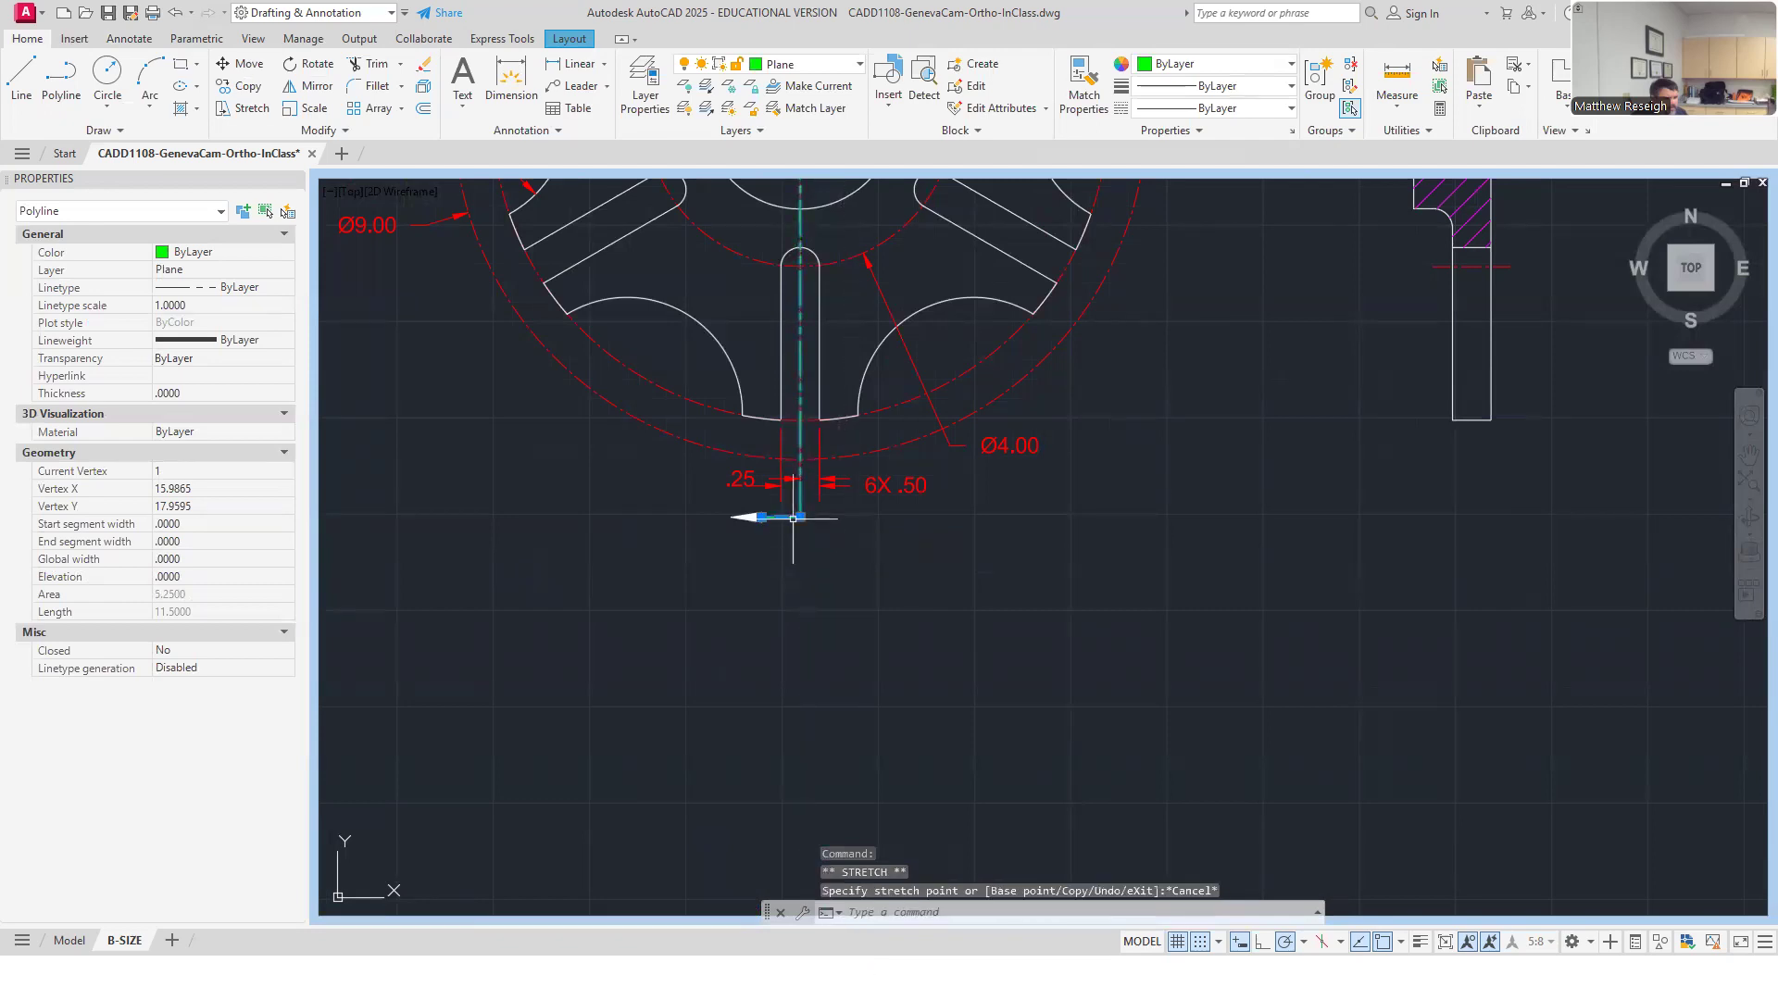
key("Escape")
left_click(798, 516)
key("Escape")
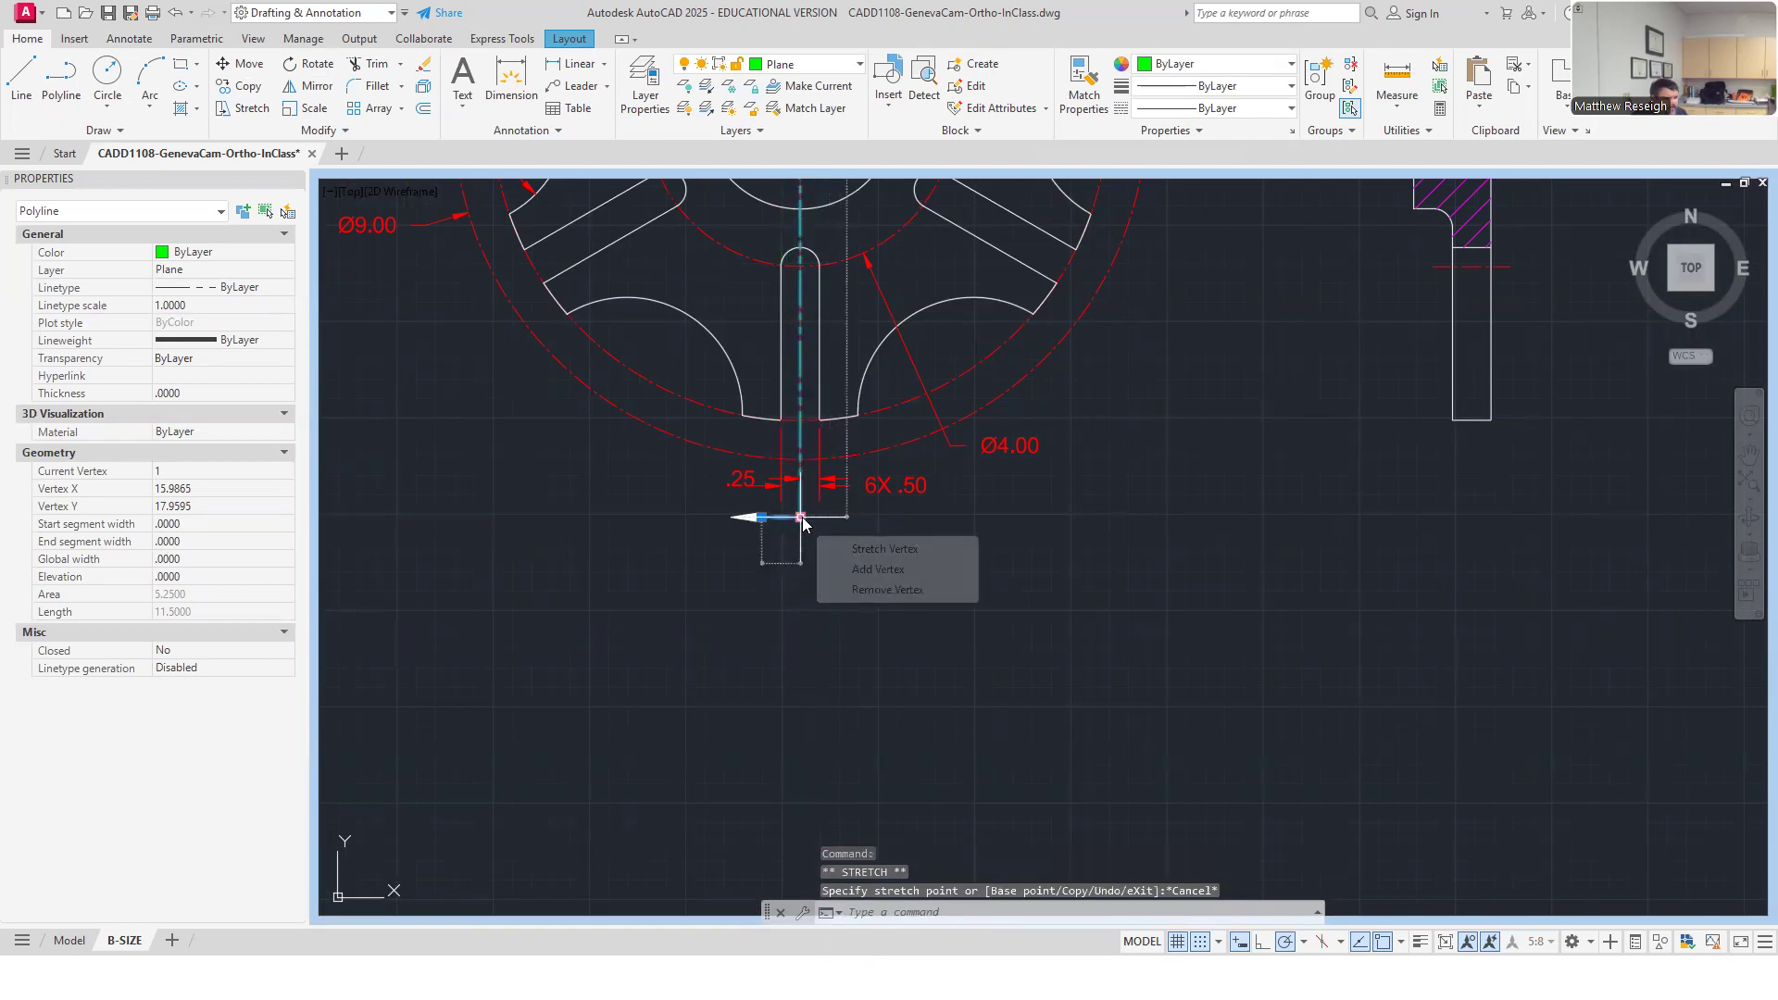
left_click(781, 517)
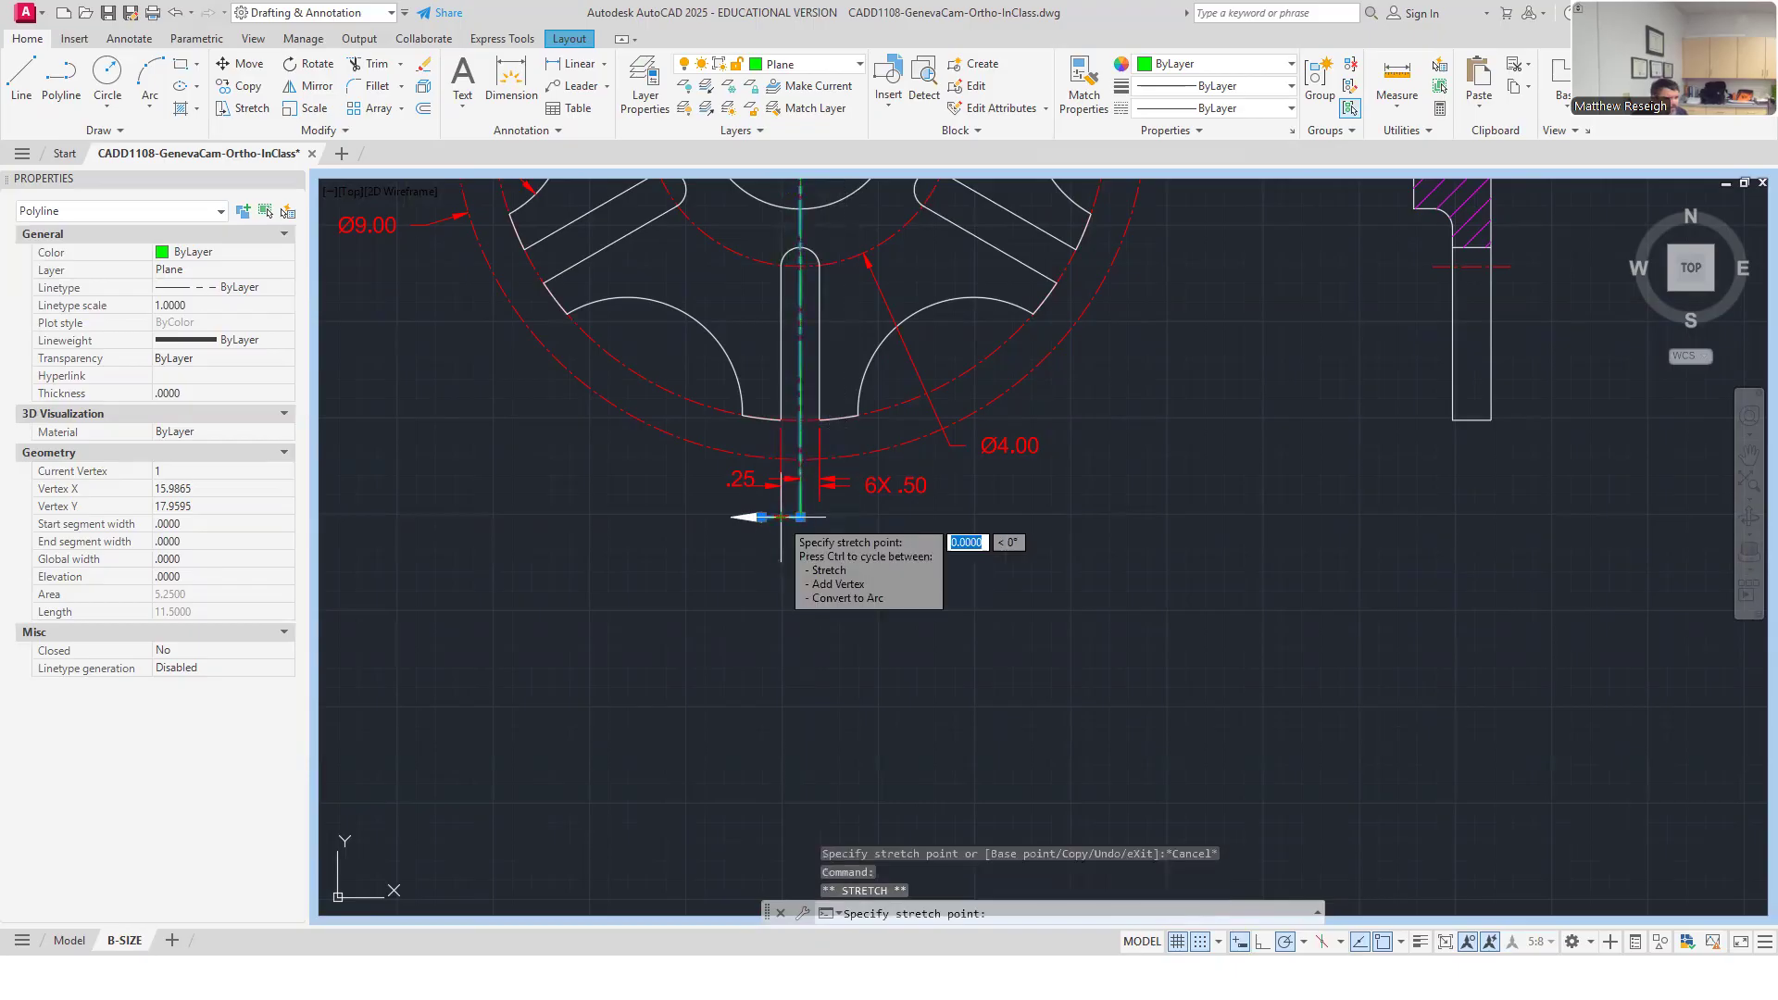
key("Escape")
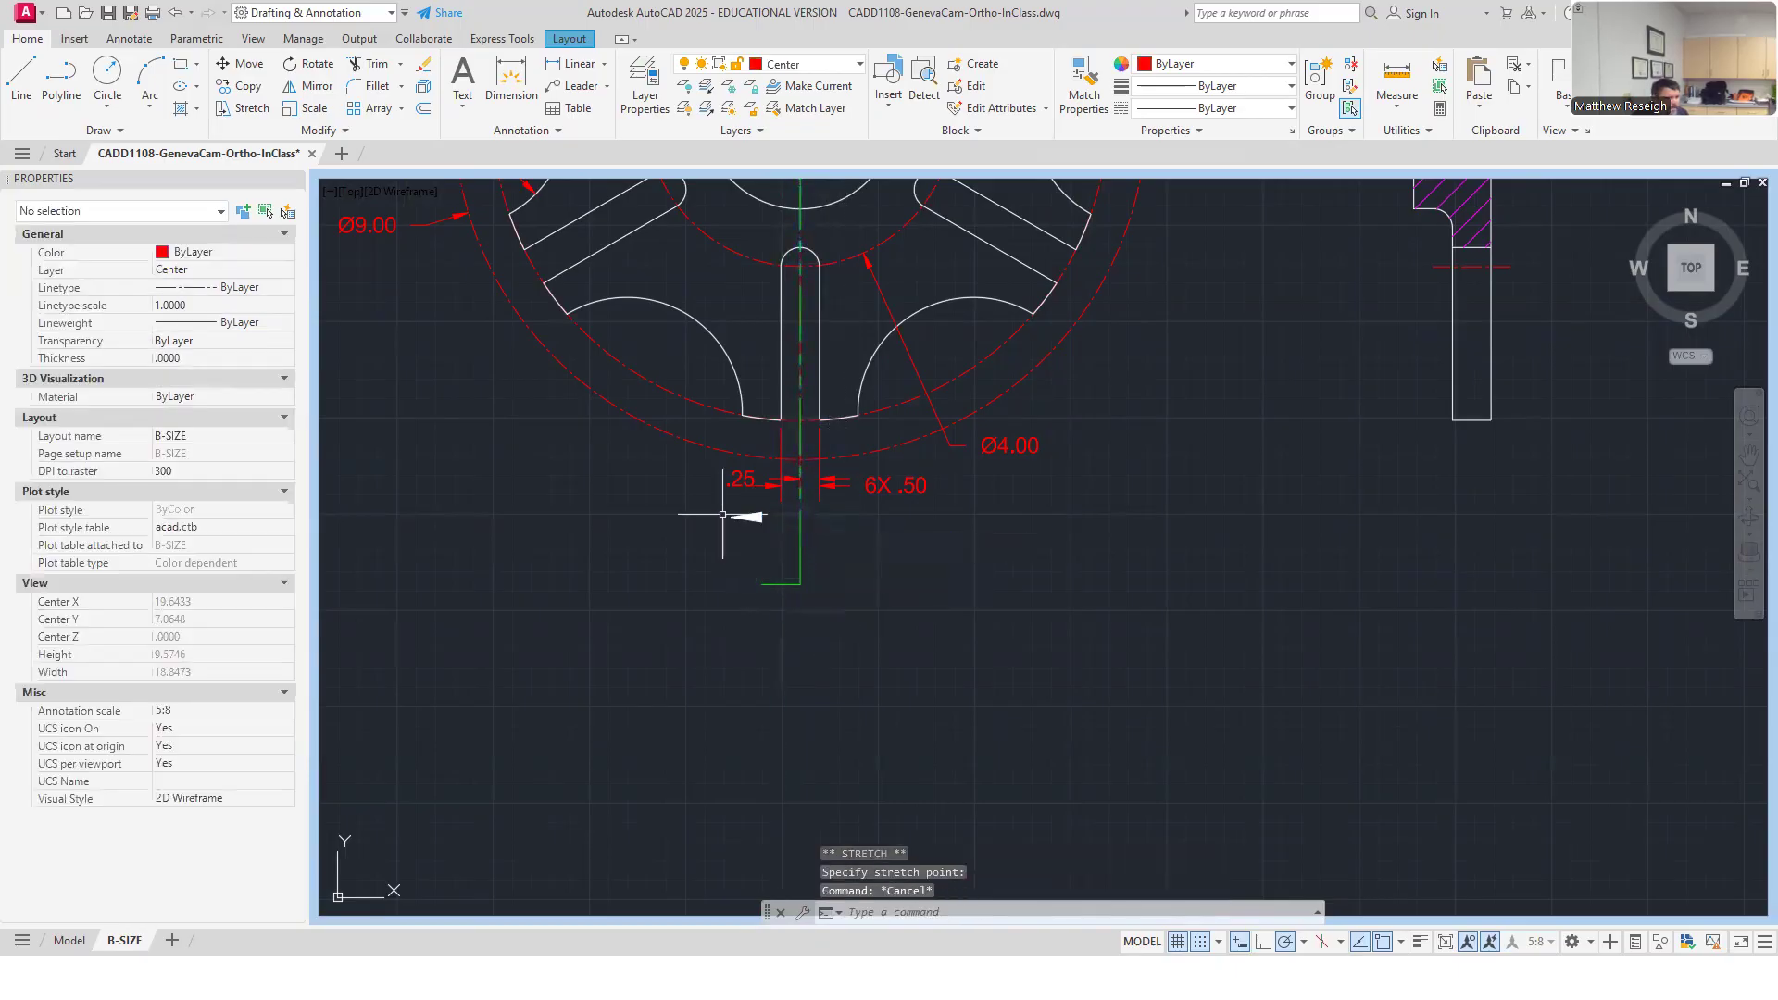
Move the lower cutting-plane arrowhead straight down, from the midpoint of its back edge to the free end of the lowered horizontal leg.
scroll(764, 533, "up", 6)
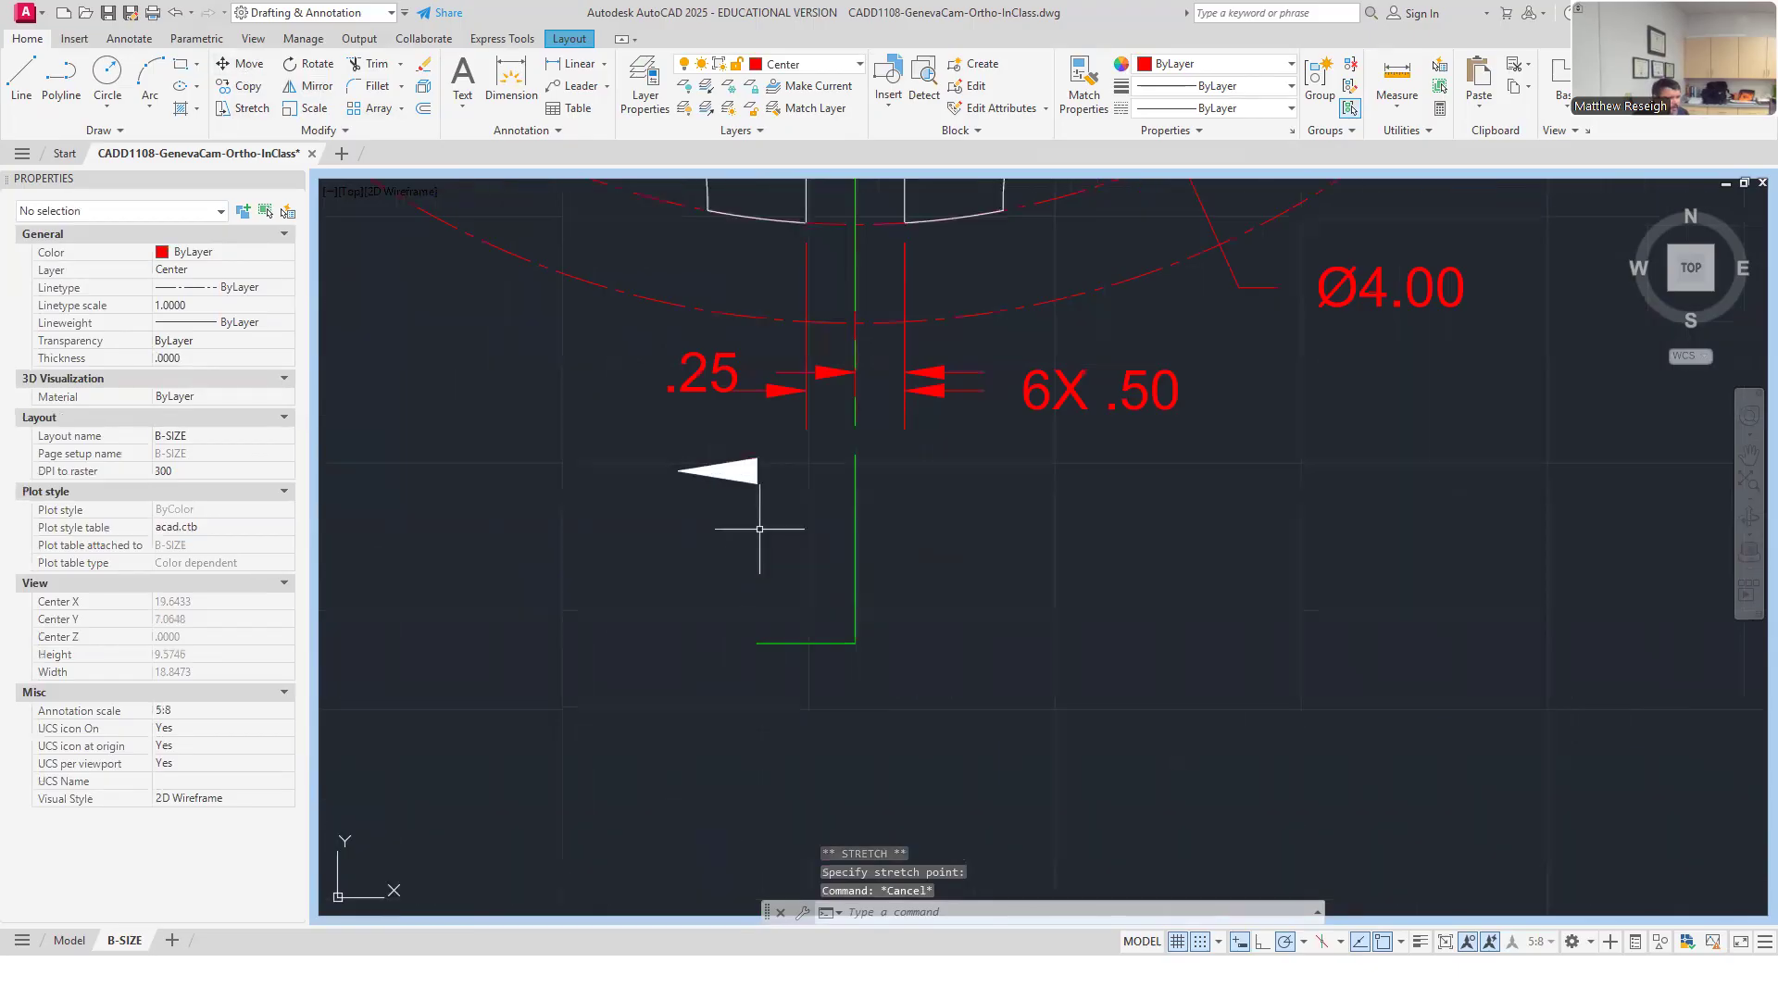
left_click(242, 63)
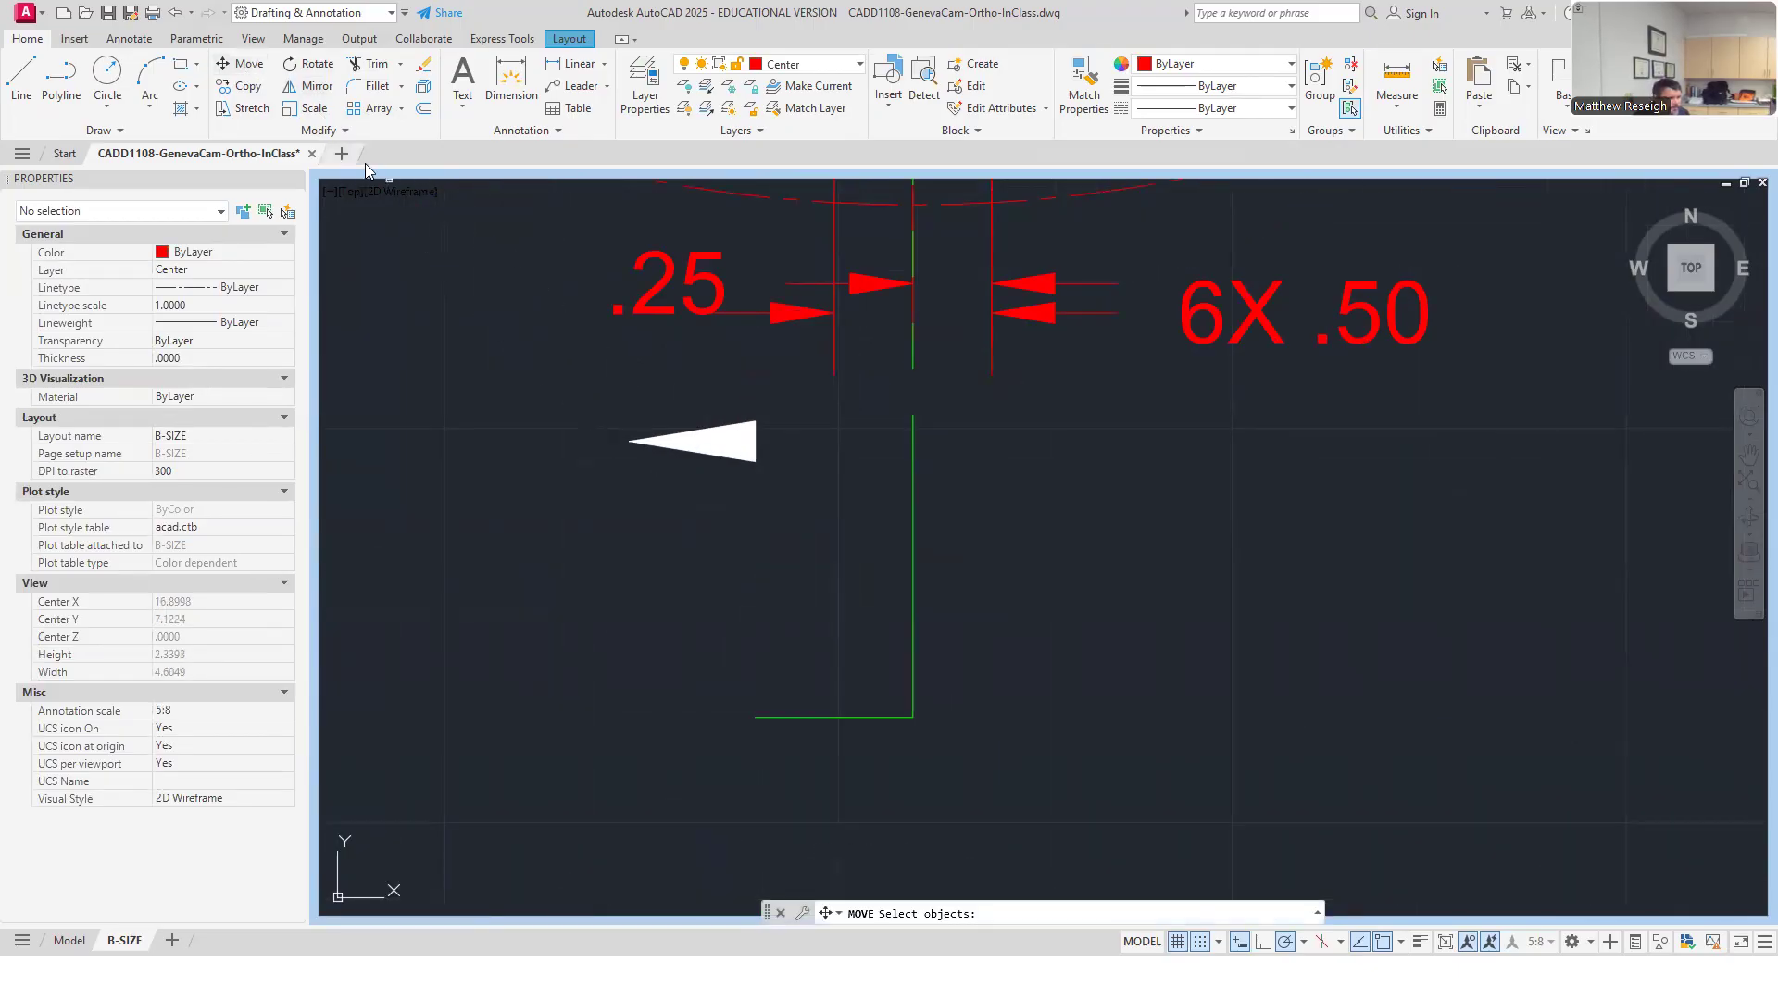
left_click(731, 457)
left_click(755, 438)
left_click(749, 439)
left_click(760, 446)
mouse_move(755, 446)
left_mouse_down()
mouse_move(647, 385)
mouse_move(663, 484)
left_mouse_up()
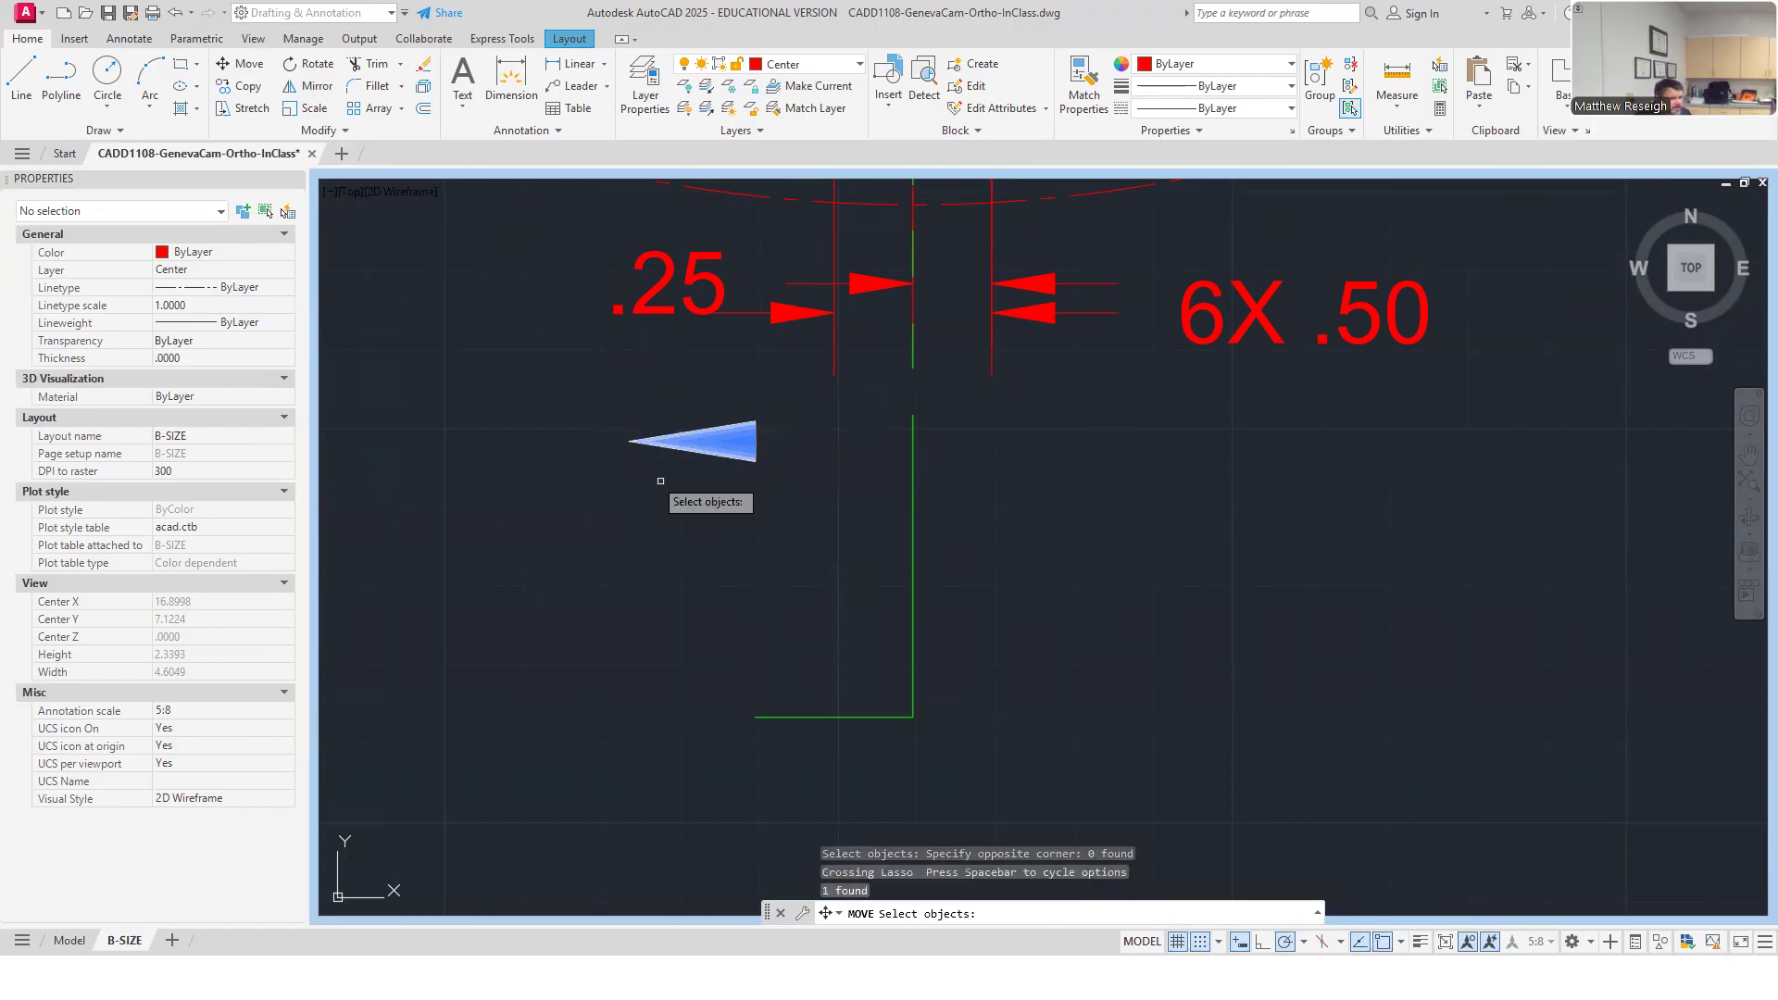
key("Return")
scroll(745, 443, "up", 6)
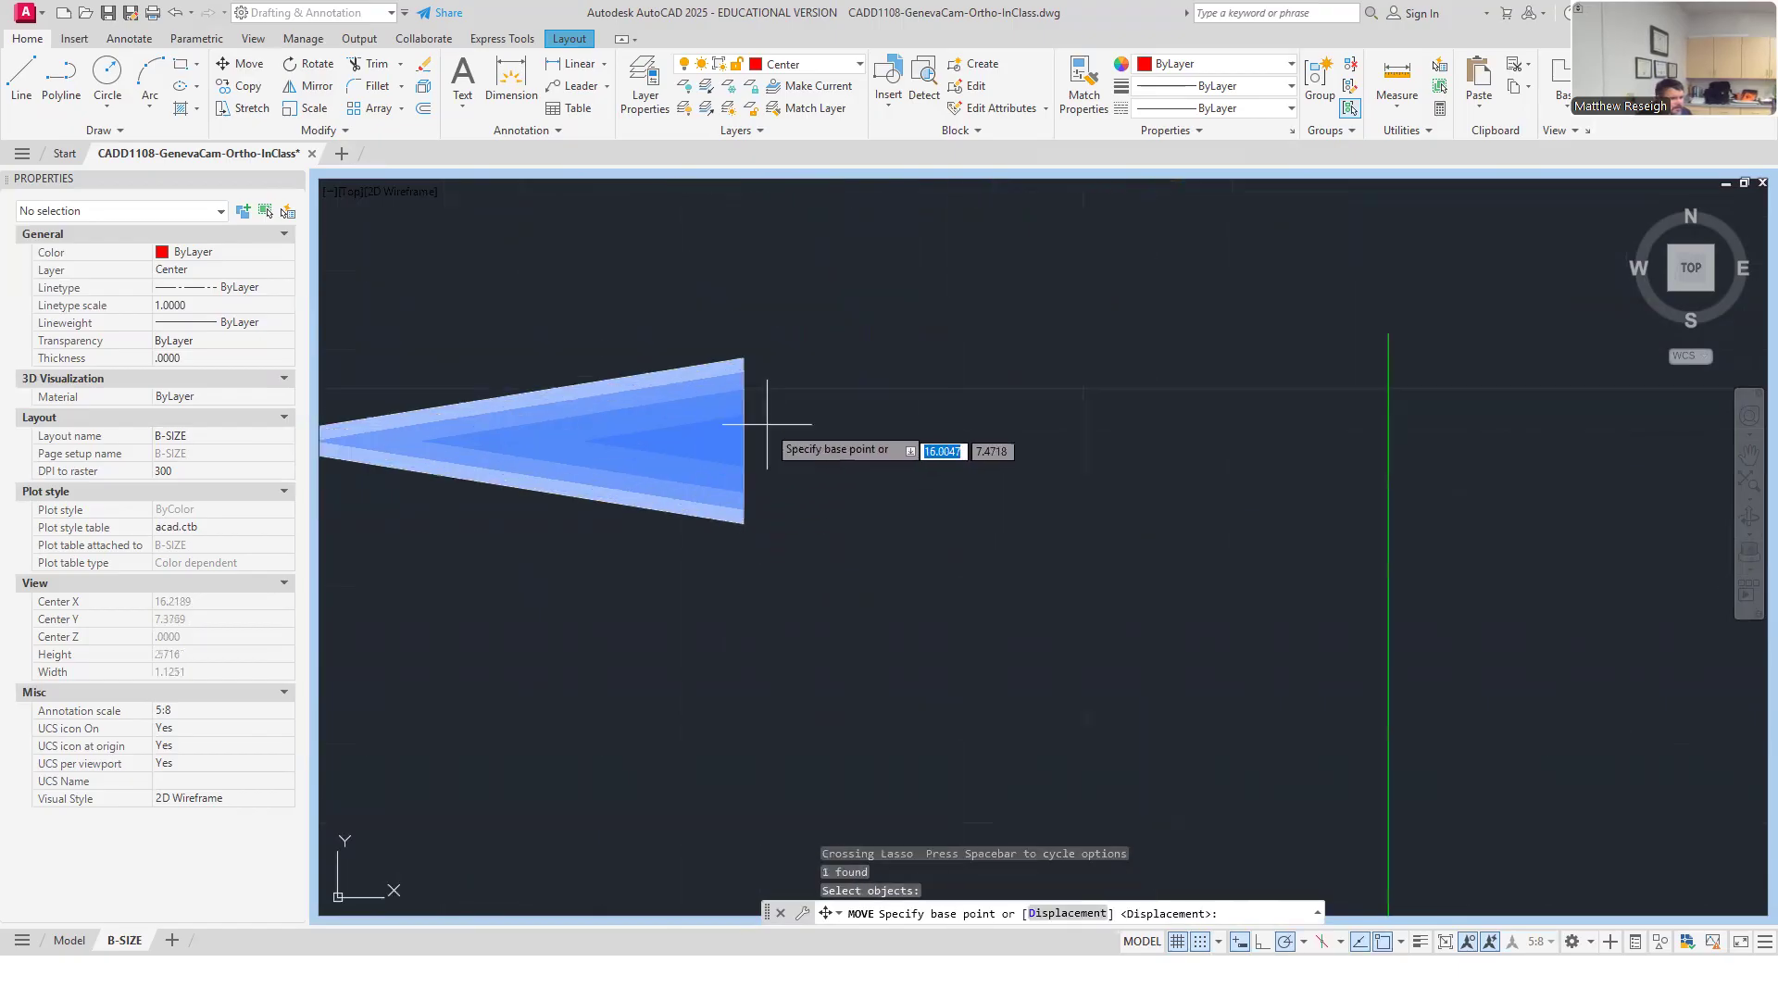
left_click(744, 441)
scroll(758, 425, "down", 6)
scroll(766, 515, "up", 3)
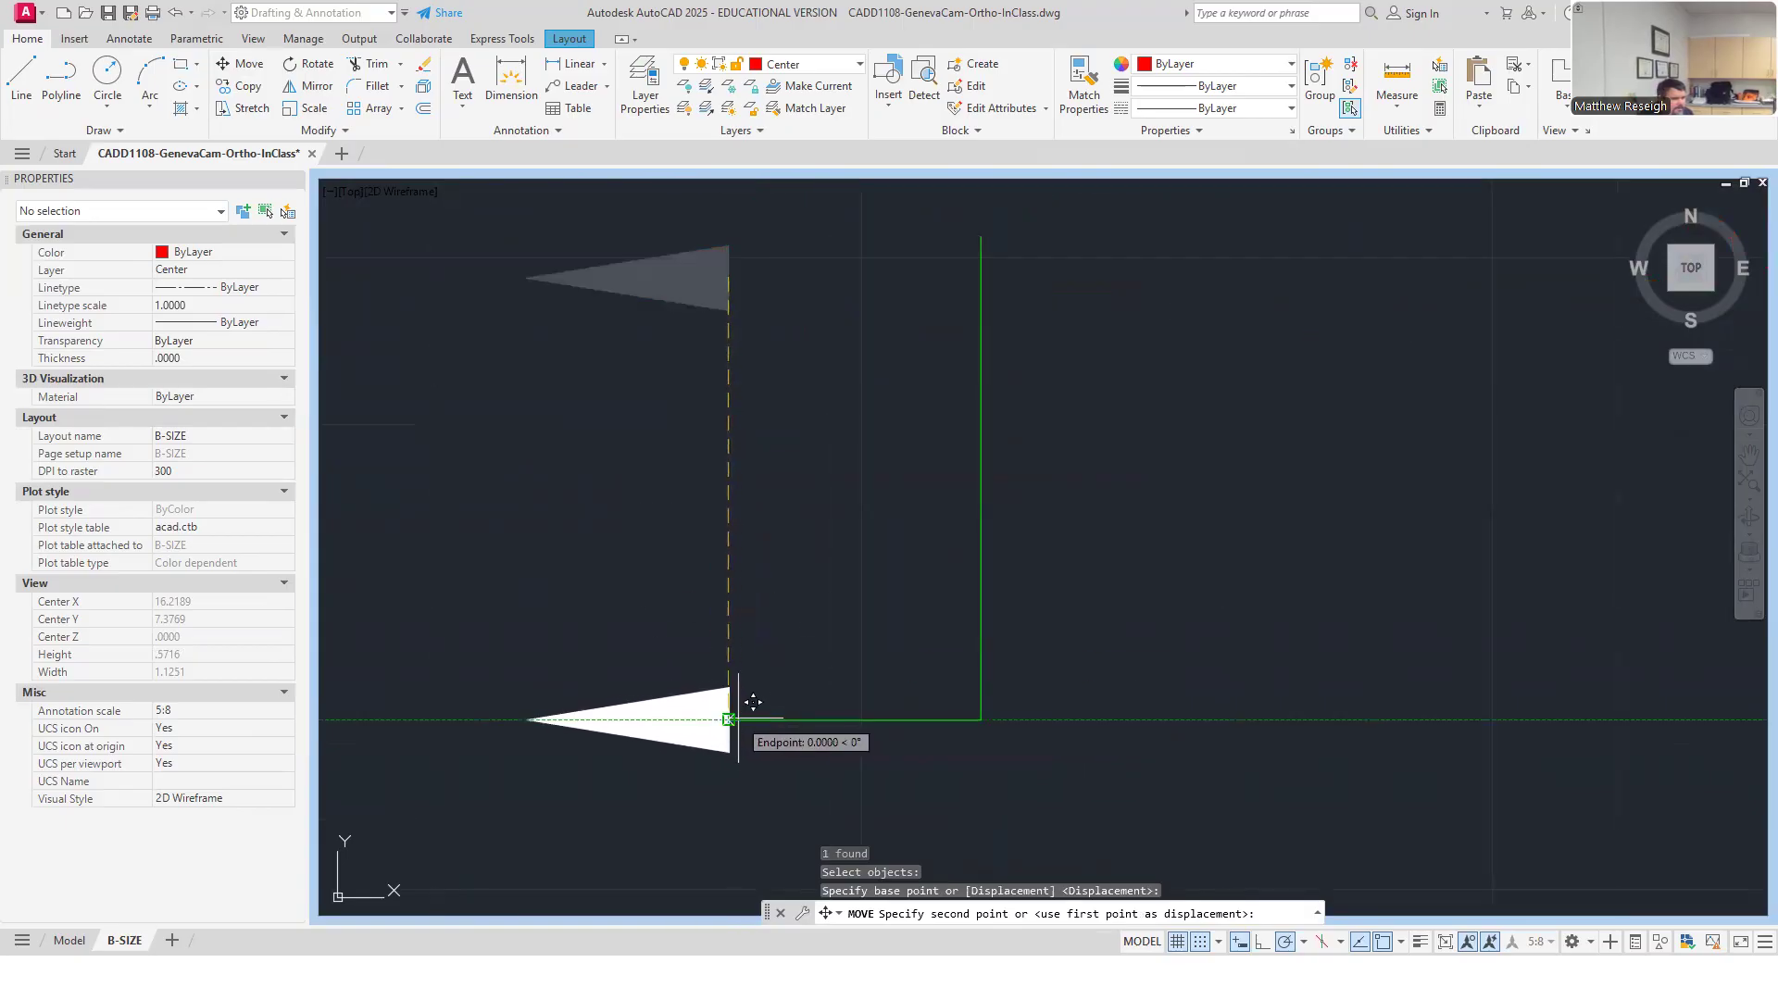
left_click(752, 710)
key("Escape")
Shift the .25 dimension below the bottom slot slightly upward, increasing its spacing from the 6X .50 dimension line.
scroll(741, 539, "down", 6)
scroll(754, 444, "down", 3)
scroll(768, 473, "up", 6)
left_click(616, 509)
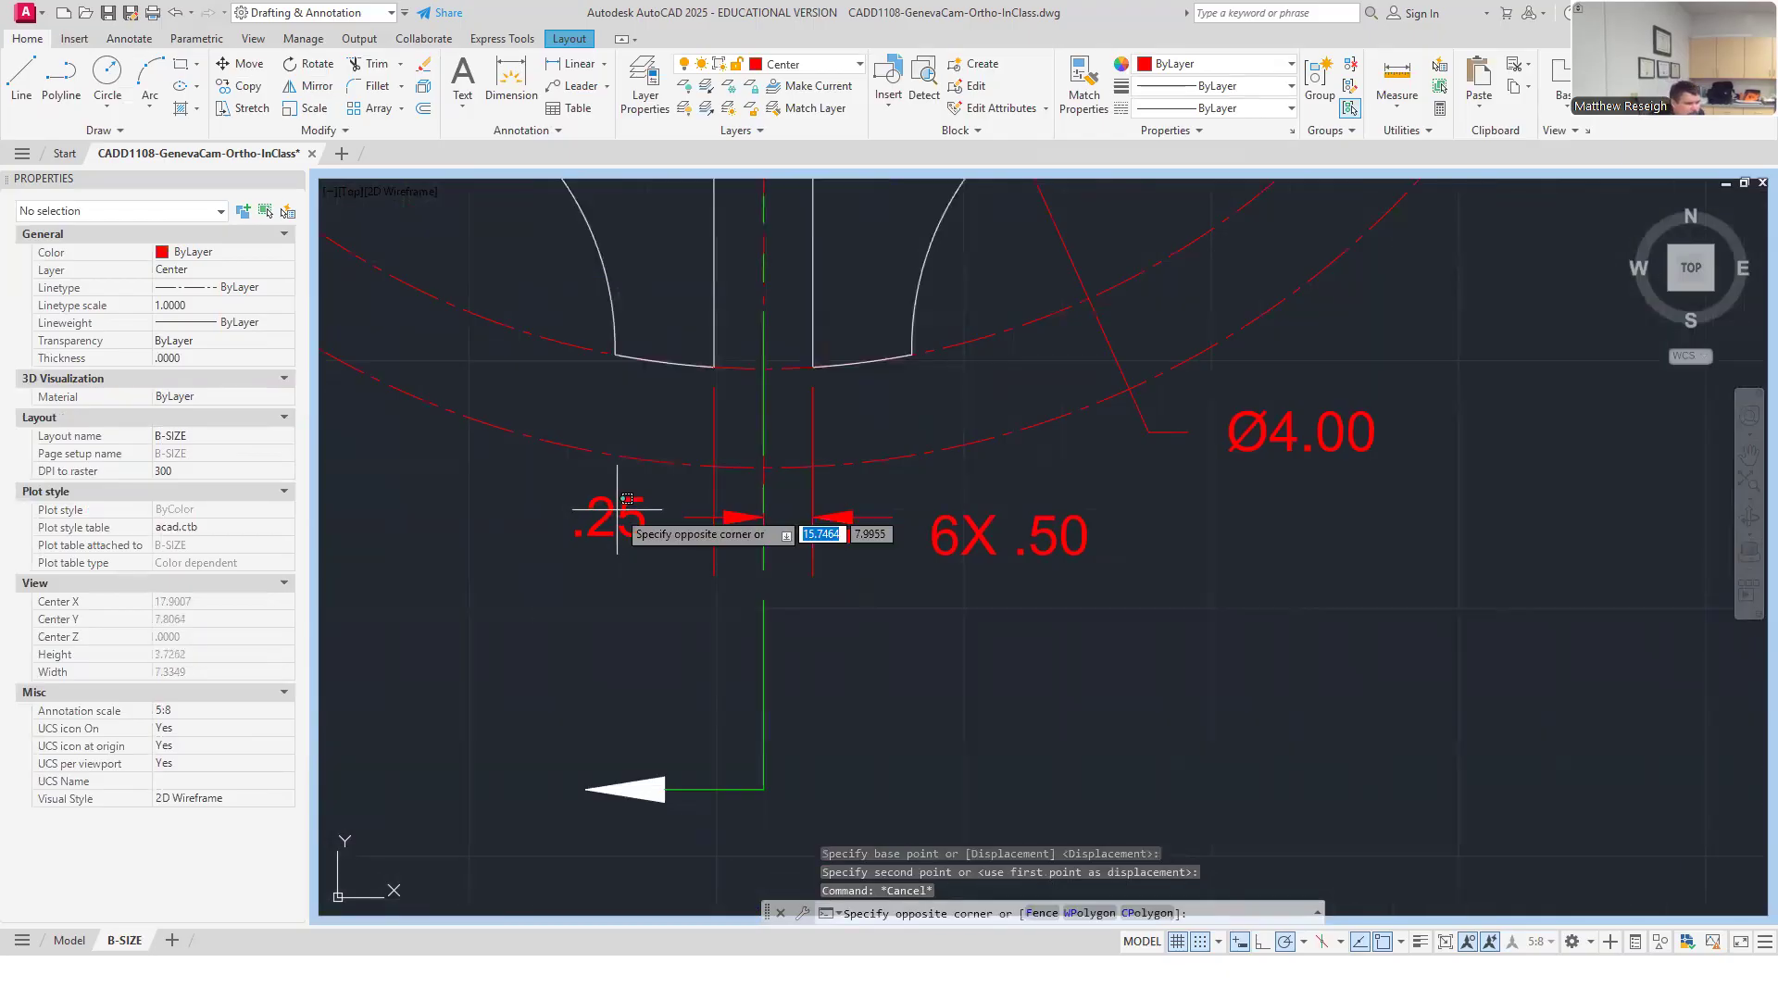
left_click(623, 510)
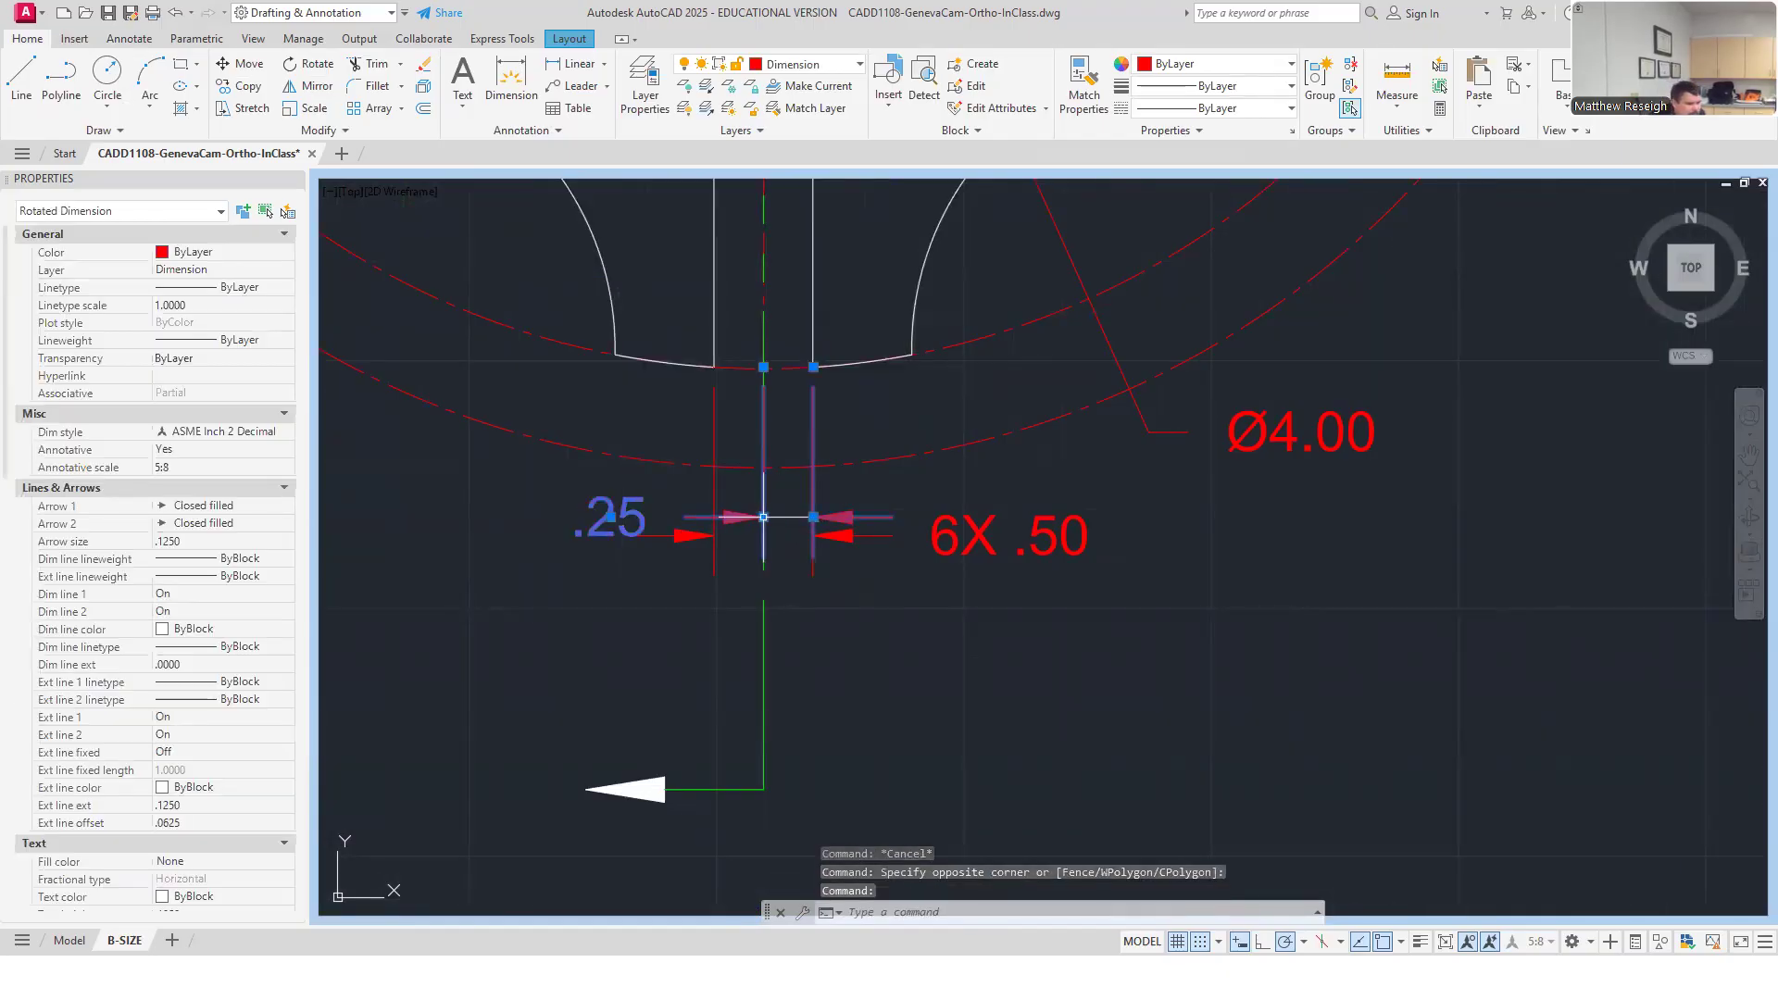
left_click(762, 517)
left_click(764, 491)
Lower the 6X .50 slot-width dimension line straight down by about .125 to separate it from the .25 dimension.
left_click(938, 539)
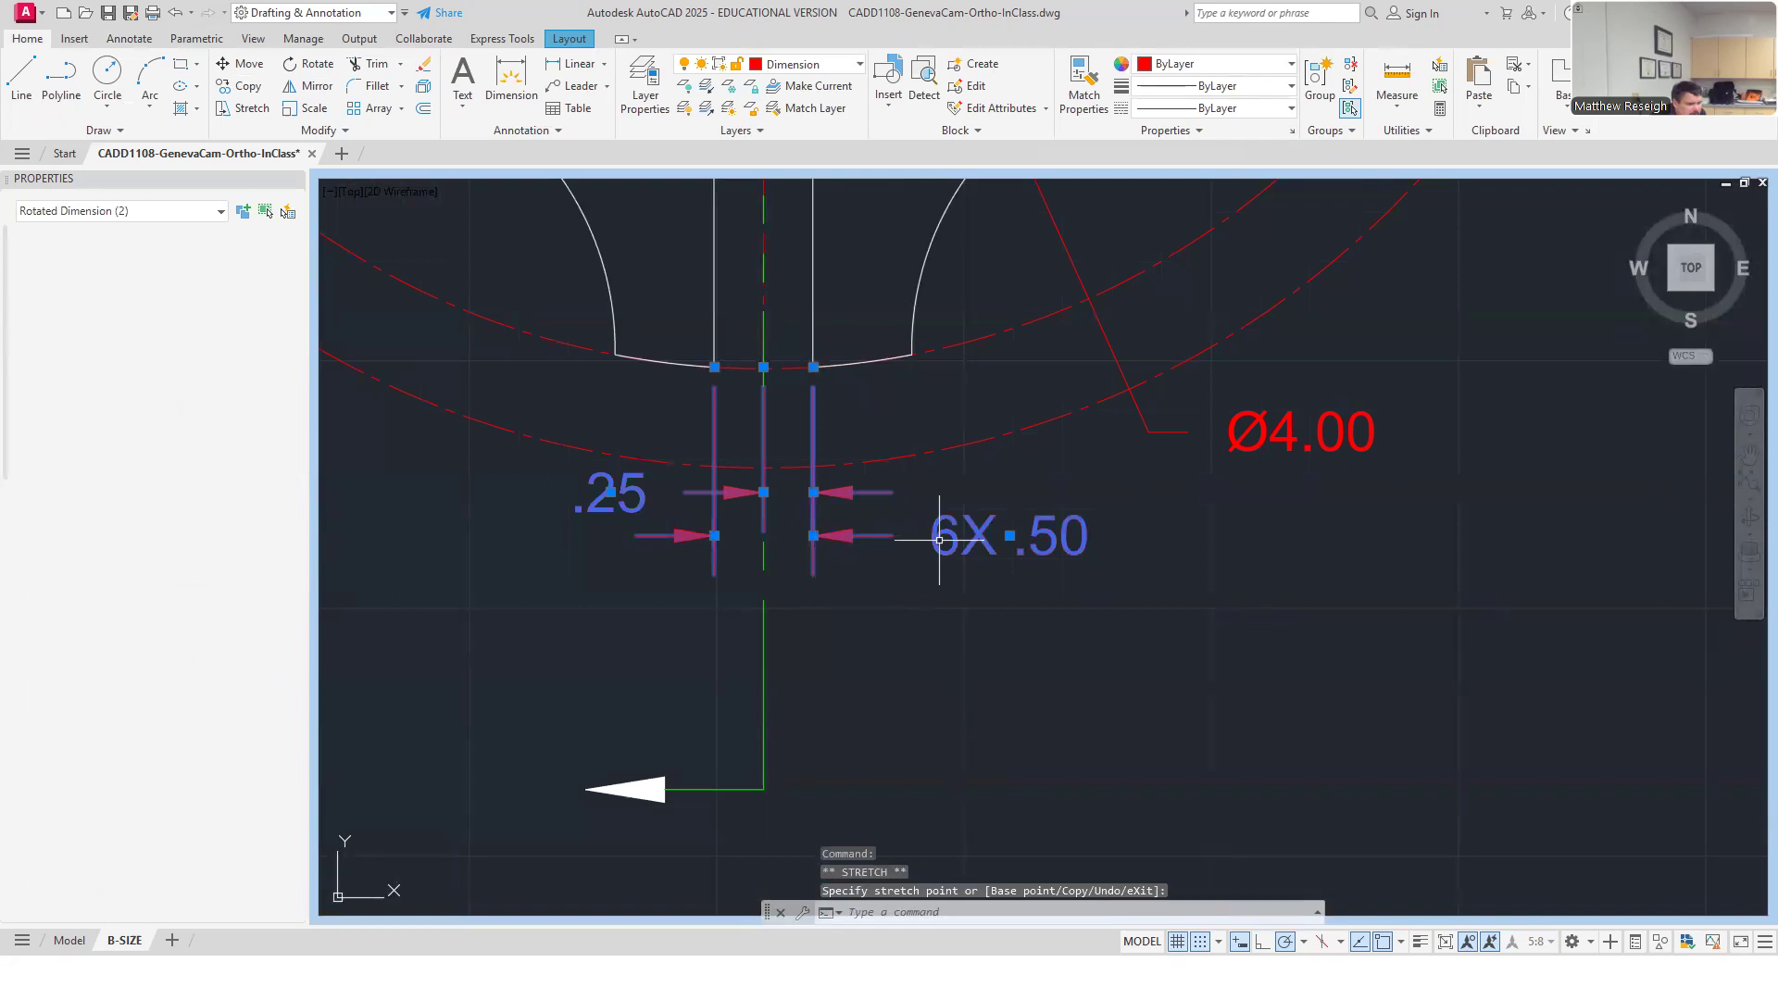
left_click(813, 535)
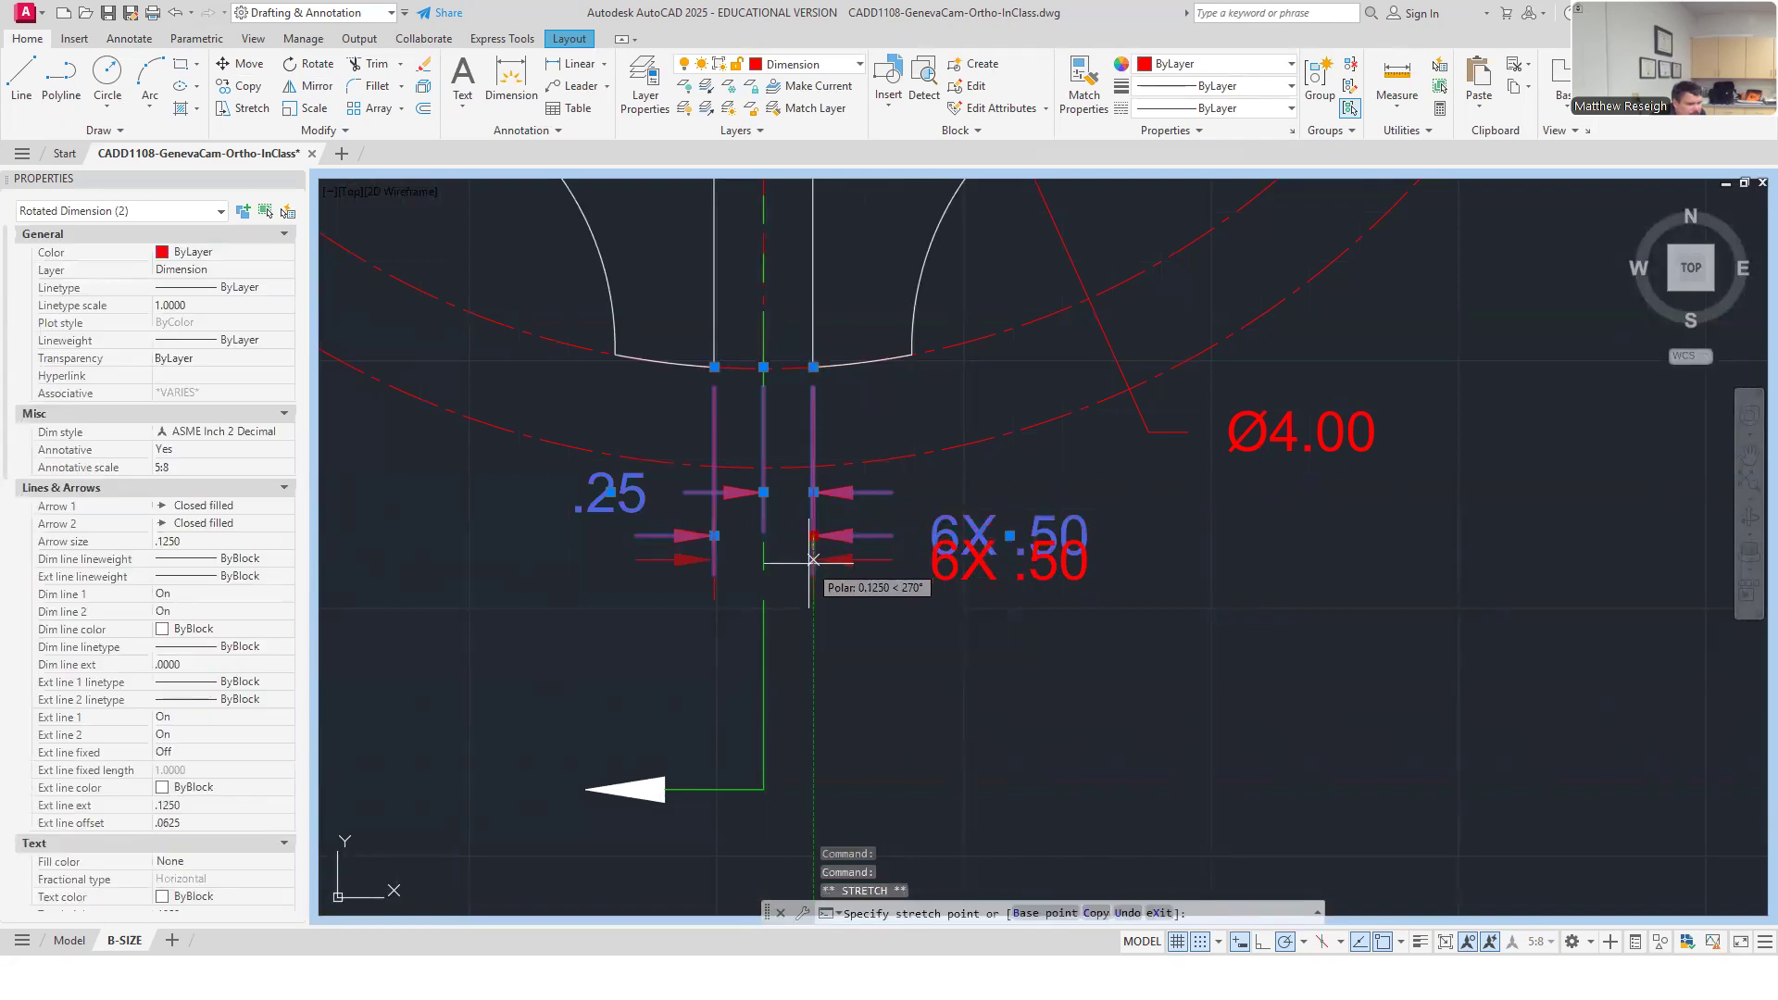
left_click(813, 559)
key("Escape")
key("Escape")
Examine the front view's dimensions, cutting-plane line and arrows, and the side section view for features that still need callouts.
scroll(767, 611, "down", 4)
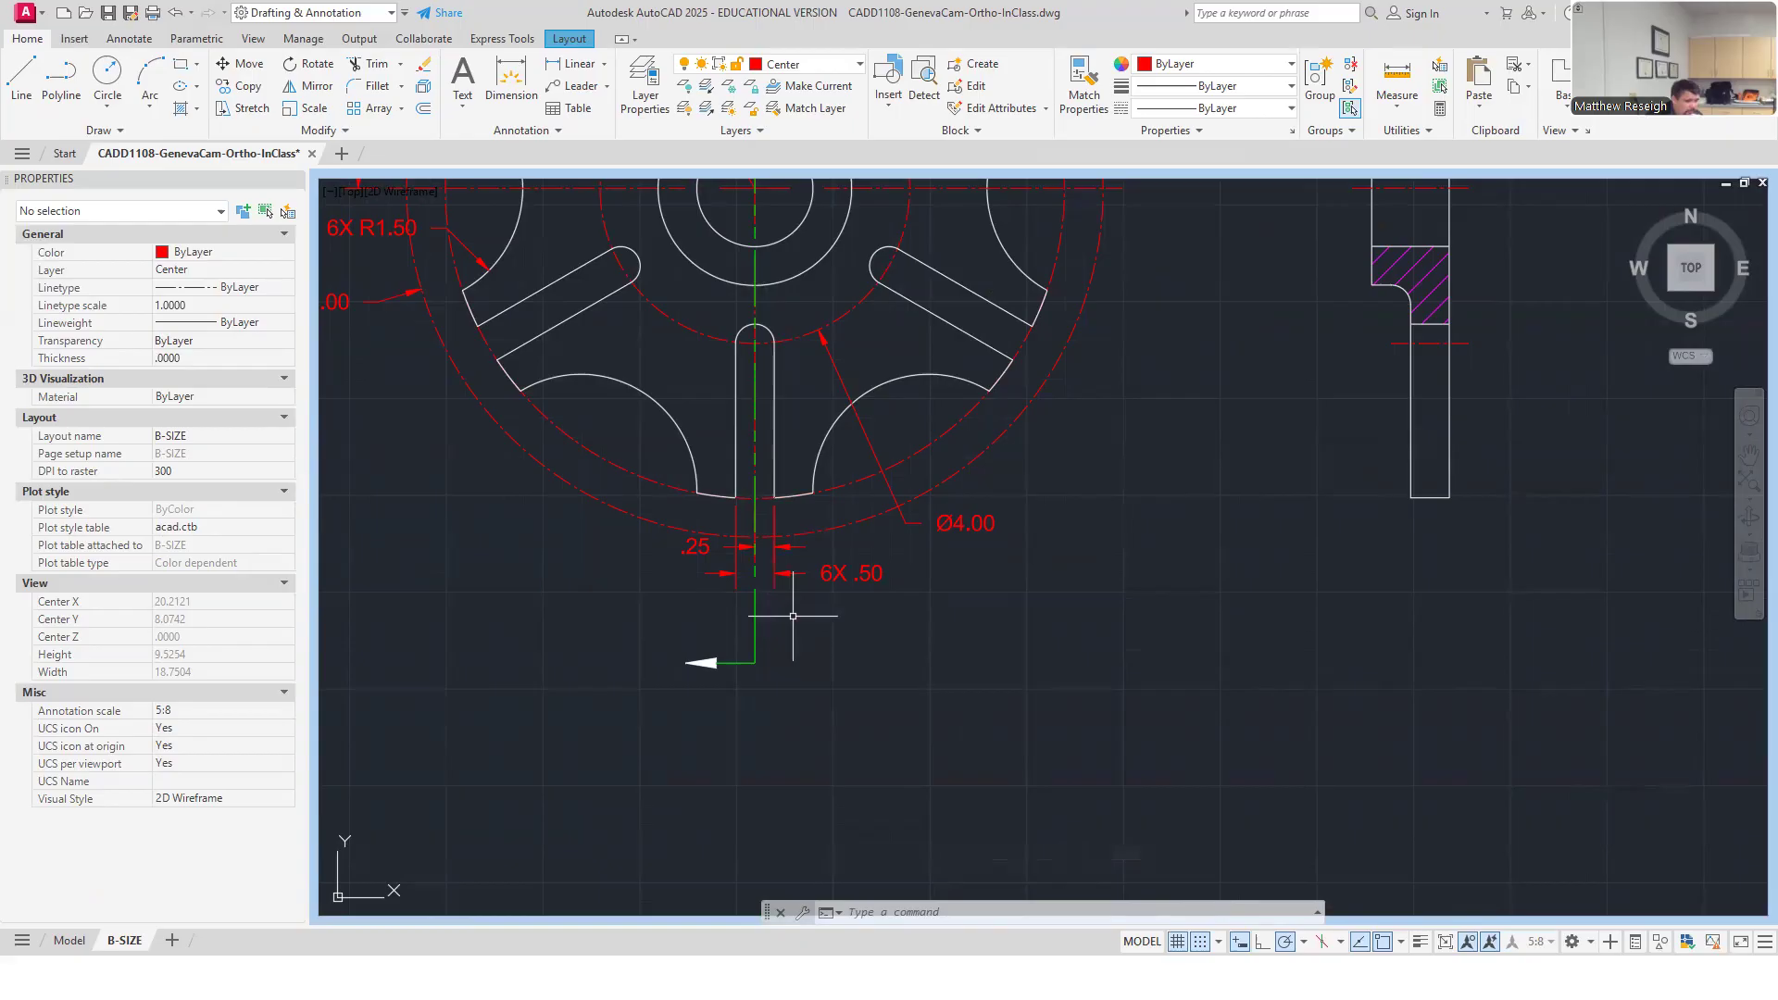
scroll(793, 615, "down", 3)
scroll(787, 600, "up", 3)
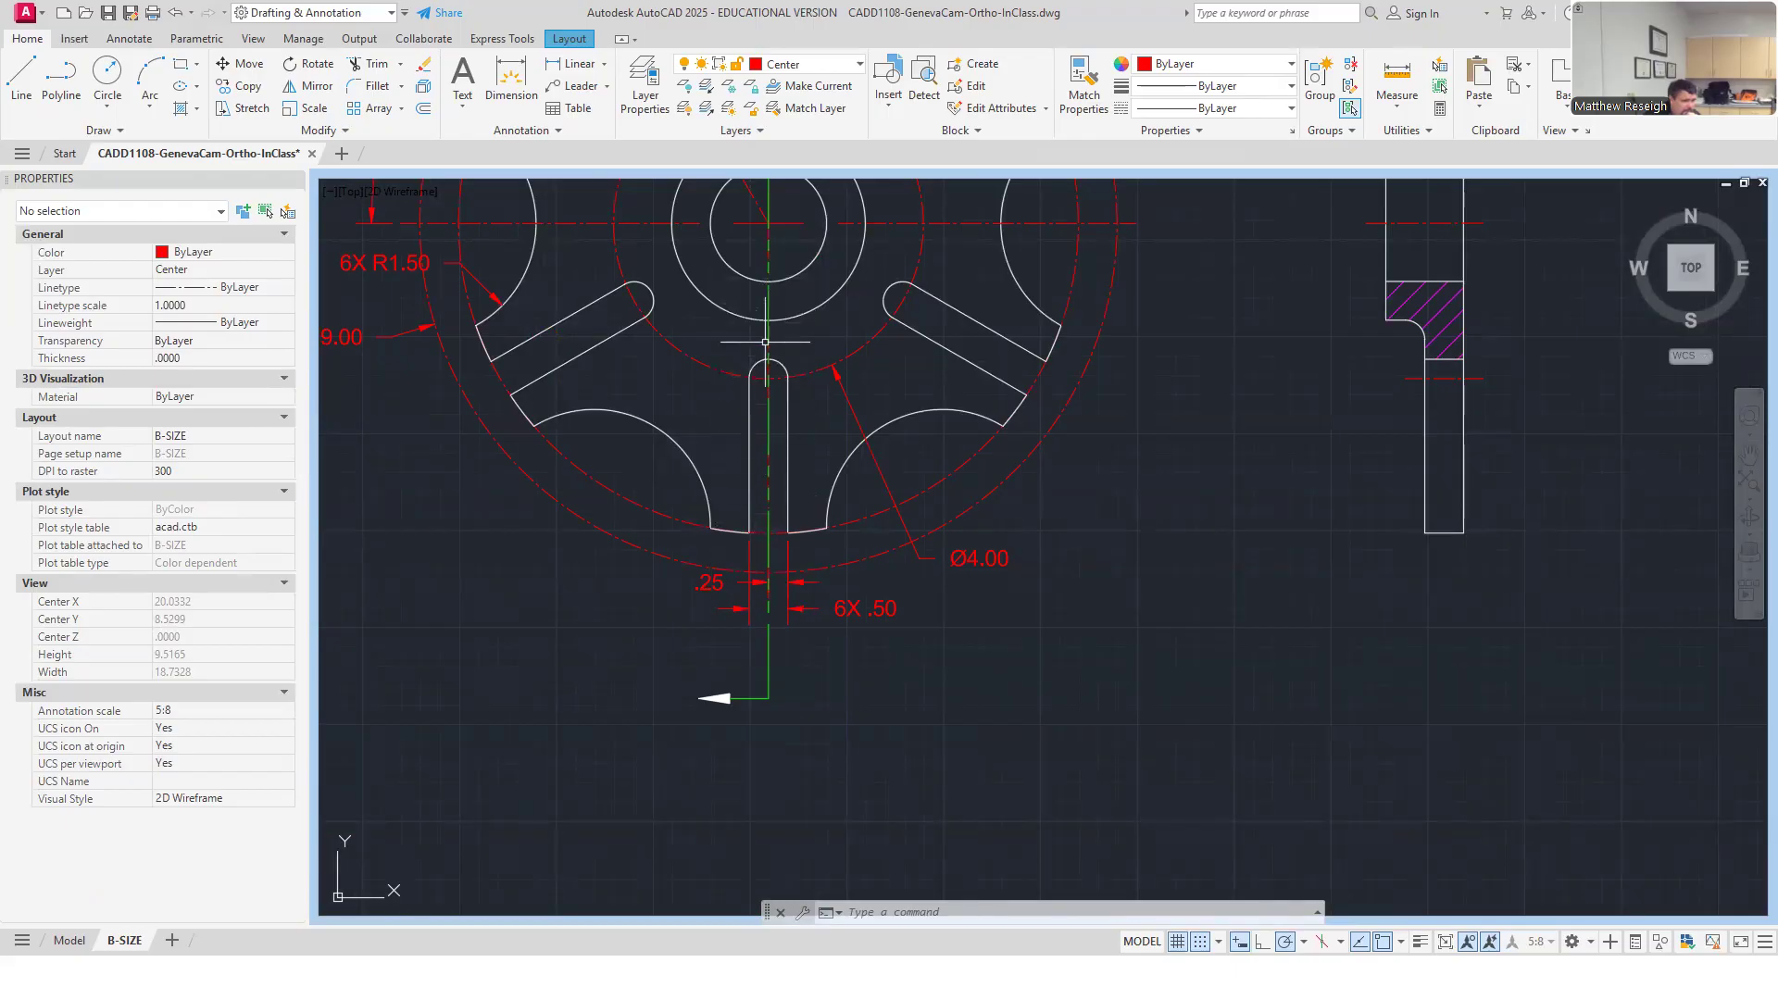
scroll(765, 575, "down", 2)
scroll(760, 369, "up", 1)
scroll(760, 369, "up", 2)
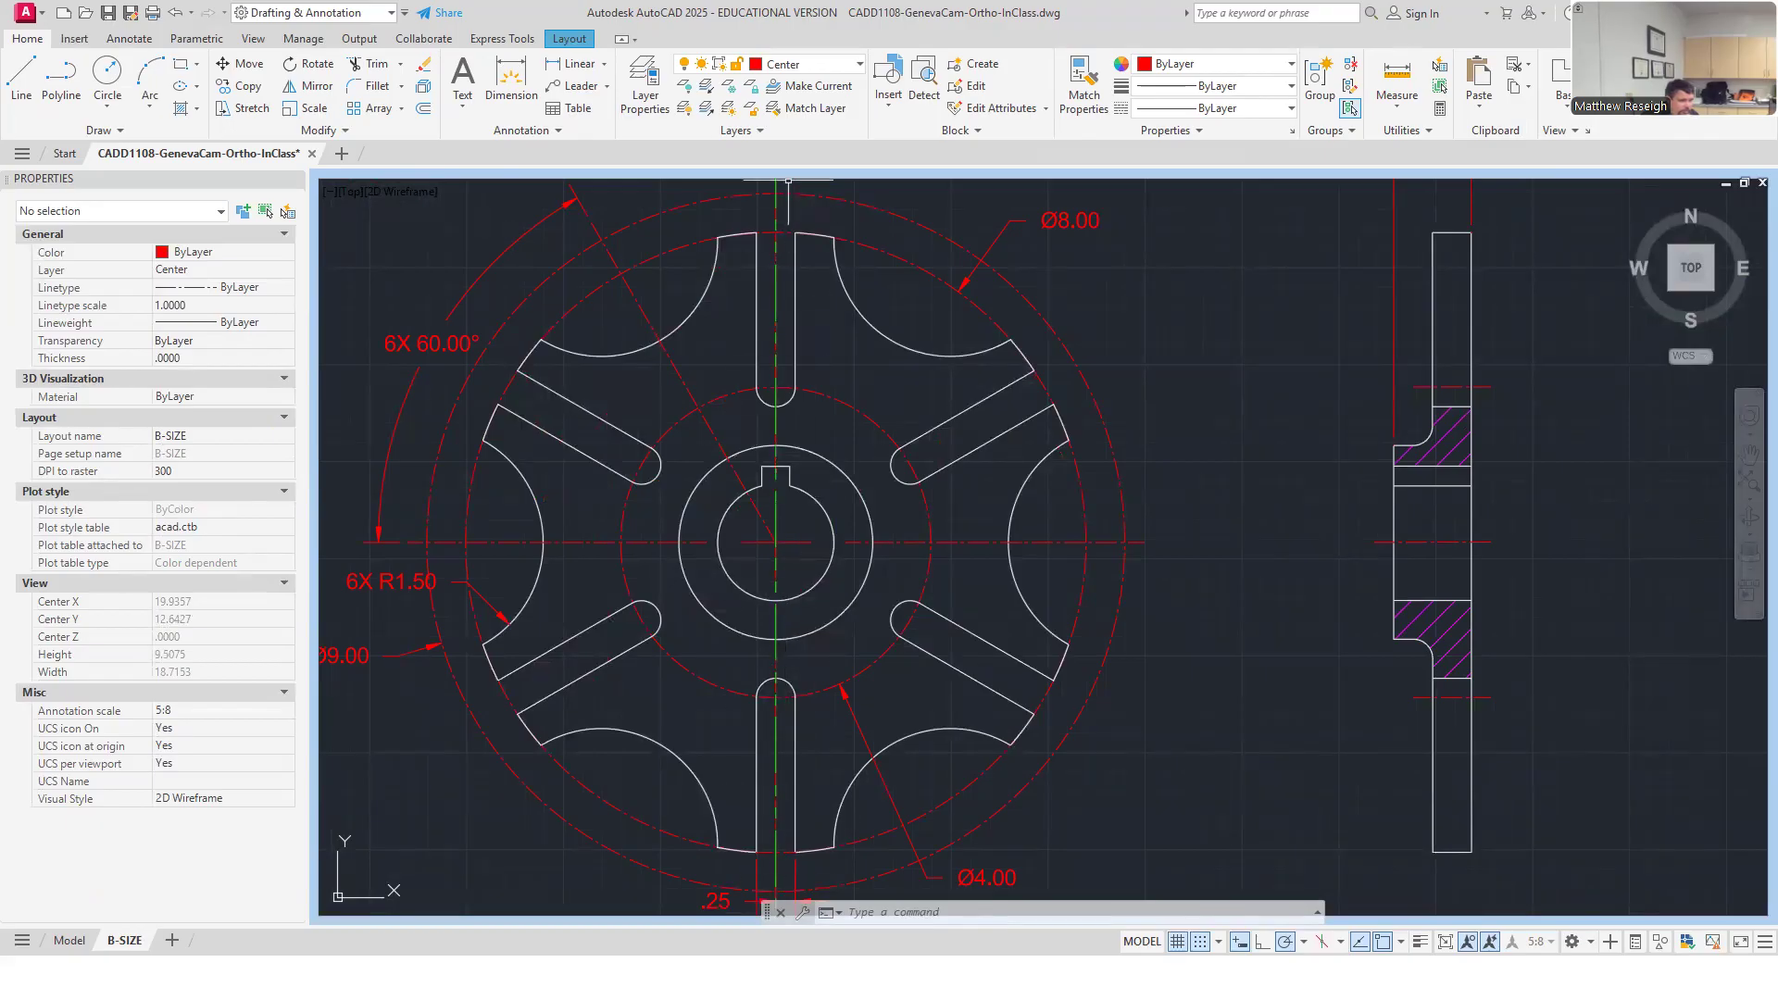
scroll(845, 797, "down", 4)
scroll(799, 736, "up", 2)
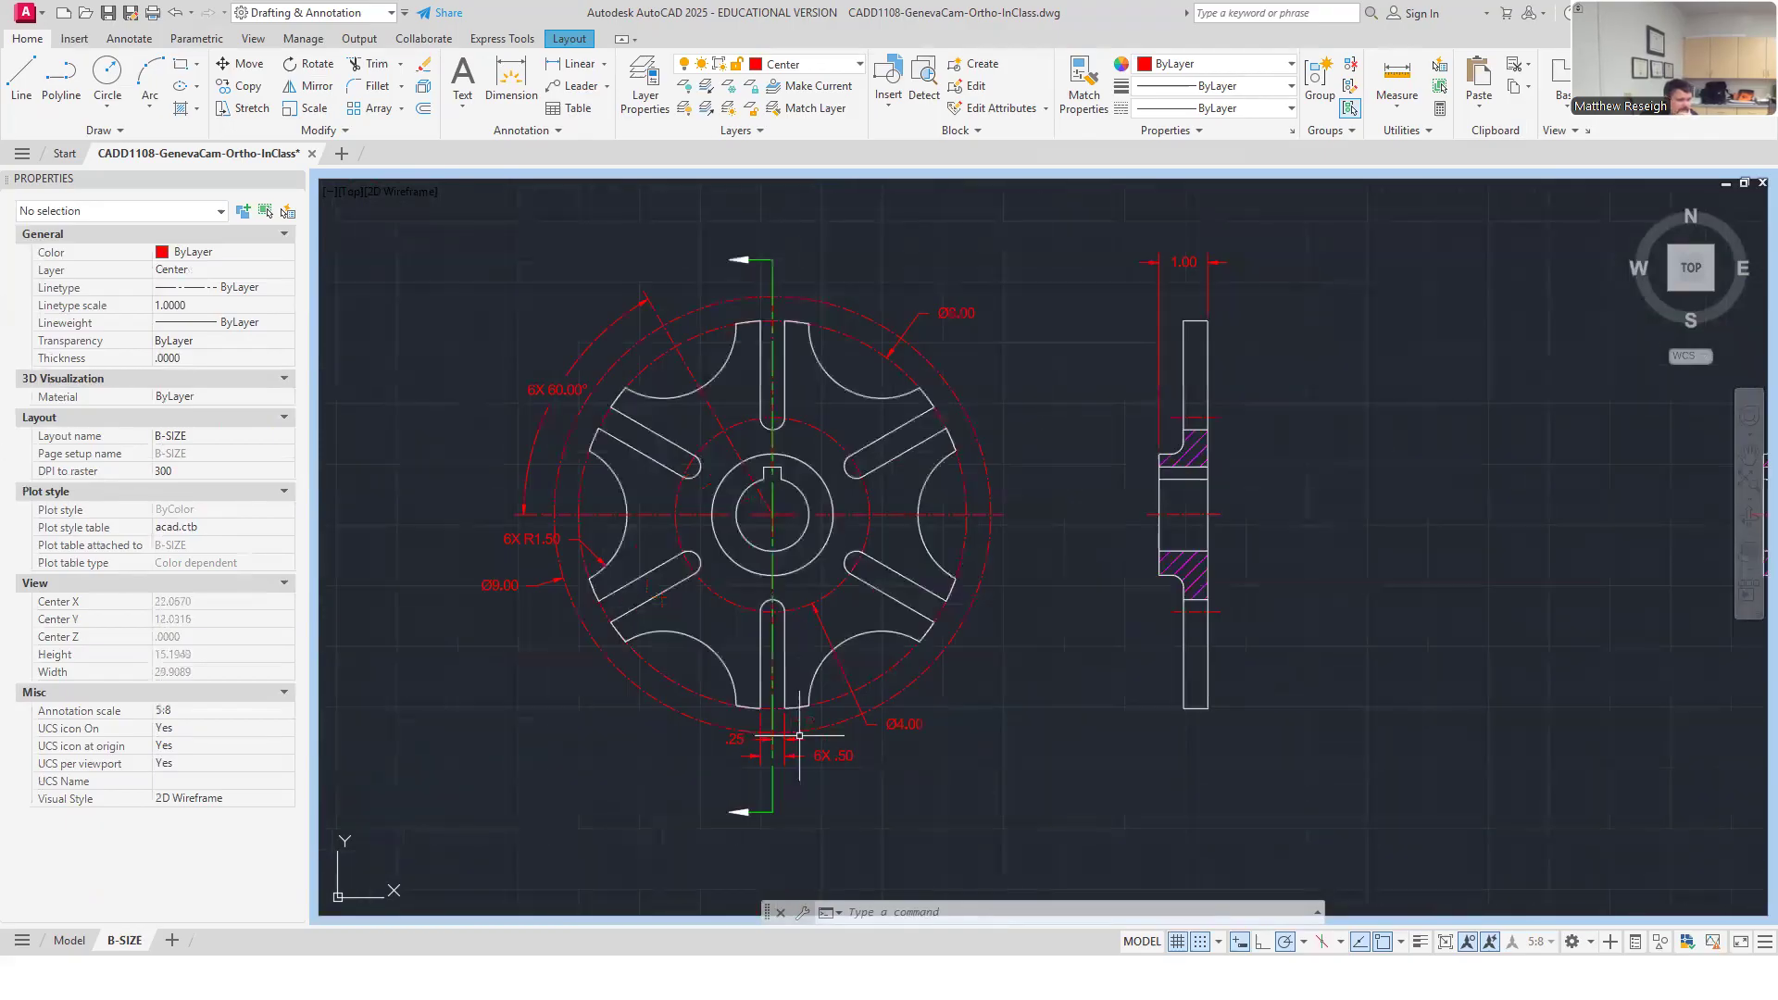
scroll(799, 736, "up", 2)
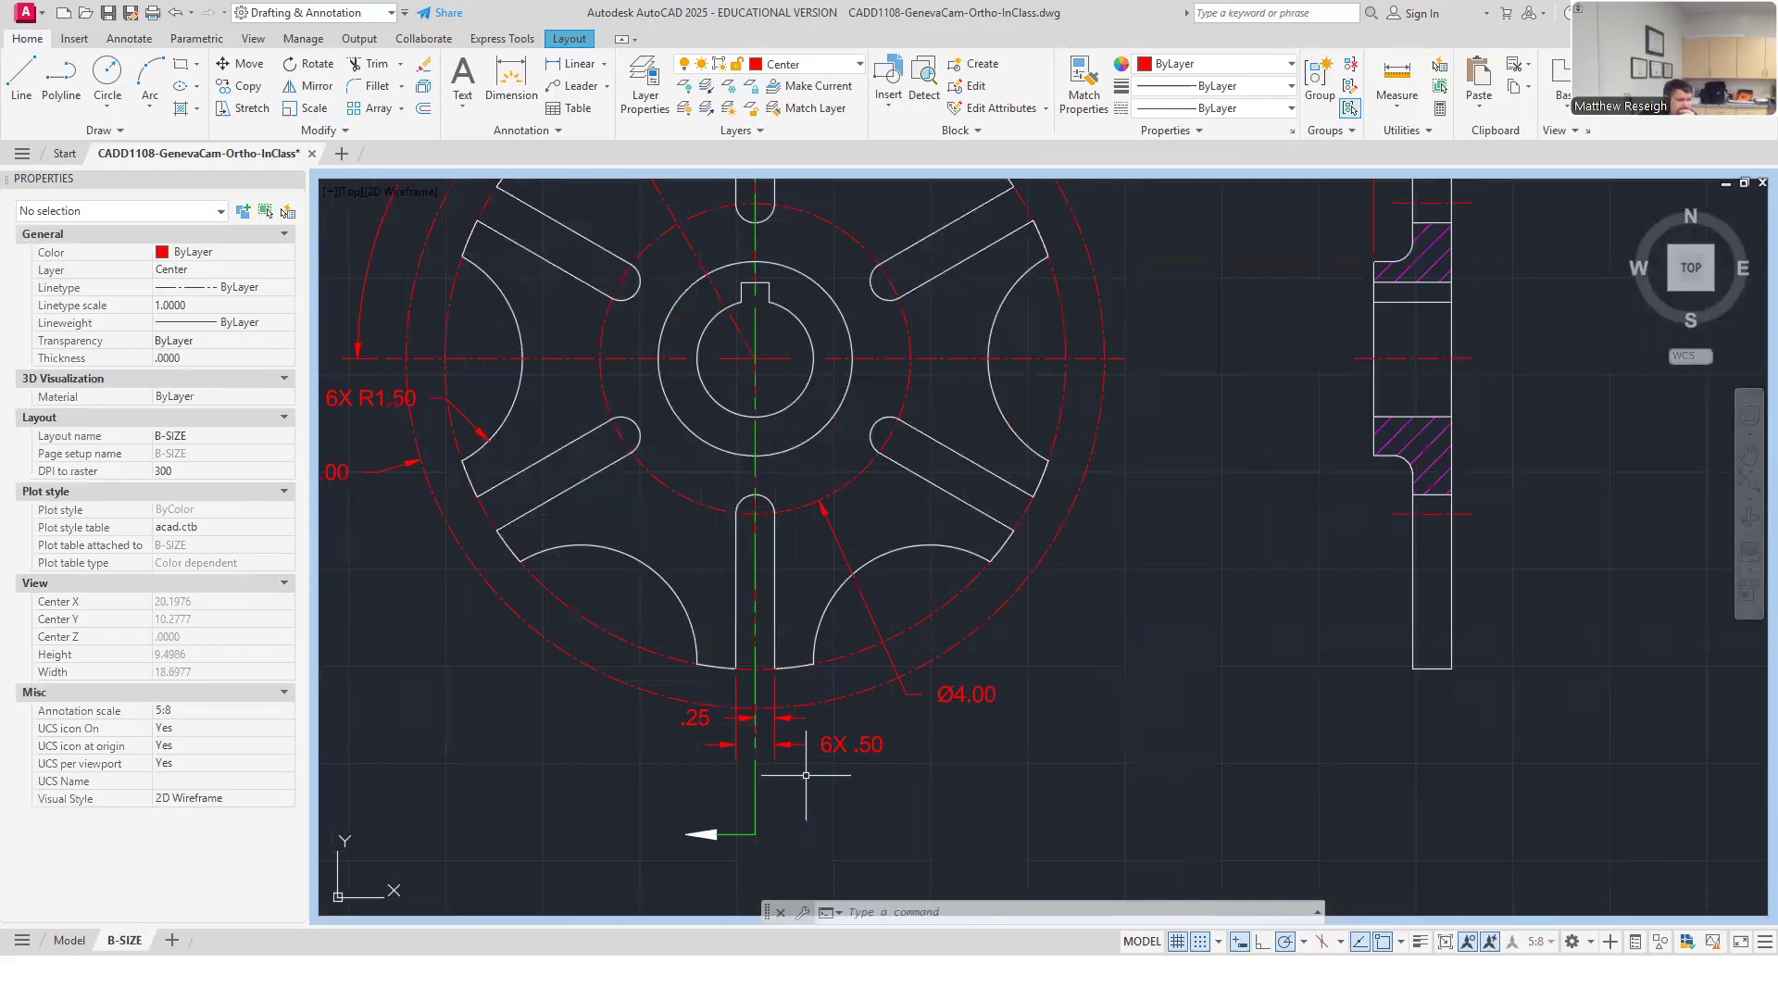
scroll(764, 688, "down", 2)
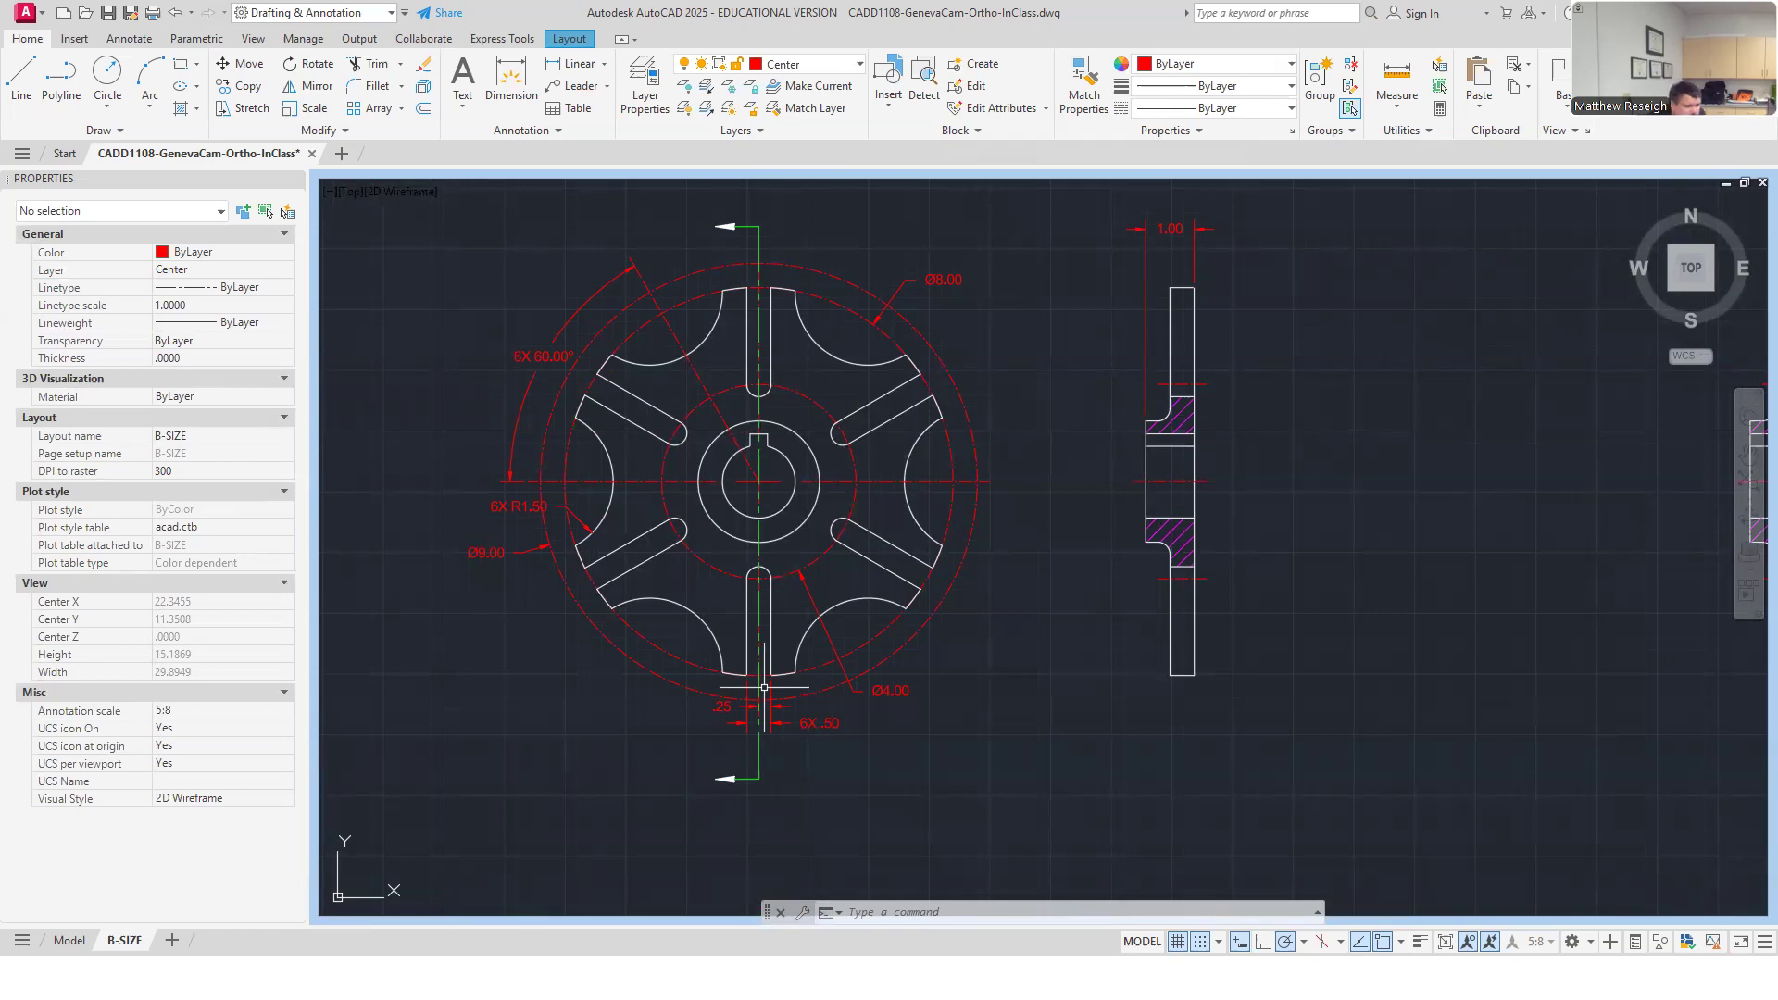
scroll(862, 496, "up", 2)
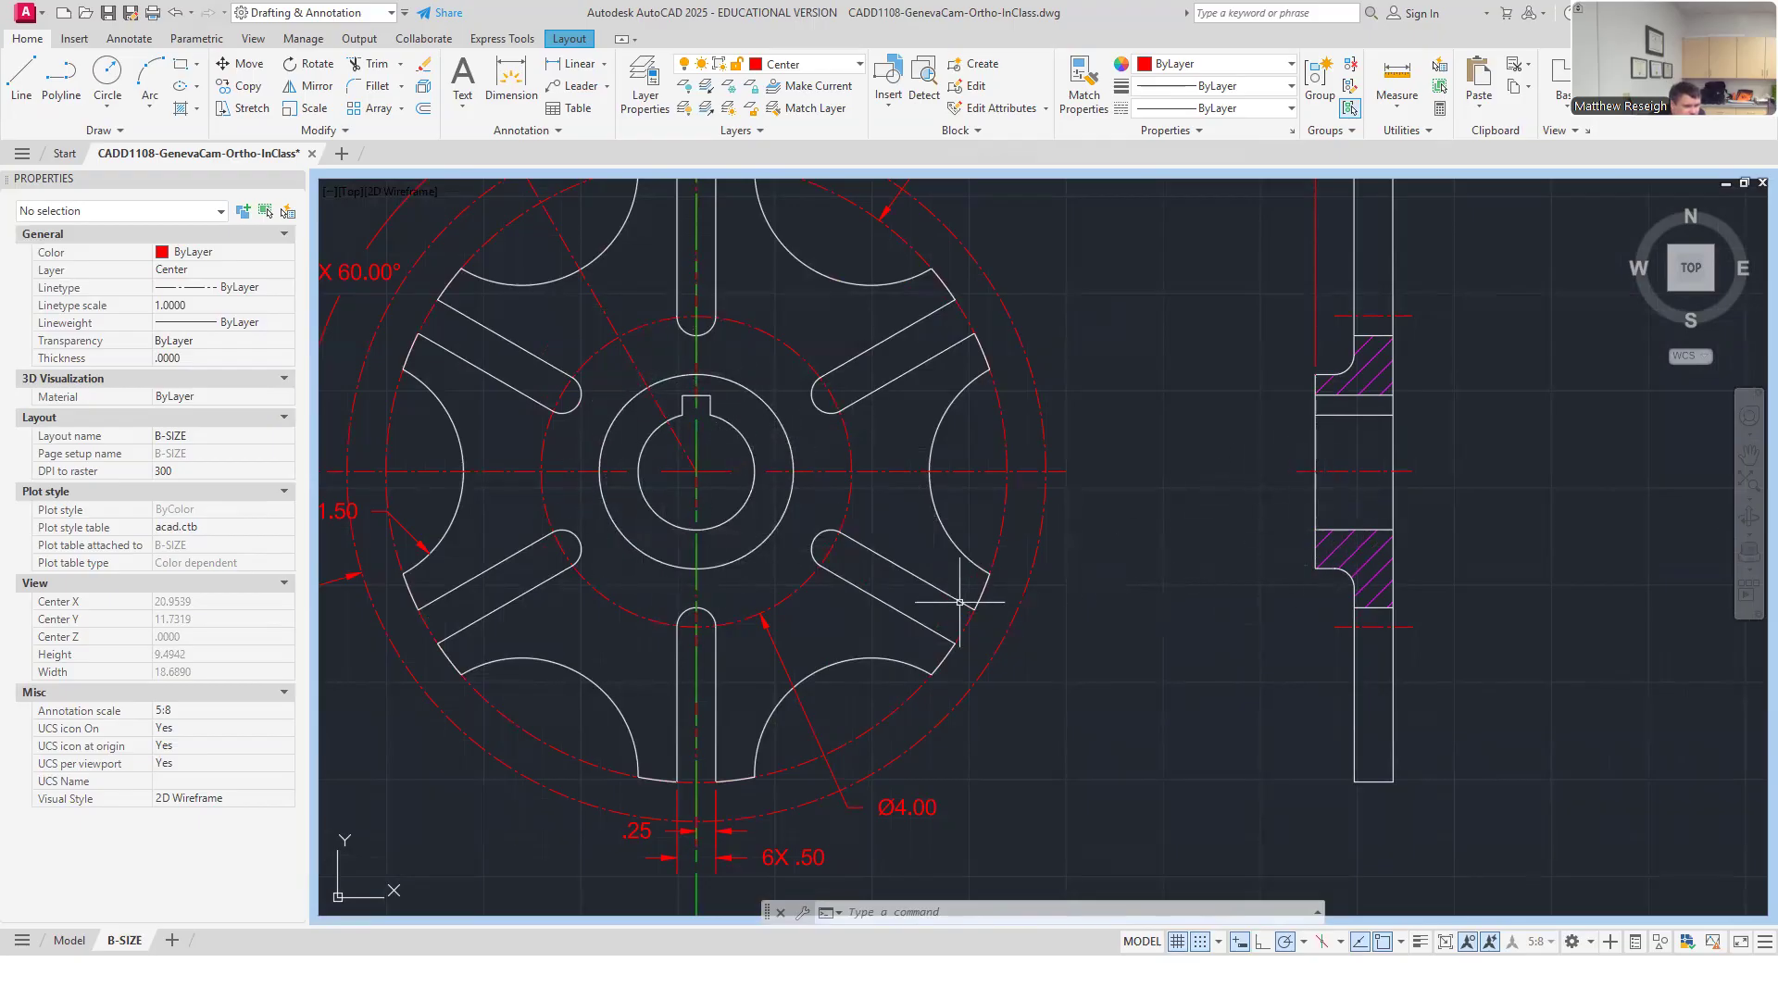
scroll(957, 599, "down", 2)
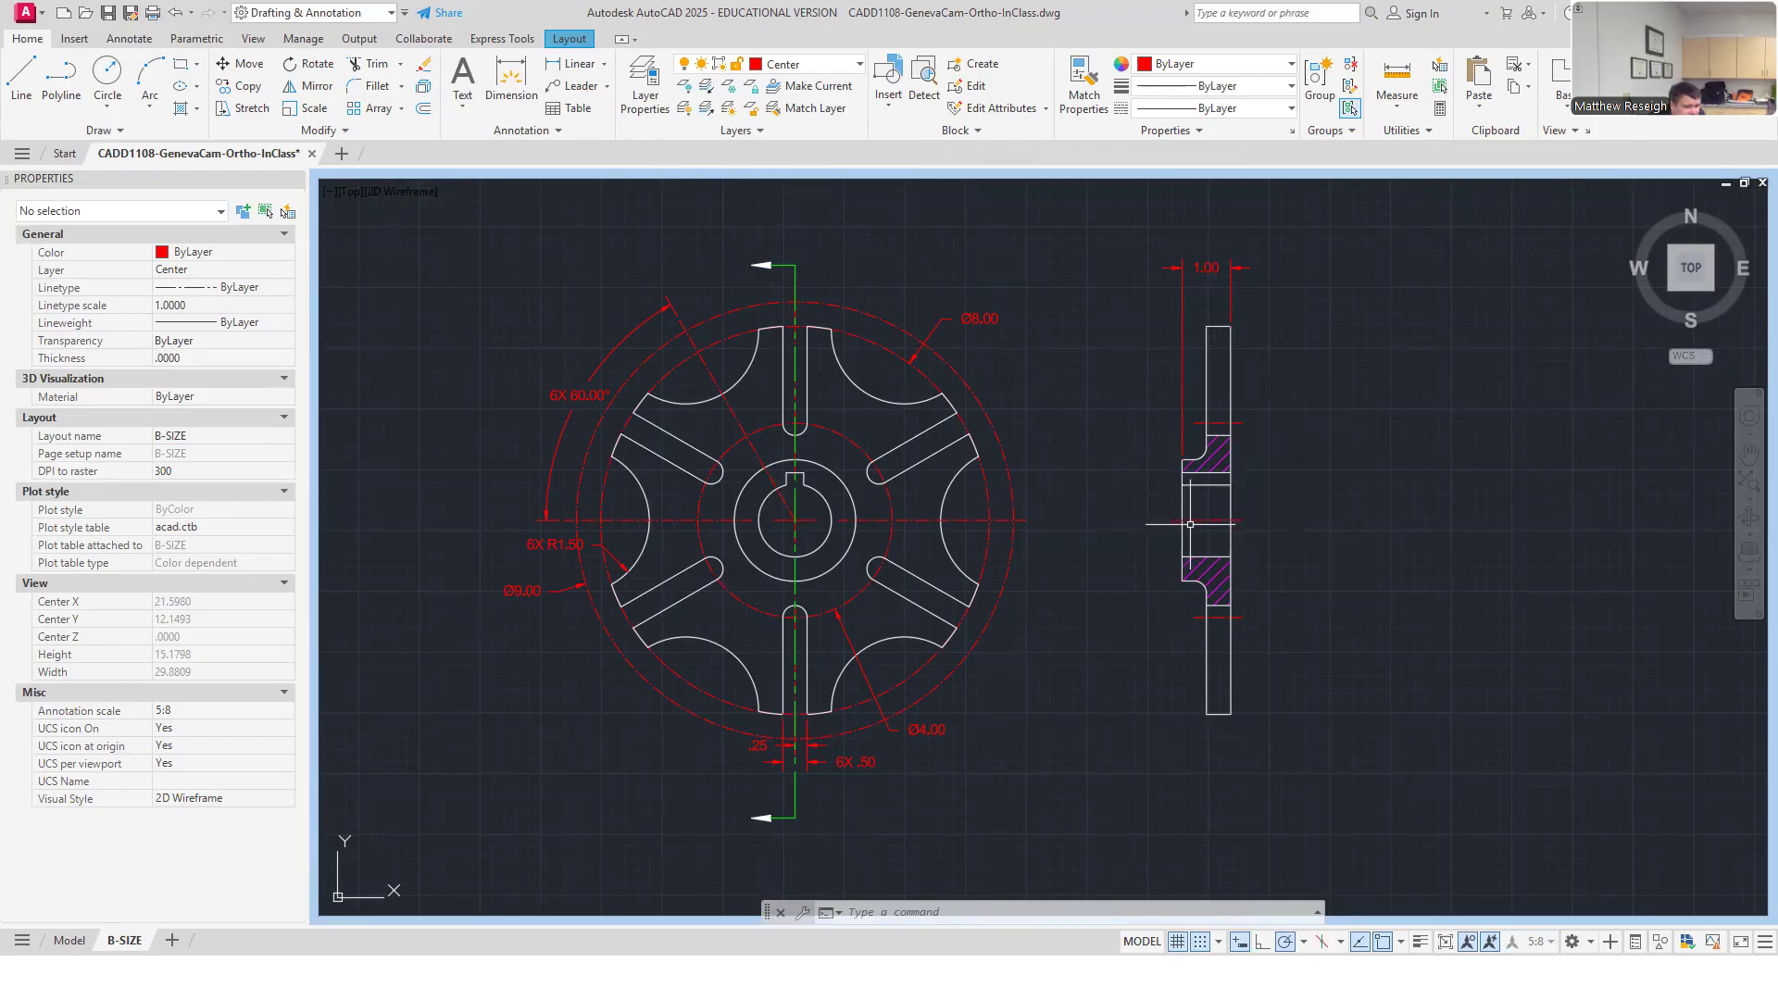
Add a diameter dimension to the hub's outer circle in the front view, placing its text outside the cam at the lower right.
scroll(837, 558, "up", 2)
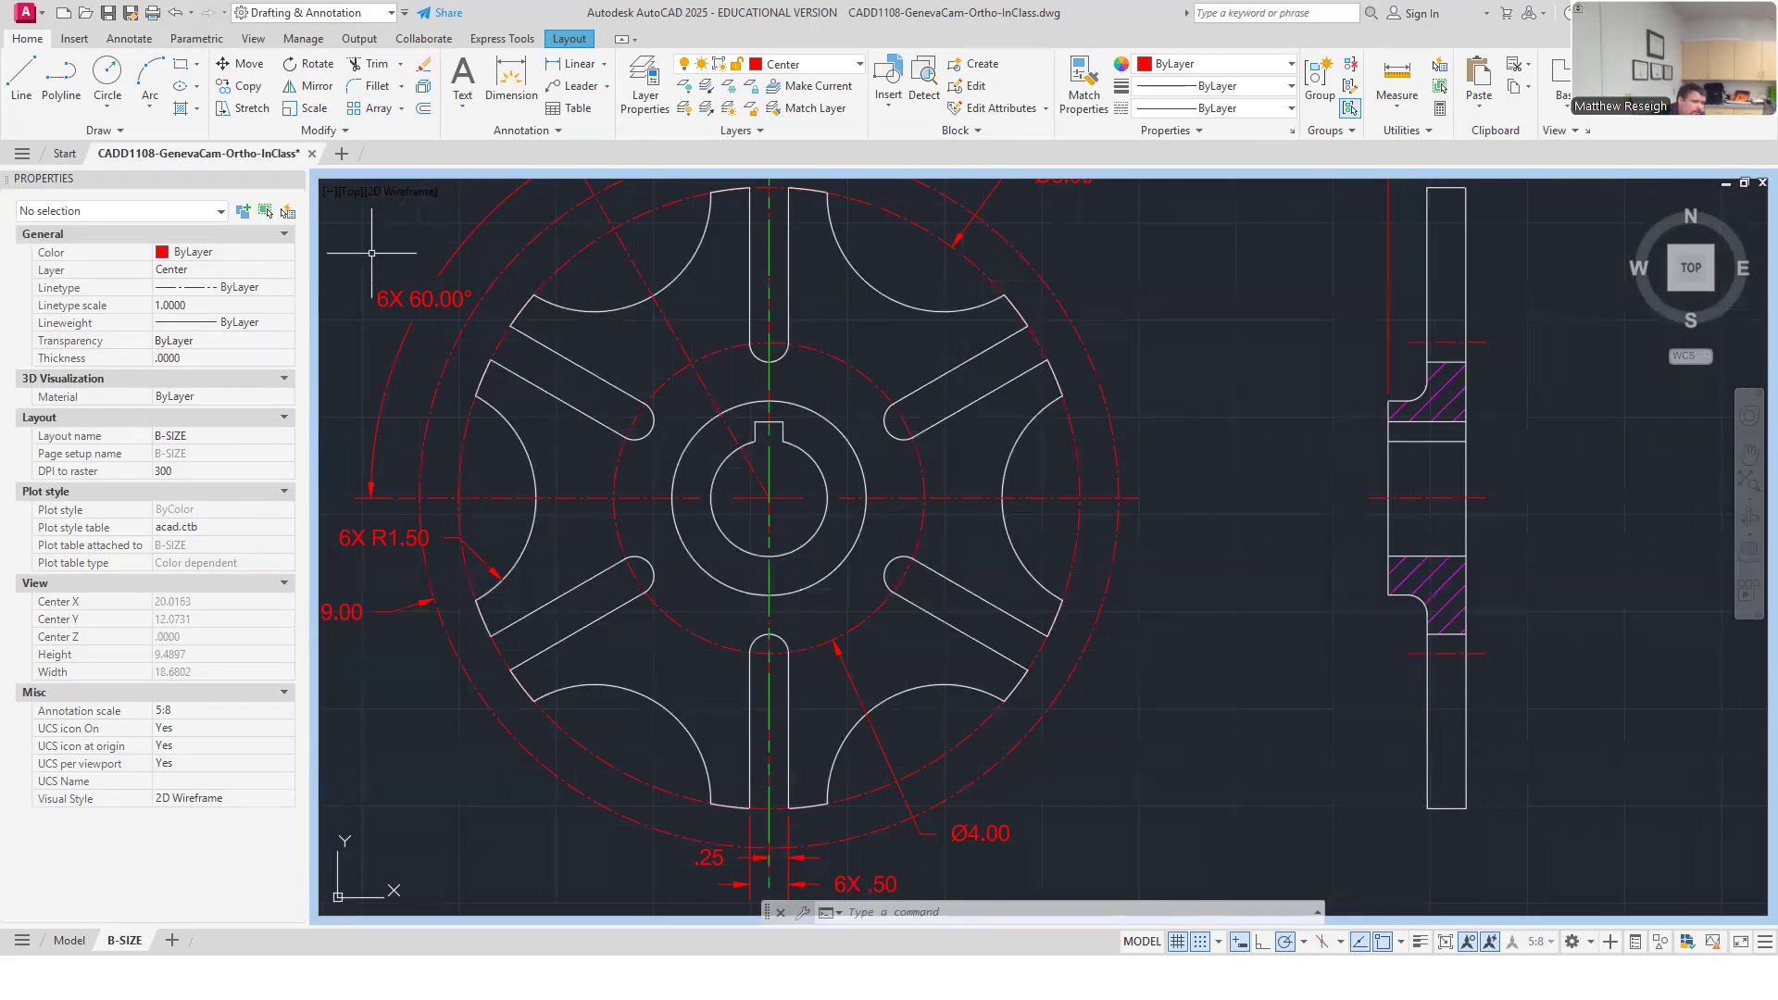
left_click(129, 38)
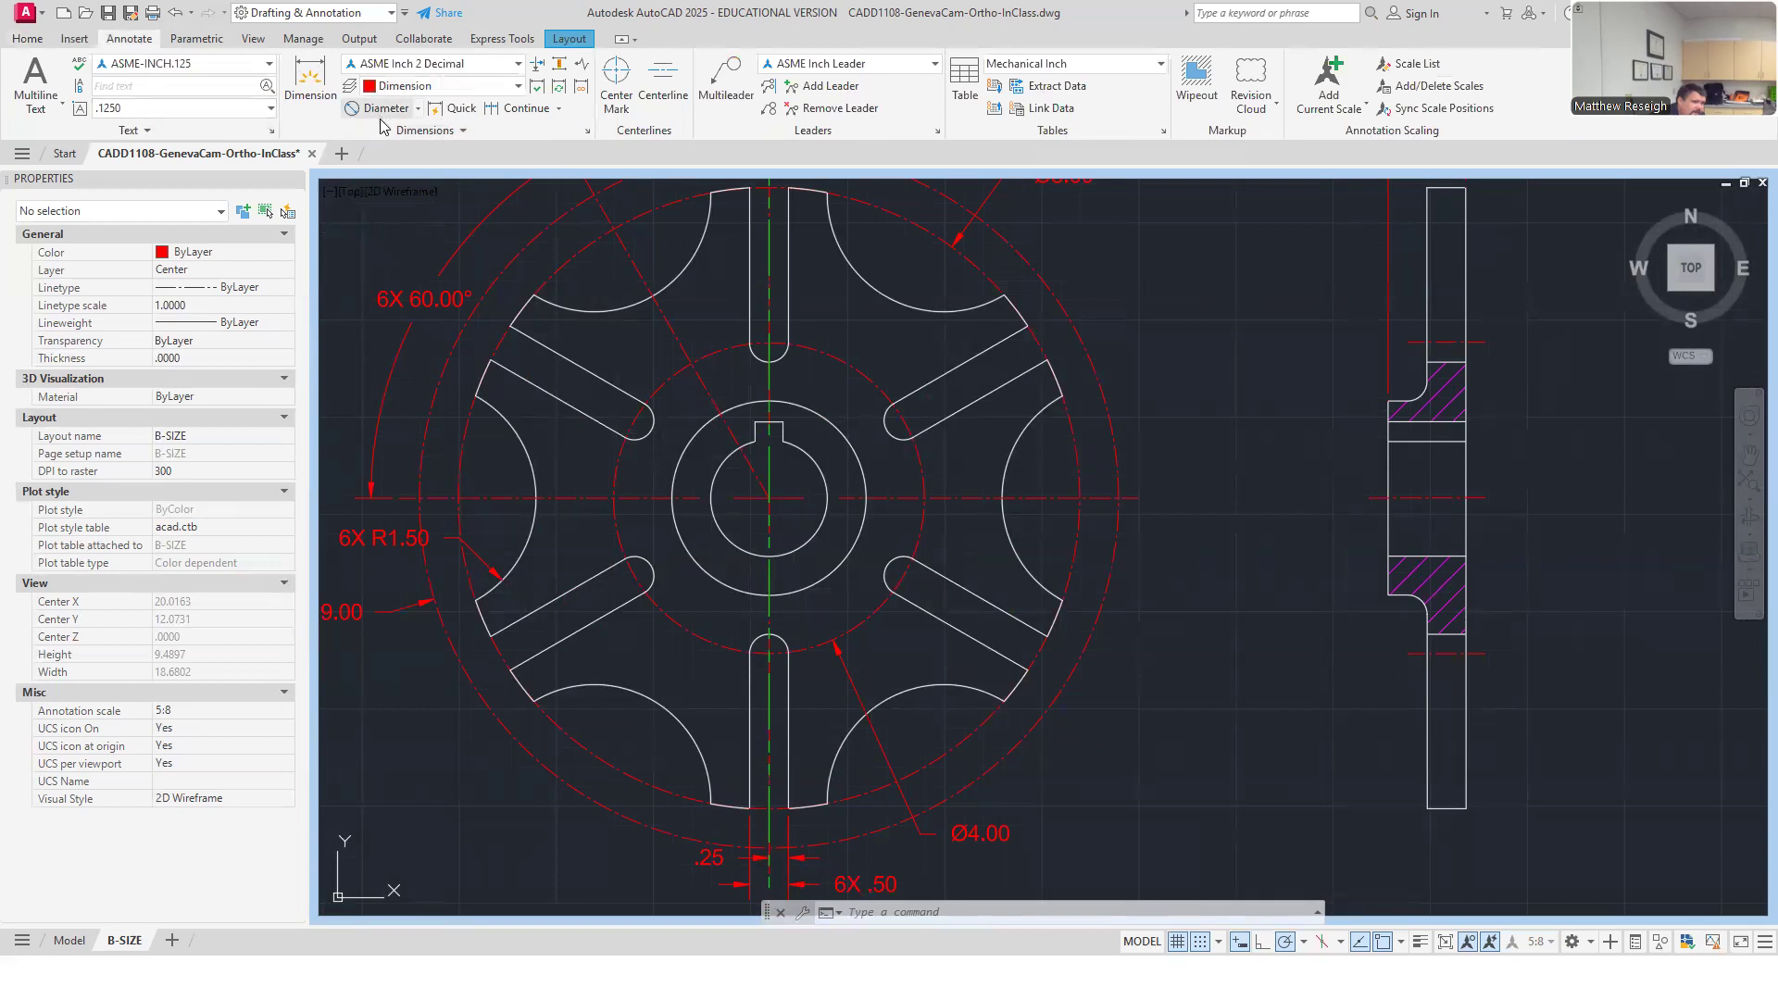
left_click(378, 107)
left_click(842, 563)
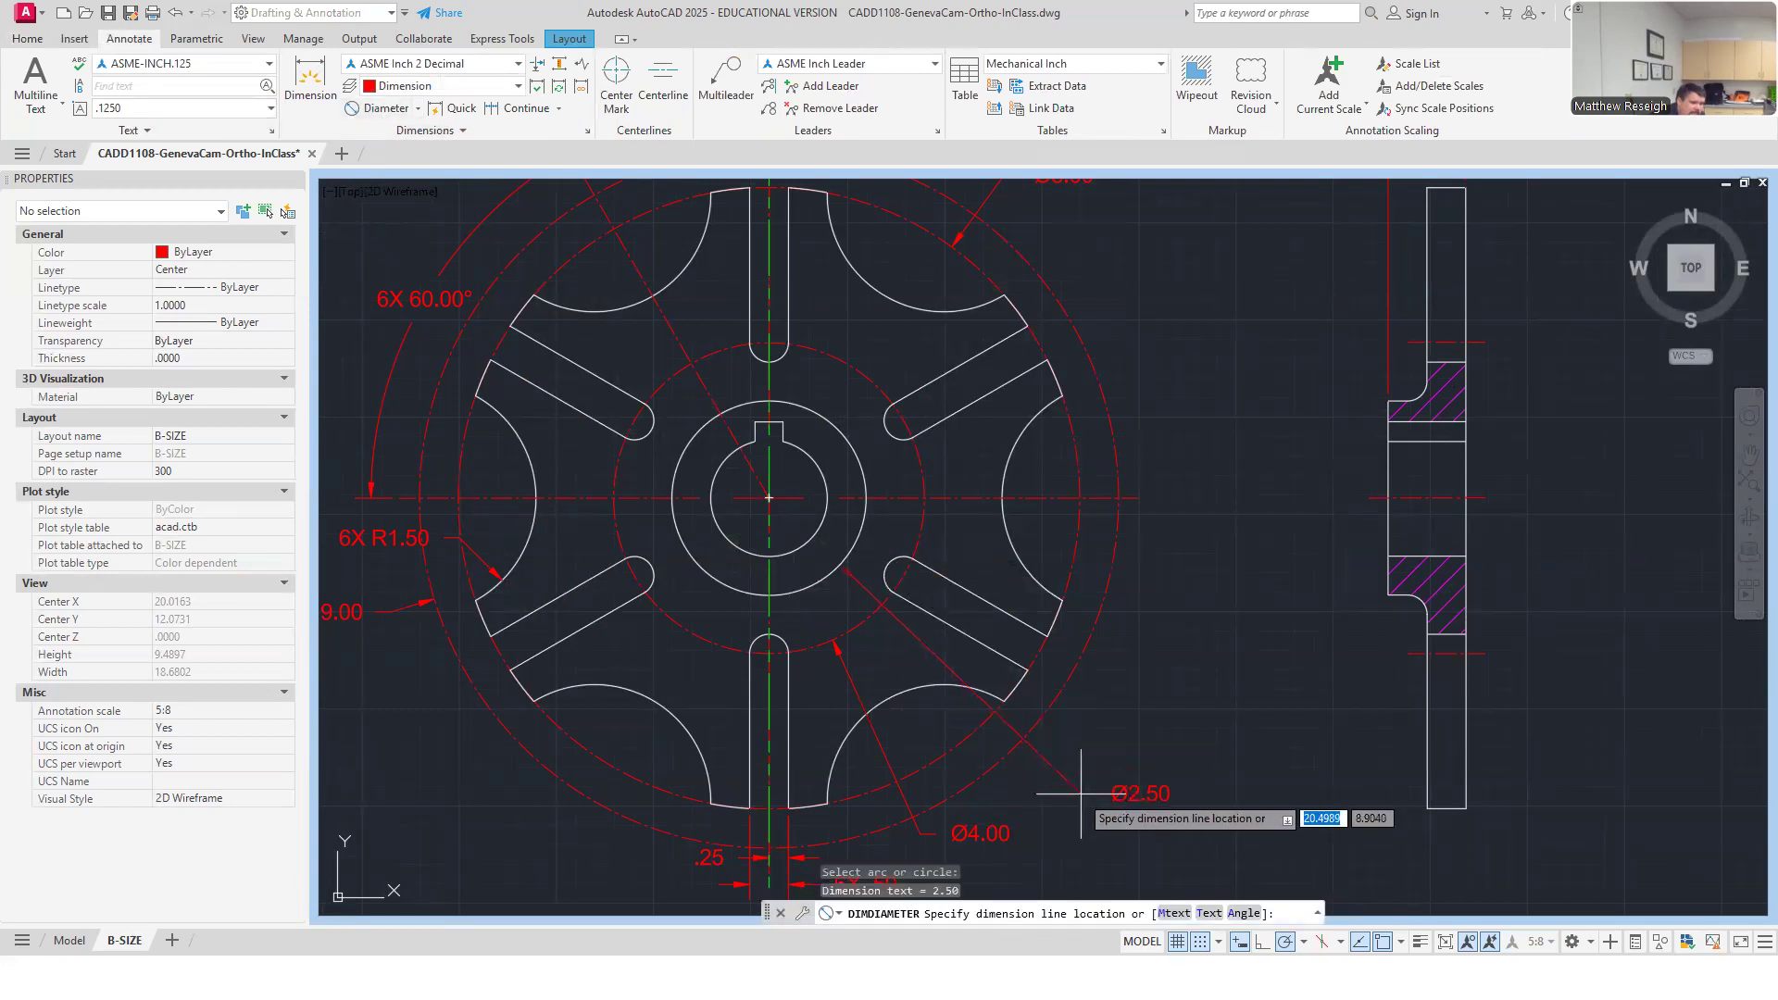
left_click(1040, 757)
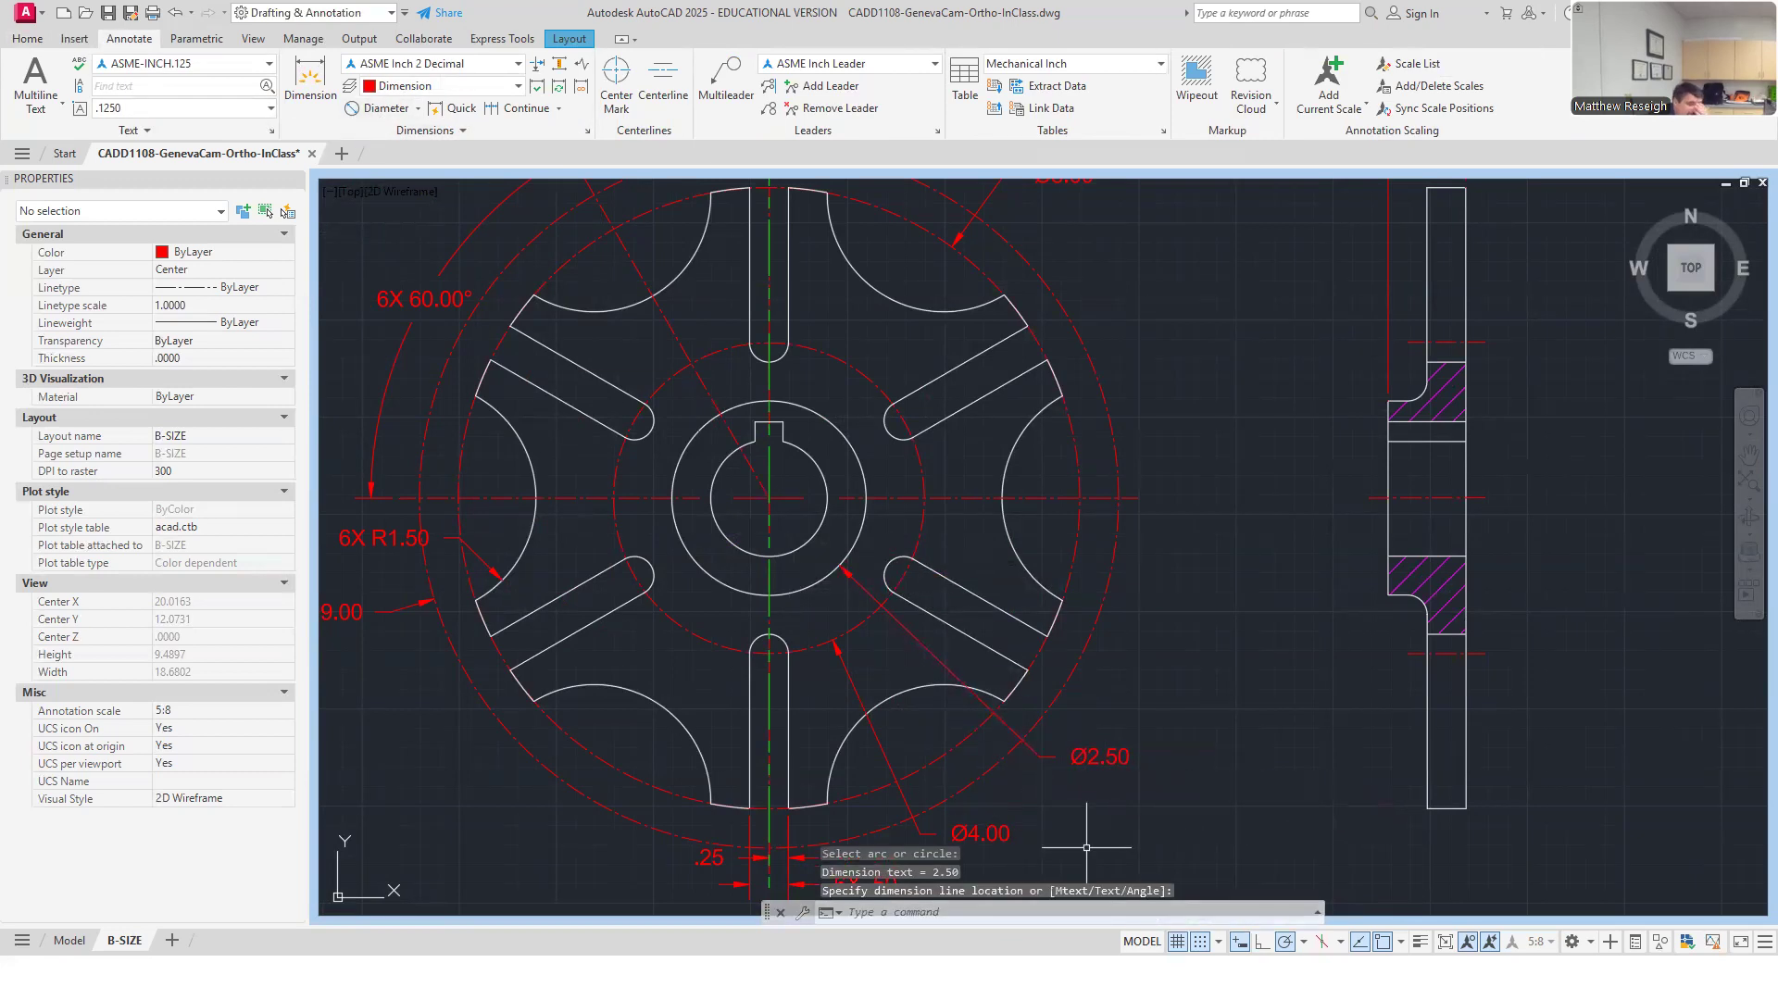
Dimension the hub's full height in the section view between its upper and lower left corners, placing the dimension left of the view.
scroll(1390, 263, "down", 4)
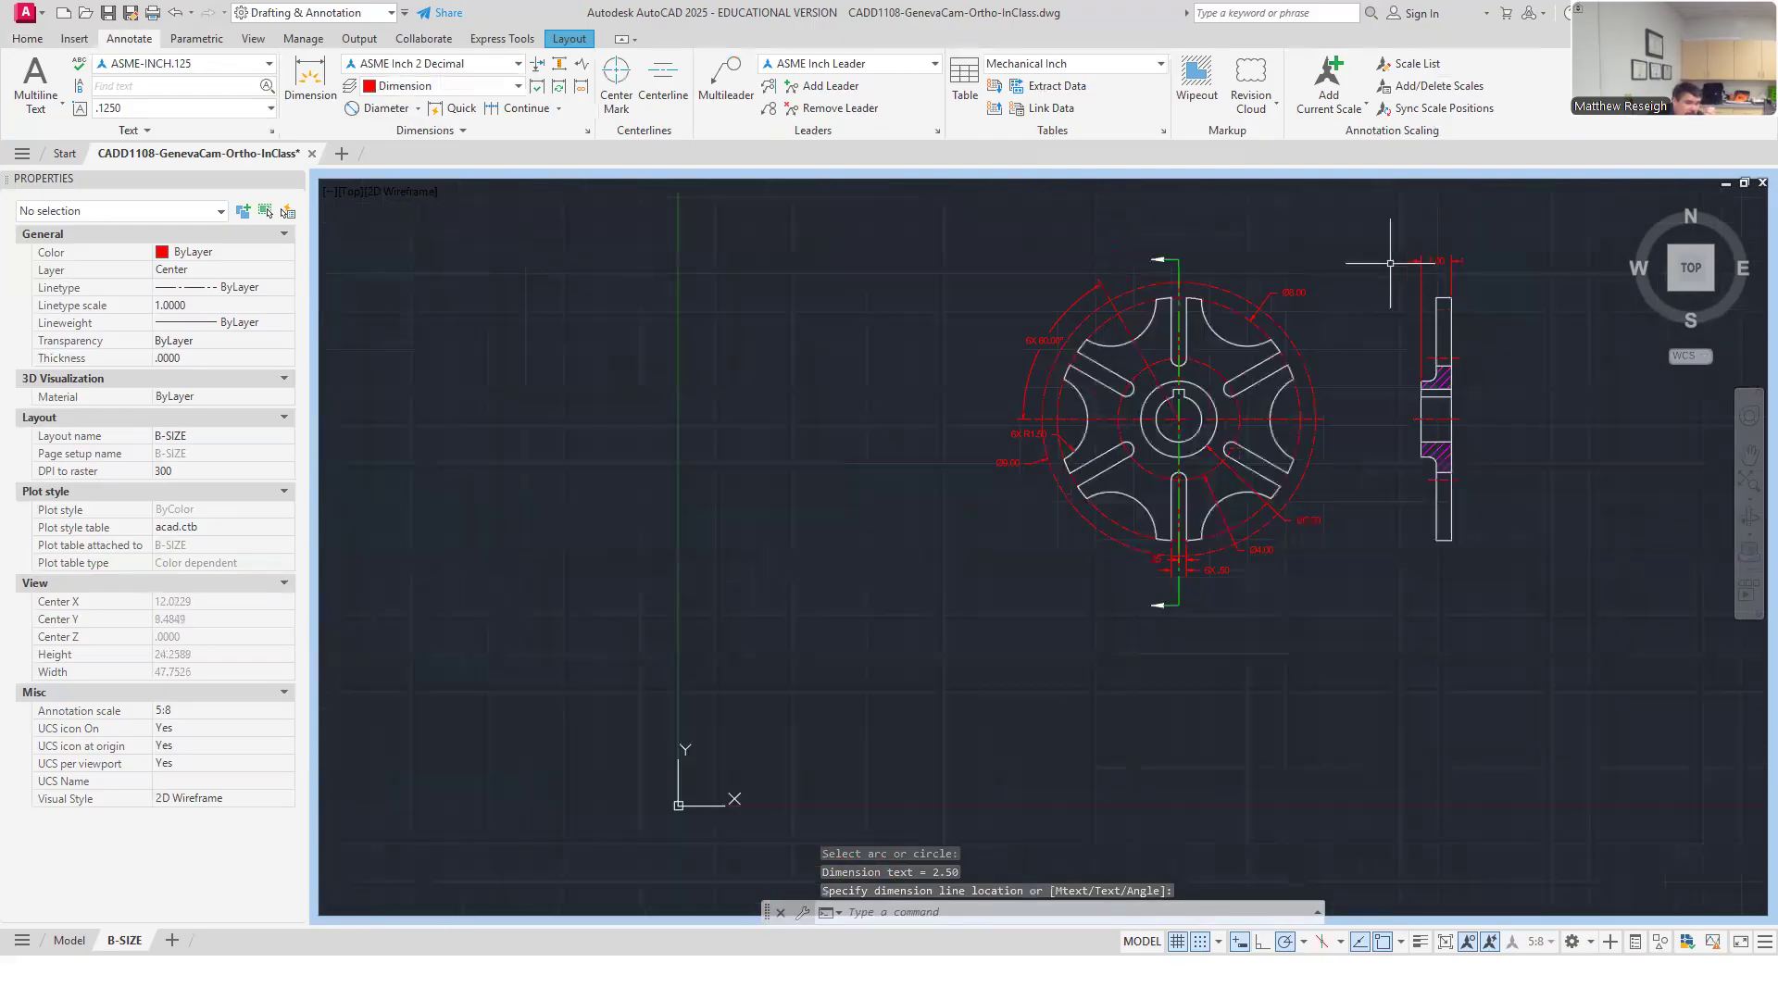
scroll(1309, 523, "up", 4)
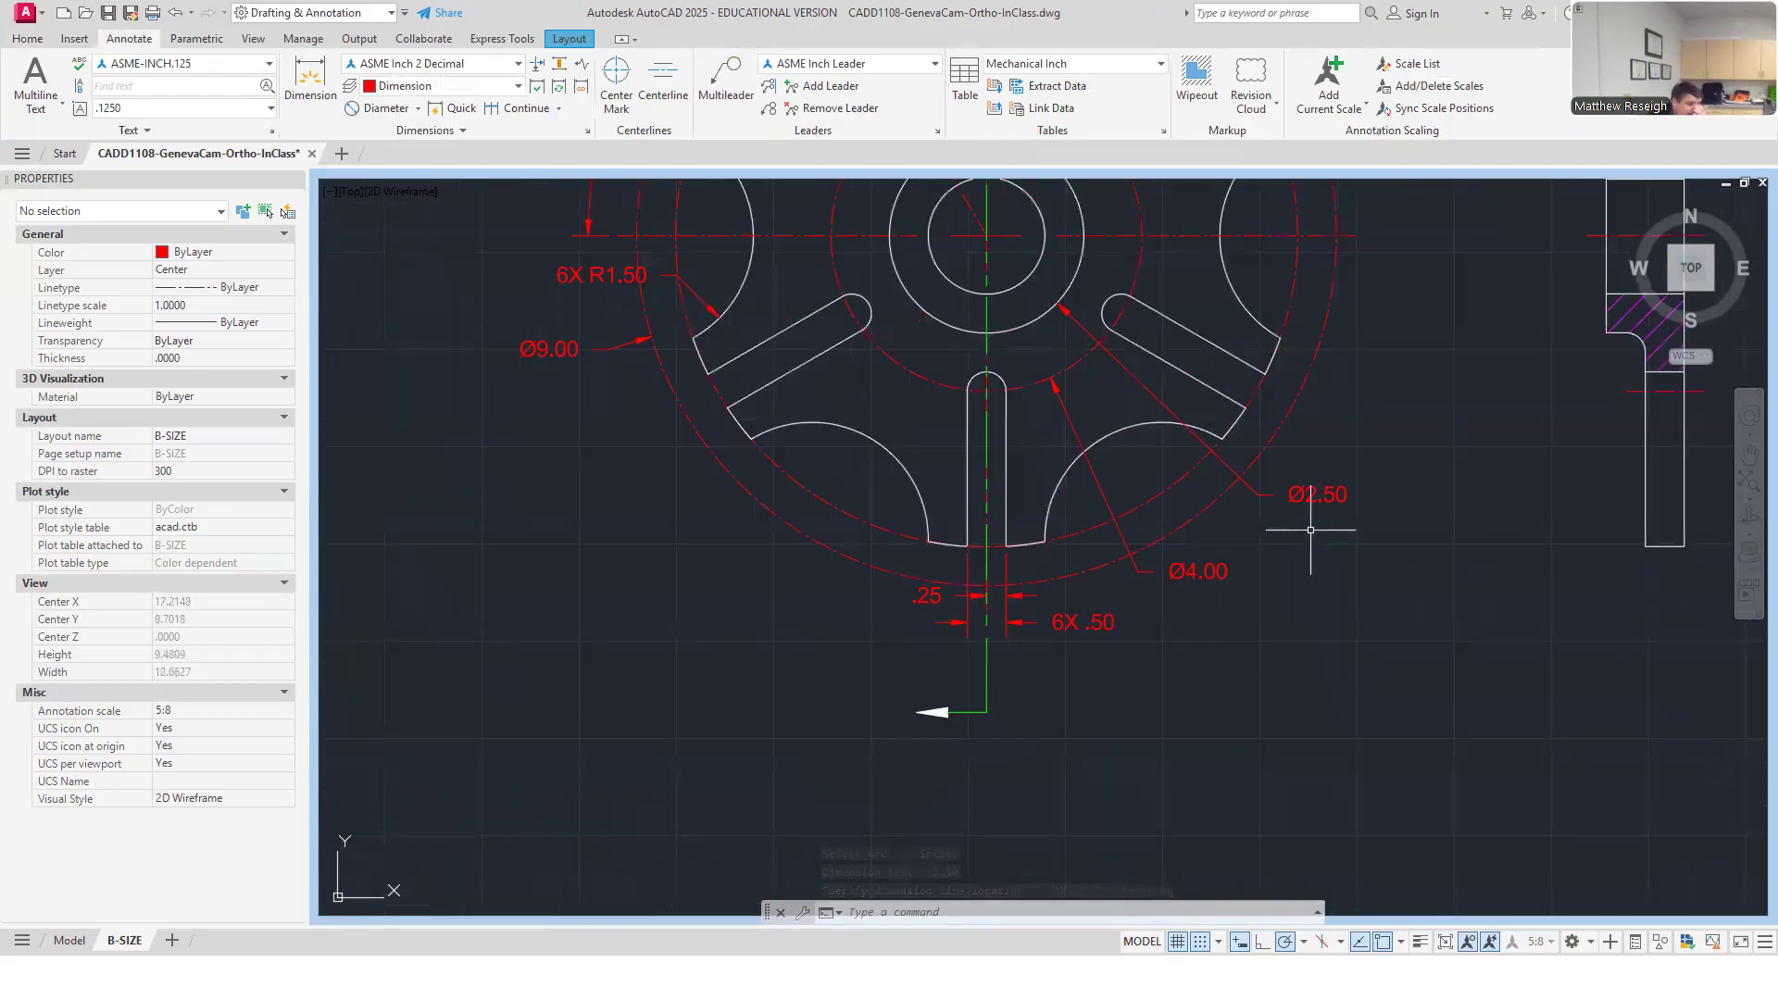
scroll(1262, 518, "down", 3)
scroll(1194, 483, "up", 3)
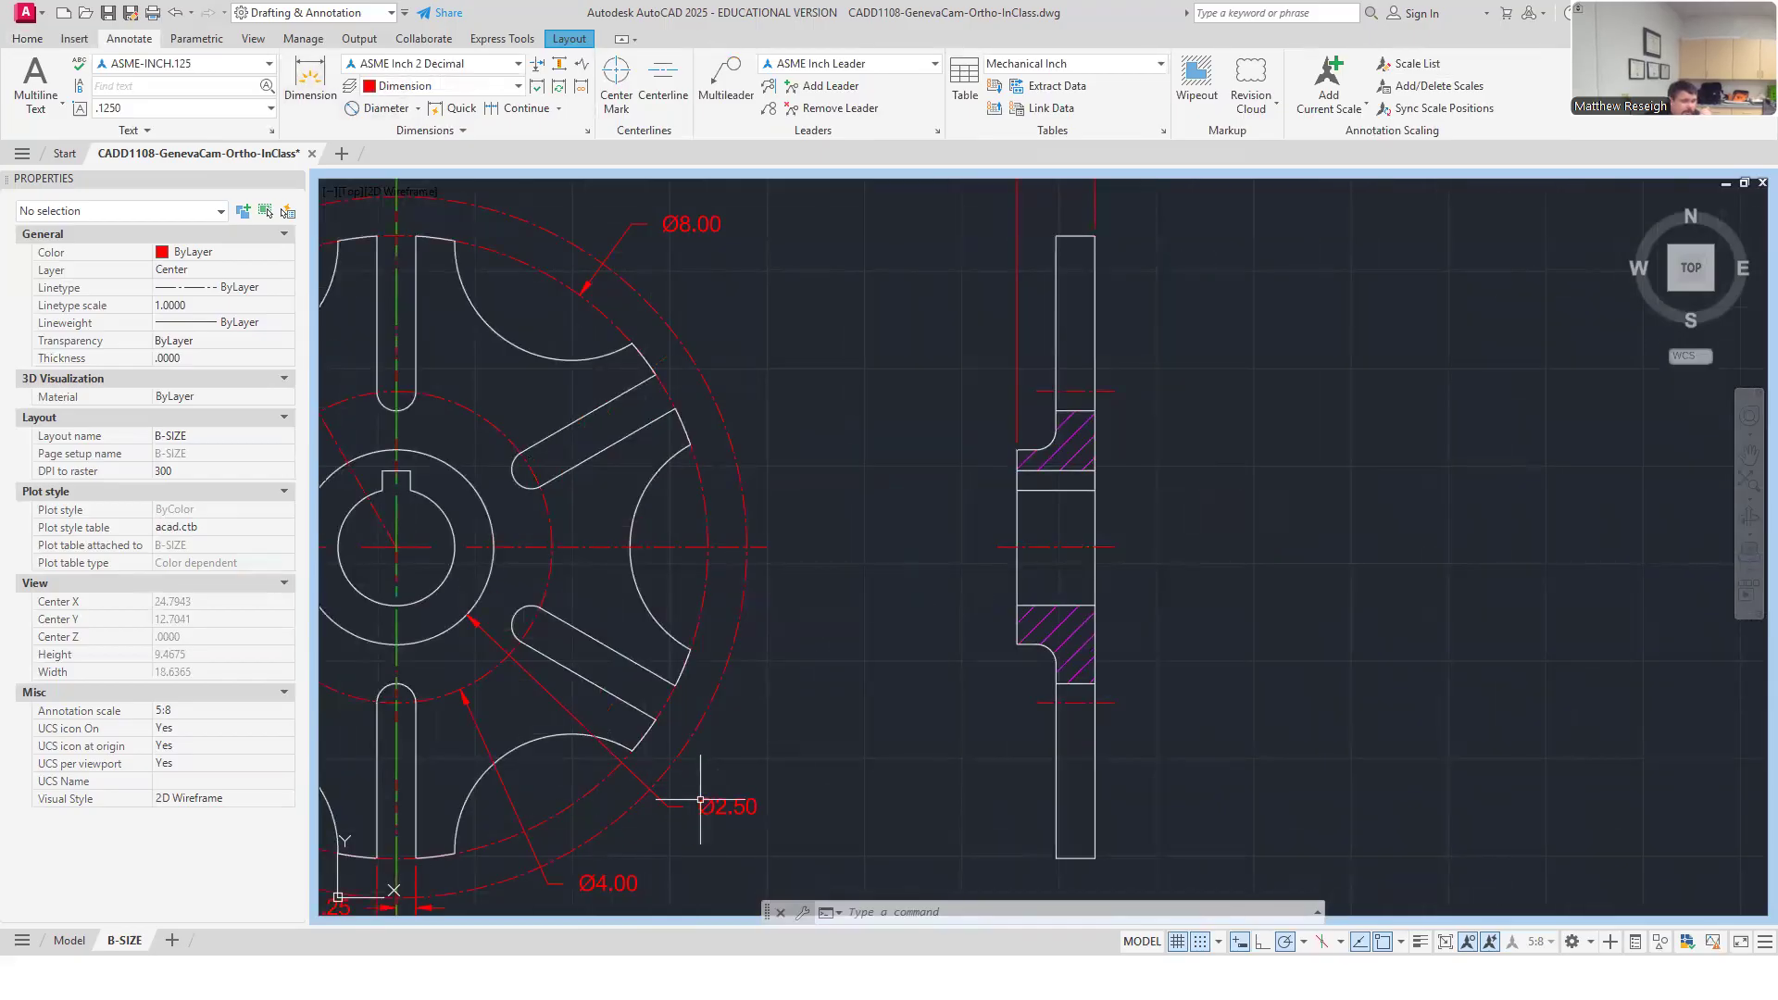
left_click(312, 80)
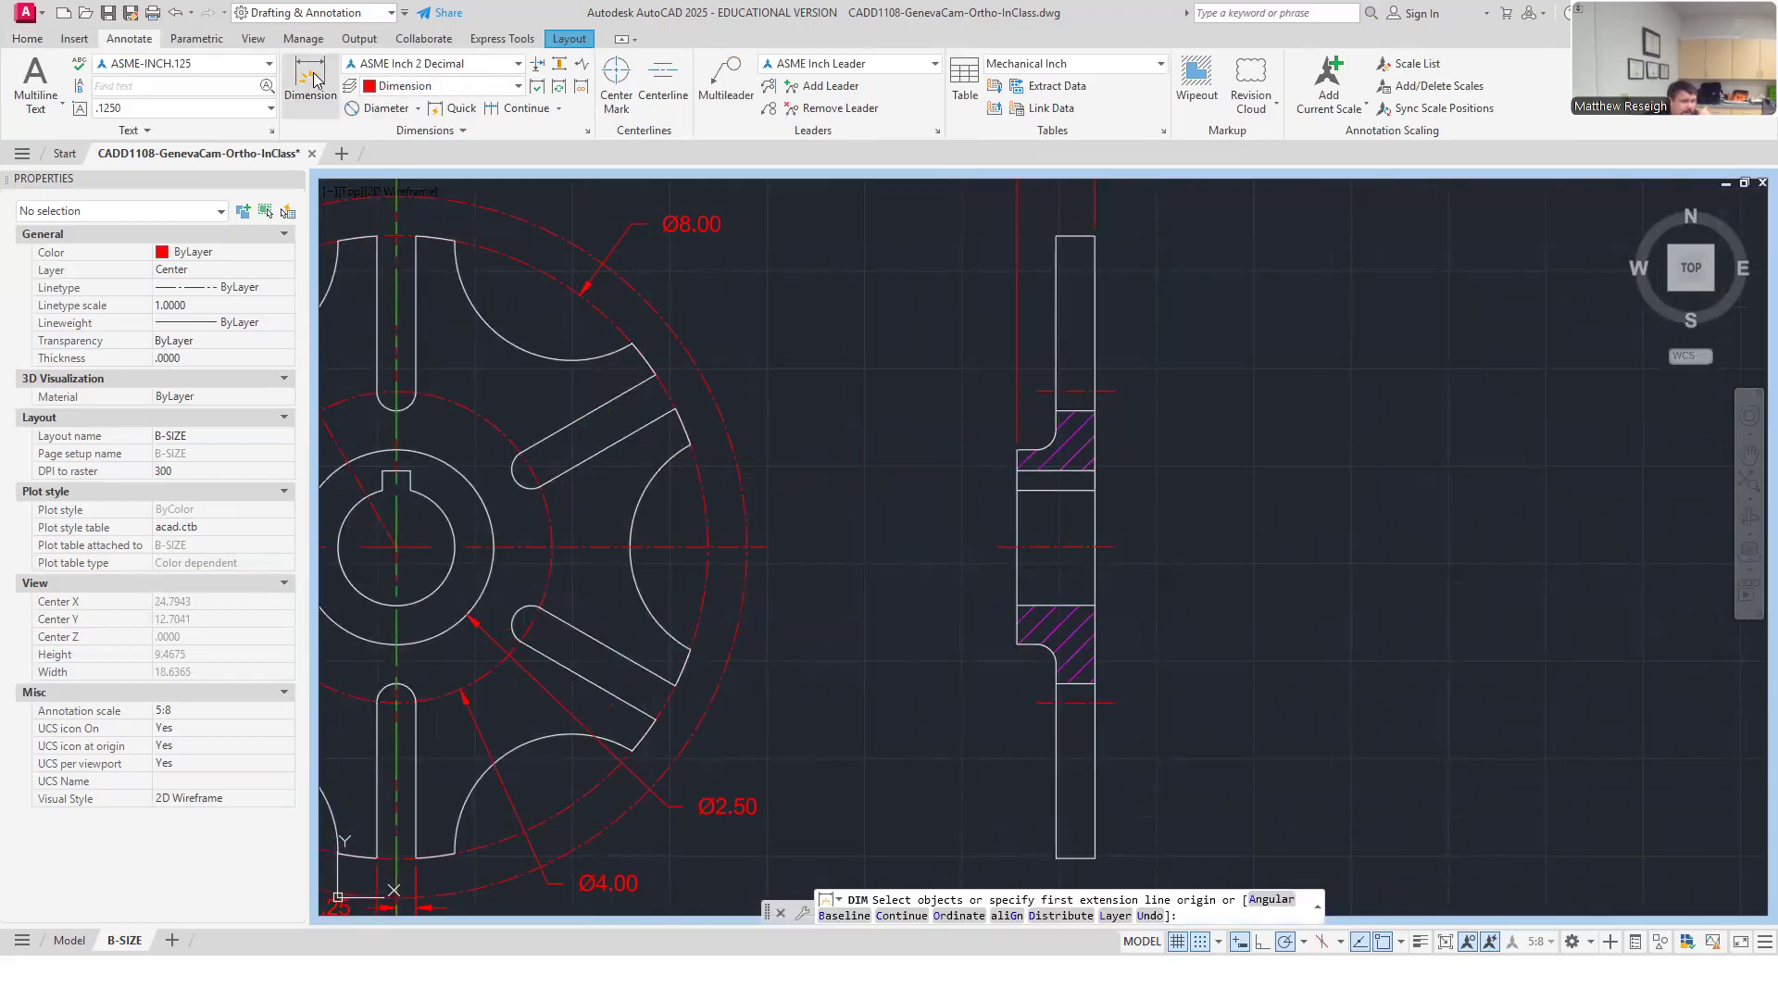
scroll(1009, 453, "up", 2)
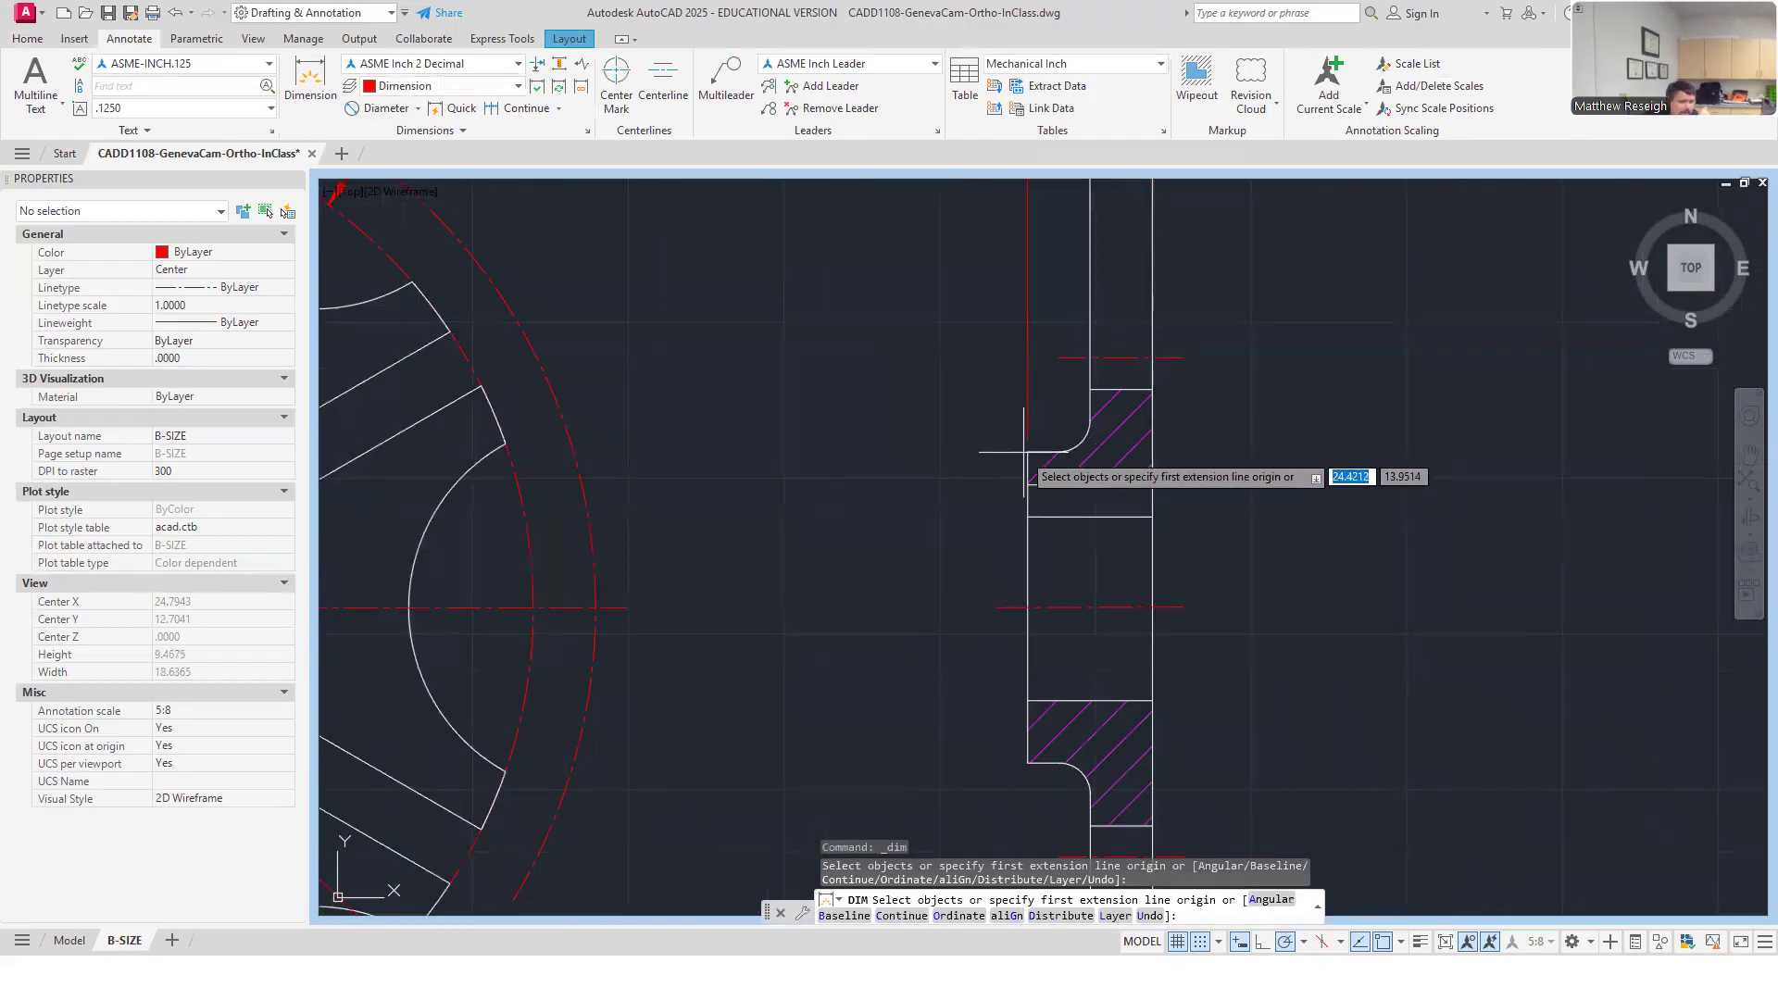
left_click(1028, 452)
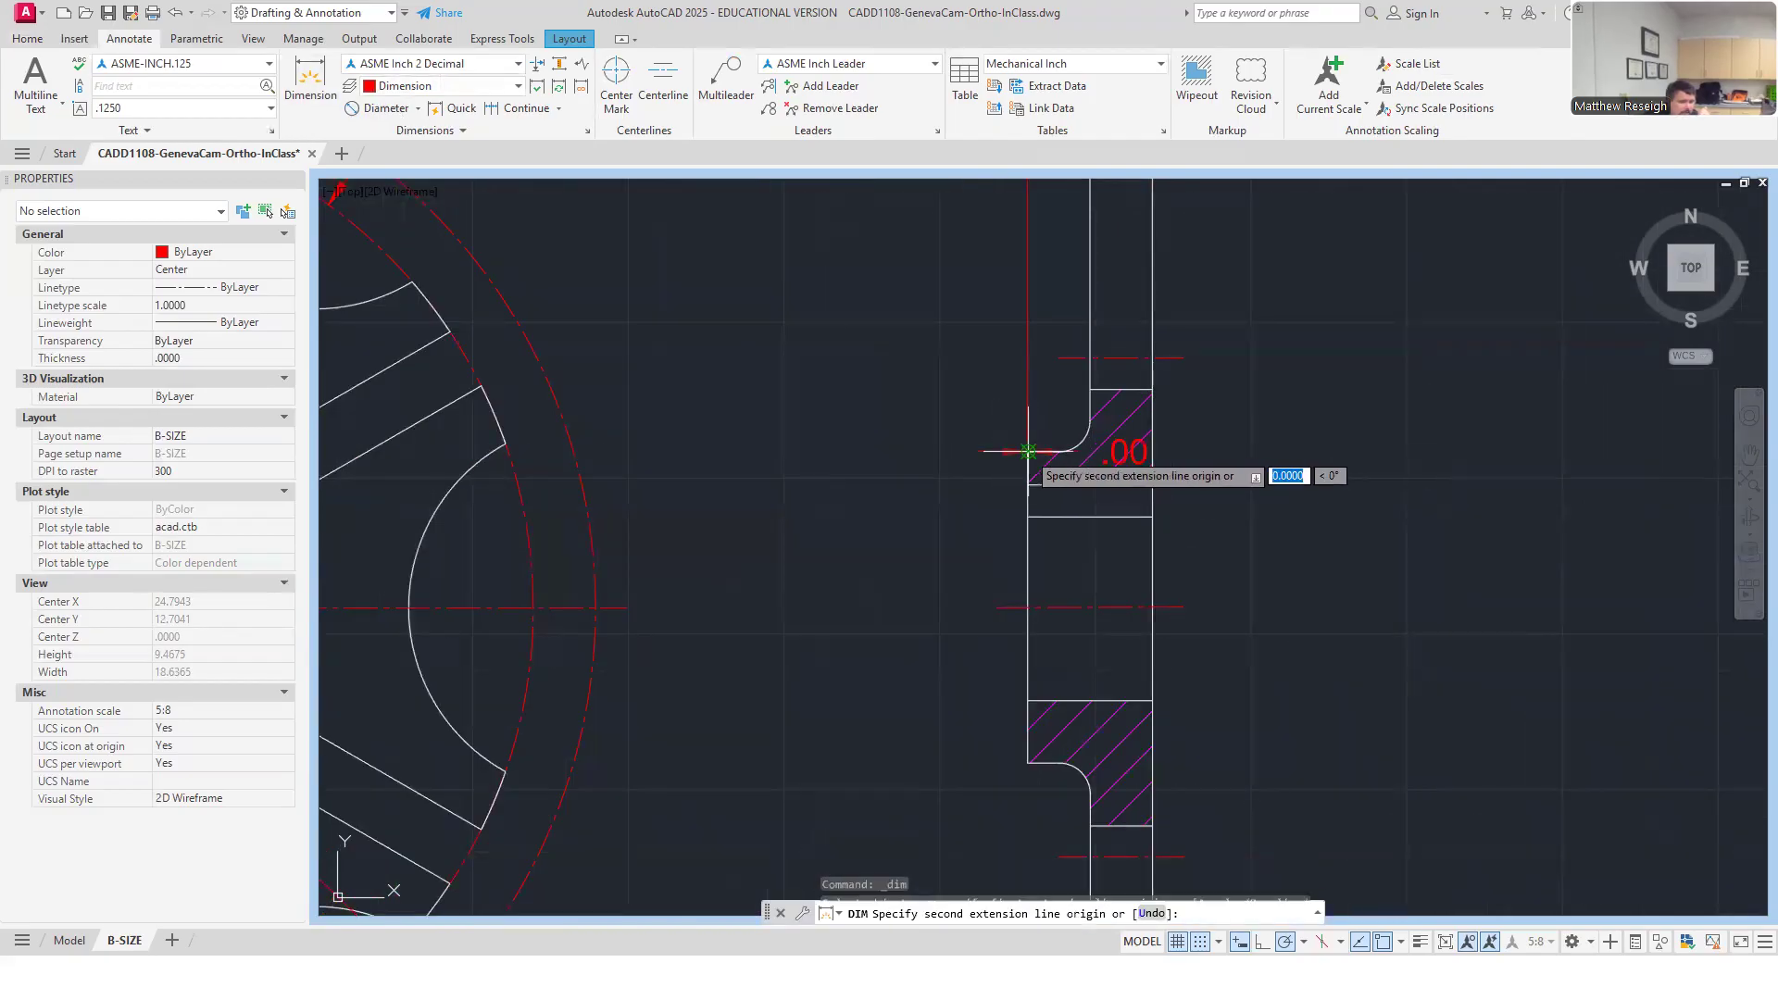
left_click(1028, 762)
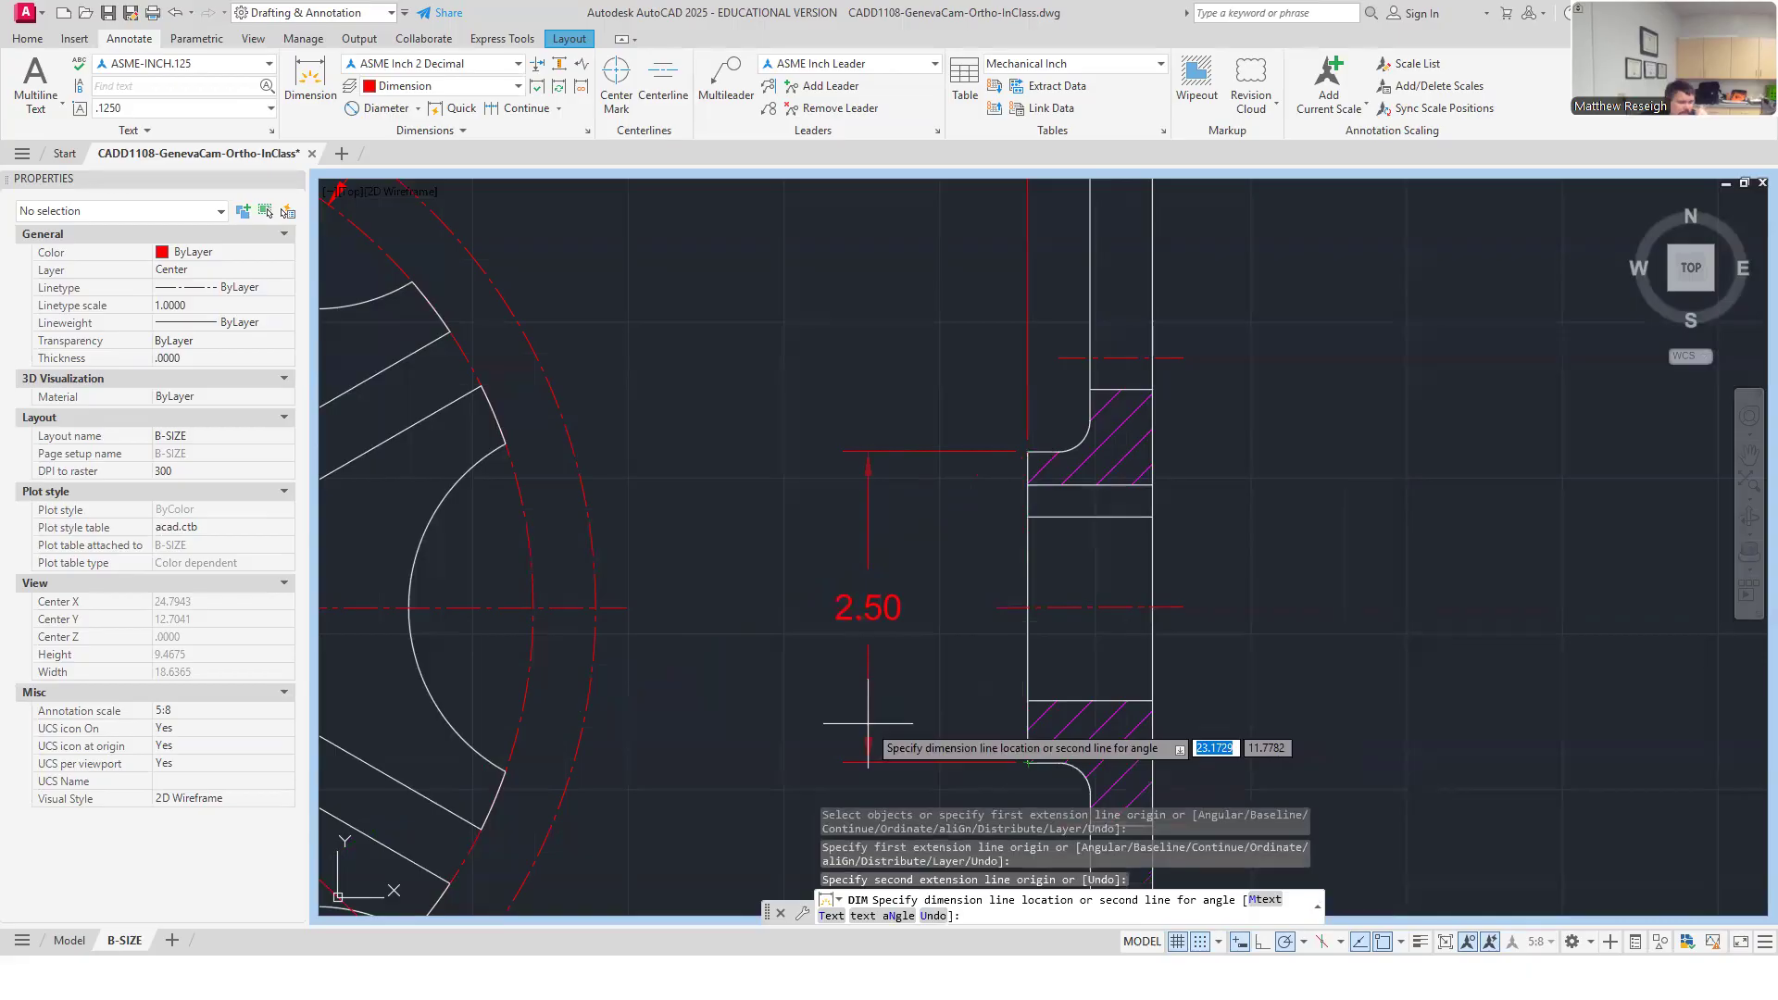
left_click(822, 719)
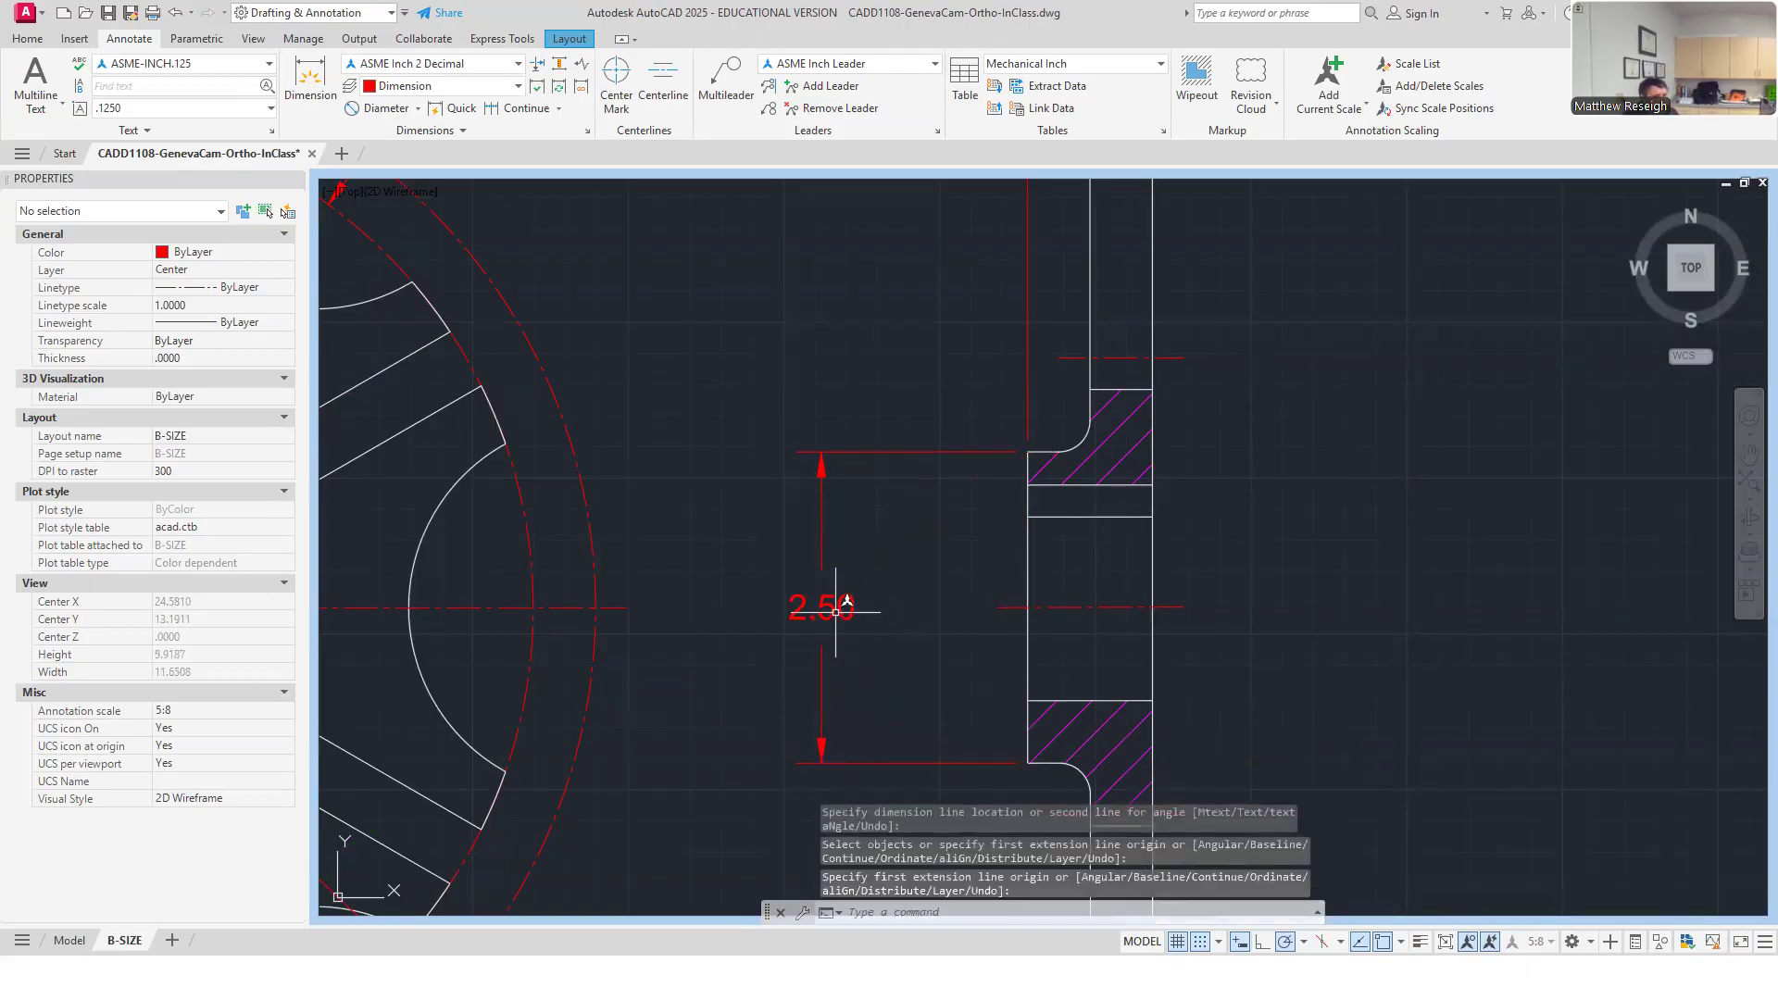
Insert a diameter symbol and a space before the value of the section view's hub height dimension.
left_click(836, 611)
double_click(836, 611)
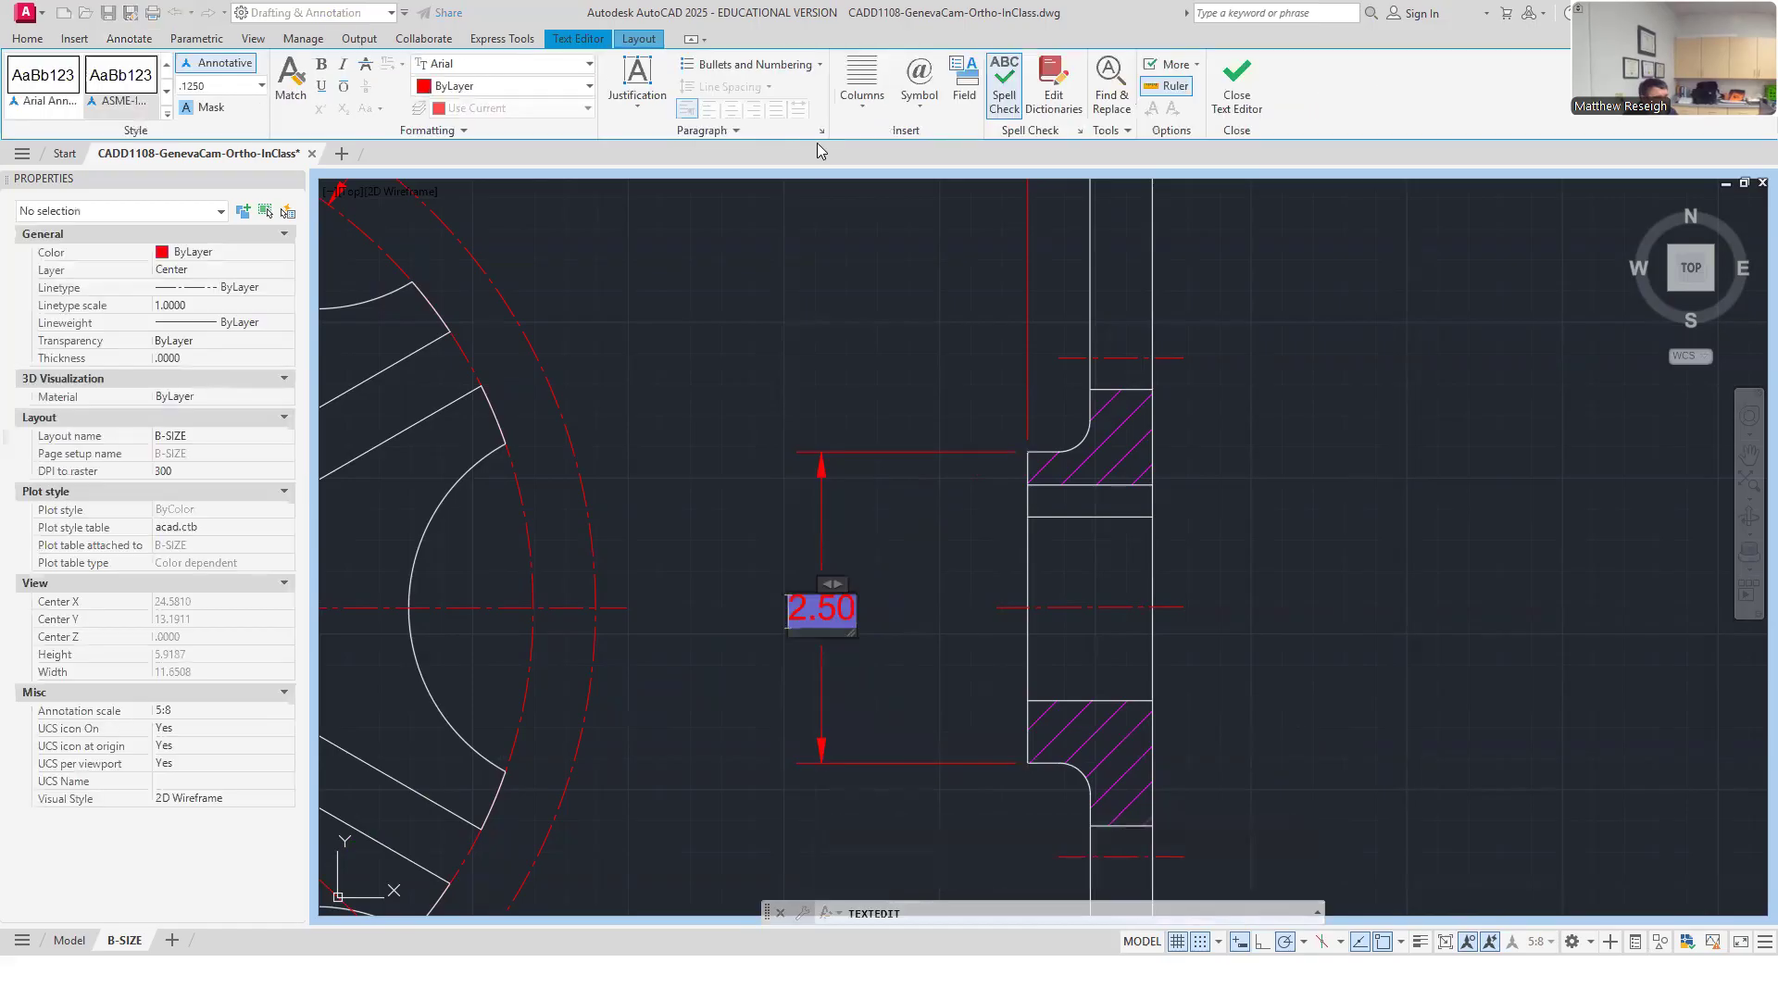
left_click(920, 82)
left_click(946, 184)
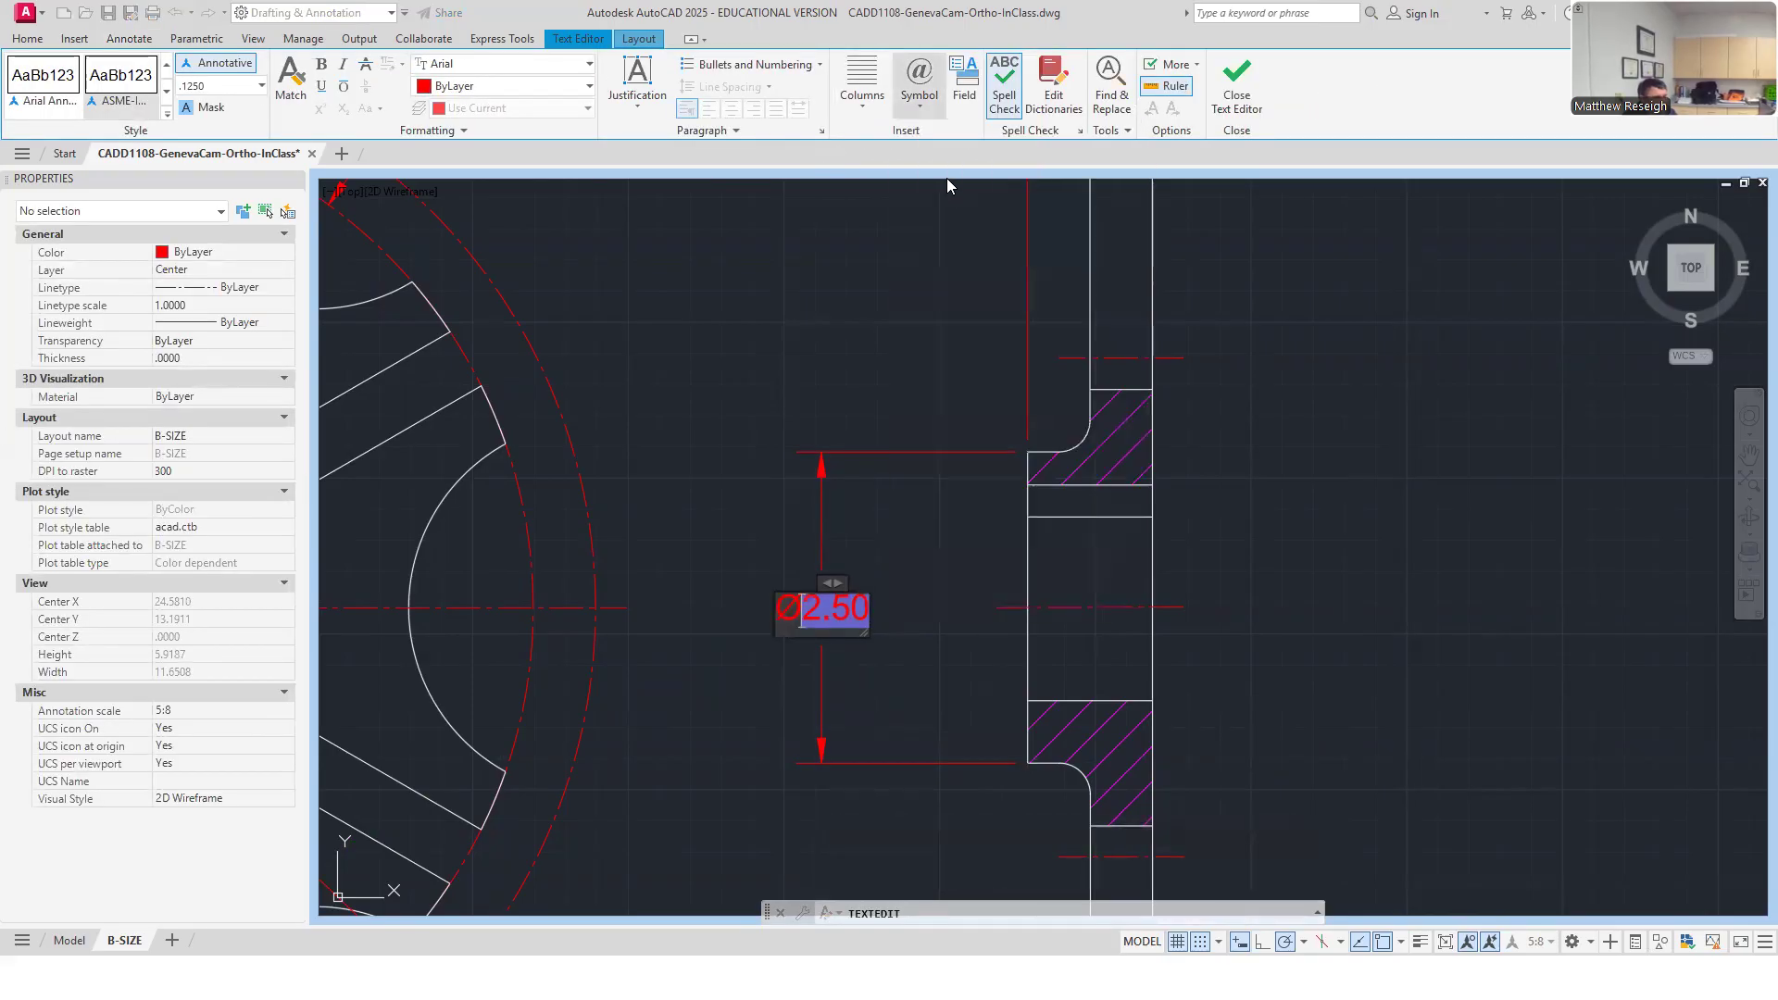
left_click(906, 716)
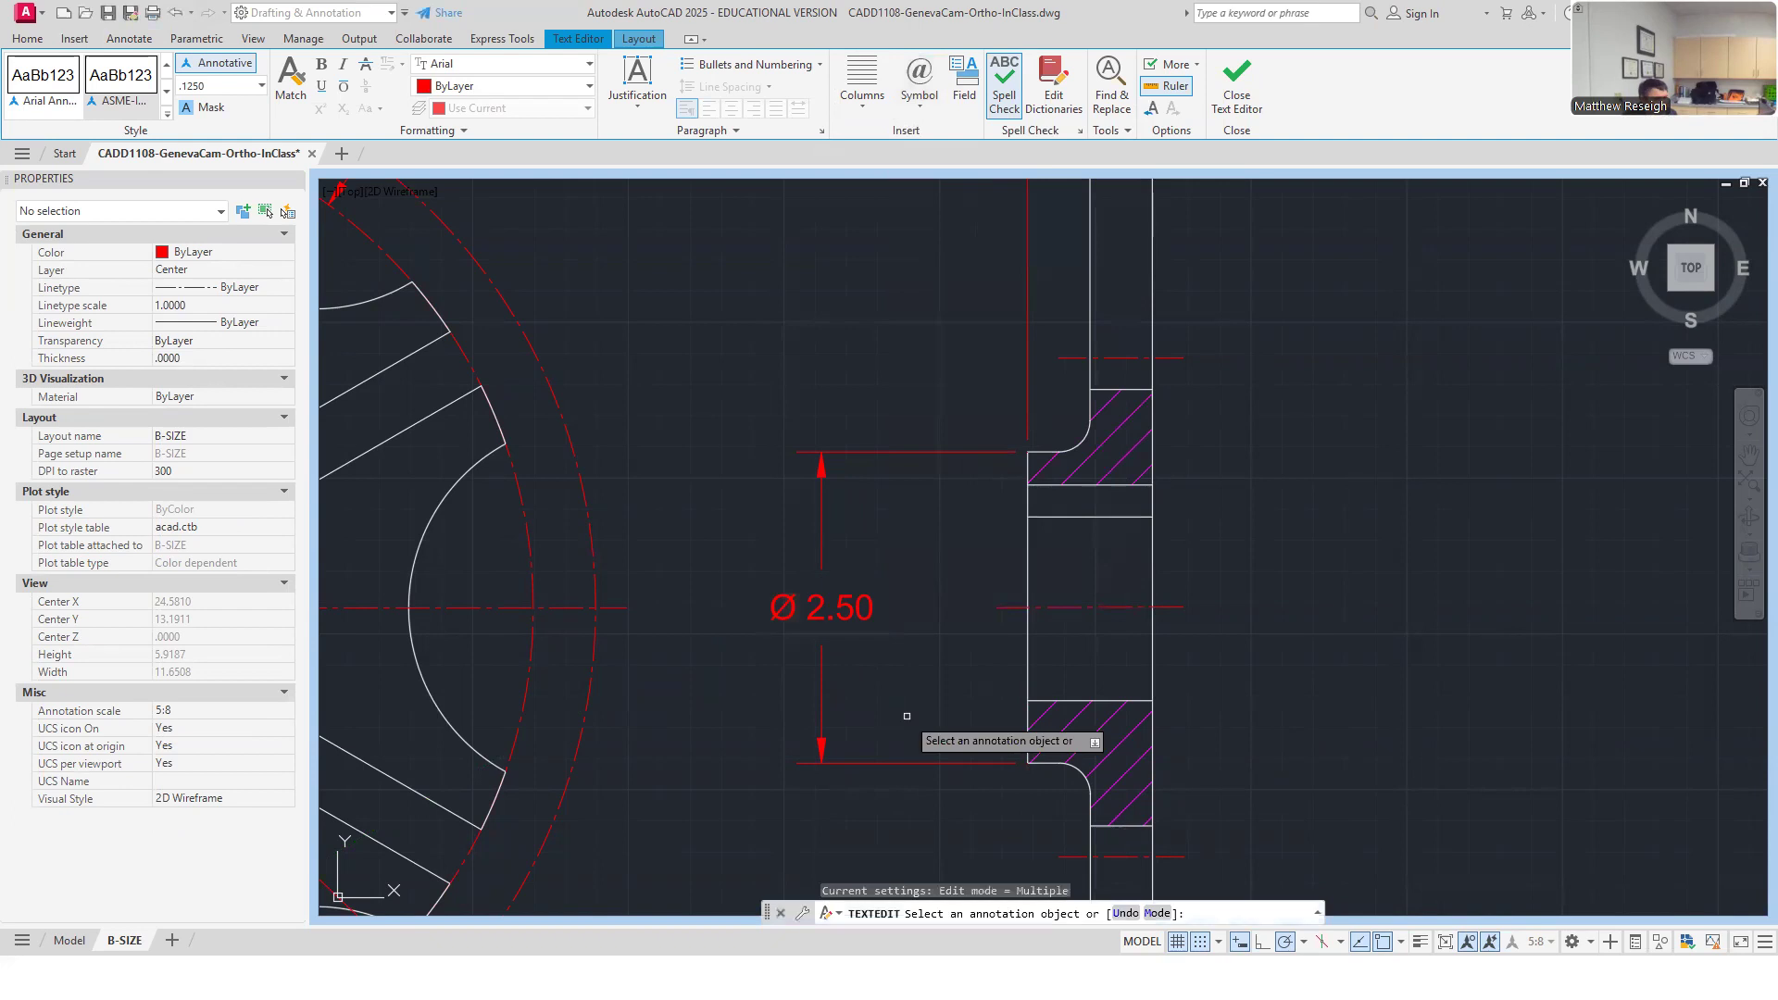
key("Escape")
key("Escape")
Move the section view's Ø 2.50 dimension text up along its dimension line, above the horizontal centerline.
left_click(833, 604)
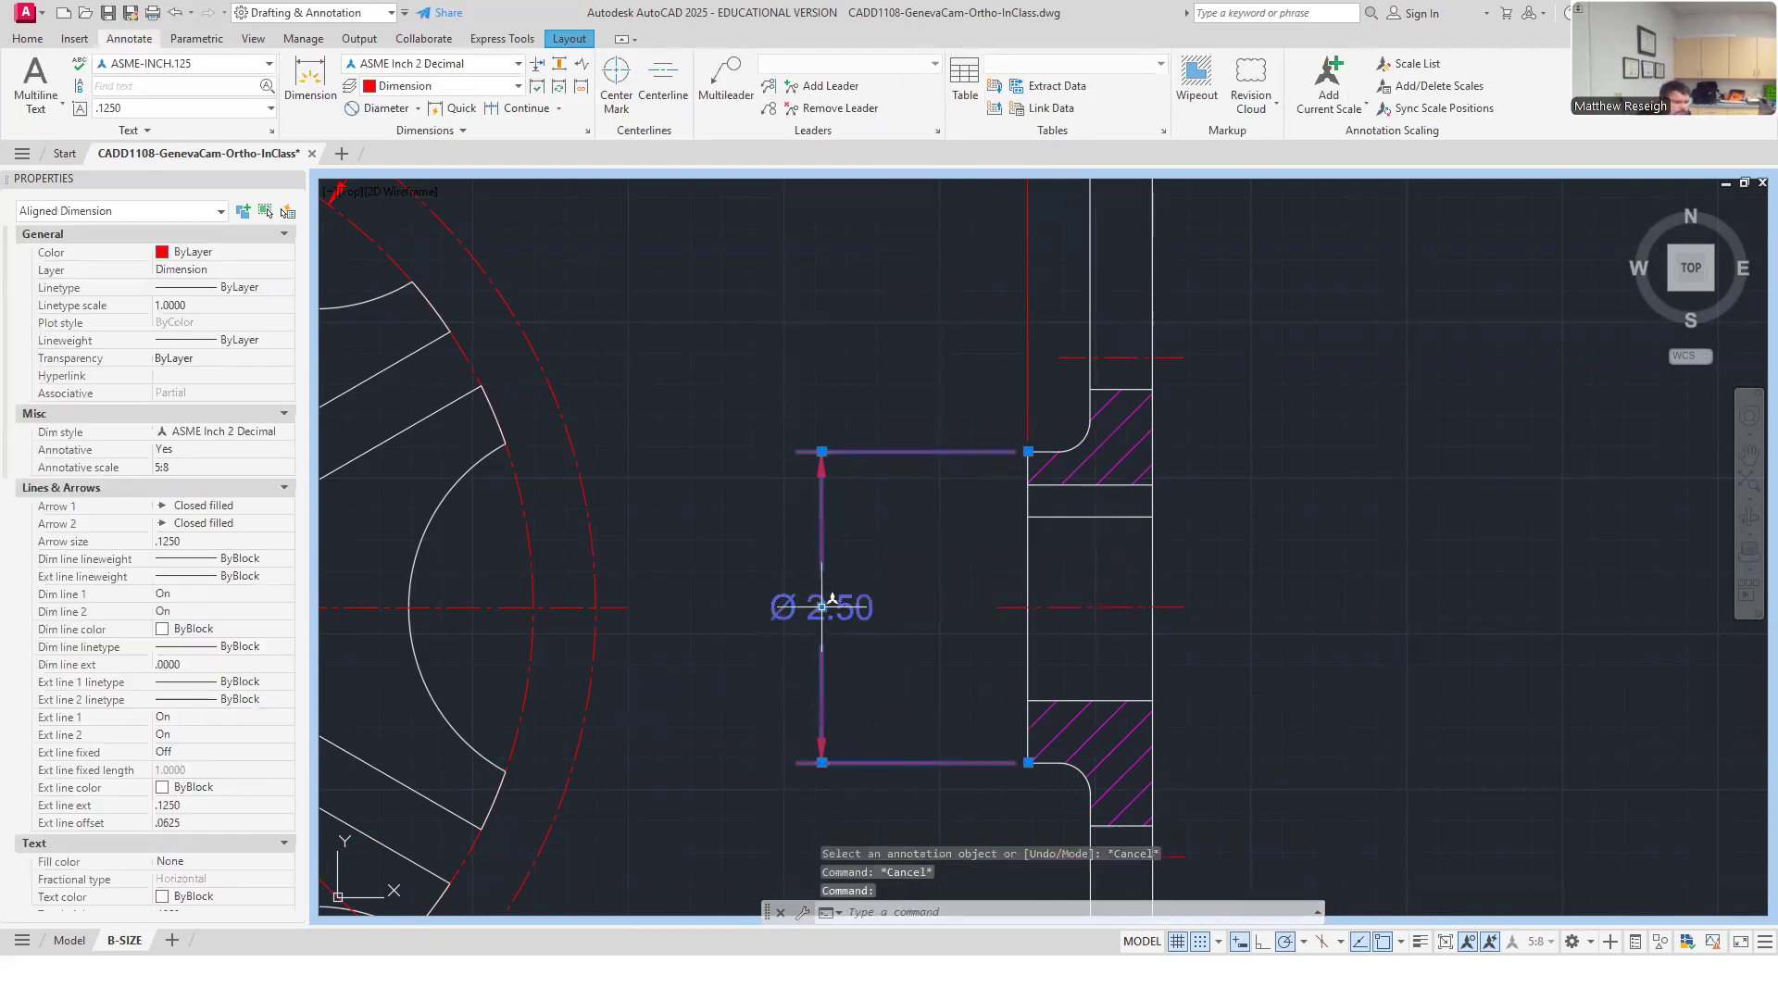
left_click(822, 606)
left_click(821, 547)
key("Escape")
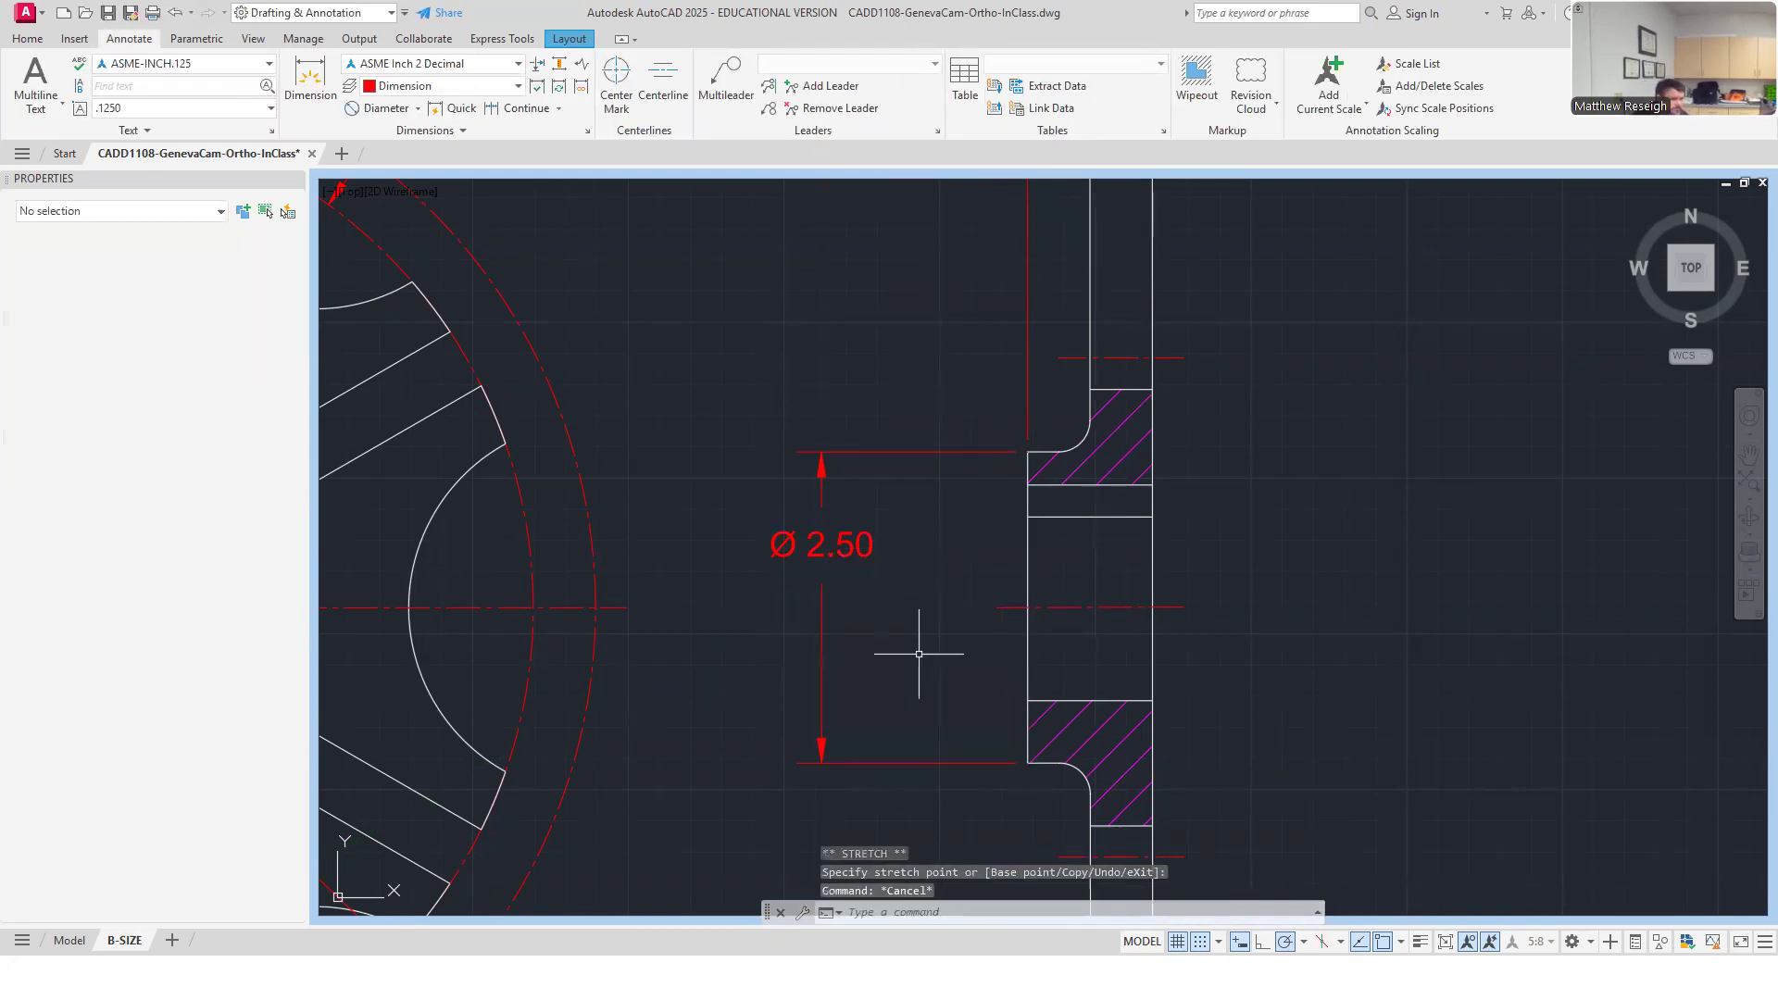
scroll(918, 653, "down", 5)
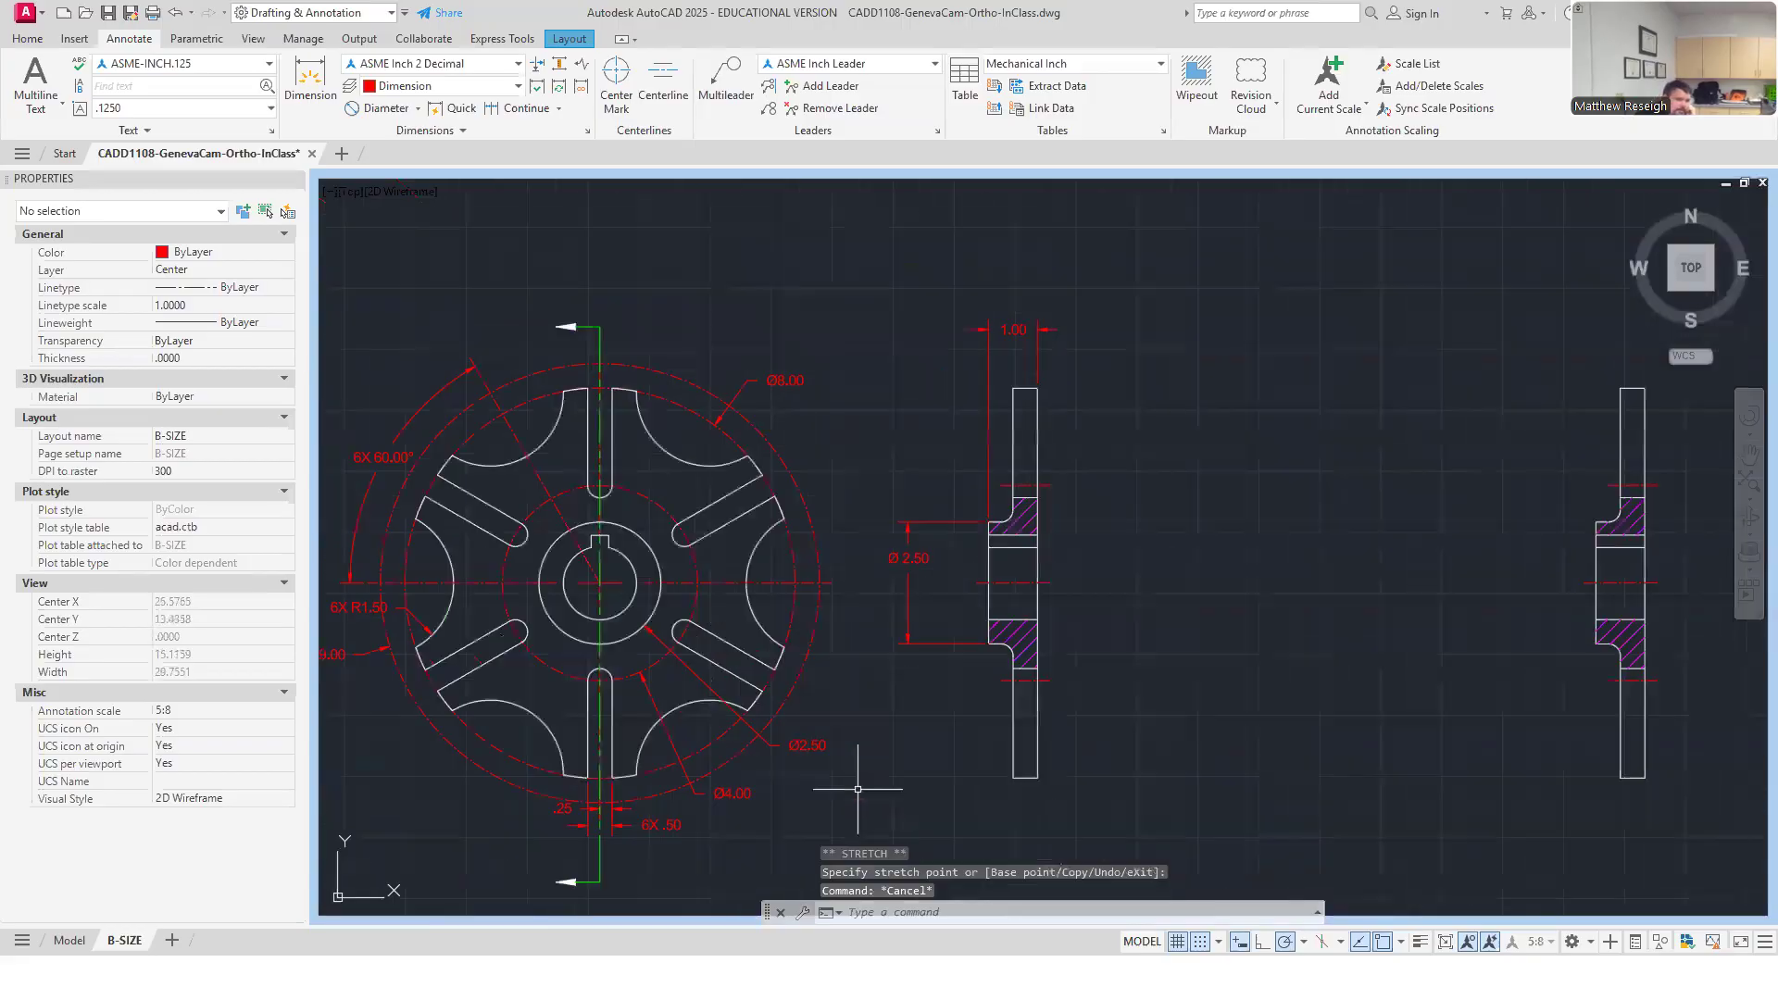
Delete the diameter dimension of the hub's outer circle at the lower right of the front view.
left_click(808, 746)
mouse_move(808, 749)
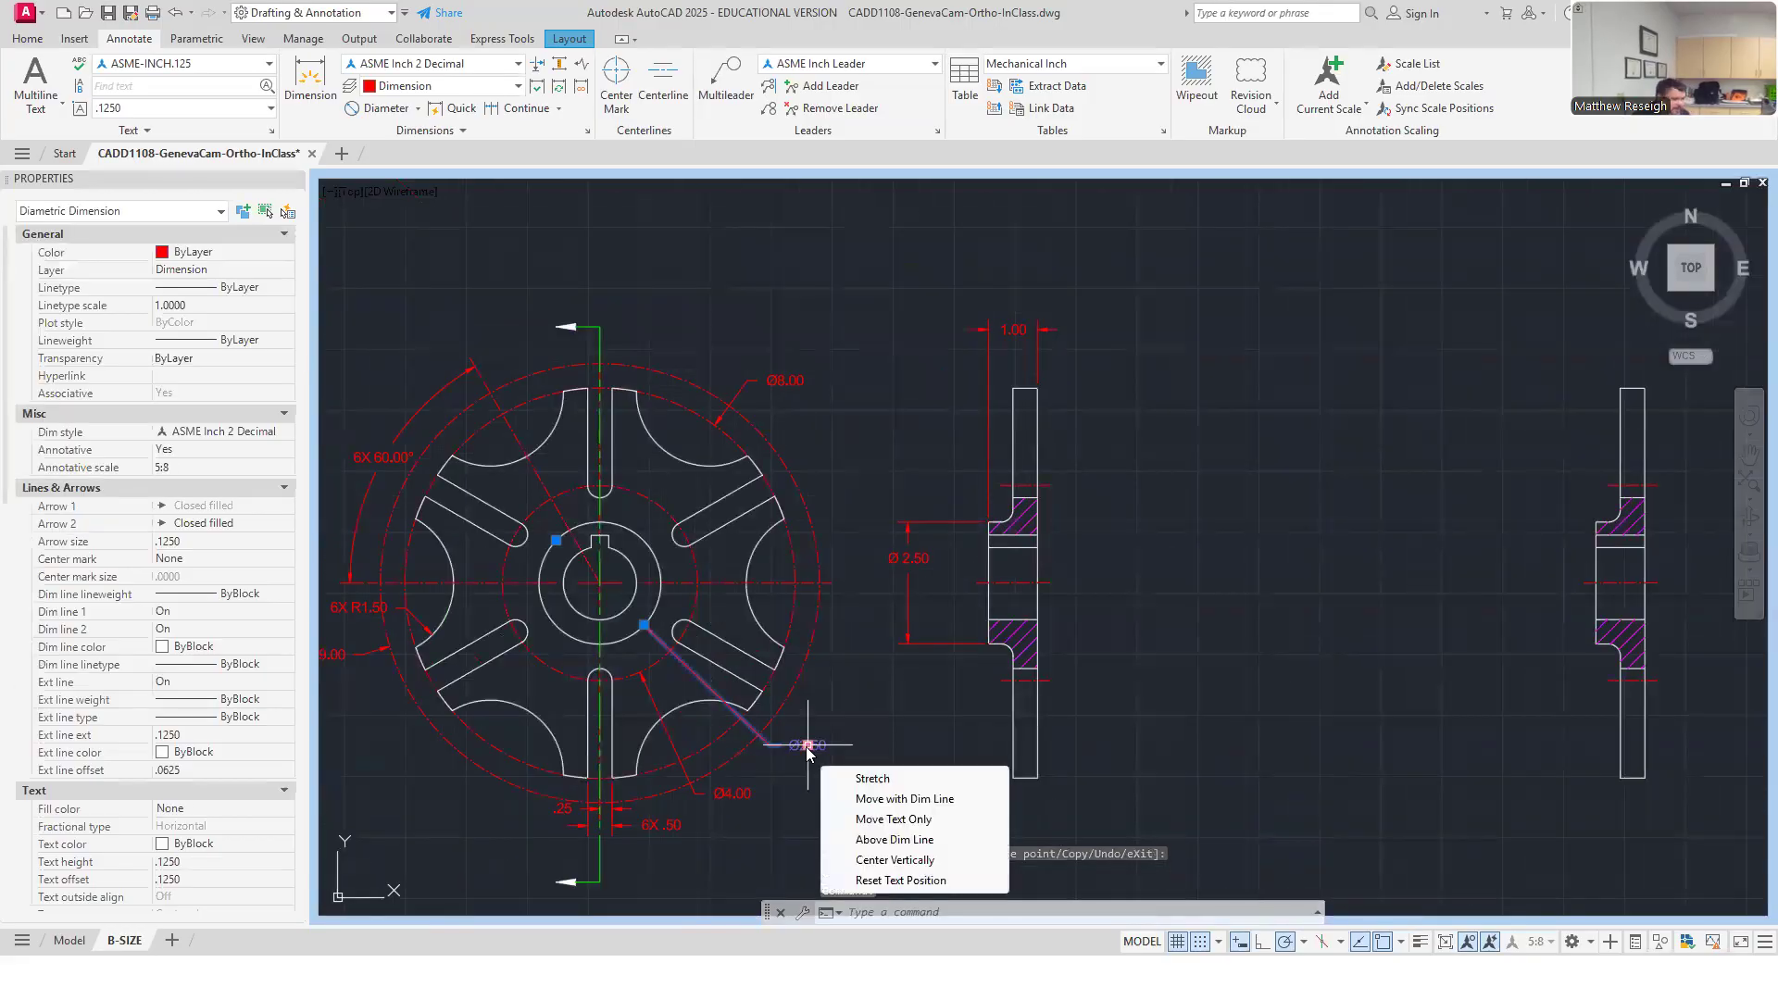
key("Delete")
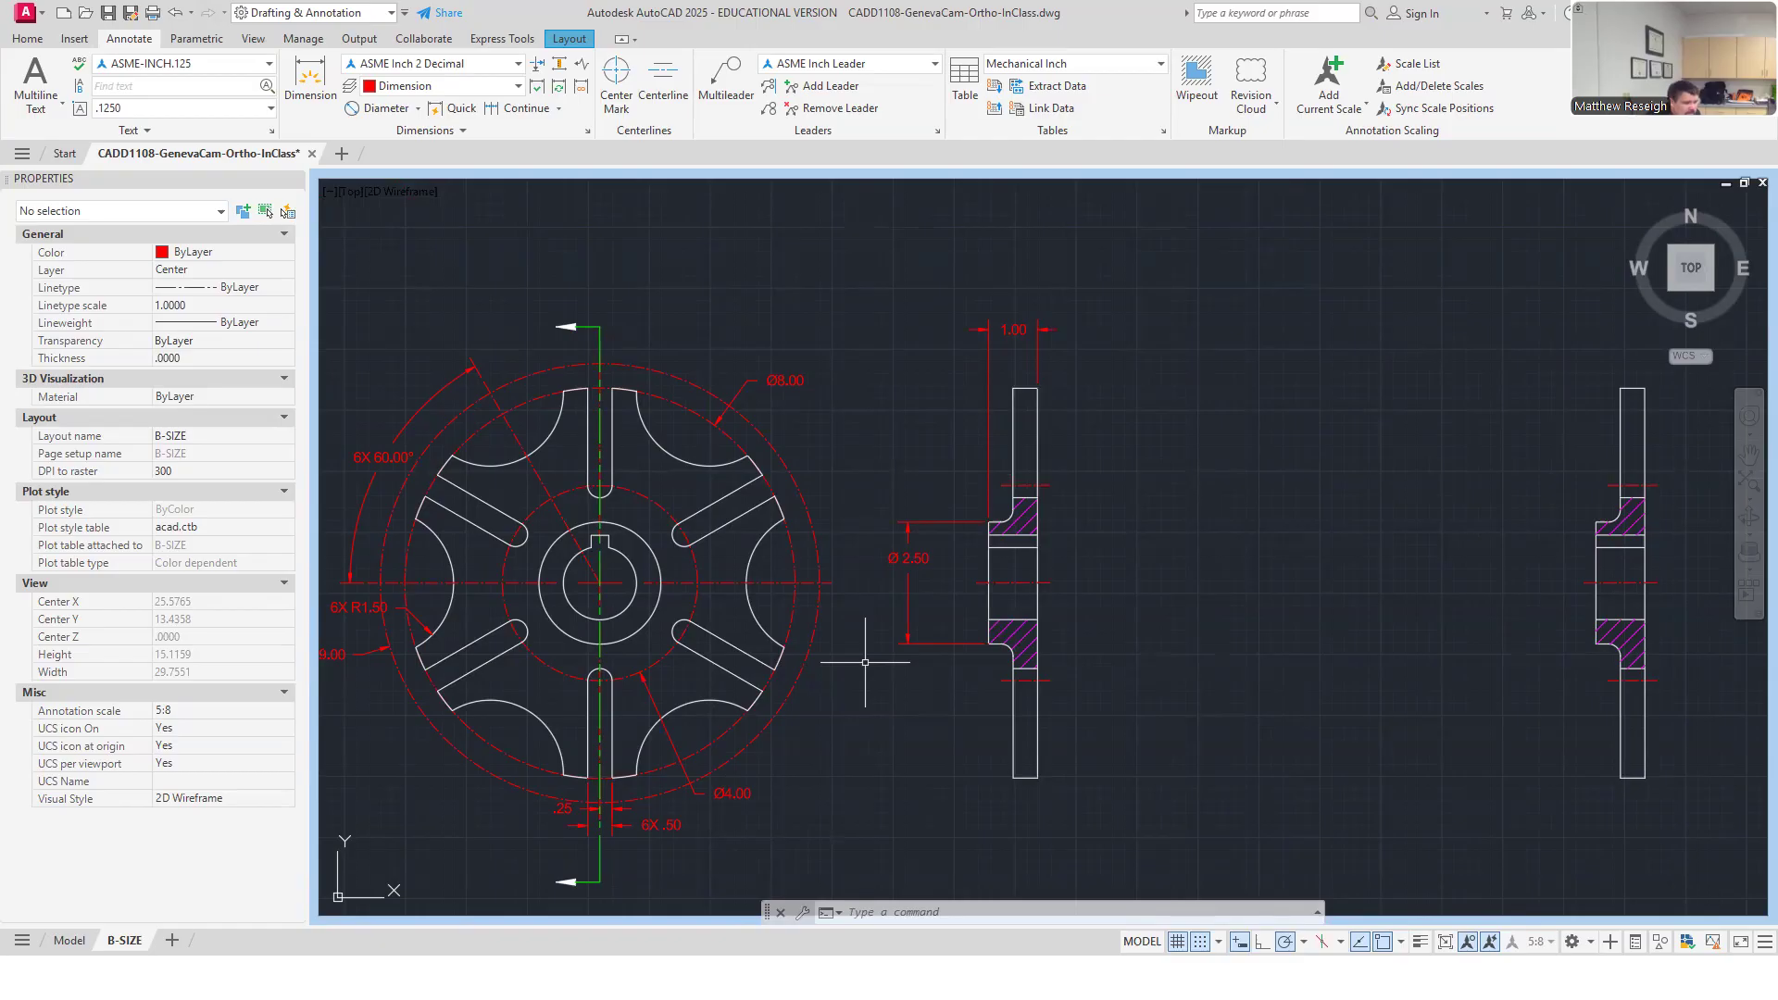
scroll(584, 576, "up", 3)
scroll(584, 576, "down", 3)
scroll(585, 576, "up", 2)
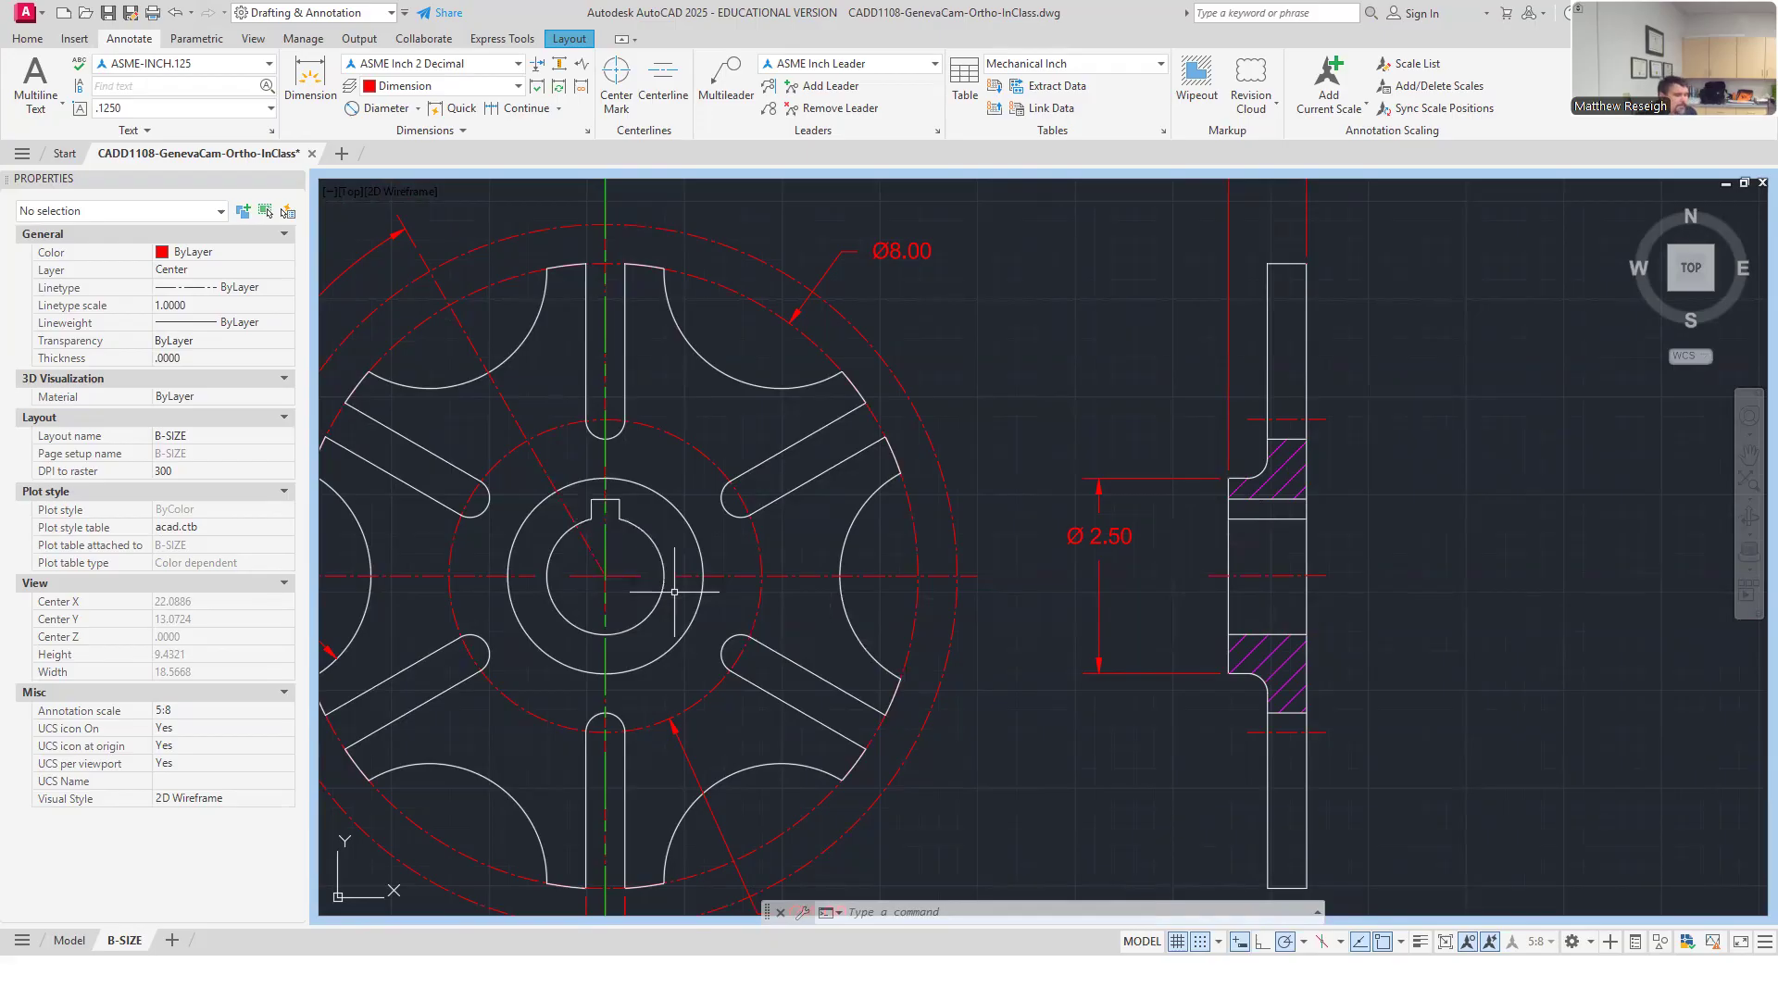
scroll(1194, 590, "down", 2)
scroll(1200, 594, "up", 2)
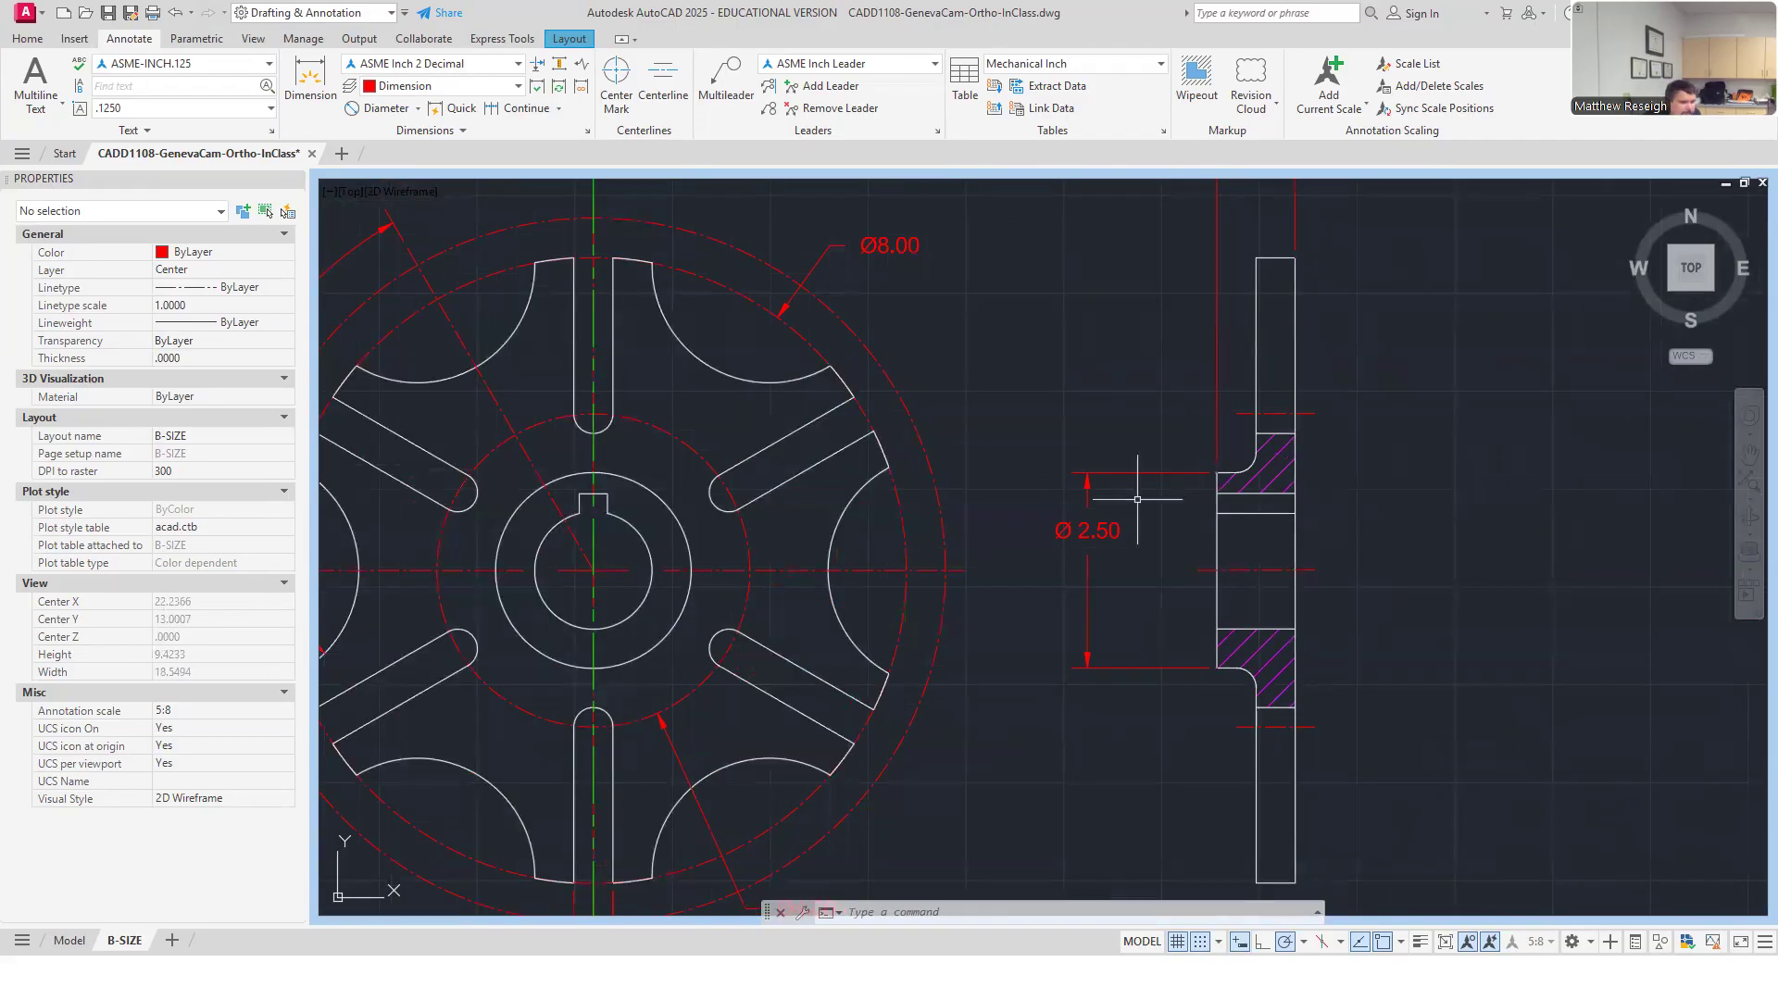
scroll(1203, 645, "down", 2)
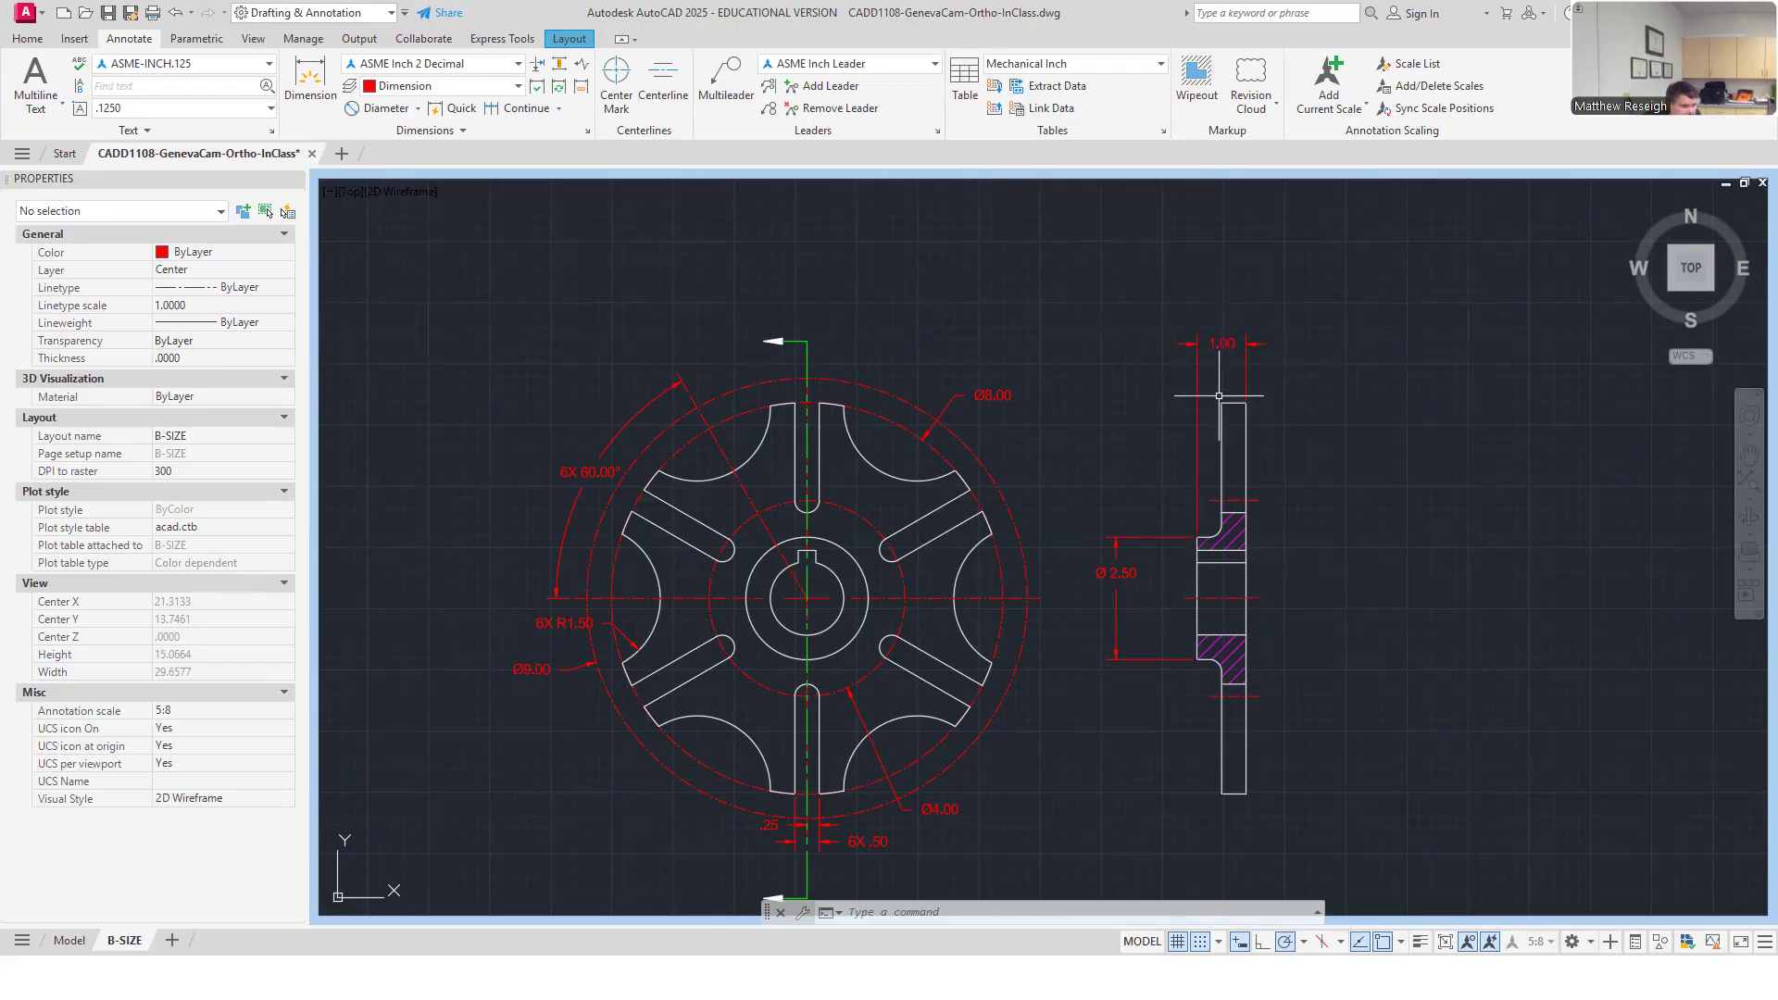
scroll(1229, 621, "up", 4)
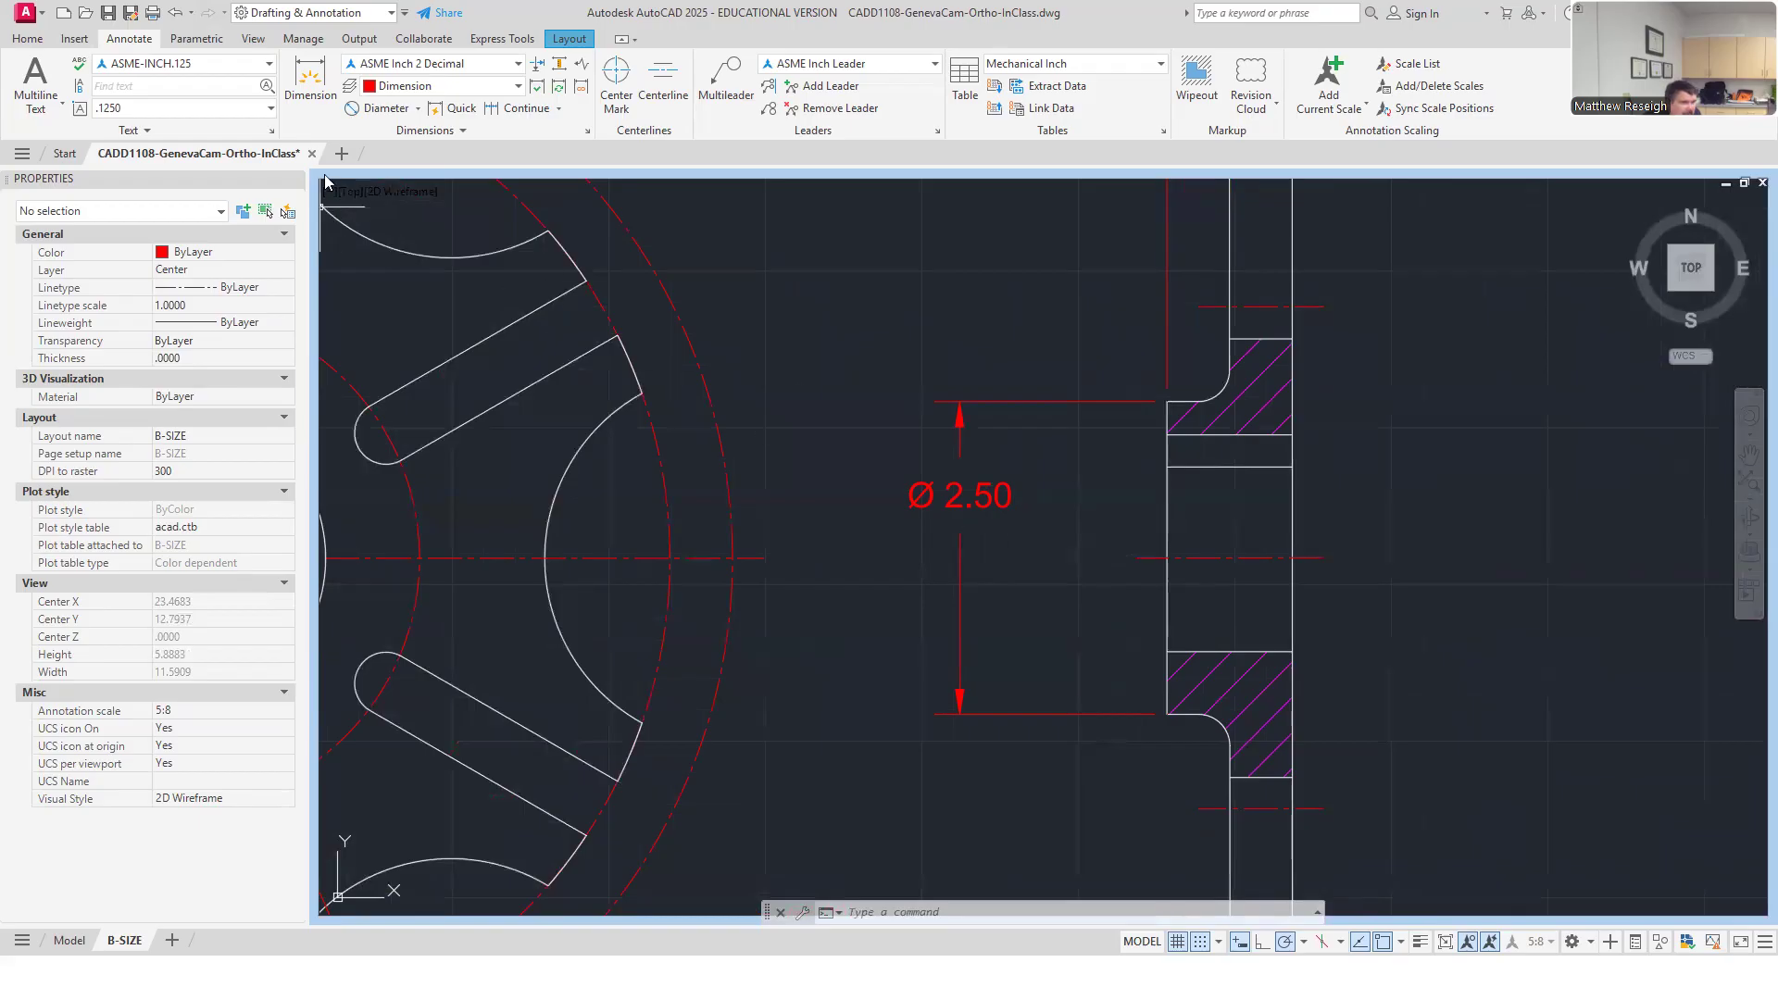
left_click(311, 78)
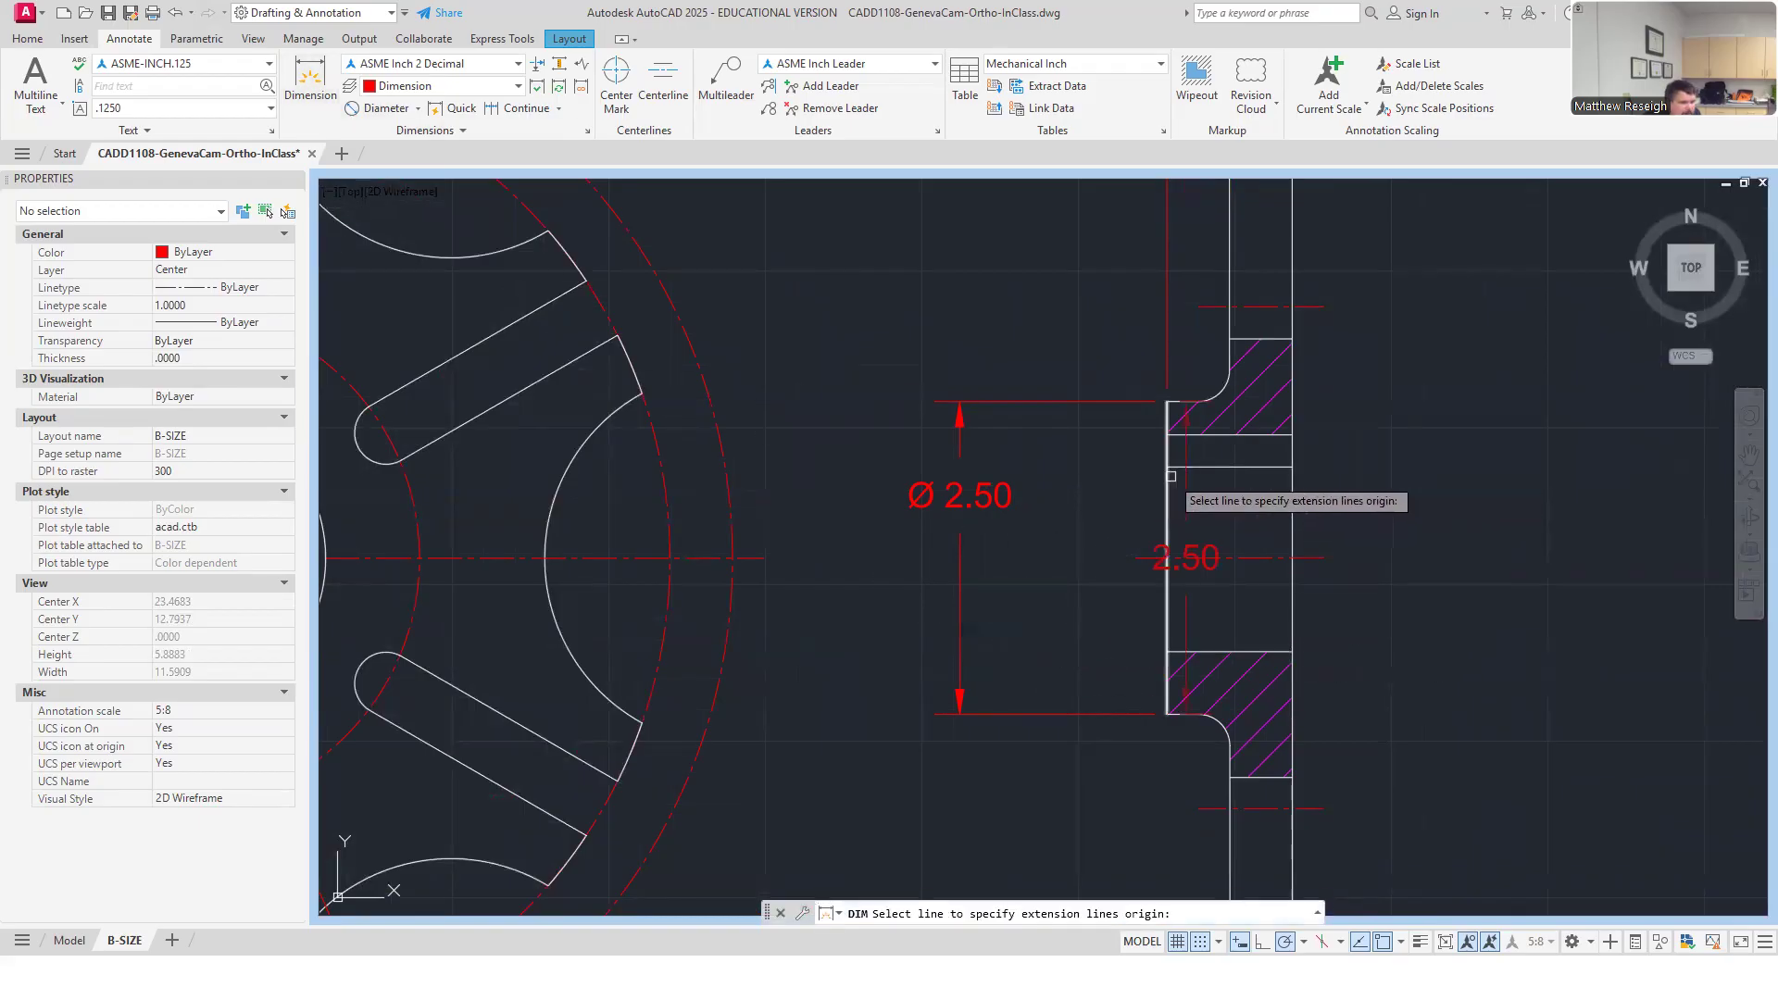
left_click(1167, 467)
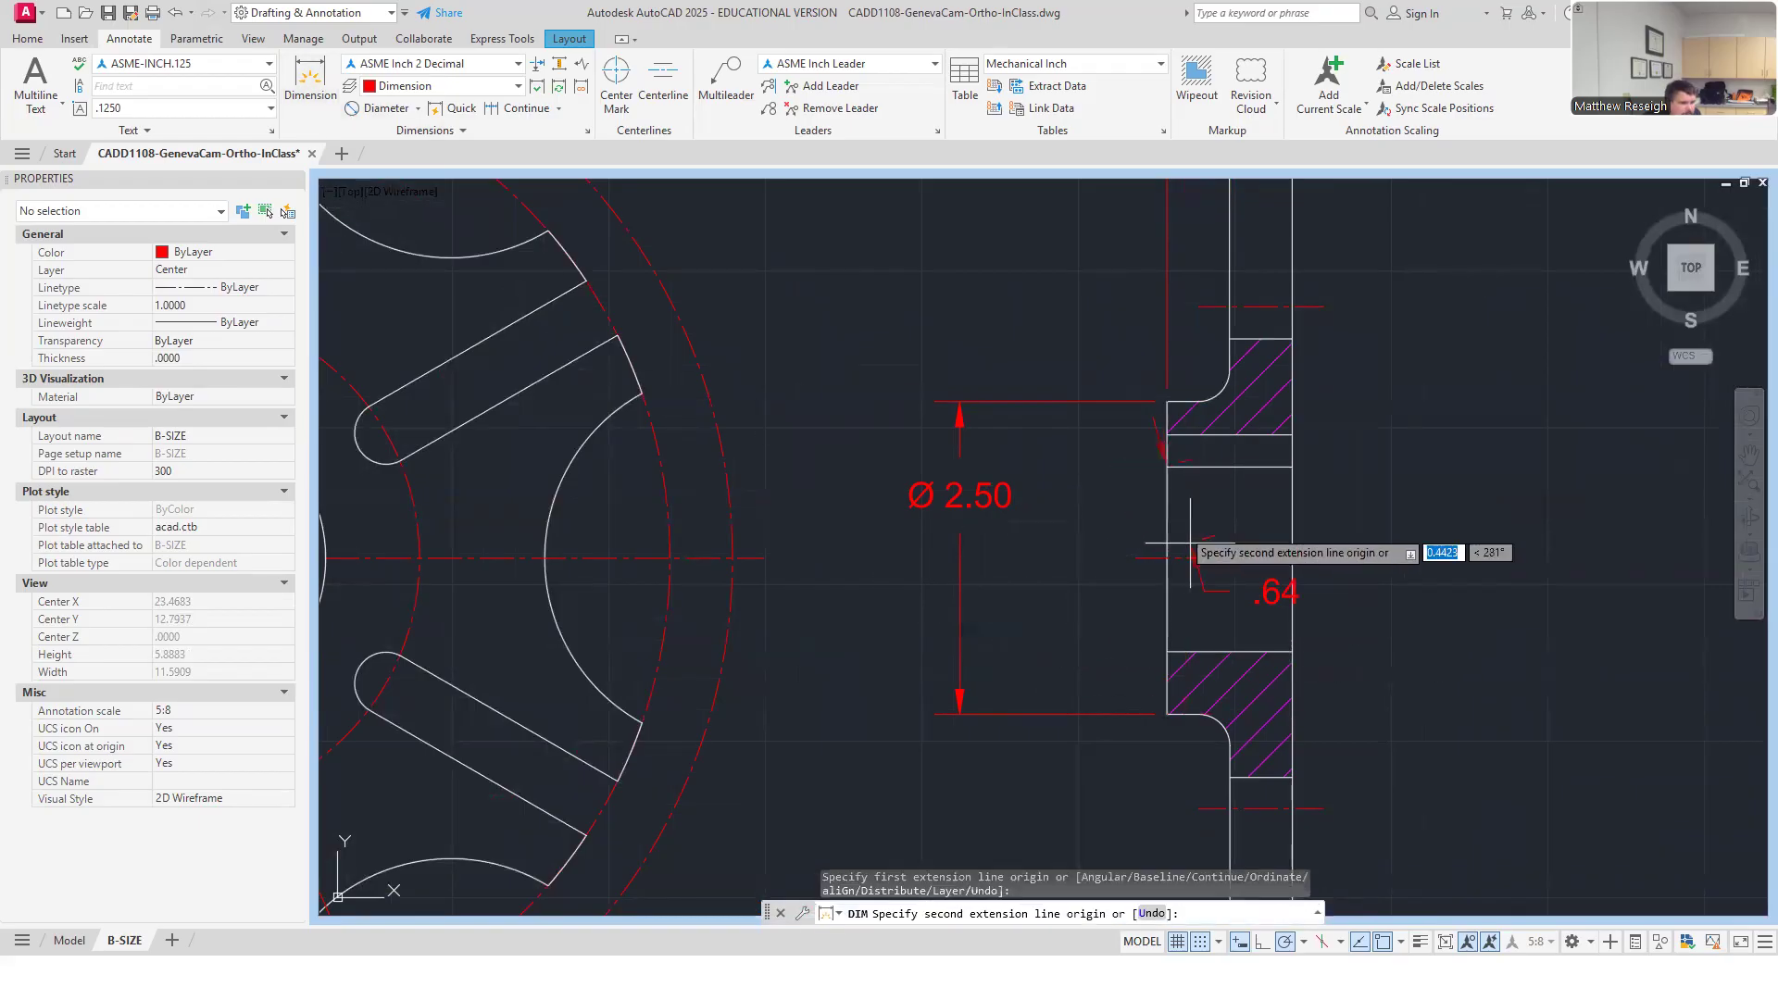
left_click(1168, 650)
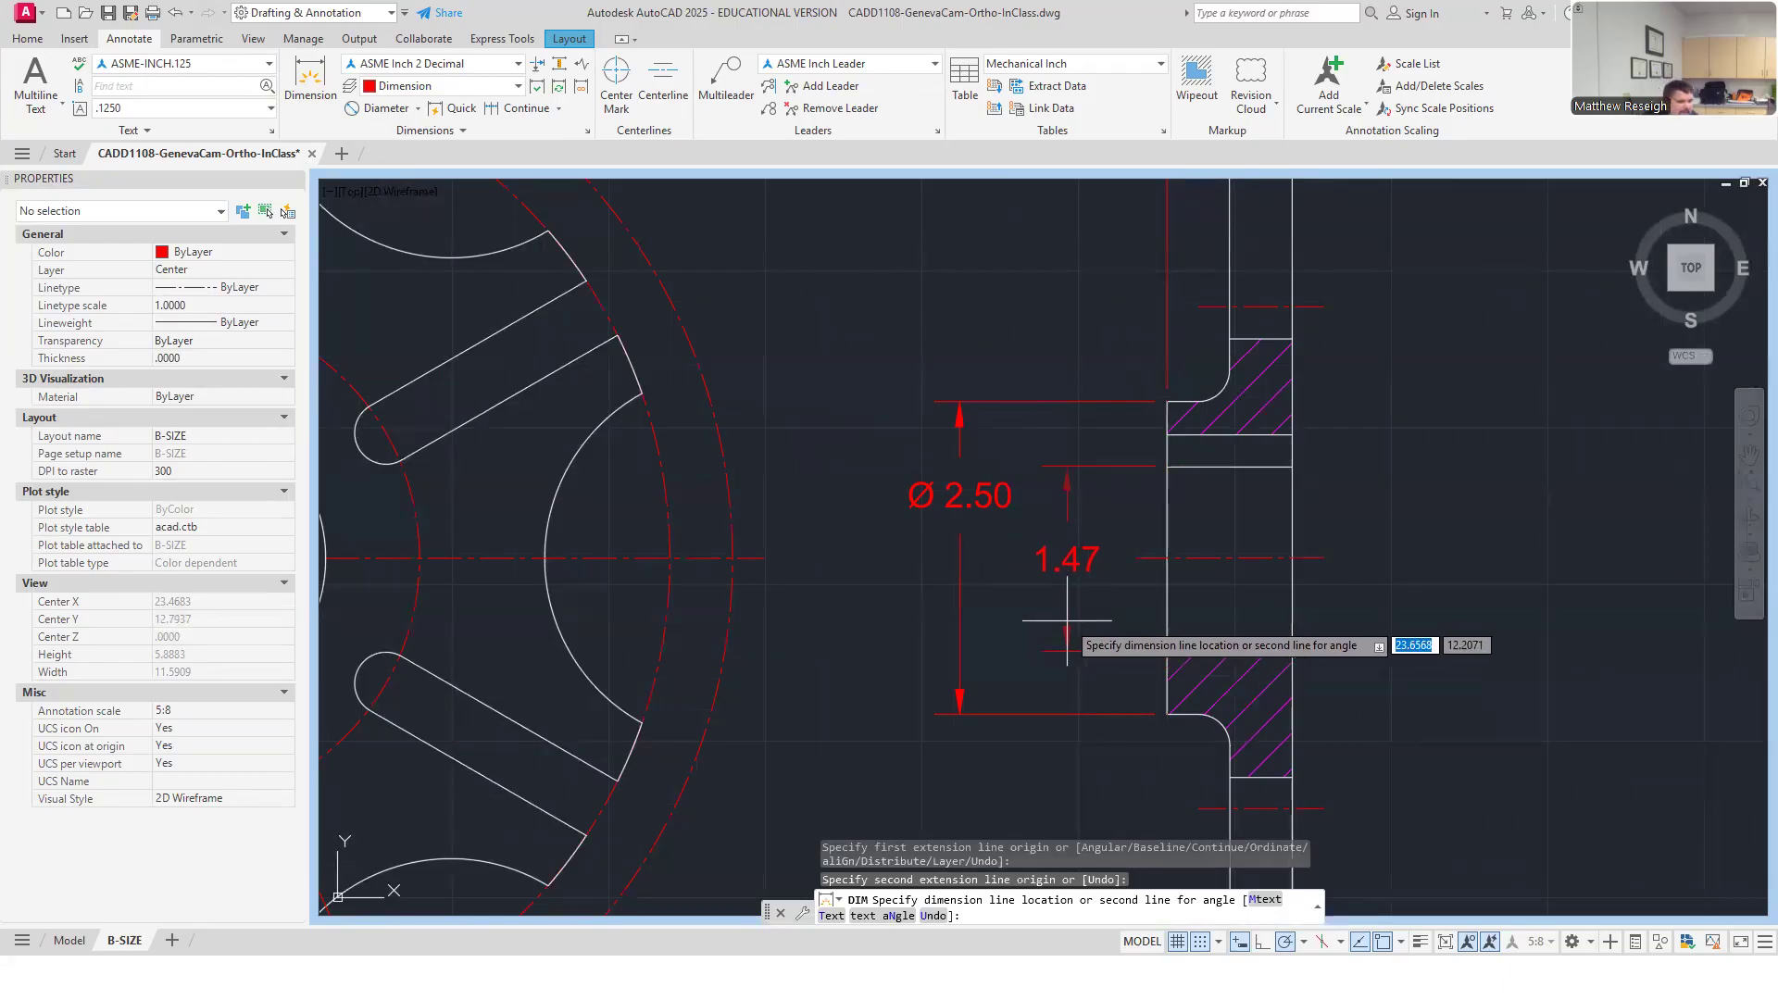
key("Escape")
Add a diameter dimension to the bore circle in the front view, placing its text outside the cam at the upper right.
scroll(1039, 557, "down", 4)
scroll(953, 583, "up", 3)
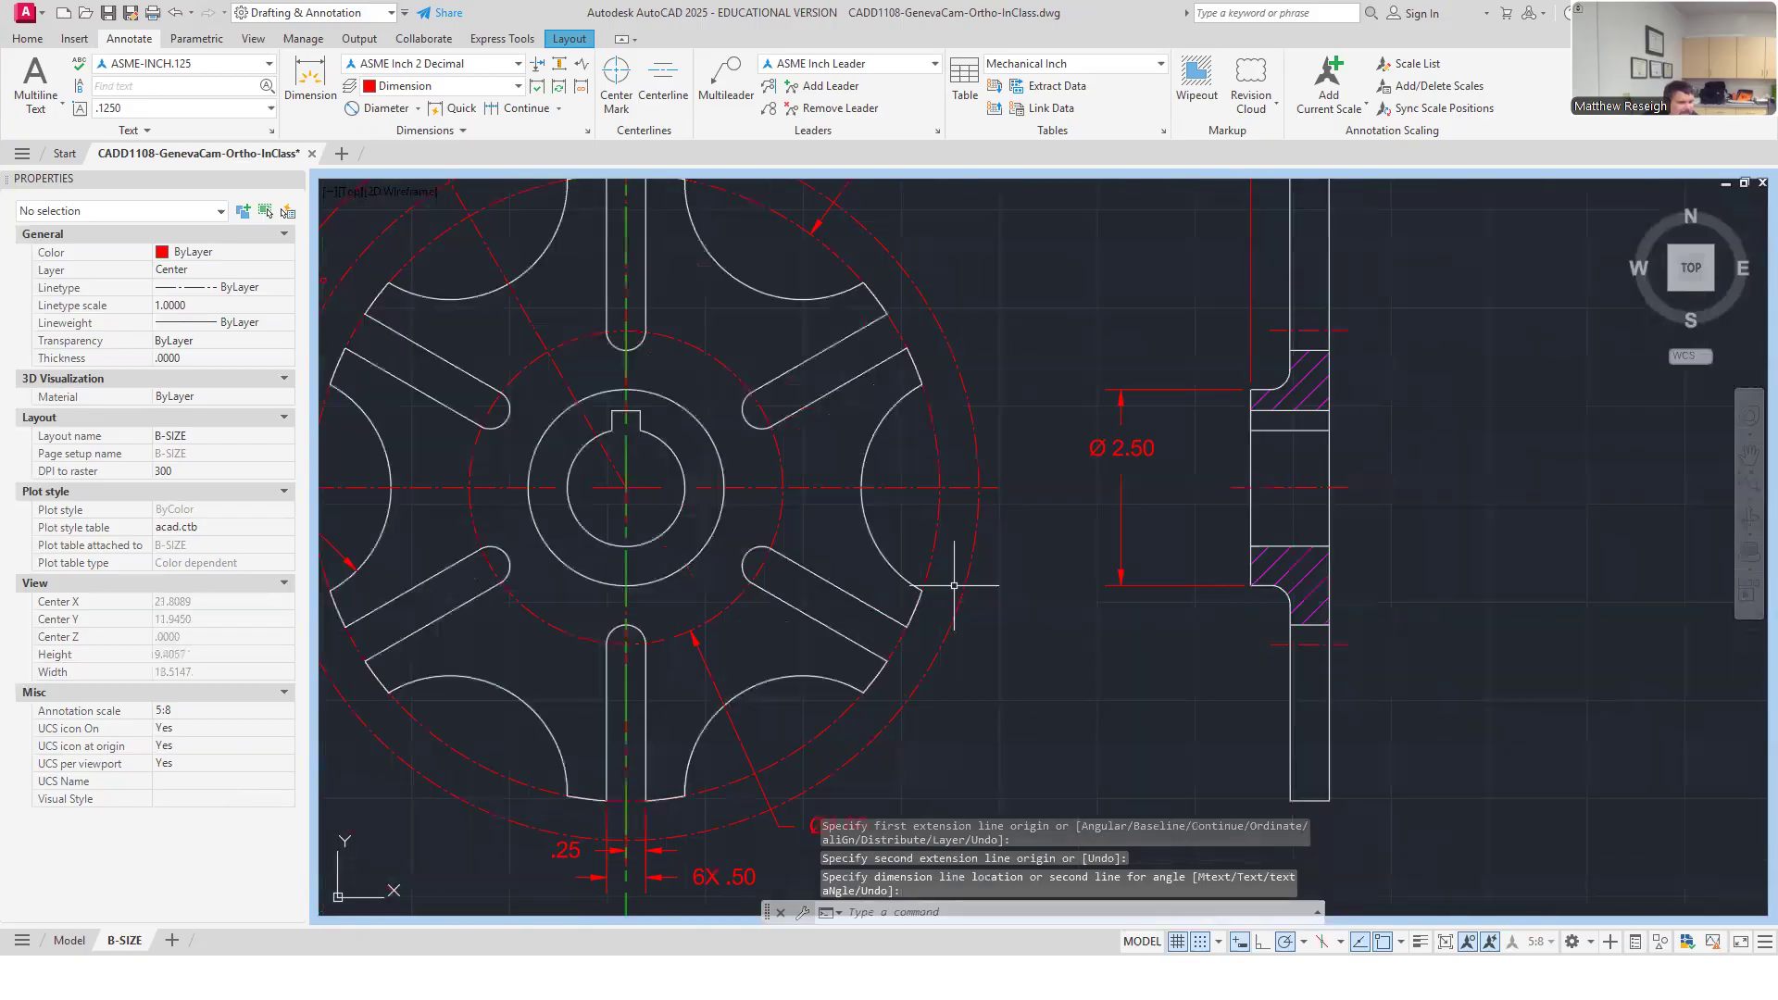
left_click(379, 107)
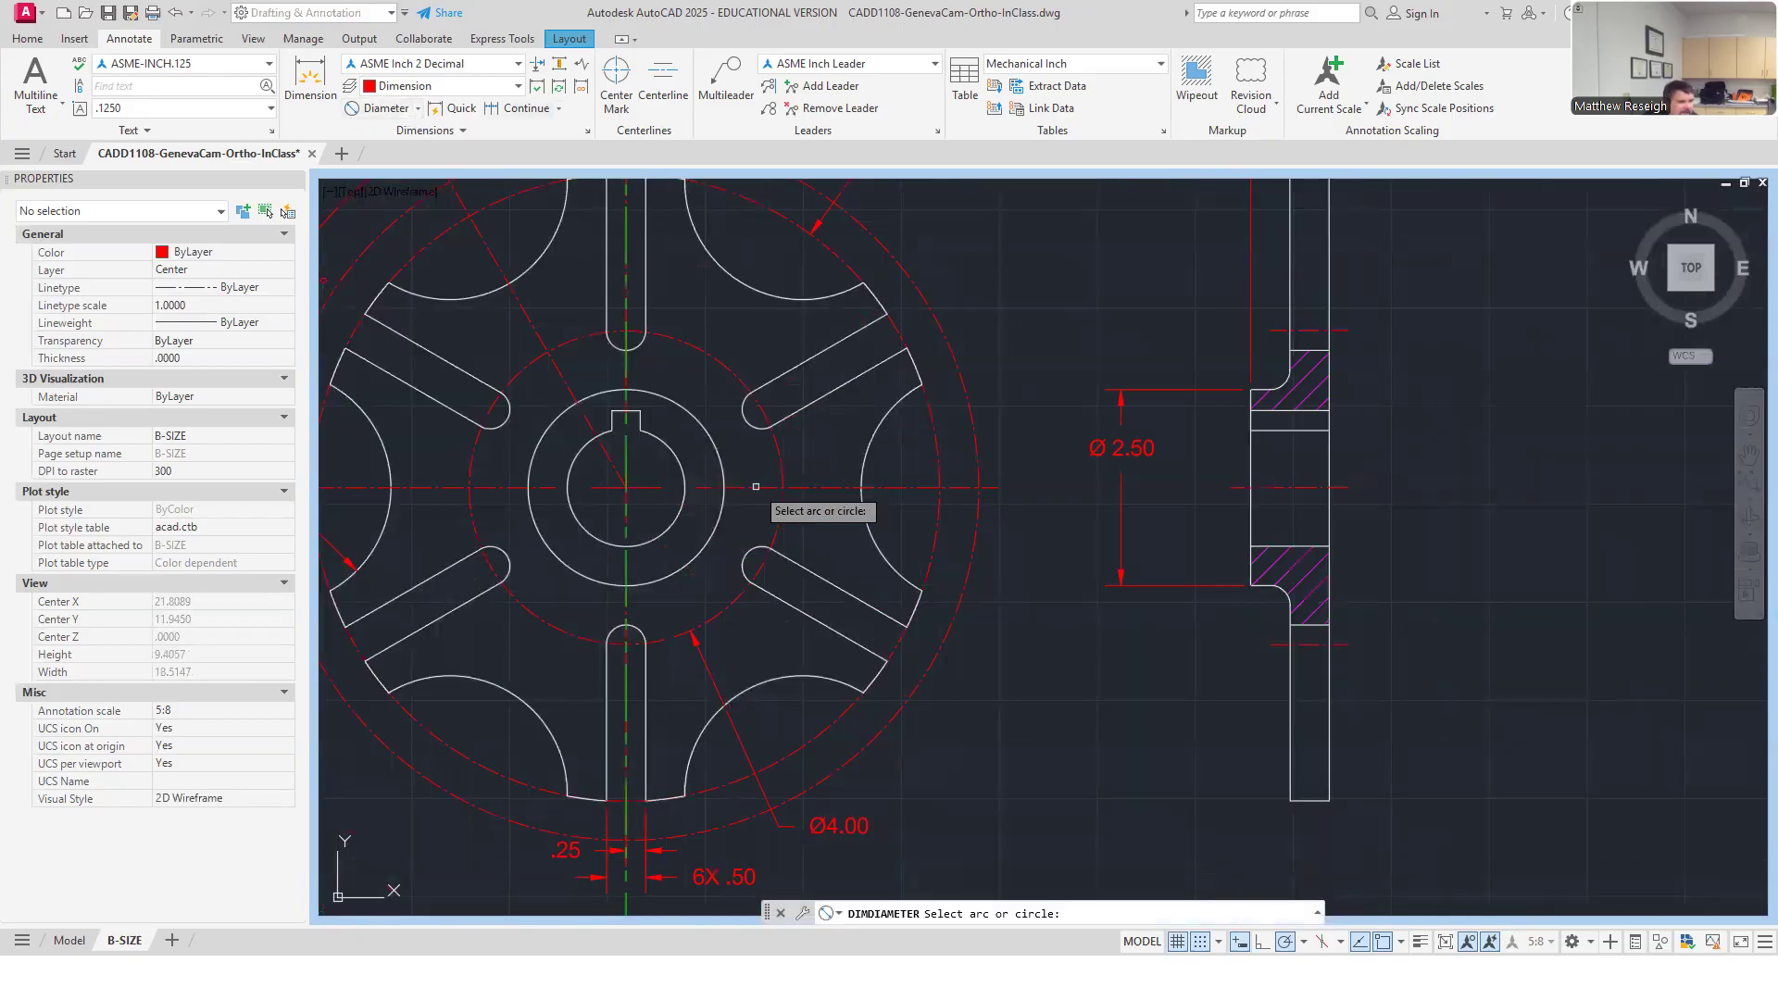
left_click(677, 460)
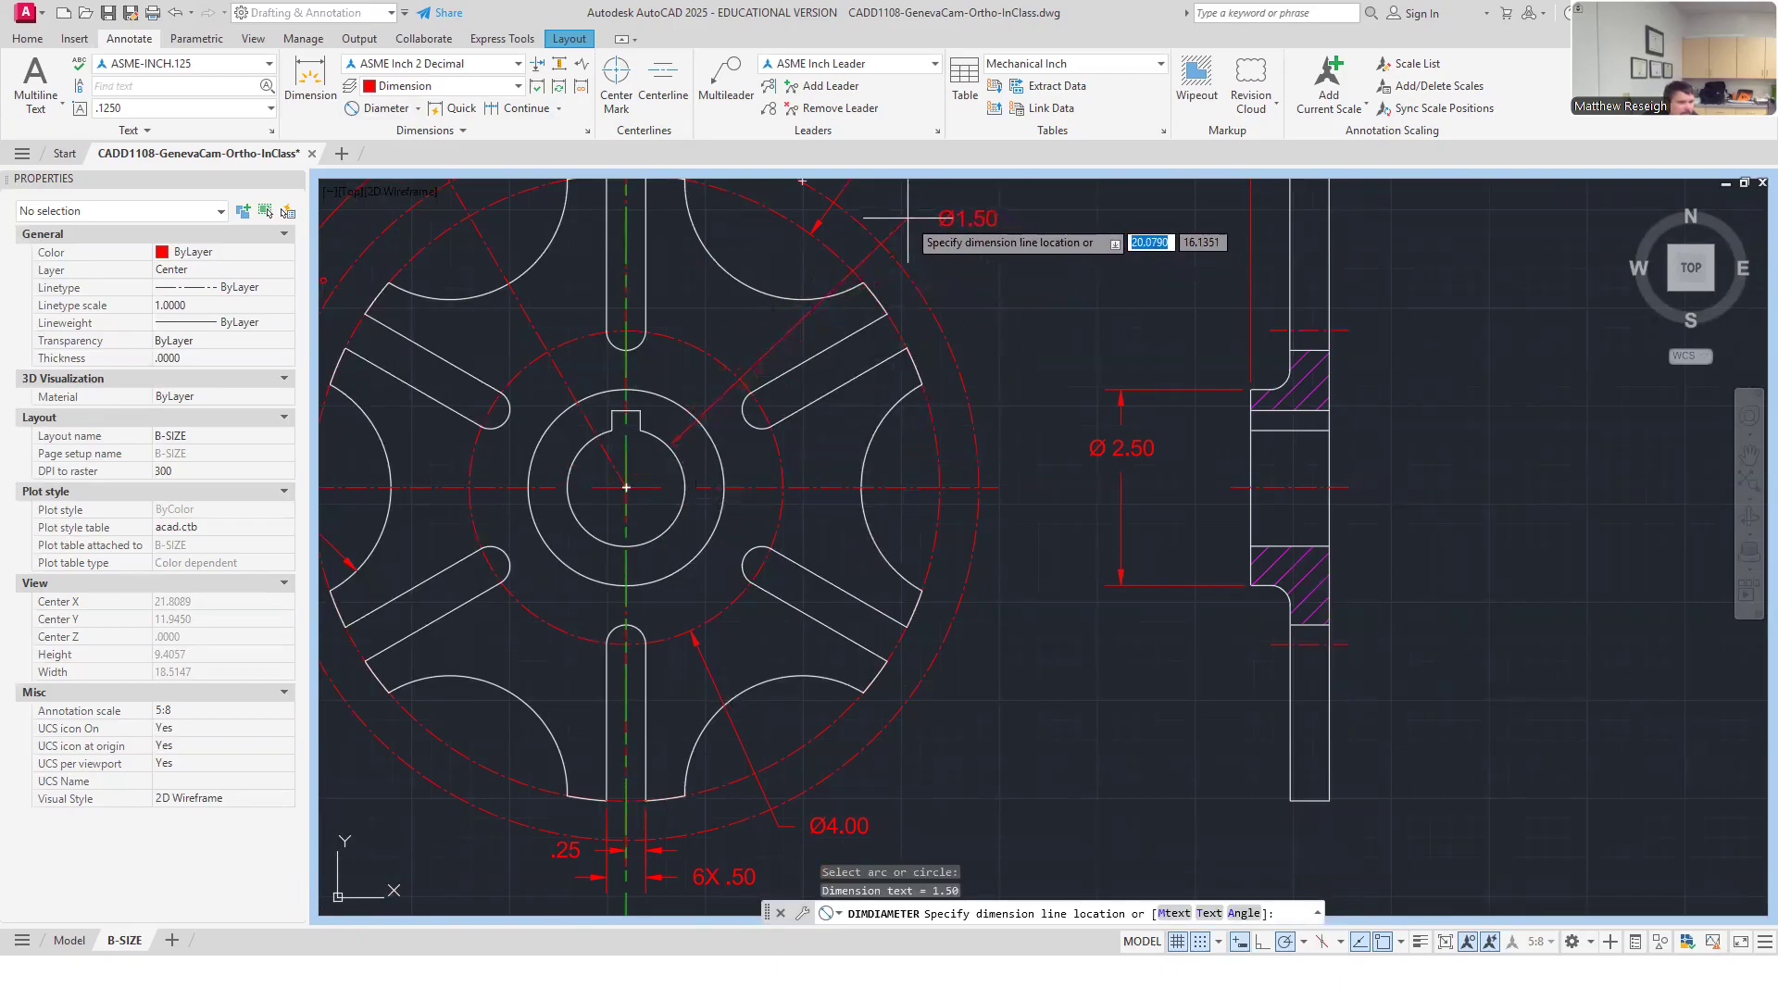
key("Escape")
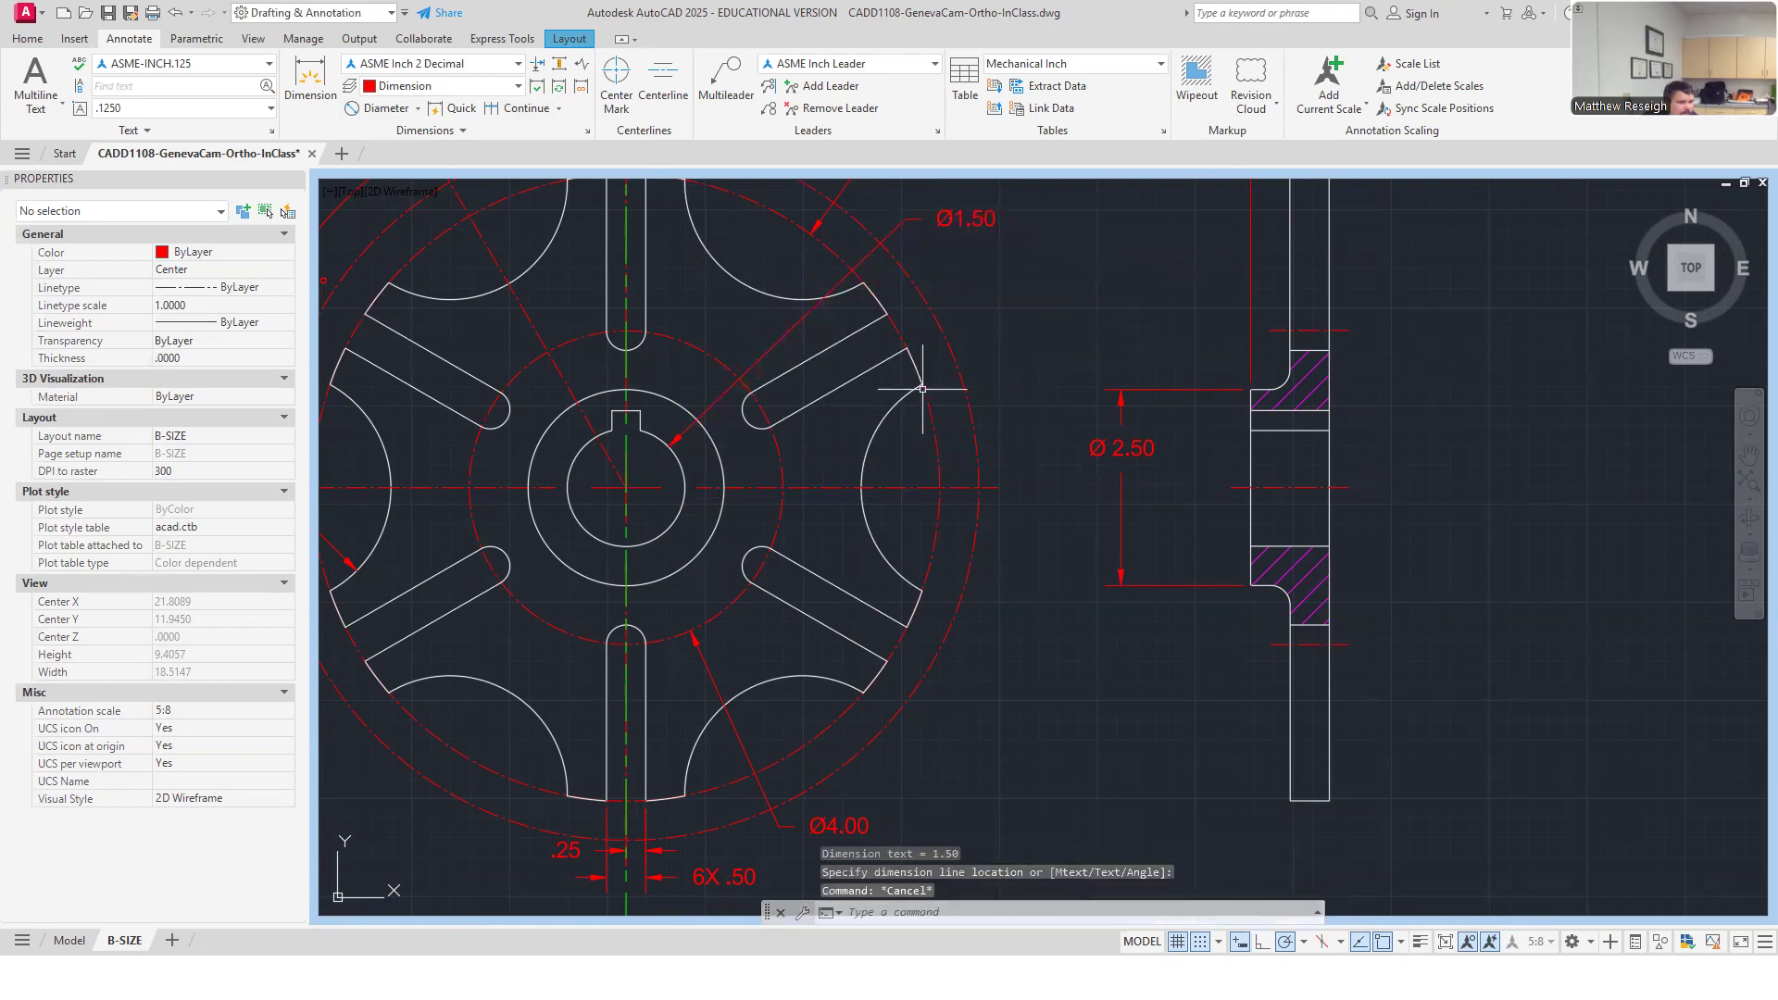
scroll(926, 370, "down", 3)
scroll(928, 303, "up", 1)
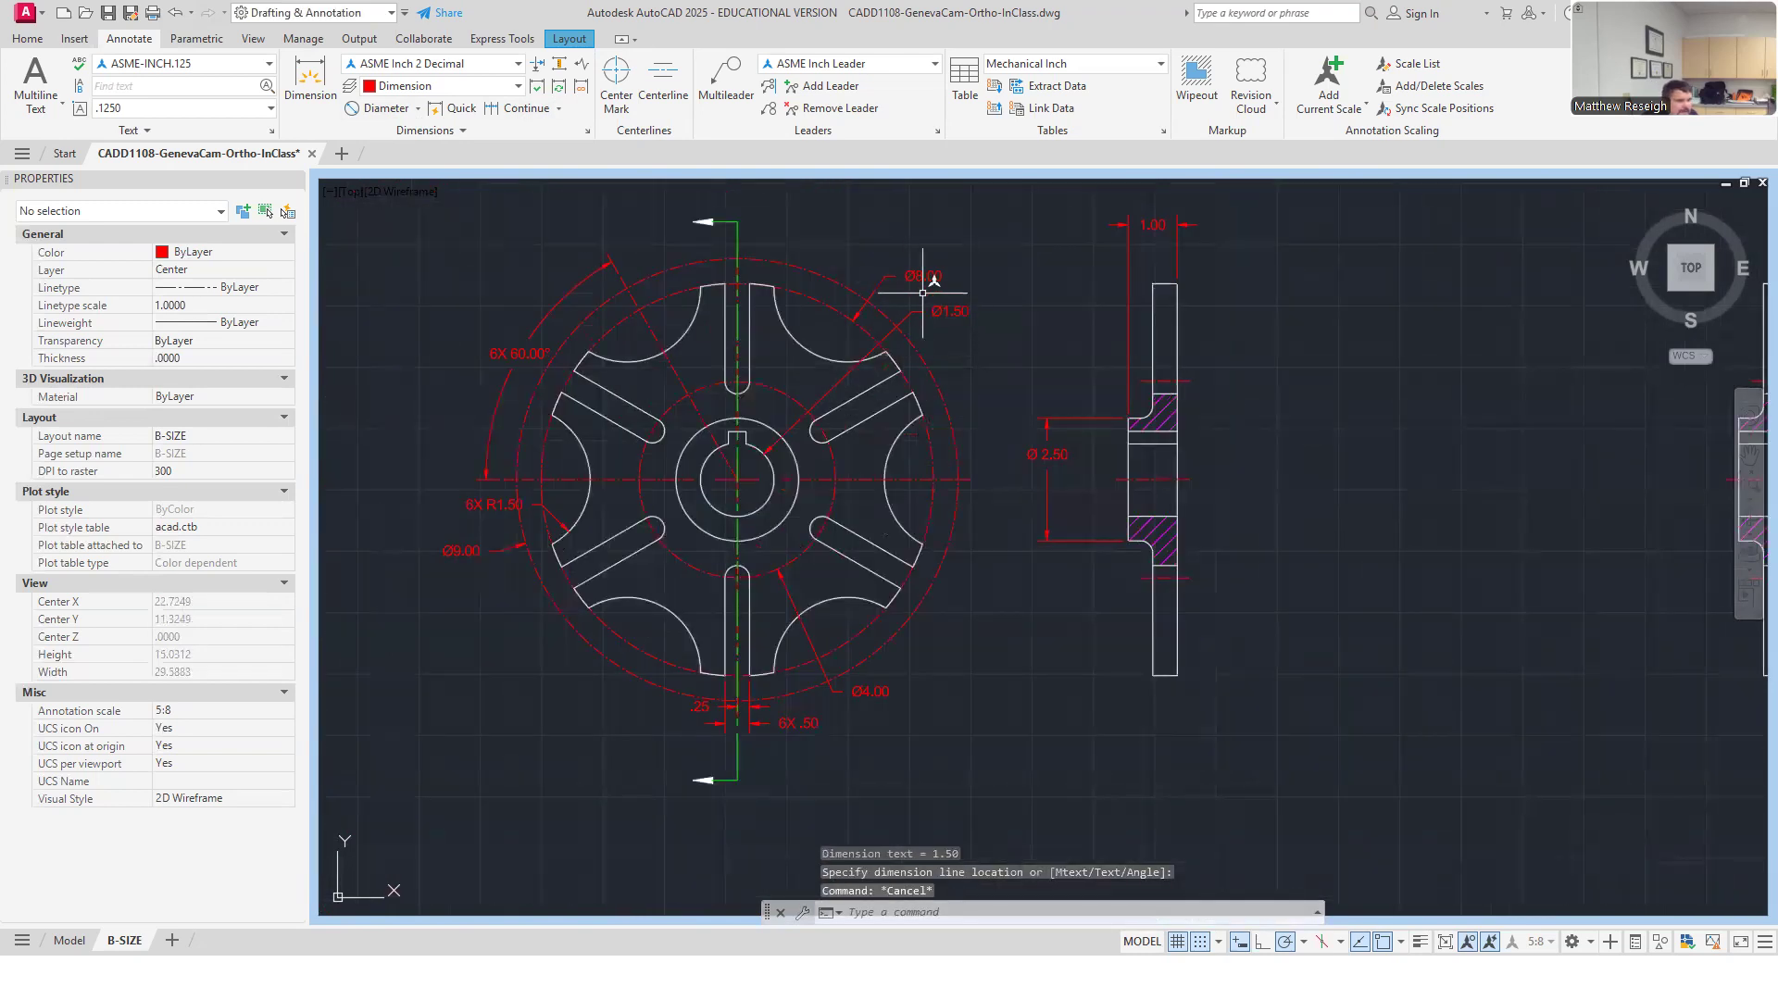
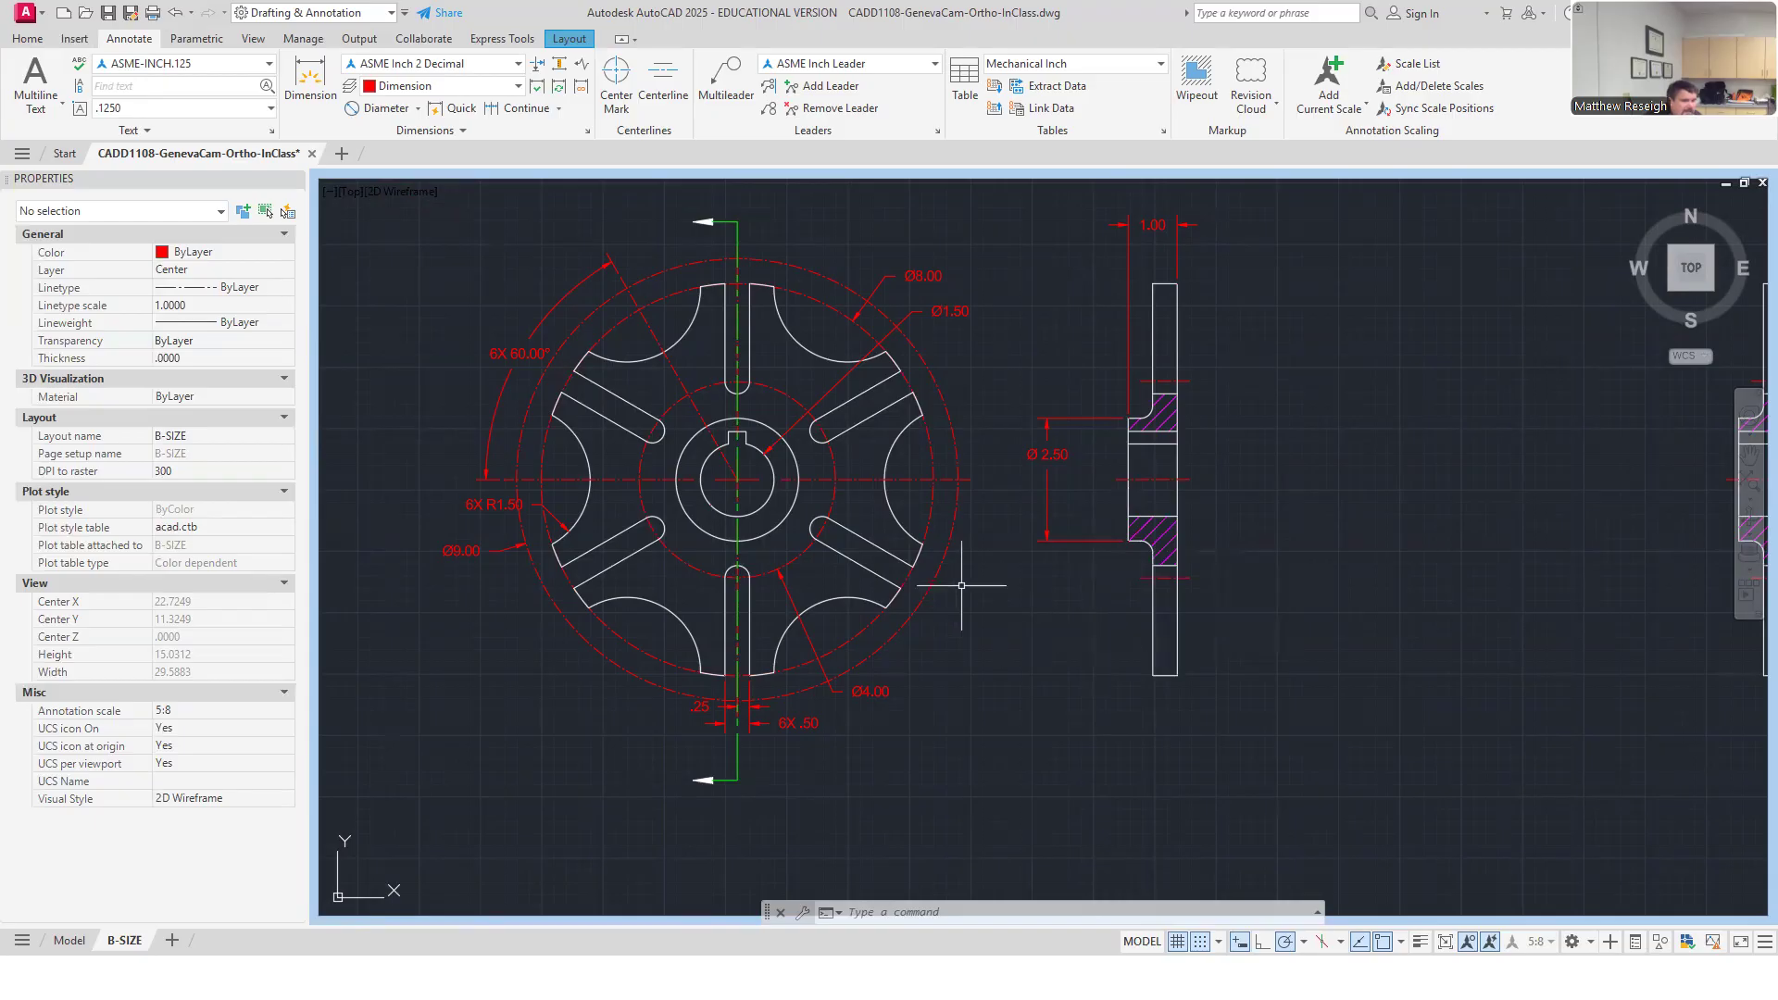
Dimension the vertical distance from the bore's bottom to the keyway's top edge, placing the dimension right of the front view.
scroll(733, 471, "up", 2)
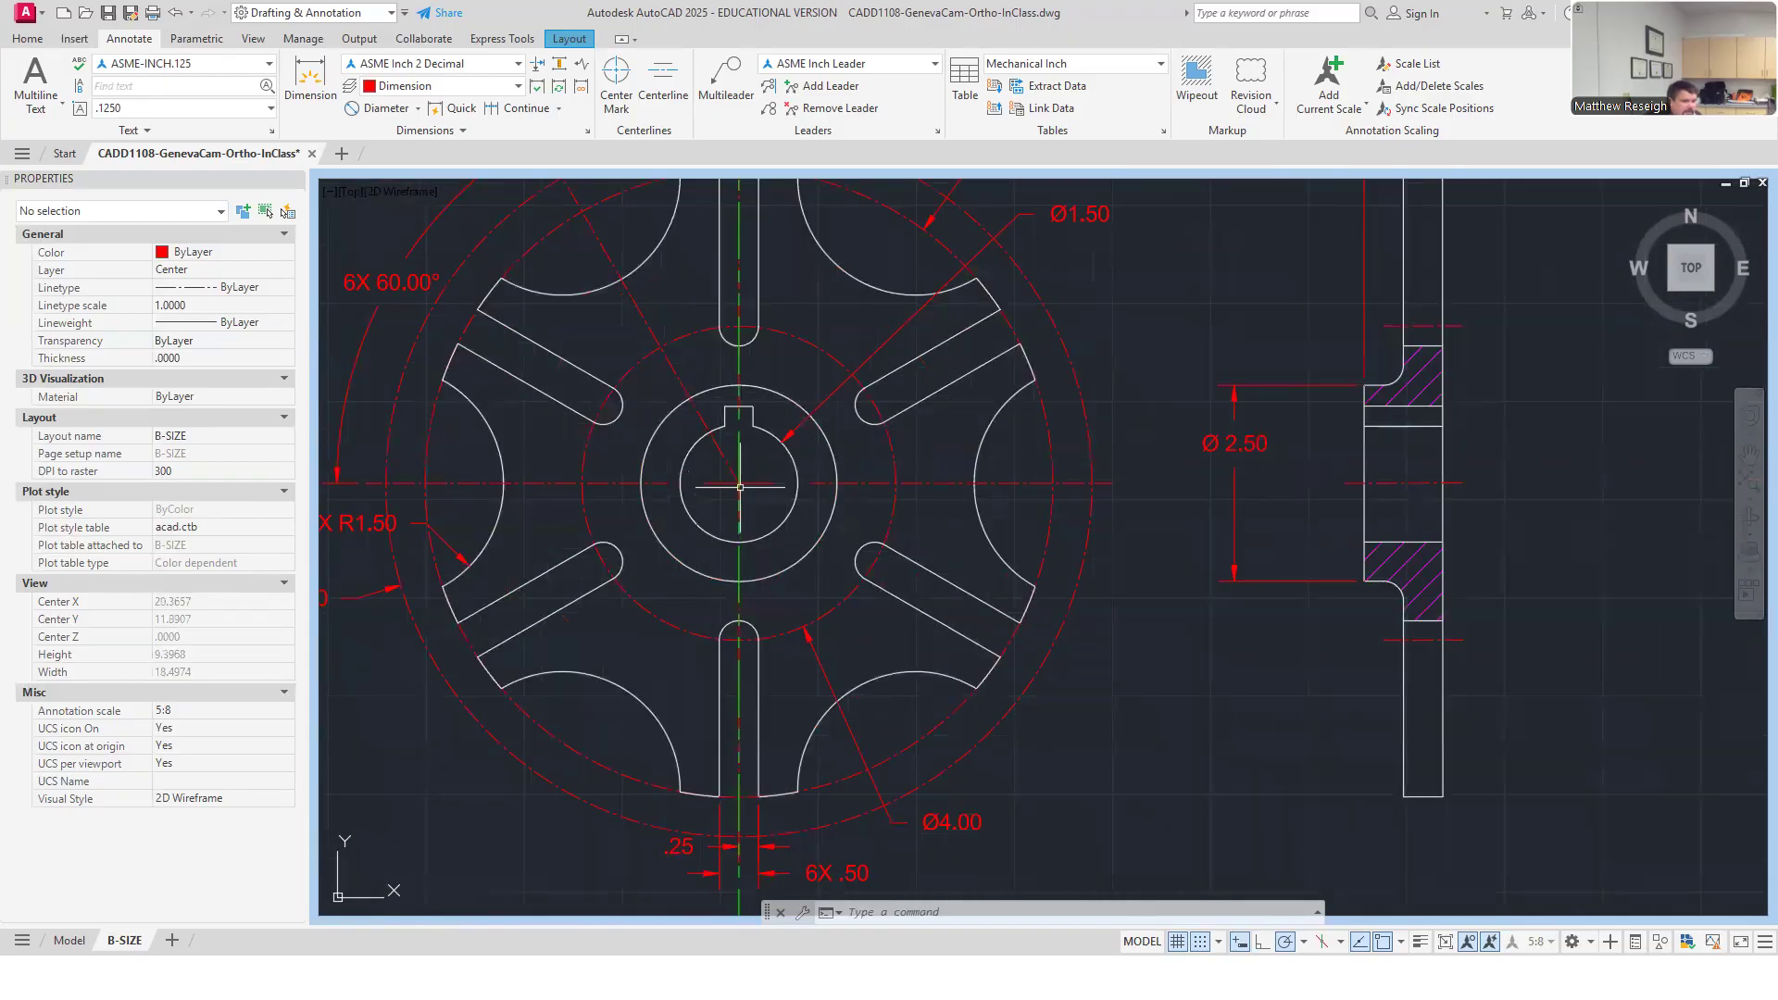
left_click(312, 97)
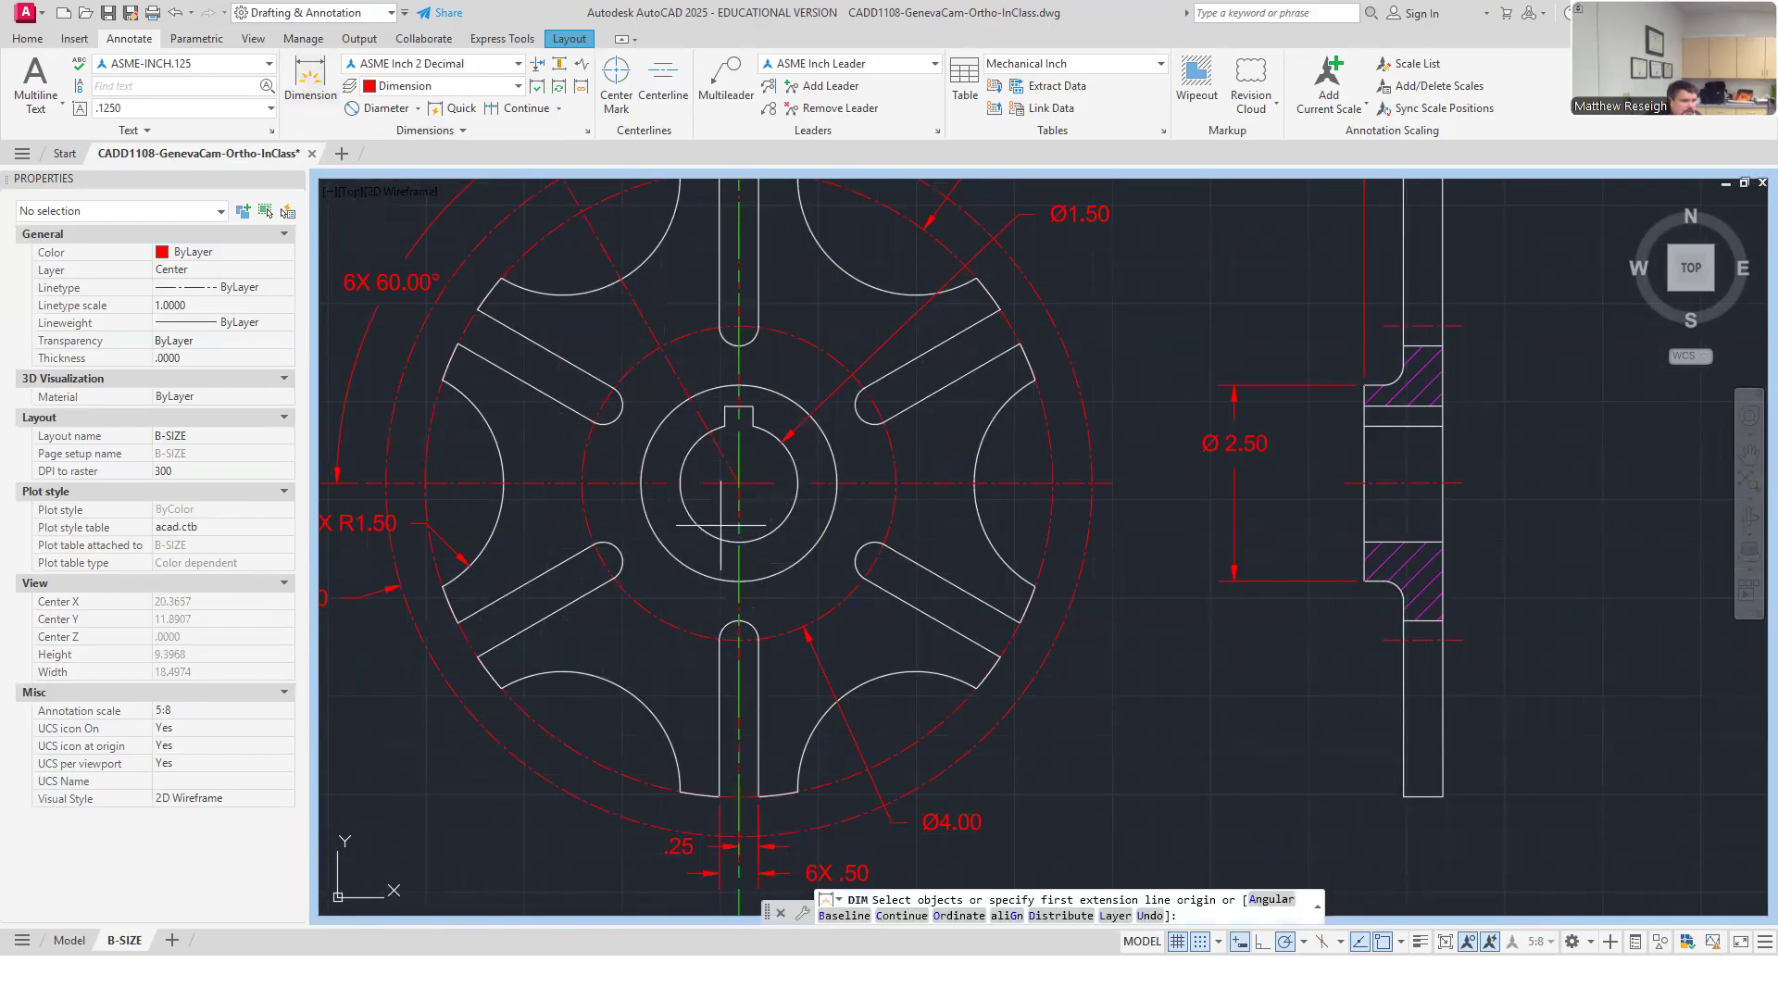
scroll(760, 559, "up", 4)
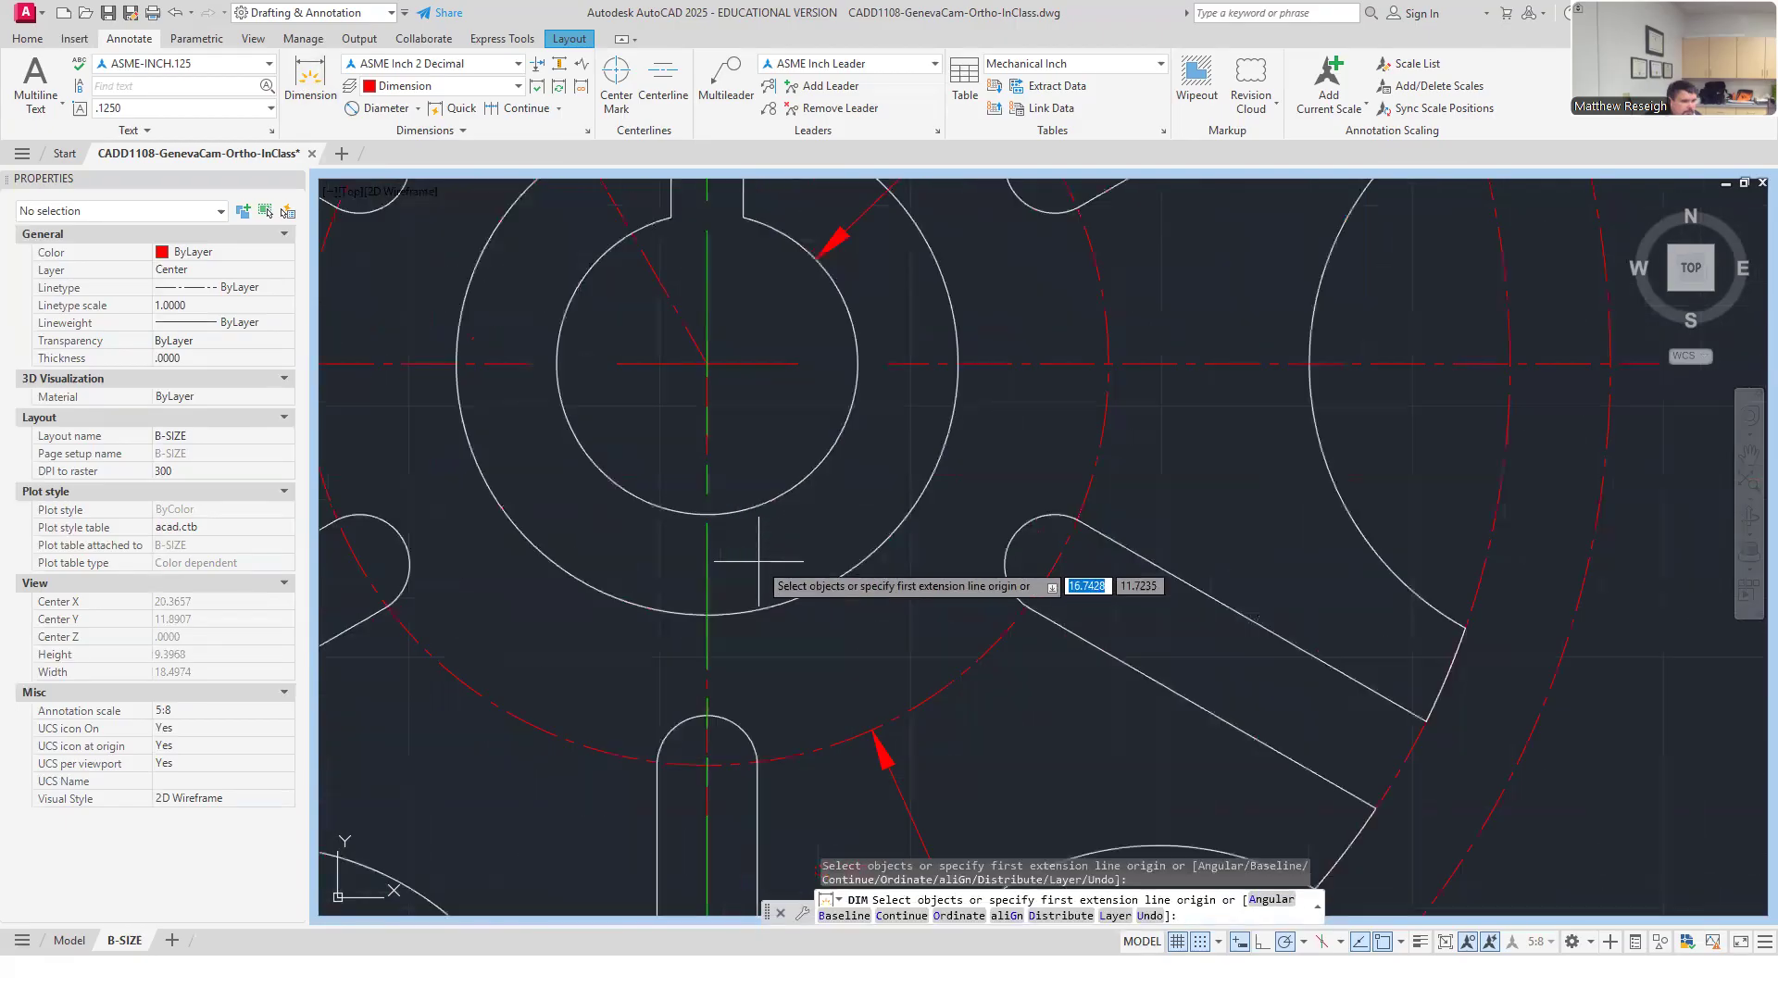
left_click(707, 513)
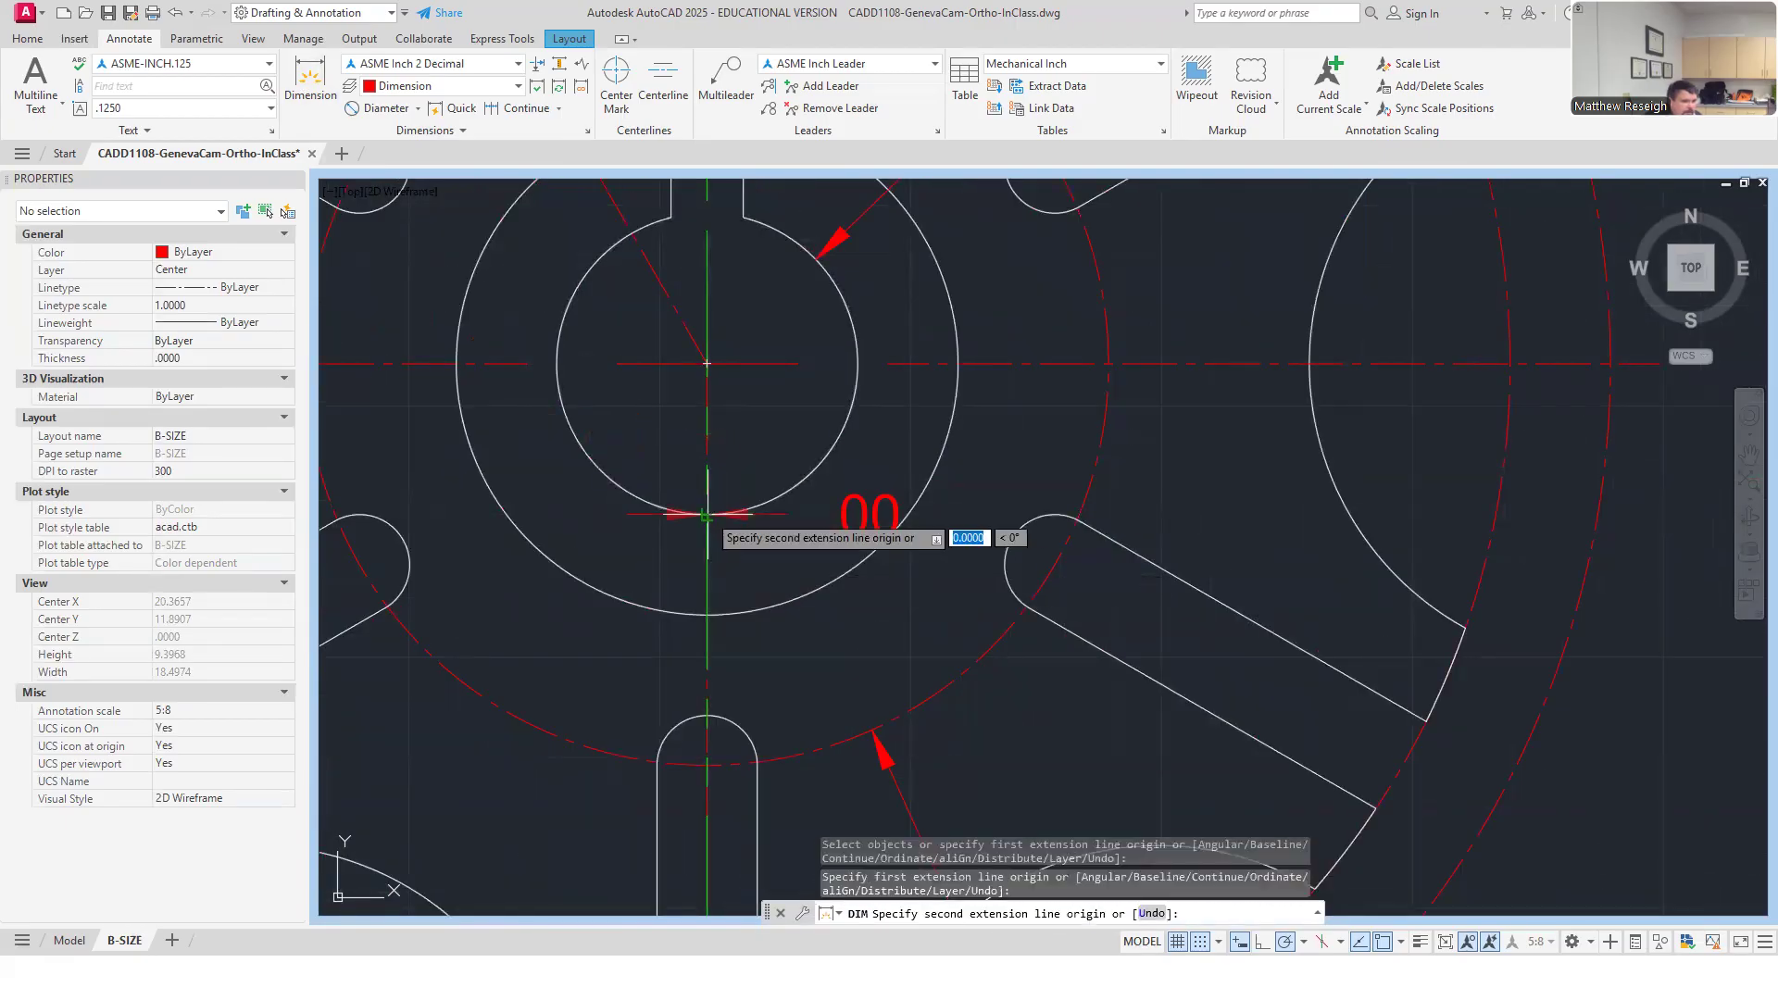
scroll(707, 514, "down", 2)
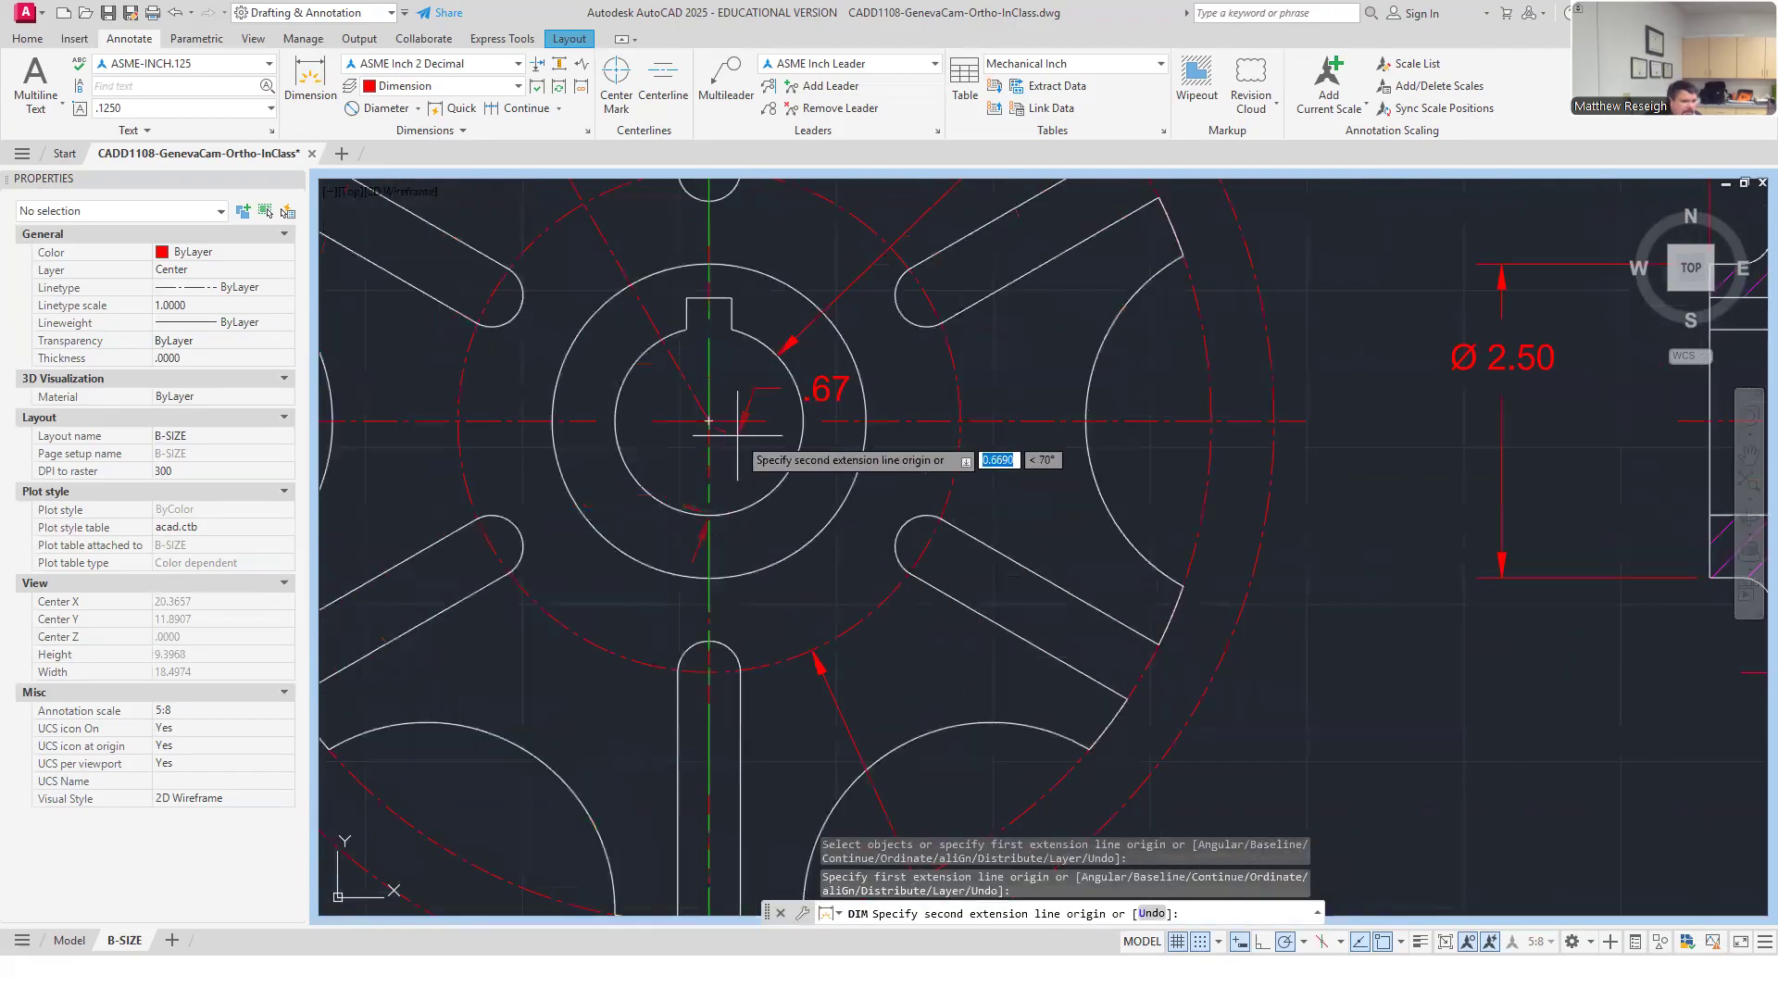
left_click(708, 298)
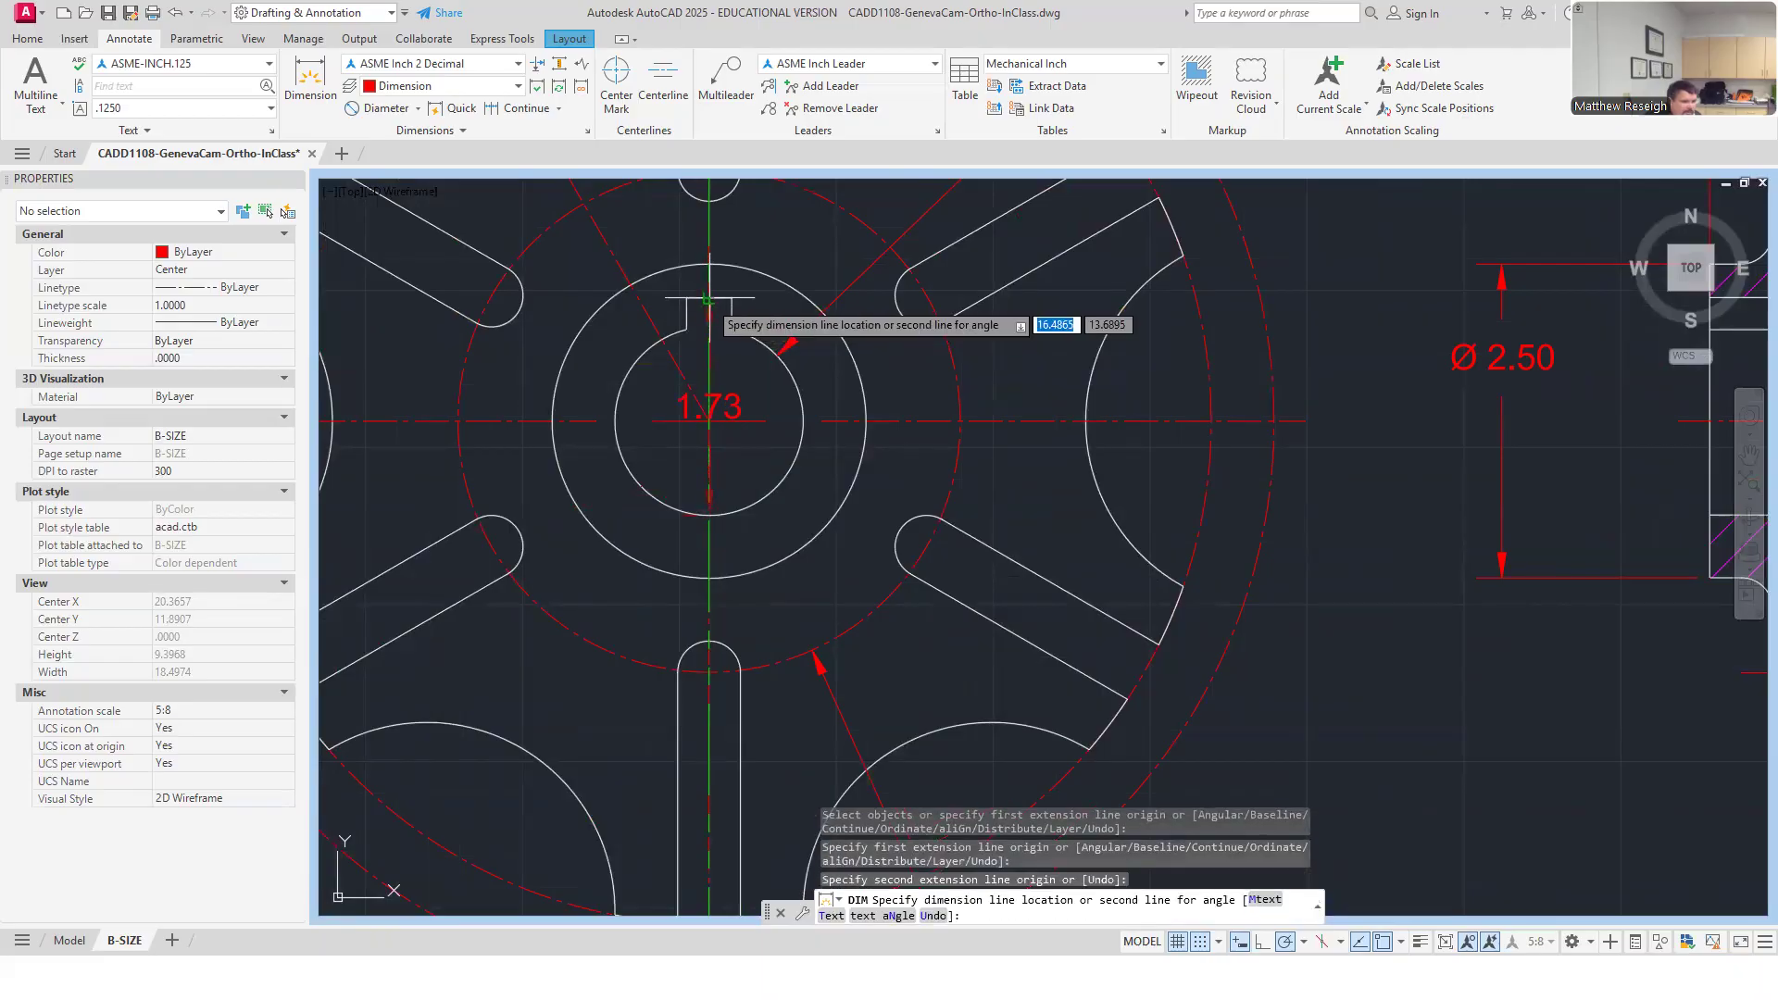
left_click(1347, 405)
key("Escape")
Move the bore-to-keyway height dimension's text up along its dimension line, above the horizontal centerline.
scroll(1357, 520, "down", 3)
scroll(1373, 497, "up", 3)
left_click(1342, 500)
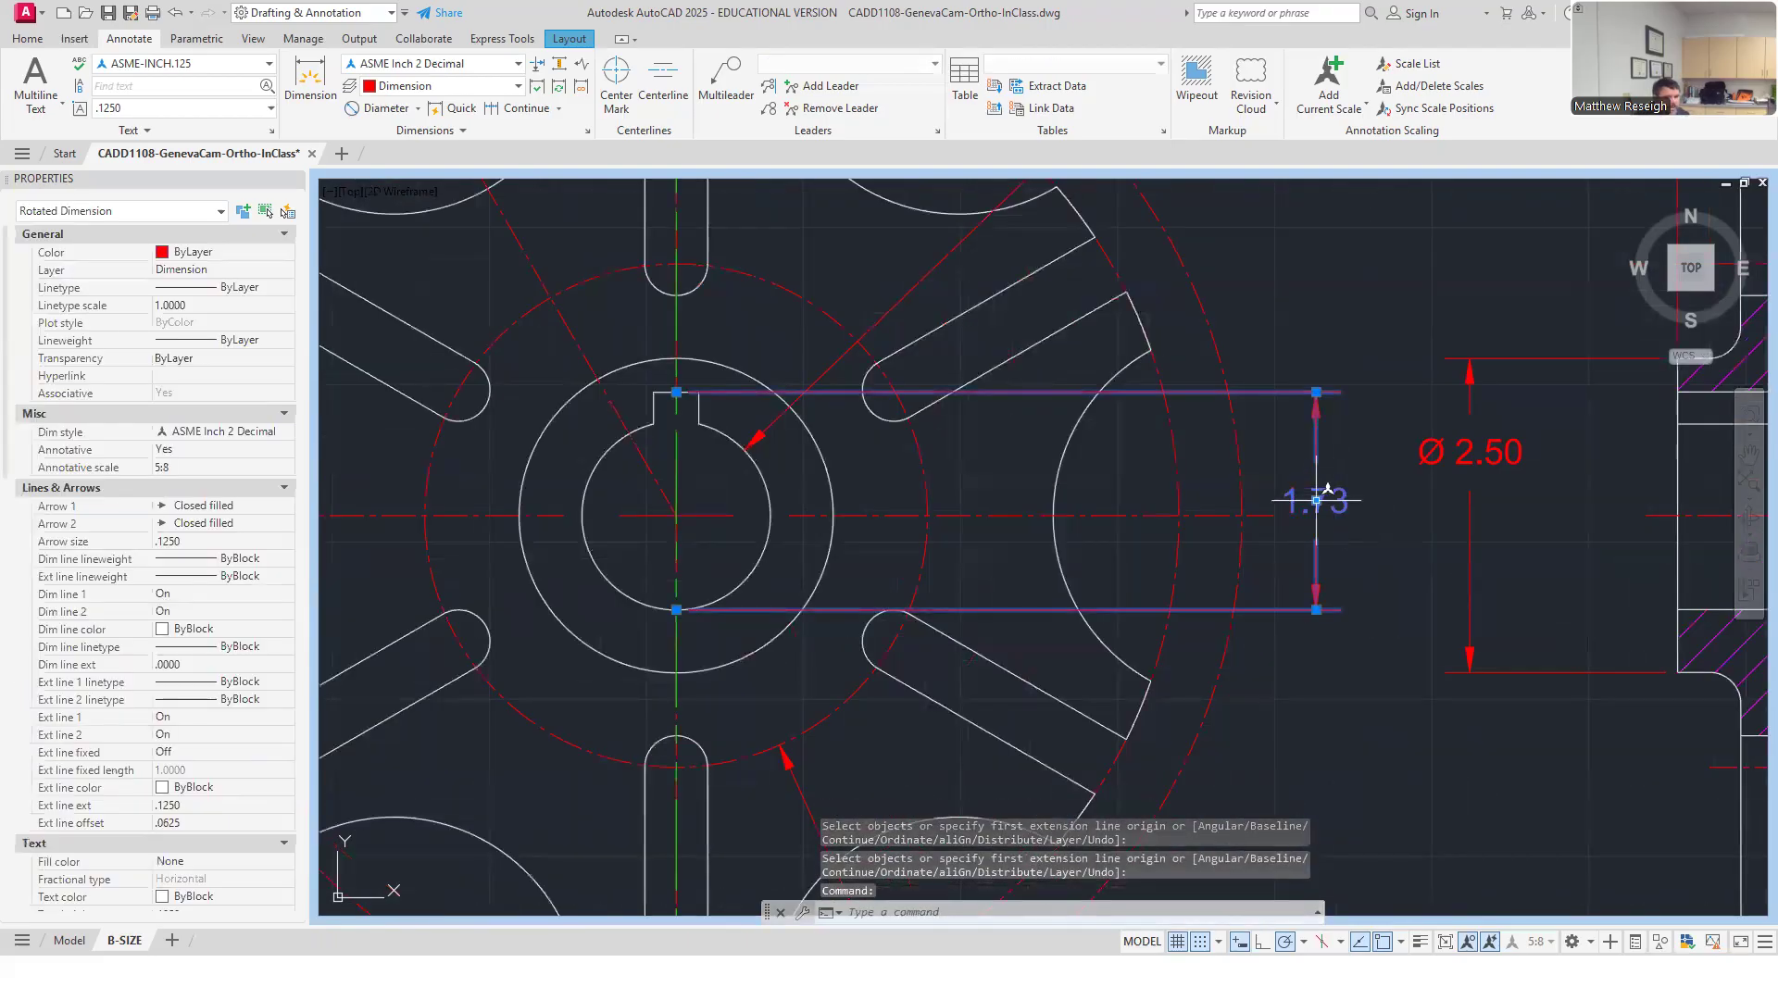
left_click(1315, 498)
key("Escape")
key("Escape")
scroll(1316, 515, "down", 4)
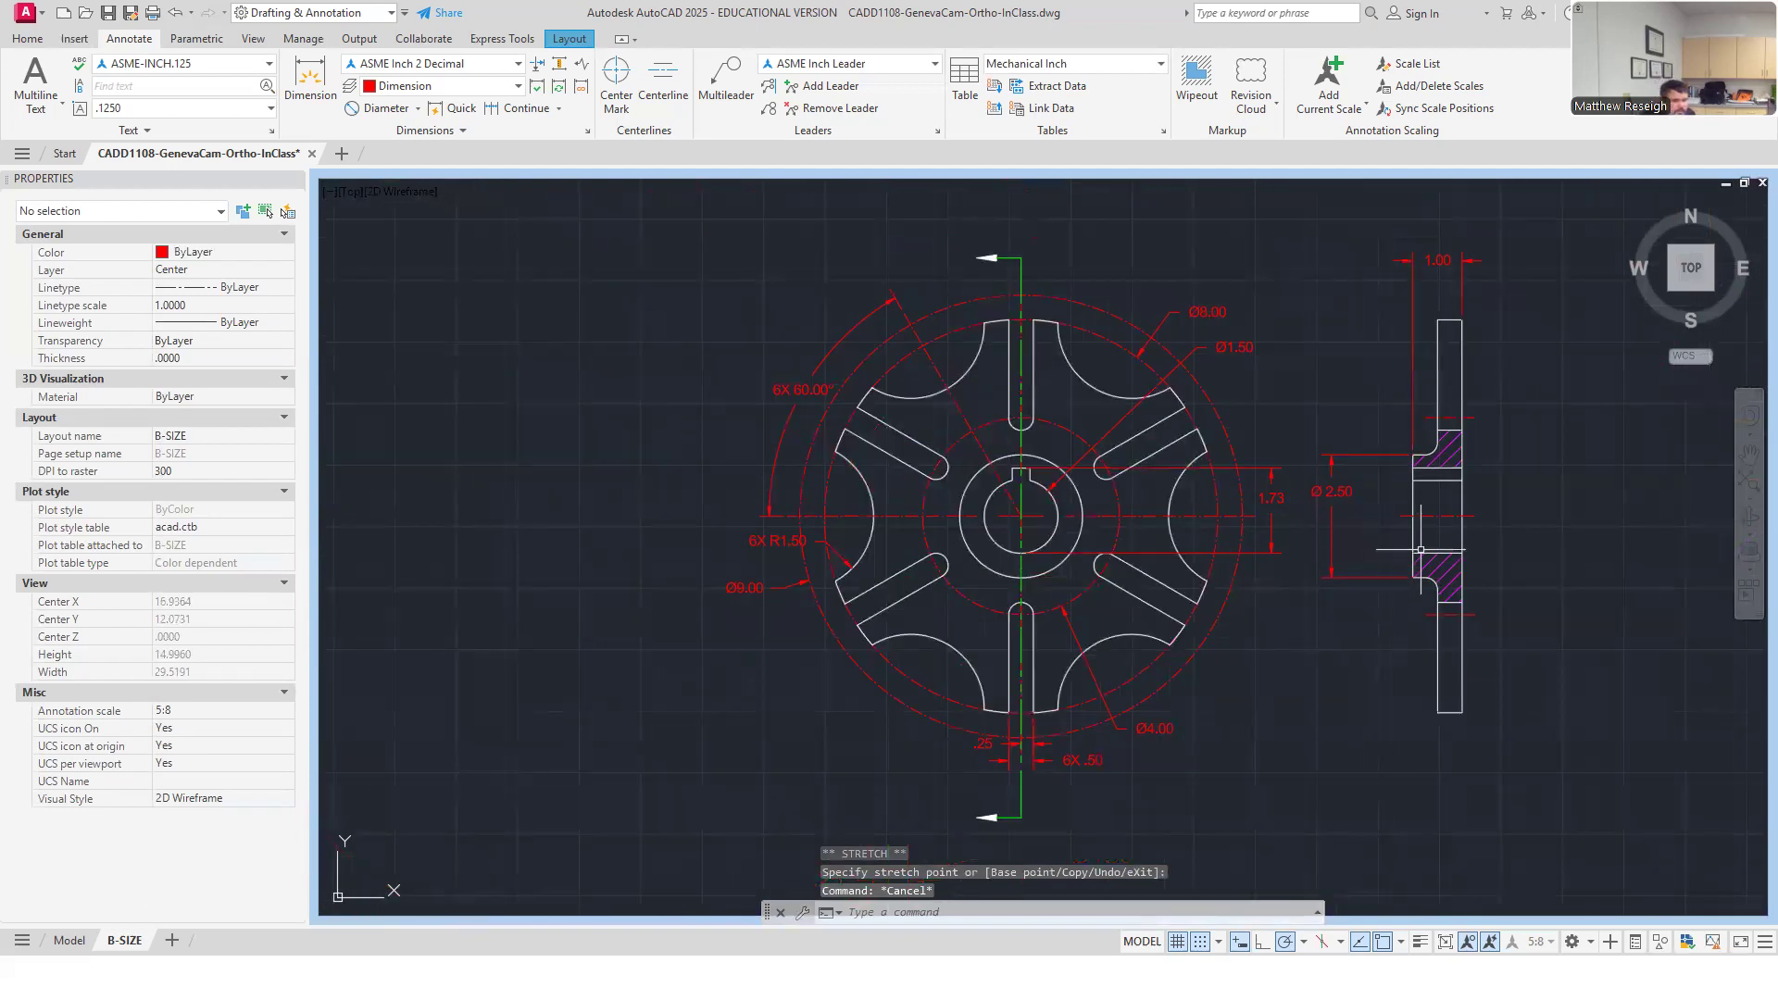
Move the section view's Ø 2.50 hub dimension right, closer to the hub face.
scroll(1431, 548, "up", 2)
left_click(1315, 453)
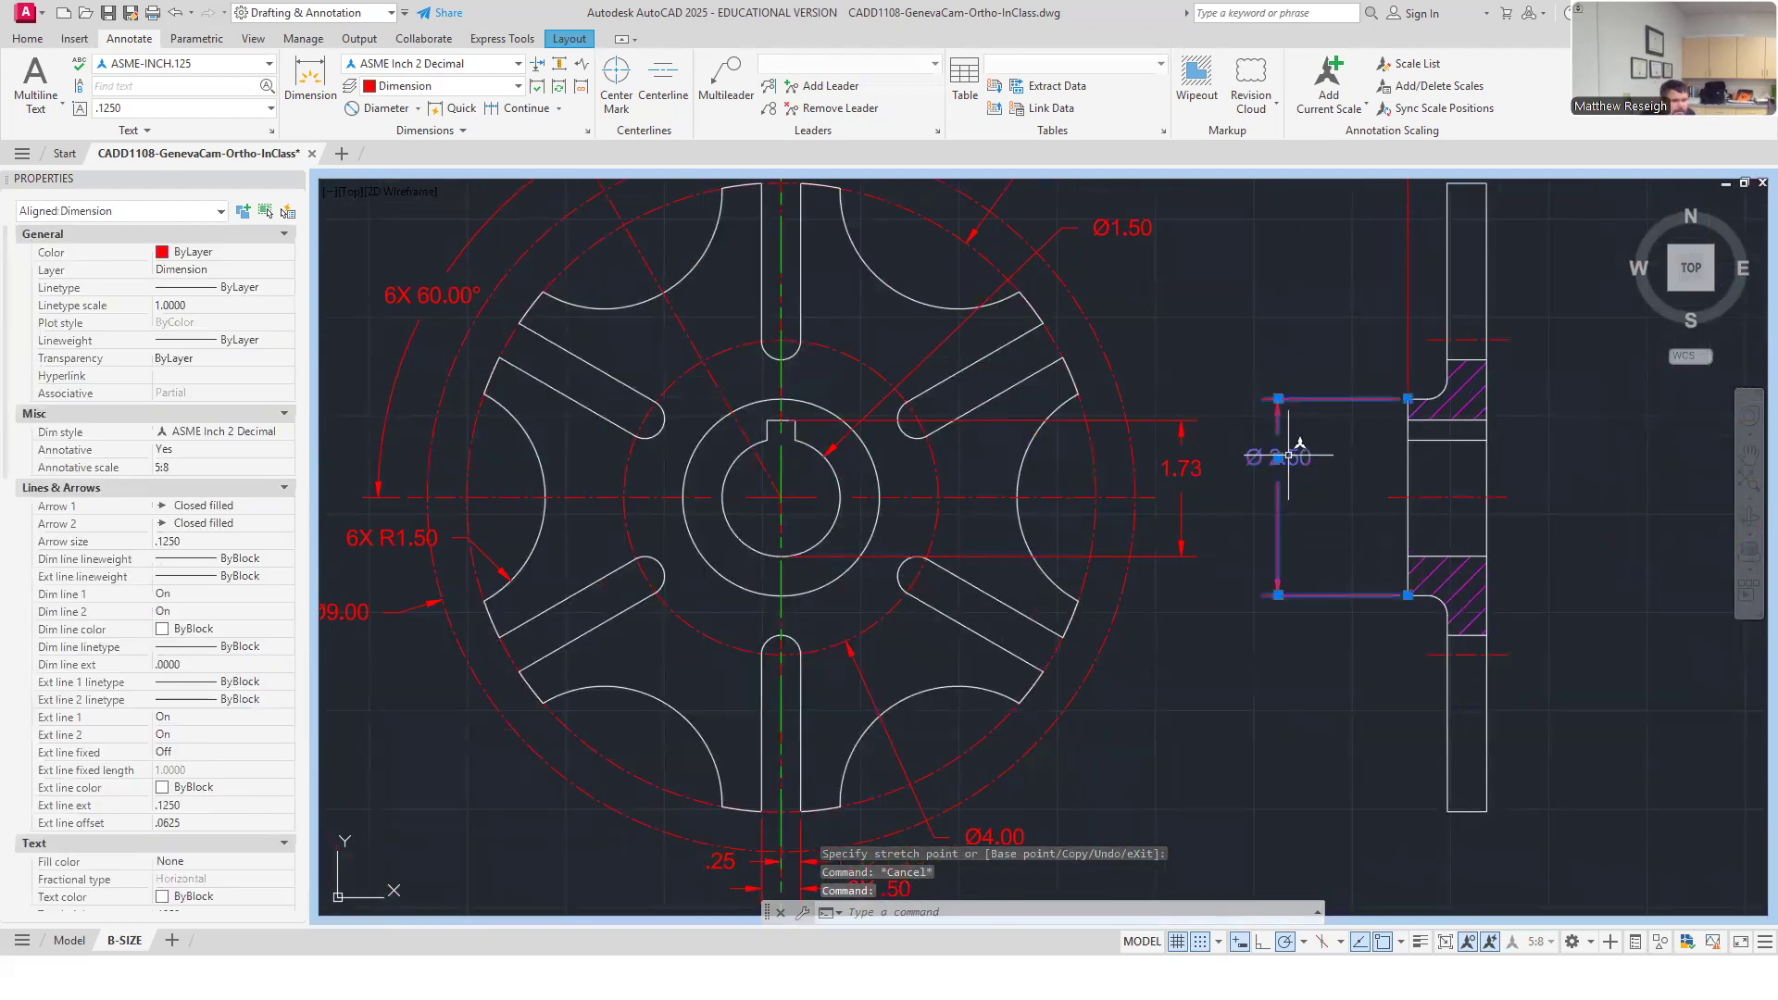
left_click(1277, 457)
key("Escape")
key("Escape")
key("Escape")
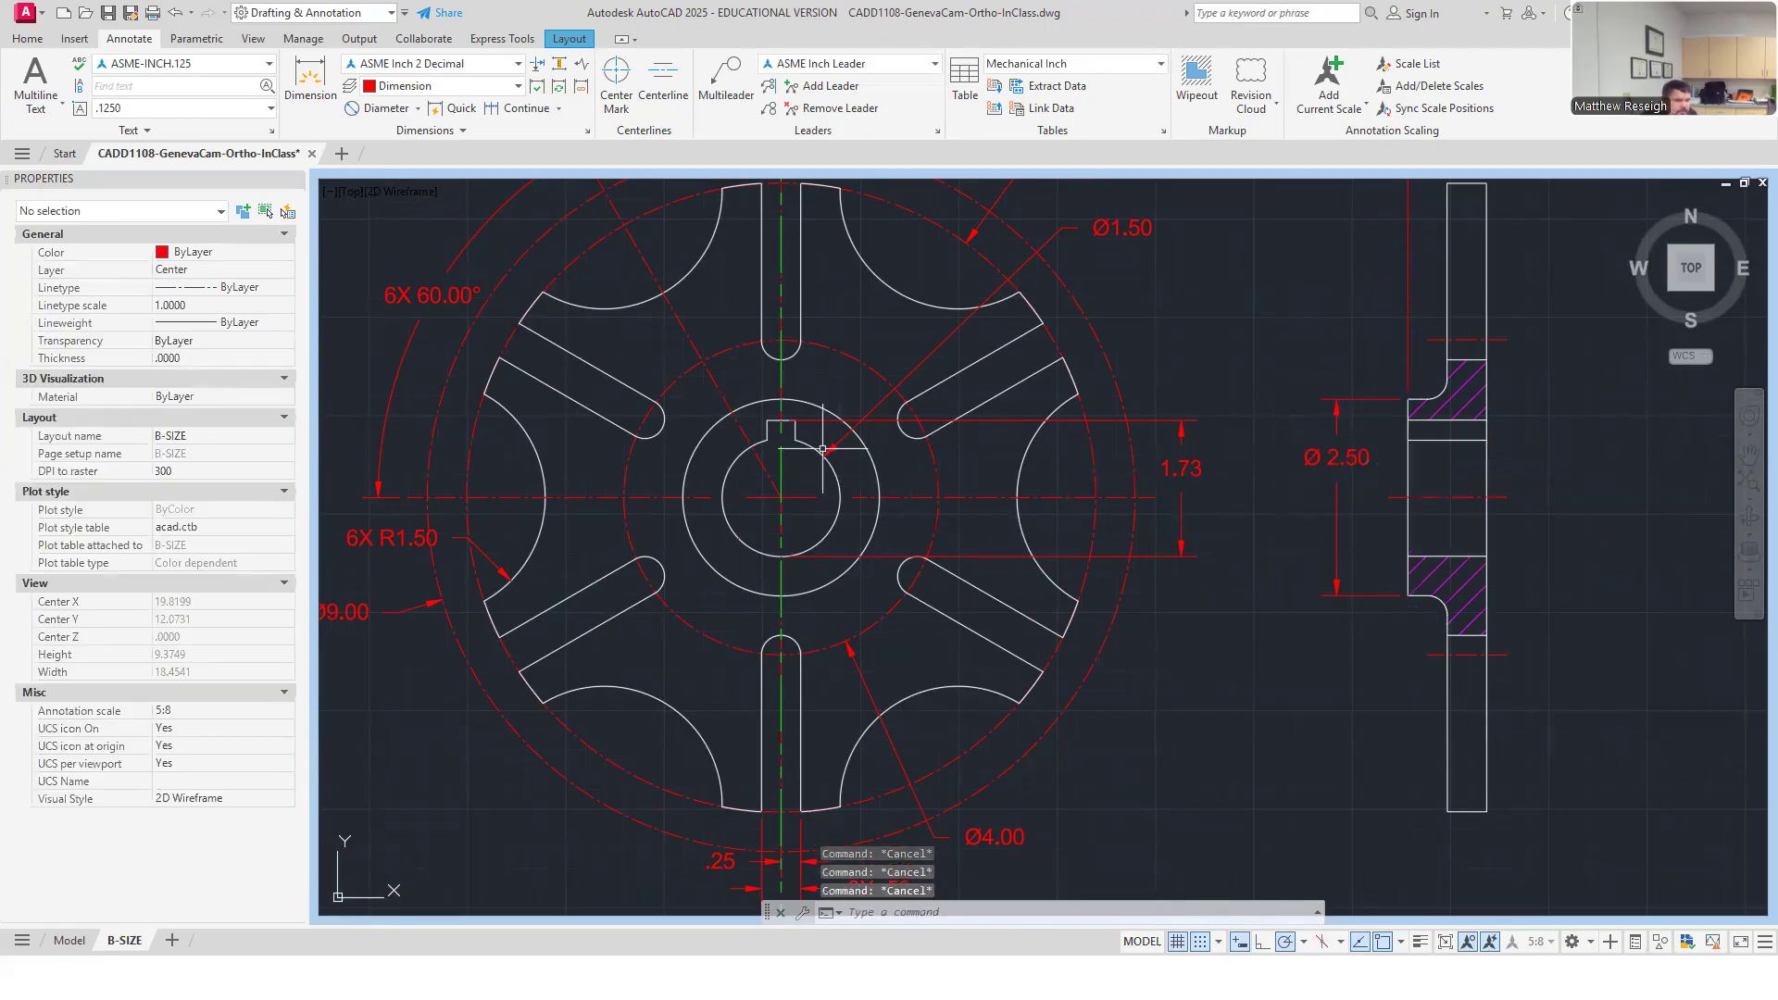
scroll(855, 542, "down", 2)
scroll(820, 524, "up", 2)
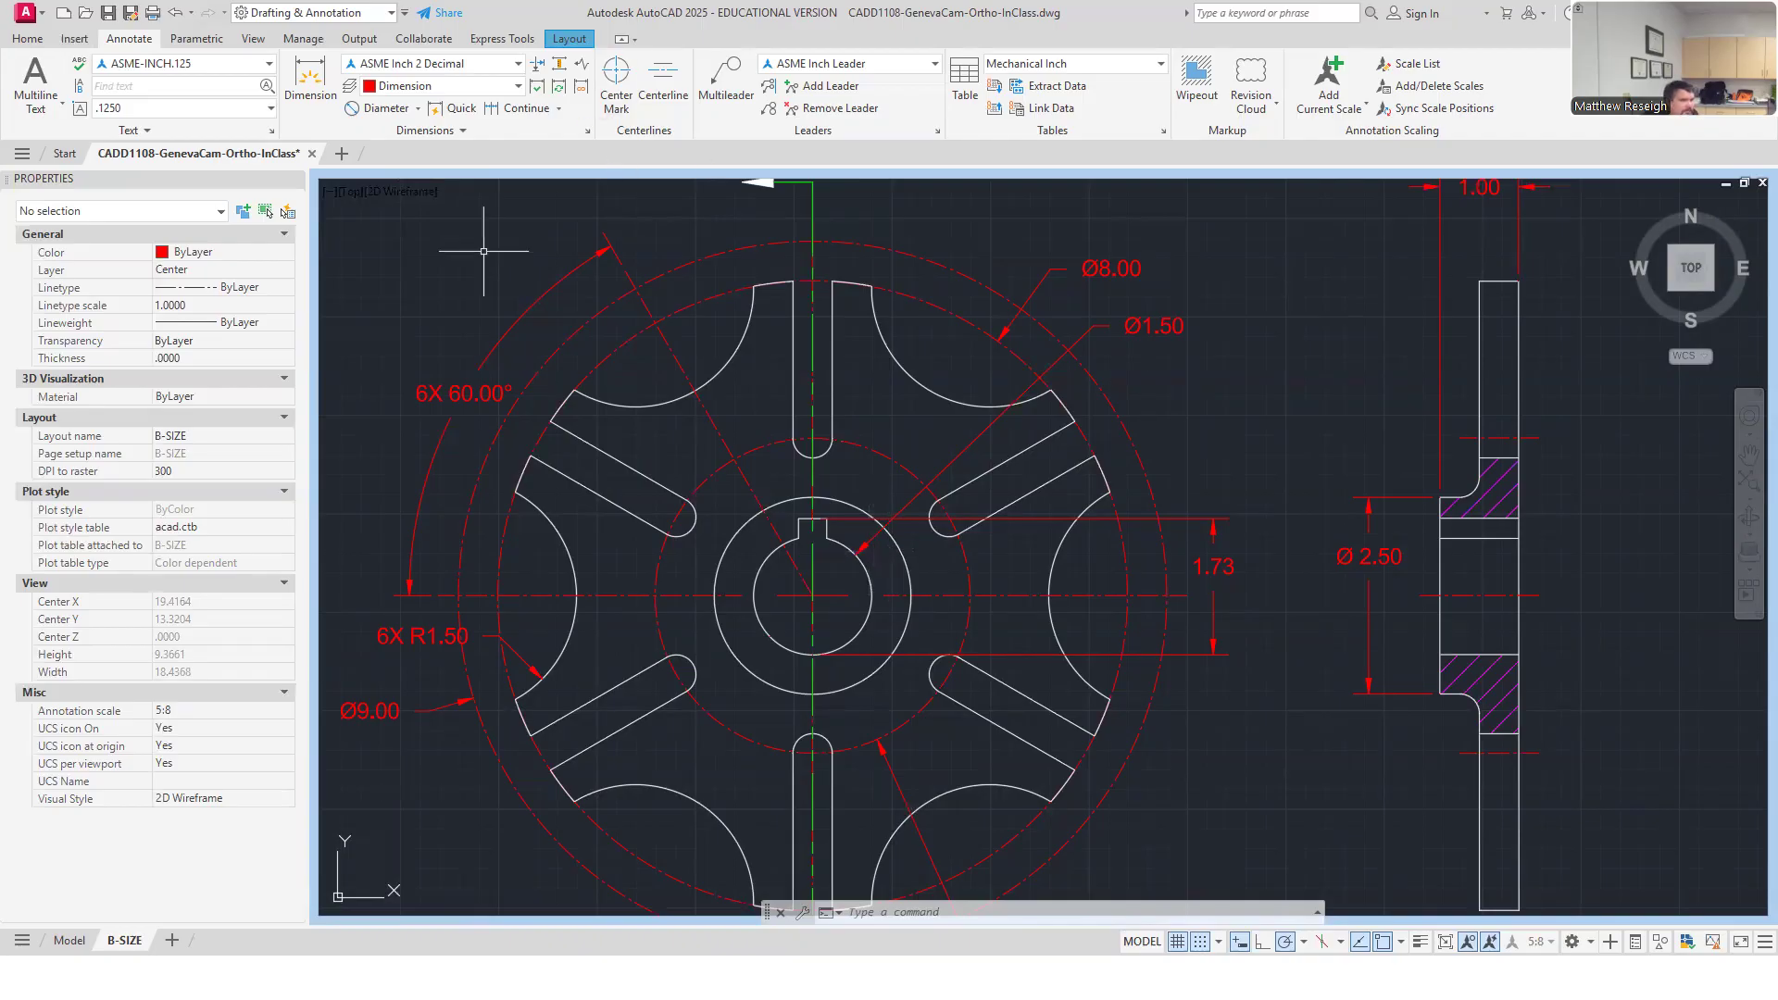
left_click(310, 79)
scroll(849, 526, "up", 4)
key("Escape")
left_click(718, 501)
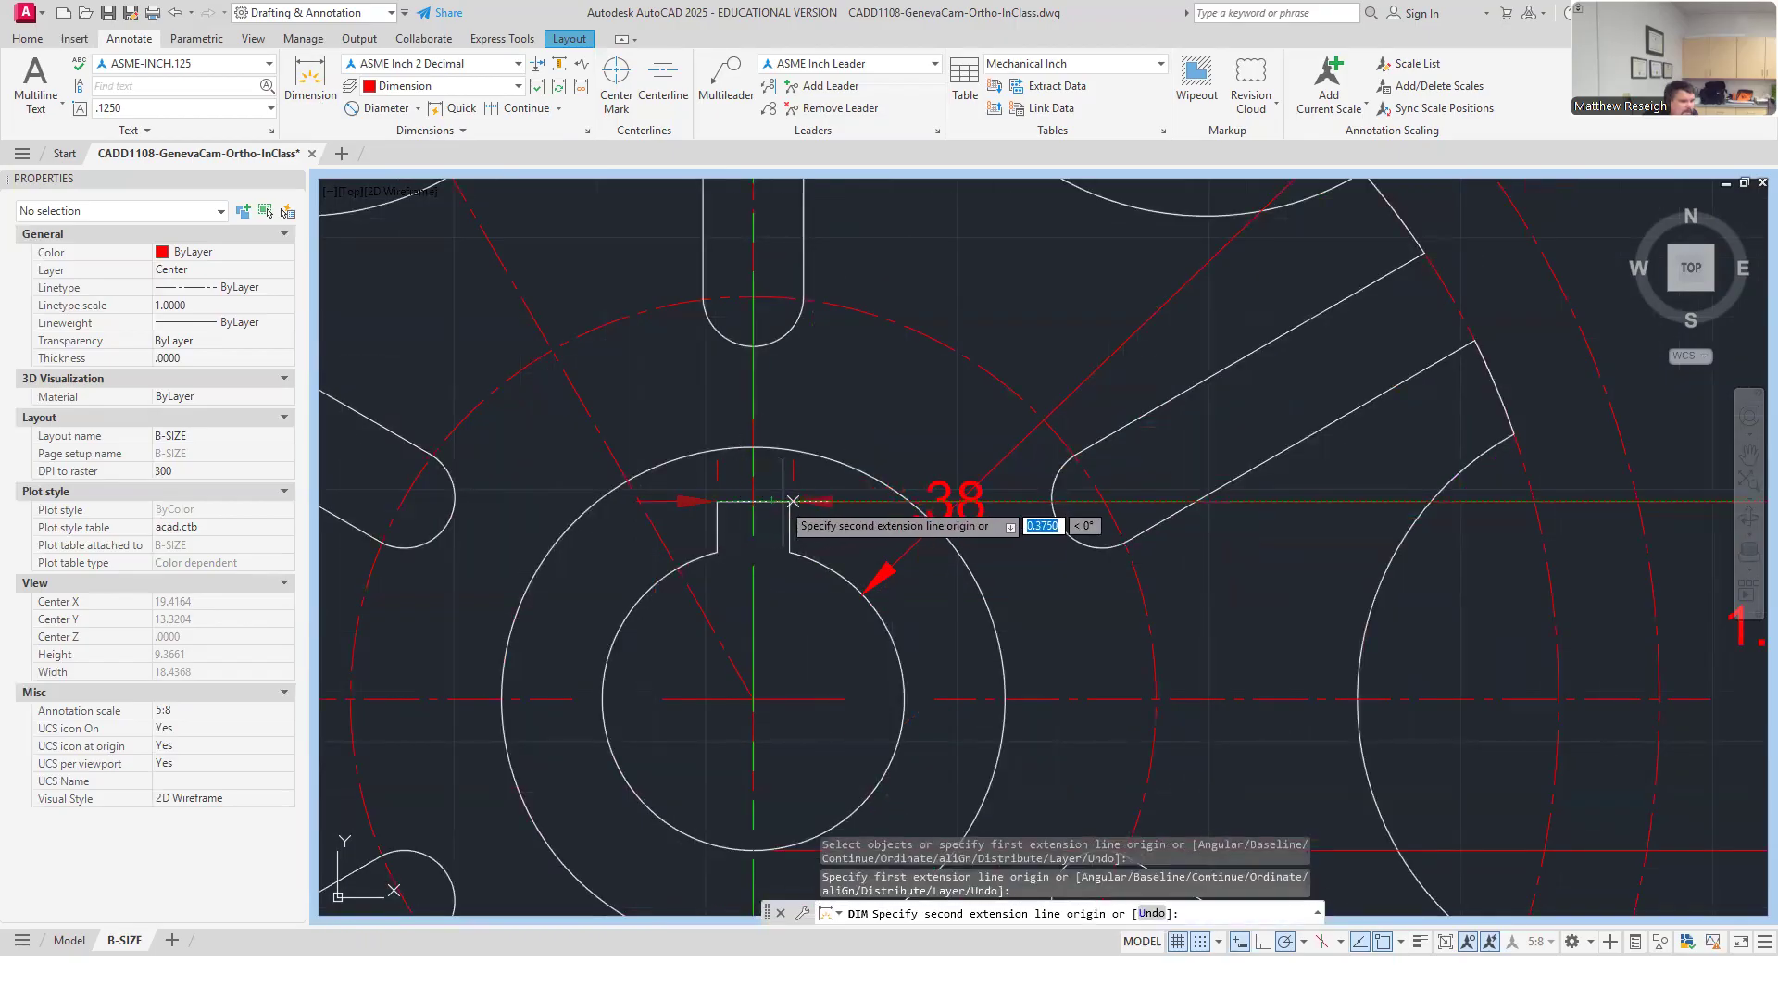
key("Escape")
Stretch the upper extension line origin of the bore-to-keyway height dimension right, past the keyway's upper right corner.
scroll(813, 518, "up", 2)
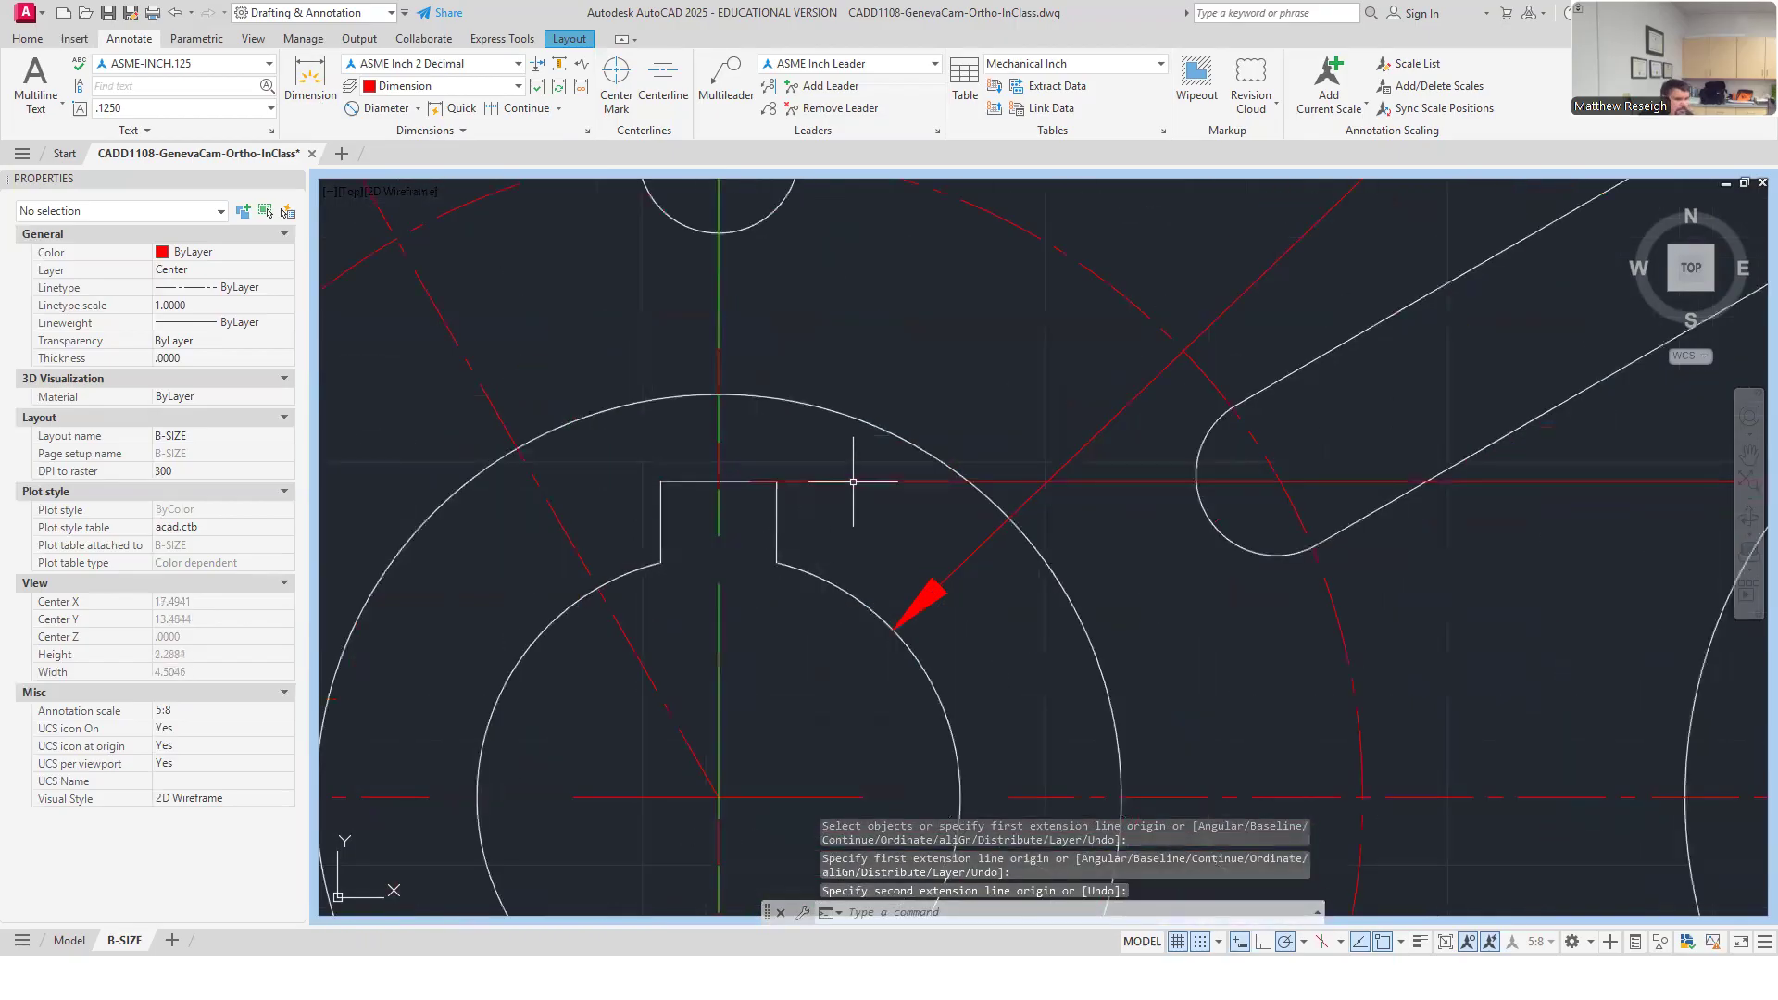
left_click(849, 480)
left_click(720, 481)
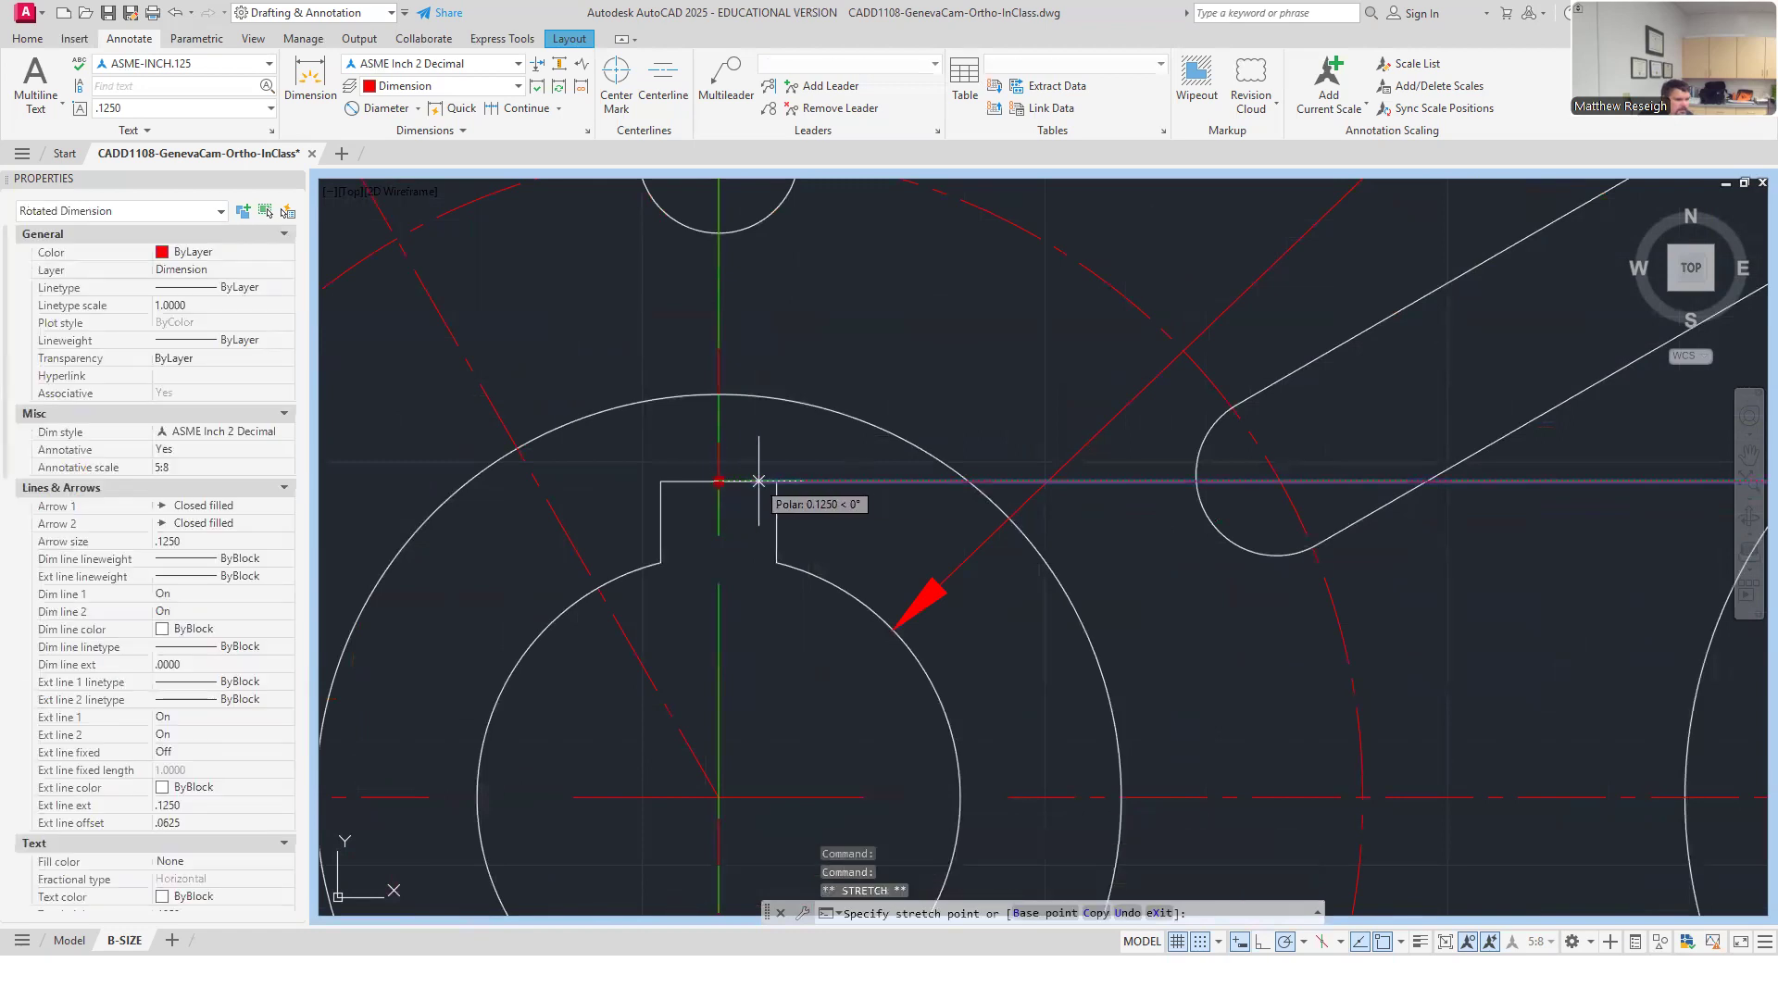
left_click(805, 481)
key("Escape")
scroll(831, 401, "down", 5)
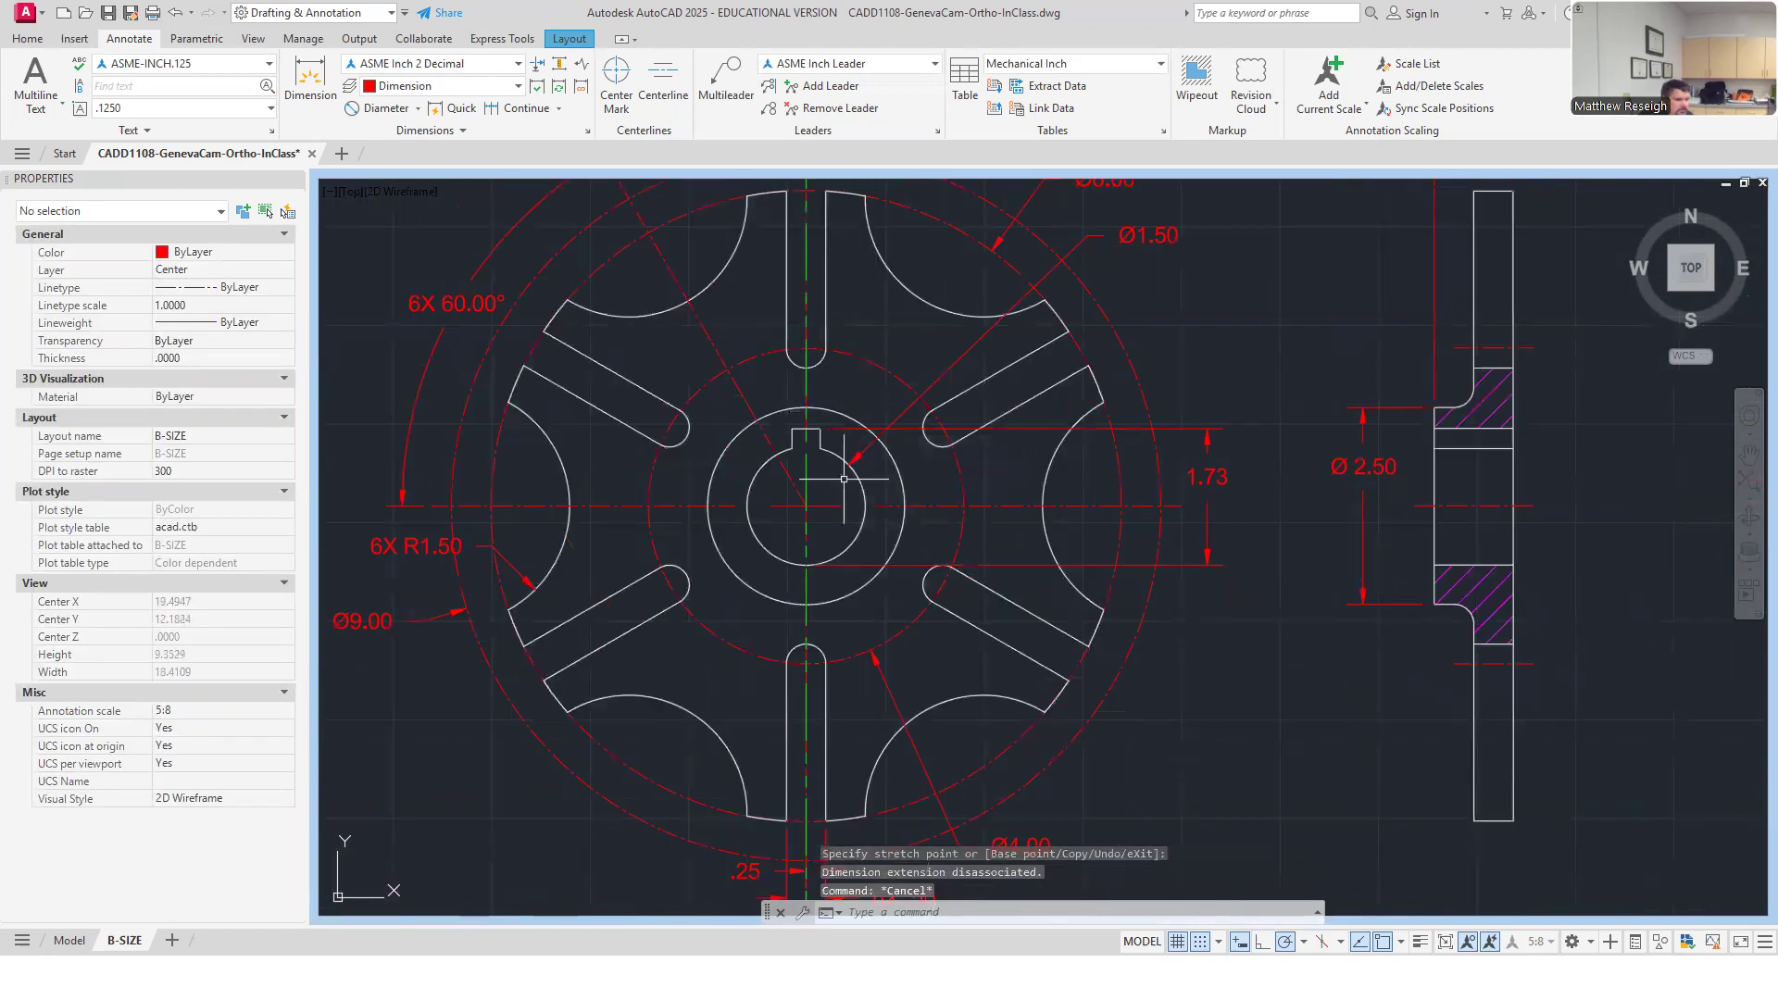
Dimension the keyway's width between its two top corners, placing the dimension above the cam and below the cutting-plane arrow.
scroll(815, 445, "up", 3)
left_click(309, 81)
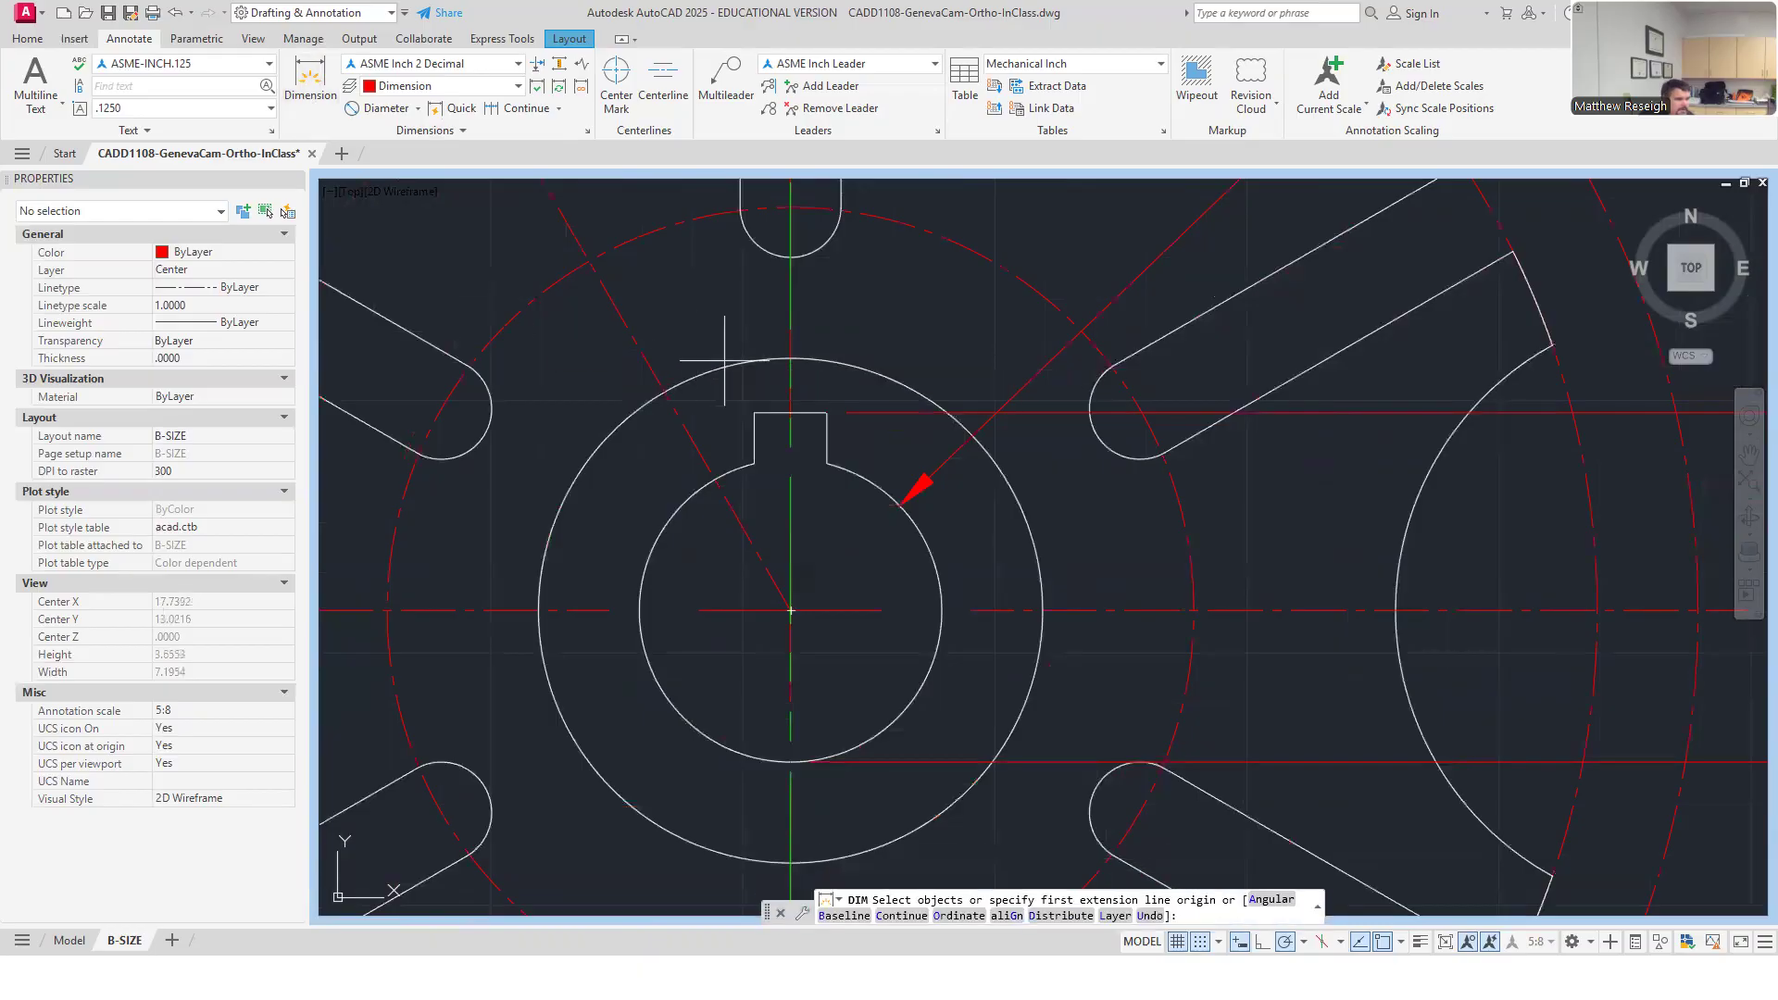
left_click(755, 412)
left_click(825, 412)
scroll(828, 412, "down", 5)
scroll(824, 218, "up", 4)
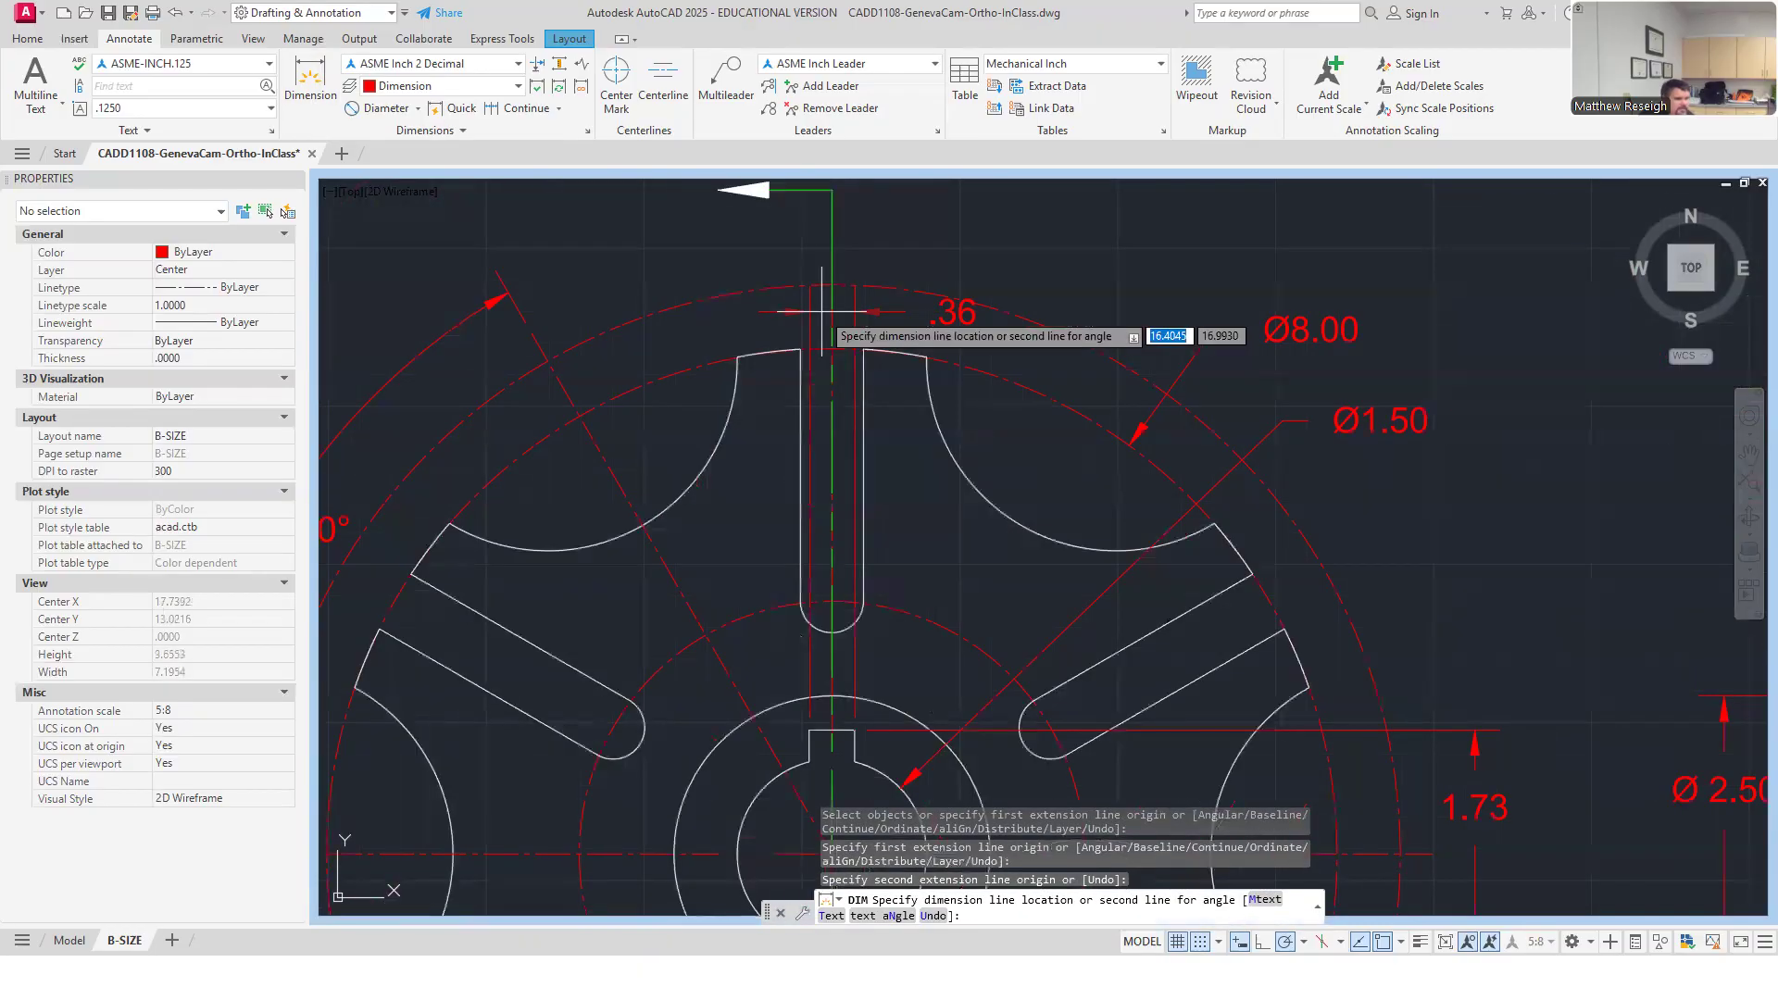
left_click(852, 251)
scroll(870, 329, "down", 4)
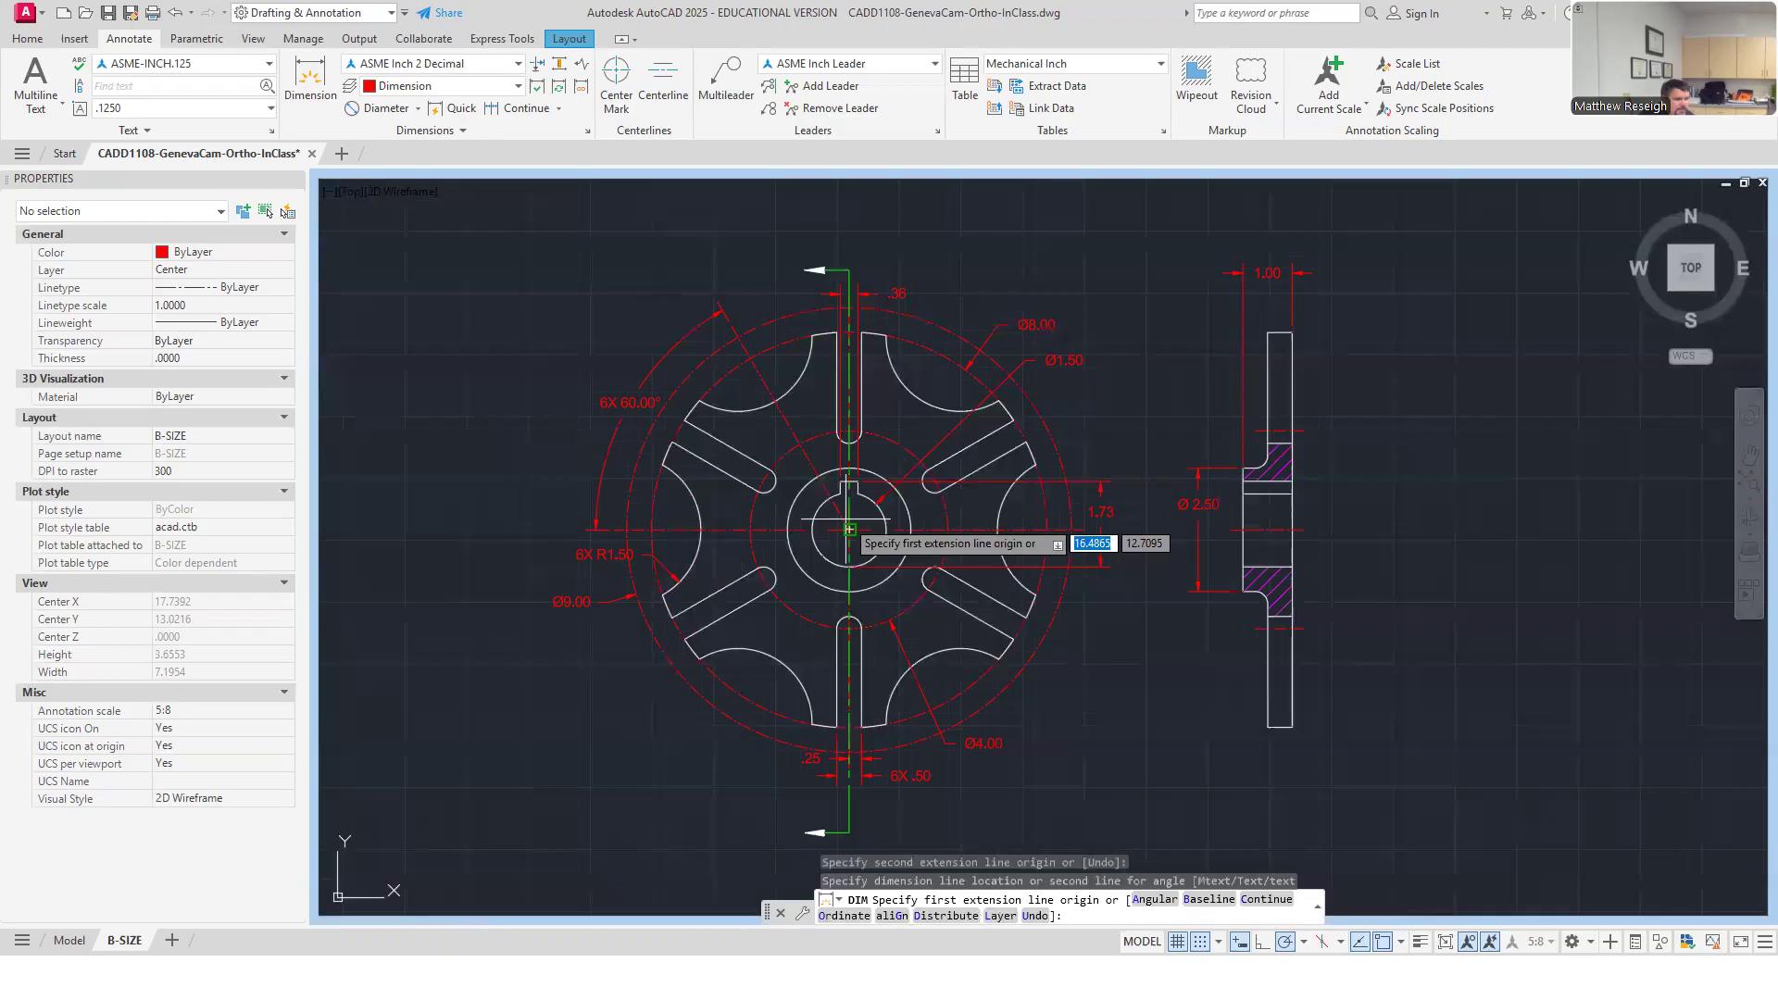
Dimension from the keyway's upper right corner to the vertical centerline, placing the dimension just below the keyway width dimension above the cam.
scroll(852, 357, "up", 2)
scroll(852, 308, "up", 2)
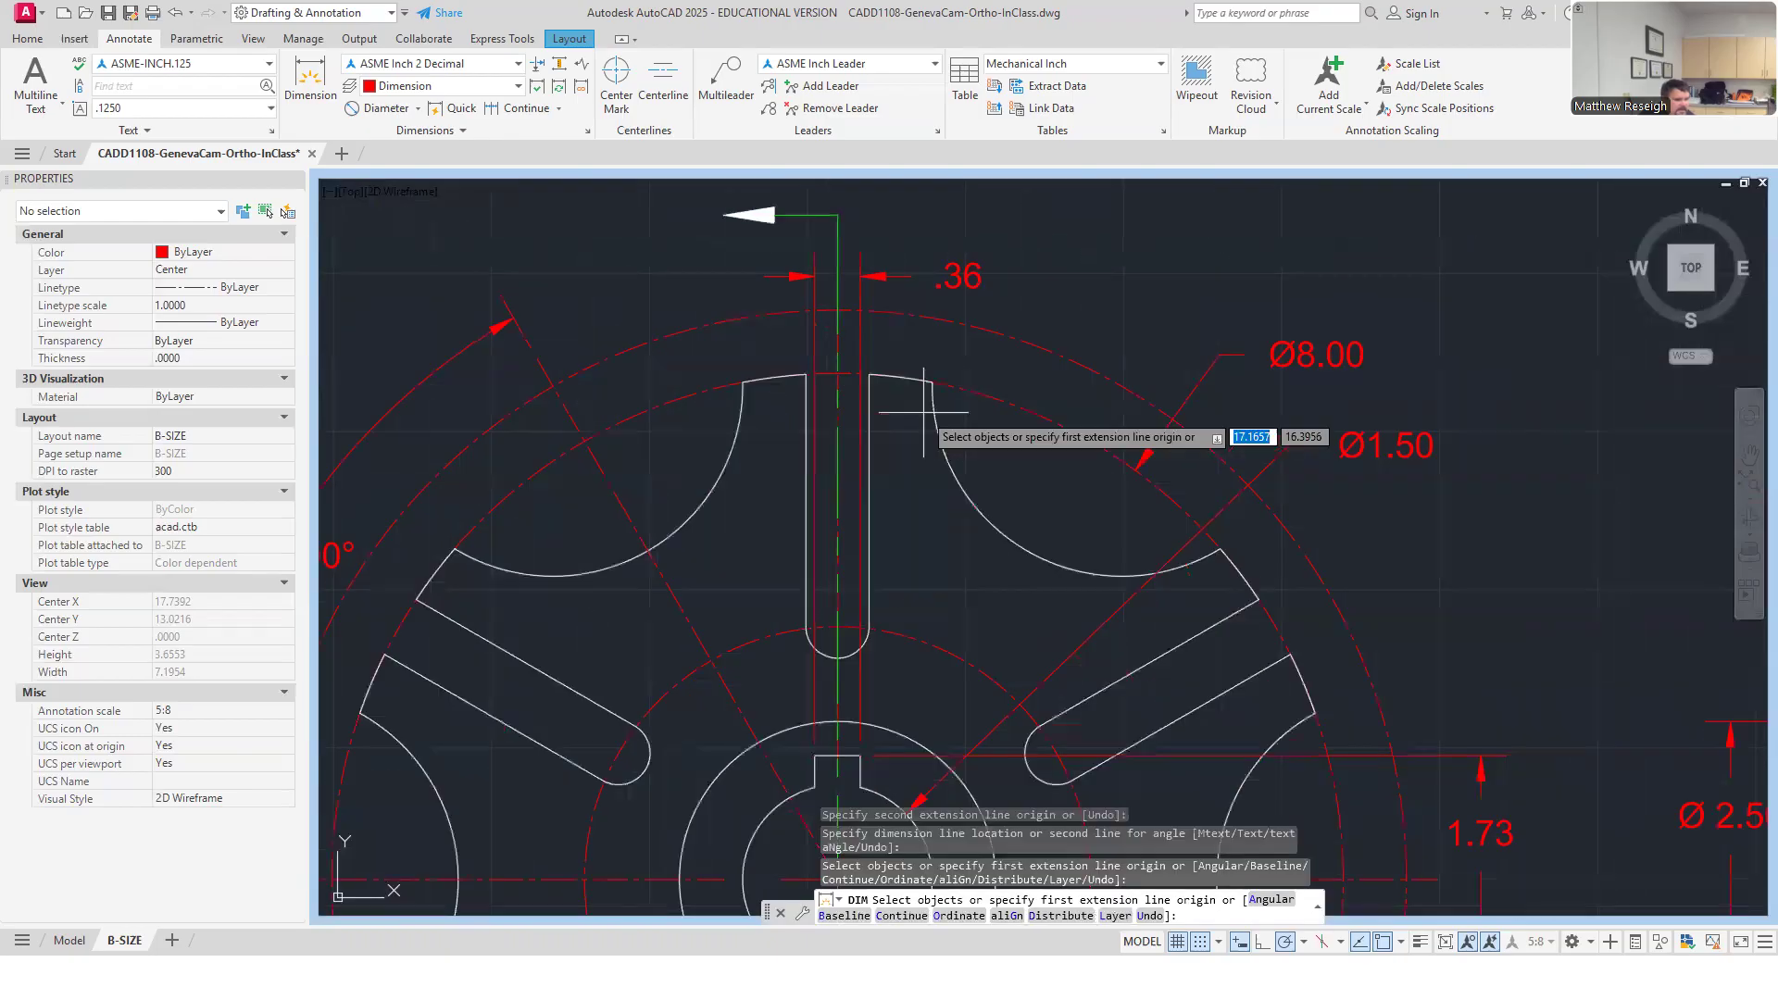
left_click(310, 76)
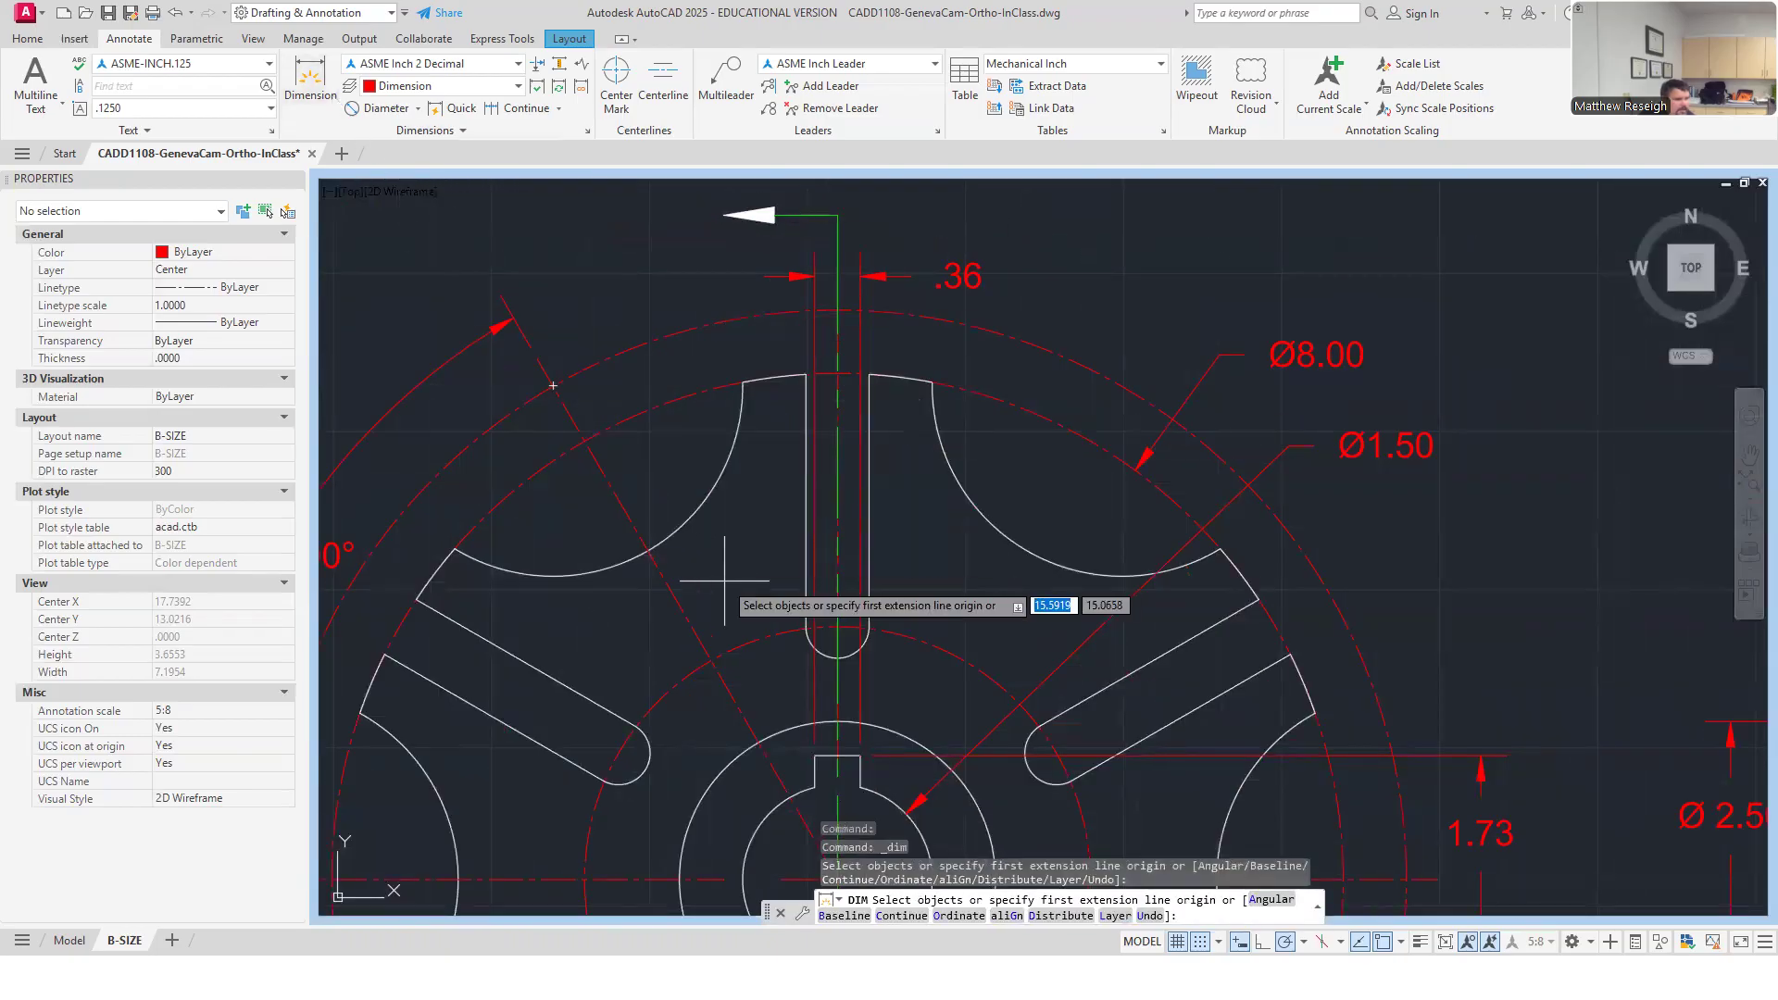
scroll(819, 511, "down", 2)
scroll(833, 555, "up", 4)
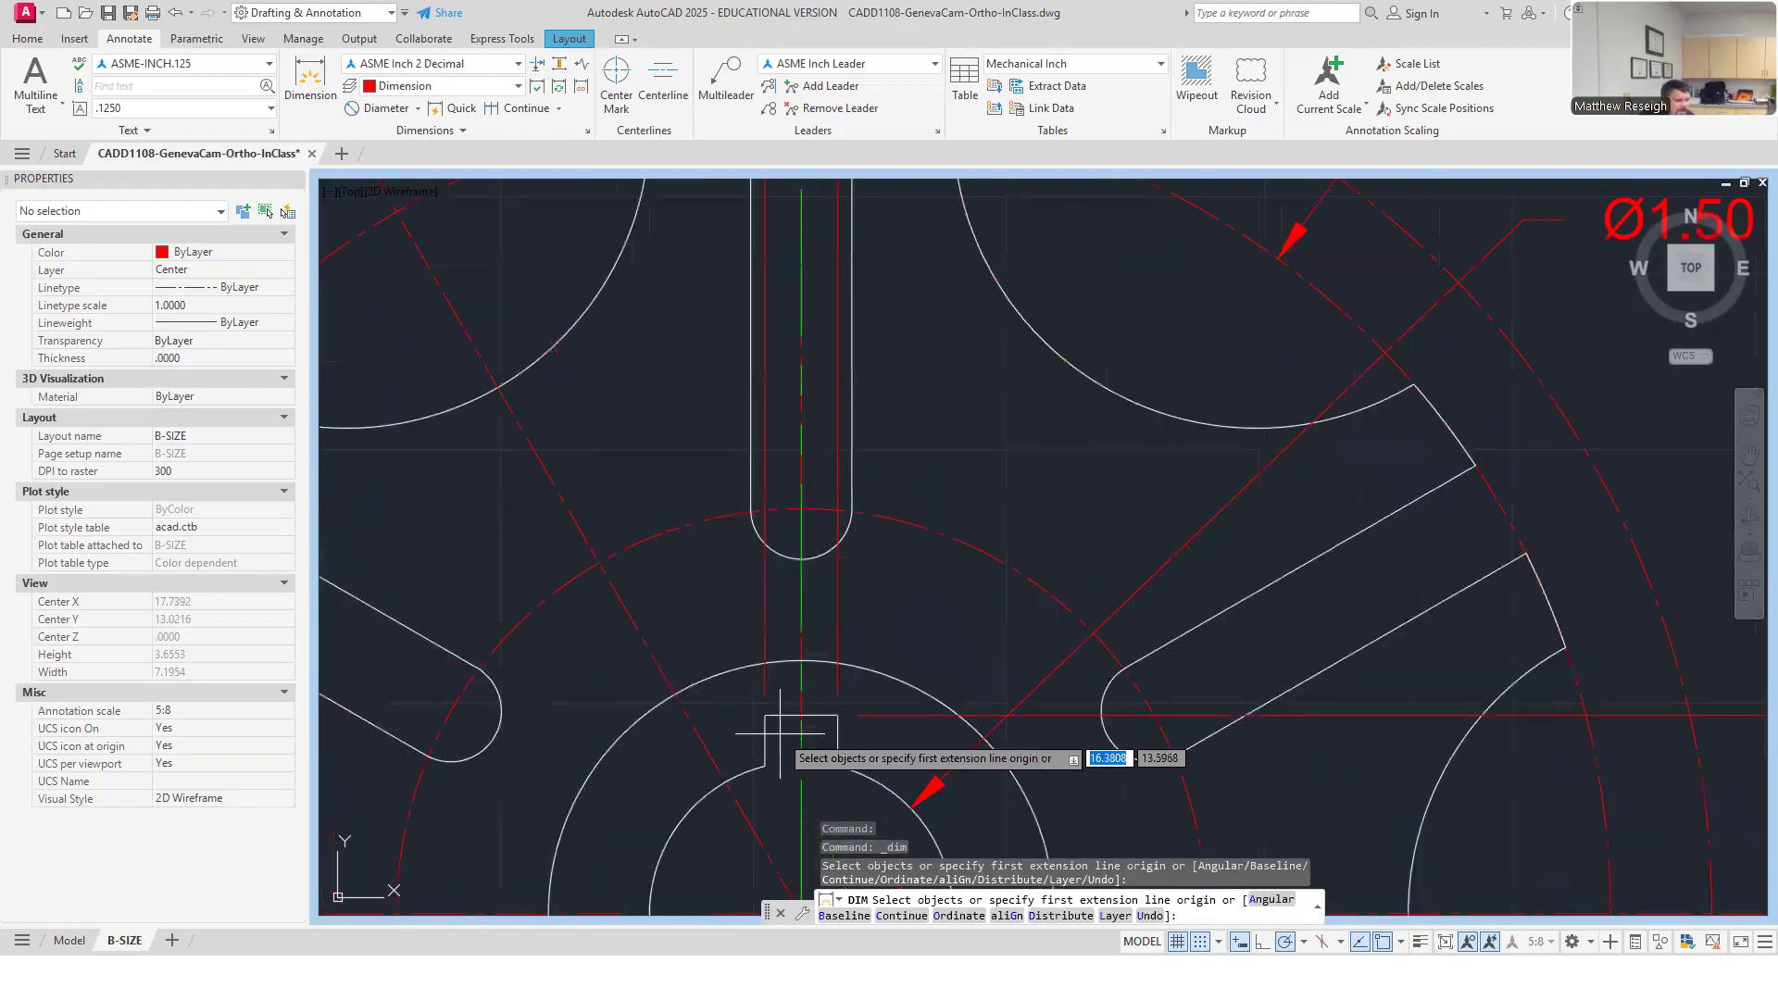
left_click(837, 715)
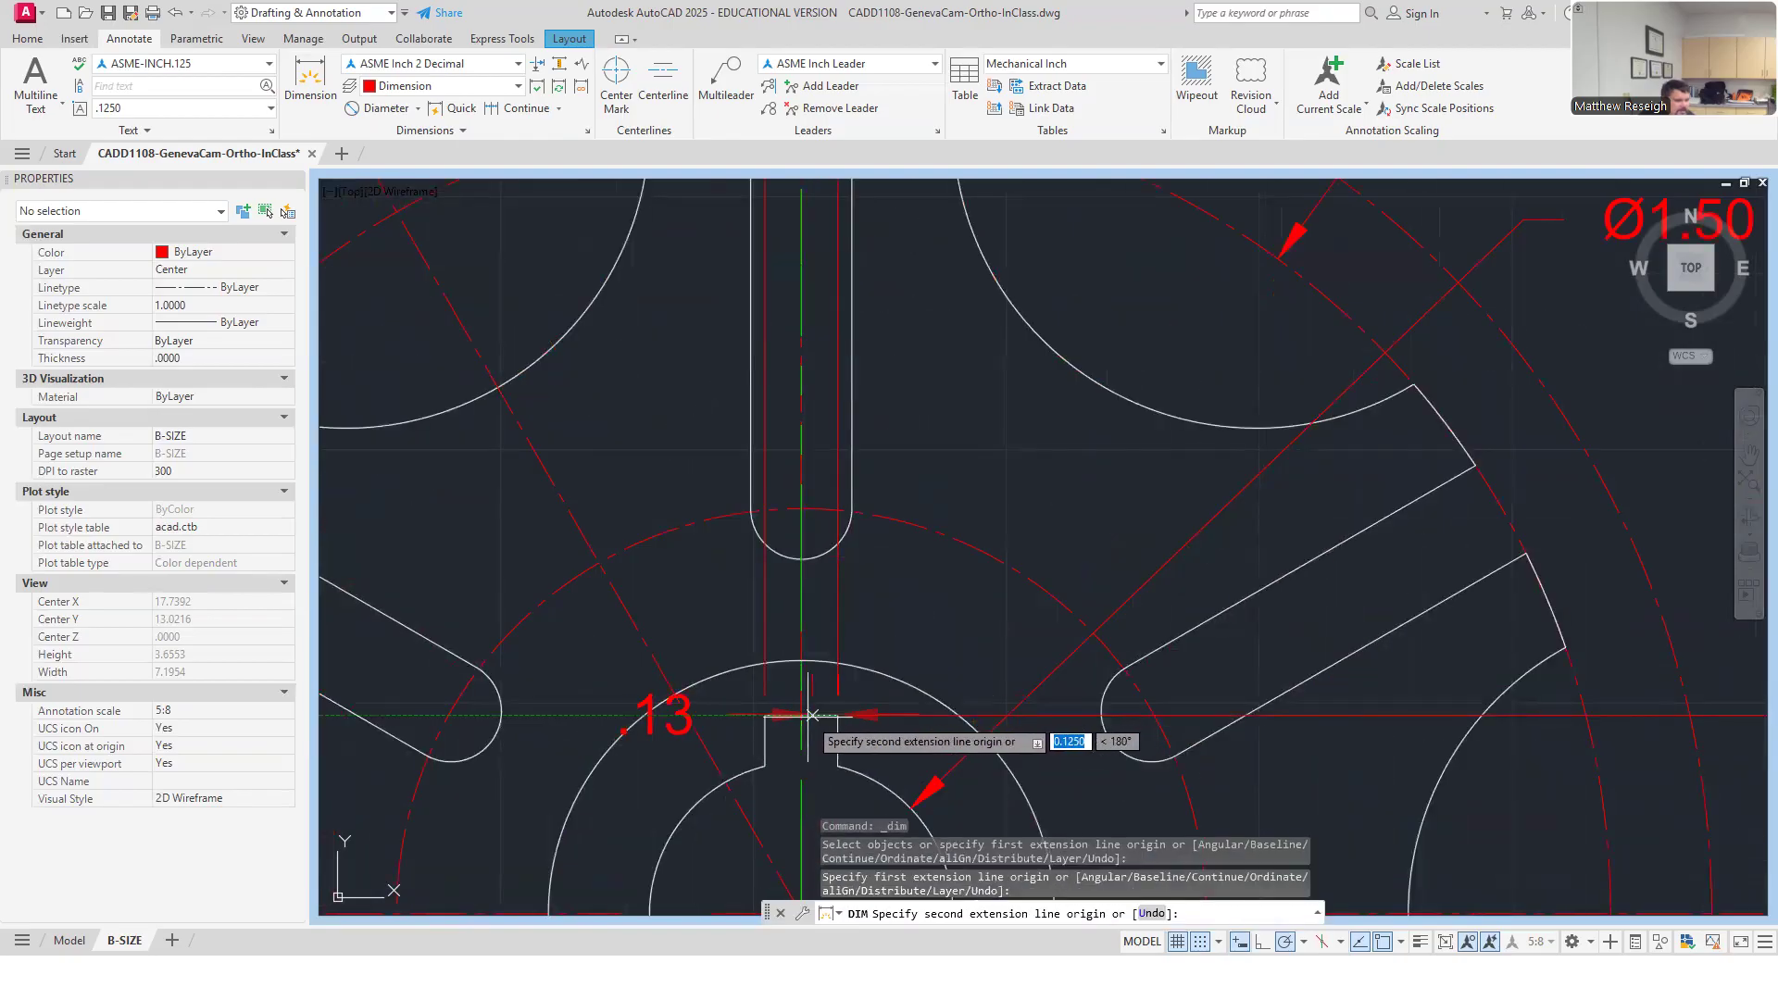
left_click(812, 715)
scroll(792, 387, "down", 3)
scroll(809, 419, "up", 2)
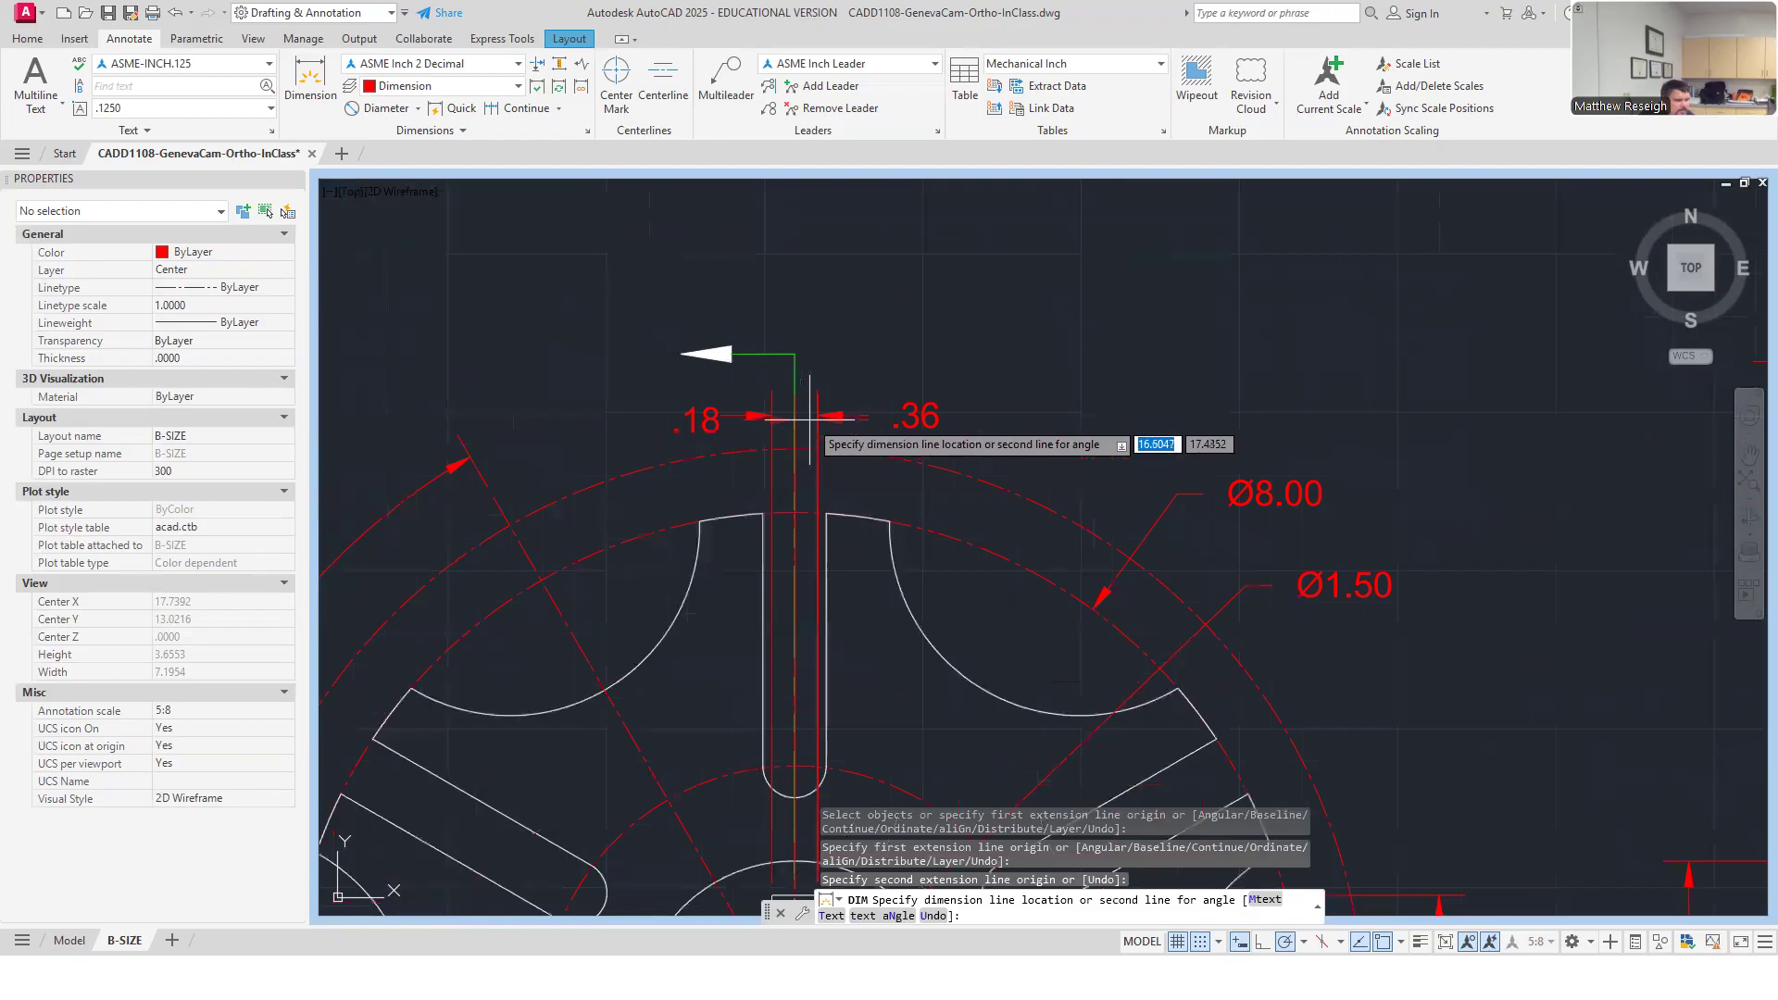
scroll(810, 418, "up", 2)
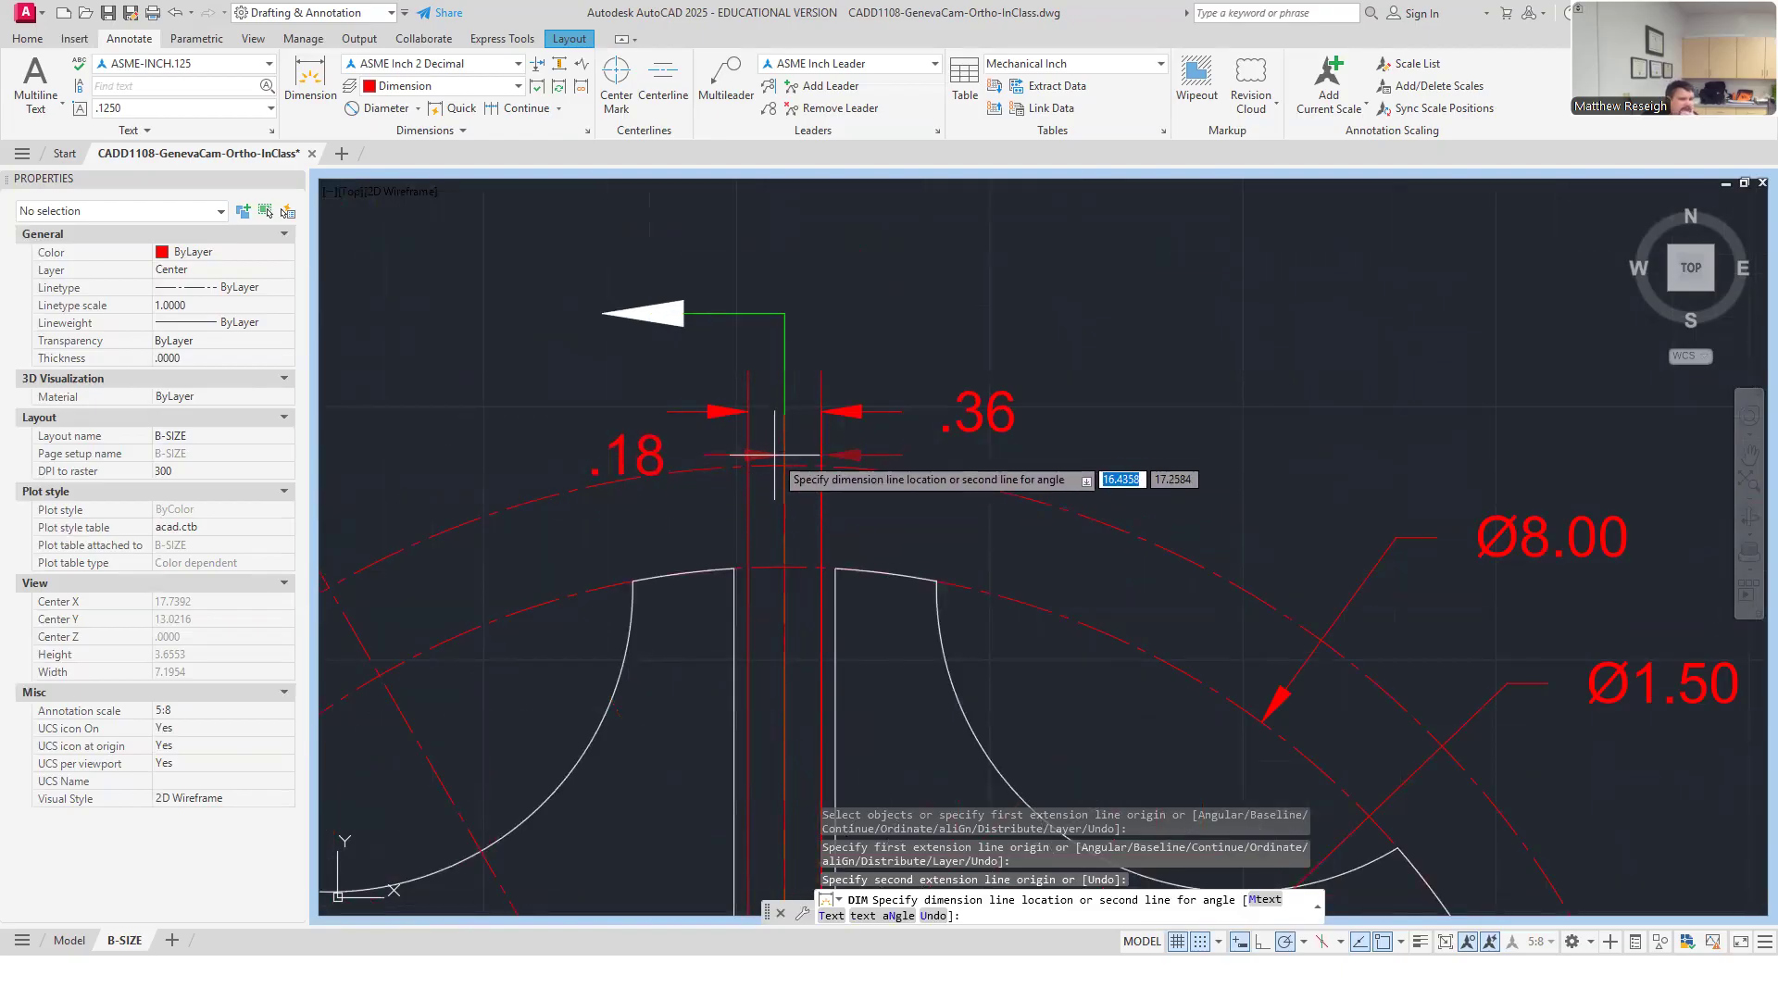
left_click(761, 456)
key("Return")
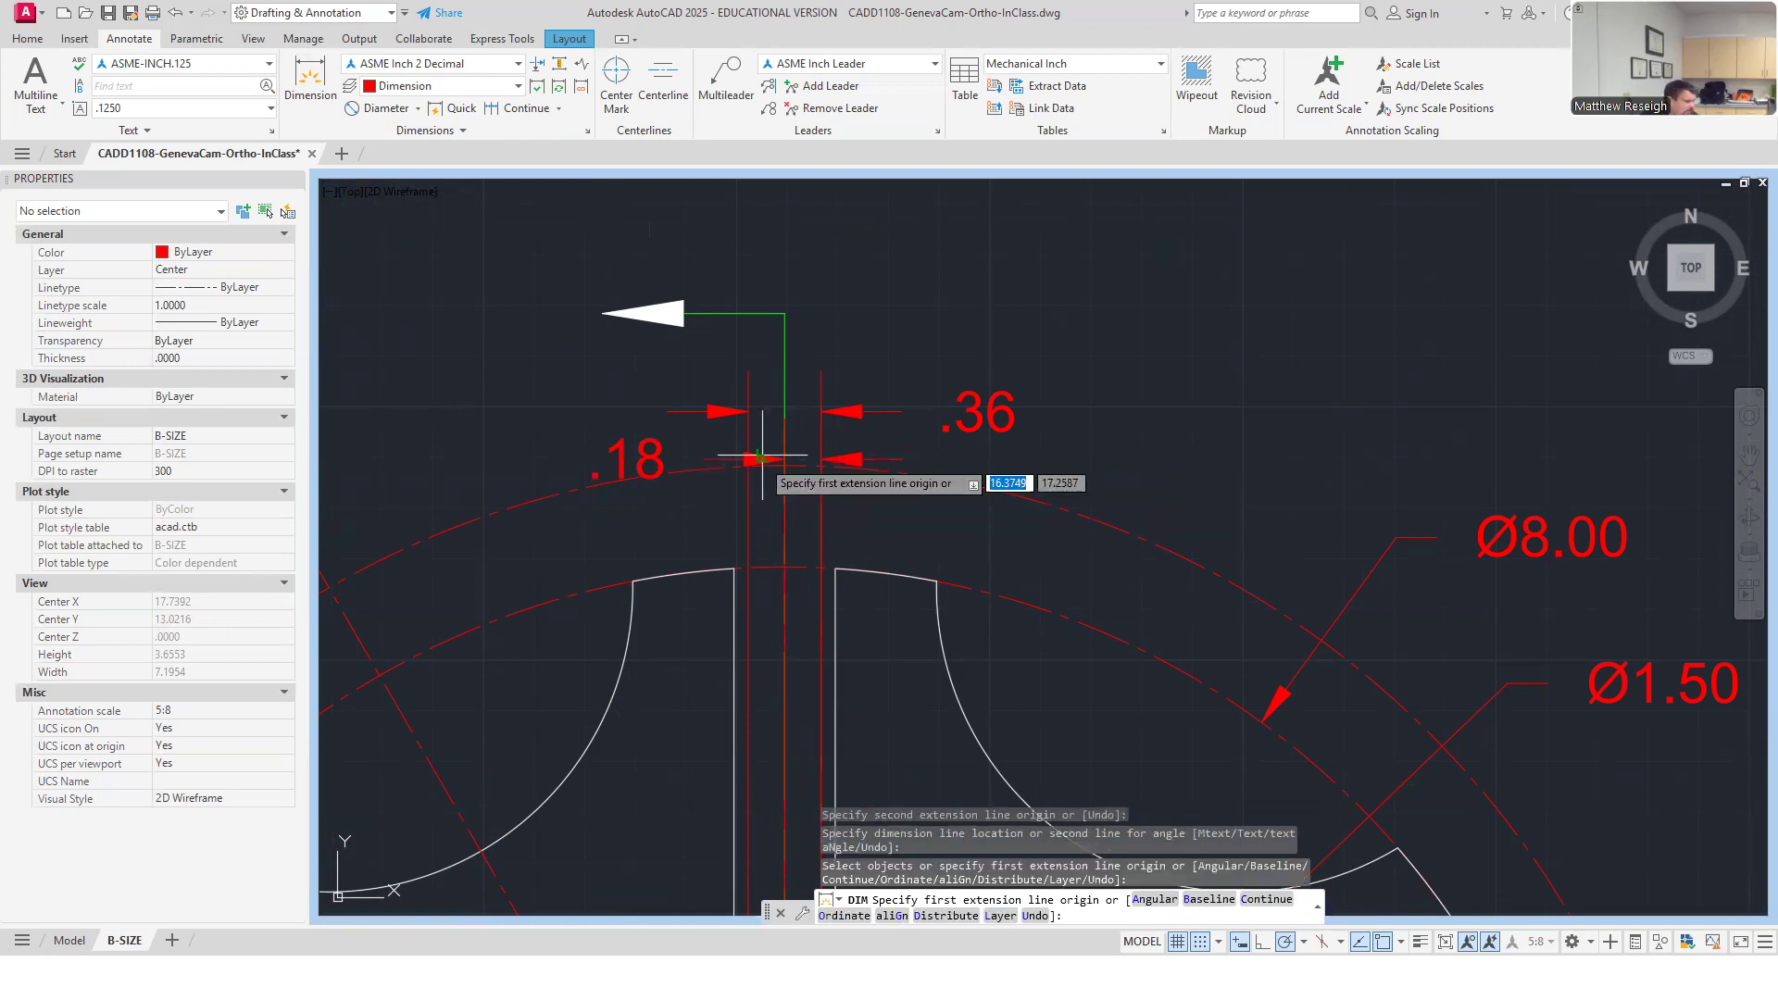
key("Return")
Compare the keyway dimensions with the keyway callout in the reference drawing on the Geneva Cam assignment page in the browser.
scroll(758, 457, "down", 4)
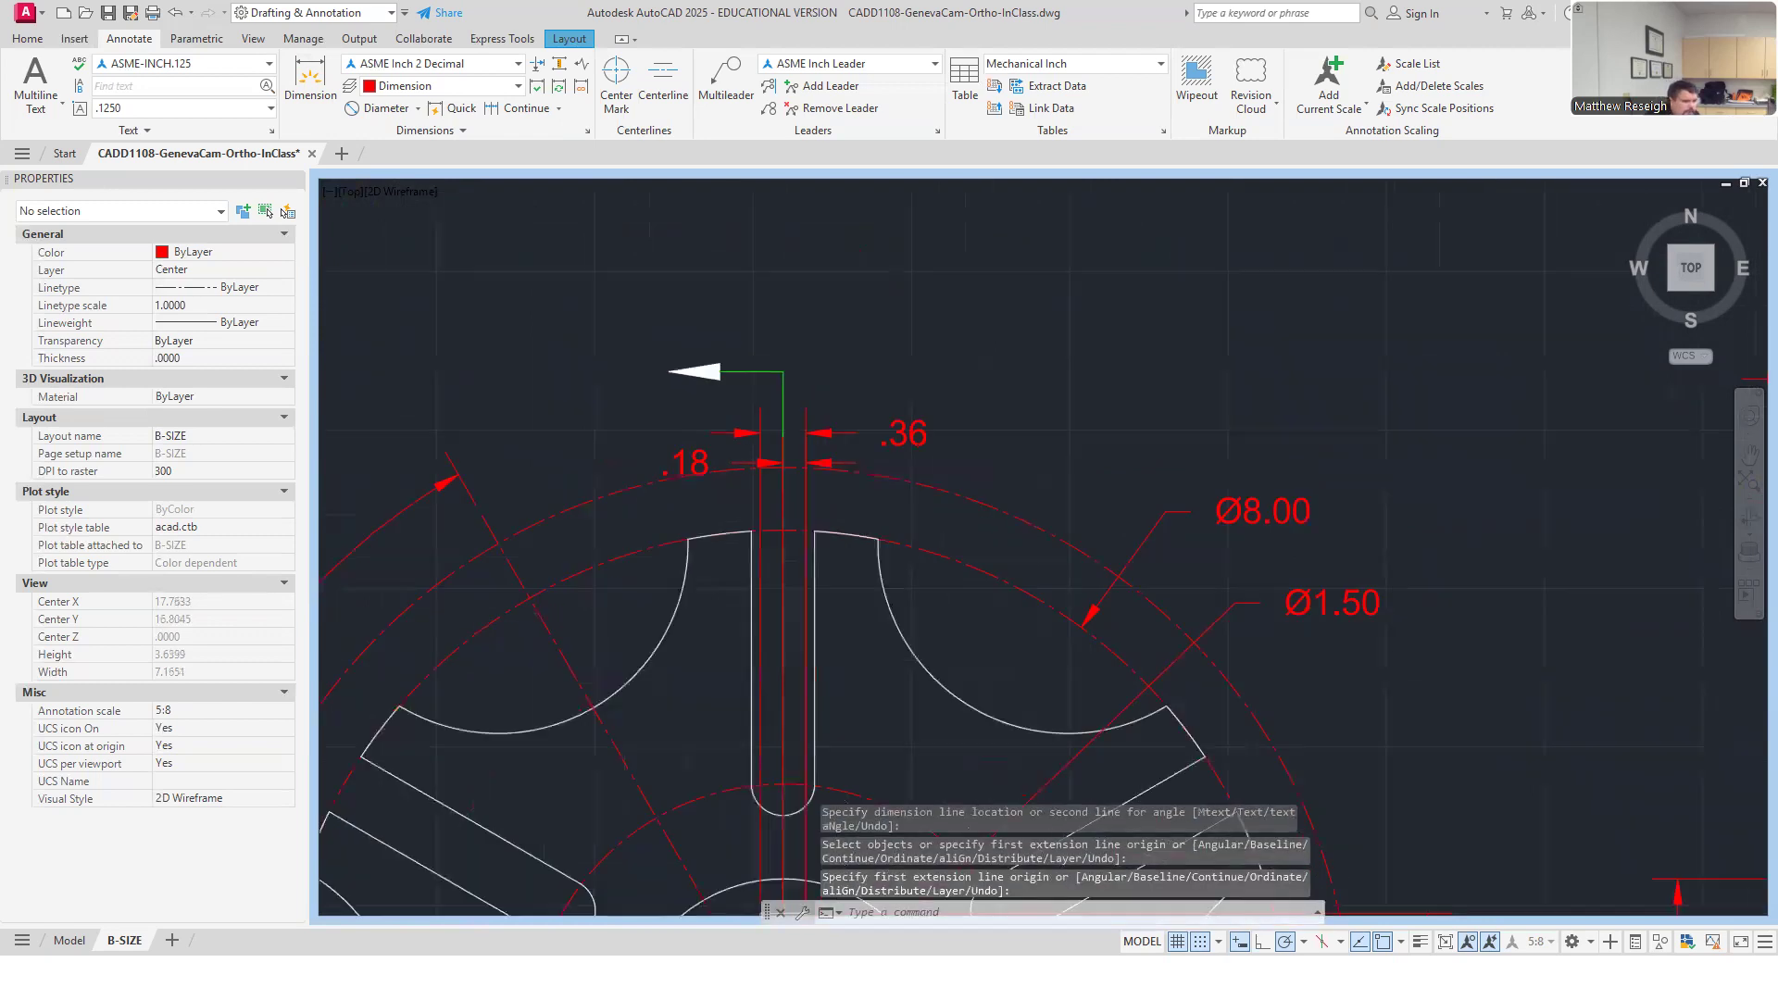
scroll(760, 482, "up", 4)
scroll(760, 482, "down", 4)
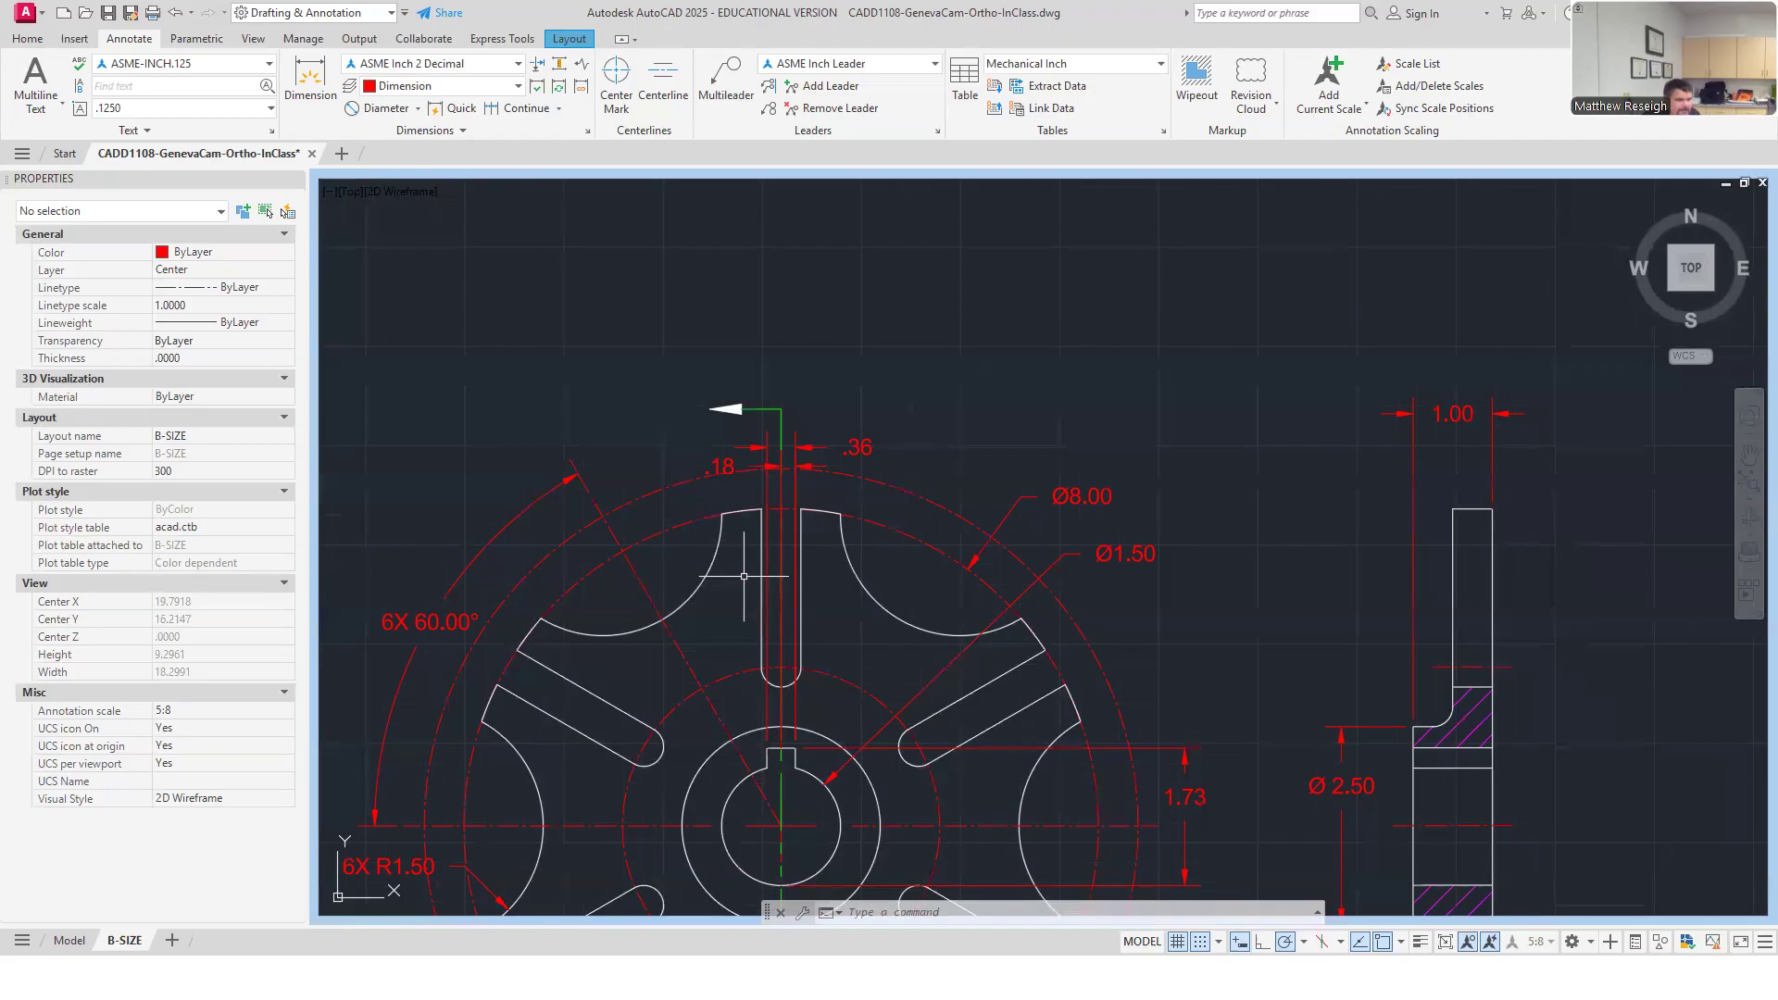
scroll(779, 458, "up", 2)
scroll(796, 430, "down", 5)
scroll(807, 477, "up", 4)
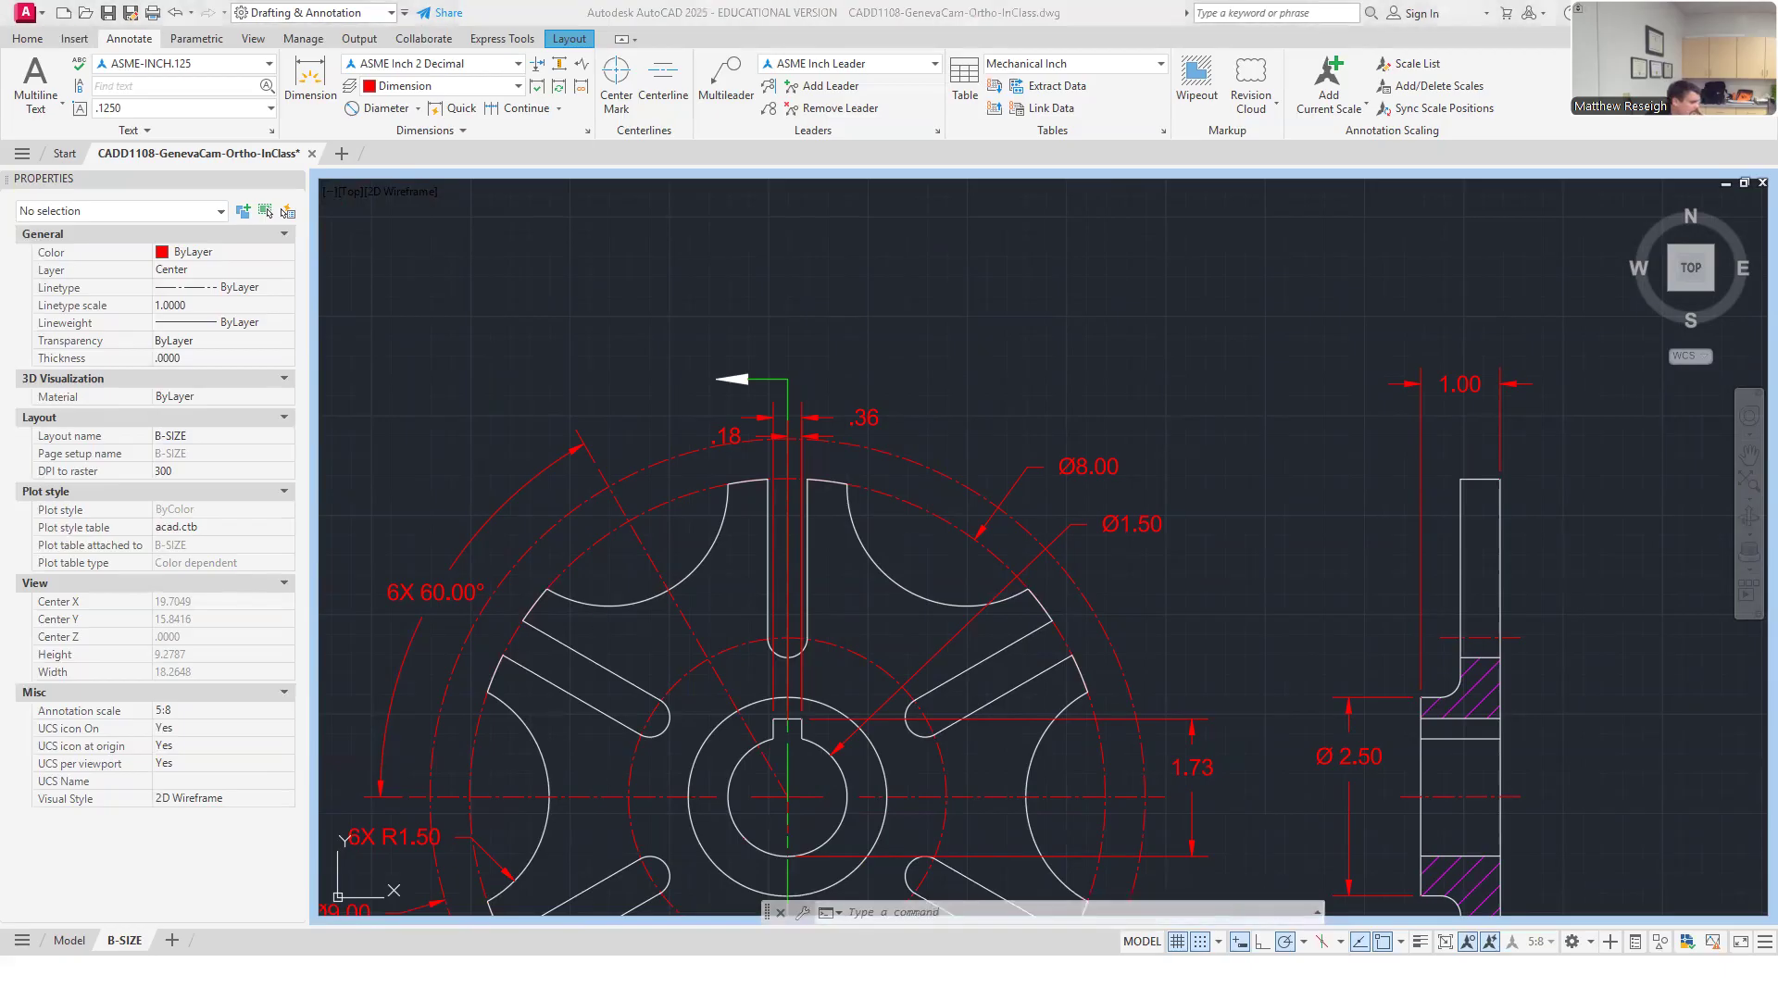
key("alt+Tab")
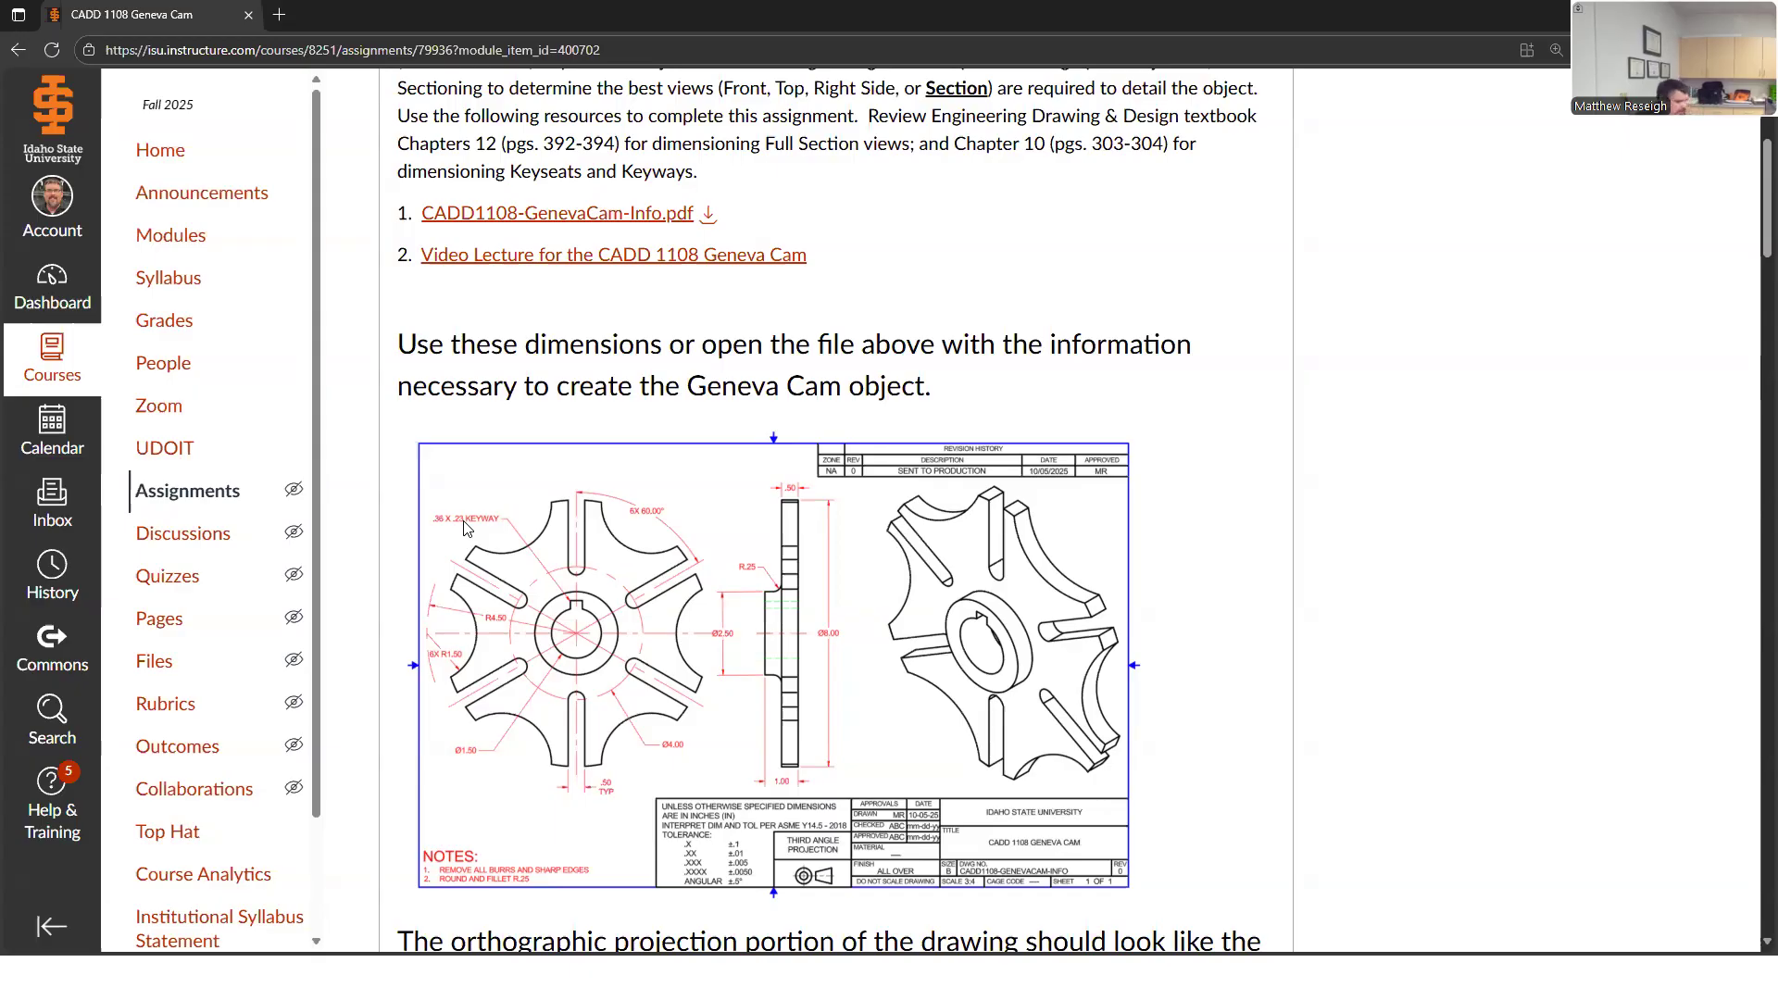
key("alt+Tab")
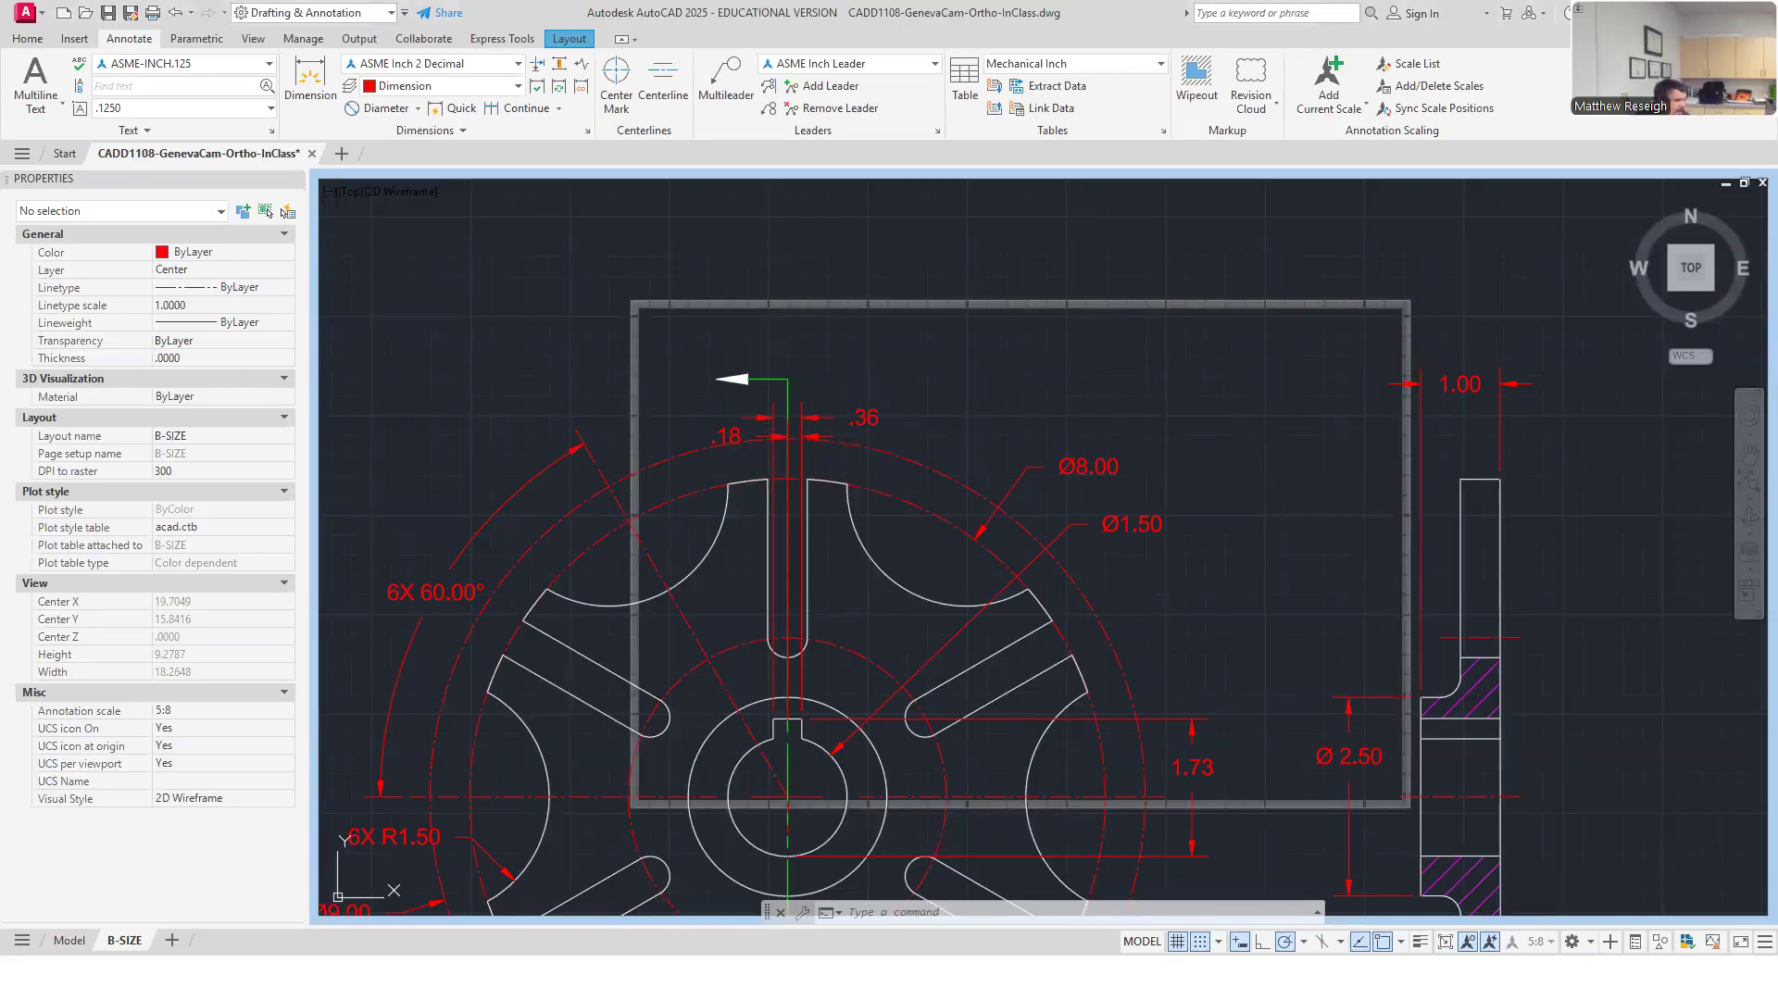
key("Escape")
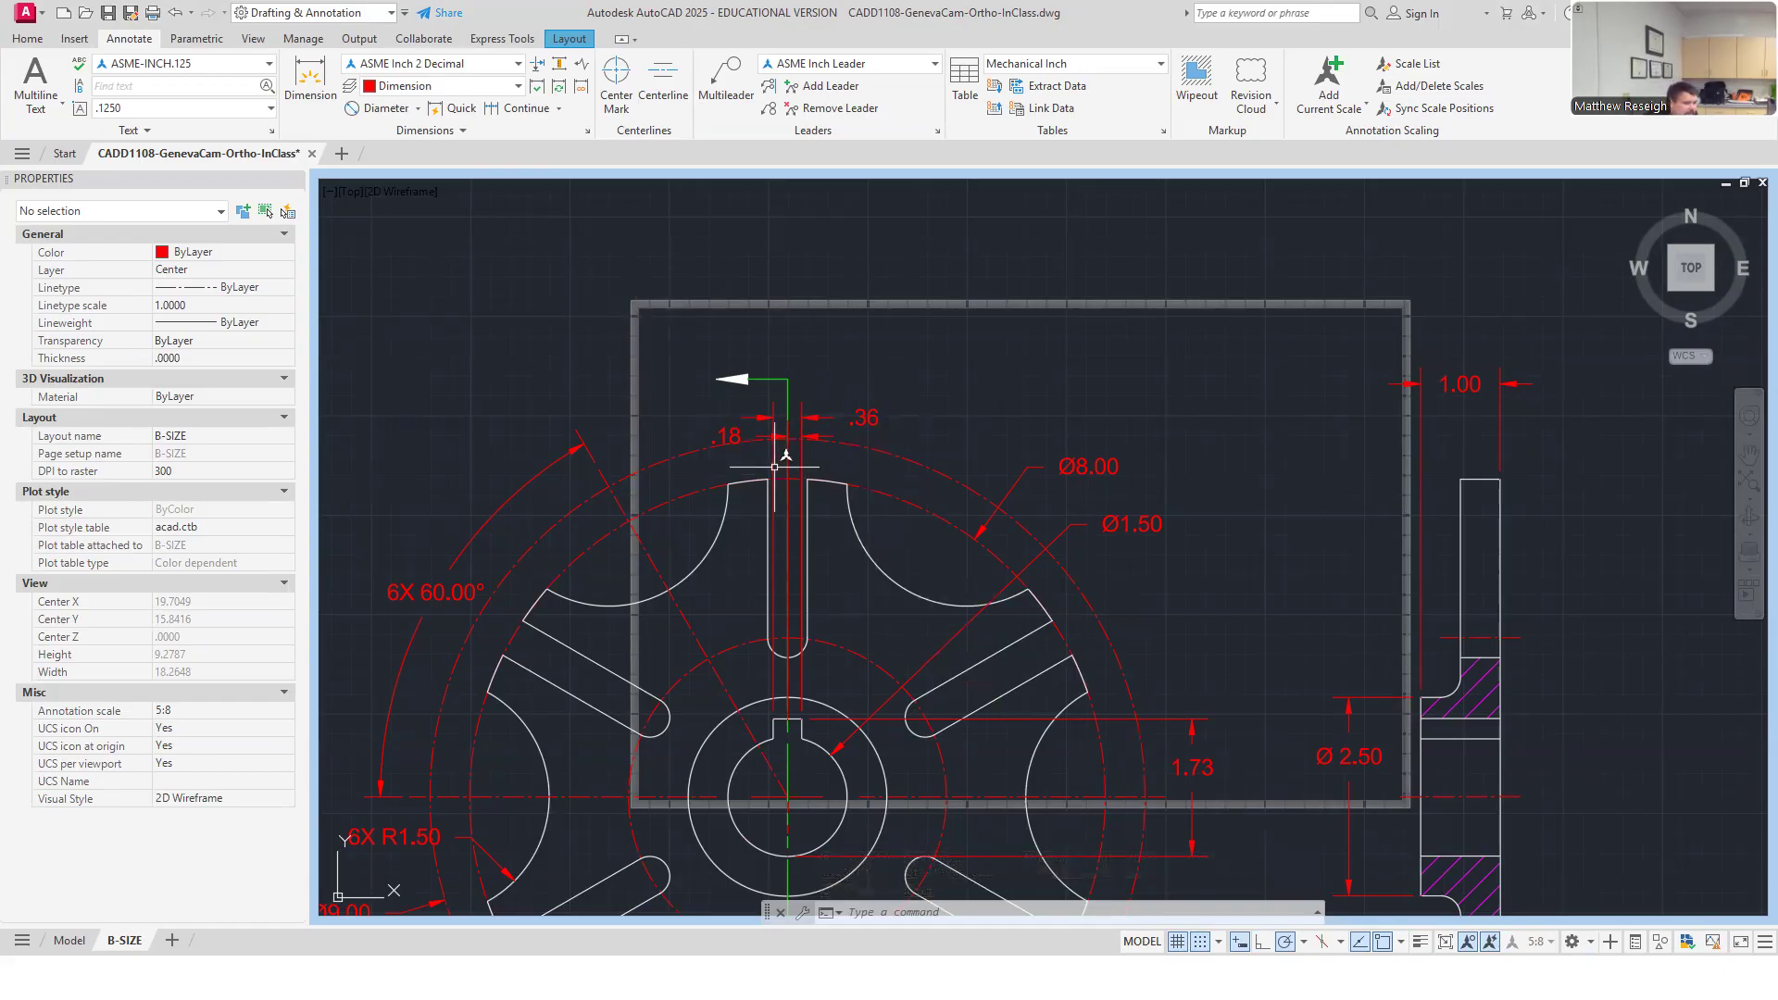
scroll(801, 457, "up", 4)
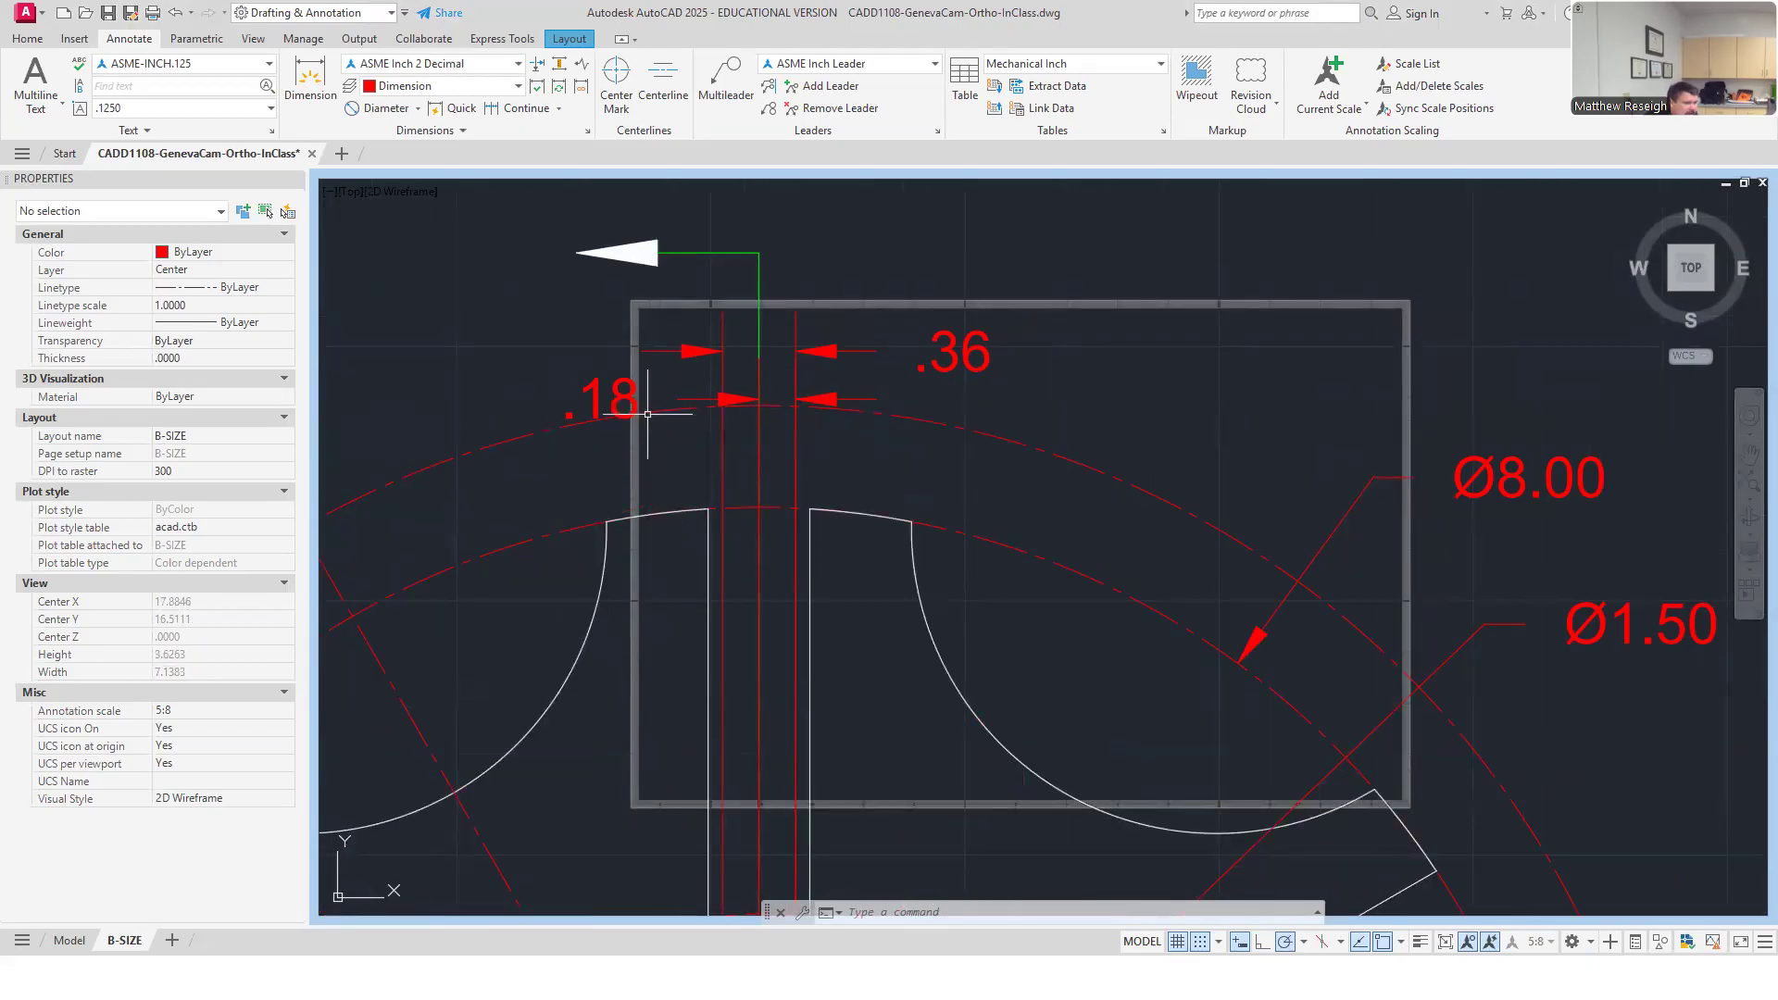
scroll(642, 414, "down", 3)
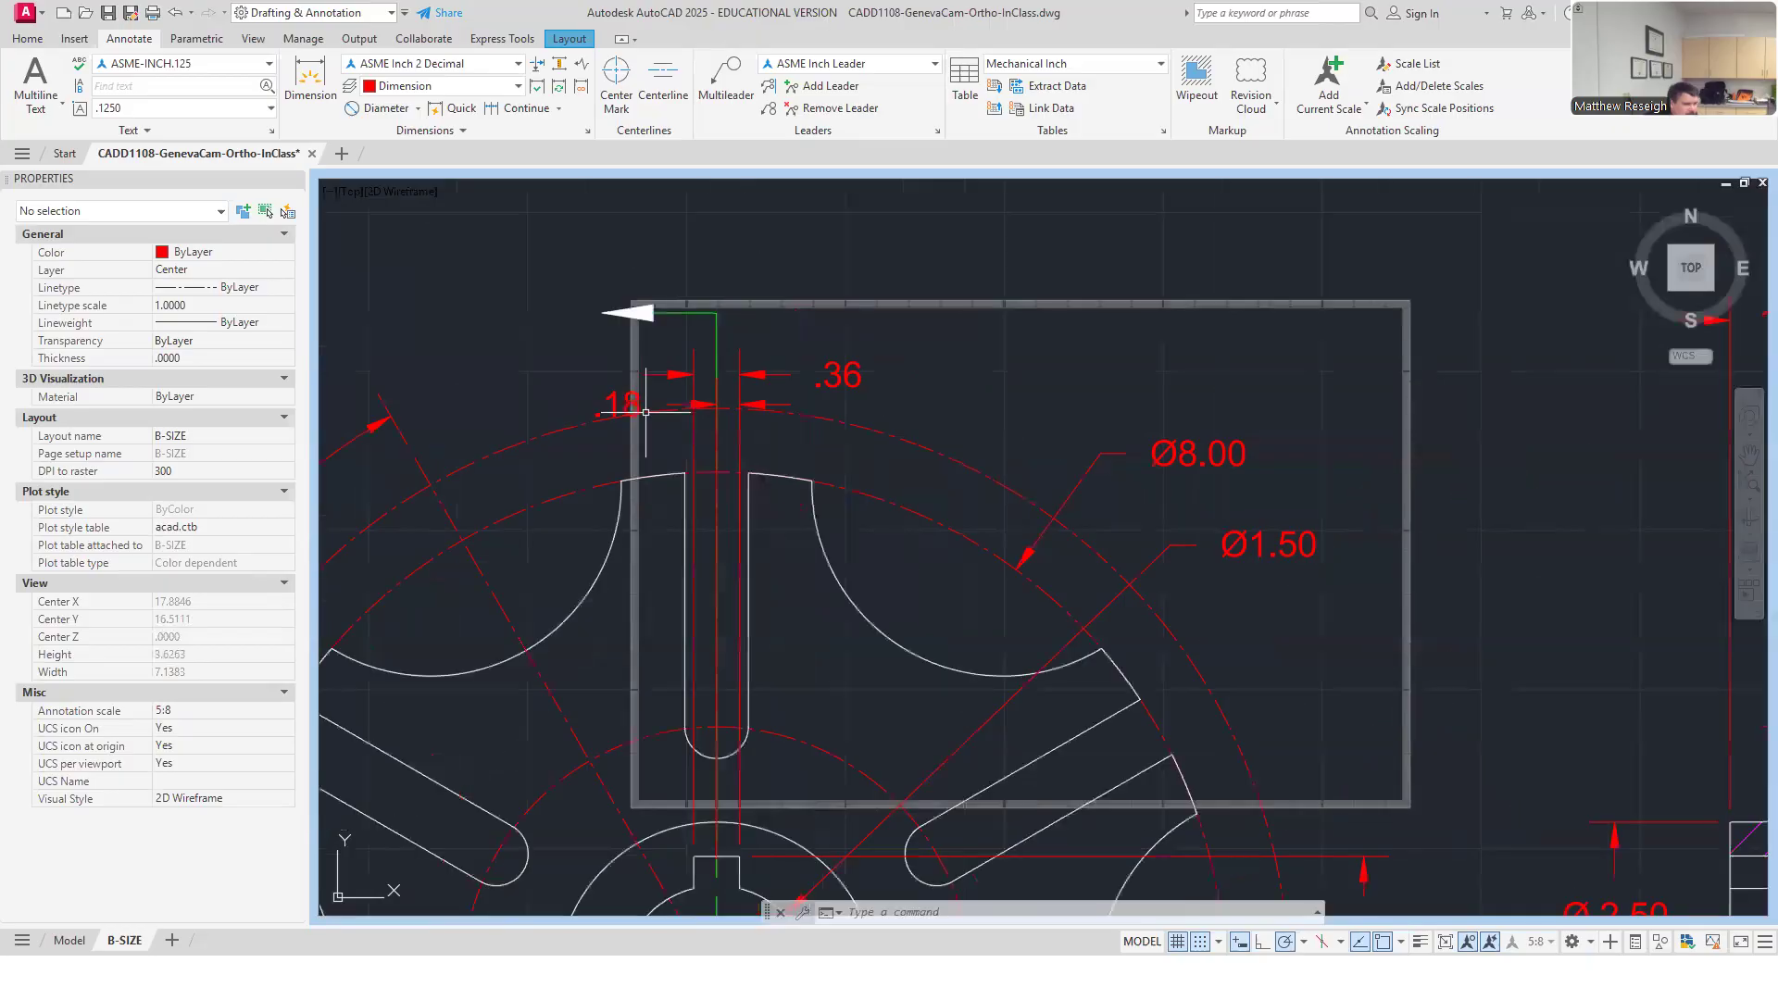
scroll(645, 411, "down", 2)
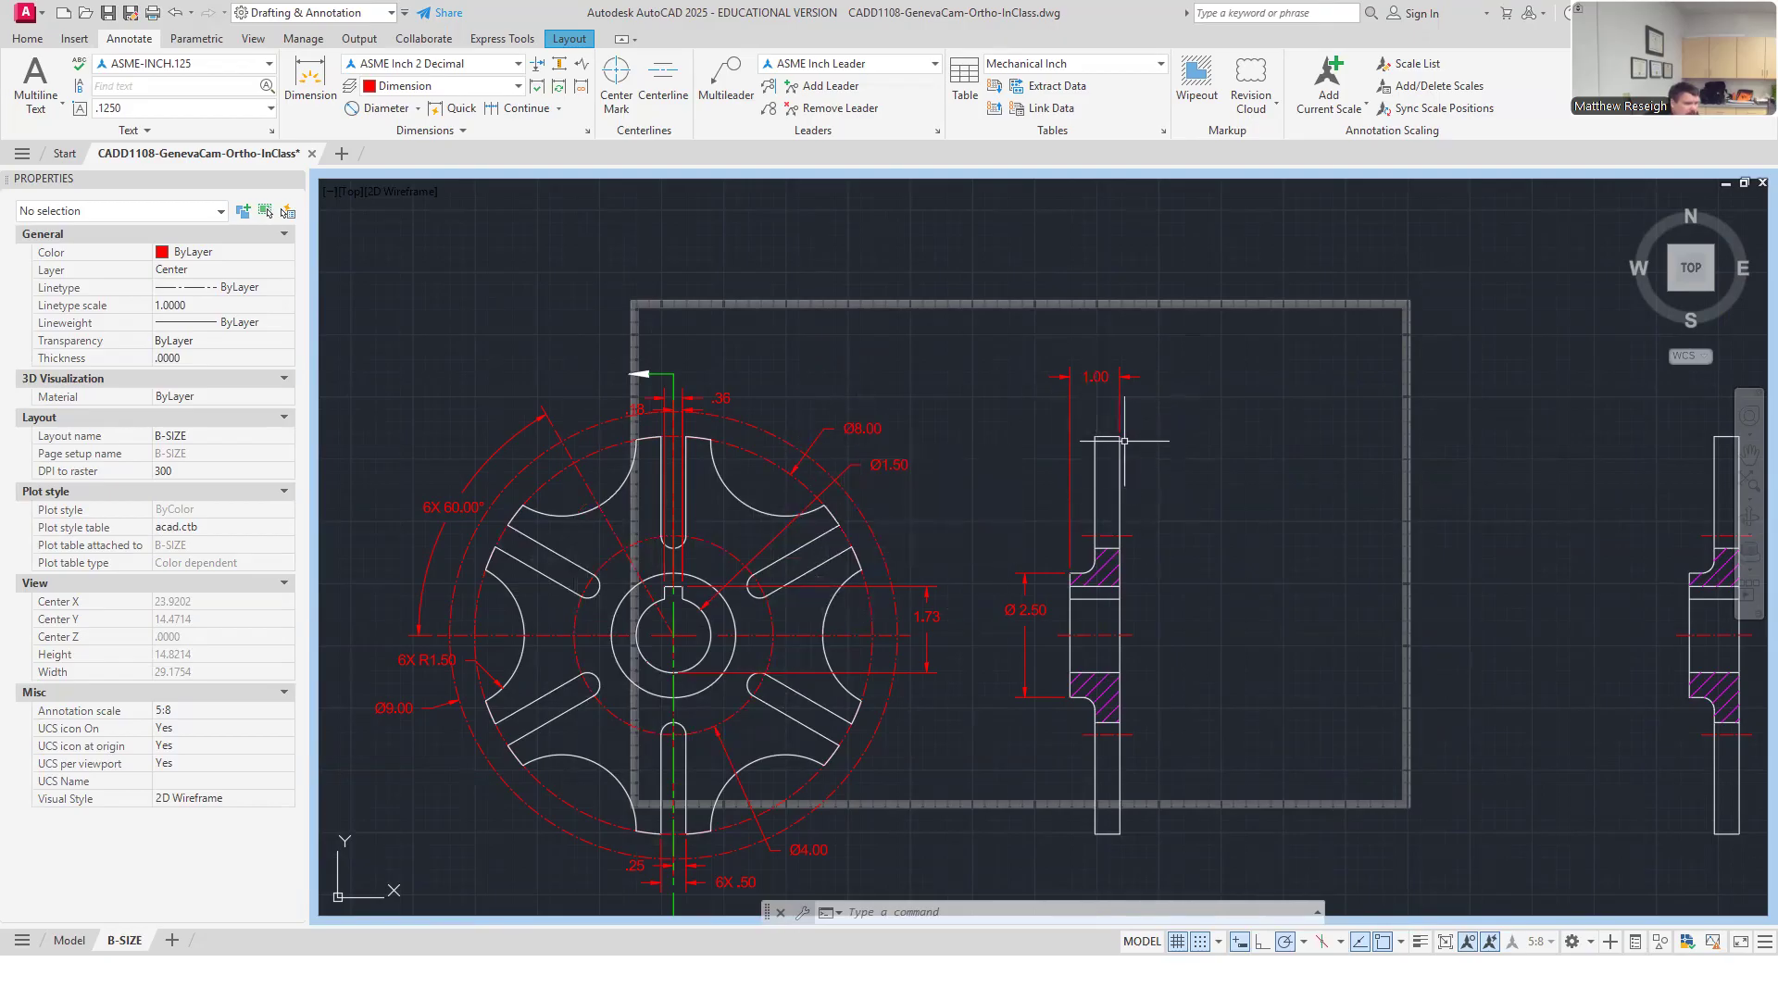
Dimension the disc's thickness between its two top corners in the section view, placing the dimension line .375 above the top edge.
scroll(1123, 441, "up", 2)
left_click(310, 79)
scroll(1106, 416, "up", 4)
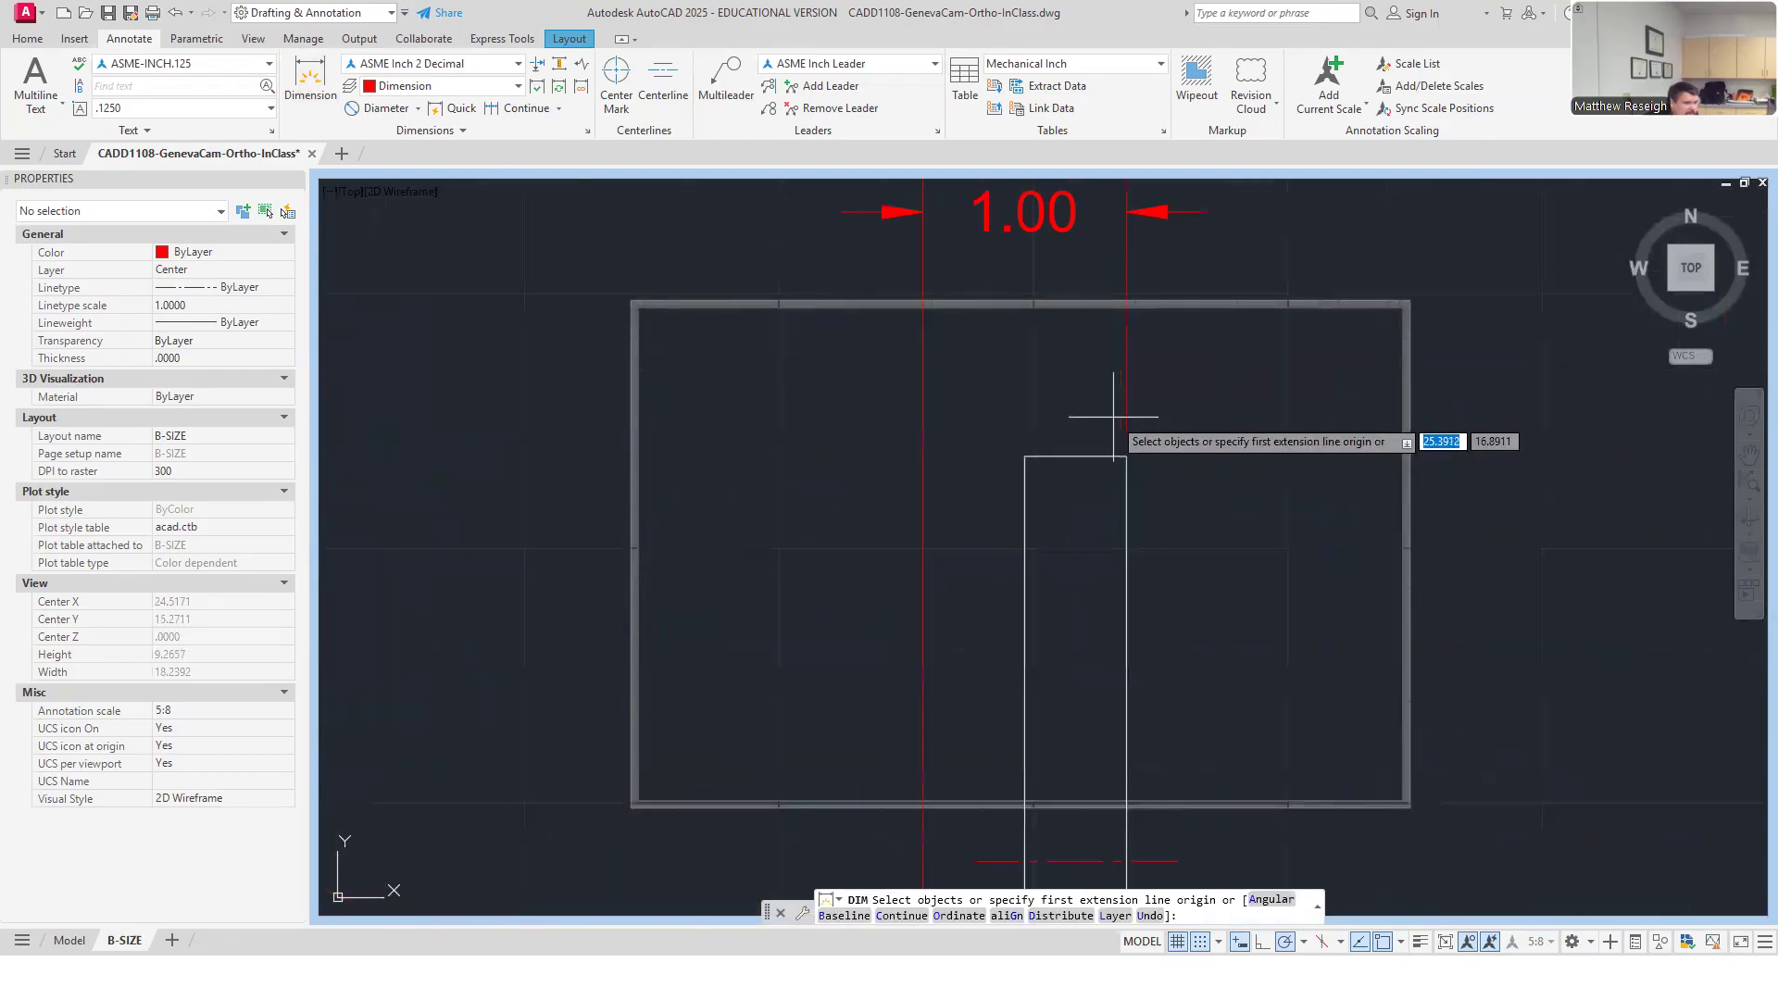
left_click(1127, 455)
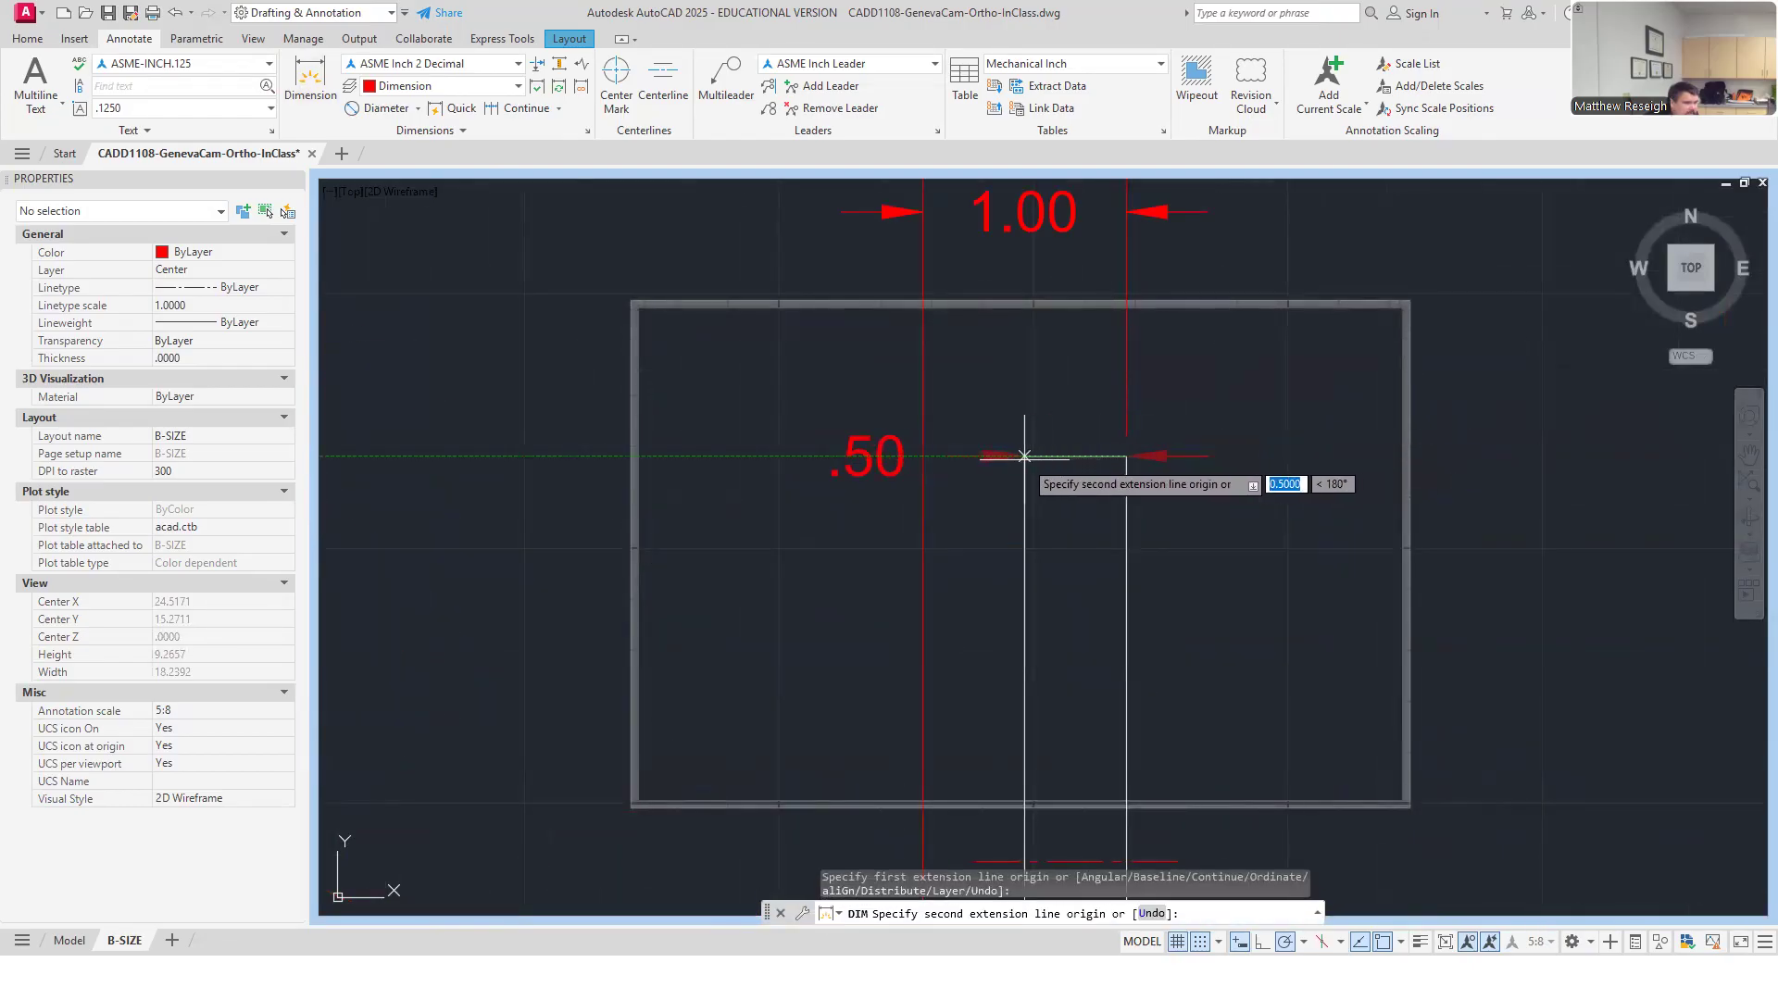
left_click(1024, 455)
type(".375")
key("Return")
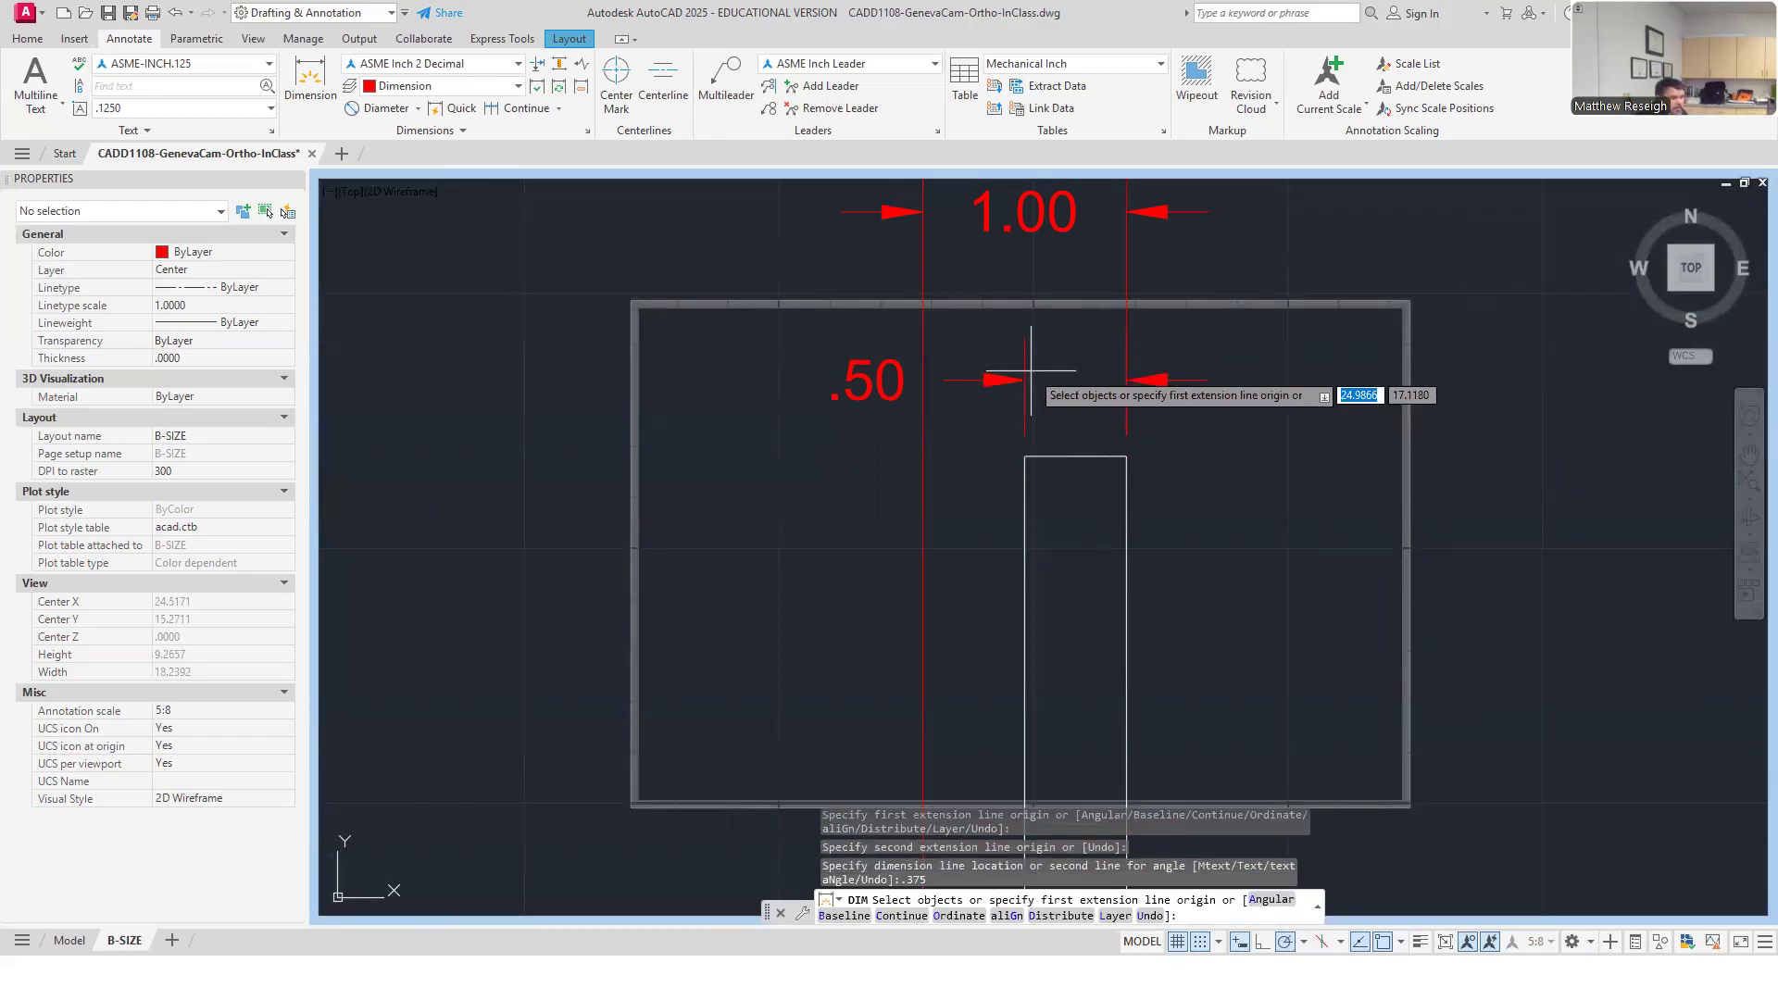
scroll(972, 396, "down", 5)
scroll(954, 396, "up", 3)
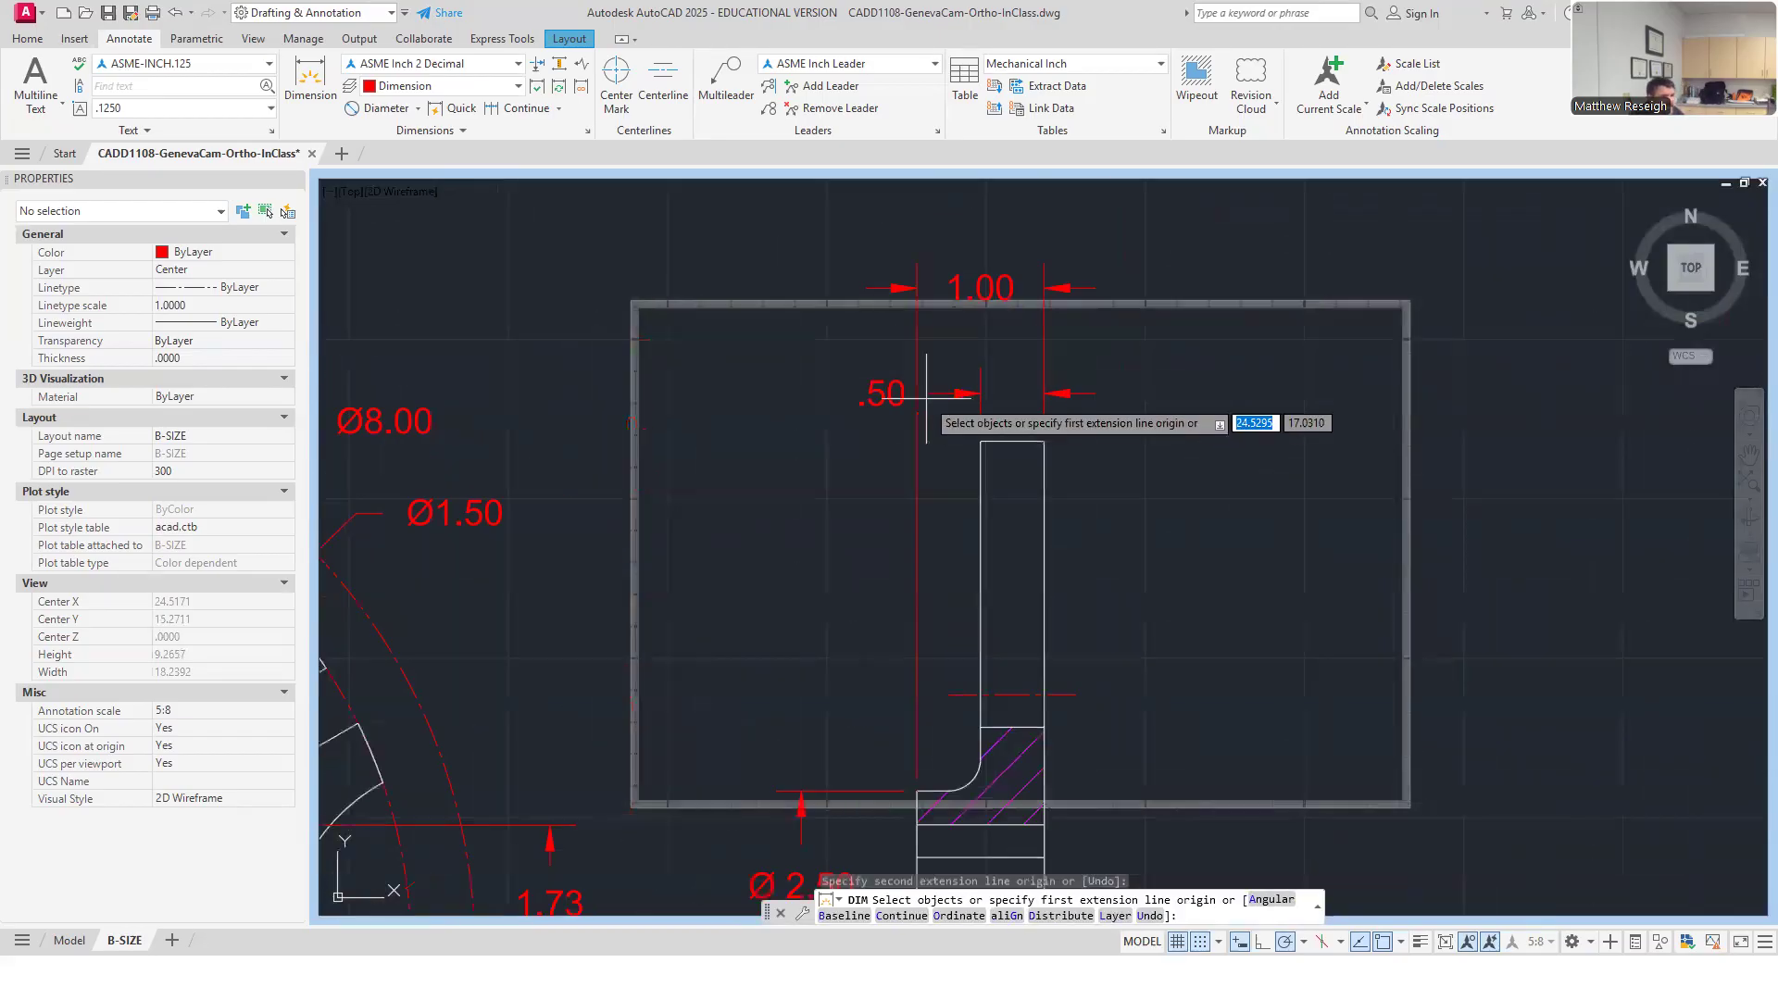
key("Return")
Move the disc thickness dimension's text to the right, outside the extension lines.
left_click(876, 398)
key("Escape")
left_click(893, 394)
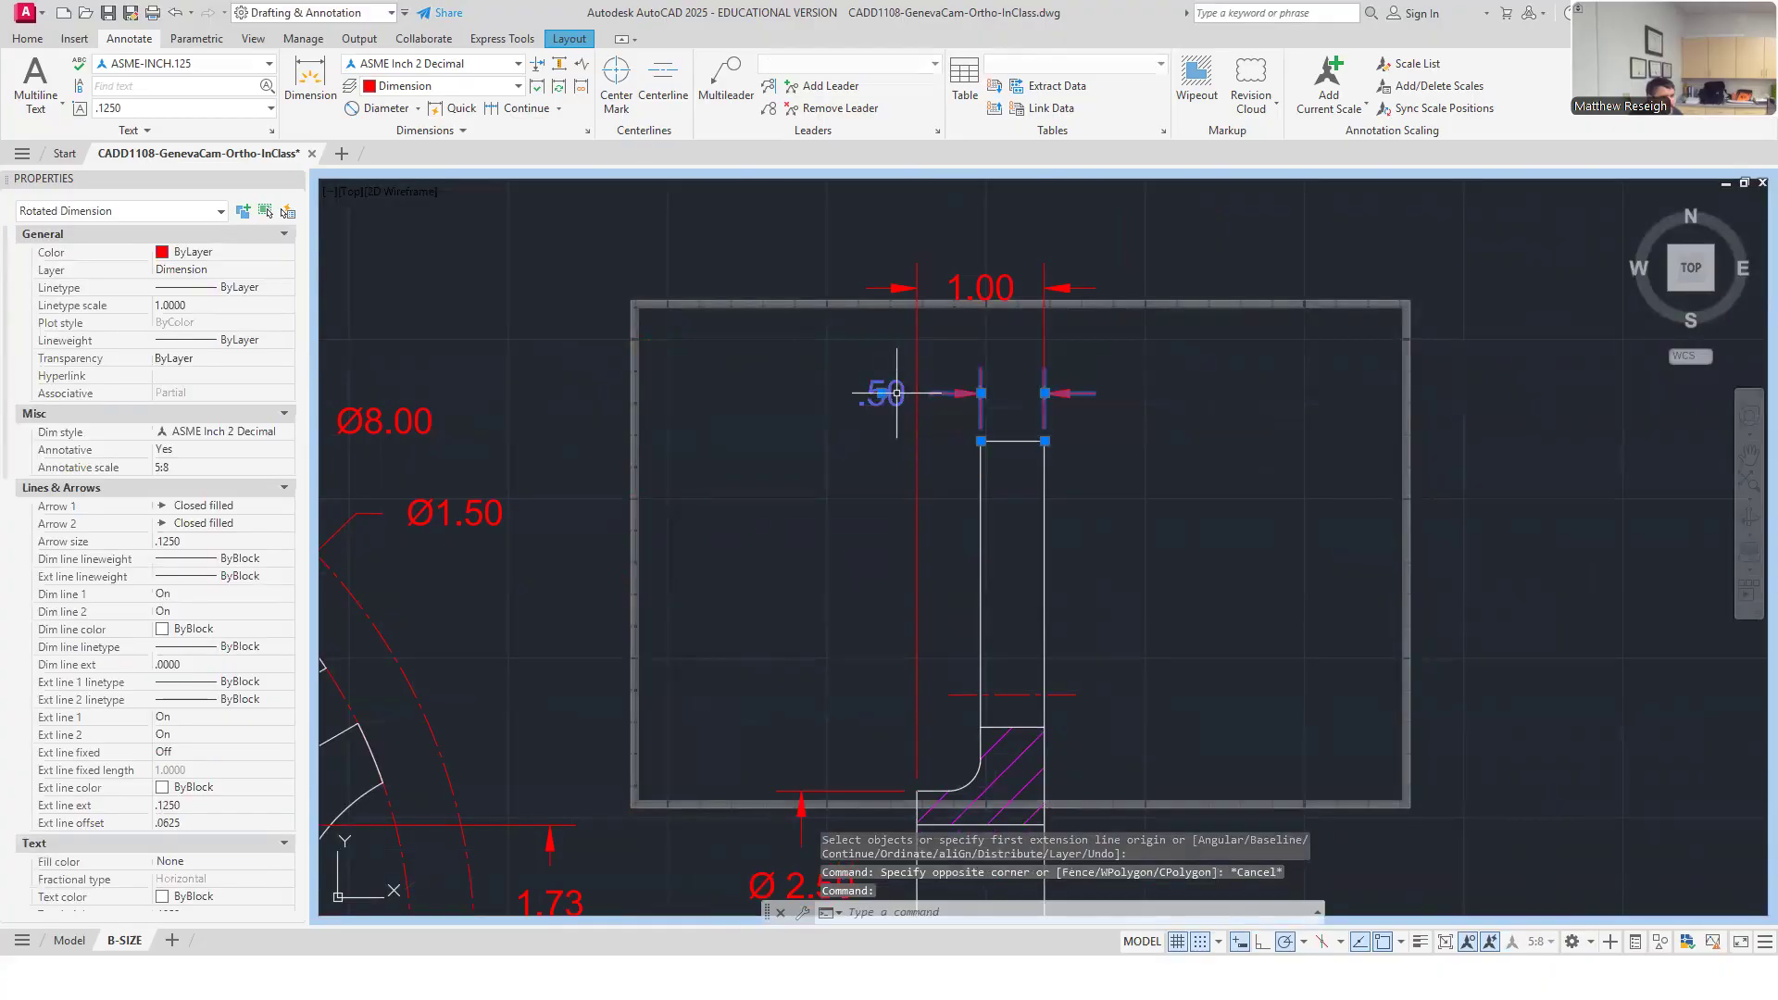
left_click(882, 392)
left_click(1141, 397)
key("Escape")
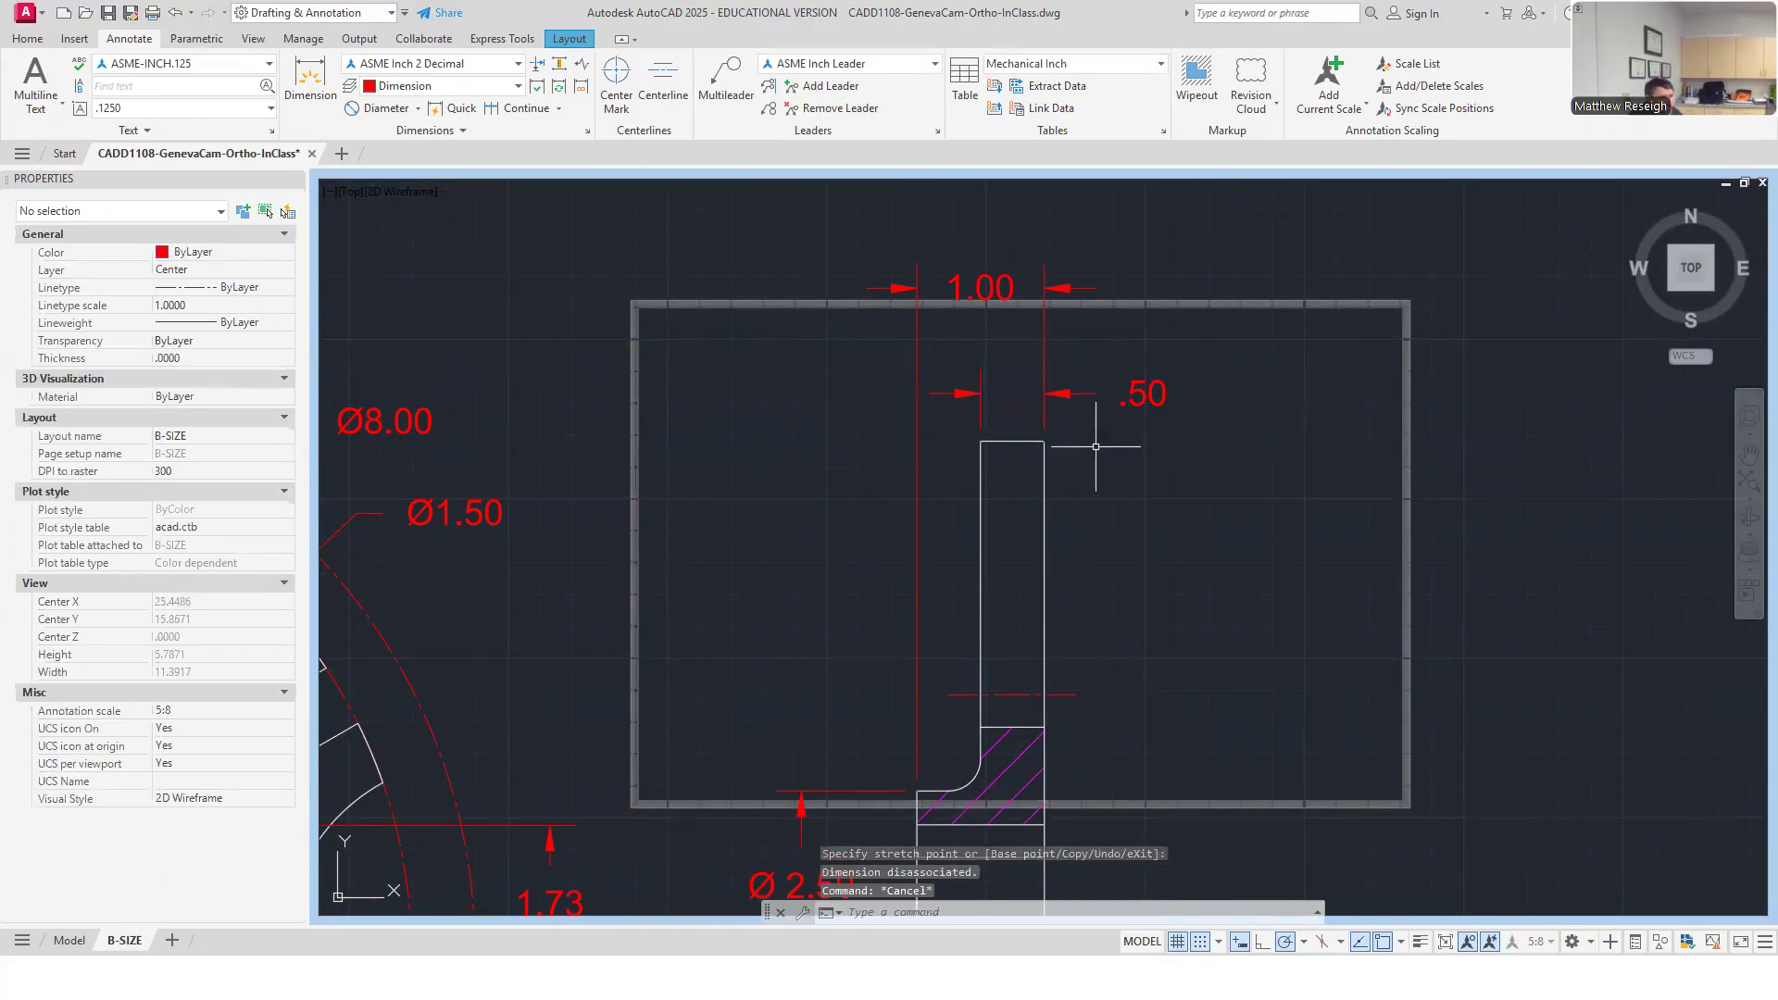
Minimize the viewport to examine how the dimensioned views fit on the B-size sheet, and maximize it again.
scroll(1083, 463, "down", 4)
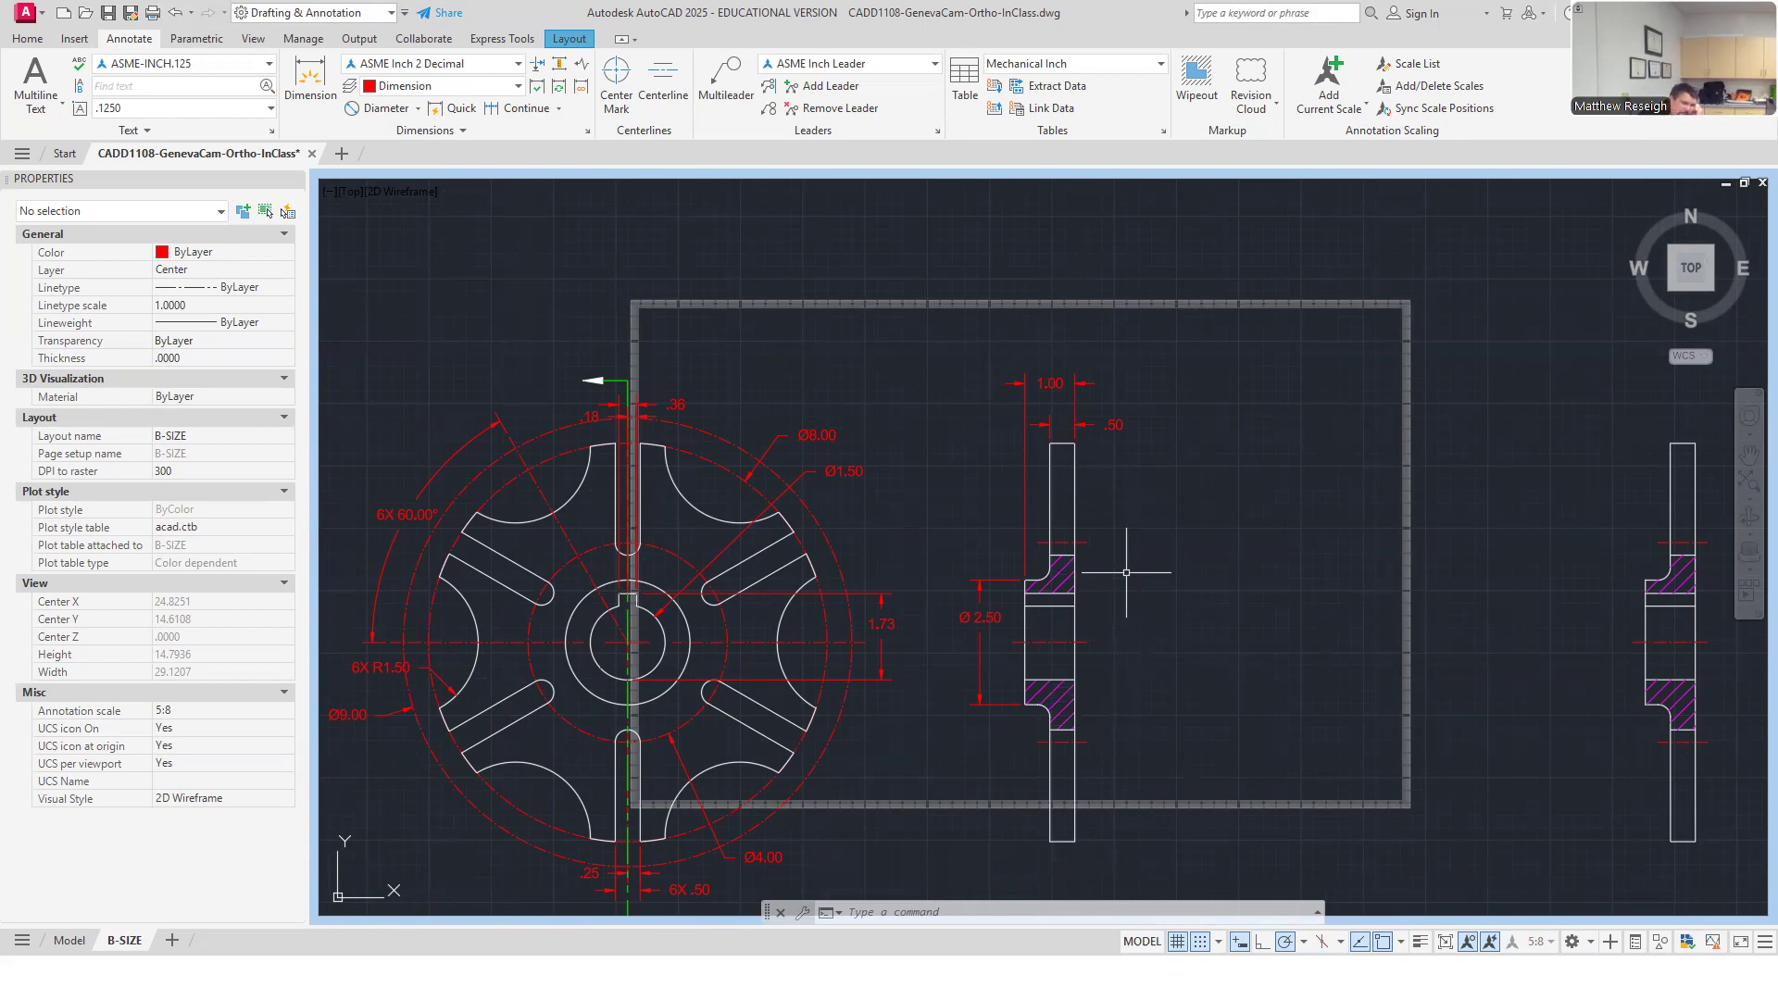
scroll(1123, 584, "down", 5)
scroll(1027, 608, "up", 2)
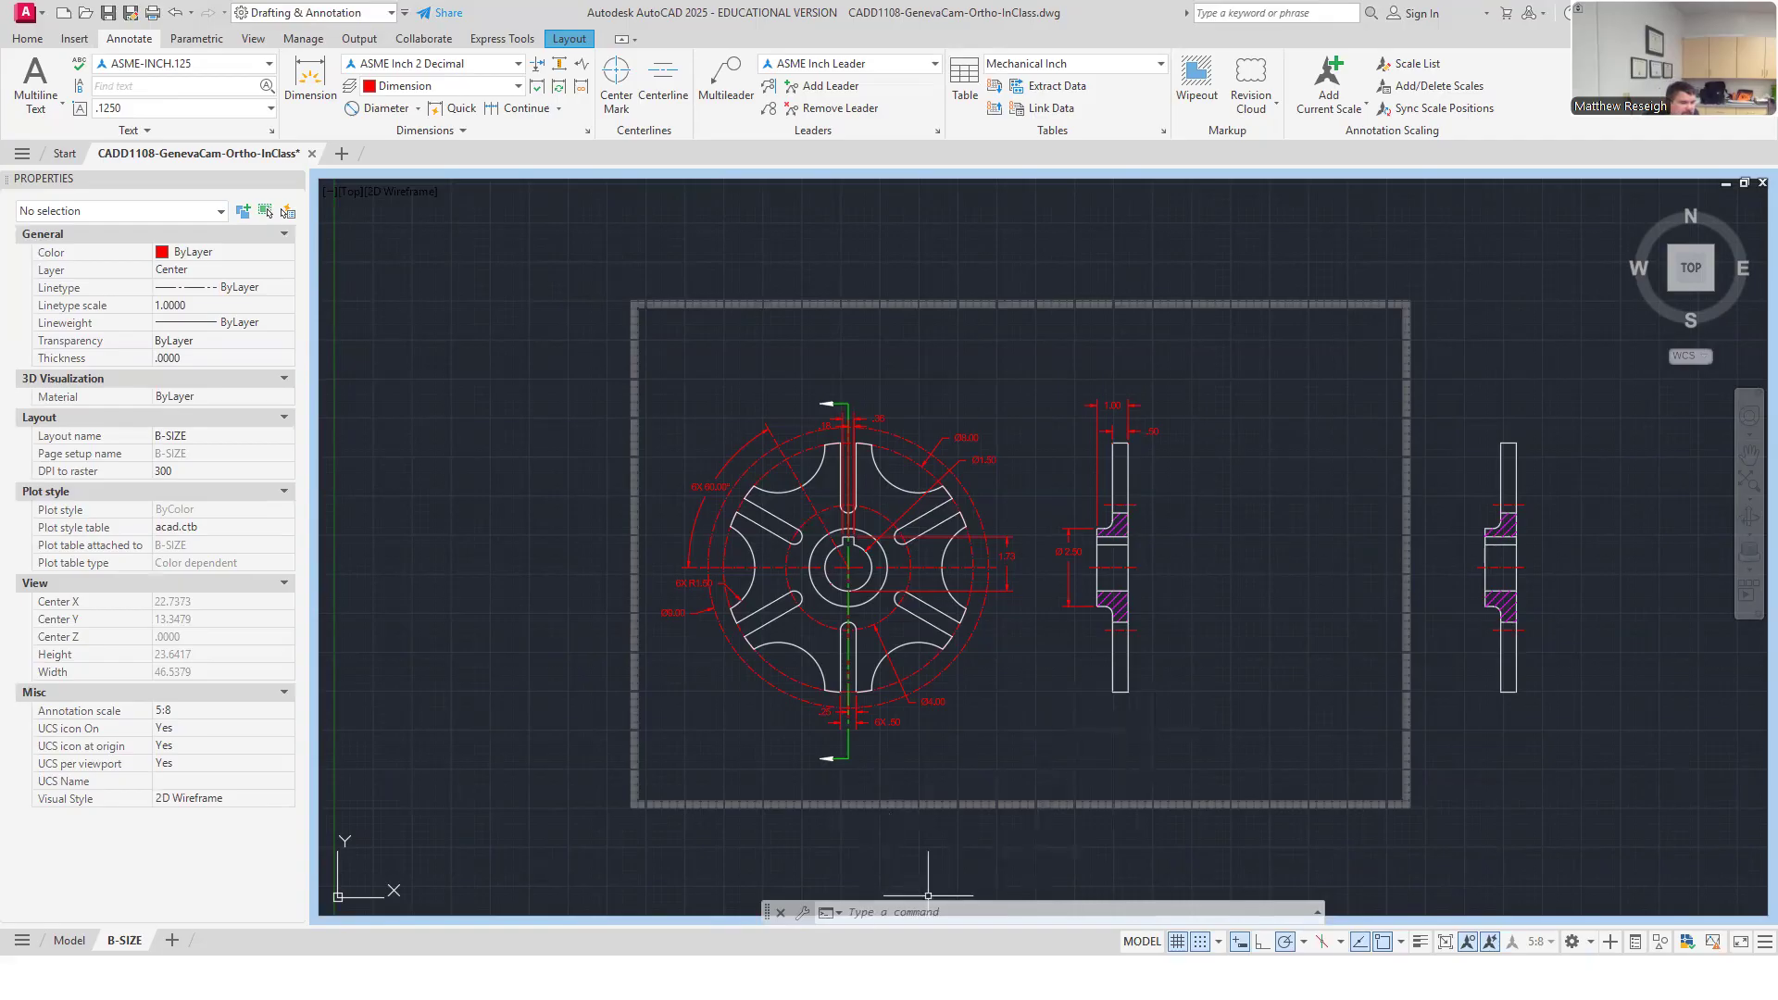
left_click(1442, 944)
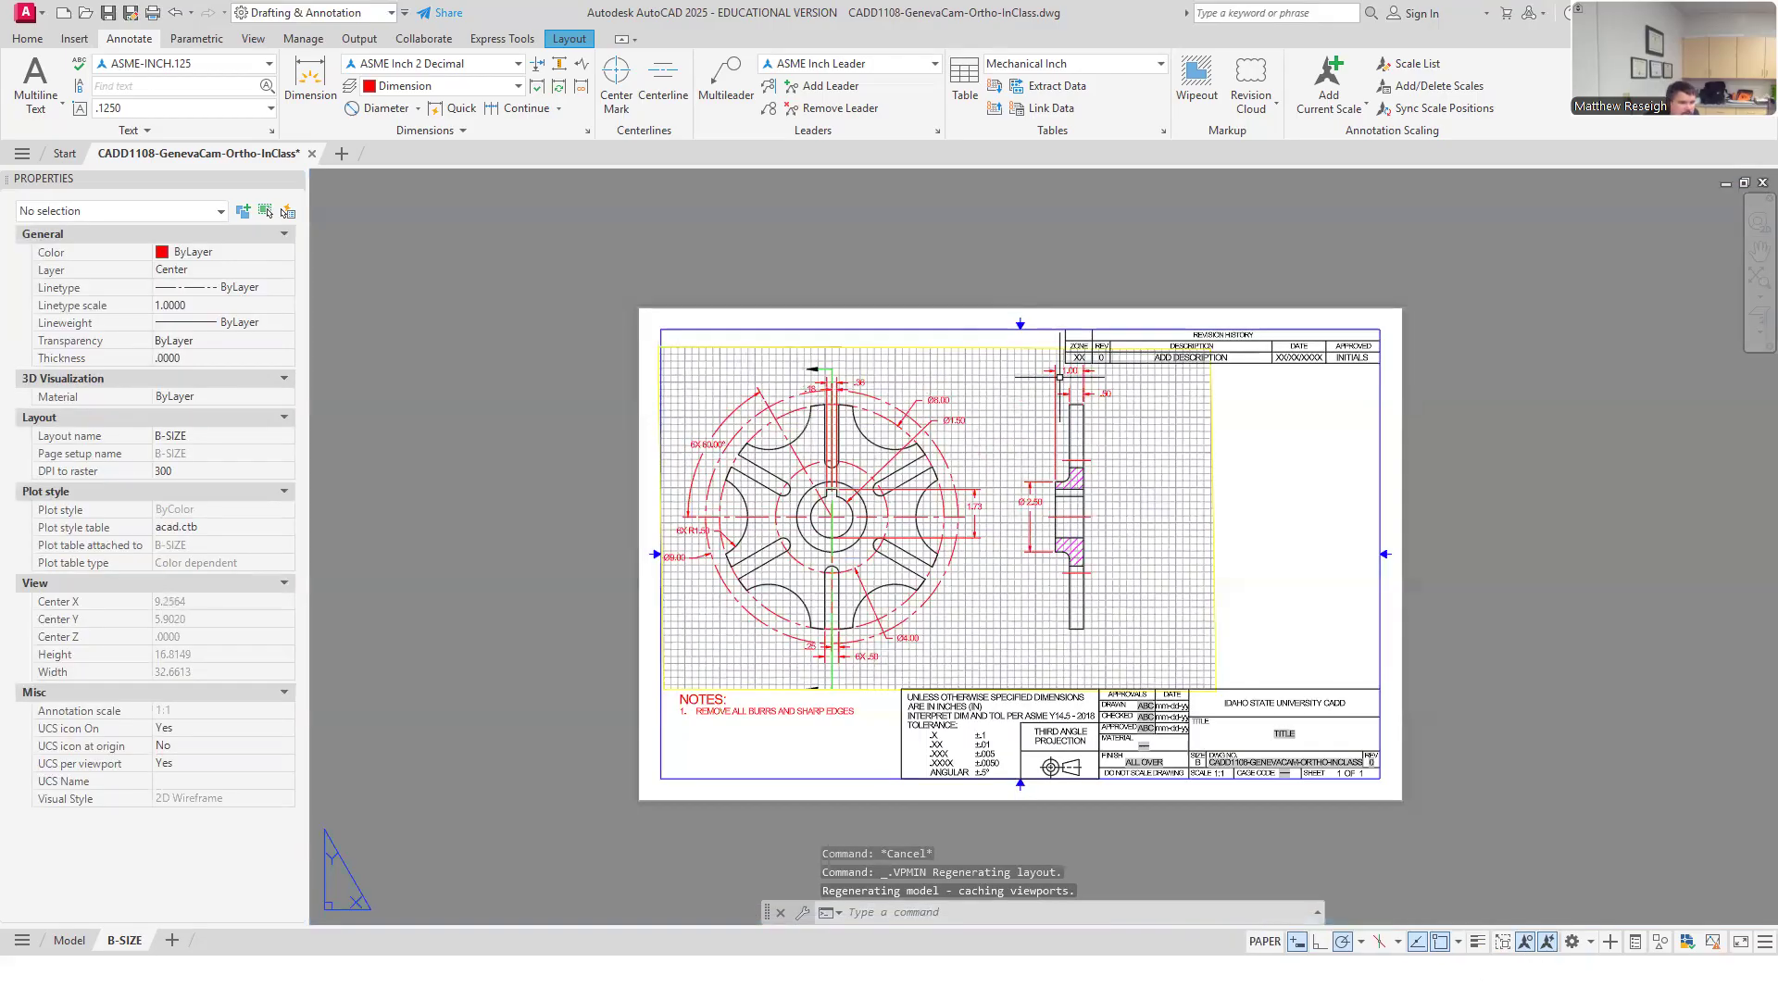
scroll(838, 685, "up", 2)
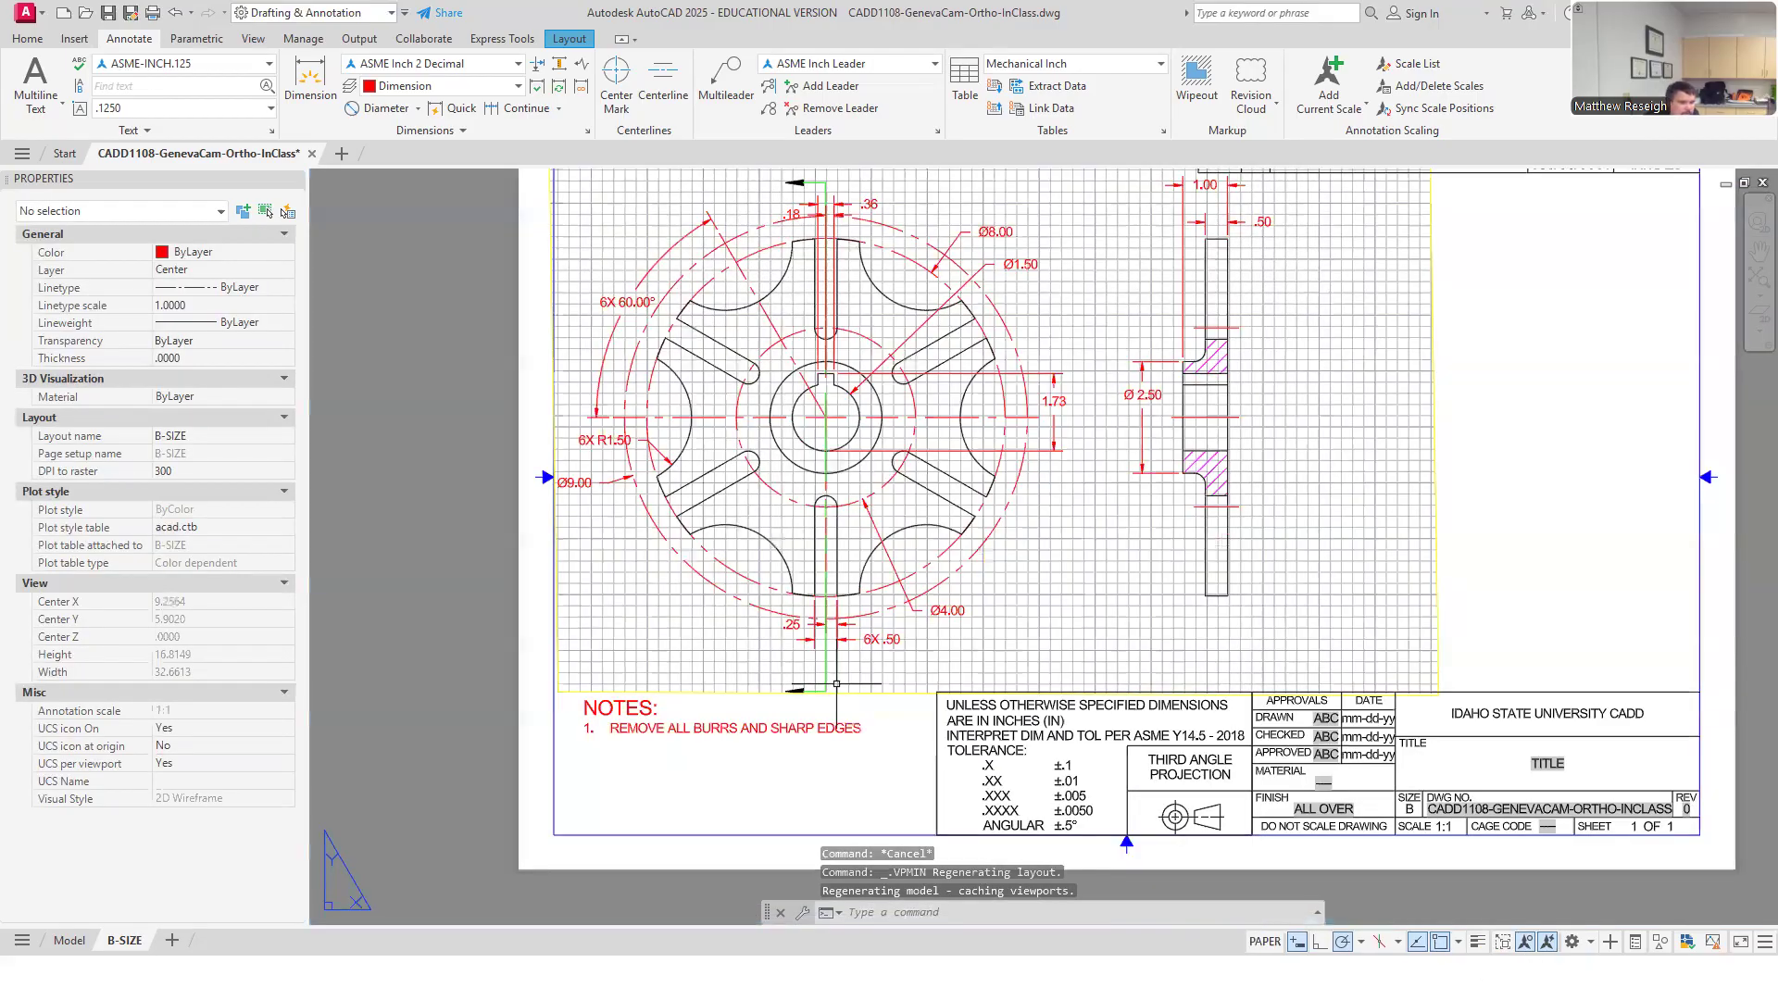
scroll(836, 683, "down", 2)
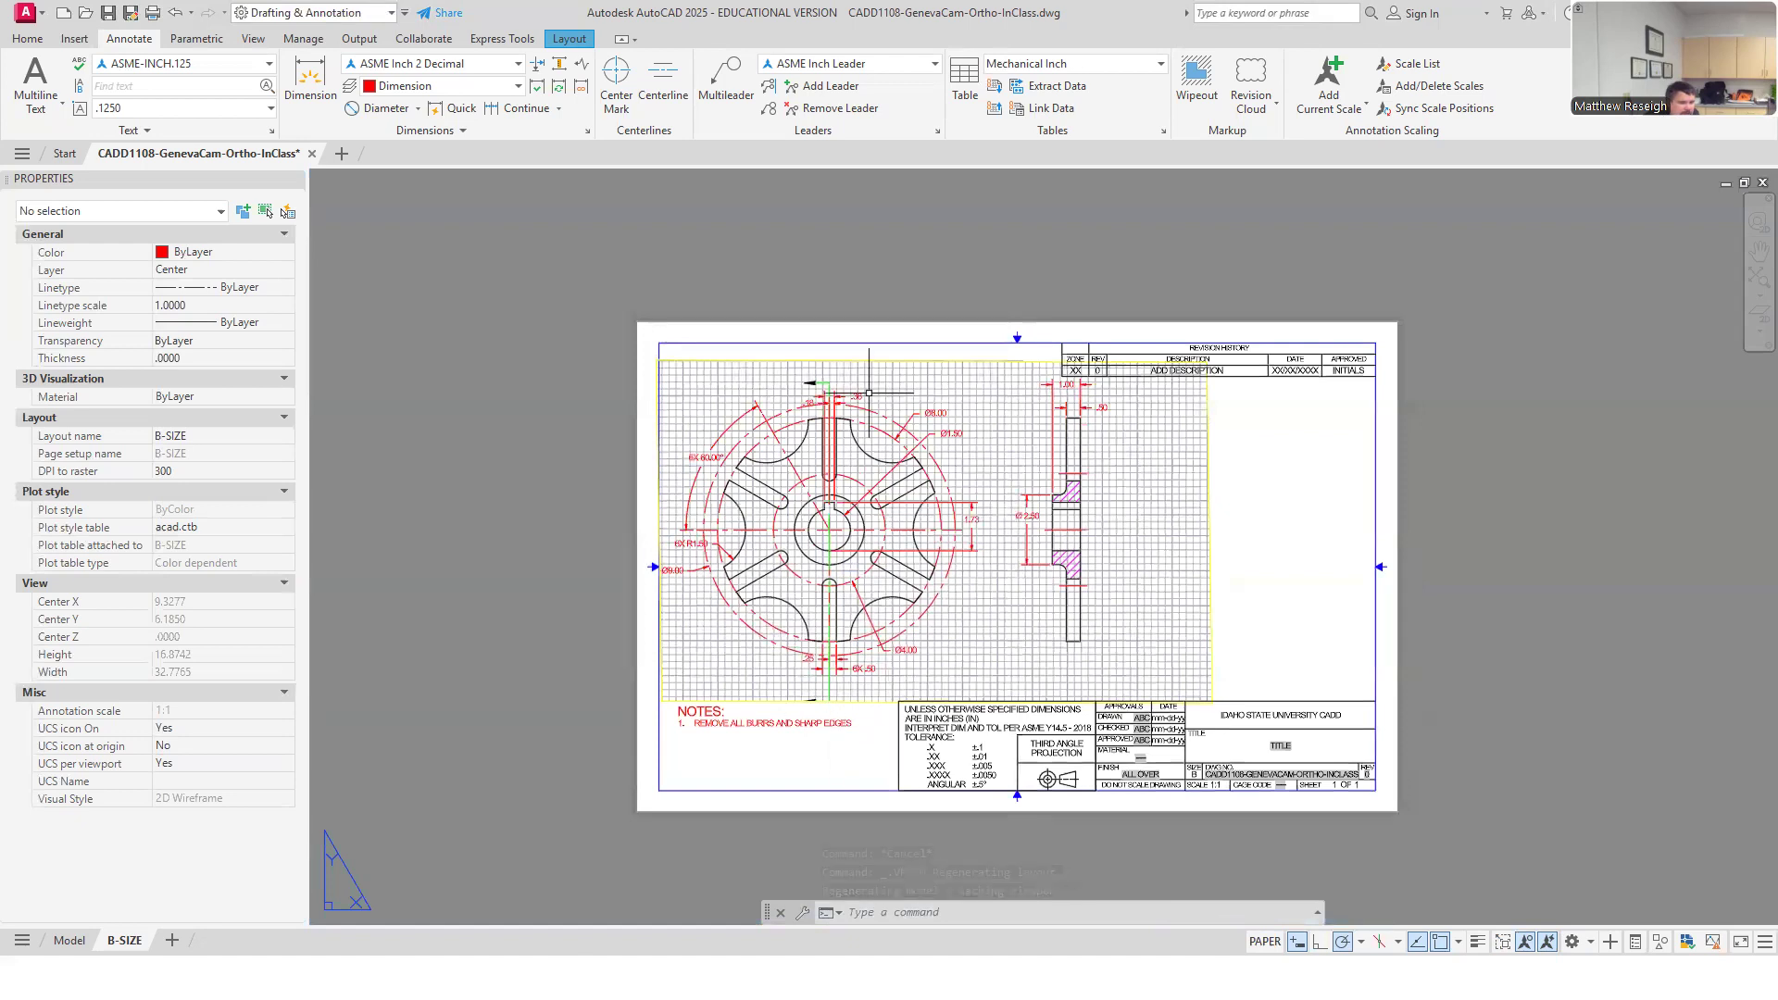
left_click(992, 666)
key("Escape")
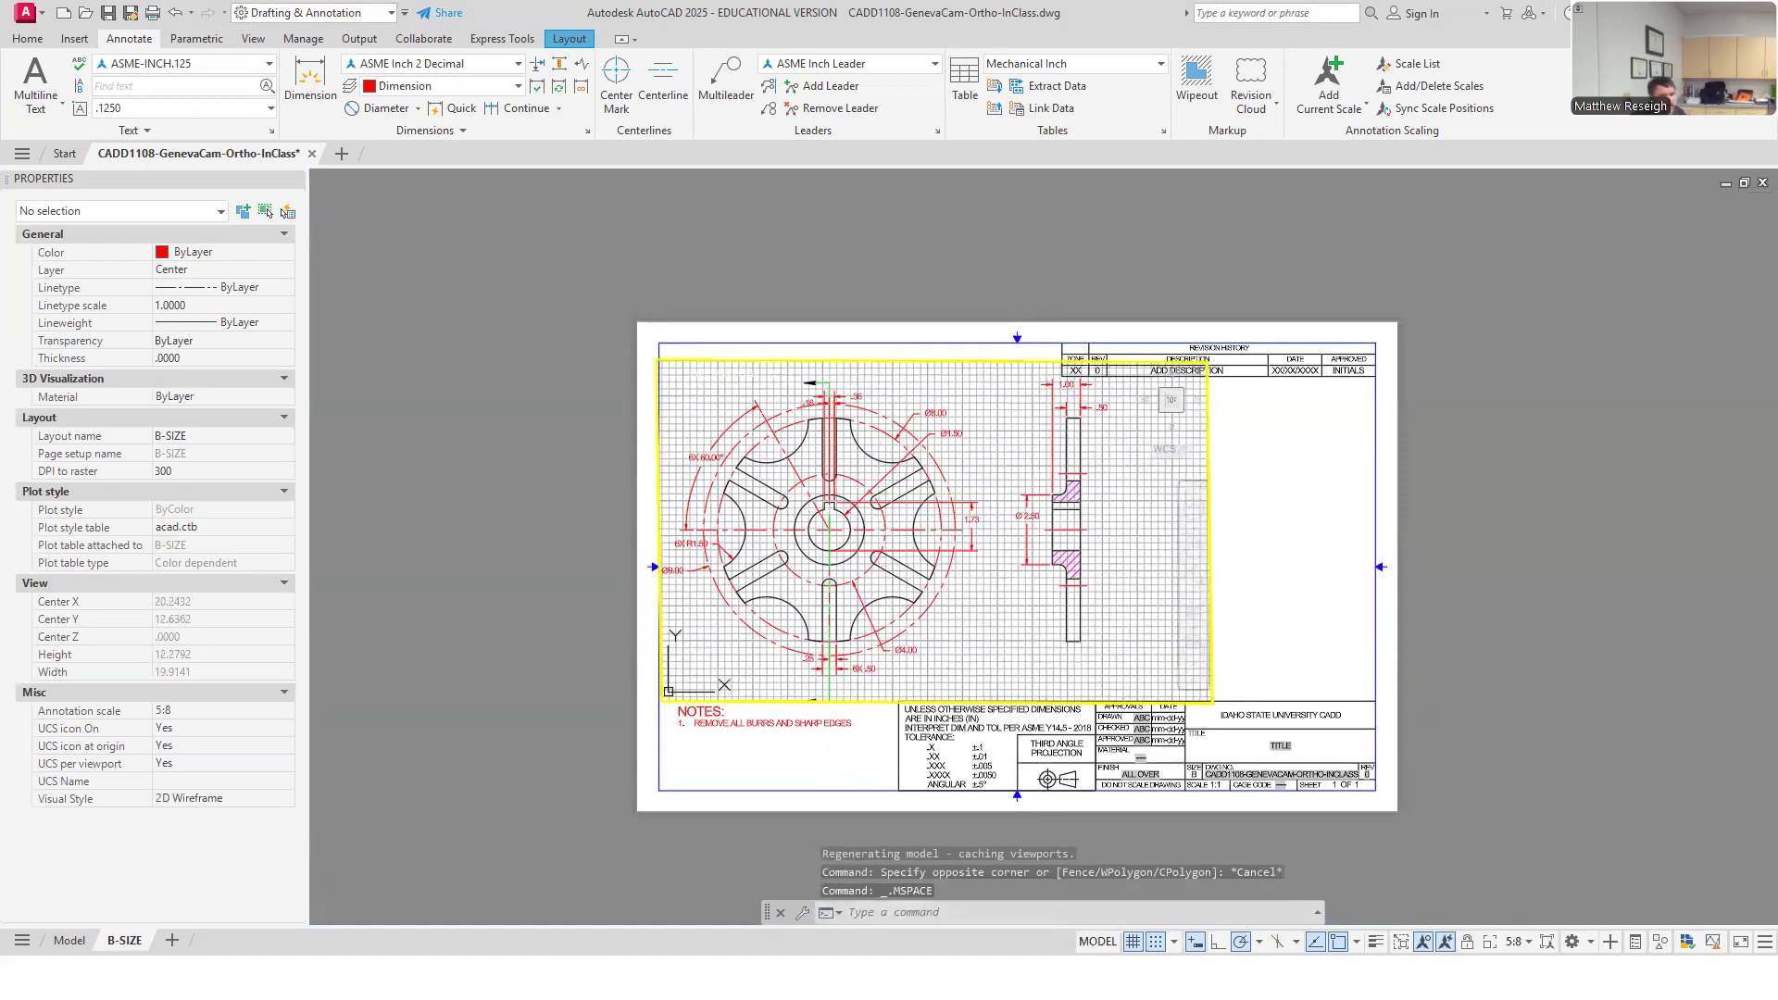
left_click(1400, 948)
Add a multiline text label "A" above the cutting-plane line's upper arrow in the annotative ASME-INCH.2 style.
scroll(815, 389, "up", 4)
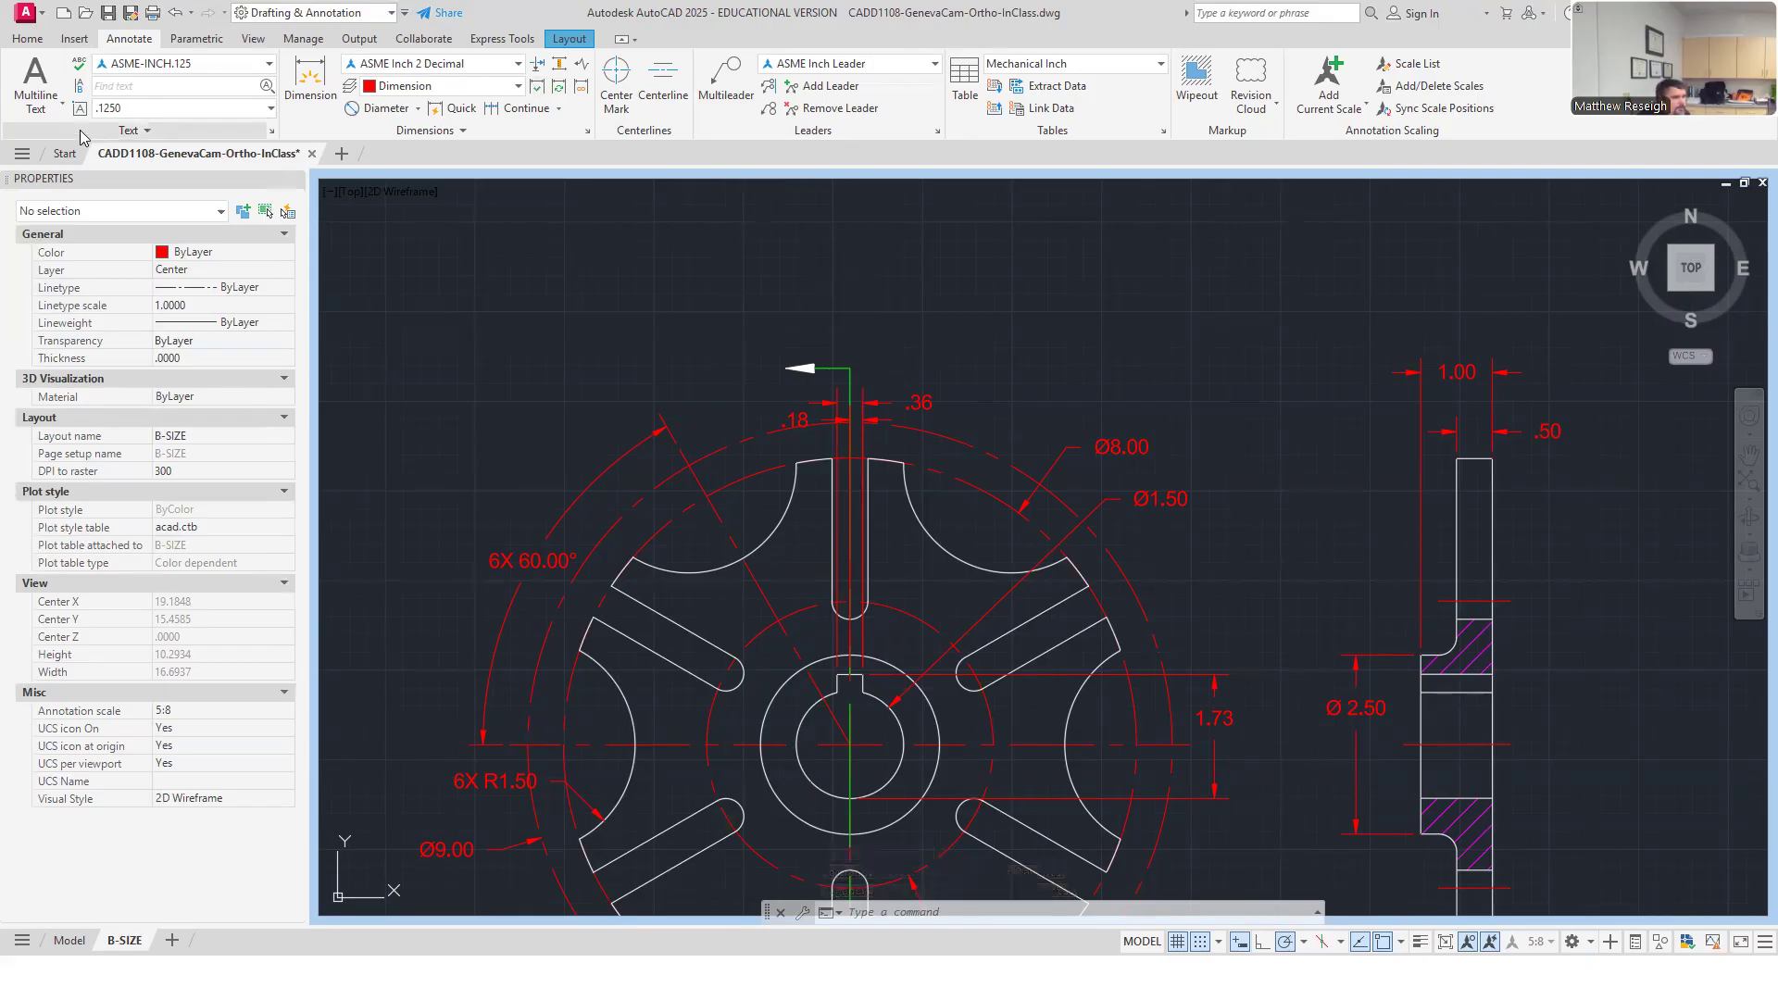
left_click(51, 97)
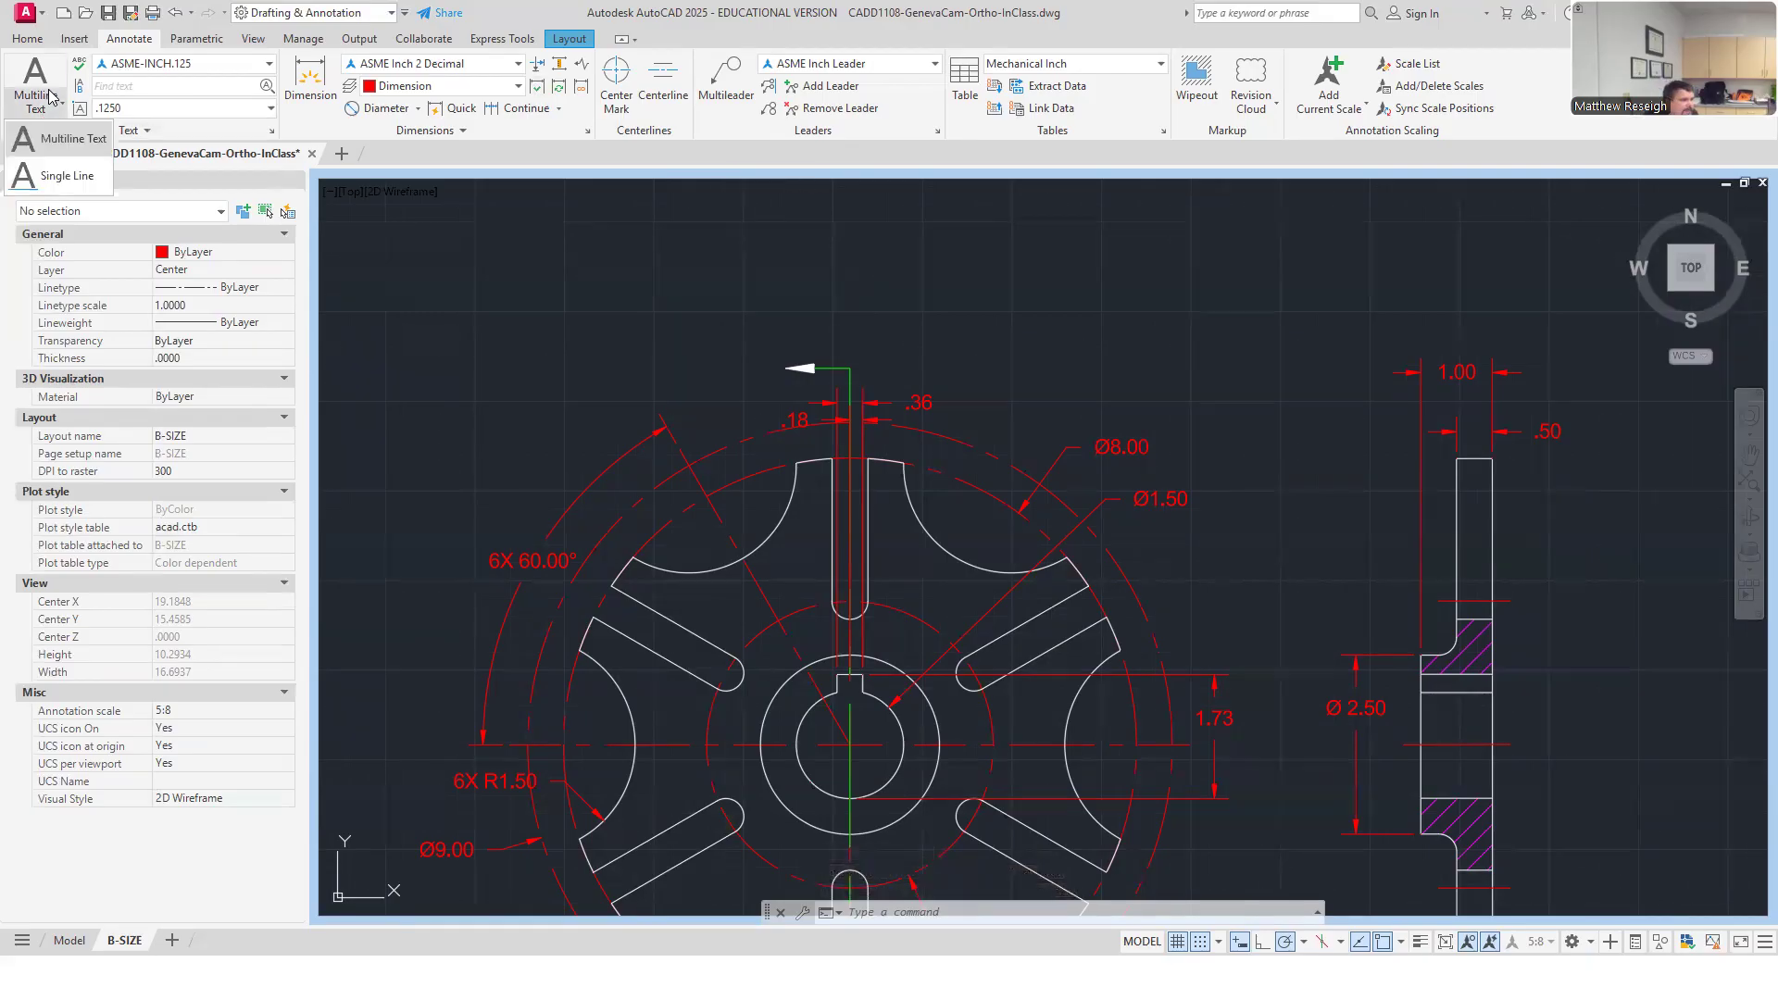
left_click(62, 143)
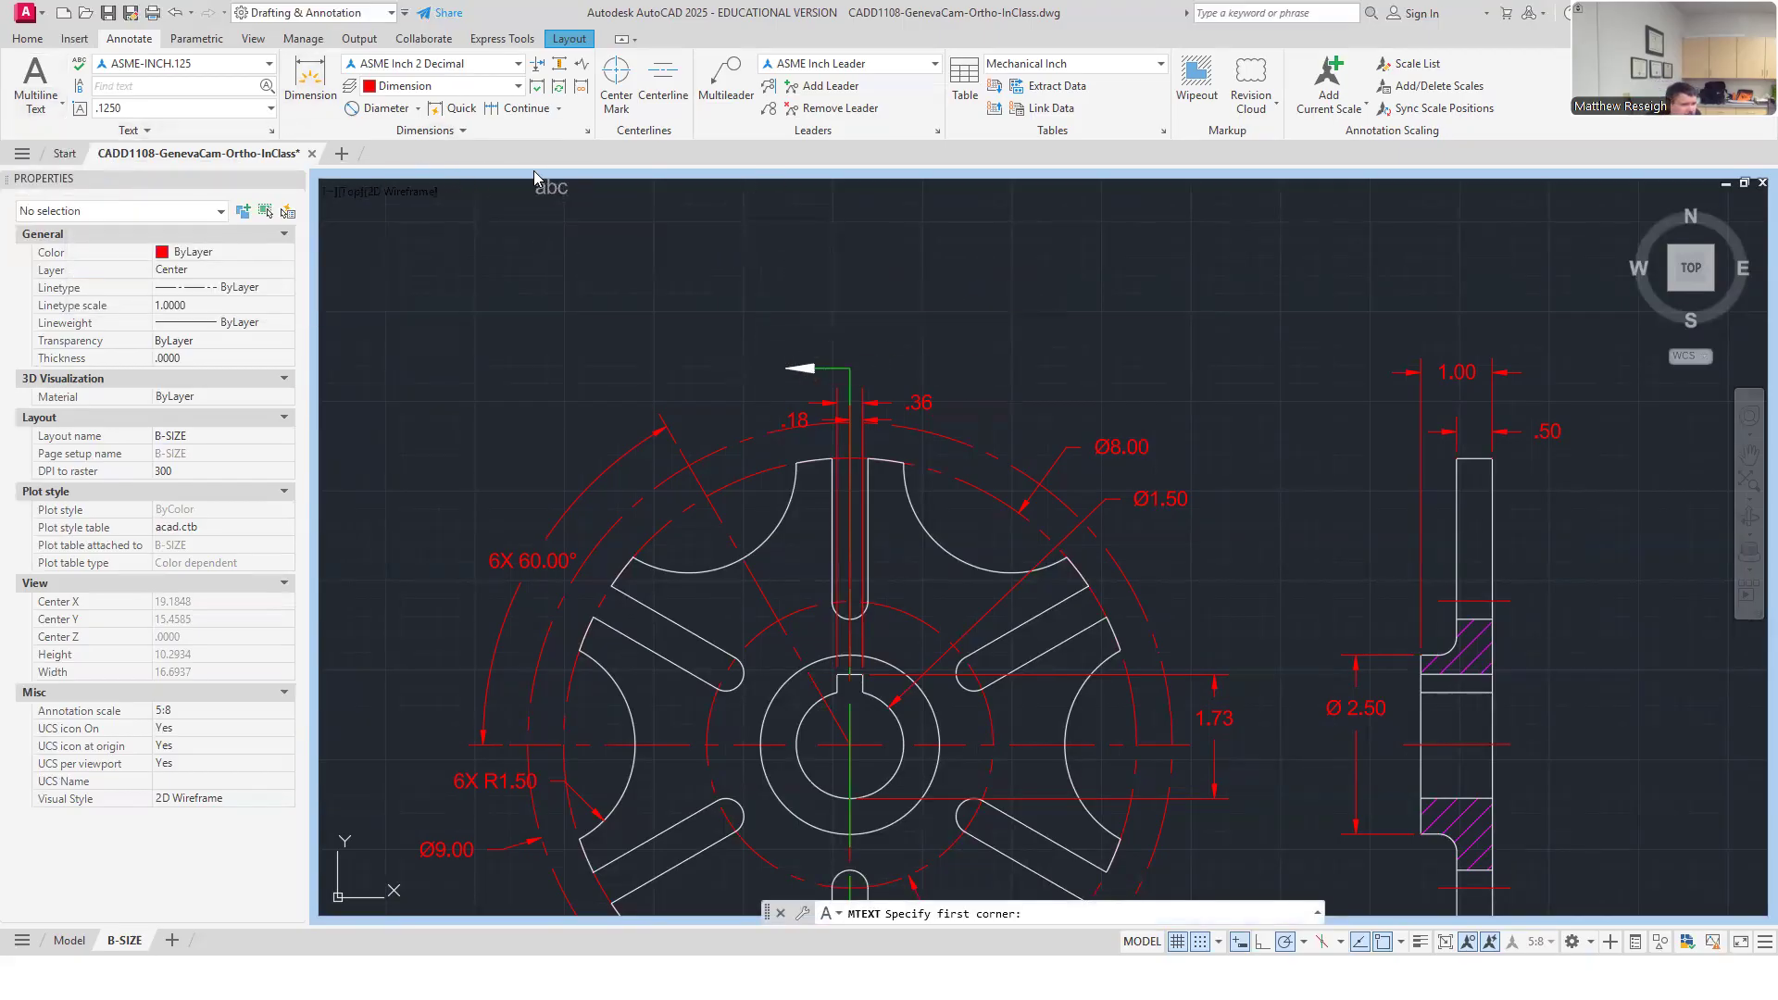
left_click(830, 318)
left_click(897, 361)
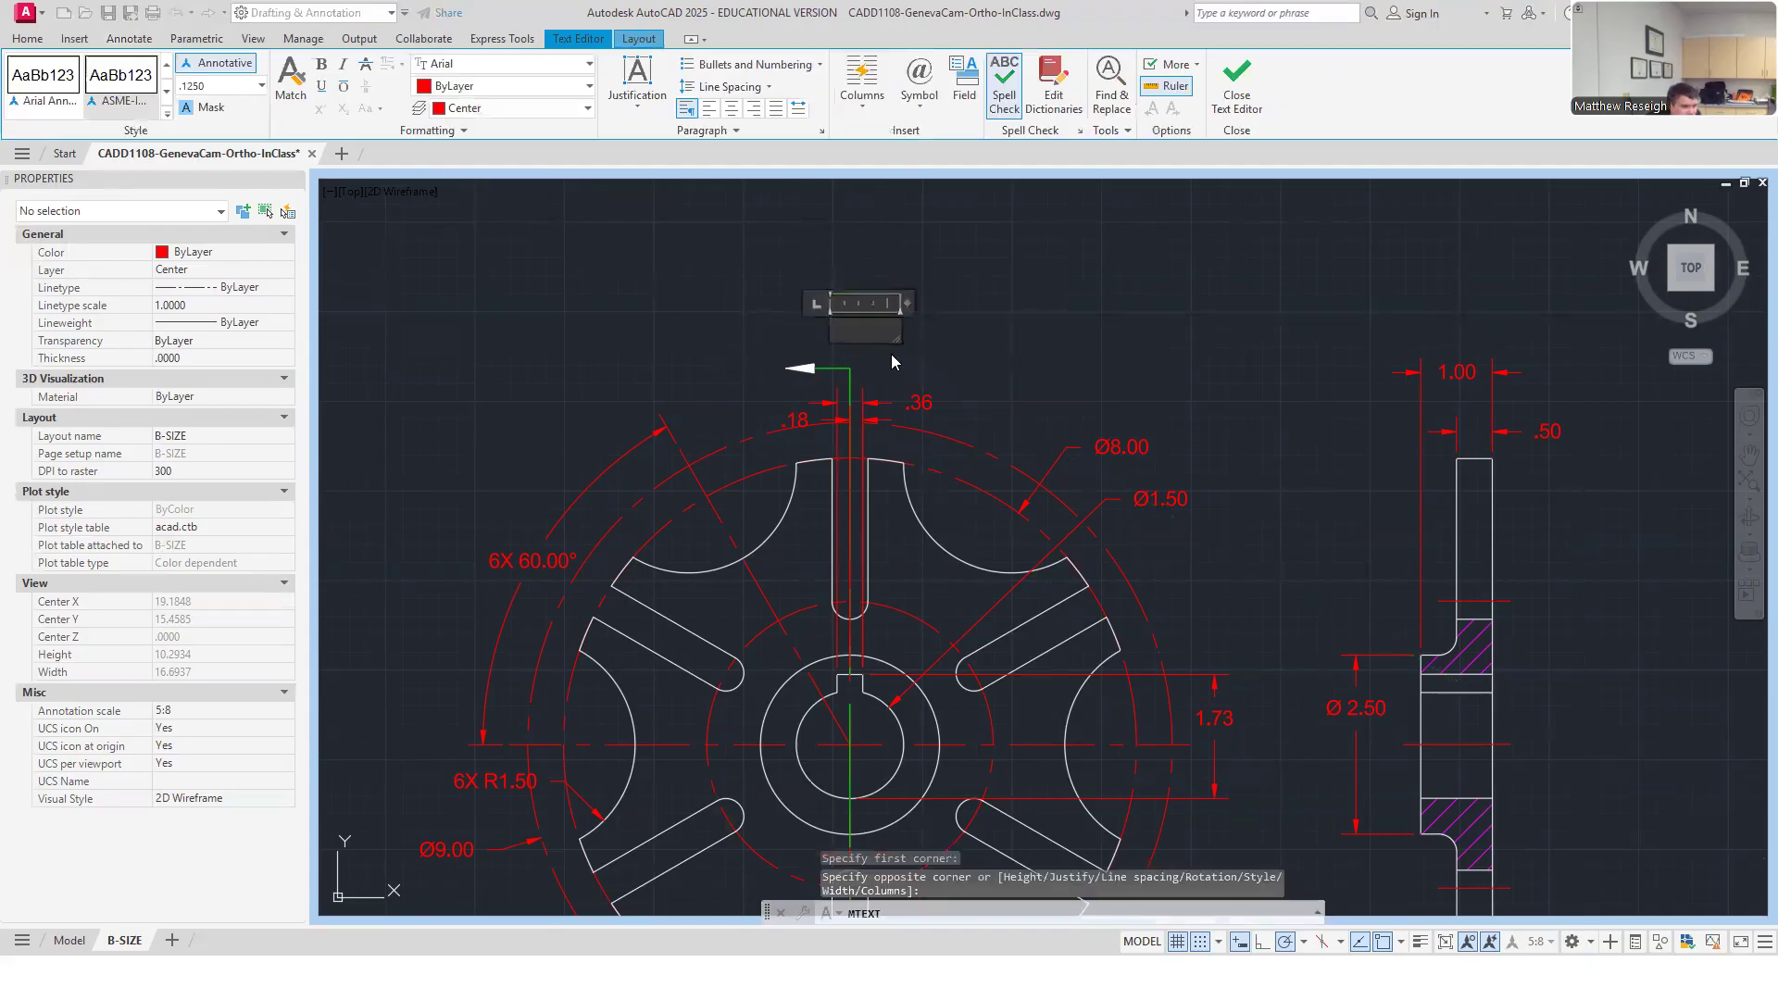
left_click(167, 97)
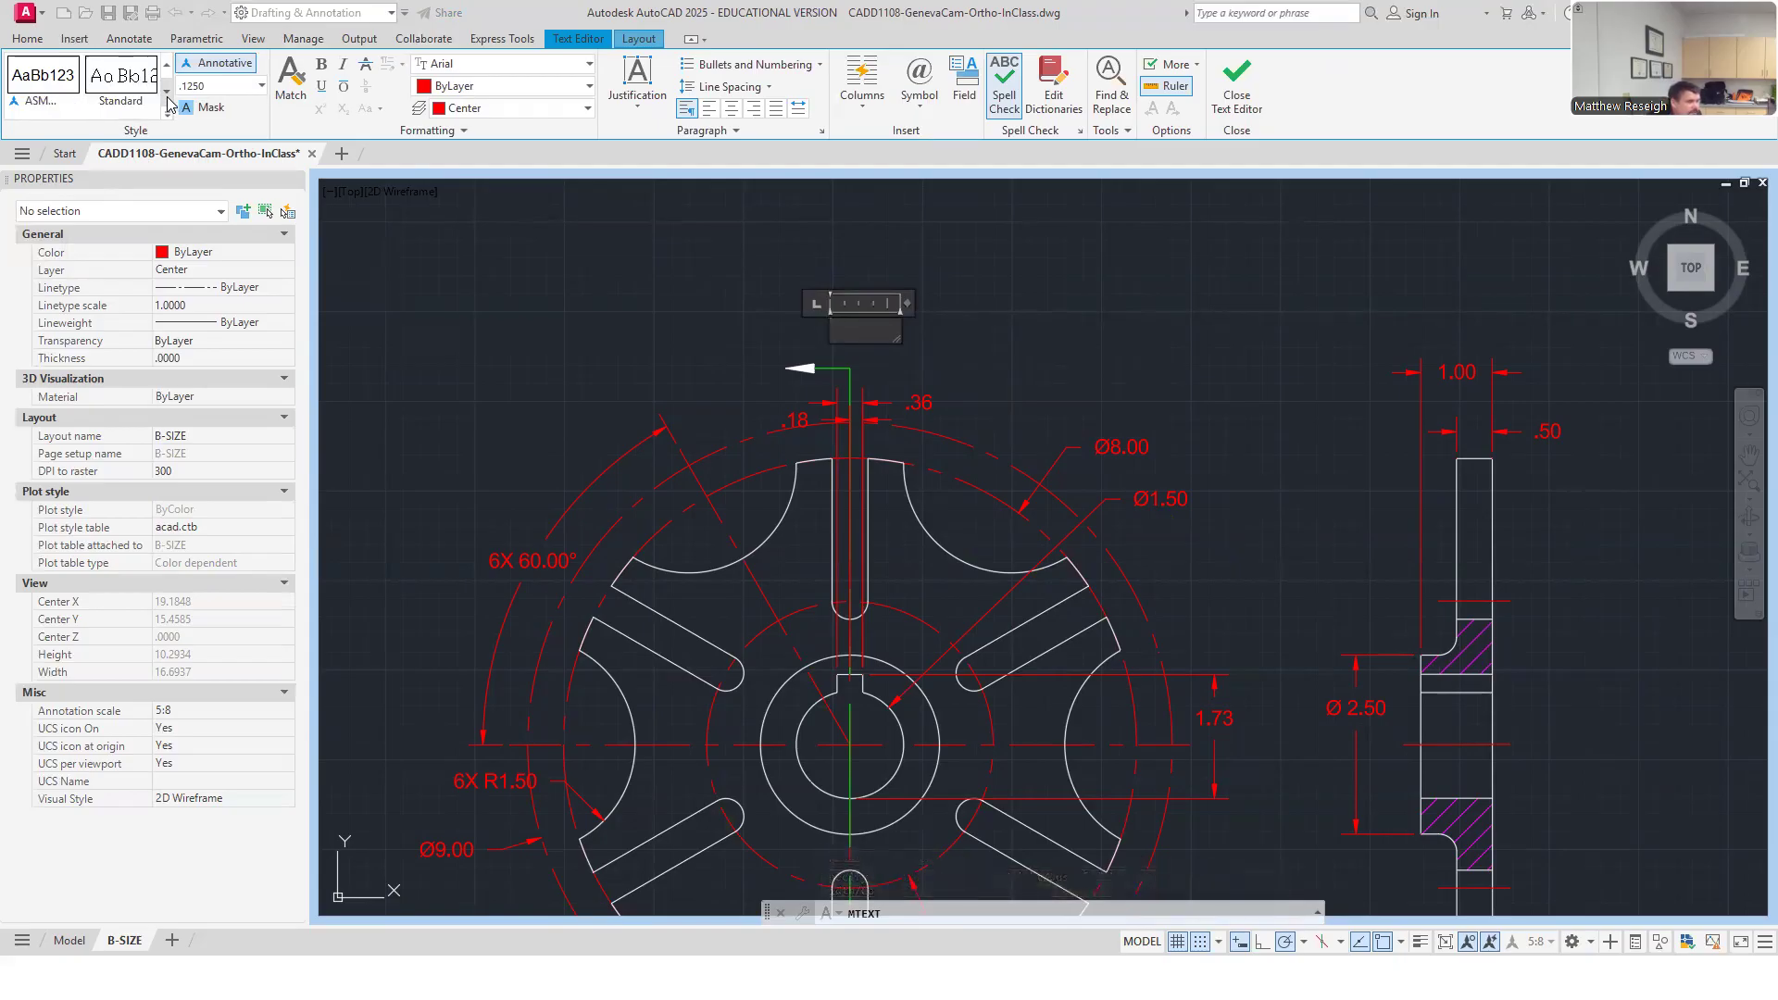
left_click(168, 114)
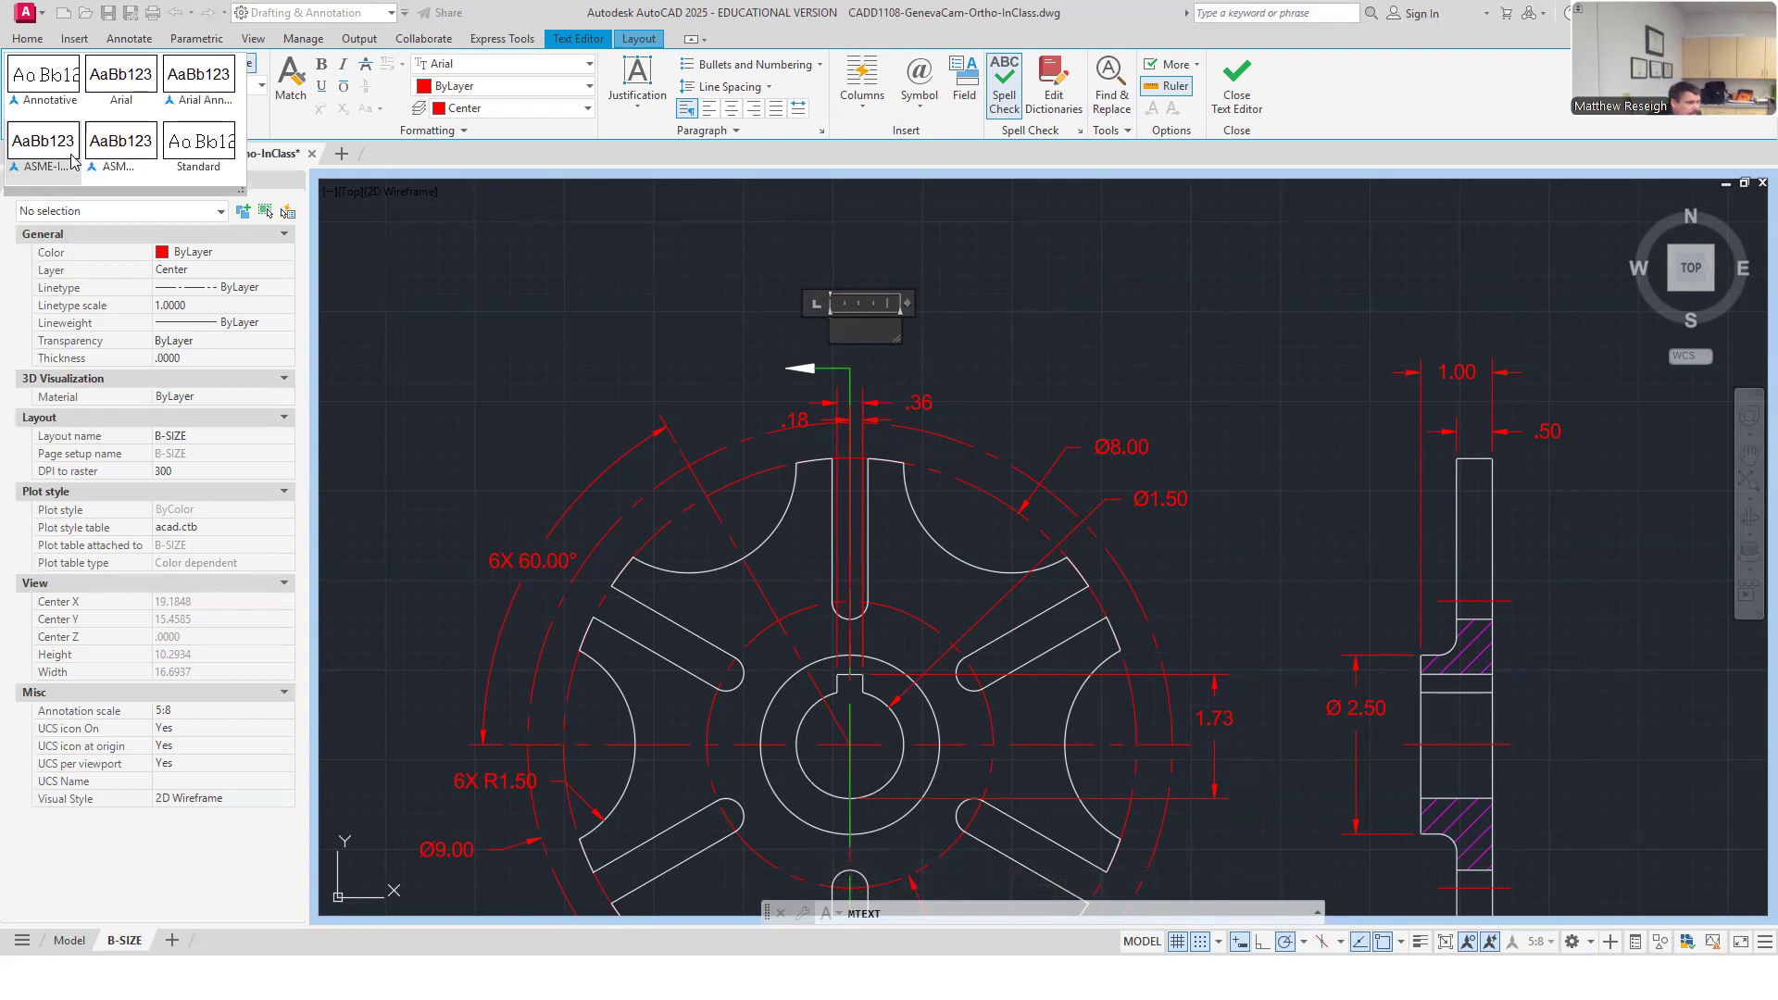
left_click(117, 148)
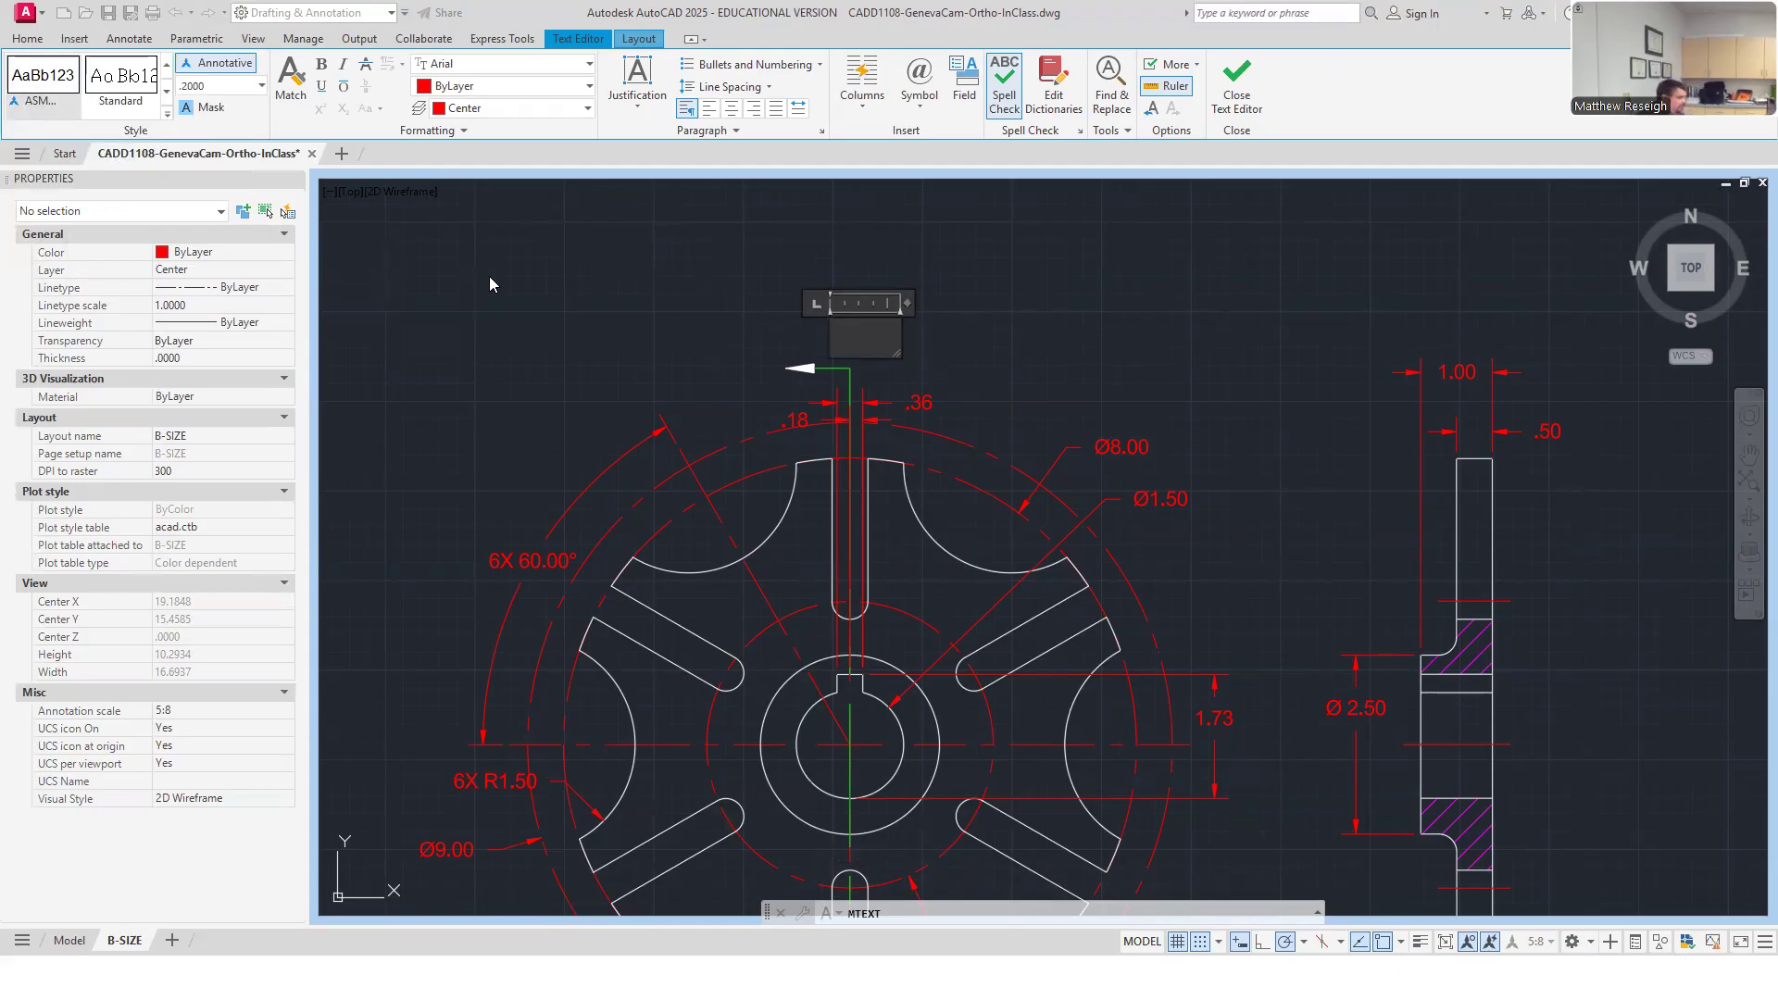
type("A")
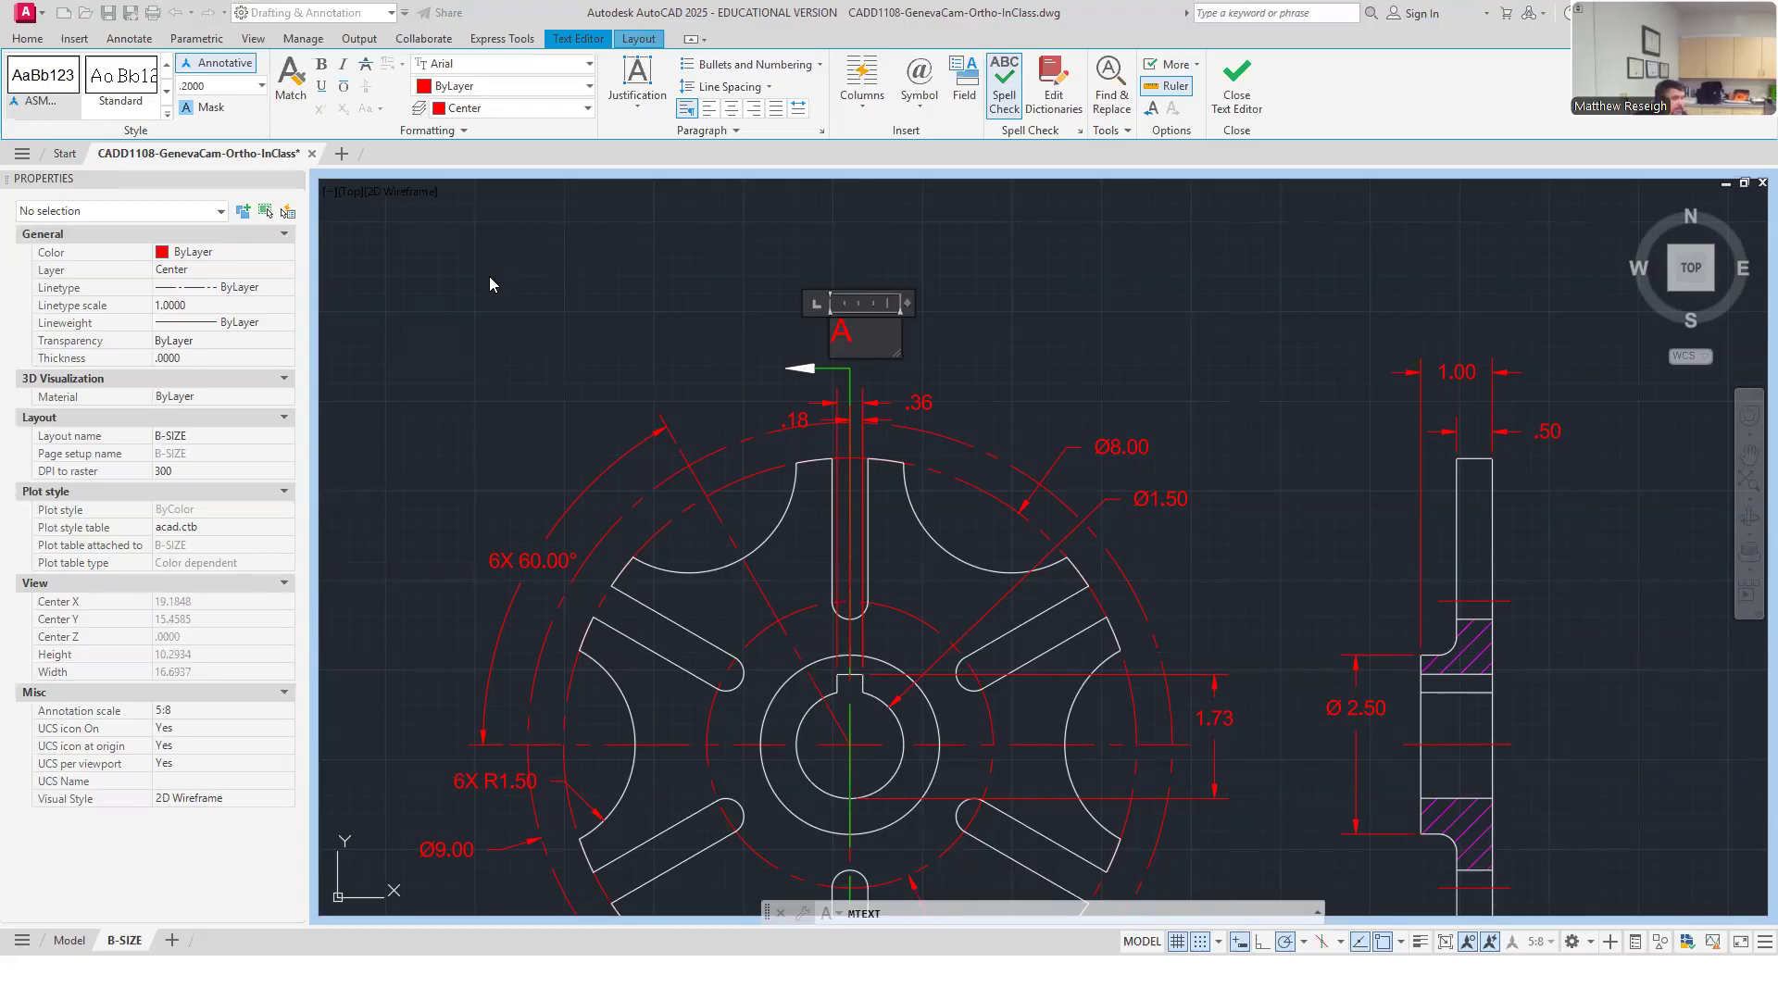
left_click(1015, 293)
scroll(1019, 282, "down", 4)
scroll(926, 319, "up", 4)
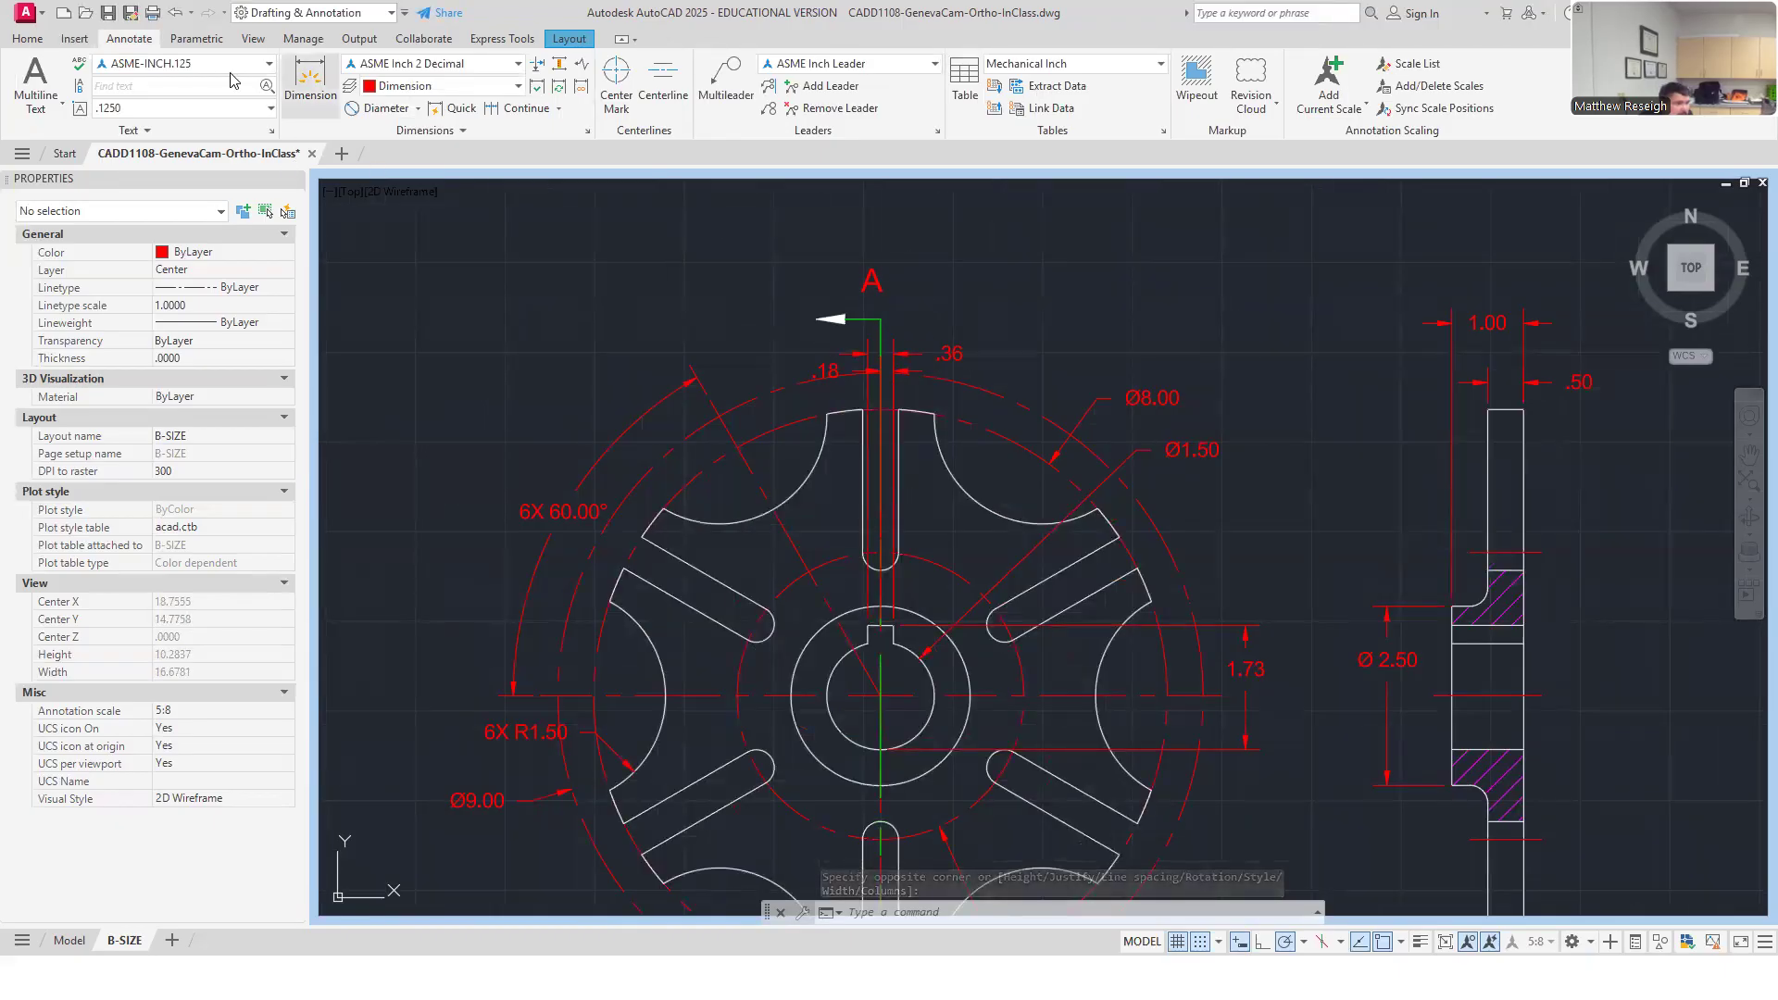
Copy the "A" label to just below the cutting-plane line's lower arrow.
left_click(18, 43)
left_click(244, 85)
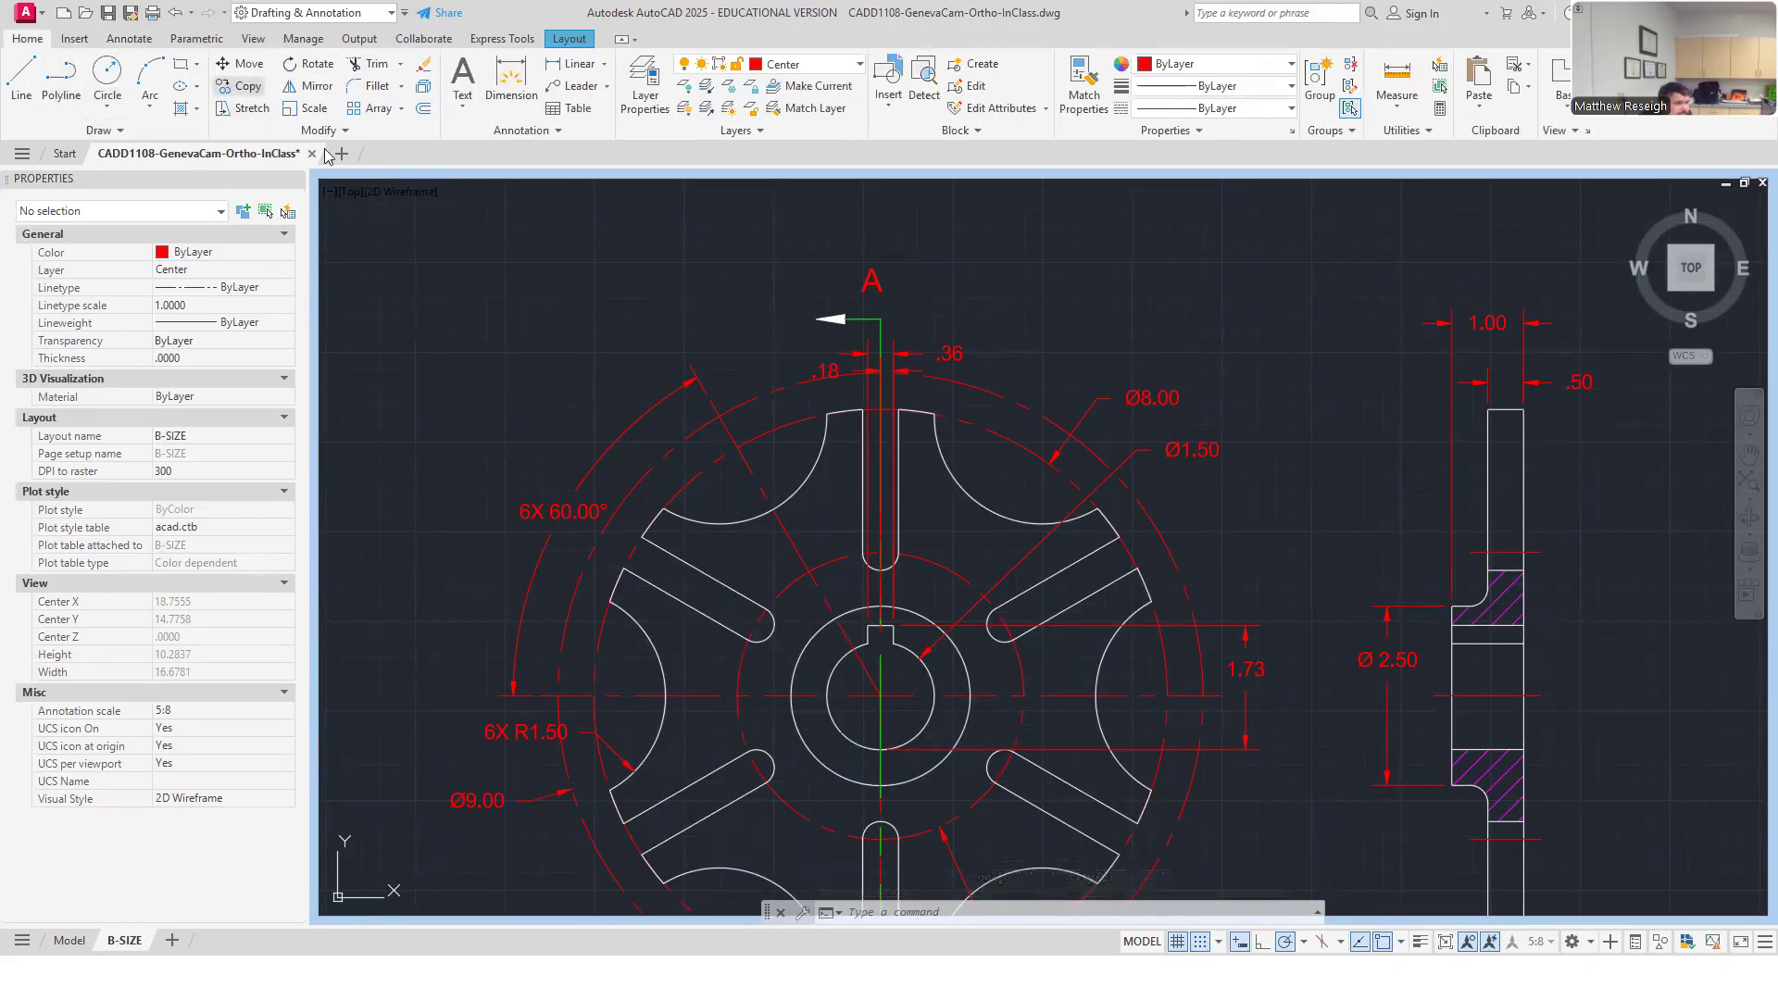
left_click(879, 286)
key("Return")
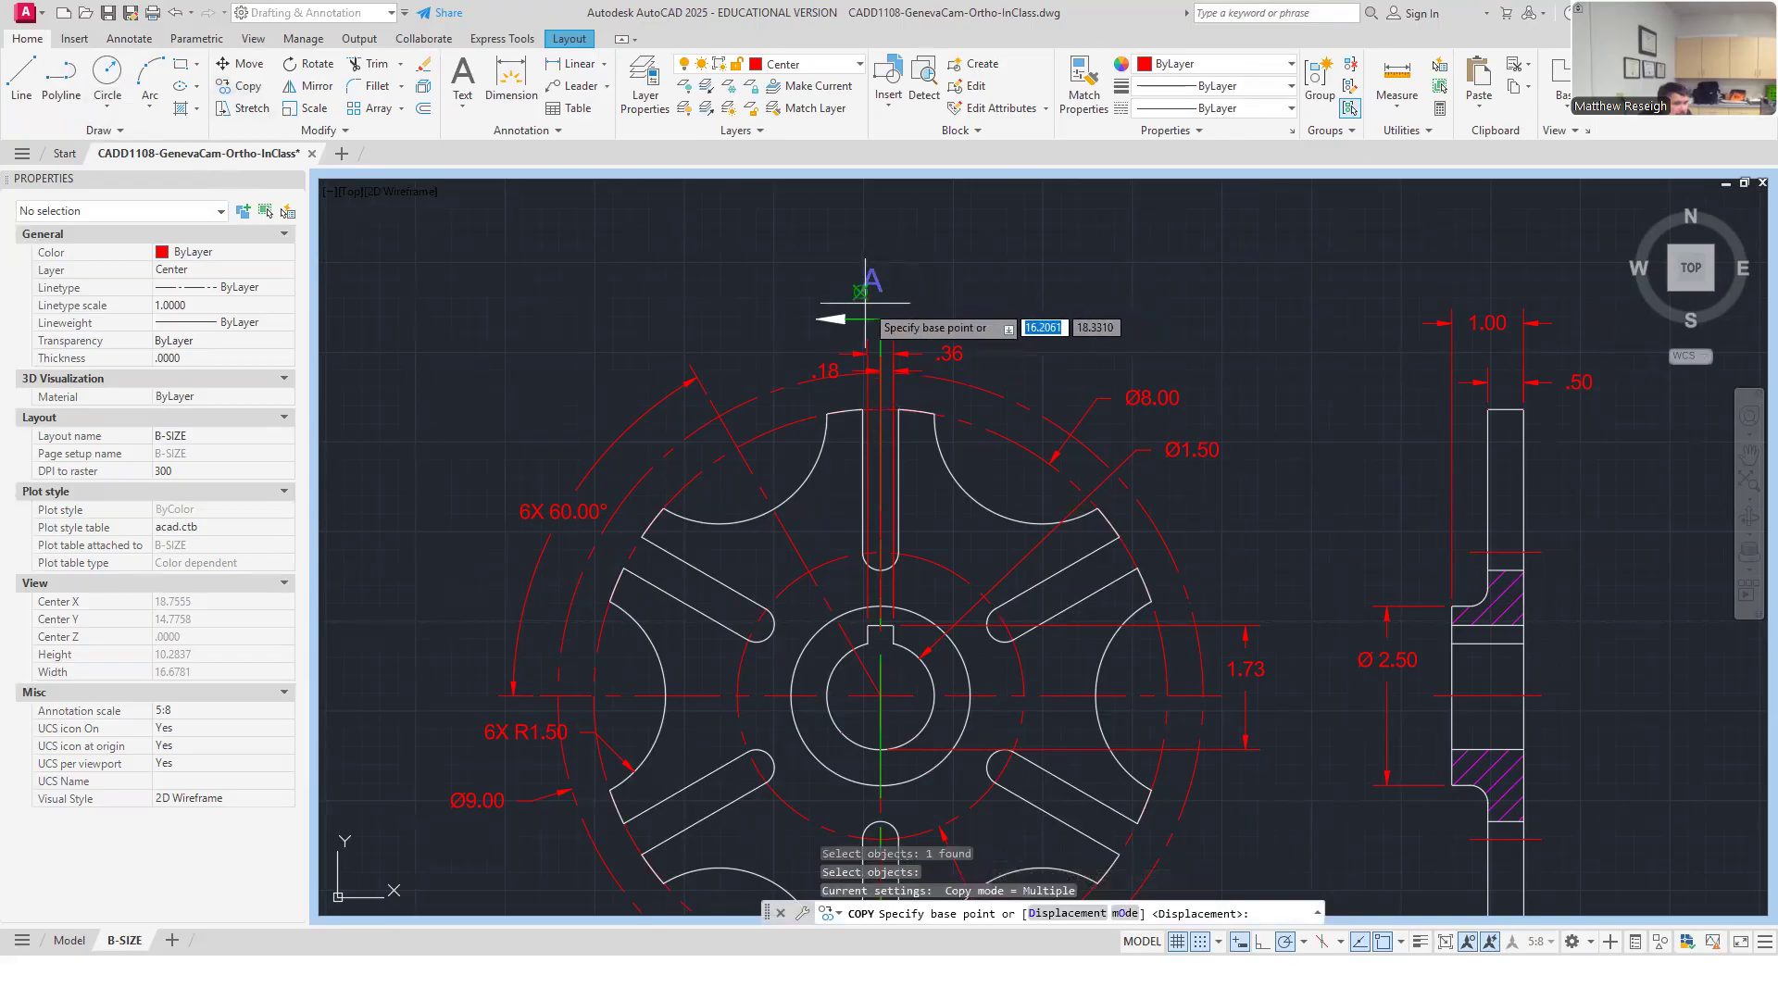
left_click(868, 291)
scroll(852, 287, "down", 4)
scroll(889, 702, "up", 6)
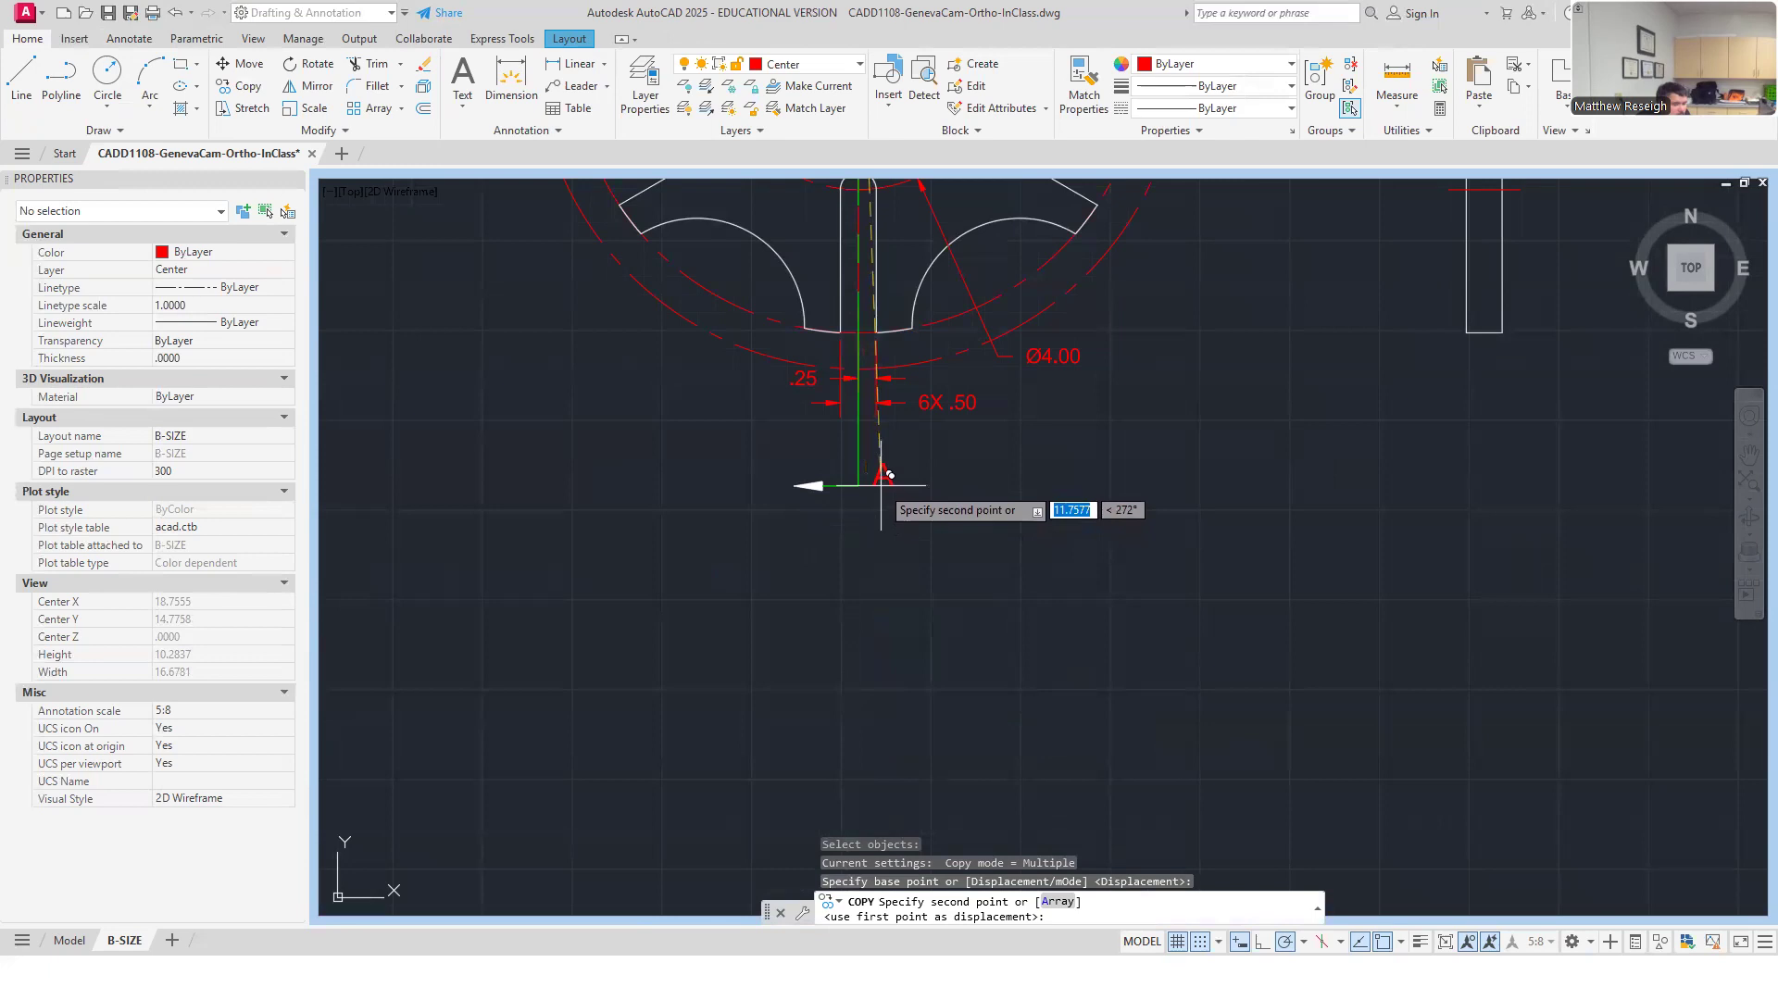
left_click(852, 519)
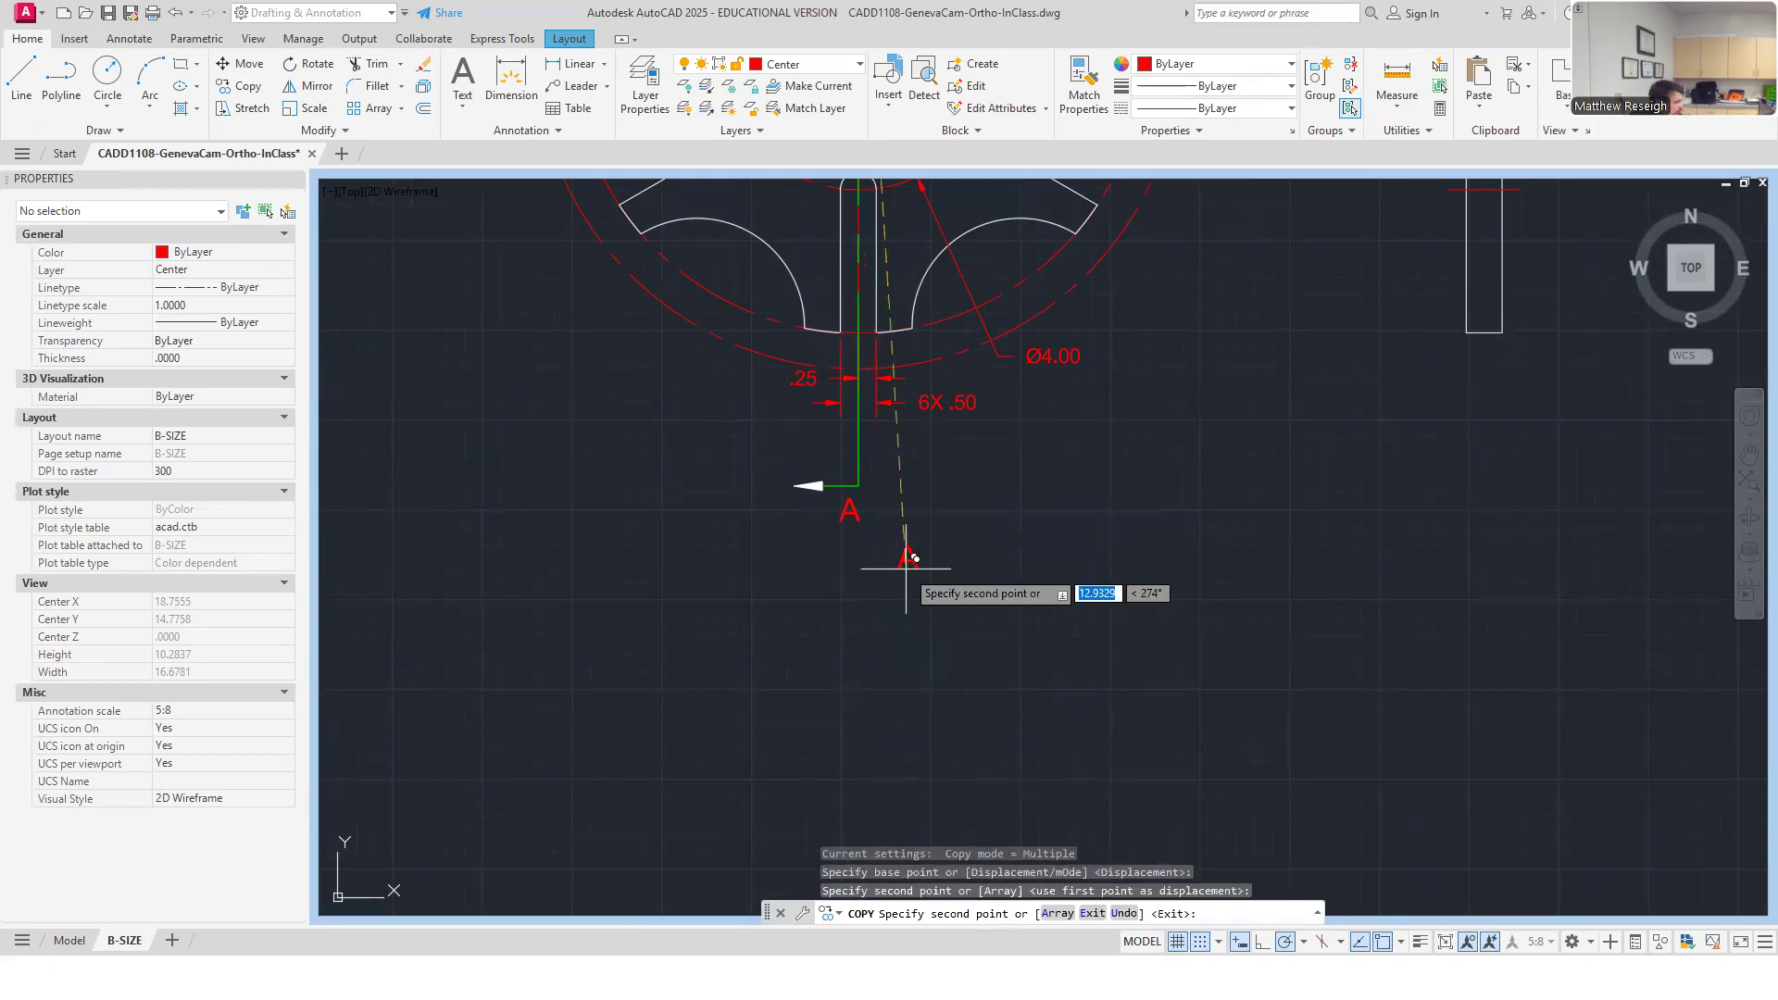
key("Escape")
scroll(891, 537, "down", 4)
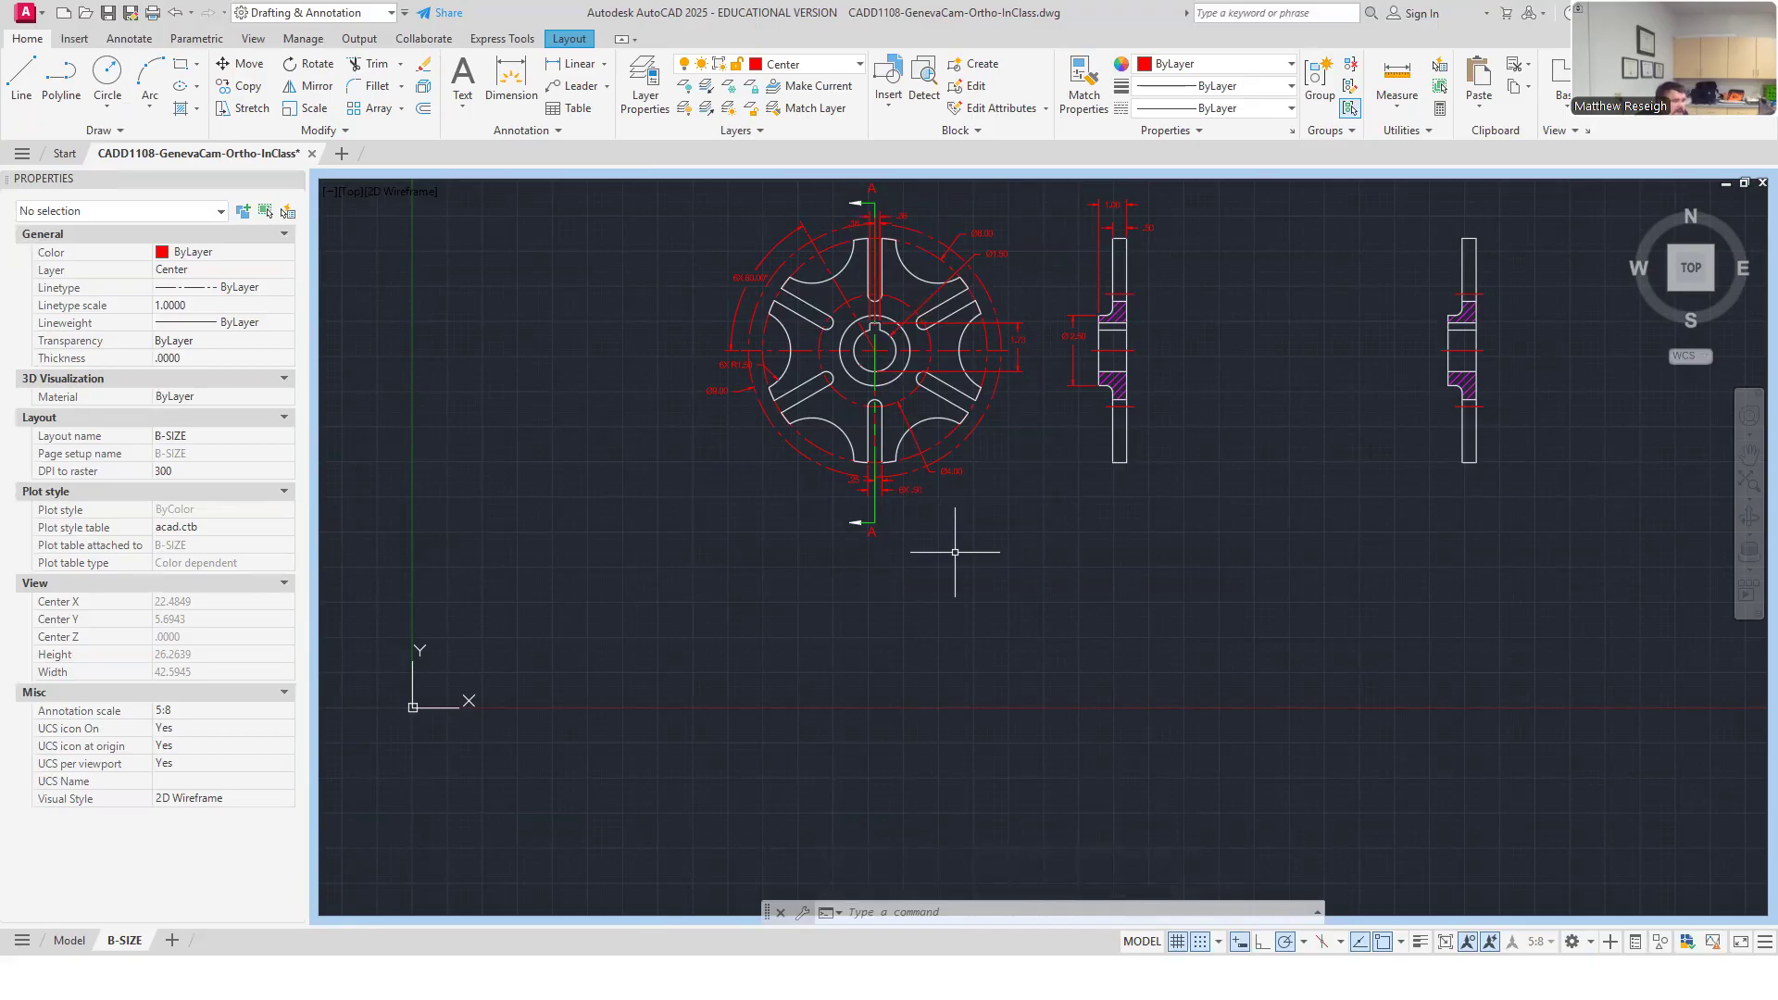
Put the "A" label above the upper cutting-plane arrow on the Text layer.
left_click(129, 38)
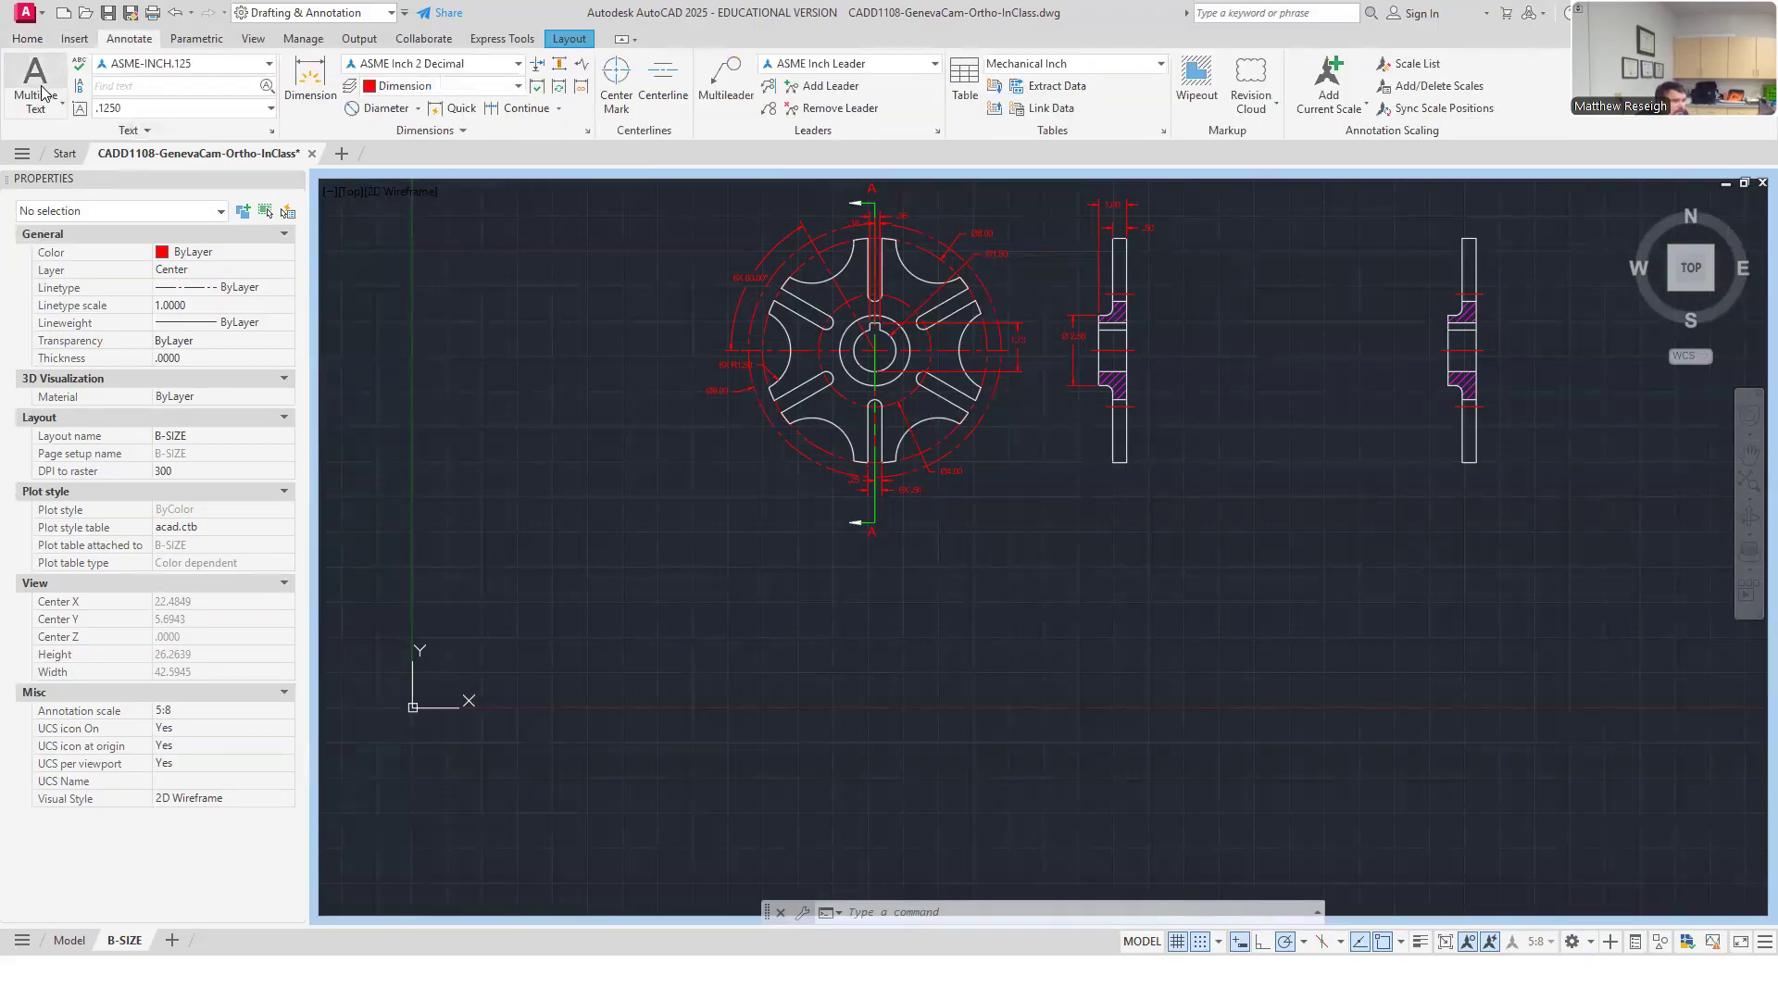
left_click(26, 38)
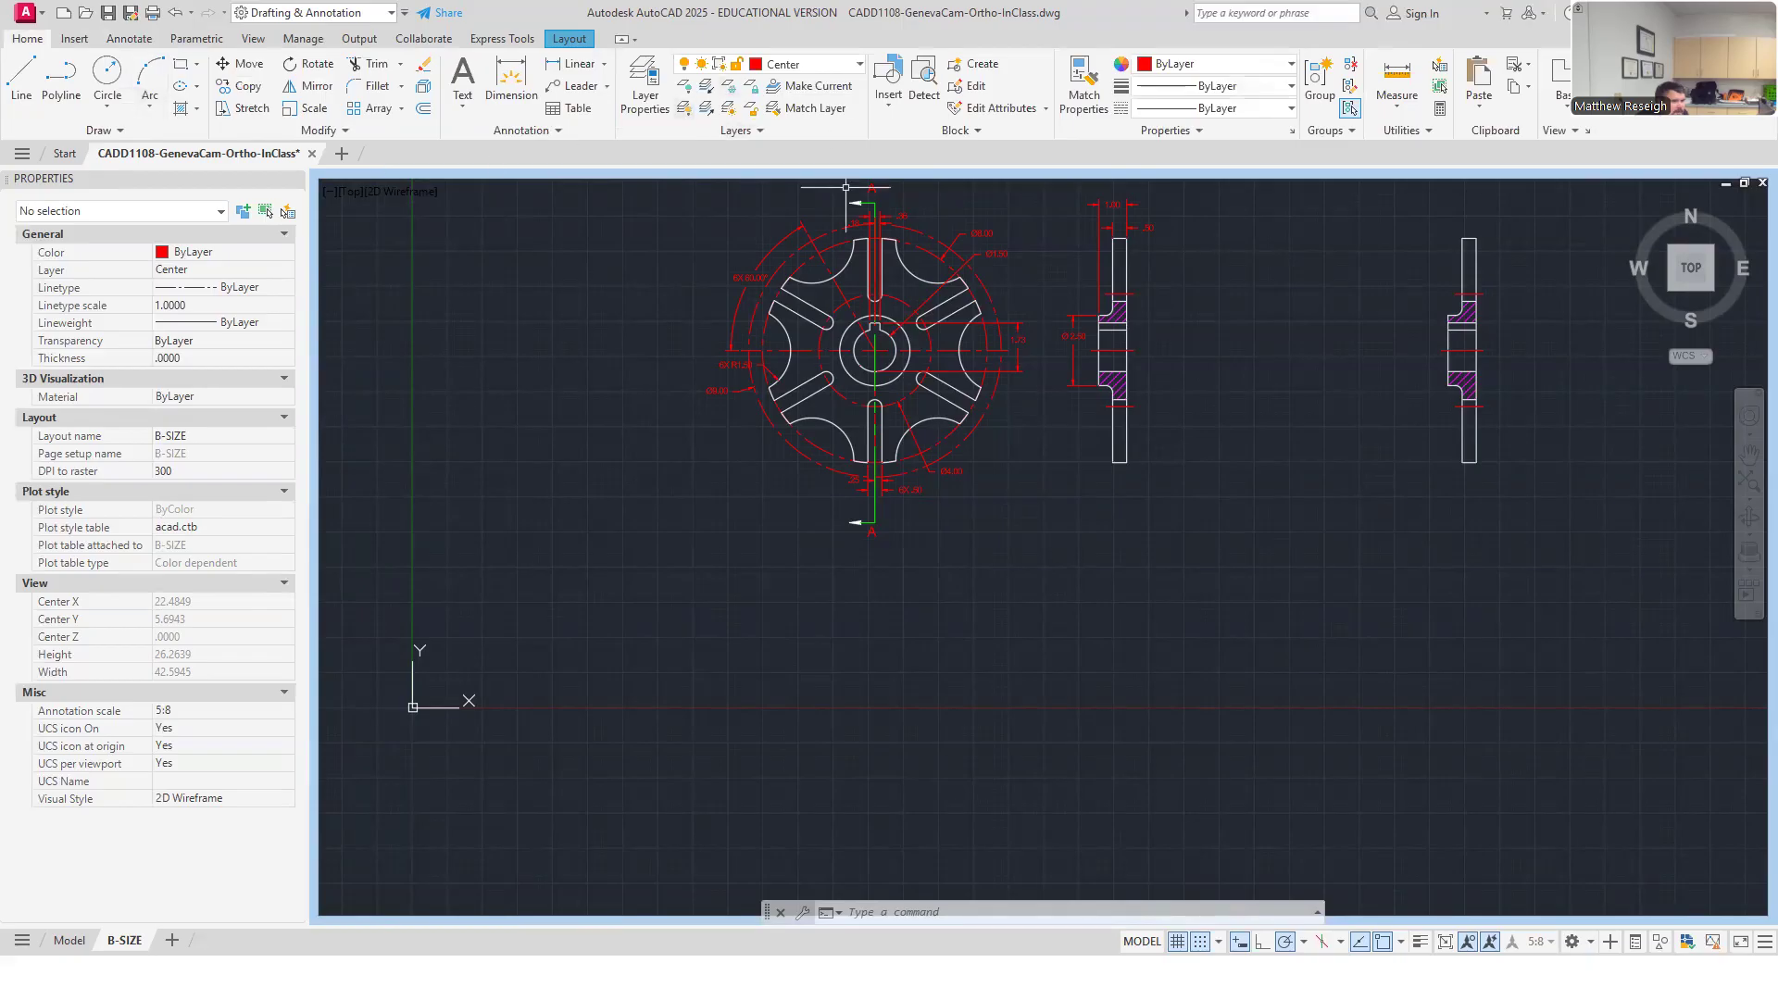
scroll(846, 187, "up", 5)
scroll(861, 183, "up", 4)
left_click(880, 227)
key("Escape")
key("Escape")
key("Escape")
left_click(881, 232)
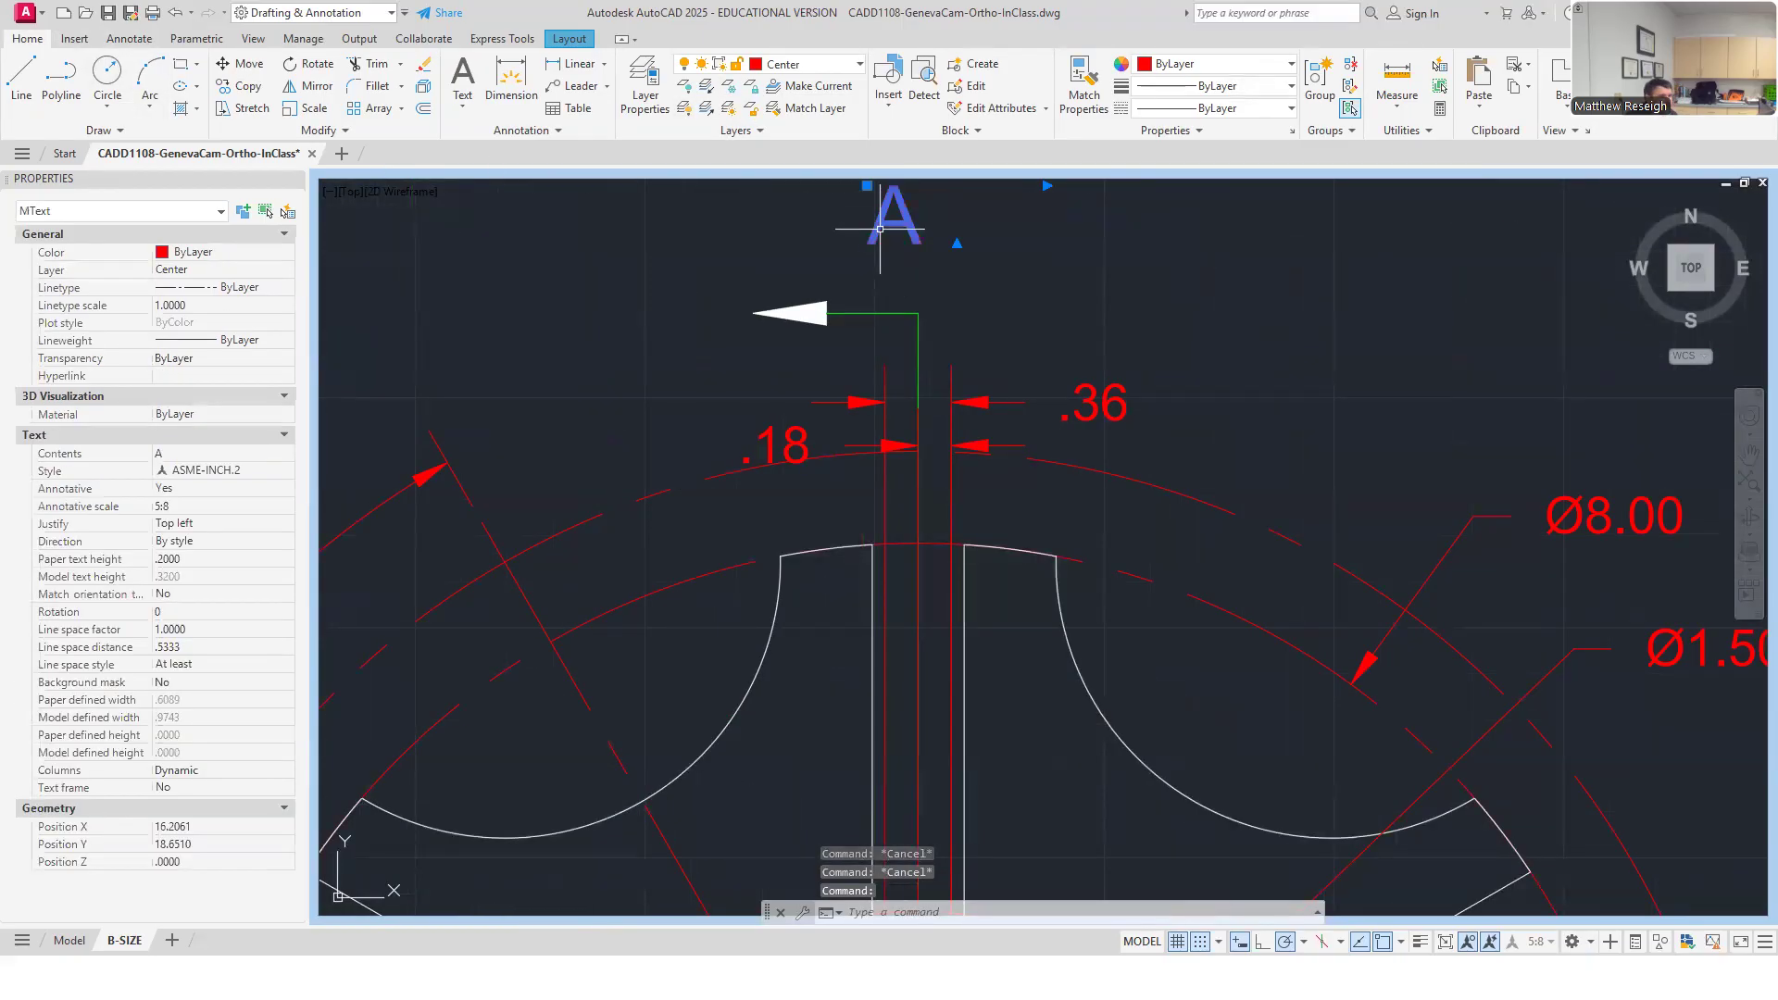
left_click(277, 271)
left_click(288, 272)
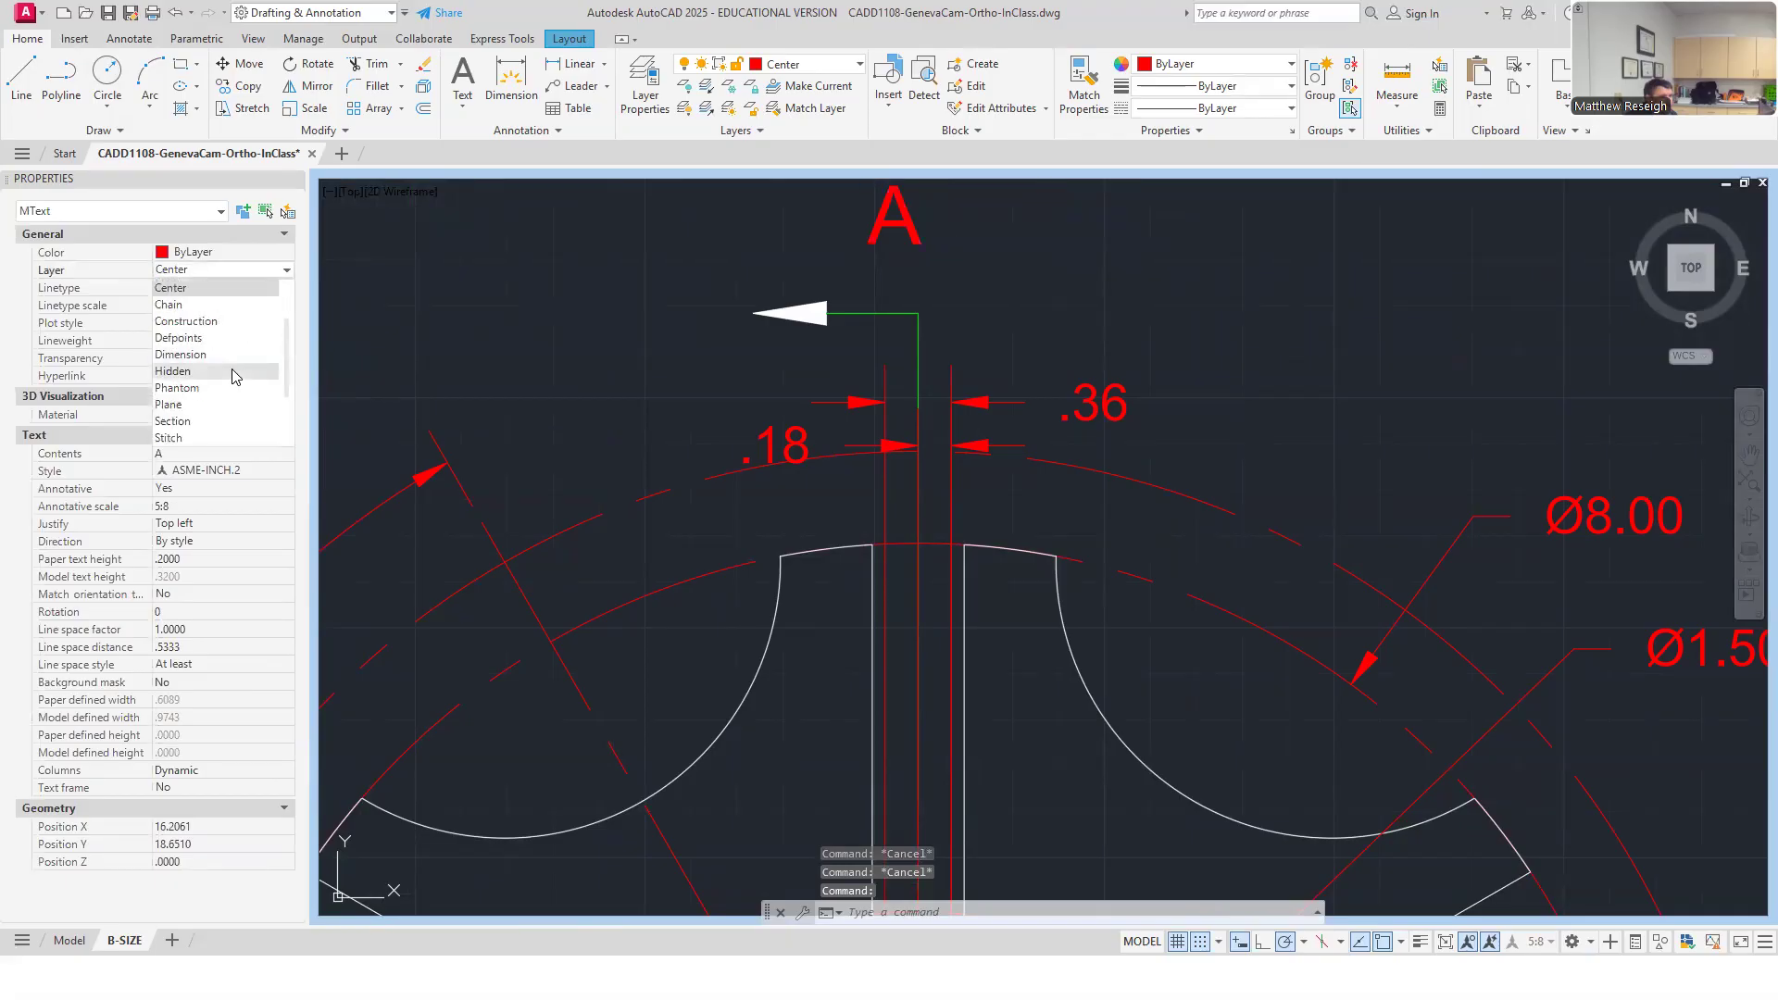
scroll(170, 376, "down", 2)
left_click(171, 376)
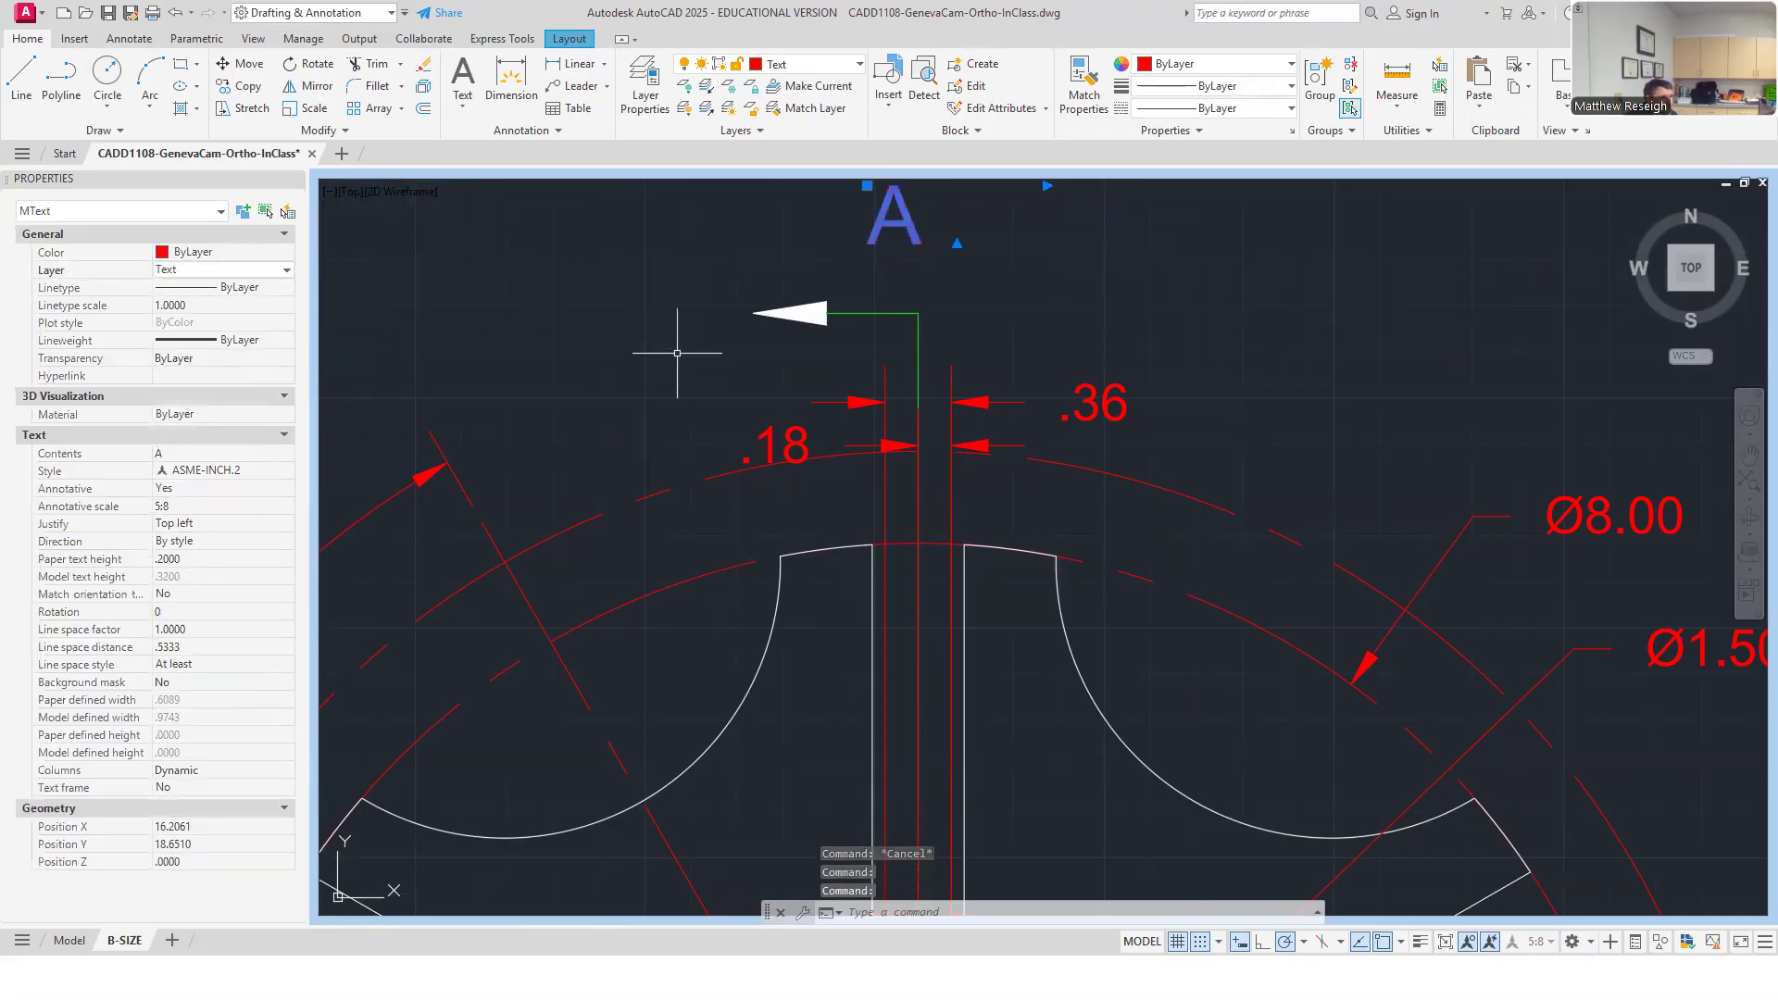
left_click(645, 345)
key("Escape")
key("Escape")
Put the "A" label below the lower cutting-plane arrow on the Text layer and make Text the current layer.
scroll(663, 338, "down", 3)
scroll(686, 703, "up", 2)
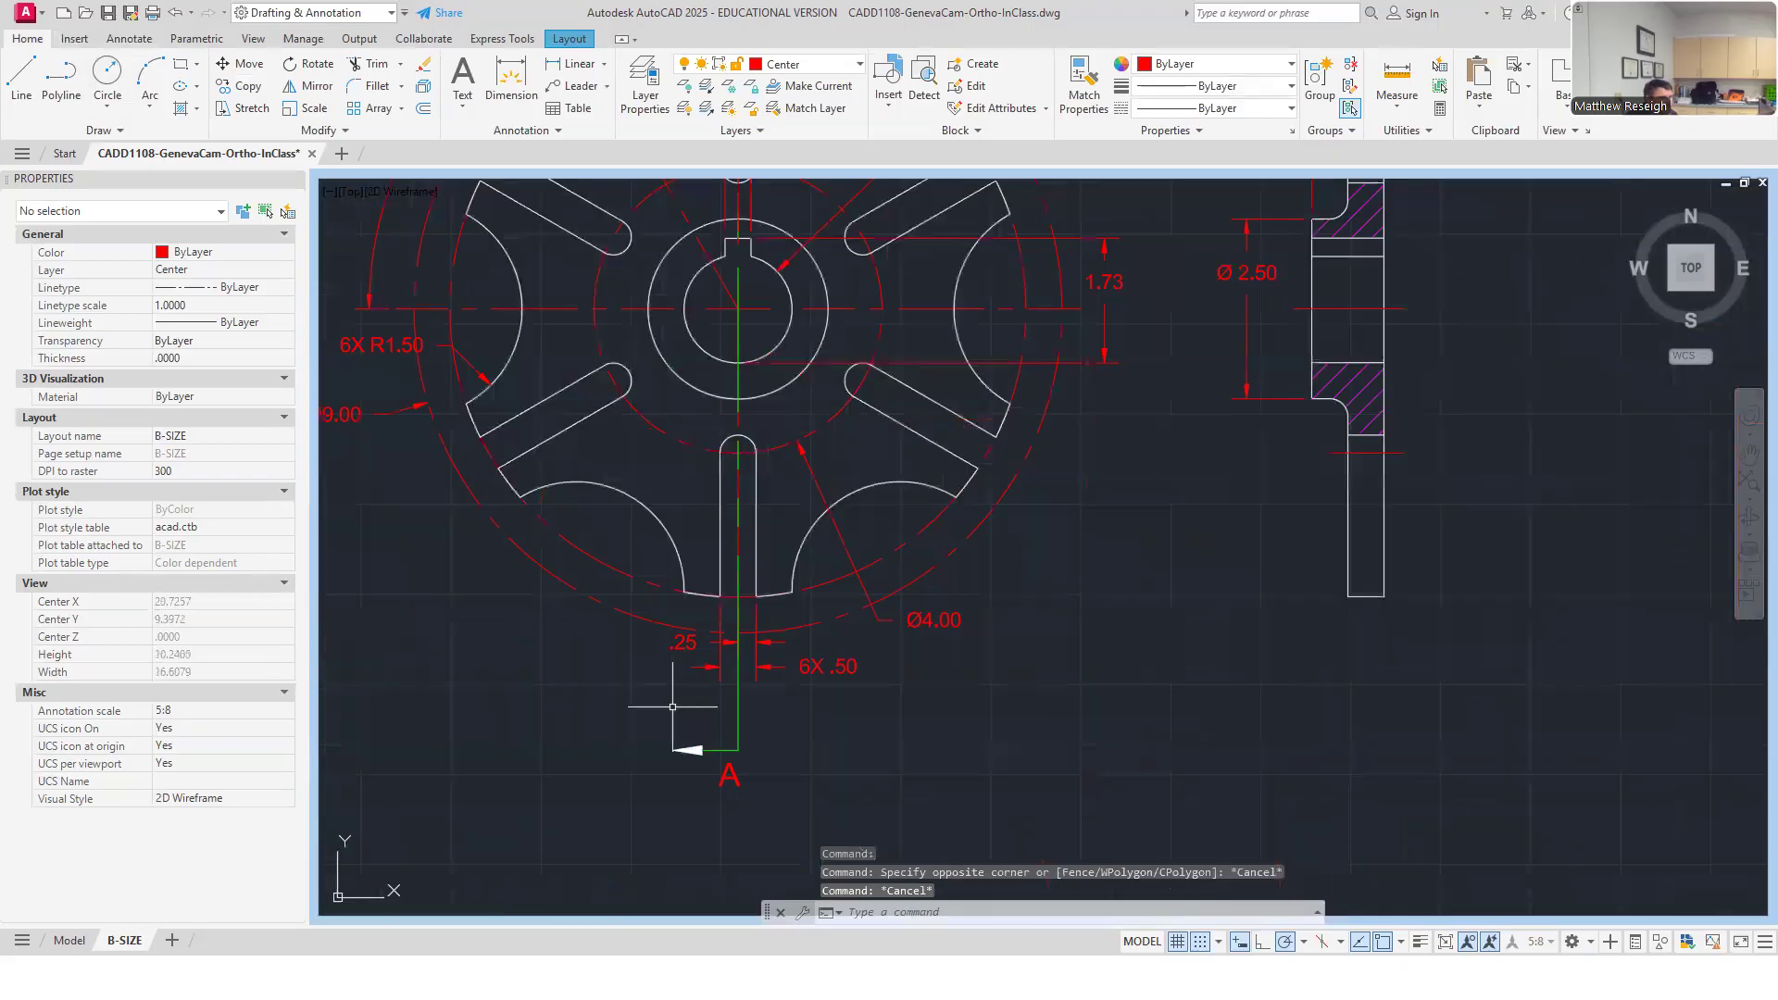
left_click(727, 774)
left_click(222, 270)
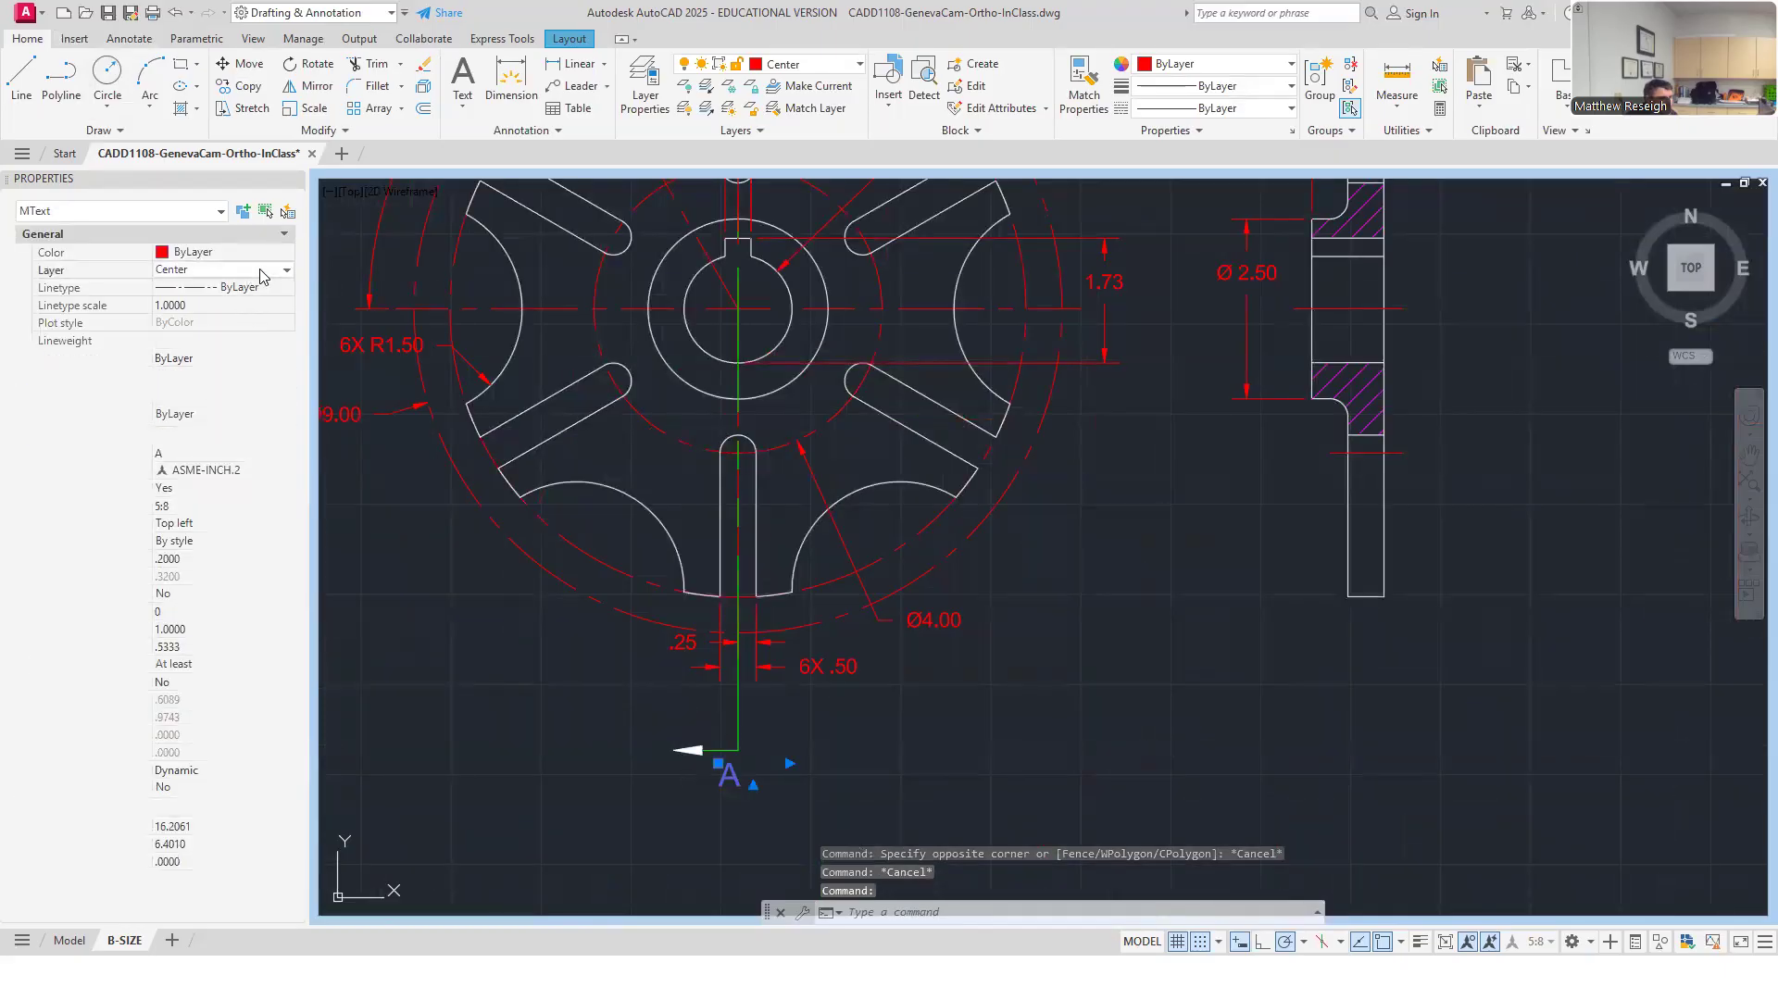
scroll(177, 407, "down", 2)
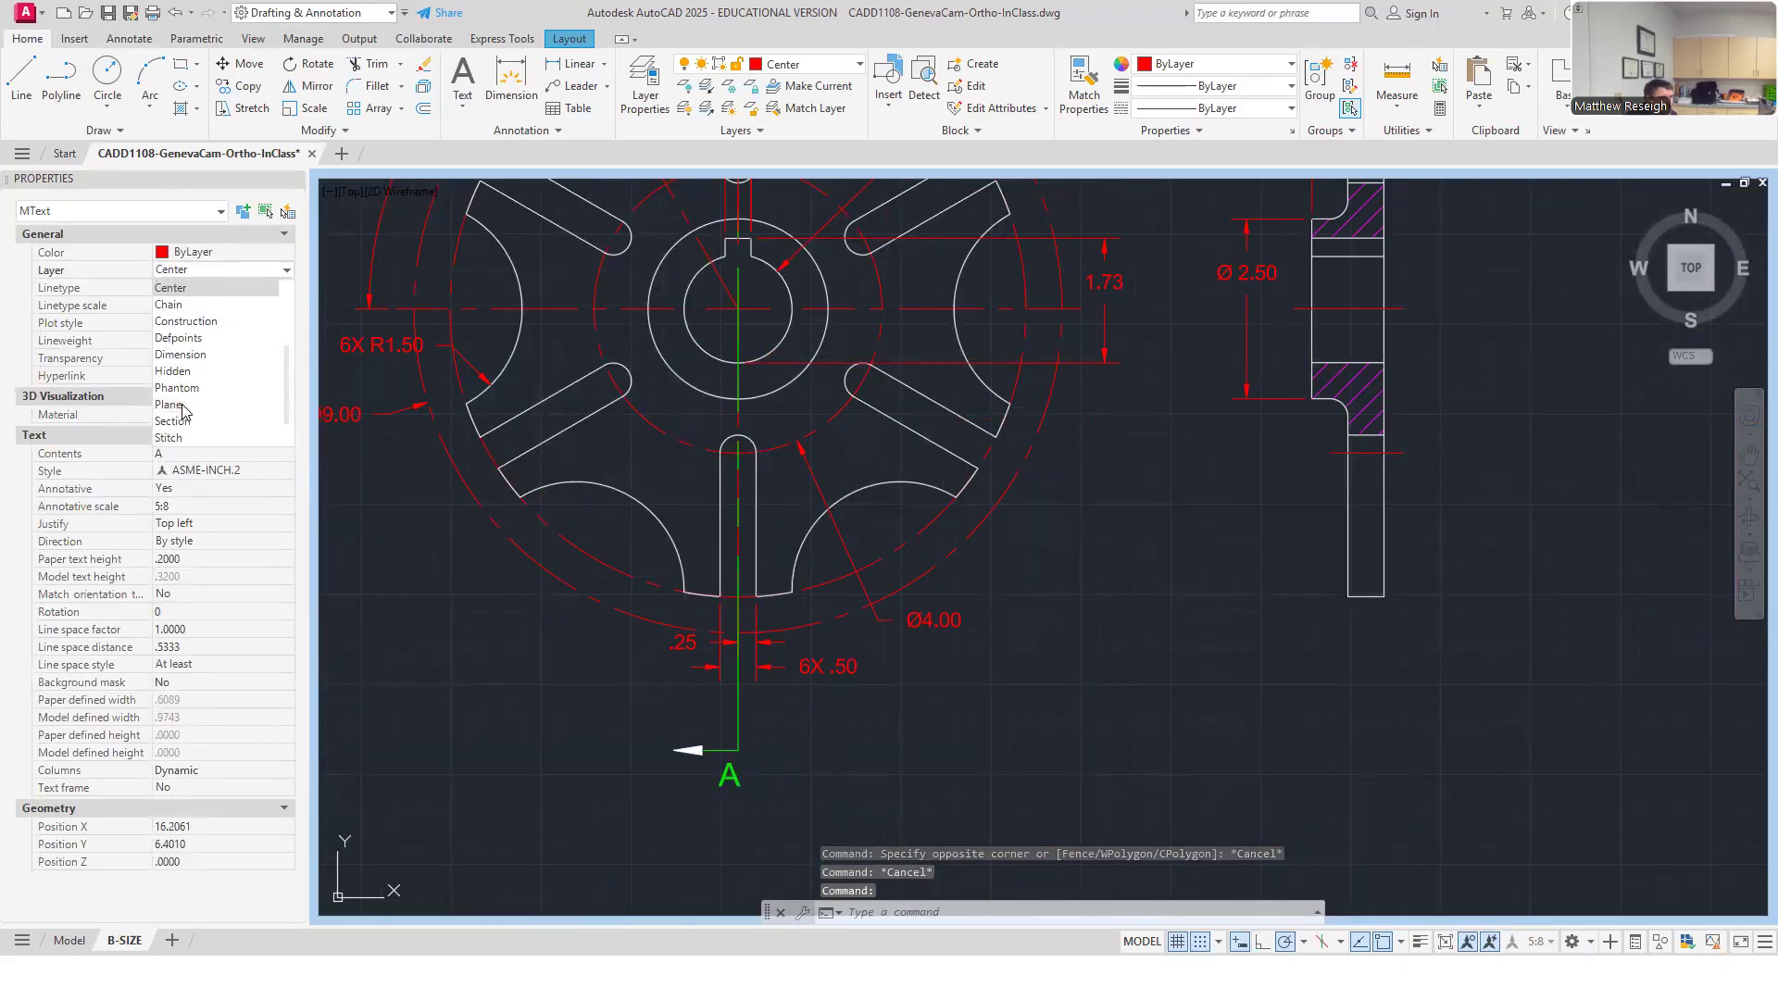
left_click(168, 374)
left_click(509, 697)
key("Escape")
key("Escape")
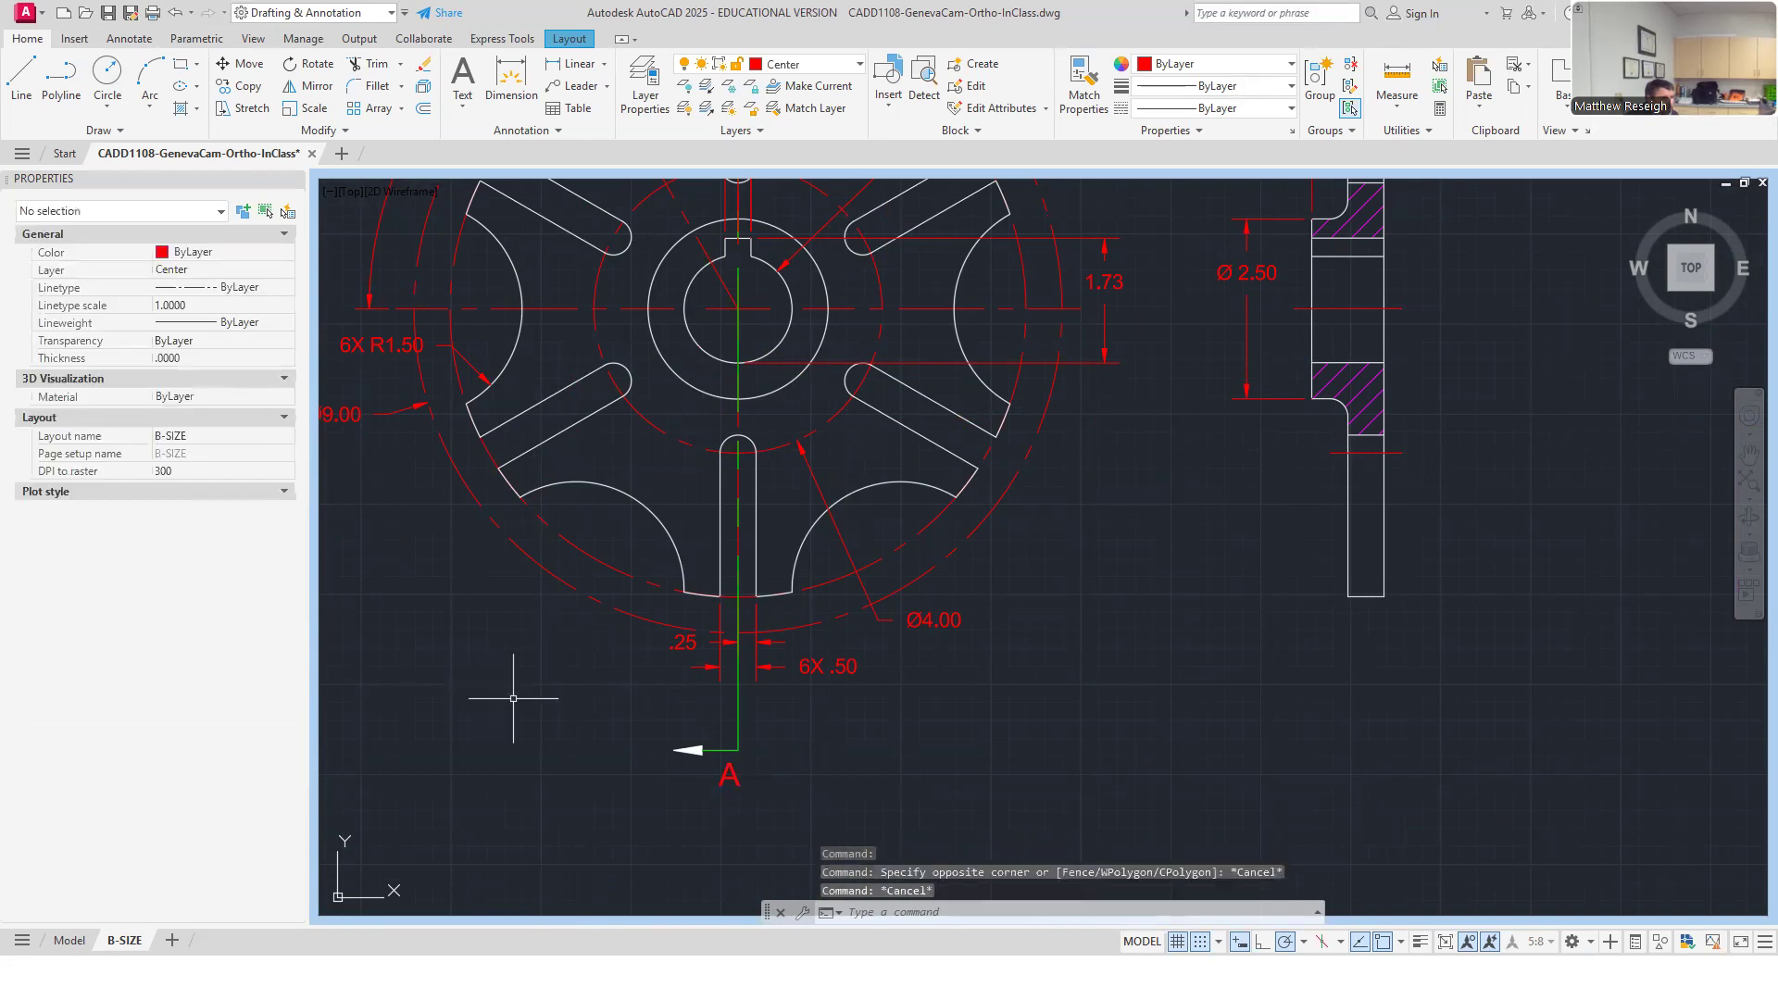
left_click(856, 67)
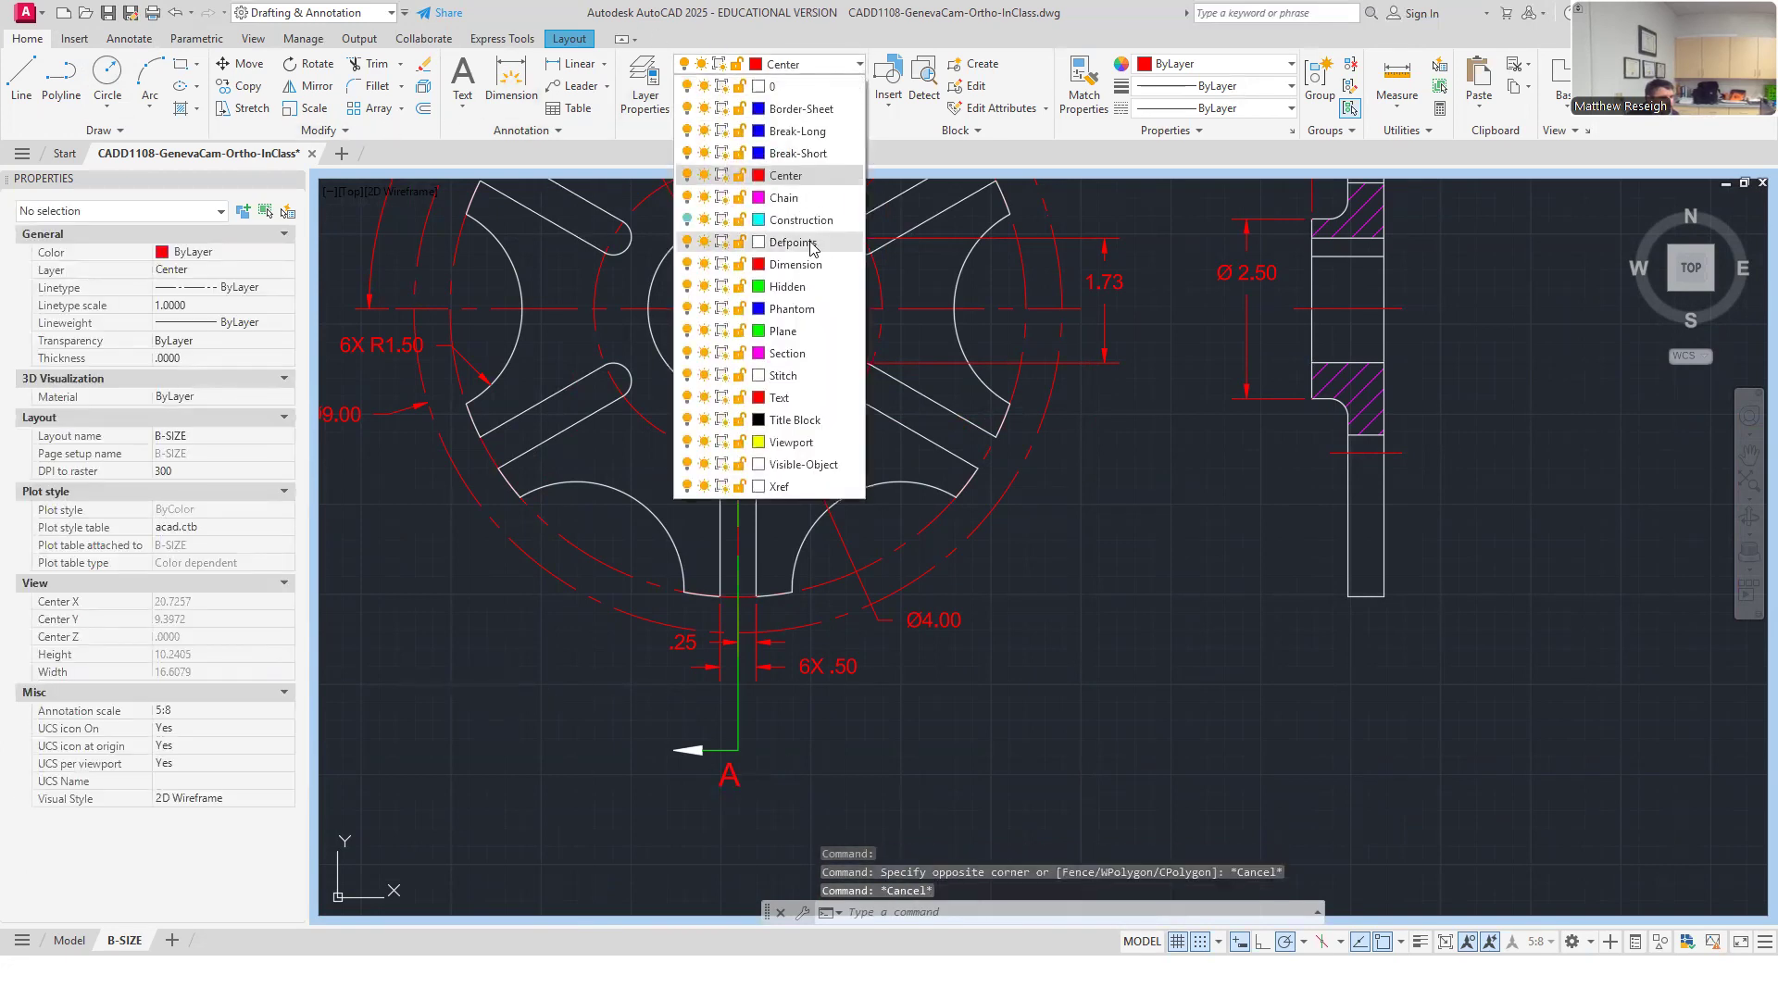
left_click(790, 408)
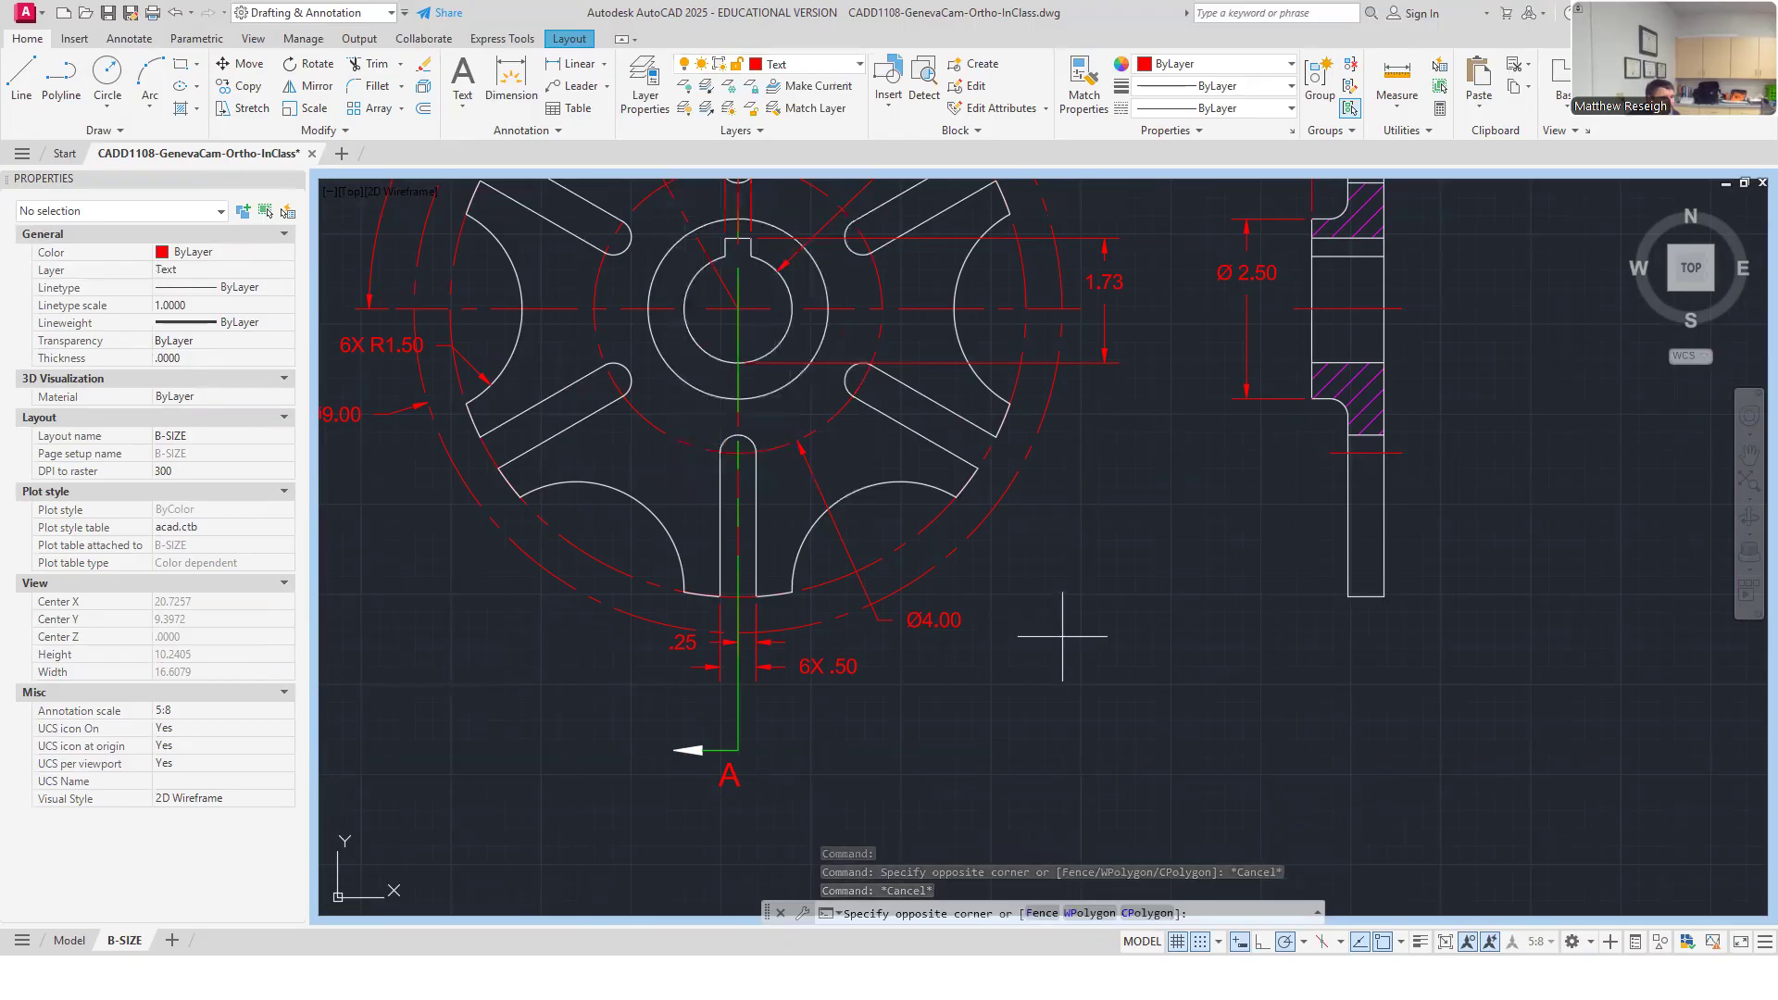
Add a centred multiline text "SECTION A-A" below the section view in the annotative ASME-INCH.2 style.
scroll(1211, 591, "down", 2)
middle_click_drag(1433, 662, 1258, 615)
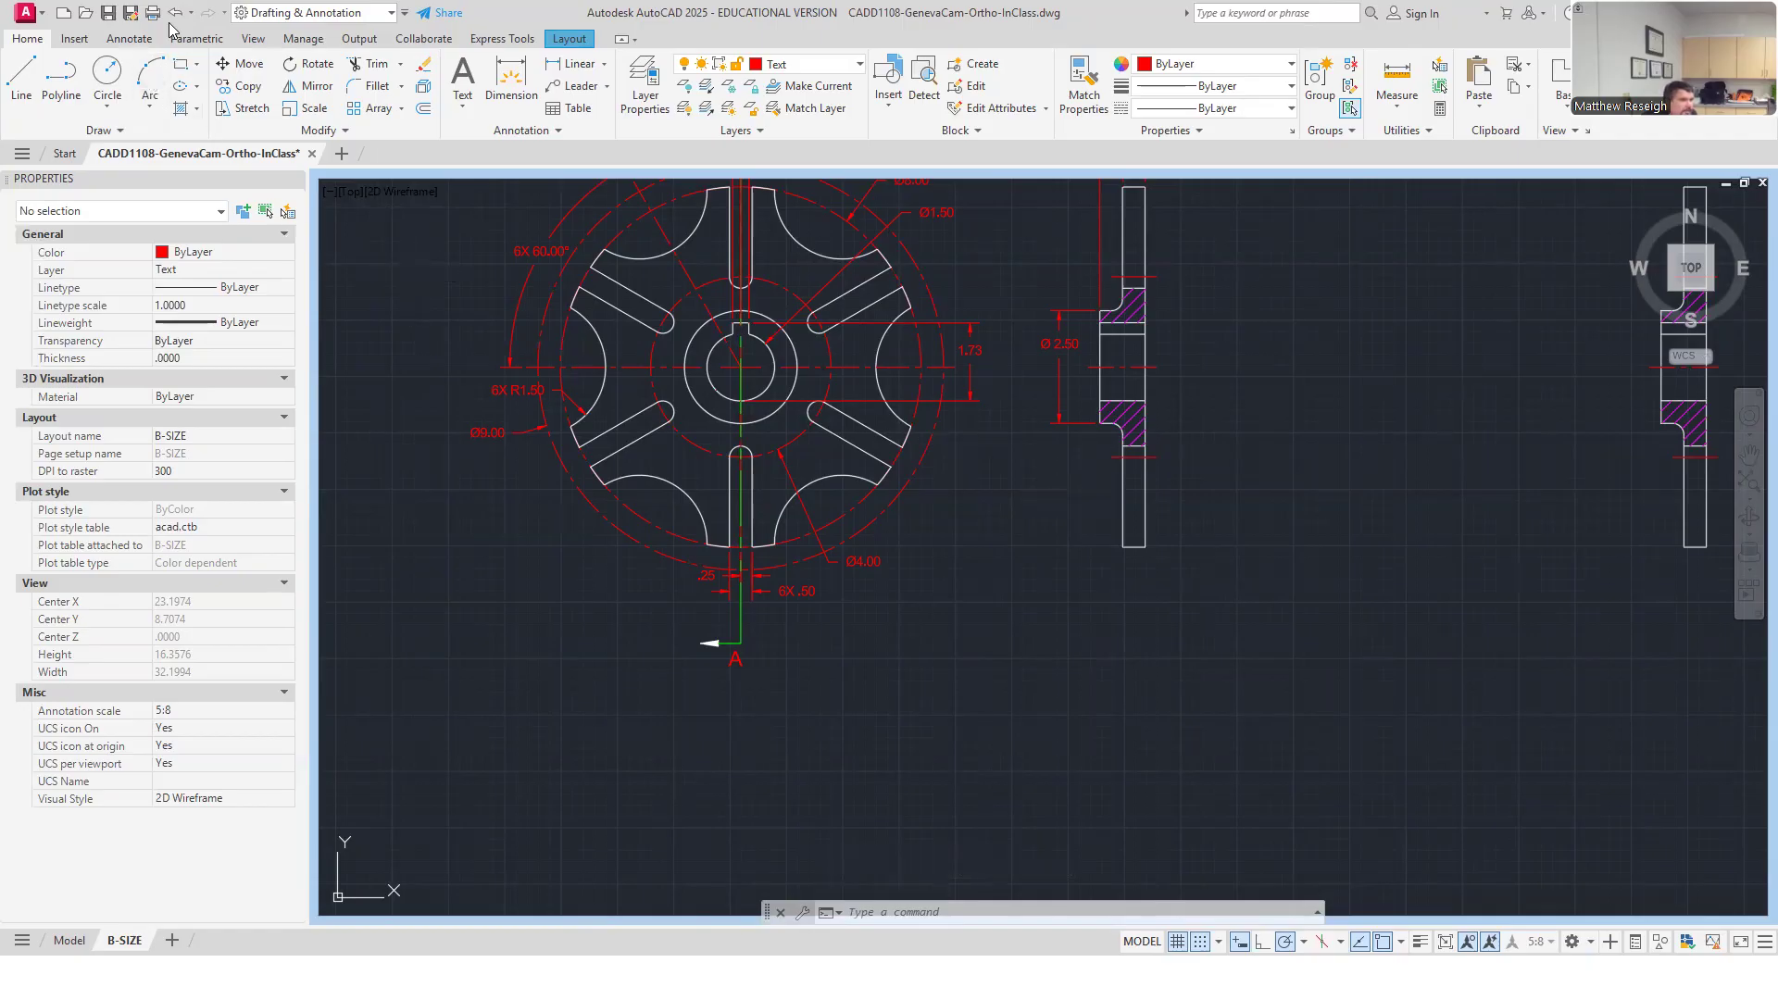
left_click(130, 40)
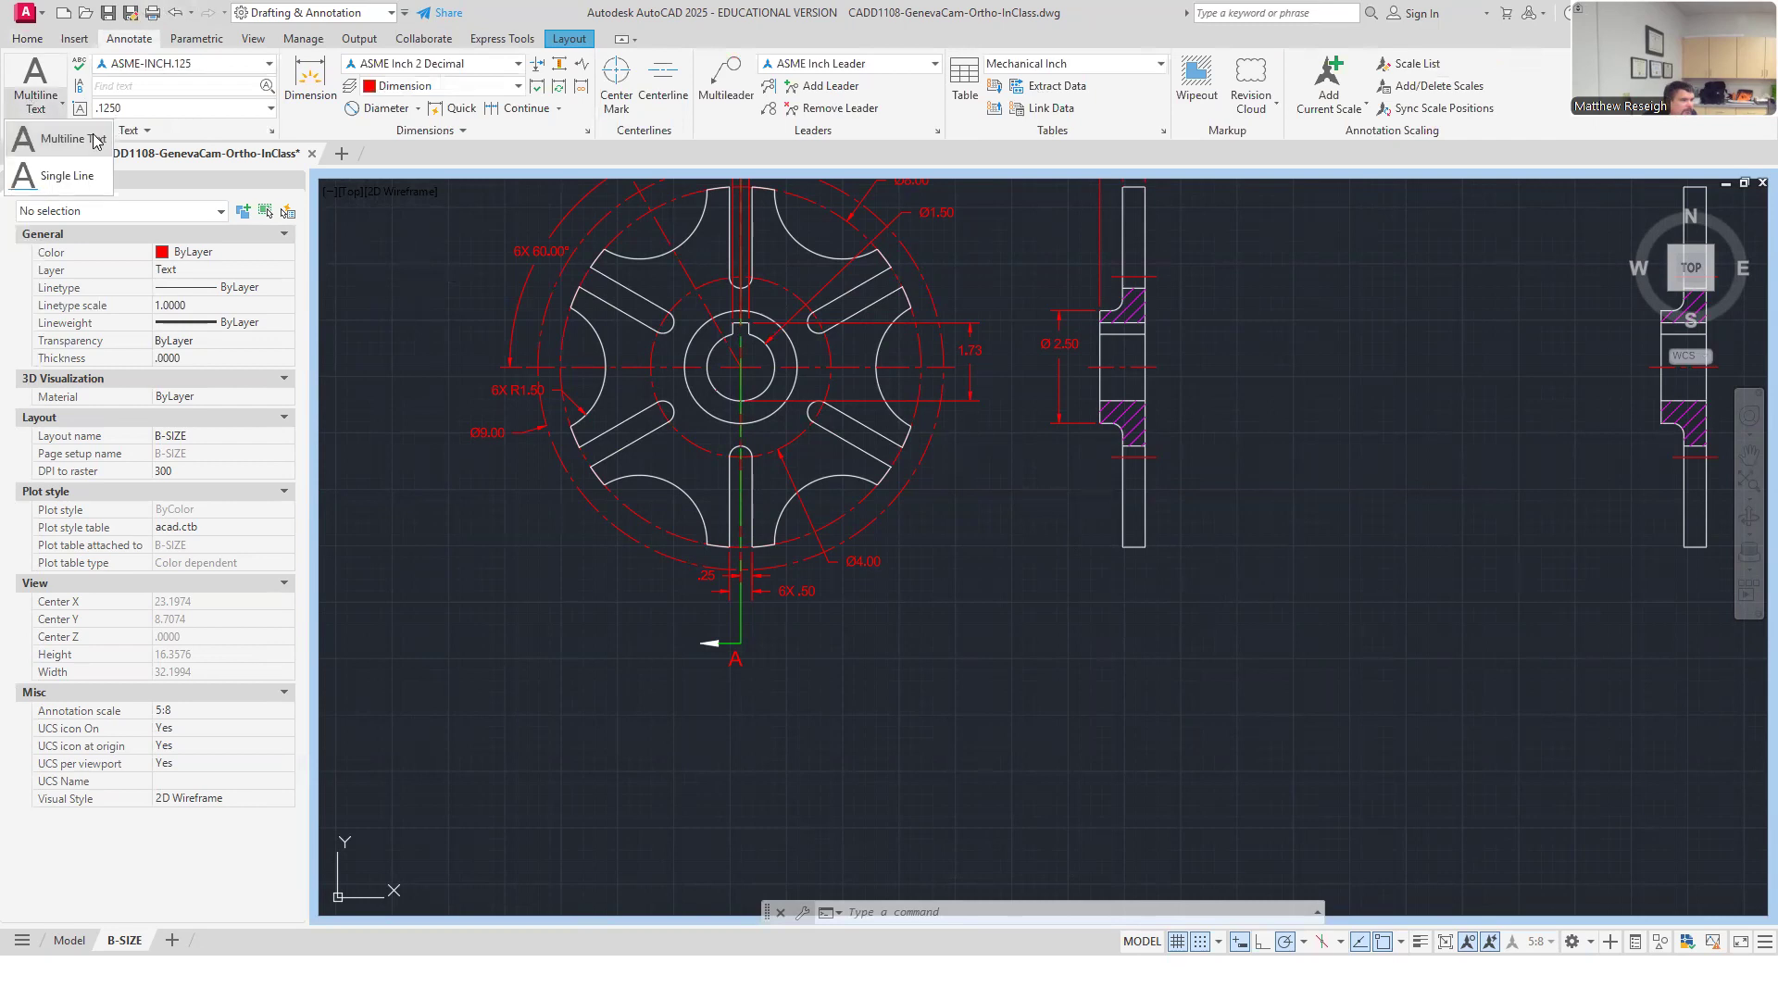
left_click(26, 96)
left_click(1047, 577)
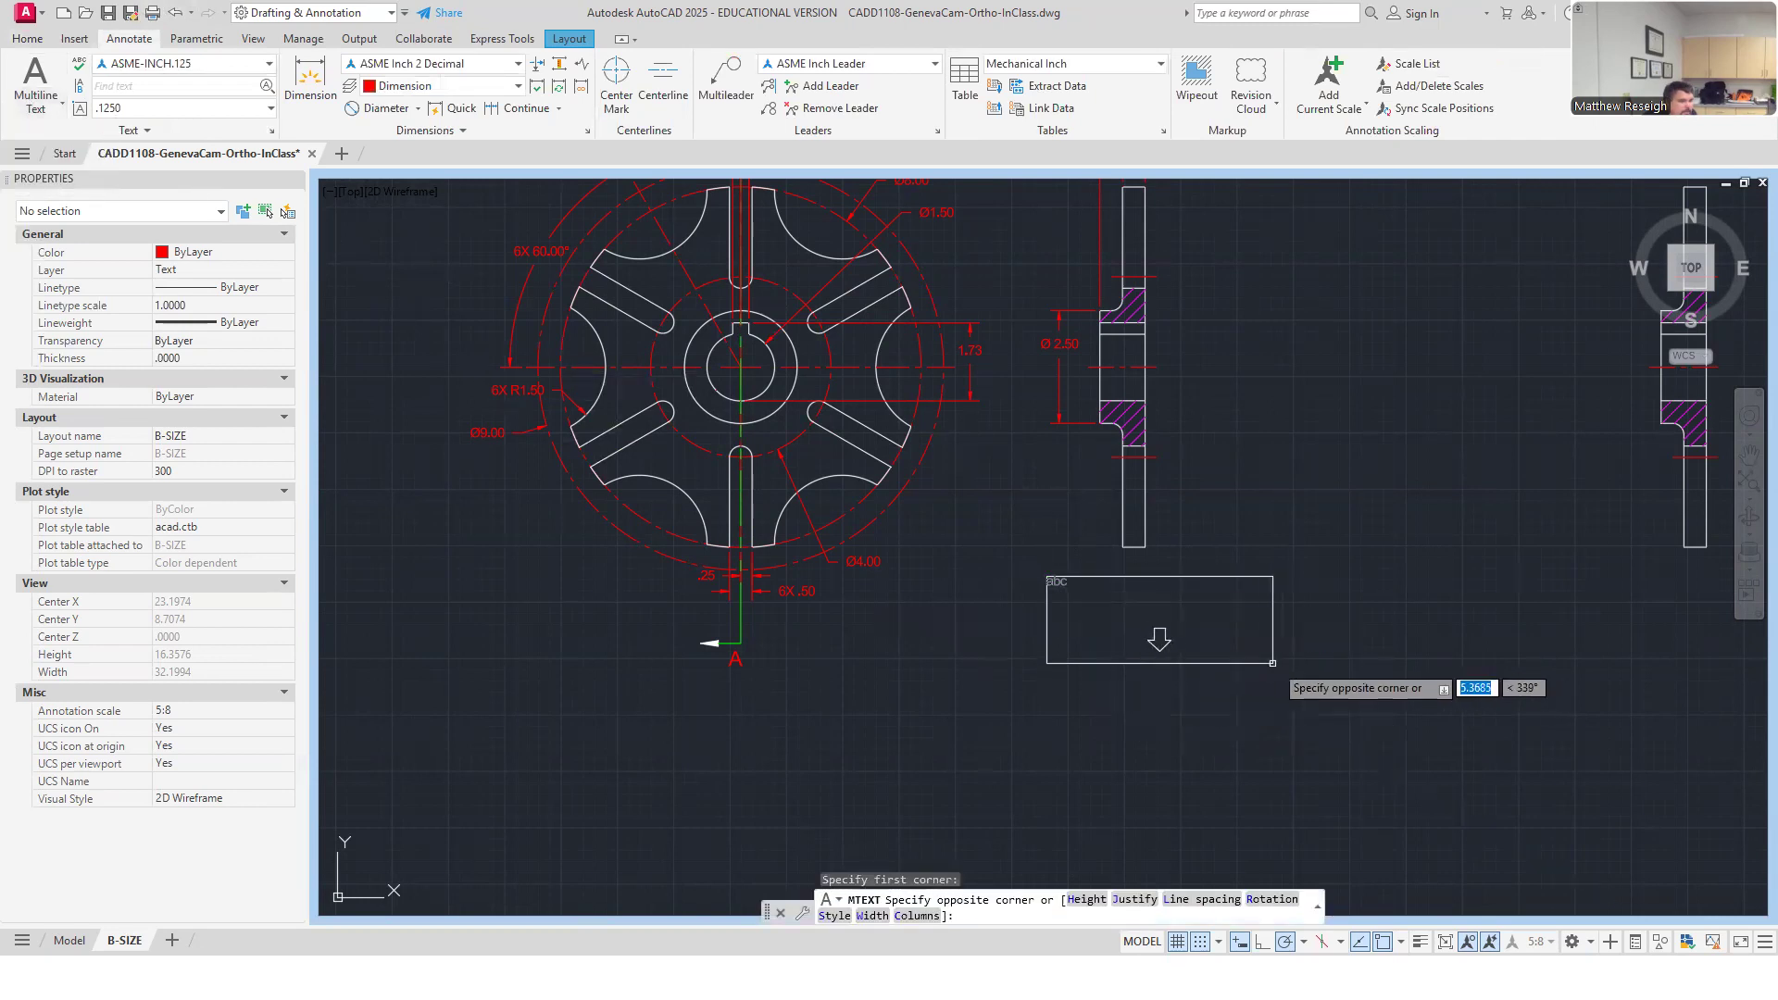
left_click(1265, 663)
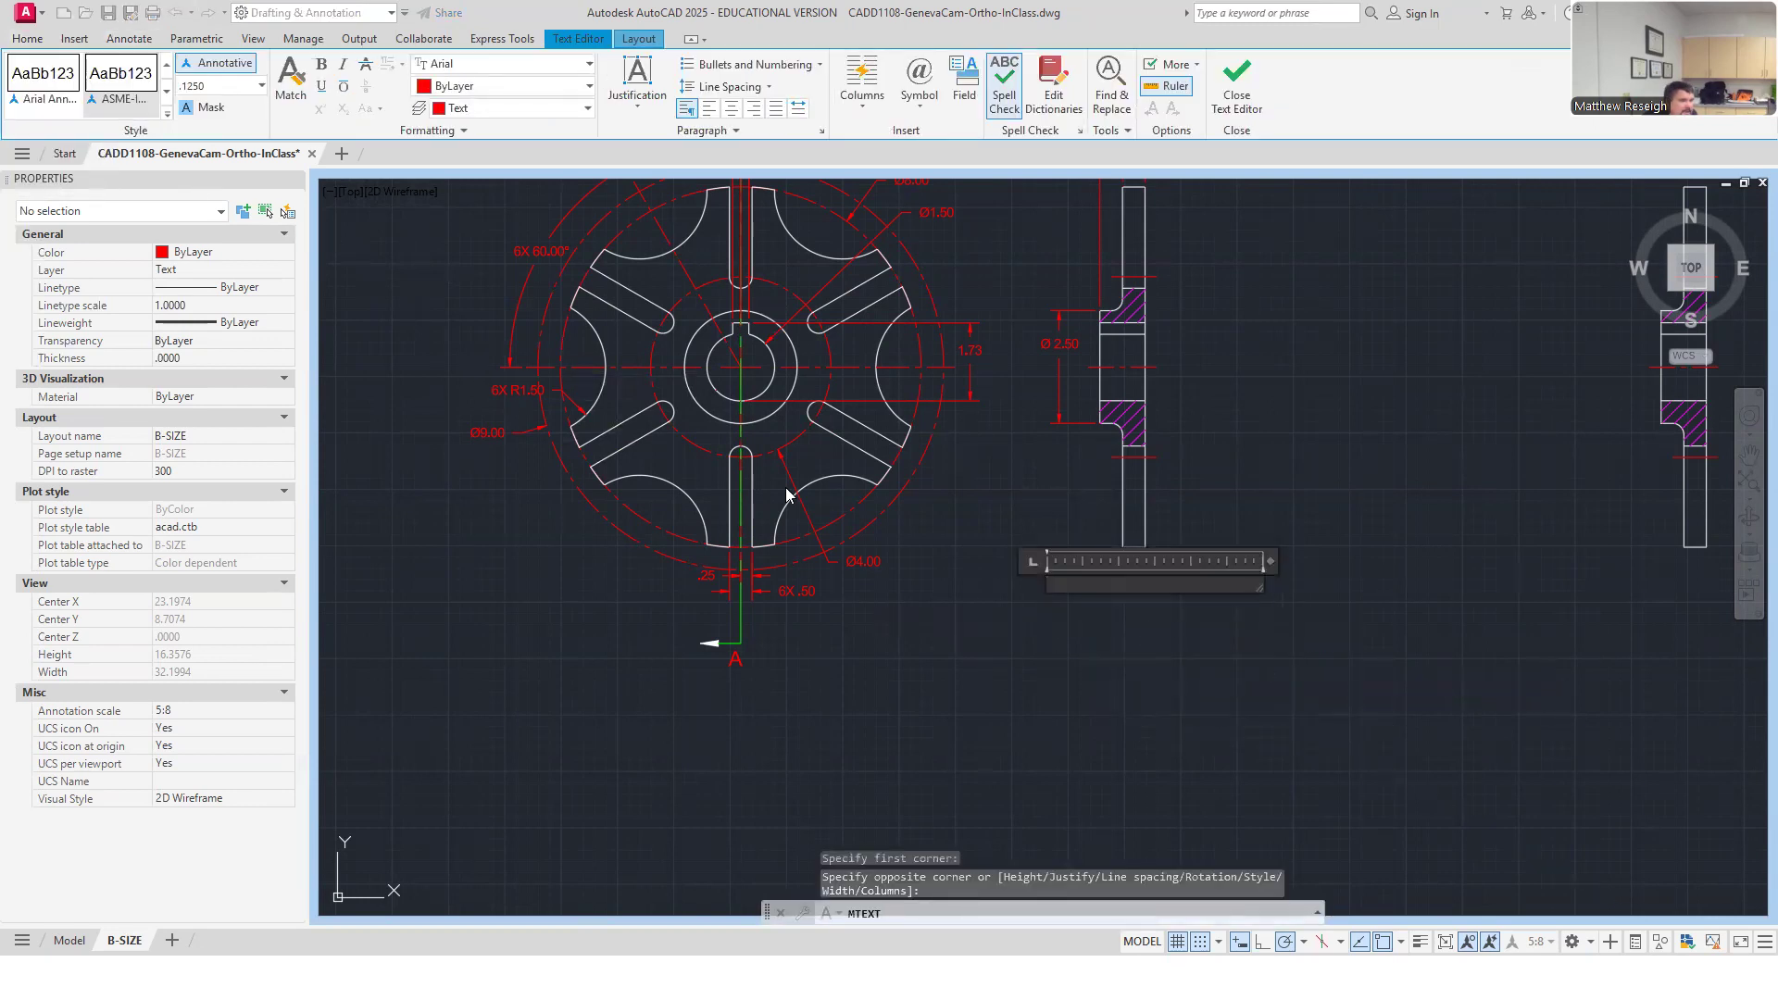
left_click(165, 114)
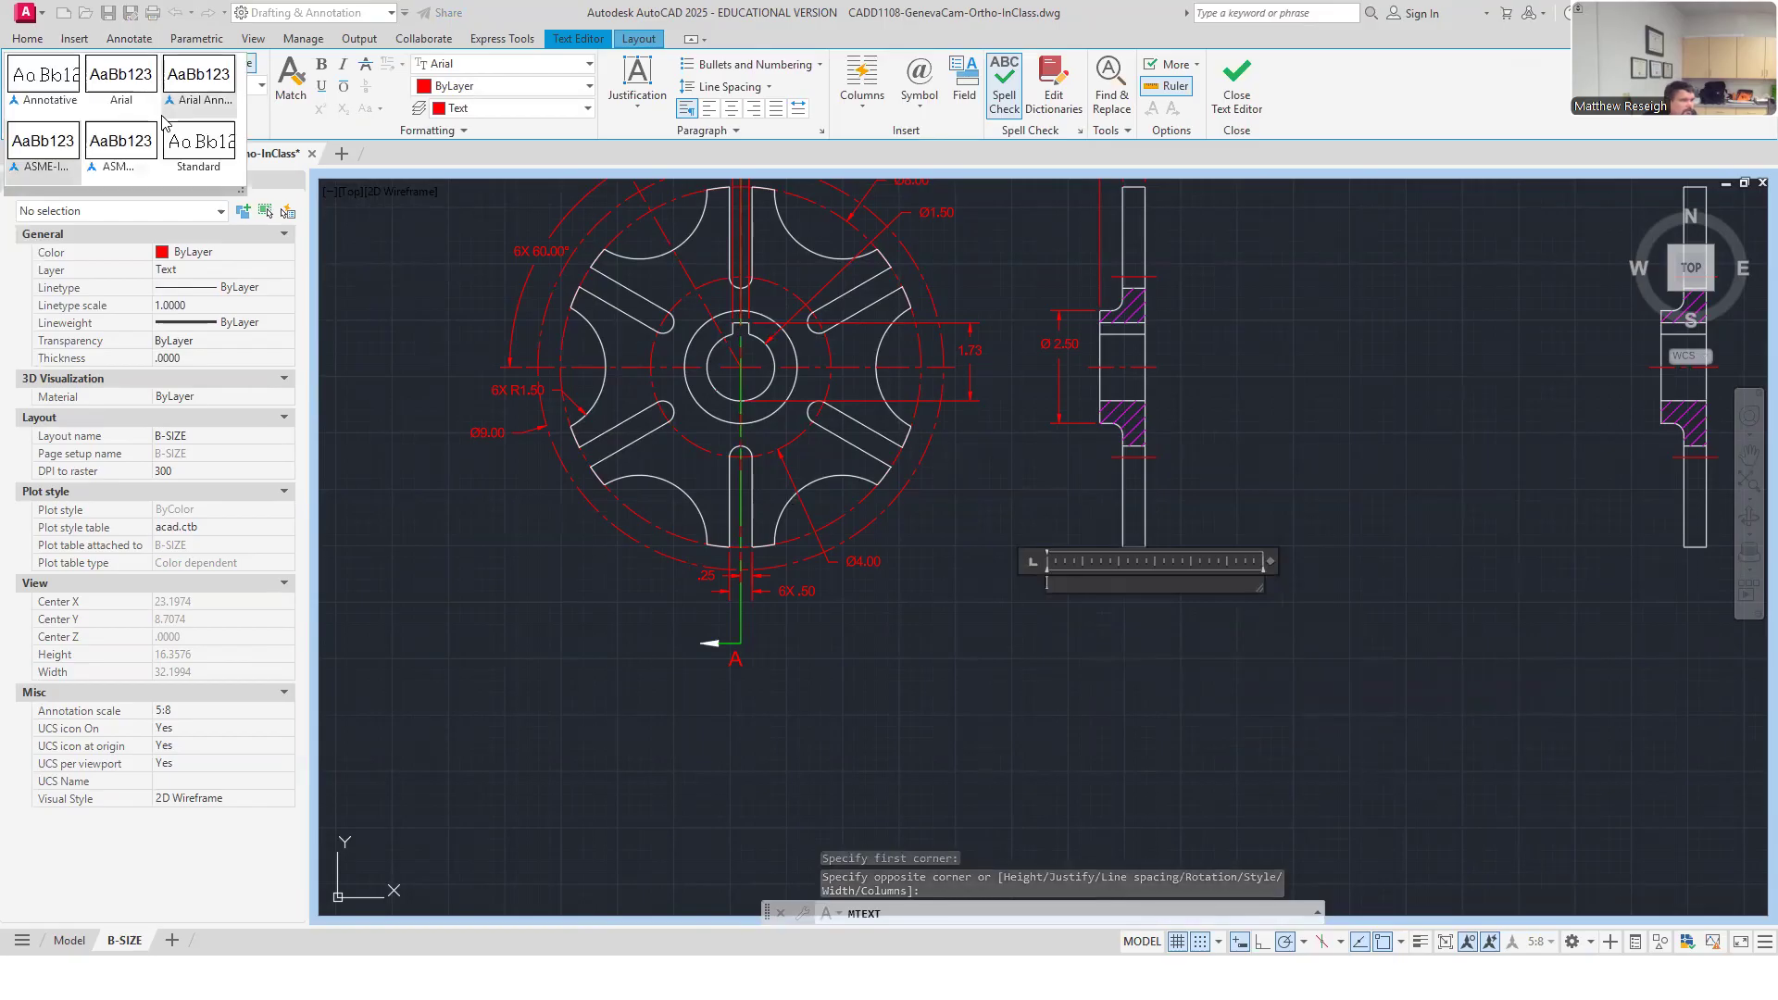
left_click(112, 169)
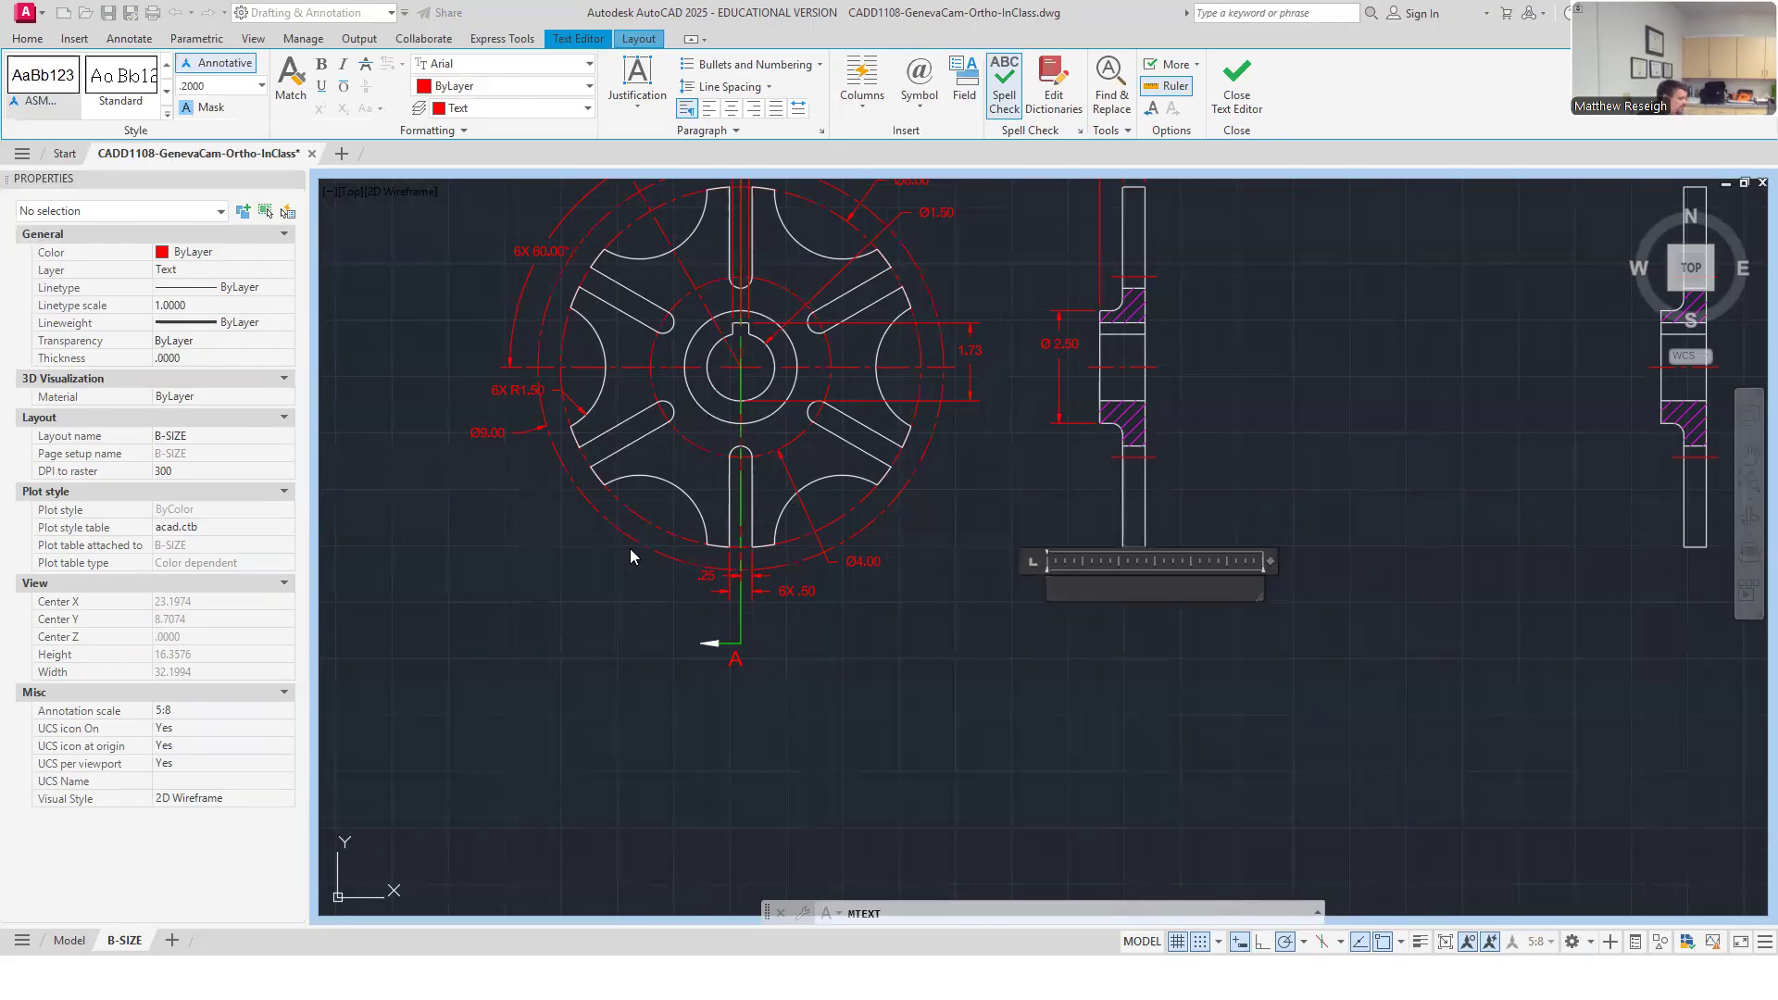
type("SECTION A-A")
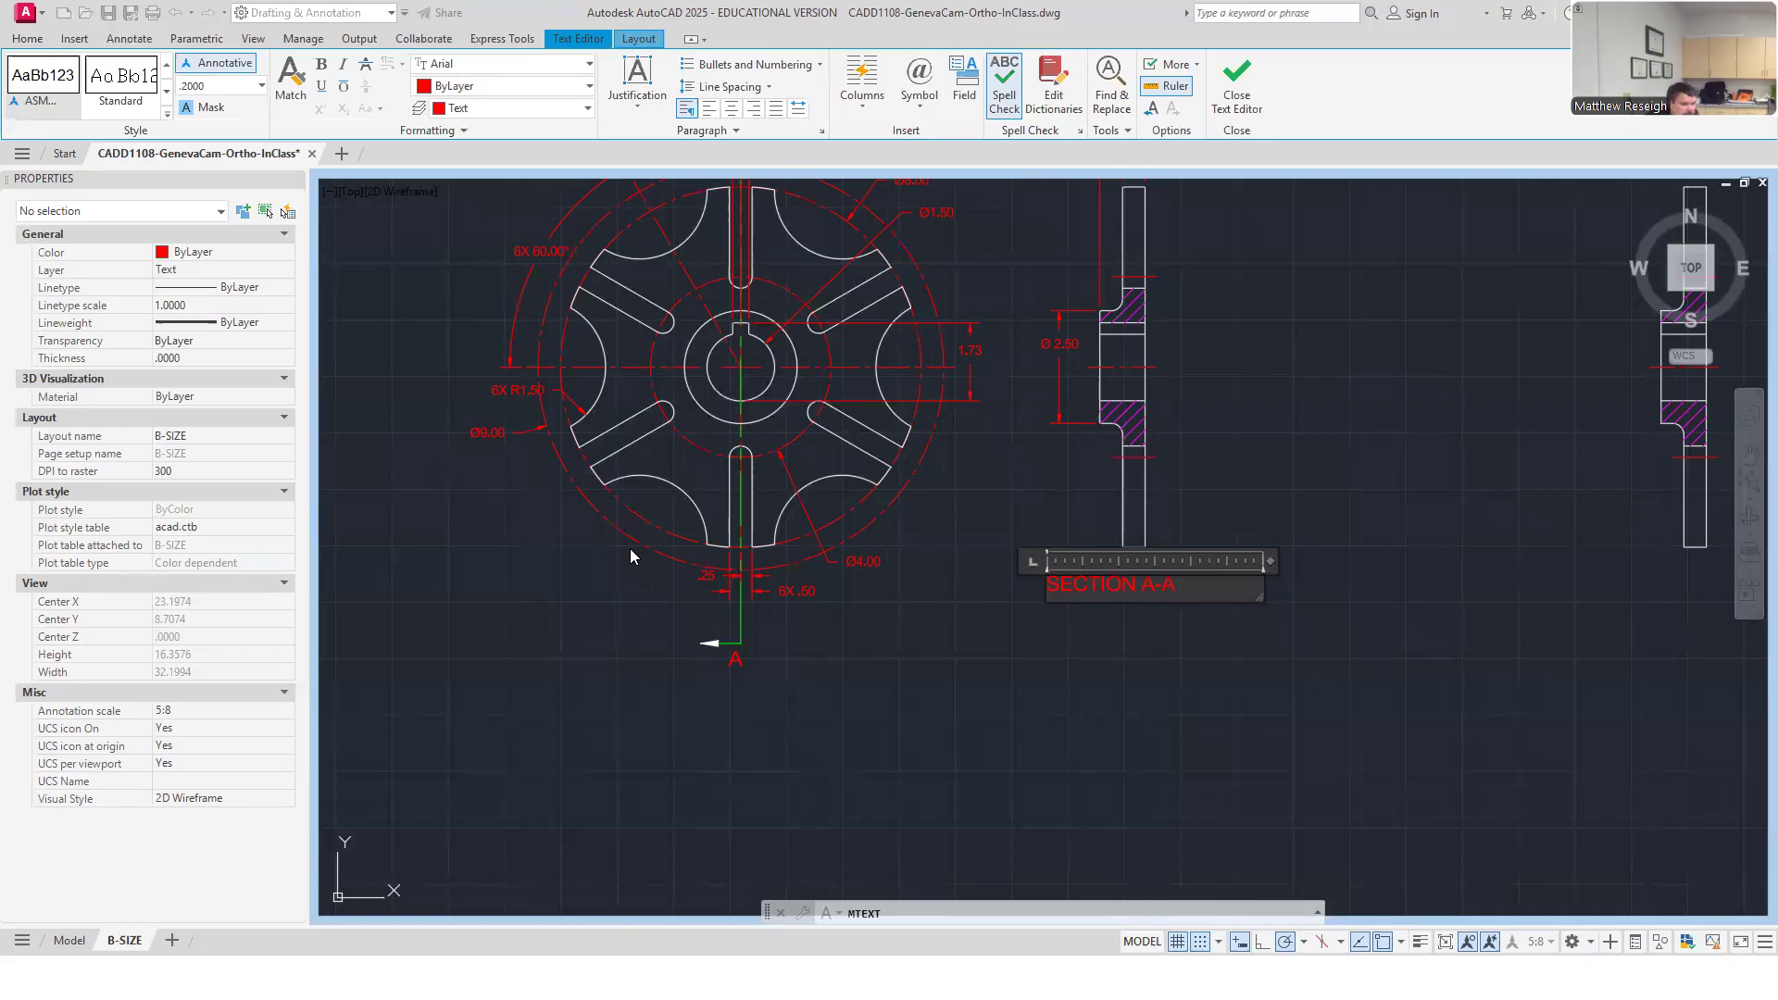
left_click(731, 108)
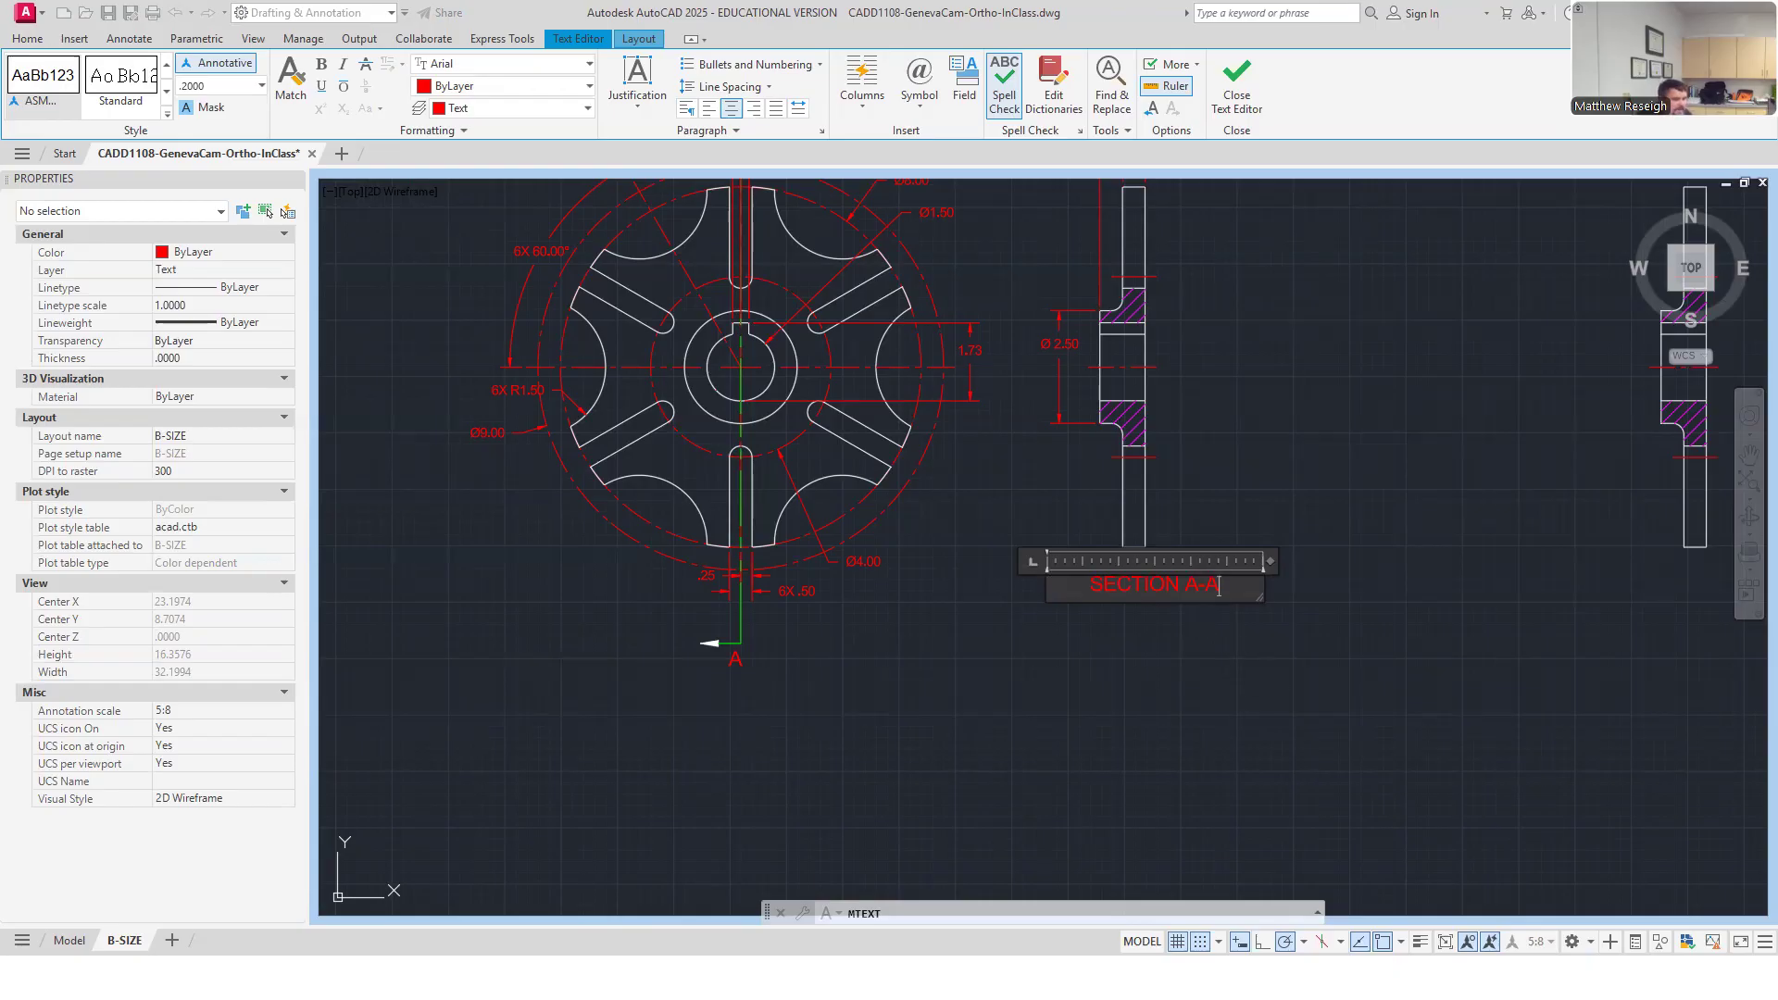
left_click(1204, 639)
Shift the "SECTION A-A" label slightly left and down beneath the section view.
scroll(1169, 634, "up", 2)
scroll(1168, 634, "up", 2)
left_click(1162, 518)
left_click(880, 470)
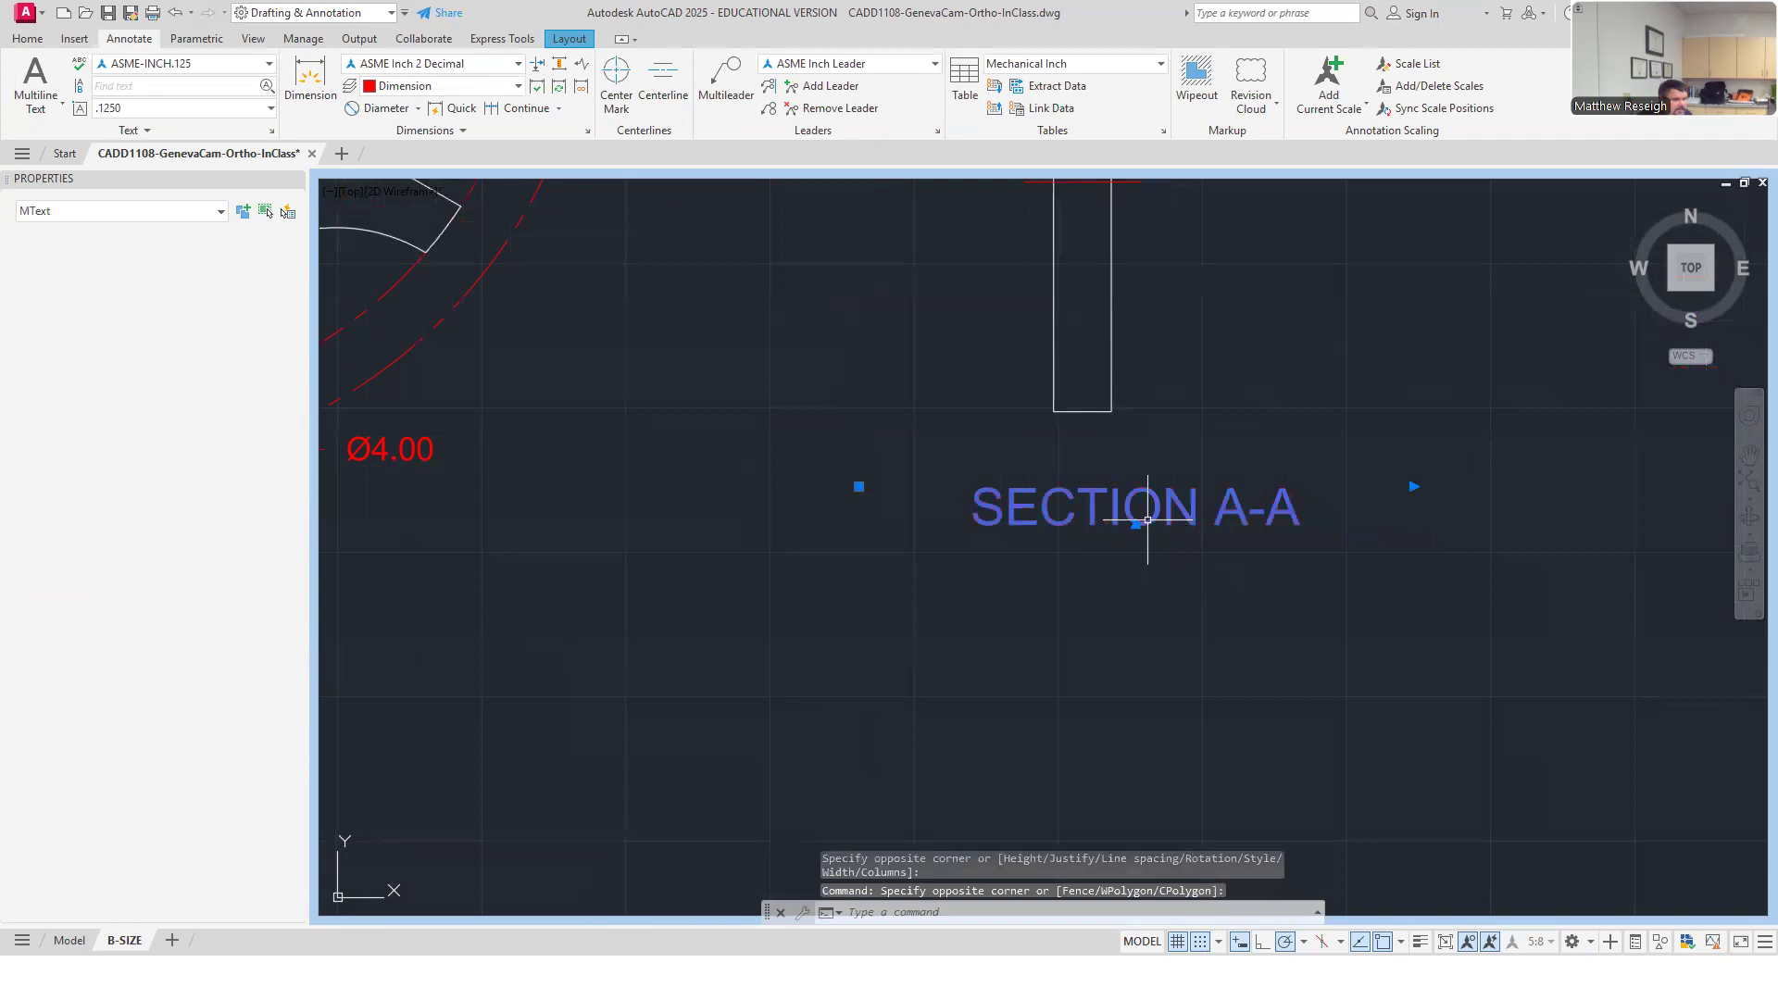
left_click(858, 486)
key("Escape")
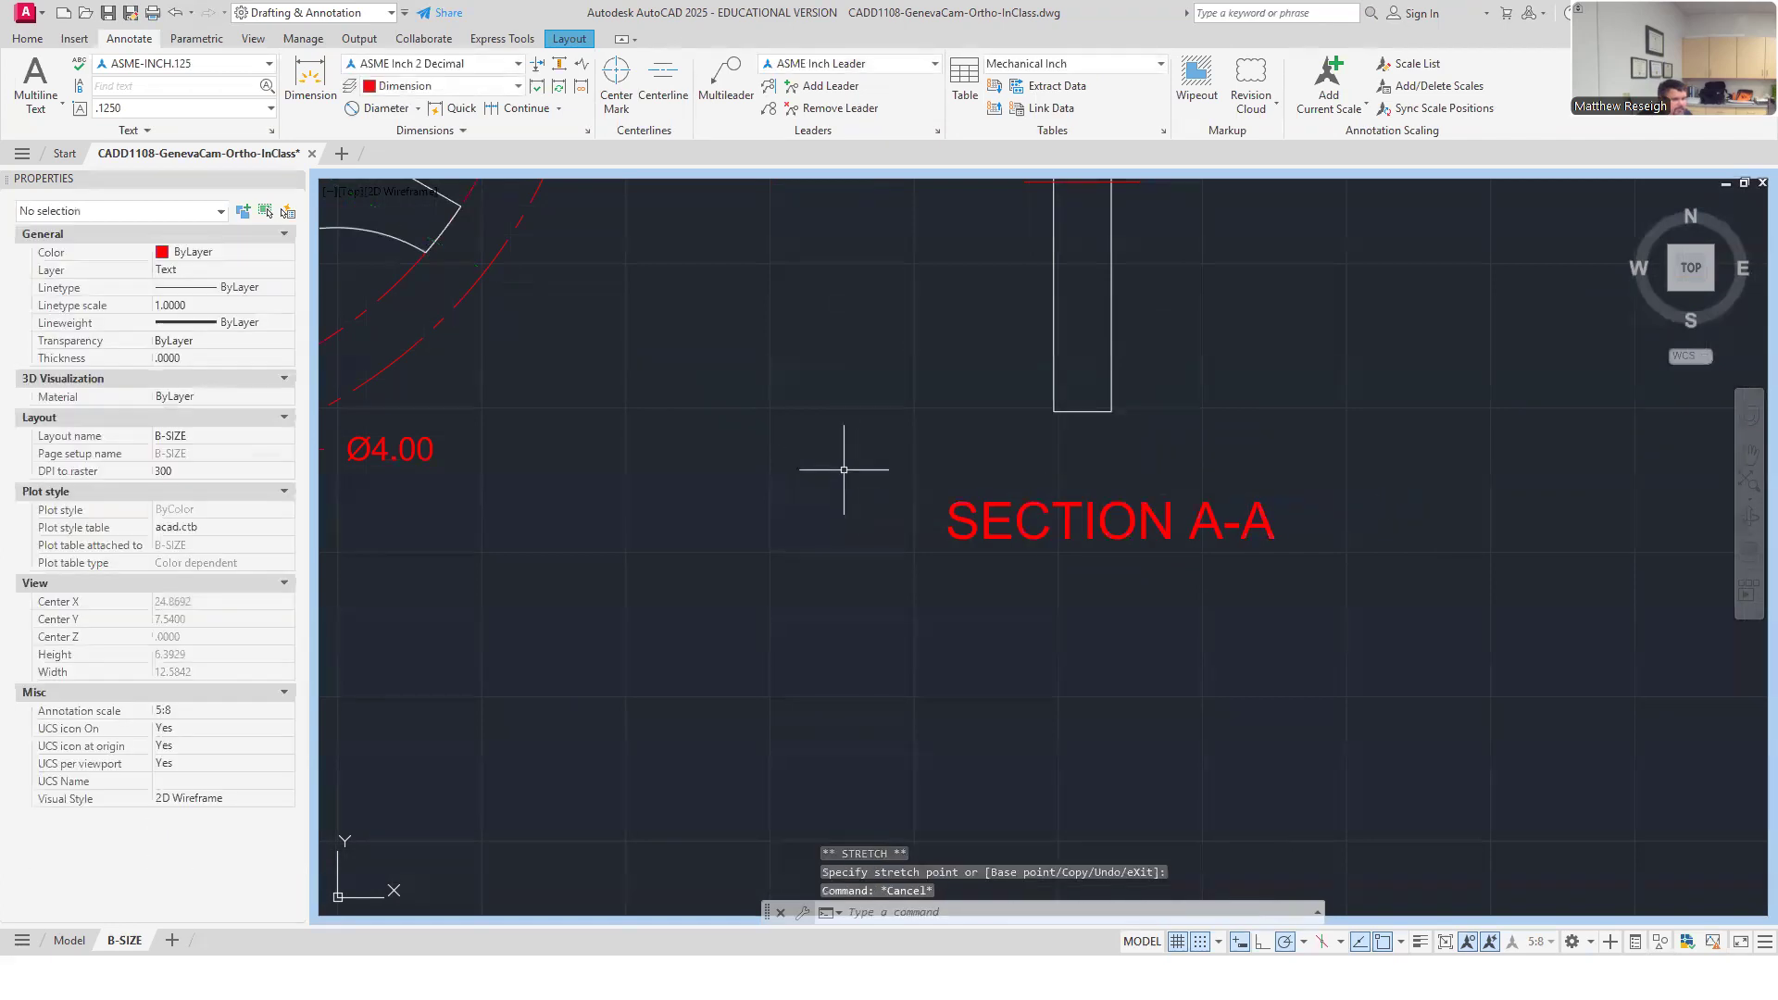
Minimize the viewport to check how the labelled views fit on the sheet, maximize it again and inspect the upper cutting-plane arrow.
scroll(843, 474, "down", 6)
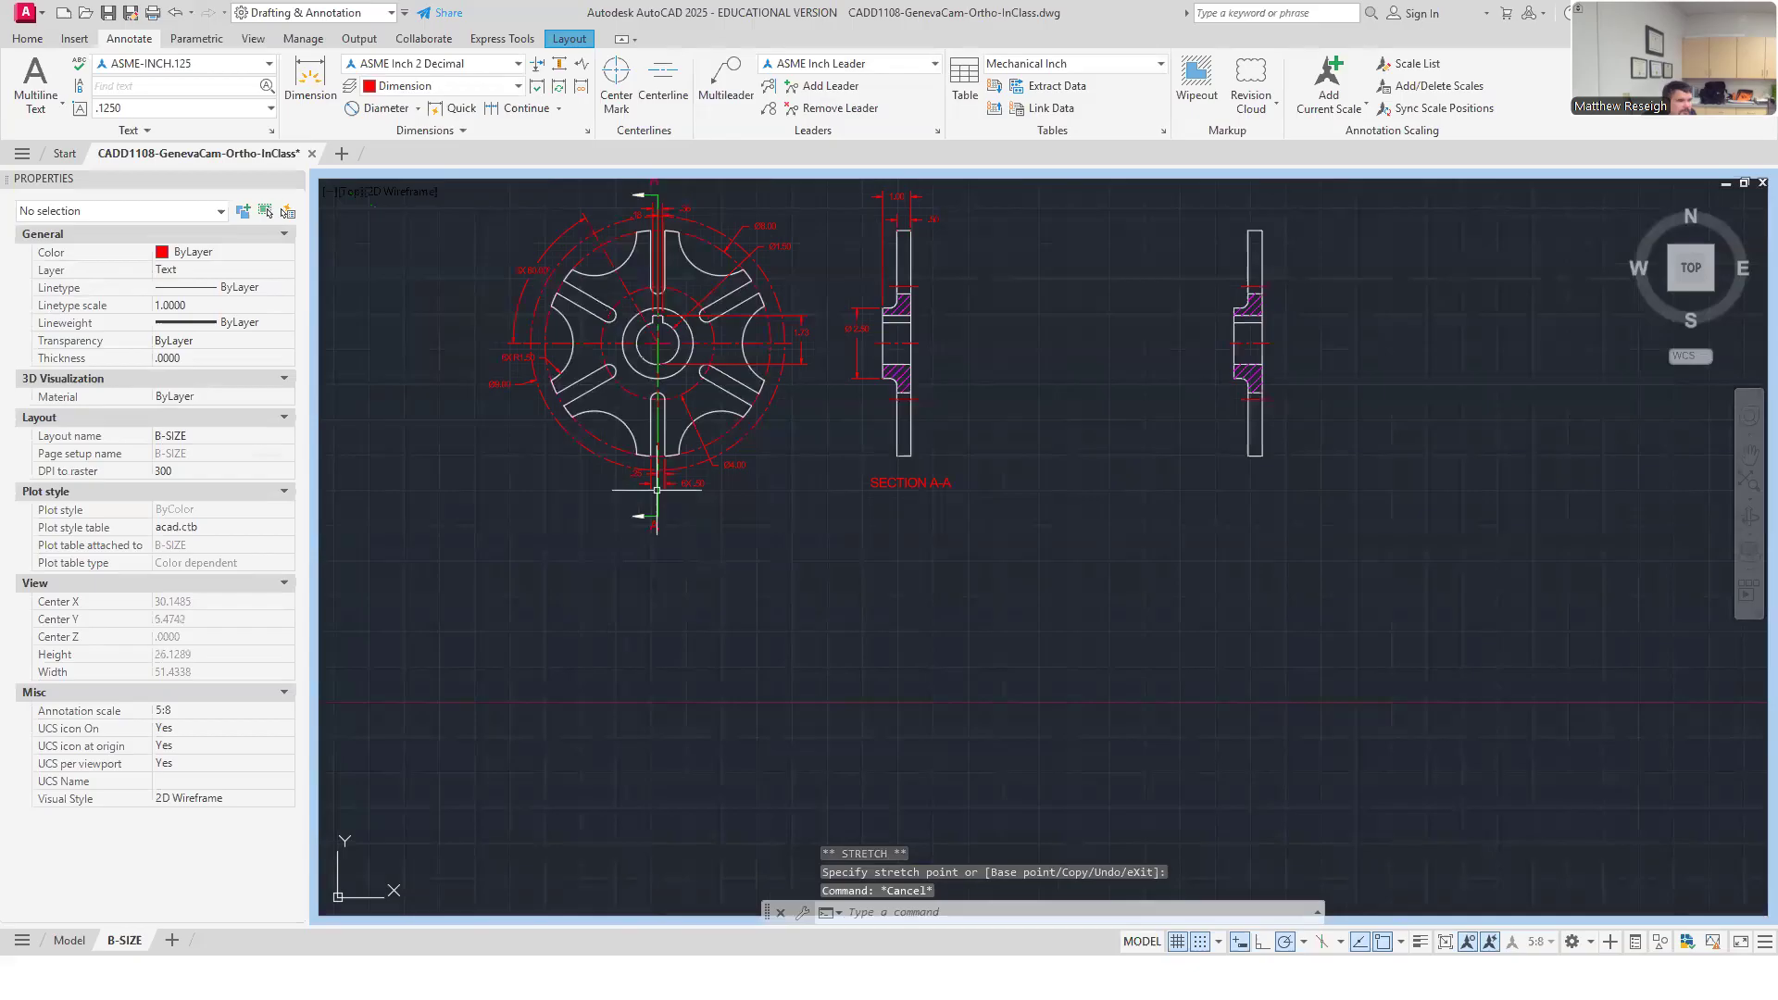
left_click(1444, 941)
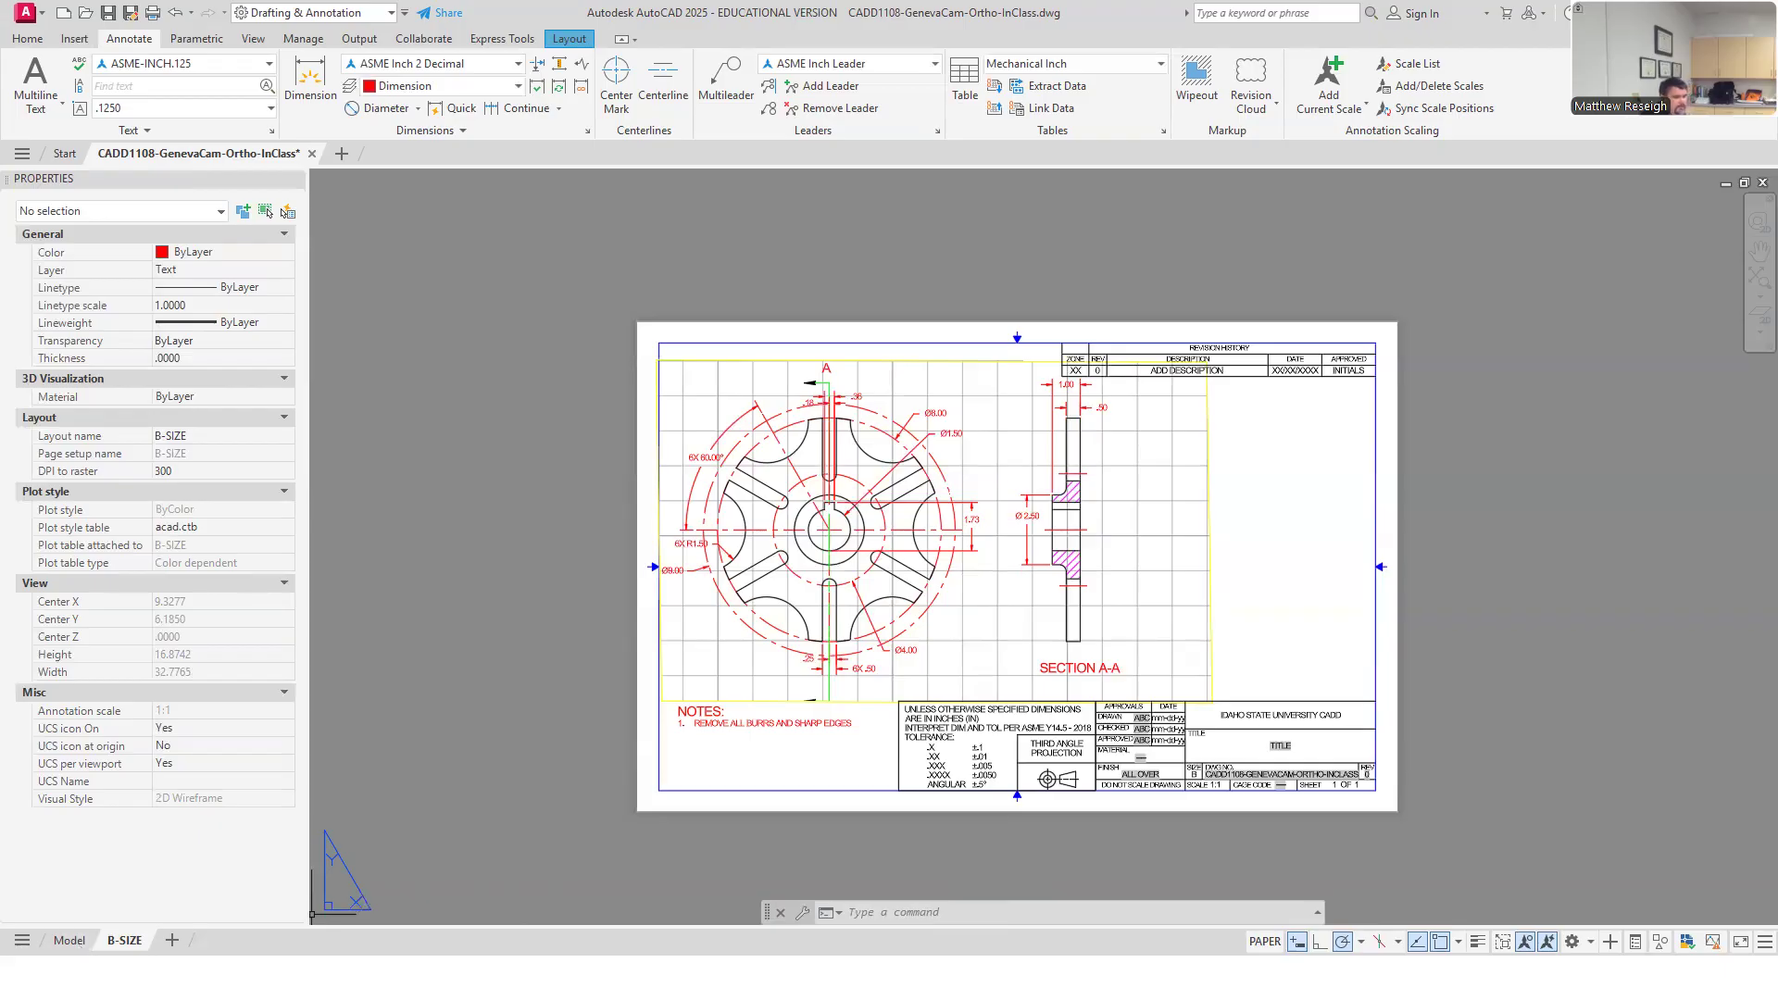
double_click(948, 657)
left_click(1397, 942)
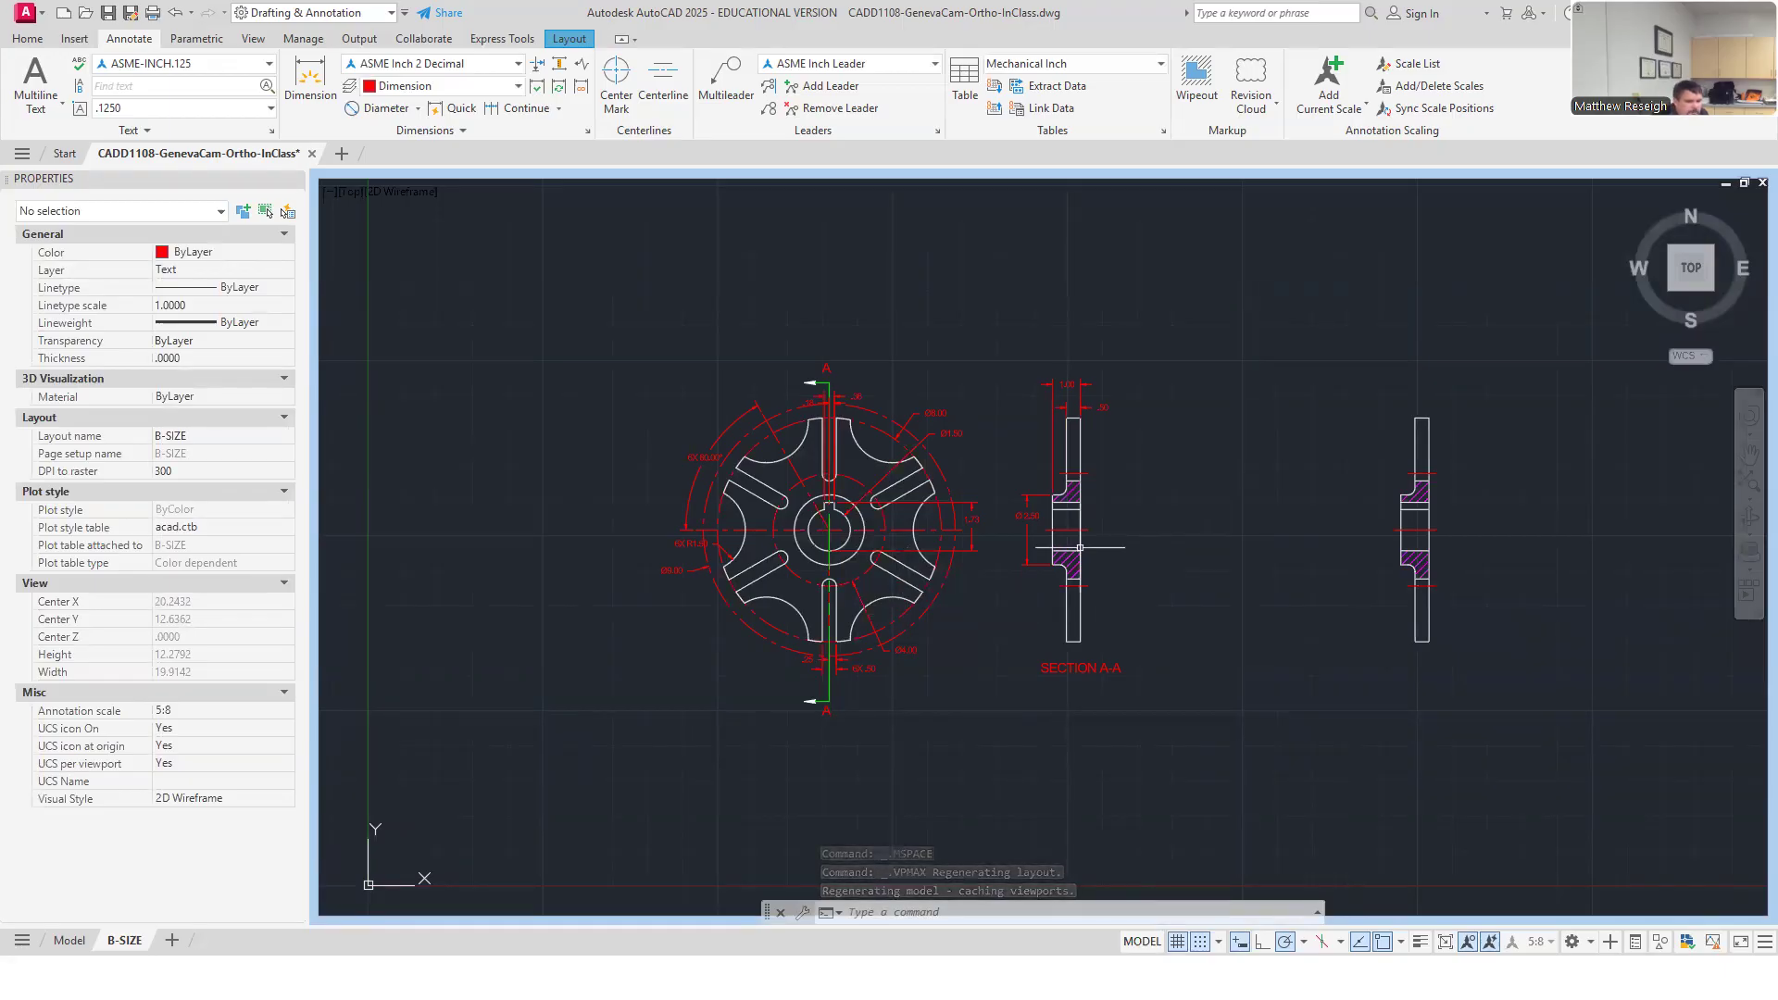
scroll(819, 382, "up", 2)
scroll(818, 383, "up", 5)
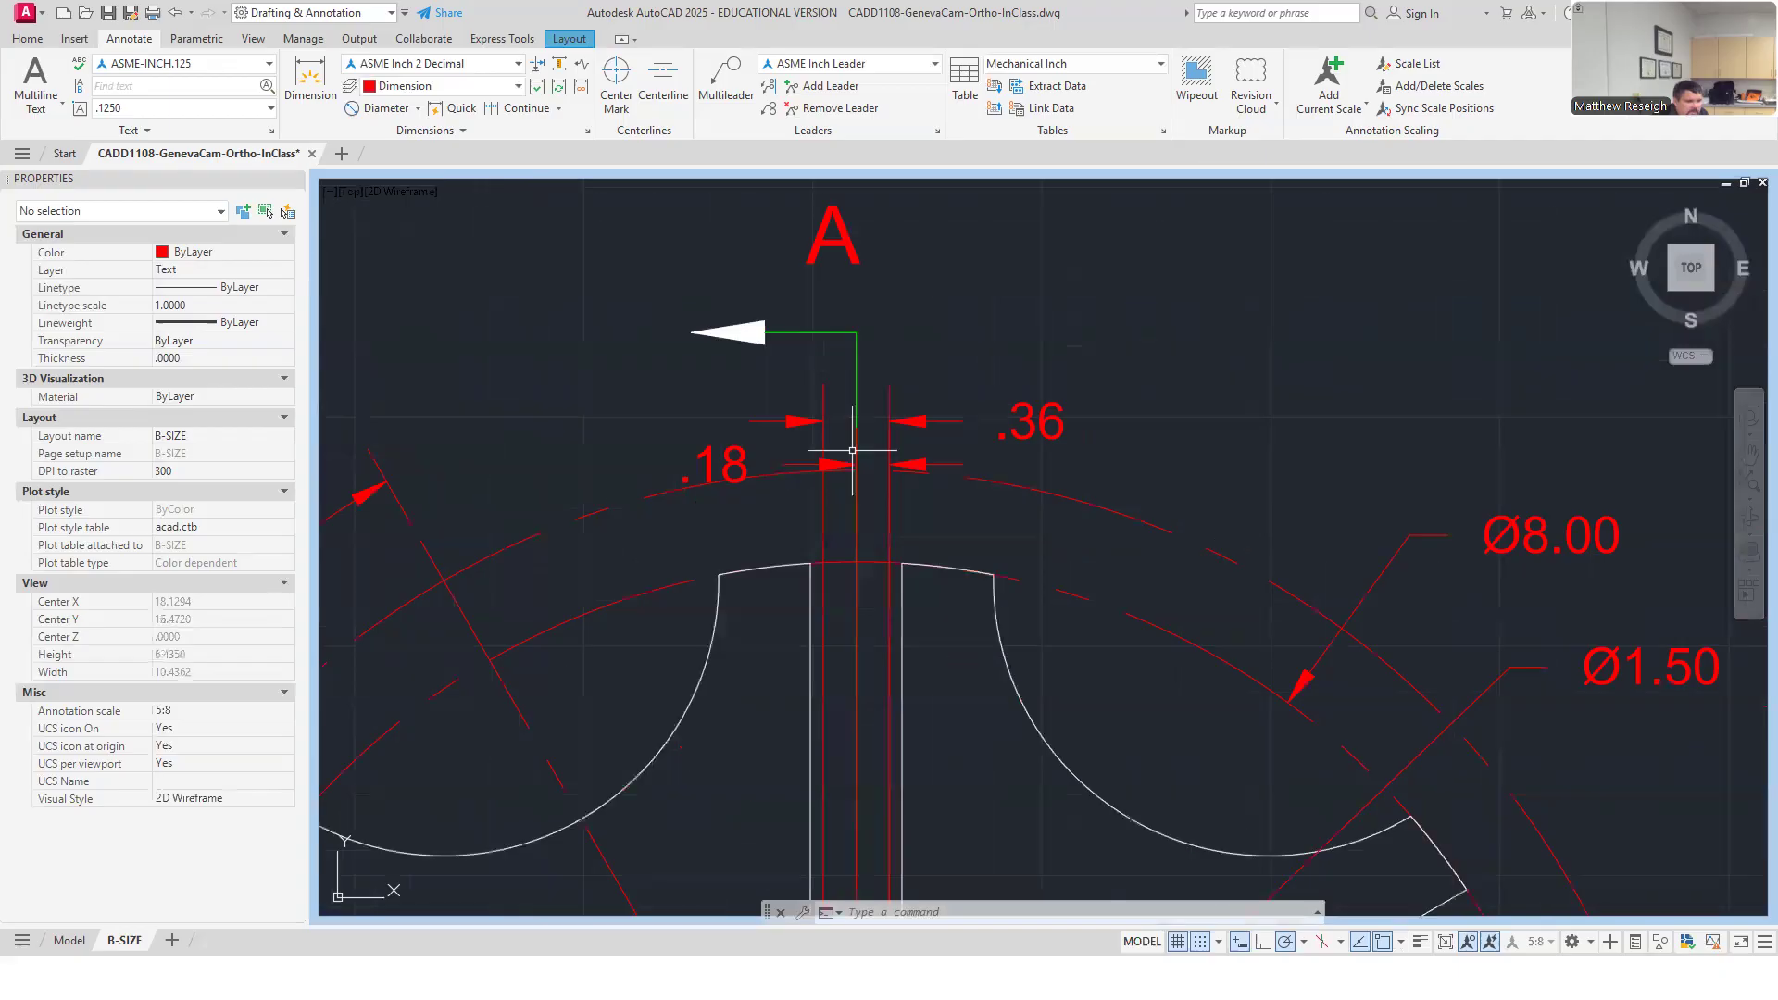
Reposition the .18 dimension above the top slot, placing its dimension line .375 above the outer dashed circle.
left_click(659, 468)
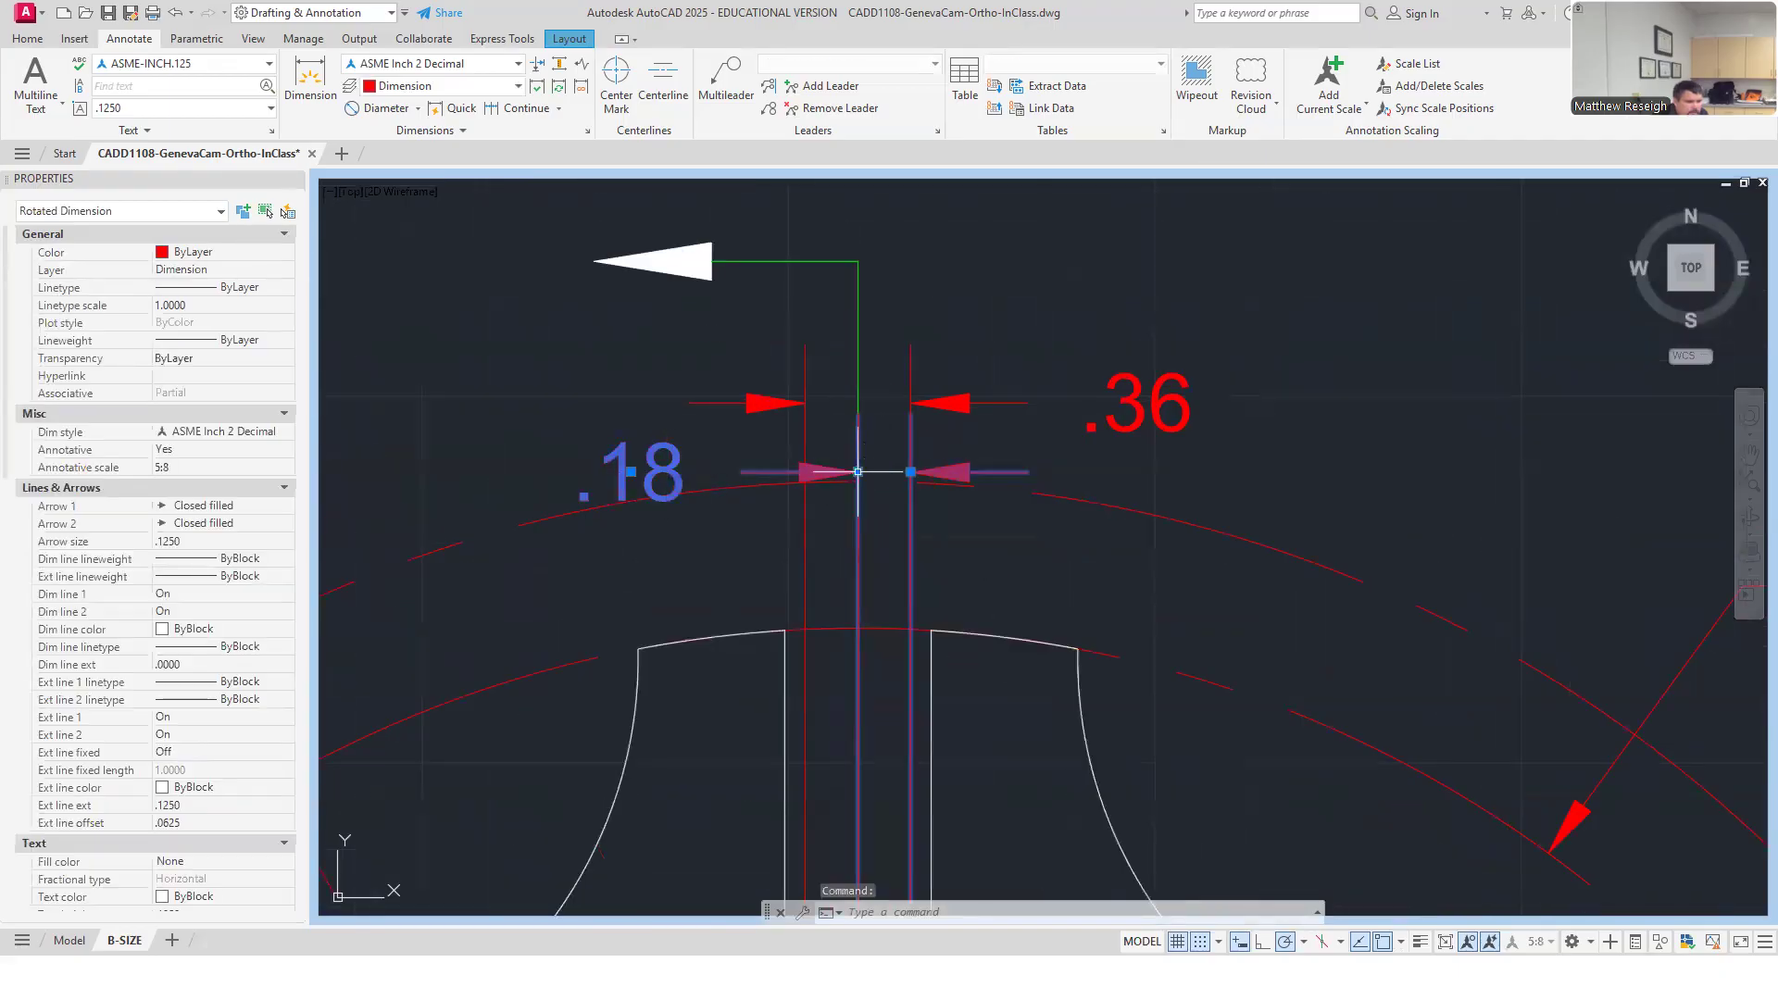
left_click(858, 471)
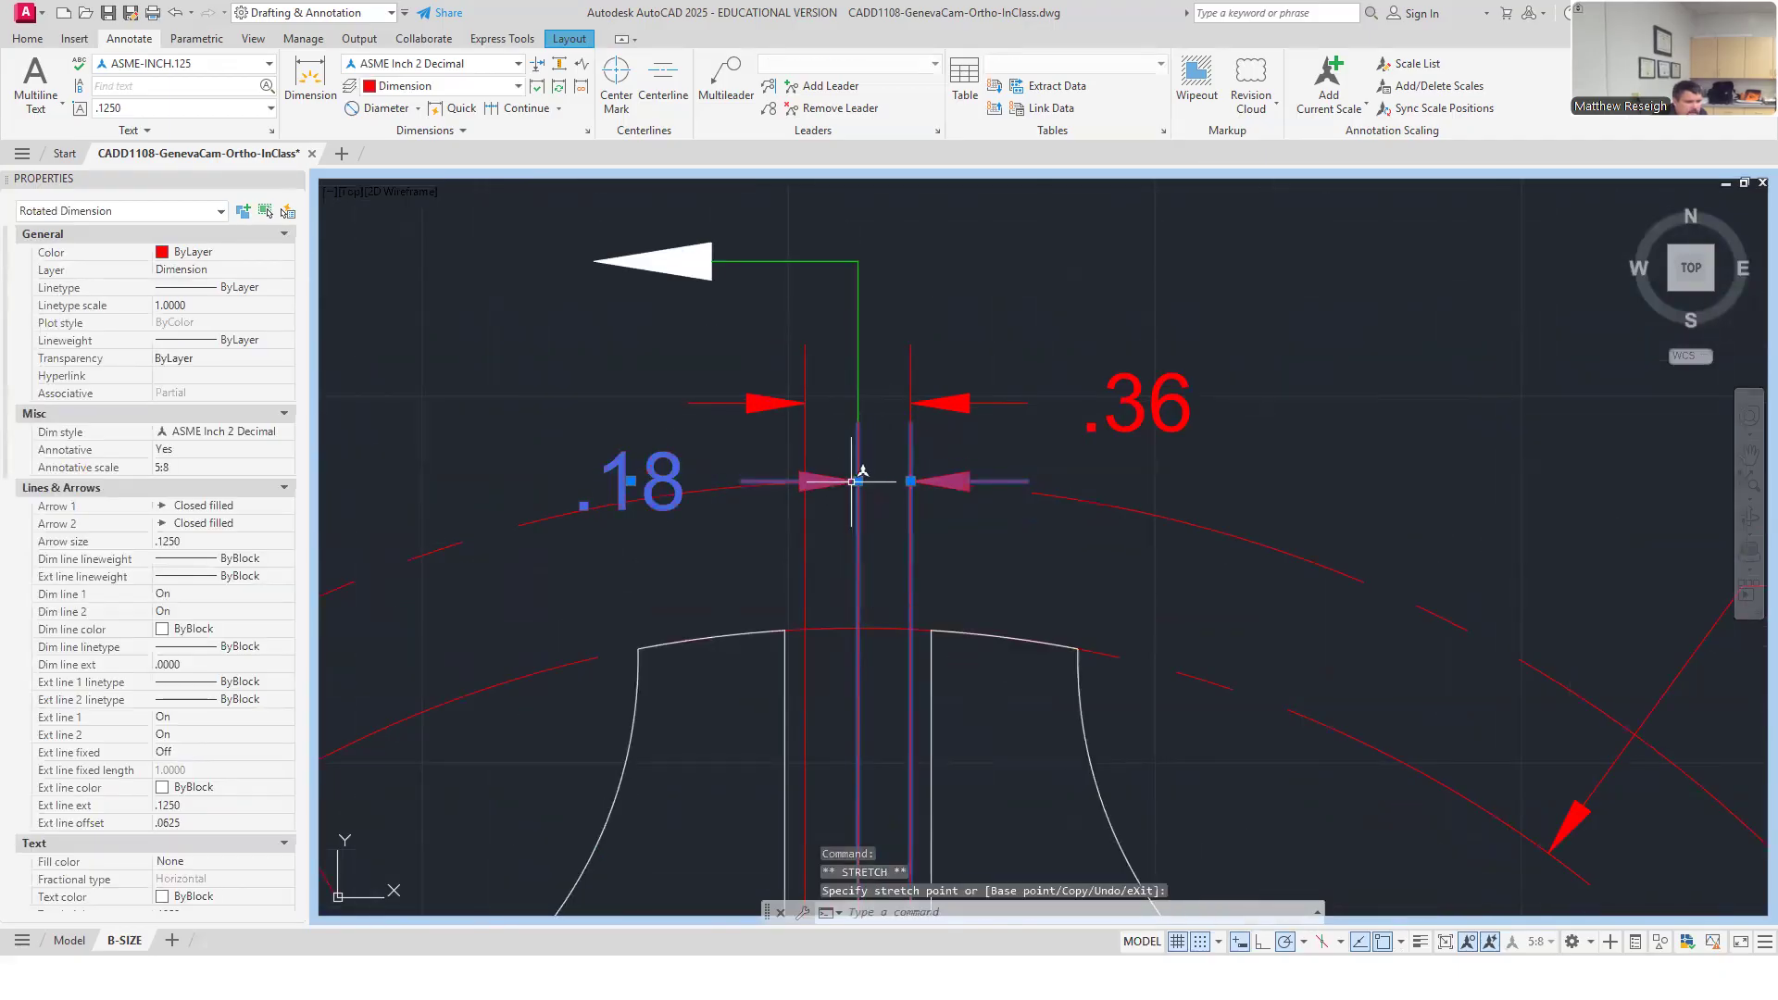
left_click(859, 481)
type(".375")
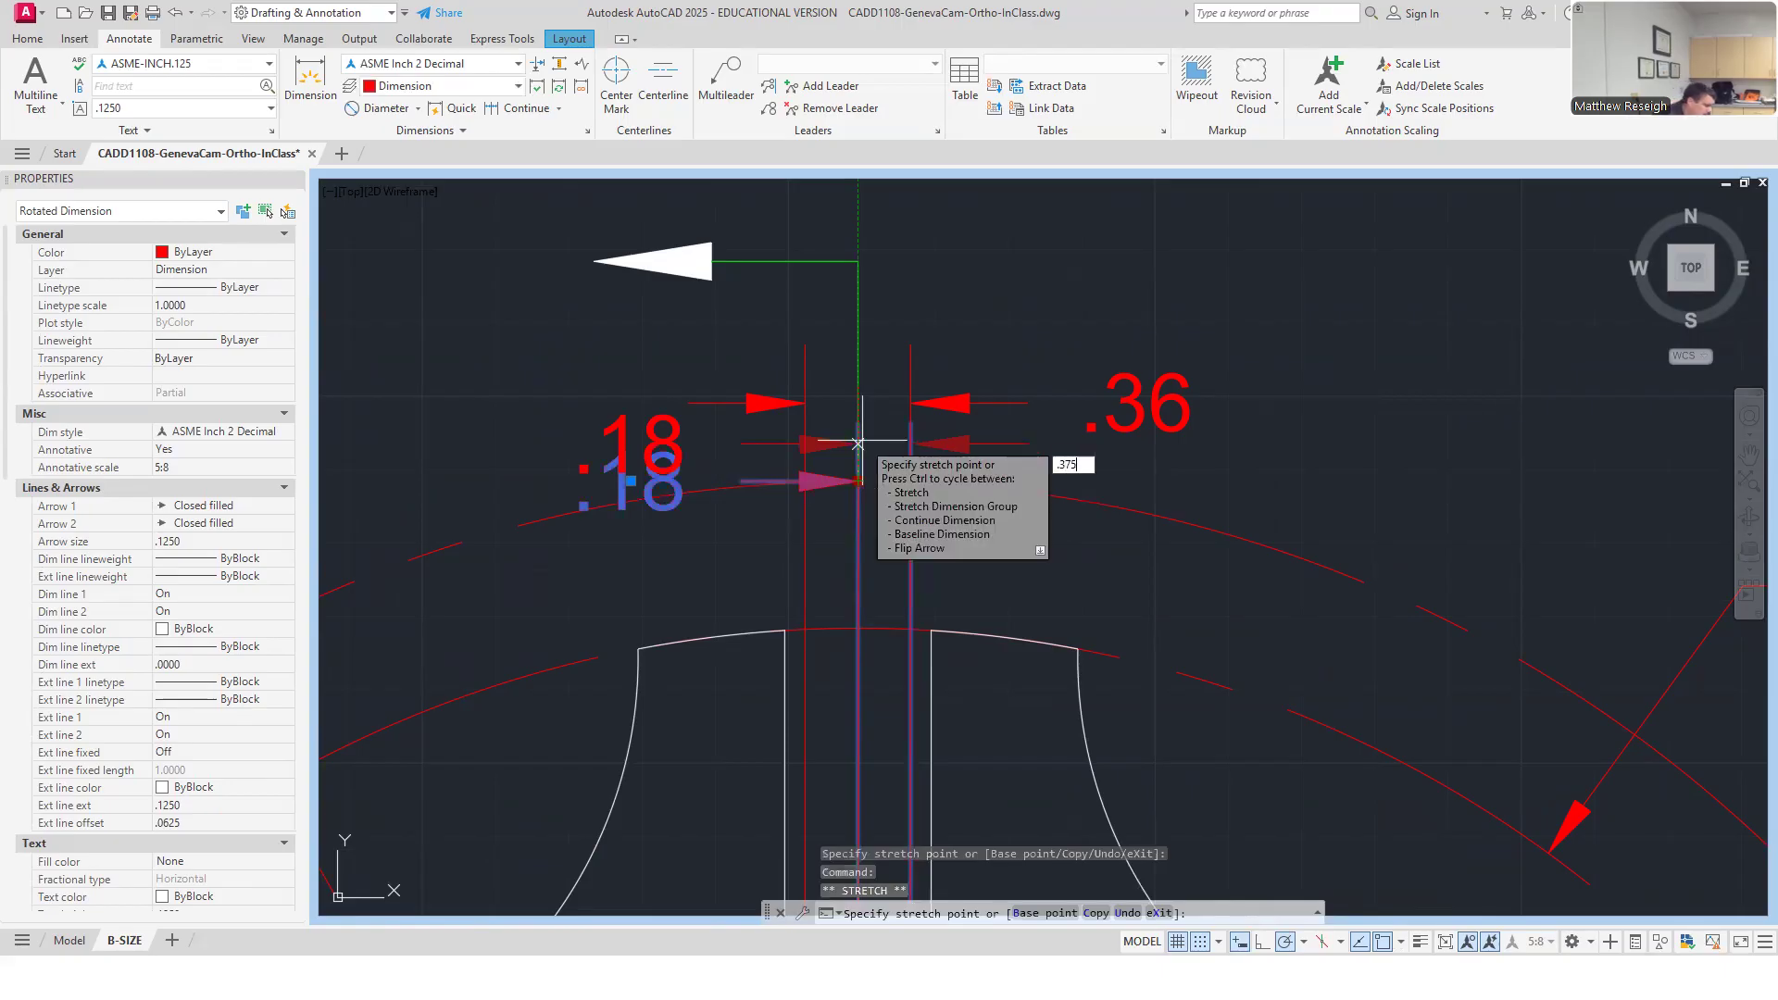
key("Return")
key("Escape")
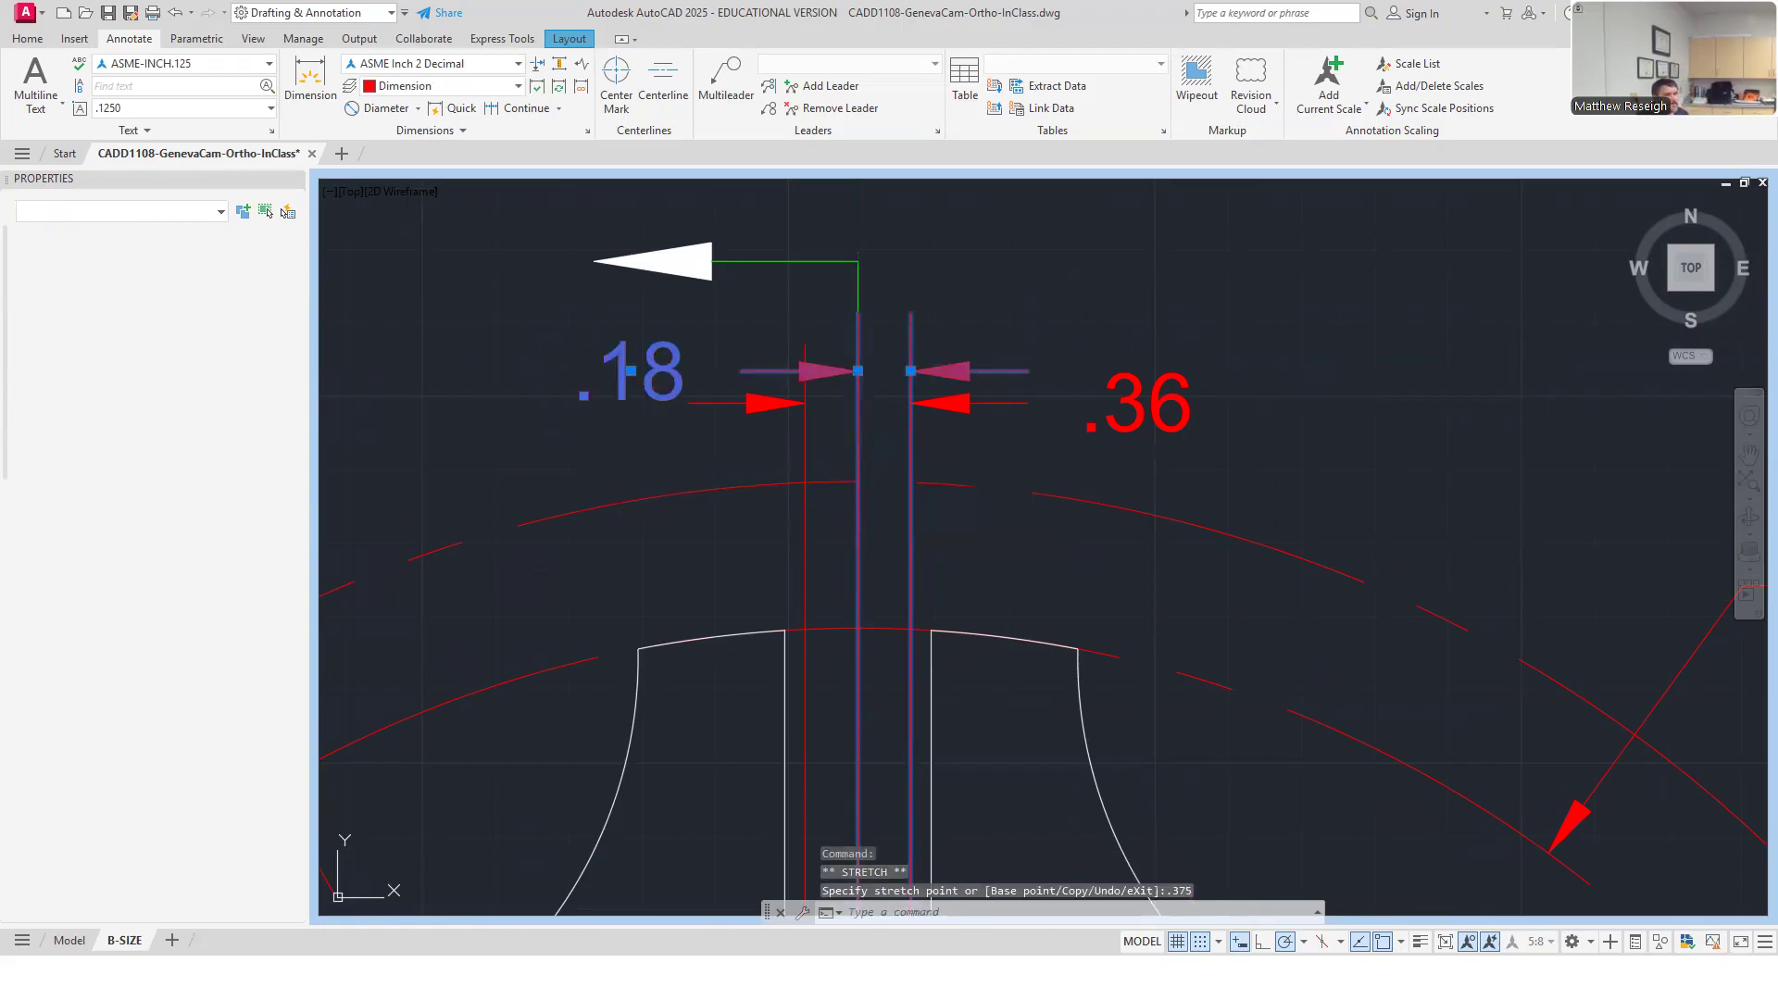
Stretch the .36 dimension upward so its dimension line sits above the .18 dimension.
scroll(926, 412, "down", 2)
scroll(972, 408, "up", 2)
left_click(923, 419)
key("Escape")
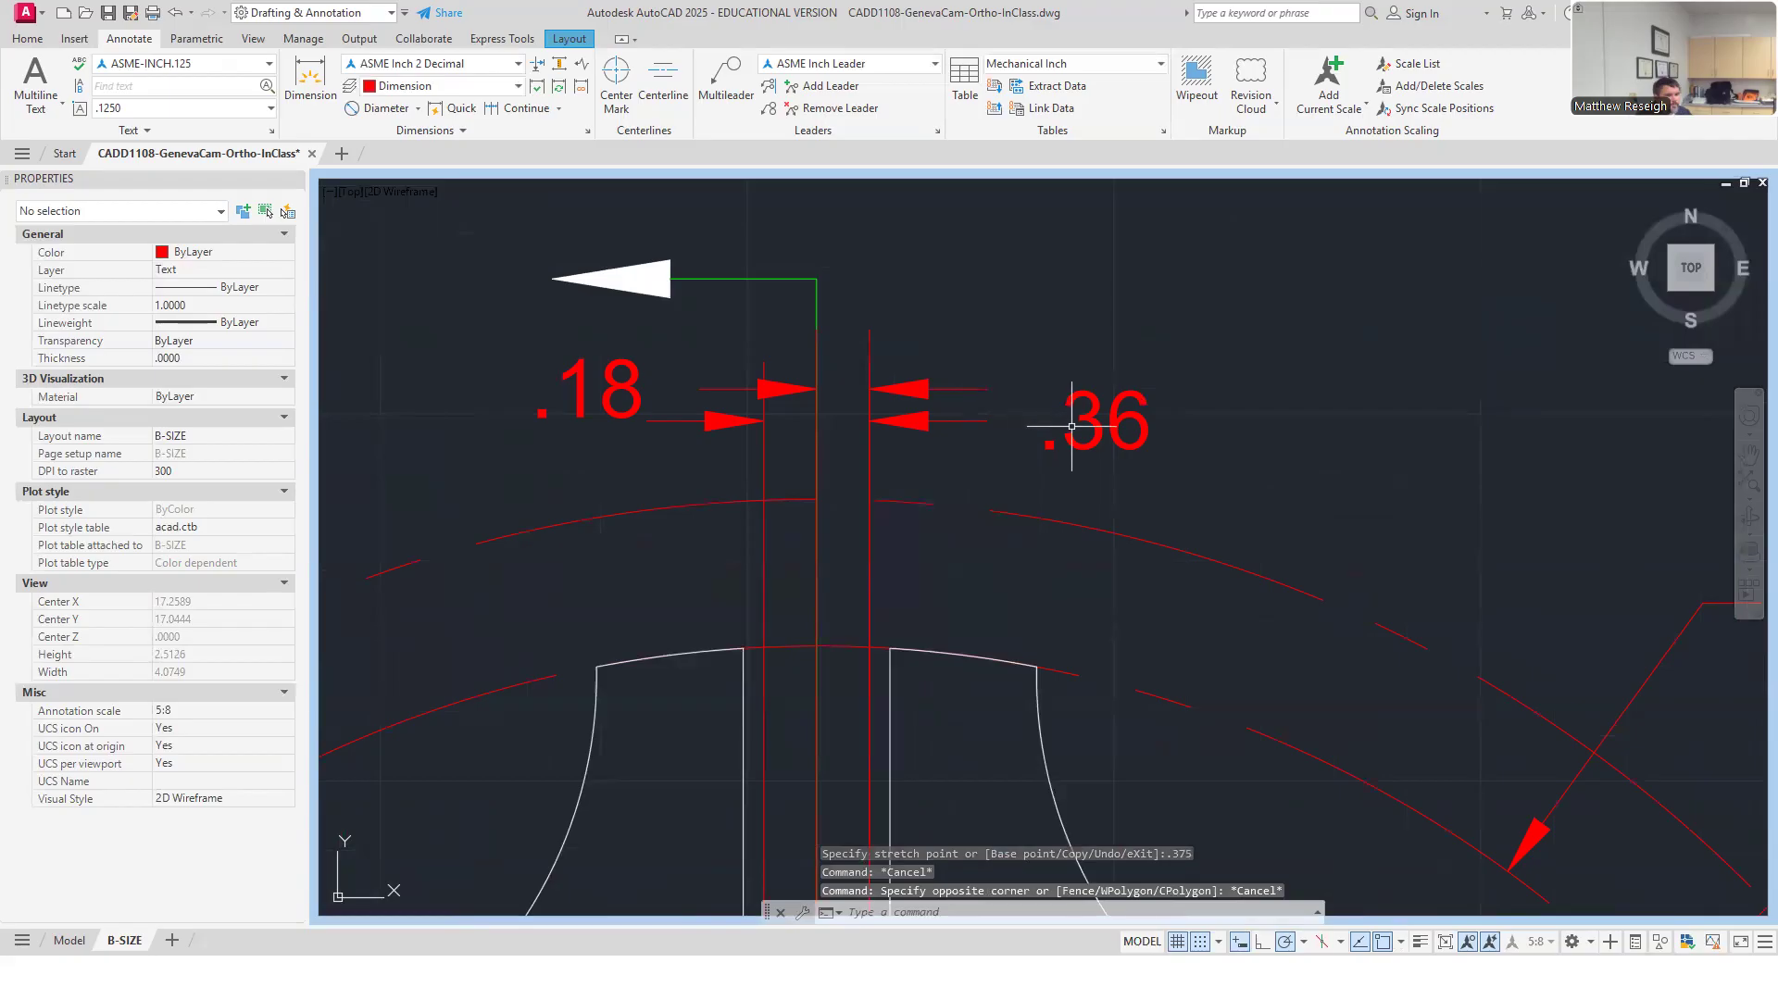
left_click(871, 424)
left_click(871, 420)
left_click(868, 330)
key("Escape")
scroll(863, 416, "down", 2)
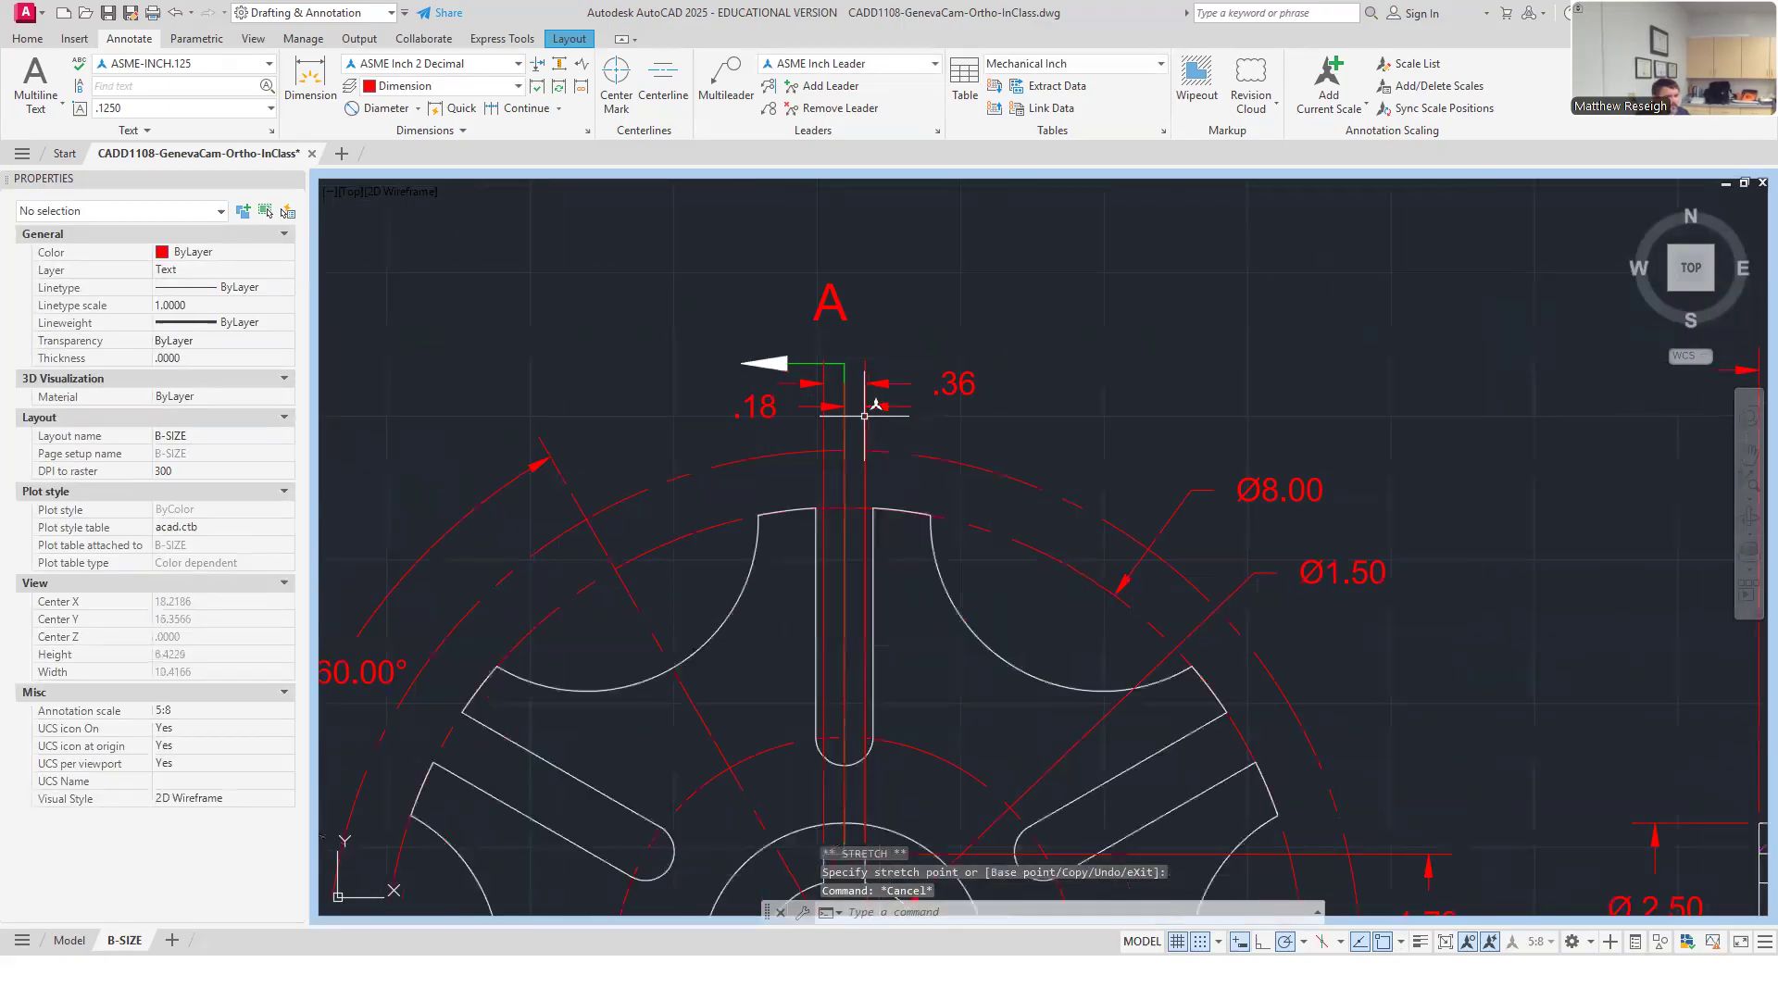
Space the .36 dimension .25 from the .18 dimension with Dimspace, using the .18 dimension as the base.
scroll(865, 333, "up", 3)
left_click(905, 274)
key("Escape")
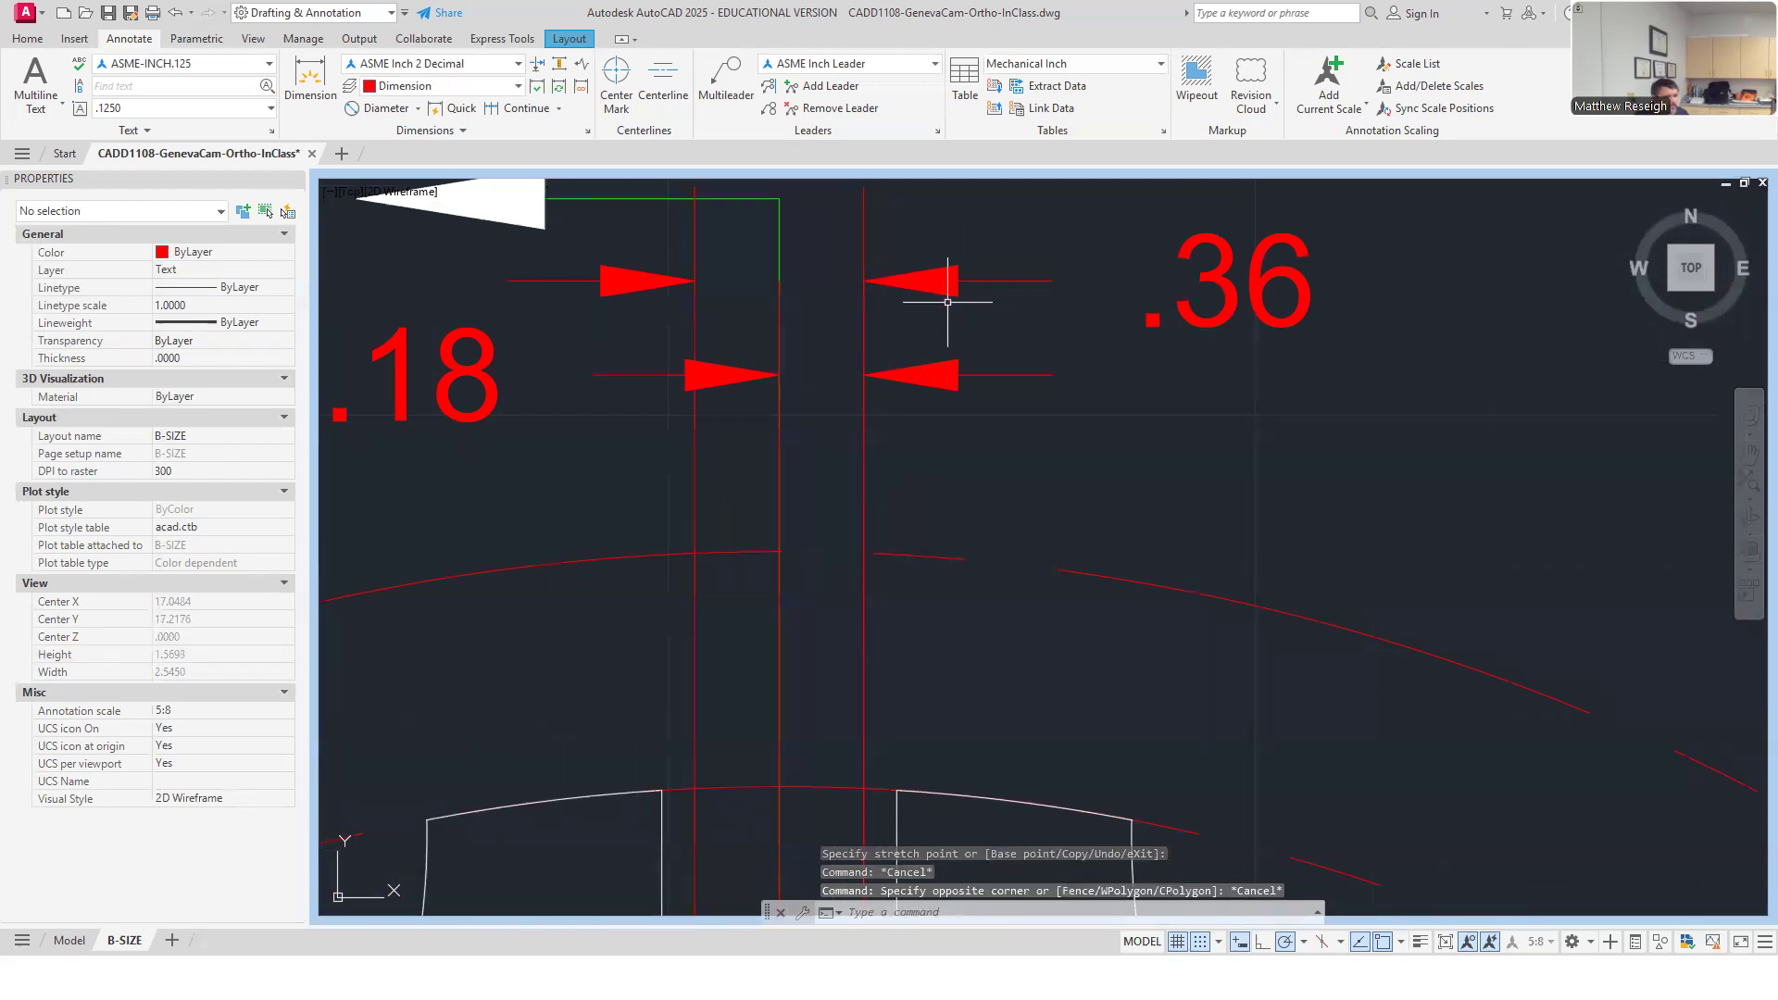
left_click(560, 68)
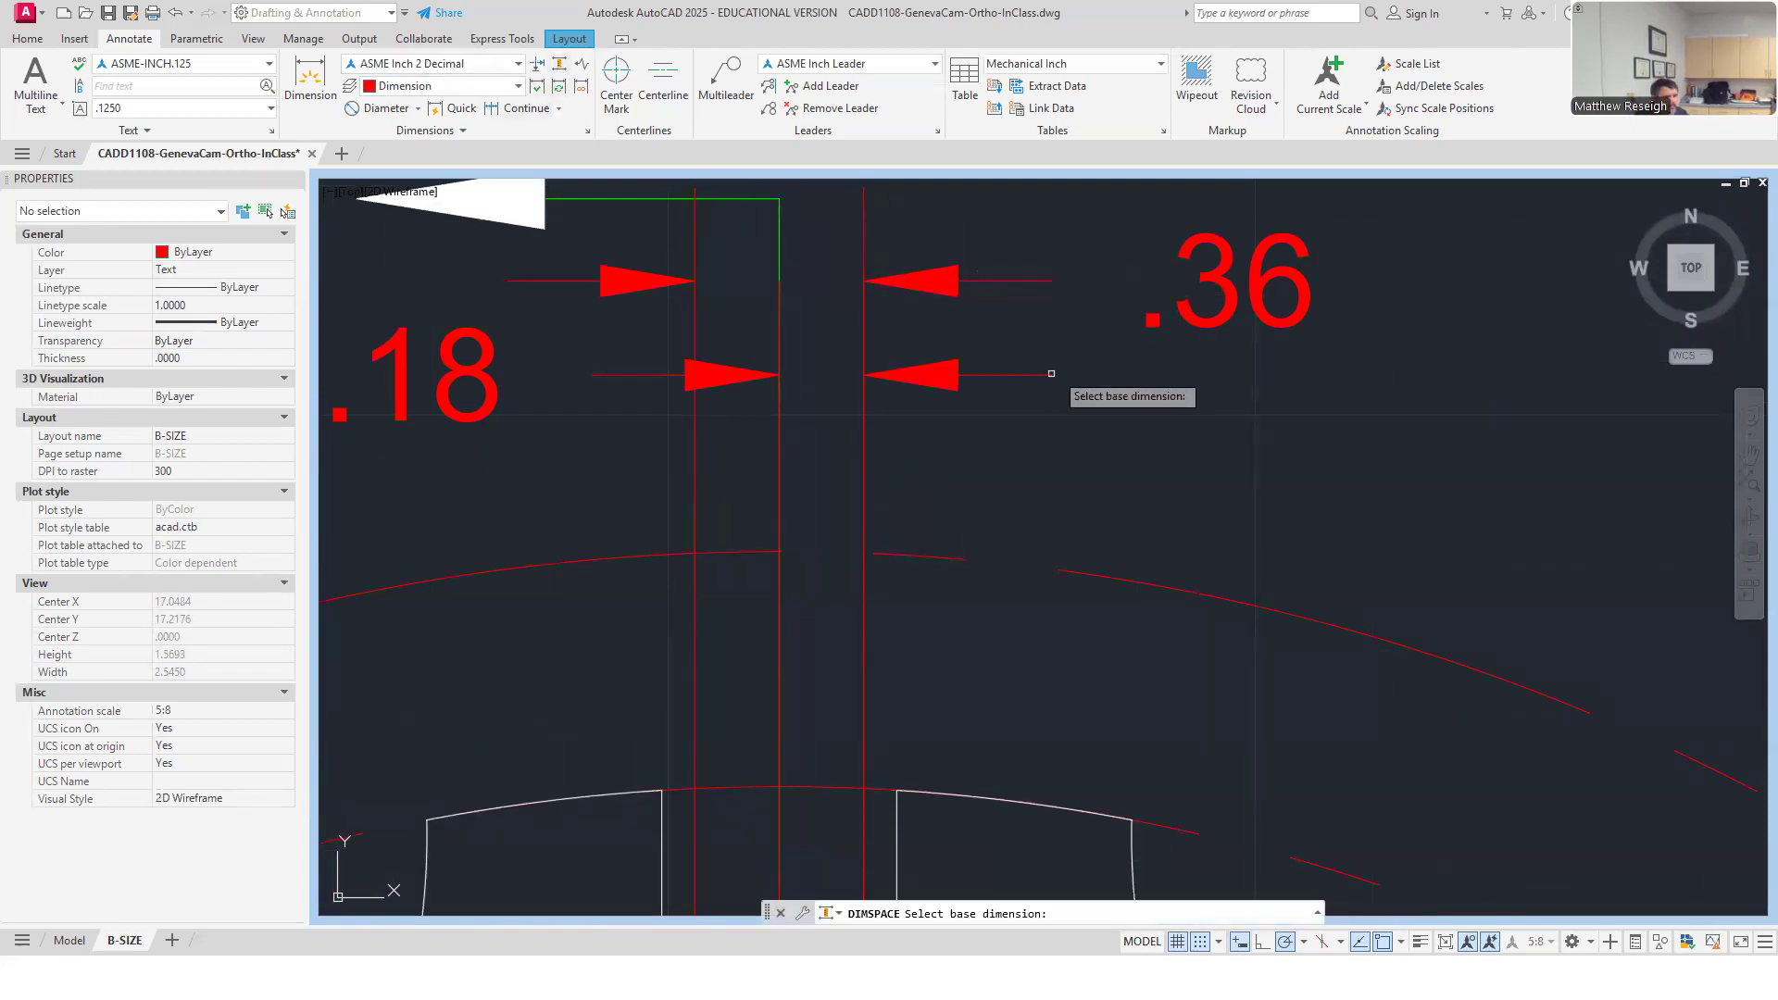
left_click(953, 362)
left_click(457, 381)
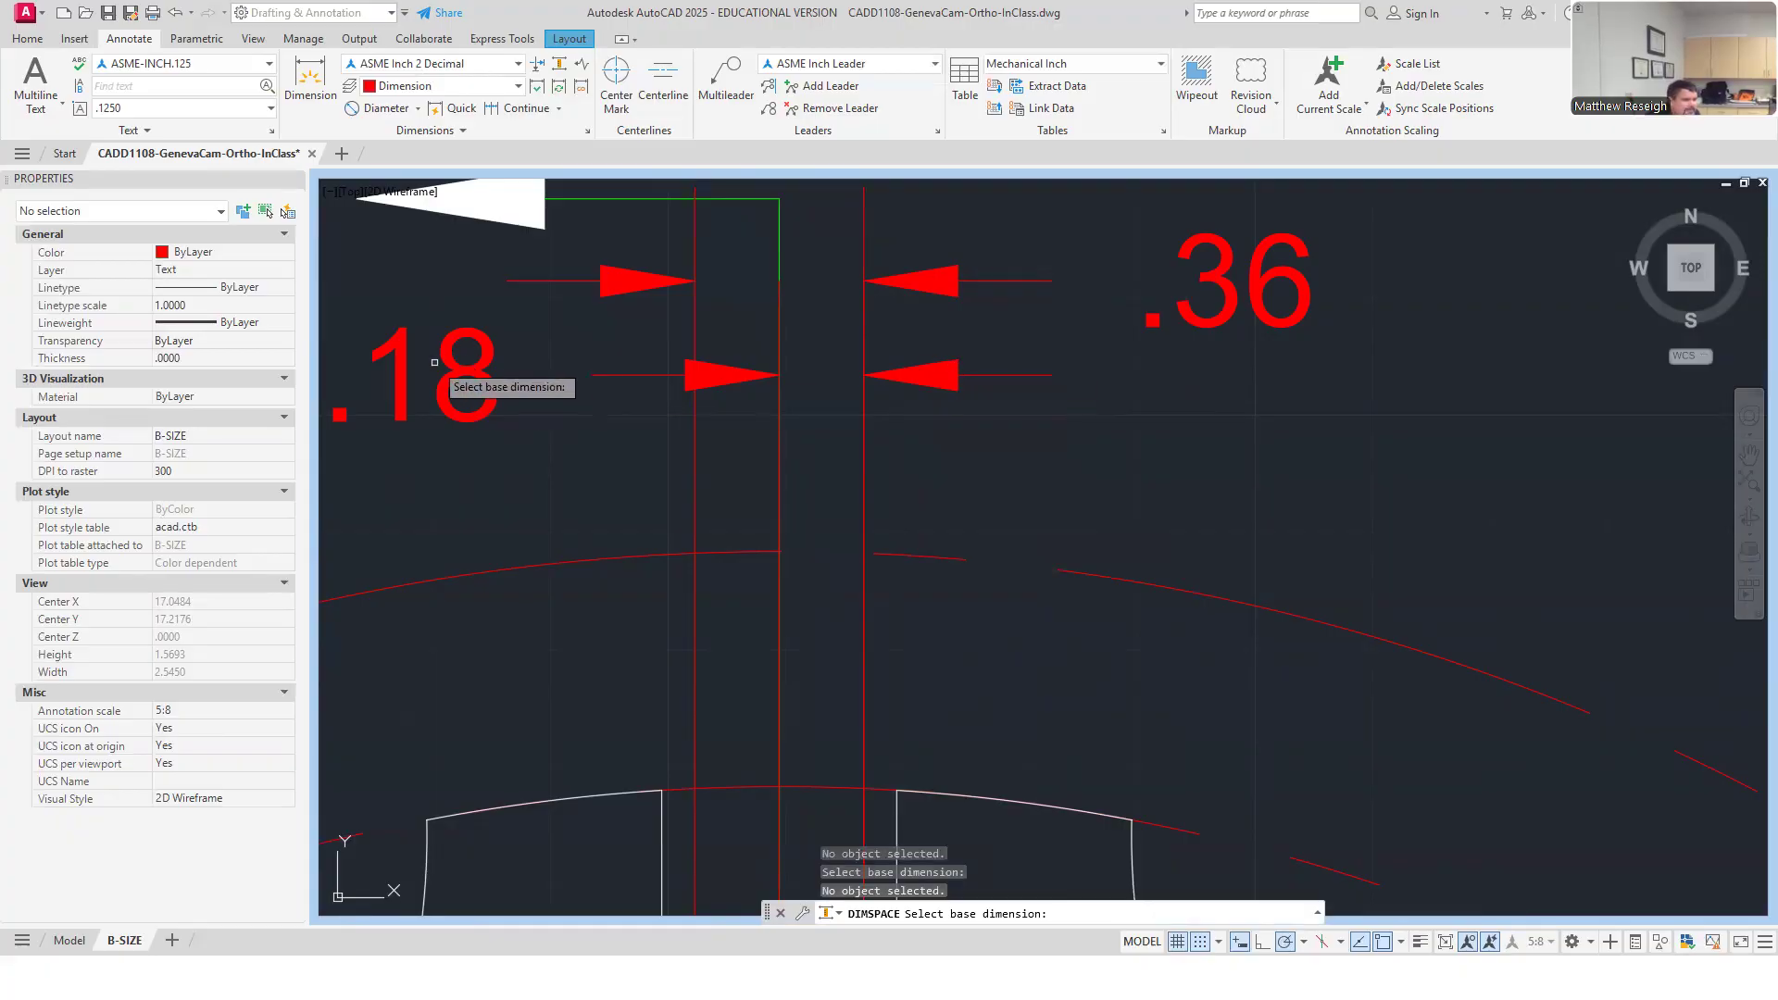
left_click(459, 389)
left_click(957, 290)
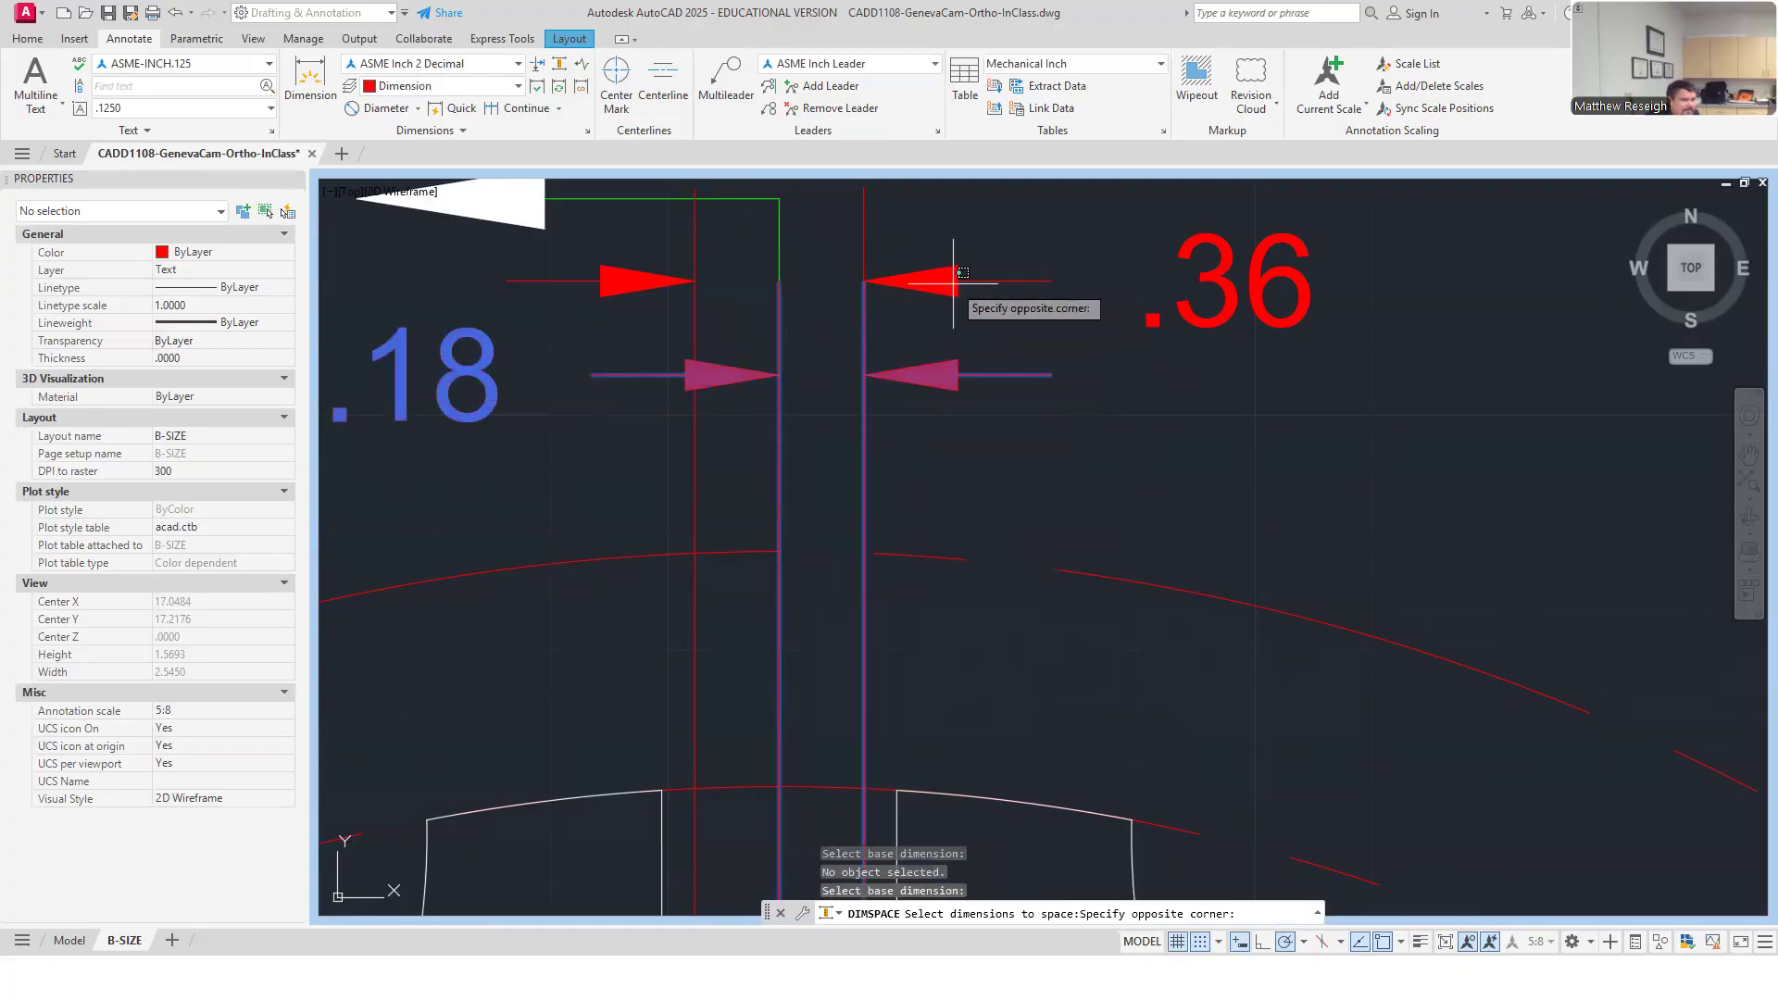
left_click(1180, 272)
left_click(1232, 268)
key("Return")
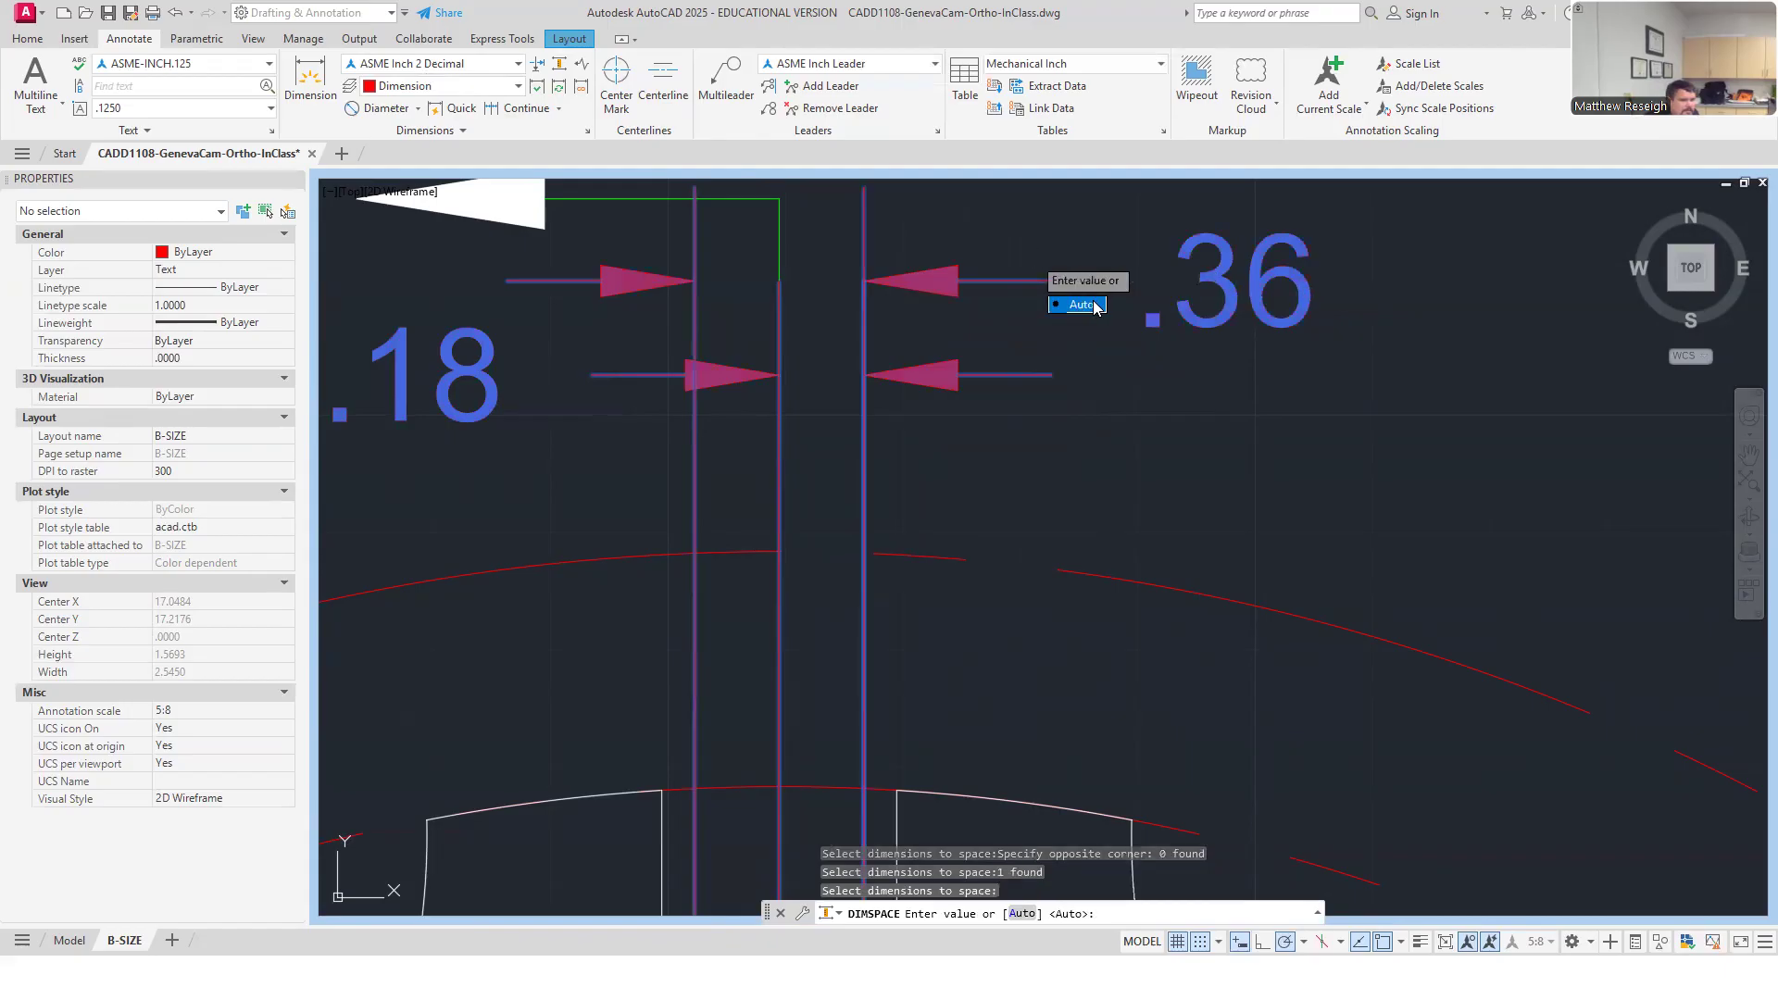
type(".37")
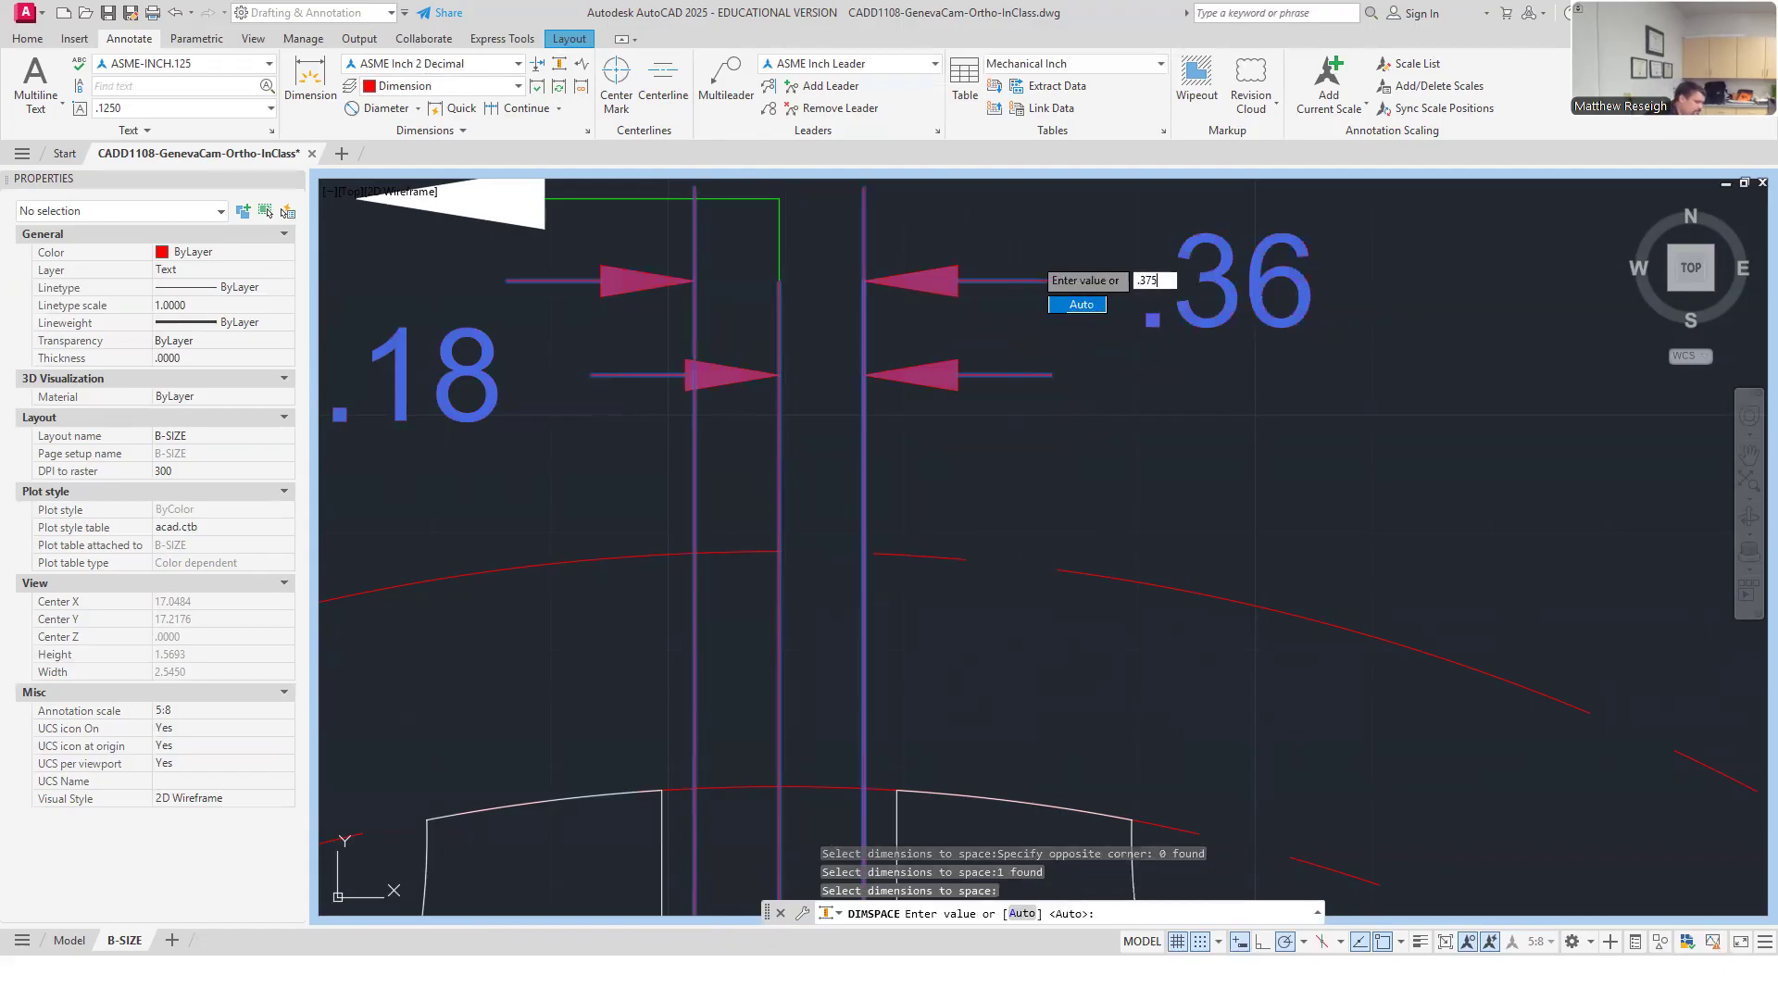
type("5")
key("BackSpace")
key("BackSpace")
key("BackSpace")
type("25")
key("Return")
scroll(1076, 302, "down", 6)
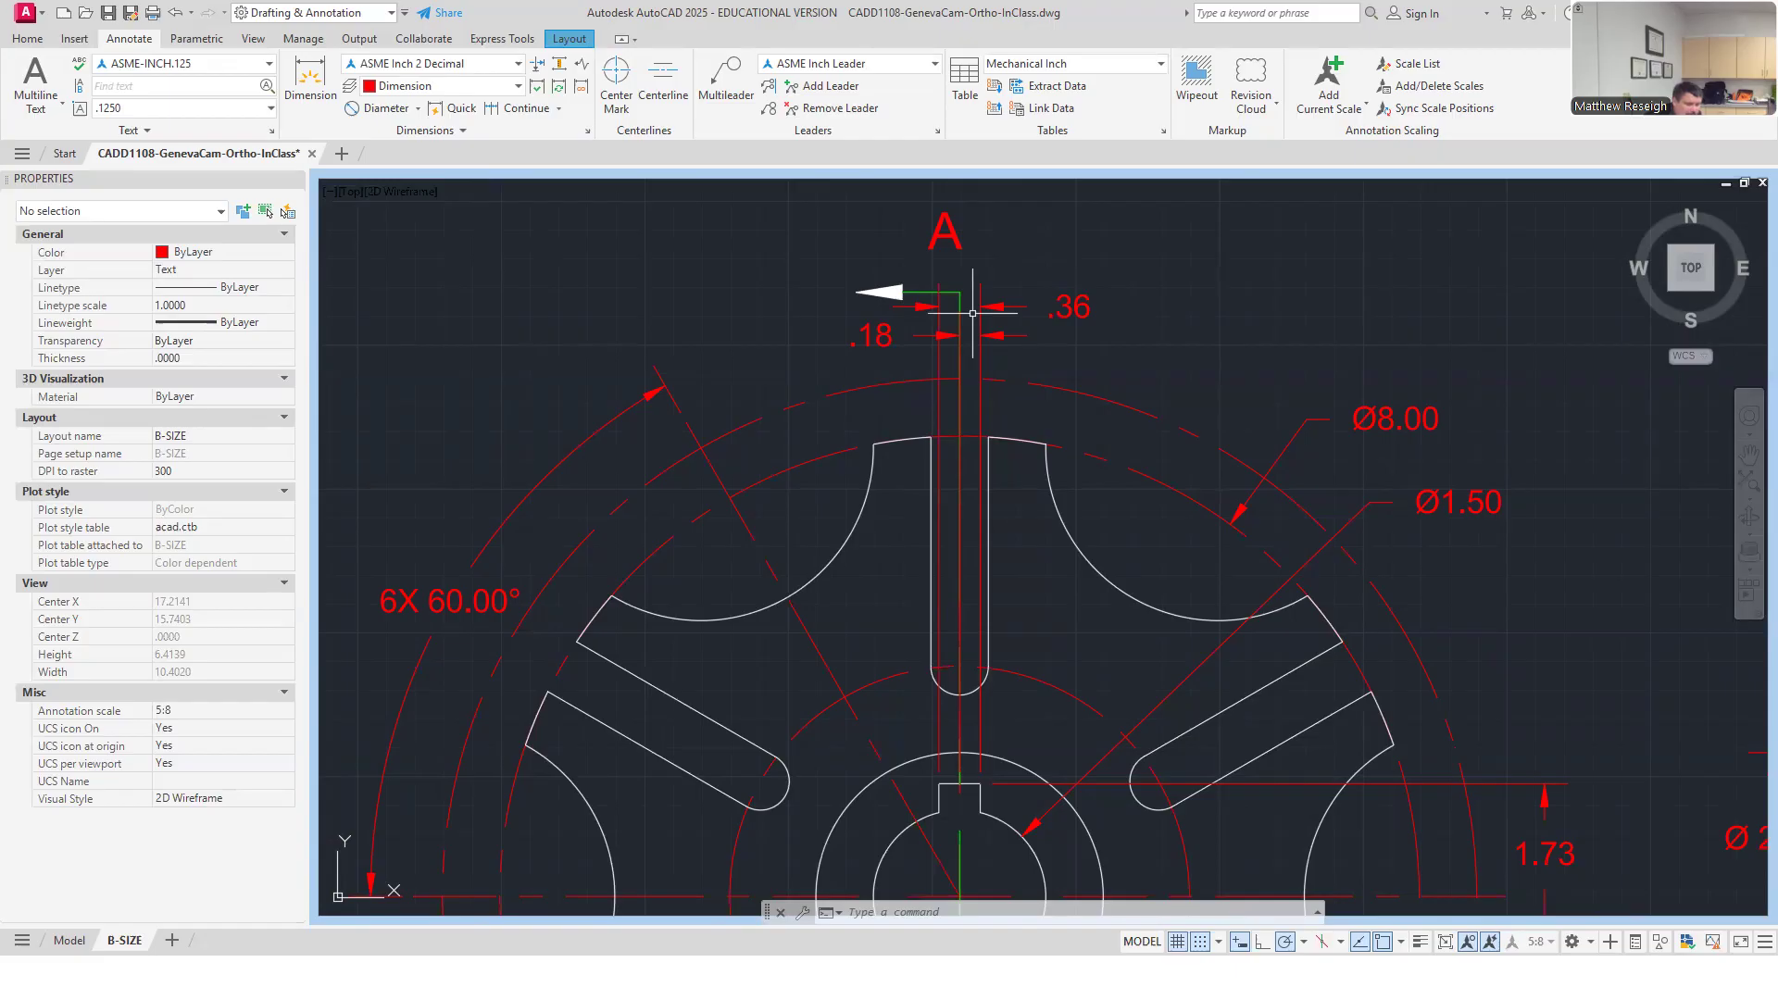
Stretch the short horizontal segment at the upper end of the green cutting-plane line 0.375 straight up.
scroll(972, 315, "down", 5)
scroll(982, 370, "up", 7)
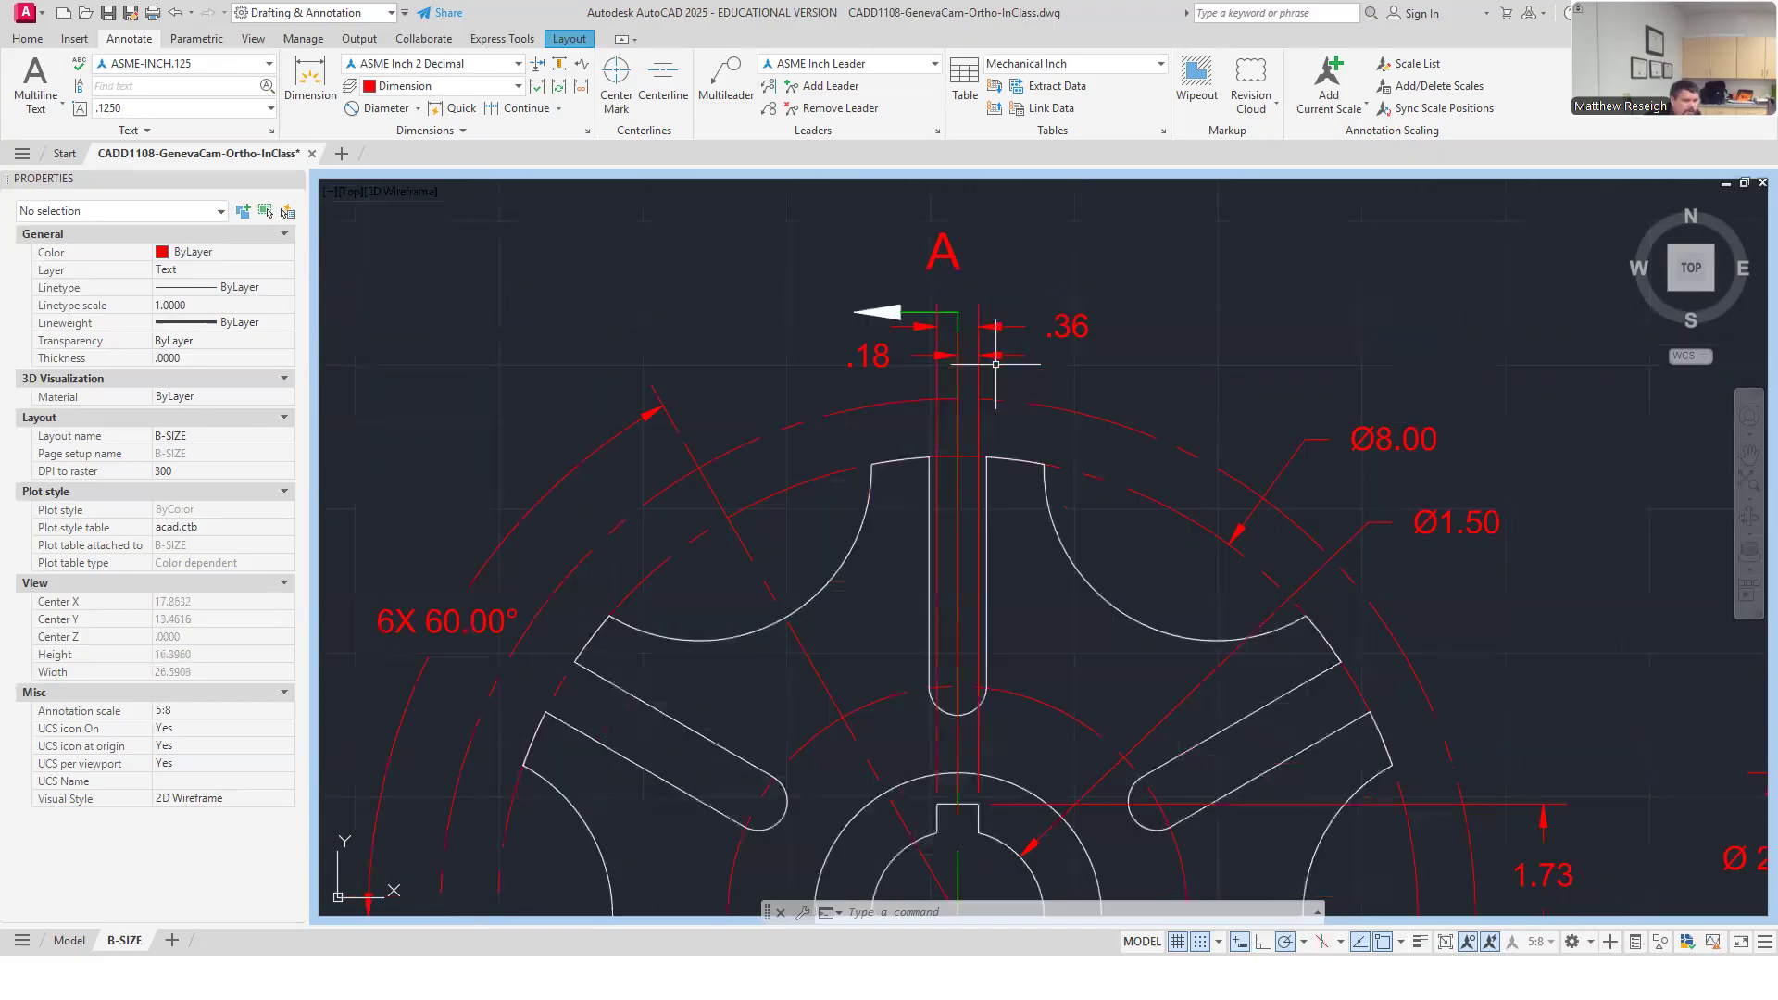
scroll(982, 383, "down", 3)
scroll(936, 389, "up", 3)
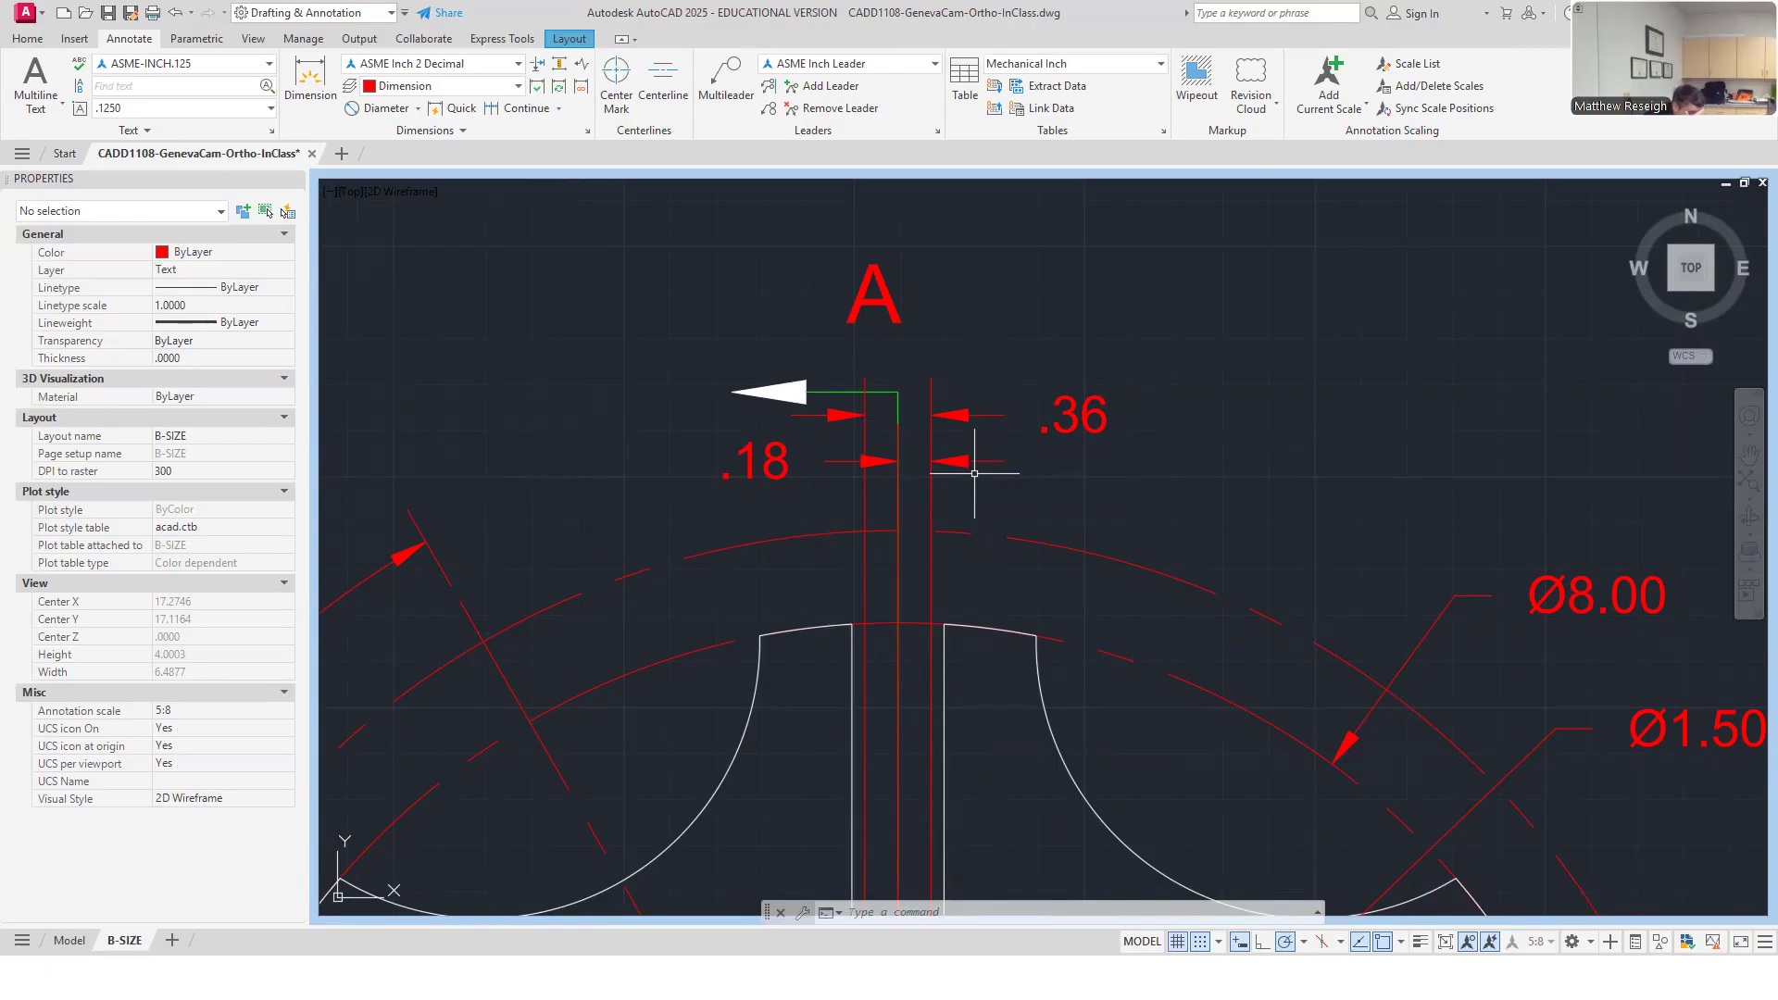
left_click(897, 407)
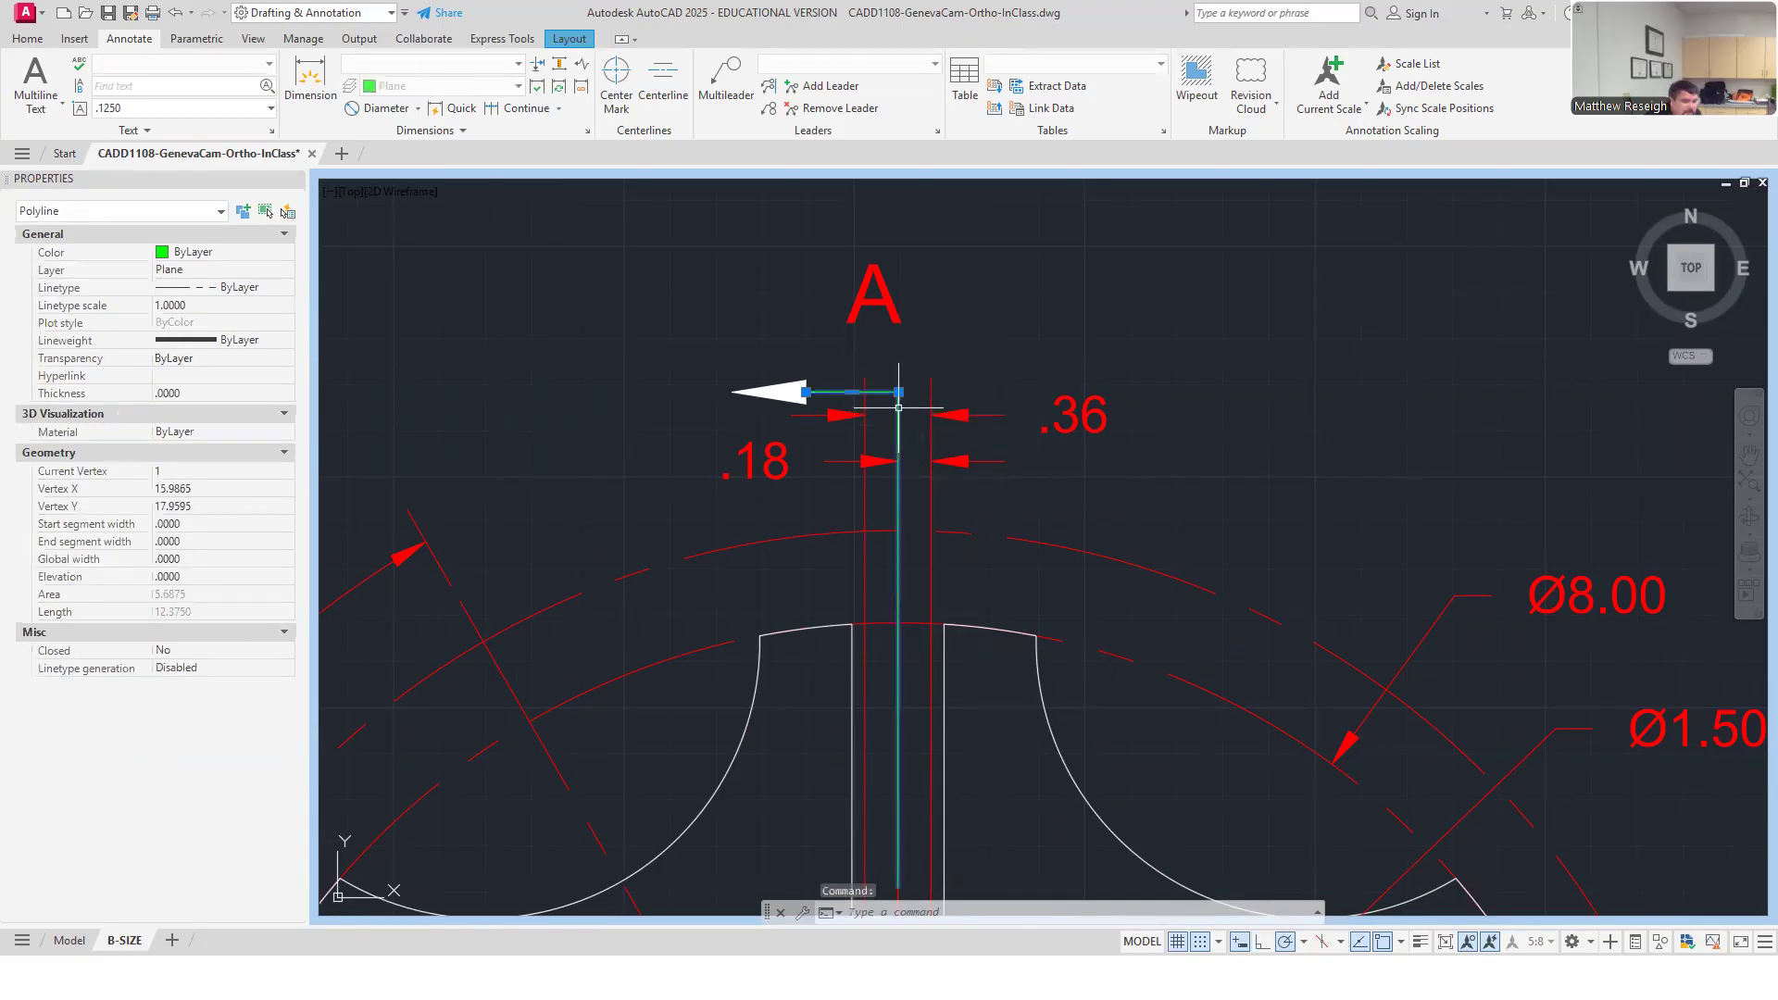
left_click(852, 391)
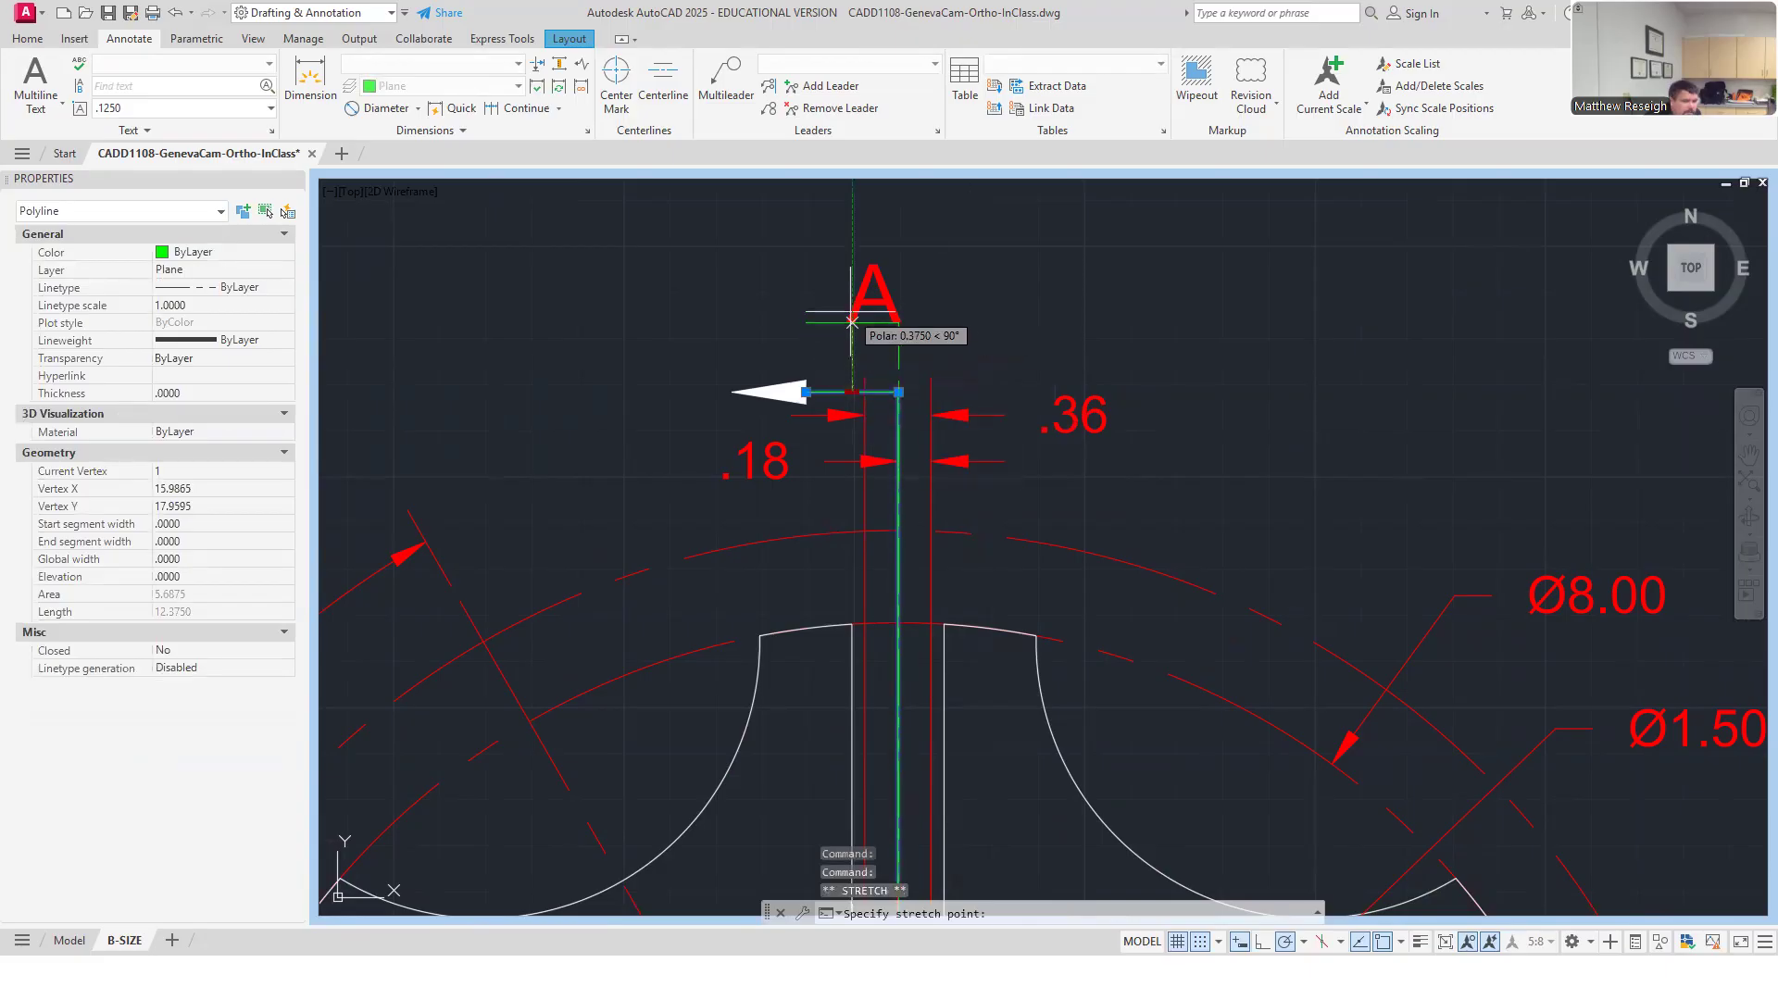
left_click(852, 321)
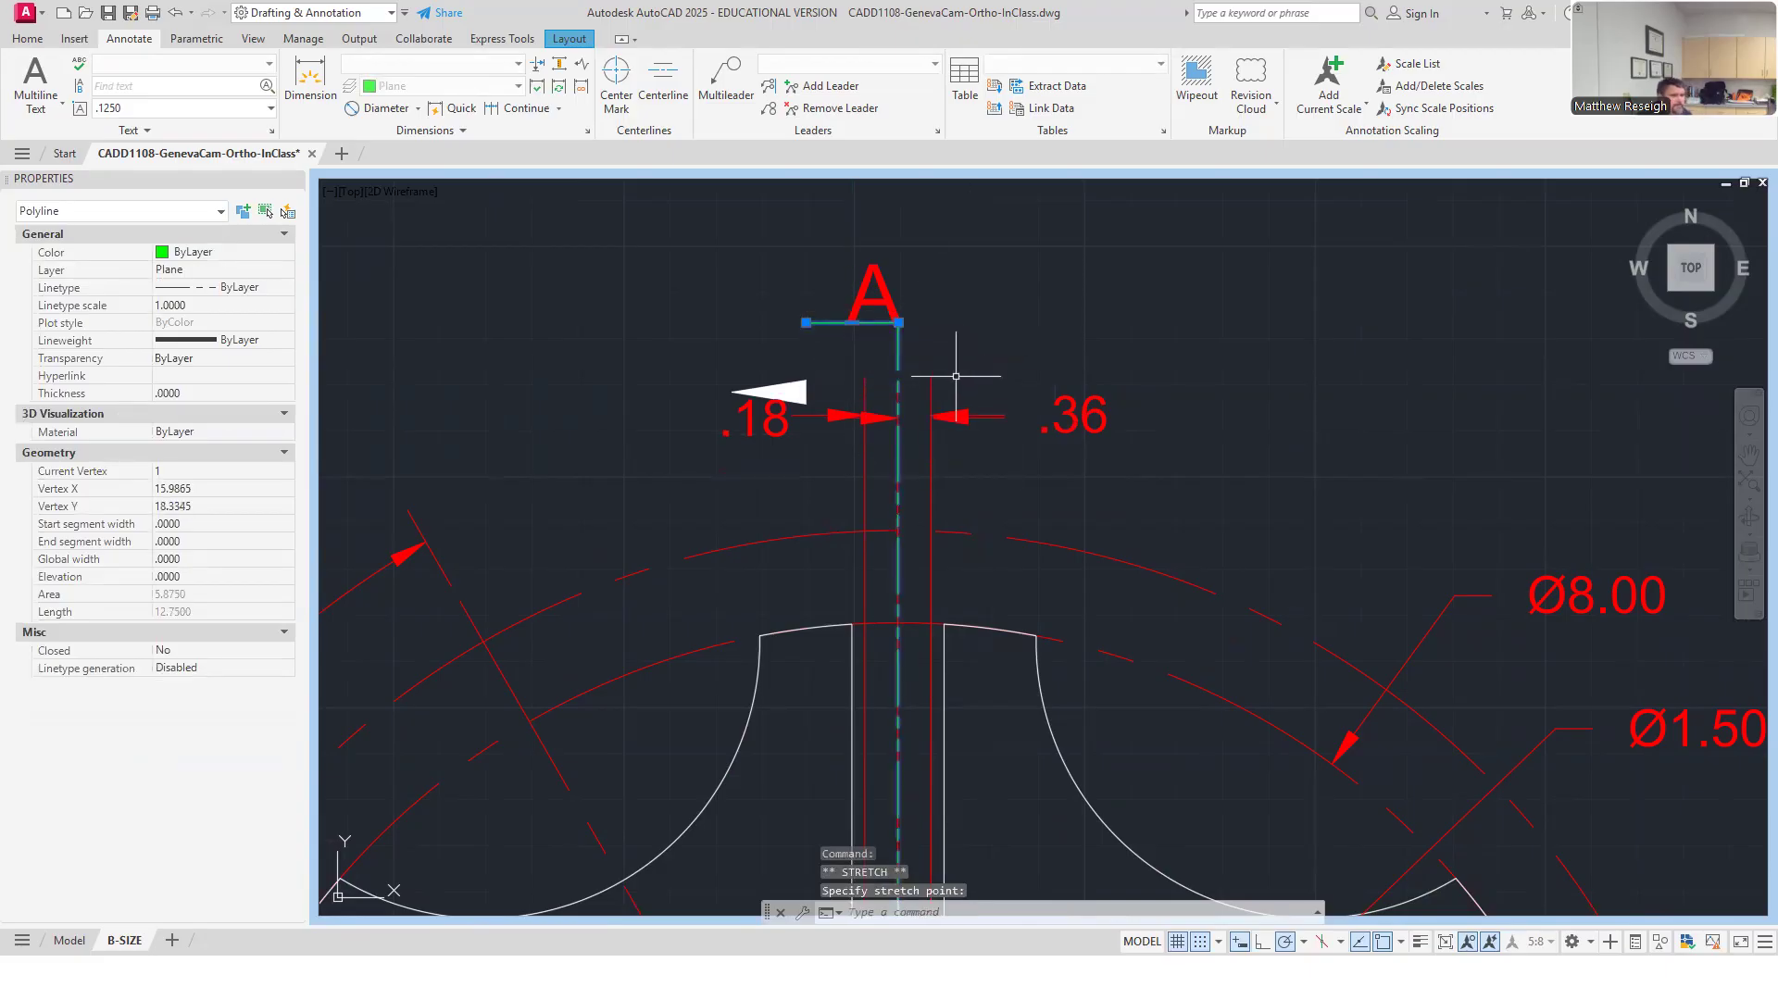
key("Escape")
key("Escape")
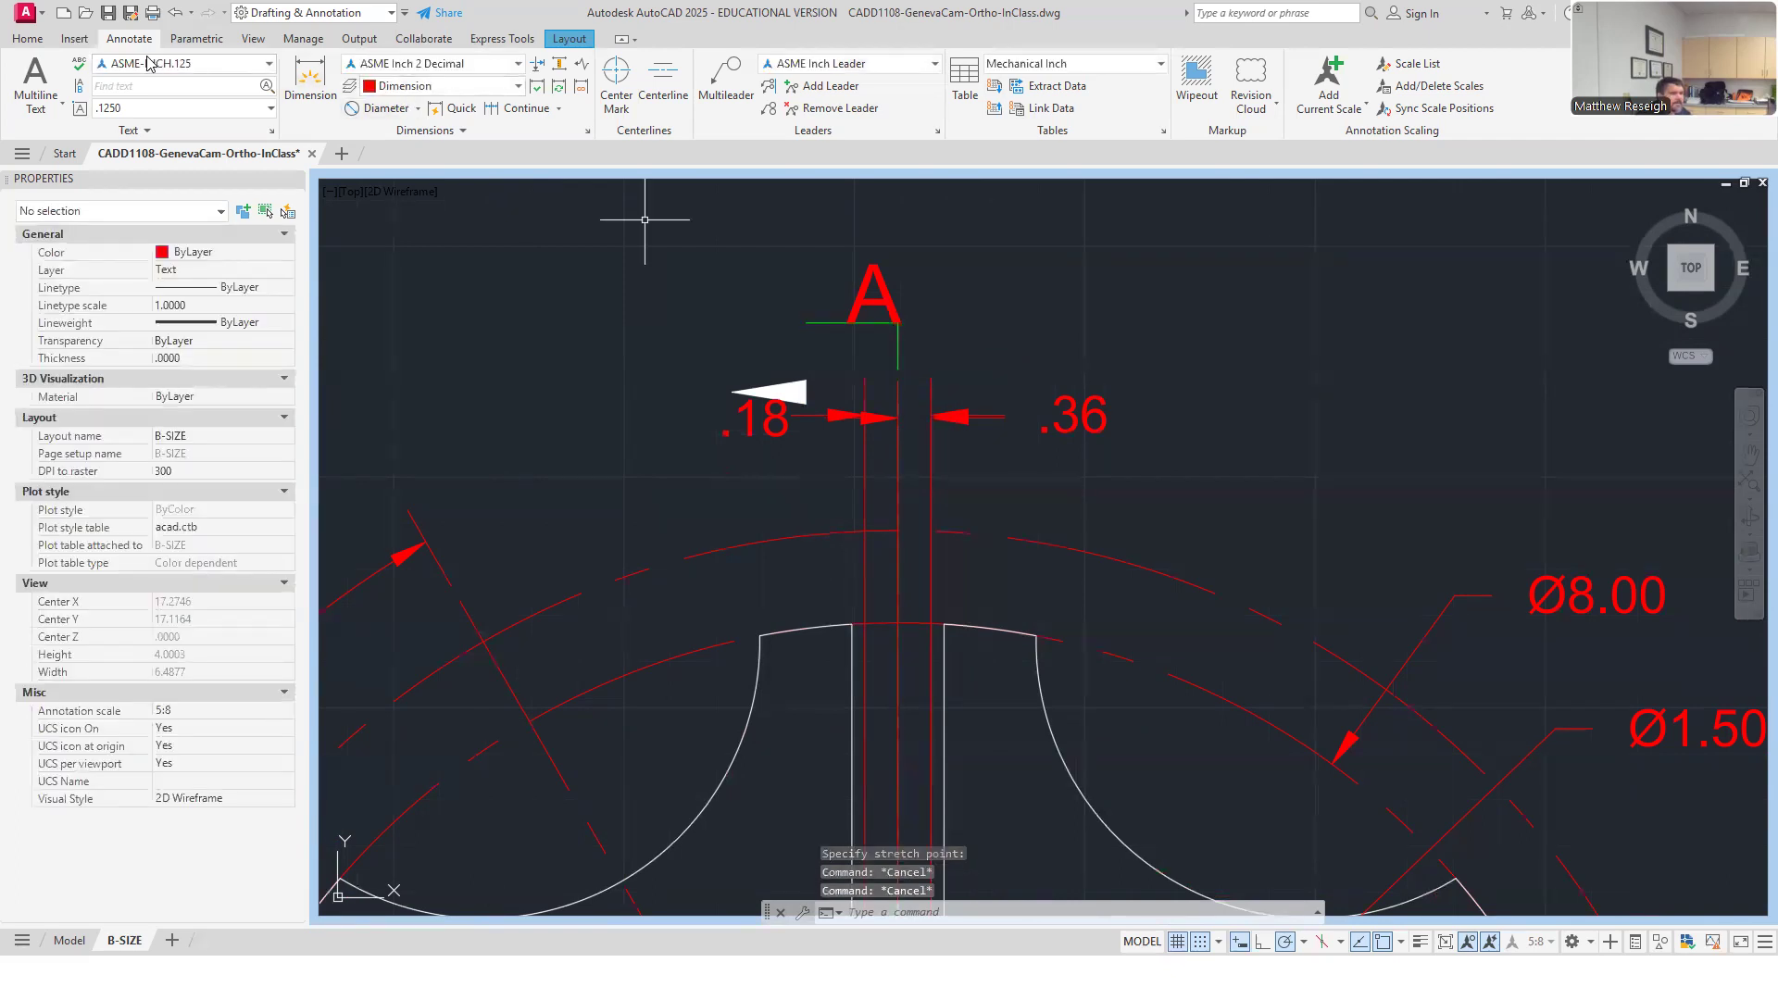
Move the white arrowhead from its back-edge midpoint to the free end of the raised cutting-plane segment.
left_click(27, 38)
left_click(242, 63)
scroll(863, 386, "up", 2)
left_click(776, 389)
left_click(787, 396)
left_click(790, 400)
left_click(694, 292)
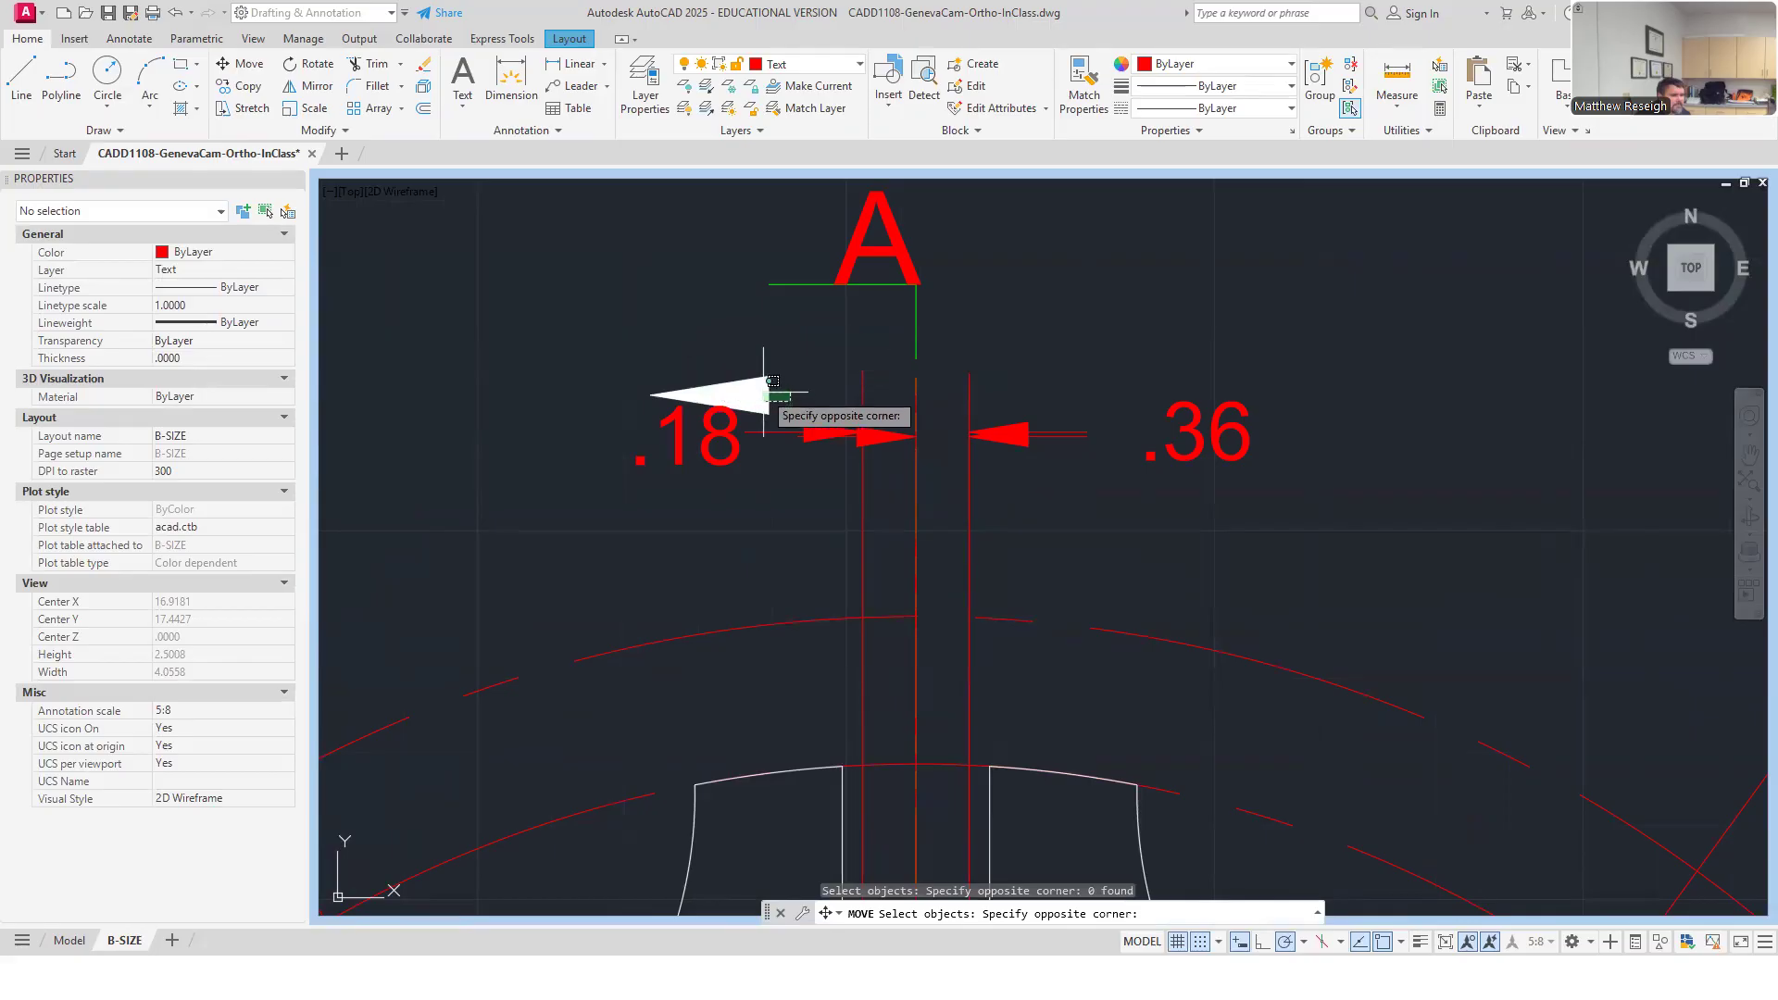
key("Return")
scroll(786, 361, "up", 2)
scroll(748, 391, "up", 5)
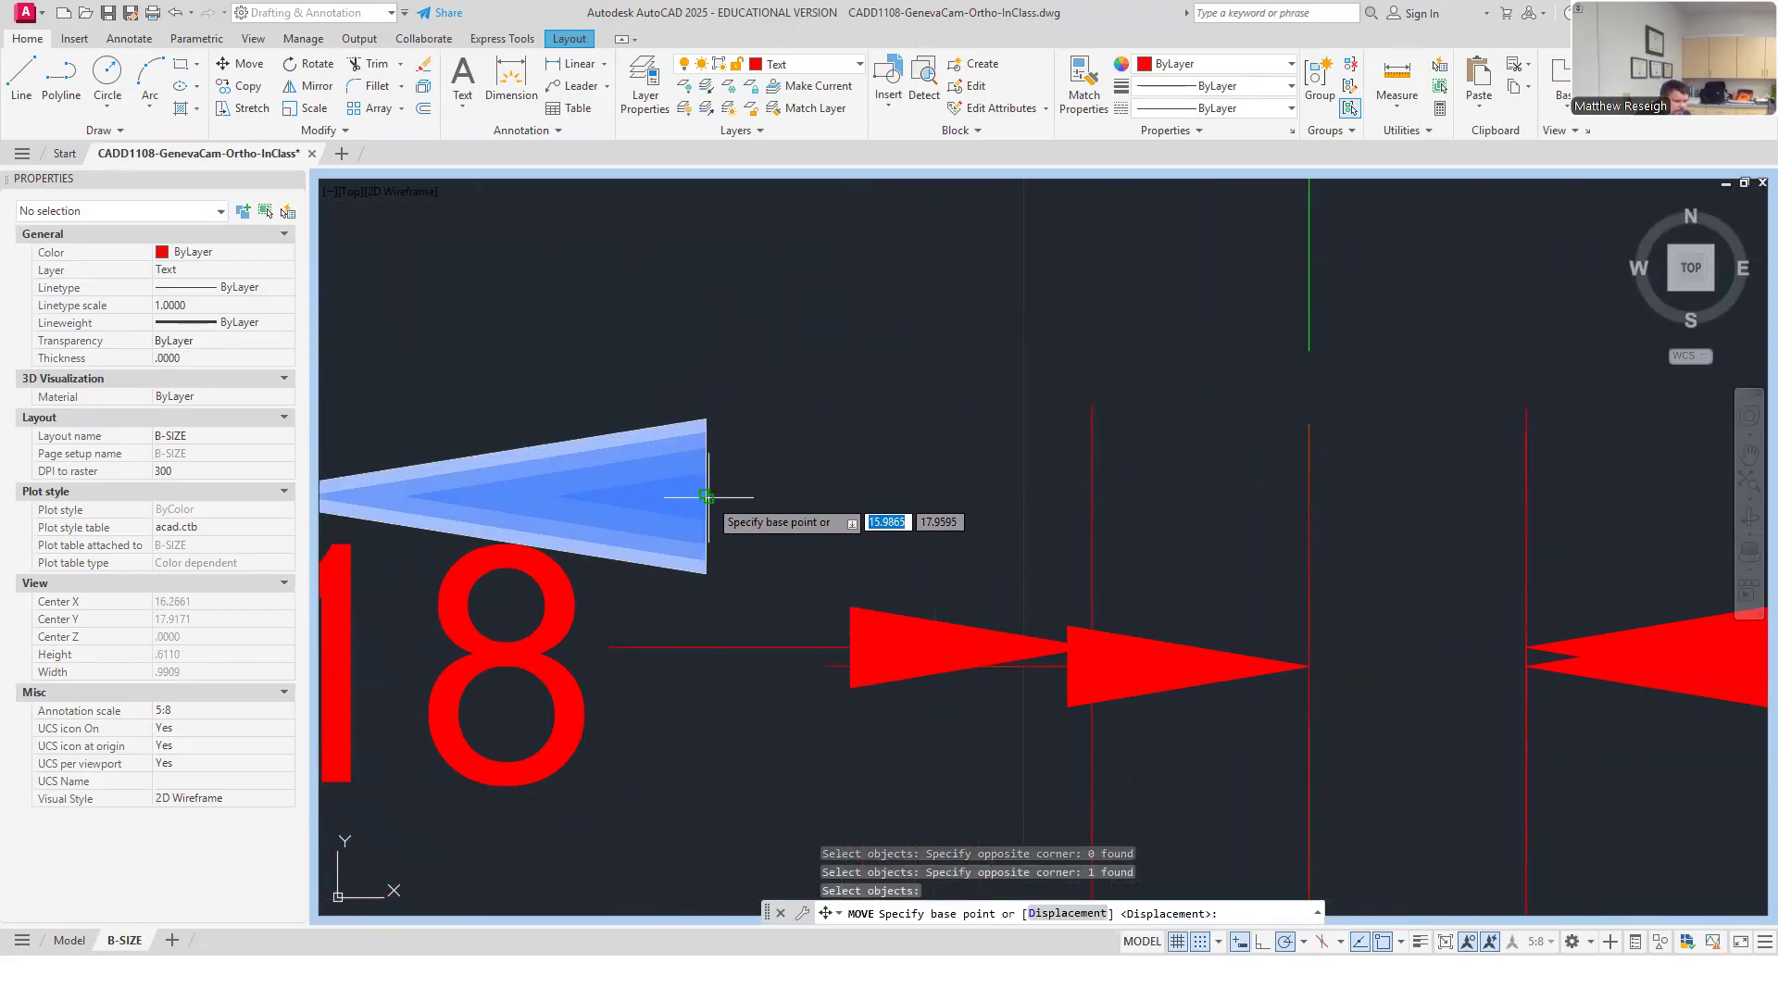
left_click(705, 496)
scroll(732, 463, "down", 3)
scroll(738, 445, "up", 4)
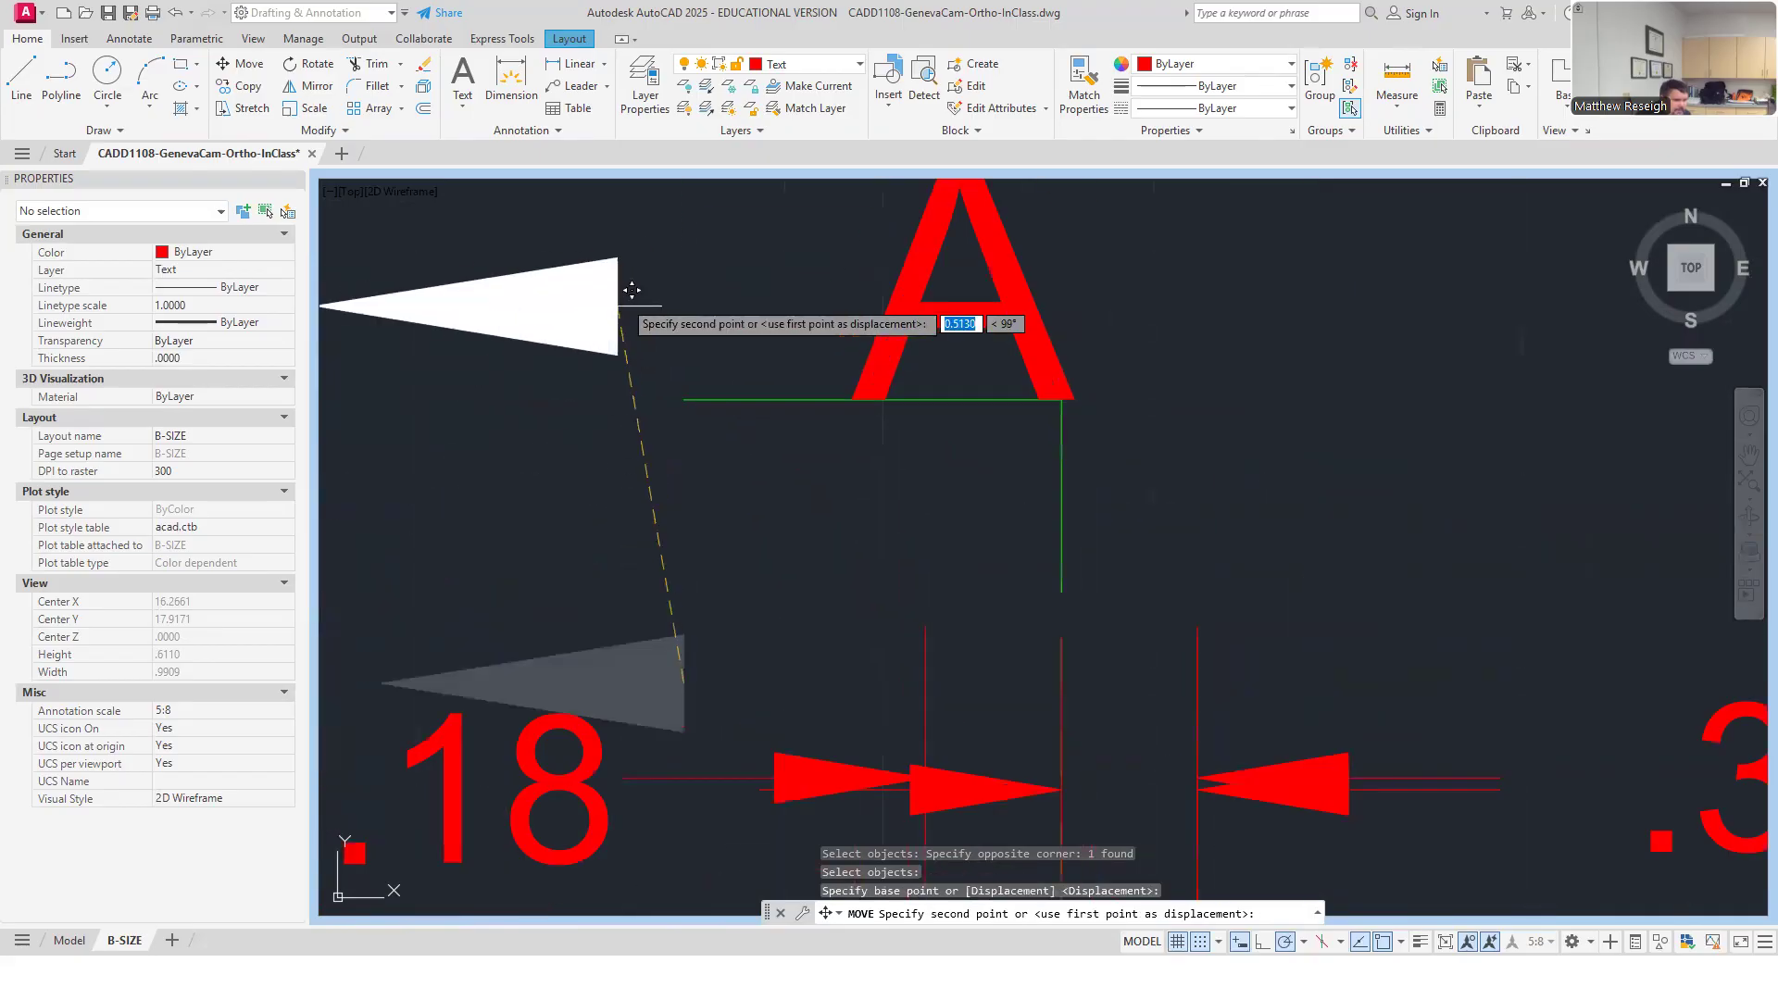
left_click(707, 389)
key("Escape")
scroll(759, 411, "down", 6)
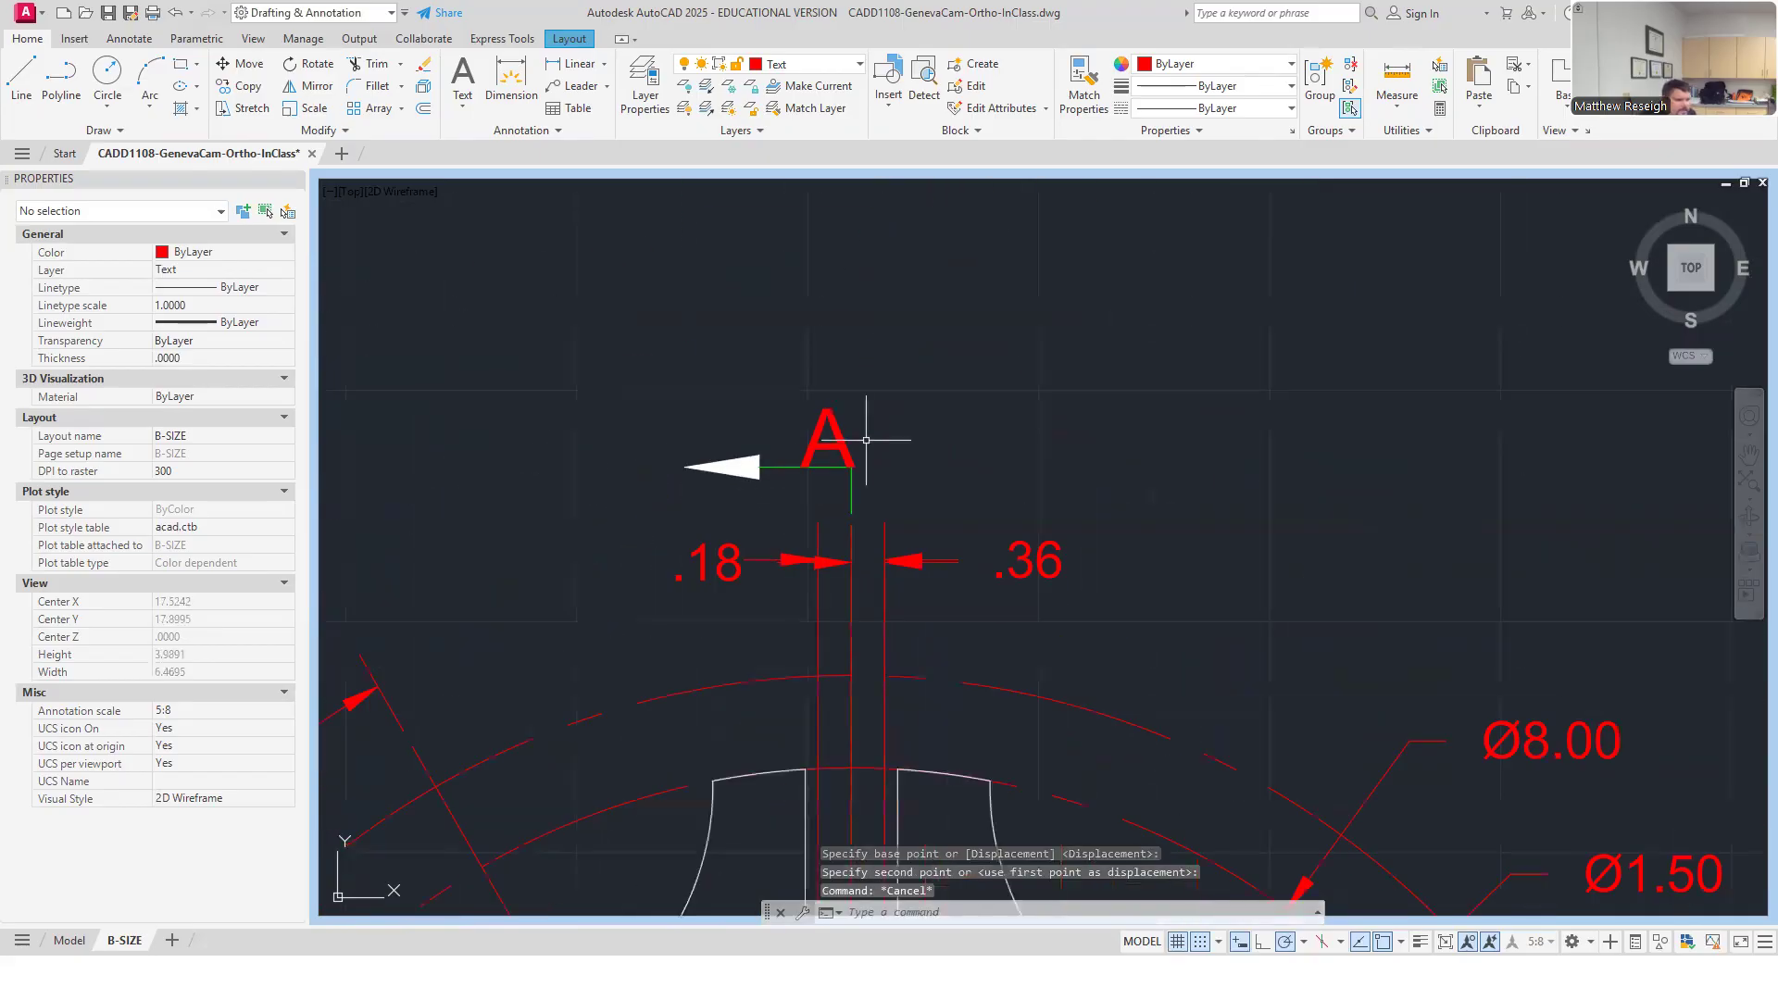
Move the section letter A off the cutting-plane line by 0.125 at 30°.
scroll(865, 440, "up", 4)
left_click(799, 439)
key("Escape")
left_click(794, 451)
key("Escape")
left_click(843, 434)
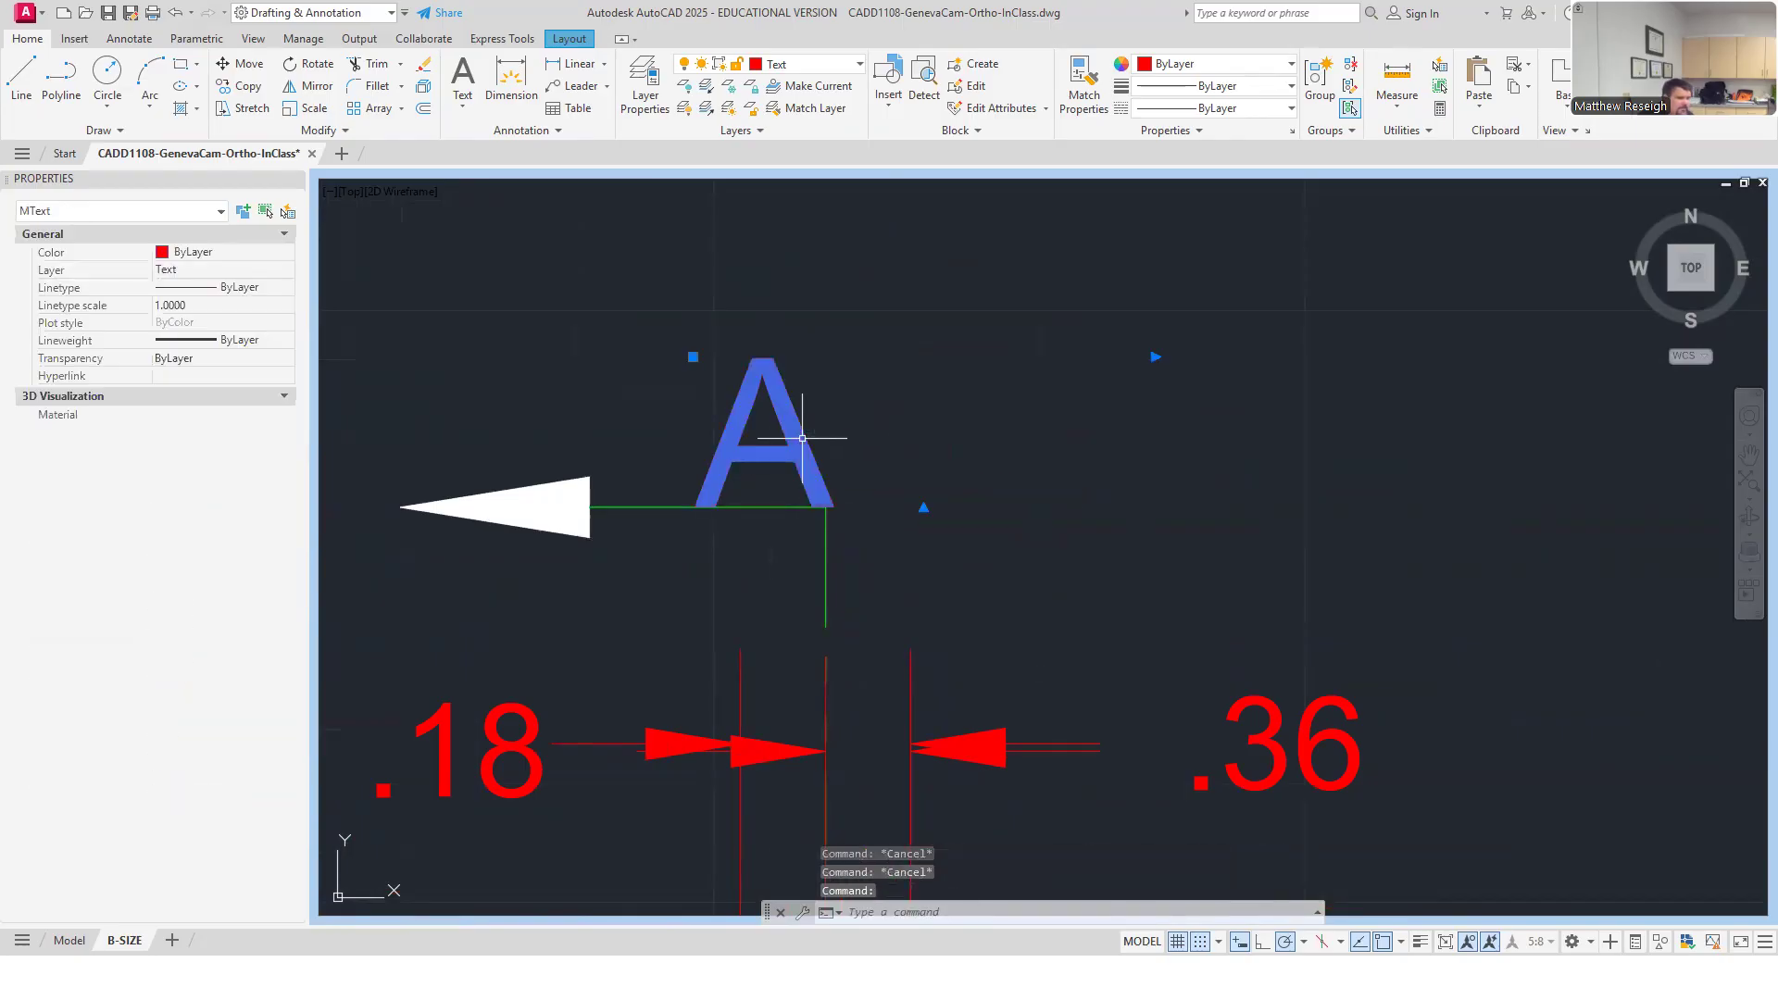
left_click(692, 356)
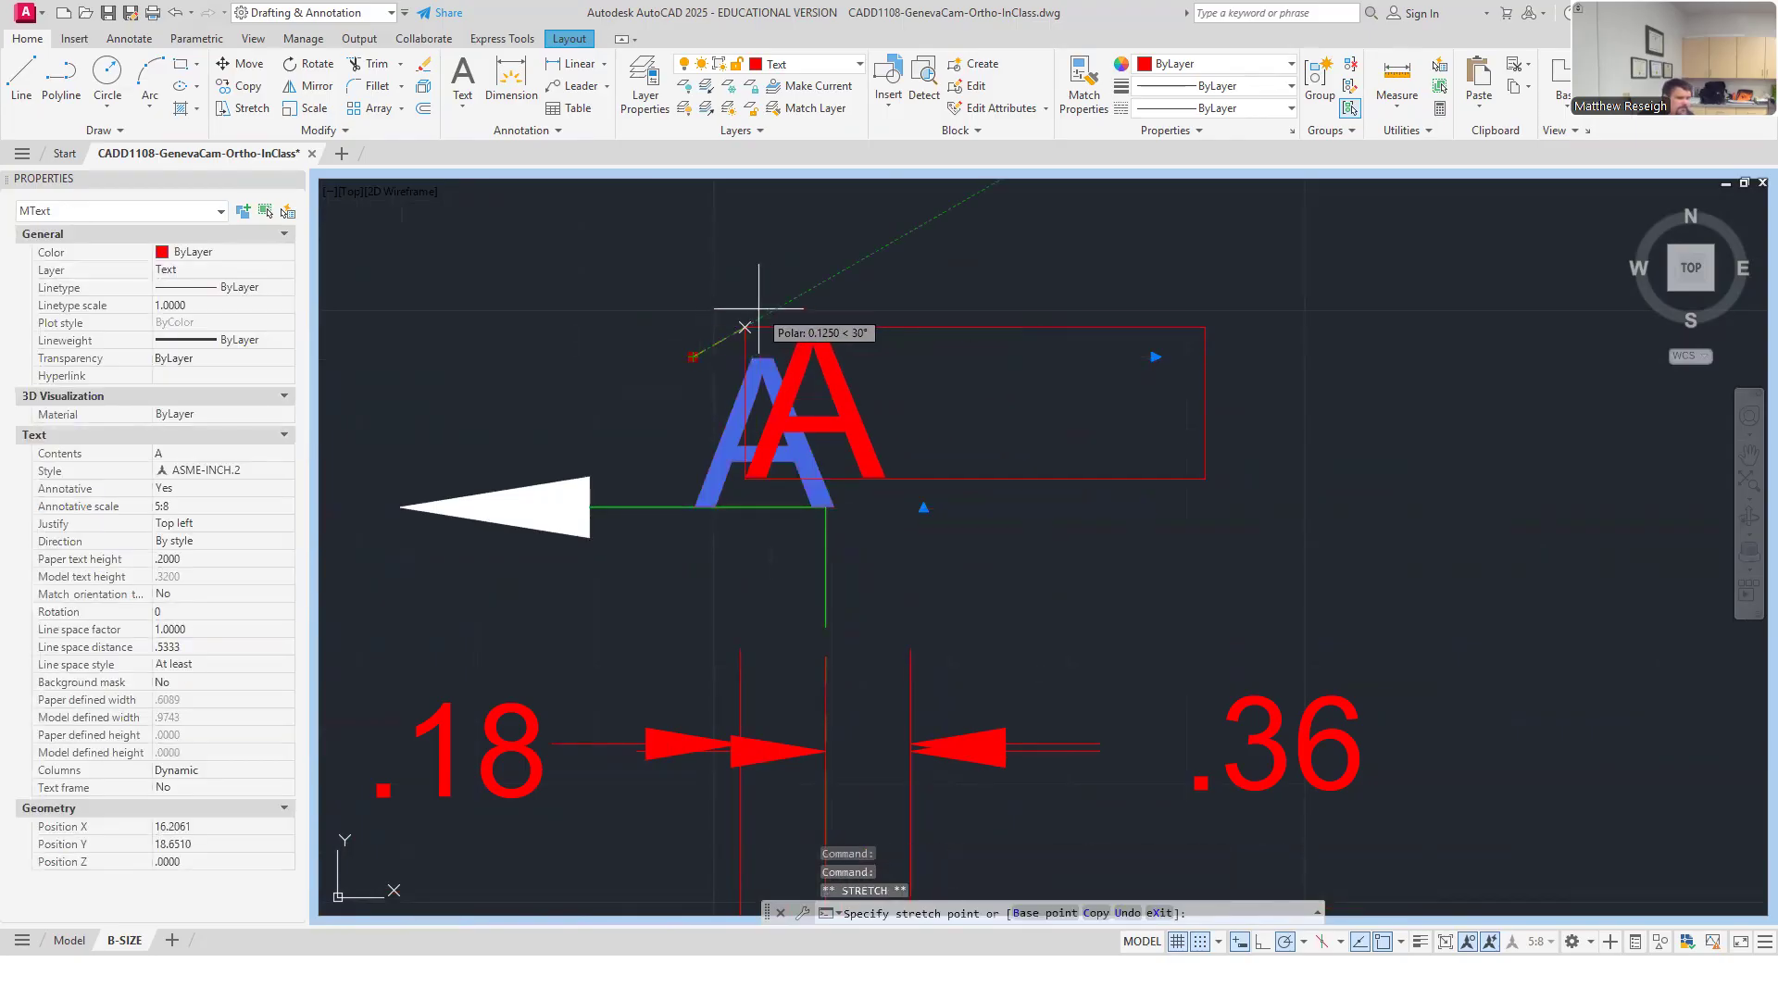
left_click(739, 320)
key("Escape")
Narrow the text box of the section letter A to fit closely around the letter.
left_click(803, 370)
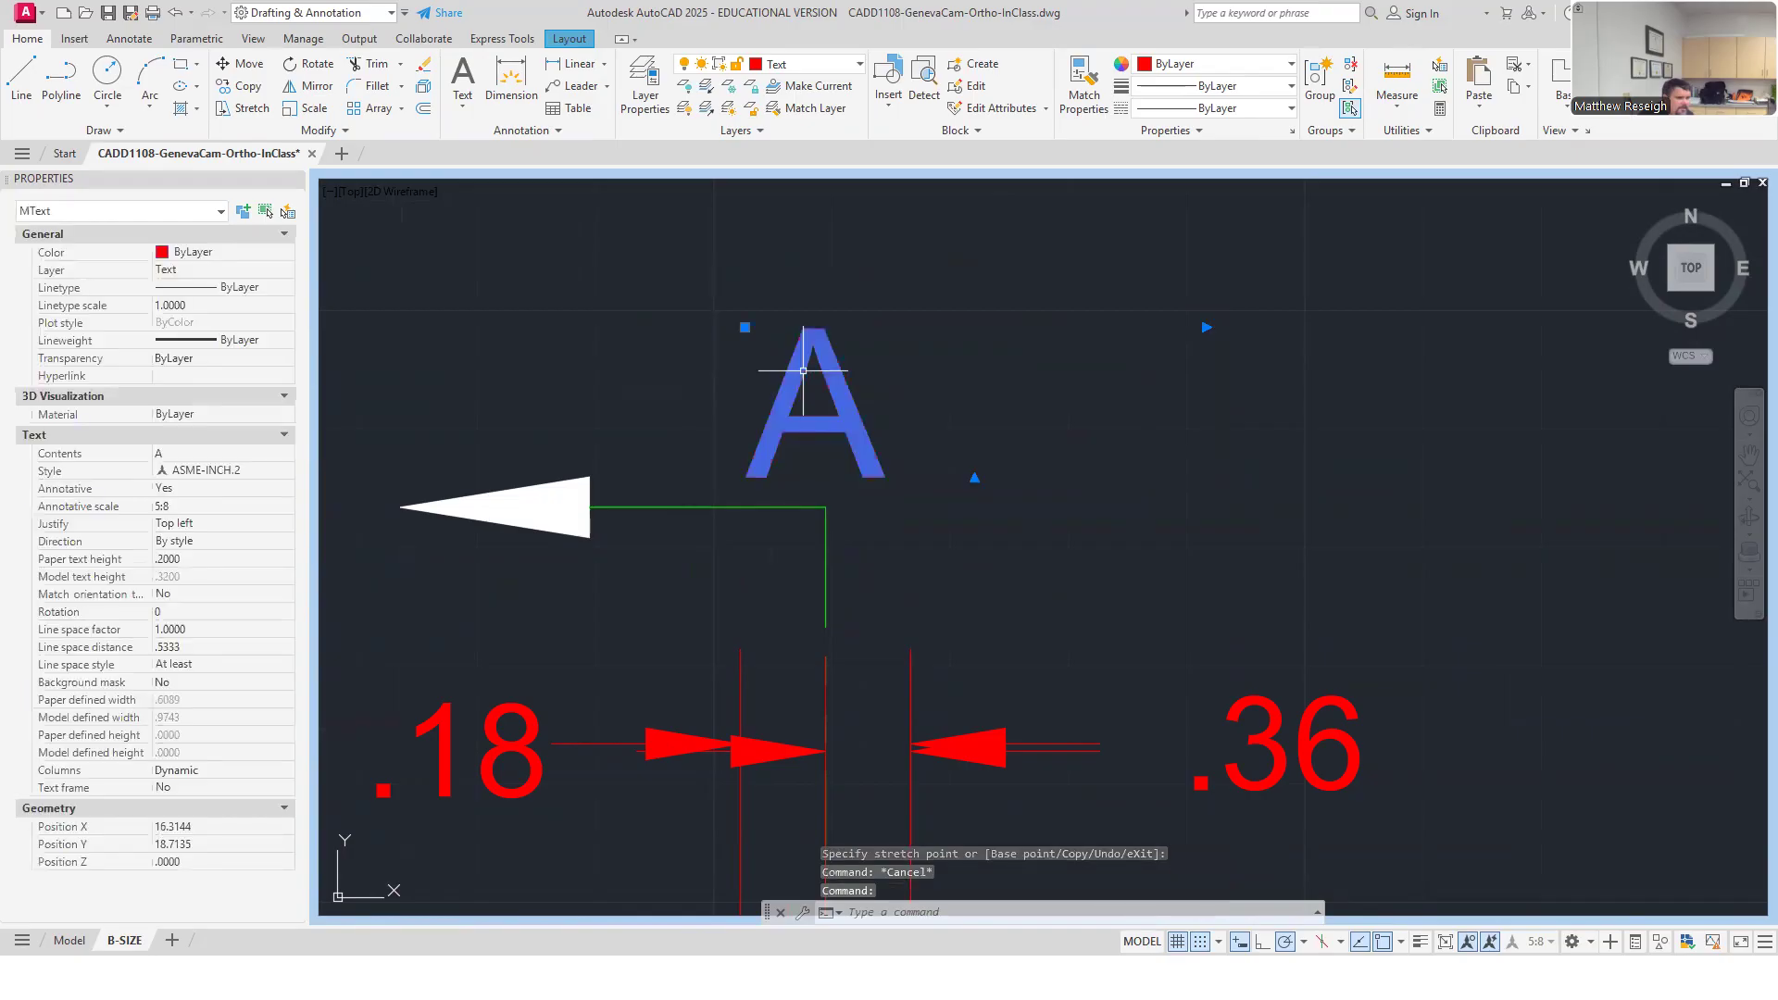
double_click(803, 370)
left_click_drag(1211, 315, 912, 315)
left_click(1018, 423)
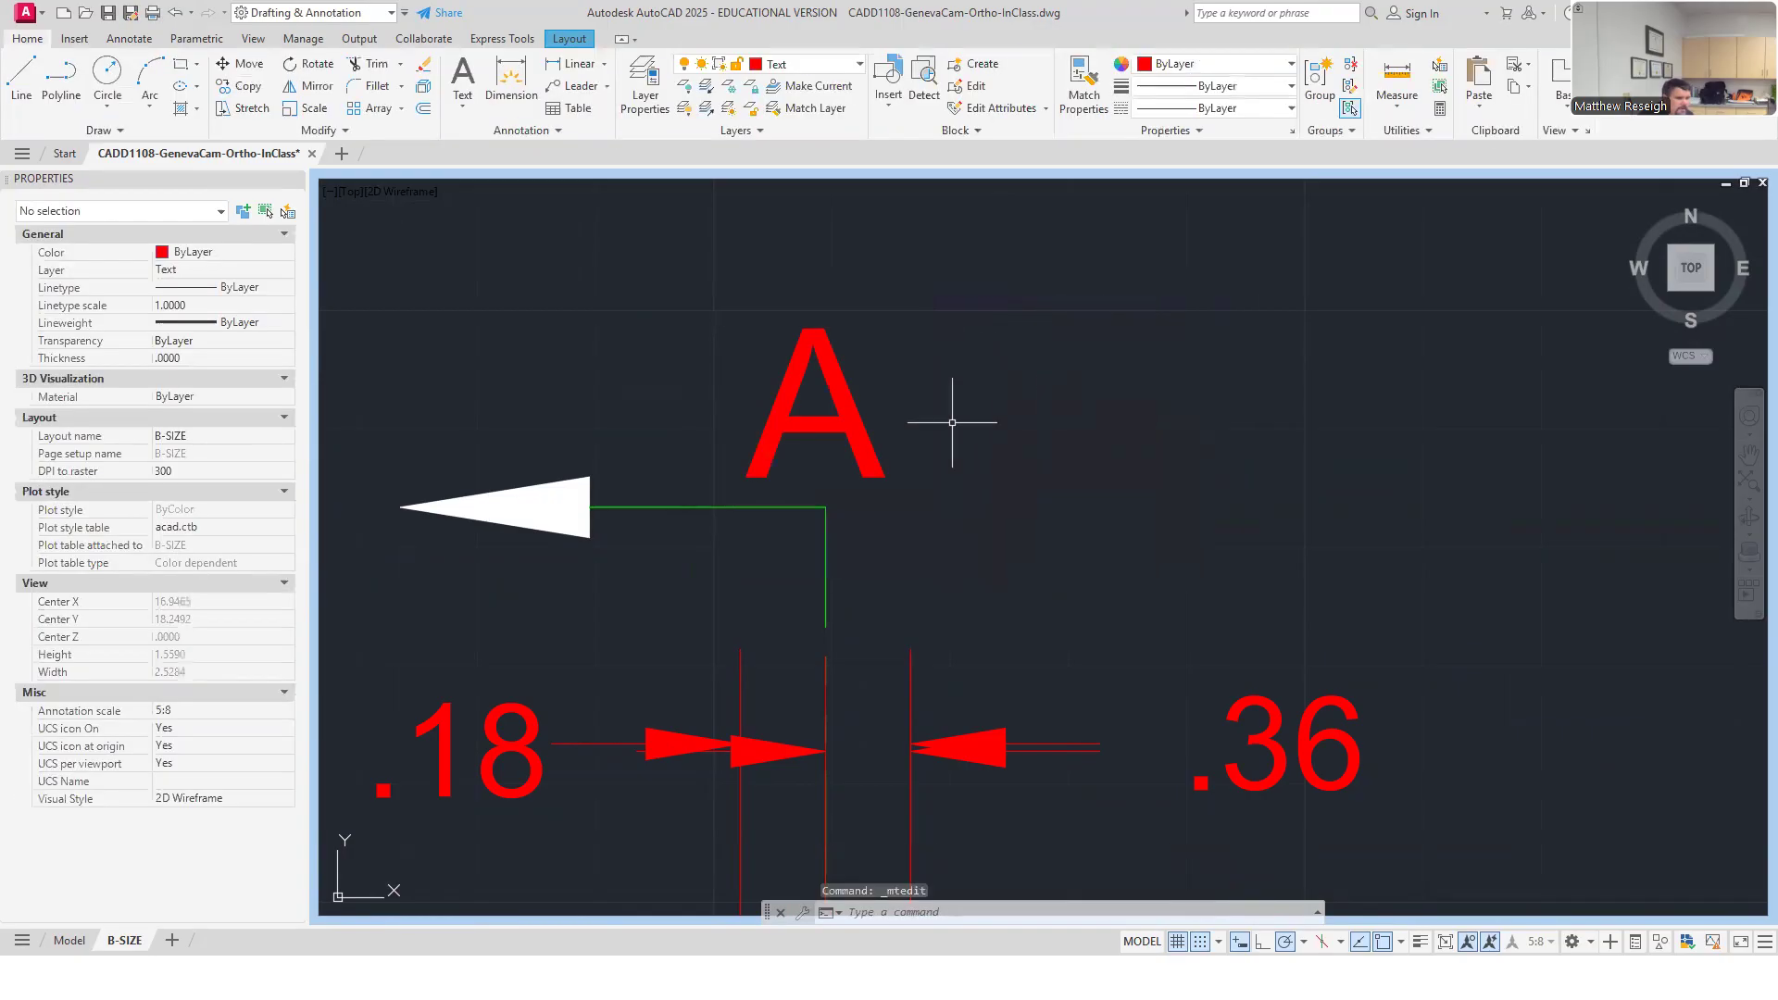
left_click(850, 425)
key("Escape")
key("Escape")
left_click(857, 422)
key("Escape")
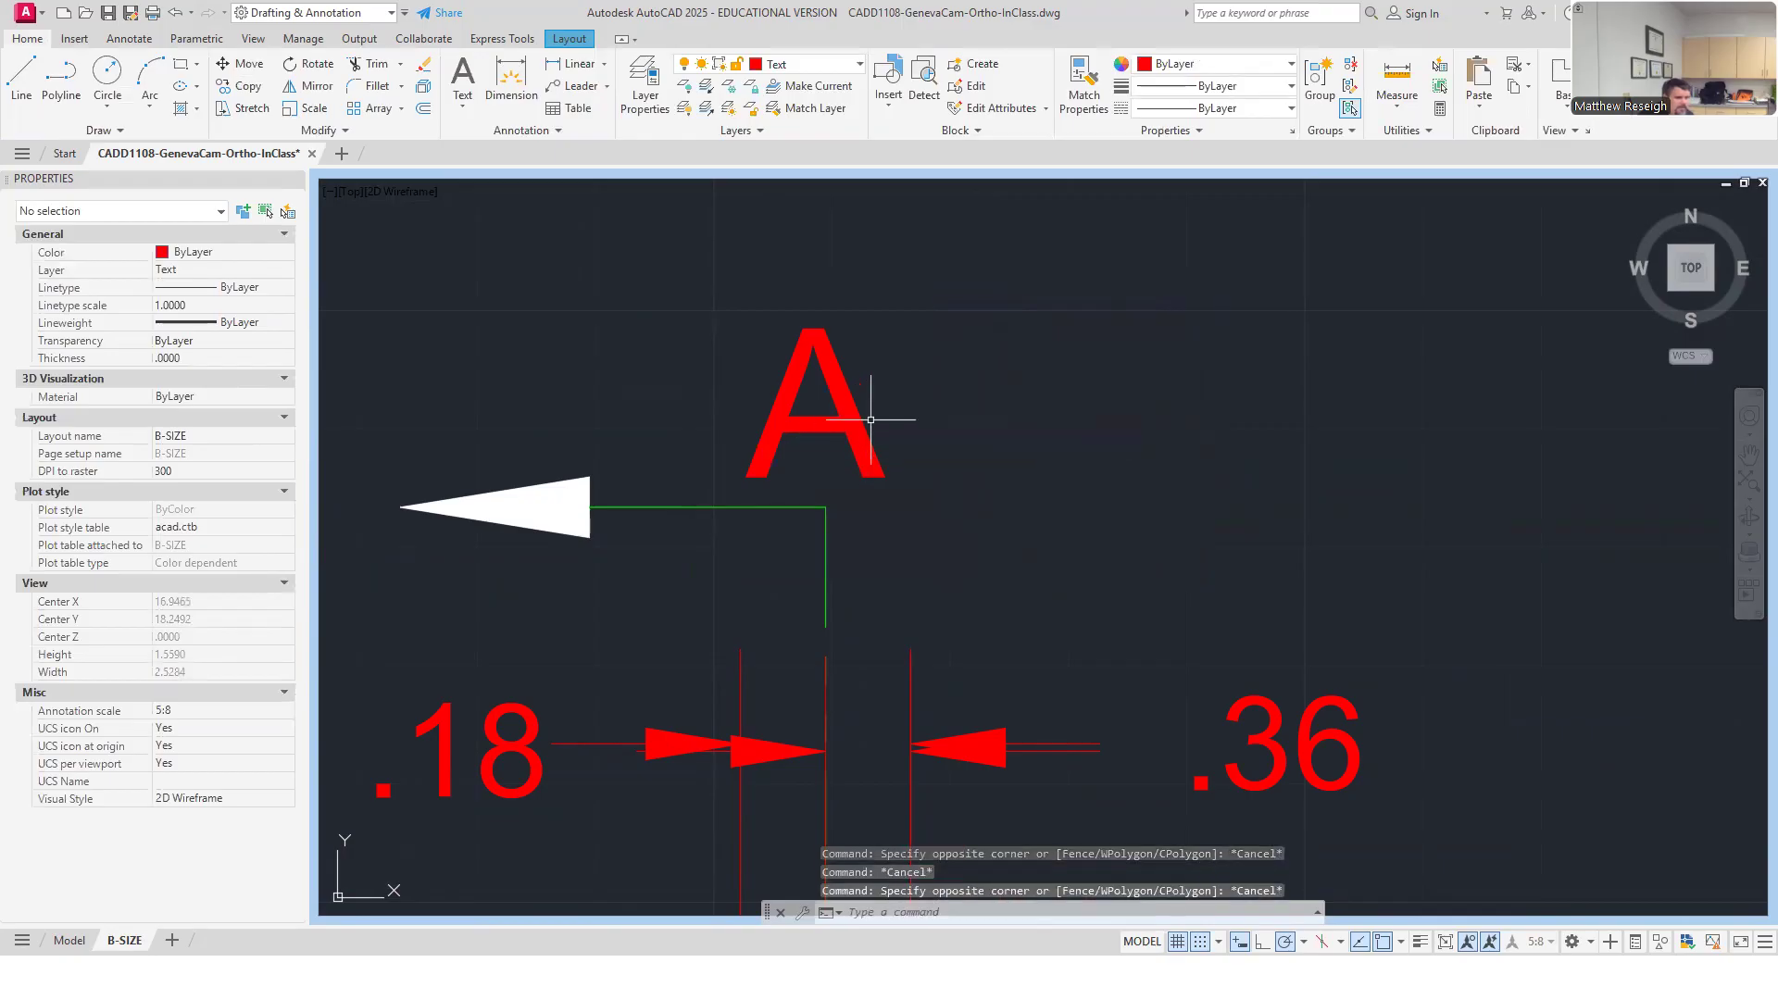
scroll(870, 420, "down", 3)
scroll(893, 387, "up", 2)
left_click(836, 404)
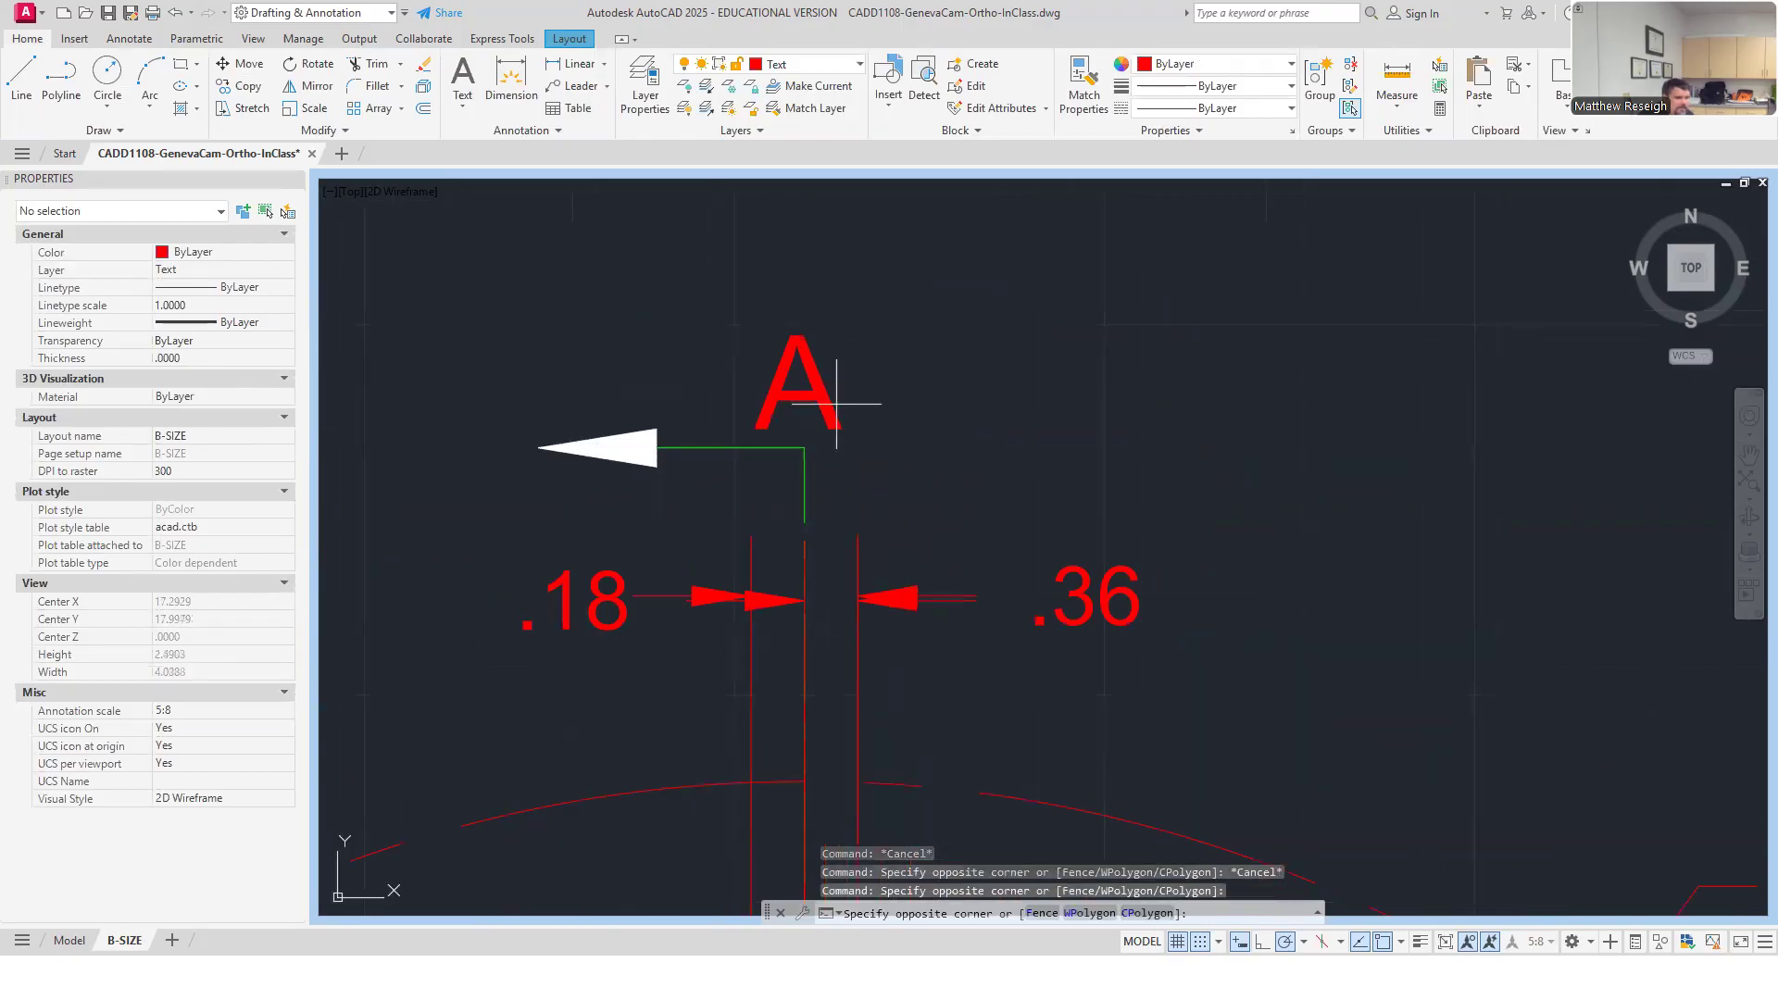
key("Escape")
left_click(836, 409)
key("Escape")
key("Escape")
key("Escape")
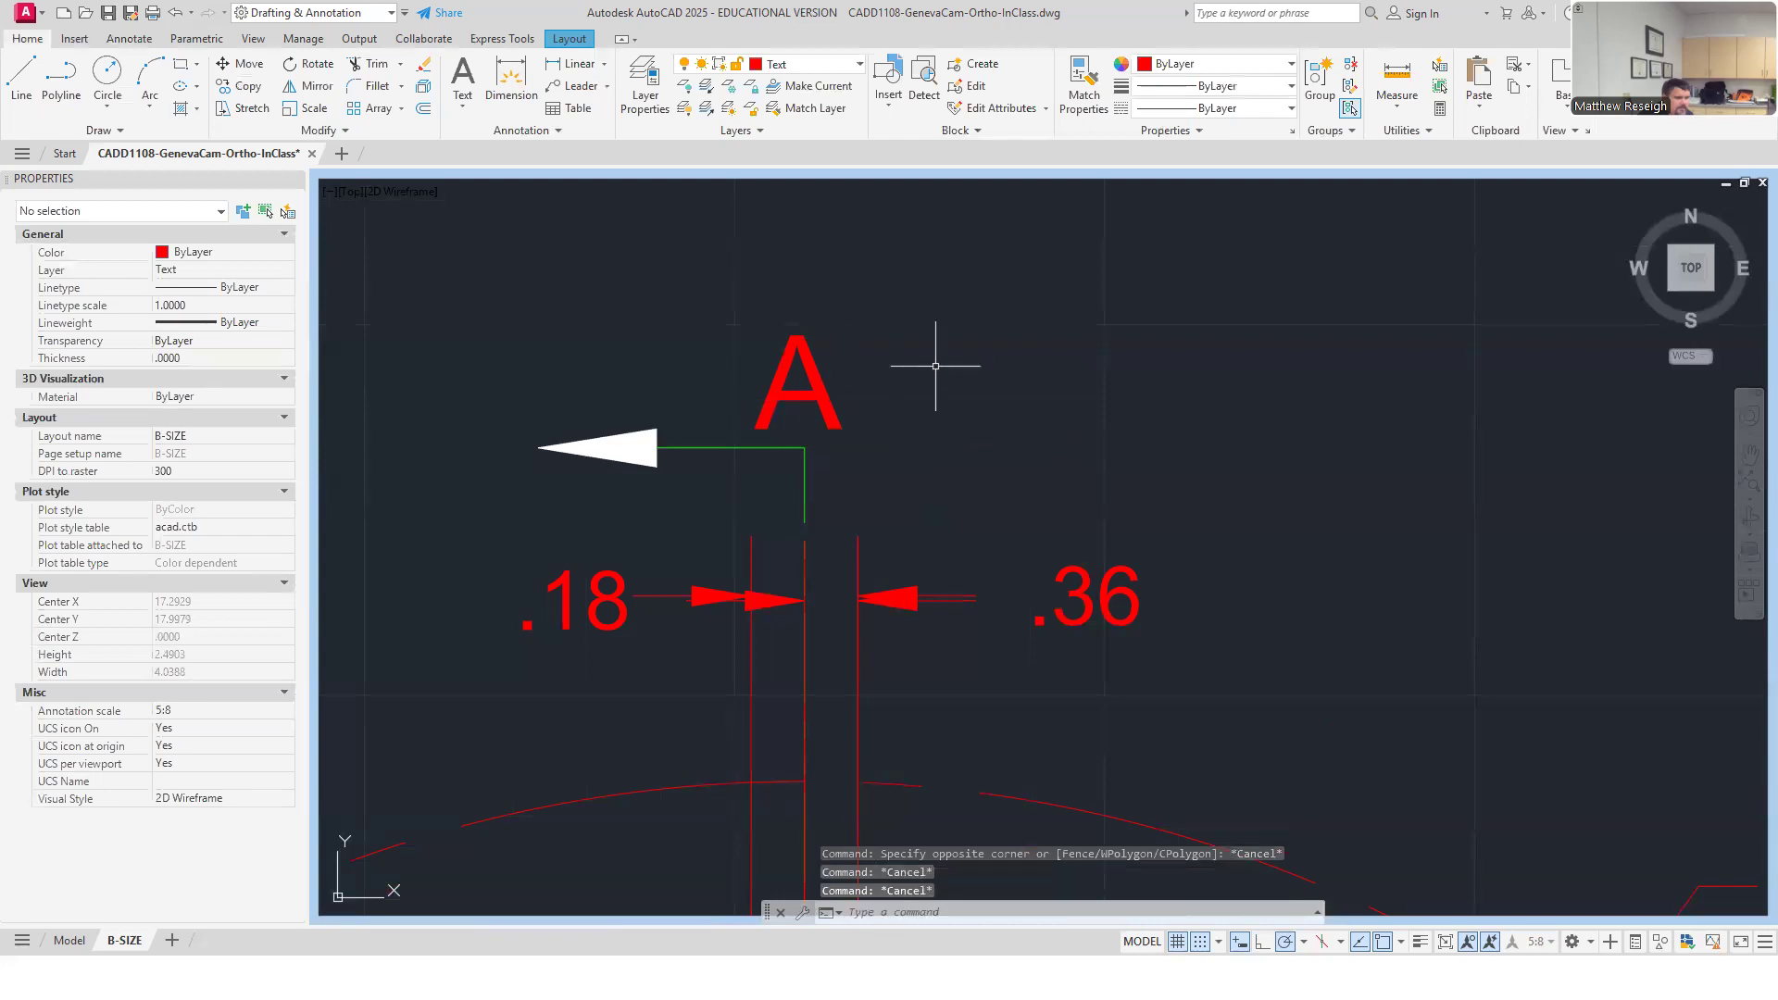
Move the section letter A to the right of the cutting-plane line's upper corner, above the .36 dimension.
double_click(811, 363)
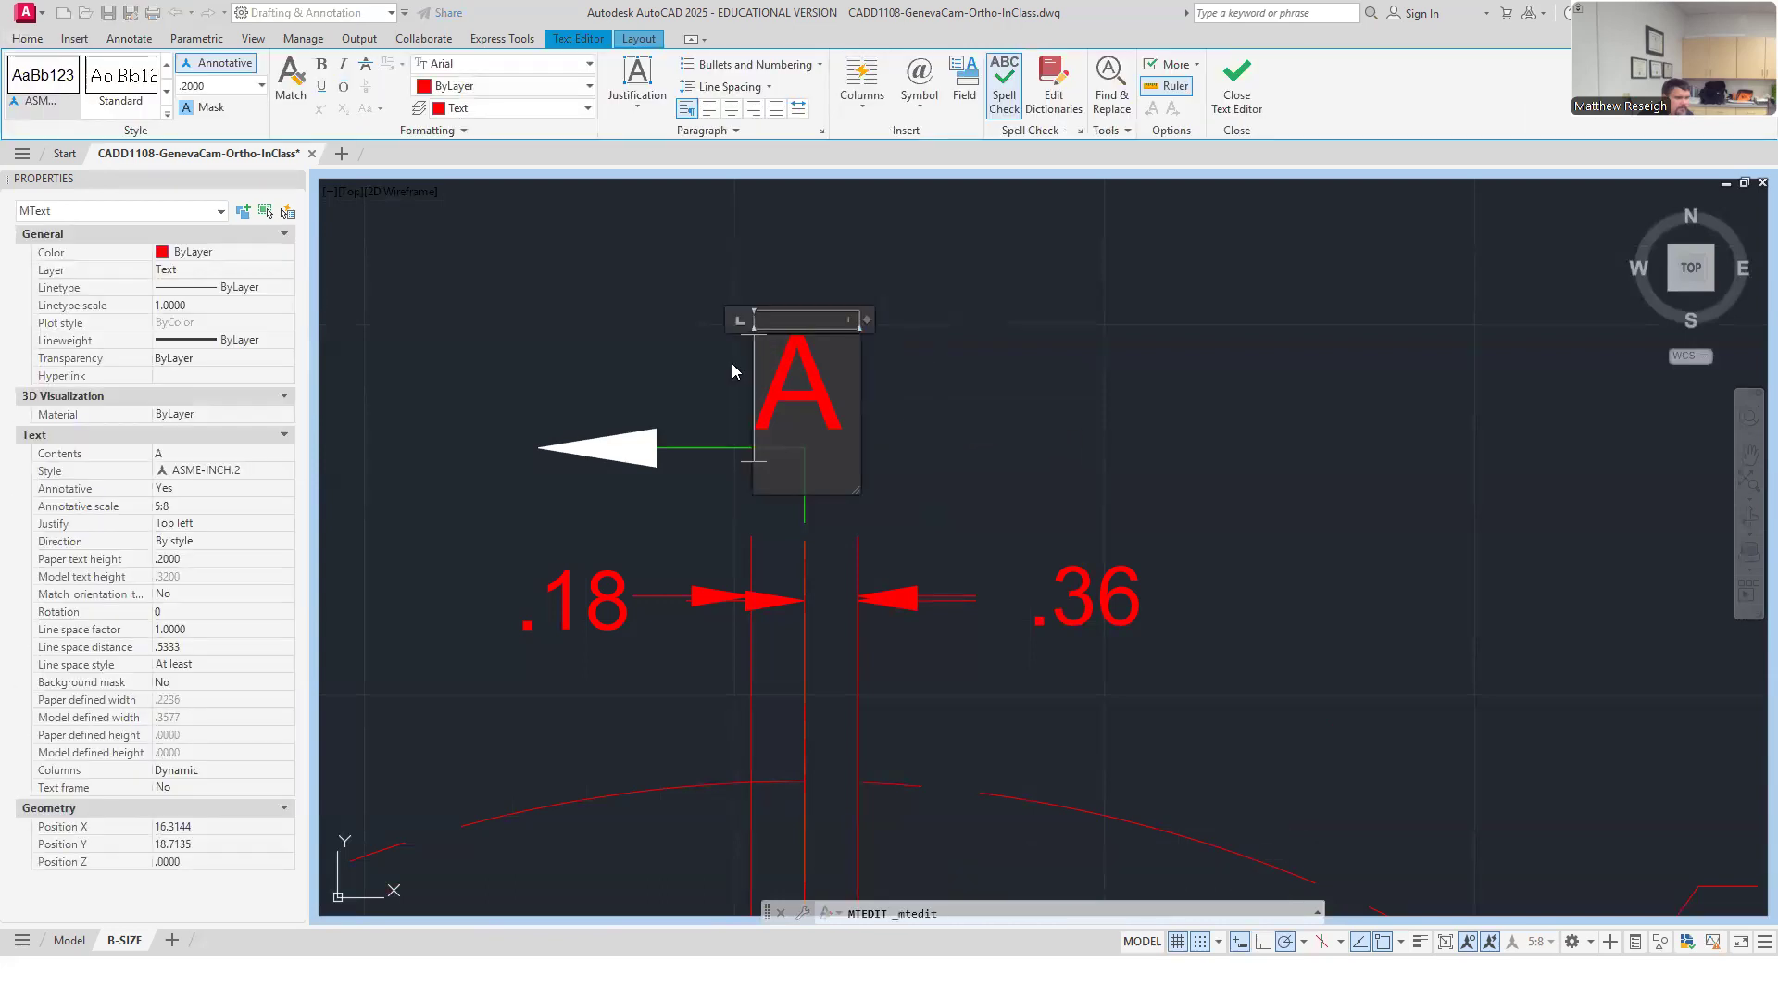
key("Escape")
left_click(789, 356)
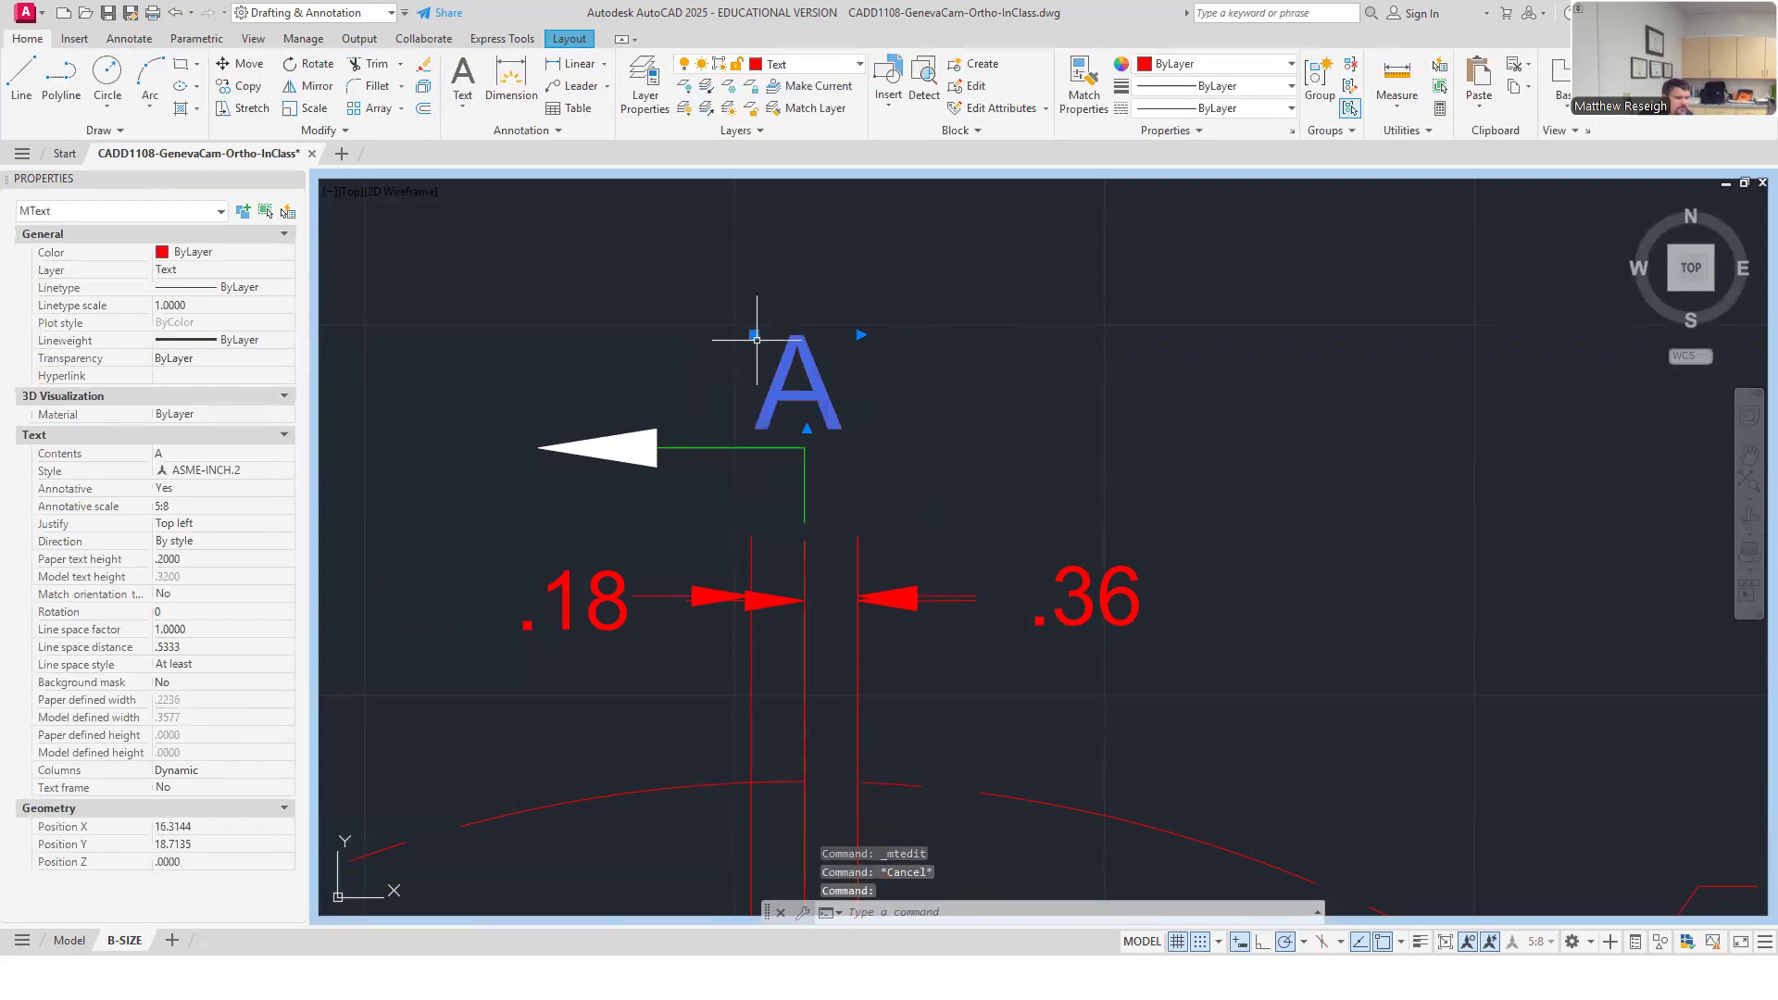
left_click(754, 335)
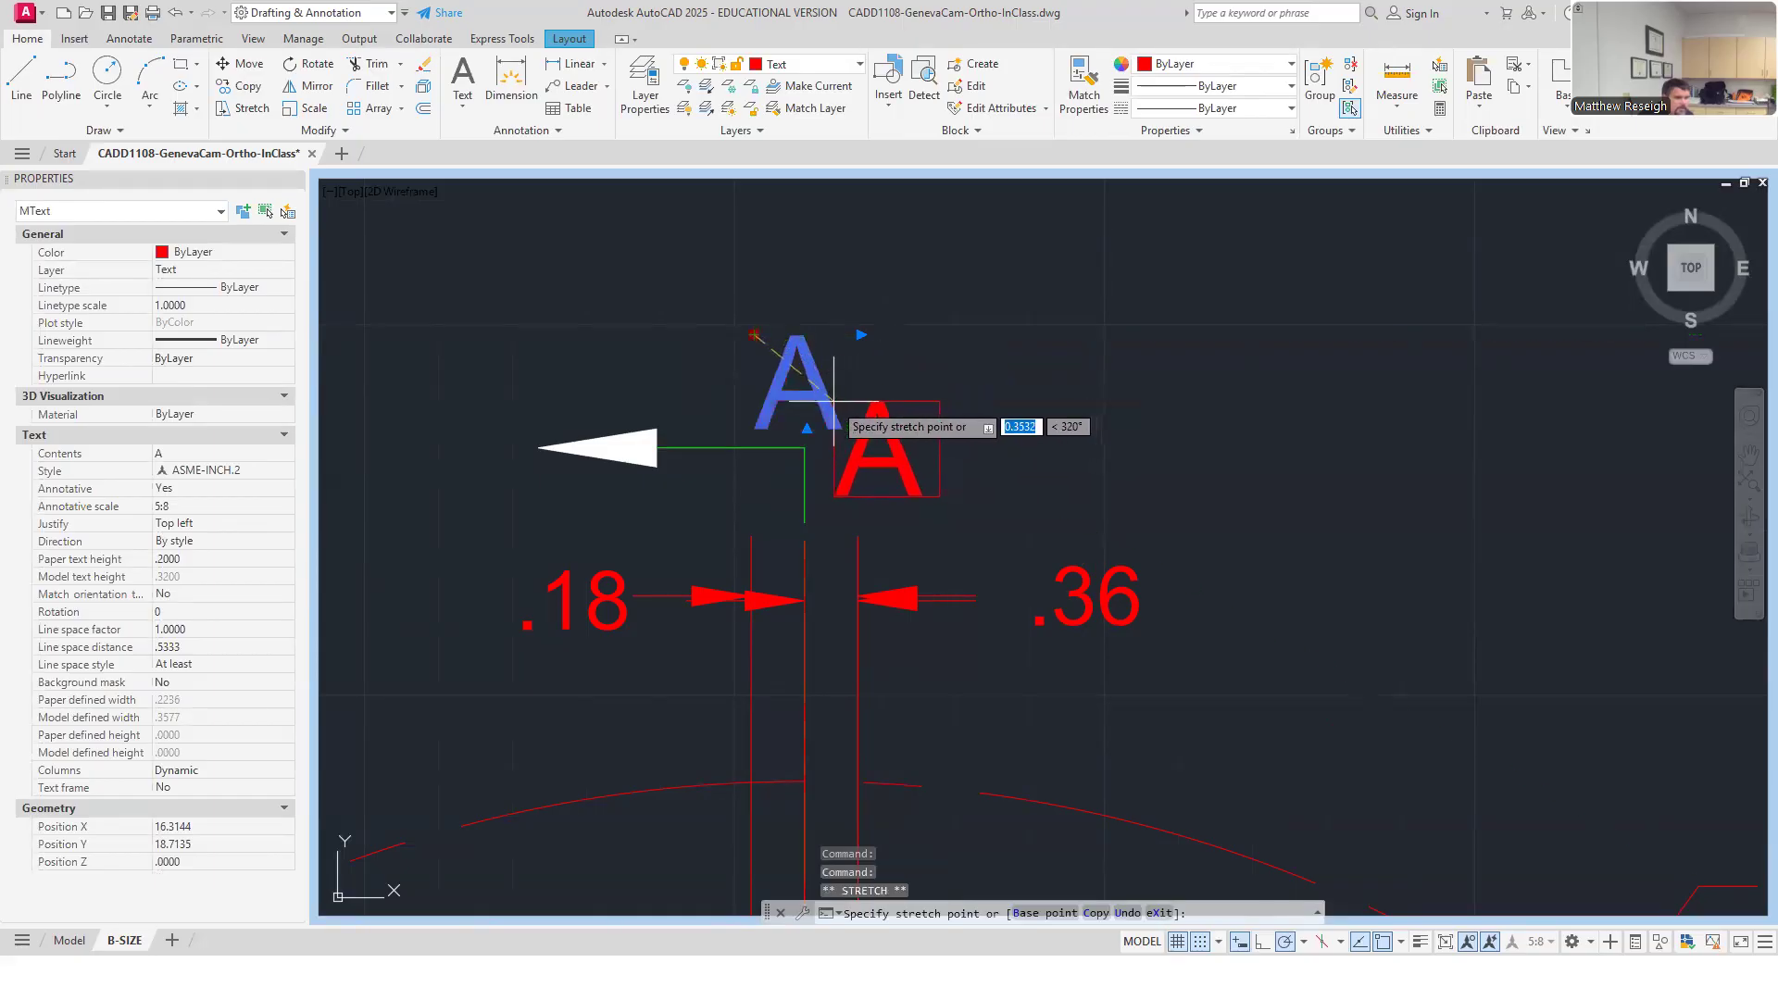
left_click(861, 426)
key("Escape")
Move the upper section letter A close beside the cutting-plane line's upper corner and turn grid snap off.
left_click(912, 450)
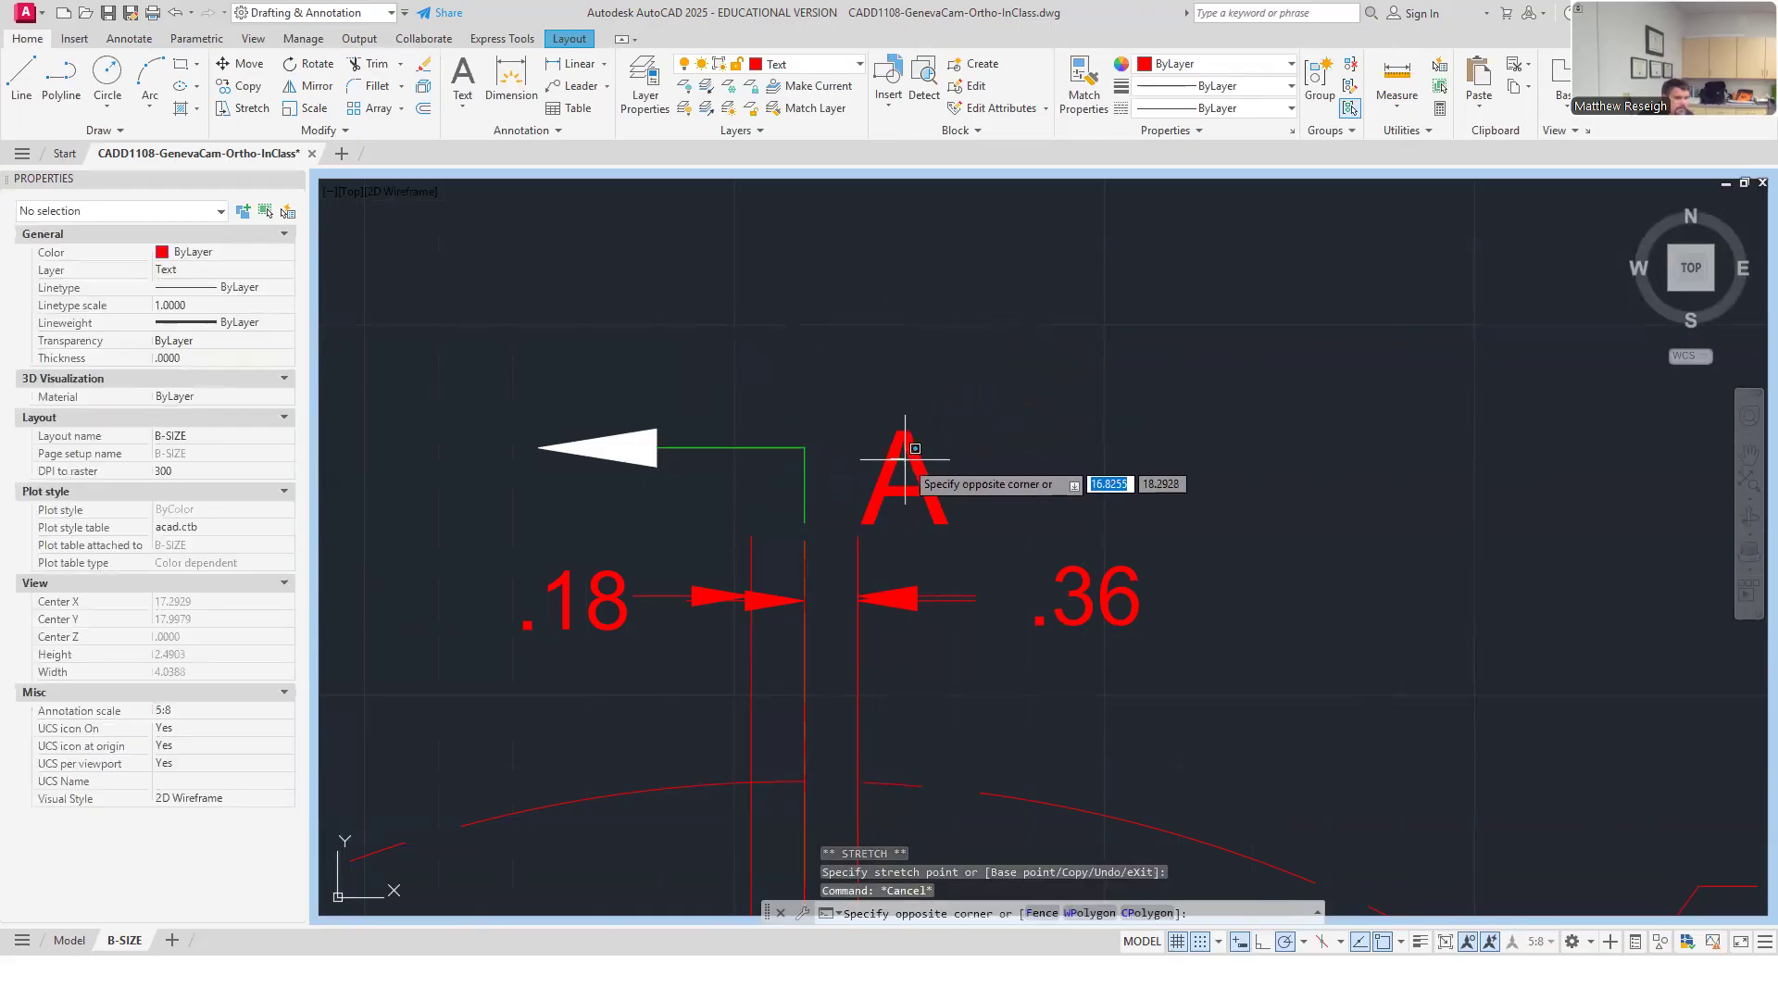
key("Escape")
left_click(887, 438)
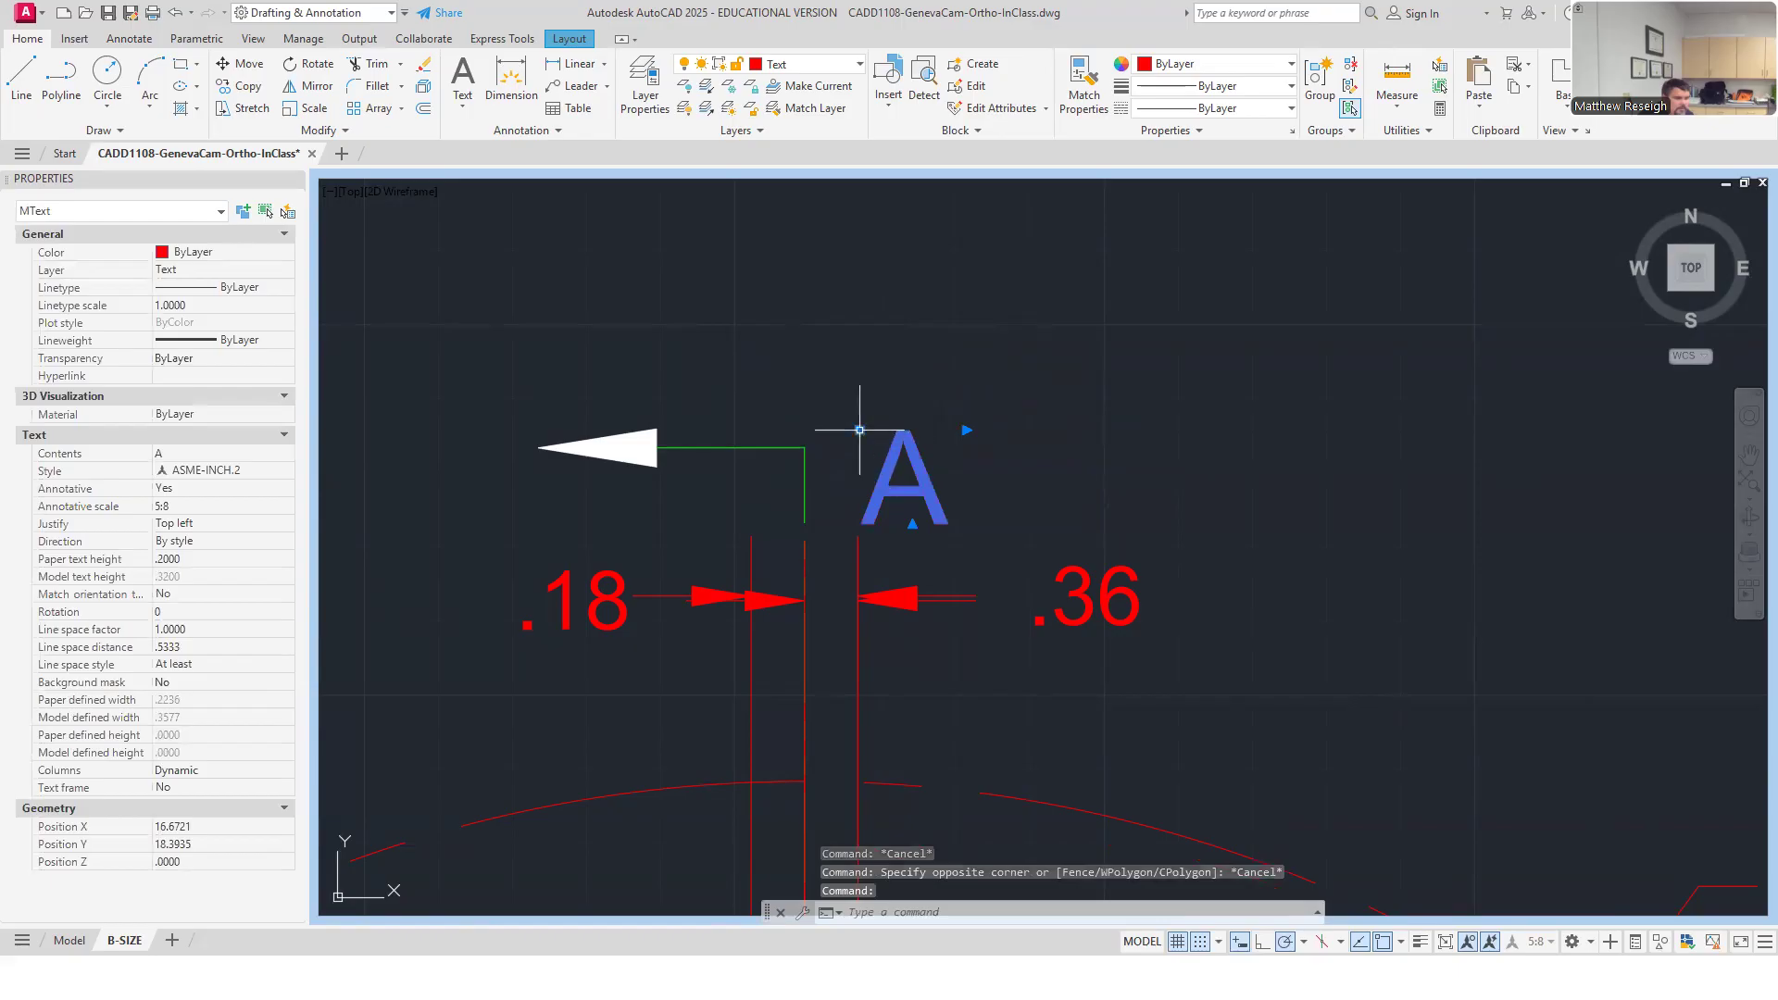
left_click(860, 429)
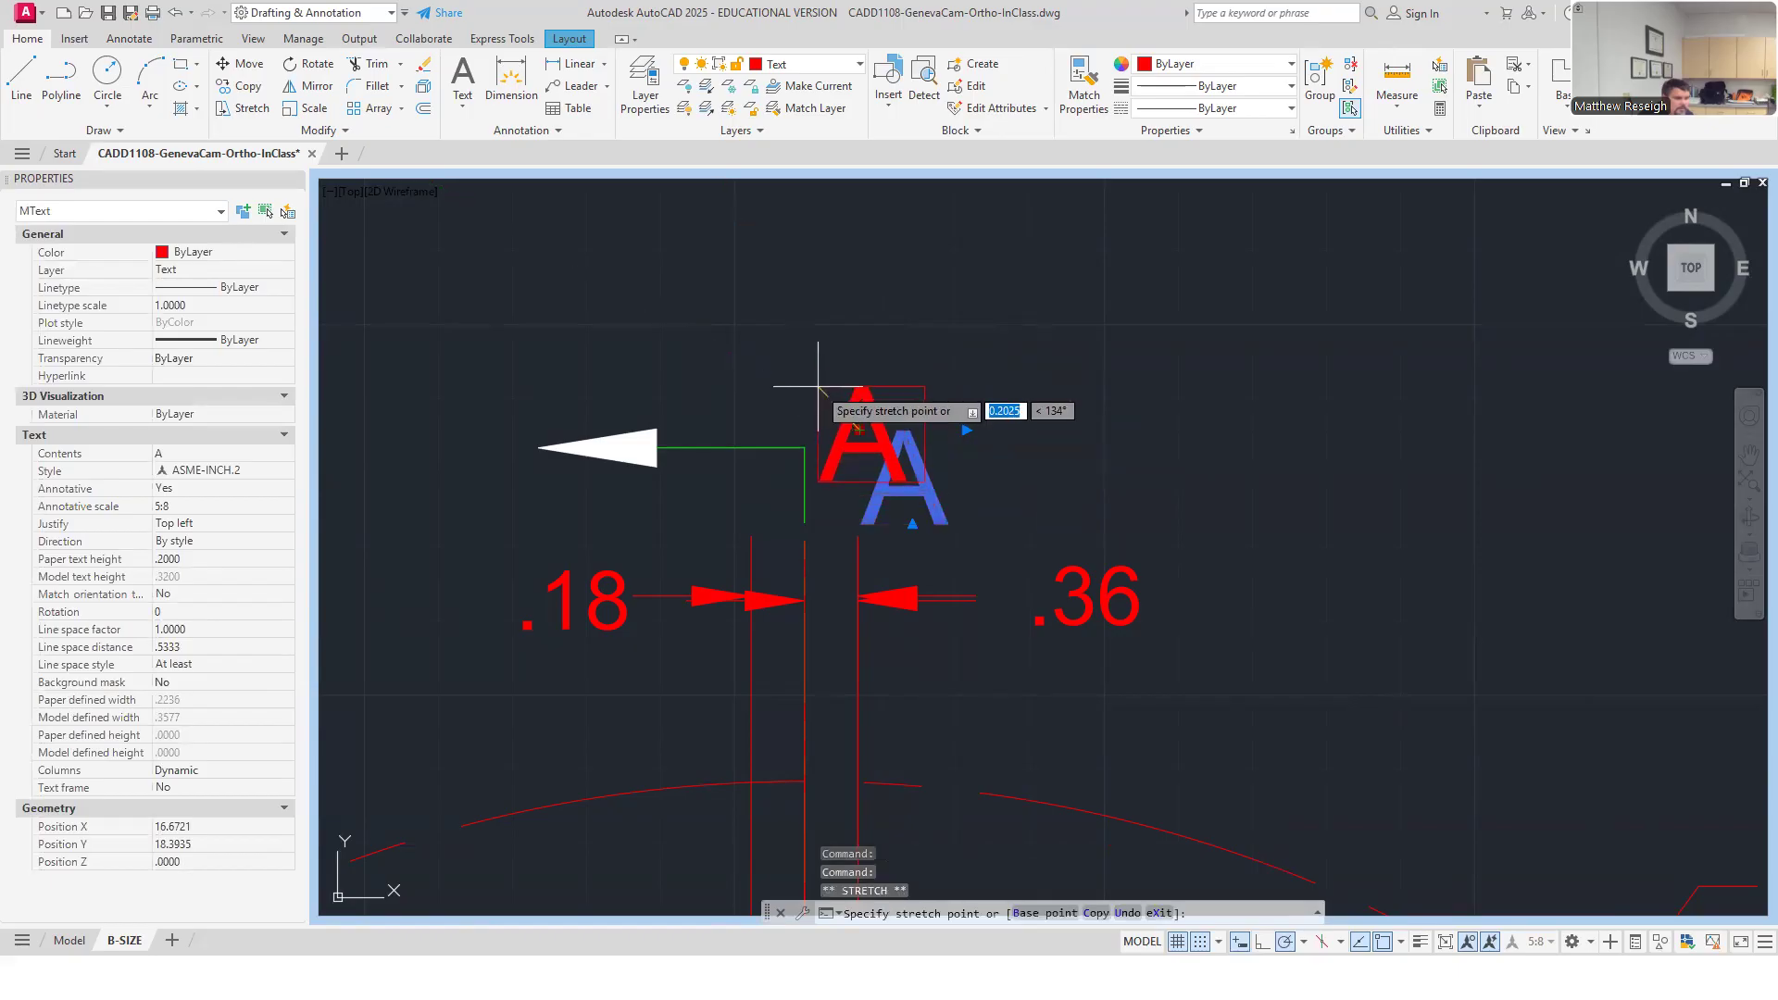
left_click(817, 386)
key("F9")
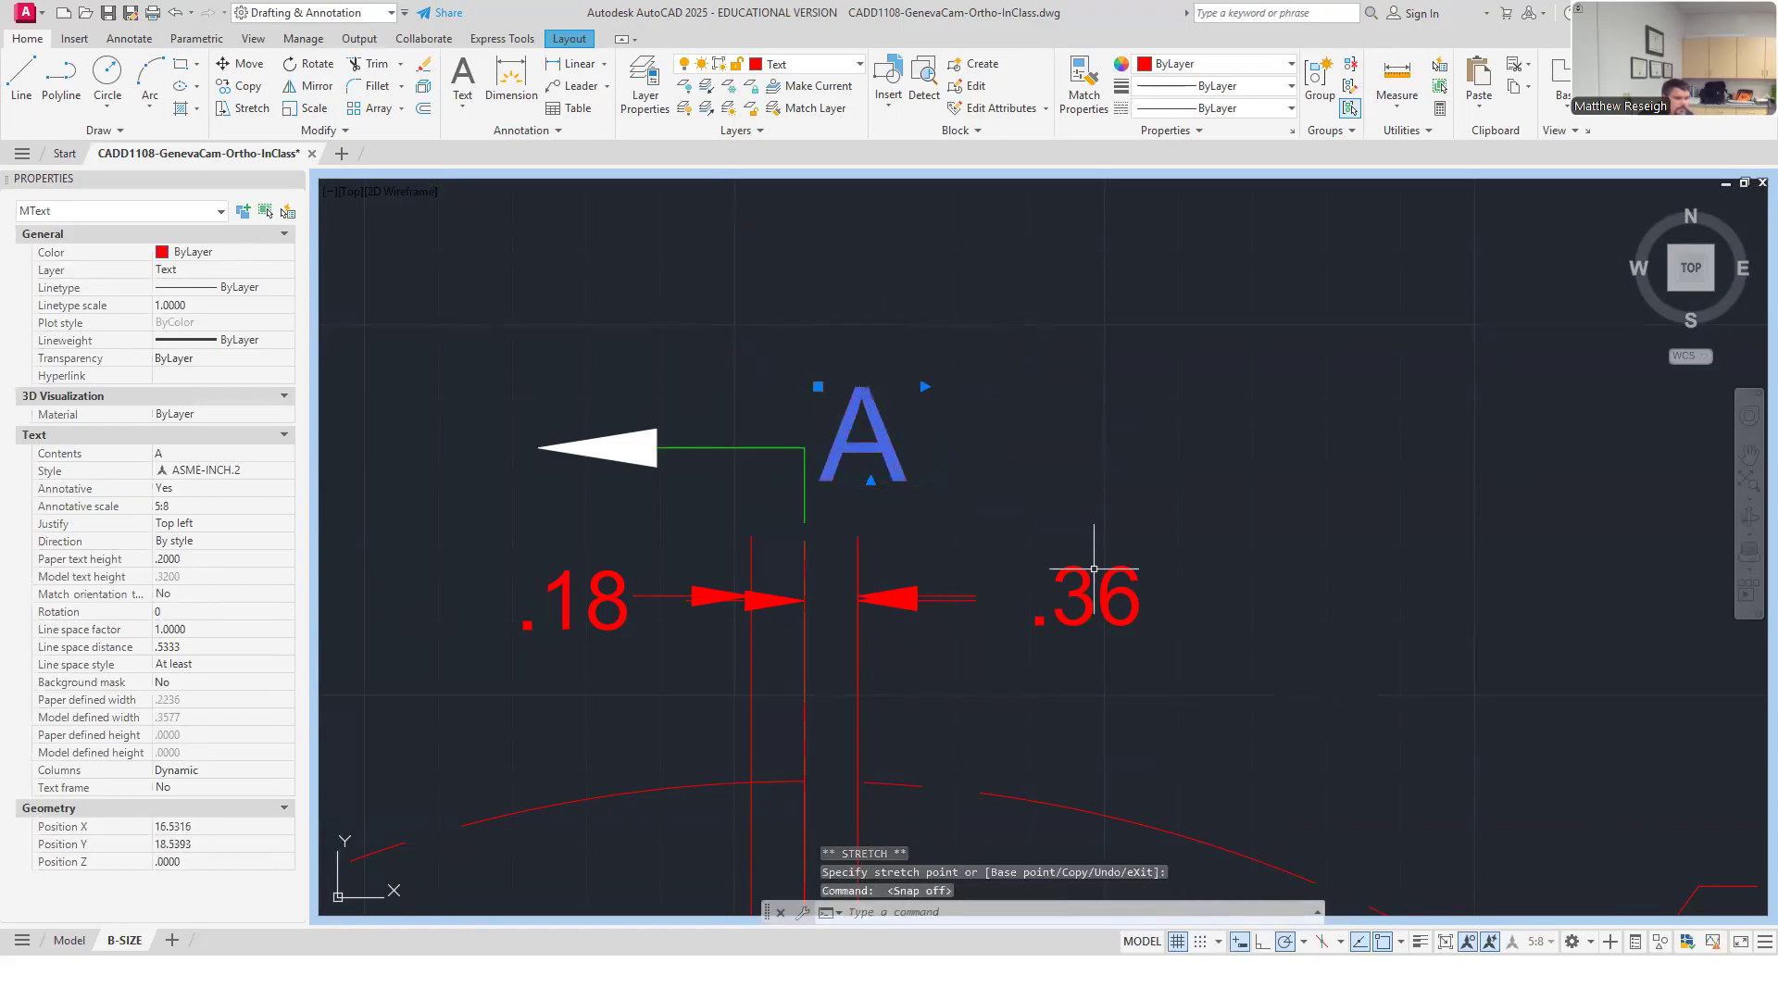
left_click(979, 449)
key("Escape")
key("Escape")
Narrow the text box of the lower section letter A to fit closely around the letter.
scroll(999, 445, "down", 3)
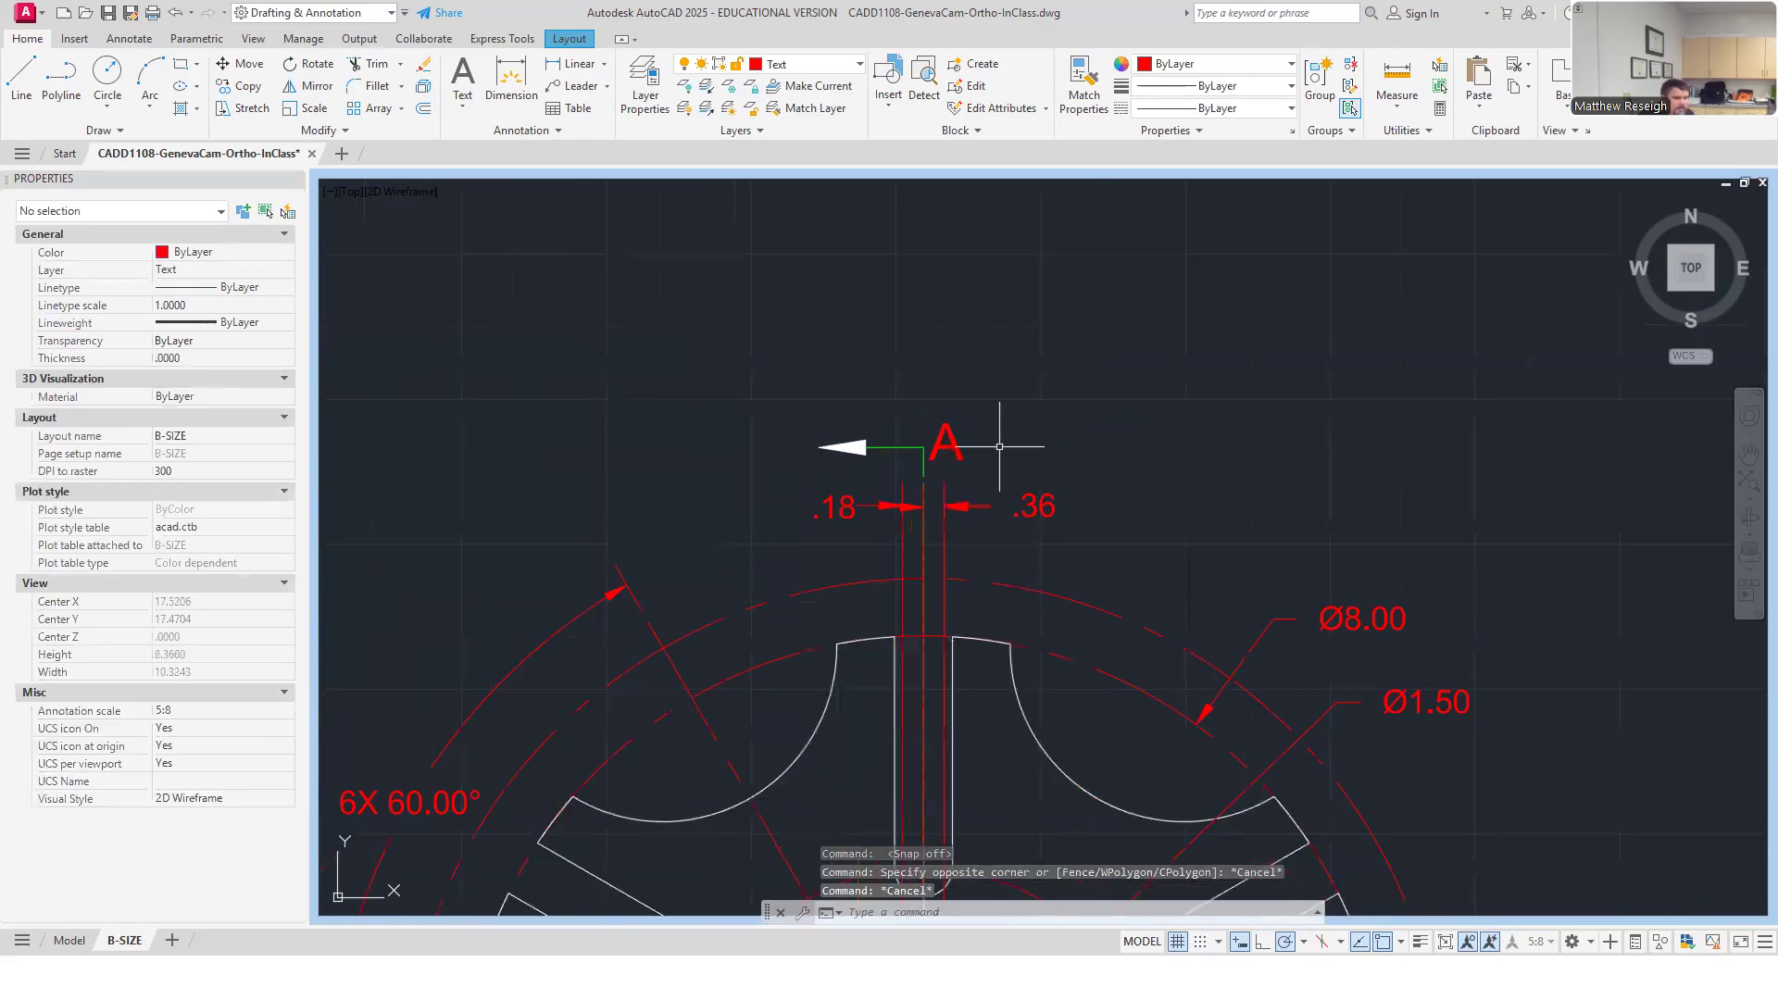
scroll(1007, 470, "up", 3)
scroll(1019, 482, "down", 5)
scroll(1008, 482, "up", 4)
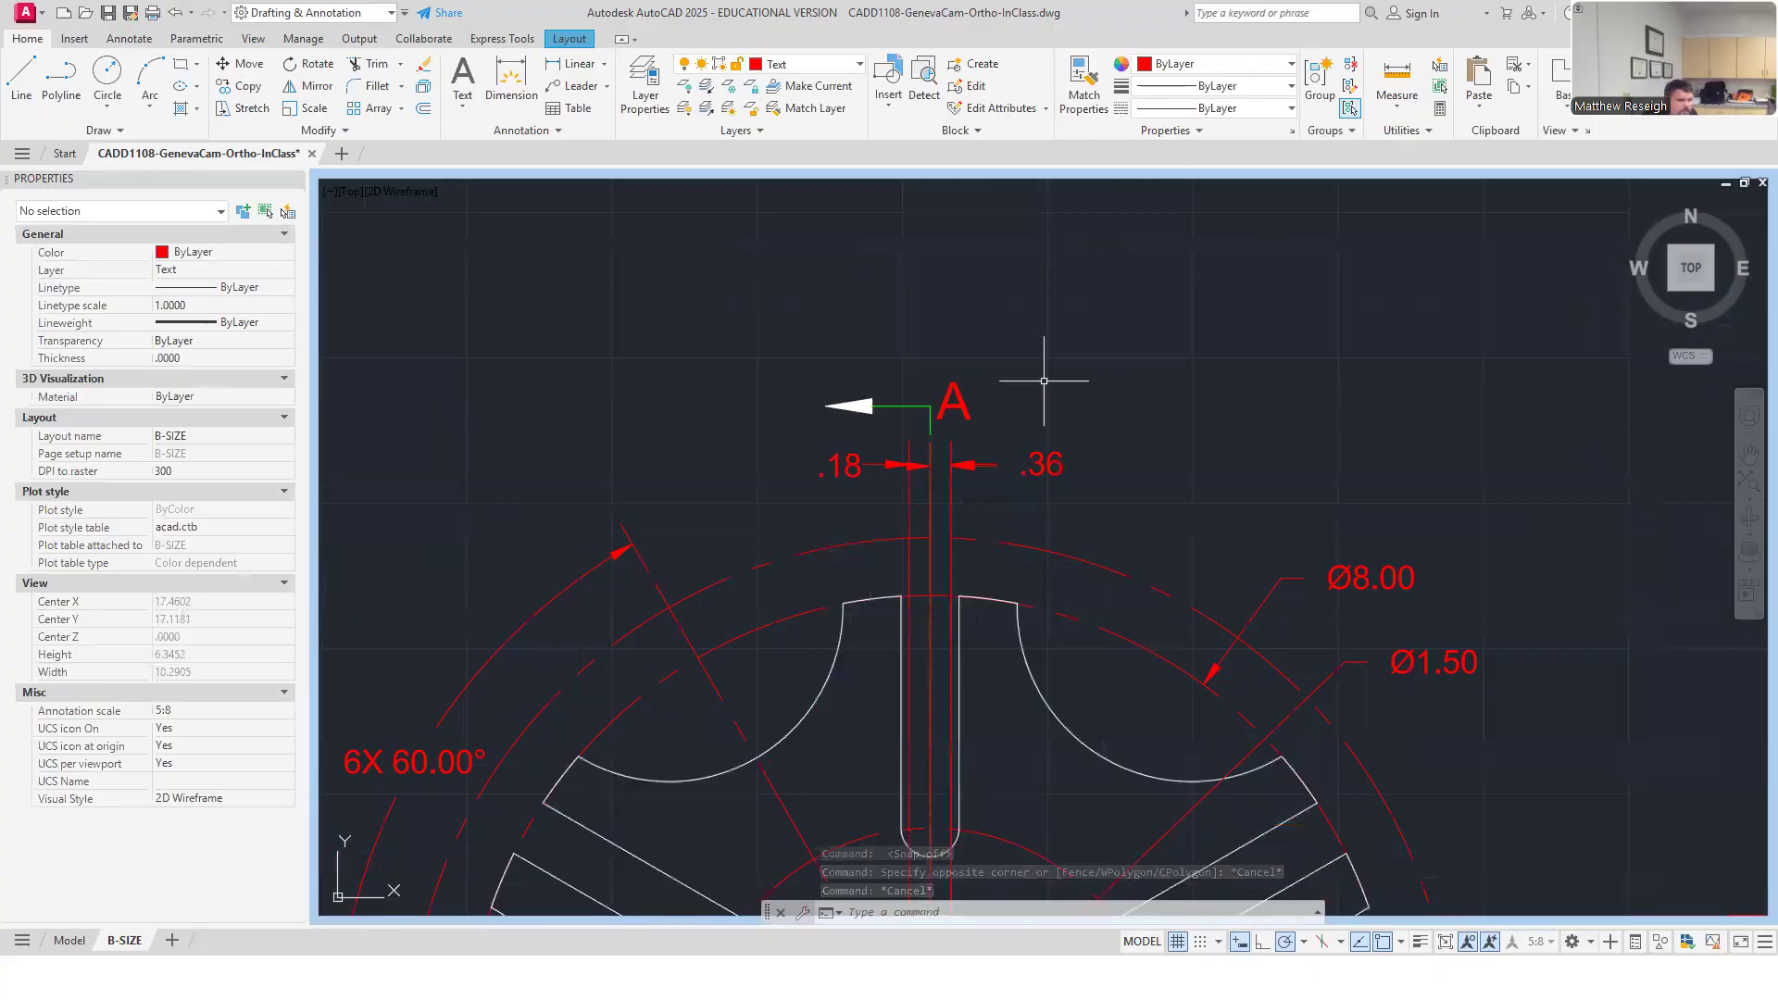
scroll(1028, 378, "down", 4)
scroll(984, 568, "down", 3)
scroll(1013, 588, "up", 6)
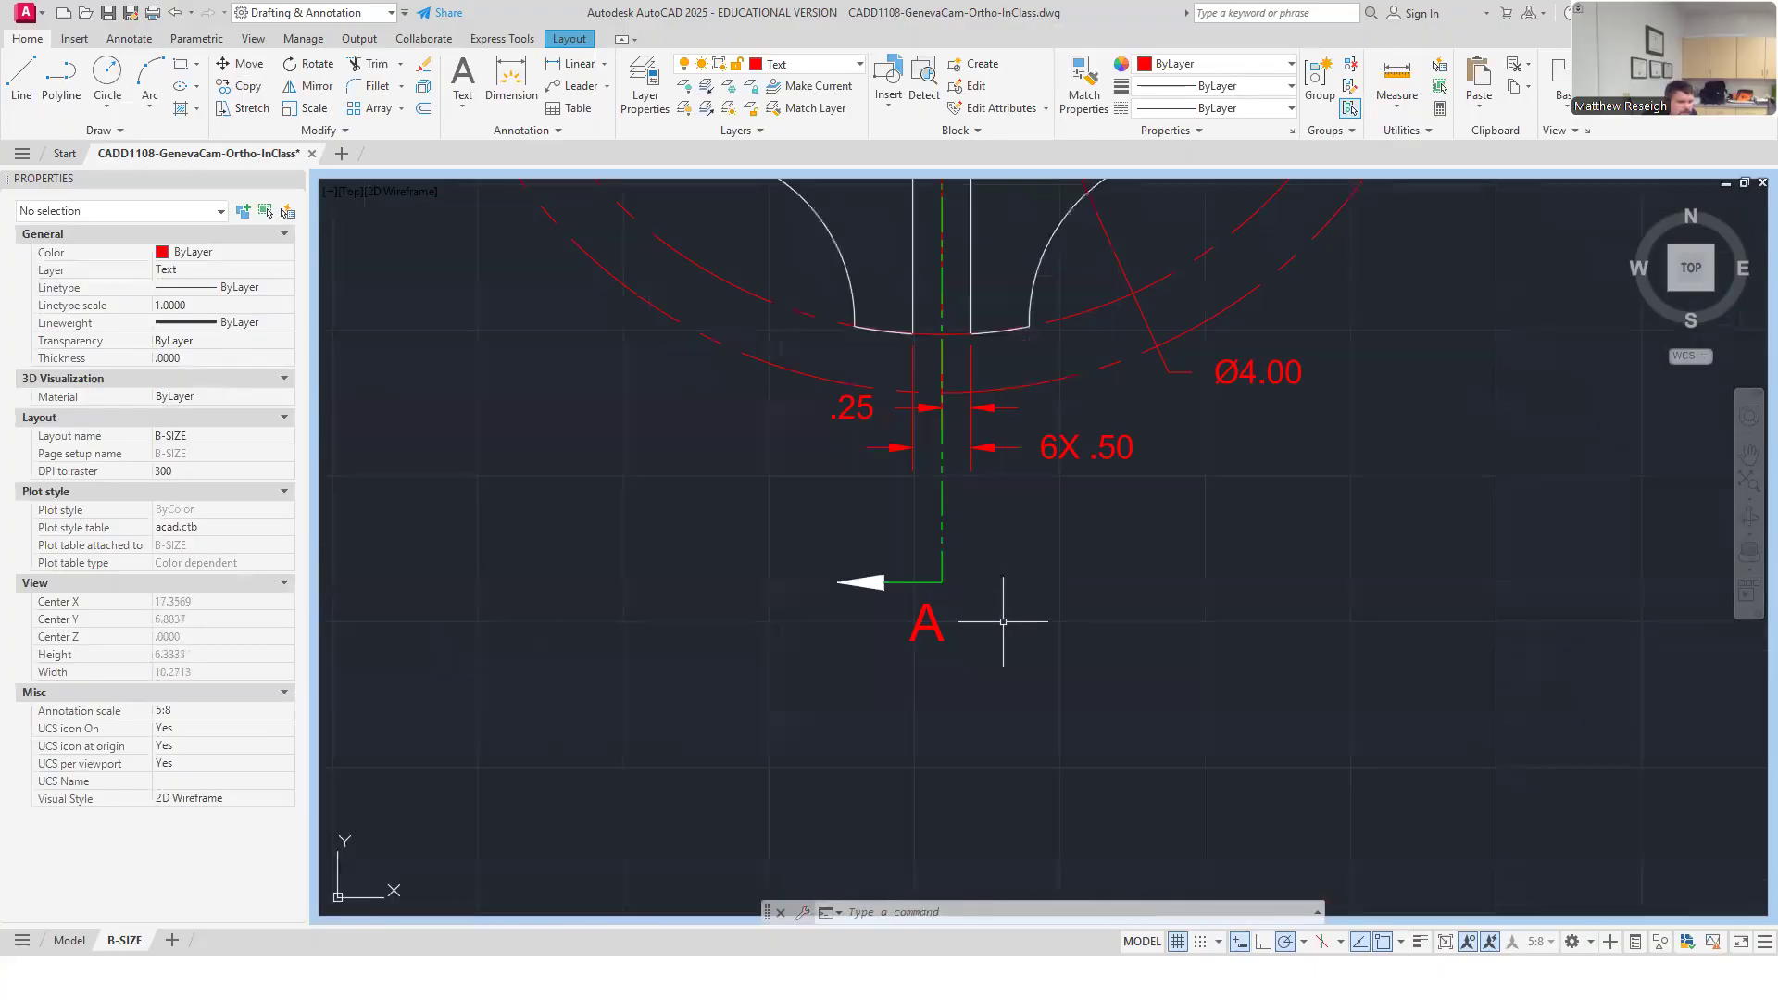
scroll(1079, 519, "up", 4)
scroll(992, 637, "down", 4)
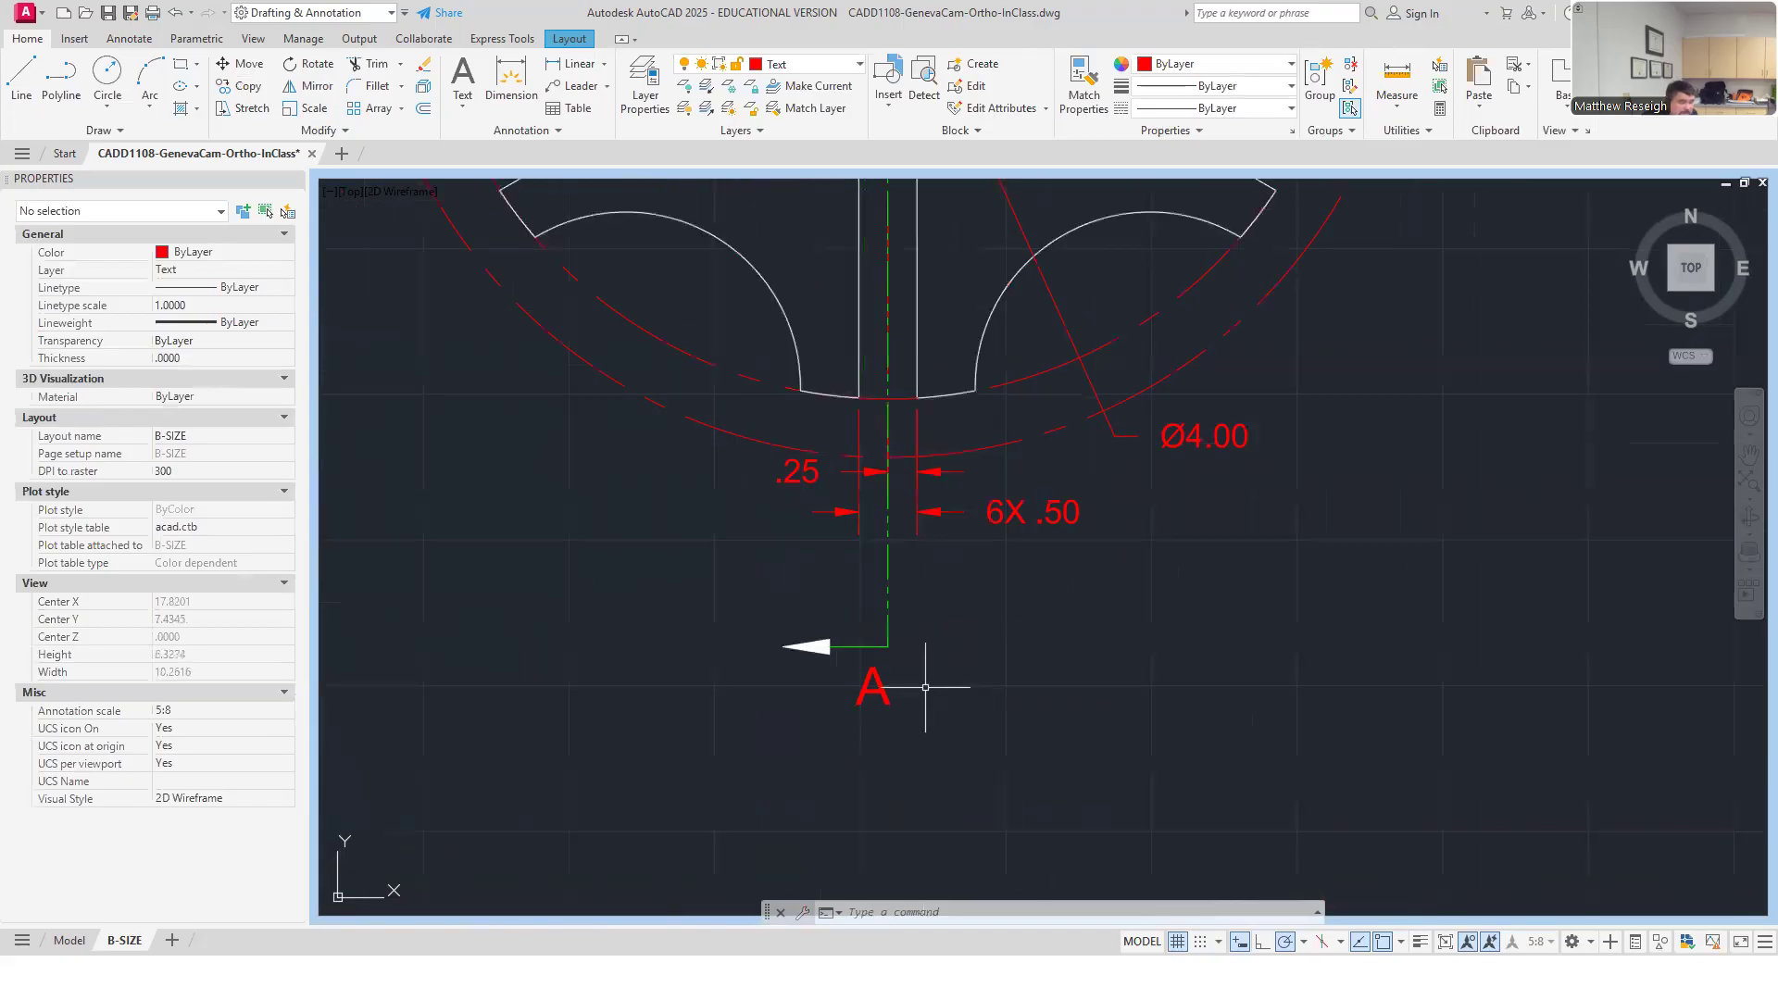
scroll(925, 687, "up", 2)
left_click(851, 696)
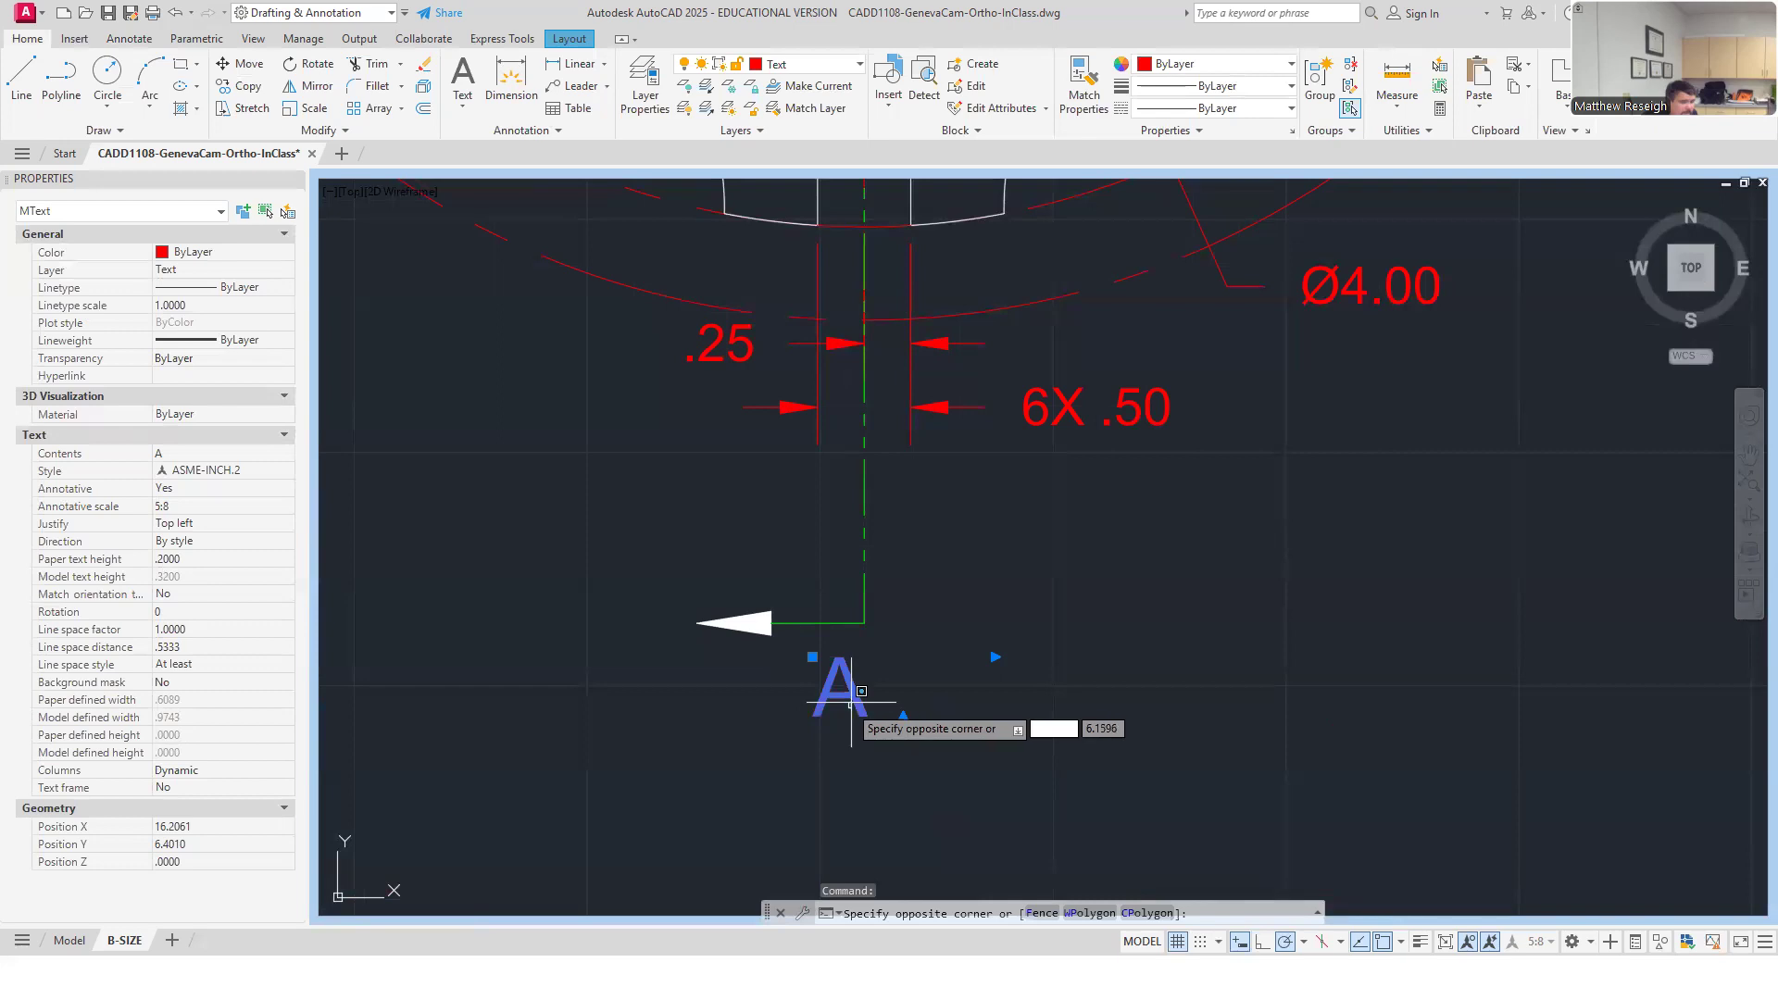
double_click(860, 698)
left_click_drag(998, 644, 878, 642)
left_click(1050, 673)
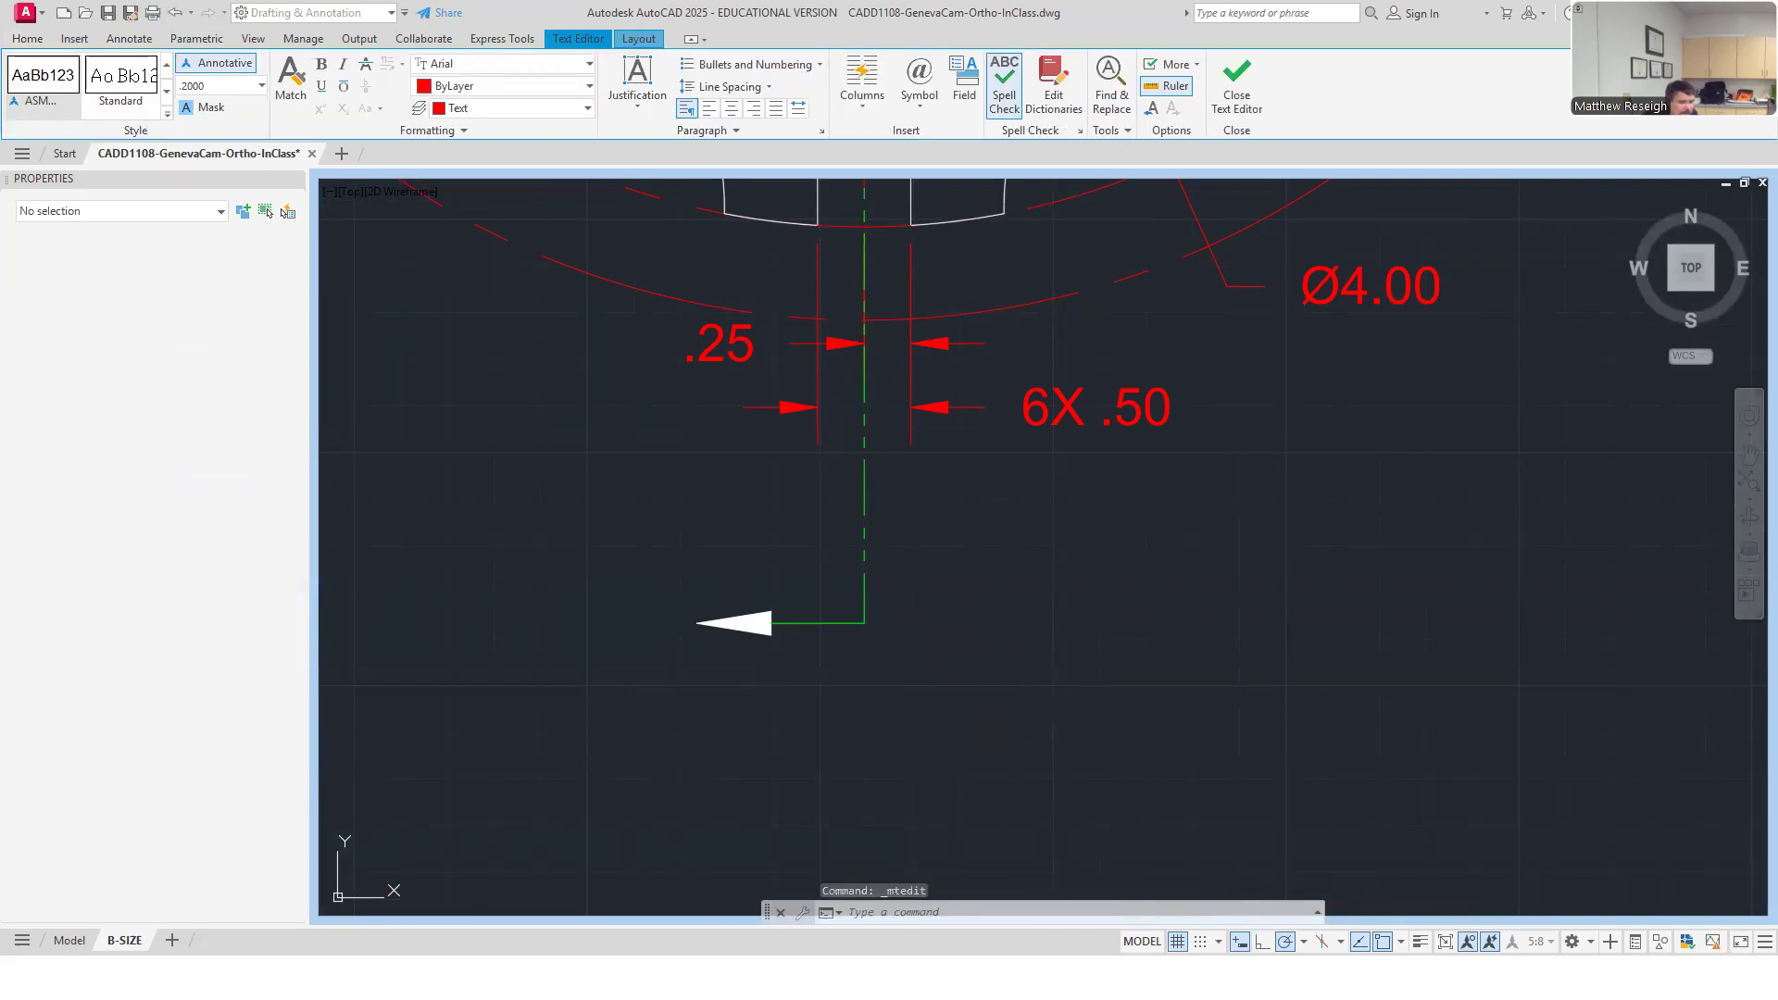
left_click(838, 690)
double_click(847, 695)
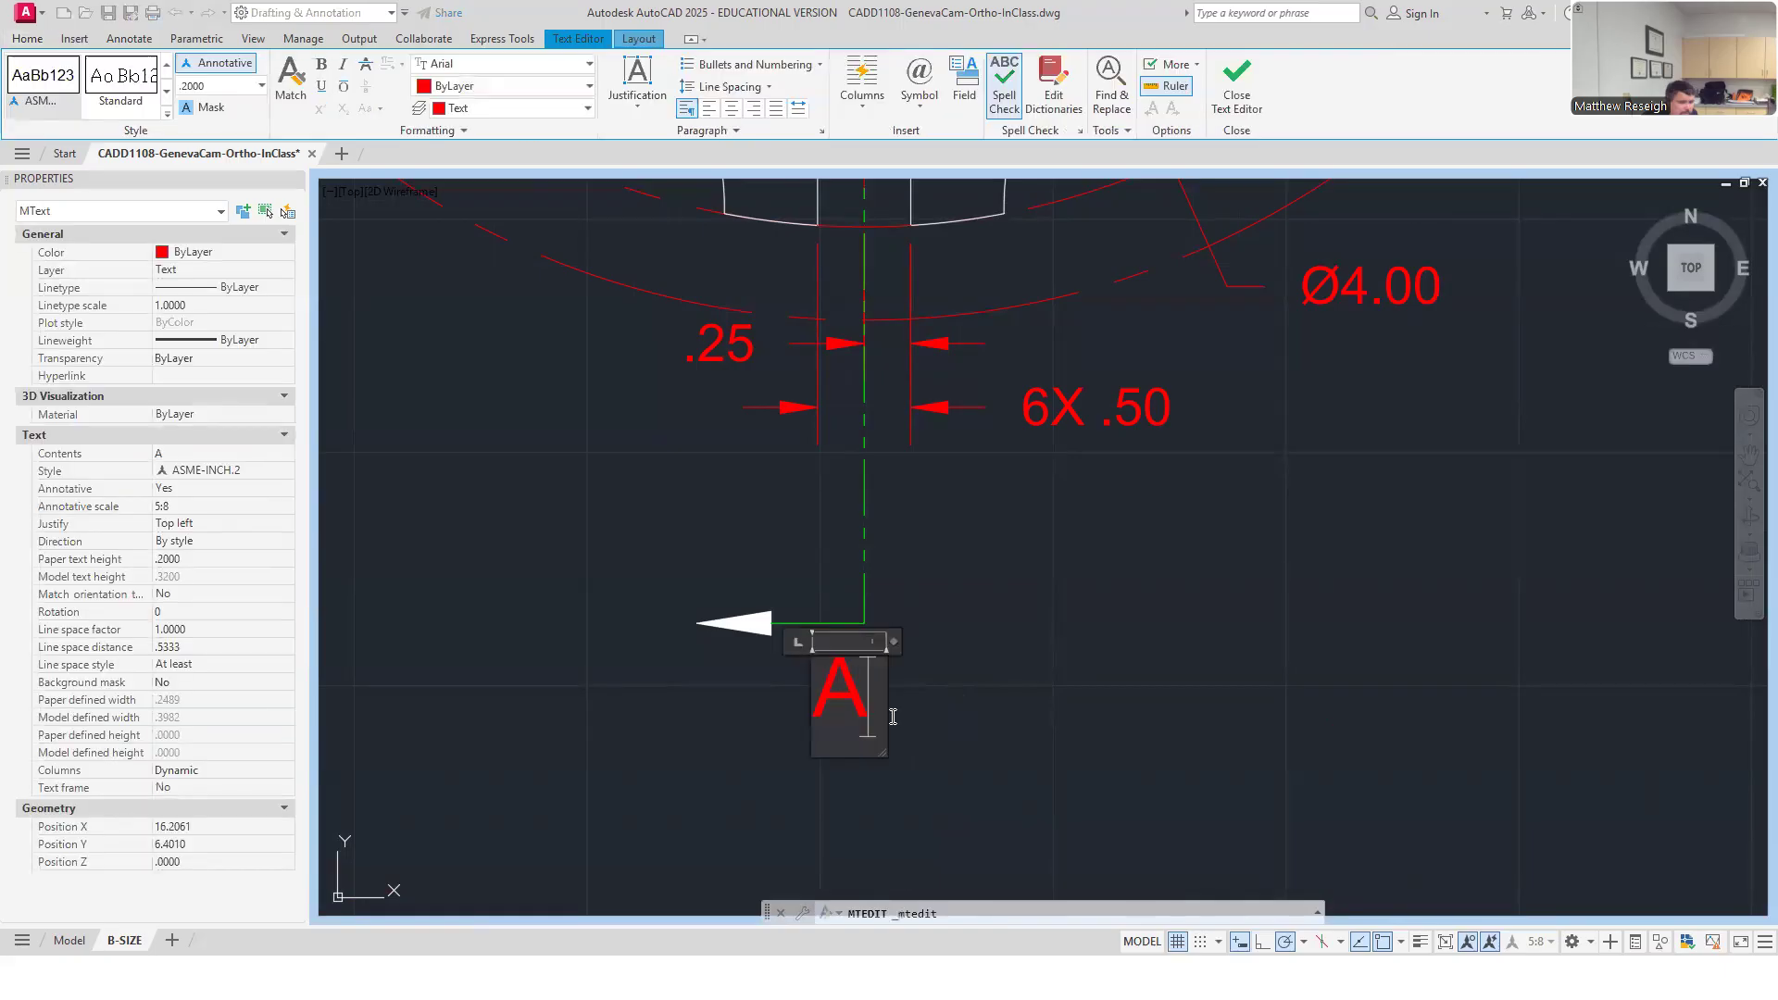
key("Escape")
Move the lower section letter A to the right of the cutting-plane line's lower corner, level with the arrow.
left_click(836, 682)
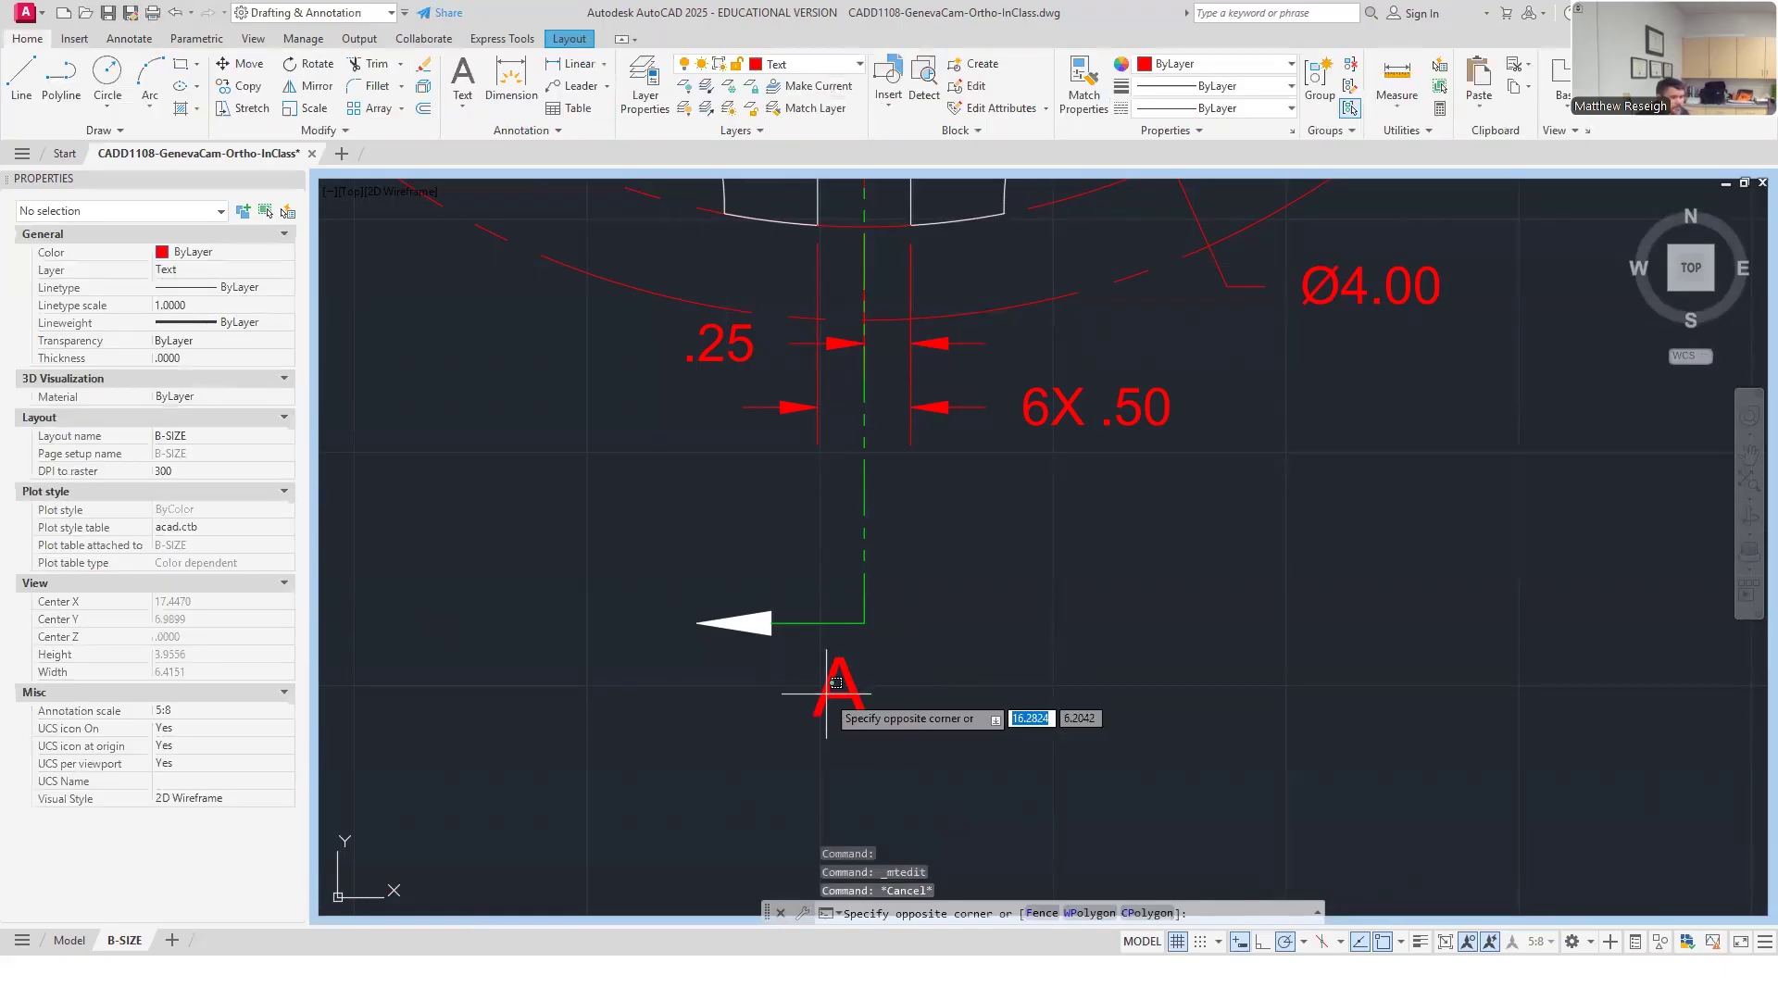
key("Escape")
left_click(856, 696)
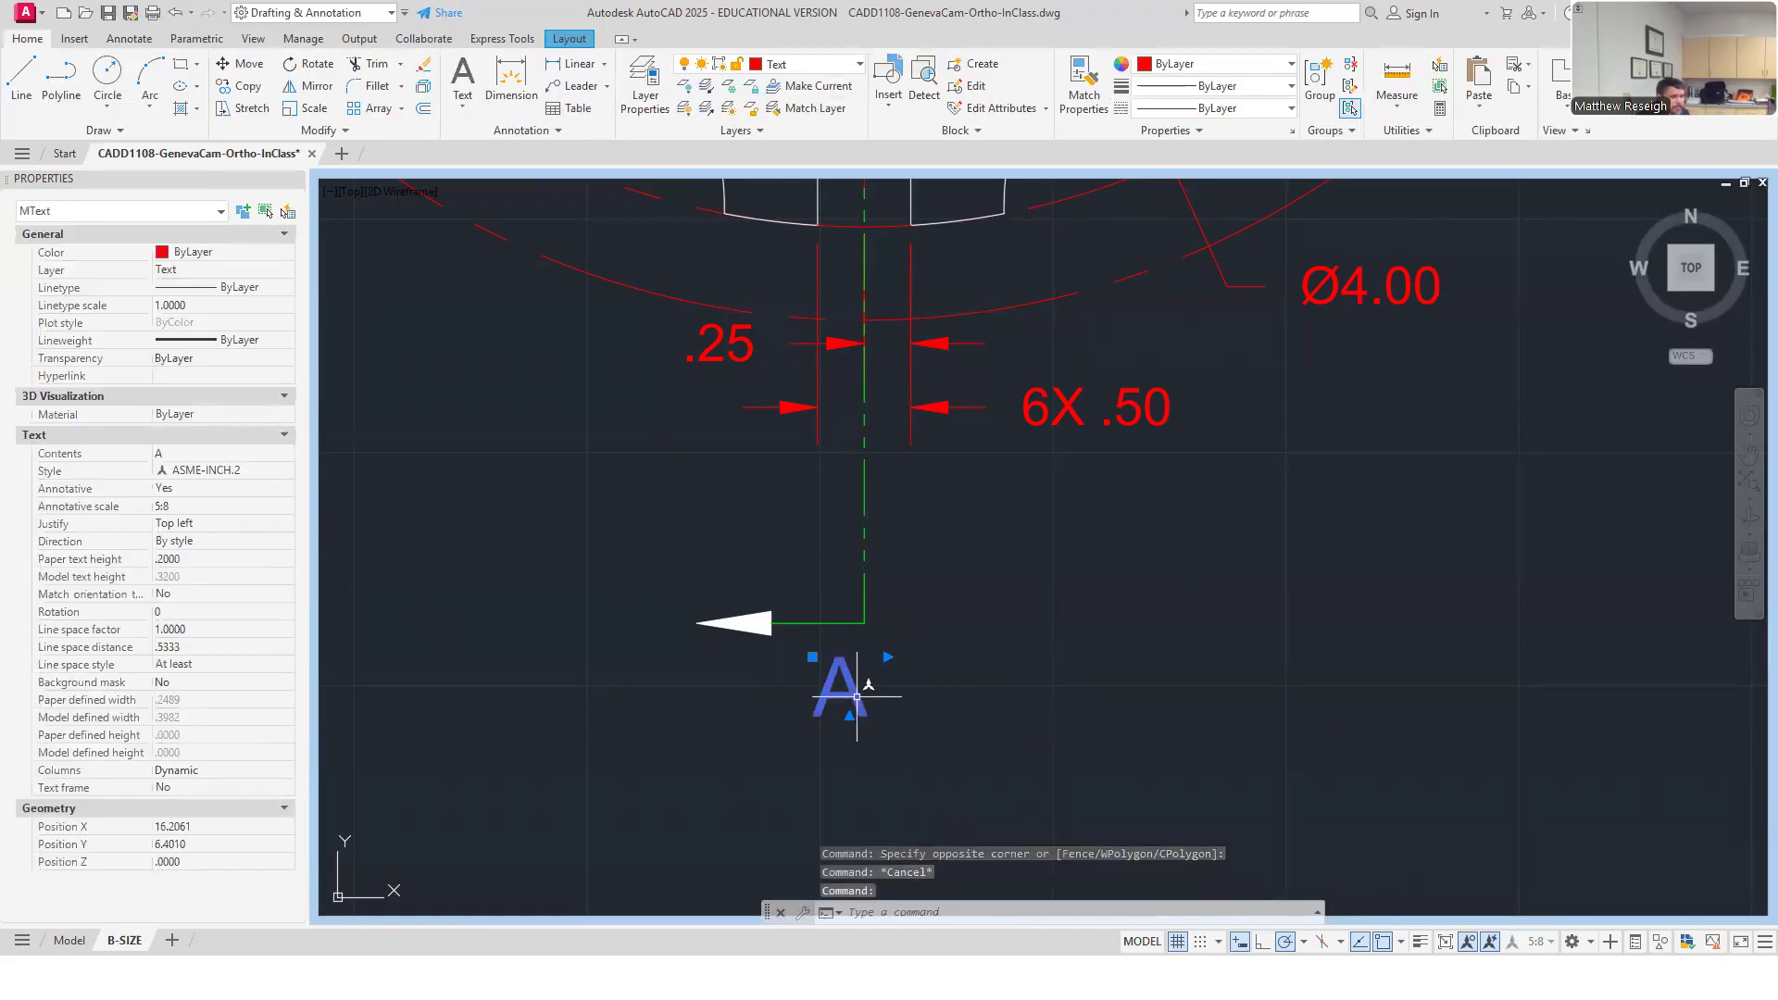
left_click(812, 656)
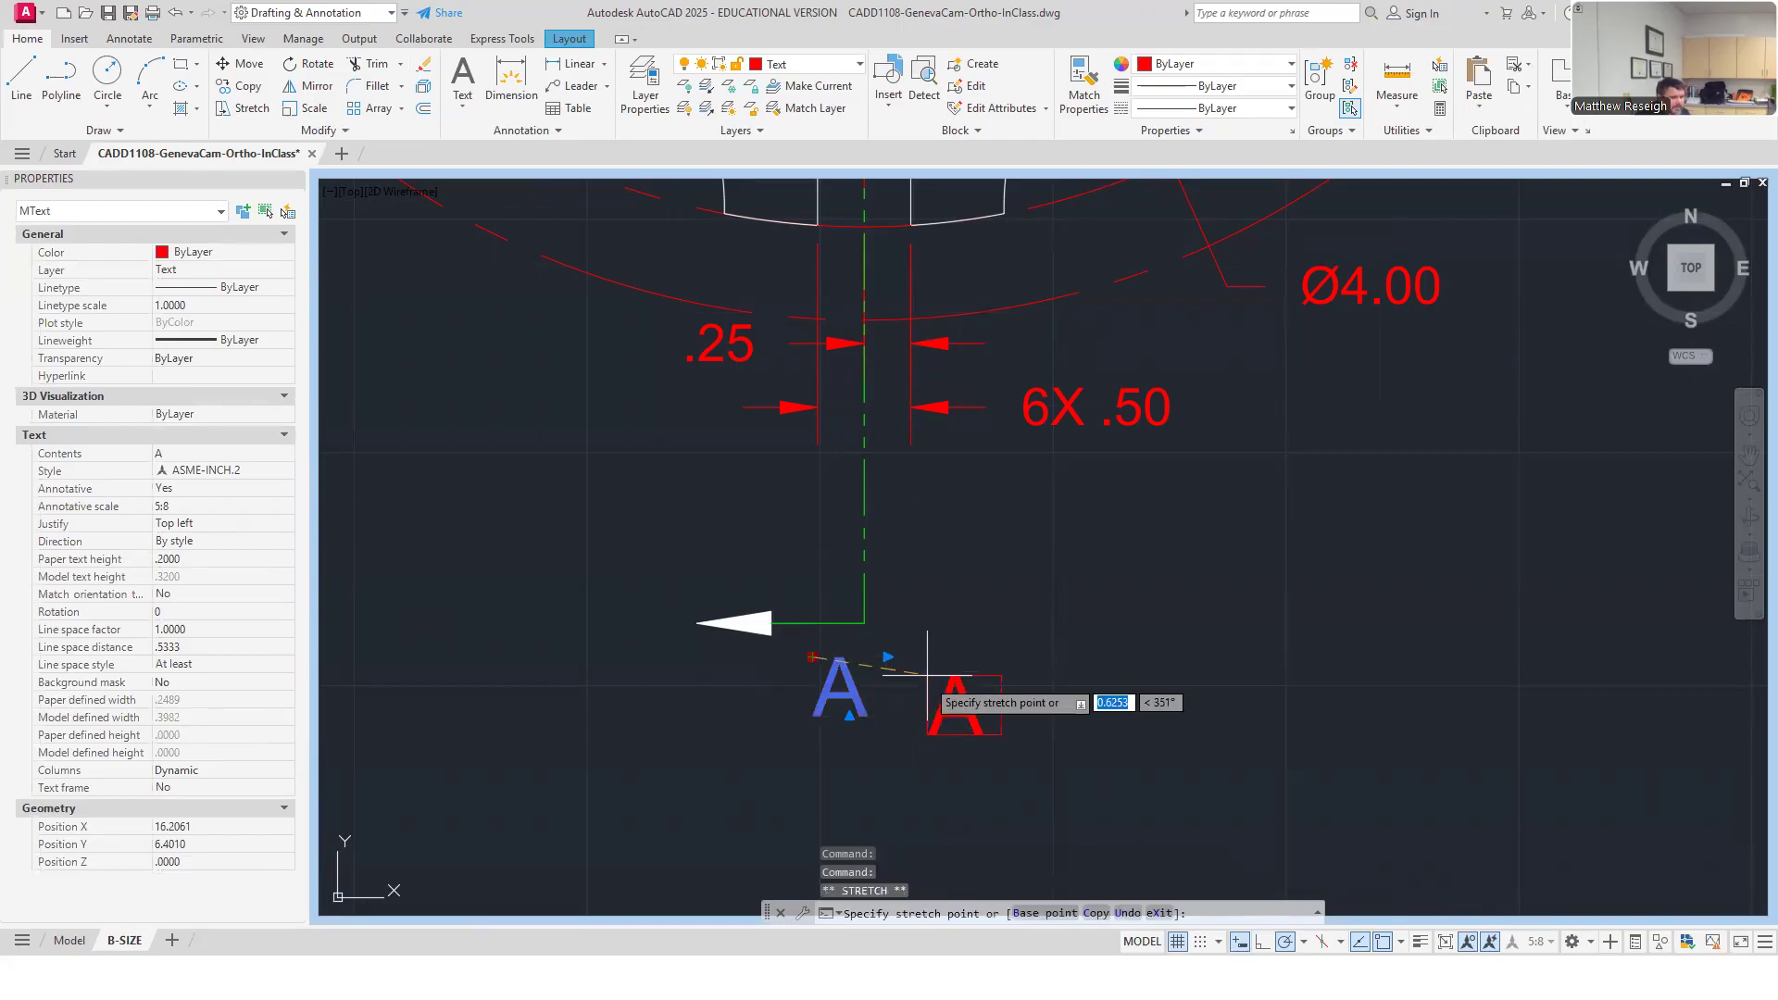
left_click(887, 583)
key("Escape")
Examine the front view and Section A-A, comparing the cutting-plane arrows, section letters and nearby slot dimensions at both ends.
scroll(945, 662, "down", 5)
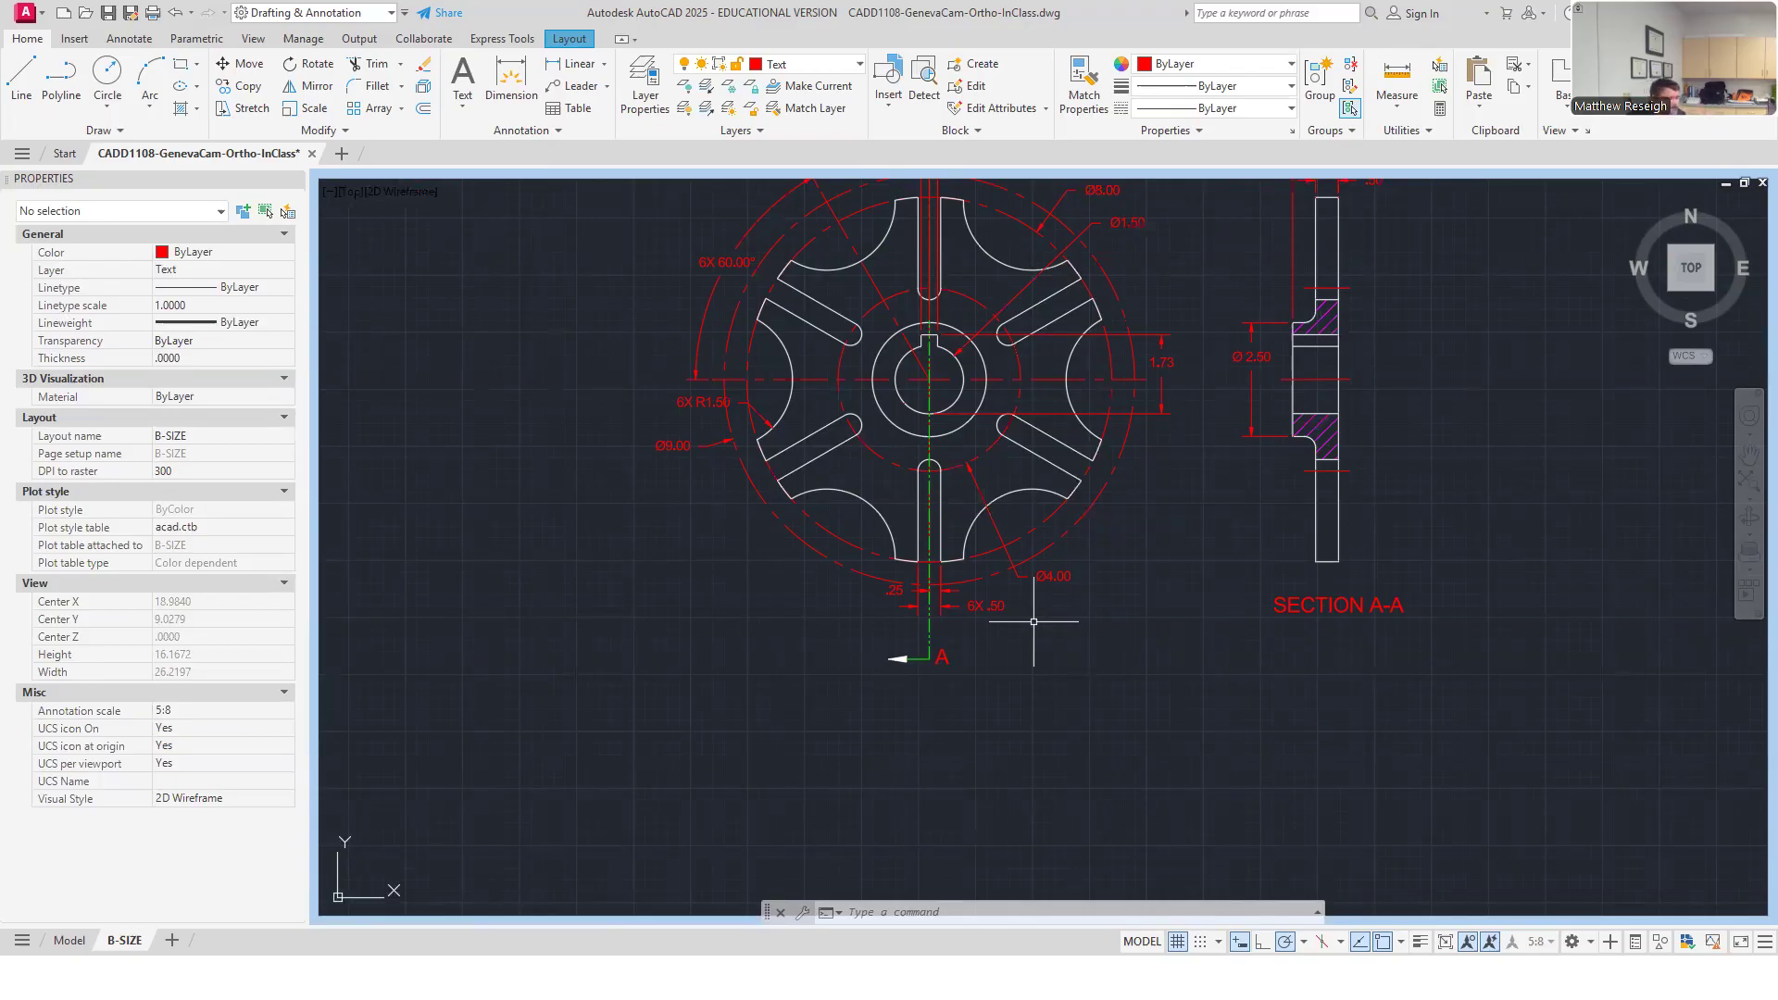
scroll(1071, 623, "down", 5)
scroll(1071, 575, "up", 5)
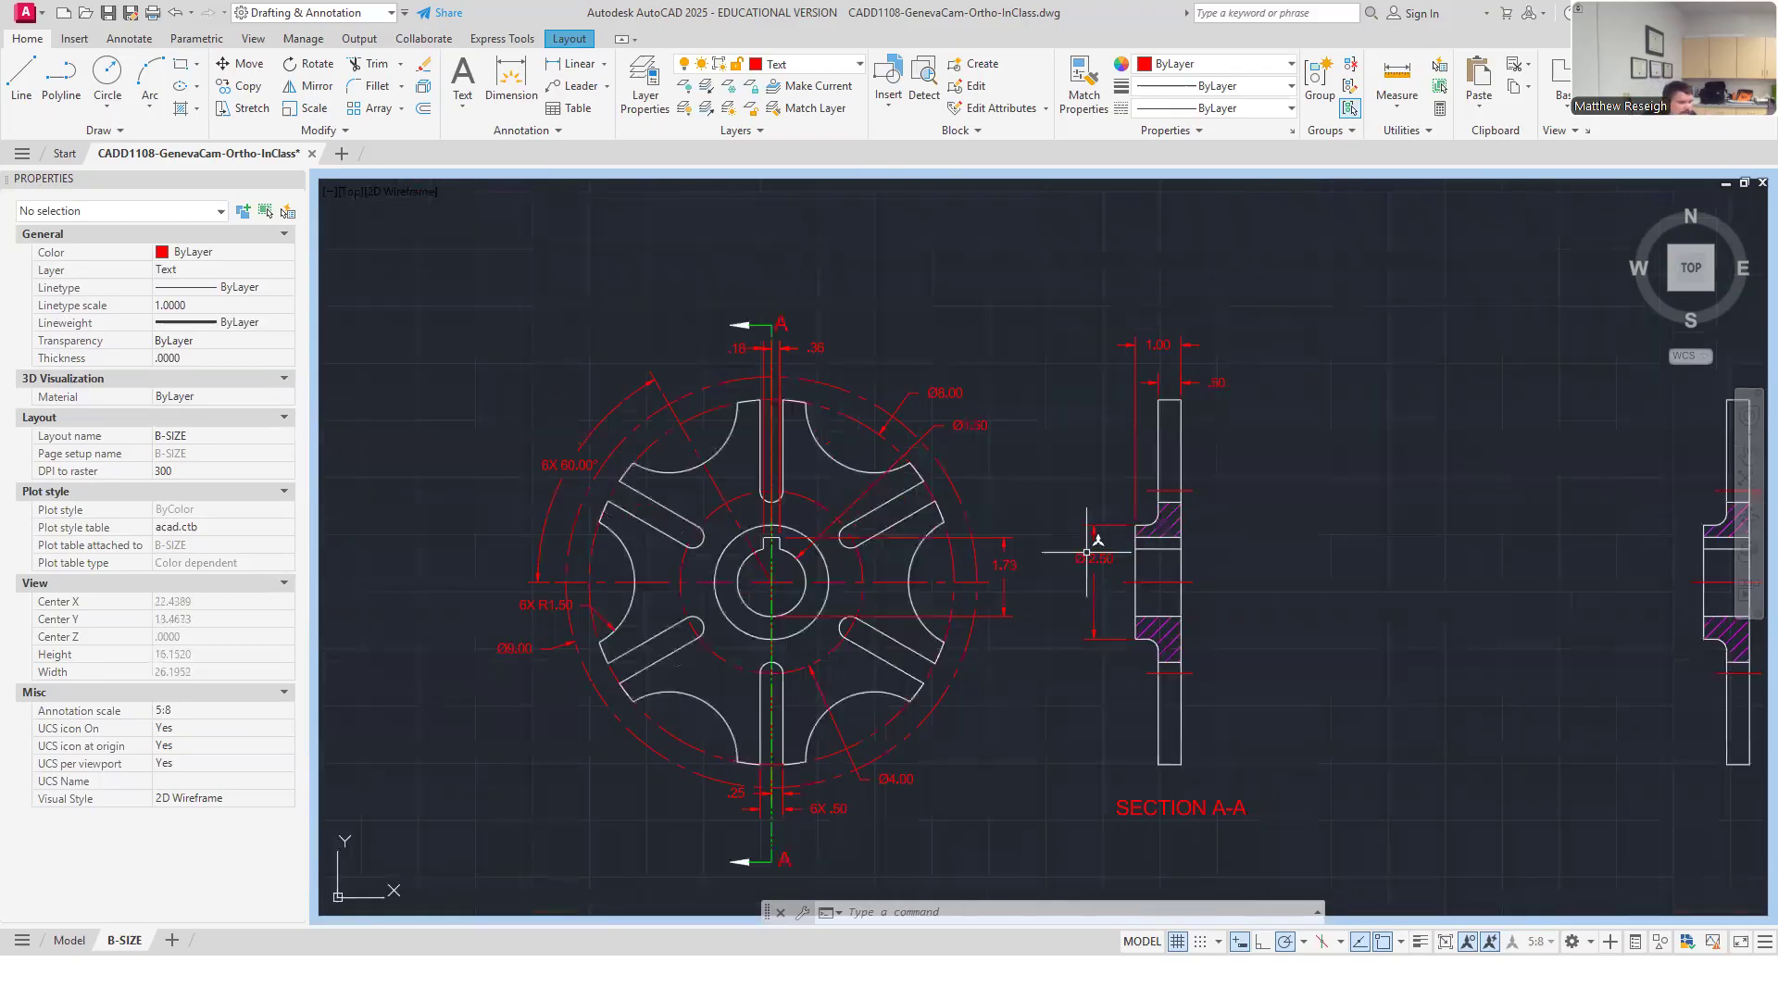
scroll(1046, 579, "down", 2)
scroll(972, 648, "up", 2)
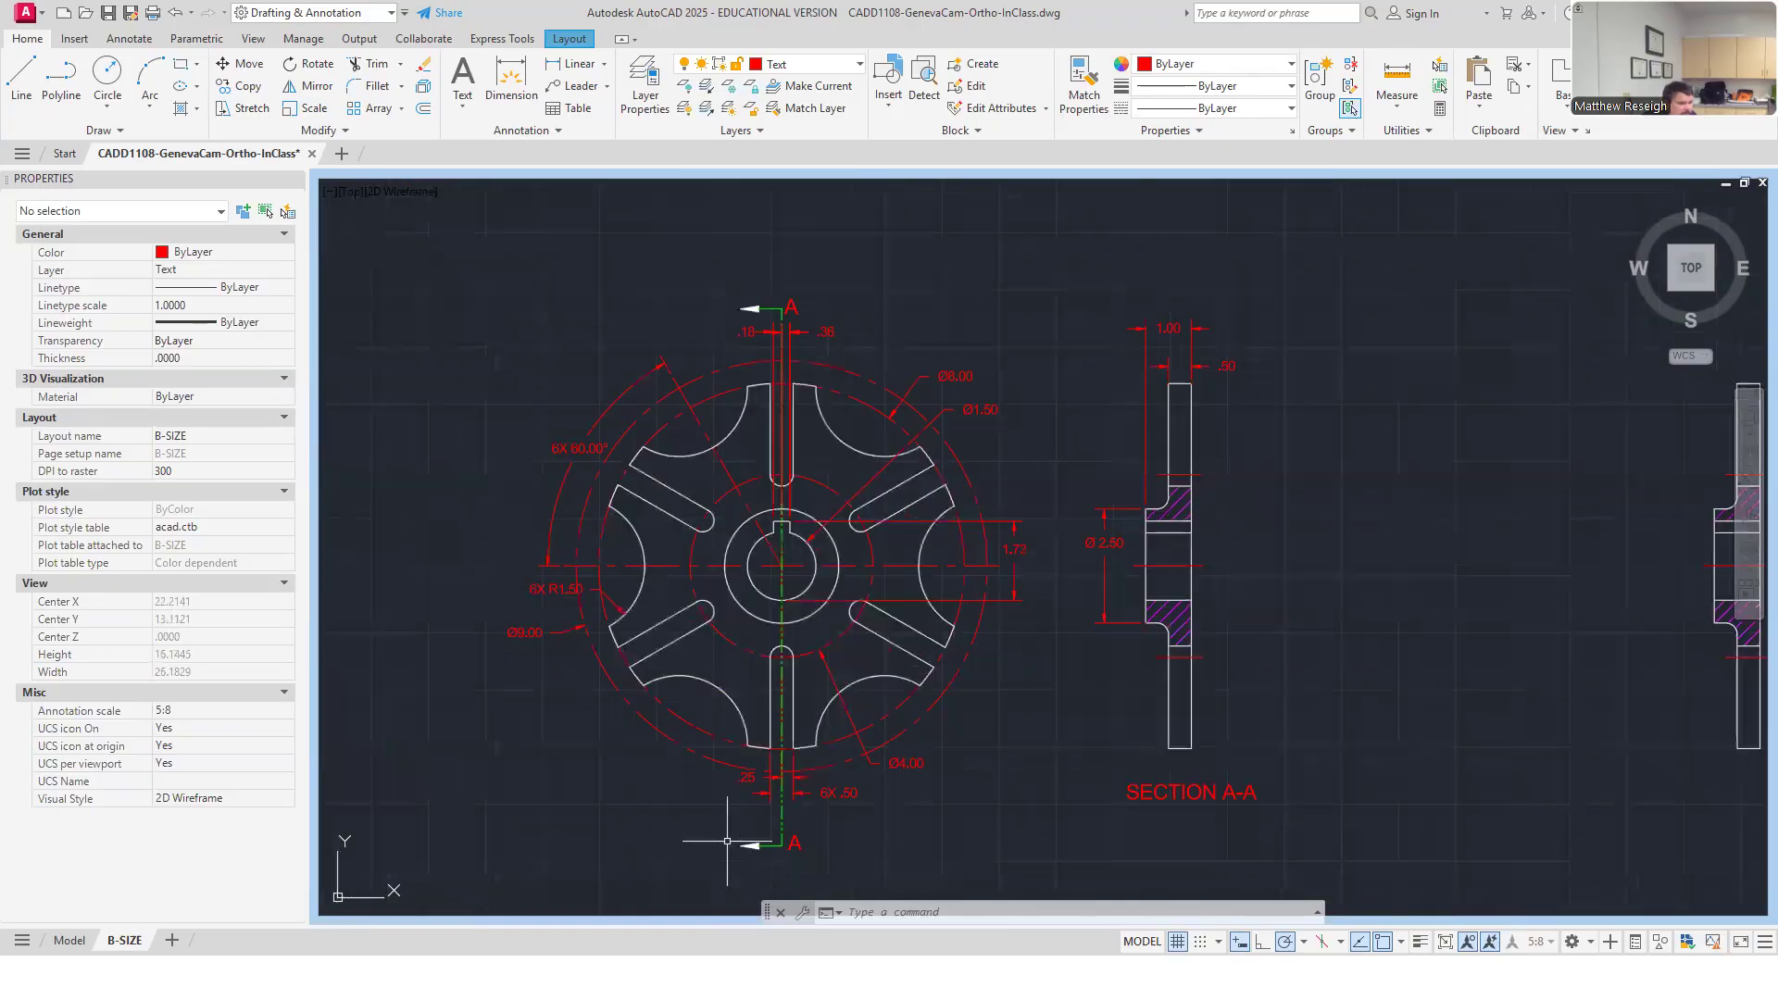
scroll(793, 309, "up", 4)
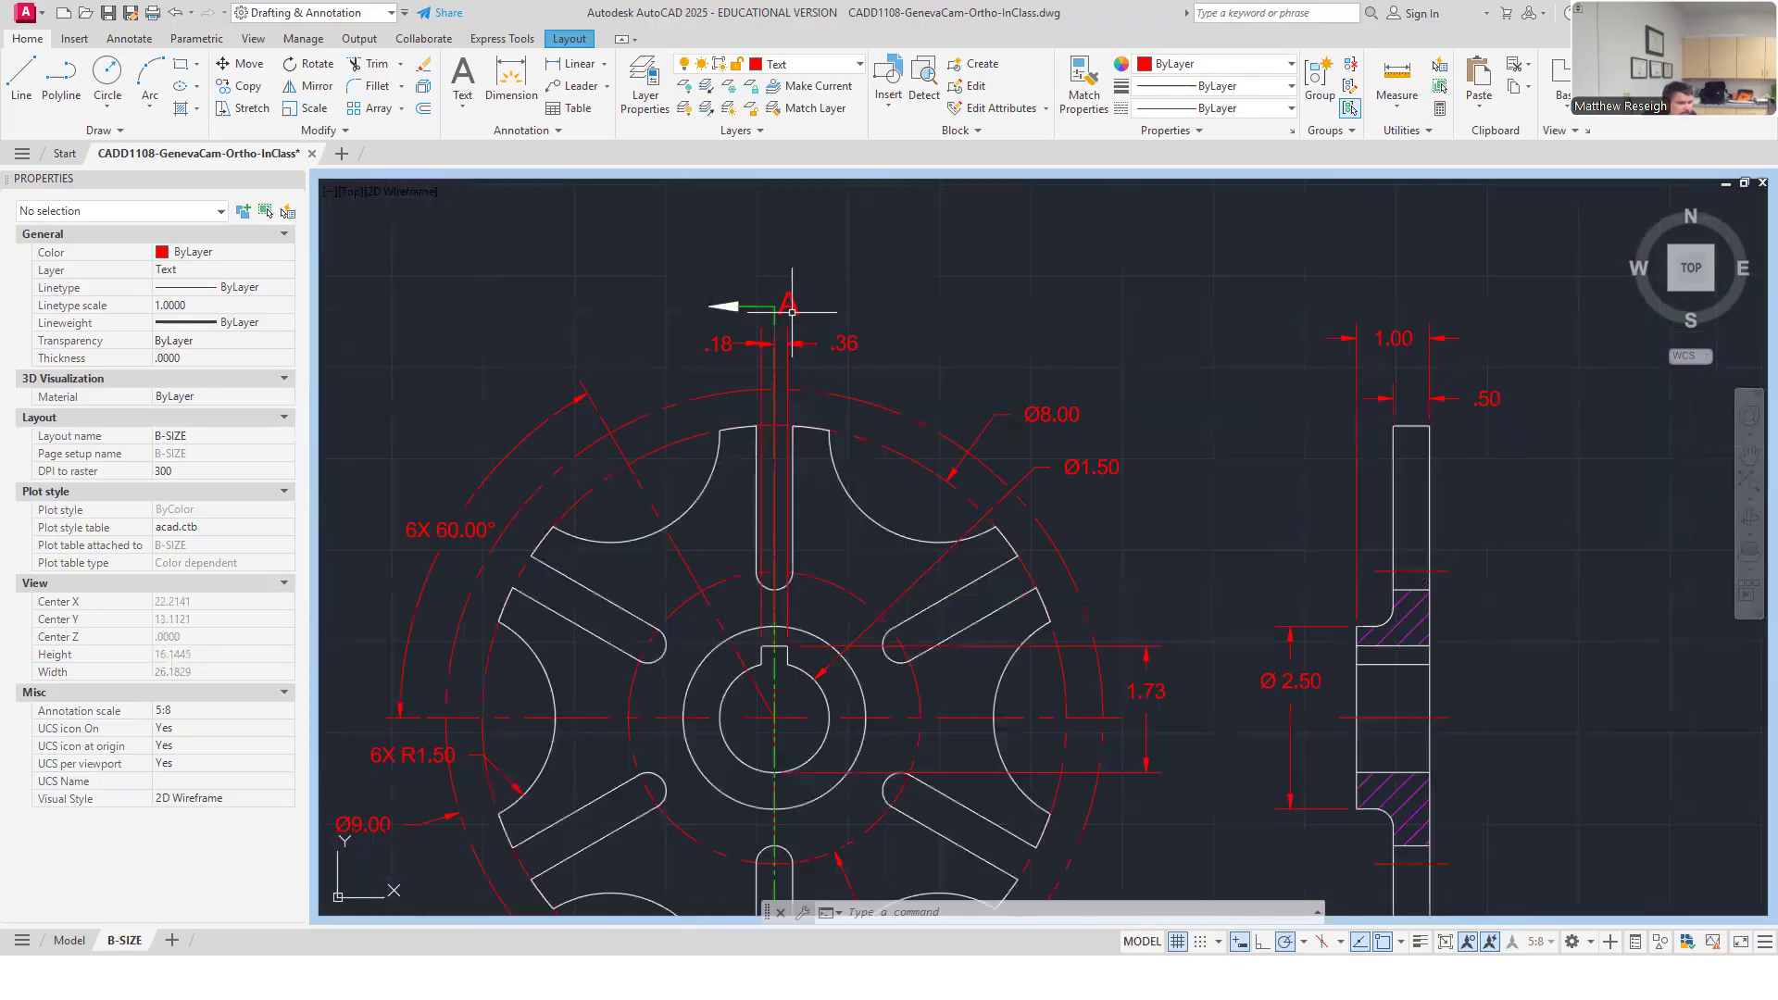
scroll(792, 313, "down", 4)
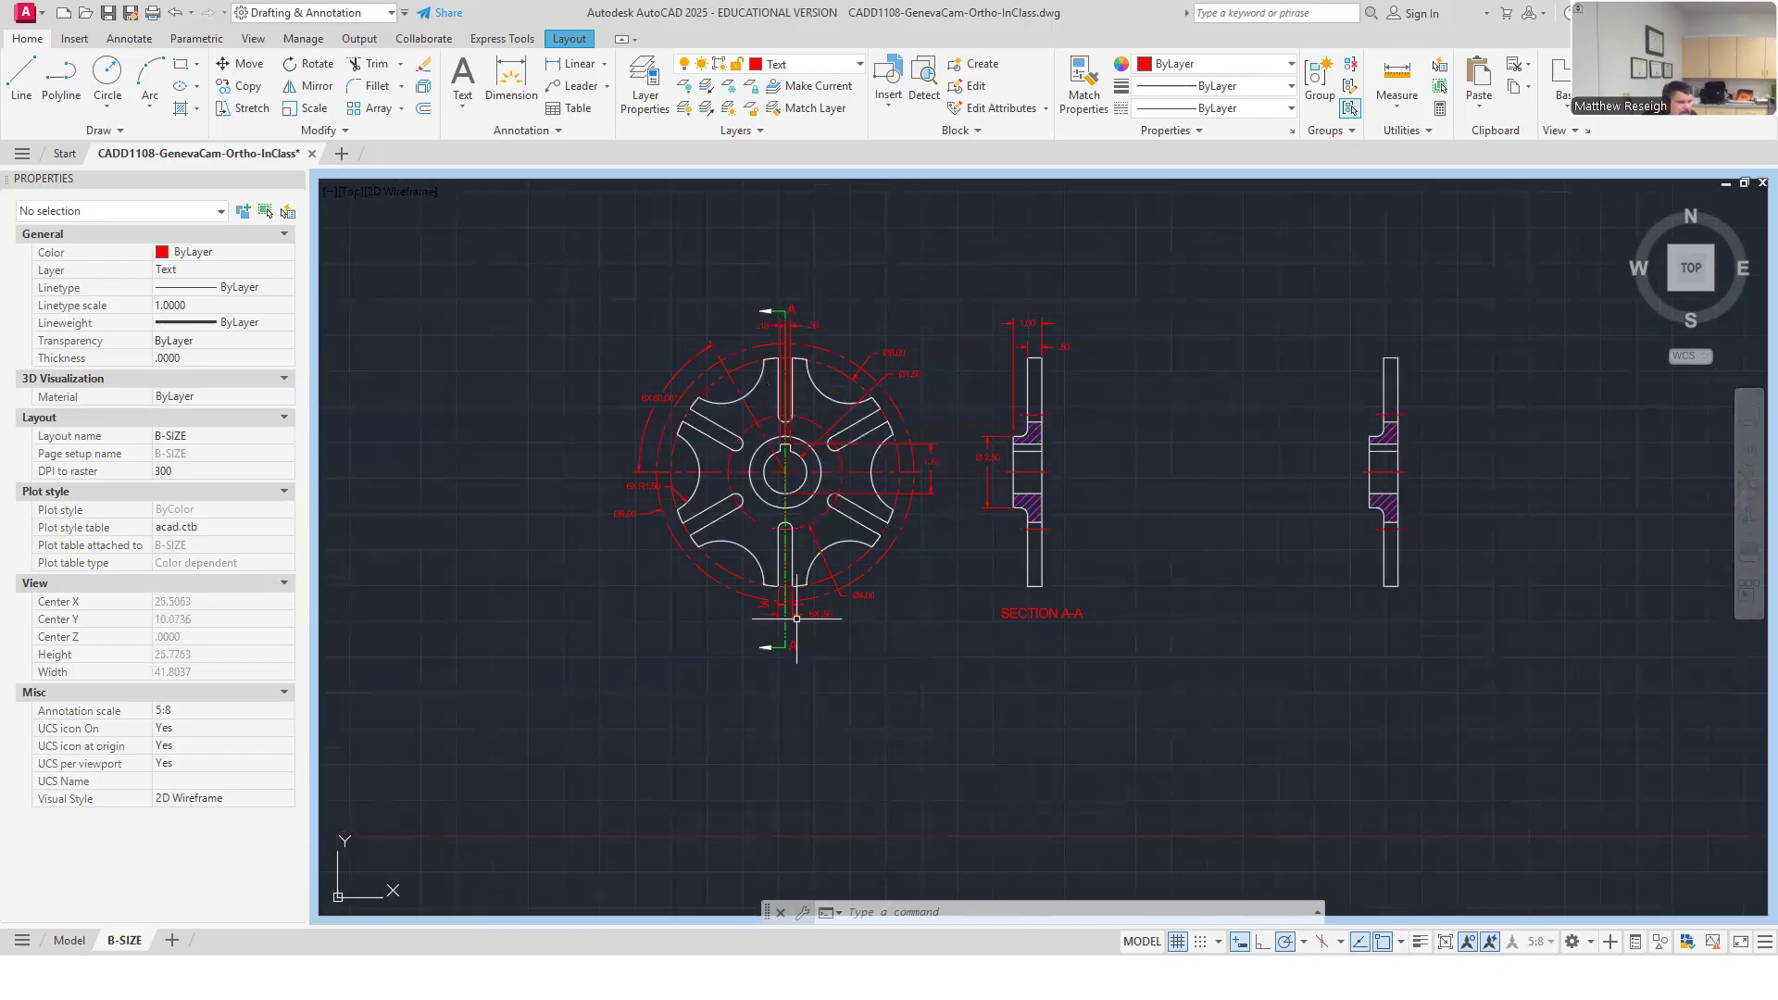
scroll(796, 581, "up", 4)
scroll(769, 649, "down", 3)
scroll(771, 364, "up", 3)
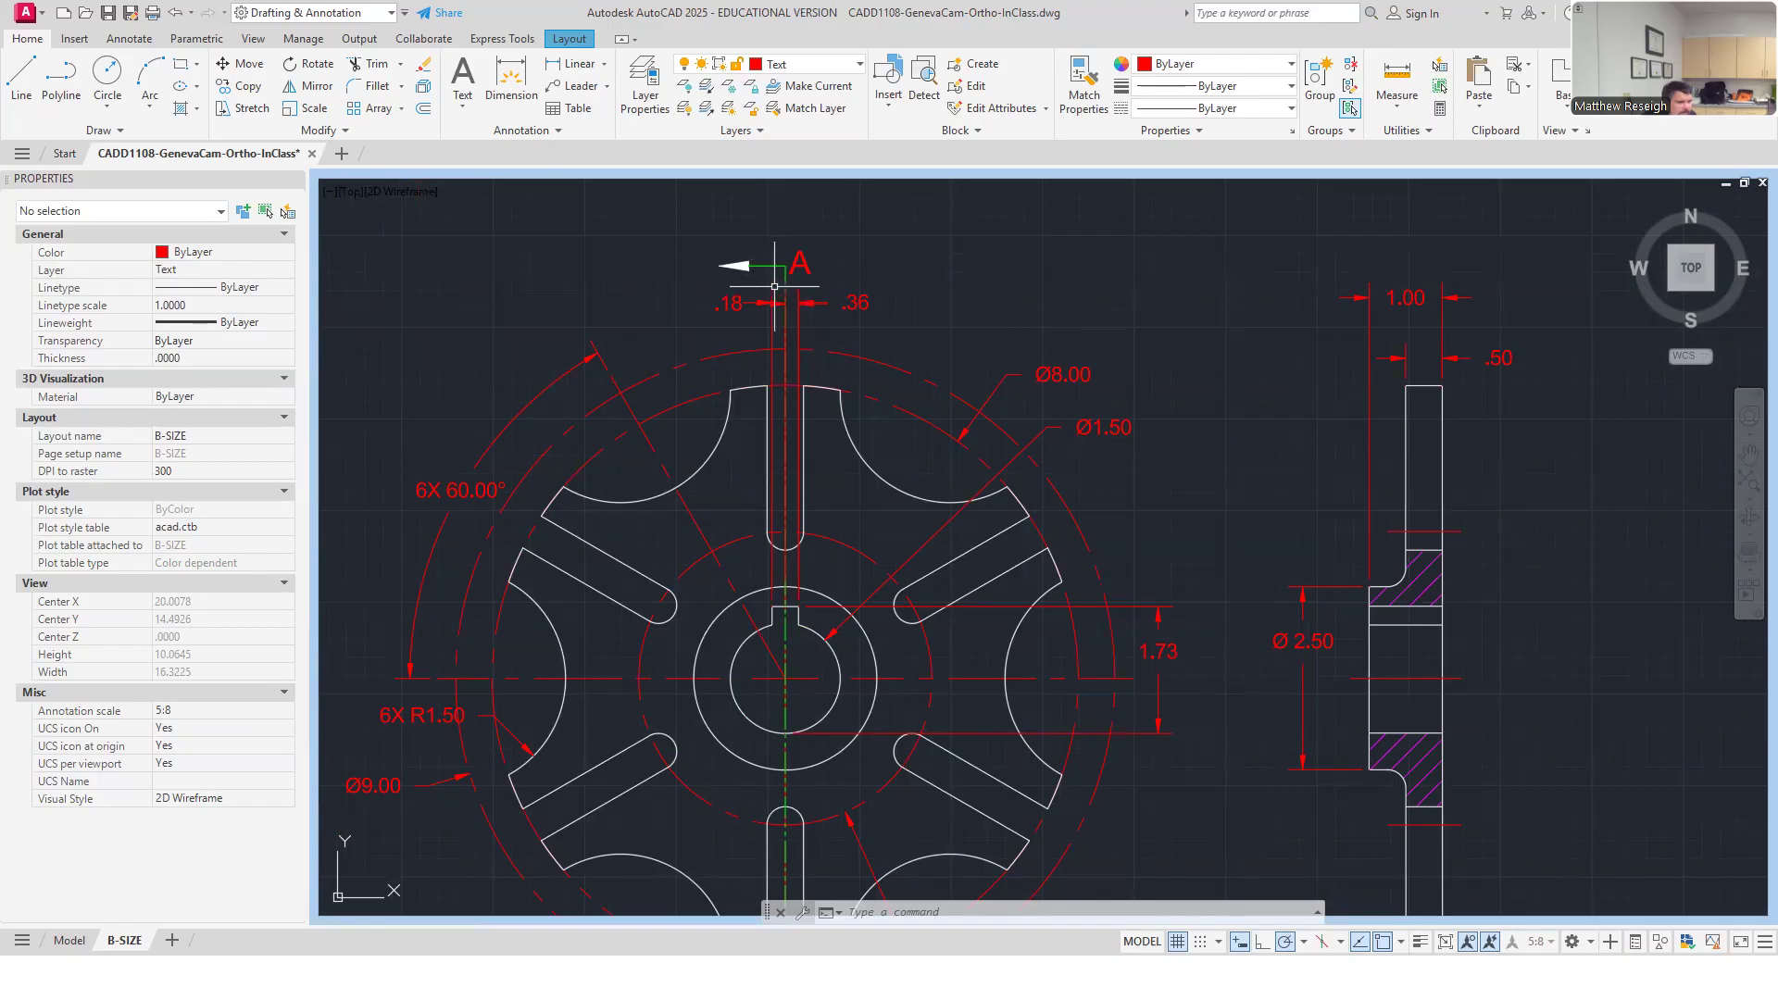
scroll(798, 301, "down", 2)
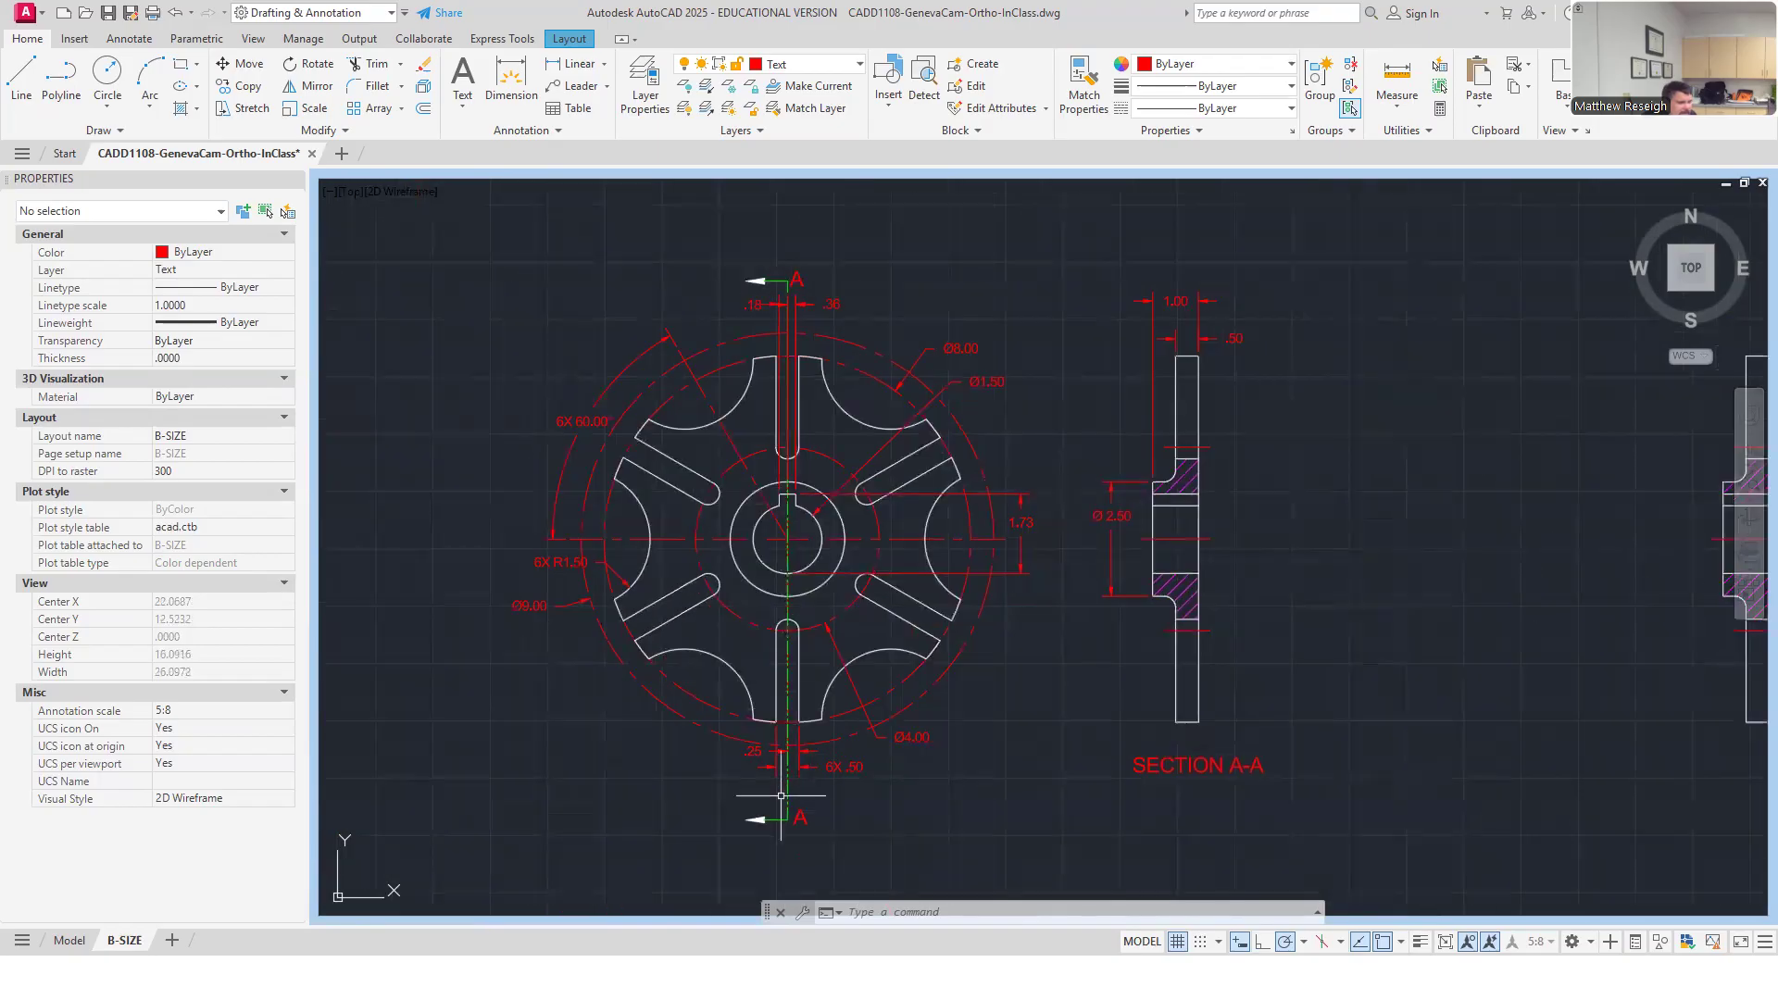
Place the .25 dimension line at the lower slot .375 below the outer Ø9.00 circle.
scroll(798, 847, "up", 2)
scroll(746, 756, "up", 4)
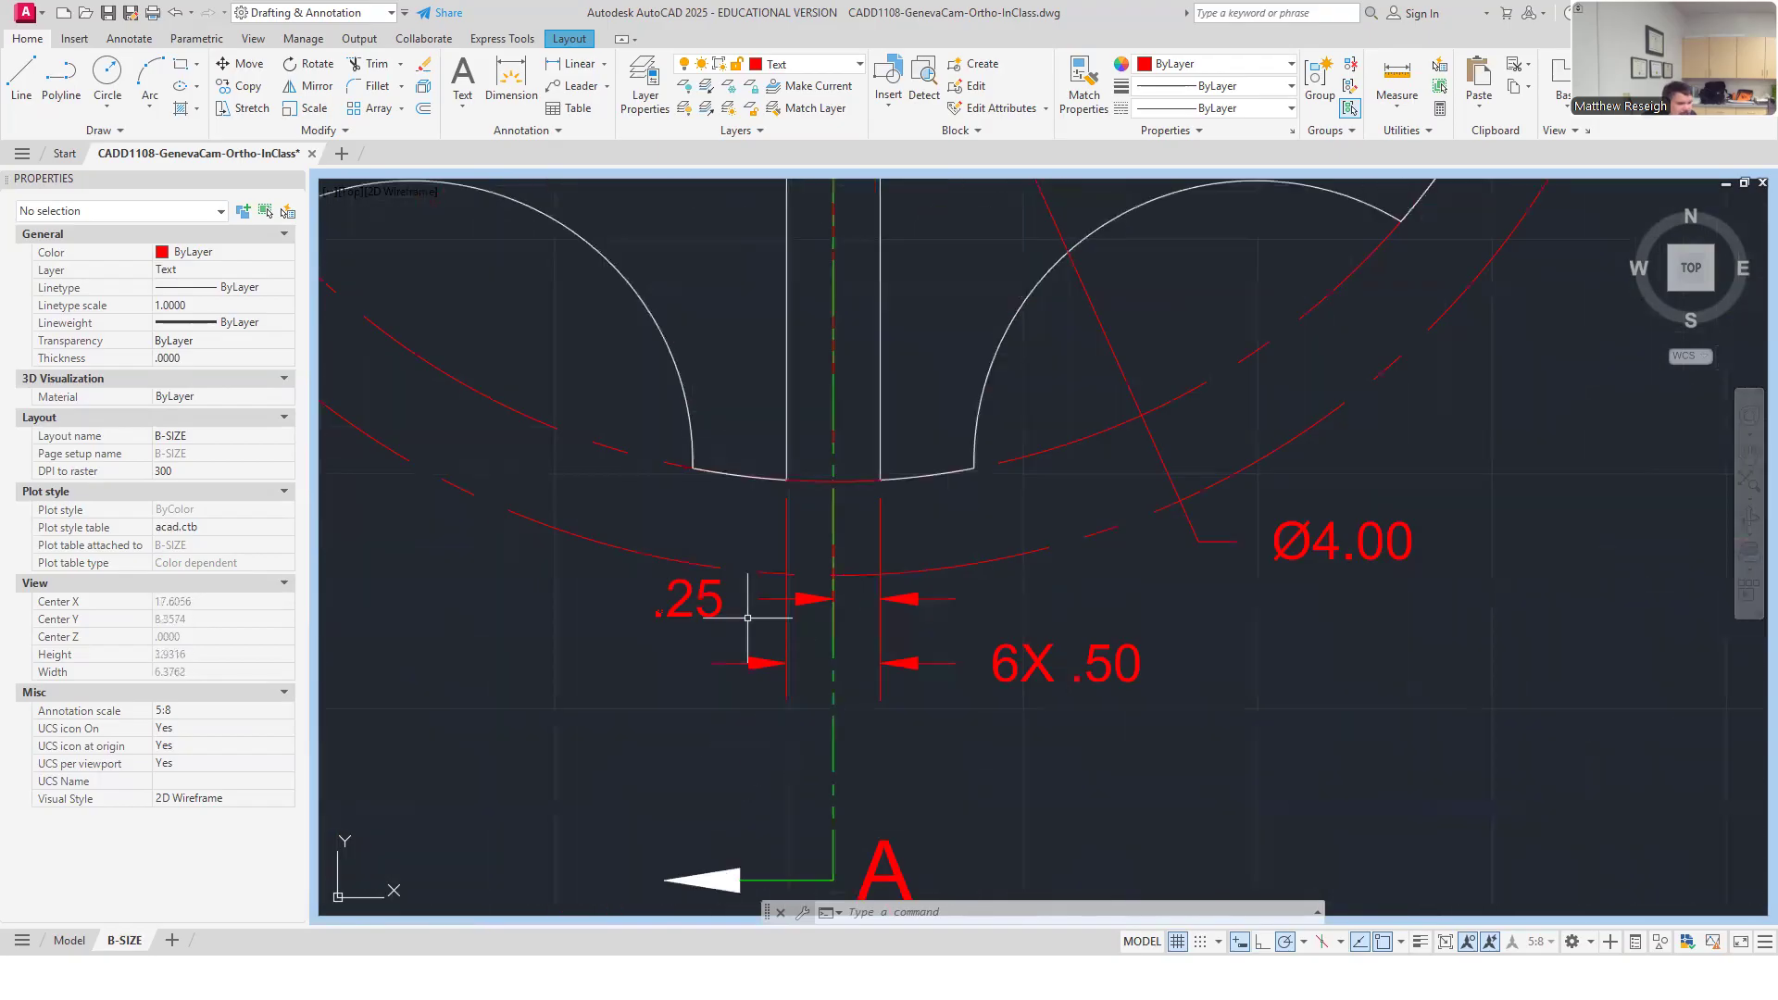
left_click(804, 602)
left_click(834, 598)
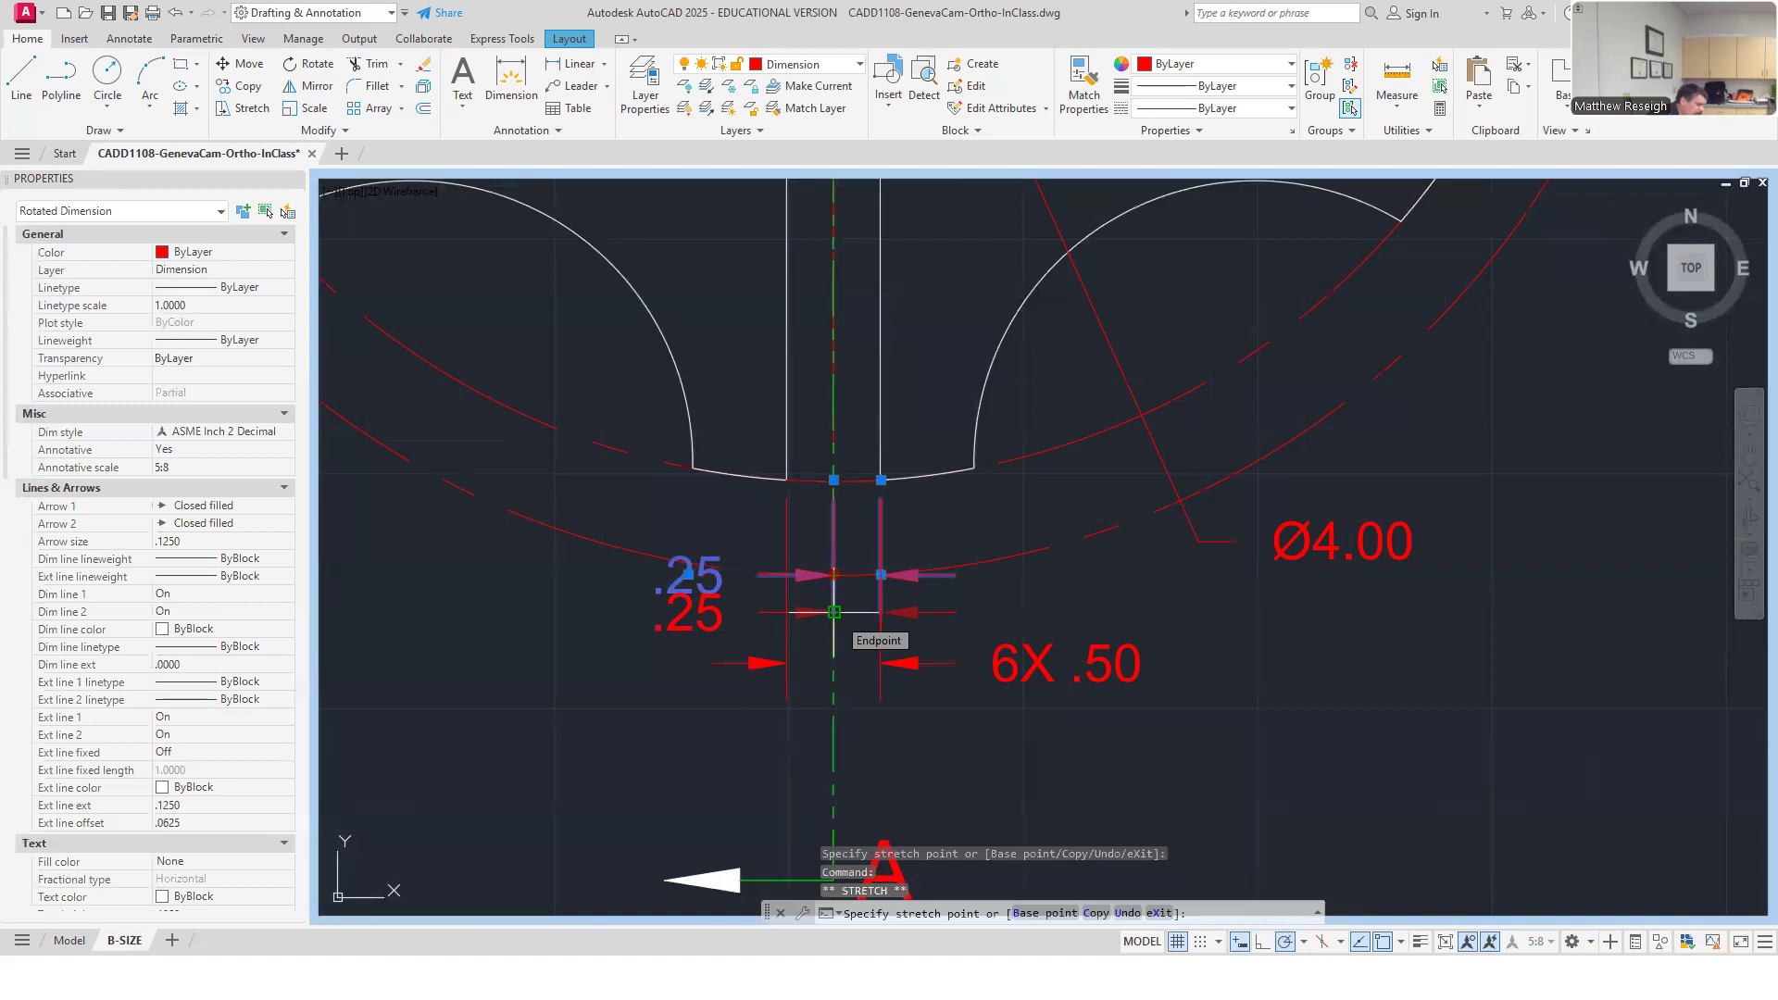
type(".375")
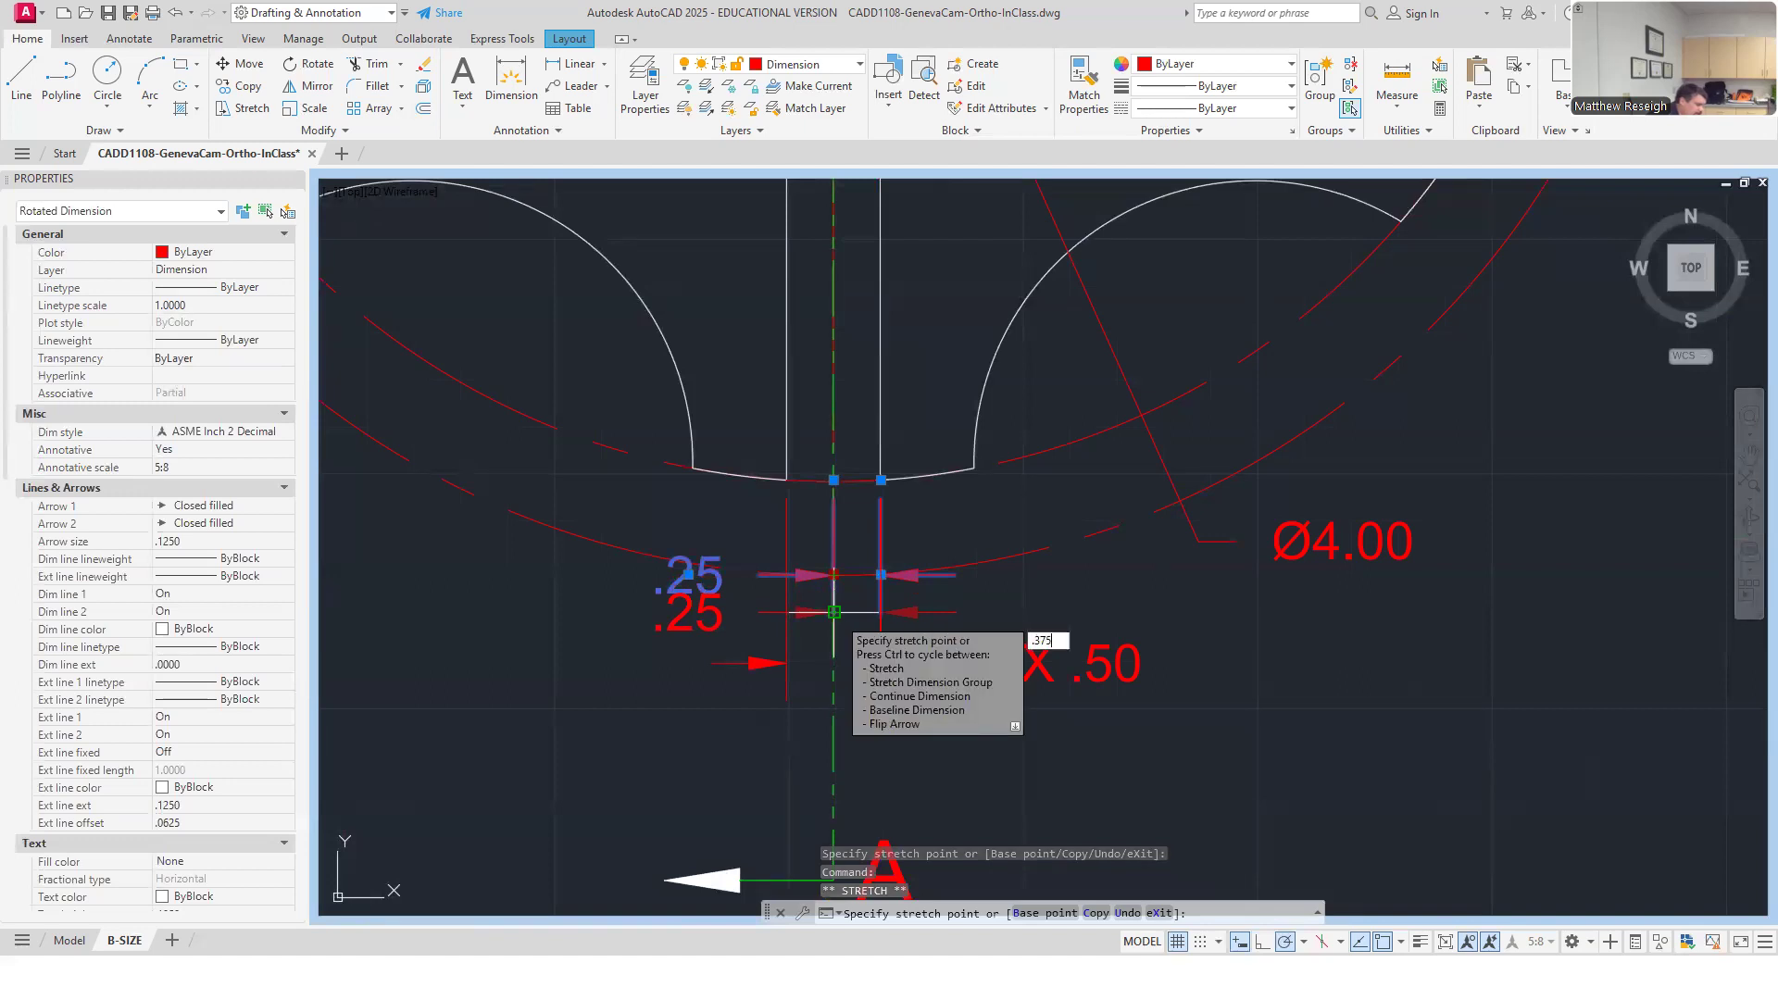
key("Return")
key("Escape")
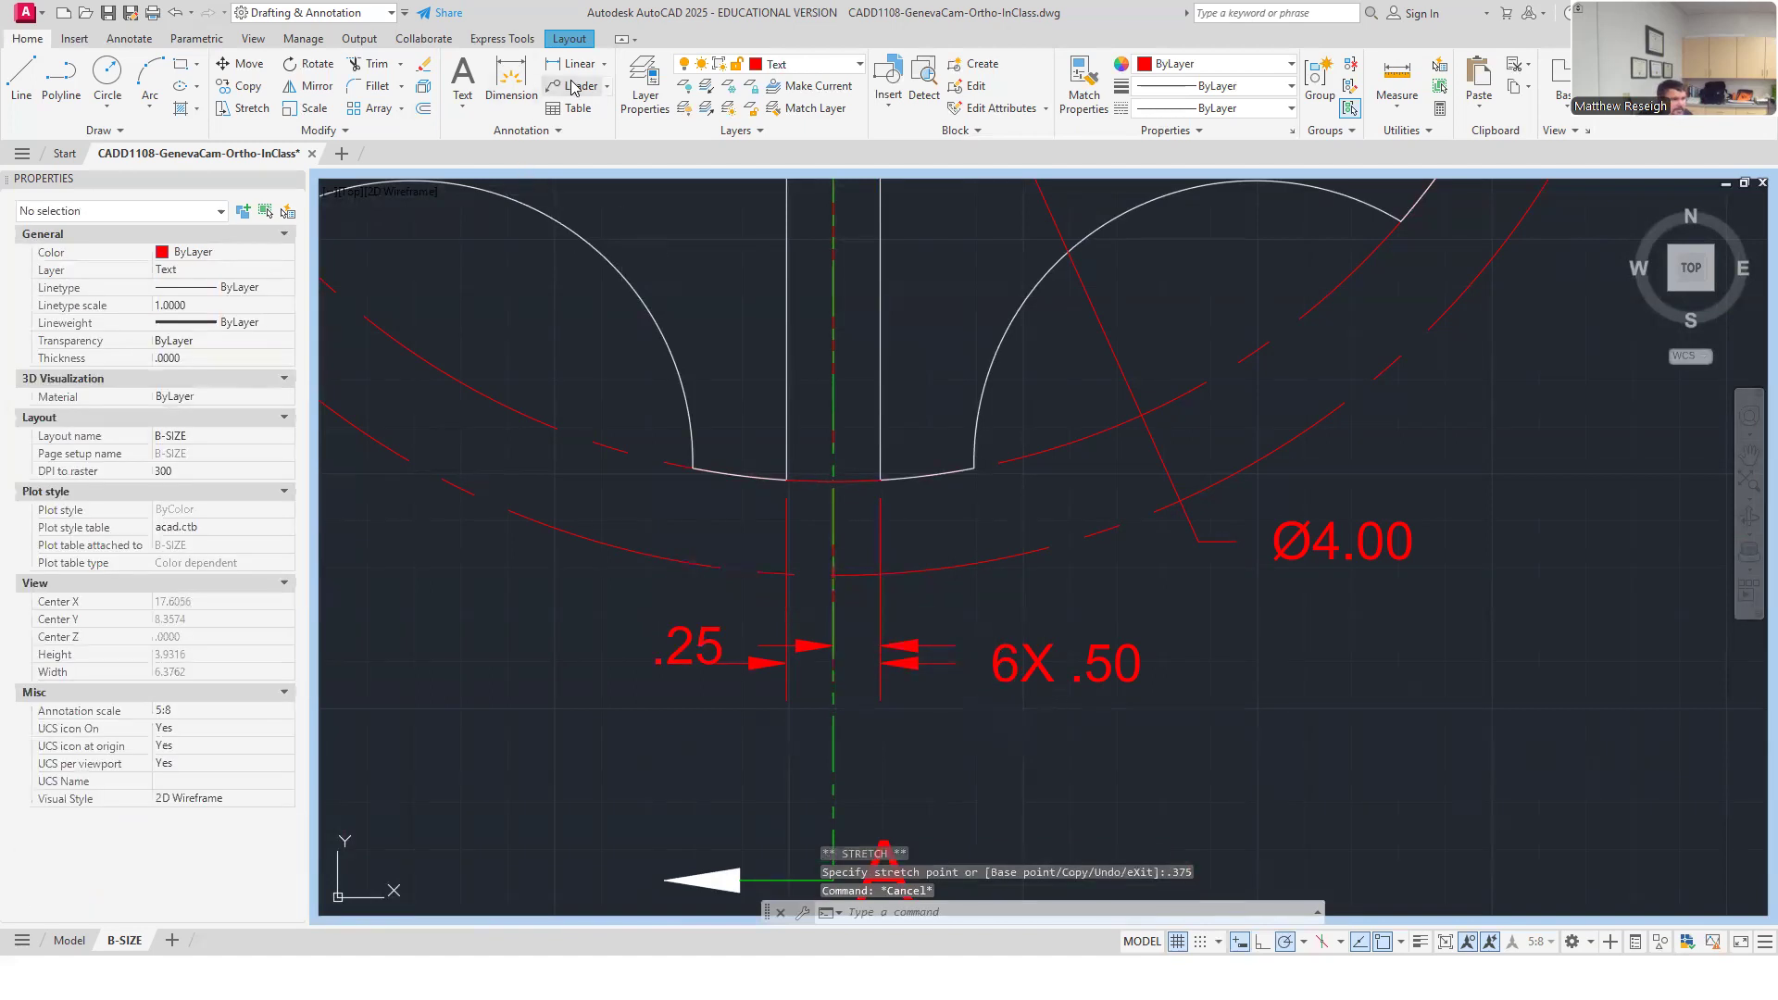
Space the 6X .50 dimension .25 from the .25 dimension with Adjust Space.
left_click(129, 39)
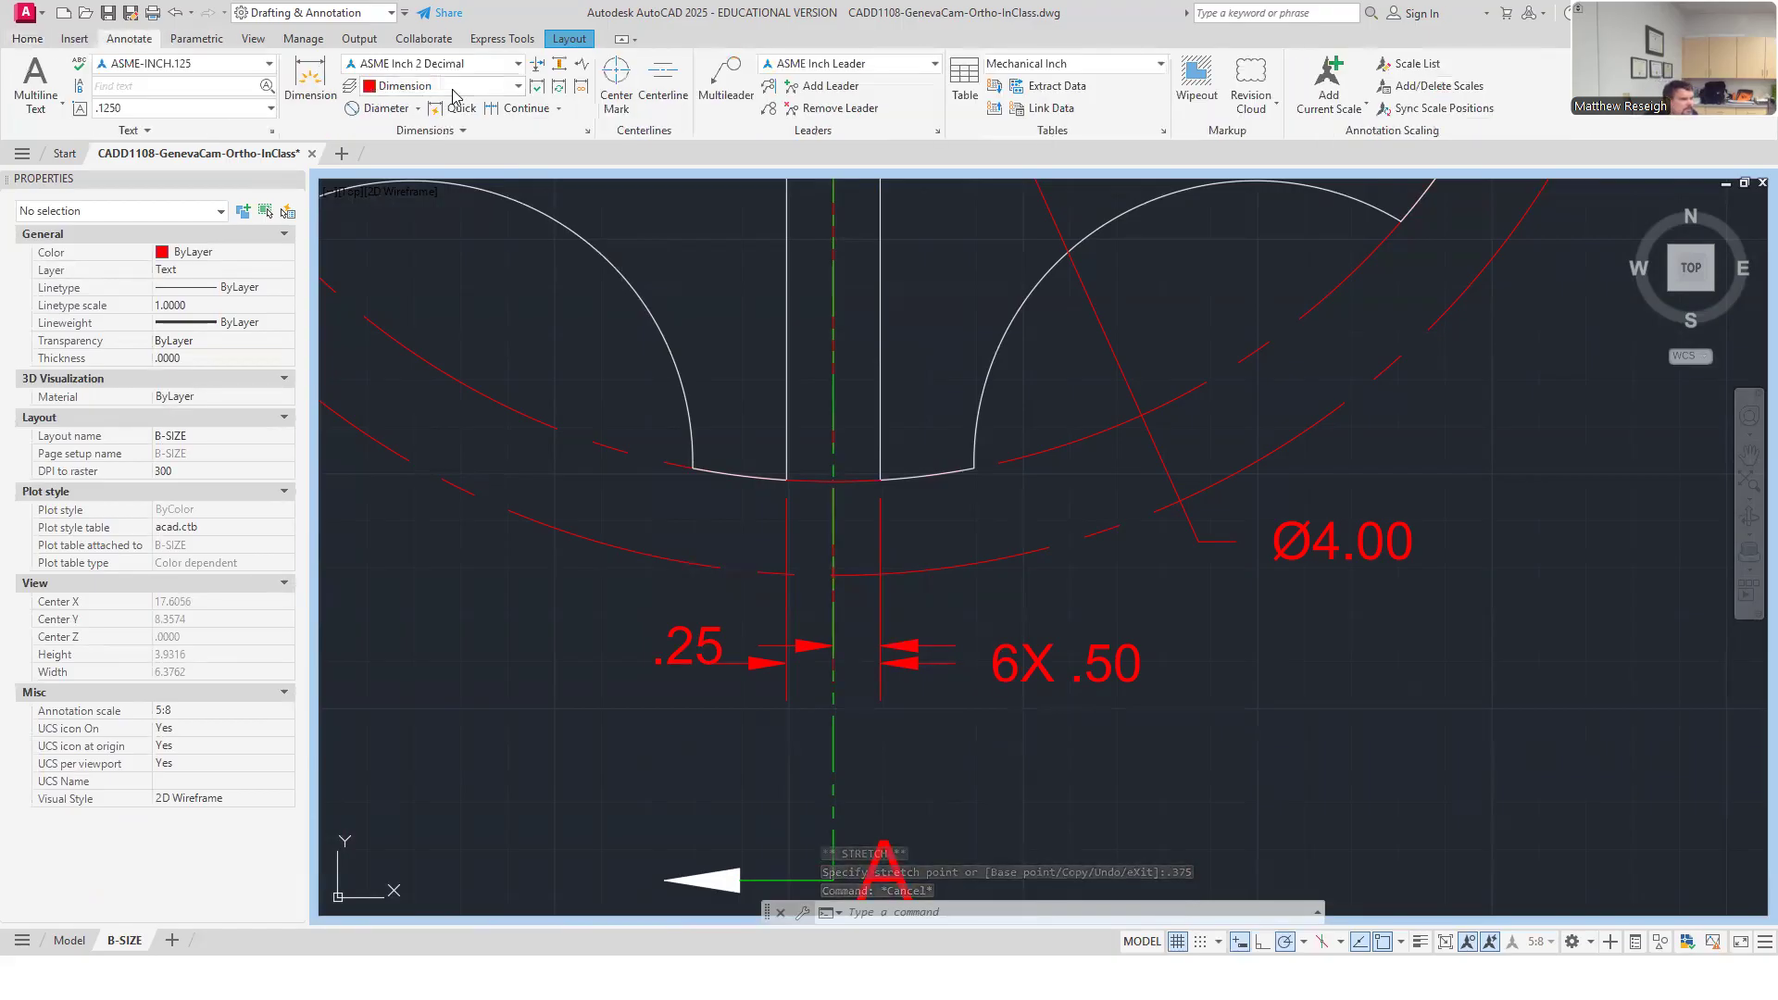
left_click(559, 63)
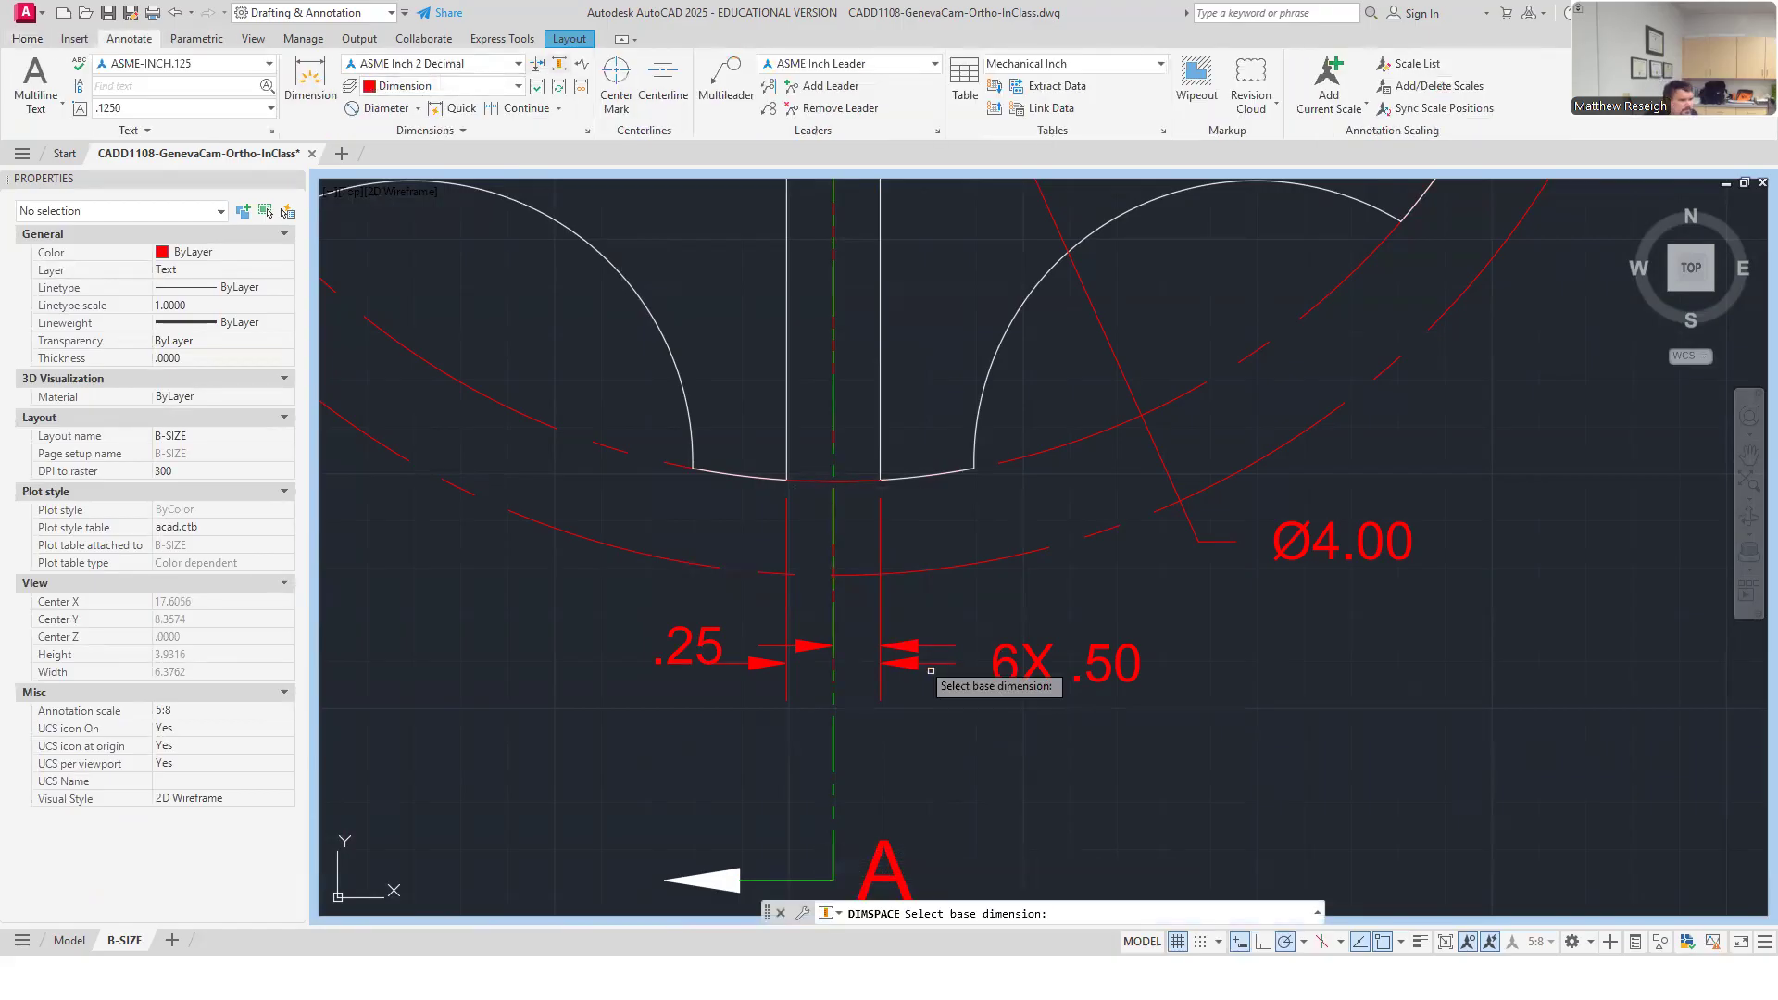
left_click(731, 646)
left_click(1011, 659)
key("Return")
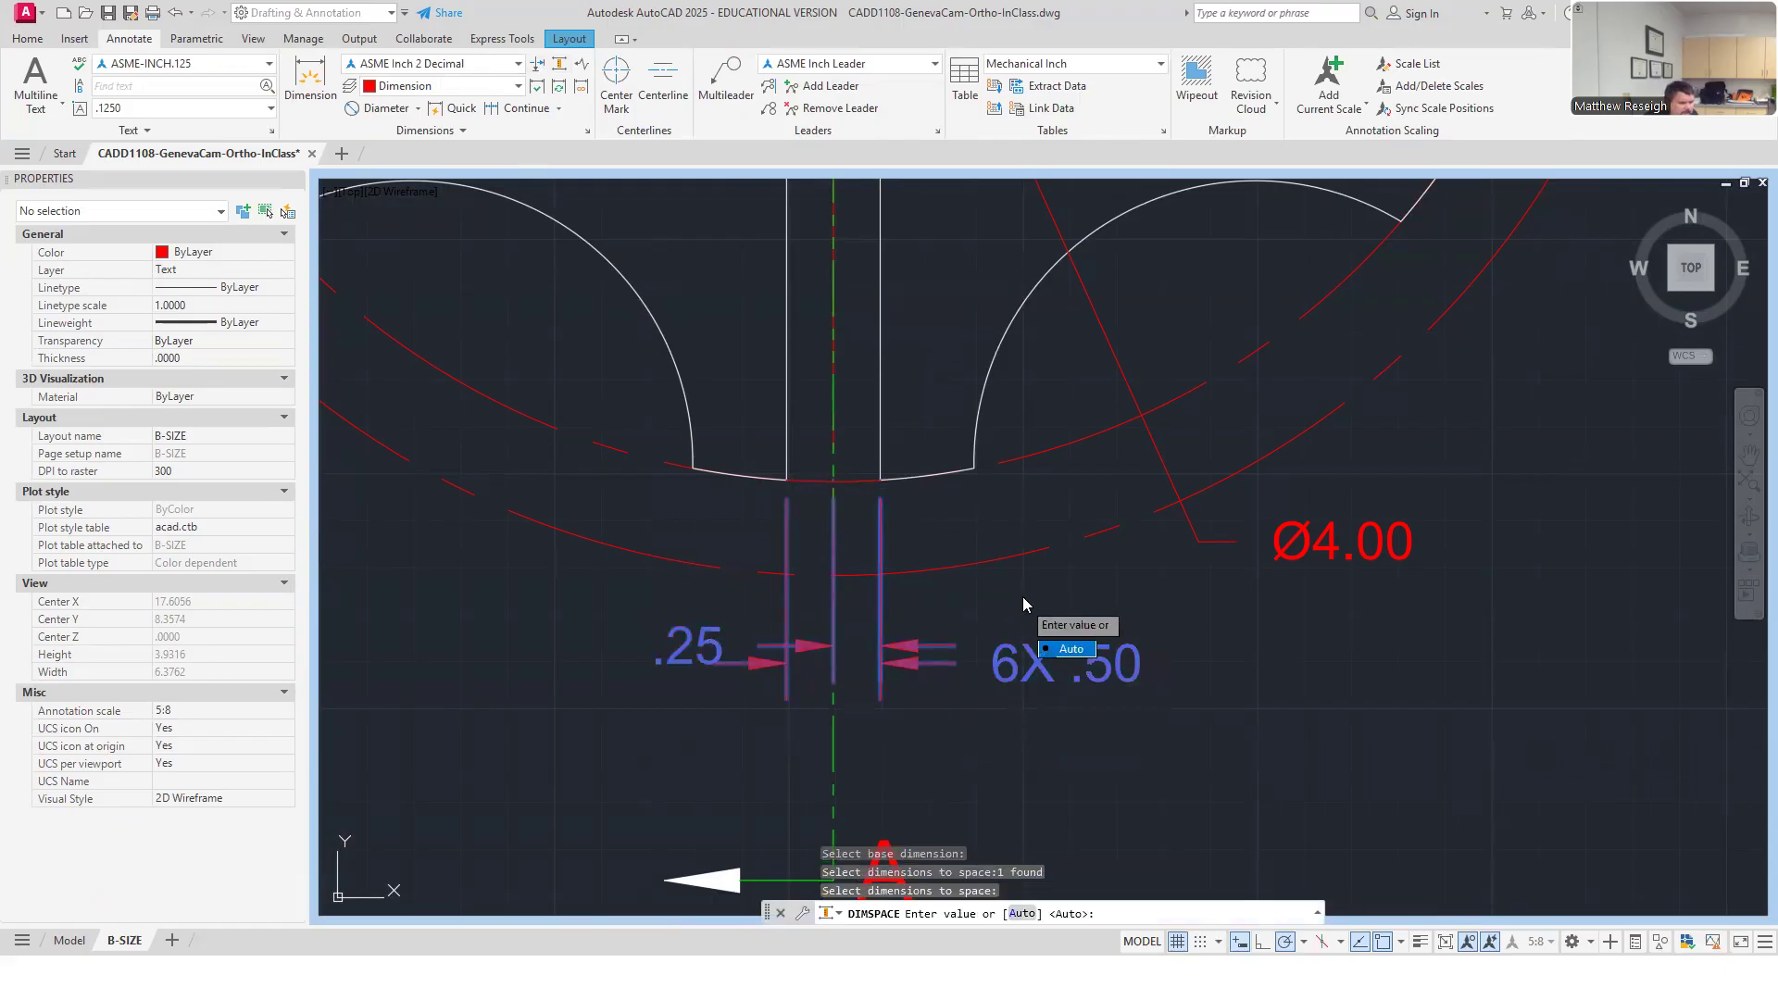
type(".25")
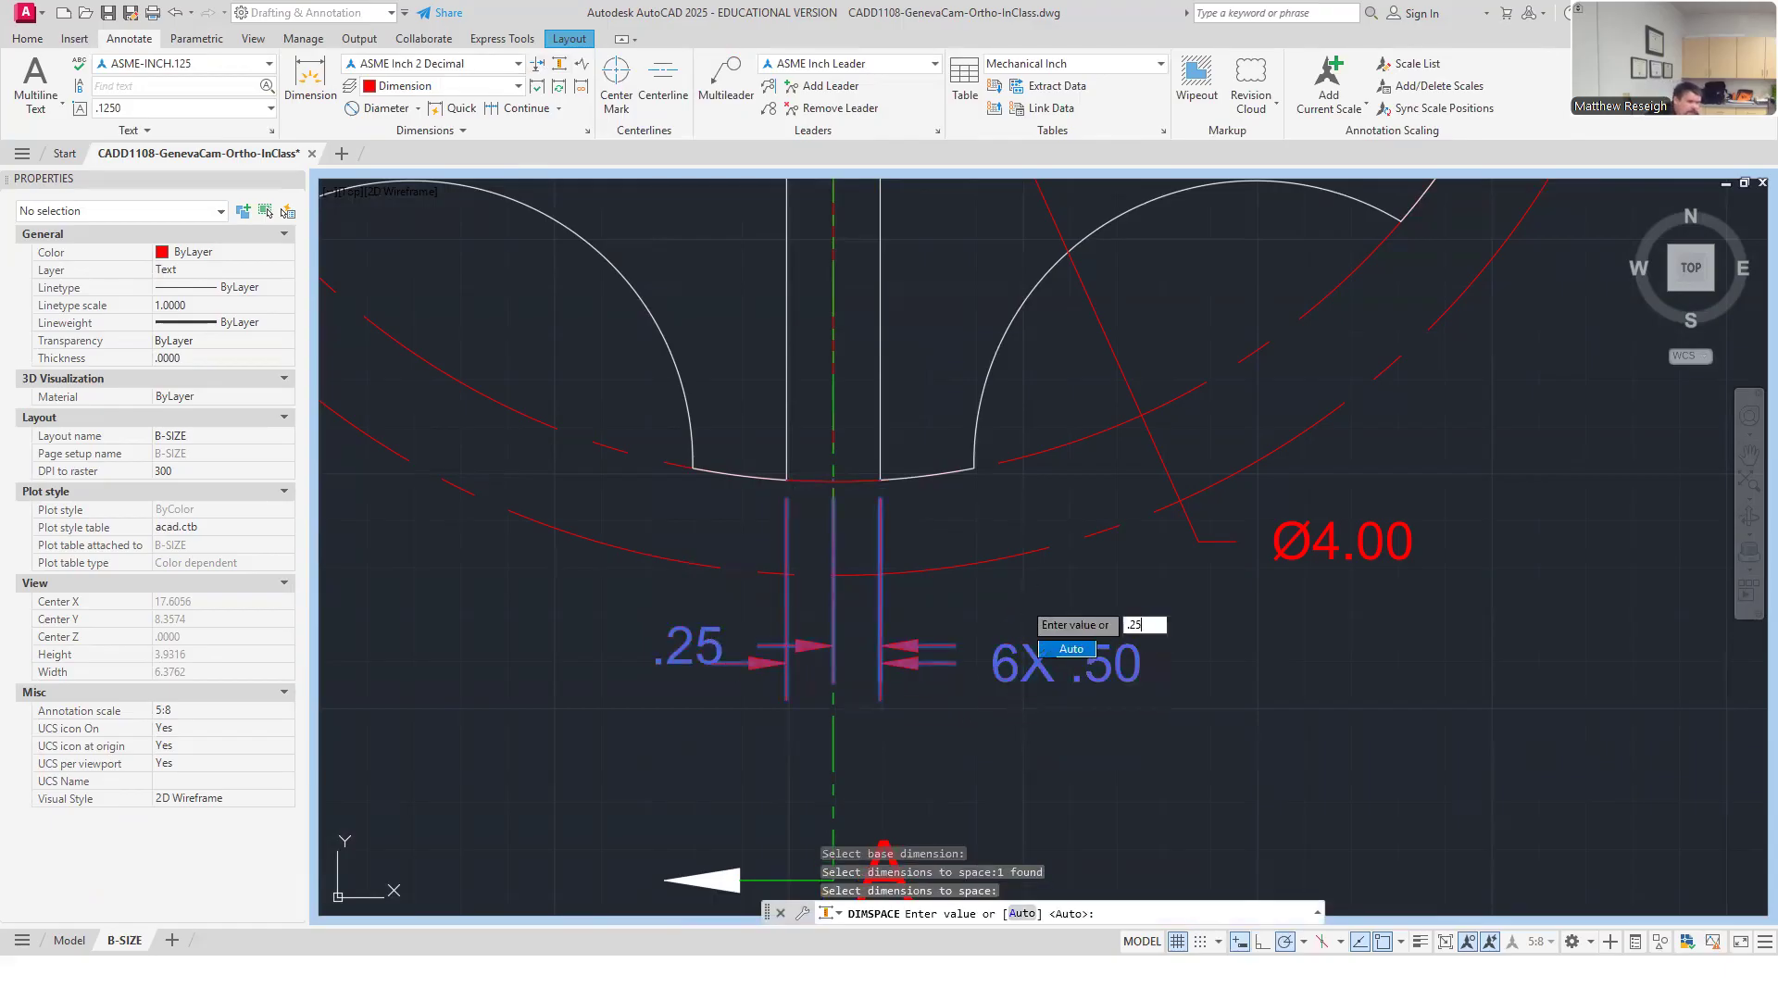
key("Return")
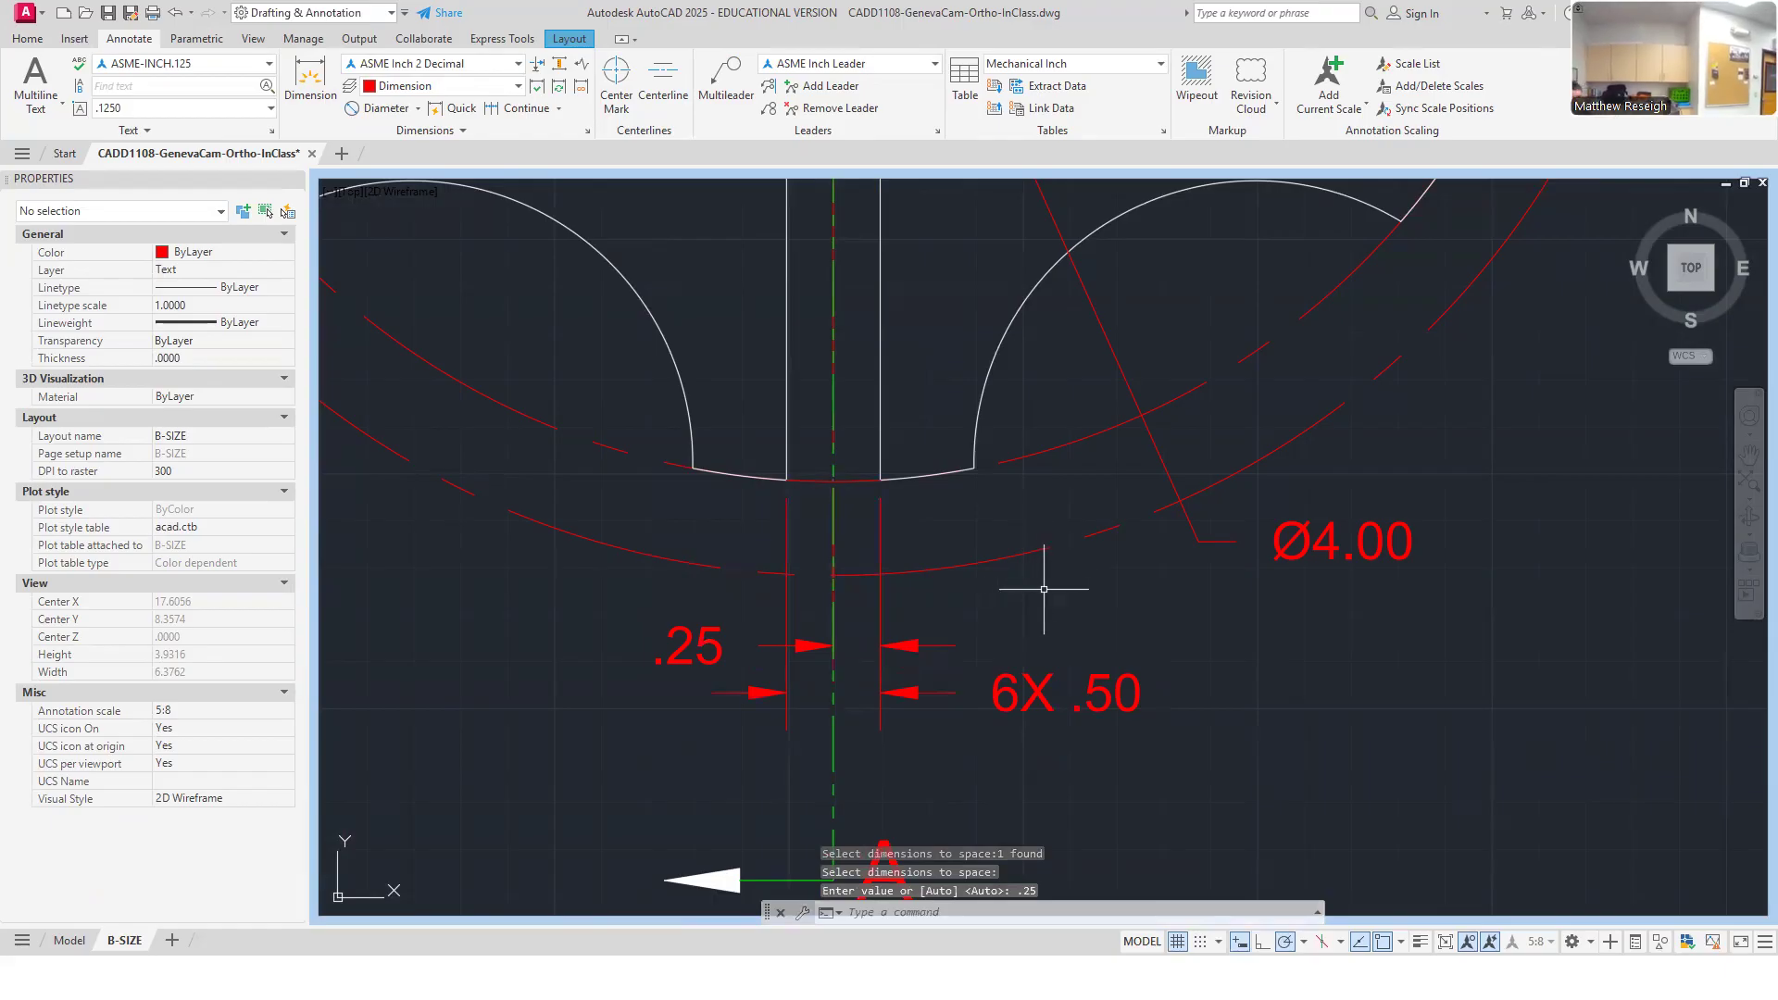
key("Escape")
Stretch the cutting-plane line's lower horizontal segment straight up to just below the 6X .50 dimension.
scroll(1038, 583, "down", 2)
scroll(1046, 639, "down", 2)
scroll(964, 635, "up", 4)
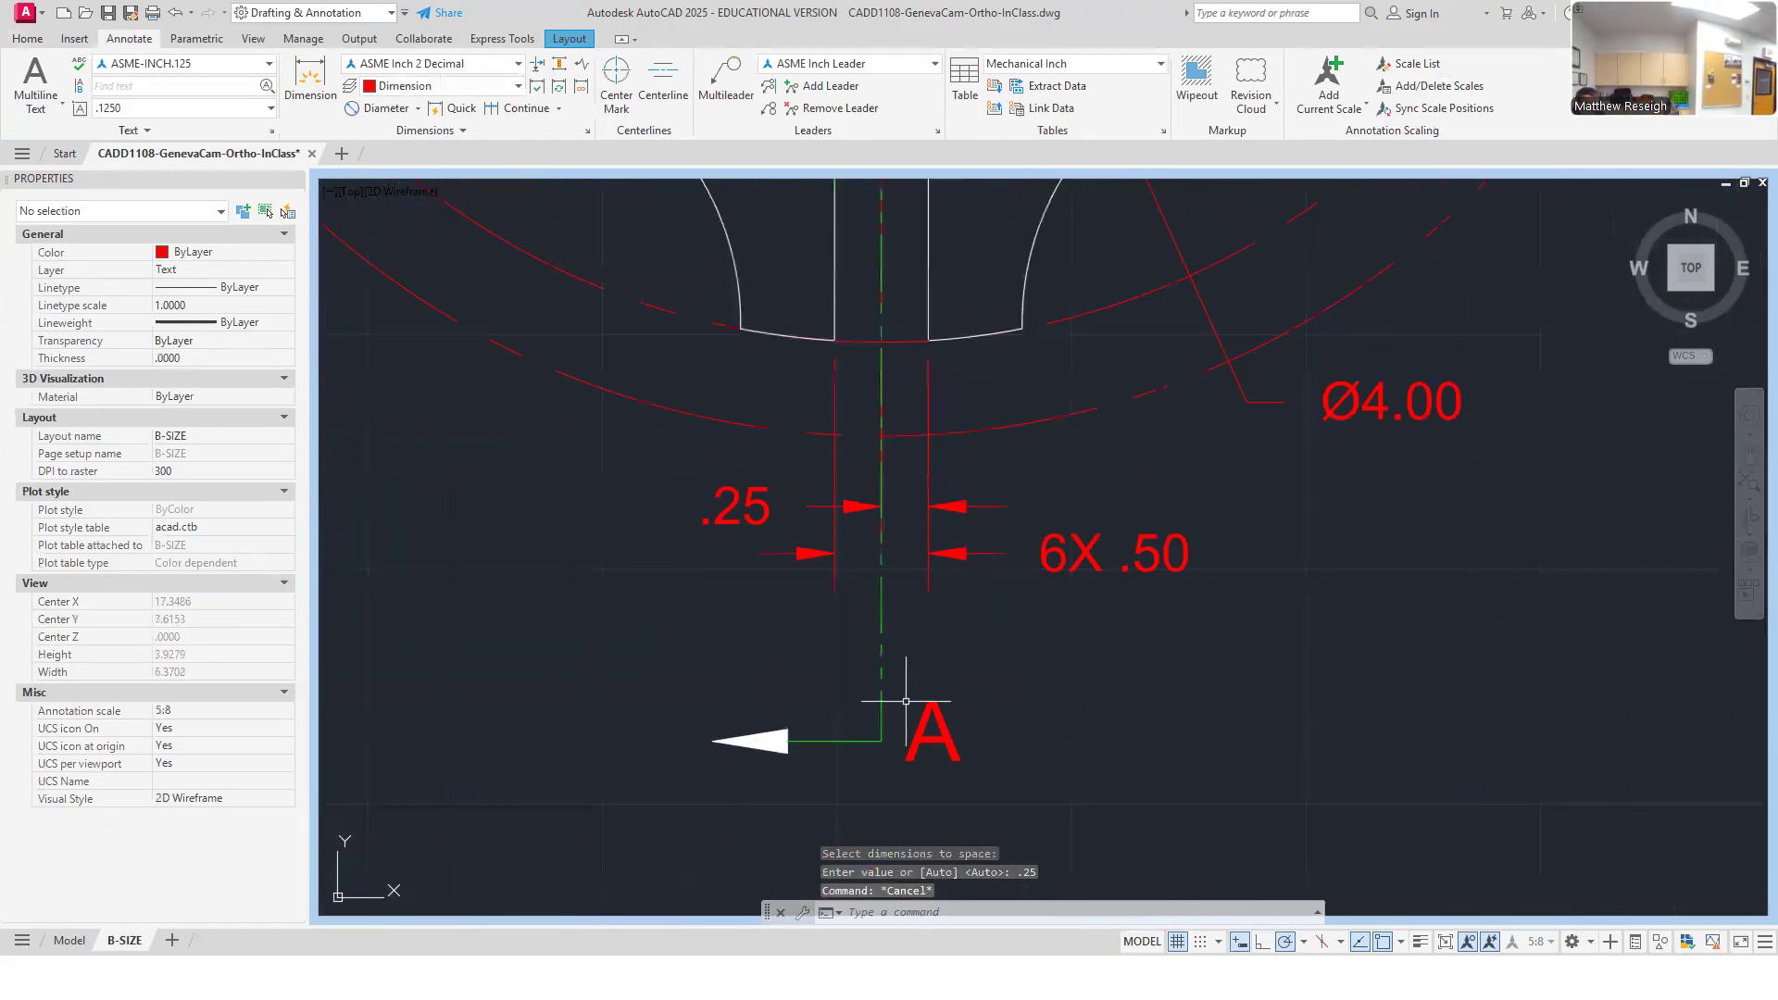
left_click(863, 741)
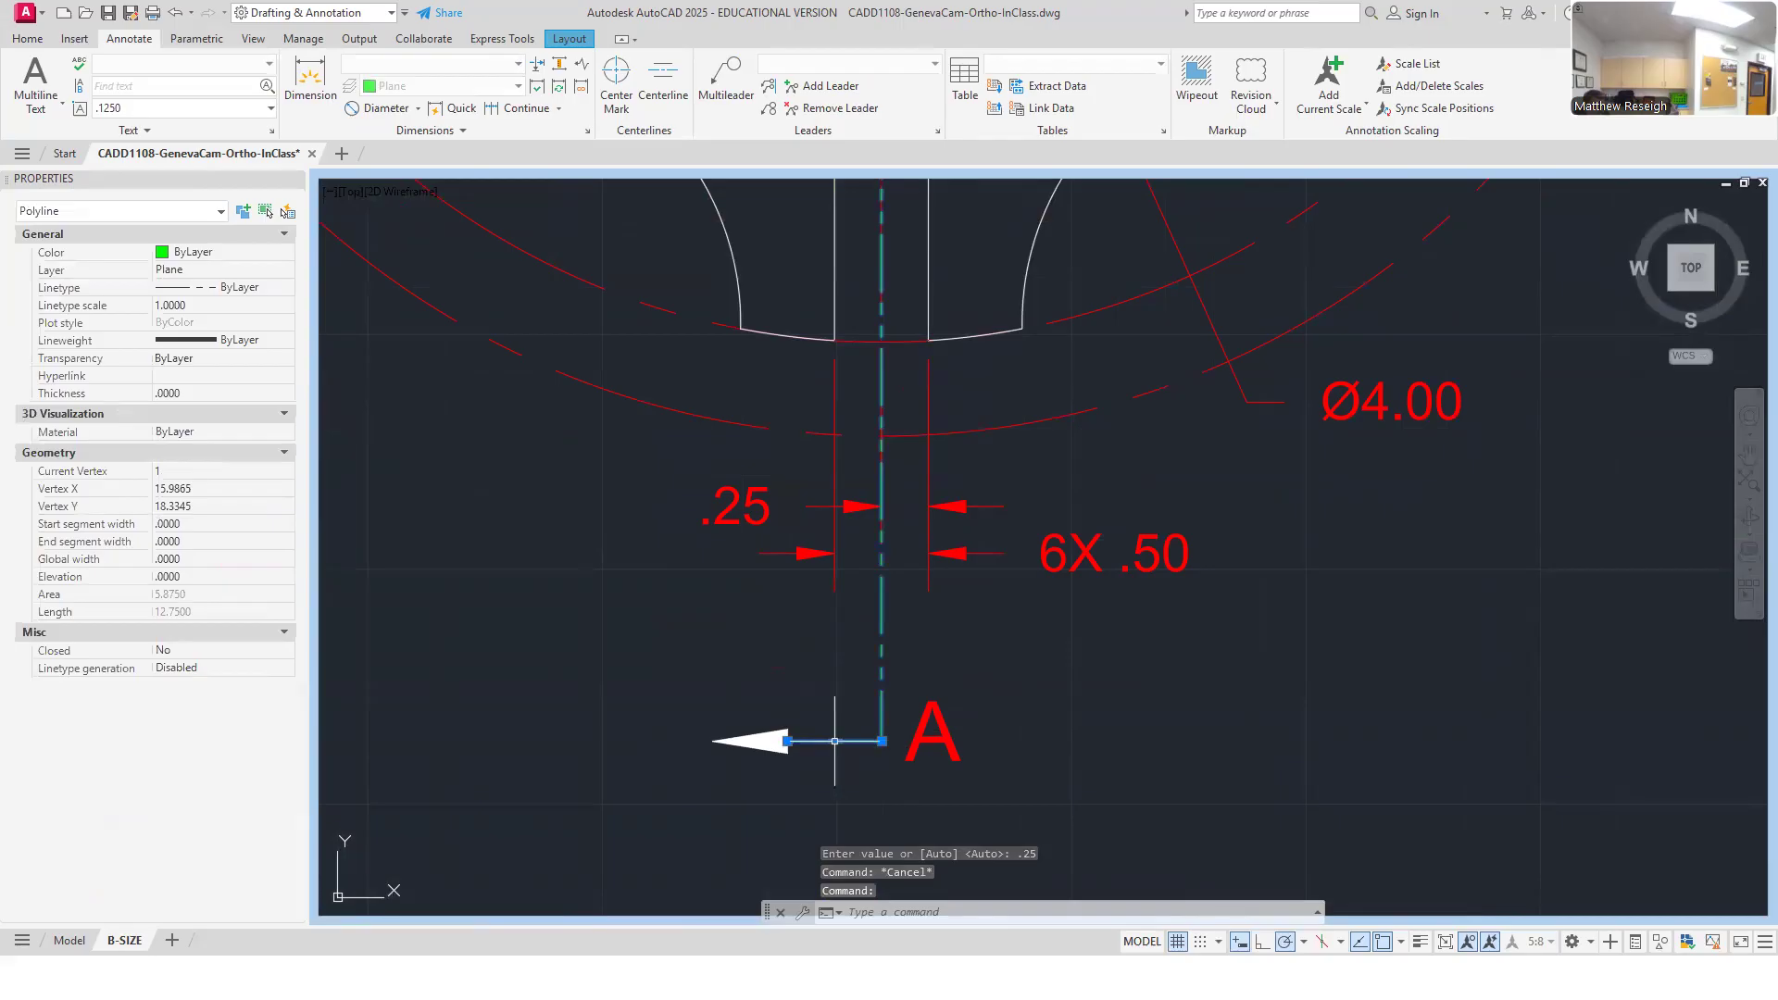
left_click(834, 740)
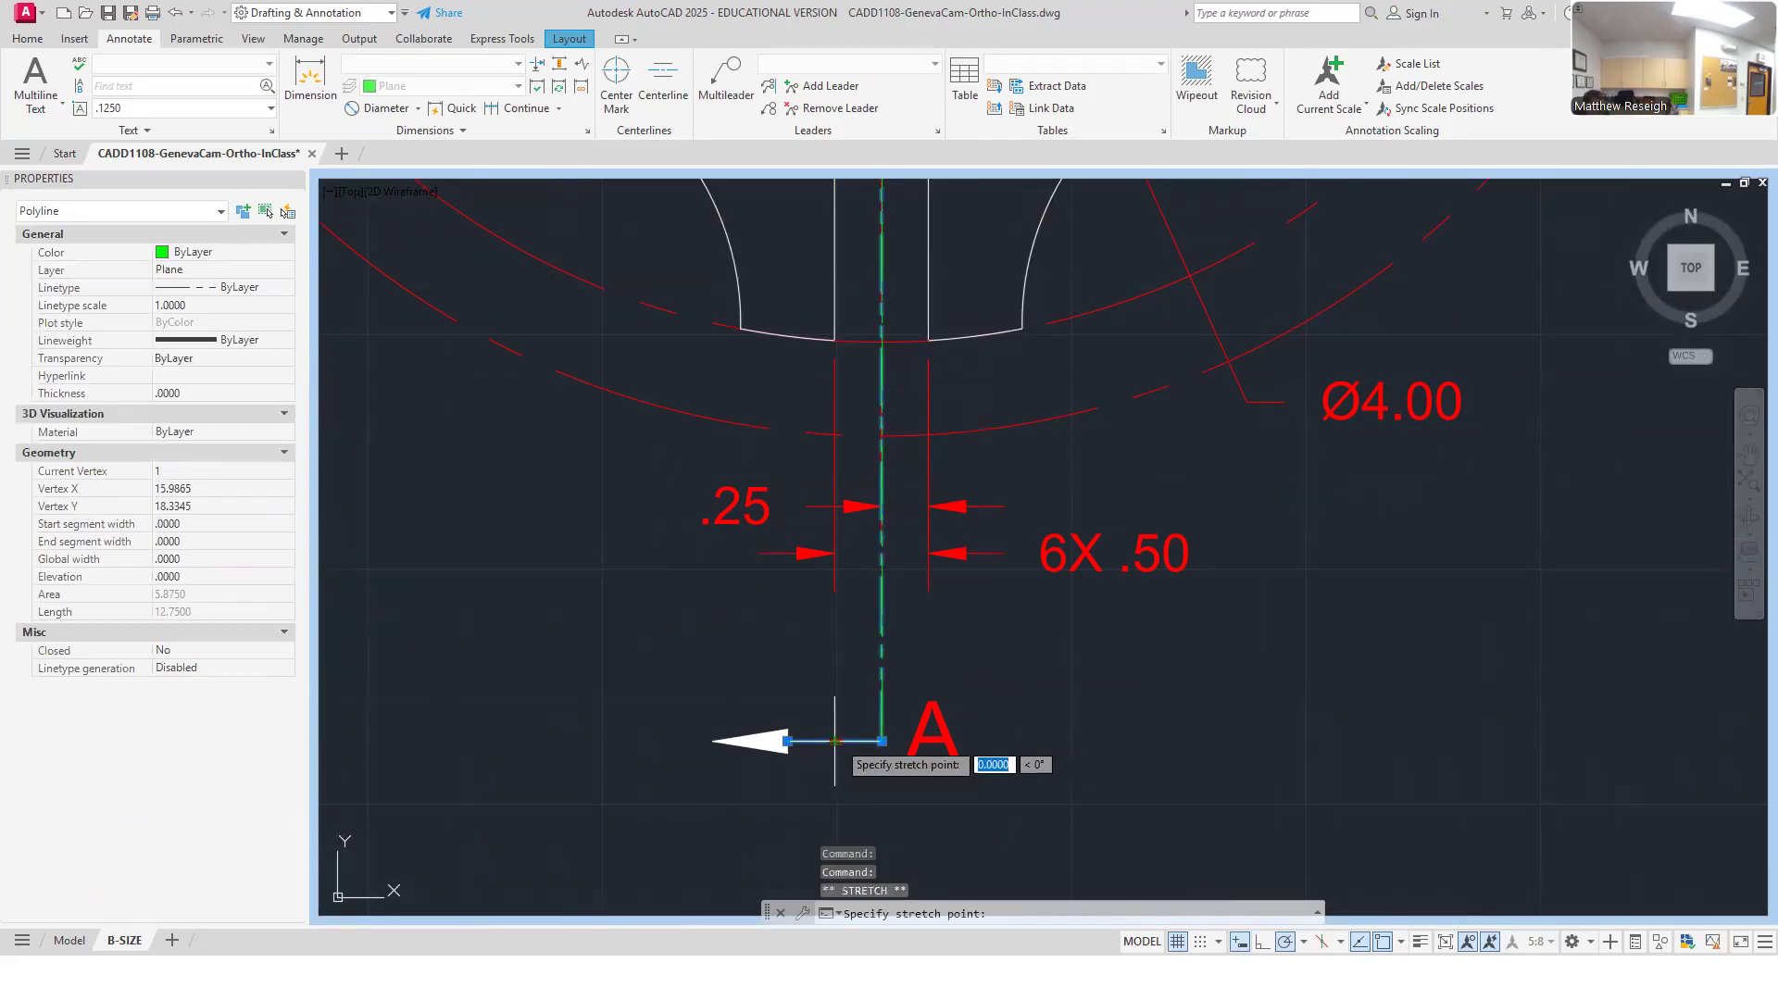
left_click(834, 650)
key("Escape")
key("Escape")
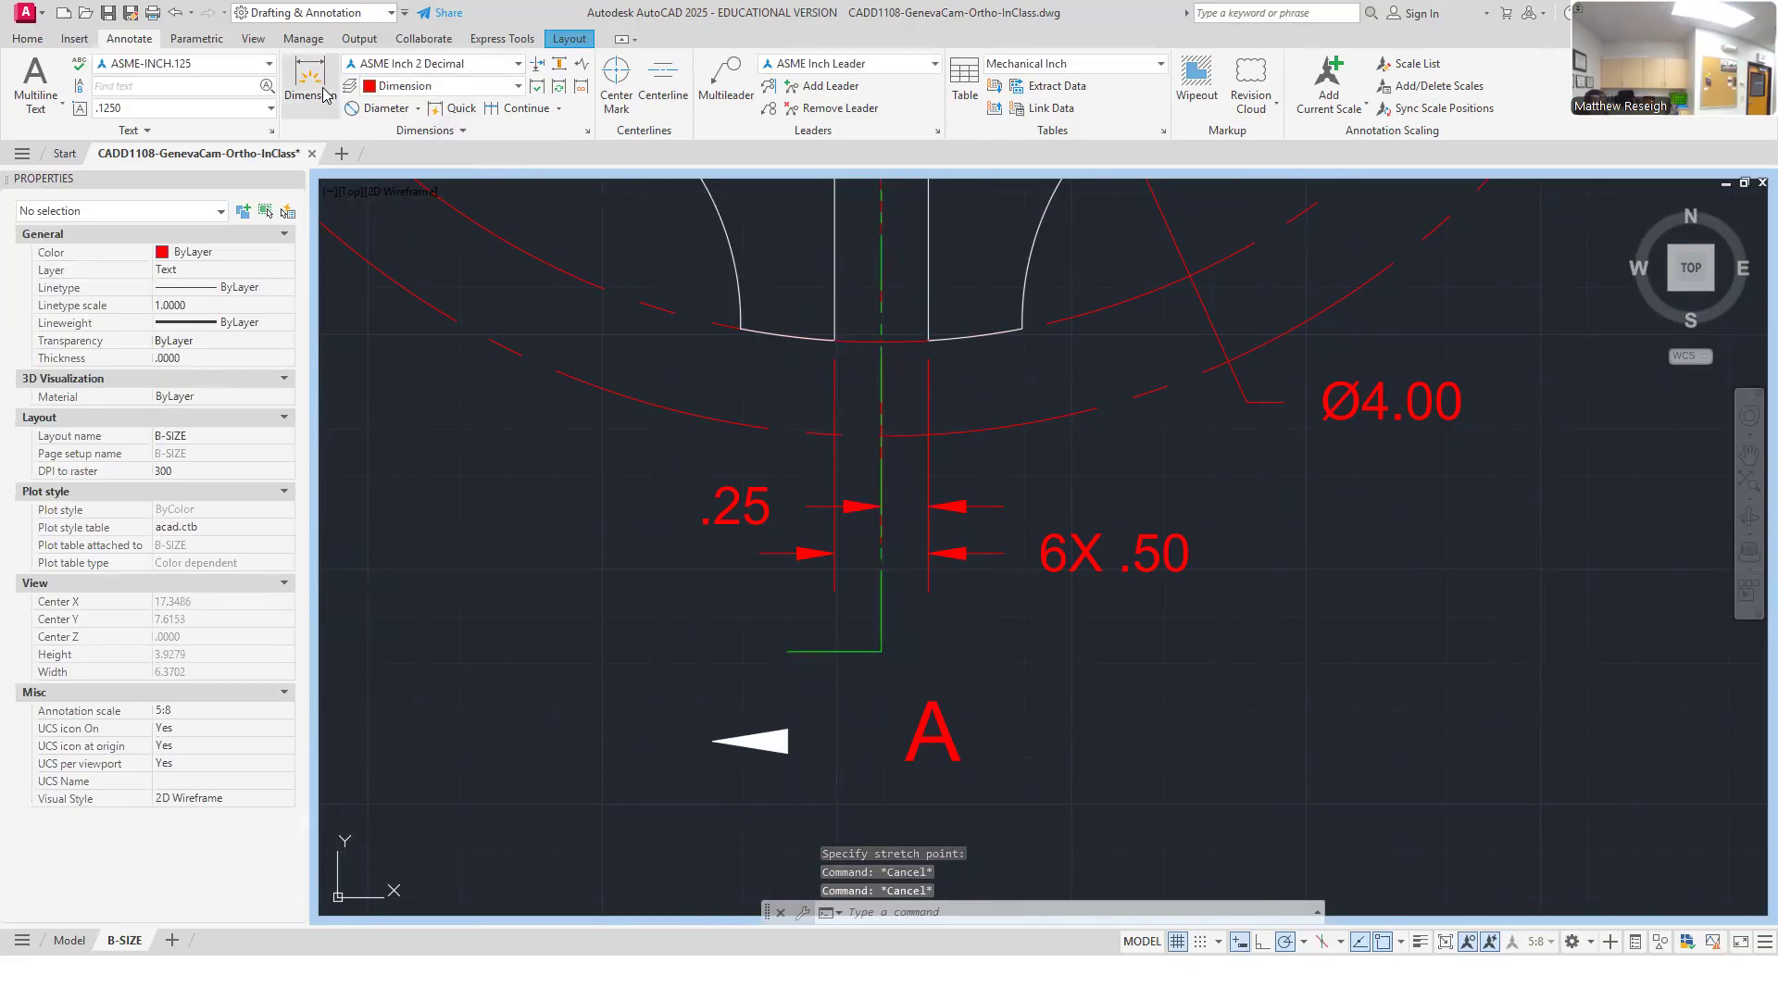
left_click(27, 38)
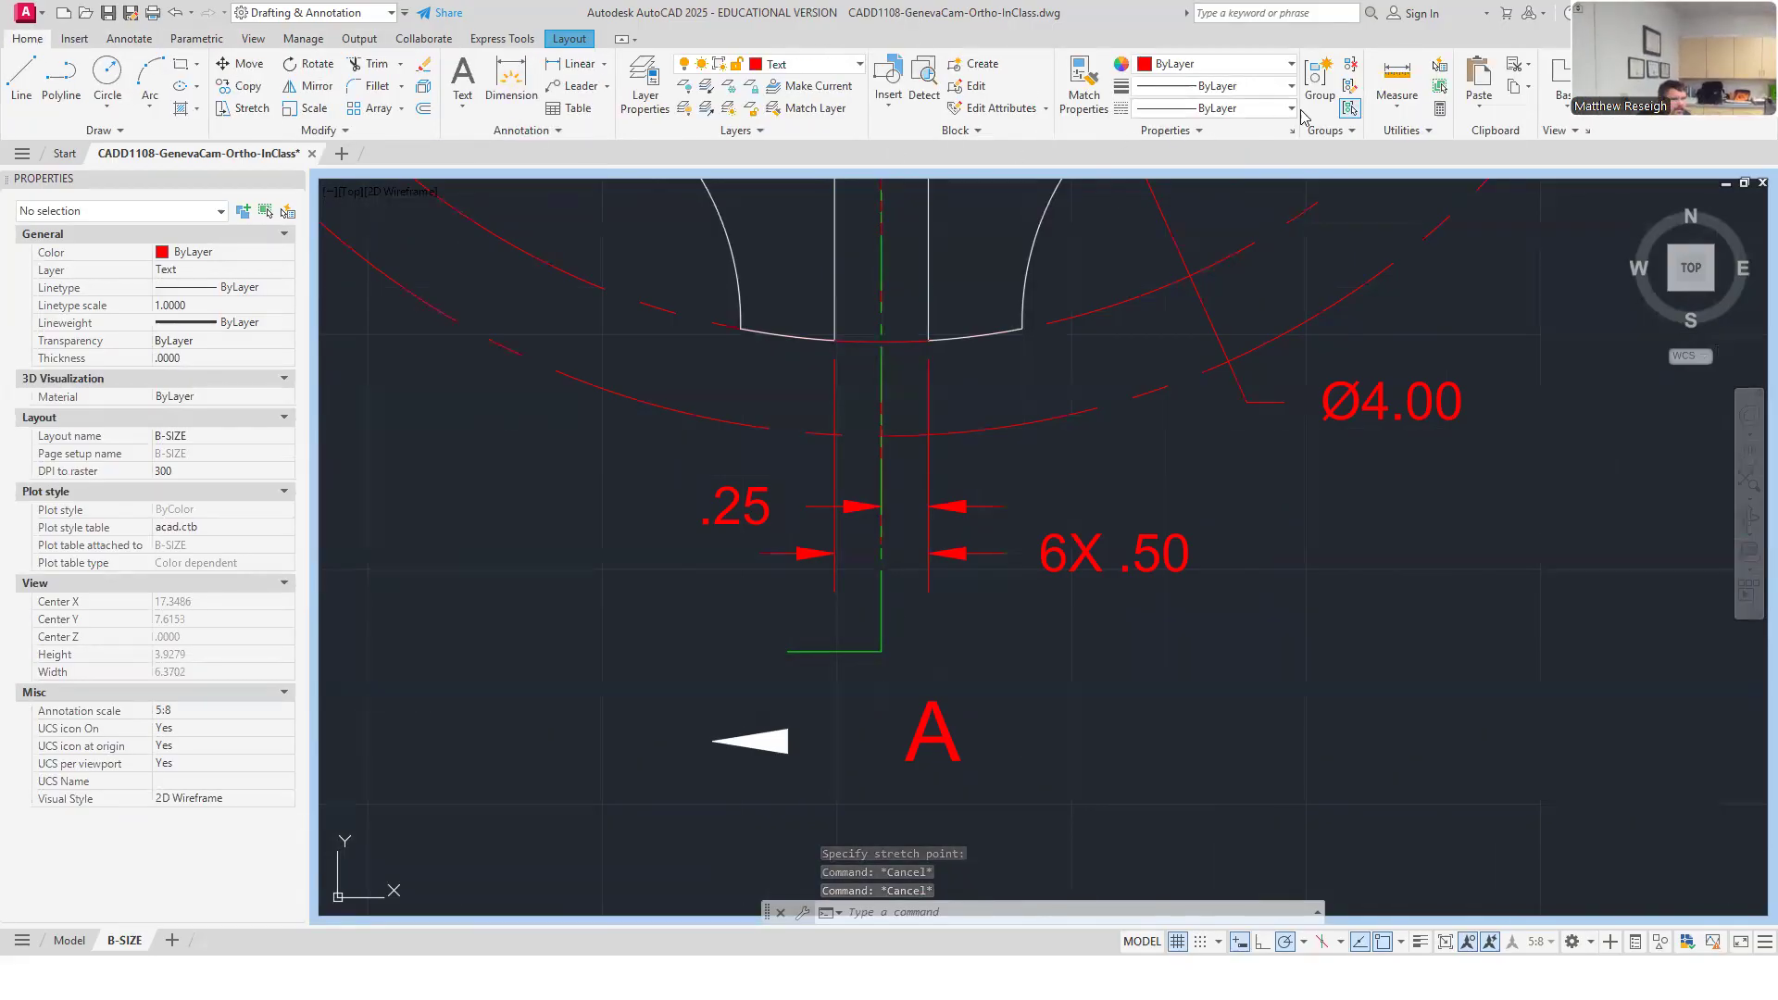
left_click(1396, 100)
left_click(1412, 137)
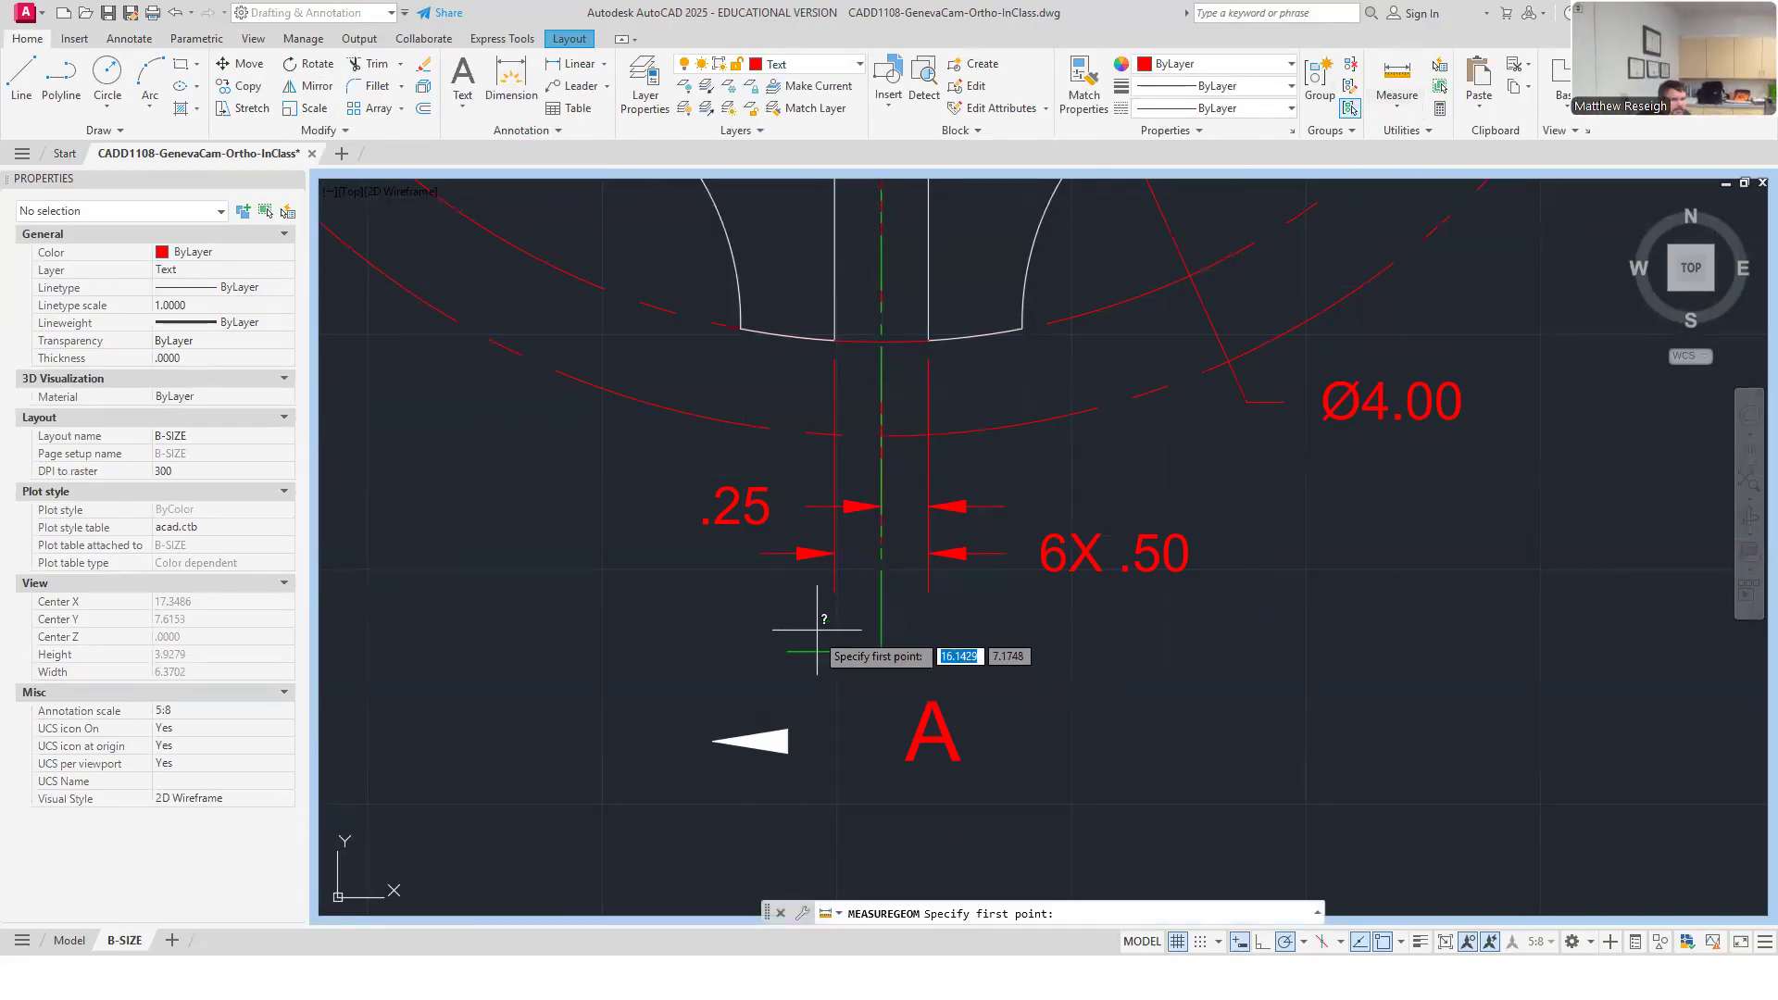
left_click(834, 591)
key("Escape")
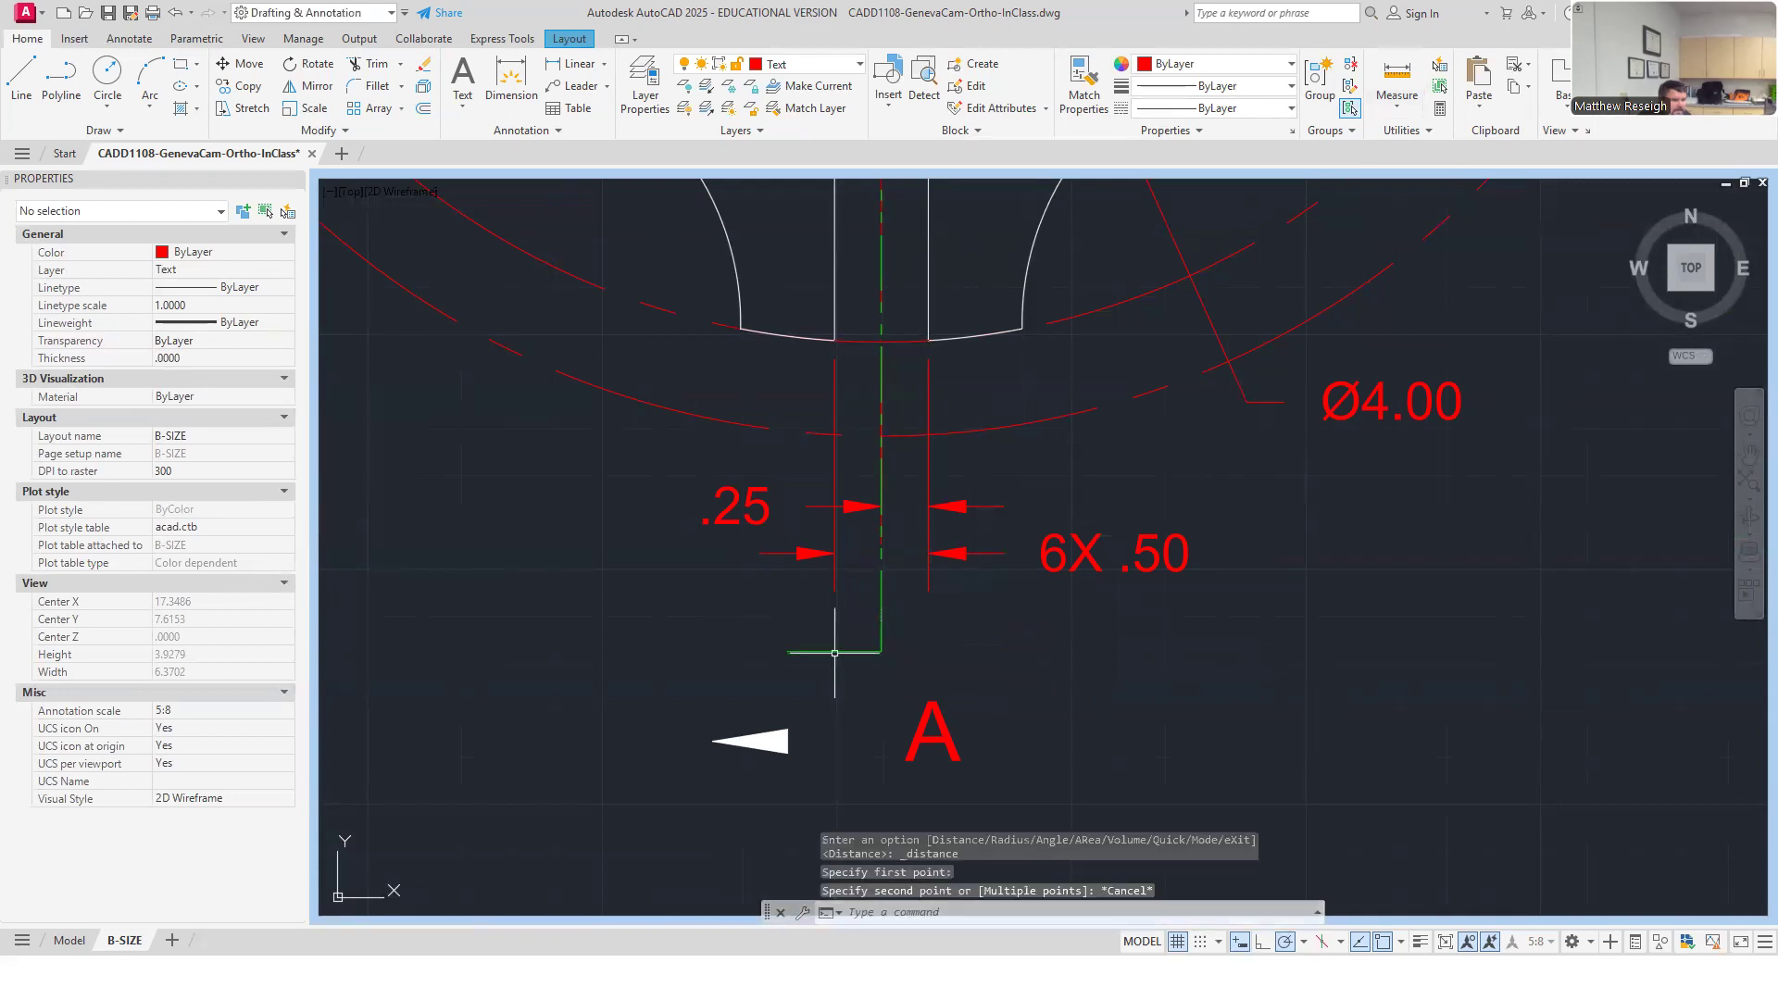
key("Escape")
Move the lower section letter A up beside the corner of the cutting-plane line.
scroll(903, 600, "down", 4)
scroll(993, 708, "up", 4)
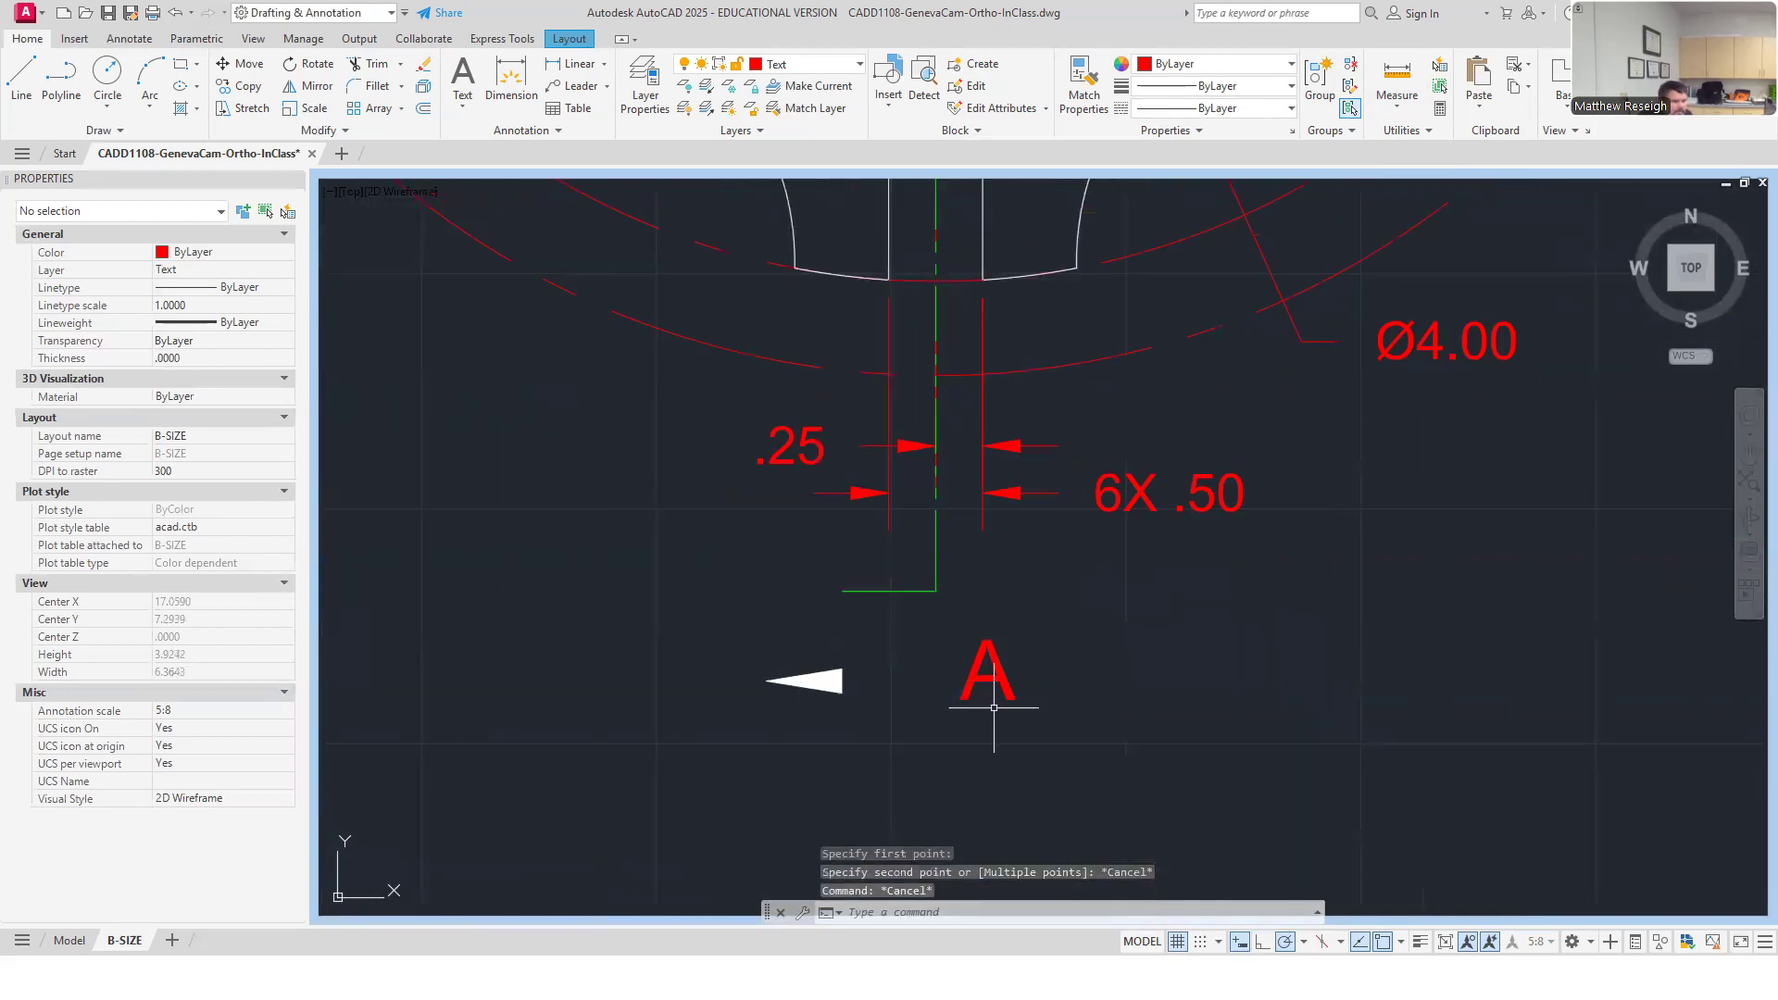
left_click(970, 691)
left_click(958, 639)
key("Escape")
left_click(1027, 709)
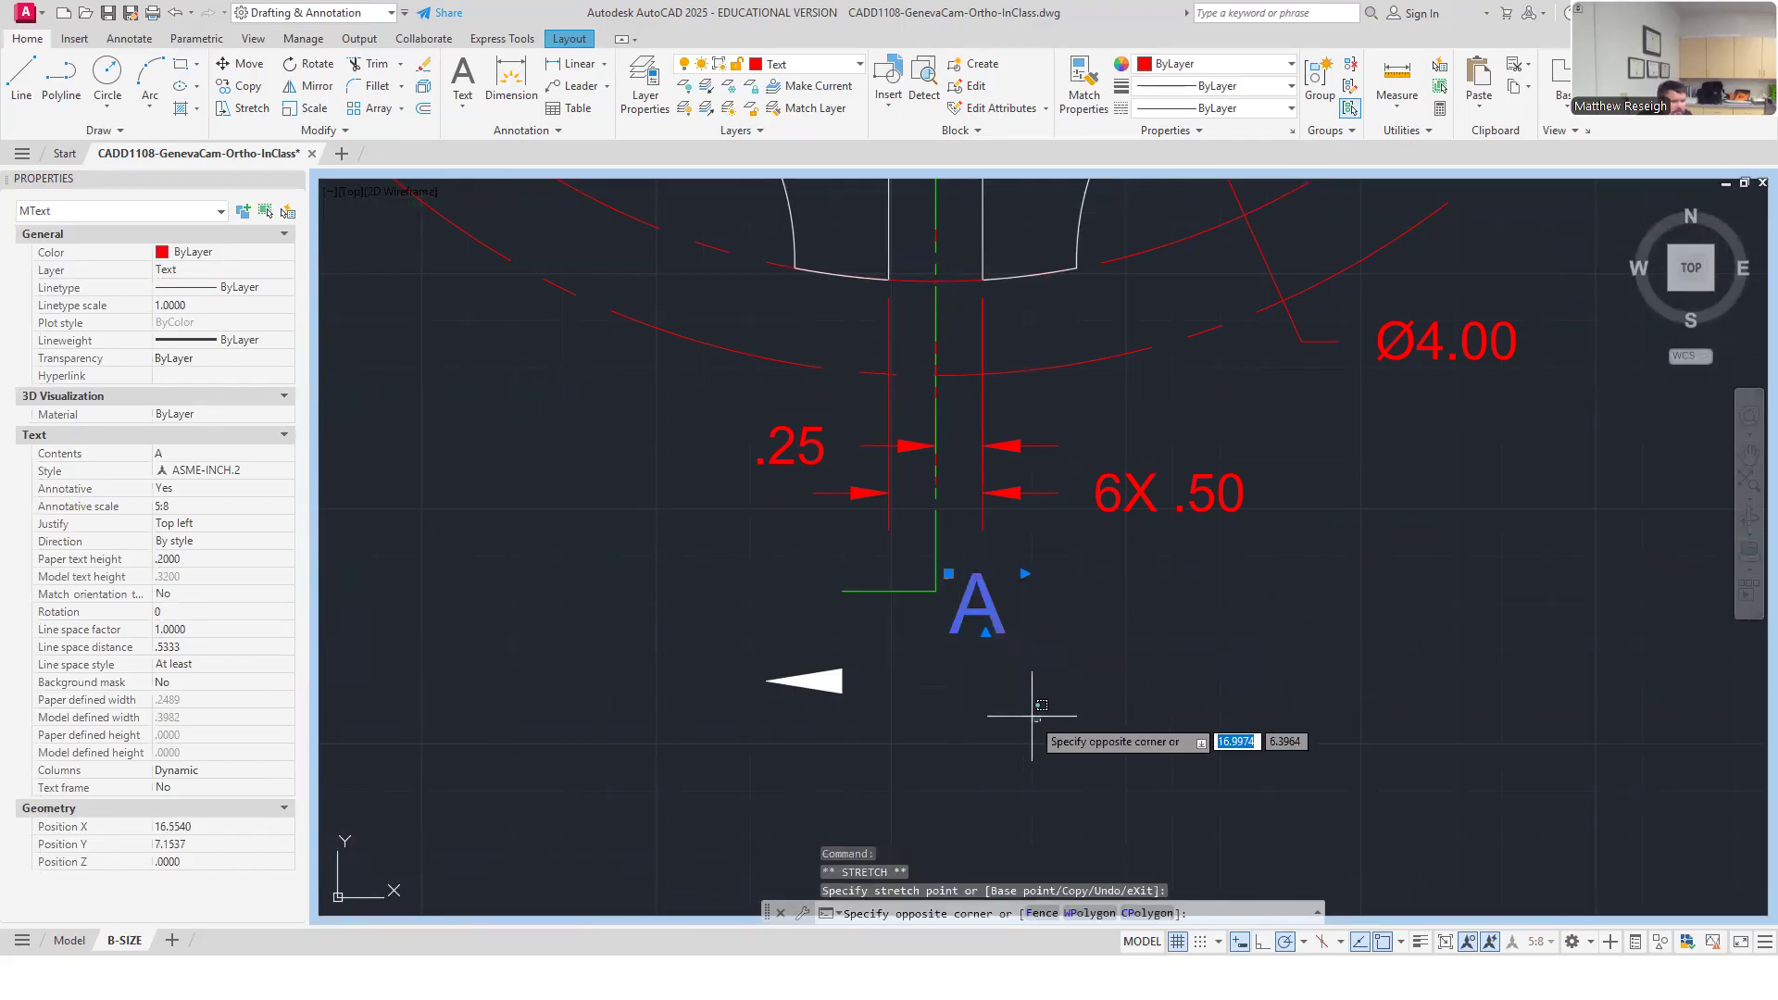
key("Escape")
key("Escape")
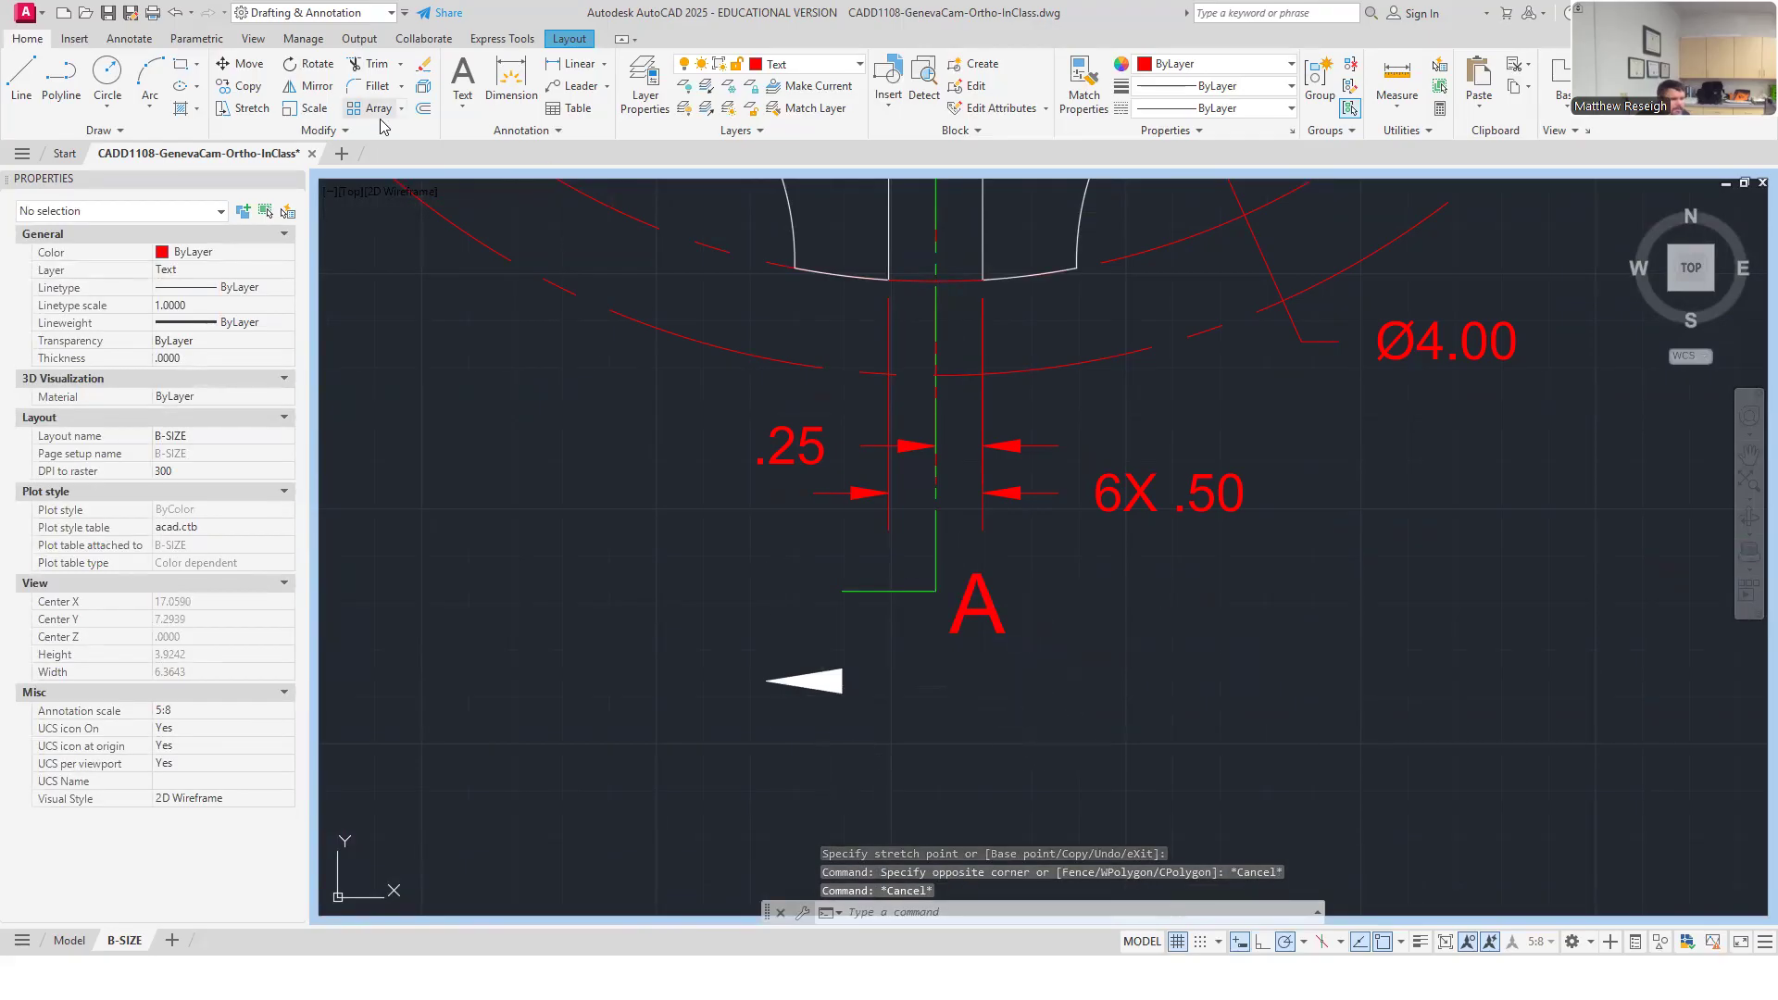
Move the lower arrowhead by the midpoint of its back edge onto the free end of the cutting-plane line.
left_click(241, 65)
left_click(733, 644)
left_click(903, 741)
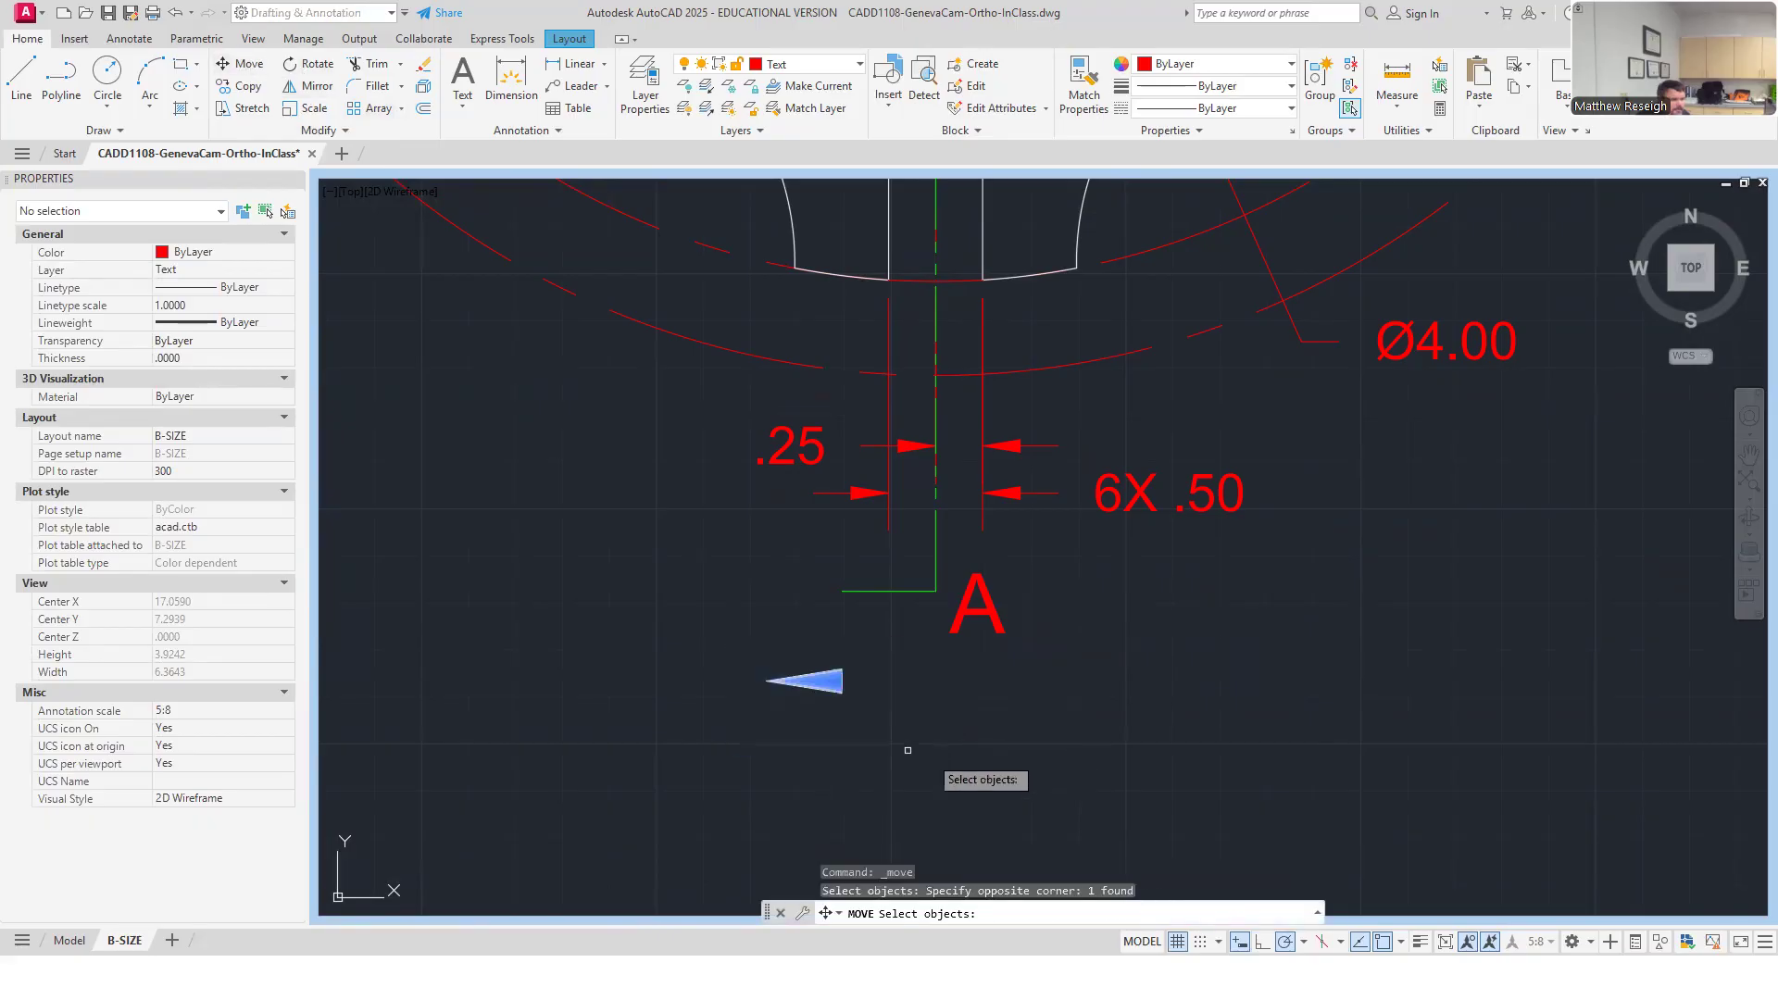
key("Return")
scroll(834, 703, "up", 6)
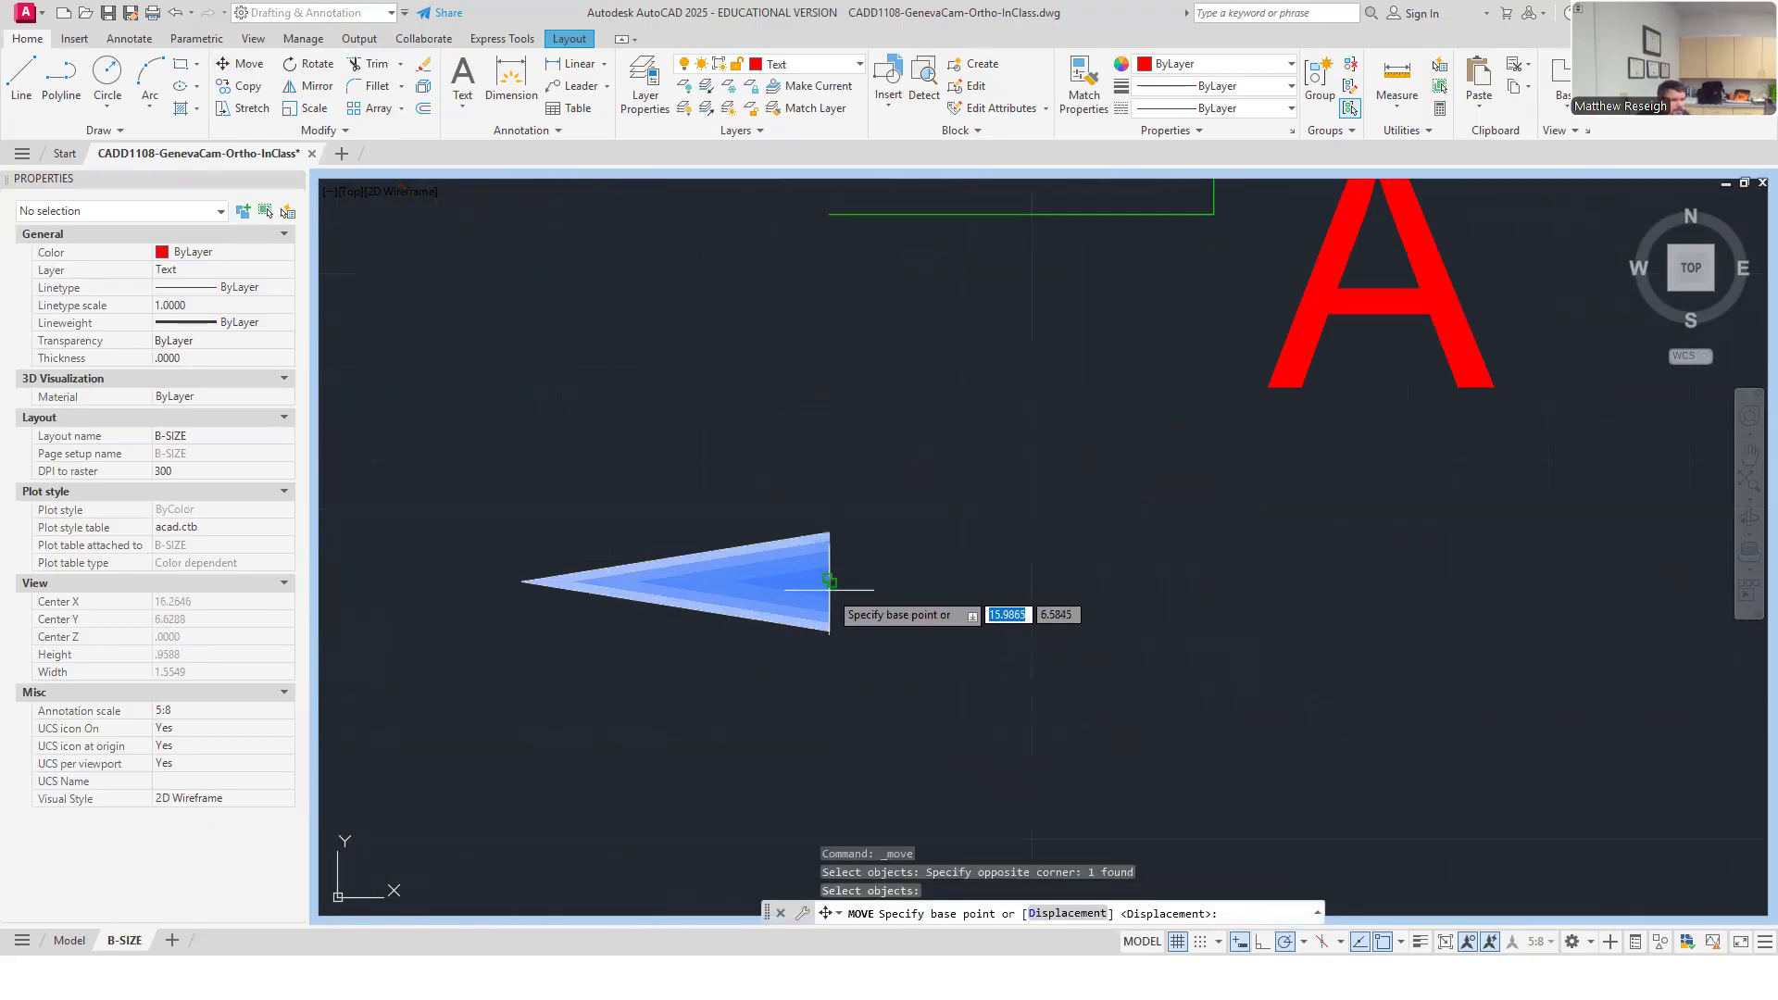
left_click(830, 582)
scroll(837, 576, "down", 4)
scroll(845, 572, "up", 2)
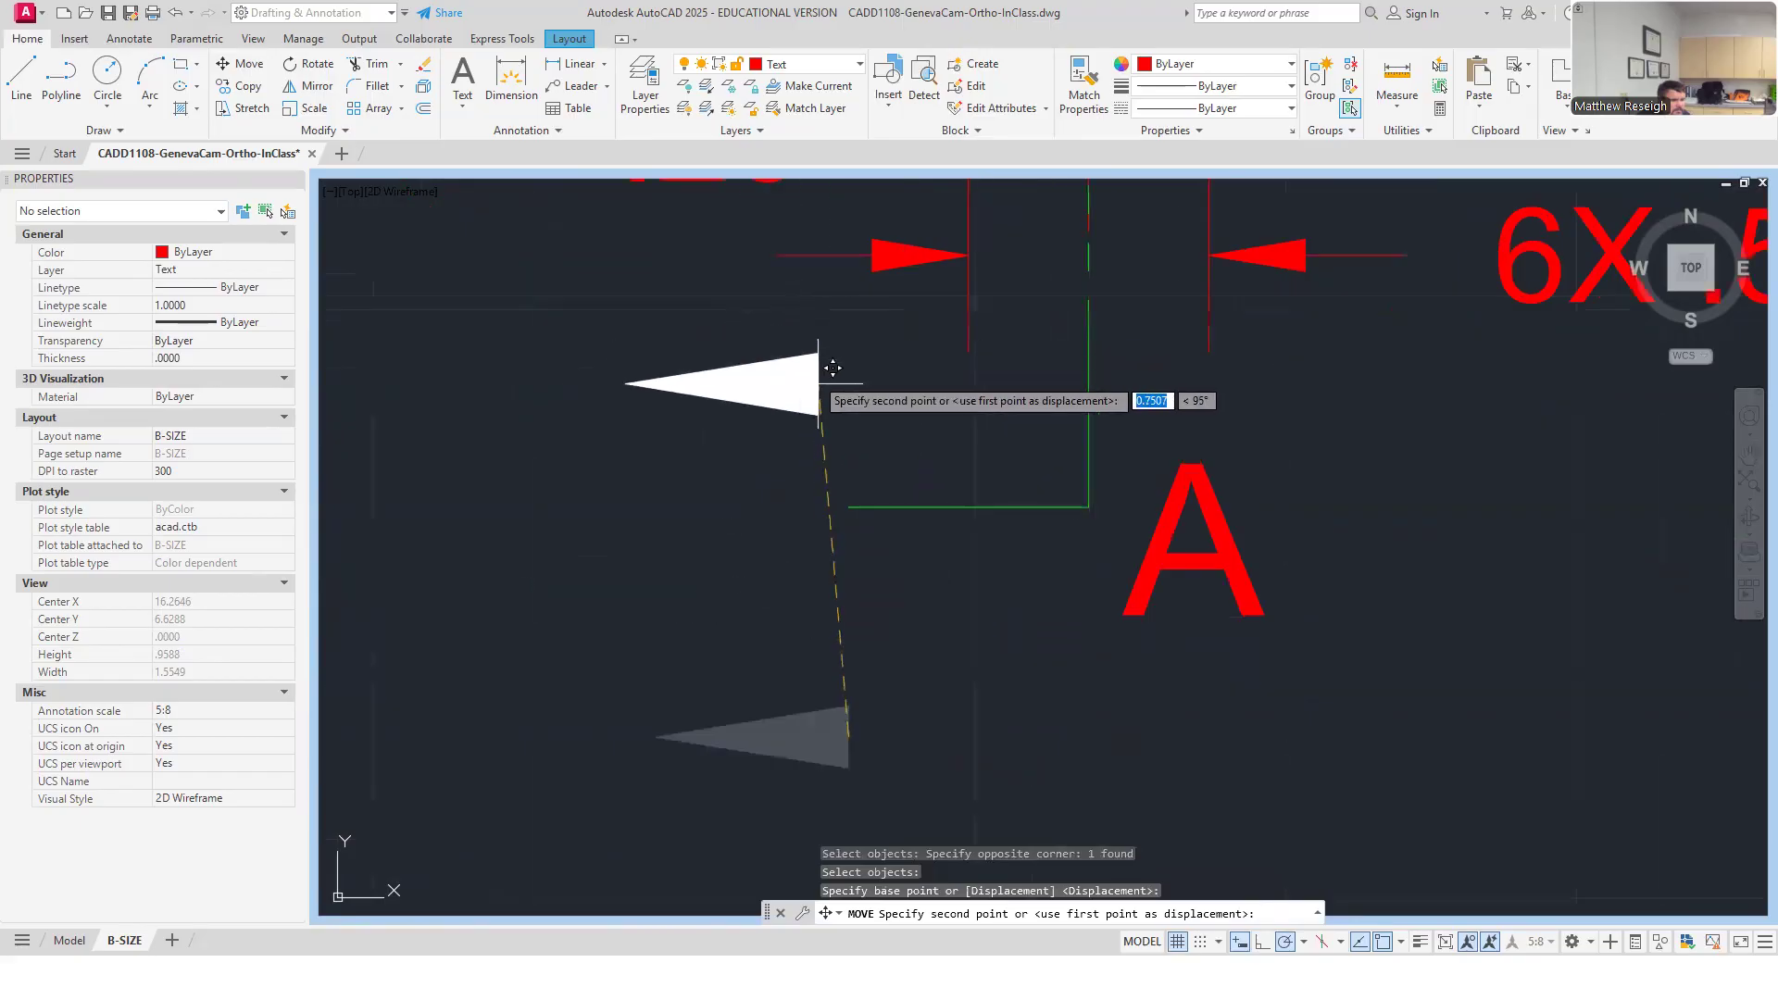
left_click(853, 508)
key("Escape")
Stretch the cutting-plane line's upper horizontal segment straight up to about Y 18.69, above the .18 and .36 dimensions.
scroll(904, 547, "down", 4)
scroll(882, 583, "down", 6)
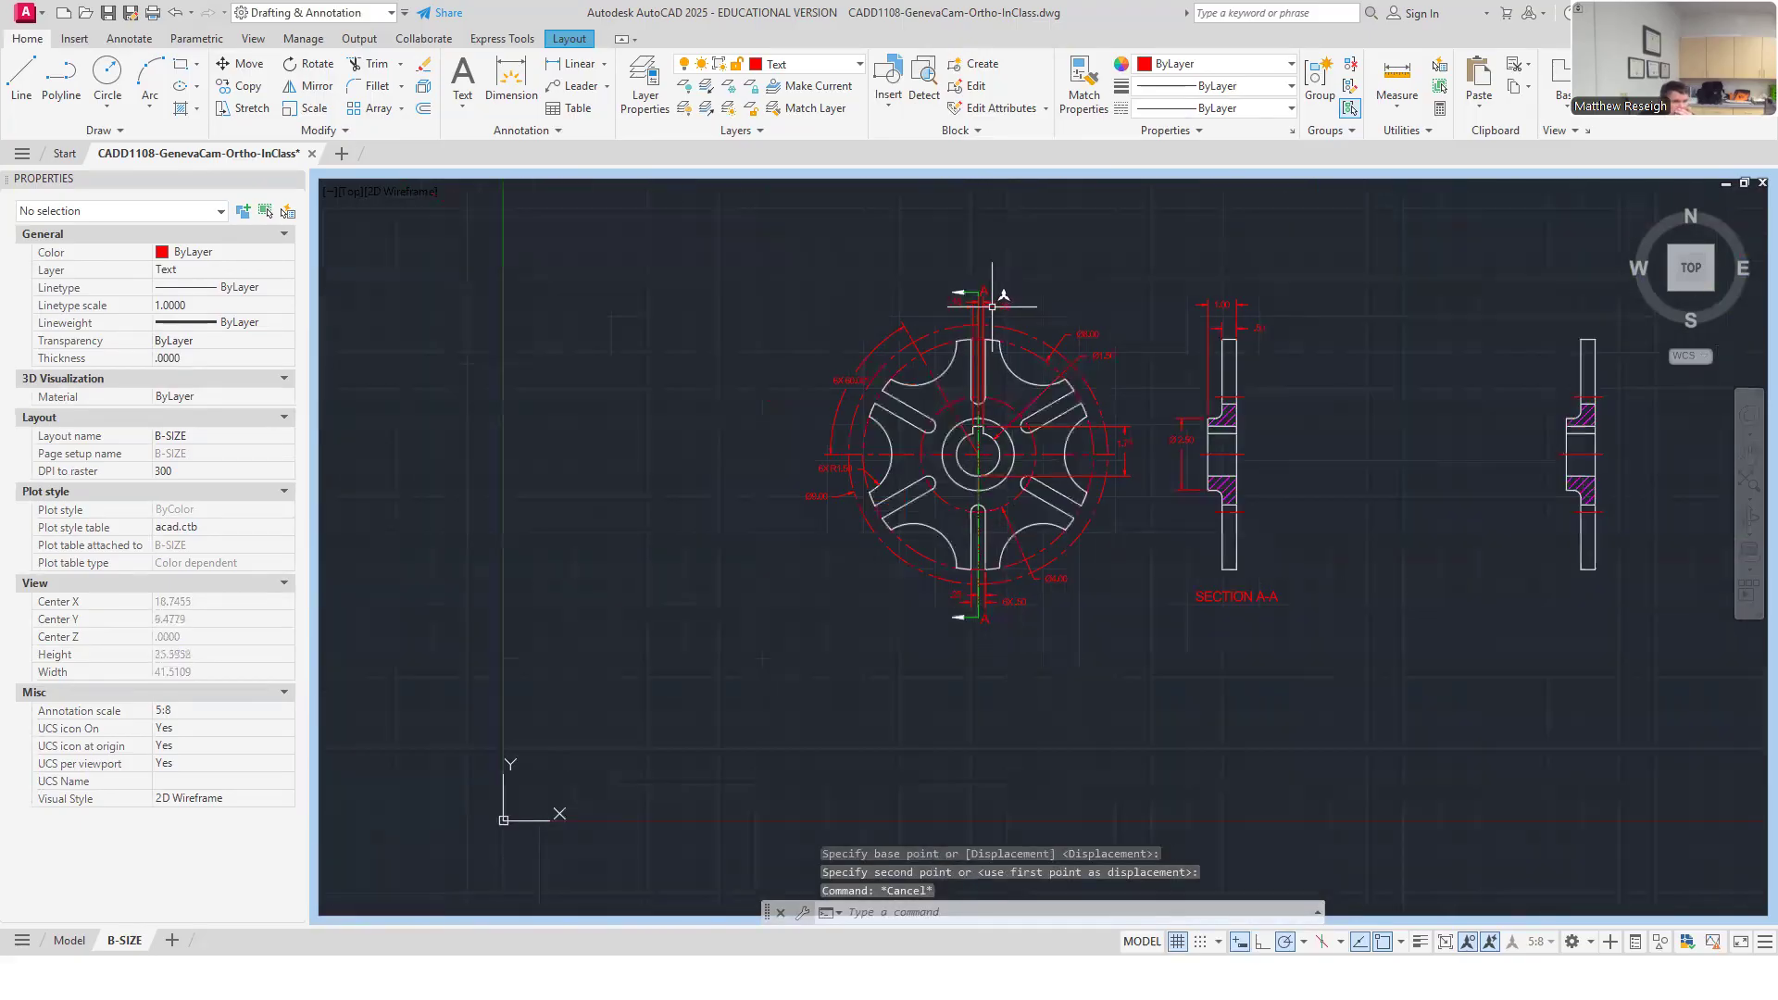
scroll(963, 282, "up", 4)
scroll(937, 247, "up", 4)
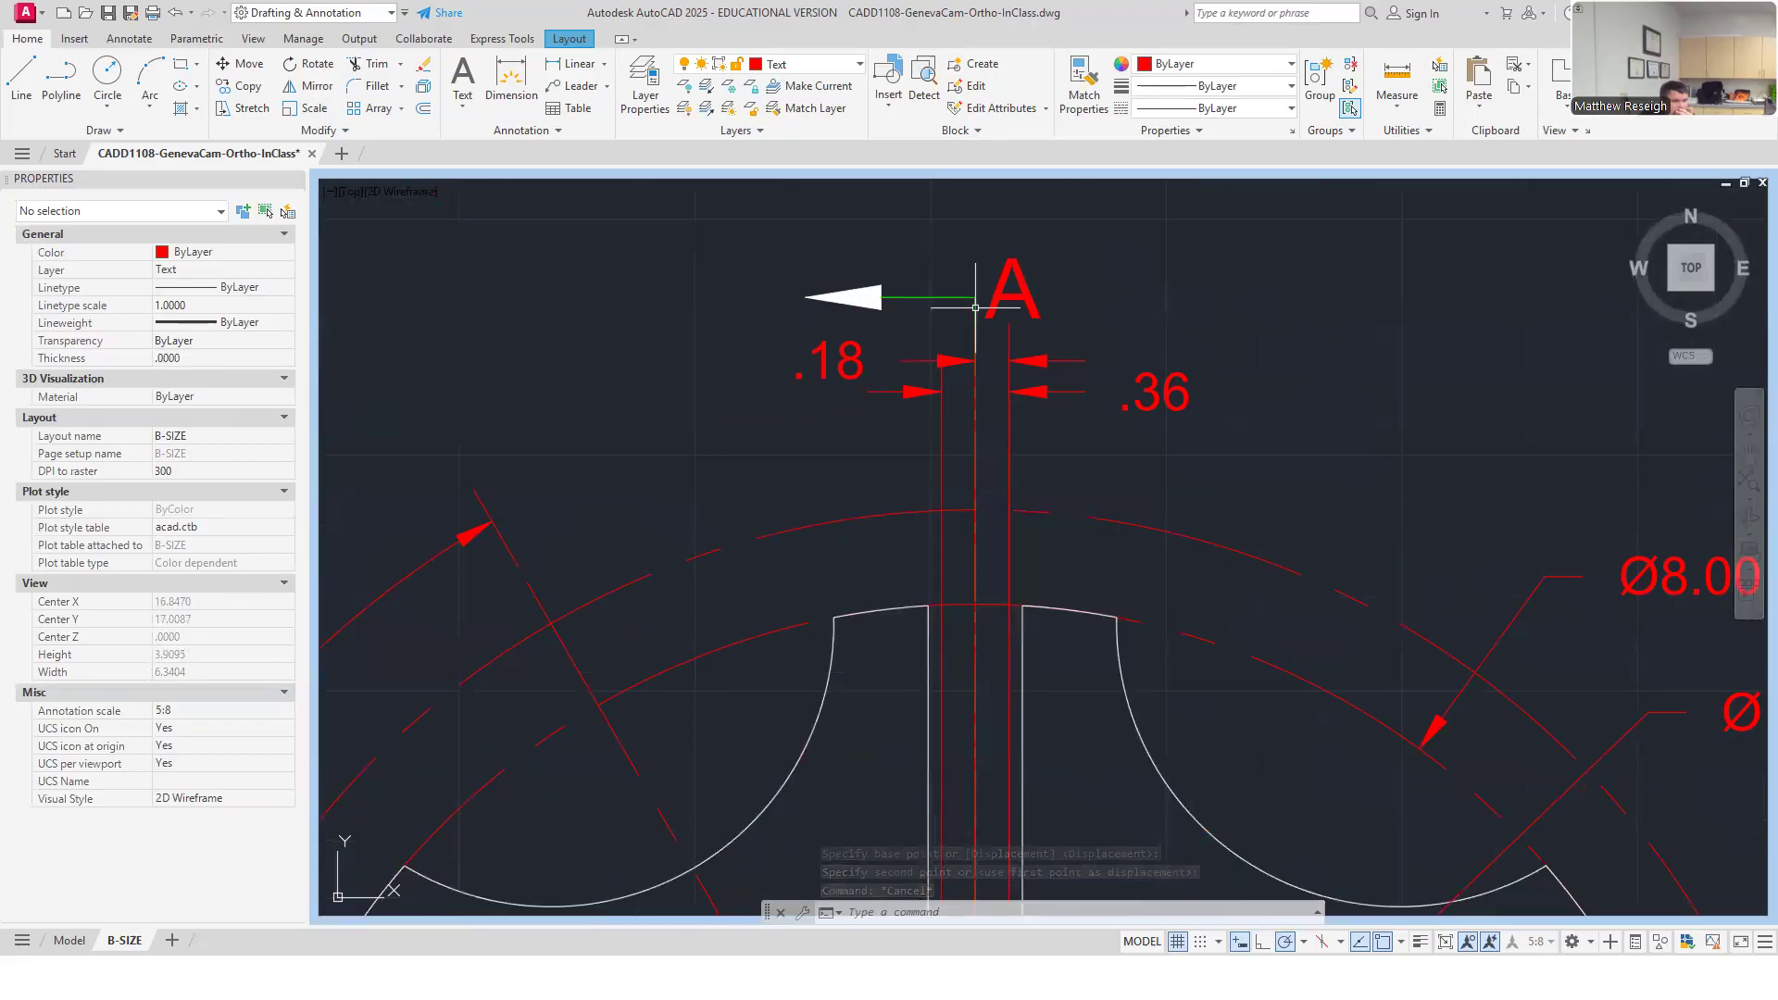
left_click(949, 297)
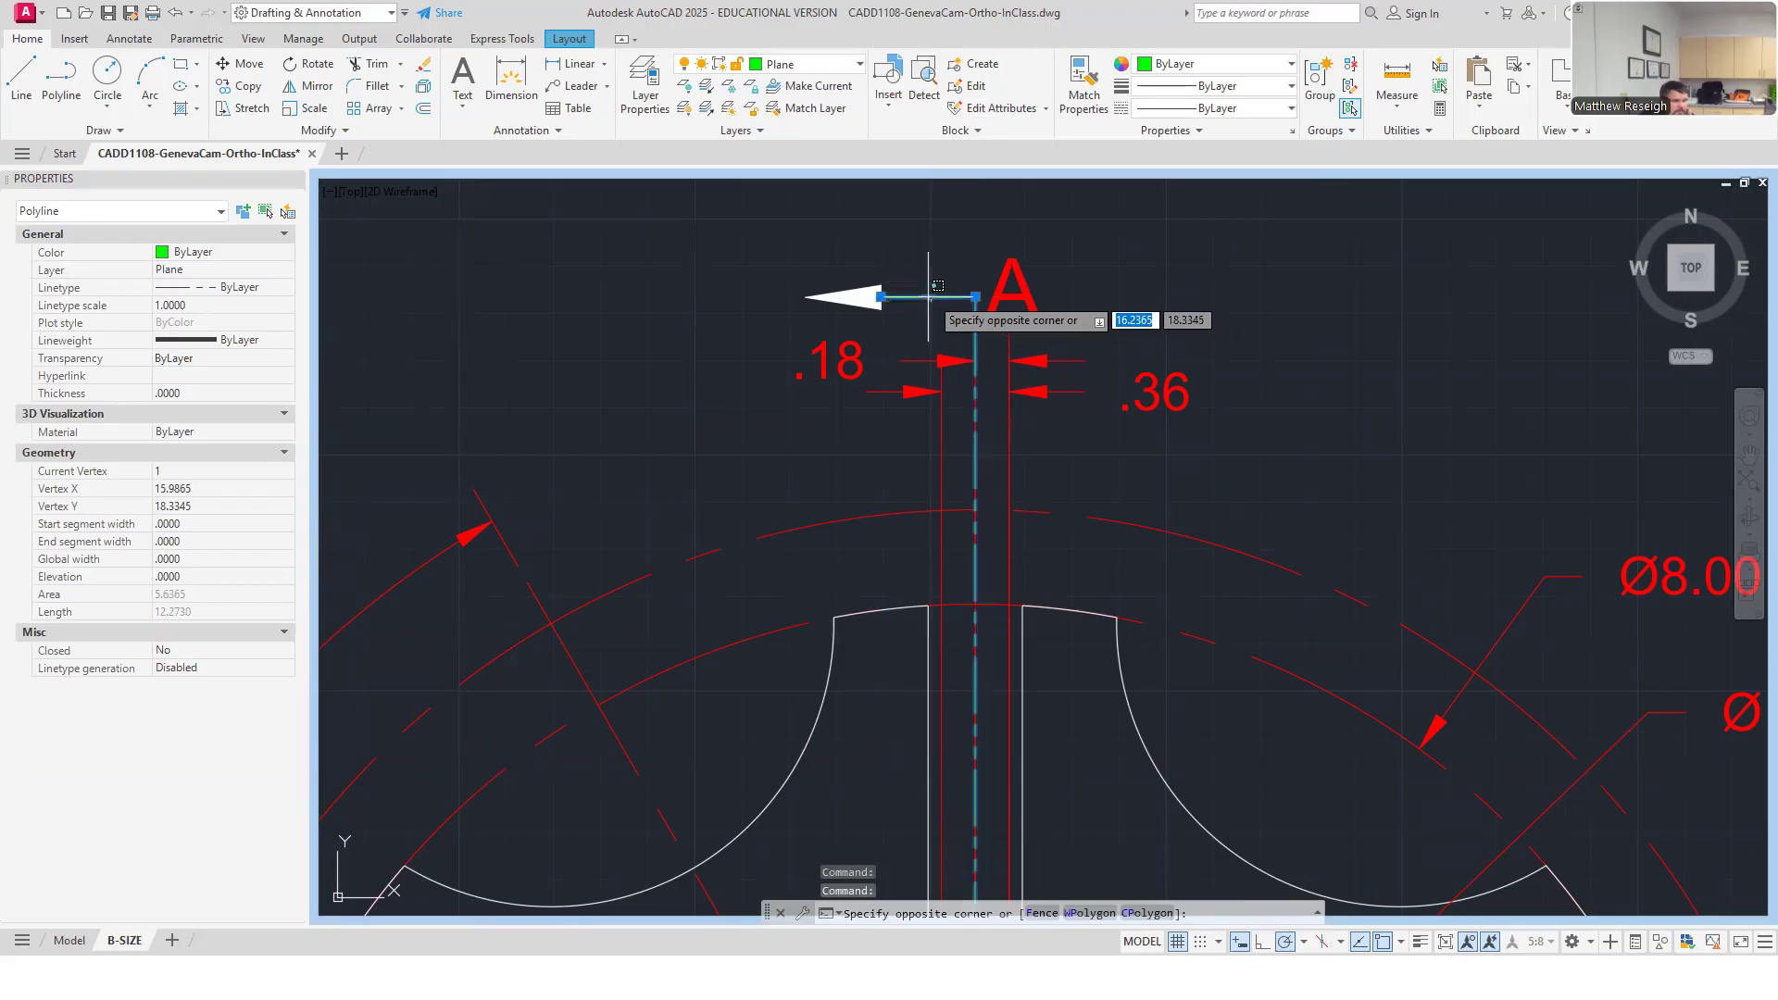
left_click(932, 284)
left_click(928, 296)
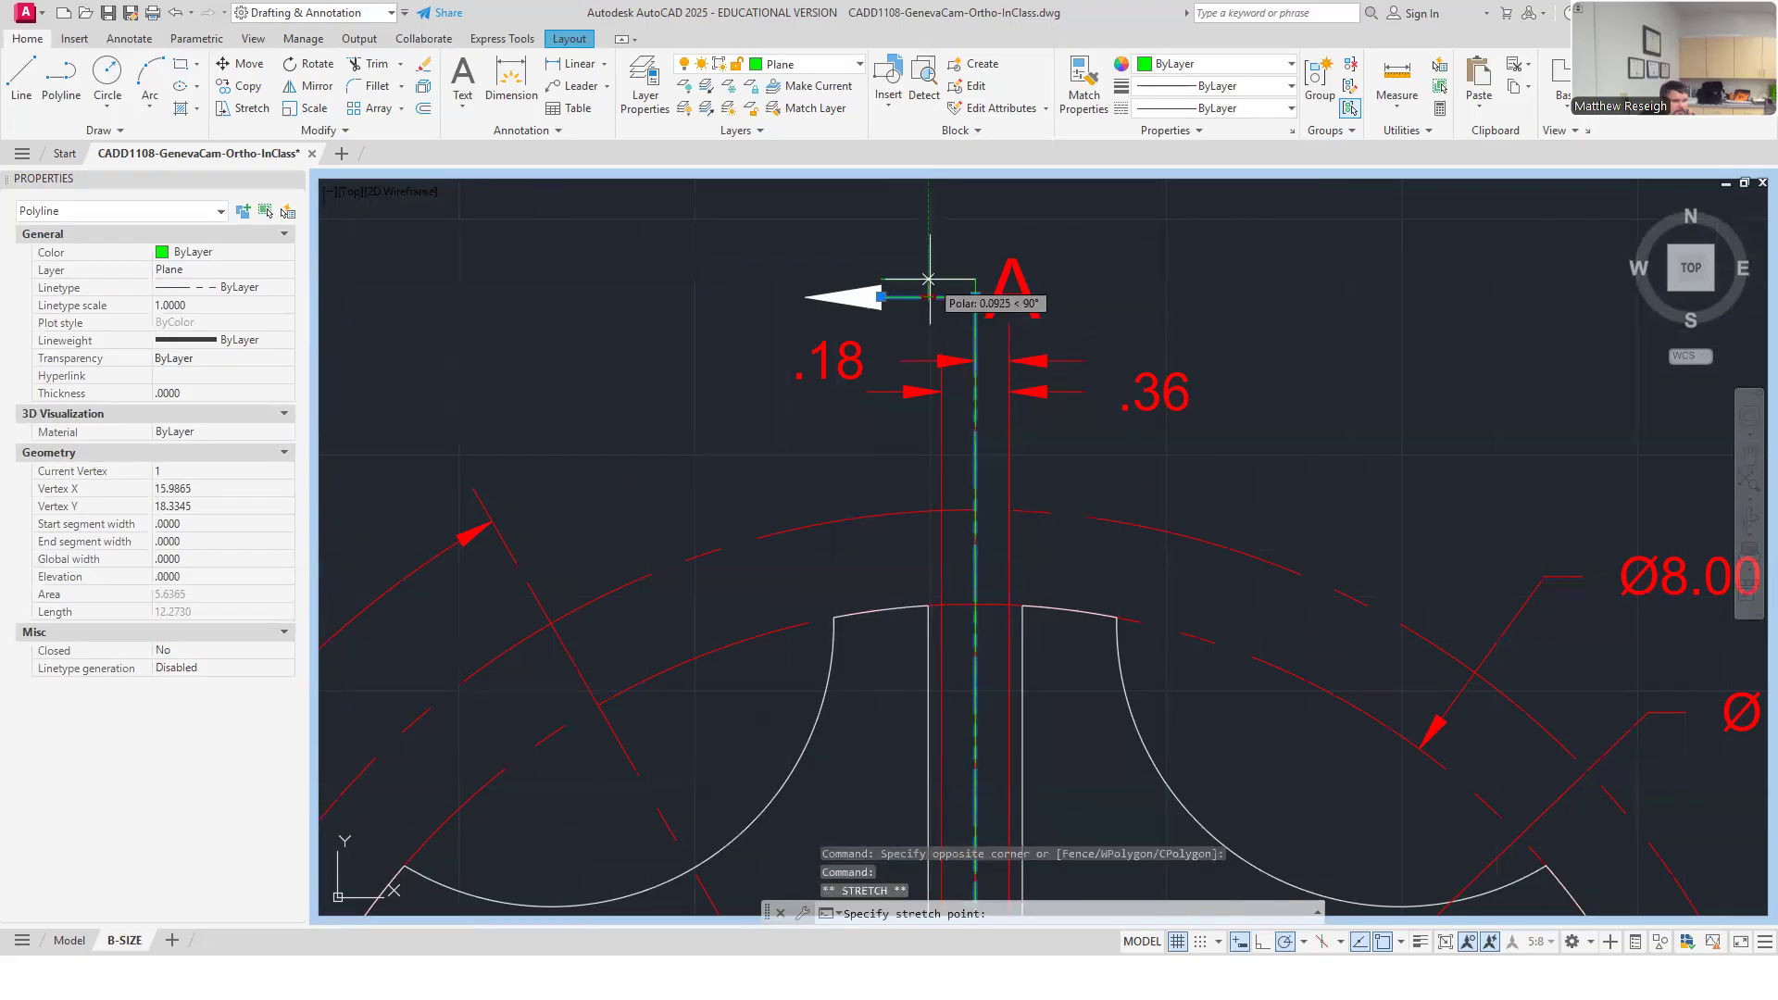
left_click(928, 278)
key("Escape")
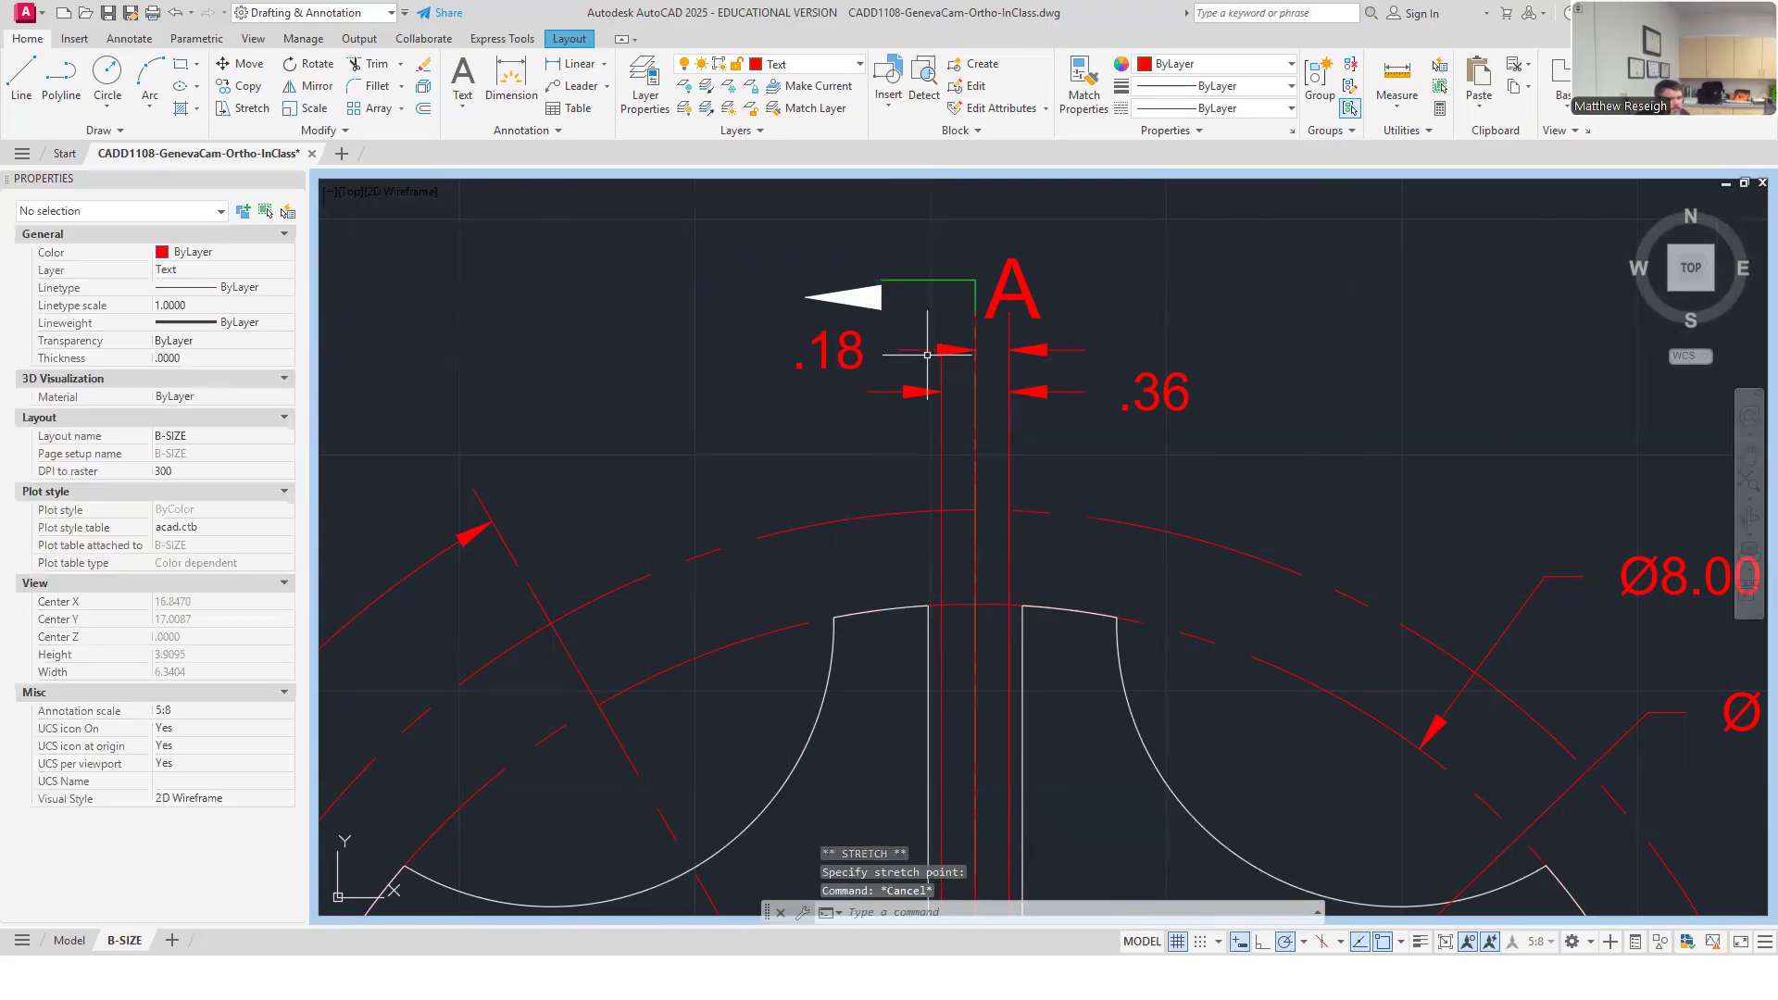
left_click(942, 281)
left_click(928, 280)
left_click(928, 229)
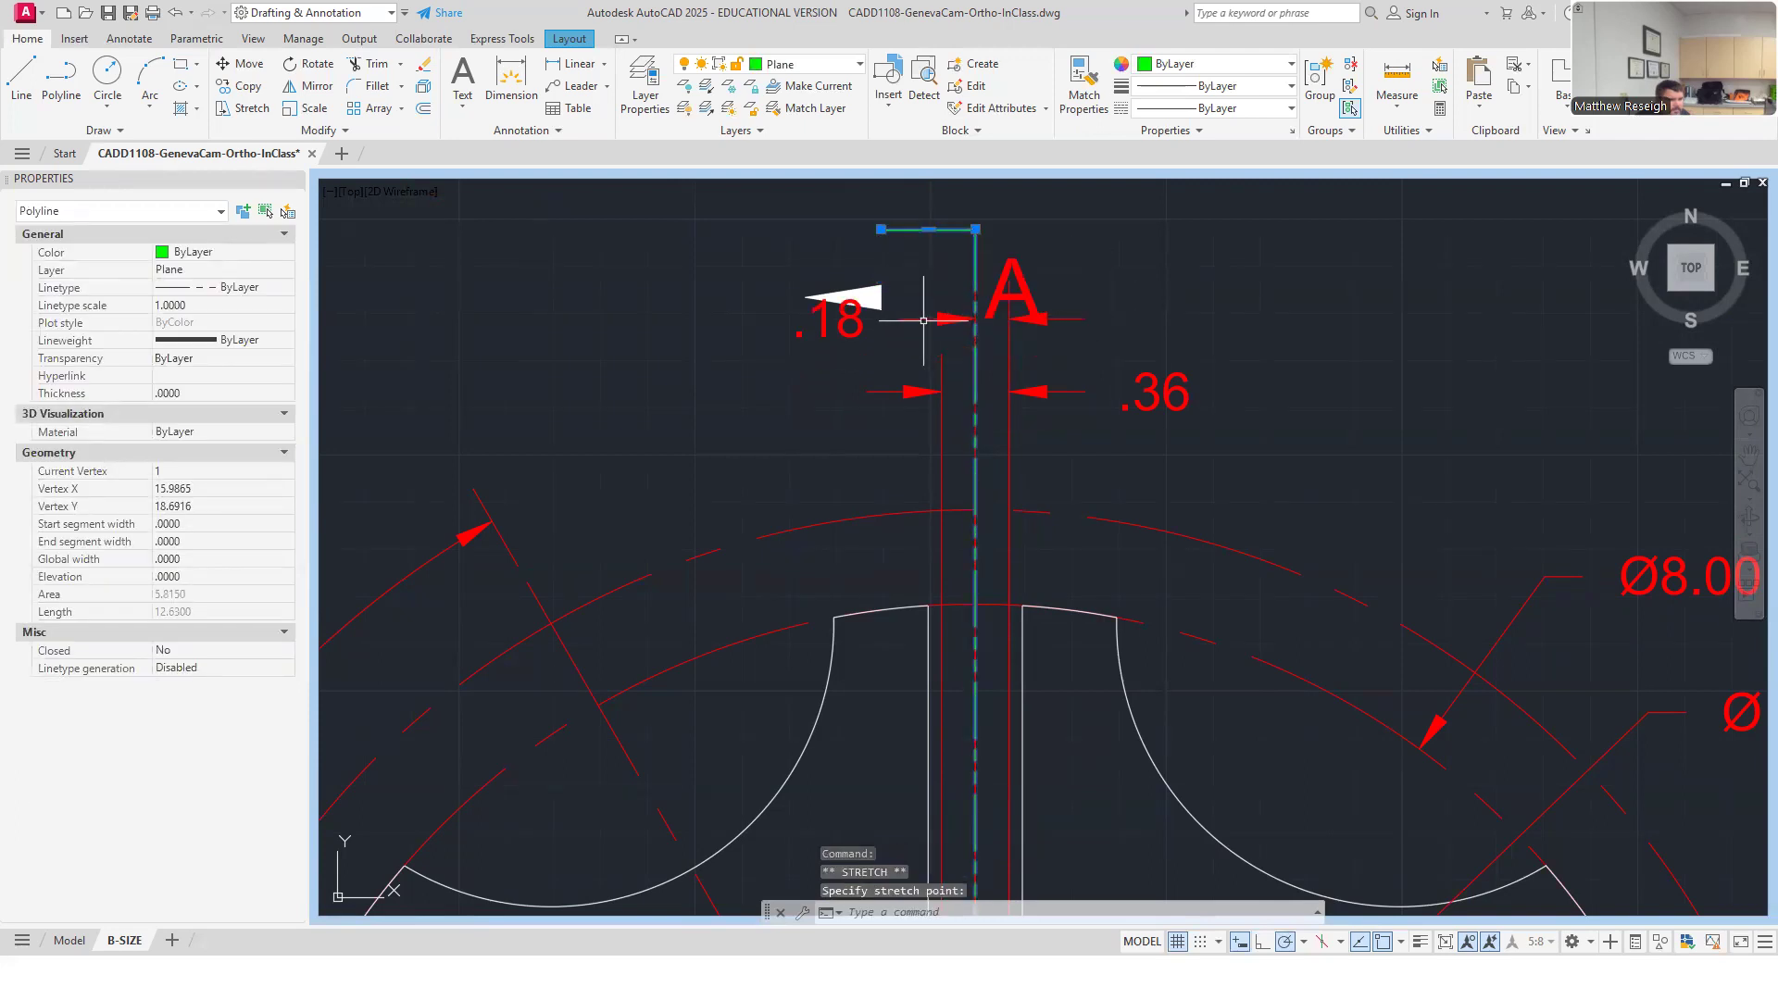
Lower the .18 dimension line to sit between the upper arrowhead and the .36 dimension.
left_click(924, 318)
left_click(976, 319)
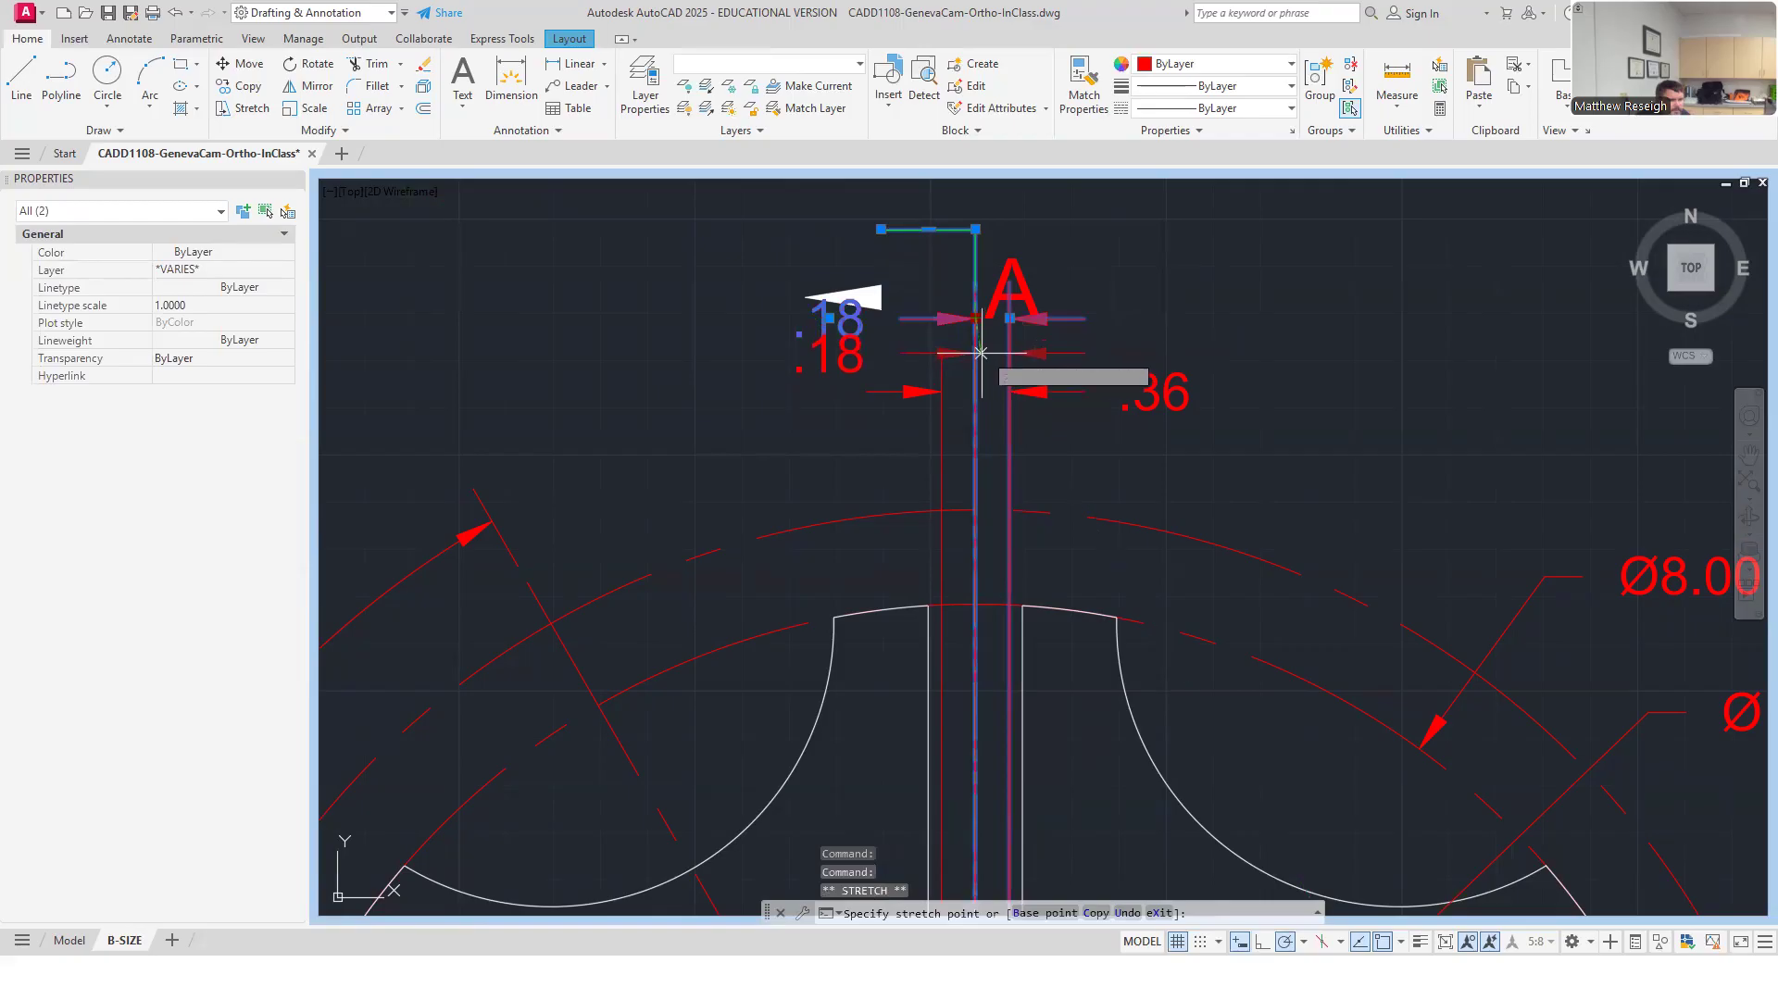
key("Escape")
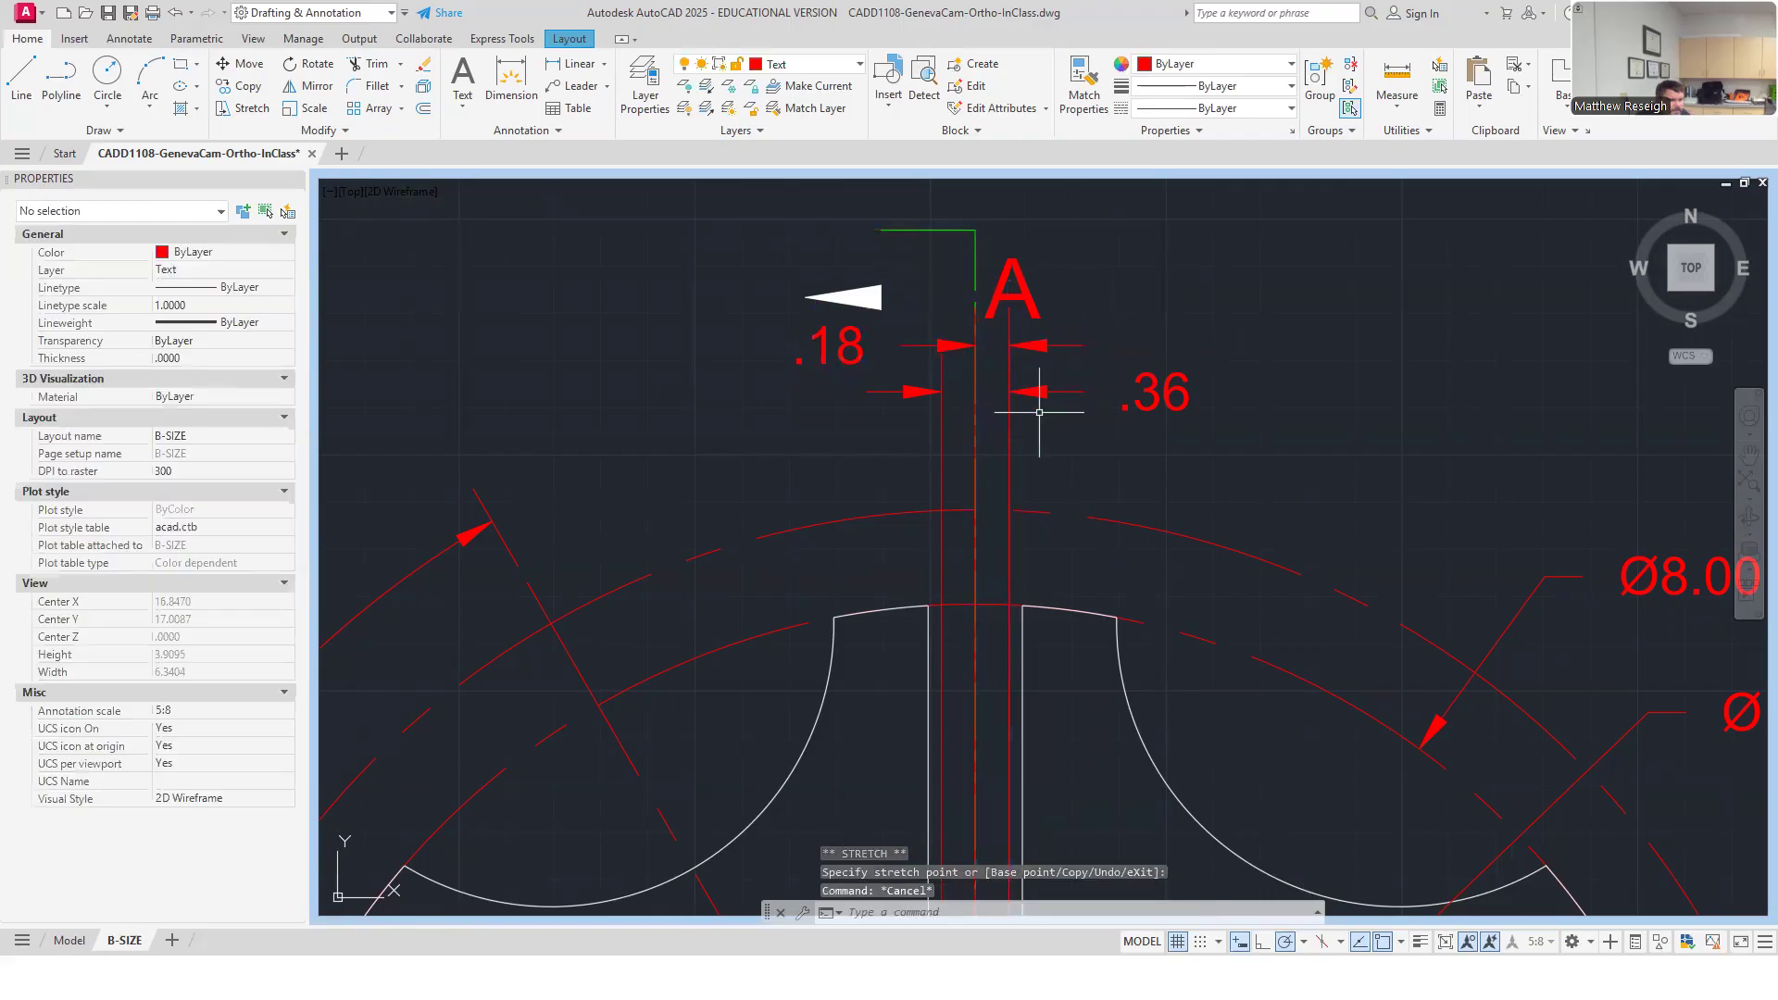
Move the upper section letter A straight up beside the raised corner of the cutting-plane line.
left_click(1009, 285)
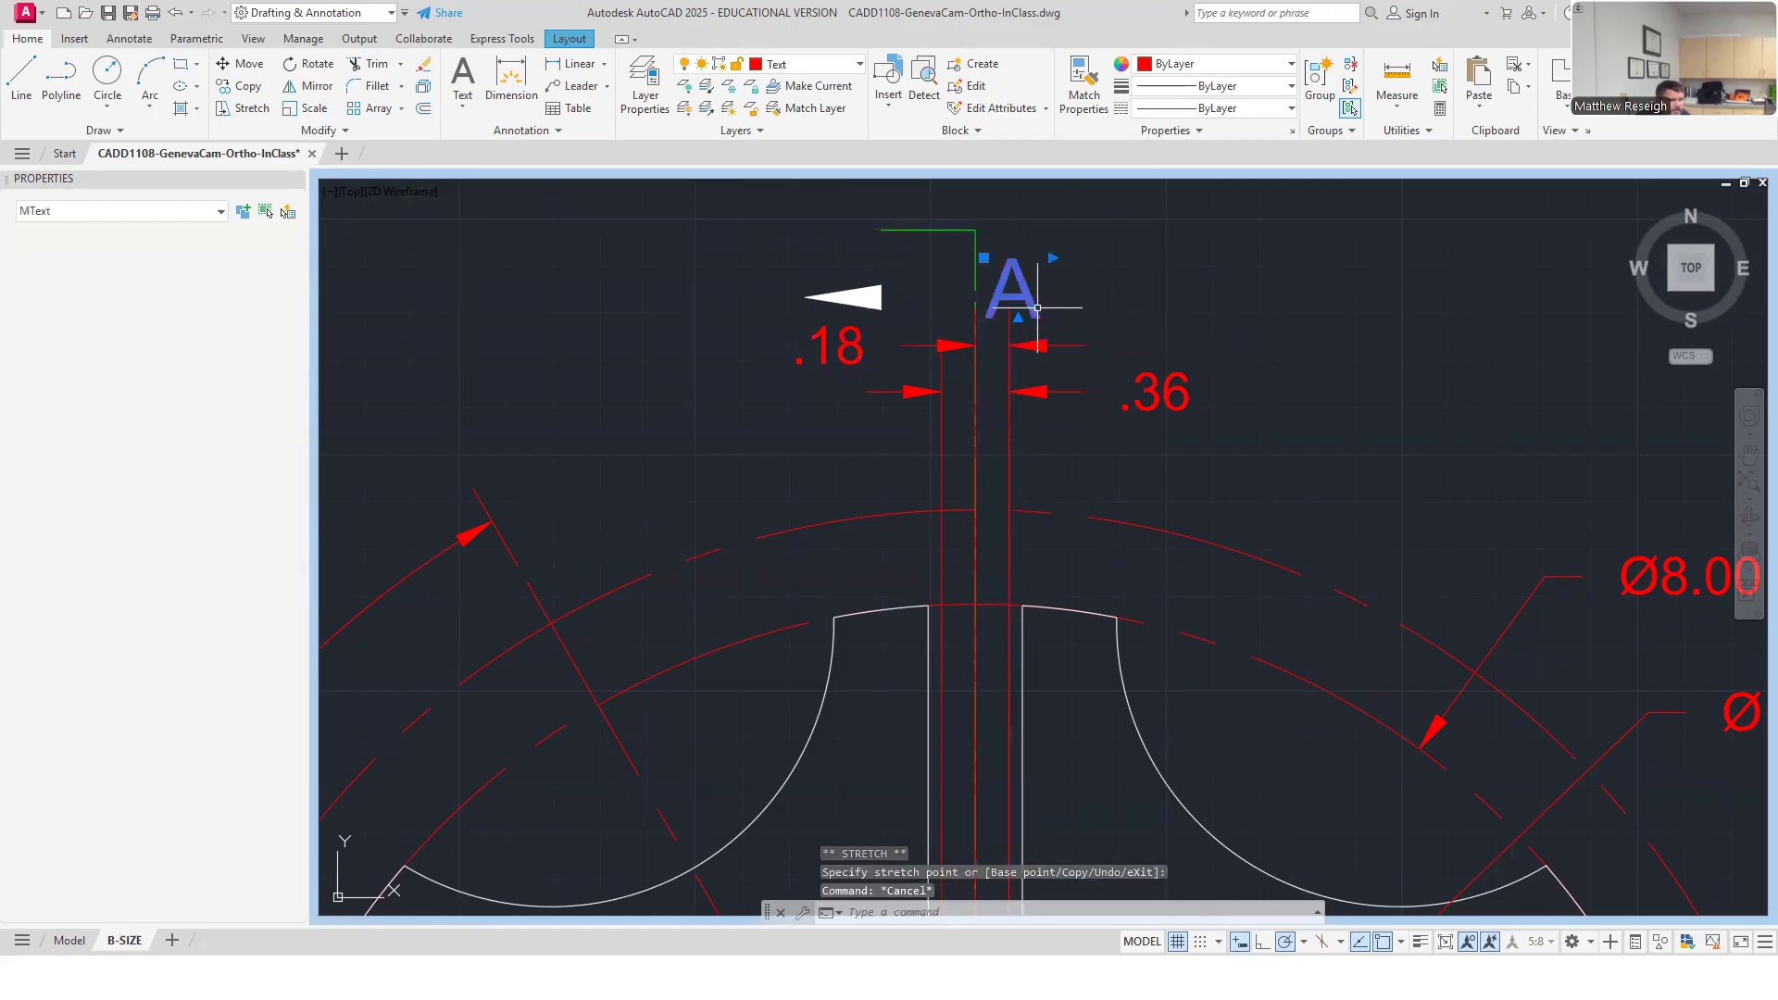
left_click(983, 257)
left_click(983, 203)
key("Escape")
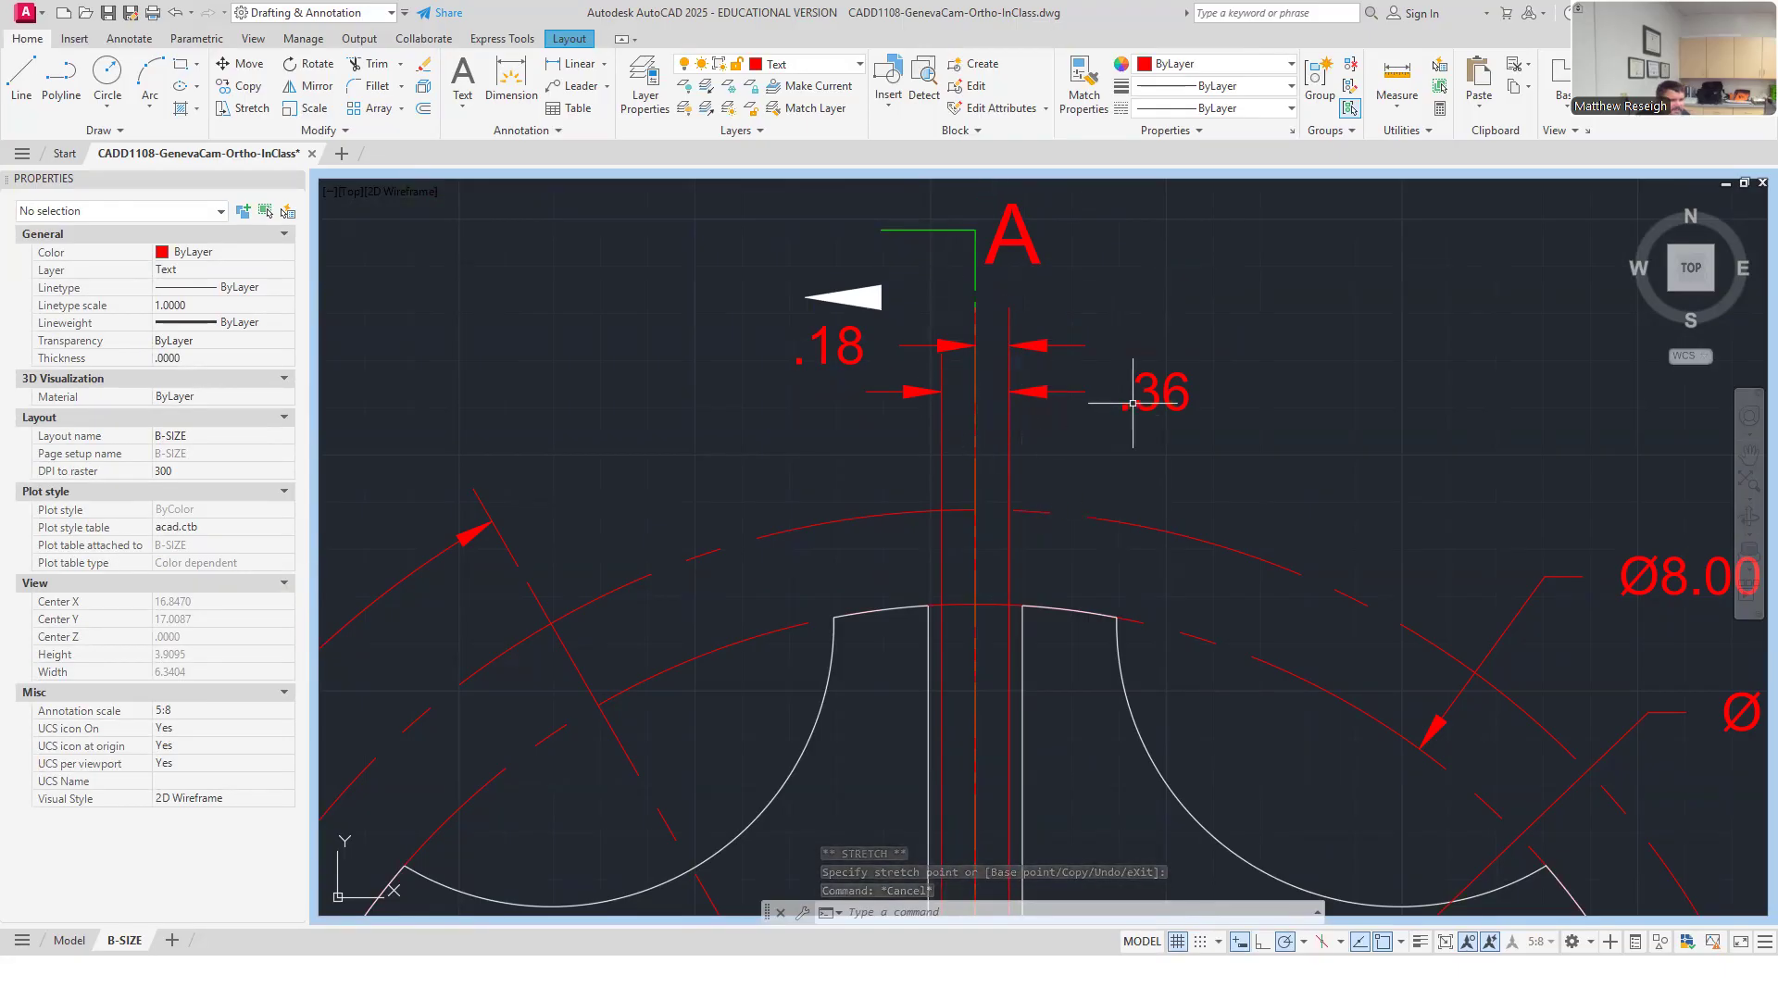
Space the .18 dimension .25 from the .36 dimension with Adjust Space.
left_click(74, 39)
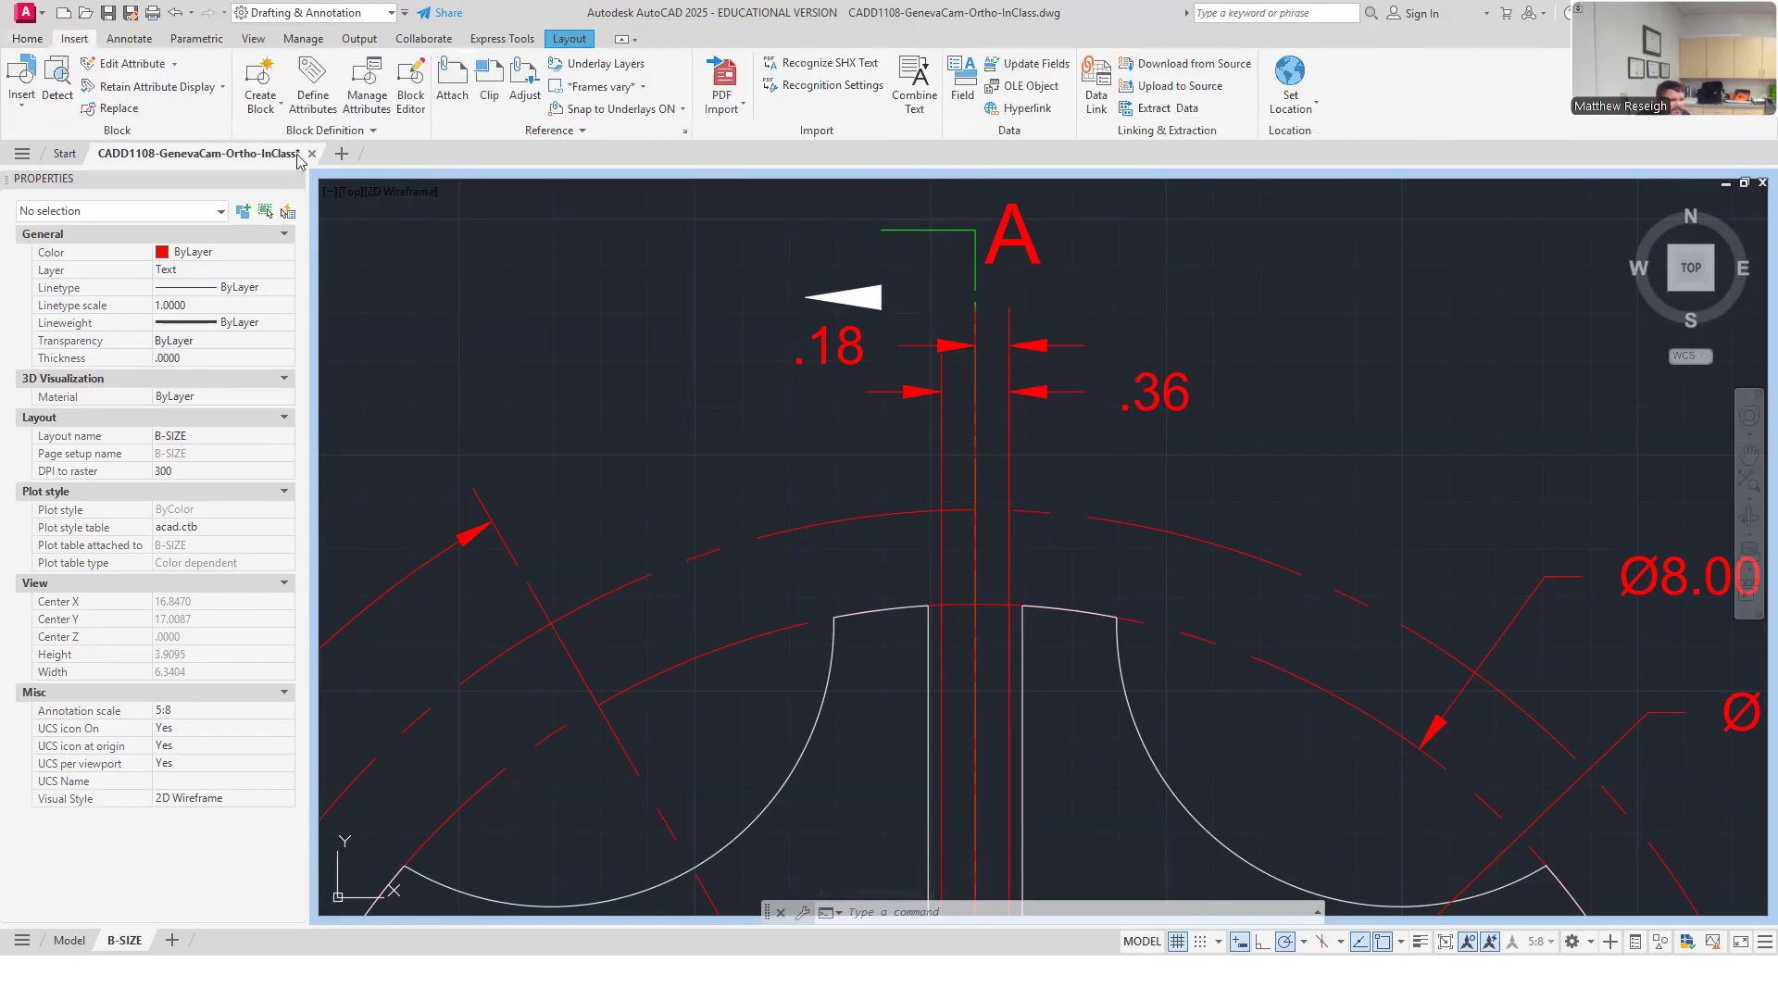
left_click(139, 41)
left_click(562, 70)
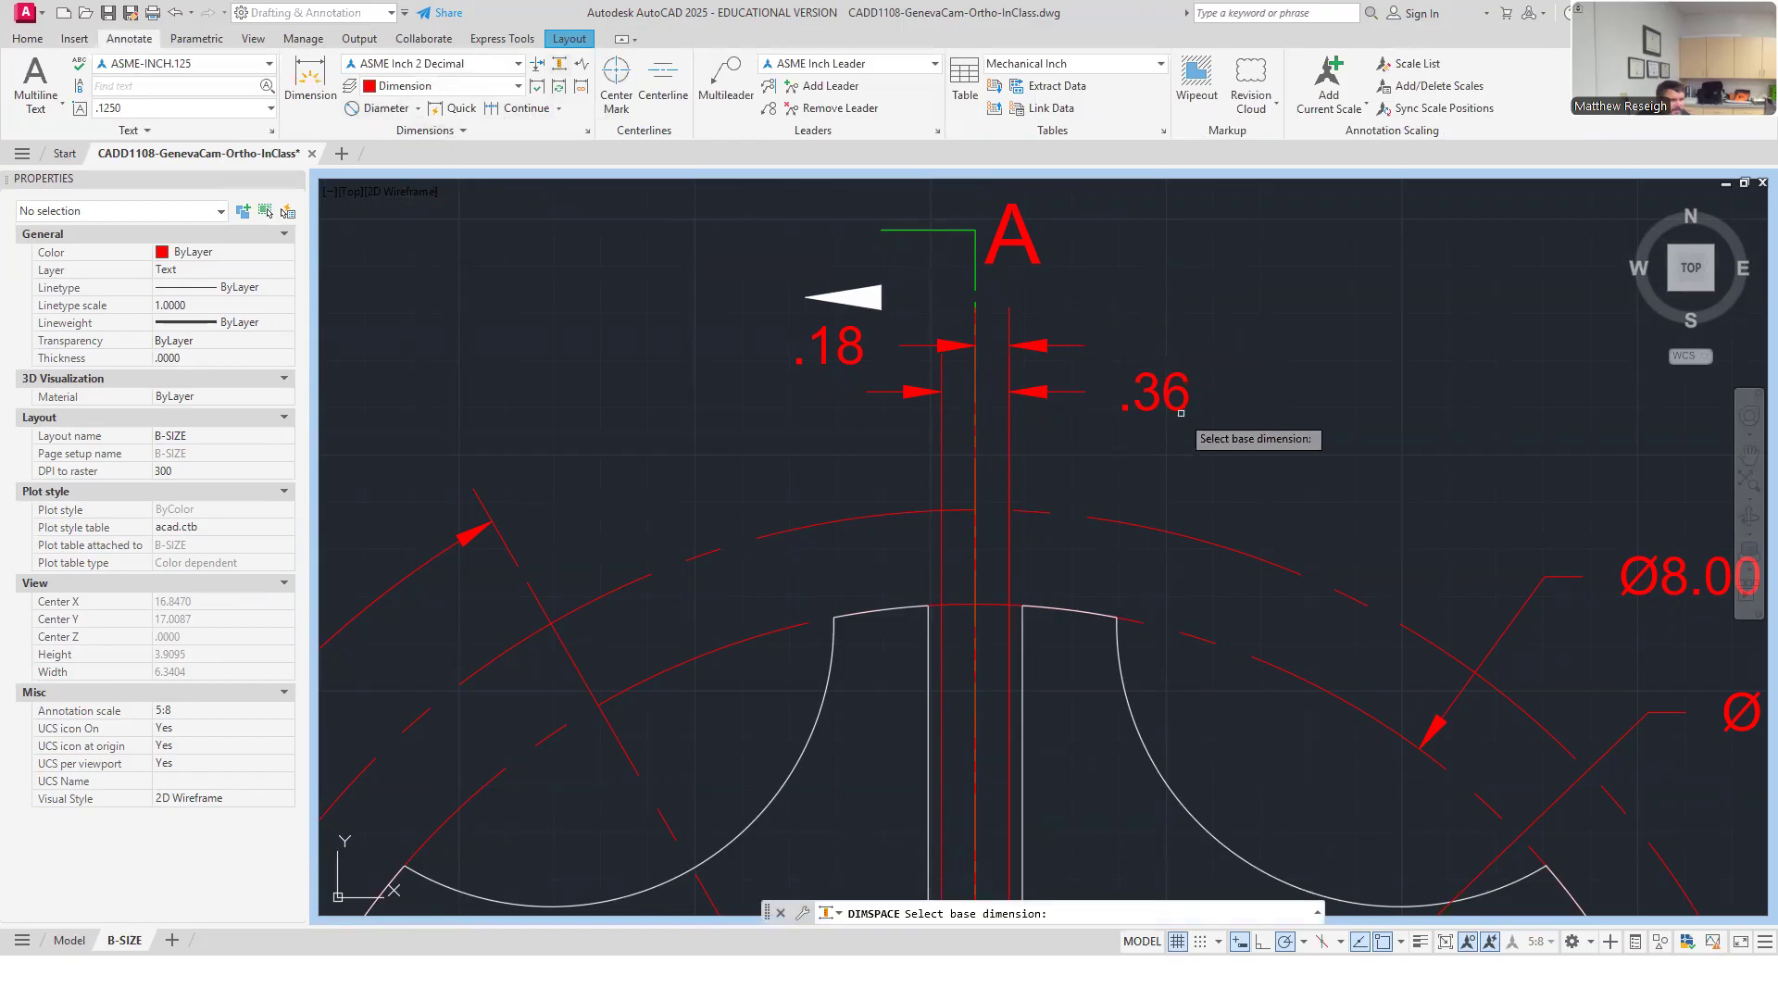
left_click(1148, 403)
left_click(1089, 310)
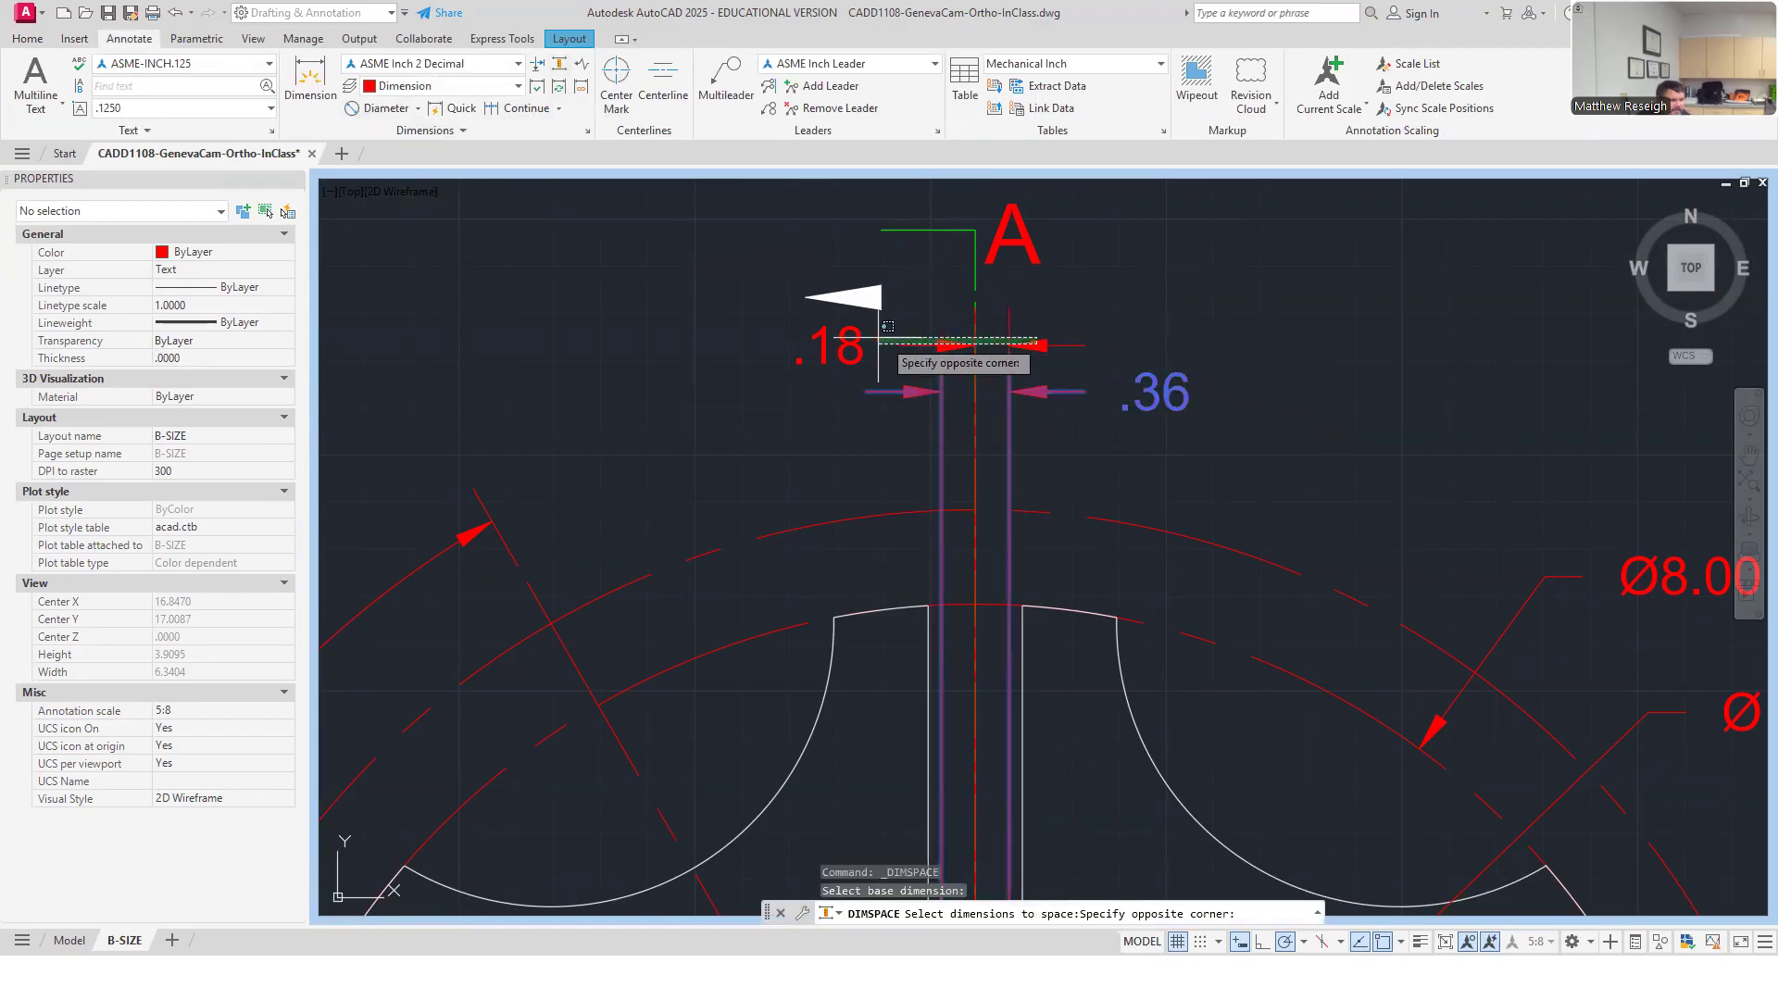
left_click(877, 347)
key("Return")
type(".")
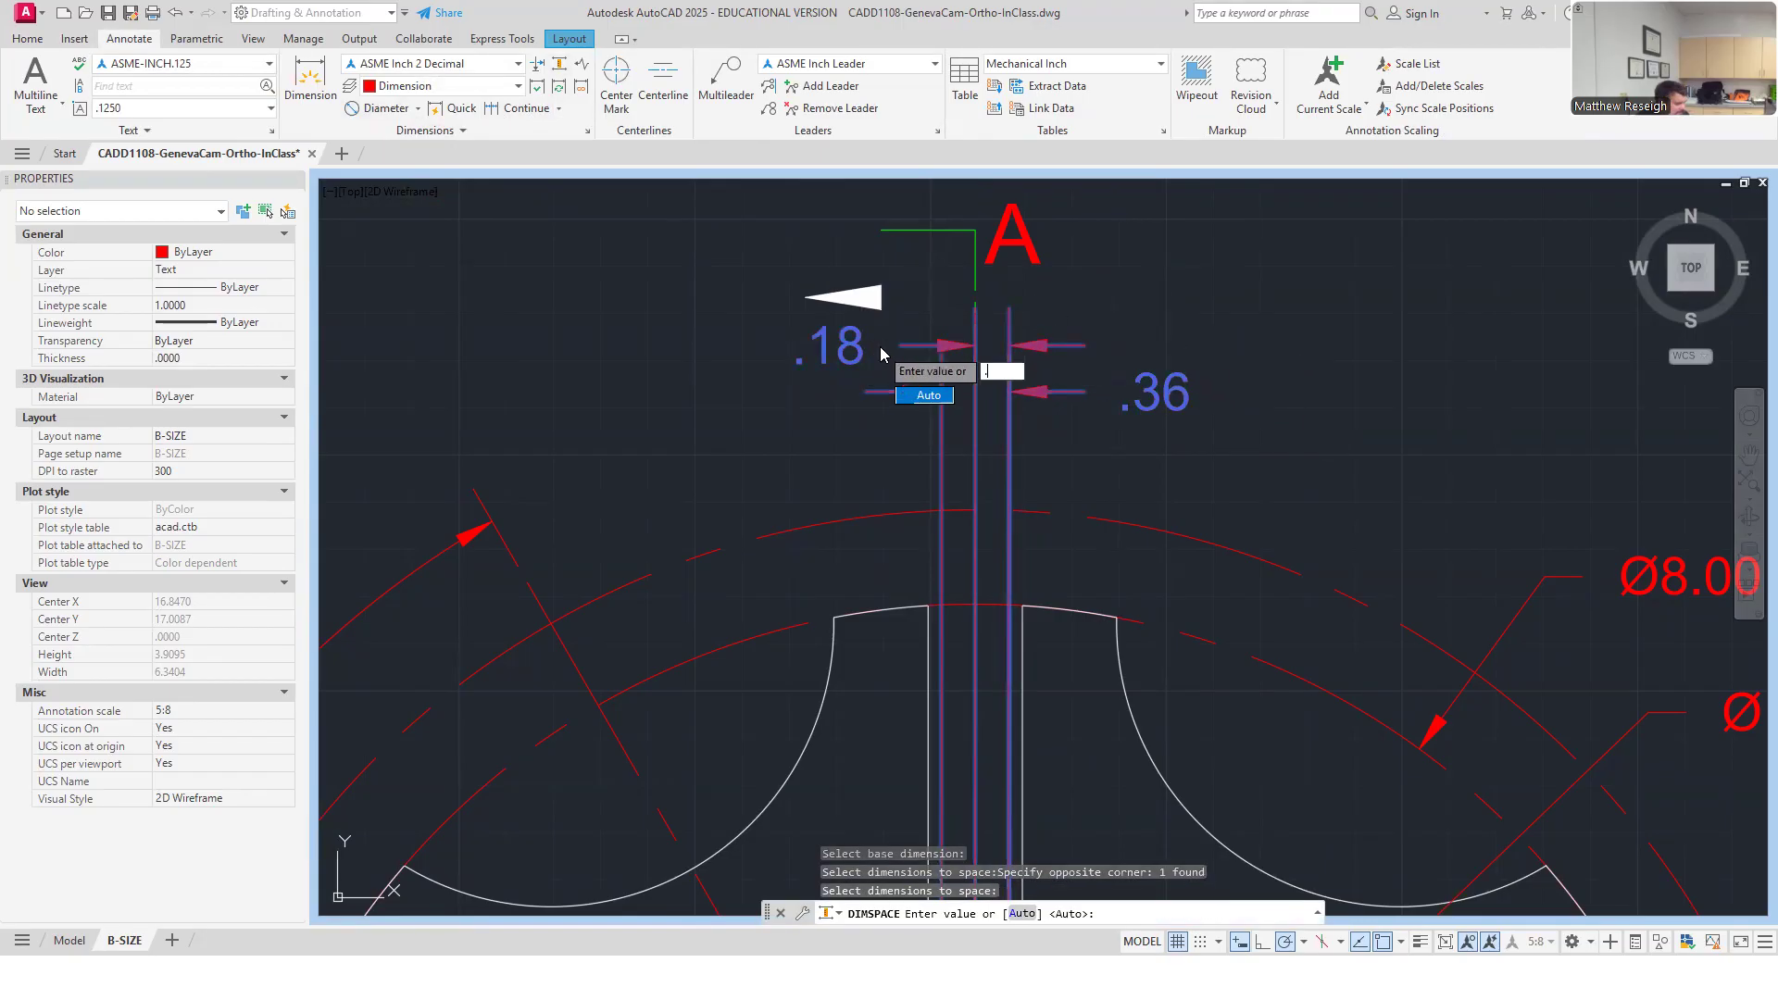
type("25")
key("Return")
key("Escape")
scroll(1058, 445, "down", 2)
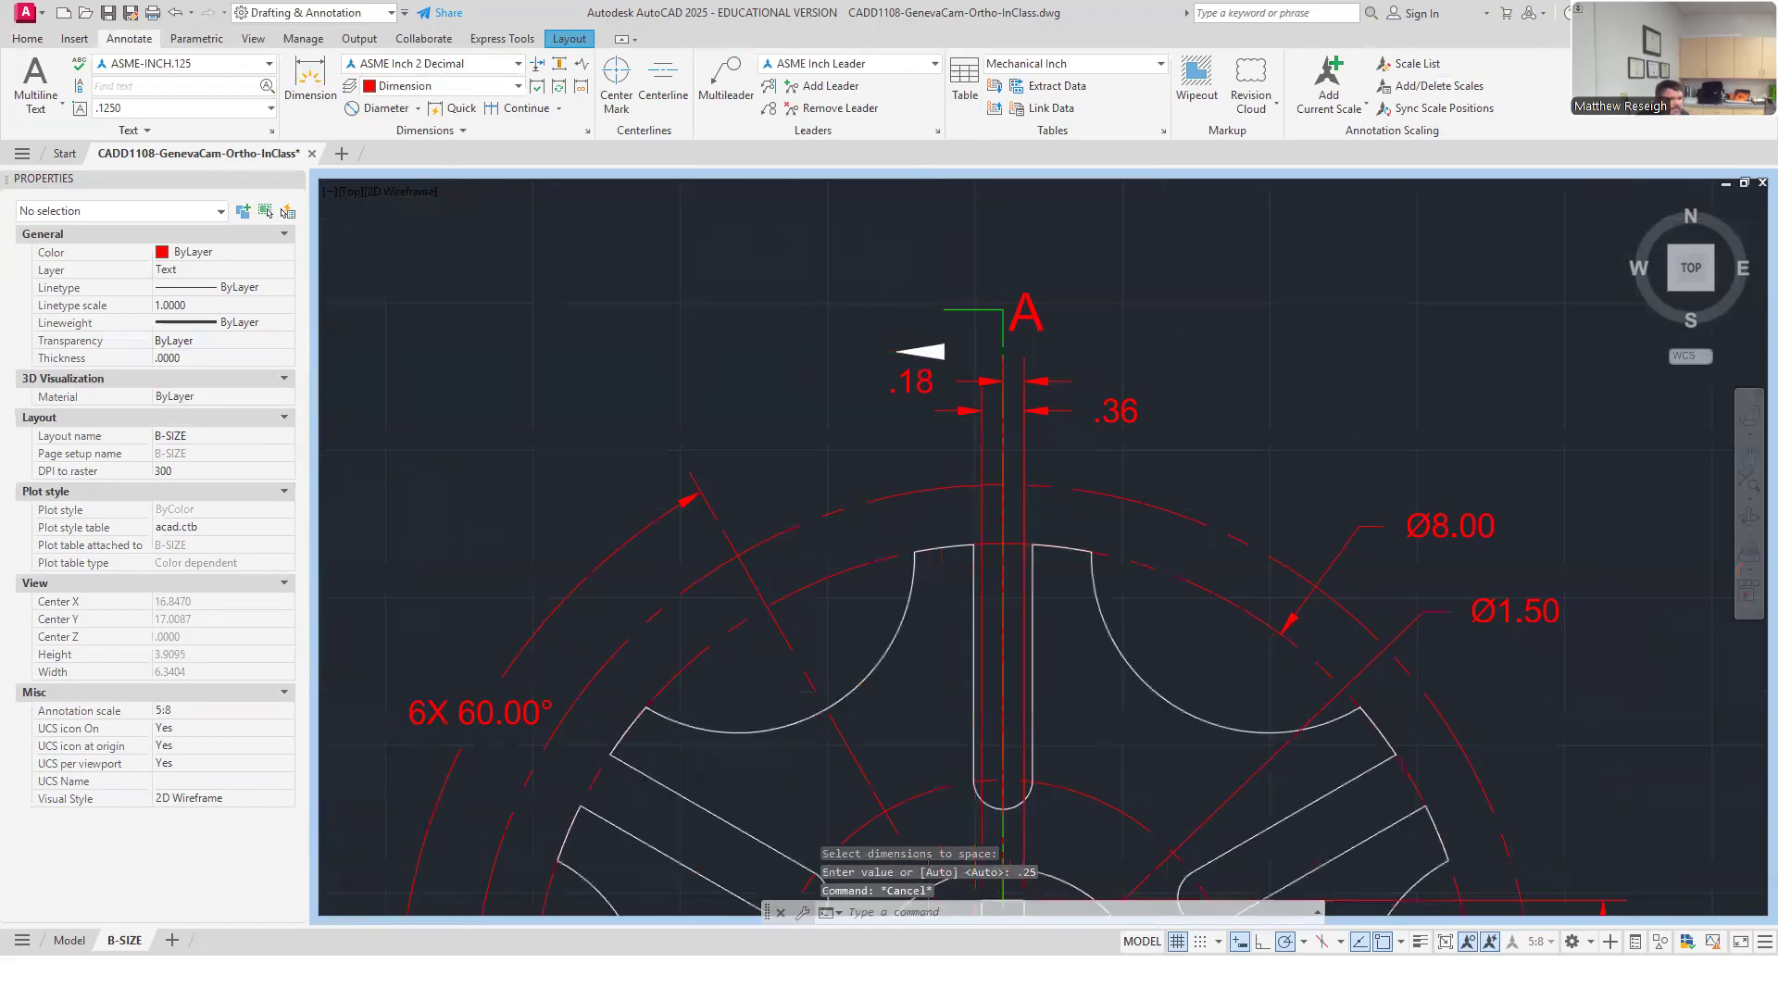
scroll(991, 377, "up", 2)
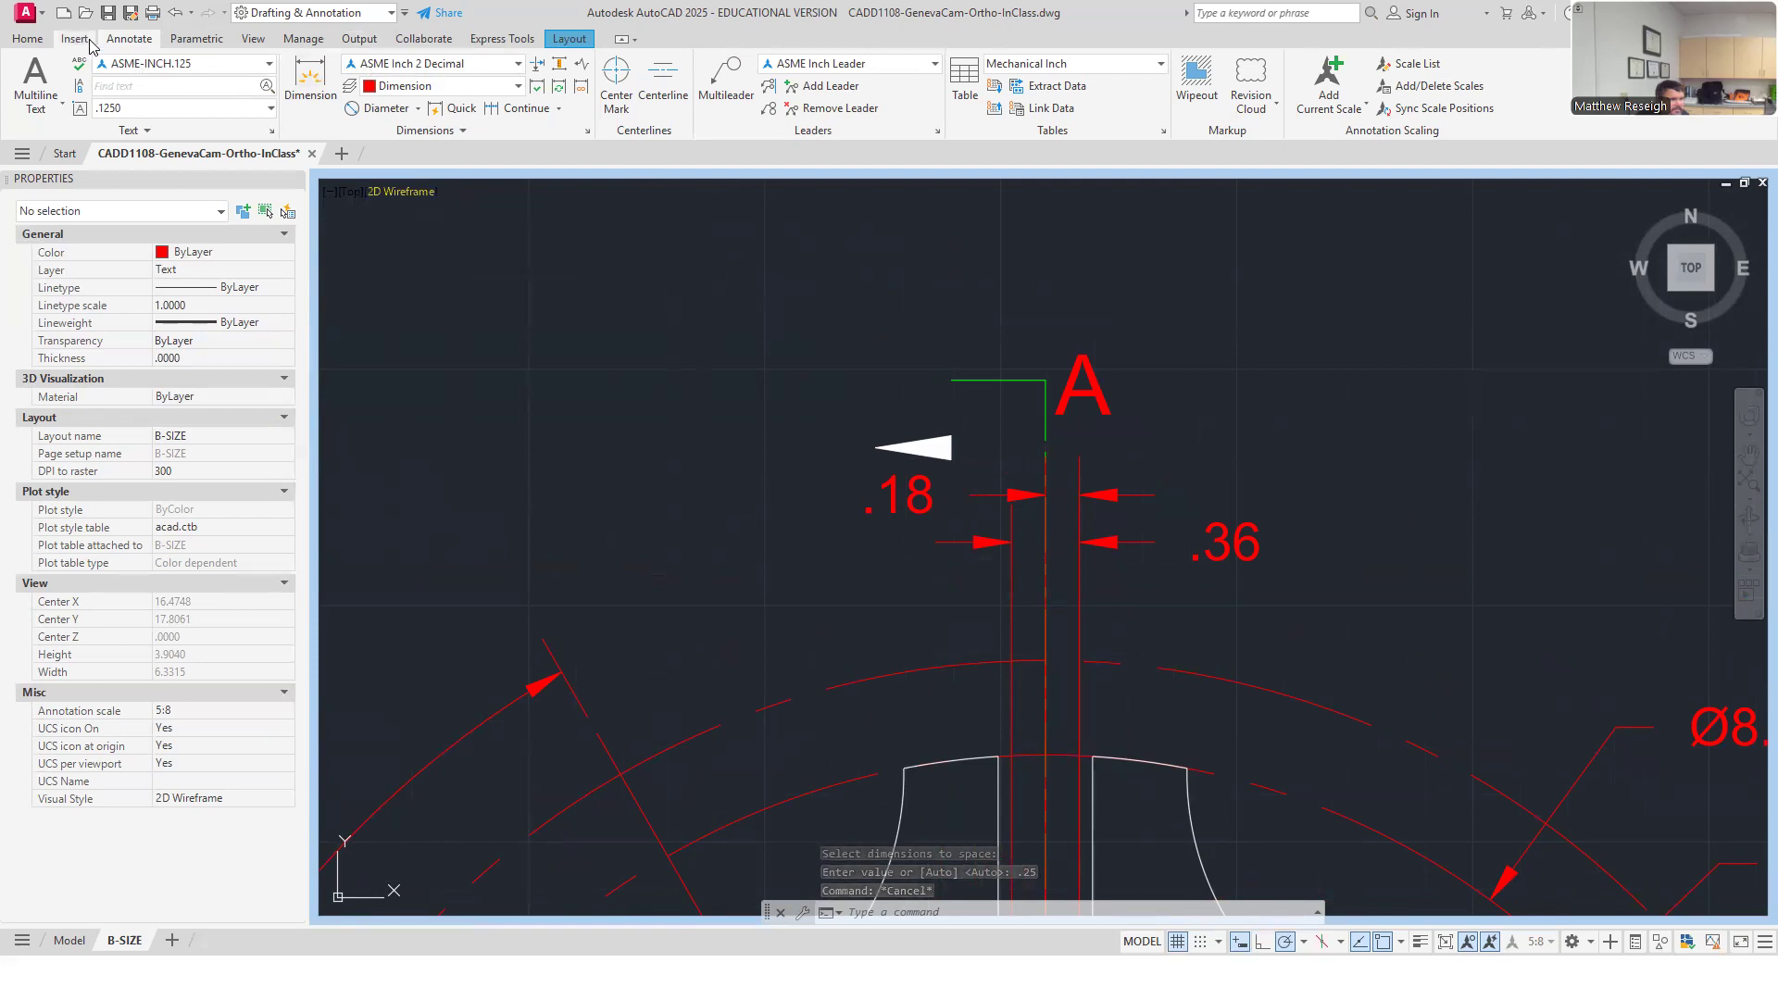
Move the upper arrowhead by the midpoint of its back edge onto the free end of the raised cutting-plane line.
left_click(26, 38)
left_click(248, 65)
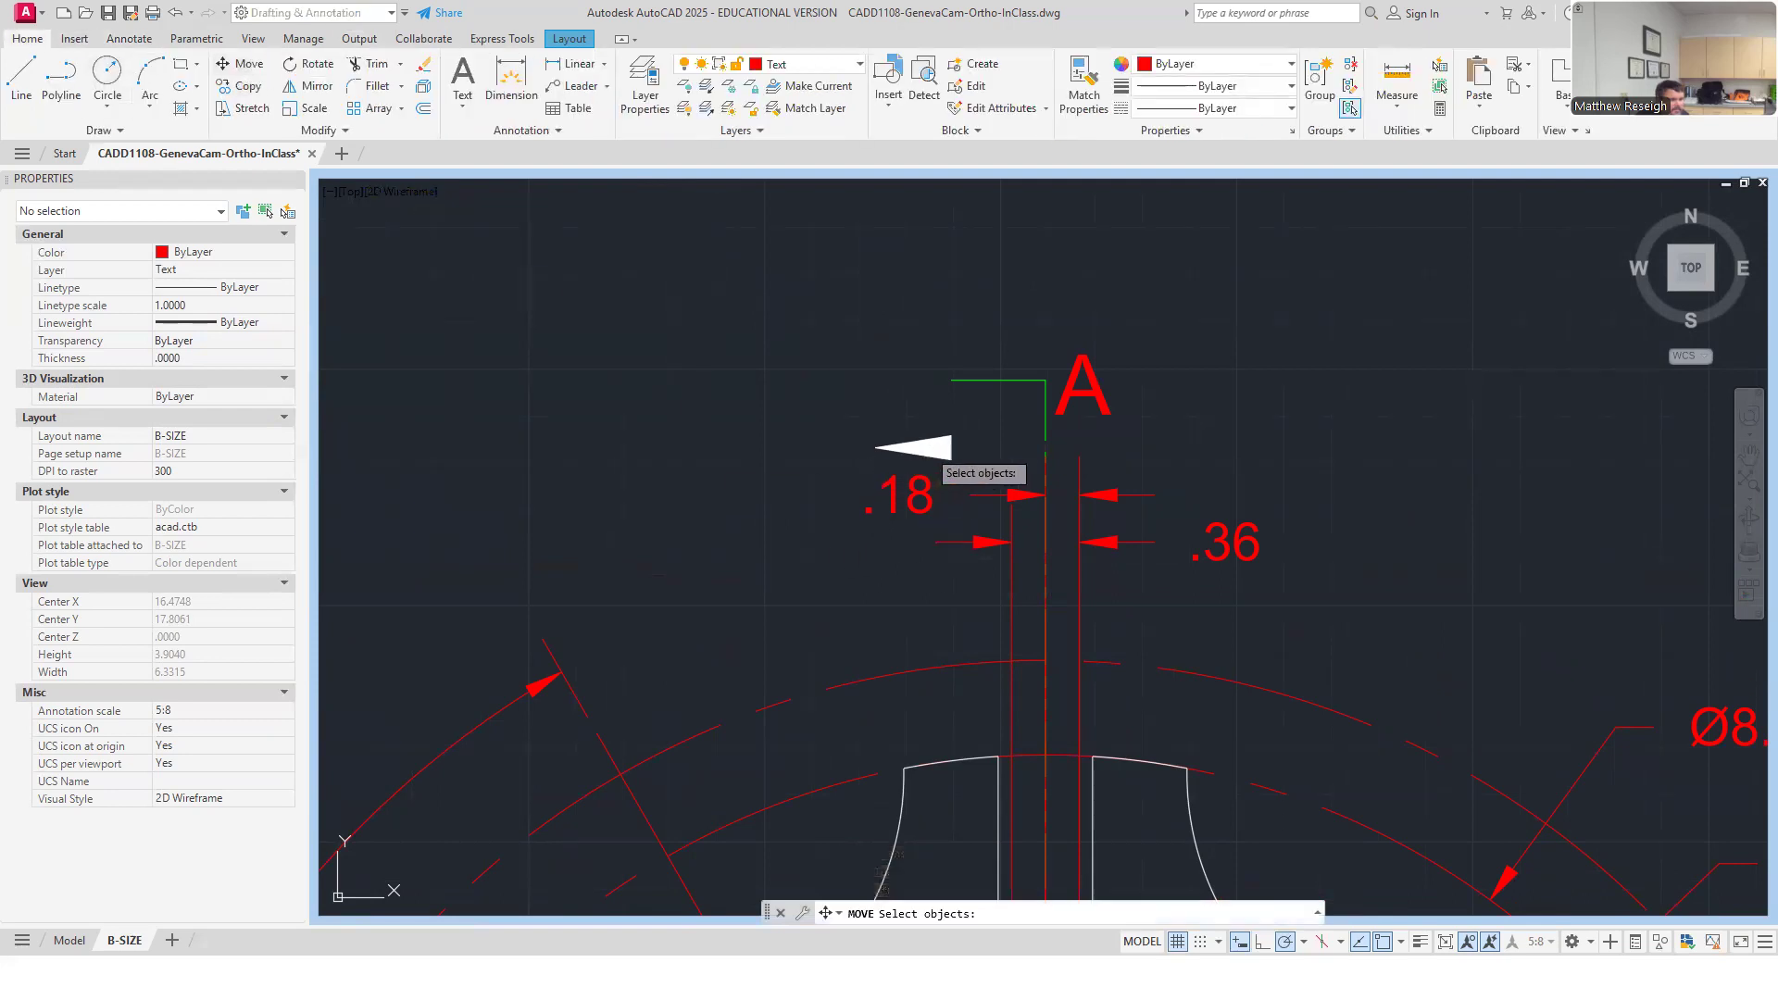
left_click(851, 411)
left_click(951, 443)
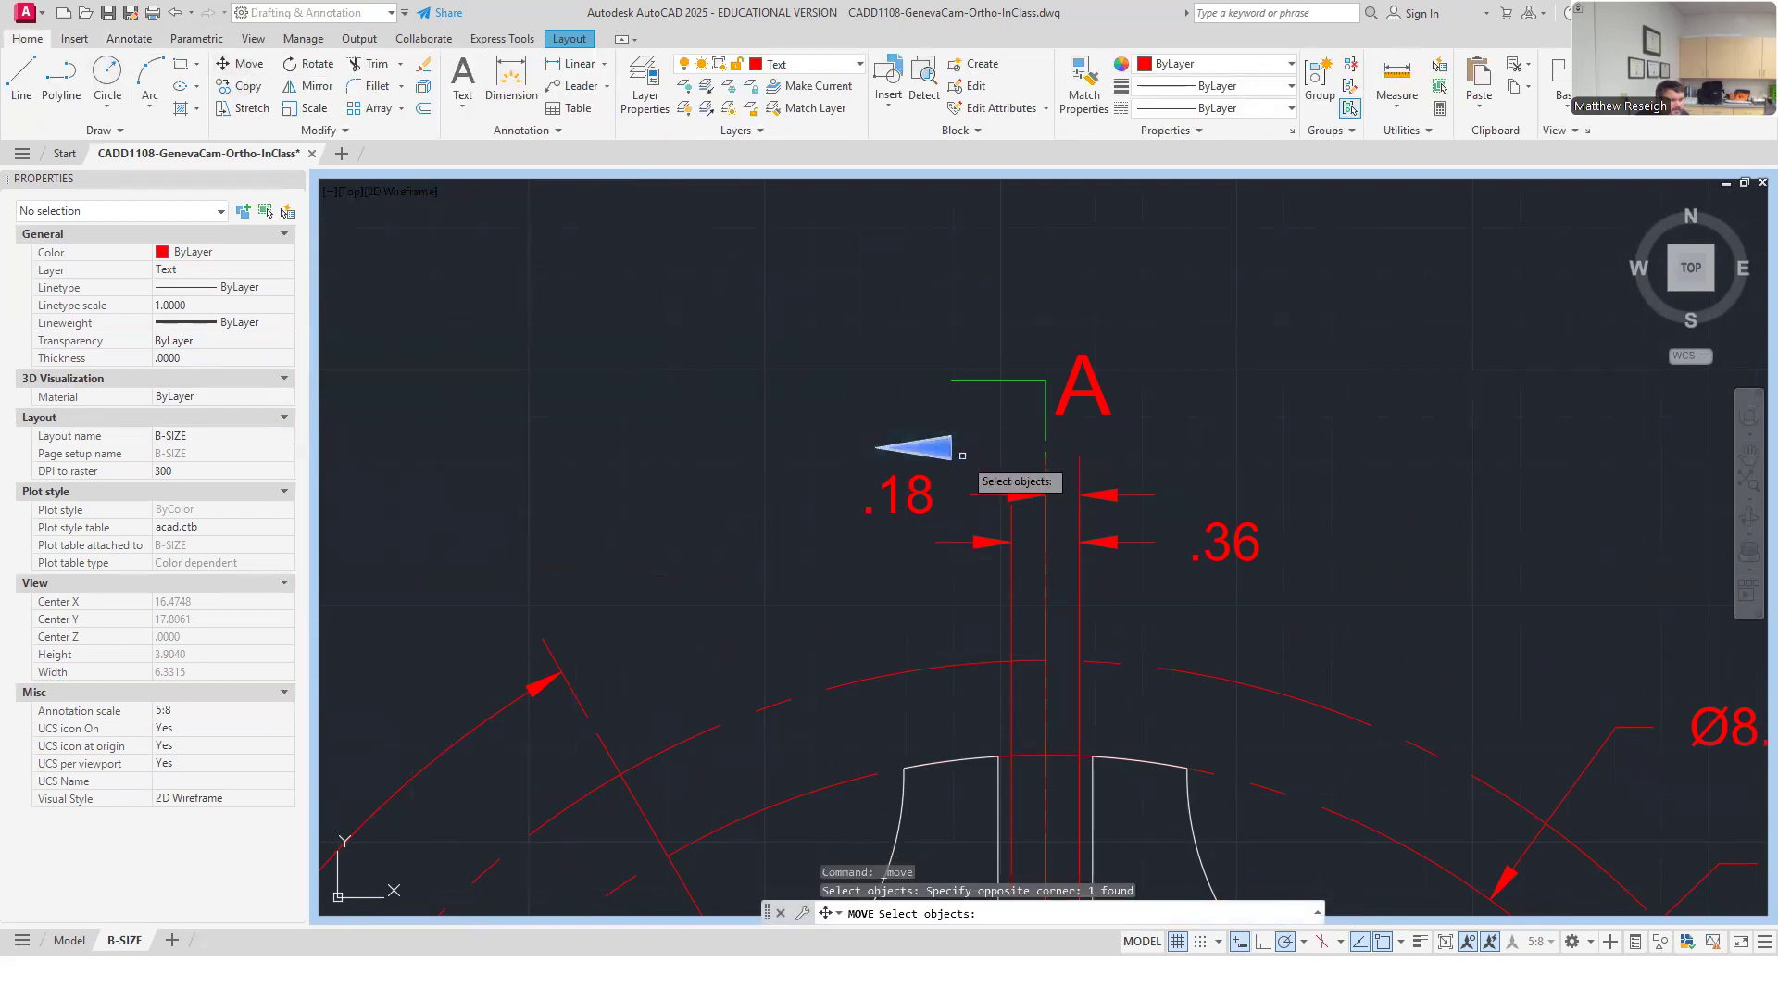
scroll(937, 439, "up", 3)
key("Return")
left_click(931, 434)
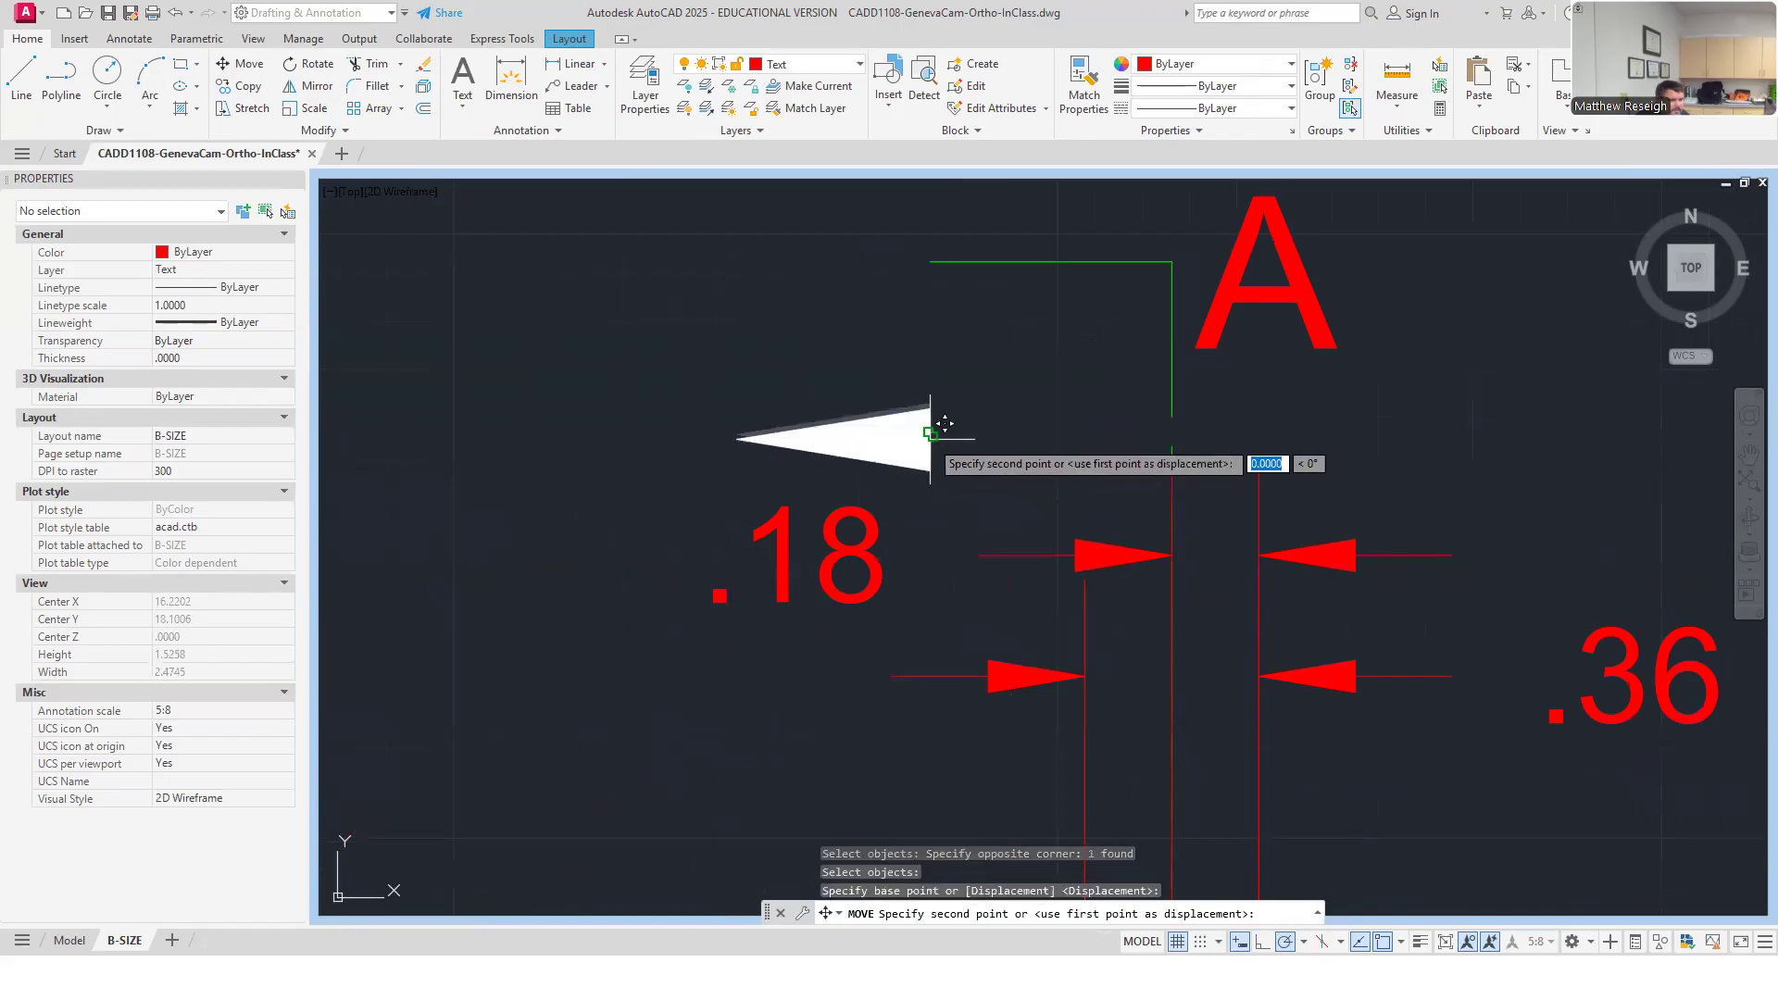
left_click(929, 262)
key("Escape")
Examine the front view and Section A-A for dimensions that still need respacing, including the 6X R1.50 and Ø9.00 callouts.
scroll(953, 419, "down", 3)
scroll(952, 420, "down", 8)
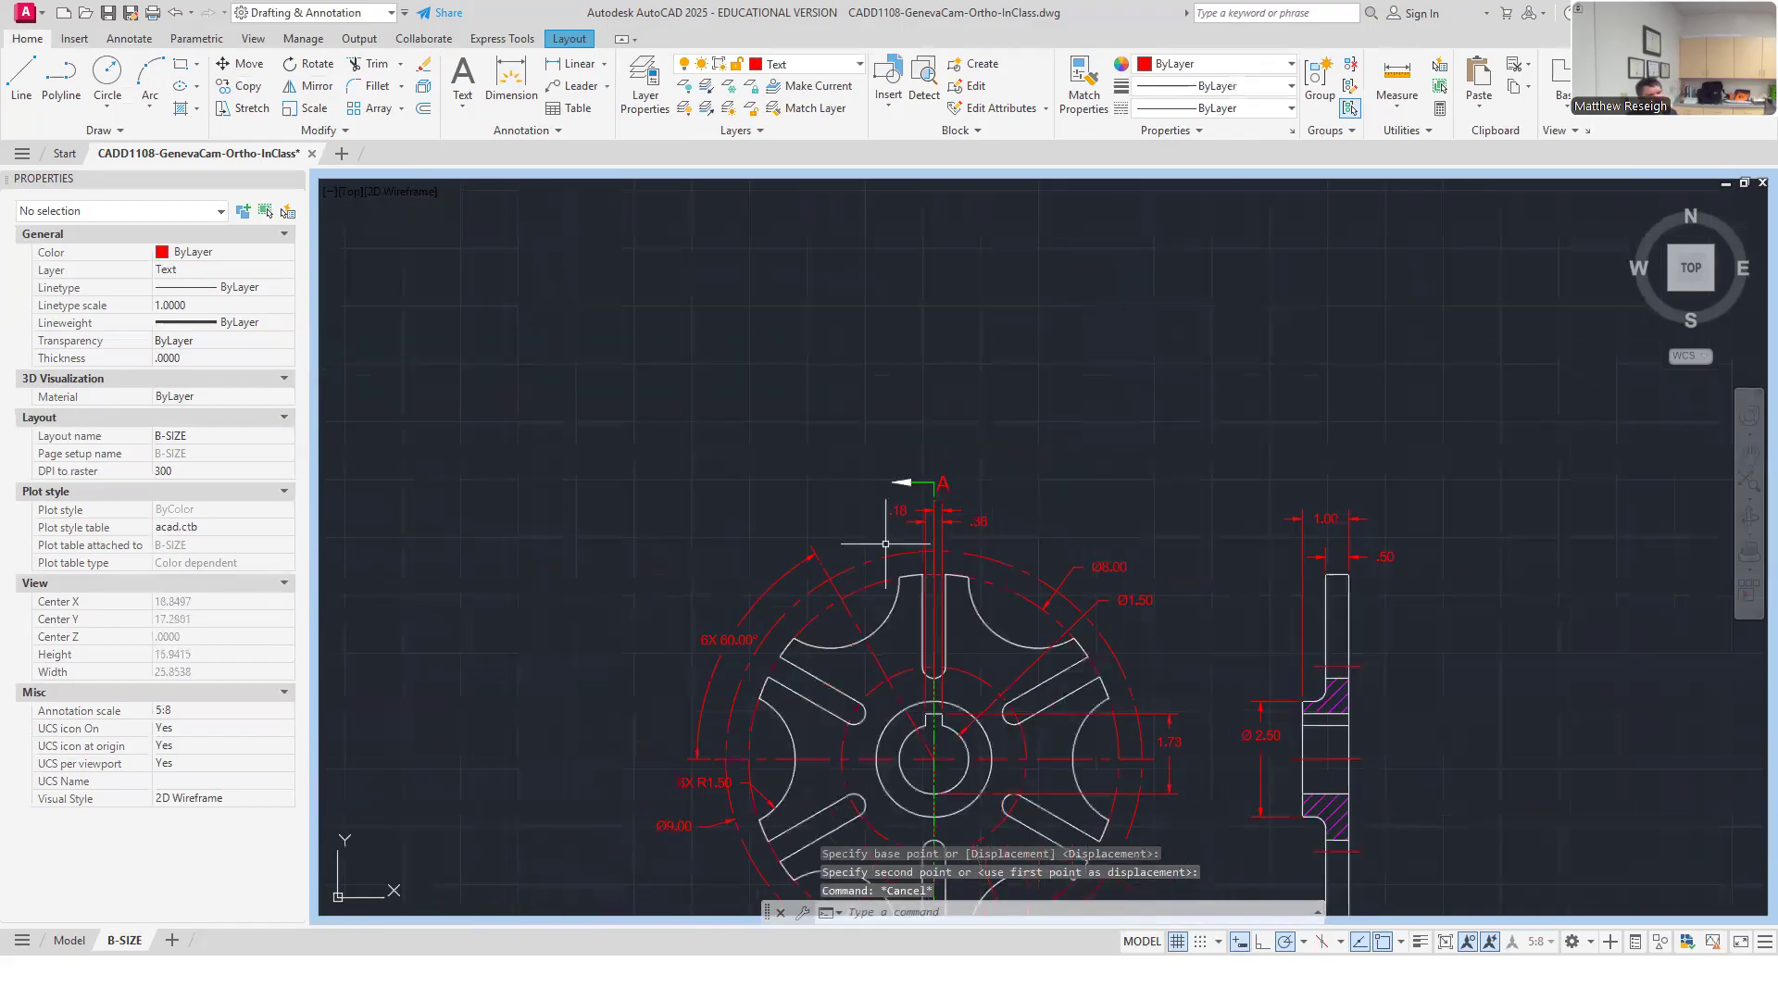
scroll(964, 680, "up", 2)
scroll(964, 680, "up", 2)
scroll(905, 686, "down", 2)
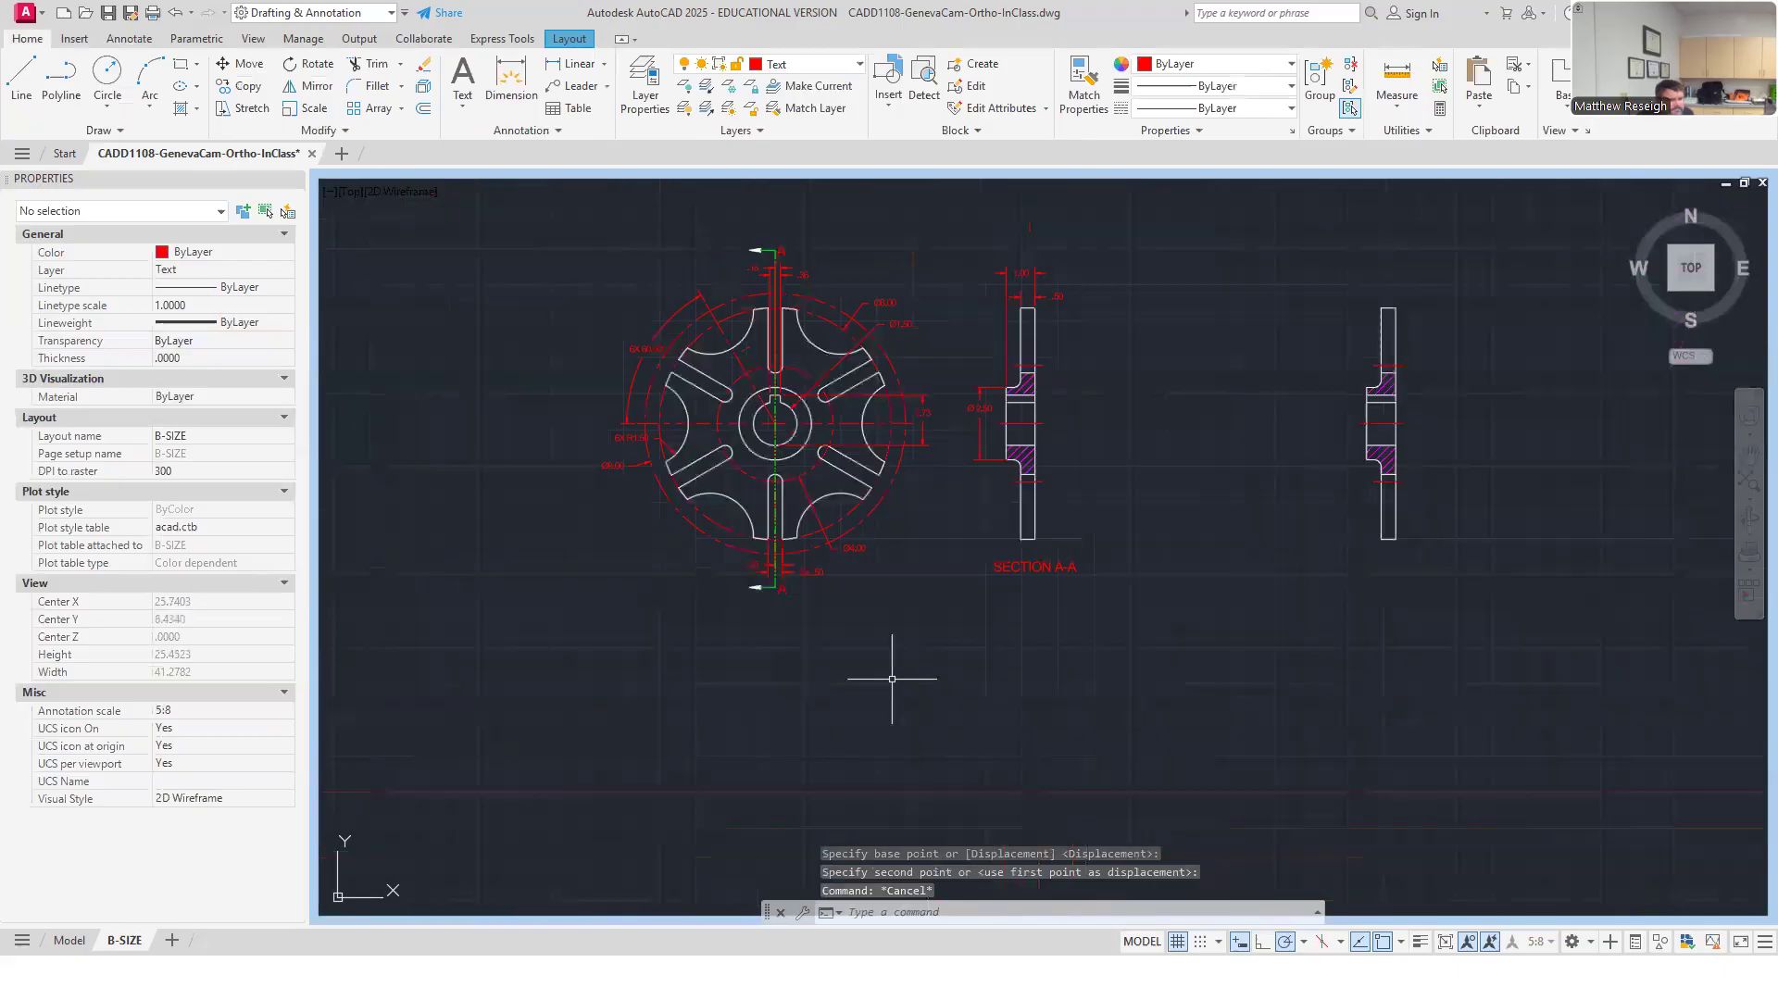
scroll(649, 425, "up", 2)
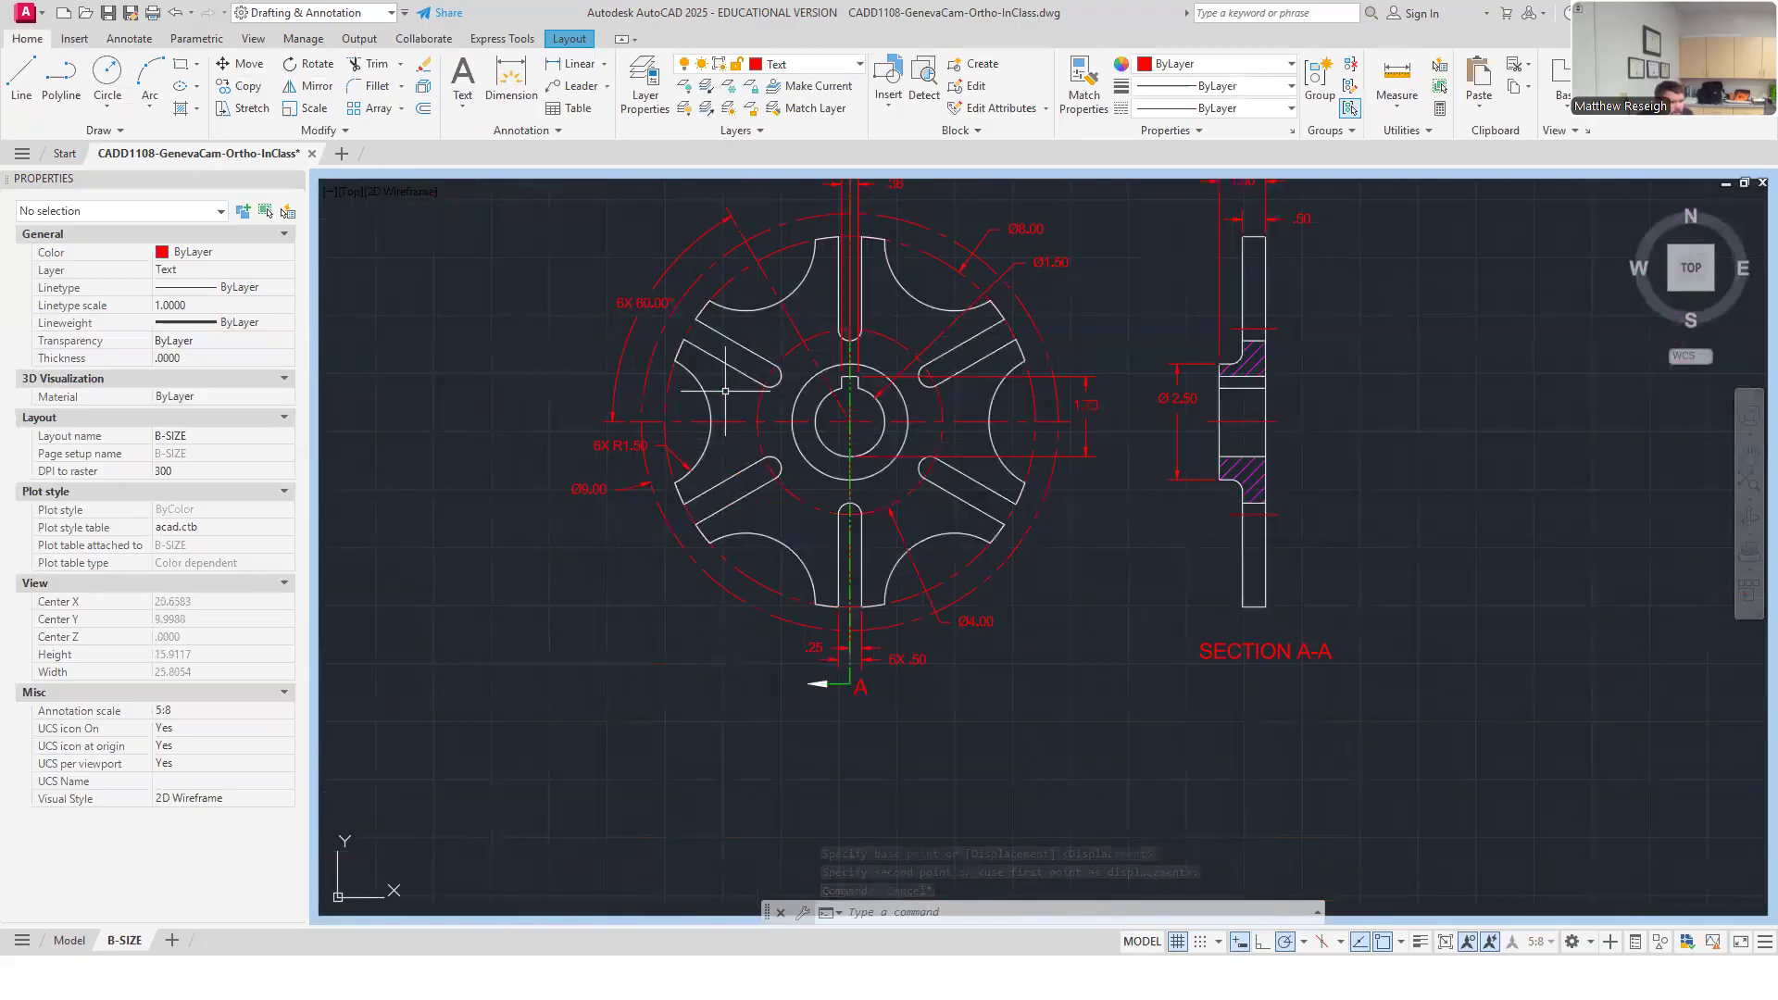
scroll(657, 439, "up", 2)
scroll(657, 439, "up", 2)
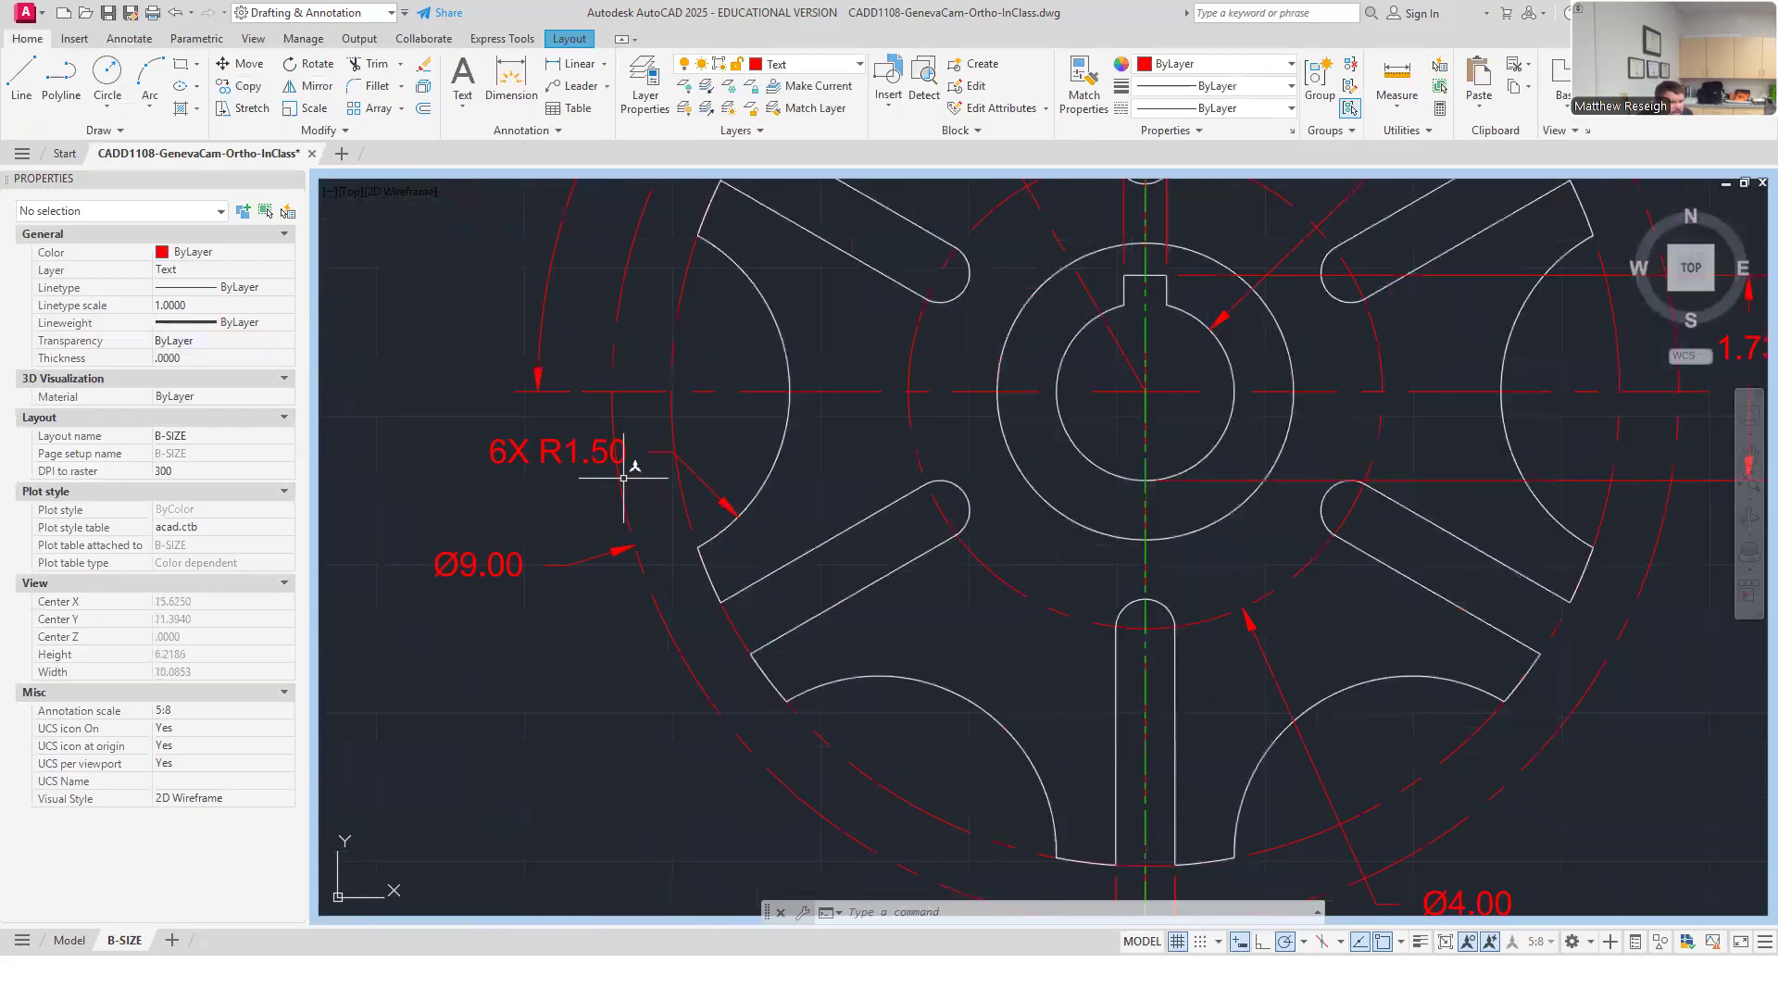
scroll(640, 502, "down", 2)
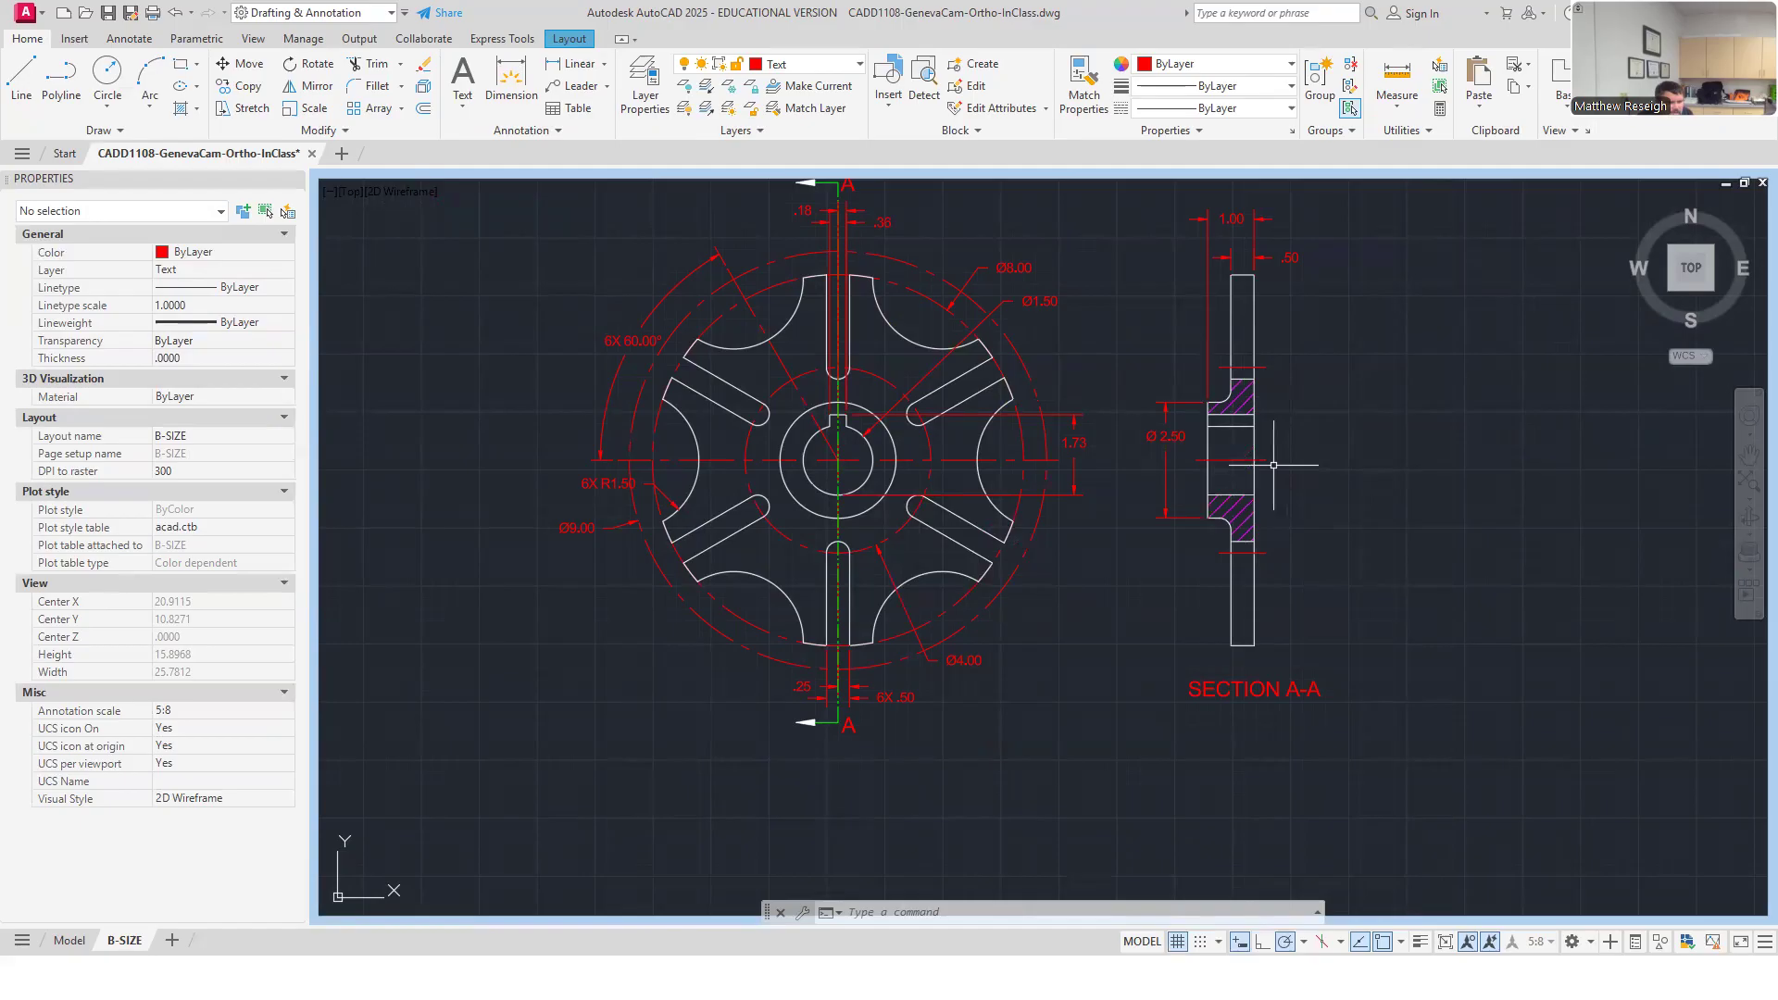
Reposition the Ø2.50 dimension line in Section A-A onto the hub's outer edge, offset it .375 outward, and stretch it slightly farther out.
scroll(1271, 463, "up", 4)
left_click(1004, 396)
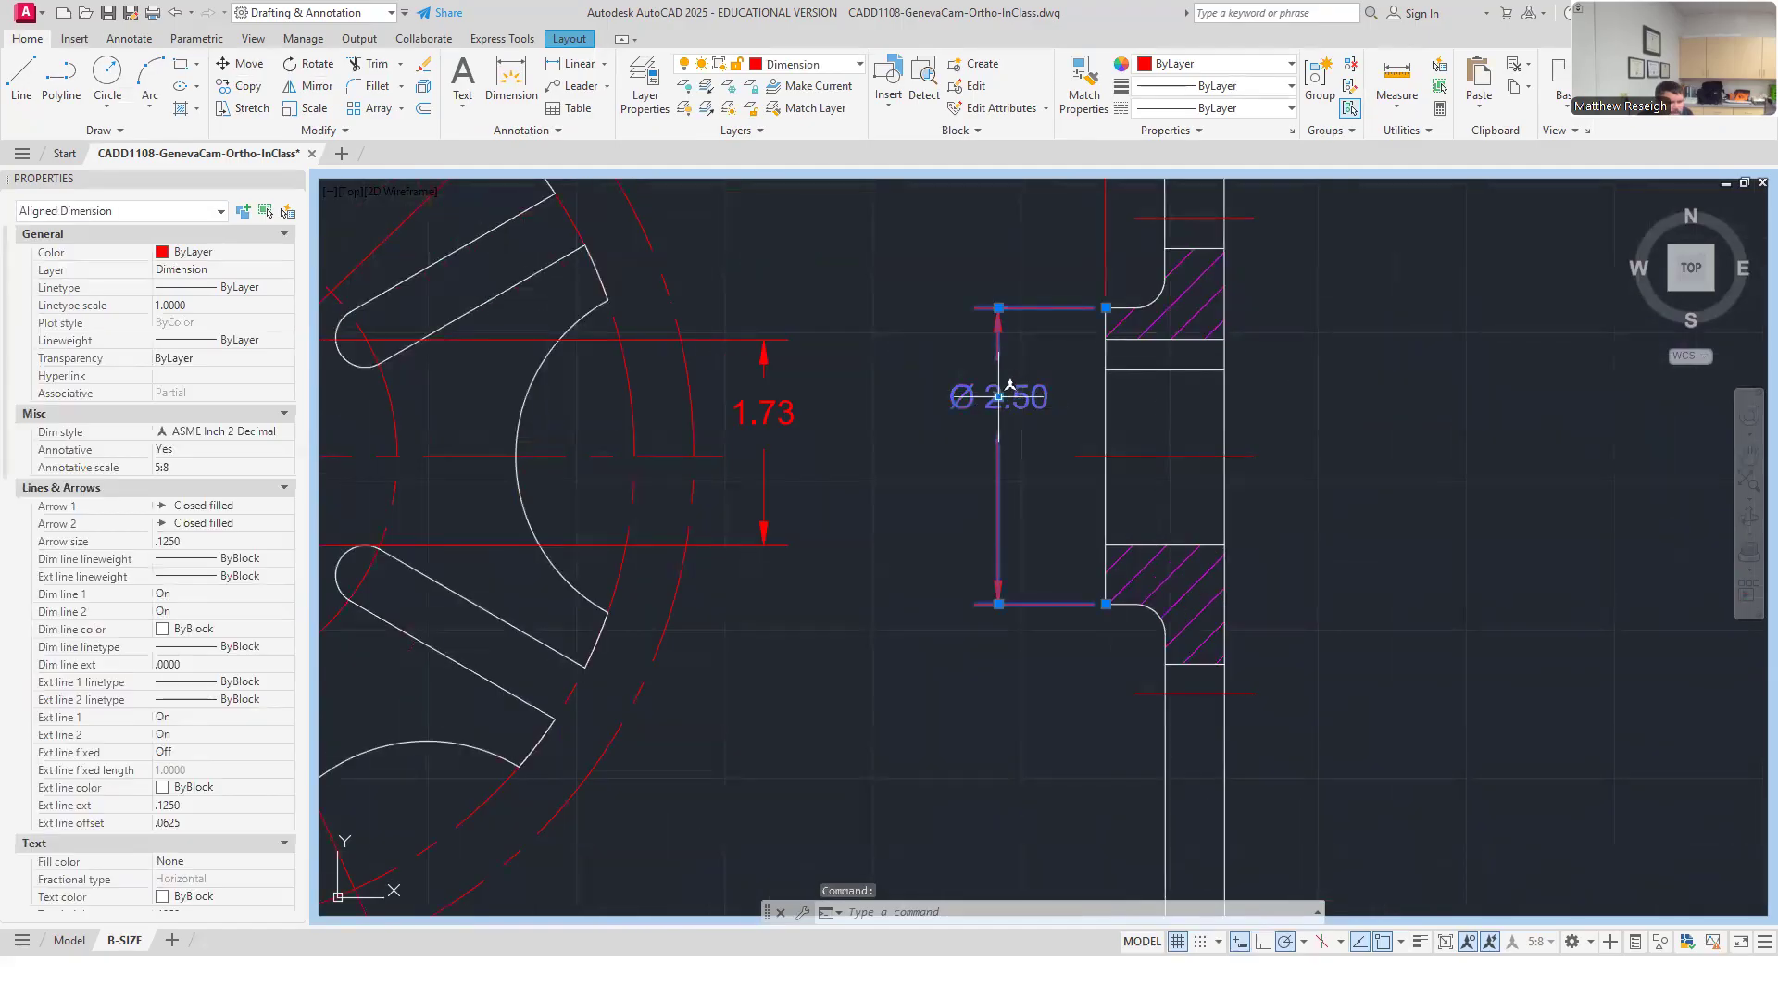
left_click(998, 396)
left_click(1105, 396)
left_click(1106, 397)
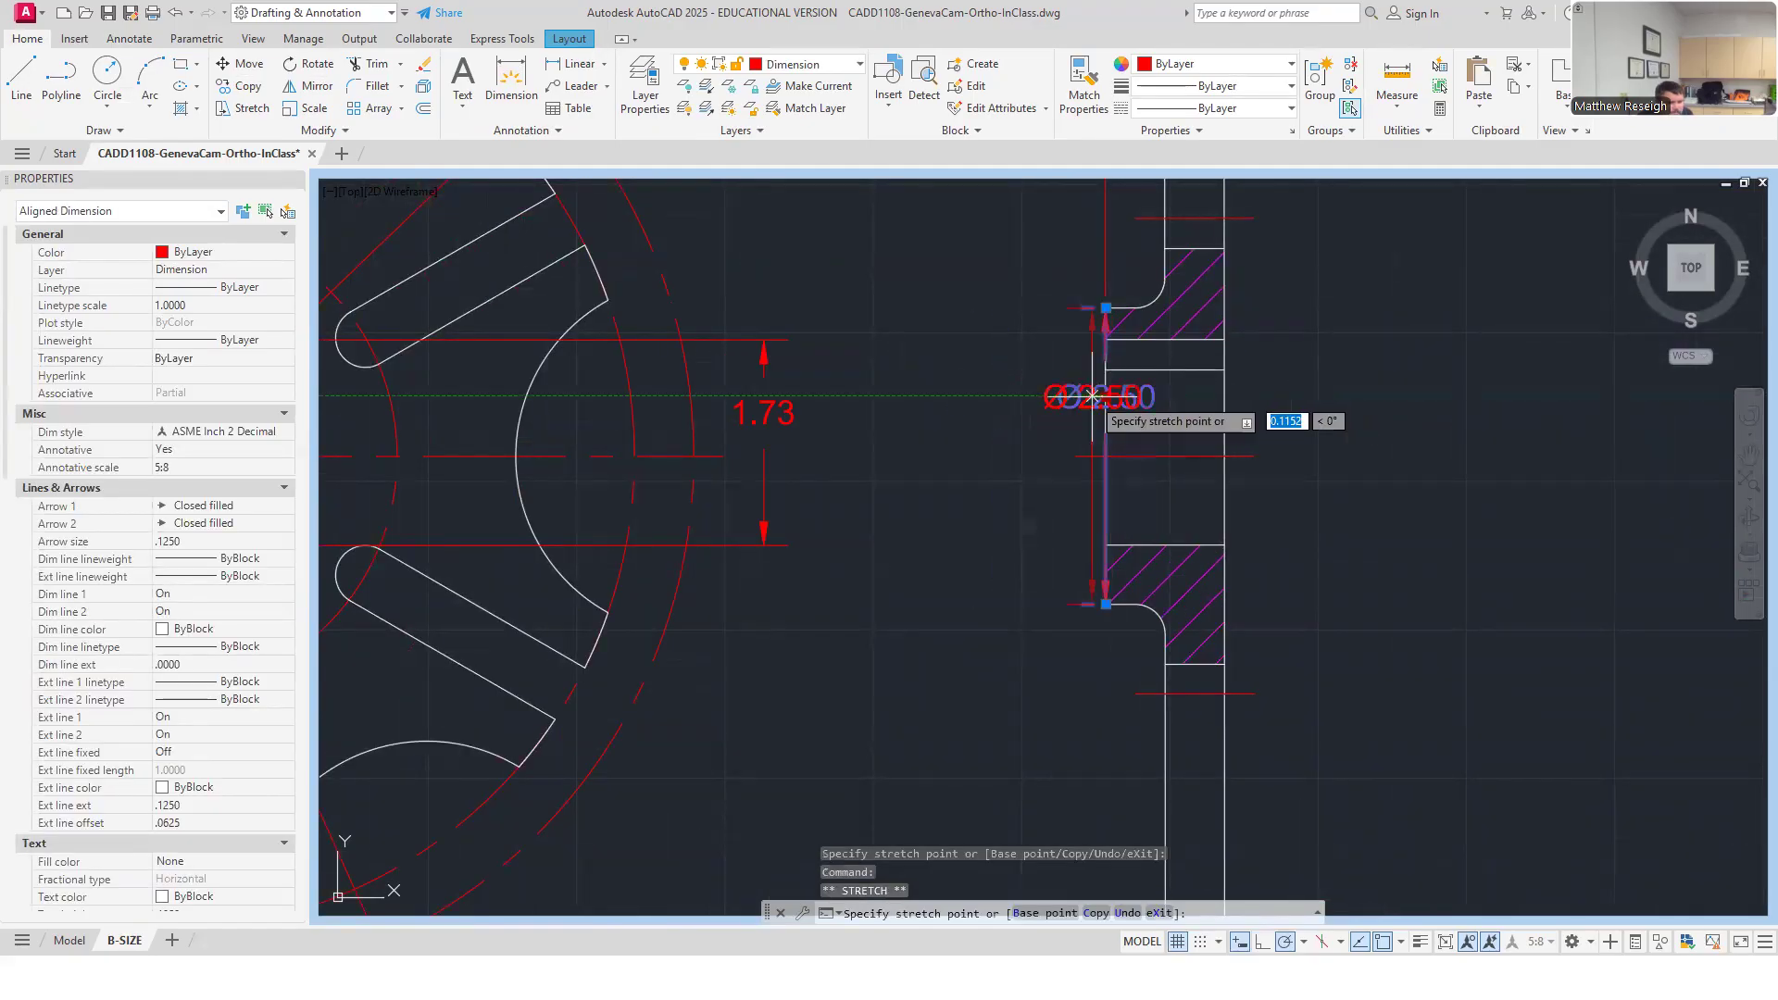
type(".375")
key("Return")
left_click(1055, 396)
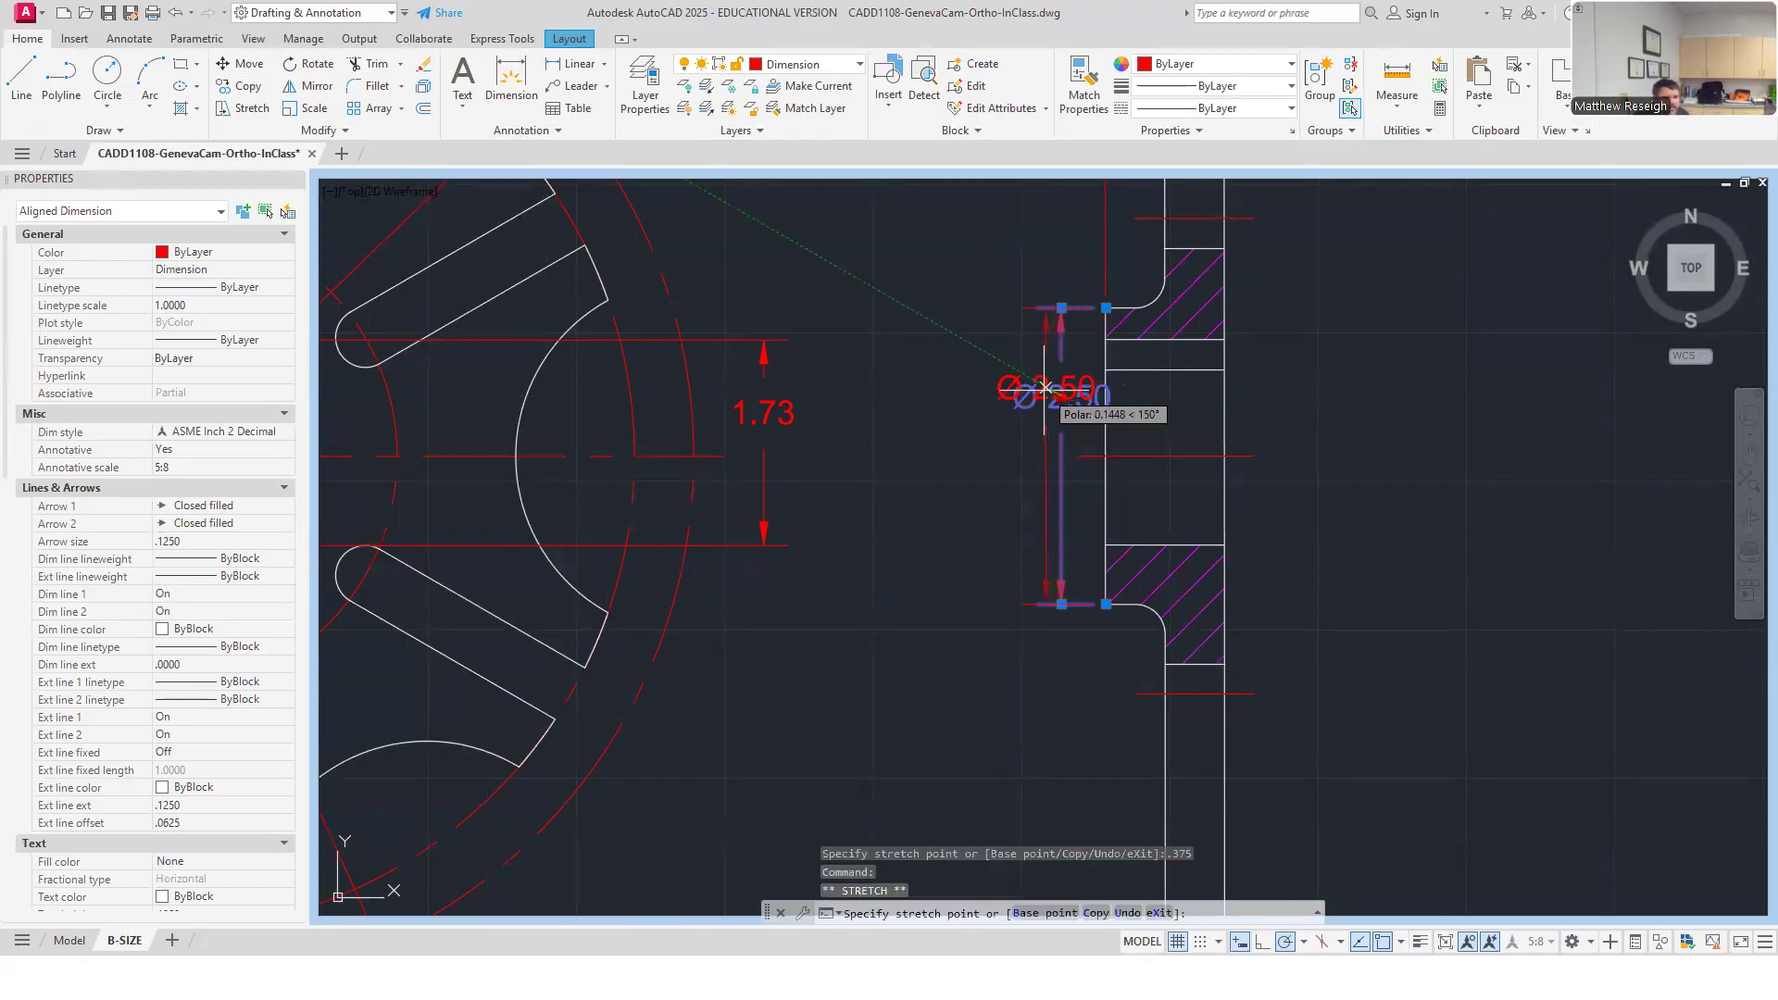
key("Escape")
Space the 1.00 dimension .25 from the .50 dimension above Section A-A with Adjust Space.
scroll(1197, 408, "down", 4)
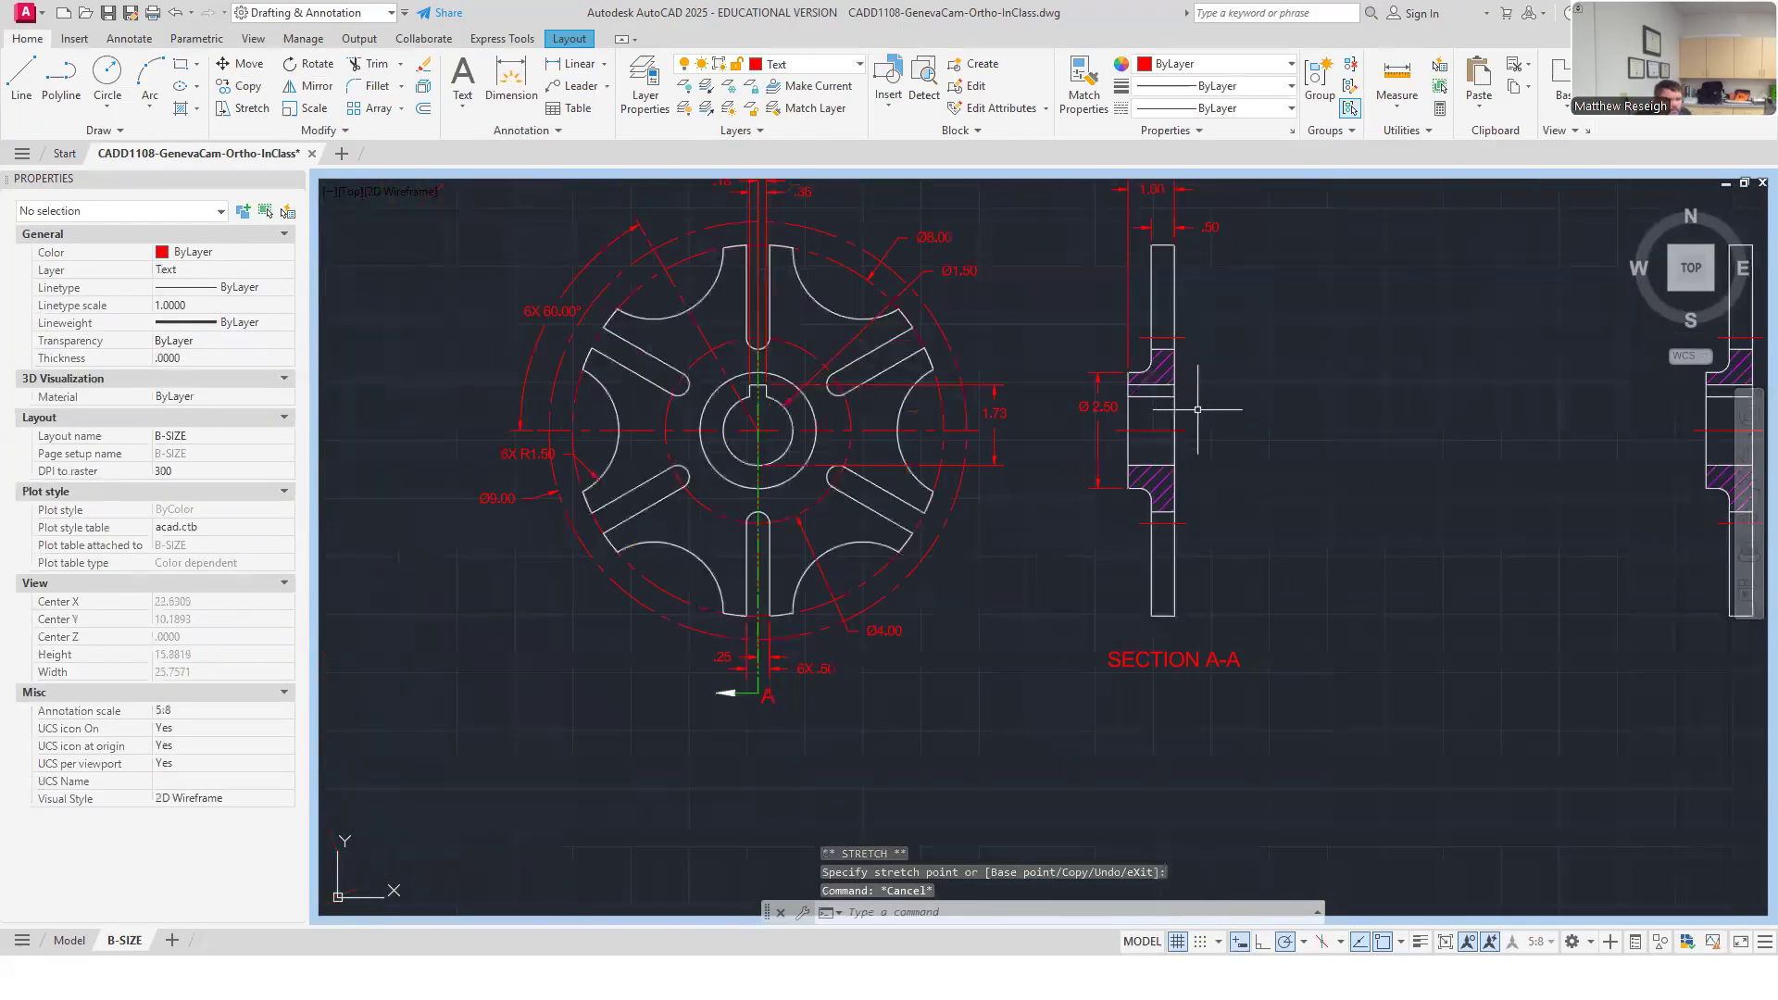
scroll(1197, 408, "down", 2)
scroll(1199, 361, "up", 4)
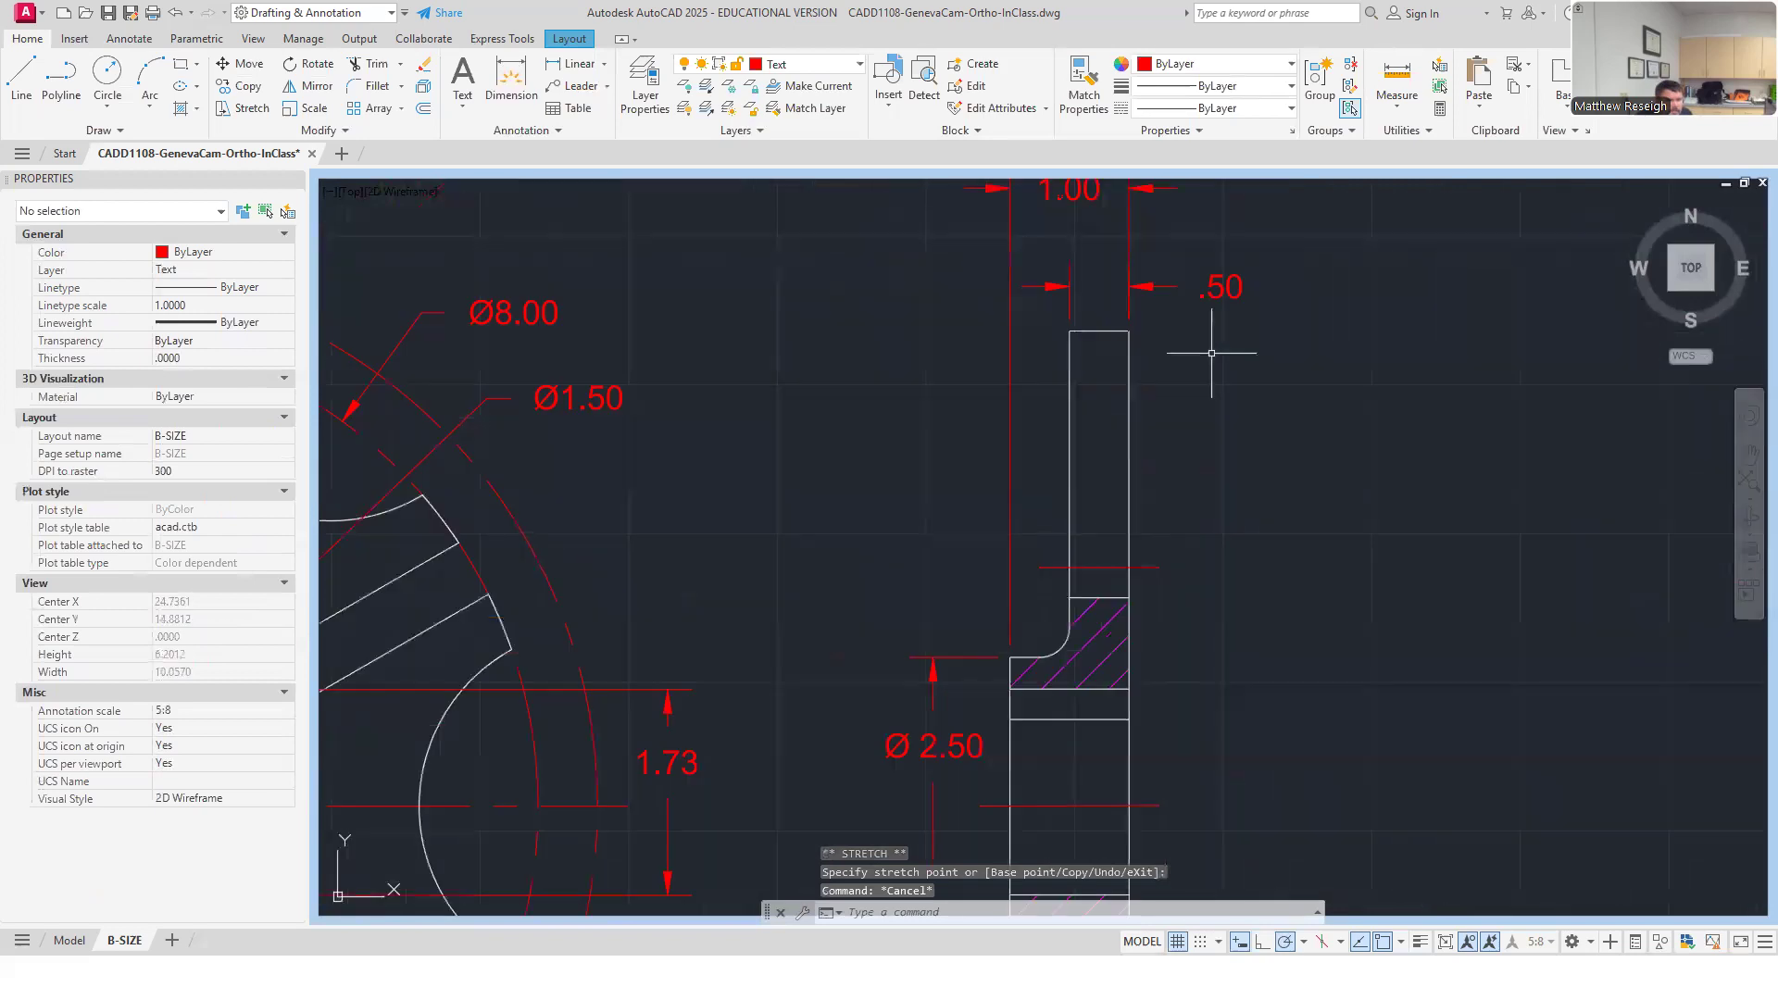
left_click(137, 41)
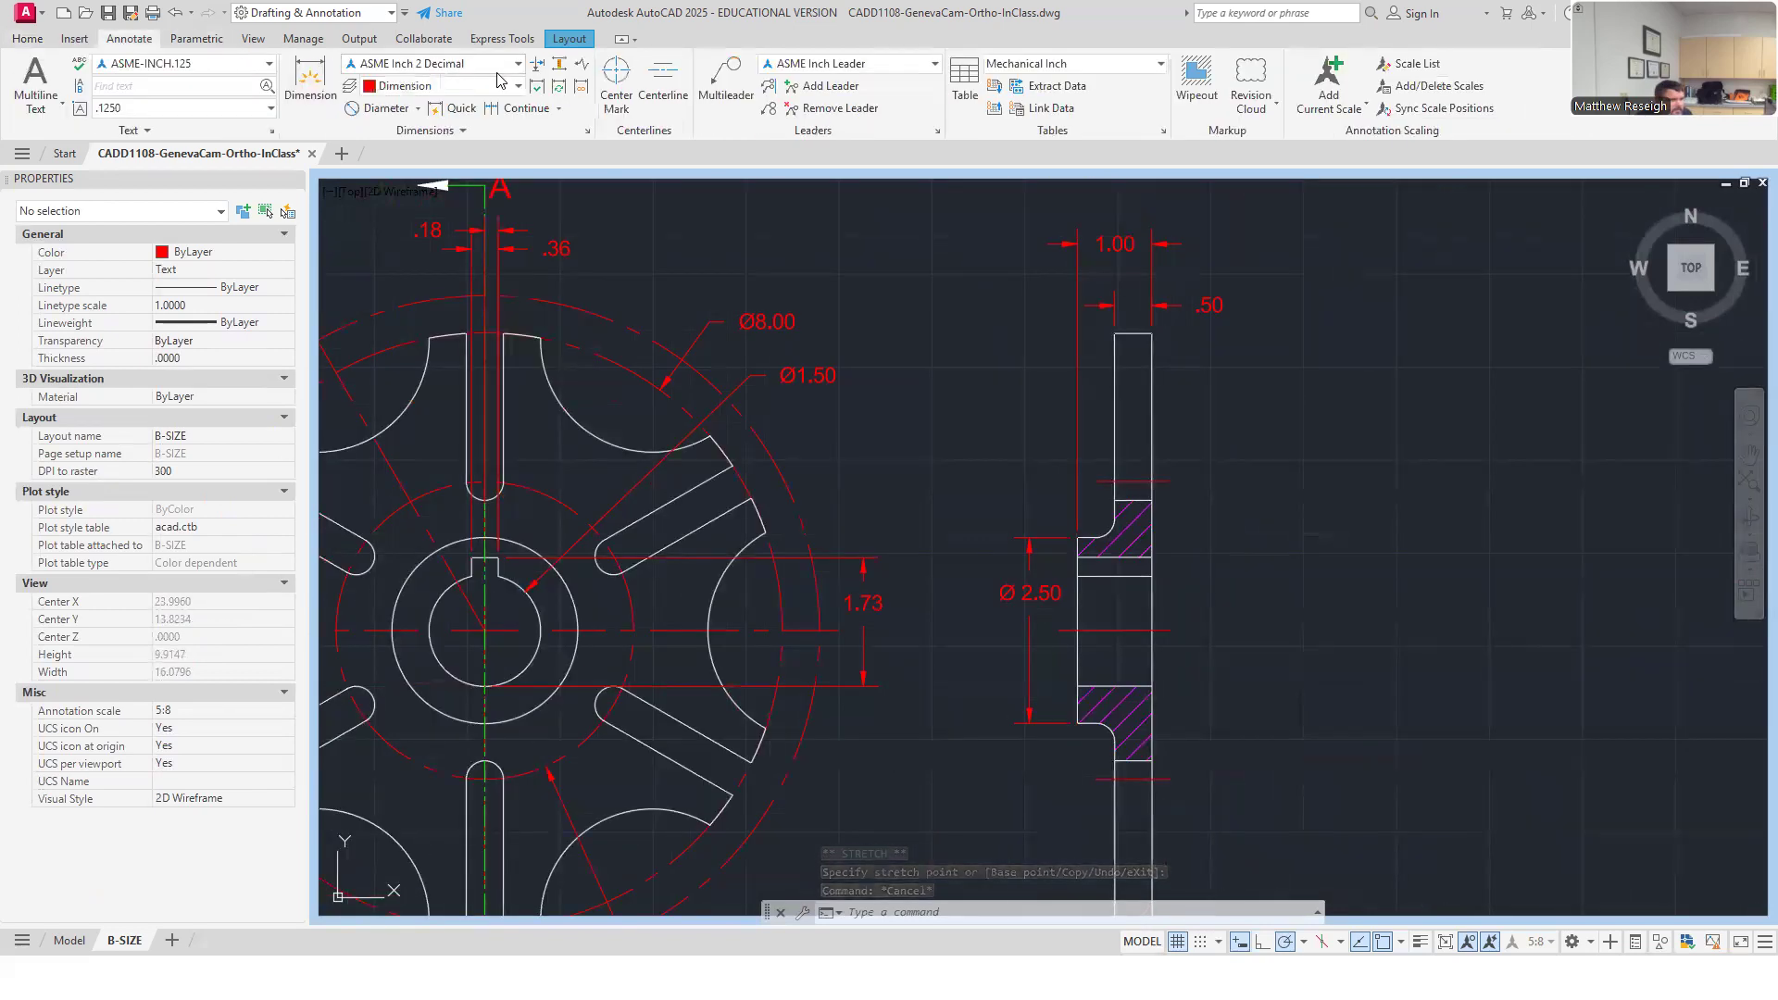
left_click(581, 85)
left_click(1204, 294)
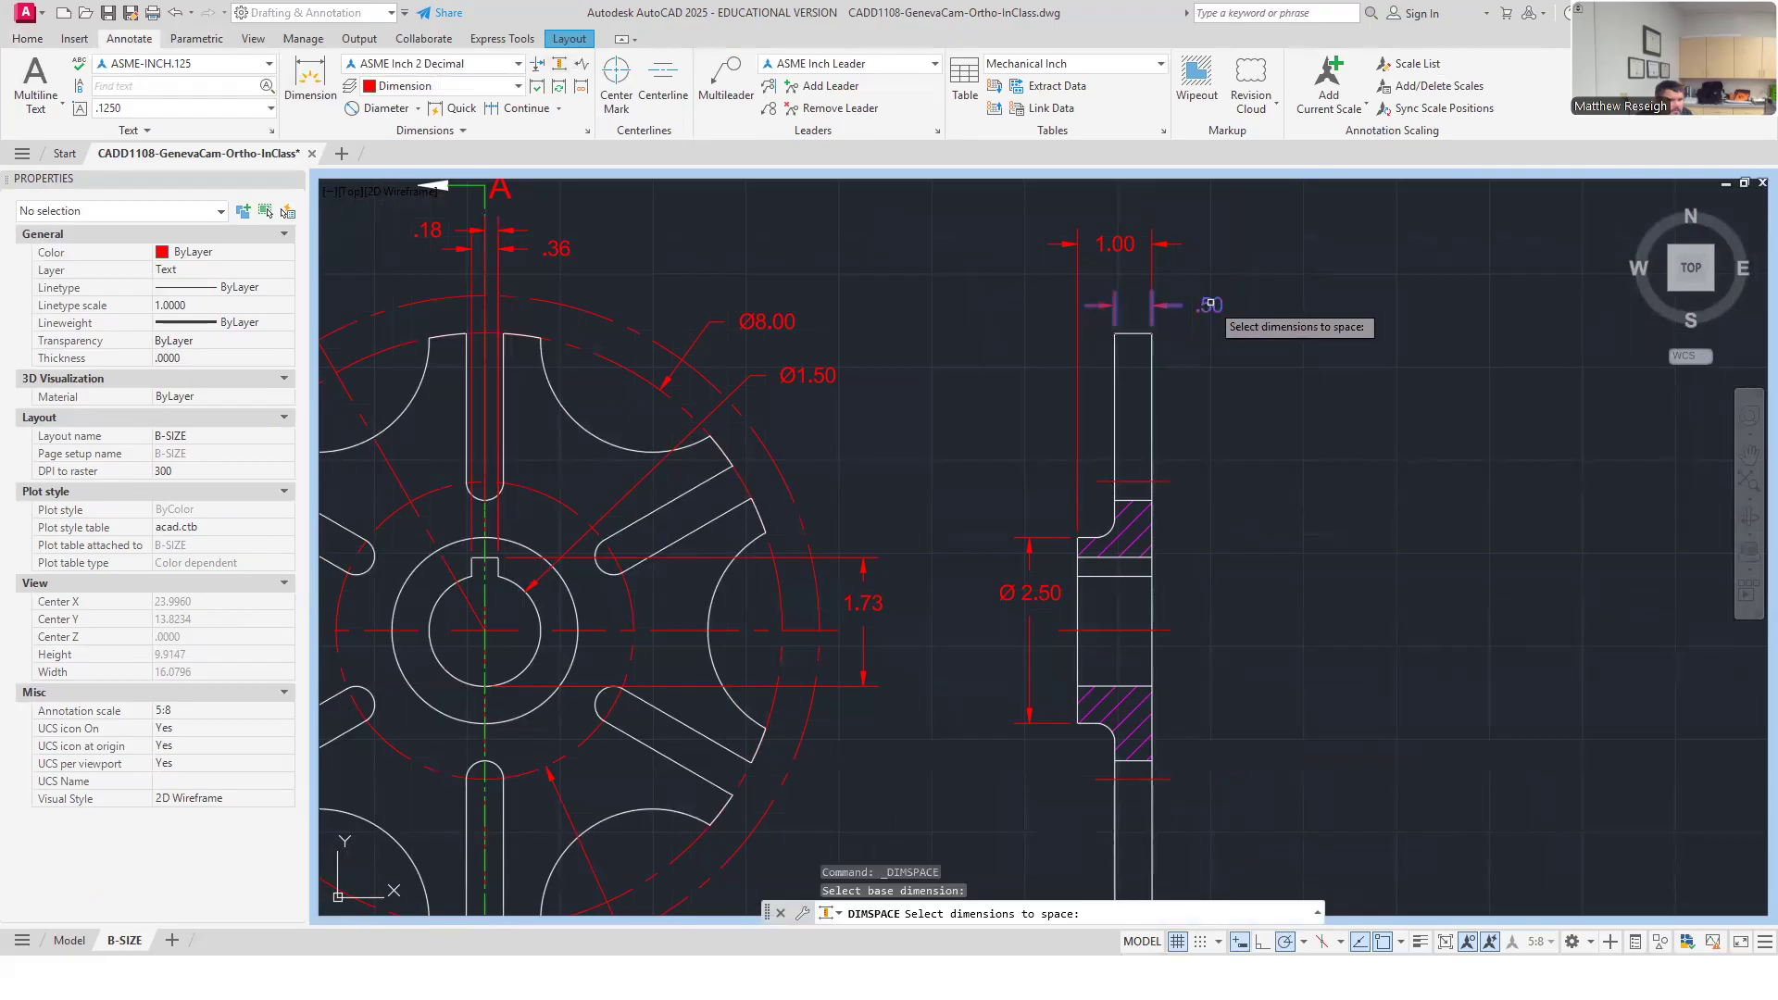
left_click(1130, 248)
key("Return")
type(".25")
key("Return")
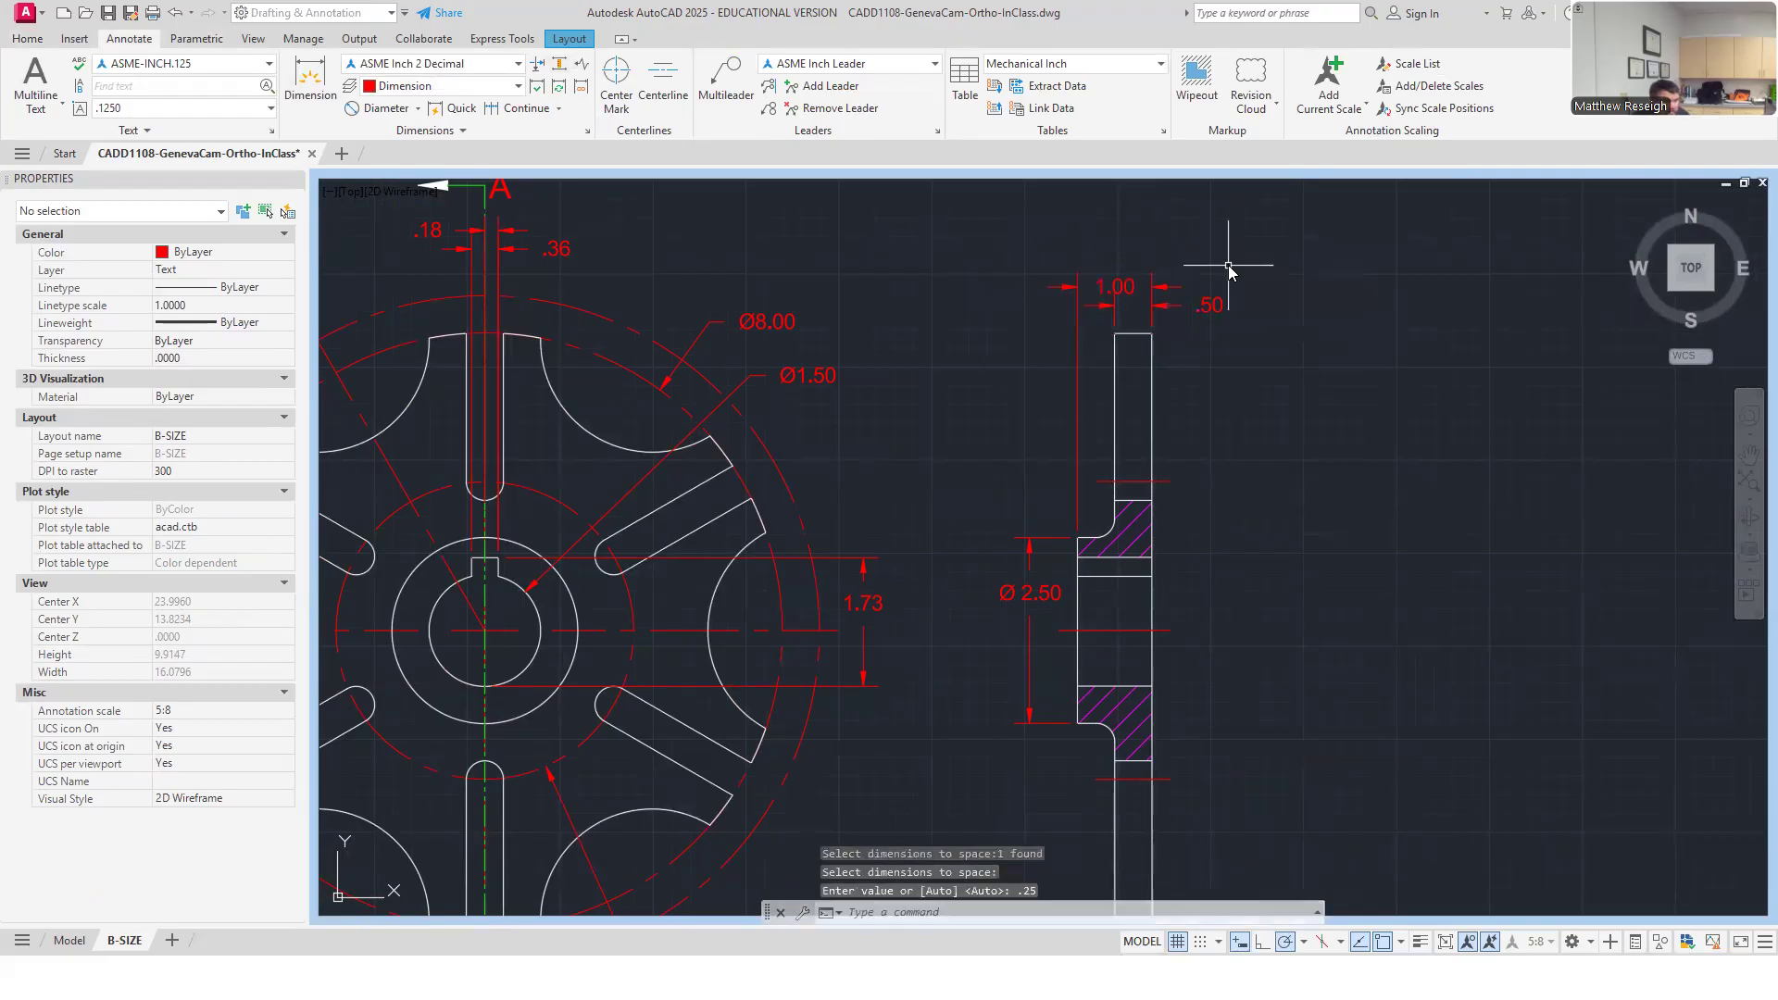
Stretch the 1.00 dimension line straight up, farther away from the .50 dimension.
scroll(1151, 269, "up", 4)
left_click(1085, 264)
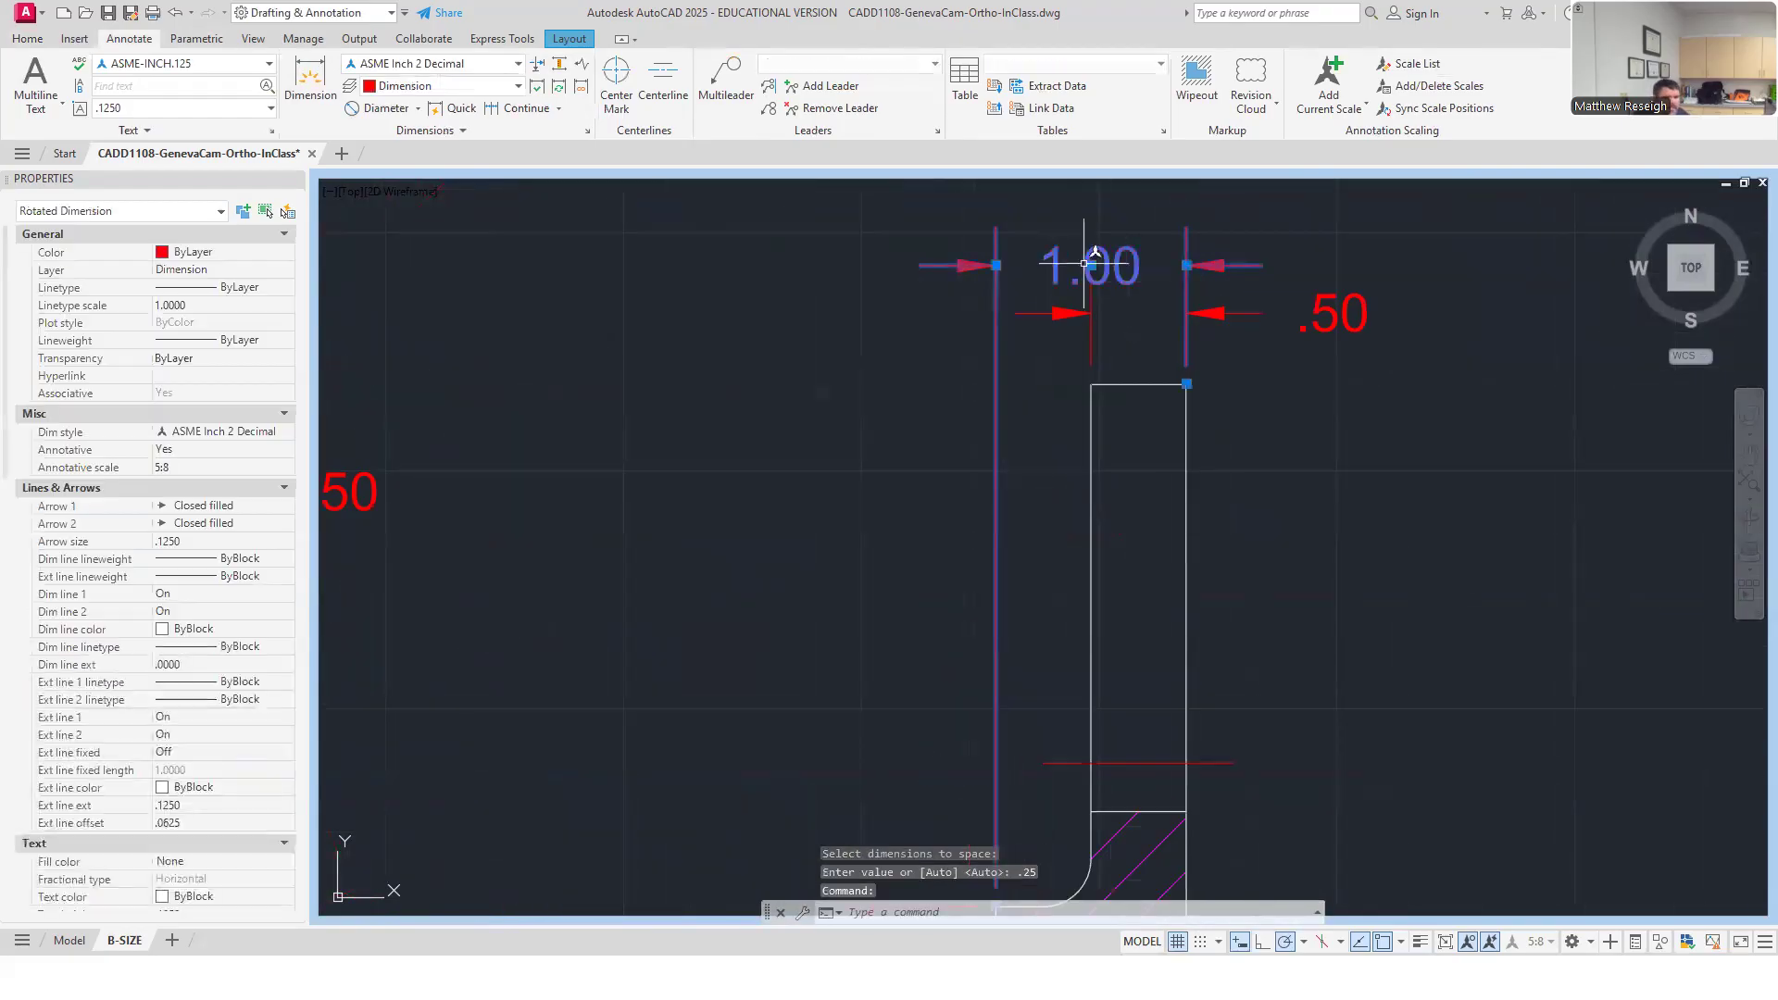
left_click(1097, 264)
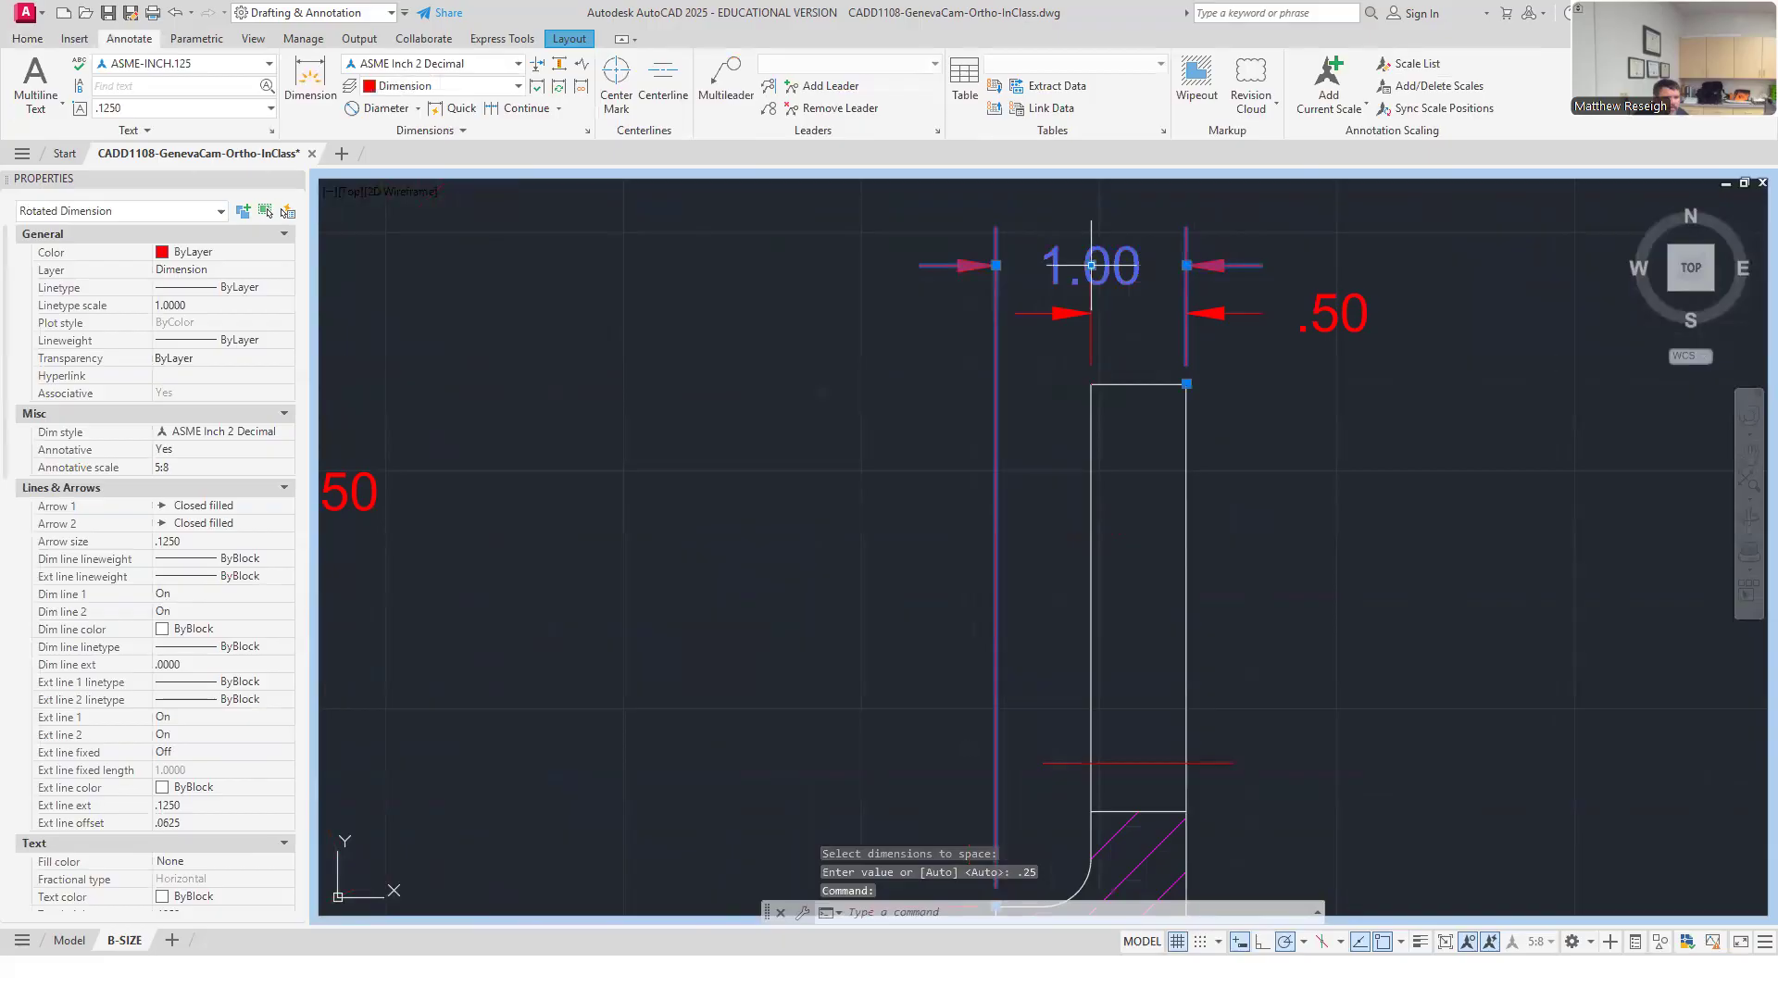
left_click(1093, 219)
key("Escape")
scroll(1194, 326, "down", 6)
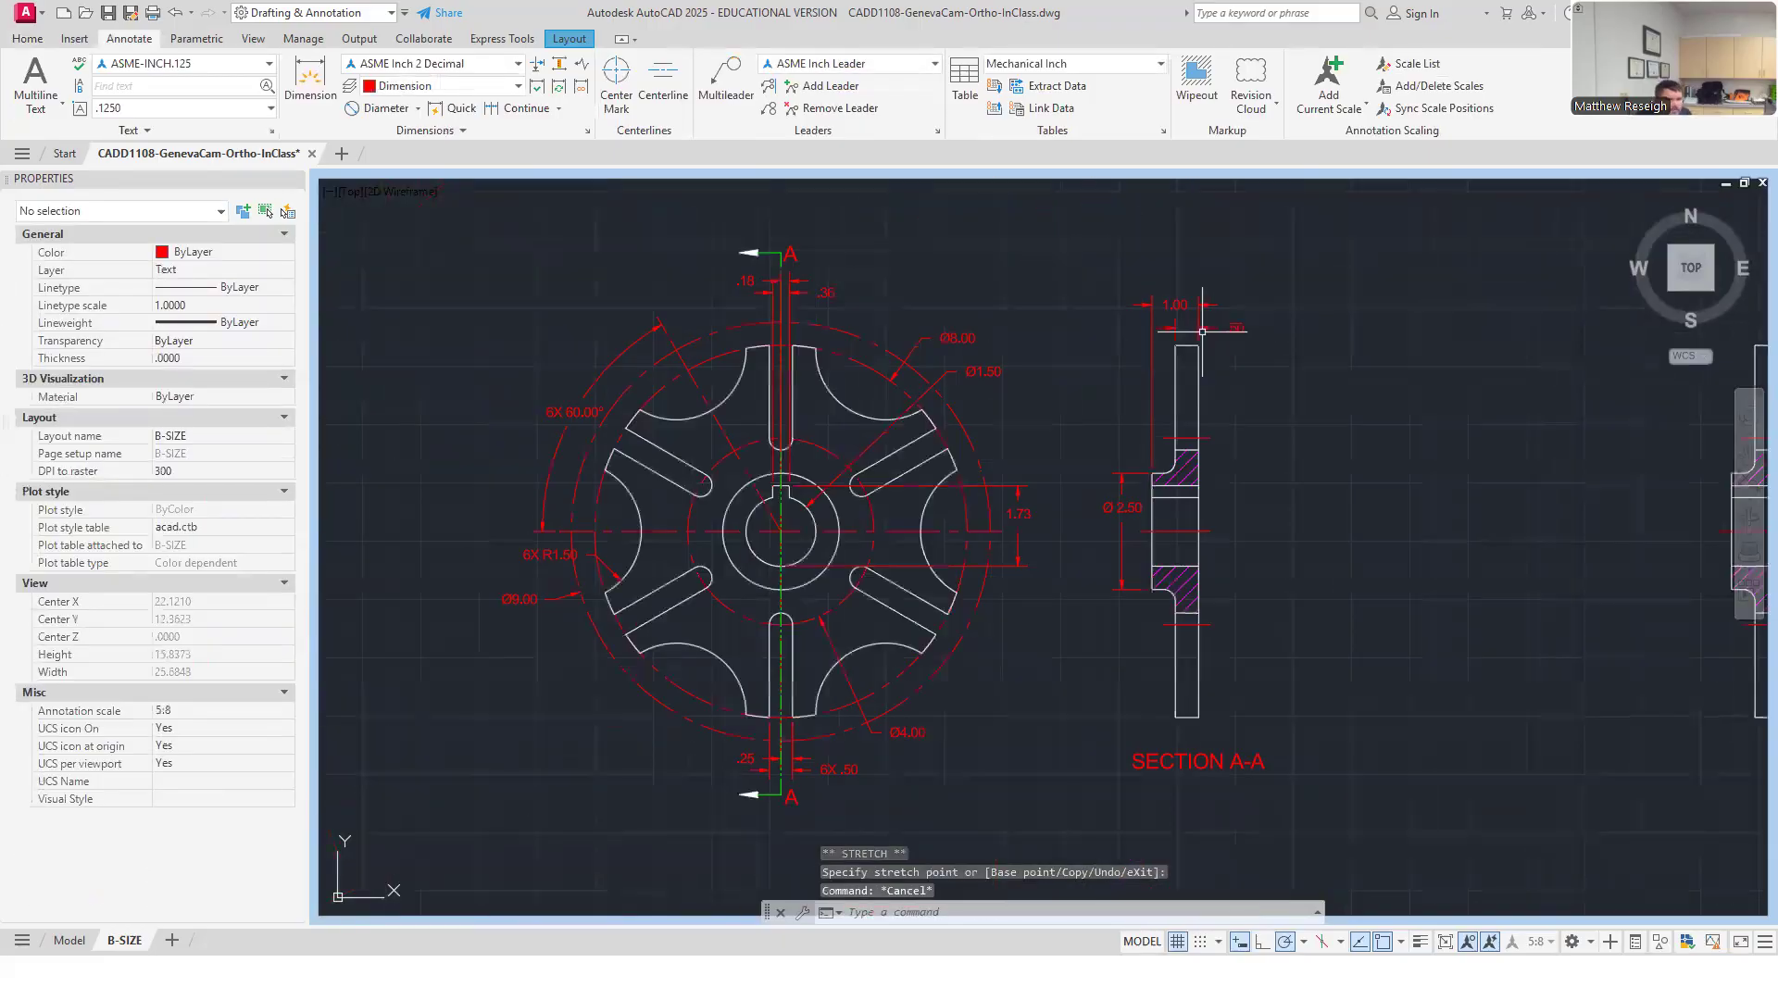
Stretch the 1.73 dimension line in the front view inward to the outermost point of the Ø9.00 circle.
scroll(1018, 551, "up", 5)
left_click(1040, 435)
left_click(1026, 437)
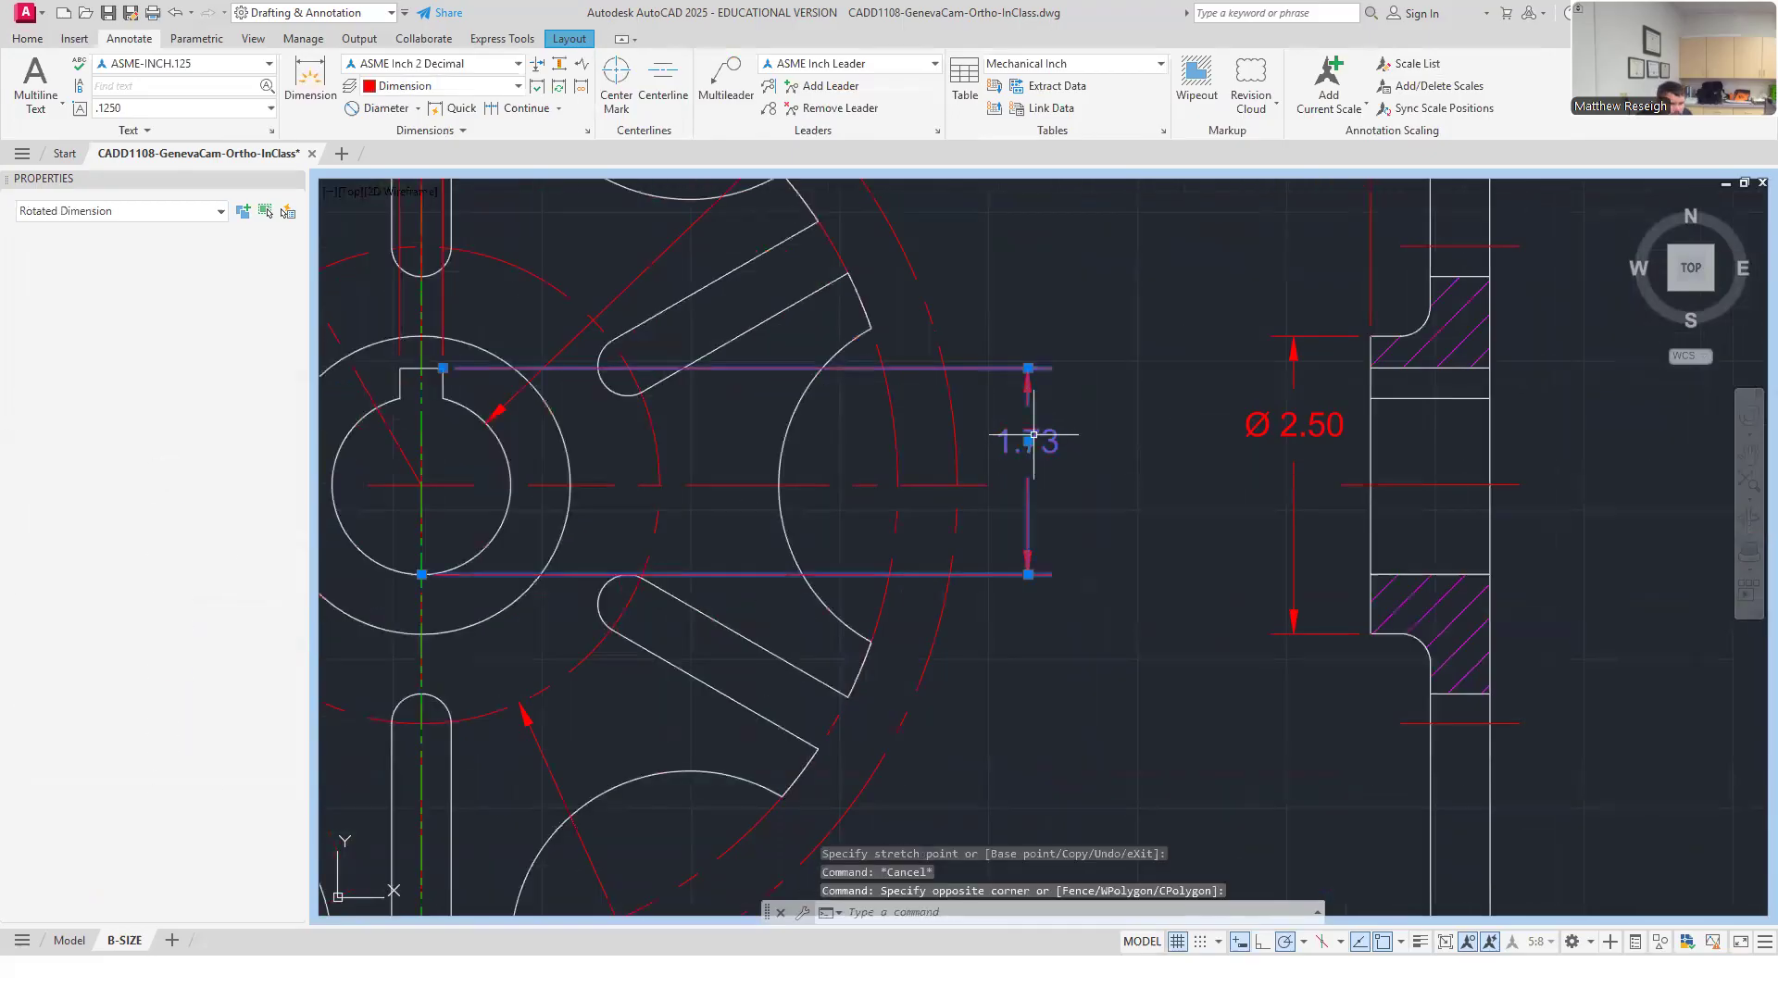
left_click(1028, 442)
right_click(964, 483)
left_click(1010, 505)
left_click(967, 426)
Offset the 1.73 dimension line .375 outward from the Ø9.00 circle and shift its text slightly down.
left_click(958, 425)
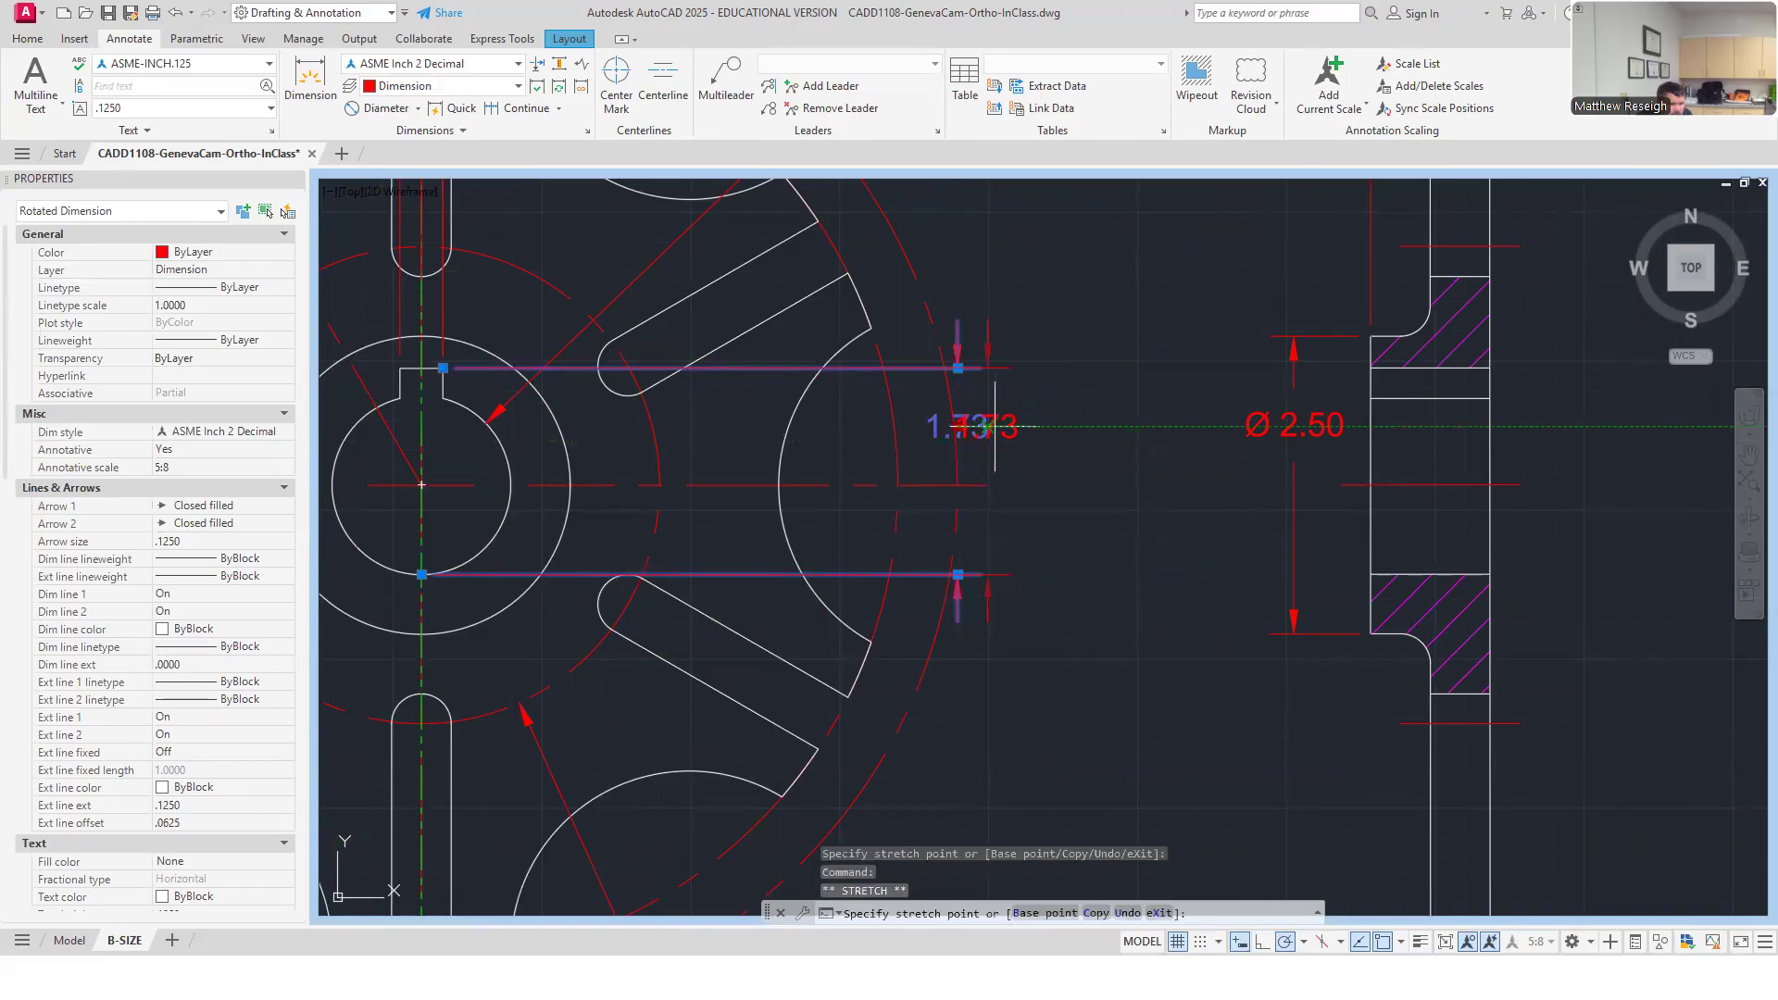
type(".375")
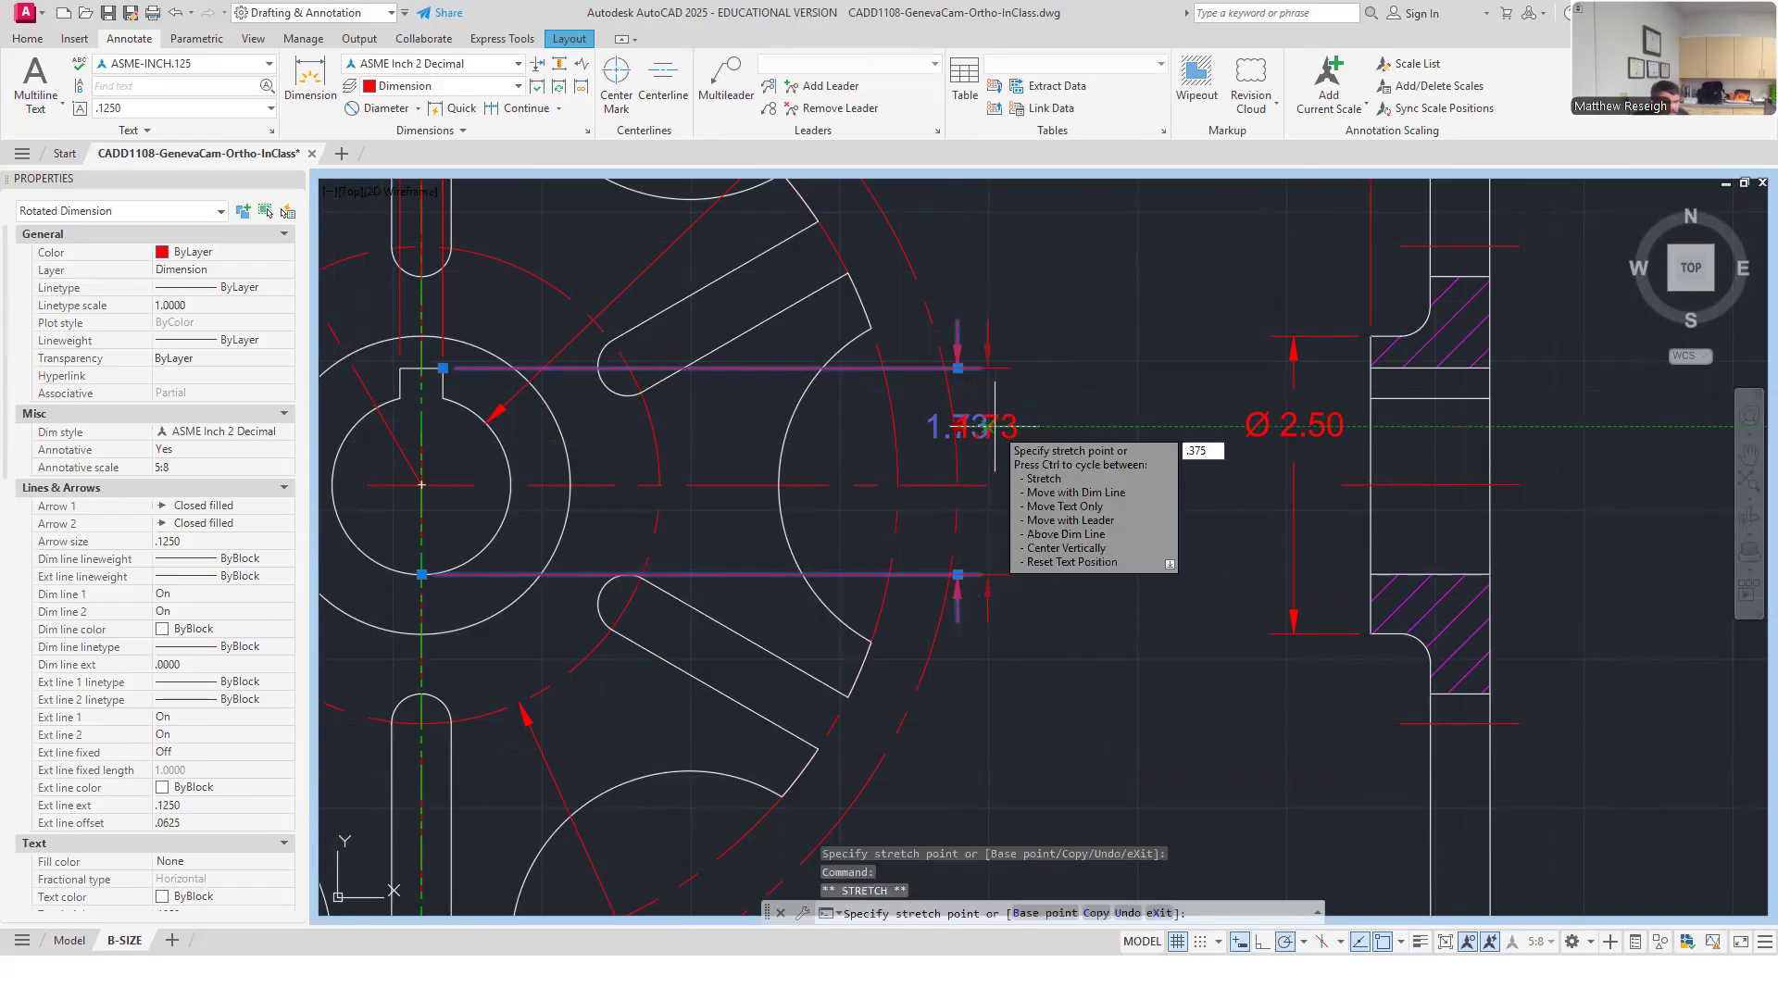
key("Return")
key("Escape")
key("Escape")
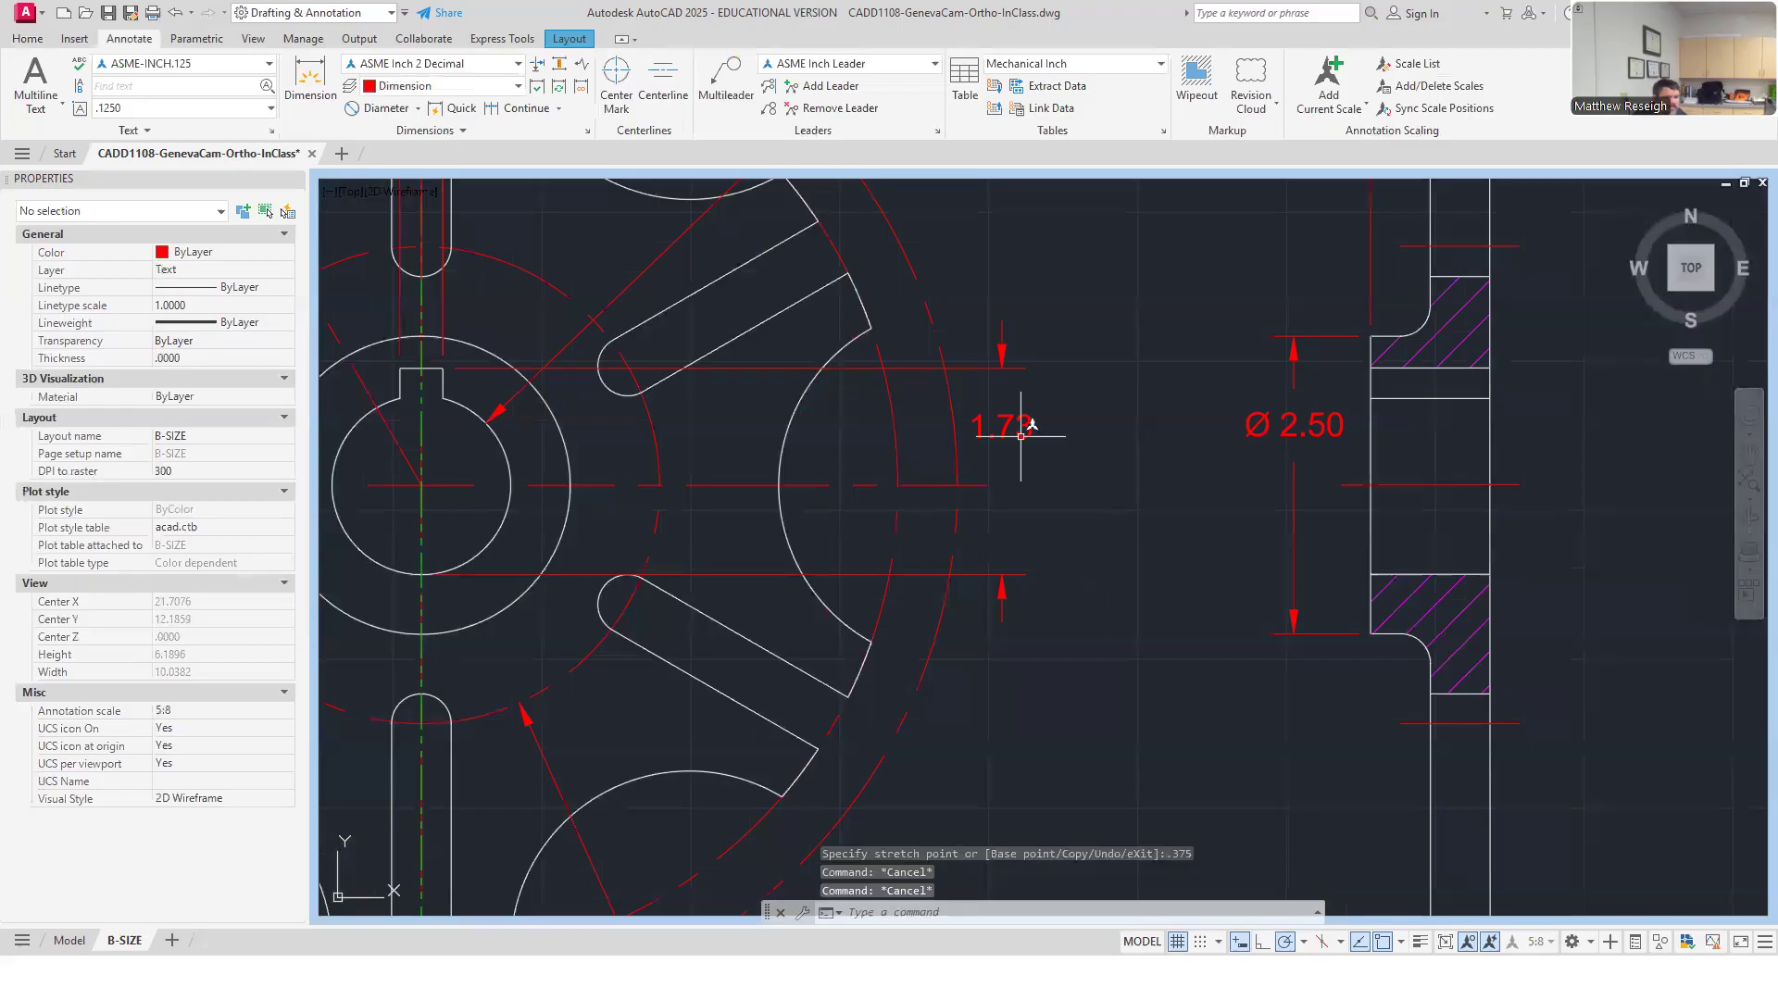
left_click(1021, 435)
left_click(1001, 431)
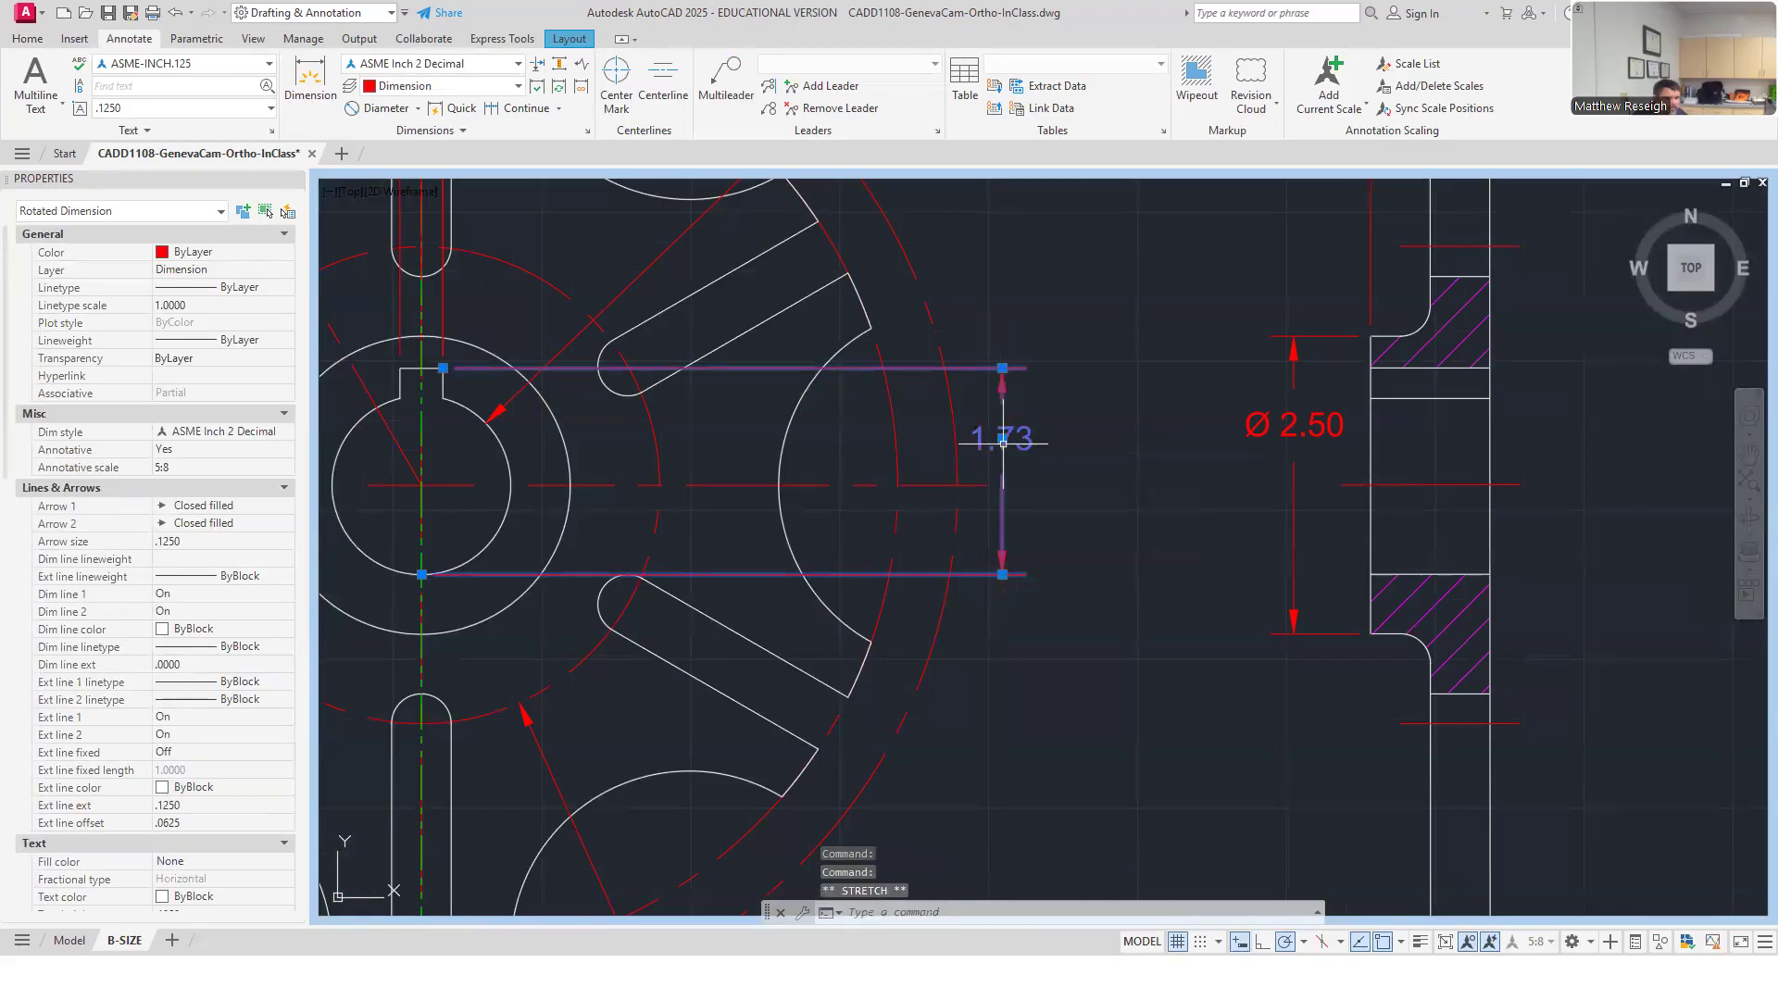
key("Escape")
Switch to paper space and stretch the viewport's upper edge to the sheet border and its right edge inward, closer to Section A-A.
scroll(1144, 479, "down", 3)
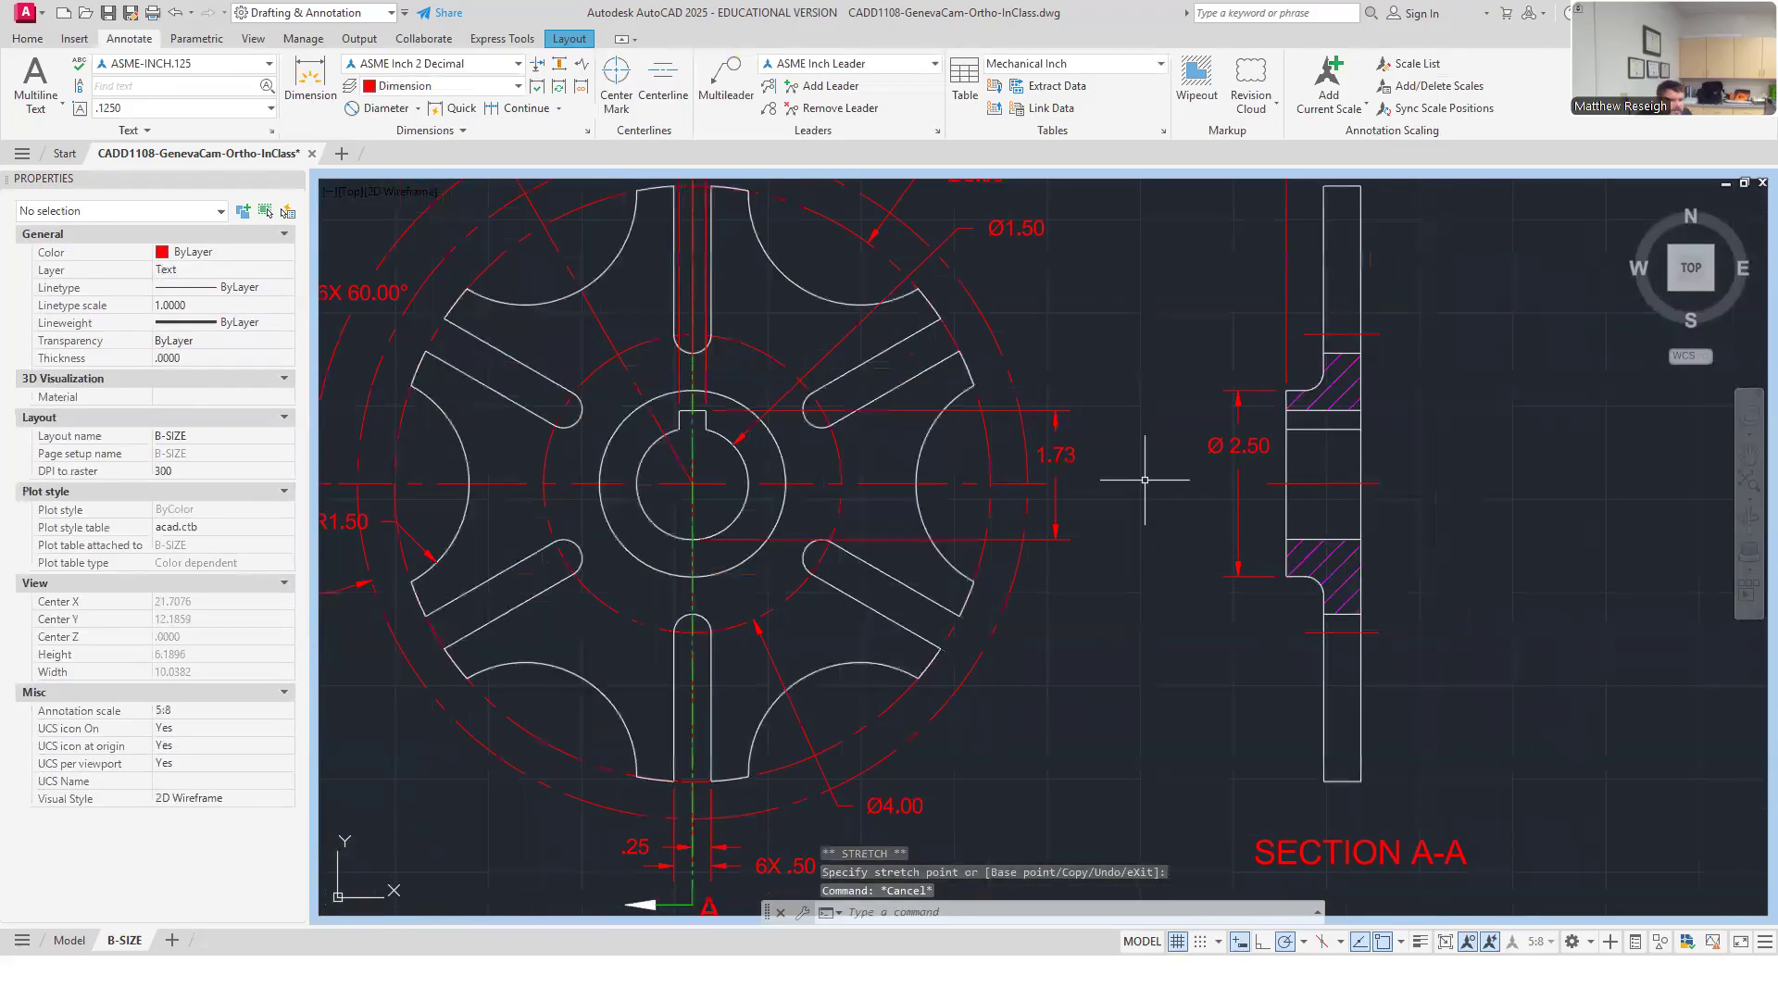
scroll(1146, 481, "down", 2)
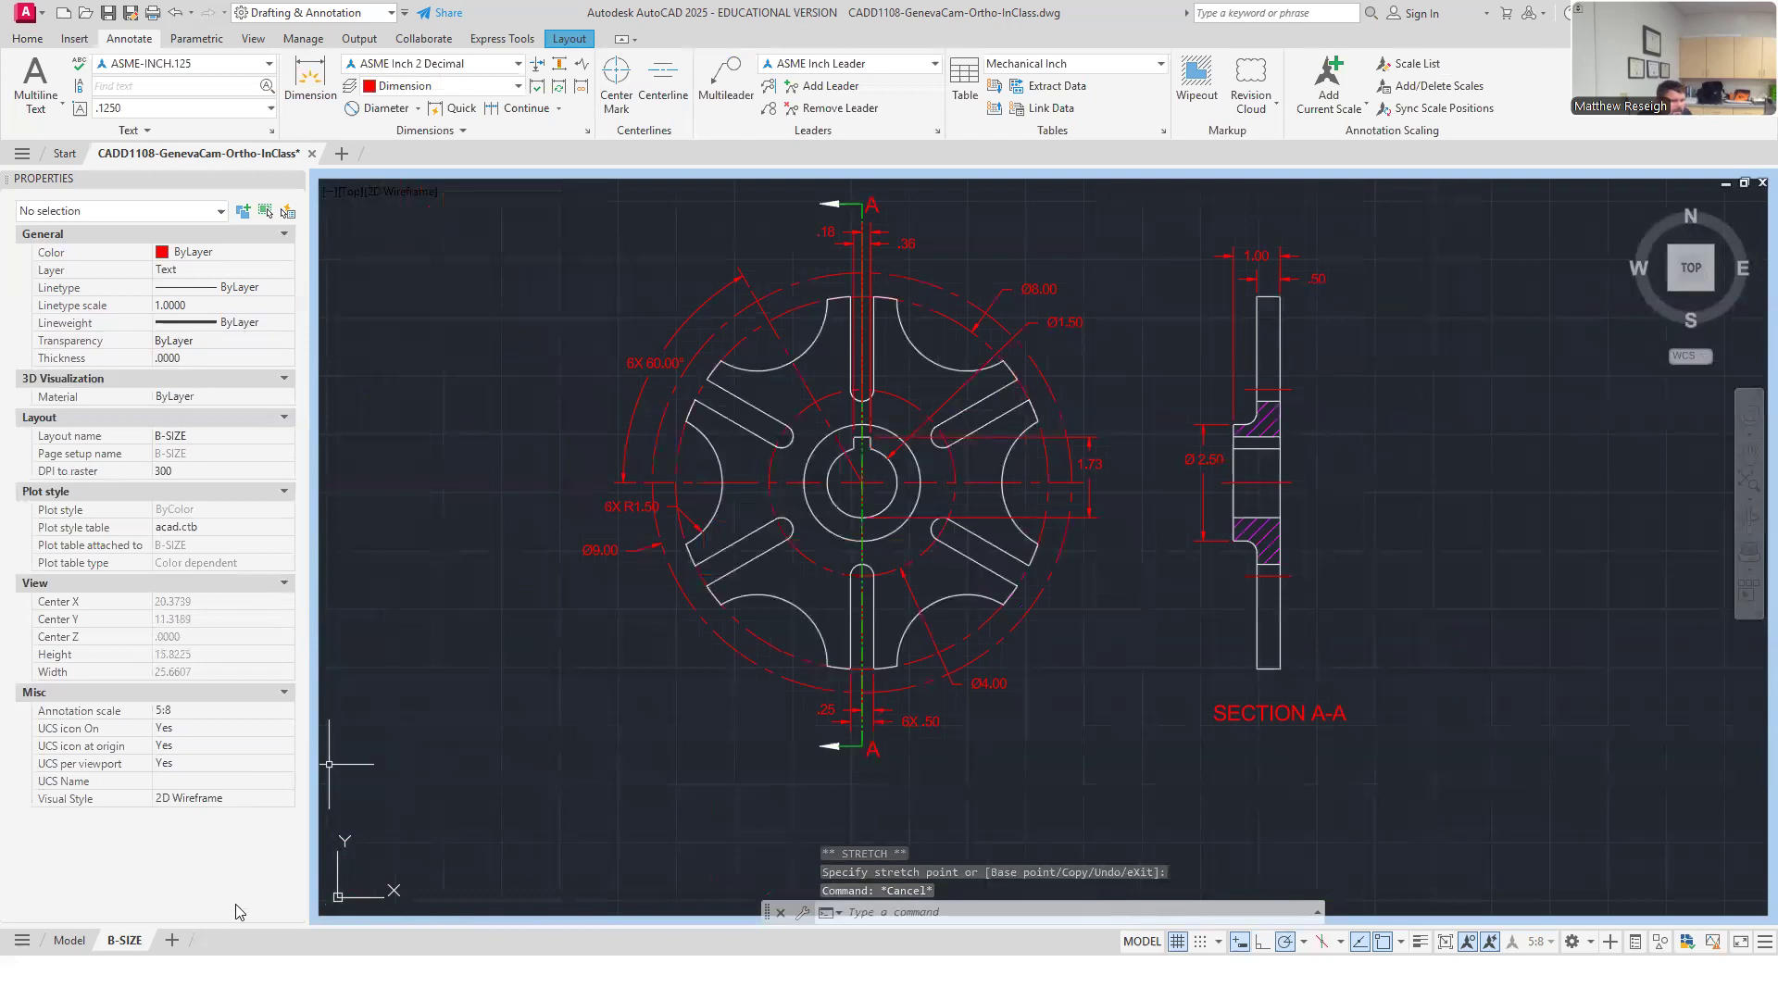
left_click(1444, 942)
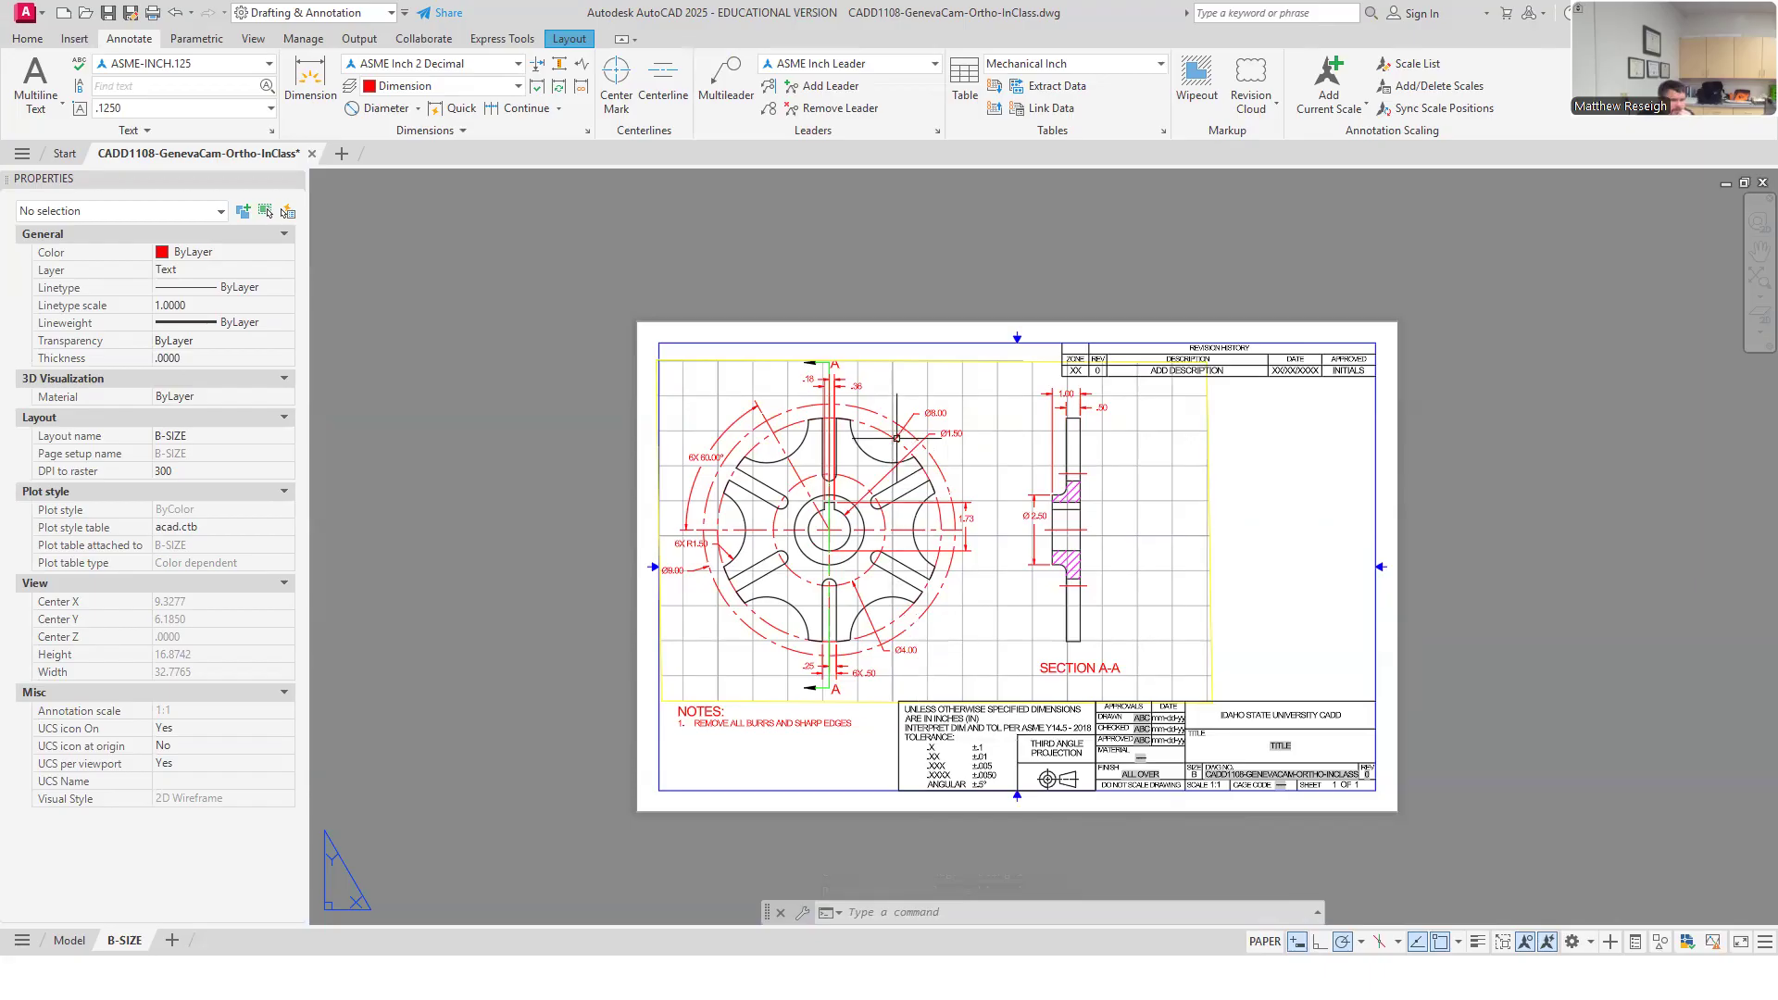
scroll(906, 405, "up", 2)
left_click(882, 336)
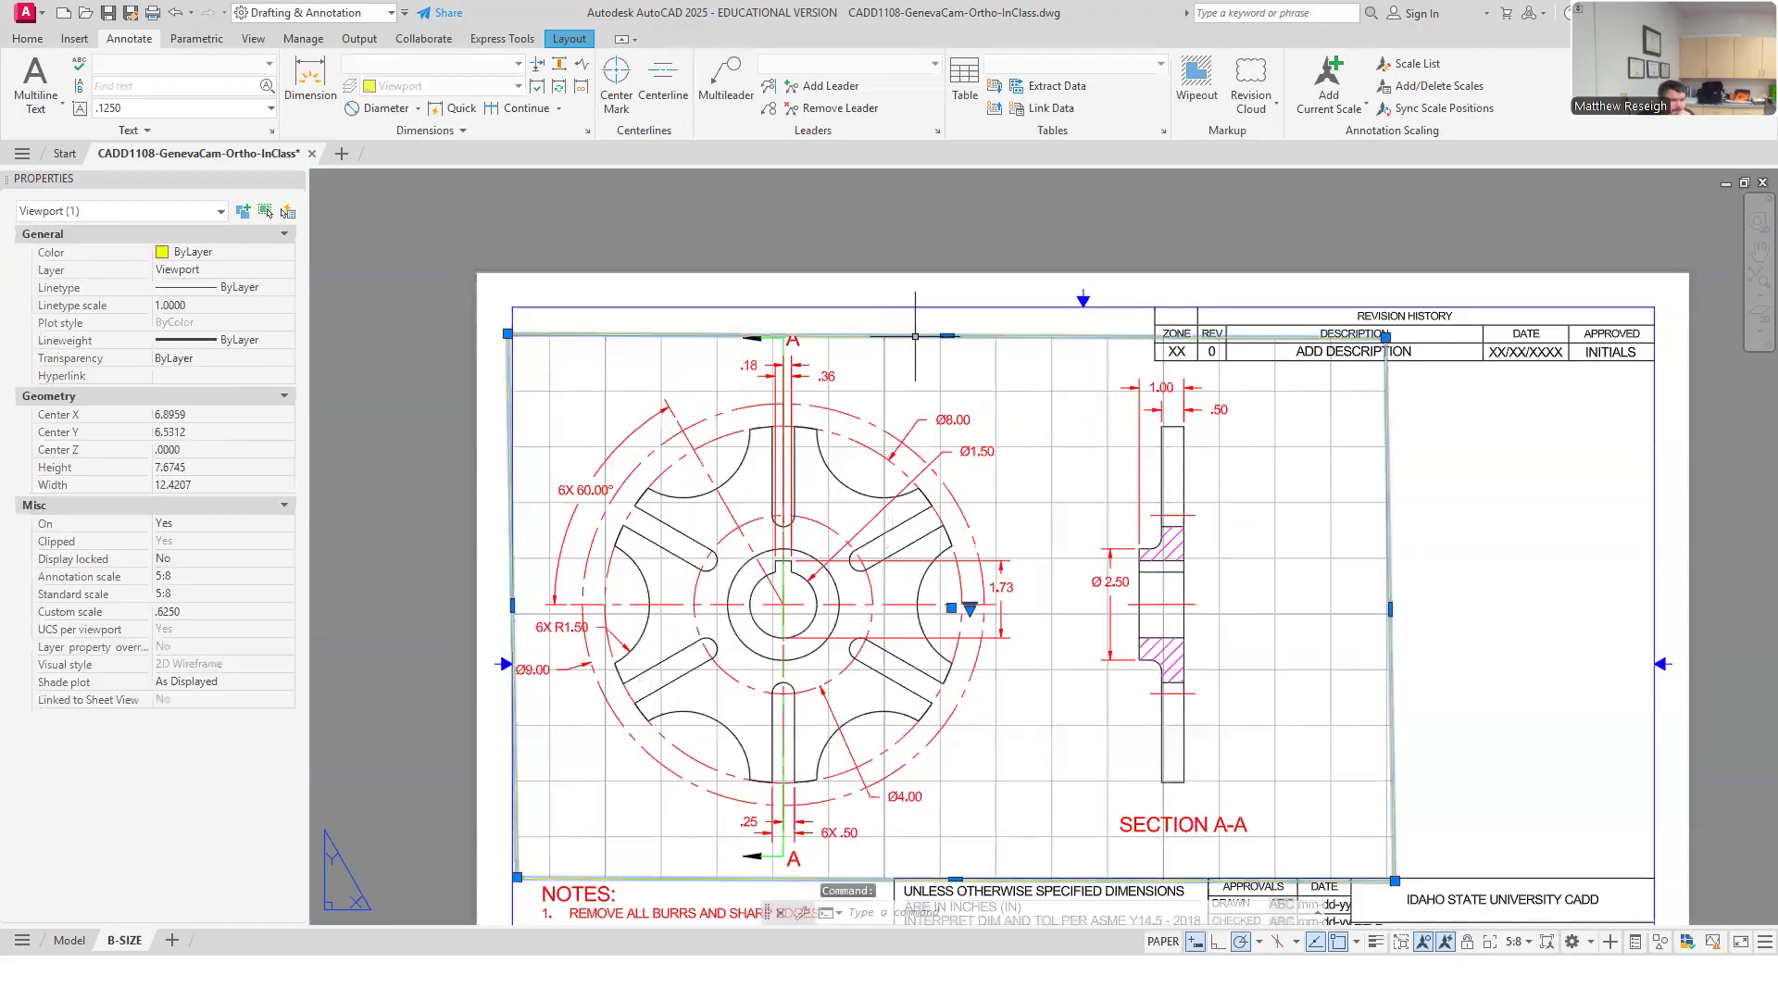
left_click(946, 336)
left_click(947, 307)
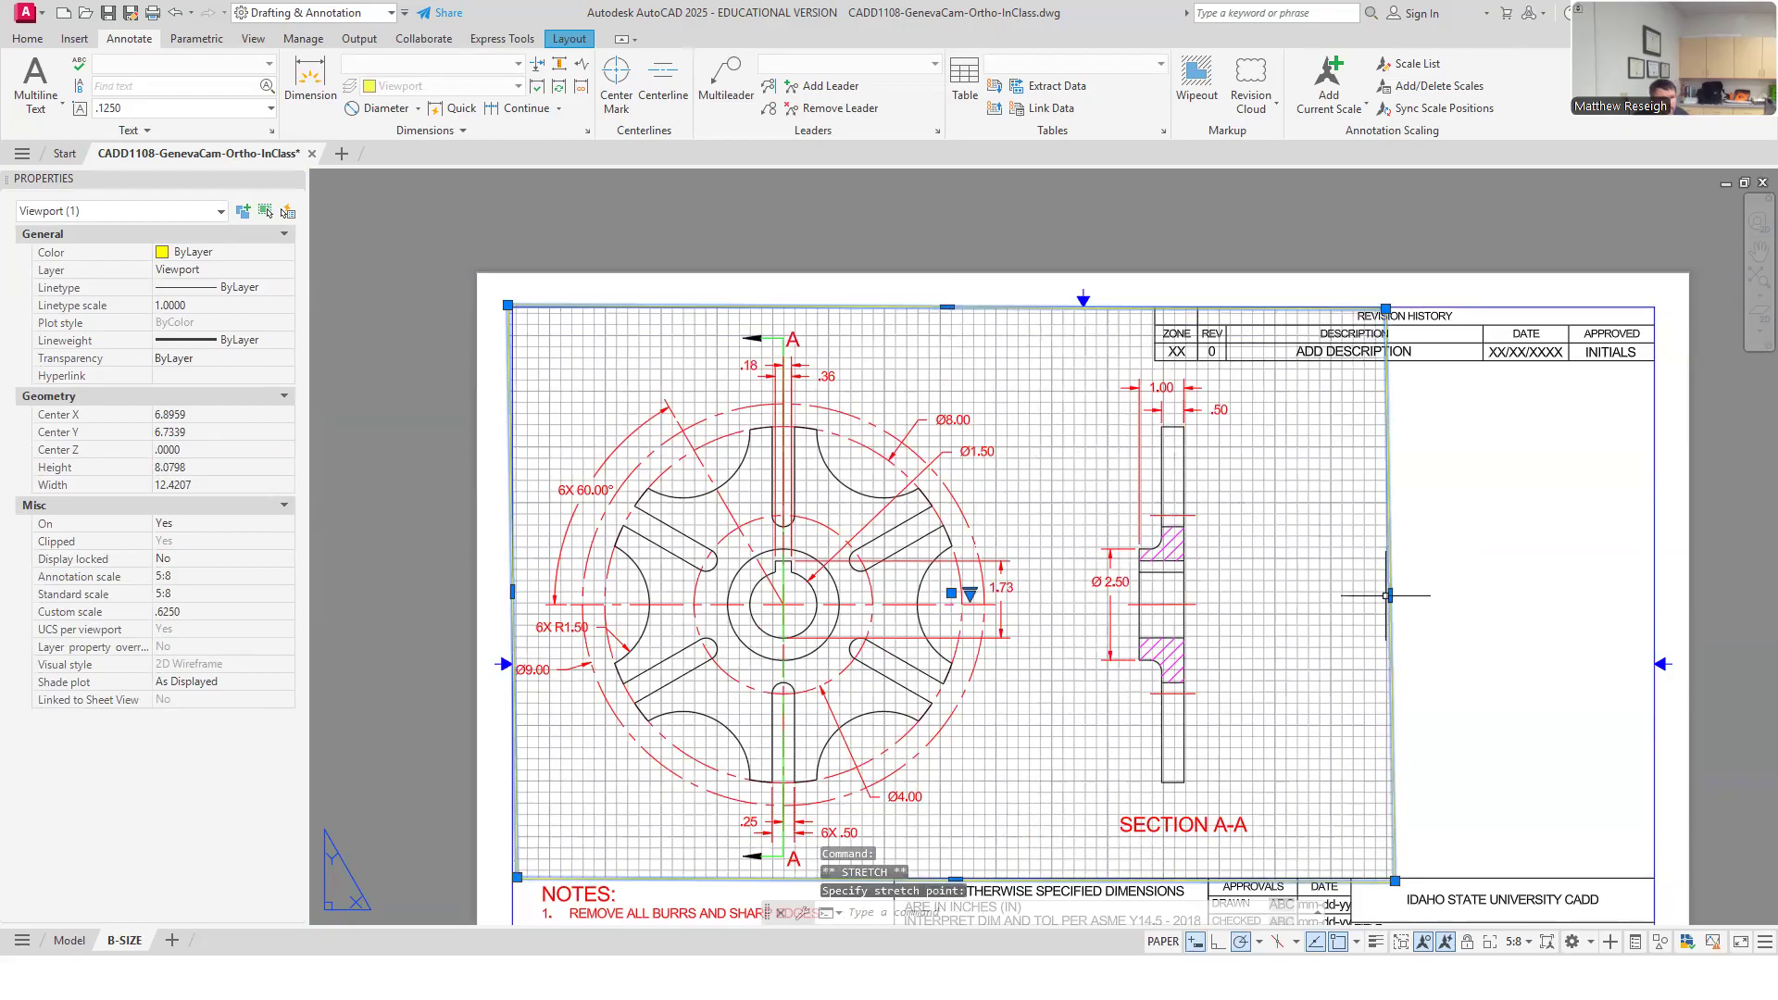
left_click(1294, 593)
key("Escape")
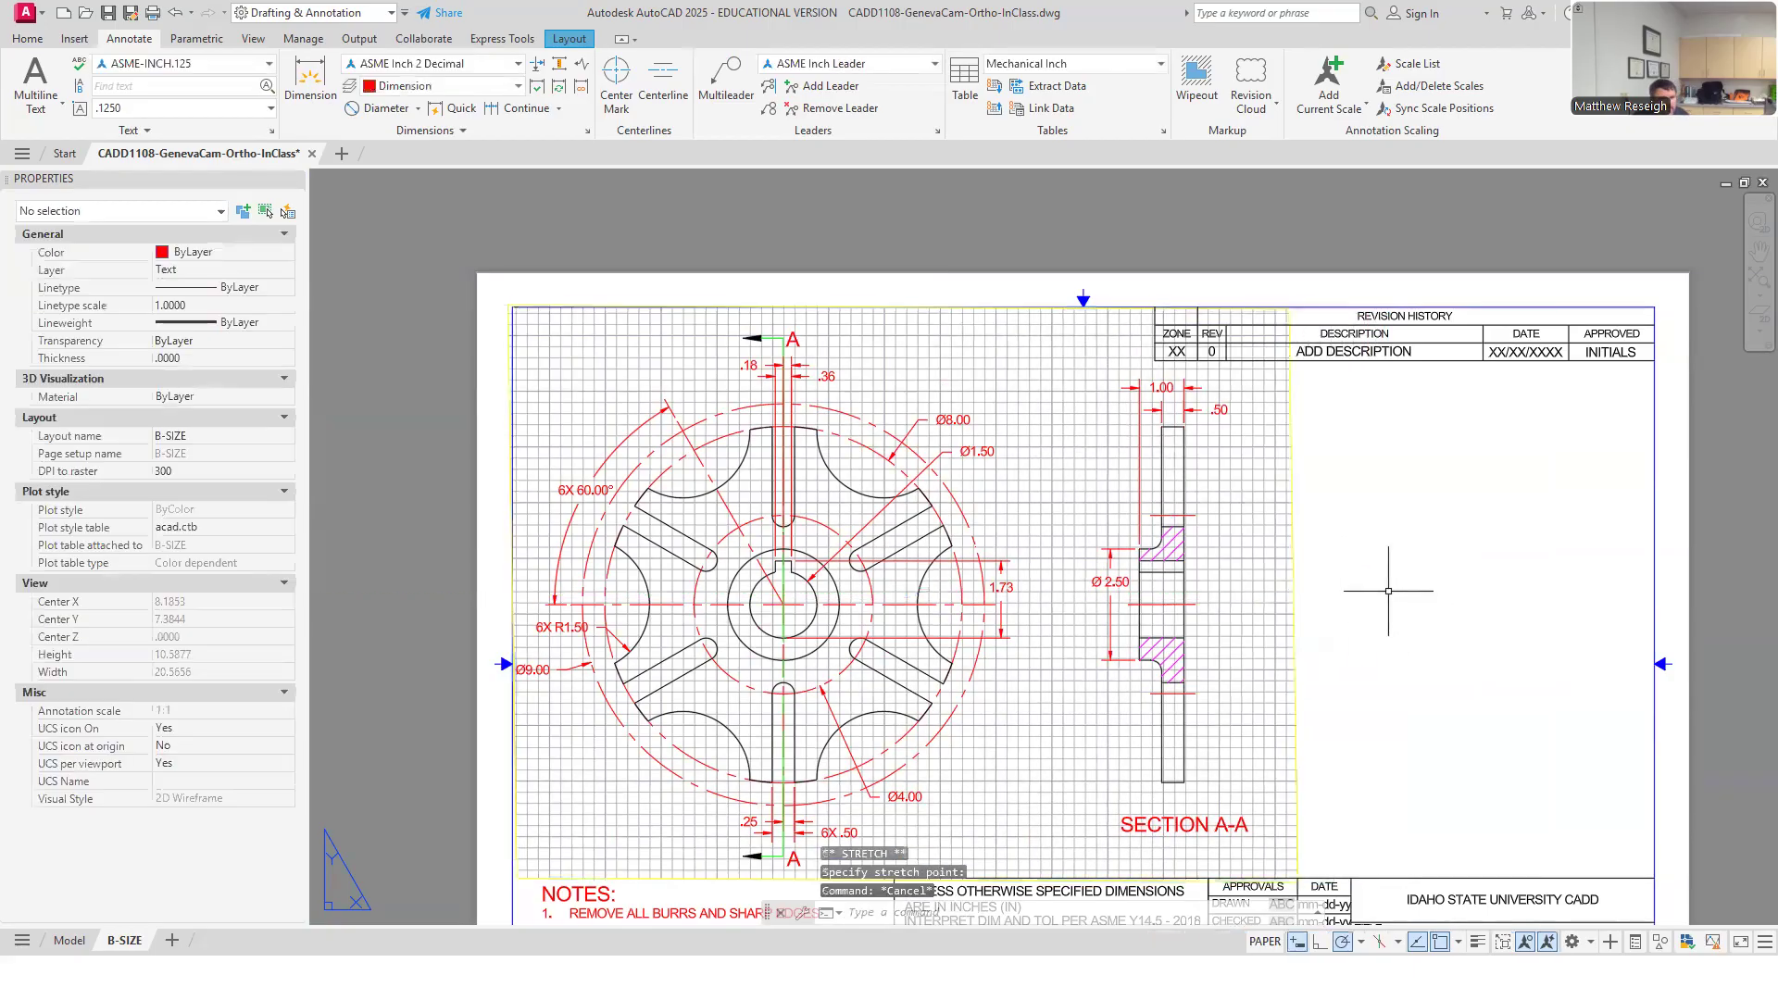
Activate model space inside the viewport, turn off the grid and snap, and lock the viewport.
scroll(1380, 576, "down", 1)
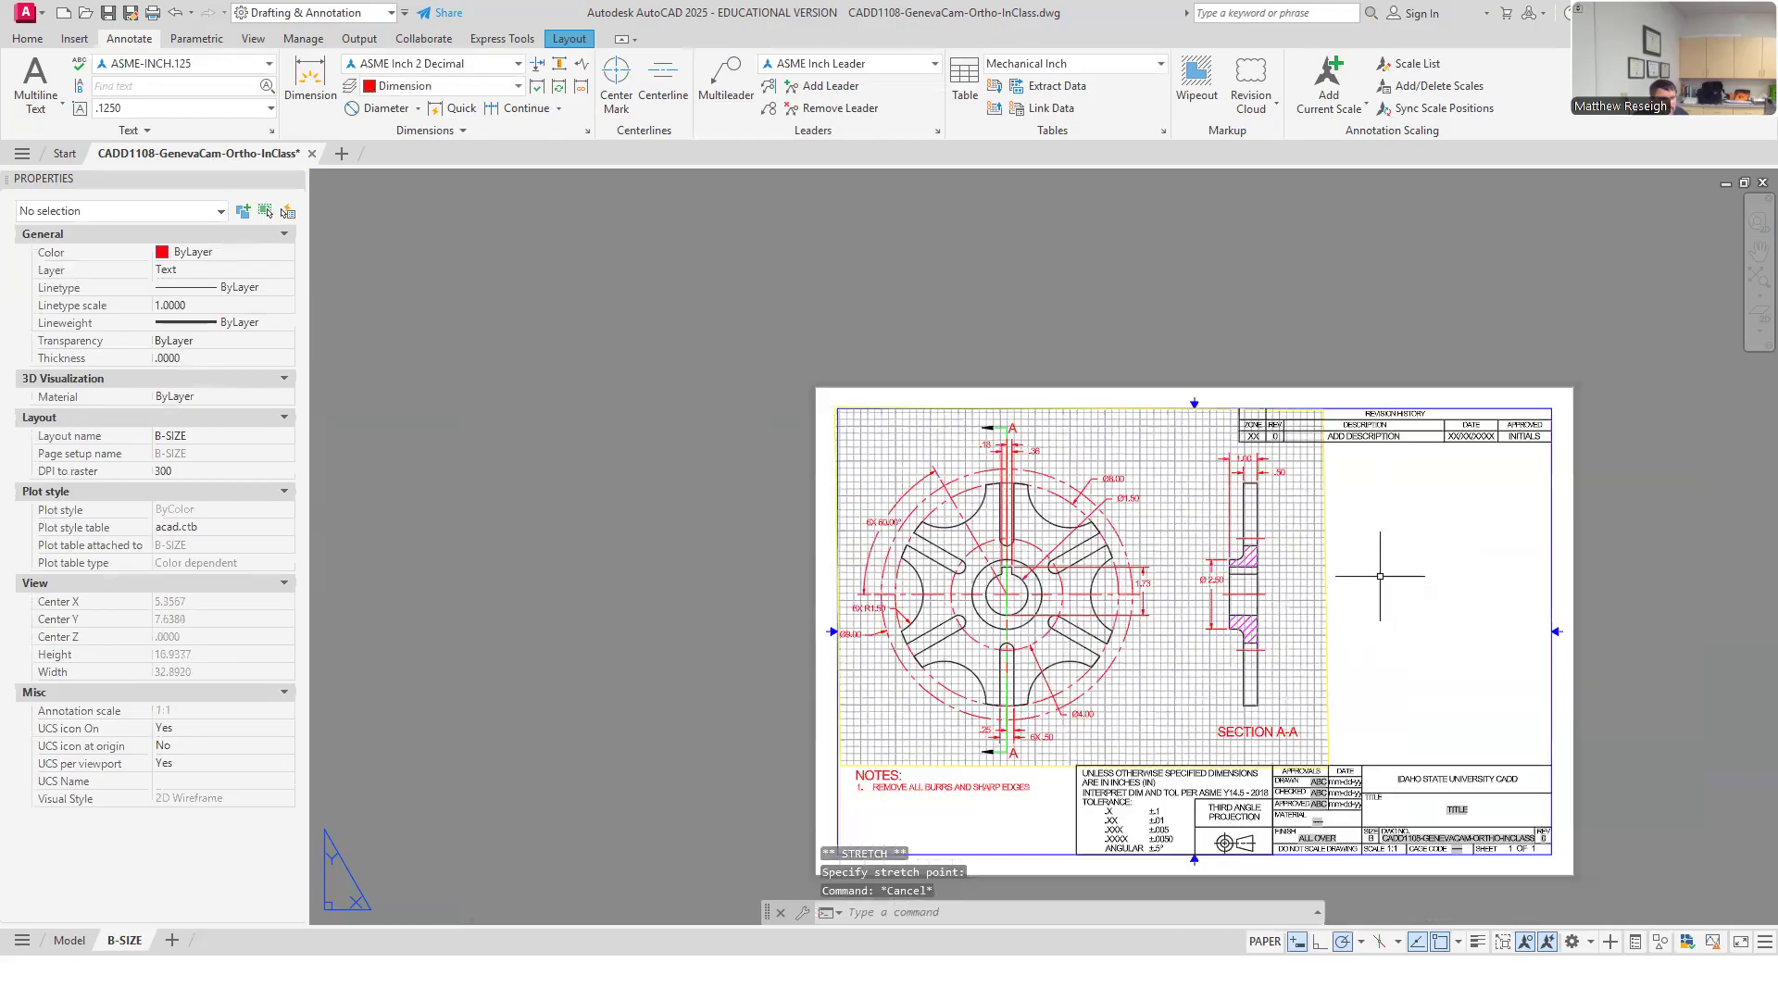
scroll(1166, 807, "up", 1)
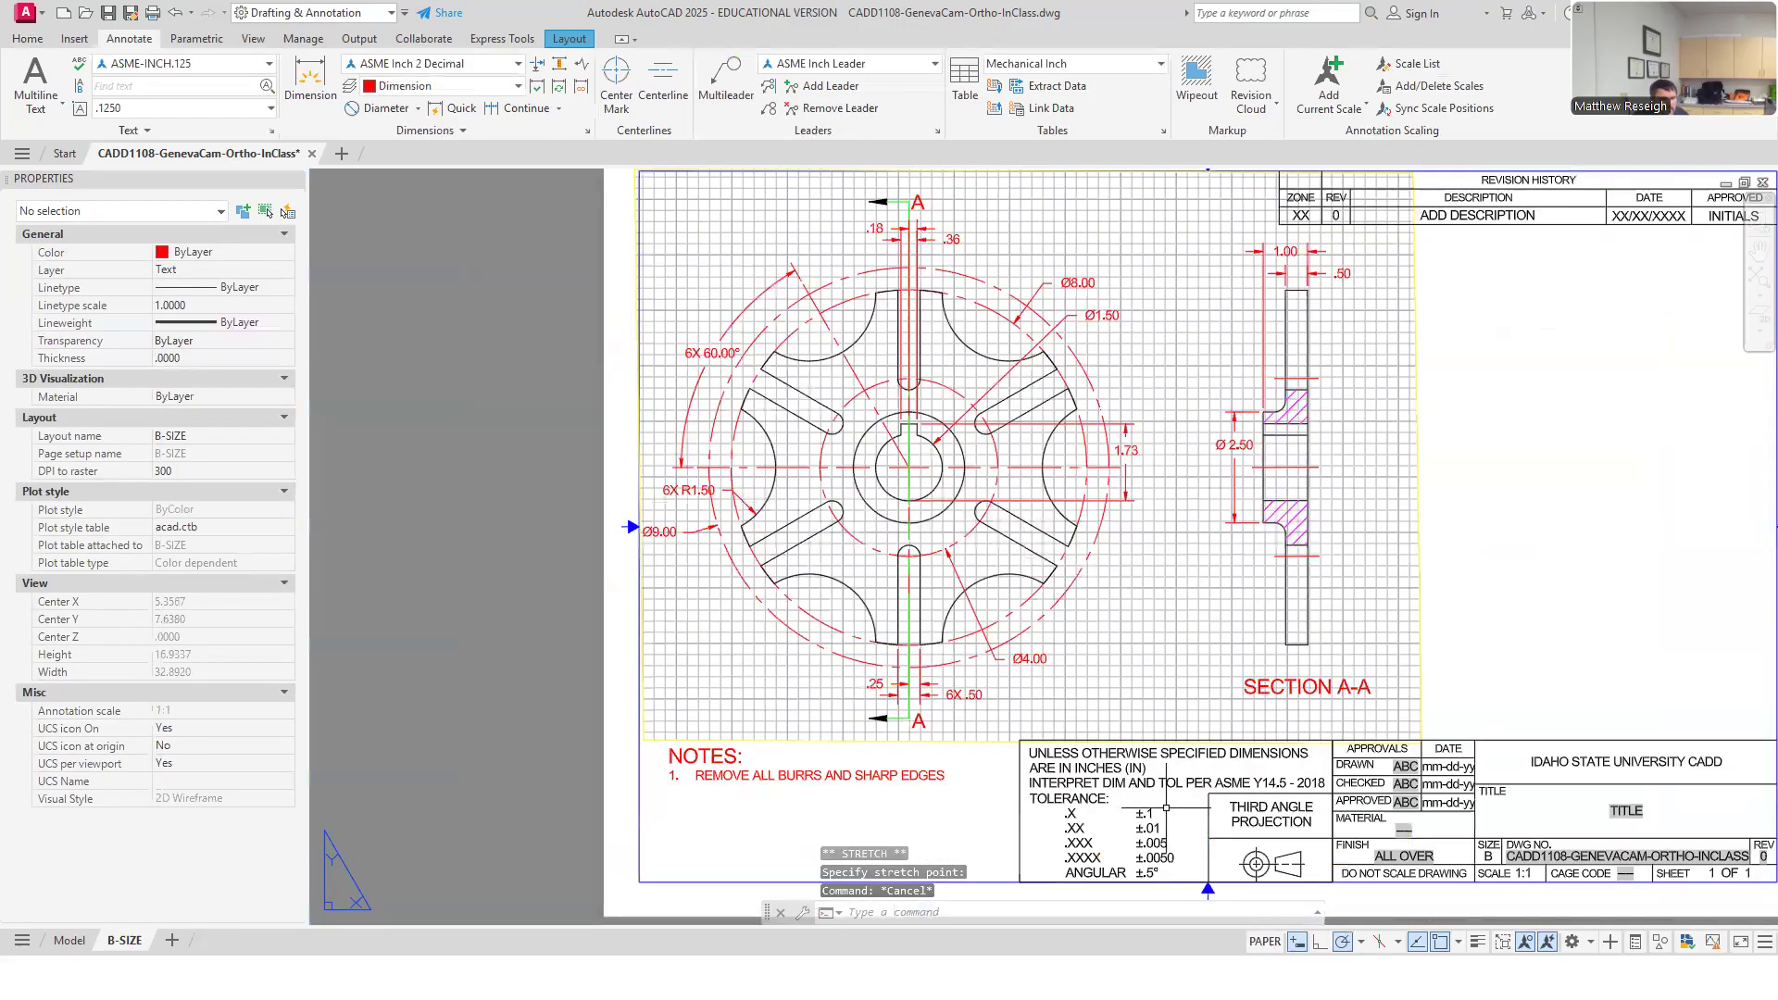
scroll(1165, 807, "up", 1)
scroll(789, 729, "down", 1)
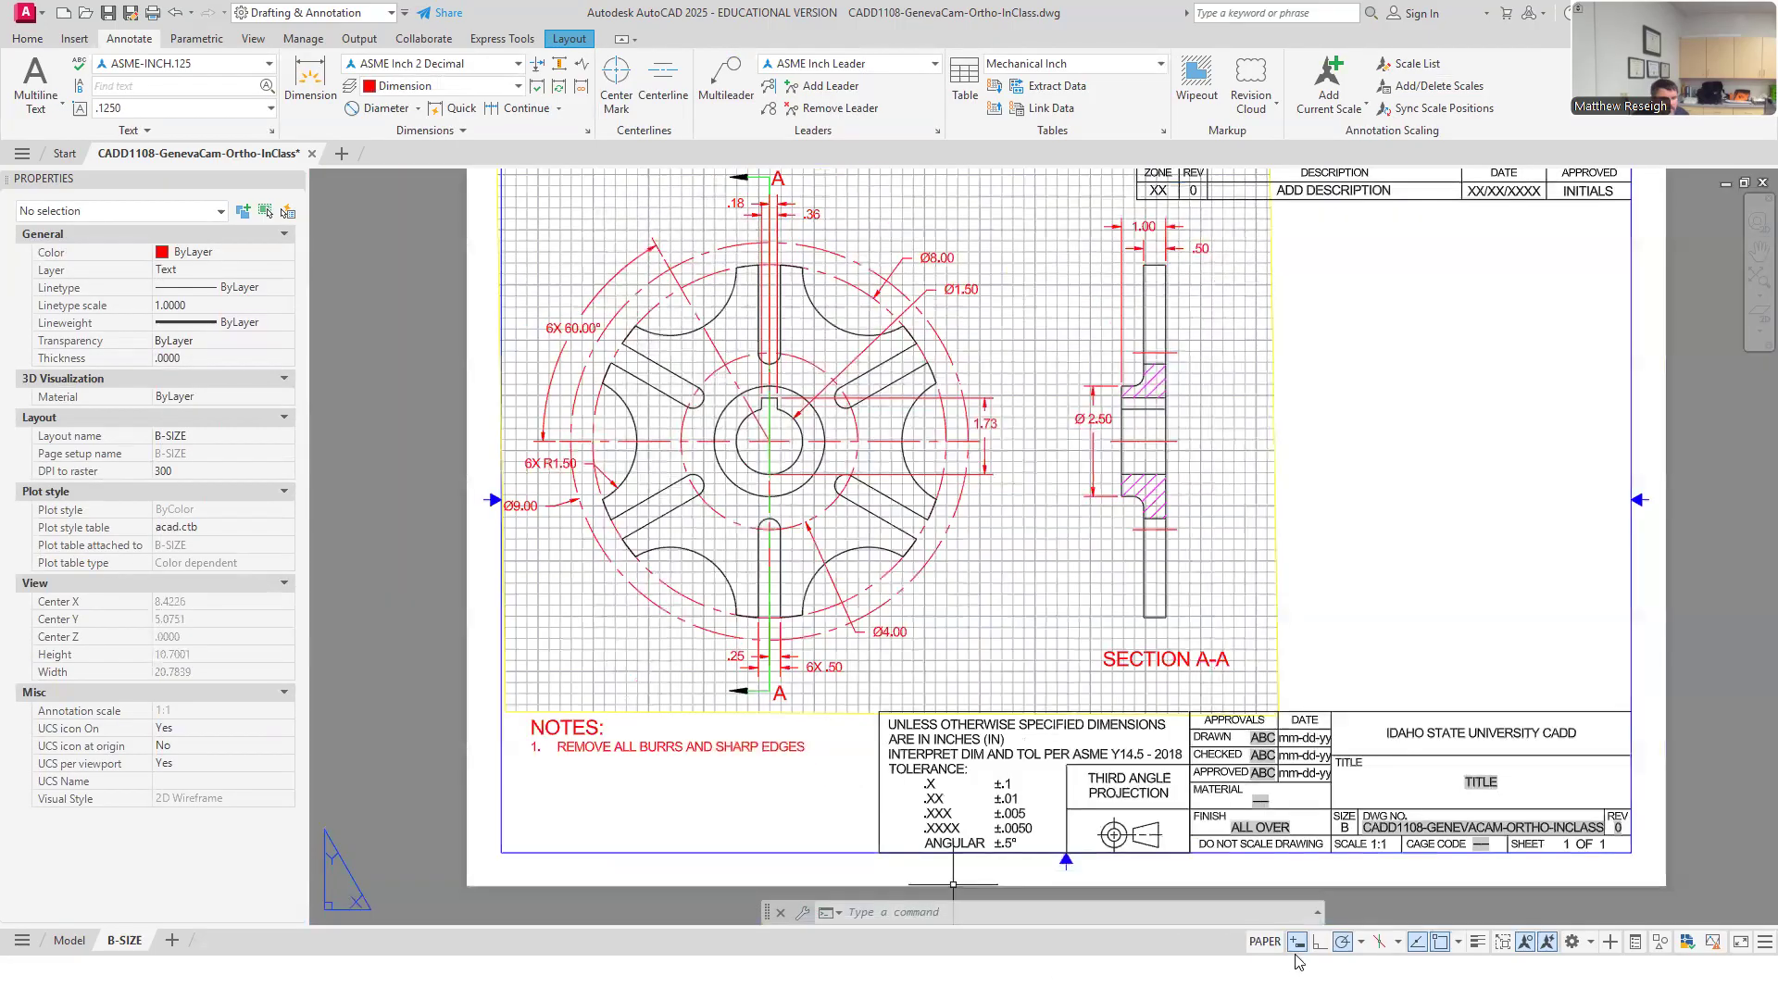
double_click(1027, 595)
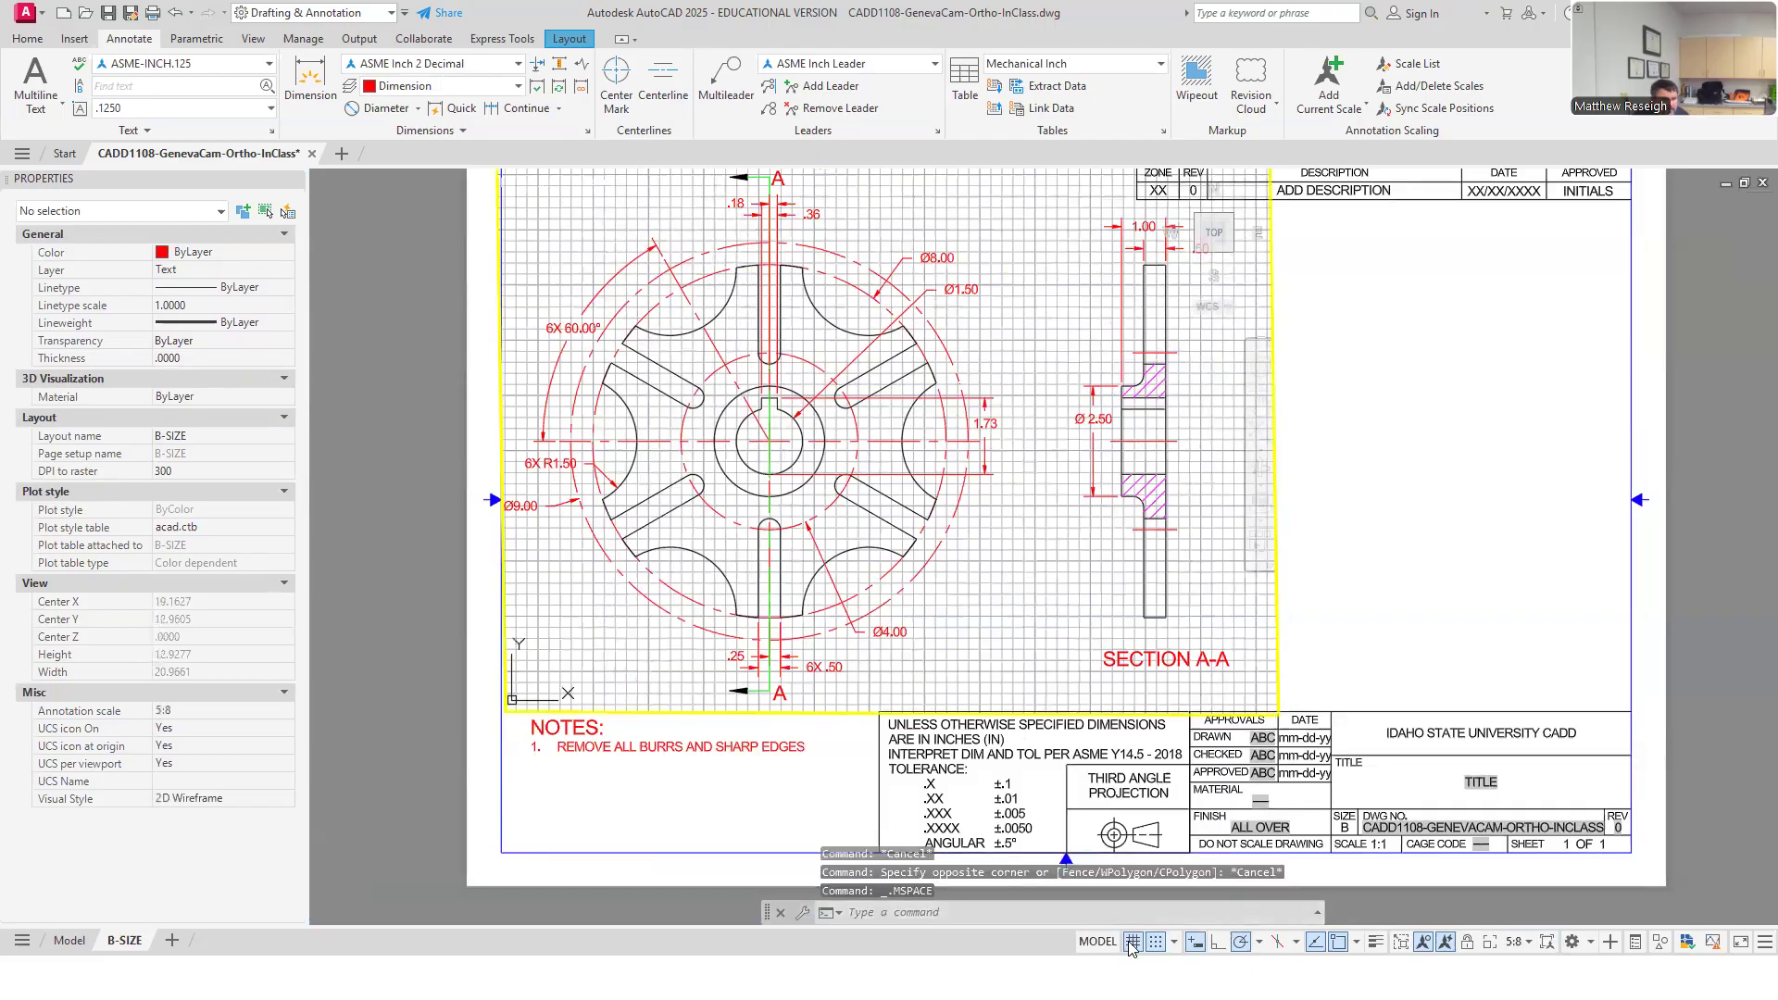
left_click(1132, 942)
left_click(1154, 941)
key("Escape")
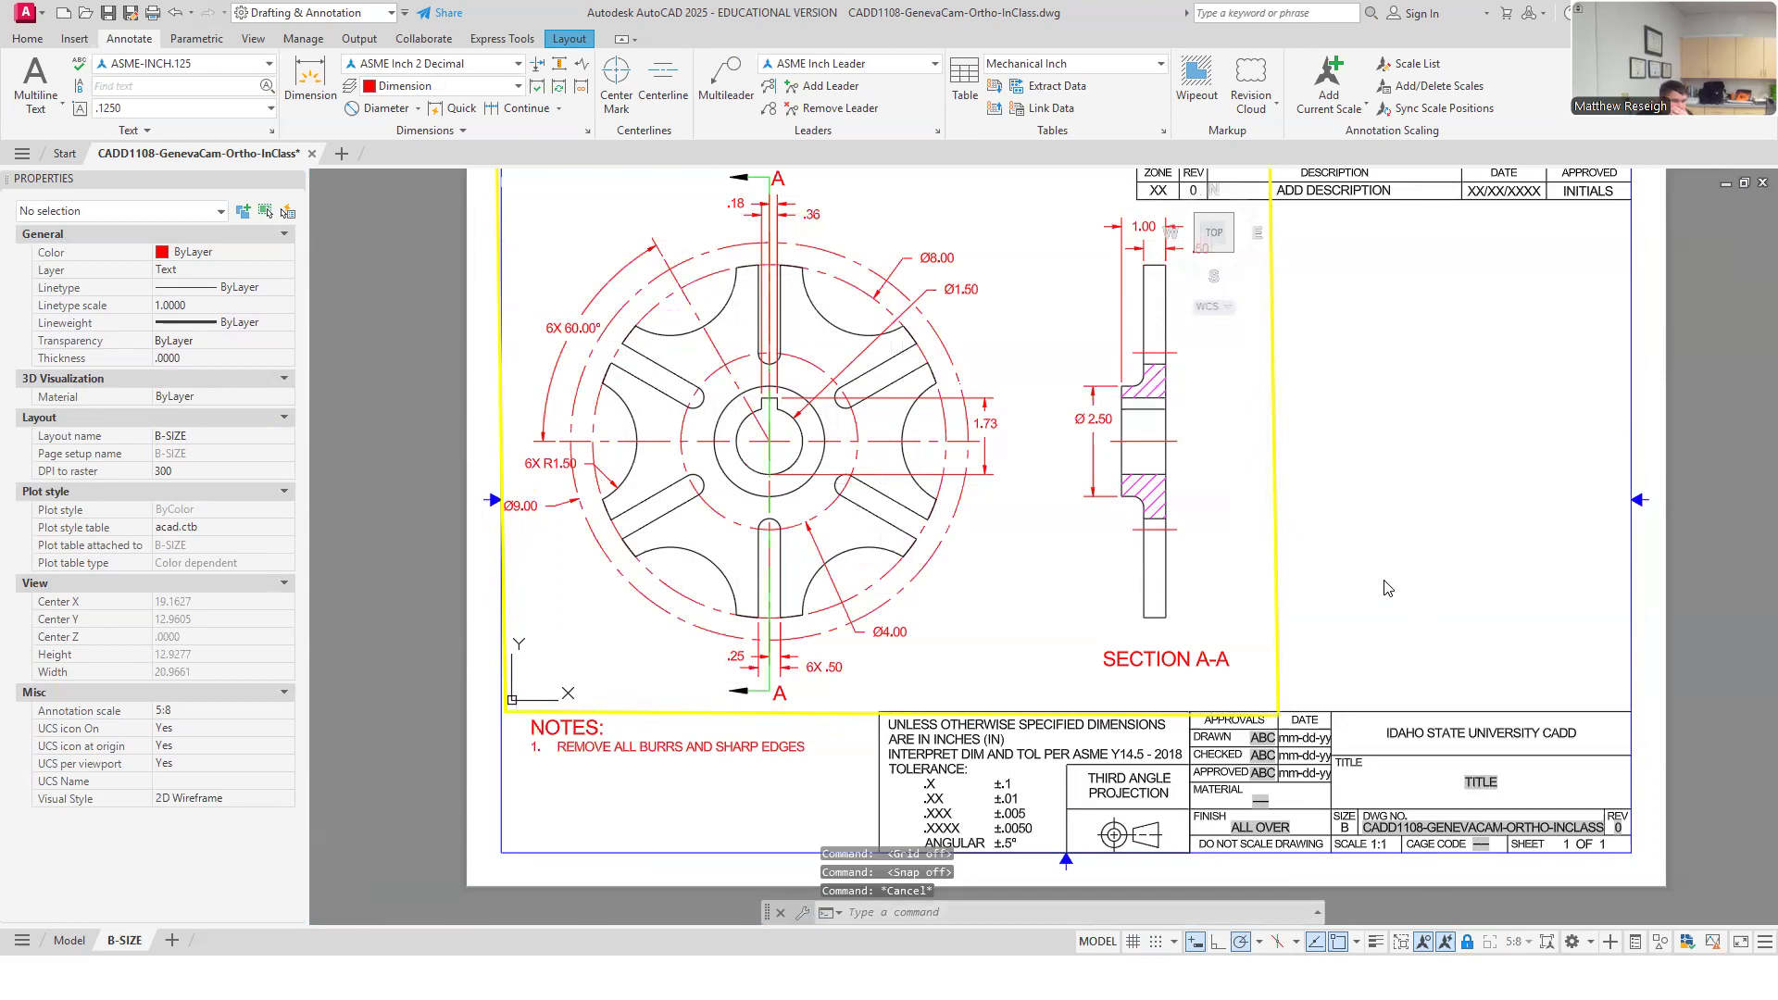
Examine the whole sheet layout and the front view's center lines and center circles.
scroll(1240, 580, "down", 1)
scroll(1268, 486, "up", 1)
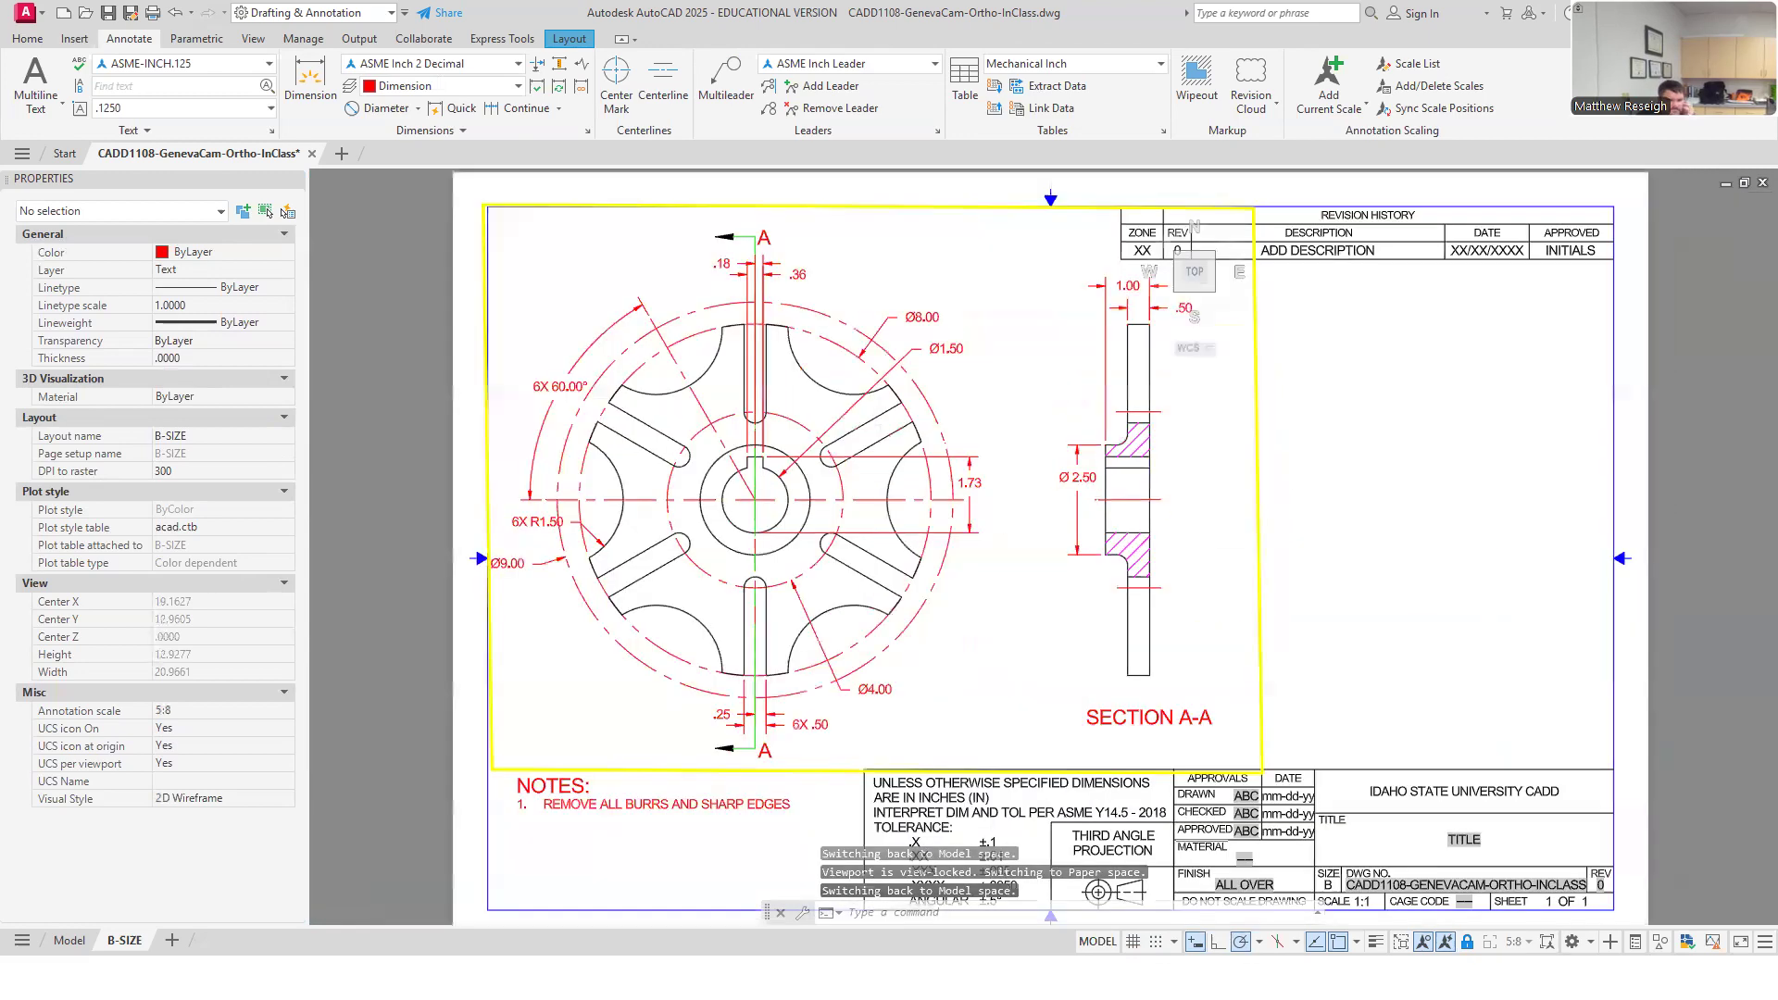
middle_click_drag(1022, 550, 1140, 601)
scroll(1140, 601, "down", 1)
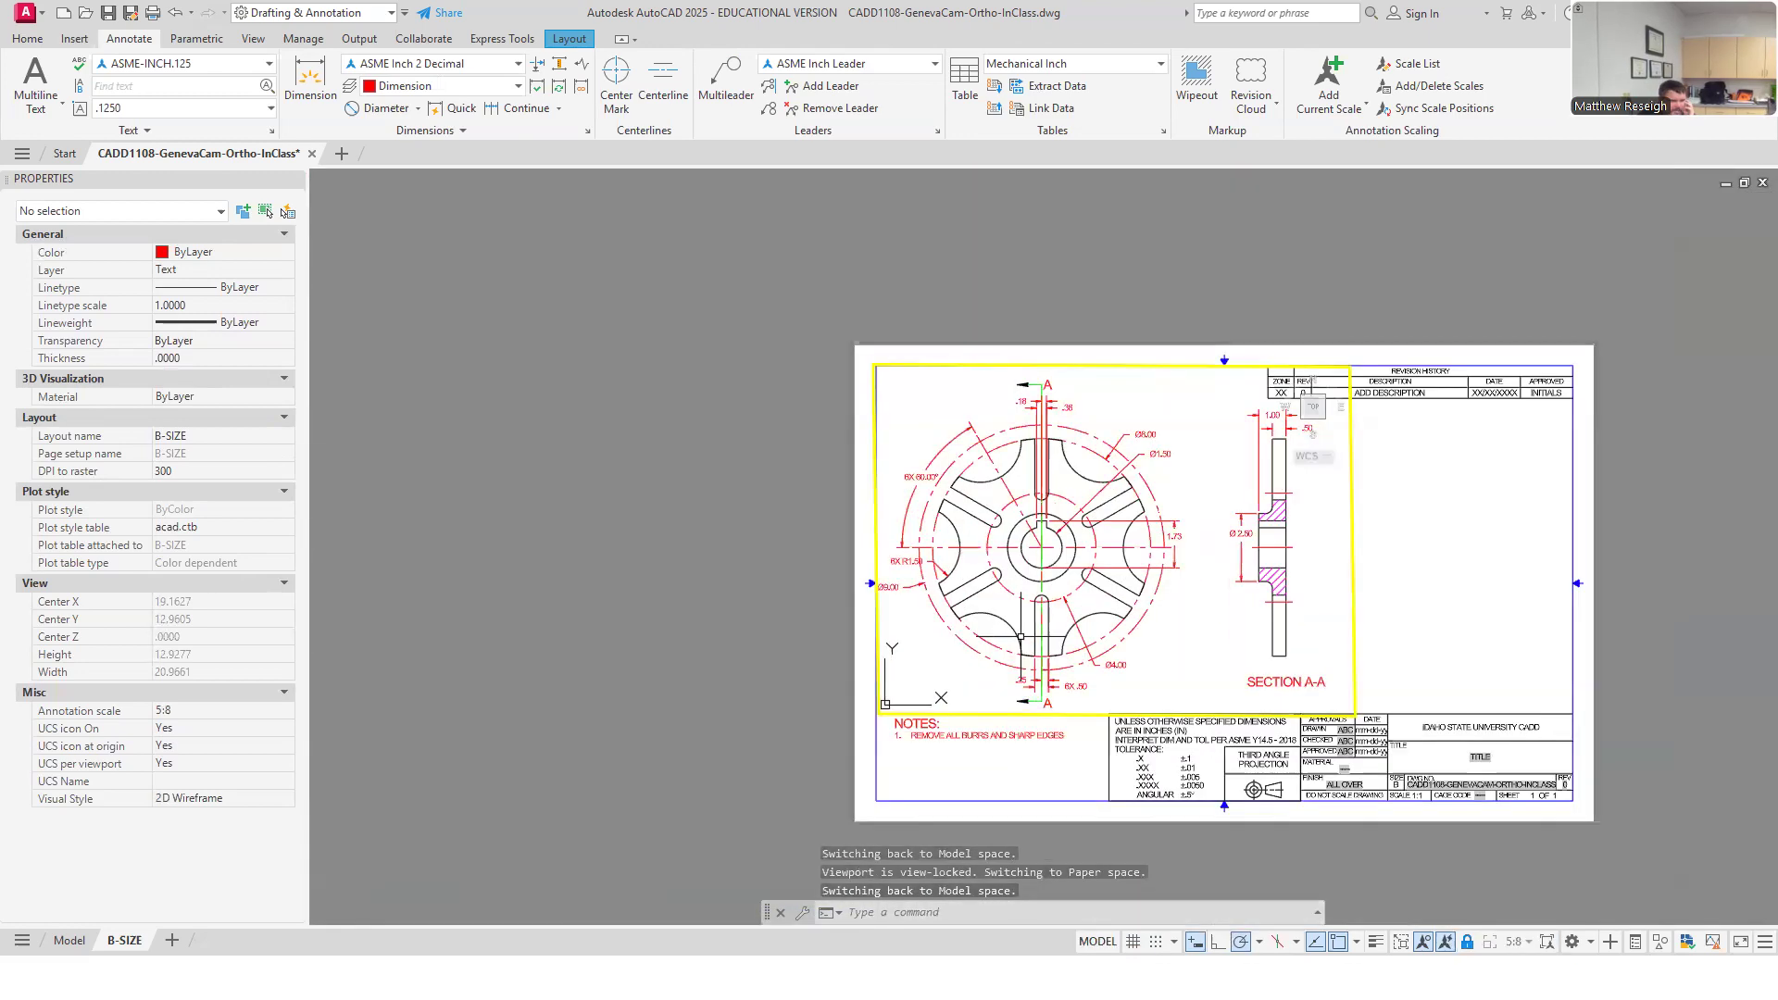
scroll(1092, 519, "up", 2)
scroll(1019, 357, "up", 1)
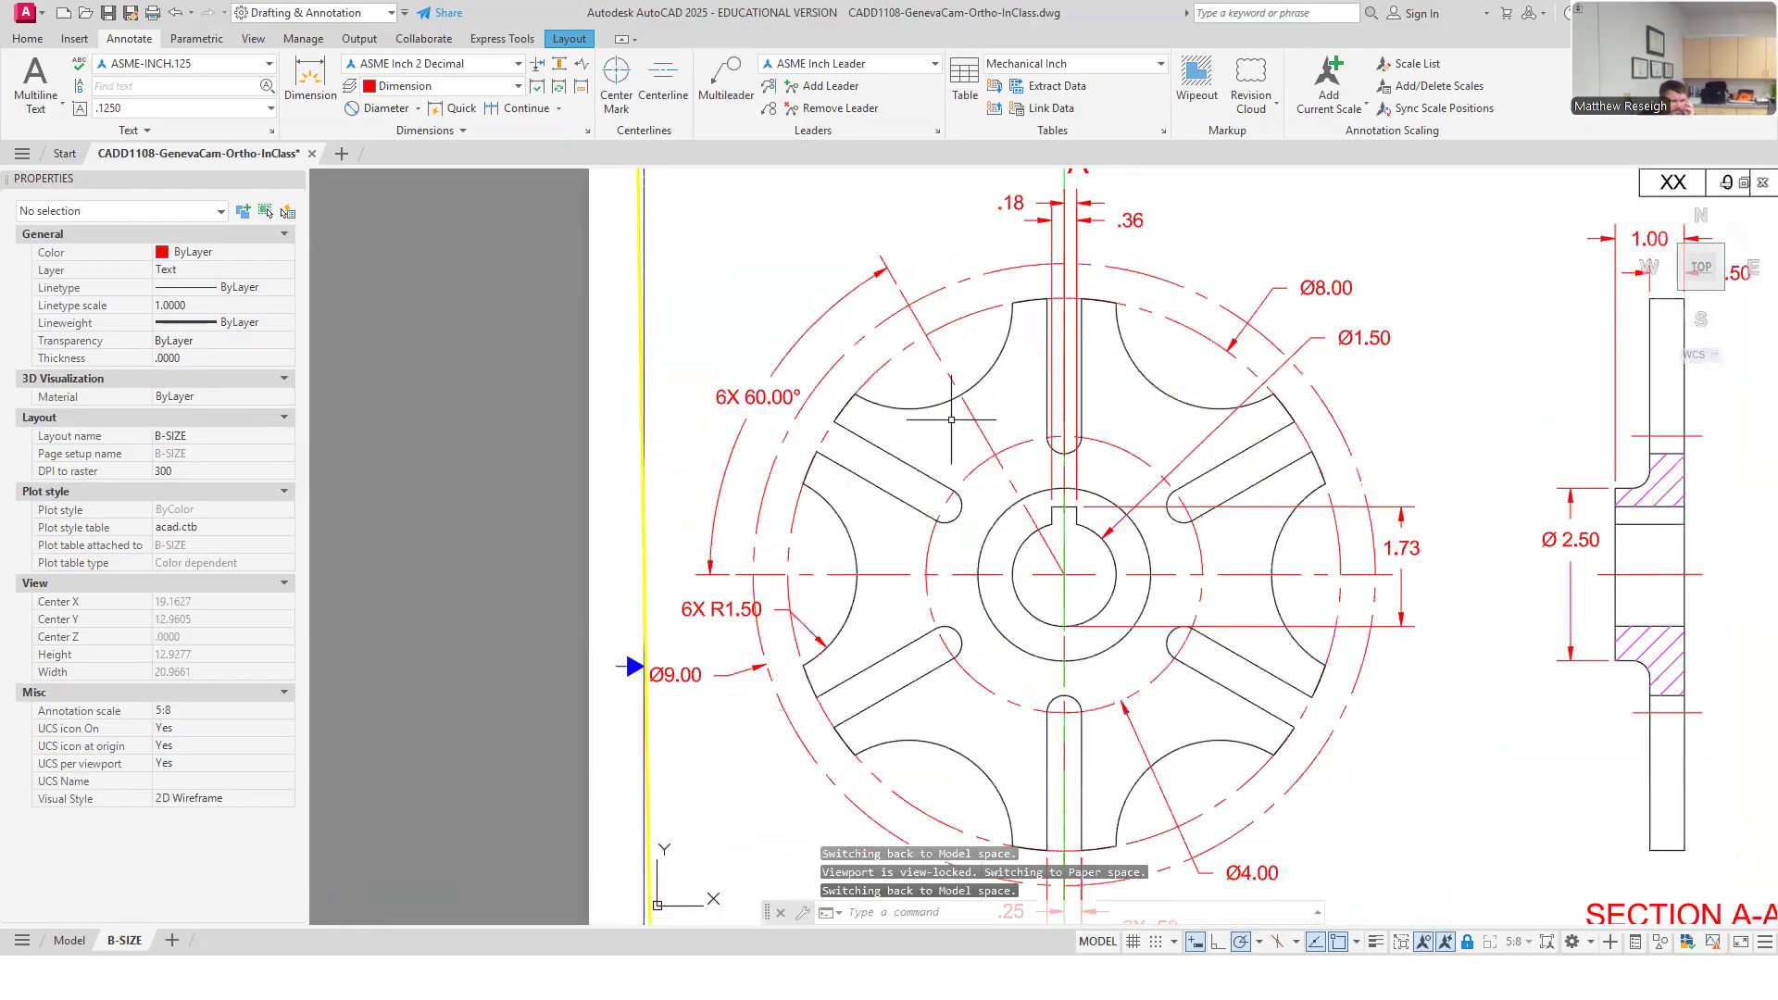
left_click(772, 306)
key("Escape")
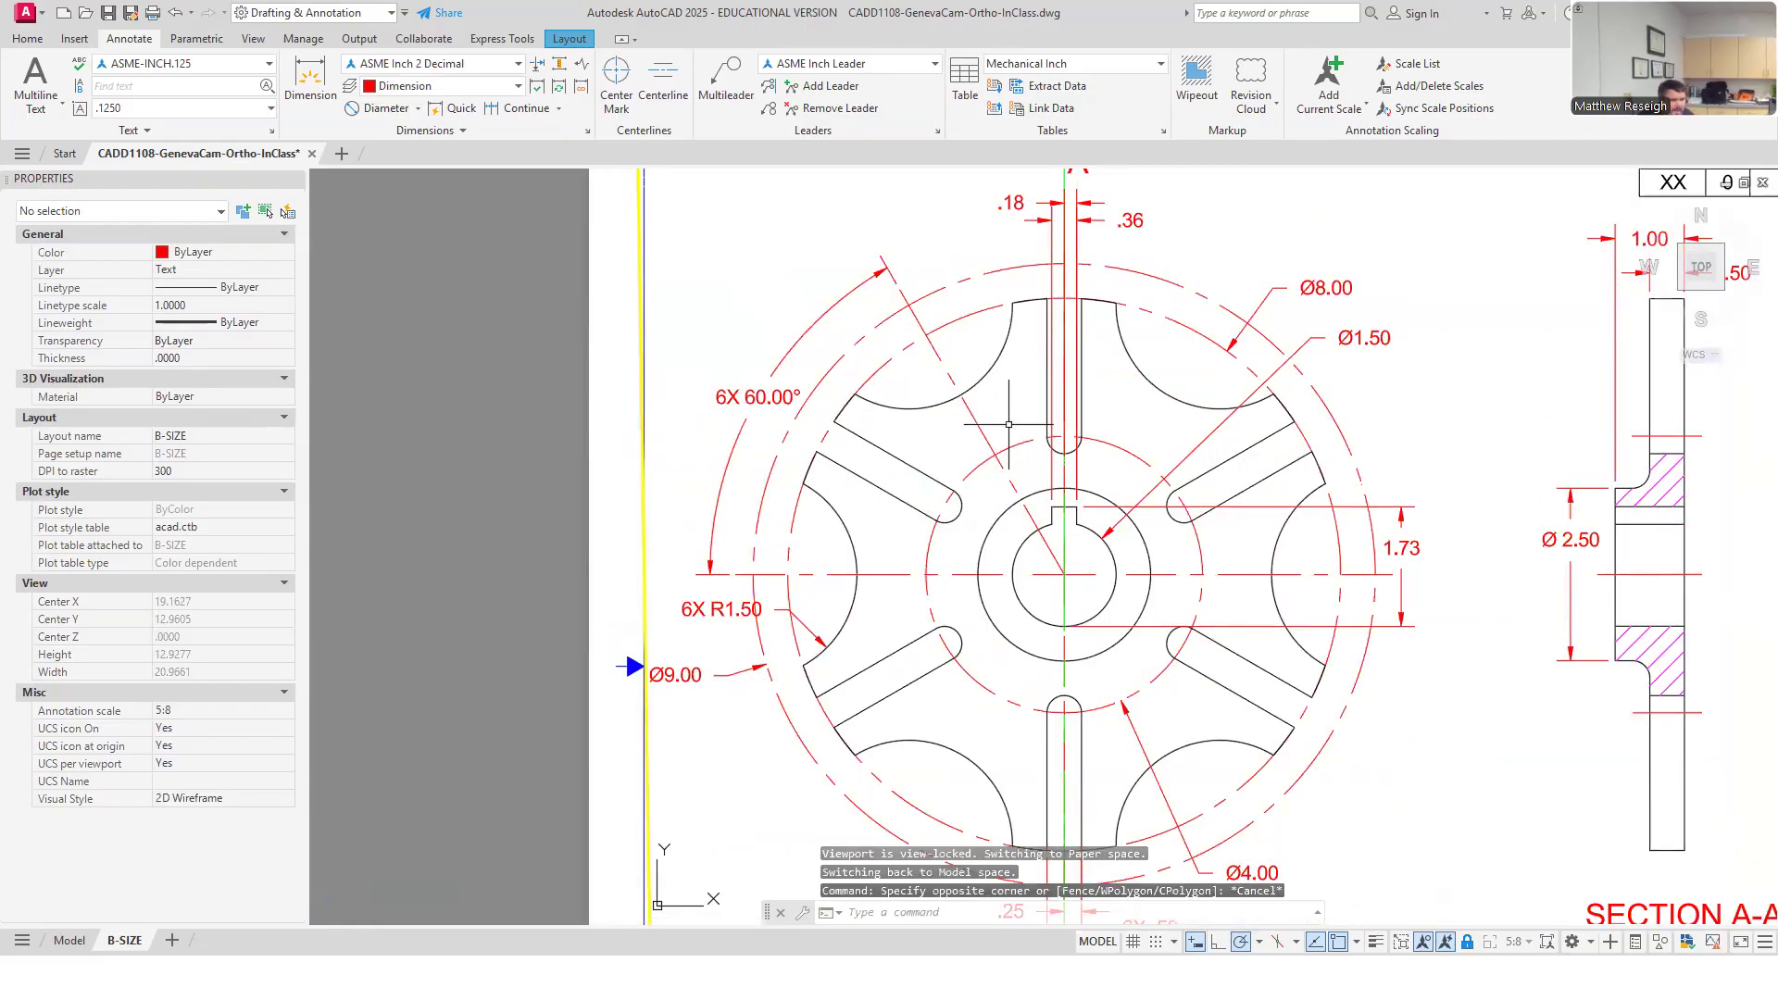
Set the linetype scale of the angled center line for the 6X 60.00° dimension to .5.
left_click(979, 428)
left_click(189, 305)
type(".")
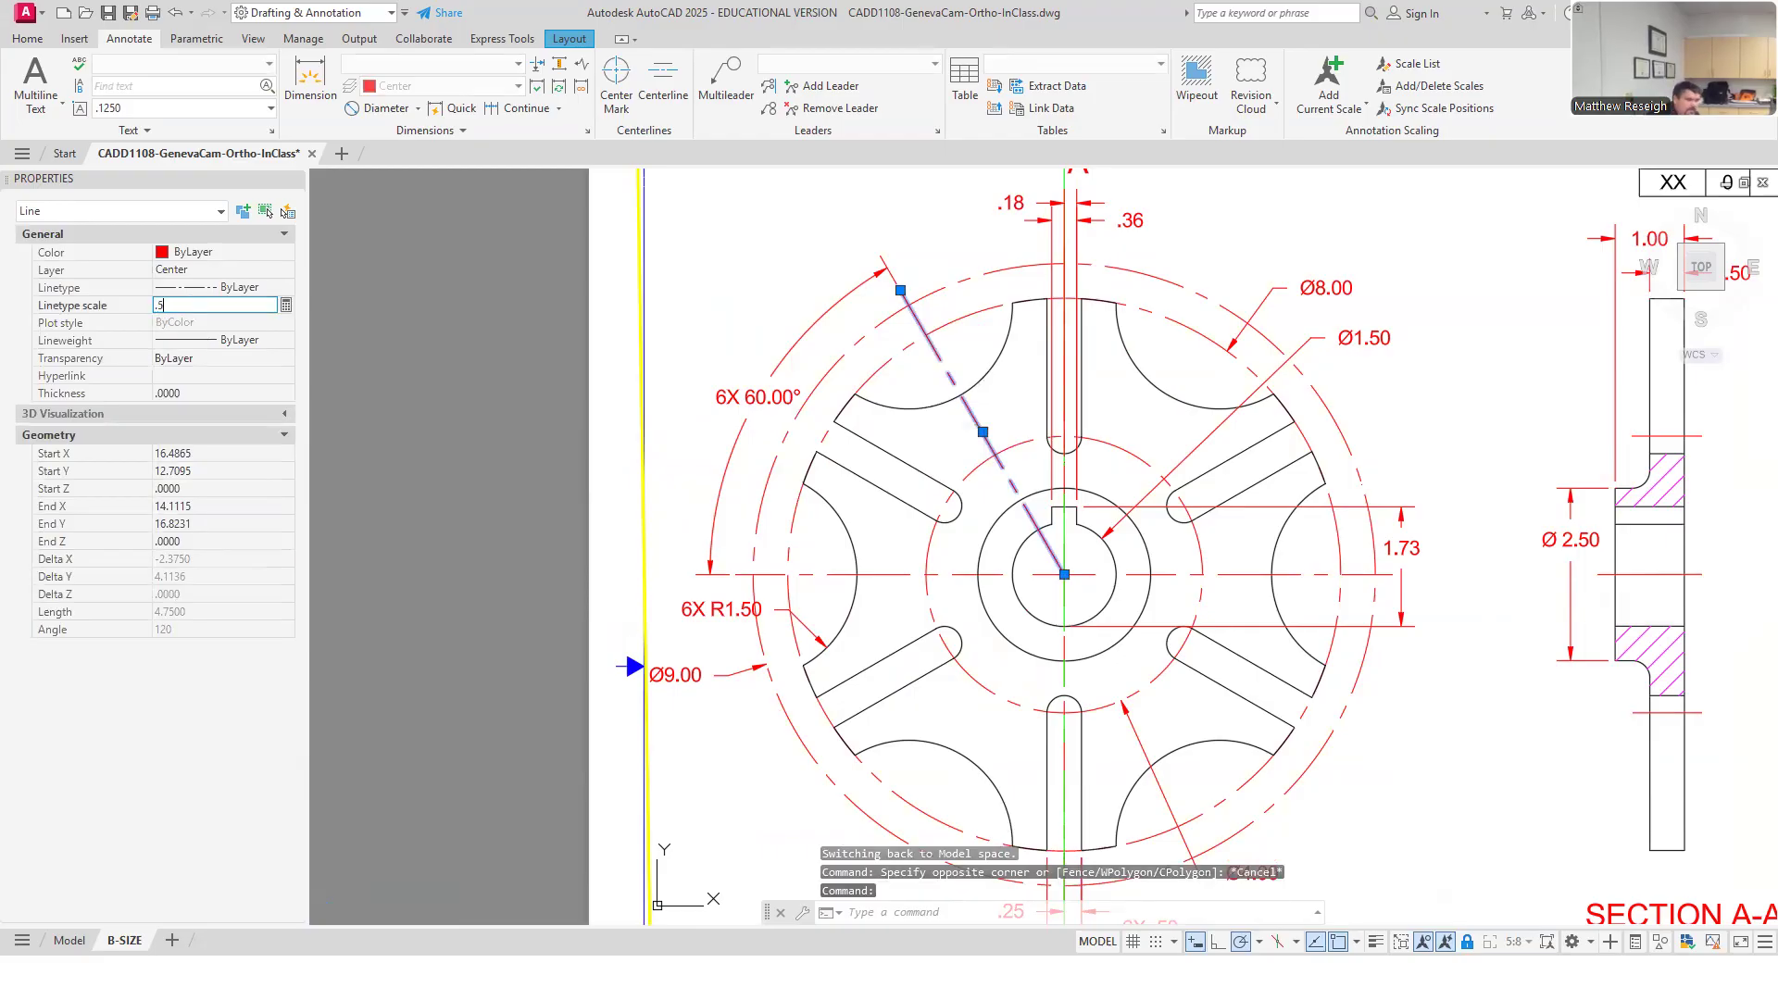
type("5")
key("Return")
key("Escape")
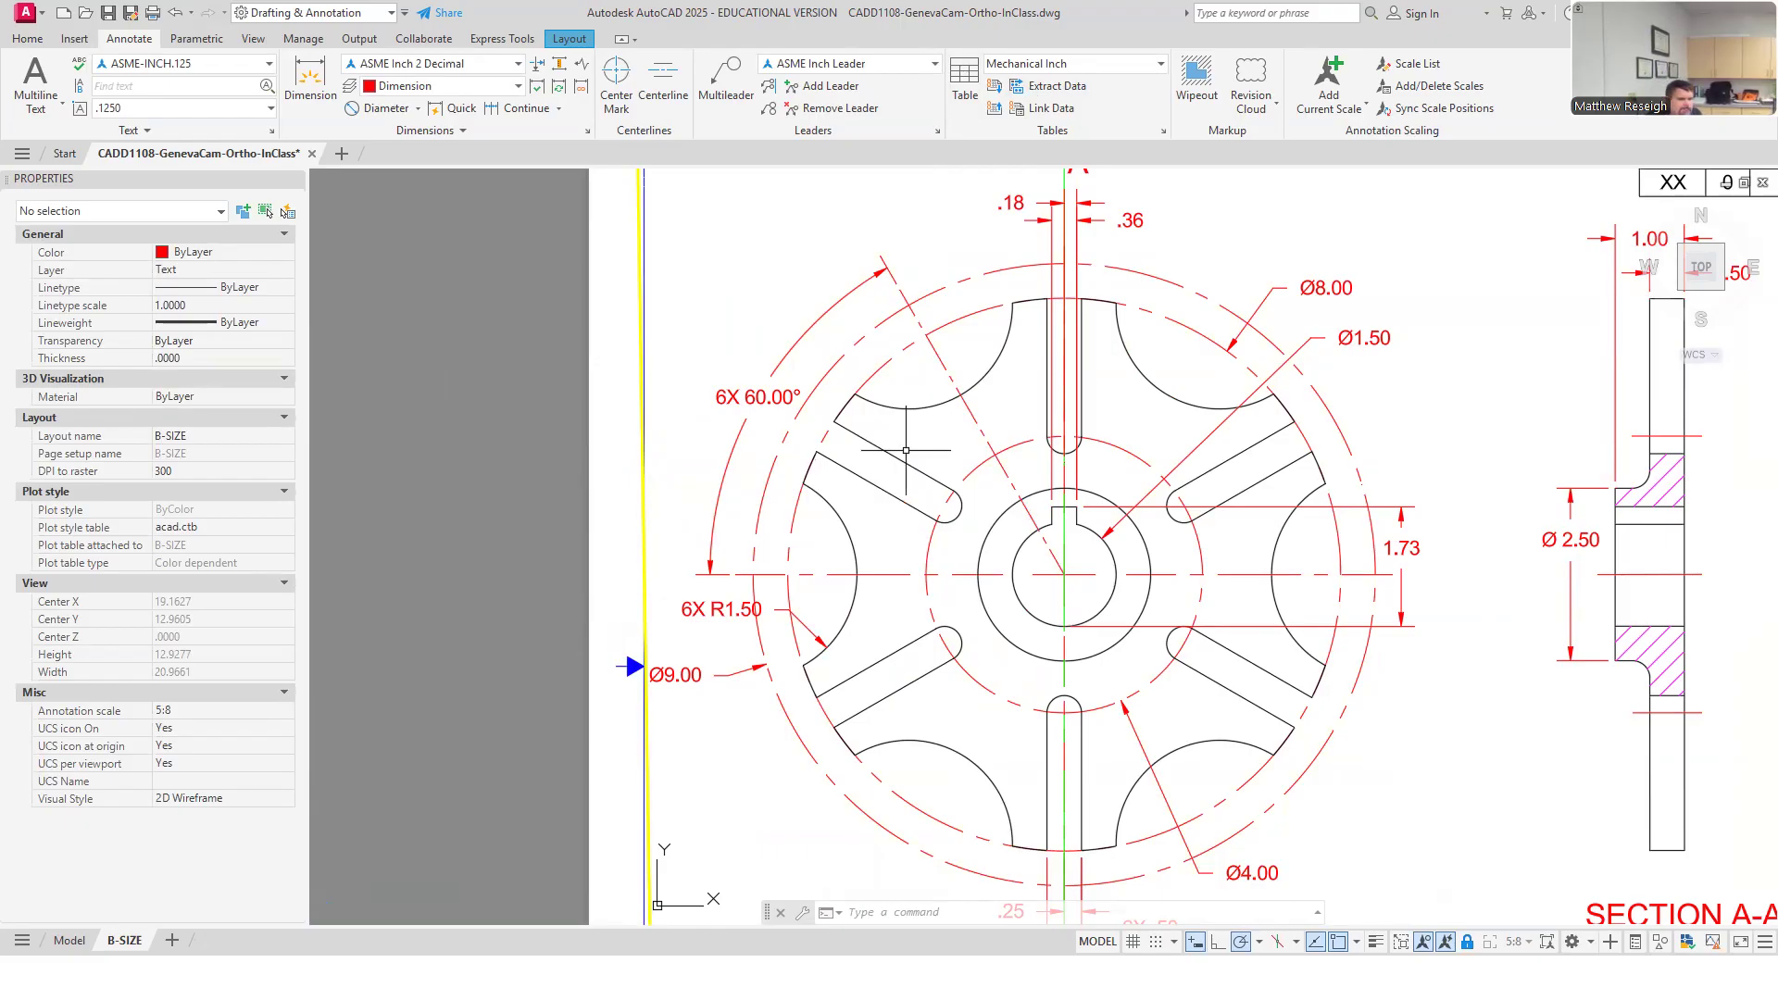
Set the linetype scale of the Ø9.00 center circle to .25.
left_click(829, 374)
left_click(204, 305)
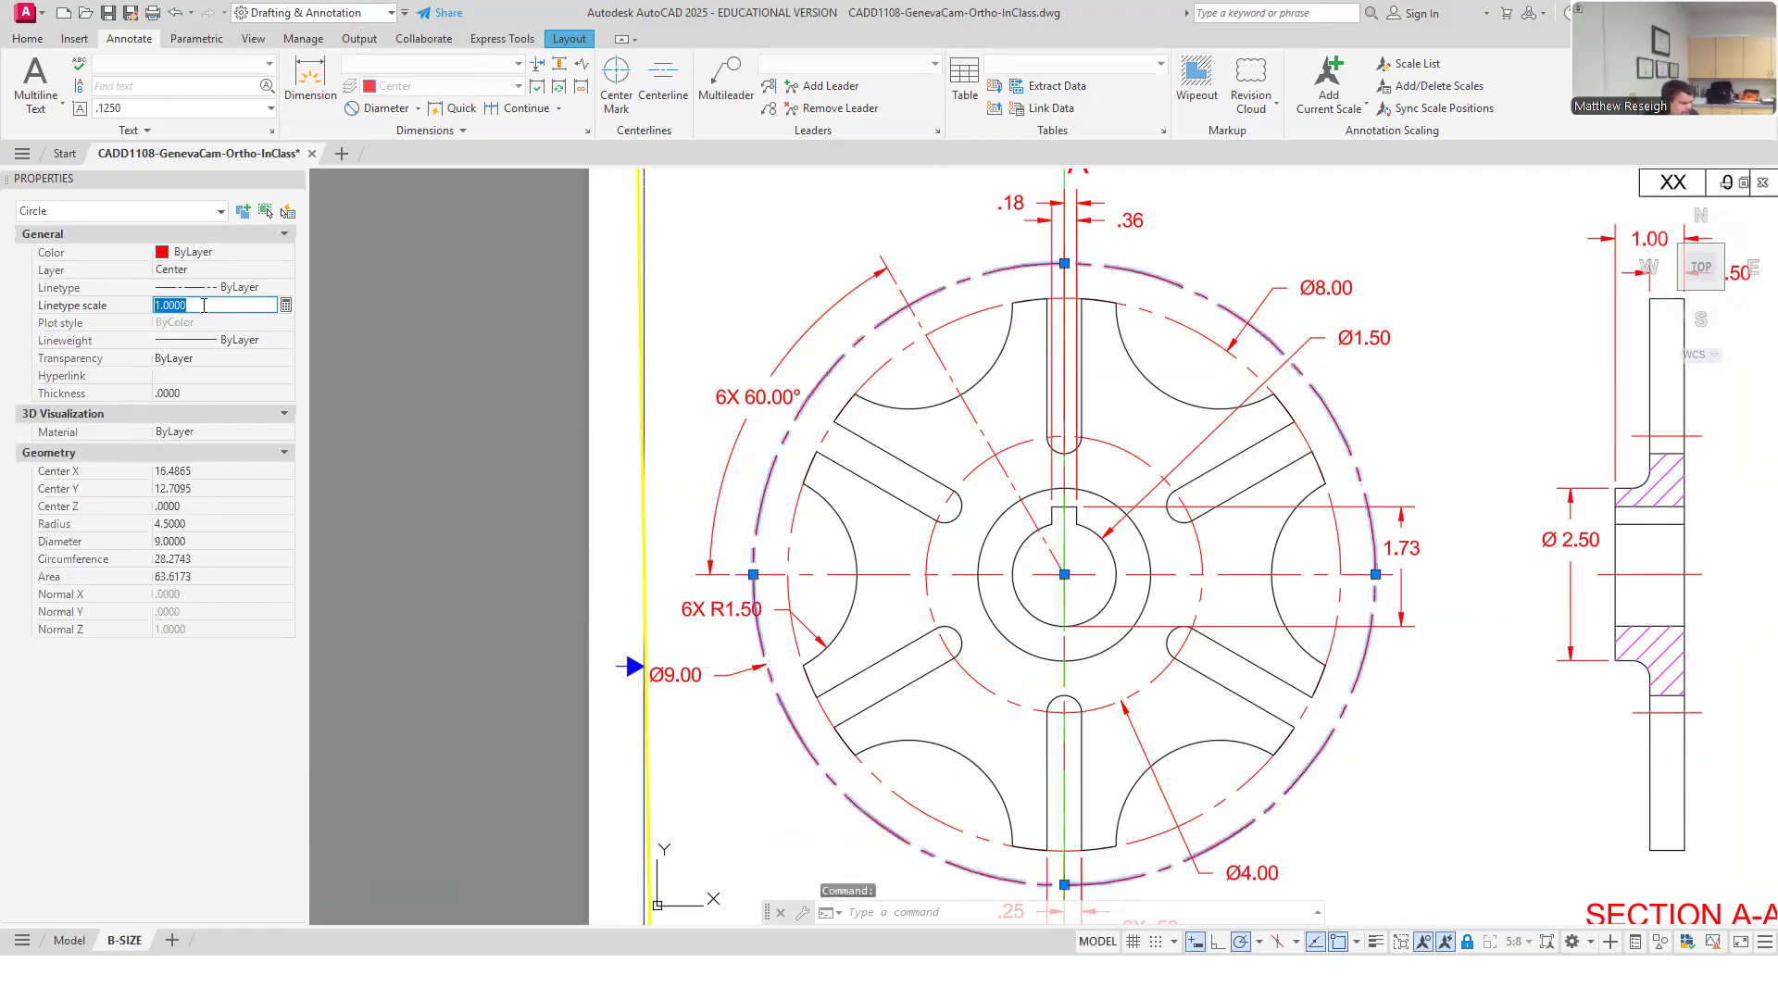
type(".25")
key("Return")
key("Escape")
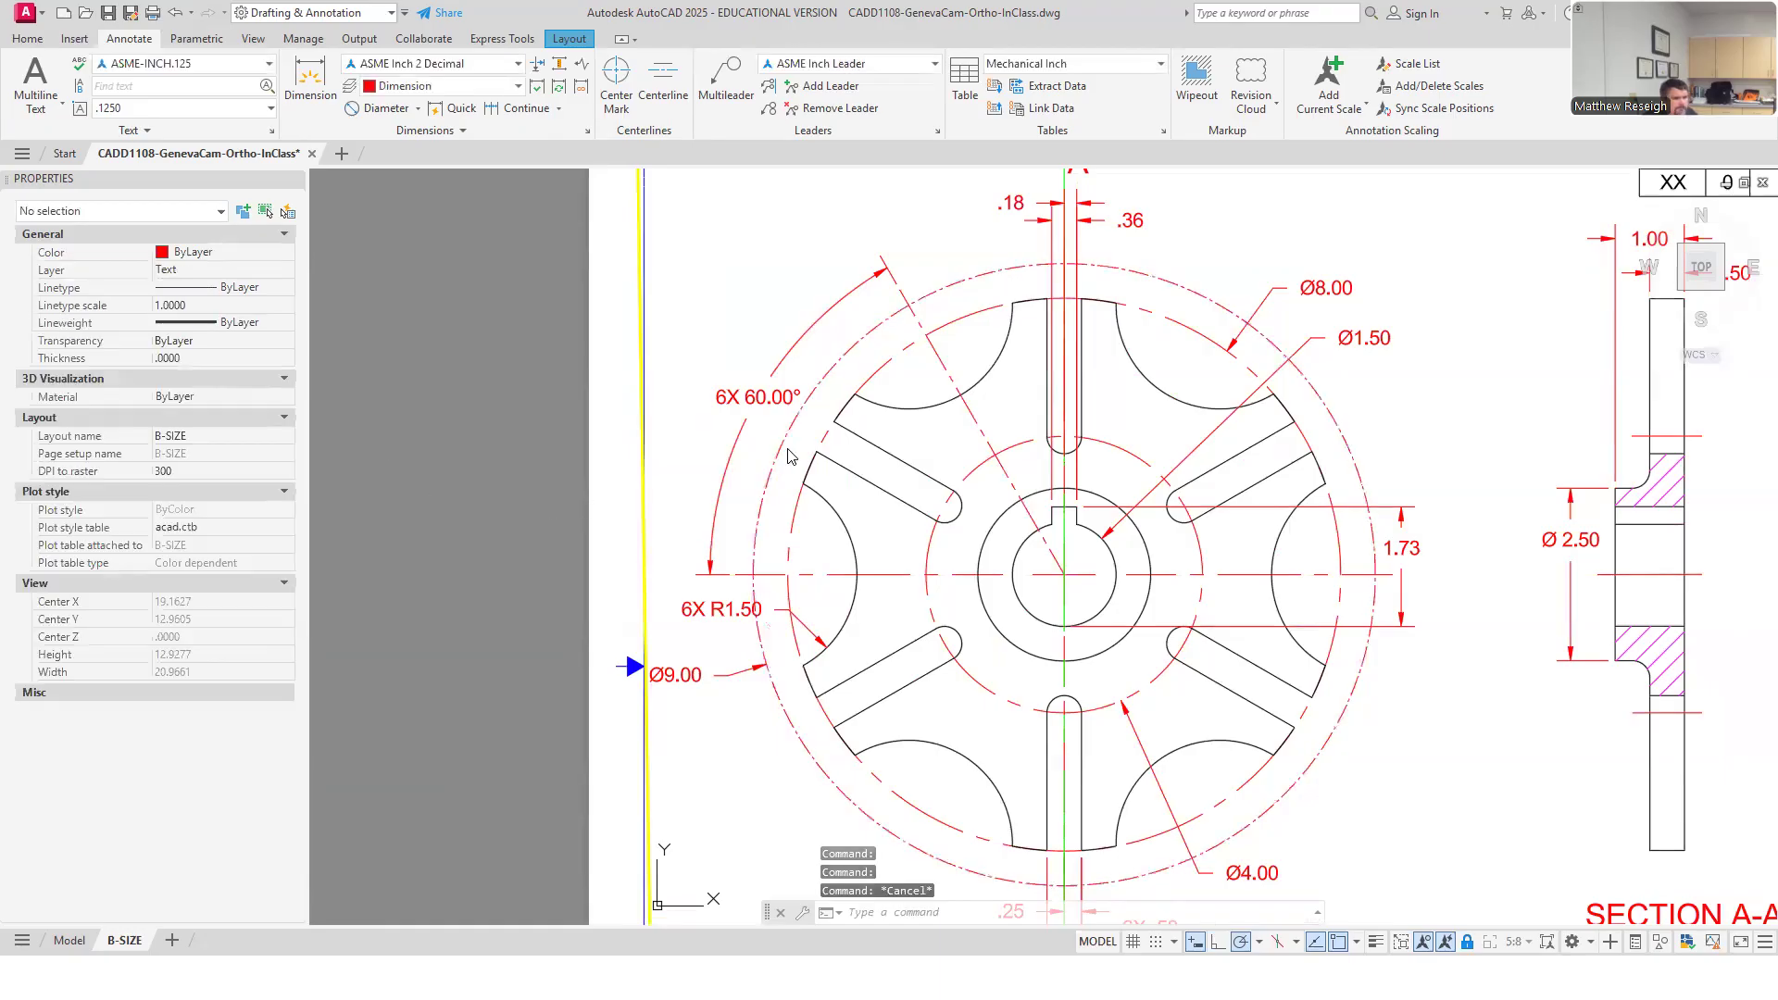
Examine the front view's lower dimensions, the notes area and the overall sheet layout around the viewport.
scroll(709, 250, "down", 3)
scroll(858, 433, "up", 3)
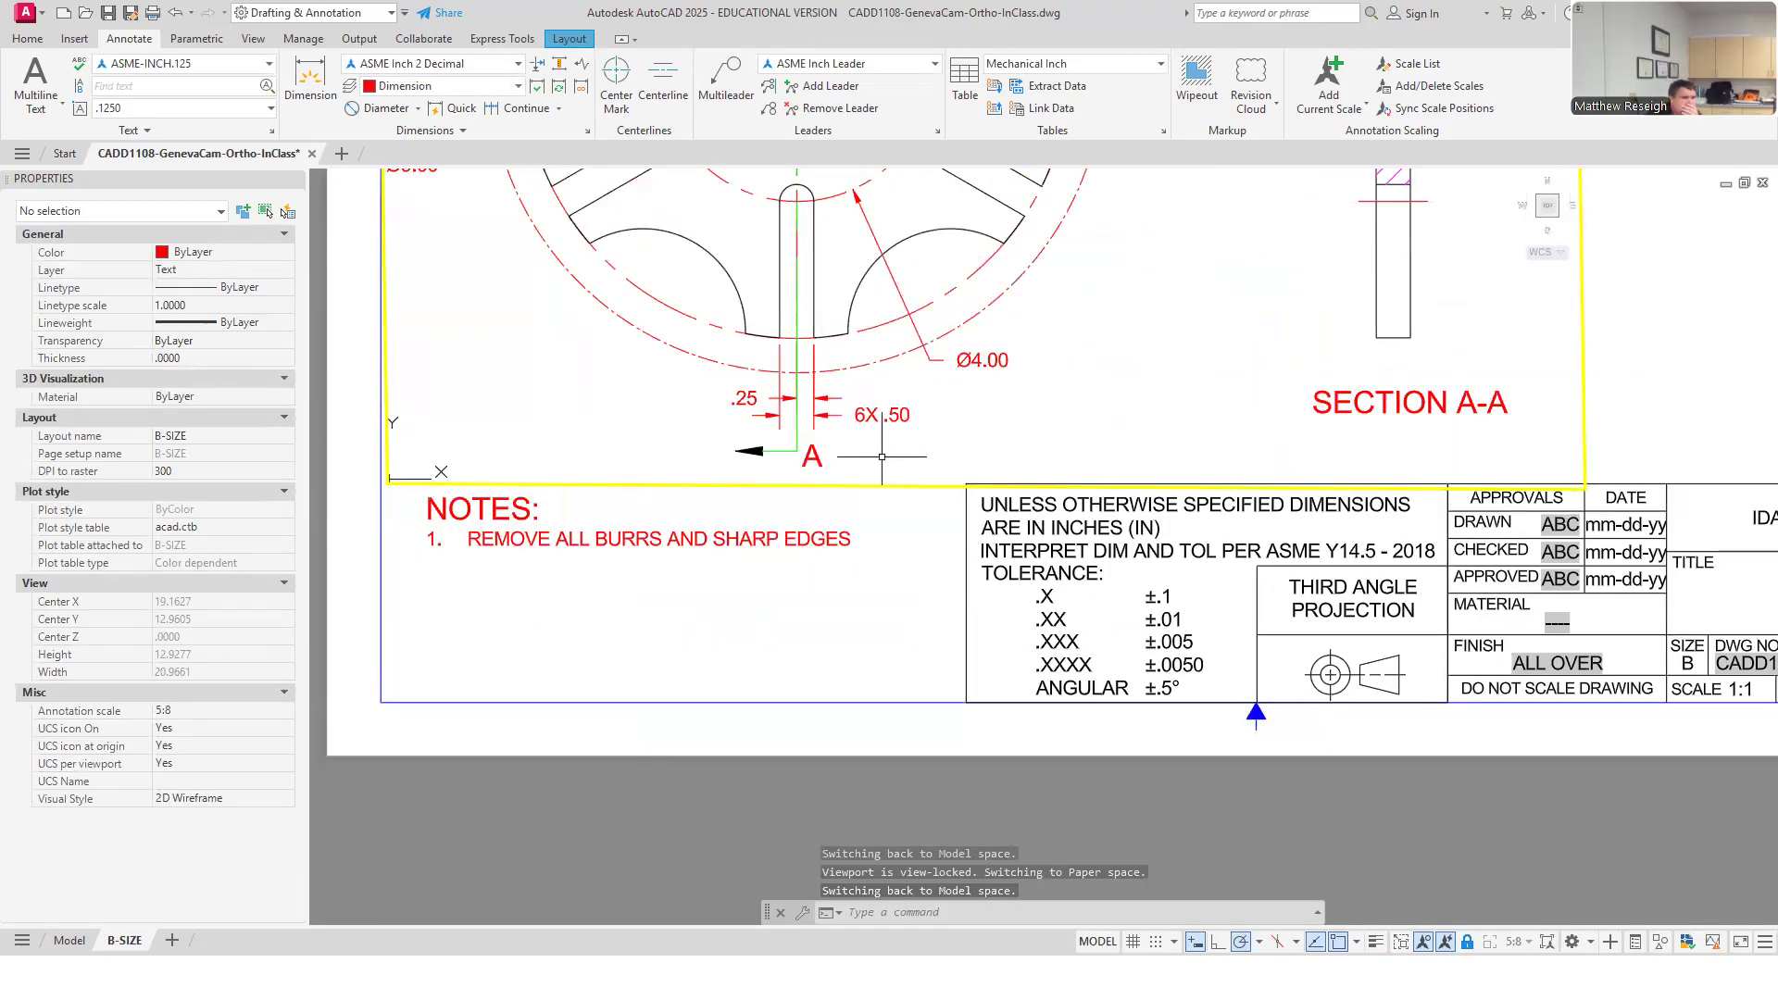
scroll(864, 417, "down", 2)
scroll(878, 428, "up", 2)
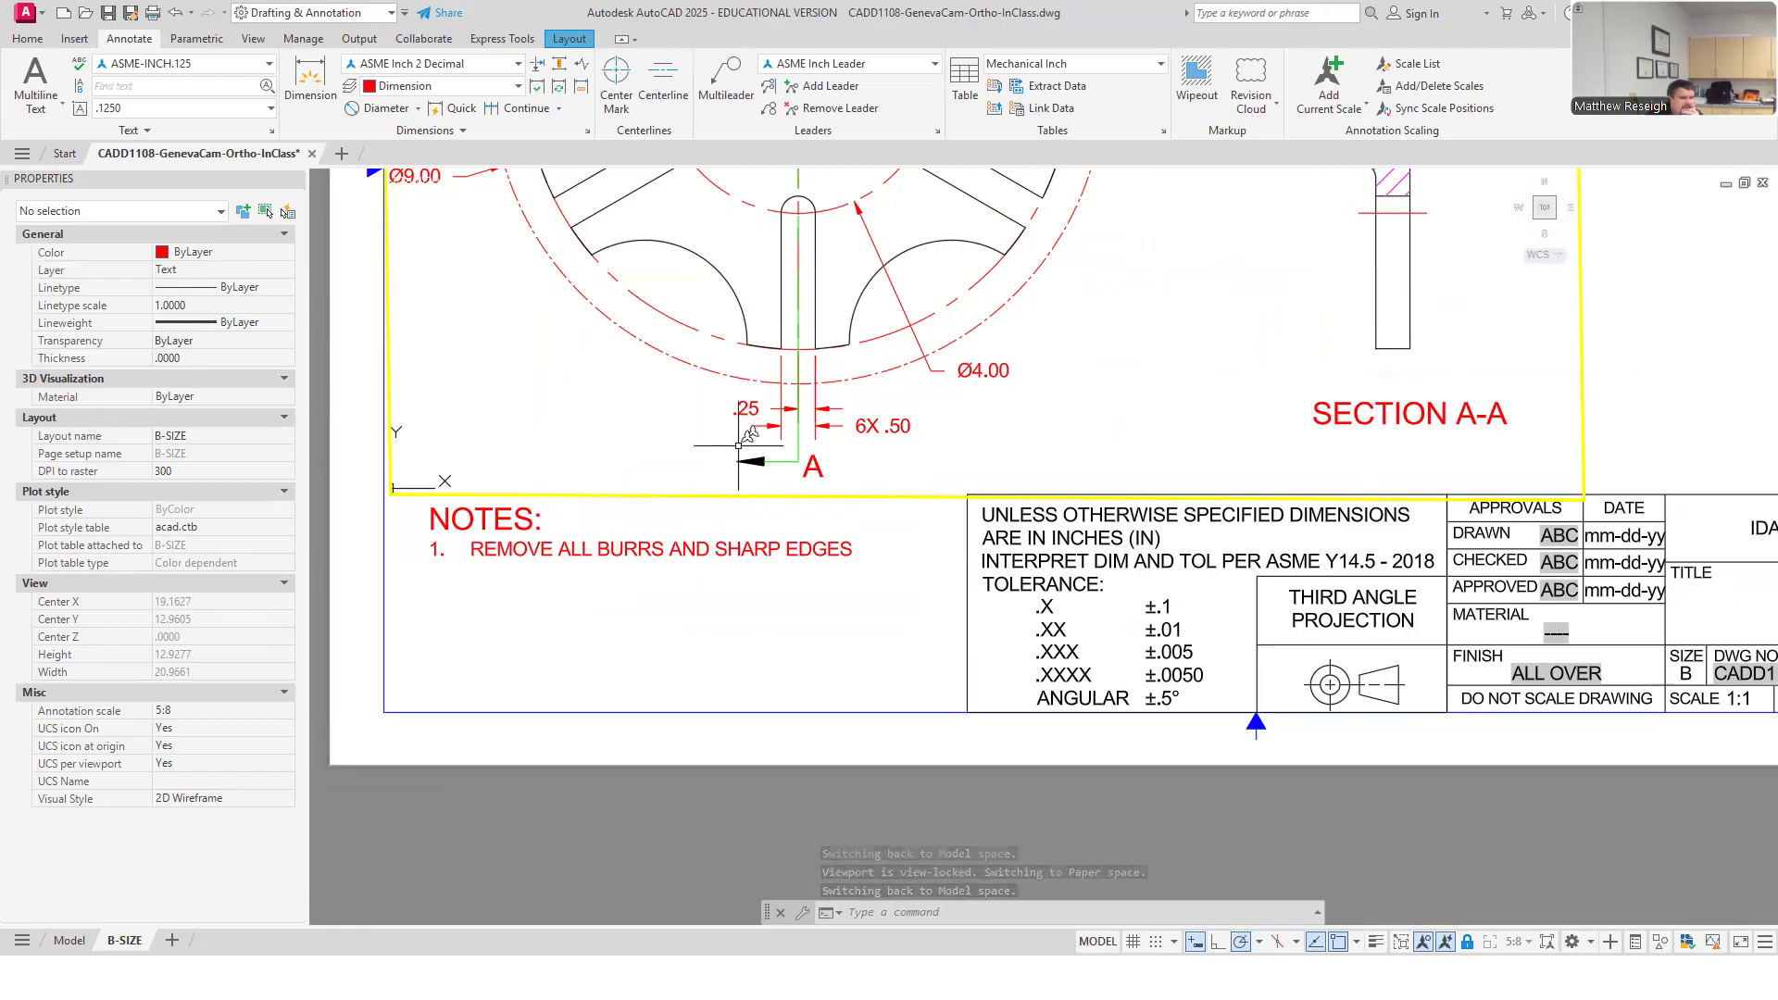
scroll(791, 445, "down", 2)
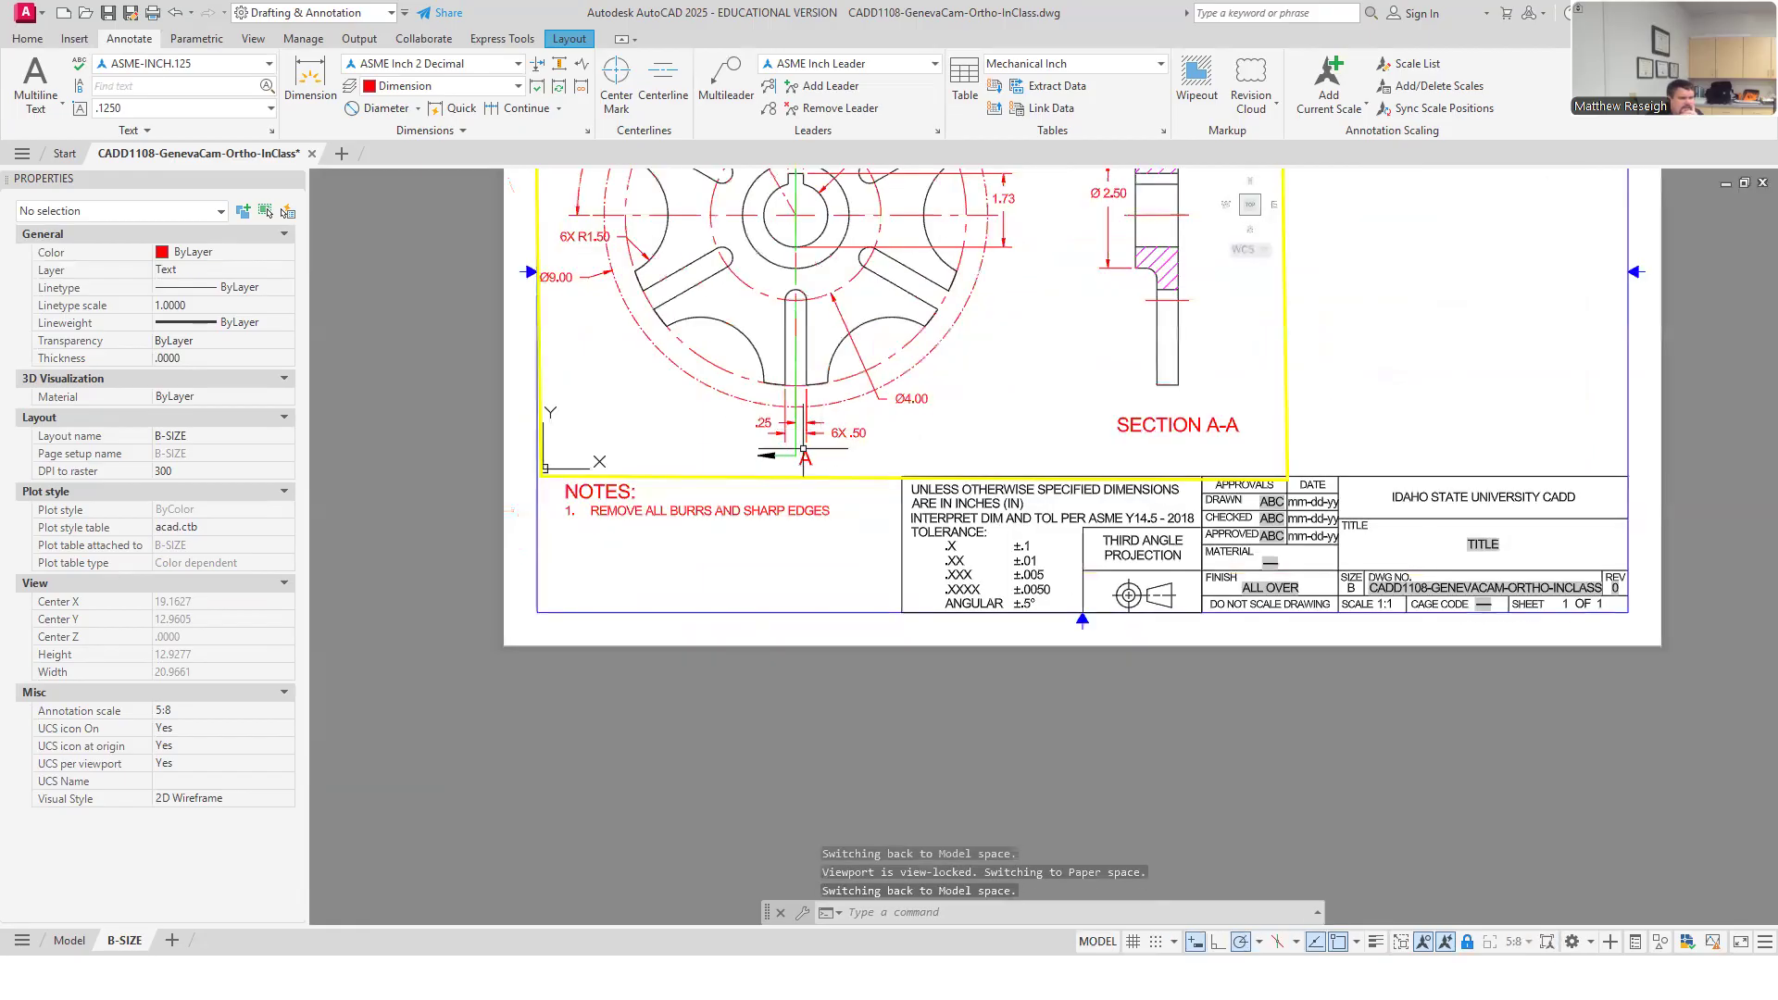
scroll(802, 431, "up", 2)
scroll(806, 415, "up", 2)
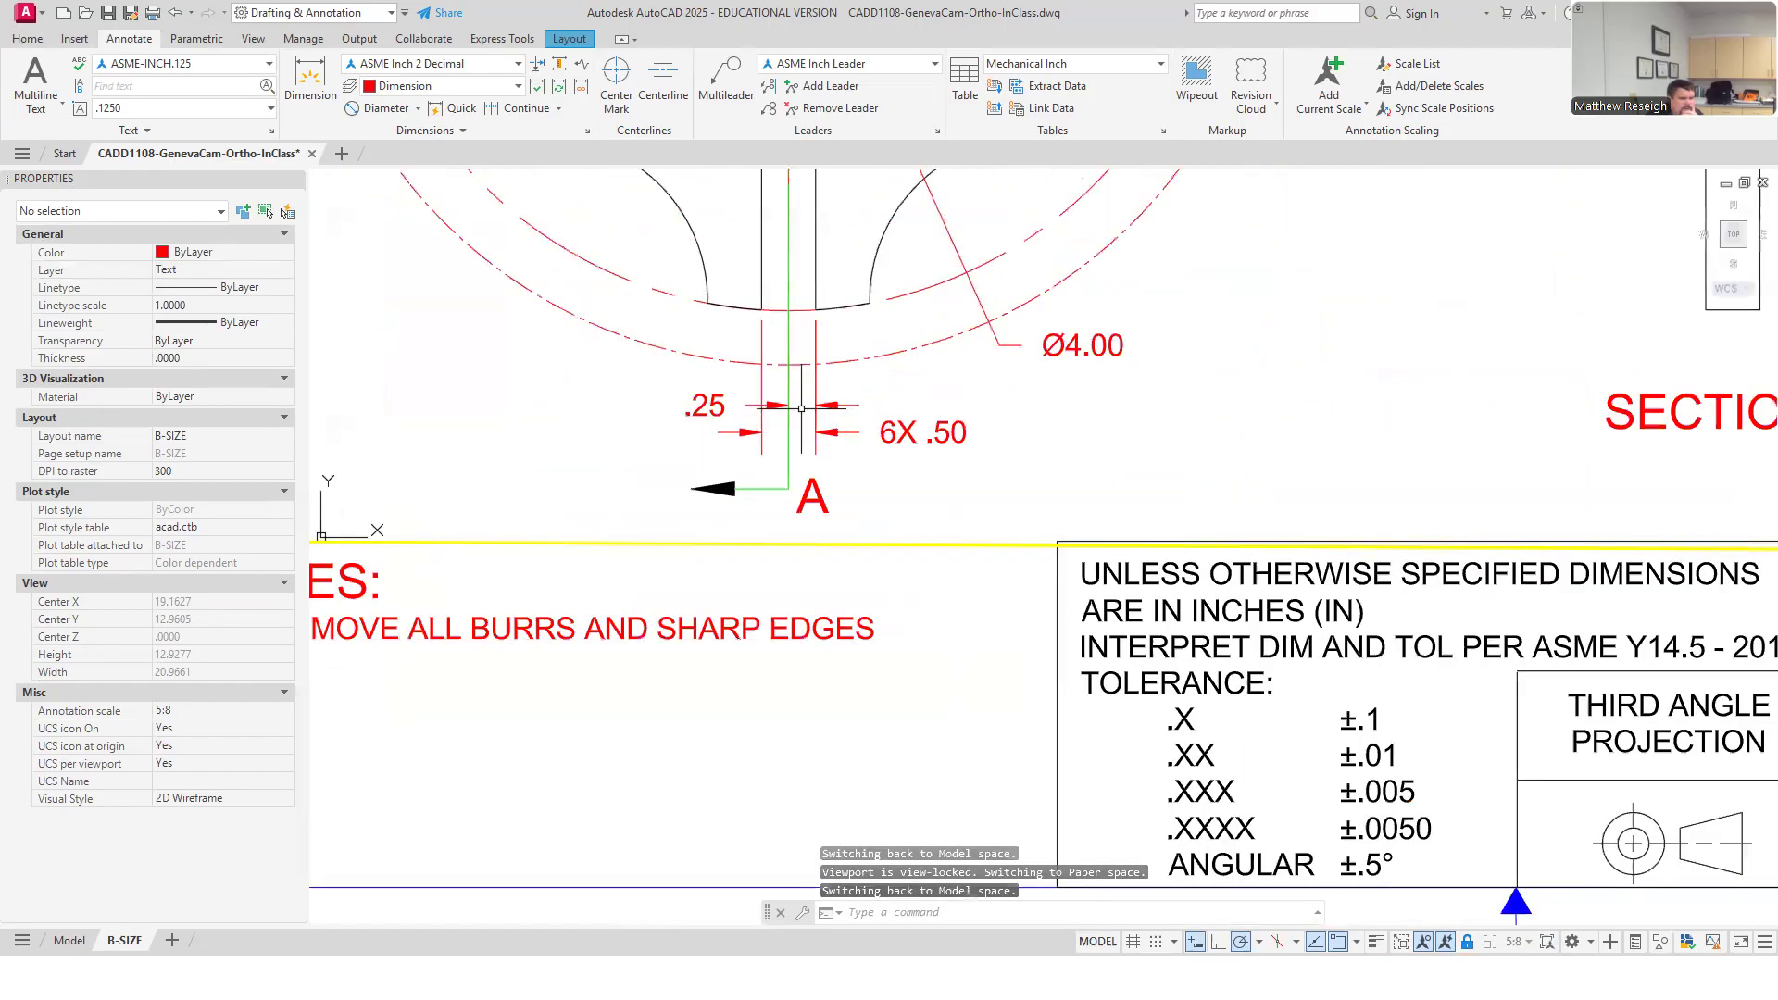
scroll(795, 408, "down", 2)
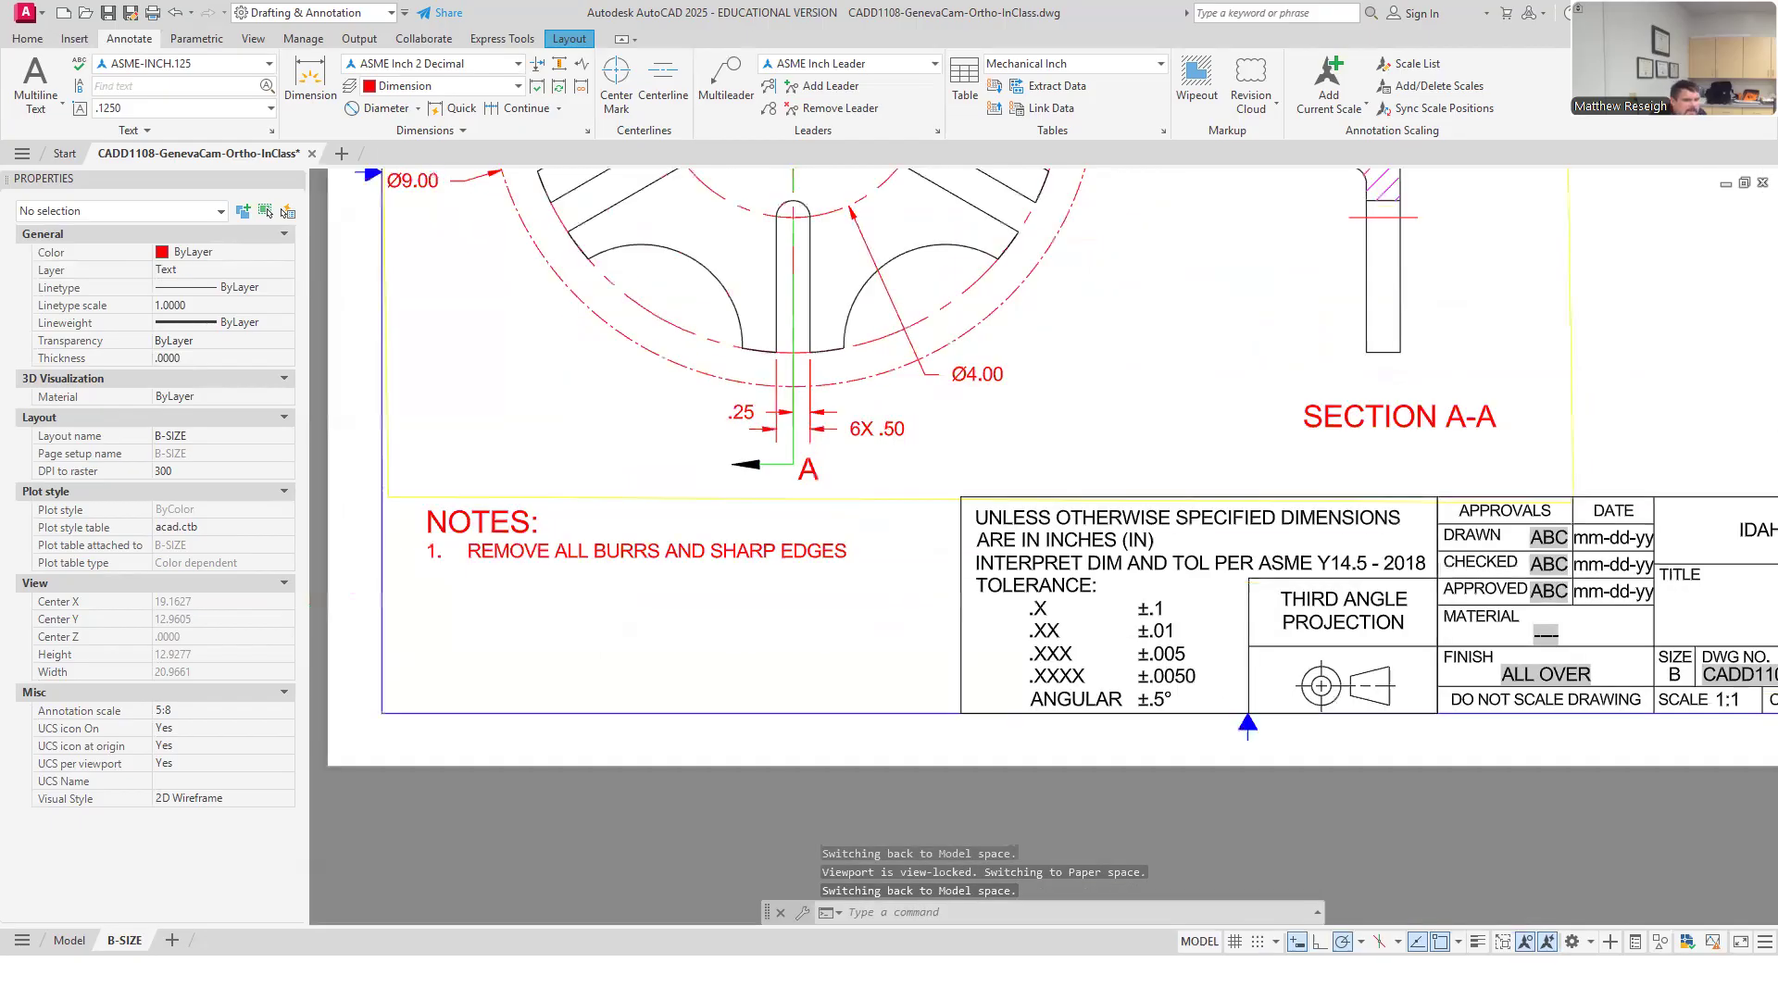
scroll(802, 407, "down", 5)
scroll(803, 412, "up", 1)
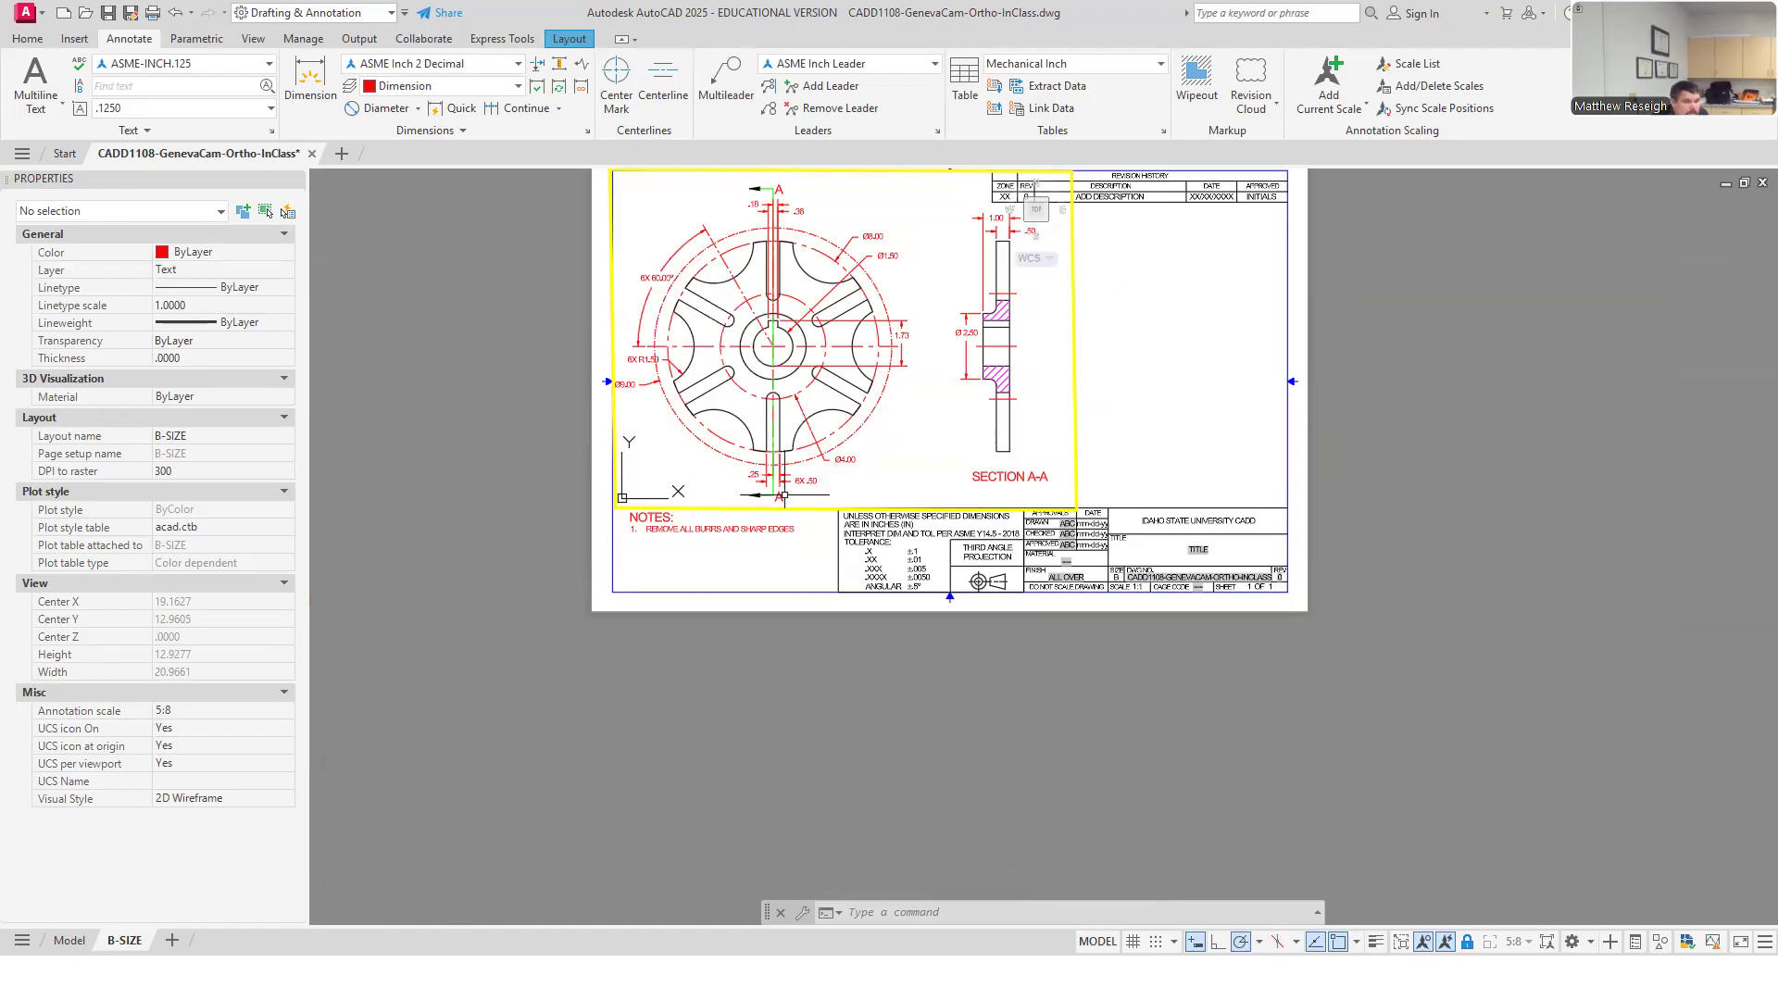
scroll(786, 493, "up", 4)
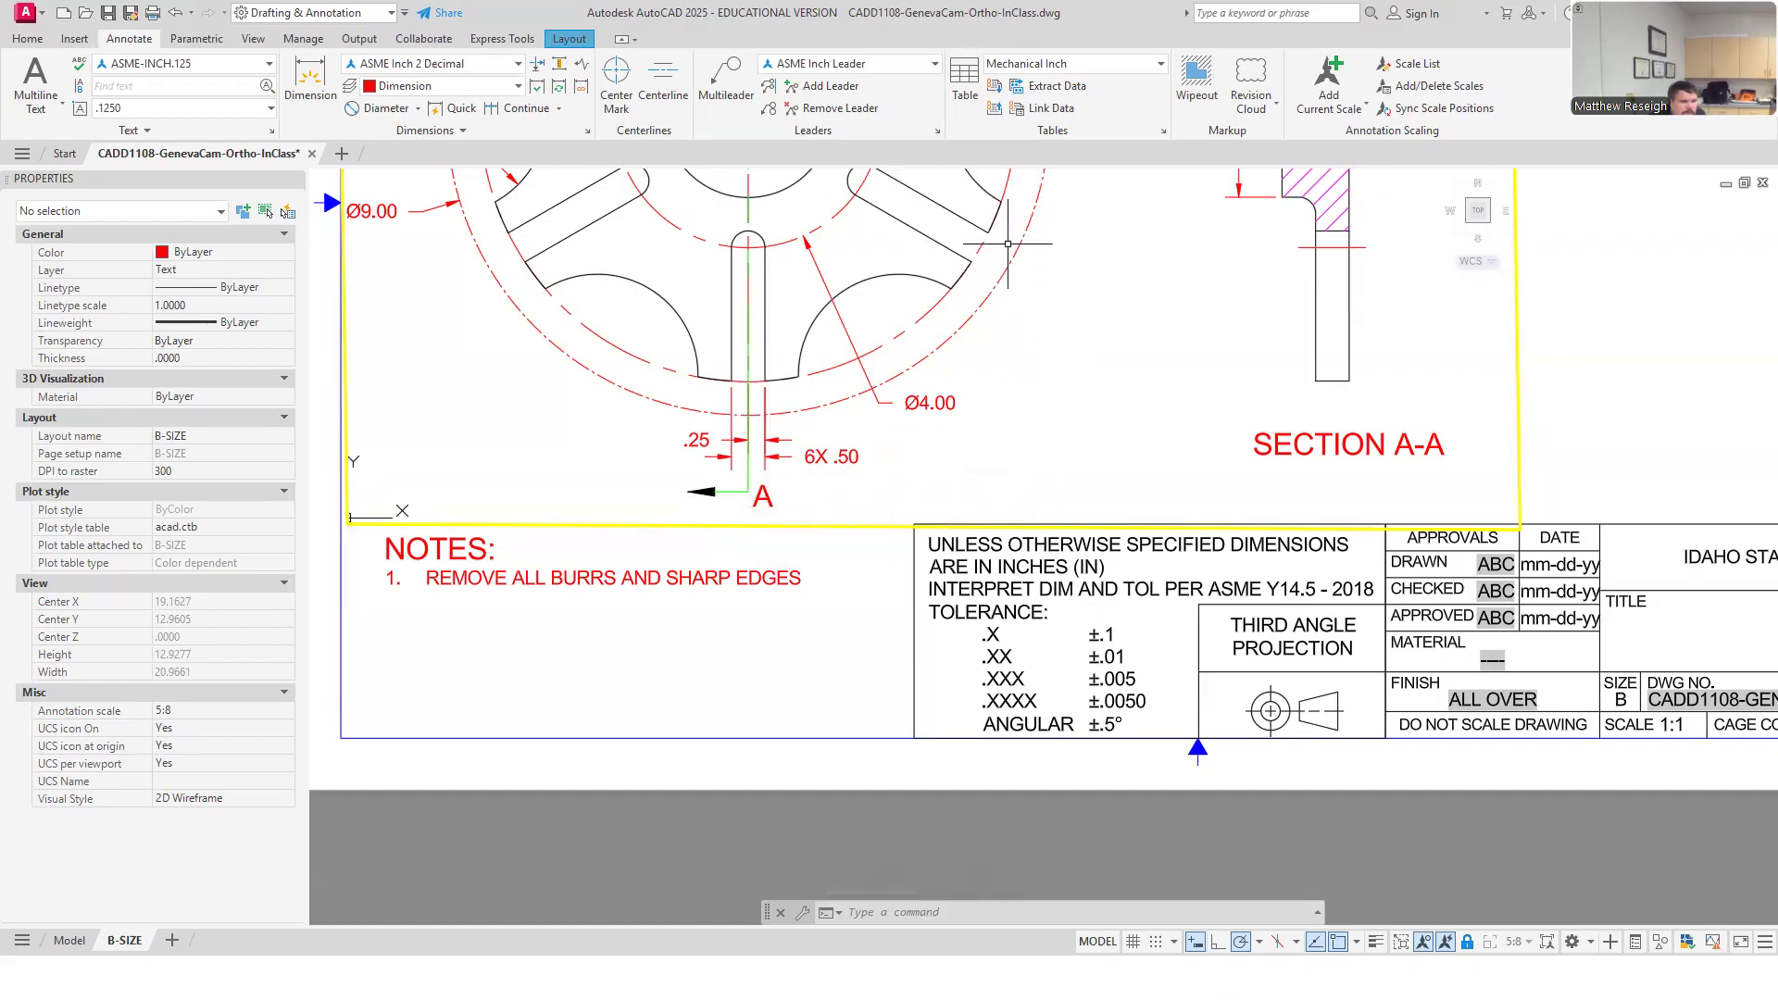
scroll(1007, 243, "down", 4)
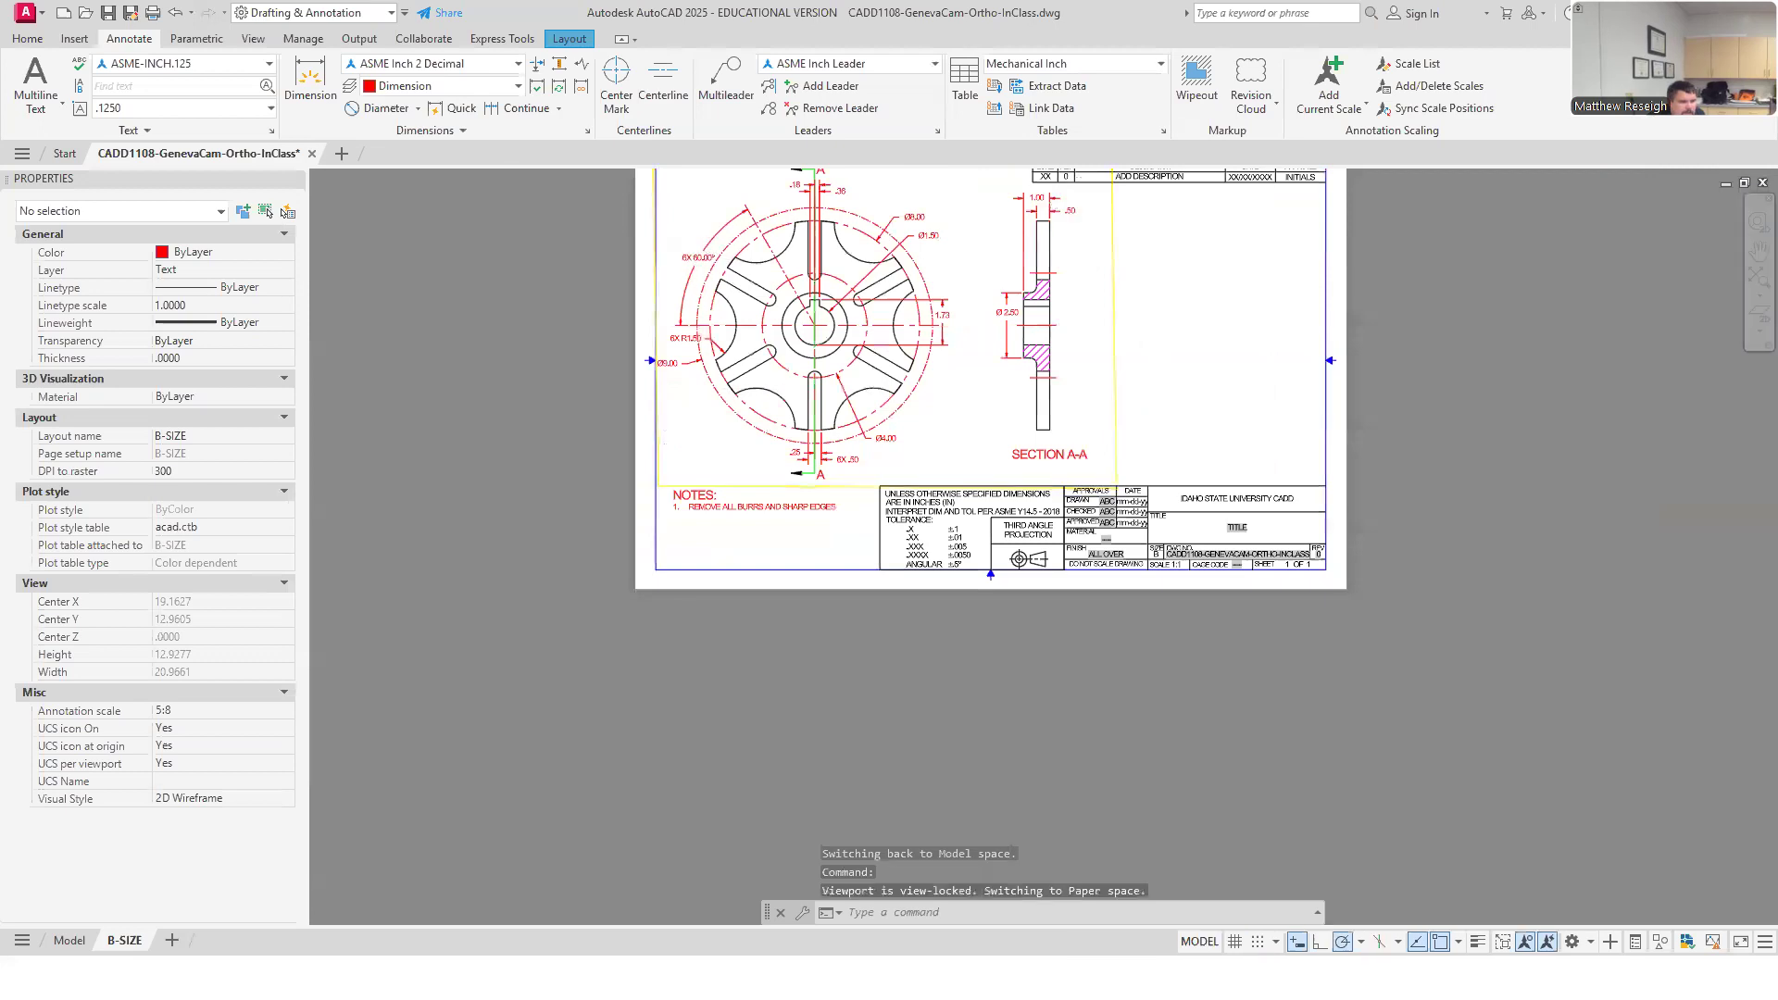
scroll(695, 256, "up", 2)
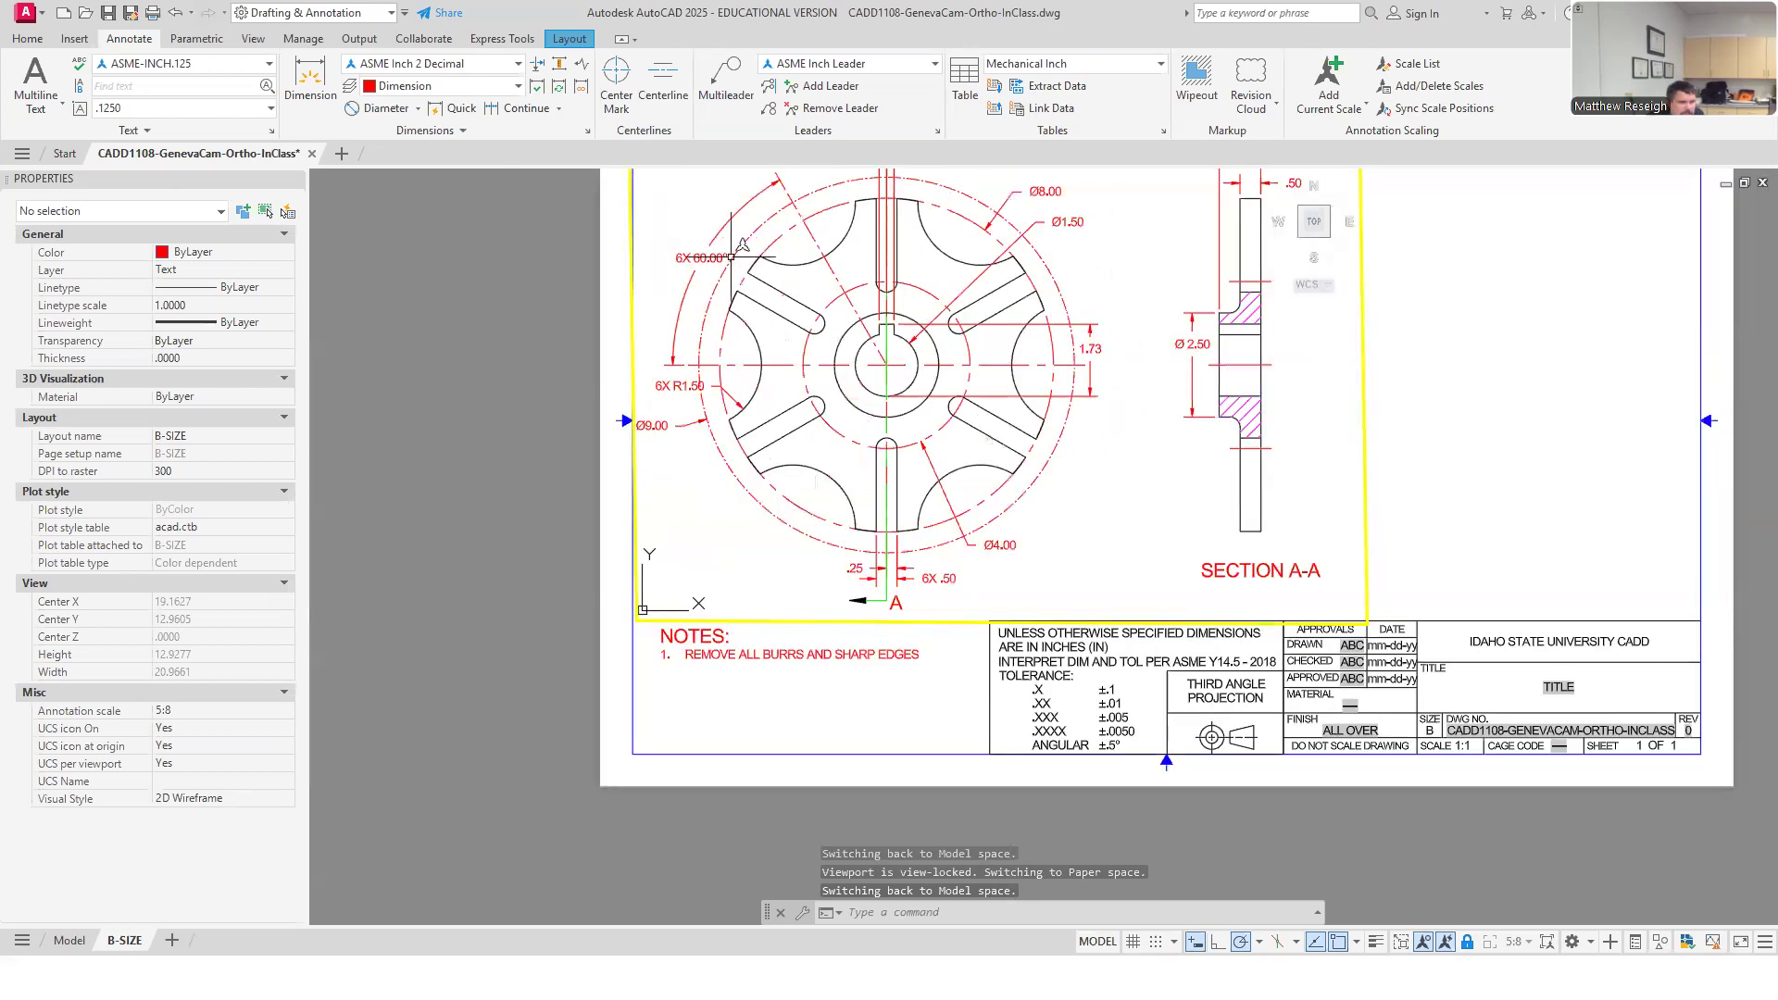
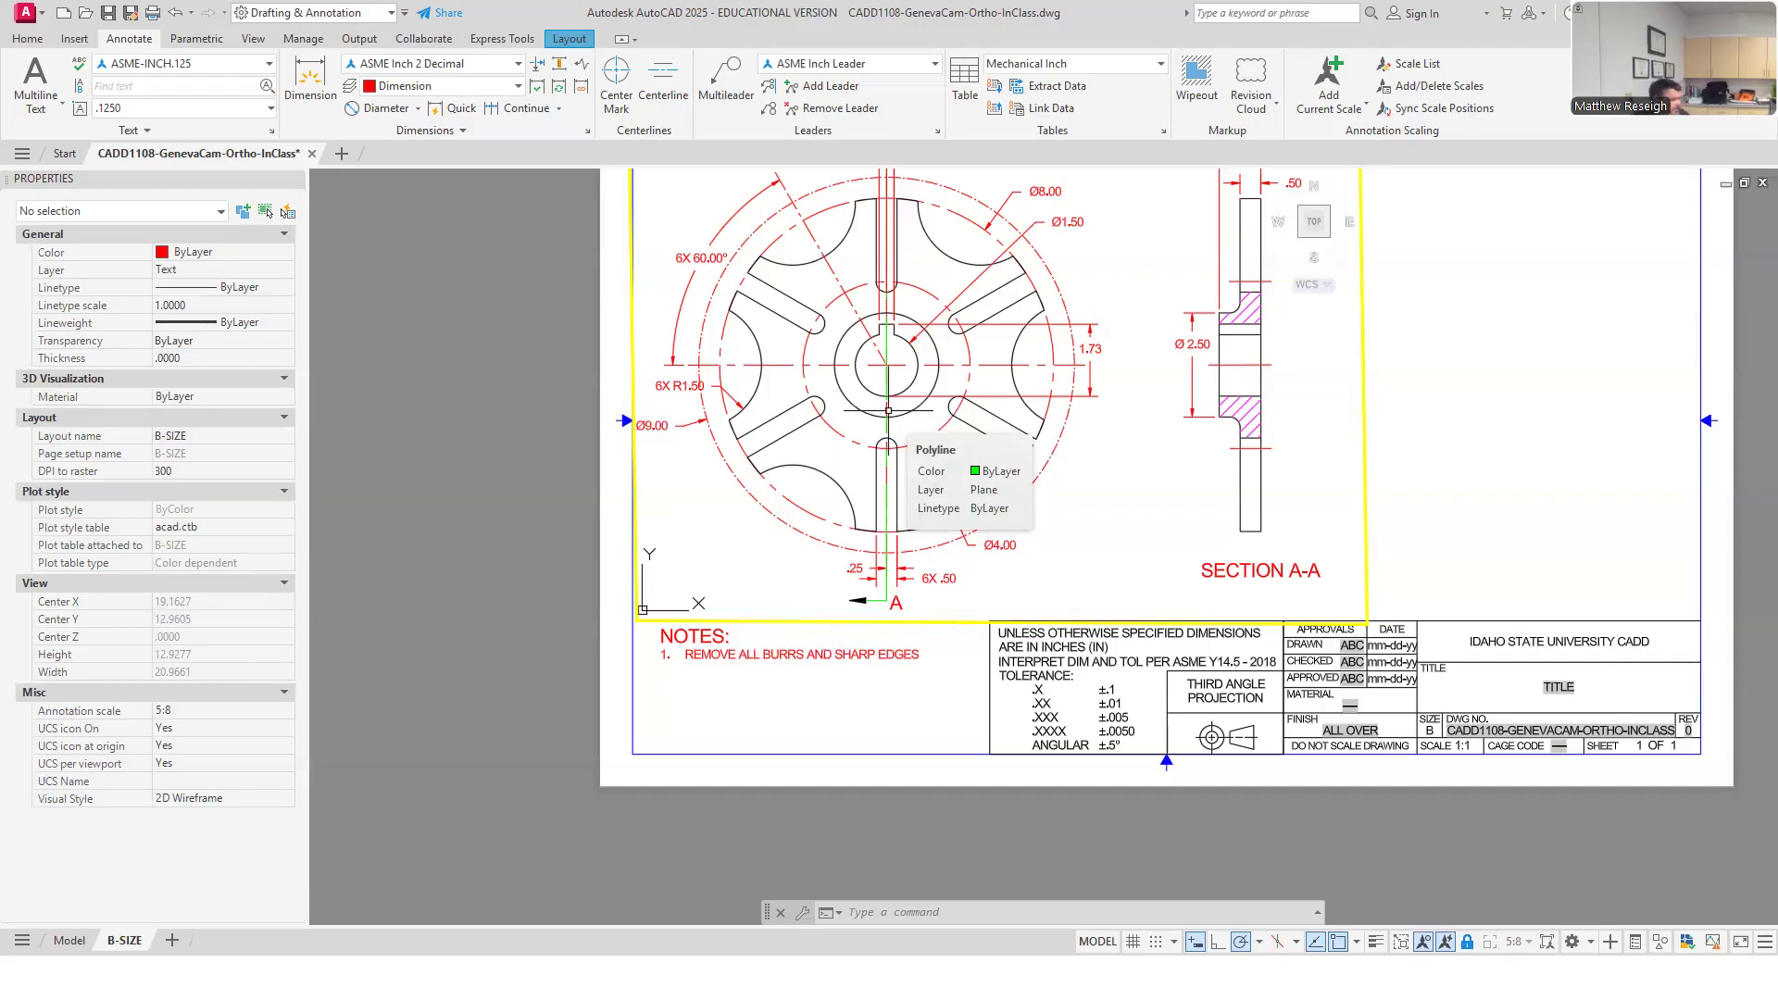
Maximize the layout viewport and make Center the current layer.
left_click(1398, 943)
scroll(948, 393, "up", 5)
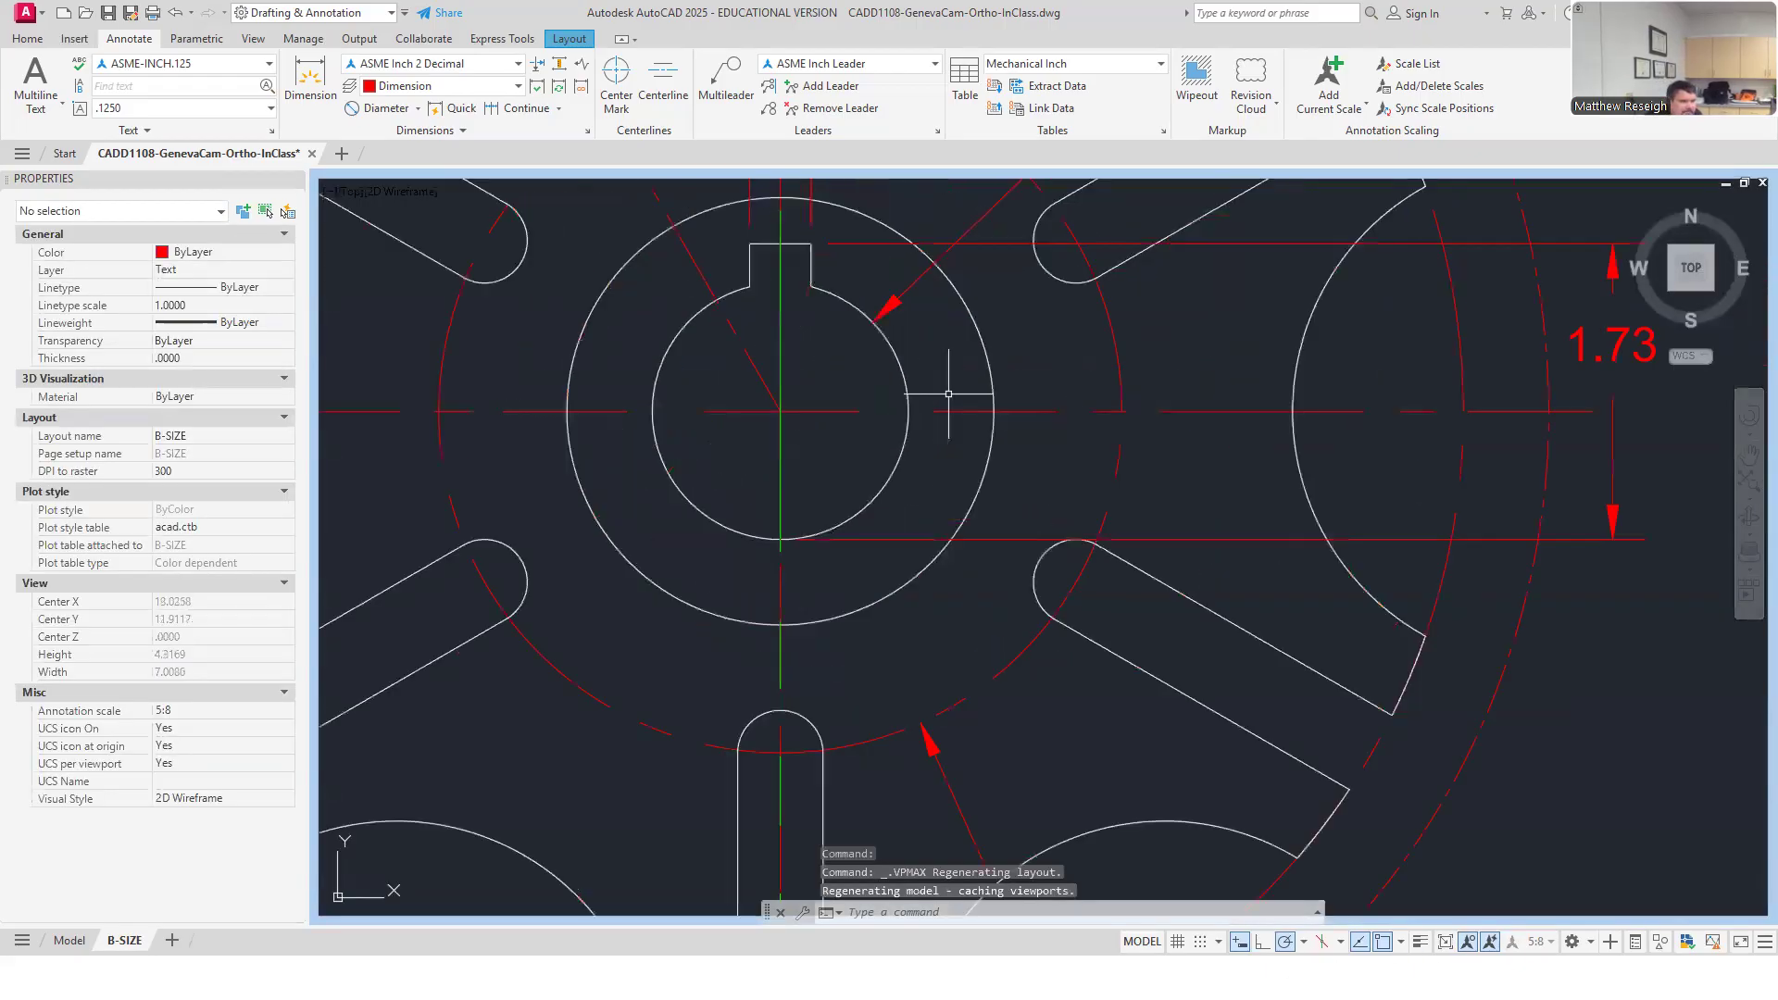
scroll(948, 394, "down", 5)
left_click(27, 38)
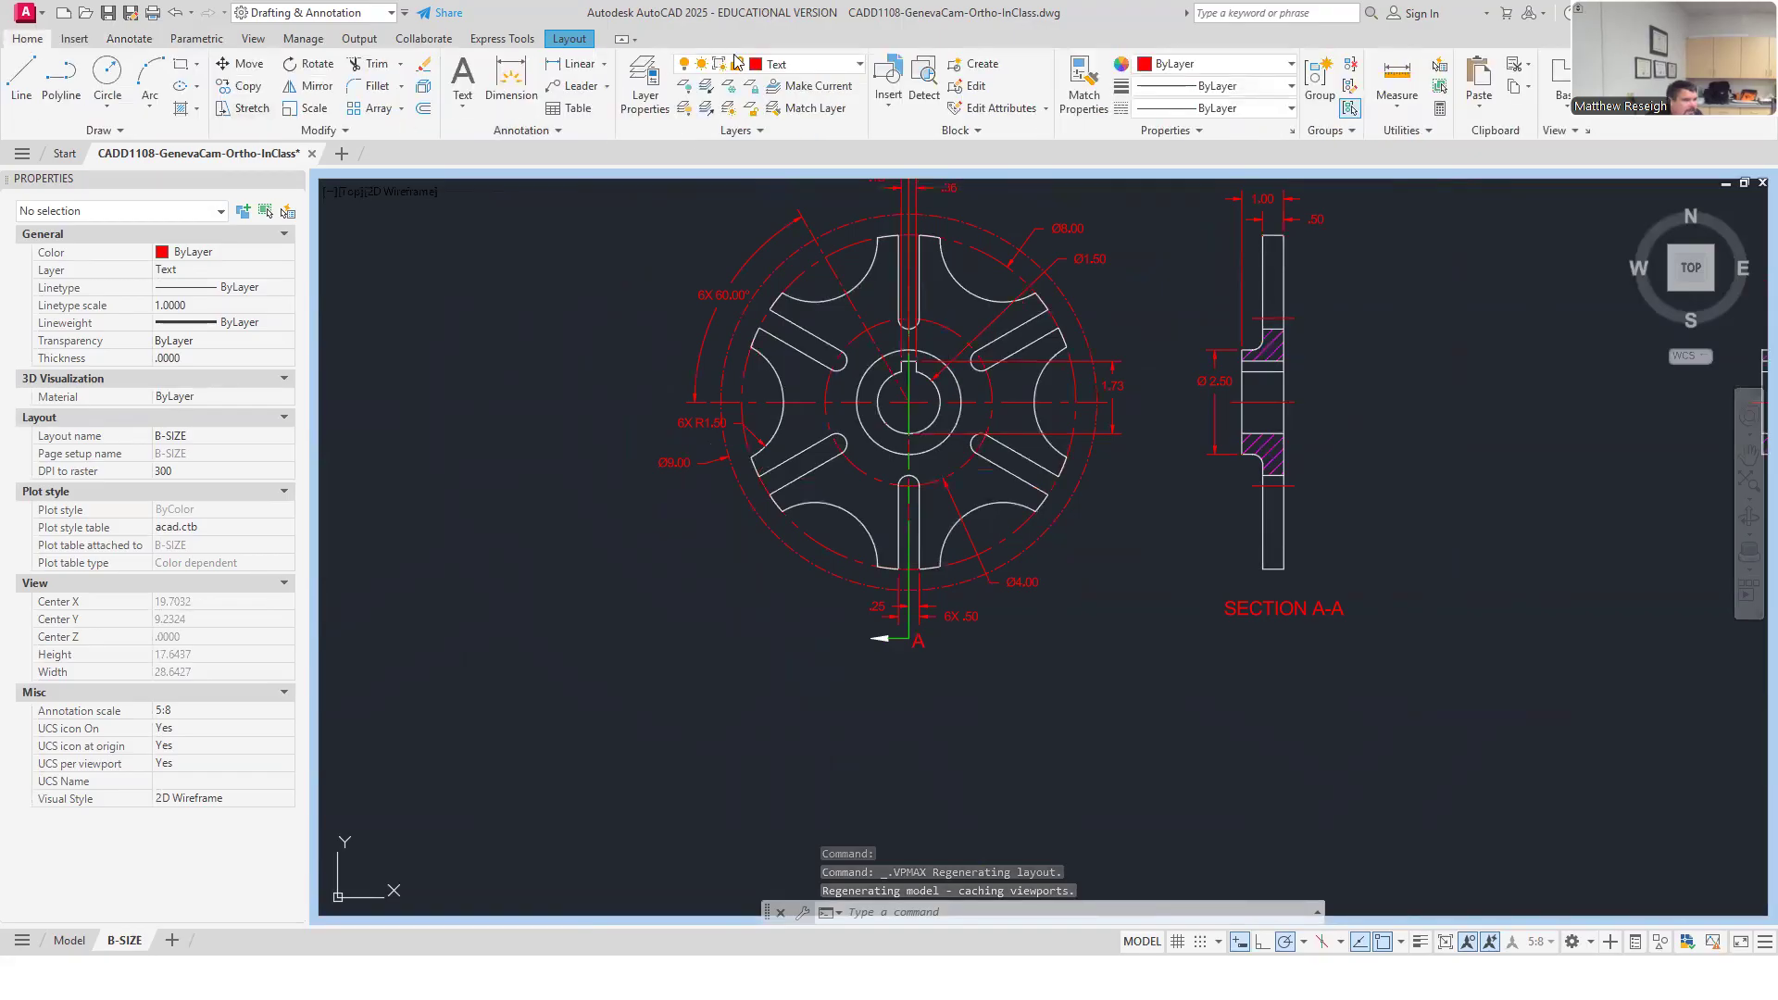
left_click(804, 64)
left_click(798, 166)
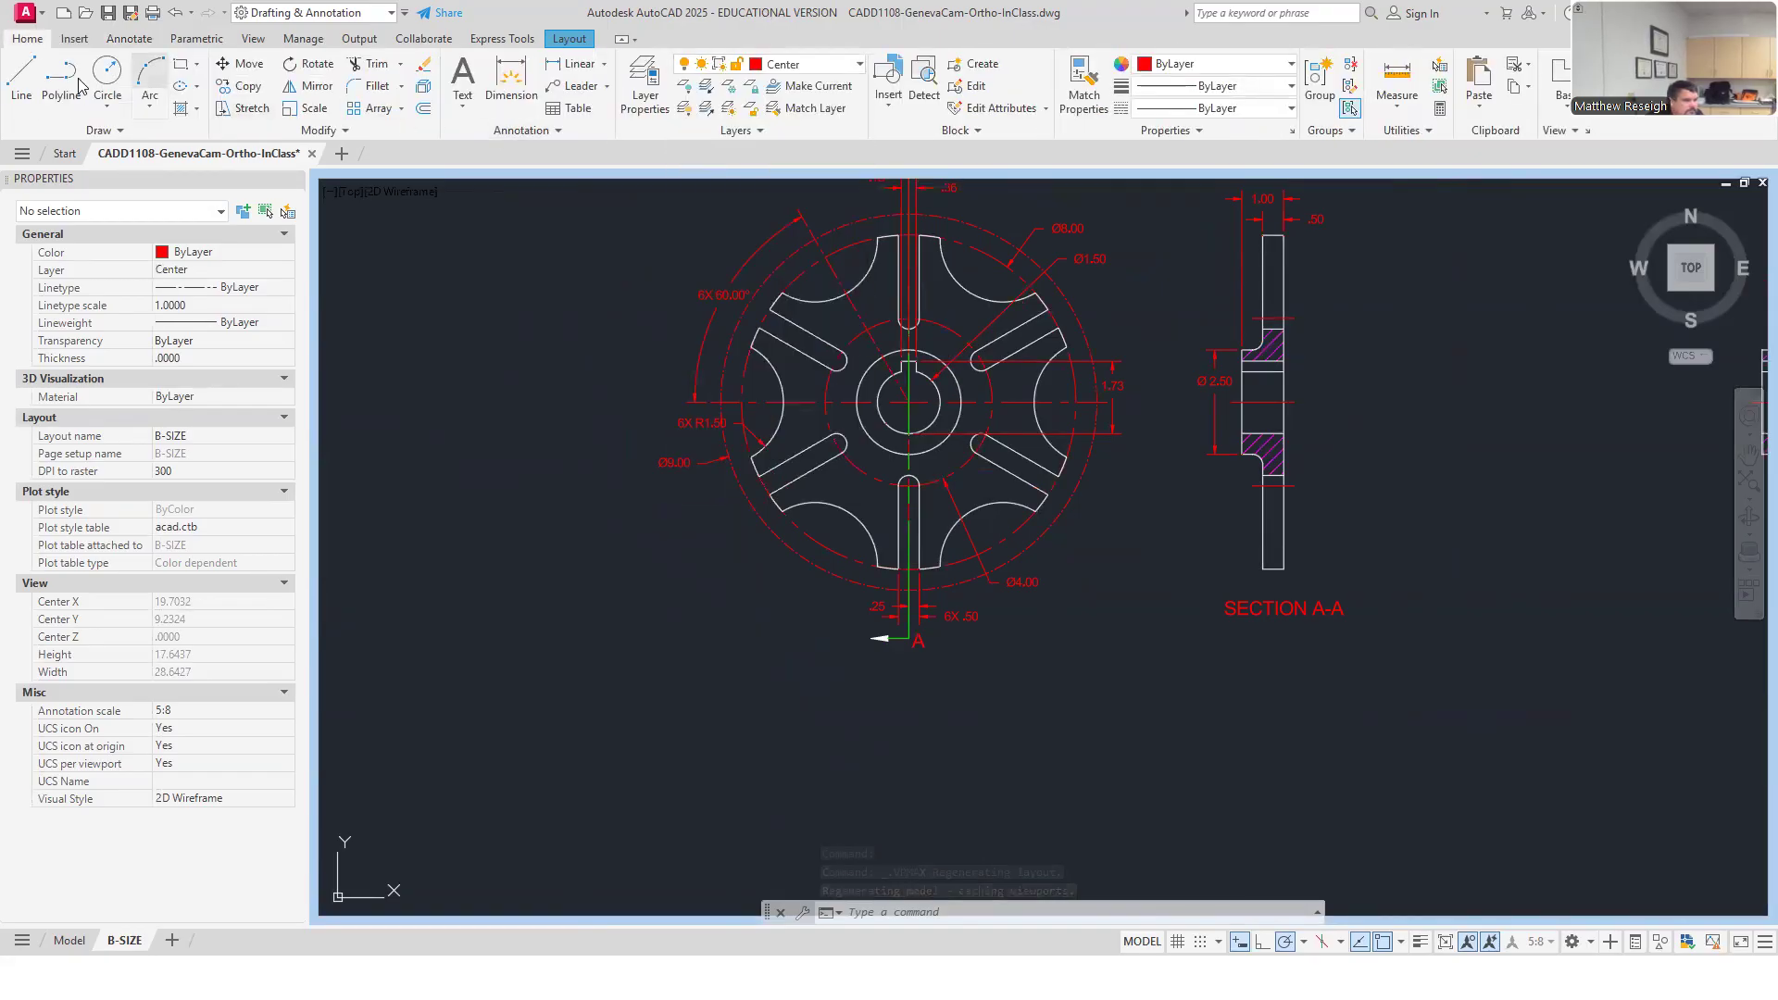
Draw a 4.5-inch line from the cam's center along the lower-right slot's axis, 30° below horizontal, ending at the Ø9.00 circle.
left_click(22, 72)
scroll(1031, 418, "up", 2)
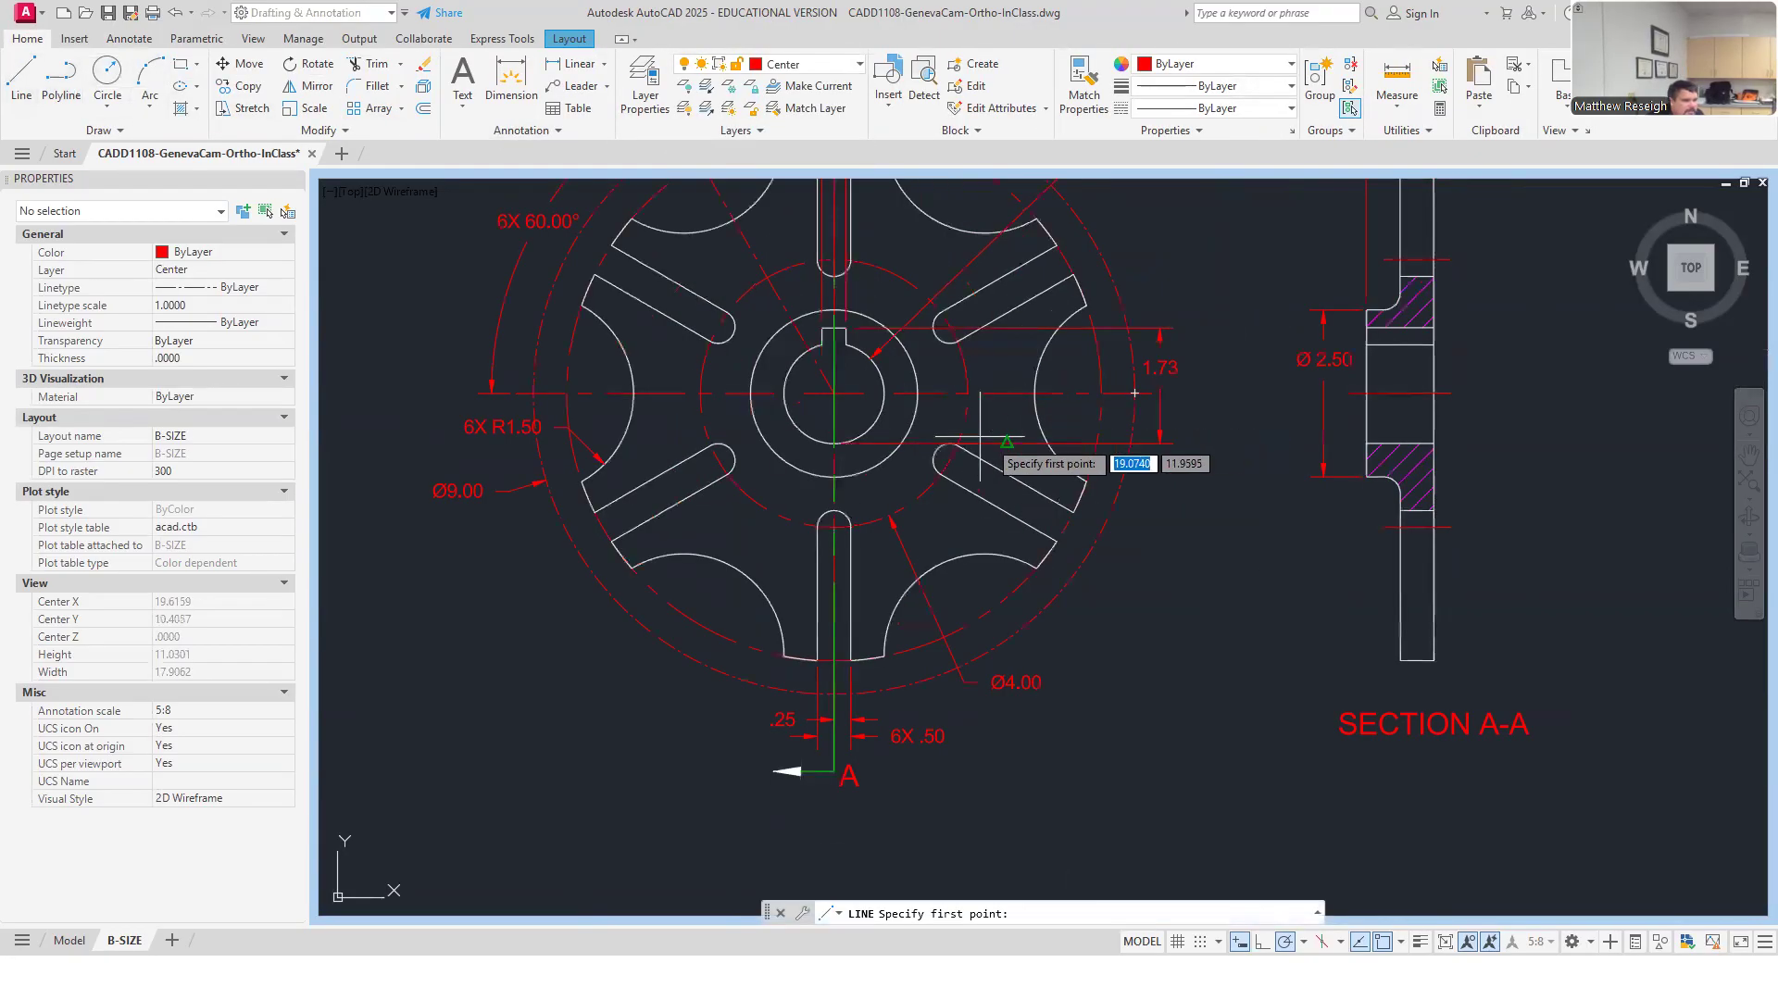
left_click(834, 393)
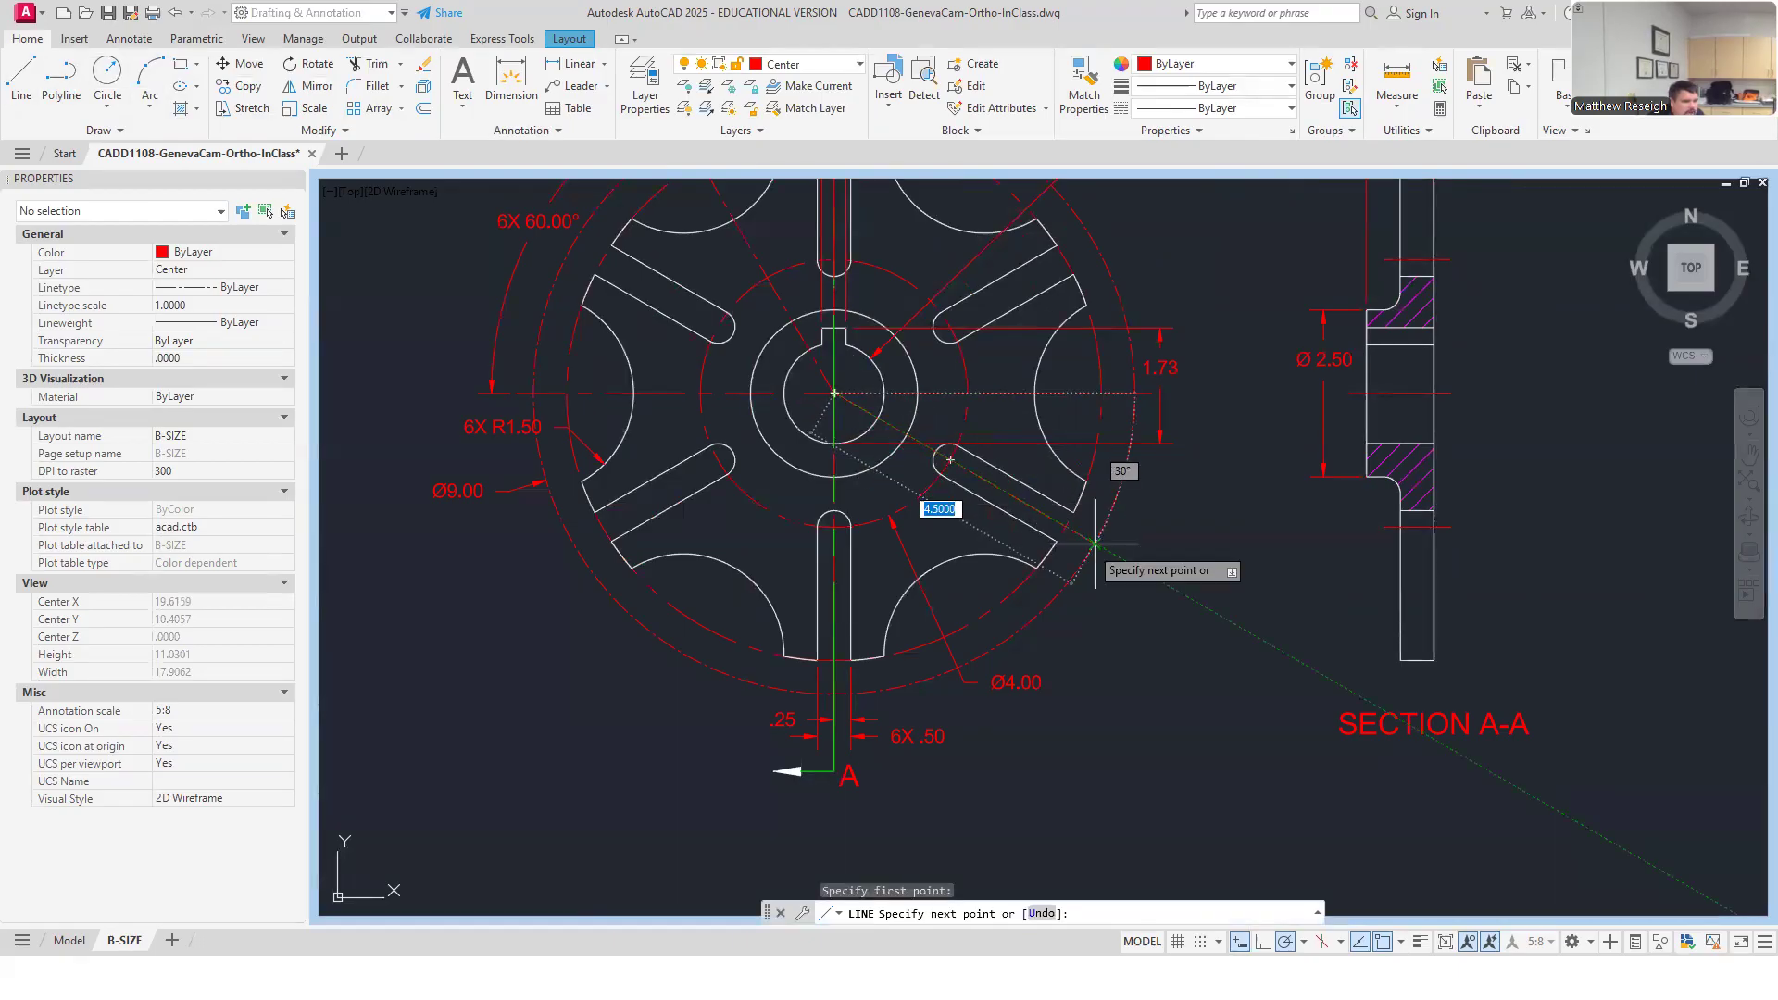
left_click(1095, 543)
key("Escape")
Stretch the outer end of the lower-right slot's center line .25 beyond the Ø9.00 circle.
scroll(1120, 579, "up", 4)
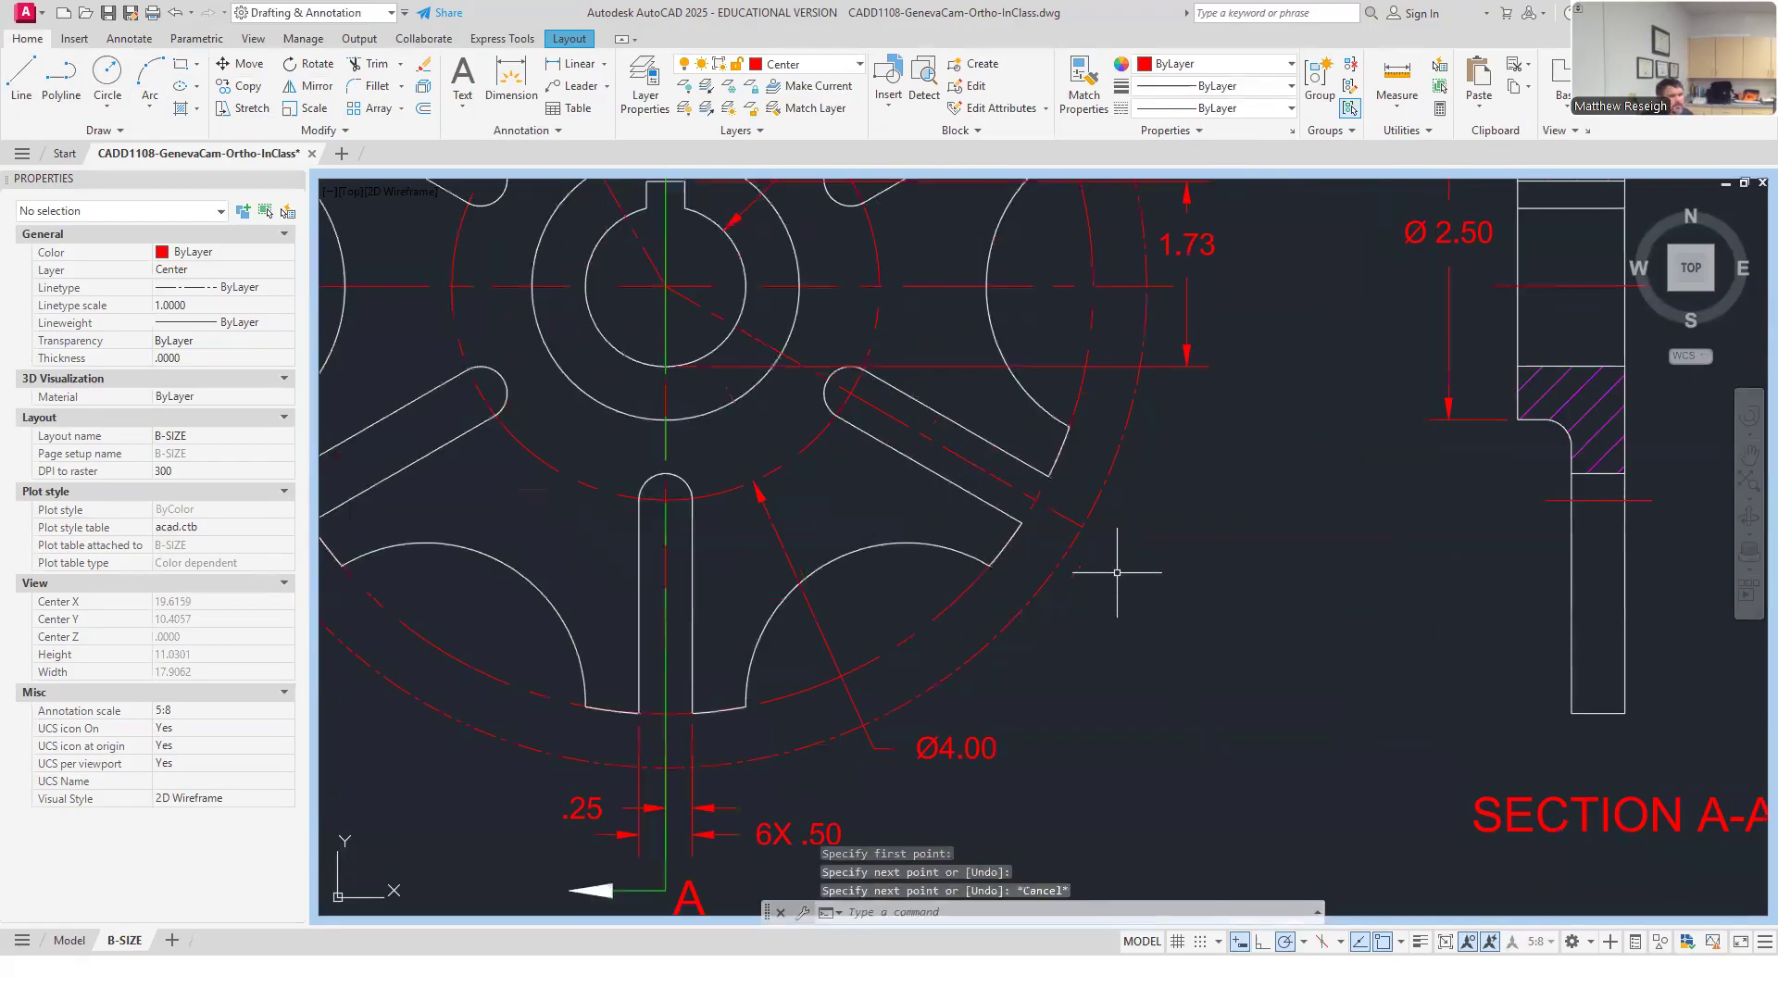
left_click(1062, 499)
left_click(1062, 499)
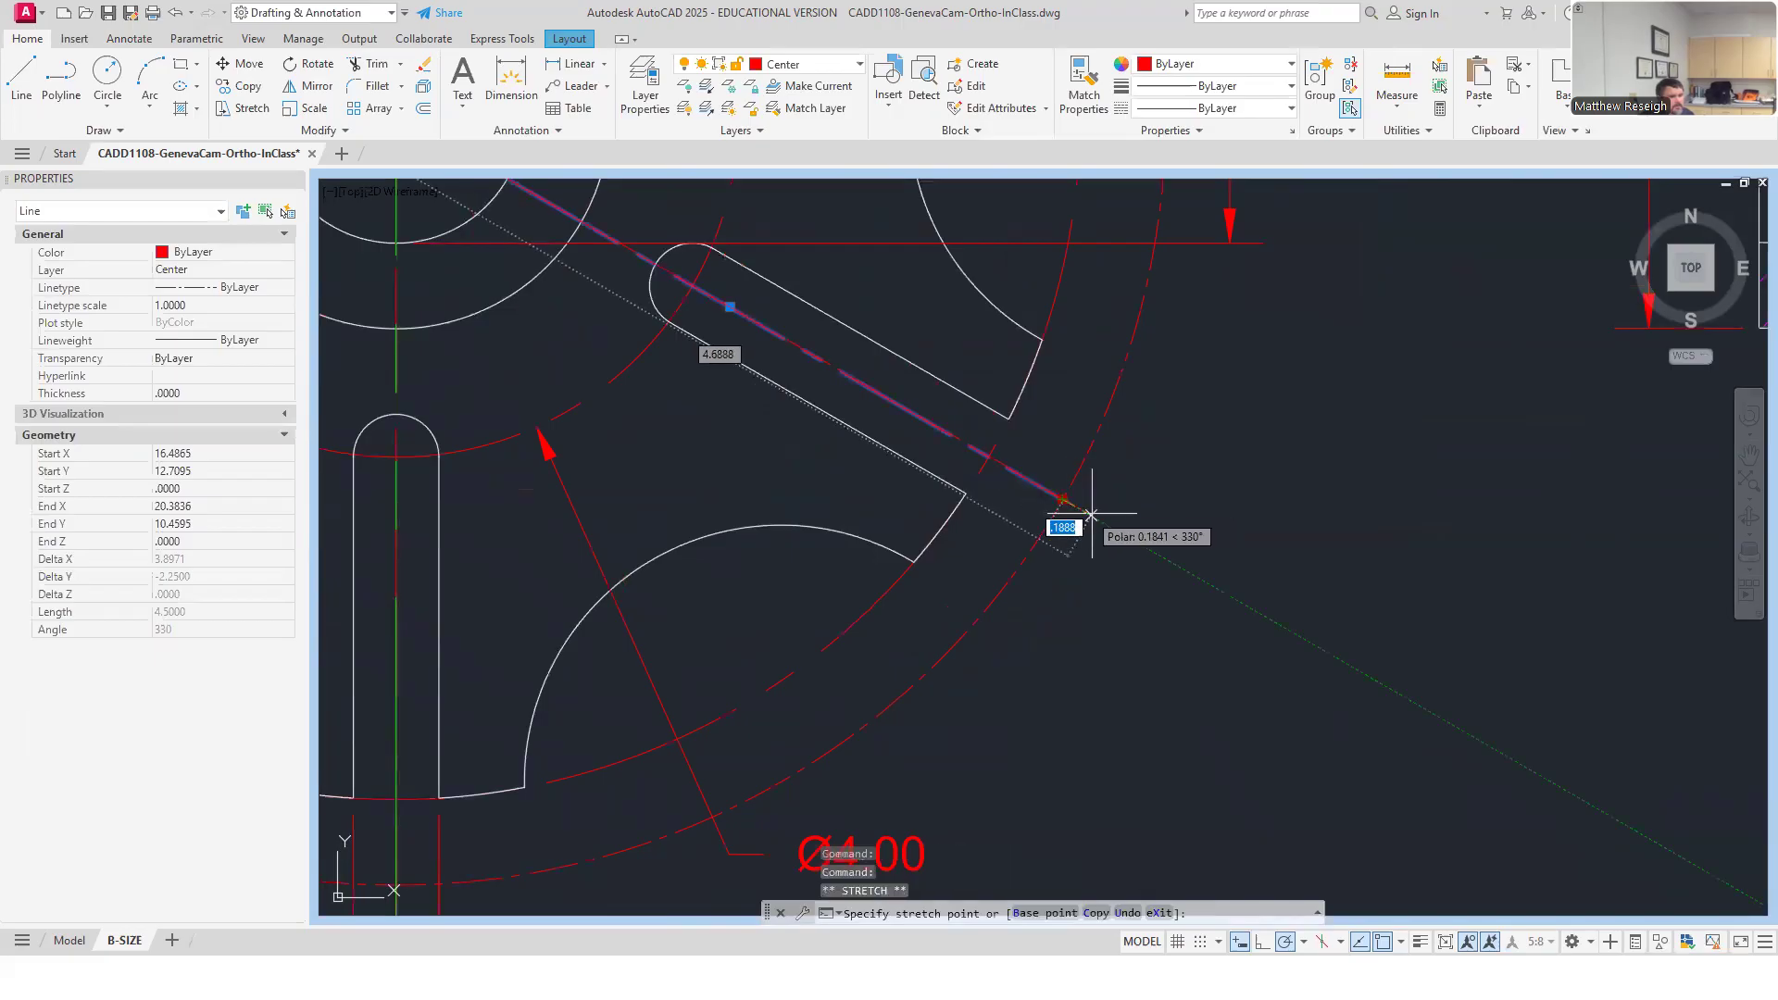
type(".25")
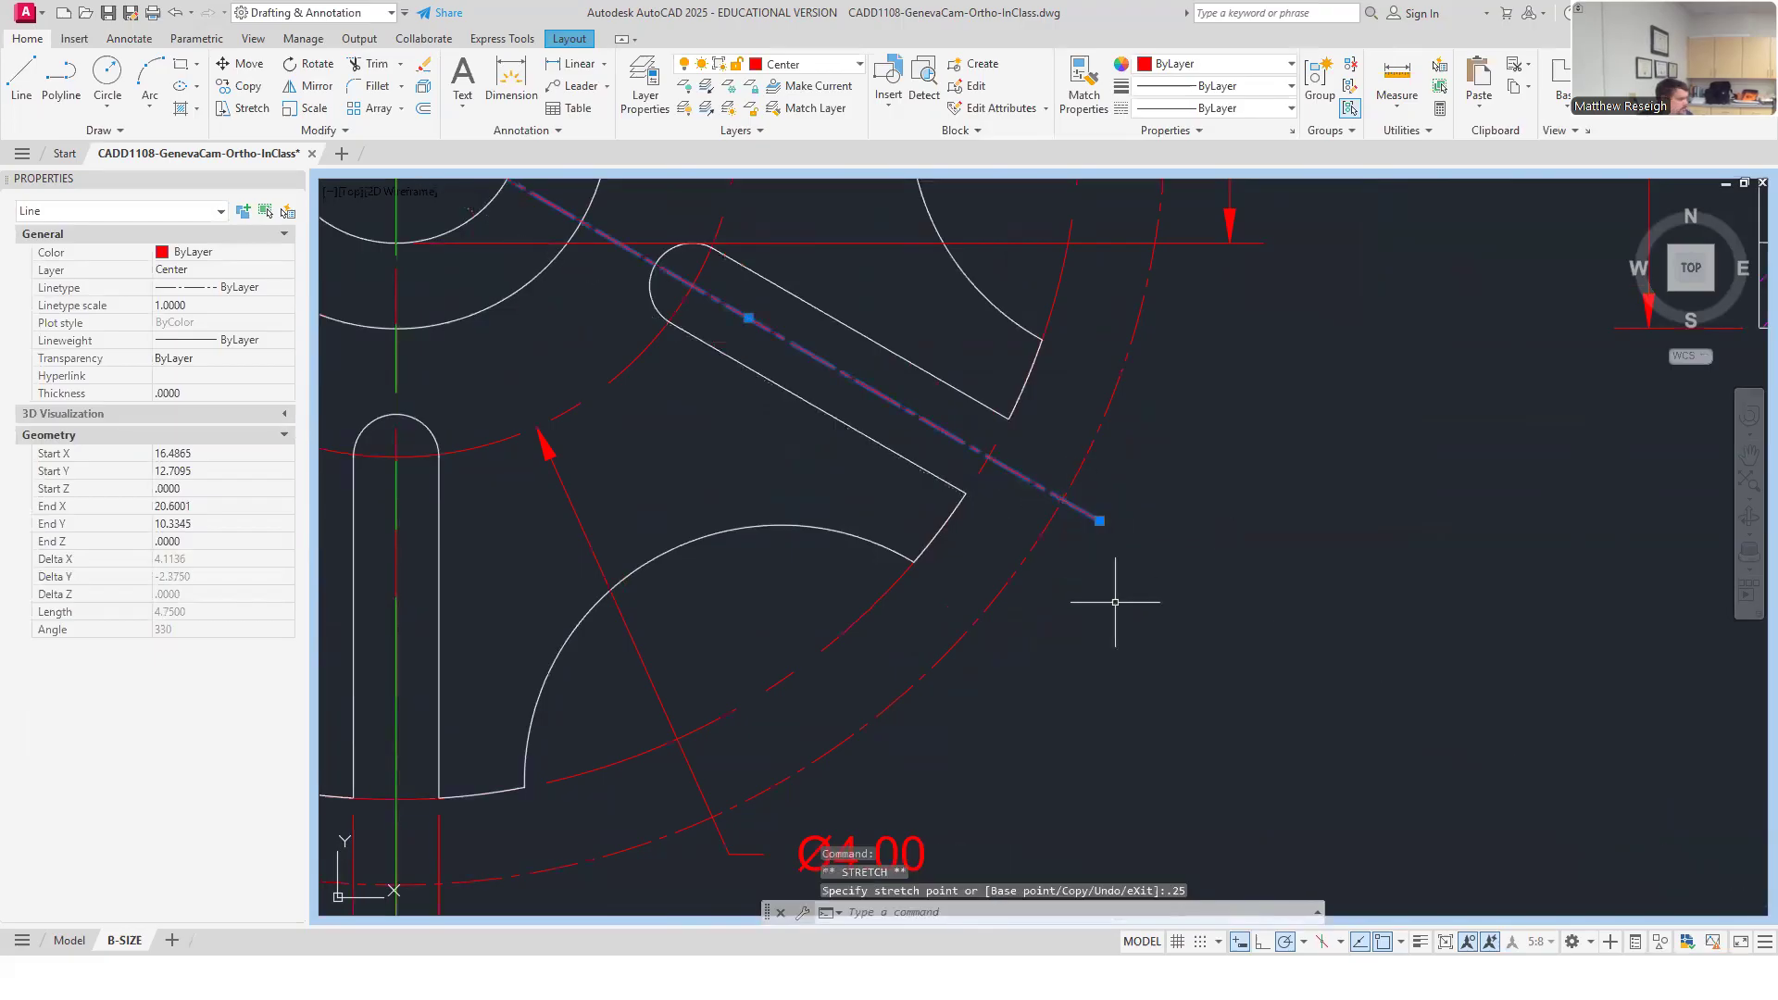
key("Escape")
key("Escape")
scroll(1078, 576, "down", 4)
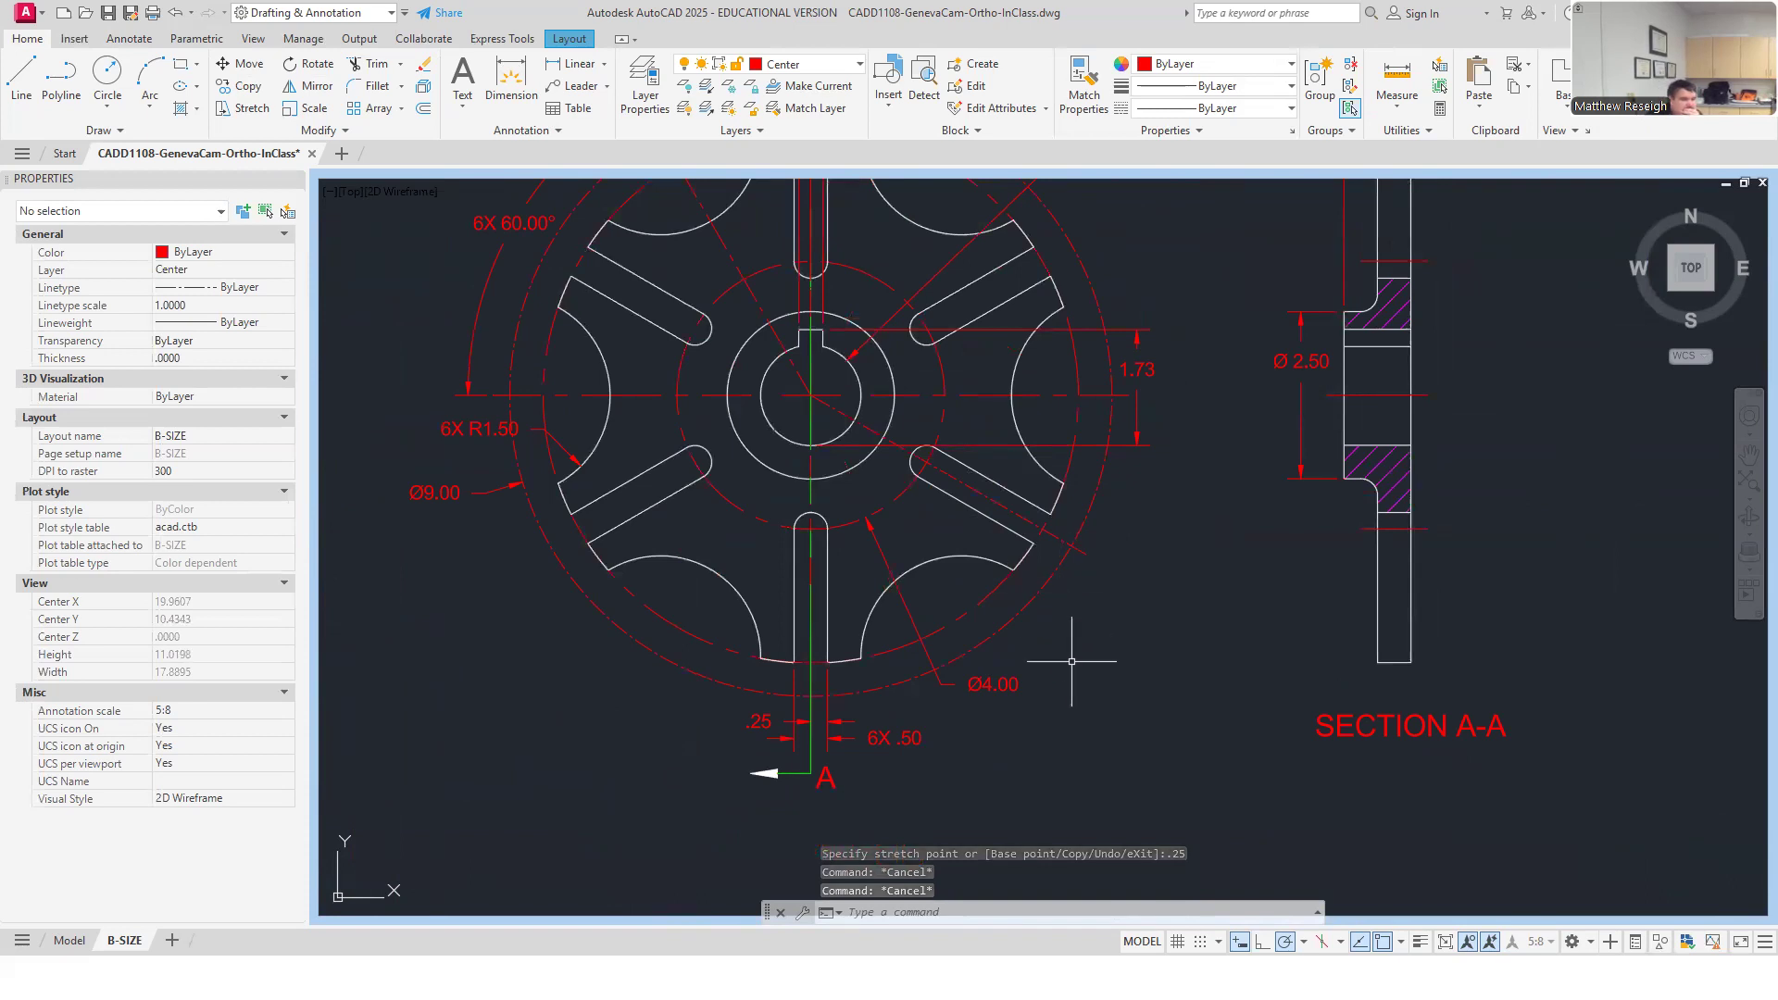
Add an angular dimension between the lower-right slot's center line and the bottom slot's vertical center line, placing it outside the Ø9.00 circle.
left_click(115, 40)
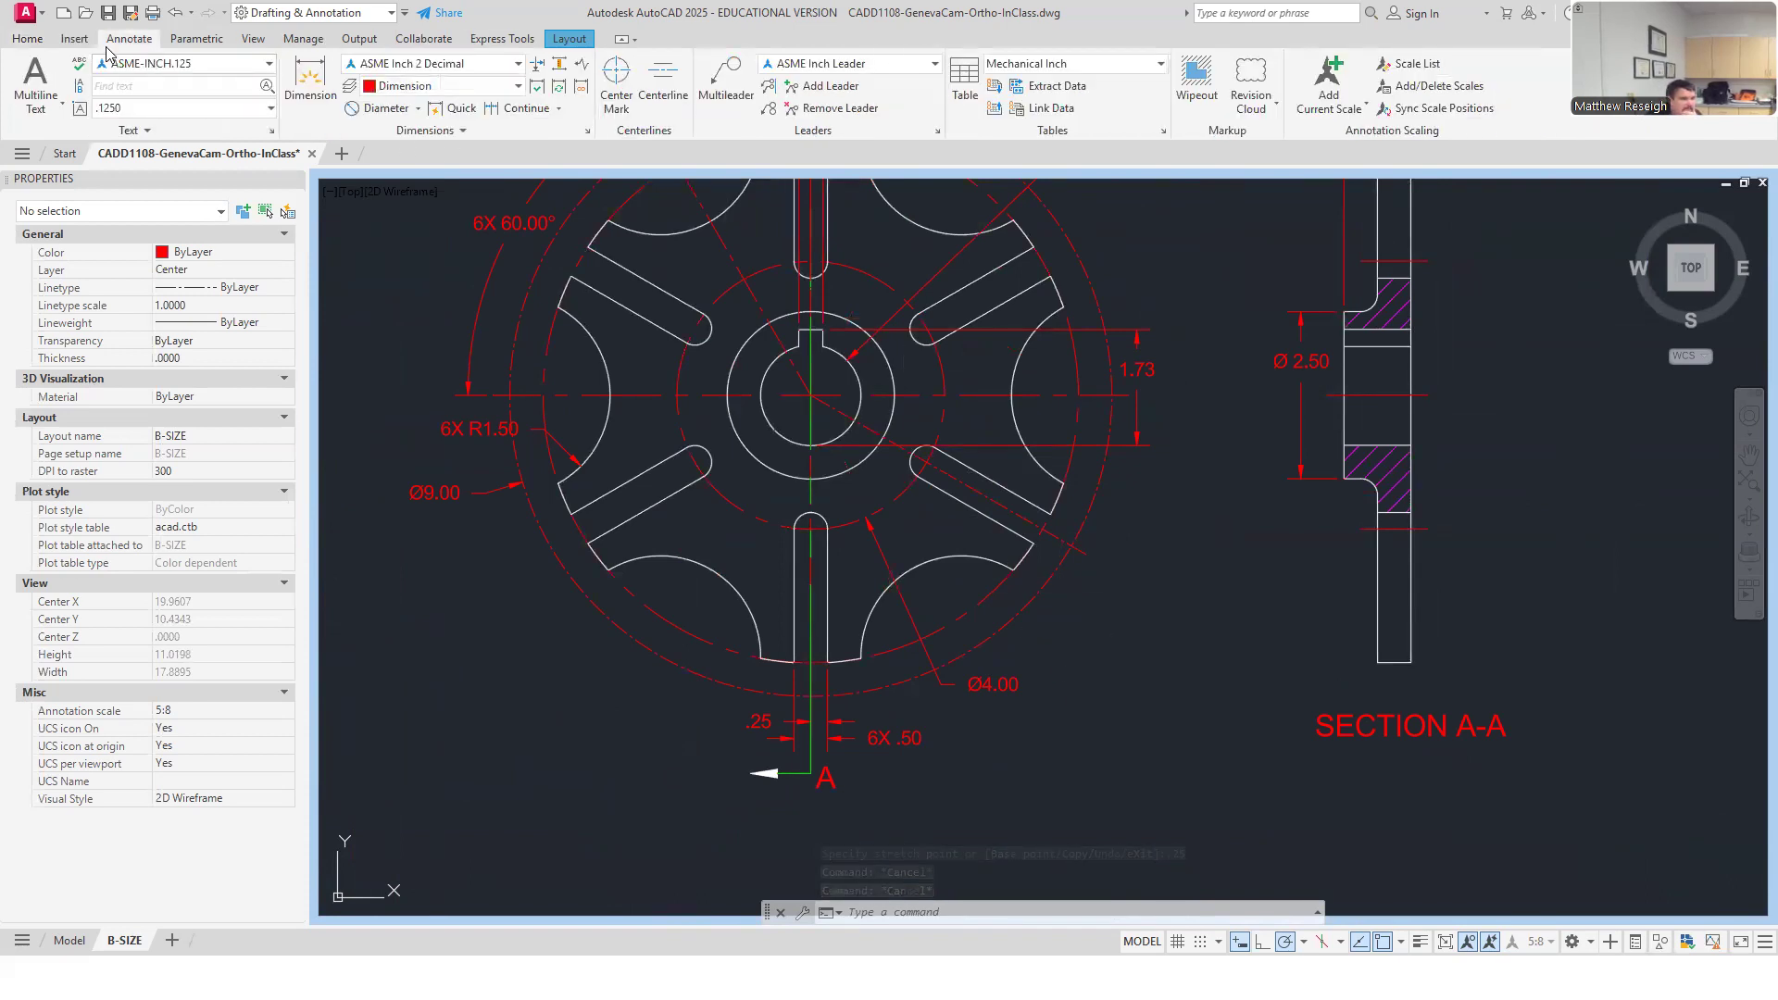
left_click(27, 38)
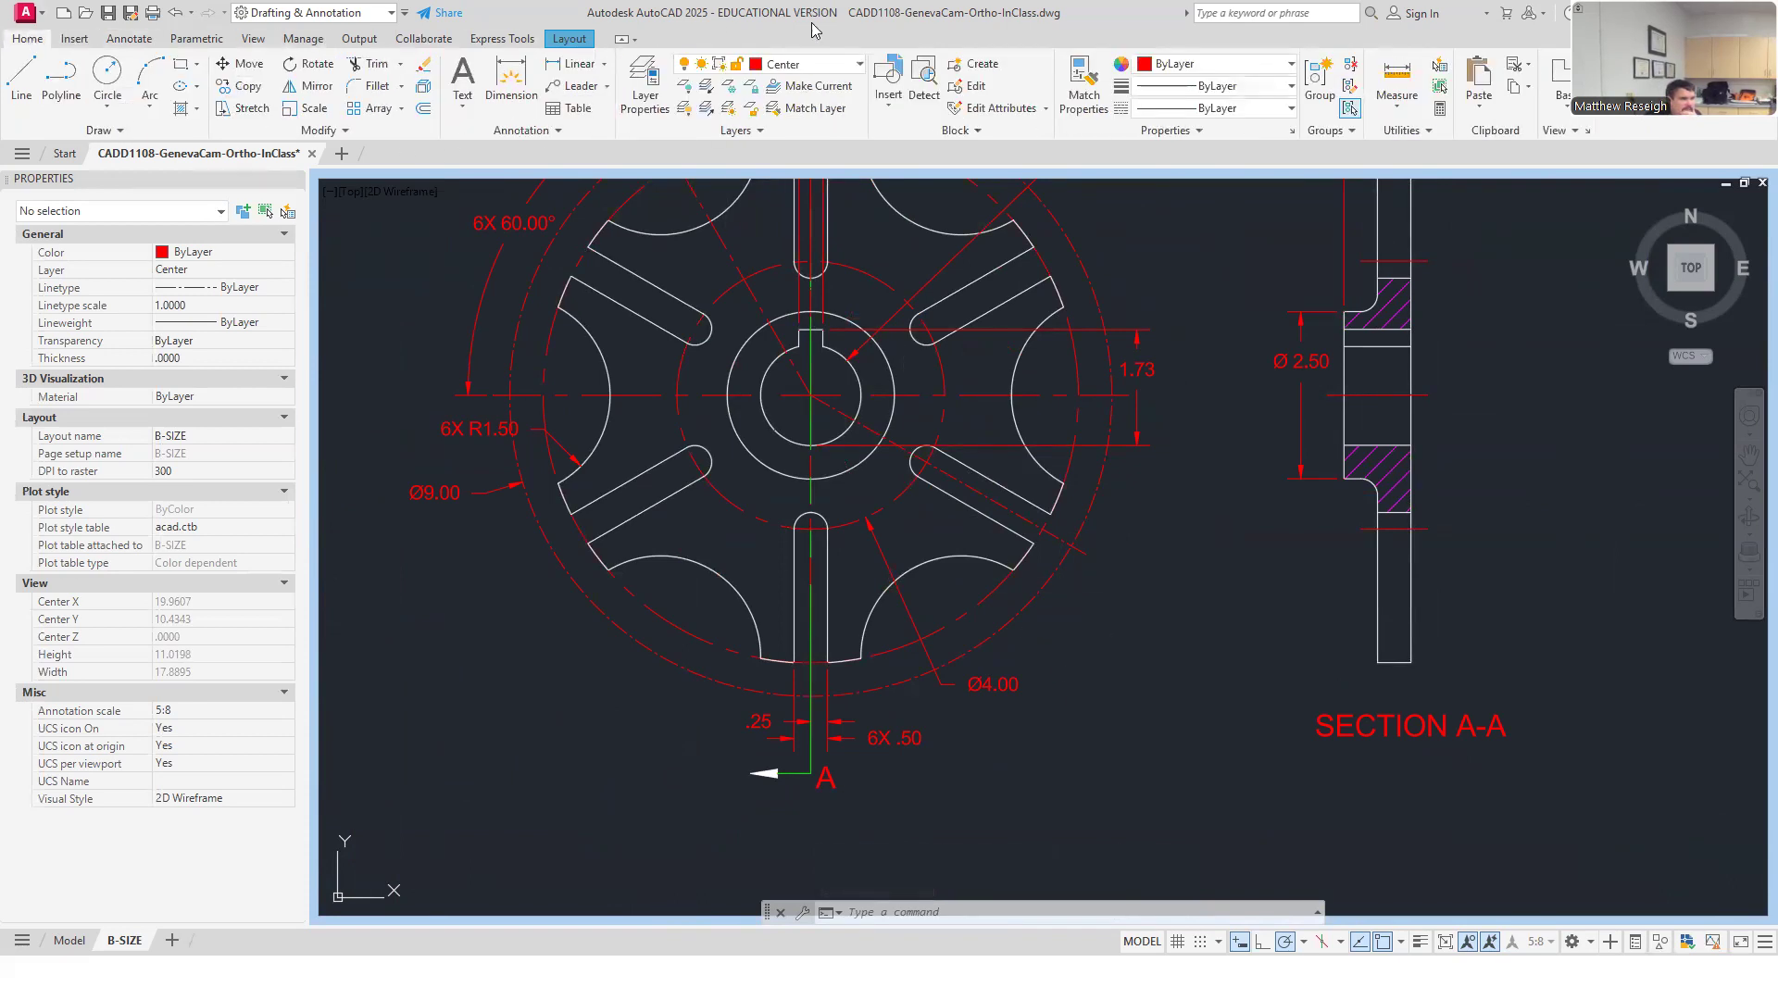
left_click(129, 38)
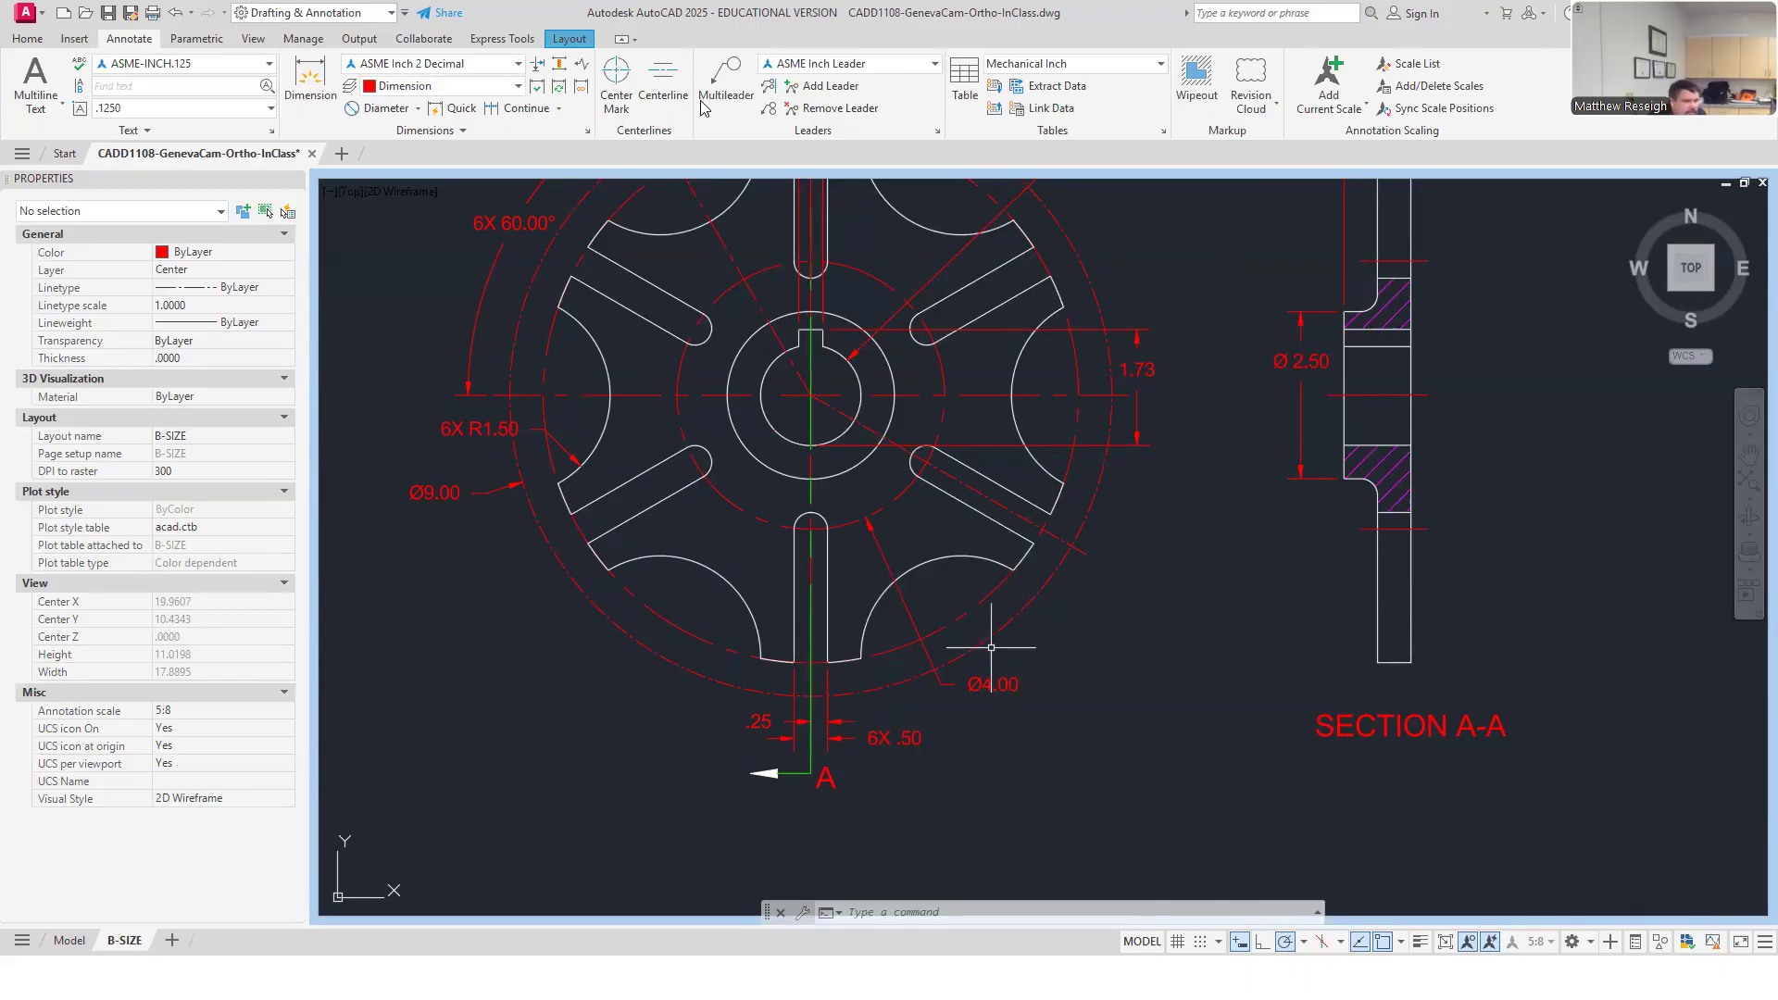
left_click(417, 109)
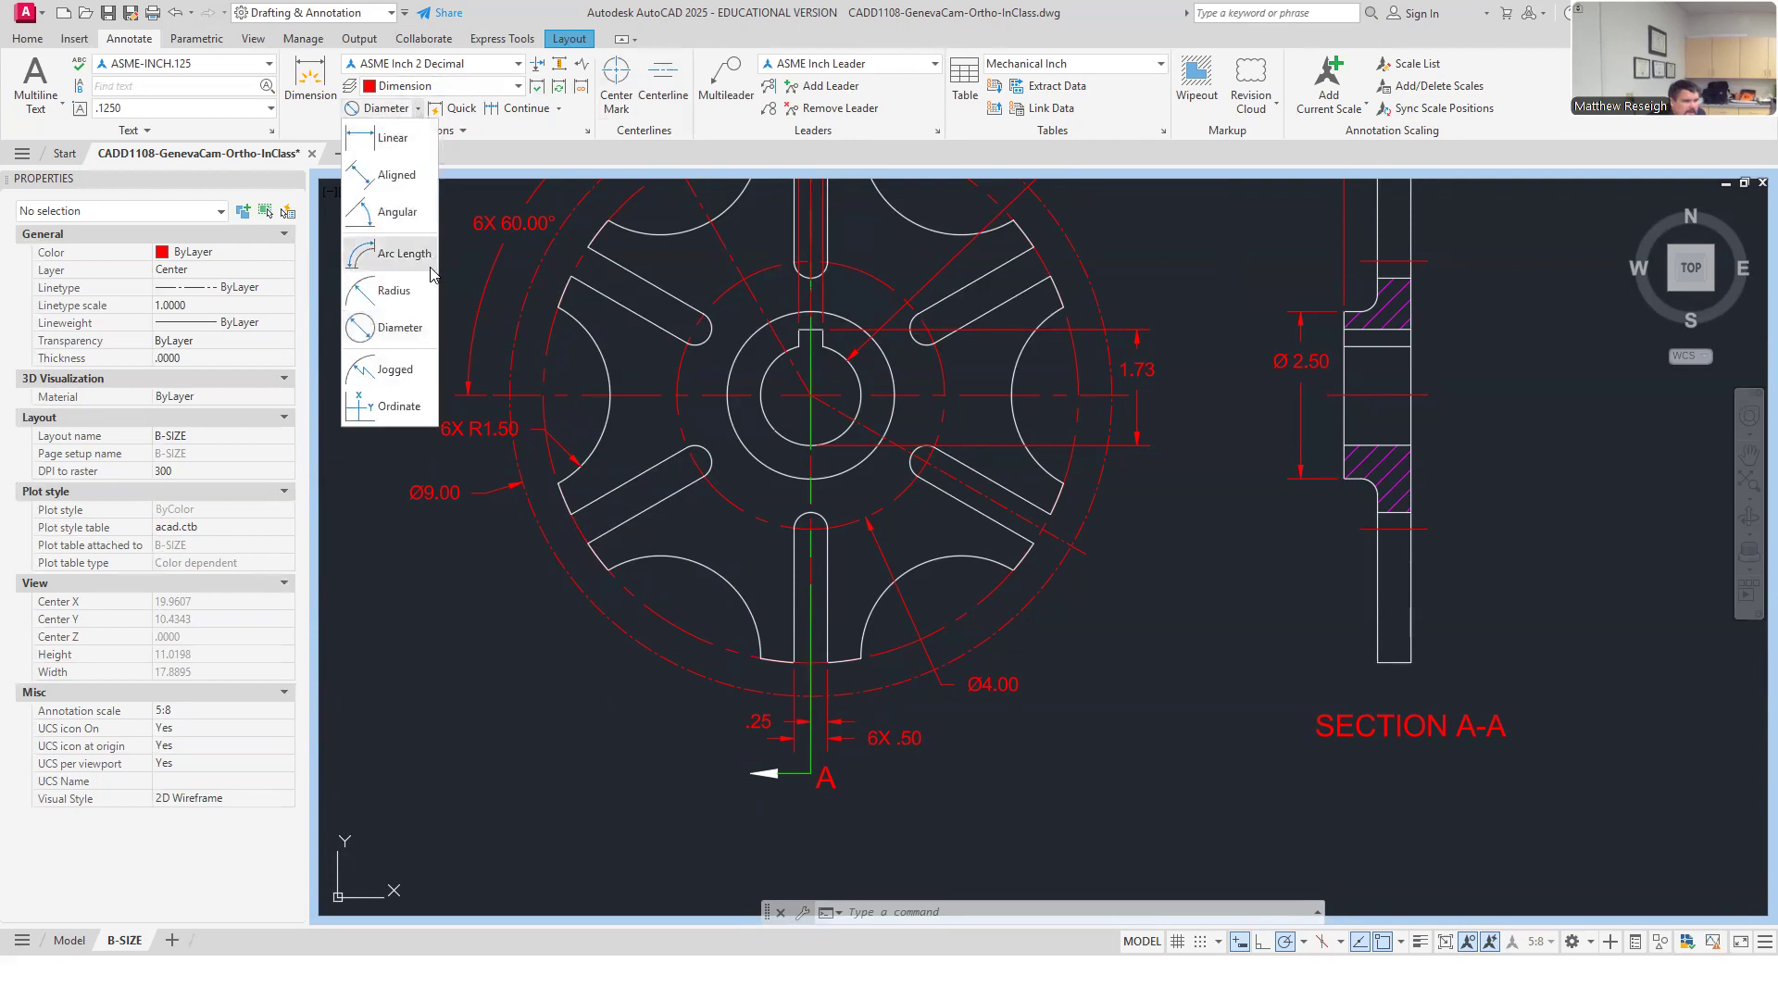
left_click(402, 220)
left_click(1015, 512)
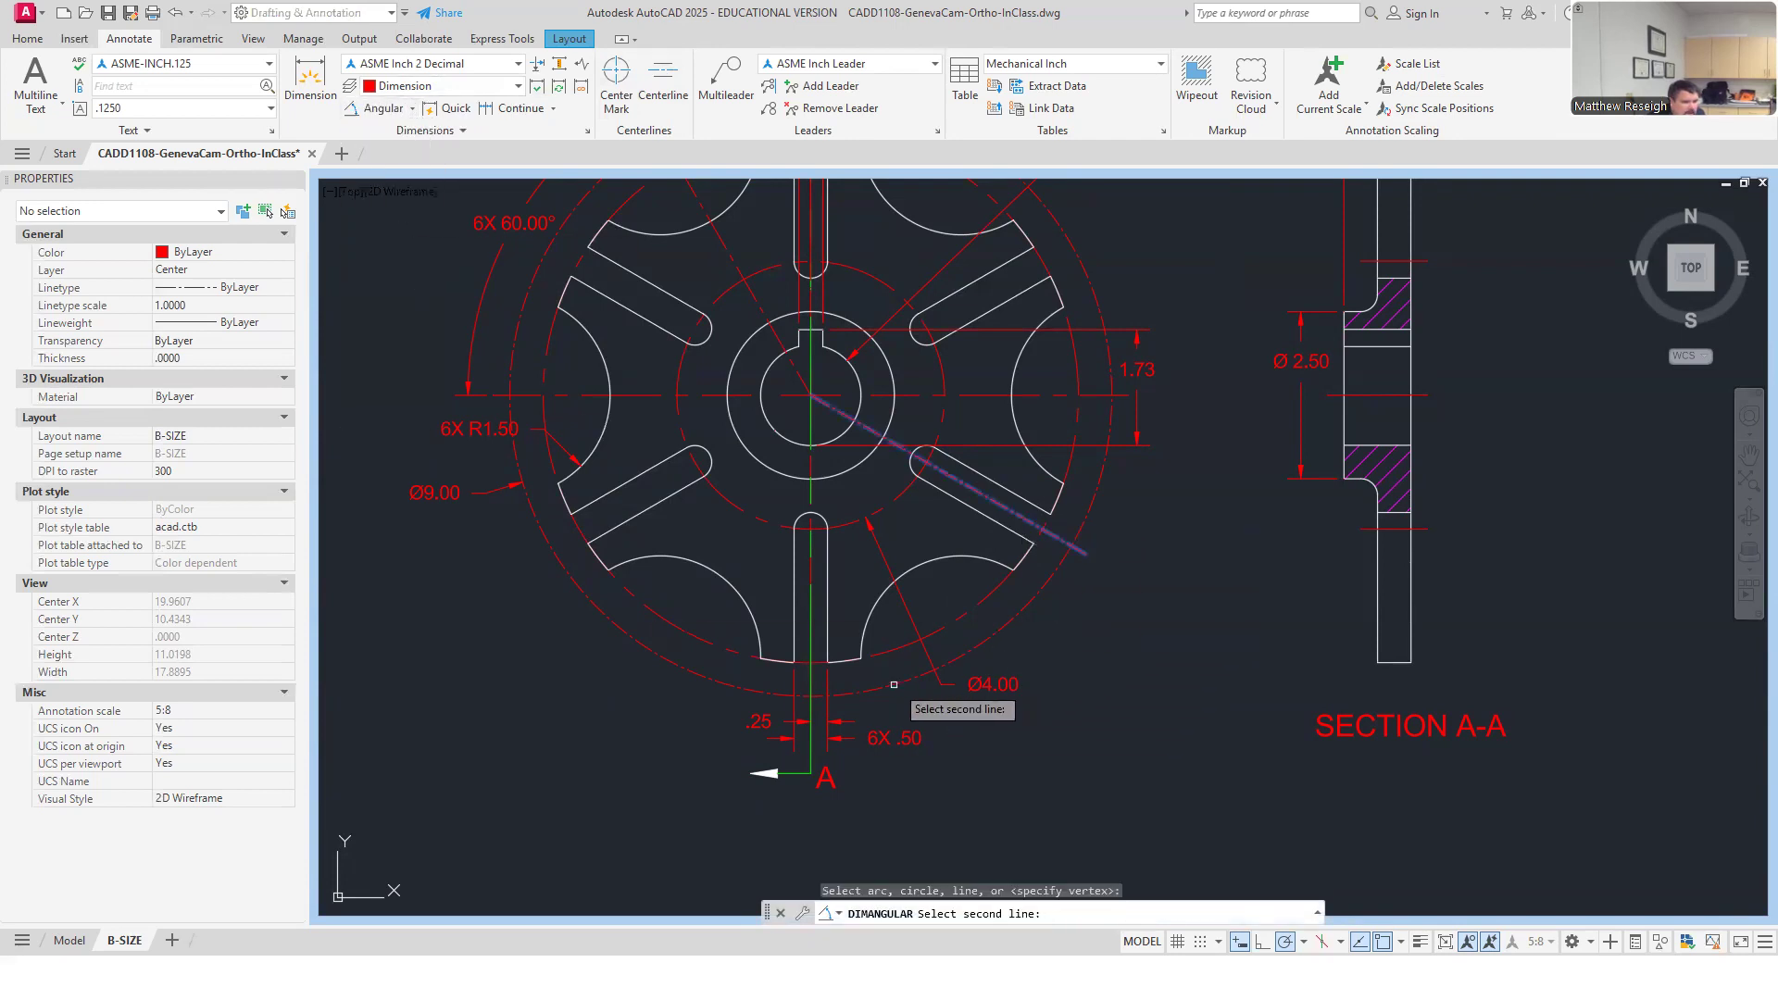
scroll(825, 664, "up", 2)
left_click(801, 526)
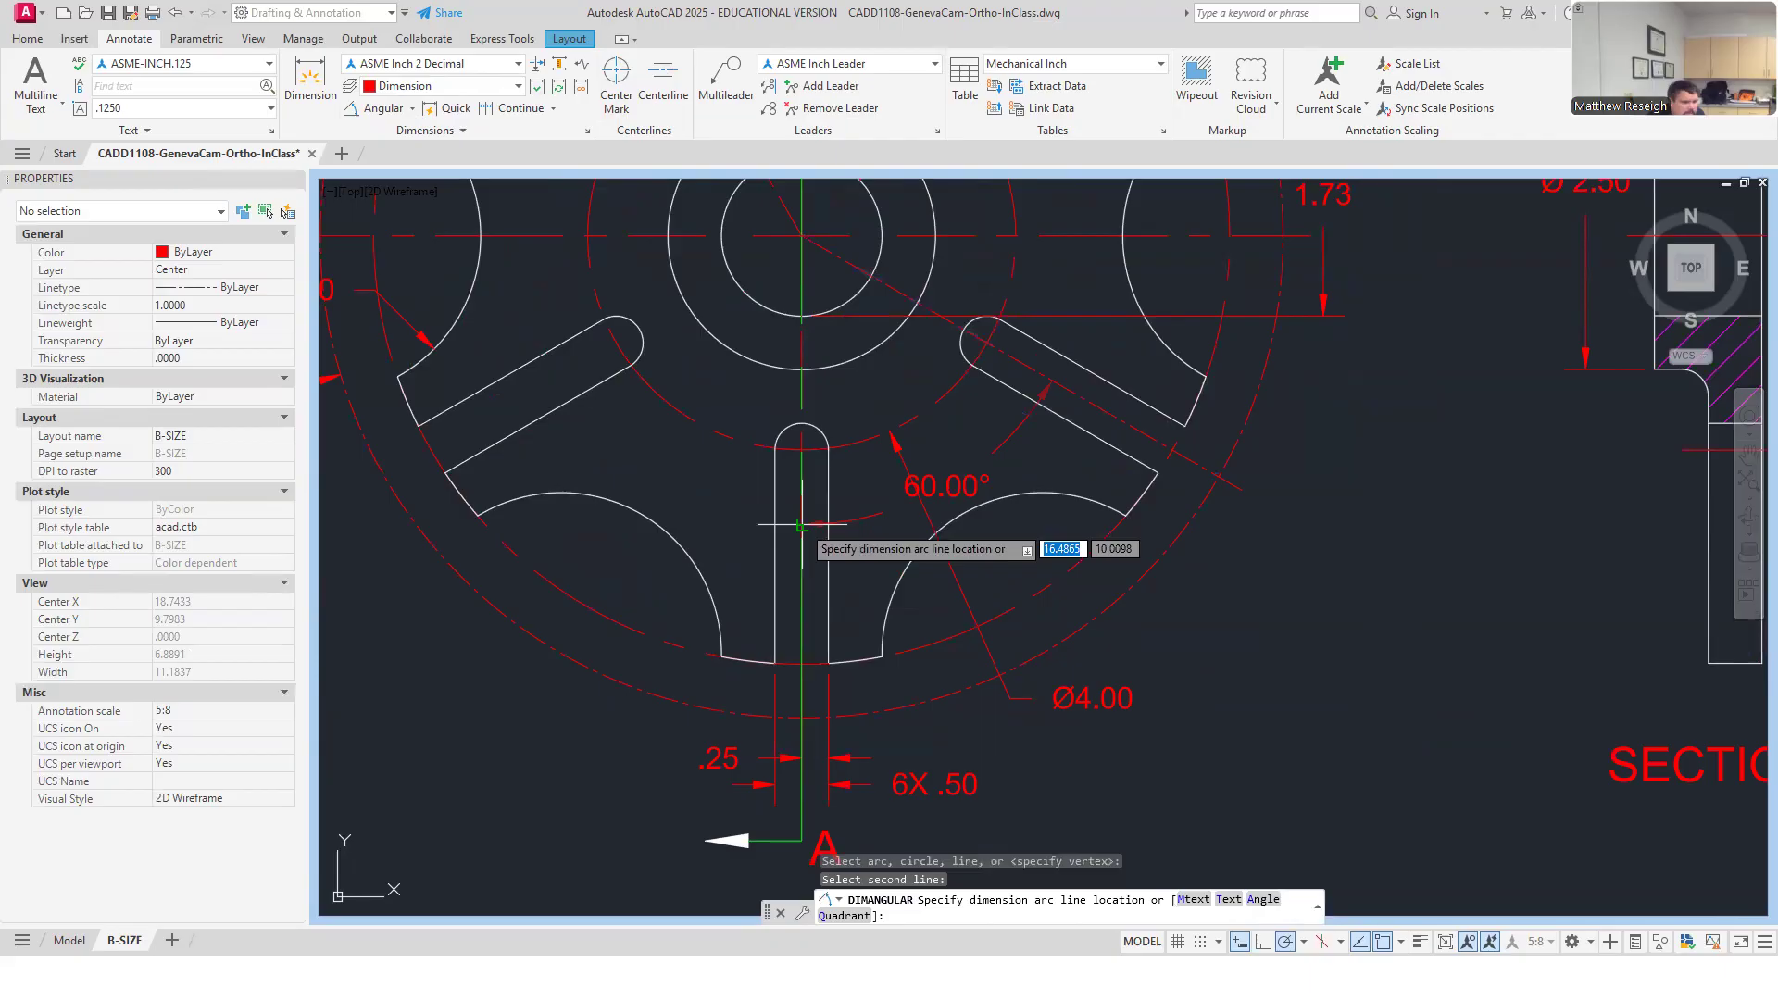
scroll(800, 525, "down", 2)
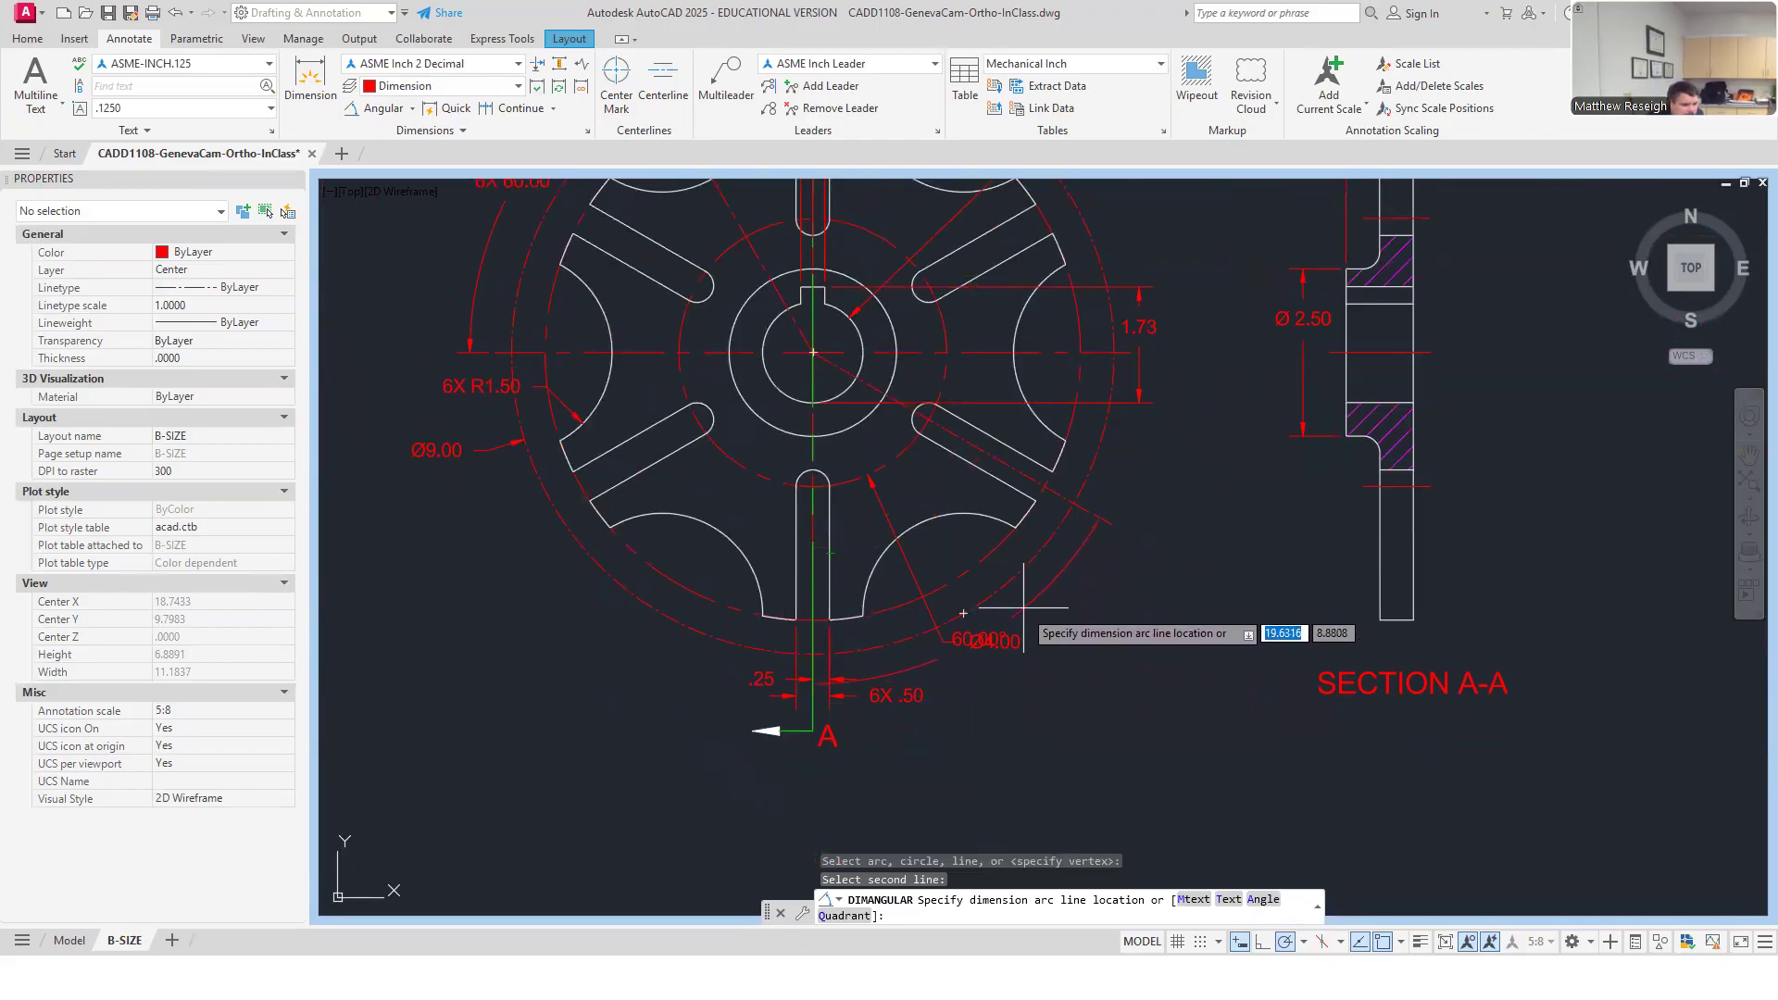
scroll(1025, 604, "up", 2)
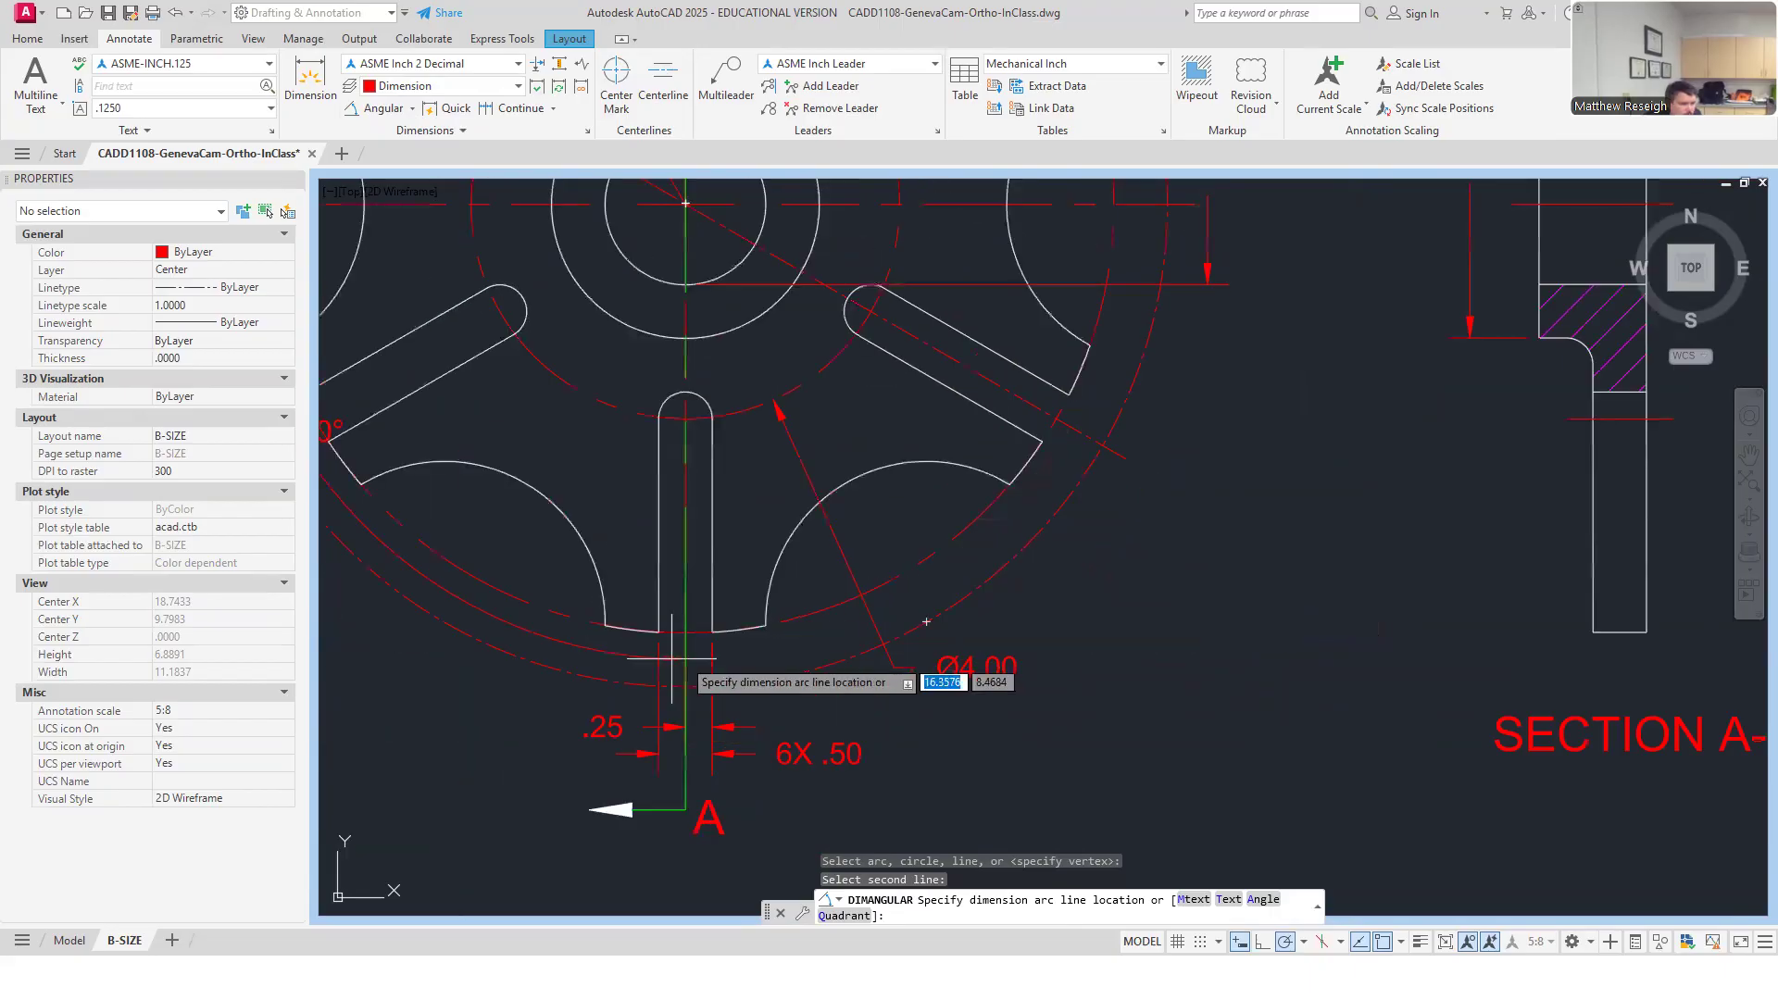
scroll(513, 683, "down", 5)
scroll(537, 704, "up", 3)
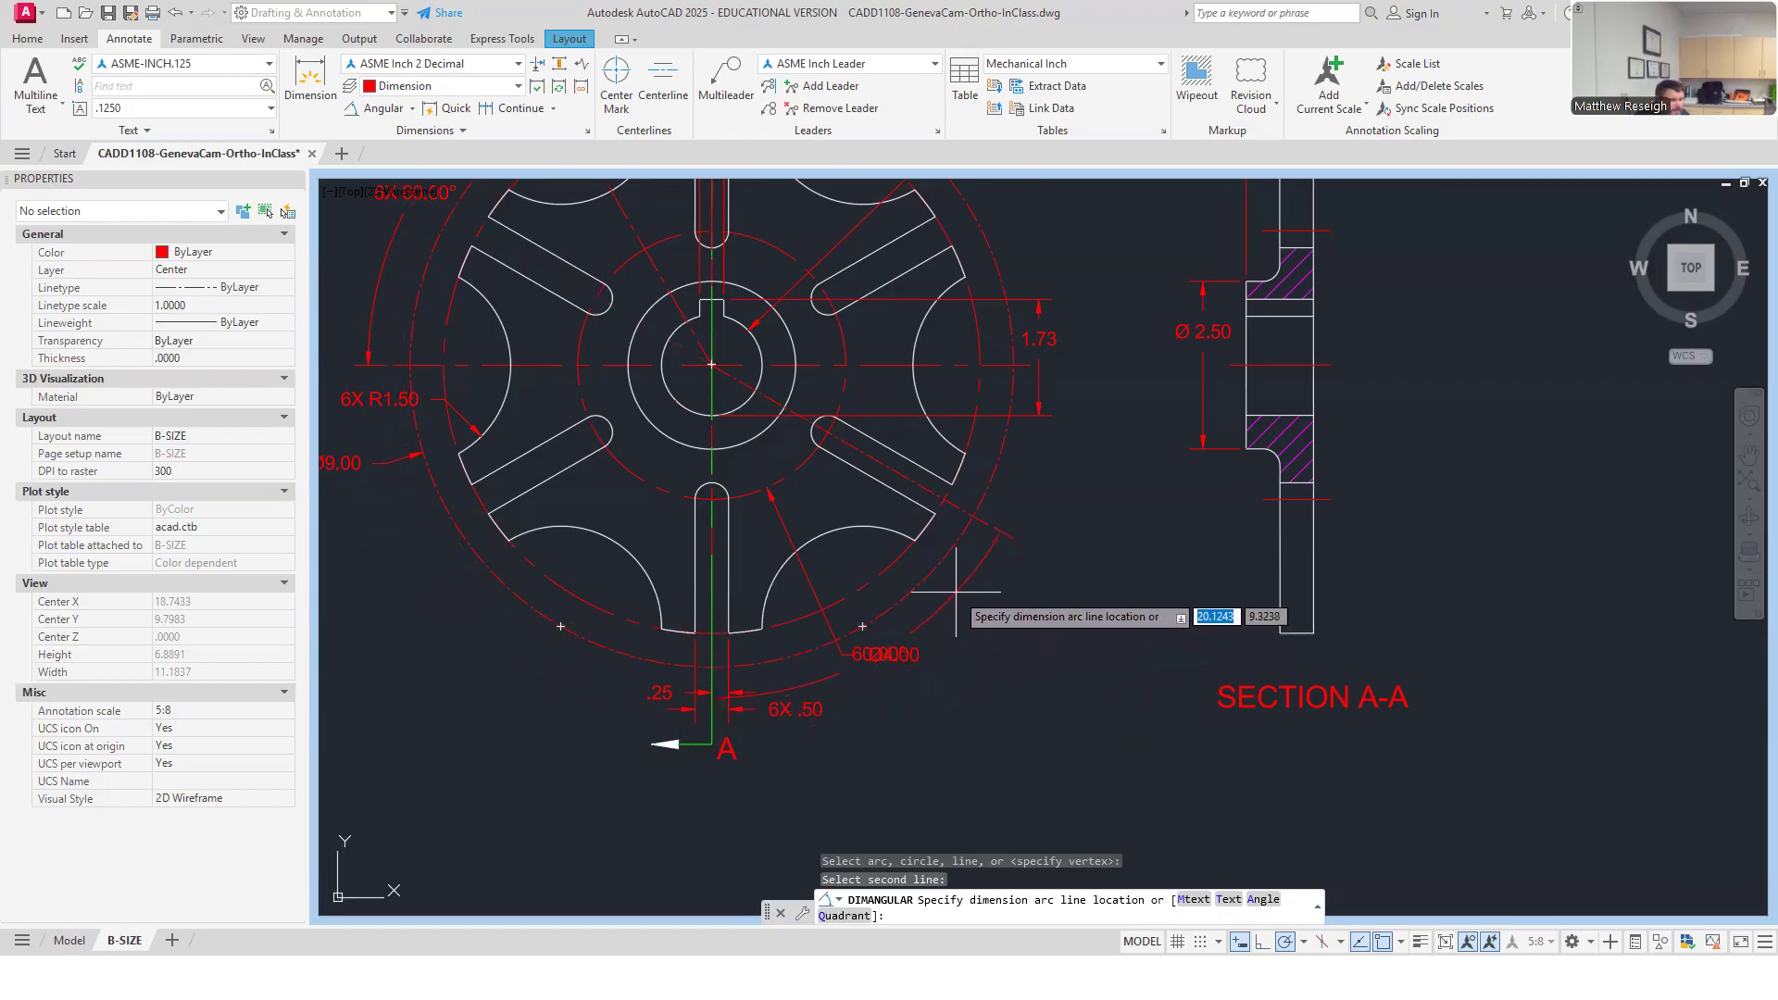
key("Escape")
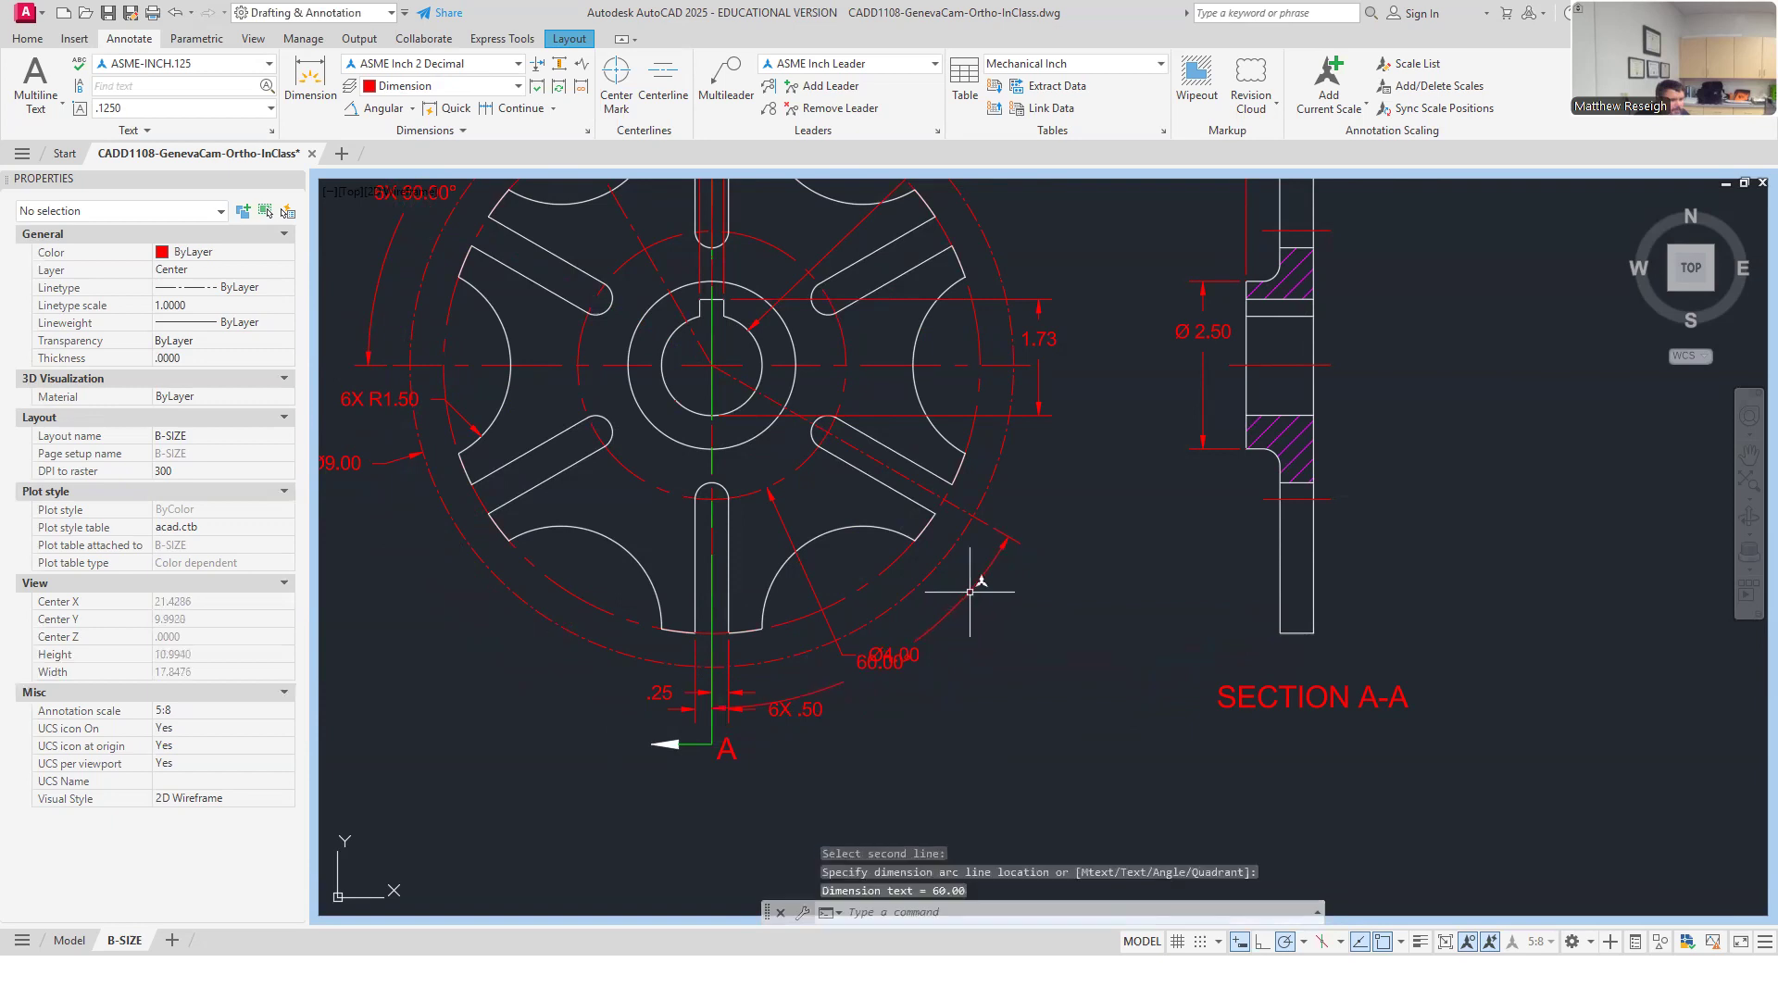
Move the Ø4.00 dimension's text and leader to the lower-left side of the front view, beside the .25 dimension.
scroll(928, 635, "down", 4)
scroll(907, 646, "up", 6)
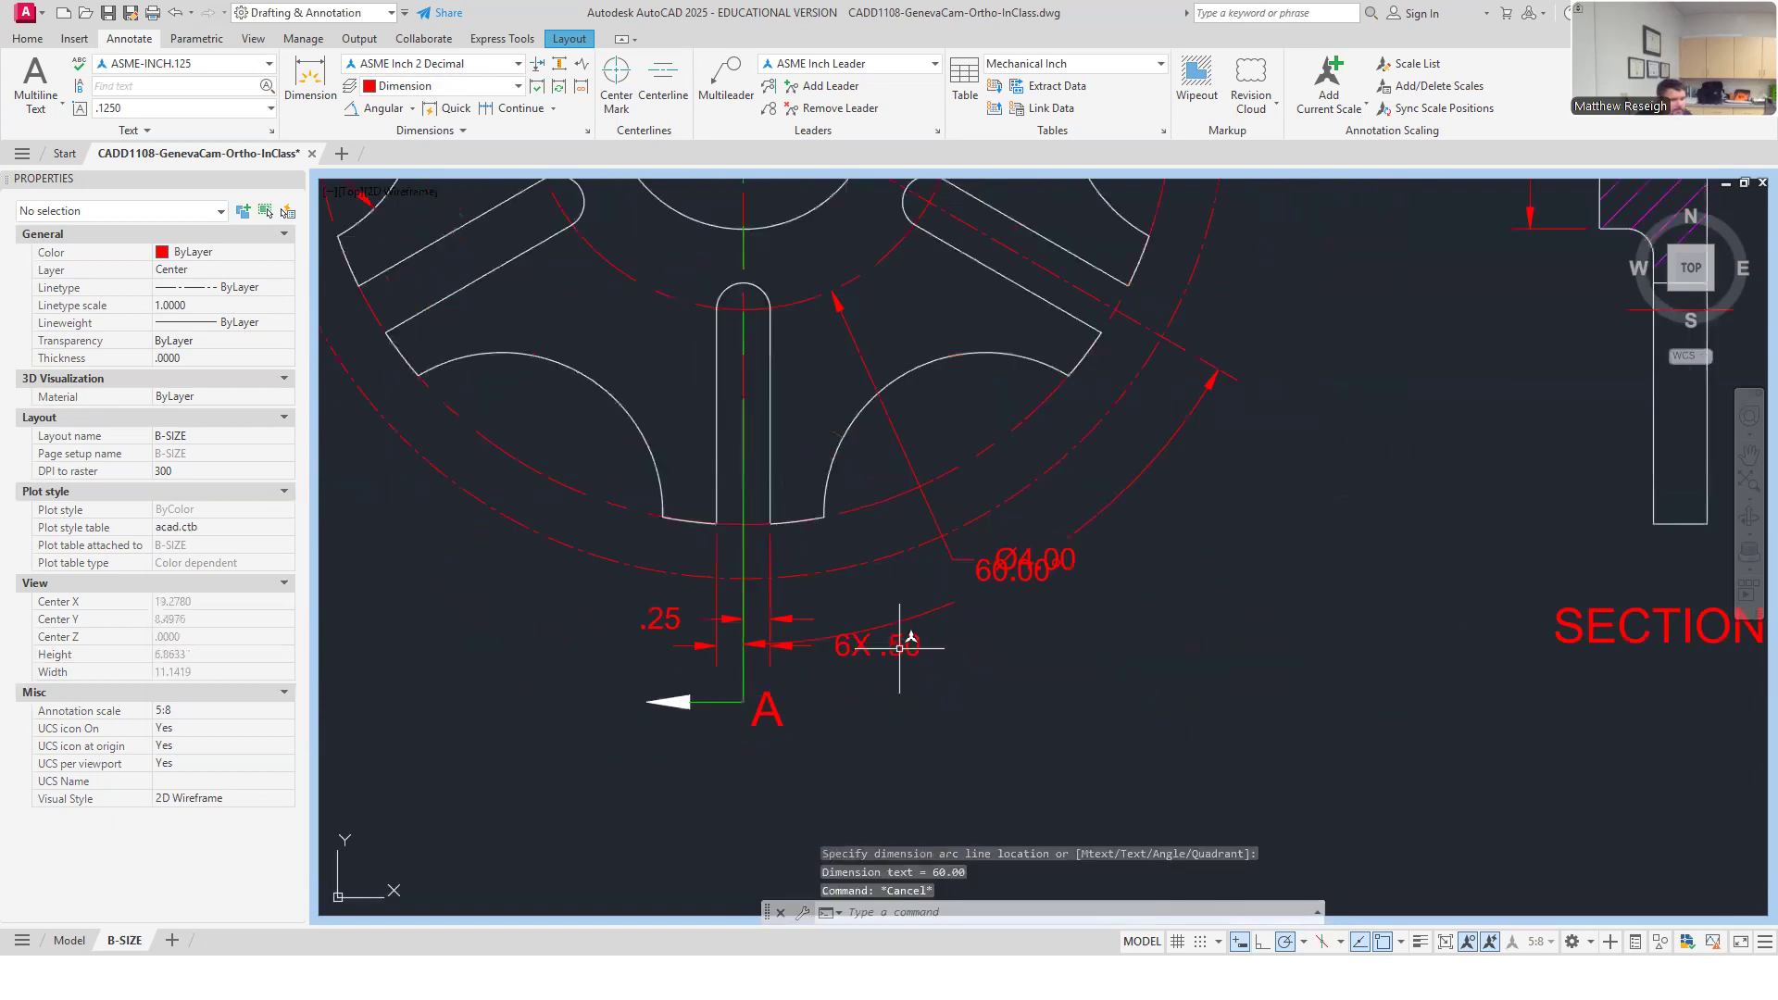
key("Escape")
left_click(1023, 560)
key("Escape")
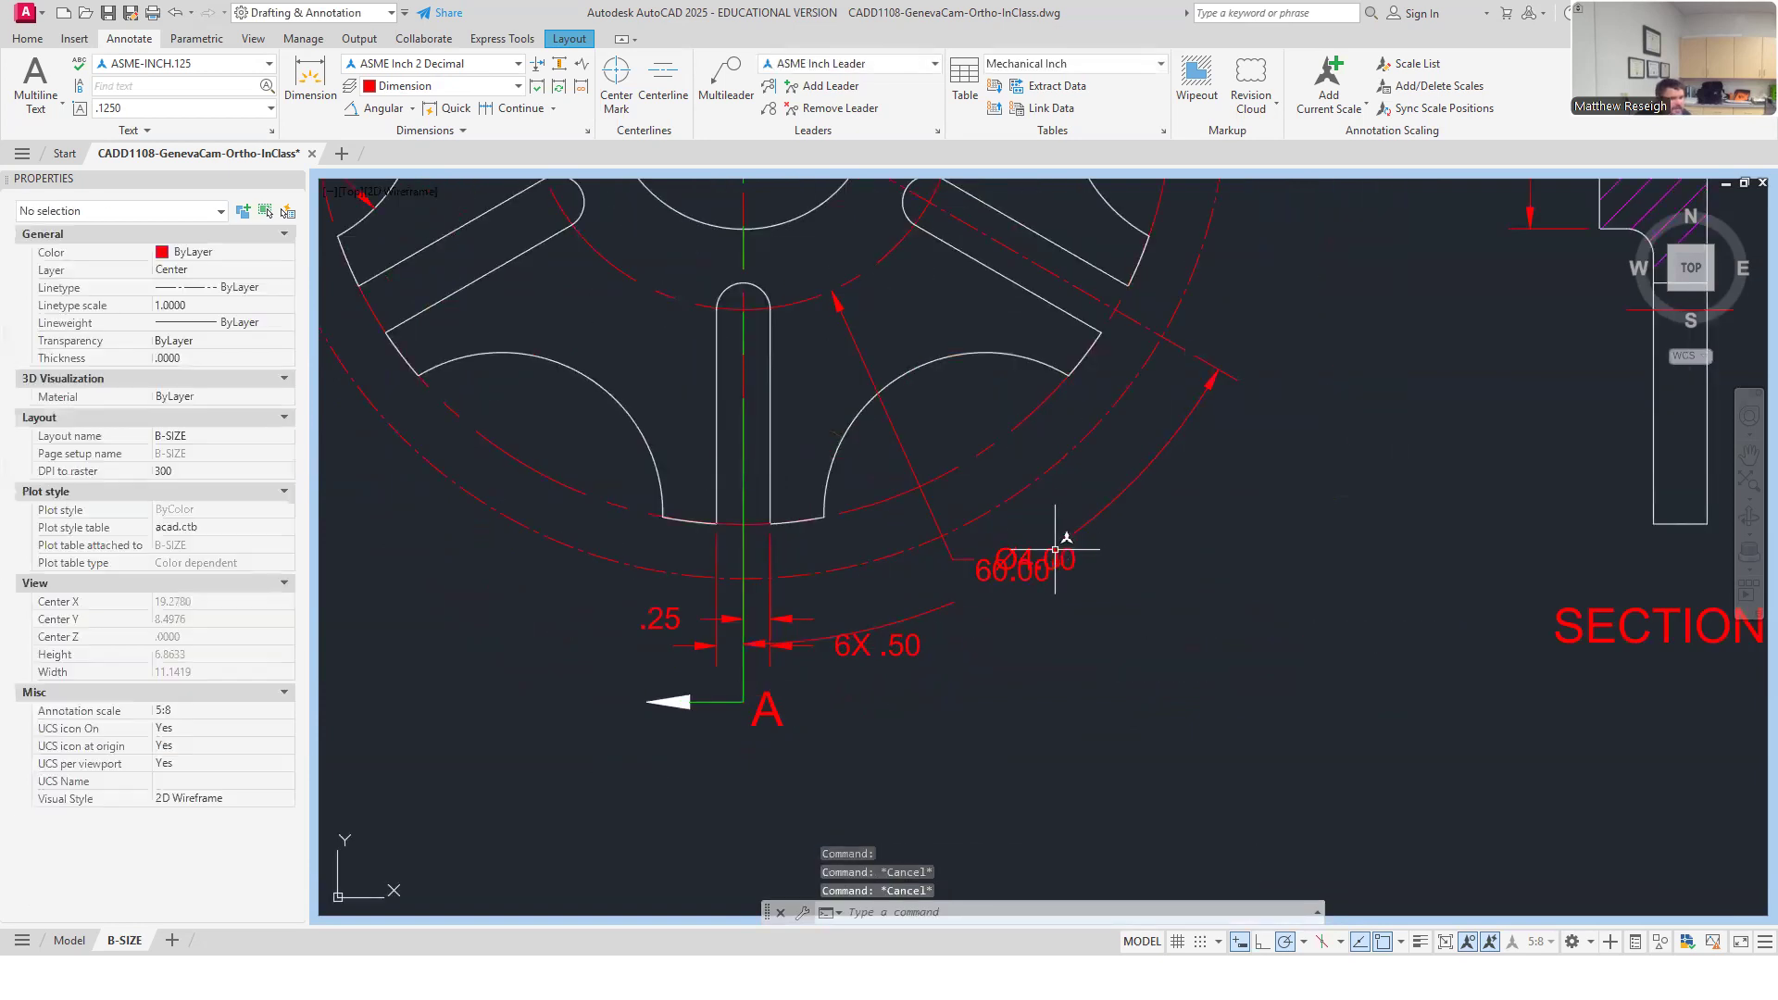
left_click(1059, 550)
left_click(1029, 557)
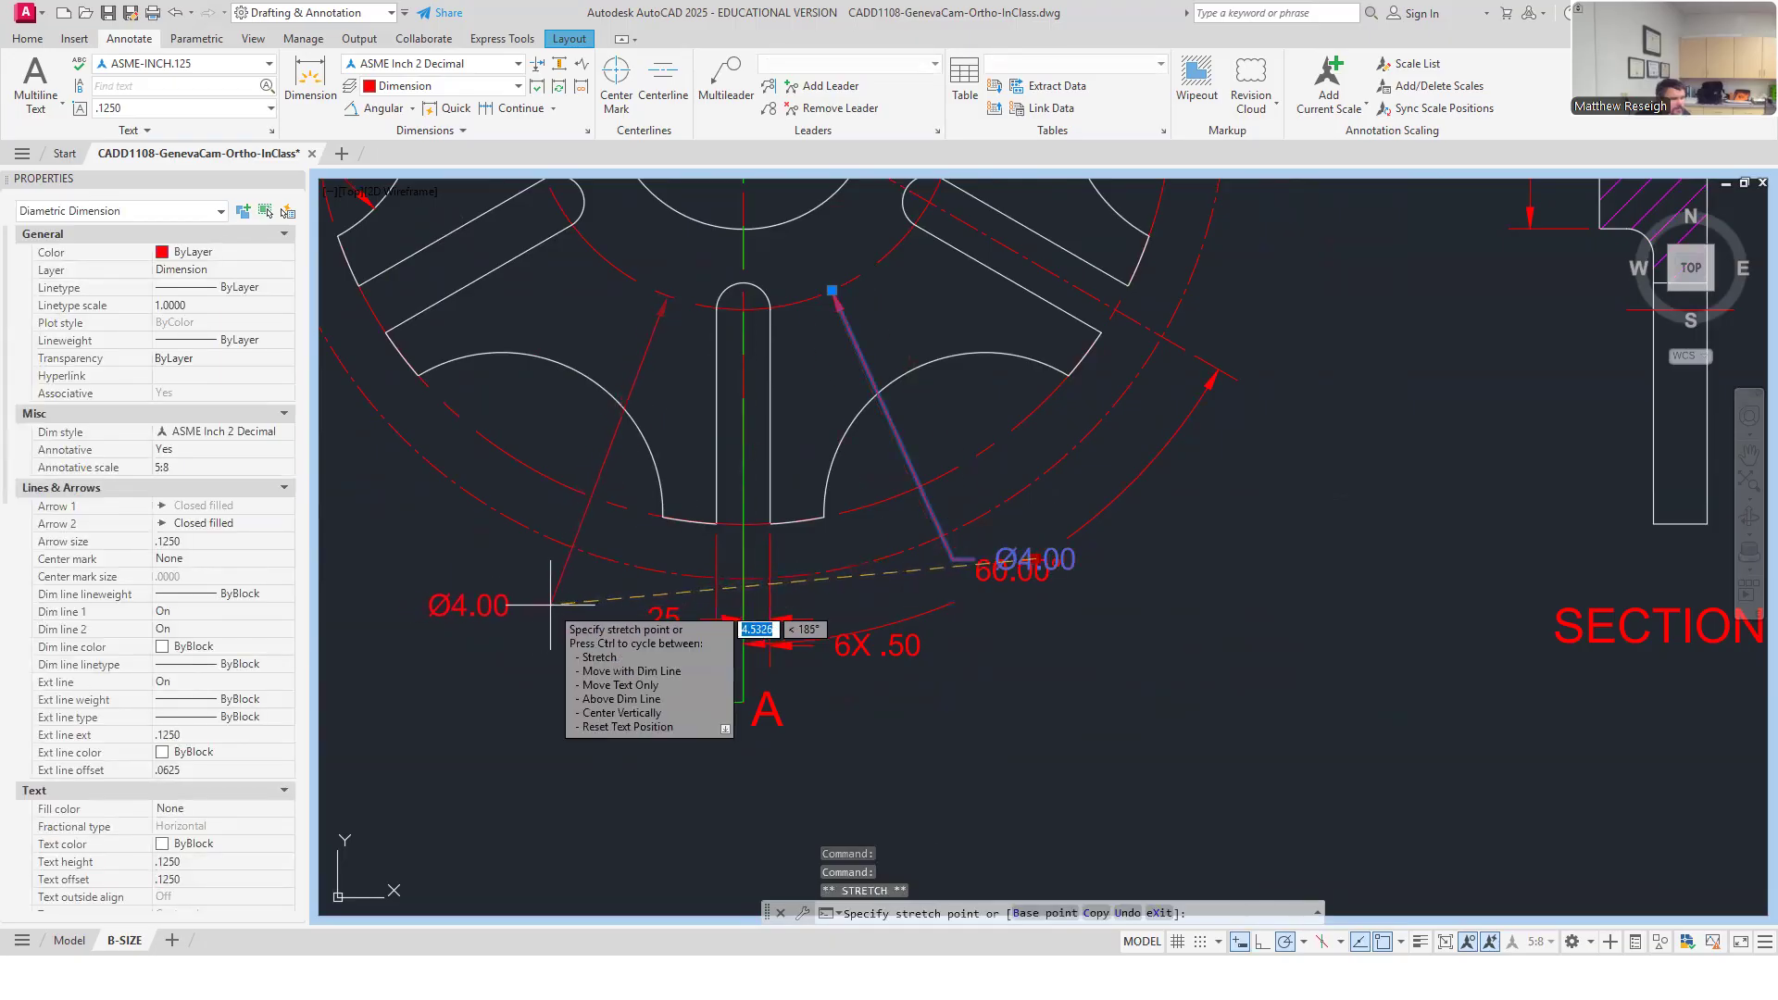
left_click(553, 603)
key("Escape")
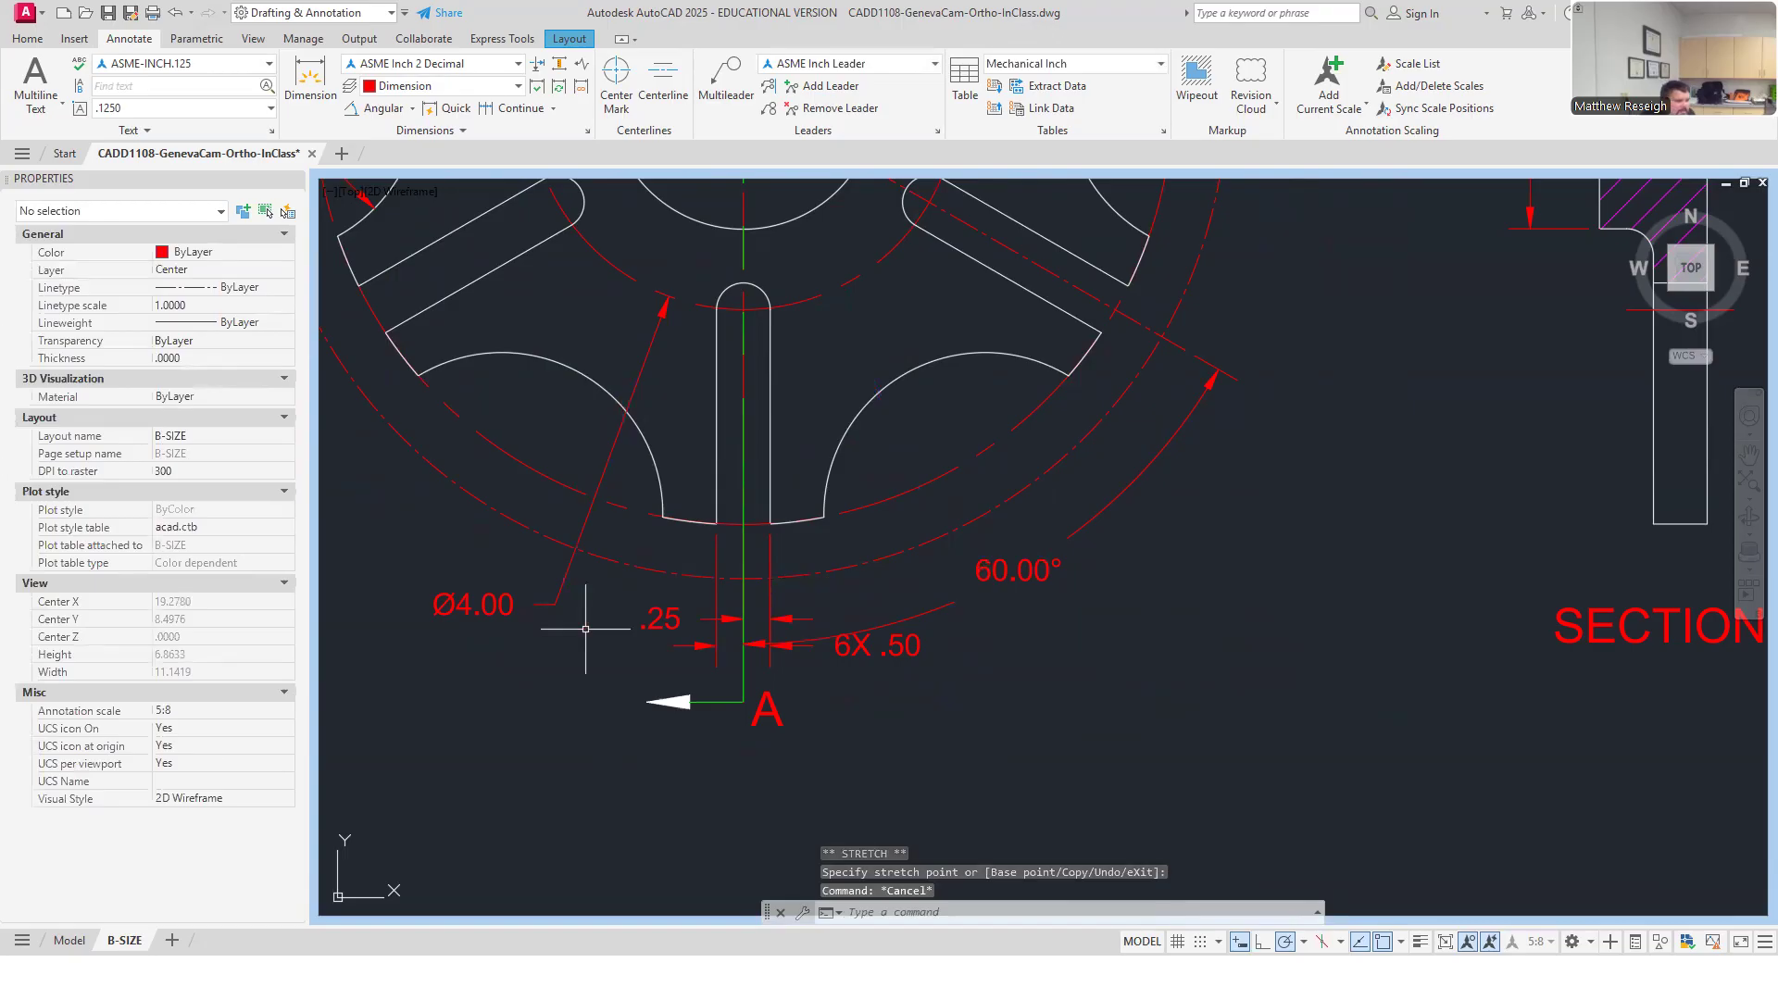
Add the prefix 6X to the lower 60.00° angular dimension's text.
left_click(1032, 571)
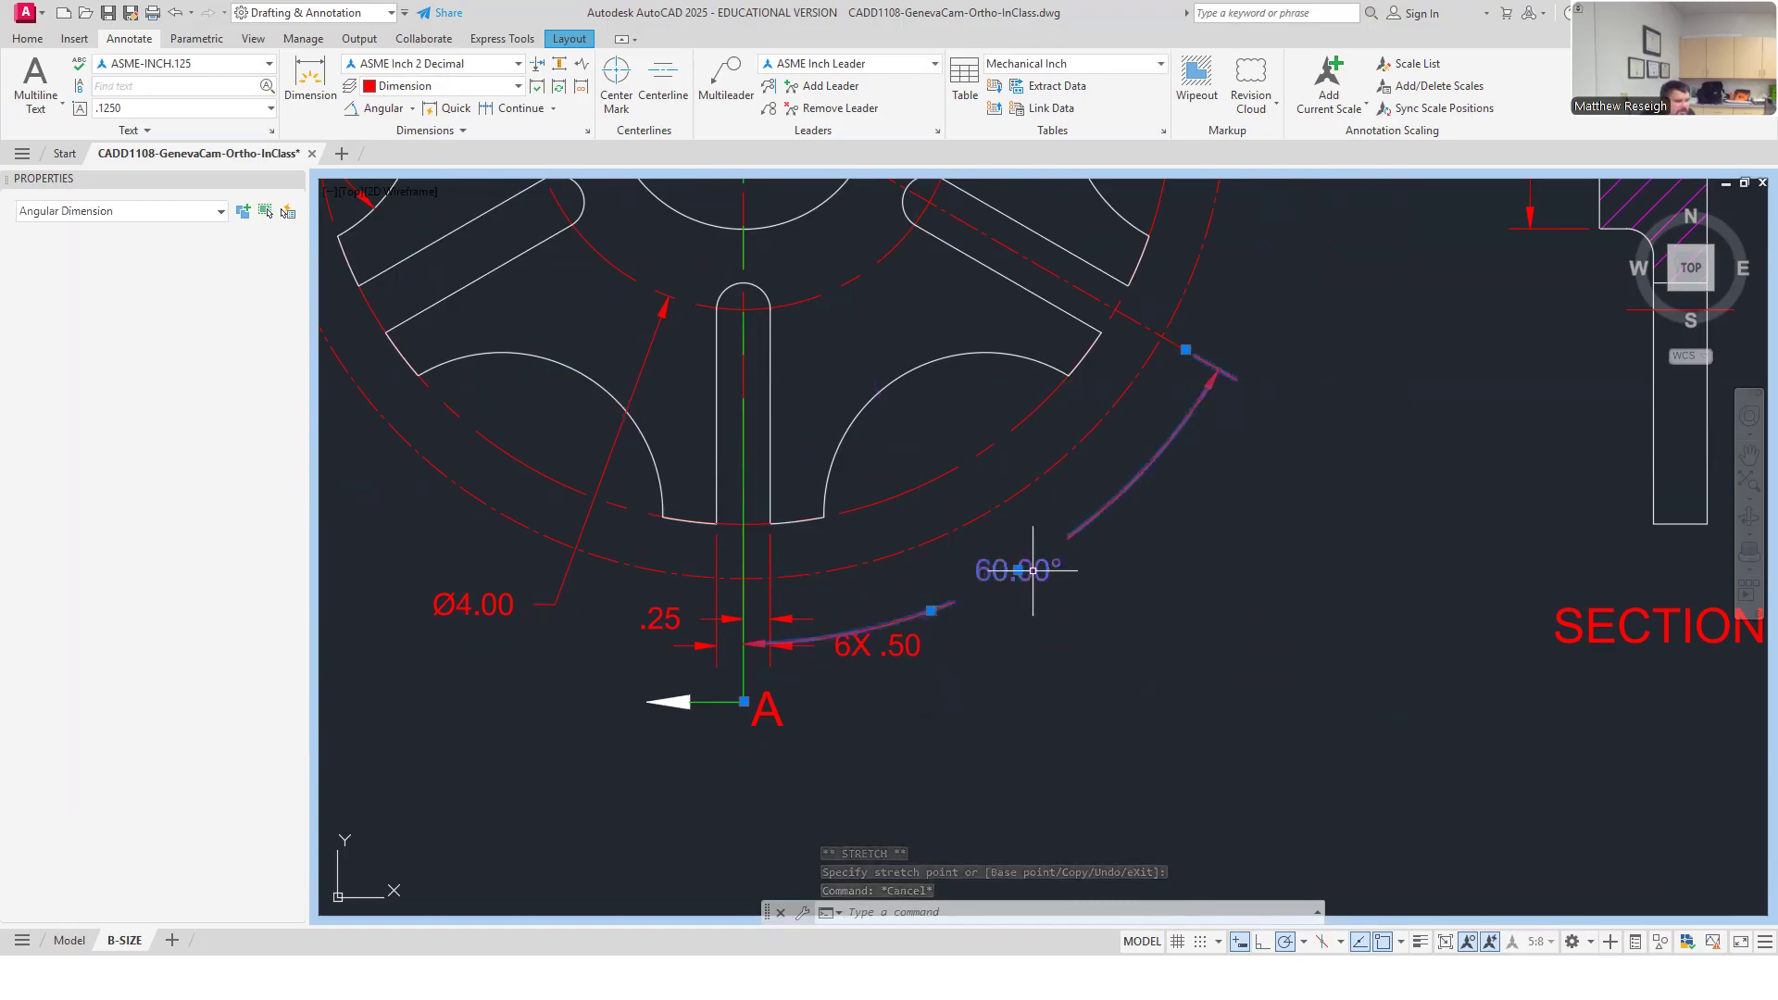
double_click(1016, 571)
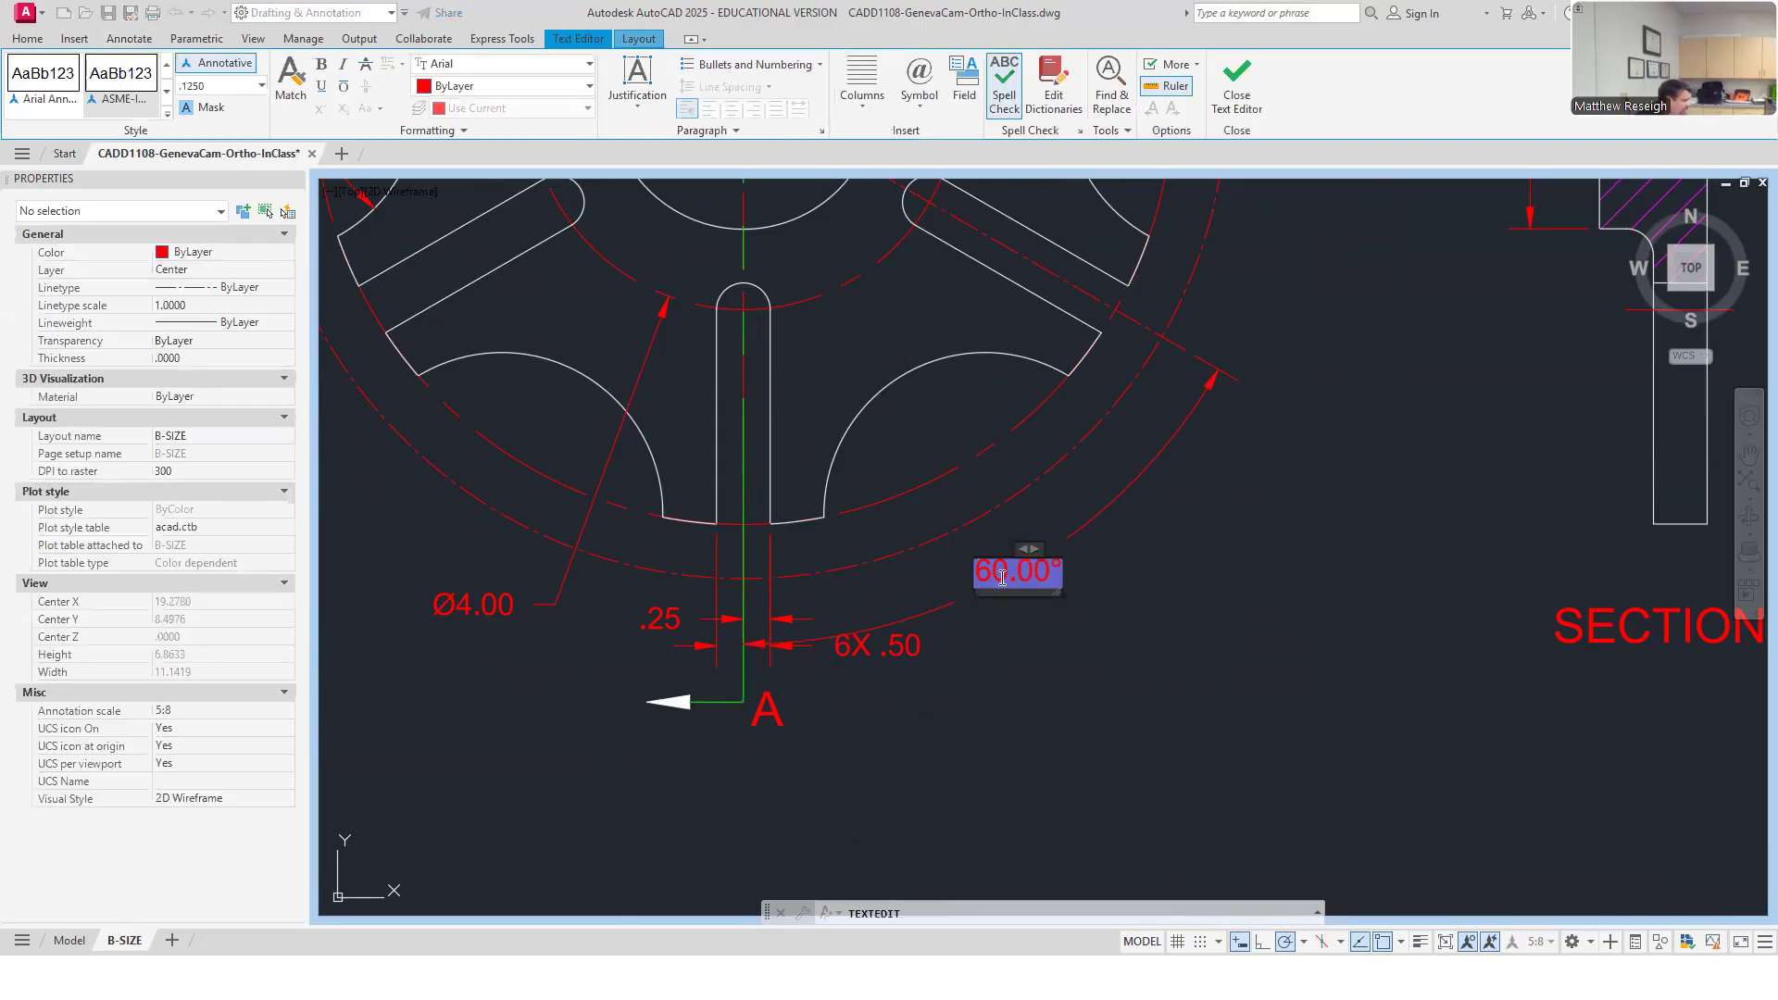
key("Home")
type("6X")
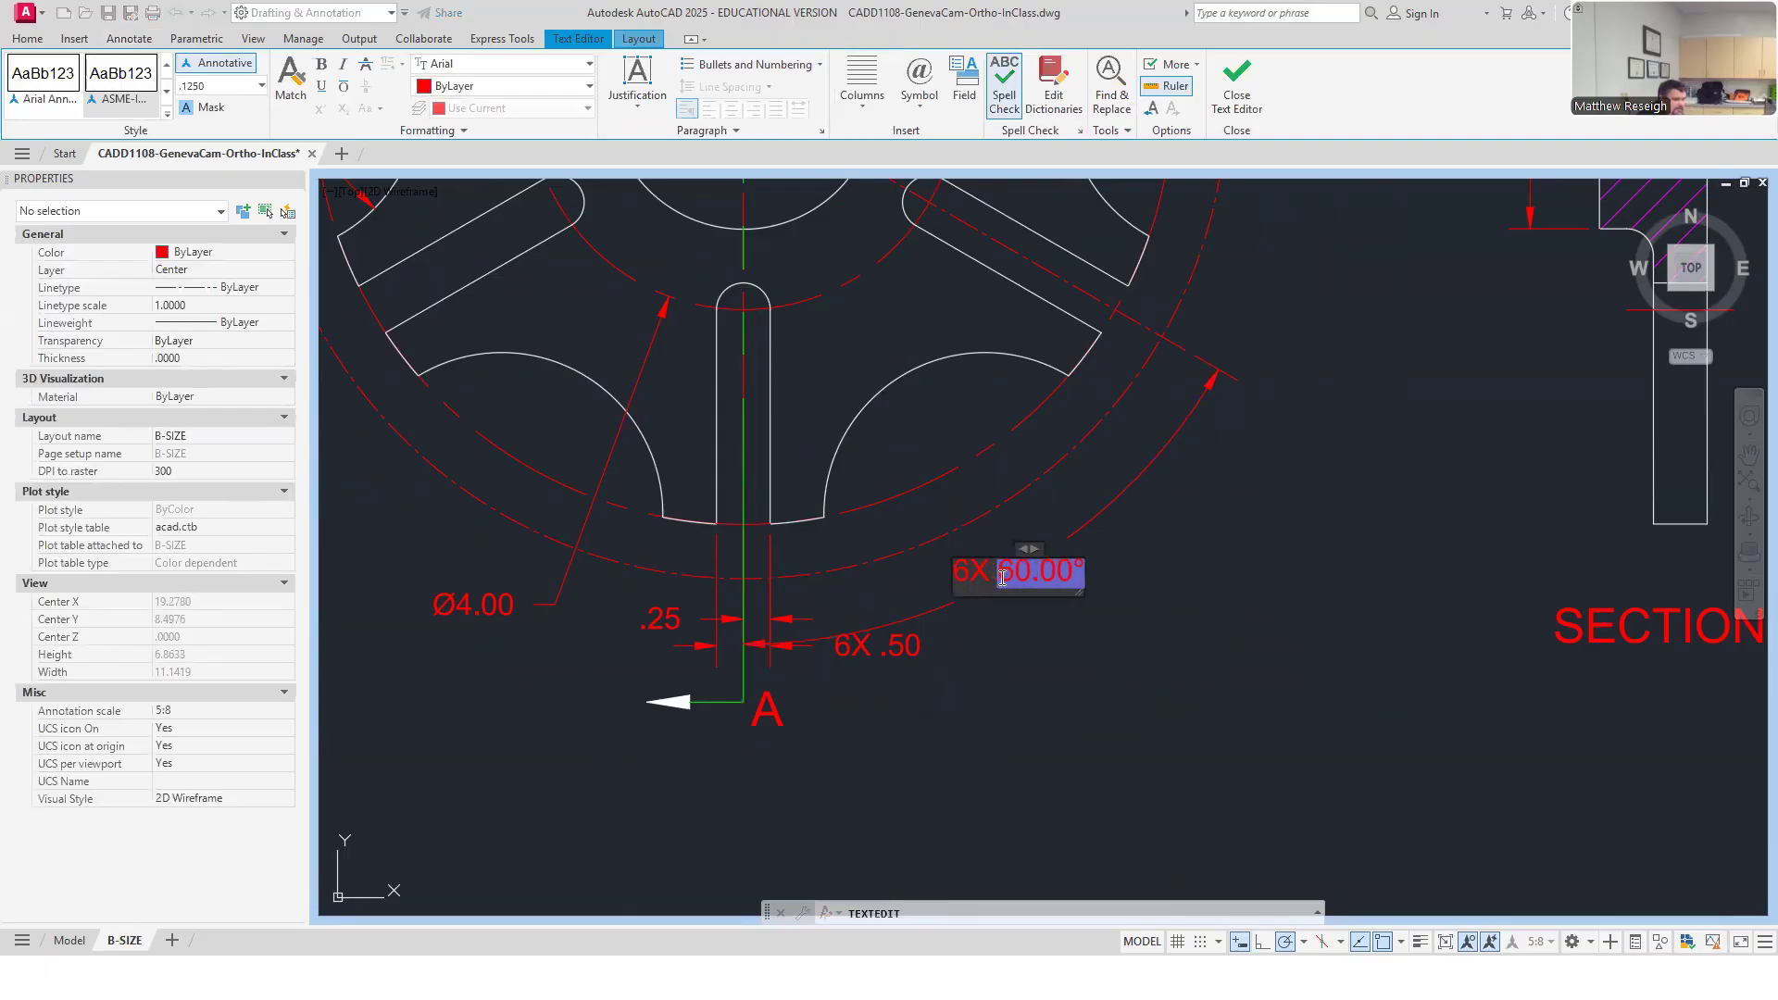
left_click(1151, 726)
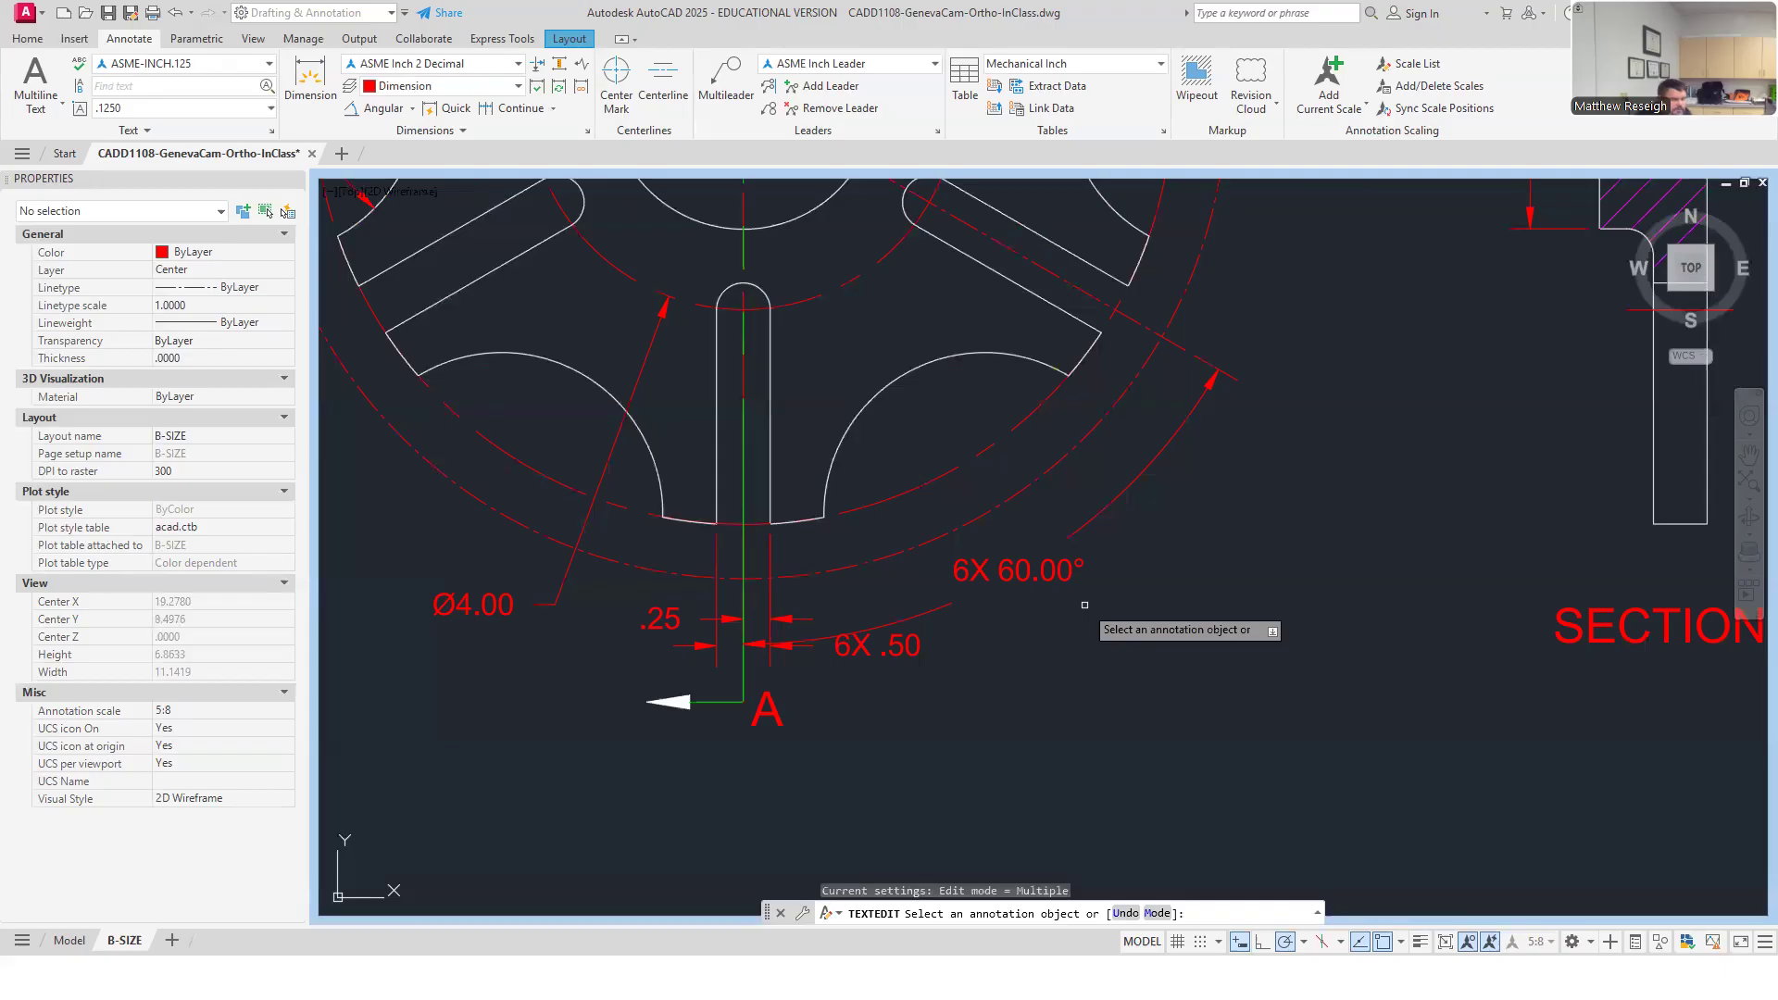
scroll(757, 653, "up", 2)
scroll(757, 653, "down", 2)
scroll(771, 663, "down", 5)
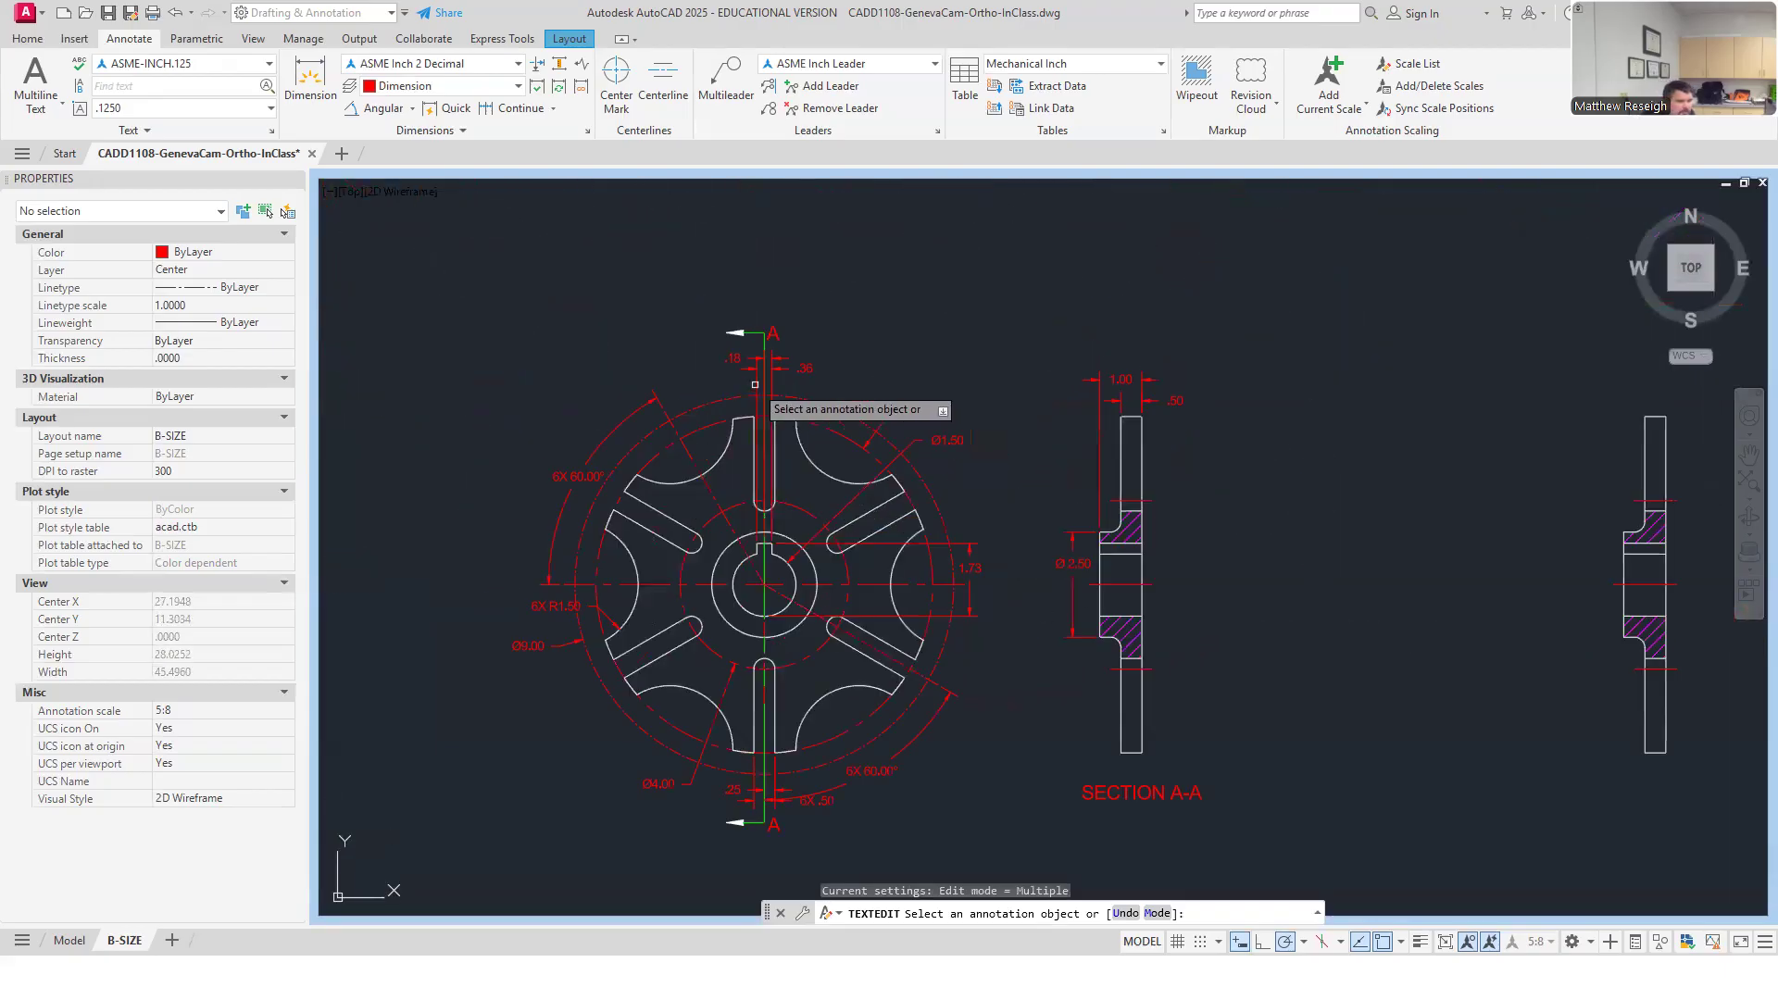
Return to paper space and move the NOTES text block straight down about .67 into the sheet's lower corner.
left_click(1445, 941)
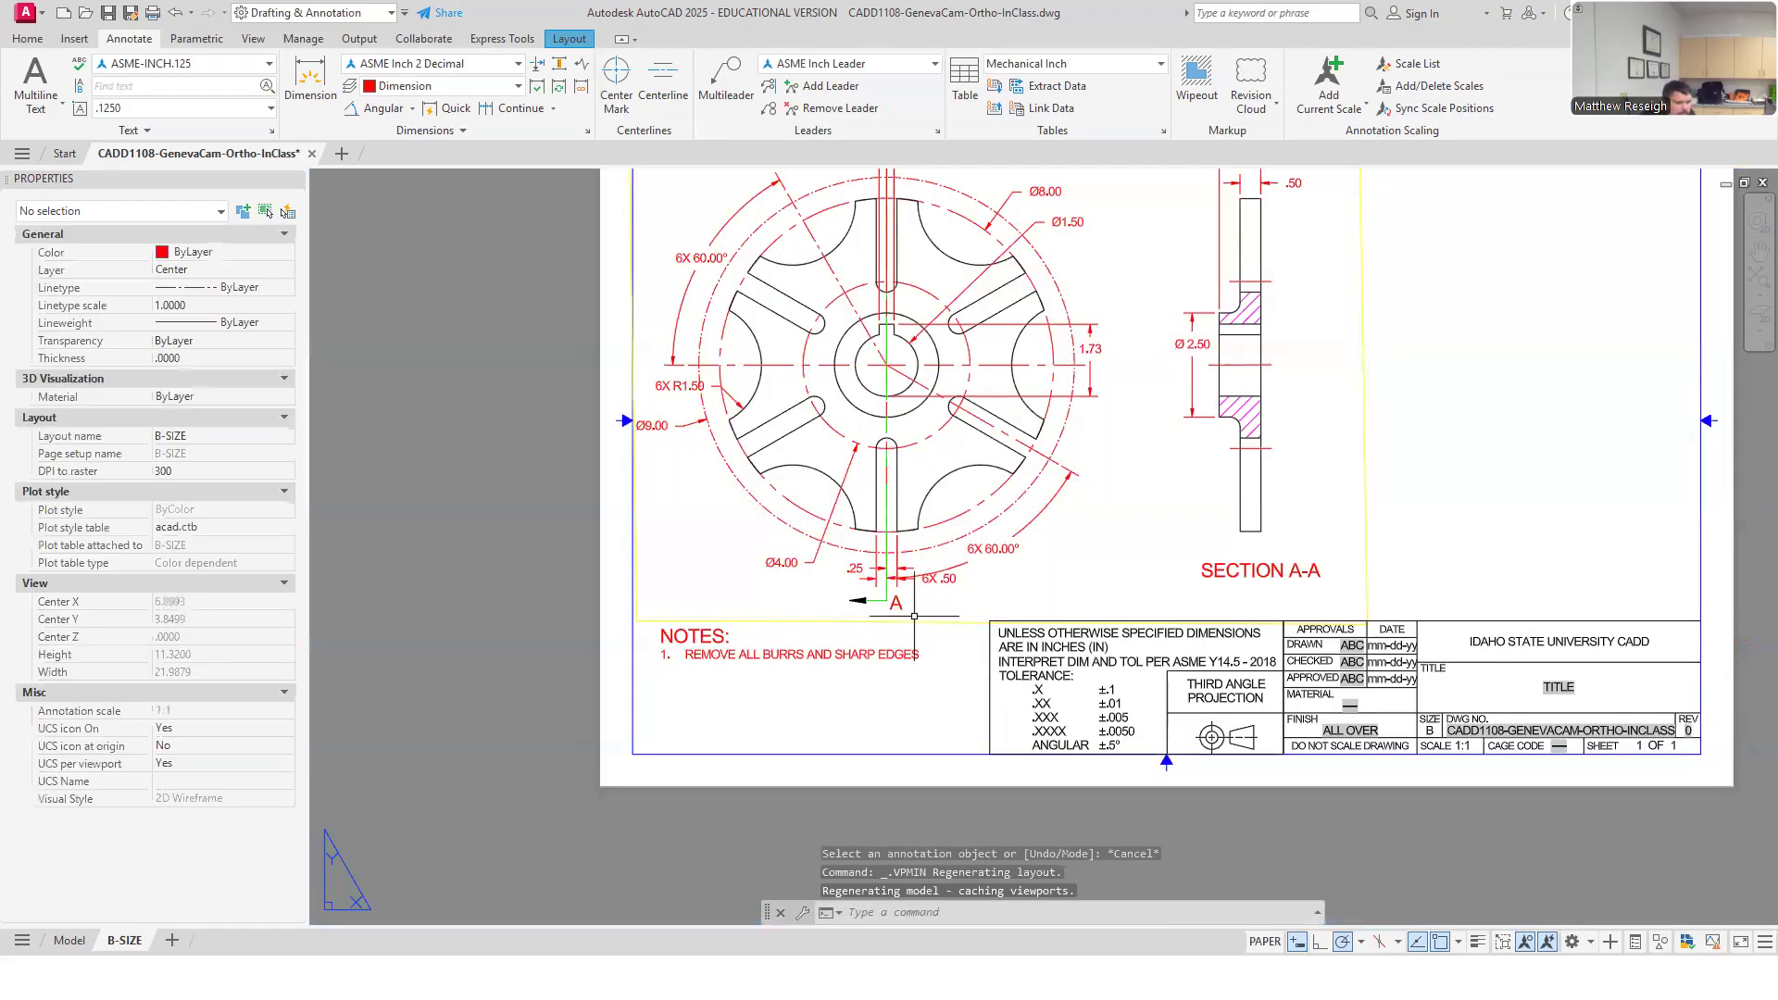
left_click(718, 646)
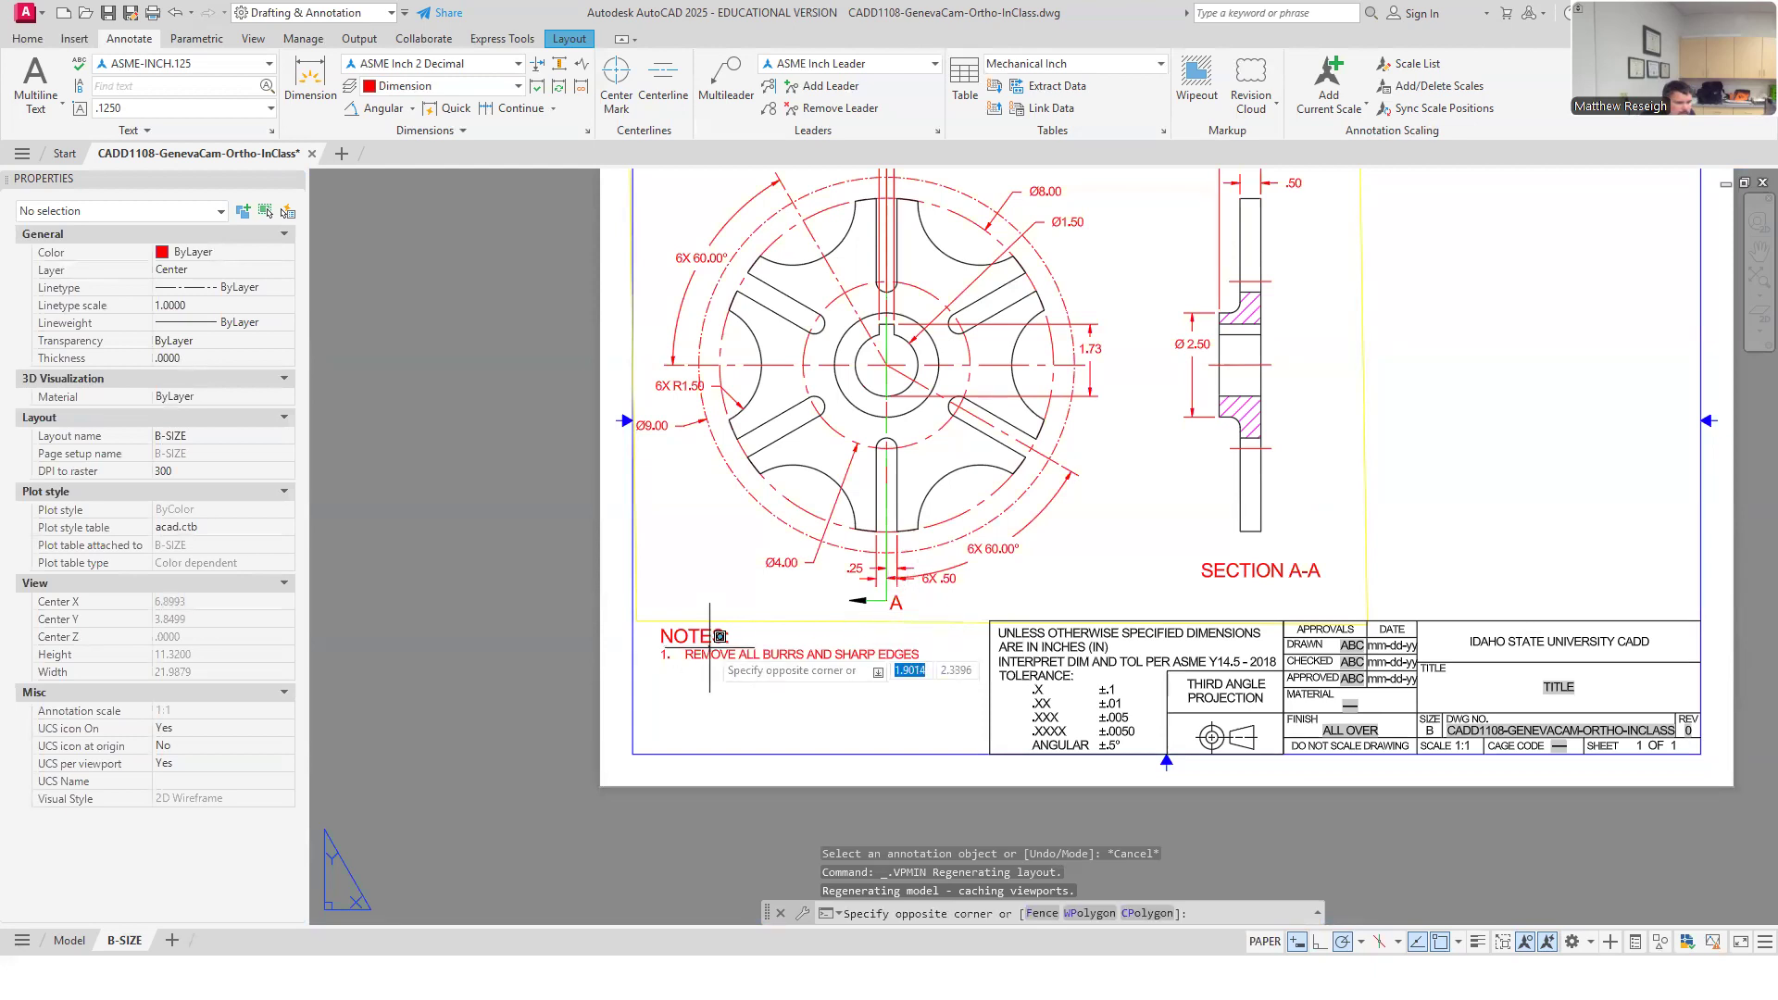
left_click(707, 664)
left_click(661, 660)
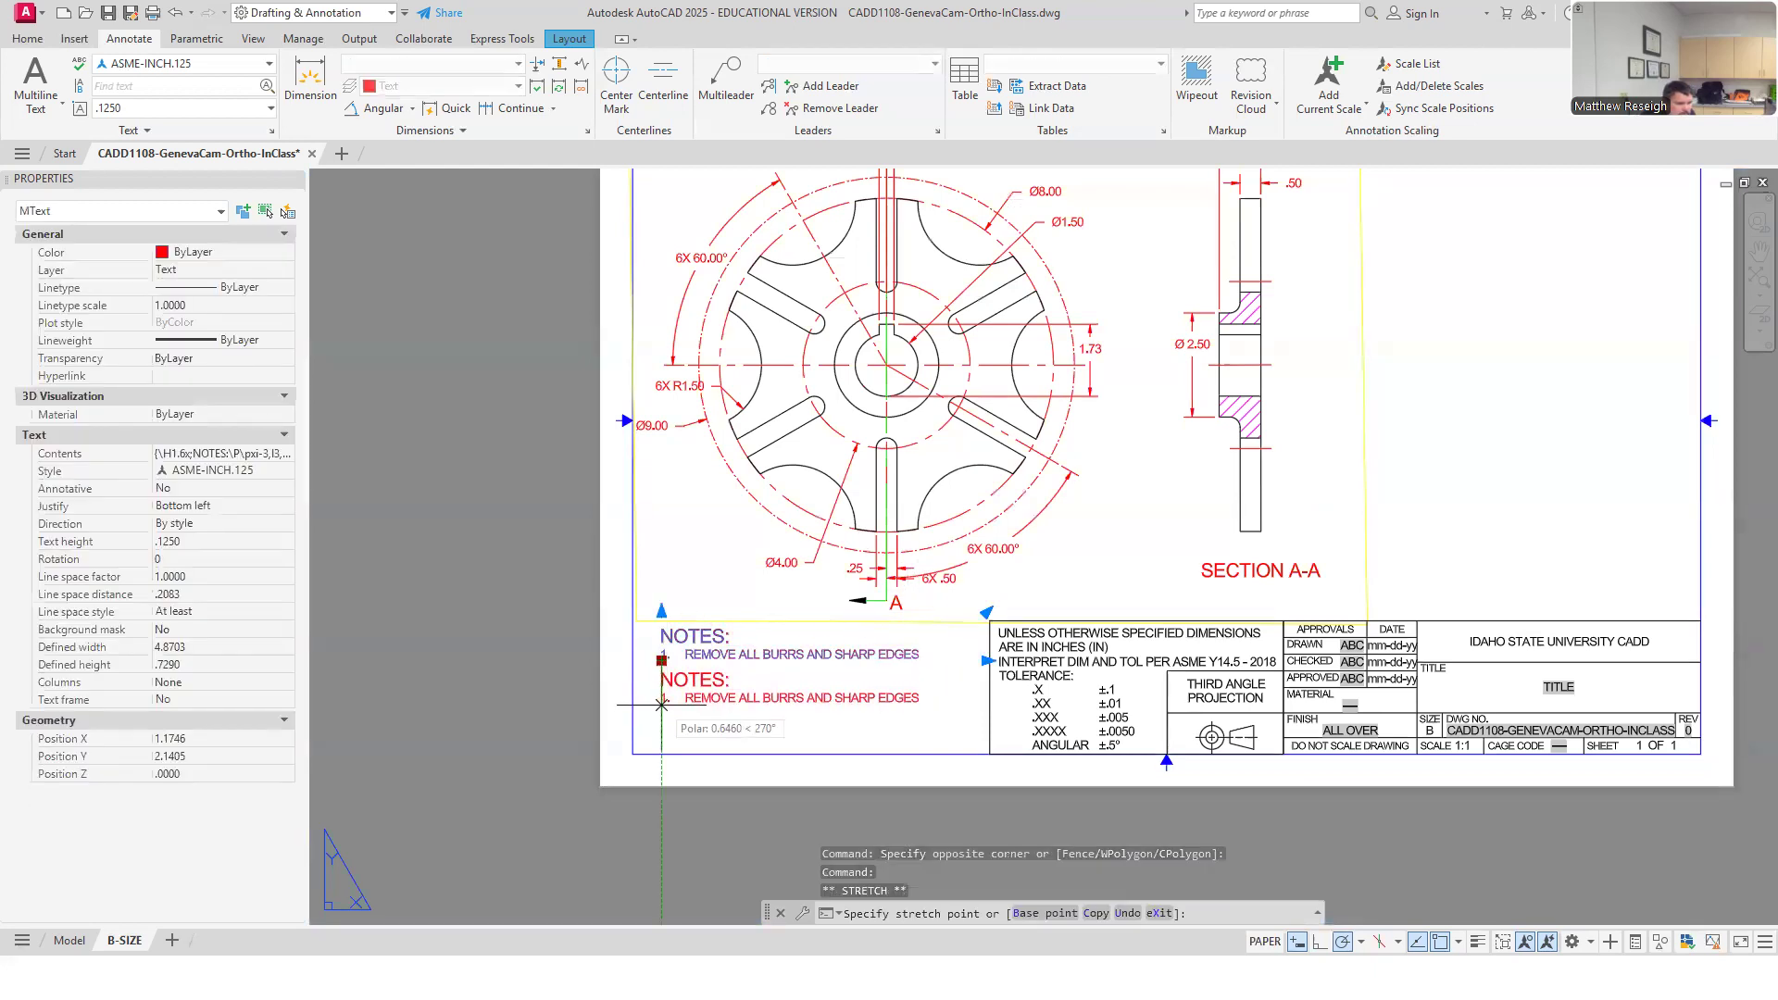
left_click(661, 705)
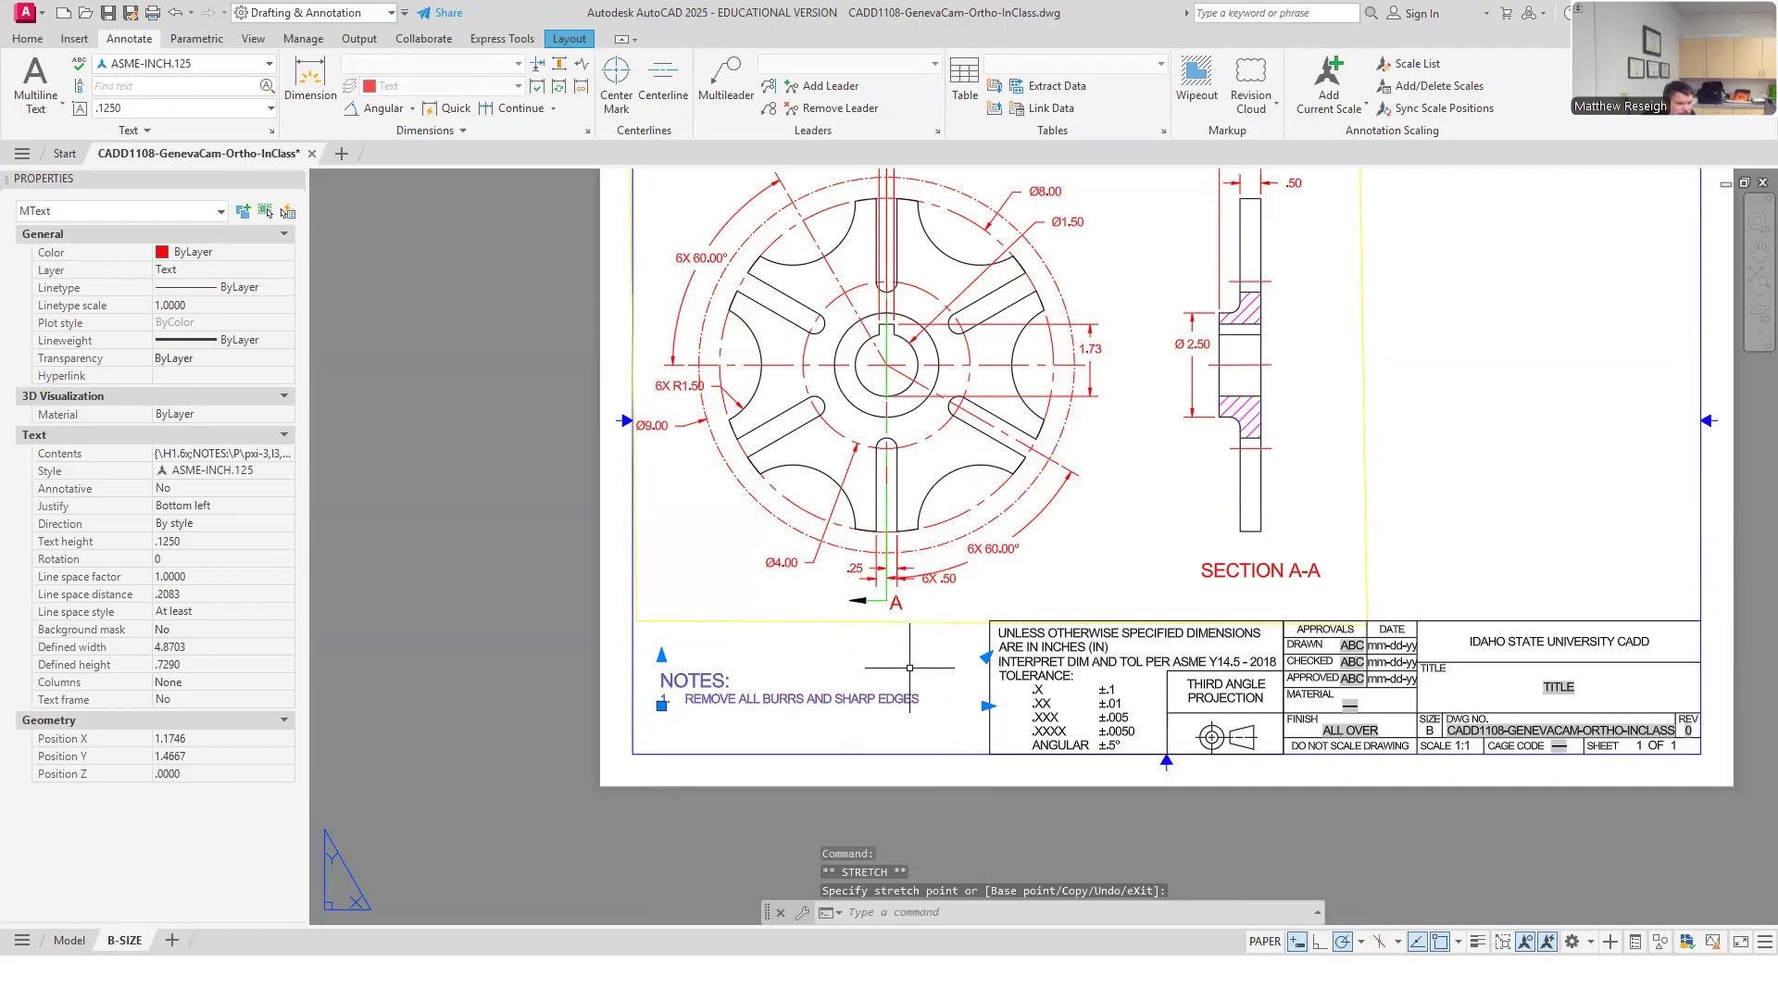
key("Escape")
Move the viewport on the sheet down about .42 and right about .12 to centre the views between border and notes.
scroll(904, 640, "down", 3)
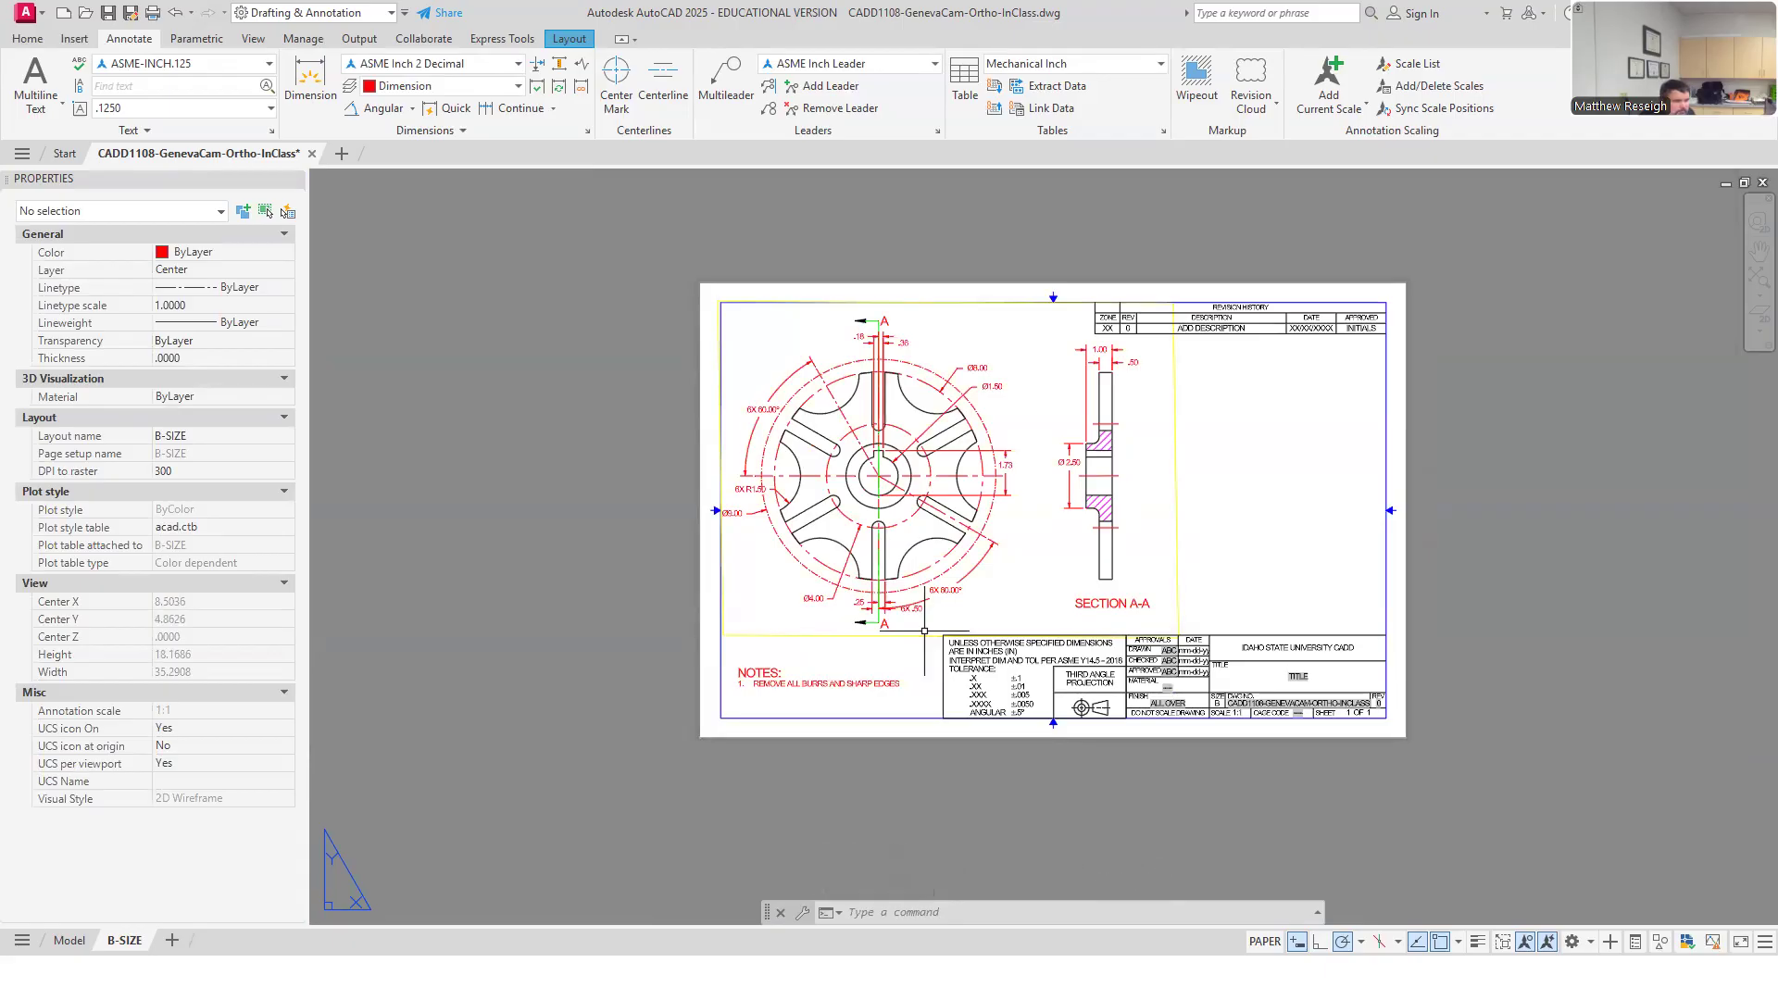
left_click(924, 634)
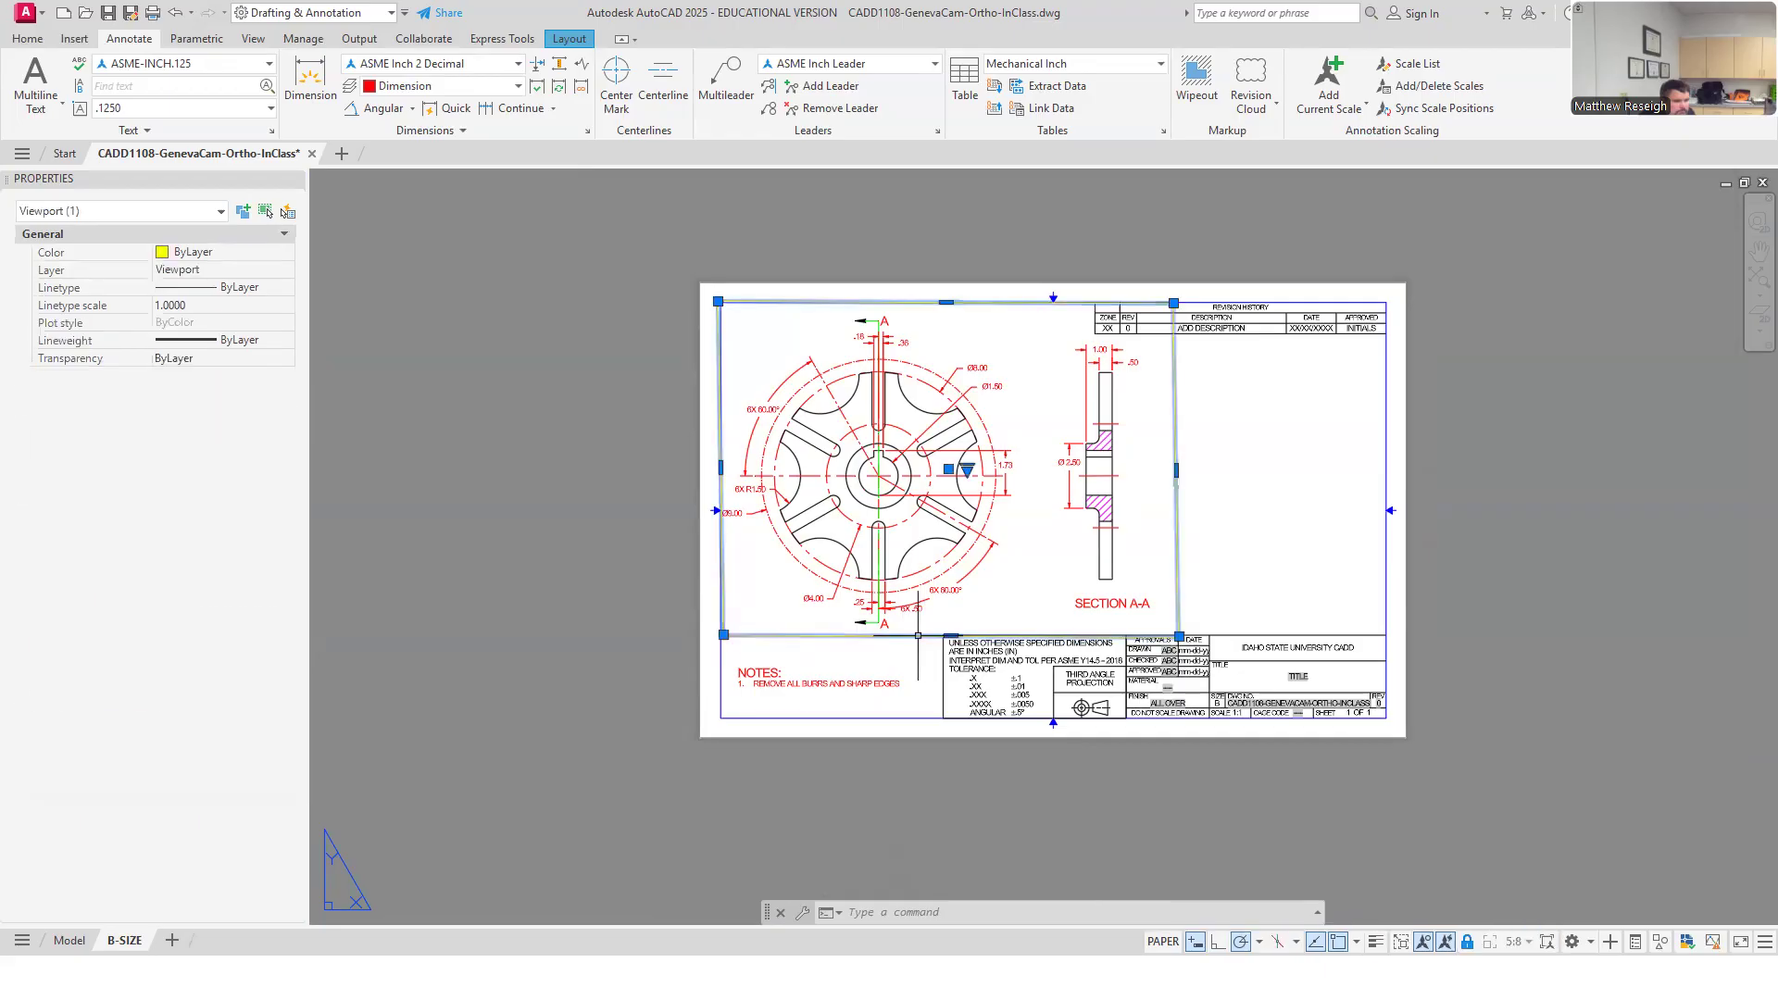
left_click(948, 469)
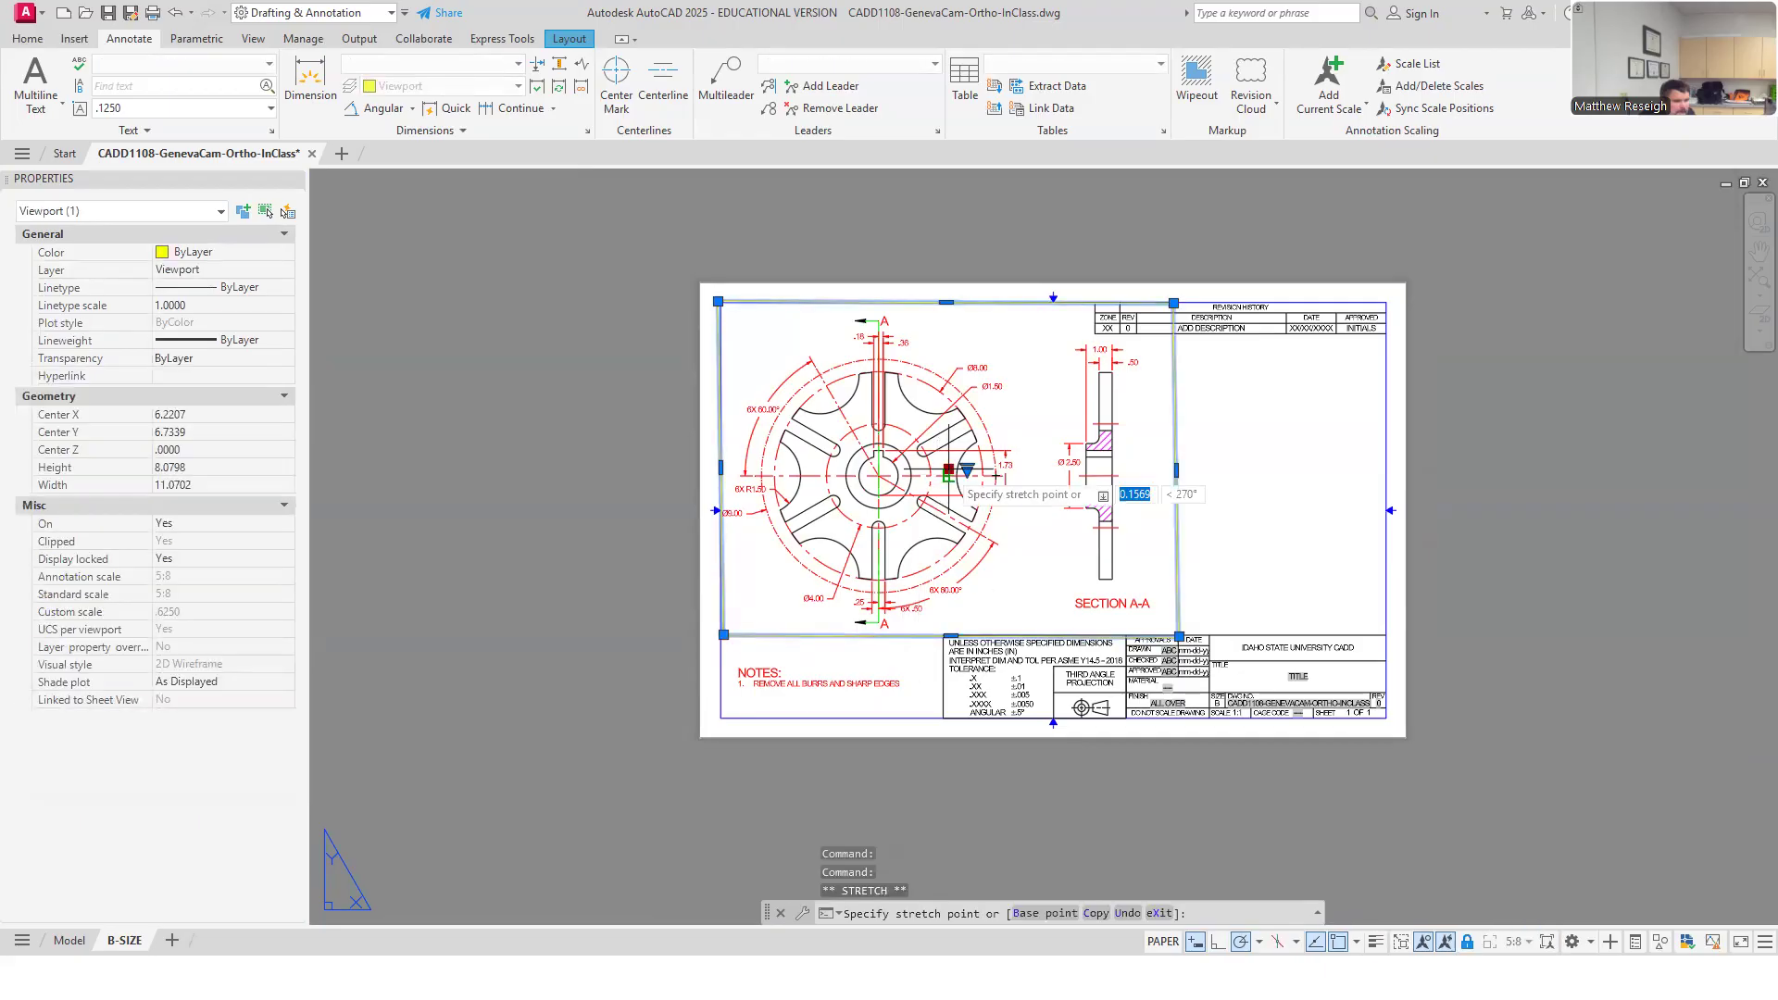
left_click(950, 494)
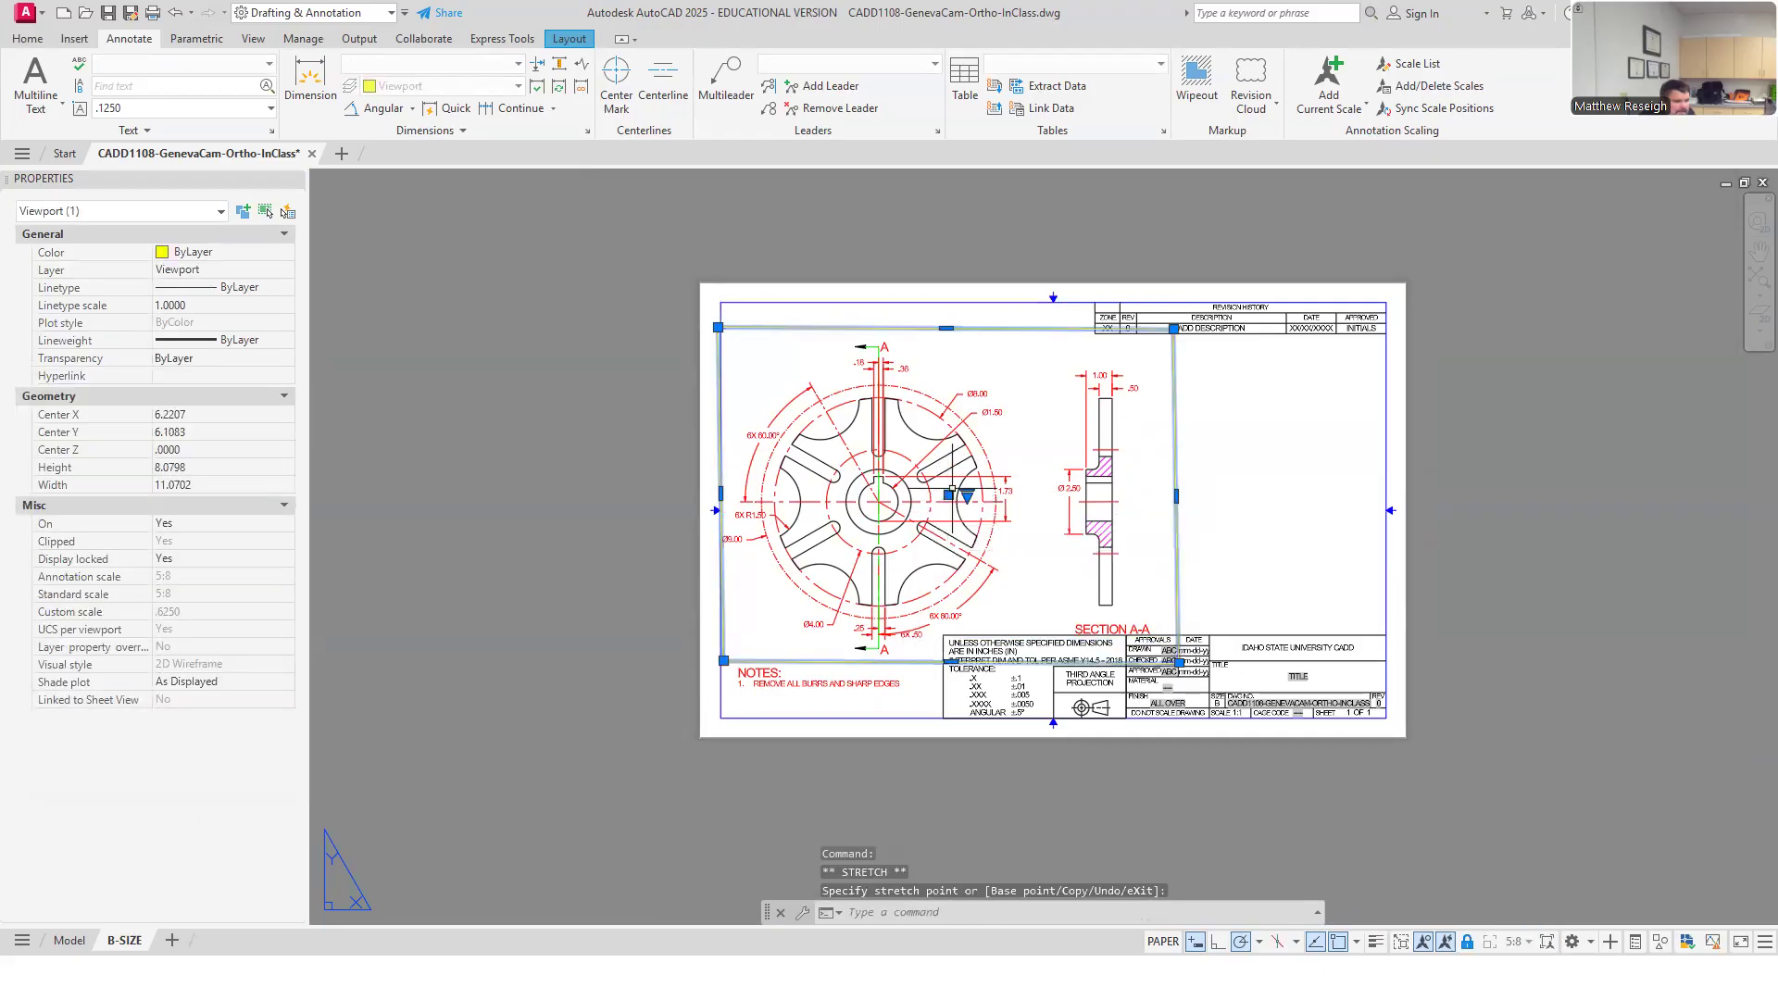
left_click(949, 494)
left_click(953, 486)
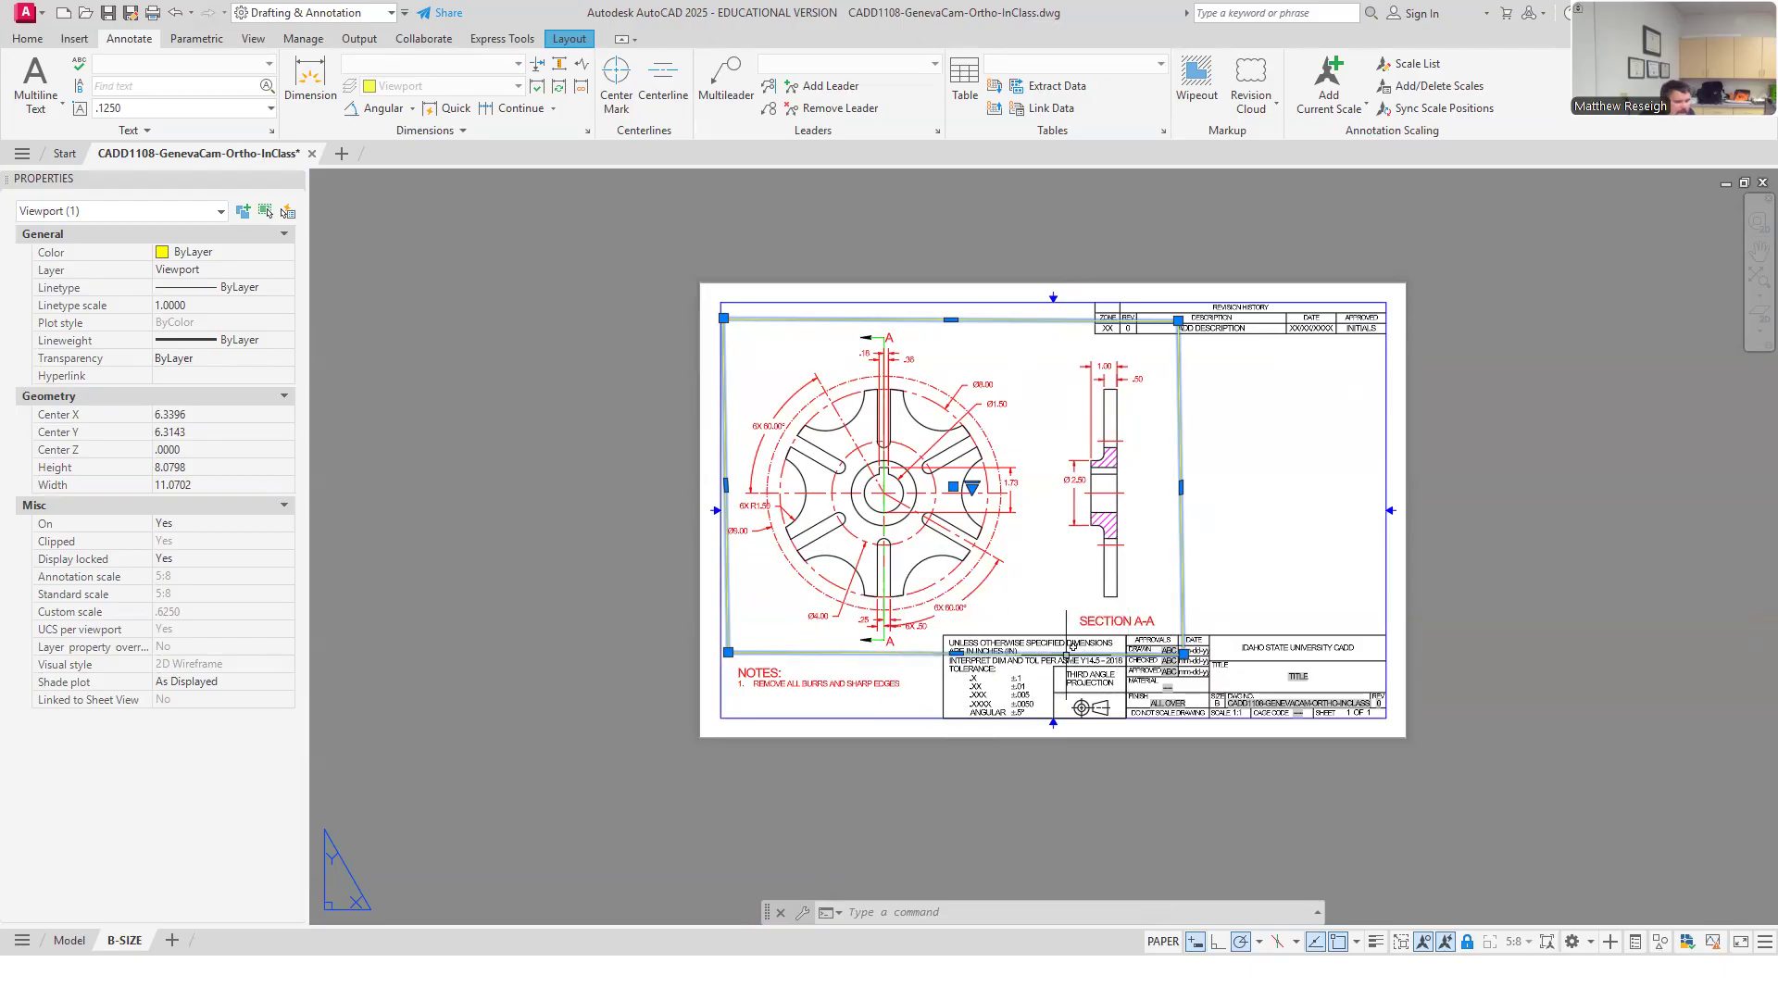
scroll(899, 654, "up", 2)
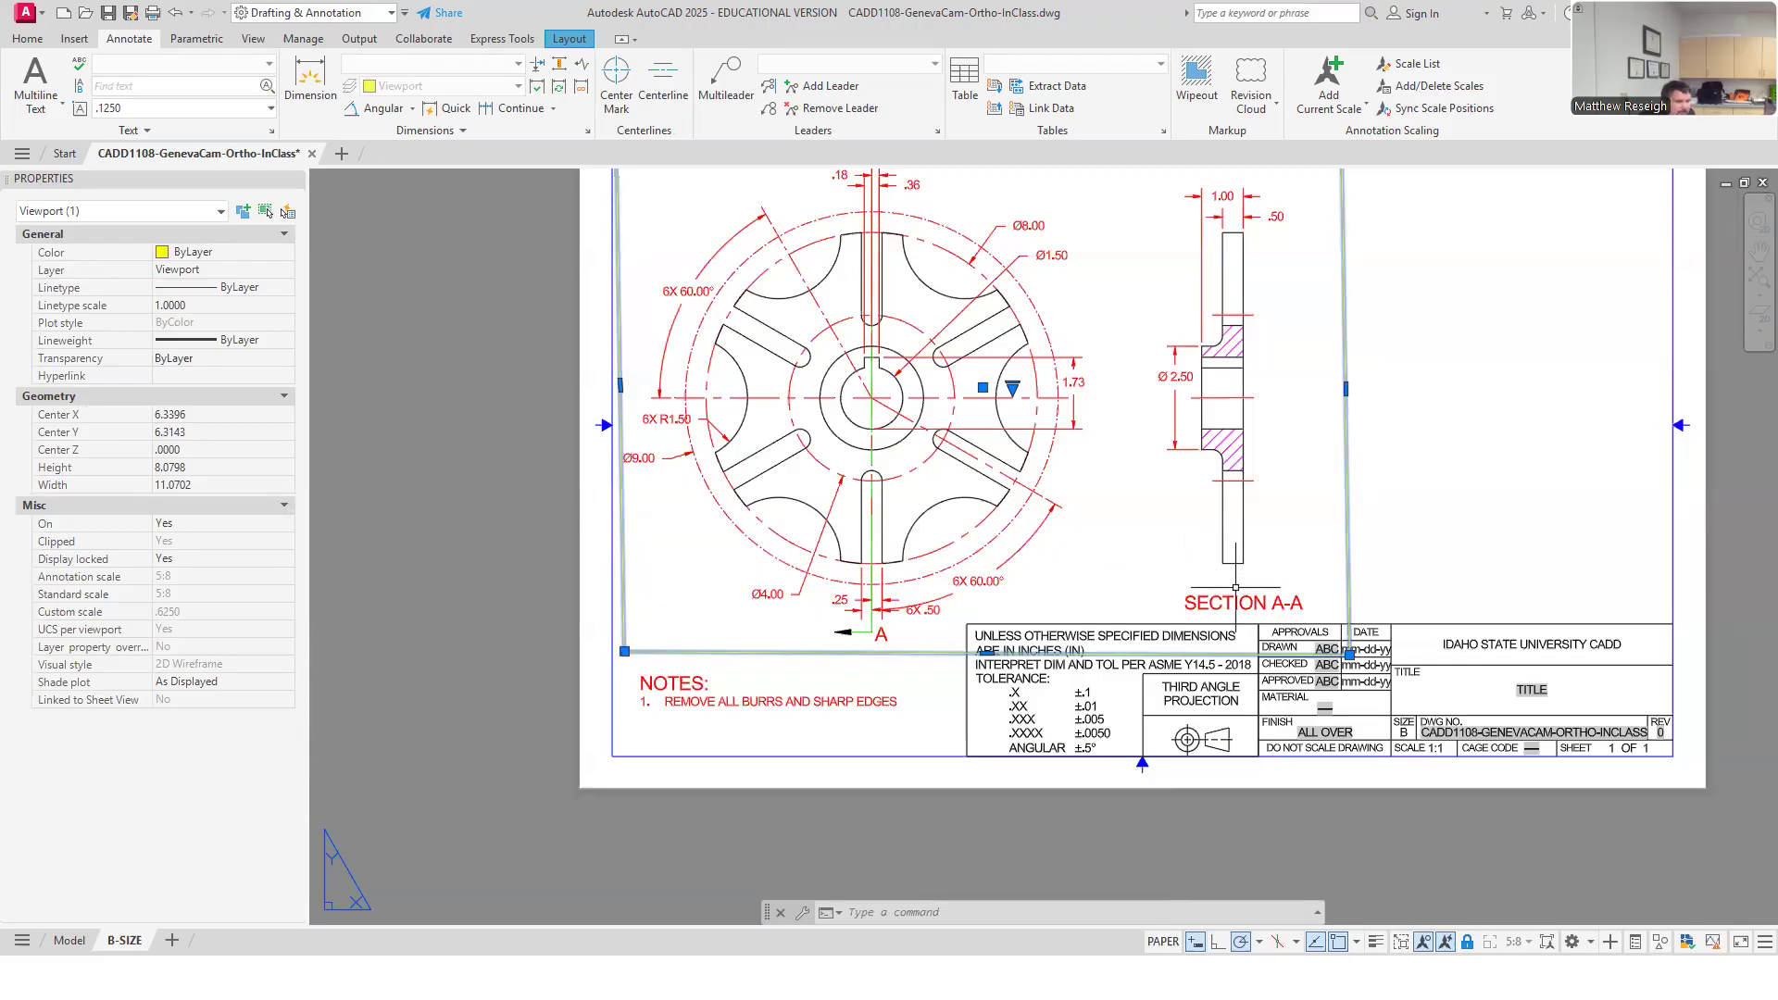
scroll(1176, 590, "down", 2)
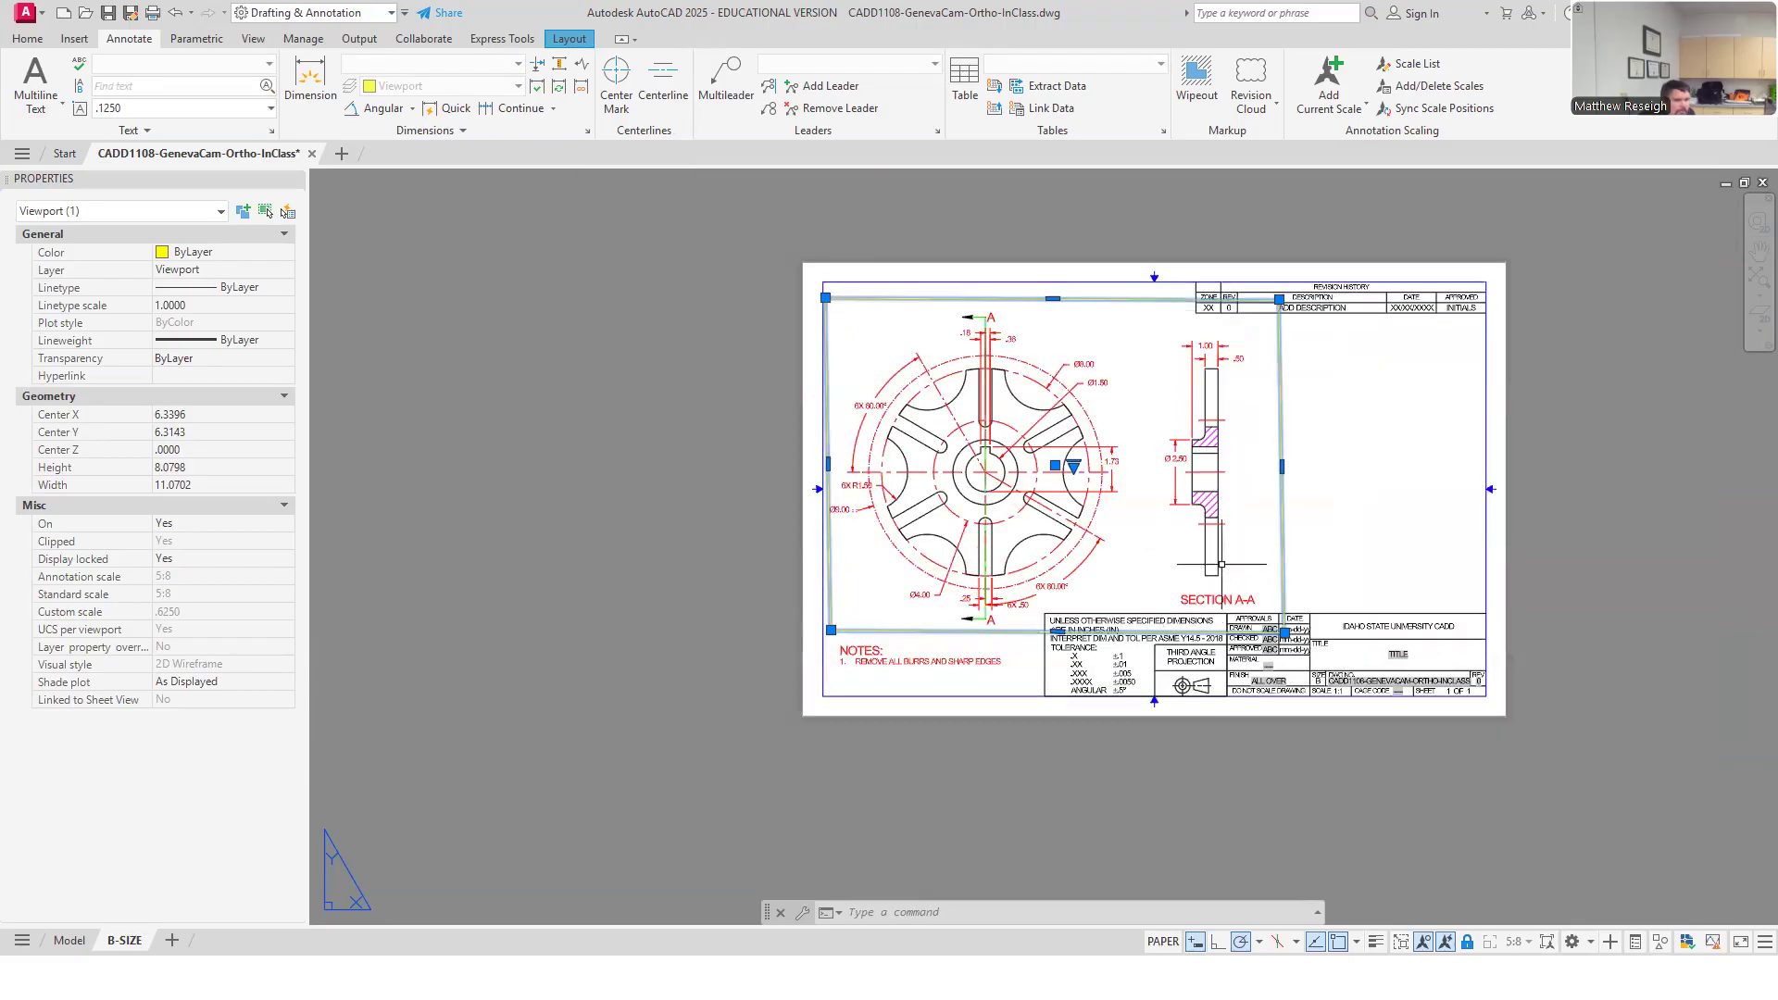
scroll(1214, 416, "up", 3)
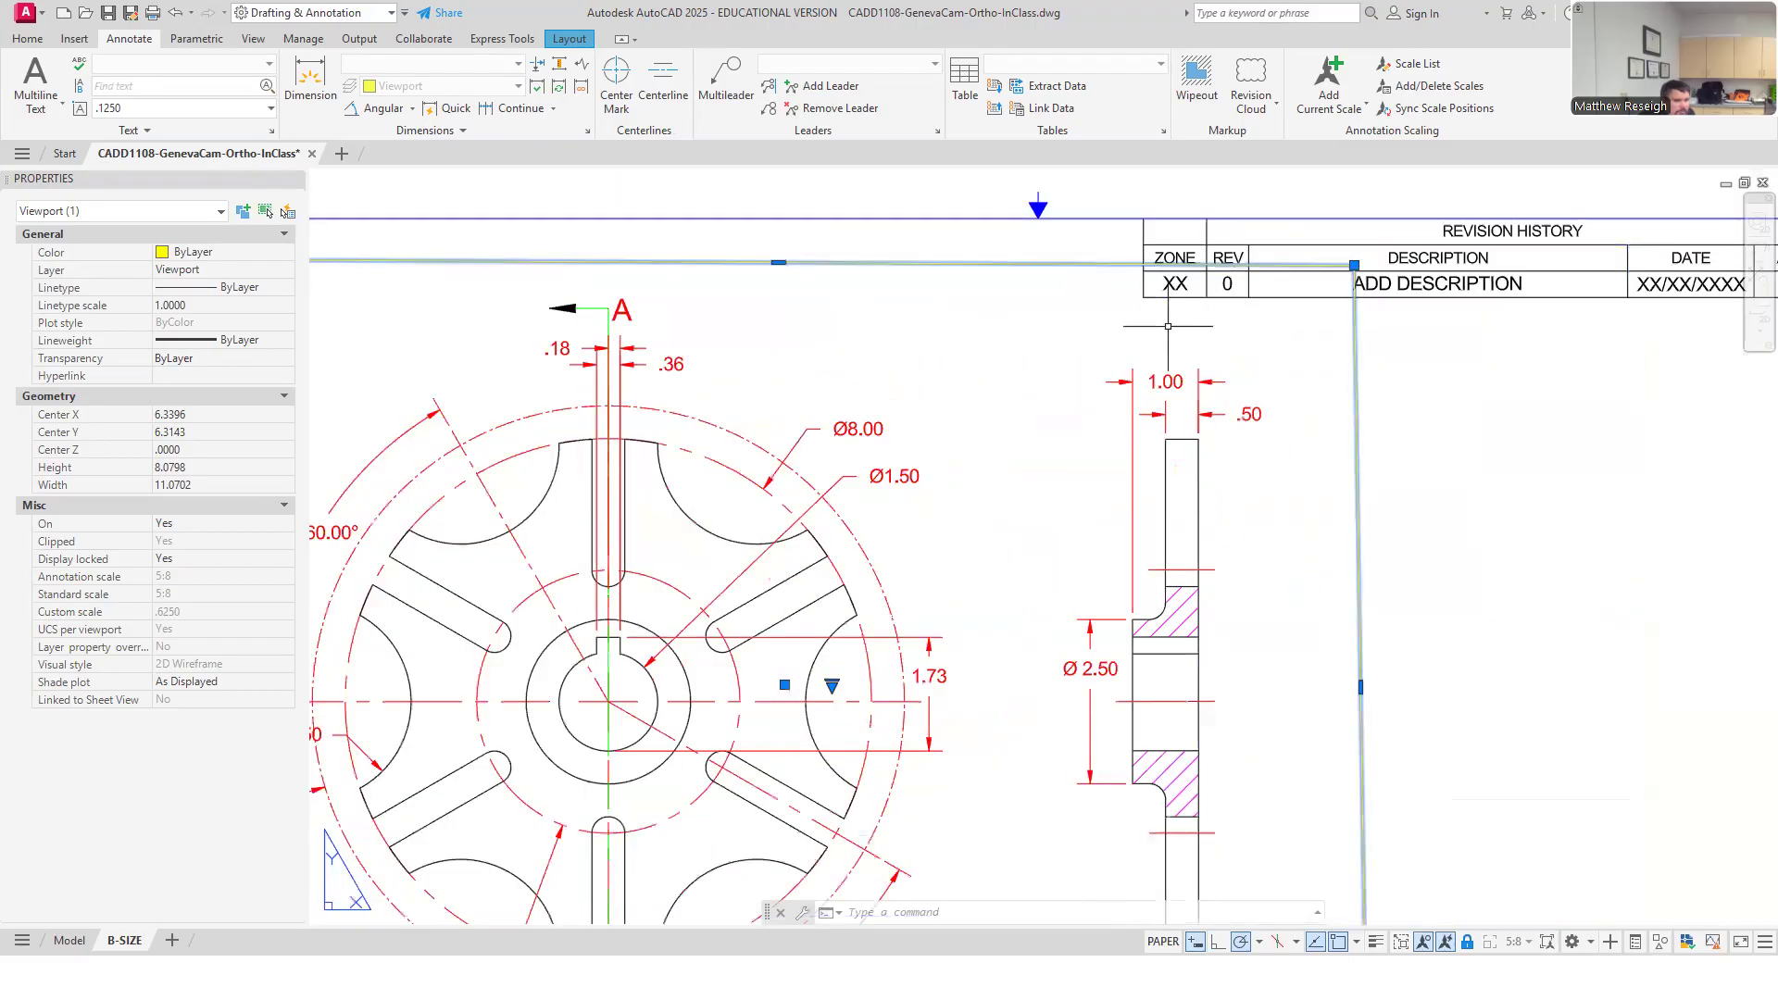
scroll(1362, 368, "down", 2)
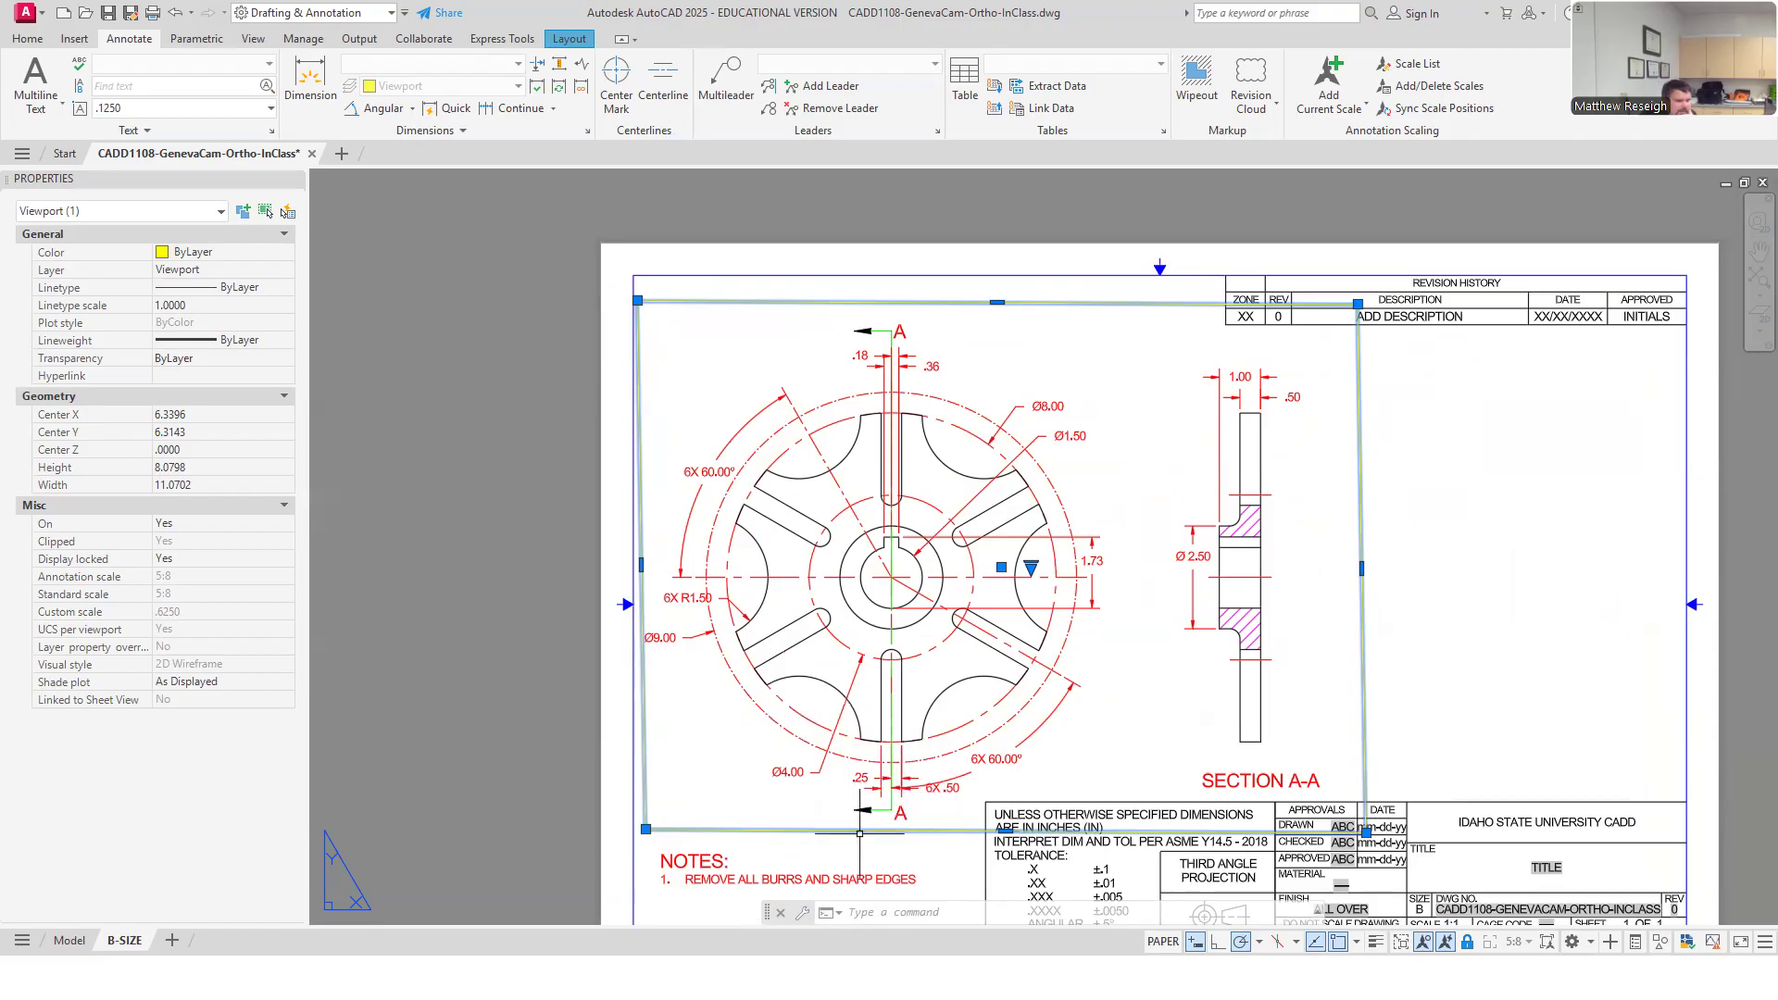
Maximize the viewport and move the bottom slot's 6X .50 dimension below the angular dimension's arc.
left_click(1403, 944)
scroll(889, 805, "up", 5)
scroll(884, 796, "up", 4)
scroll(905, 766, "down", 4)
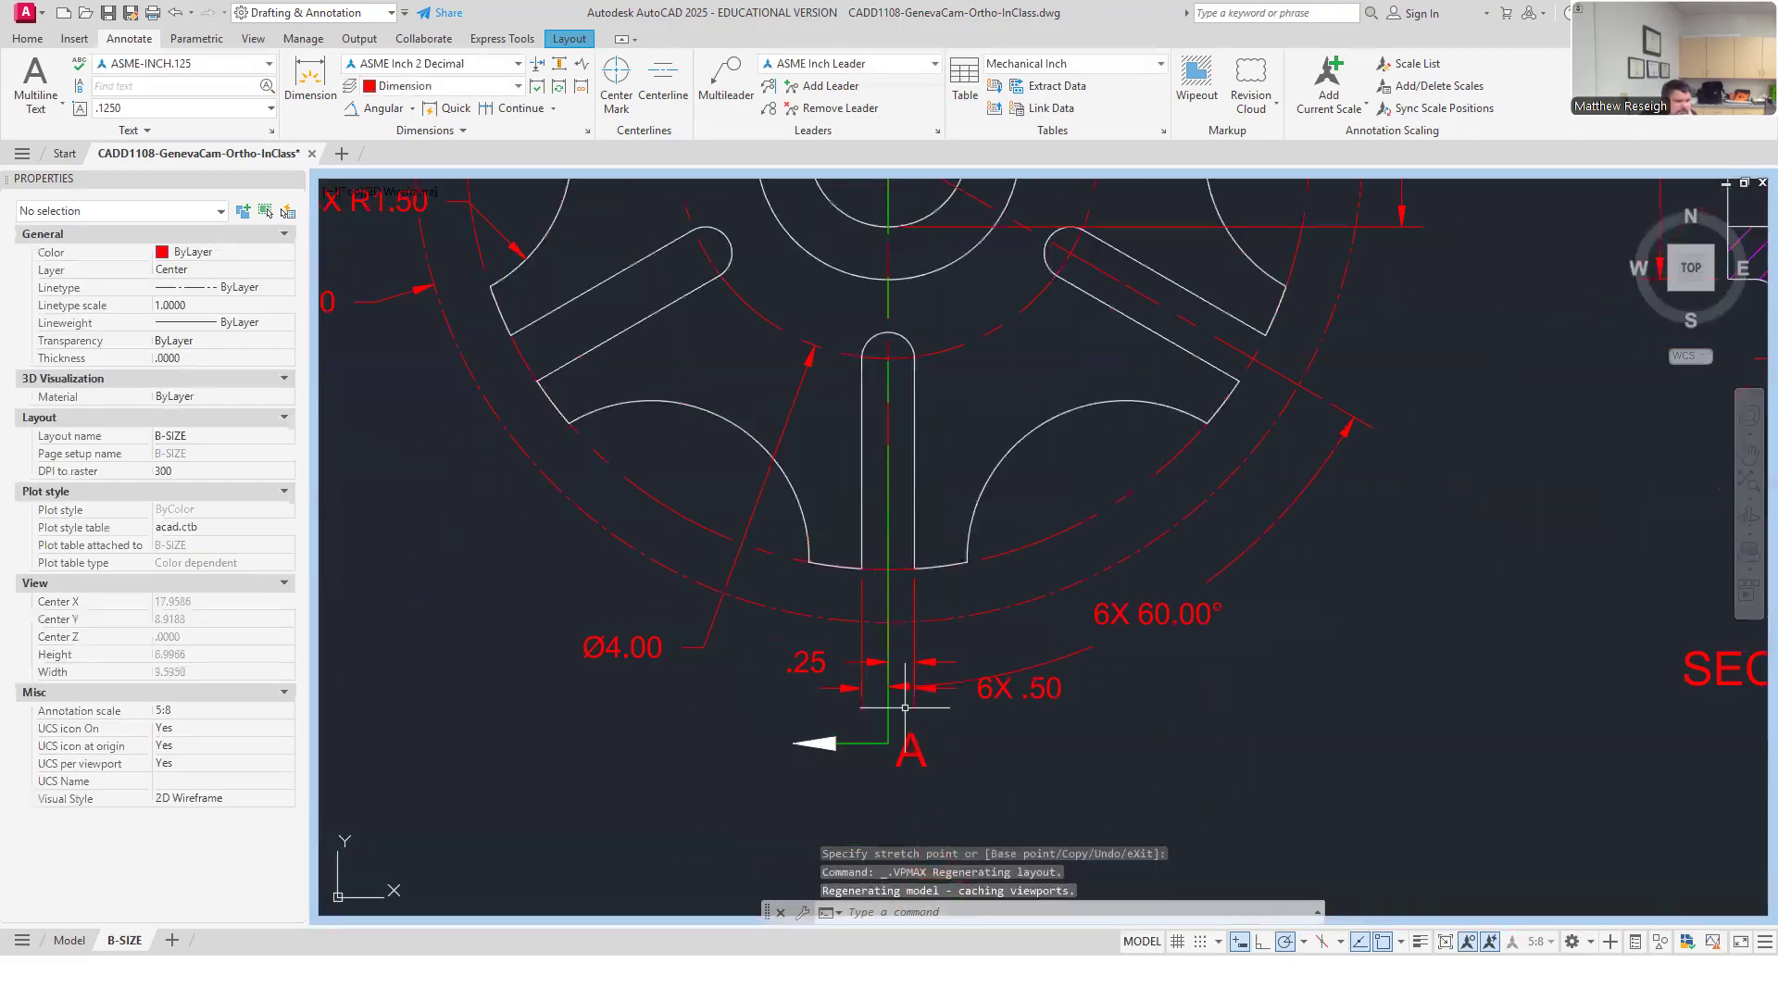
scroll(893, 762, "up", 3)
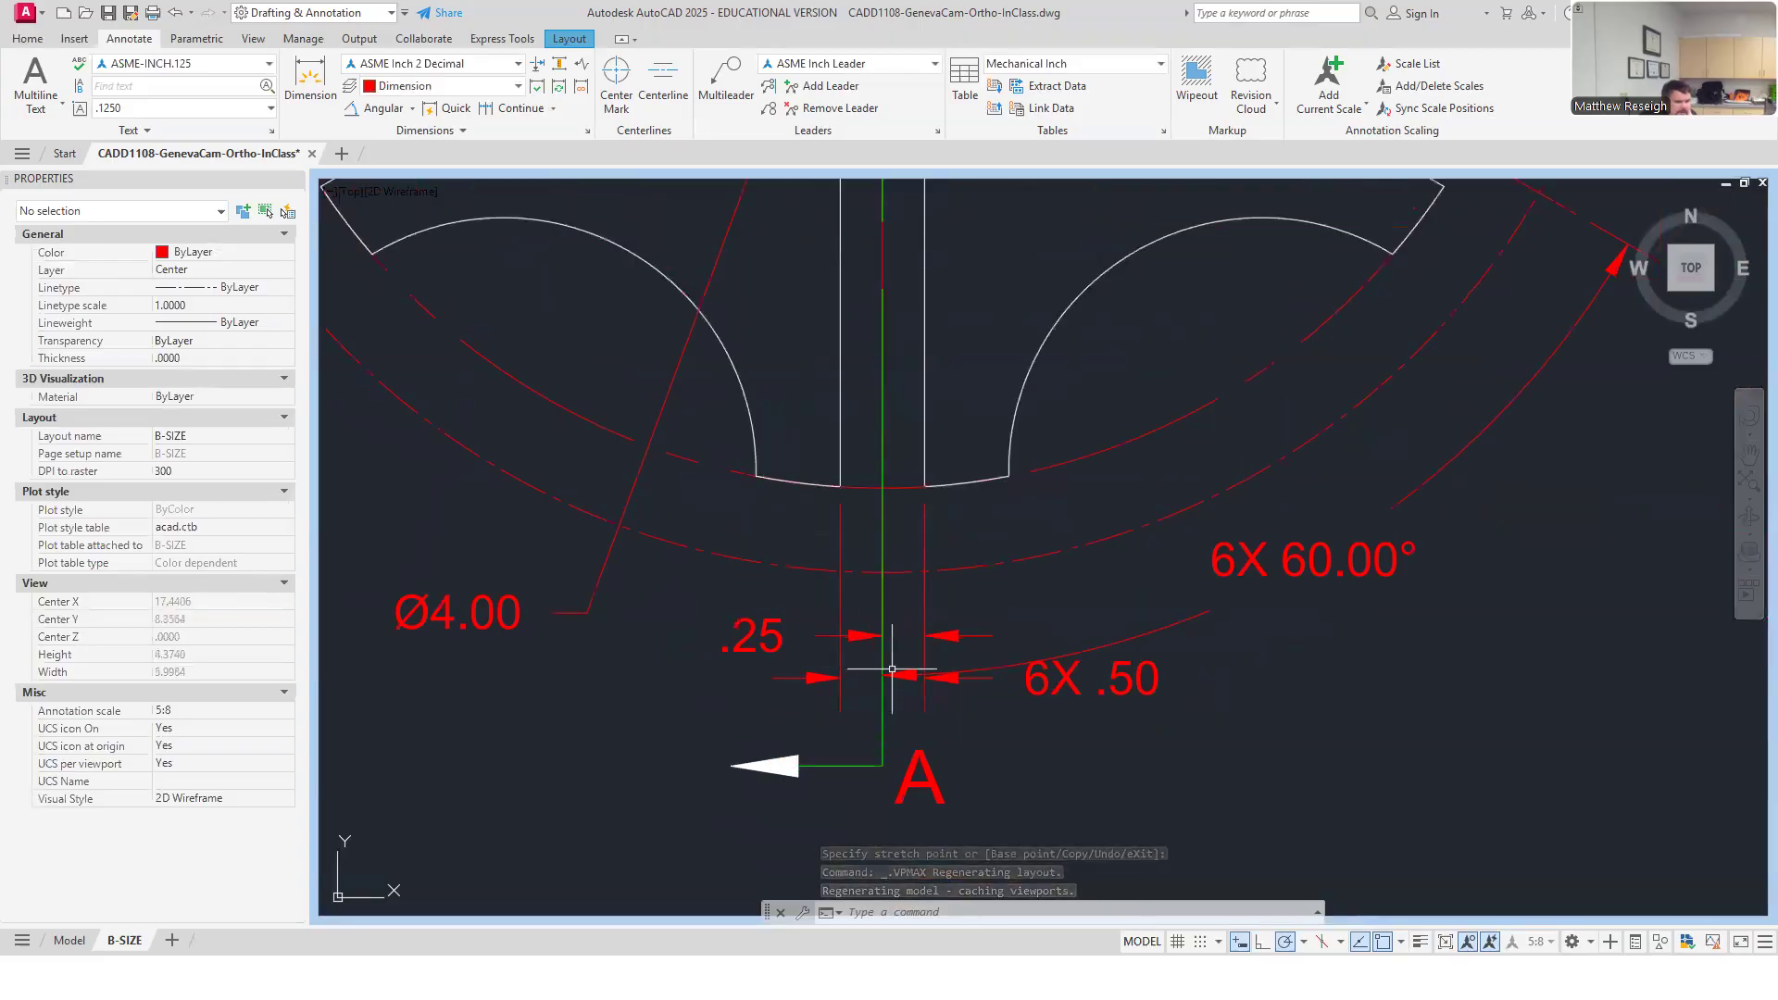
left_click(1044, 683)
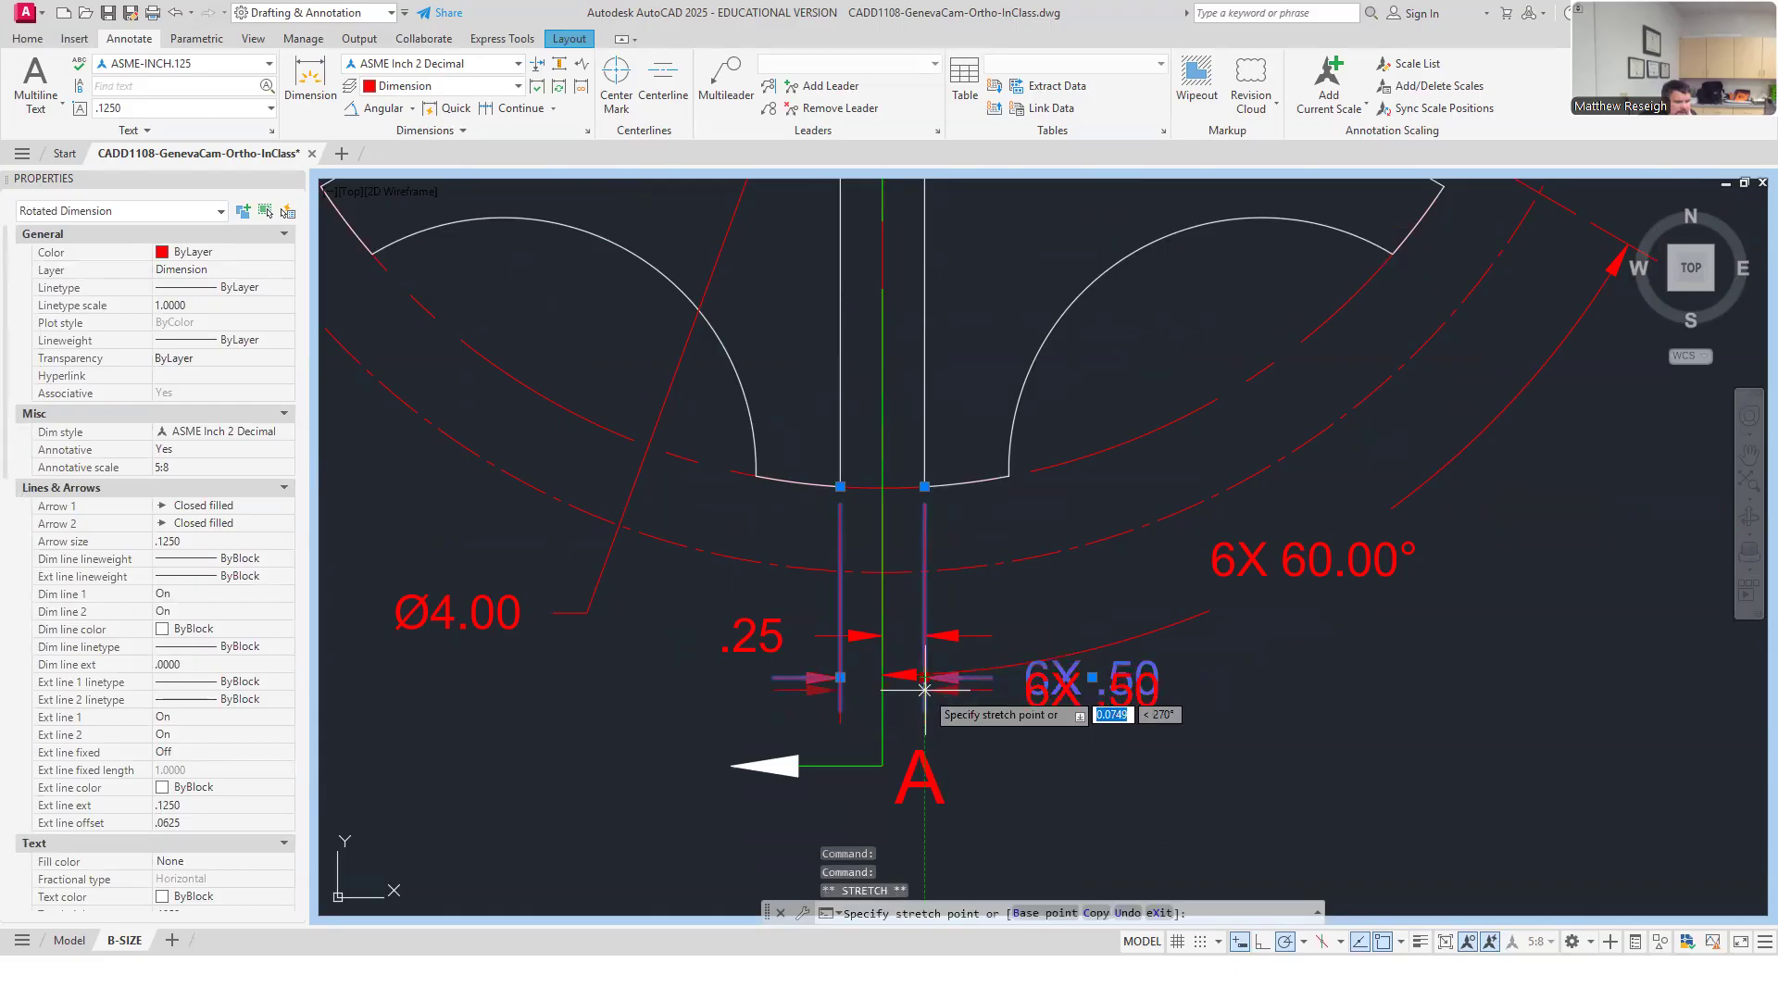
left_click(1092, 678)
key("Escape")
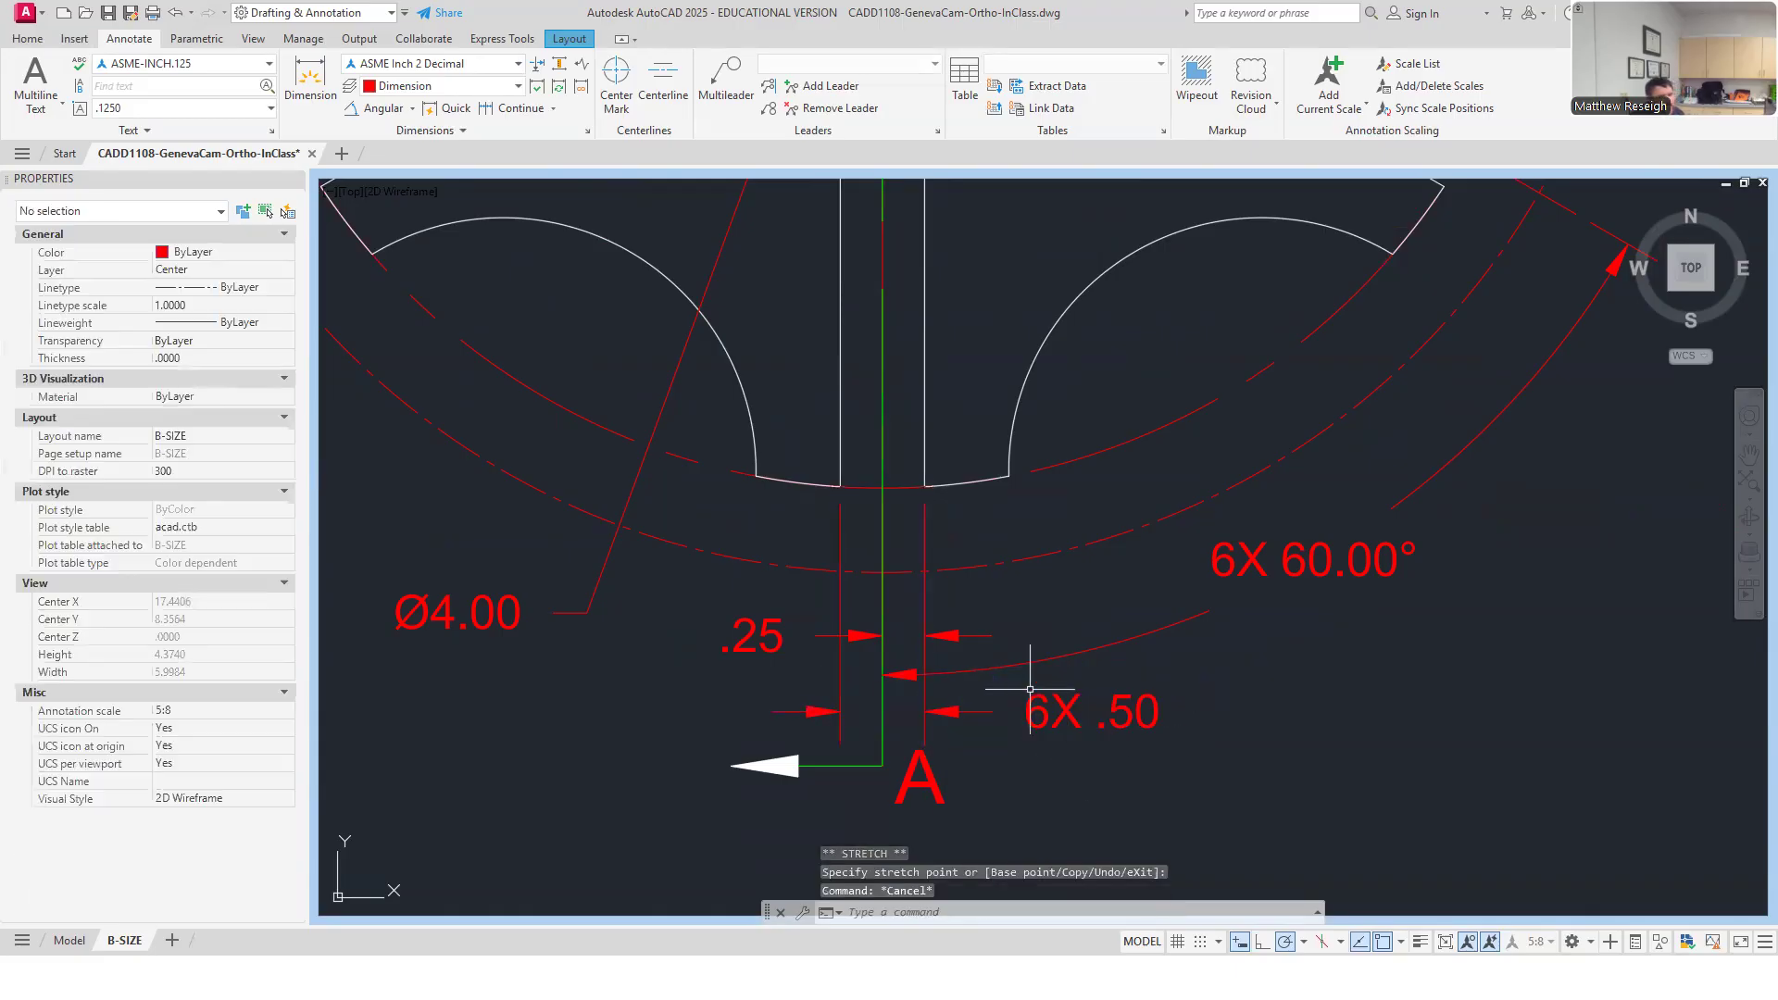
Stretch the cutting-plane line's lower end further down and lower its section letter A to match.
scroll(953, 639, "down", 5)
scroll(943, 680, "up", 5)
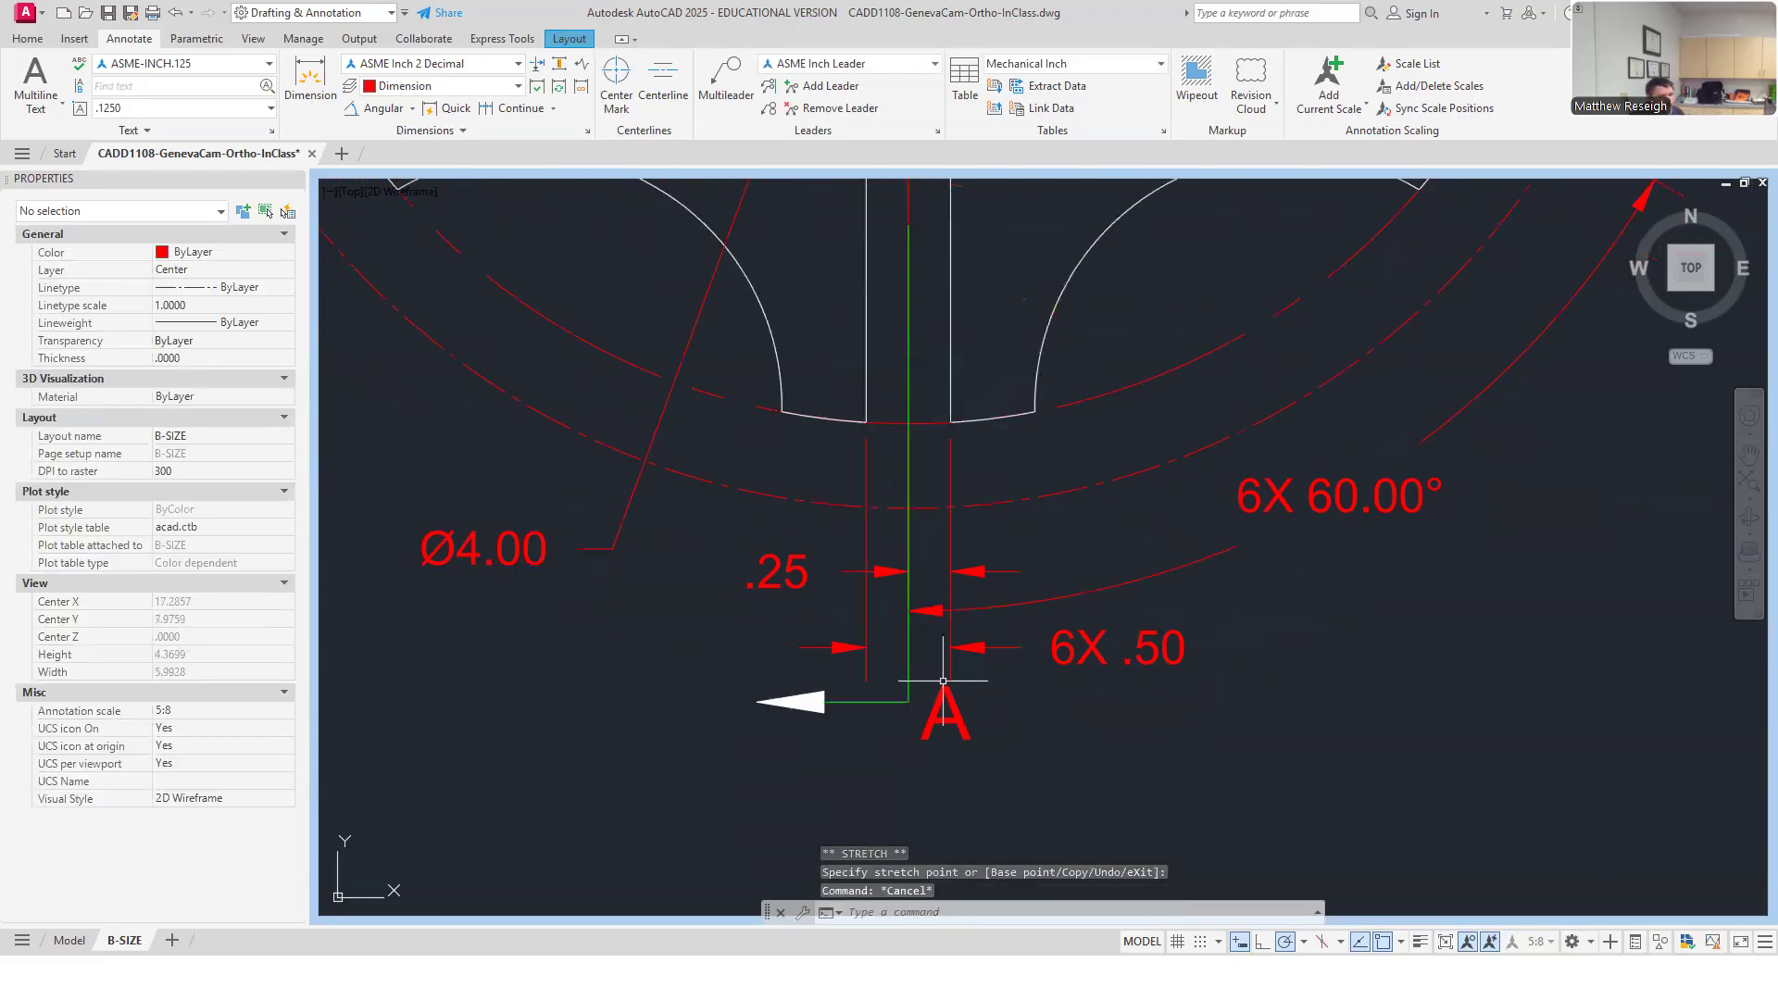
left_click(888, 702)
left_click(866, 702)
key("Escape")
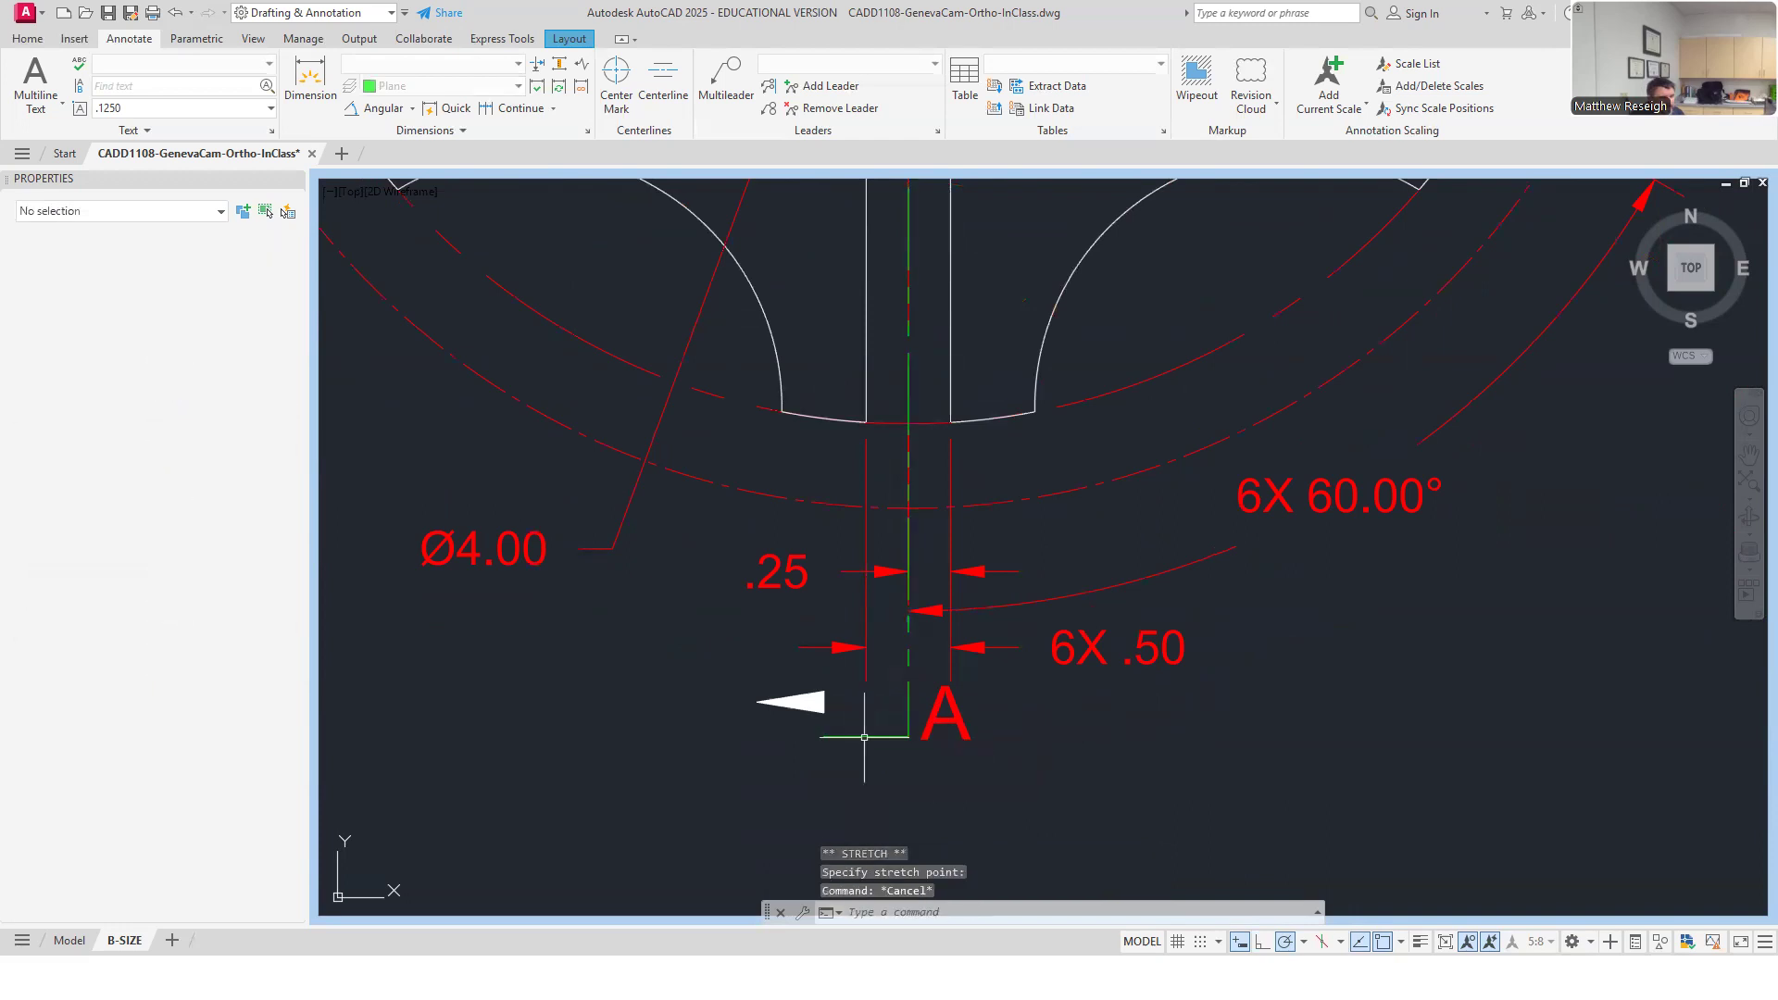
left_click(939, 714)
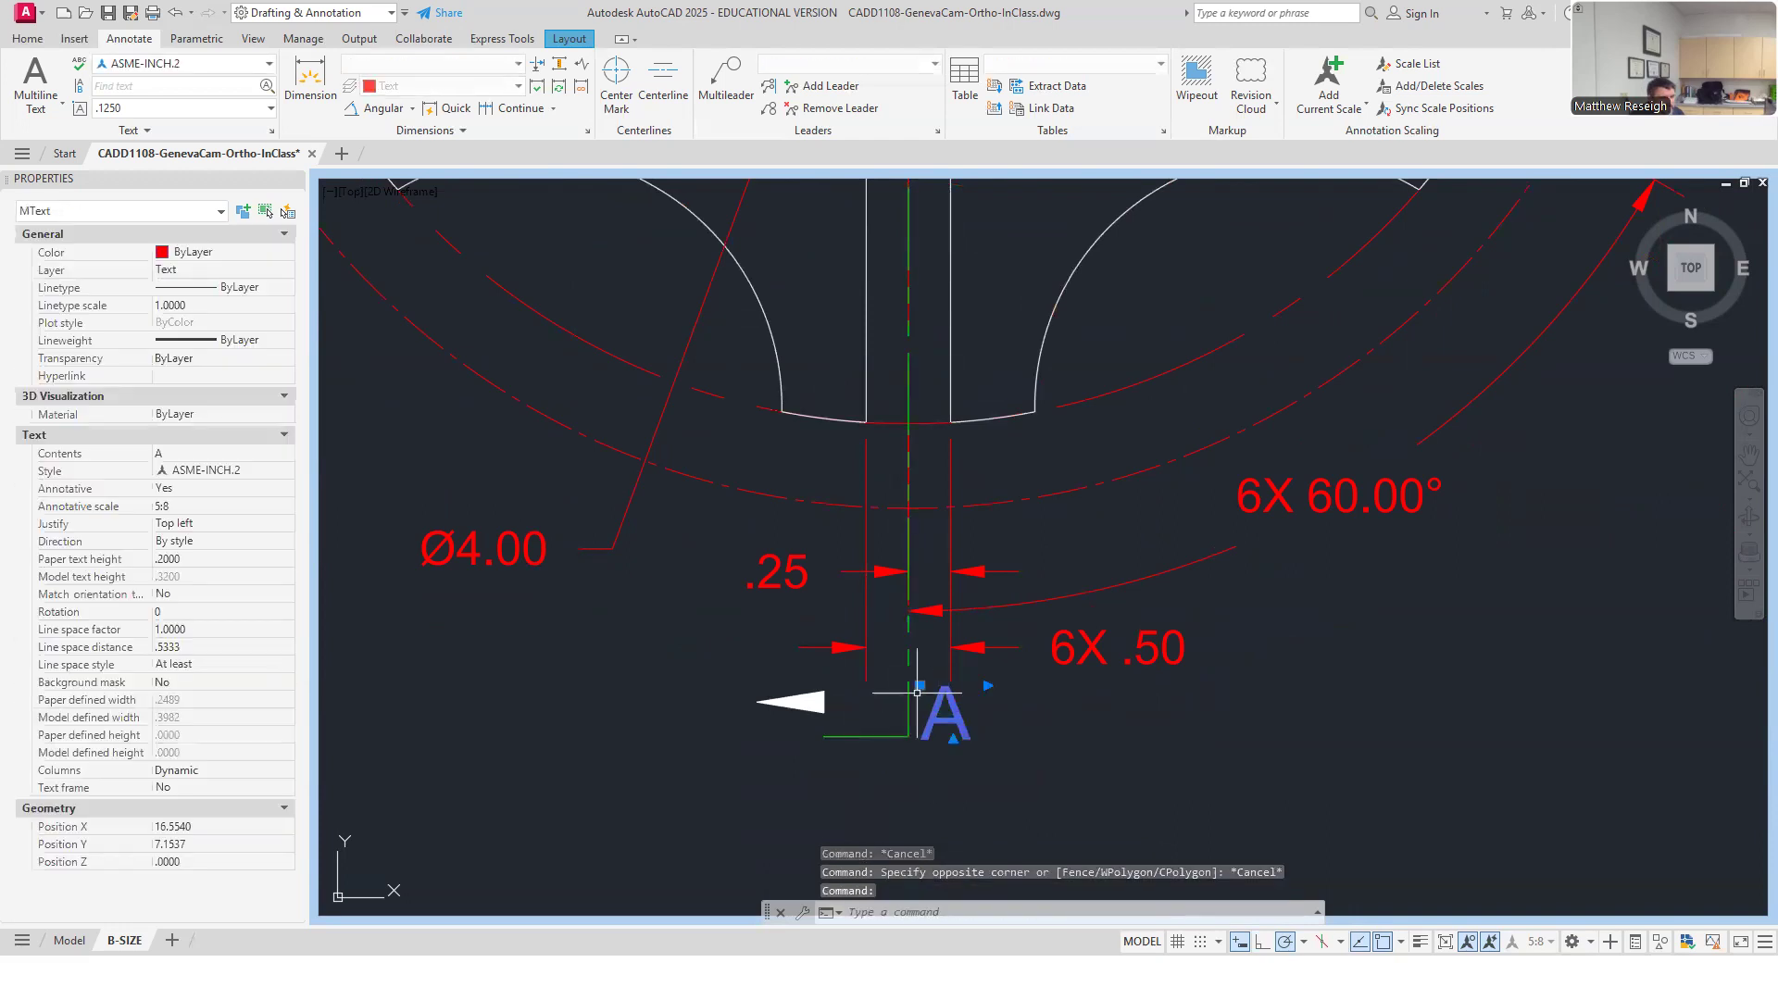
left_click(919, 685)
key("Escape")
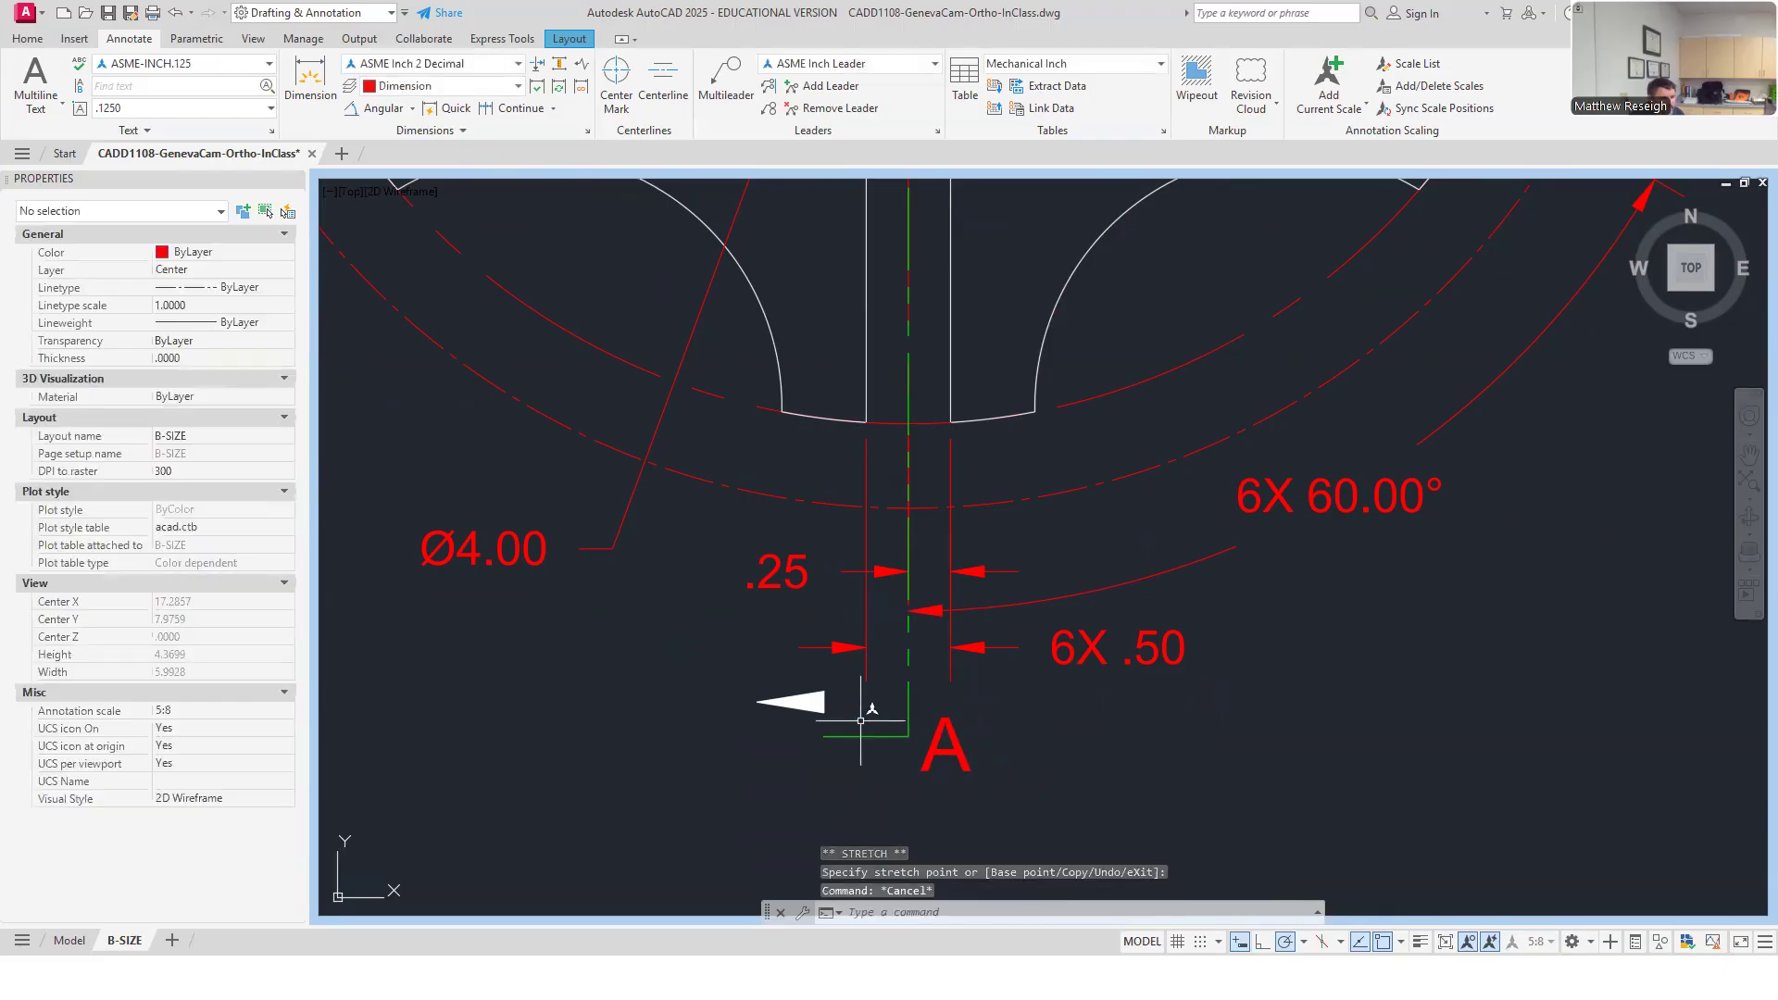
Move the lower cutting-plane arrow down about .21 onto the end of the stretched cutting-plane line.
left_click(27, 40)
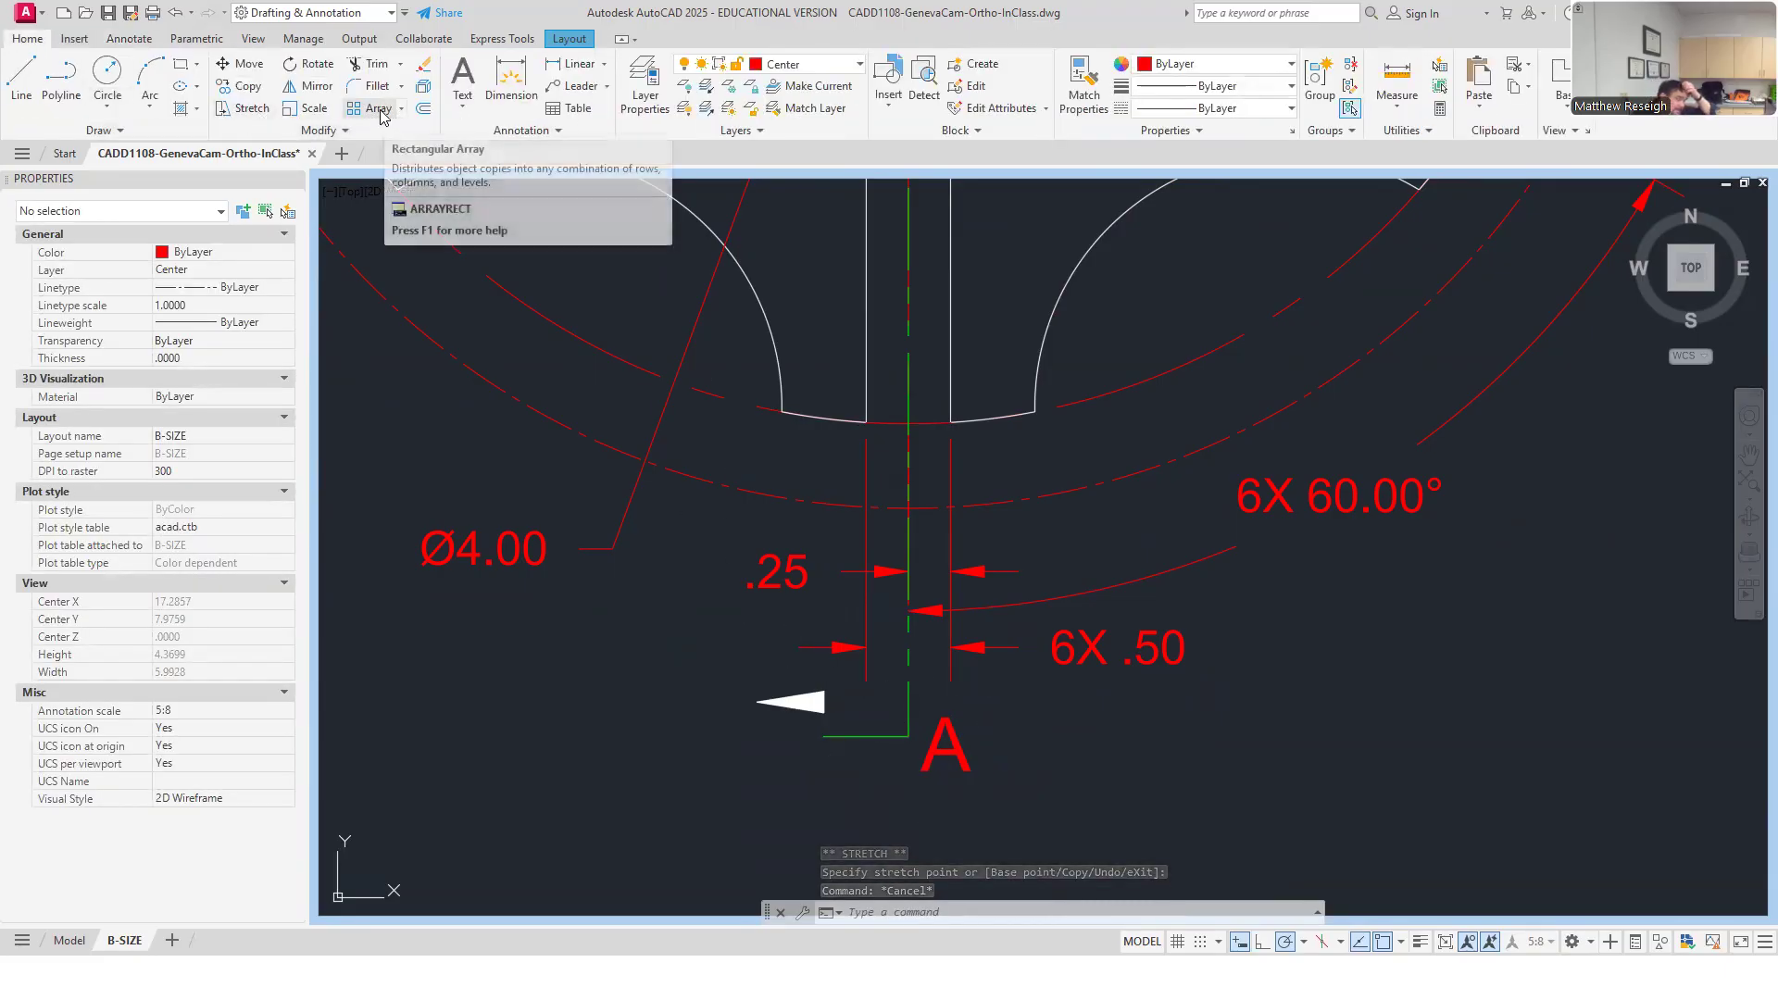
scroll(854, 706, "up", 2)
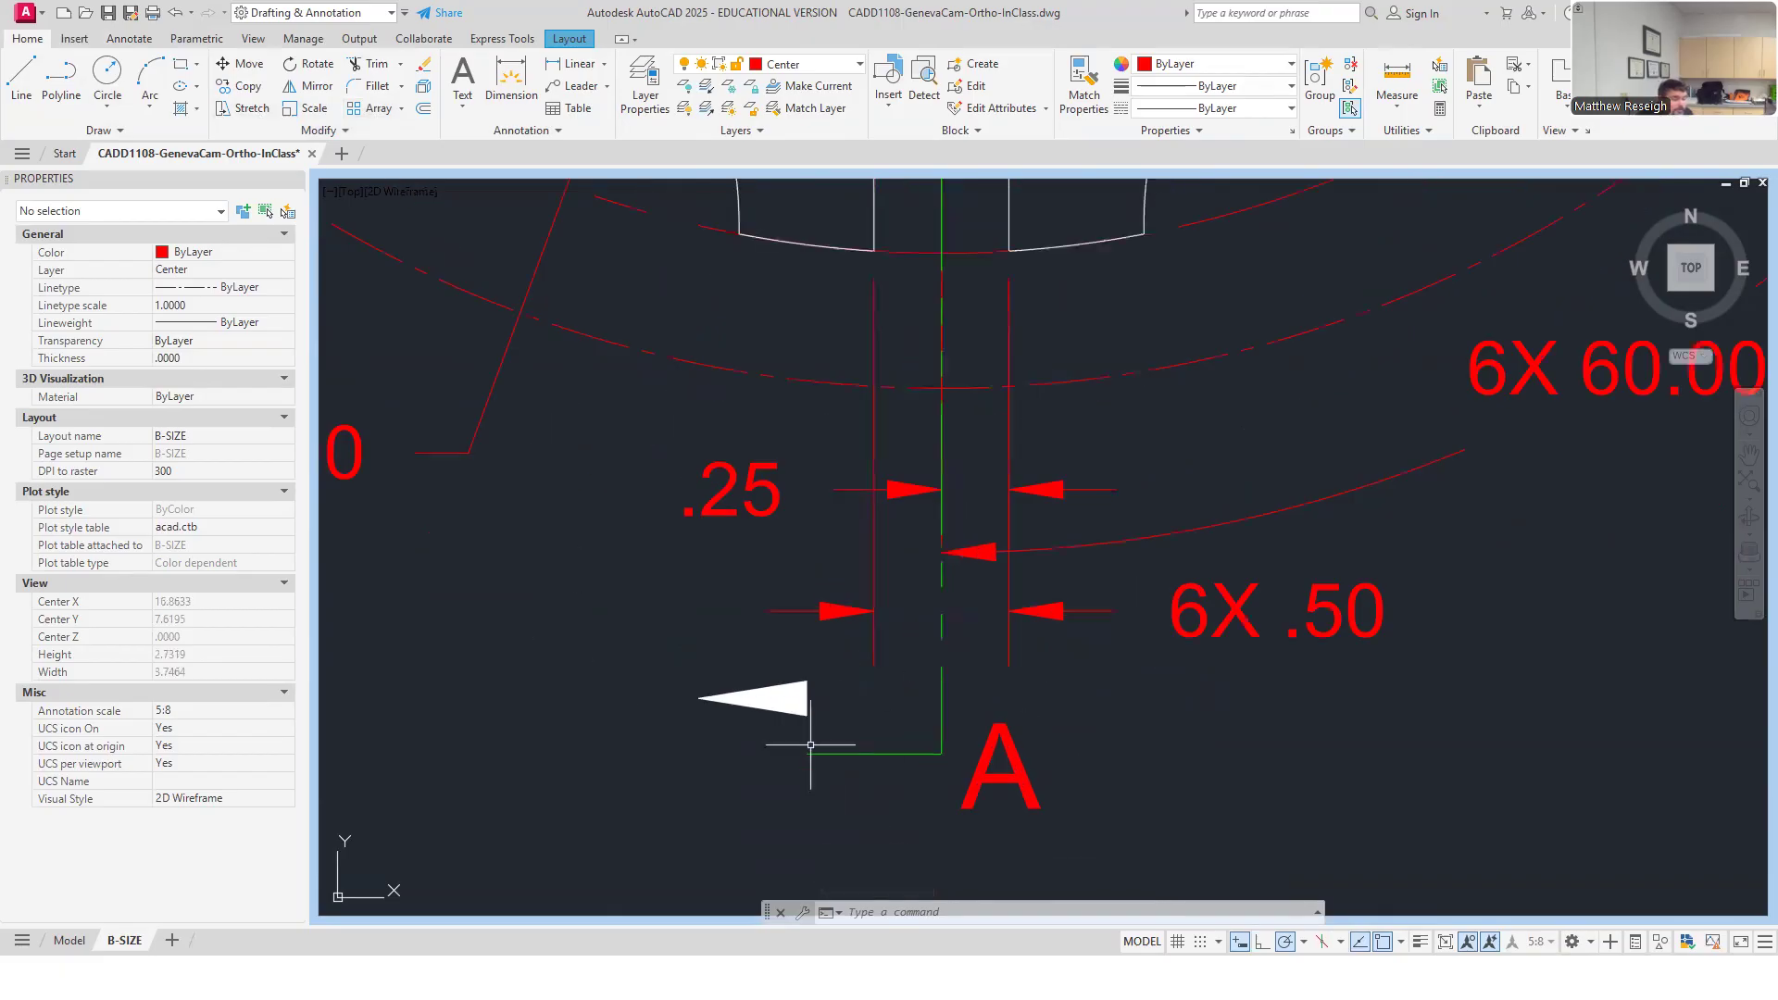
left_click(659, 642)
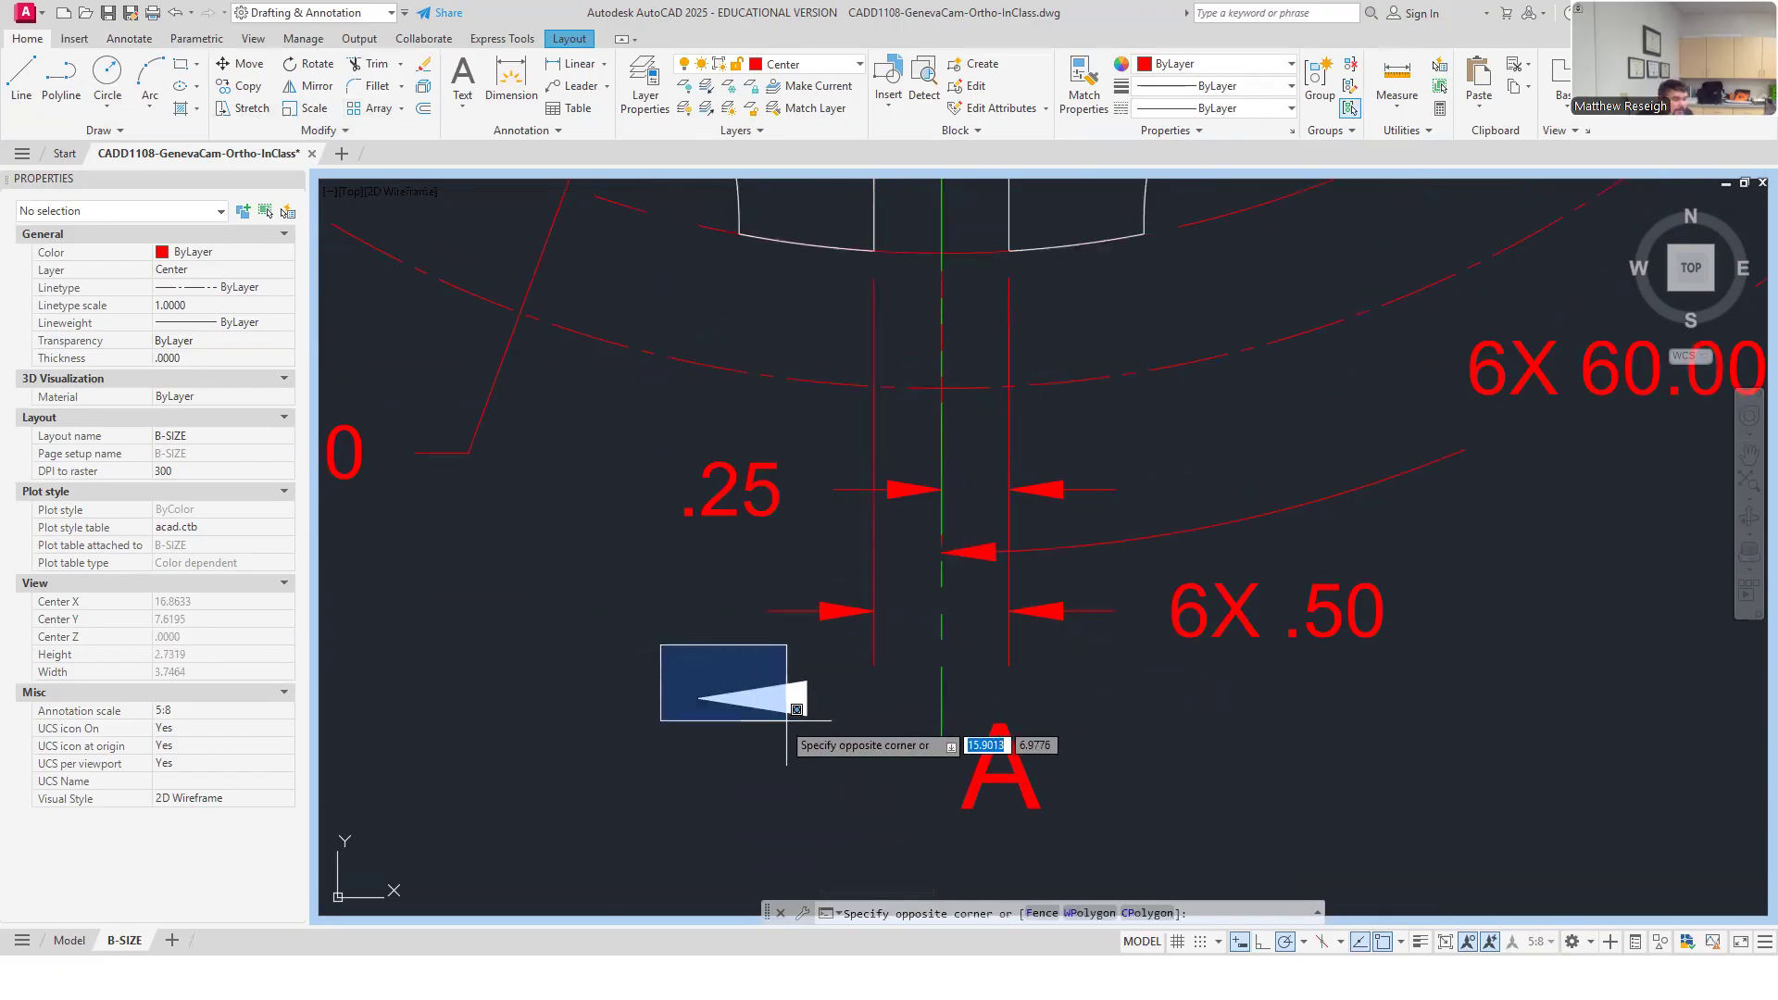
left_click(832, 765)
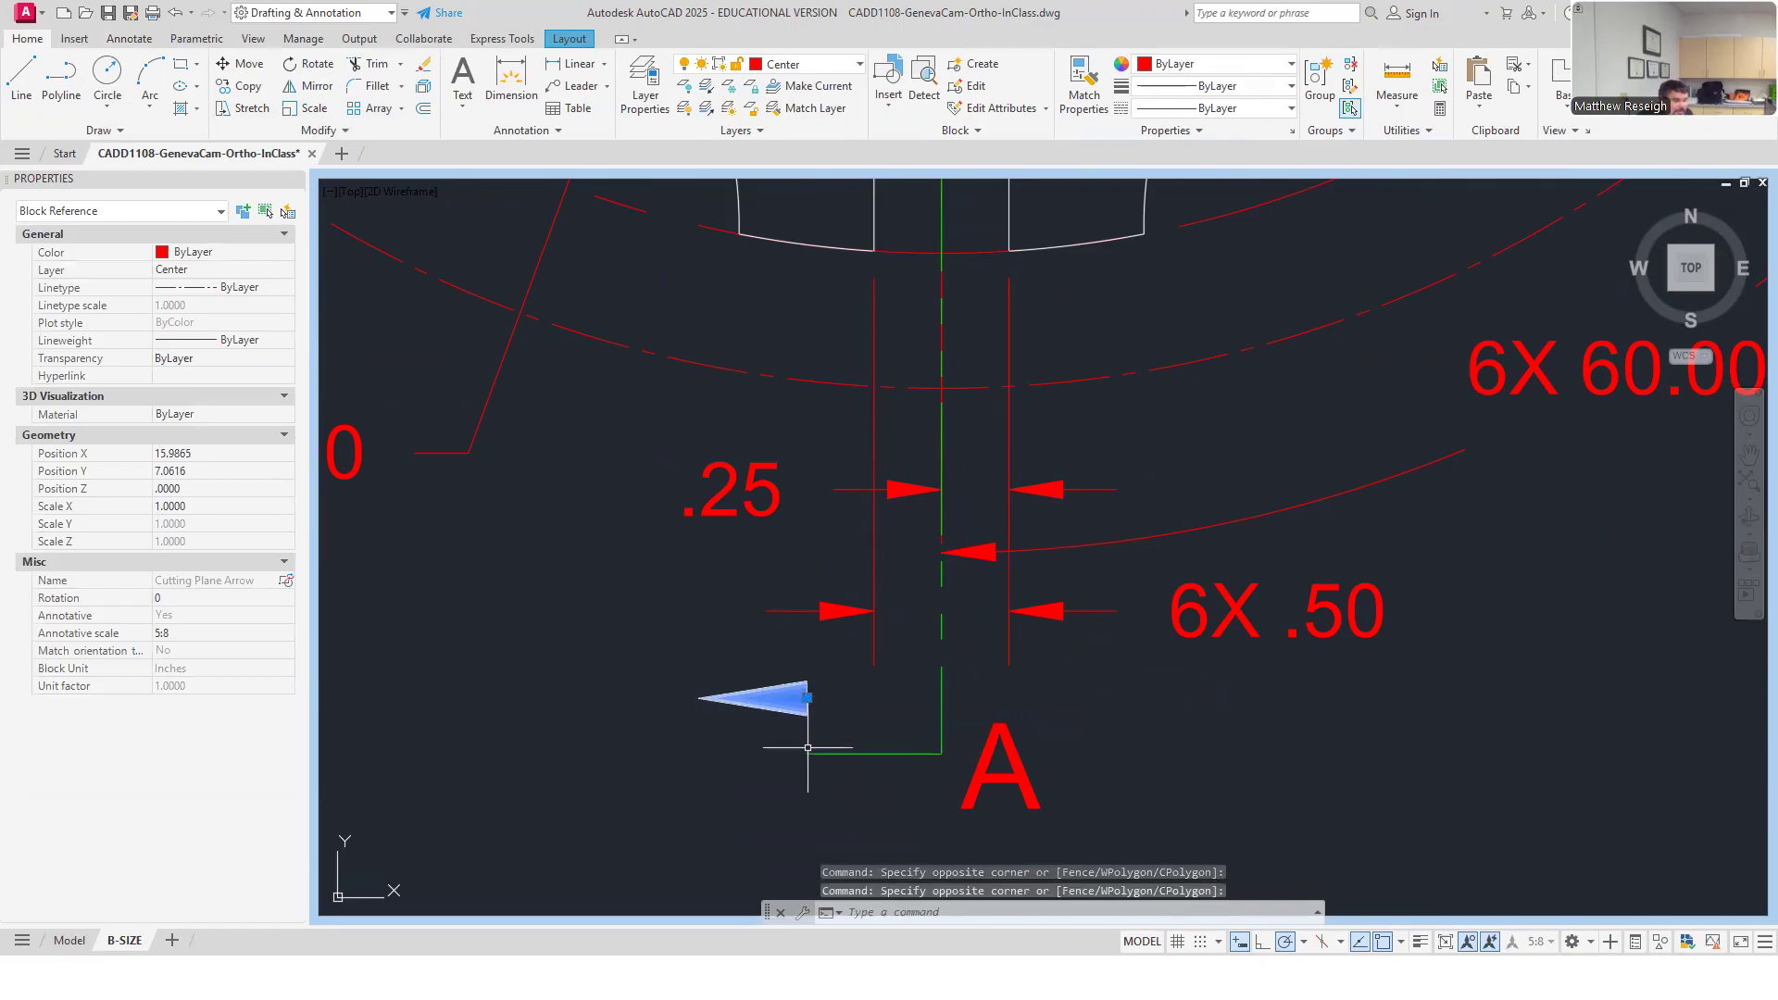
left_click(807, 696)
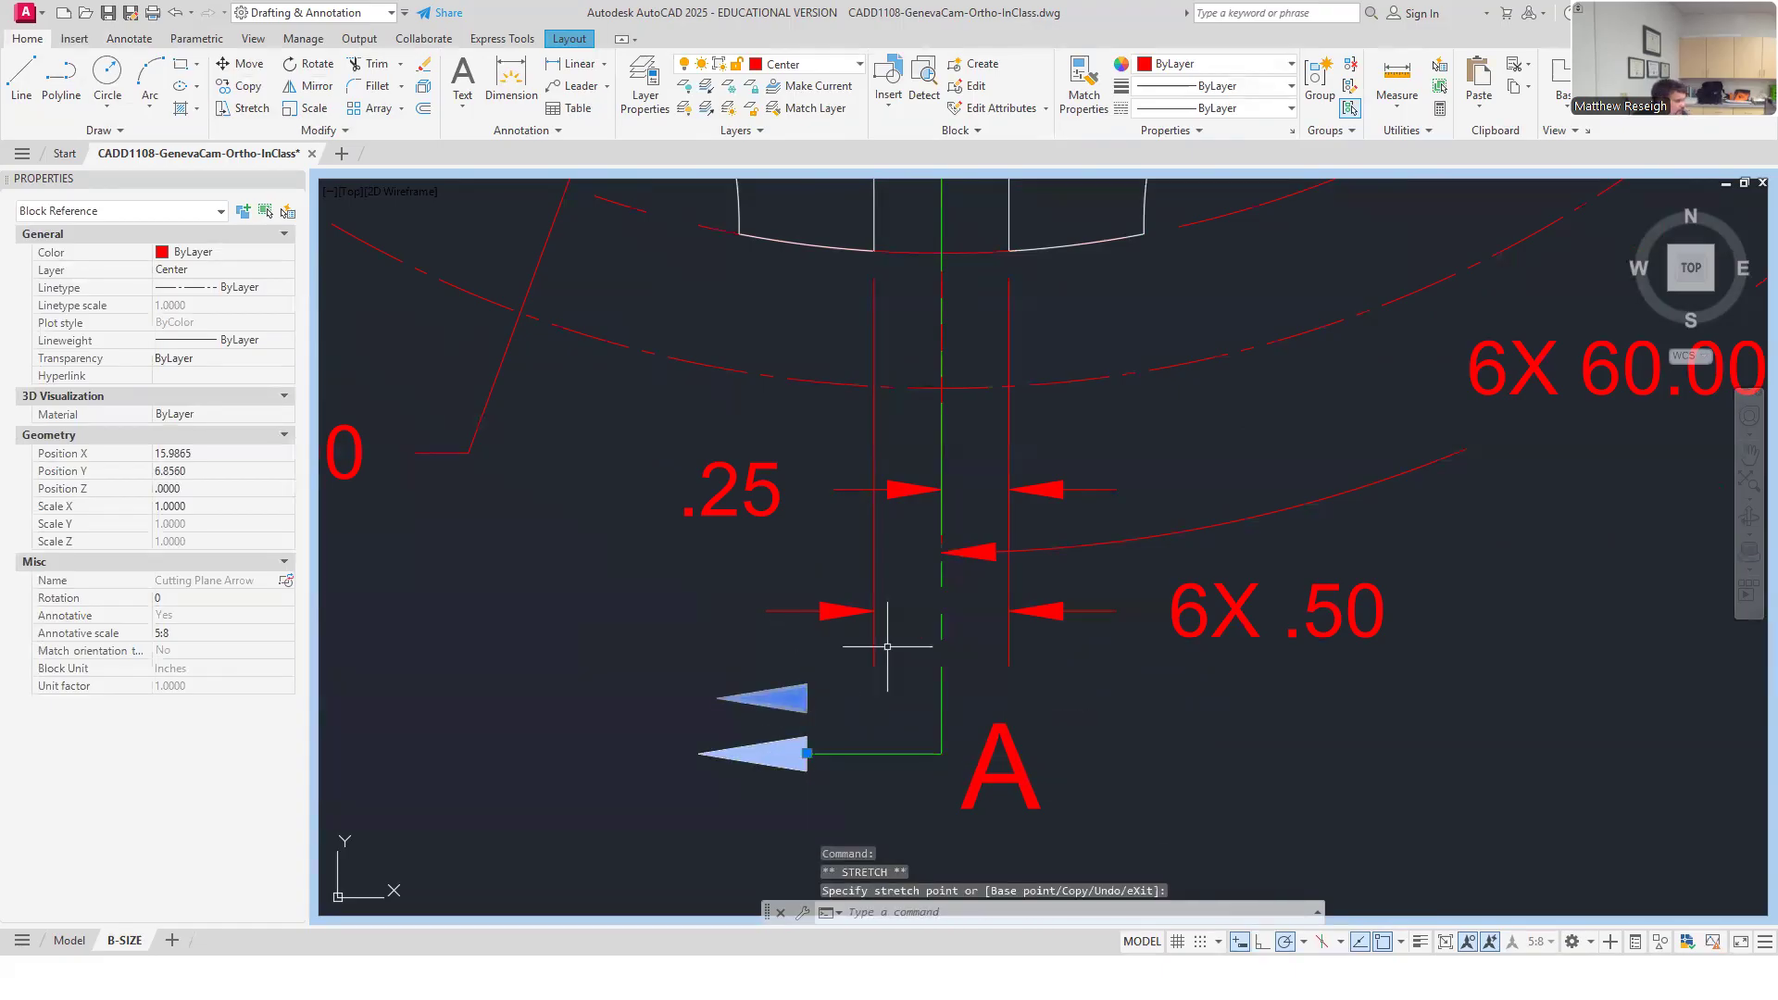
key("Escape")
key("Escape")
Break the 6X .50 dimension's right extension line where the 6X 60.00° angular dimension's arc crosses it.
scroll(884, 611, "down", 6)
scroll(917, 611, "up", 3)
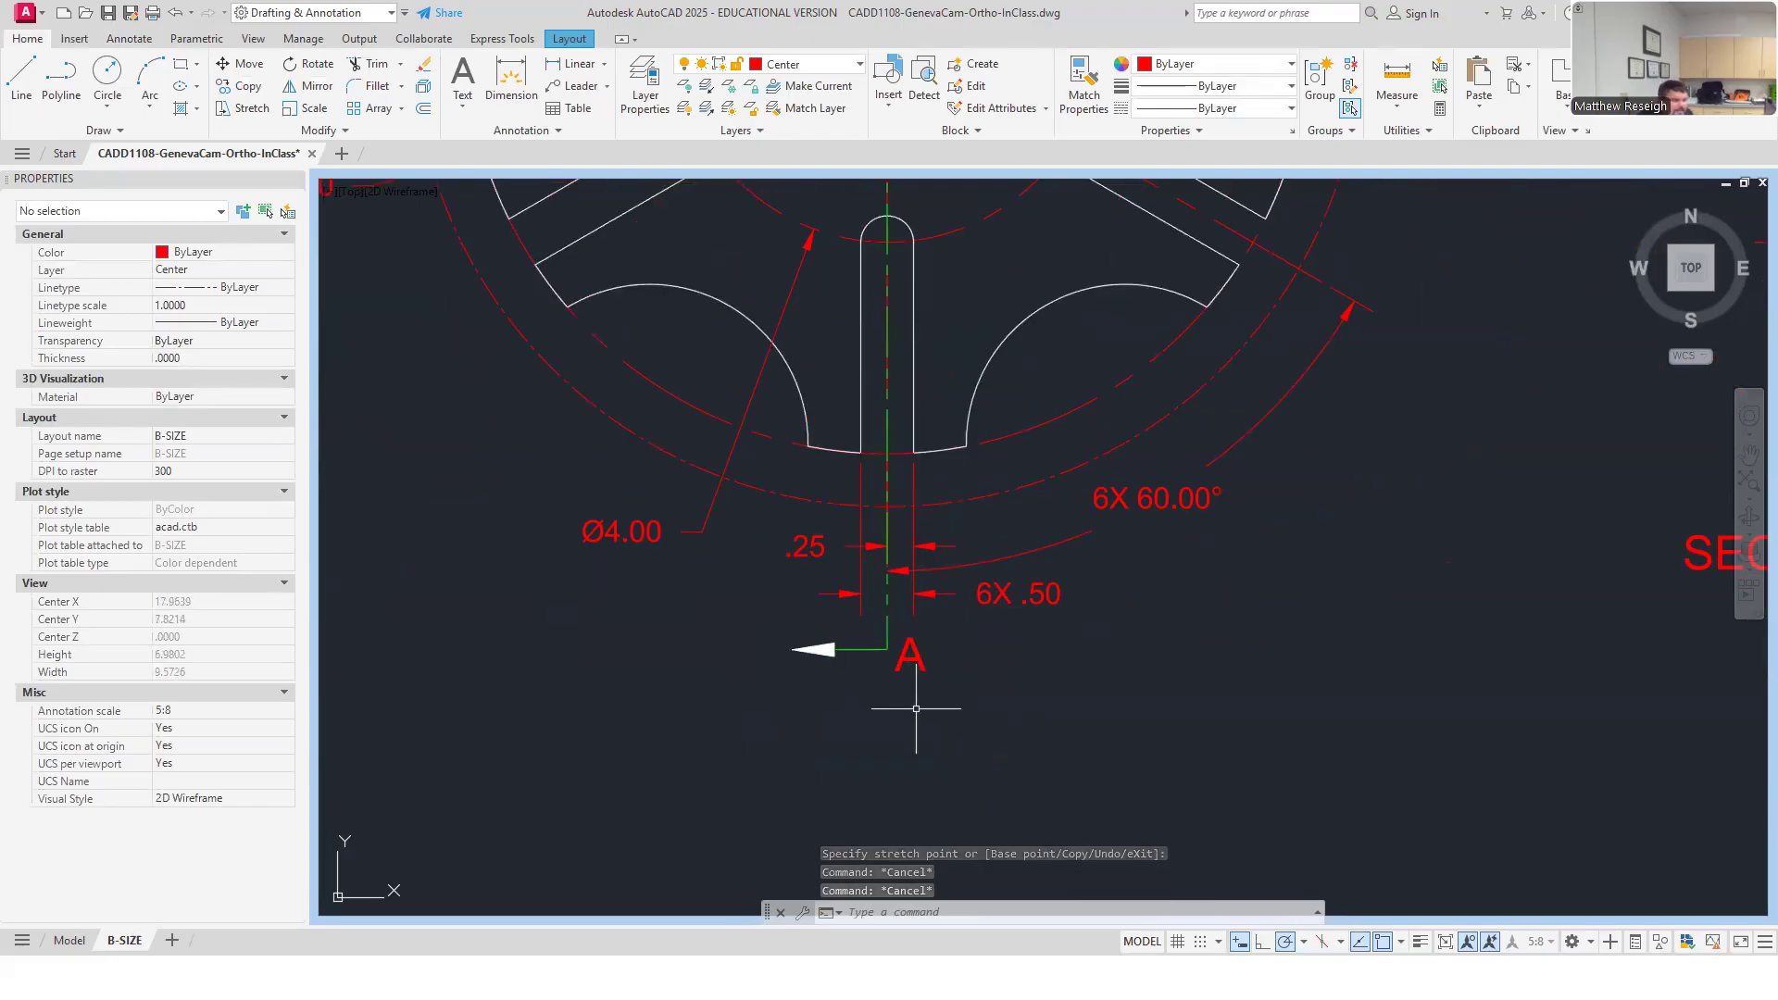
scroll(918, 601, "up", 3)
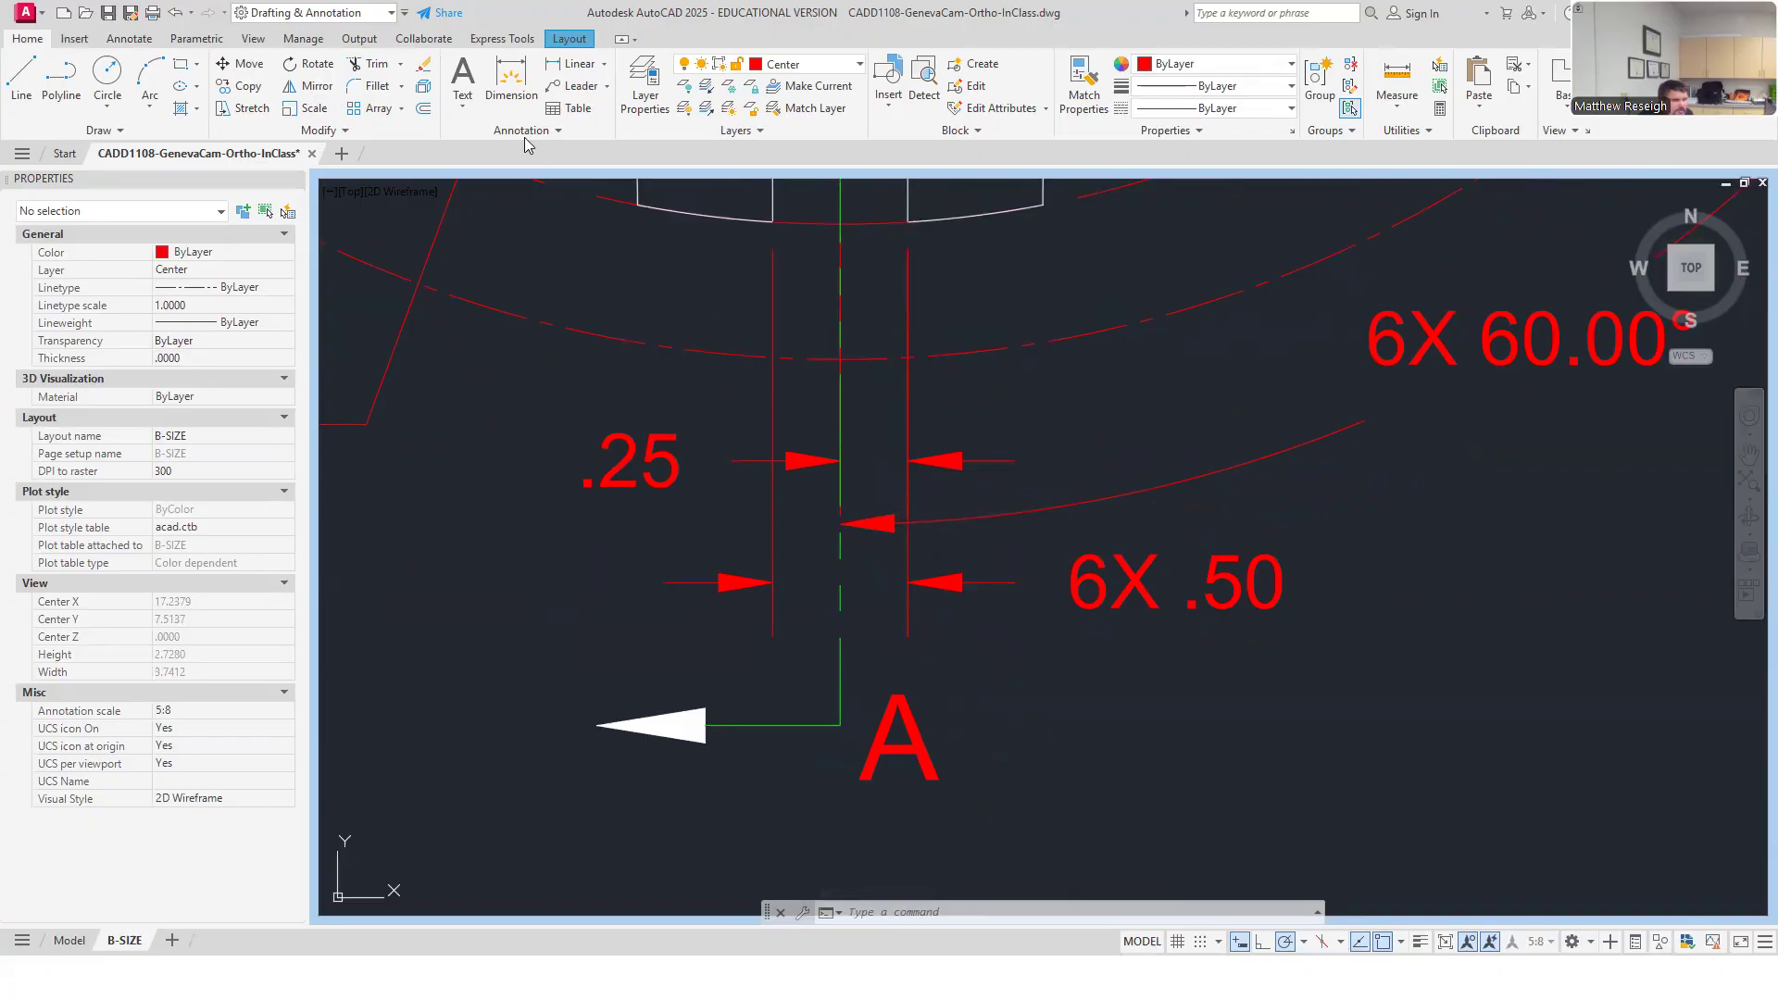
left_click(129, 38)
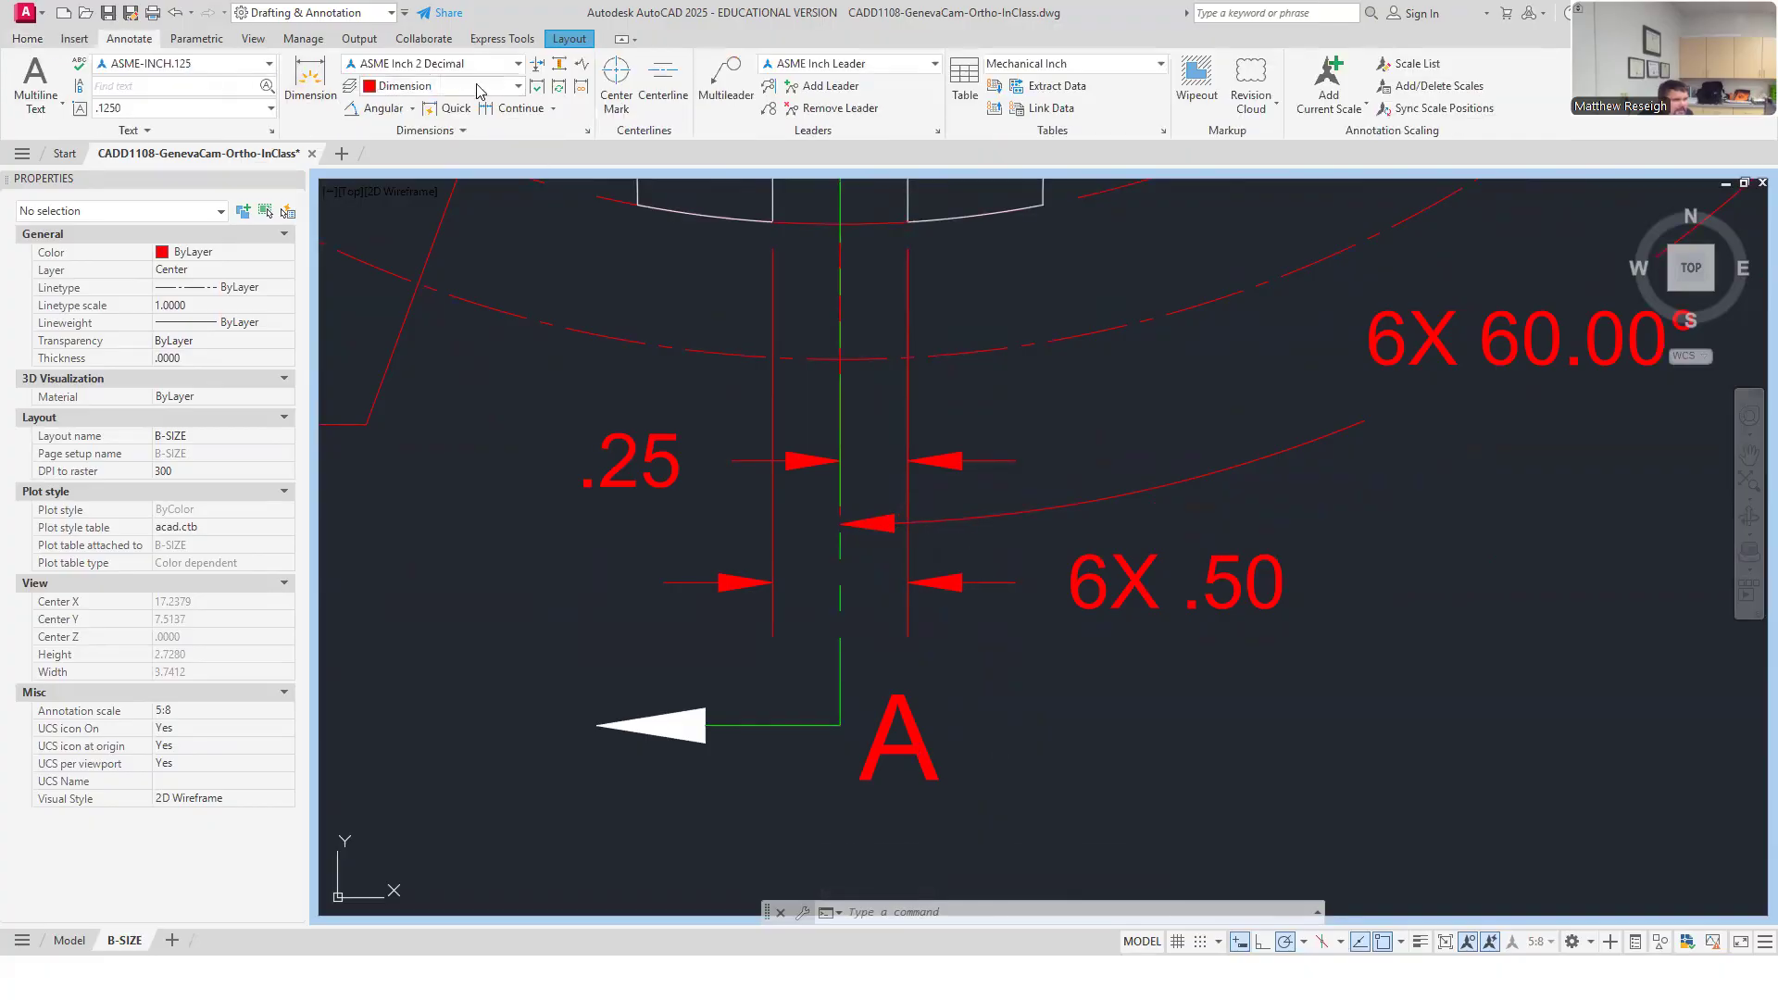
left_click(538, 66)
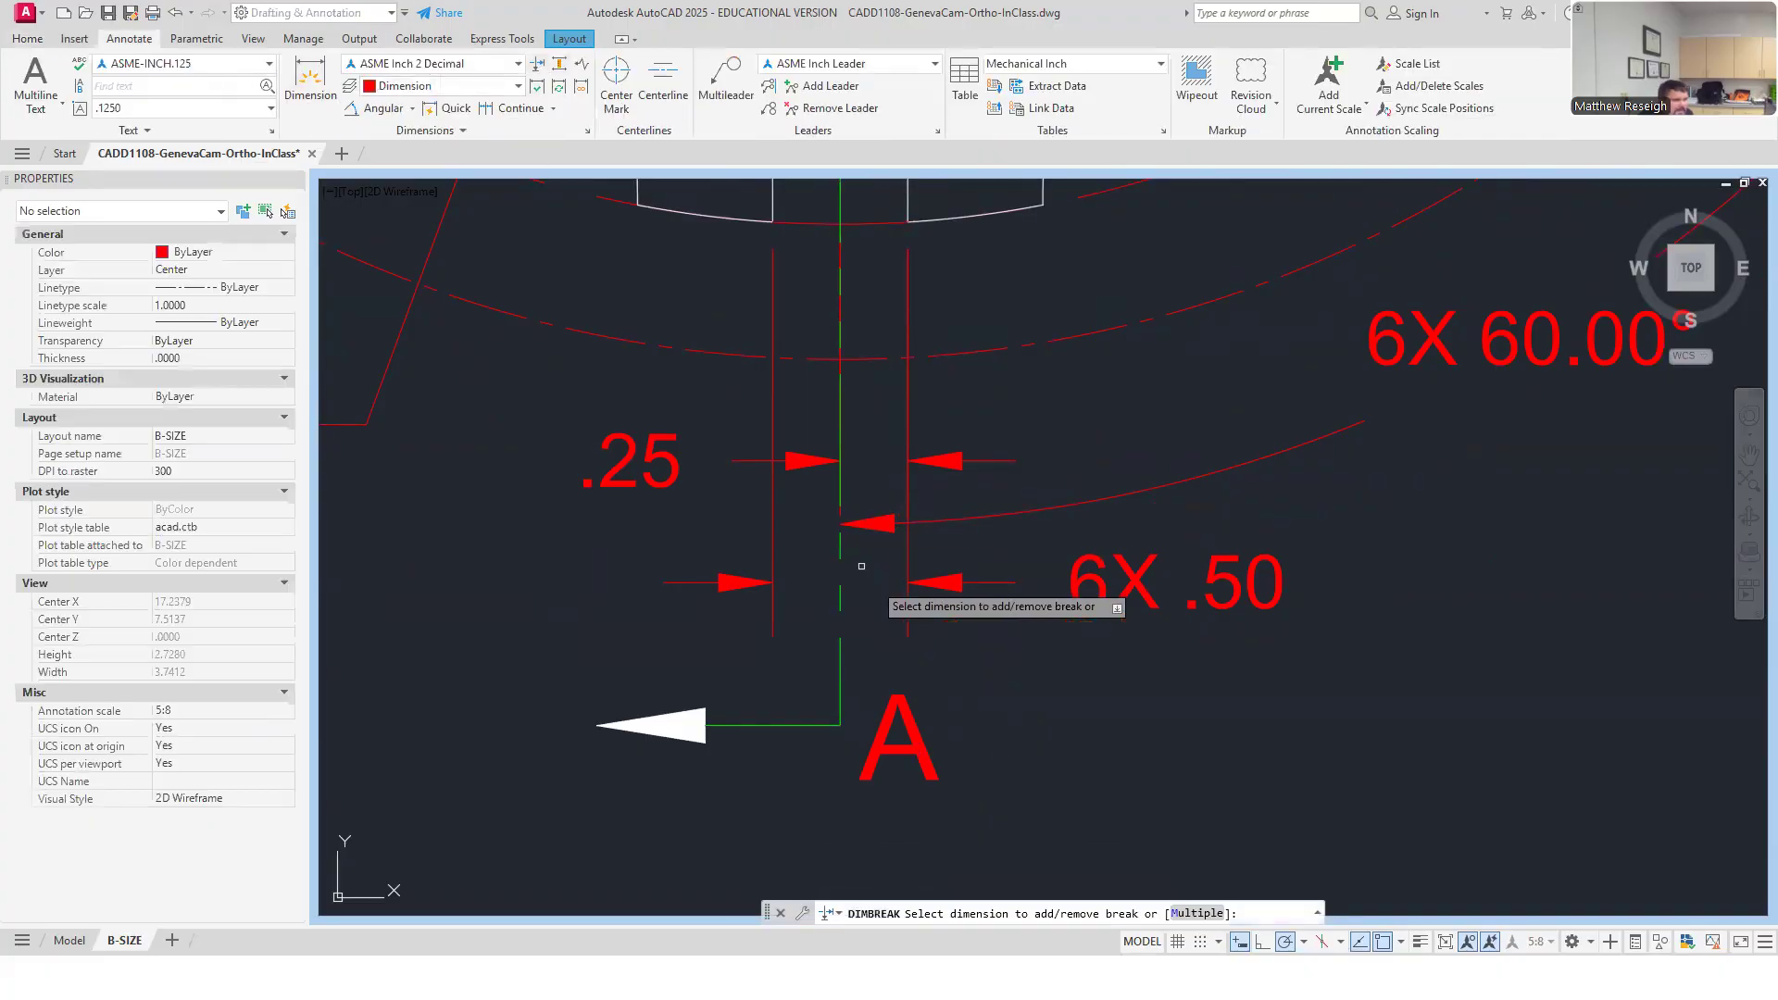
left_click(955, 521)
key("Escape")
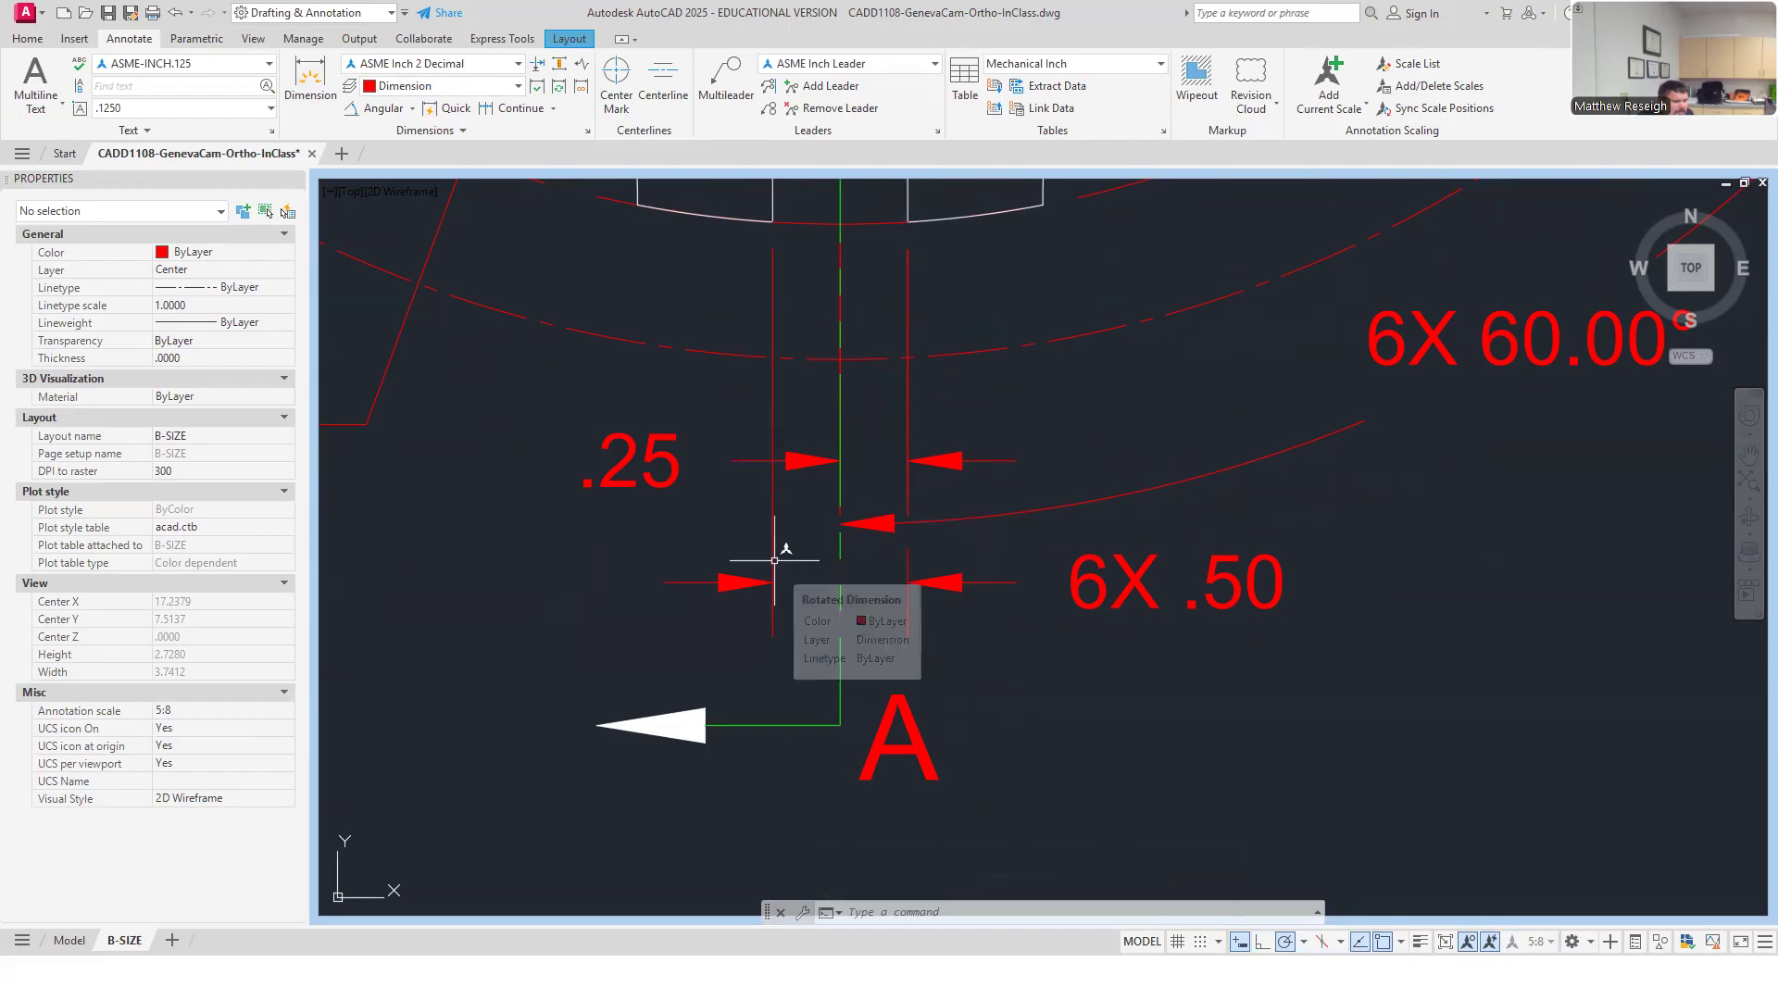
Break the 6X .50 dimension's left extension line where the .25 dimension line crosses it.
scroll(766, 489, "down", 3)
scroll(783, 481, "up", 3)
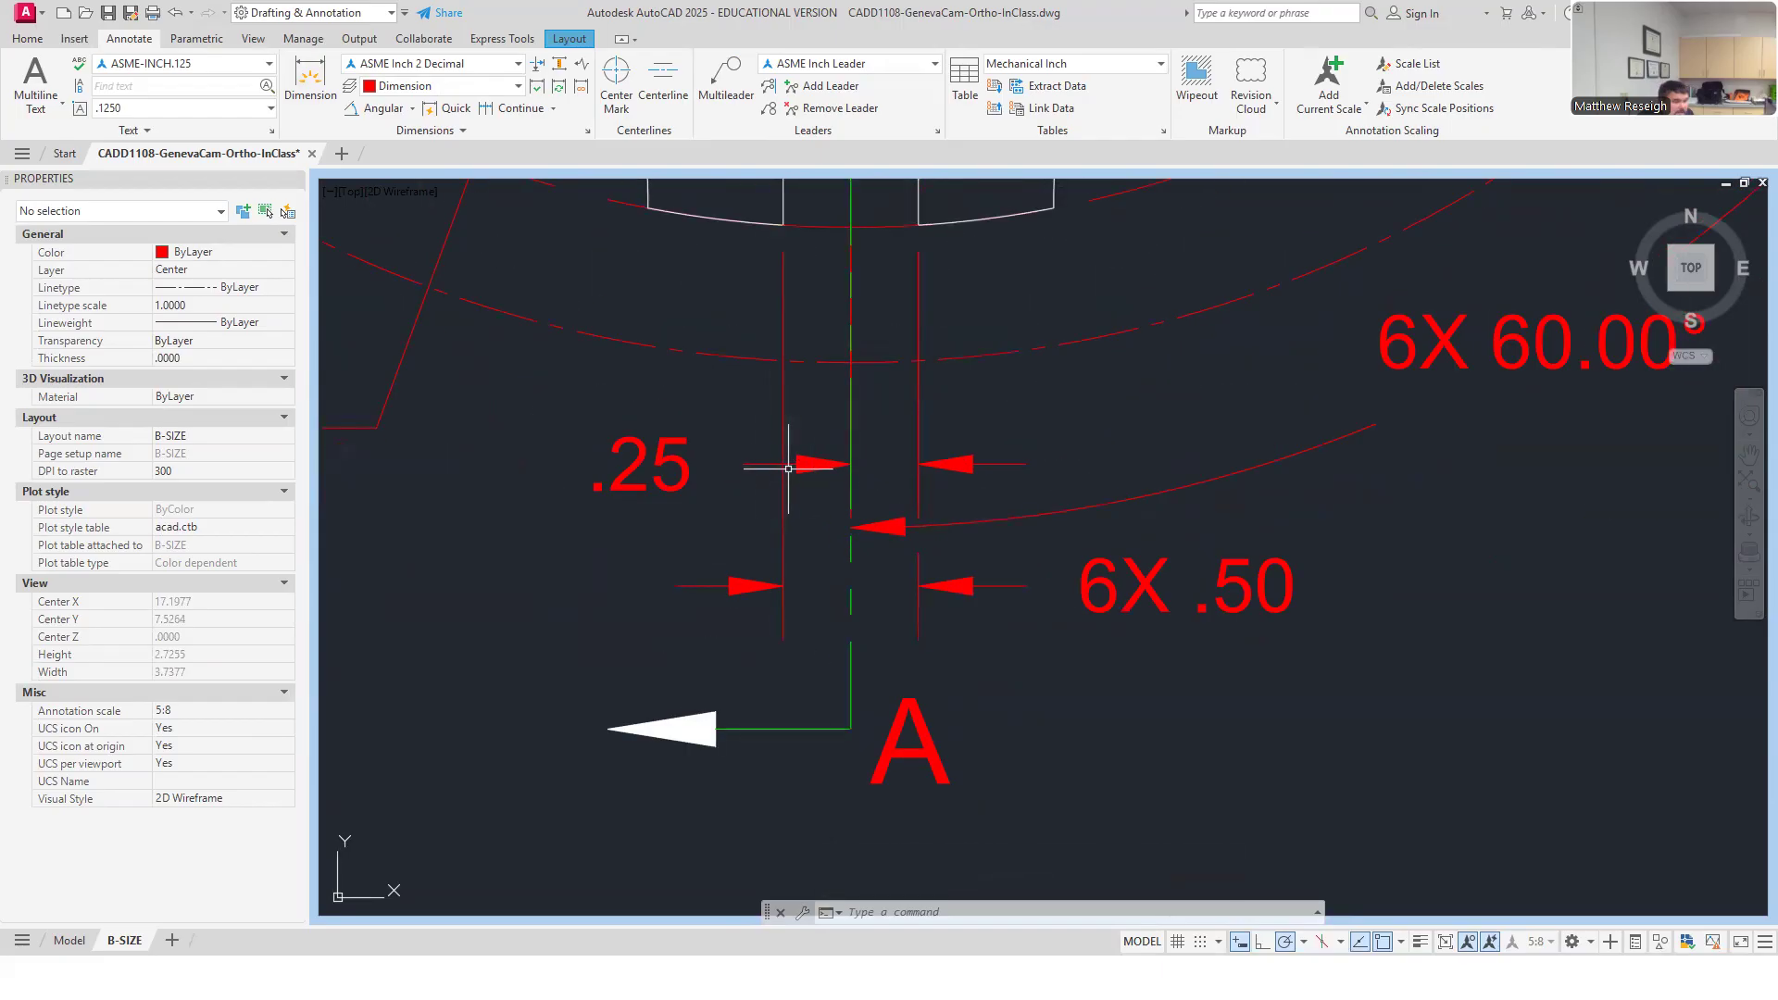
left_click(538, 67)
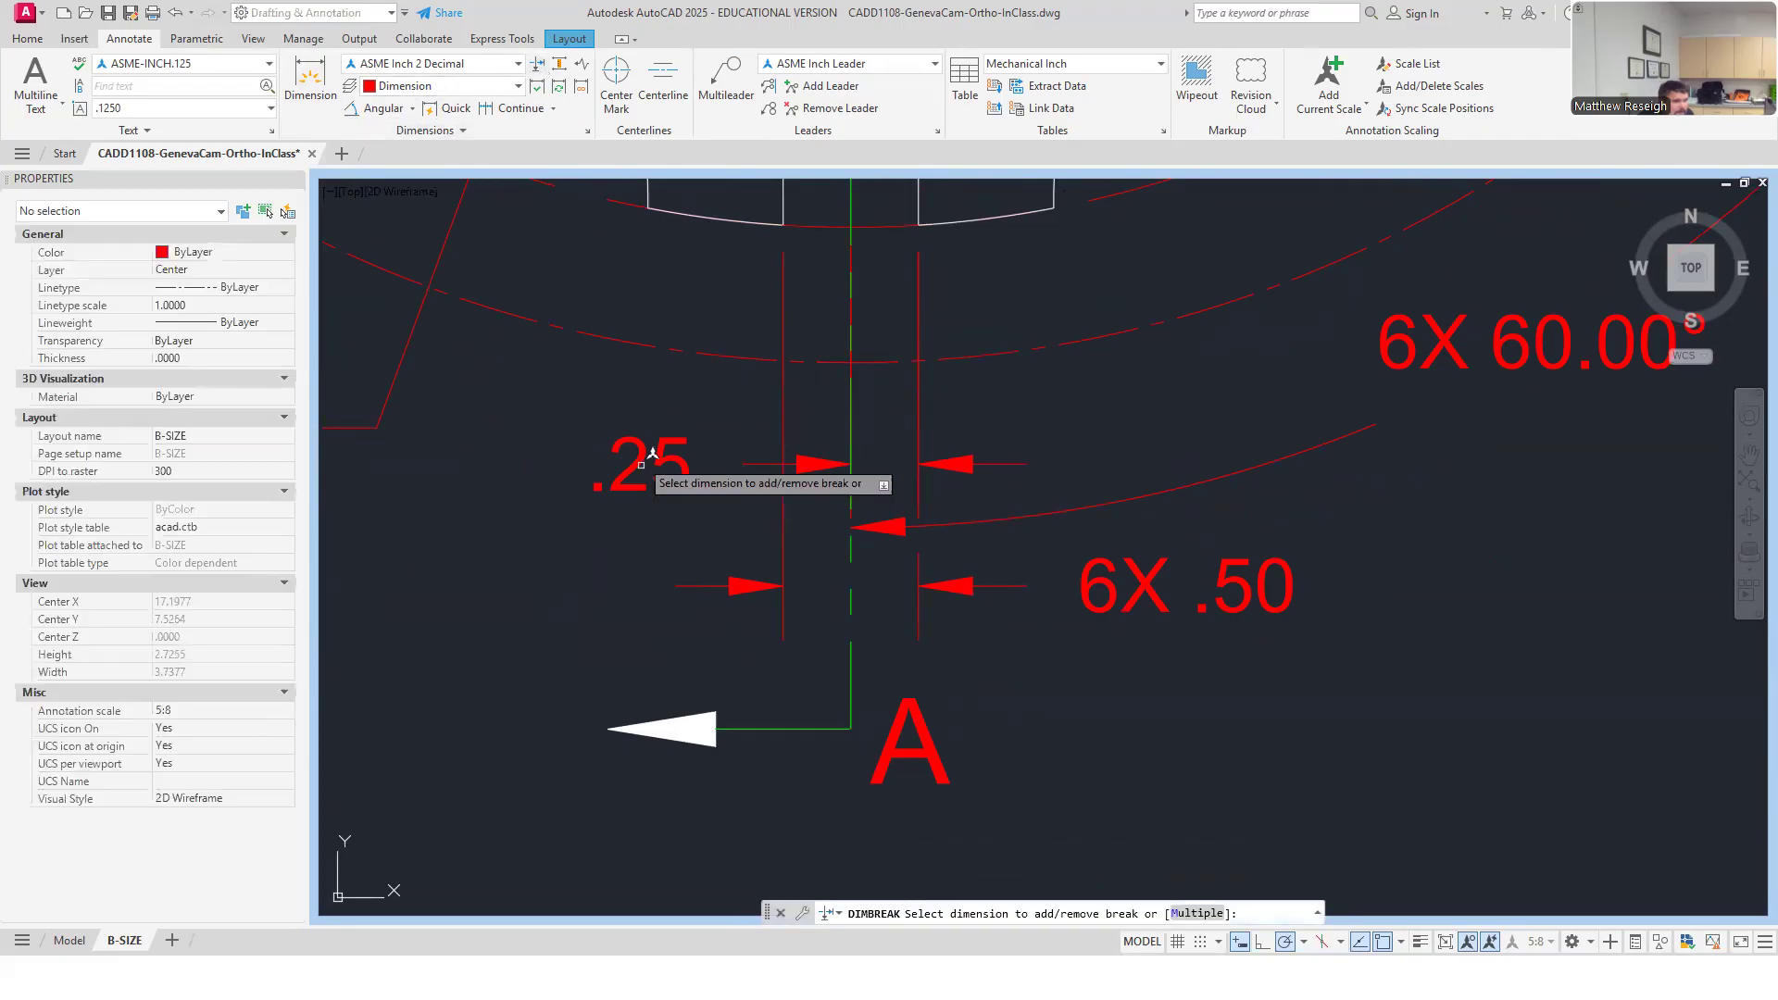
left_click(782, 509)
left_click(753, 462)
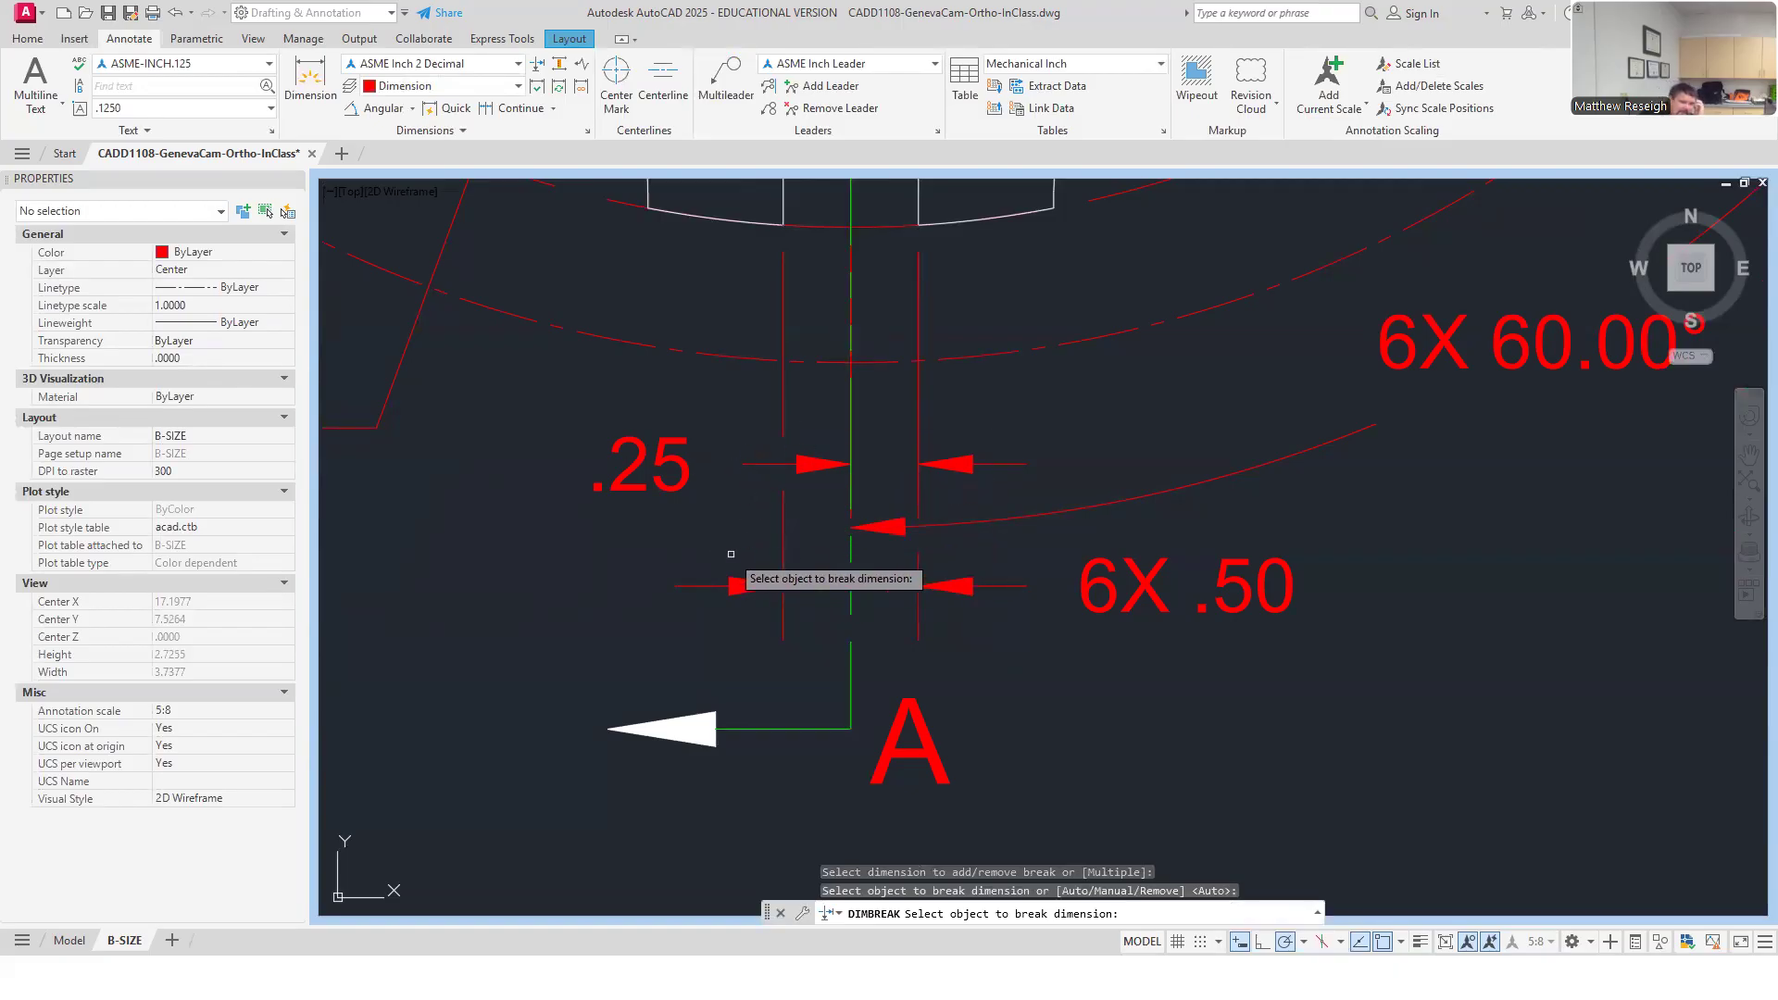
scroll(680, 639, "down", 4)
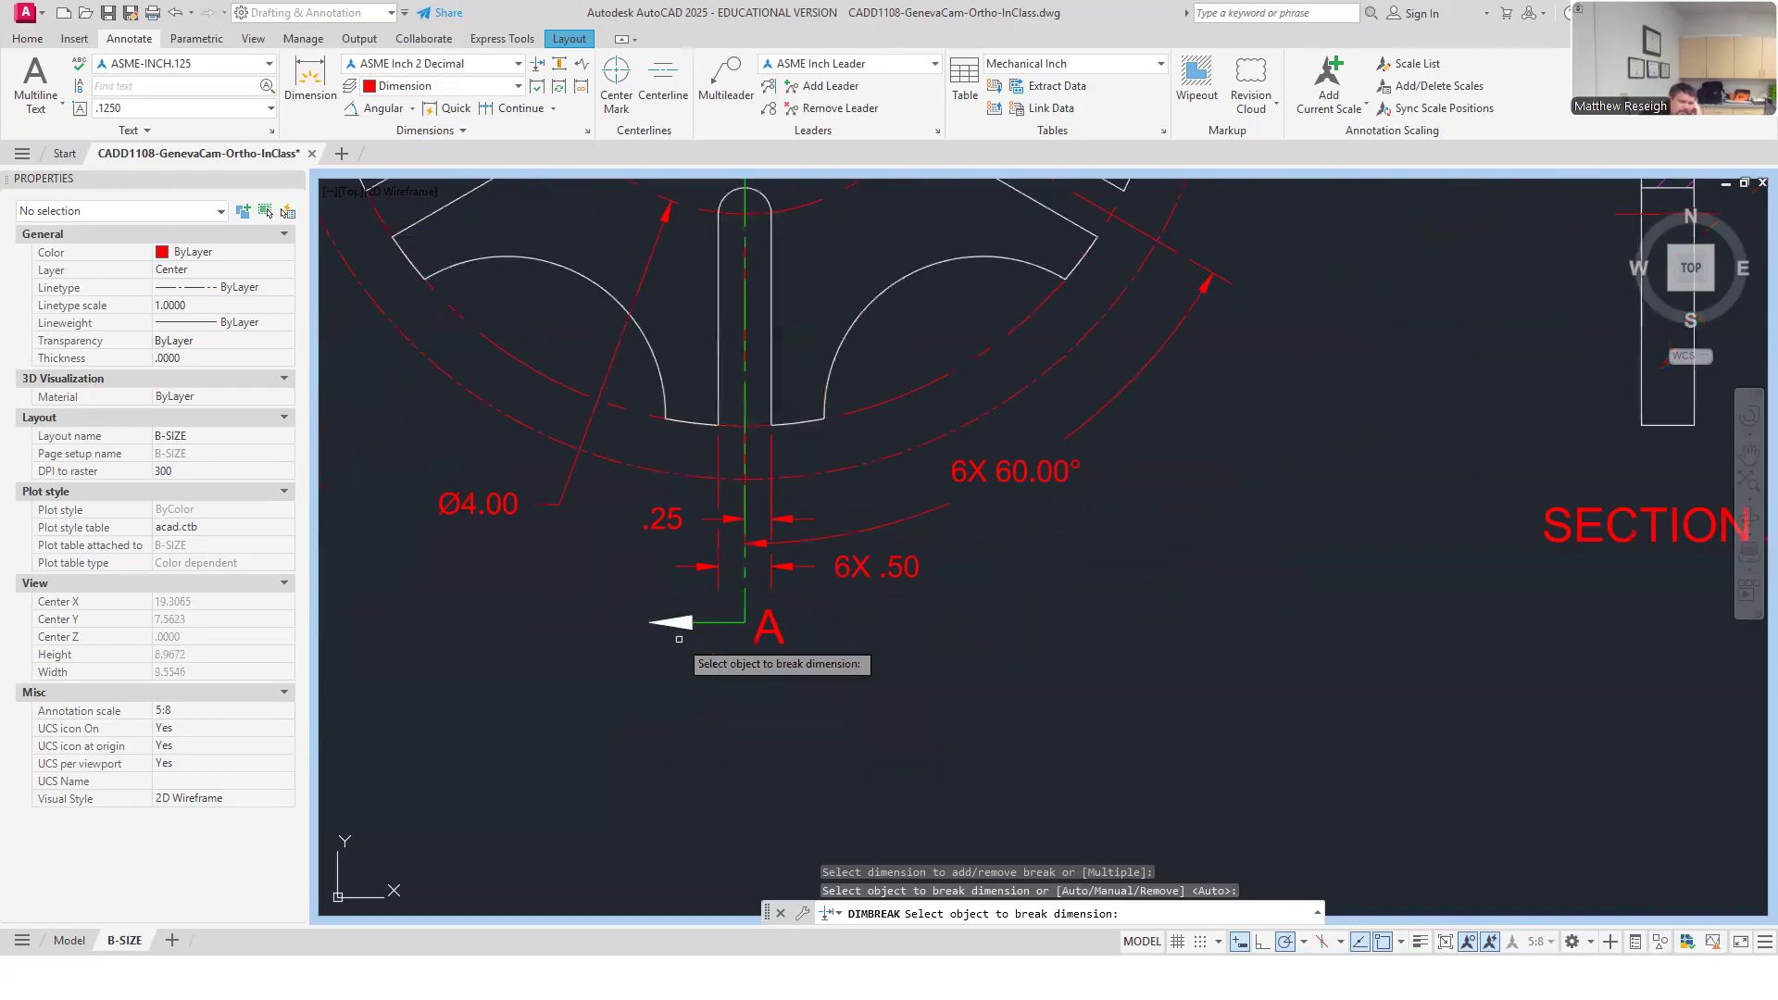
scroll(678, 638, "down", 5)
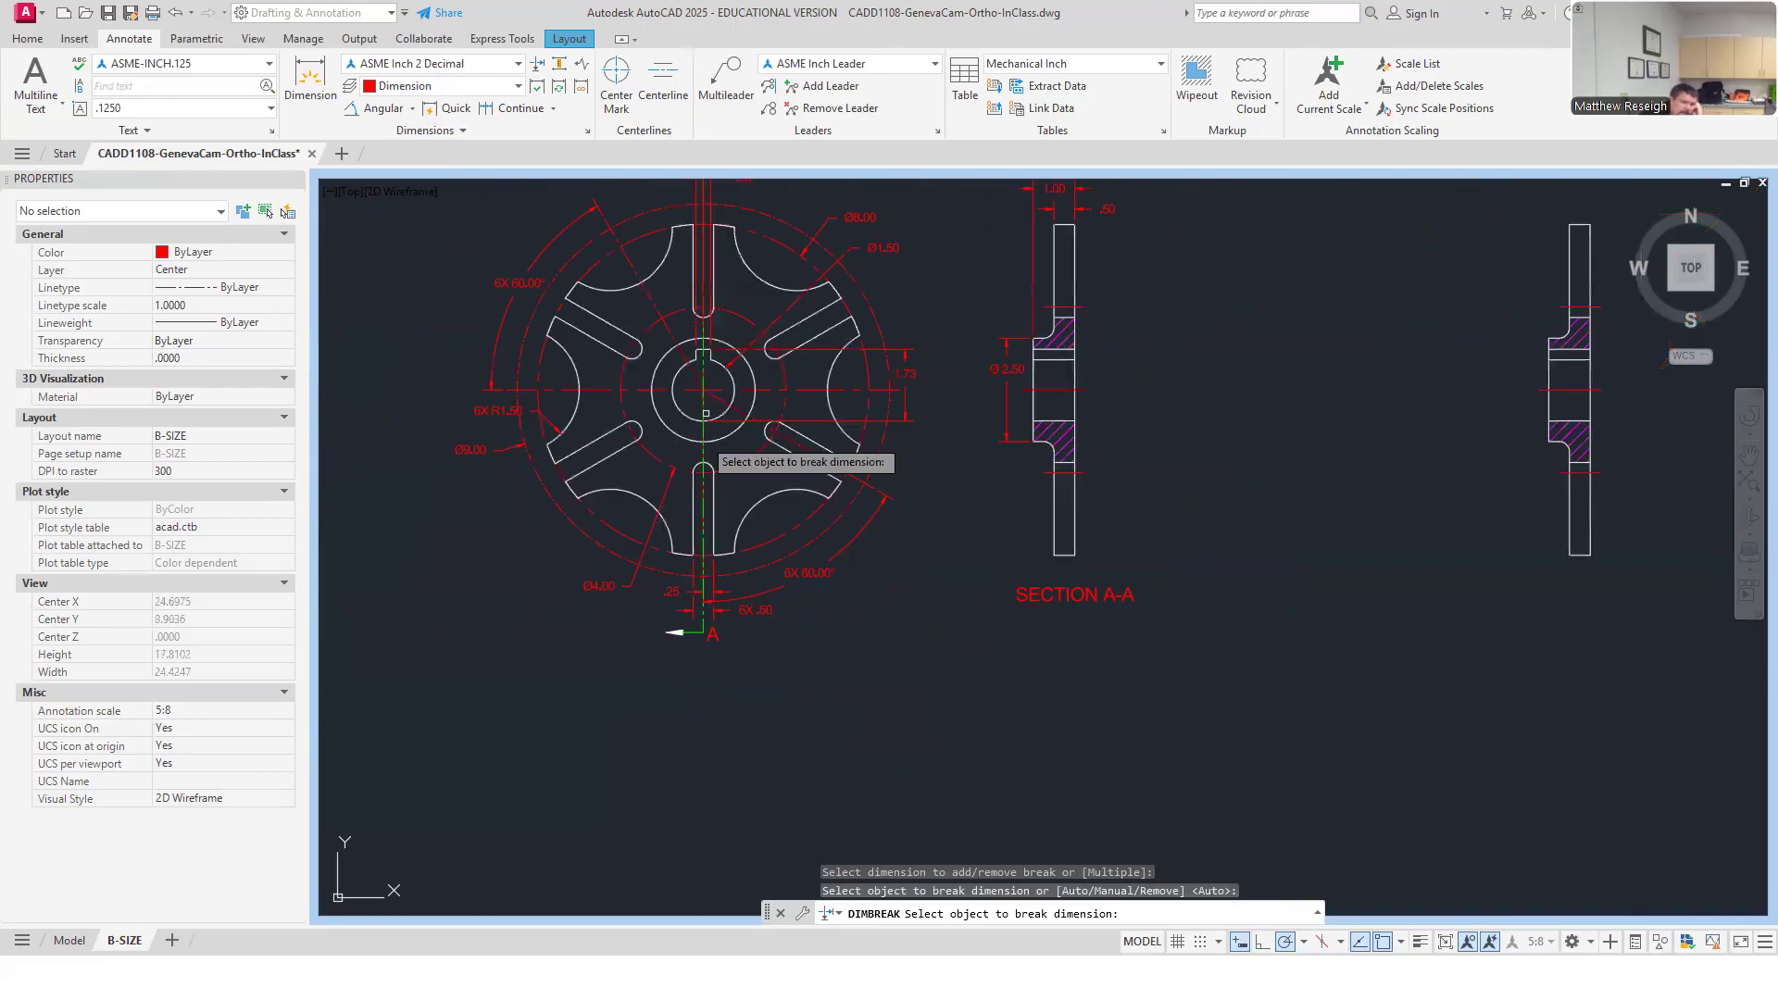
scroll(694, 218, "up", 3)
scroll(703, 216, "up", 6)
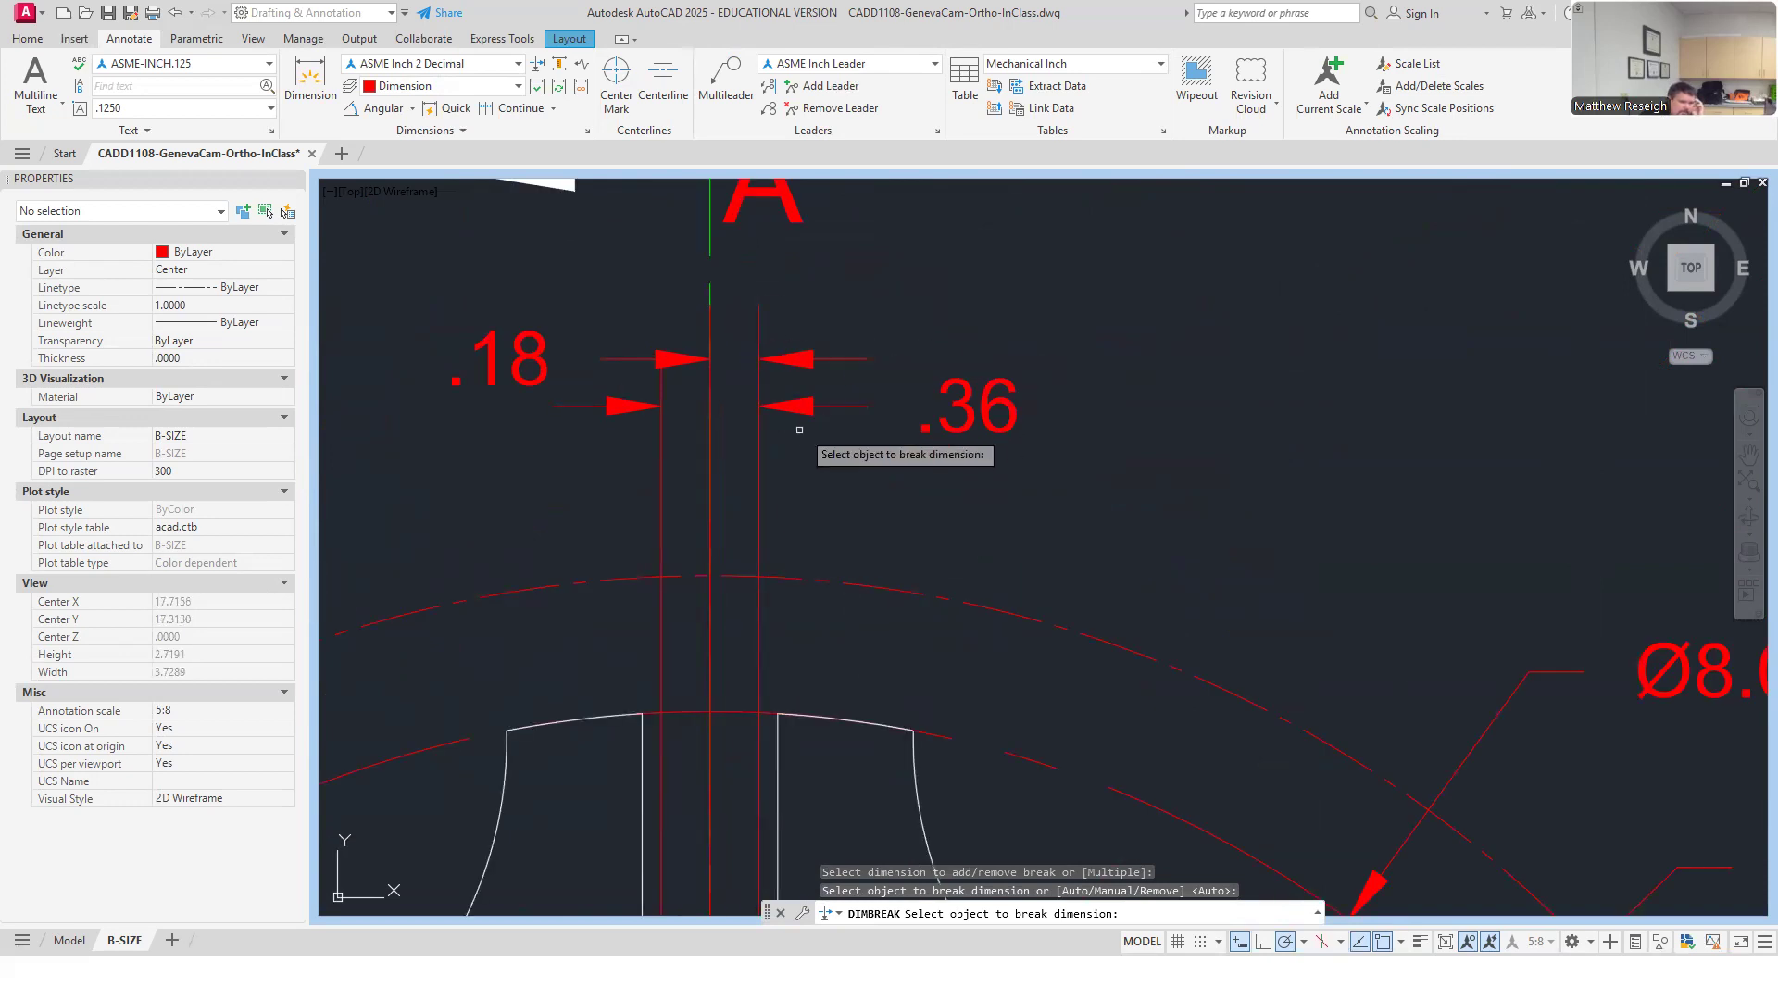
key("Escape")
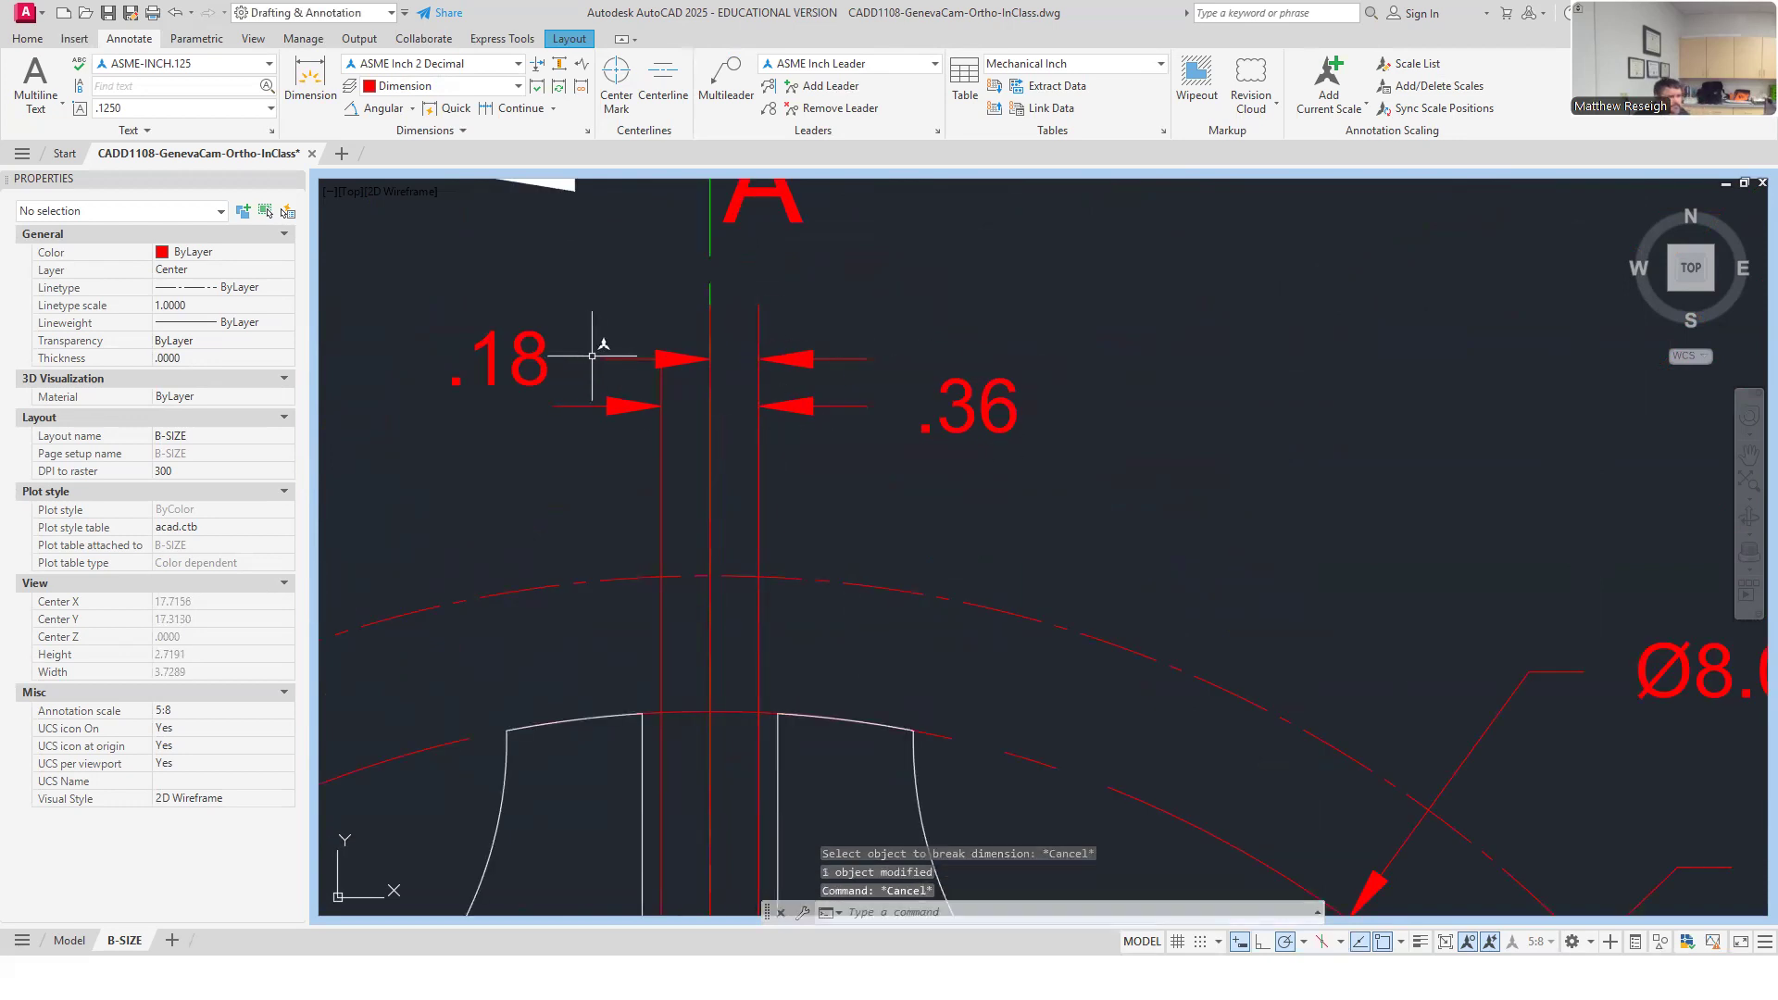
Move the keyway's .18 dimension from above to below the .36 dimension over the top slot.
left_click(516, 361)
left_click(499, 359)
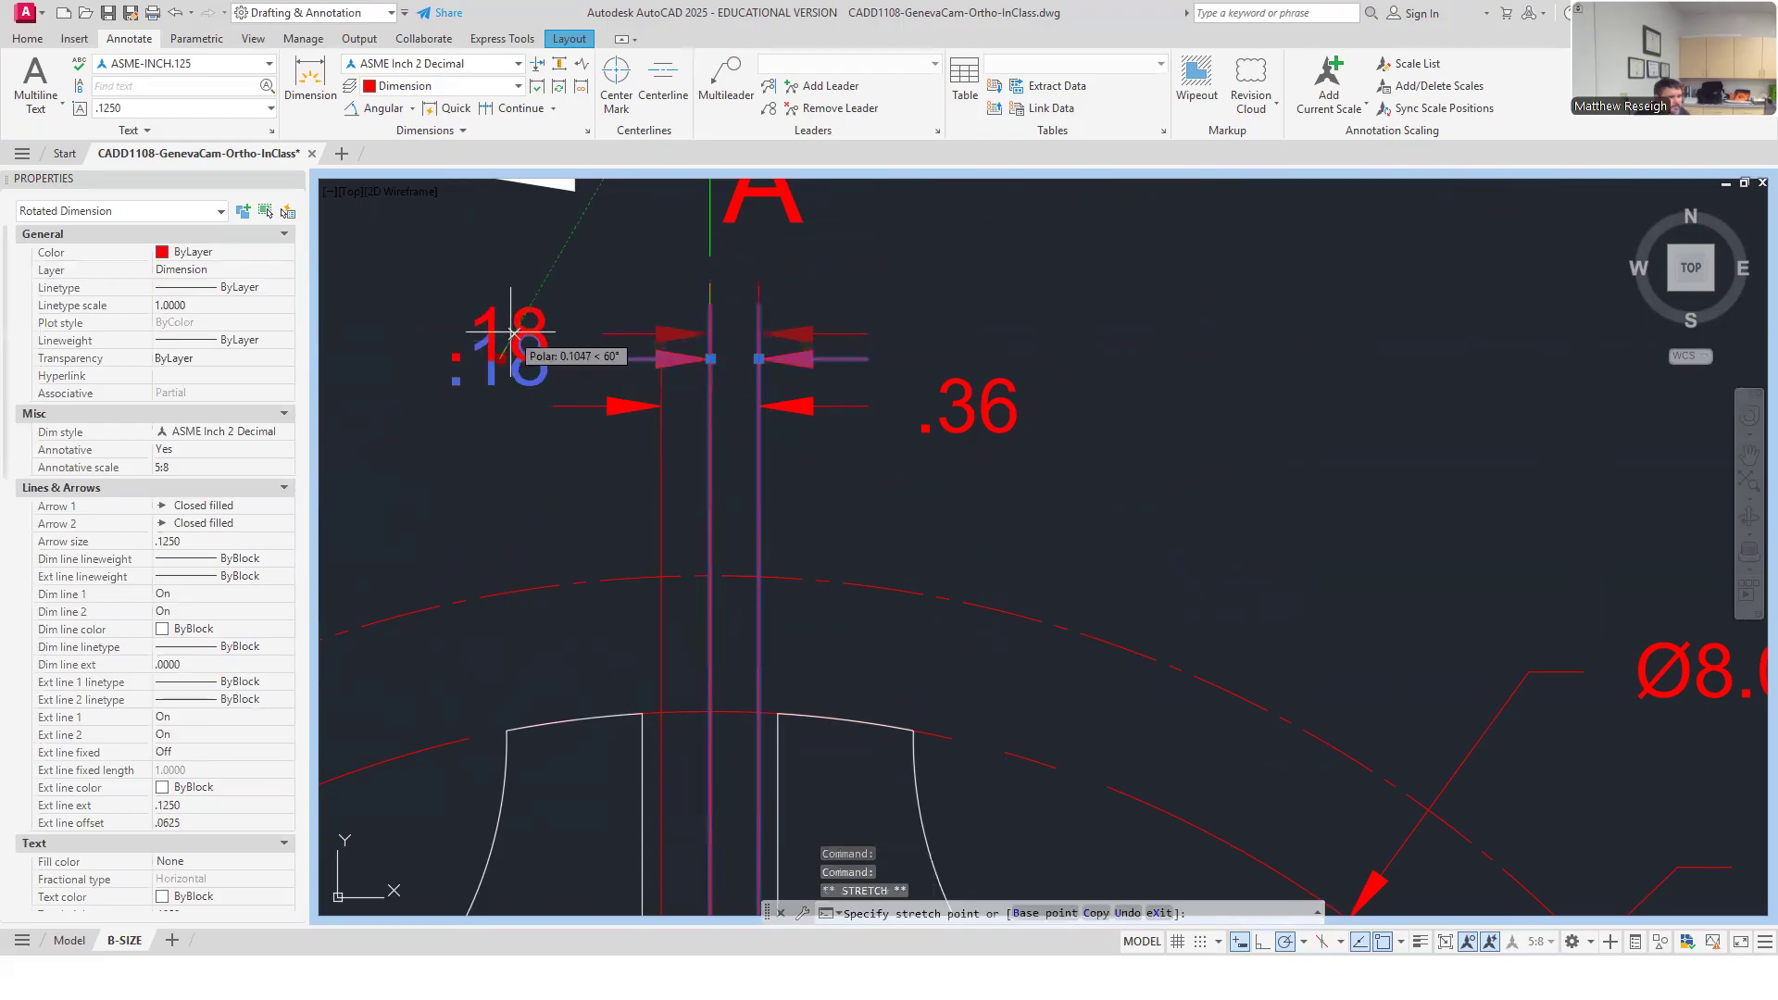
left_click(500, 334)
key("Escape")
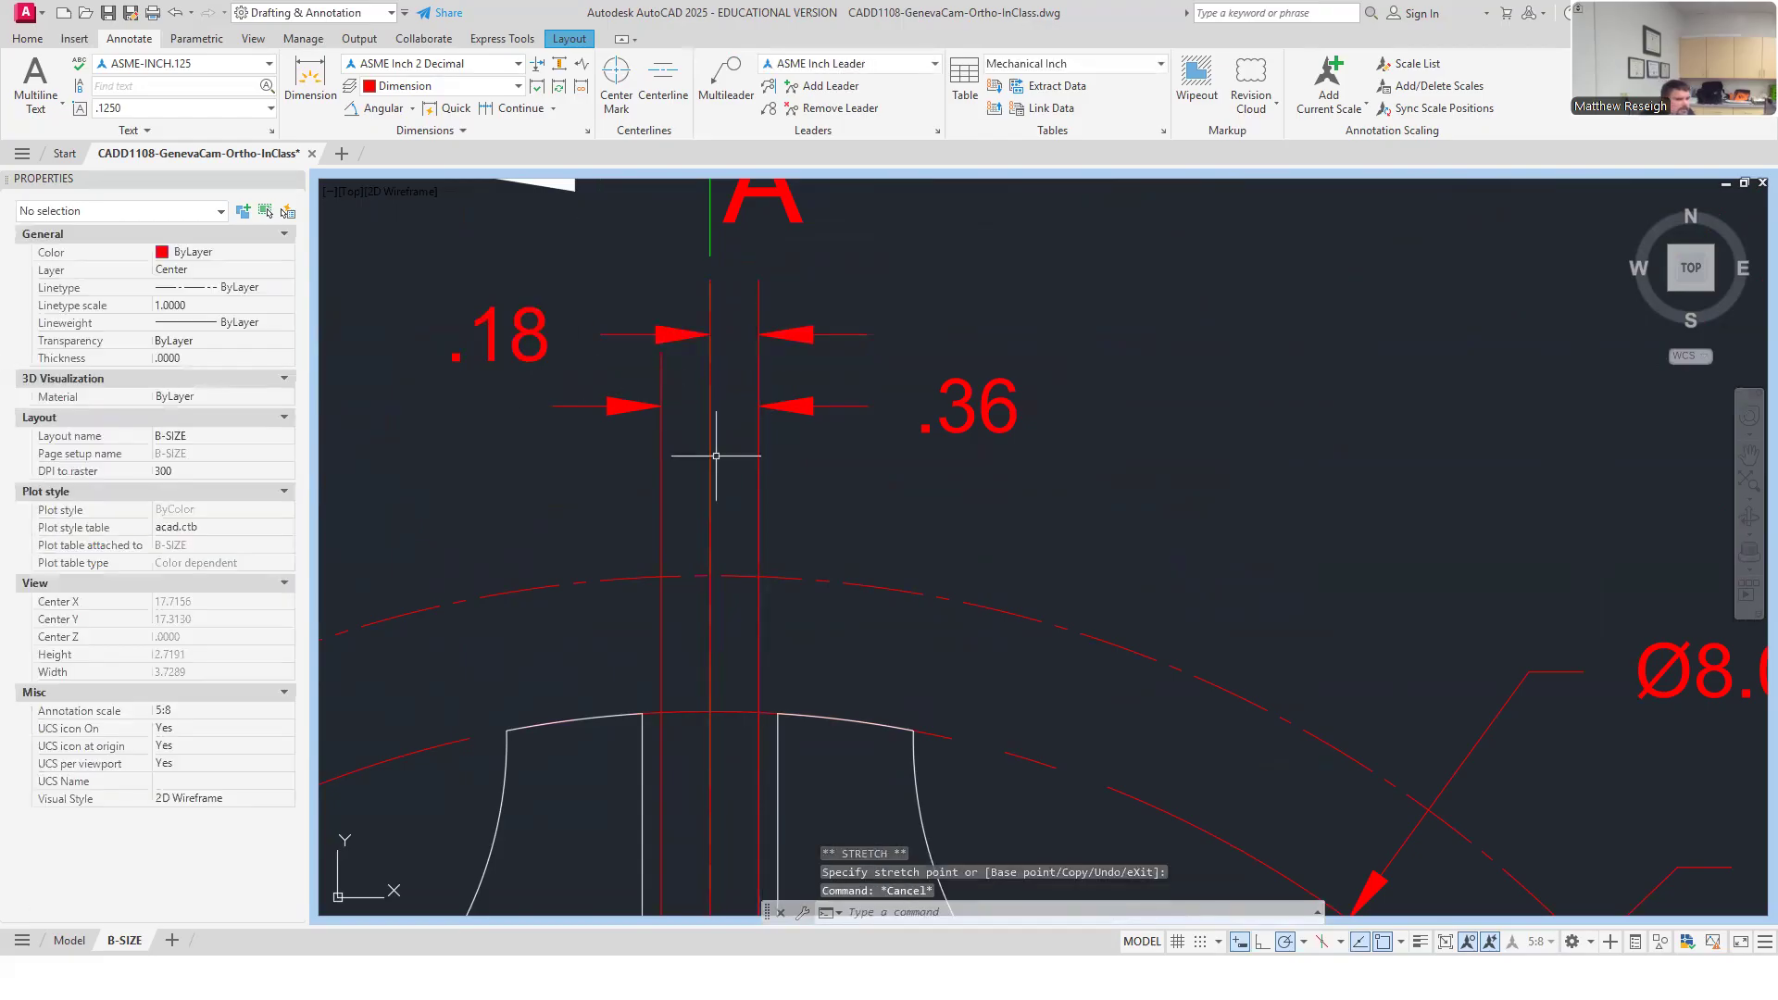
left_click(514, 338)
left_click(500, 335)
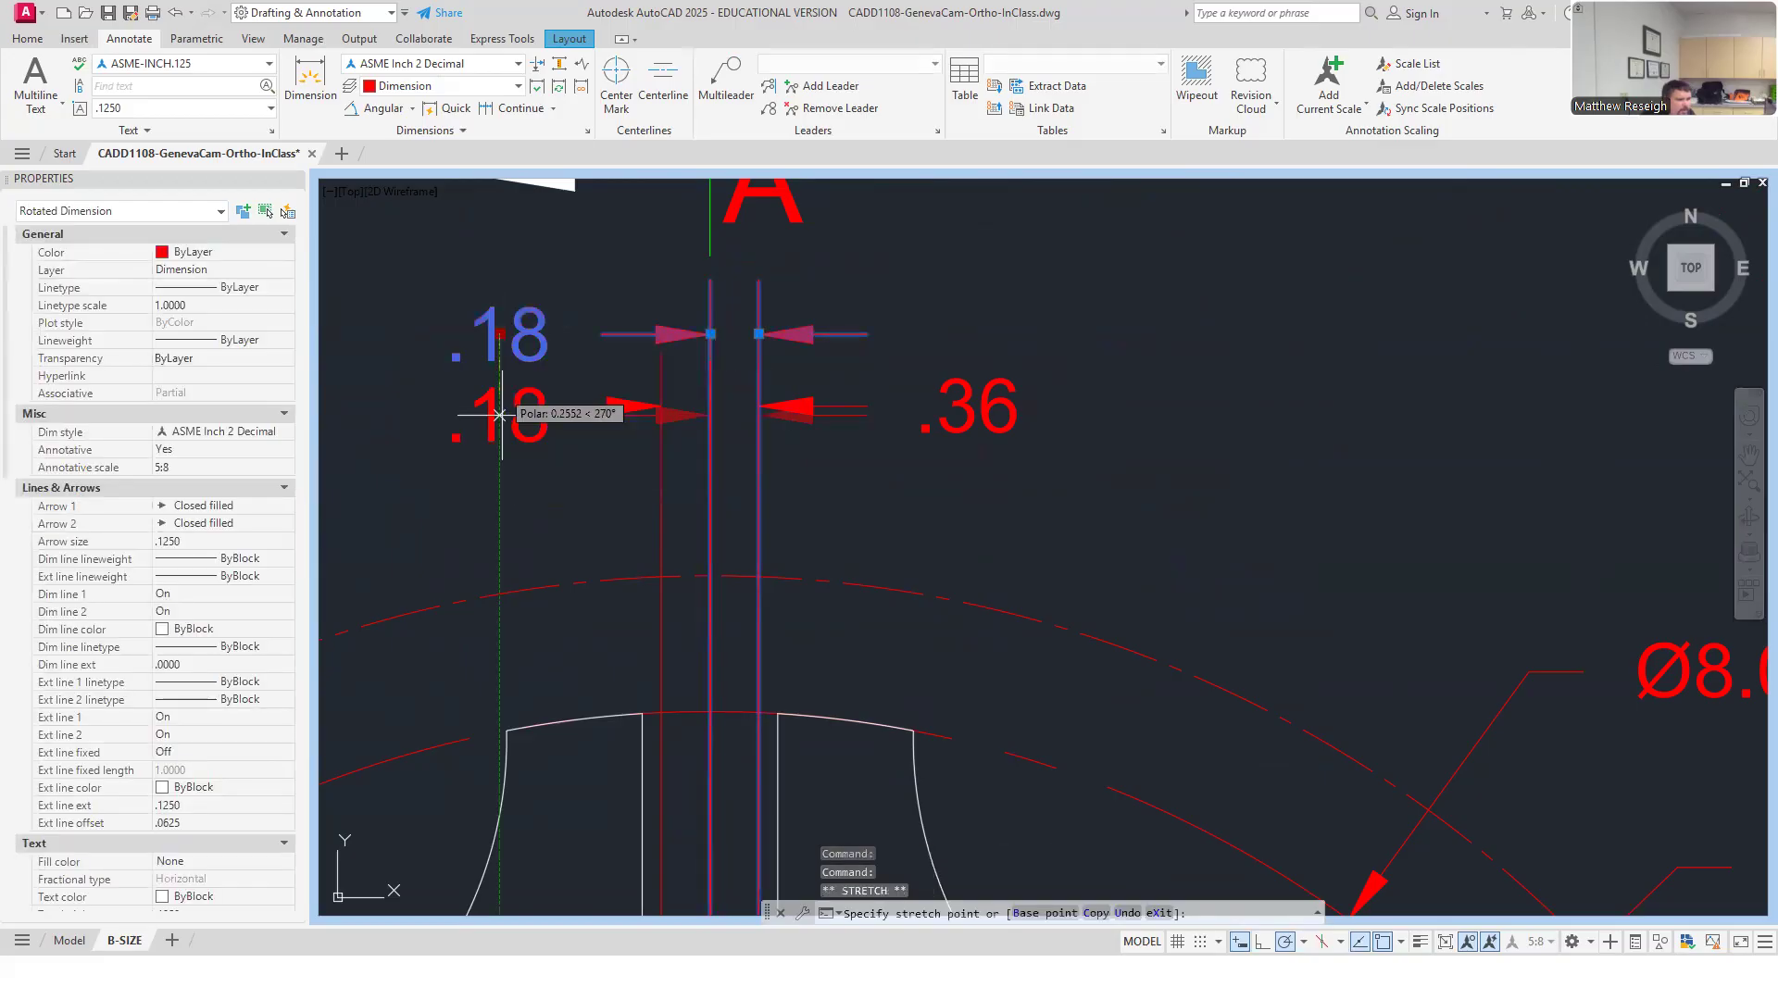
left_click(500, 506)
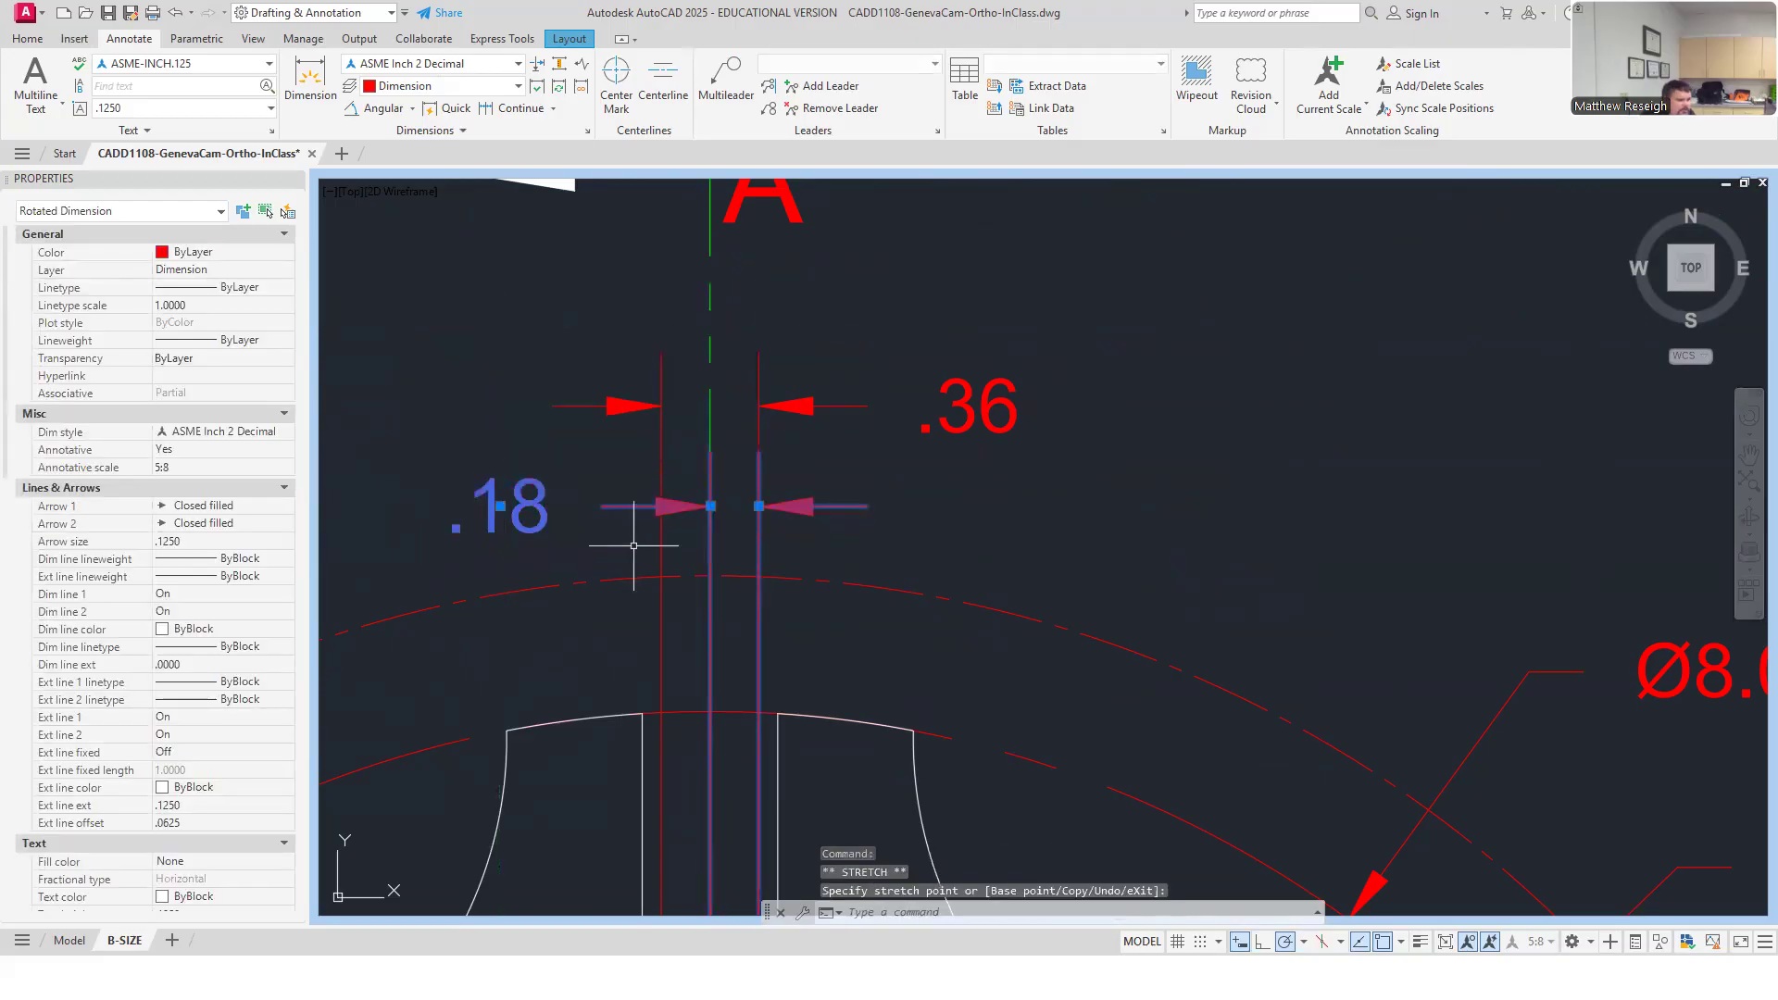
key("Escape")
key("Escape")
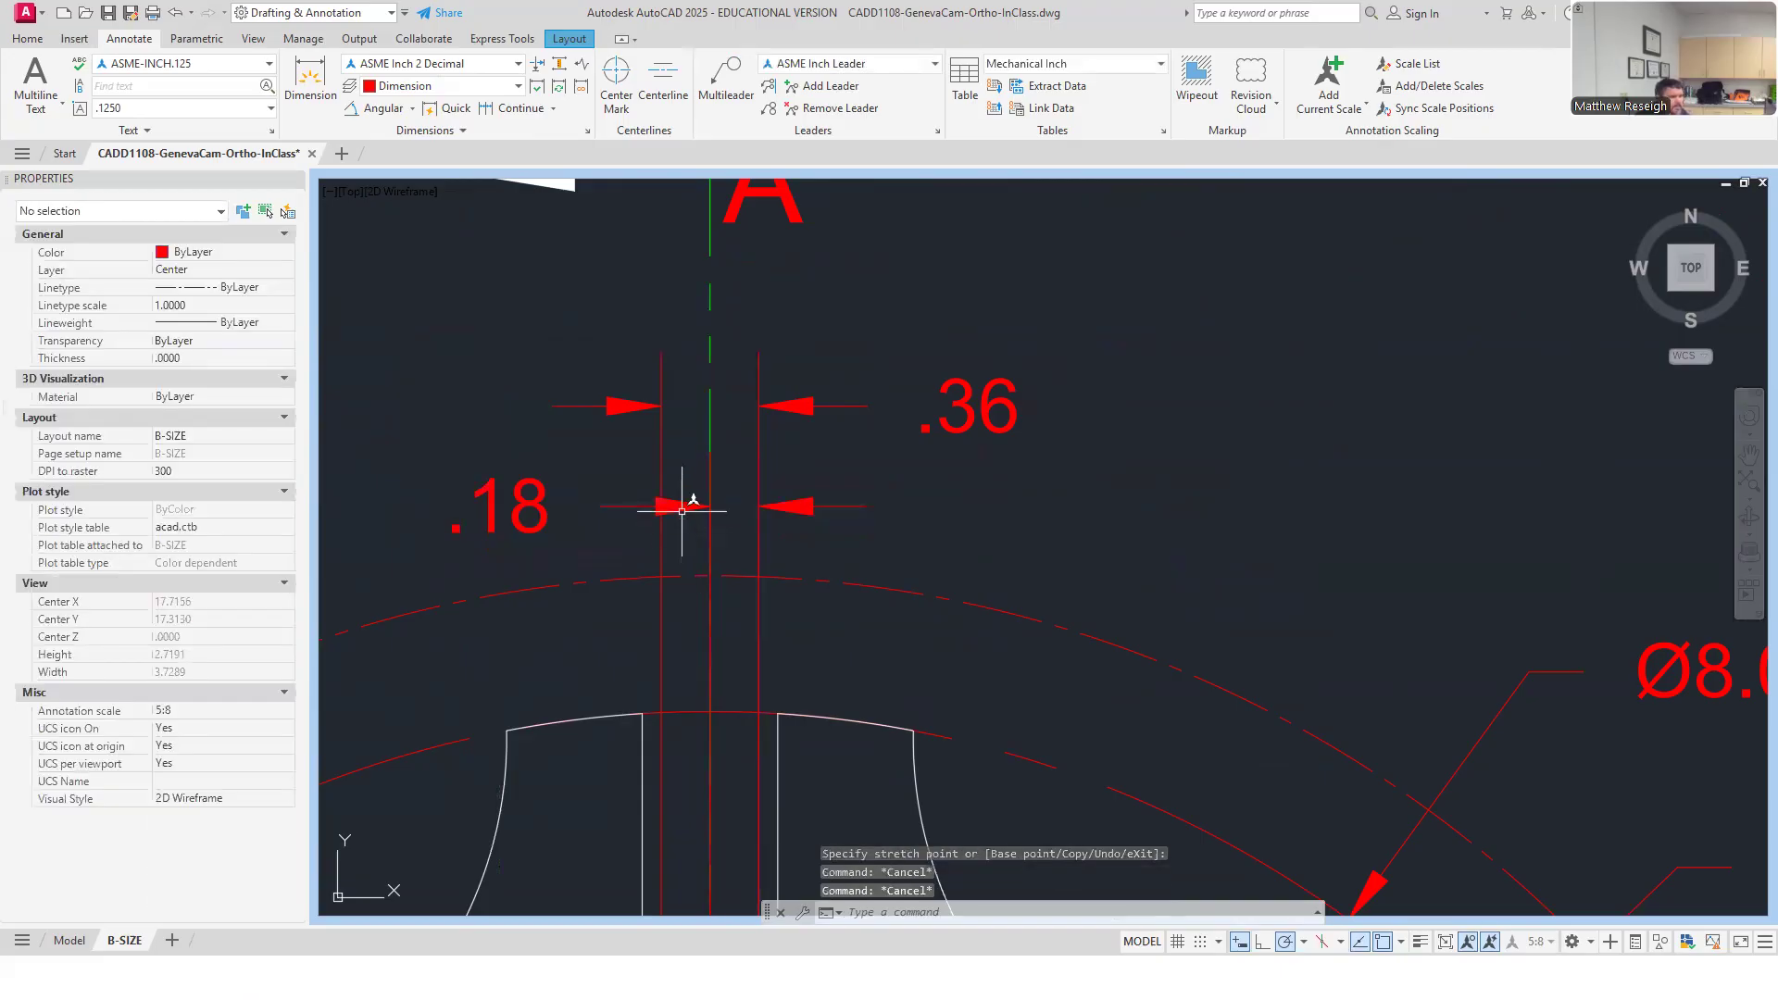
Place the .18 dimension line .375 above the top of the outer Ø9.00 circle.
left_click(721, 497)
left_click(710, 506)
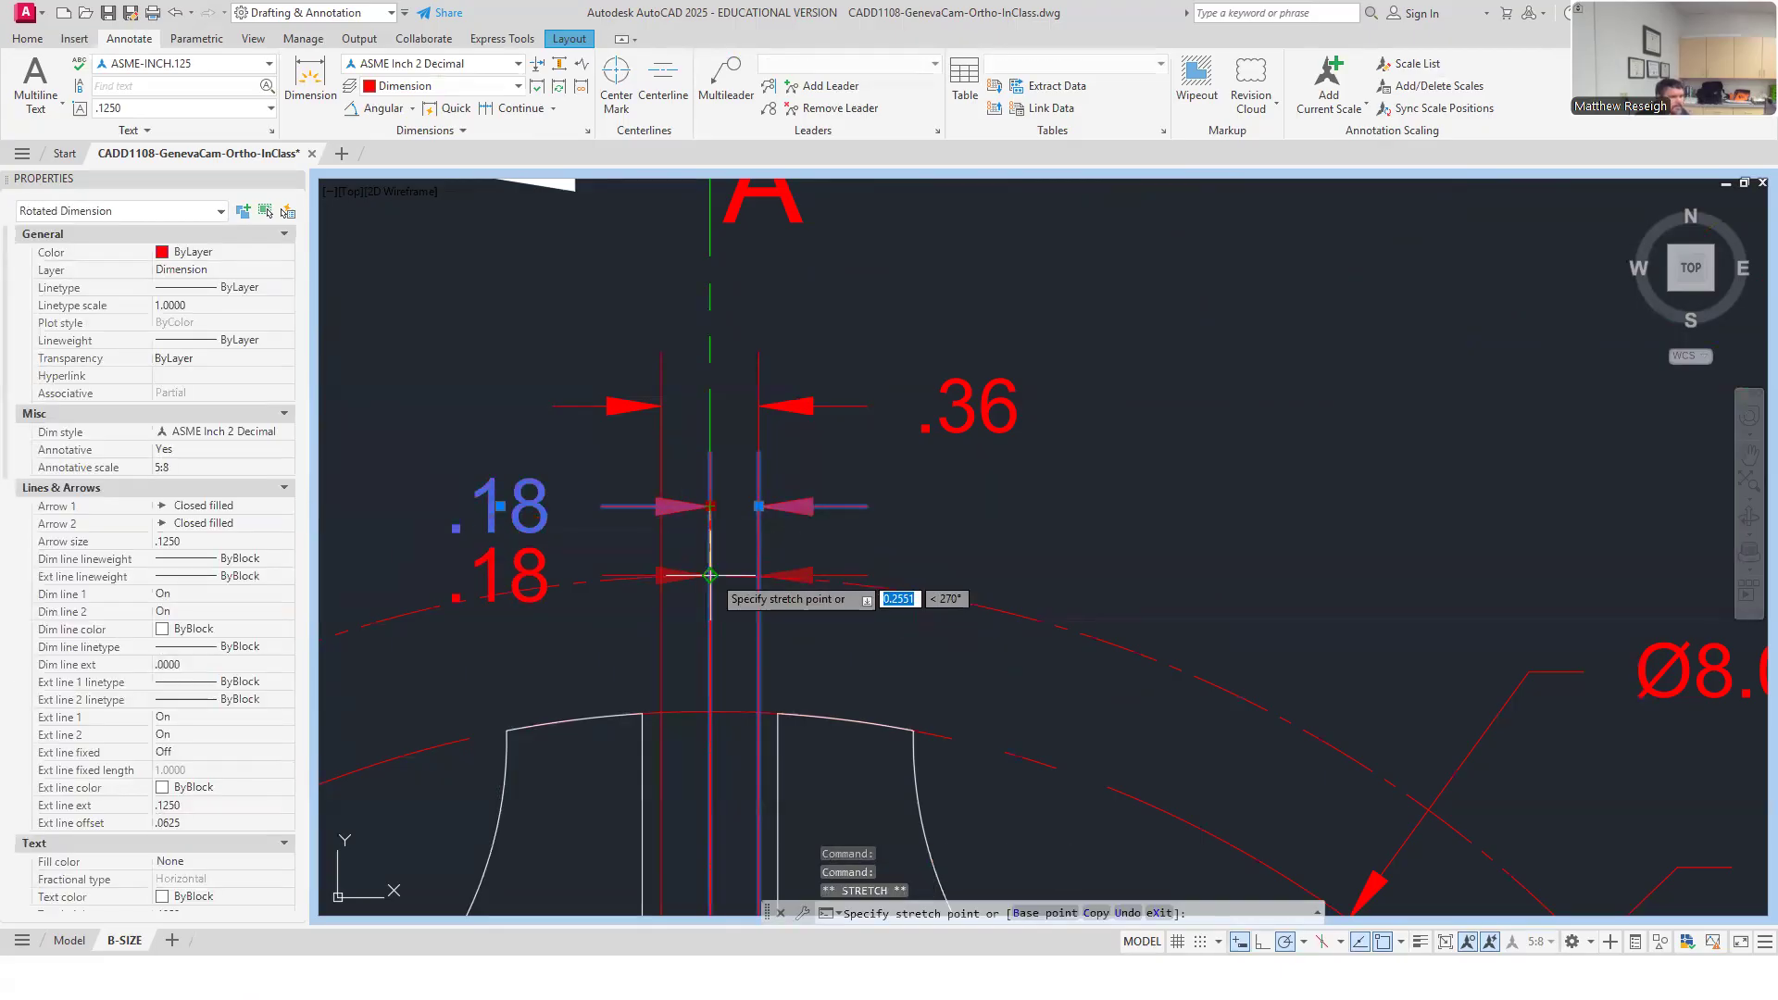
type("..375")
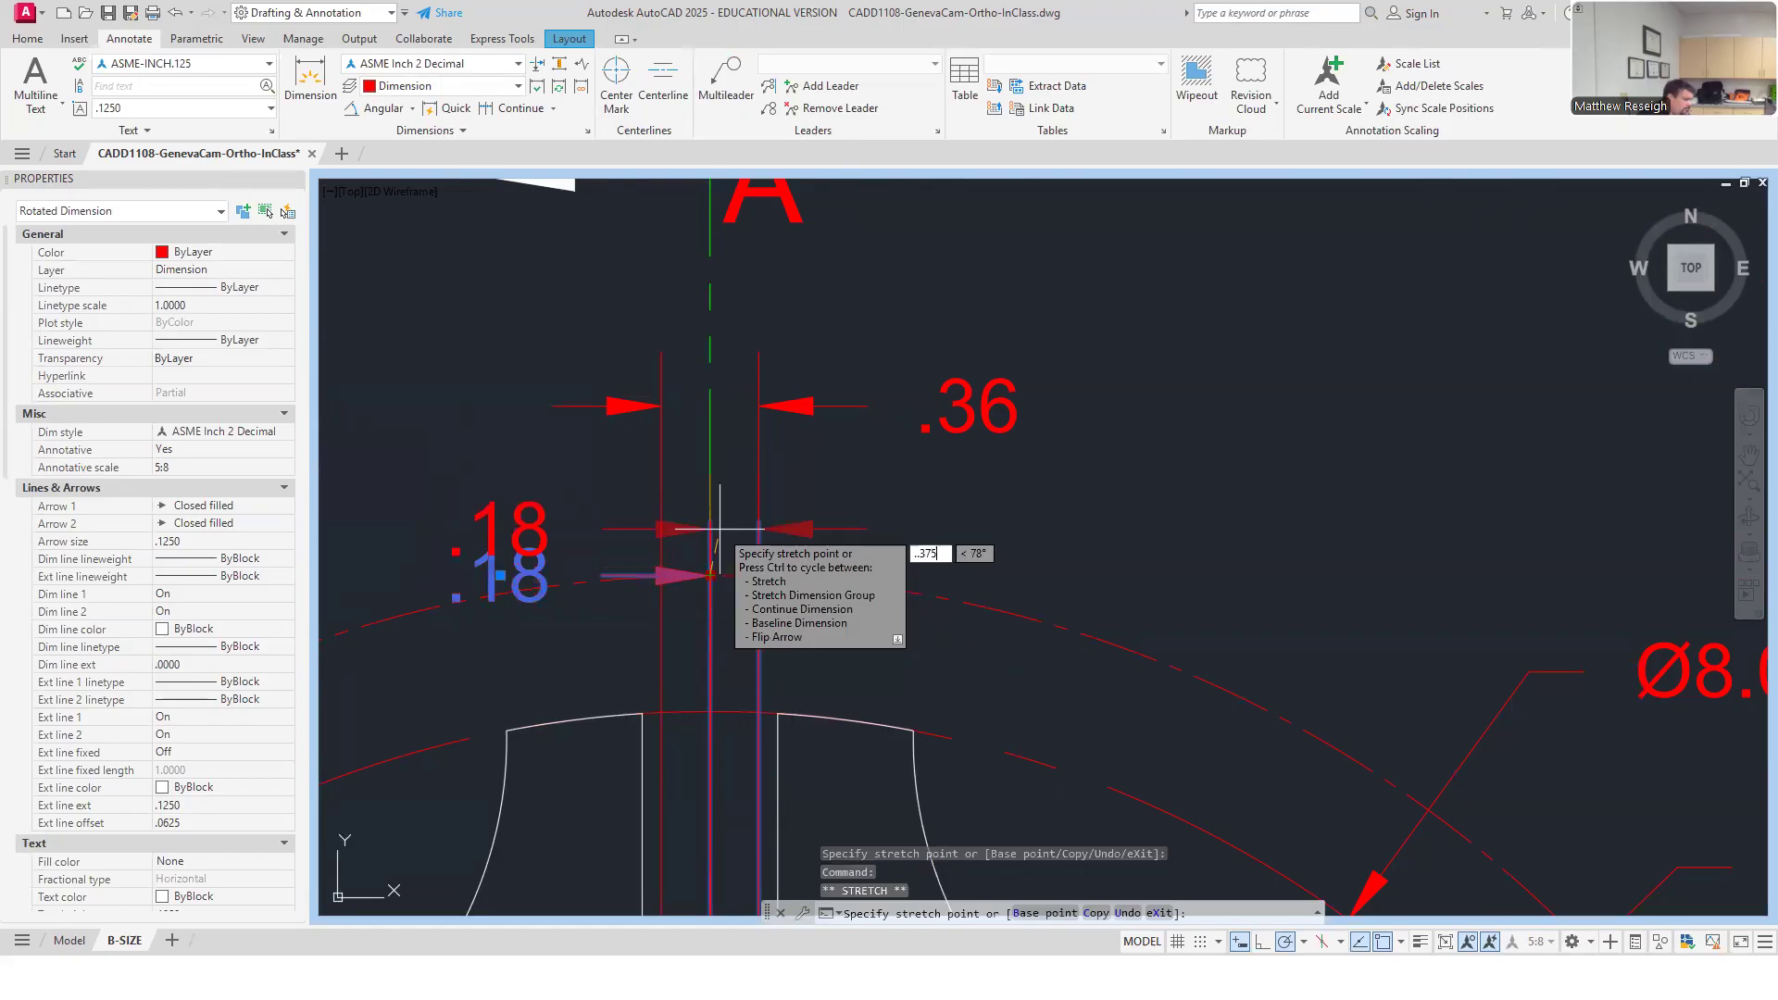
key("Return")
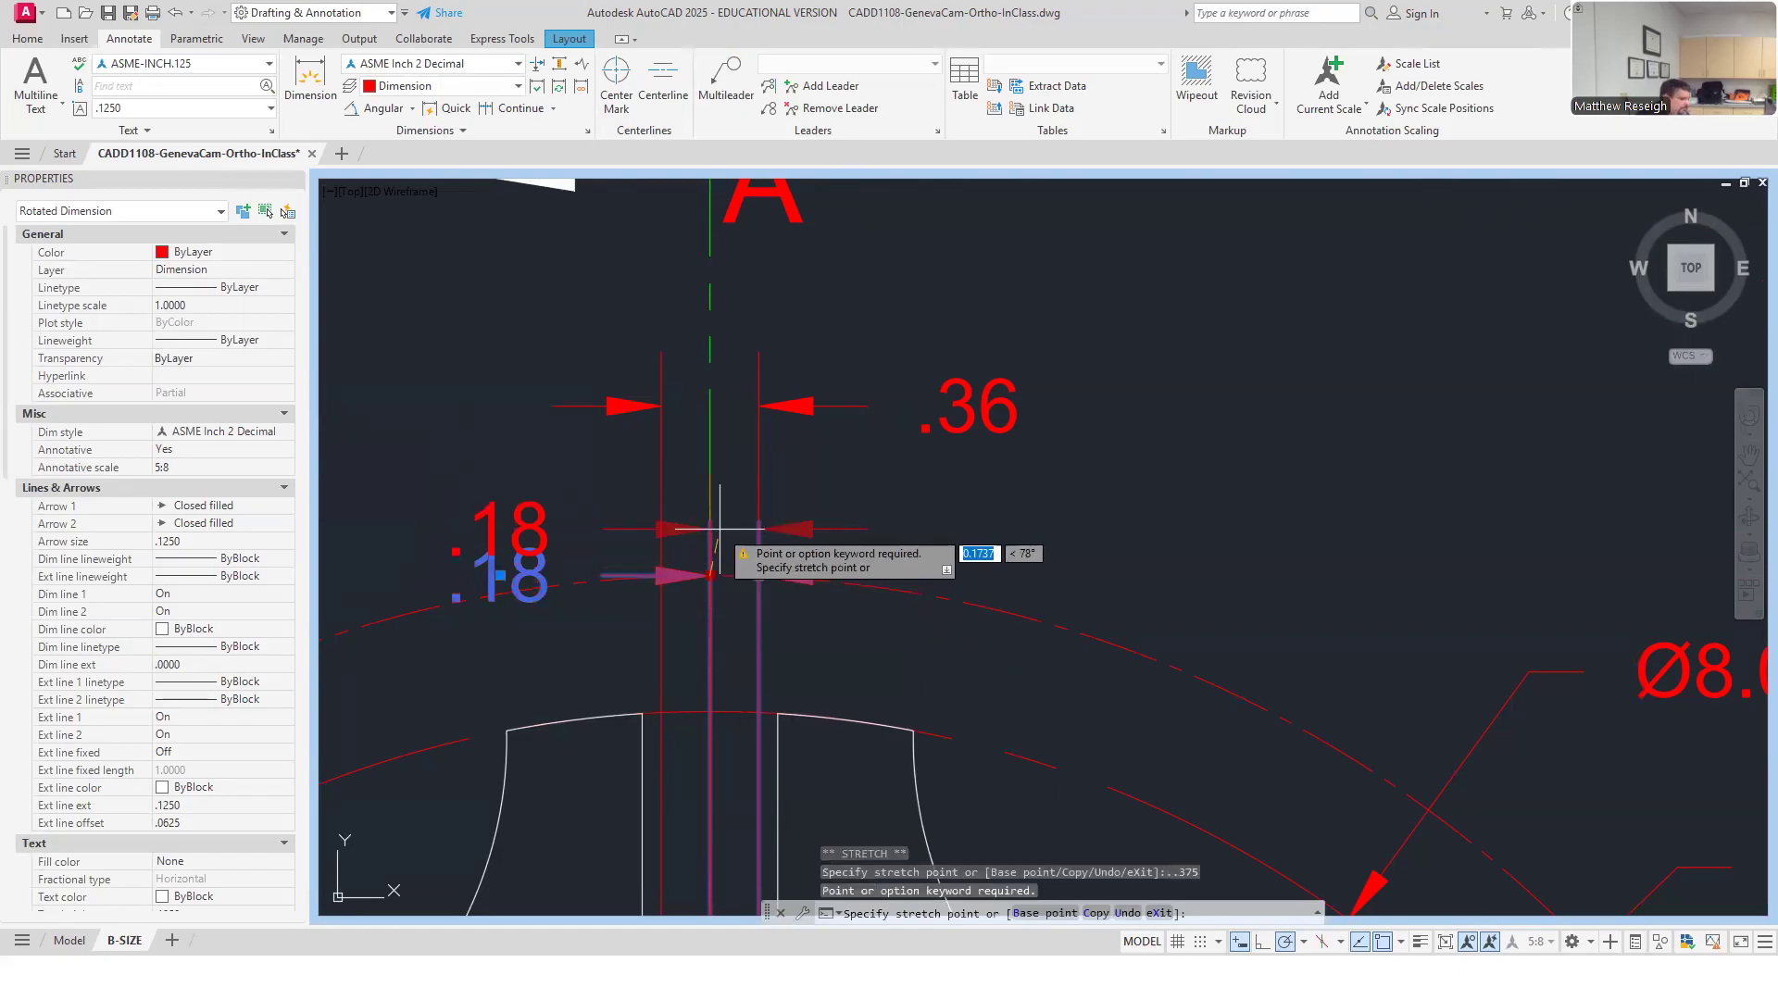
key("Escape")
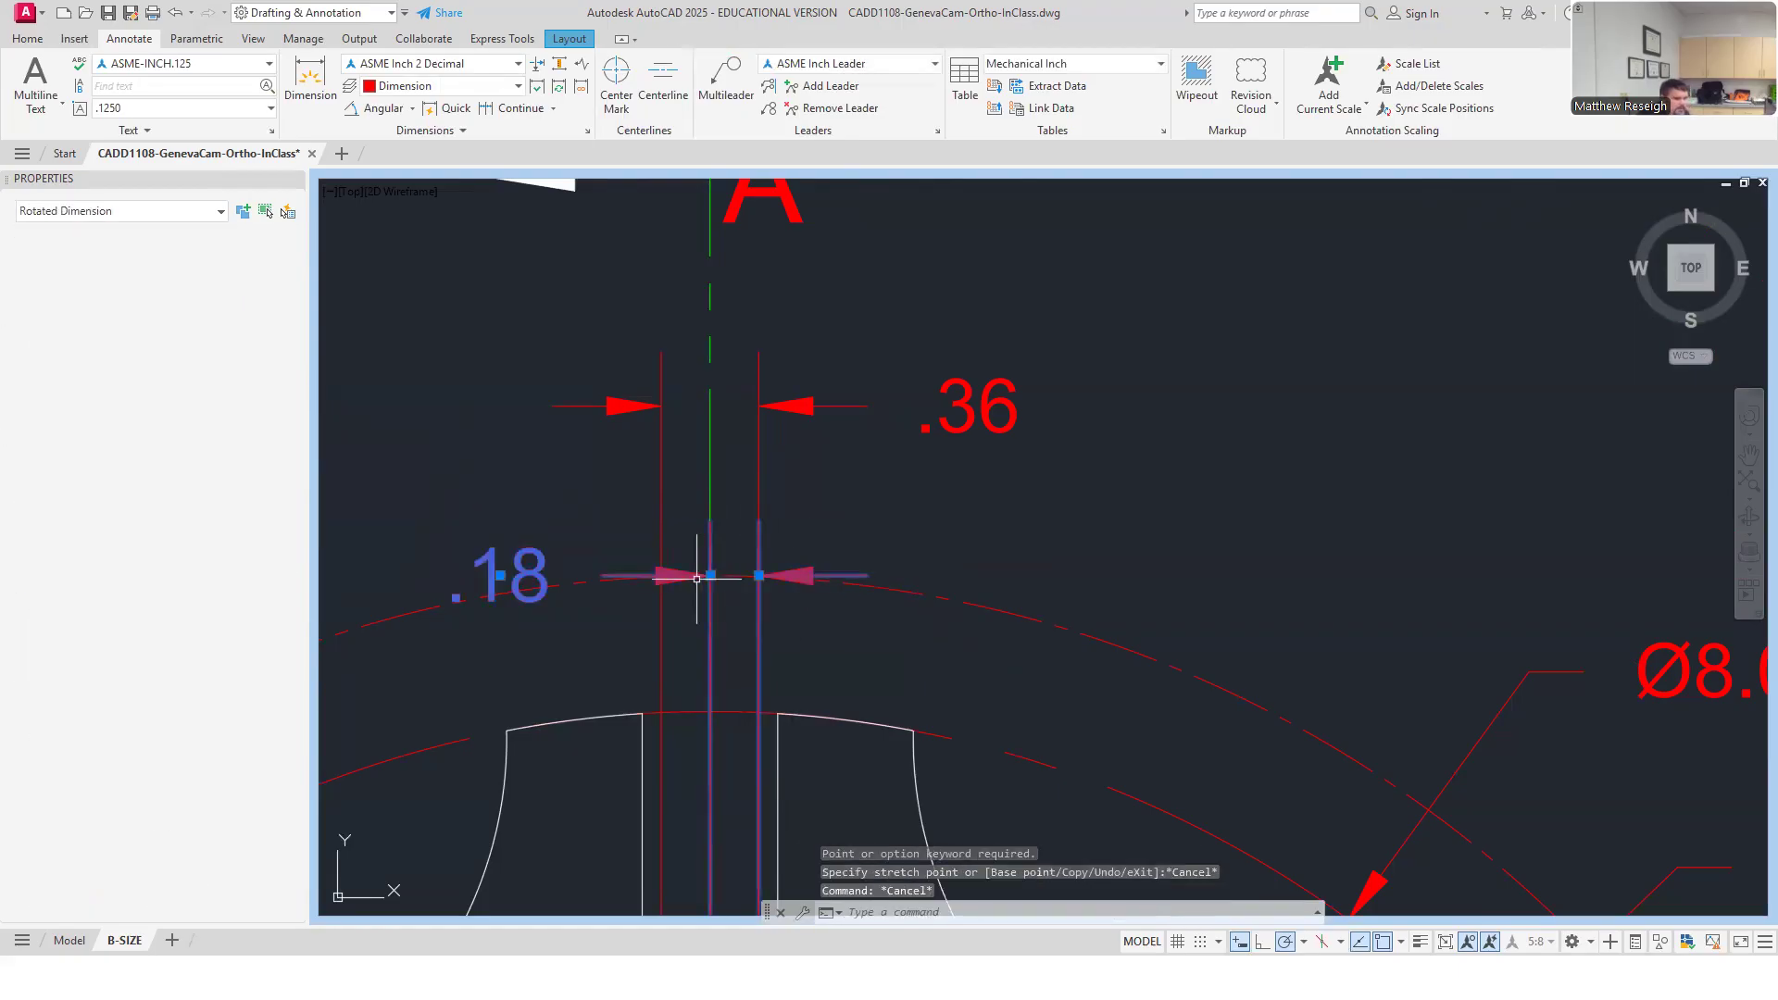
left_click(710, 575)
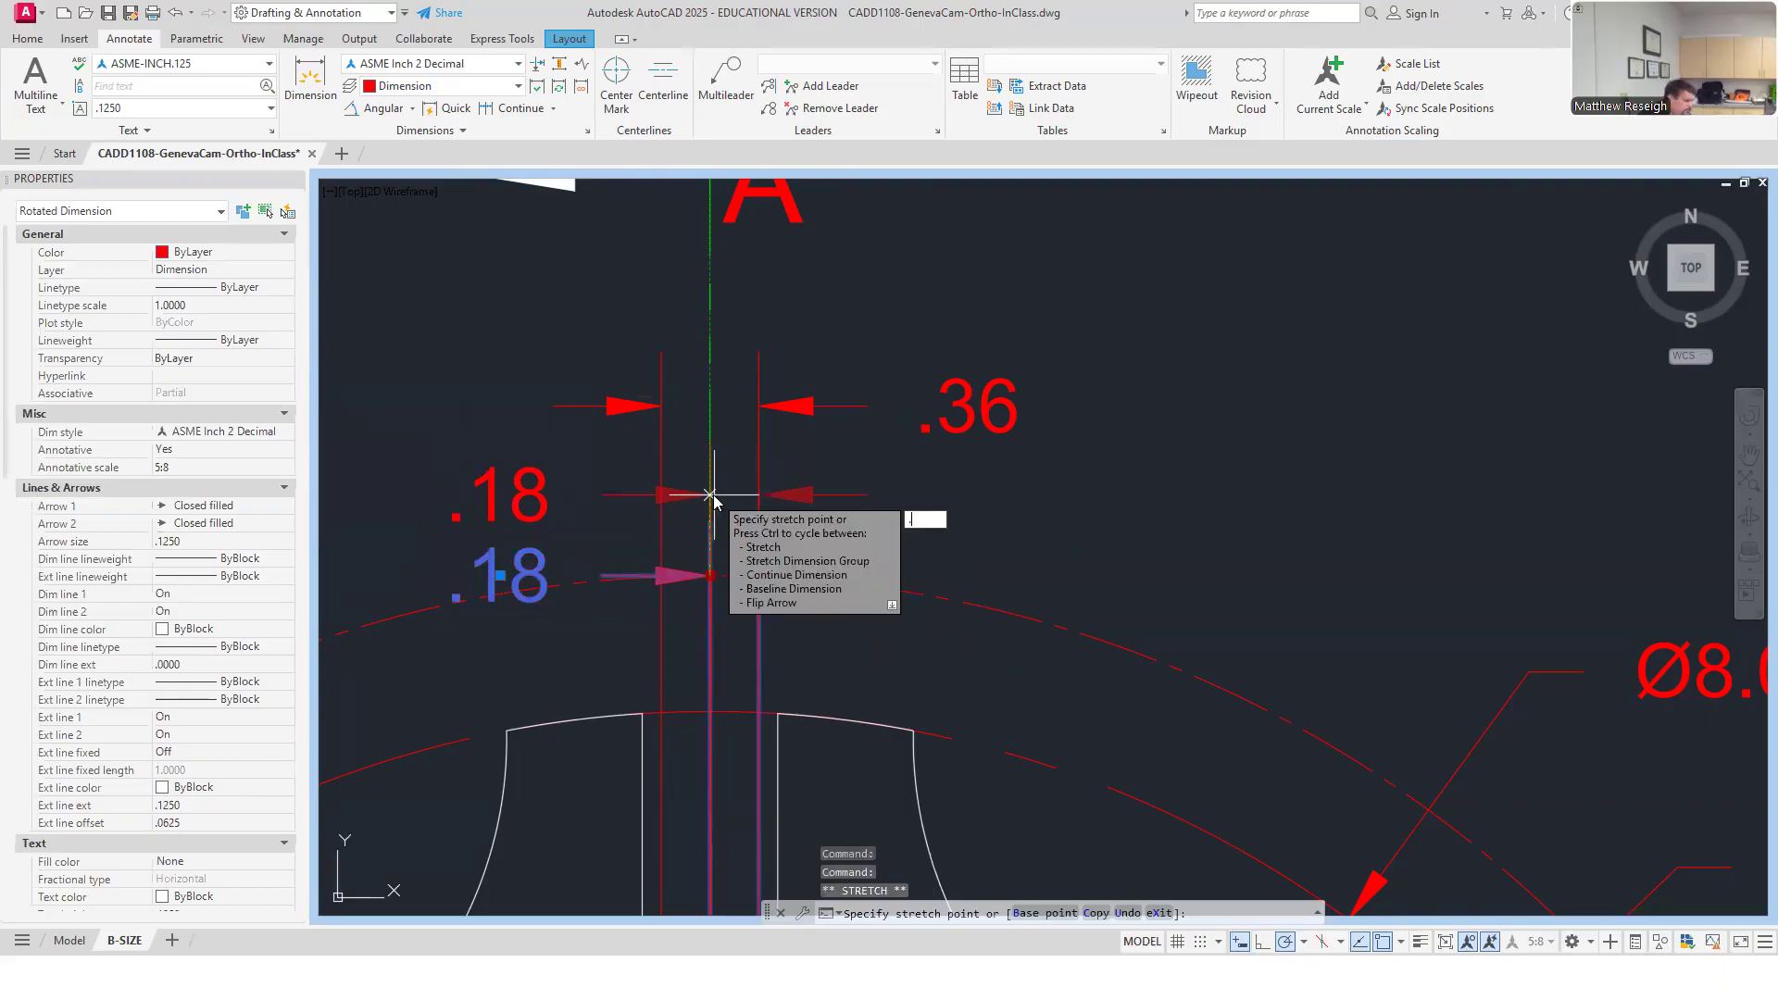
type(".375")
key("Return")
key("Escape")
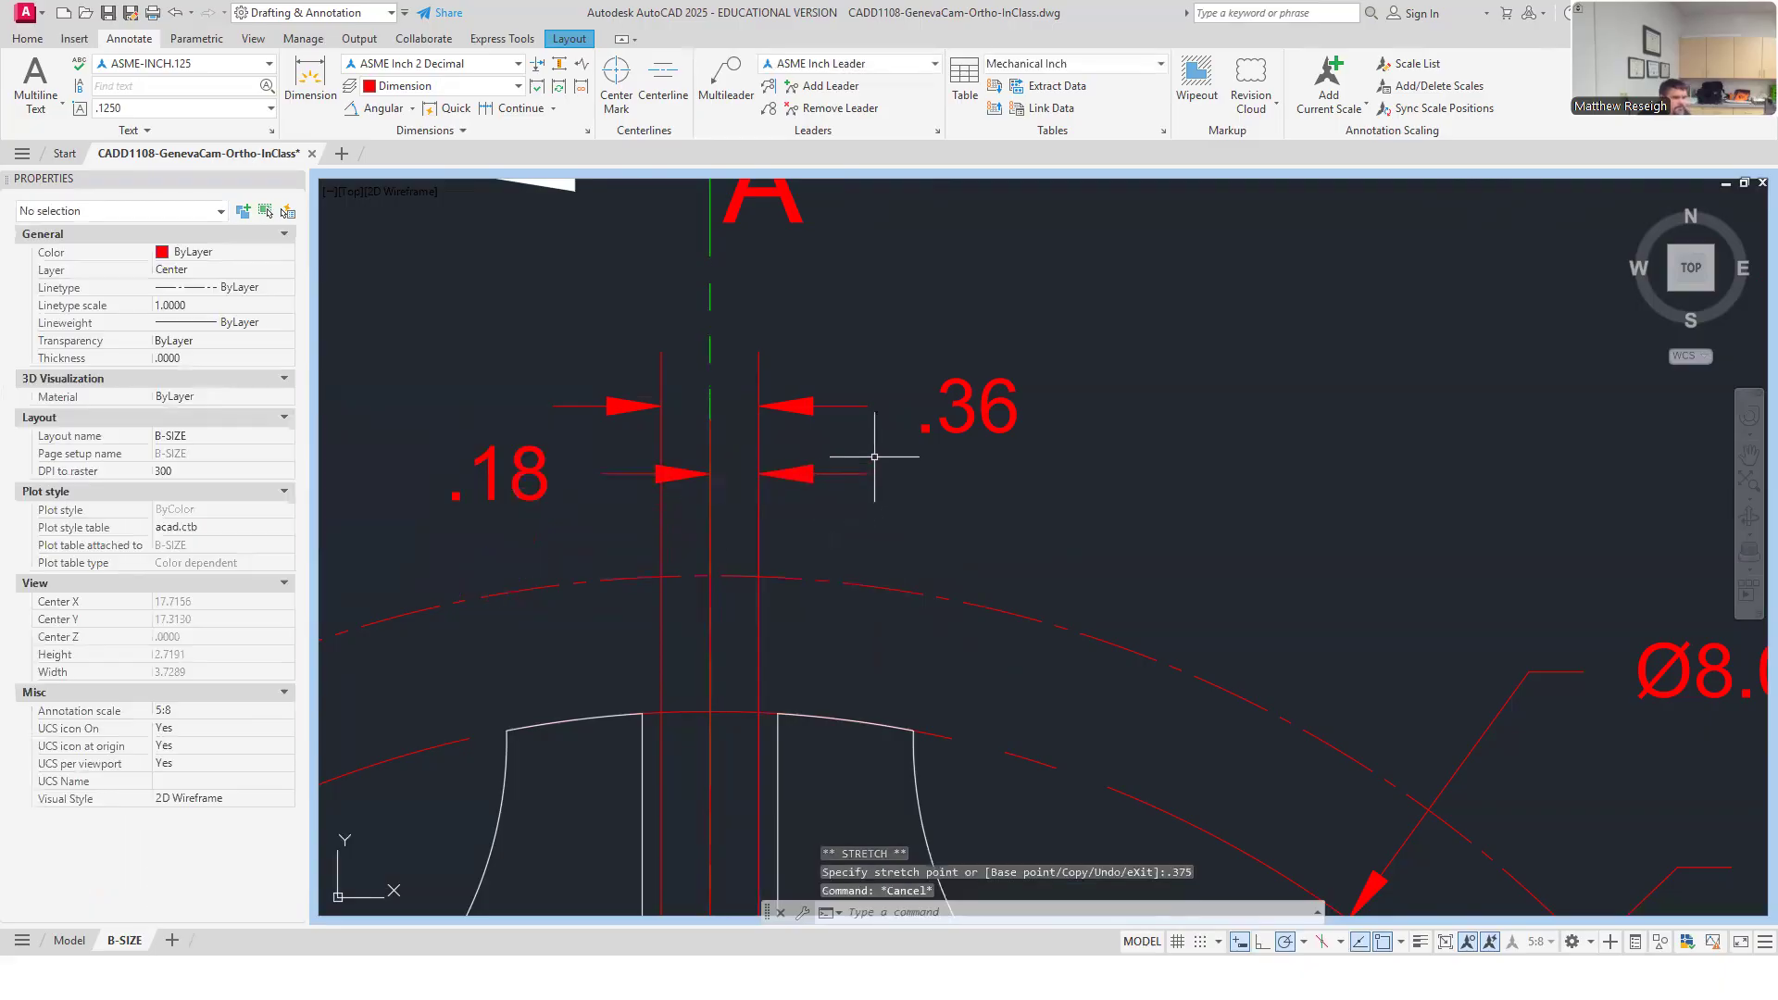
Stretch the cutting-plane line's upper horizontal segment down about .29, closer to the .36 dimension.
scroll(974, 453, "down", 3)
scroll(953, 484, "up", 3)
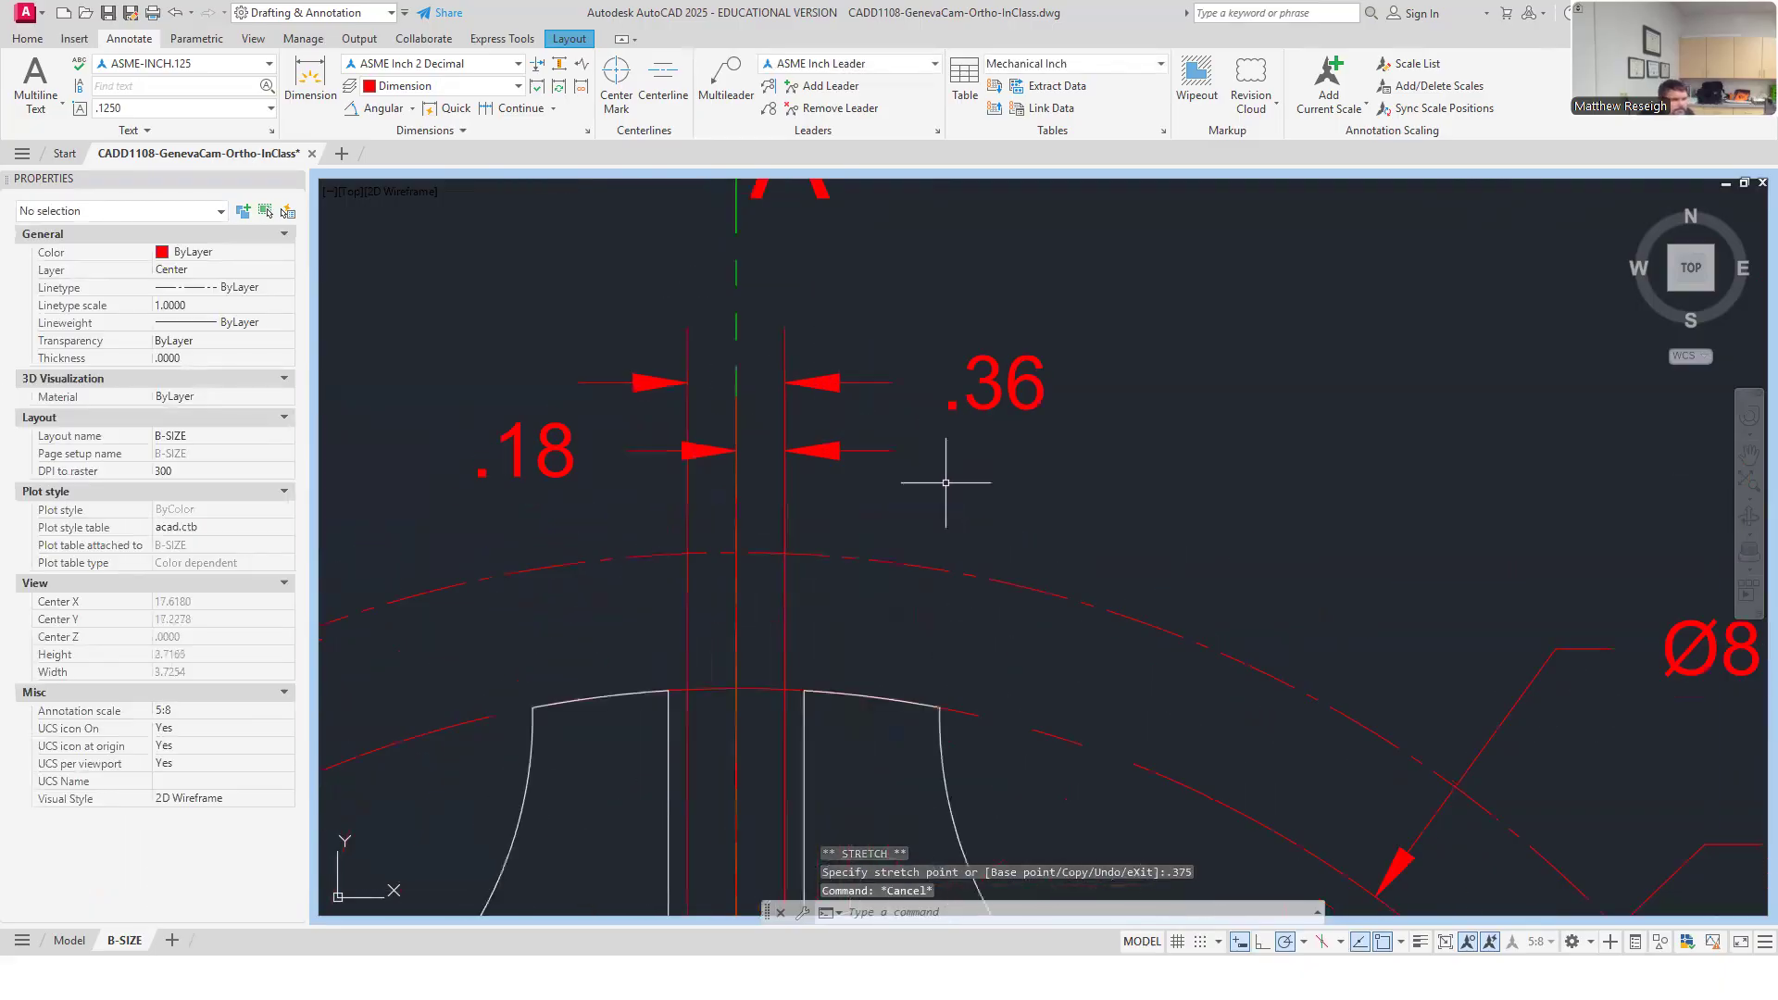
scroll(868, 354, "down", 2)
left_click(798, 274)
left_click(772, 274)
left_click(772, 324)
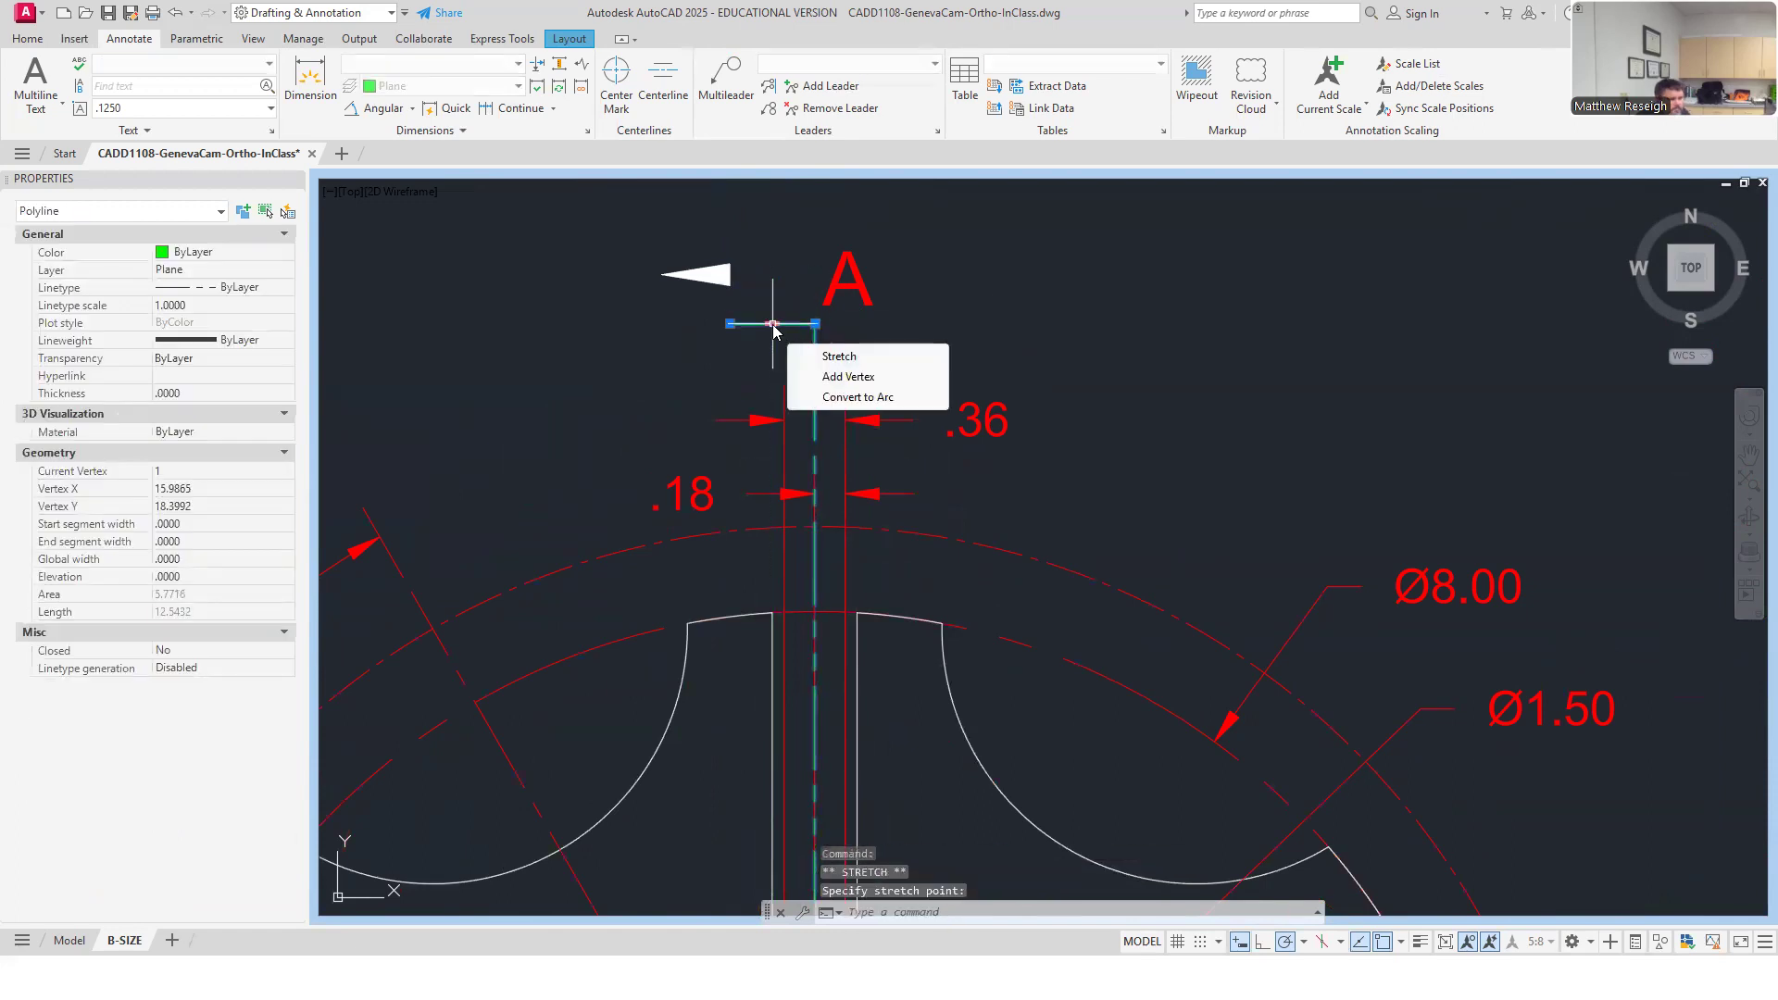
key("Escape")
Raise the .18 dimension about .12 to sit midway between the outer circle and the .36 dimension.
left_click(834, 492)
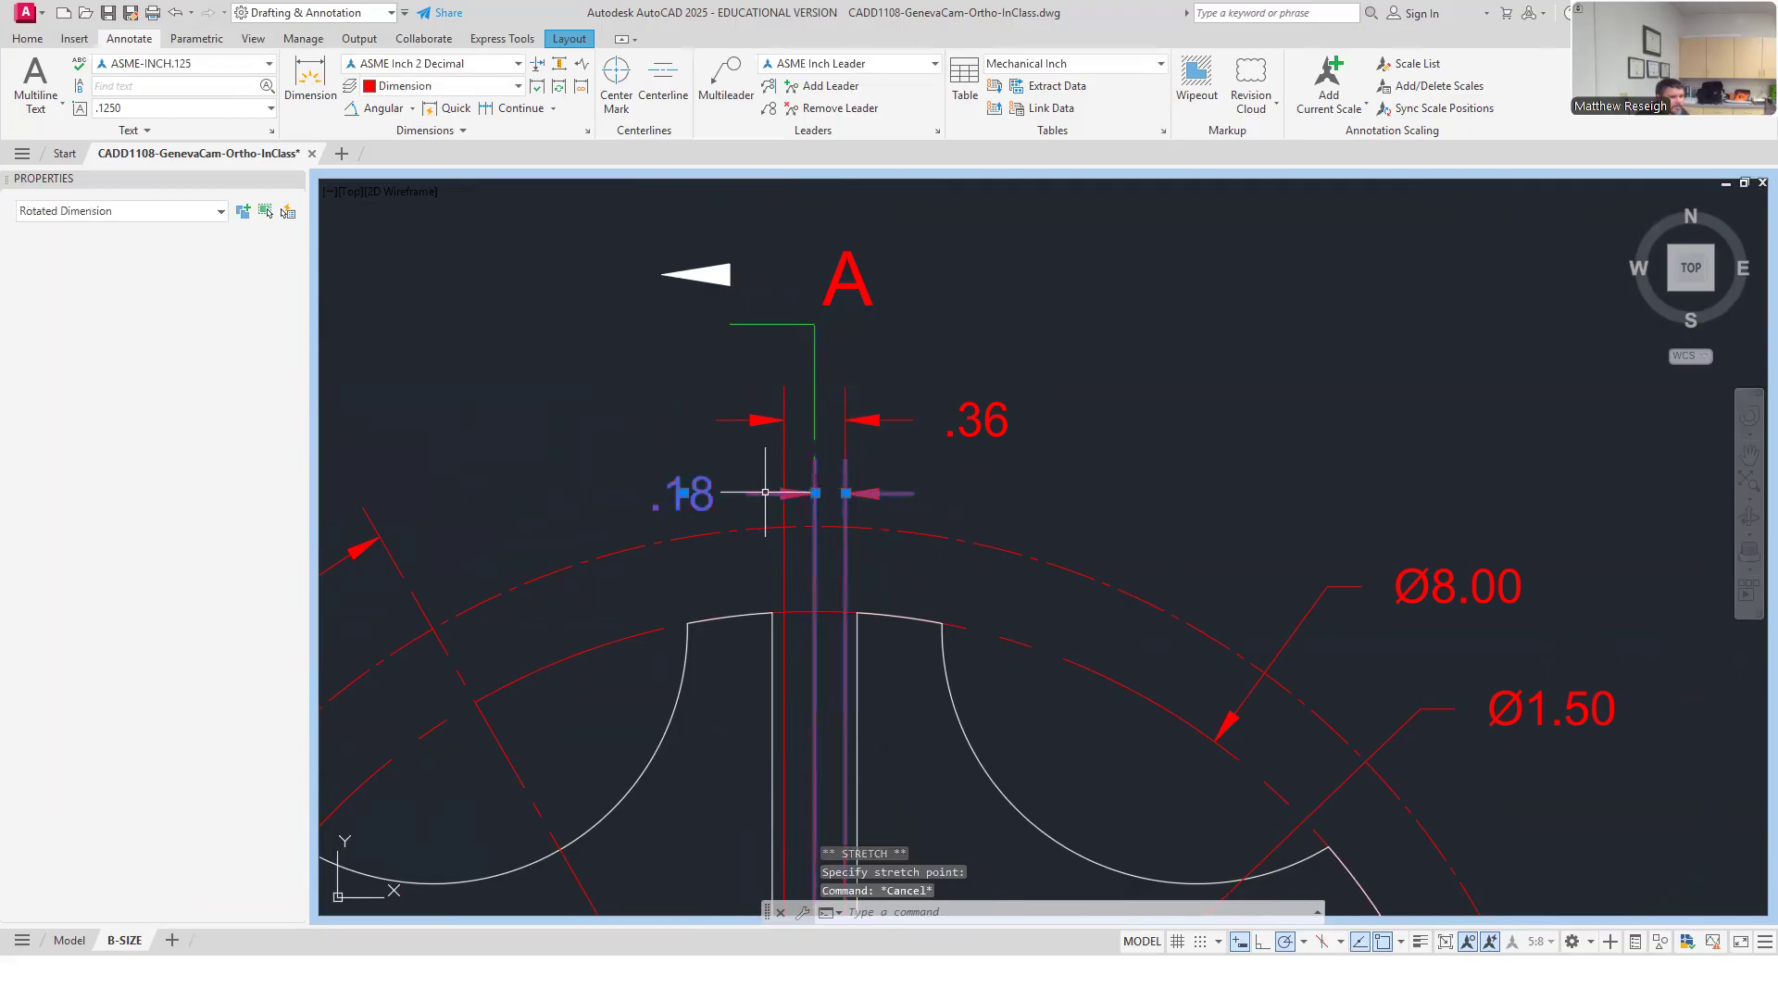
left_click(815, 493)
left_click(815, 472)
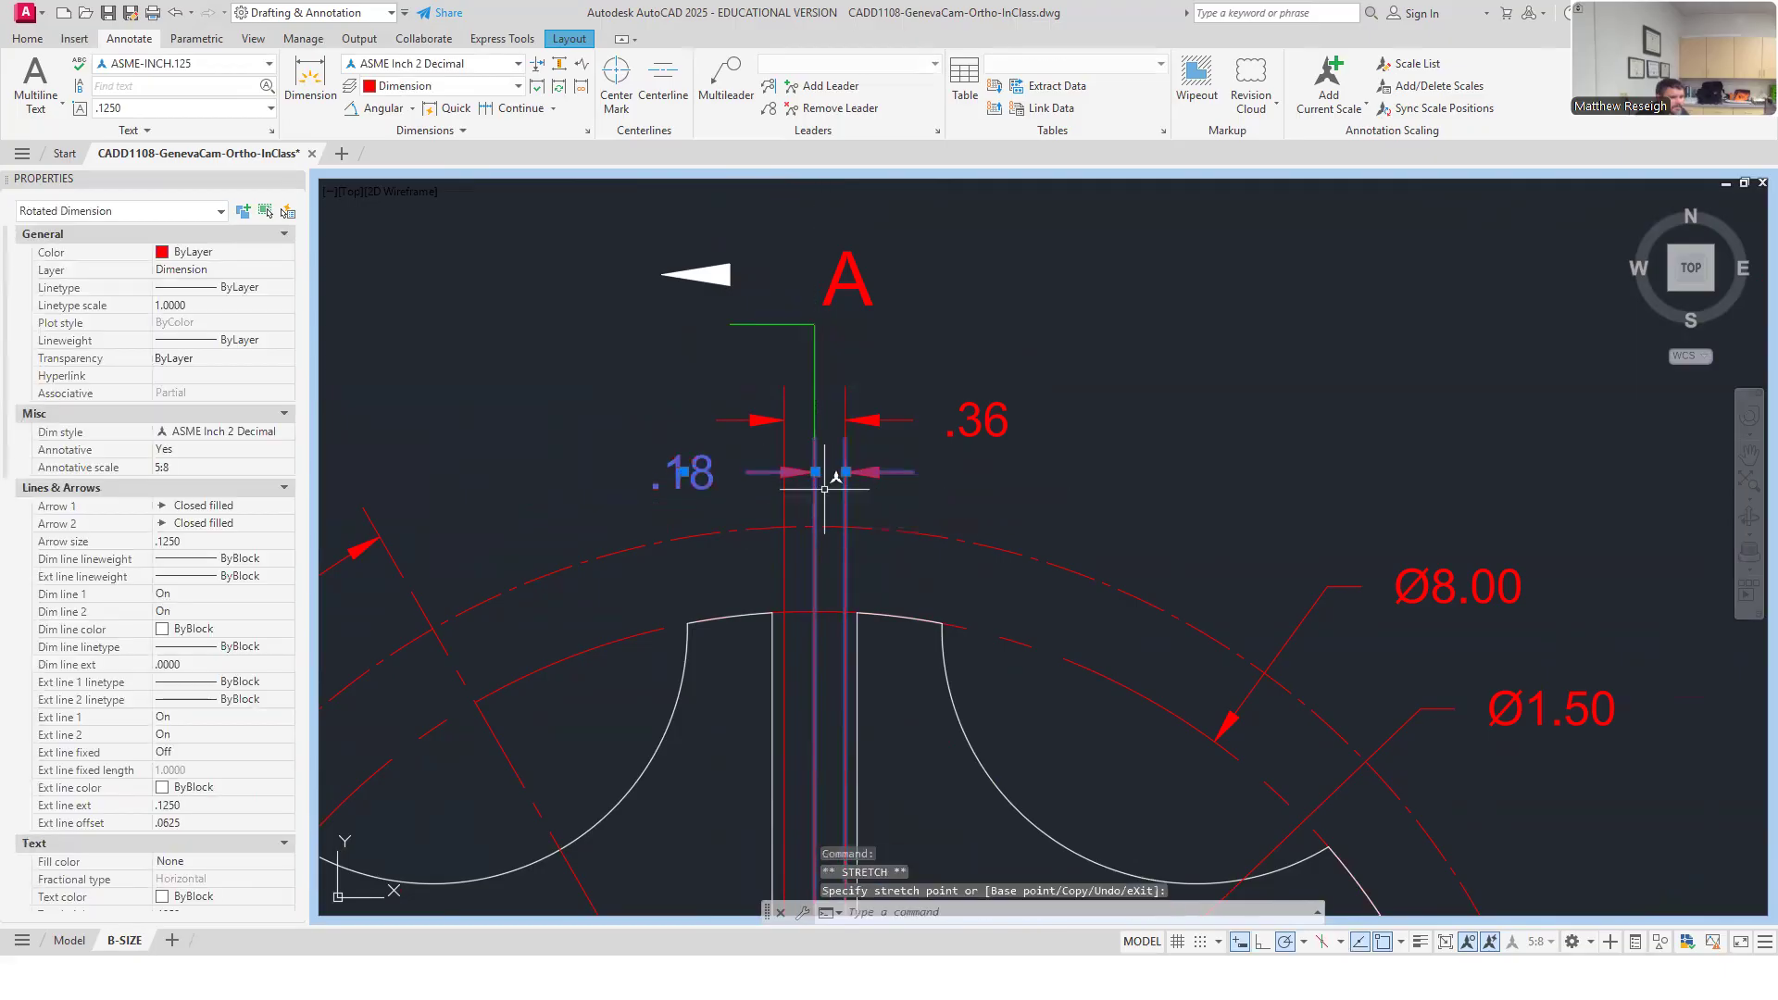
key("Escape")
Move the upper section letter A down about .23 beside the lowered corner of the cutting-plane line.
left_click(872, 279)
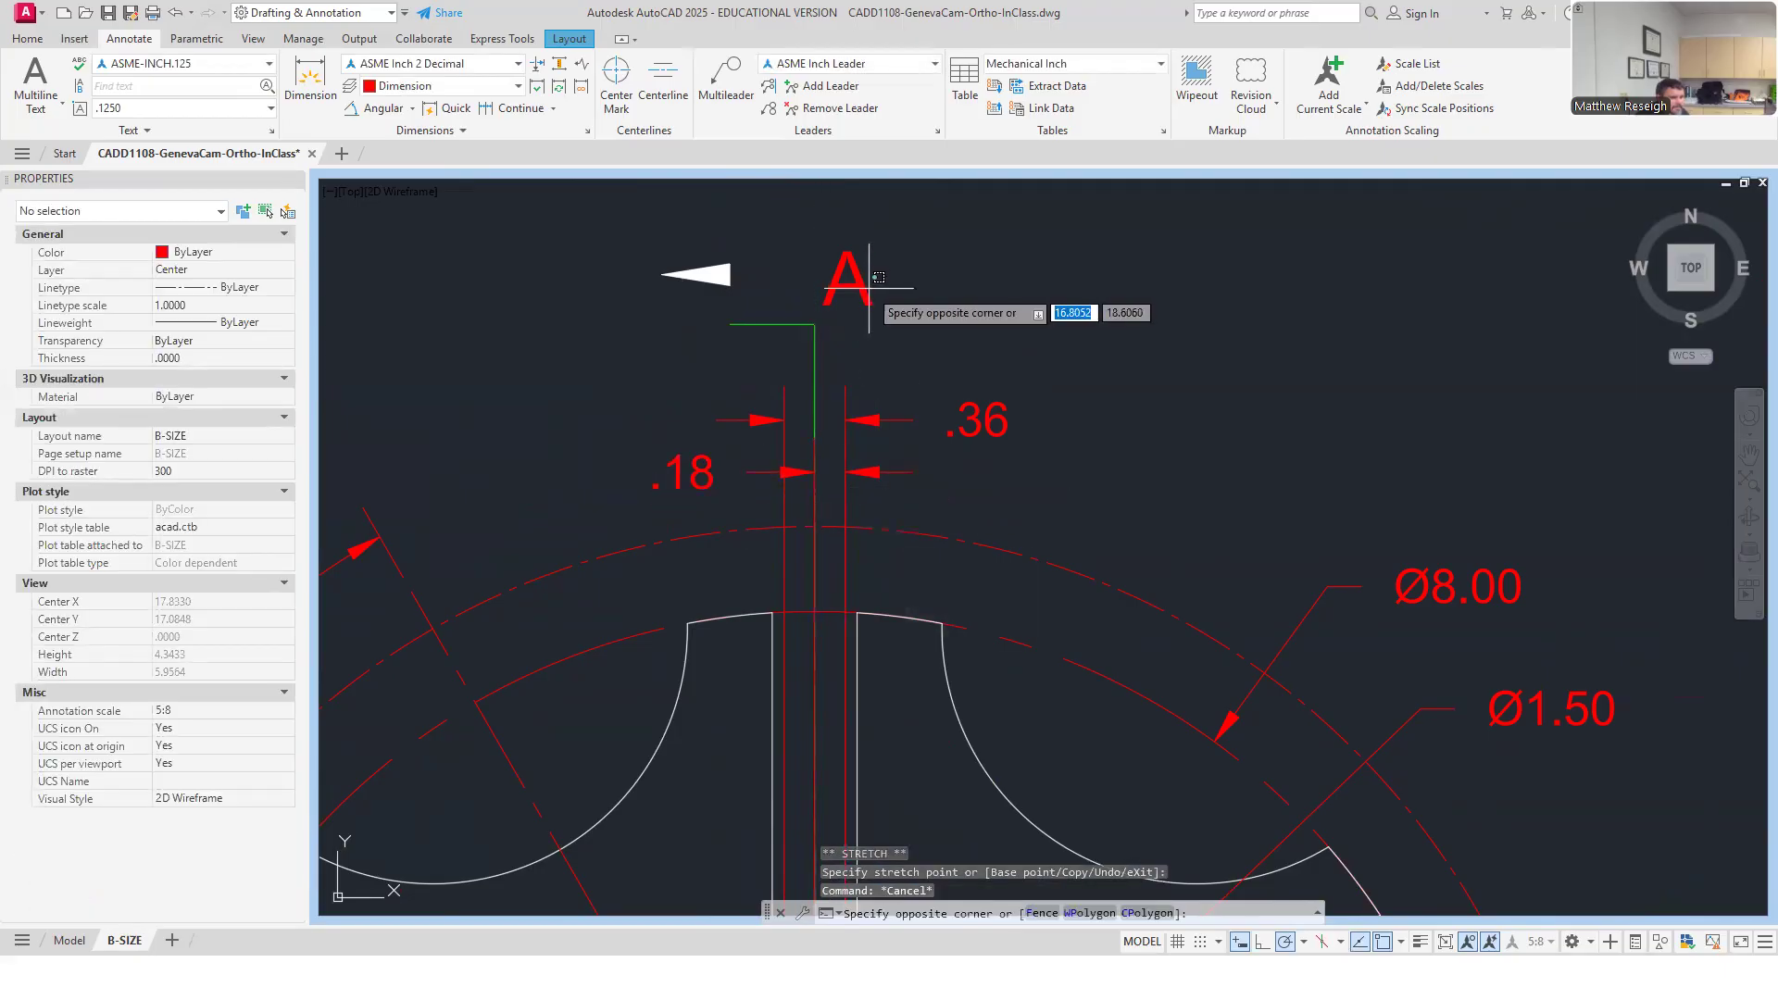
key("Escape")
left_click(822, 250)
left_click(822, 250)
left_click(822, 289)
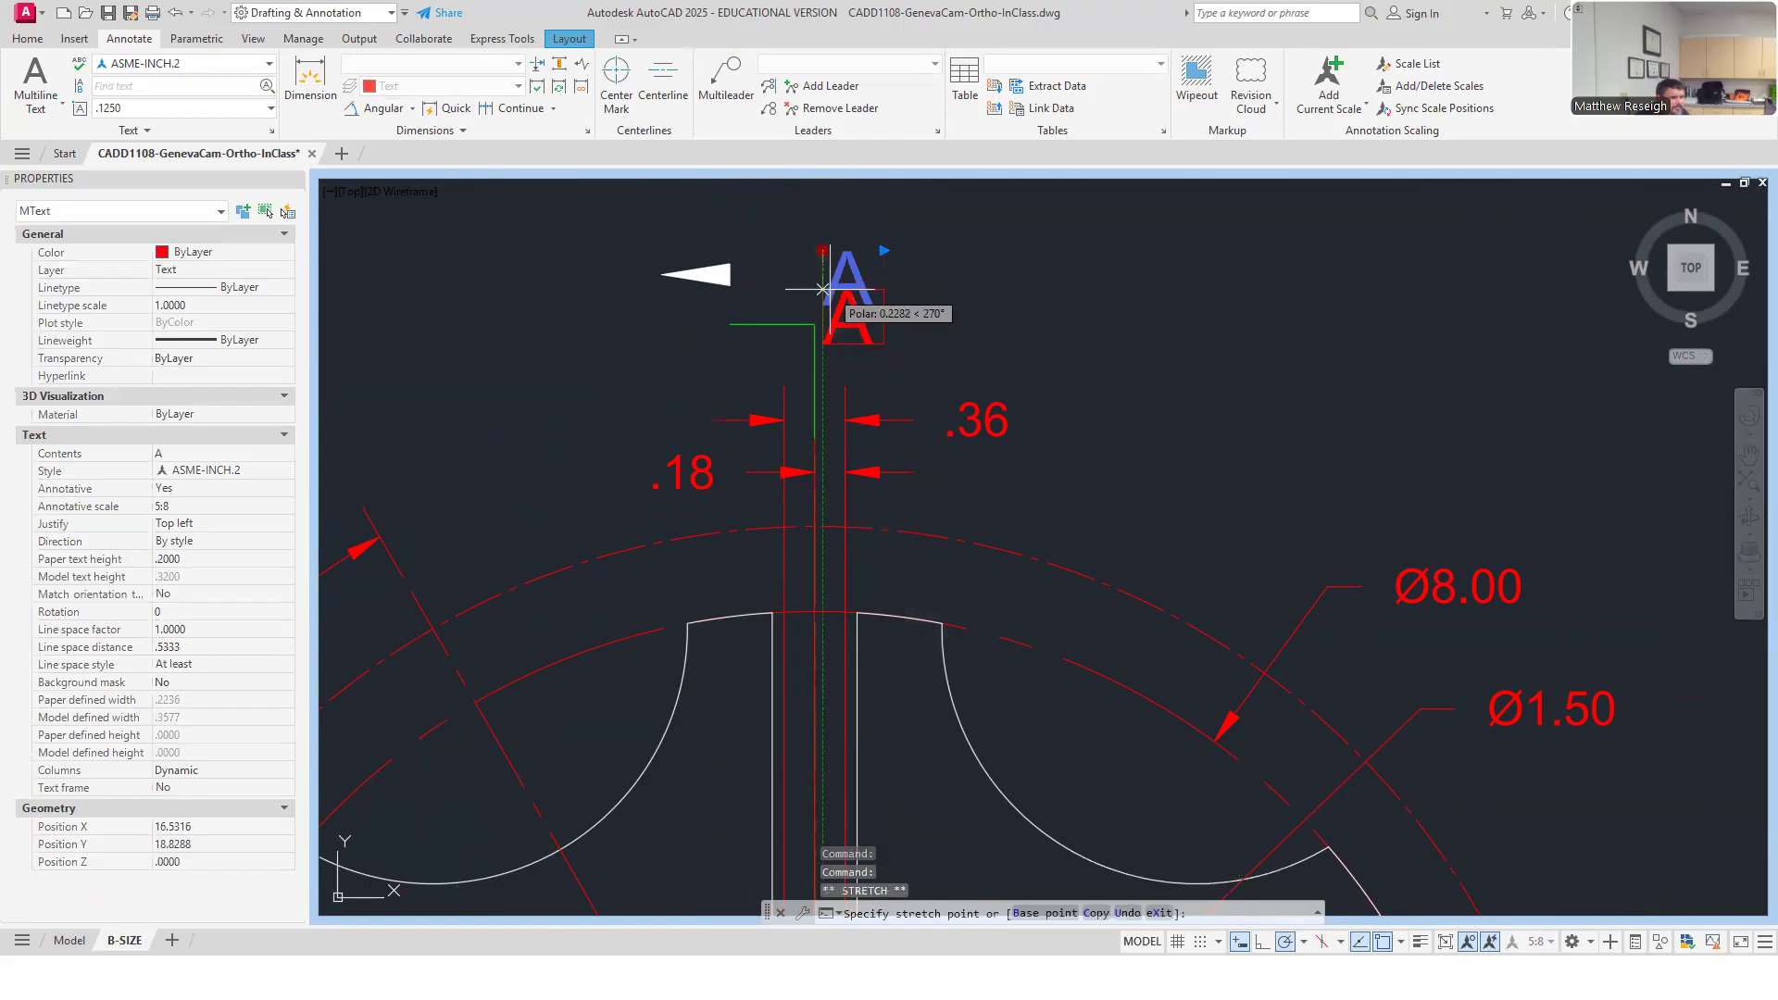
key("Escape")
Move the upper cutting-plane arrow down about .29 onto the end of the lowered cutting-plane line.
left_click(711, 266)
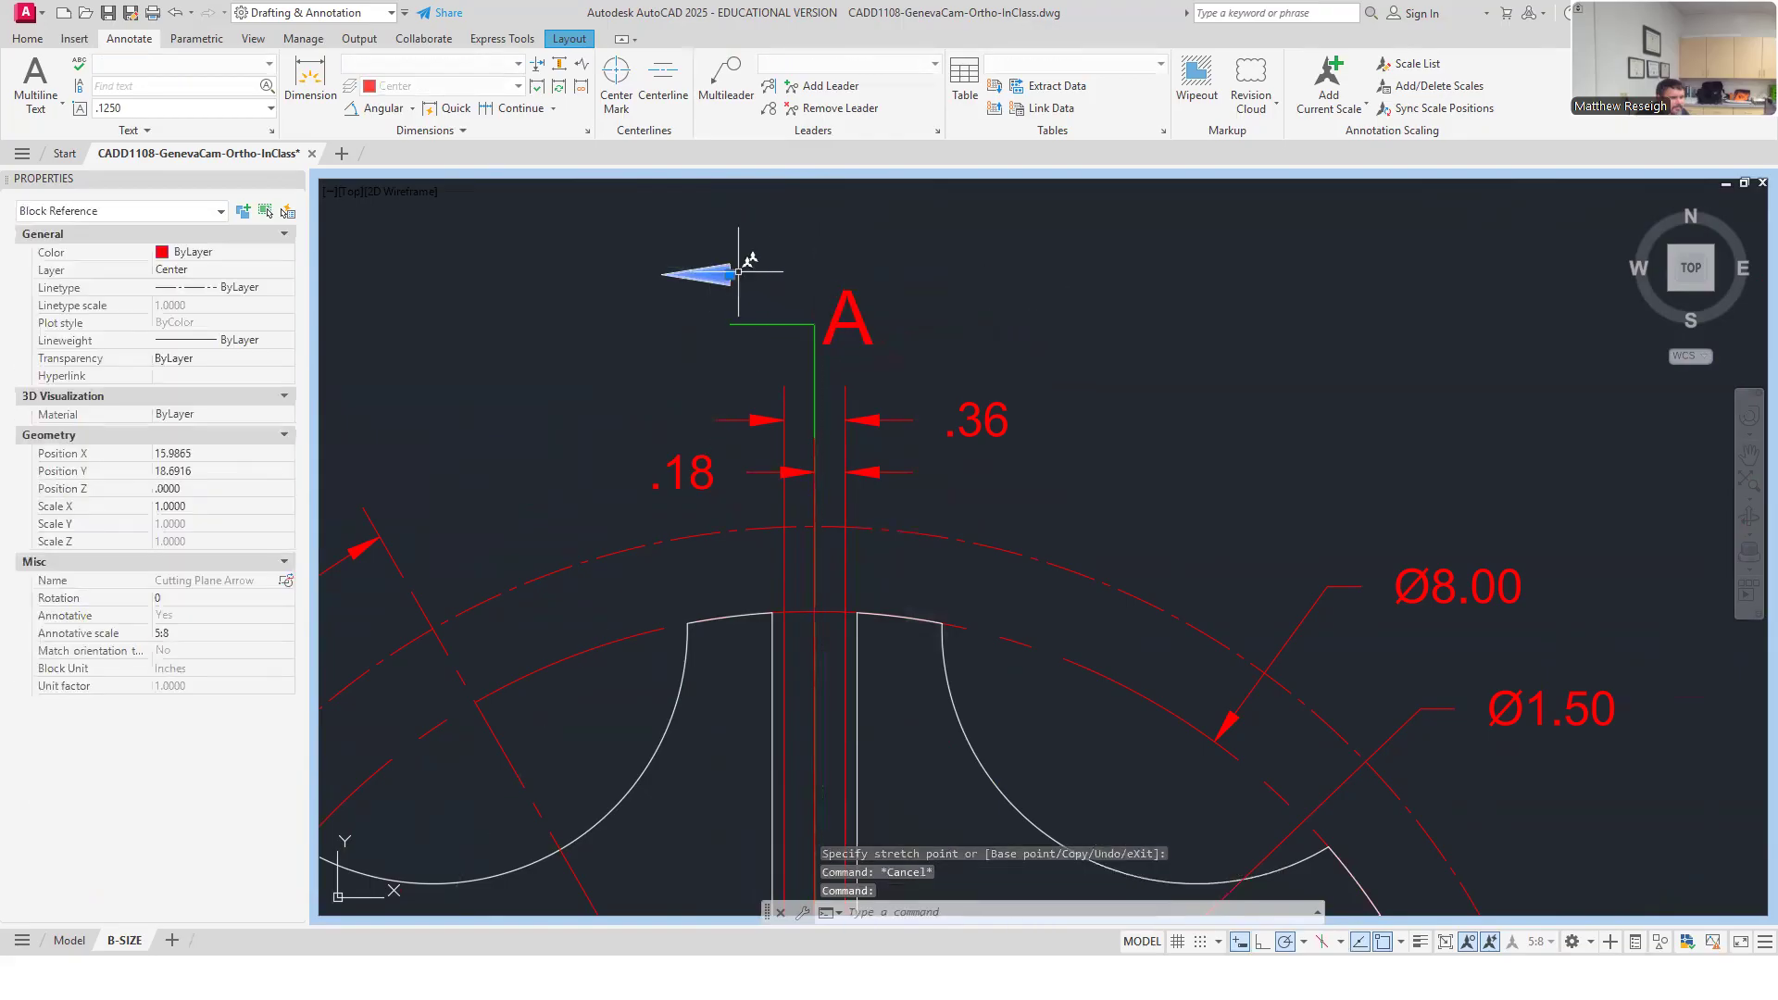
left_click(729, 275)
left_click(730, 324)
key("Escape")
scroll(840, 265, "down", 4)
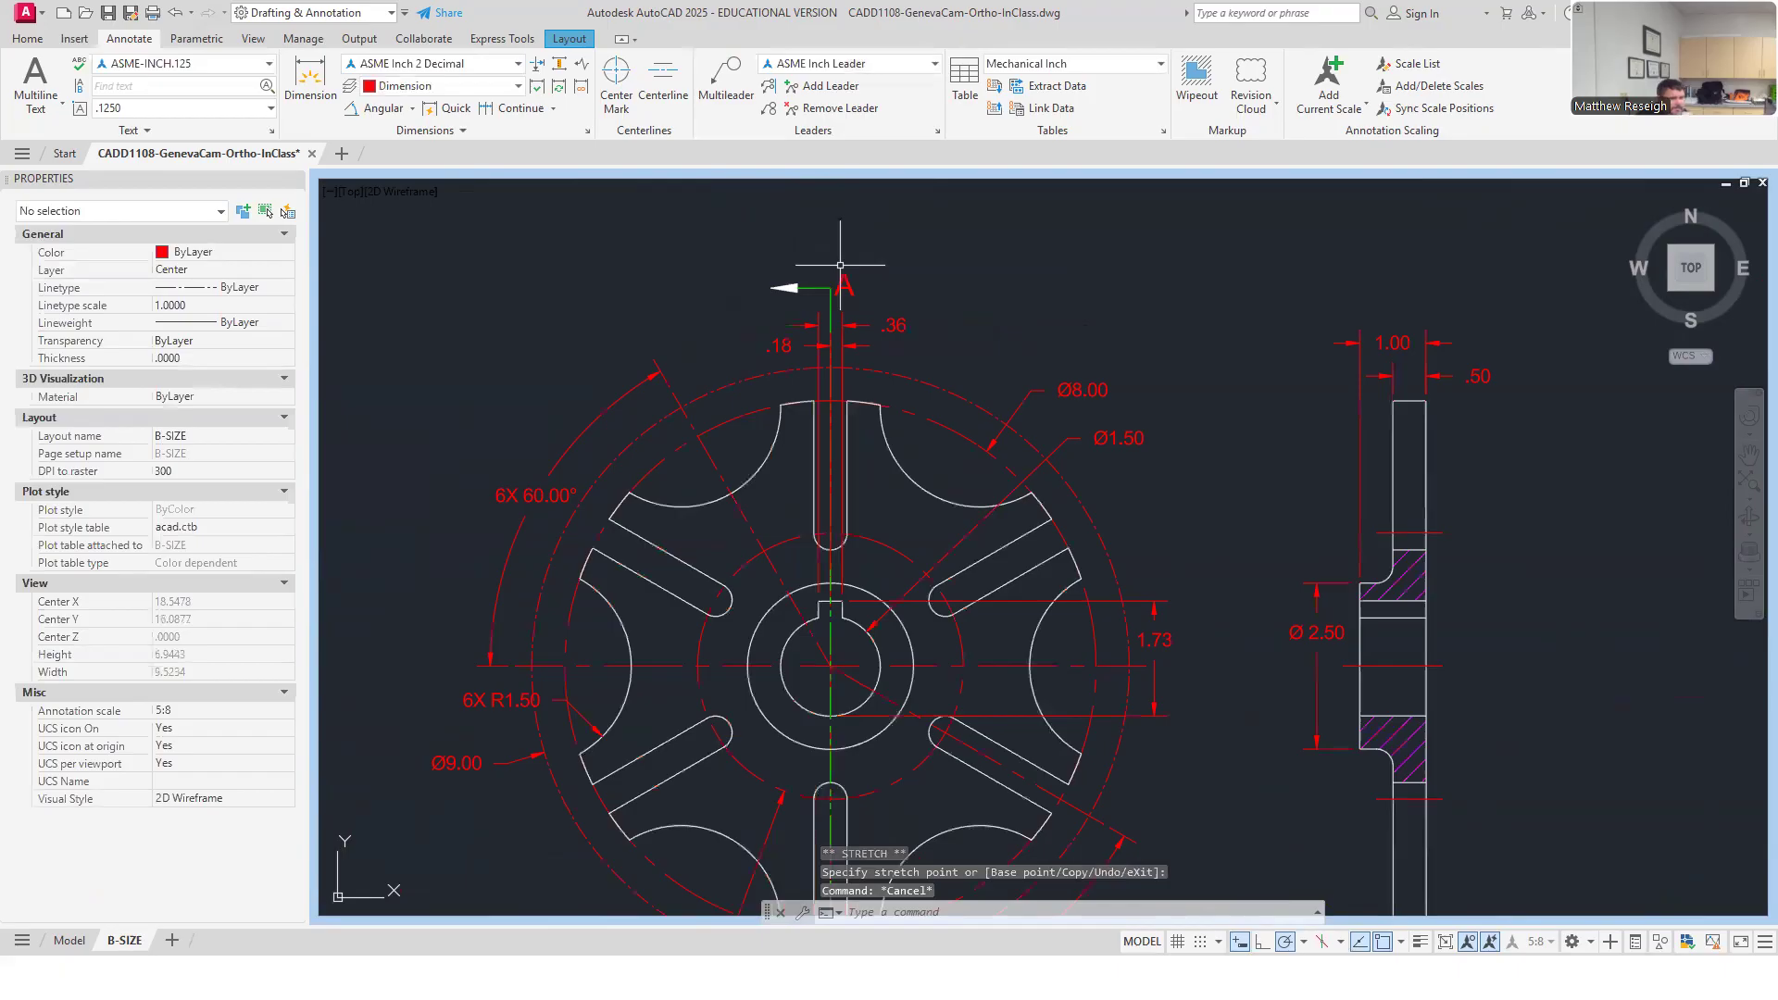
Check the dimensions across the views and return from the maximized viewport to the B-SIZE sheet in paper space.
scroll(936, 362, "down", 2)
scroll(972, 625, "up", 4)
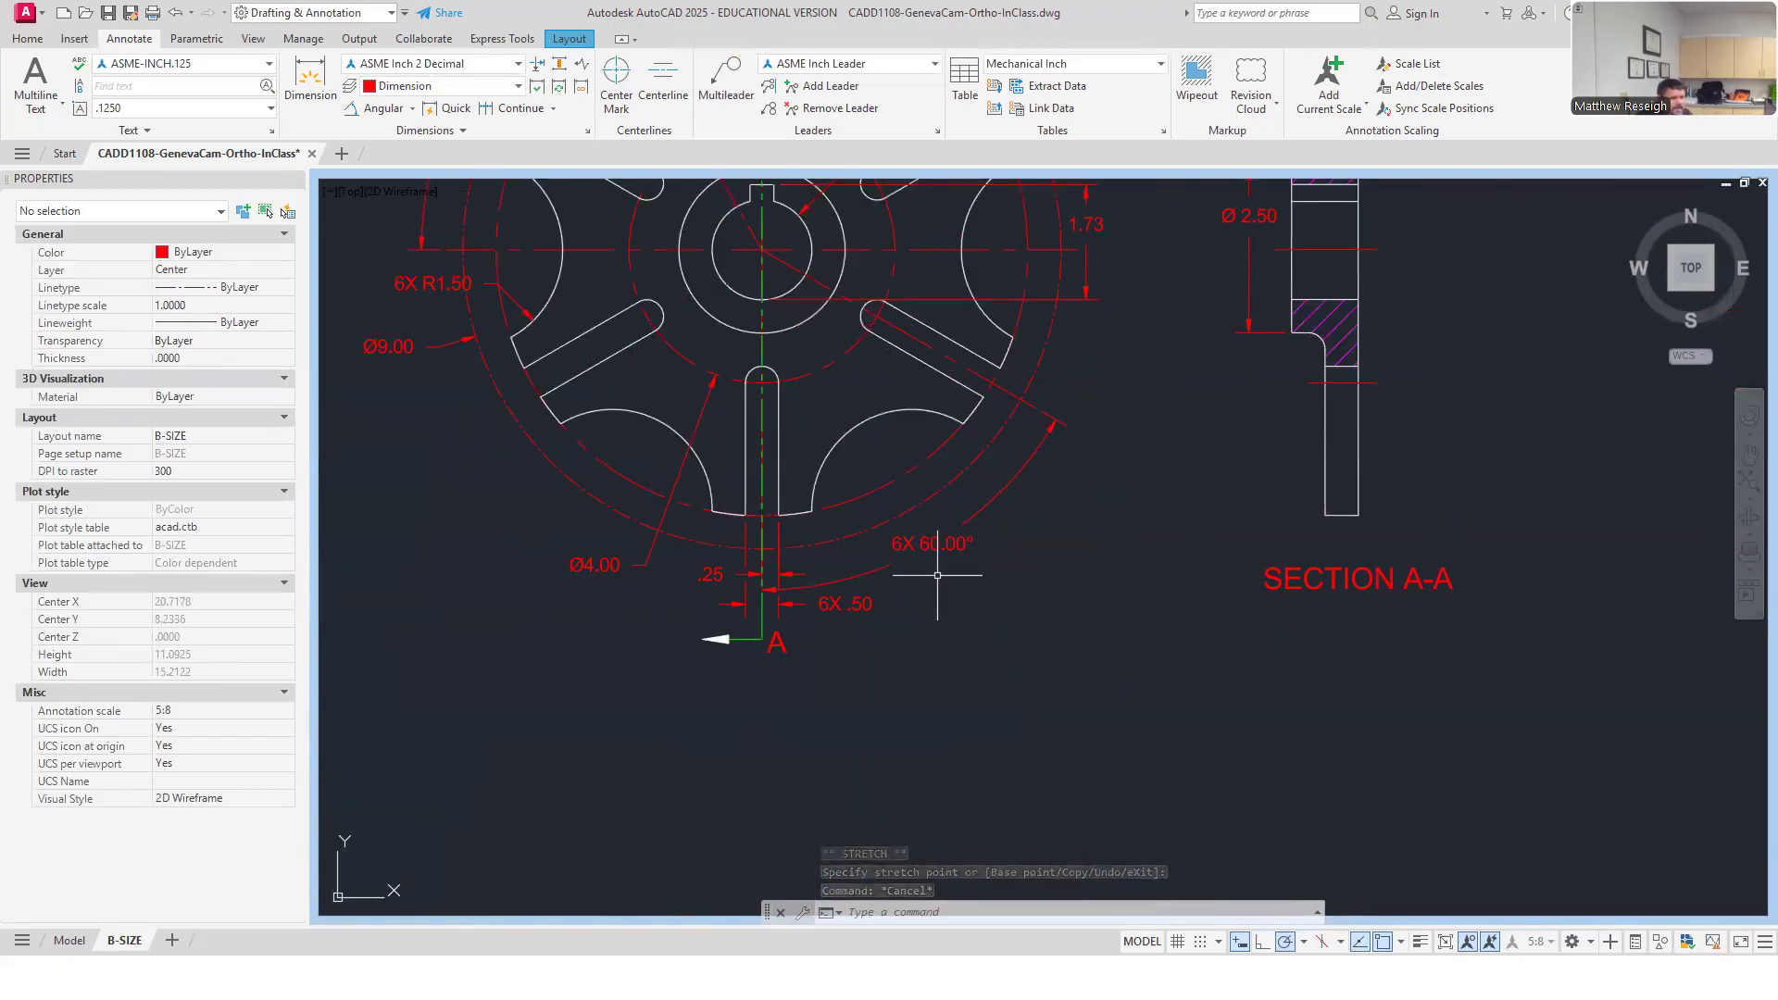
scroll(657, 447, "down", 2)
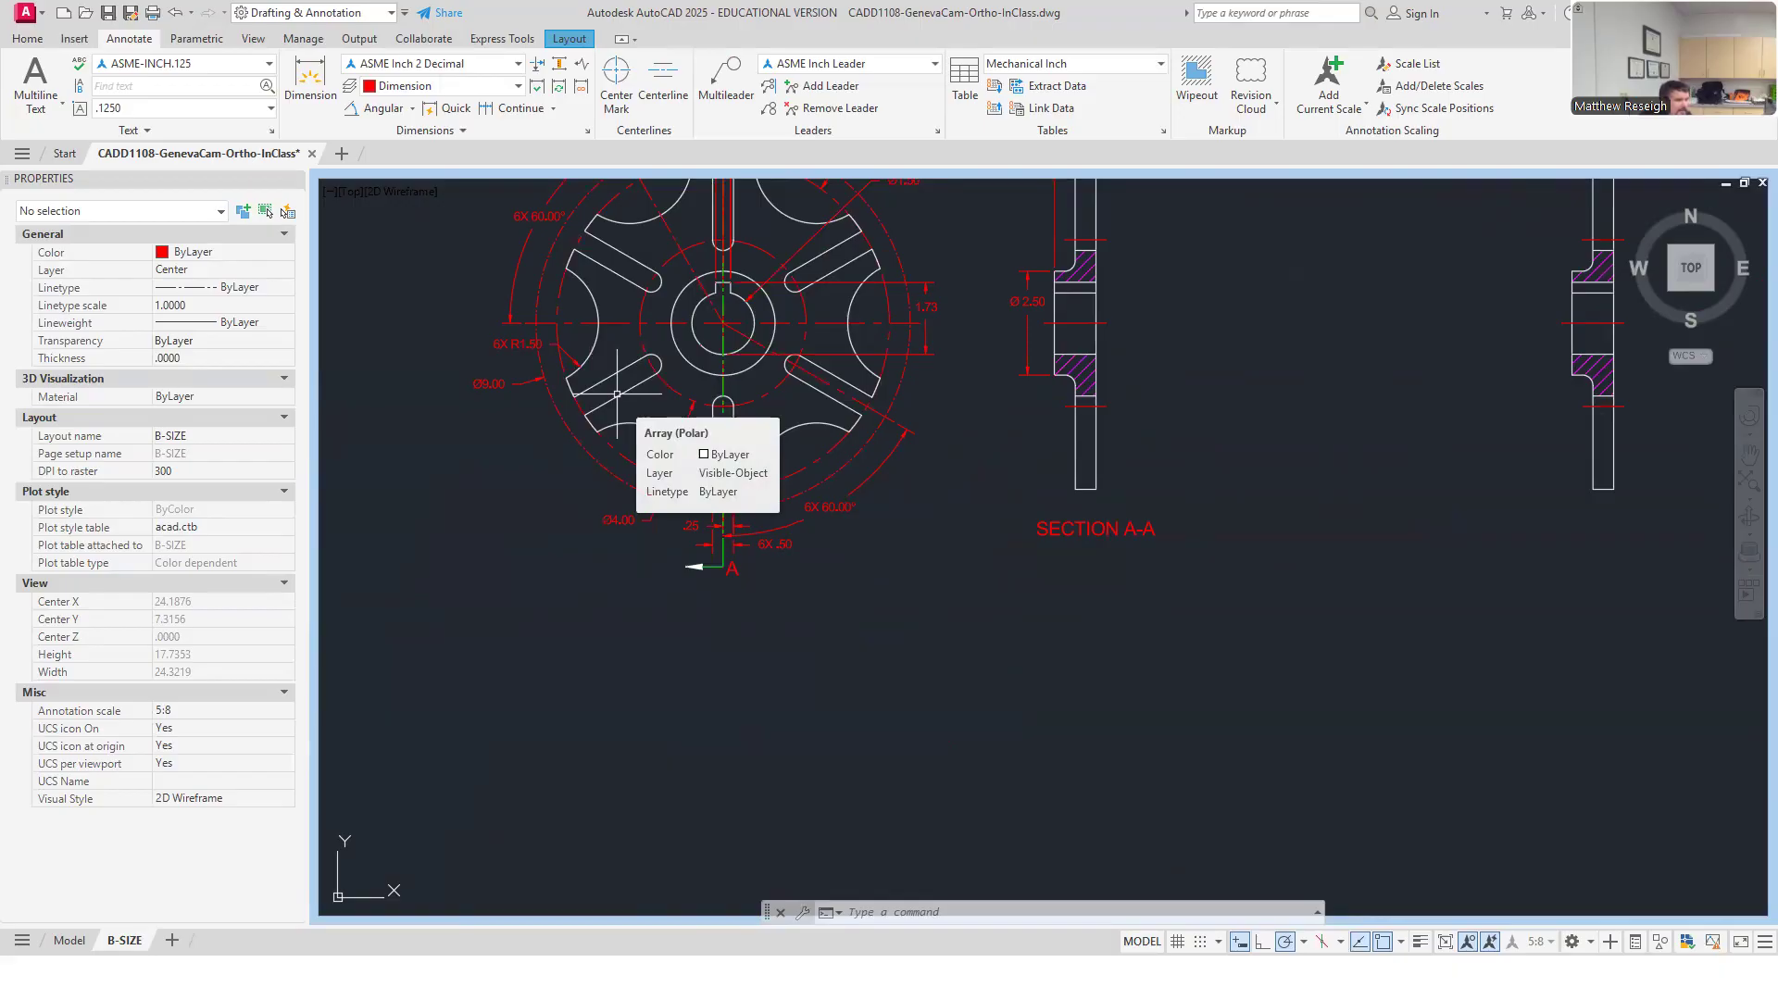
scroll(833, 666, "down", 5)
scroll(953, 317, "up", 3)
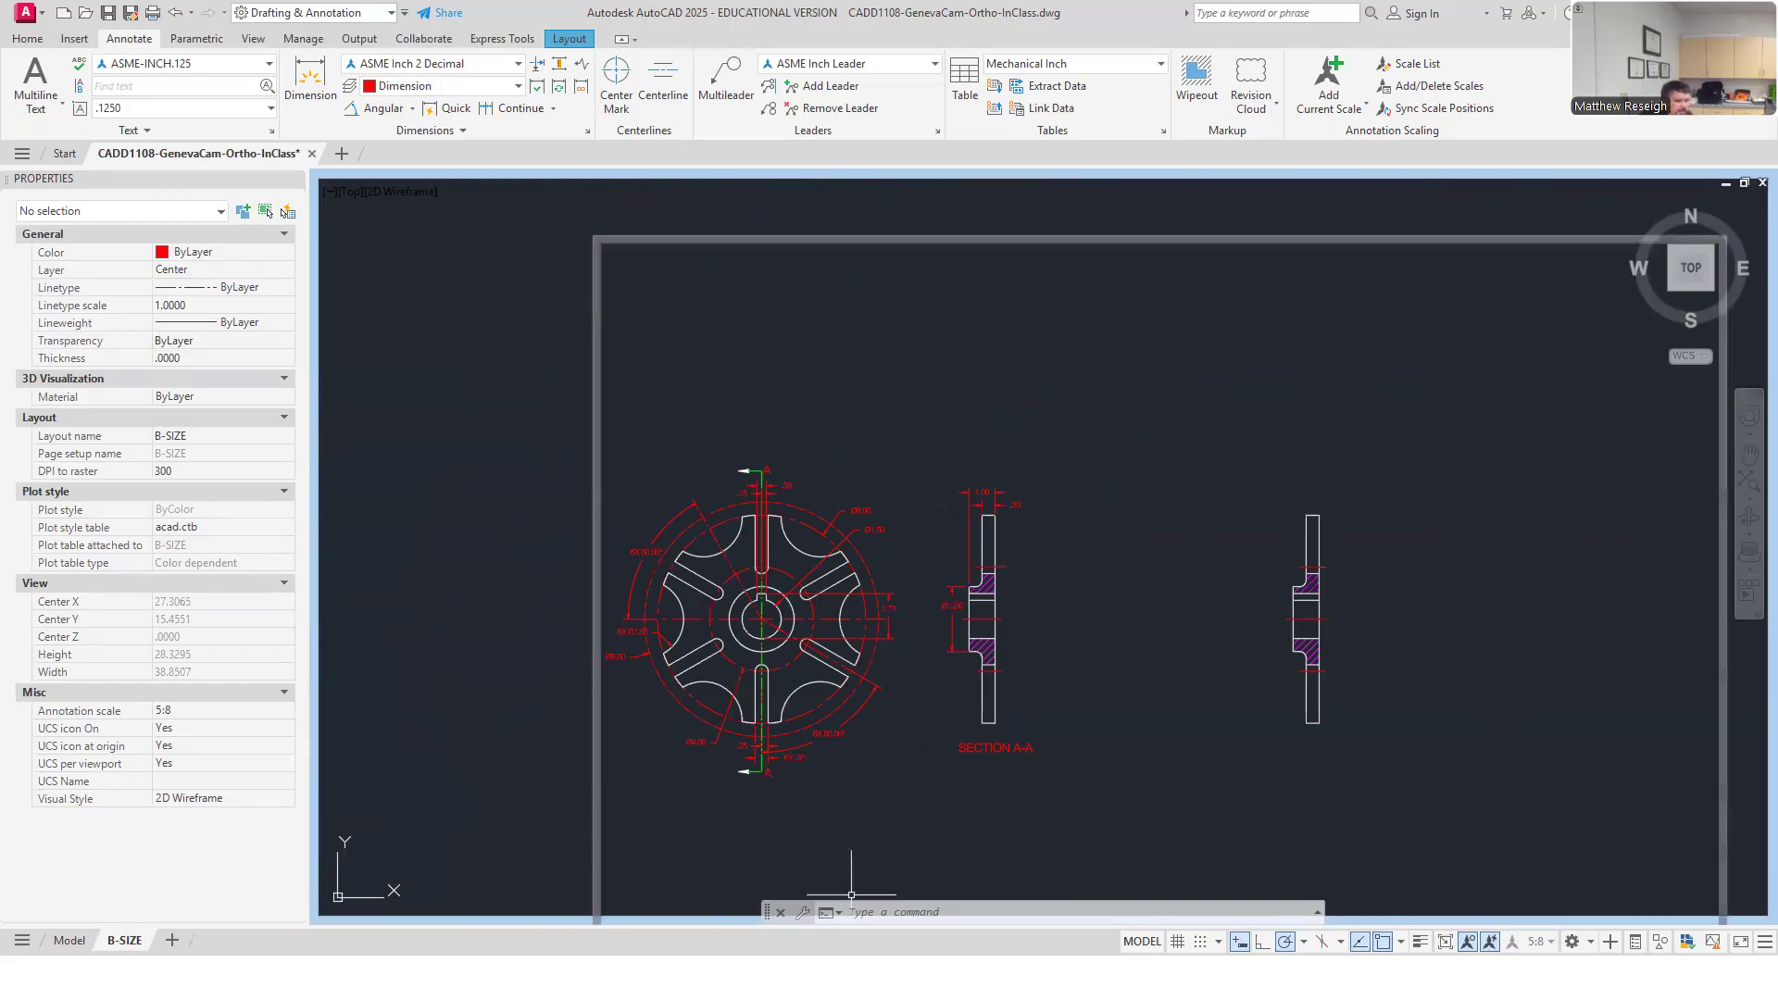
left_click(1446, 941)
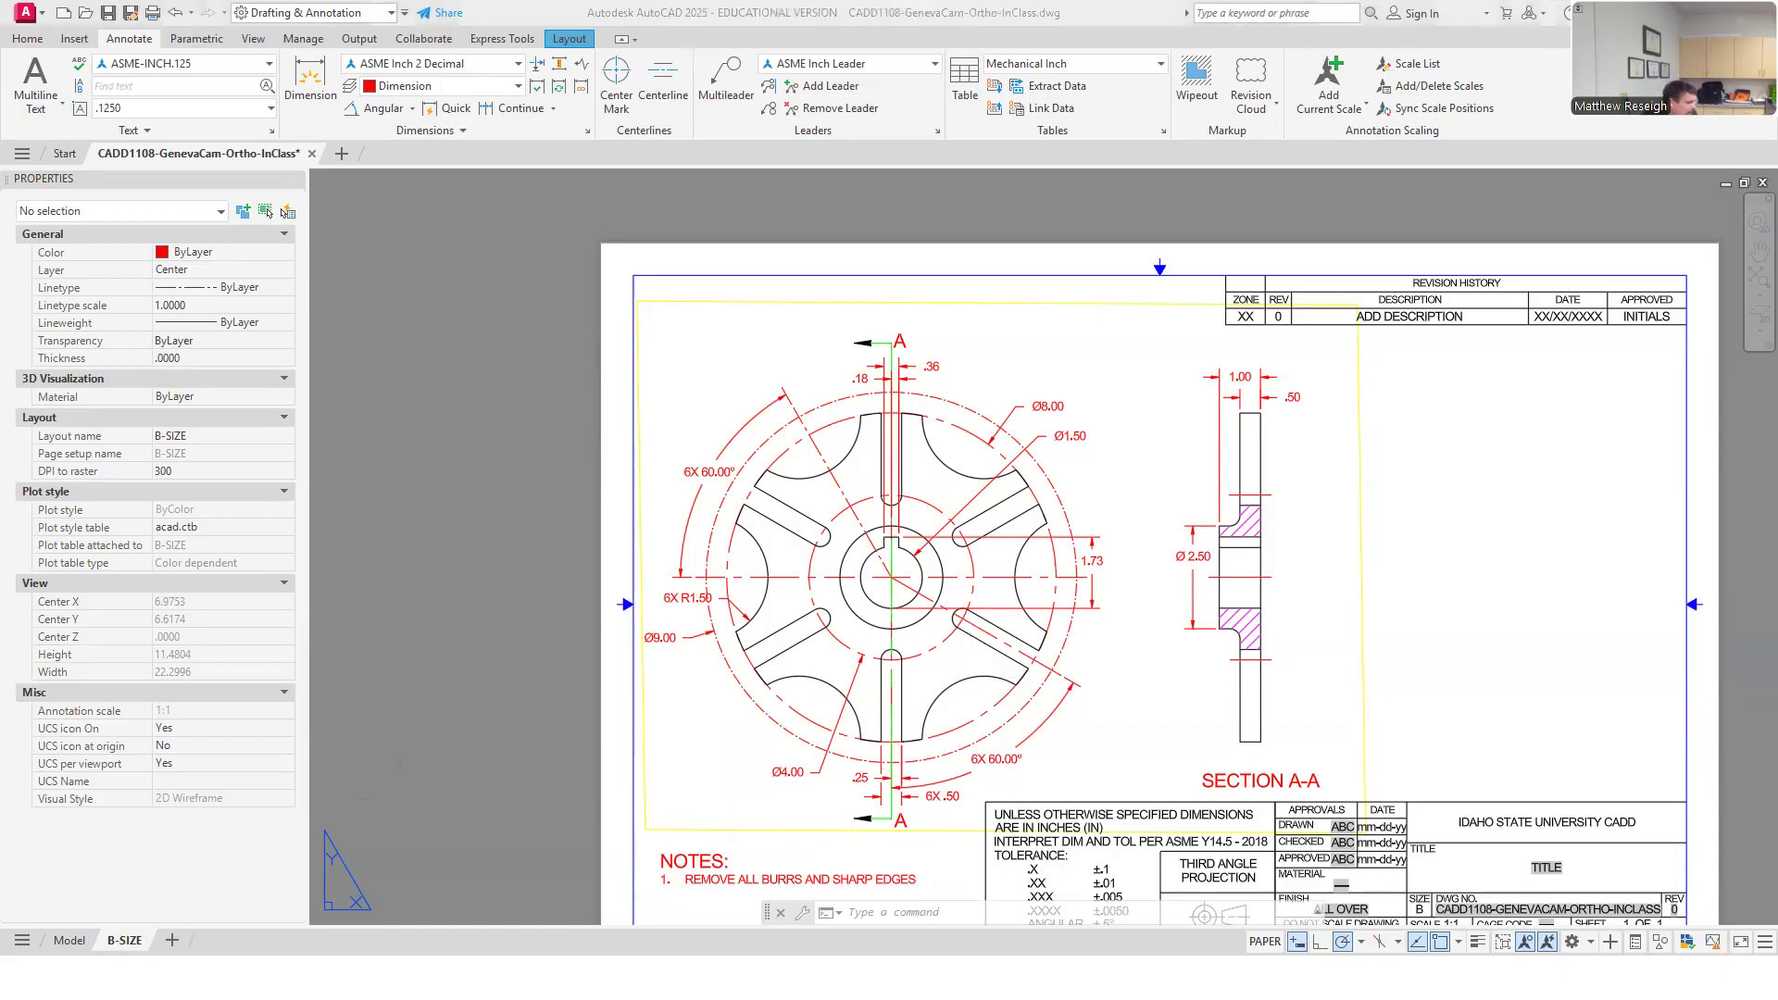
Examine the finished drawing image in the browser's Geneva Cam assignment page and return to the AutoCAD sheet.
key("alt+Tab")
scroll(669, 445, "down", 15)
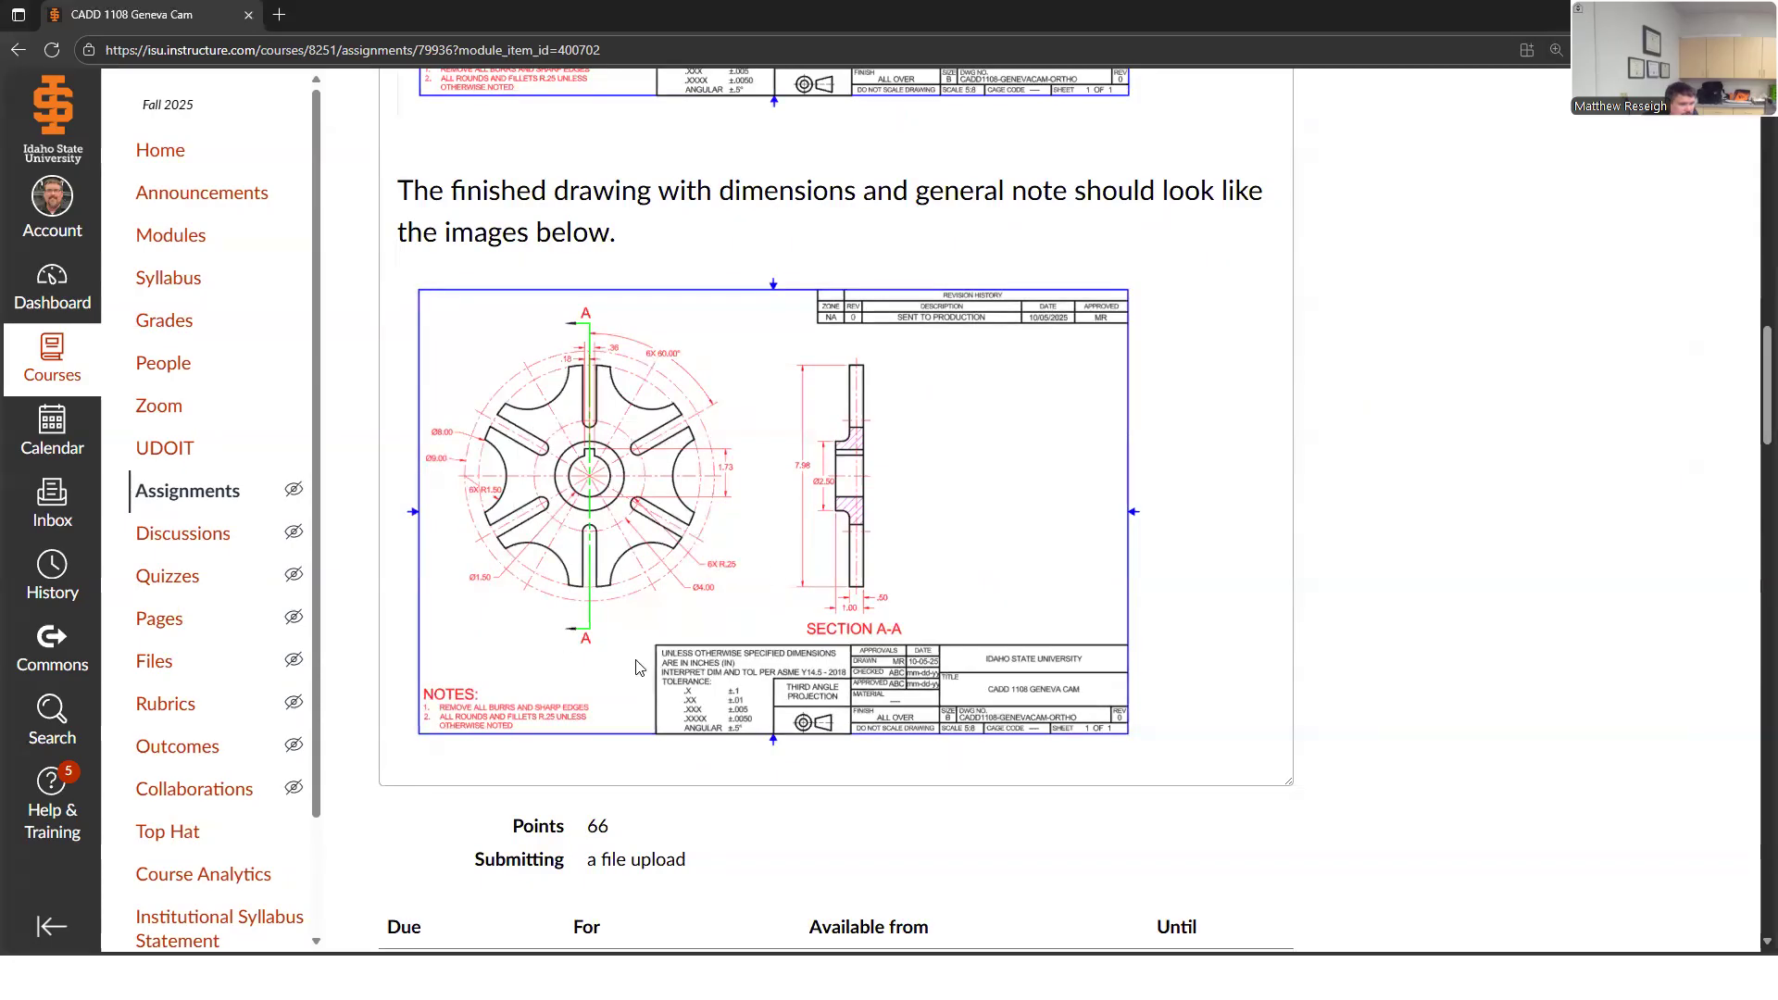
scroll(474, 482, "up", 1)
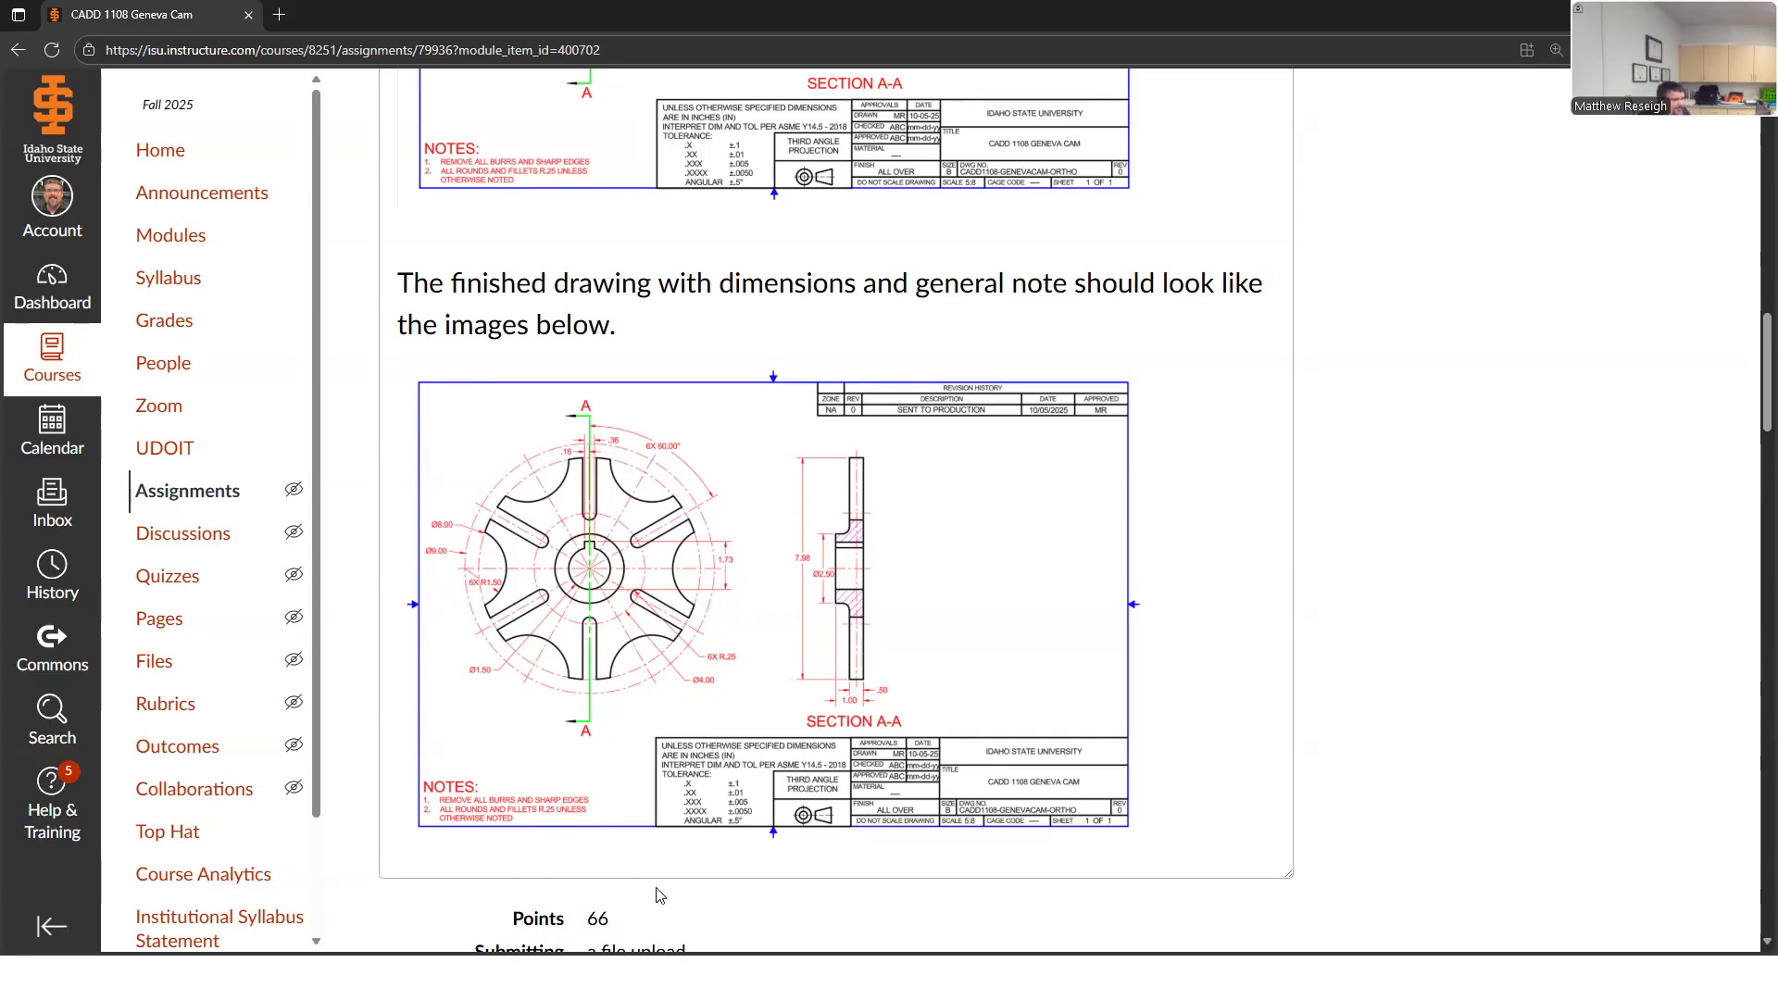
key("alt+Tab")
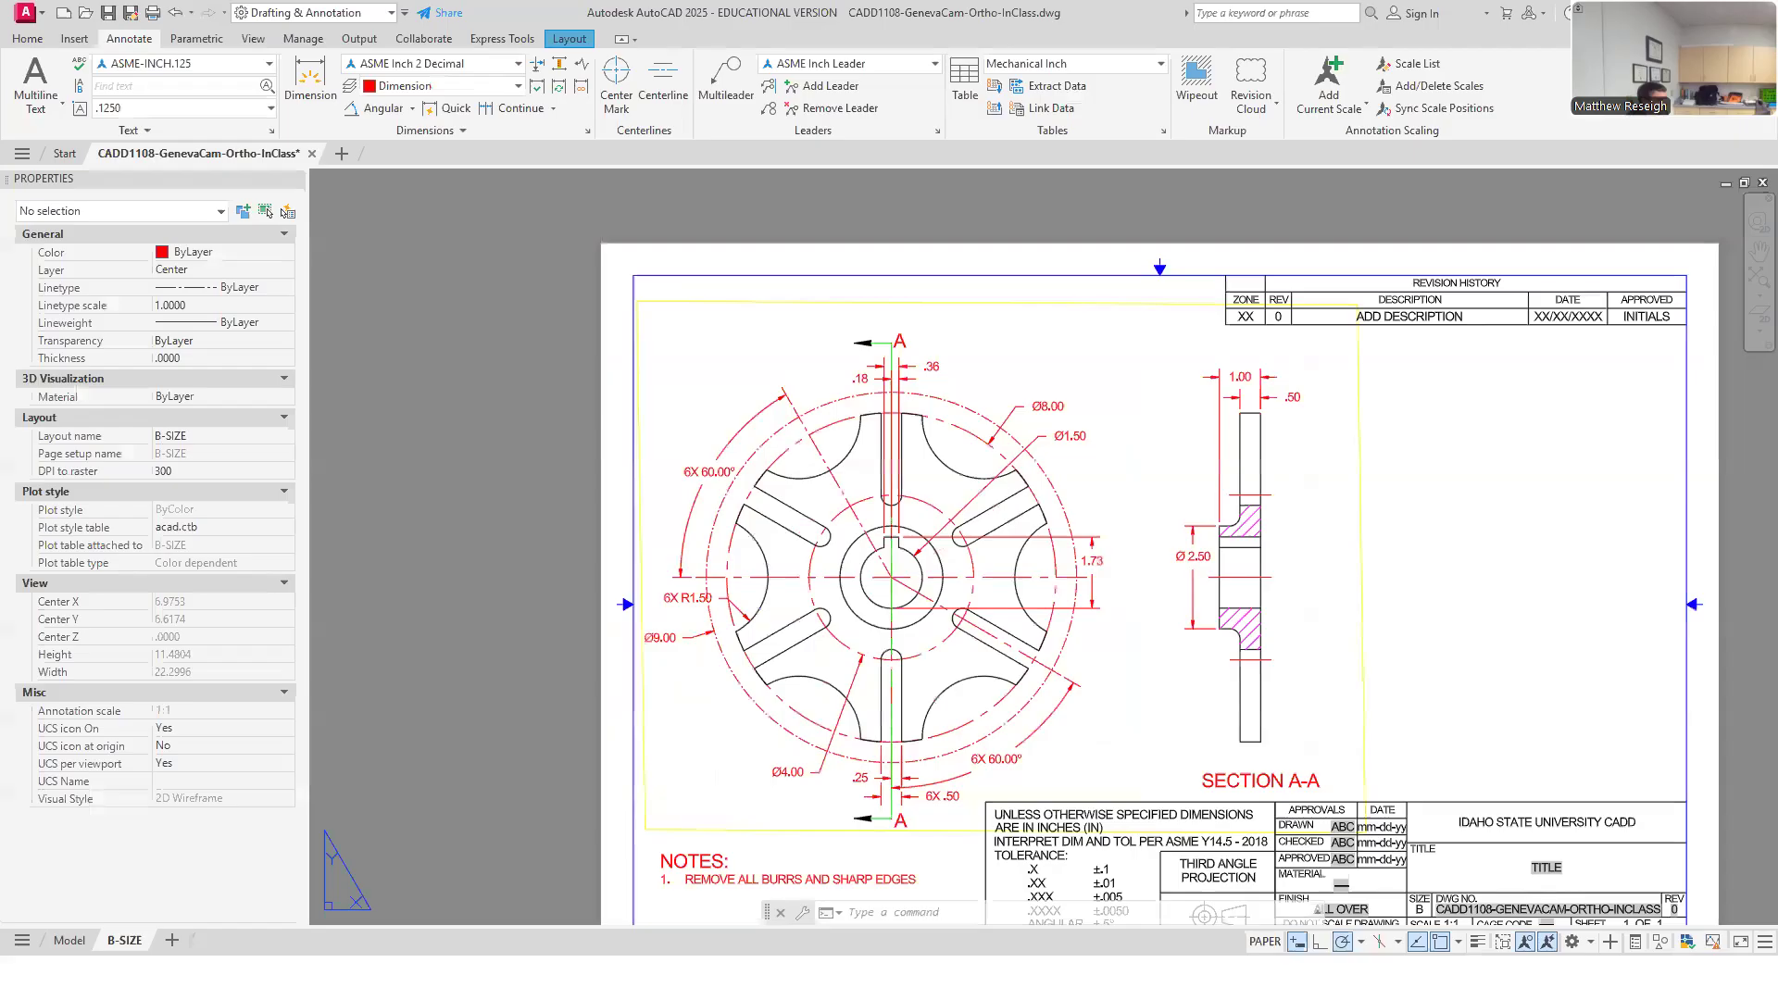
Add note 2 reading "RADIUS AND FILLETS R.25" below the burrs and sharp edges note.
scroll(832, 838, "up", 2)
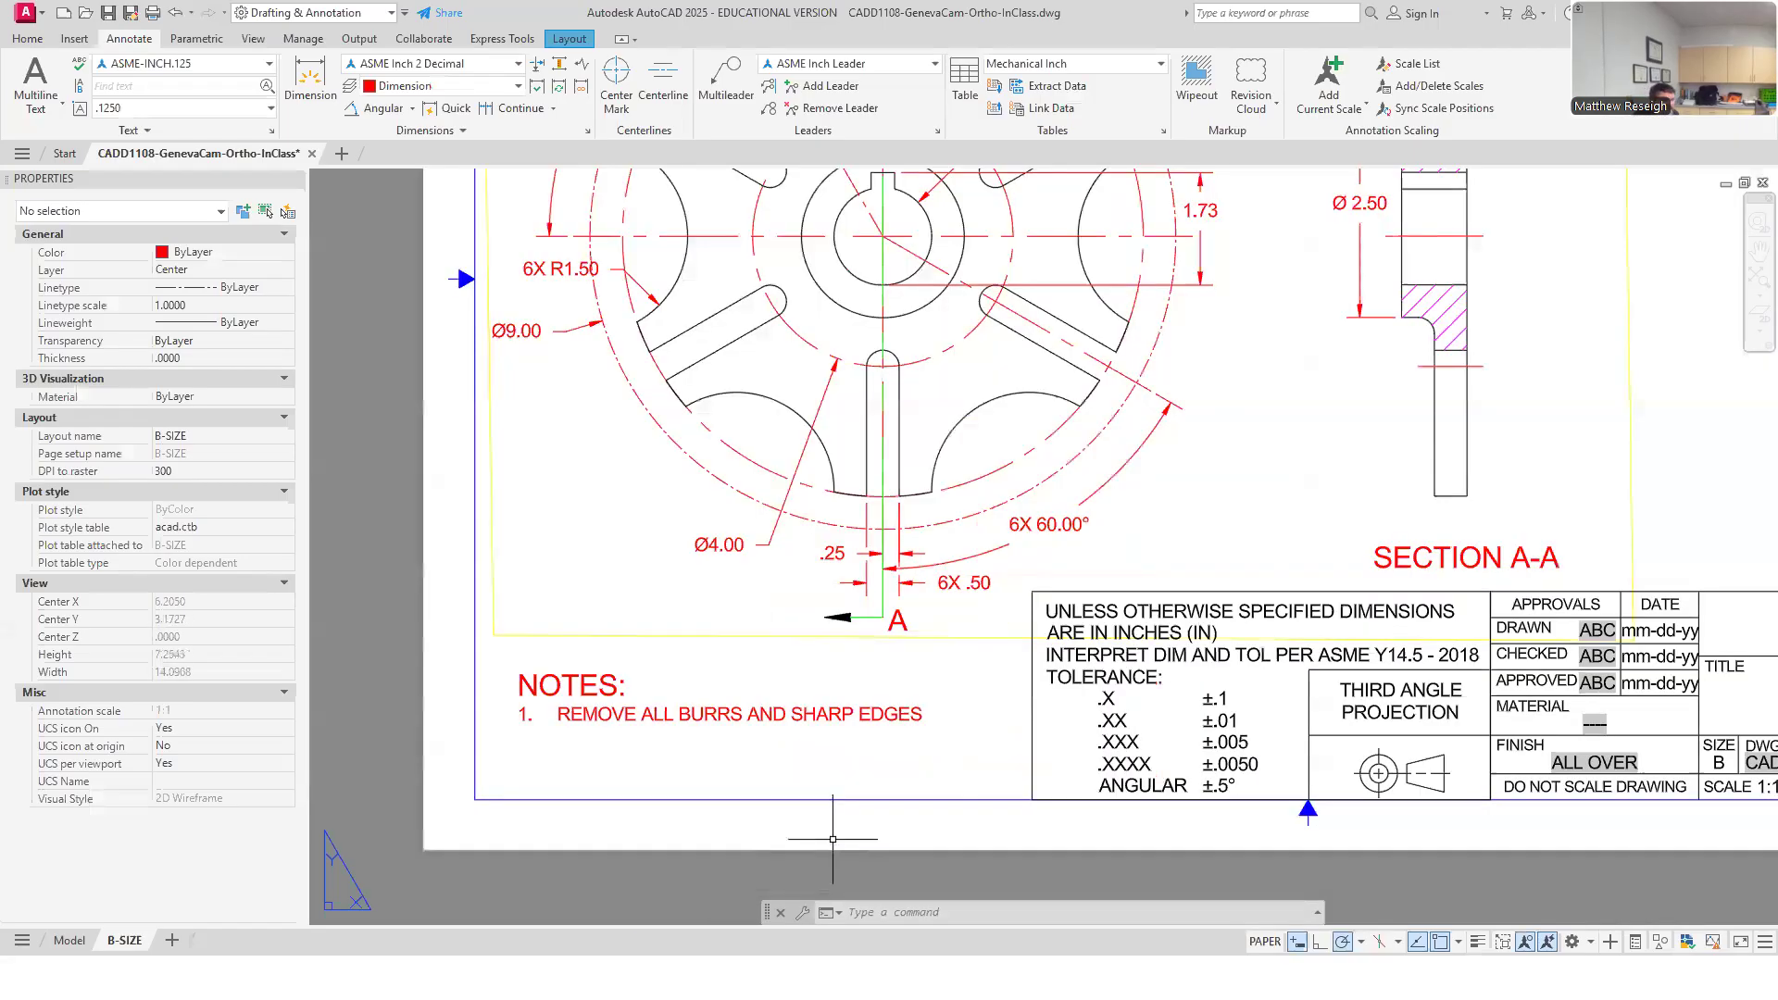
double_click(924, 715)
key("Return")
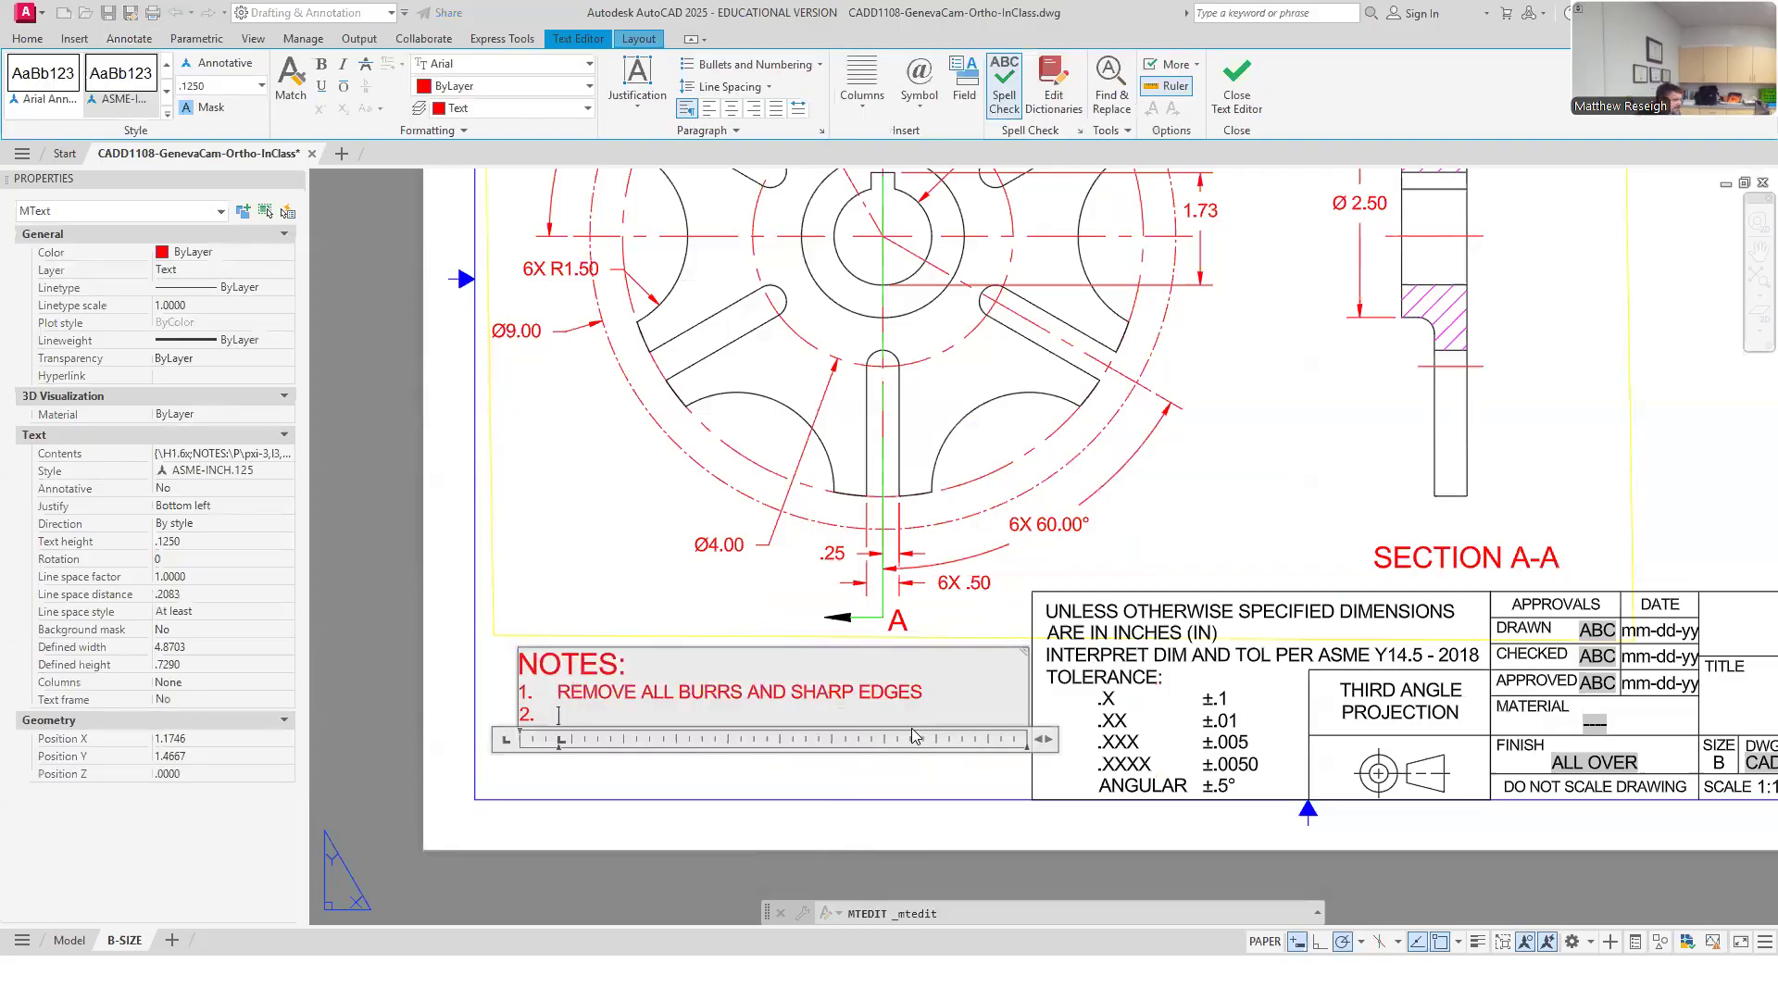
type("RADIUS AND FILLETS R.25")
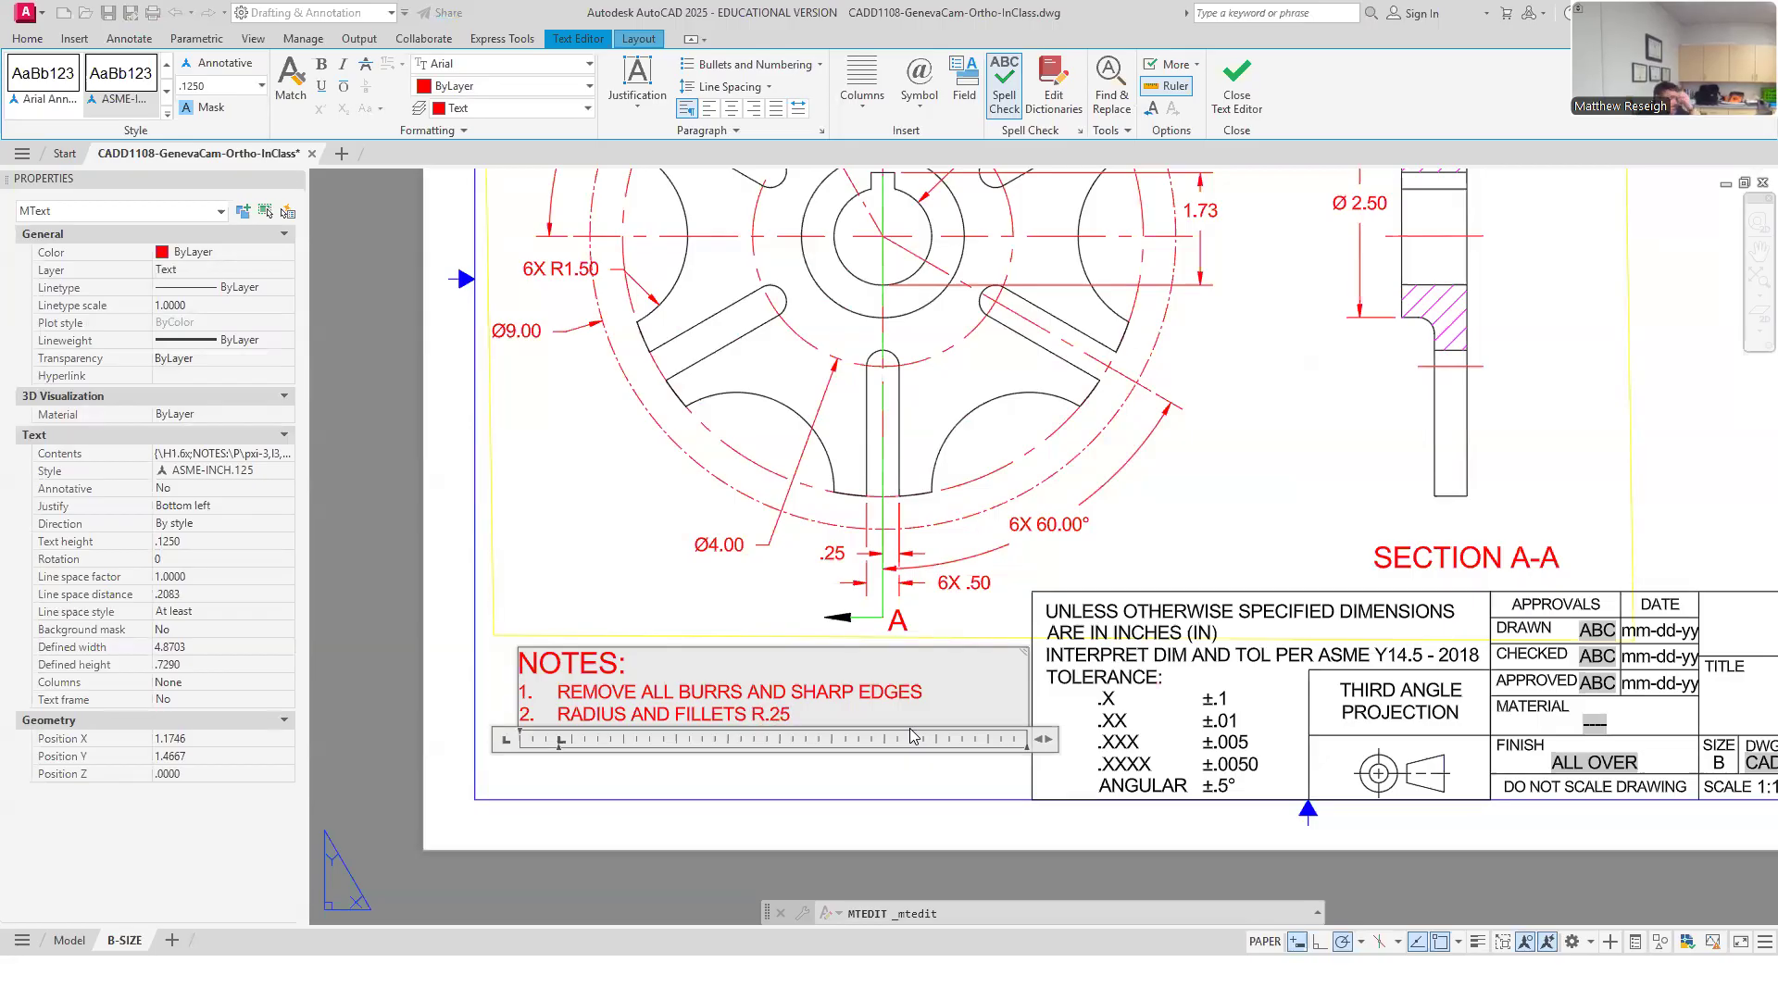
left_click(792, 771)
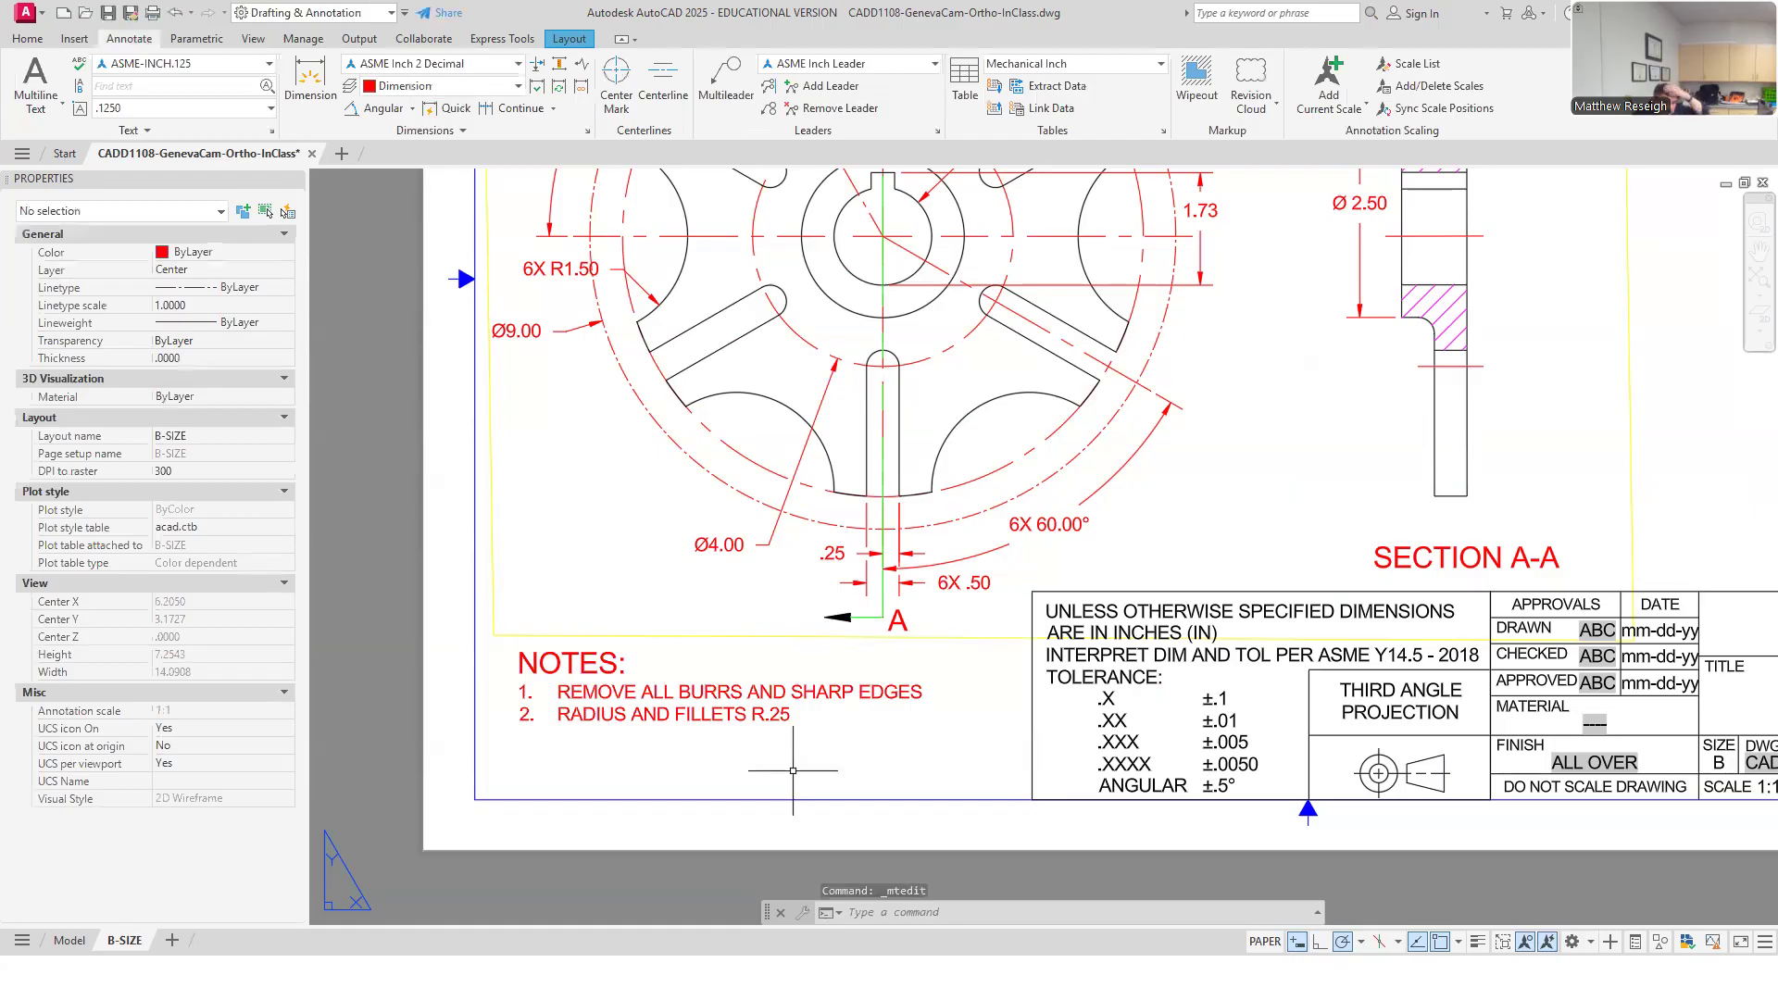
Dimension the radius of the lower hub fillet in Section A-A, placing its text below the Ø 2.50 dimension.
scroll(793, 770, "down", 5)
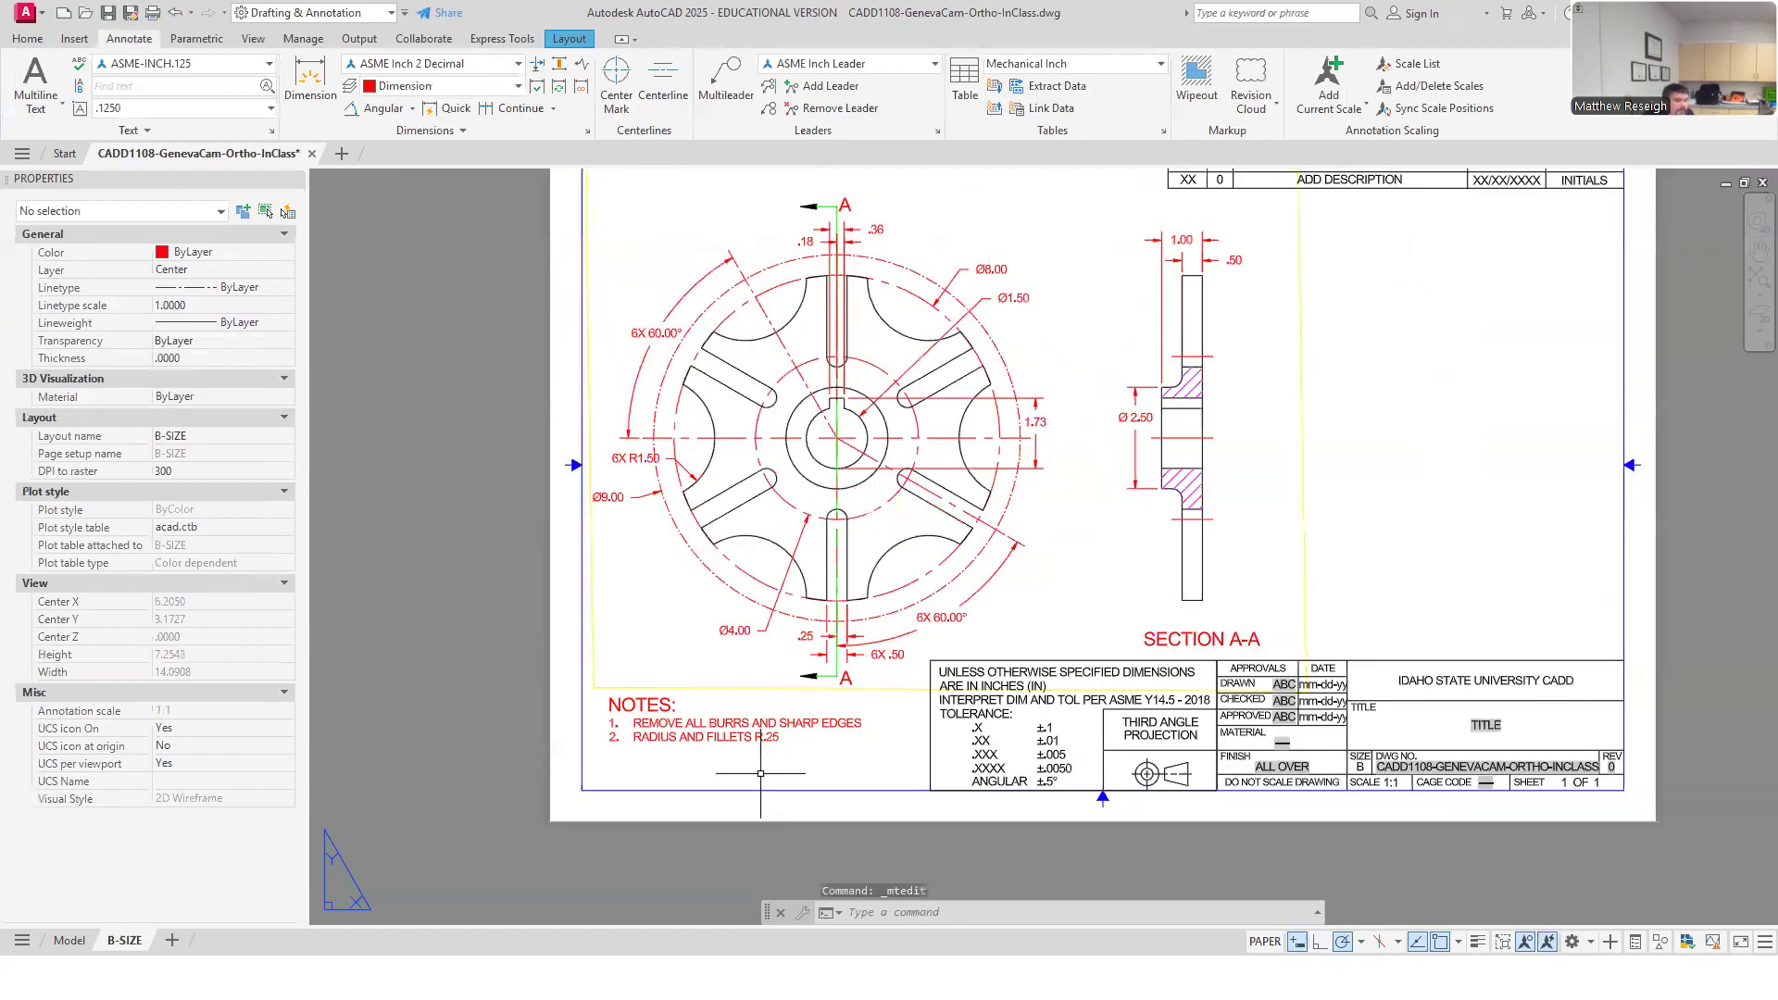
scroll(755, 733, "up", 5)
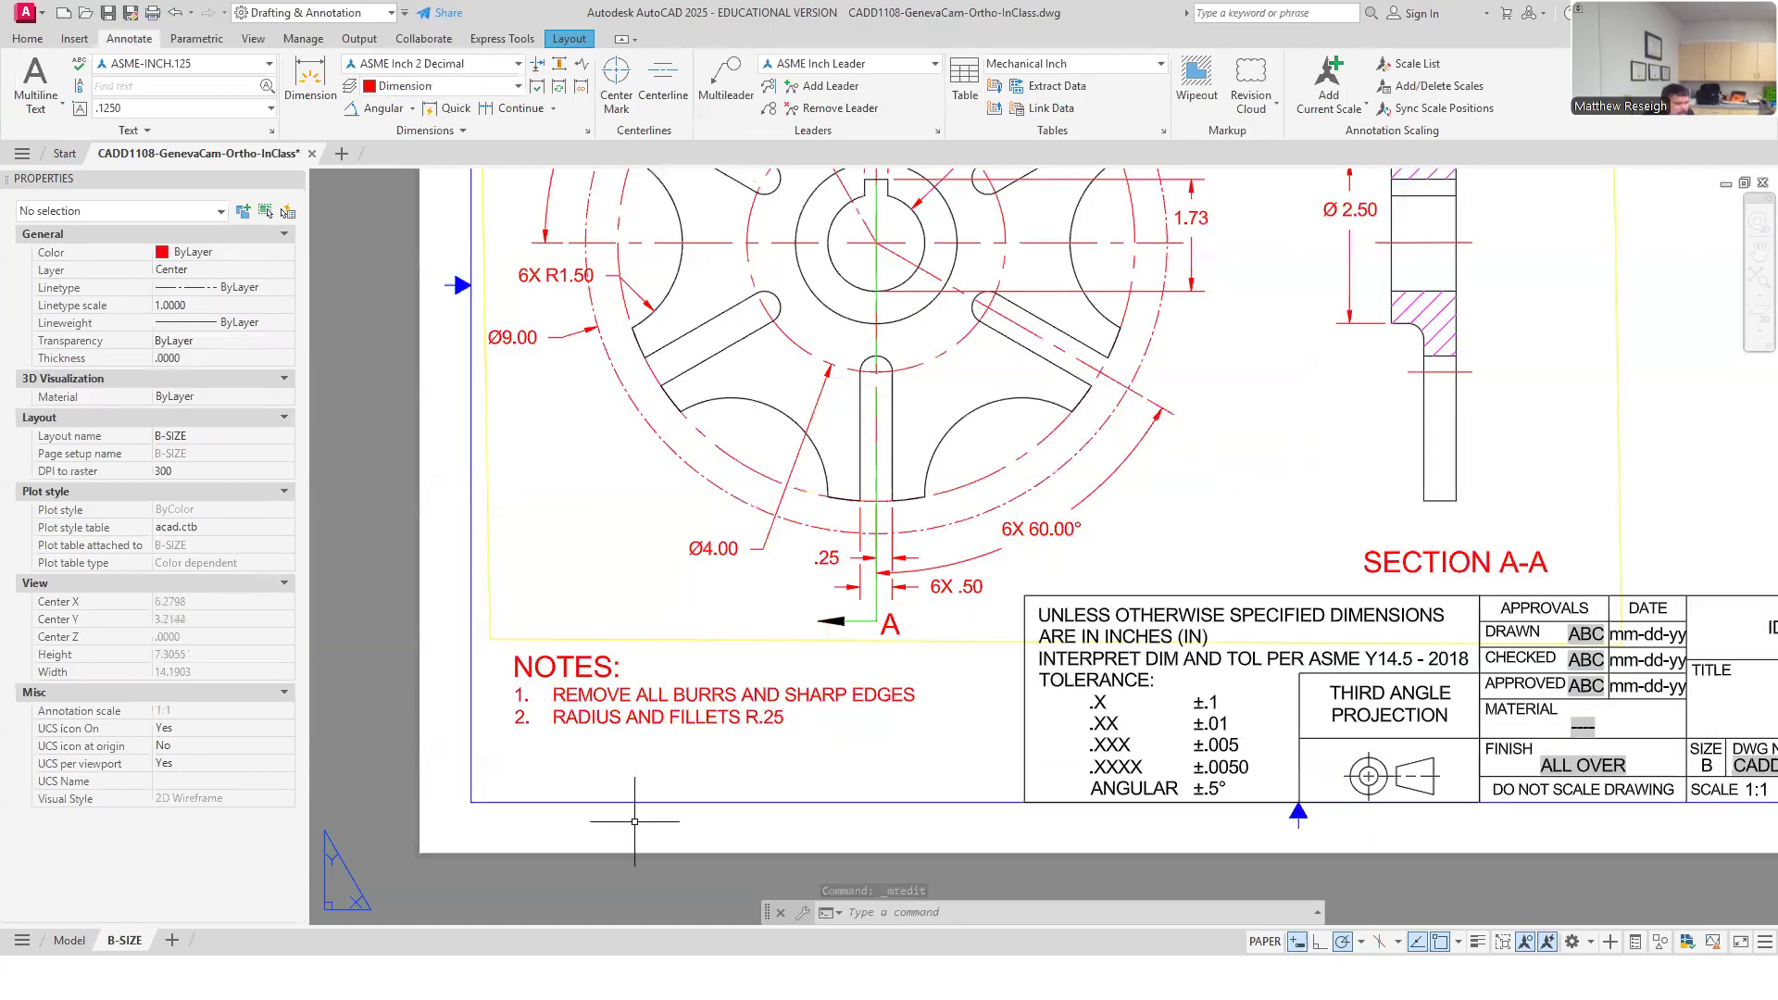
scroll(660, 806, "down", 2)
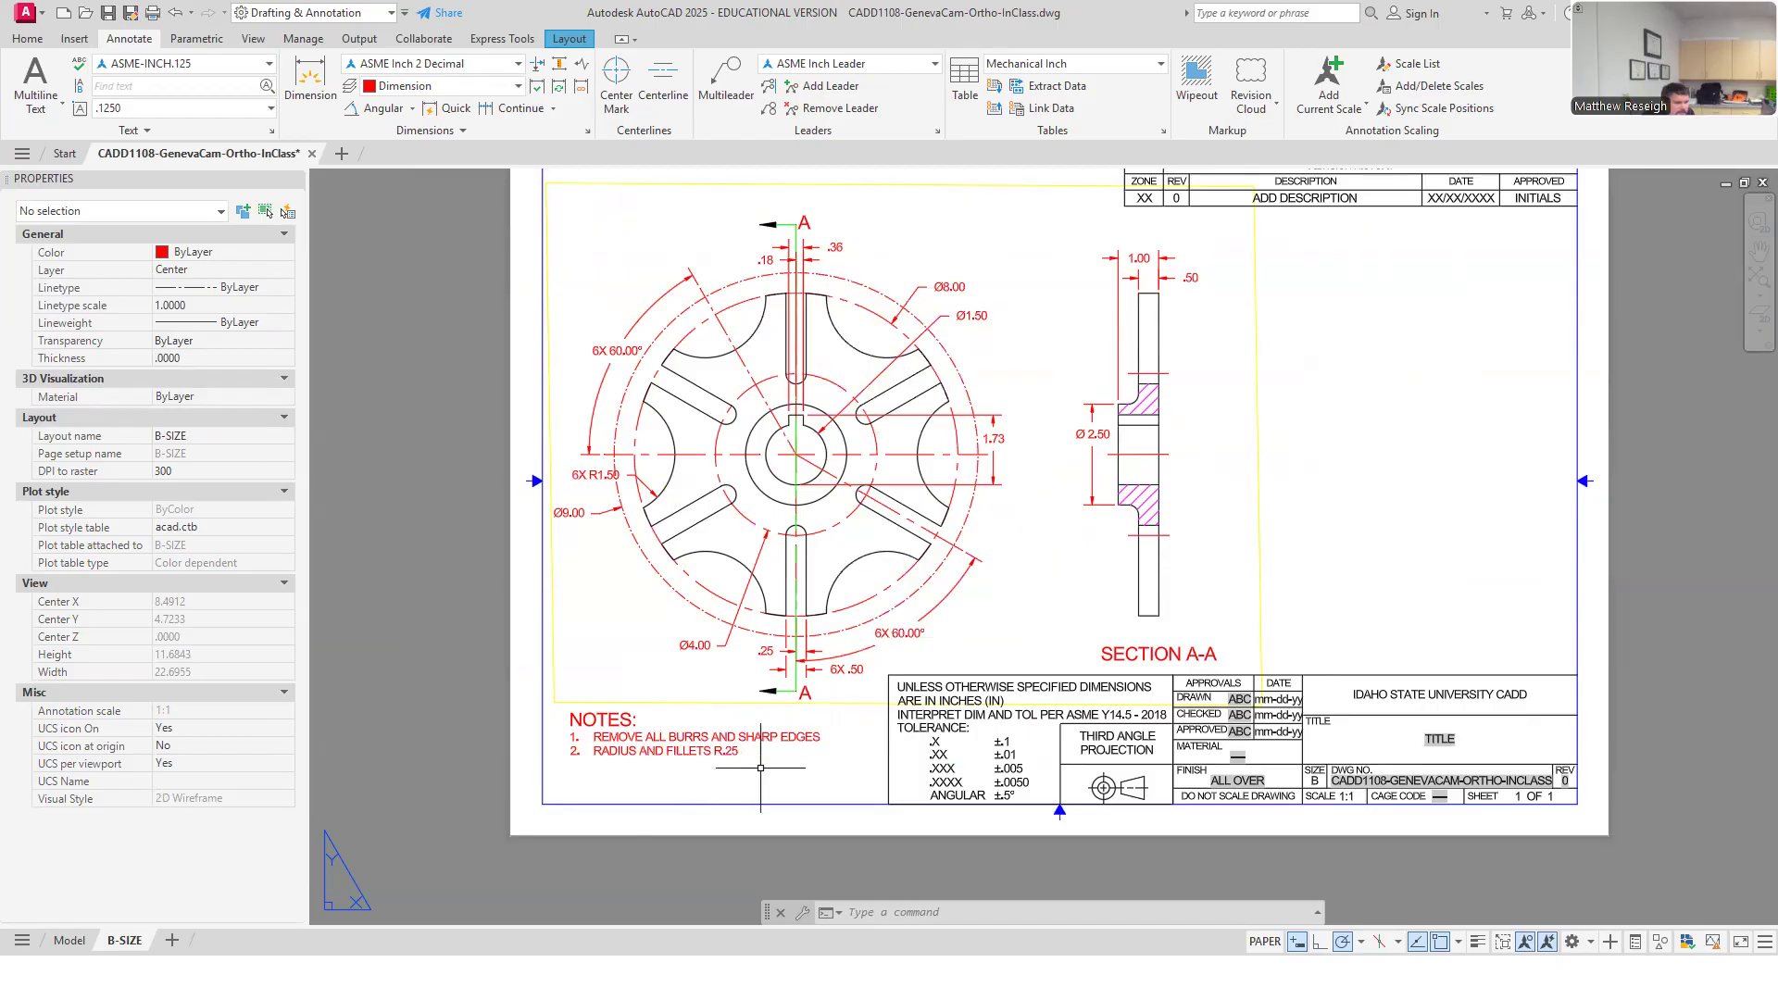
scroll(1114, 384, "up", 2)
scroll(1159, 576, "down", 4)
scroll(1159, 576, "up", 4)
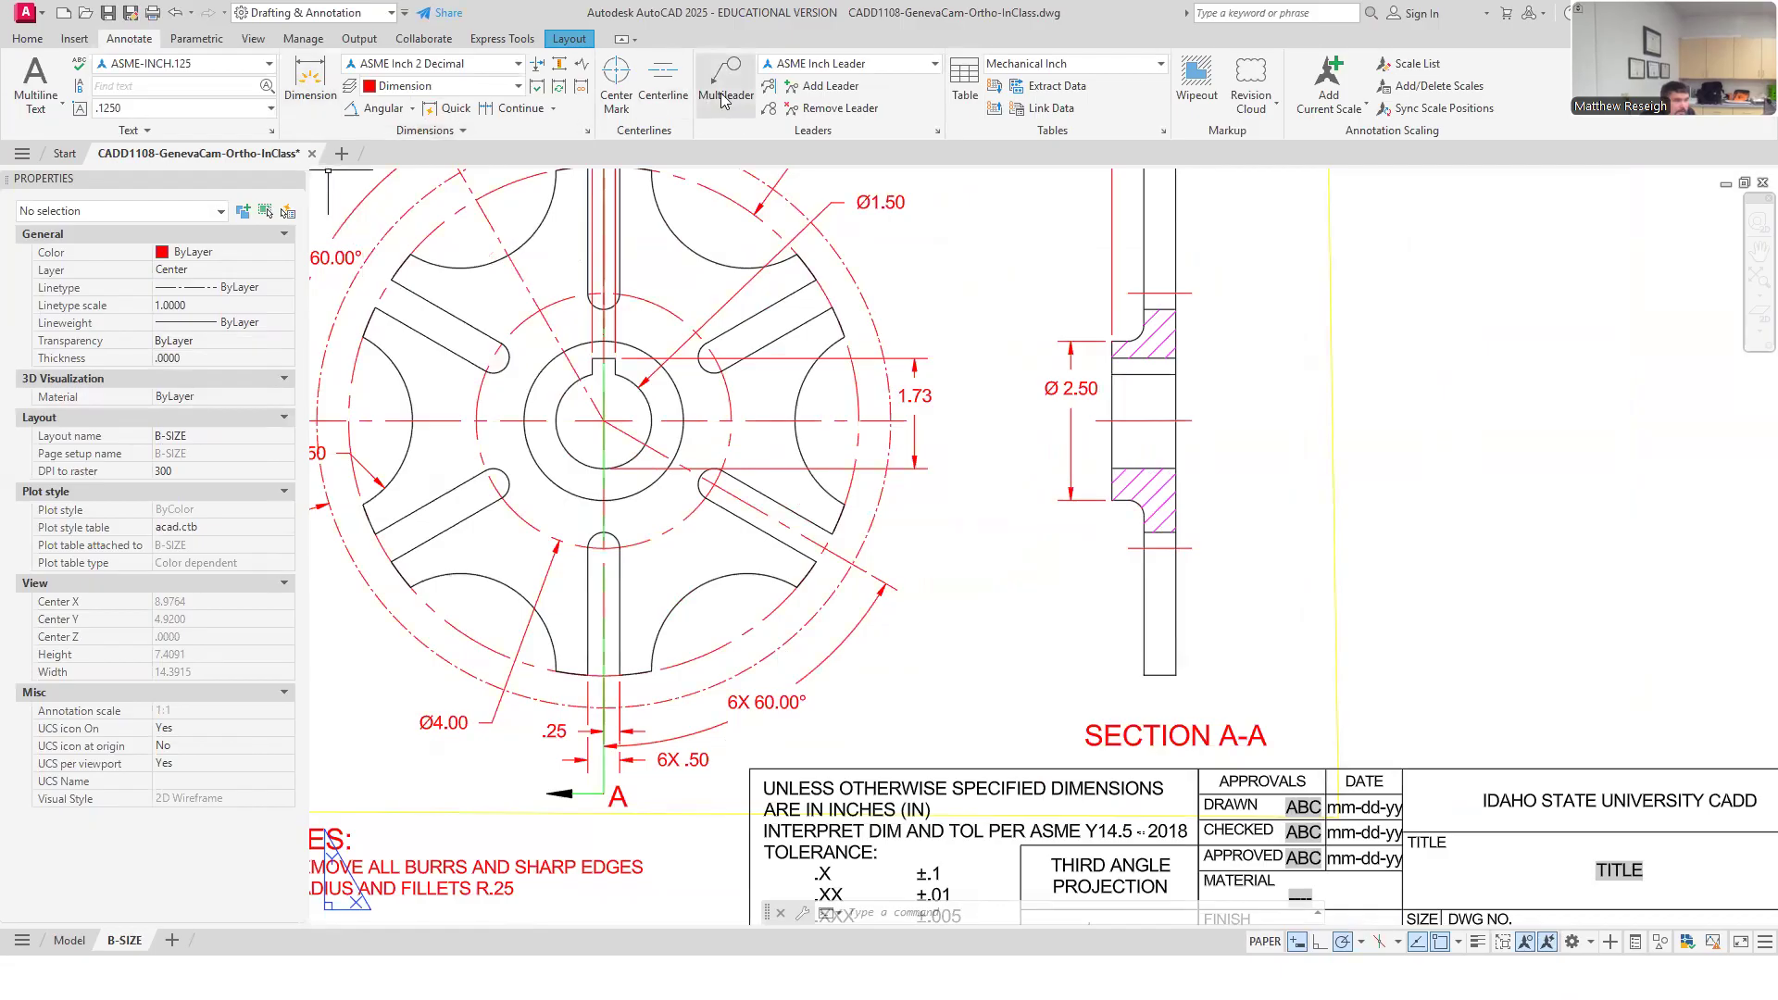
left_click(324, 92)
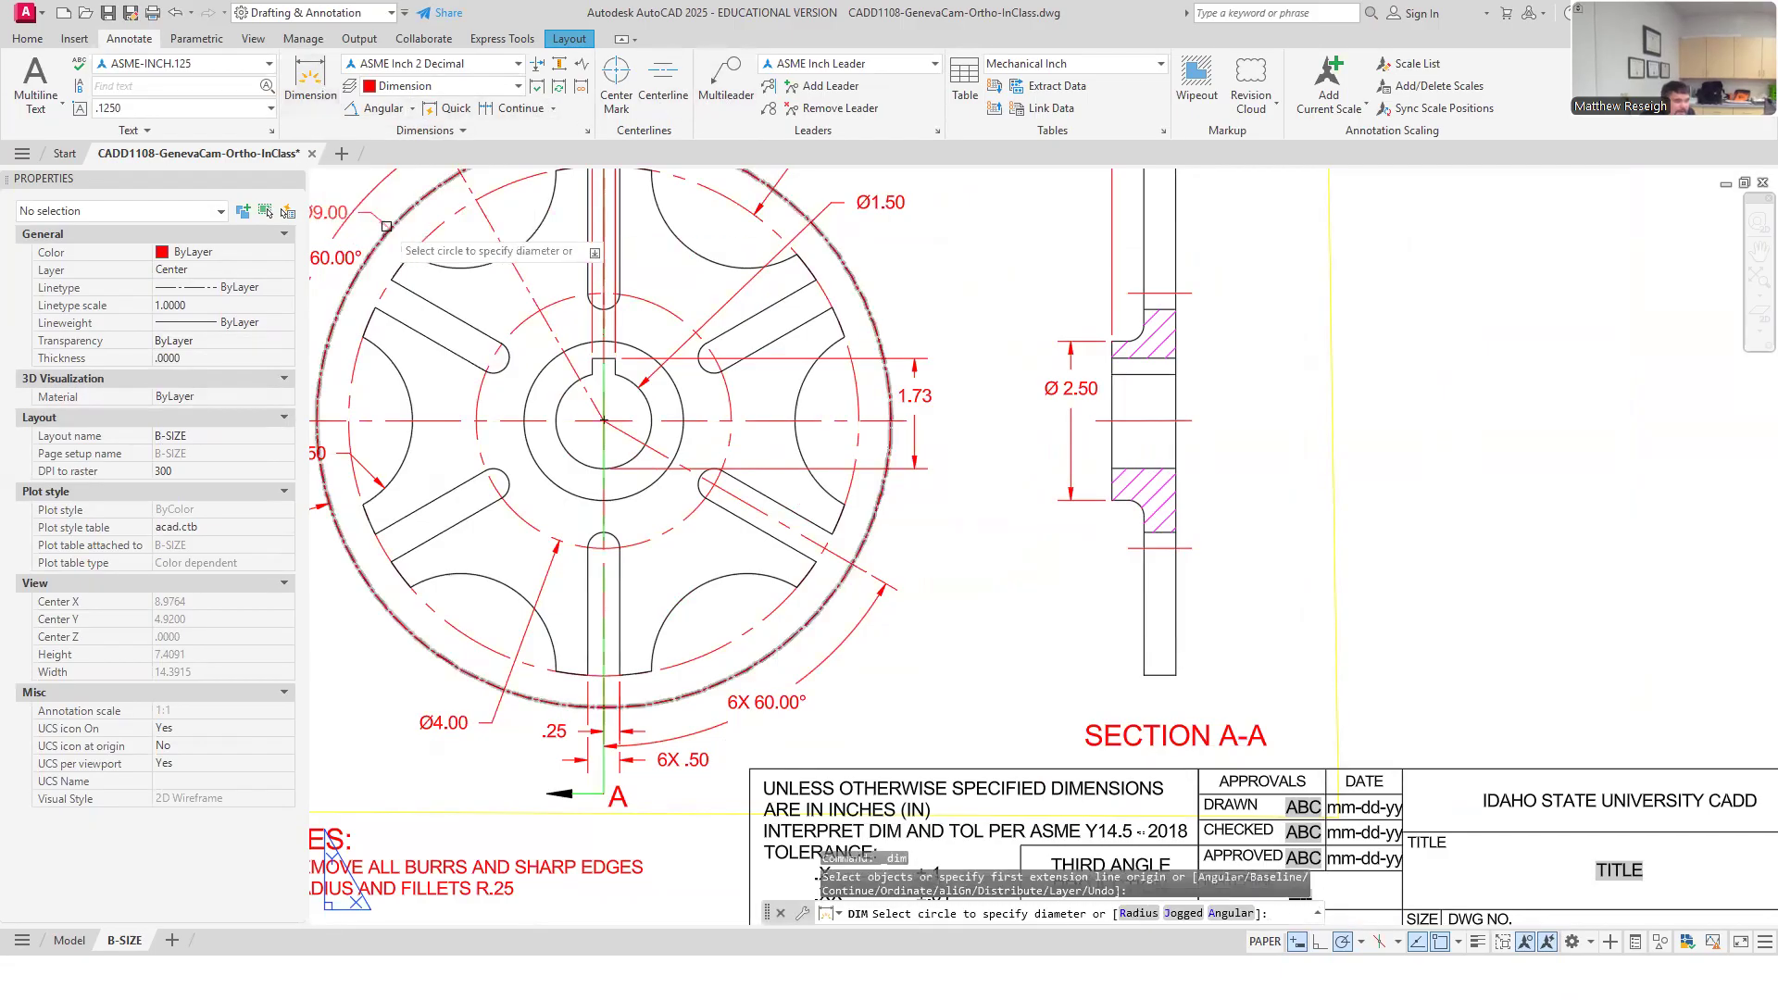
scroll(1124, 516, "up", 4)
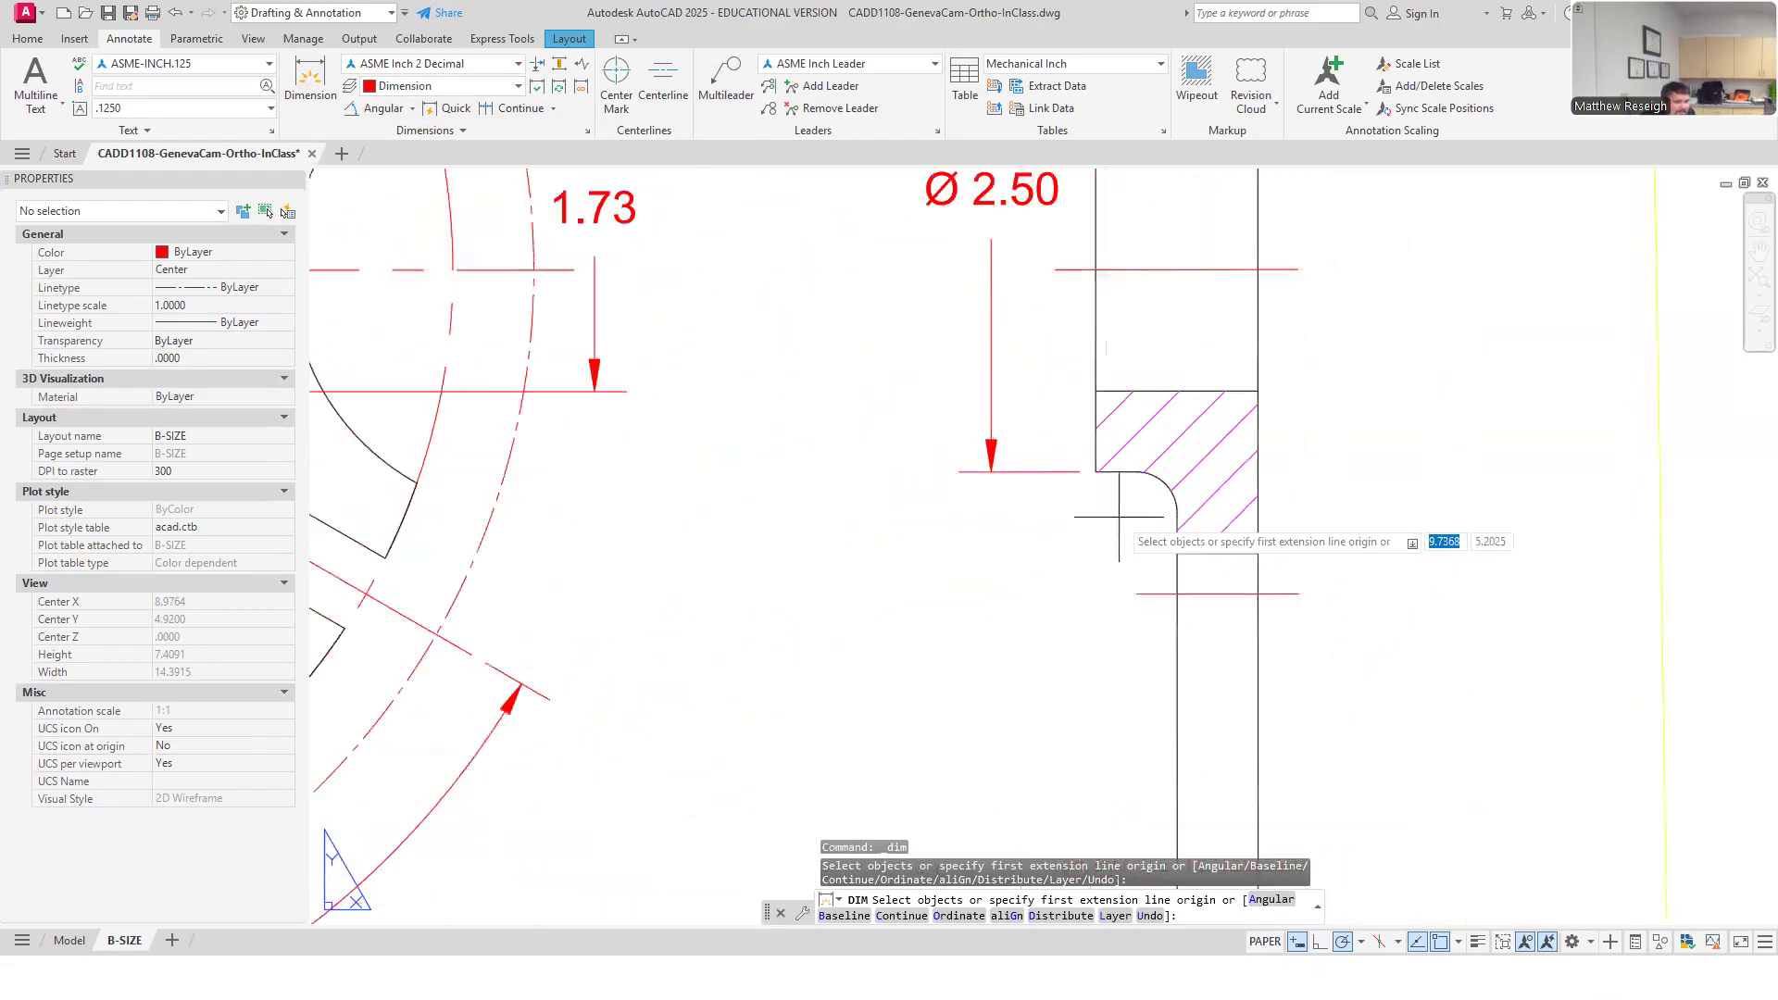
left_click(412, 108)
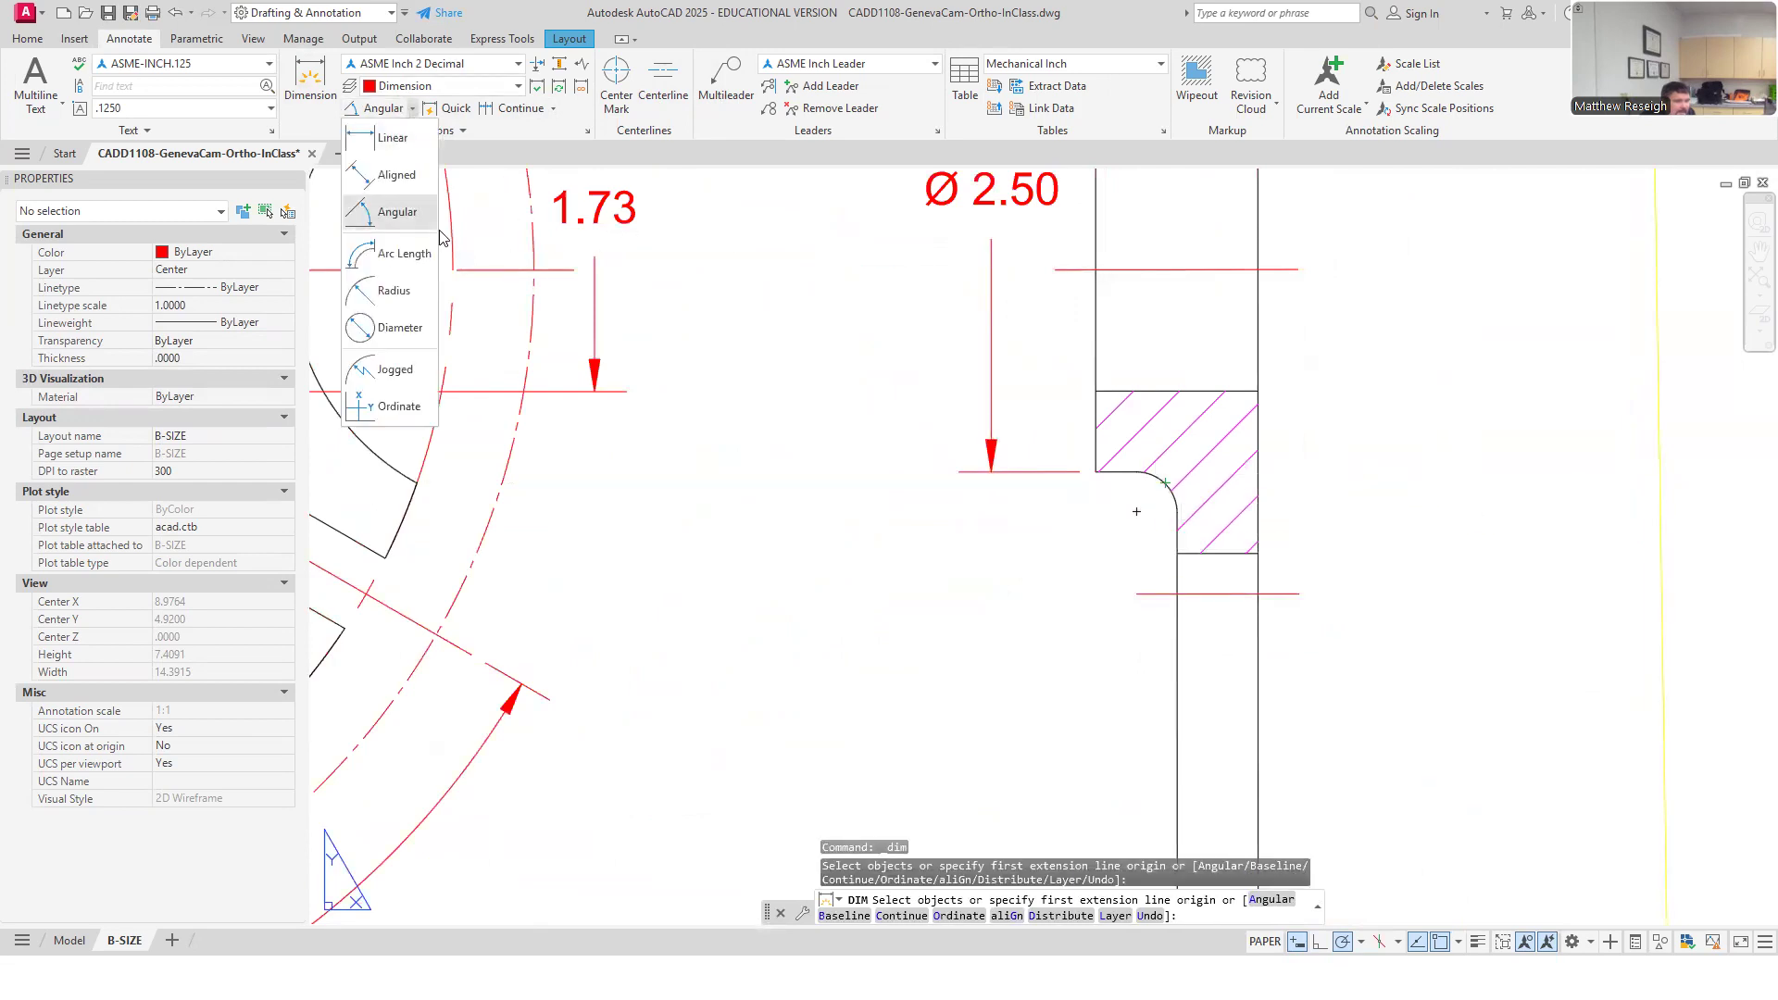
left_click(393, 290)
left_click(1163, 483)
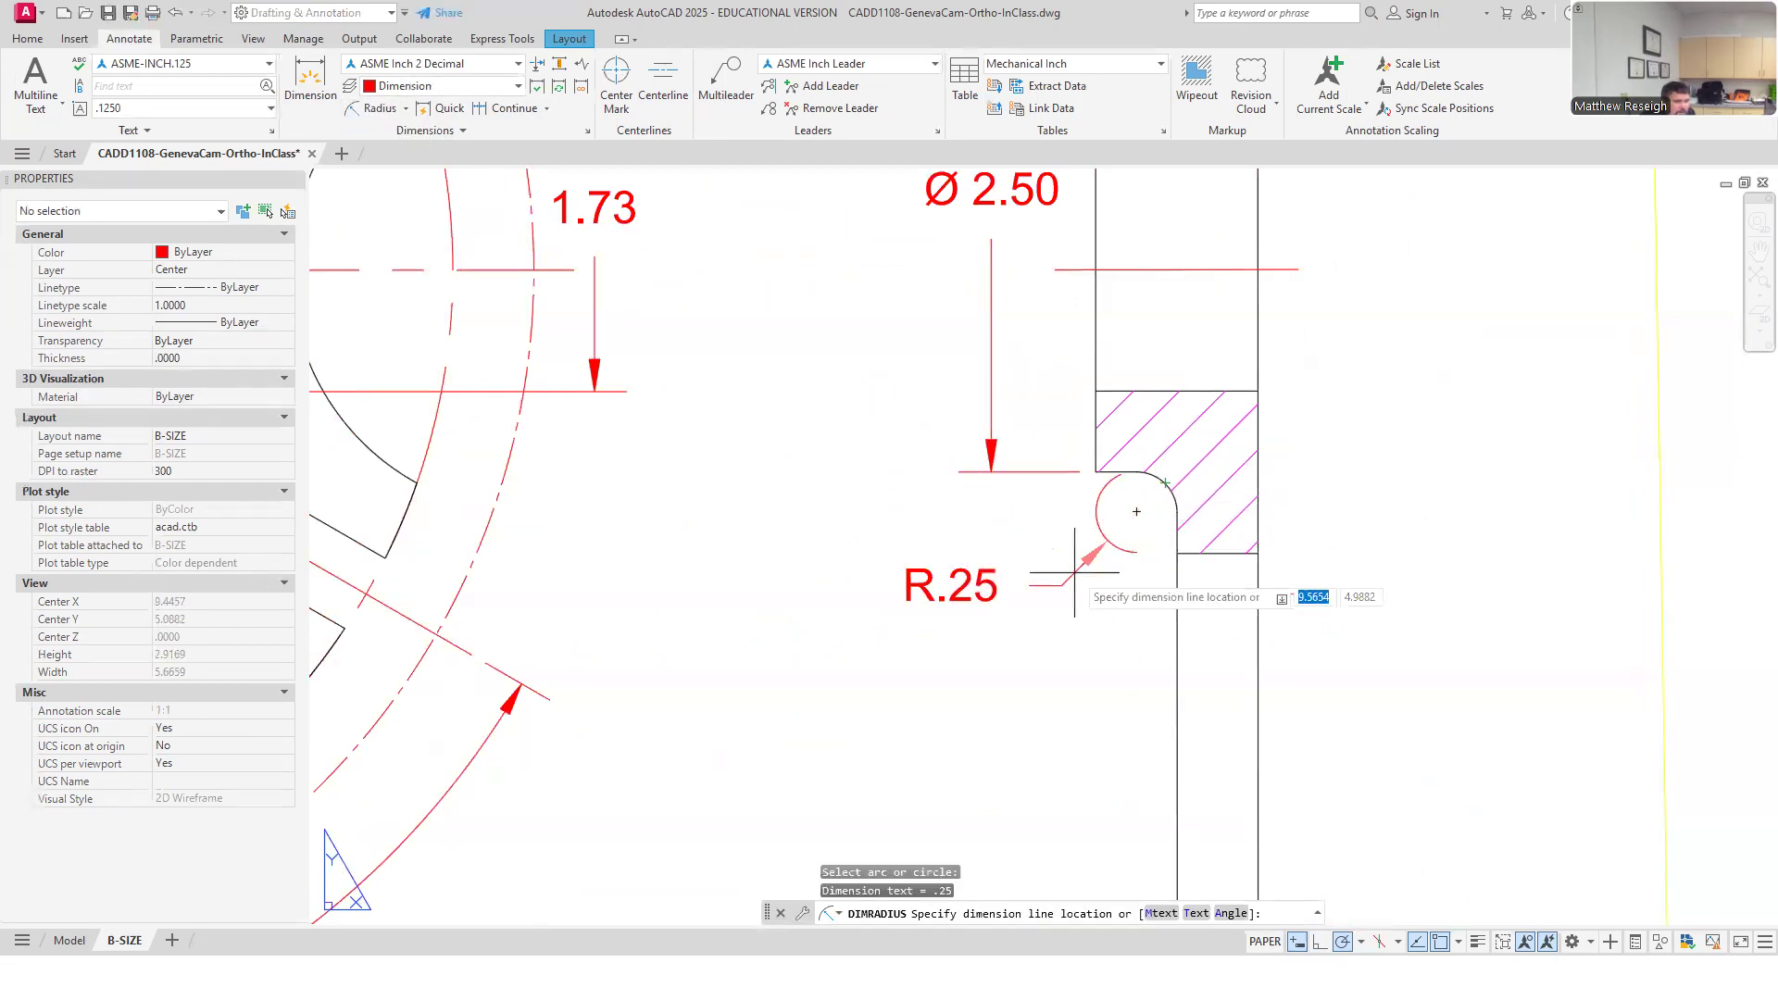
left_click(1016, 602)
scroll(885, 724, "down", 5)
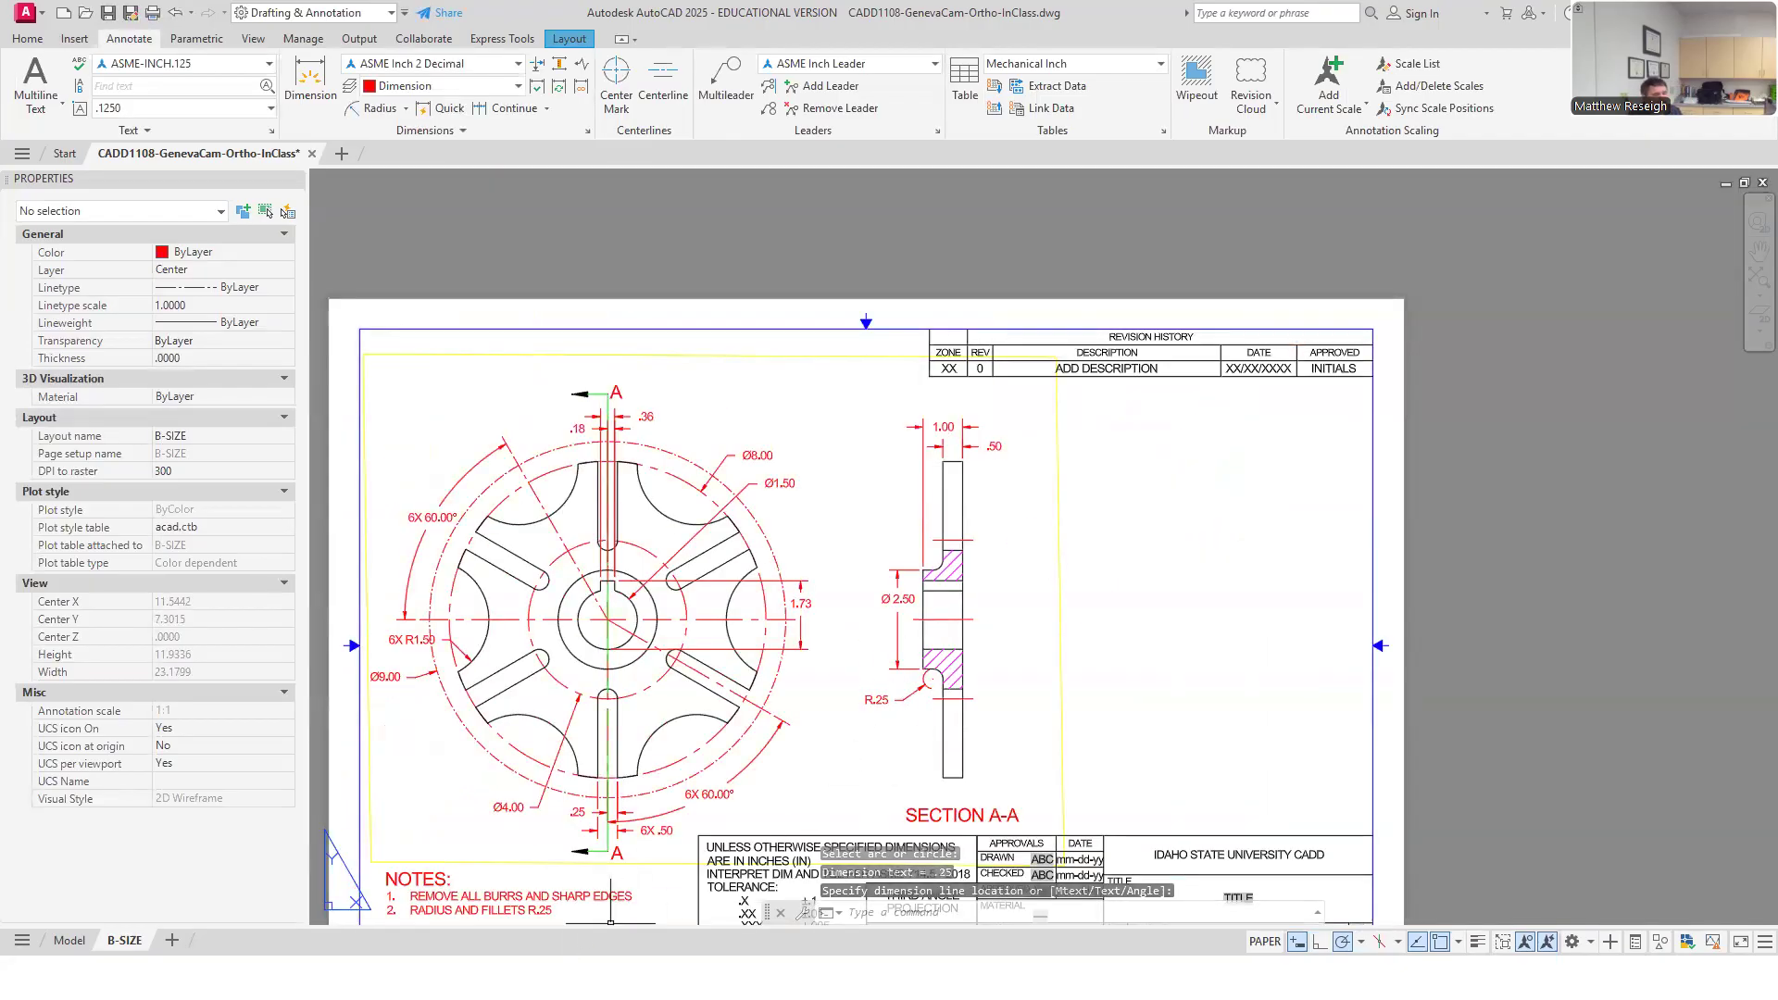
Delete the radius dimension from the lower hub fillet in Section A-A.
scroll(555, 903, "down", 1)
scroll(482, 778, "up", 3)
key("Escape")
scroll(905, 671, "up", 4)
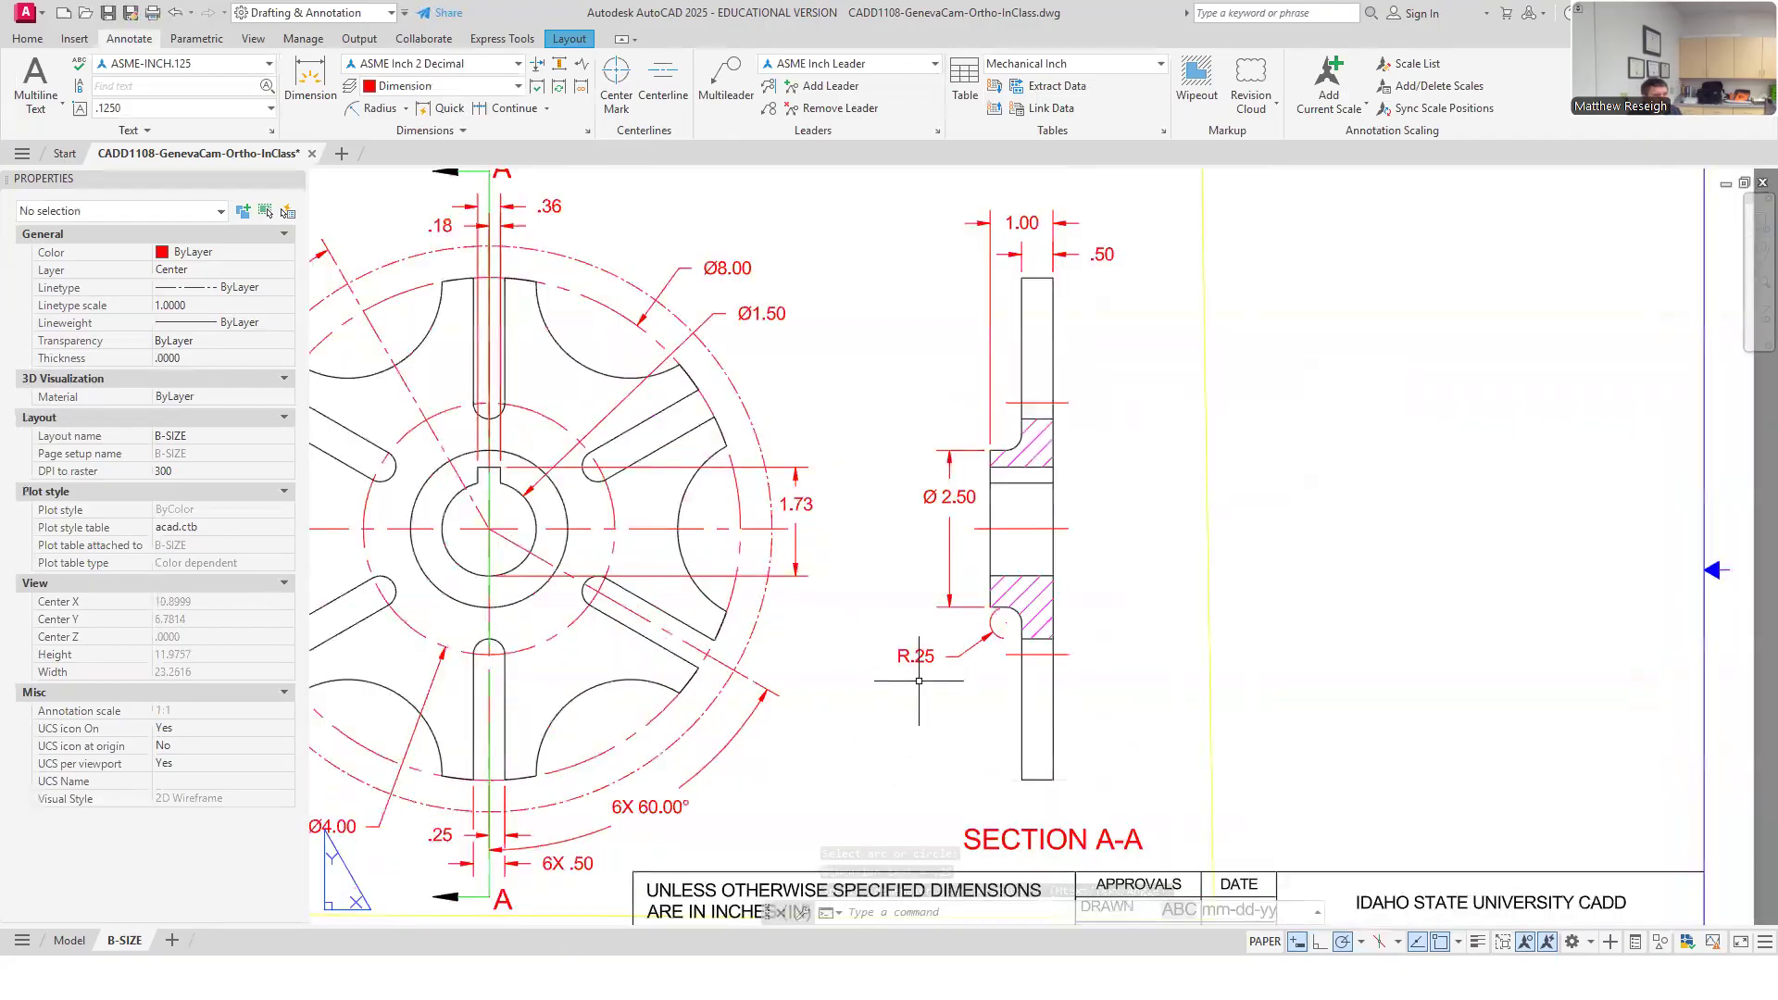
left_click(908, 645)
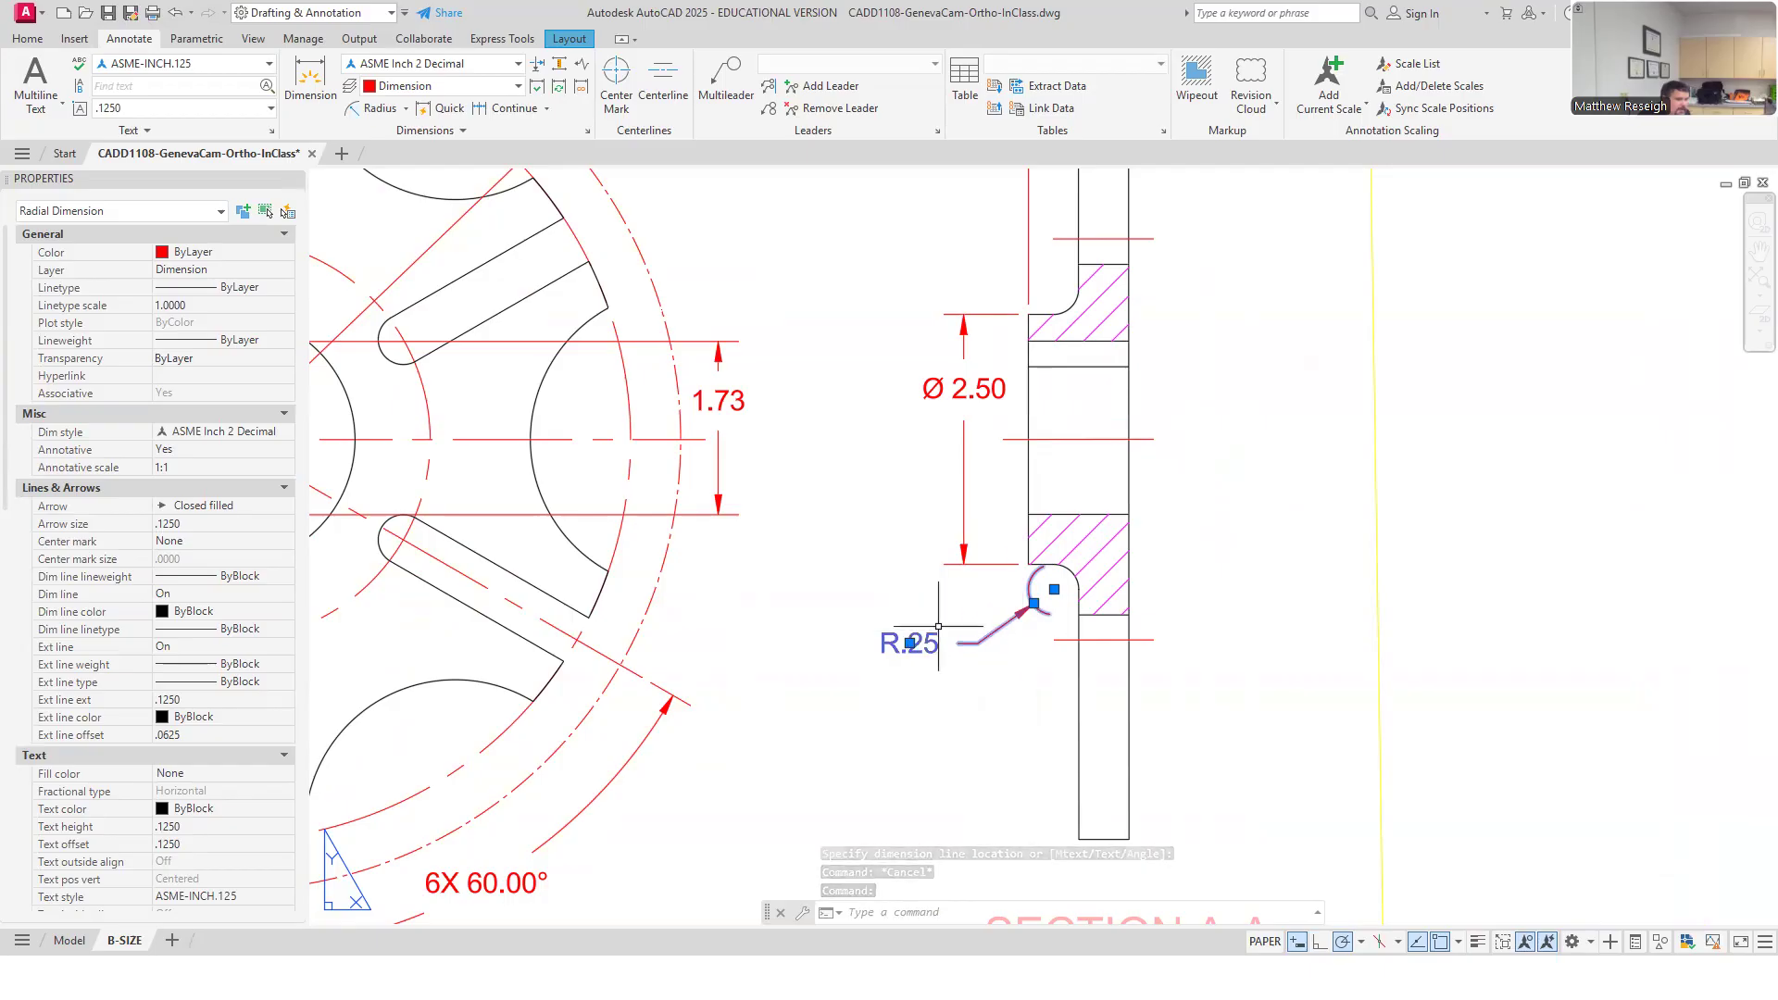
key("Delete")
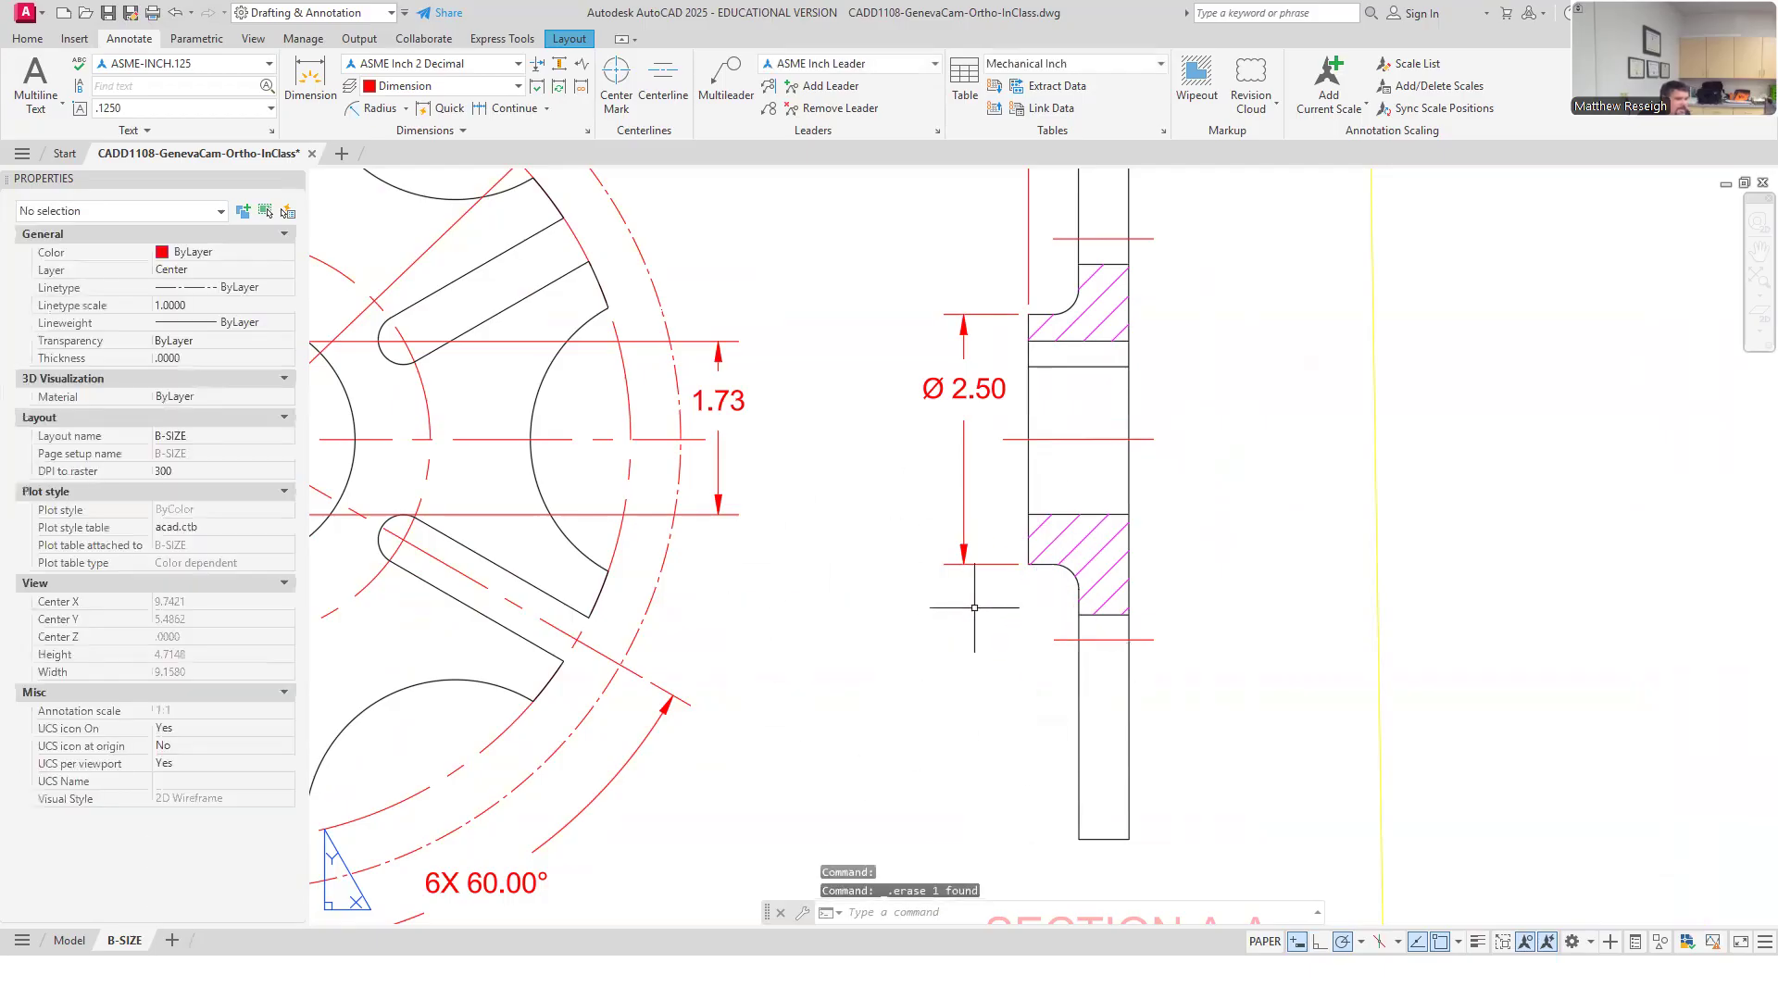
scroll(719, 761, "down", 5)
scroll(719, 761, "up", 3)
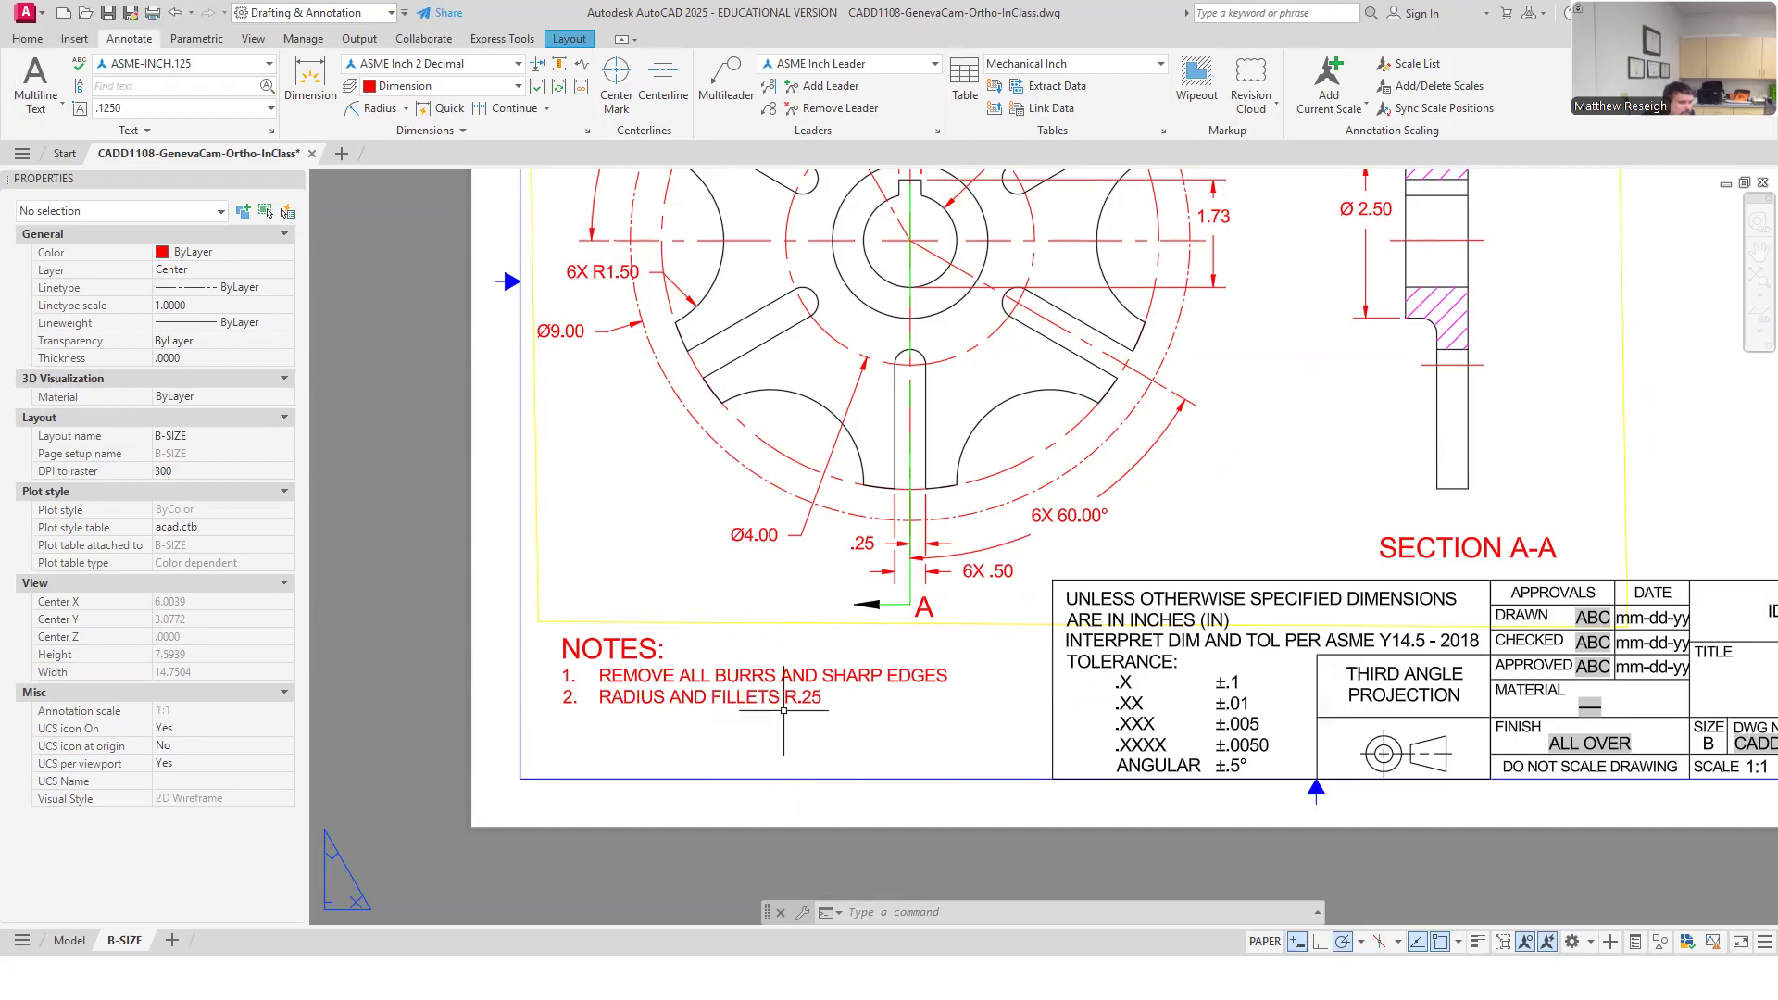
Review the dimensions and notes on the sheet, activate the viewport and check the angled centre line's linetype properties.
scroll(783, 710, "down", 4)
scroll(1086, 540, "up", 2)
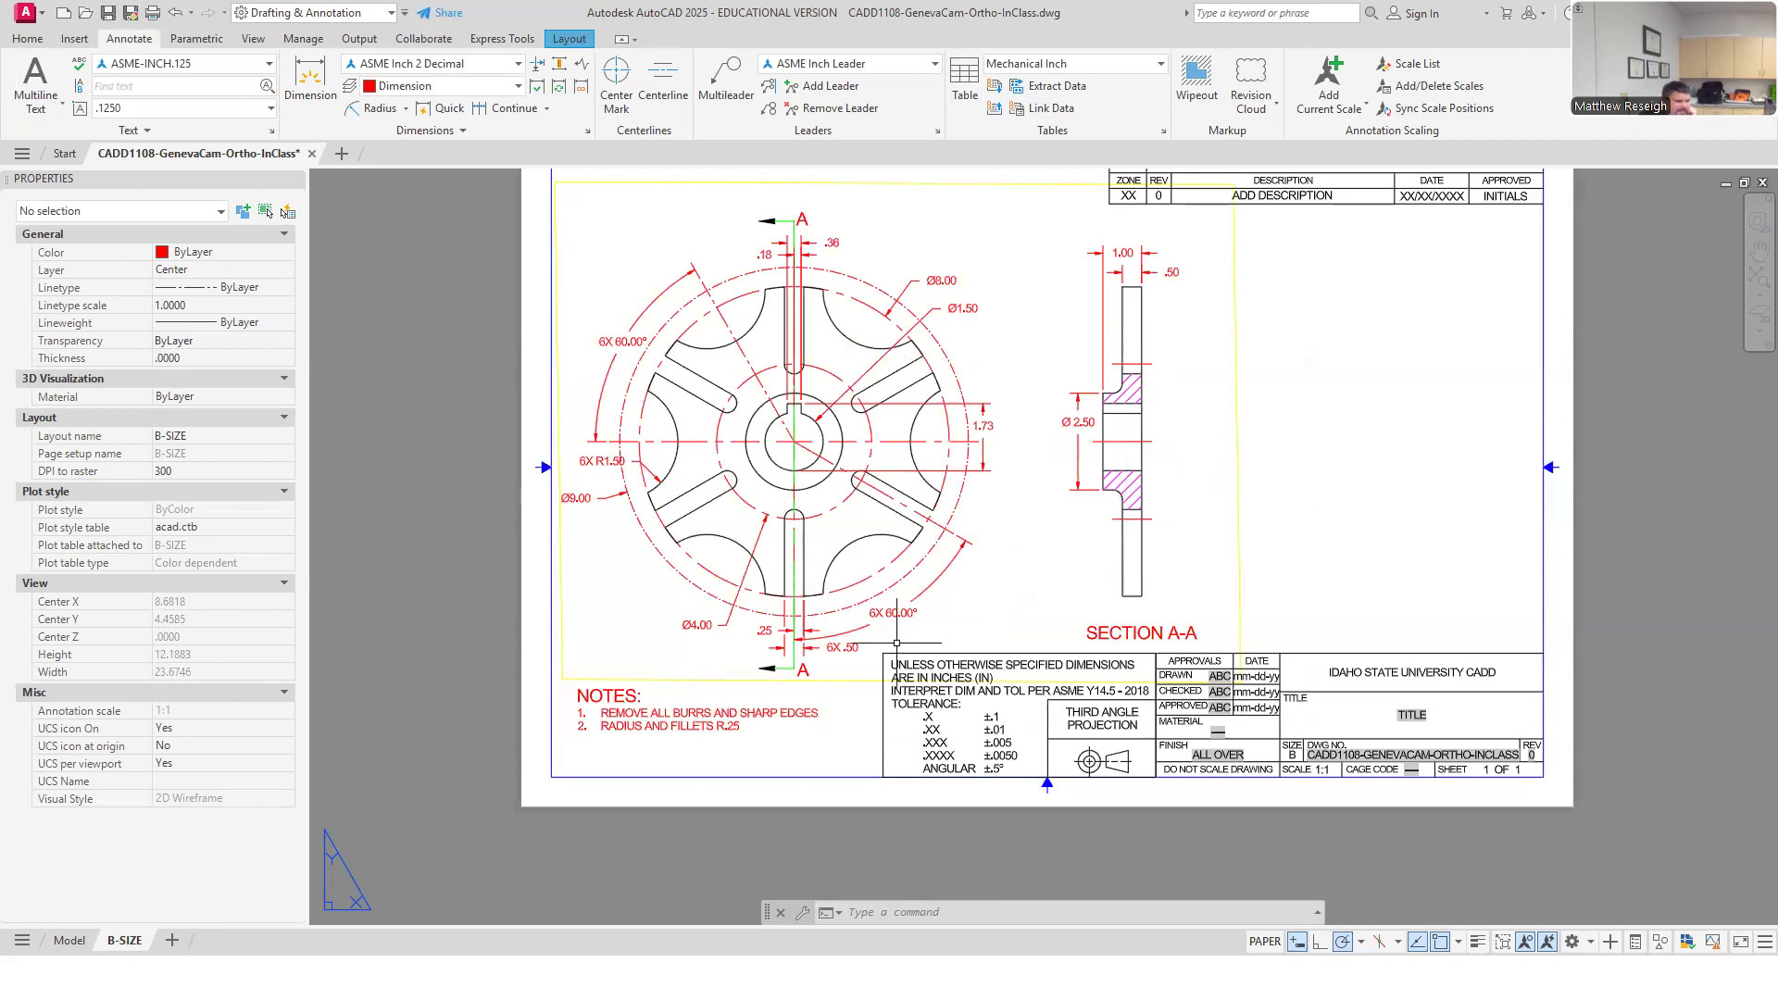
scroll(806, 618, "up", 4)
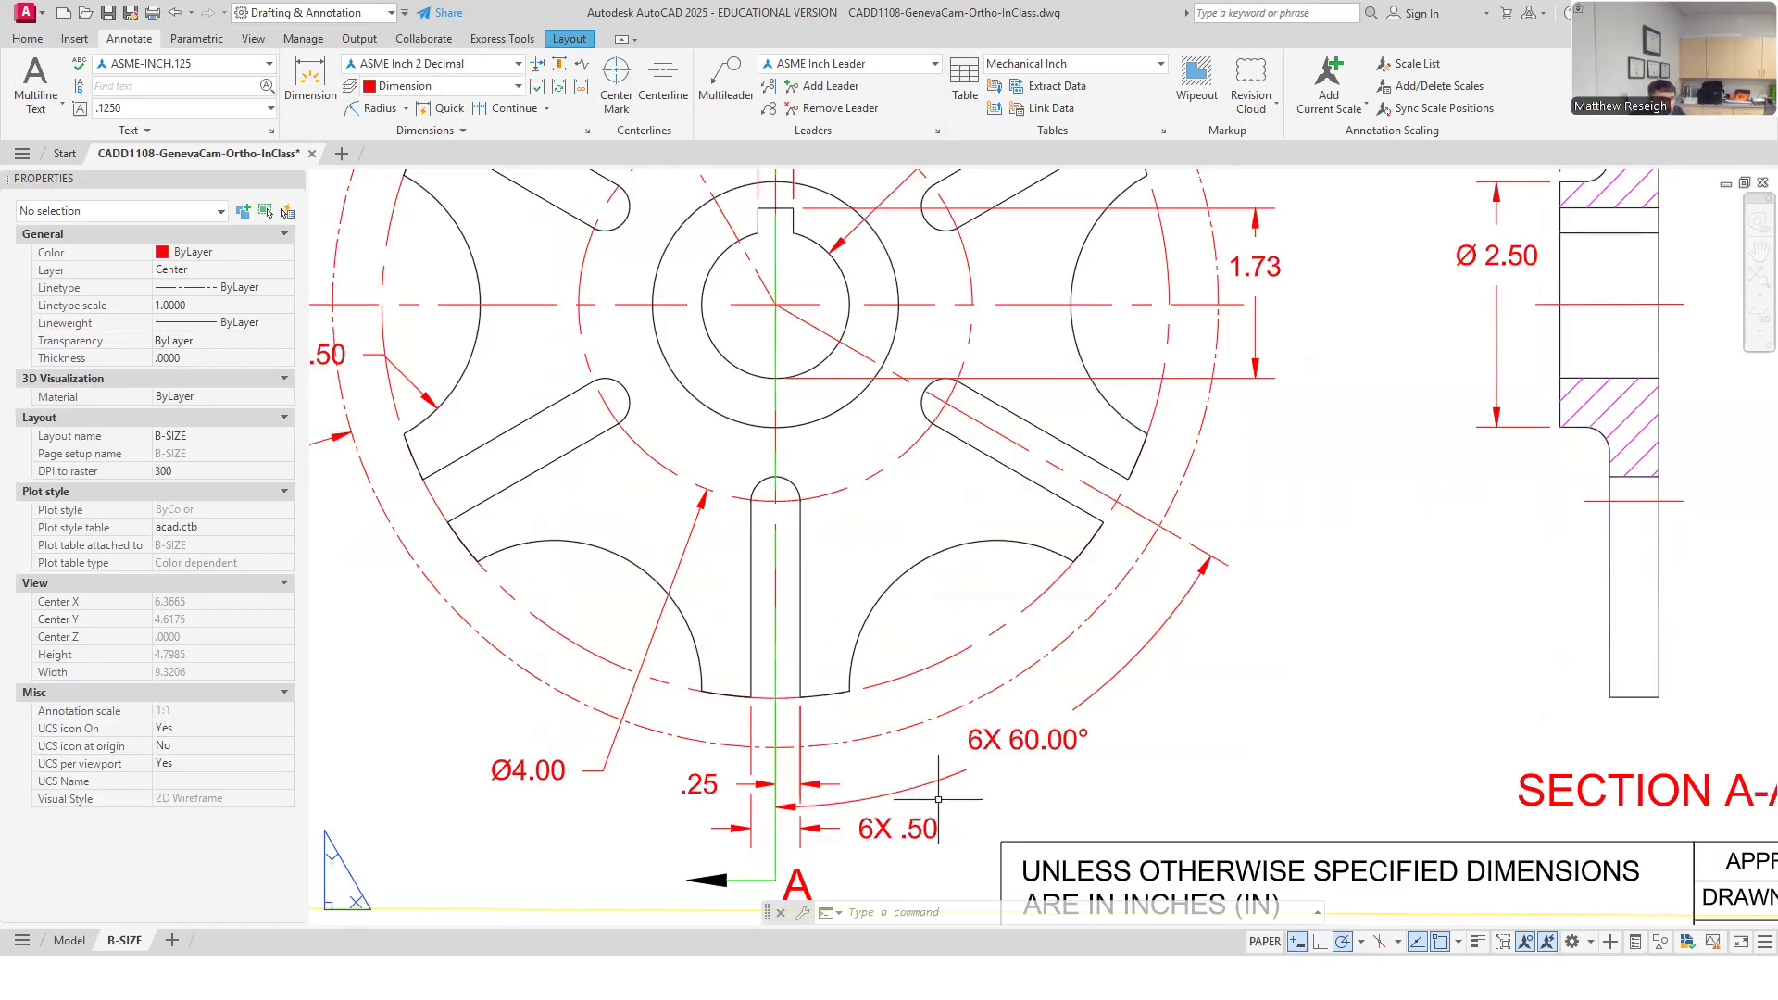
scroll(826, 437, "down", 2)
scroll(826, 455, "down", 1)
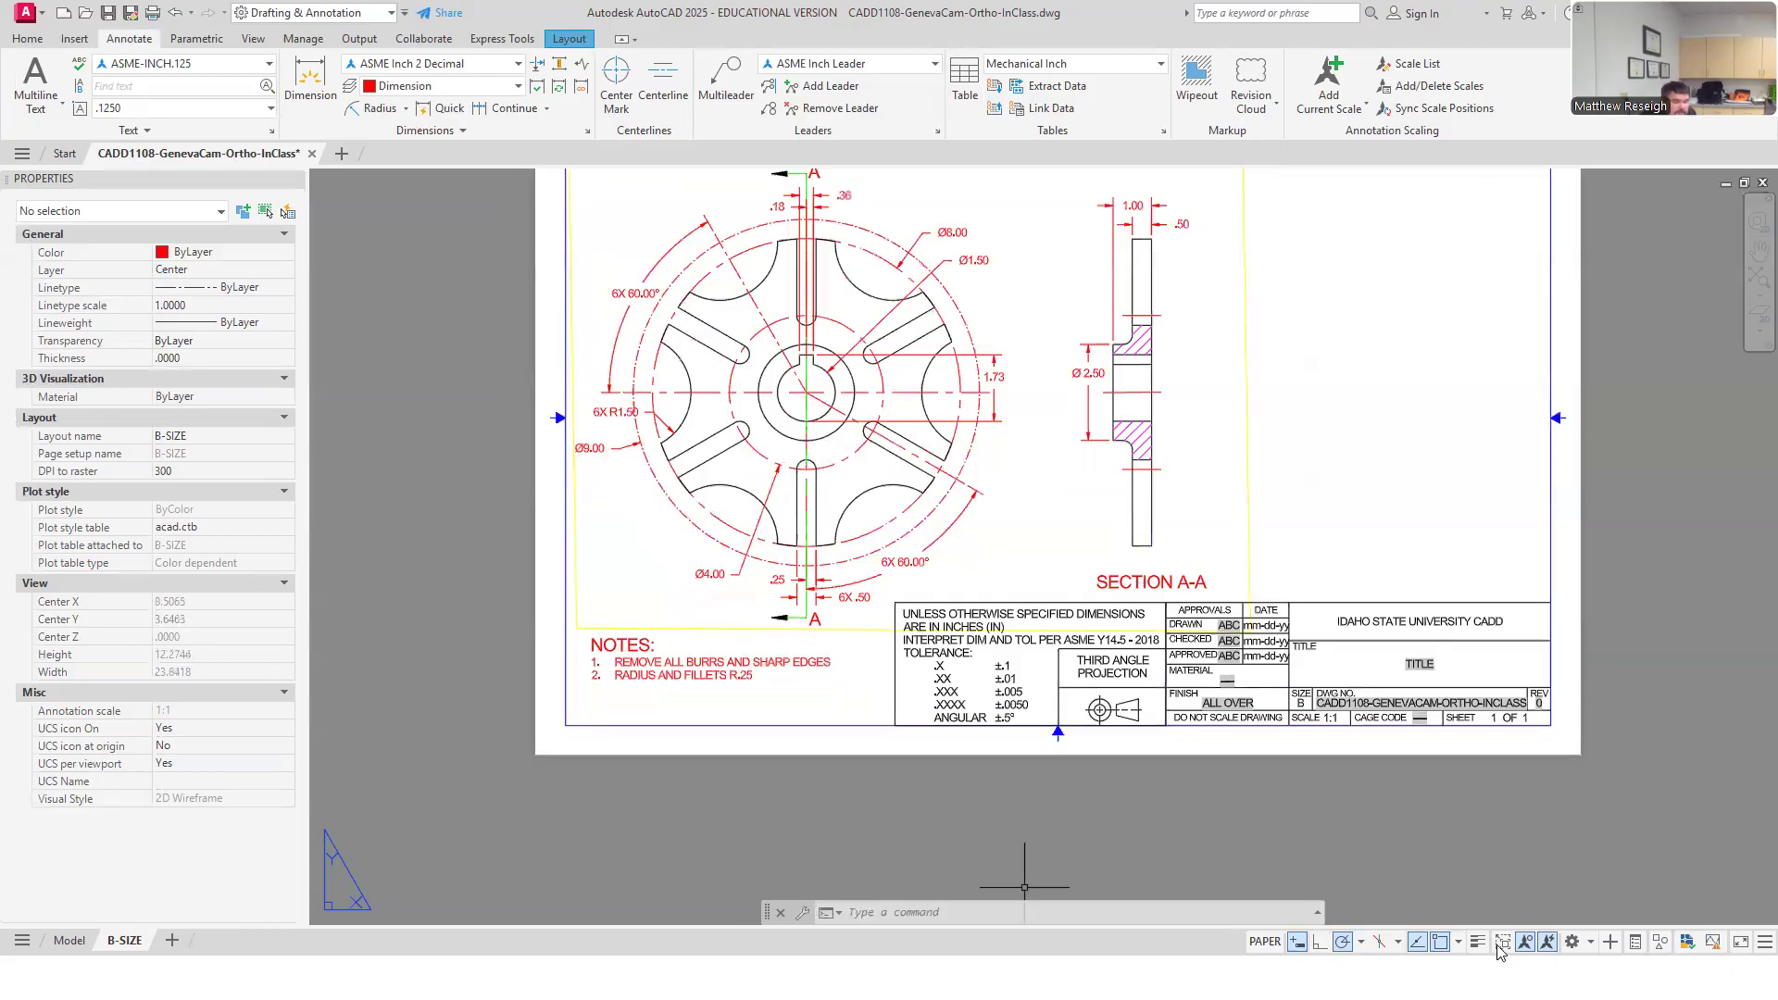
double_click(639, 545)
scroll(703, 180, "down", 2)
scroll(717, 236, "up", 4)
left_click(773, 349)
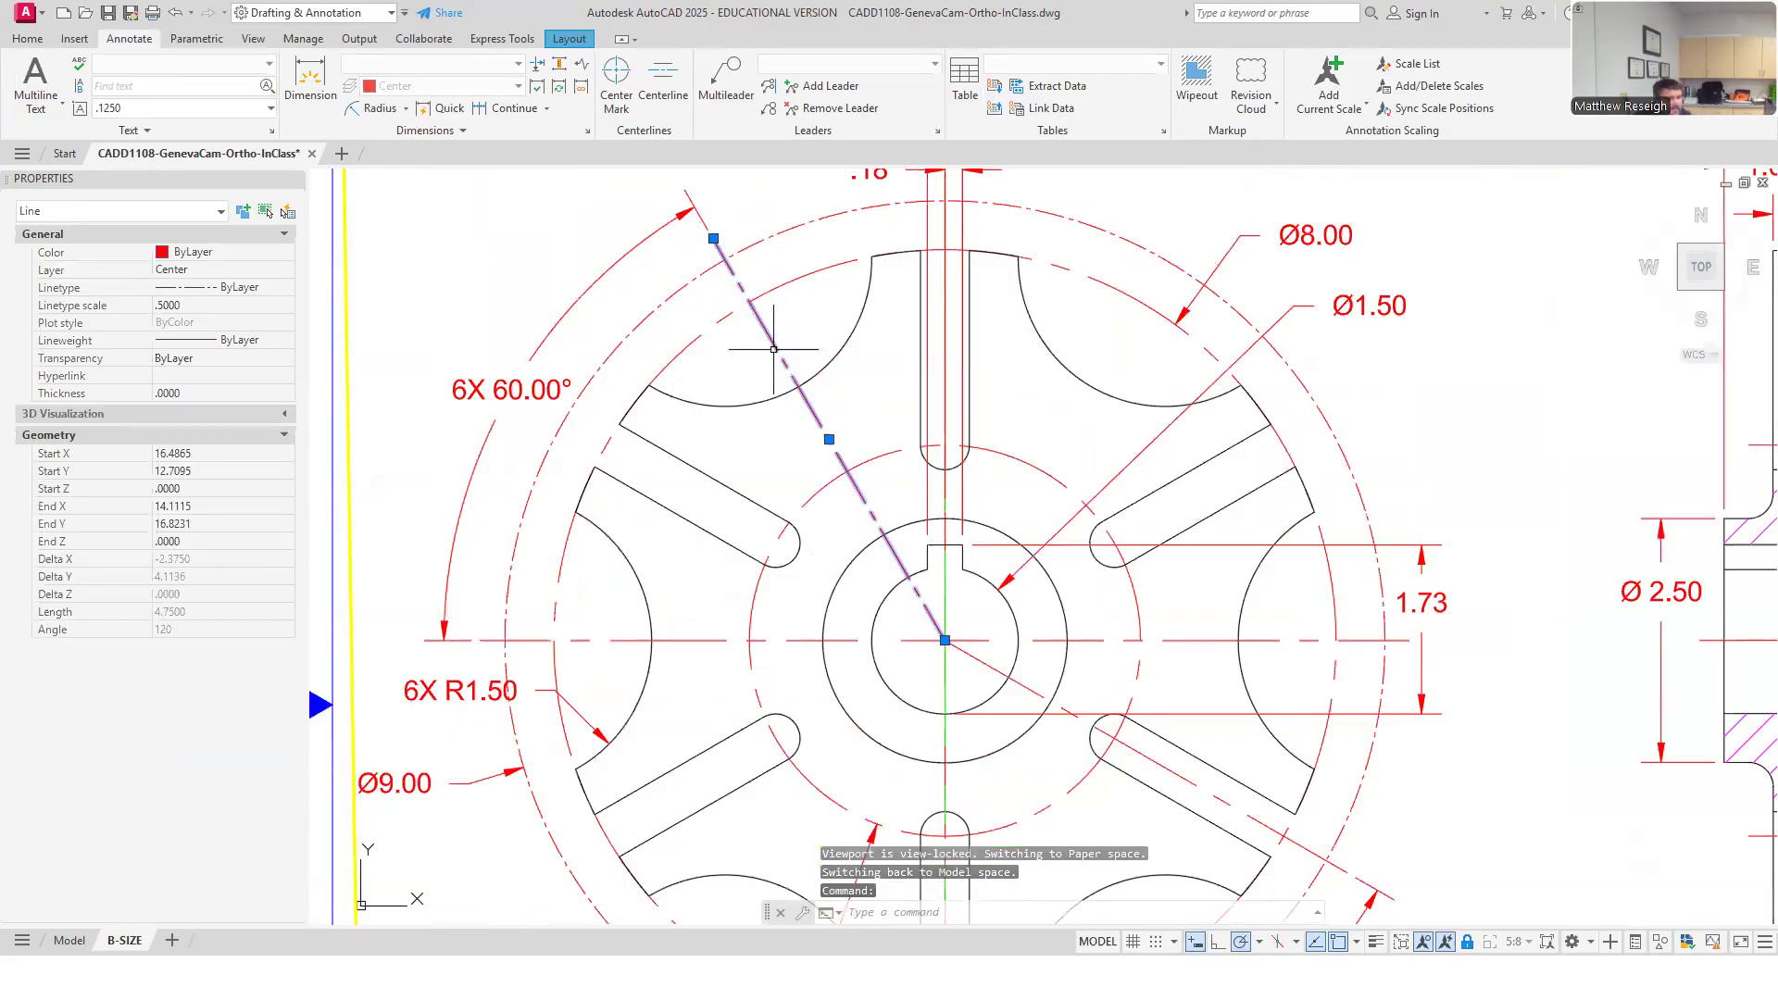
key("Escape")
scroll(768, 436, "down", 2)
scroll(767, 436, "down", 1)
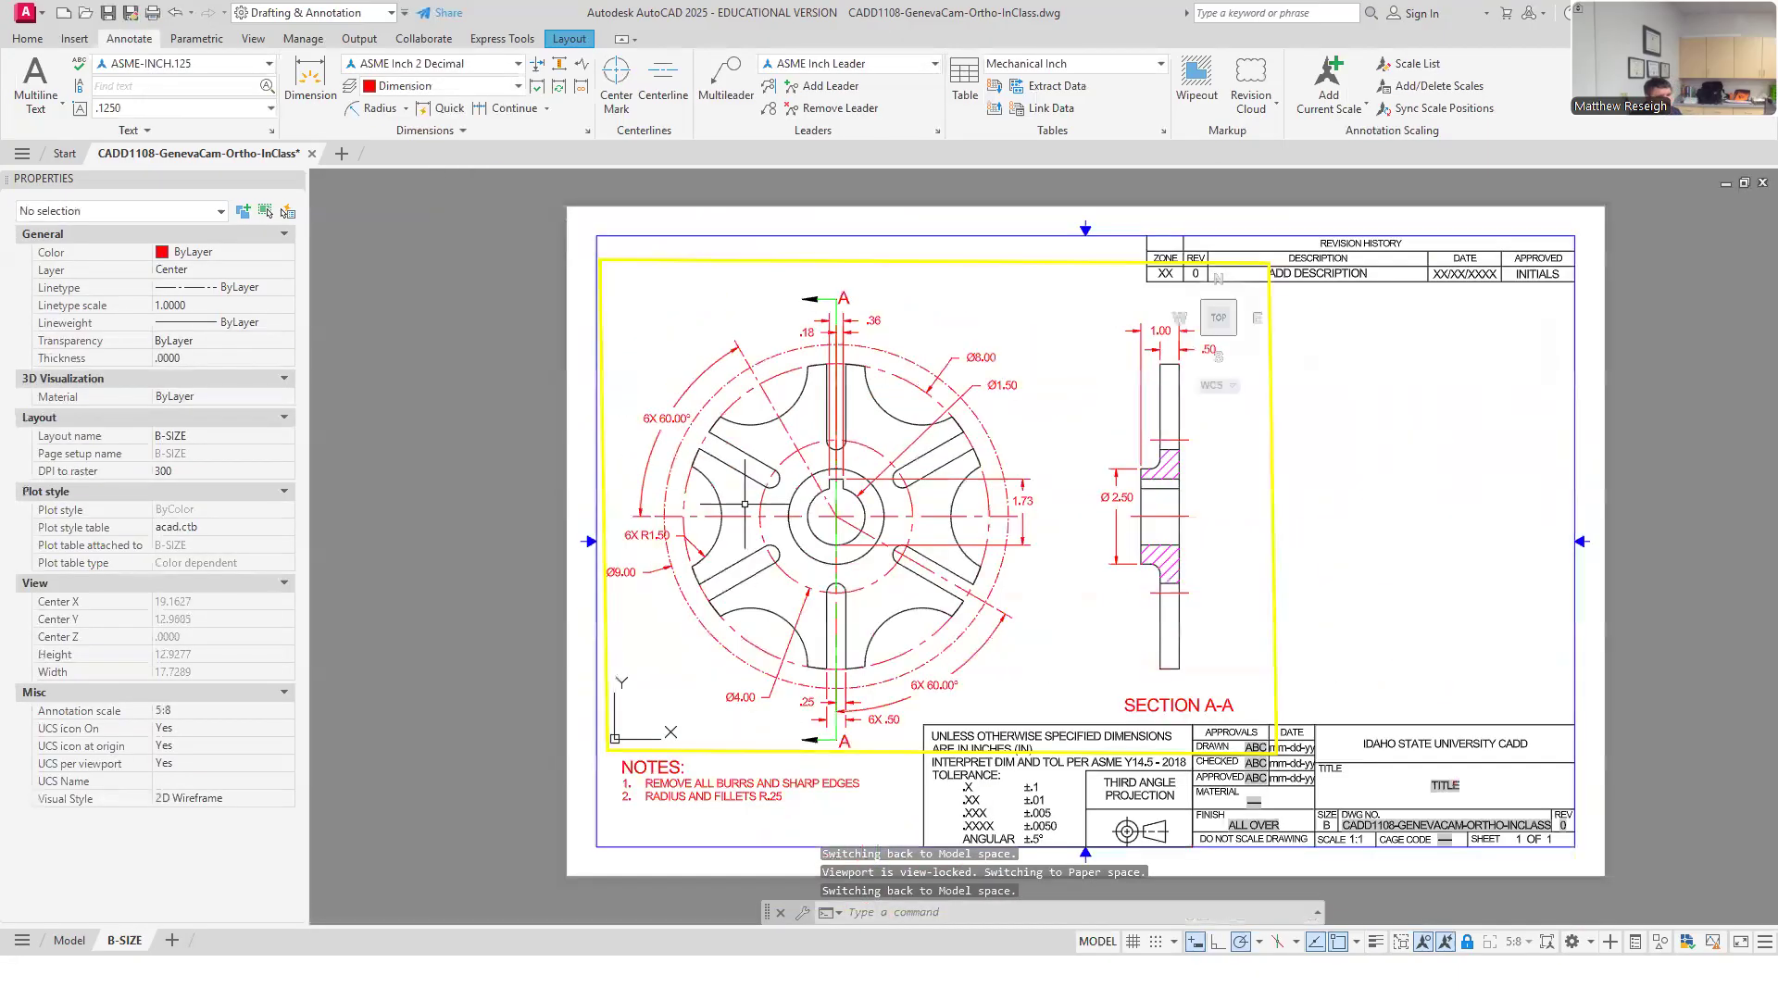
scroll(749, 502, "up", 1)
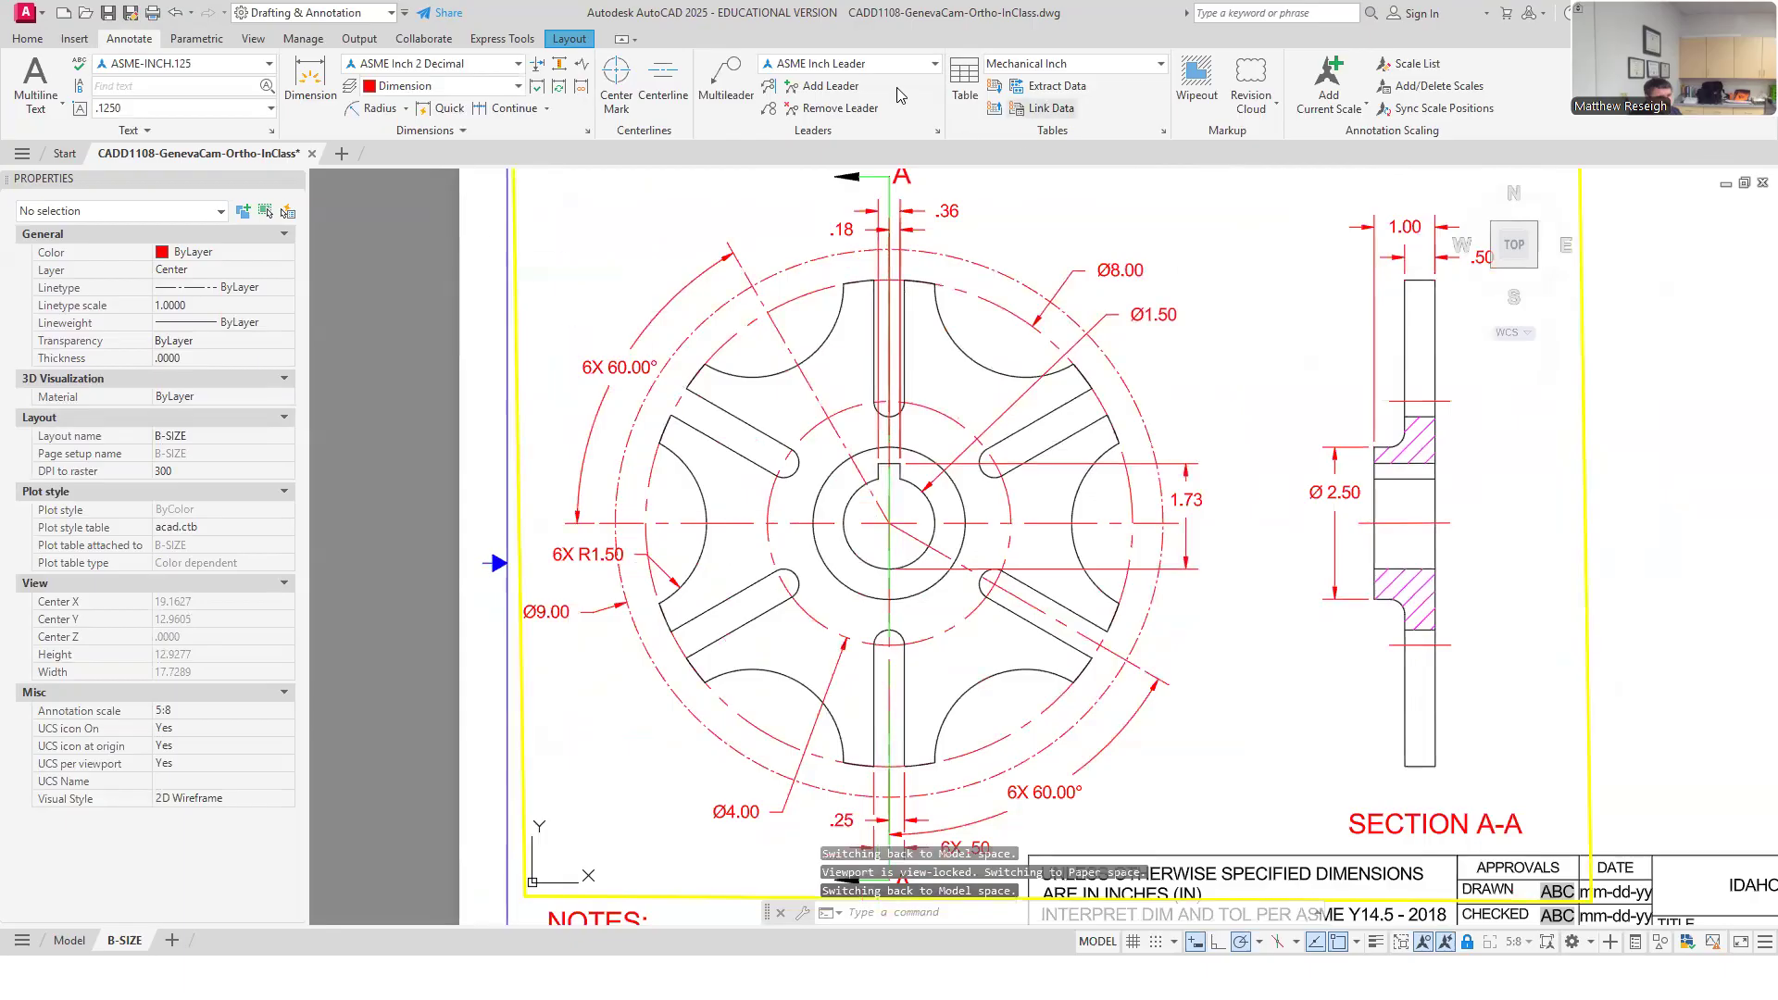
Match the properties of the angled centre line in the front view onto the centre lines in Section A-A.
left_click(27, 38)
left_click(1076, 97)
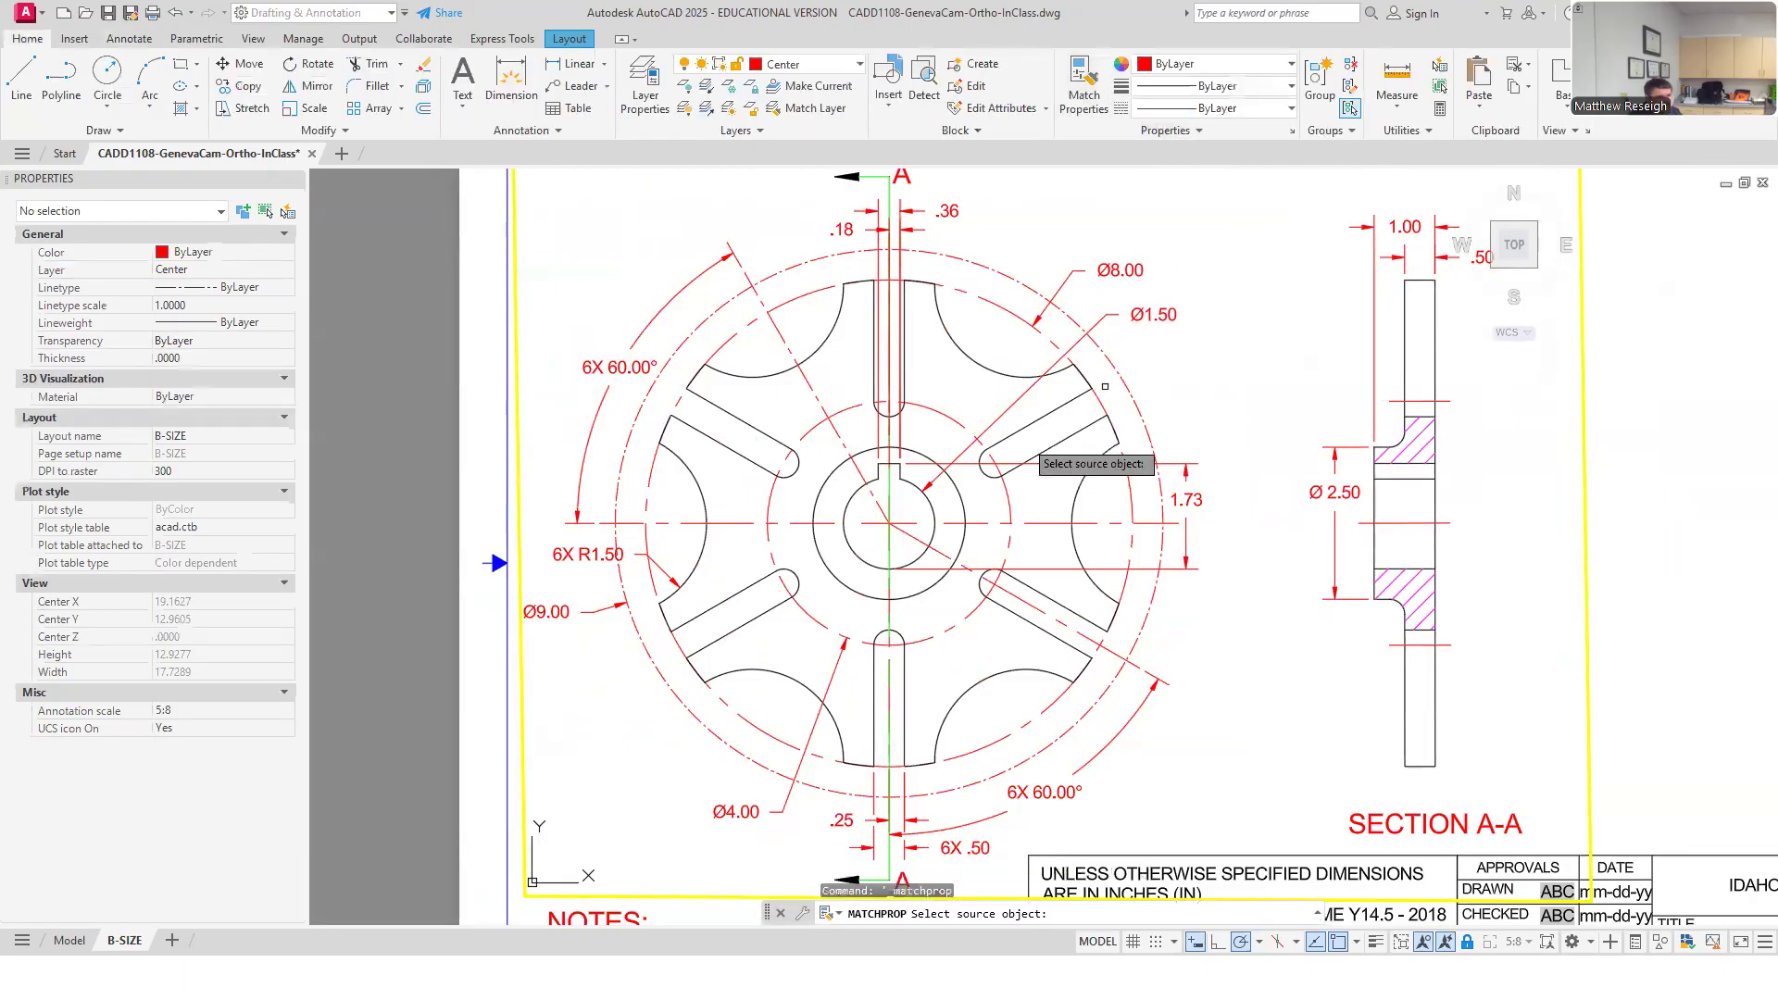
left_click(776, 331)
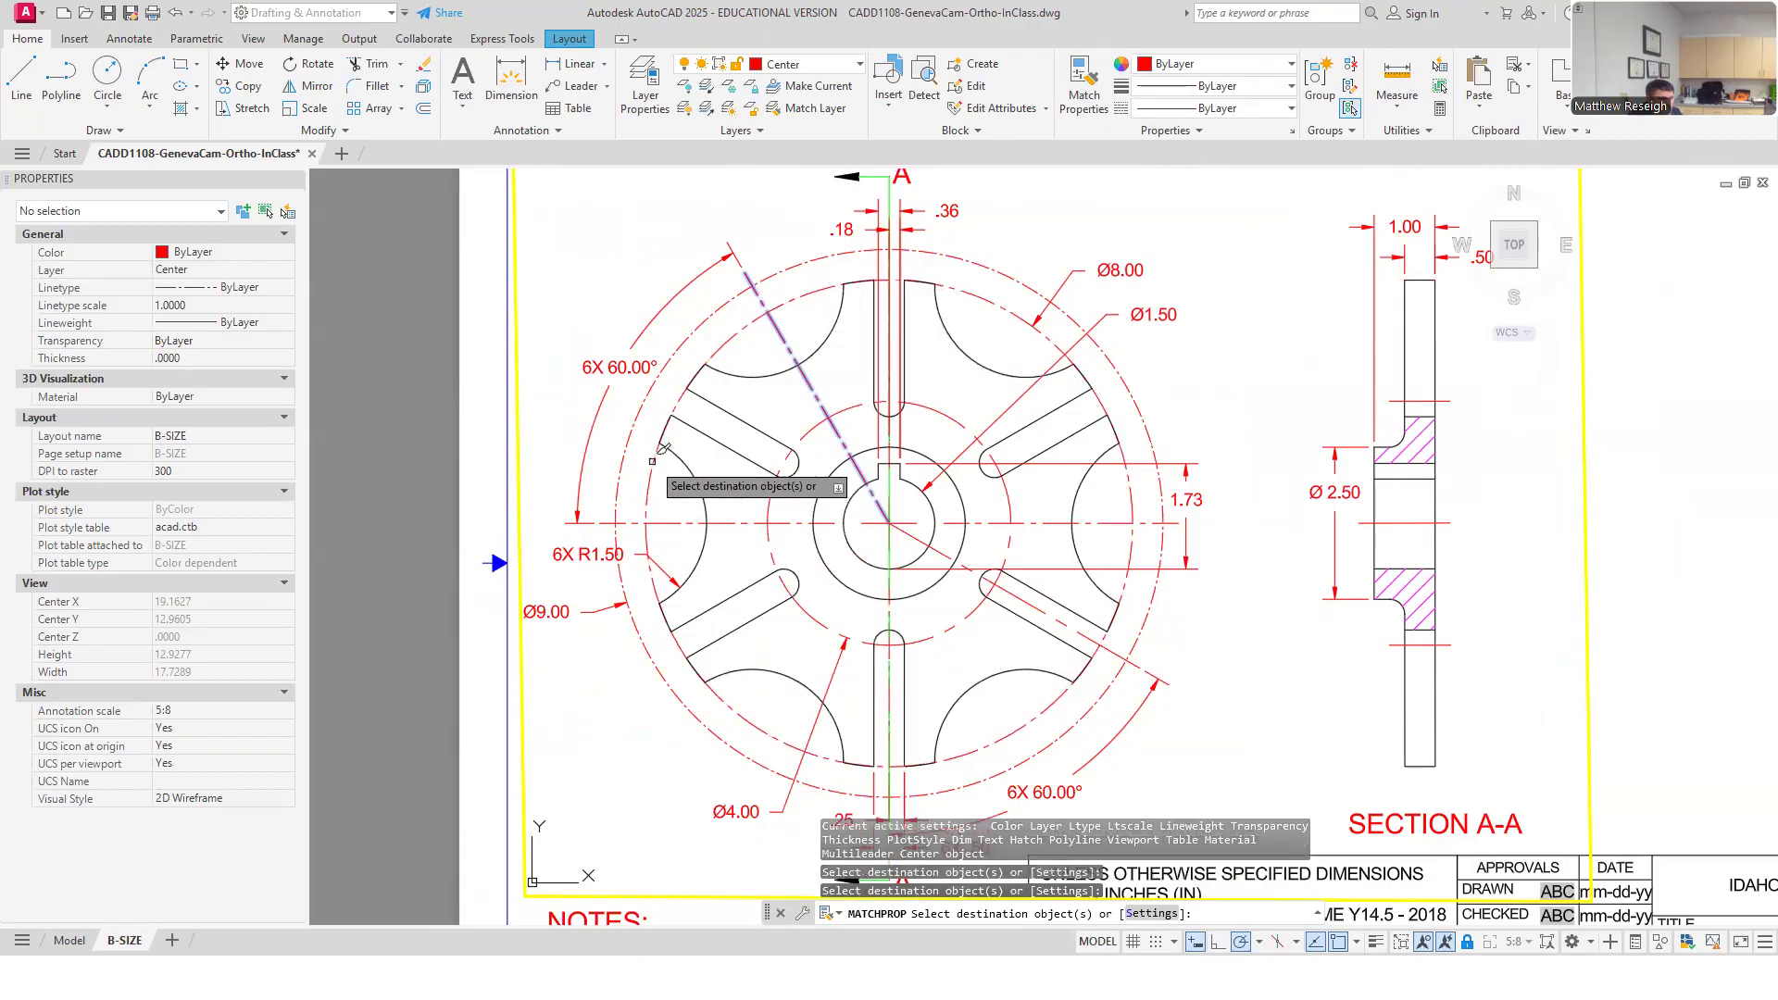
scroll(899, 335, "up", 2)
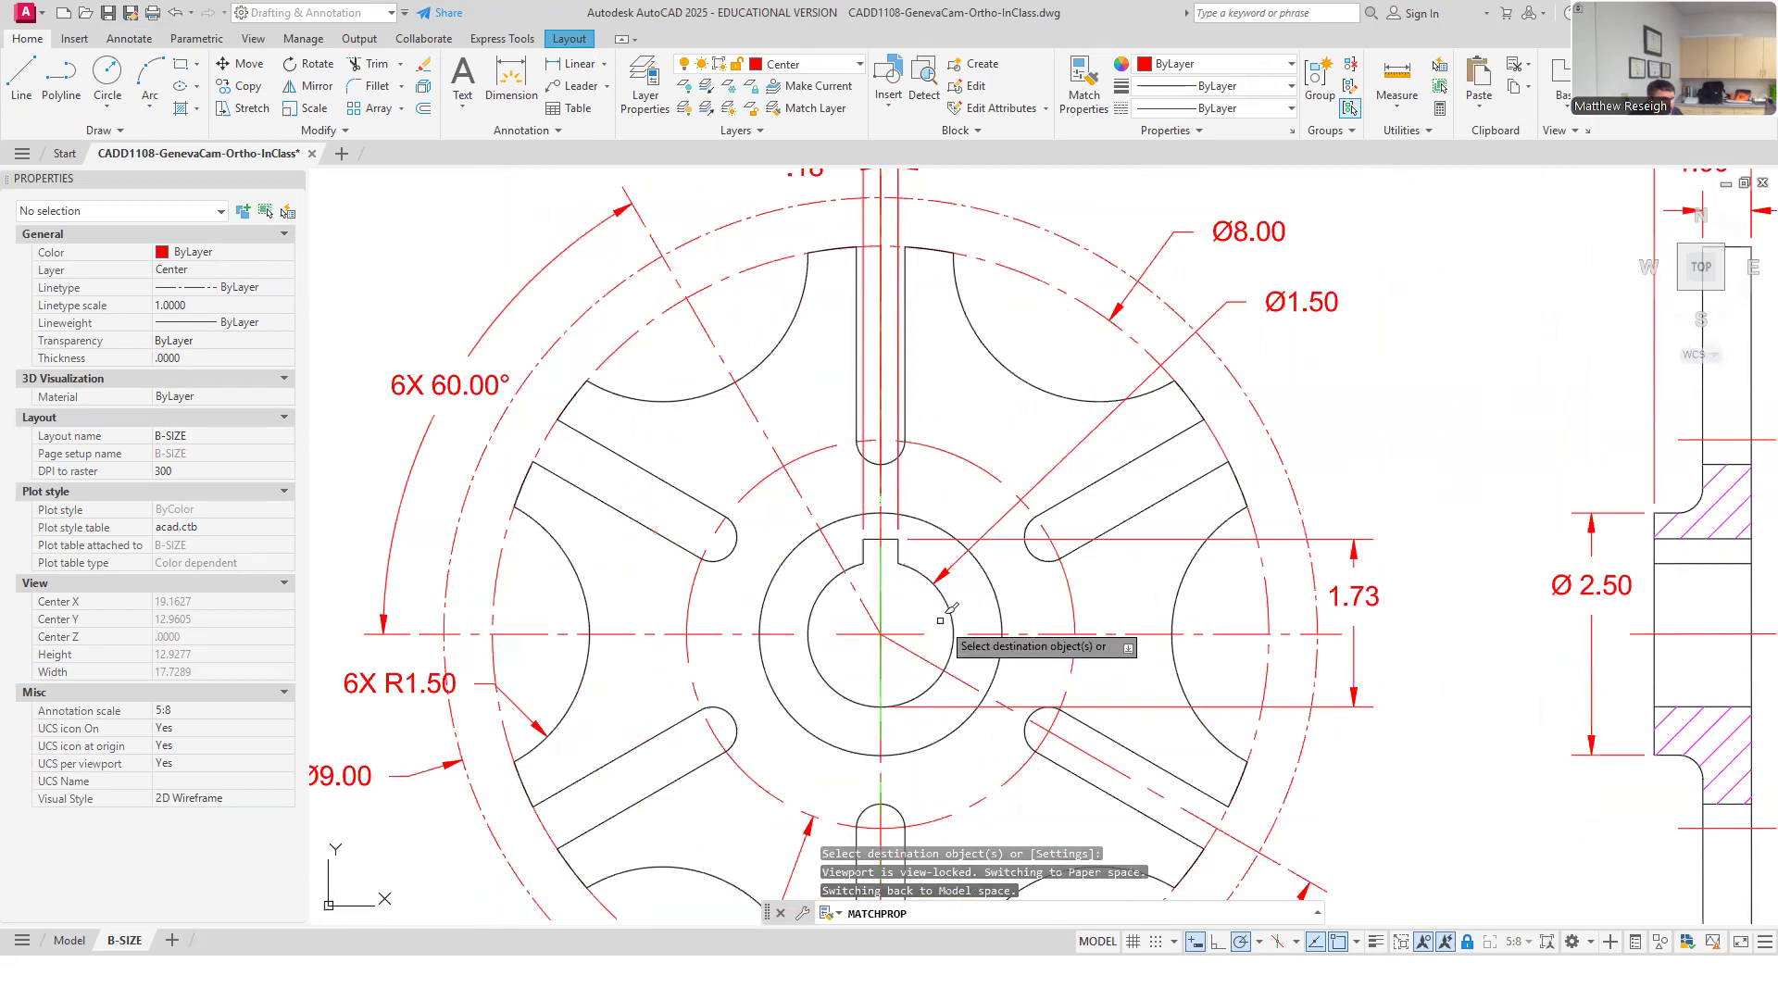
scroll(916, 615, "down", 3)
scroll(926, 260, "up", 4)
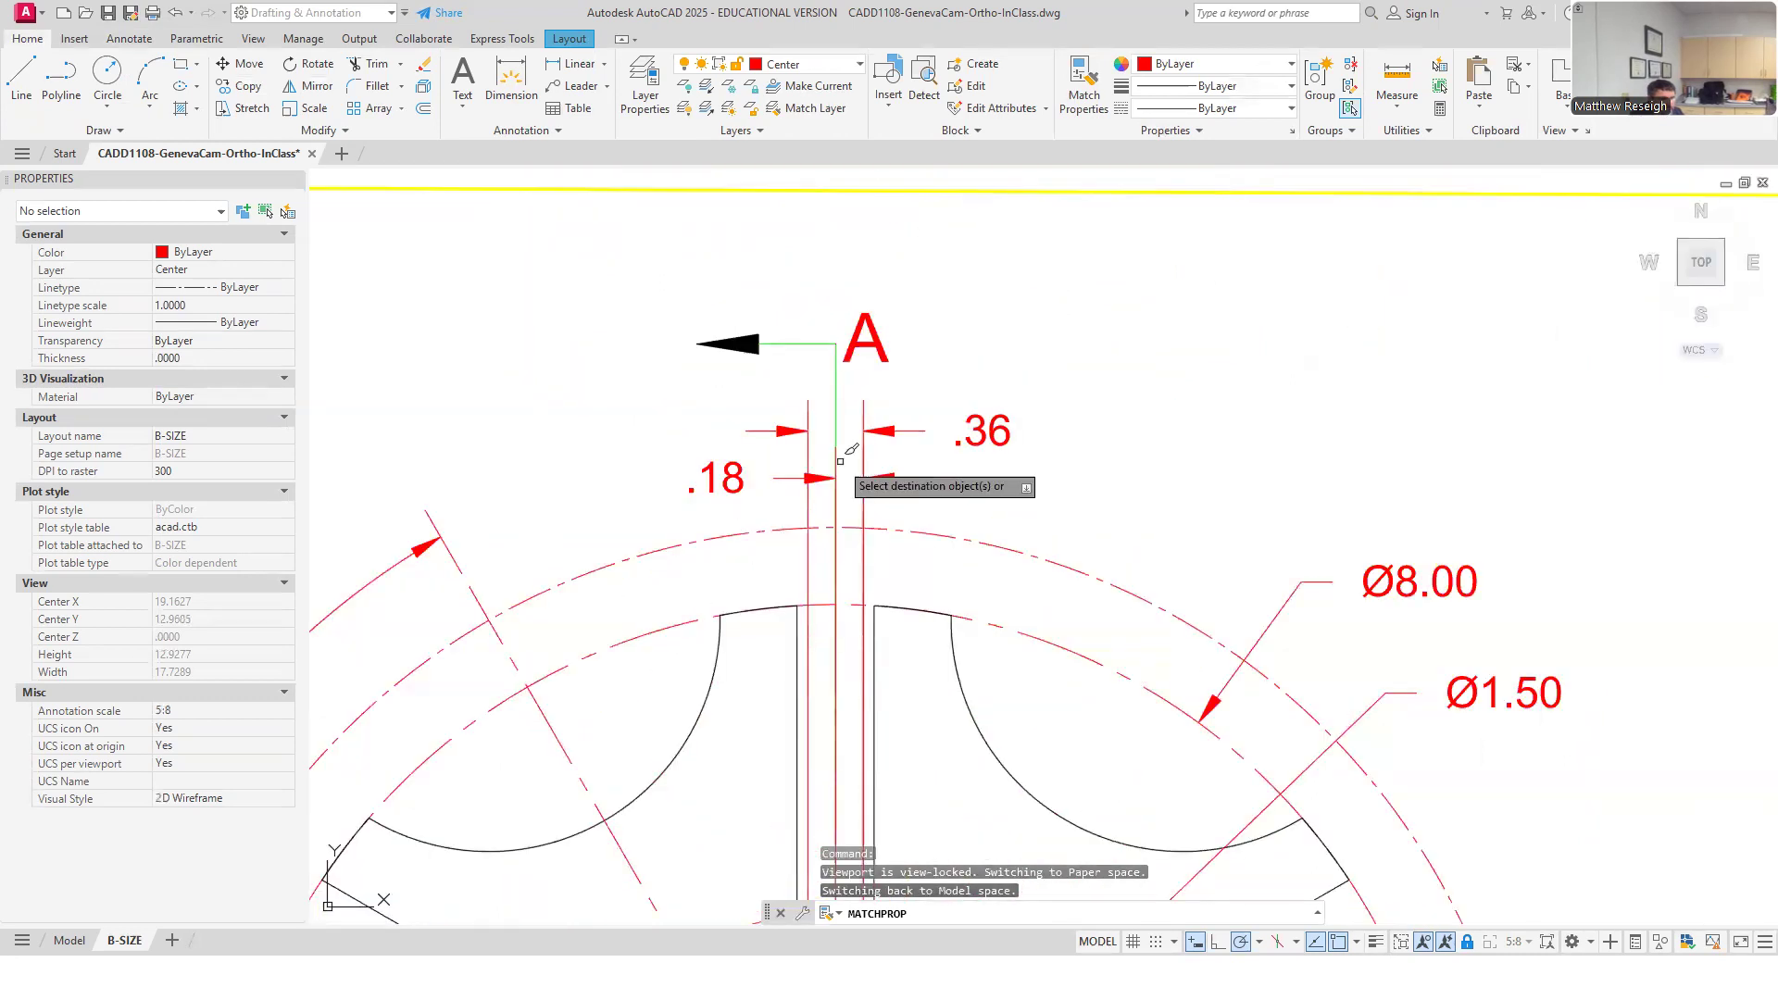
scroll(890, 435, "down", 5)
scroll(923, 746, "up", 3)
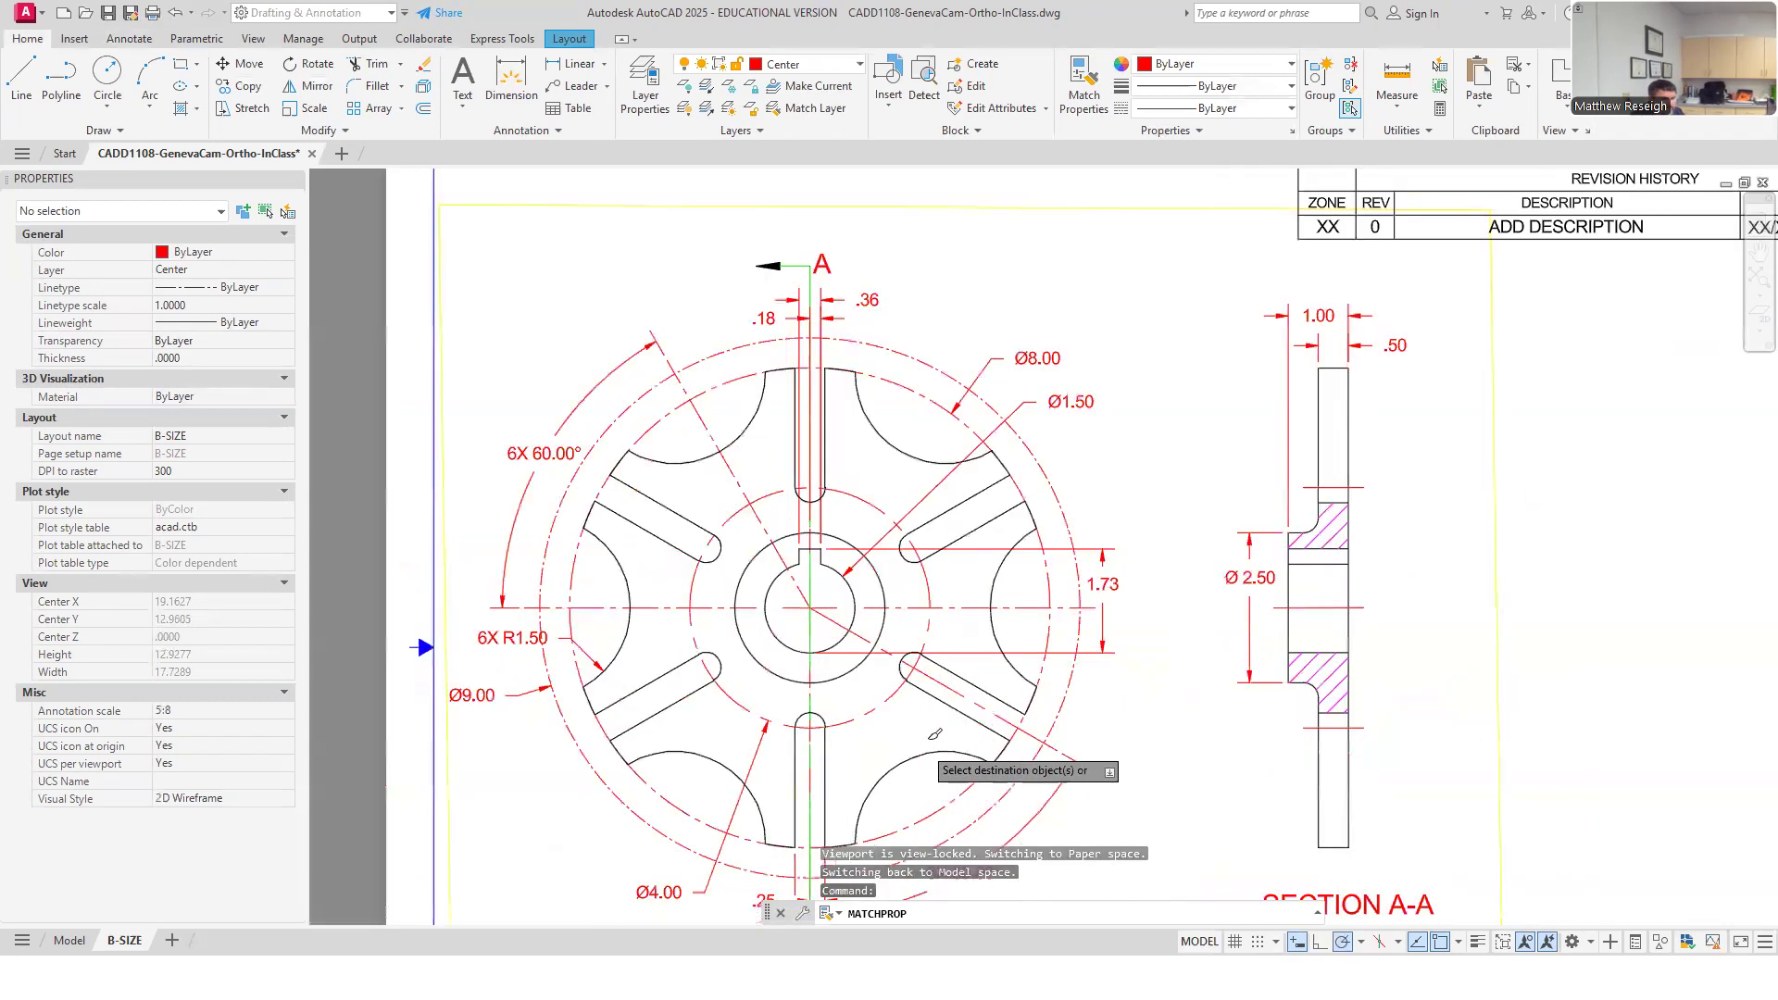
scroll(956, 501, "down", 3)
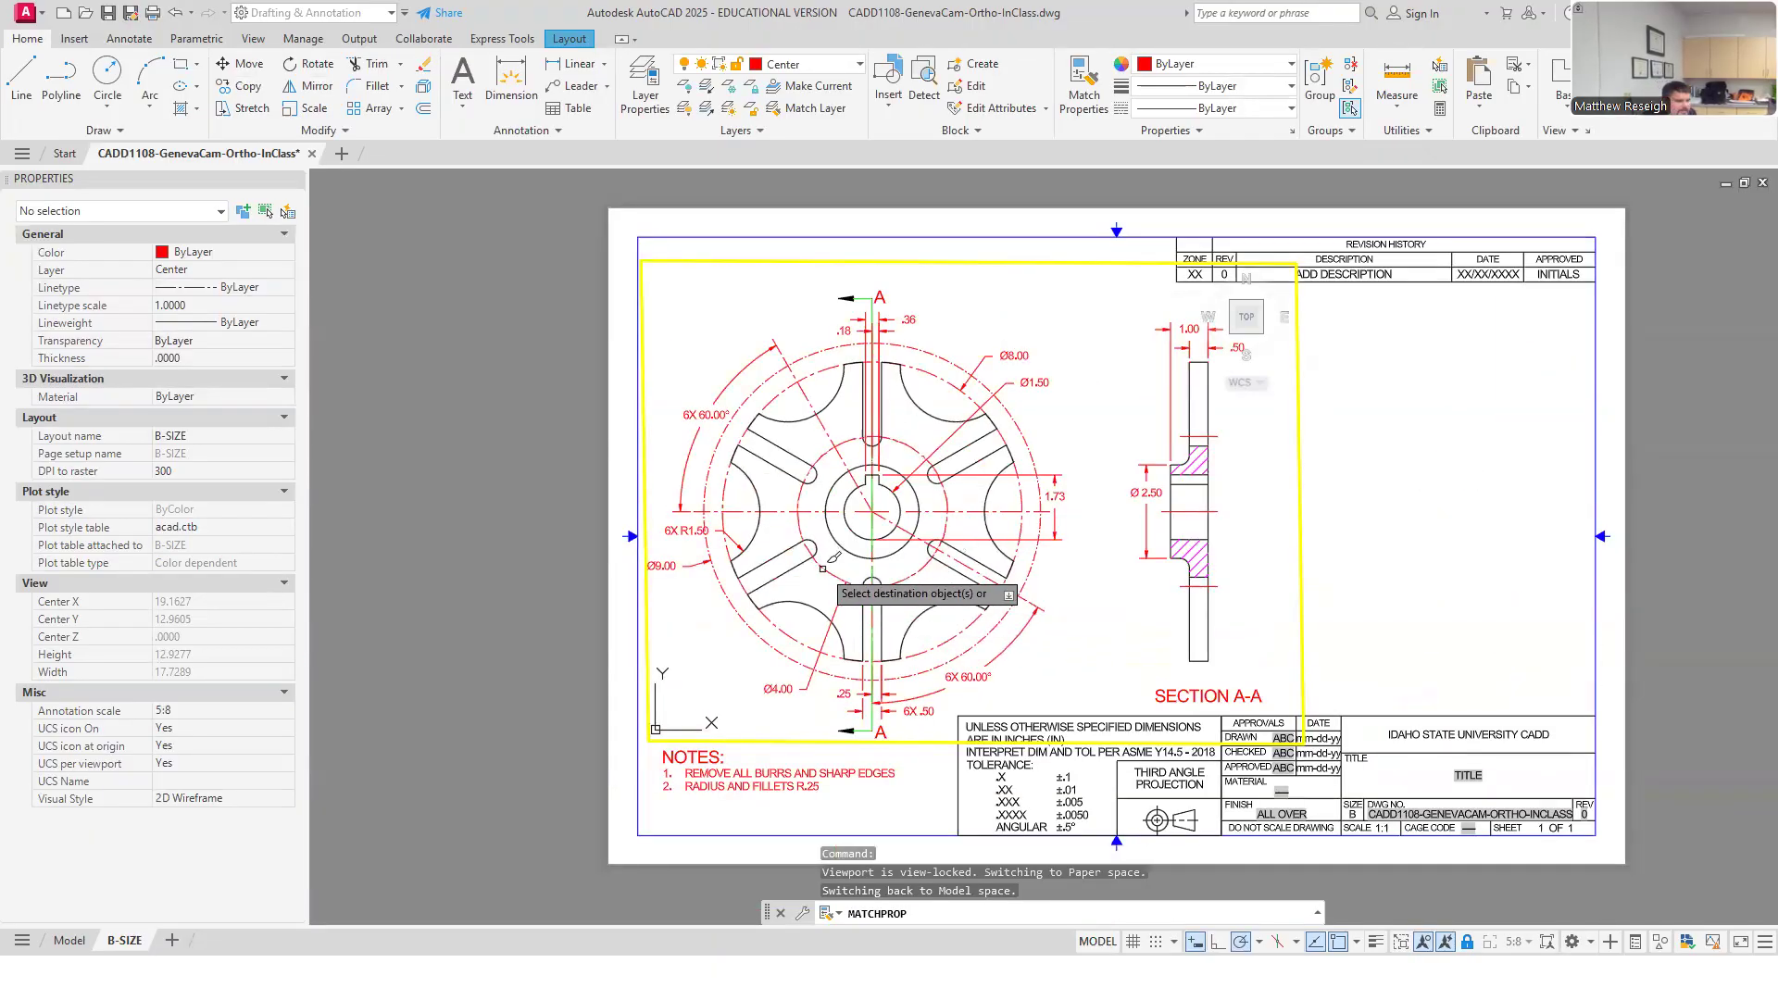
scroll(935, 662, "down", 2)
scroll(928, 685, "up", 2)
scroll(931, 672, "up", 2)
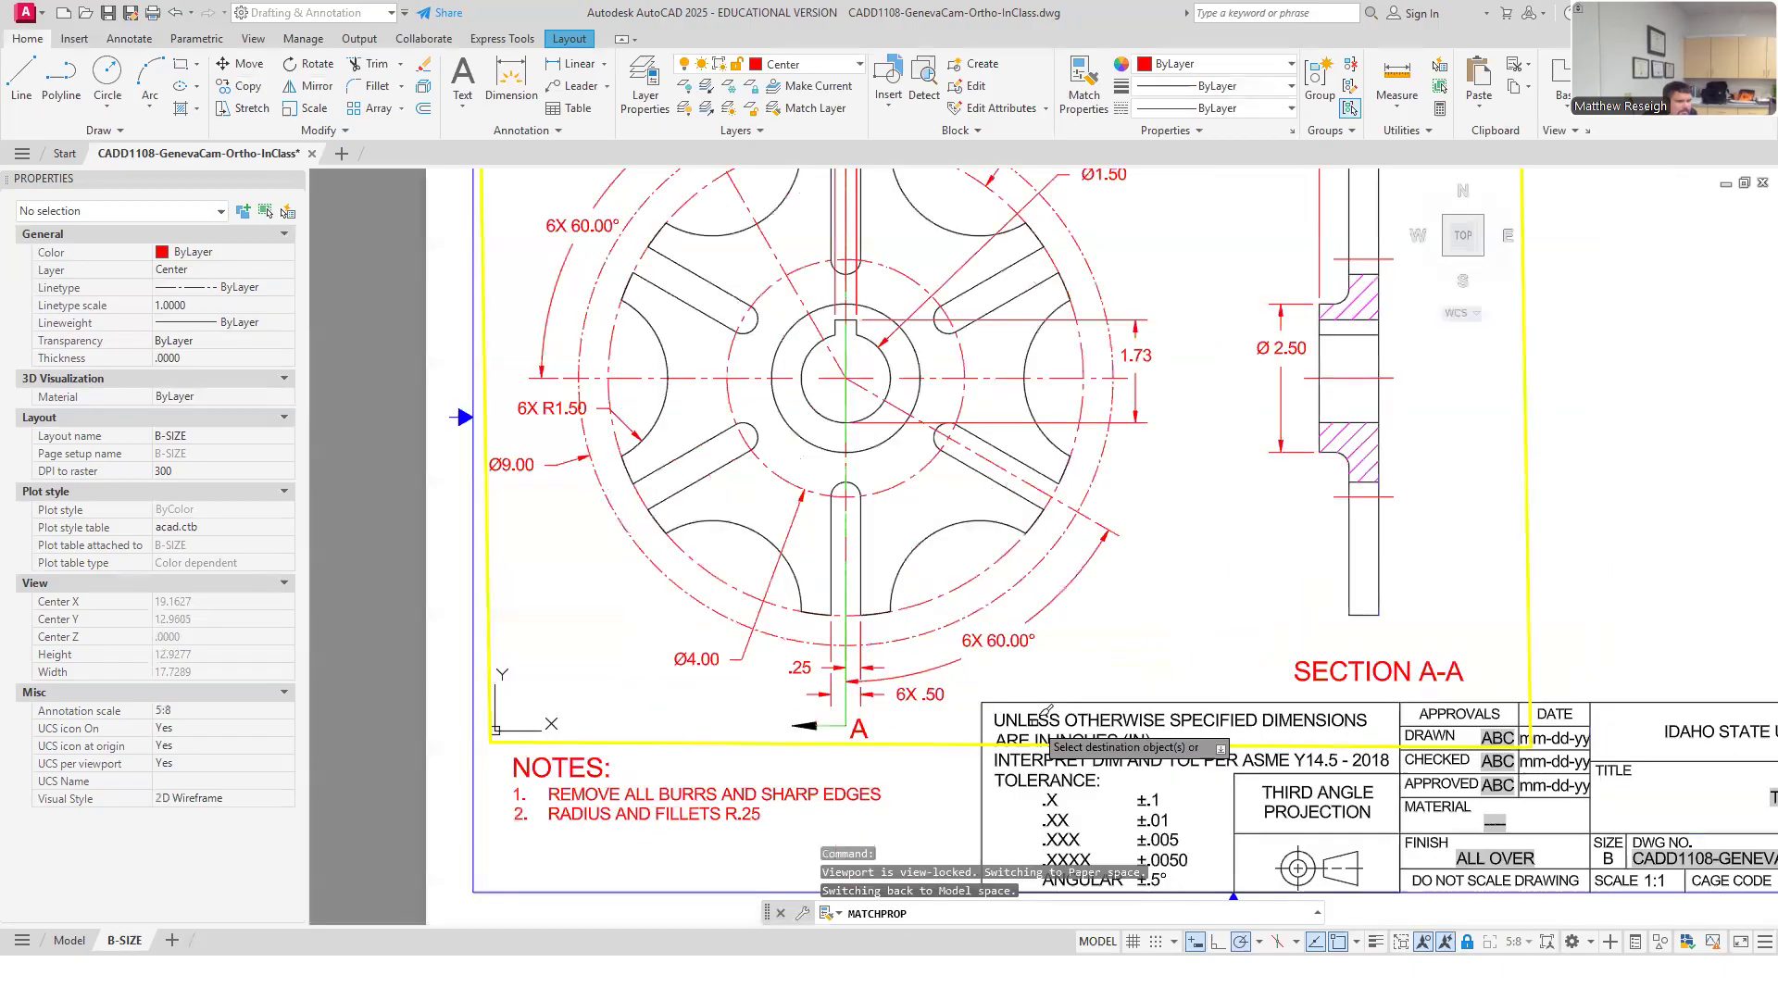
scroll(968, 631, "down", 3)
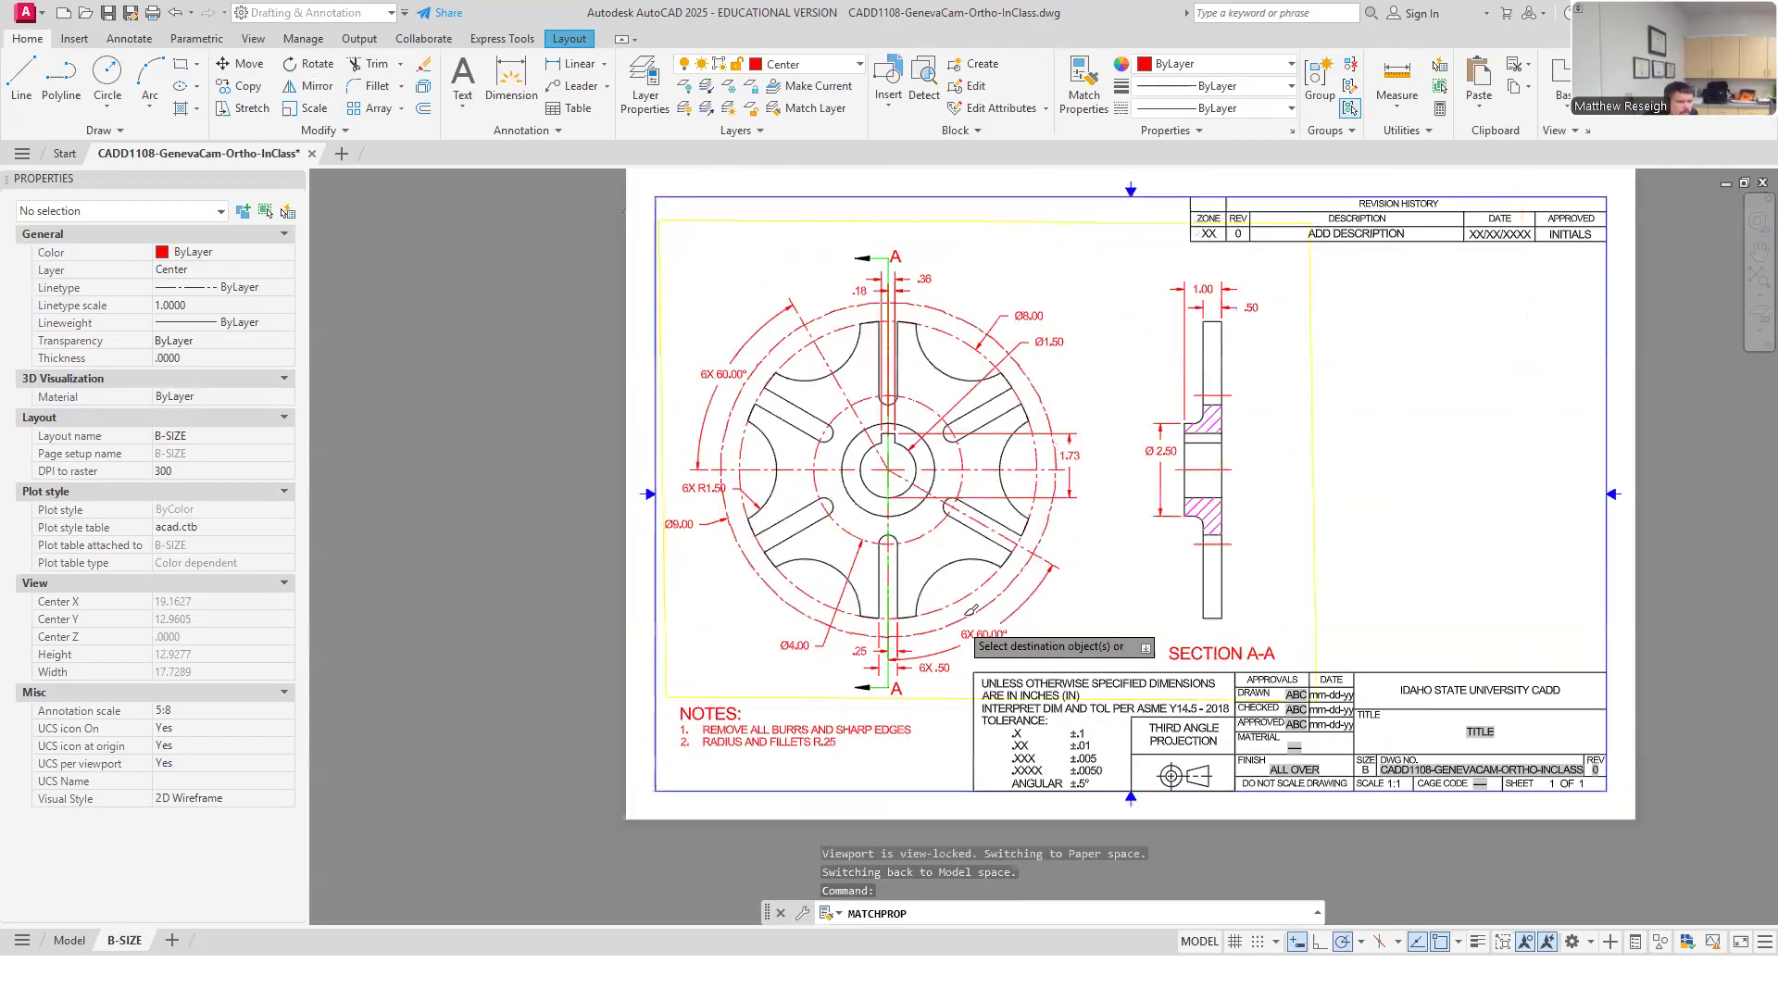
scroll(917, 662, "up", 2)
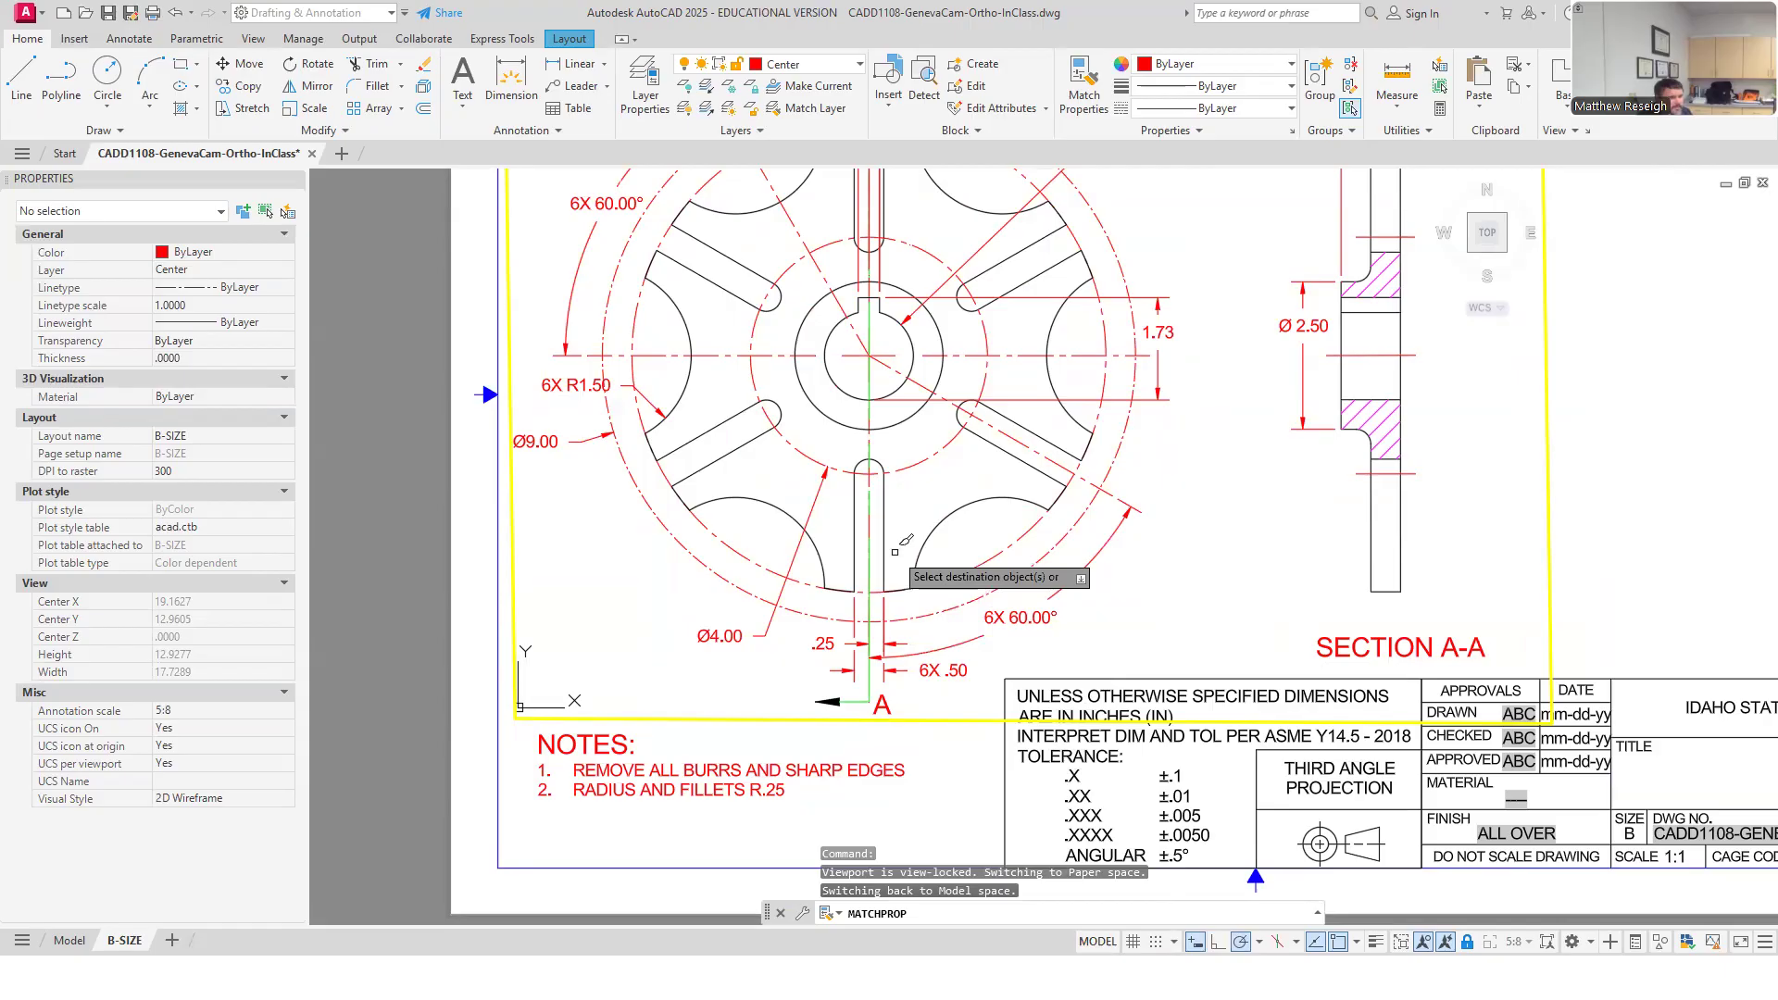
left_click(1386, 473)
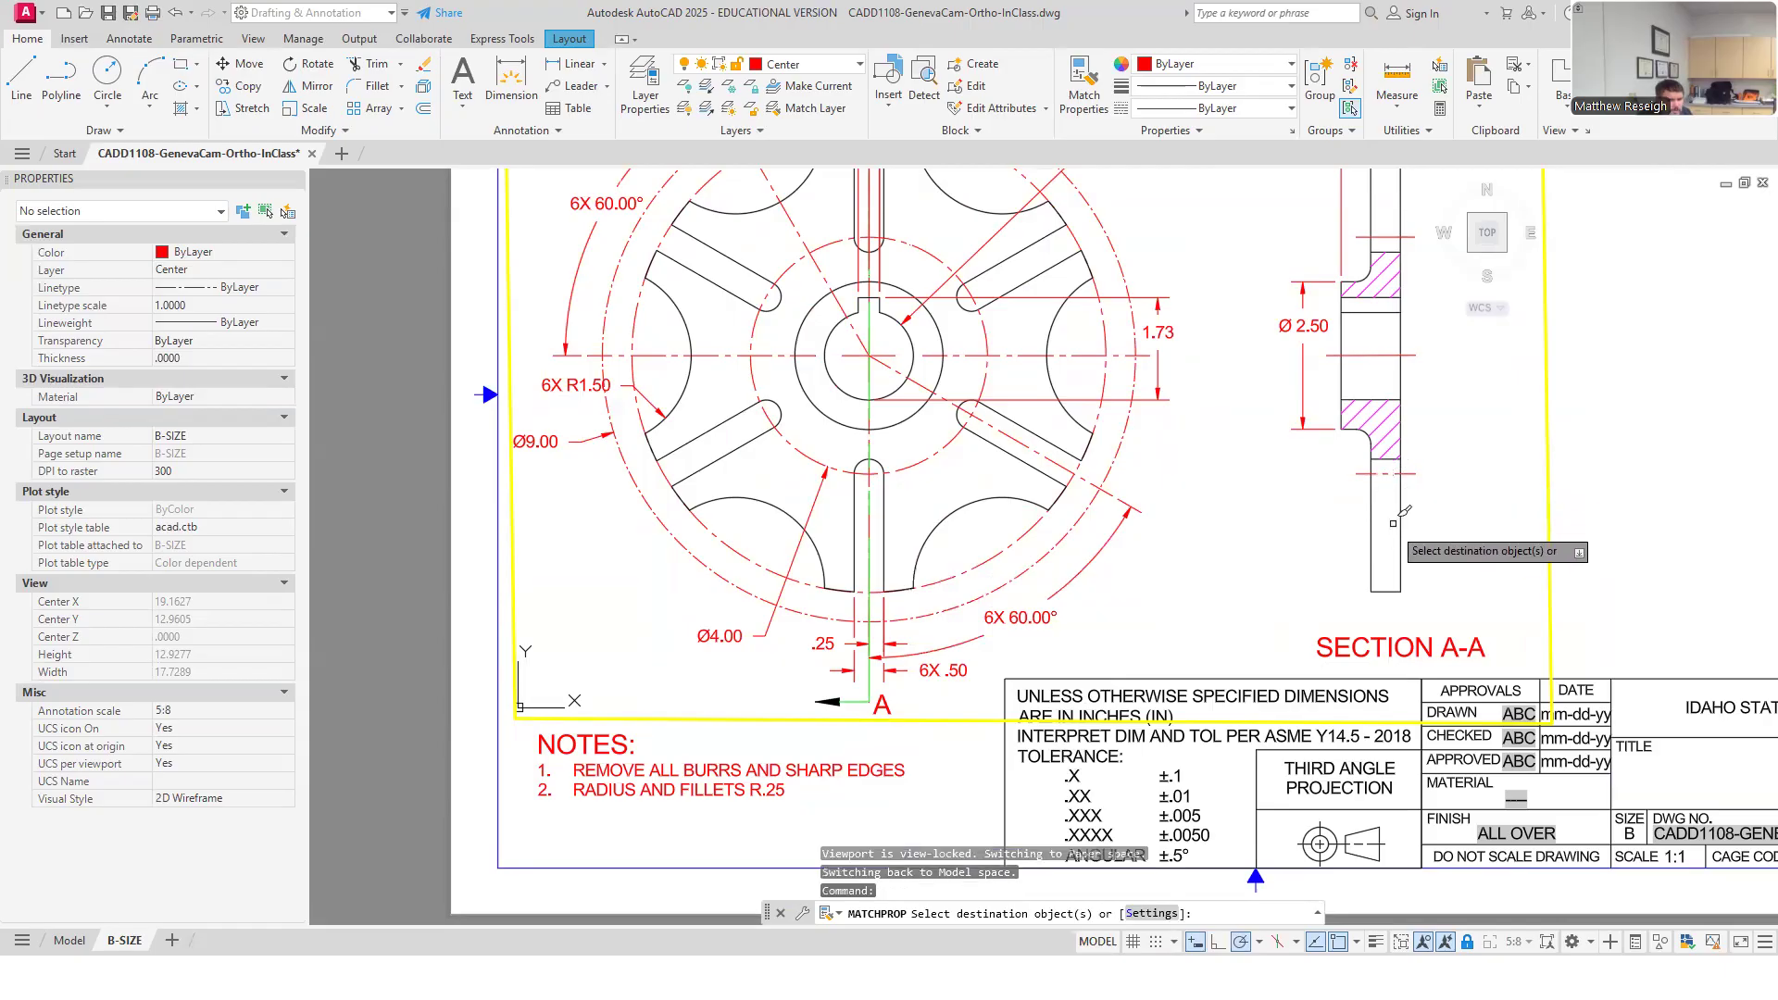
left_click(1386, 353)
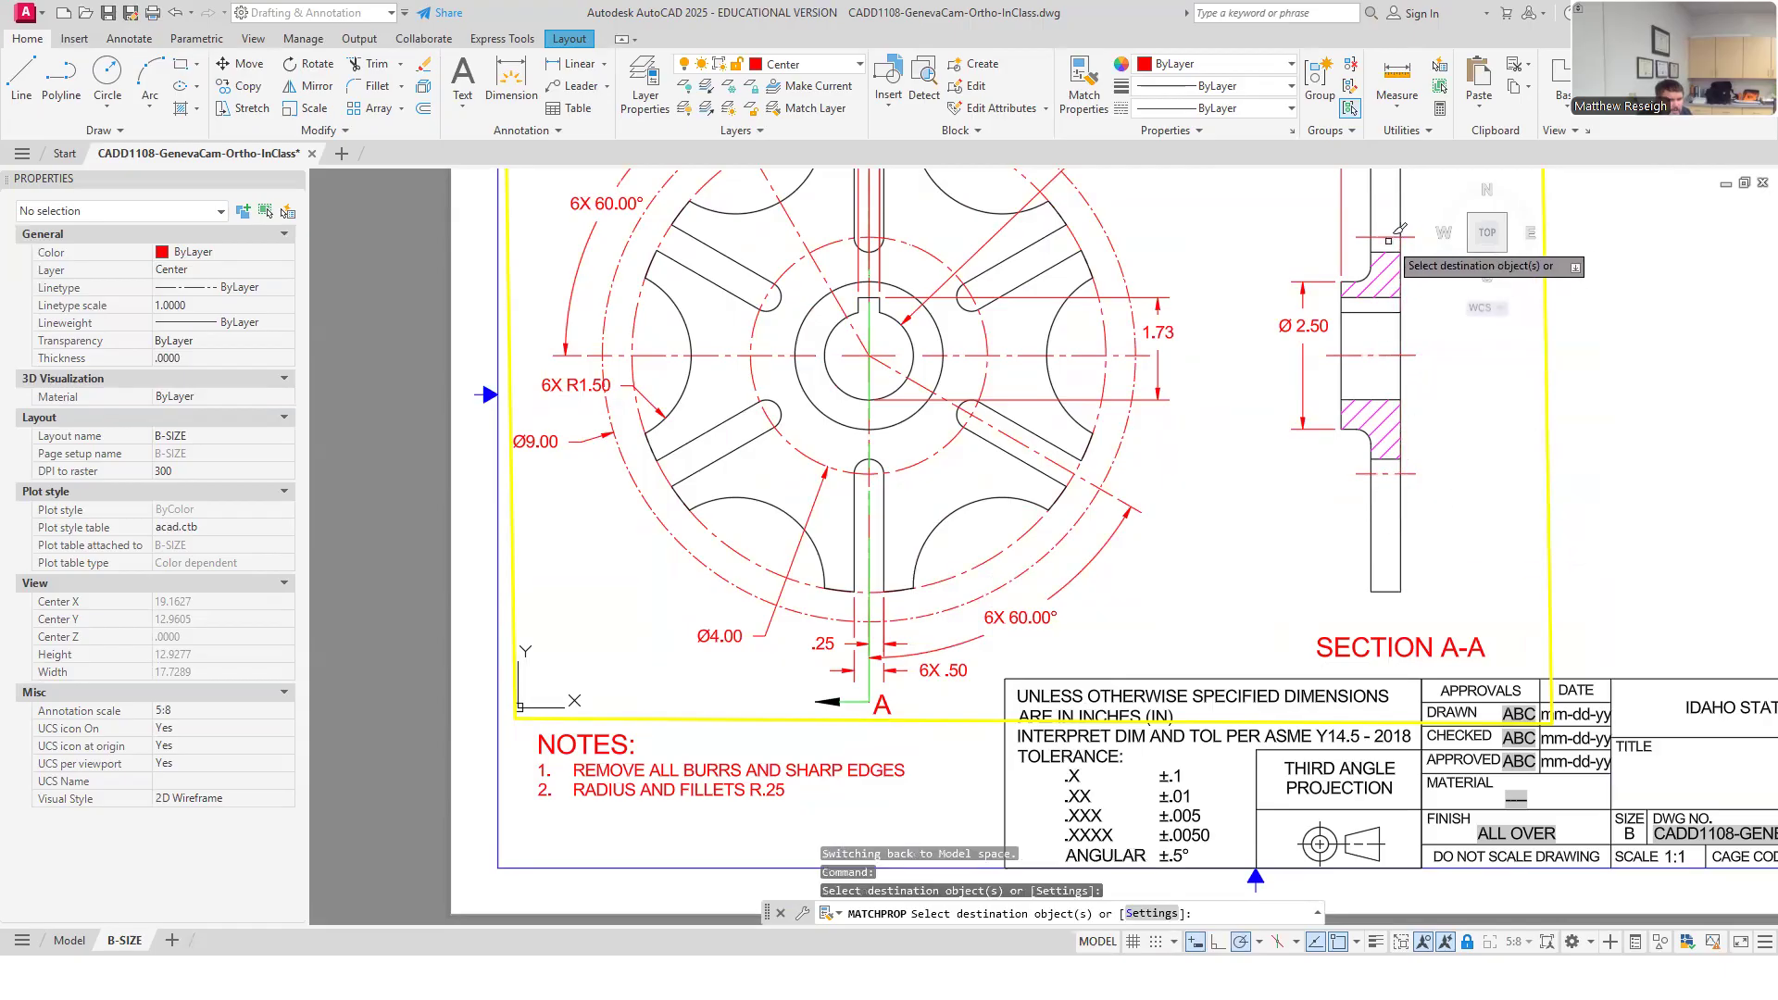
scroll(1374, 564, "down", 2)
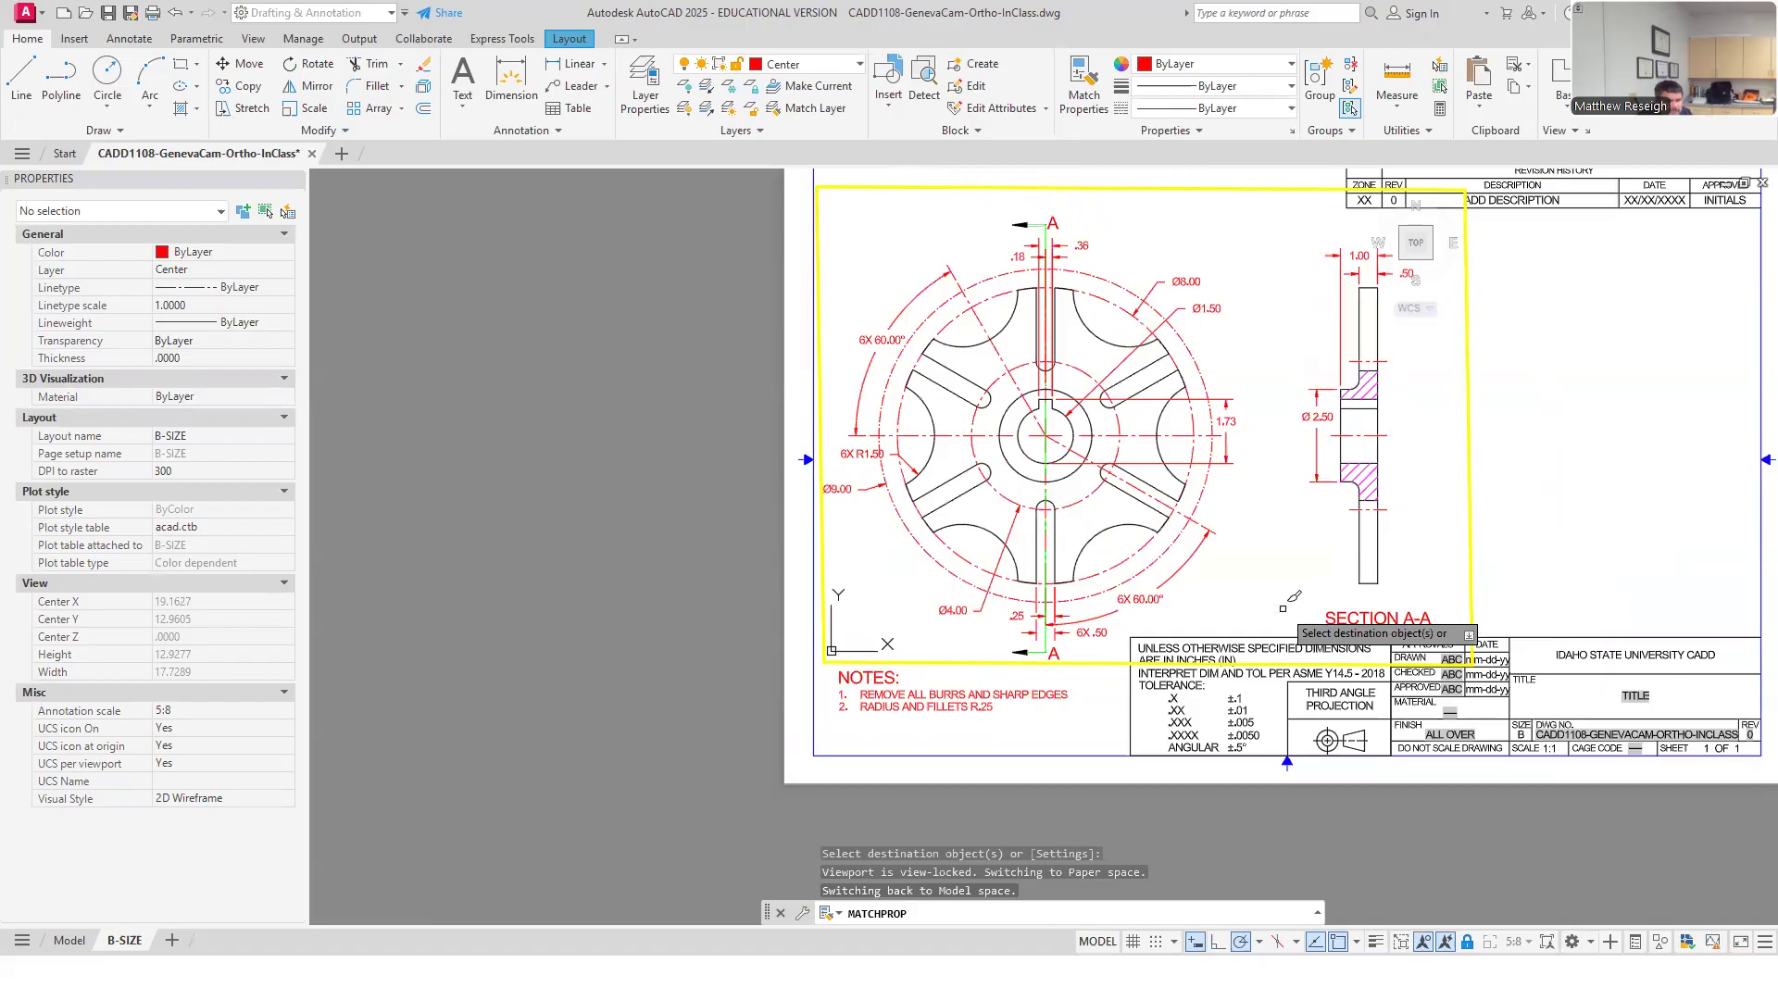
key("Escape")
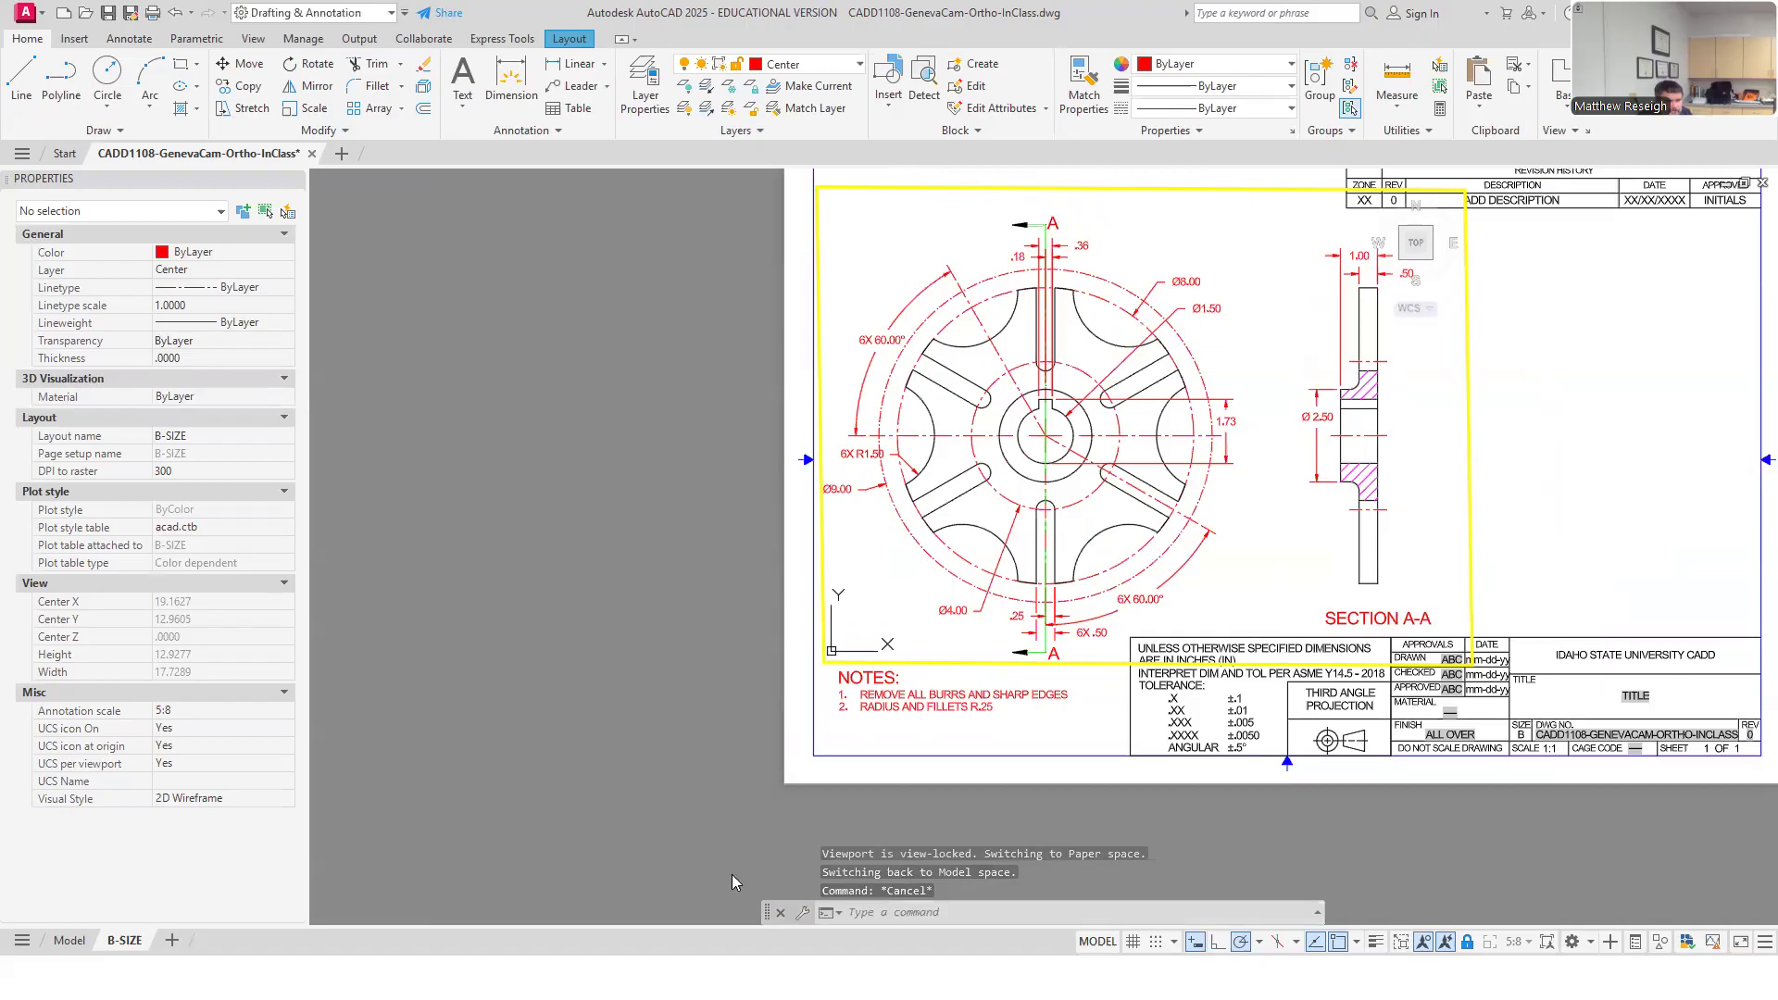
Maximize the viewport, bring the vertical A-A cutting-plane line to the front of the draw order, and return to the layout.
left_click(1399, 943)
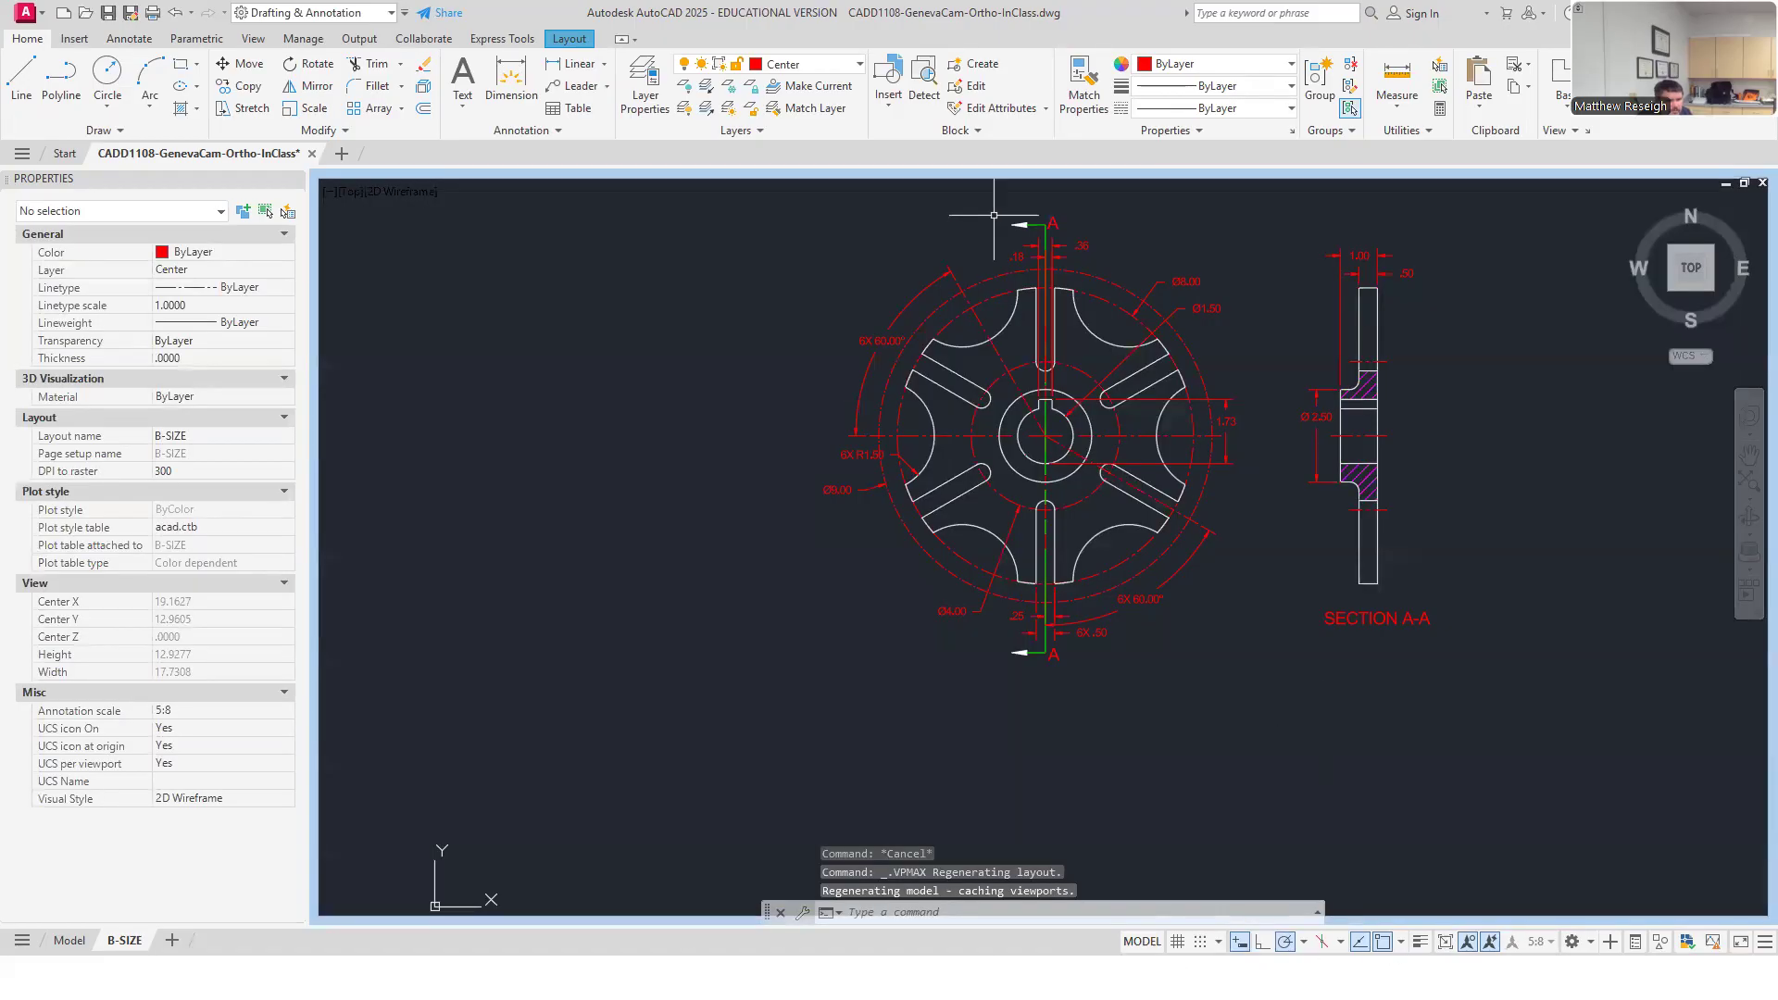
left_click(361, 135)
left_click(411, 176)
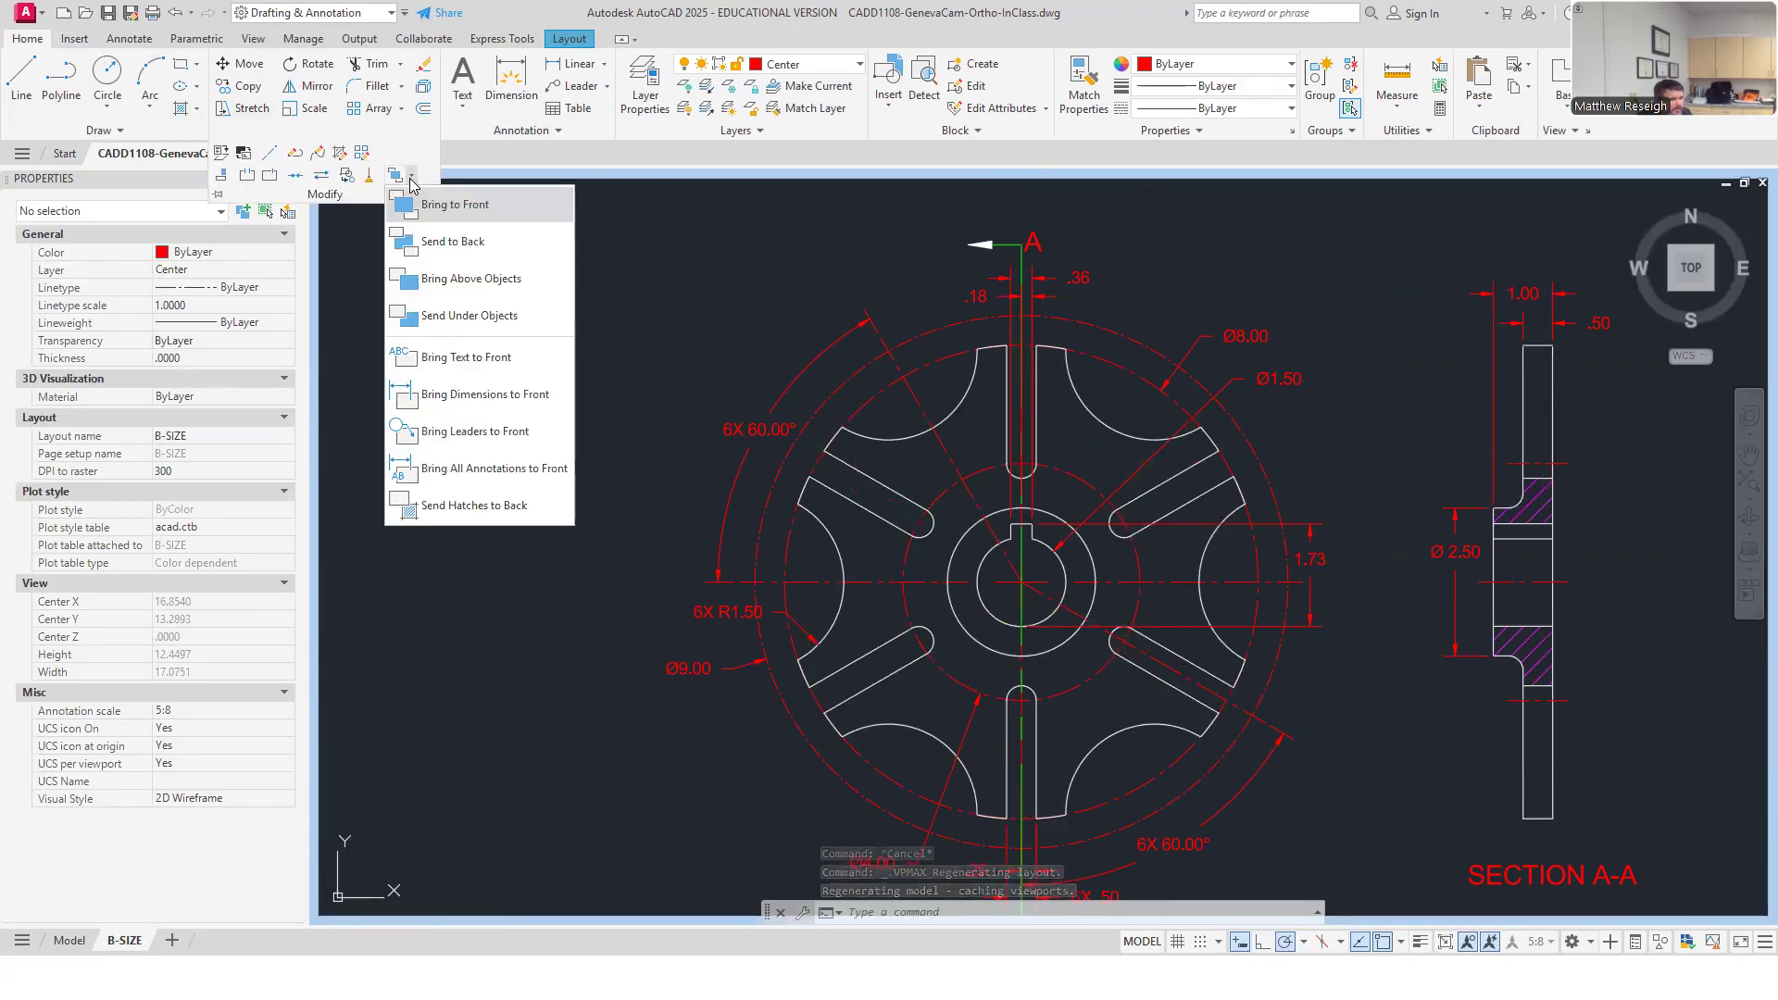
left_click(466, 212)
scroll(972, 278, "up", 4)
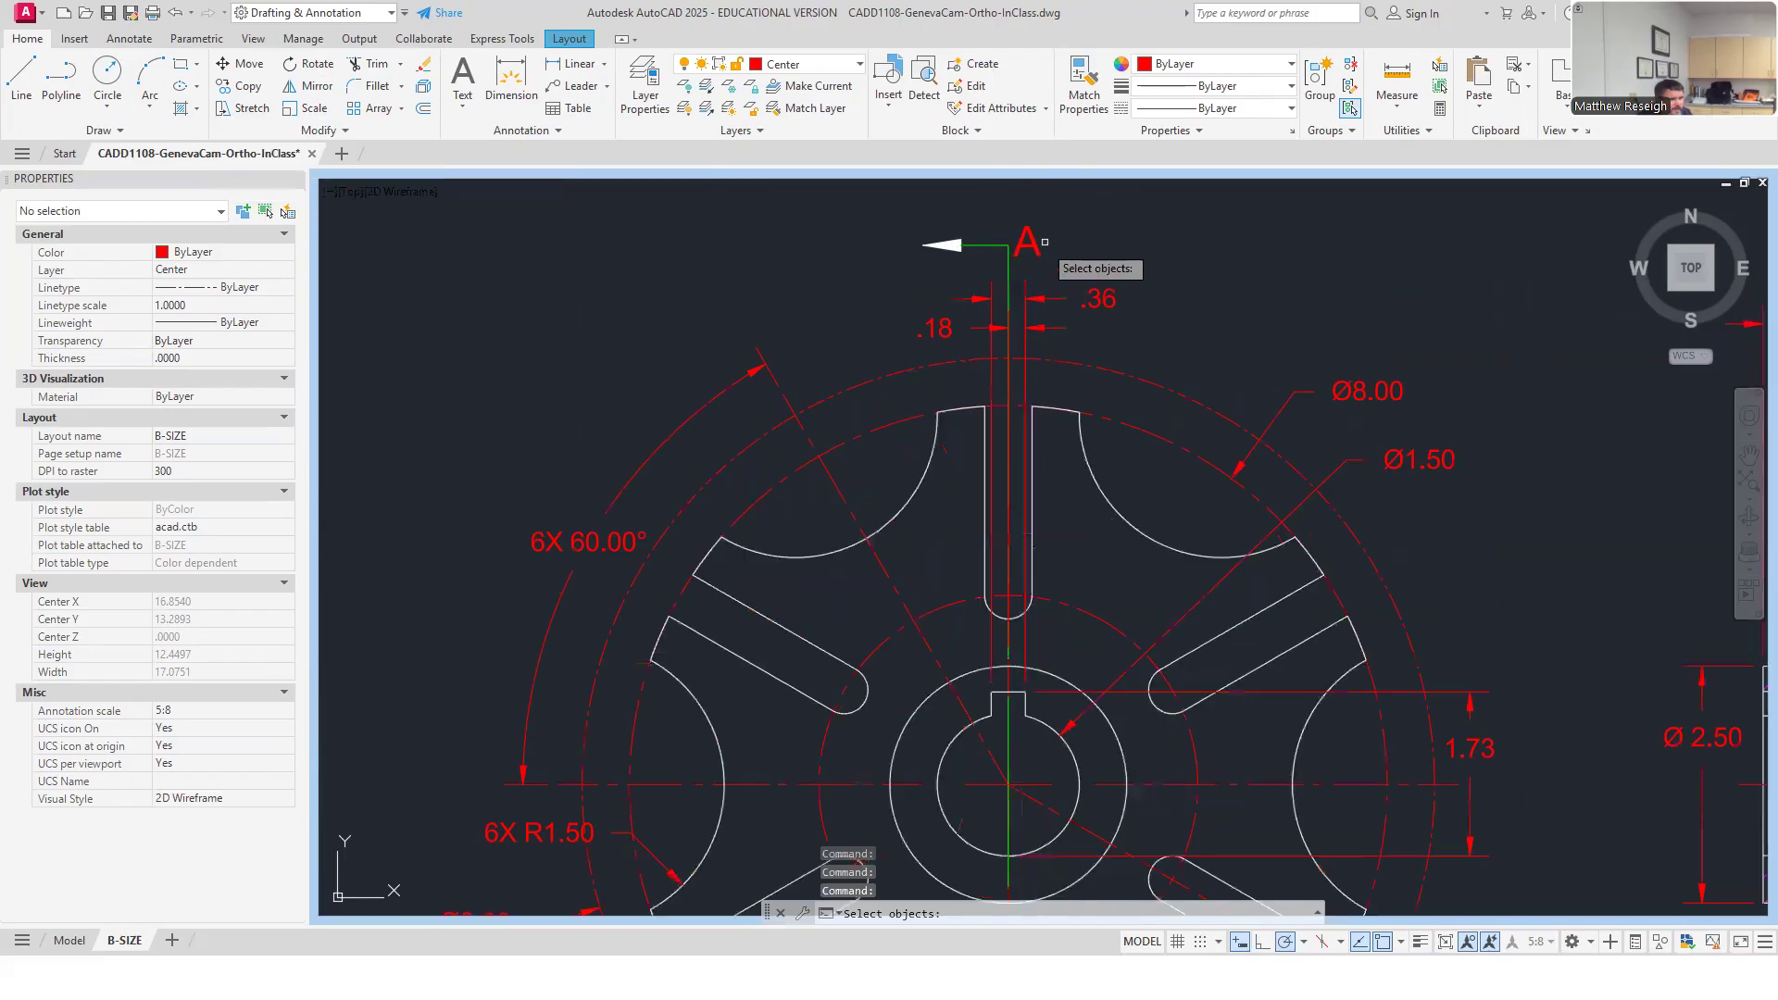
key("Escape")
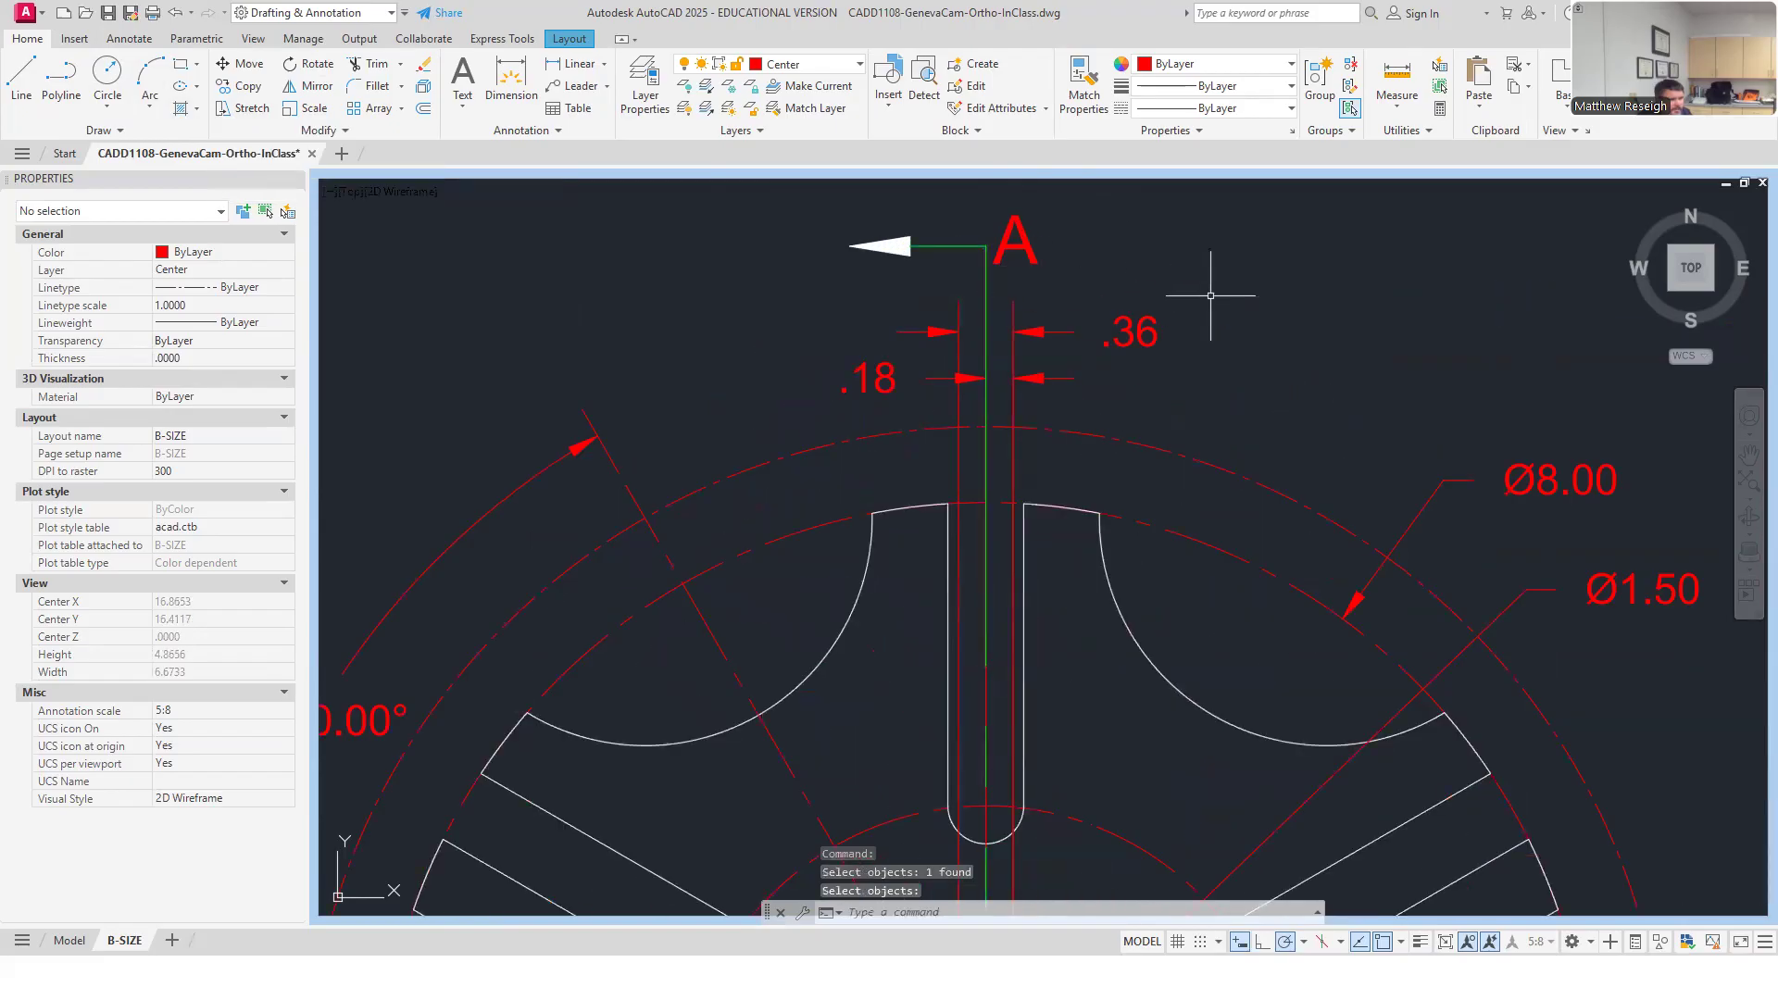
scroll(1296, 417, "down", 4)
scroll(1299, 703, "up", 2)
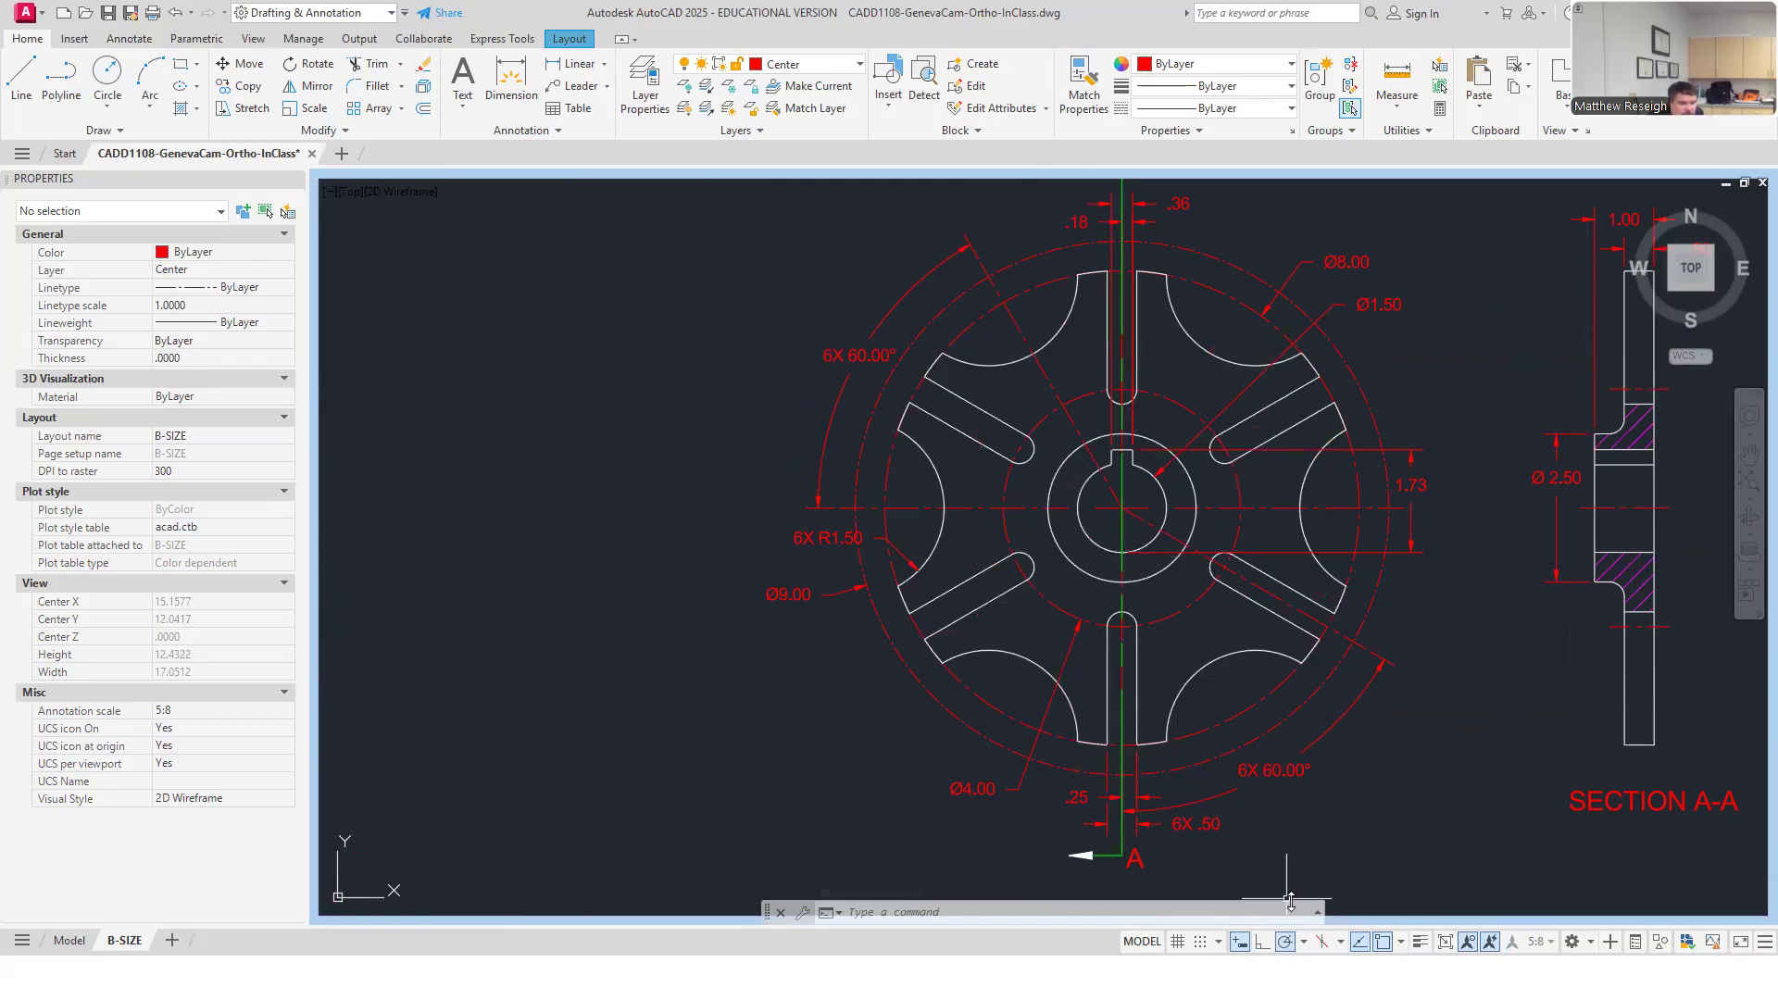
left_click(1445, 941)
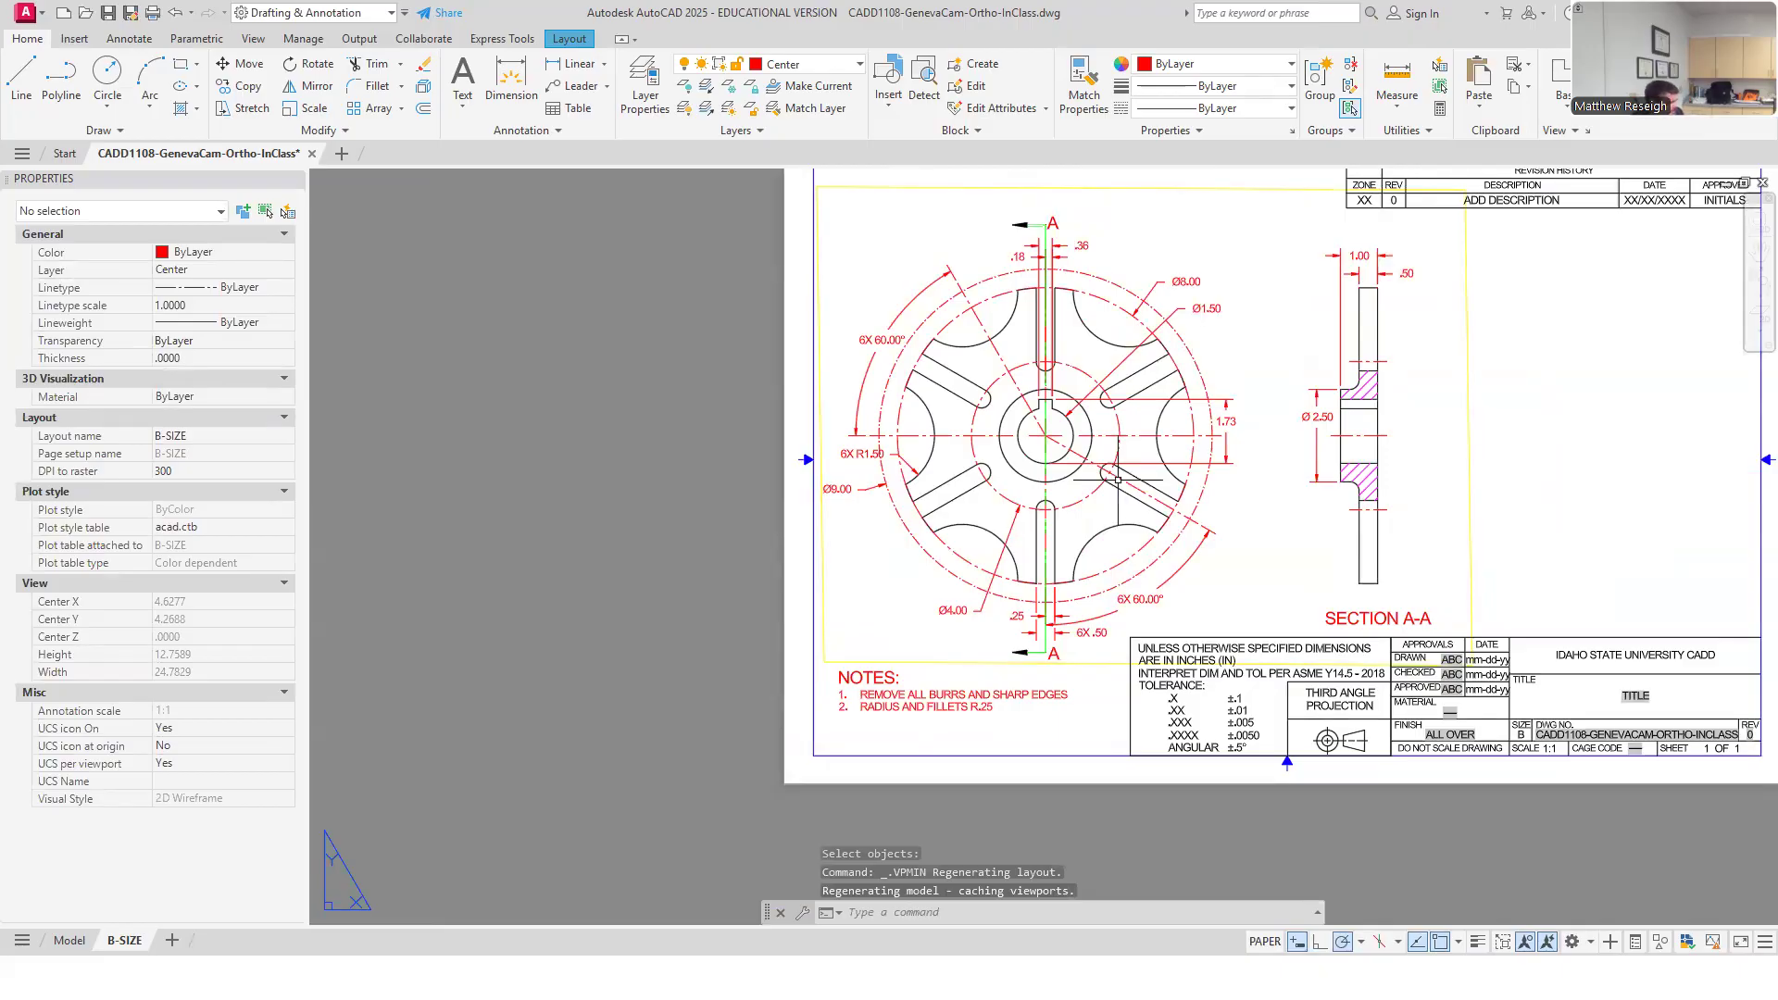
Preview the B-SIZE layout's plot, examine the cutting-plane line and centre lines, and leave without plotting.
key("ctrl+p")
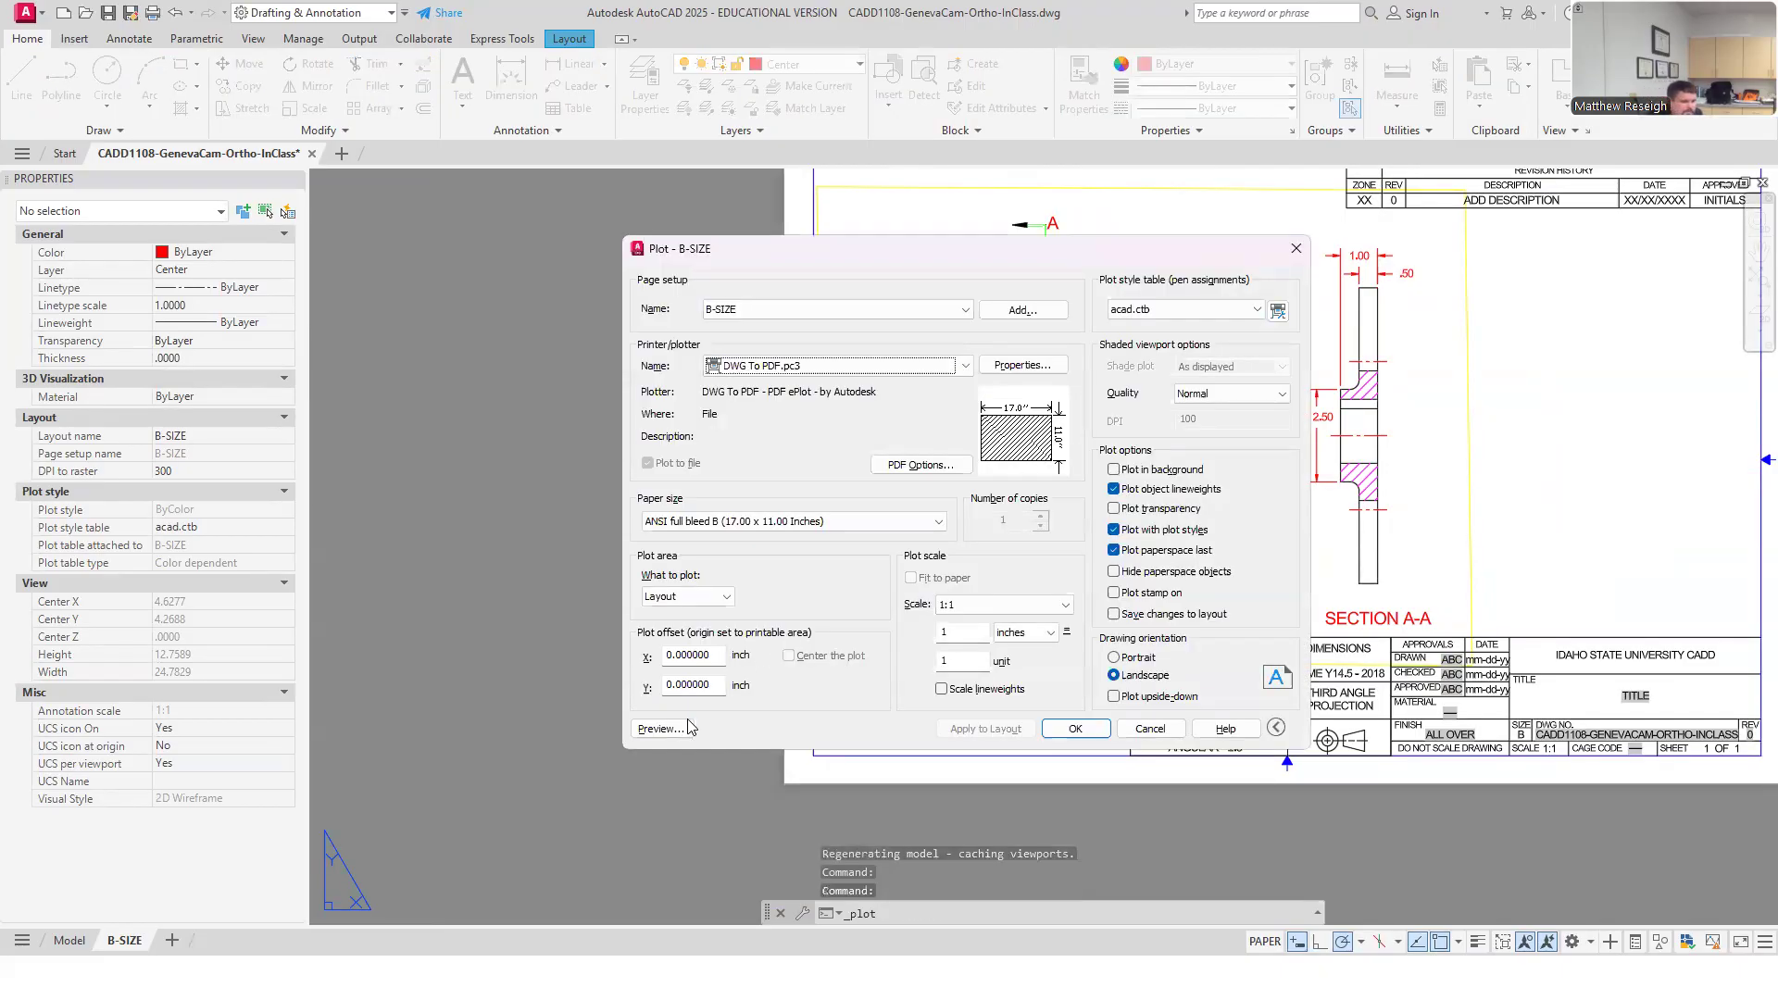
left_click(675, 731)
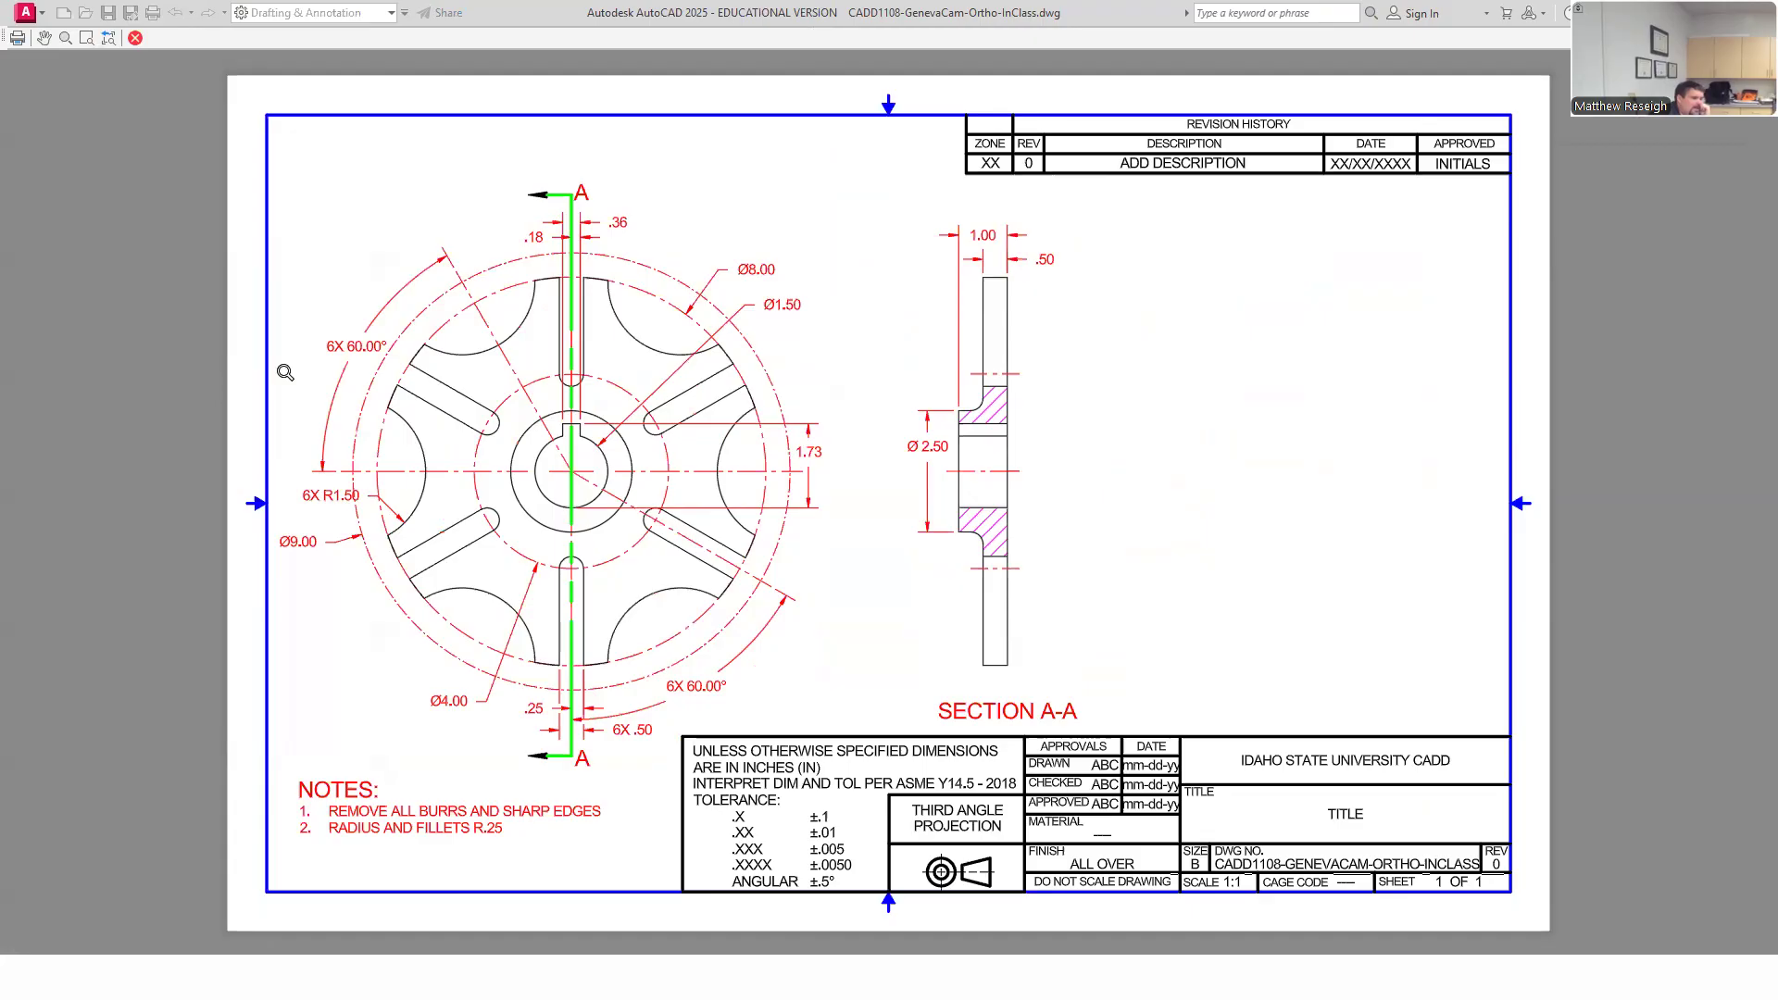
scroll(386, 508, "up", 2)
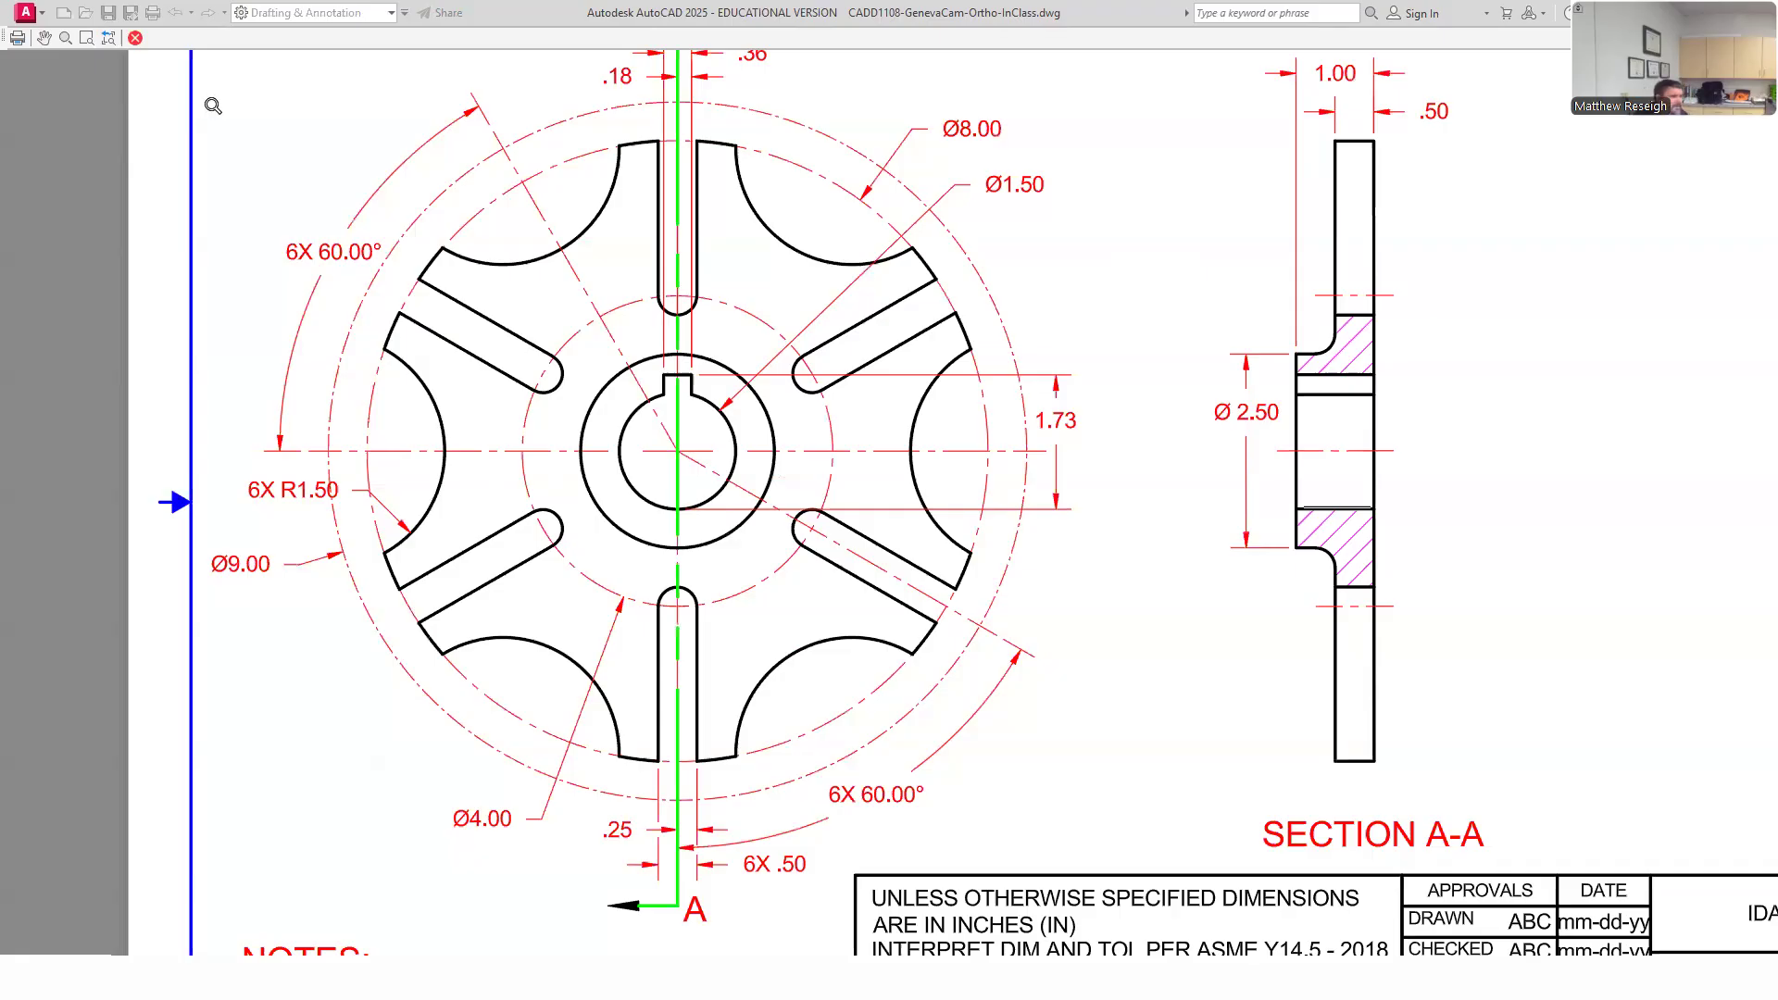
left_click(135, 38)
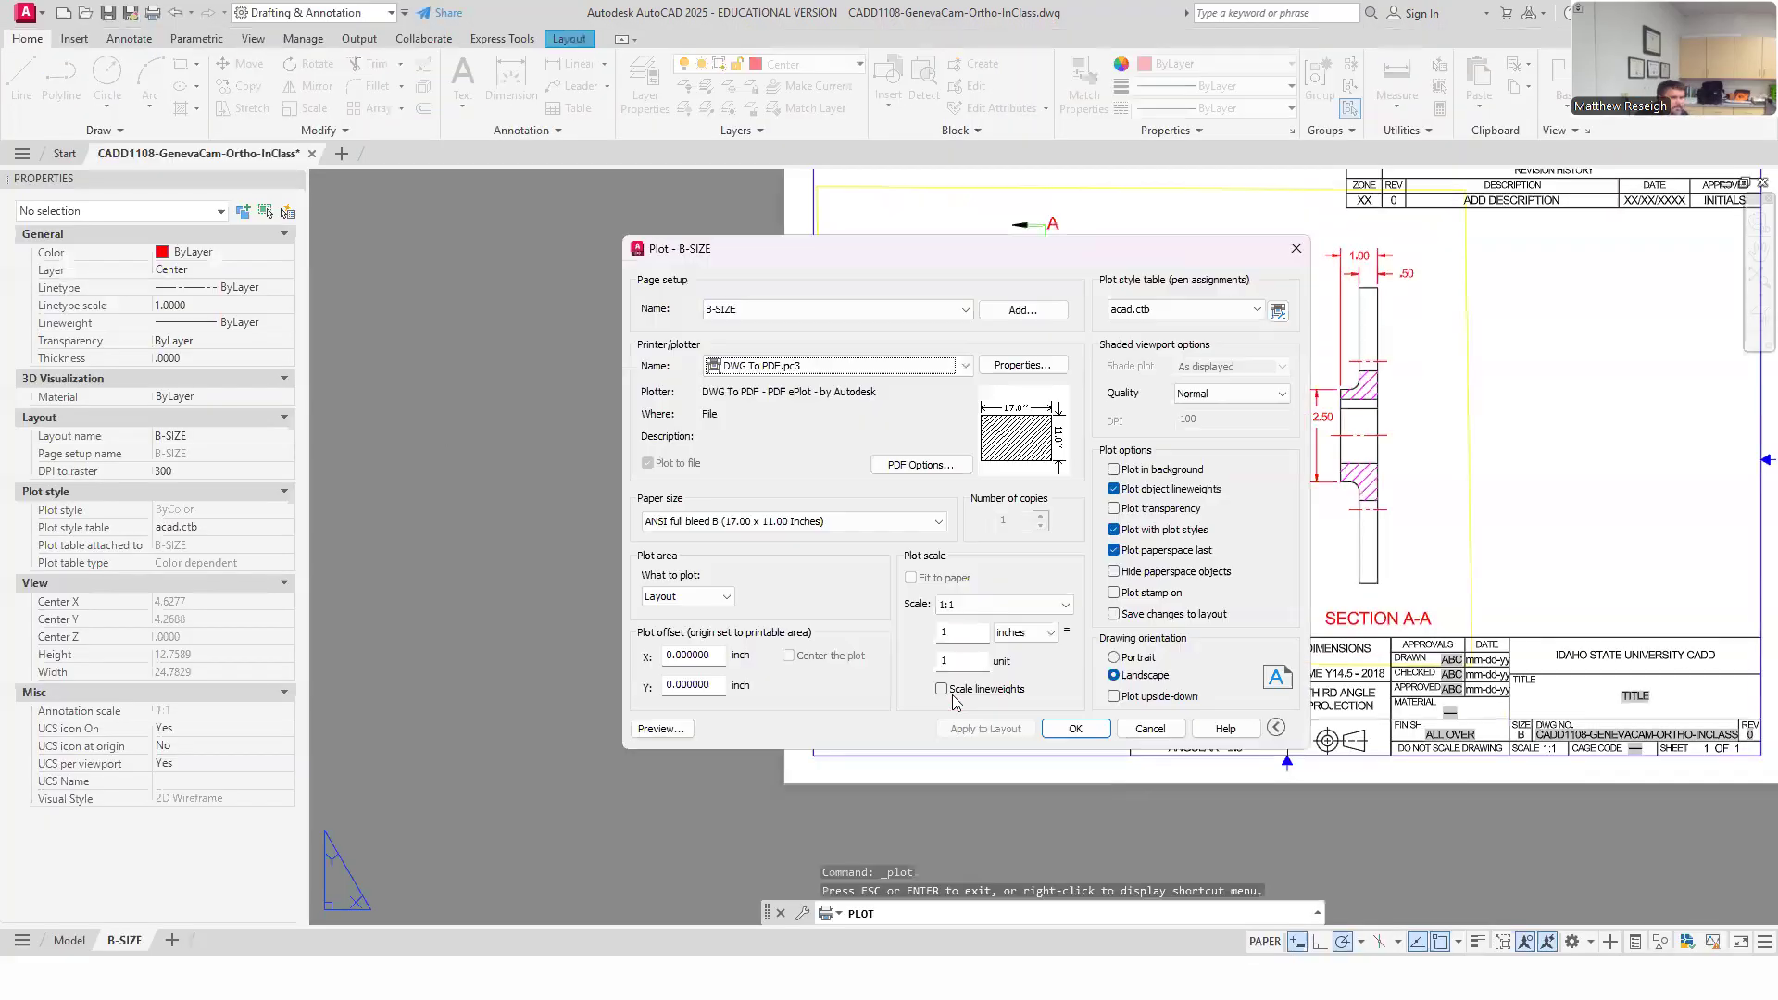
left_click(1149, 728)
Activate the viewport and set the A-A cutting-plane line's linetype scale to .5.
scroll(680, 632, "up", 5)
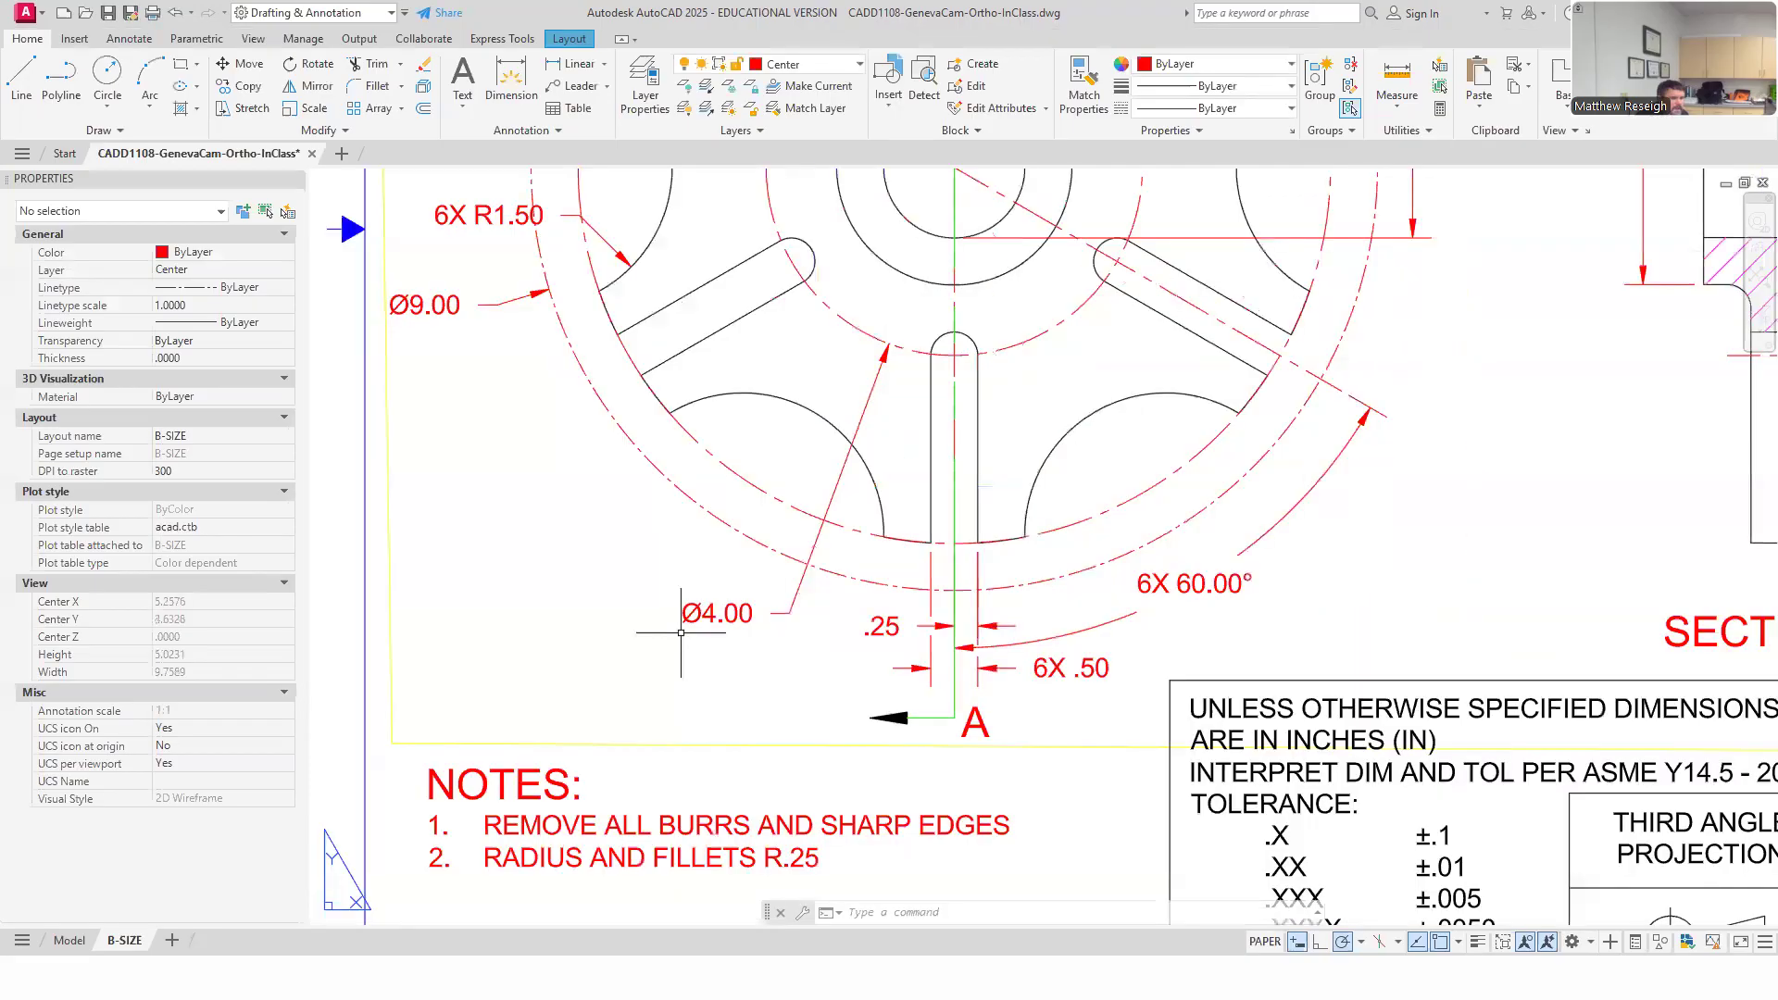
double_click(681, 632)
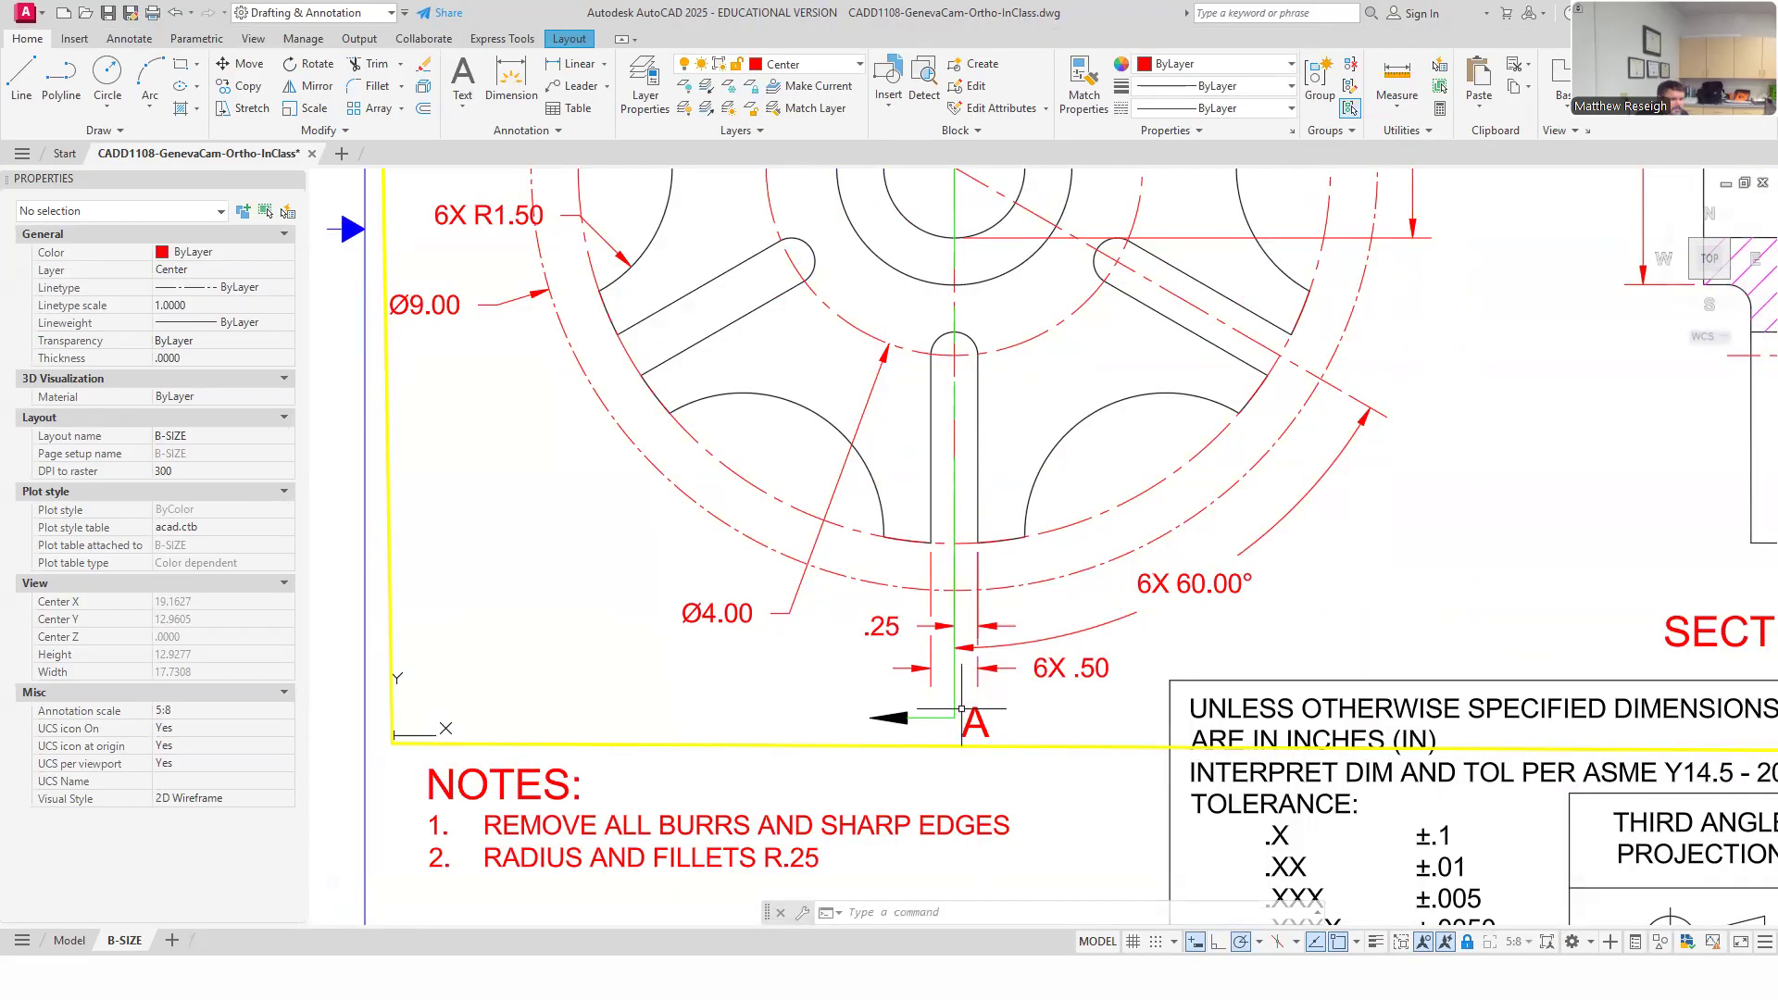
left_click(956, 714)
left_click(185, 306)
type(".5")
key("Return")
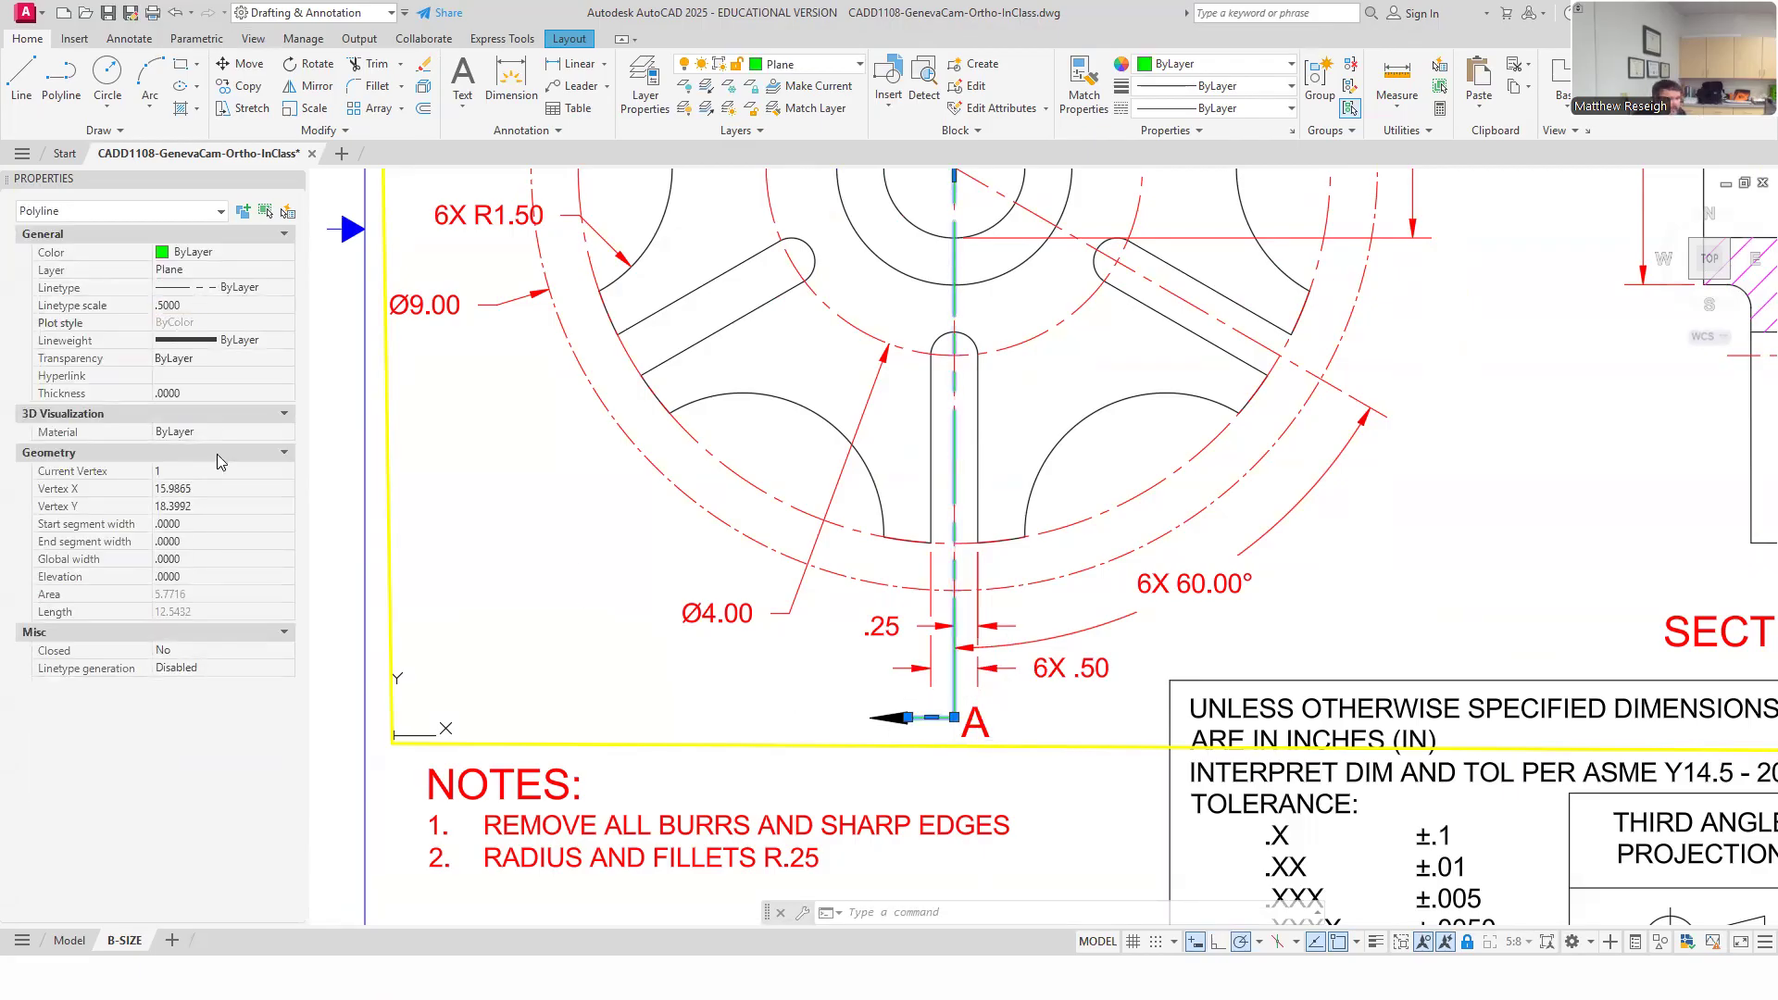
key("Escape")
scroll(532, 568, "down", 2)
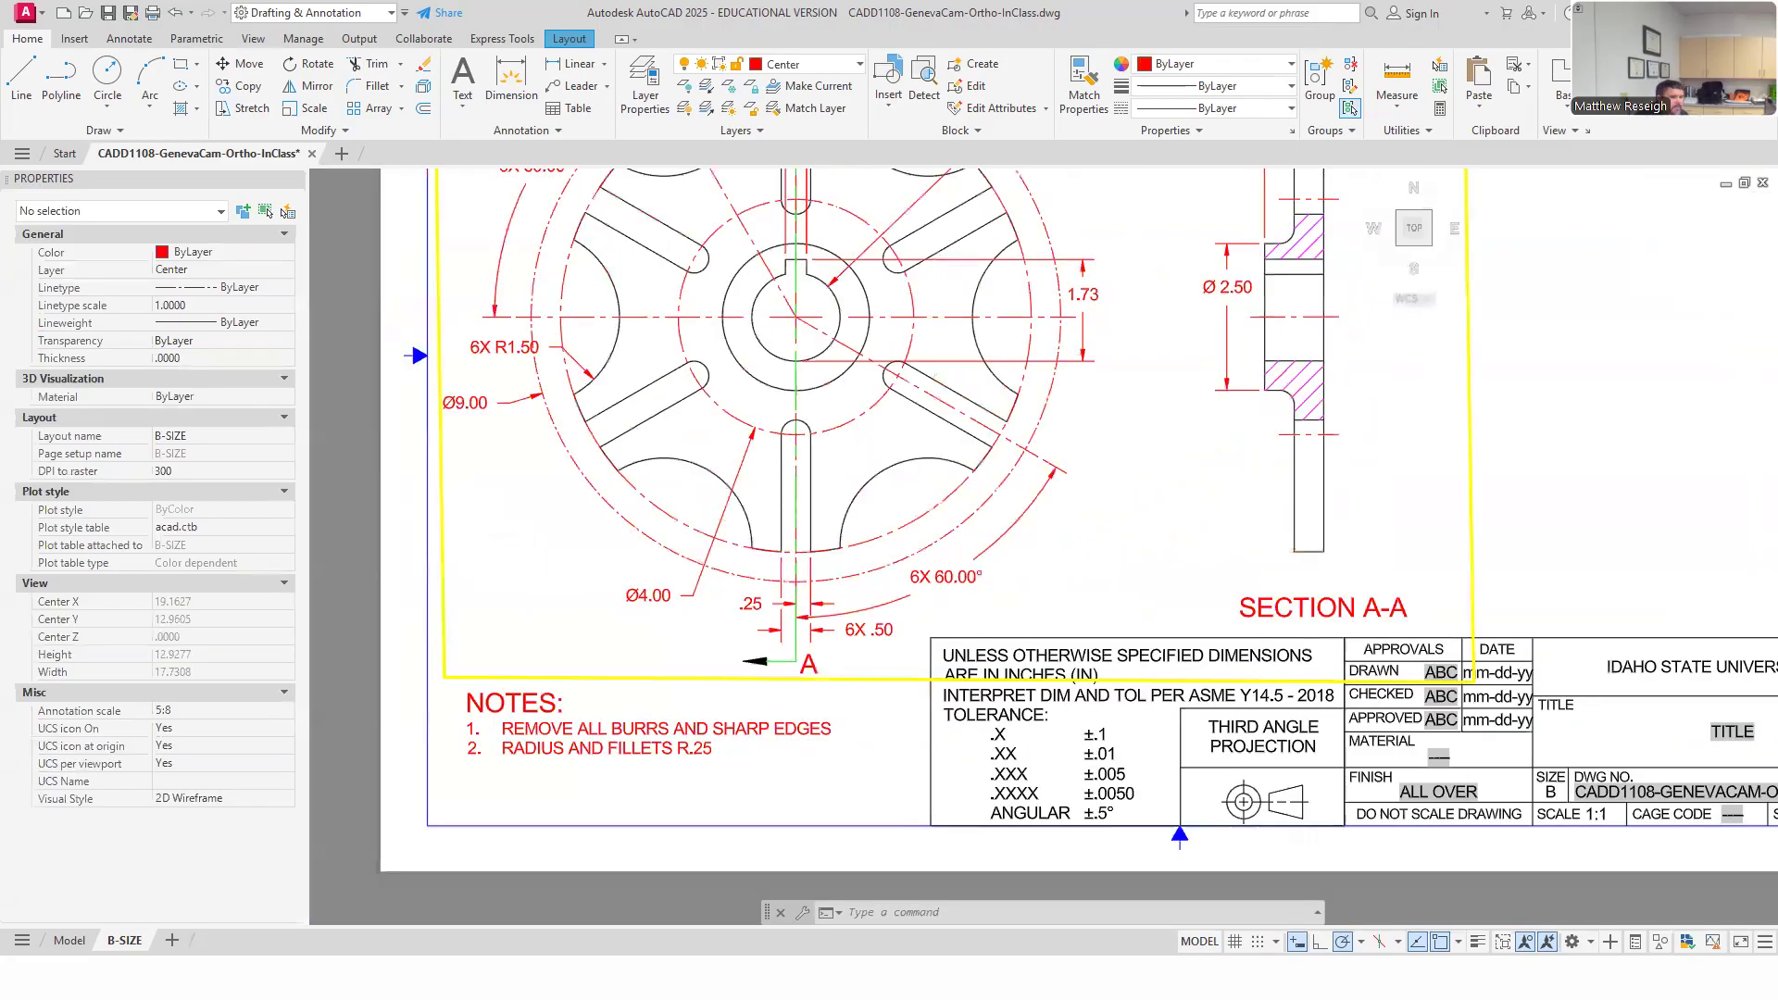
scroll(535, 576, "down", 2)
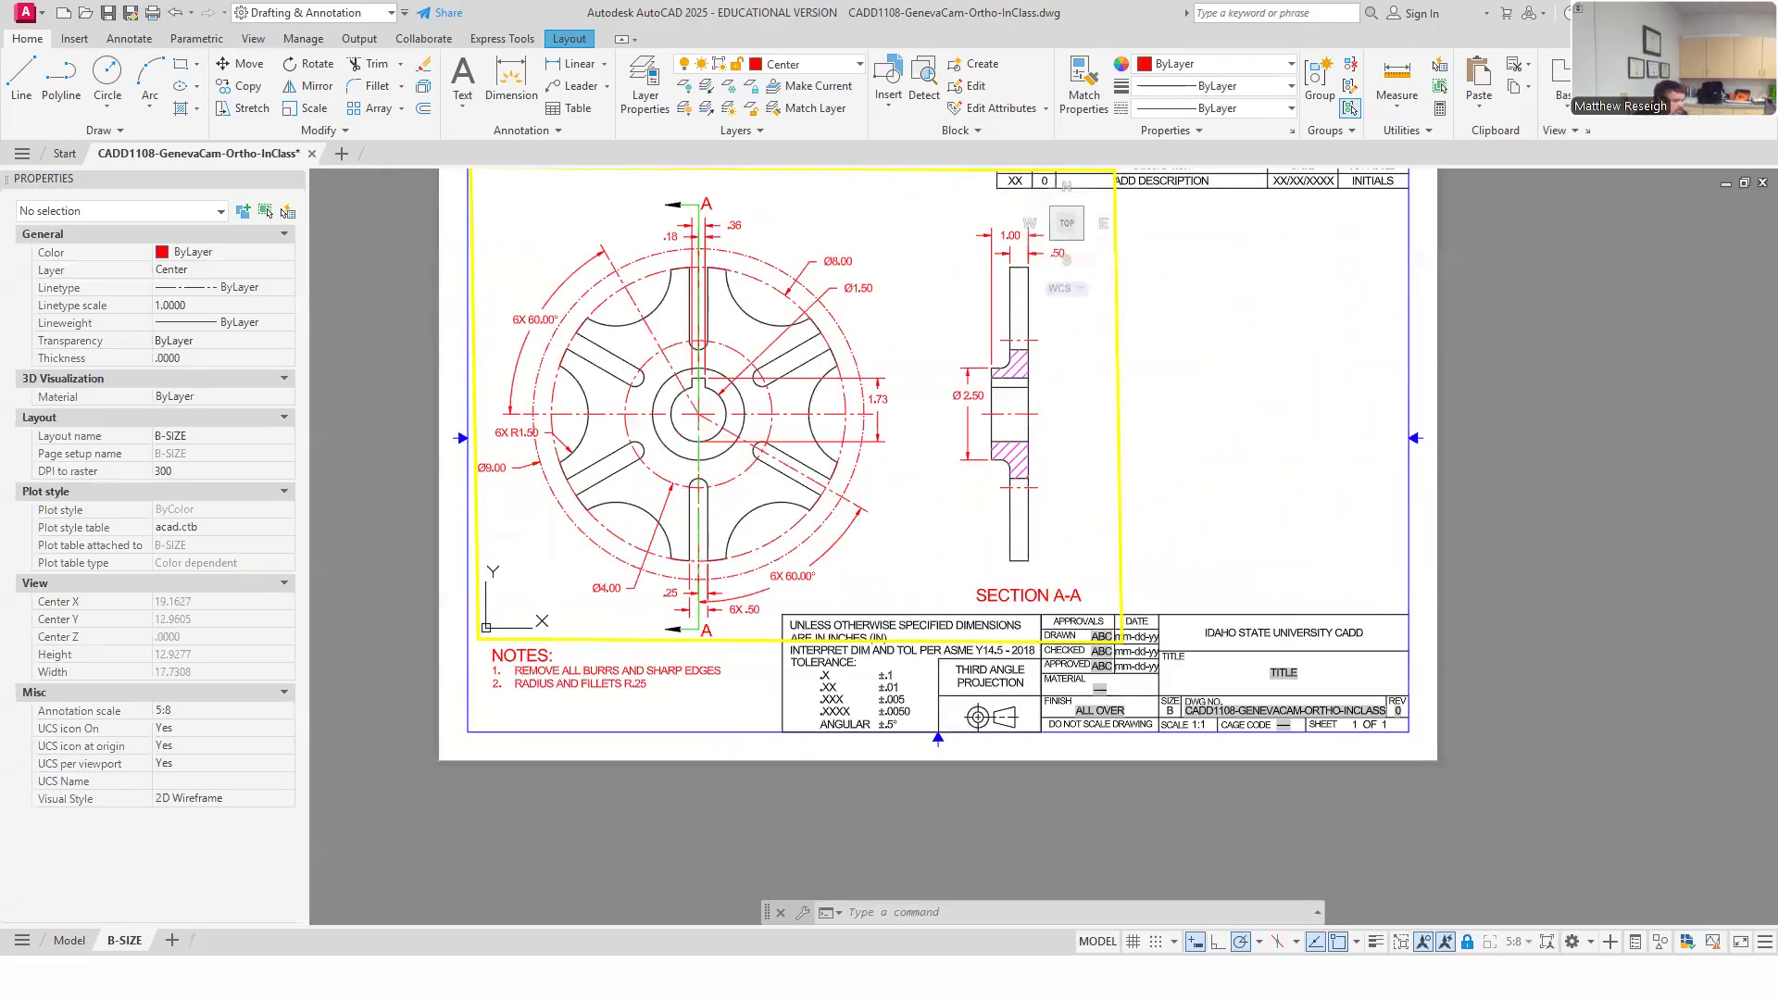
Preview the plot again to check the cutting-plane line's dash pattern, and return to the plot settings.
key("ctrl+p")
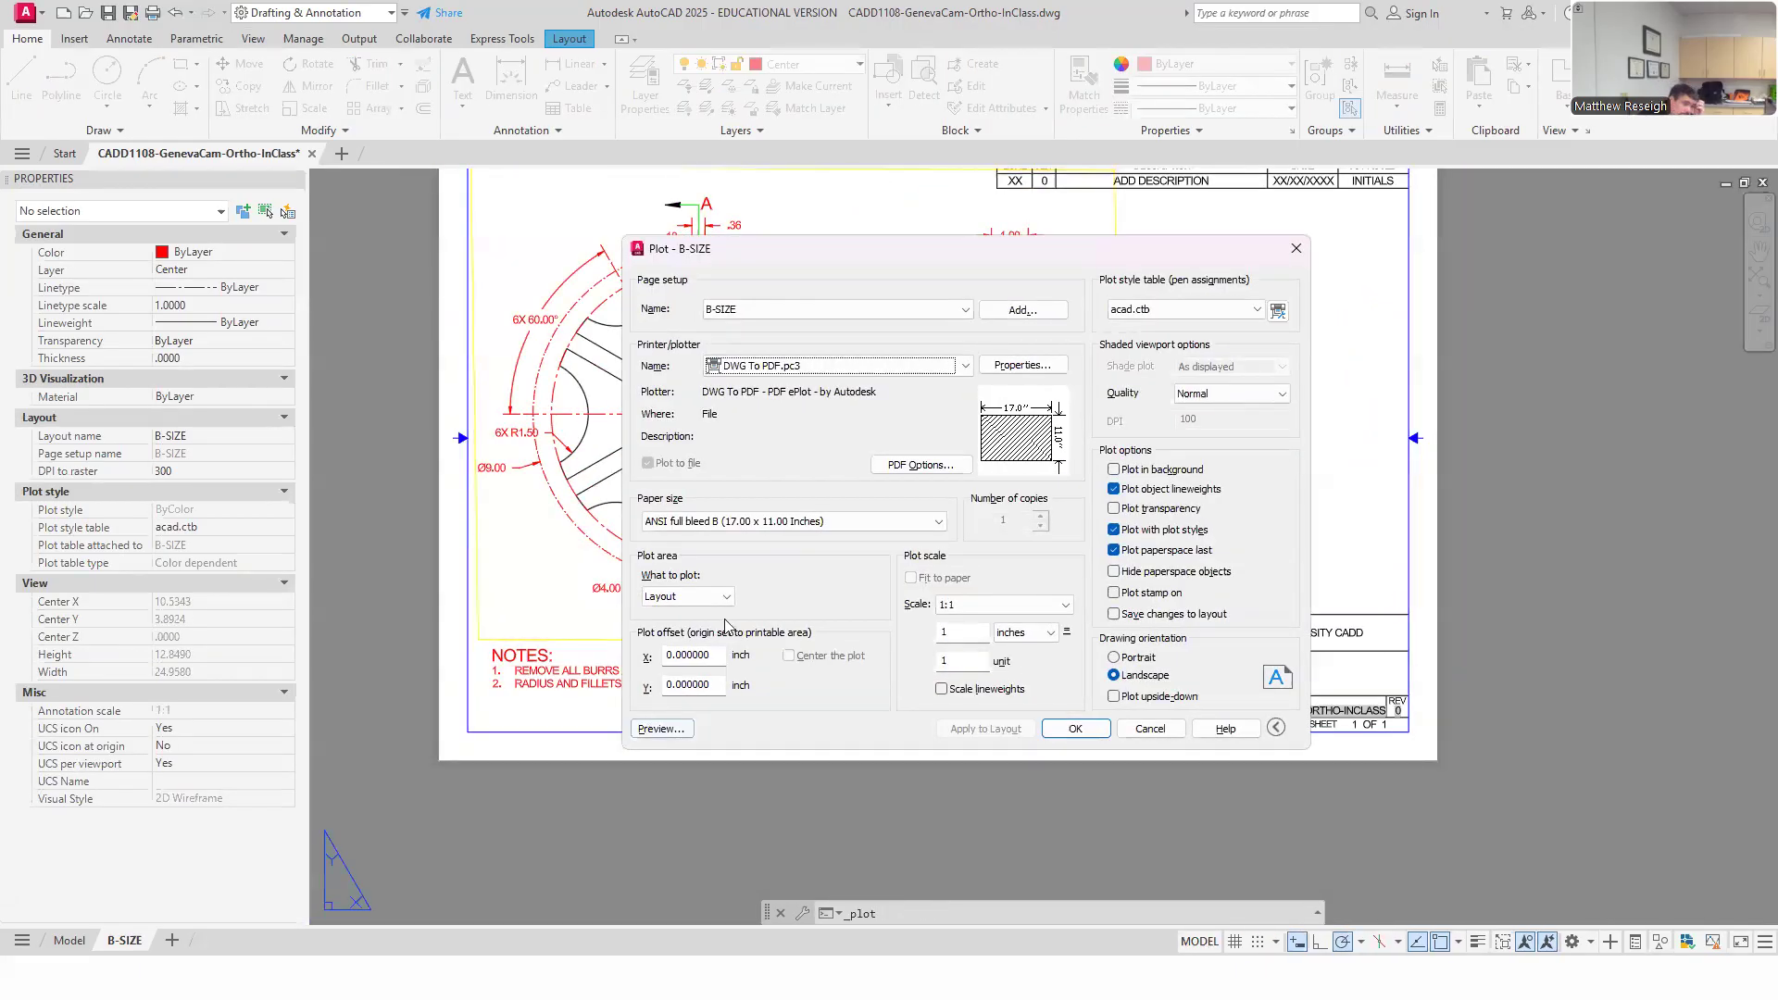
left_click(662, 729)
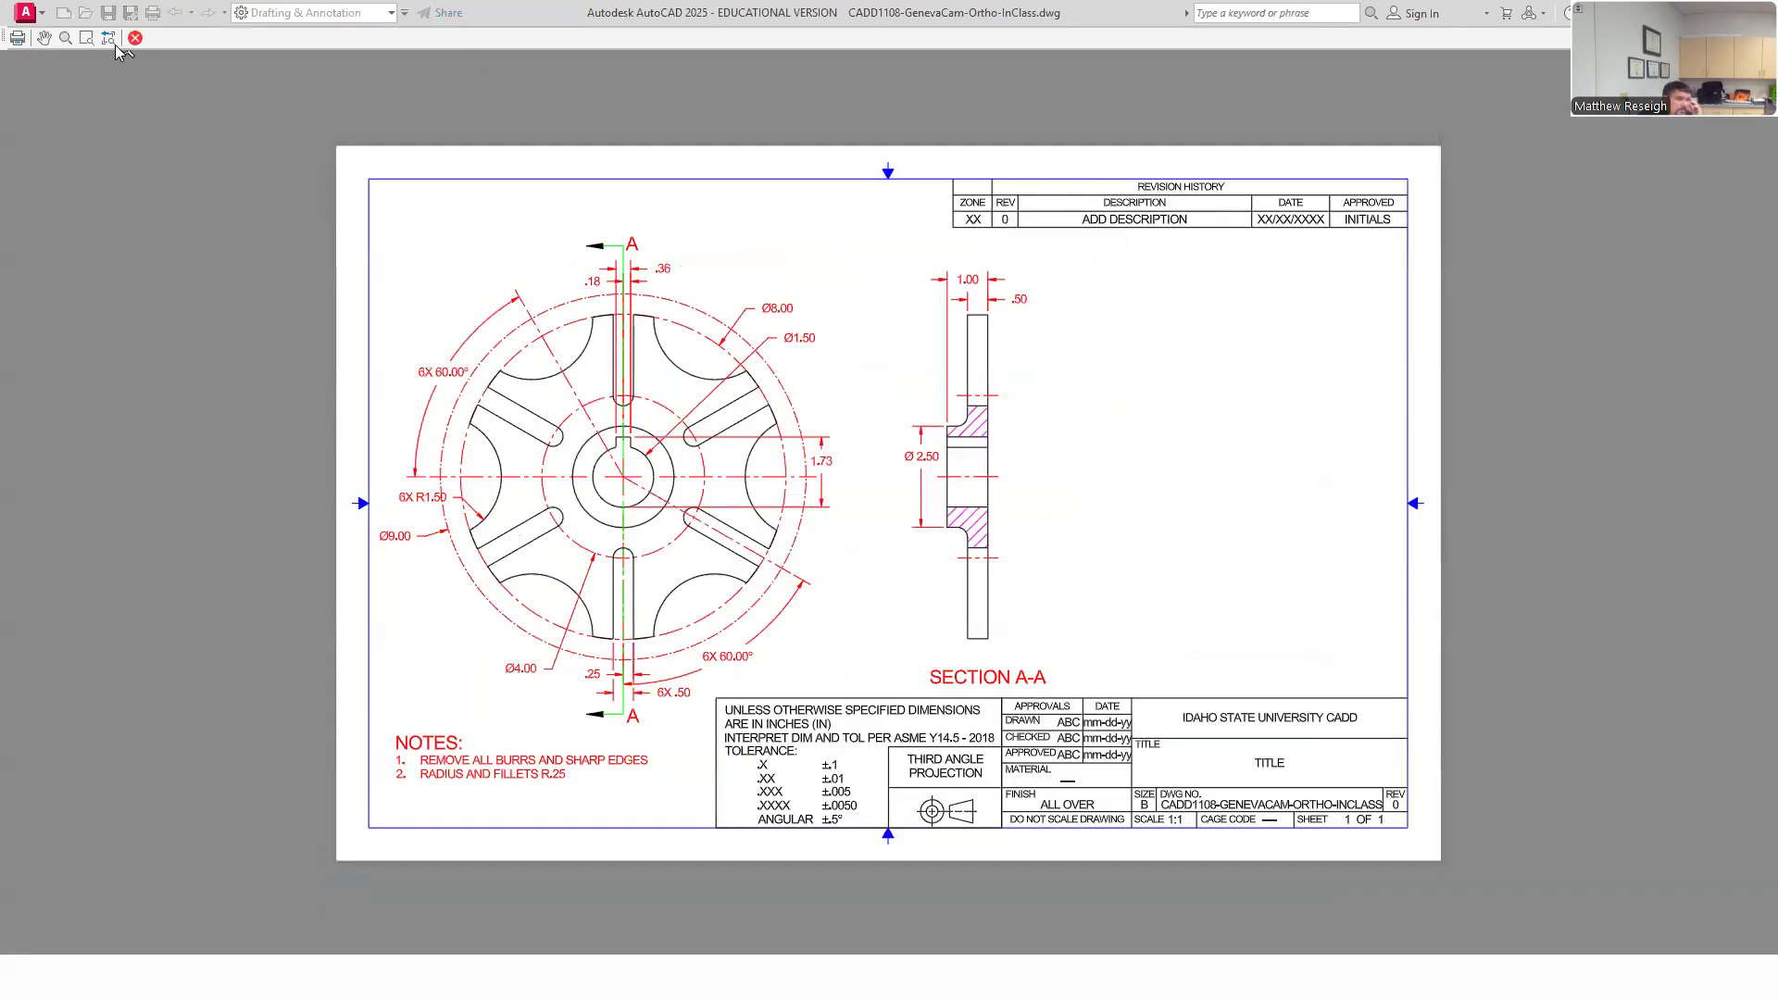
scroll(393, 526, "up", 3)
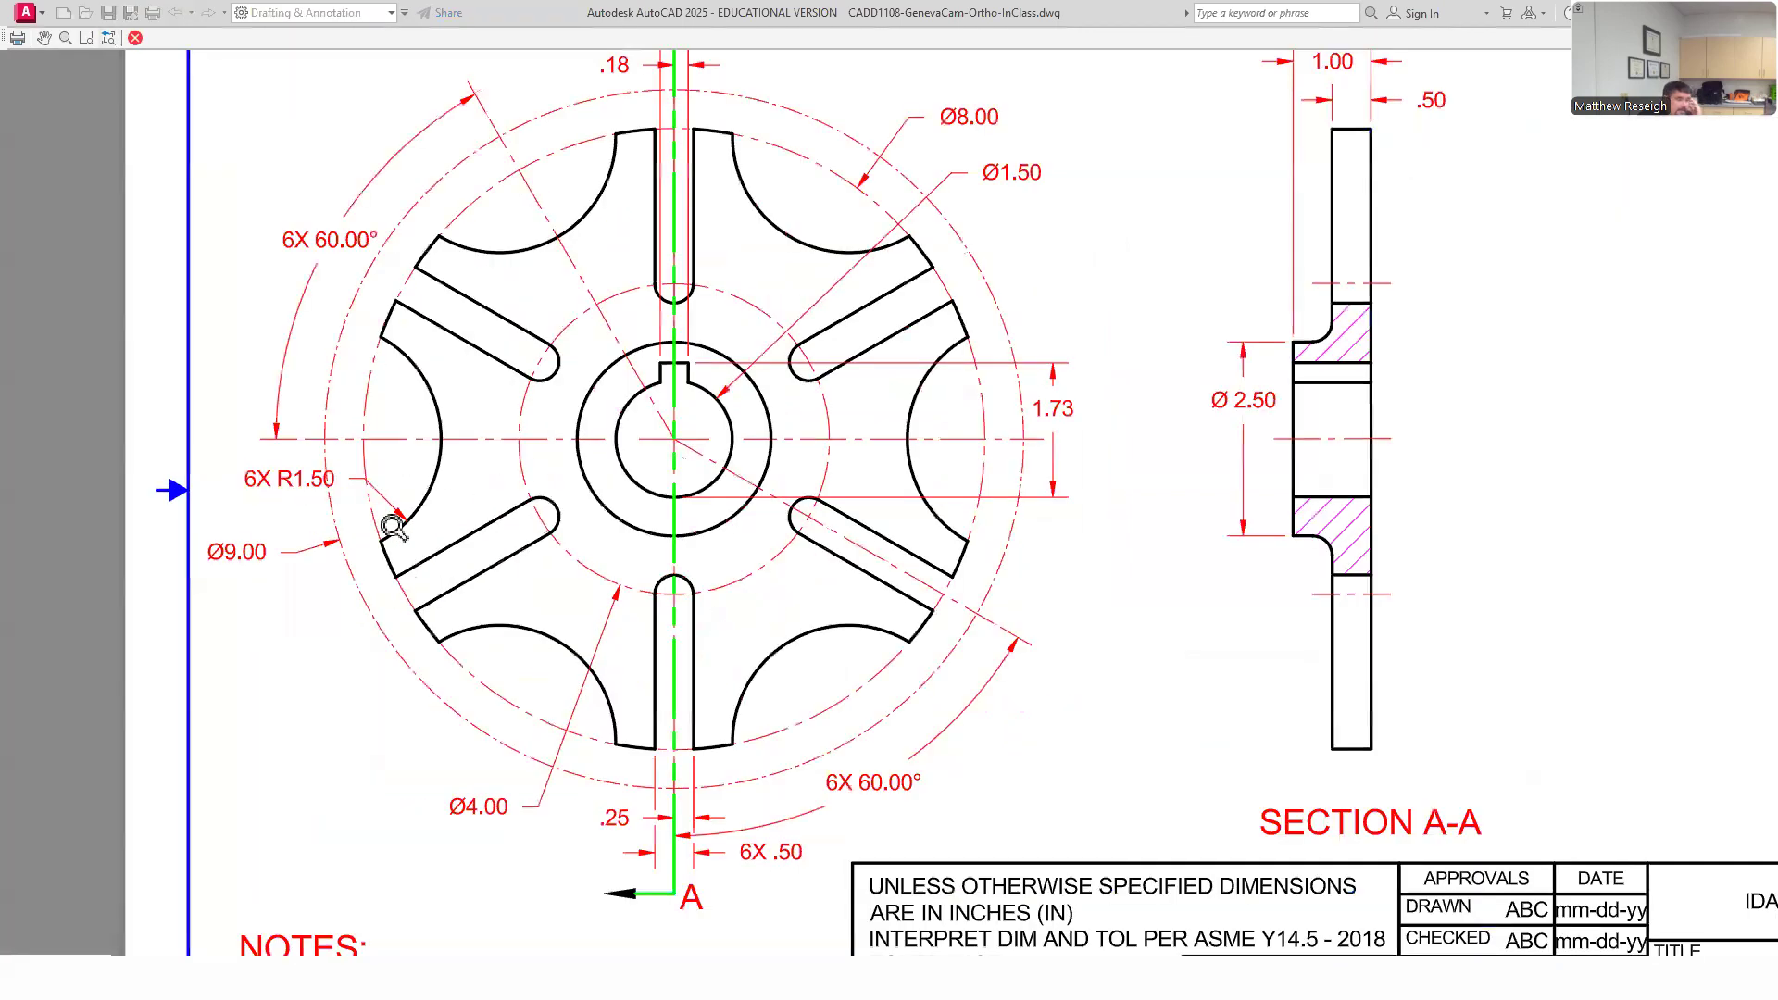
scroll(396, 524, "down", 2)
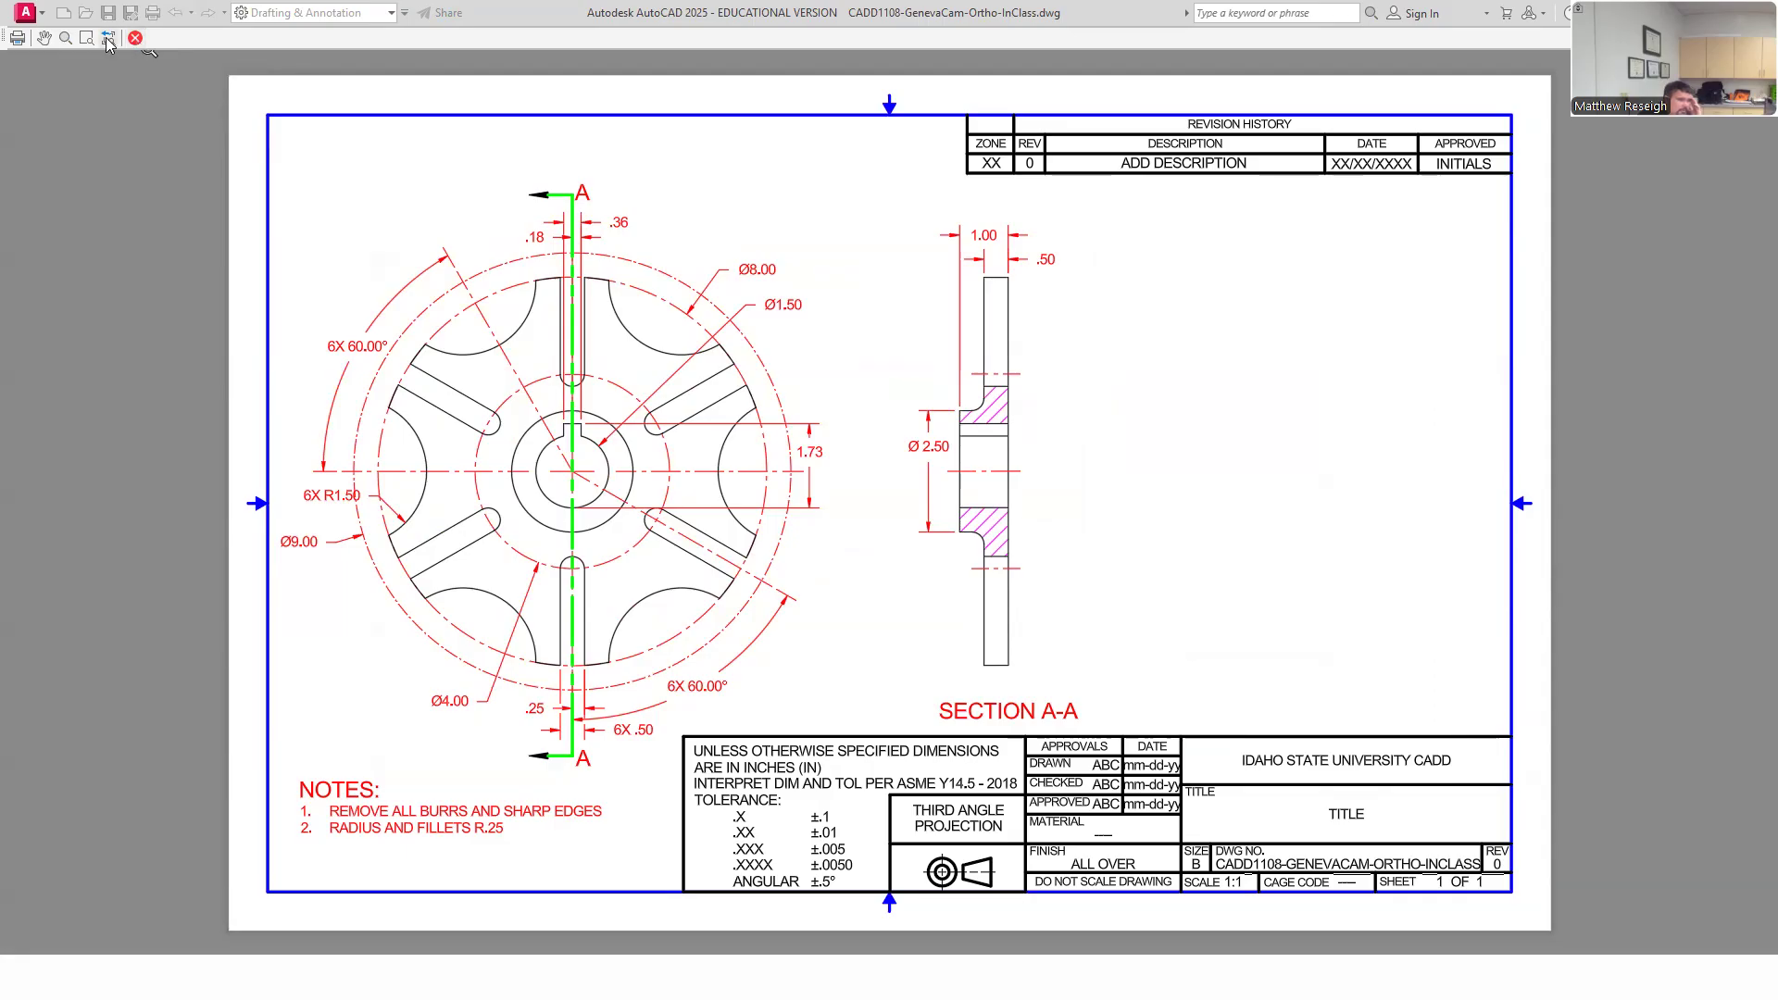
left_click(135, 38)
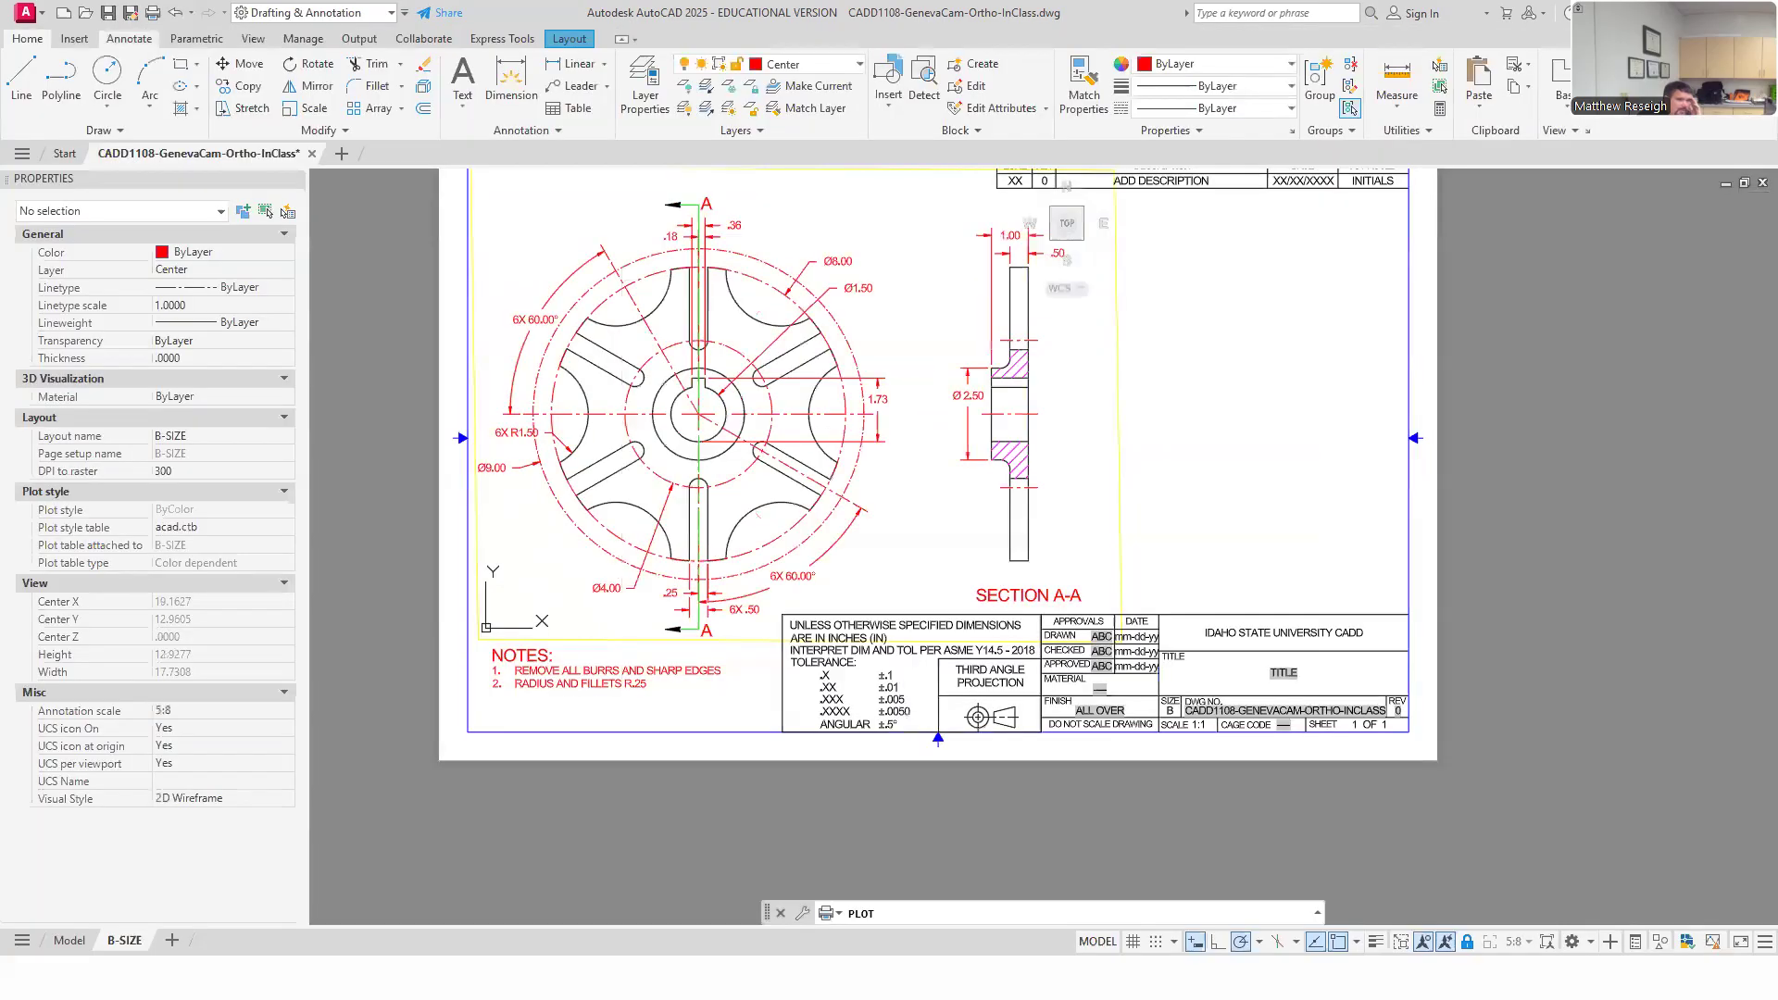
Set the plot style table for the B-SIZE layout to monochrome.ctb.
left_click(1194, 309)
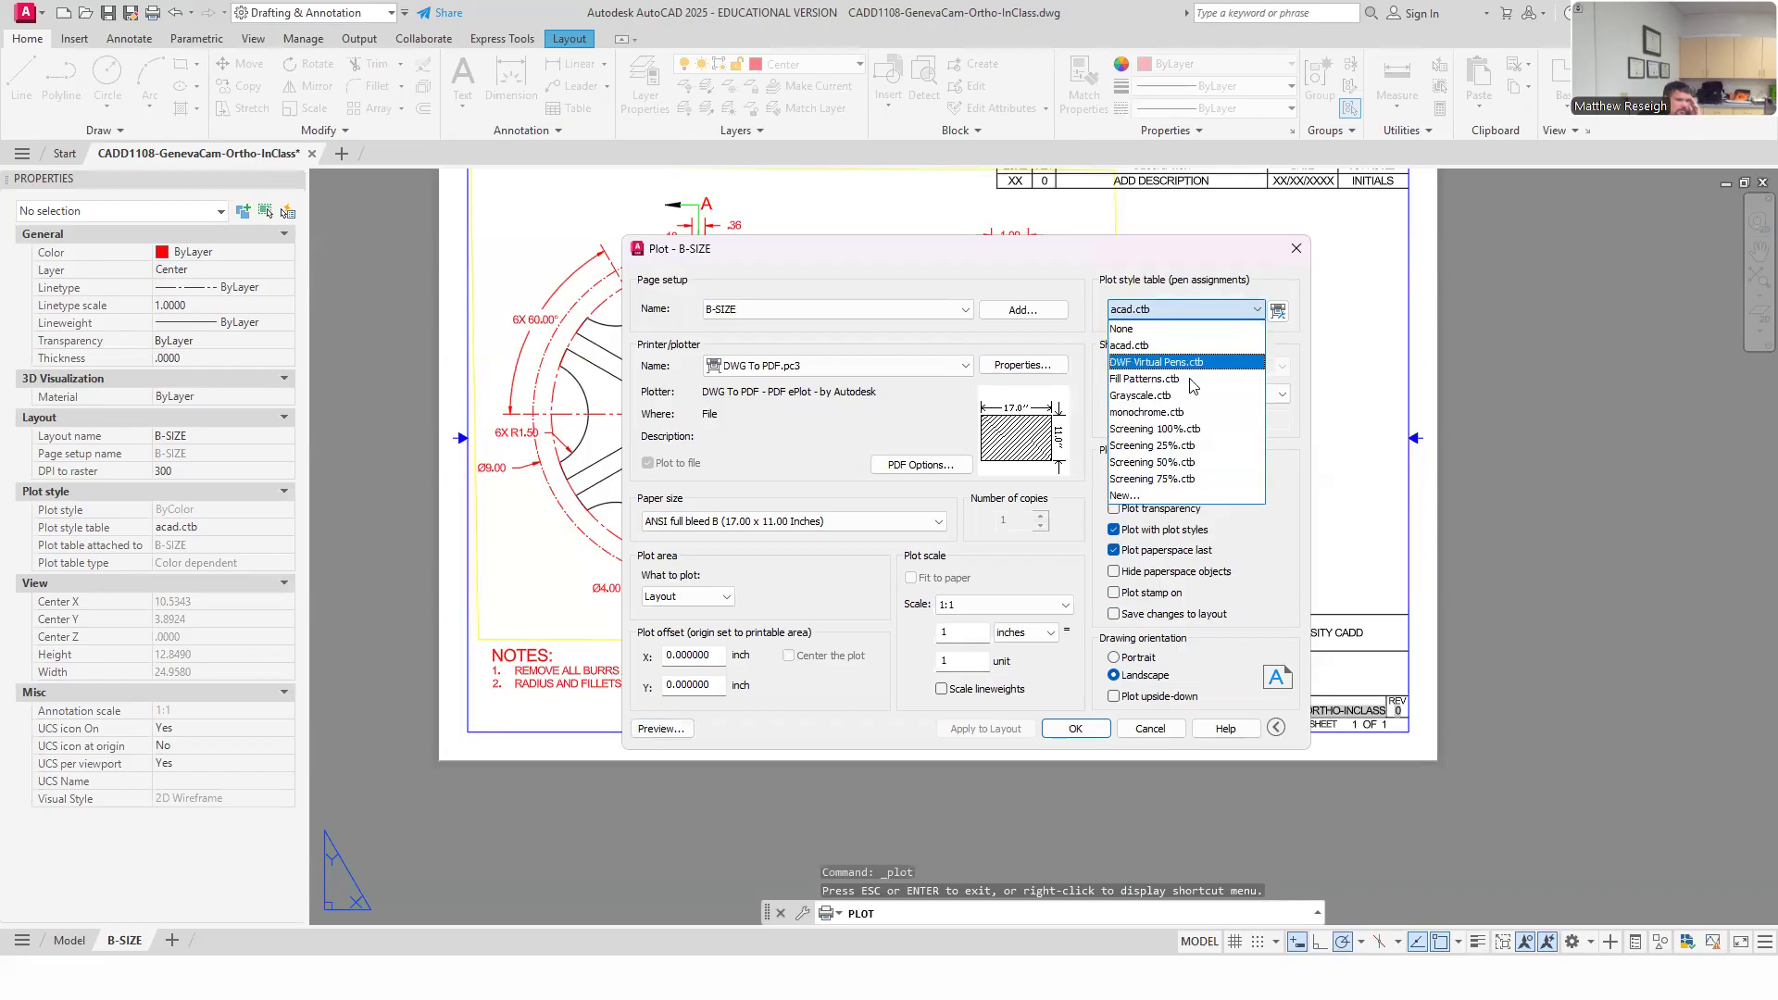
left_click(1139, 414)
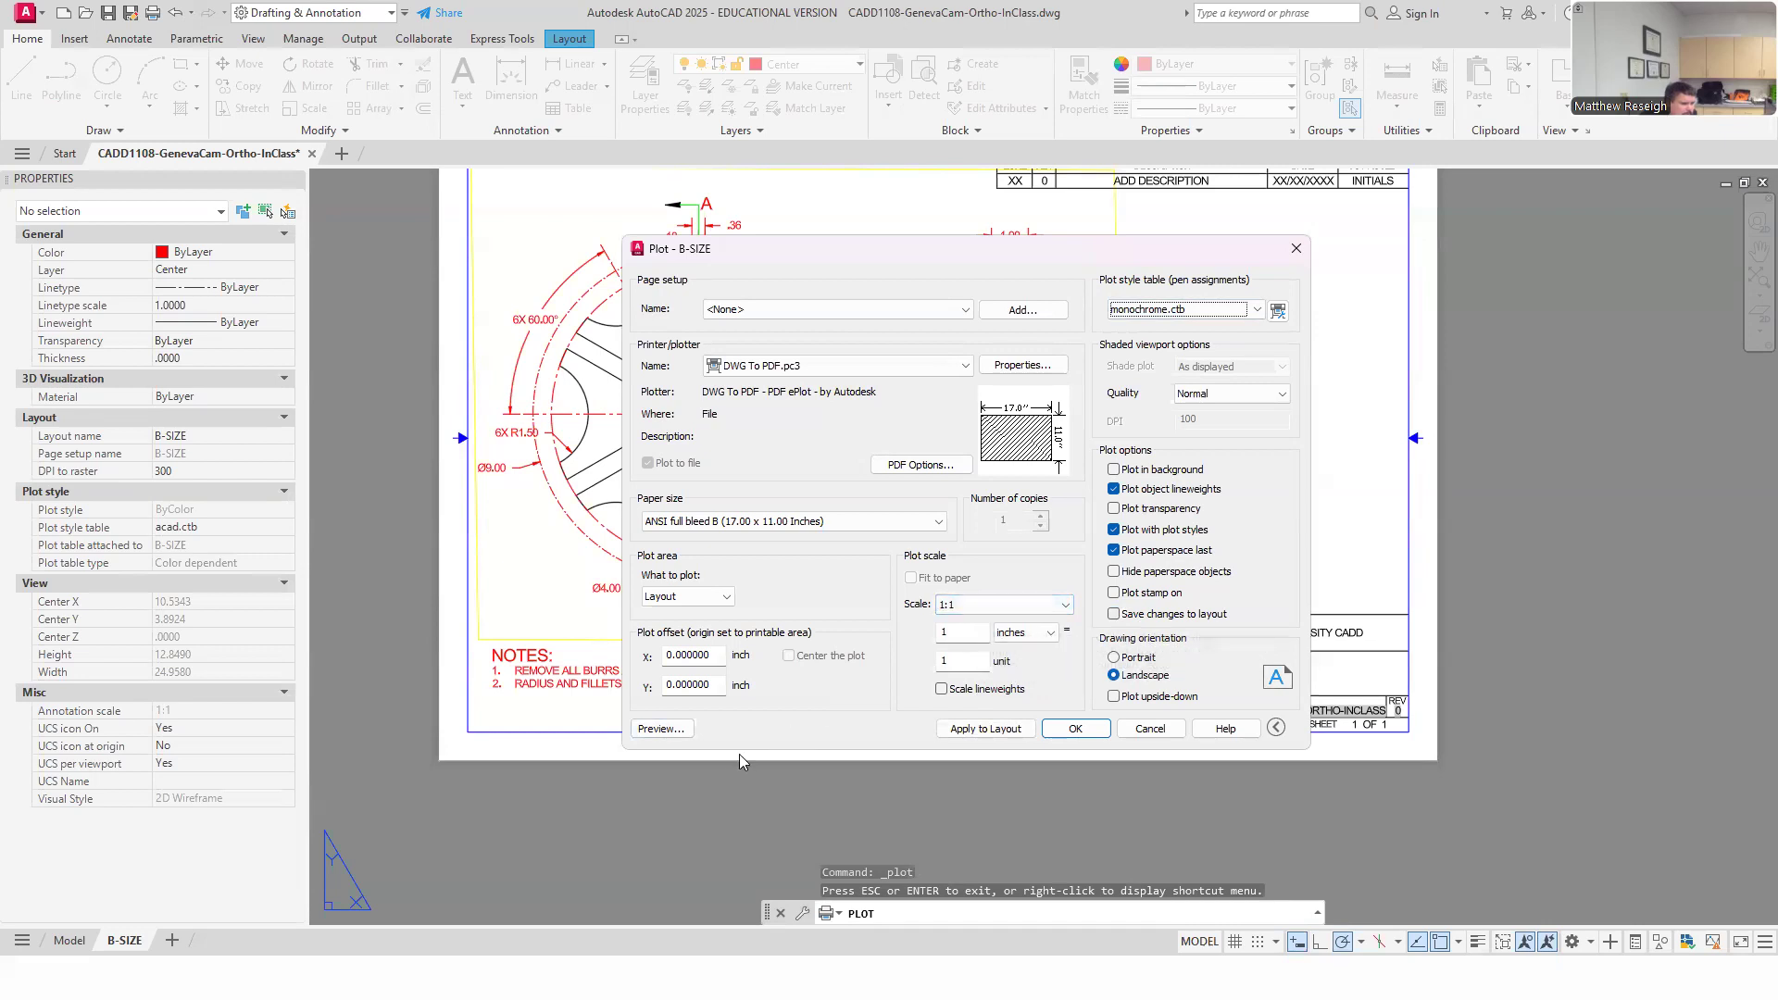
Preview the monochrome plot, examine the Geneva cam views up close, and switch to the browser's Canvas assignment page with the finished reference drawing.
left_click(669, 730)
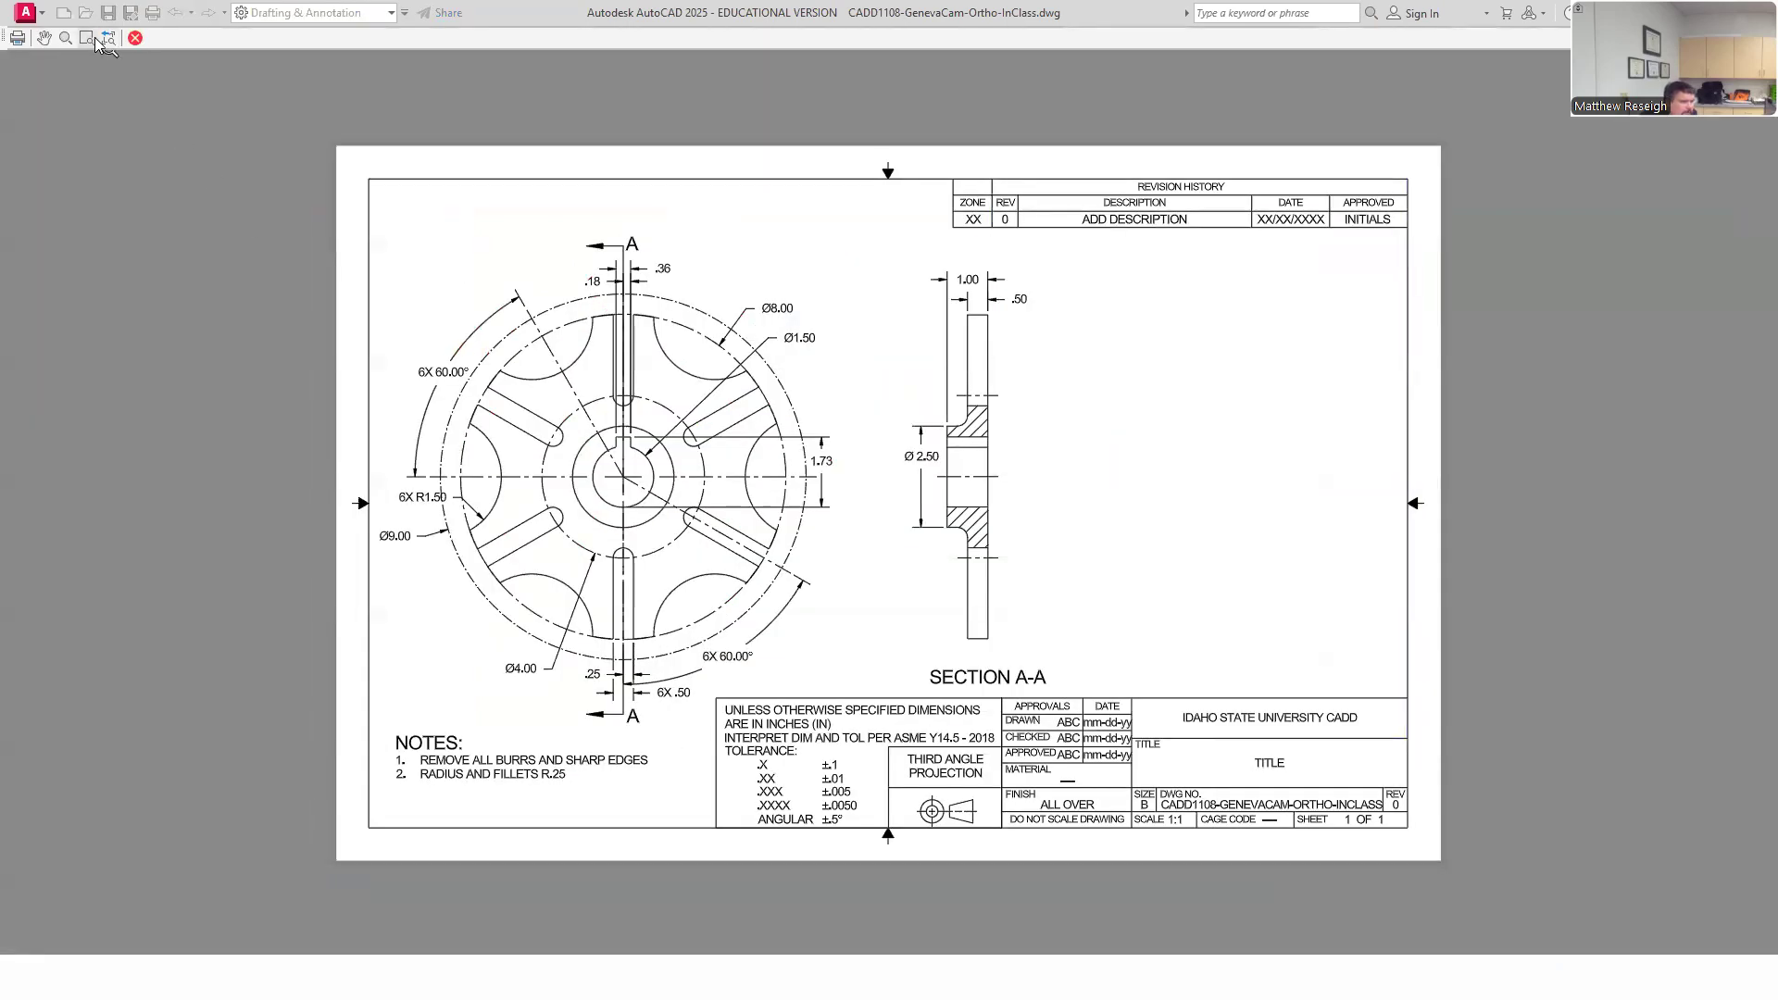
left_click(106, 40)
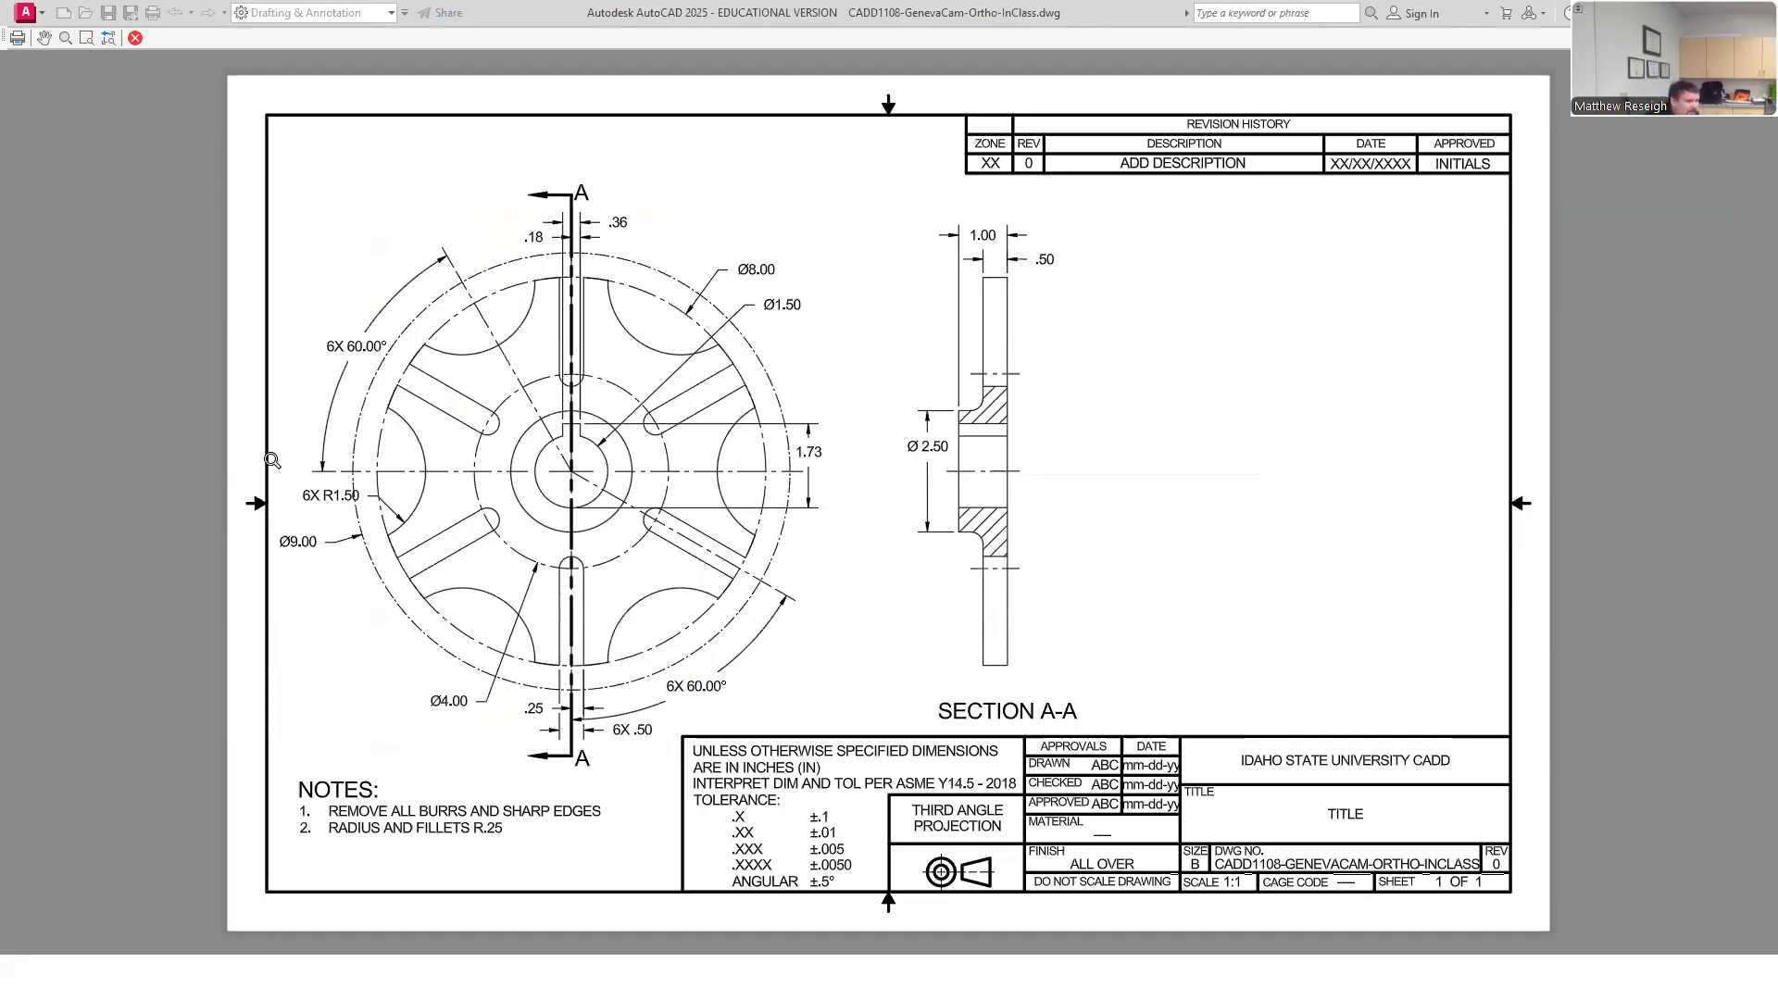
scroll(555, 633, "up", 2)
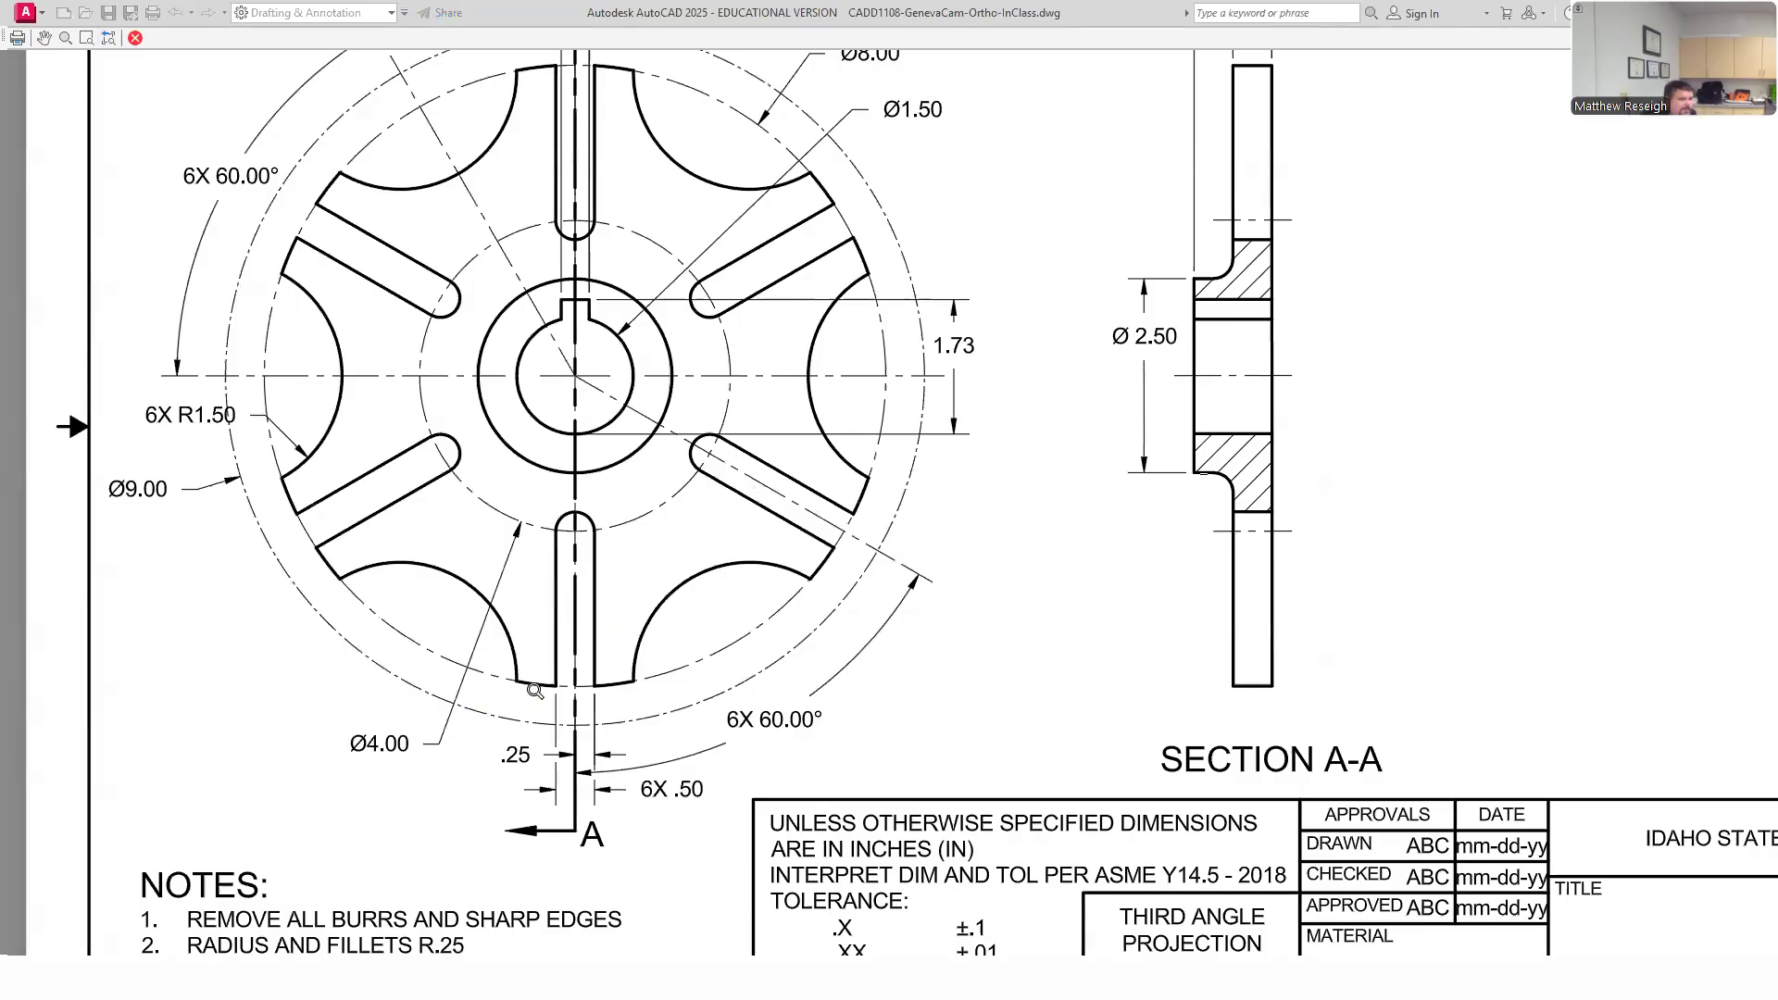
middle_click_drag(686, 651, 826, 778)
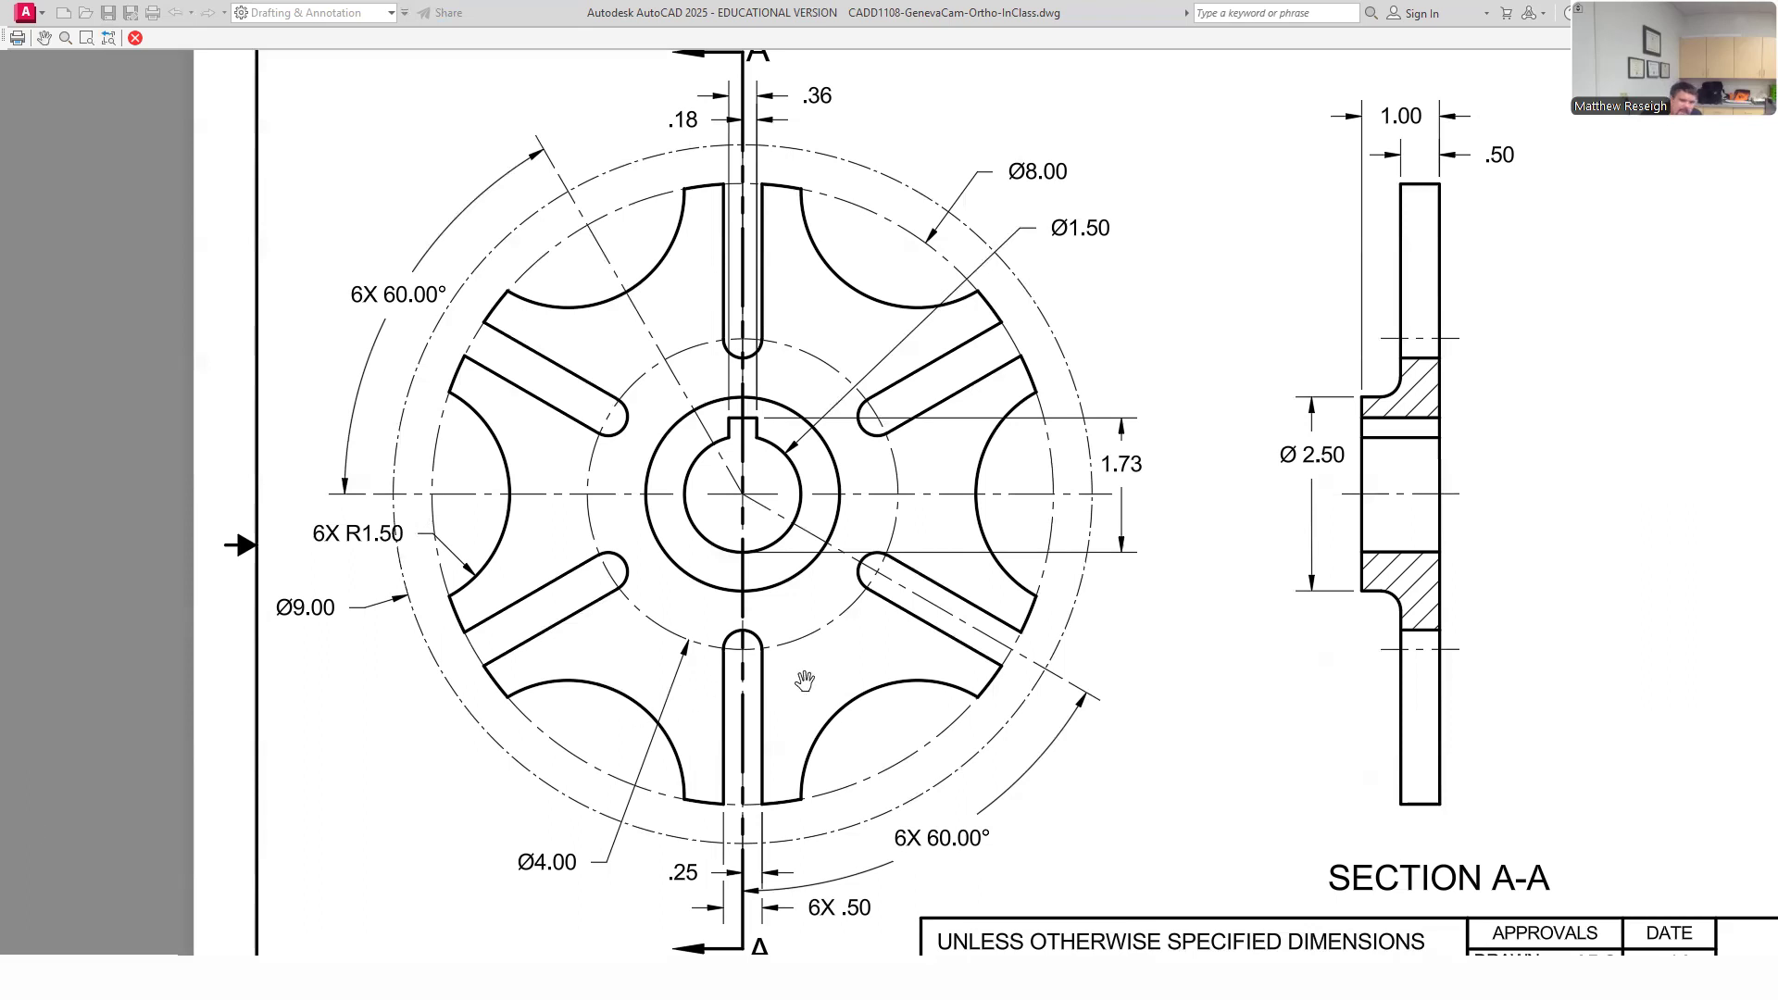
scroll(799, 686, "down", 2)
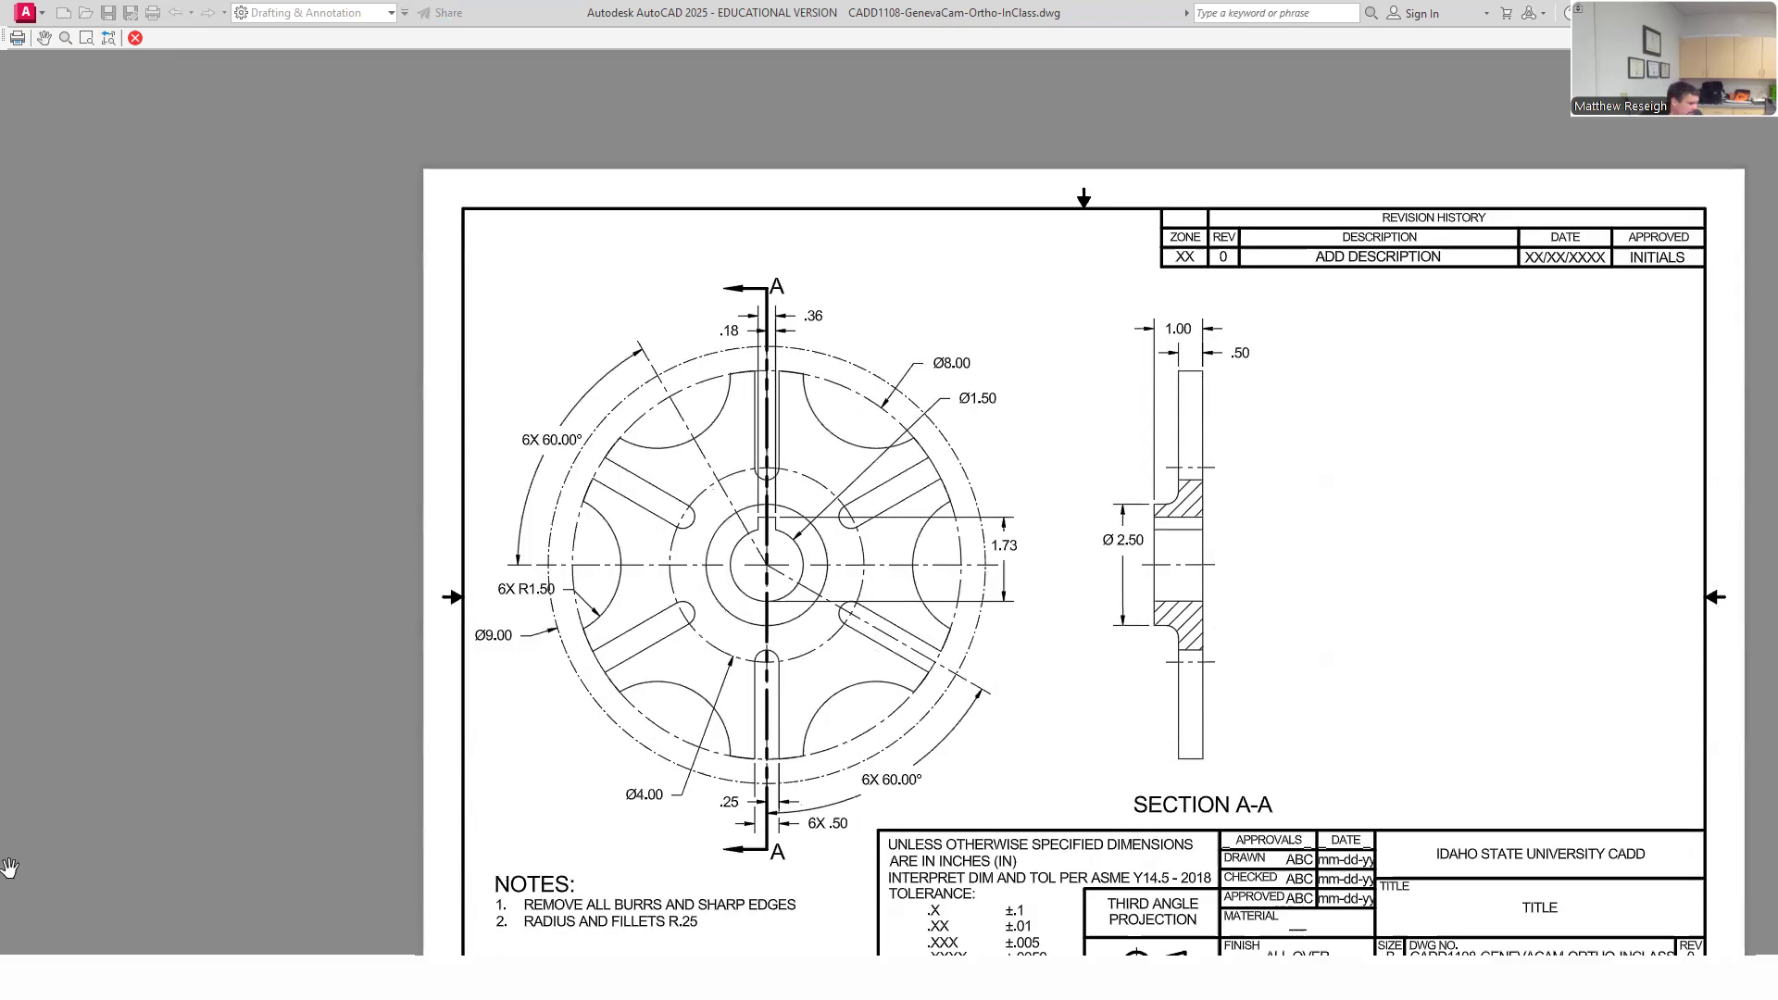
key("alt+Tab")
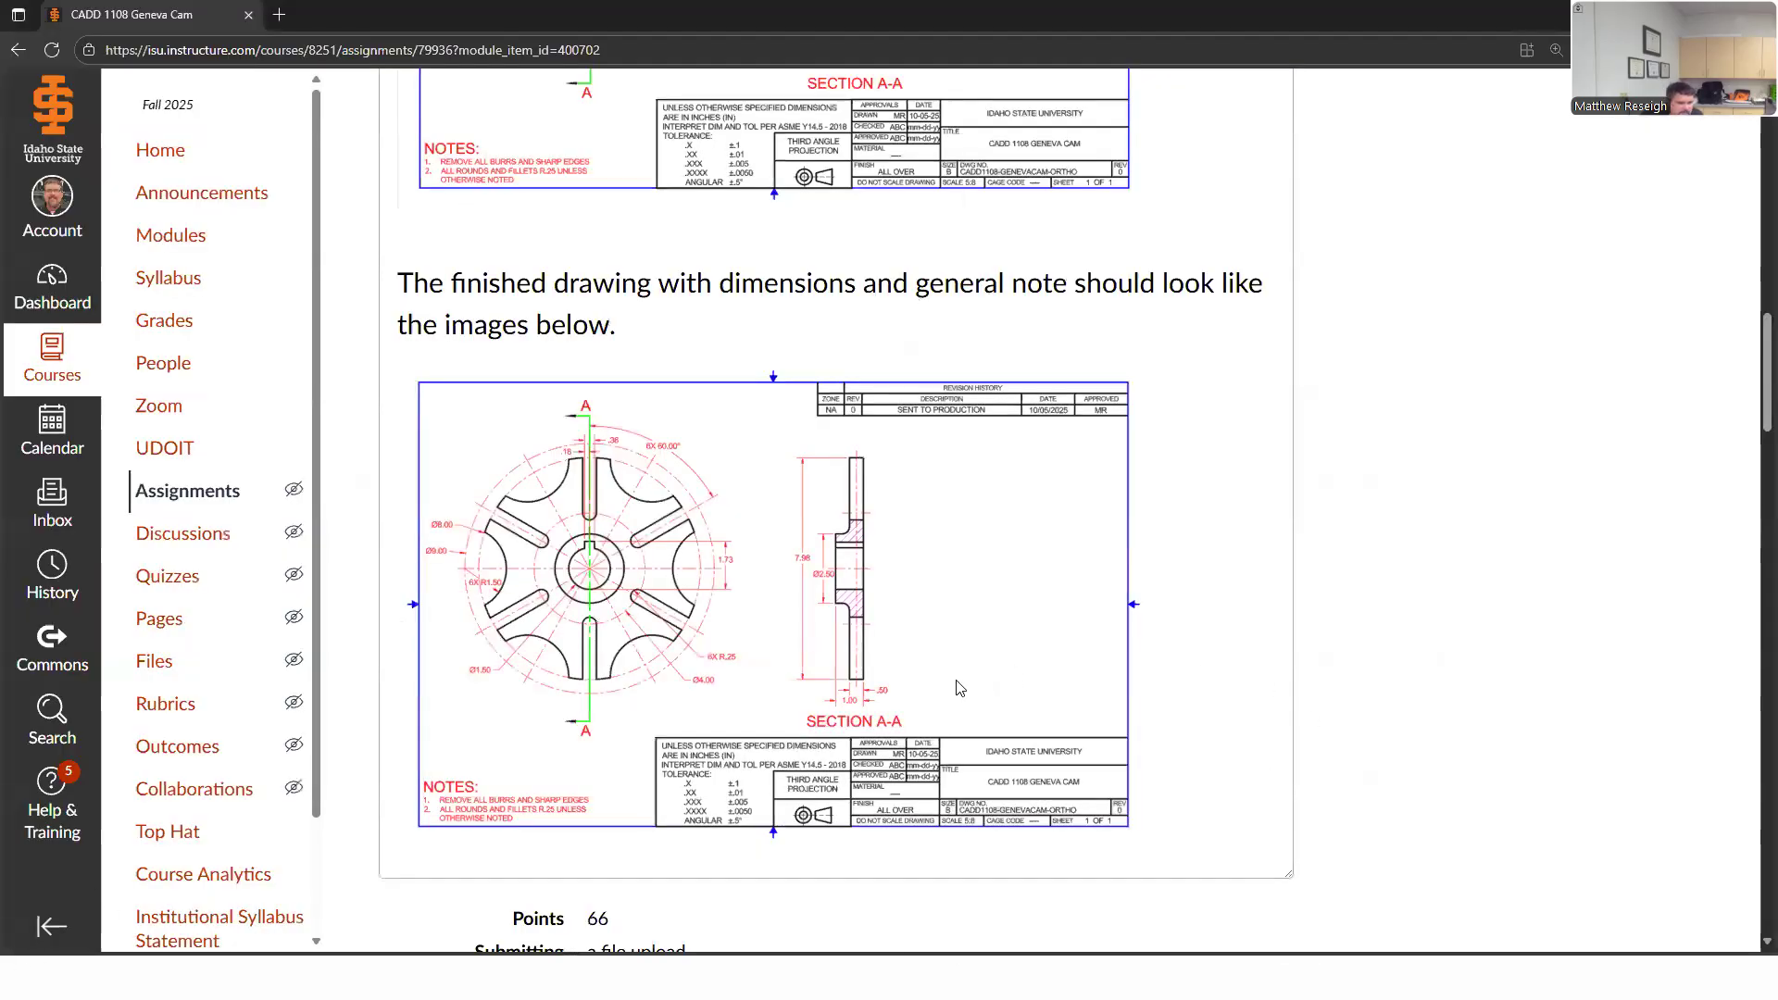